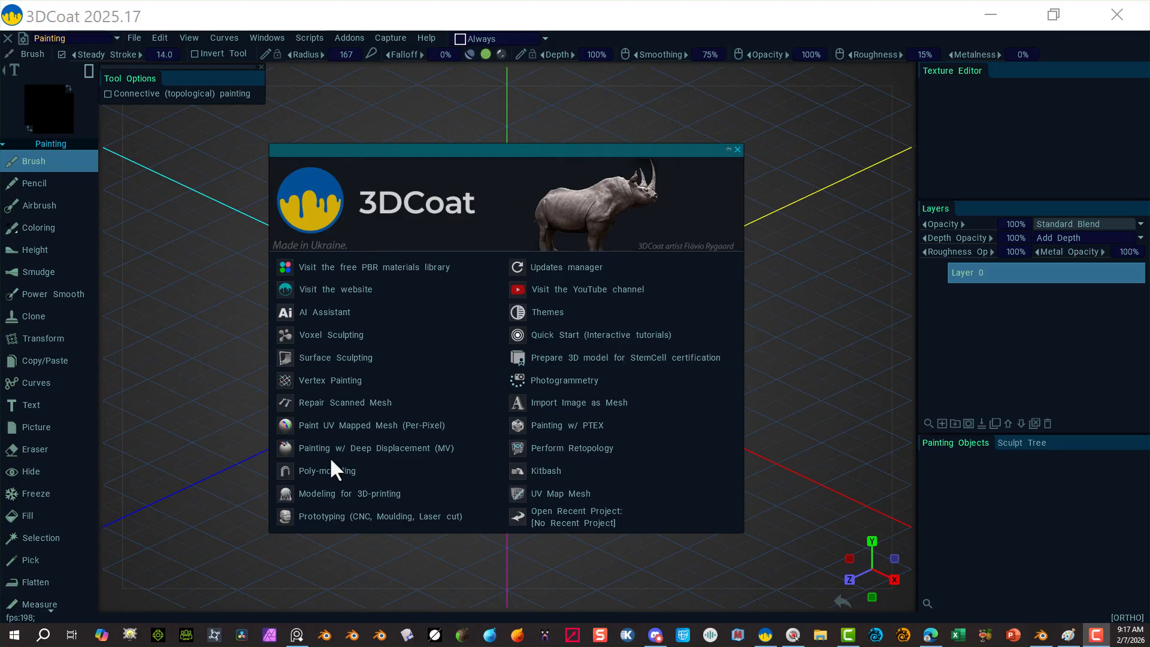
Step: Start a Voxel Sculpting project using the empty-grid starting shape
left_click(315, 334)
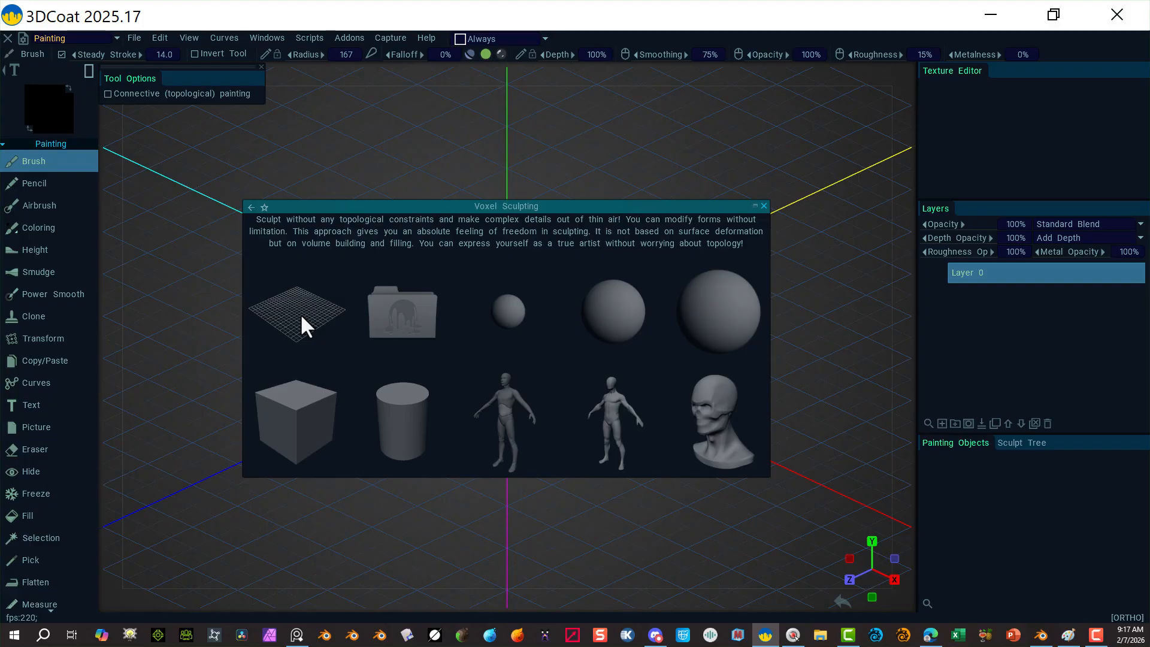
left_click(300, 314)
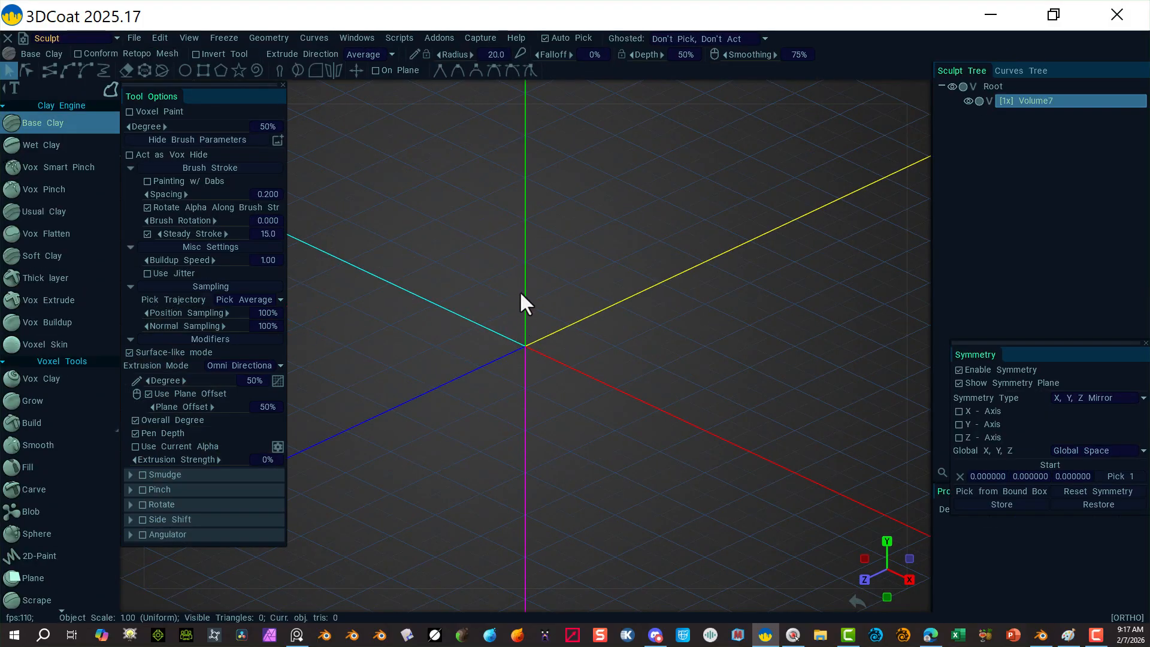
Step: Toggle the viewport axis lines off and back on, then set the camera to Front orthographic
left_click(187, 37)
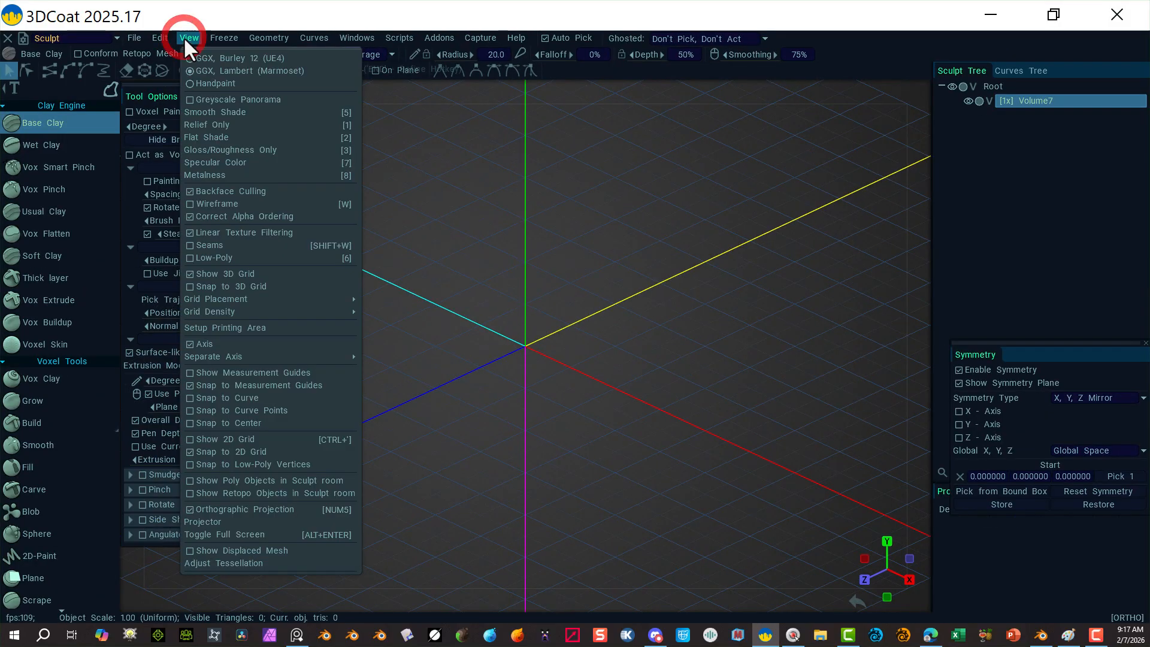
left_click(189, 343)
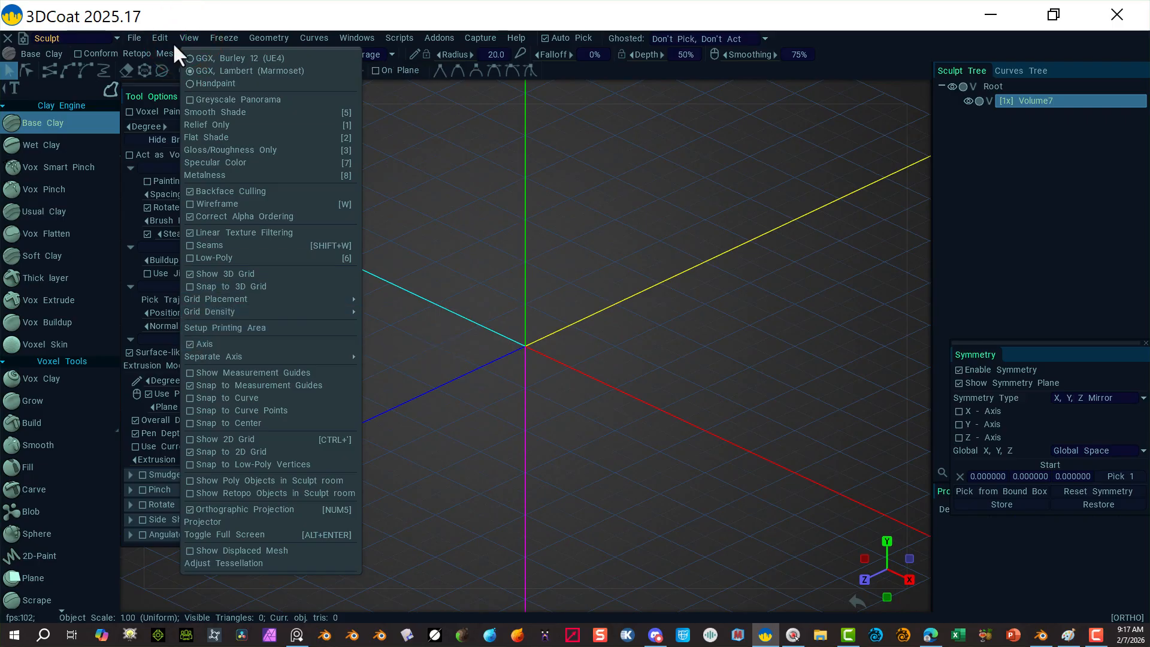
left_click(189, 345)
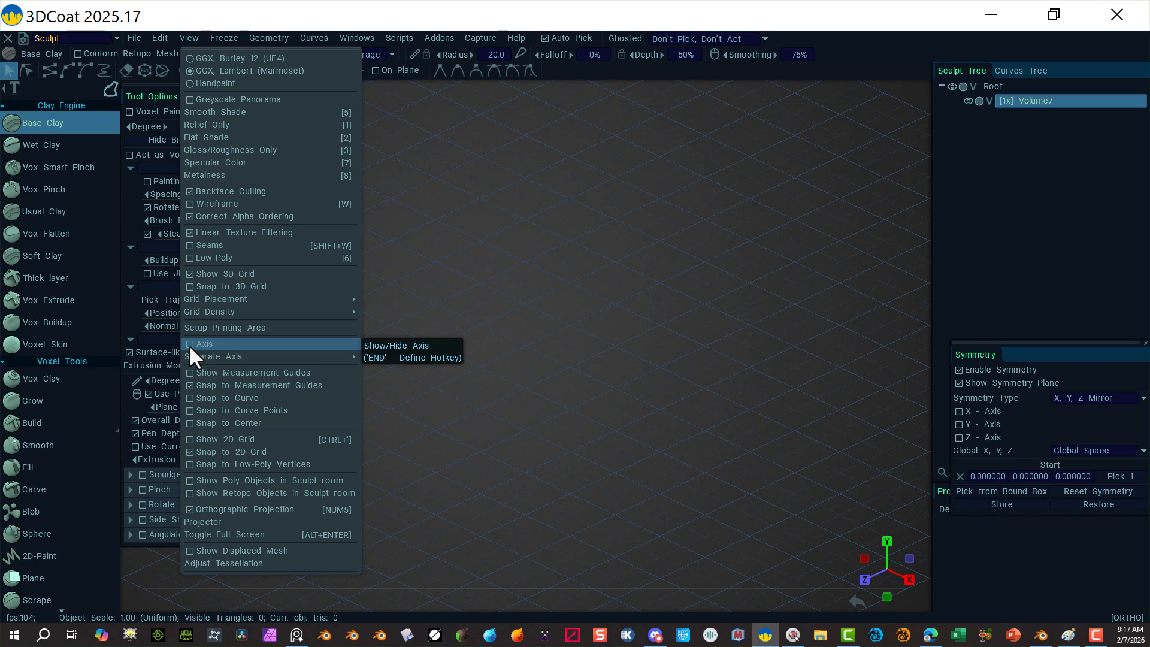
left_click(188, 344)
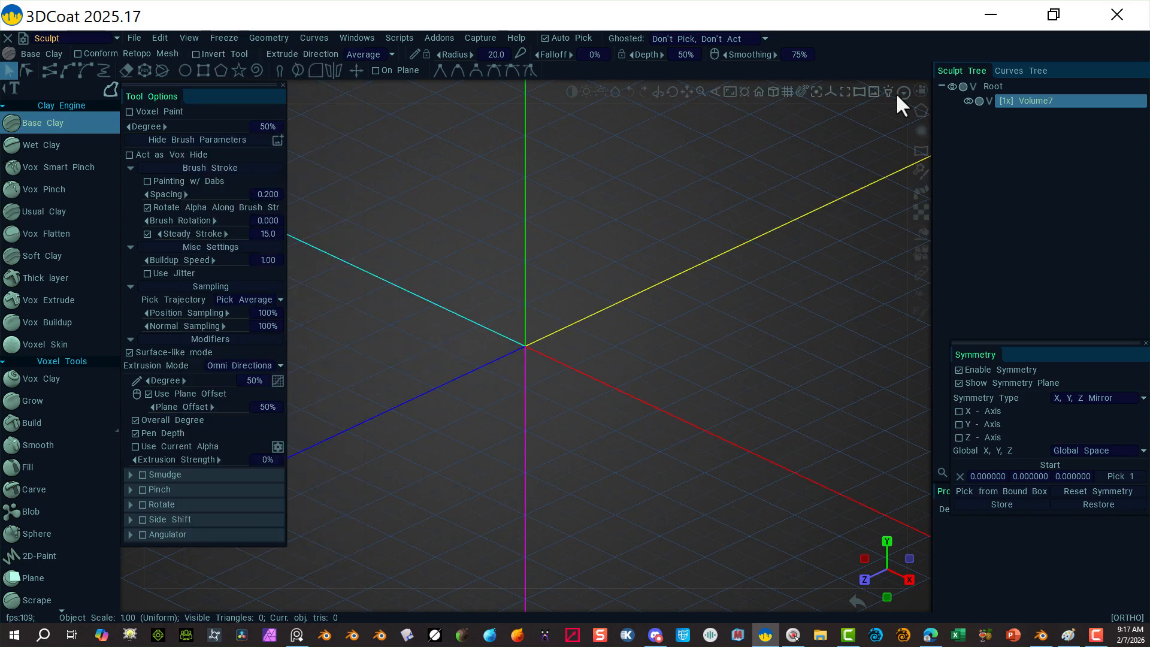
left_click(922, 91)
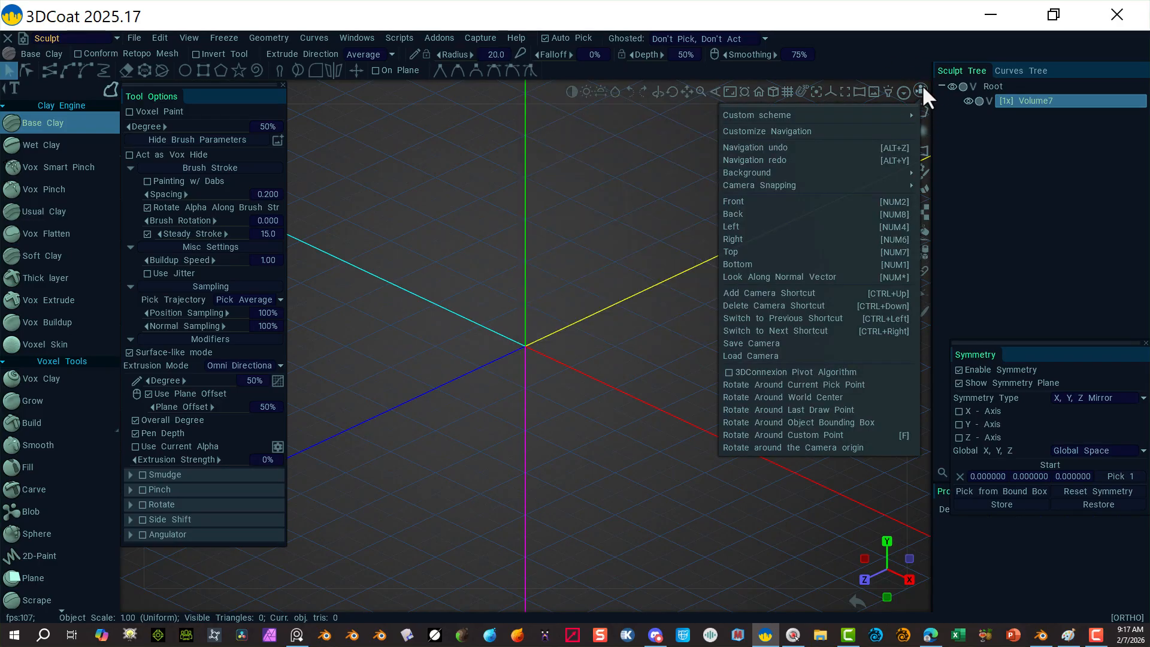
left_click(775, 203)
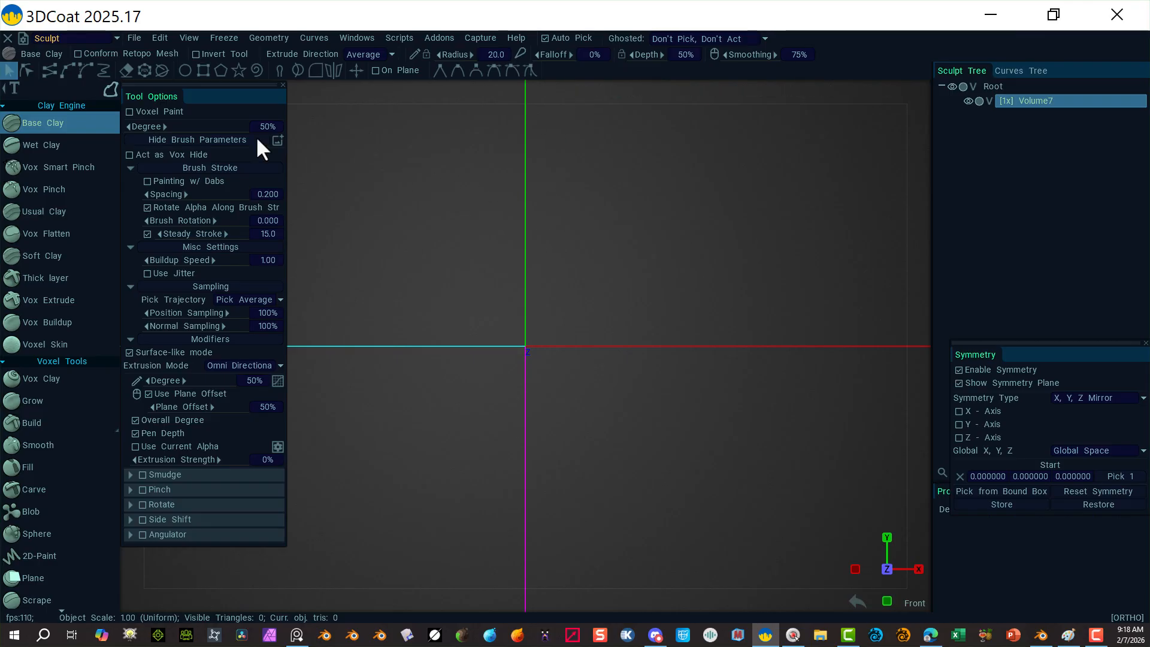
Step: Make Base Clay the active brush with the first stroke mode
left_click(25, 144)
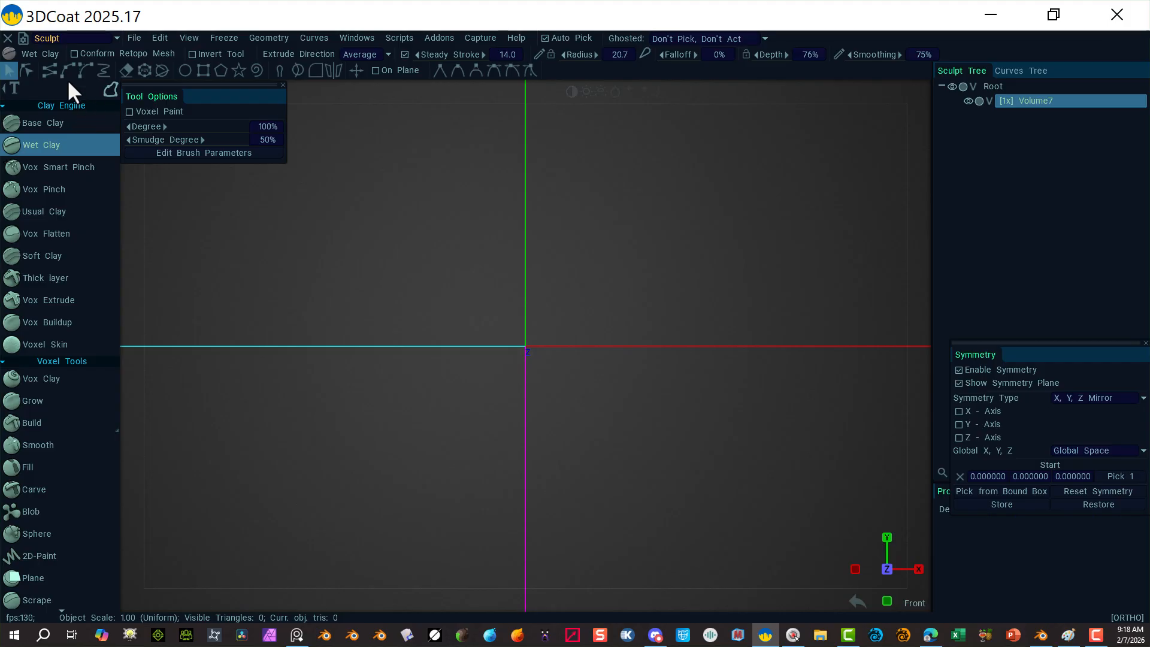
left_click(105, 90)
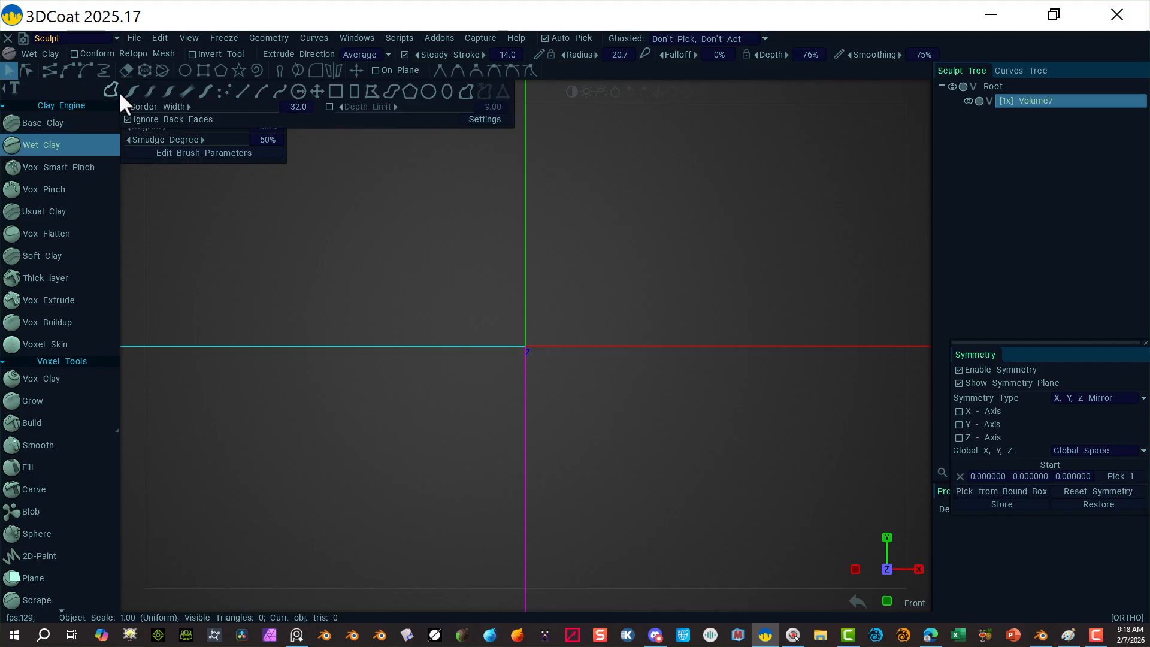
left_click(26, 119)
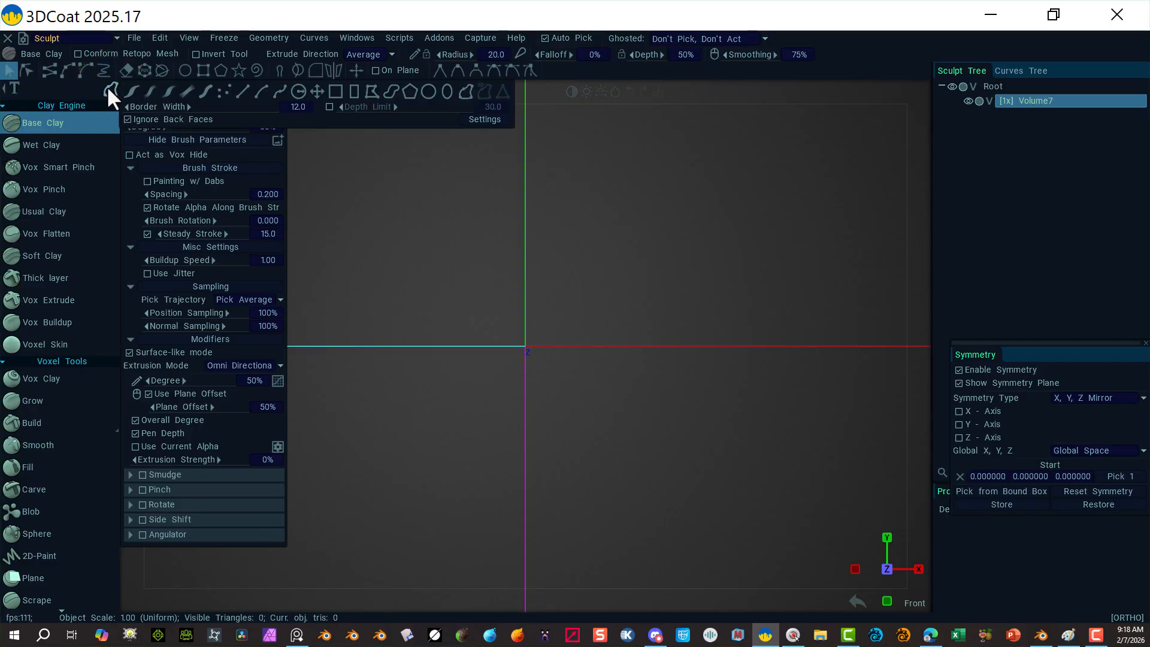
left_click(127, 88)
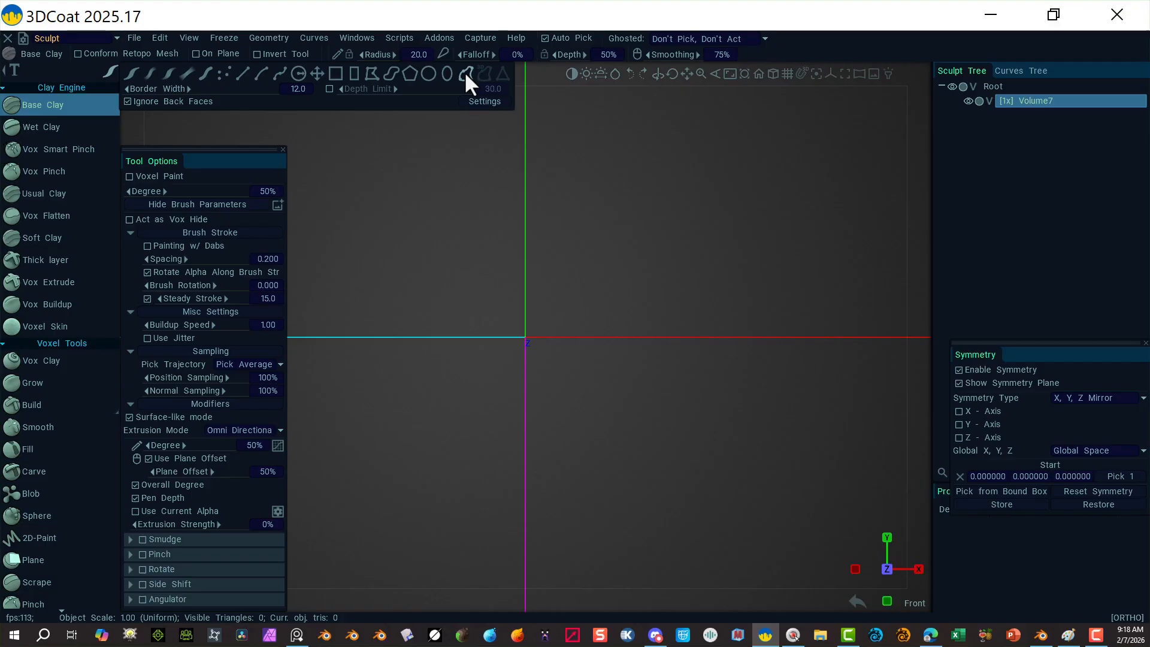
Step: Activate the Curves Editor and set the Base Clay stroke to placing spline points
left_click(311, 38)
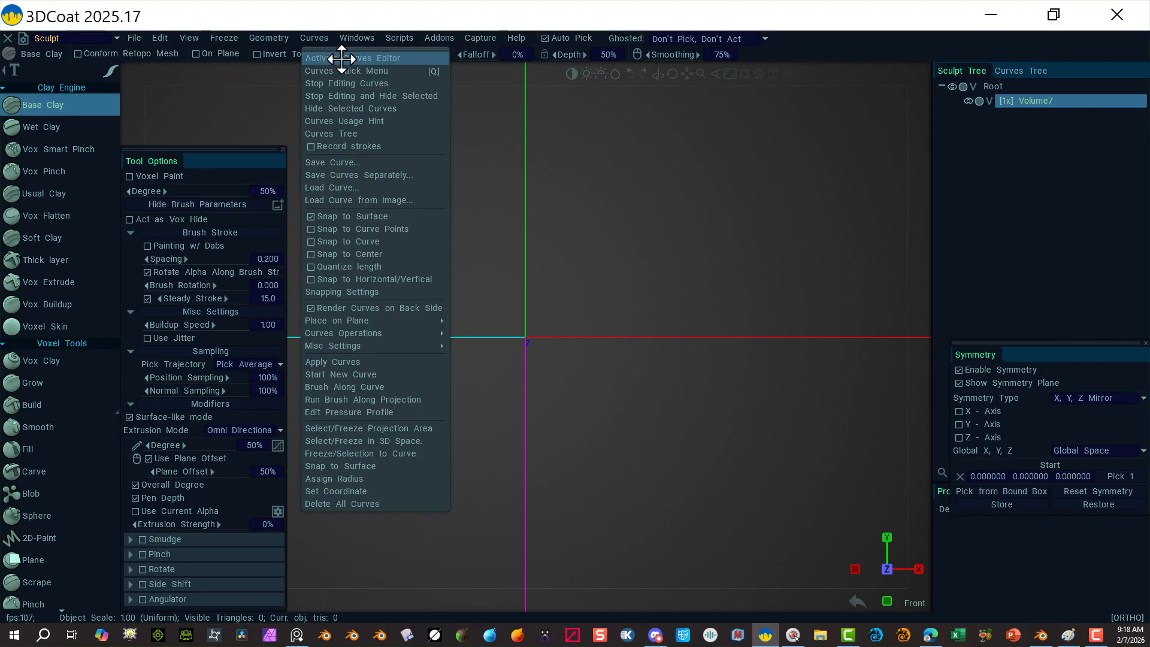
left_click(378, 58)
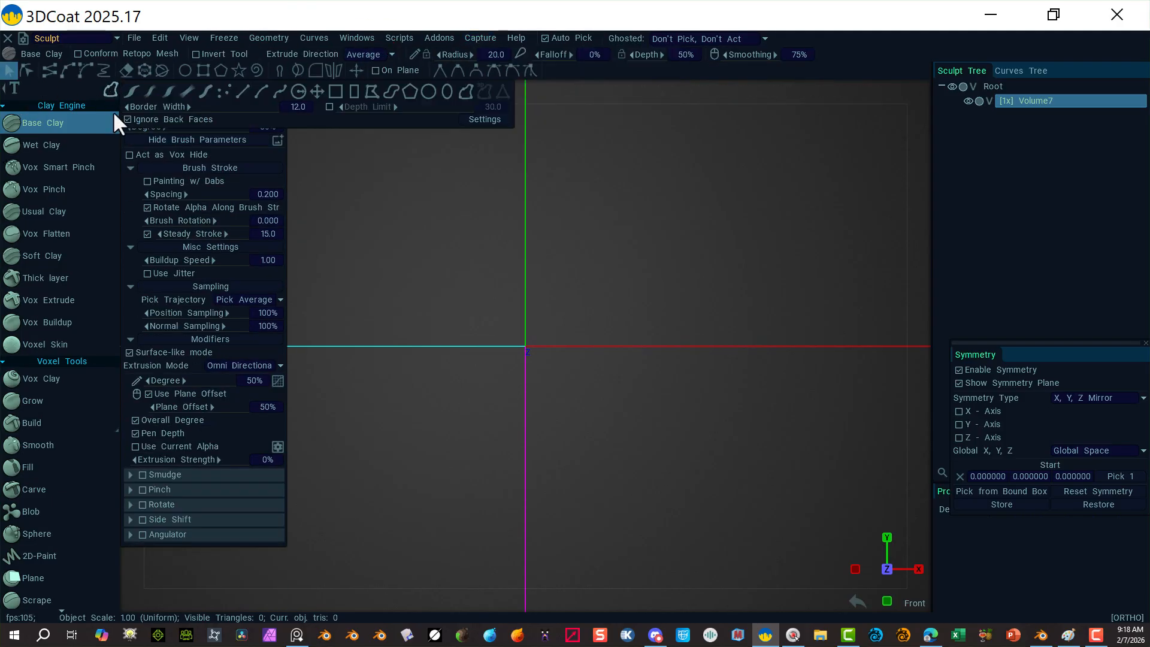
left_click(129, 91)
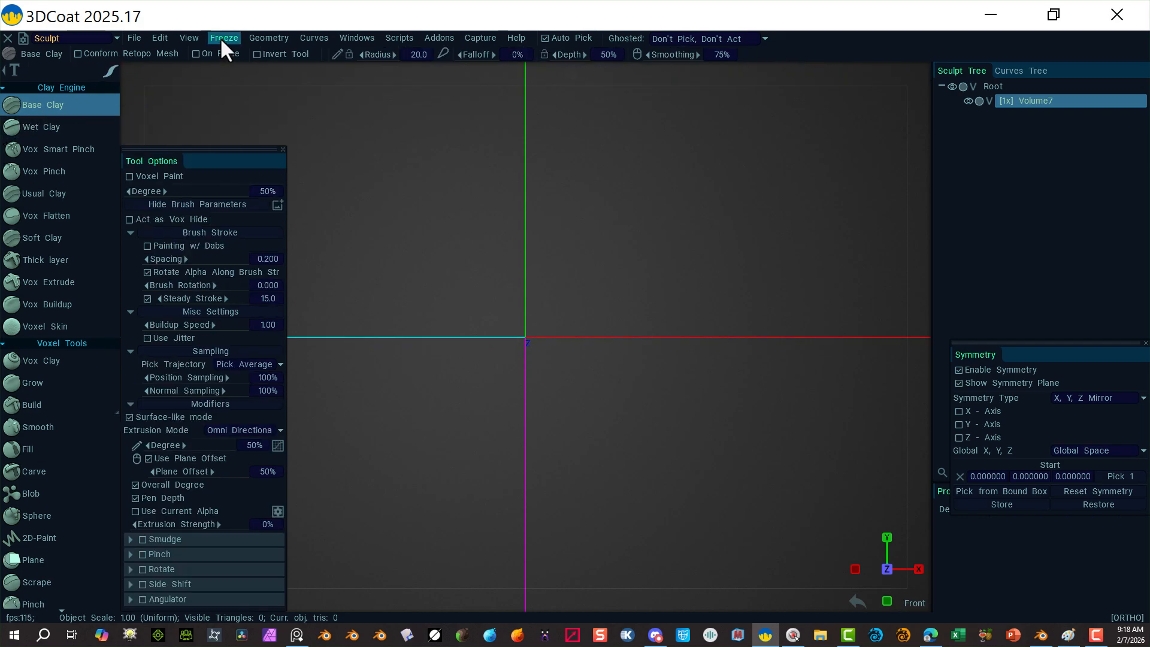
mouse_move(111, 69)
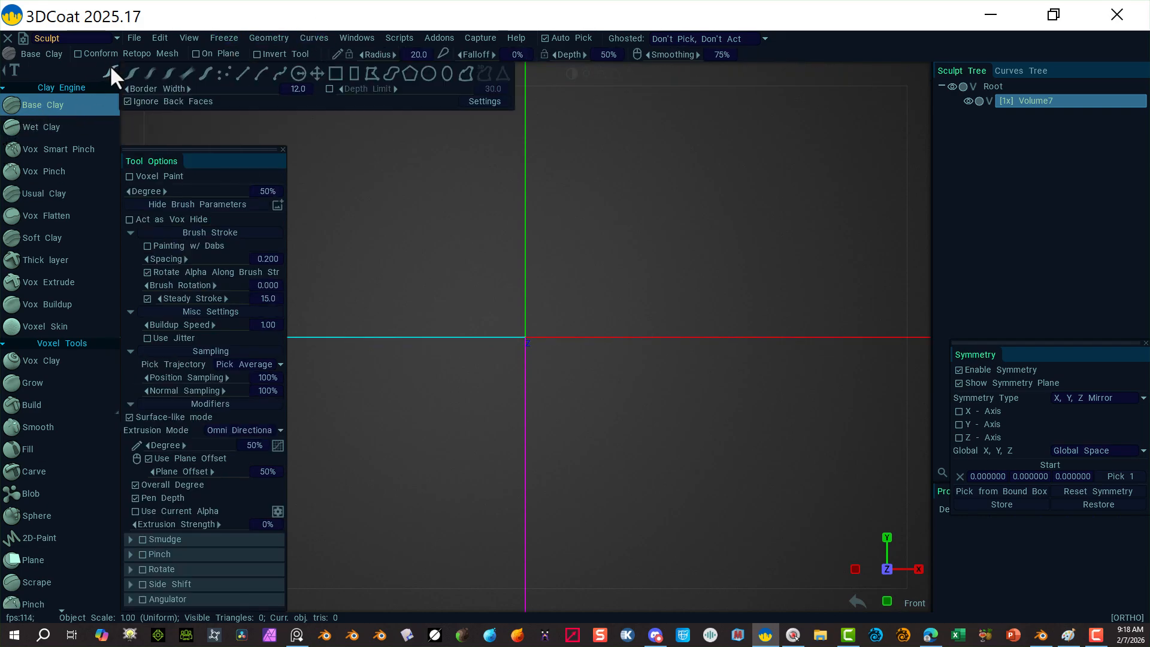
left_click(466, 73)
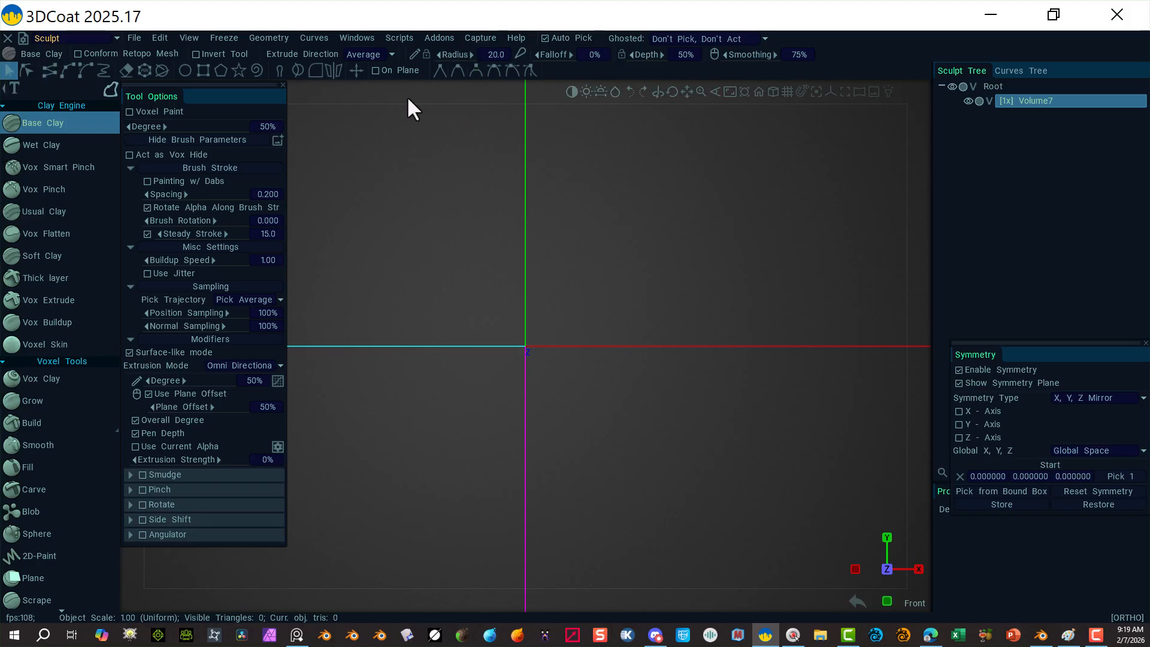
left_click(48, 70)
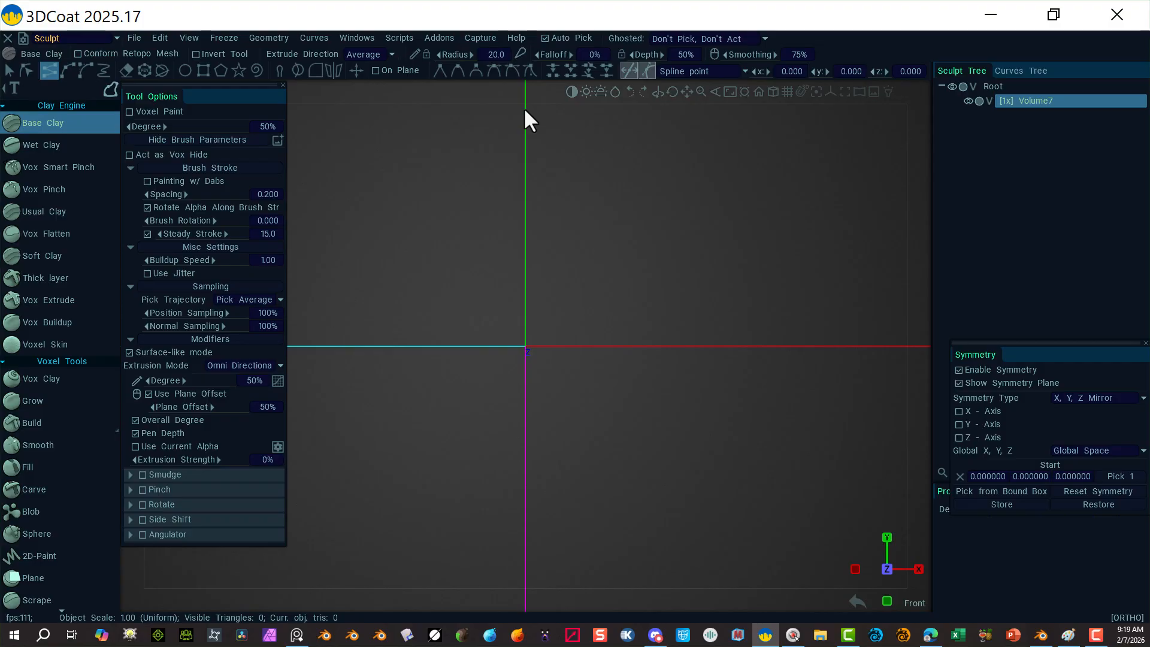
Step: Place profile points from the Y-axis top to the shoulder, then a Shift-constrained vertical side
left_click(525, 109)
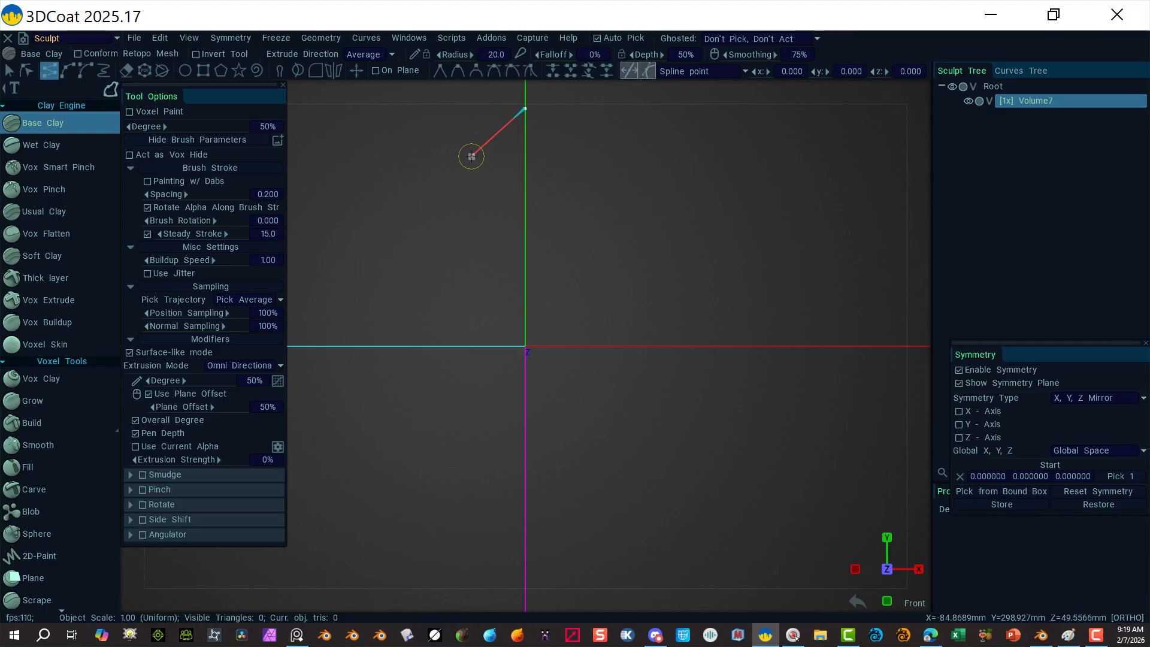
left_click(471, 157)
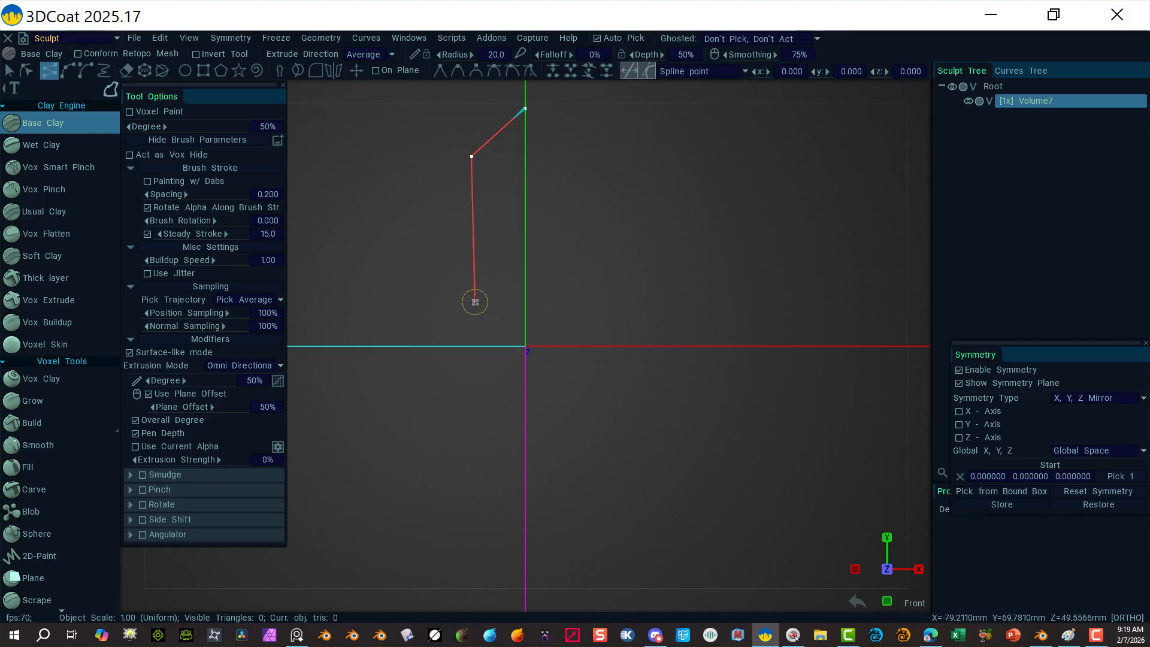
key("shift")
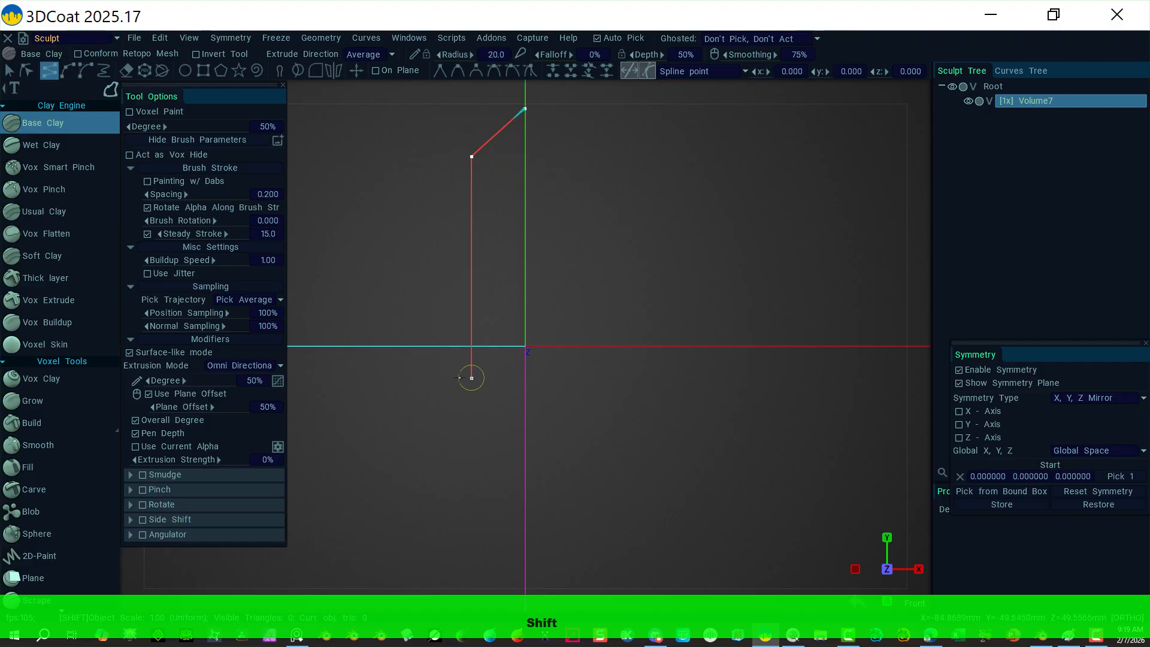
key("shift")
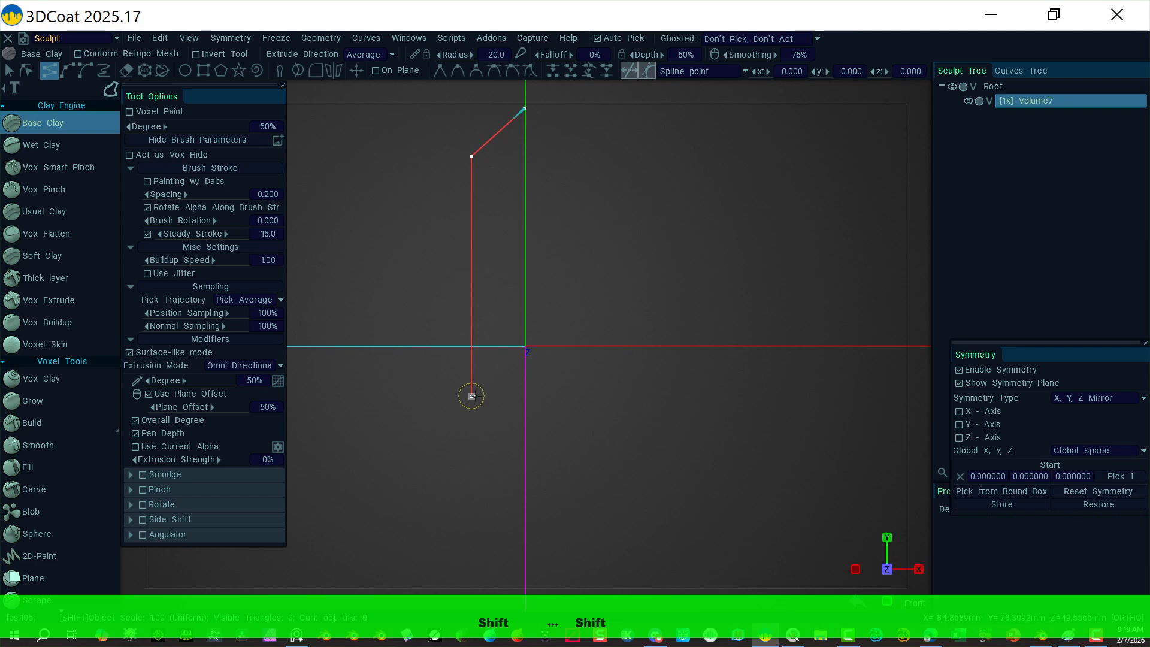
left_click(471, 396)
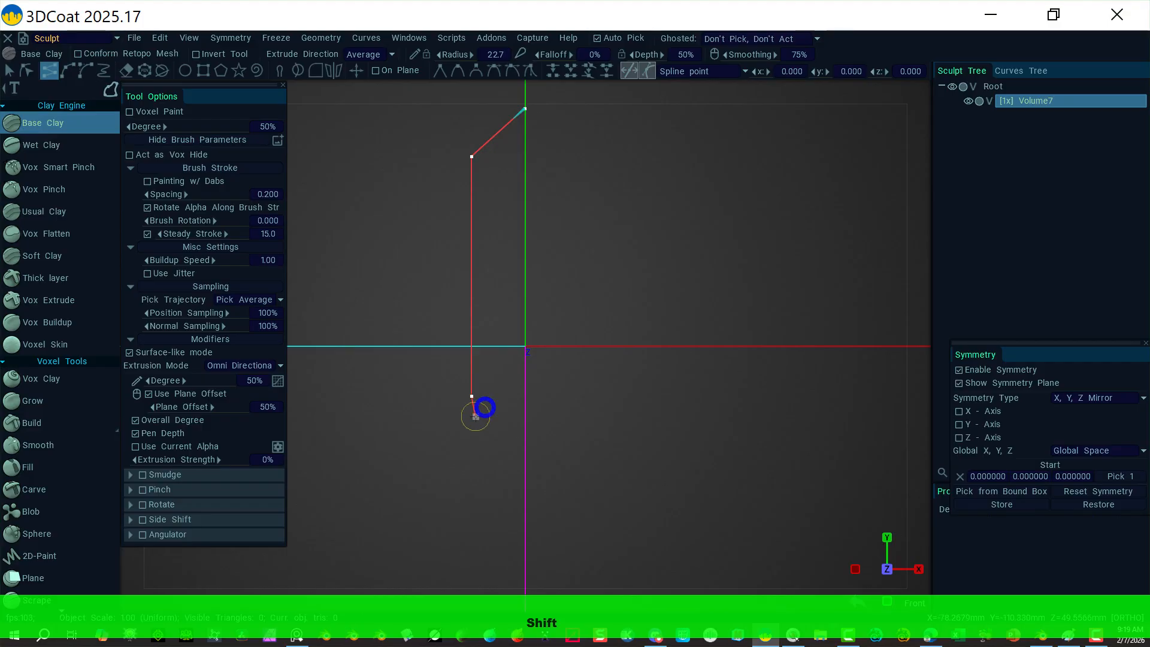
right_click_drag(460, 428, 505, 455, "alt")
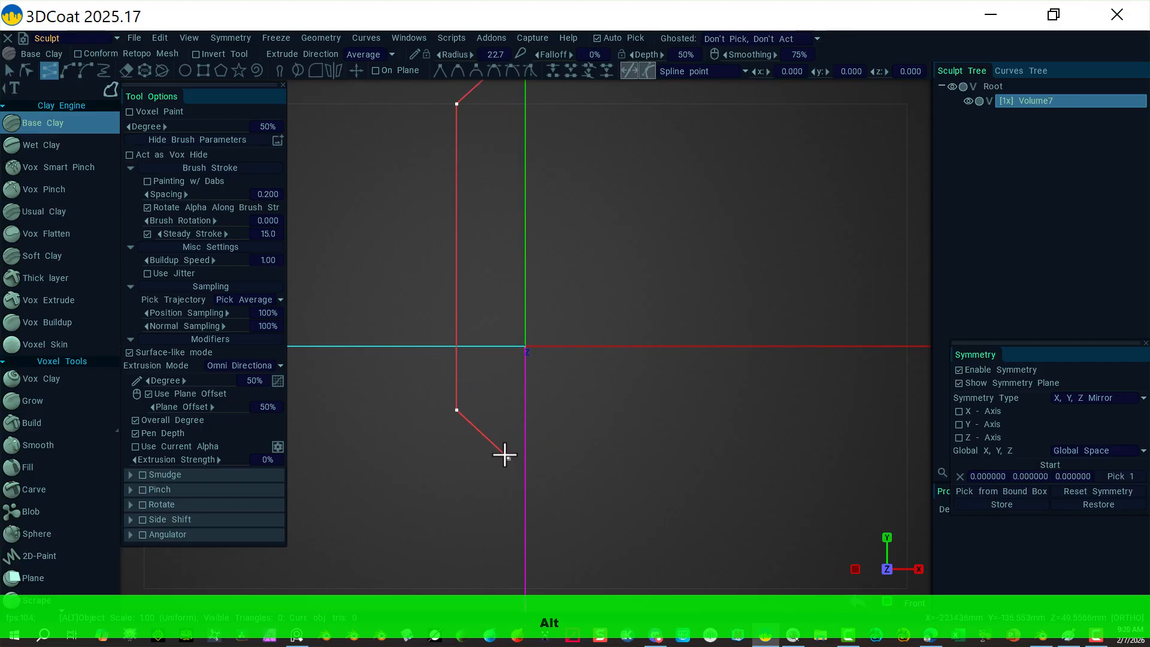
middle_click_drag(505, 455, 479, 303, "alt")
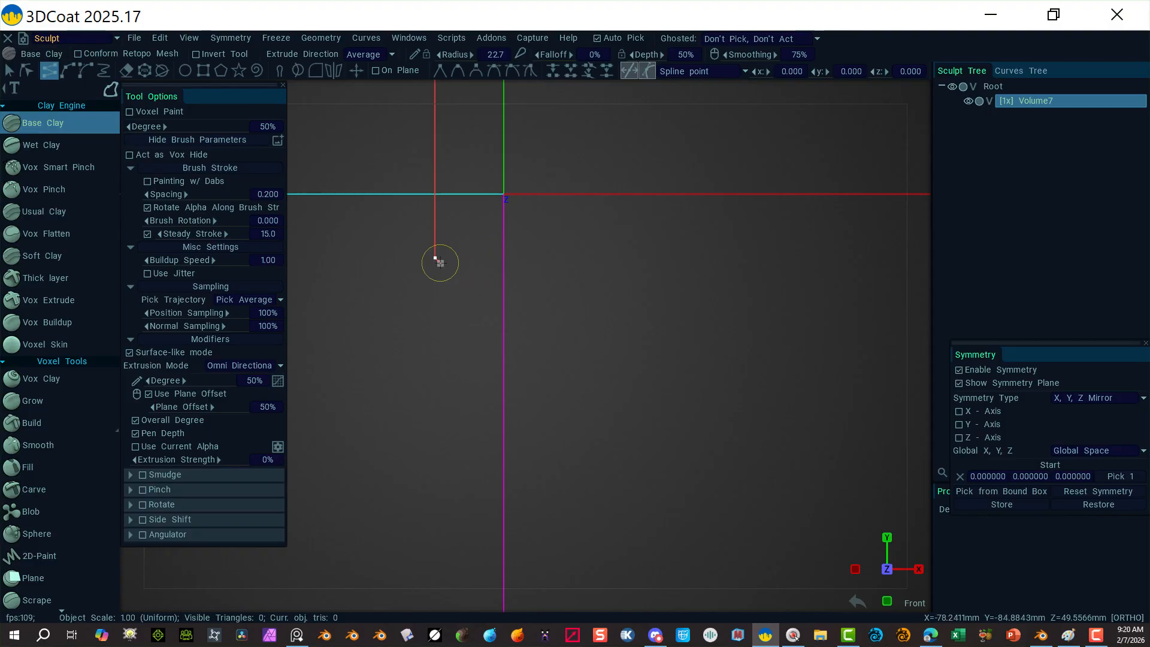
Step: Add a small stepped jog to the profile below the vertical side
left_click(440, 263)
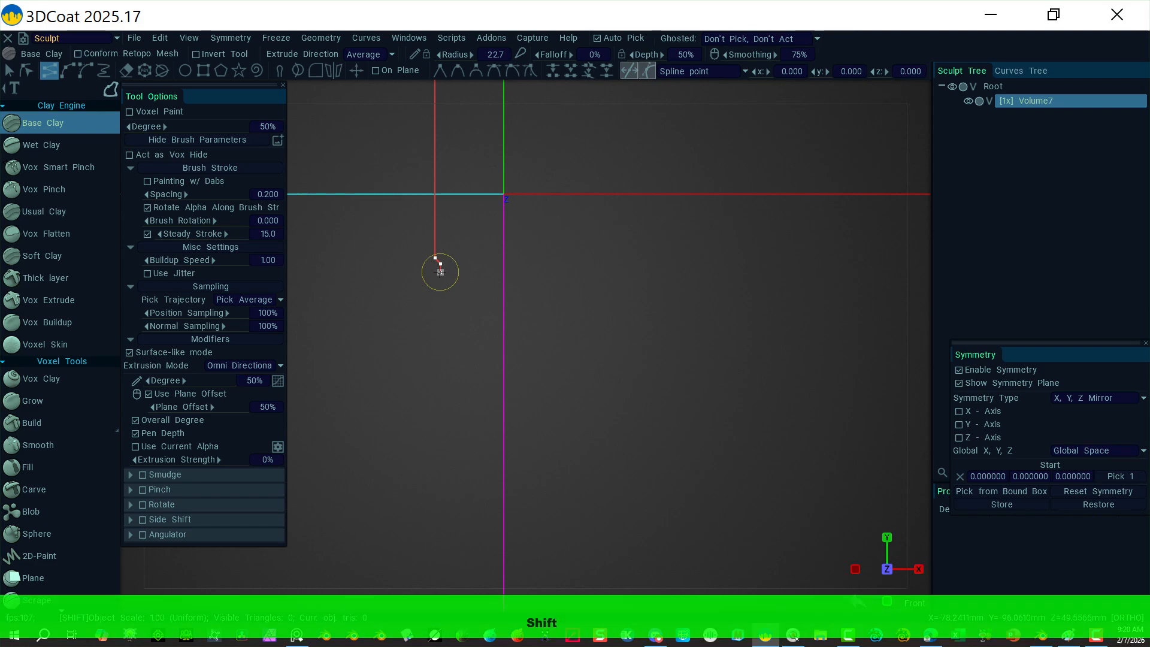
left_click(441, 272, "shift")
left_click(435, 278, "shift")
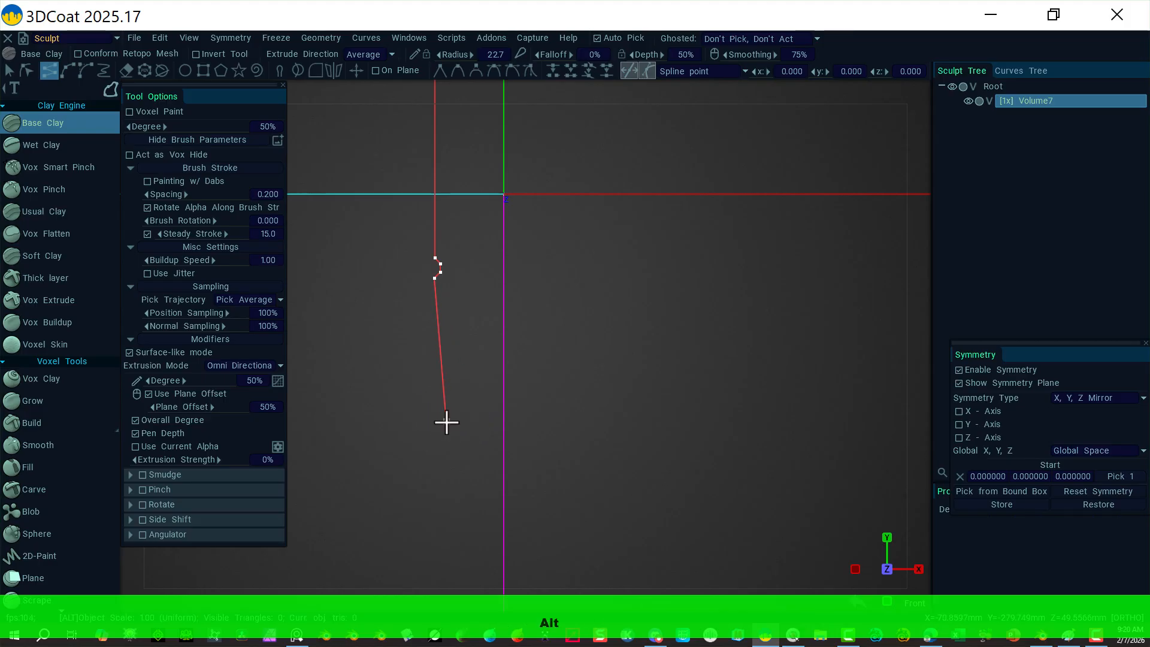
right_click_drag(447, 422, 356, 358, "alt")
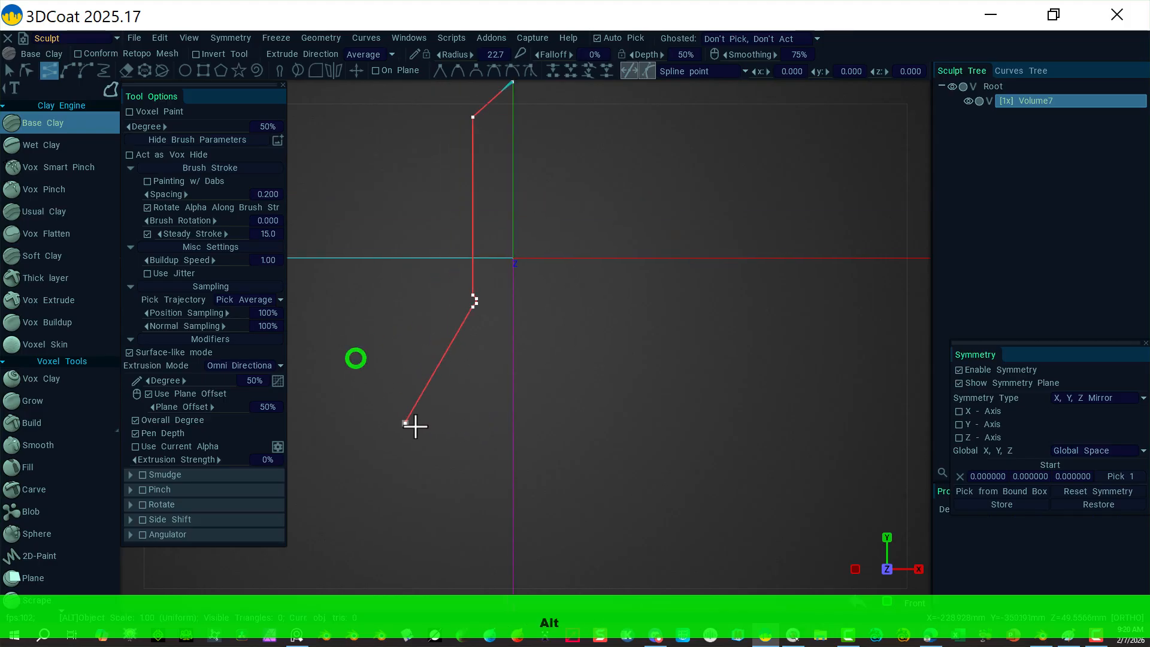
Step: Continue the profile down with an outward step, a short vertical, and another long vertical section
left_click(459, 408)
left_click(480, 416)
left_click(480, 454)
left_click(472, 462)
middle_click_drag(493, 501, 476, 223)
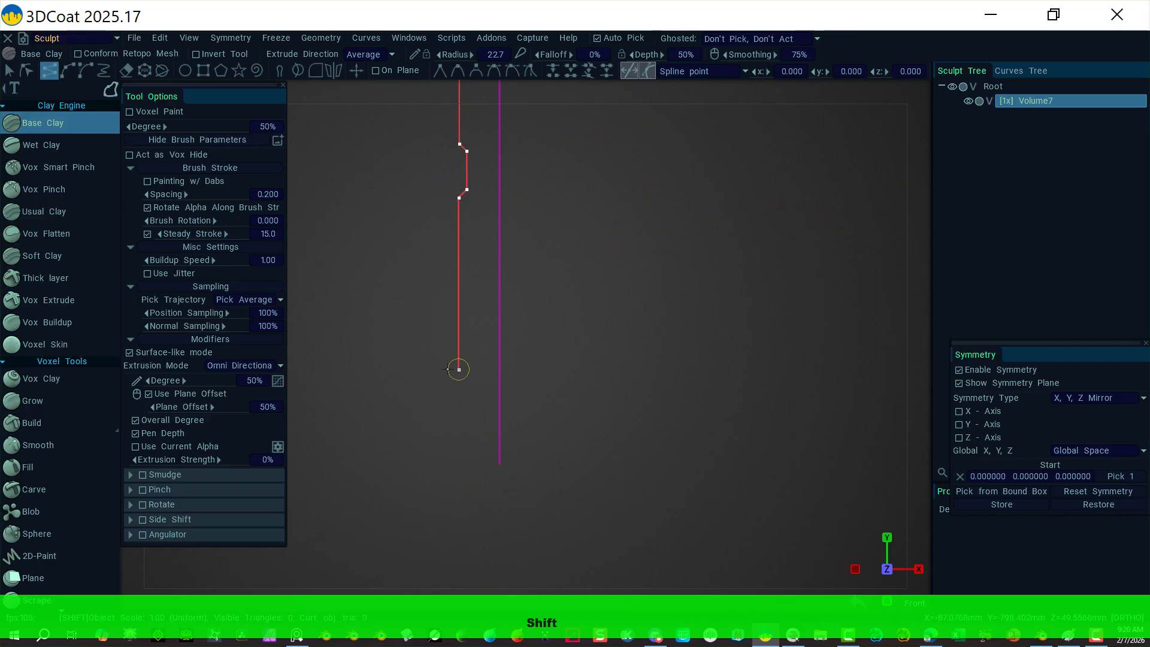
left_click(459, 370)
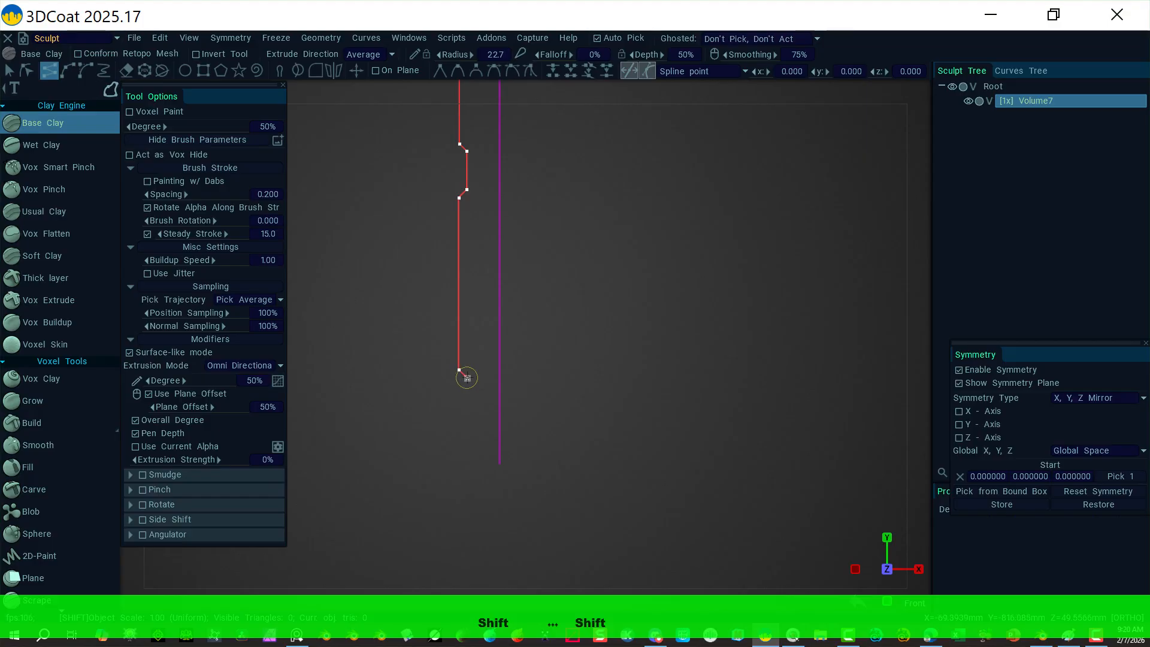
Step: Add another outward step and vertical segment further down the profile
left_click(467, 378)
left_click(468, 431)
left_click(459, 439)
left_click(459, 507)
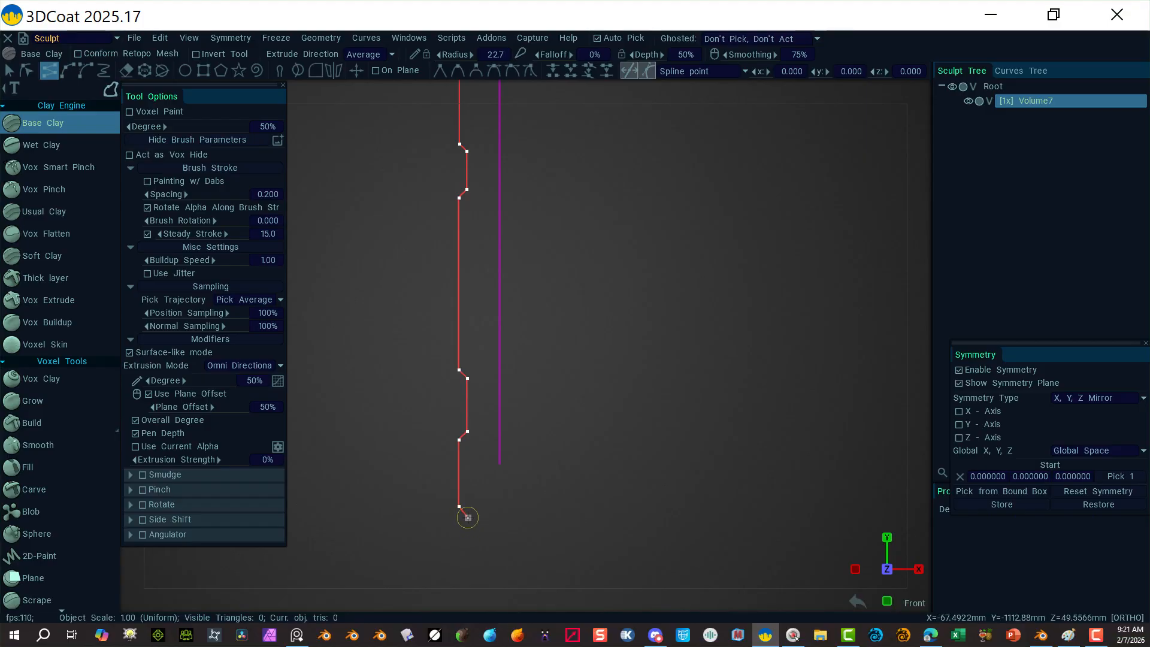
left_click(469, 517, "shift")
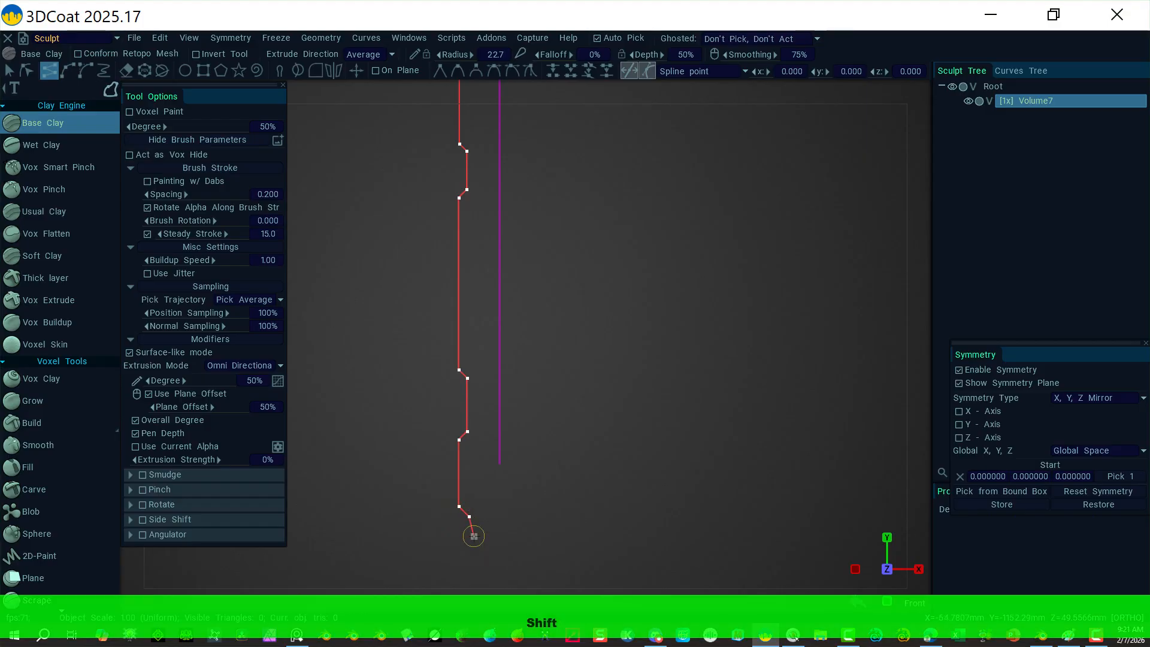
middle_click_drag(474, 536, 470, 321)
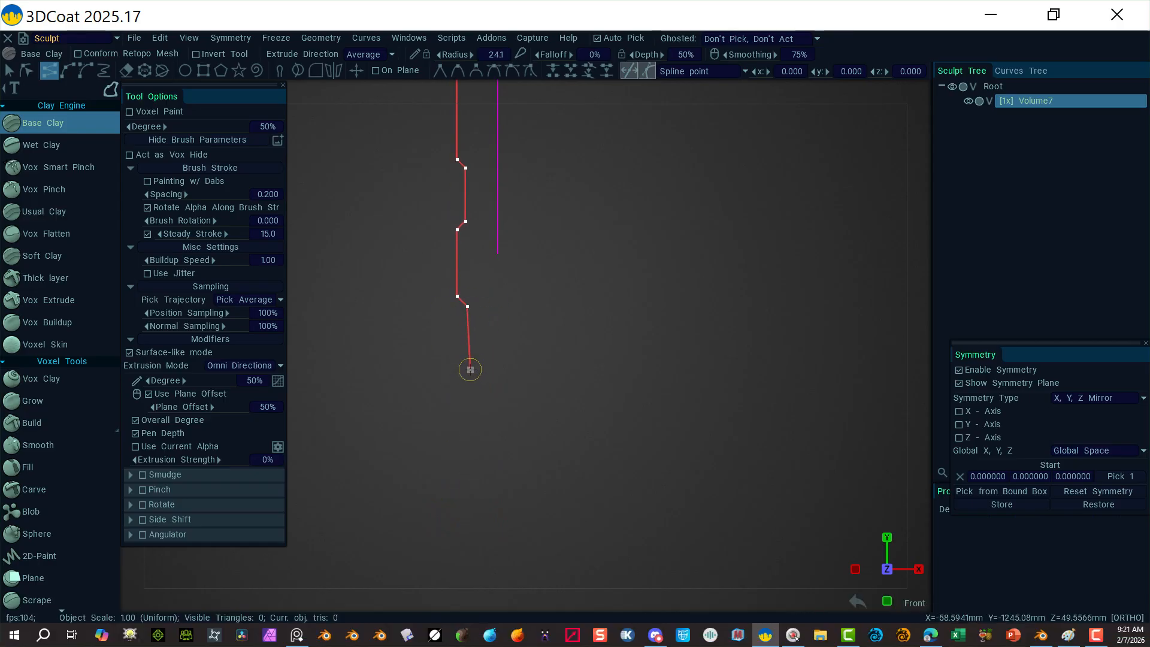
Step: Run the profile to the bottom, across a flat edge, up the inner side, and end the curve
key("shift")
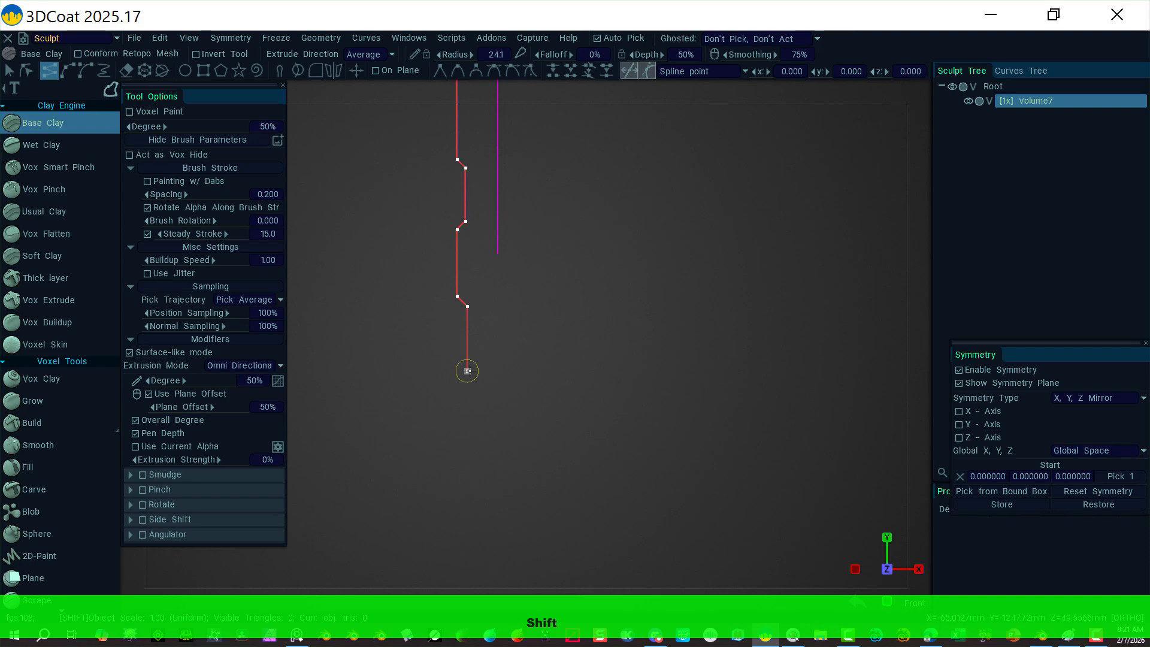
left_click(467, 371)
left_click(478, 400)
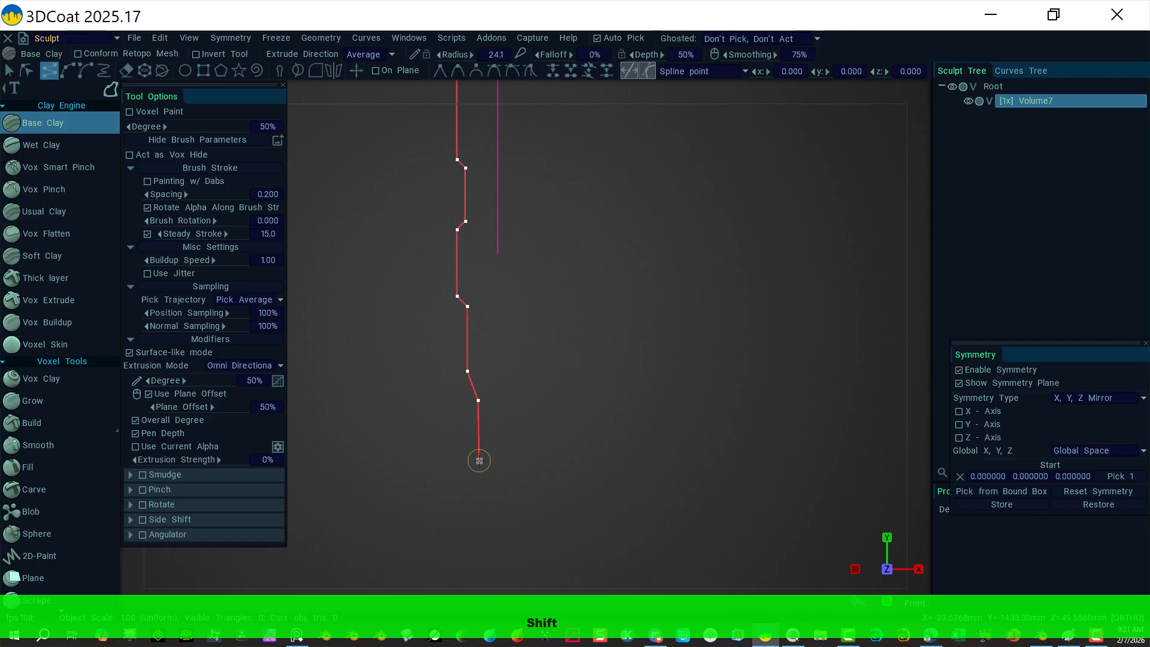
left_click(479, 460)
left_click(492, 460, "shift")
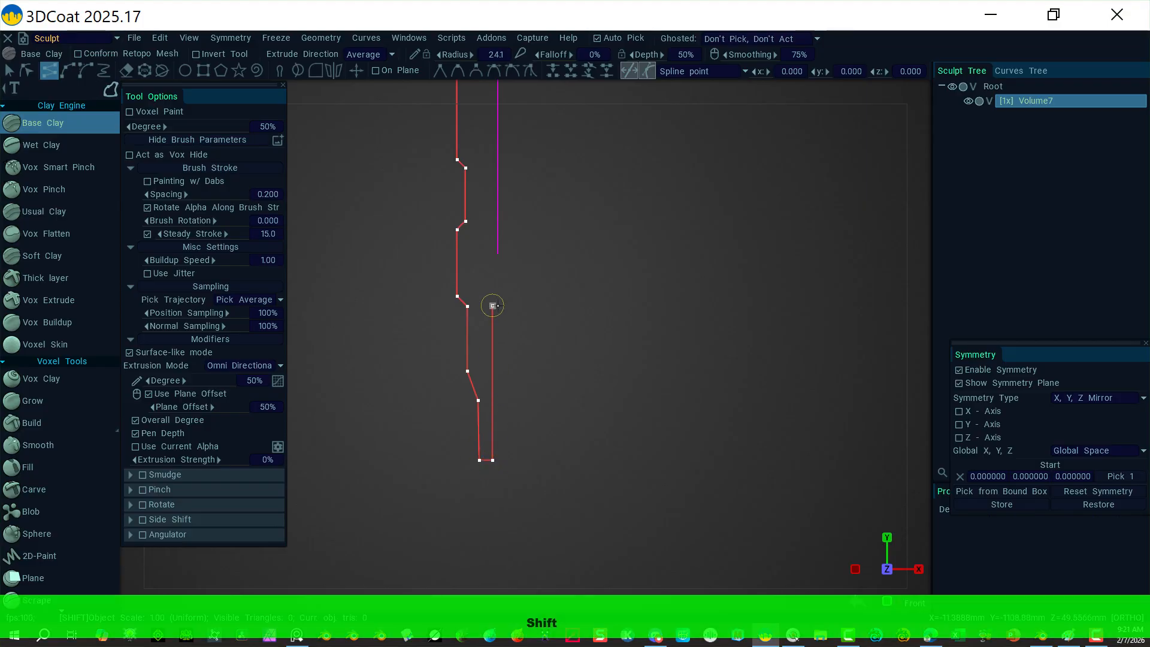
left_click(495, 297, "shift")
left_click(512, 297, "shift")
key("Escape")
Step: Box-select the lower profile points and shift them slightly left
right_click(594, 288)
right_click_drag(675, 309, 537, 290, "alt")
middle_click_drag(579, 285, 552, 415, "alt")
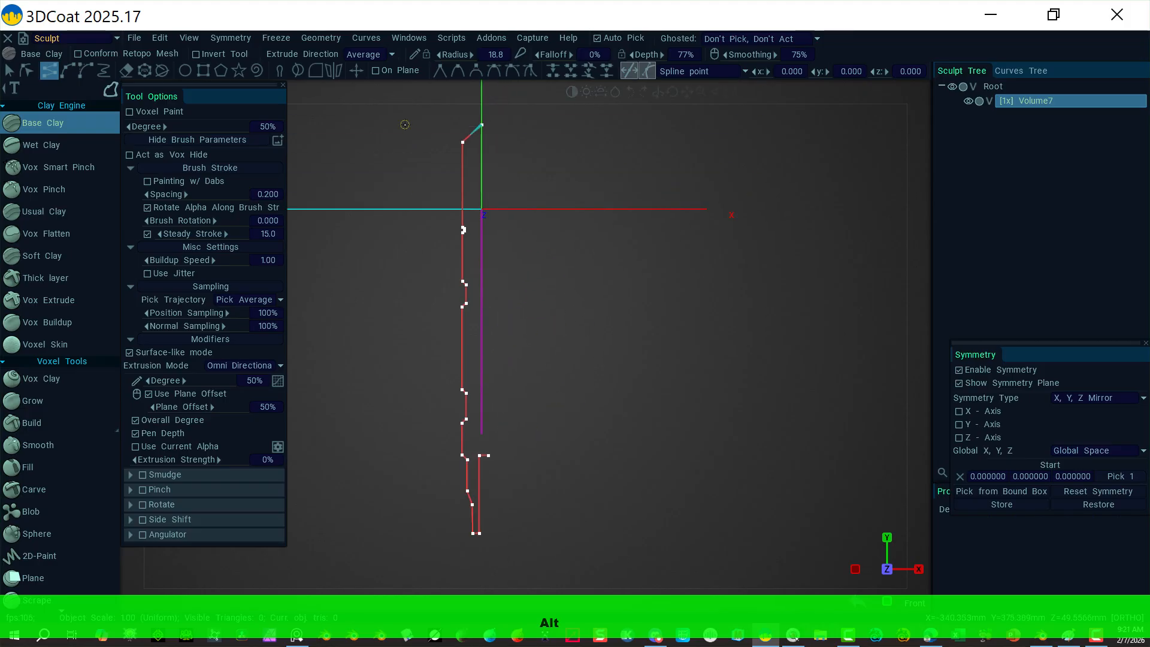
left_click(24, 70)
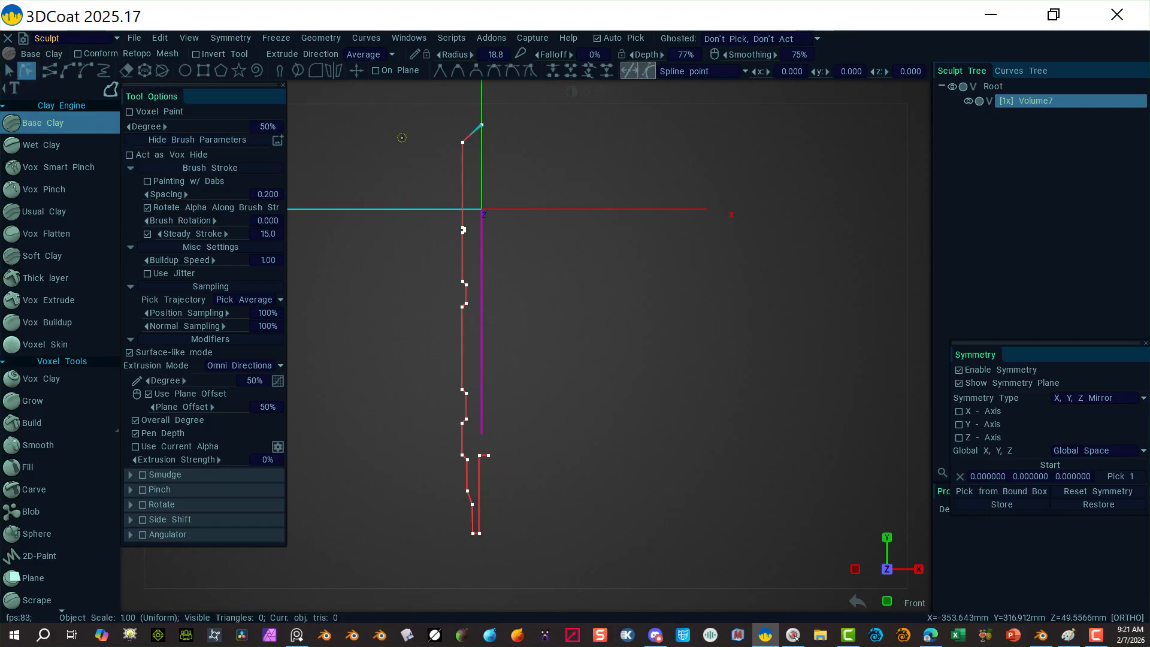
left_click_drag(401, 137, 531, 552)
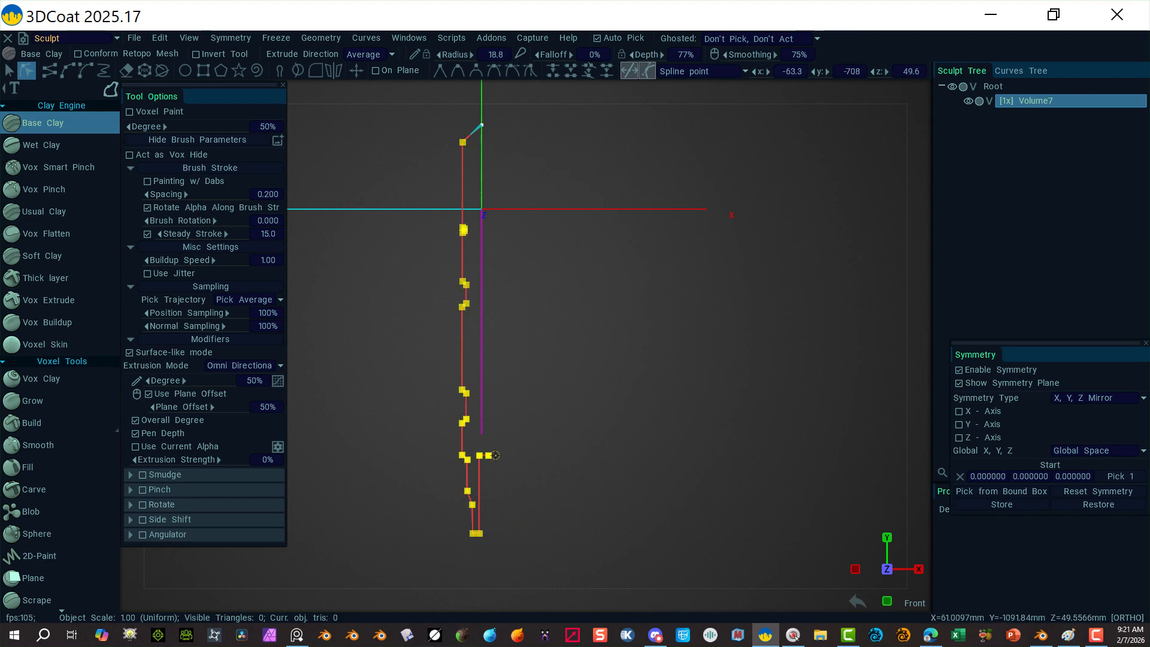
mouse_move(488, 455)
left_mouse_down()
mouse_move(481, 435)
mouse_move(481, 457)
left_mouse_up()
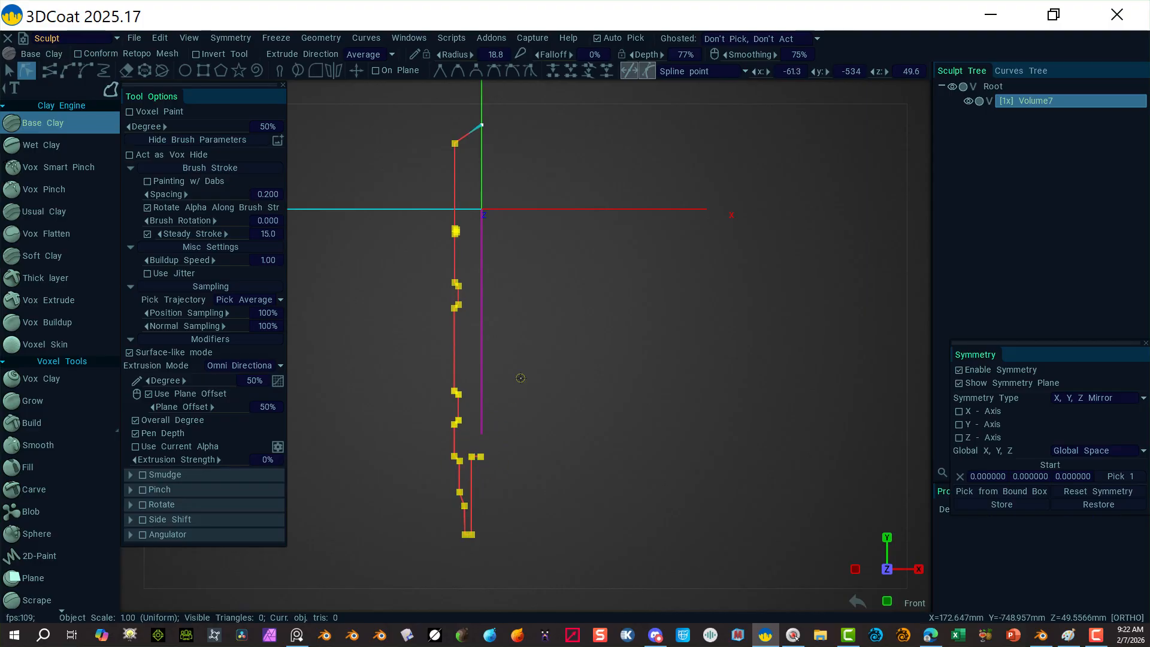
left_click(569, 157)
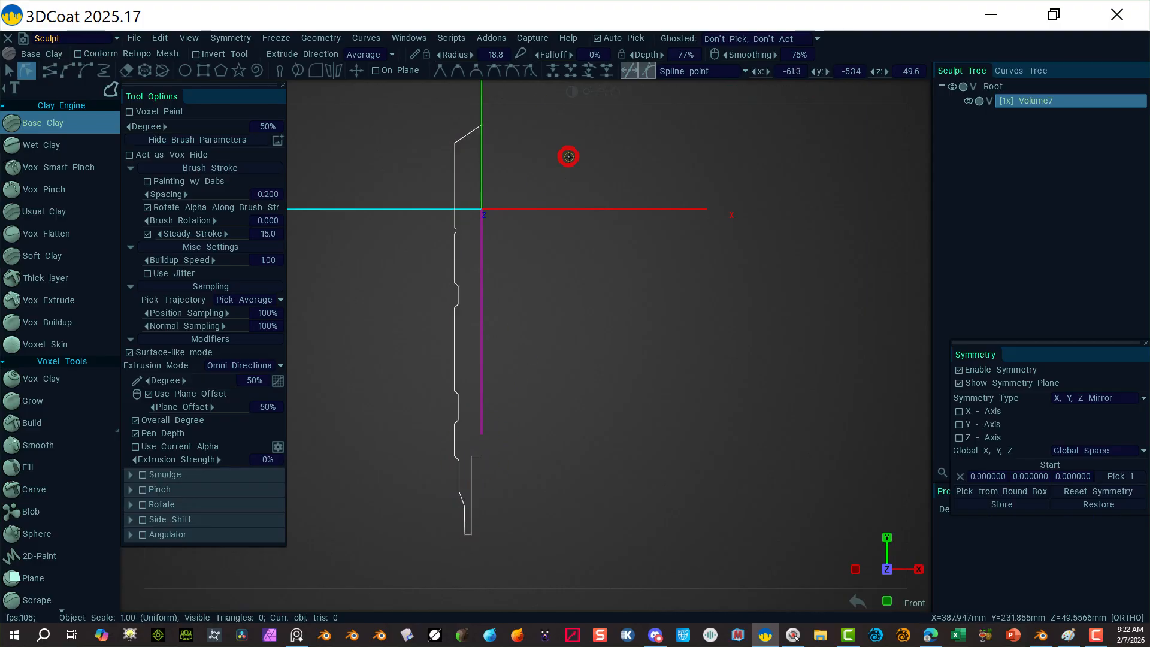
Step: Convert the top corner to a smooth B-spline point and tune its tangents into a rounded shoulder
left_click(455, 144)
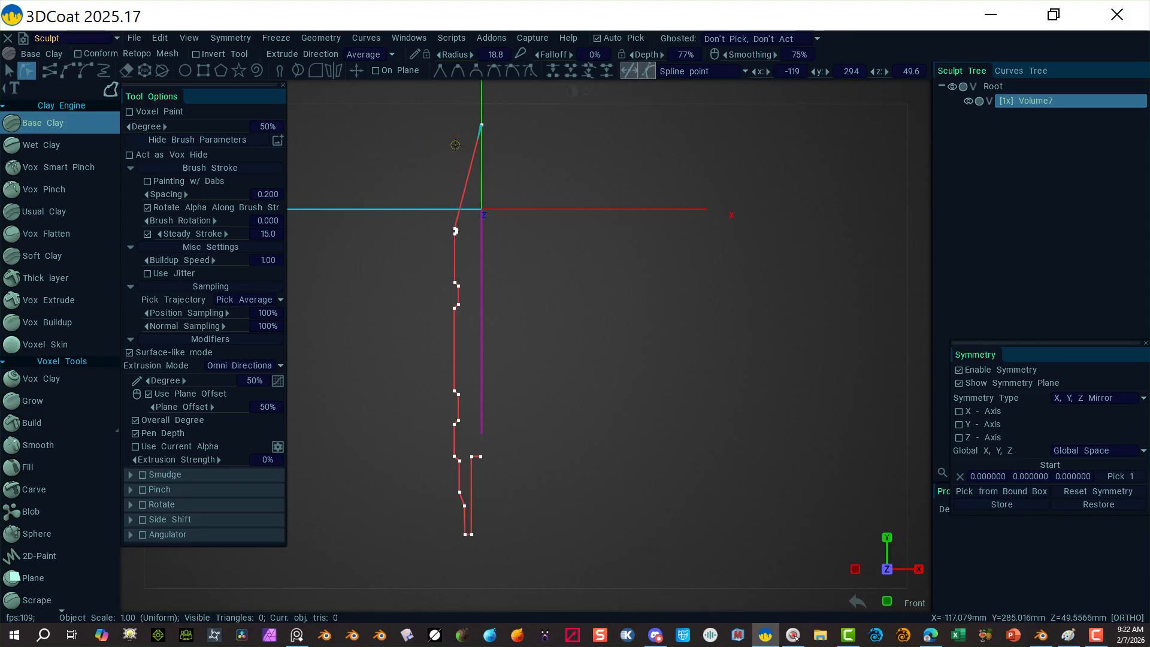
key("ctrl+z")
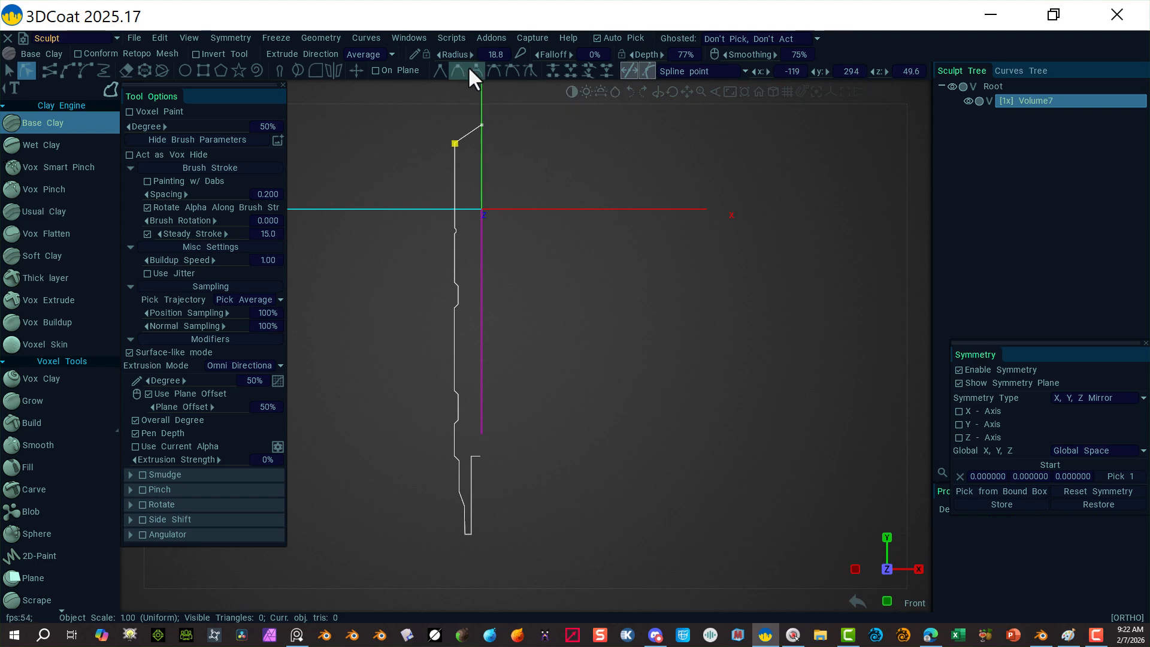
left_click(474, 70)
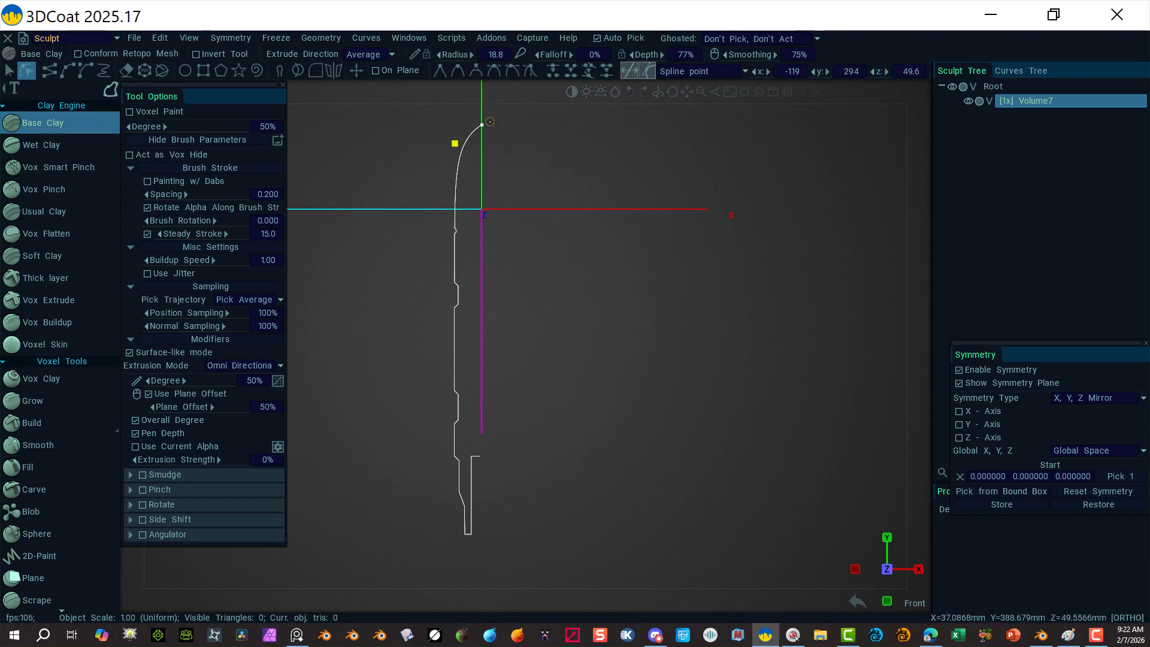
mouse_move(906, 92)
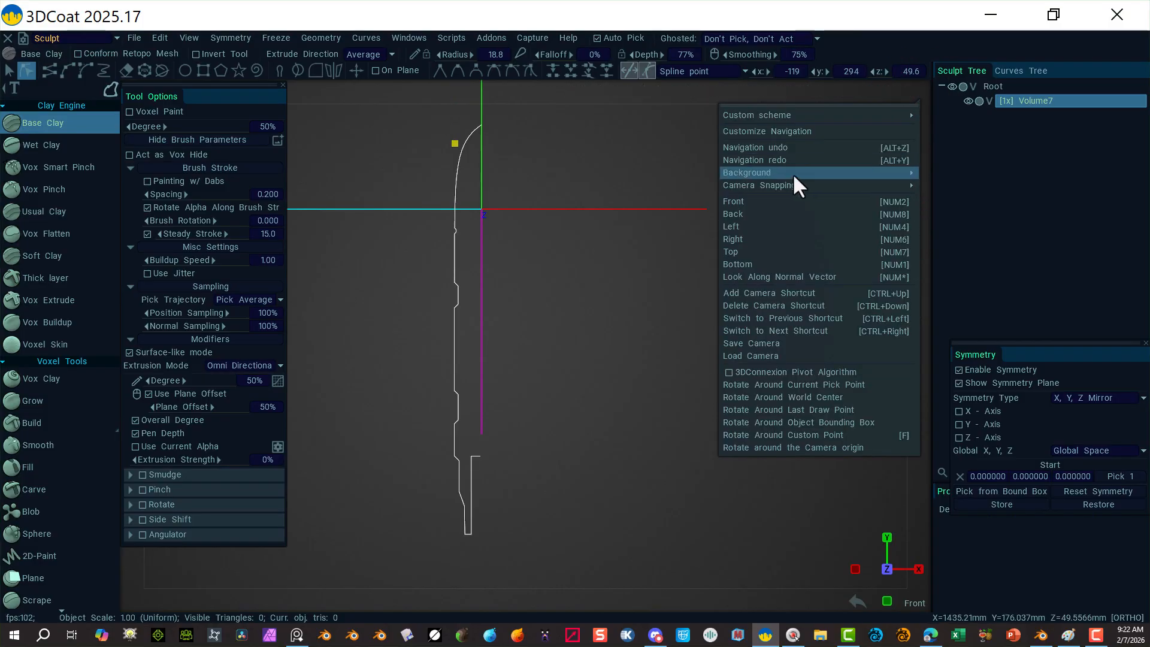
left_click(761, 200)
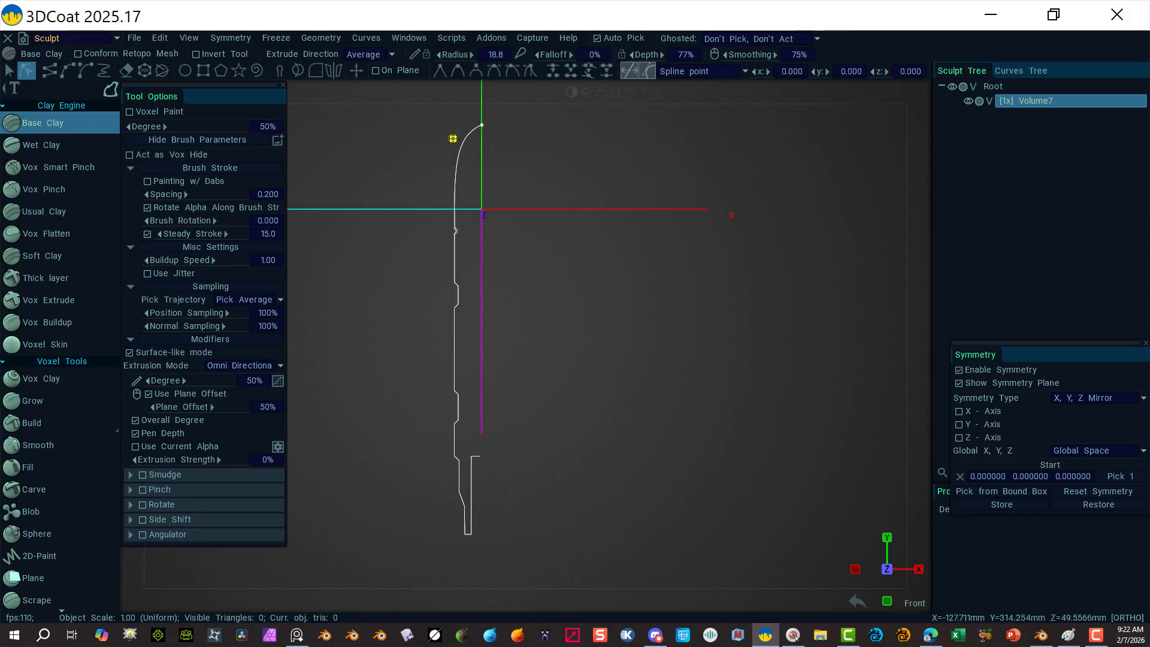
mouse_move(453, 132)
left_mouse_down()
mouse_move(452, 115)
mouse_move(483, 127)
mouse_move(459, 141)
mouse_move(451, 130)
left_mouse_up()
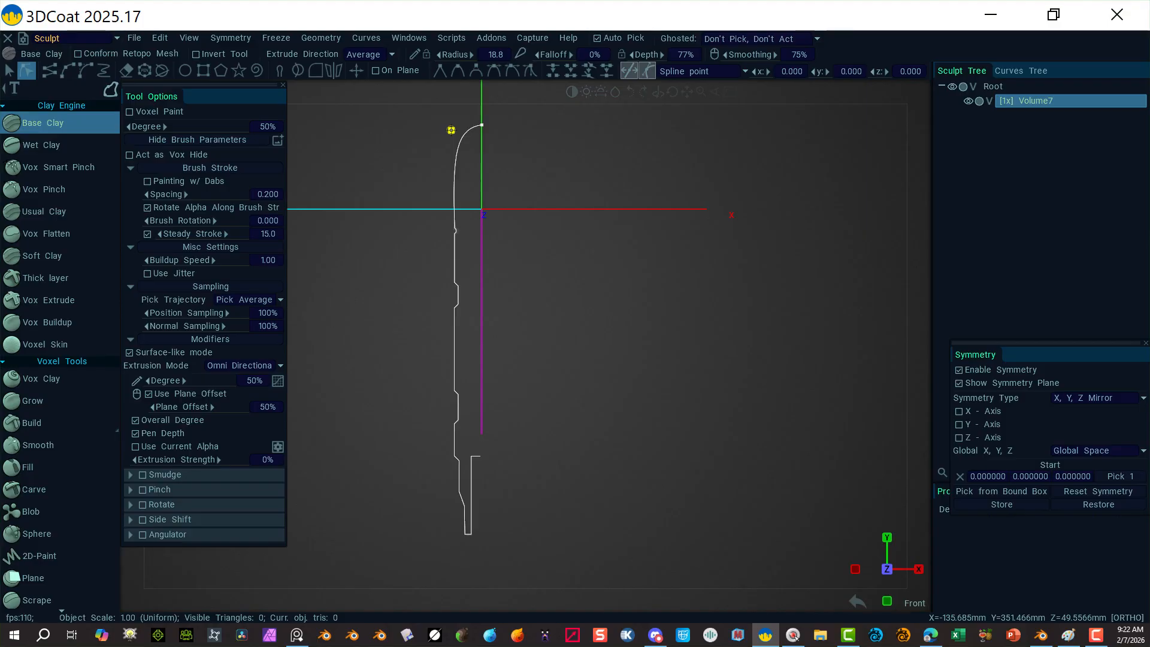
left_click_drag(451, 130, 452, 126)
mouse_move(452, 125)
left_mouse_down()
mouse_move(440, 130)
mouse_move(453, 124)
left_mouse_up()
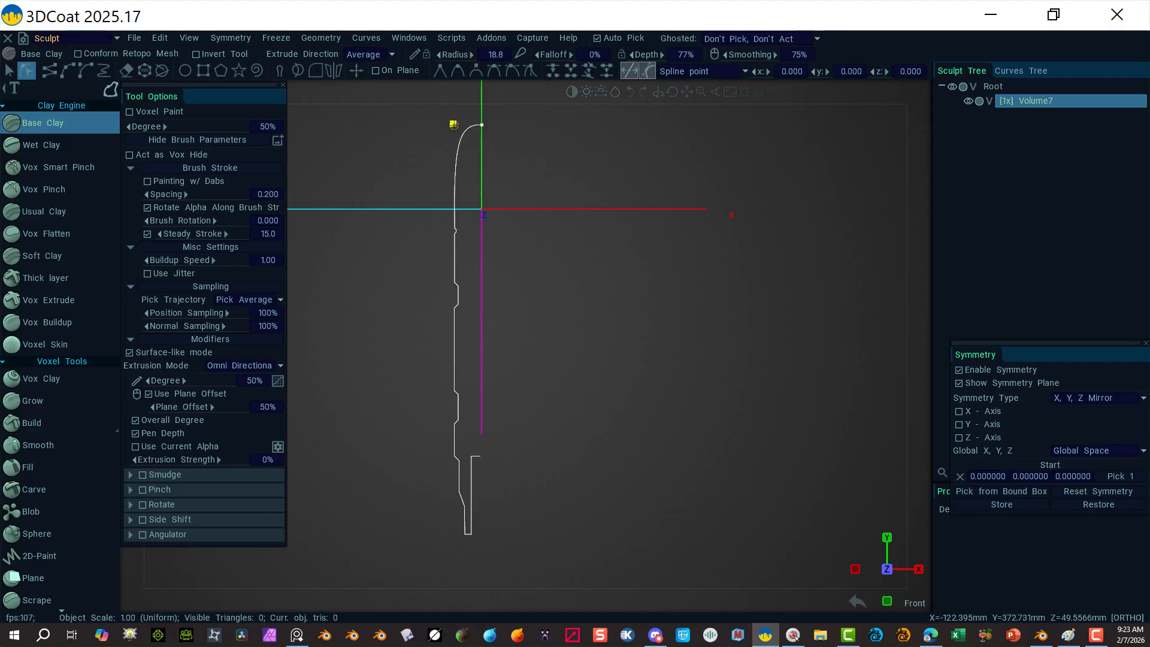
left_click_drag(453, 125, 453, 125)
Step: Box-select every profile point and move the whole profile slightly left
left_click(9, 70)
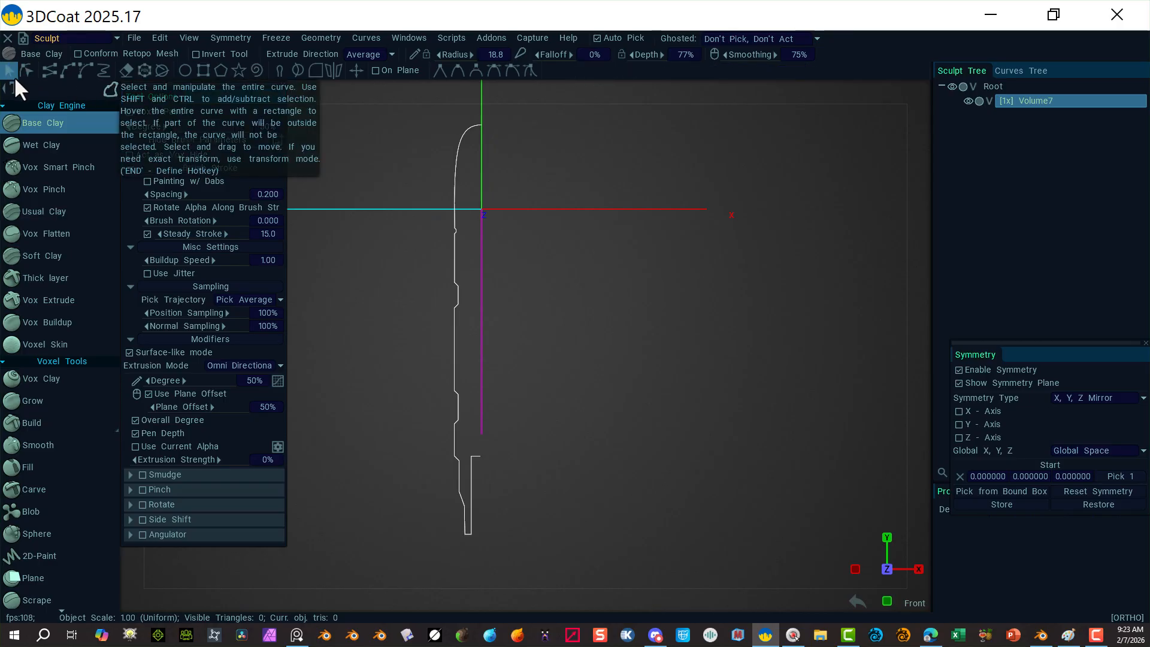
left_click(27, 69)
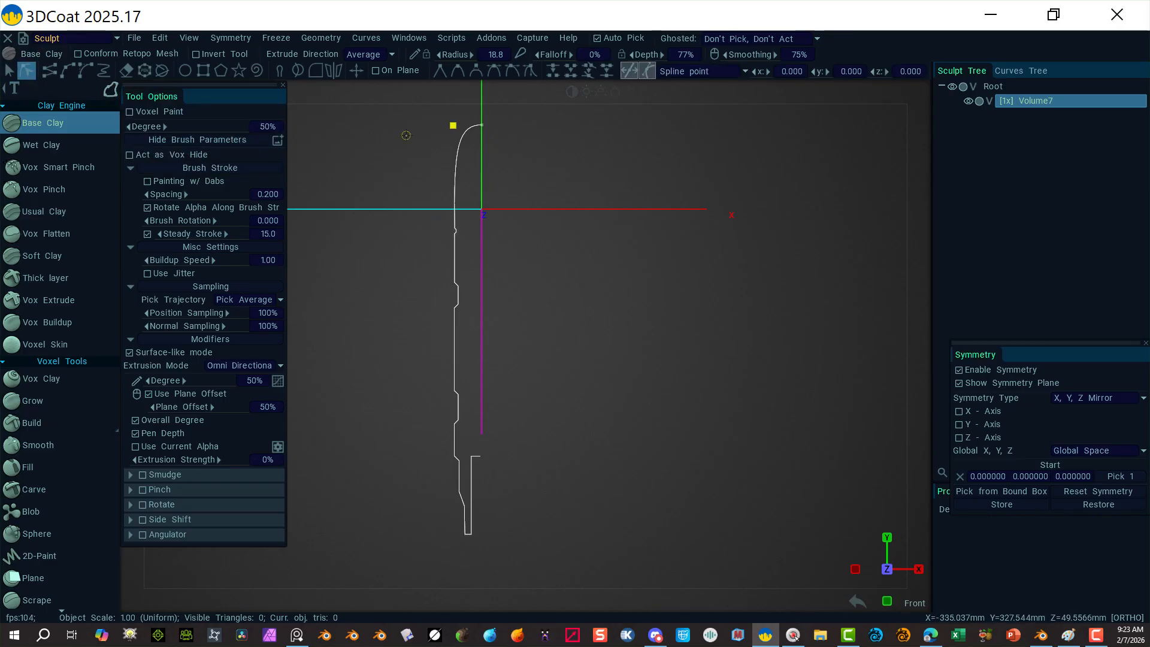
left_click_drag(351, 113, 474, 548)
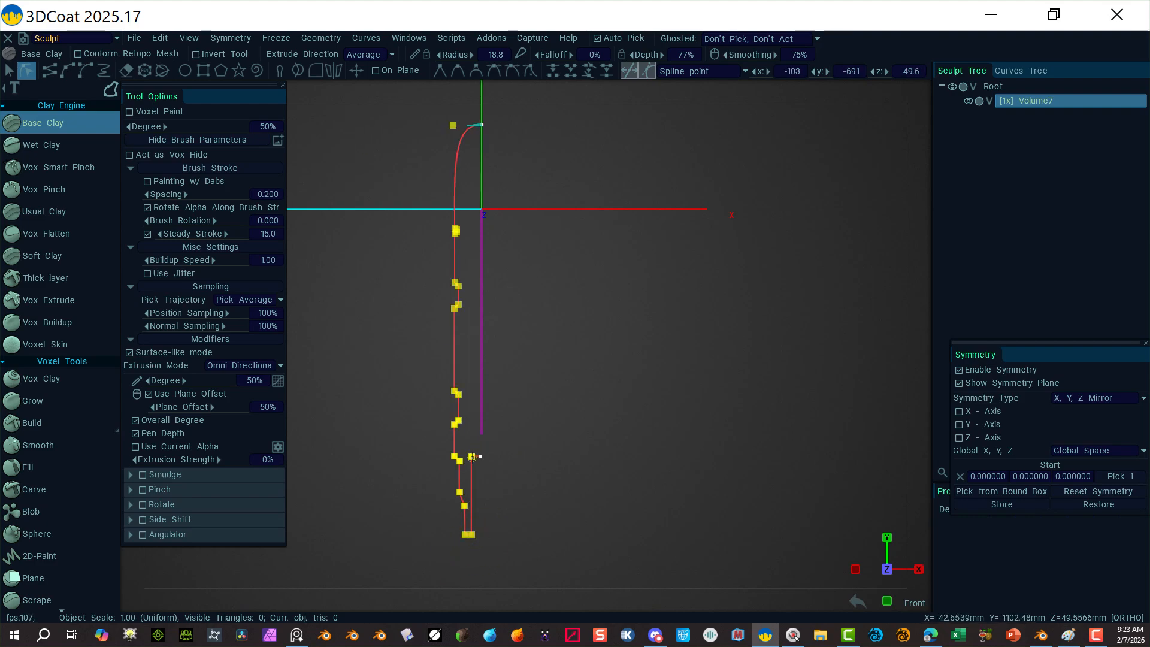
left_click_drag(471, 457, 461, 459)
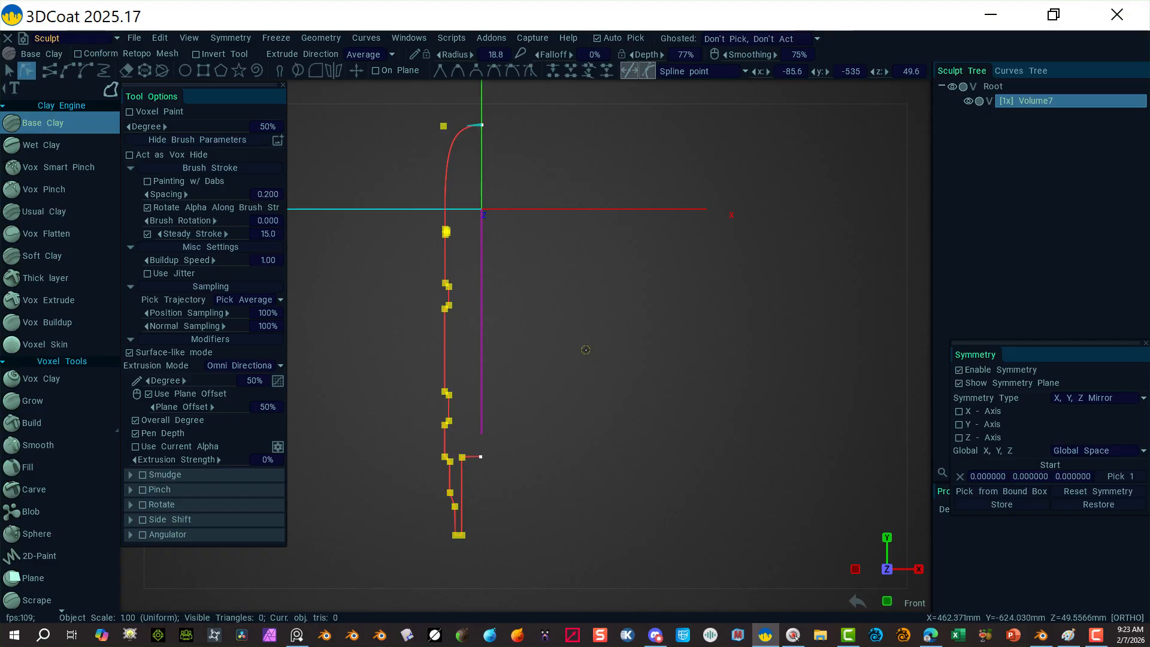
left_click(587, 354)
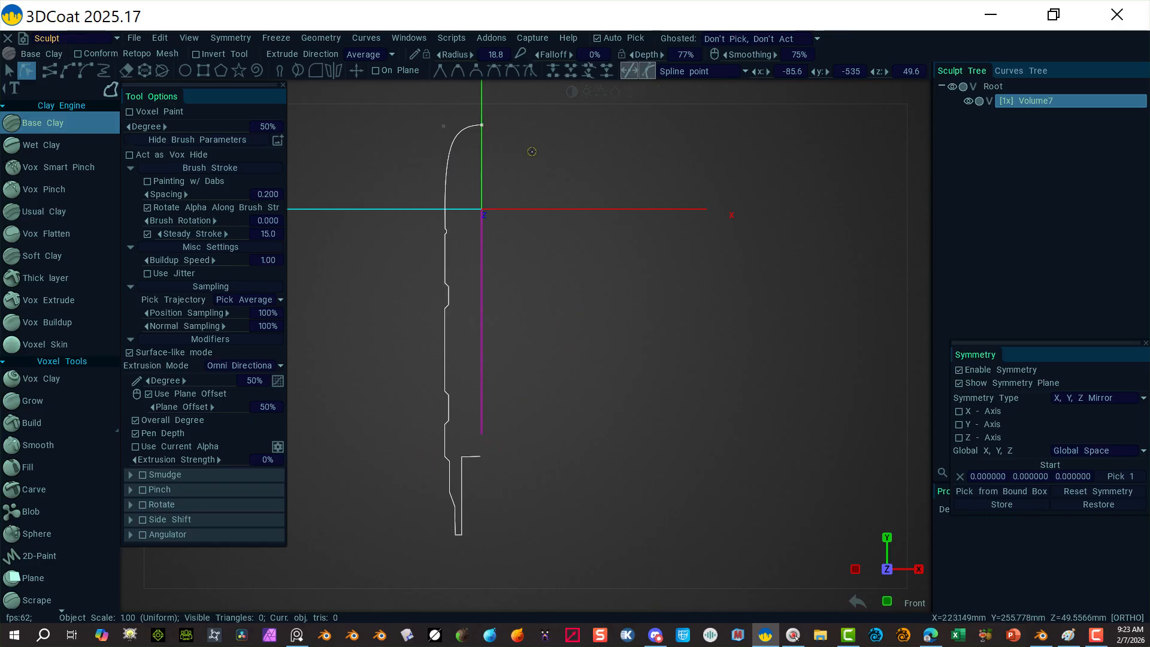
Step: Drag the top control point to bulge the arc into a fuller dome, then select the curve
left_click(443, 127)
left_click_drag(444, 128, 443, 135)
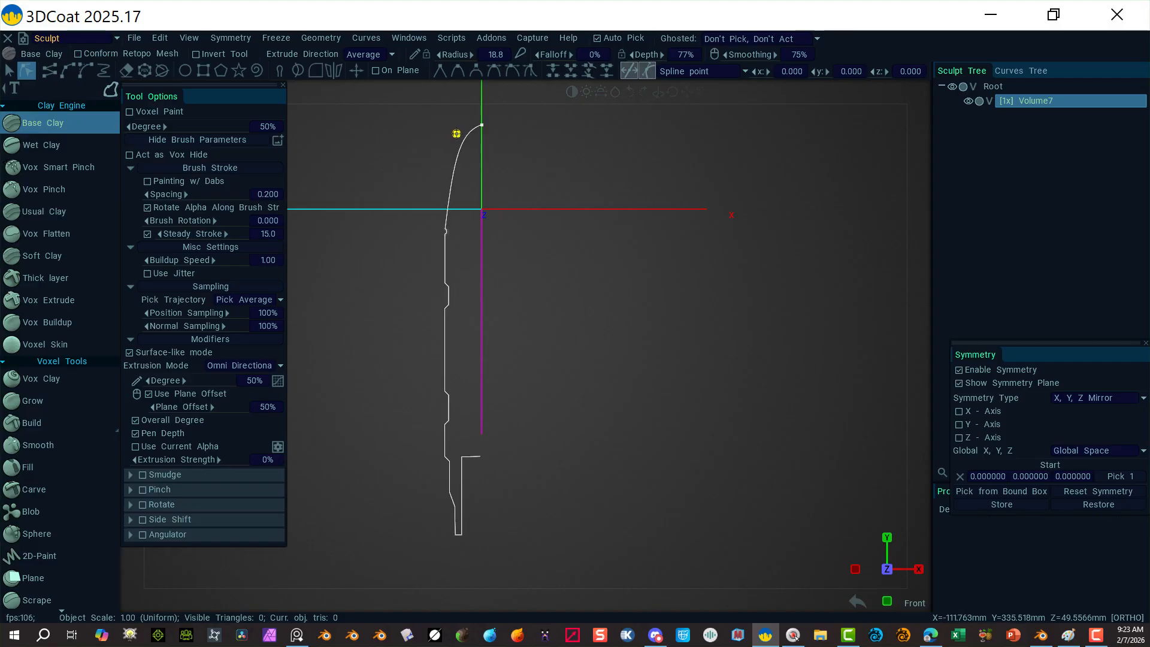
left_click_drag(449, 155, 445, 125)
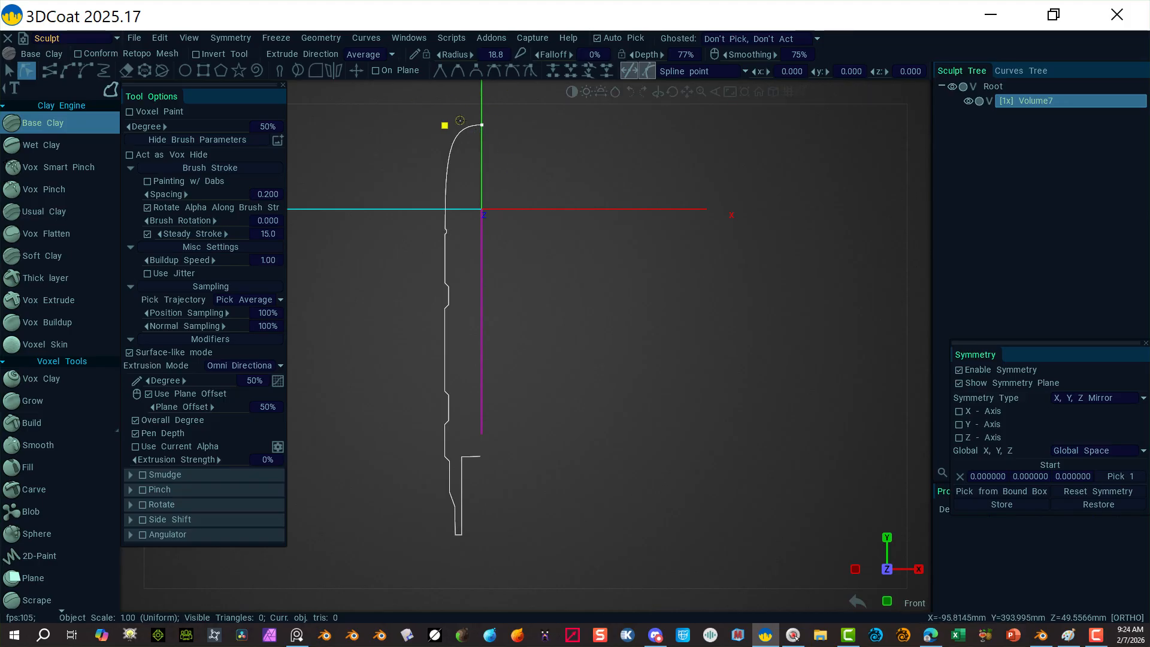
left_click(11, 71)
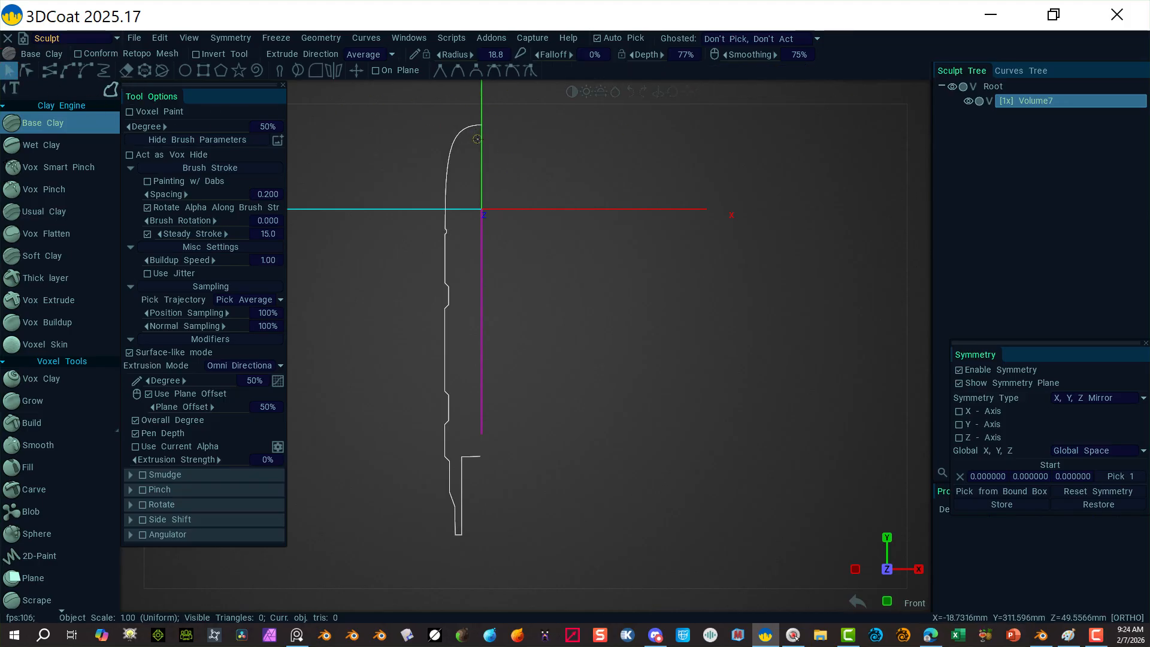
left_click(462, 132)
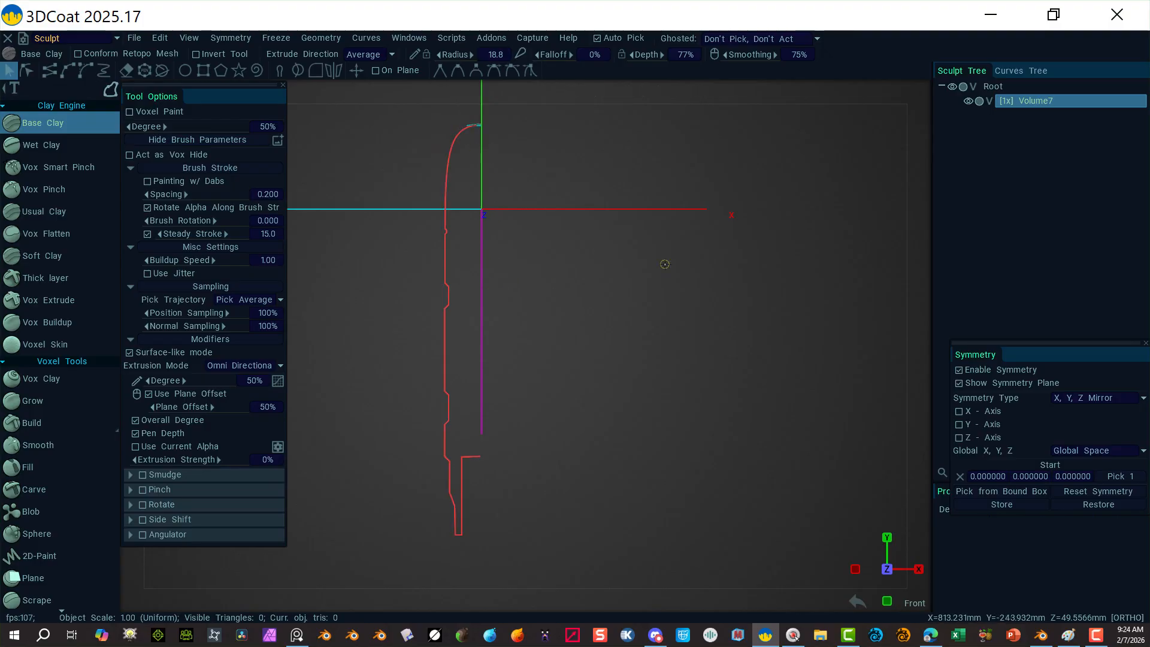
Step: Revolve the profile 360° around the Y axis with Create Surface of Revolution and inspect it
right_click(449, 162)
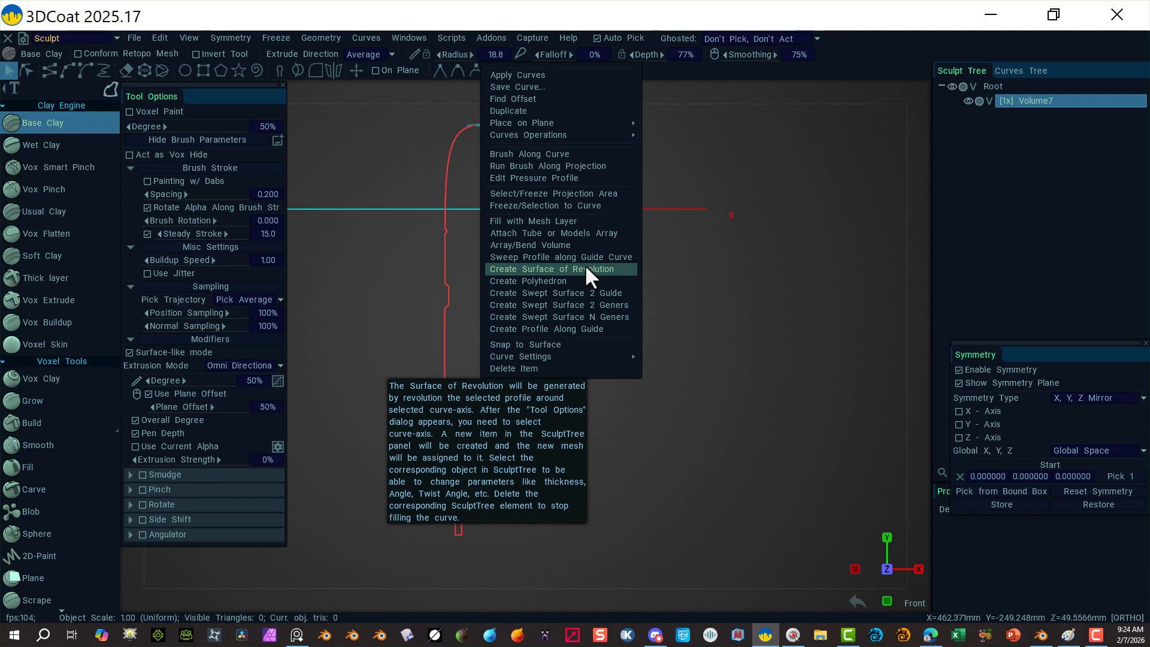
left_click(585, 268)
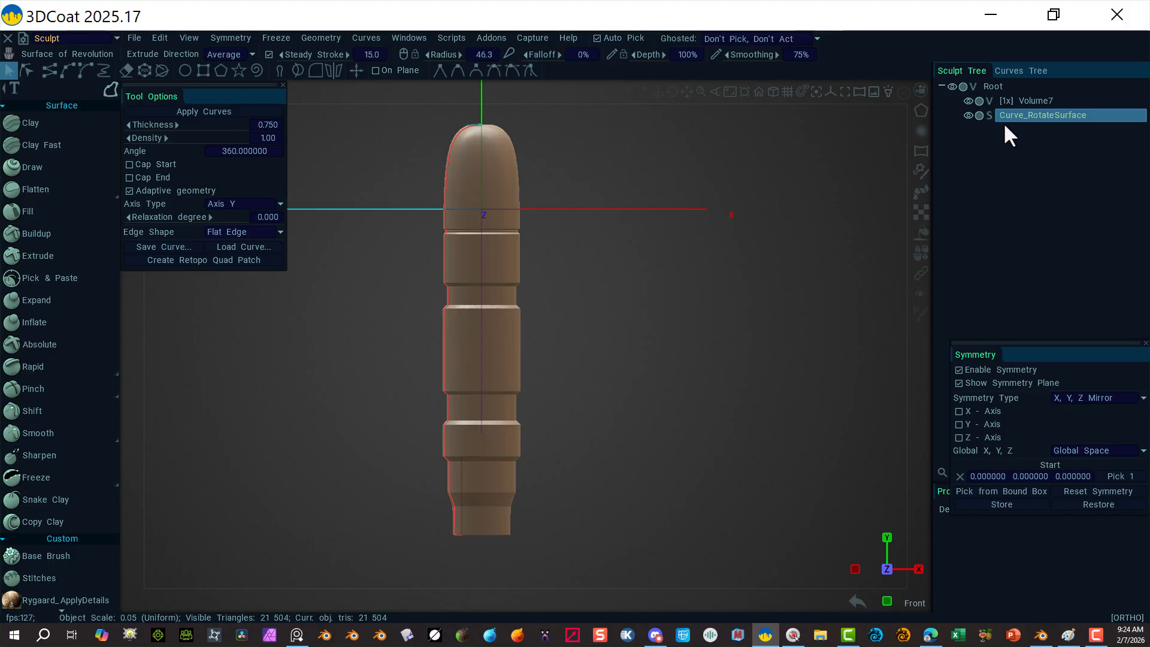
left_click_drag(650, 166, 681, 247, "alt")
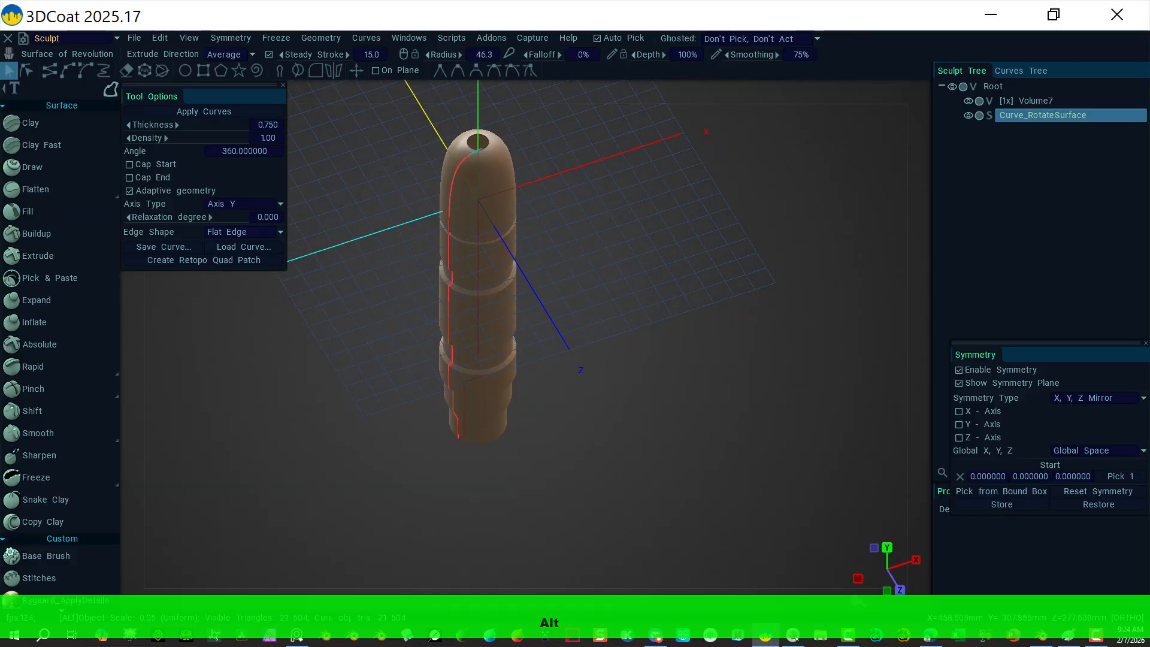
Step: Undo the revolved mesh, switch to Top view, and box-select all the curve's points
key("ctrl+z")
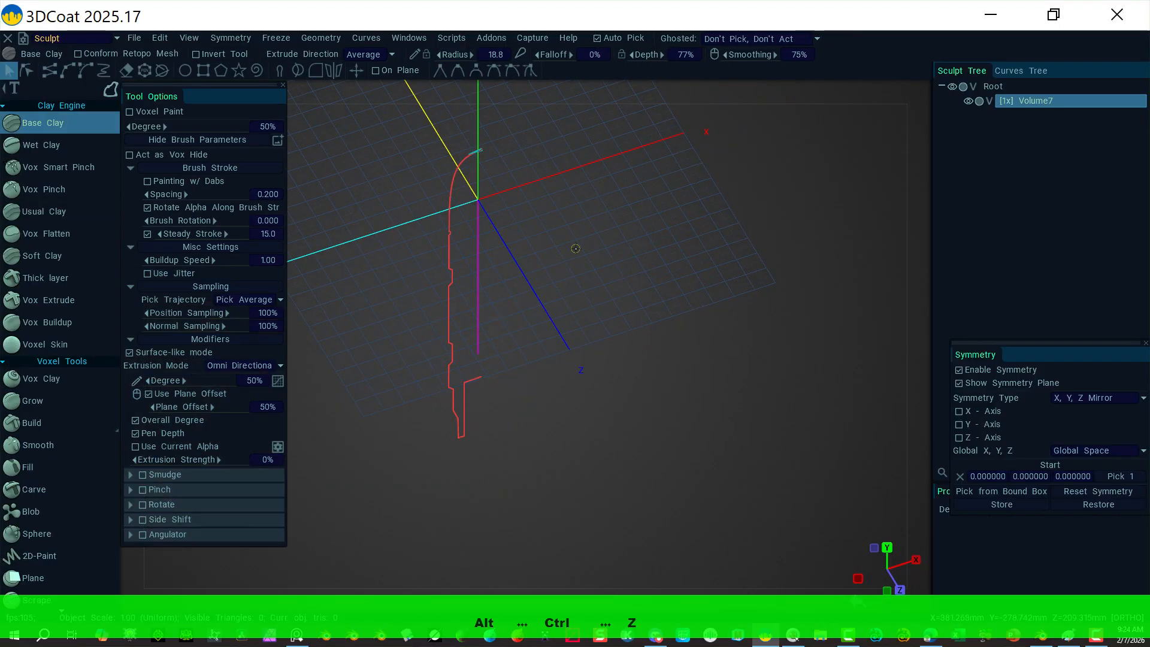
left_click(920, 91)
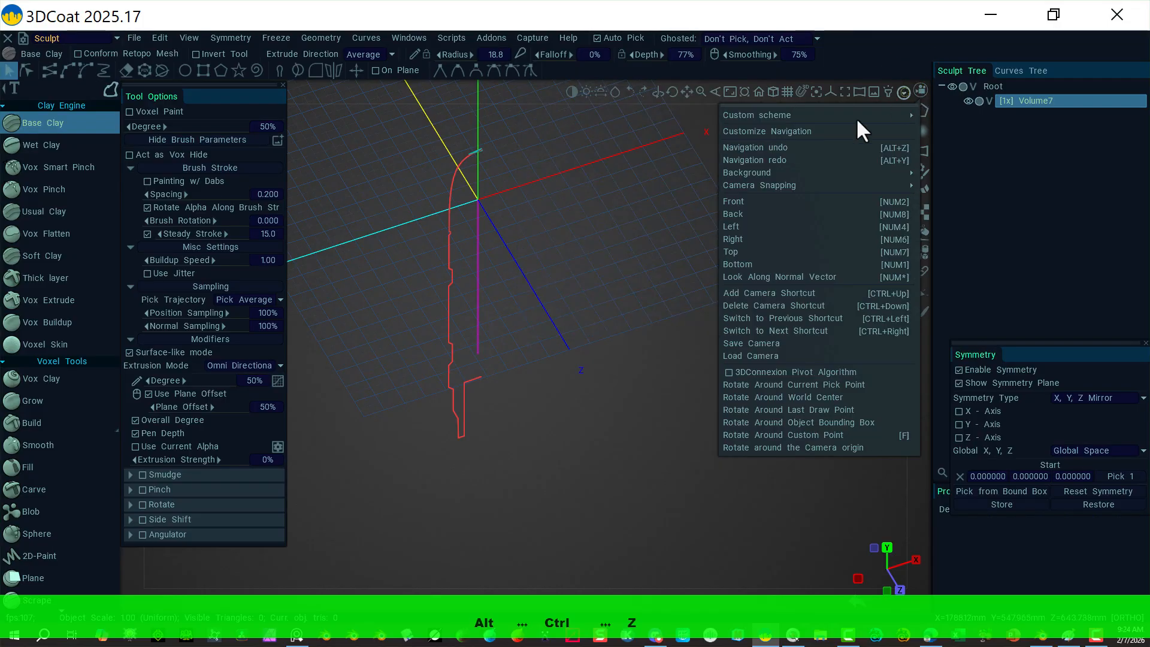
left_click(758, 253)
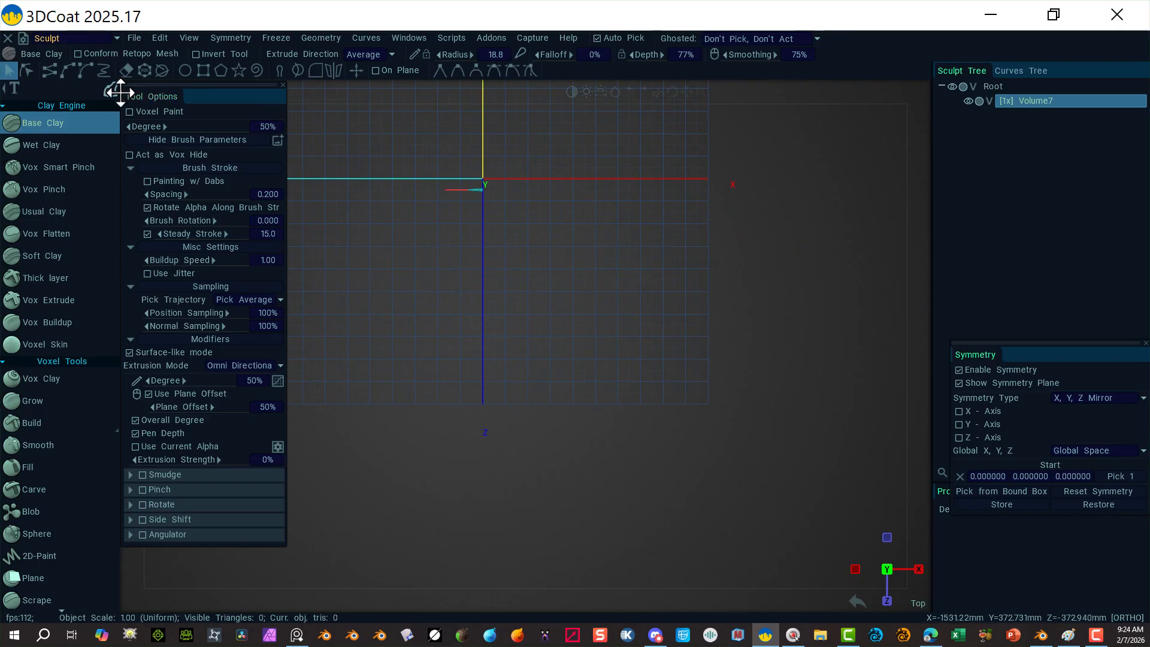
left_click(26, 70)
left_click_drag(370, 234, 540, 180)
Step: Drag the curve up until its end point sits exactly on the X axis at the origin
mouse_move(499, 283)
right_mouse_down()
mouse_move(547, 274)
mouse_move(664, 301)
right_mouse_up()
middle_click_drag(556, 259, 636, 472, "alt")
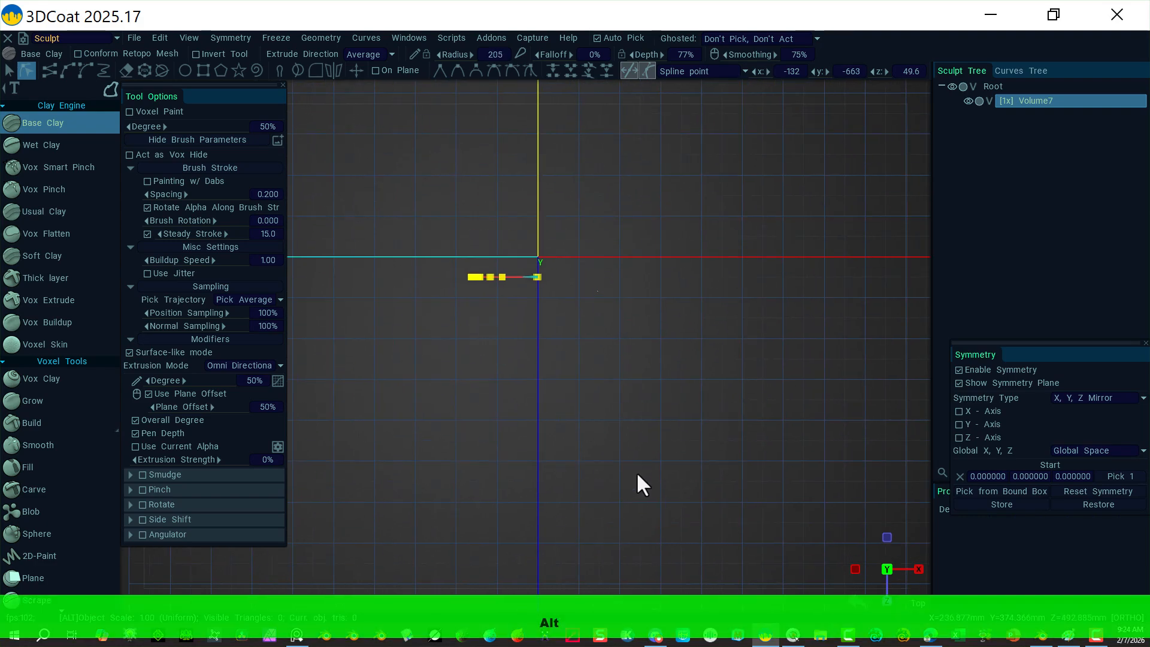
right_click_drag(637, 471, 860, 483, "alt")
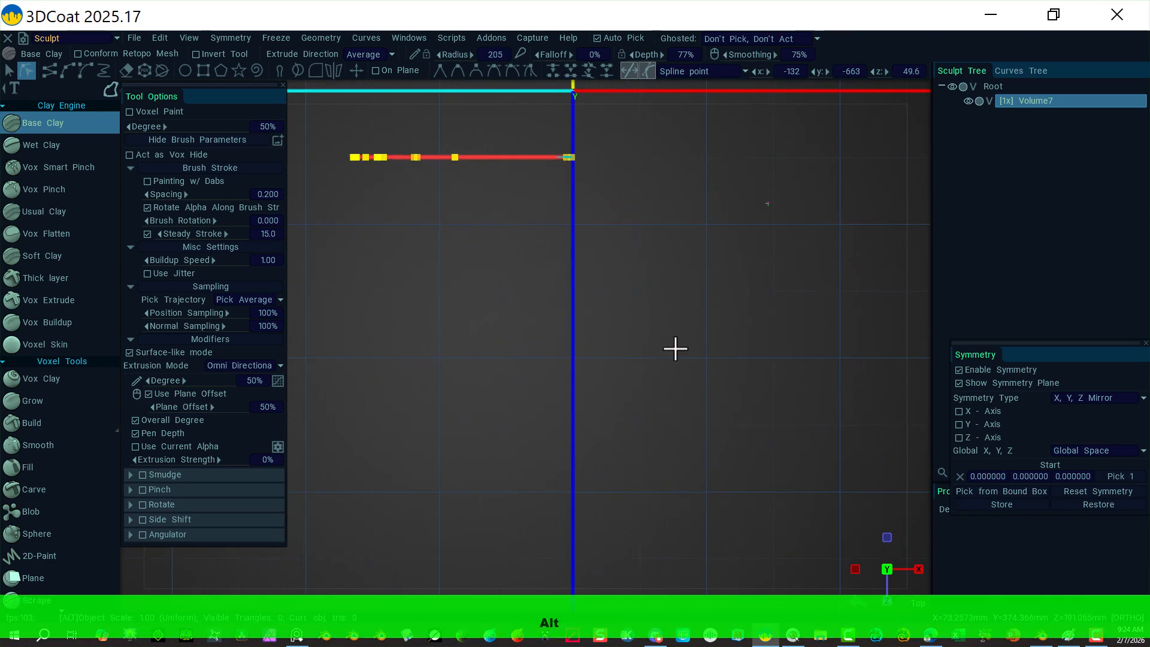
right_click_drag(676, 347, 711, 361, "alt")
middle_click_drag(655, 290, 651, 433, "alt")
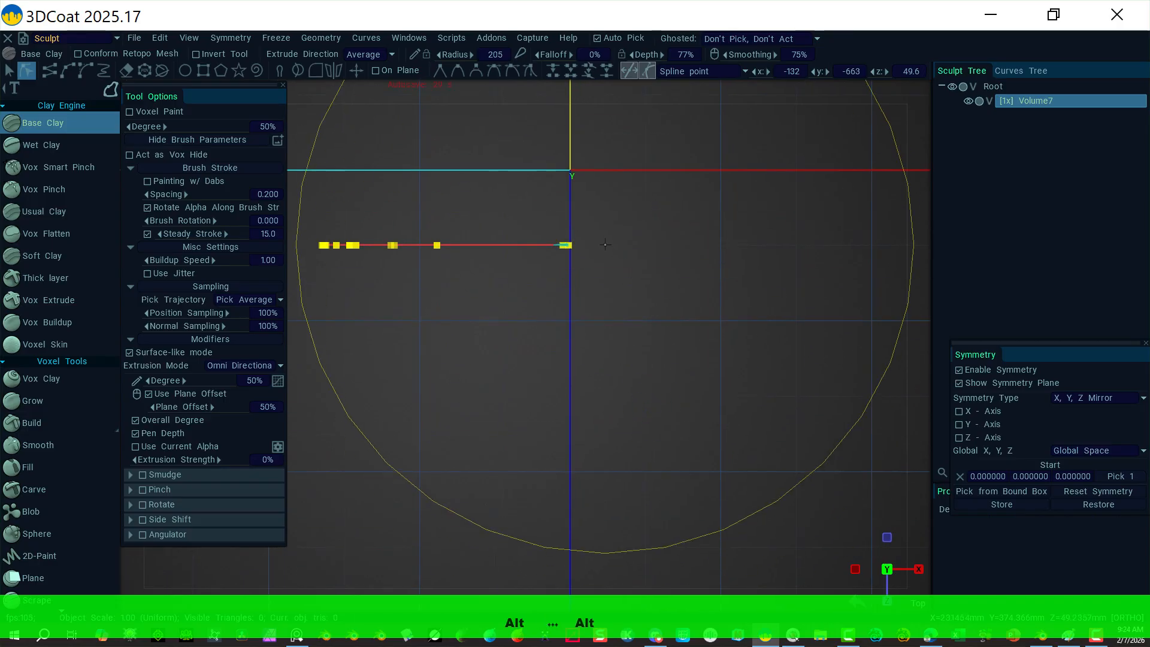
left_click_drag(569, 245, 570, 173)
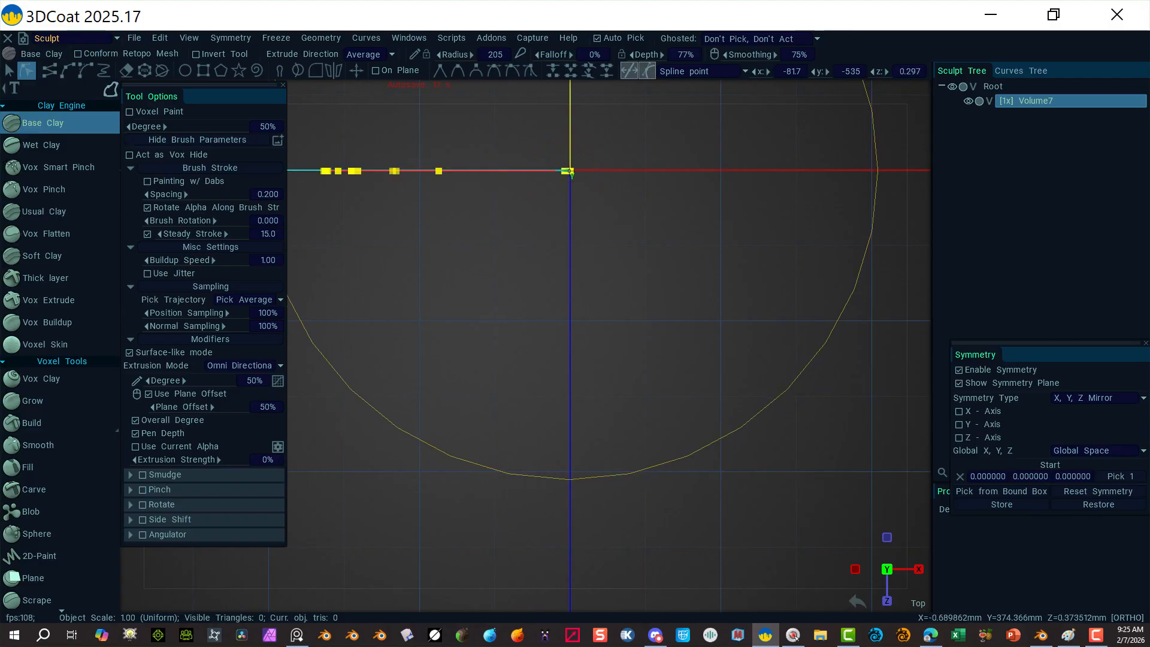
left_click_drag(569, 172, 569, 171)
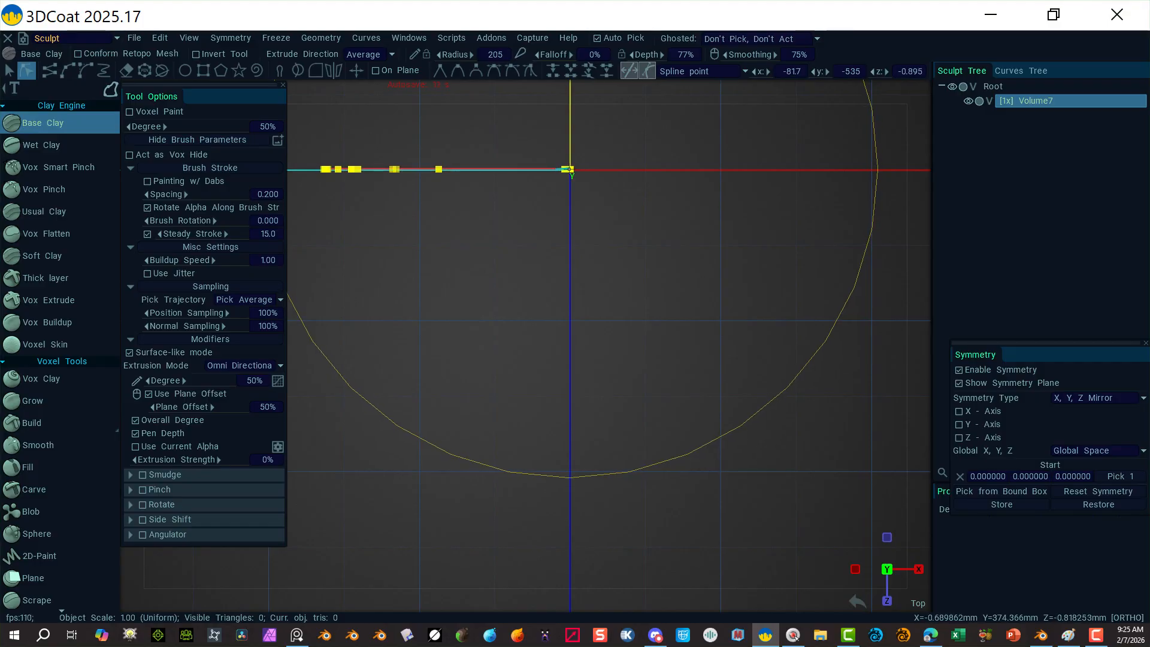
left_click_drag(569, 171, 569, 170)
left_click(570, 171)
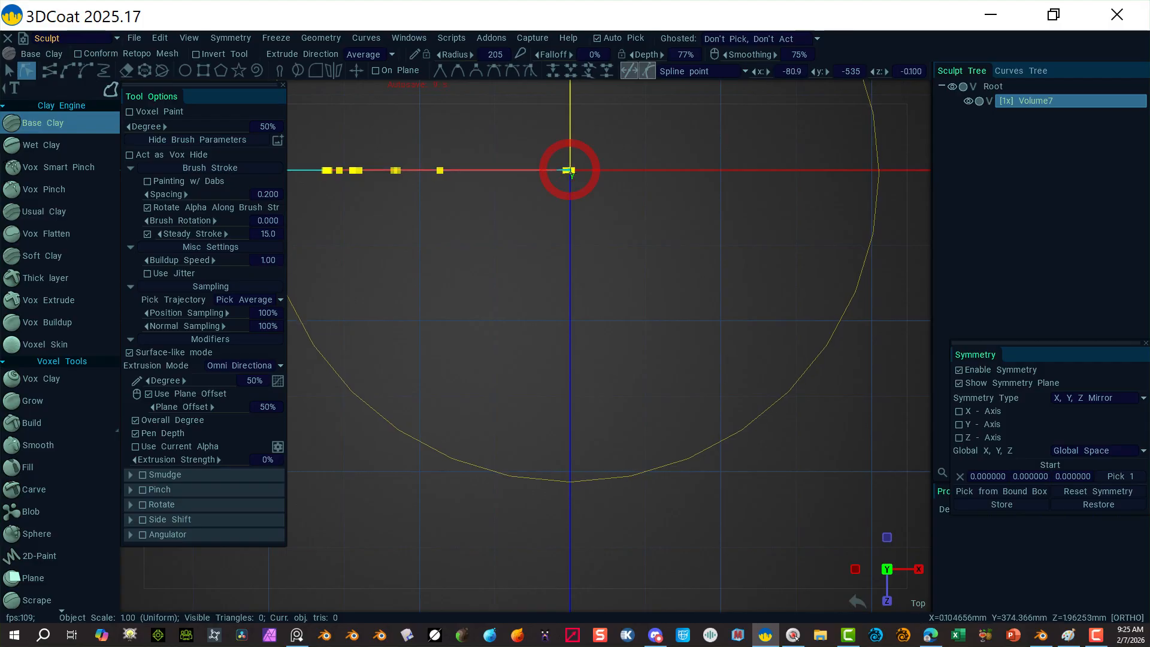
left_click_drag(505, 471, 476, 307, "alt")
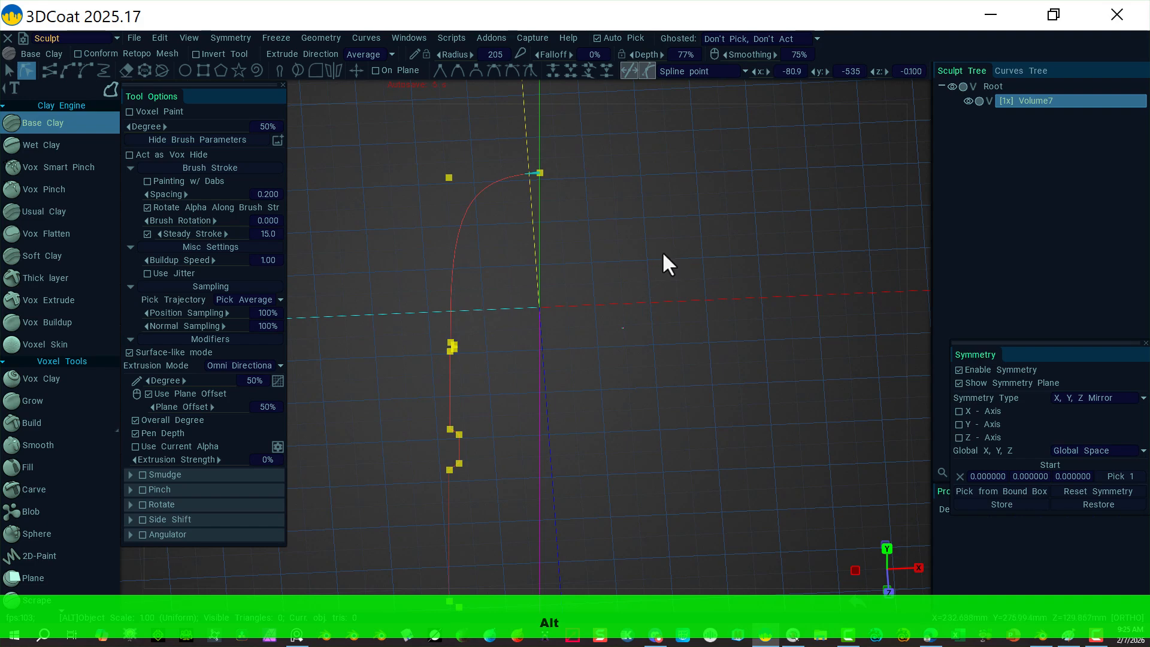
right_click_drag(663, 252, 557, 244, "alt")
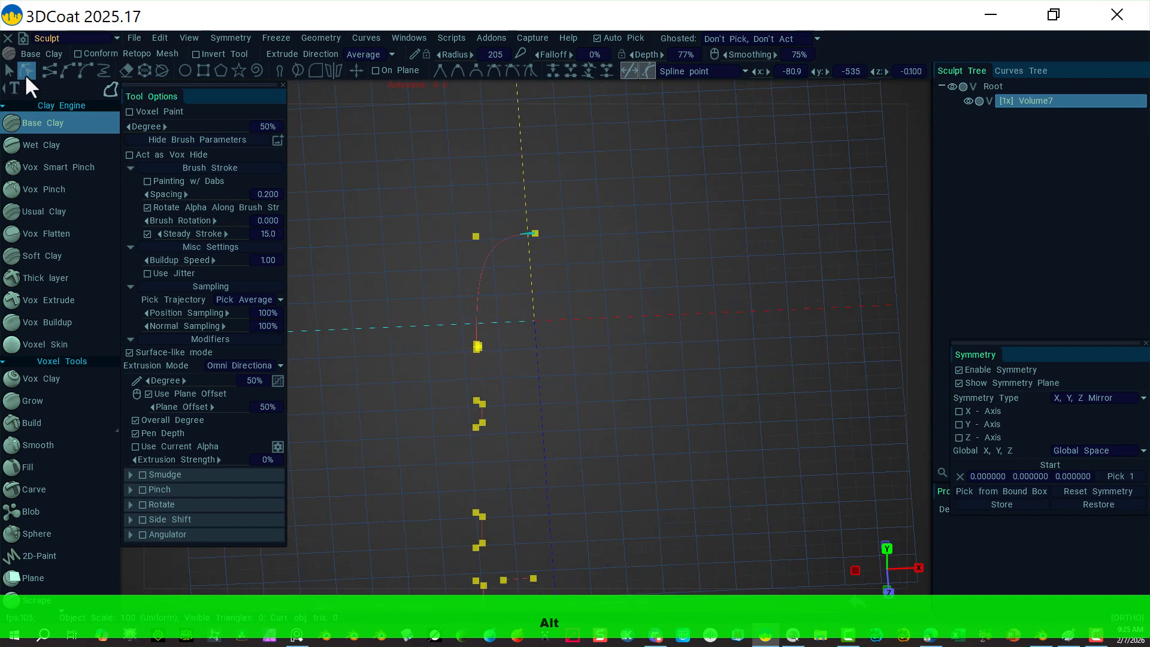
left_click(11, 74)
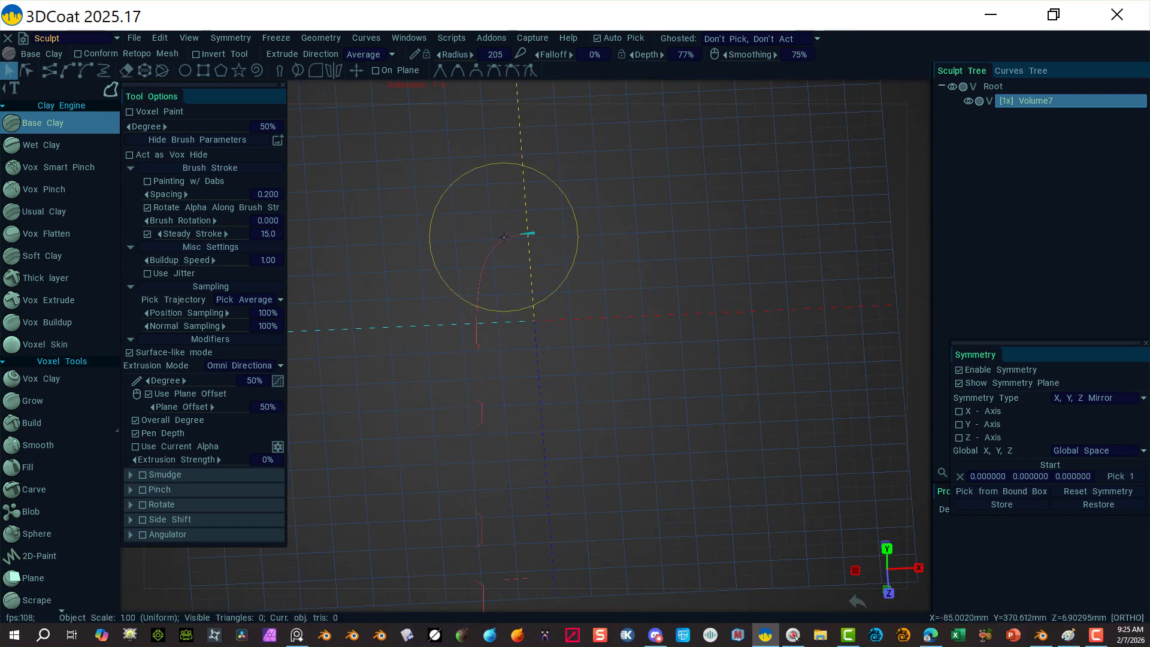
Step: Revolve the repositioned profile 360° around Y into a stepped dome-topped solid, then inspect it from the front and left
right_click(526, 236)
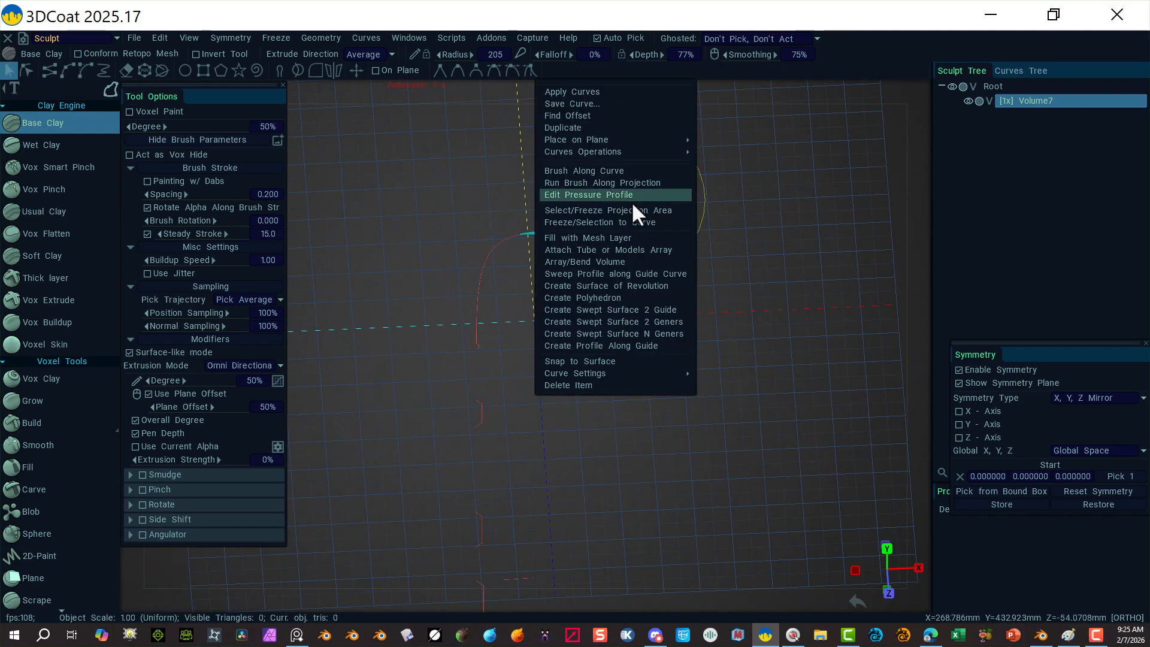
left_click(646, 286)
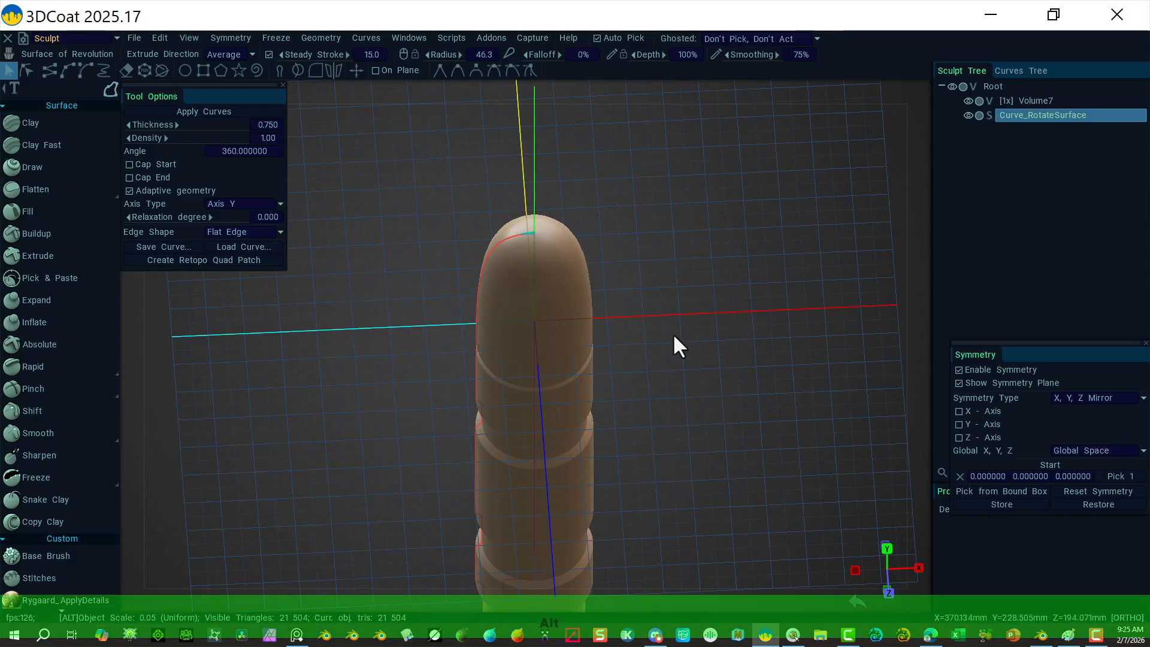
left_click_drag(673, 333, 663, 146, "alt")
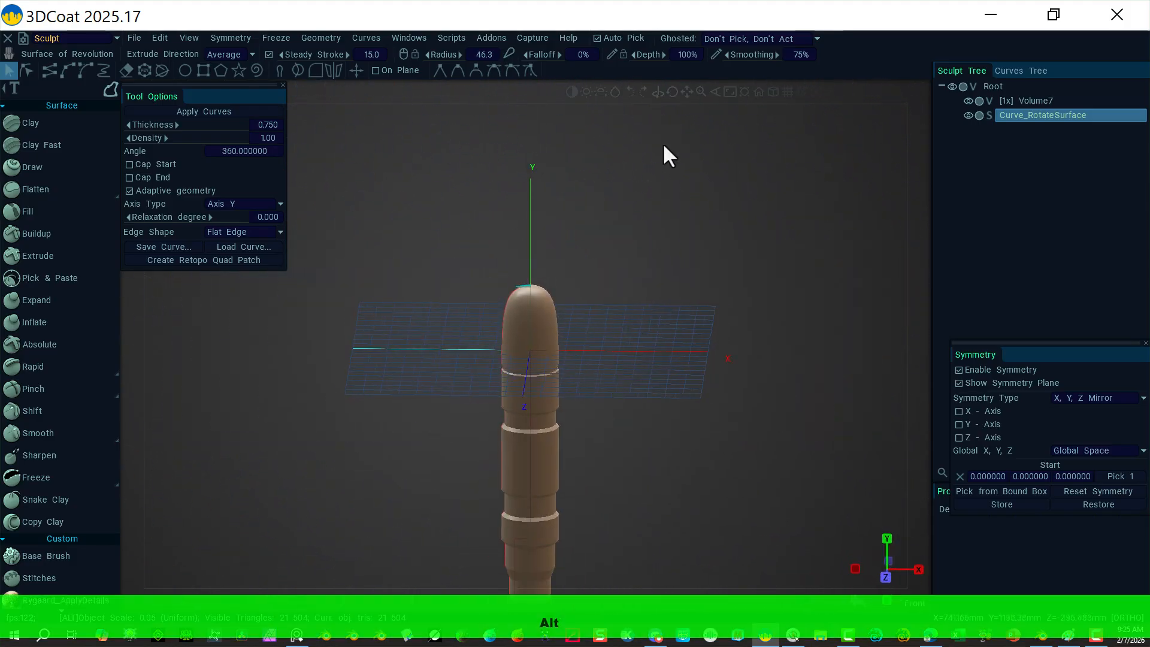
left_click_drag(640, 373, 658, 265, "alt")
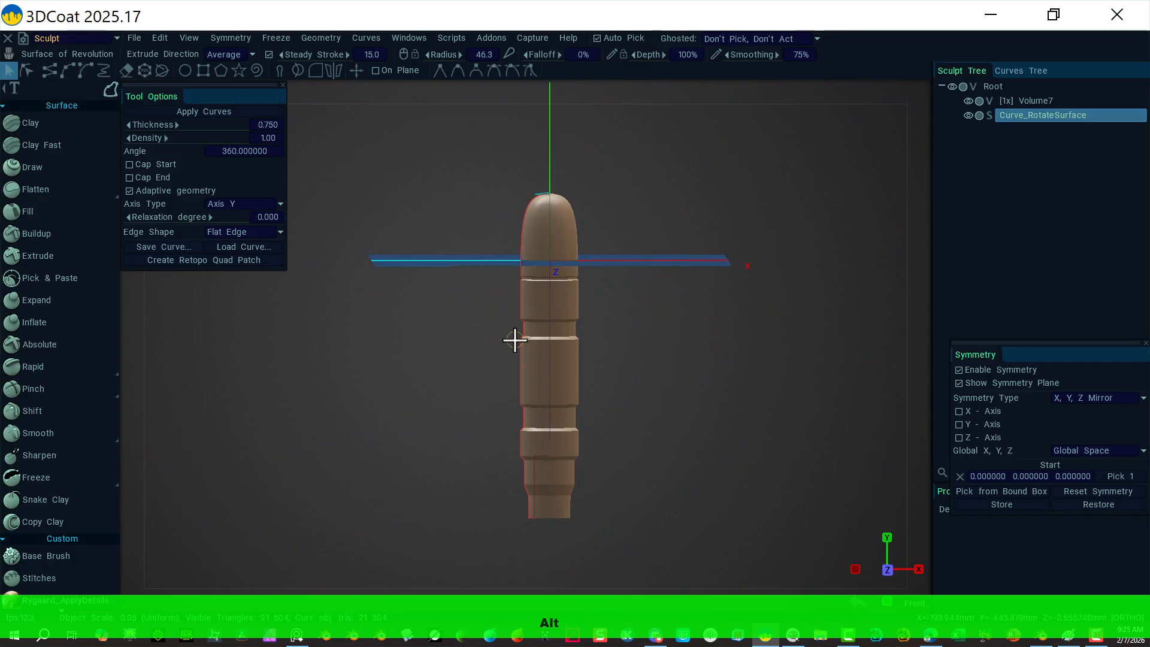
left_click(923, 85)
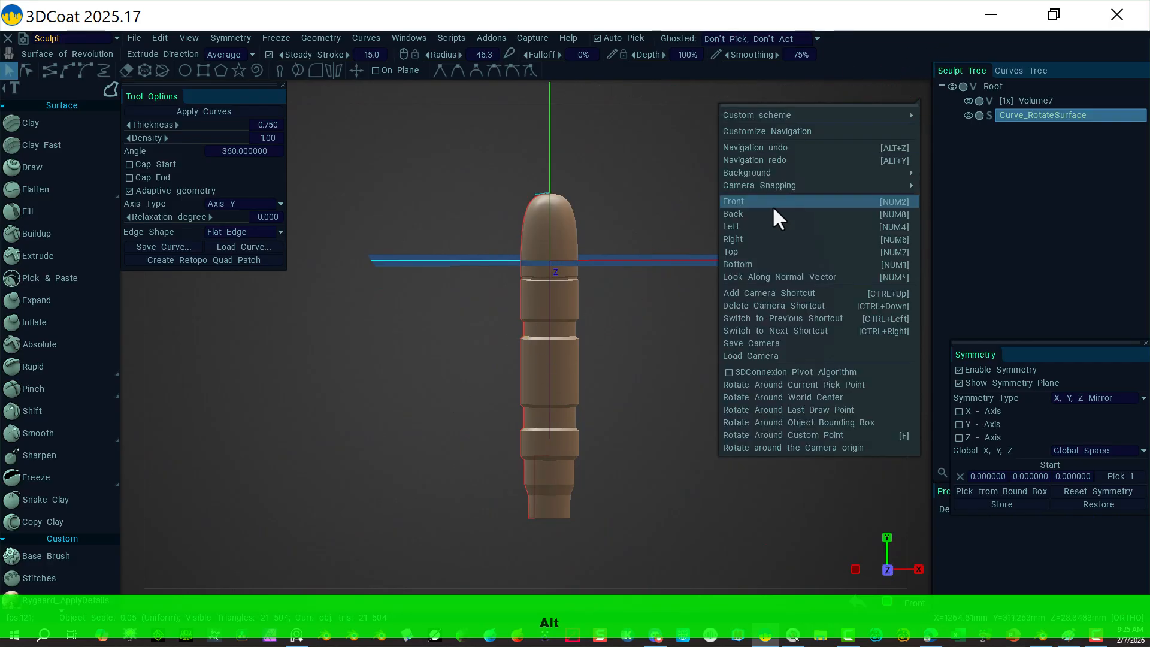
left_click(757, 228)
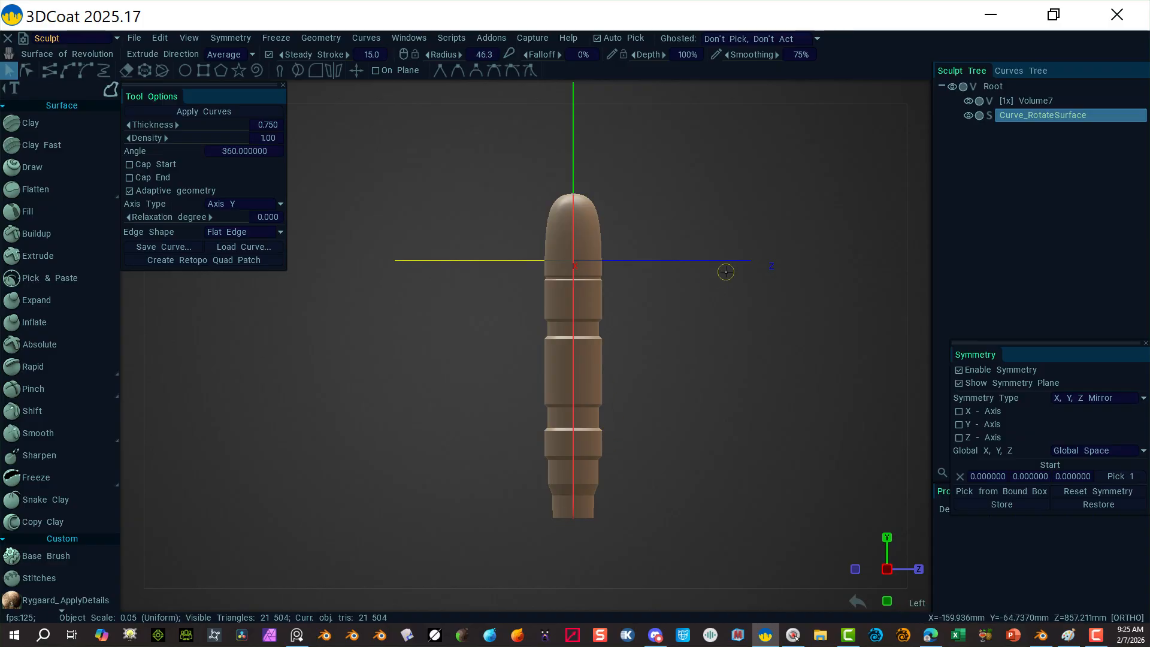
left_click_drag(687, 207, 711, 195, "alt")
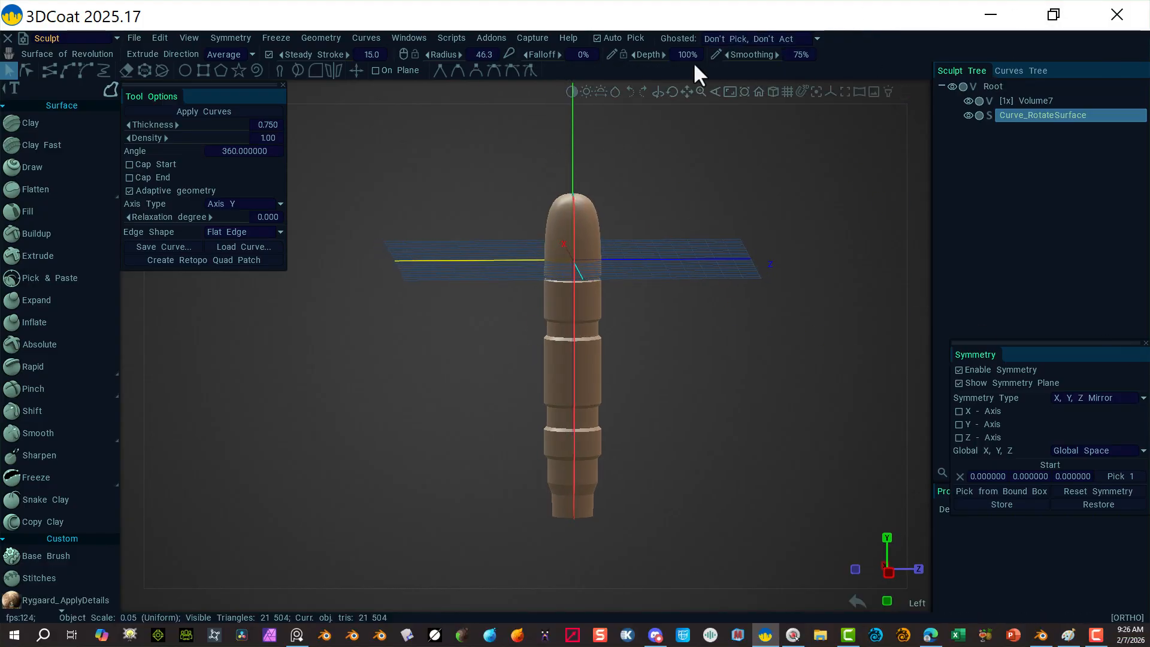
Step: Switch to the Modeling room and zoom in on the handle in front view
left_click(116, 38)
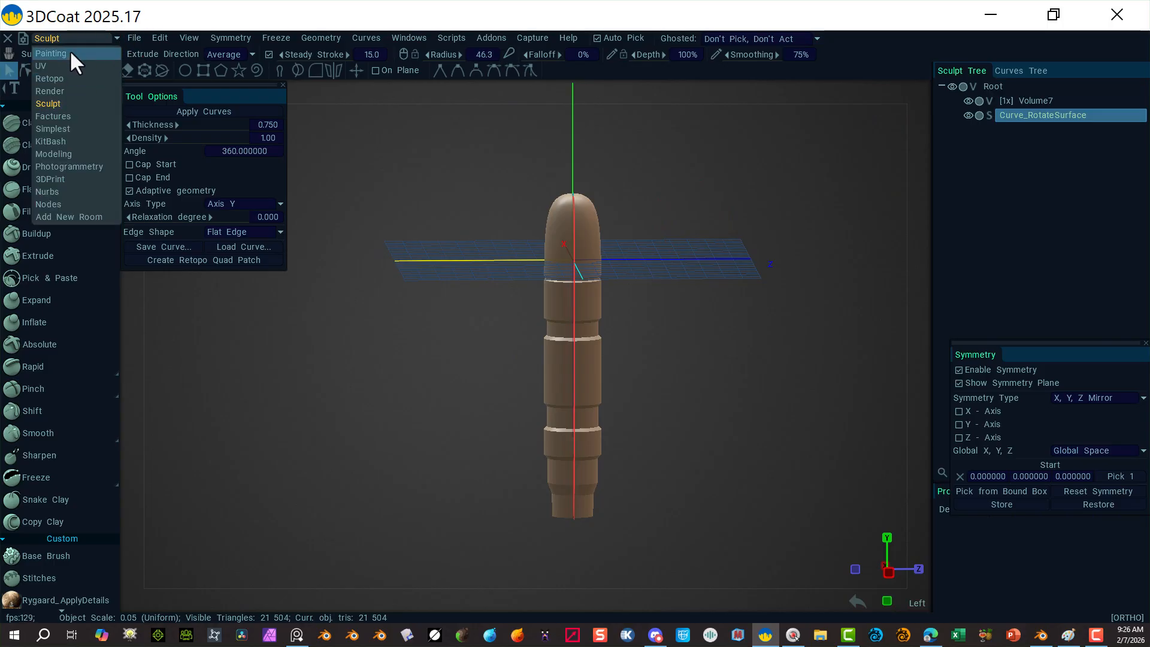
left_click(63, 153)
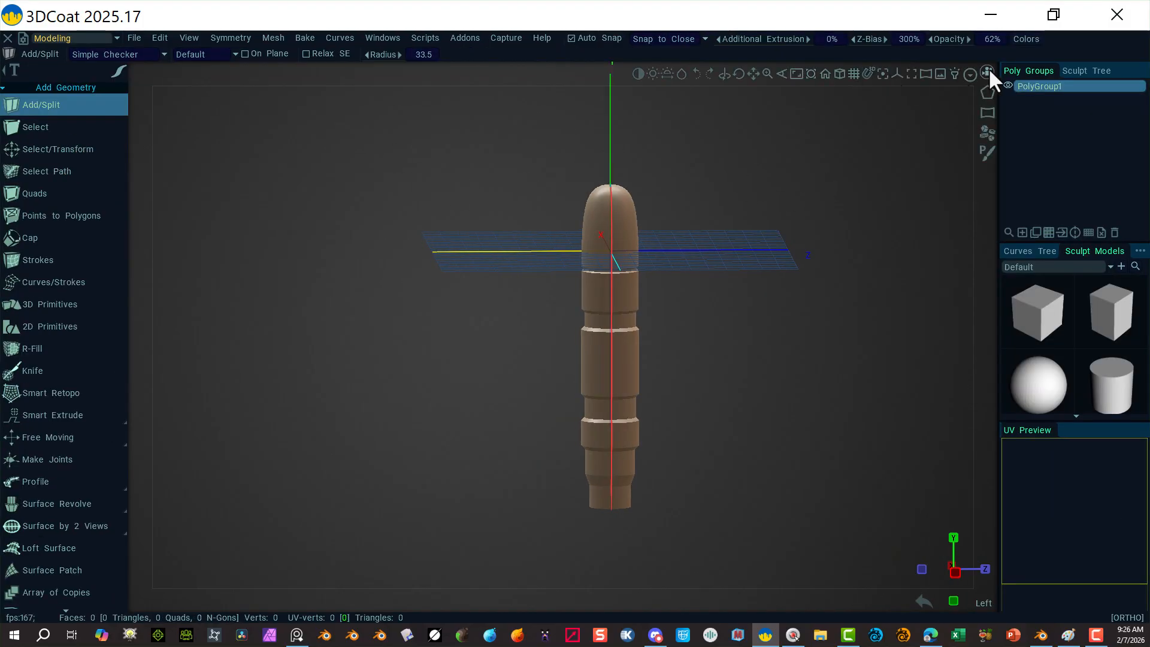
left_click(987, 72)
left_click(824, 184)
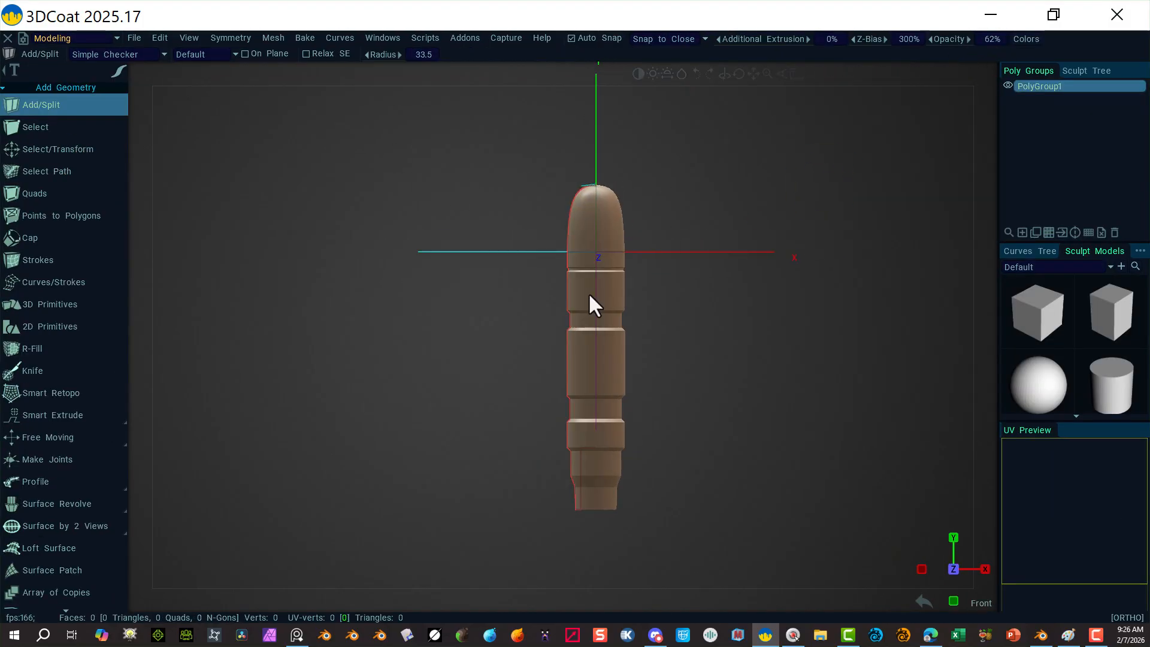
scroll(749, 174, "up", 3)
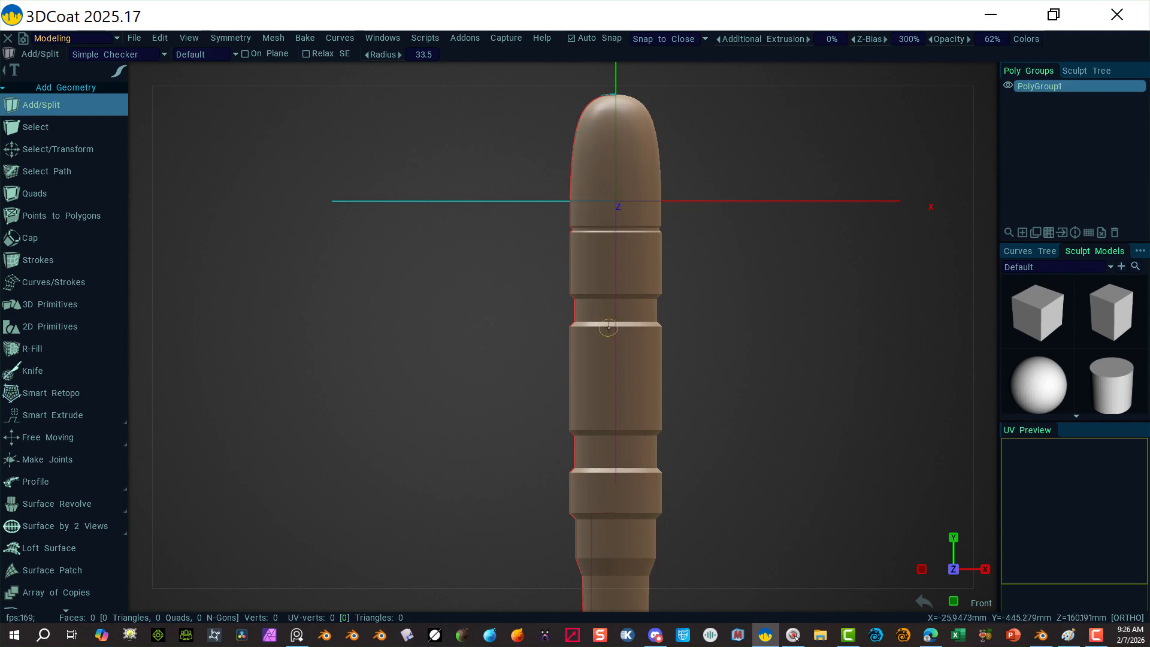
Step: Cancel the unfinished Add/Split cut line and dismiss the curve actions menu
left_click(604, 261)
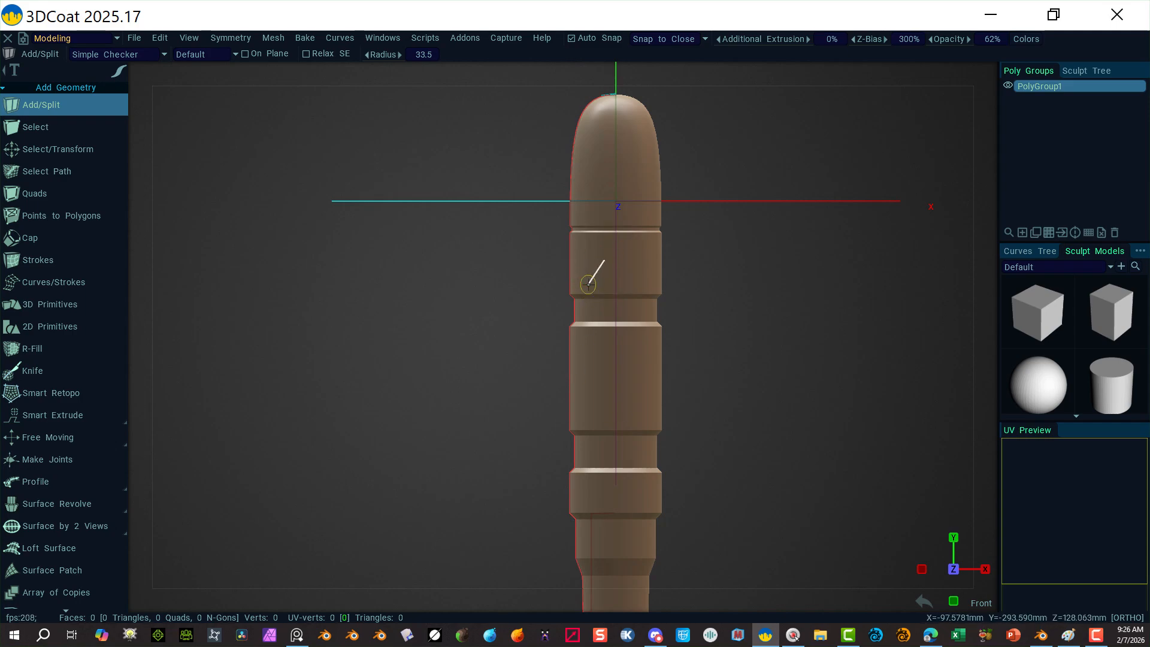
key("Escape")
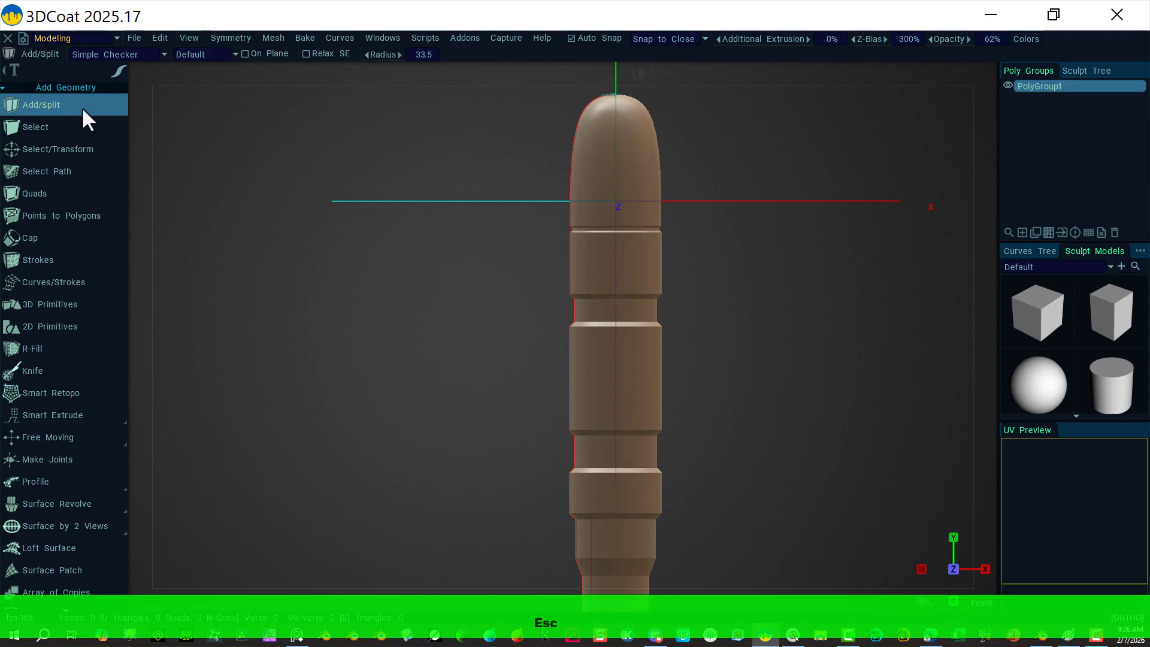
mouse_move(119, 69)
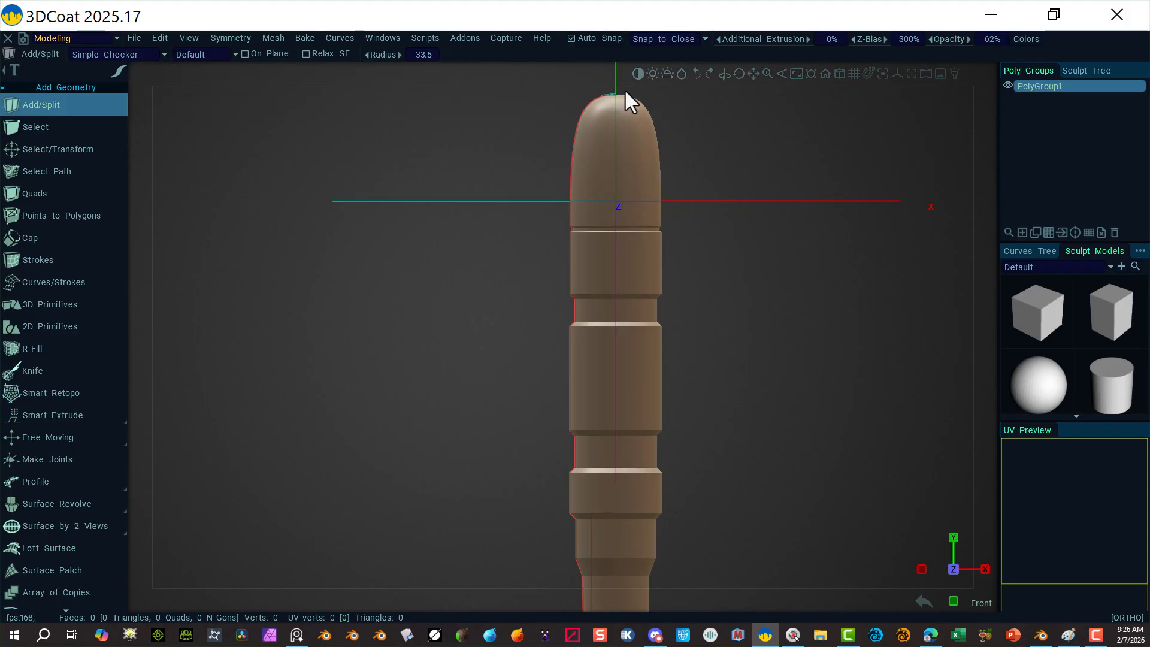
right_click(584, 108)
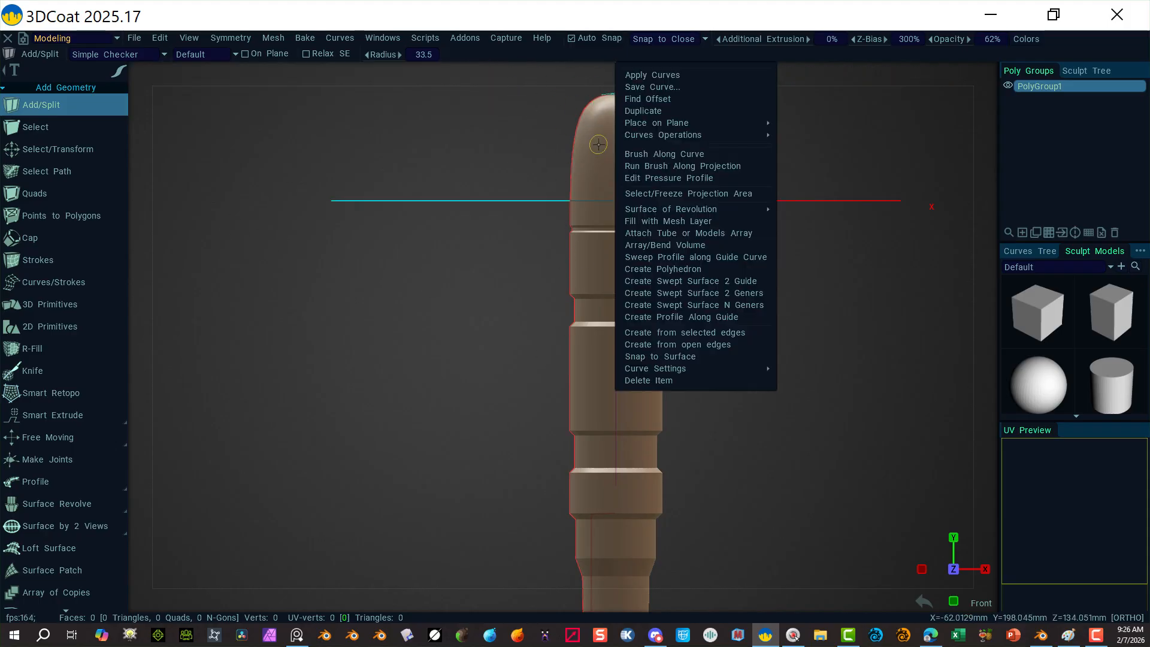
left_click(397, 204)
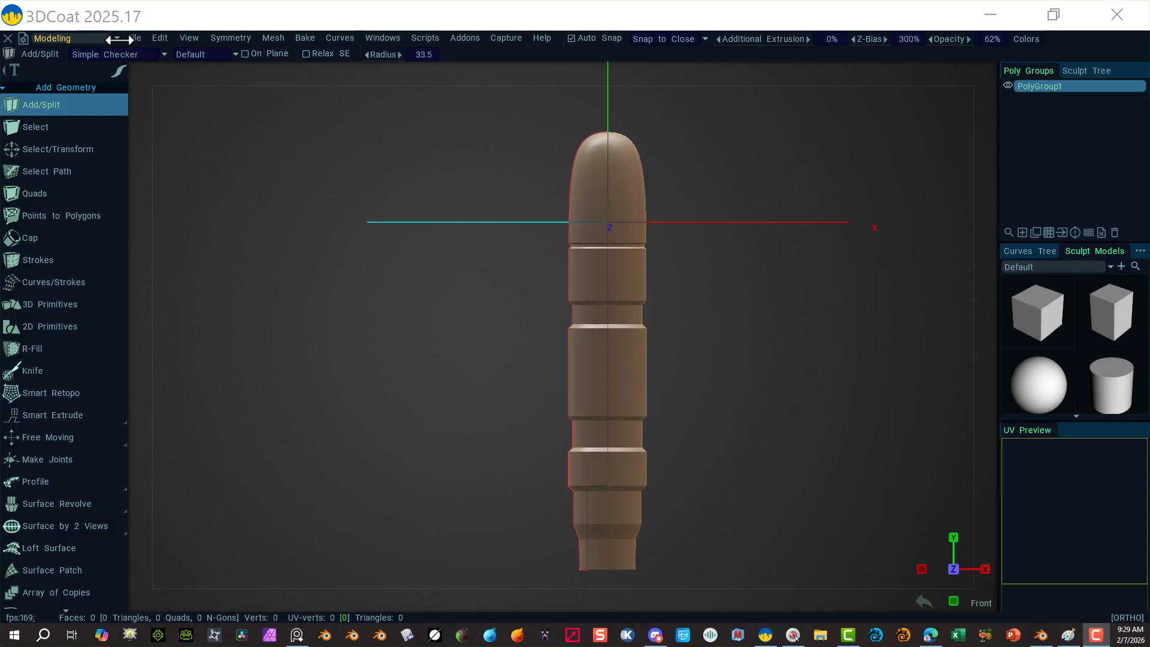
Step: Return to the Sculpt room and undo five times, removing both Curve_SweptSurface layers
left_click(116, 38)
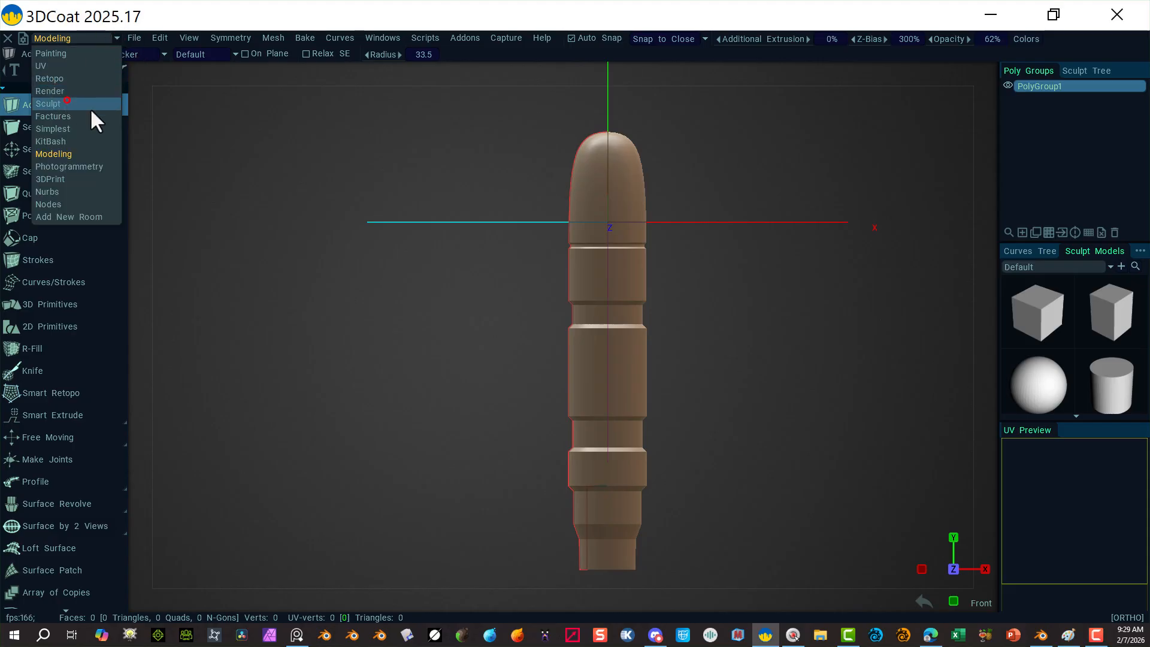
left_click(48, 103)
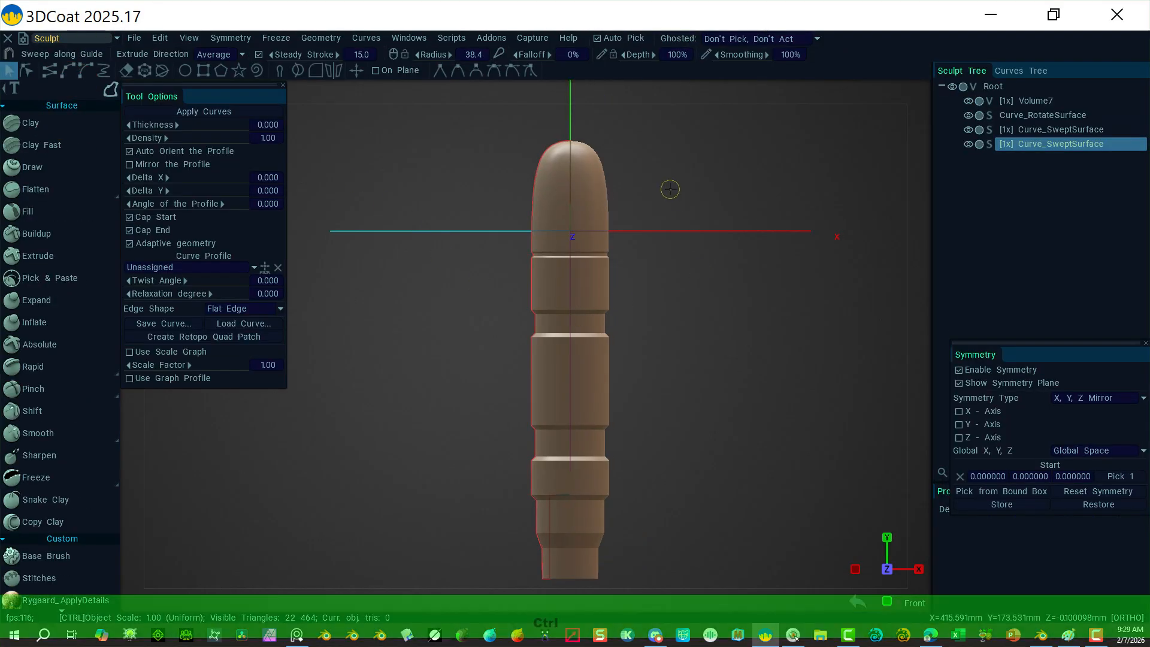
key("ctrl+z")
key("ctrl+z")
key("ctrl+z")
key("ctrl+z")
key("ctrl+z")
key("ctrl+z")
key("ctrl+z")
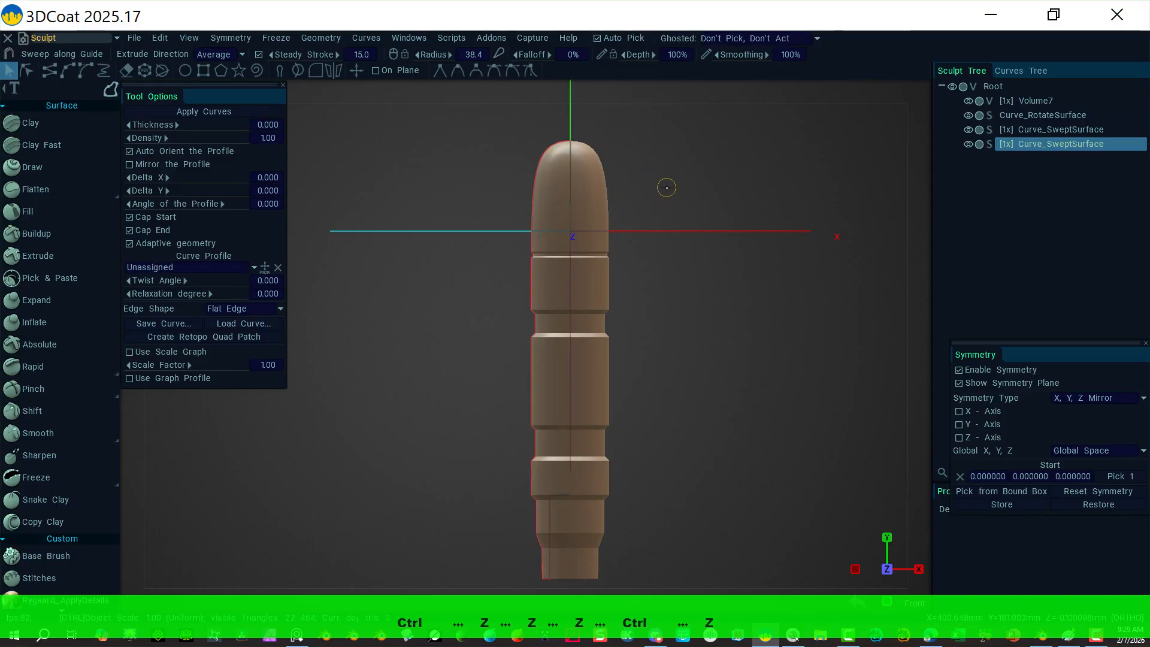
key("ctrl+z")
key("ctrl+z")
key("ctrl+z")
key("ctrl+z")
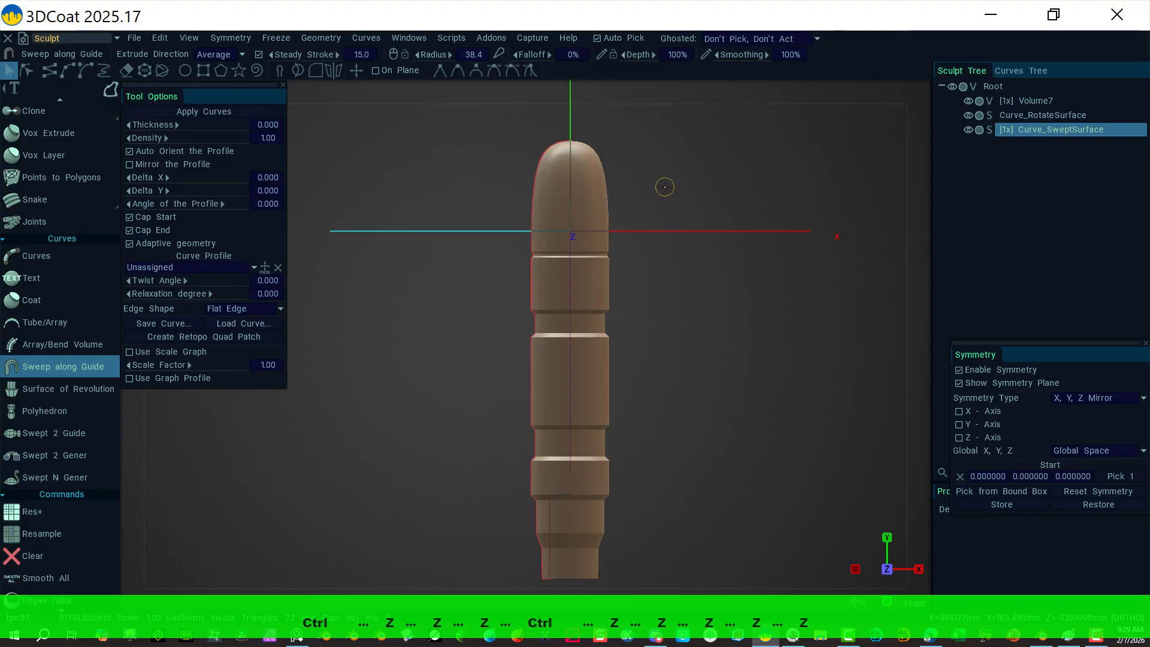
key("ctrl+z")
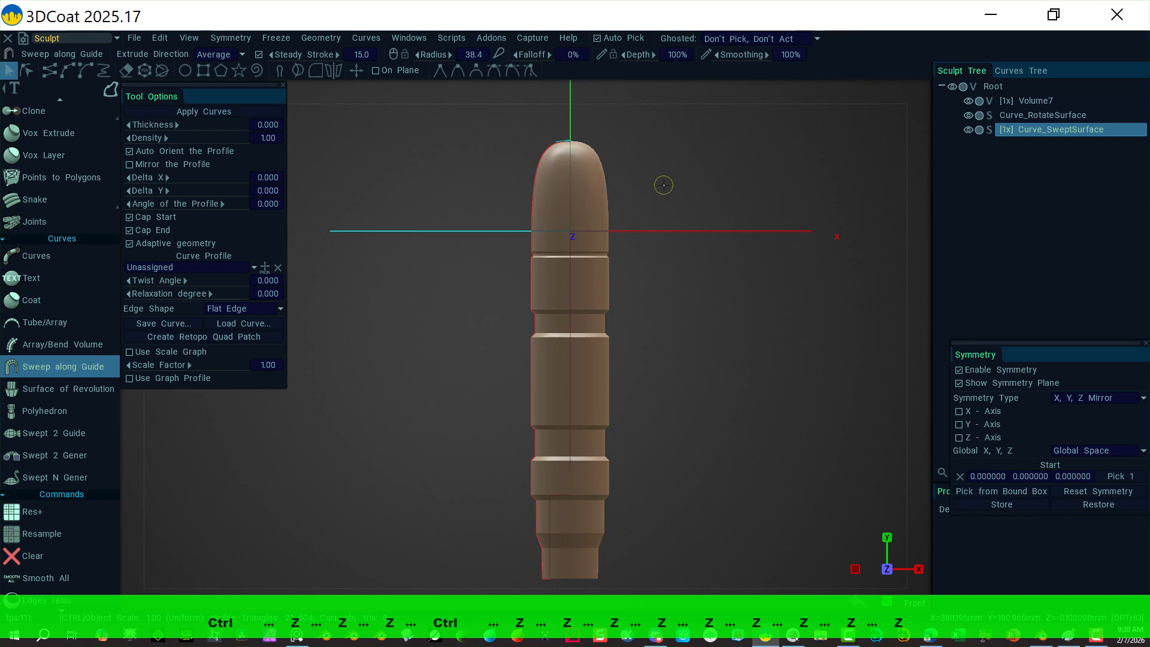
key("ctrl+z")
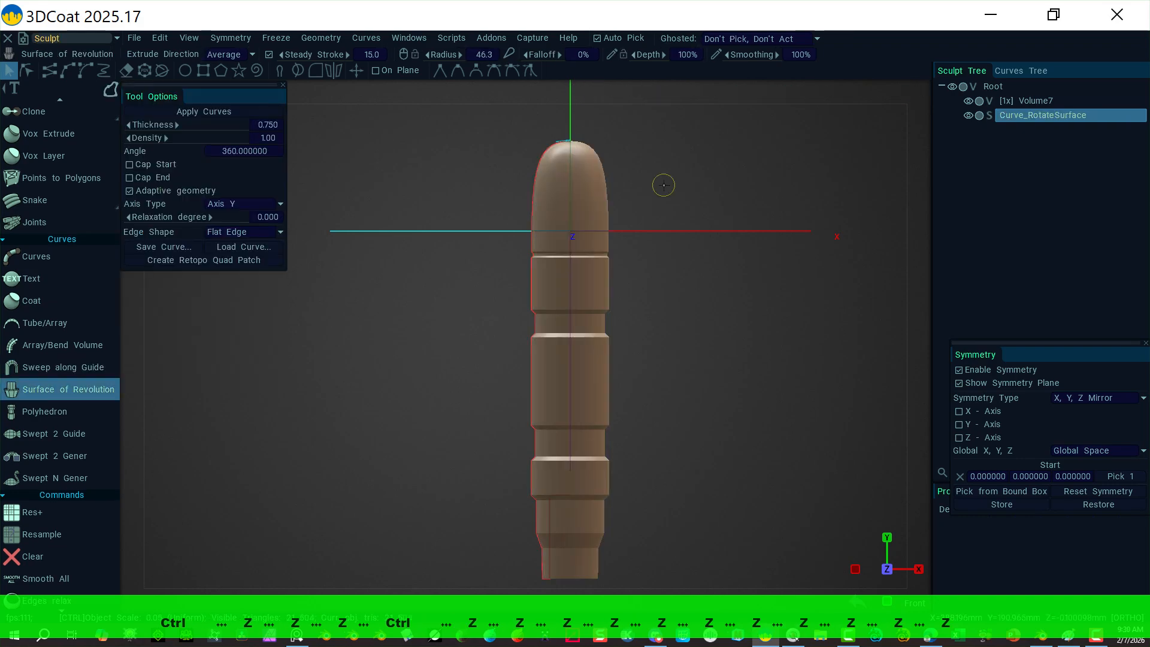
key("ctrl+z")
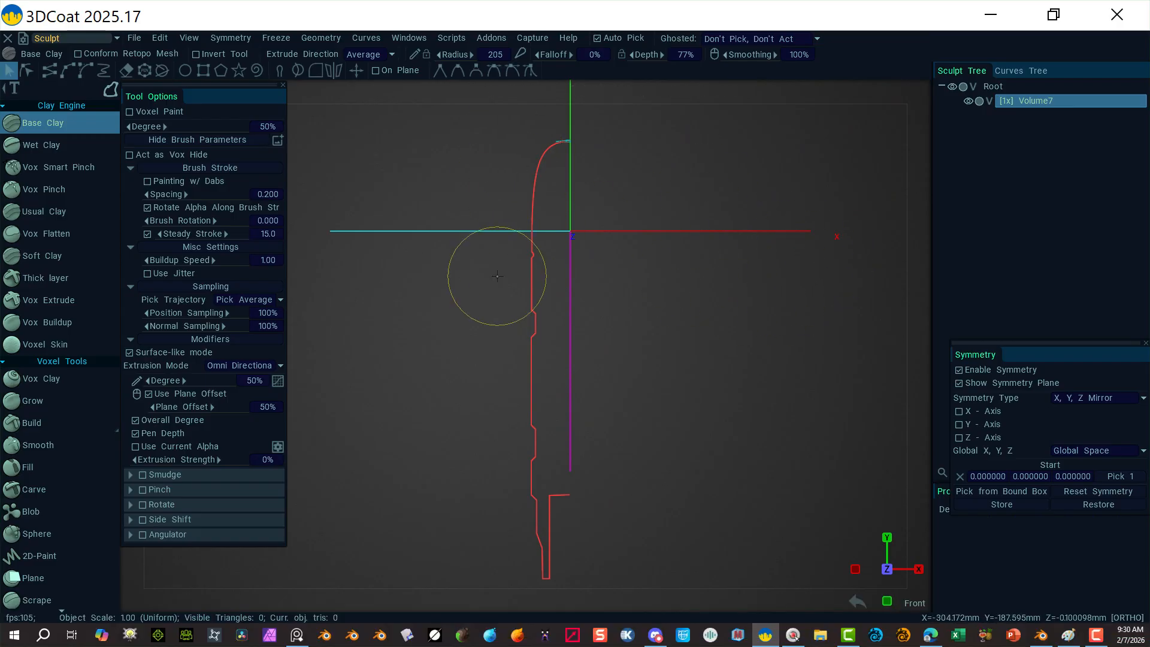
Step: Try raising the profile's top control points in spline point mode, then undo those edits
left_click(27, 71)
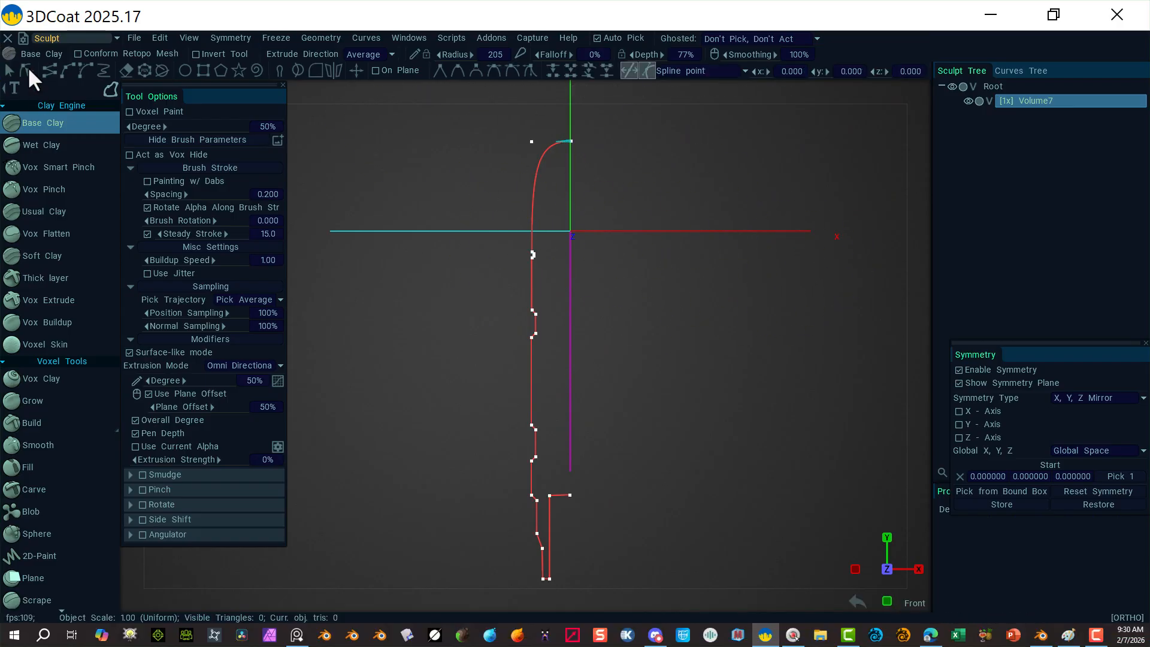
mouse_move(788, 365)
right_mouse_down("alt")
mouse_move(747, 356)
mouse_move(675, 441)
mouse_move(673, 397)
mouse_move(635, 338)
right_mouse_up("alt")
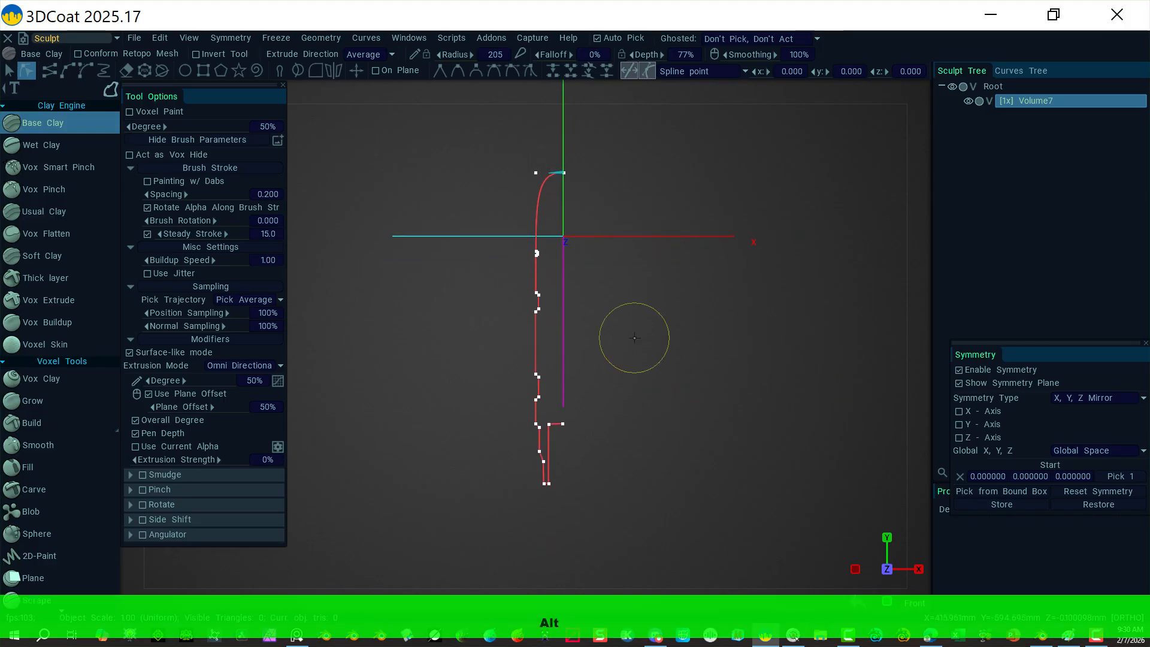
left_click_drag(478, 148, 635, 259)
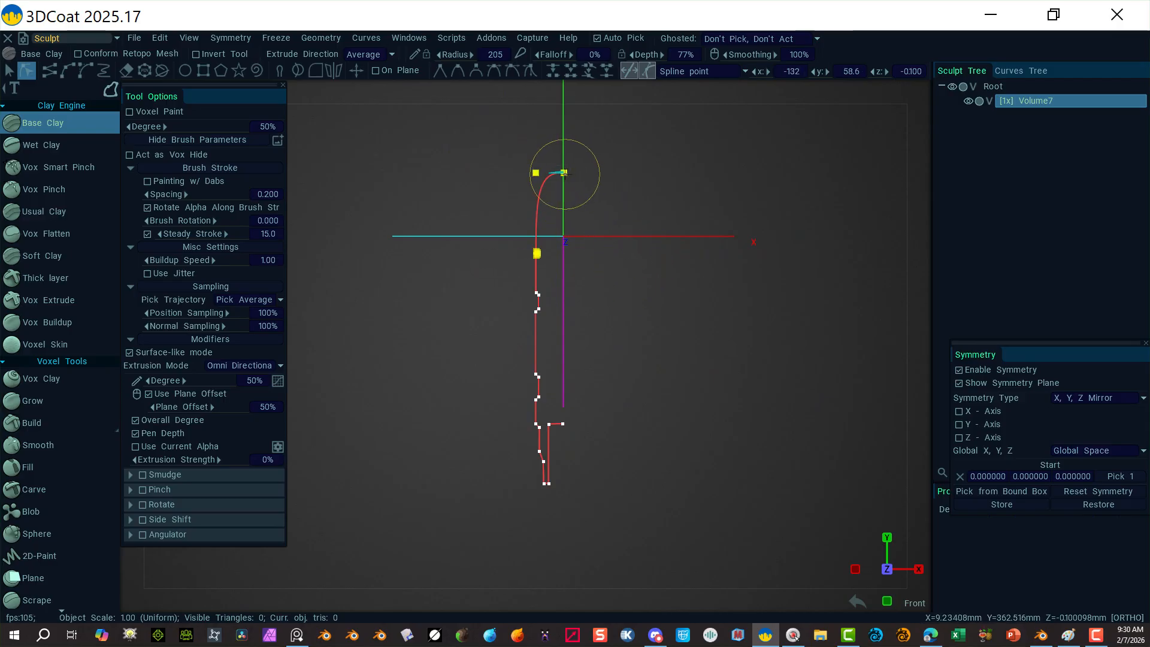
left_click_drag(564, 173, 564, 126)
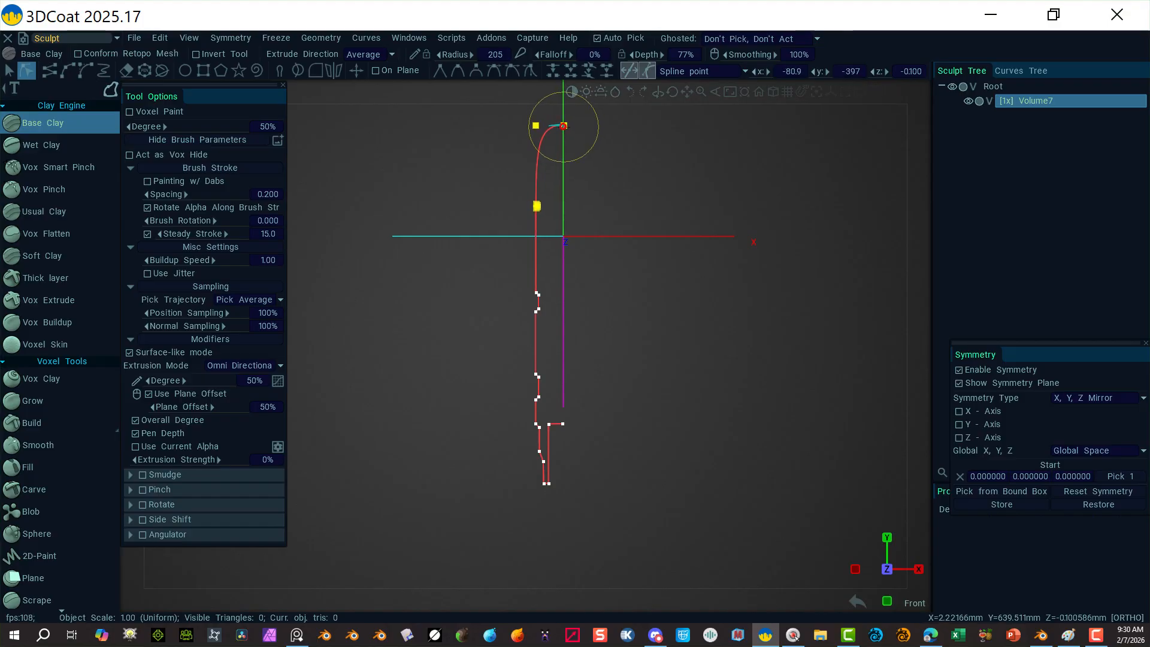
left_click(538, 206)
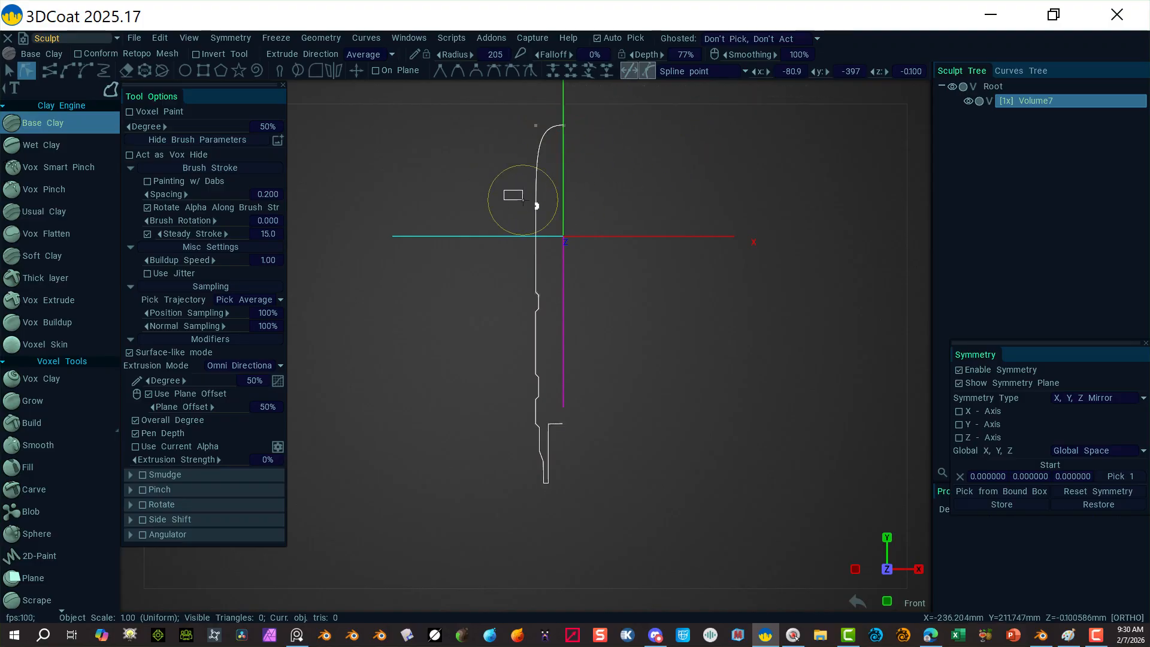
left_click_drag(522, 202, 549, 219)
key("ctrl")
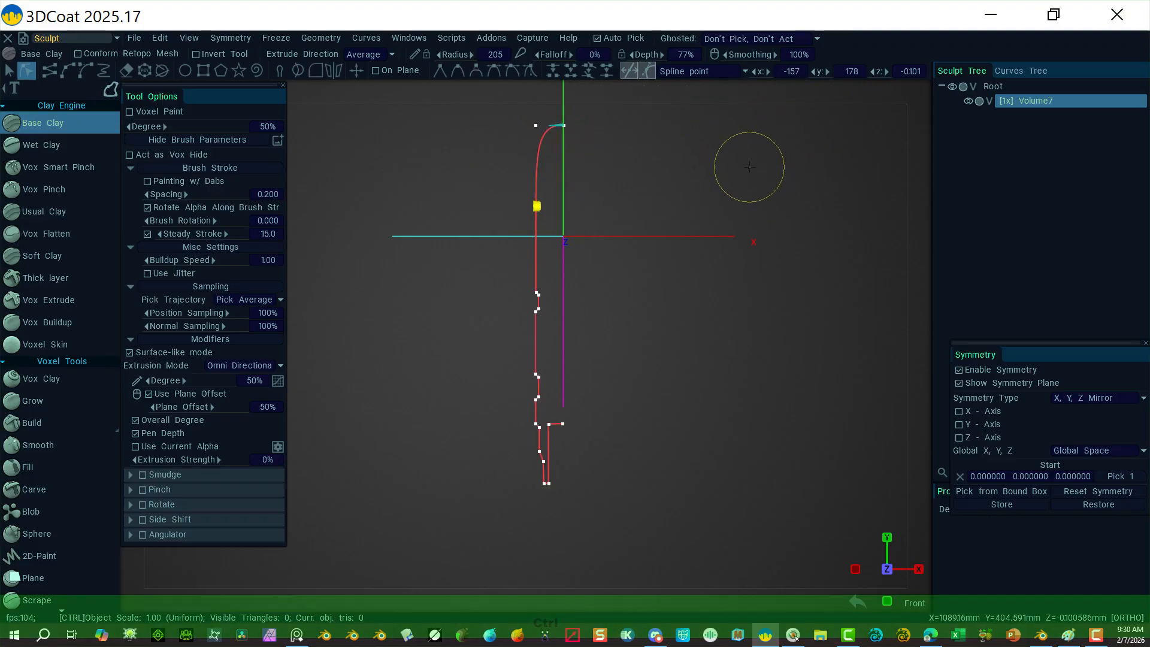
key("ctrl+z")
key("ctrl+z")
key("ctrl+z")
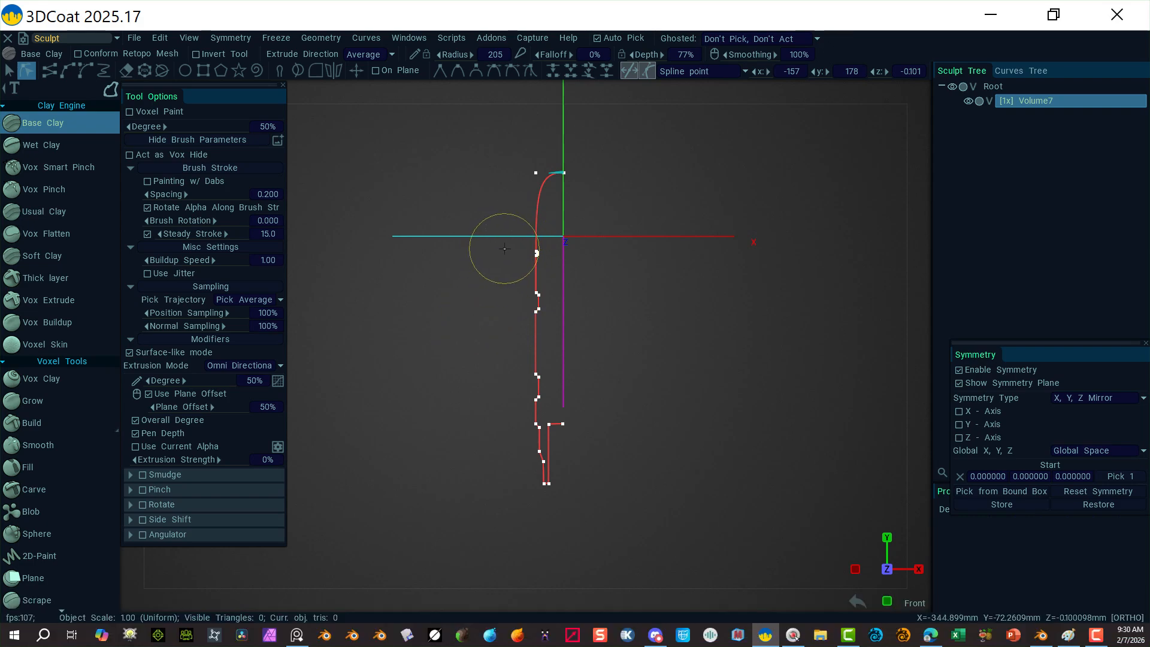
Step: Box-select all points below the rounded top and drag them down to lengthen the profile
left_click_drag(505, 248, 637, 503)
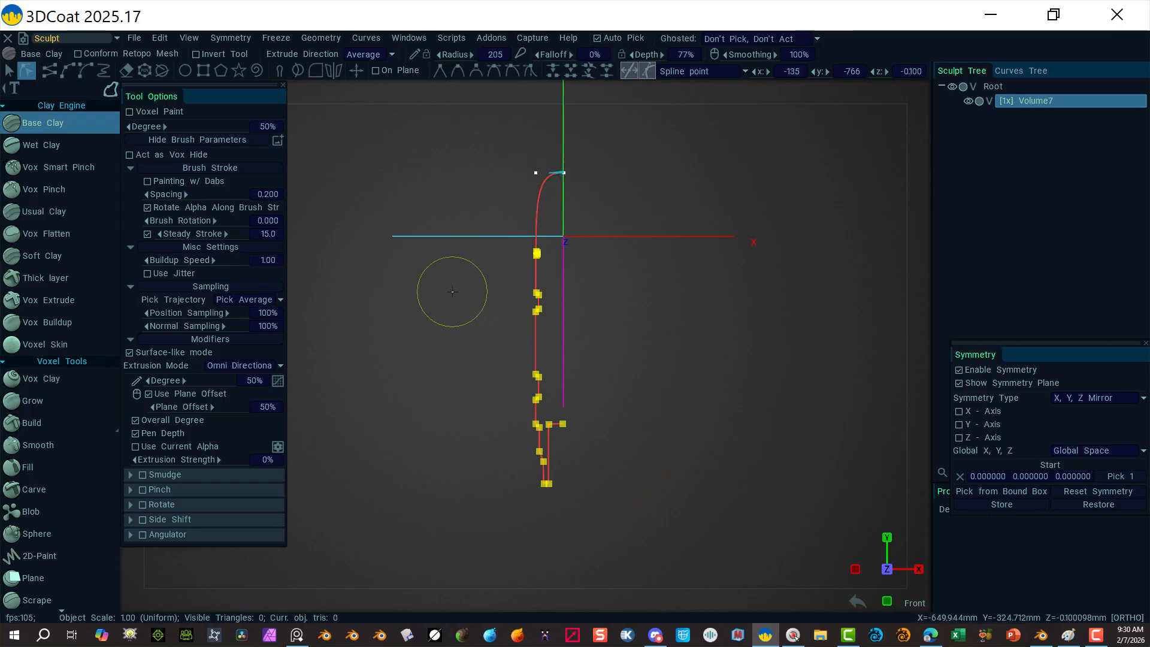
right_click_drag(689, 294, 776, 288, "alt")
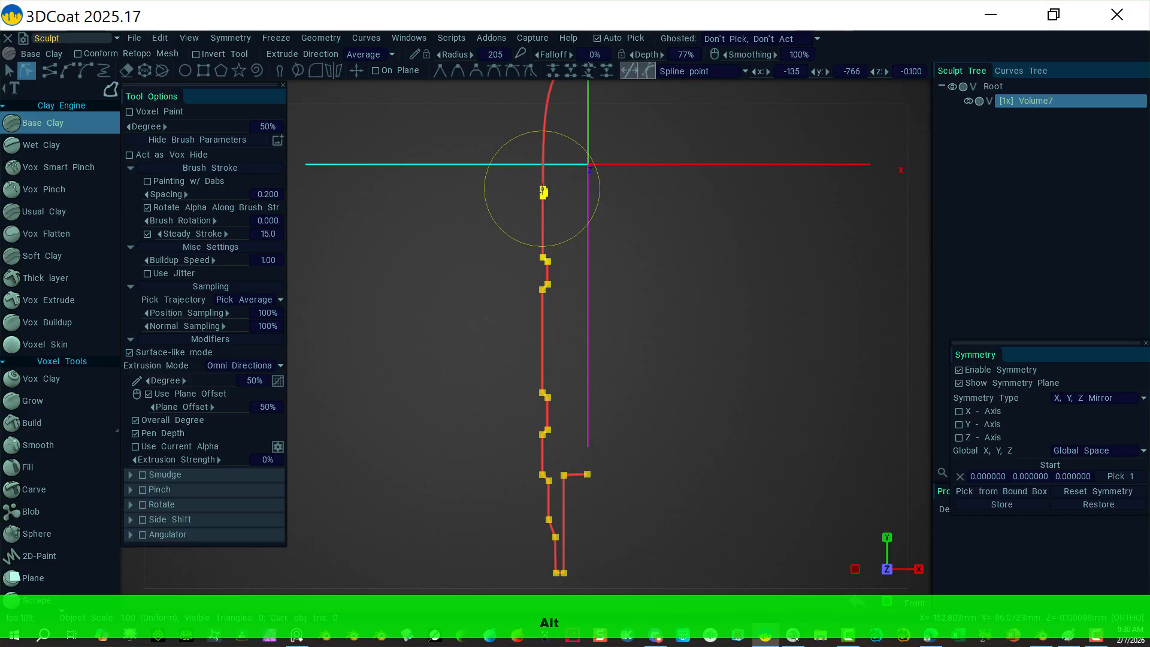
left_click_drag(543, 191, 544, 239)
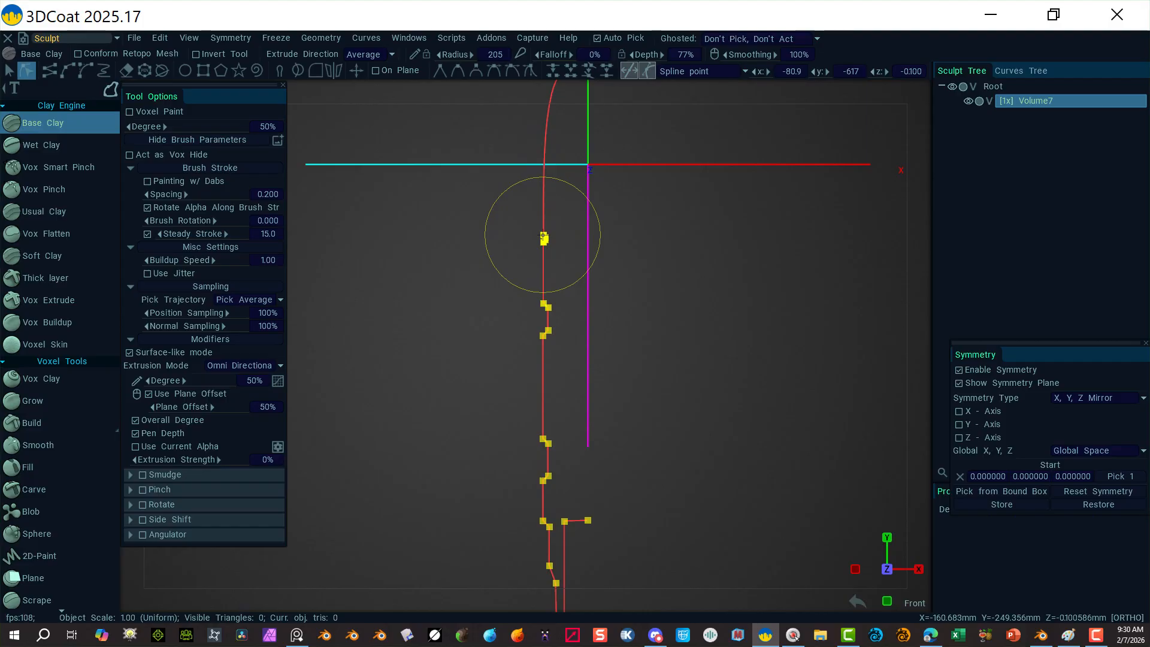
left_click_drag(544, 237, 543, 234)
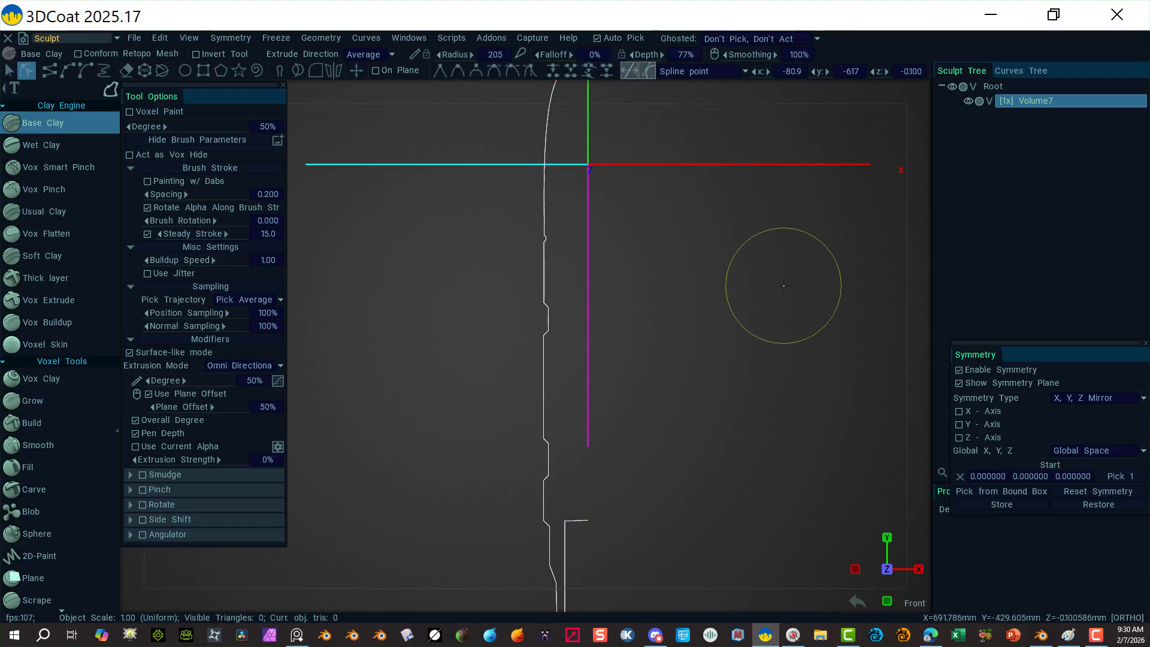
mouse_move(765, 277)
left_mouse_down("alt")
mouse_move(718, 300)
mouse_move(575, 239)
mouse_move(737, 218)
left_mouse_up("alt")
Step: Snap to the front view and zoom in on the profile curve
left_click(919, 93)
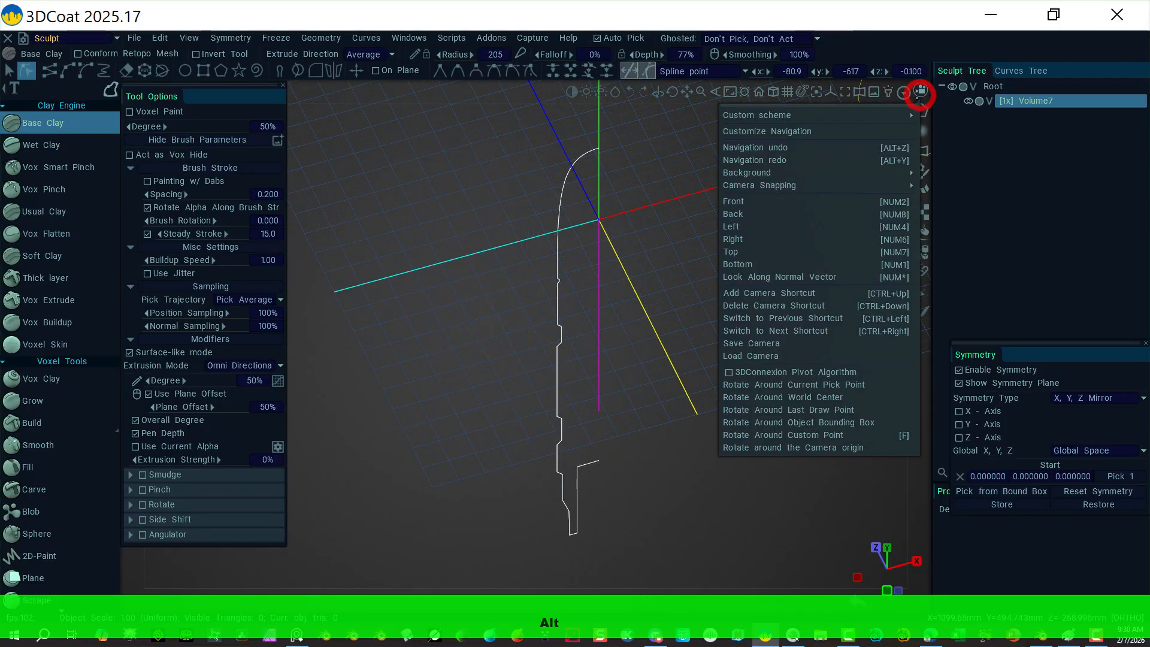
left_click(769, 203)
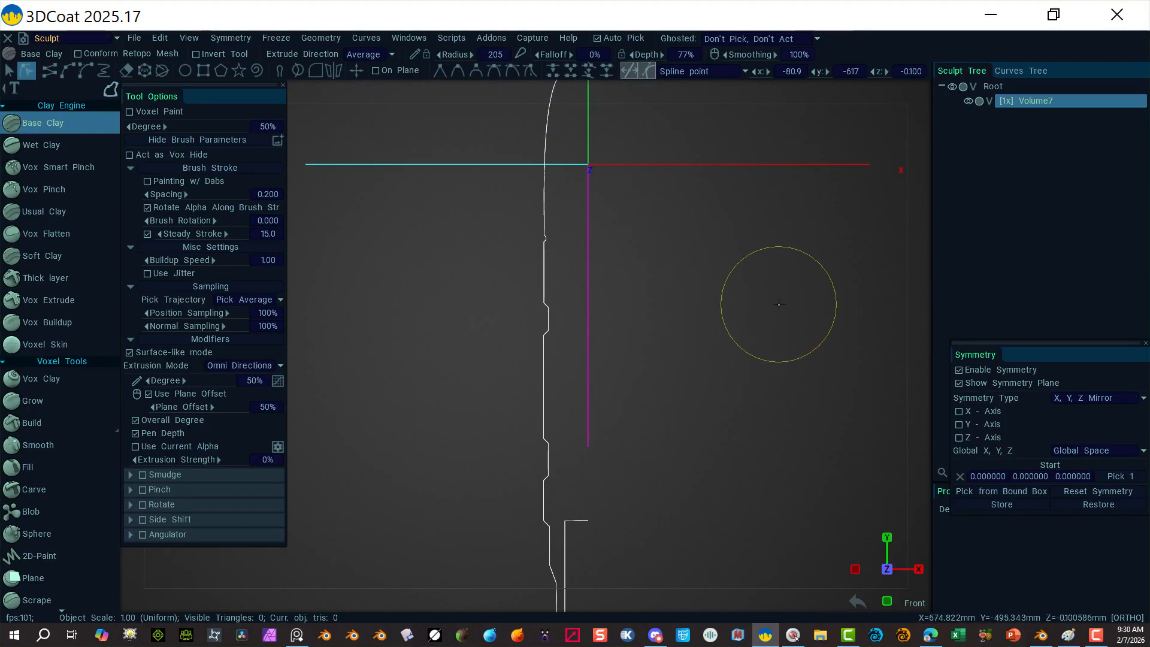
right_click_drag(779, 304, 836, 304, "shift")
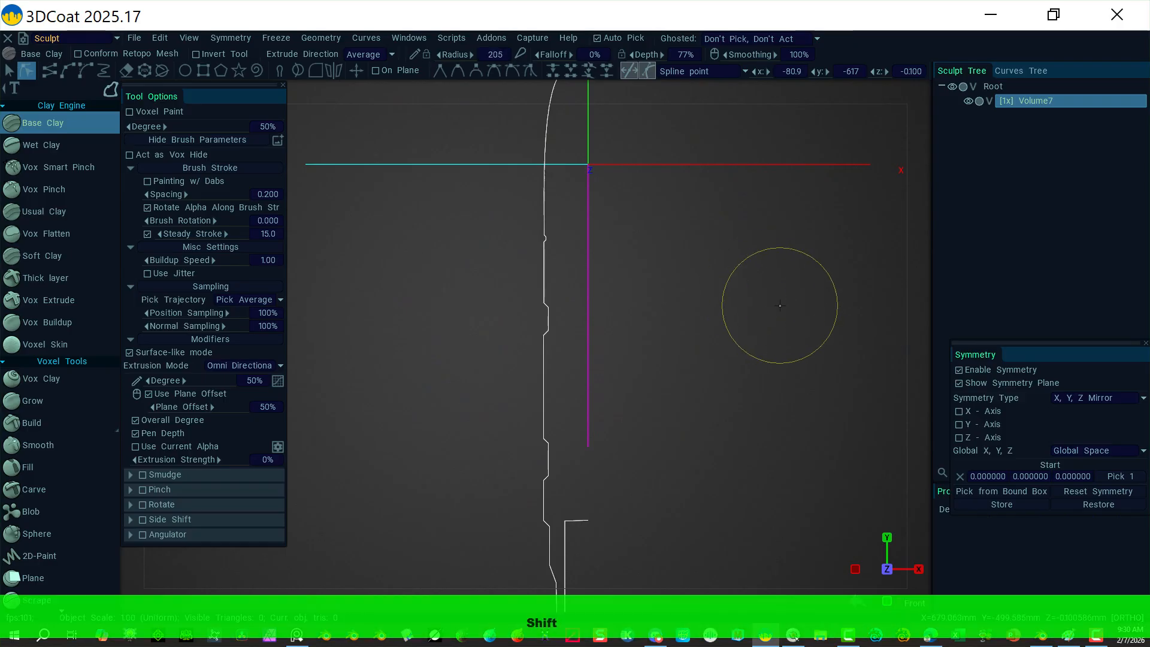
right_click_drag(776, 285, 677, 250, "alt")
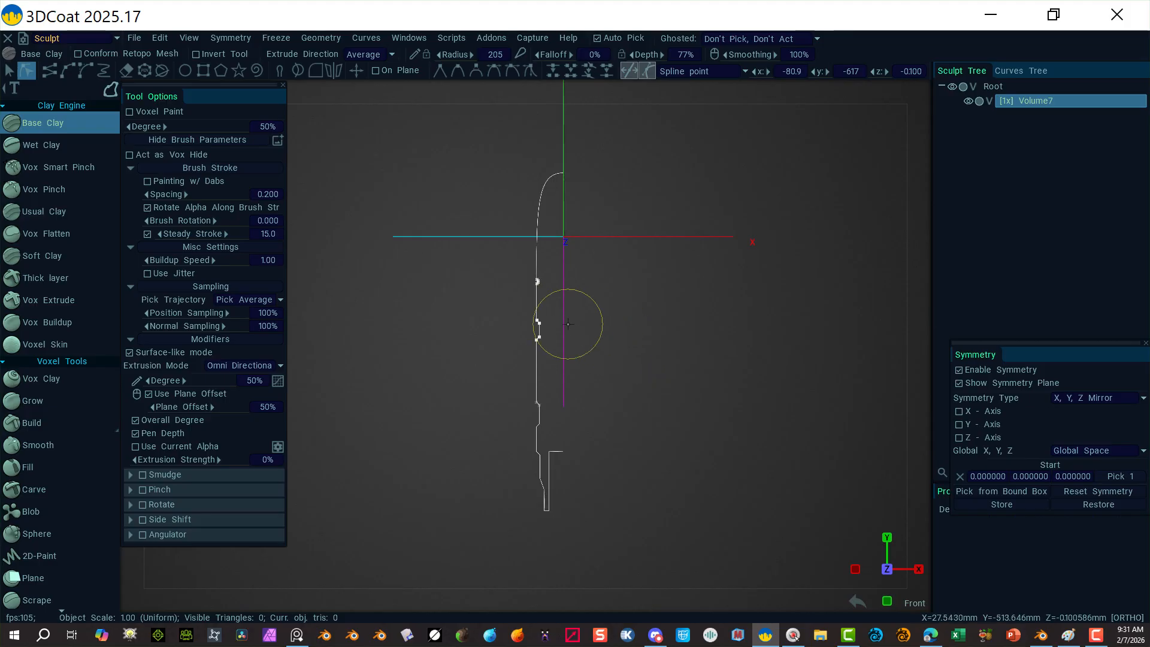
right_click_drag(676, 359, 791, 354, "alt")
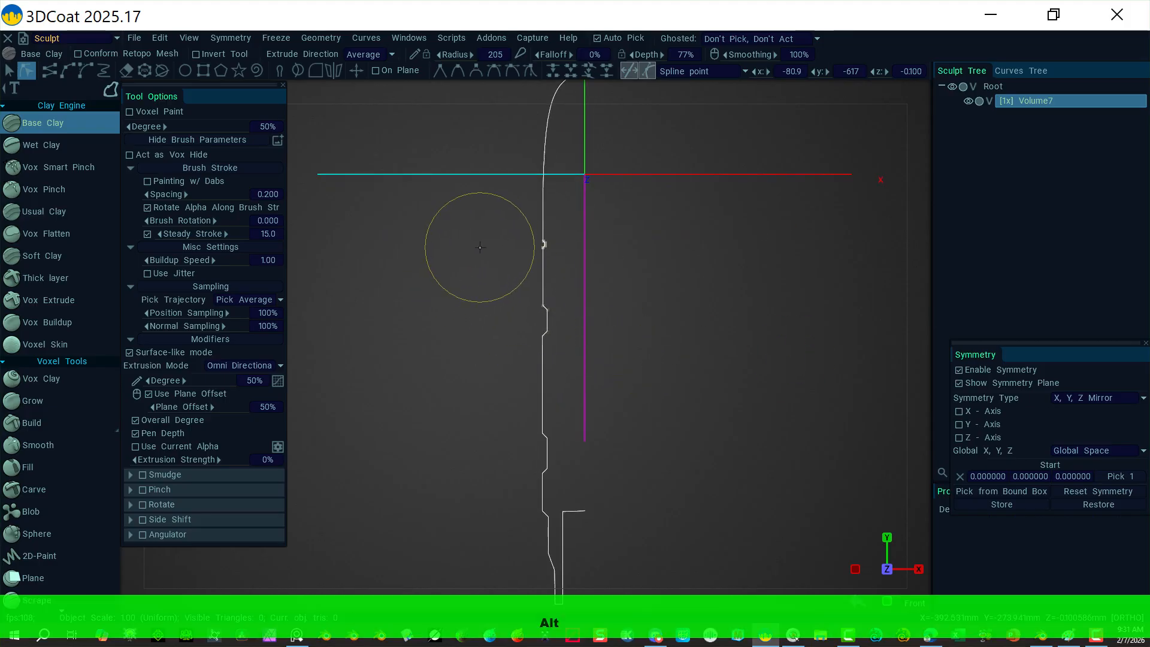
Step: Box-select the two points of the middle step and drag them slightly lower
left_click_drag(544, 259, 562, 265)
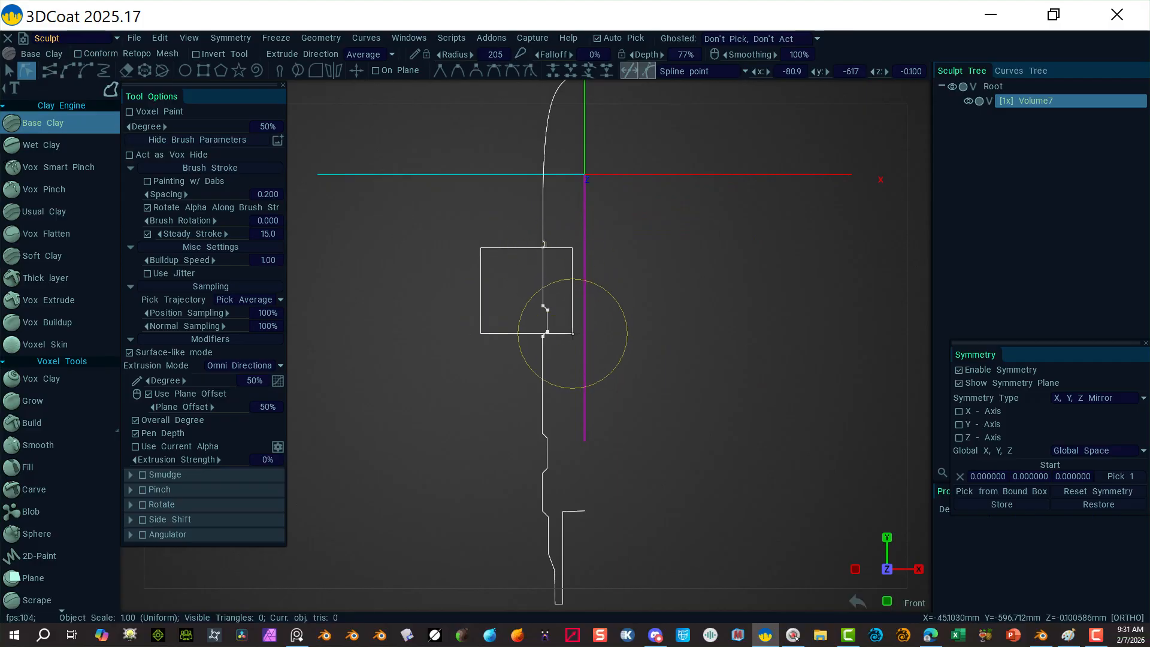
left_click_drag(569, 359, 570, 355)
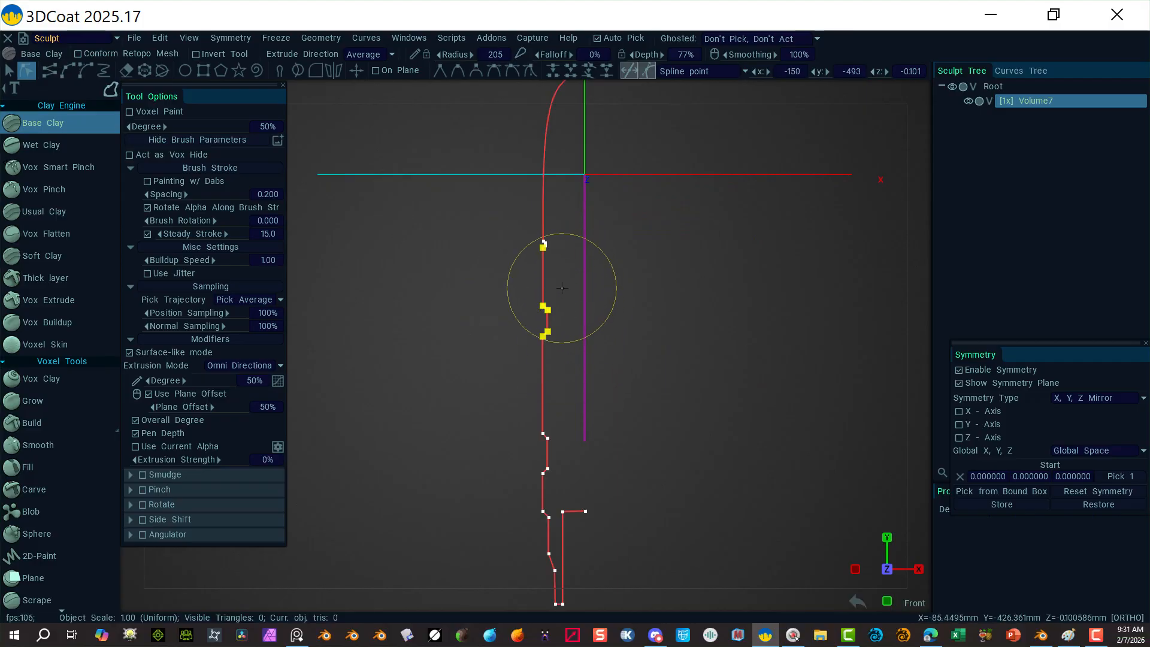
key("Escape")
left_click_drag(568, 280, 509, 363)
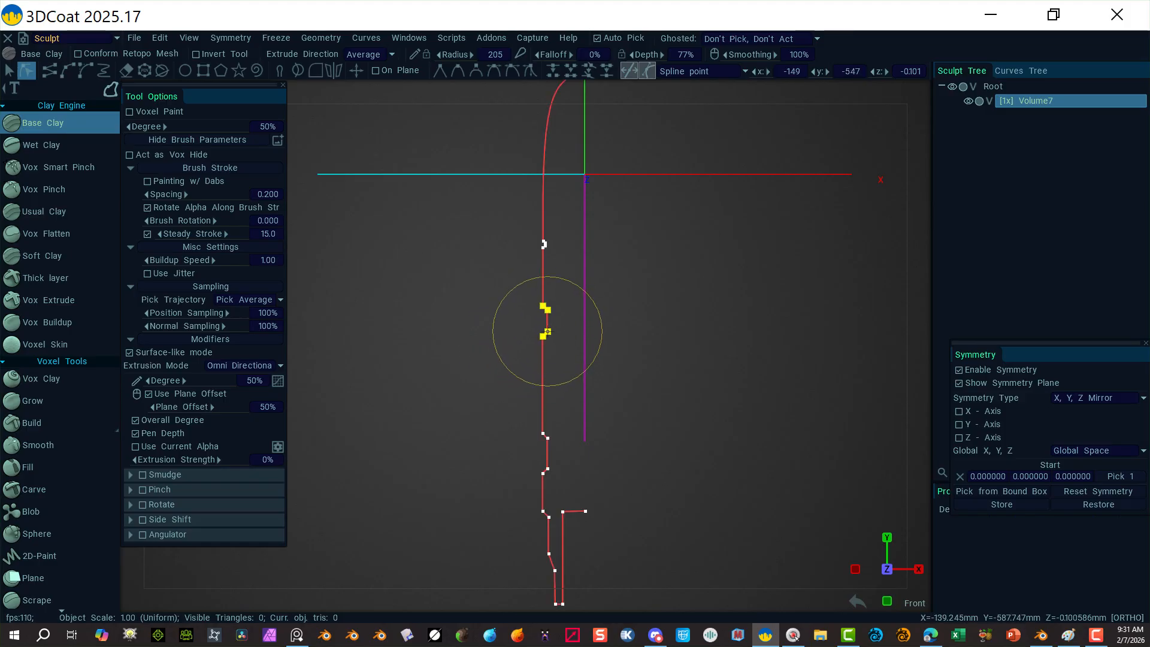
left_click_drag(548, 332, 546, 347, "shift")
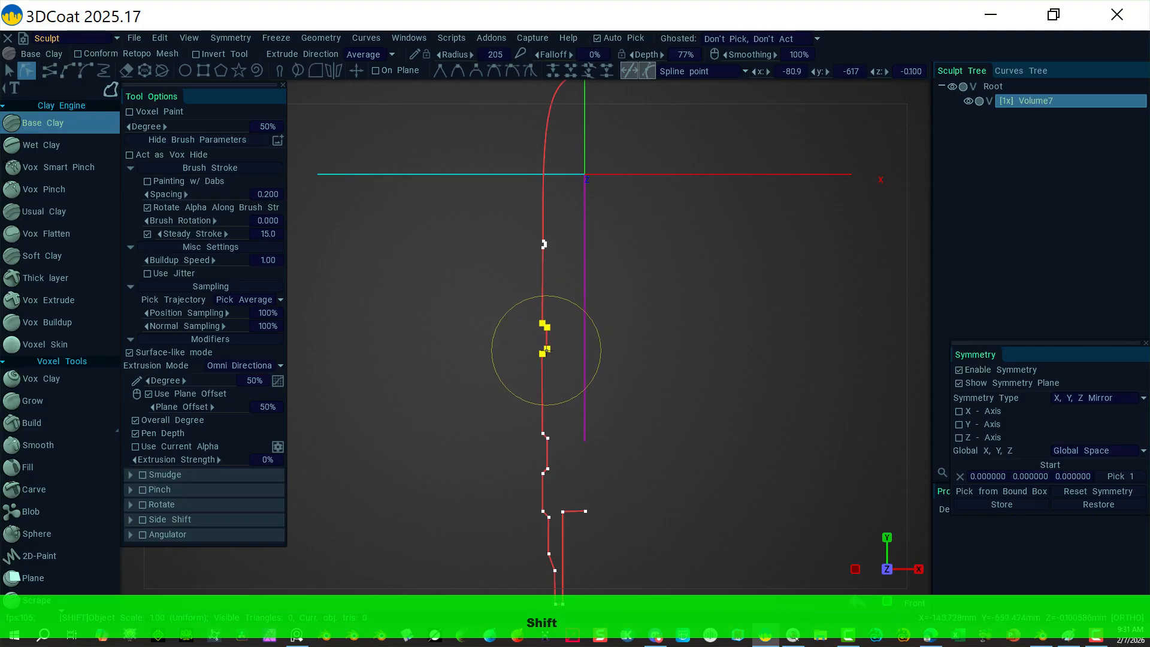
left_click_drag(547, 349, 546, 352, "shift")
left_click(694, 282)
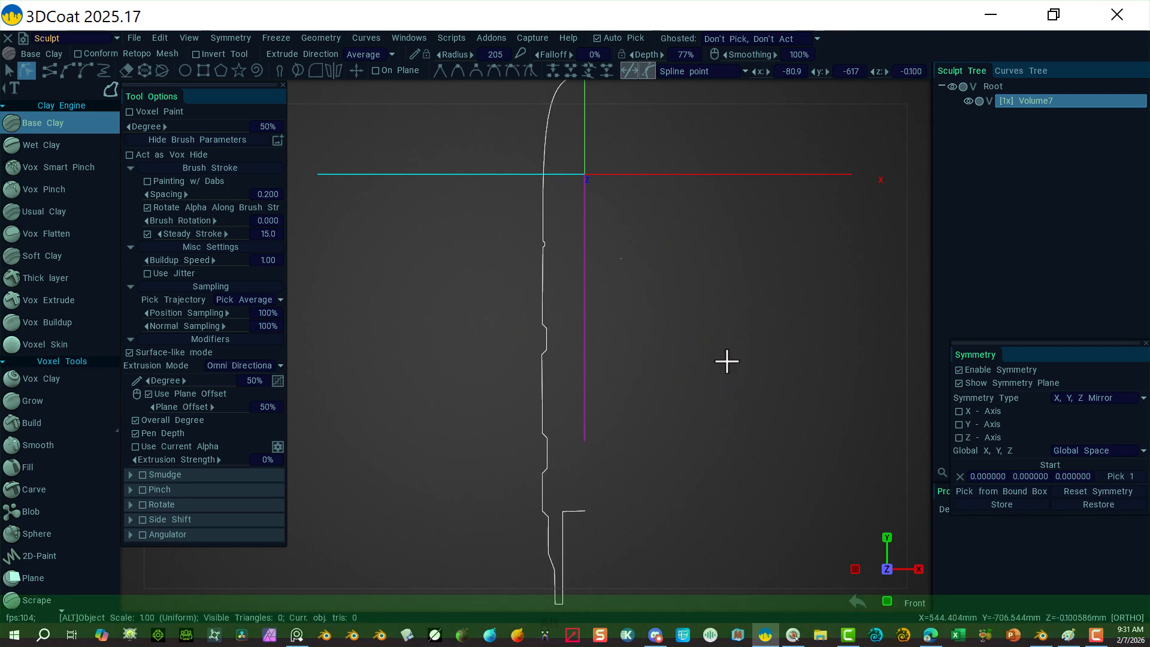
Step: Select the lower profile points and drag them down, then lower the lowest points further
right_click_drag(727, 361, 667, 315, "alt")
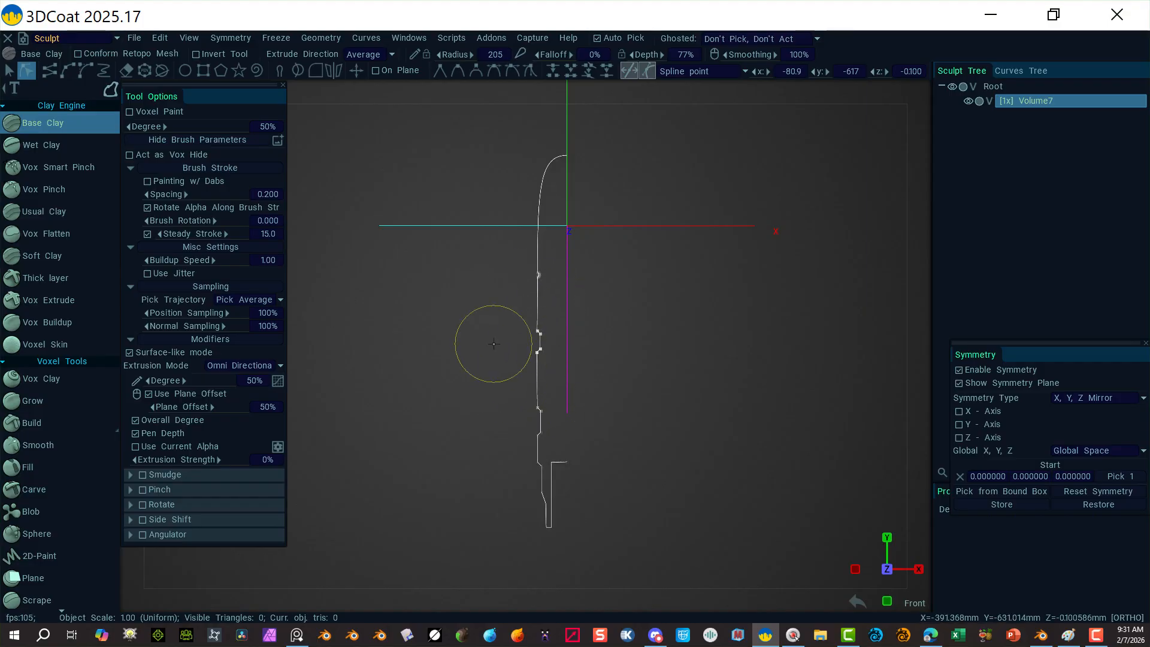
left_click_drag(501, 343, 638, 520)
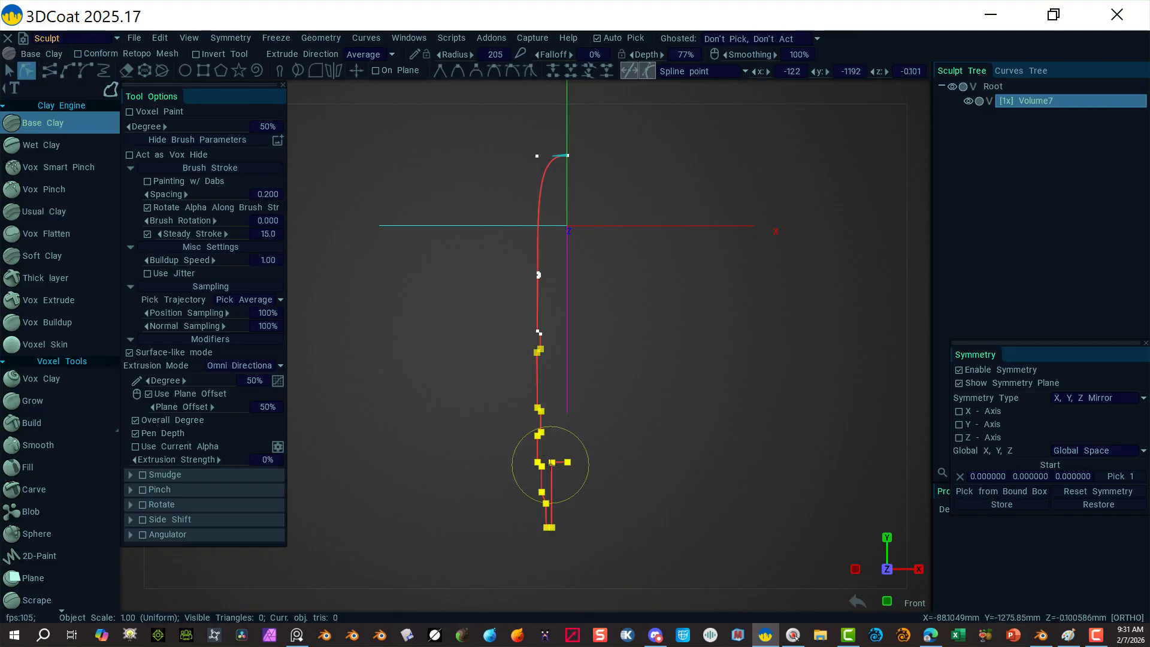
left_click_drag(551, 463, 551, 484, "shift")
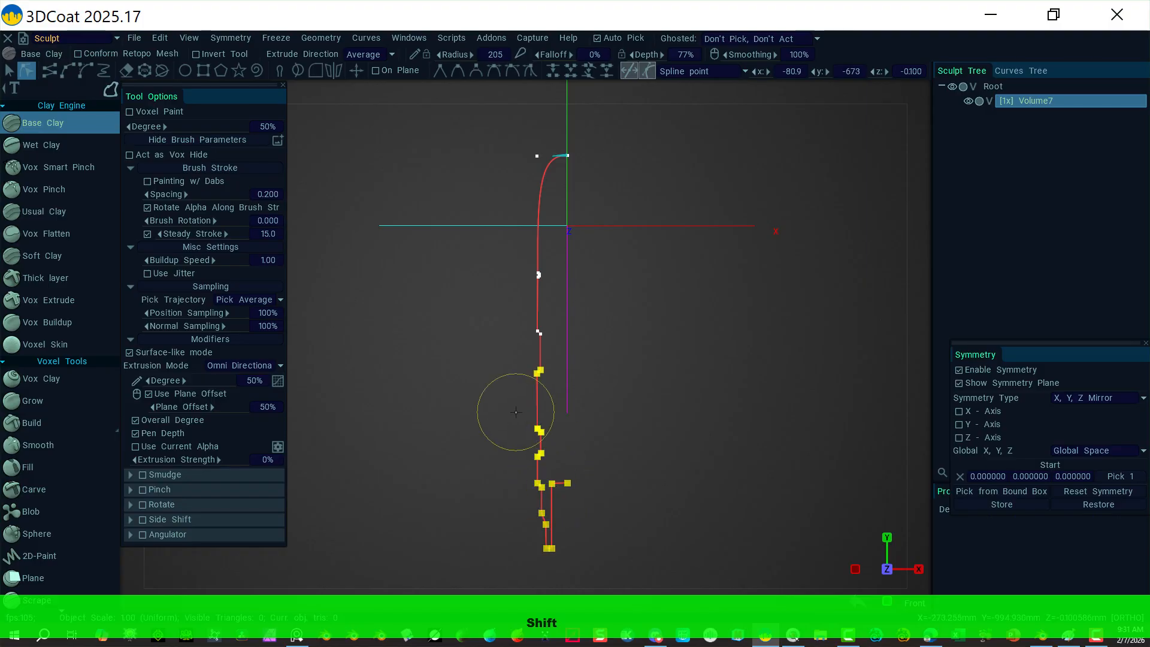
left_click_drag(499, 405, 627, 573, "shift")
left_click_drag(567, 483, 567, 505, "shift")
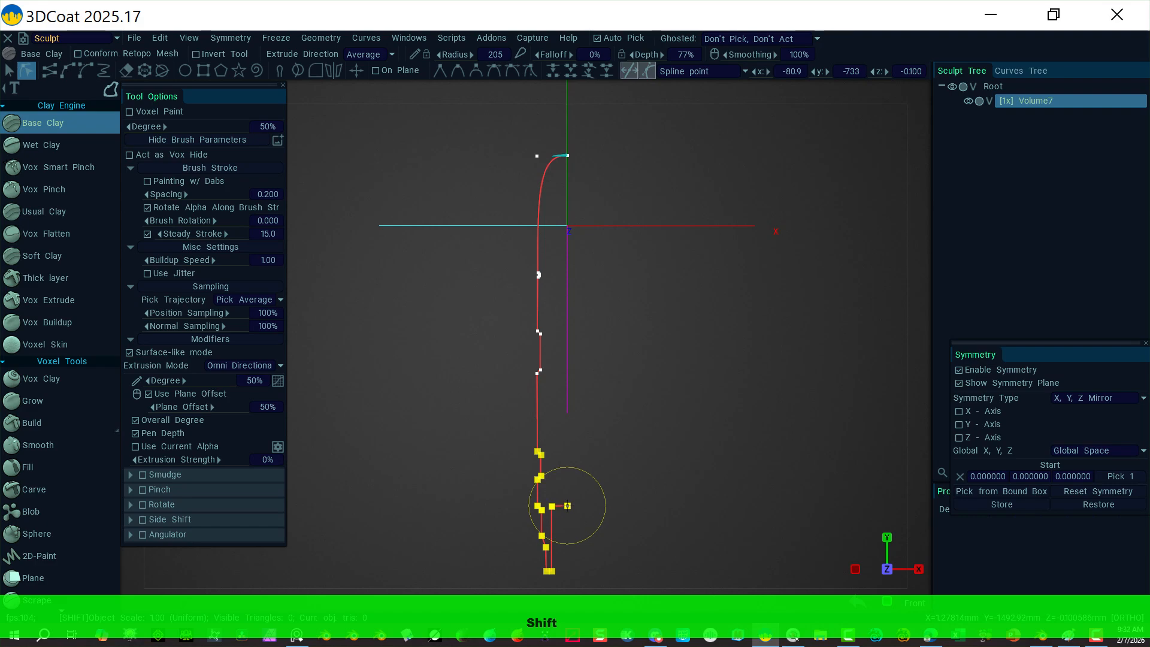
left_click(739, 343)
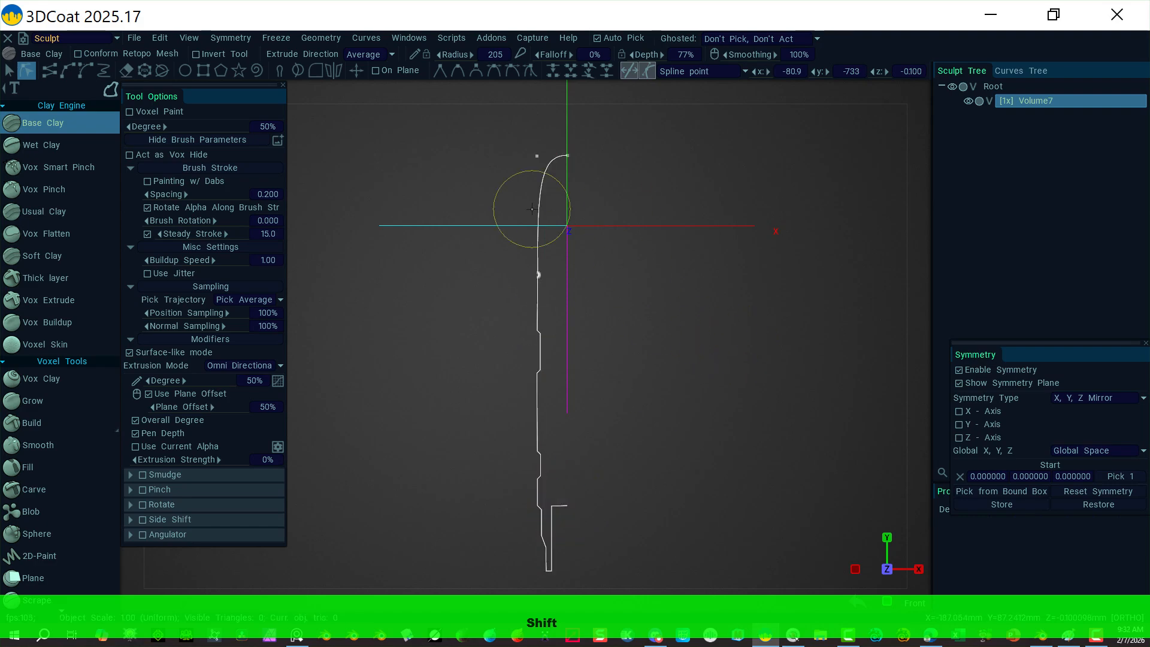
Step: Restore the straight front view and switch back to the object select arrow tool
mouse_move(713, 413)
left_mouse_down("alt")
mouse_move(717, 423)
mouse_move(654, 423)
mouse_move(686, 398)
mouse_move(665, 419)
mouse_move(715, 412)
left_mouse_up("alt")
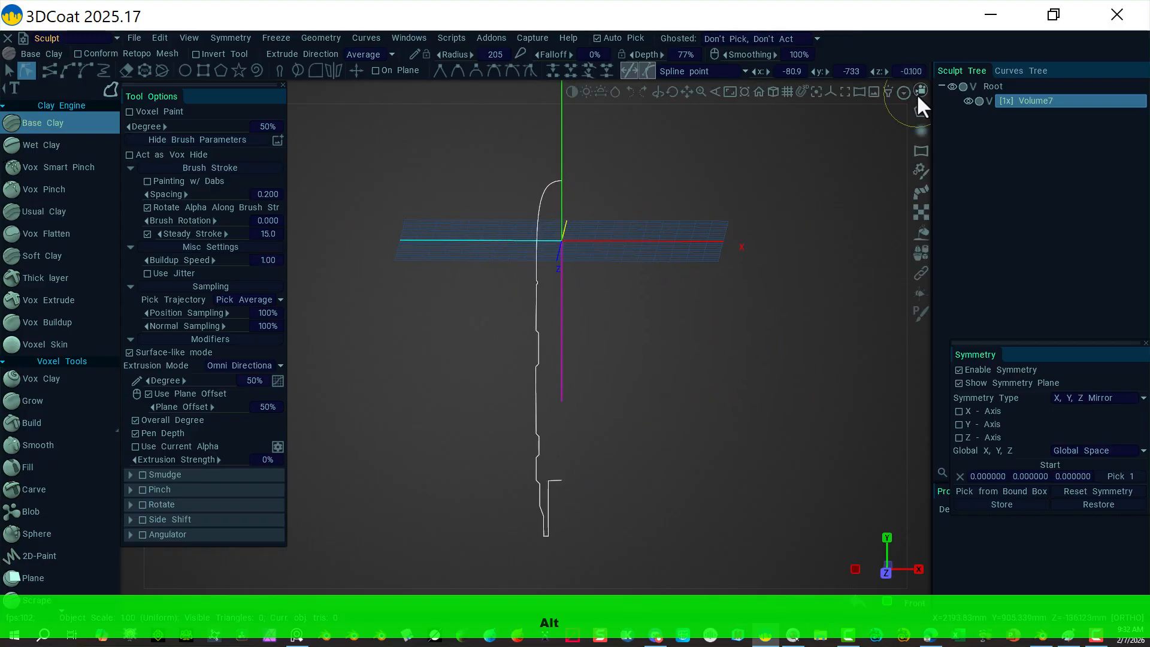
left_click(903, 93)
left_click(745, 201)
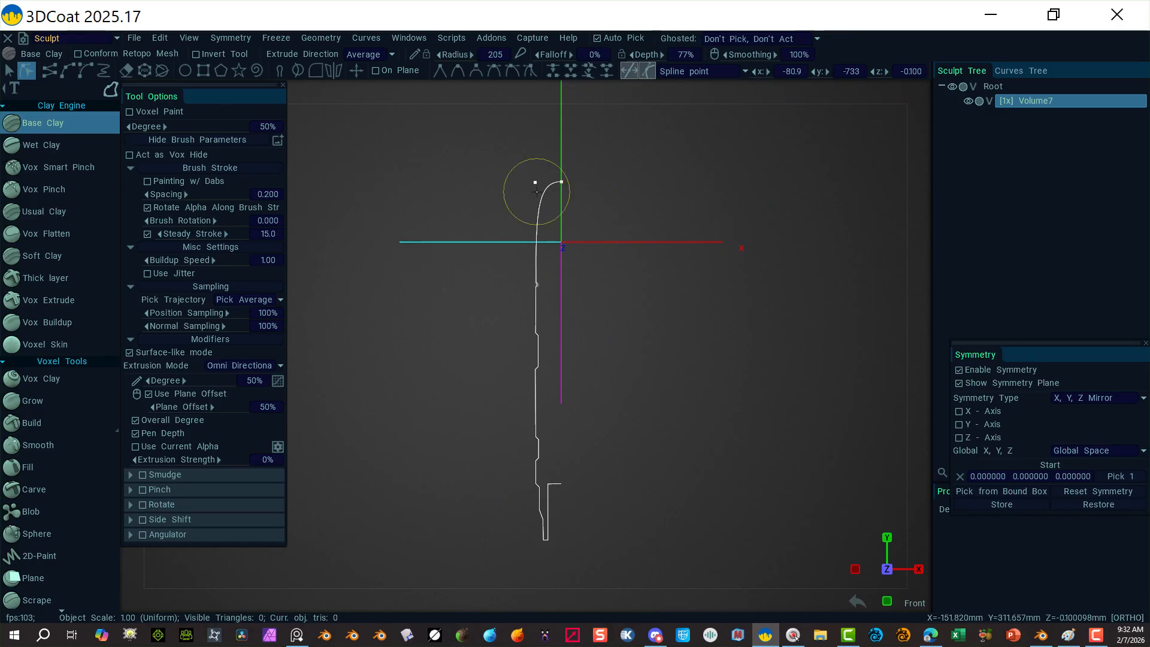
left_click(9, 71)
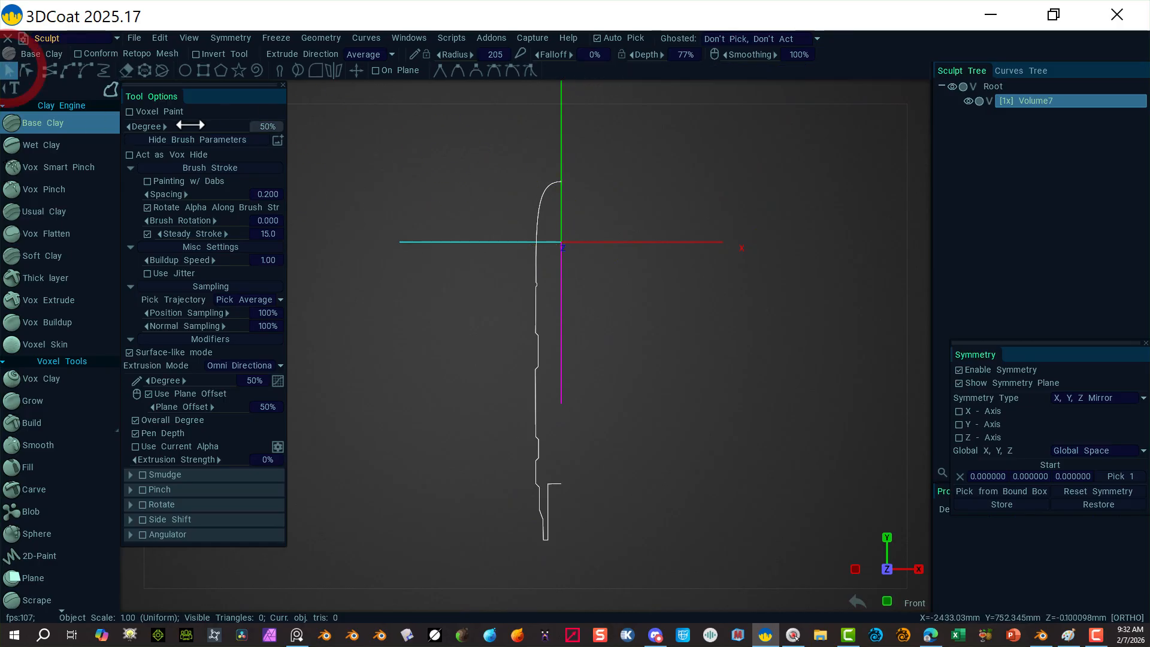
Step: Revolve the lengthened profile into a new Curve_RotateSurface and hide the profile curve
right_click(536, 218)
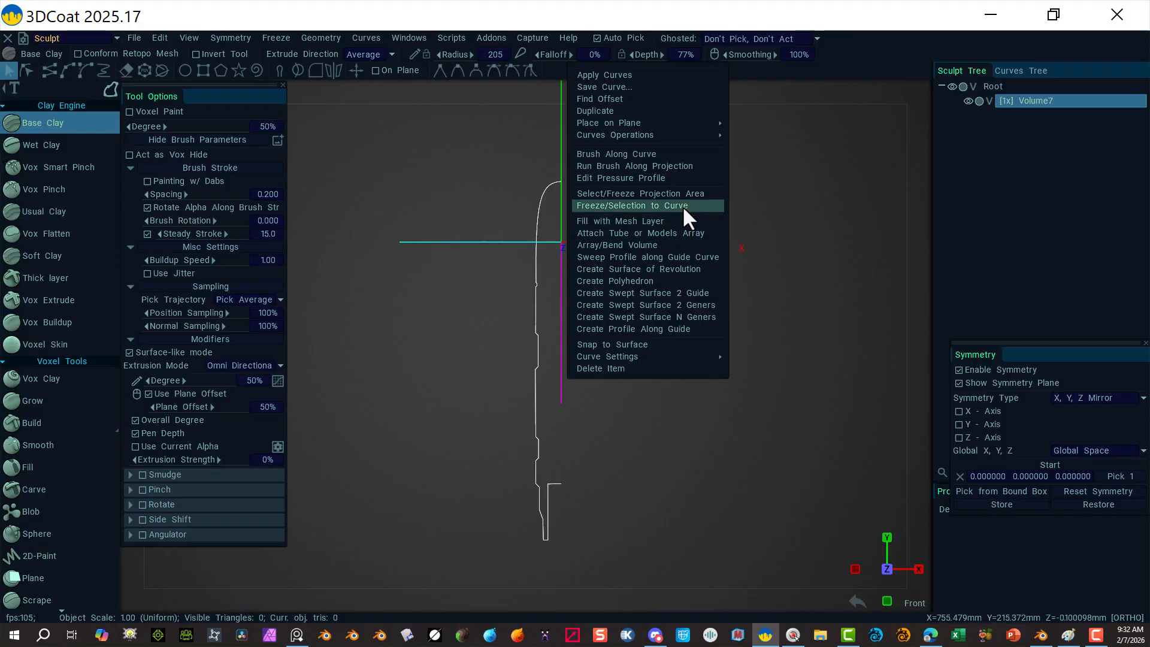
left_click(685, 269)
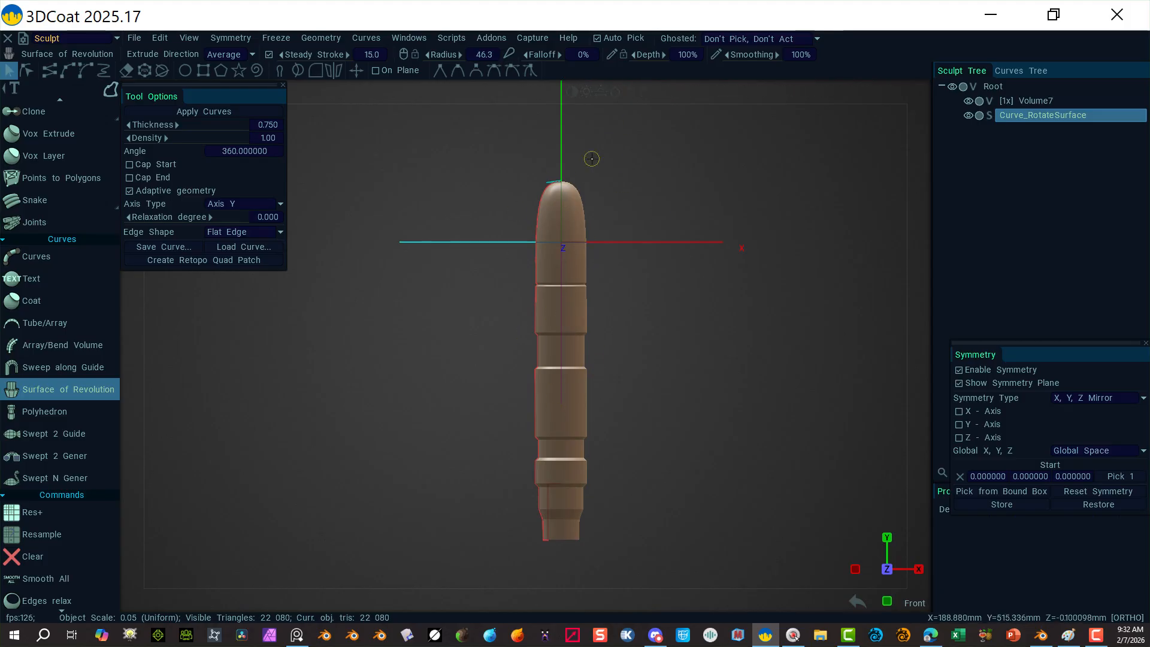
left_click(1015, 70)
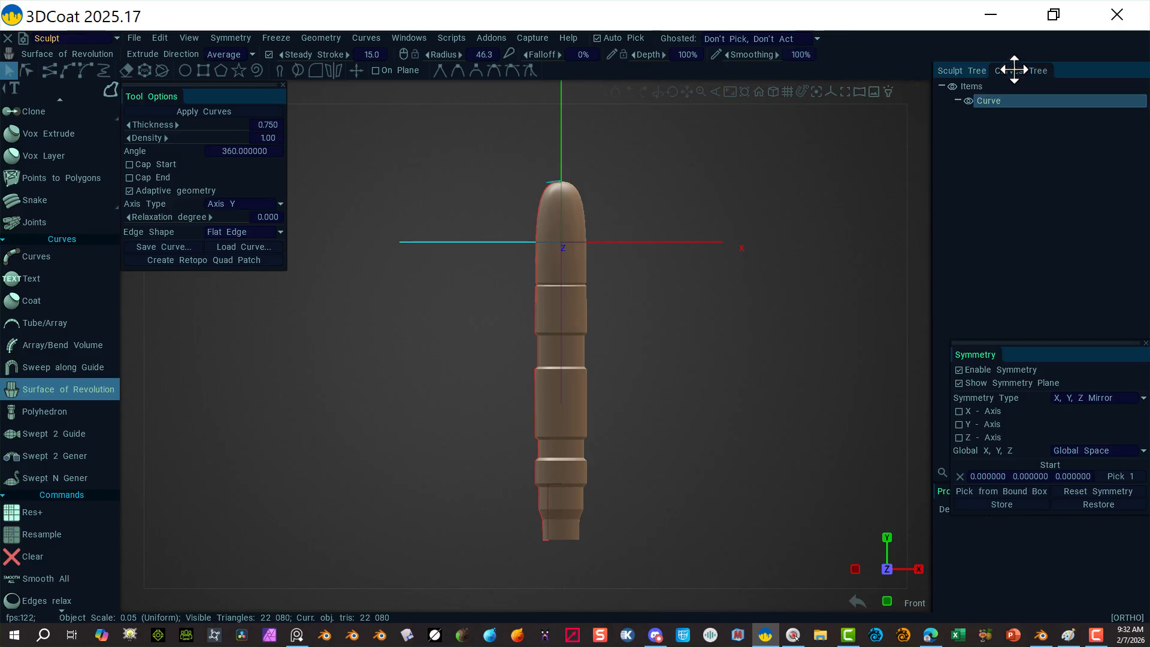
left_click(969, 100)
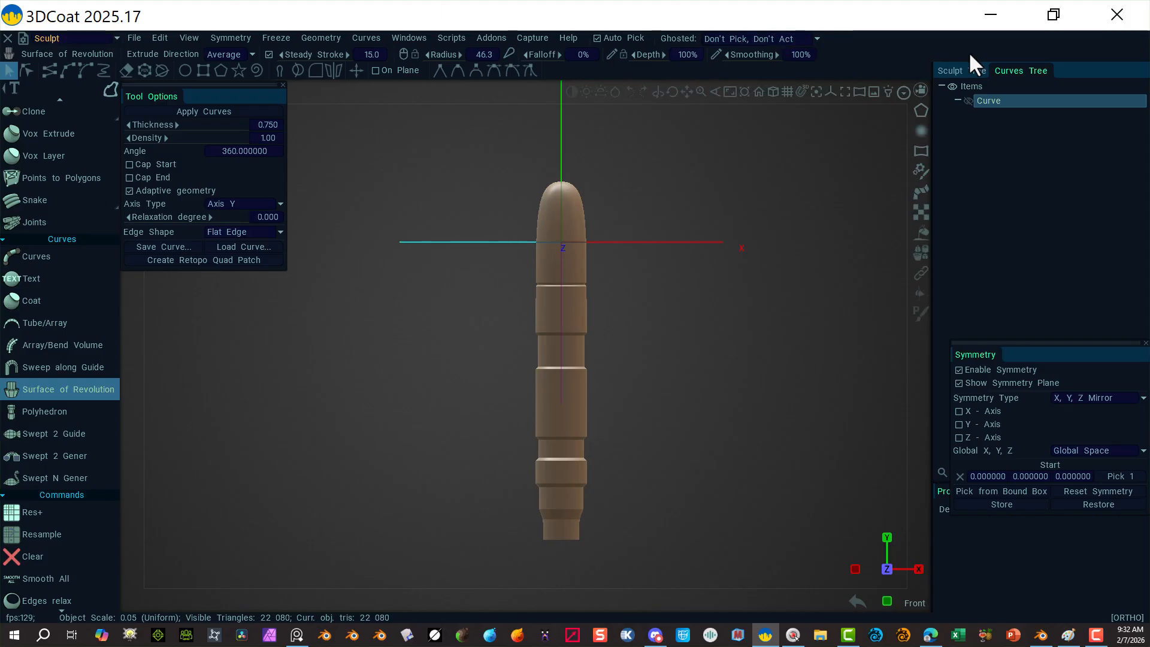
Step: Hide the Volume7 layer and ghost Curve_RotateSurface so it shows see-through
left_click(959, 70)
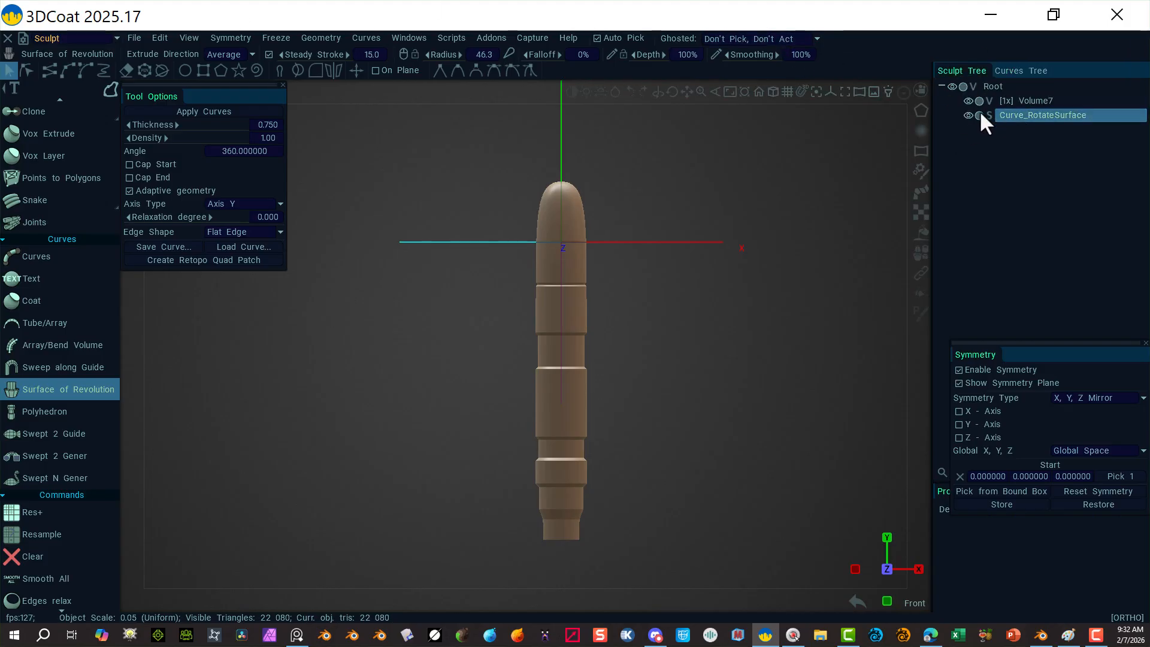
left_click(968, 101)
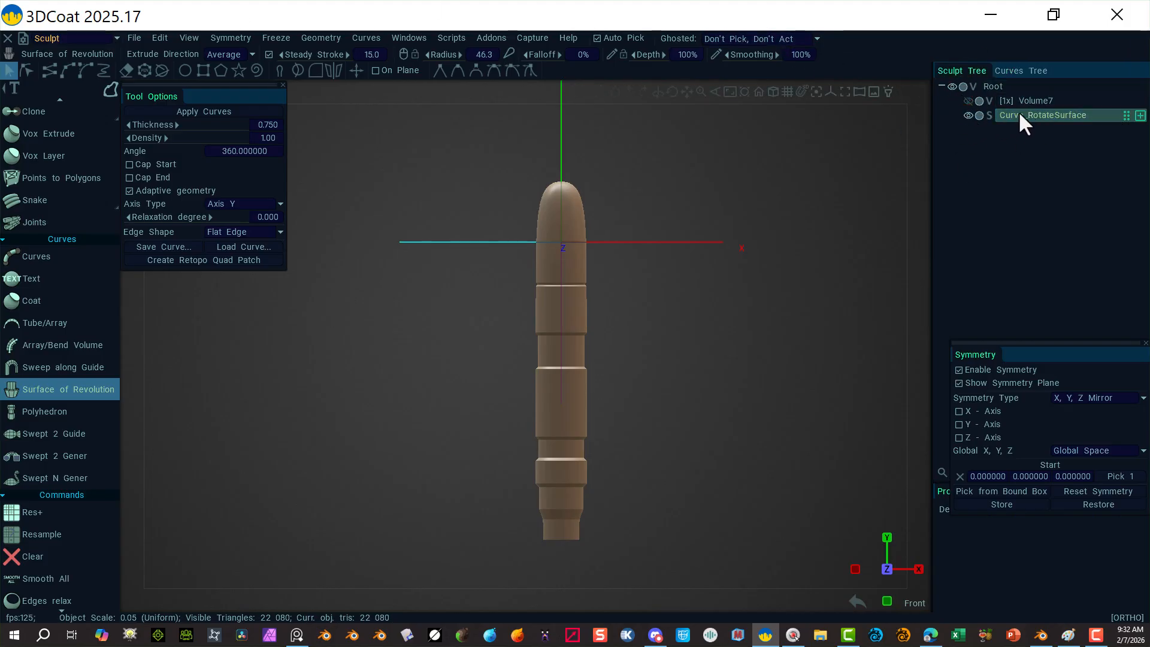
left_click(979, 115)
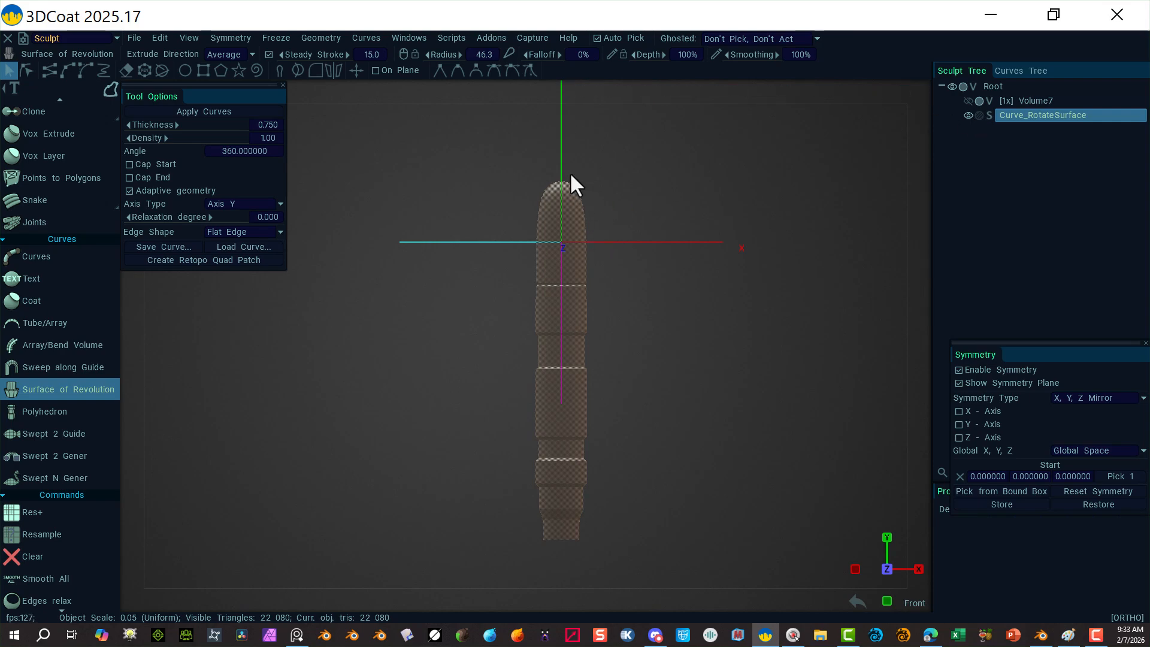
left_click(118, 36)
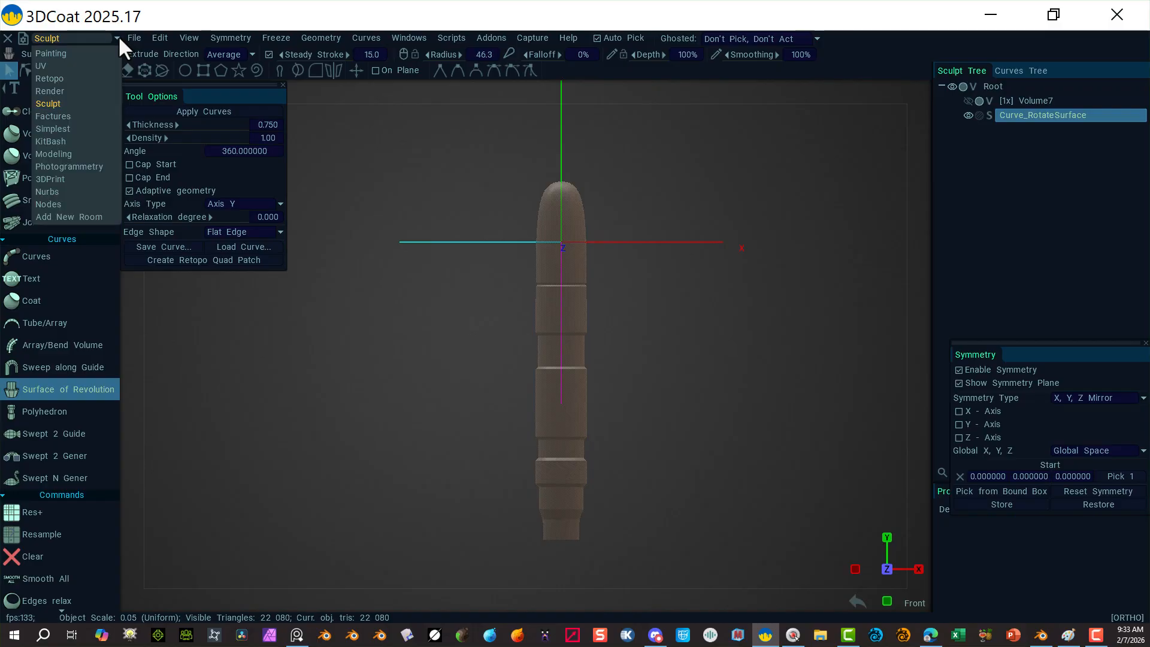
Step: Switch to the Modeling room and zoom in on the handle tip from the top view
left_click(67, 154)
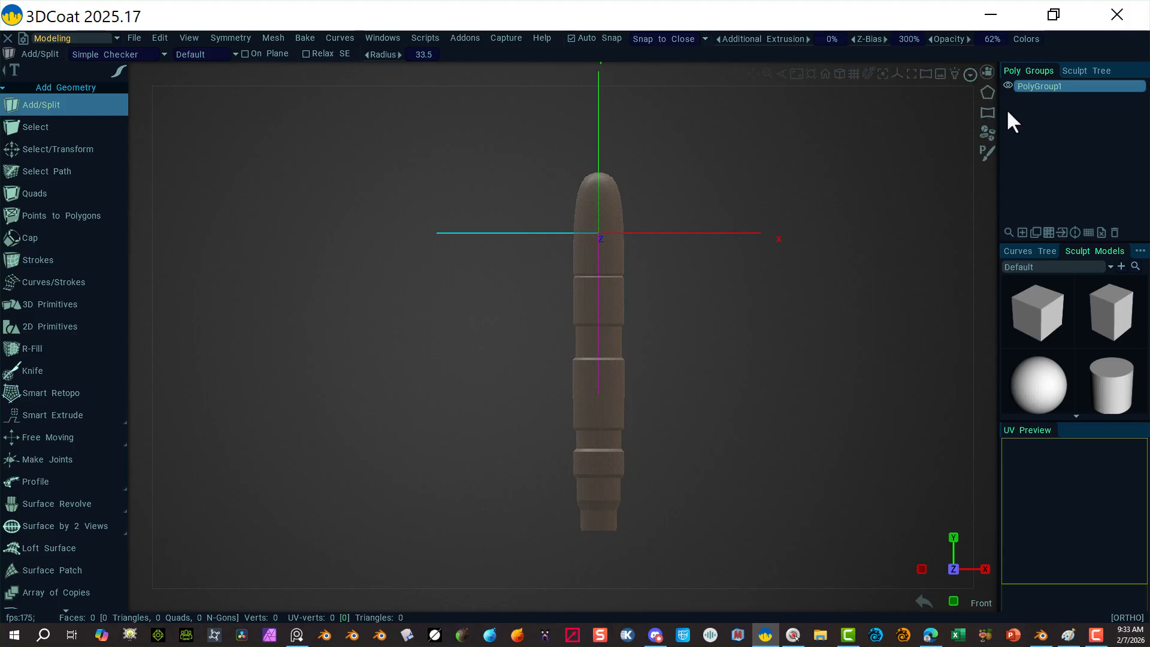
mouse_move(993, 65)
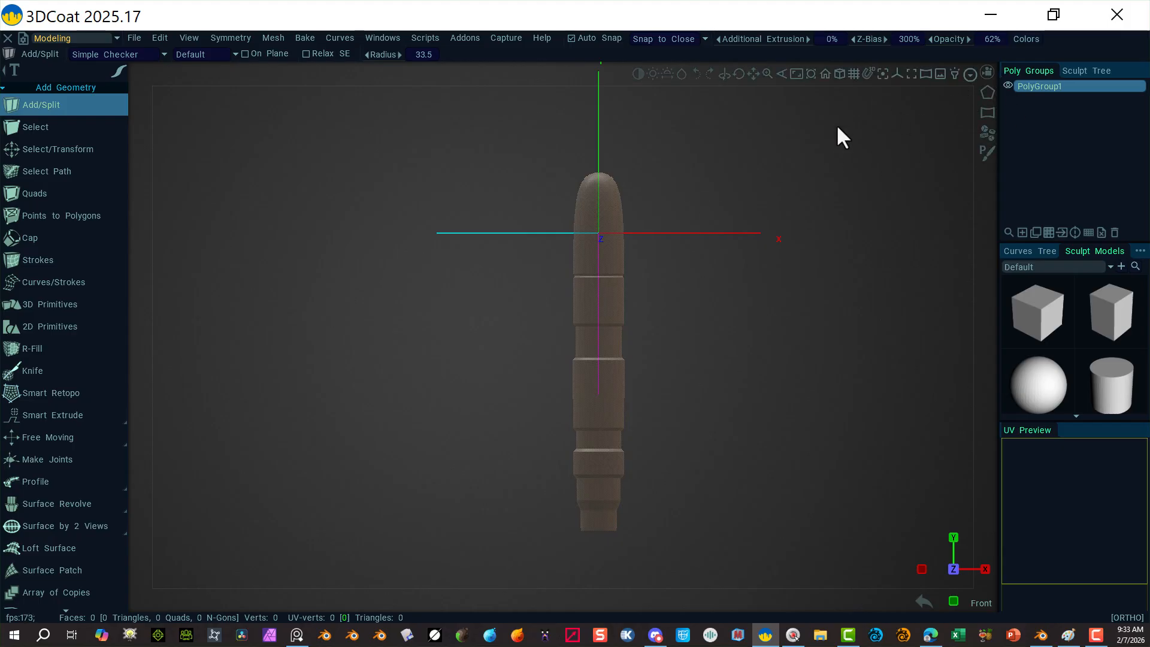
left_click(989, 70)
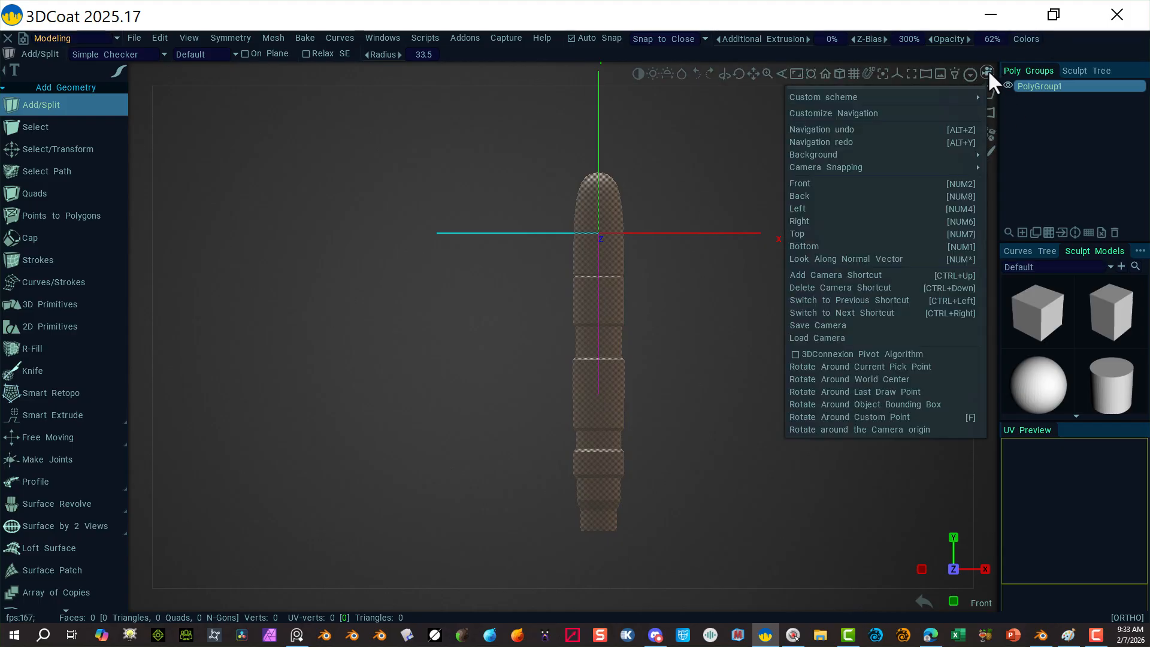
left_click(846, 234)
right_click_drag(773, 159, 905, 143)
middle_click_drag(719, 273, 654, 442)
right_click_drag(703, 391, 783, 388)
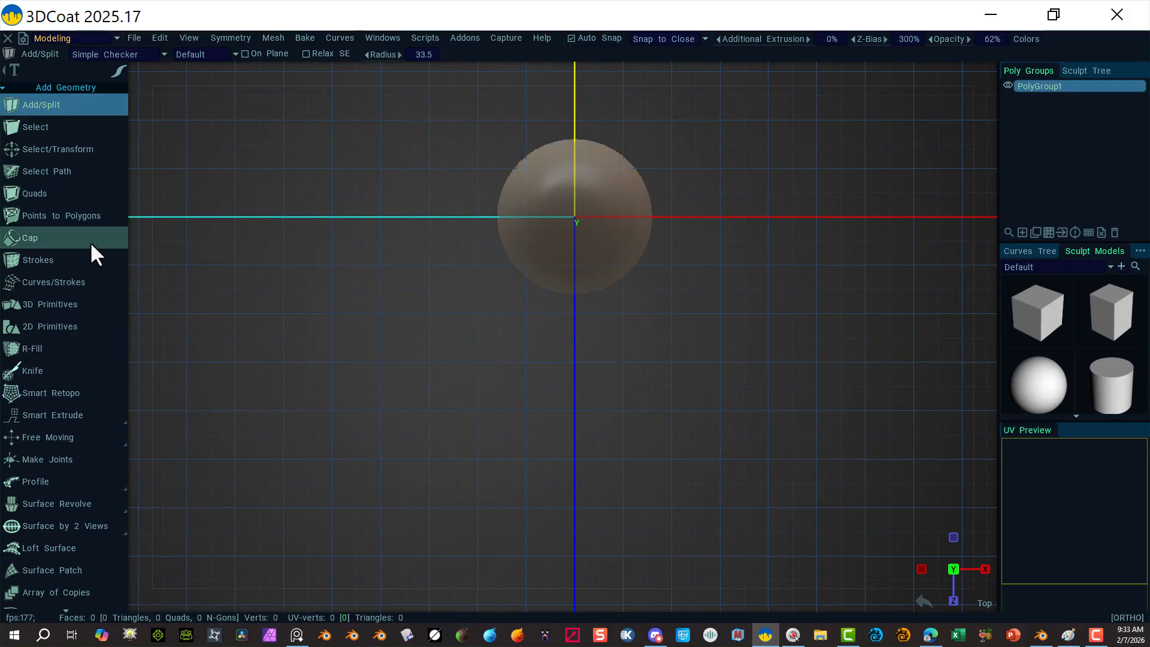
Step: Start a 3D Primitives cylinder (height 20, radius 10) over the handle tip
left_click(60, 304)
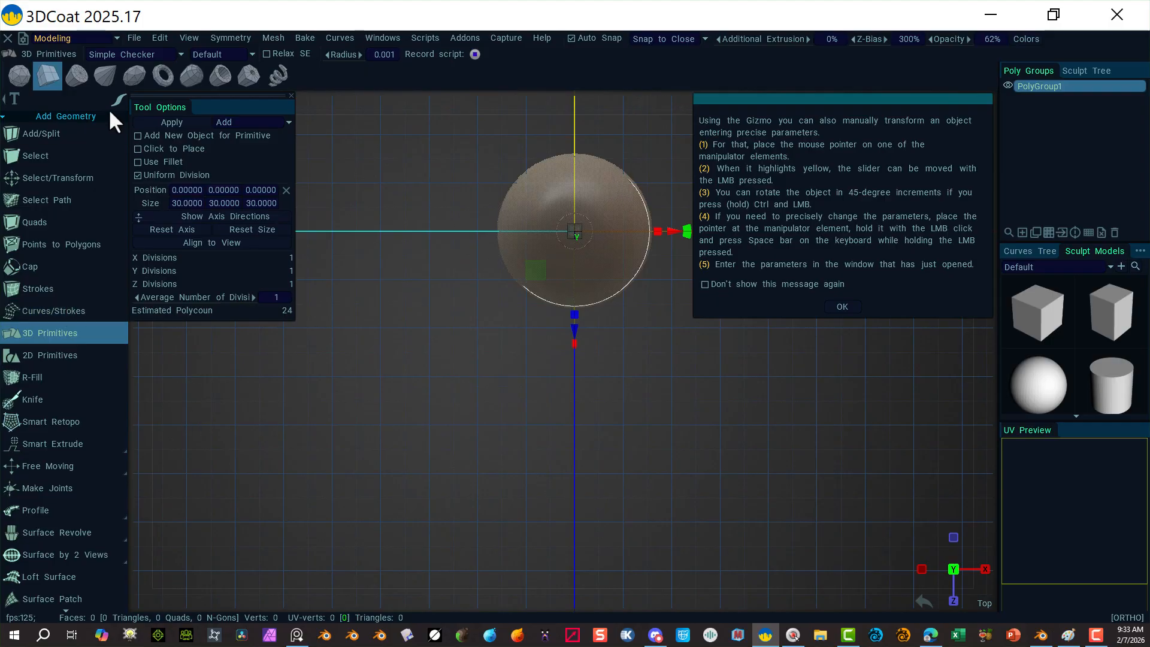
left_click(76, 76)
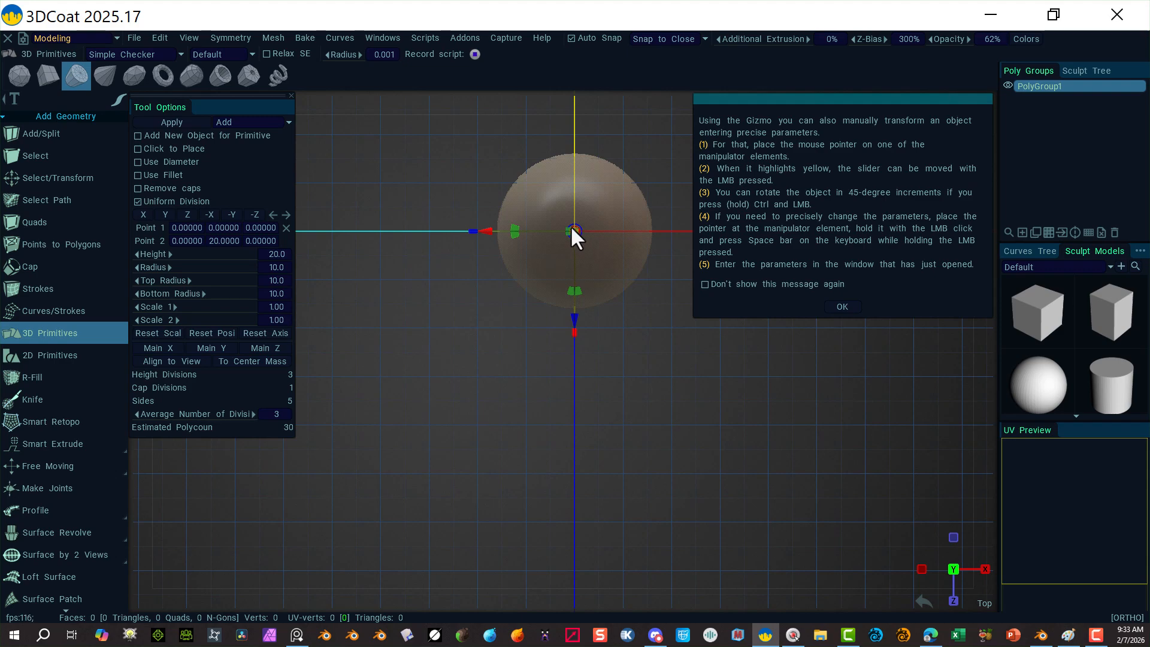
left_click(841, 305)
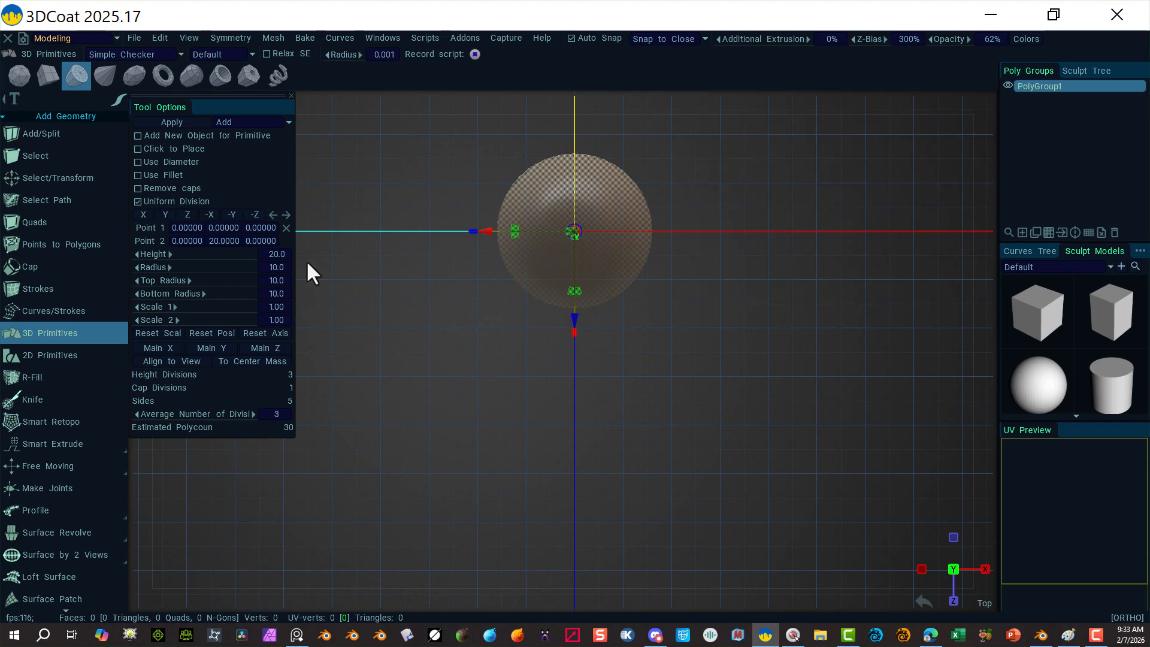
Step: Set the cylinder radius to 161, Uniform Division off, Cap Divisions 0 and 30 sides
left_click_drag(156, 271, 366, 276)
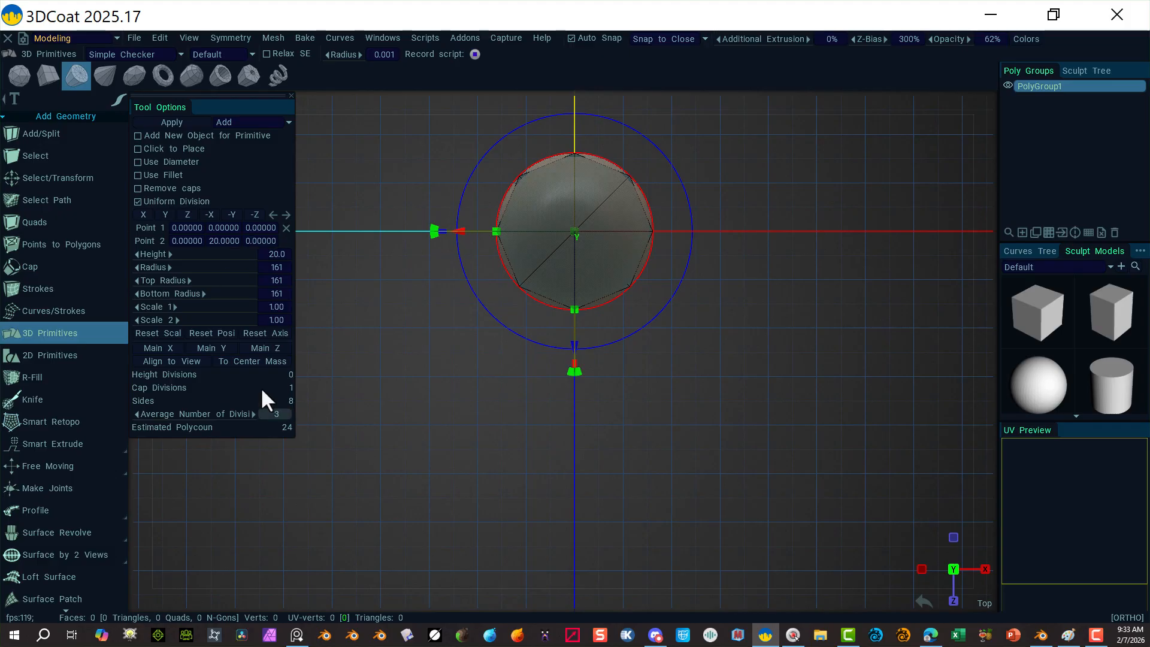
left_click(143, 203)
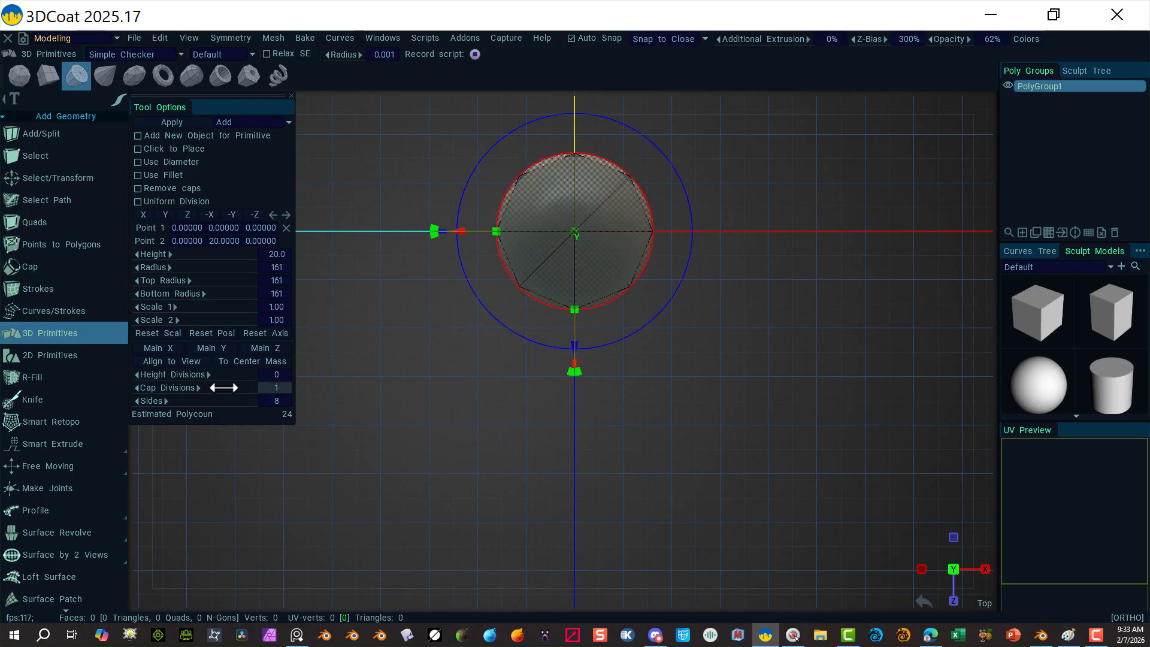
left_click(282, 384)
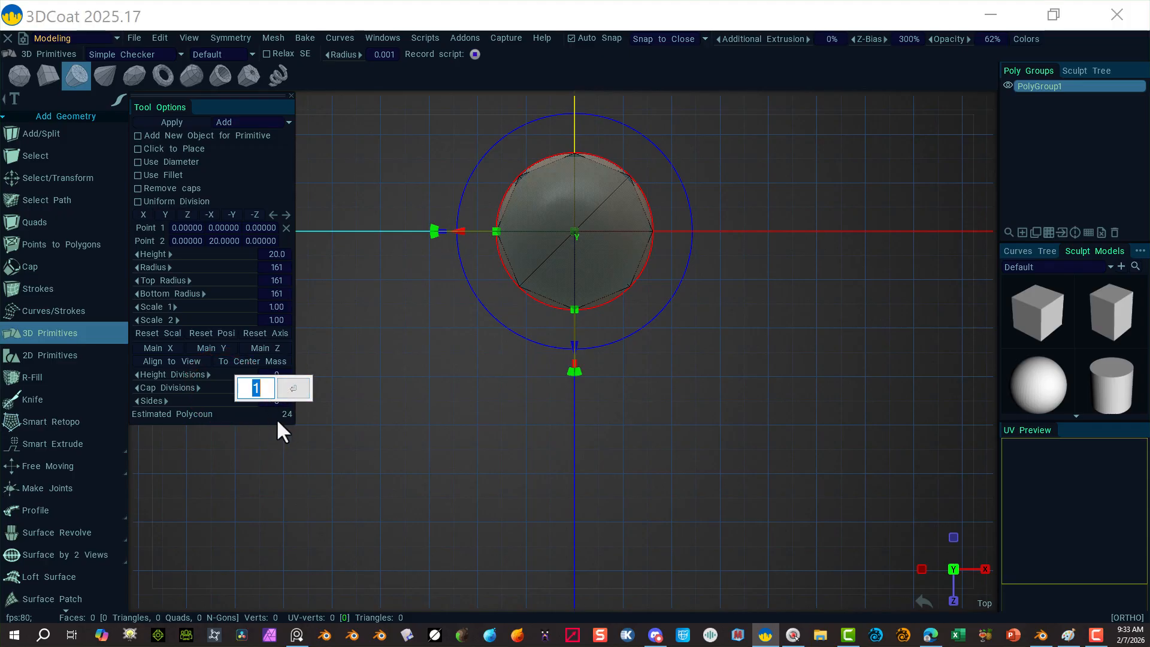
type("0")
left_click(299, 387)
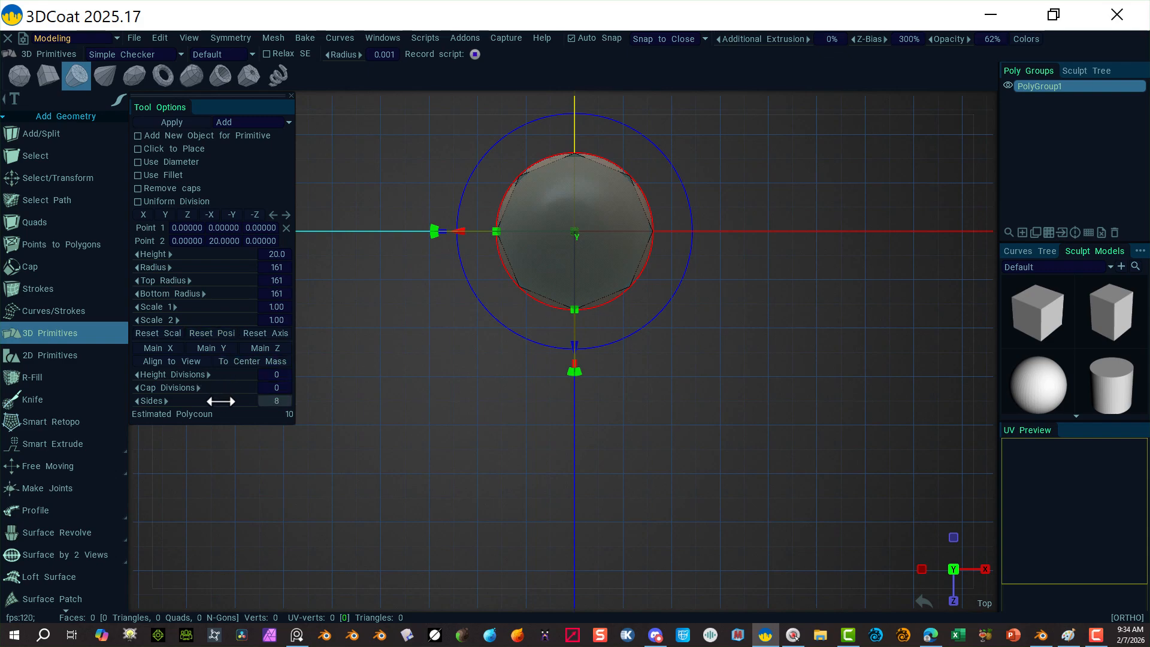
left_click_drag(234, 401, 253, 401)
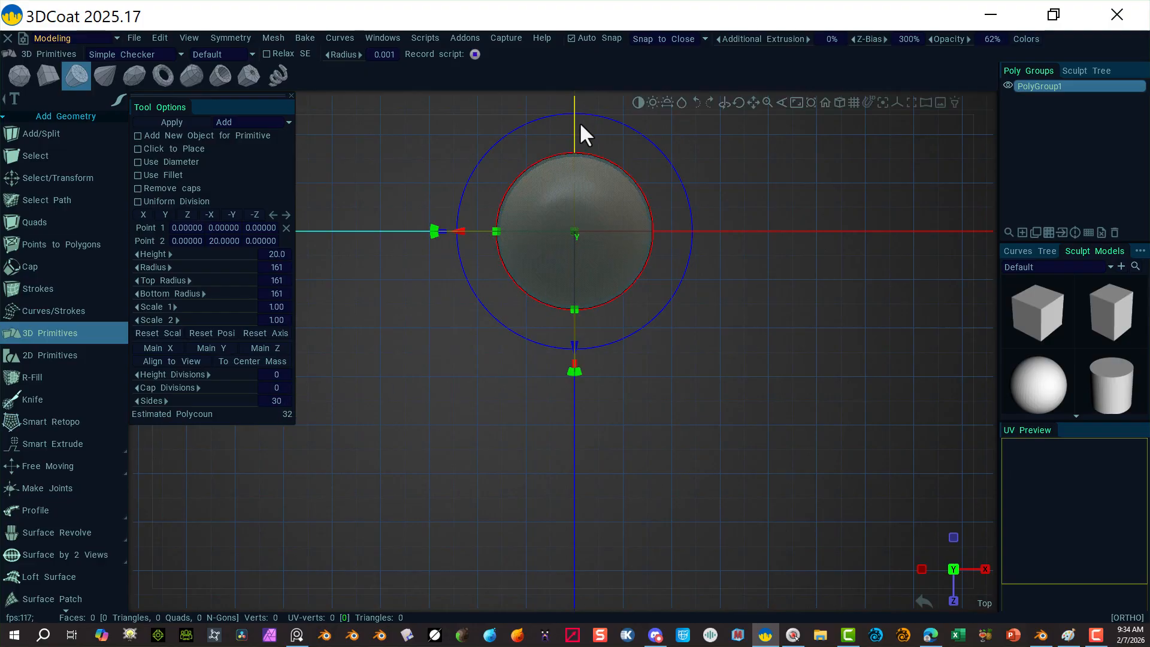
left_click_drag(608, 296, 500, 215, "alt")
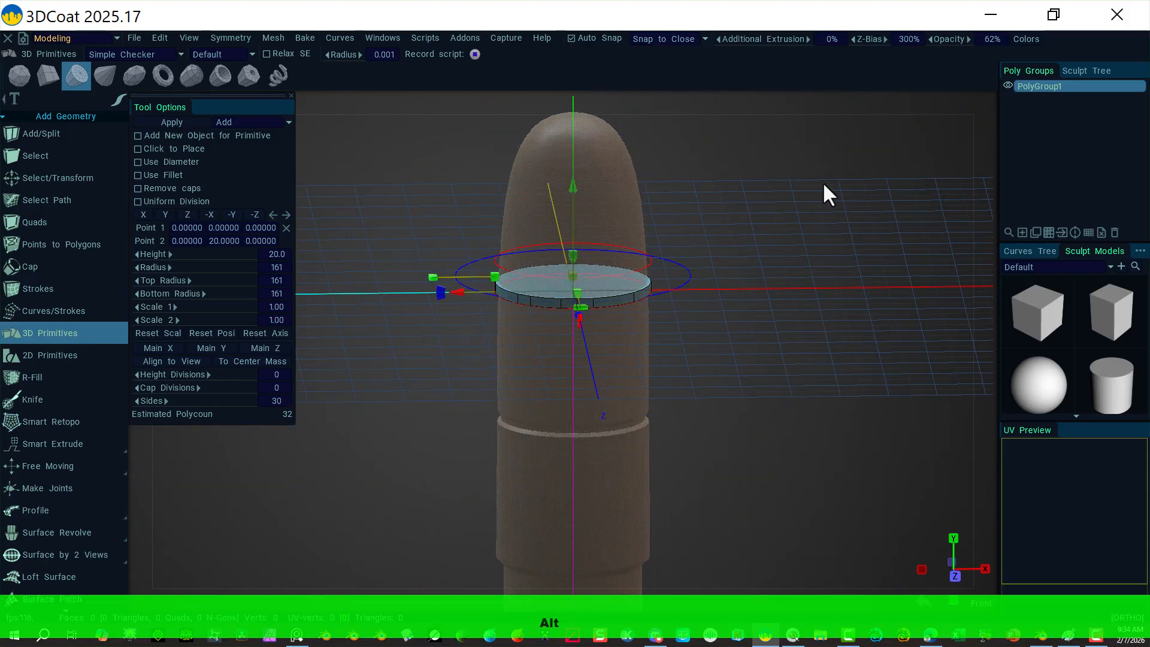
Step: In front view, raise the cylinder height to 643 and move it down over the handle tip
left_click(984, 96)
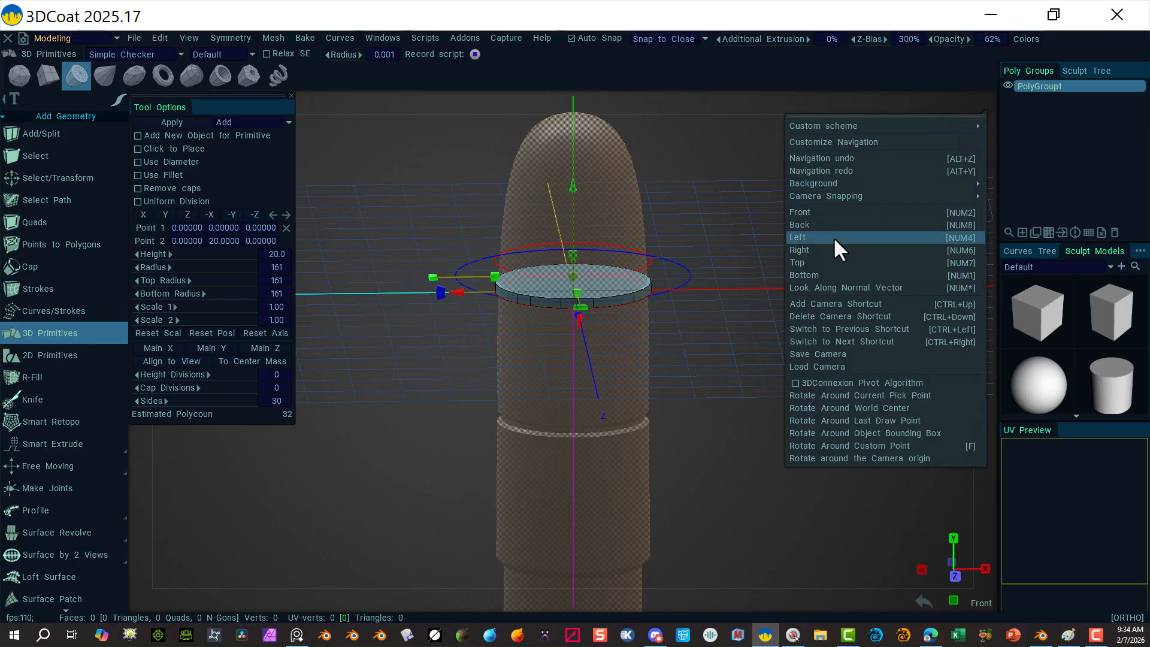
left_click(818, 213)
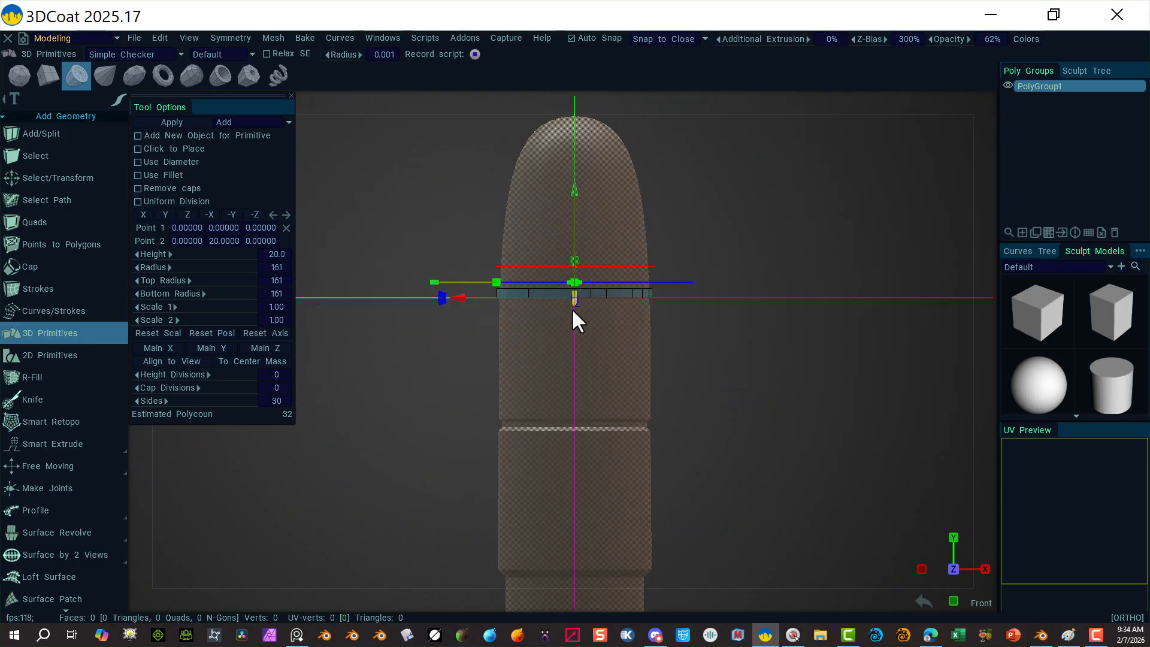
left_click_drag(157, 257, 393, 228)
middle_click_drag(806, 191, 790, 207)
right_click_drag(861, 195, 699, 193, "alt")
mouse_move(563, 182)
left_mouse_down()
mouse_move(567, 257)
mouse_move(551, 206)
mouse_move(558, 188)
left_mouse_up()
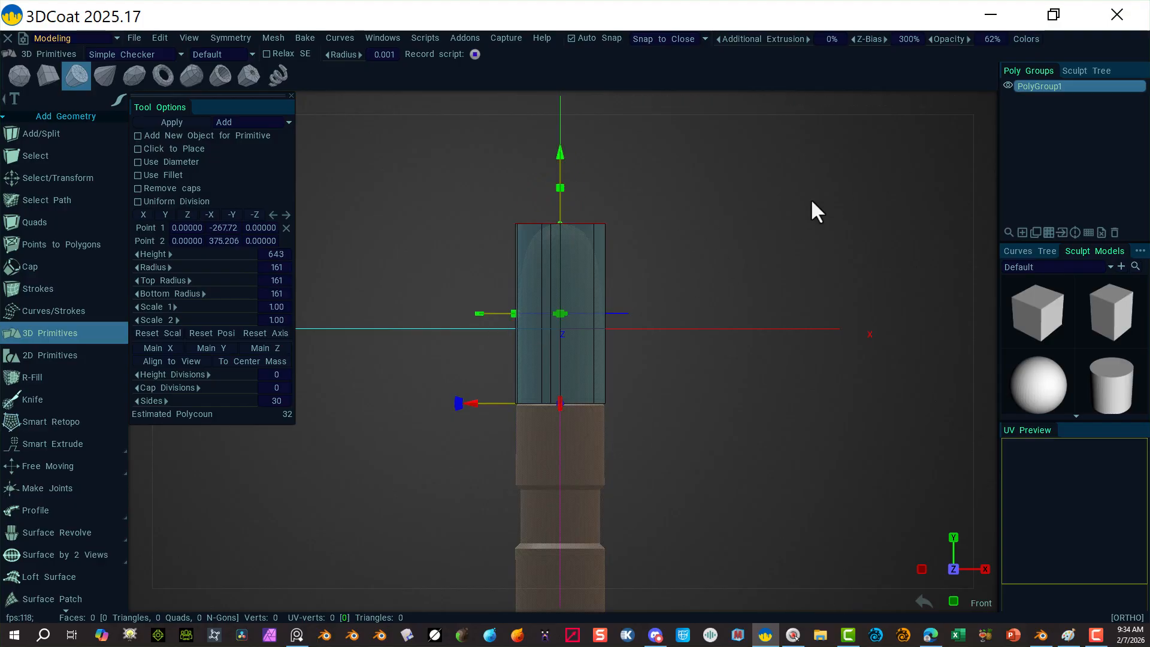
Step: Set the cylinder to 32 sides and return to the front view
left_click_drag(811, 200, 830, 239, "alt")
right_click_drag(781, 284, 895, 308, "alt")
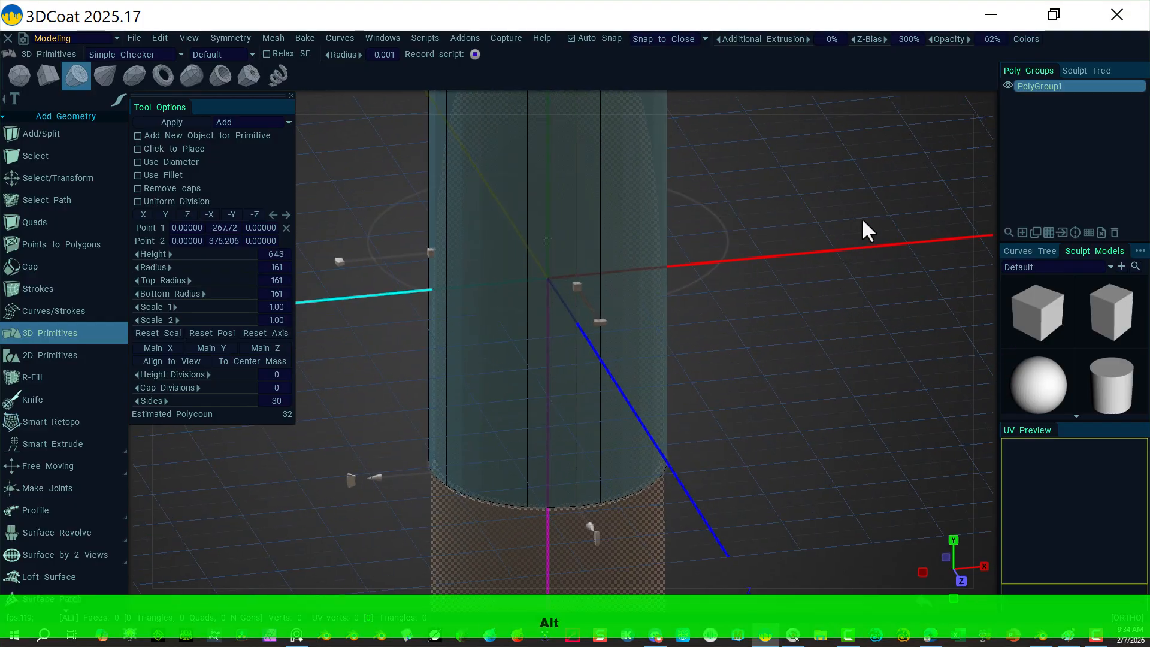
left_click_drag(865, 229, 867, 359, "alt")
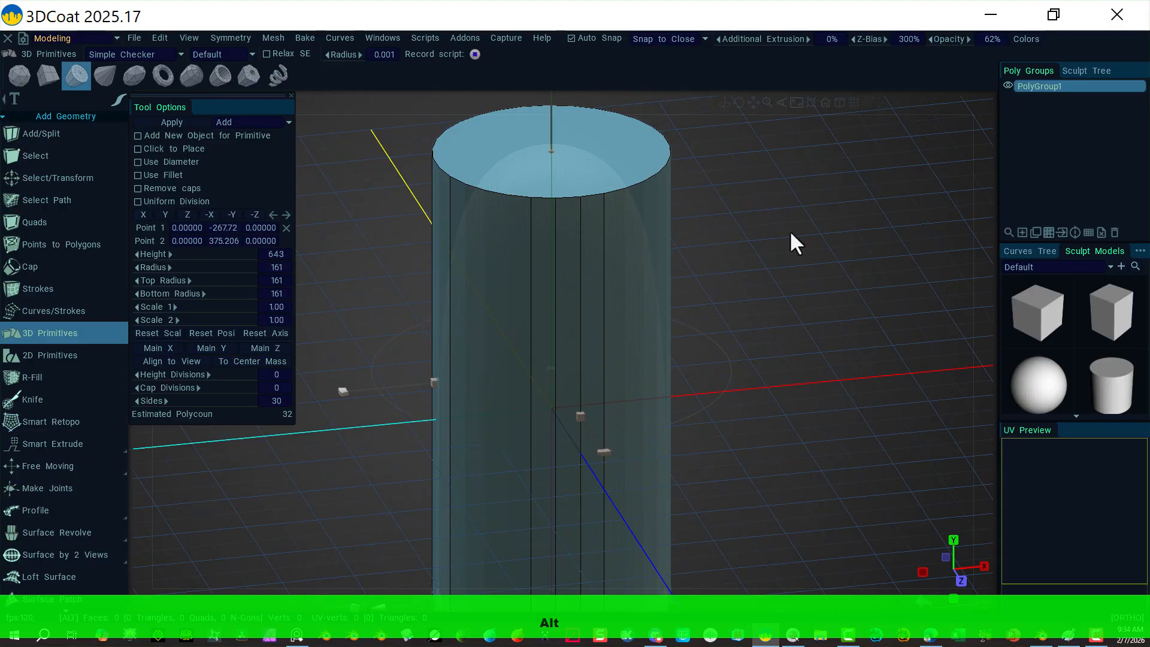
right_click_drag(792, 232, 646, 165, "alt")
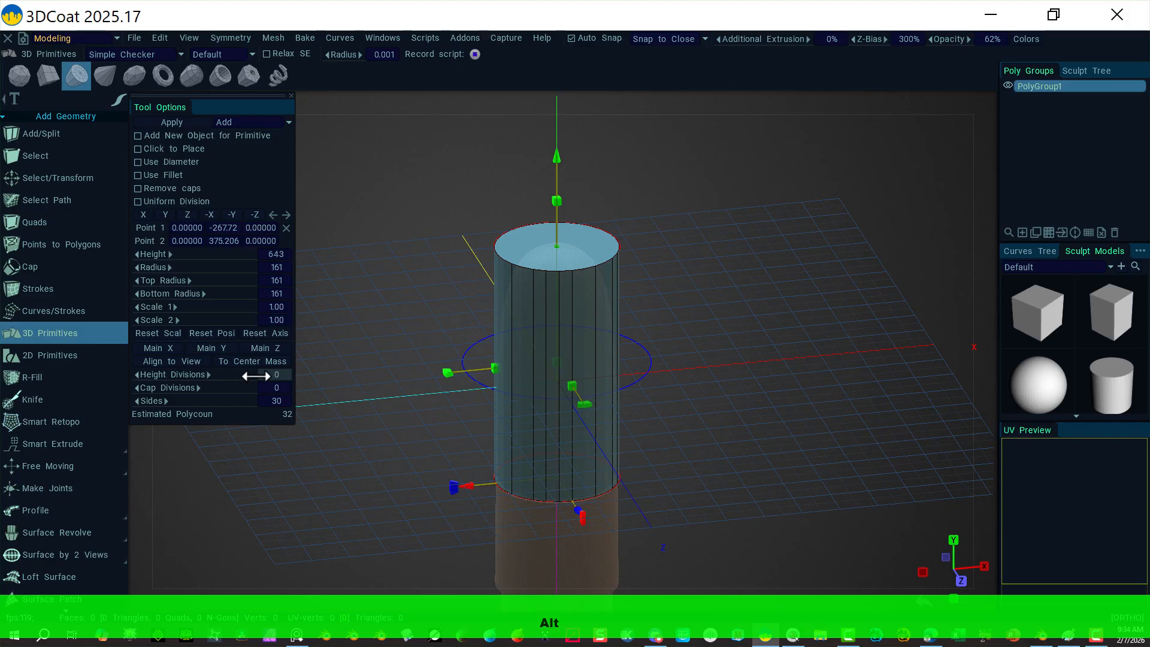
left_click_drag(221, 403, 163, 405)
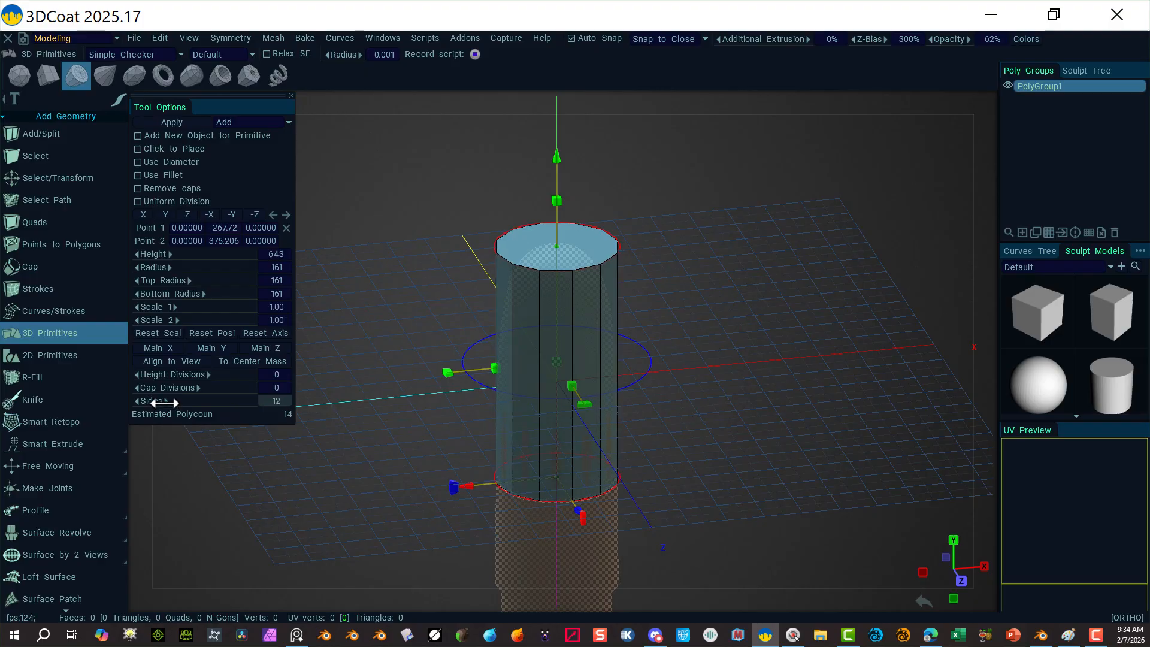
left_click_drag(163, 403, 225, 400)
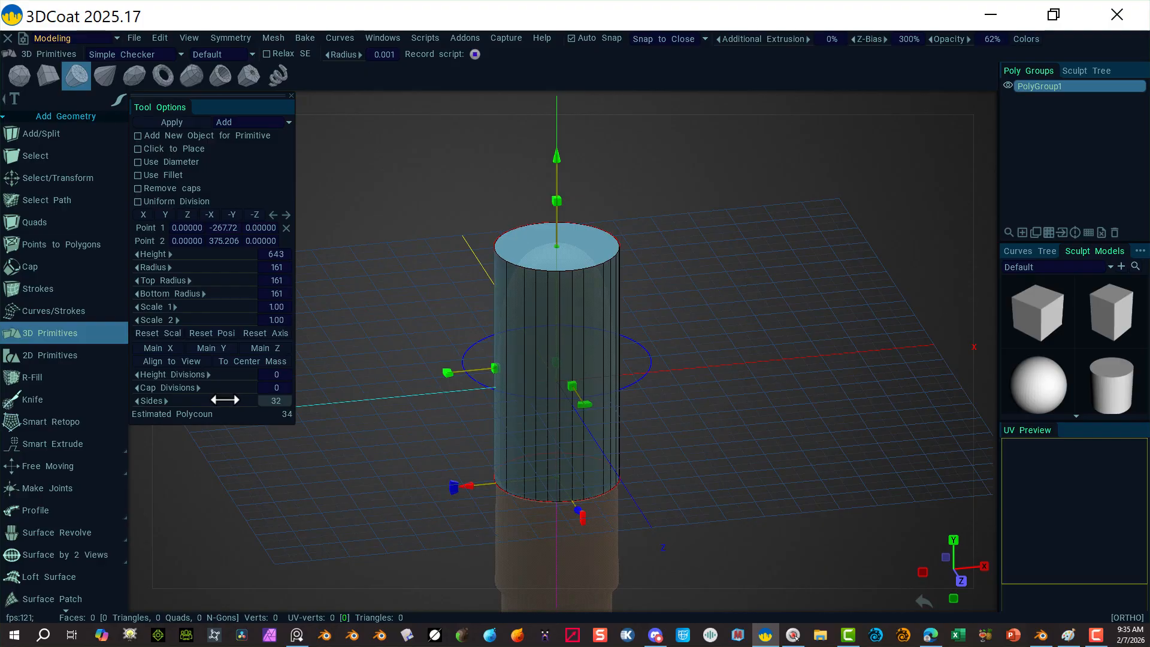
left_click(971, 103)
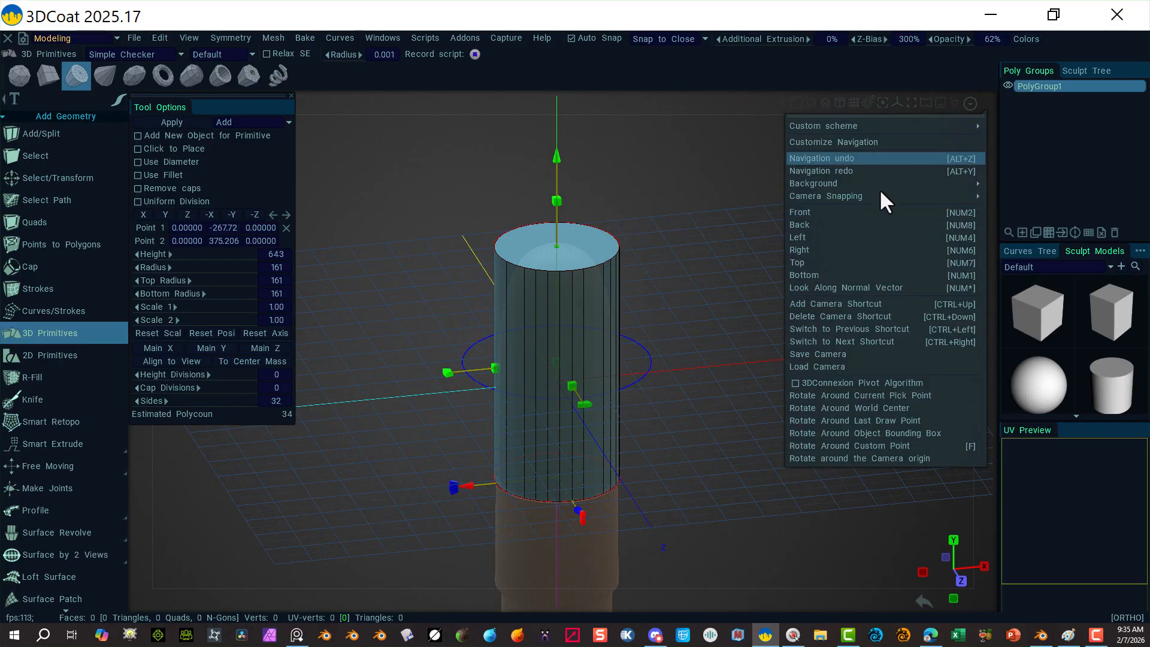
left_click(848, 215)
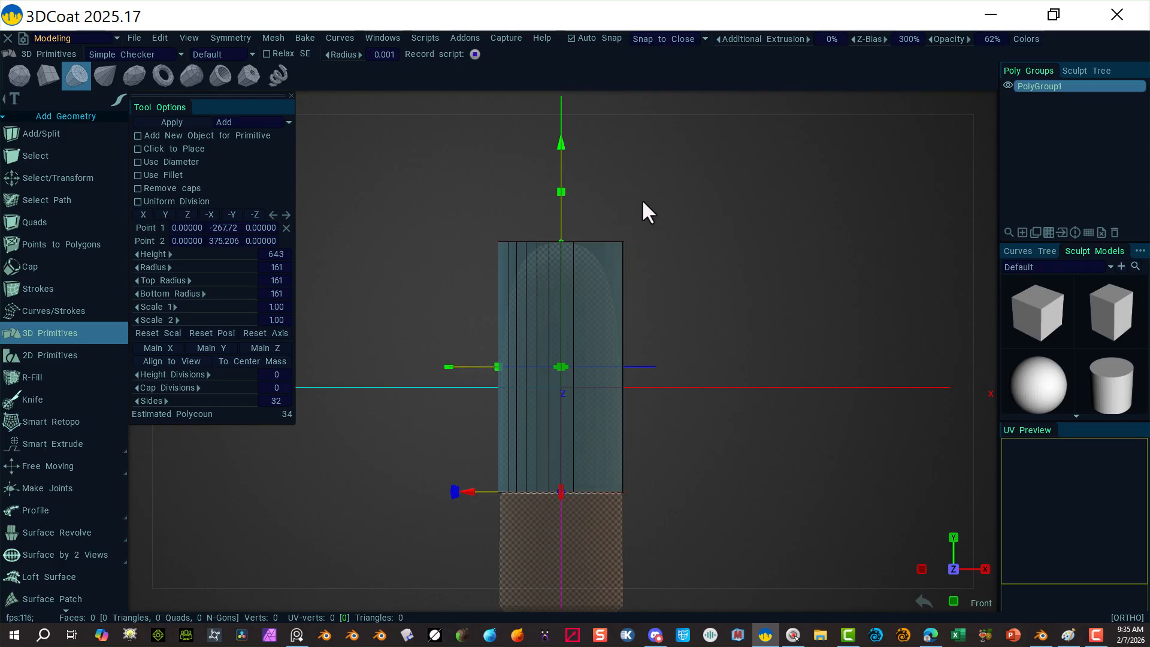
Step: Frame the 32-sided cylinder preview in Front view, centred just above the handle tip
left_click_drag(767, 160, 800, 213, "alt")
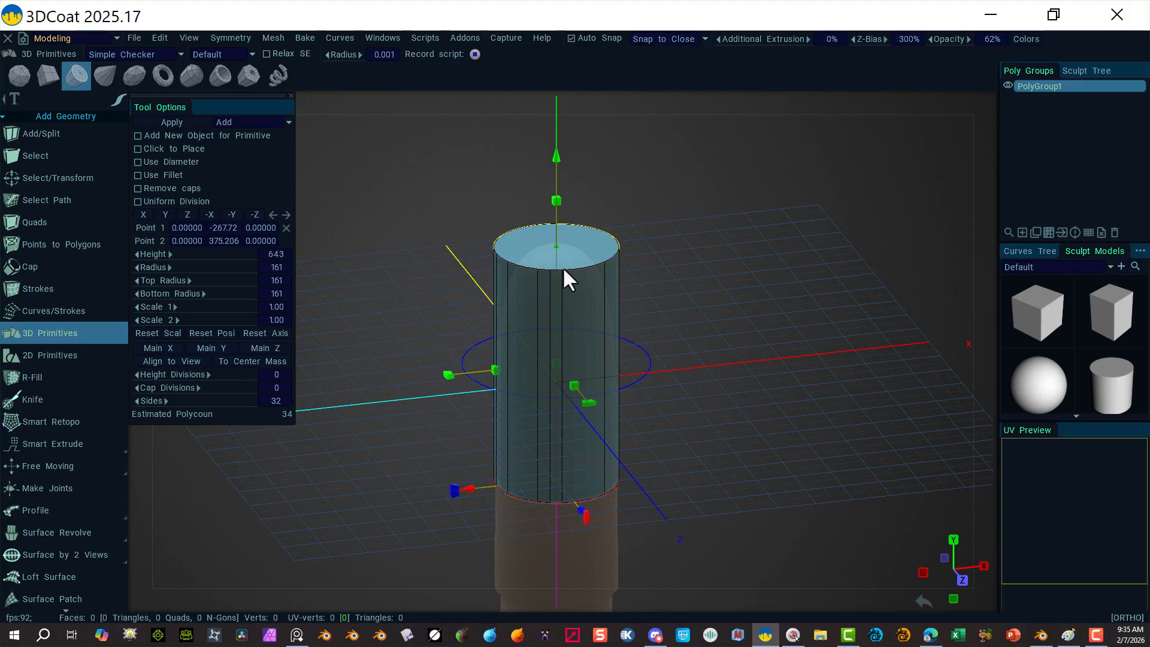
left_click(985, 103)
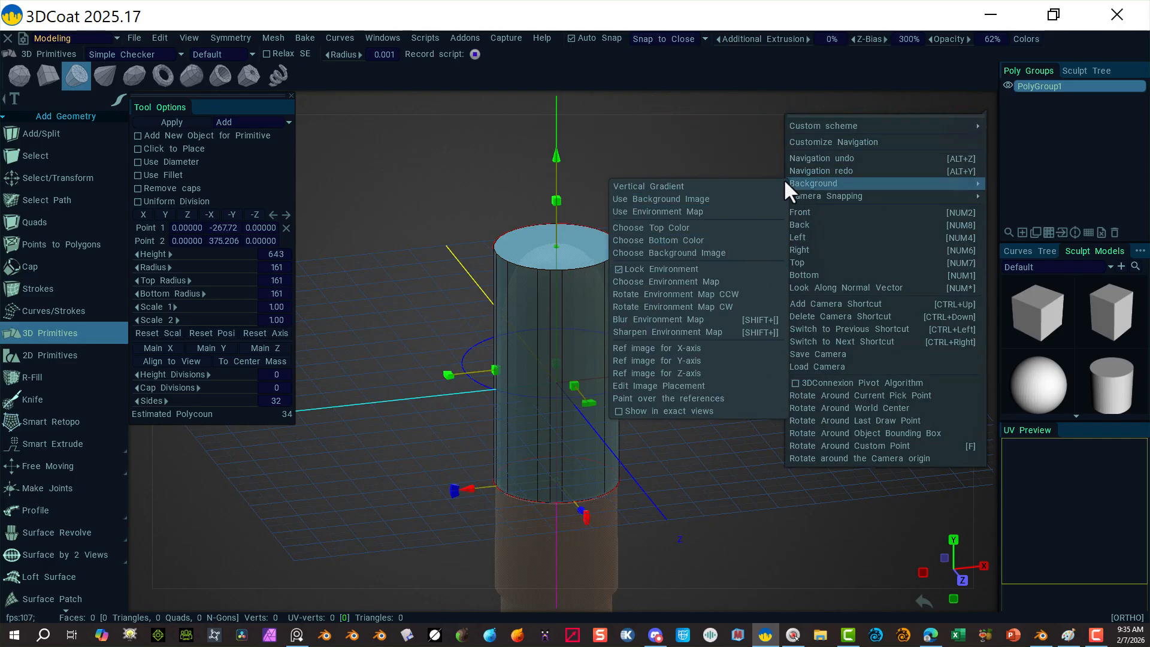
left_click(823, 215)
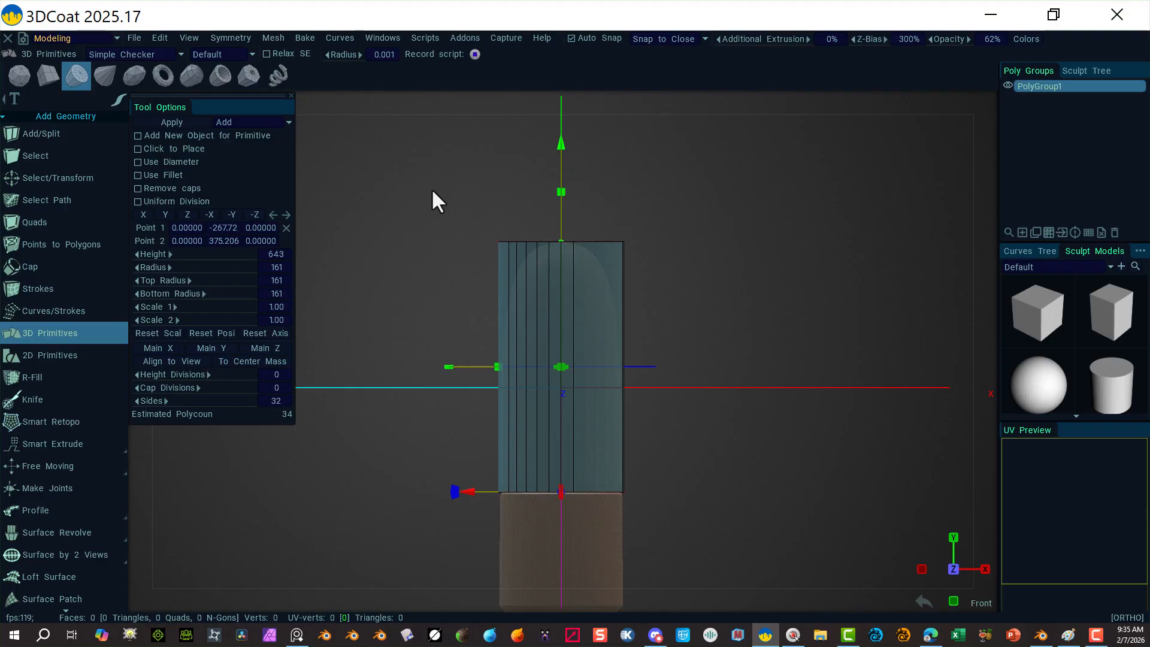
left_click_drag(432, 197, 450, 222, "alt")
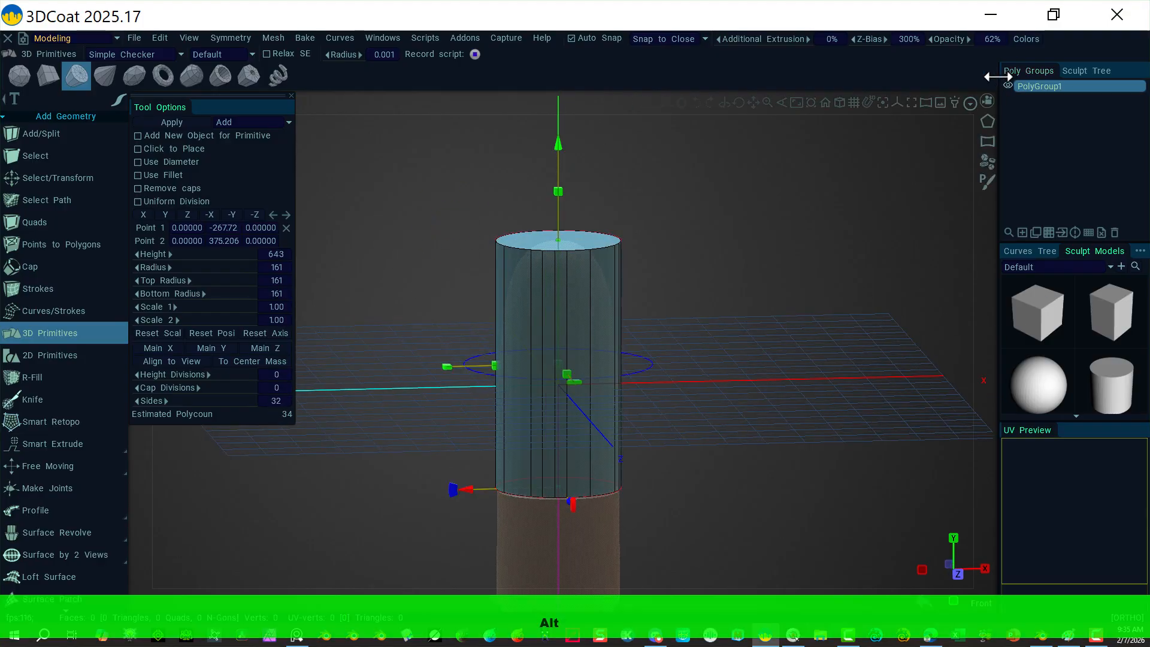
left_click(986, 98)
left_click(825, 210)
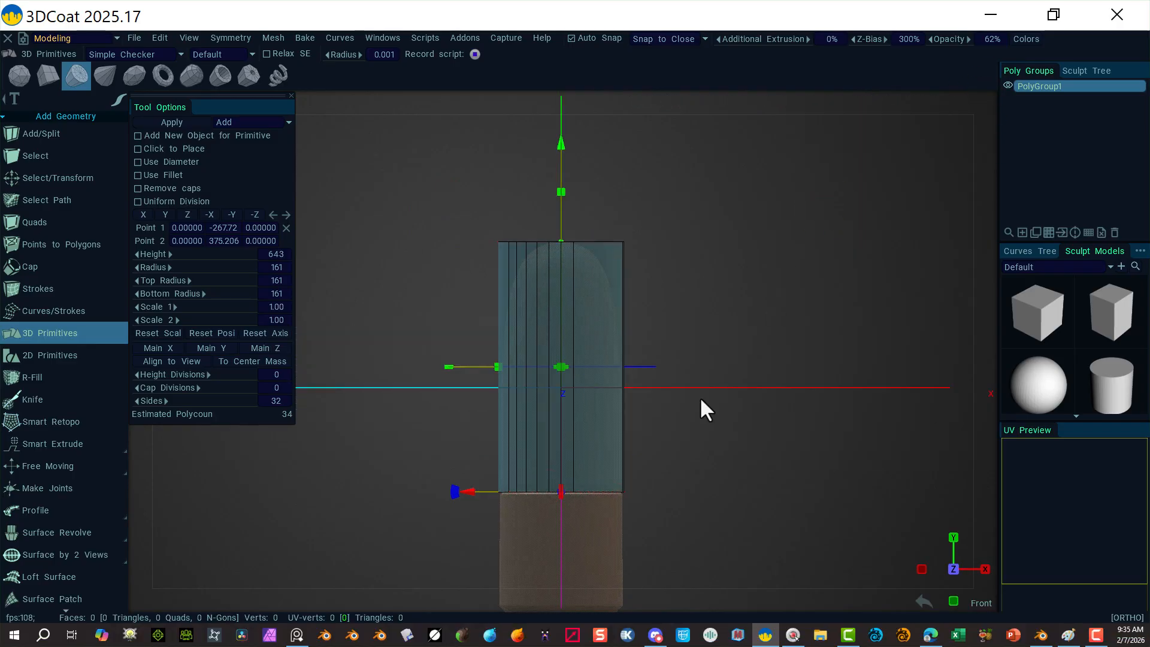
middle_click_drag(749, 441, 735, 346)
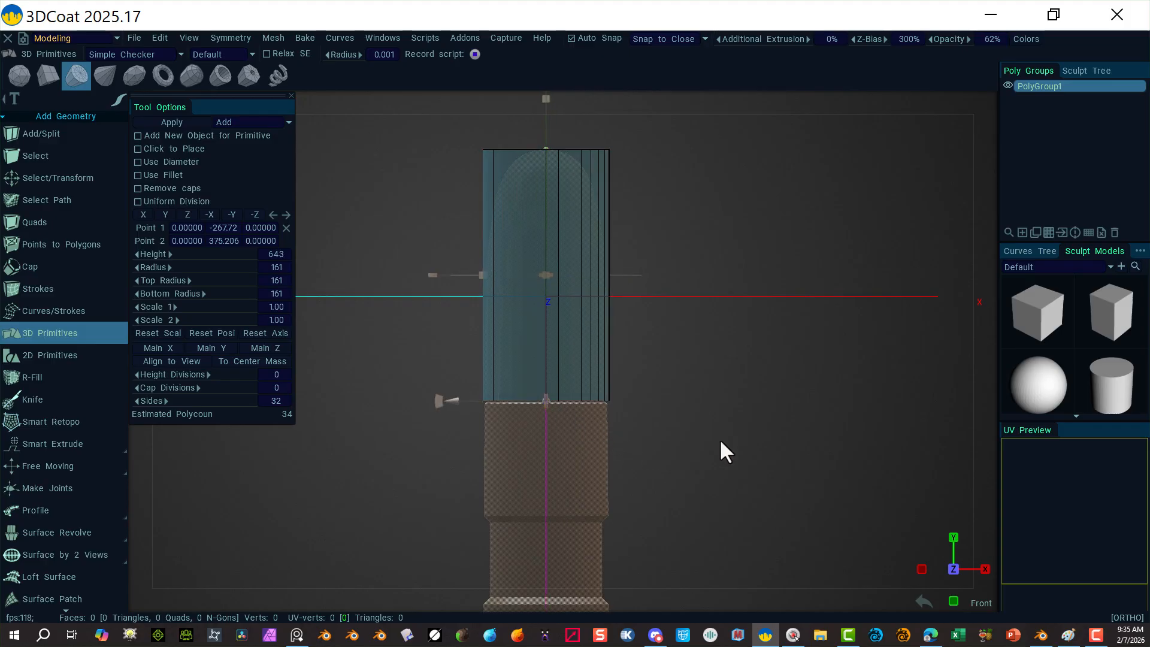
right_click_drag(720, 438, 873, 403)
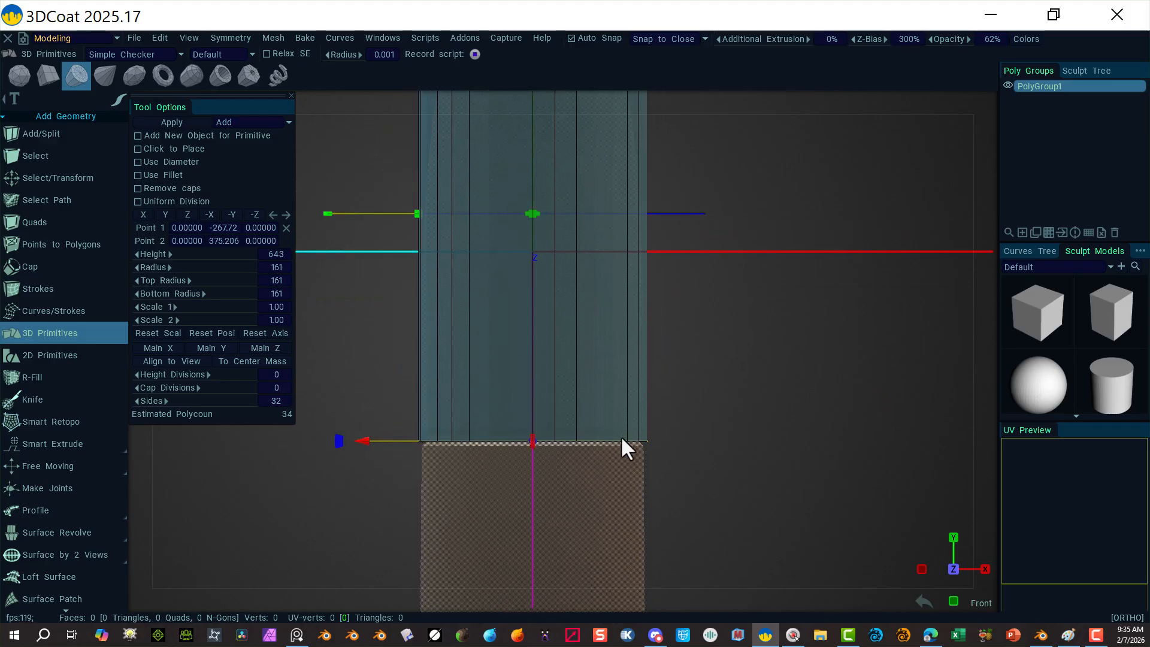
right_click_drag(848, 293, 660, 271)
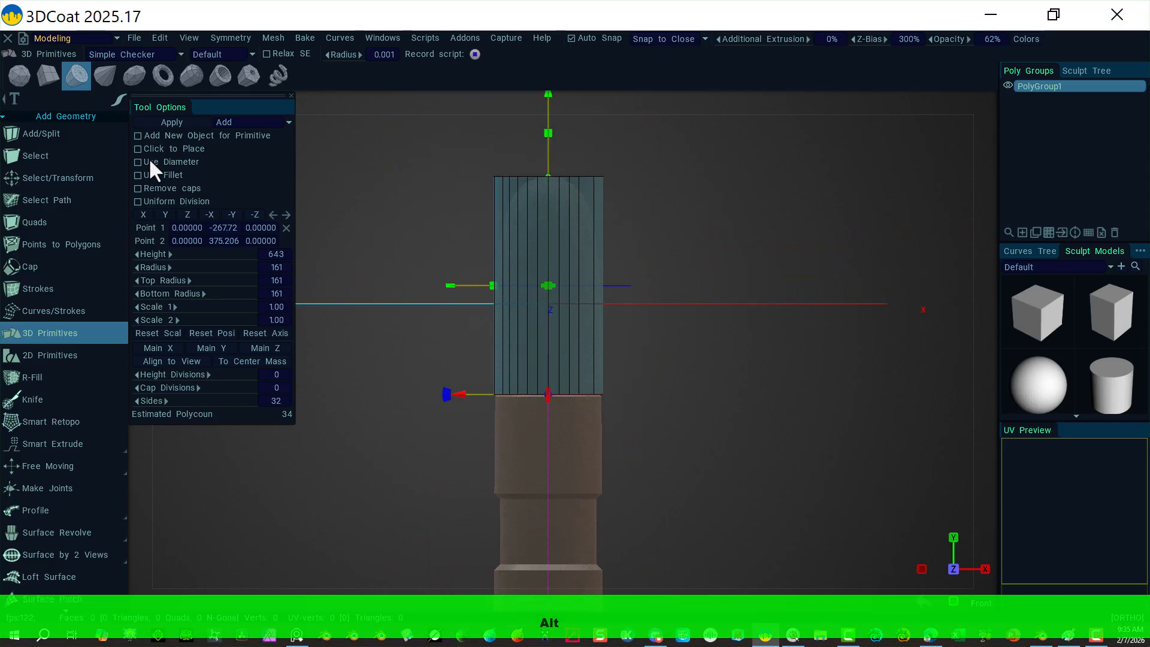
Step: Commit the cylinder as a 34-face, 64-vertex mesh and switch to Select/Transform
left_click(185, 123)
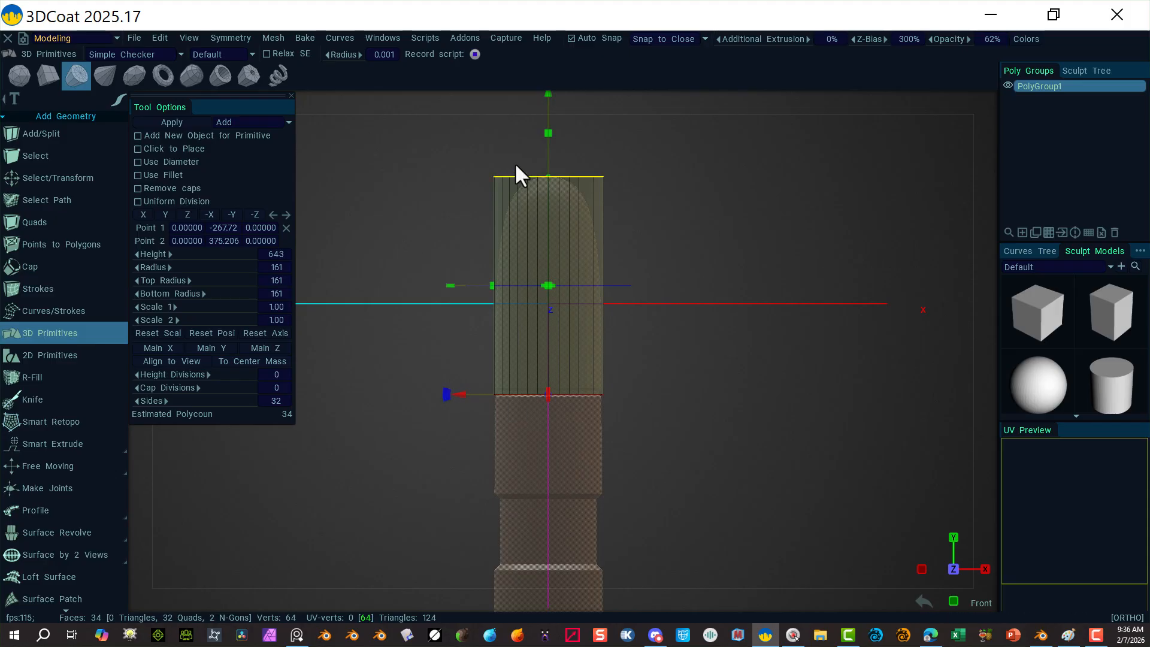
left_click_drag(675, 215, 714, 243, "alt")
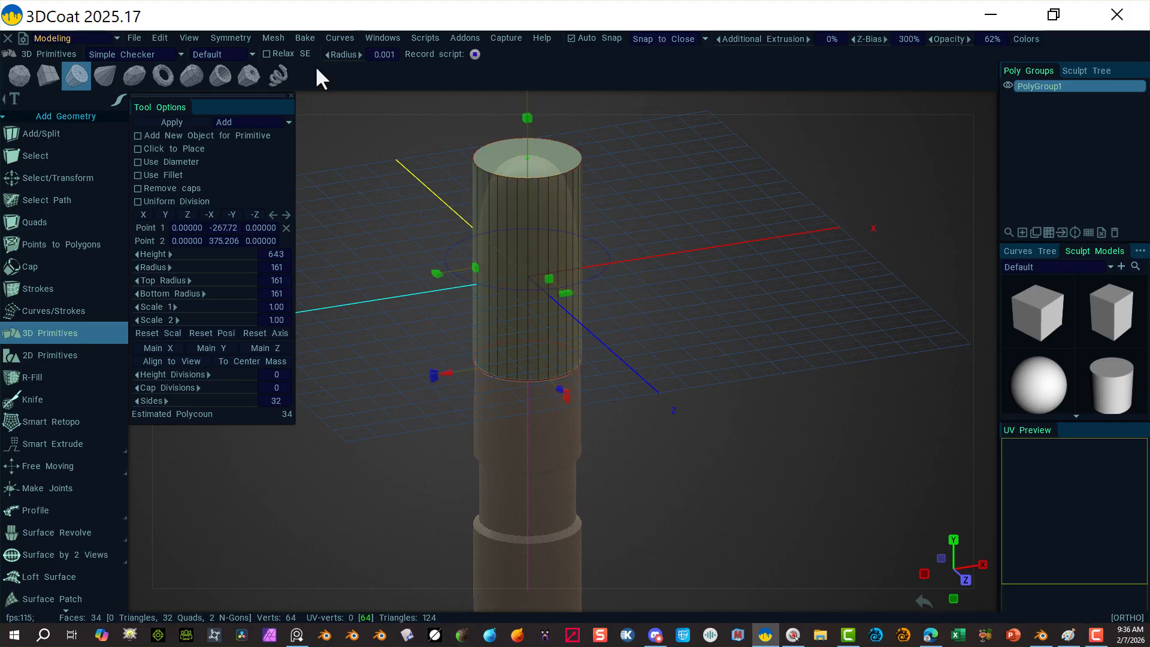
left_click(58, 173)
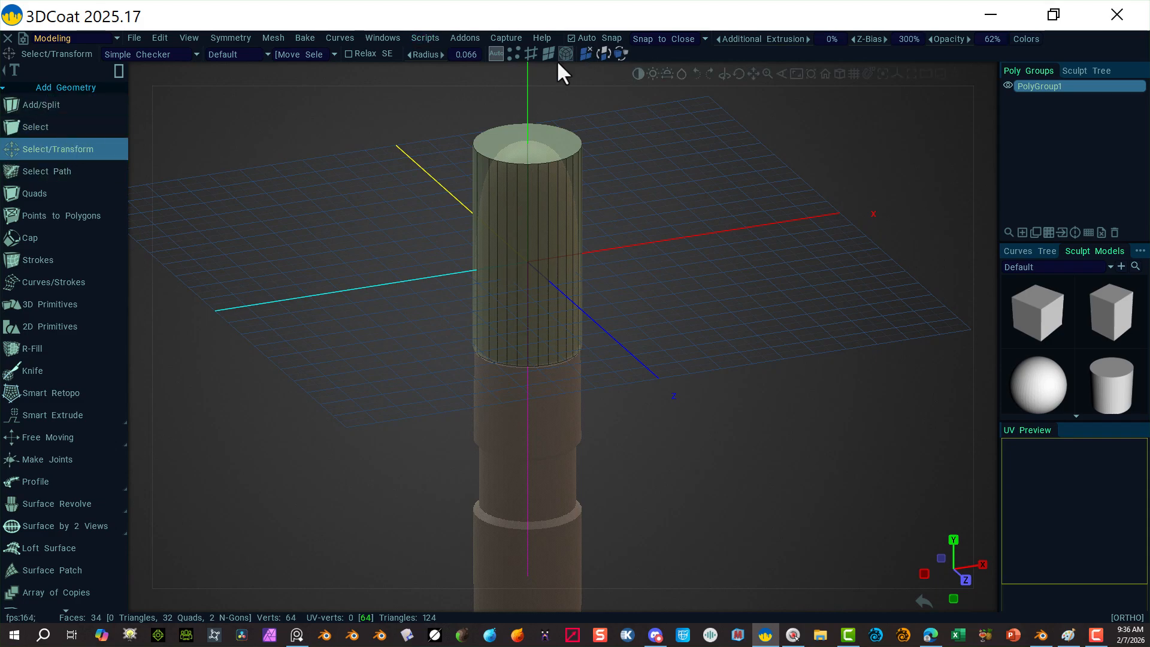
Step: Select the cylinder's top cap and convert it to its 32 rim edges
left_click(533, 144)
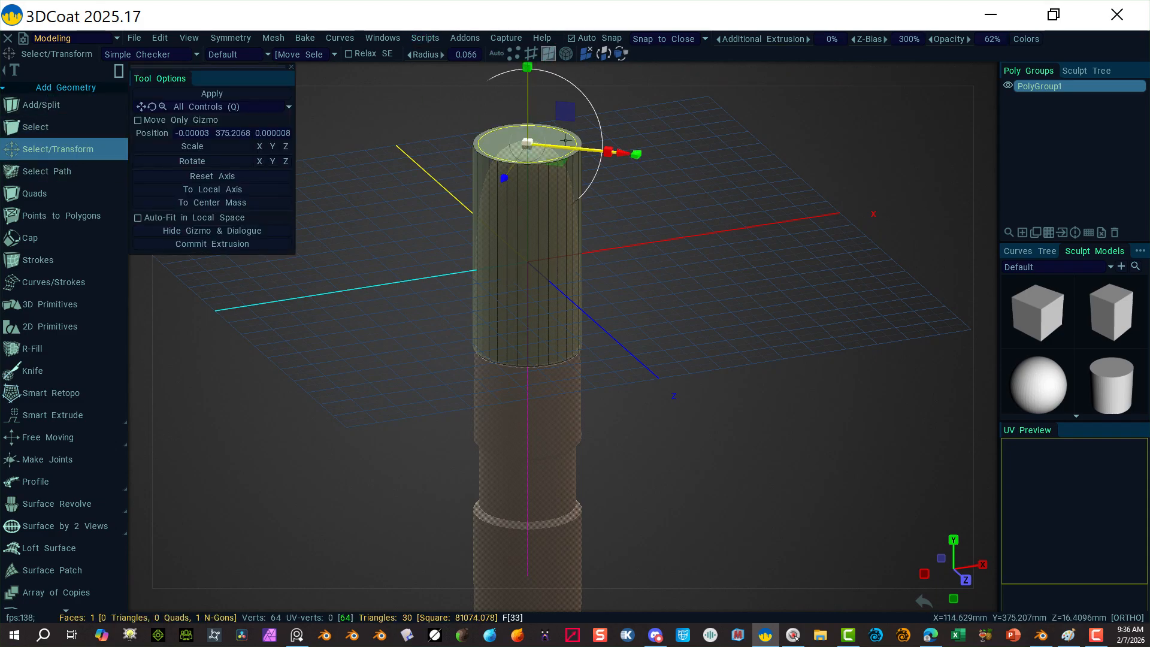
left_click(531, 55)
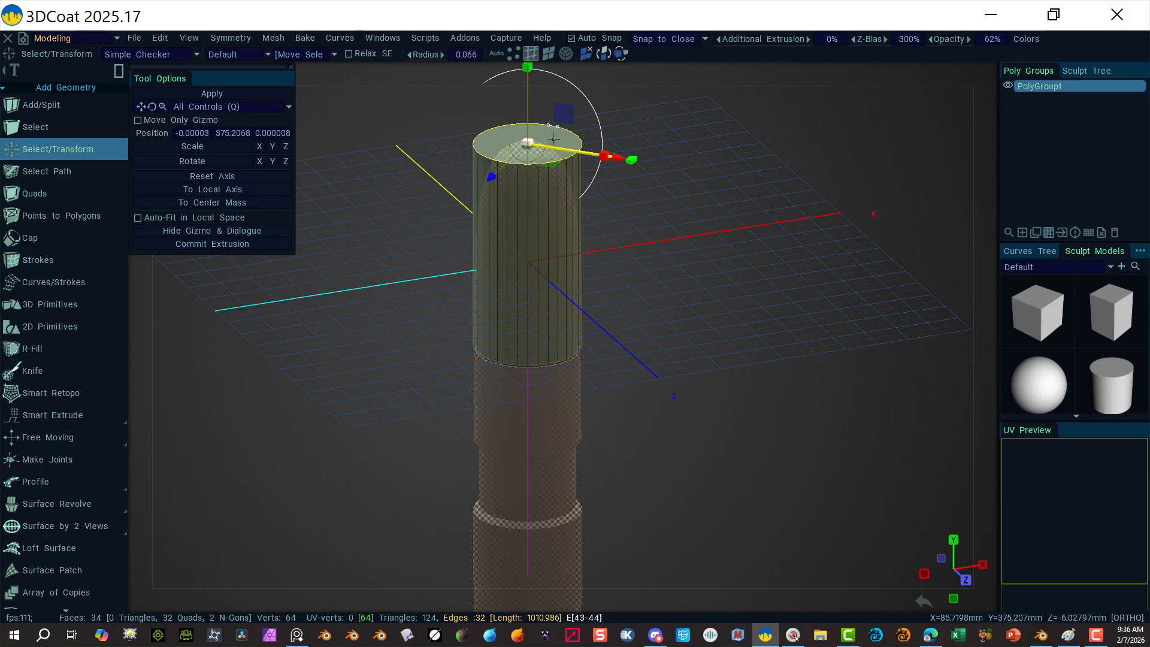
left_click(991, 75)
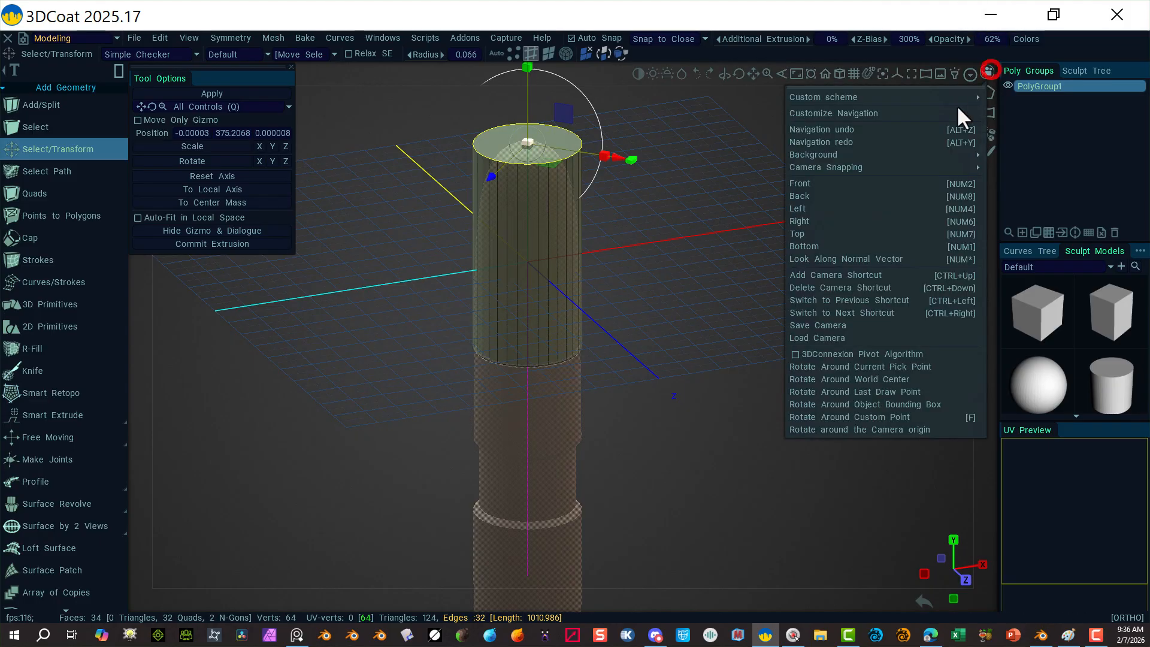
left_click(840, 184)
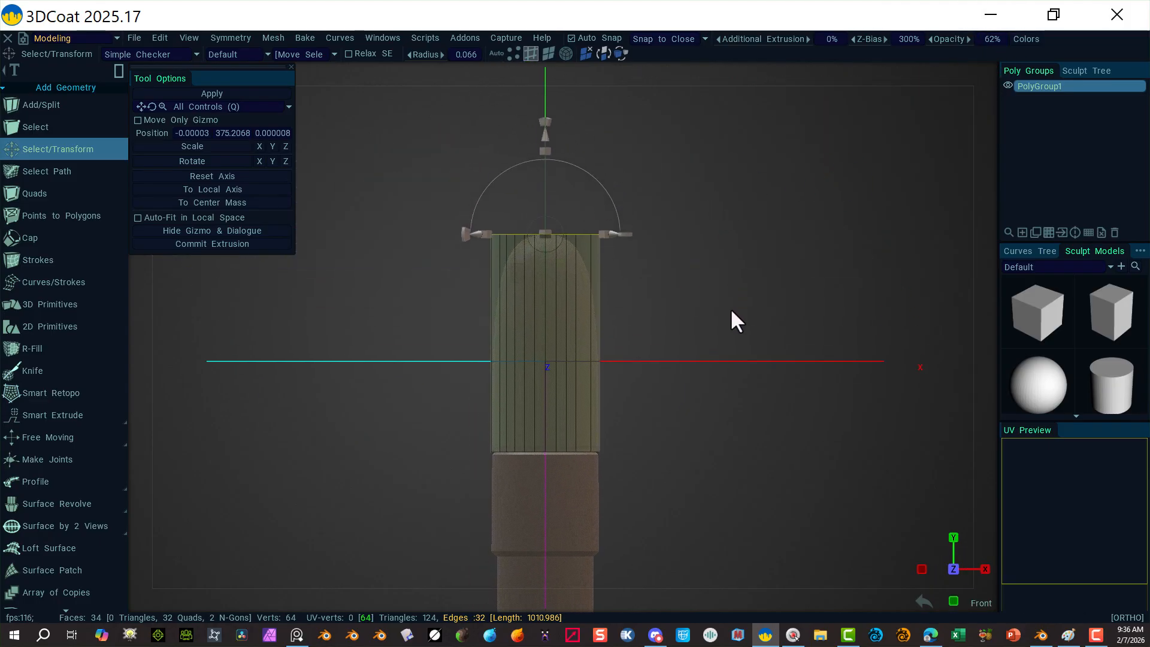
left_click_drag(773, 293, 785, 271, "alt")
right_click_drag(792, 232, 944, 268, "alt")
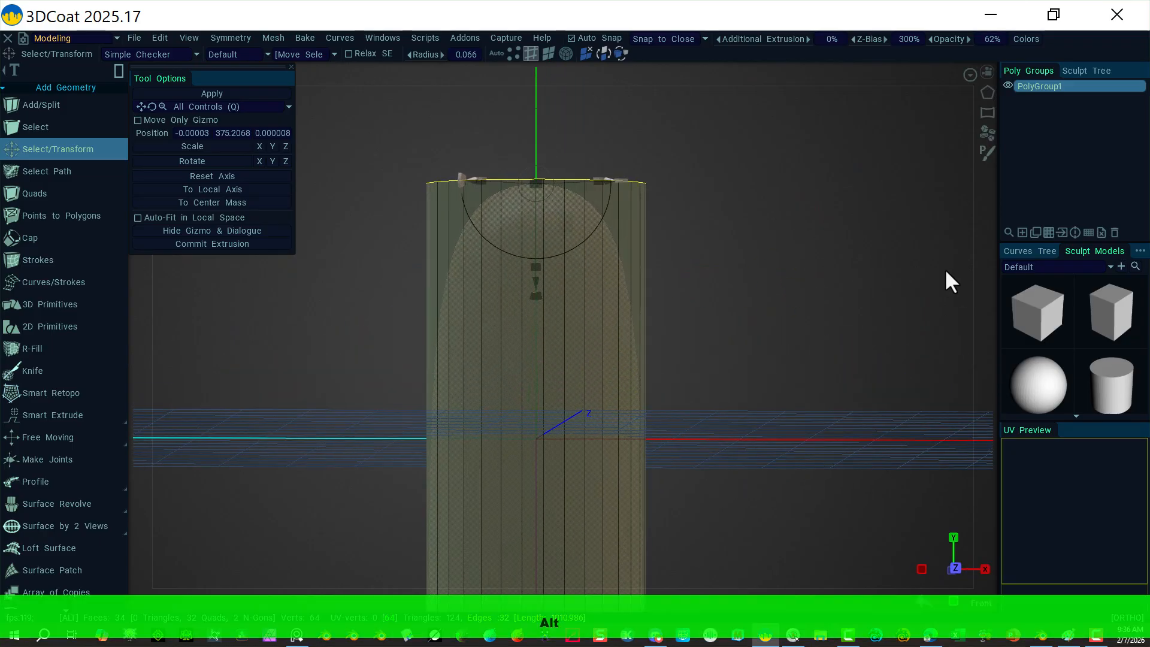
Step: Zoom in on the selected top rim in Front view
left_click(987, 71)
left_click(897, 187)
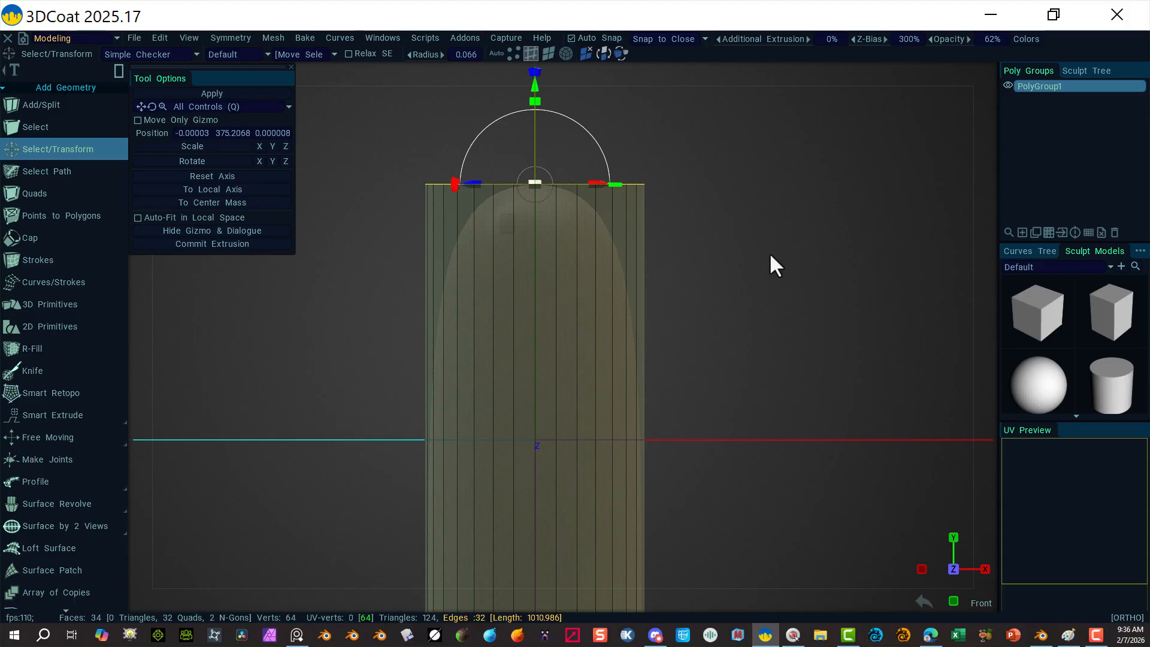
right_click_drag(783, 226, 774, 203, "alt")
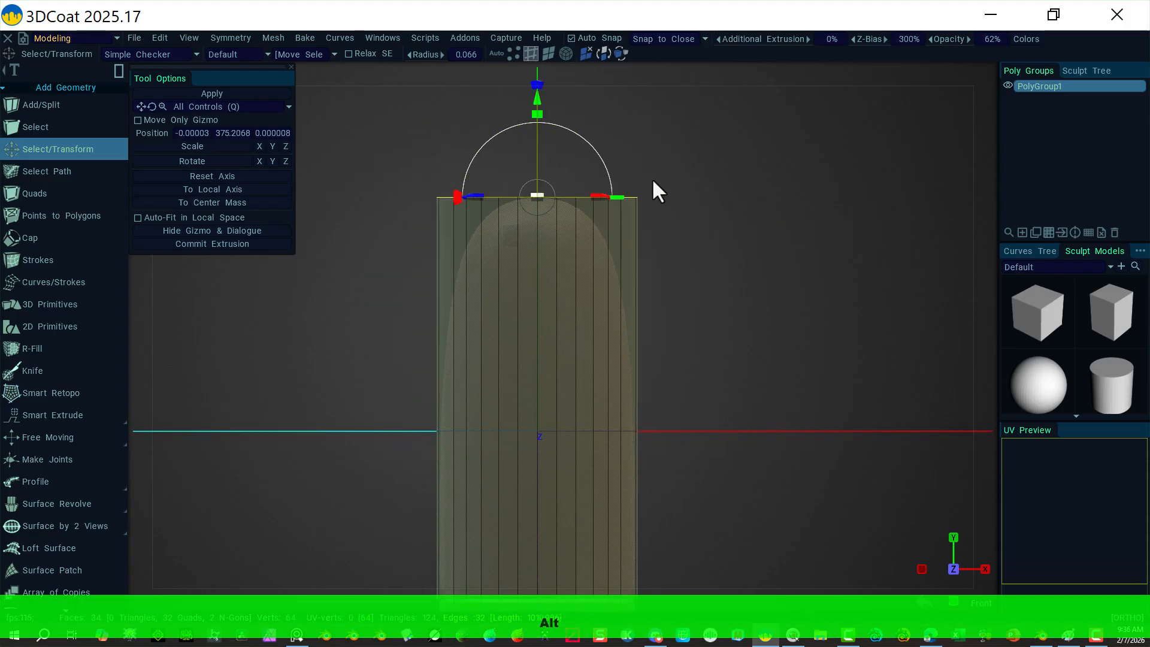
scroll(38, 375, "down", 15)
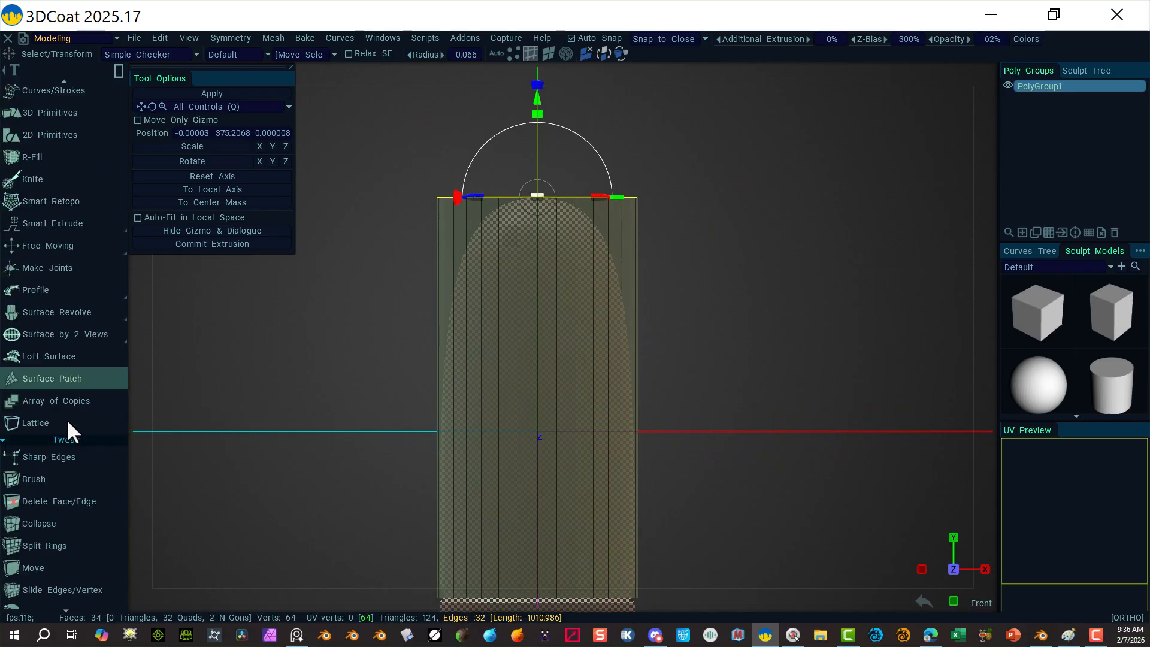
scroll(54, 473, "down", 10)
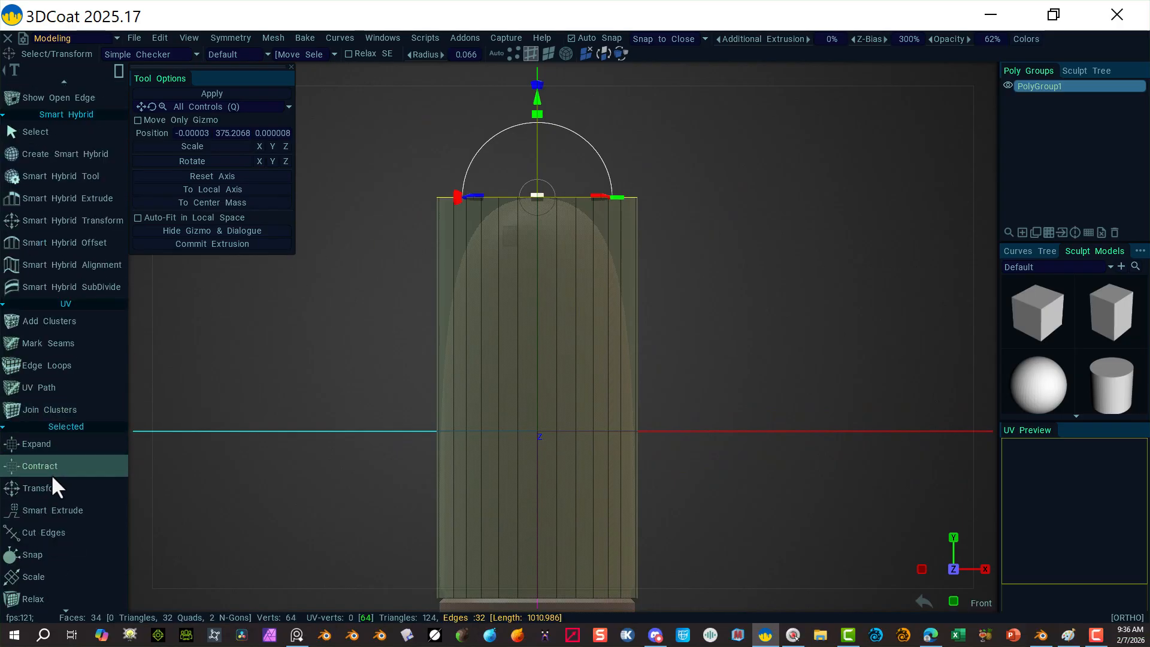
scroll(52, 507, "down", 5)
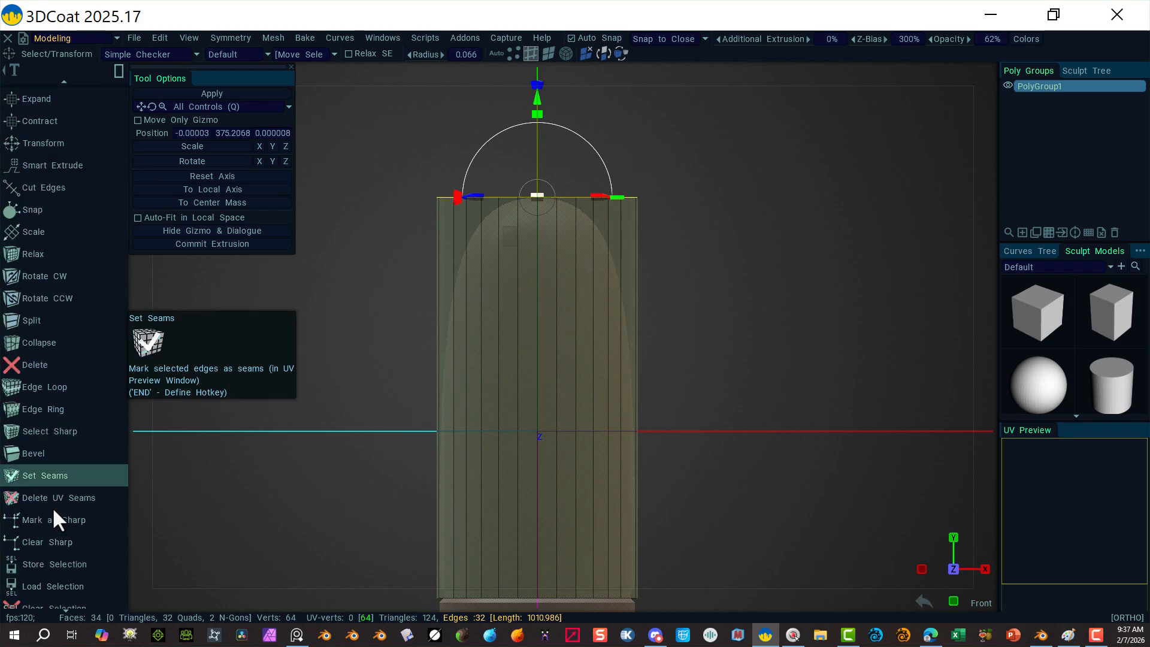
scroll(60, 154, "up", 3)
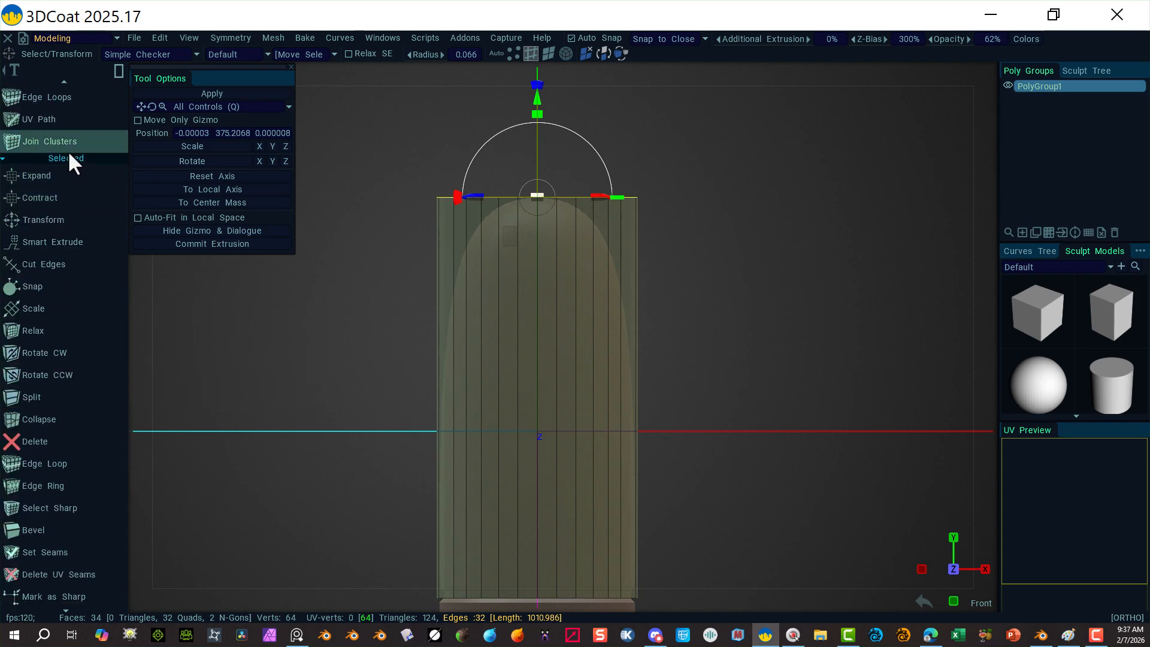
Step: Bevel the top rim edges, trying size 40 and settling on a bevel size of 90
left_click(73, 530)
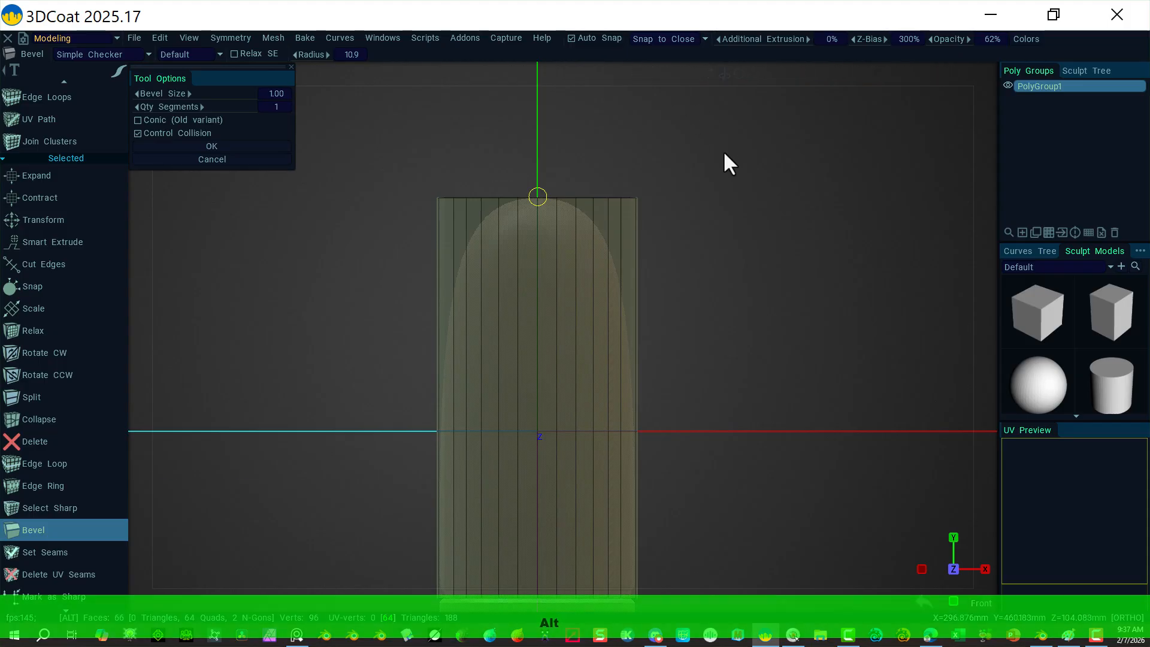
left_click_drag(727, 161, 693, 158, "alt")
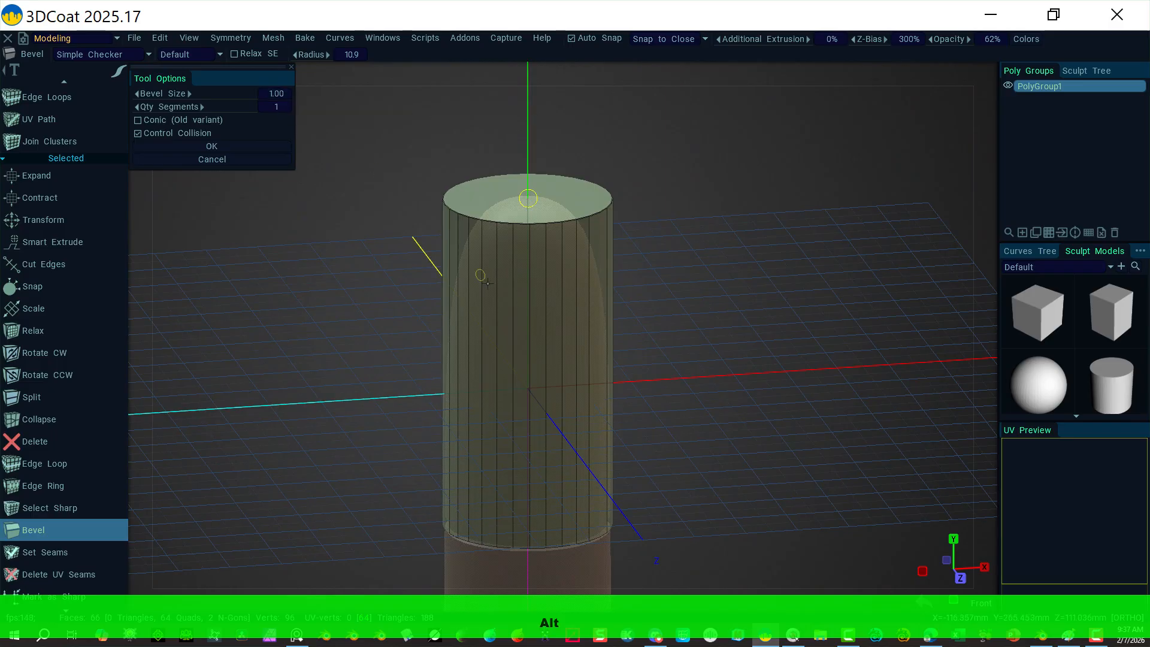
left_click(279, 94)
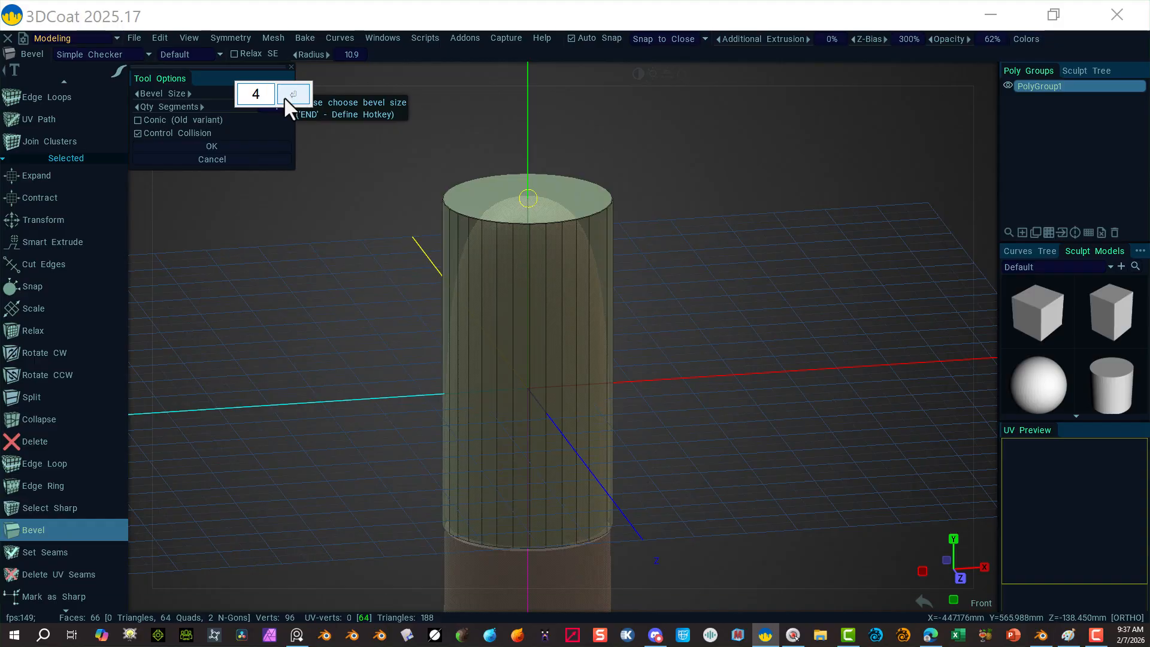
type("4")
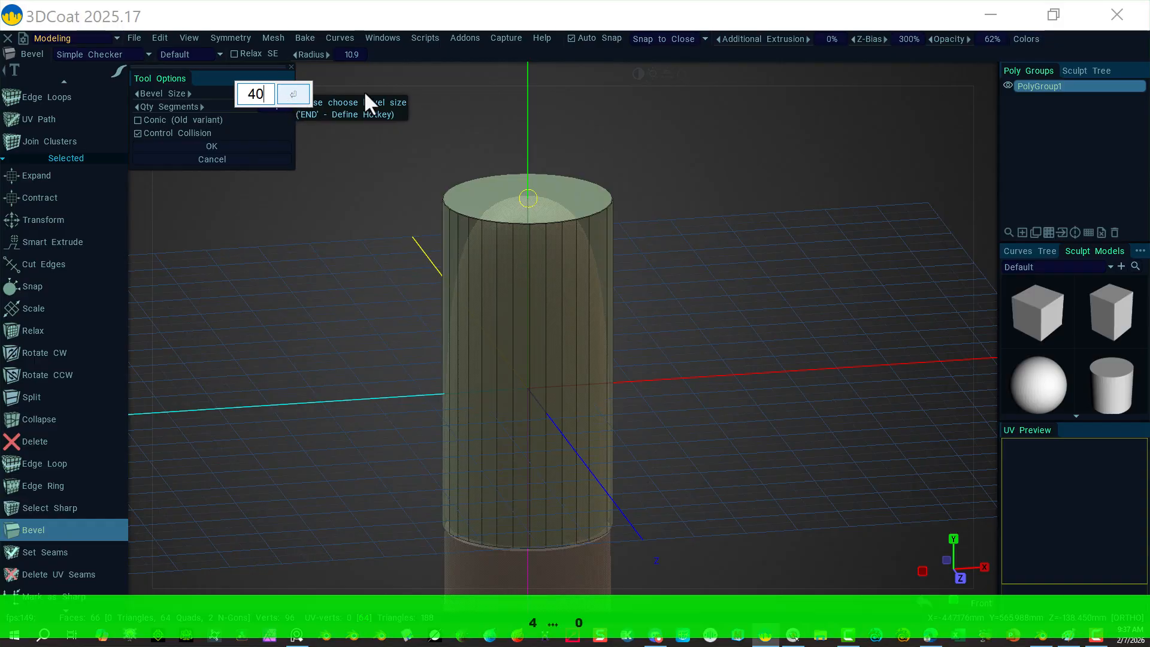
left_click(305, 94)
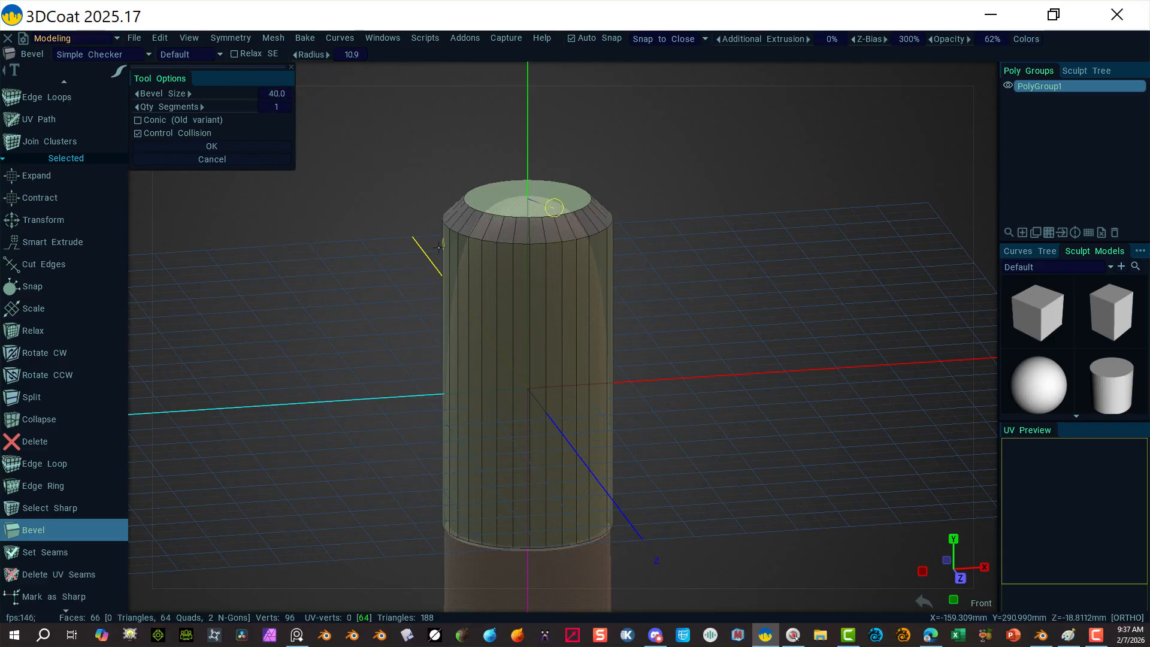
left_click(271, 94)
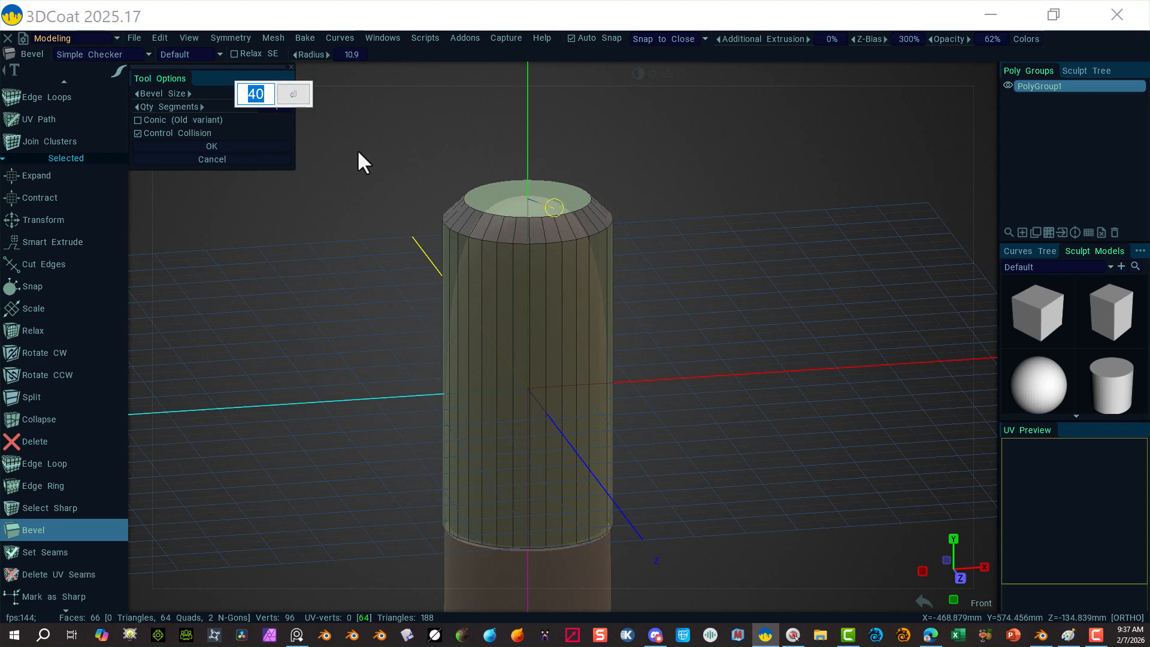
type("90")
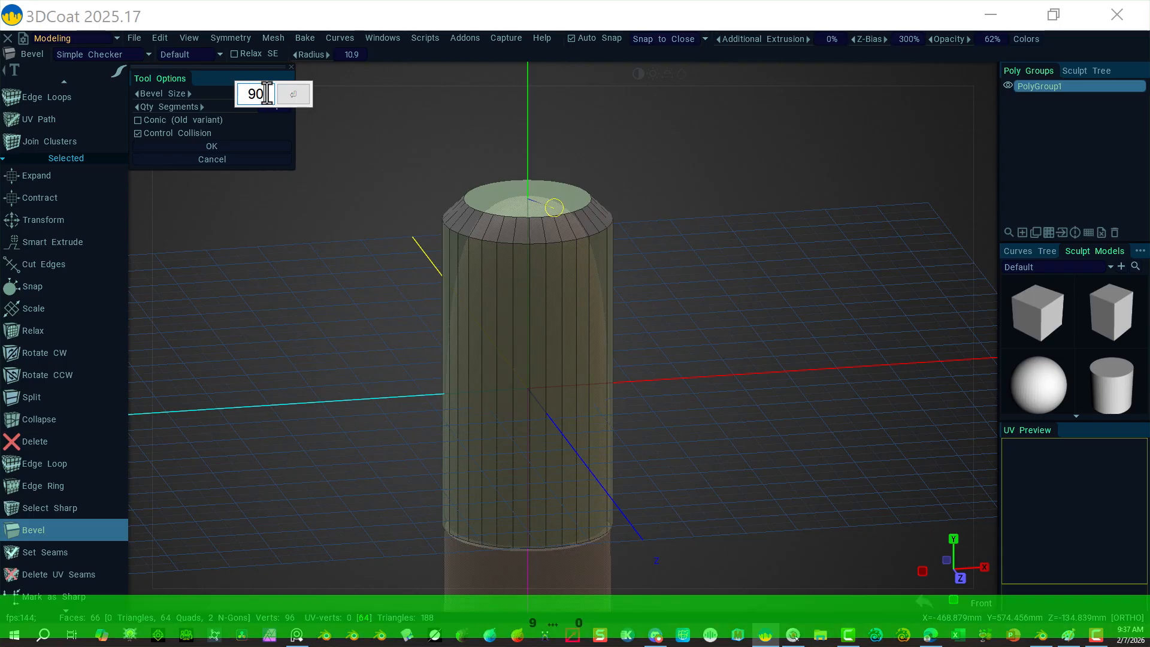
key("Return")
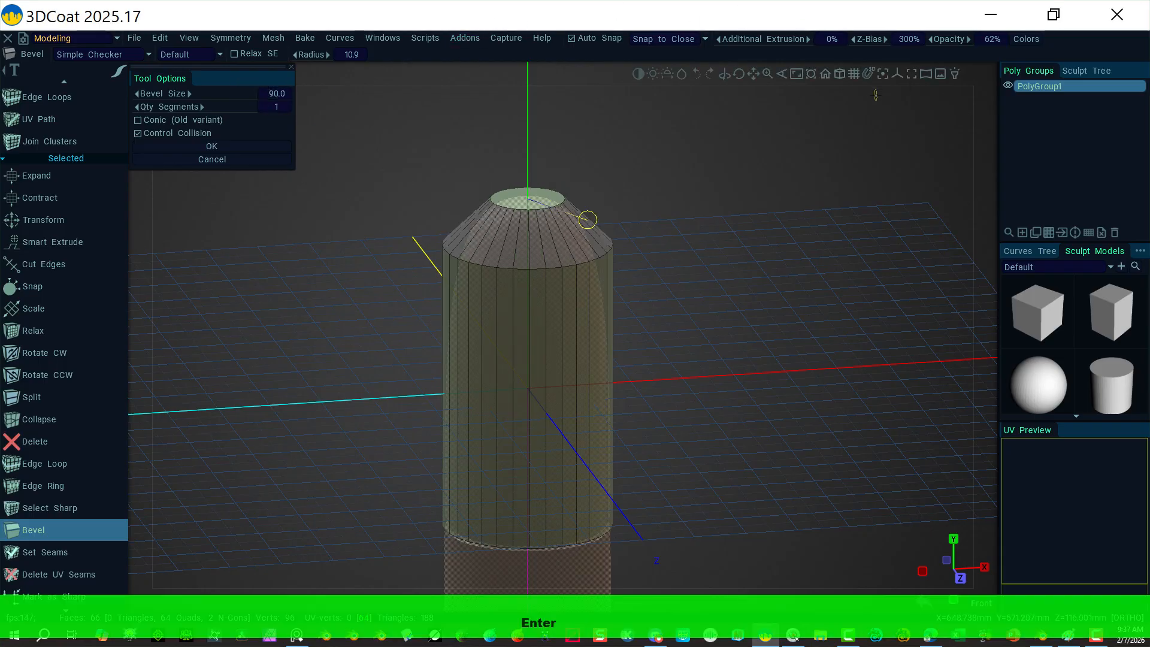
left_click(986, 66)
left_click(825, 182)
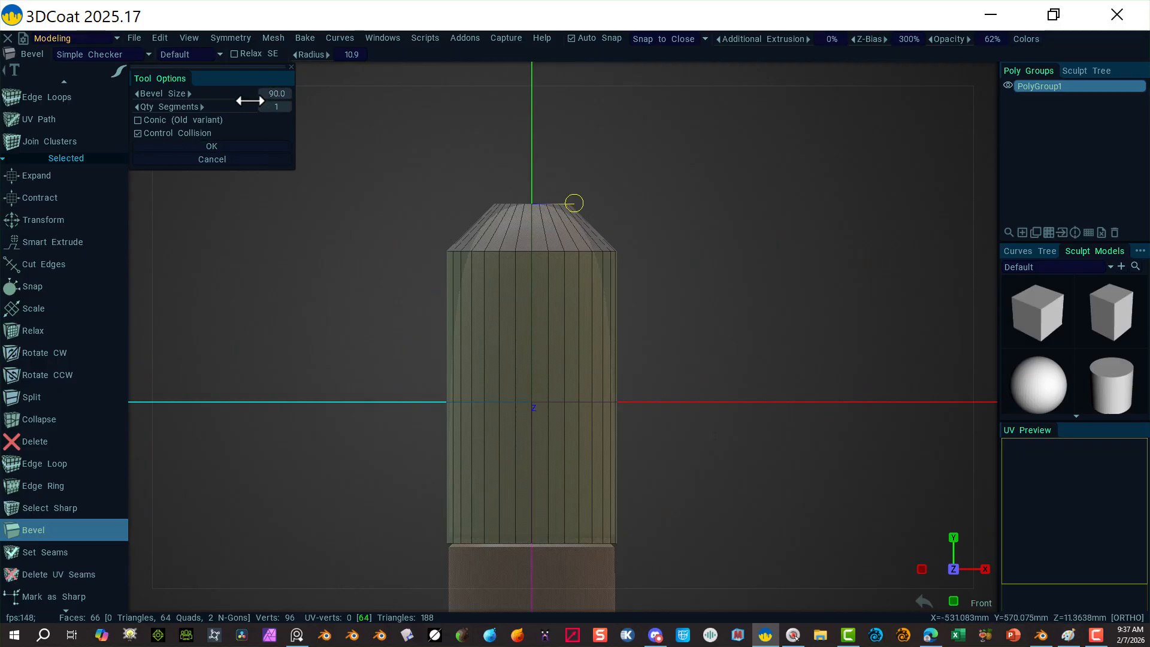
Step: Increase the top-rim bevel to size 120 with 10 segments for a smooth dome
left_click(284, 94)
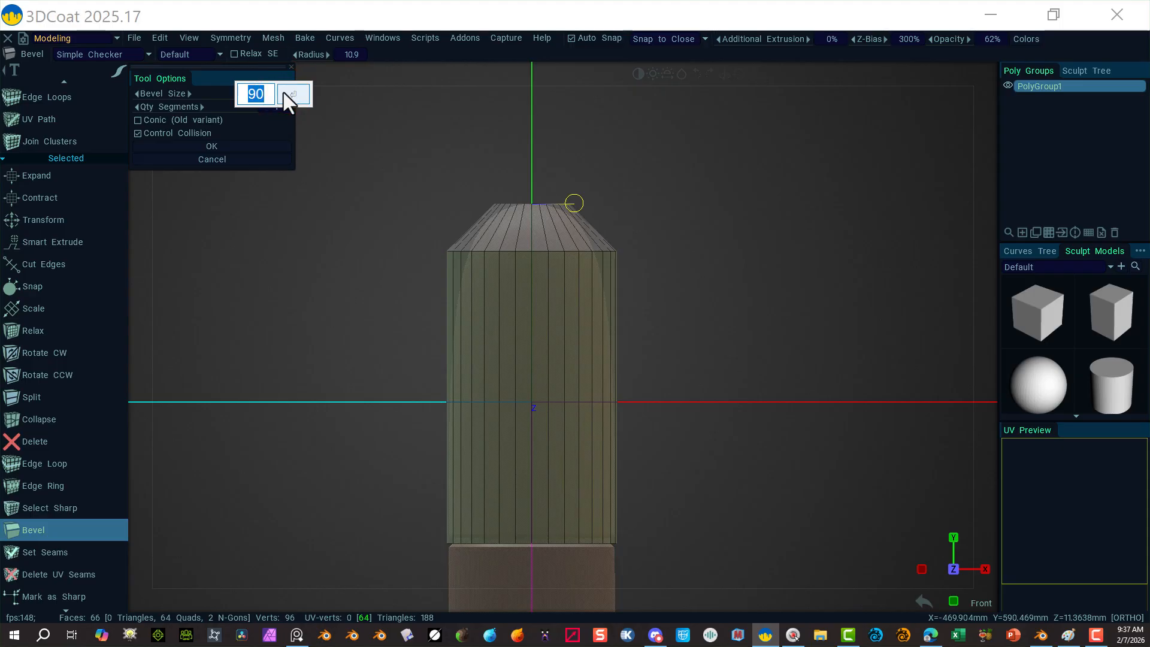
type("12")
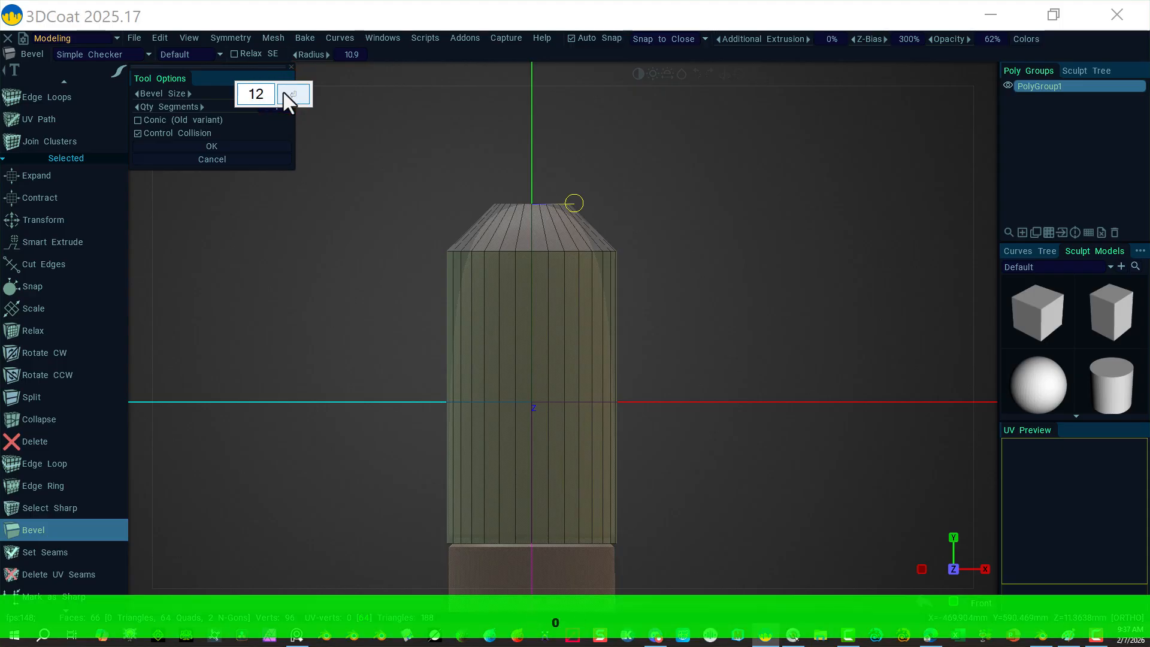
type("0")
key("Return")
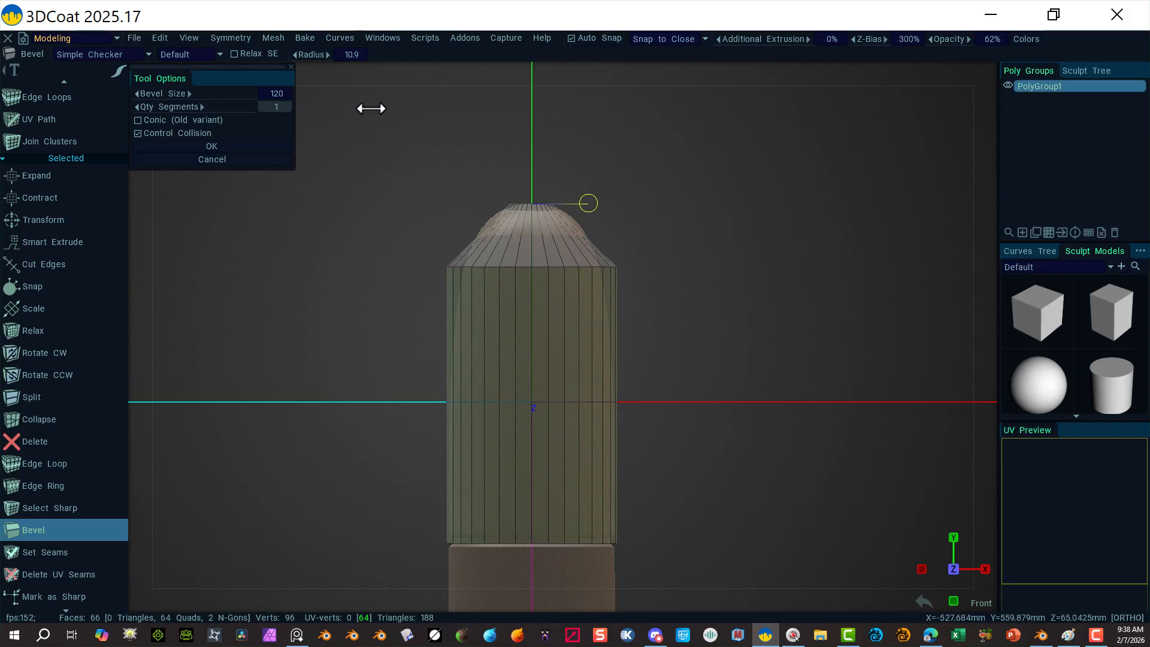
left_click_drag(286, 123, 243, 108)
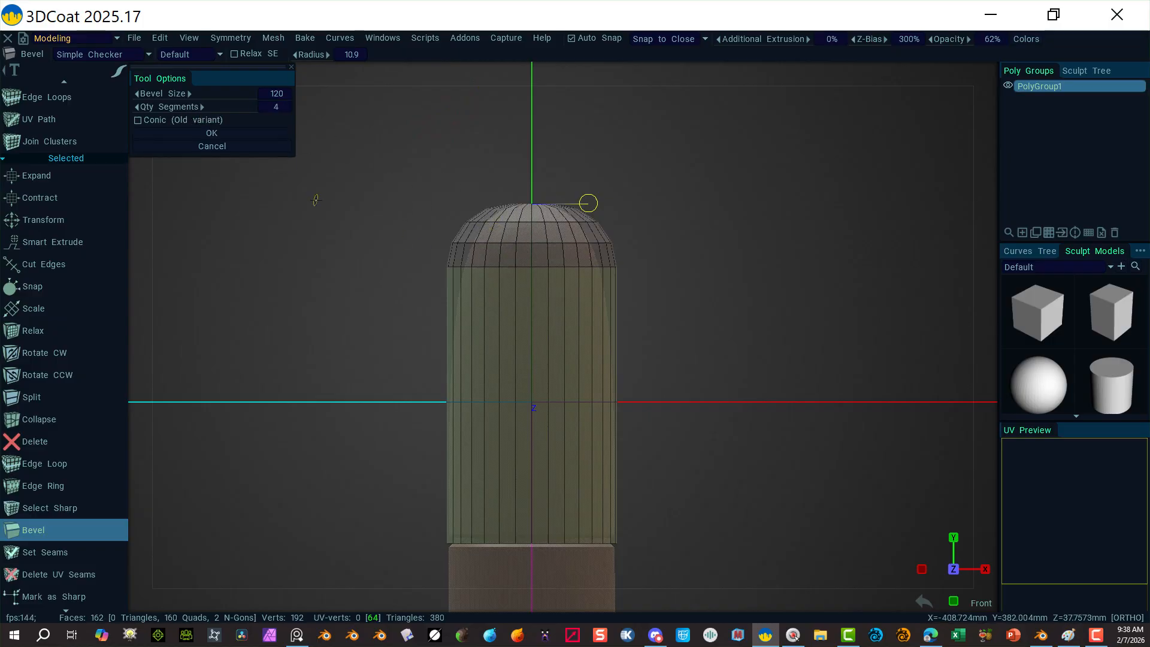
left_click_drag(263, 107, 242, 106)
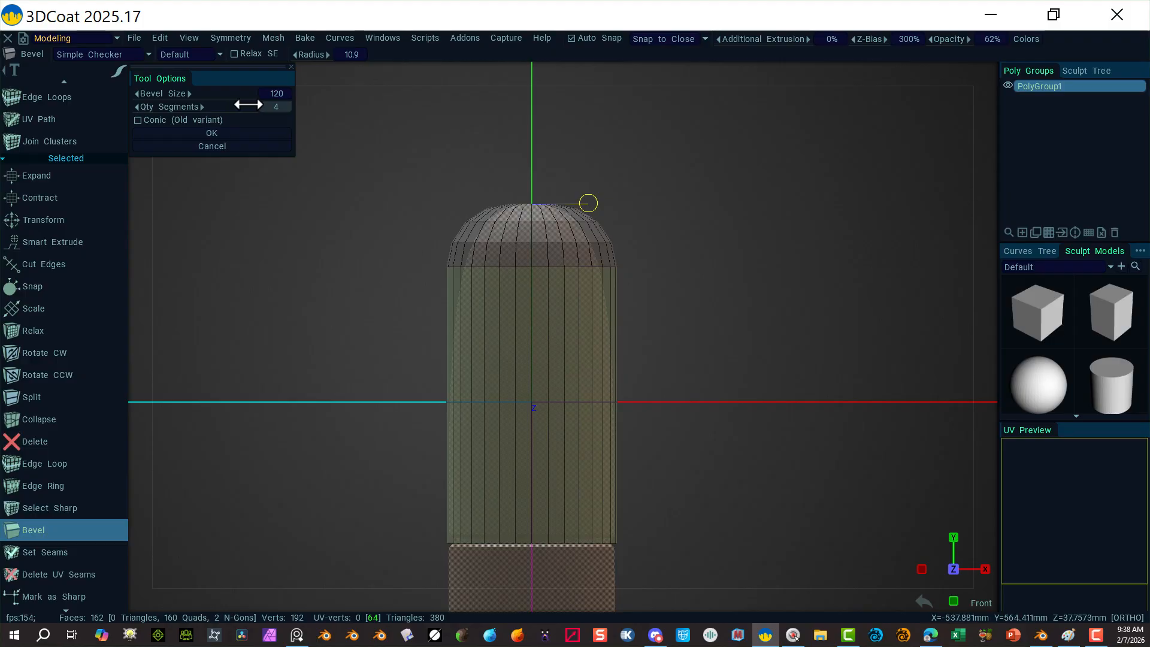
left_click(279, 107)
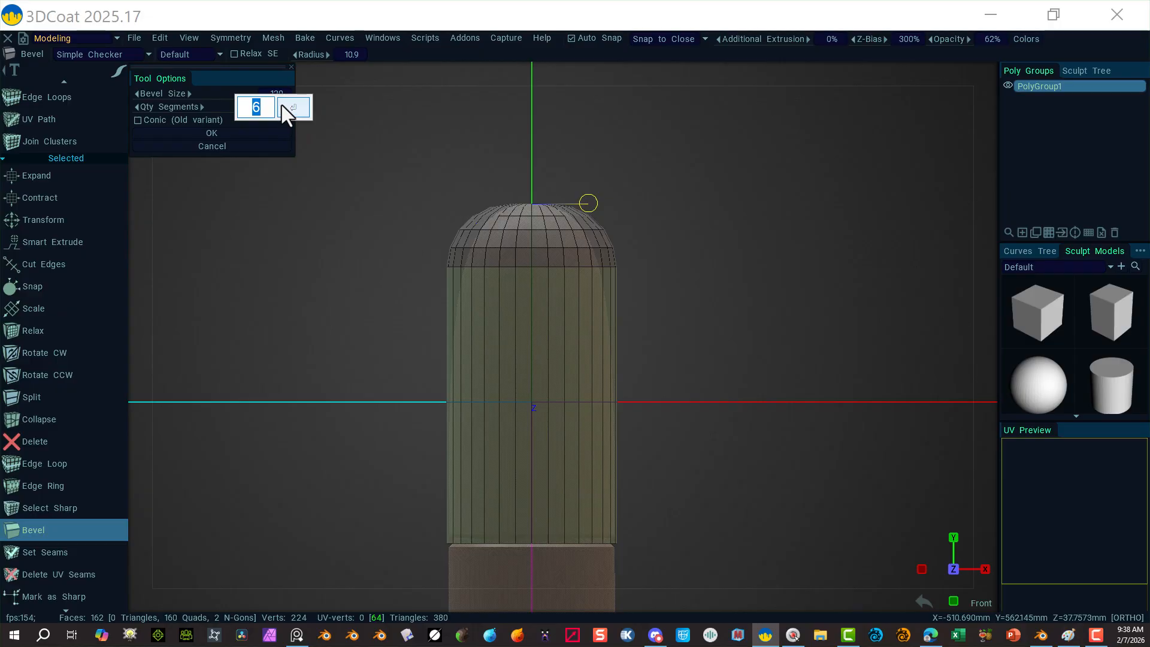
type("10")
key("Tab")
left_click(304, 103)
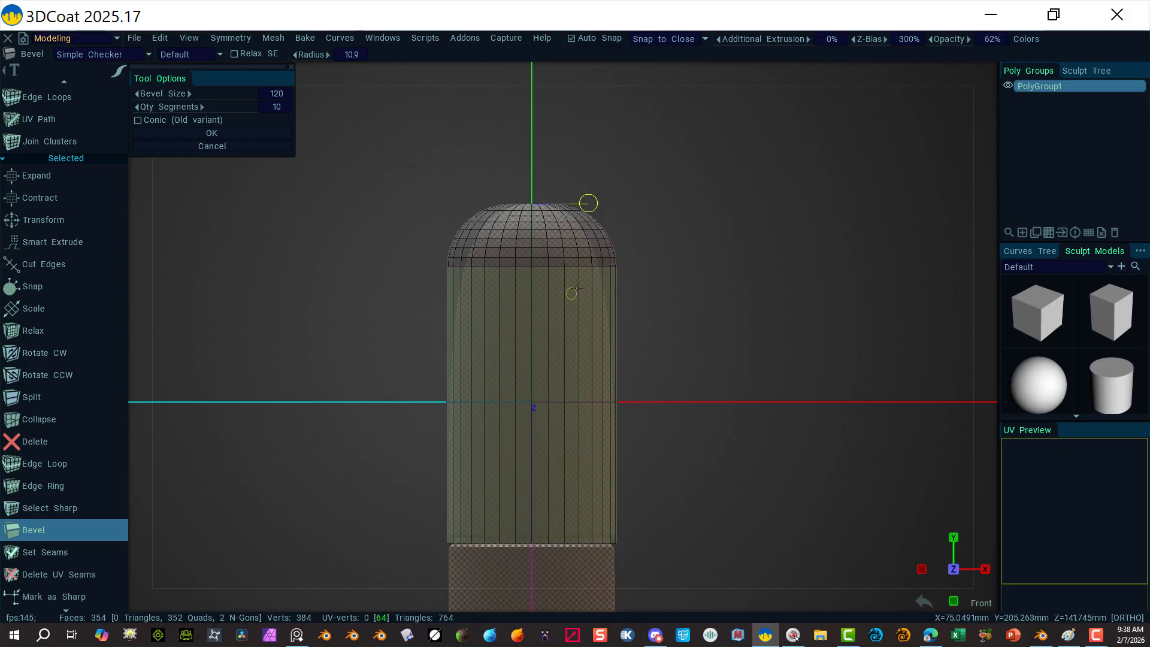
left_click(1096, 635)
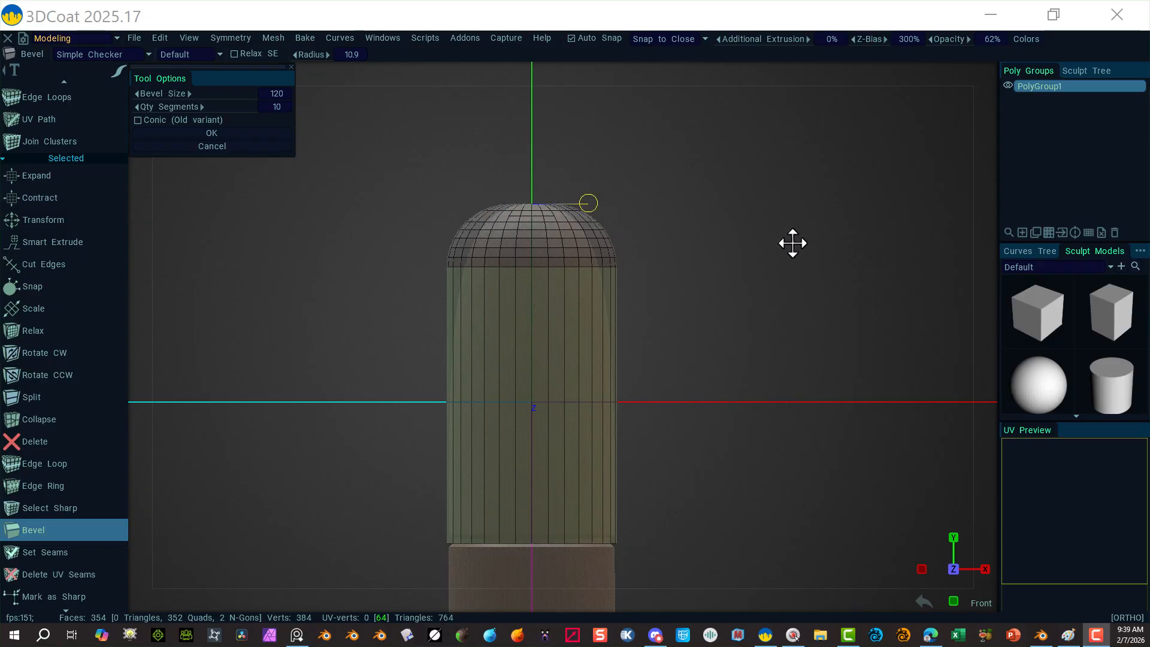
Step: Check the dome in Front view and apply the size-120, 10-segment bevel
key("alt")
left_click_drag(760, 266, 647, 239, "alt")
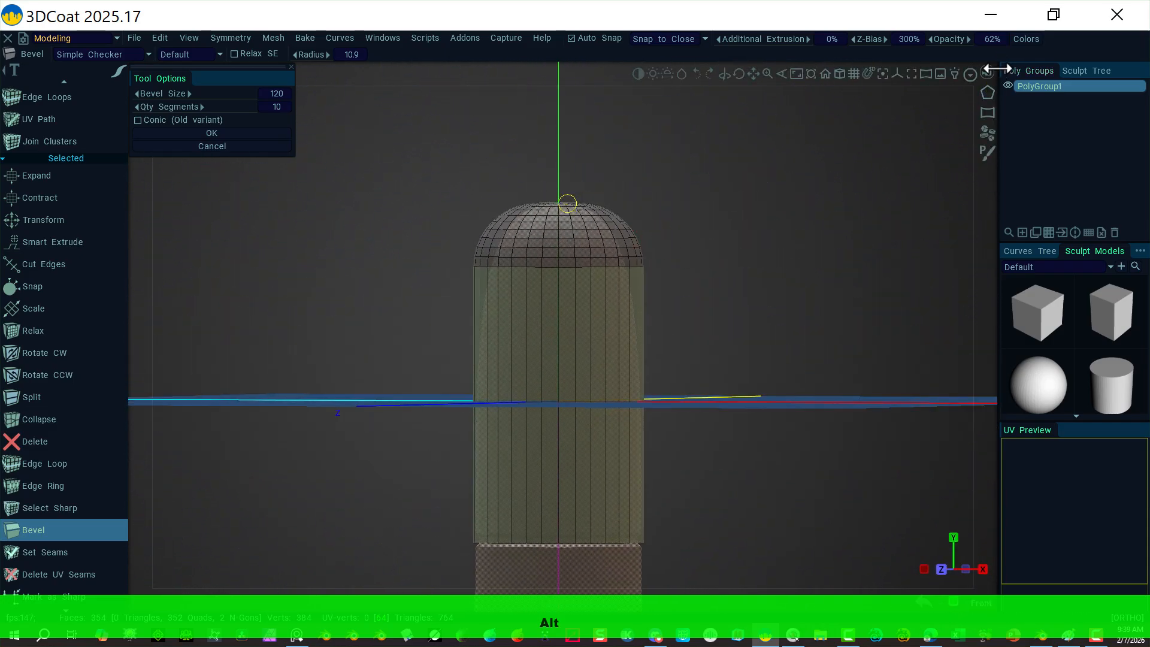
left_click(986, 70)
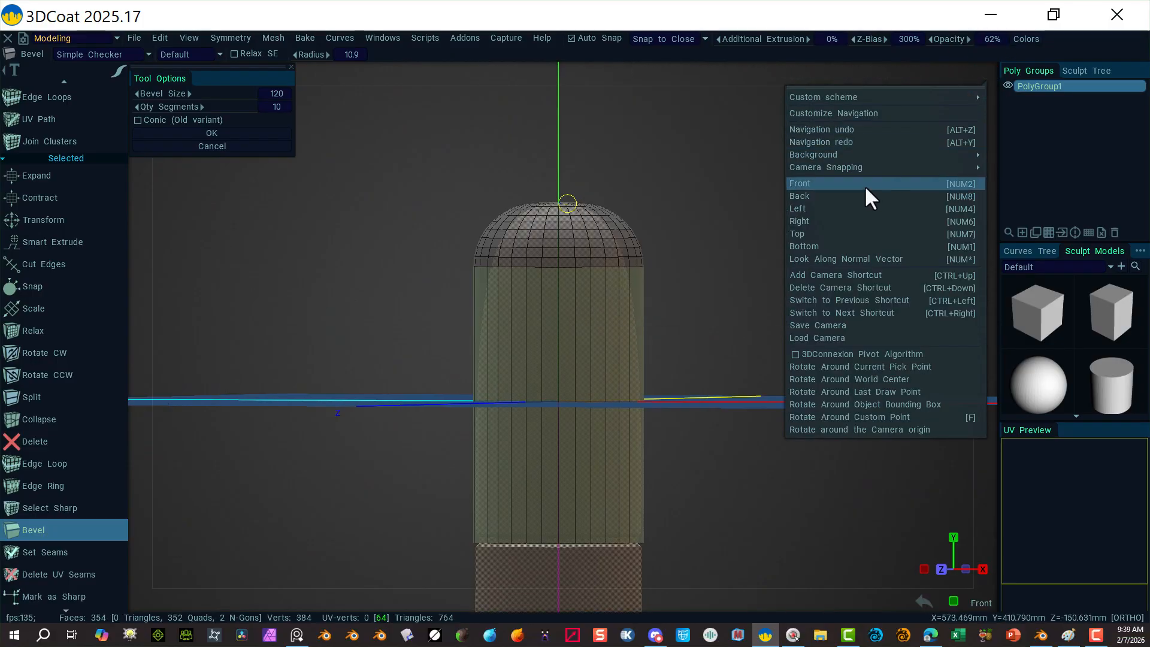
left_click(844, 184)
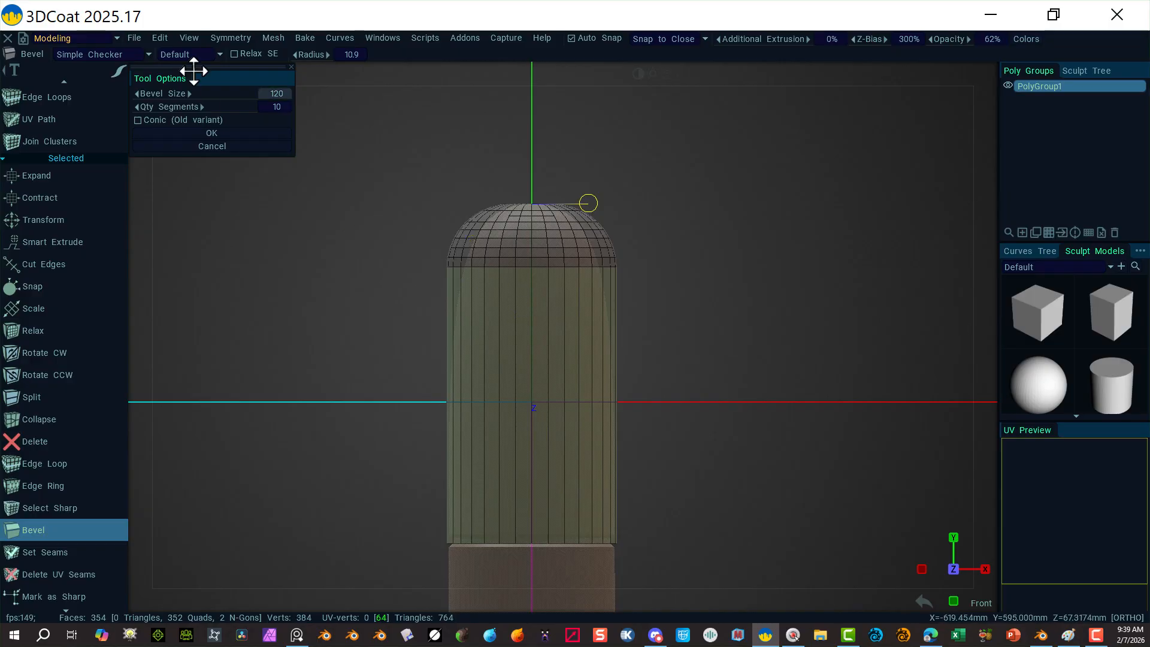
left_click(232, 132)
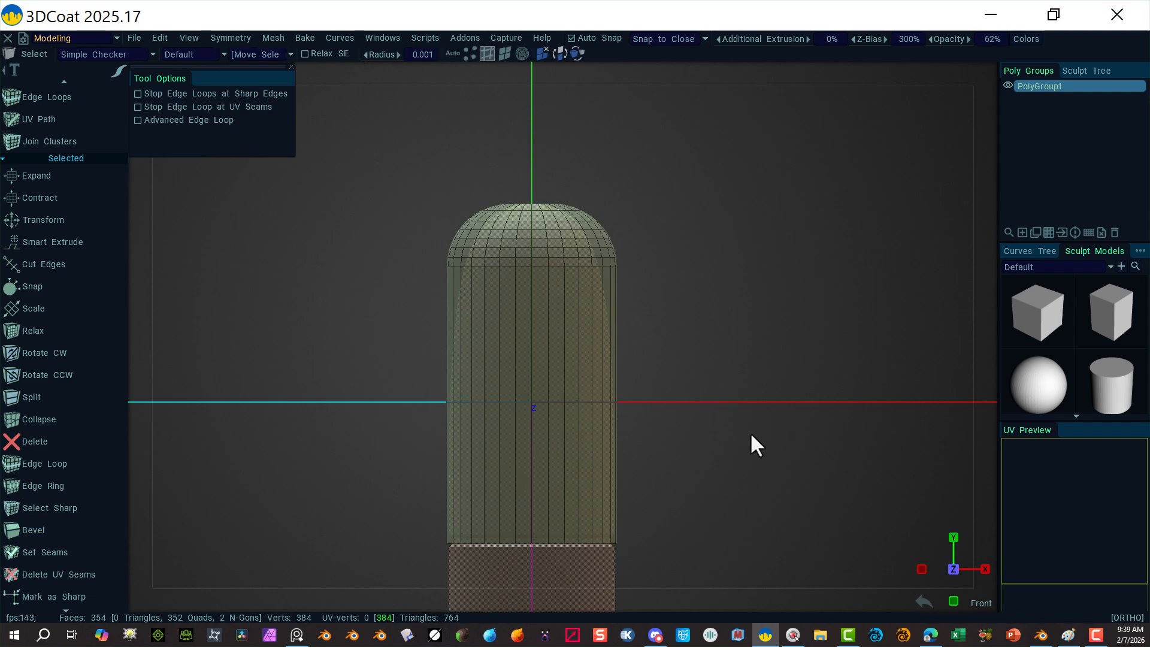
Step: Select the 32 edges around the cylinder's bottom rim
right_click_drag(757, 466, 748, 381, "alt")
middle_click_drag(706, 448, 681, 334, "alt")
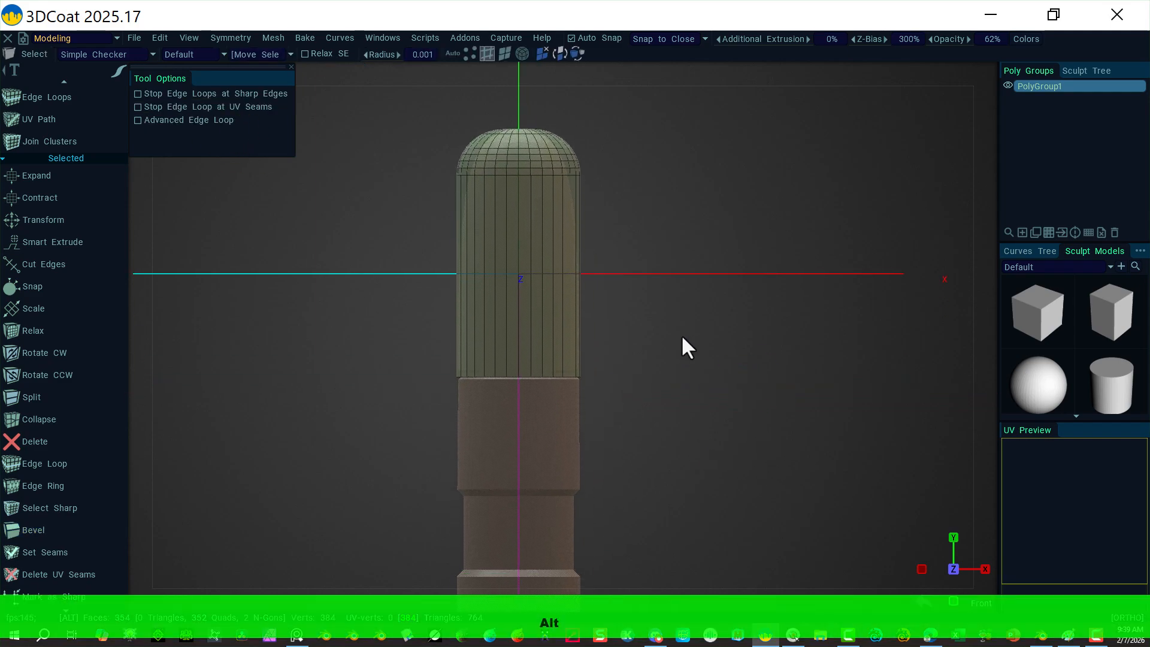
right_click_drag(681, 334, 627, 537, "alt")
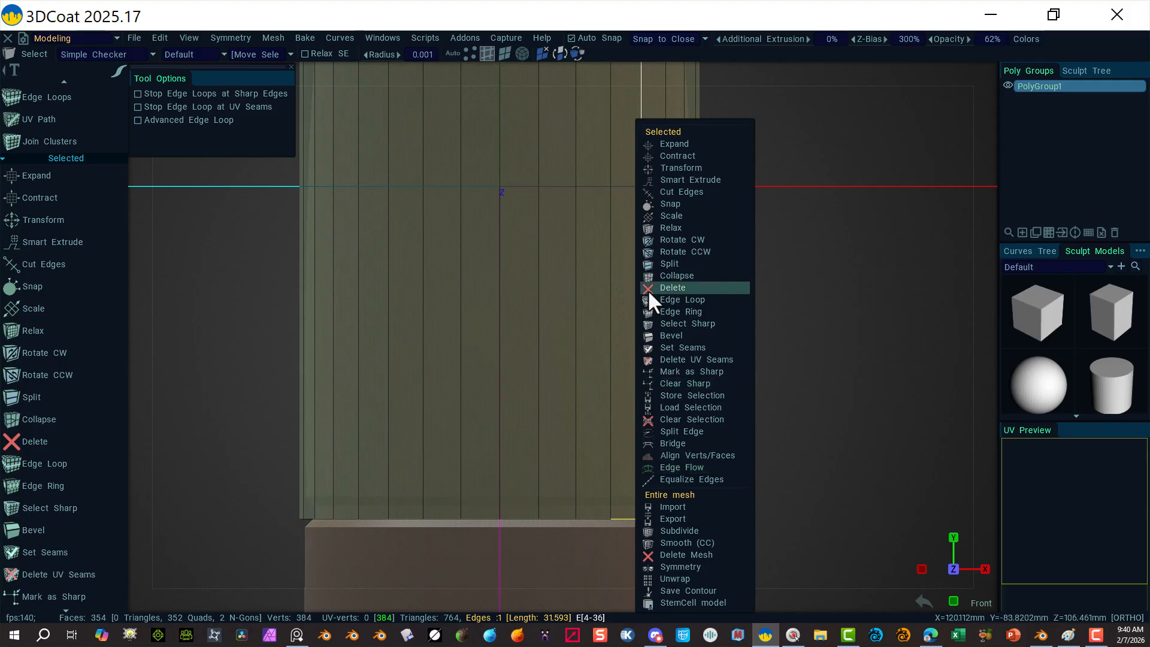
left_click(713, 299)
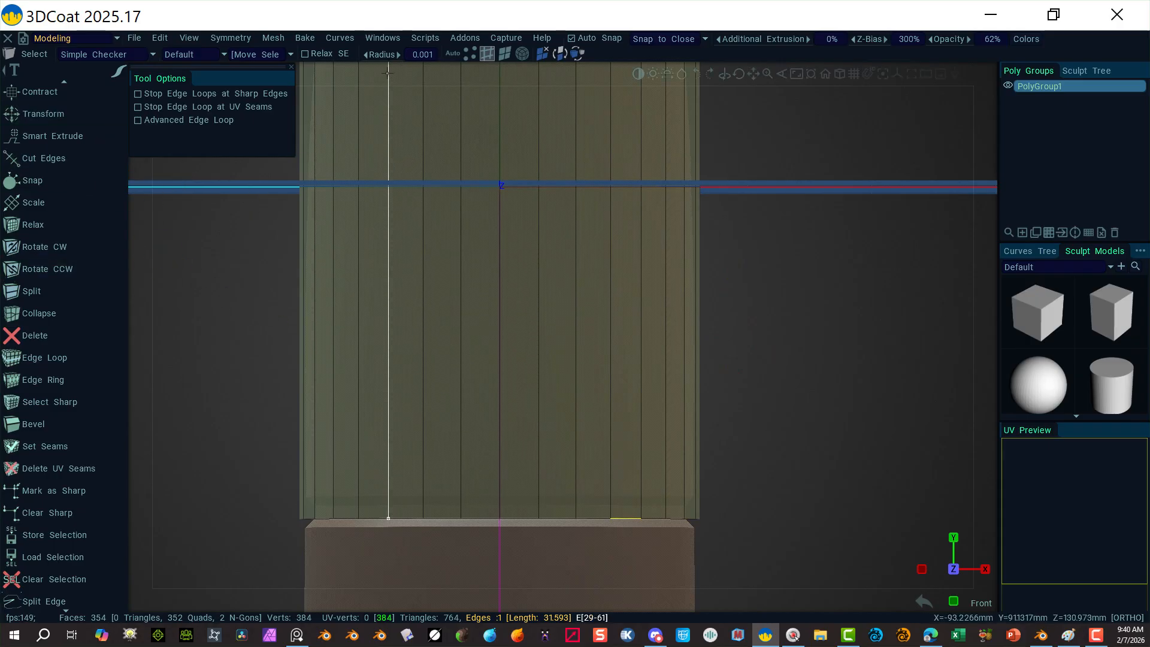
left_click(452, 53)
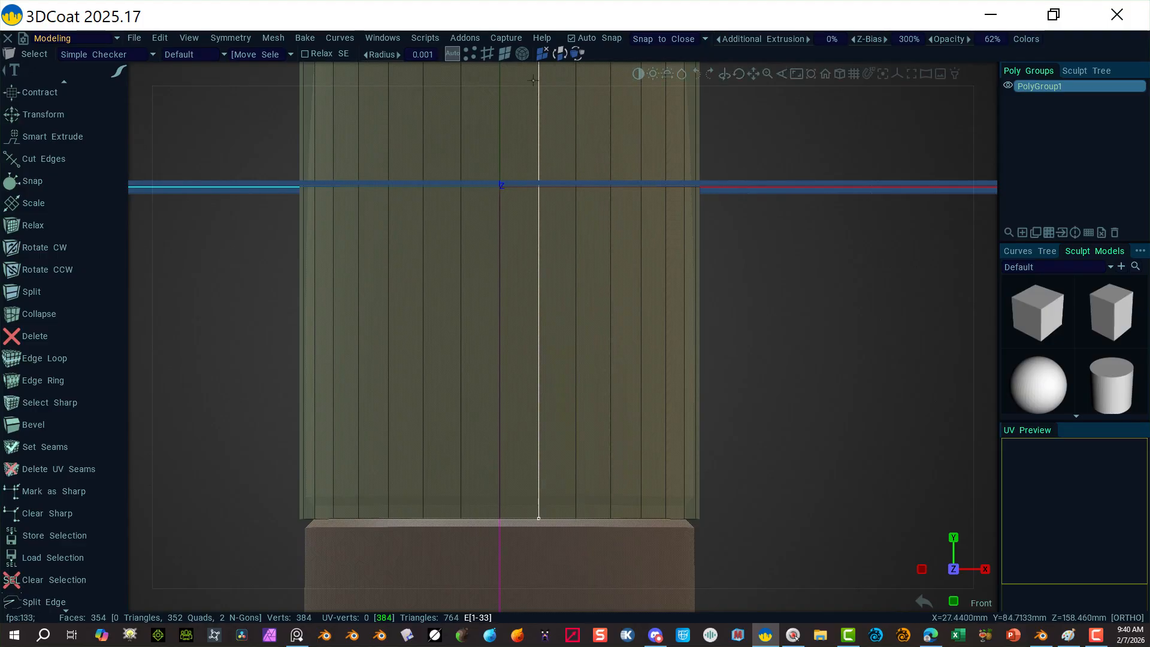
left_click(508, 50)
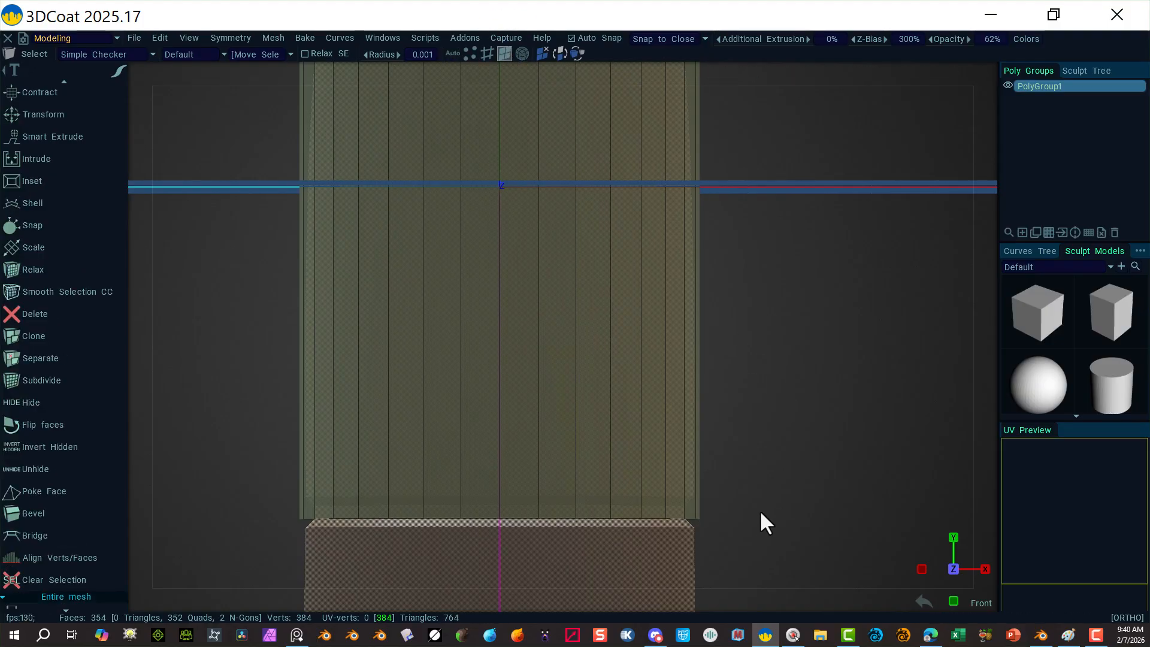
left_click_drag(809, 514, 797, 436, "alt")
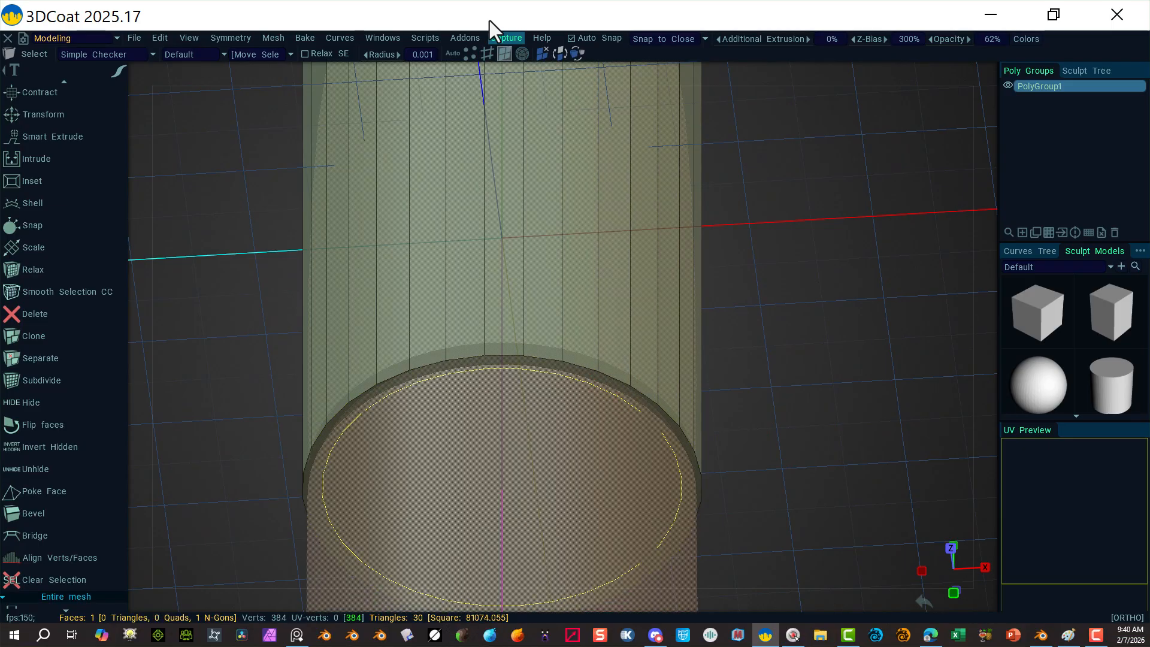
left_click(487, 53)
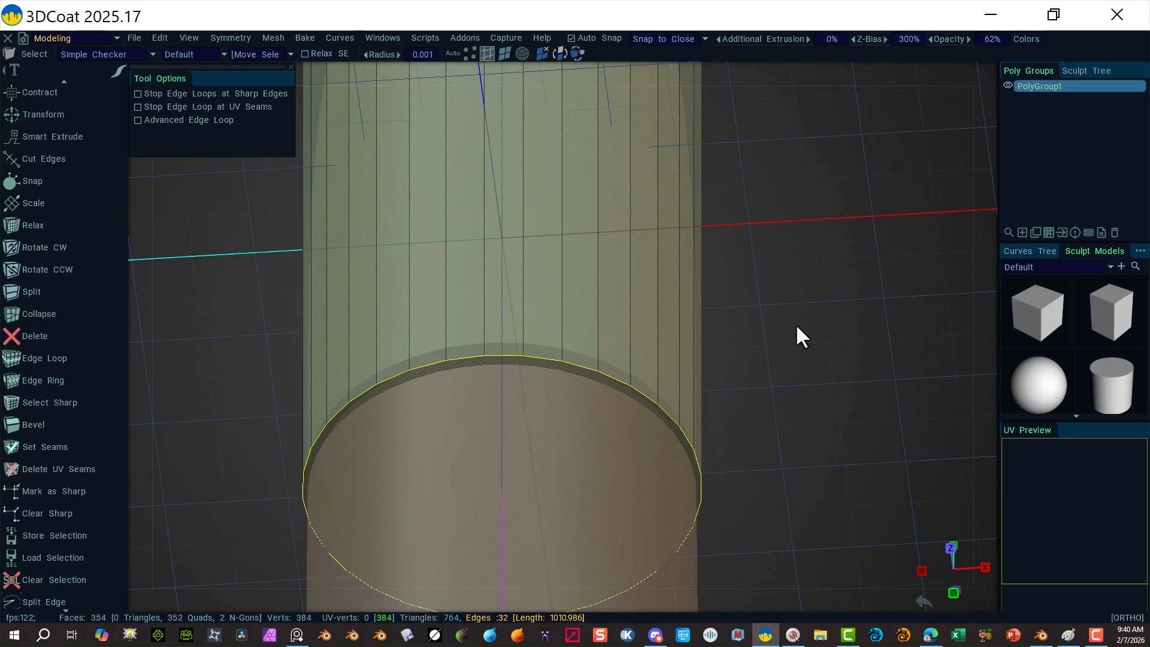
Step: Return to Front view and zoom in on the selected bottom rim
left_click_drag(821, 331, 776, 414, "alt")
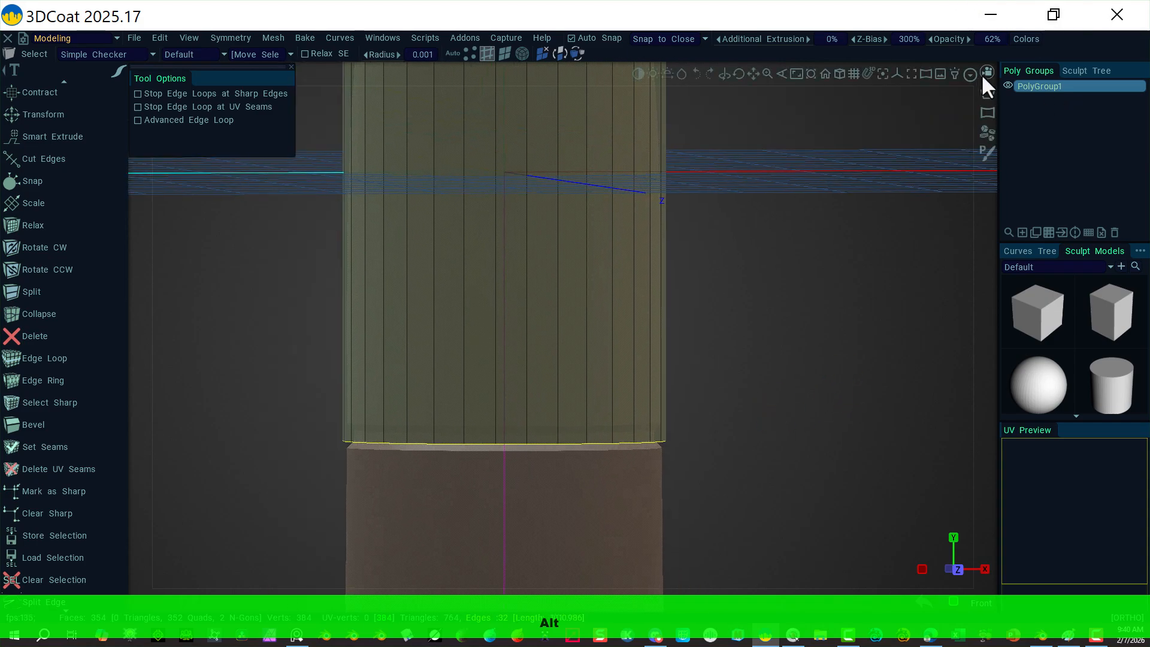
left_click(984, 73)
left_click(848, 184)
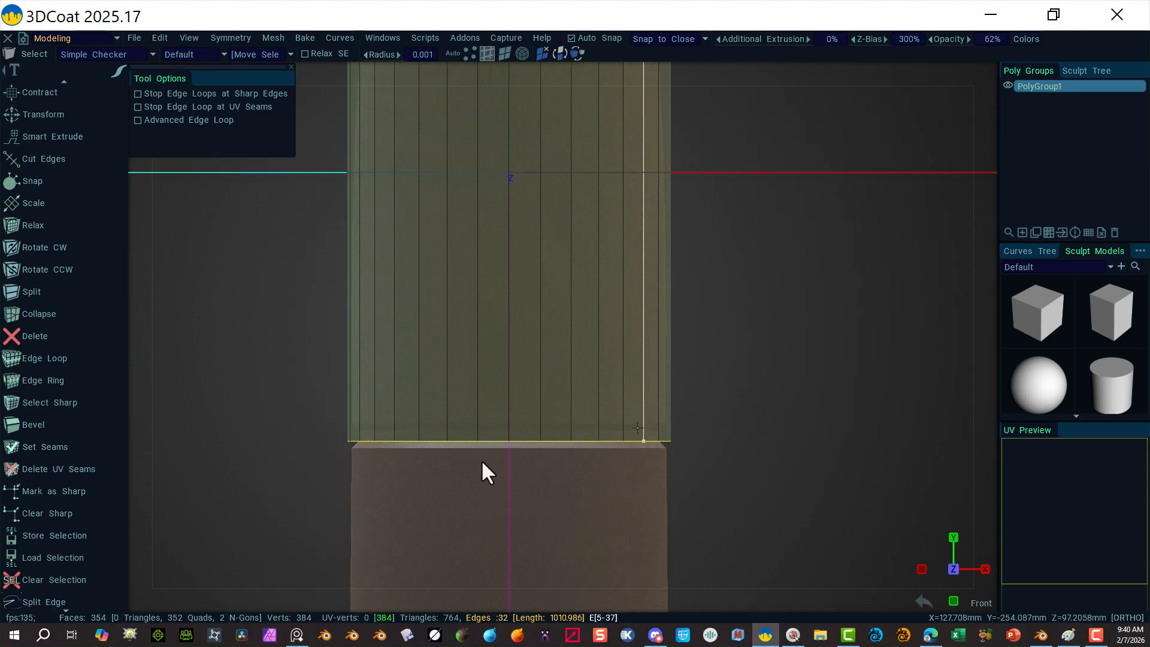
right_click_drag(765, 467, 681, 413, "alt")
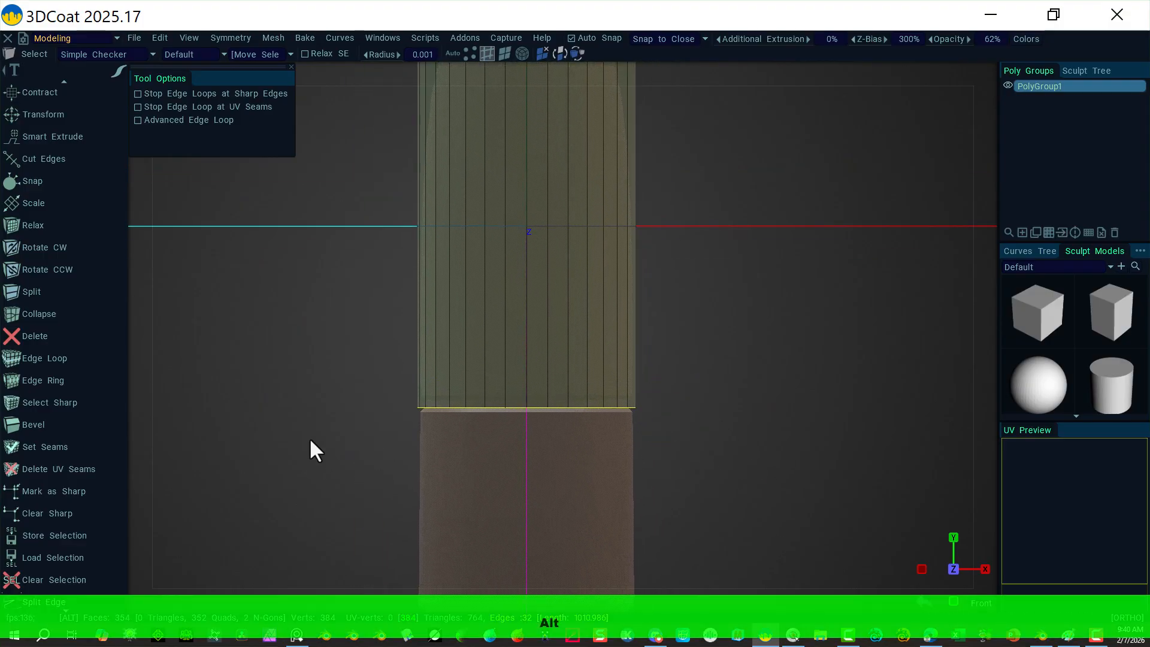
right_click_drag(276, 432, 373, 451, "alt")
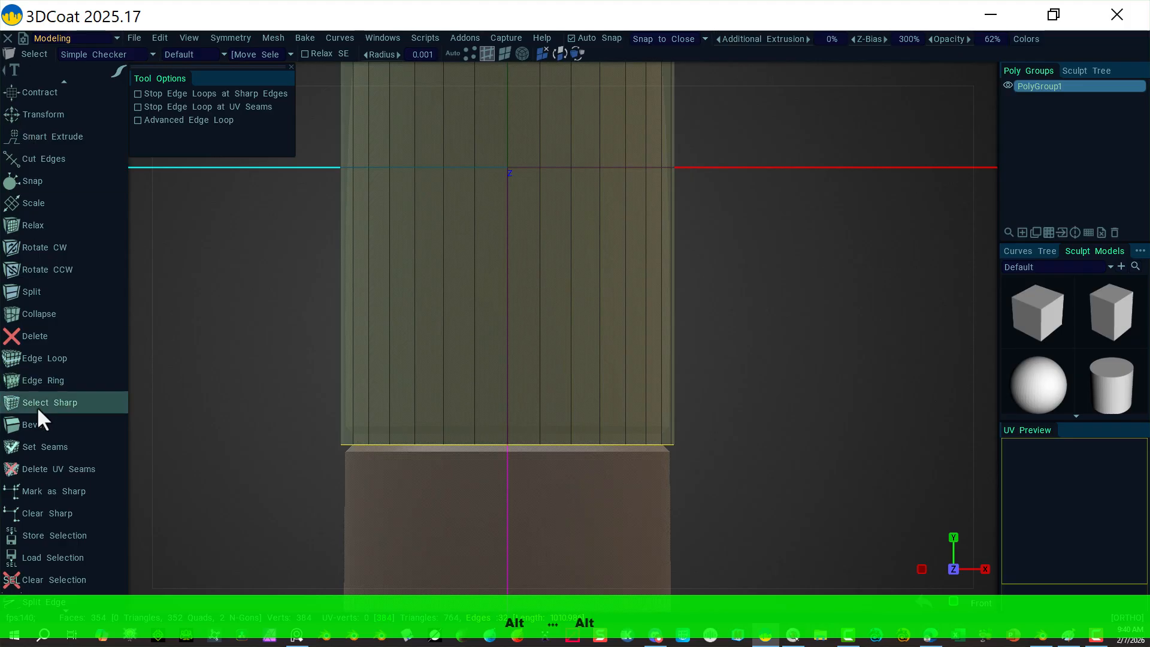
Step: Bevel the bottom rim with a small size of 10.0 and edit its segment count
left_click(45, 428)
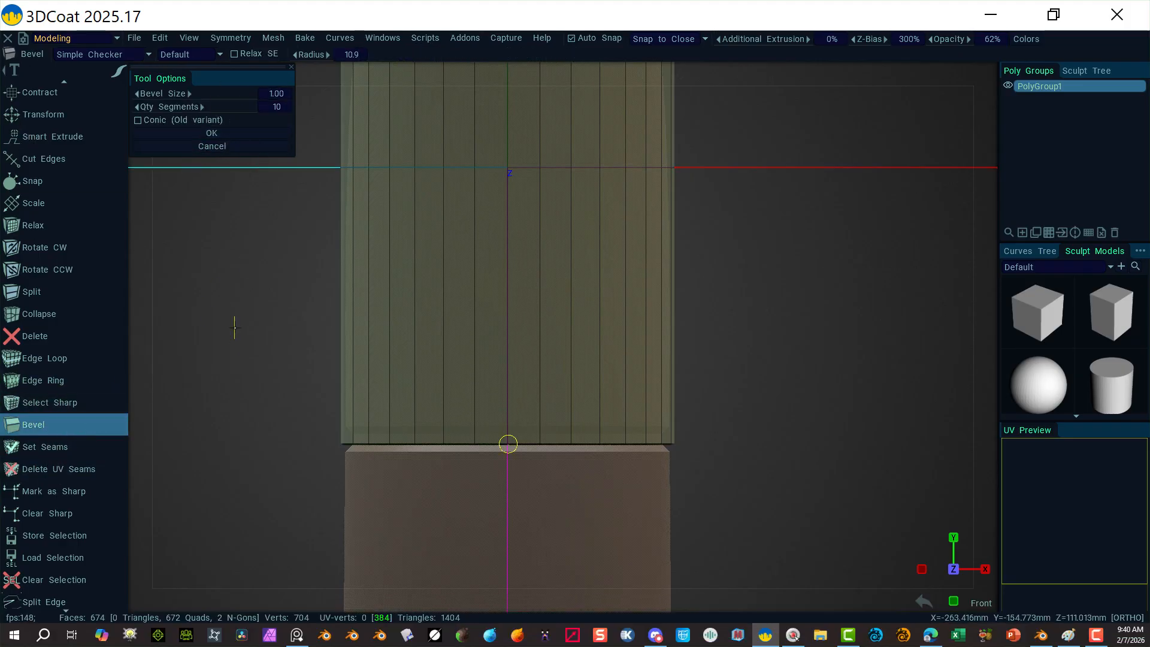
left_click(261, 93)
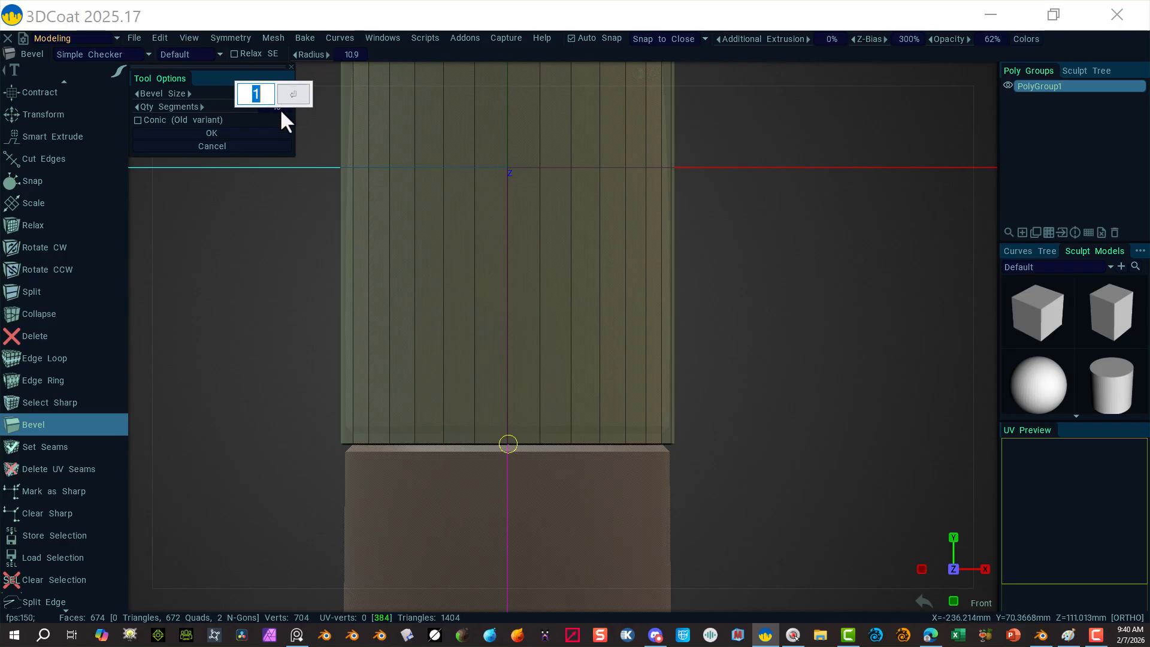
type("1")
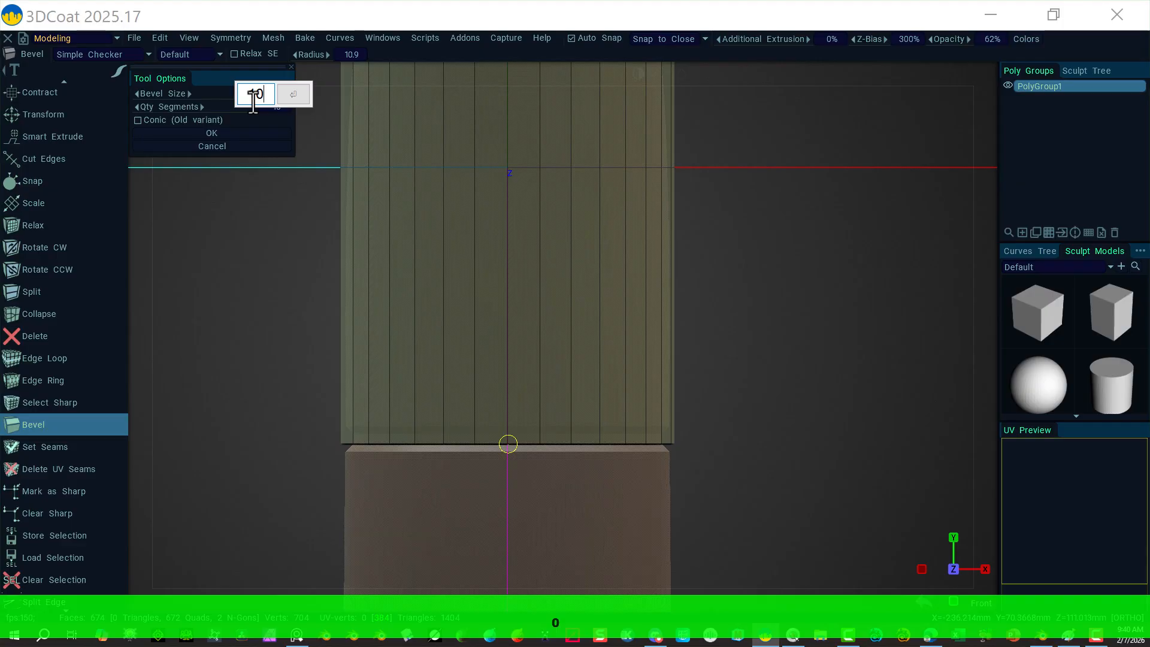
left_click(290, 95)
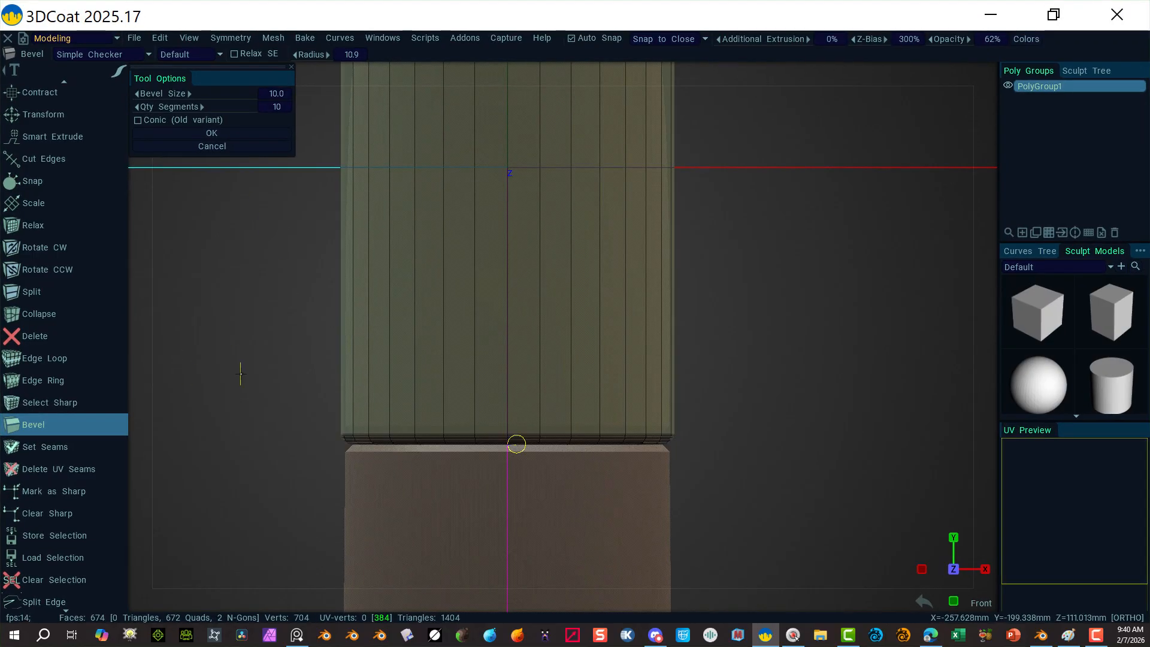
left_click(279, 106)
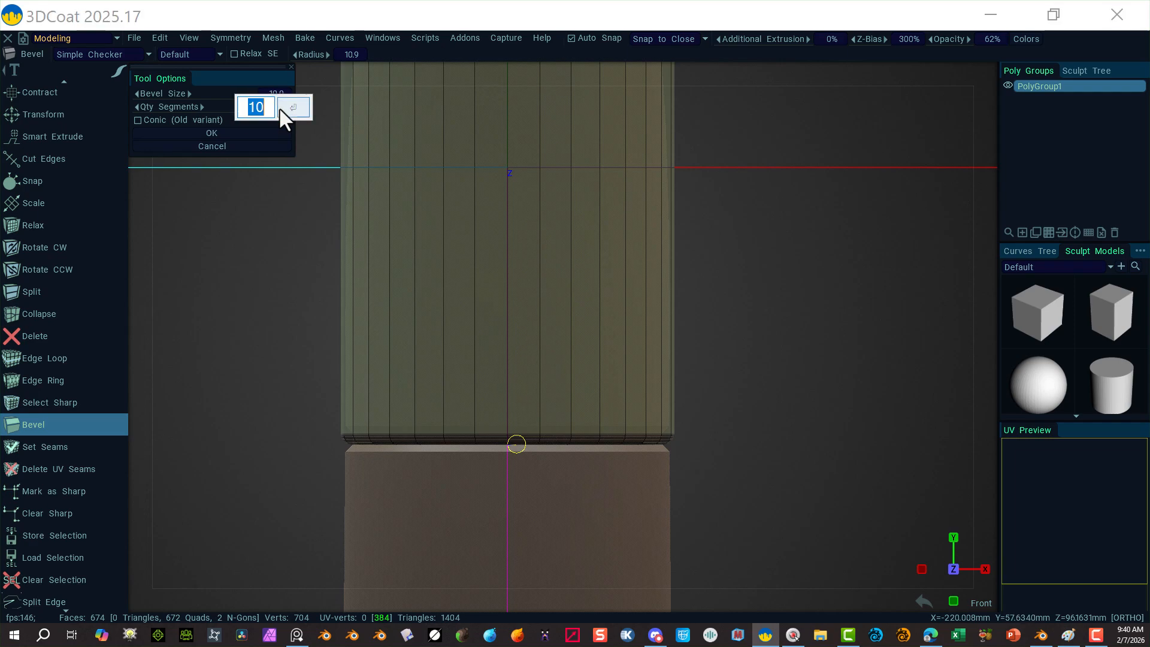
type("3")
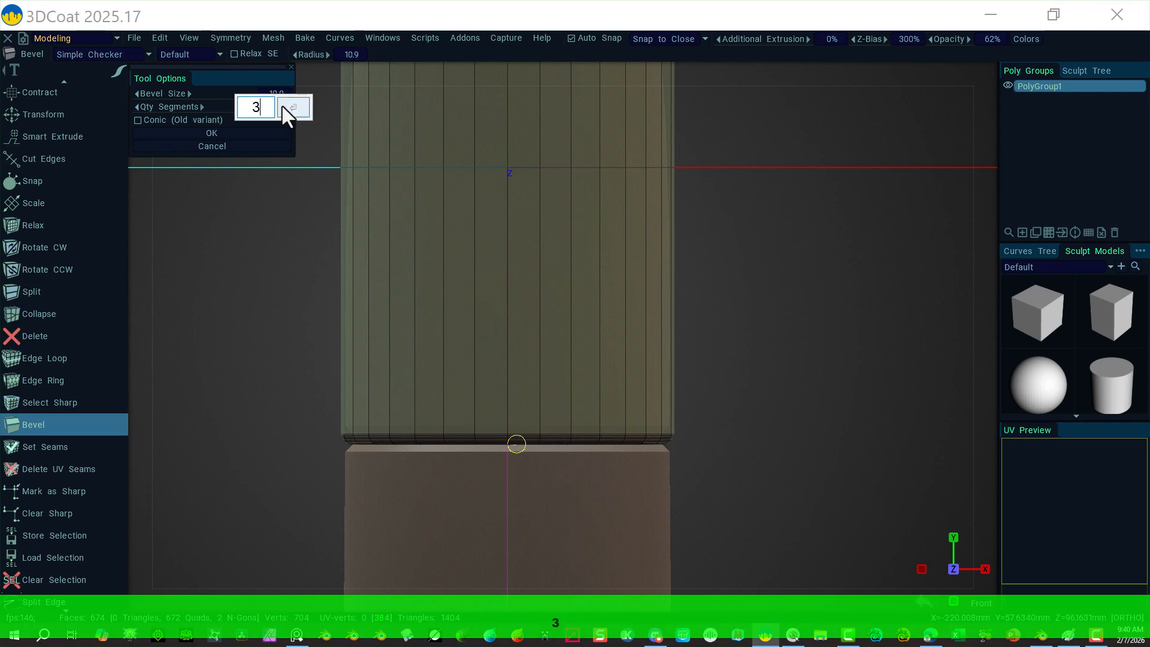
left_click(294, 108)
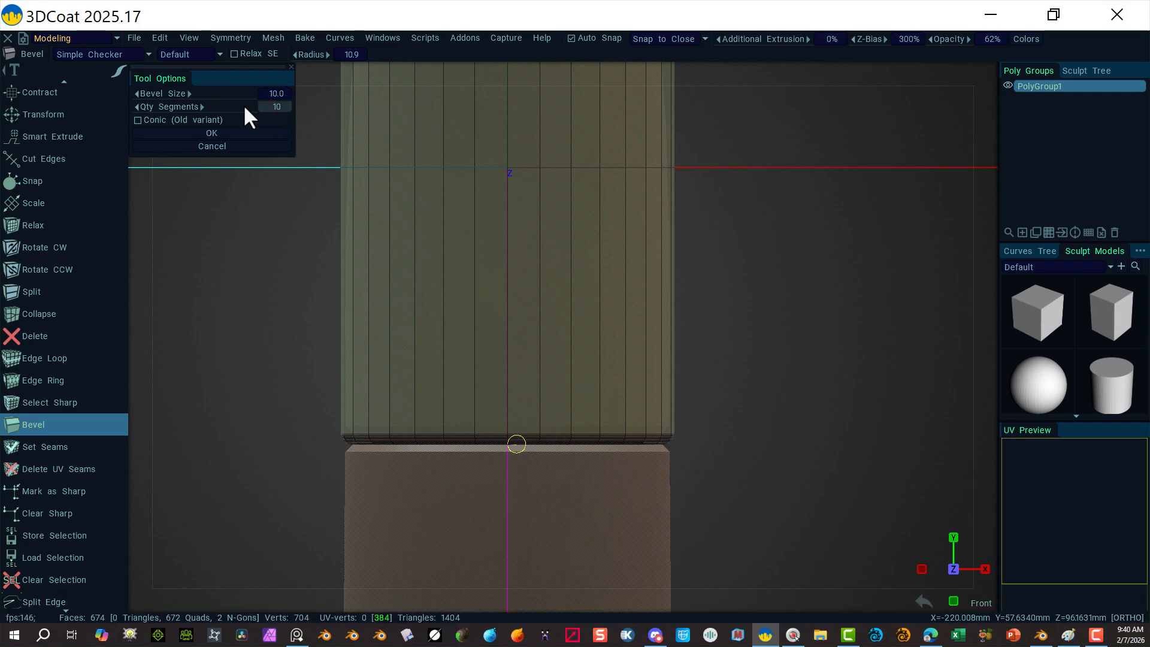
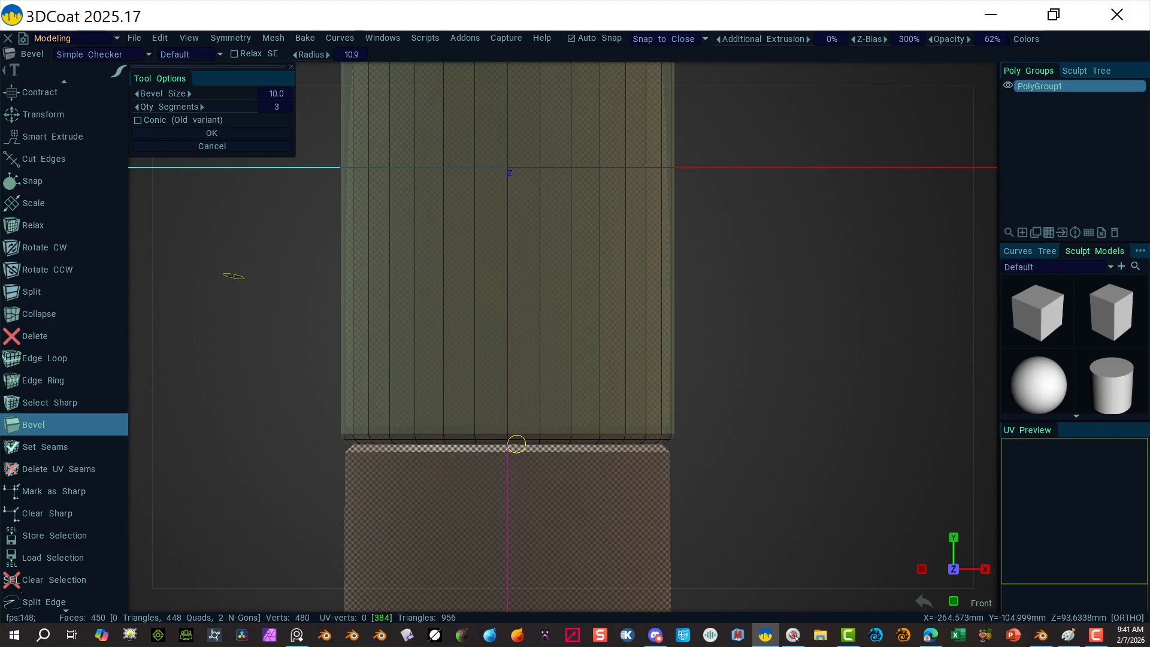
Step: Change the bottom-rim bevel size to 5, keeping 3 segments, and apply it
left_click(271, 93)
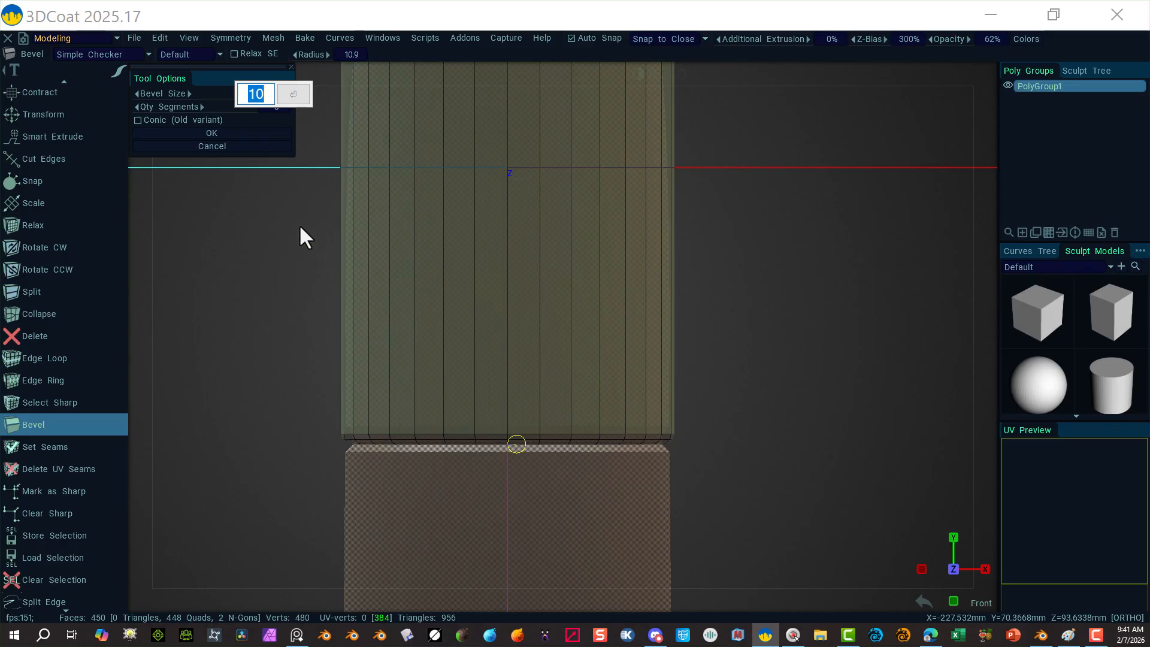
type("5")
left_click(292, 96)
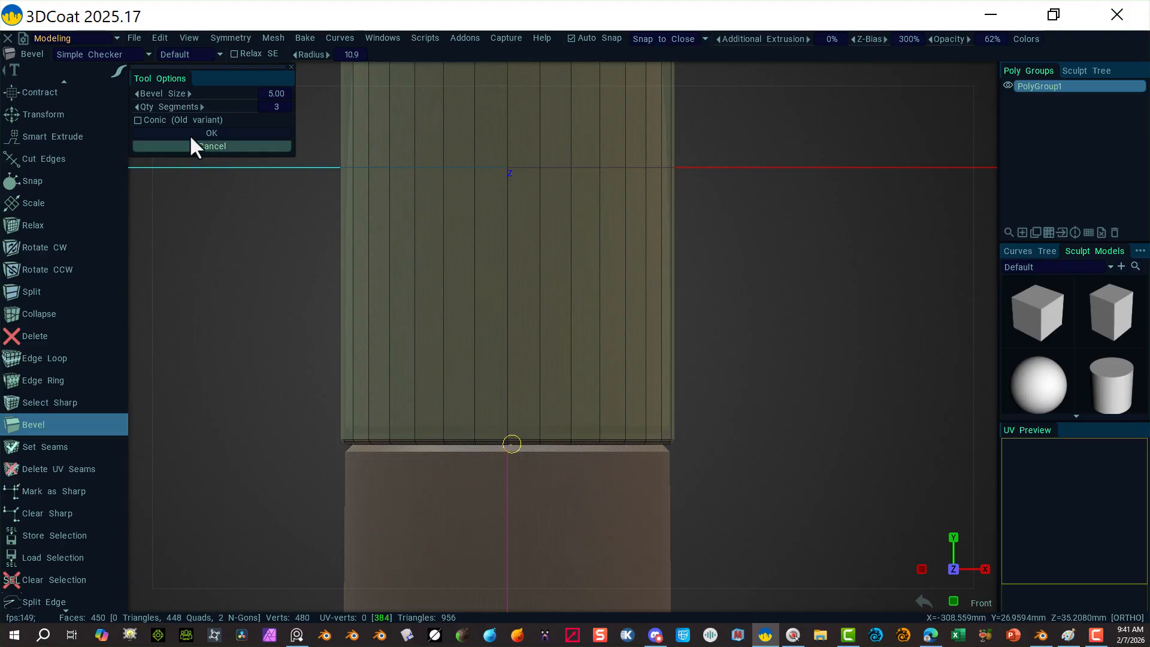
left_click(211, 133)
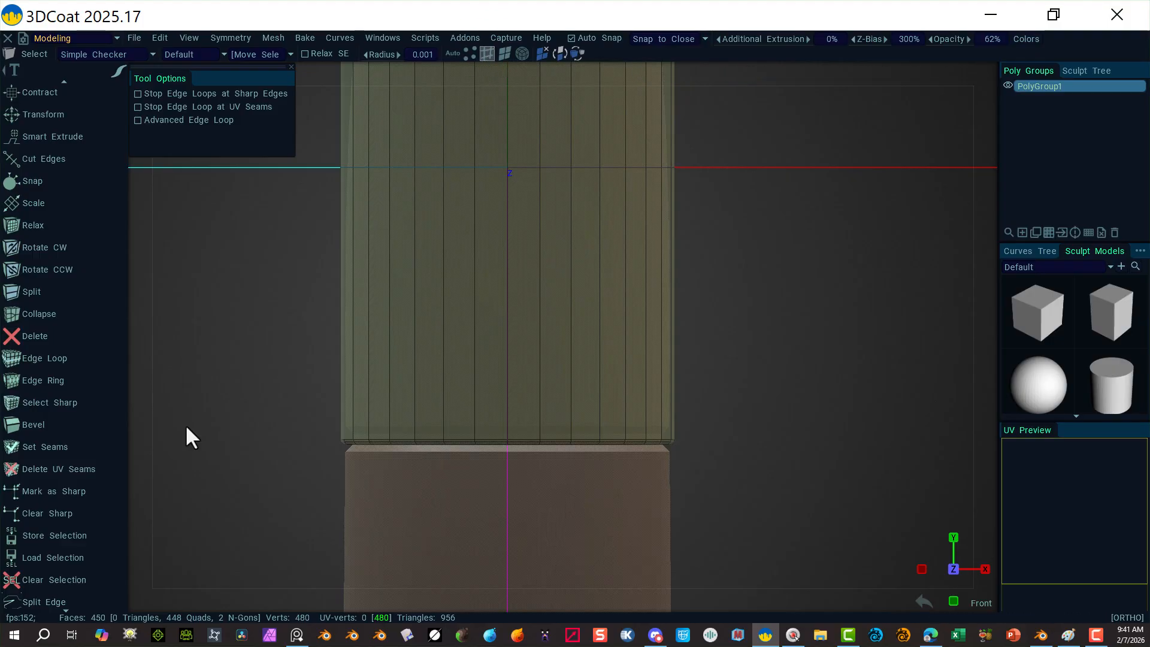
Step: Snap to straight Front view, zoom on the beveled base ring, and switch to edge selection
left_click_drag(220, 378, 198, 366)
right_click_drag(749, 523, 878, 521)
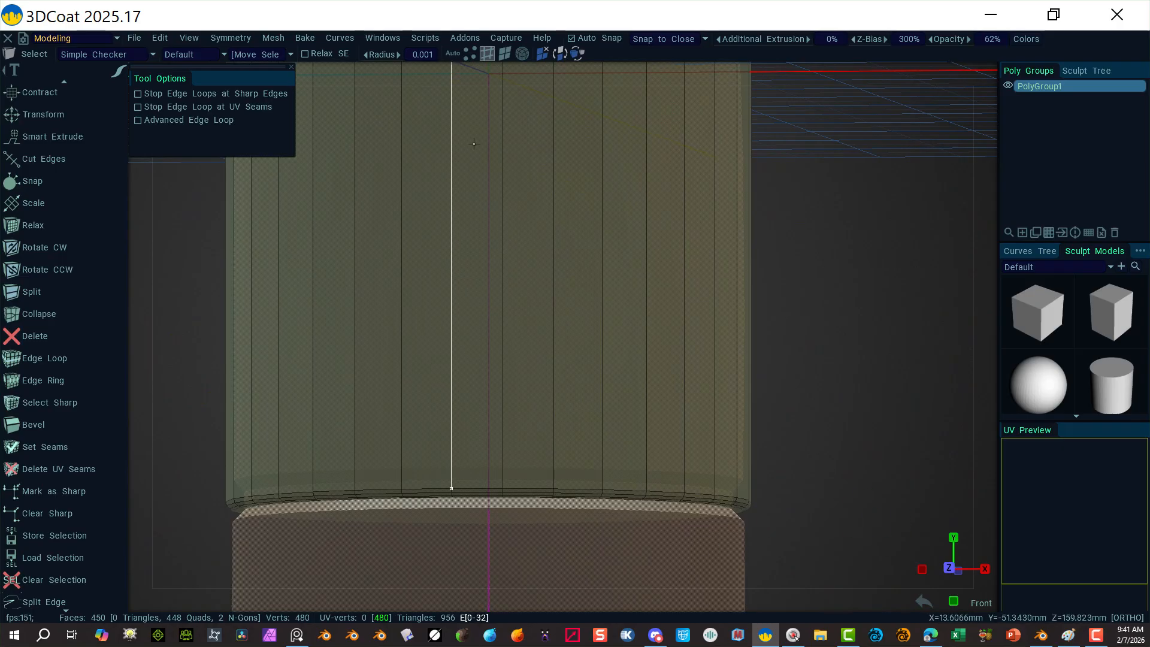
left_click(507, 52)
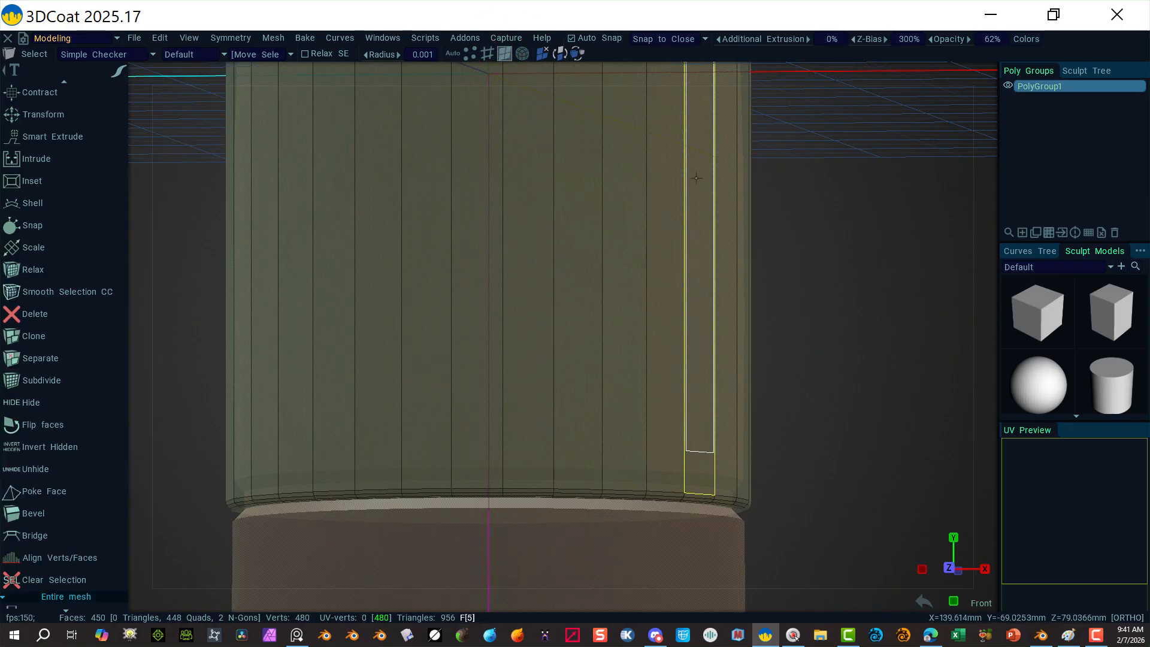
left_click_drag(813, 401, 785, 469)
left_click(987, 72)
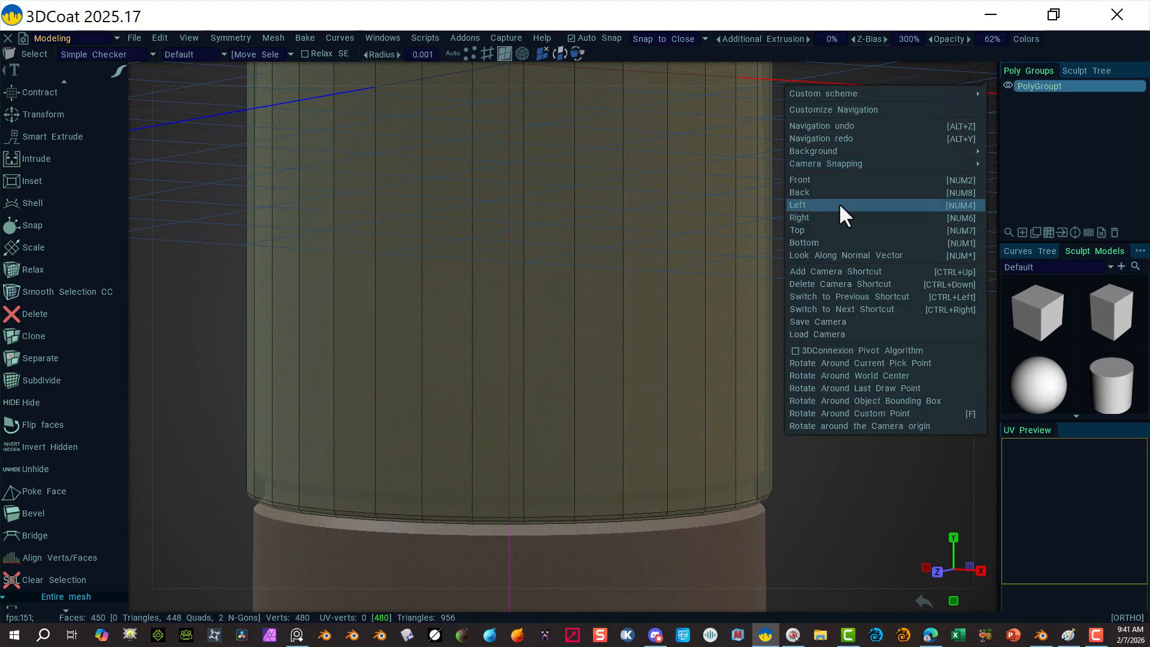
left_click(834, 182)
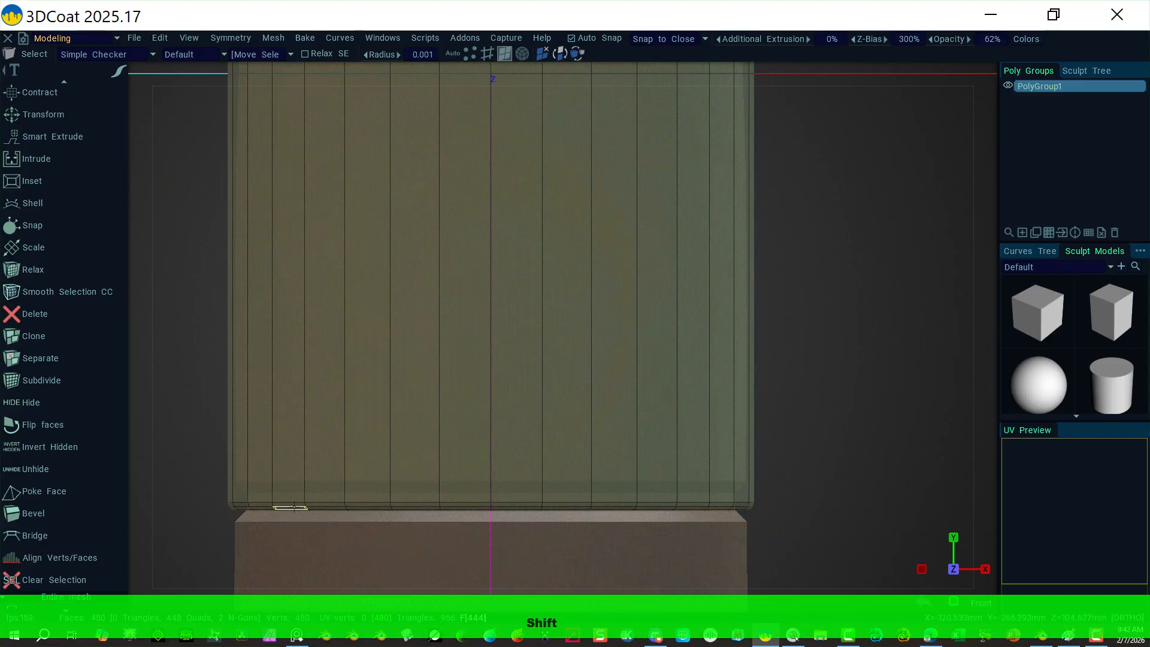
left_click(486, 53)
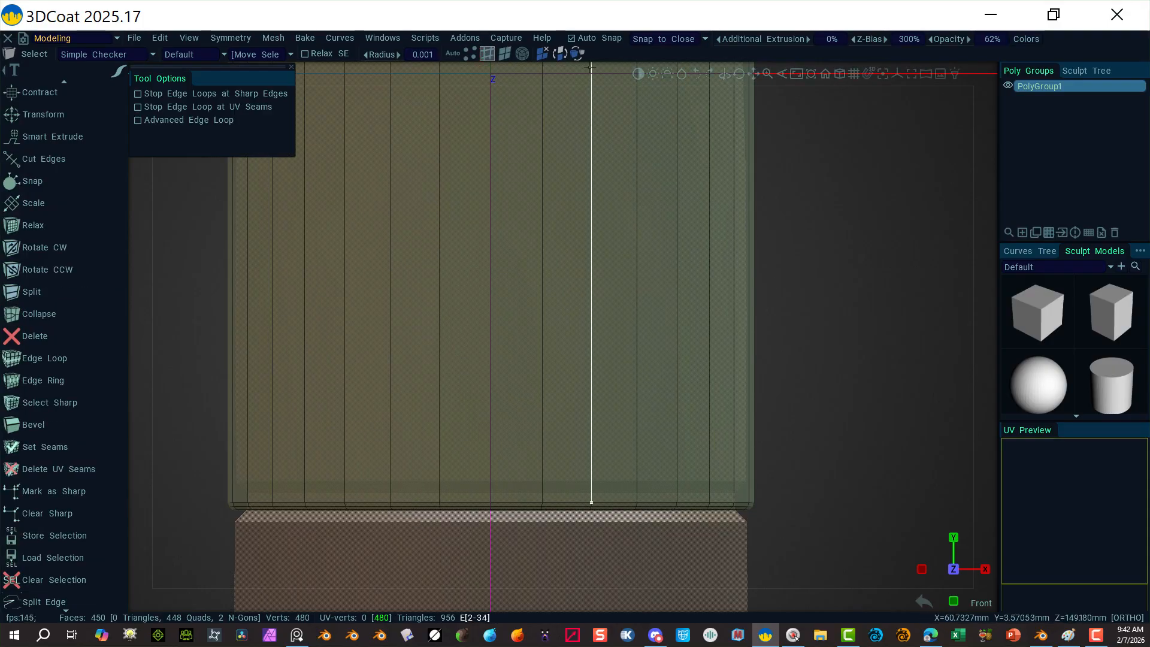
left_click(508, 52)
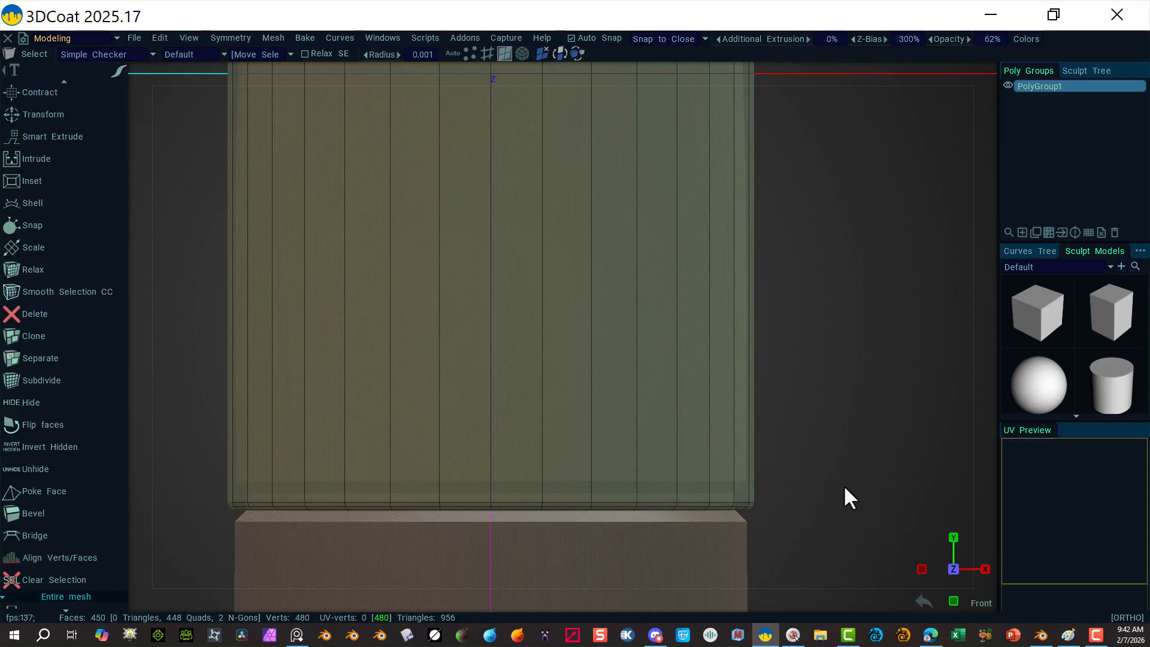
left_click_drag(832, 506, 809, 384, "alt")
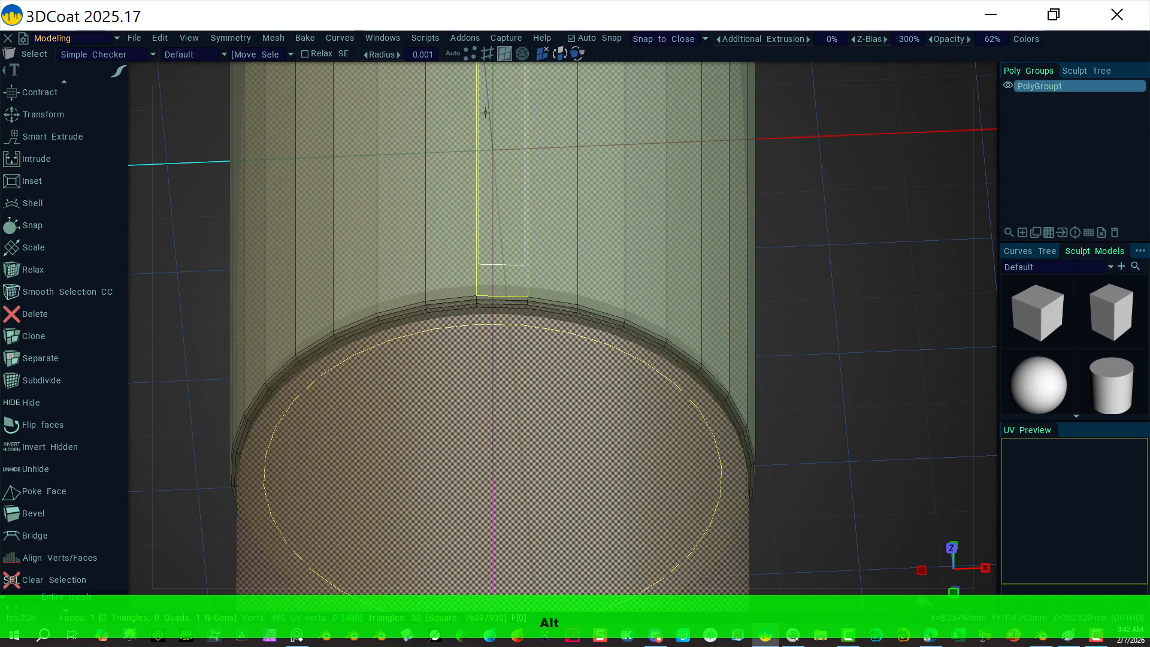
left_click(488, 52)
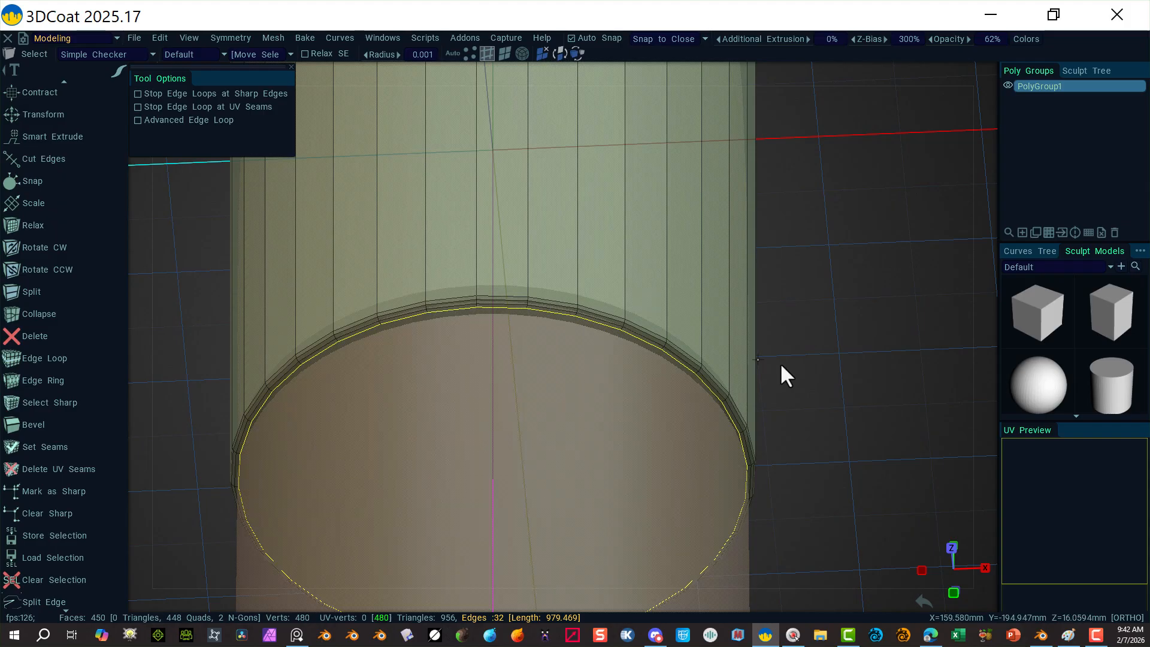
right_click_drag(834, 383, 1042, 428, "alt")
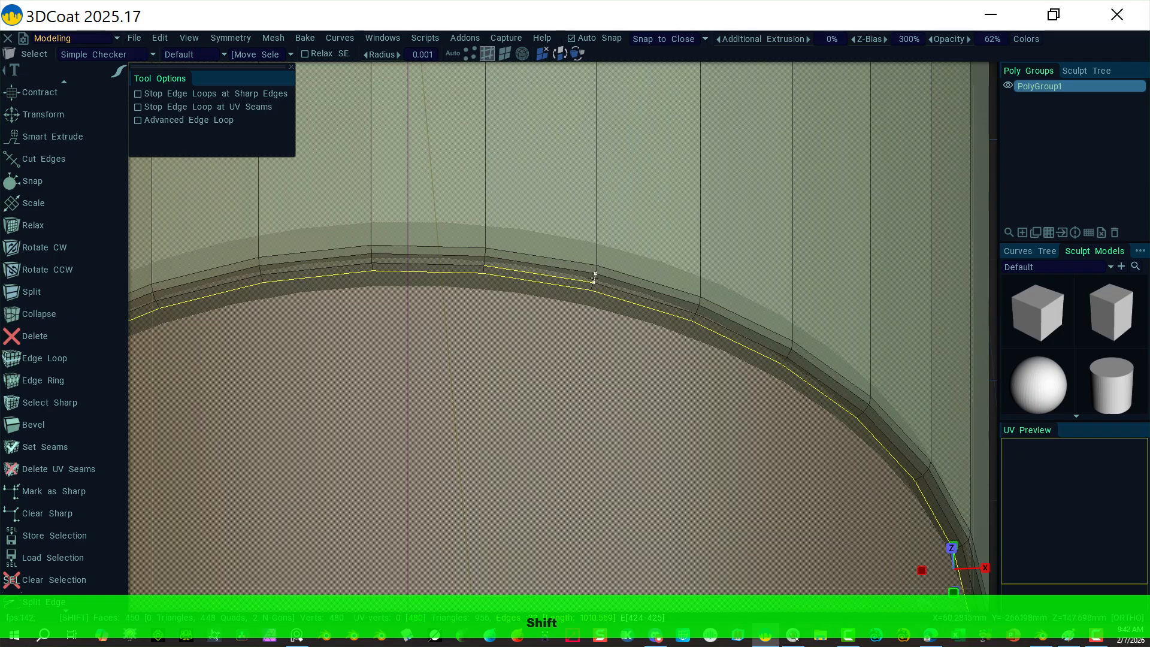
Step: Pick two bevel ring edges and expand them into full edge loops
left_click(577, 271, "shift")
left_click(568, 264, "shift")
right_click(567, 263, "shift")
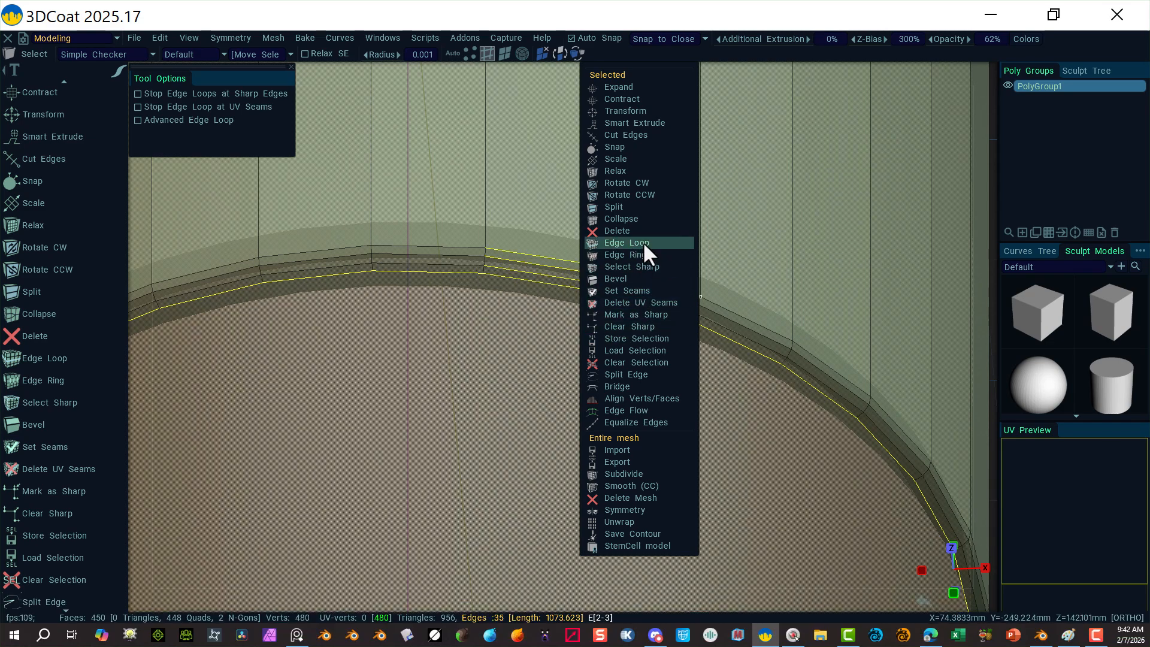
left_click(626, 242)
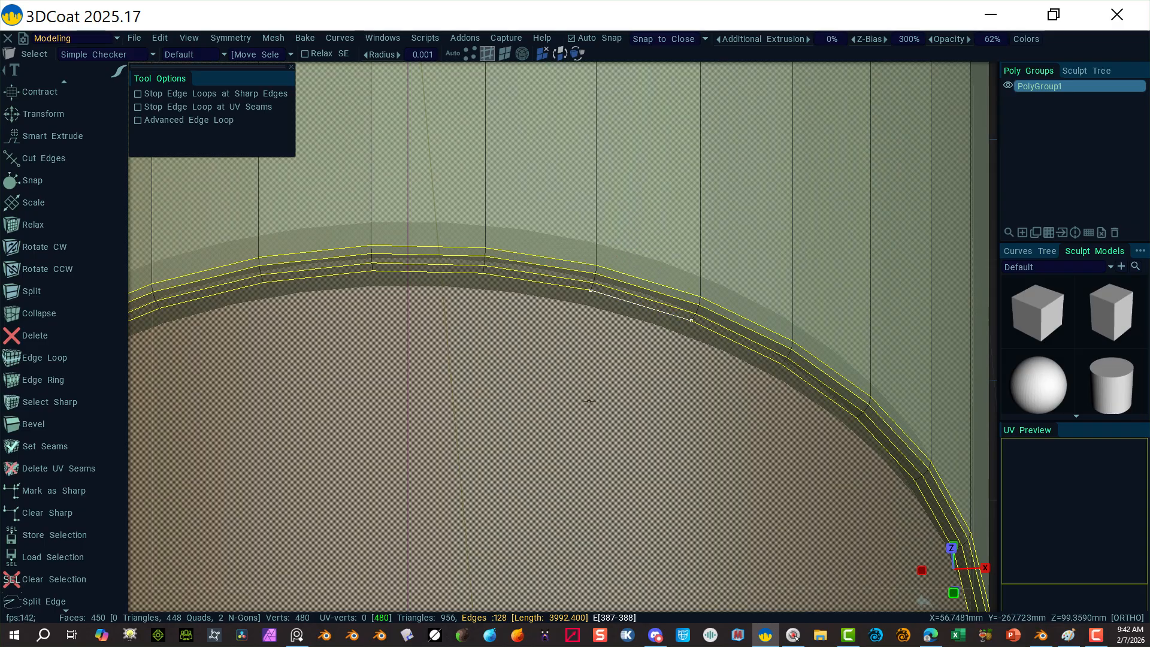
right_click_drag(583, 422, 284, 381, "alt")
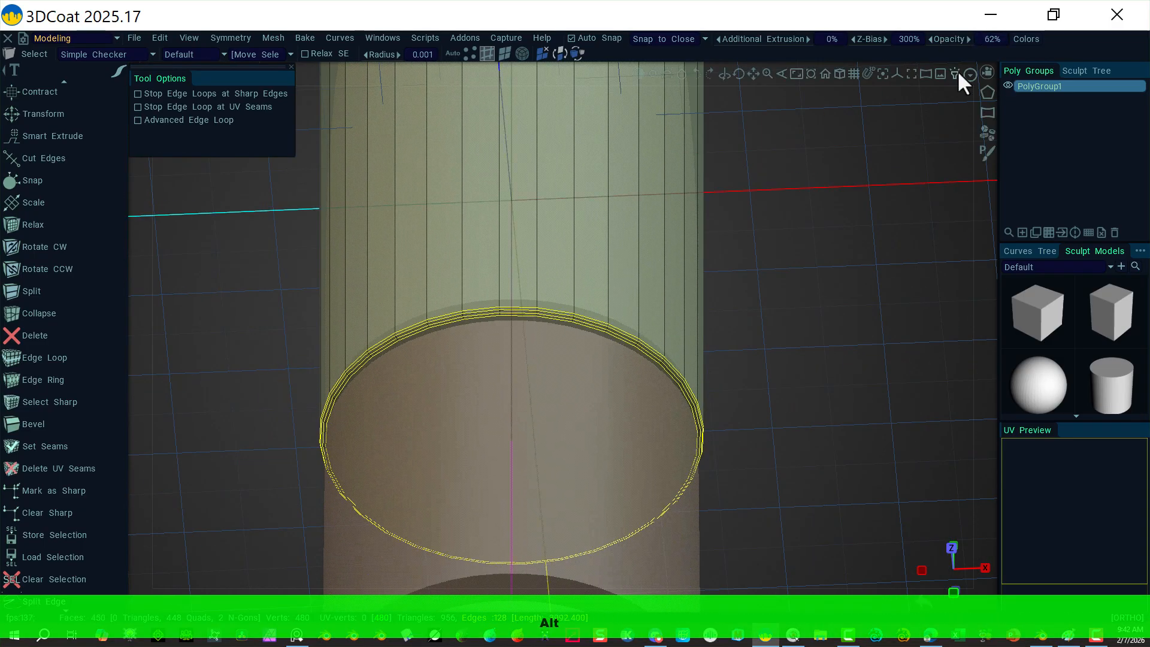
Step: In Front view, raise the selected bevel edge loops slightly along Y, then deselect them
left_click(987, 70)
left_click(874, 182)
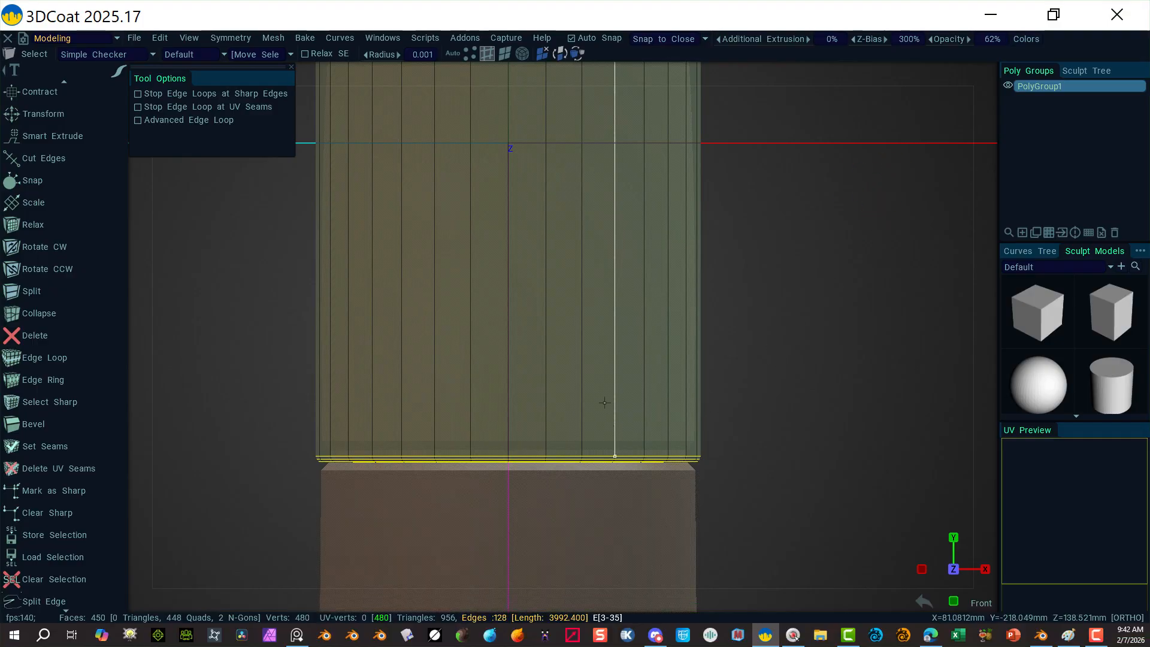
scroll(32, 170, "up", 3)
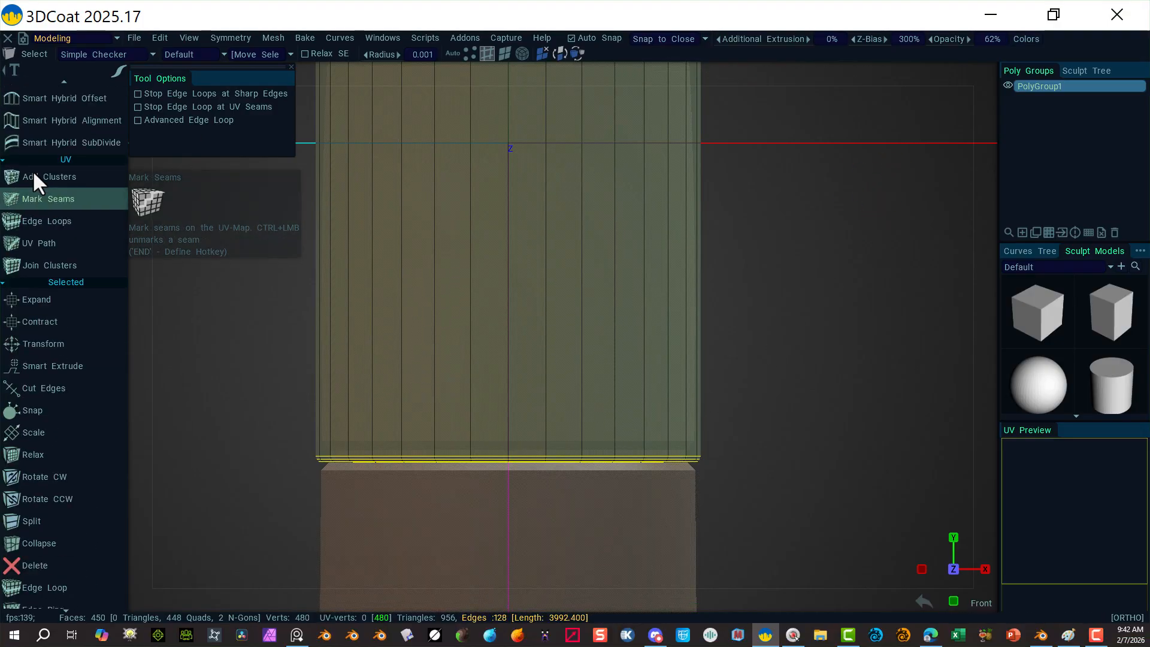
scroll(66, 239, "up", 10)
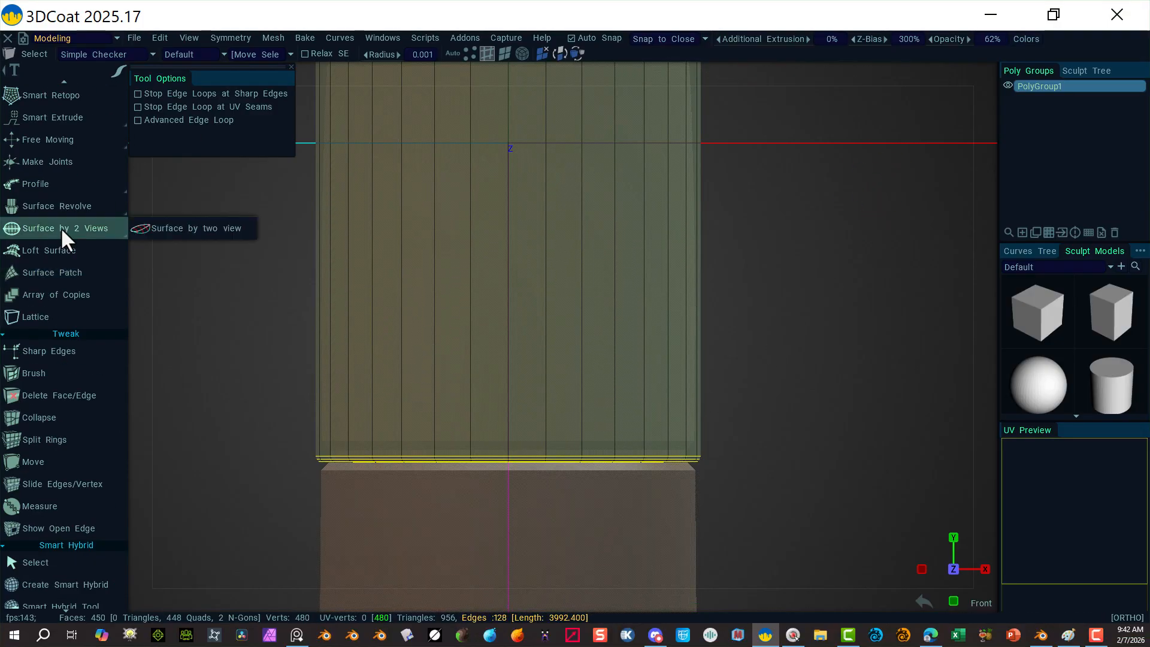
left_click(66, 146)
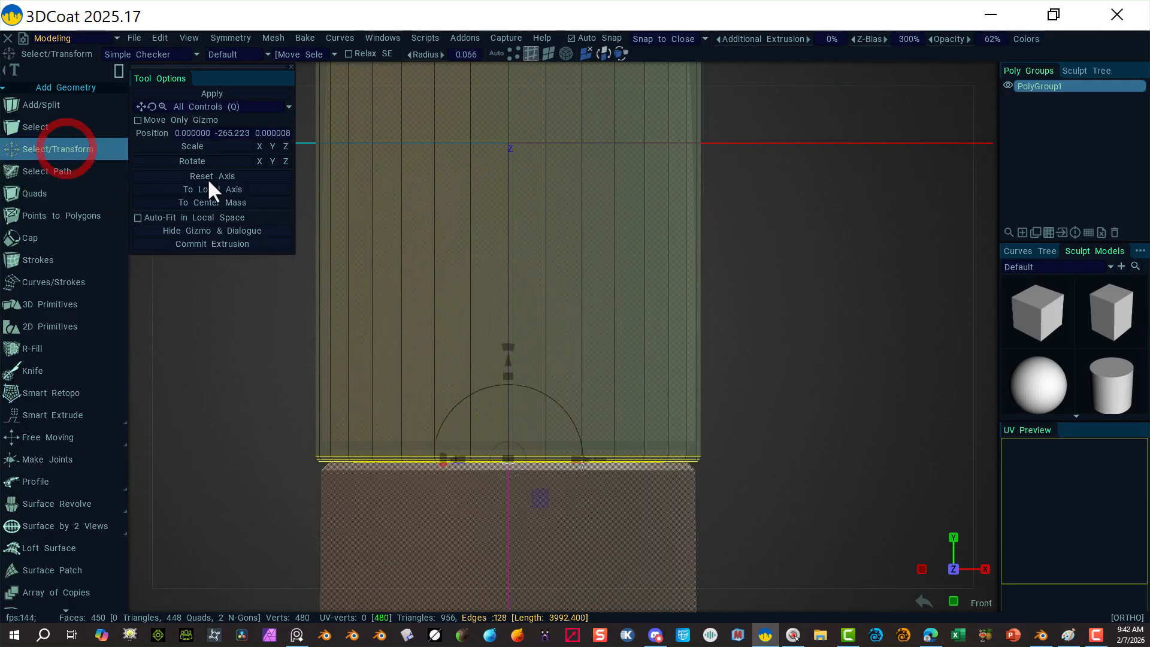
left_click_drag(508, 361, 508, 347)
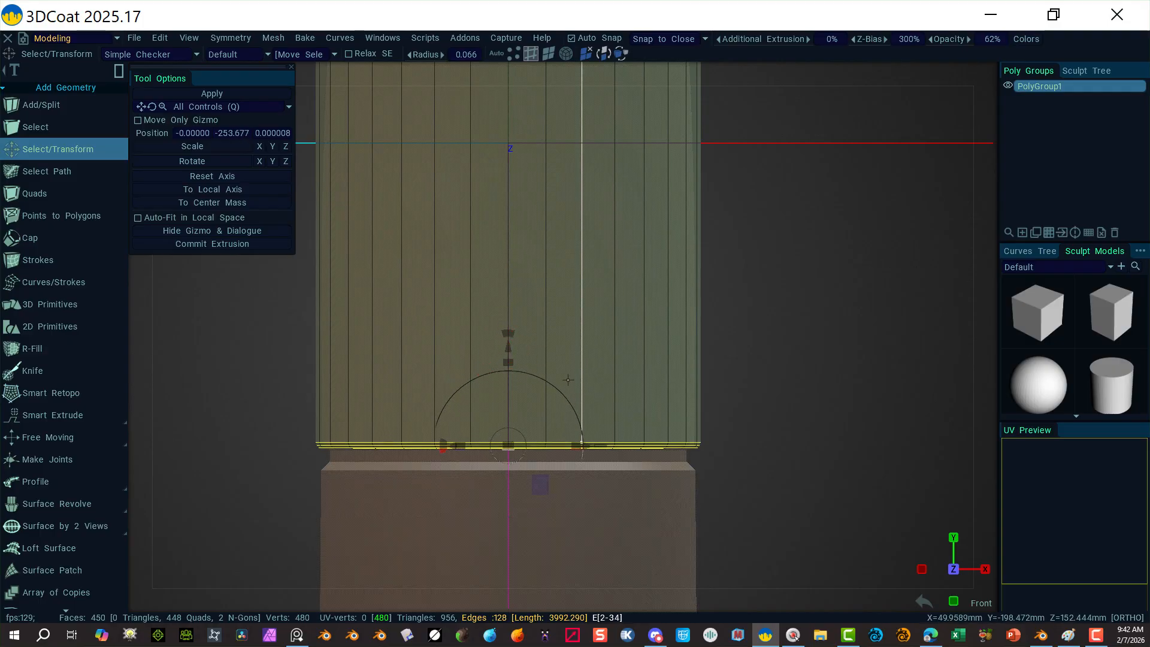
right_click_drag(841, 344, 692, 316, "alt")
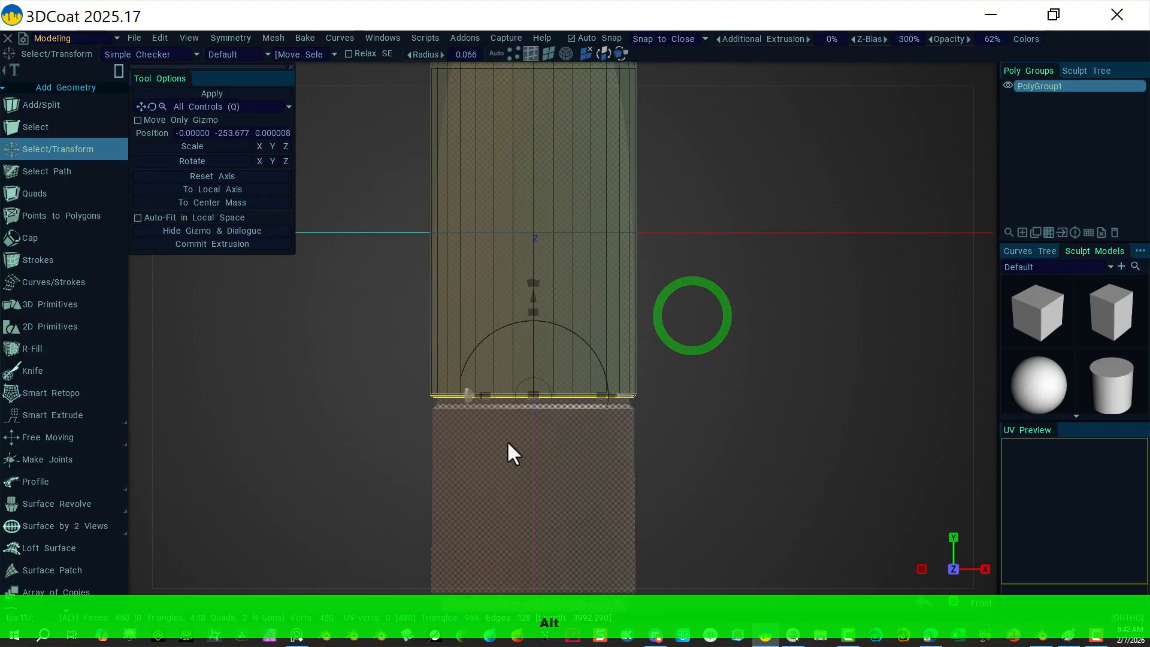
left_click(349, 410)
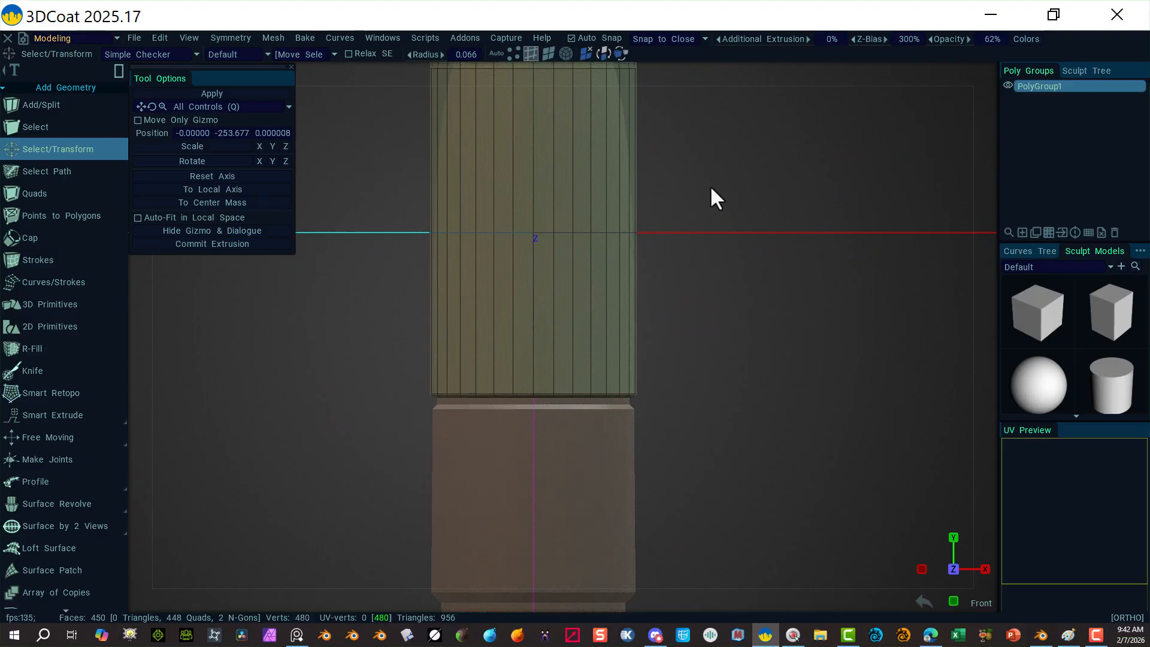
left_click_drag(745, 291, 726, 254, "alt")
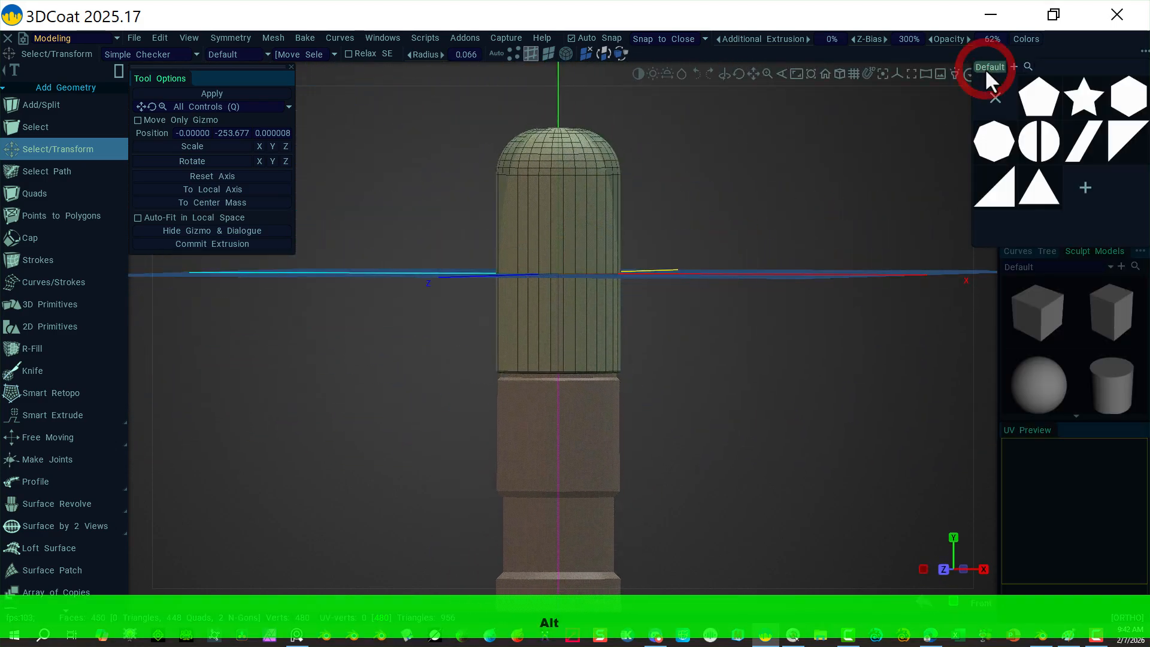
Step: Snap to Front view and start a 3D Primitives cylinder with 32 sides
left_click(987, 72)
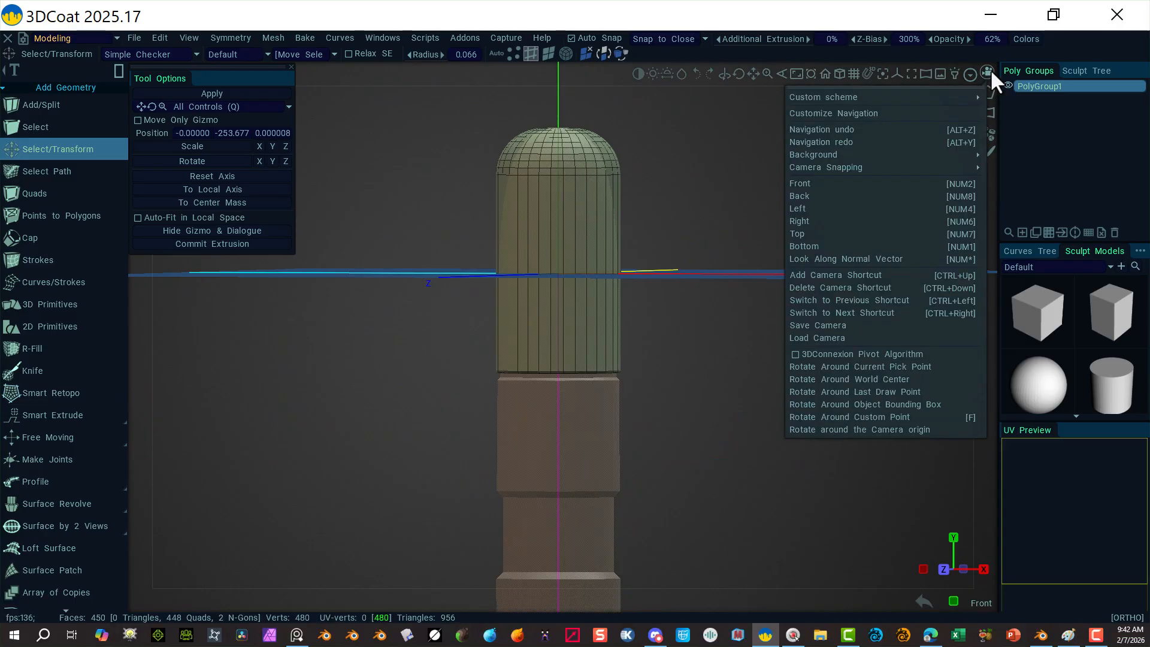
left_click(844, 186)
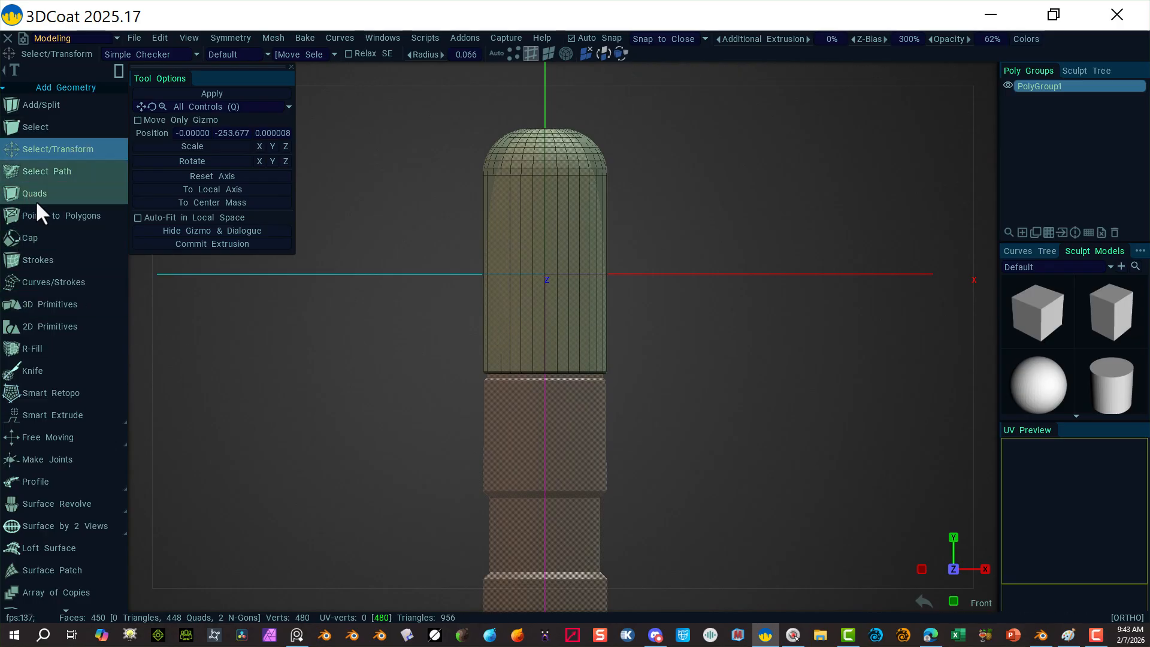
scroll(65, 270, "down", 1)
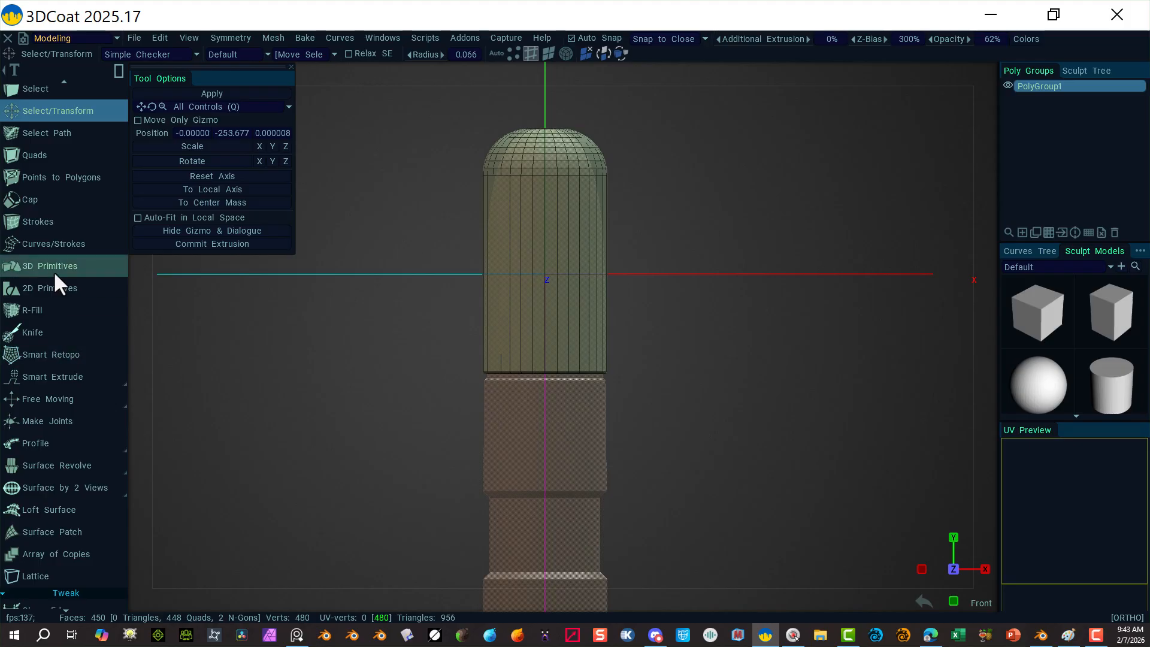
left_click(53, 270)
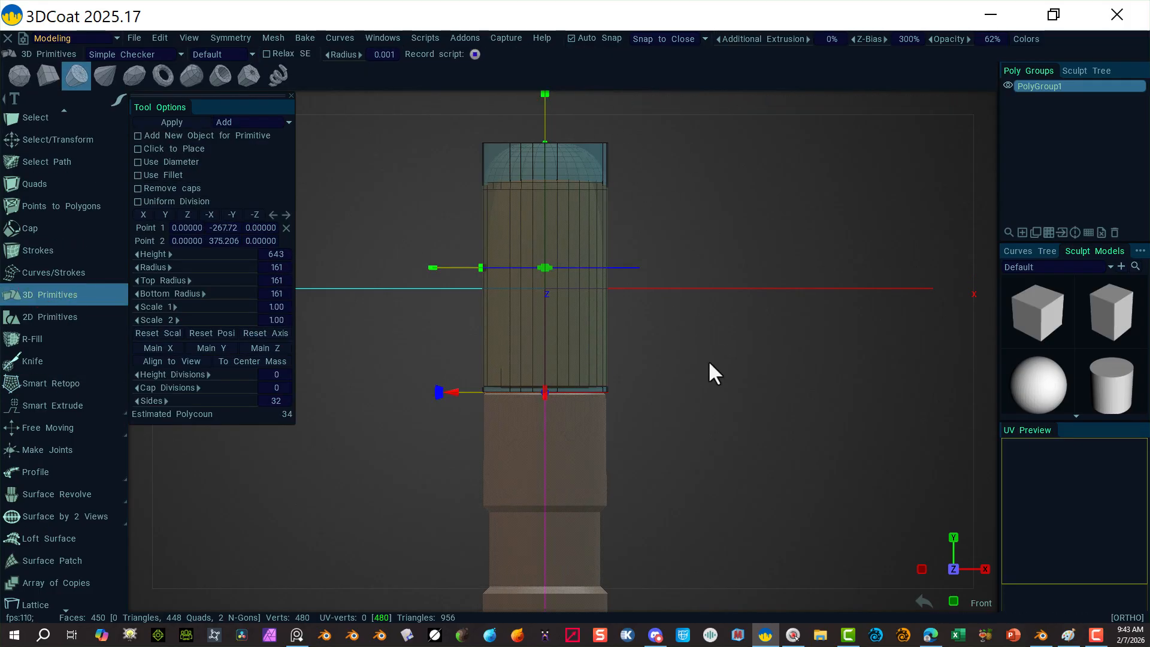
Step: Shorten the cylinder primitive to height 319, spanning Y -576.57 to -257.83 below the upper section
scroll(723, 364, "down", 2)
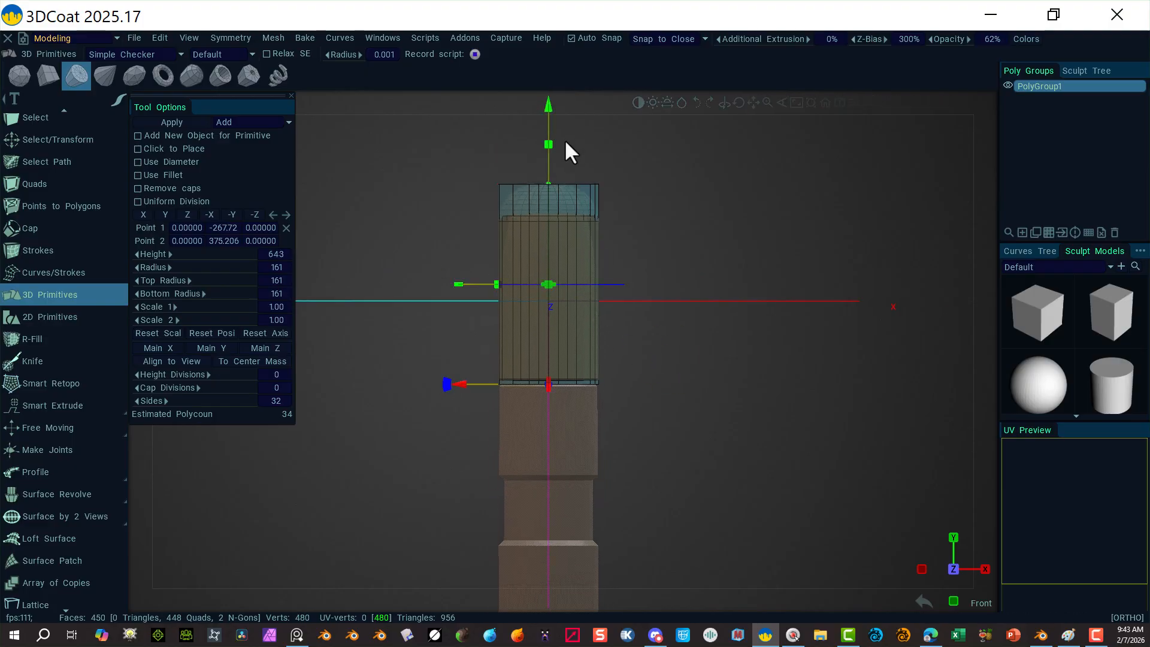
left_click_drag(549, 145, 549, 221)
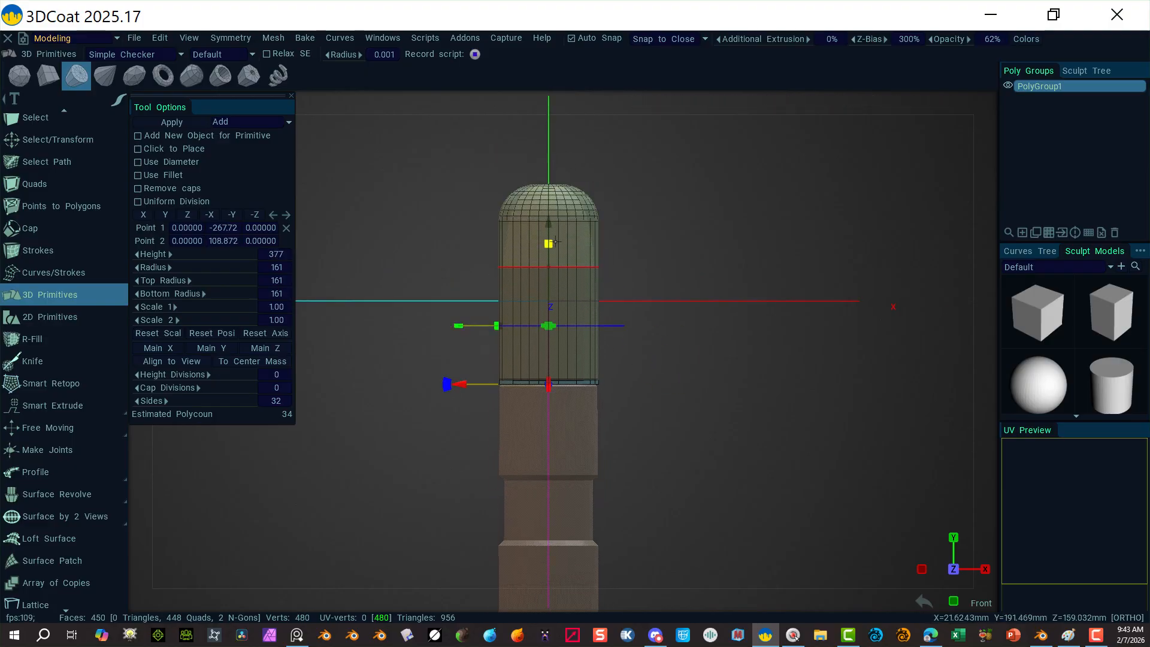
left_click_drag(548, 285, 549, 334)
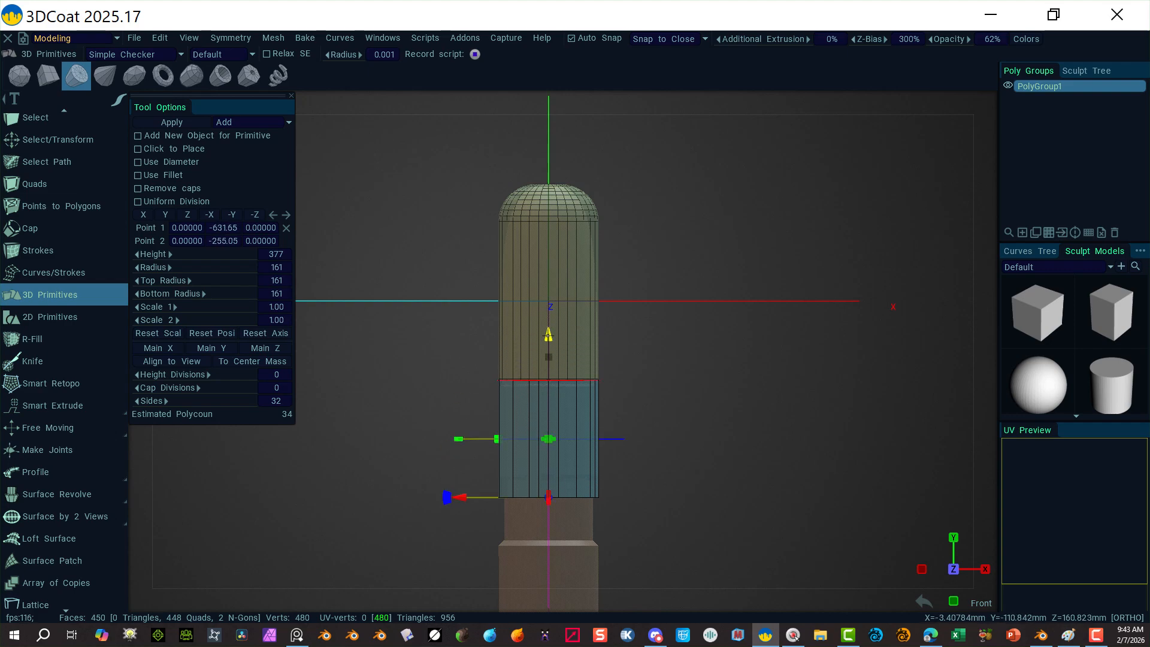
right_click_drag(743, 466, 817, 501, "alt")
middle_click_drag(818, 500, 762, 213, "alt")
mouse_move(584, 114)
left_mouse_down()
mouse_move(580, 125)
mouse_move(578, 114)
left_mouse_up()
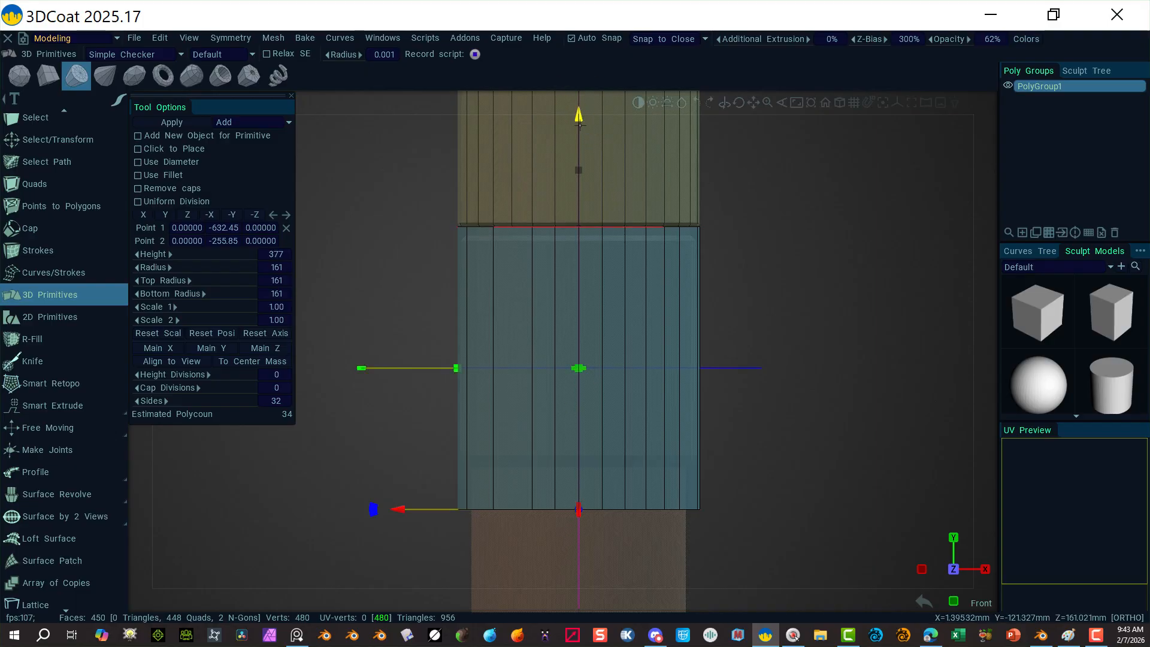
mouse_move(579, 170)
left_mouse_down()
mouse_move(590, 249)
mouse_move(579, 139)
mouse_move(578, 153)
left_mouse_up()
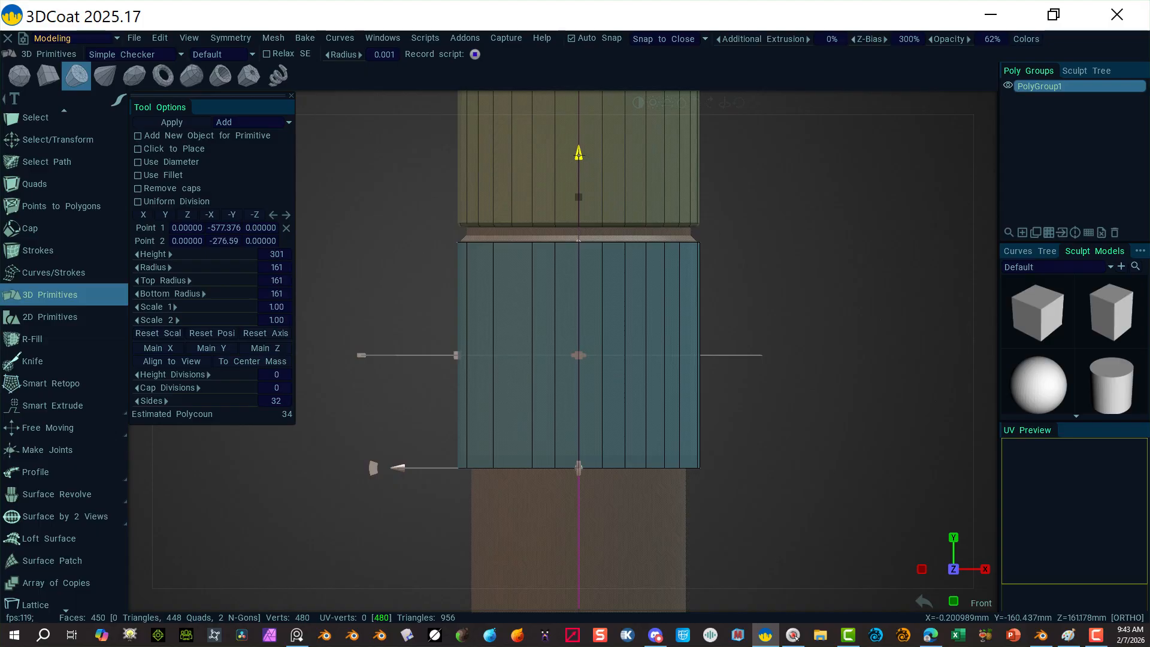
left_click_drag(579, 155, 580, 154)
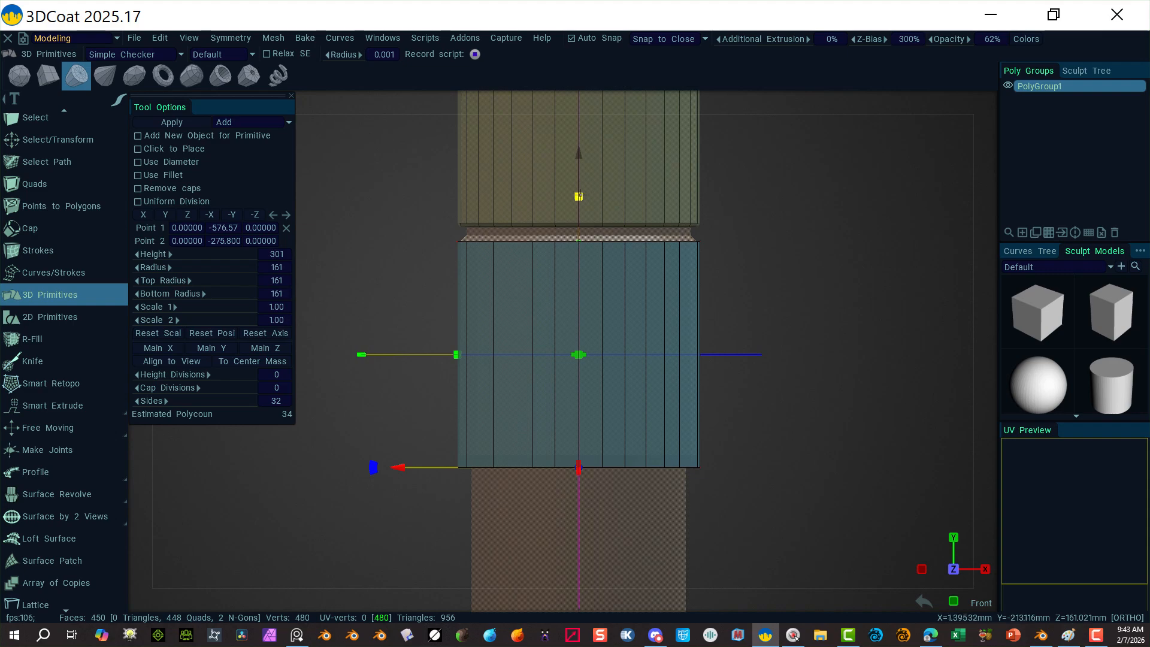
left_click_drag(578, 196, 580, 180)
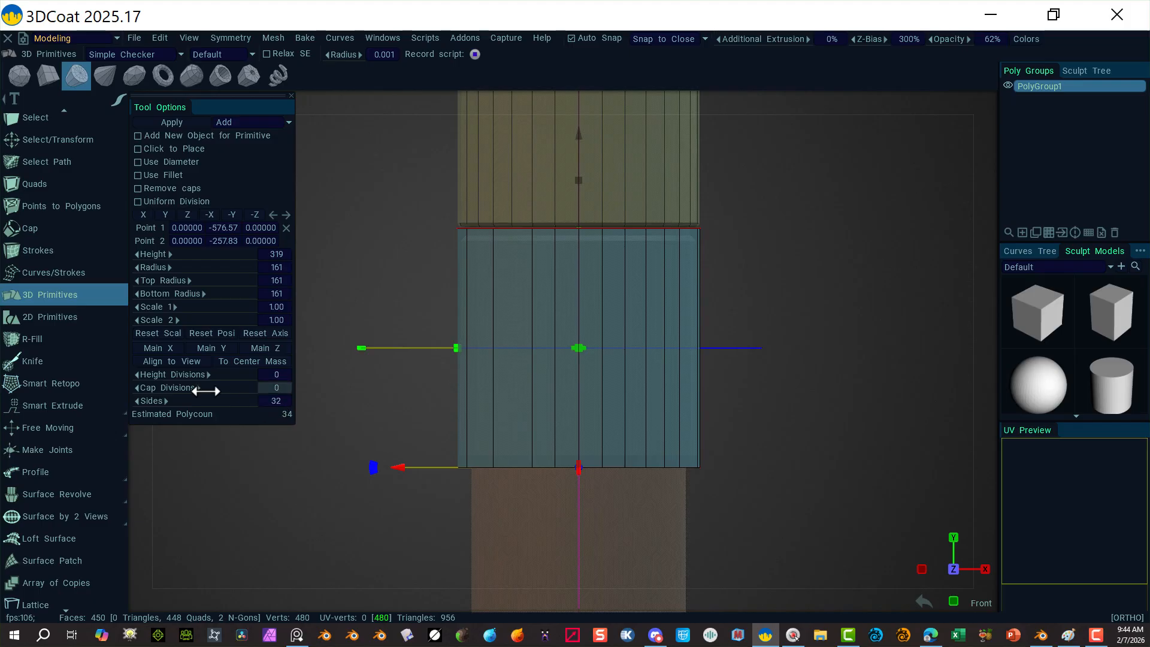
Step: Set the cylinder's Height Divisions to 3 and apply it into the mesh
left_click(242, 372)
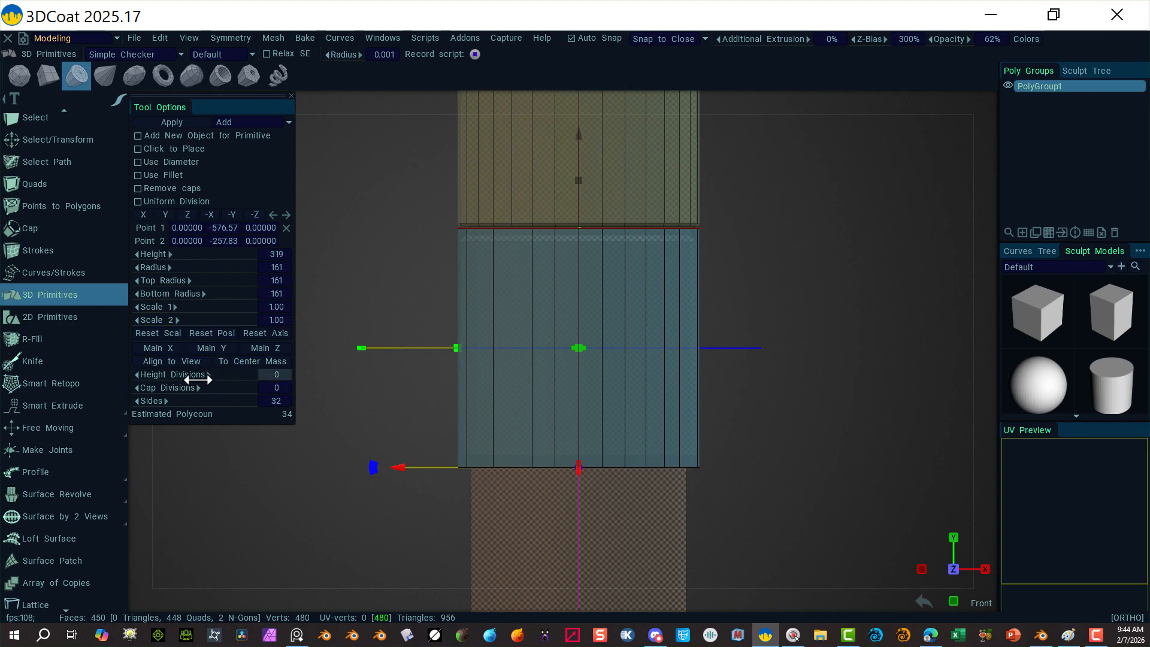
left_click_drag(203, 375, 213, 378)
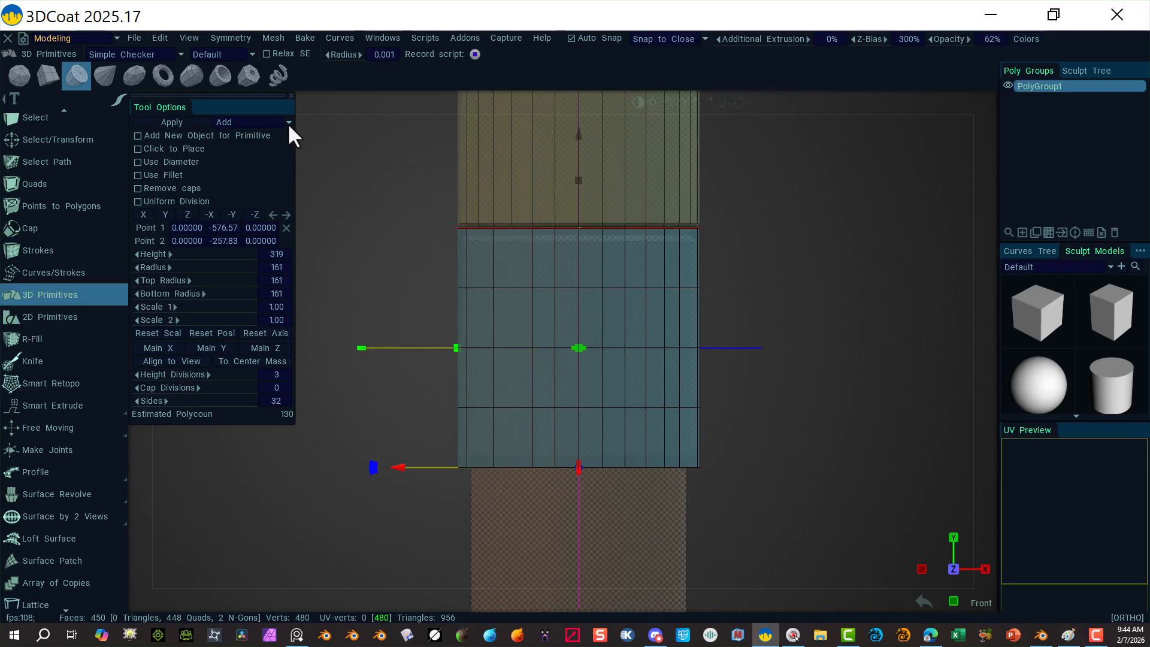
left_click(228, 122)
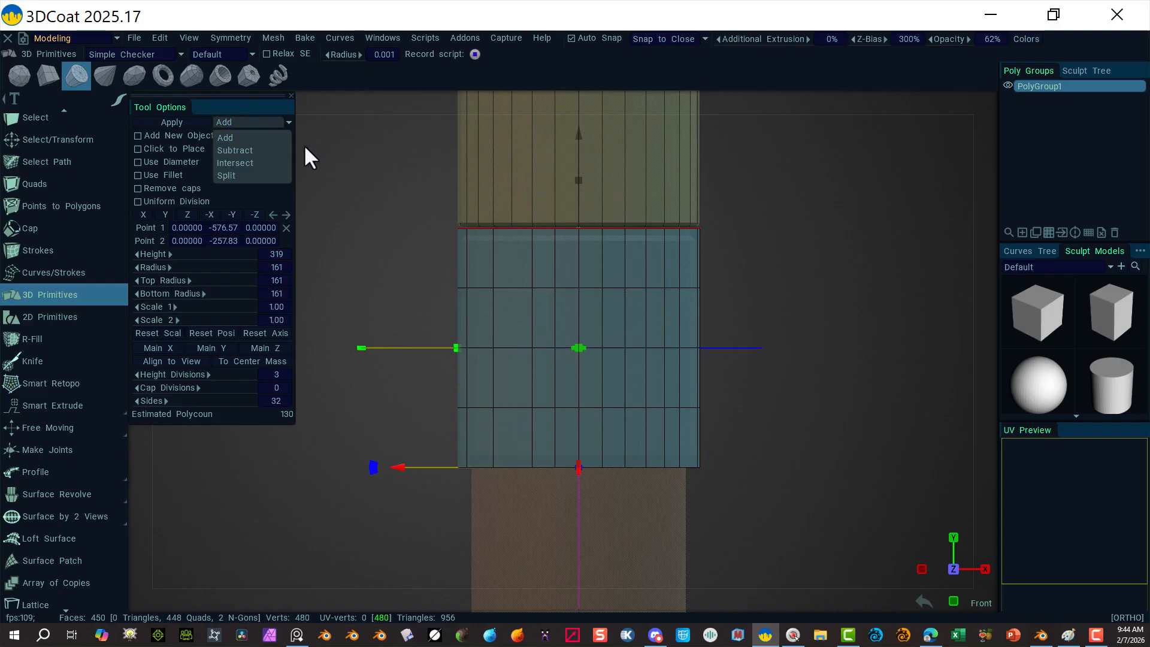
left_click(161, 123)
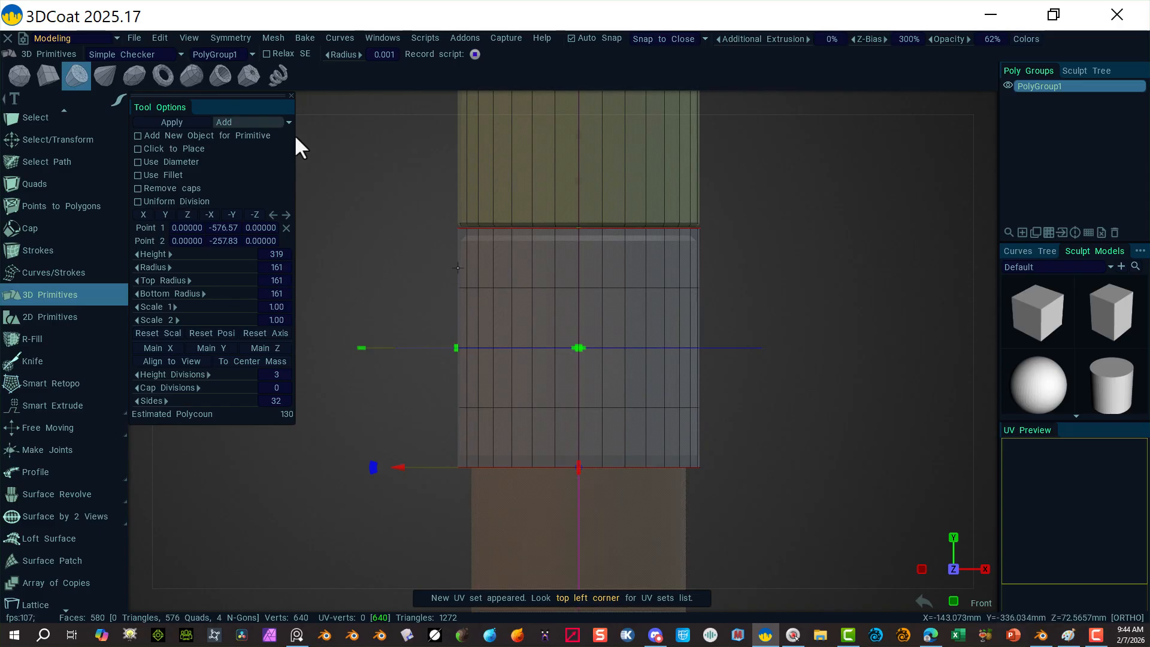
Step: Select two horizontal edge loops of the new section and slide them up toward its top rim
left_click(65, 135)
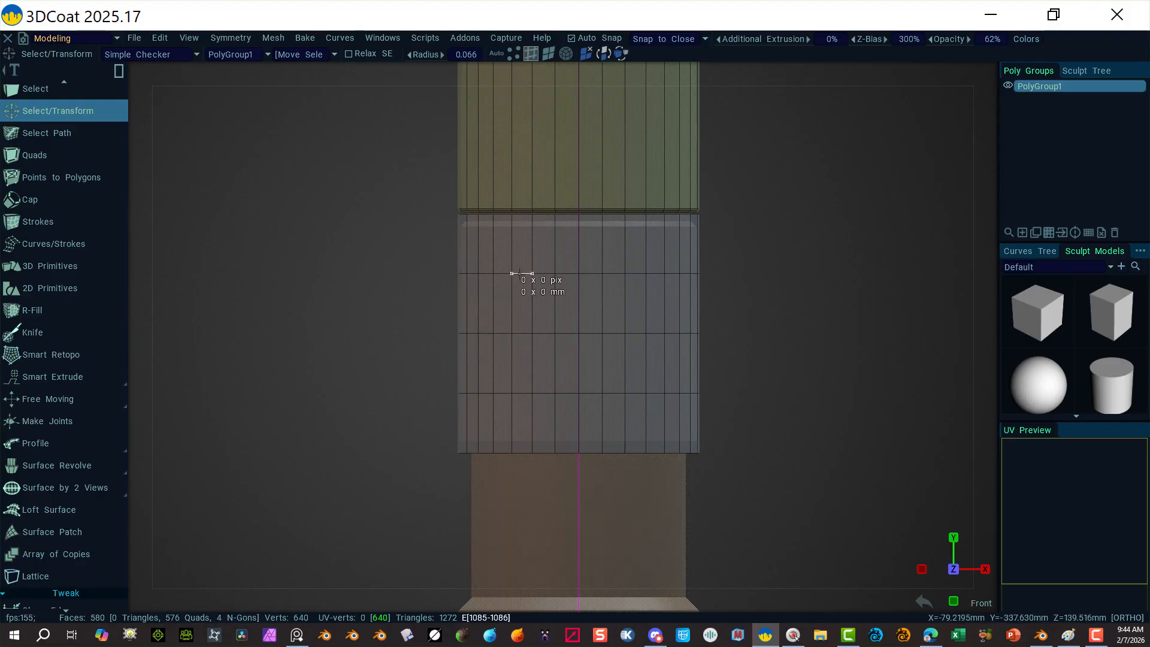
left_click(521, 273)
right_click(748, 261)
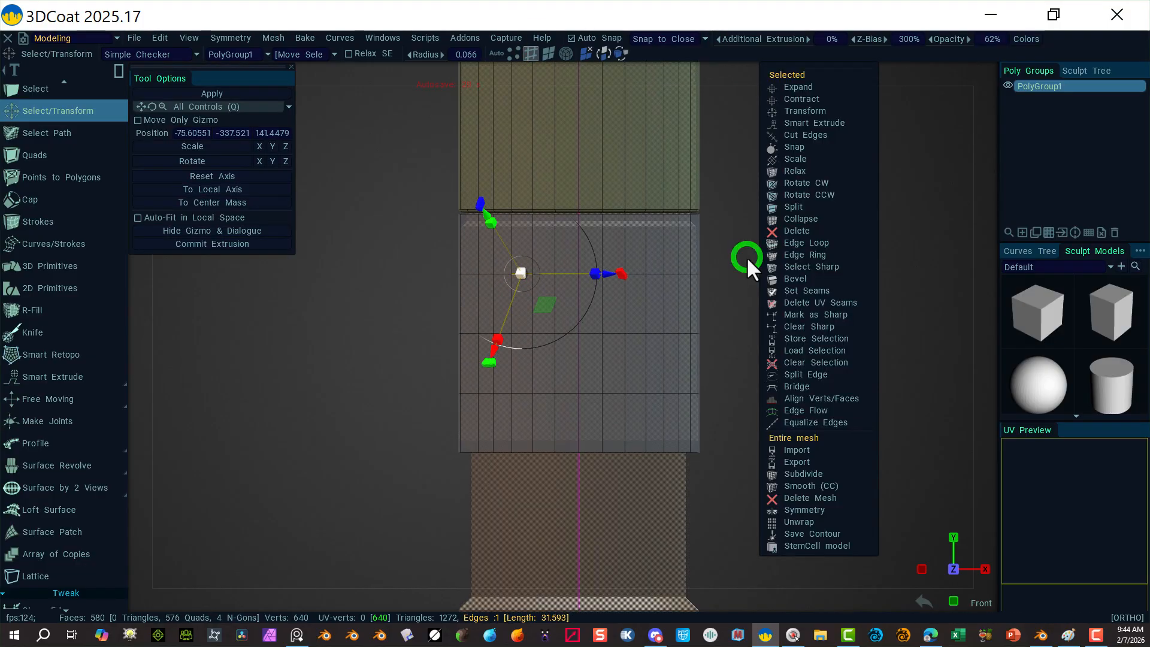
left_click(800, 243)
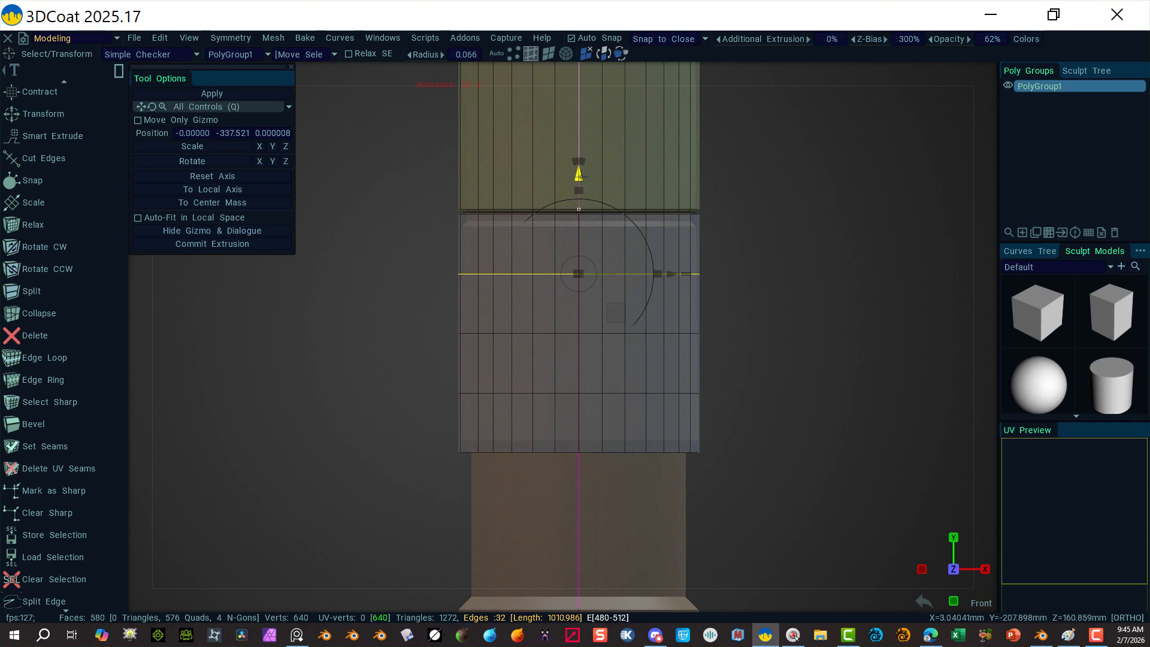
left_click_drag(582, 187, 572, 124)
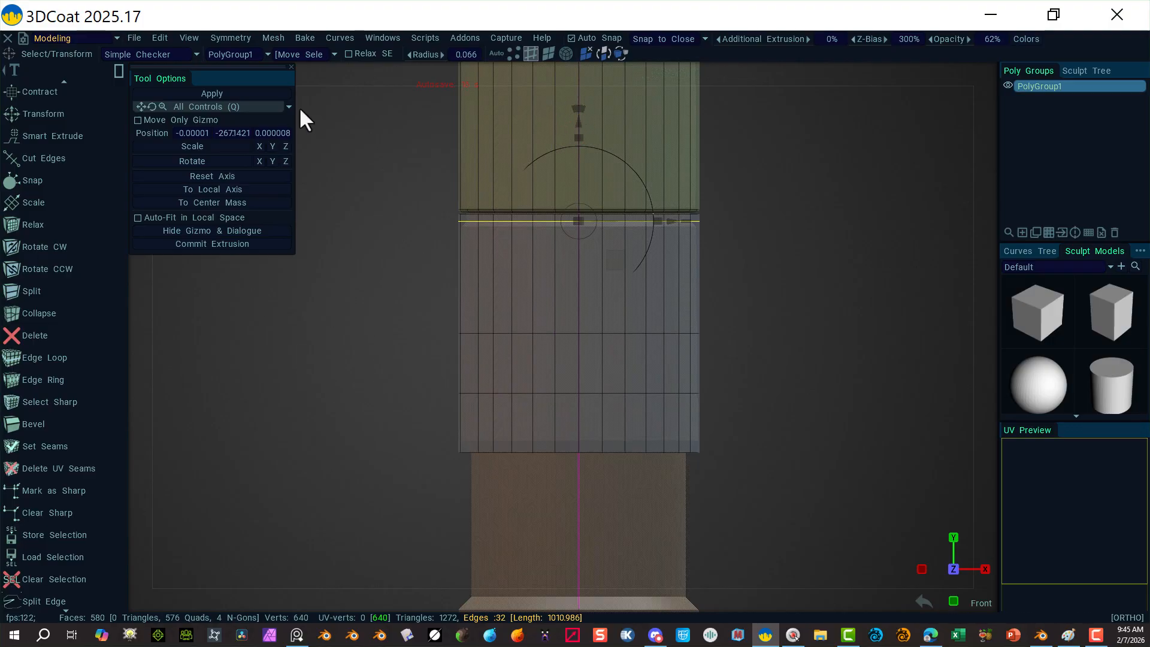
left_click(336, 274)
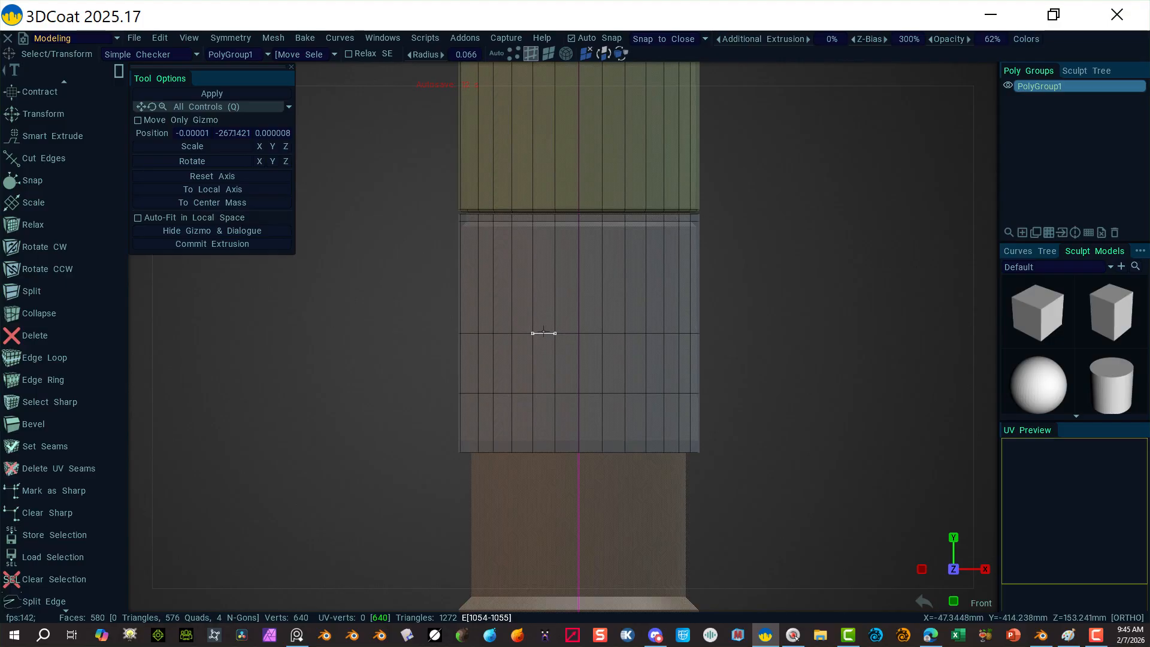
left_click(543, 333)
right_click(785, 291)
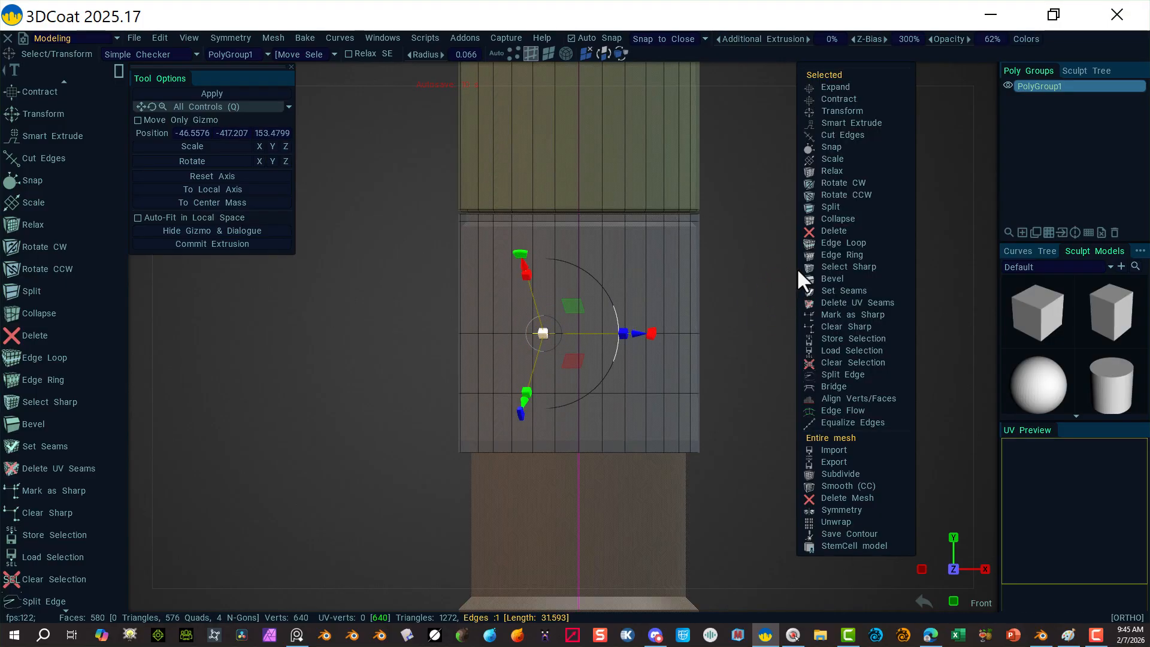
left_click(845, 245)
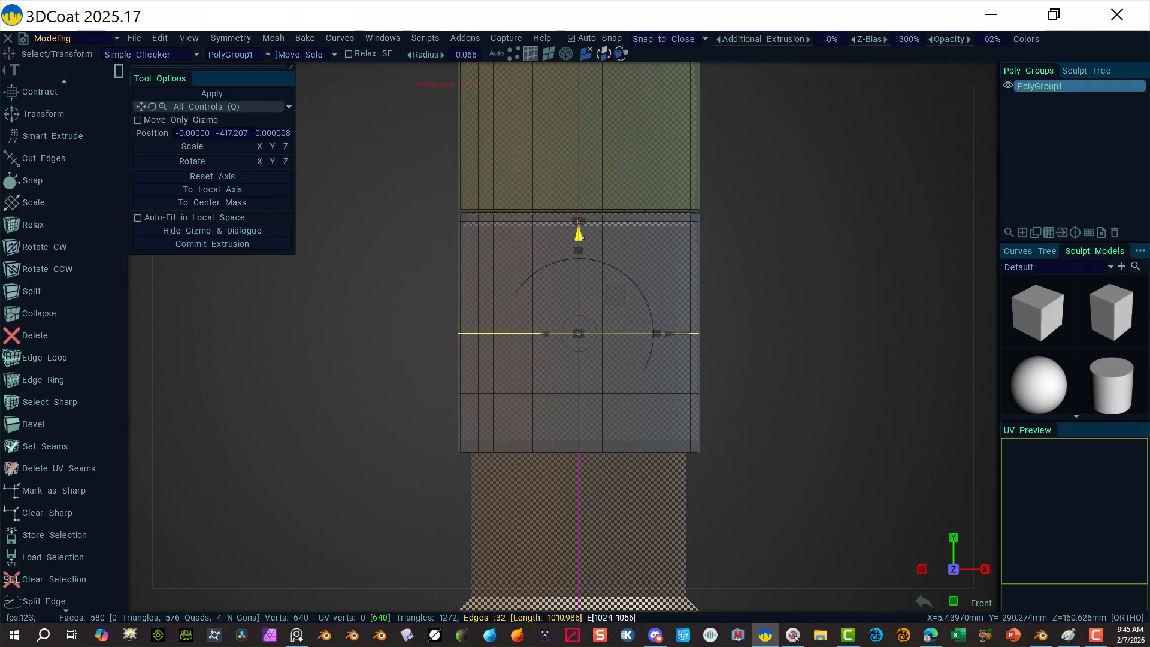
left_click_drag(578, 234, 526, 131)
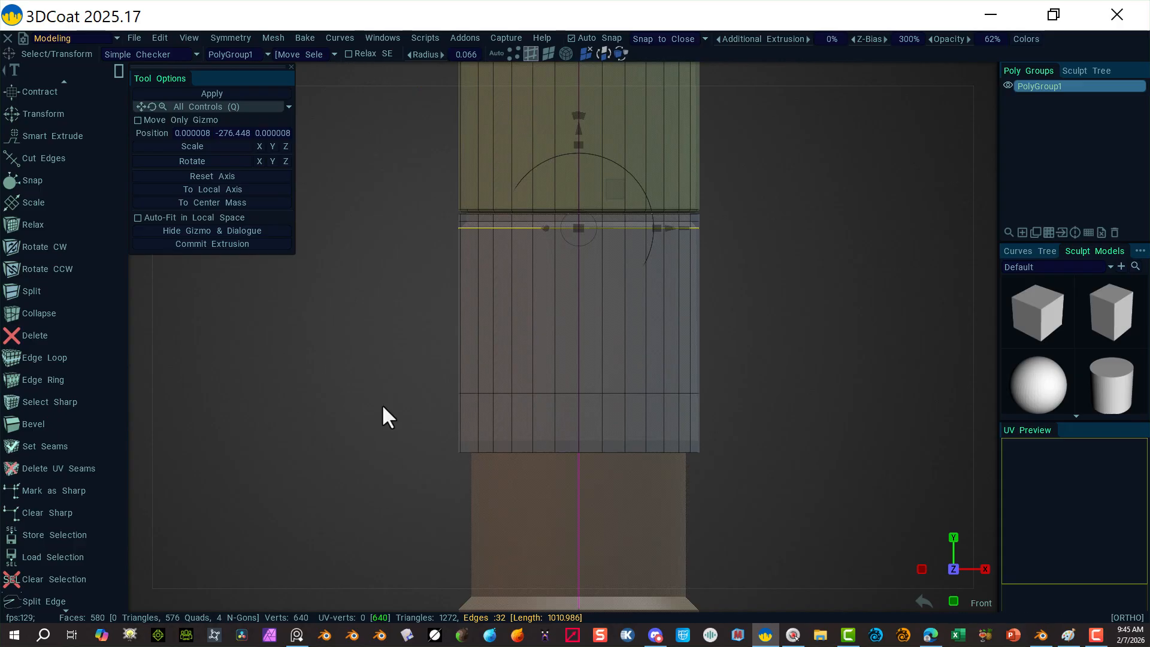
Step: Select the lower edge loop and slide it down toward the section's bottom rim
left_click(505, 396)
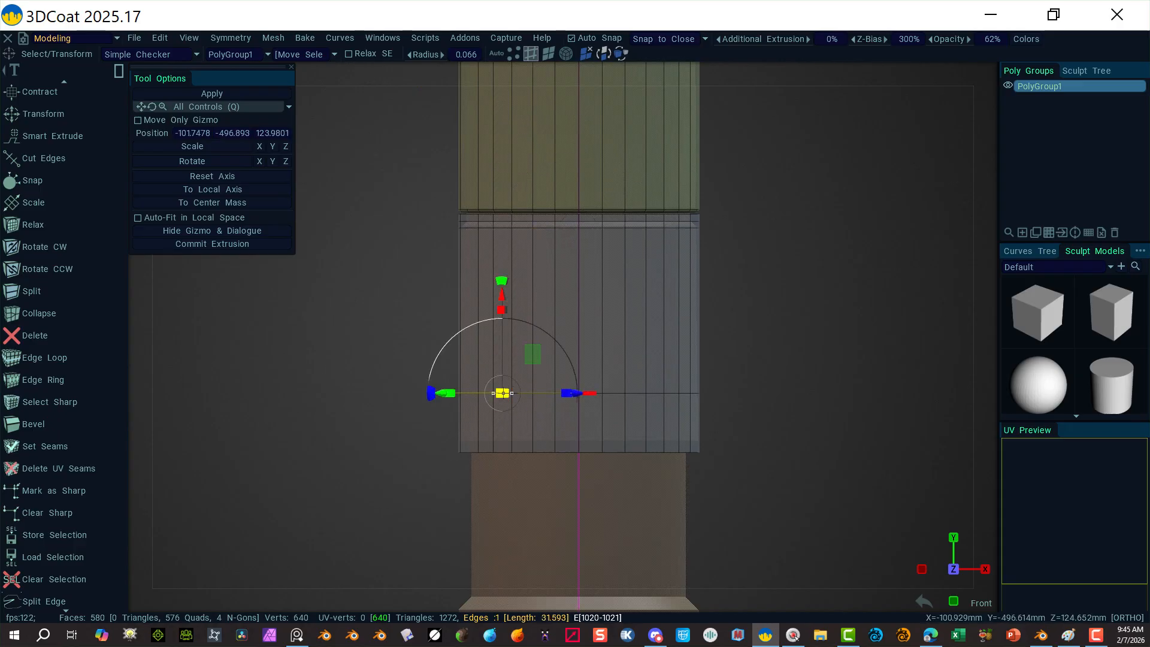
right_click(746, 311)
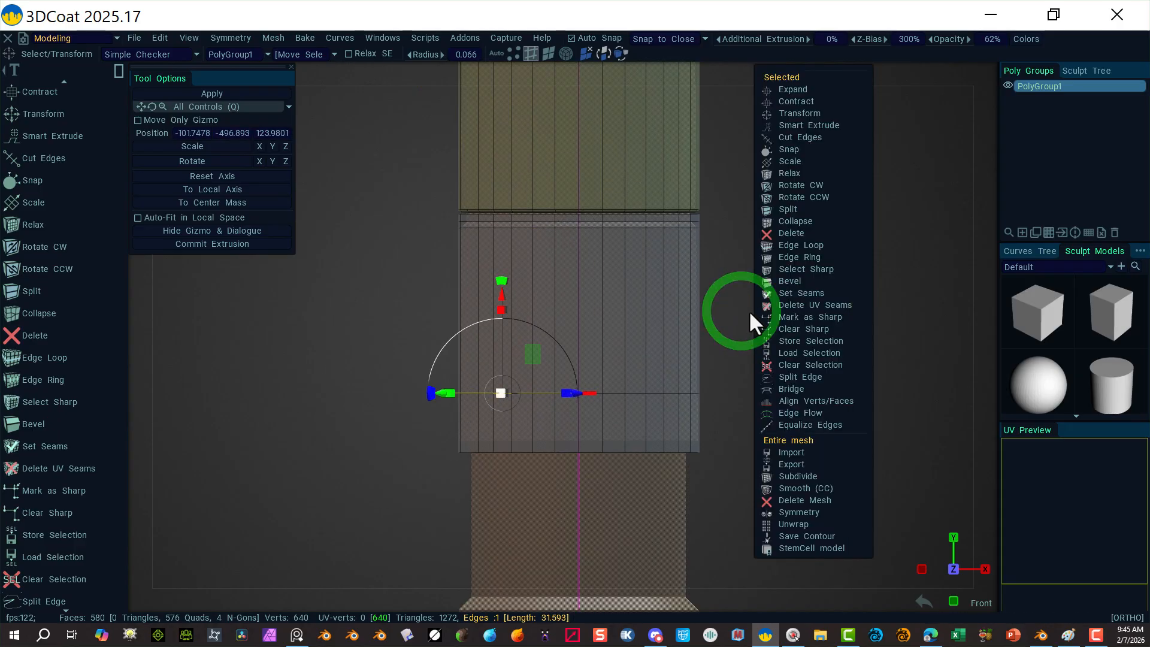
left_click(809, 244)
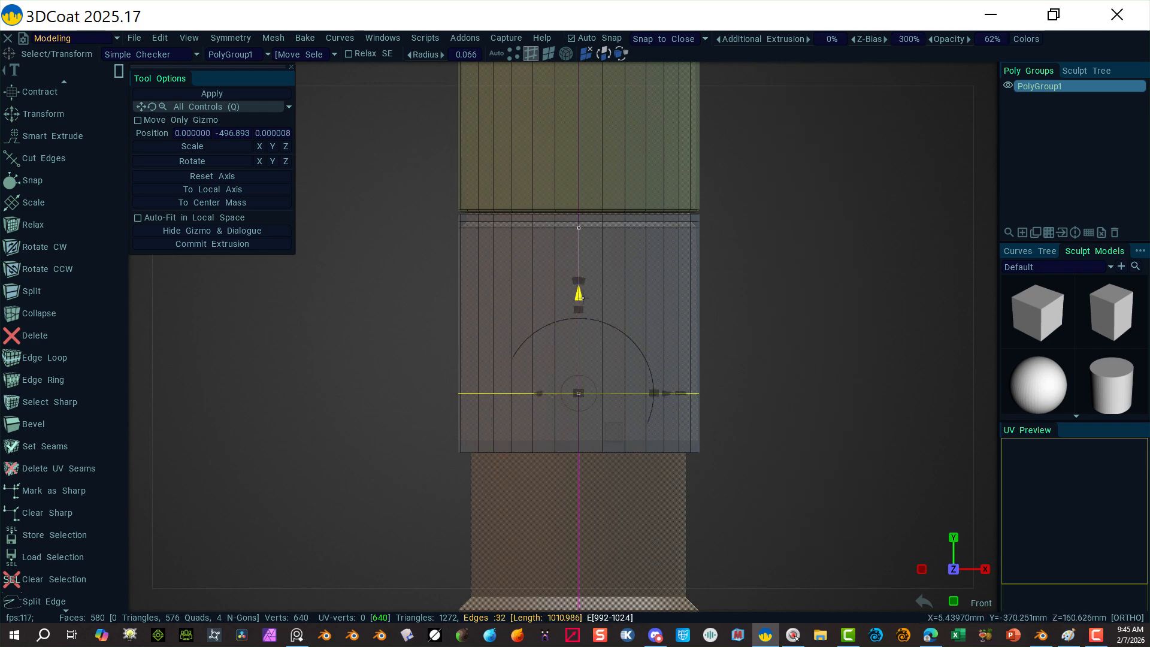
left_click_drag(582, 297, 580, 345)
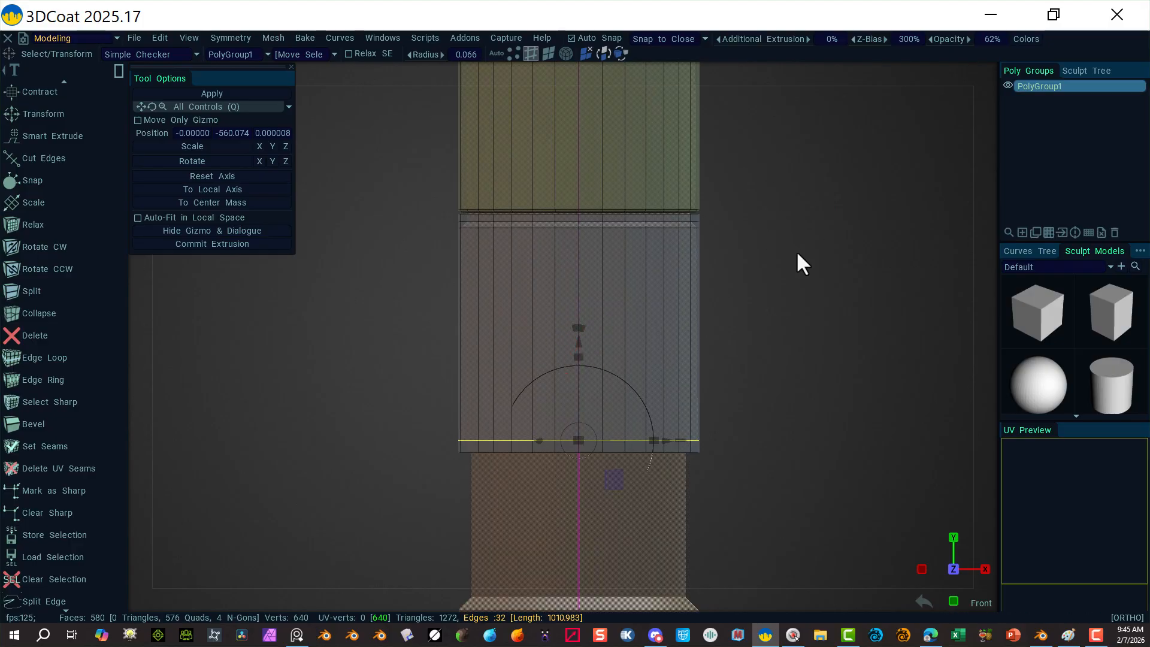
right_click_drag(779, 265, 893, 277, "alt")
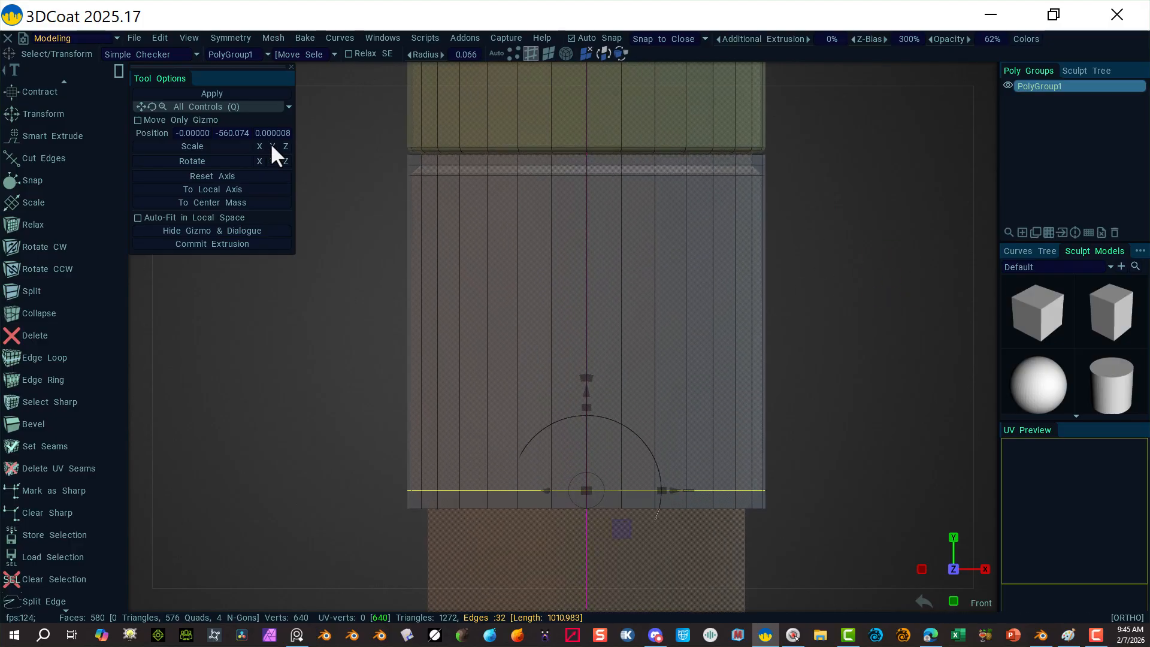
right_click_drag(837, 197, 873, 196, "alt")
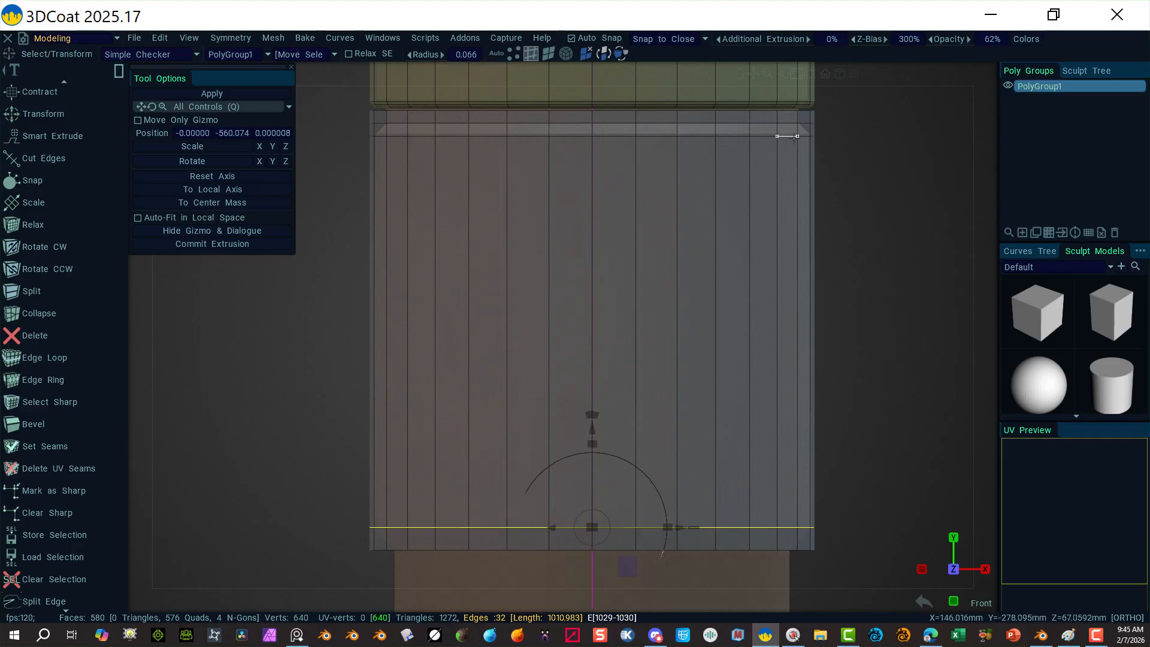
left_click(548, 54)
left_click_drag(847, 222, 866, 252, "alt")
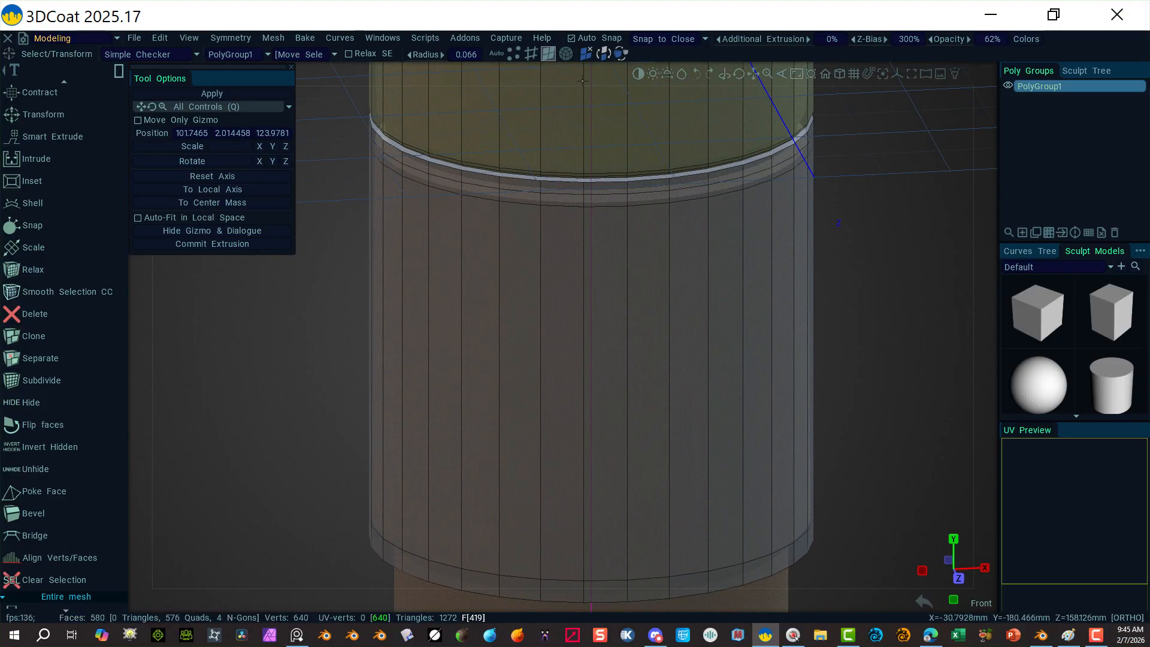
Step: Rename PolyGroup1 to 'Top Missile', then select the lower cylinder body's faces
left_click(566, 54)
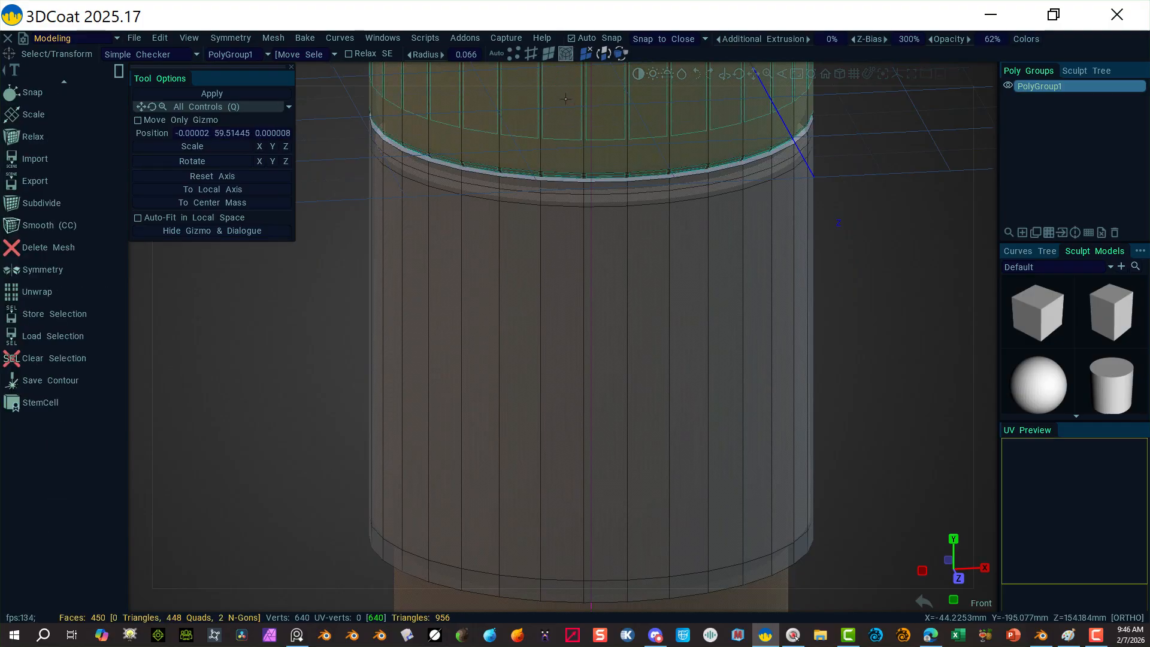
double_click(1034, 85)
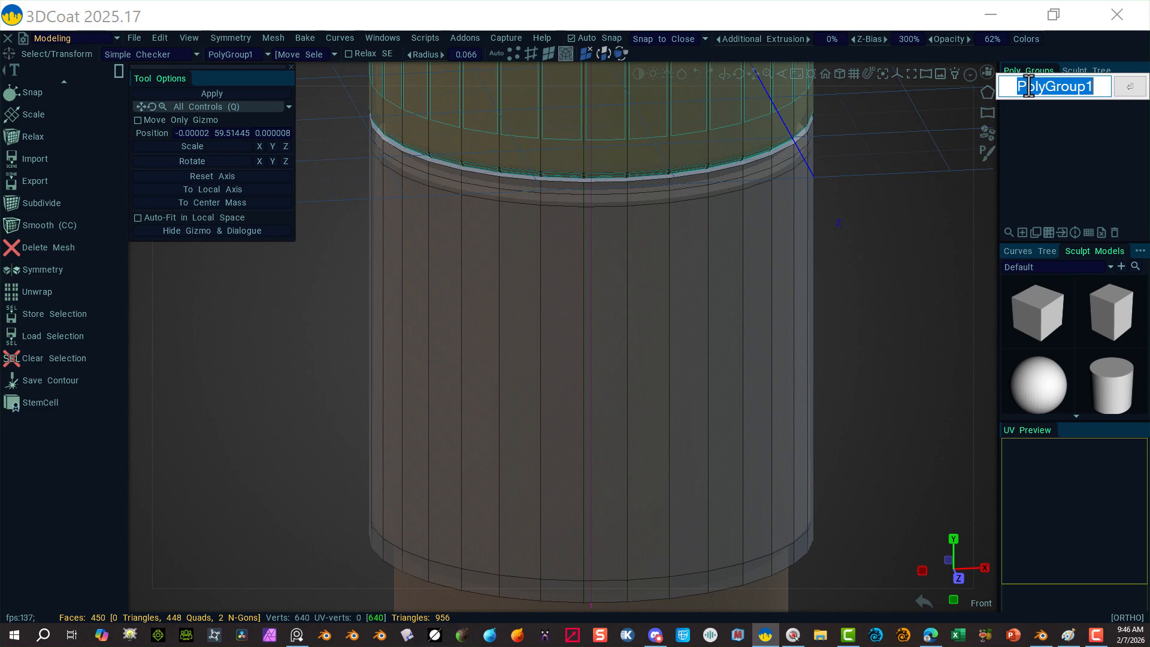
type("Tip")
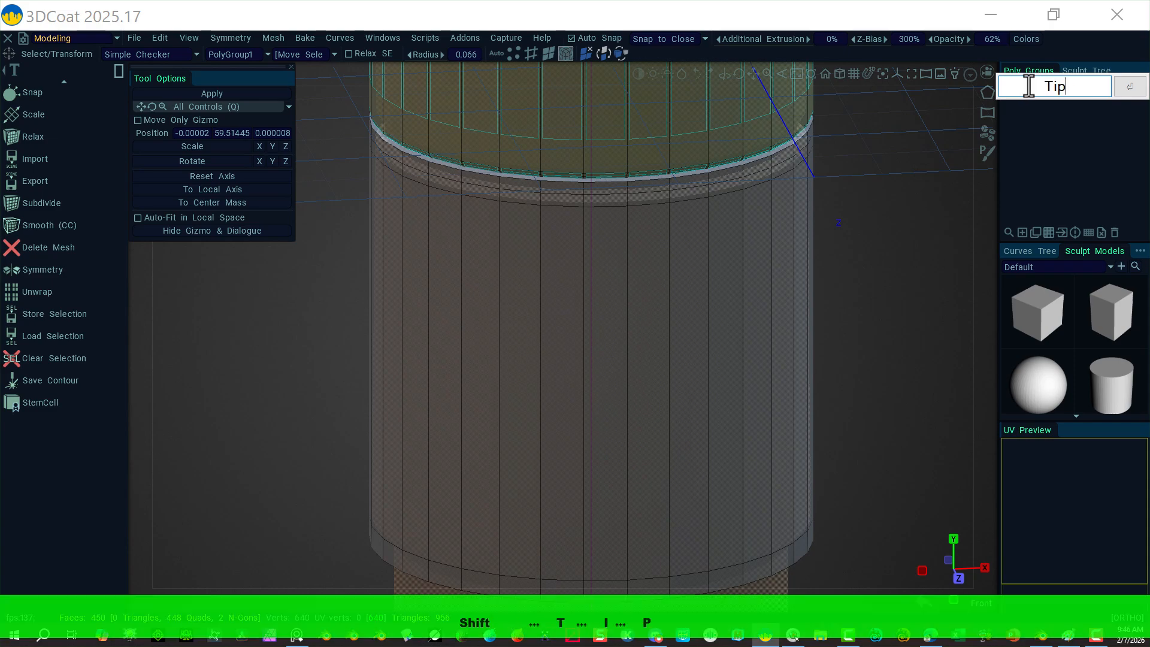
key("BackSpace")
type("ip")
key("BackSpace")
key("BackSpace")
type("op")
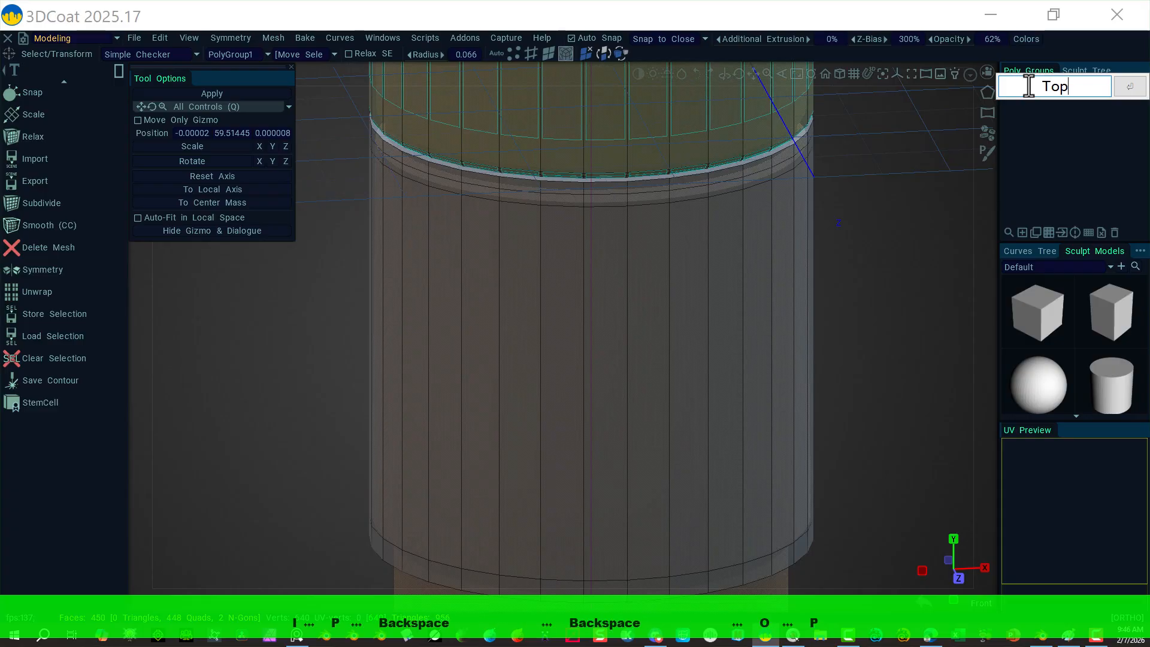
type(" Missl")
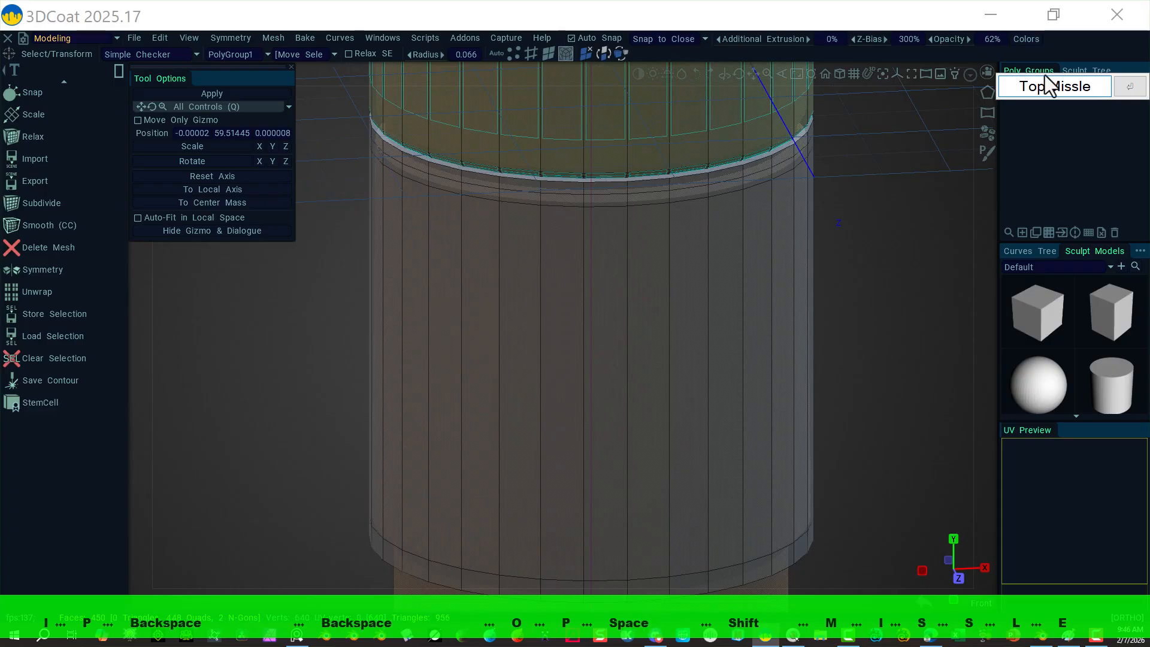
type("e")
key("BackSpace")
key("BackSpace")
key("BackSpace")
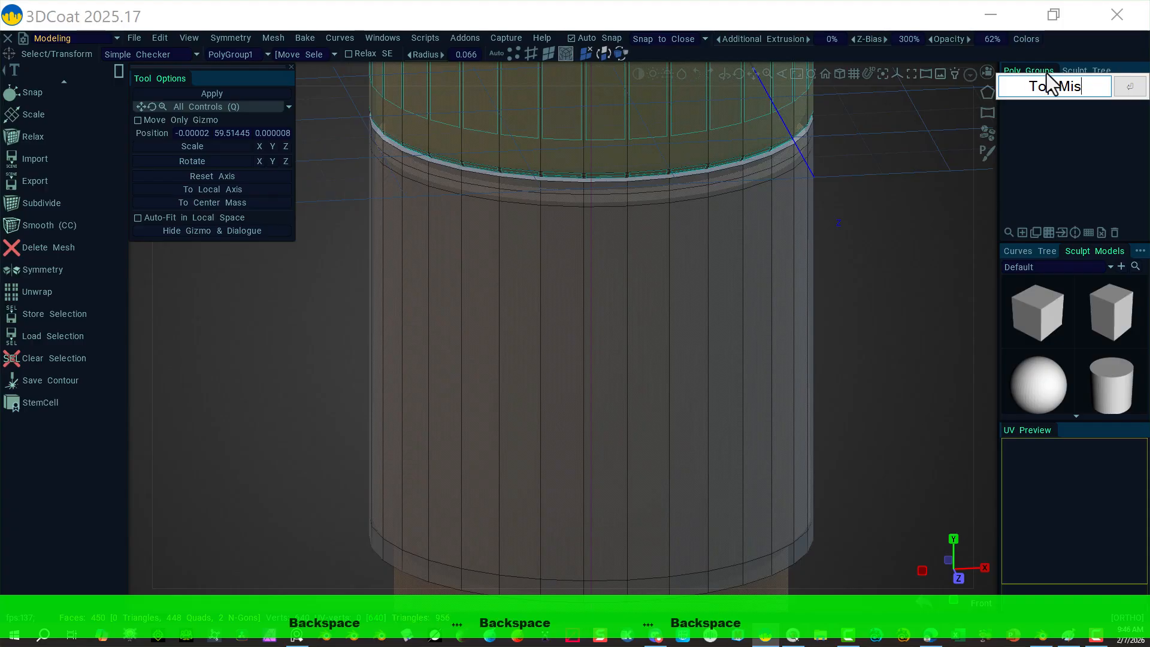
type("sile")
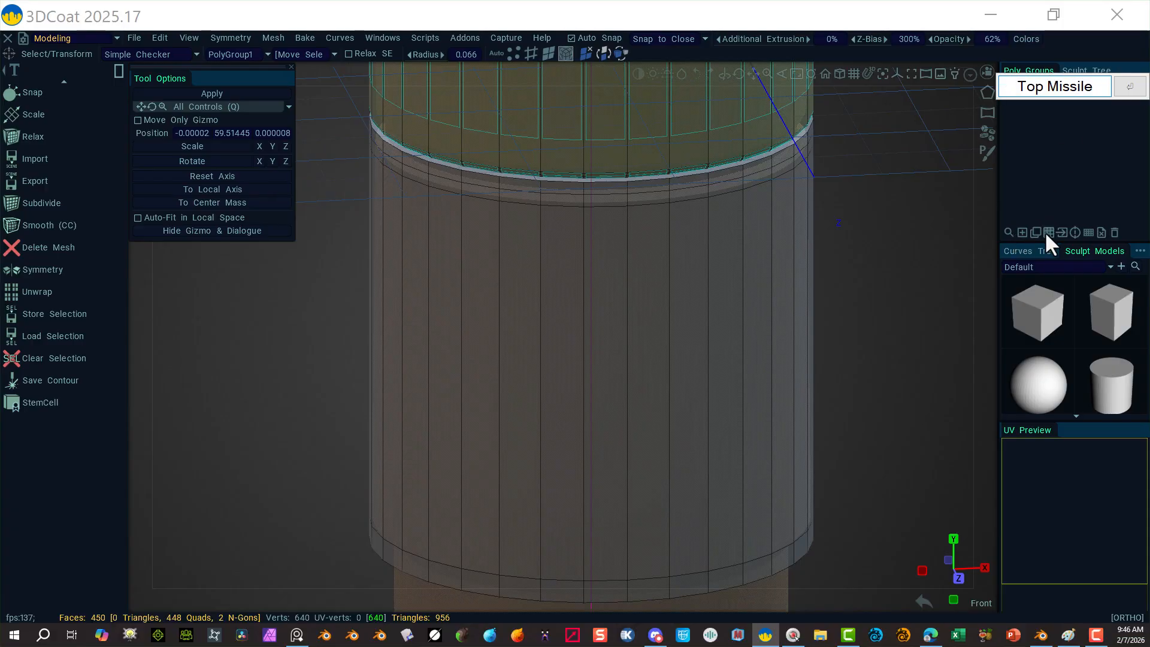
key("Return")
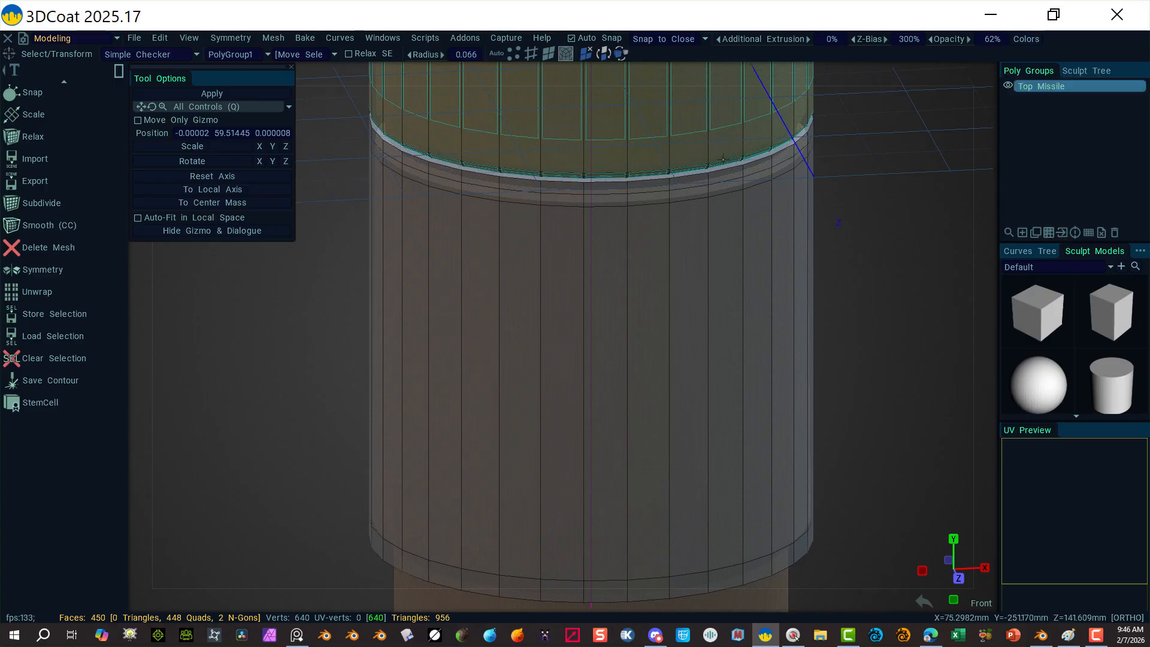
left_click(706, 220)
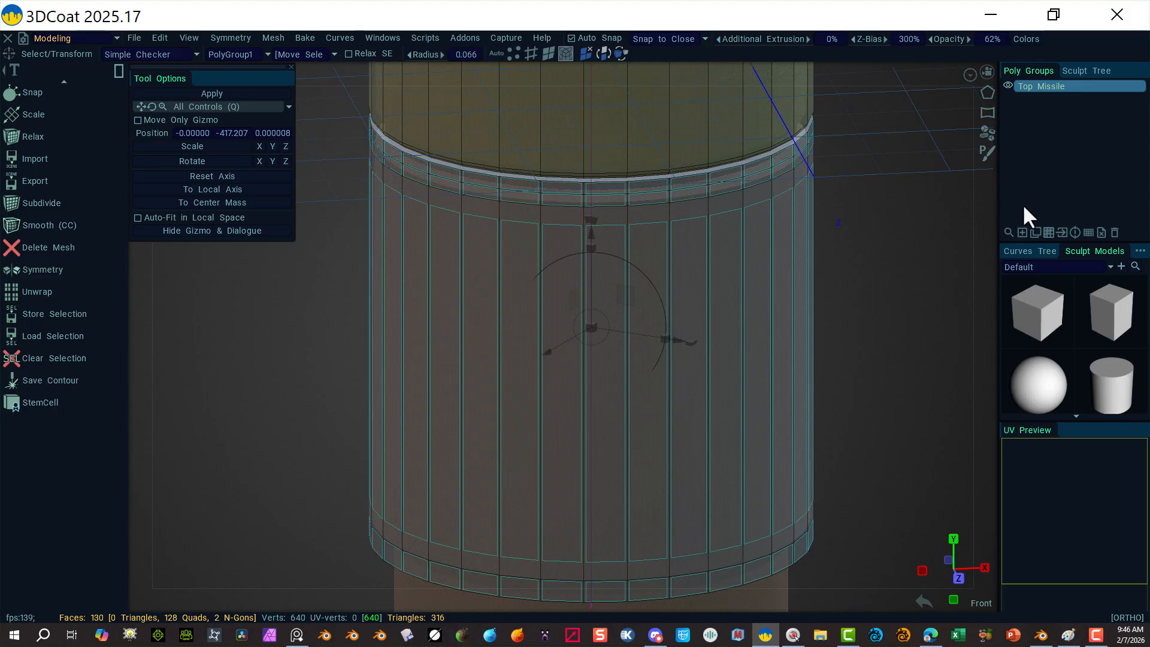
Step: Create a new poly group from the selected faces and name it 'Mid Missile1'
left_click(1022, 233)
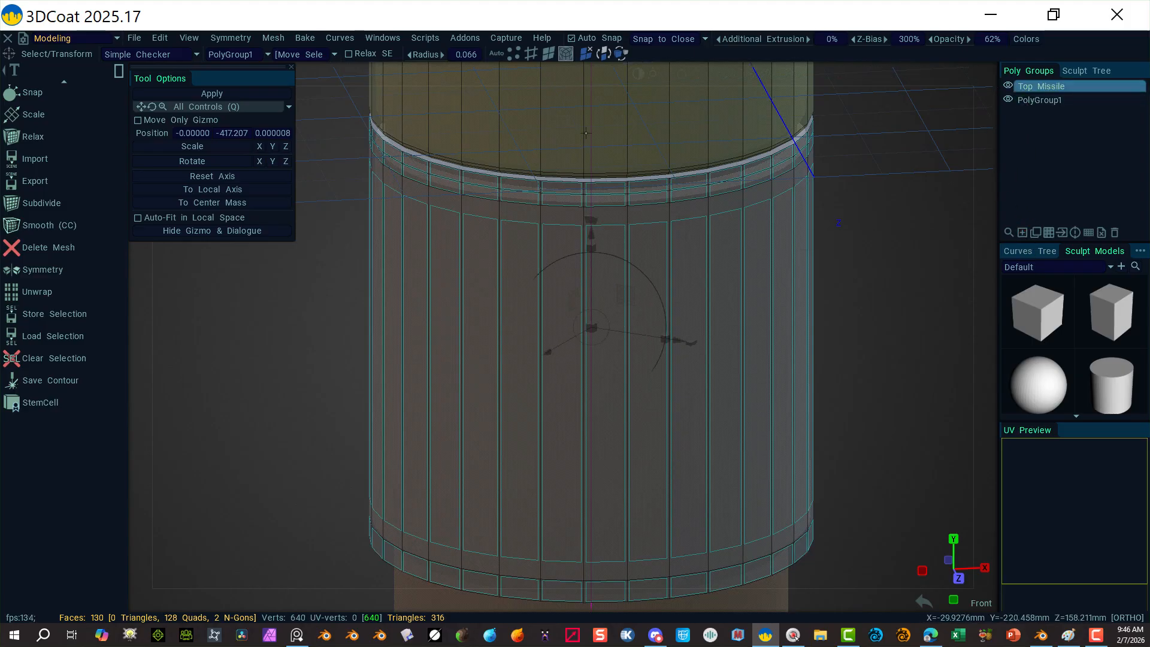
double_click(1032, 103)
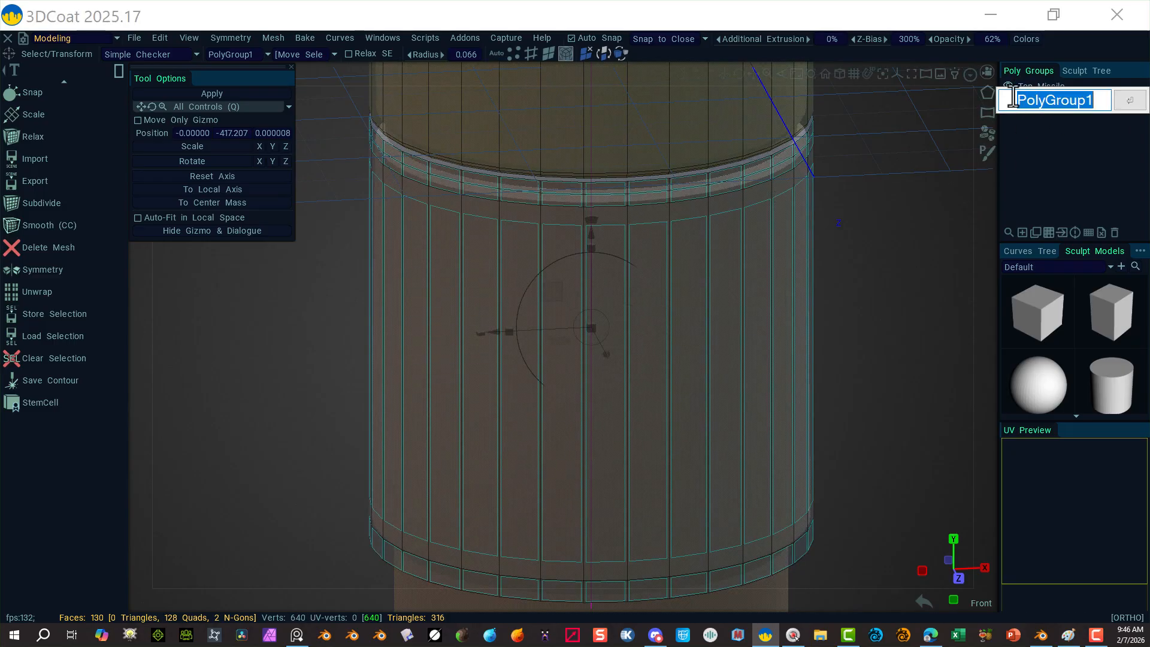
type("Mid")
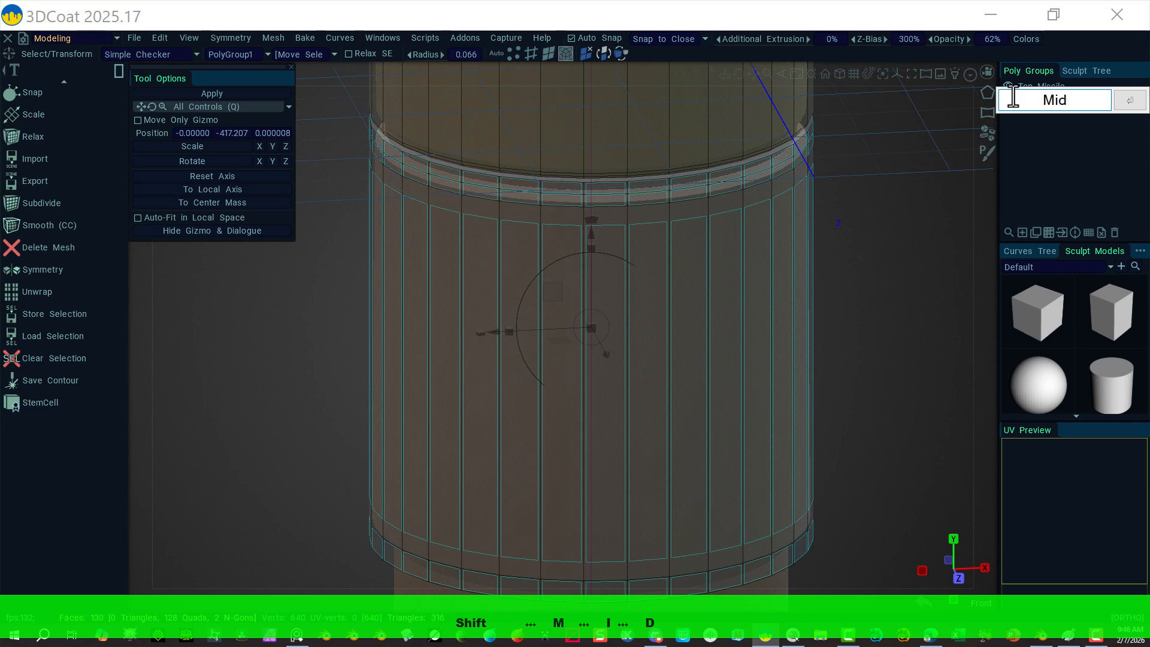
type(" Miss")
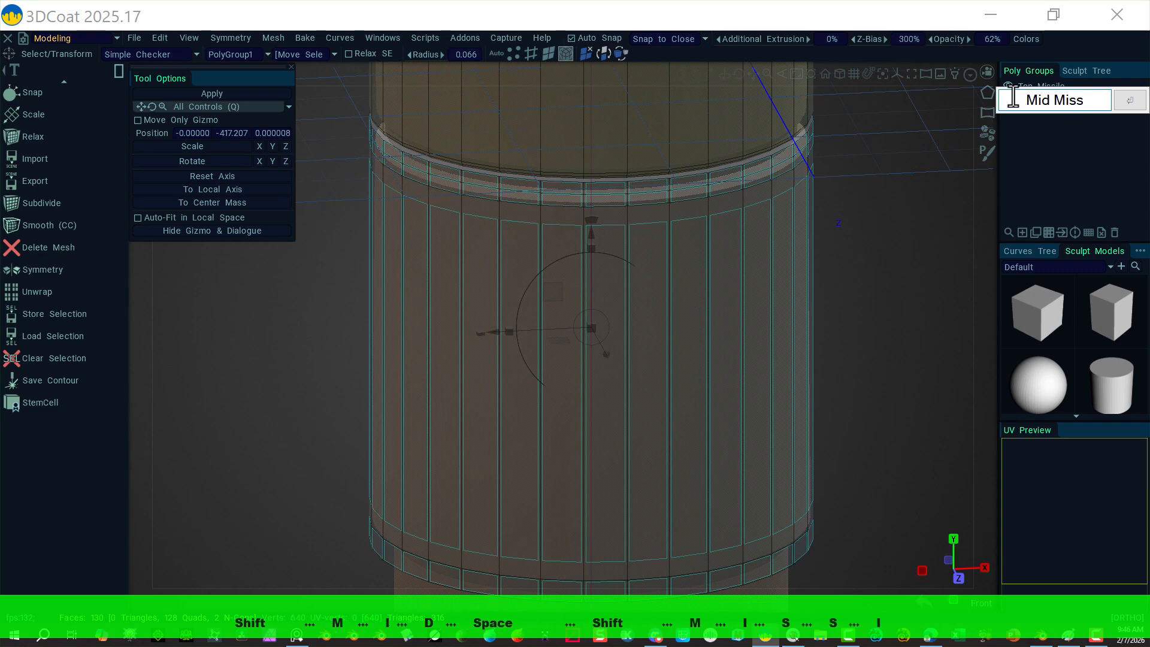
type("ile2")
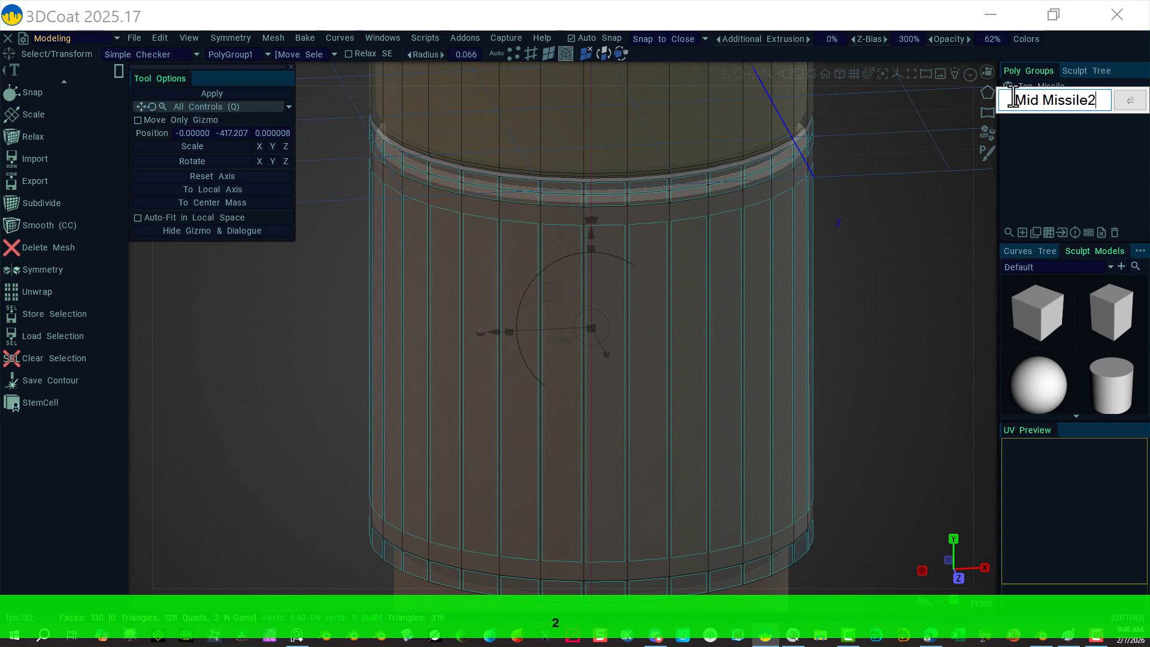
key("BackSpace")
type("1")
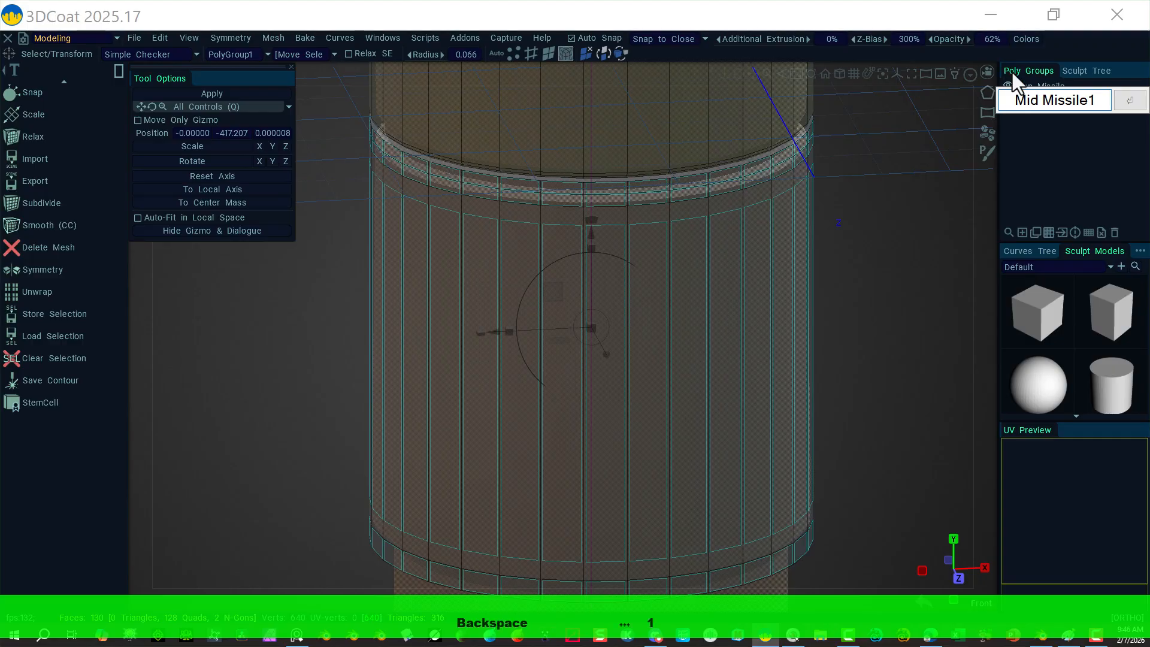
left_click(1132, 103)
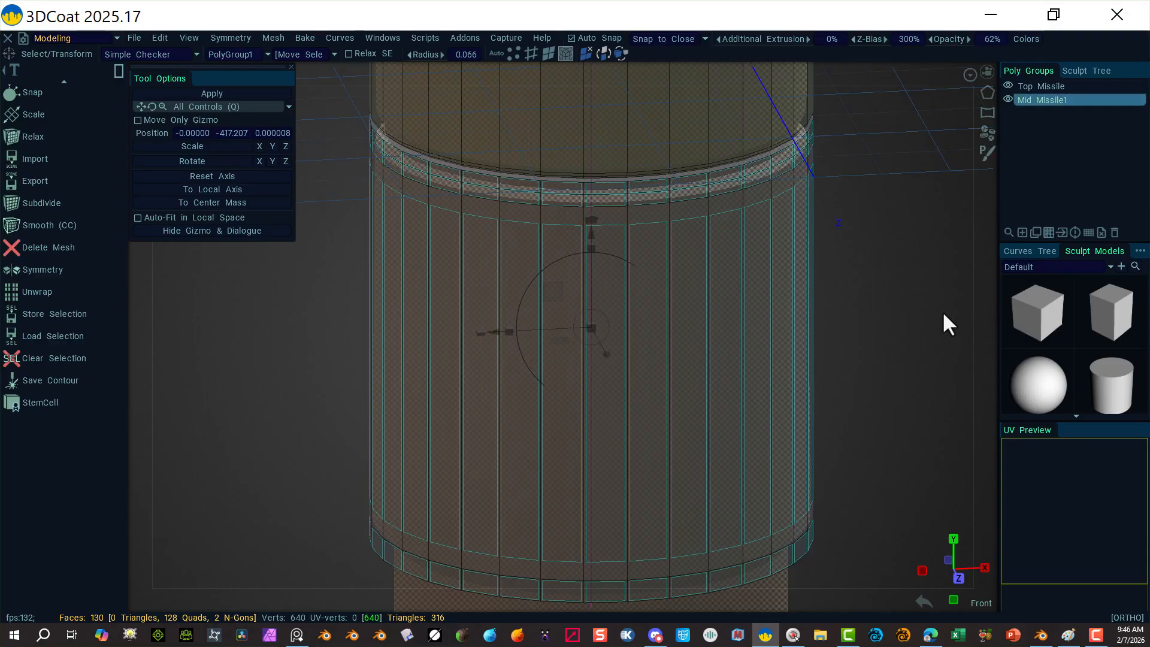
left_click(1049, 232)
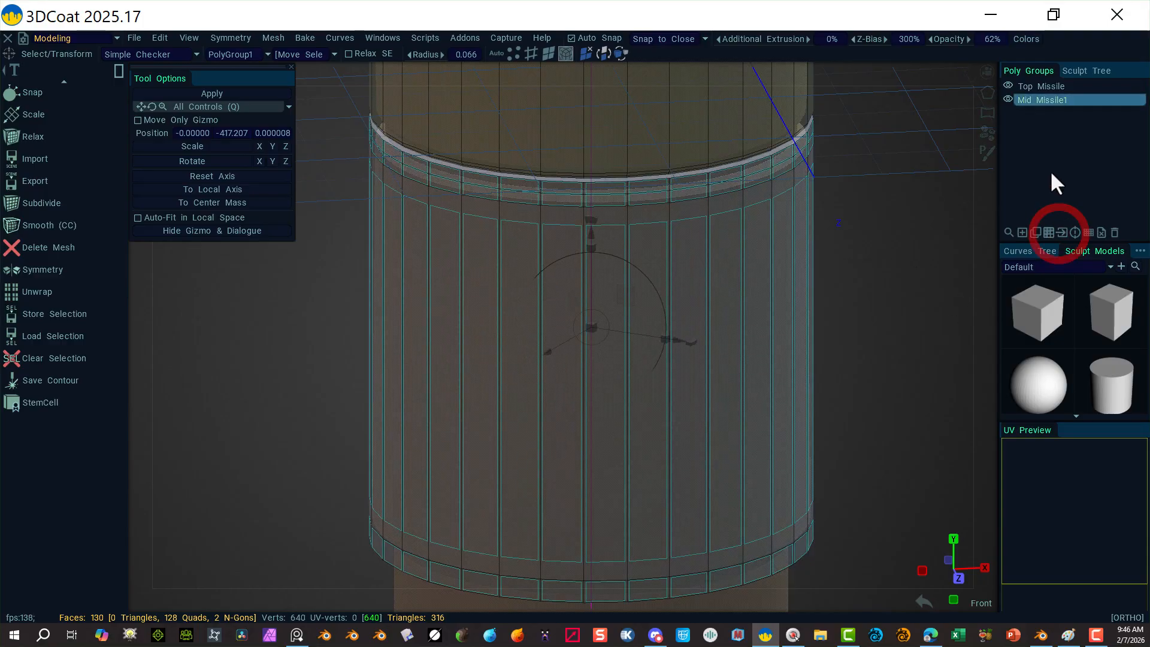
Step: Hide the Top Missile group and select the rim edges of the cylinder's top cap
left_click(1008, 85)
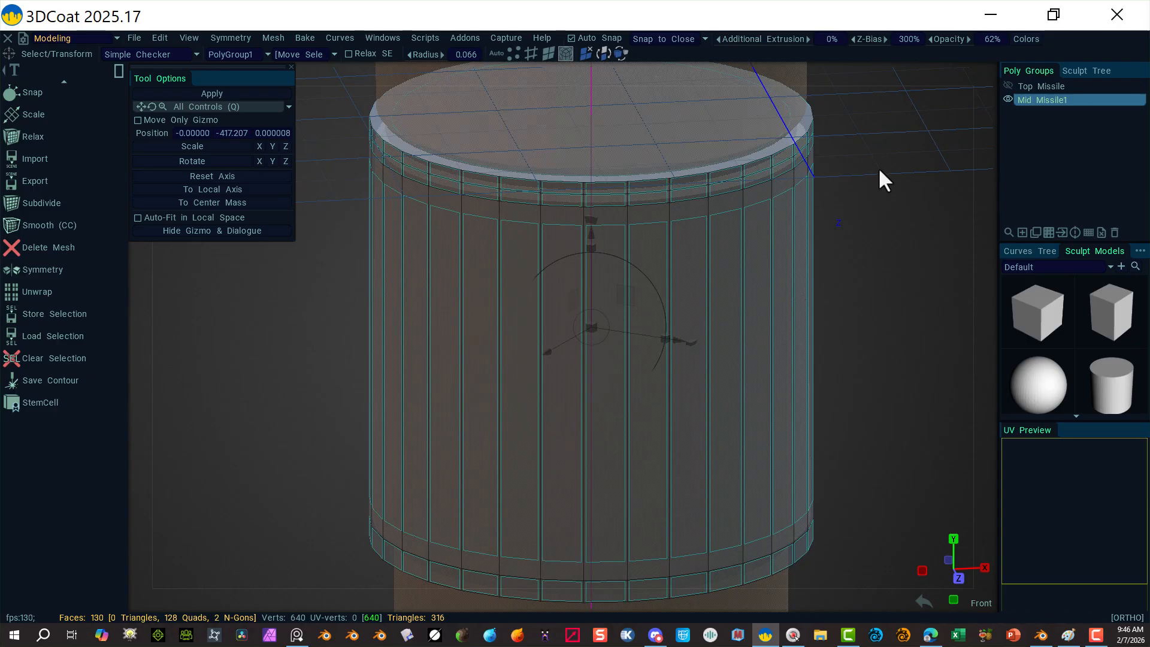
right_click_drag(828, 227, 690, 222, "alt")
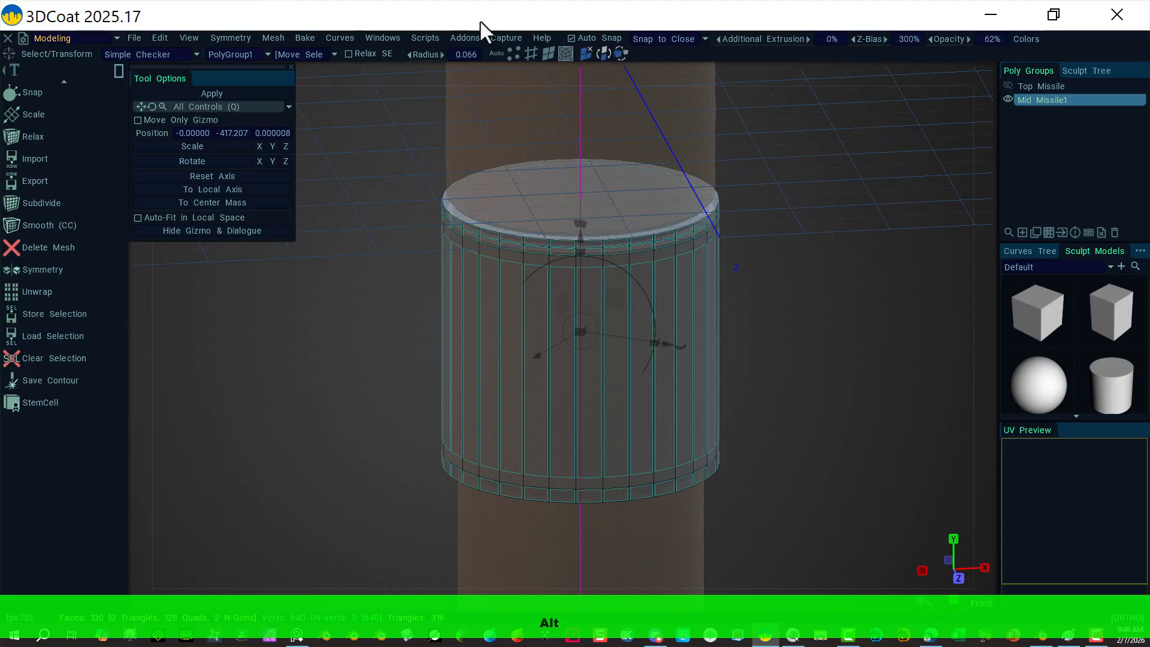
left_click(547, 54)
left_click(522, 219)
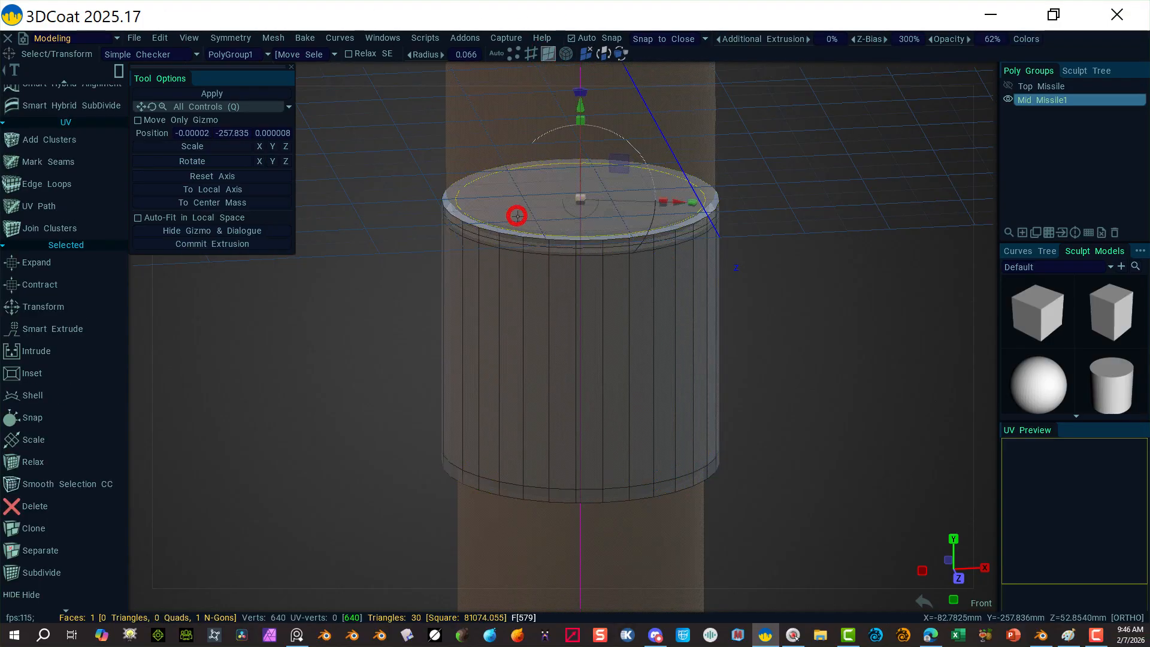
left_click(532, 53)
Step: In Front view, zoom onto the top rim and add the edge just below it
mouse_move(986, 68)
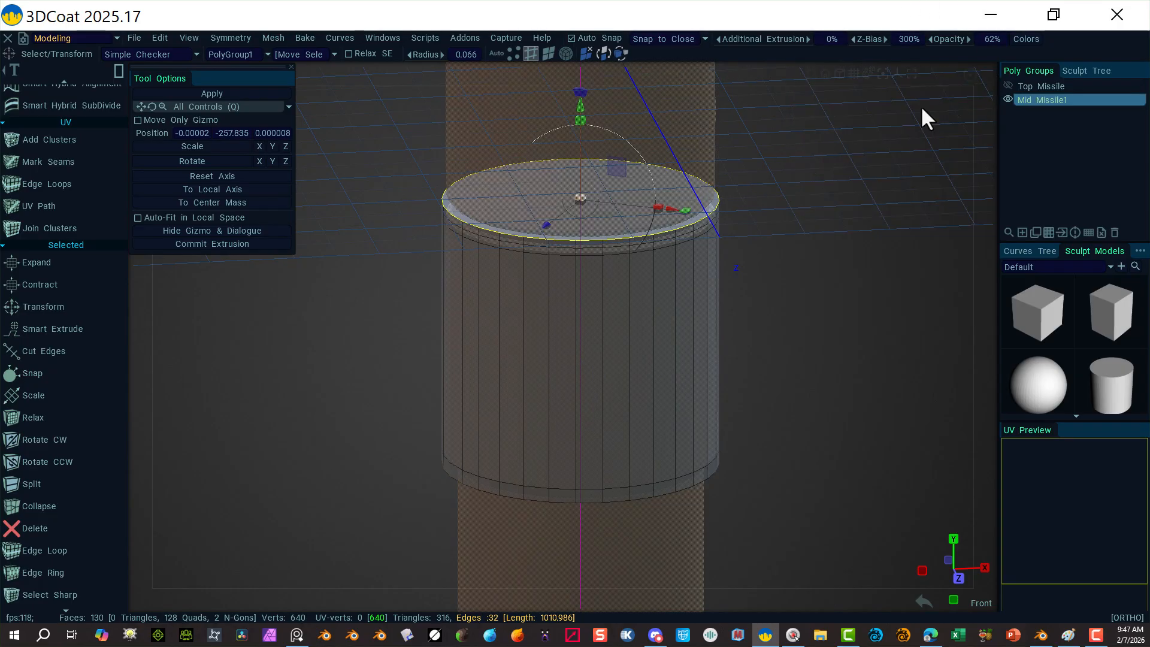
left_click(986, 71)
left_click(829, 183)
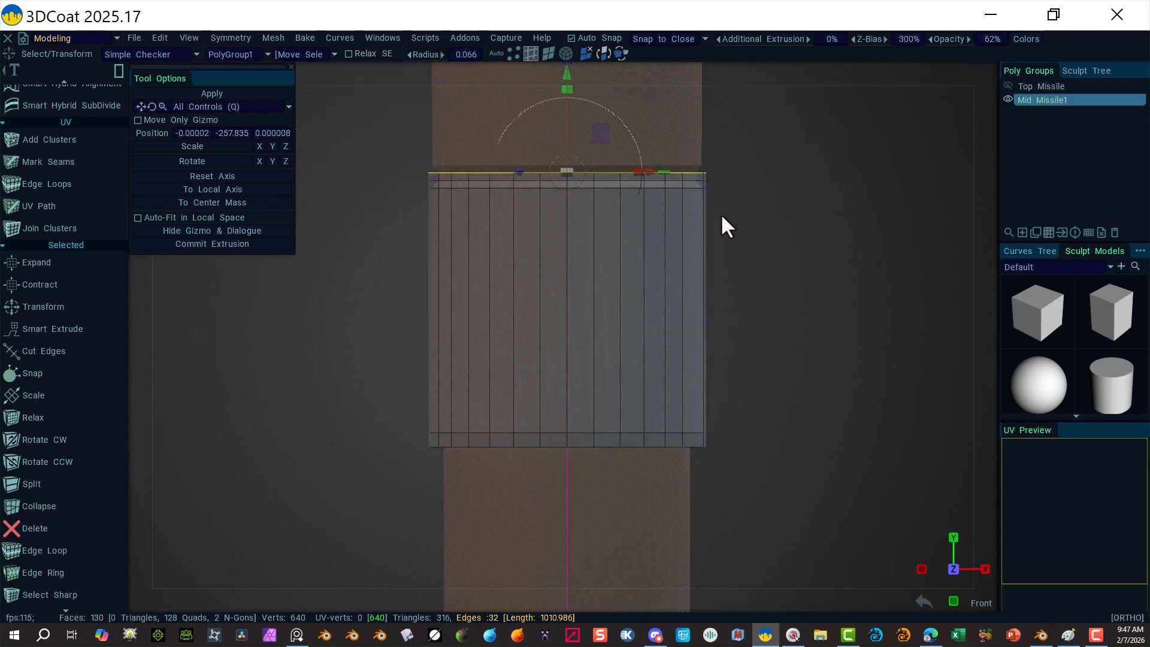
right_click_drag(745, 192, 955, 180, "alt")
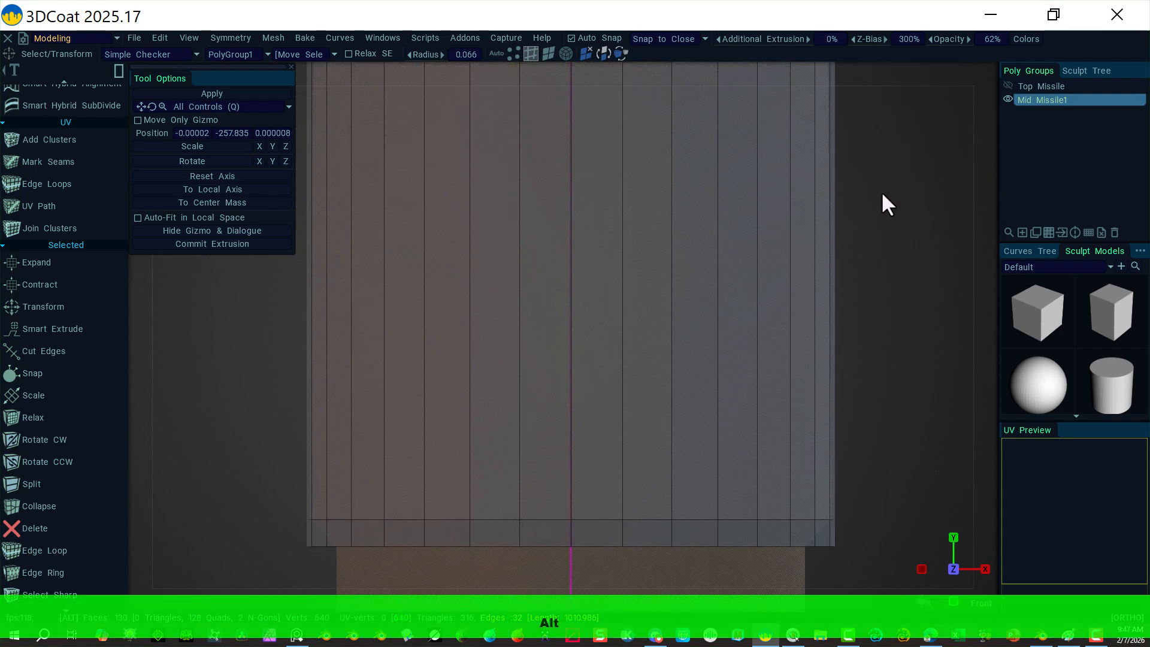
middle_click_drag(852, 180, 887, 430, "alt")
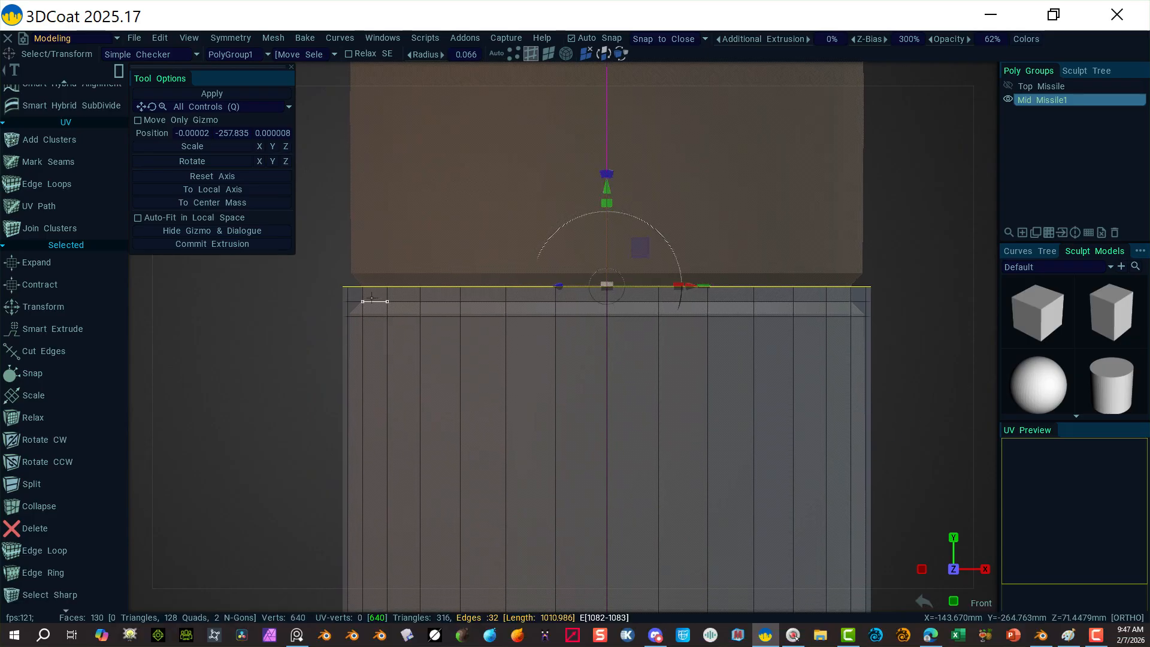
left_click(371, 298, "shift")
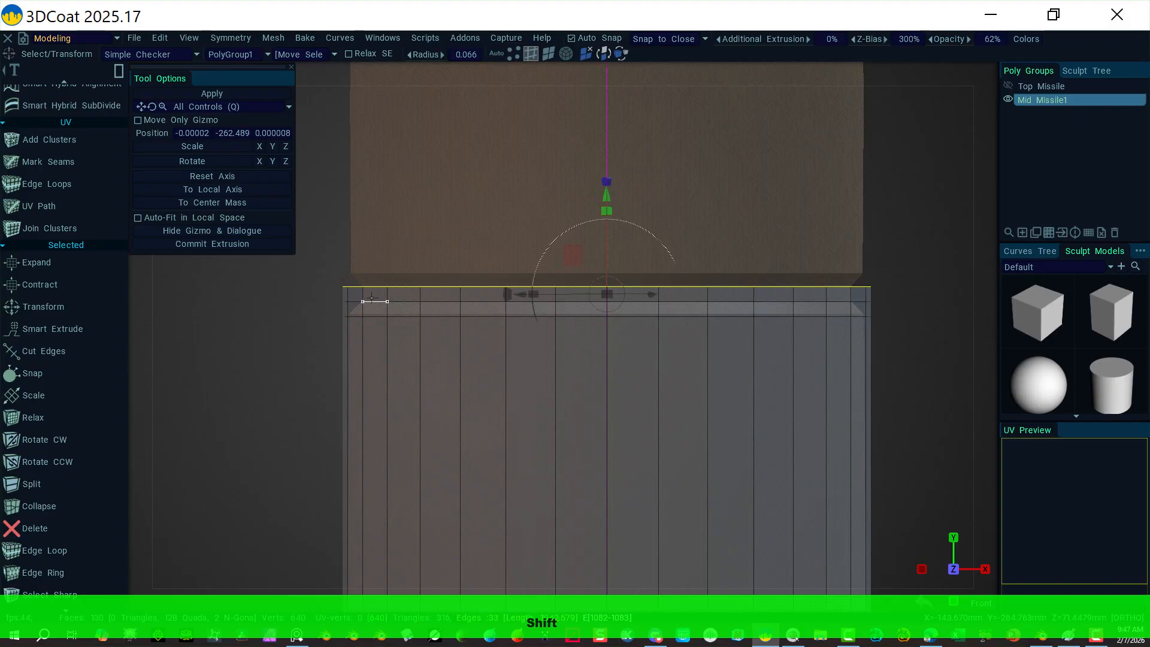
Step: Extend the edge selection to a second full edge loop on the mid section
right_click(375, 298)
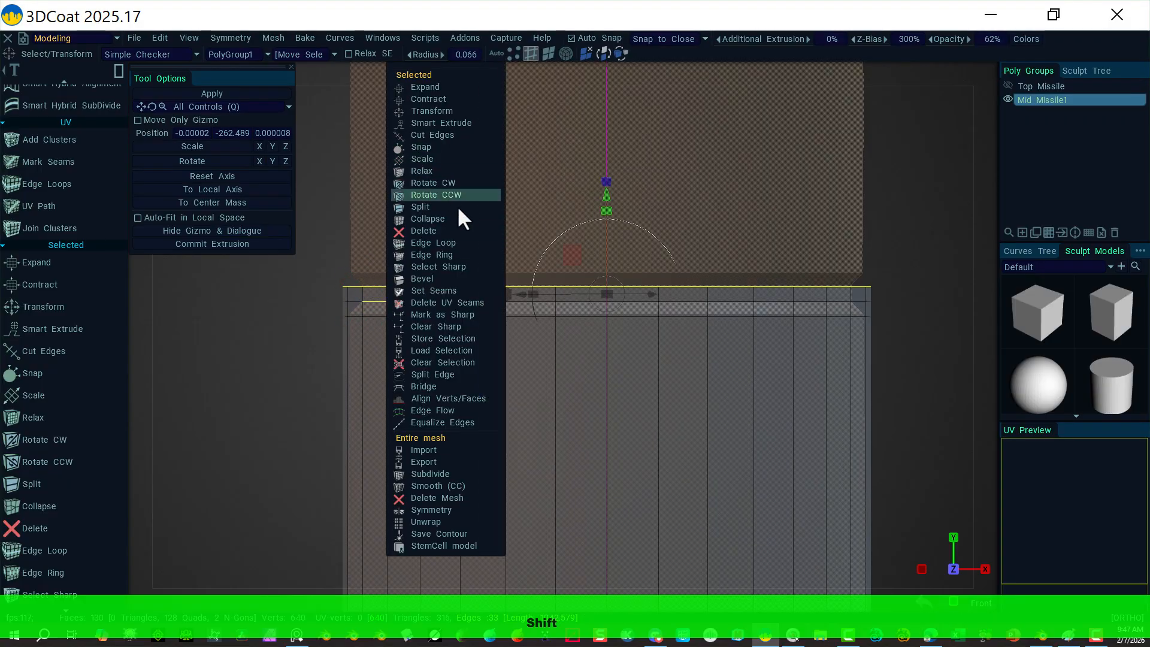
left_click(462, 239)
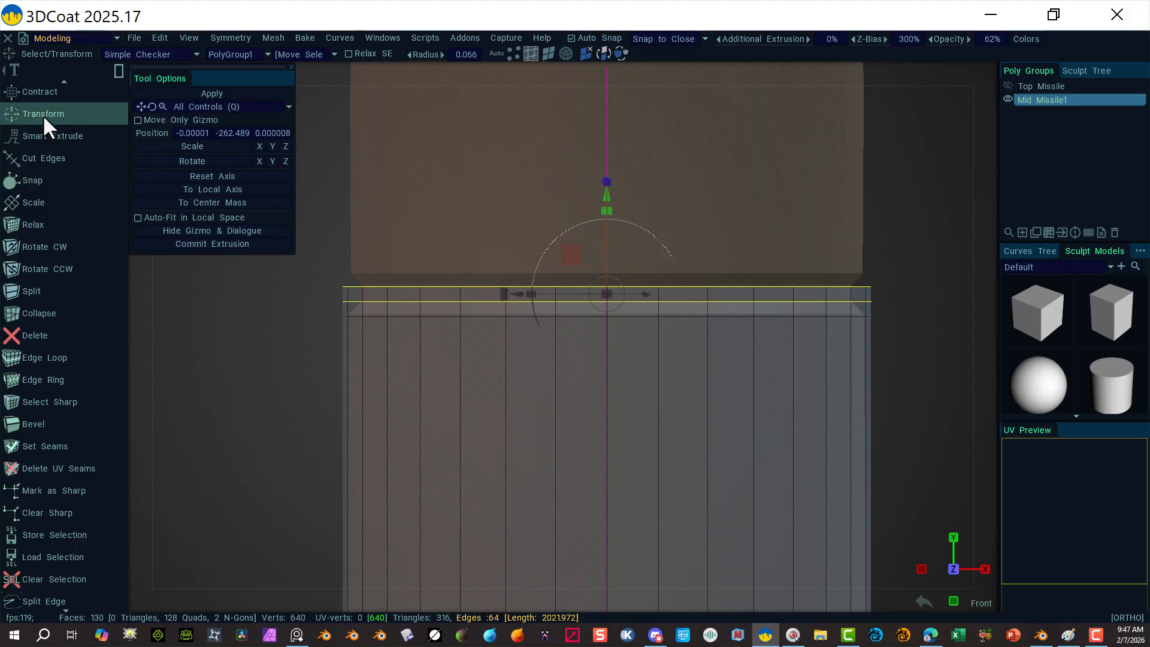
scroll(45, 114, "down", 15)
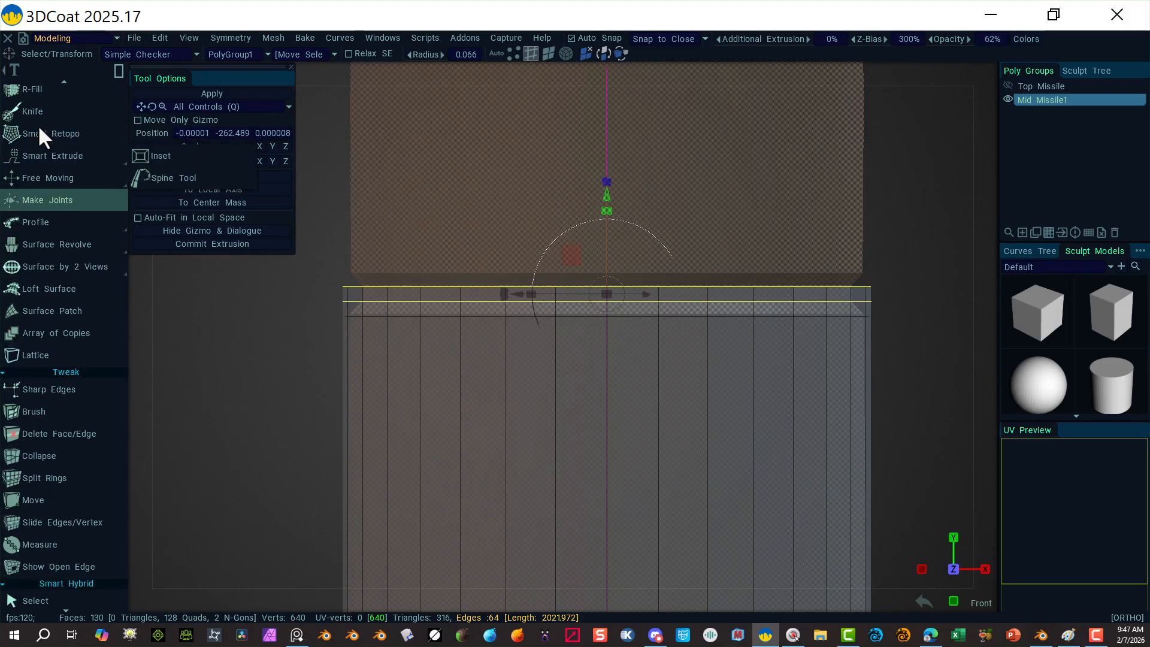
scroll(60, 138, "up", 3)
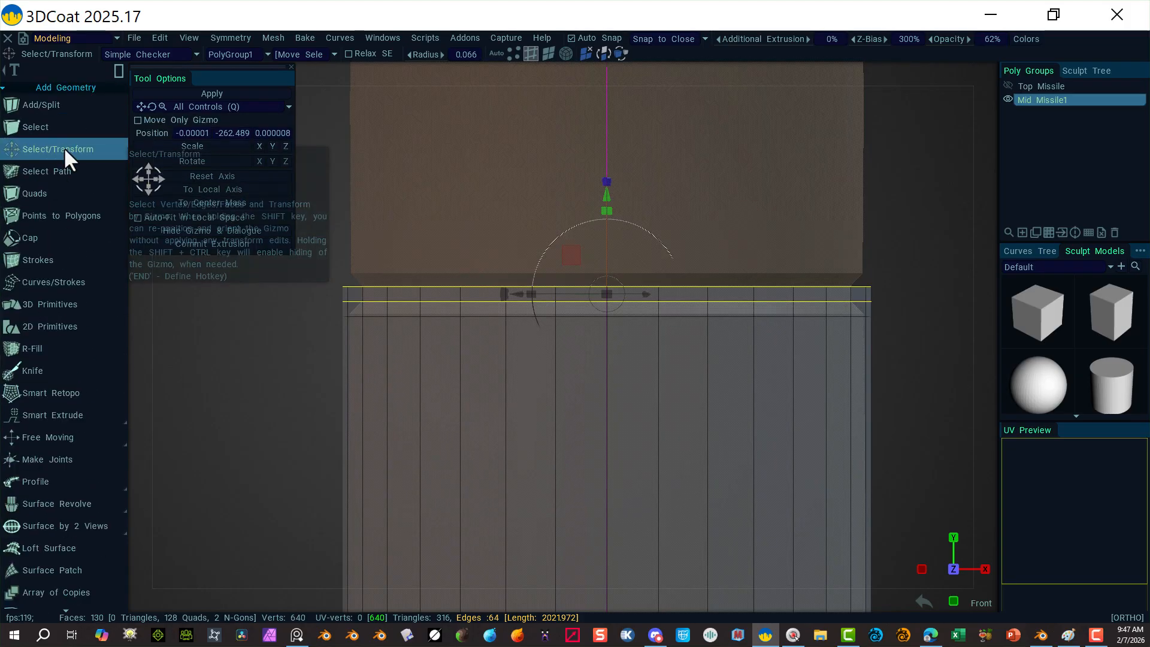
Step: Scale the edge loops inward into a bevelled shoulder, nudge them slightly up, then deselect
left_click(64, 146)
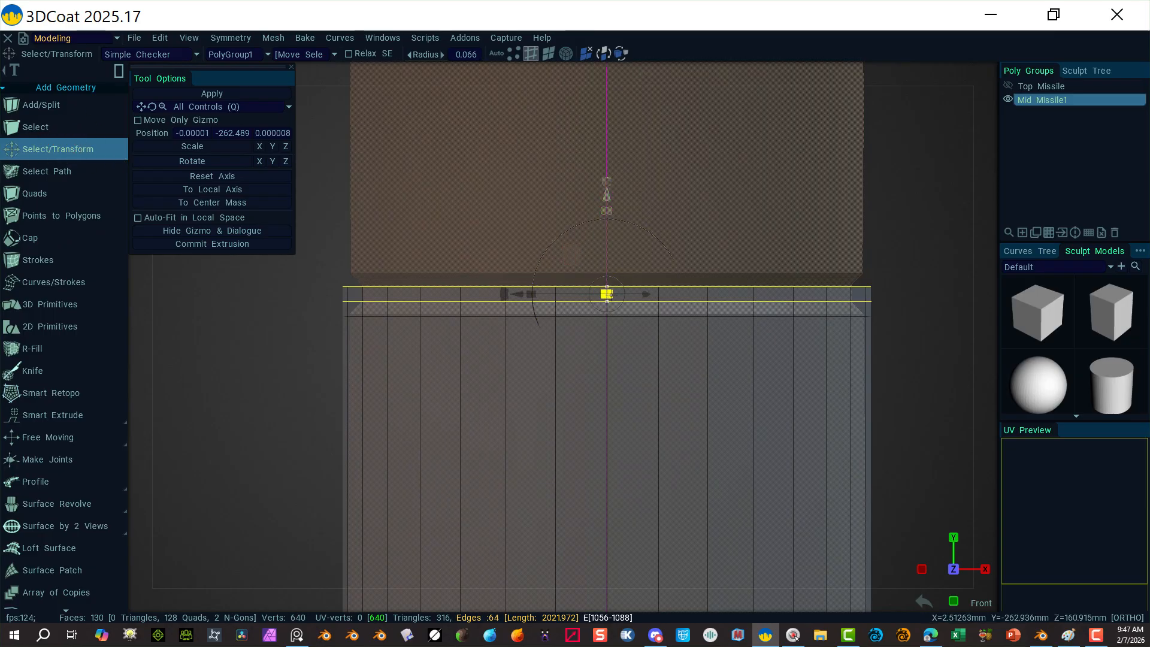
left_click_drag(607, 294, 602, 296)
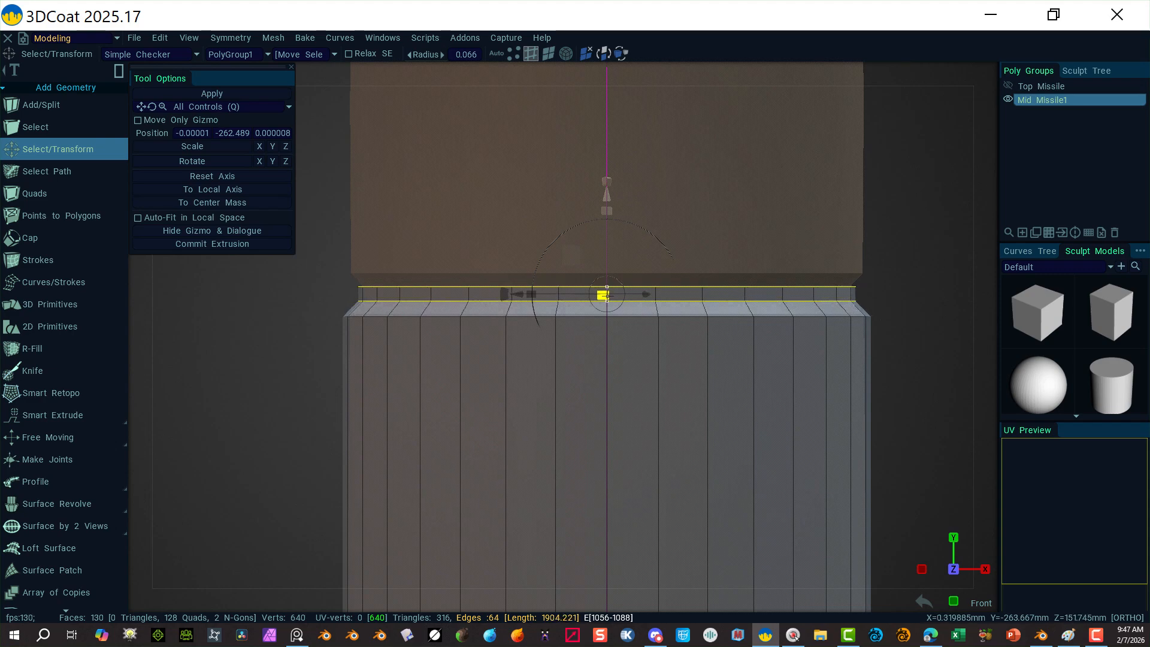
left_click_drag(607, 296, 604, 300)
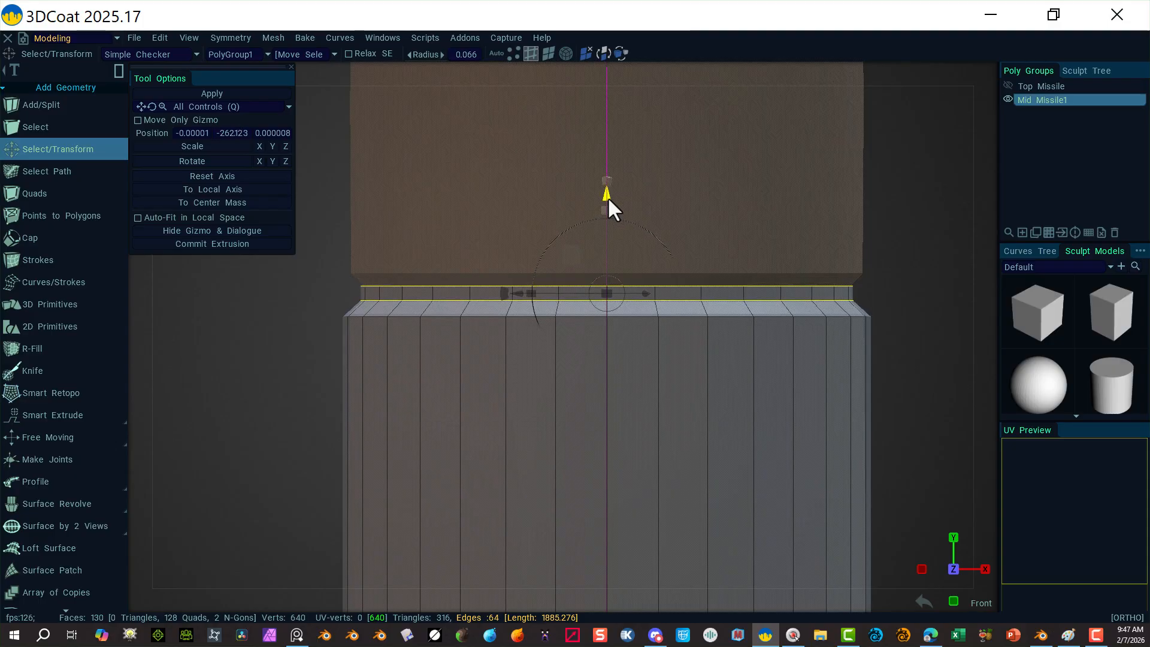
left_click_drag(608, 200, 605, 196)
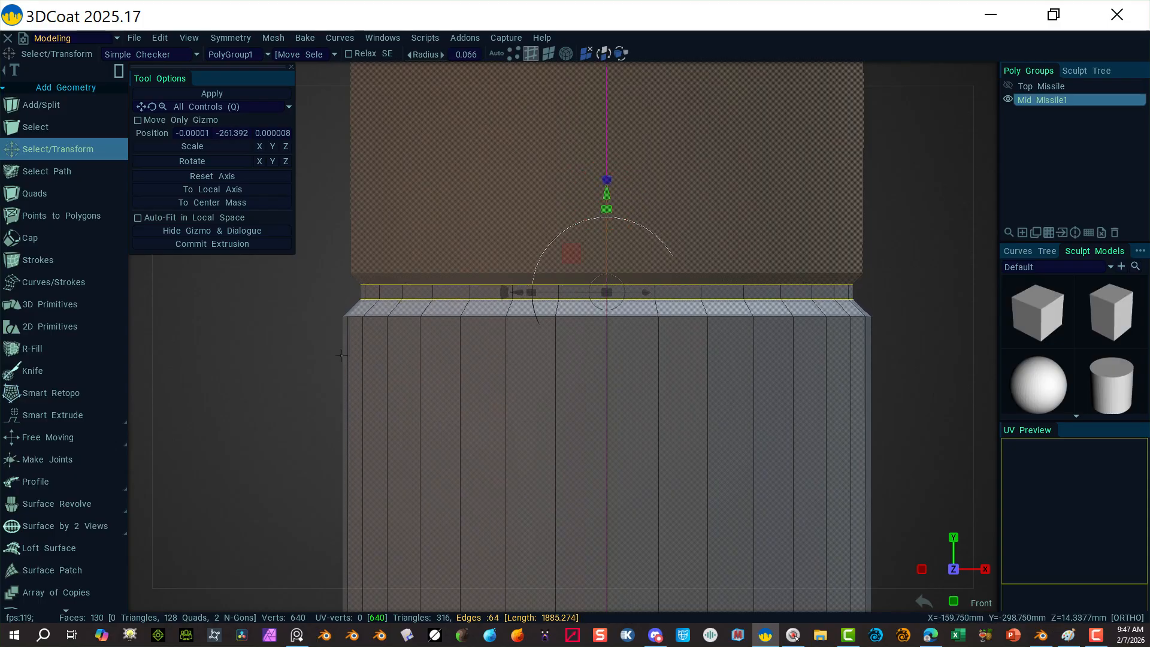
left_click(239, 334)
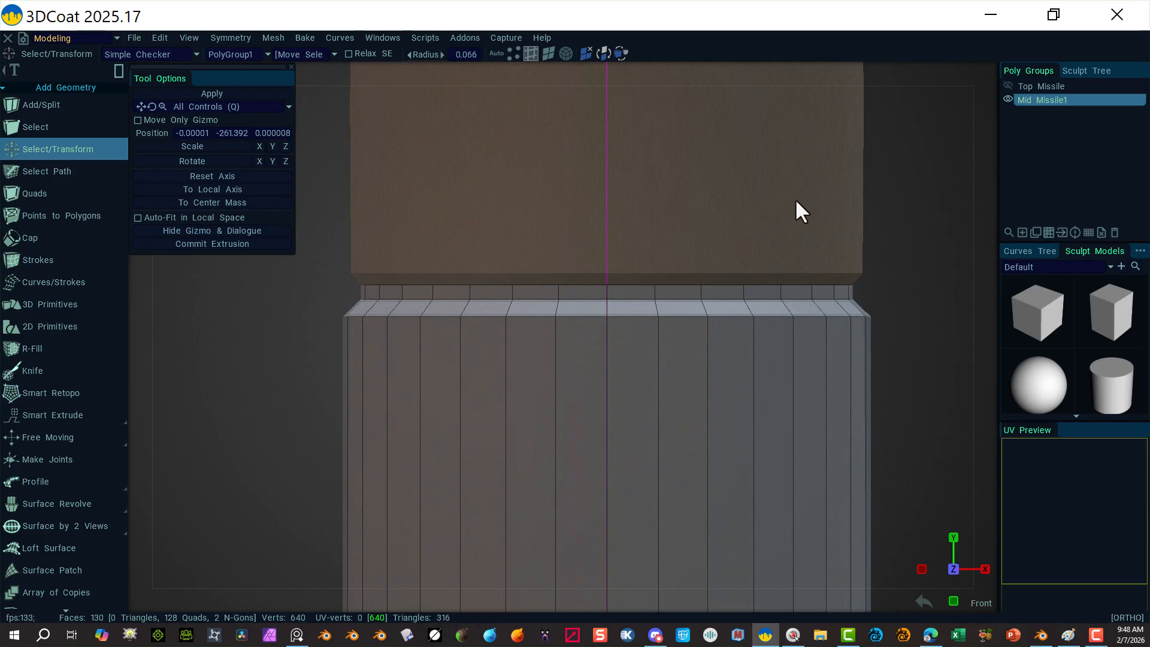
Step: Select the complete edge loop just beneath the top rim
left_click(575, 316)
right_click(581, 316)
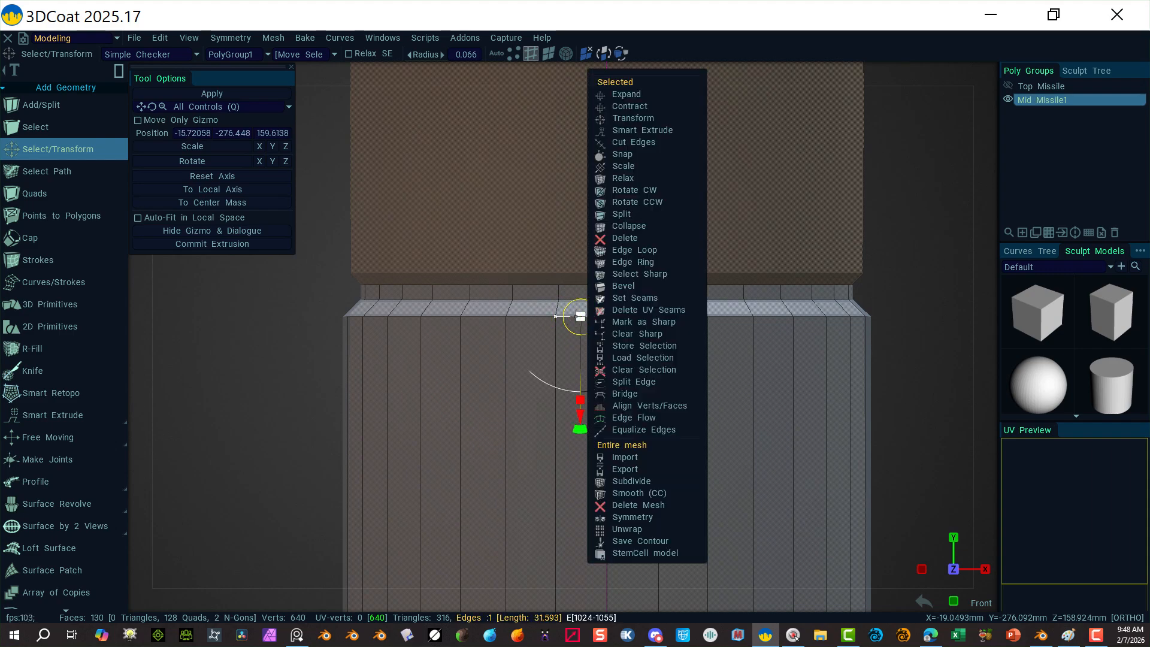
left_click(624, 254)
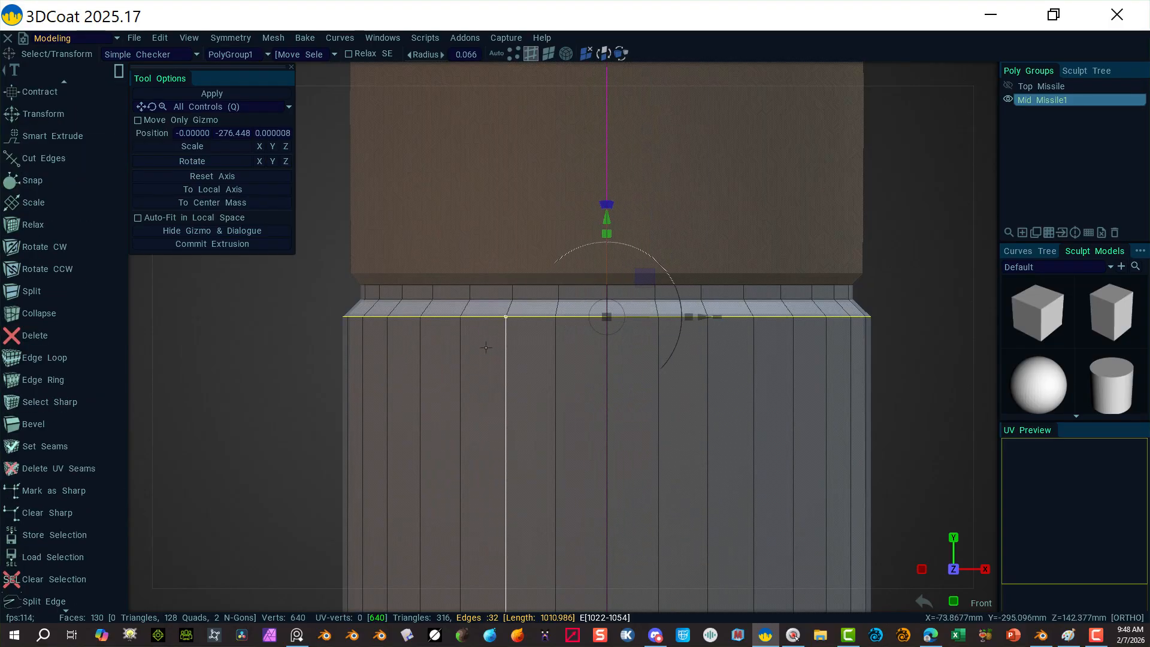
Step: Bevel the selected top-rim edge loop with a bevel size of 2
left_click(45, 421)
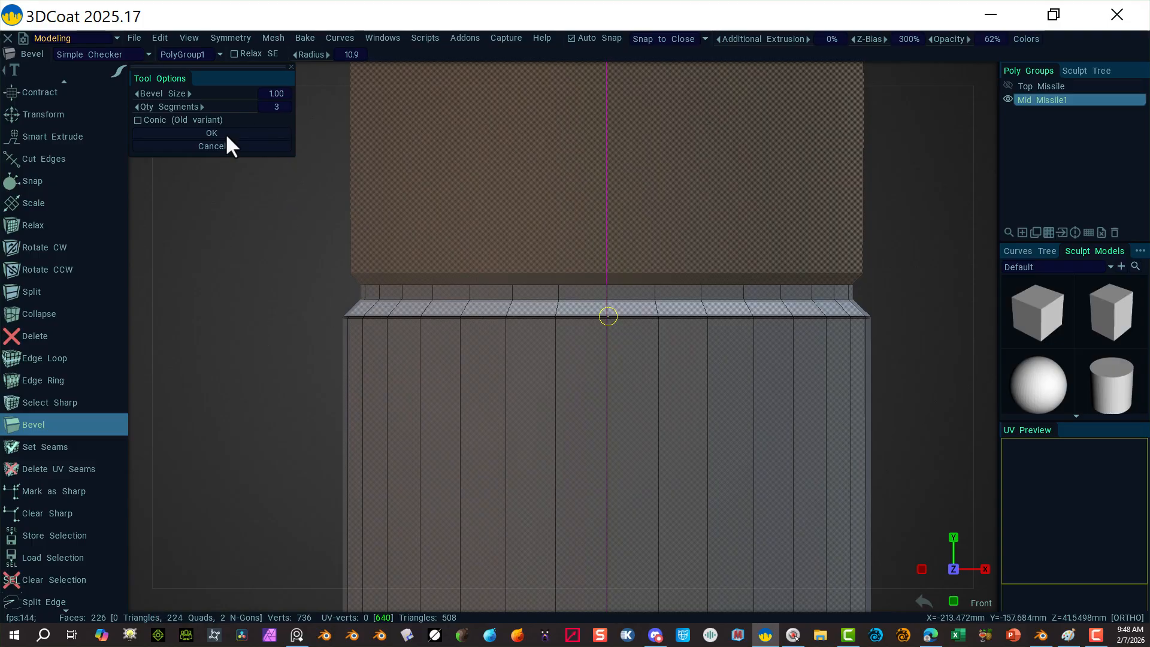
left_click(275, 94)
type("2")
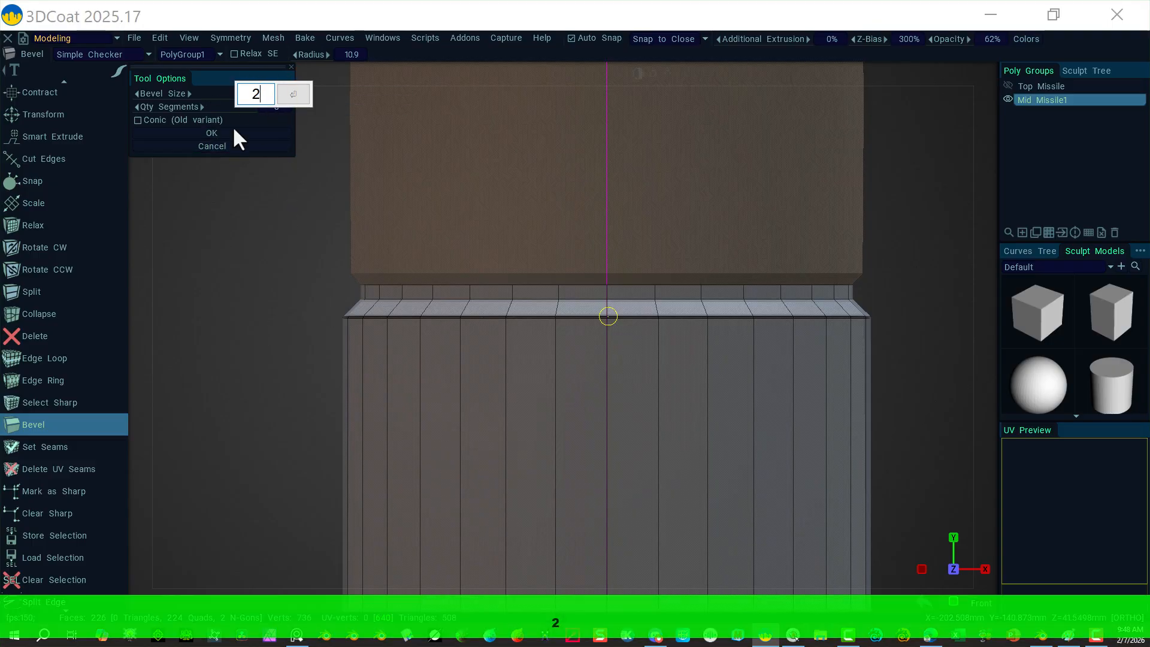
left_click(292, 94)
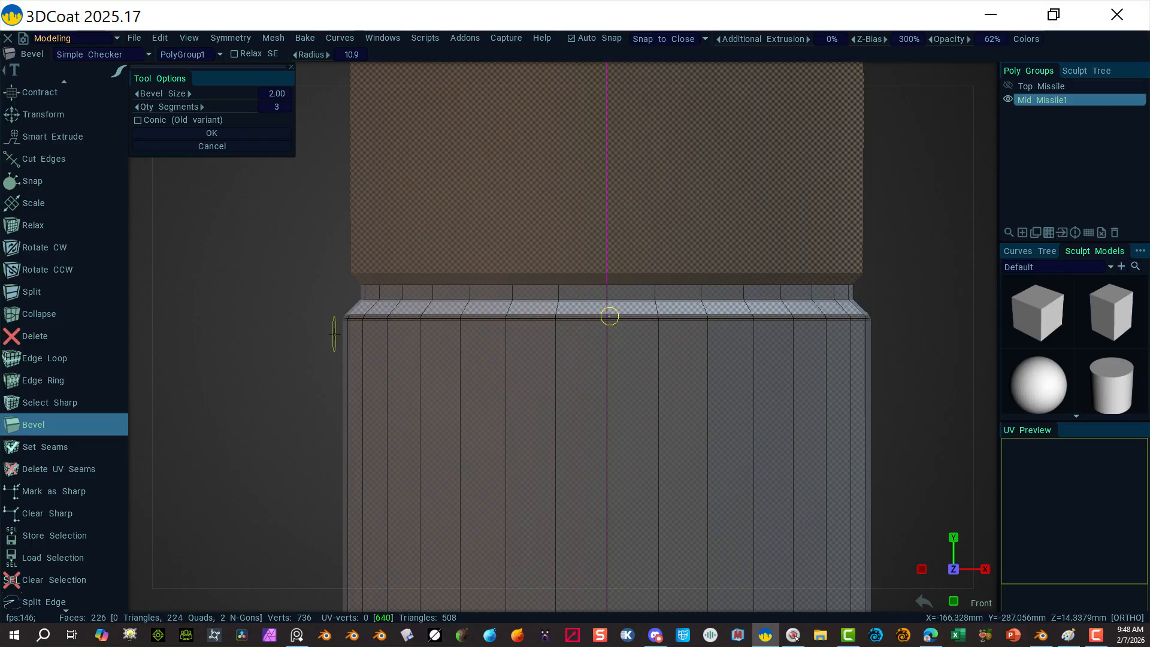
left_click(211, 133)
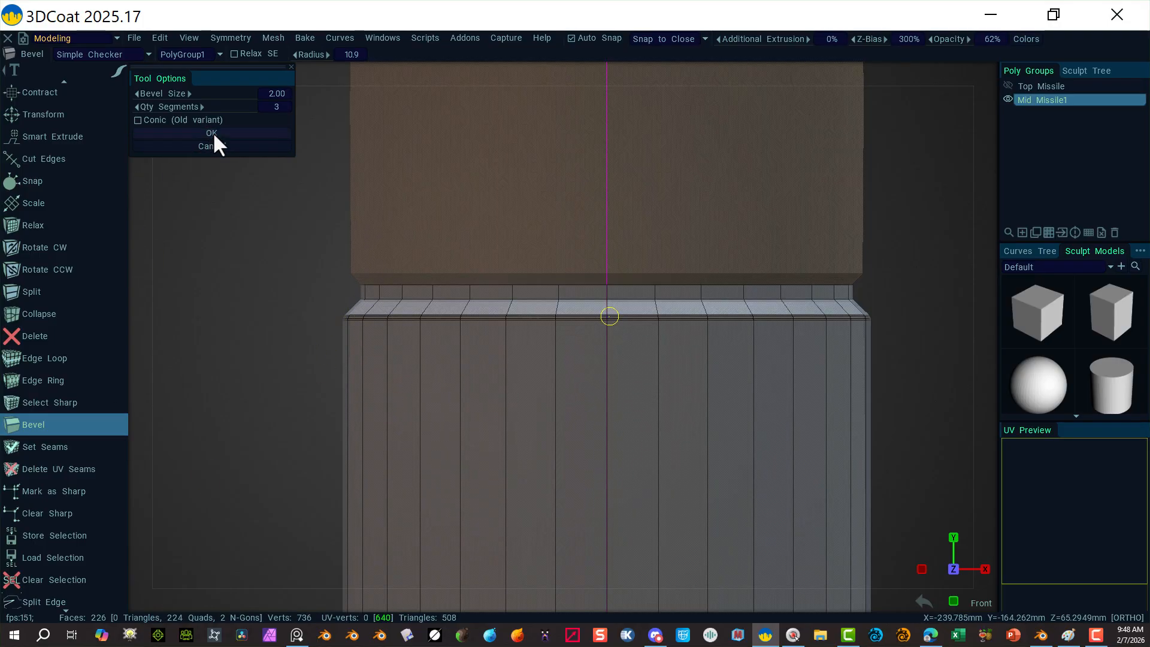
Step: Select the next edge loop and preview a bevel at size 1.00 with 3 segments
right_click(411, 289)
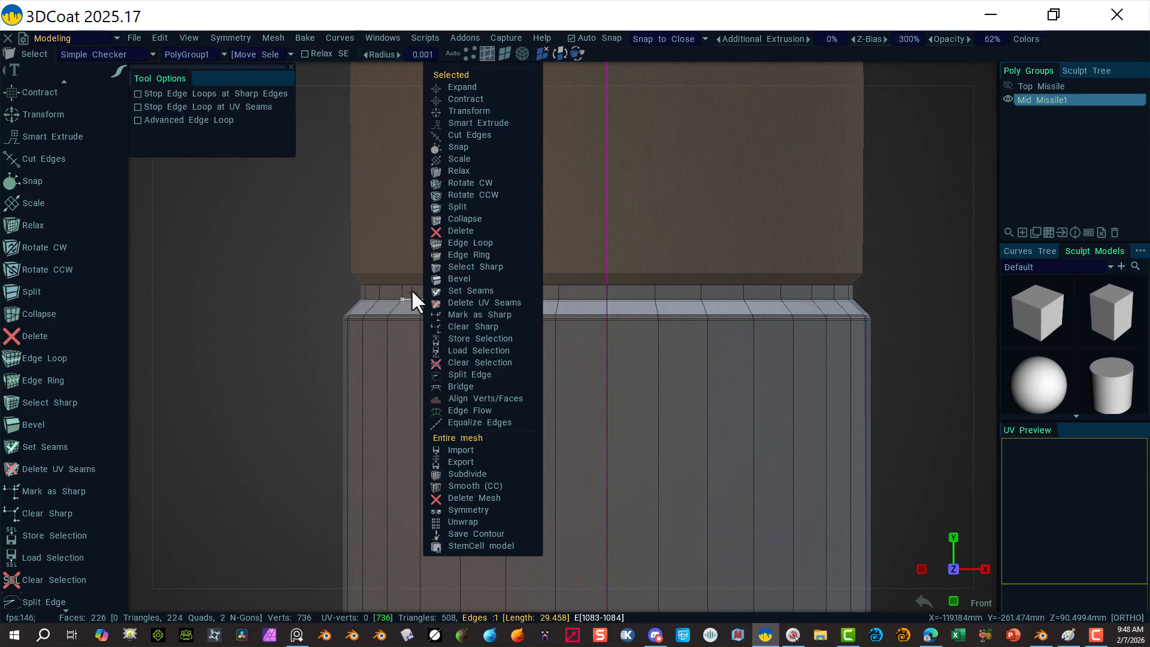
left_click(451, 243)
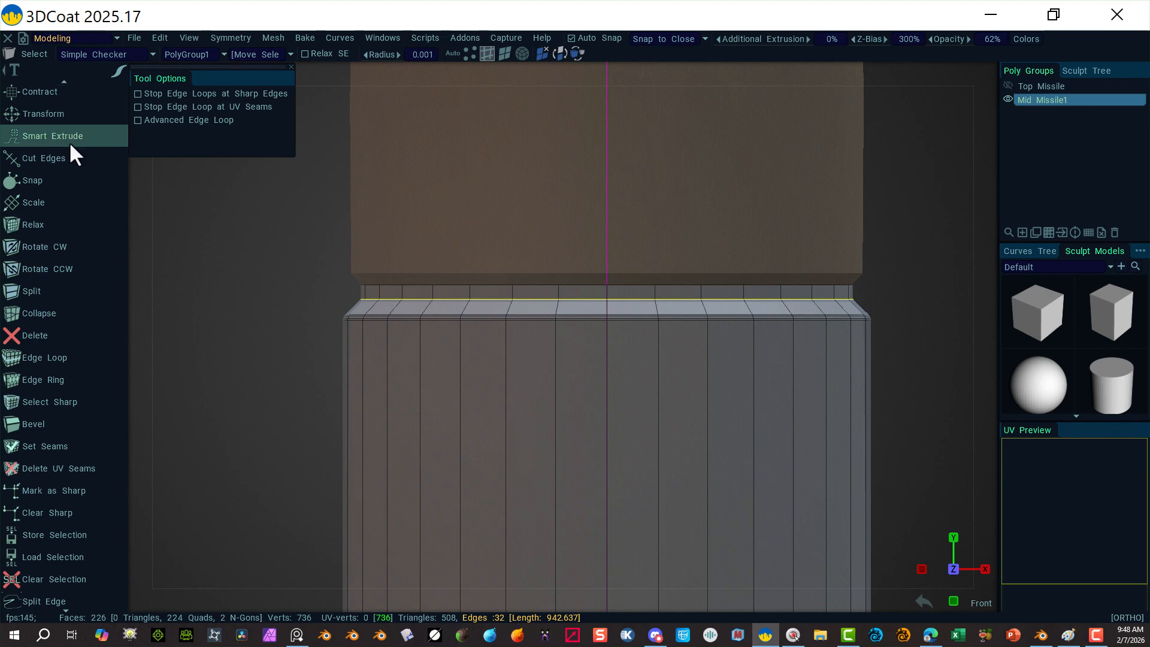
left_click(58, 421)
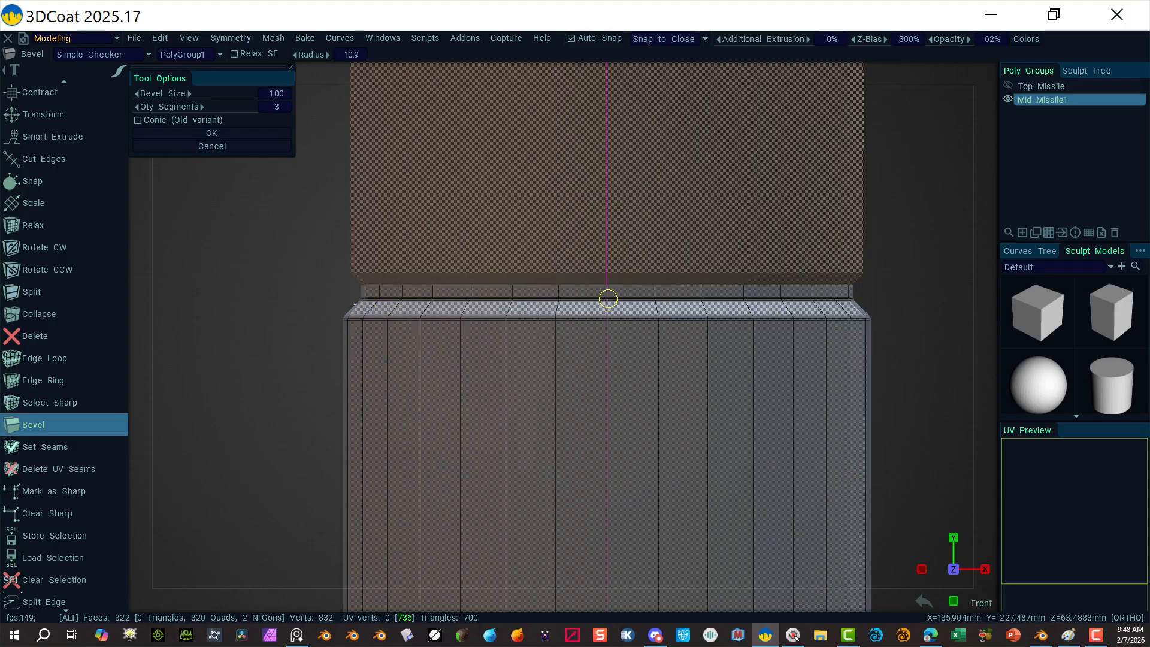
right_click_drag(828, 240, 503, 324, "alt")
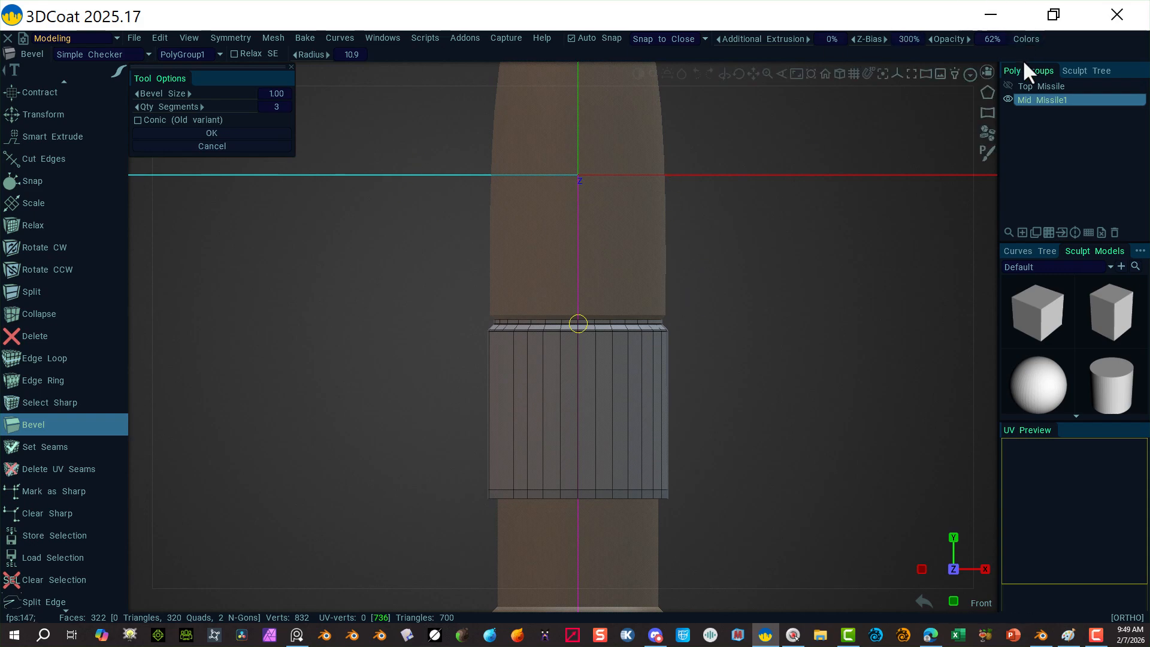
left_click(1008, 99)
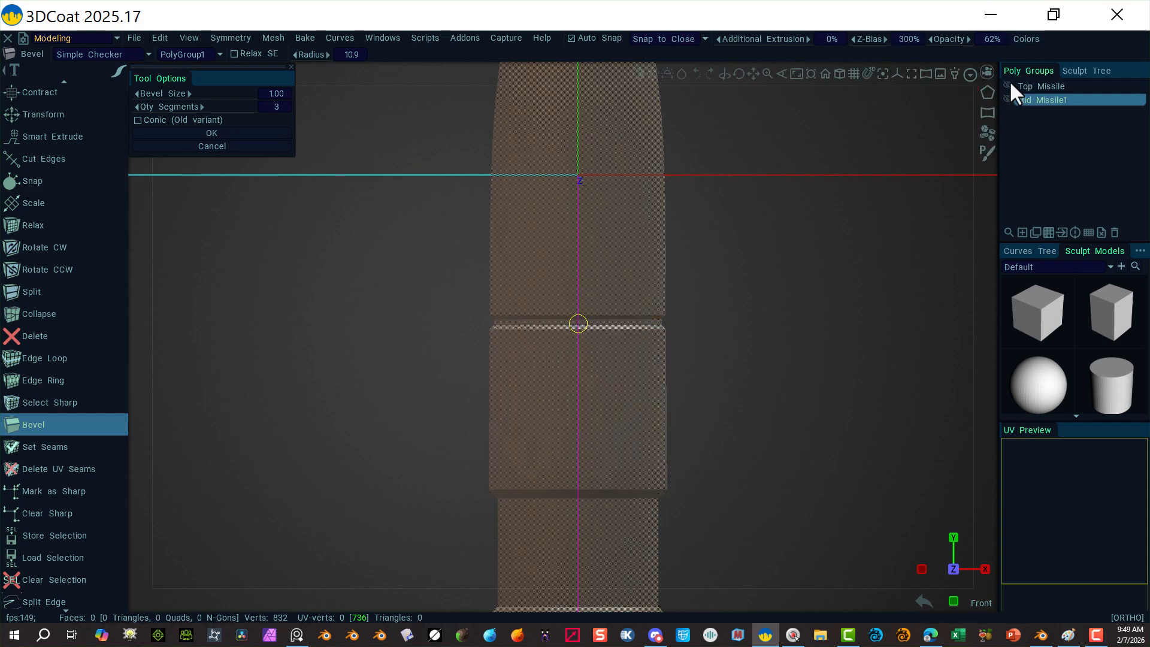
left_click(1009, 85)
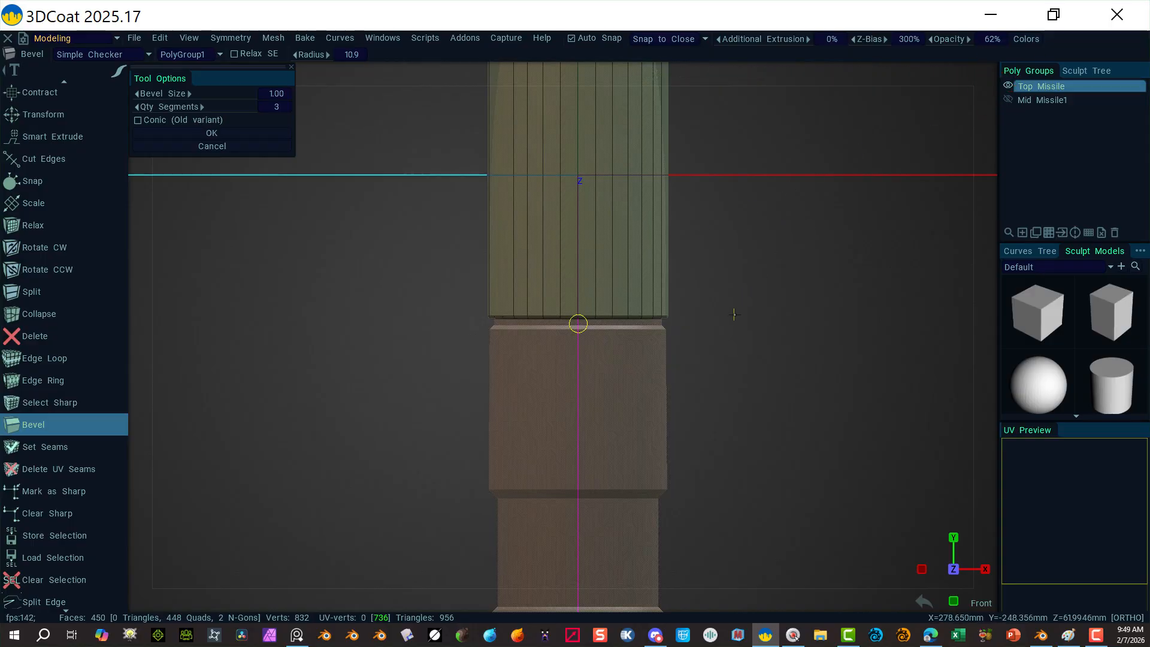
right_click_drag(726, 321, 976, 317, "alt")
left_click_drag(579, 322, 616, 325, "alt")
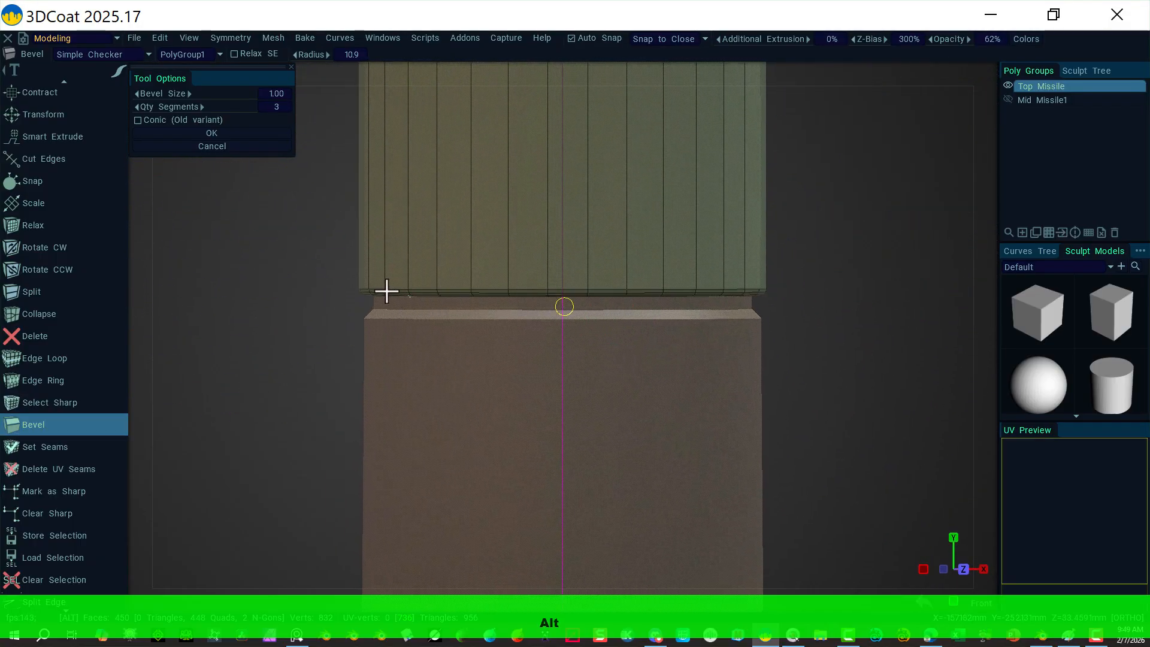
right_click_drag(826, 272, 737, 268, "alt")
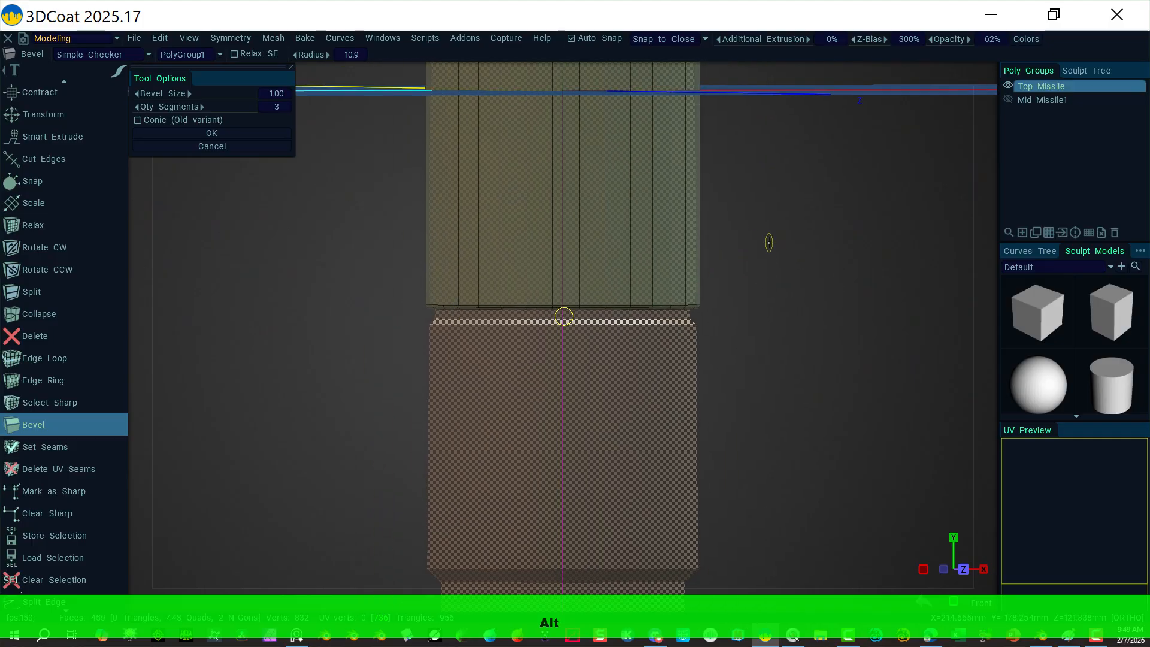
right_click_drag(800, 265, 652, 267, "alt")
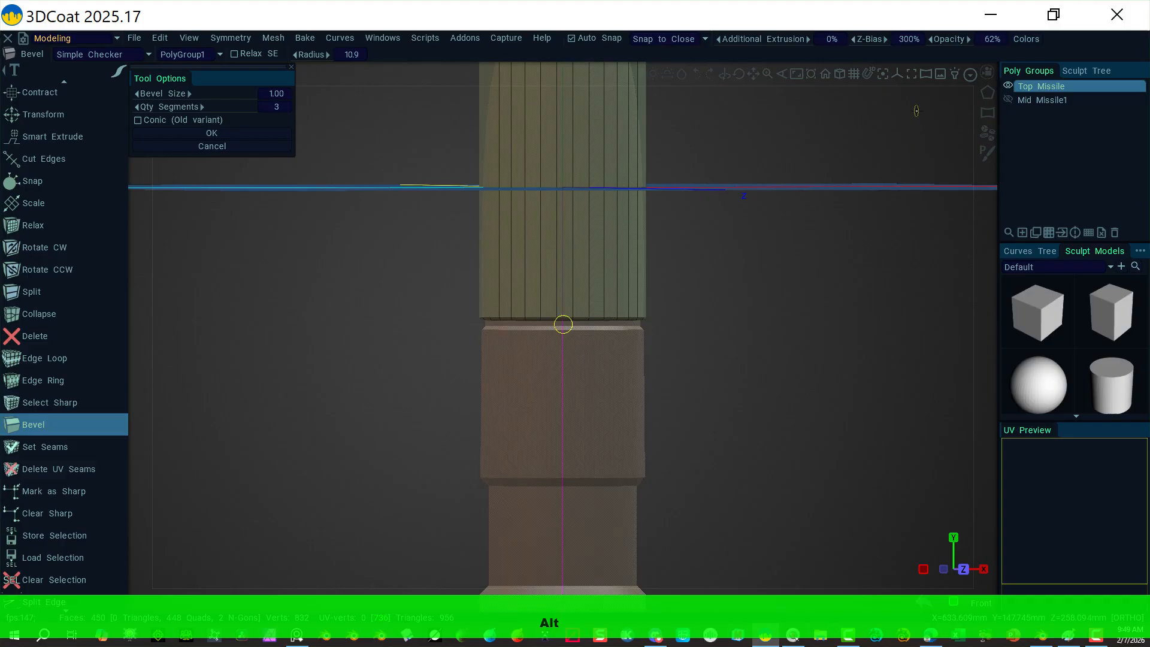
left_click(985, 69)
left_click(818, 185)
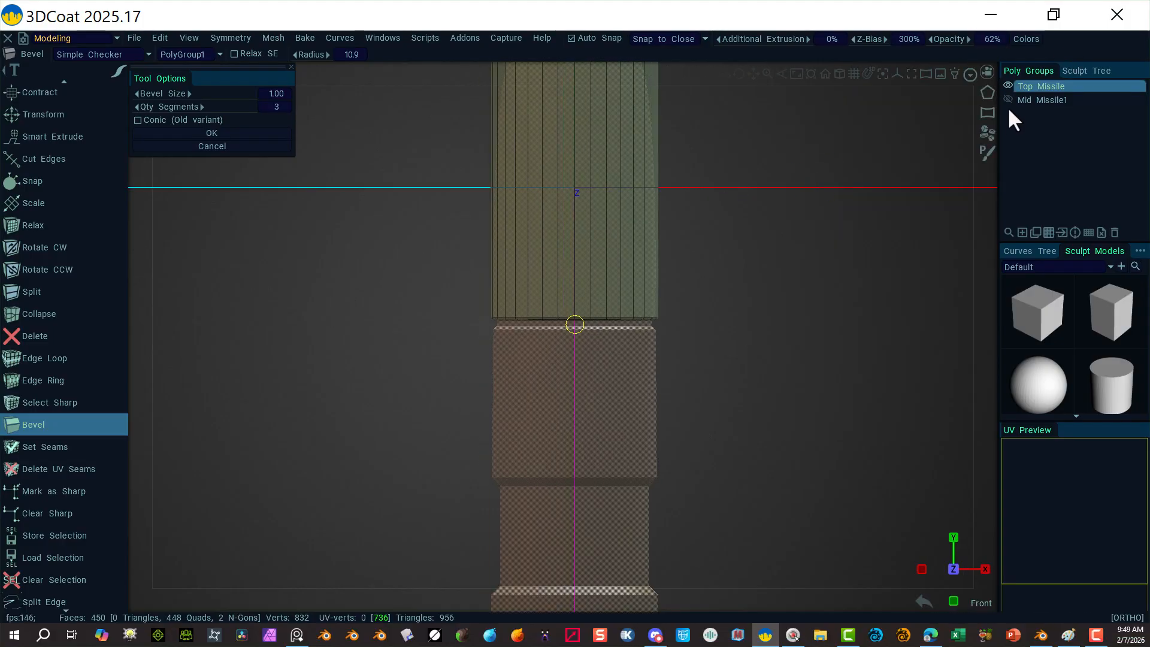
left_click(1007, 86)
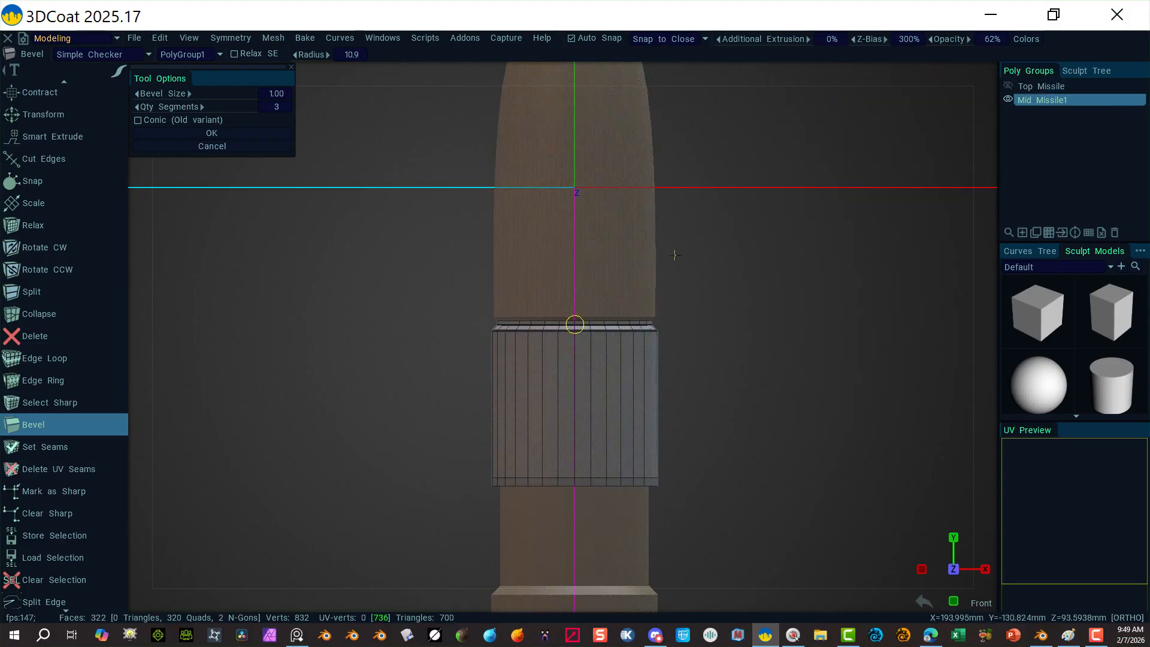
right_click_drag(705, 520, 755, 459, "alt")
middle_click_drag(754, 459, 767, 302, "alt")
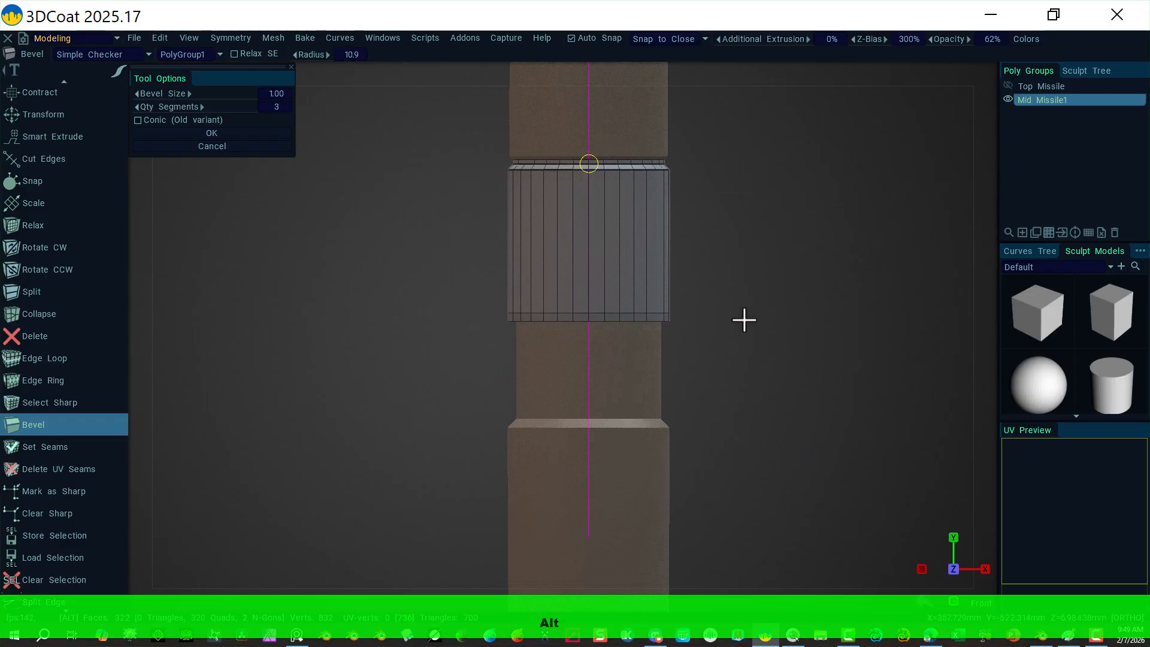
right_click_drag(713, 320, 969, 435, "alt")
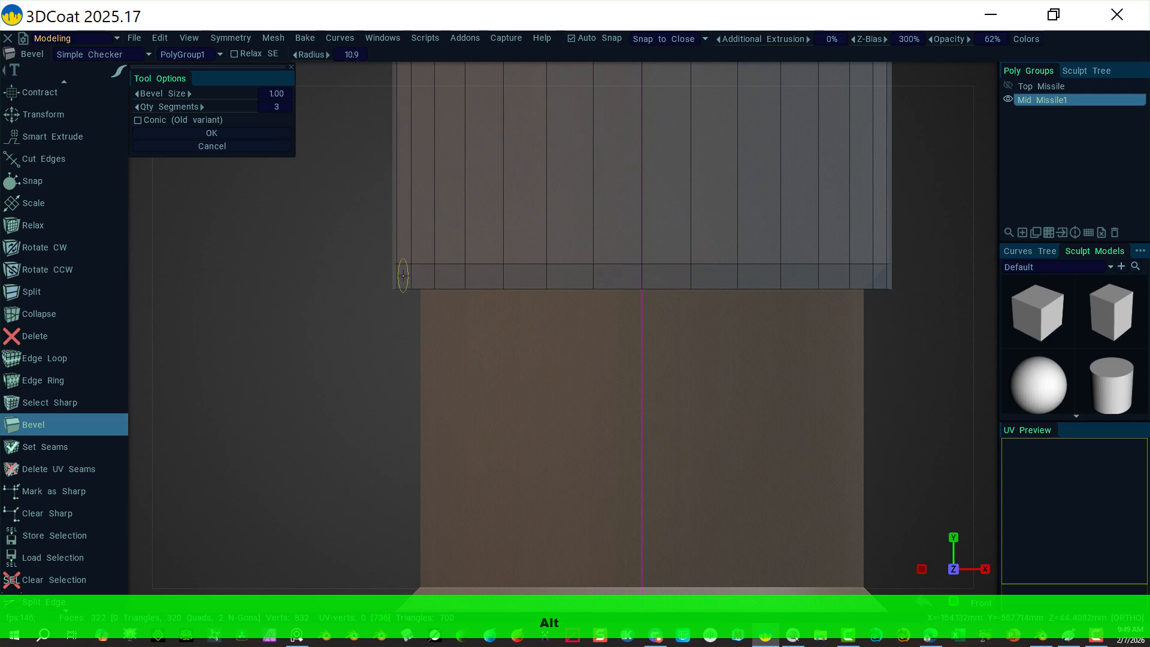
left_click_drag(369, 380, 357, 311, "alt")
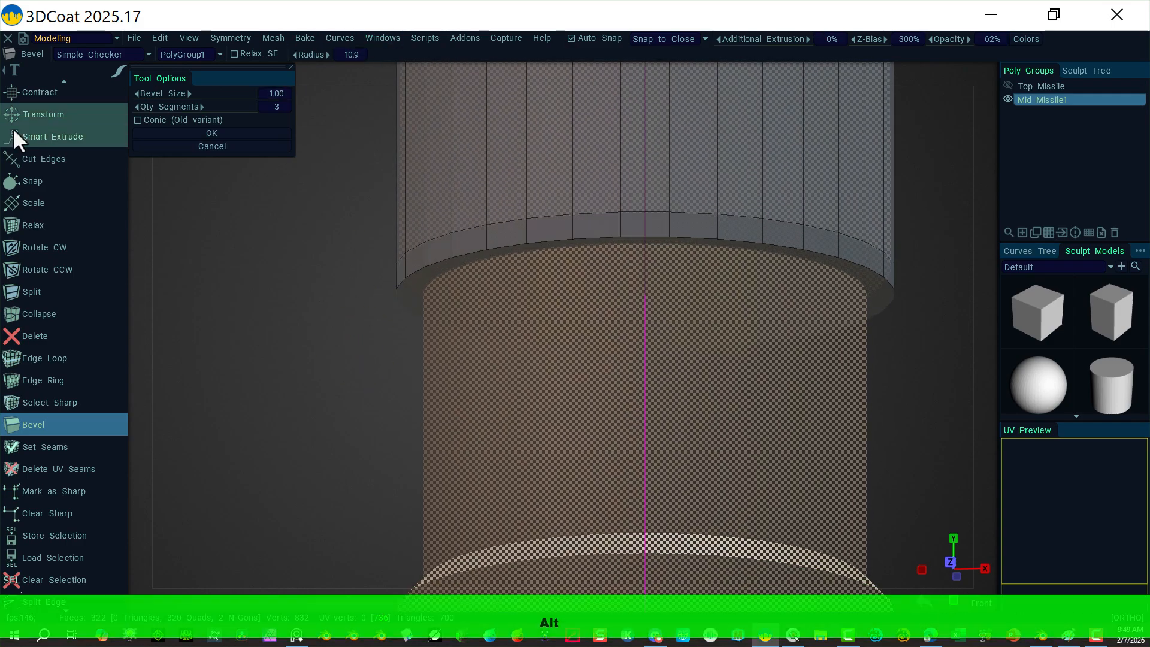
Step: Select the bottom cap face and convert it to its 32-edge rim loop
scroll(63, 117, "up", 10)
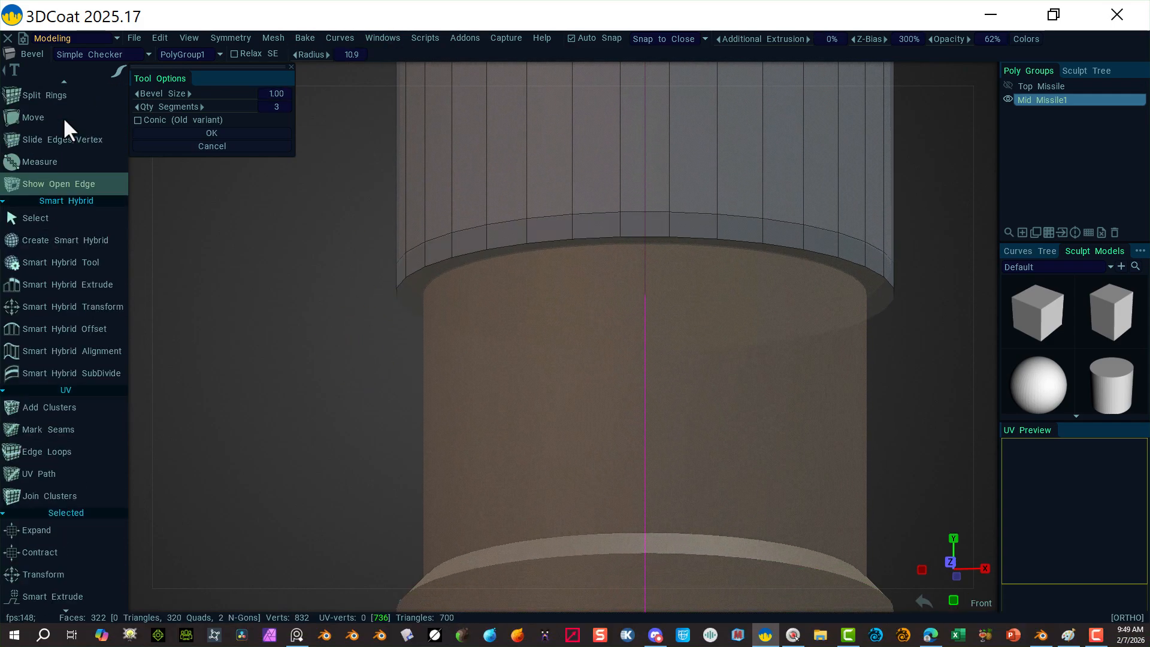
scroll(59, 116, "up", 5)
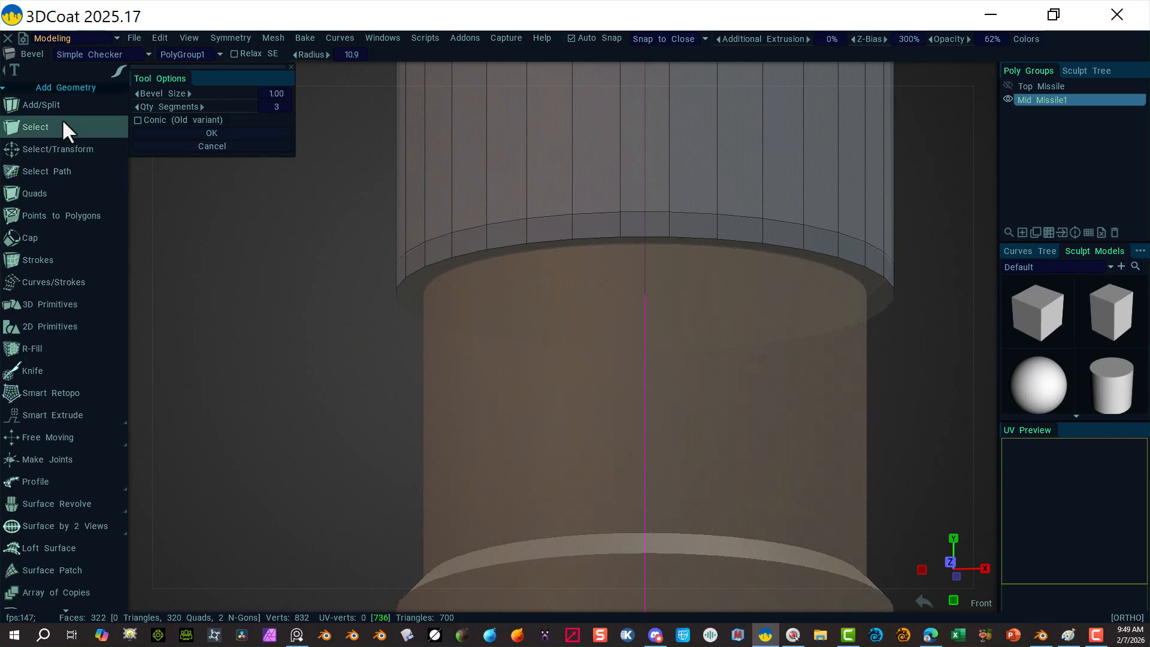
left_click(62, 149)
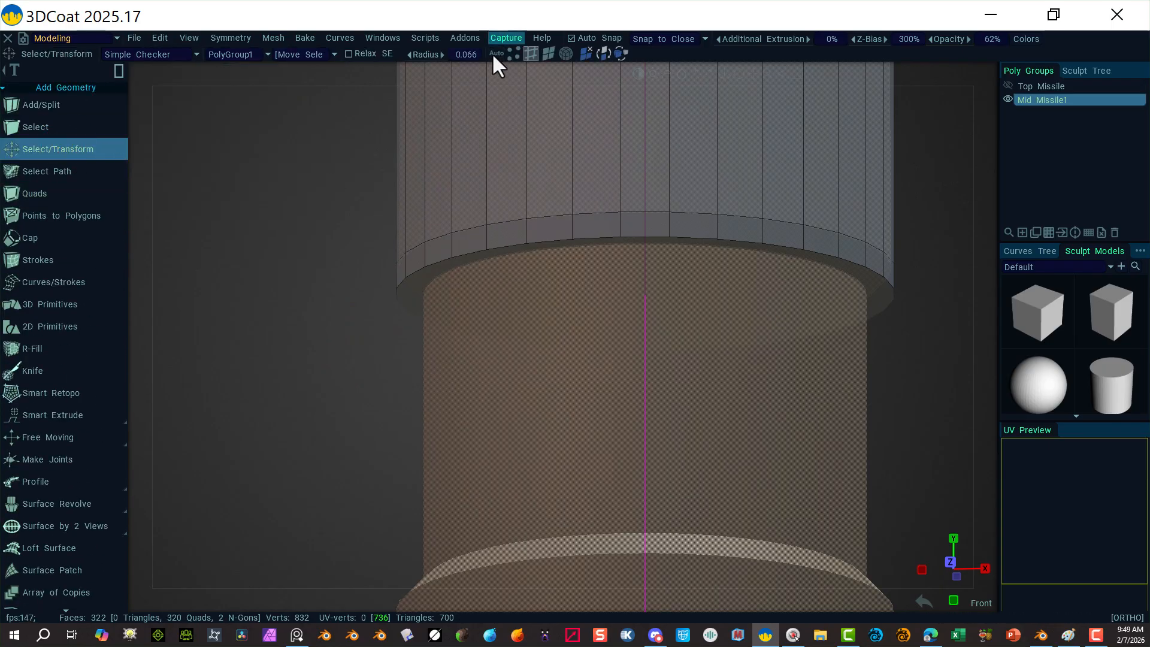
left_click(543, 52)
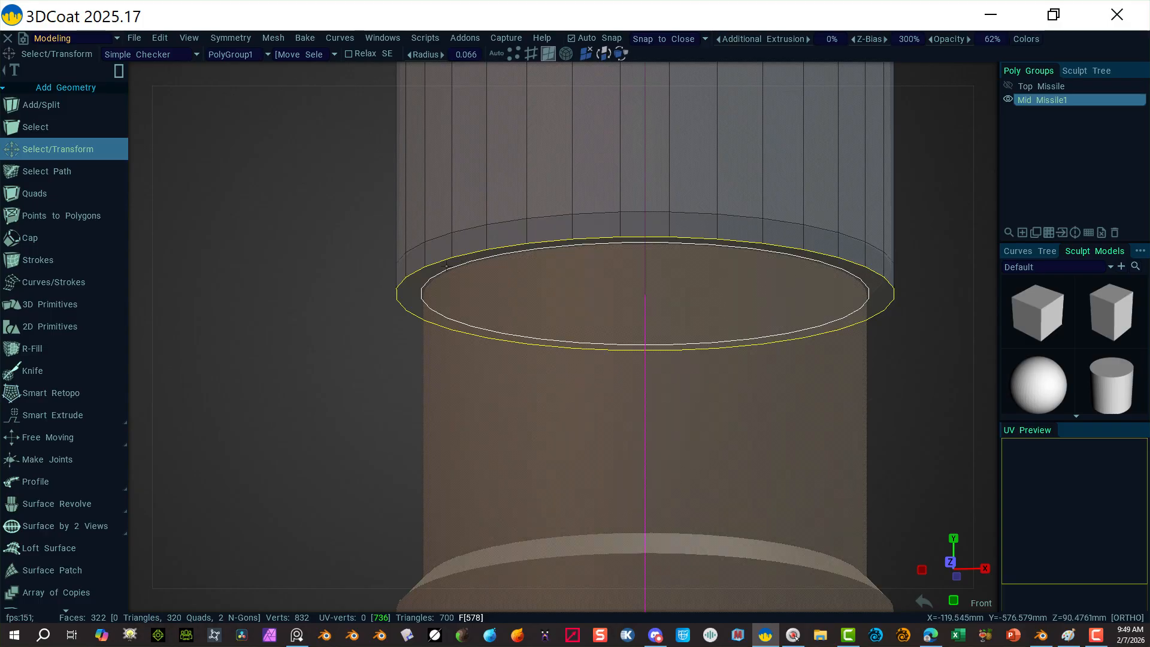
left_click(419, 280)
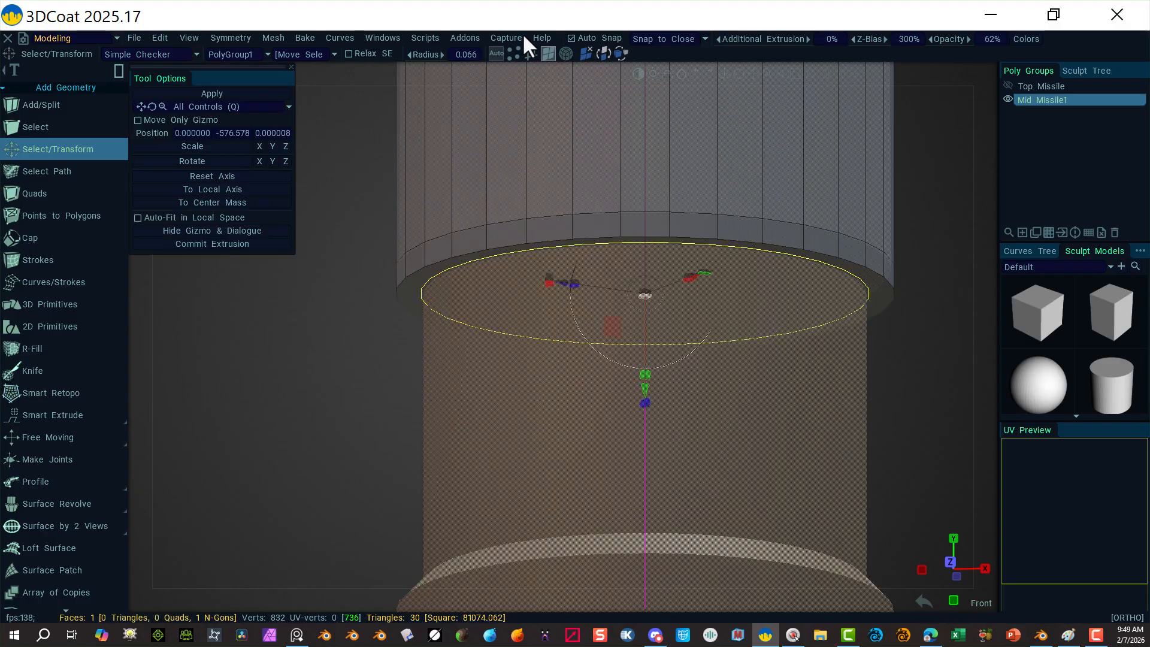
left_click(531, 54)
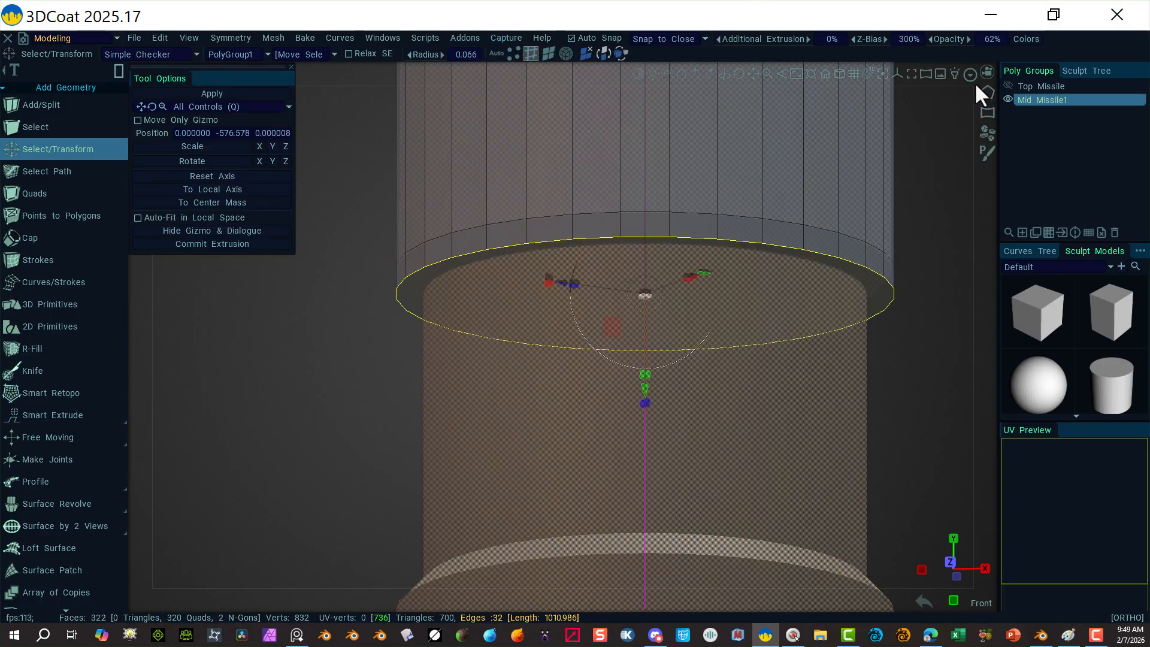
Step: Snap to the straight front view and zoom in on the mid section
left_click(987, 72)
left_click(859, 184)
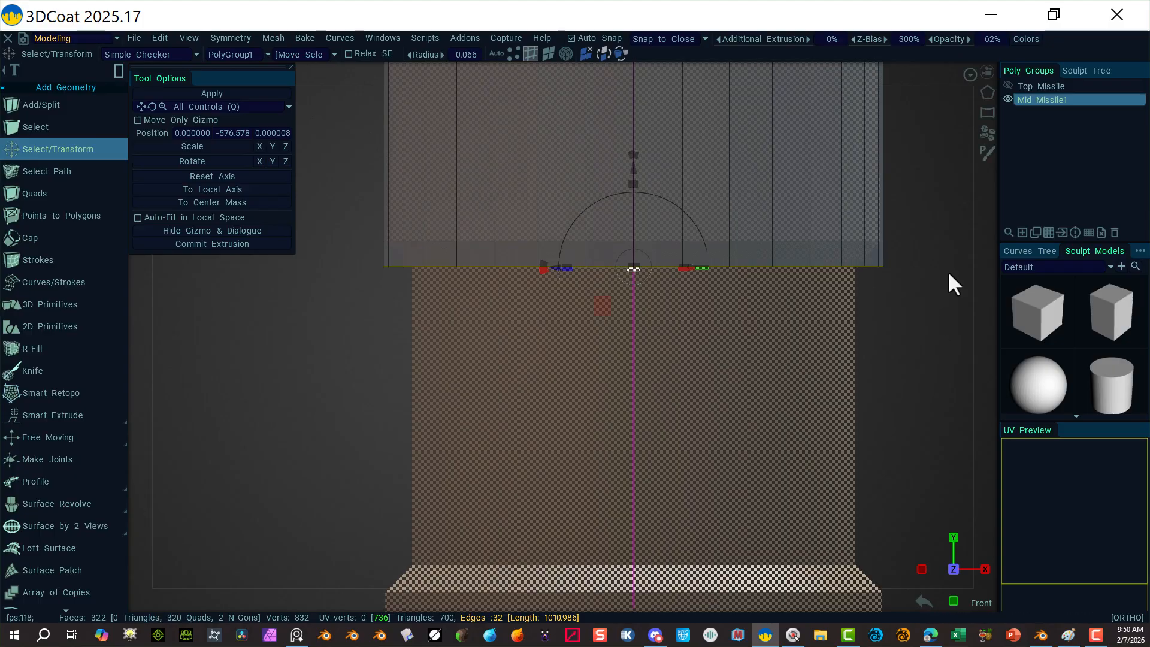
right_click_drag(913, 346, 393, 314, "alt")
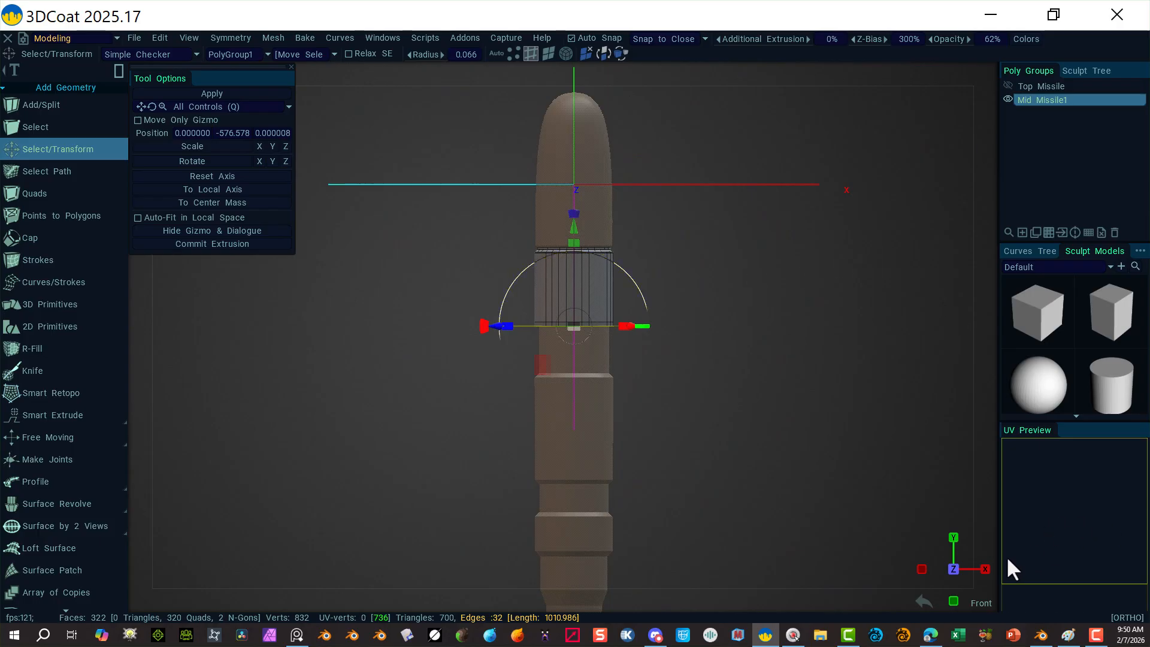
right_click_drag(745, 465, 1044, 475, "alt")
right_click_drag(753, 388, 955, 403, "alt")
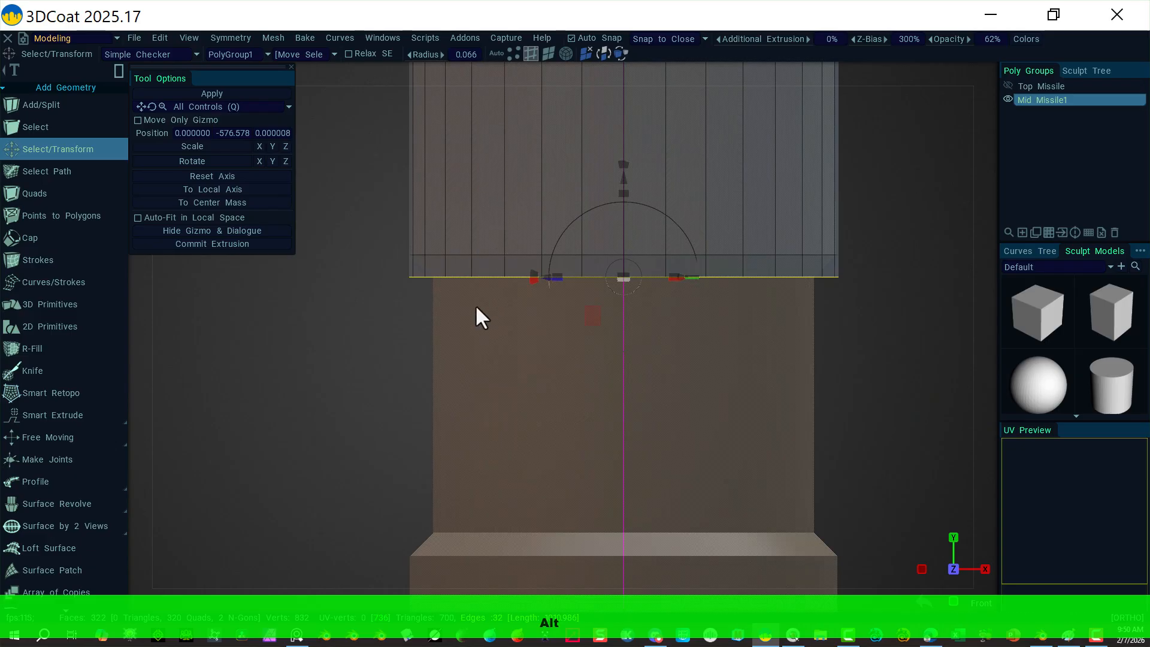
Step: Select the bottom edge loop, raise it from Y -568.3 to -553.5, then deselect
left_click(520, 248, "shift")
left_click(521, 248, "shift")
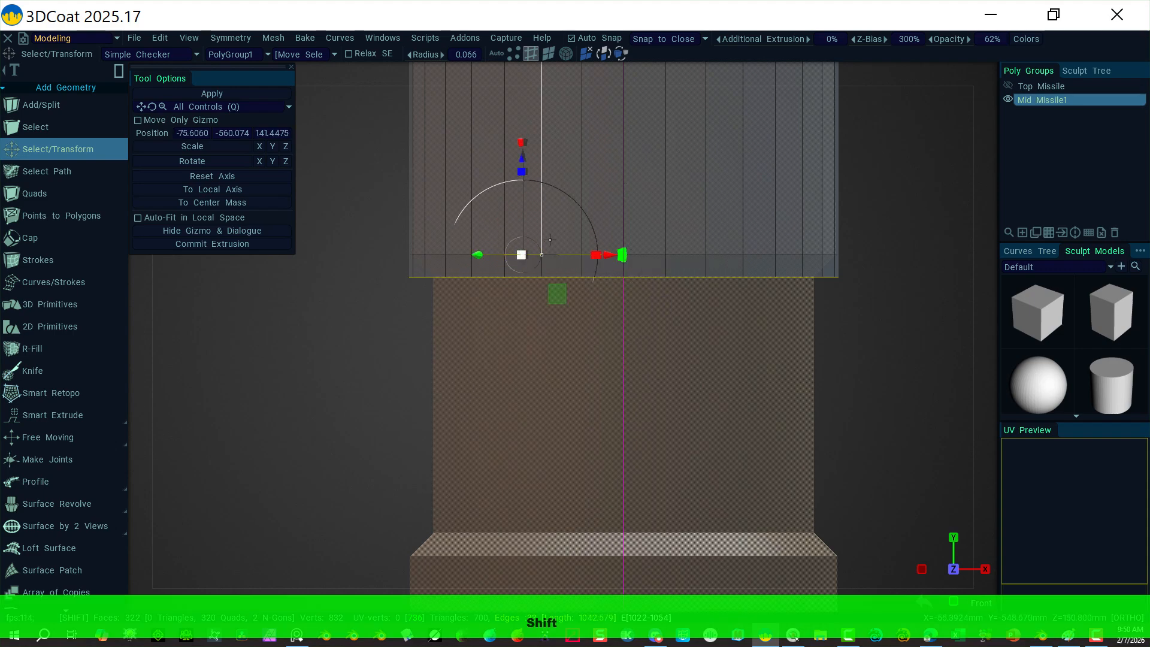
right_click(526, 257)
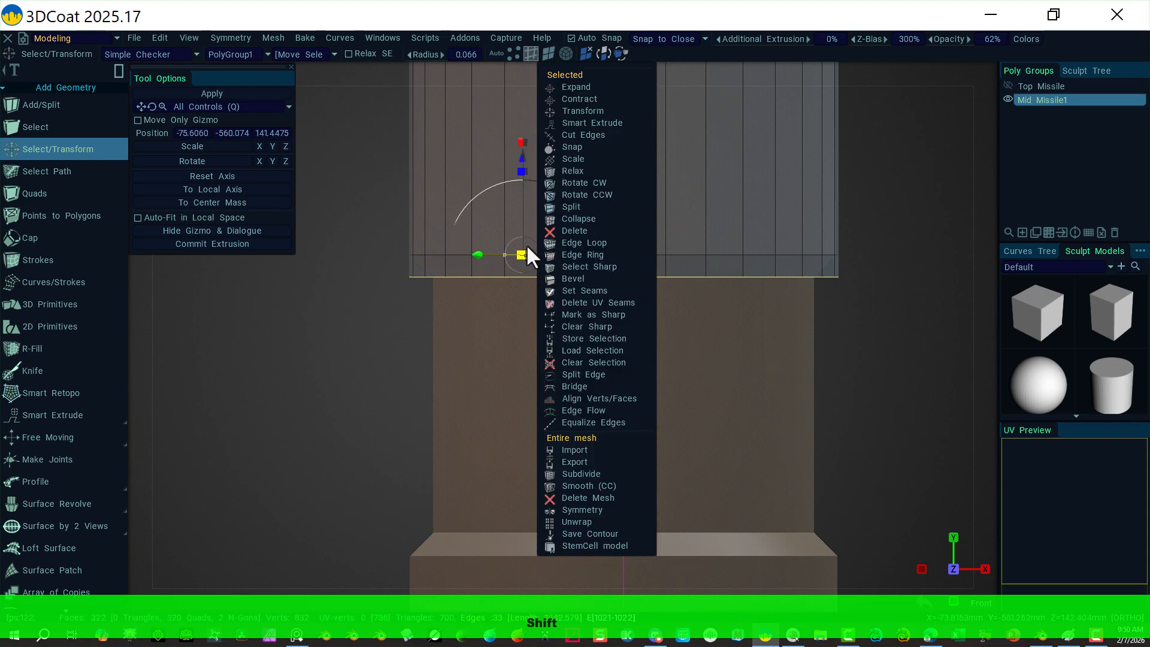
left_click(599, 242)
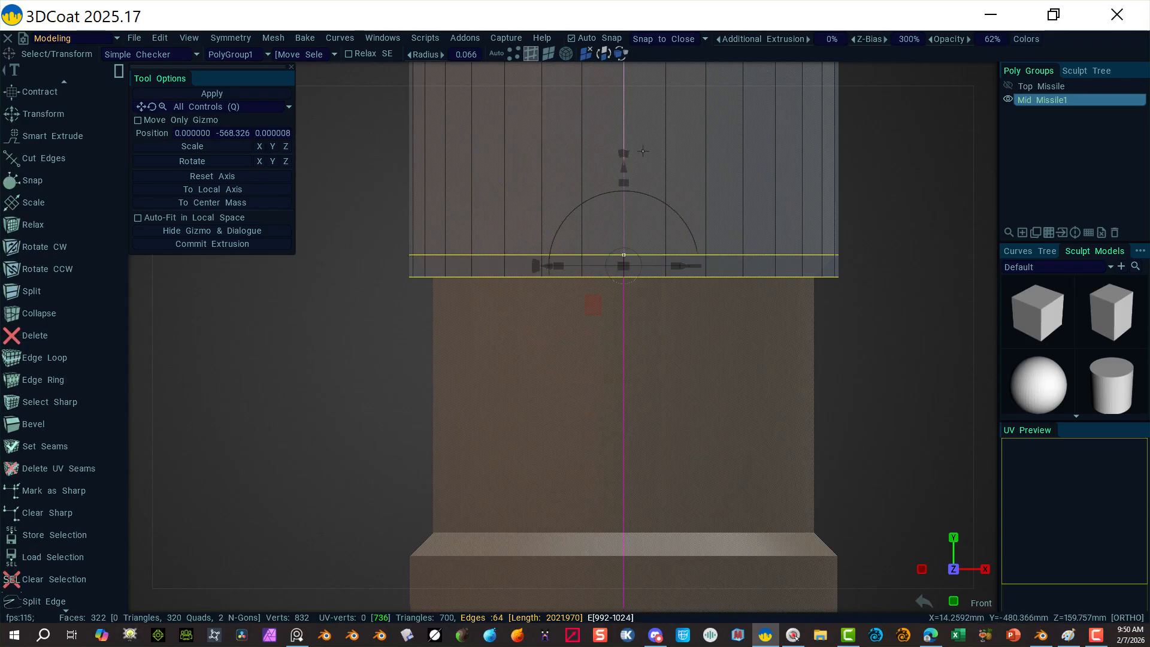
left_click_drag(627, 168, 628, 150)
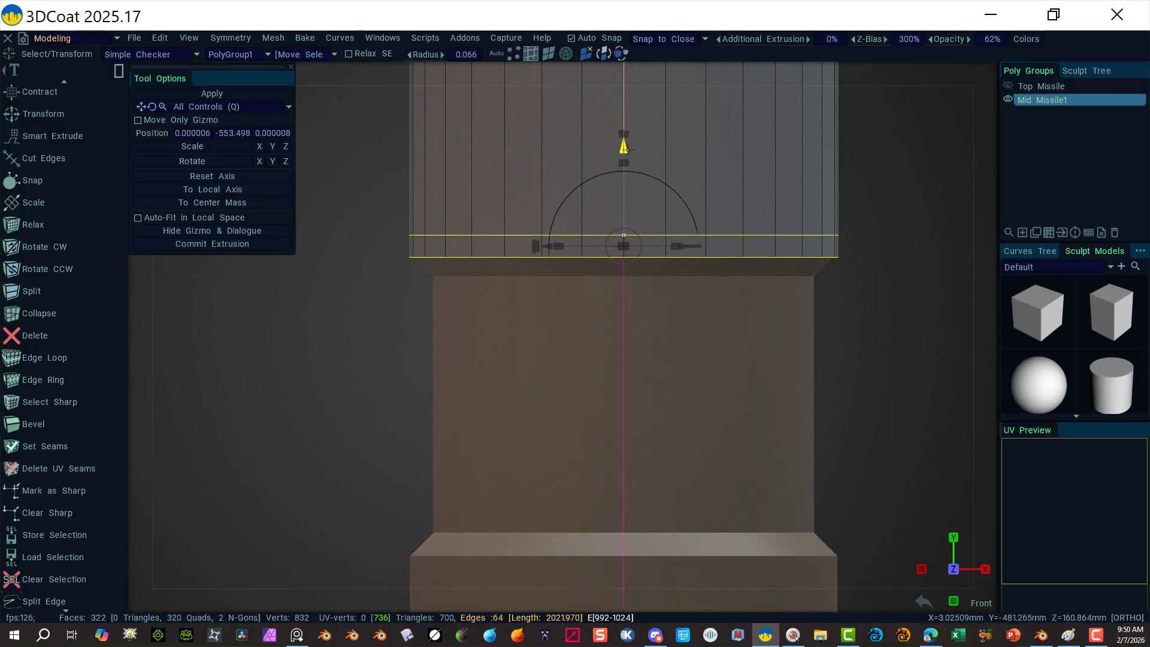
left_click(857, 264)
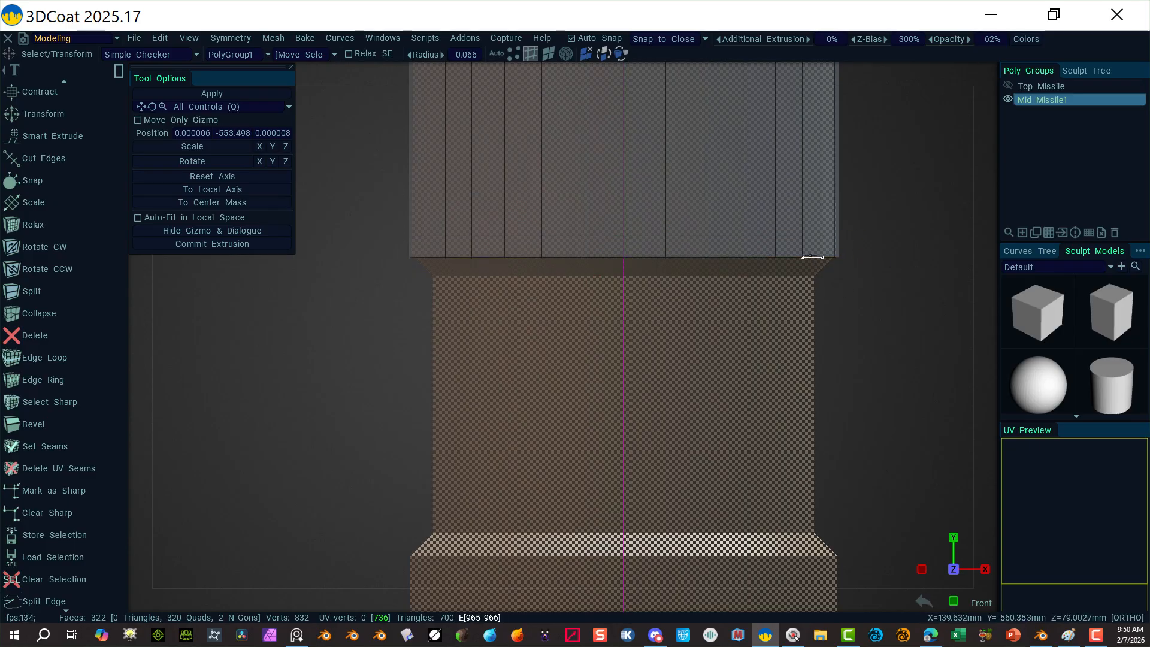
Step: Select the bottom cap's rim loop and scale it inward to form a narrow lip
left_click(545, 53)
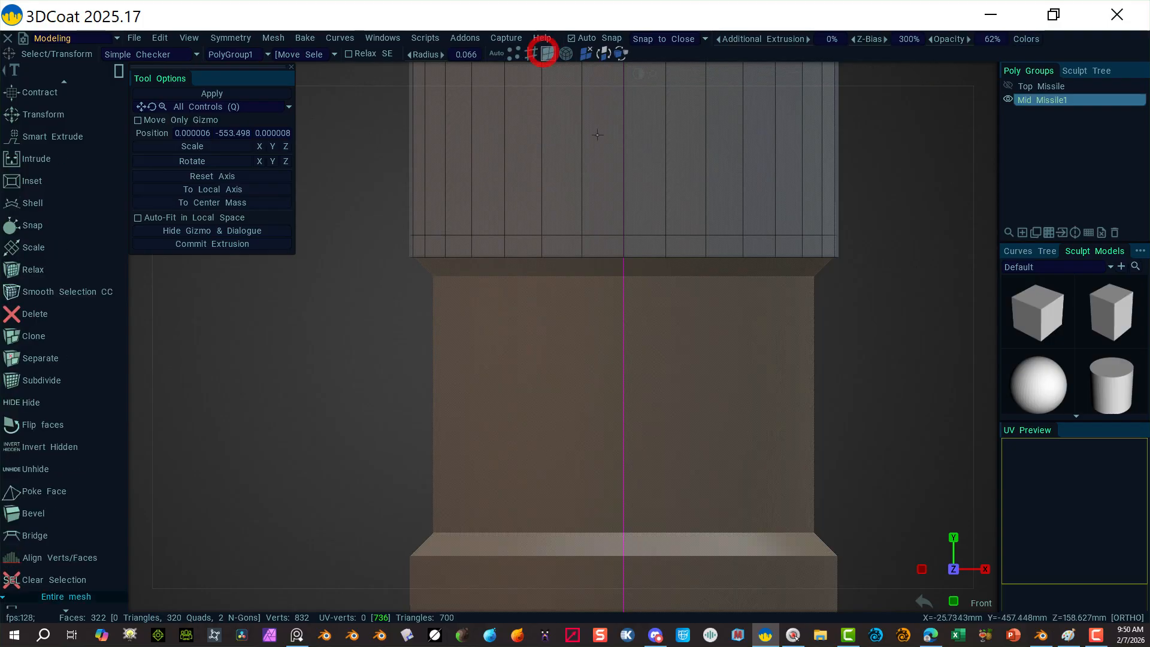
left_click_drag(572, 351, 576, 274, "alt")
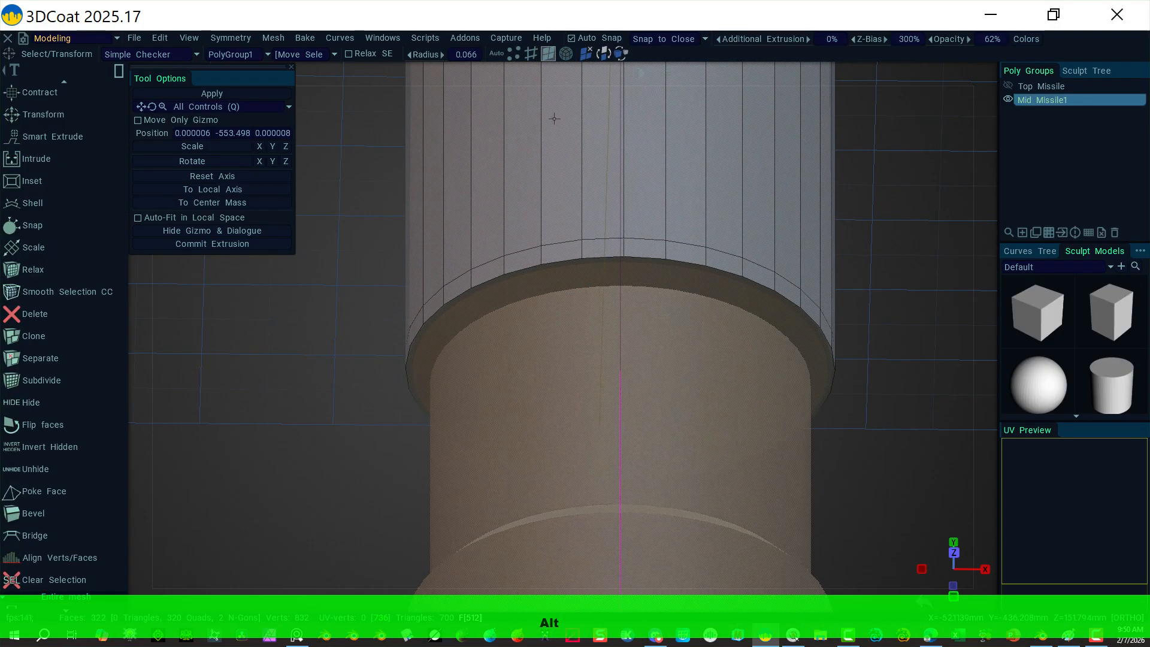
left_click(501, 280)
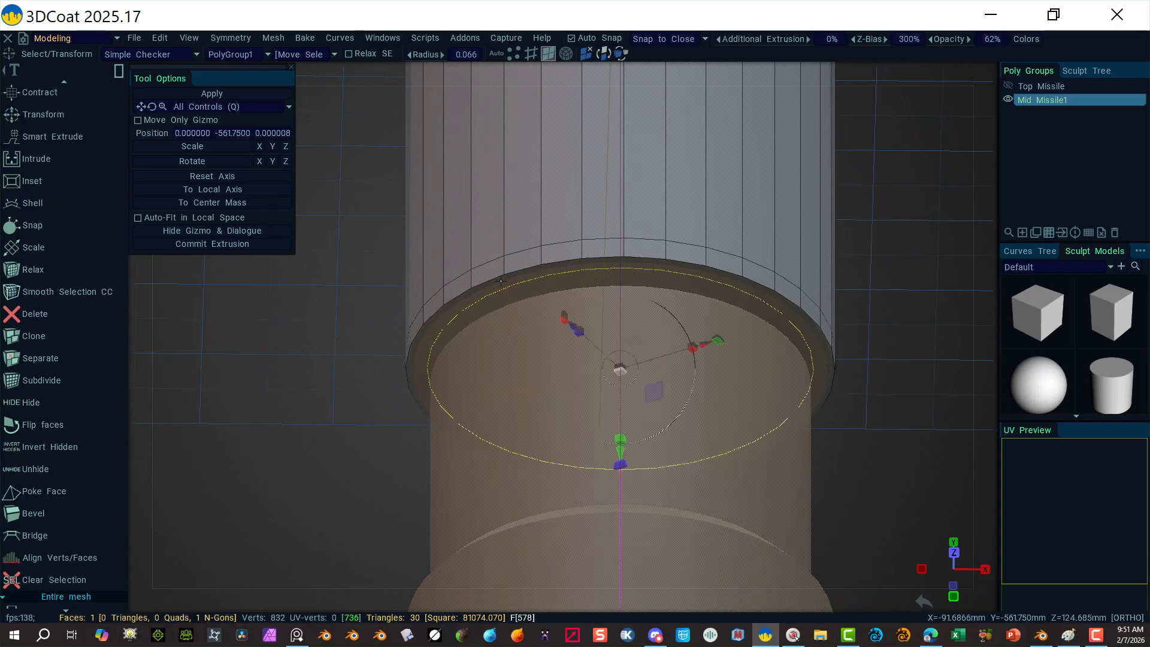
left_click(531, 53)
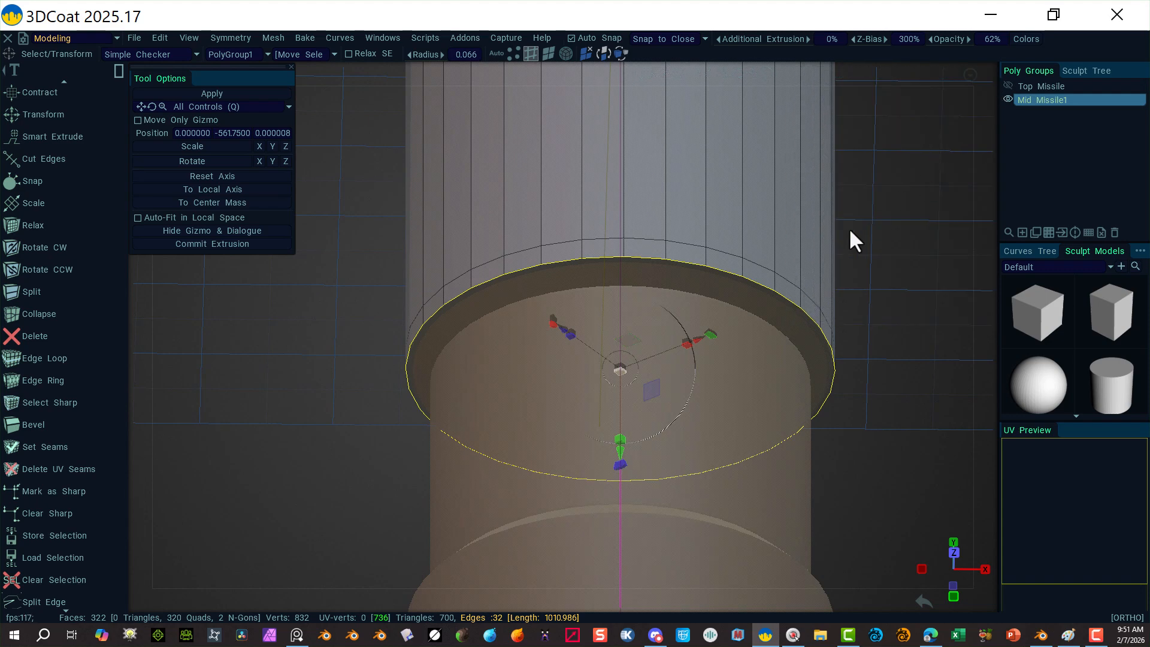
left_click_drag(621, 368, 617, 369)
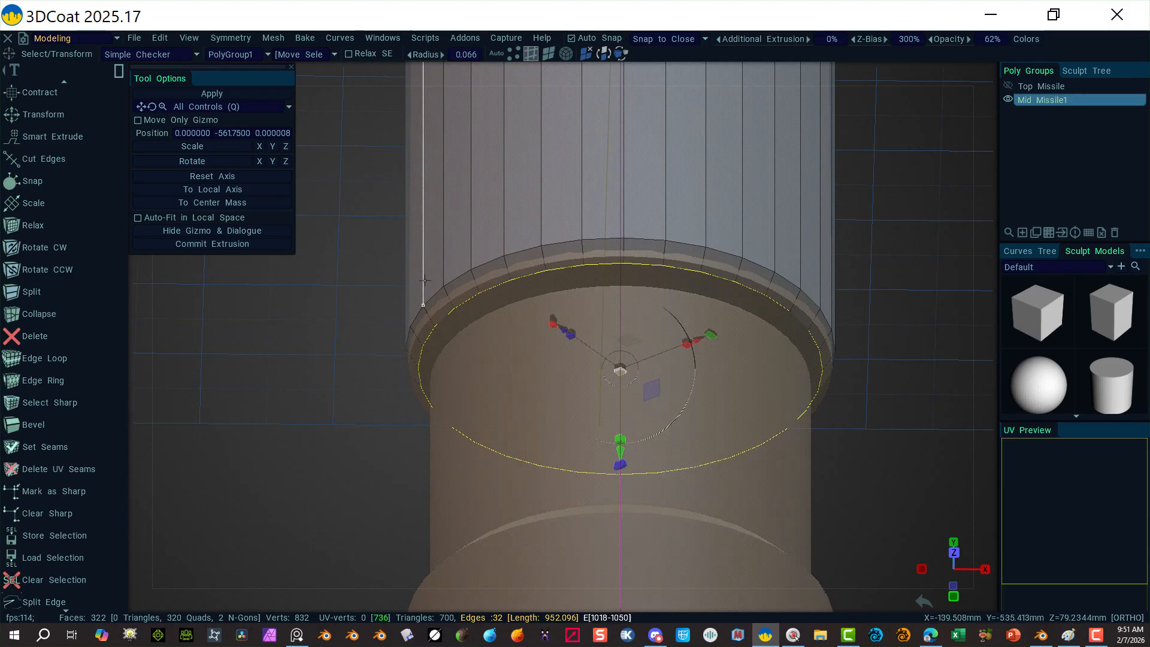
Step: Switch to the orthographic front view and clear the rim selection
left_click(986, 70)
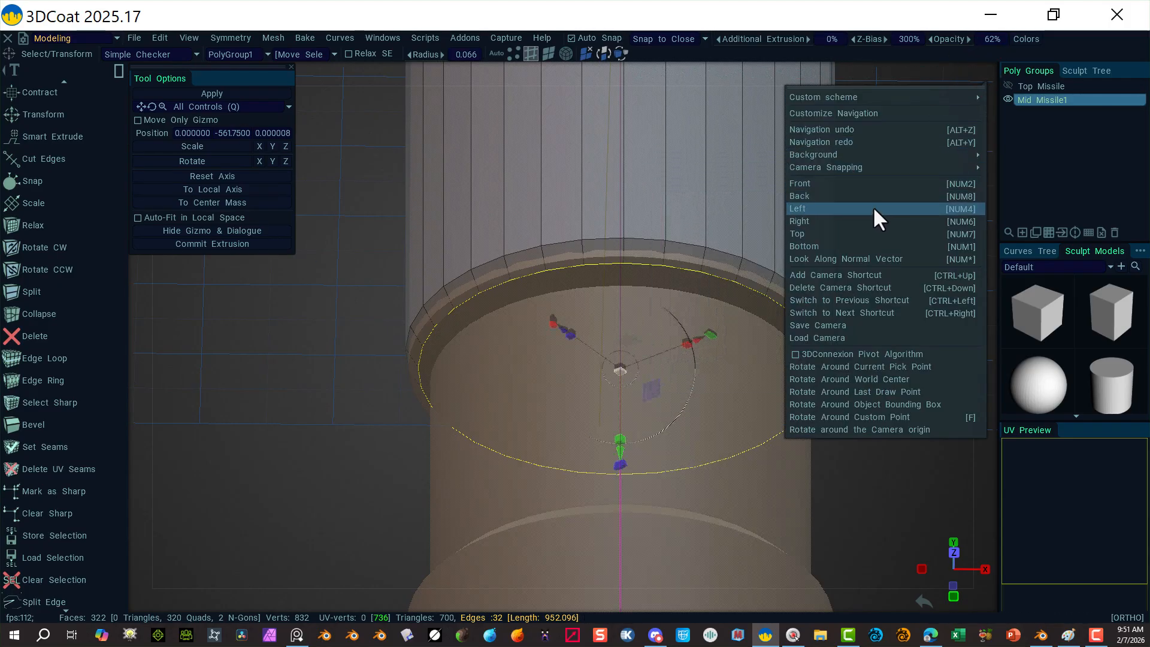
left_click(874, 187)
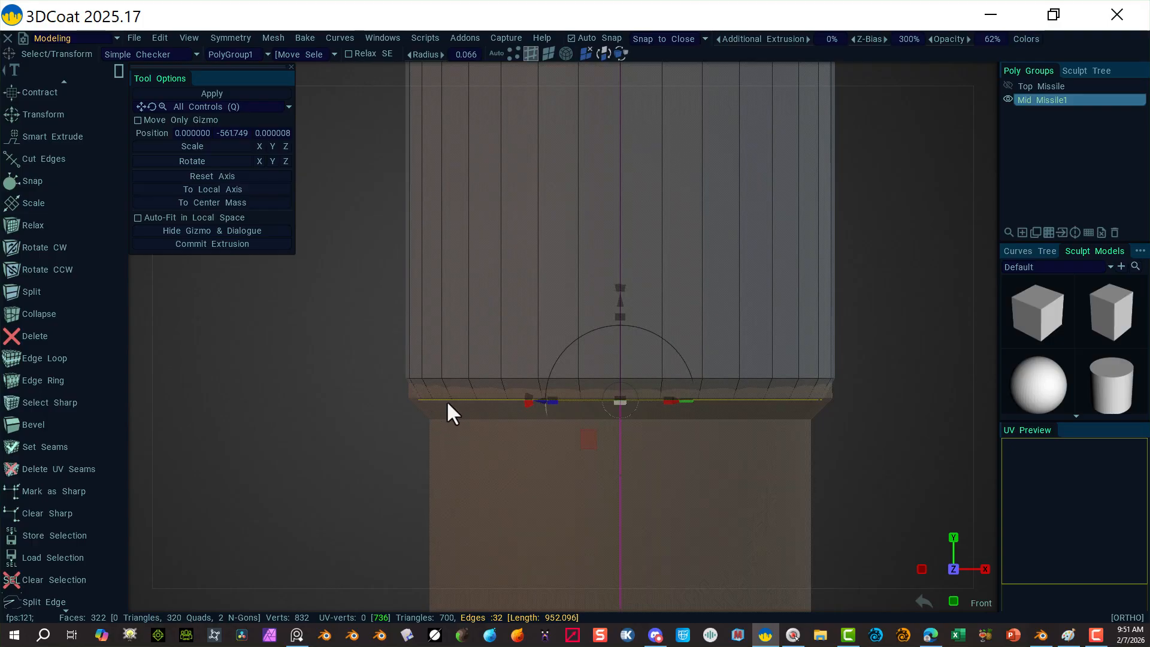
left_click(366, 493)
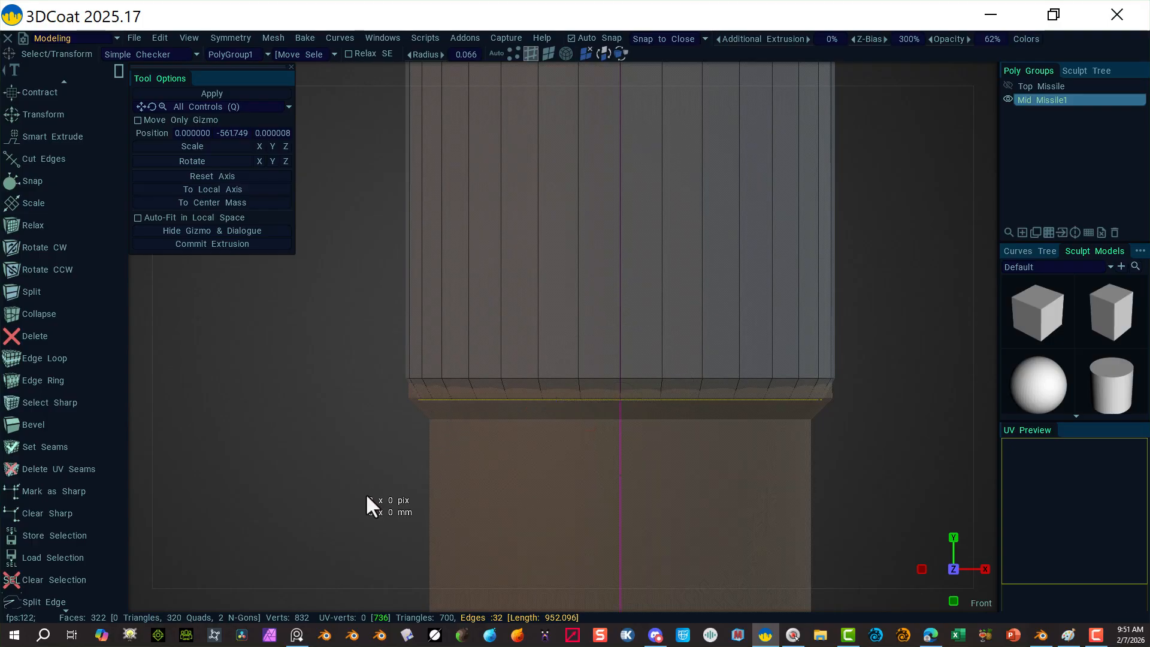
Step: Move the lip's edge ring lower and hide the lower revolved-surface object
left_click(487, 380)
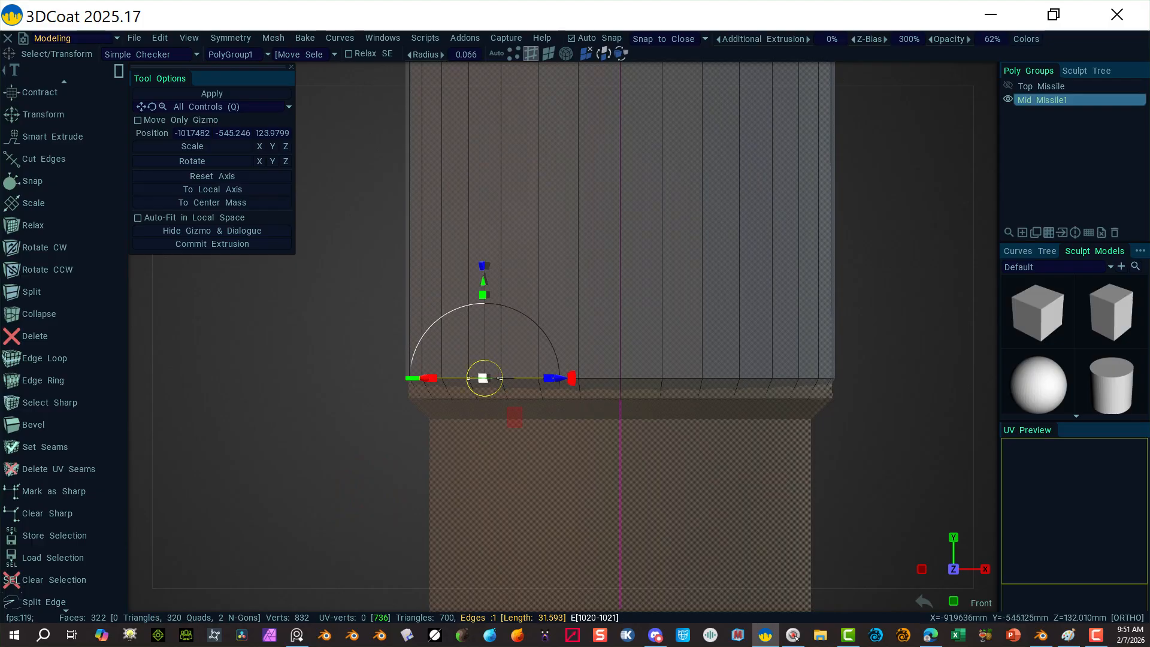
right_click(502, 375)
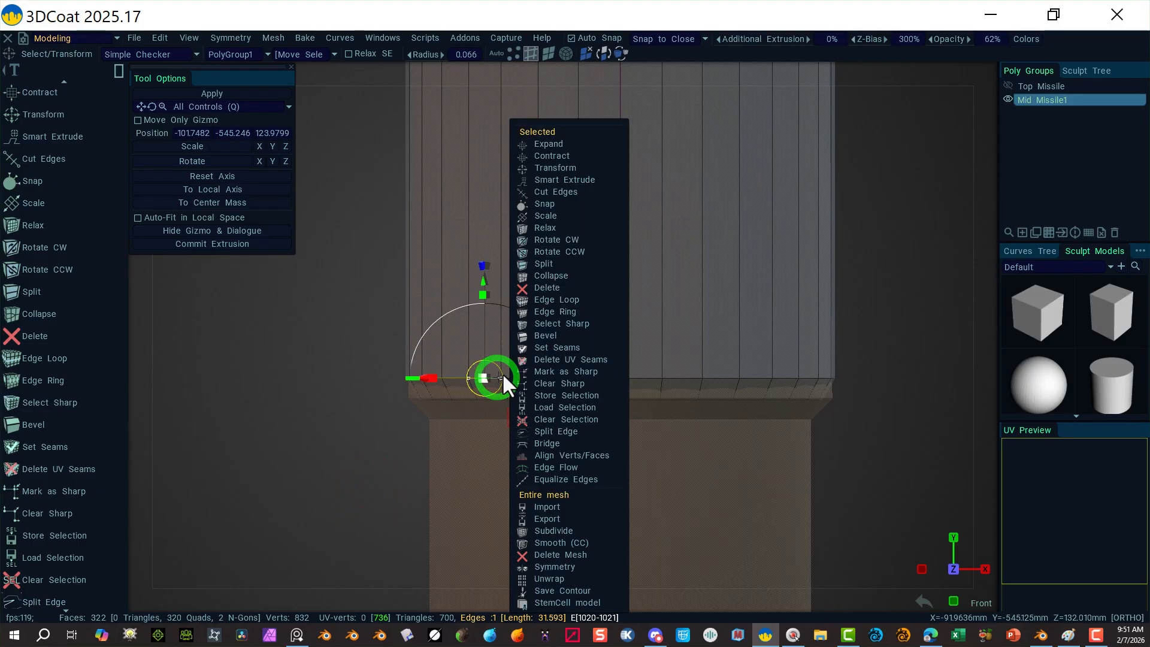
left_click(595, 311)
left_click_drag(621, 277, 625, 294)
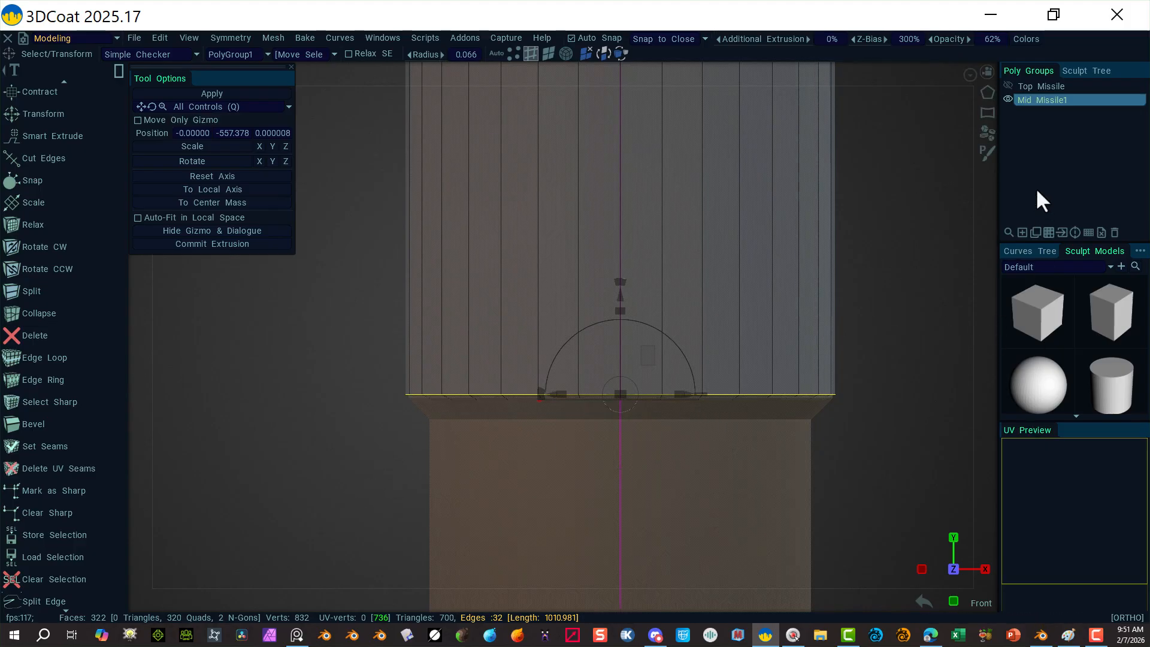
left_click(1072, 70)
left_click(1035, 115)
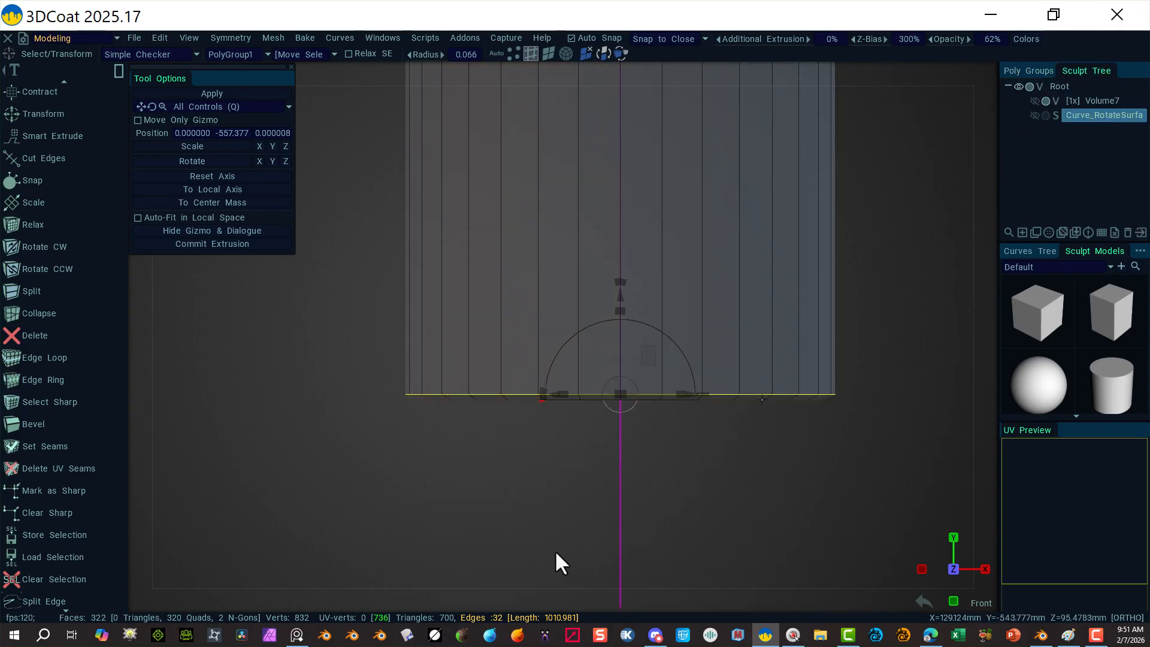
Step: Select the bottom rim loop and preview a bevel at size 1.00 with 3 segments
left_click_drag(508, 554, 505, 490, "alt")
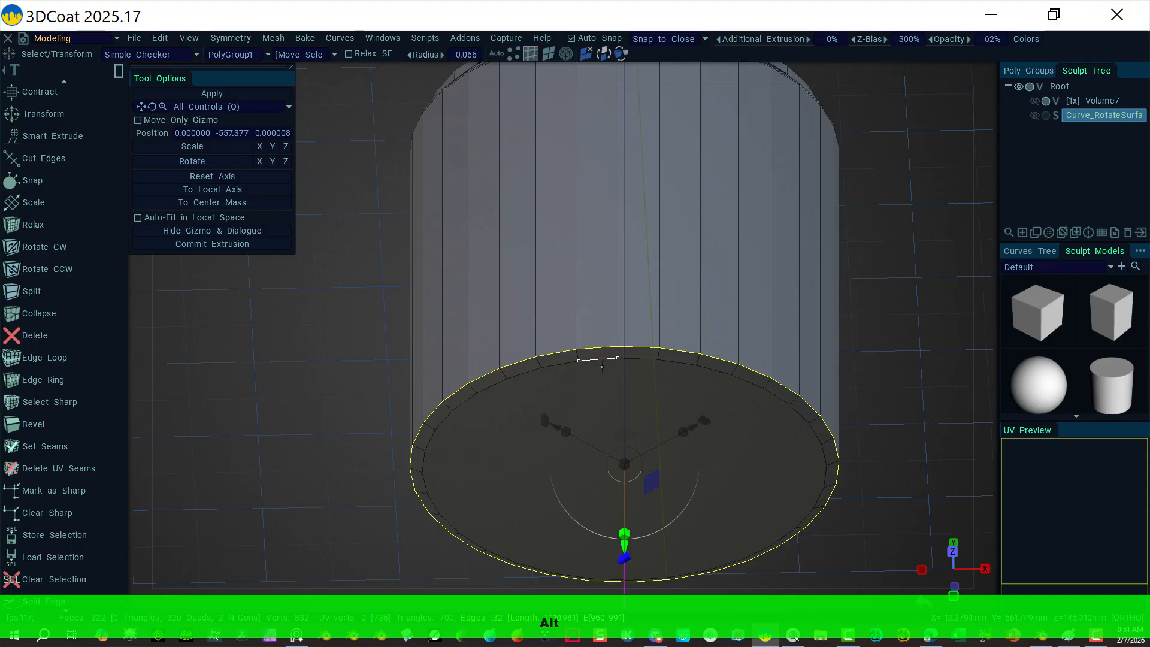
left_click(564, 364)
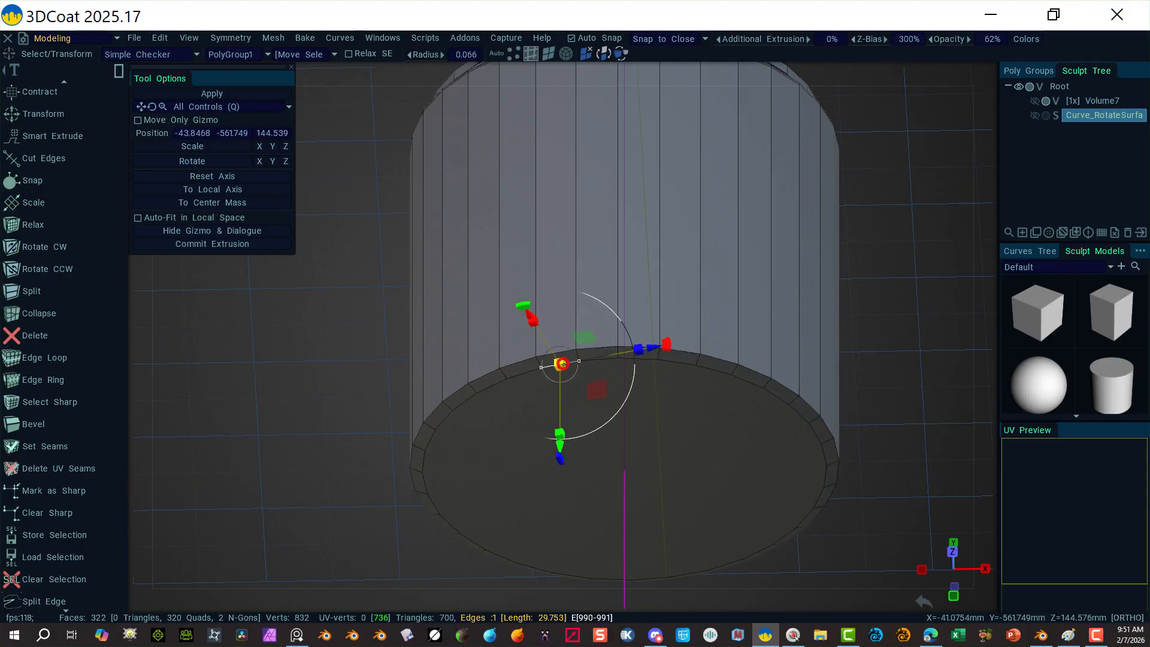
left_click(548, 54)
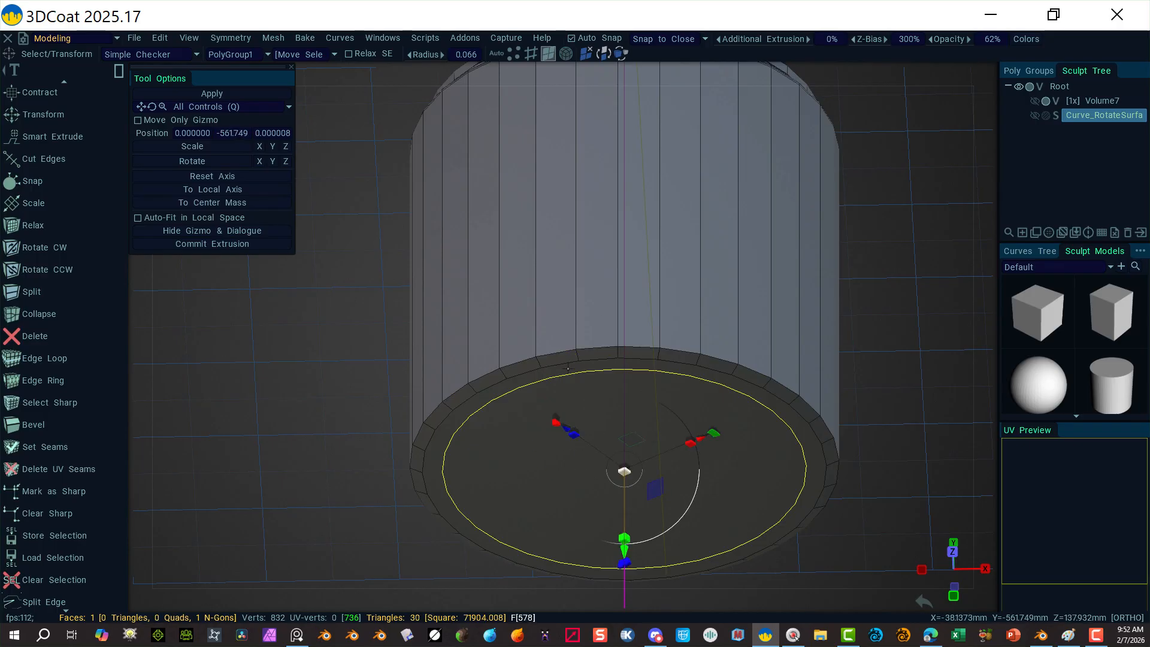
left_click(530, 54)
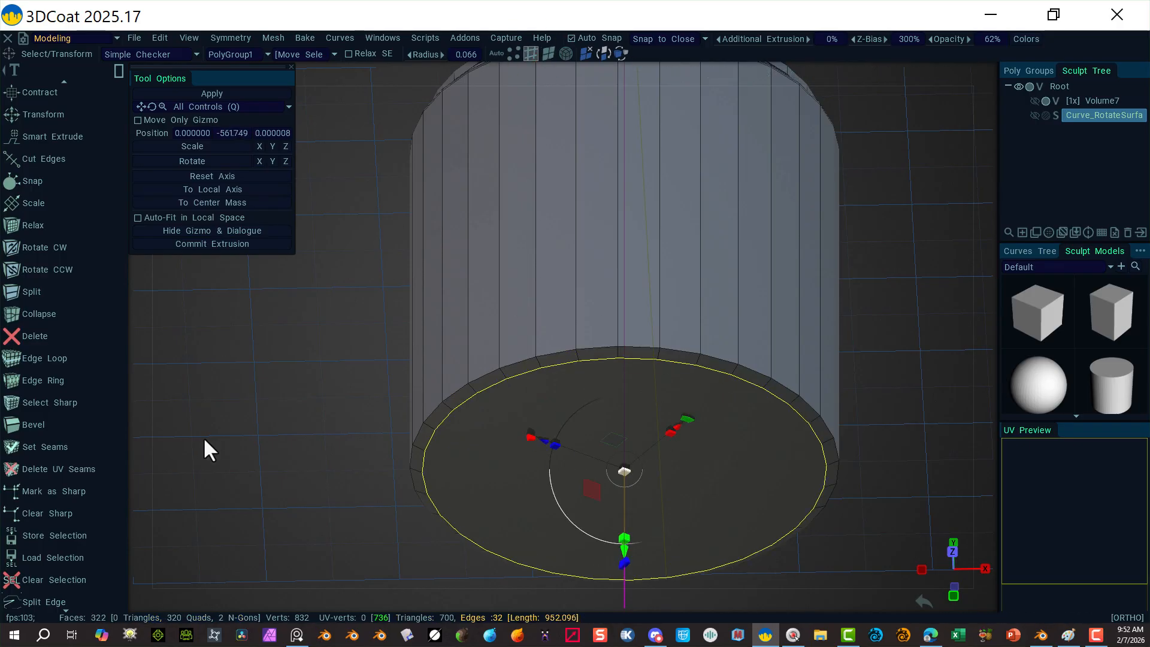
left_click(63, 427)
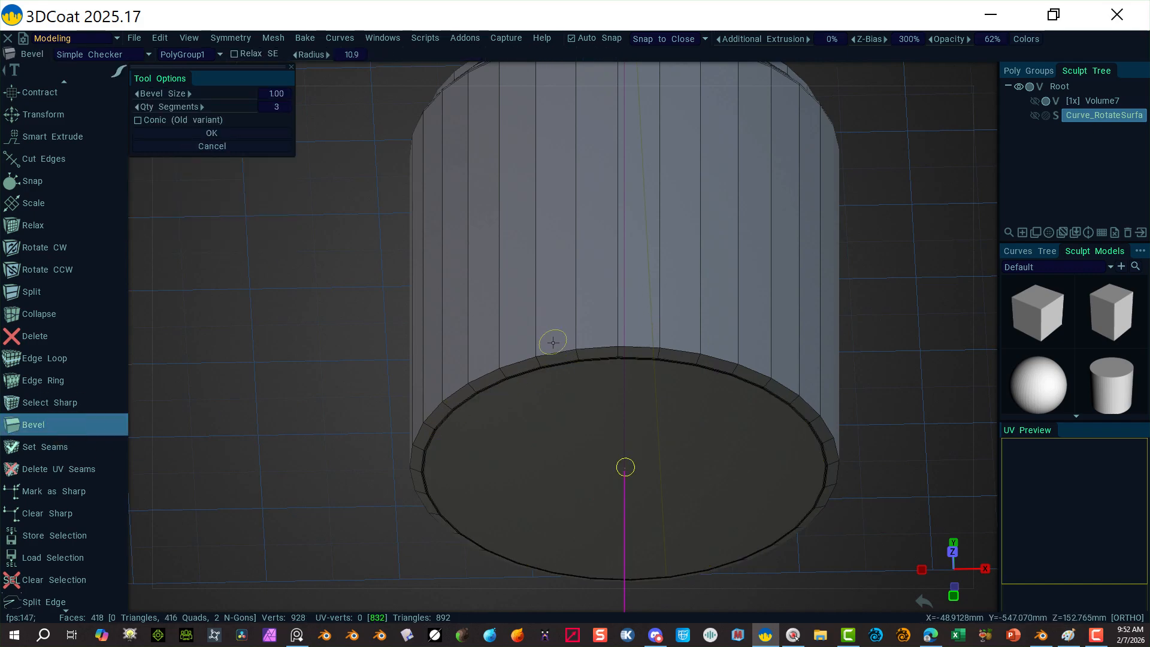
Step: Undo the rim bevel, try selecting an edge ring, then clear it
key("ctrl+z")
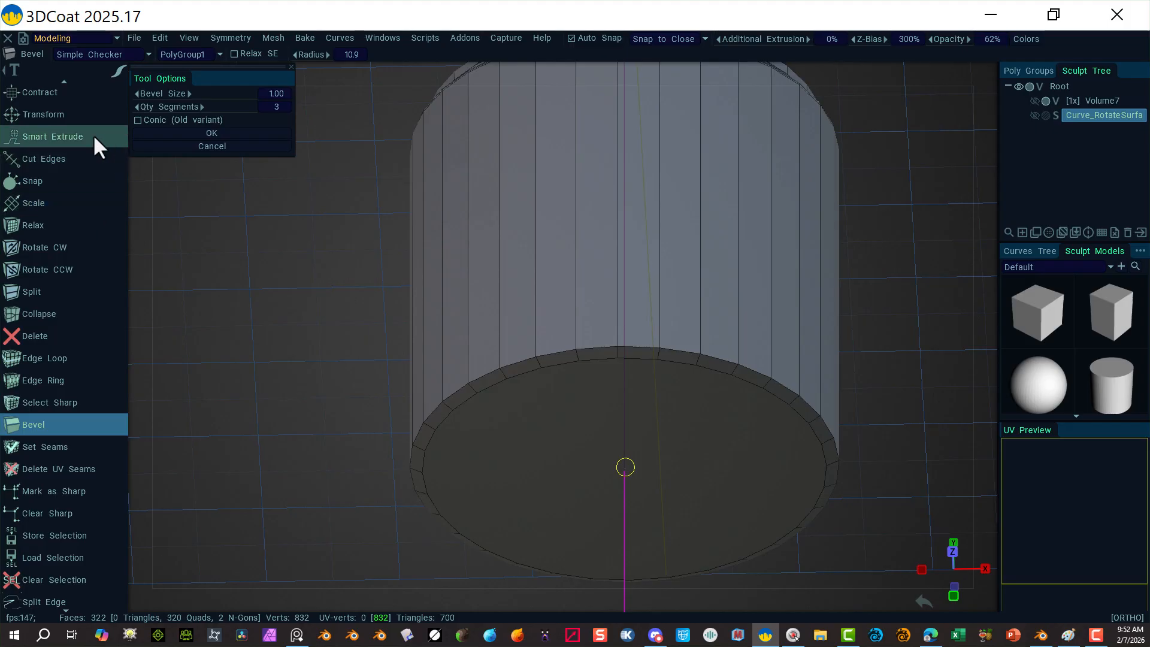
scroll(66, 120, "up", 3)
scroll(66, 126, "up", 10)
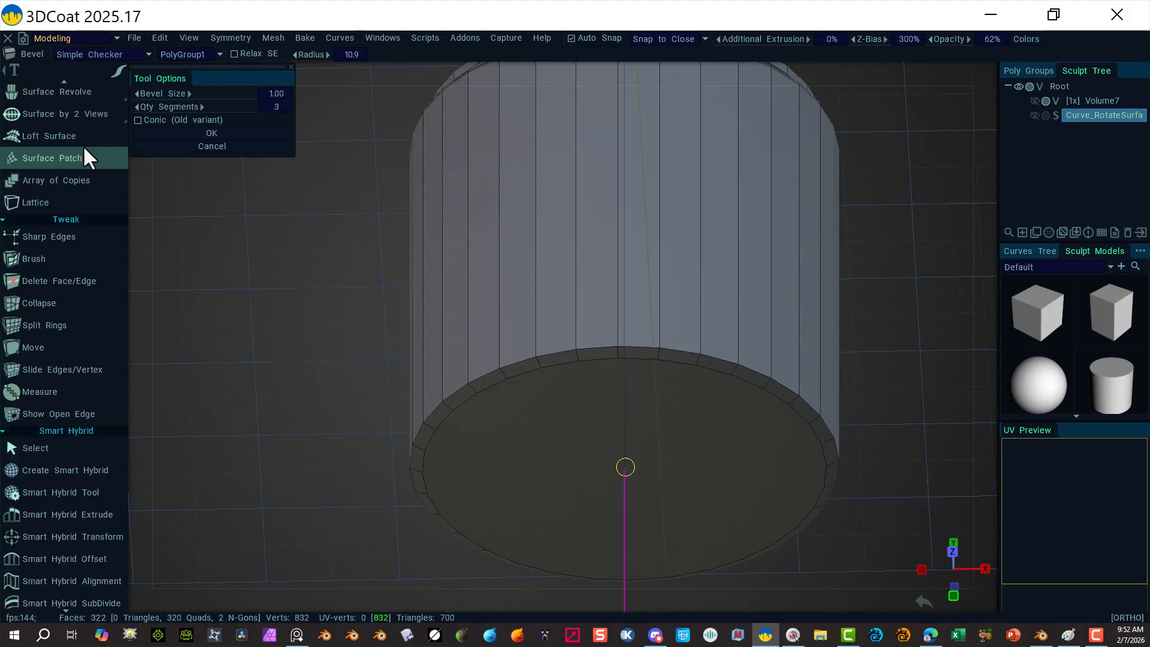
scroll(67, 143, "up", 5)
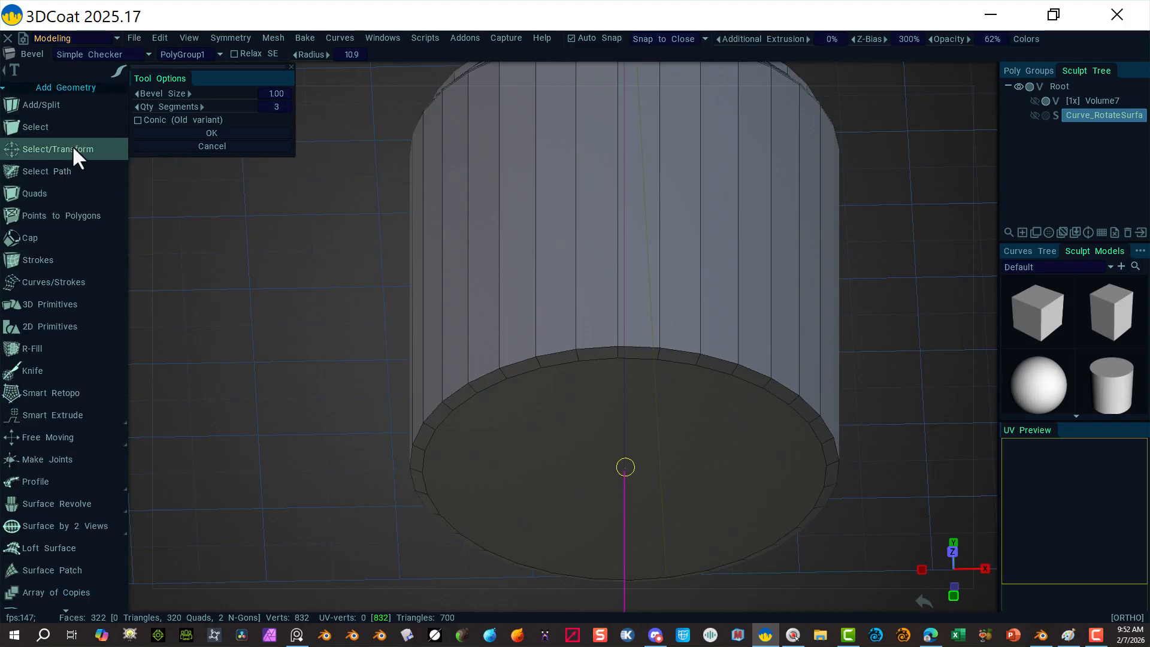
left_click(72, 149)
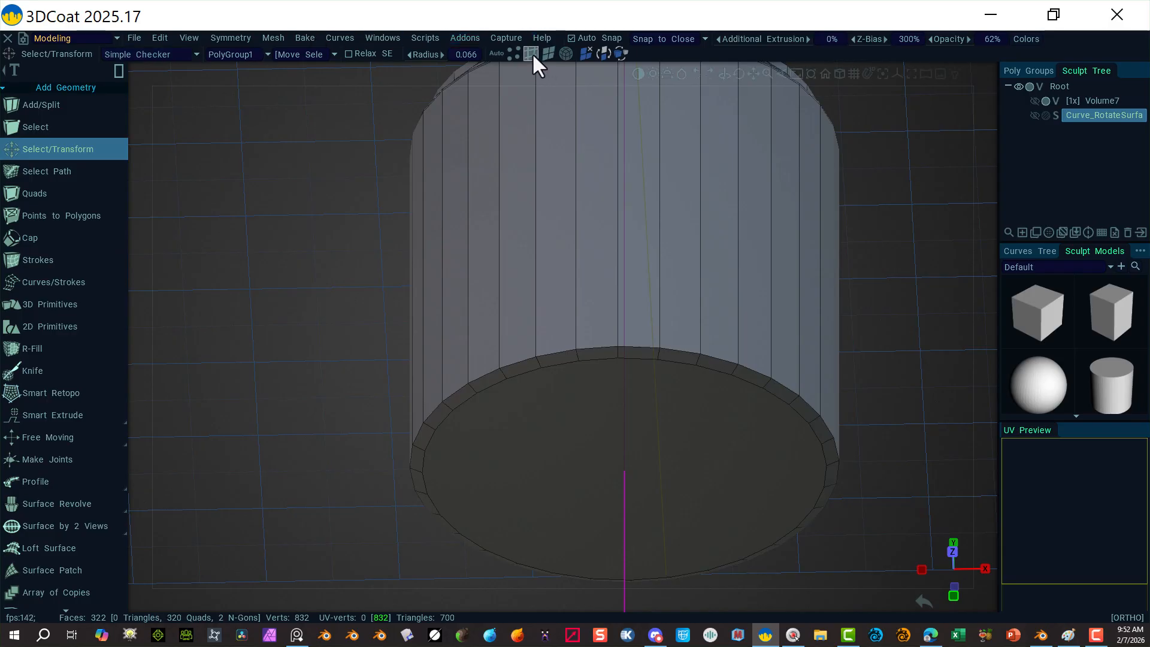
left_click(556, 353)
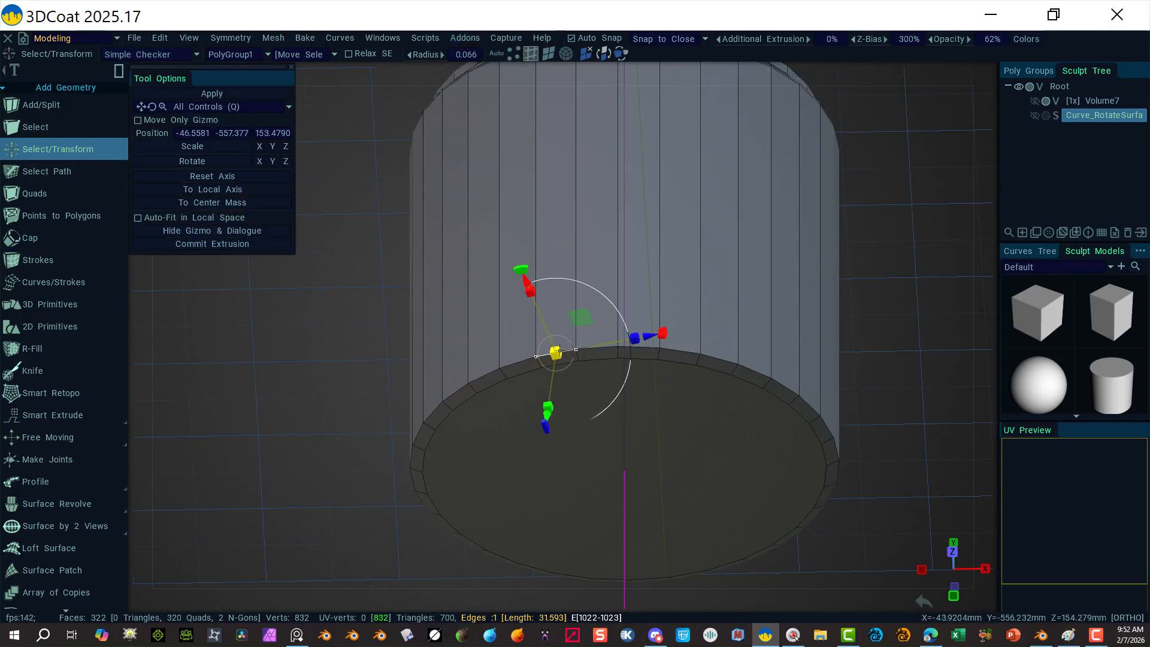
right_click(559, 350)
left_click(602, 295)
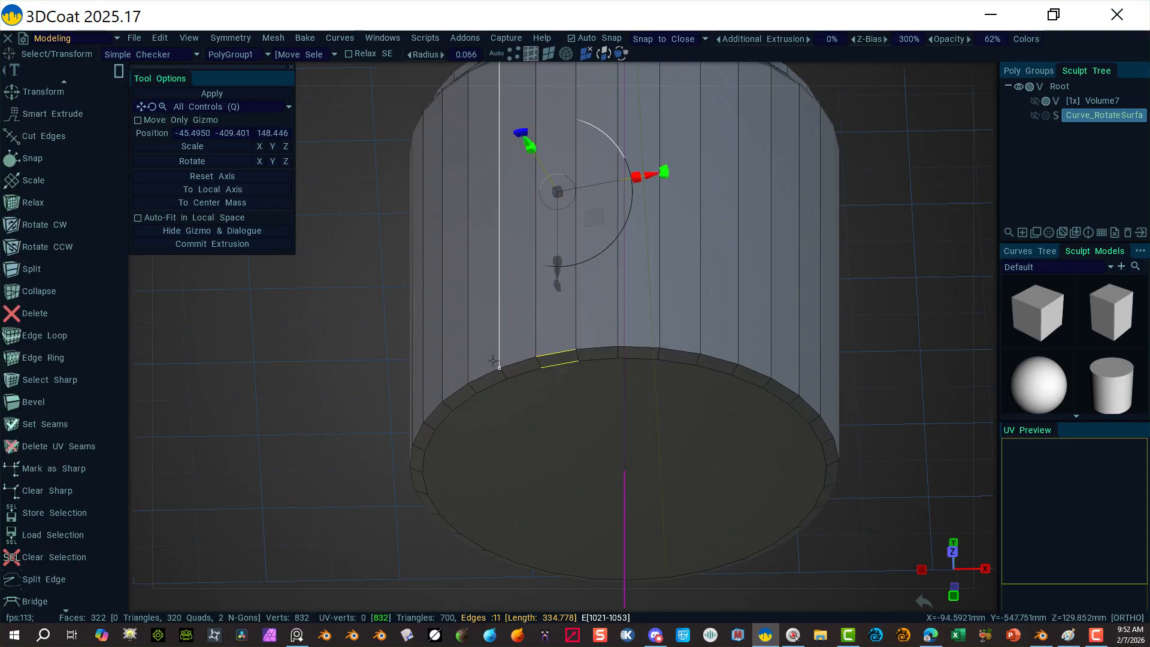
left_click(360, 372)
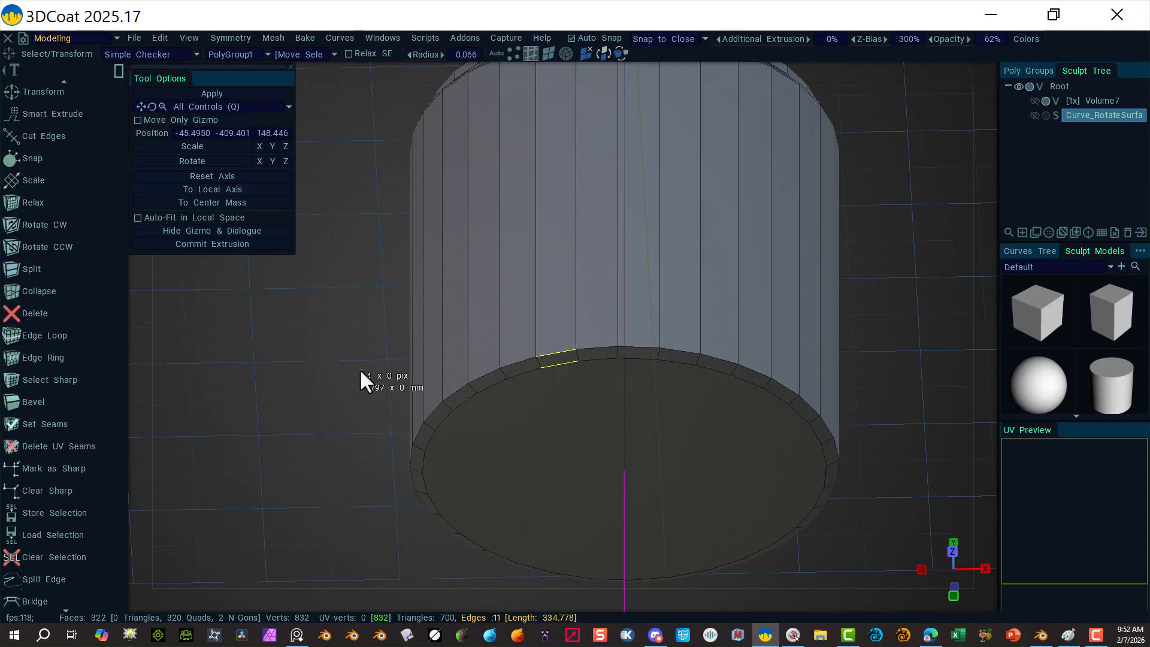
Step: Select the whole rim loop and bevel it at size 2.00 with 3 segments
left_click(558, 347)
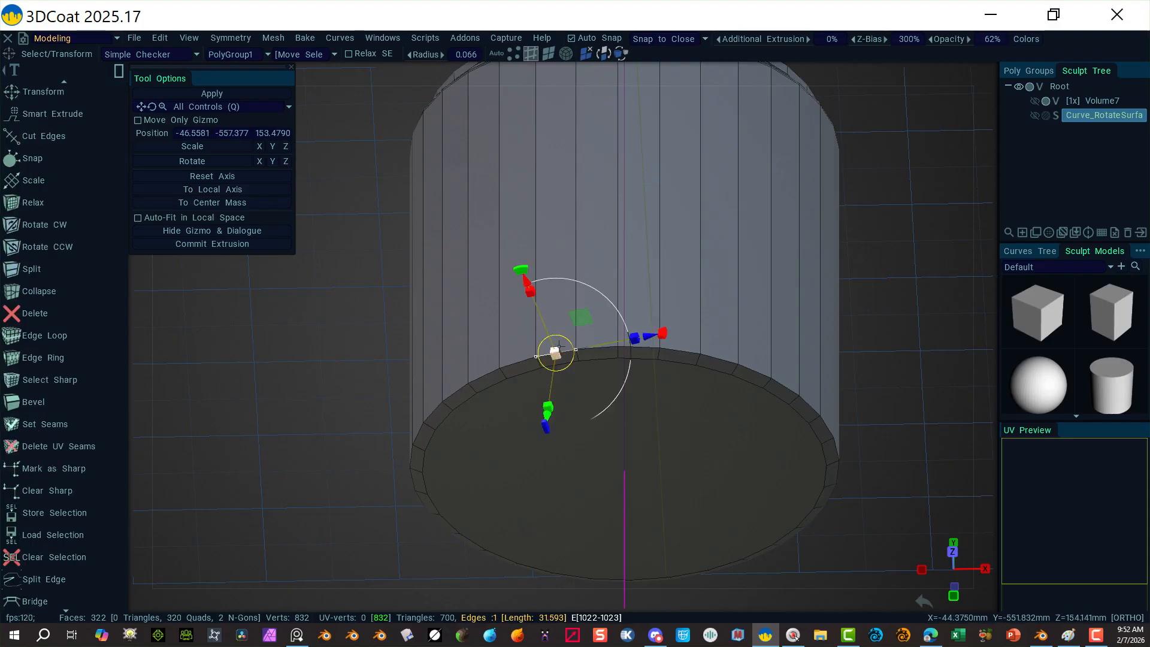
right_click(559, 345)
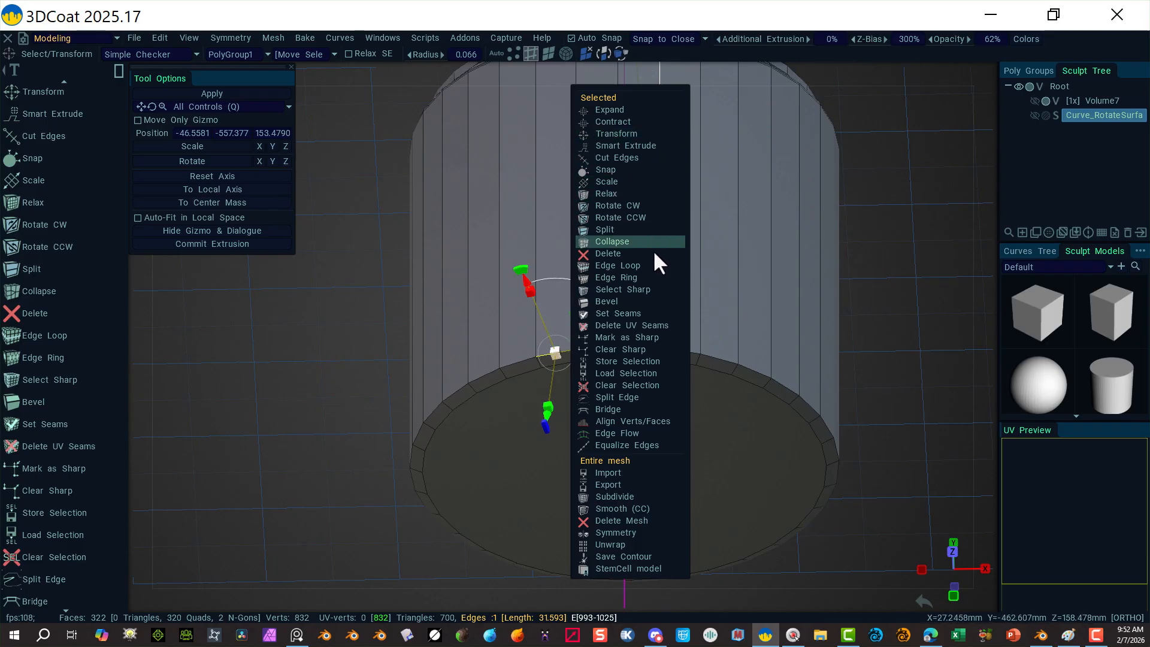
left_click(653, 265)
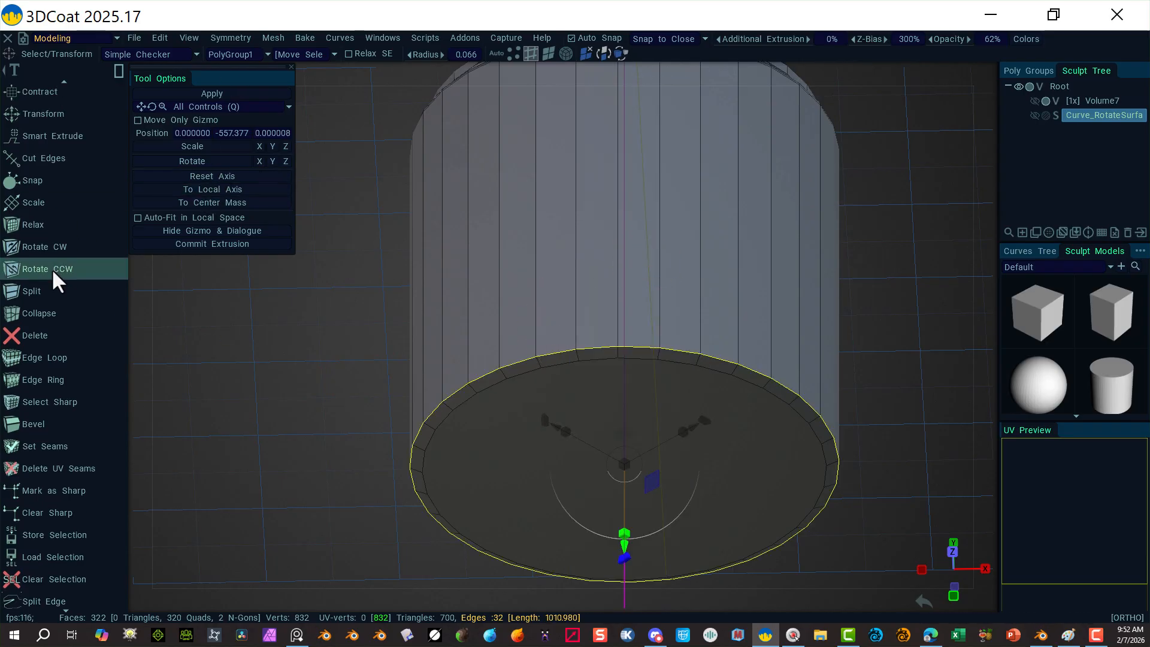
left_click(45, 424)
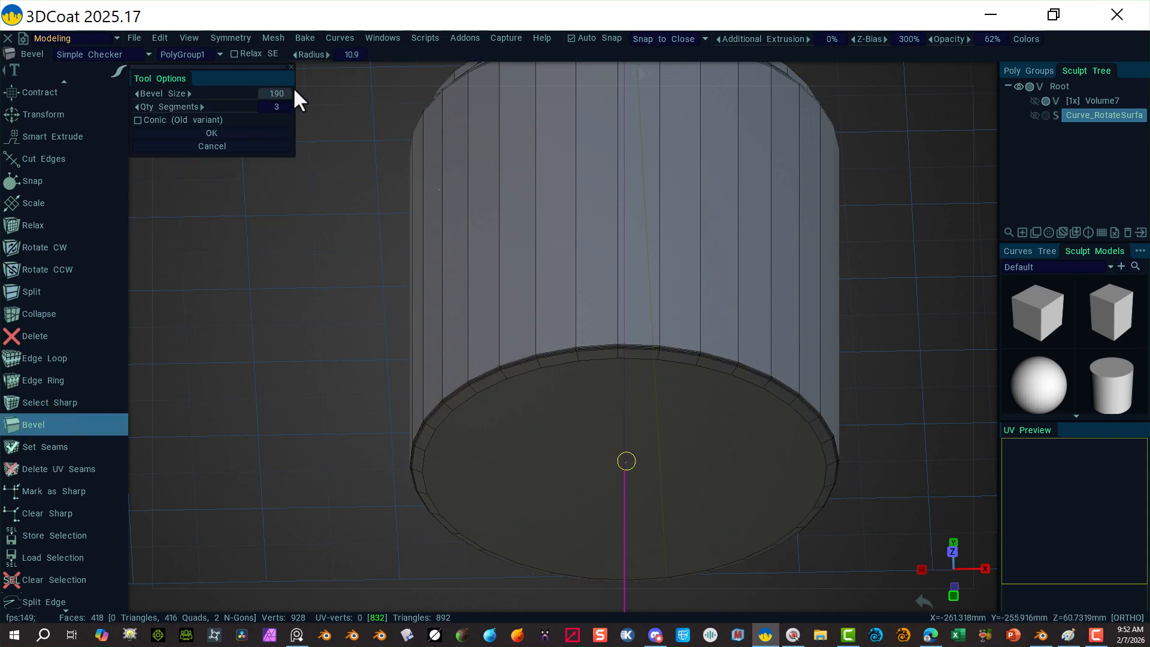
left_click_drag(294, 89, 310, 88)
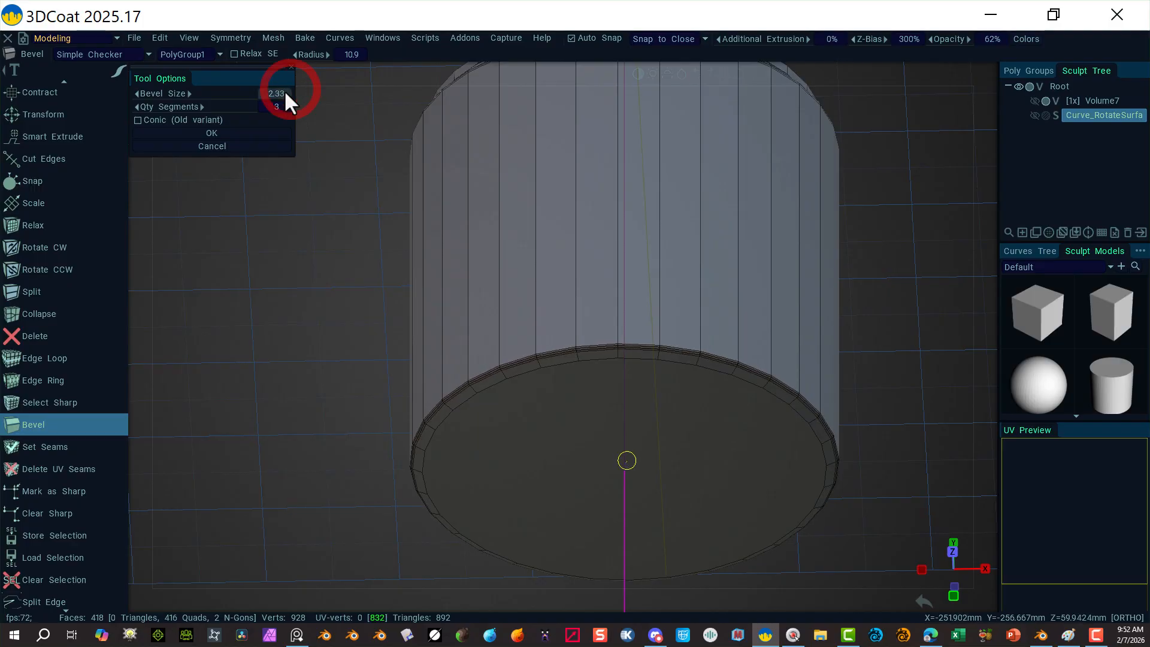
left_click(284, 90)
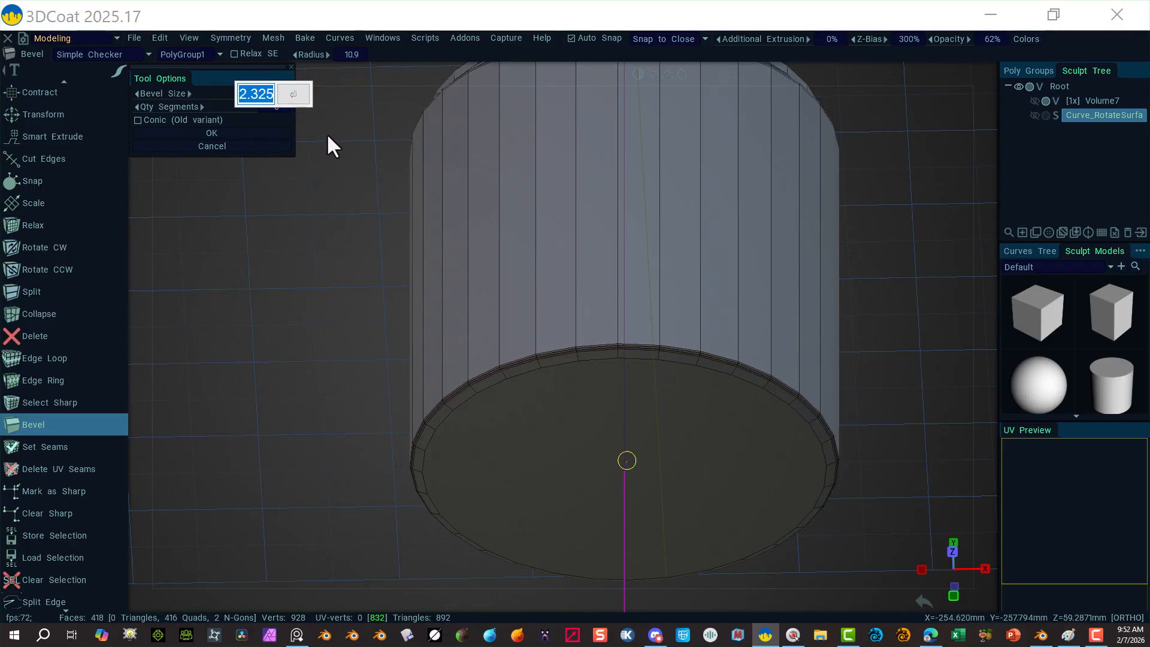
type("2")
key("Tab")
left_click(296, 96)
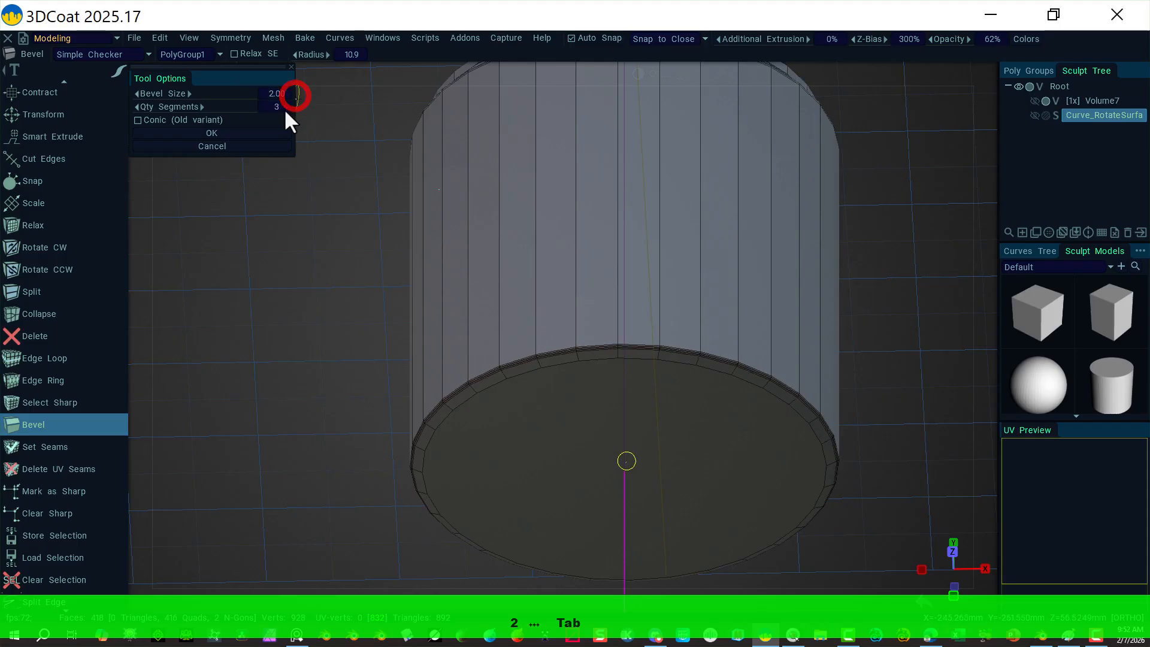
left_click(214, 134)
left_click(313, 326)
left_click_drag(473, 337, 437, 395, "alt")
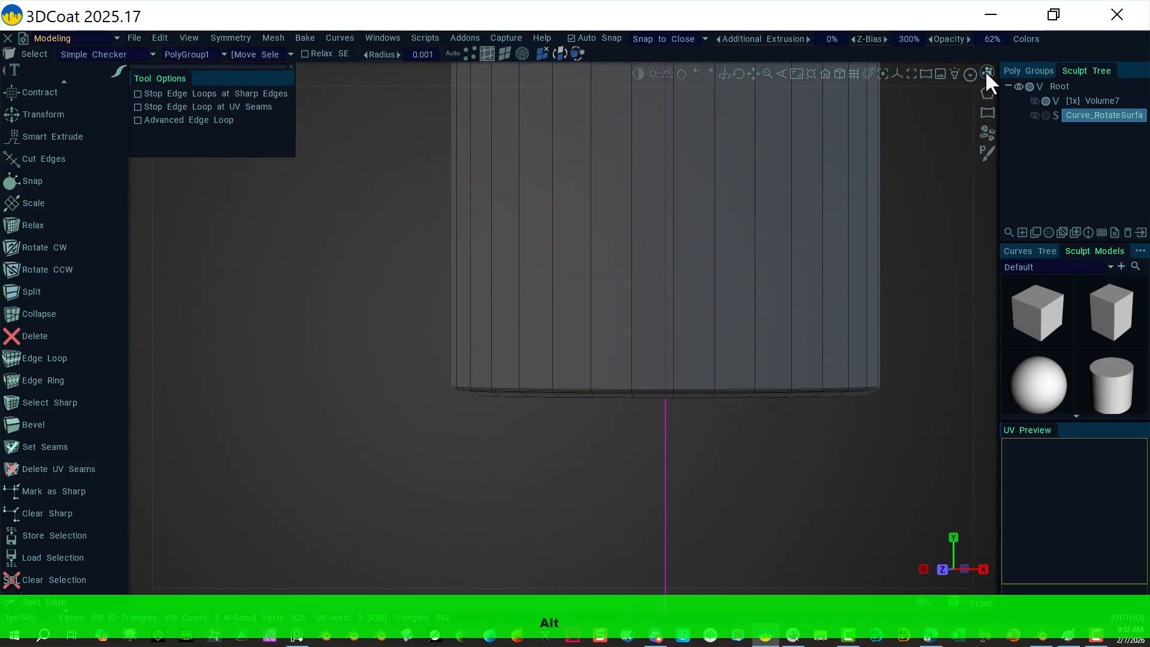
Step: Switch to the left view and frame the cylinder from above
left_click(986, 69)
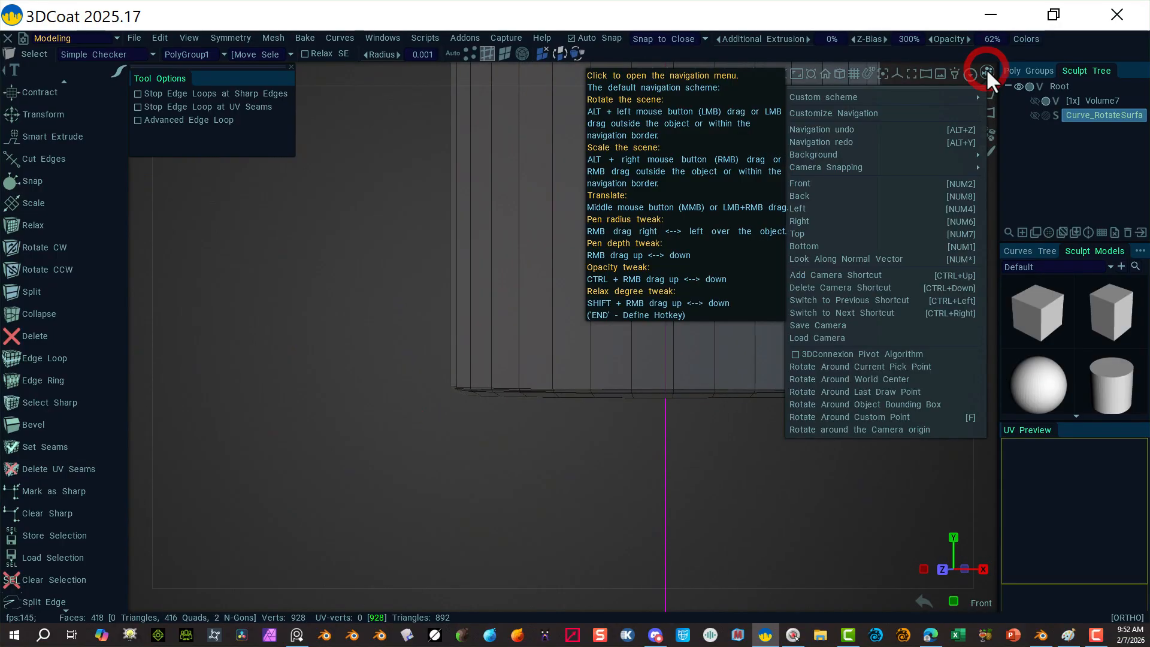
left_click(849, 208)
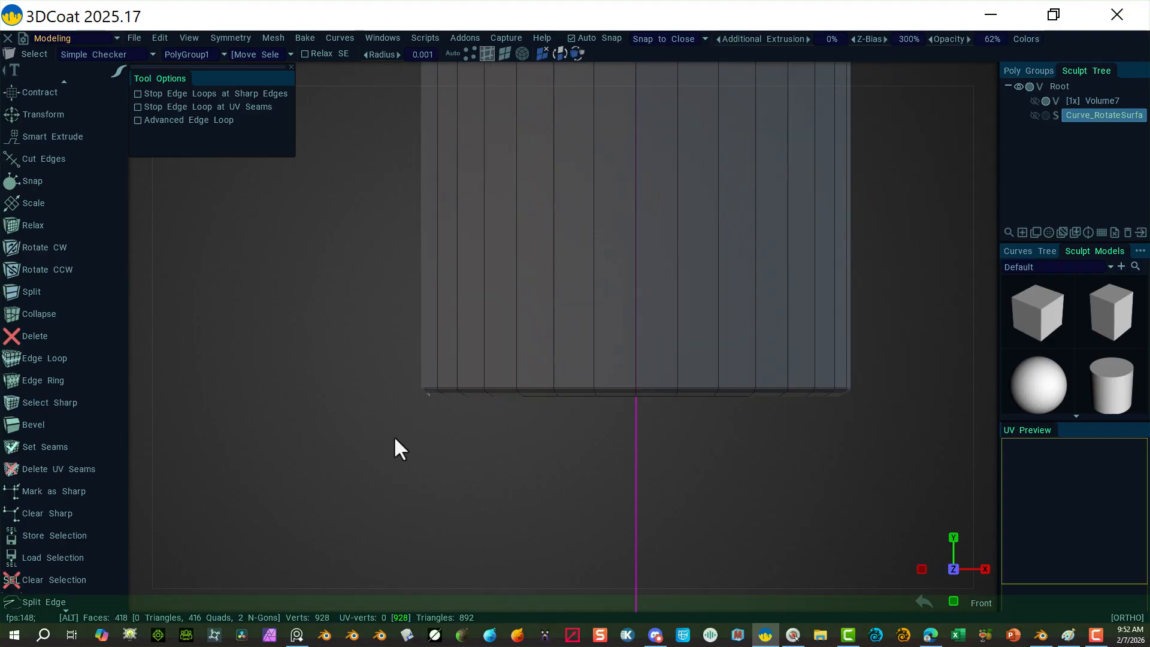
right_click_drag(393, 436, 473, 335, "alt")
right_click_drag(568, 216, 804, 149, "alt")
middle_click_drag(806, 148, 820, 302, "alt")
scroll(832, 226, "up", 2)
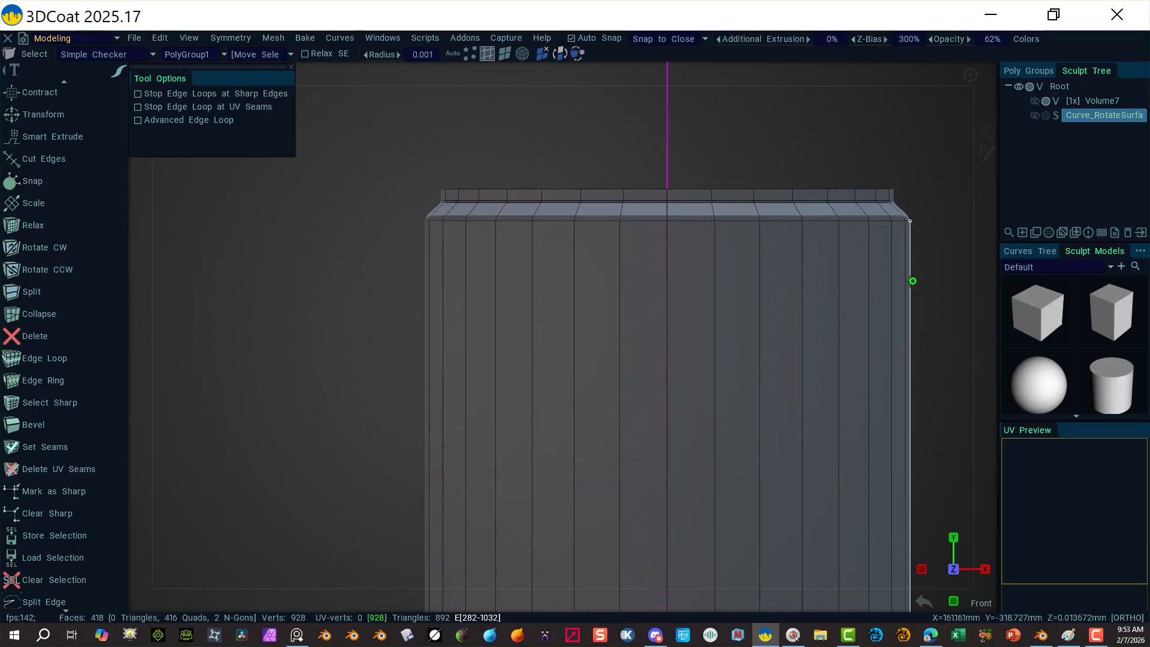
left_click_drag(762, 174, 778, 181, "alt")
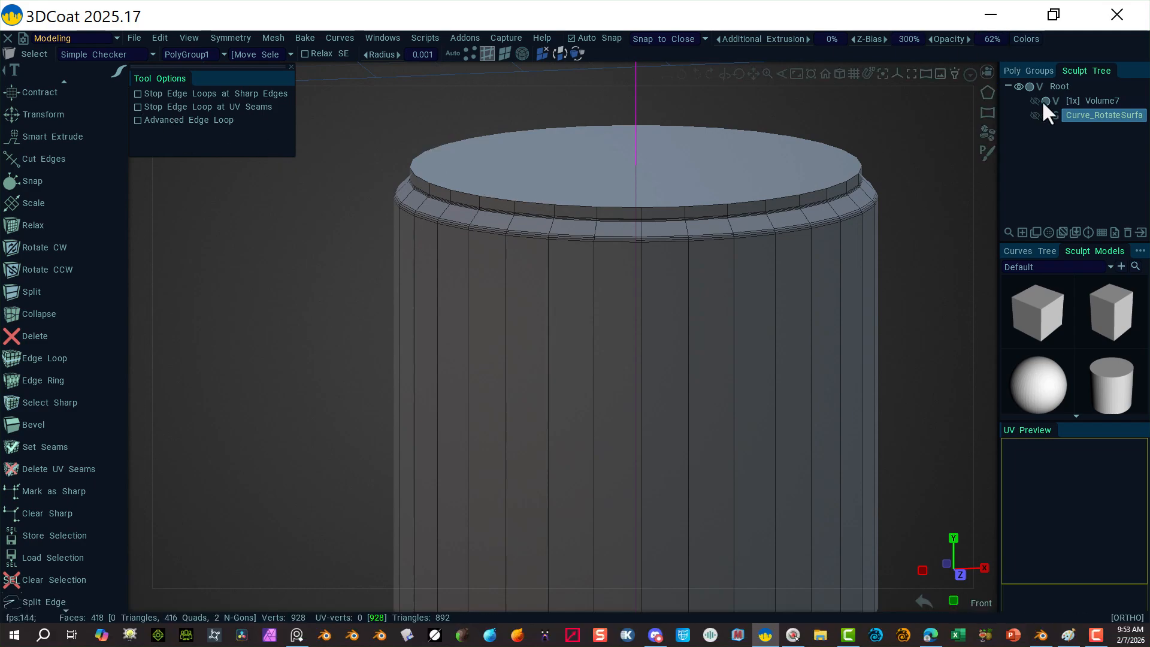
Step: Show Curve_RotateSurfa, make it see-through, toggle Top Missile's visibility, then hide the layer again
left_click(1035, 114)
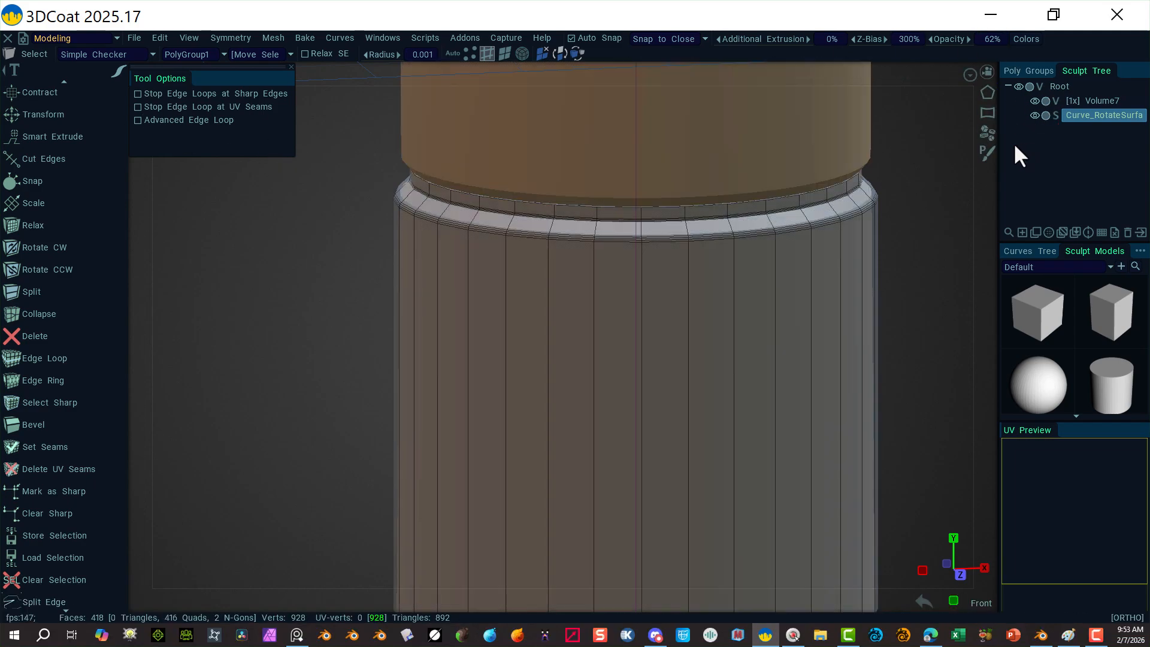
right_click_drag(915, 206, 639, 126, "alt")
left_click_drag(640, 125, 740, 232, "alt")
left_click(1045, 115)
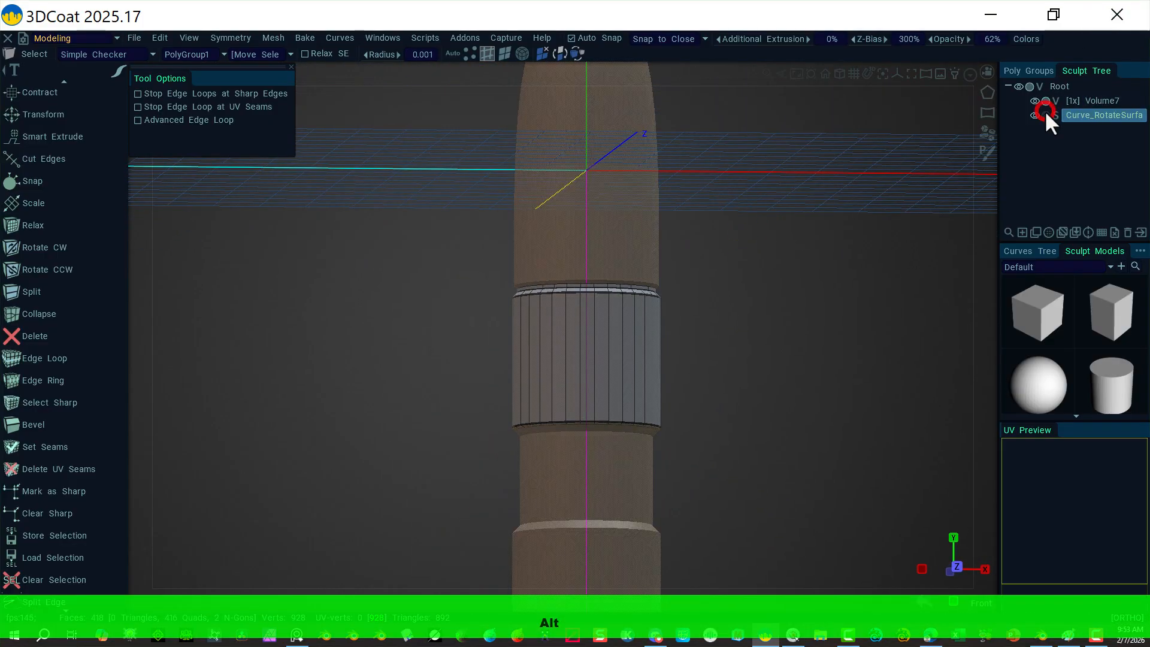
left_click(1035, 70)
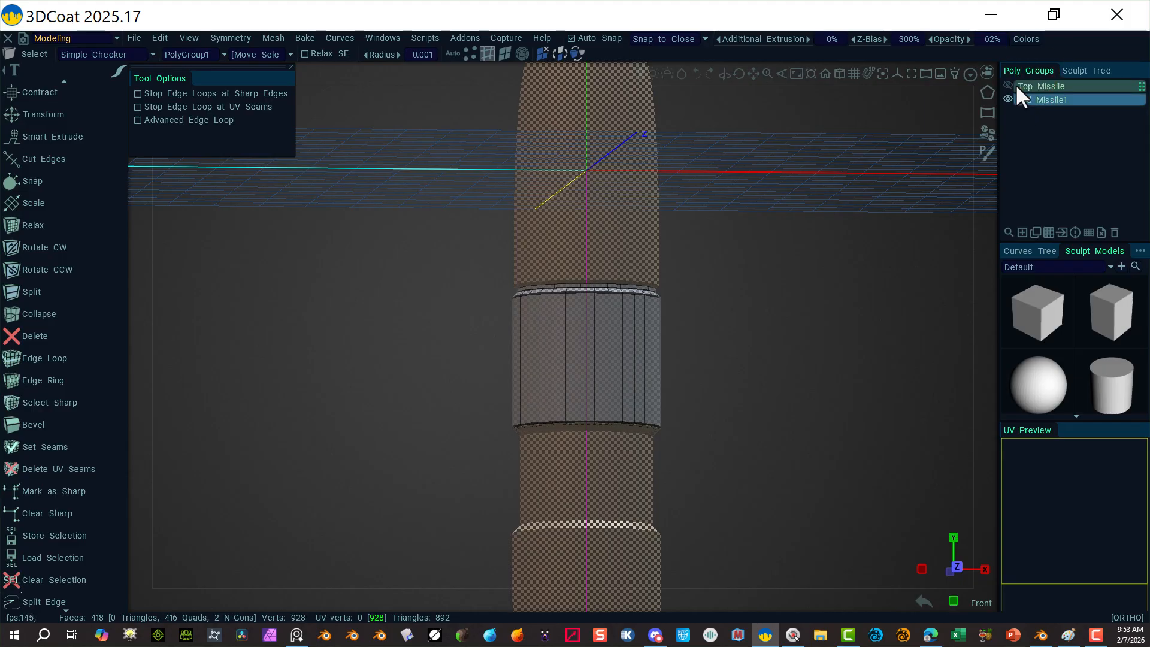
left_click(1009, 84)
left_click(1086, 71)
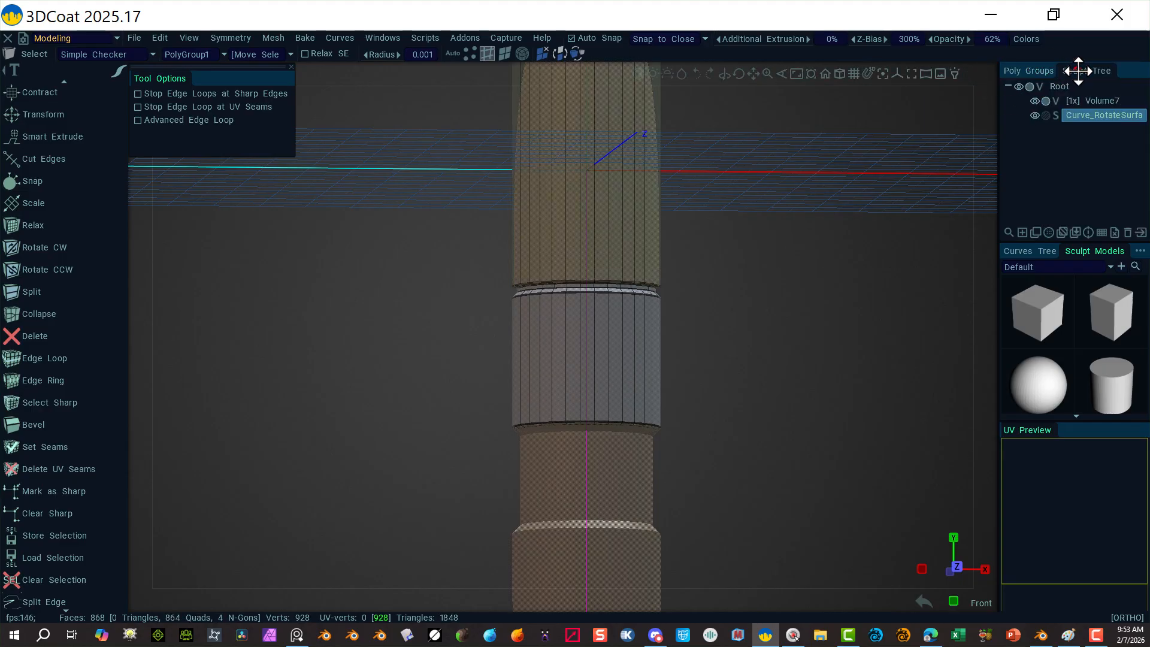
left_click(1035, 114)
mouse_move(752, 235)
left_mouse_down("alt")
mouse_move(742, 266)
mouse_move(734, 244)
left_mouse_up("alt")
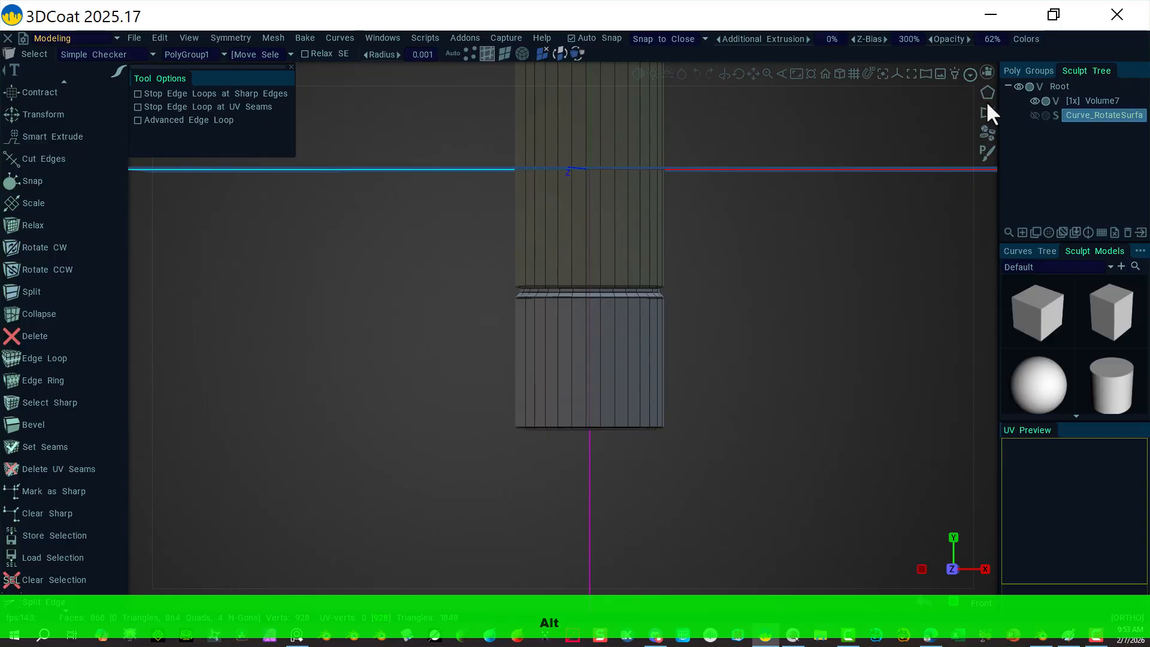
Step: Snap to a preset view and inspect the mid section from below
left_click(1028, 70)
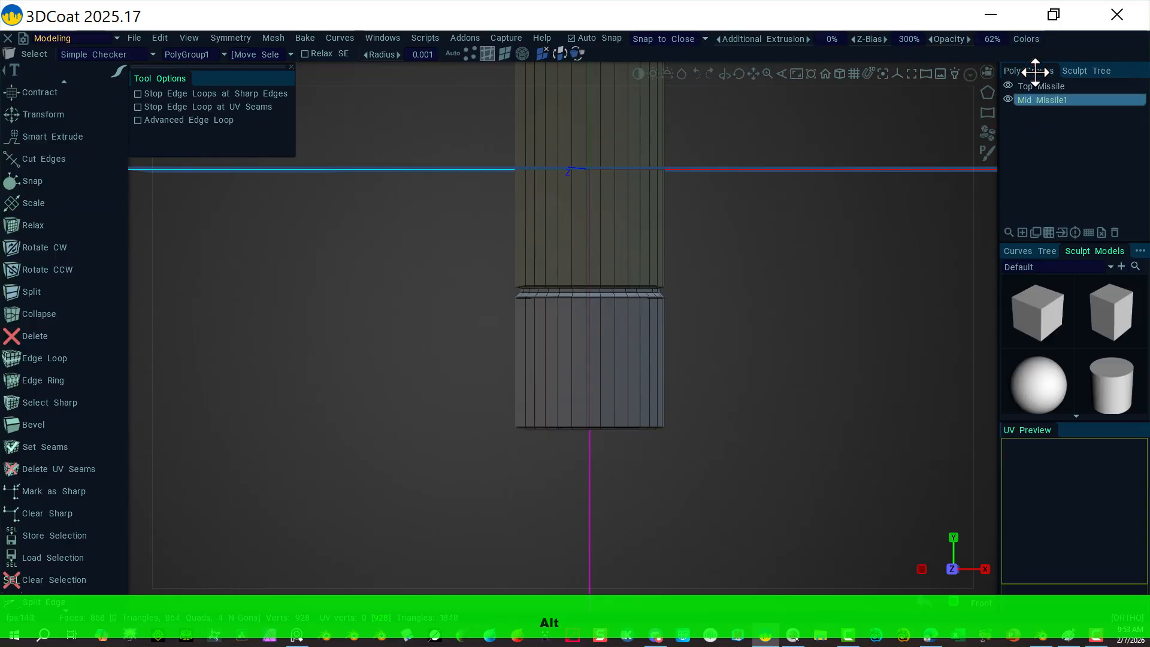
left_click(987, 73)
left_click(823, 178)
right_click_drag(771, 241, 683, 240, "alt")
left_click_drag(653, 384, 688, 416, "alt")
right_click_drag(719, 425, 878, 387, "alt")
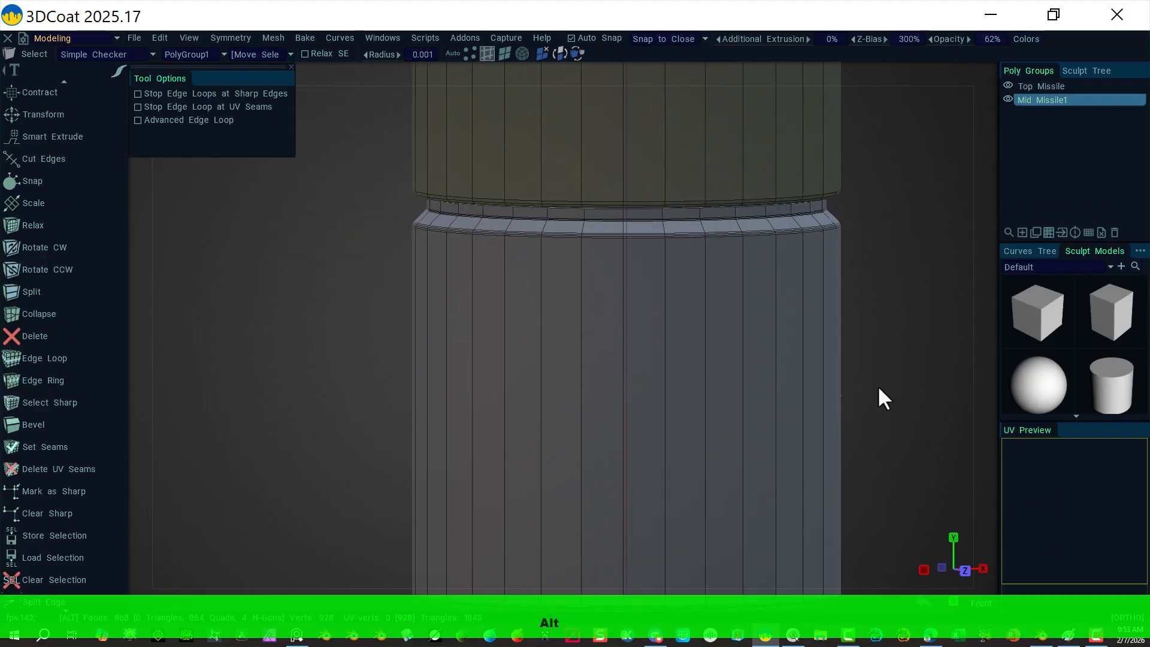
left_click_drag(878, 348, 857, 295, "alt")
right_click_drag(856, 294, 811, 291, "alt")
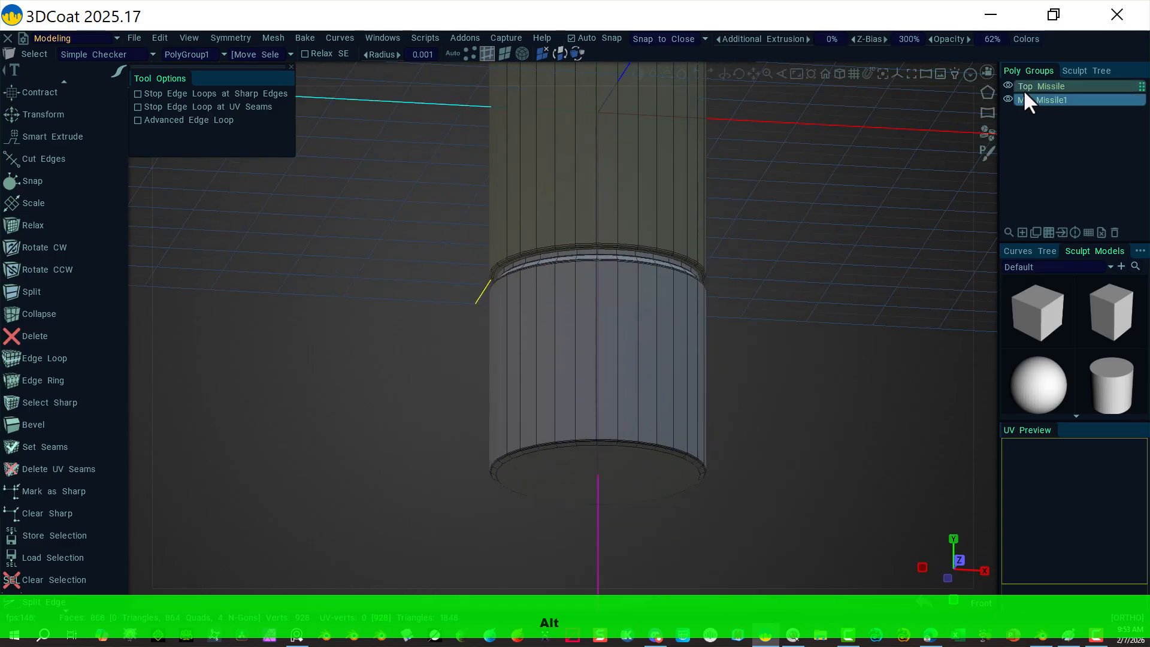
Step: Show Curve_RotateSurfa again and frame the mid section in front view
left_click(1081, 71)
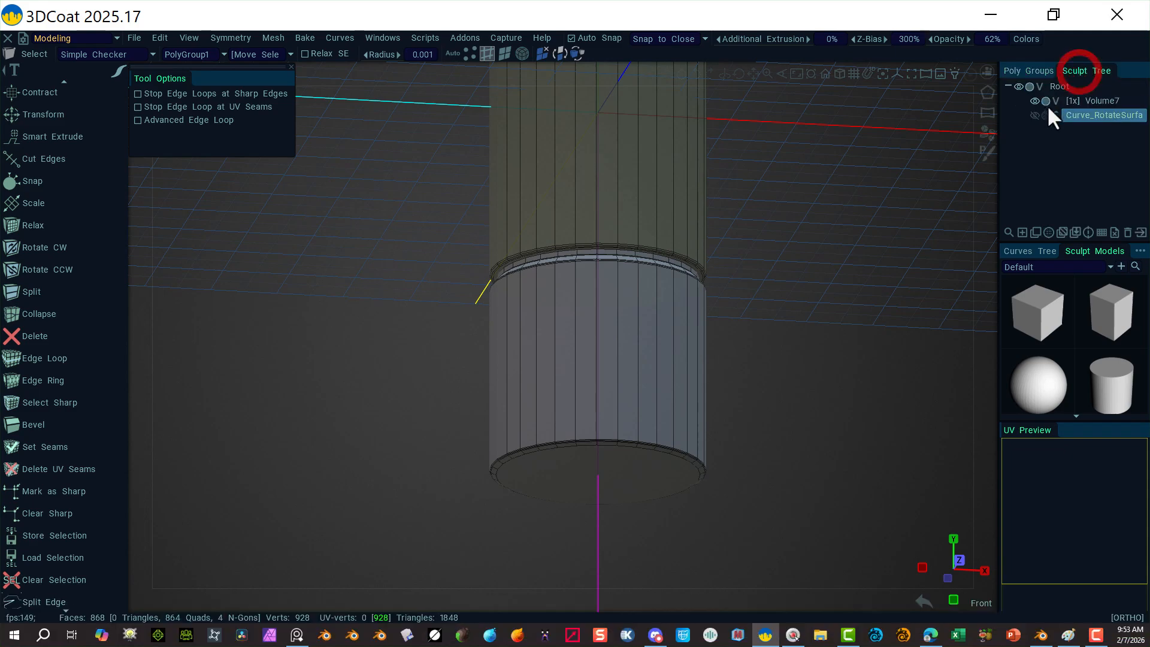
left_click(1035, 114)
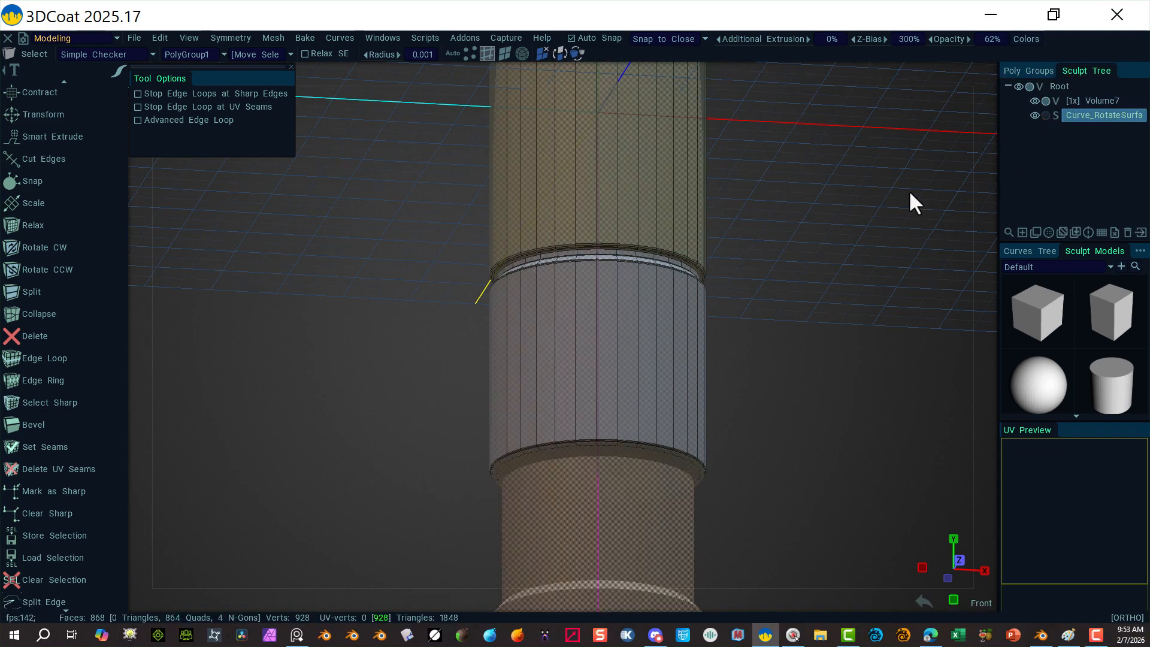
left_click_drag(844, 238, 833, 300, "alt")
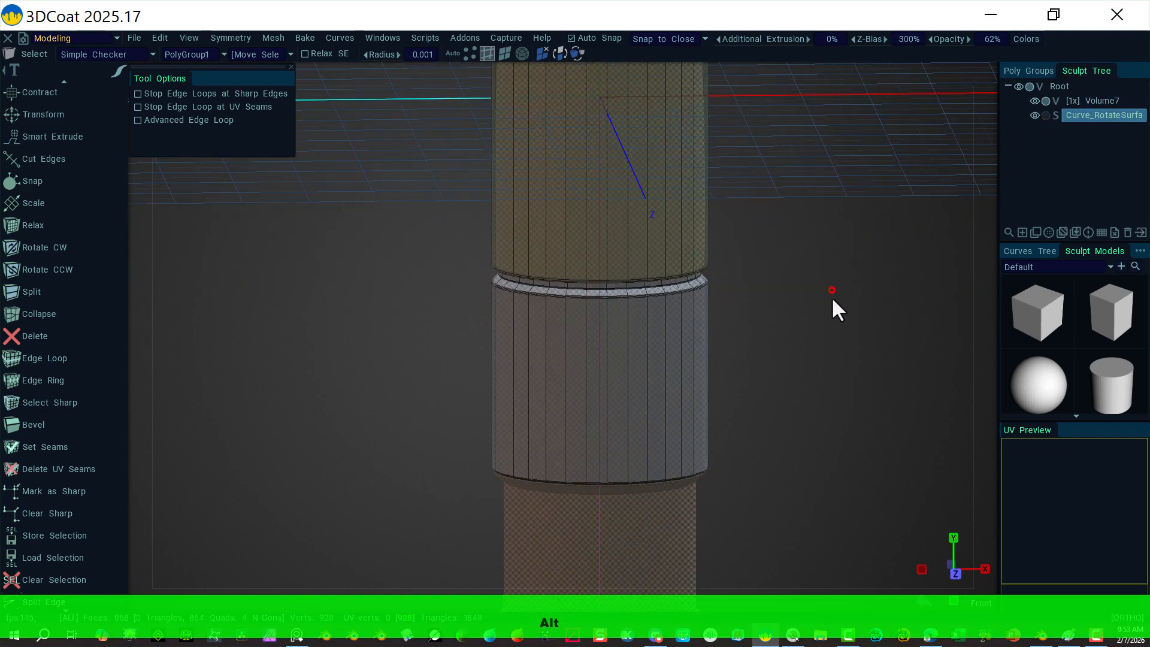
middle_click_drag(818, 250, 827, 85, "alt")
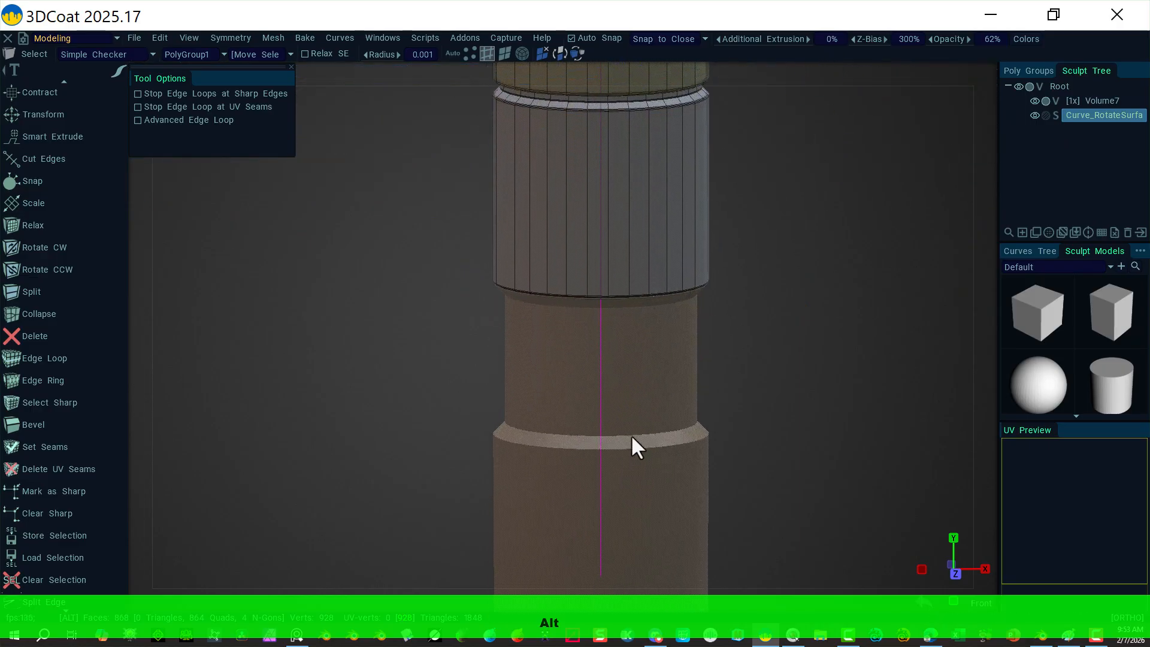
left_click(985, 67)
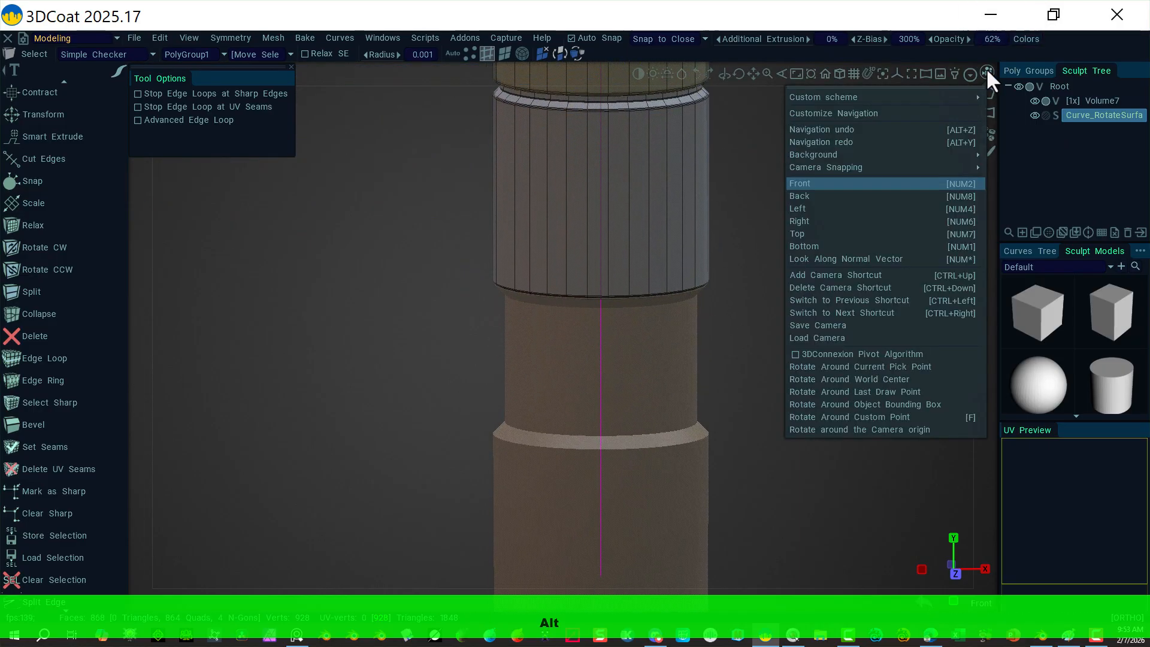
left_click(842, 183)
right_click_drag(833, 357, 923, 367, "alt")
middle_click_drag(886, 341, 851, 261, "alt")
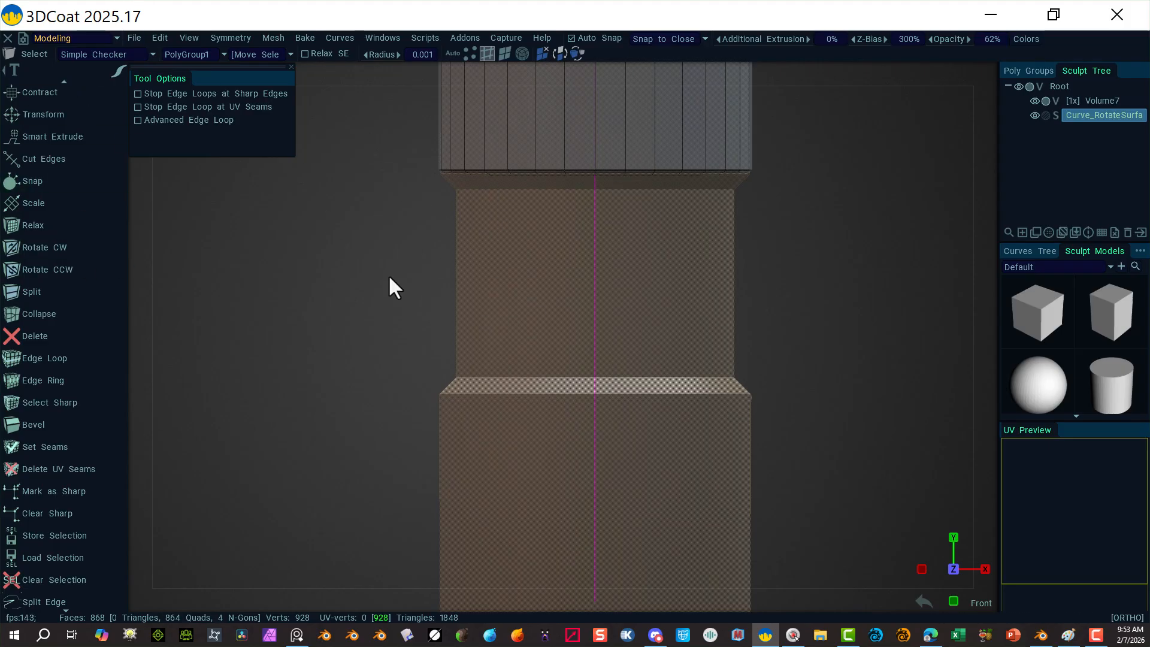
right_click_drag(846, 221, 602, 231, "alt")
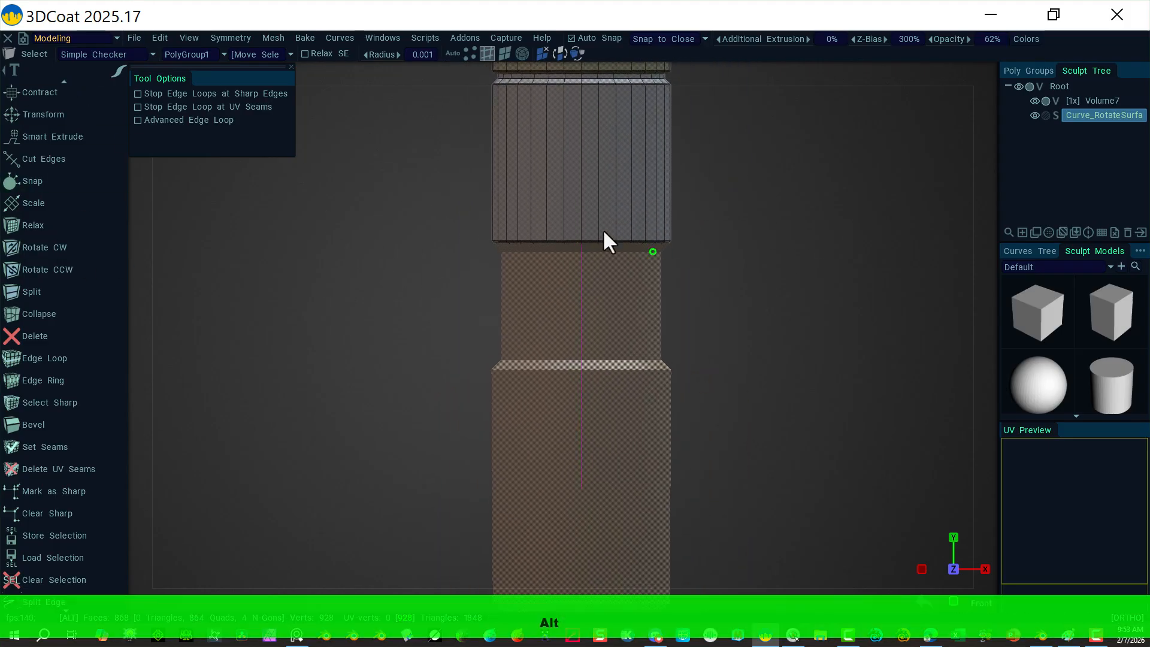
Step: Place a cylinder below the top section, 229 high with 2 height divisions, and apply it
scroll(30, 150, "up", 10)
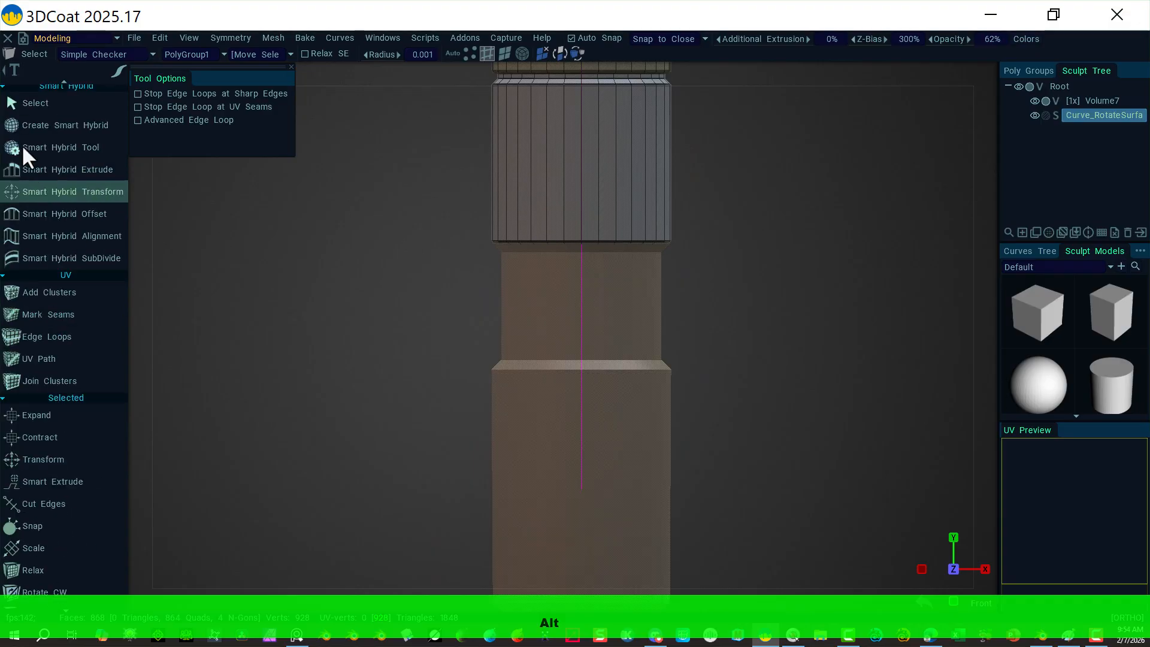
scroll(35, 150, "up", 8)
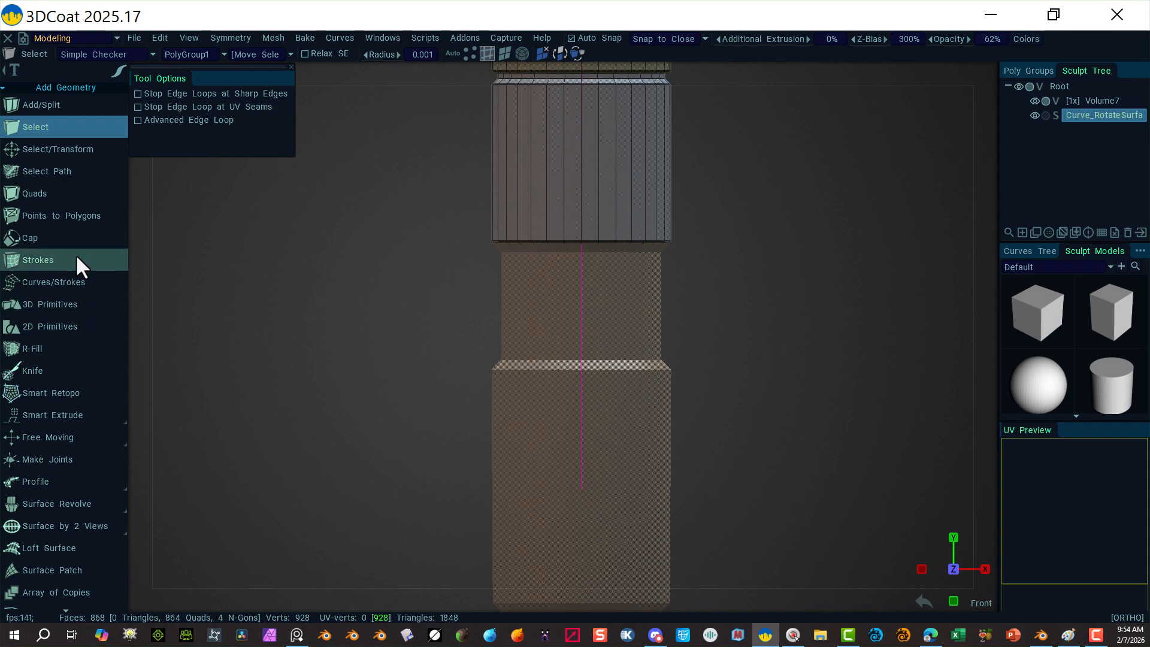
left_click(66, 306)
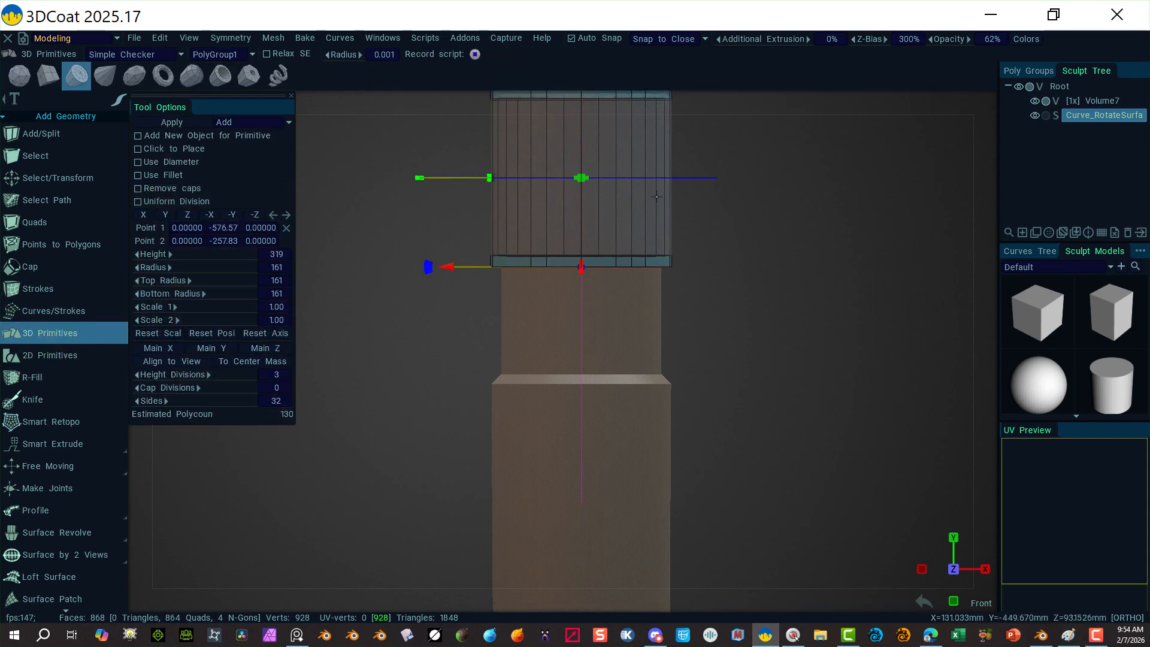
scroll(731, 211, "down", 3)
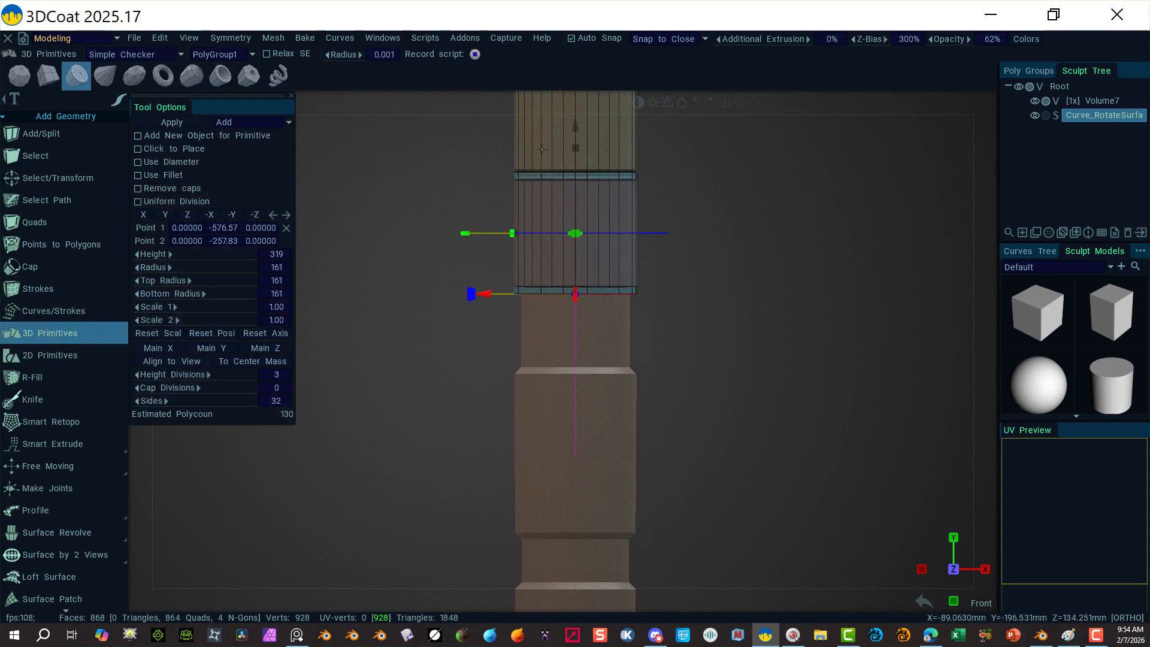
left_click_drag(570, 137, 562, 269)
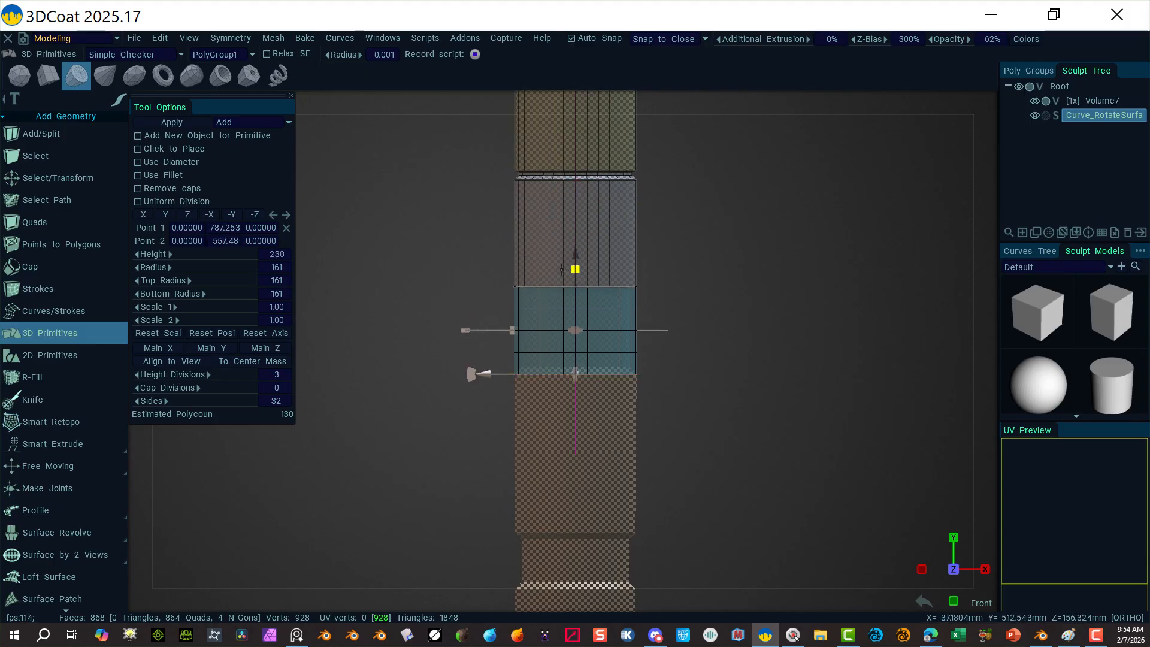
mouse_move(801, 280)
right_mouse_down()
mouse_move(1109, 273)
mouse_move(1011, 293)
right_mouse_up()
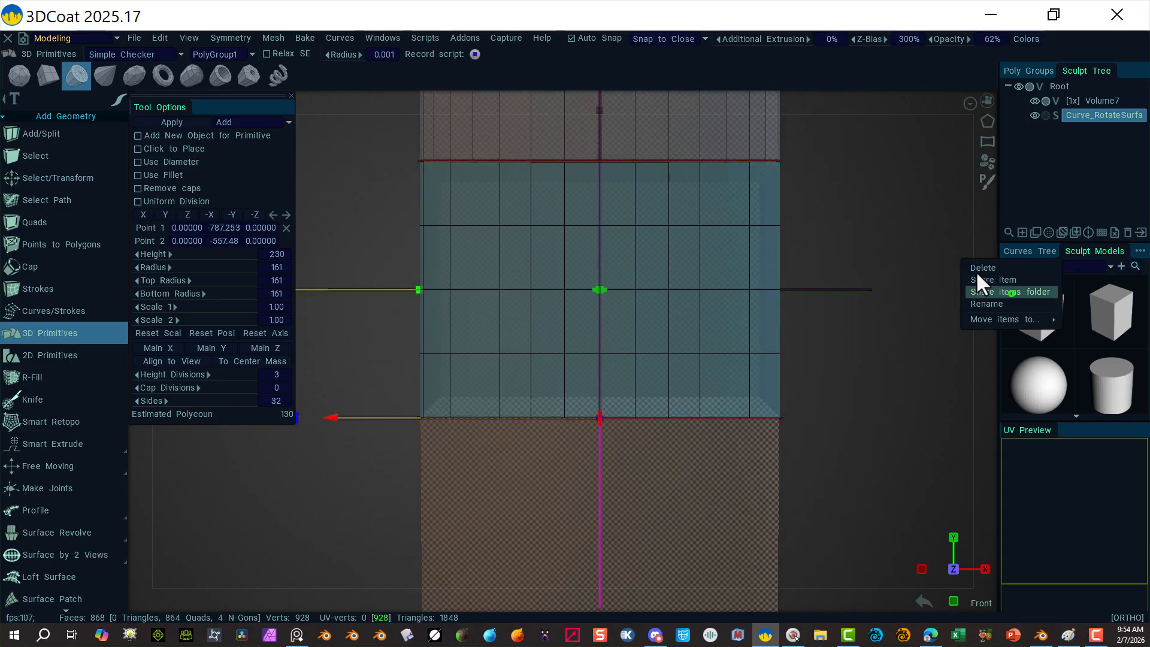
mouse_move(600, 110)
left_mouse_down()
mouse_move(599, 123)
mouse_move(600, 110)
left_mouse_up()
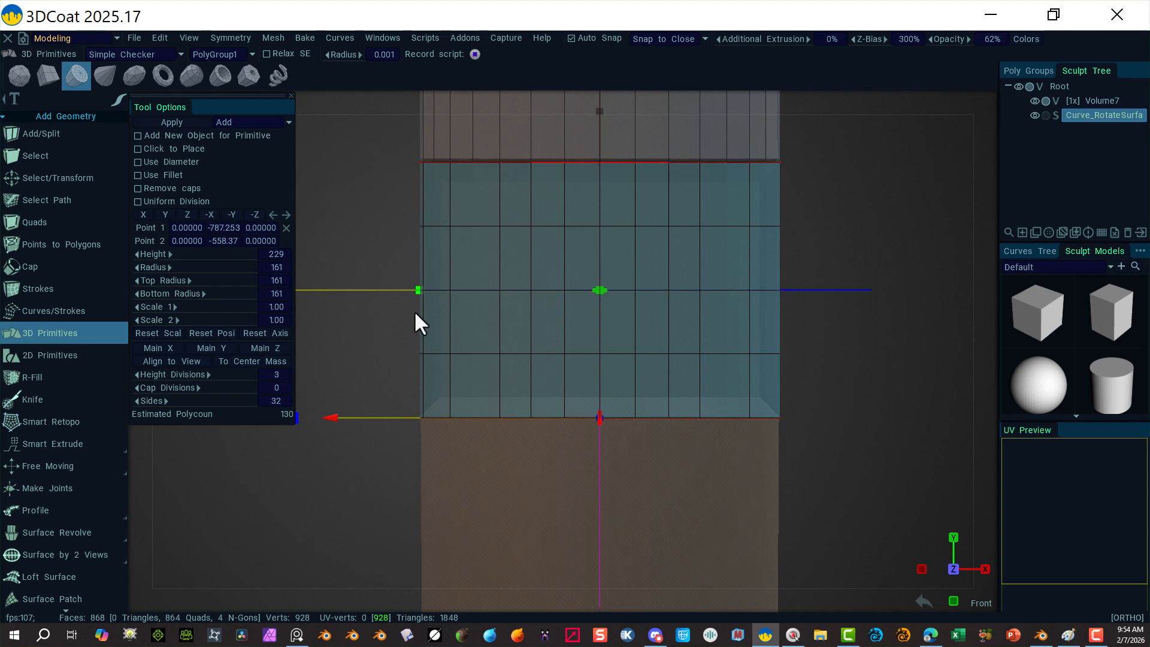
left_click_drag(231, 379, 221, 381)
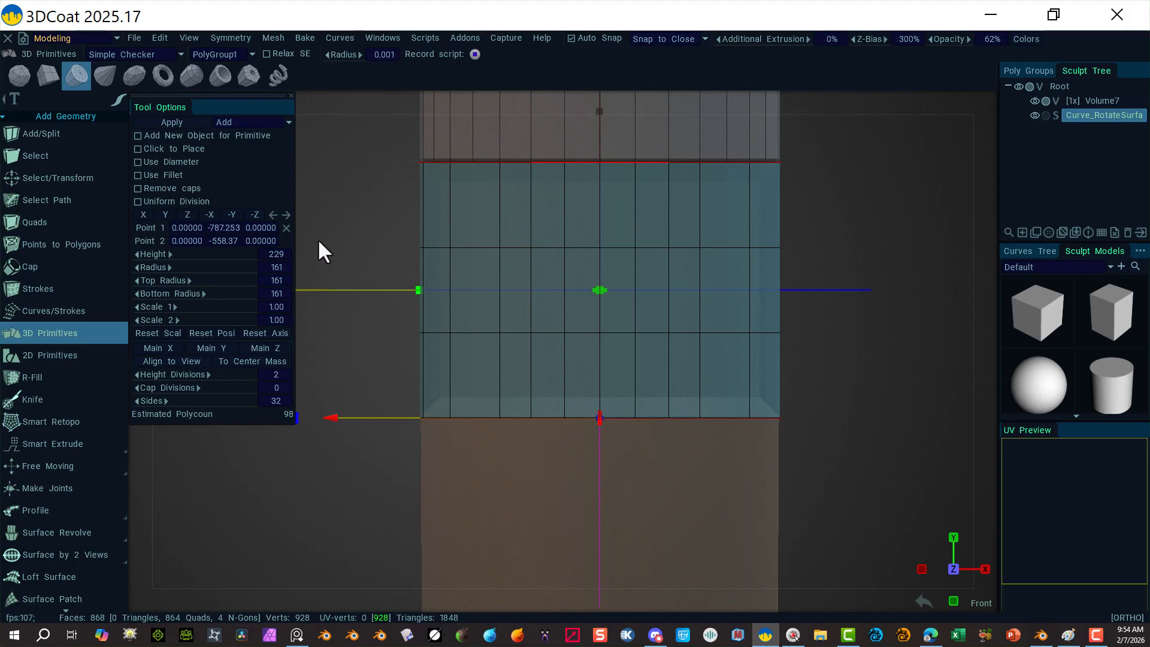
left_click(179, 124)
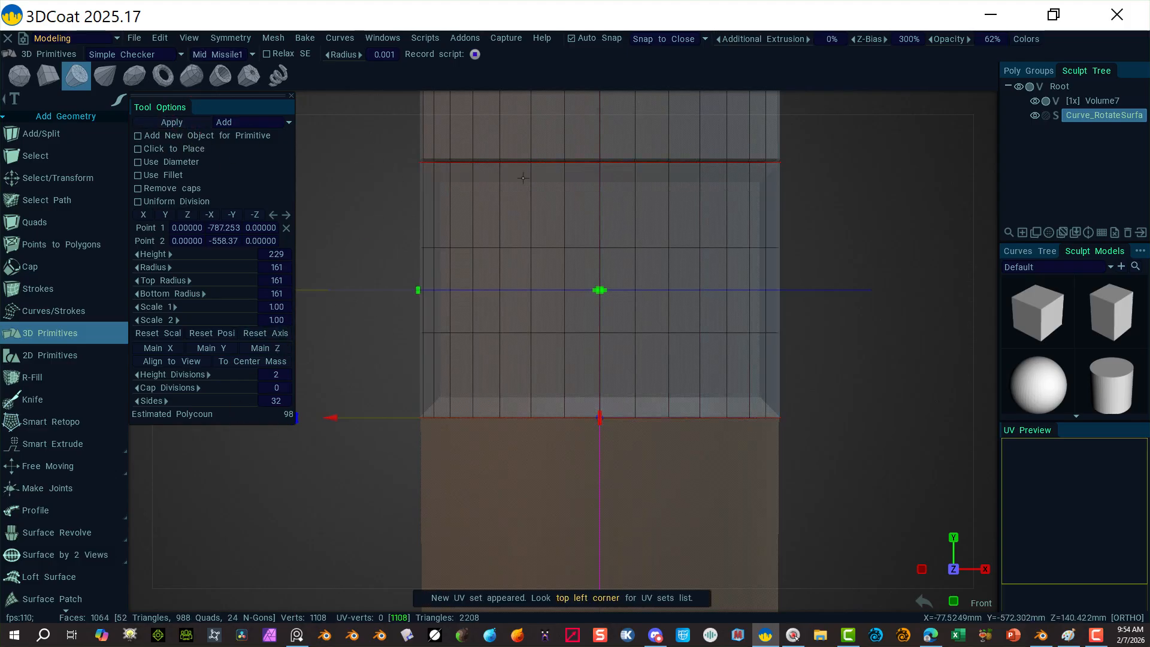
Step: Undo back to before the mid cylinder was added
left_click(1026, 70)
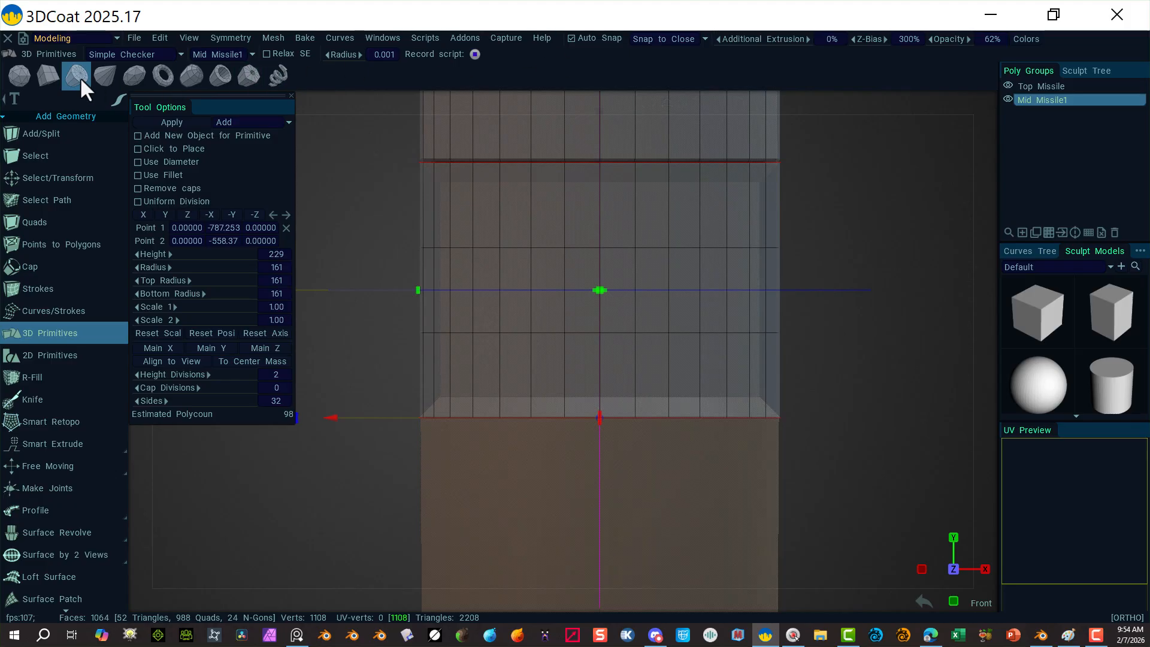
left_click(48, 172)
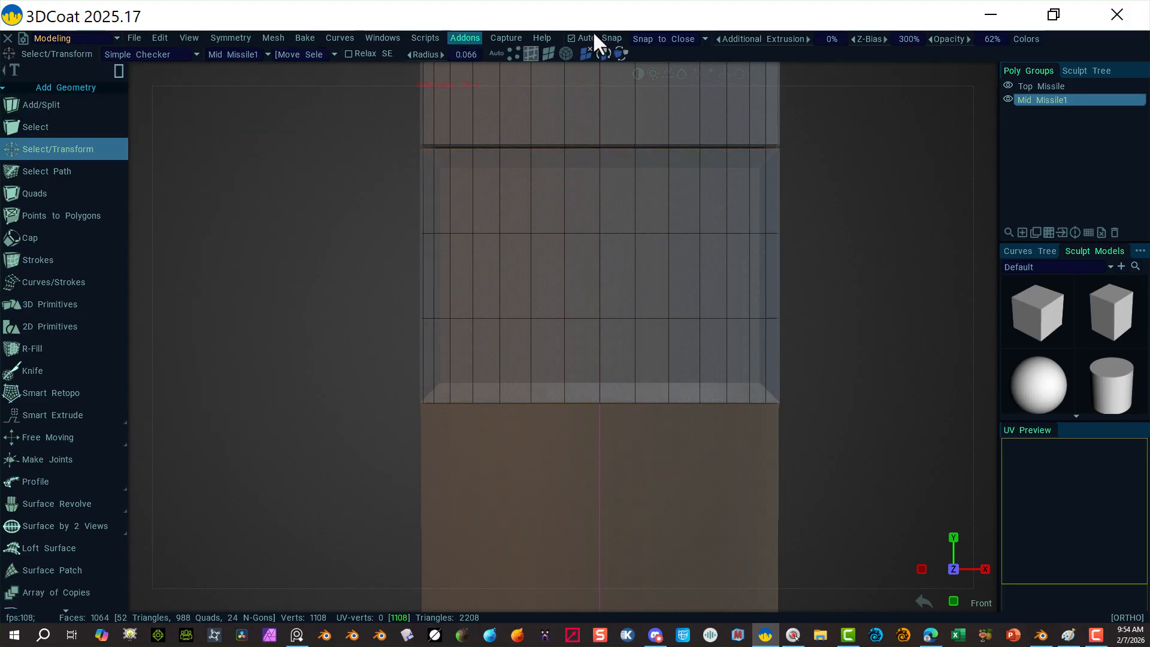
left_click(566, 54)
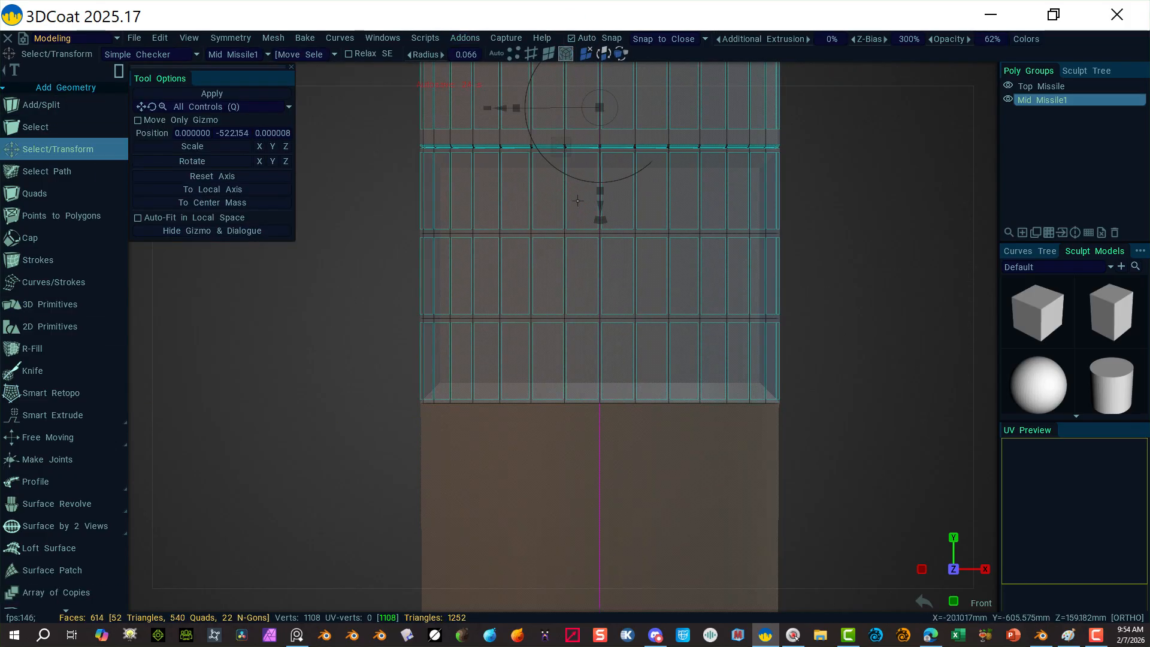
left_click(853, 207)
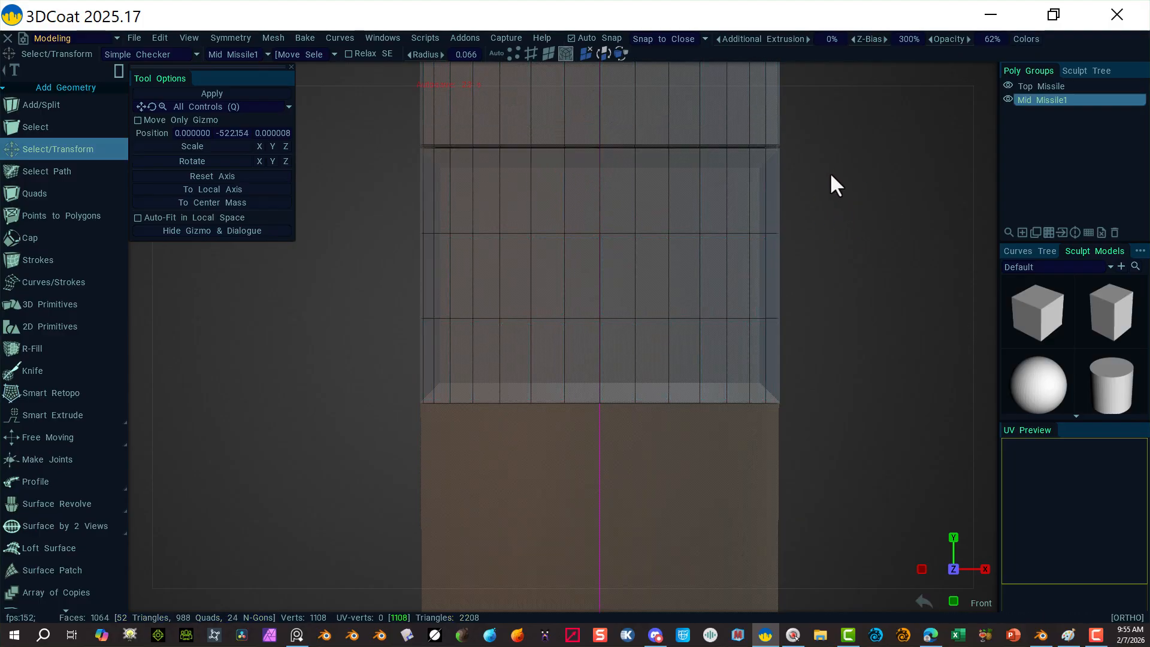
key("ctrl+z")
key("ctrl+z")
key("ctrl+z")
key("ctrl+z")
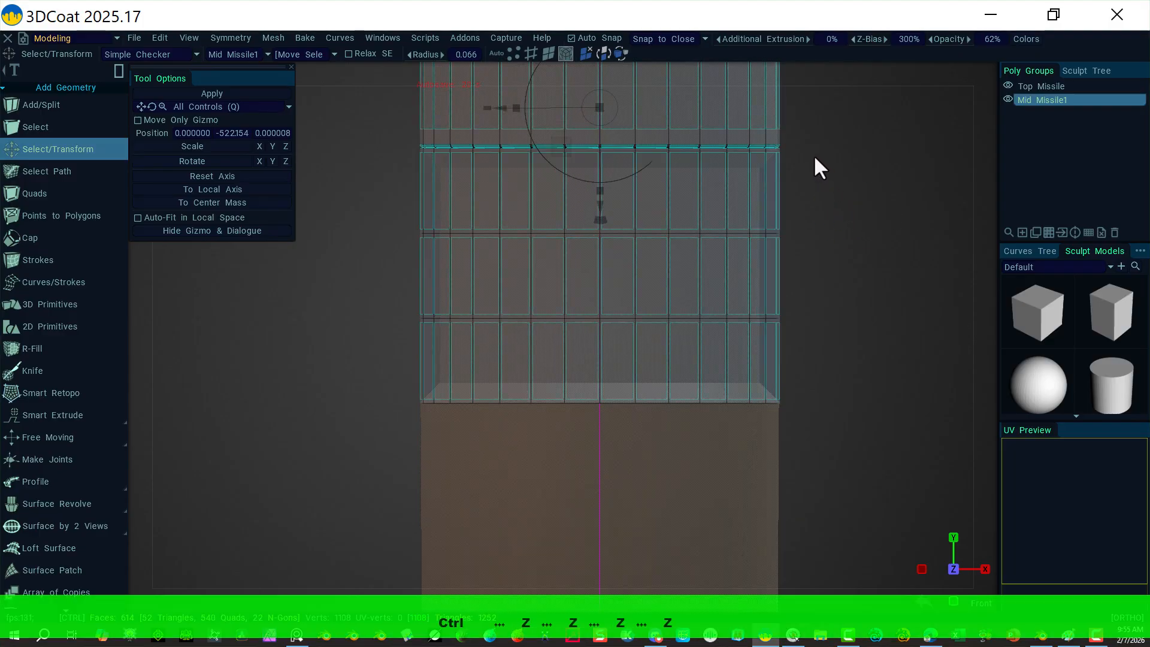
key("ctrl+z")
key("ctrl+z")
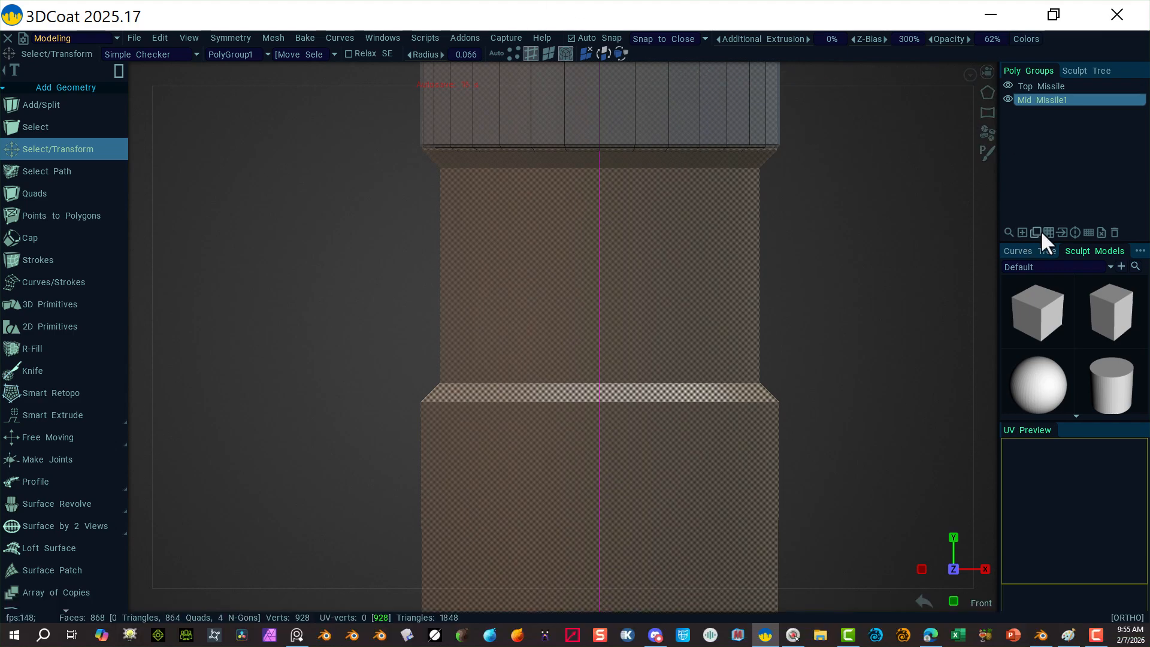
Step: Create a new poly group named 'Mid Missile2'
left_click(1022, 233)
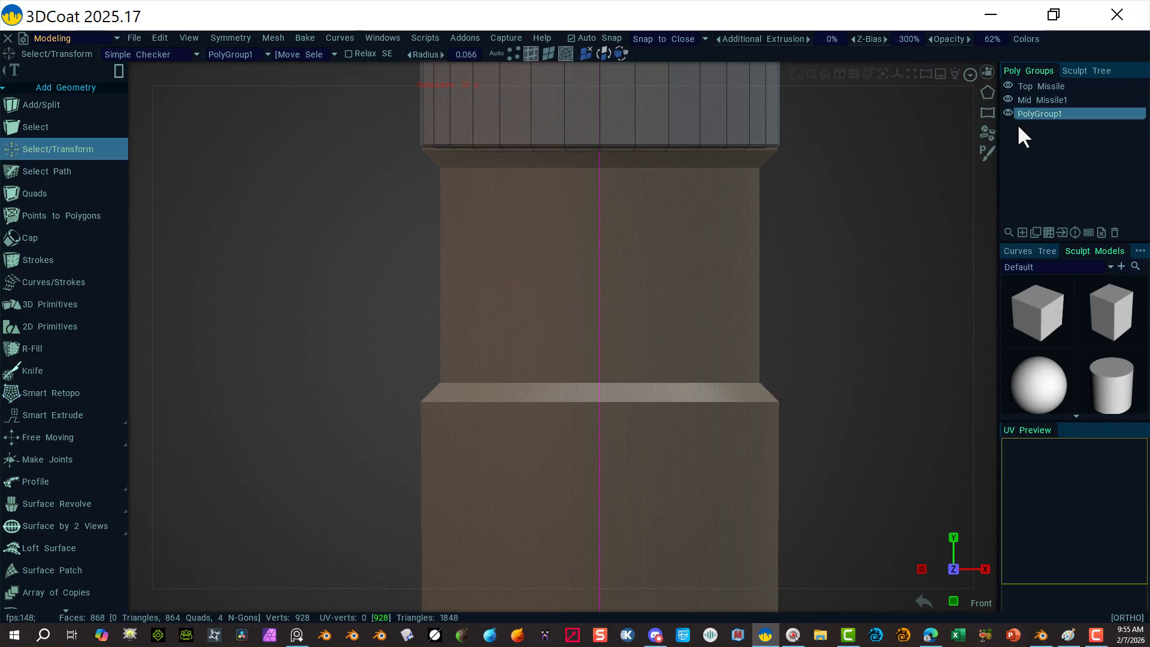
double_click(1046, 113)
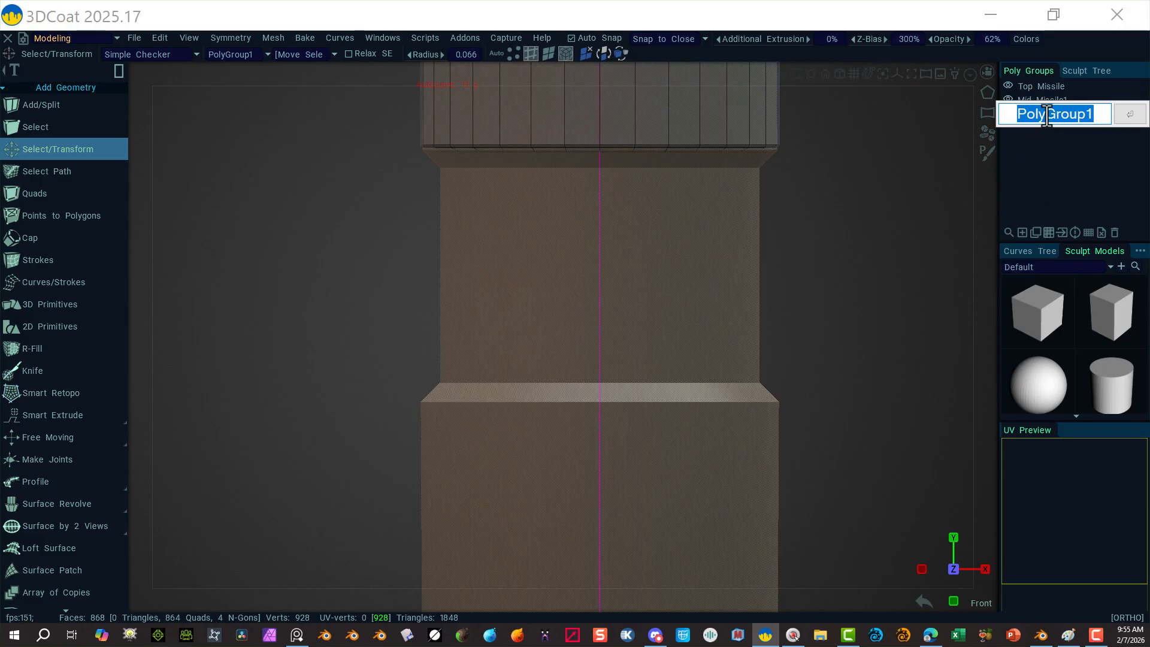
type("Mid")
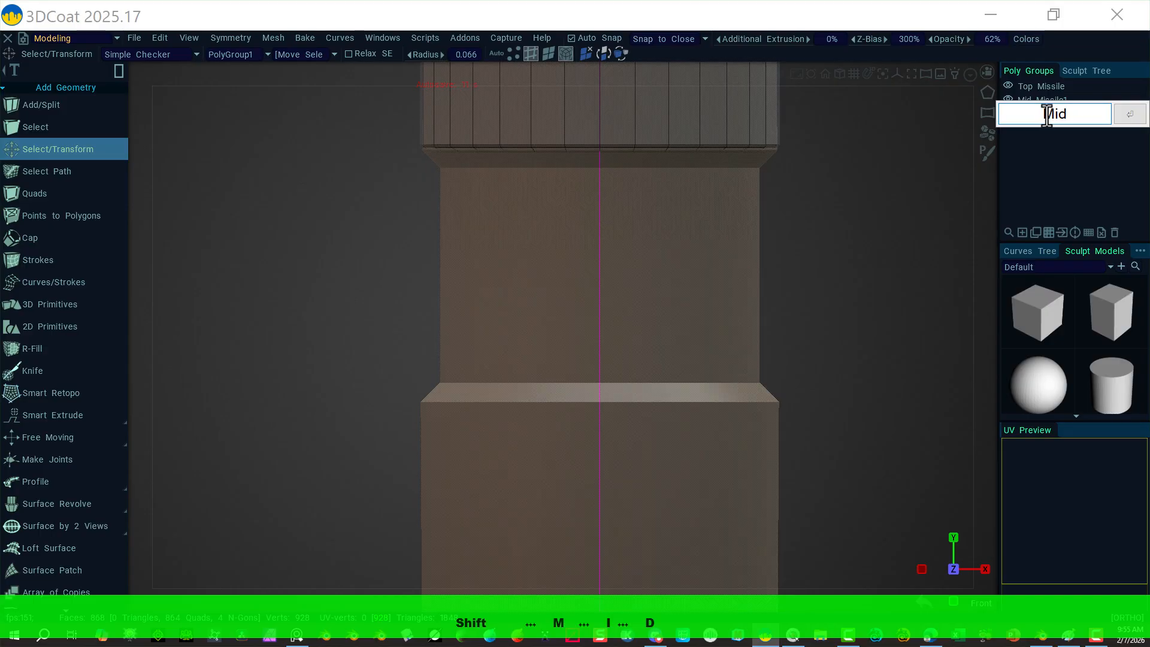
type(" Mis")
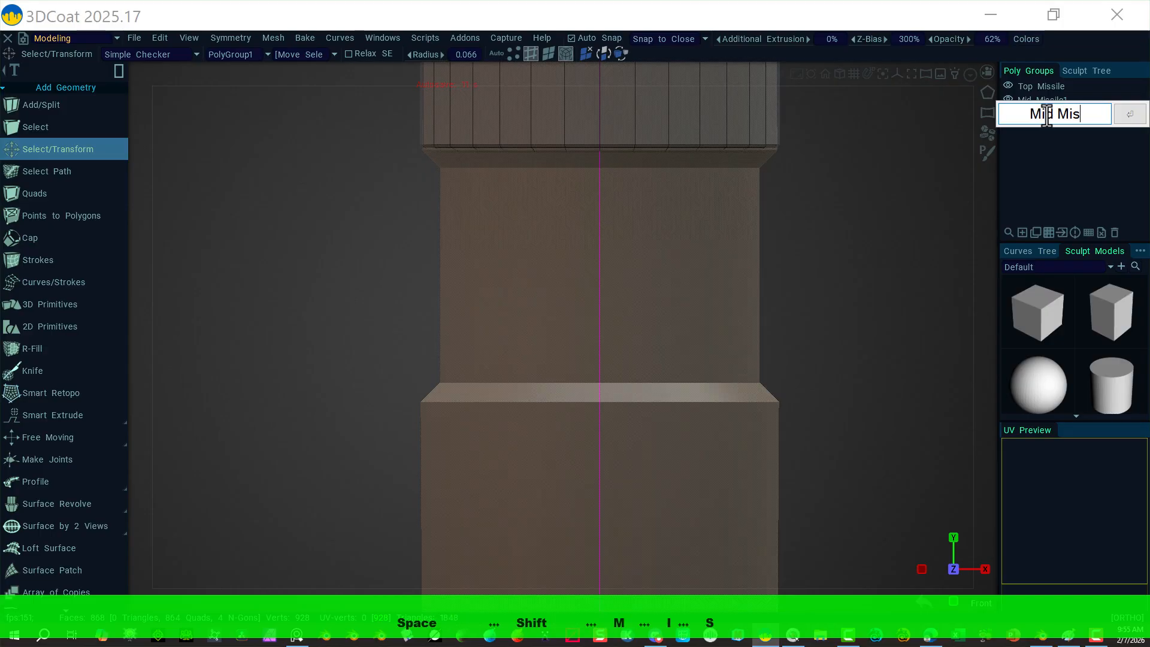
type("sile2")
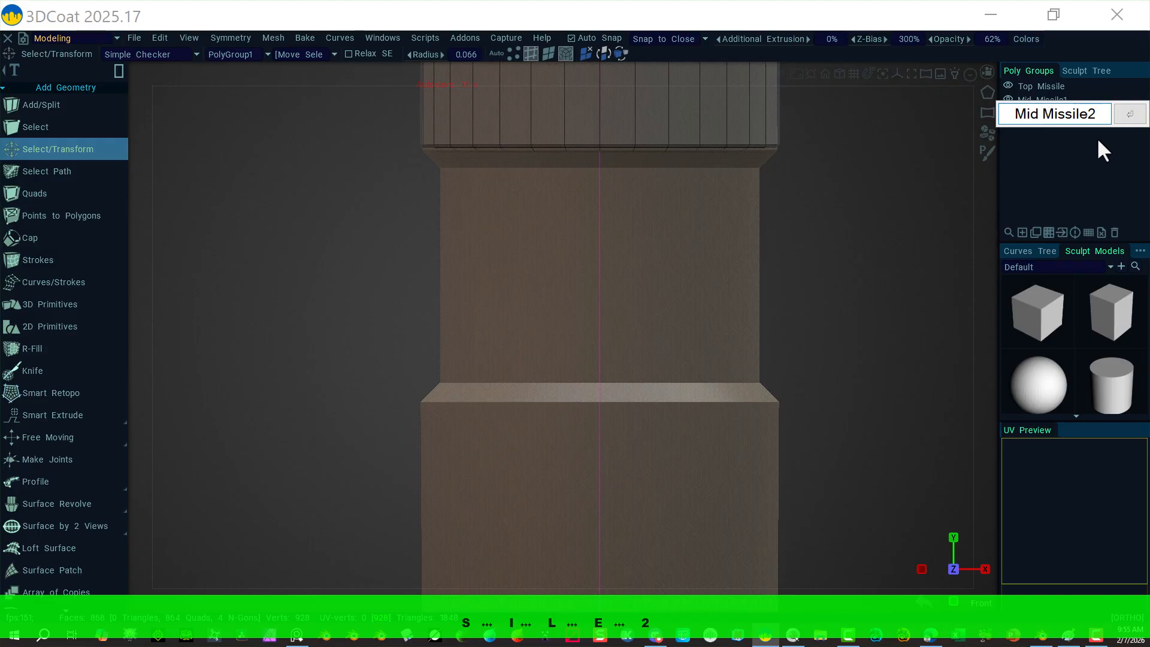
left_click(1129, 115)
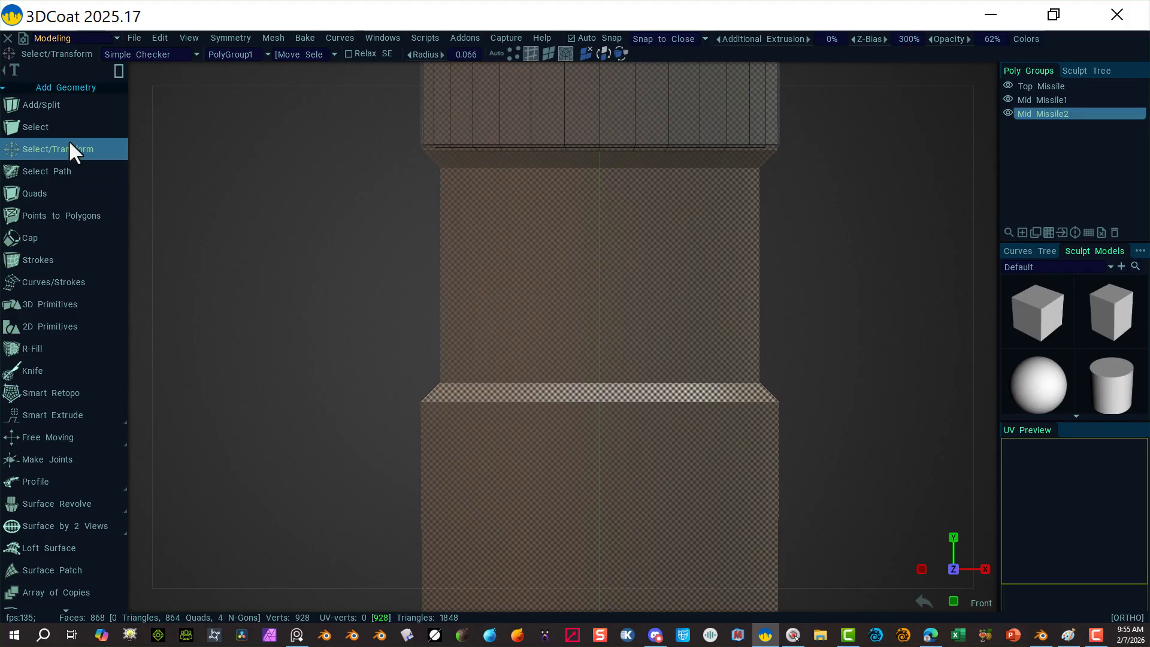
Step: Place a 32-sided, 229-high cylinder with 2 height divisions into the Mid Missile2 group
left_click(68, 304)
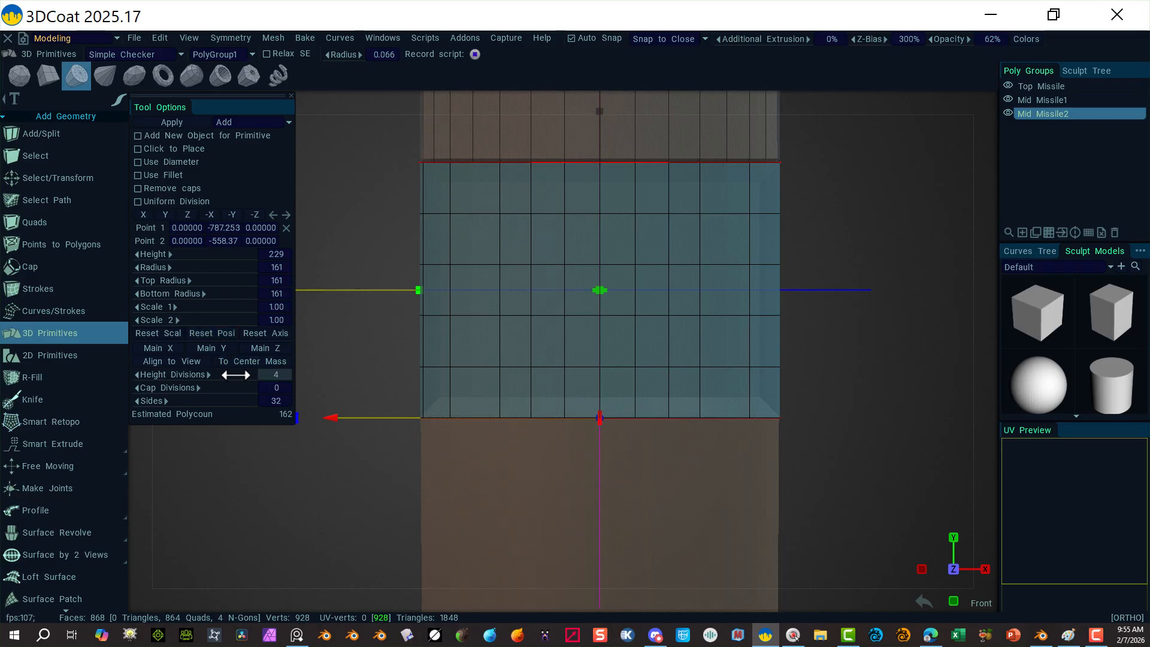
left_click_drag(231, 375, 223, 376)
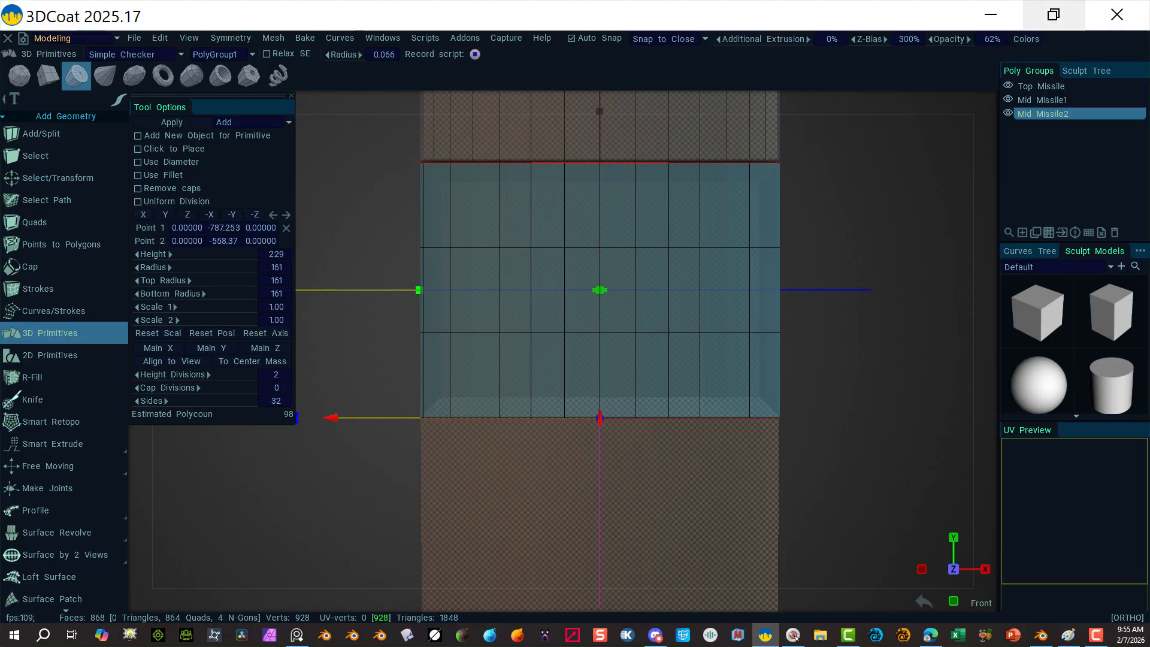
left_click(170, 122)
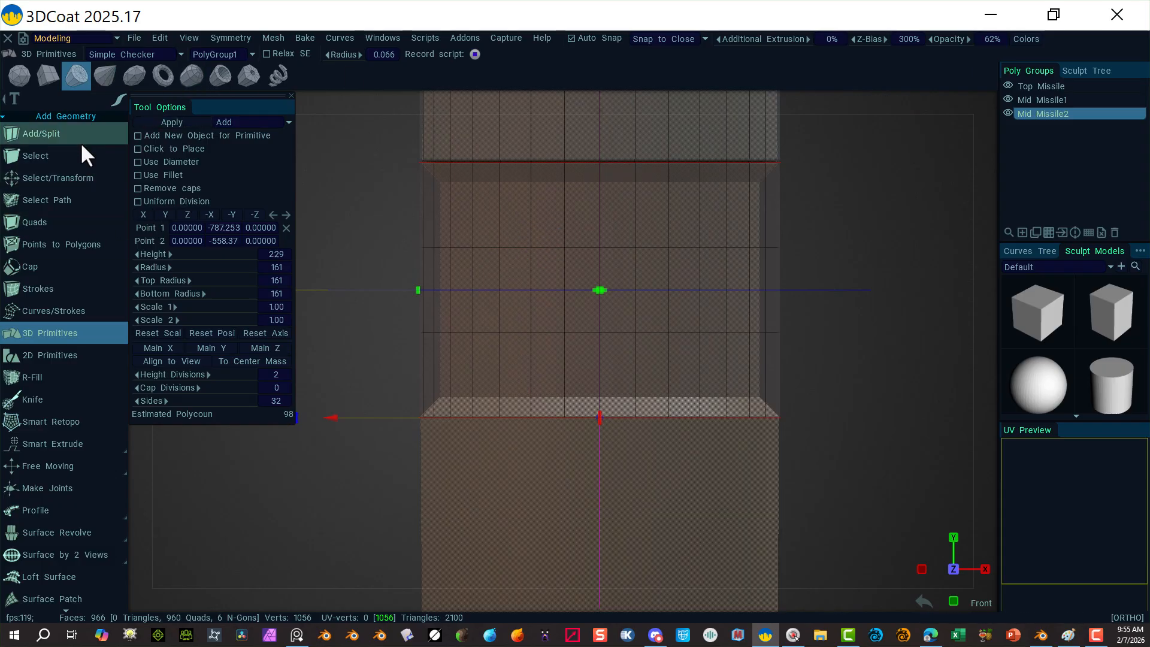
Step: Select a horizontal edge loop on the mid section and drag it upward
left_click(58, 178)
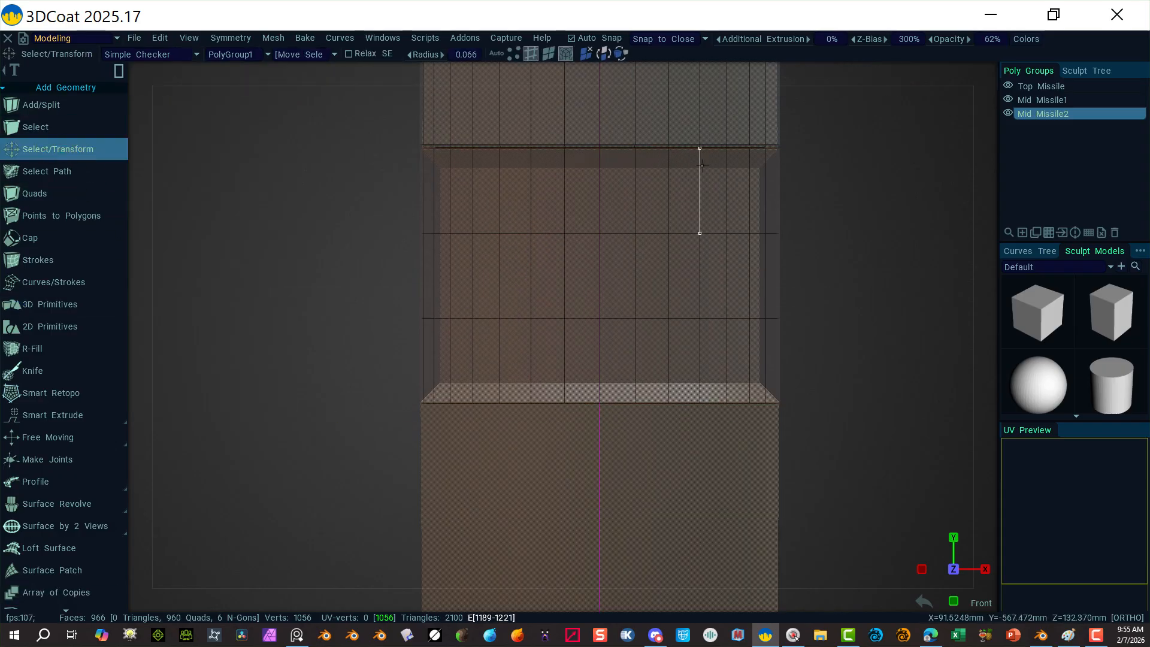
left_click(577, 232)
left_click(873, 157)
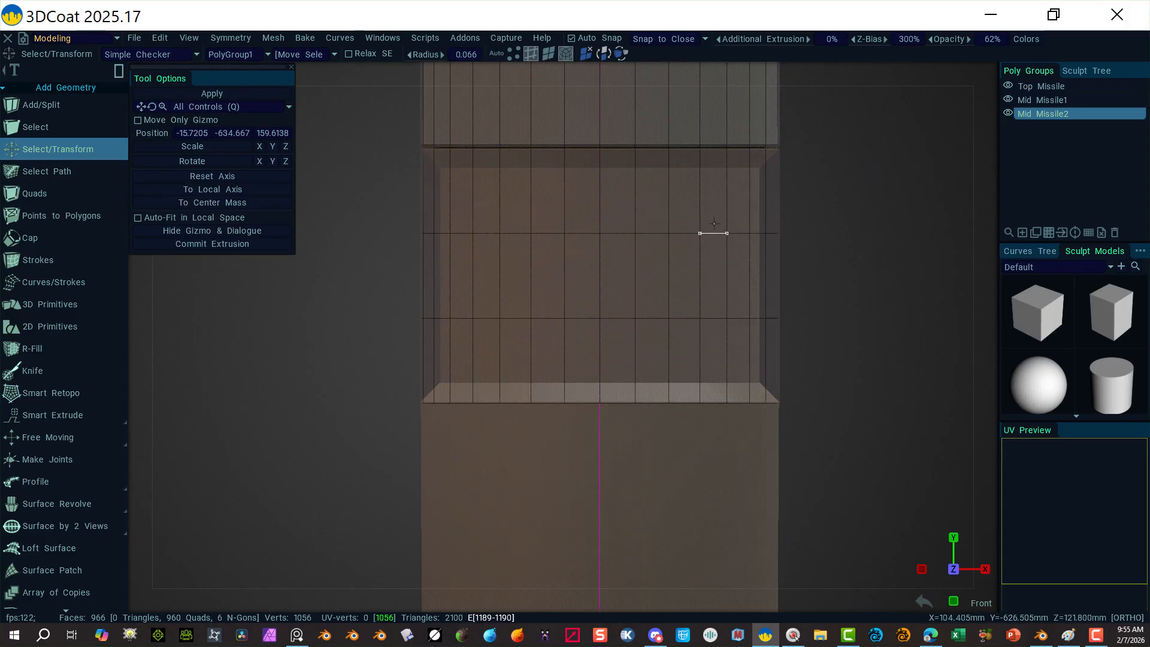
left_click(713, 222)
left_click(893, 192)
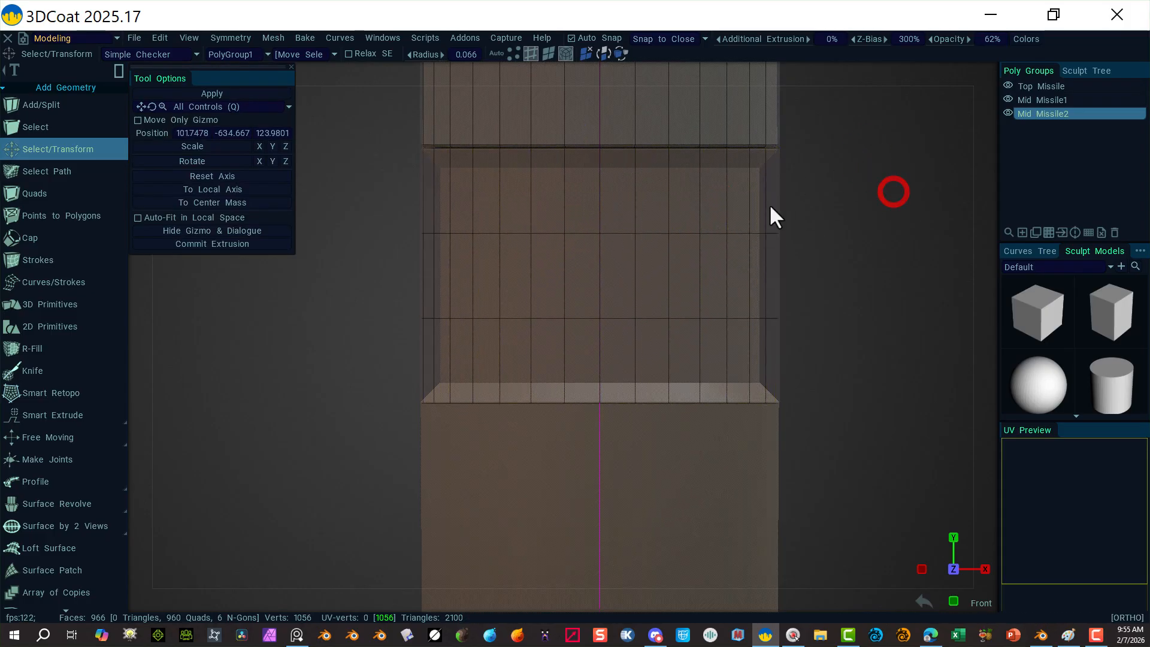
left_click(715, 233, "alt")
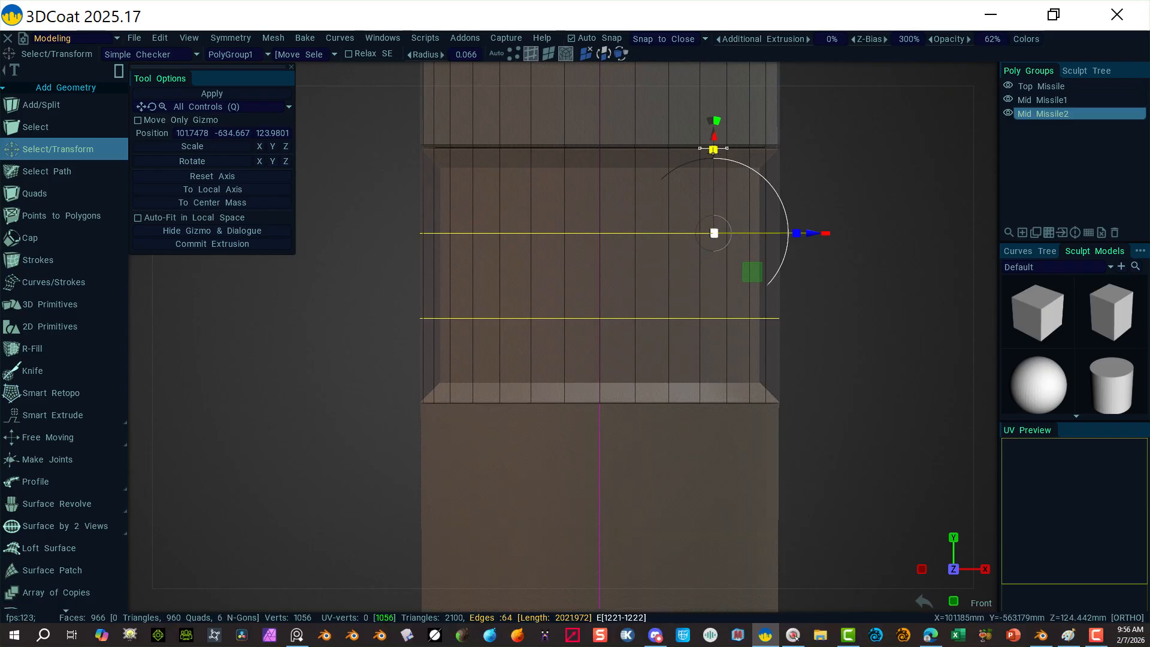
left_click_drag(713, 149, 702, 89)
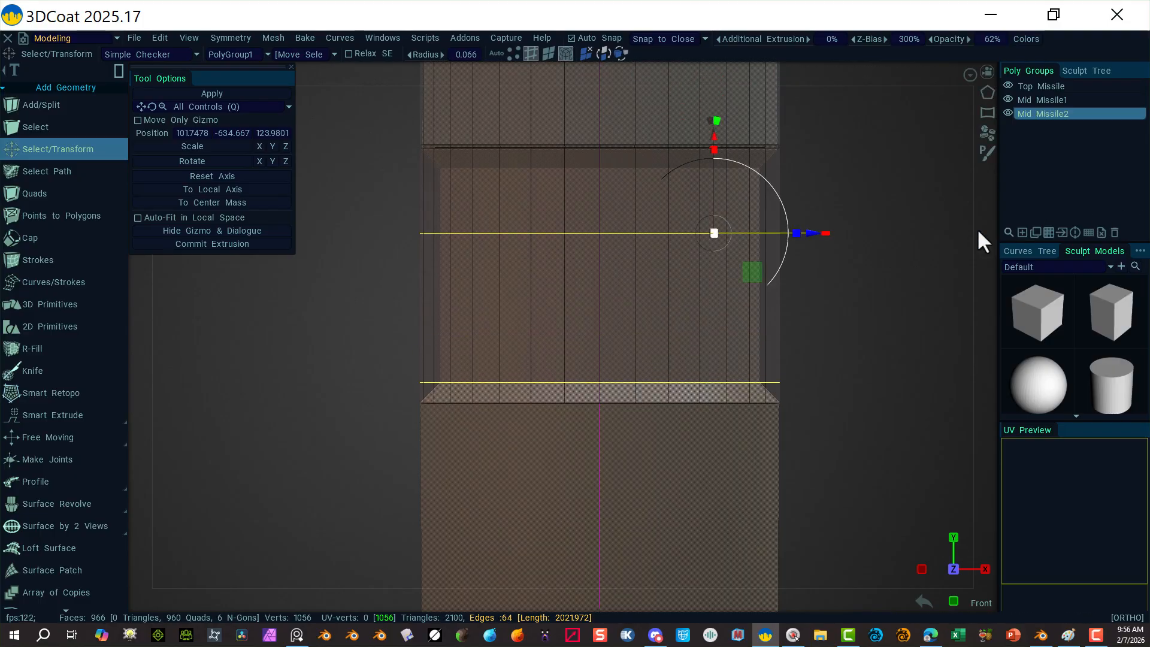
Step: Reselect the edge loop and raise it toward the top rim, to Y -577.781
left_click(873, 228)
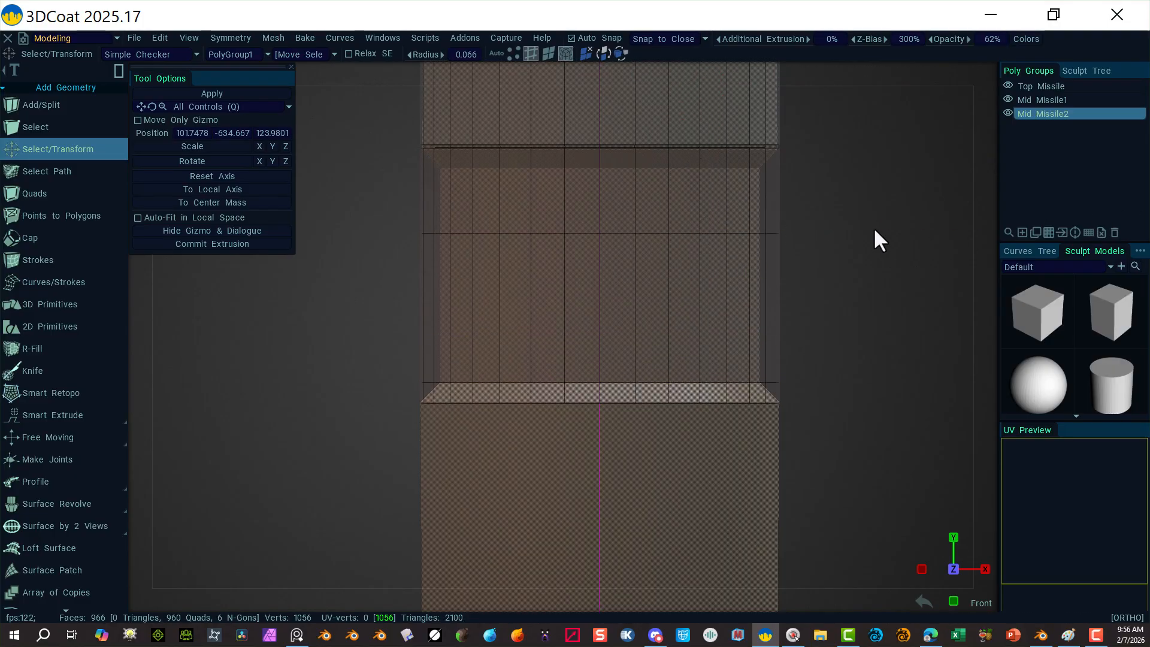
double_click(681, 233)
left_click(936, 169)
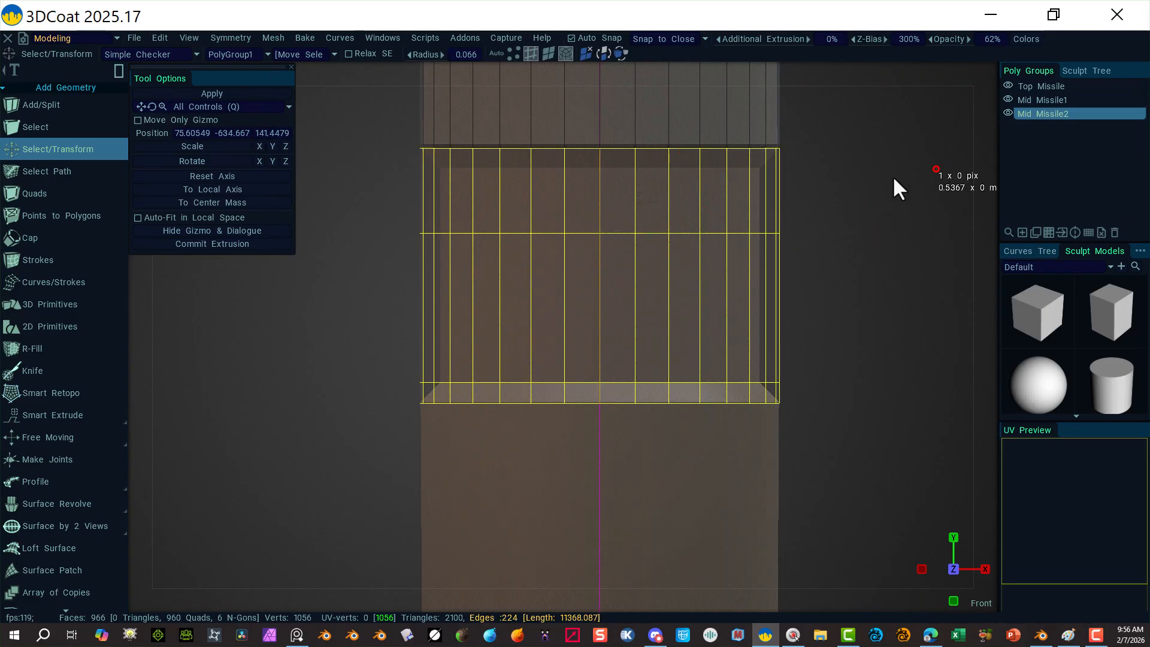
left_click(711, 234, "alt")
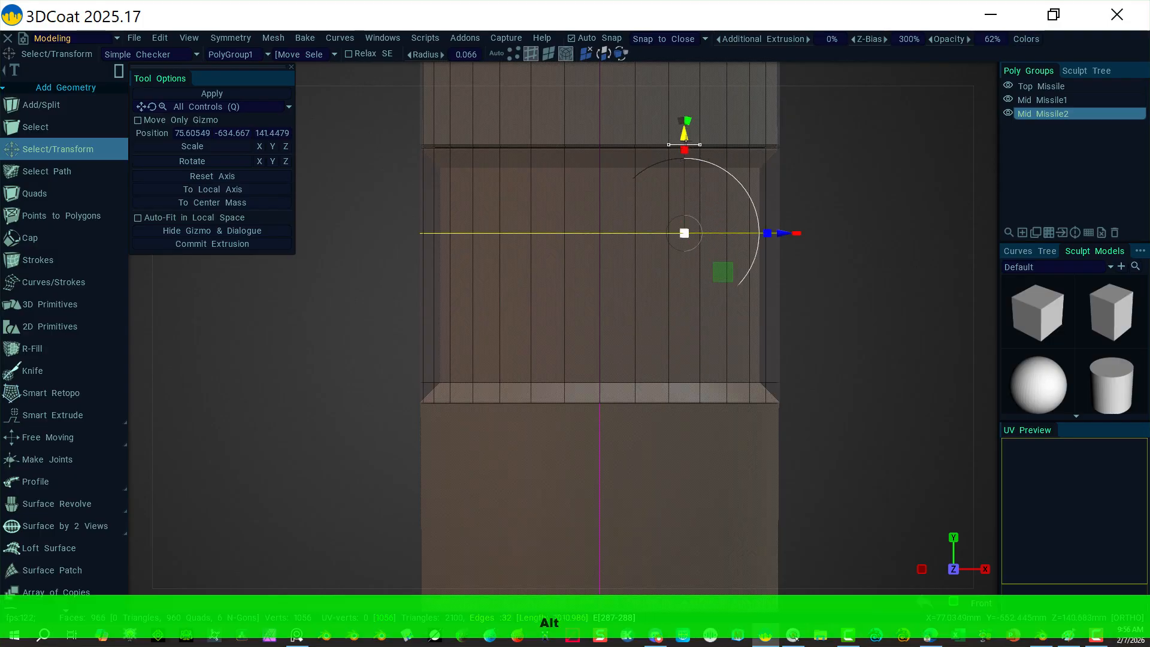
left_click_drag(684, 129, 681, 76)
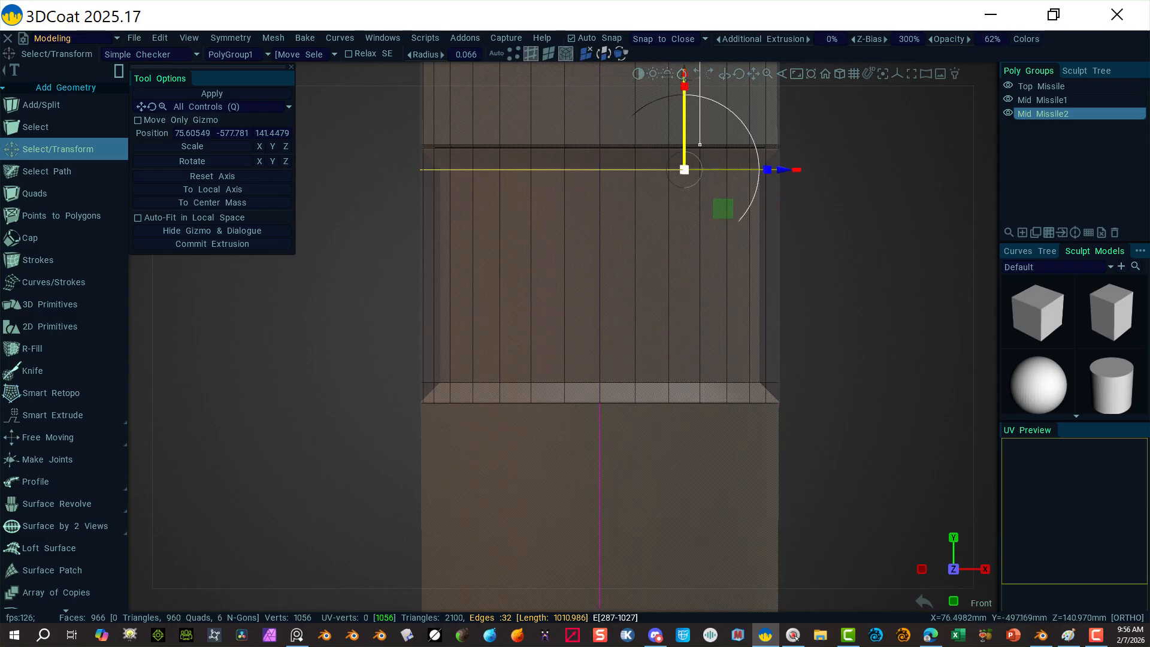
Step: Scale the middle section's top and bottom edge loops inward into a narrower recessed band
left_click(580, 378, "shift")
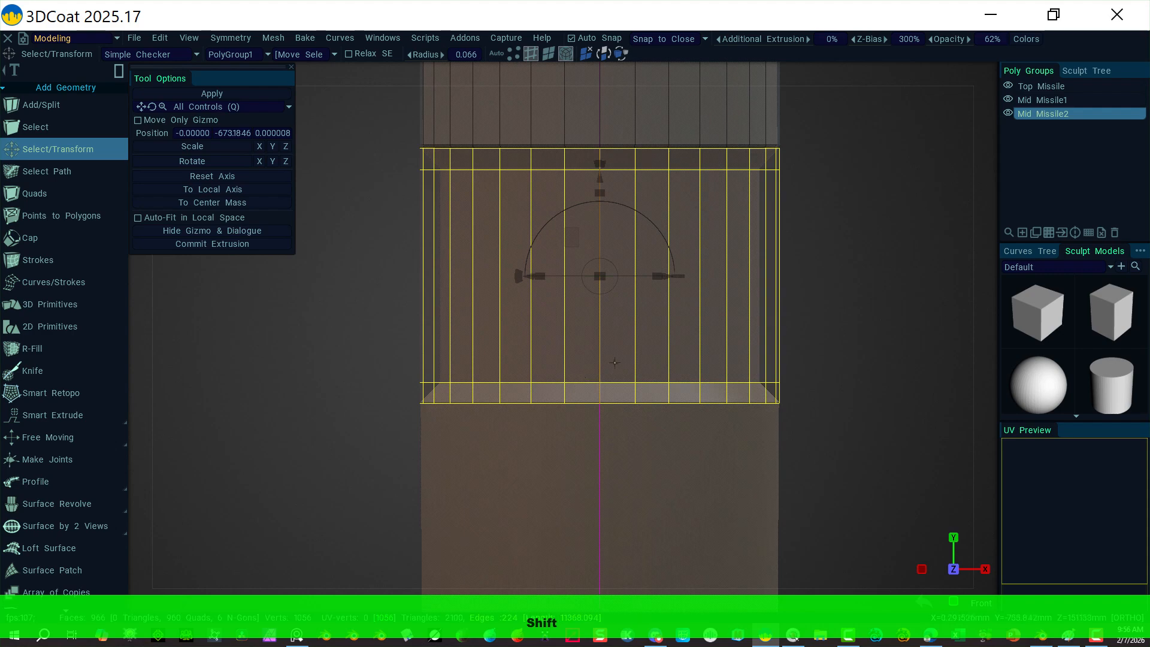
left_click(867, 306)
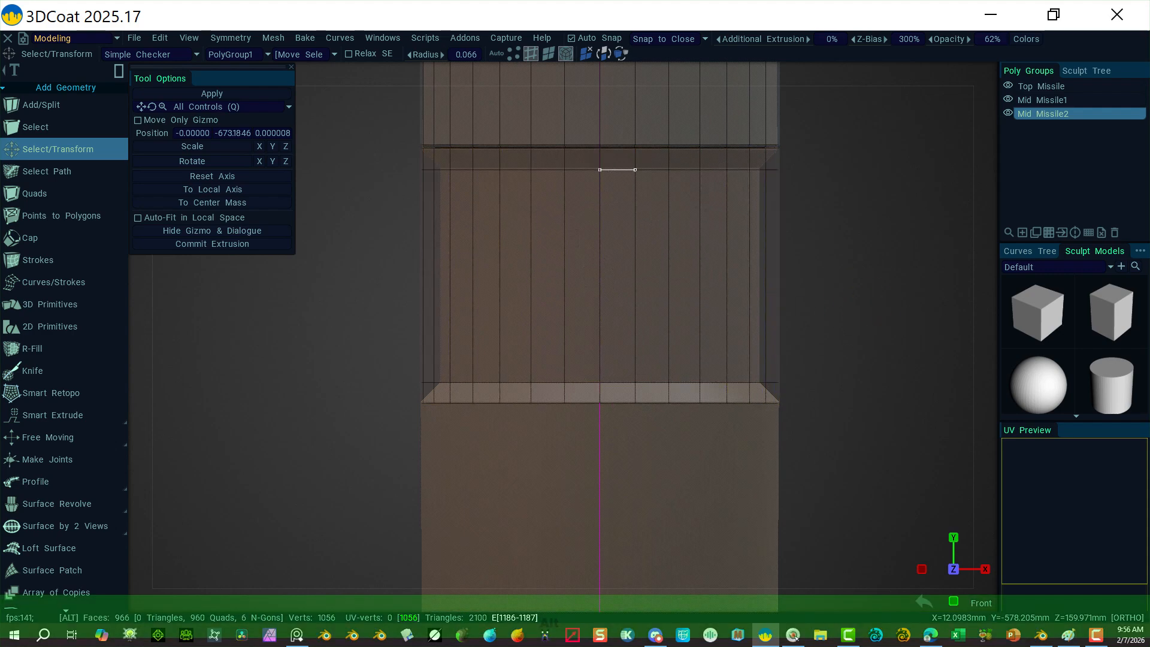
left_click(613, 169, "alt")
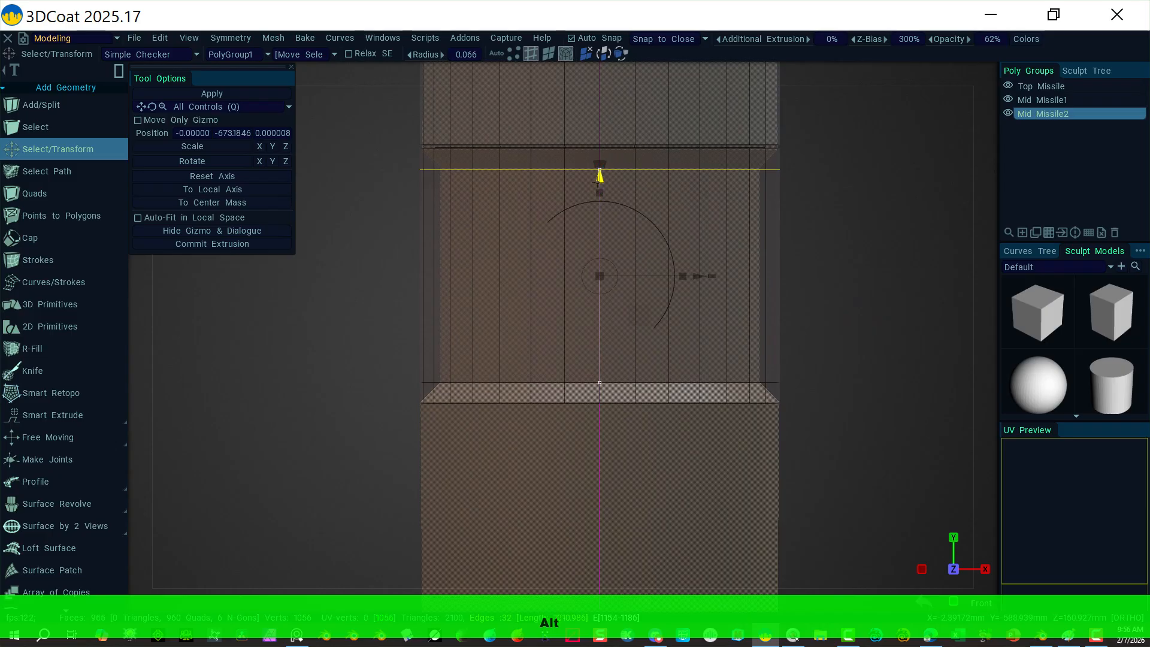
left_click_drag(599, 176, 600, 173)
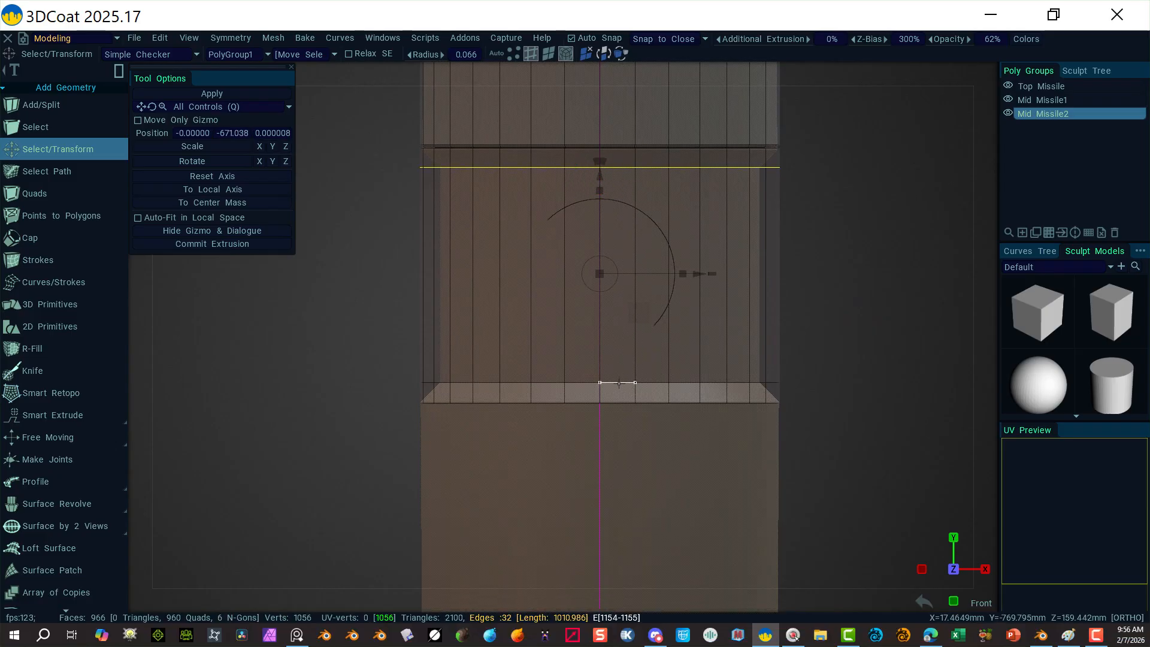
left_click(618, 382, "alt+shift")
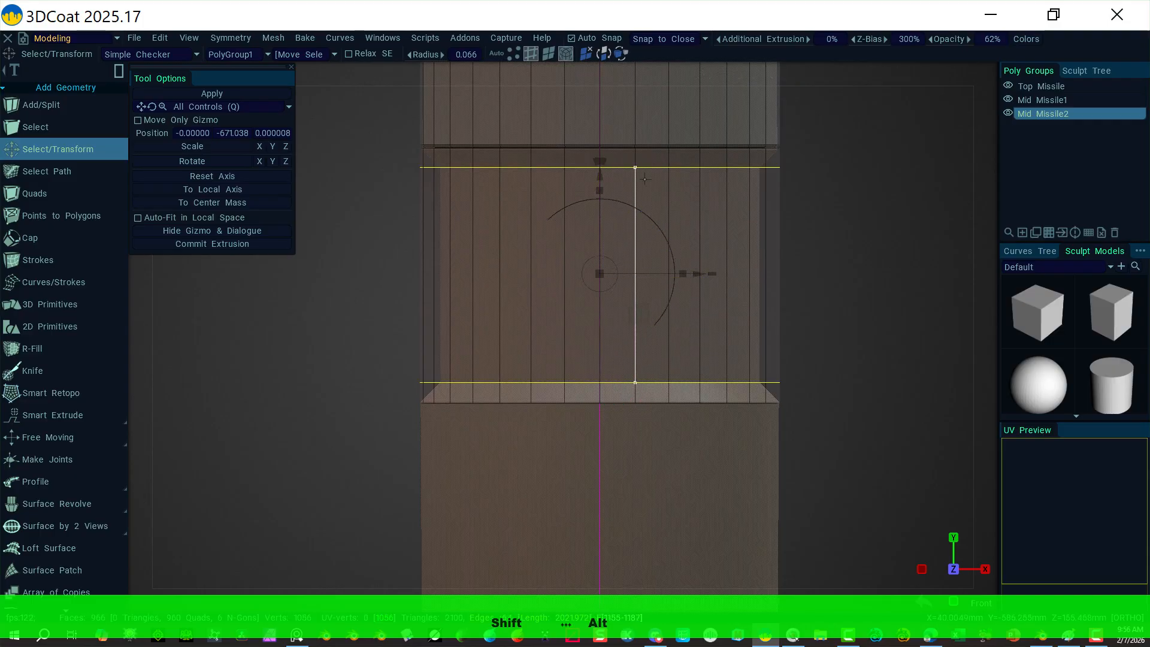
left_click_drag(599, 274, 593, 274)
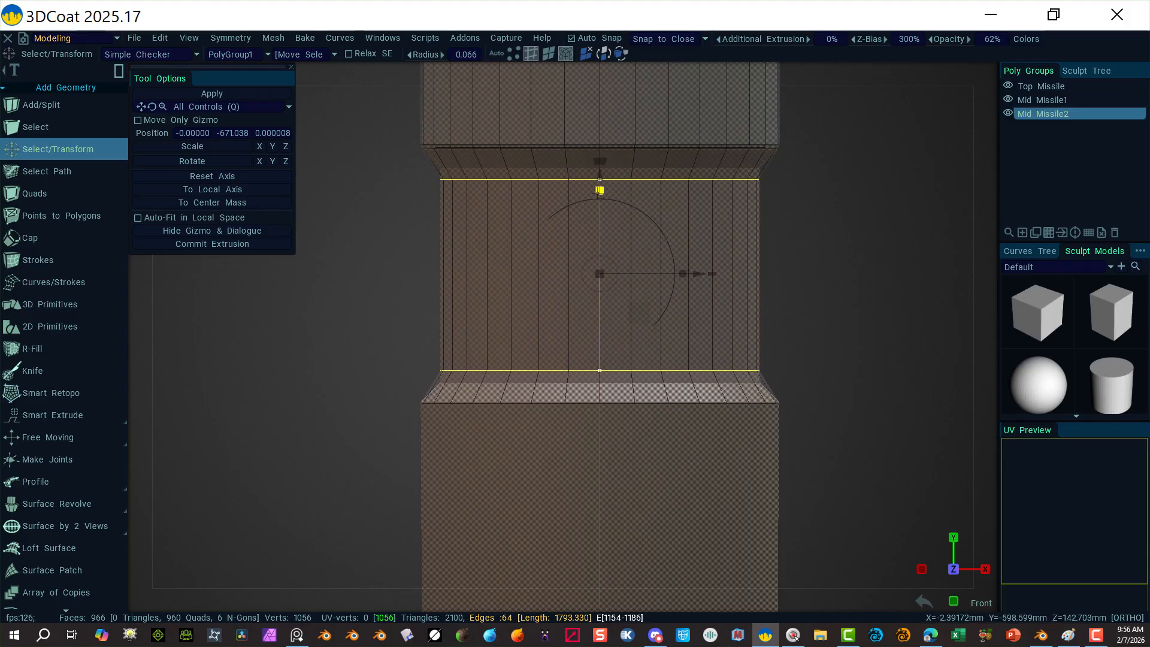
left_click_drag(600, 190, 599, 181)
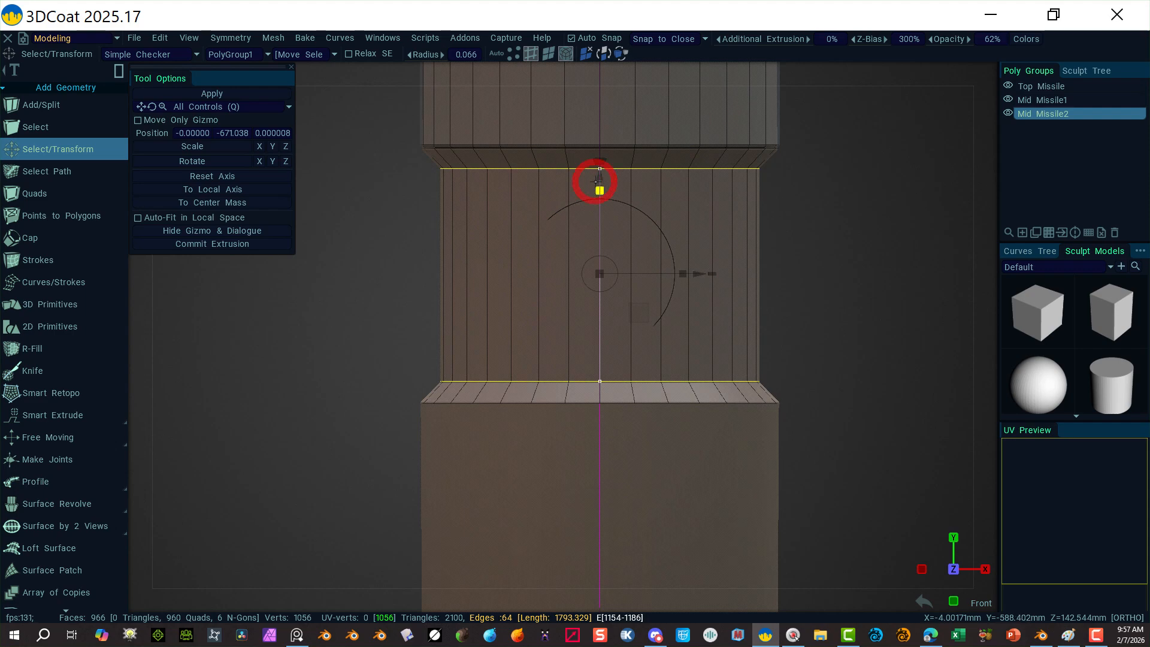
left_click(394, 304)
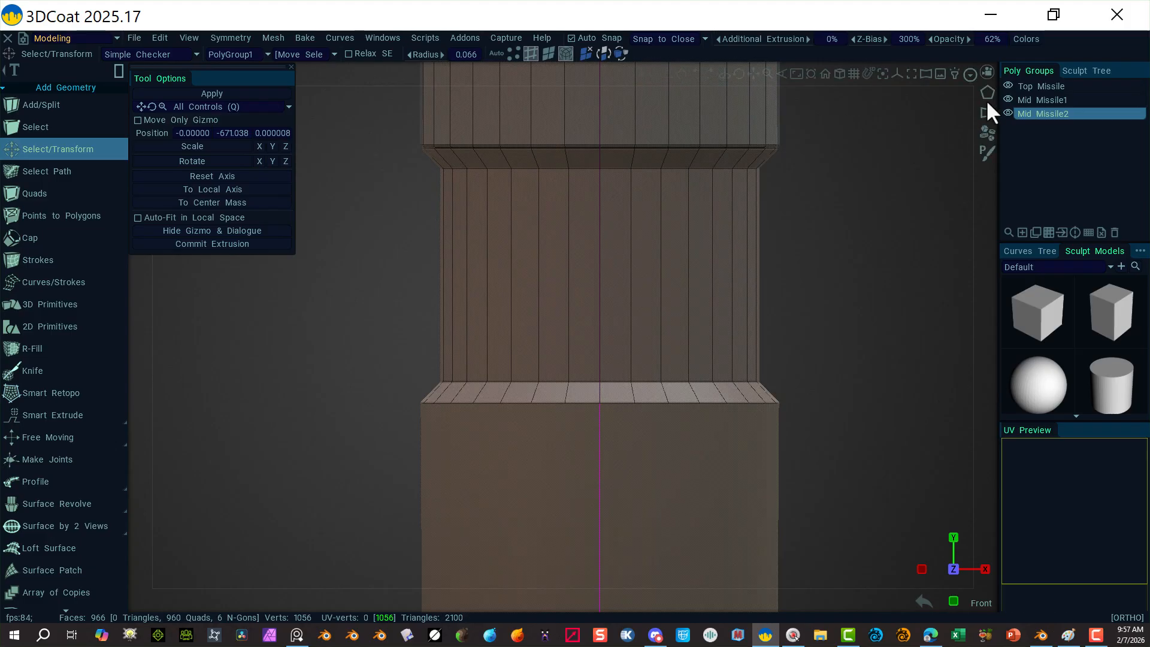
Step: Hide the Mid Missile1 poly group and the Curve_RotateSurface object
left_click(1007, 99)
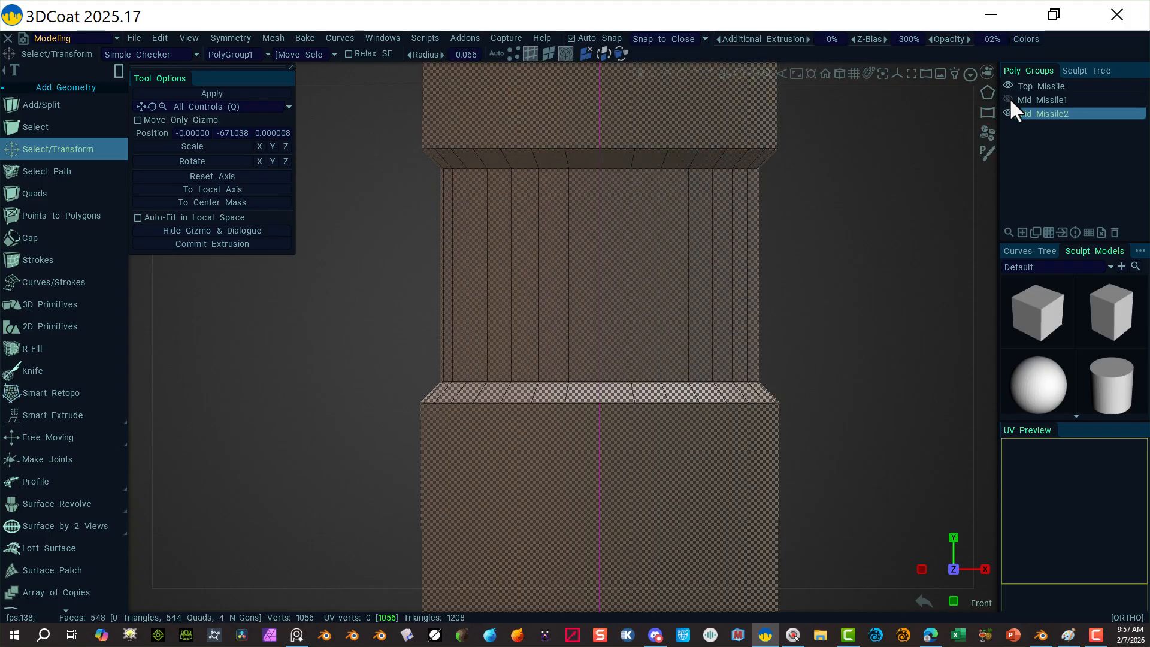
left_click(1073, 70)
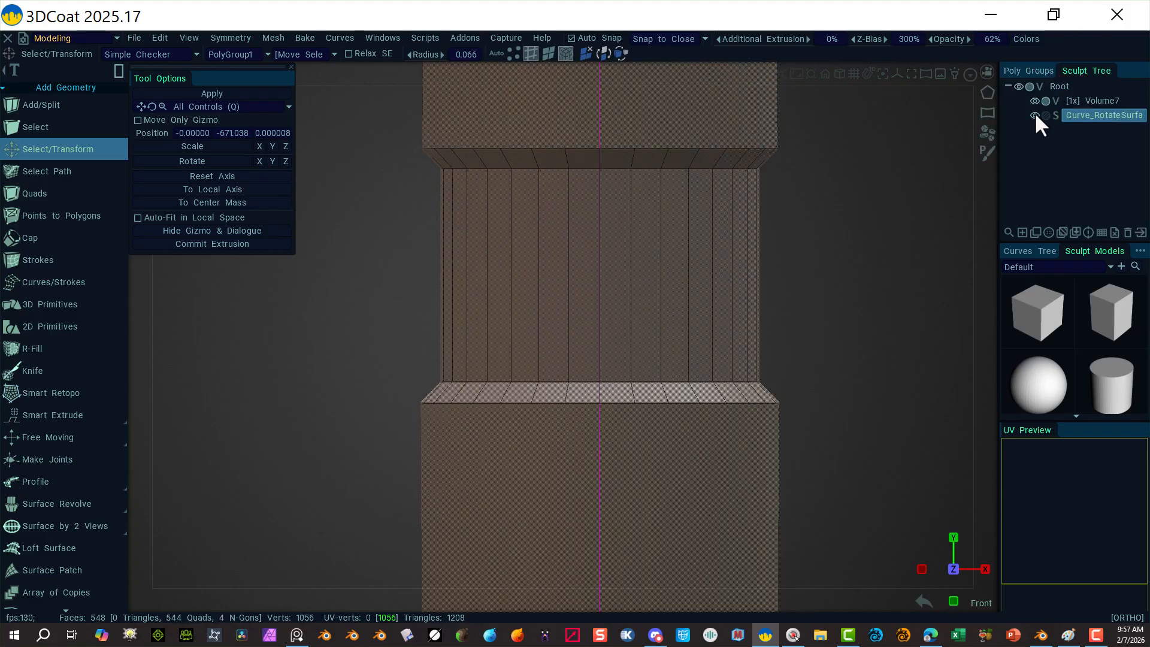
left_click(1033, 115)
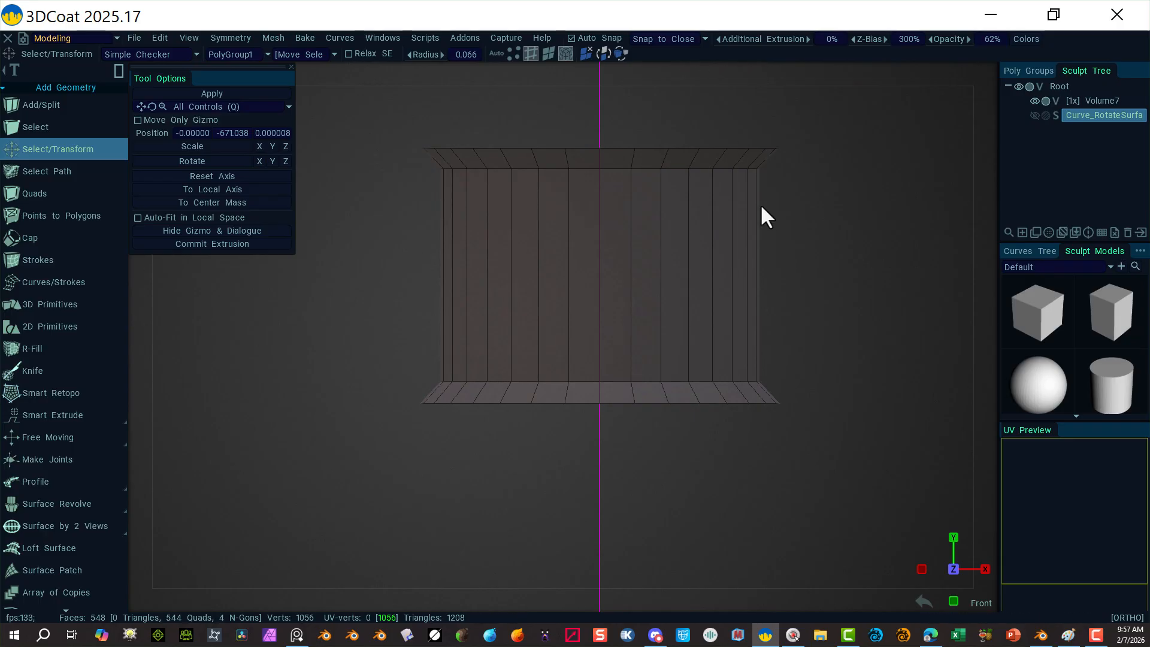
Step: Select the top and bottom cap faces of the middle cylinder
left_click(547, 52)
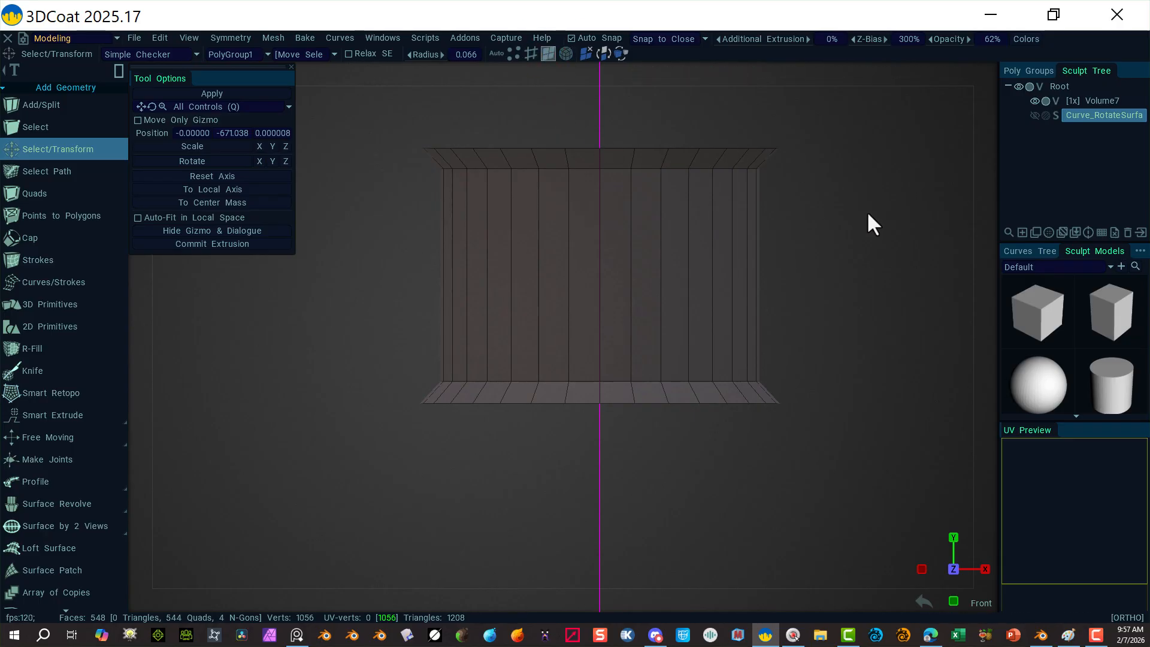
left_click_drag(867, 211, 875, 260, "alt")
left_click(682, 110)
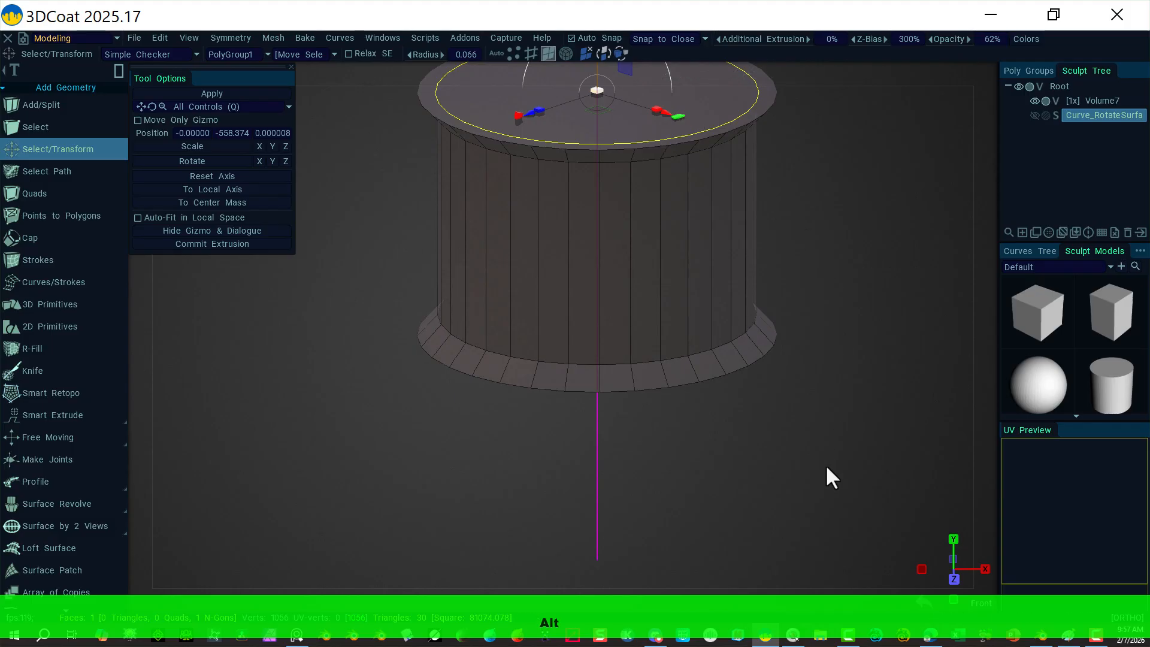
left_click_drag(825, 466, 795, 334, "alt")
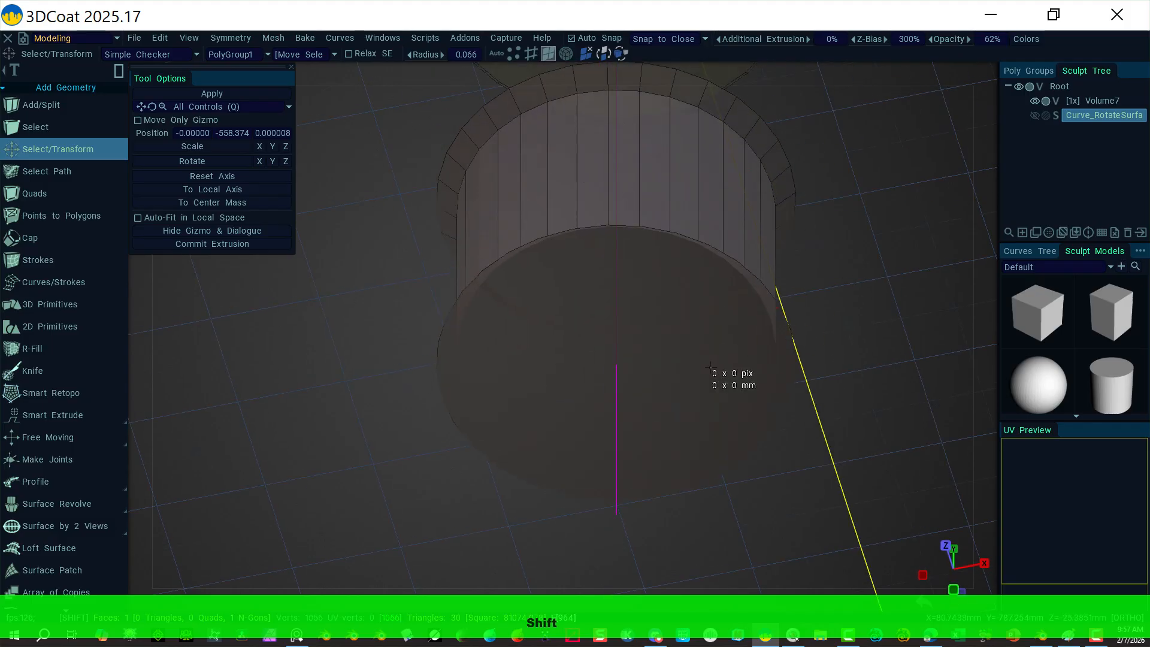
left_click(730, 379, "shift")
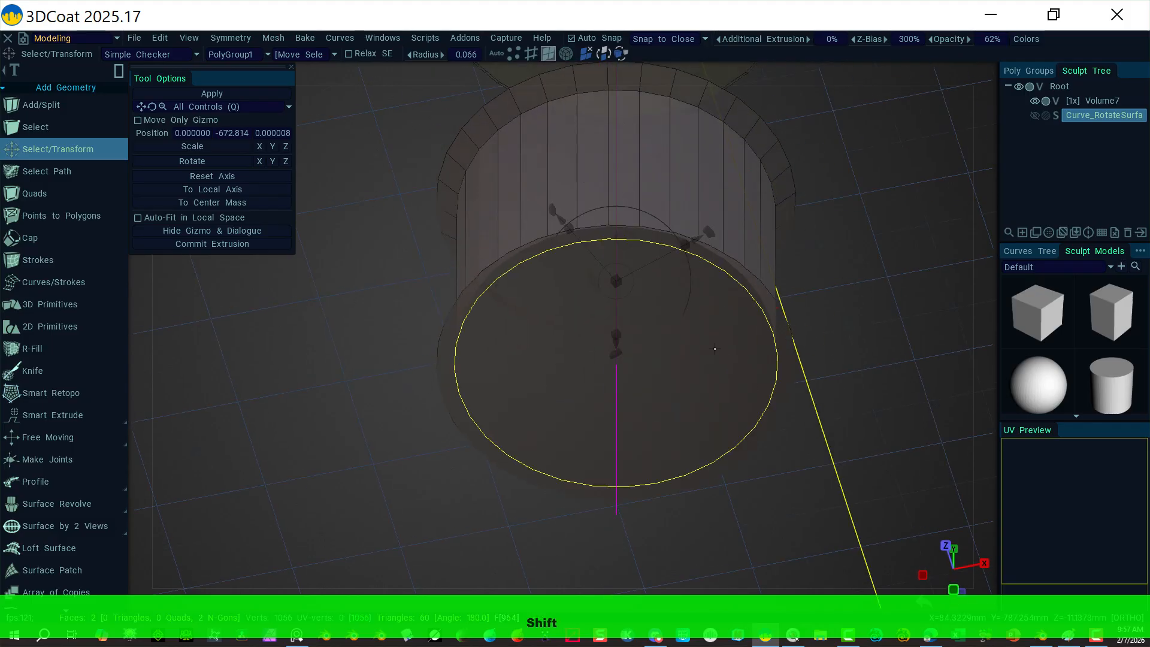
Step: Add the rim edges and the top and bottom inner edge loops to the selection
left_click(531, 53)
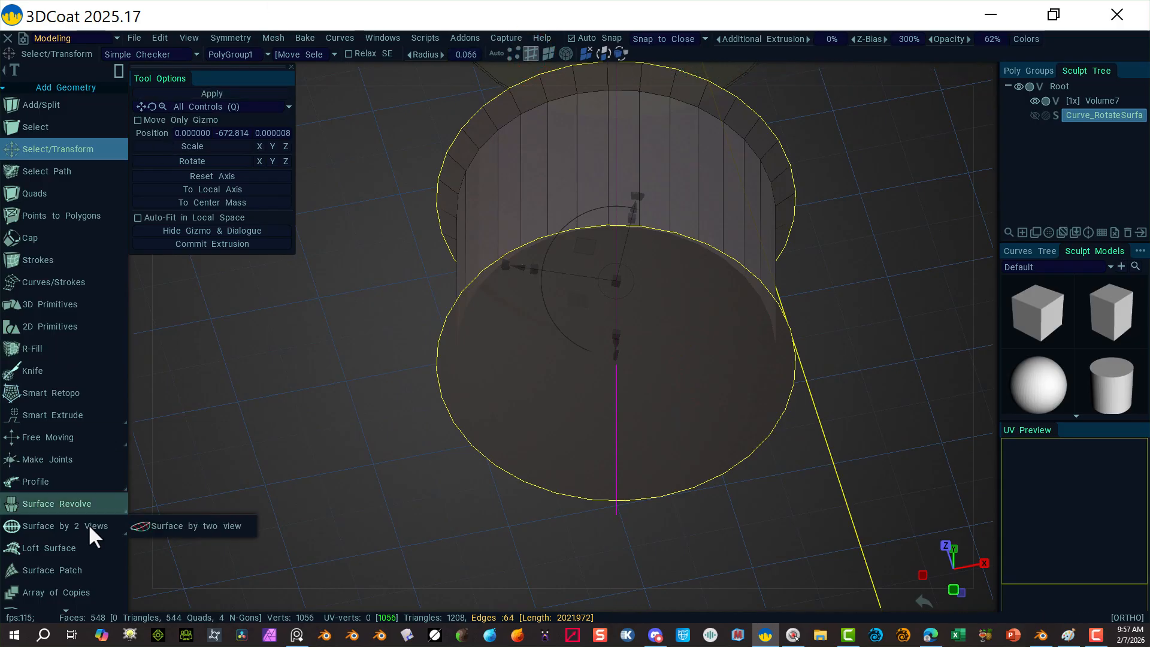
scroll(30, 562, "down", 15)
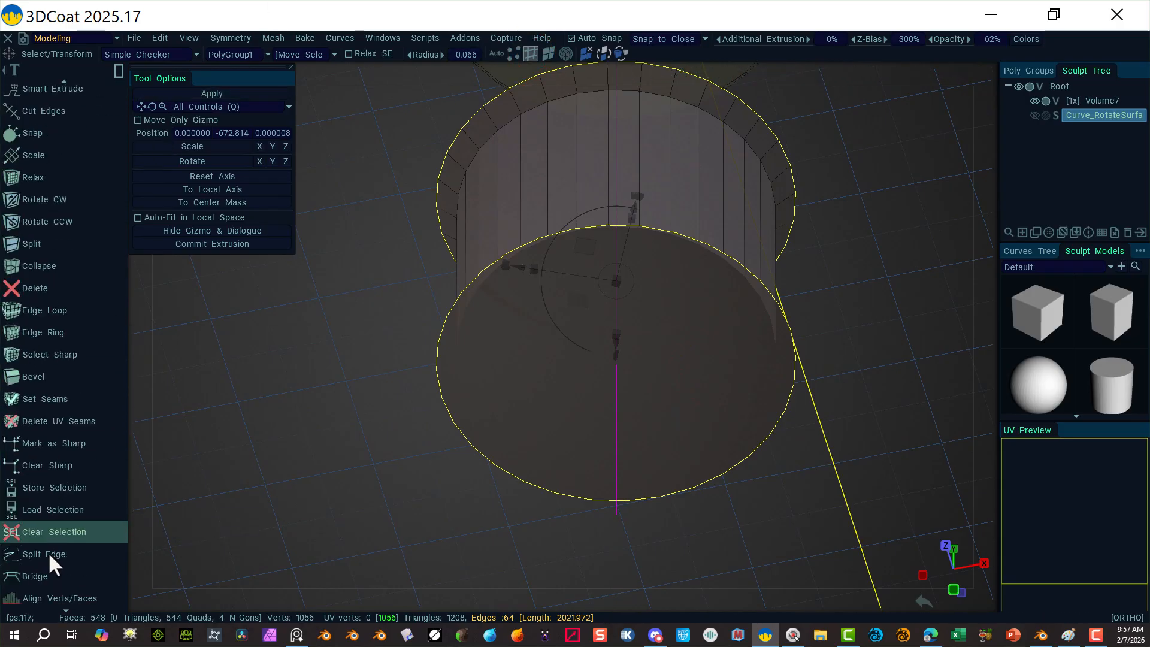
left_click(536, 107, "shift")
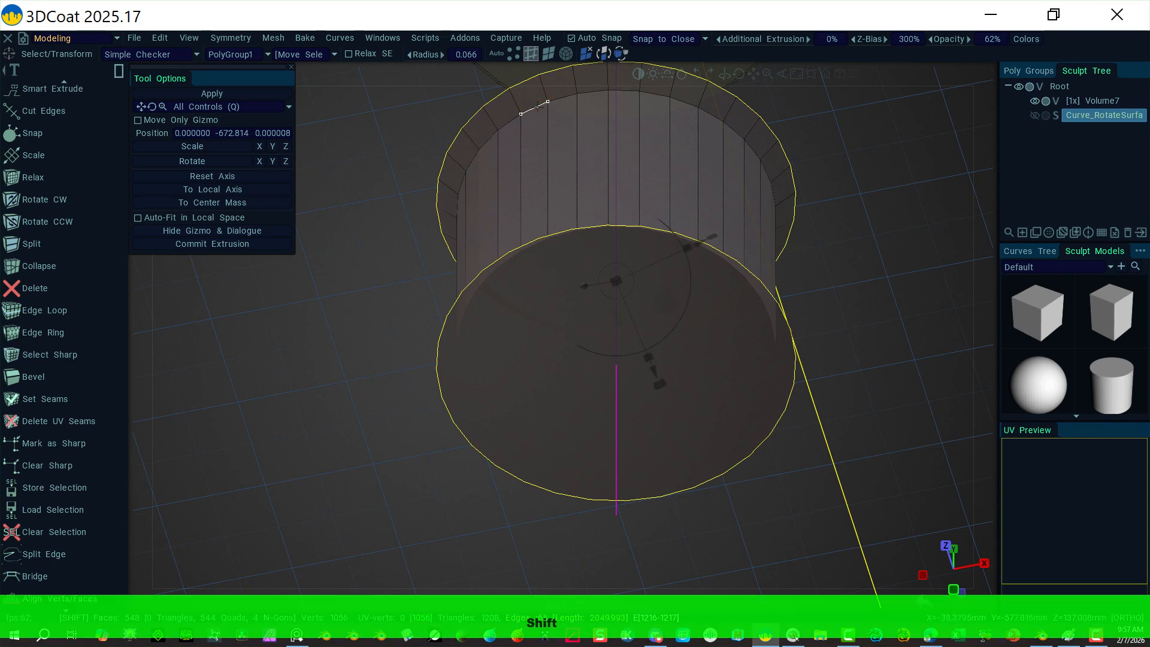
left_click(538, 108, "alt+shift")
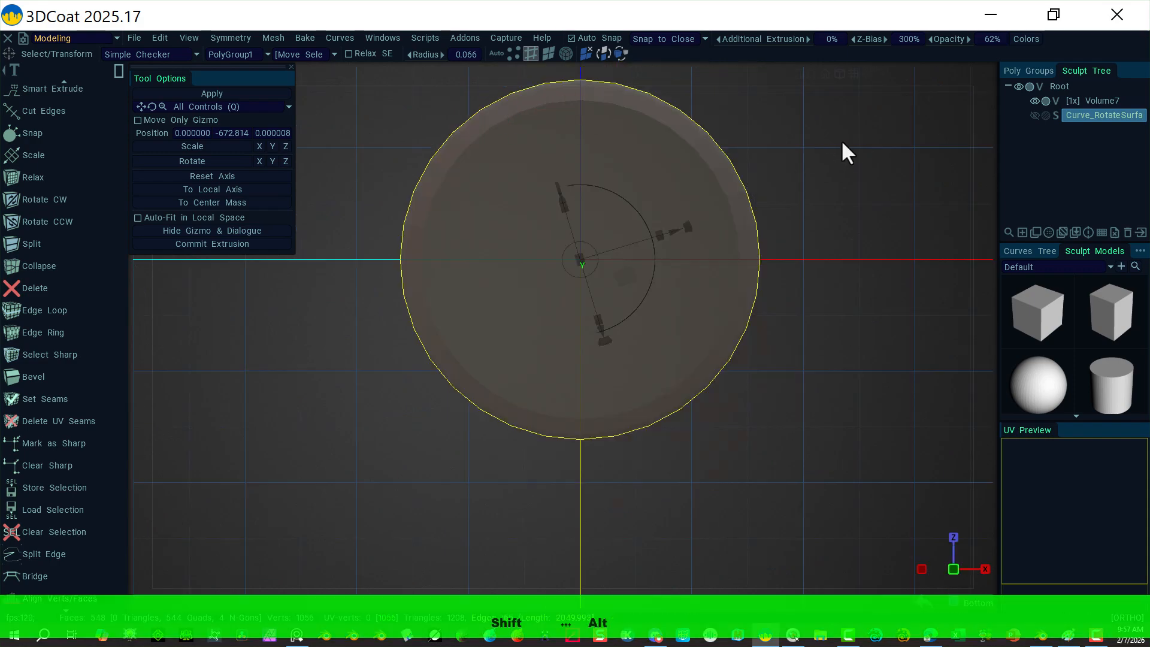
middle_click_drag(828, 152, 835, 287, "alt")
left_click_drag(809, 259, 821, 395, "alt")
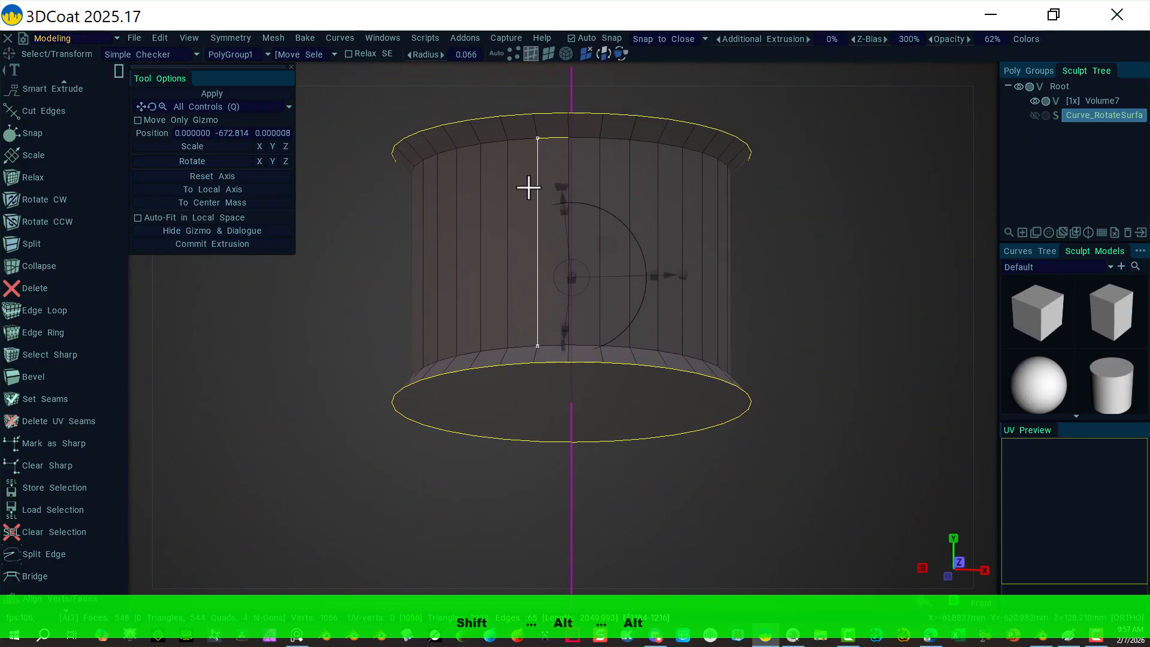
left_click(551, 138)
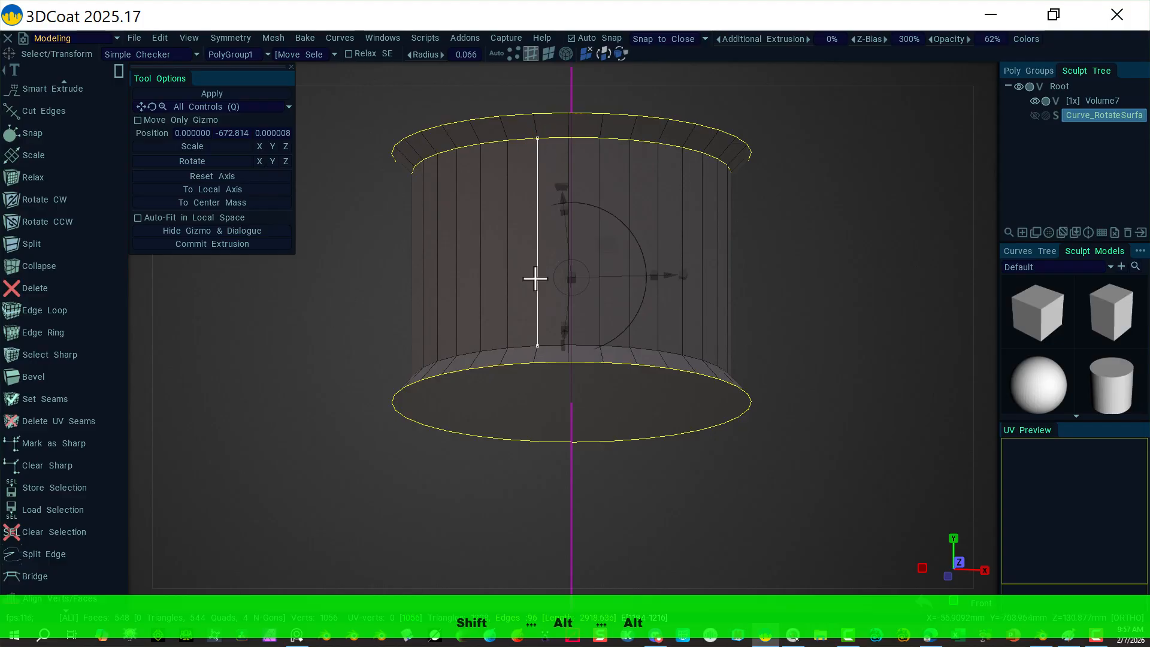
left_click(523, 339, "shift")
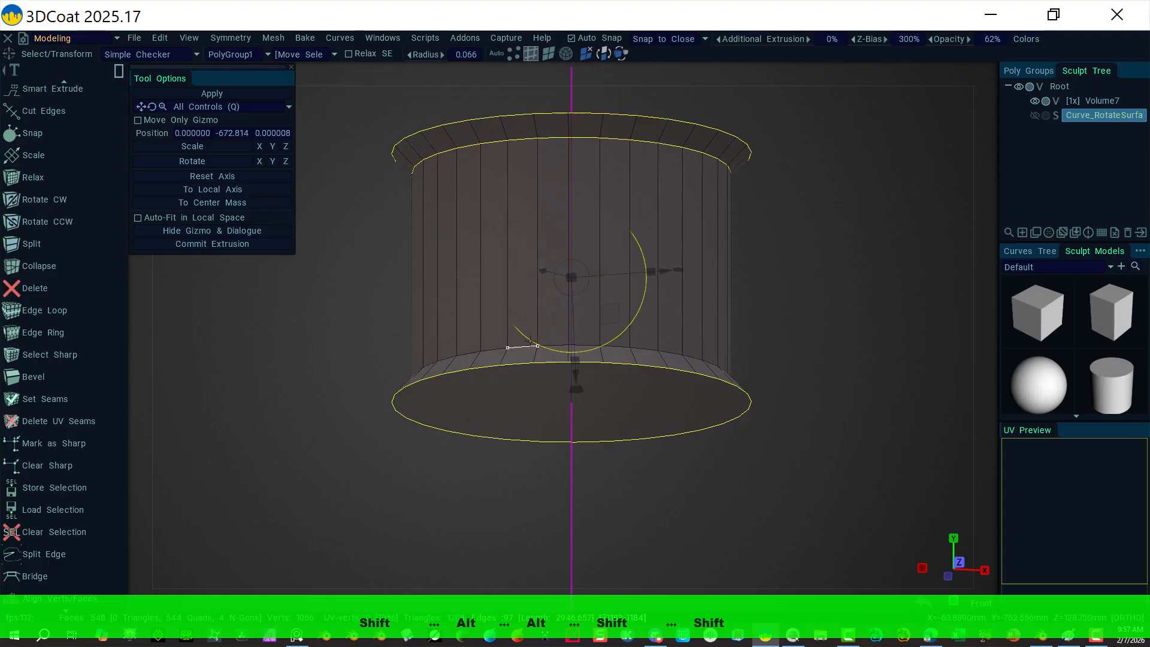
left_click(521, 346, "alt")
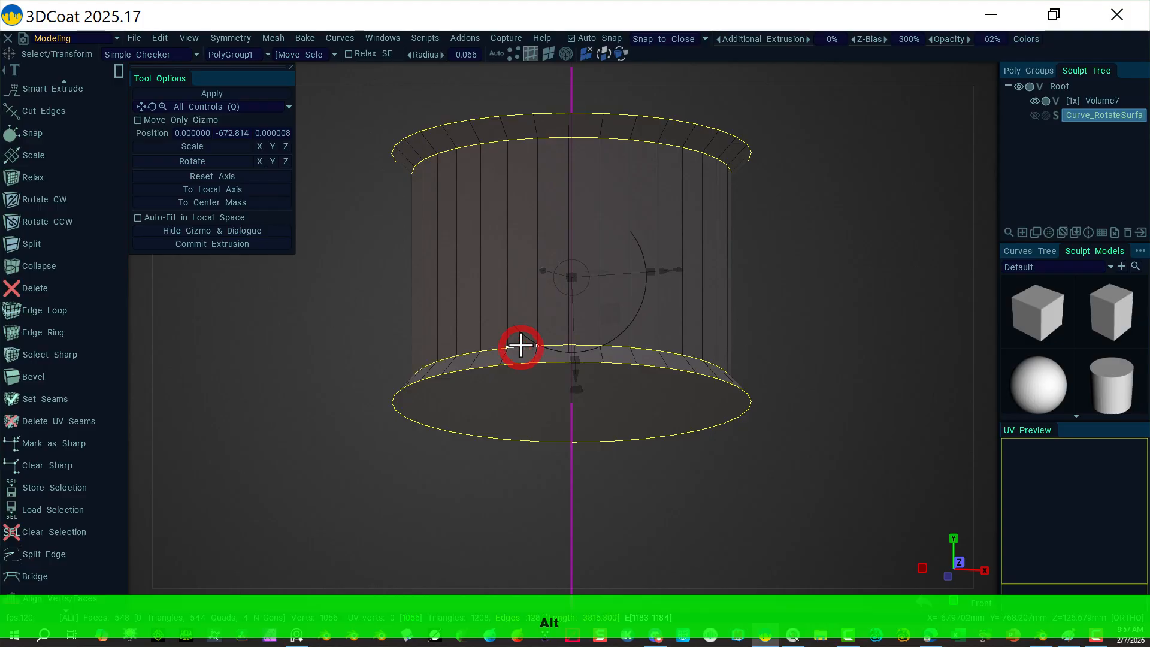
Step: Start beveling the selected edge loops, entering 2 in the bevel settings
left_click(55, 376)
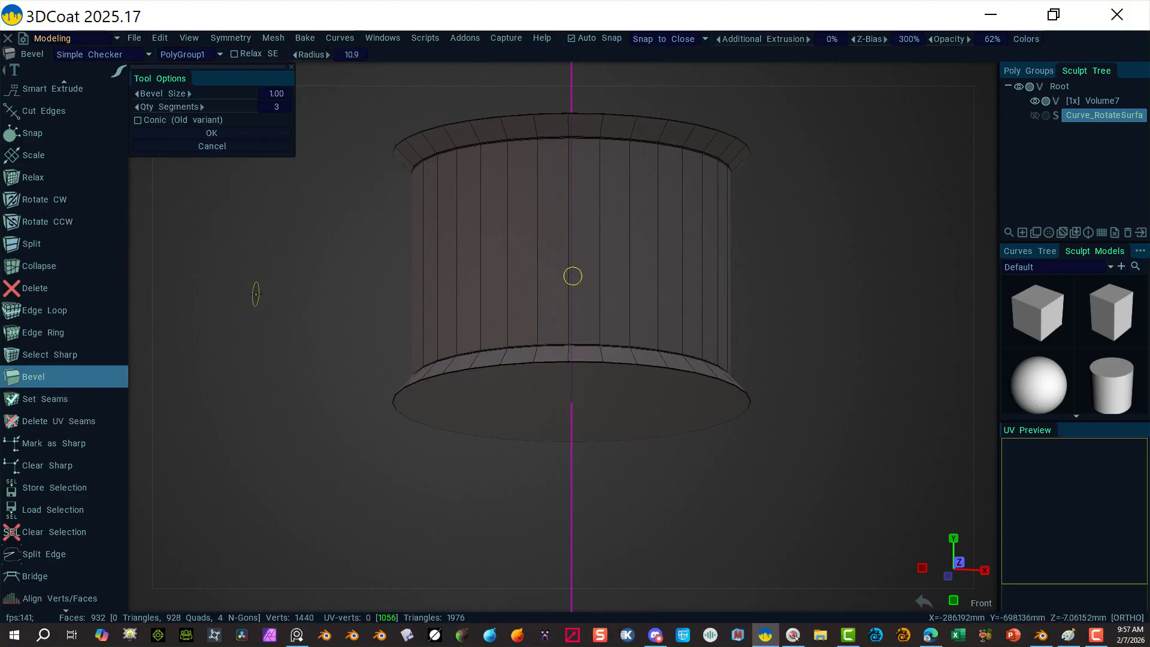
left_click(274, 94)
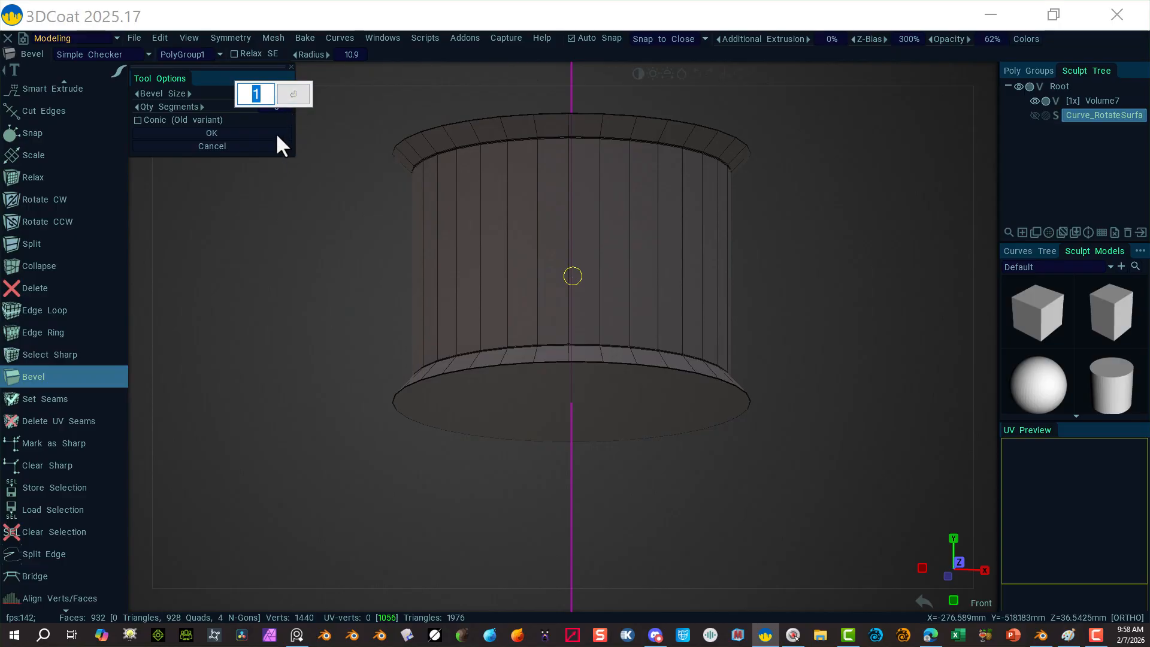
type("2")
left_click(293, 95)
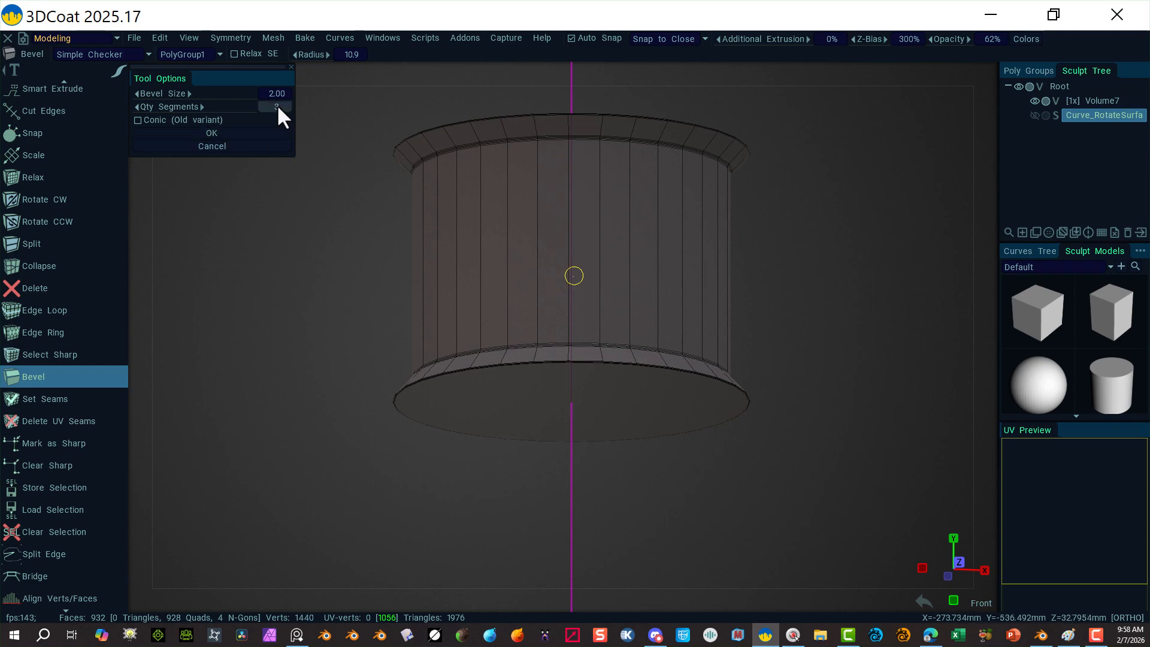
mouse_move(359, 269)
left_mouse_down("alt")
mouse_move(375, 312)
mouse_move(340, 296)
mouse_move(321, 255)
mouse_move(343, 275)
left_mouse_up("alt")
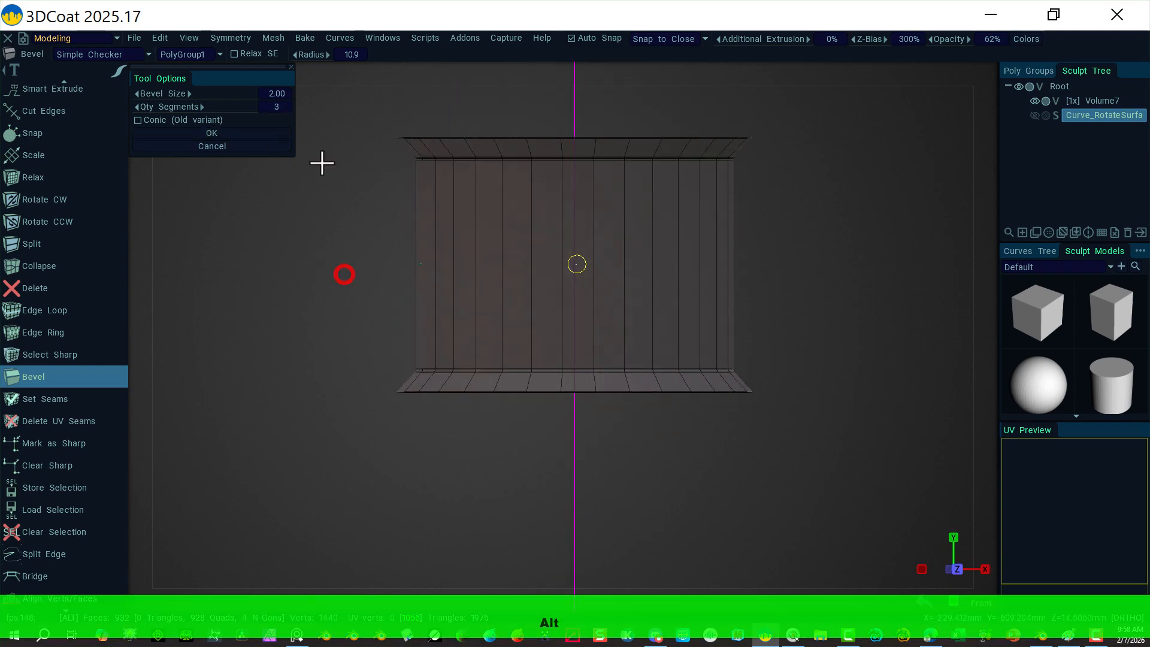
Step: Raise the bevel to 4 segments at size 3.00, inspect the rims, and apply it
left_click(275, 96)
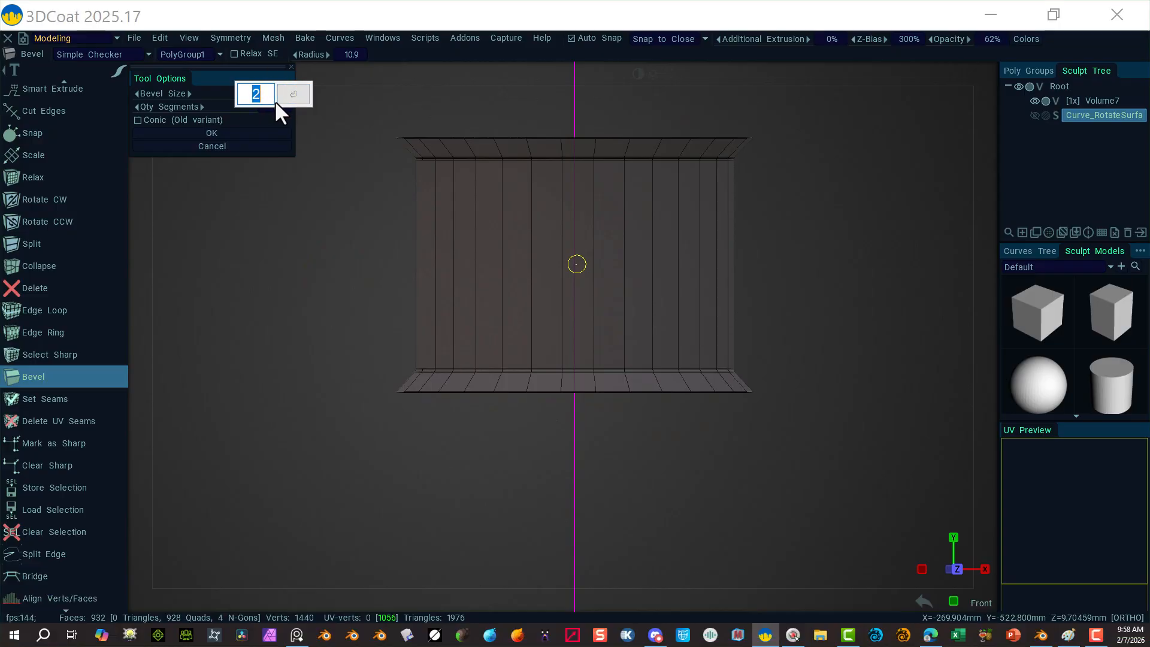
type("3")
left_click(290, 94)
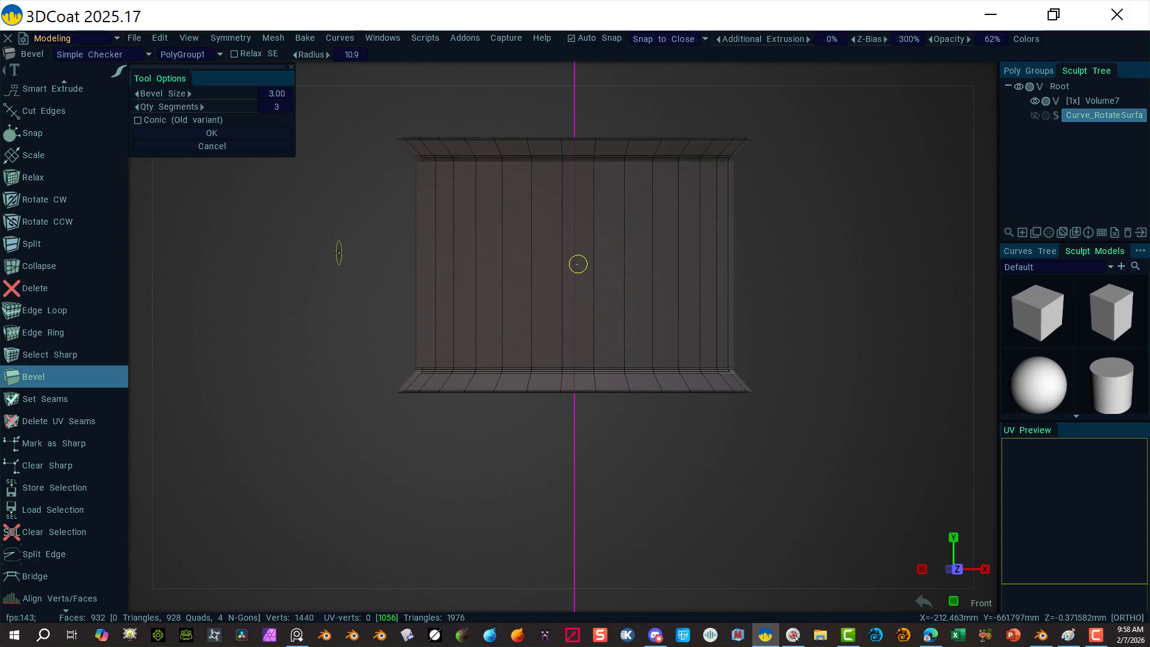
left_click_drag(318, 267, 351, 286, "alt")
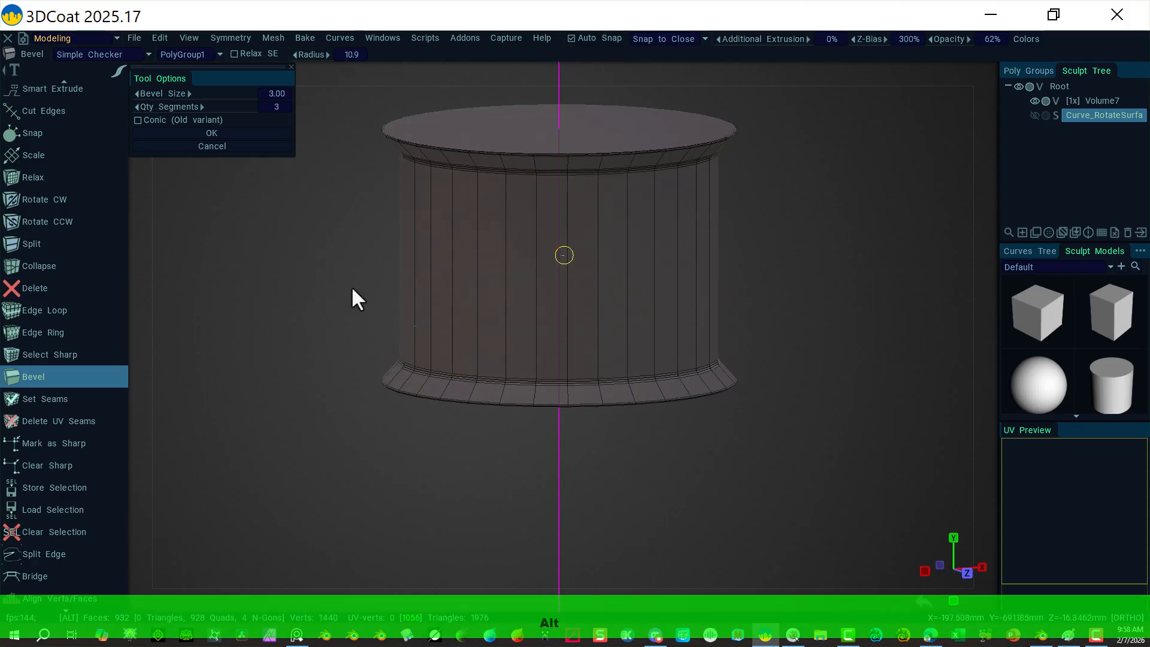
right_click_drag(331, 401, 461, 437, "alt")
middle_click_drag(336, 511, 301, 470, "alt")
key("4")
left_click_drag(300, 470, 251, 424, "alt")
middle_click_drag(251, 424, 271, 443, "alt")
left_click_drag(270, 444, 290, 478, "alt")
right_click_drag(377, 518, 307, 405, "alt")
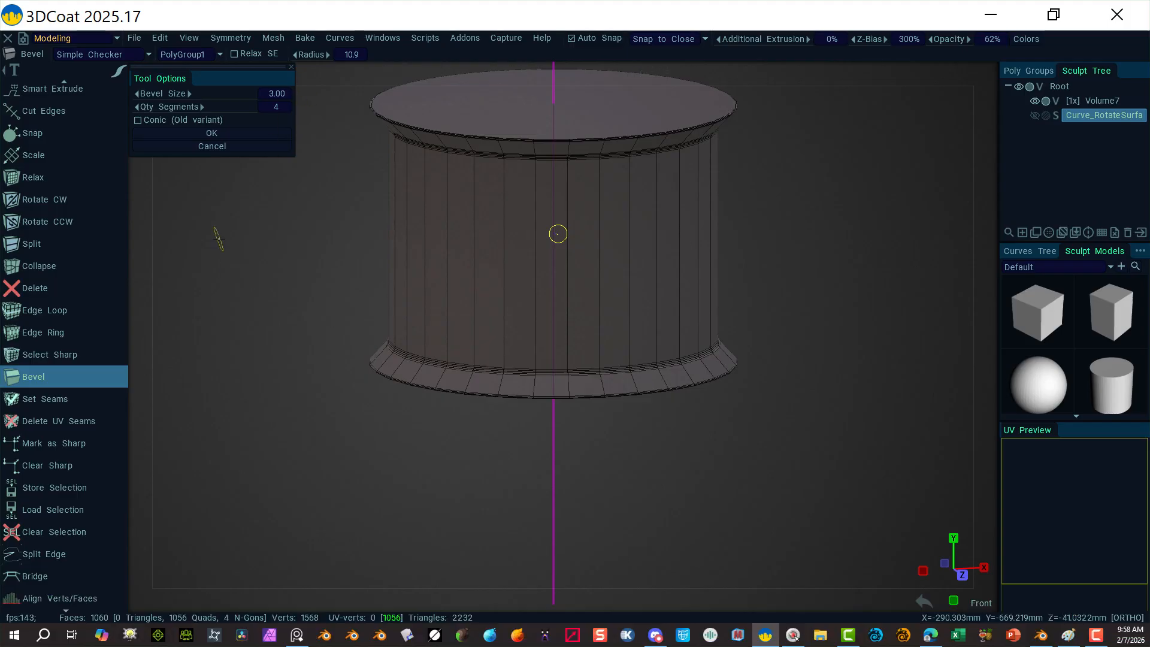
left_click(218, 134)
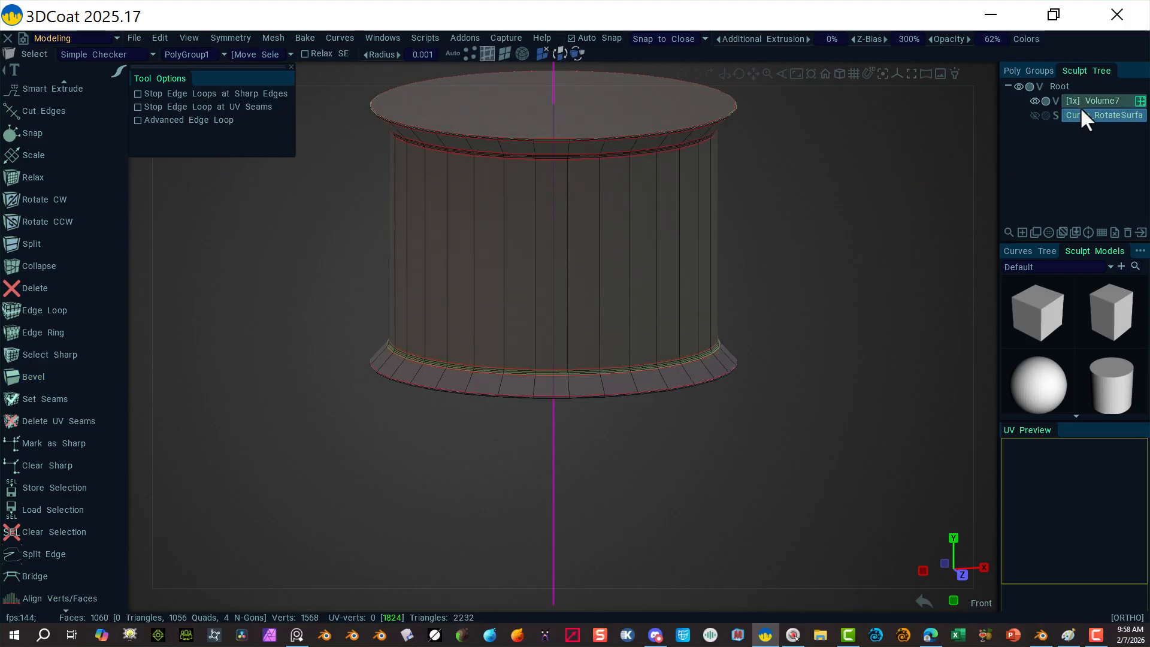
Step: Make Mid Missile1 visible again and frame the whole missile stack in Front view
left_click(1041, 70)
left_click(1008, 99)
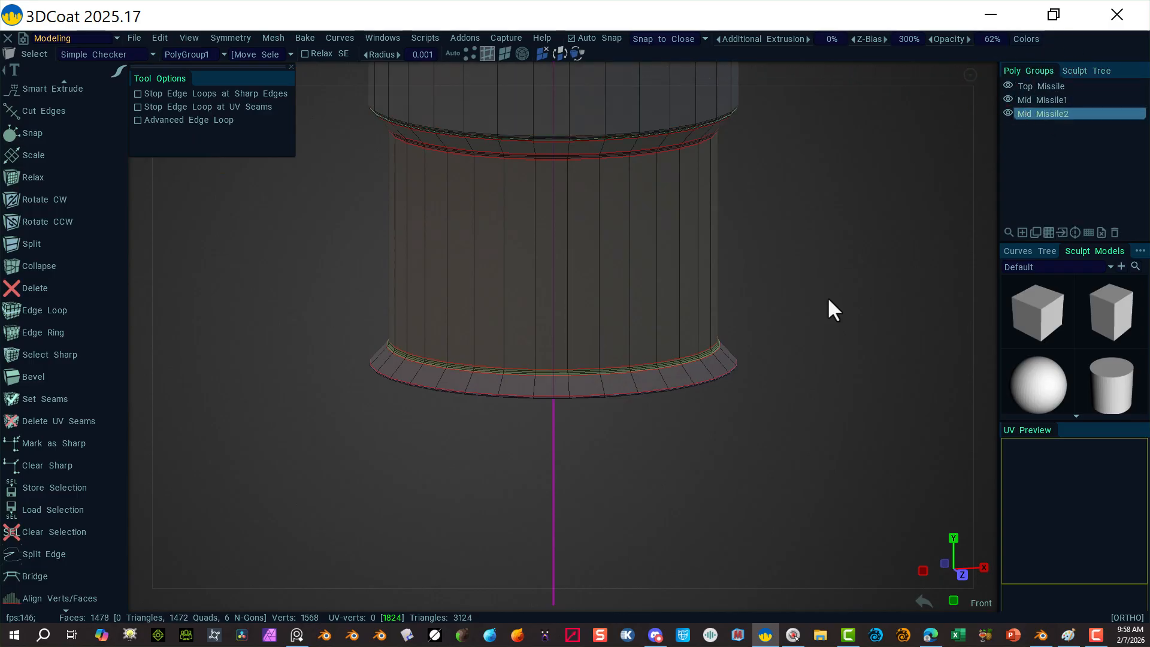
right_click_drag(911, 193, 584, 198, "alt")
right_click_drag(734, 231, 719, 228, "alt")
left_click(988, 77)
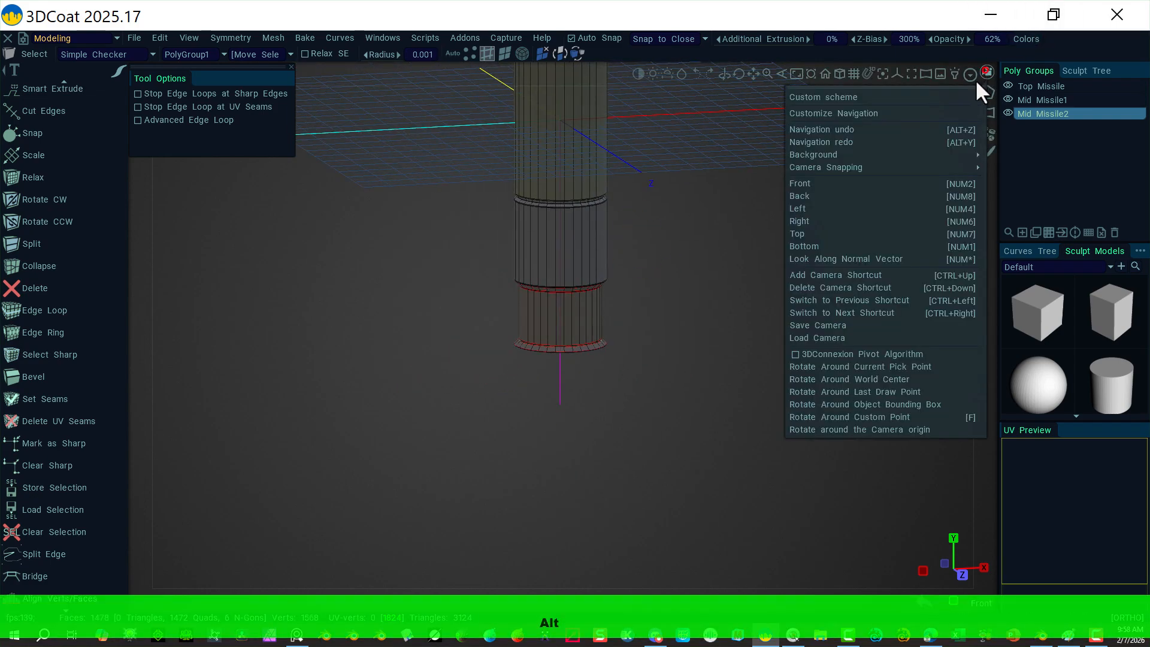
left_click(855, 183)
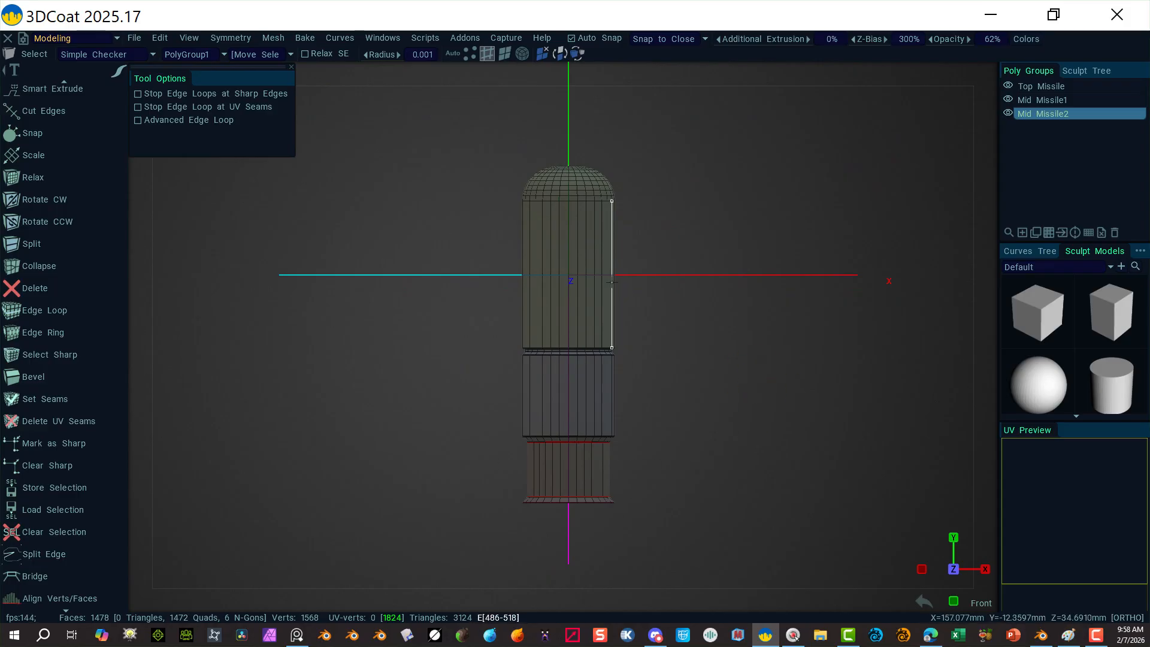
right_click_drag(704, 276, 703, 149, "alt")
middle_click_drag(703, 355, 696, 248, "alt")
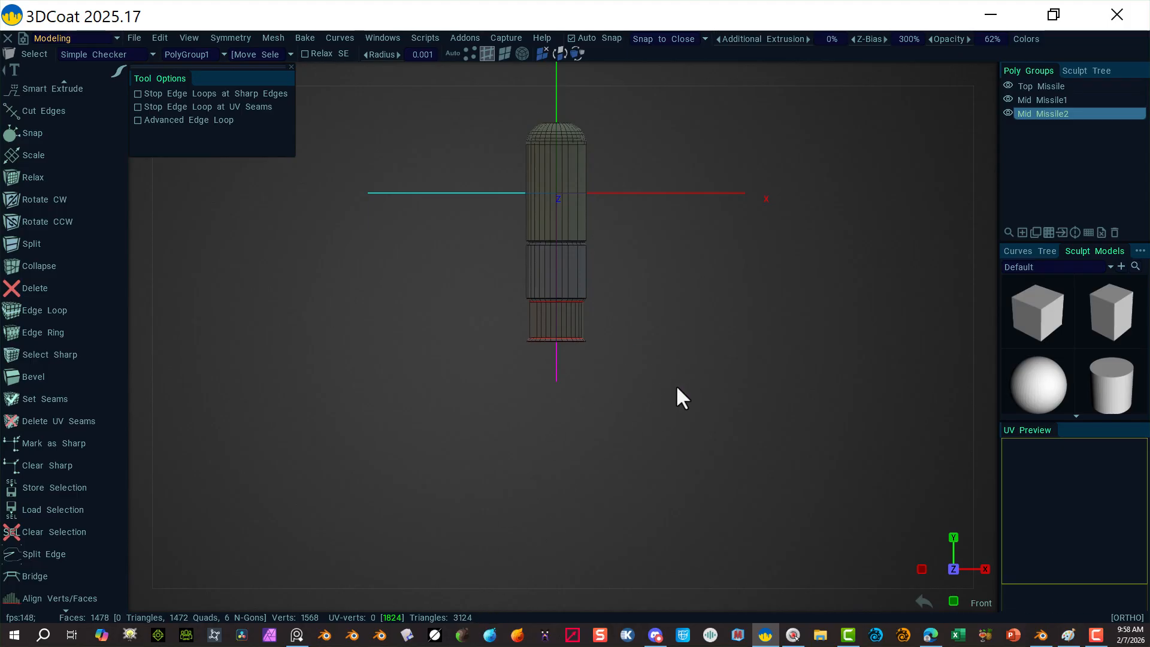
Step: Turn the Curve_RotateSurface layer's visibility back on and zoom in on the missile stack
left_click(1089, 70)
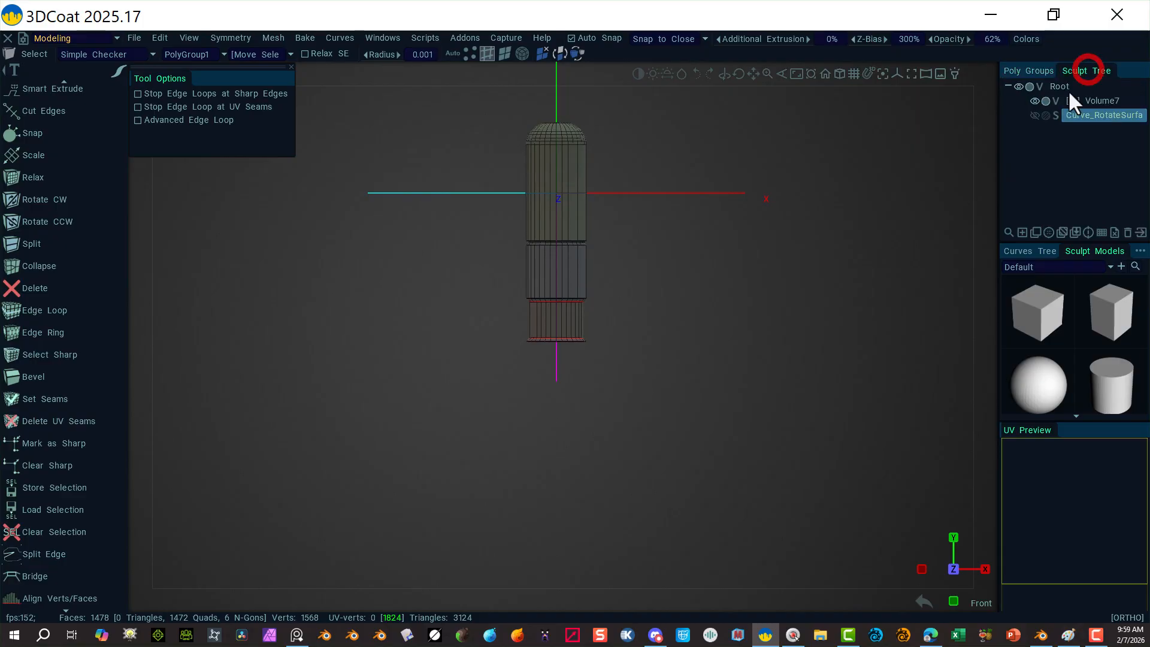
left_click(1033, 114)
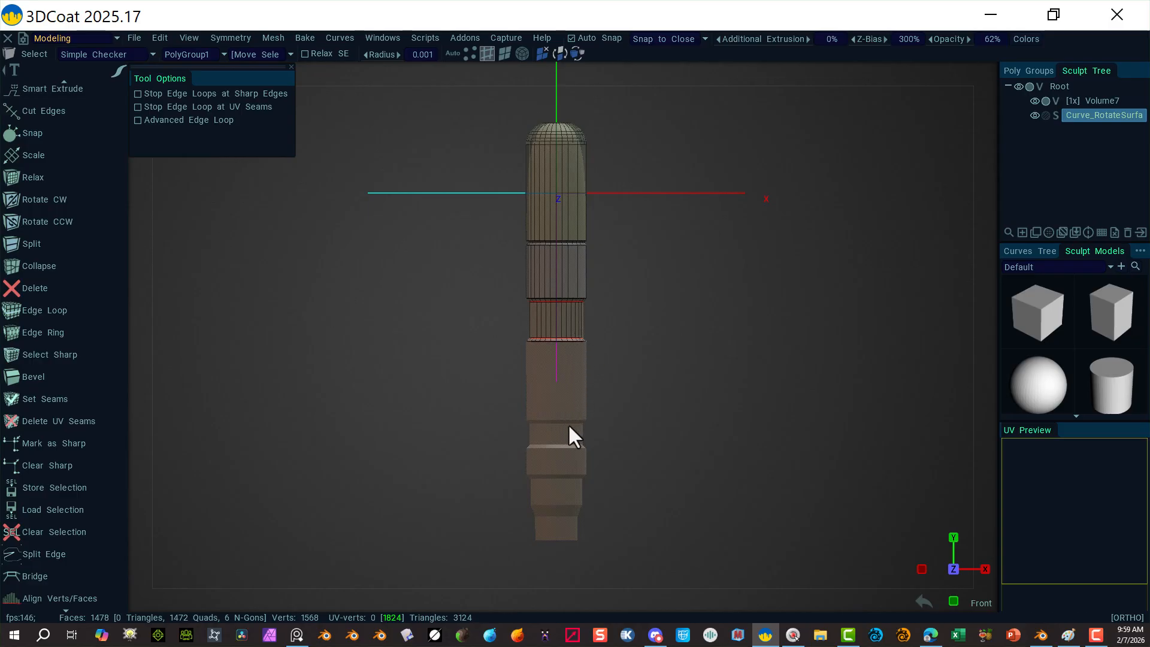
right_click_drag(623, 346, 851, 440)
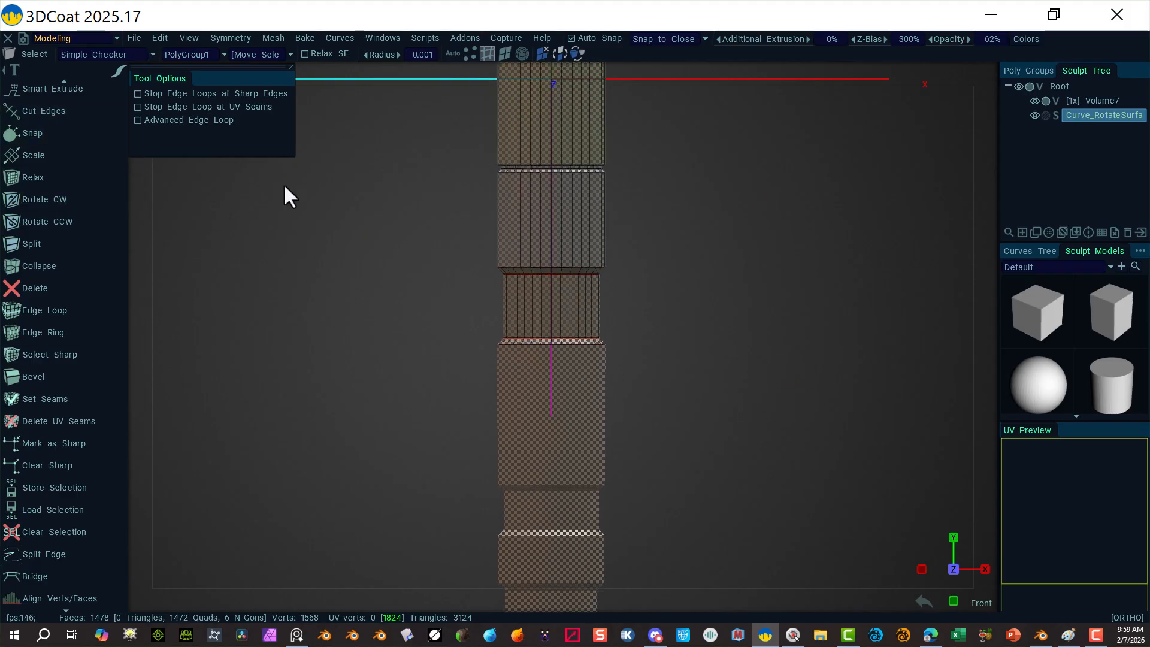
Step: Add a new poly group and rename PolyGroup1 to 'Mid Missile3'
left_click(1028, 70)
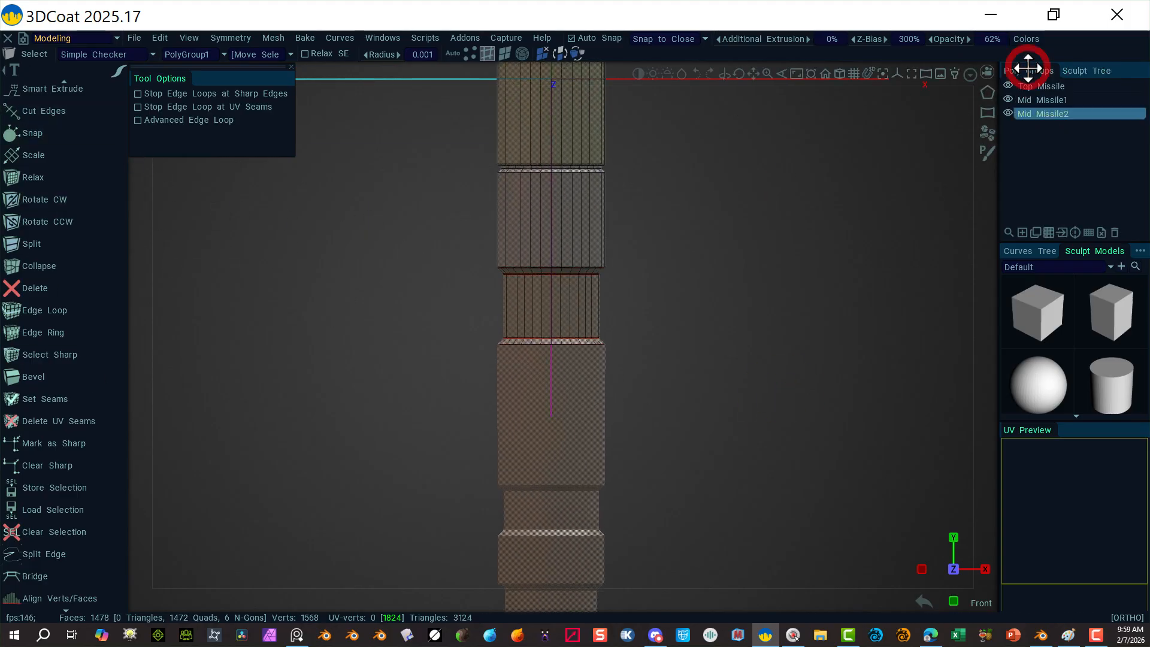
left_click(1022, 232)
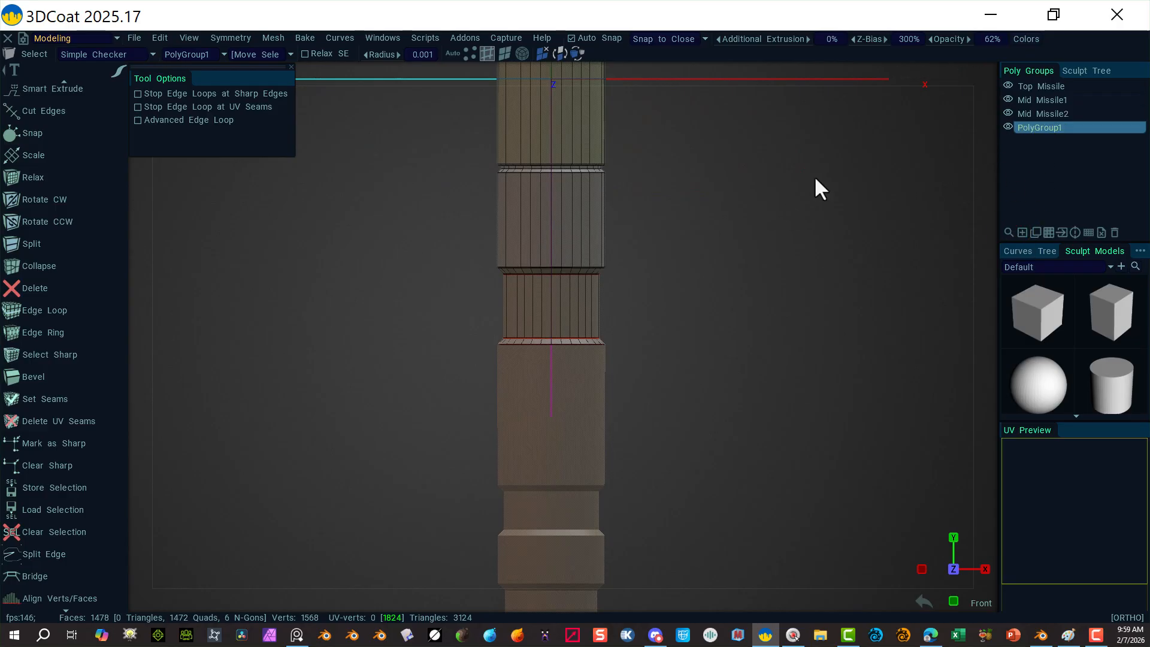
double_click(1030, 124)
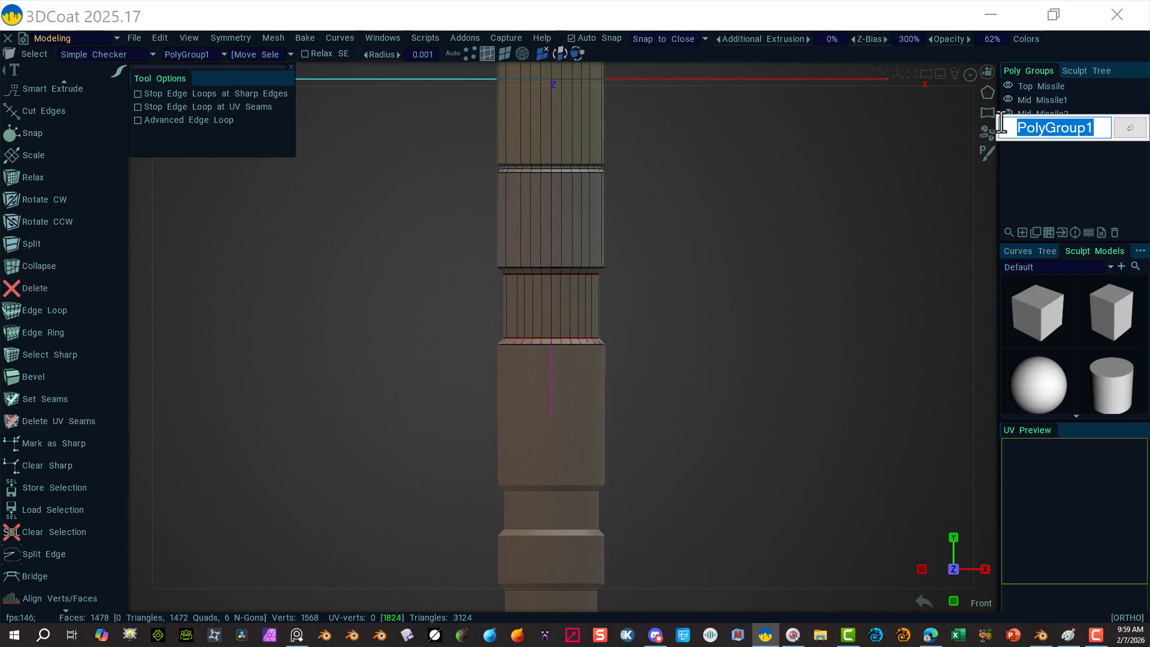
type("Mid M")
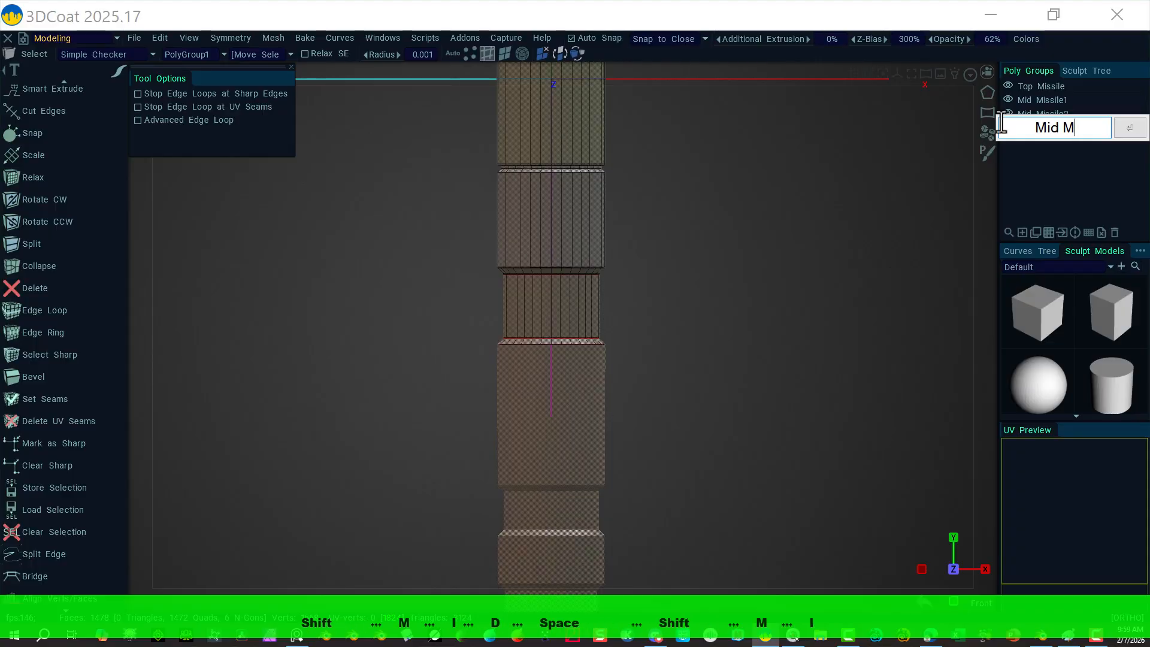
type("issil")
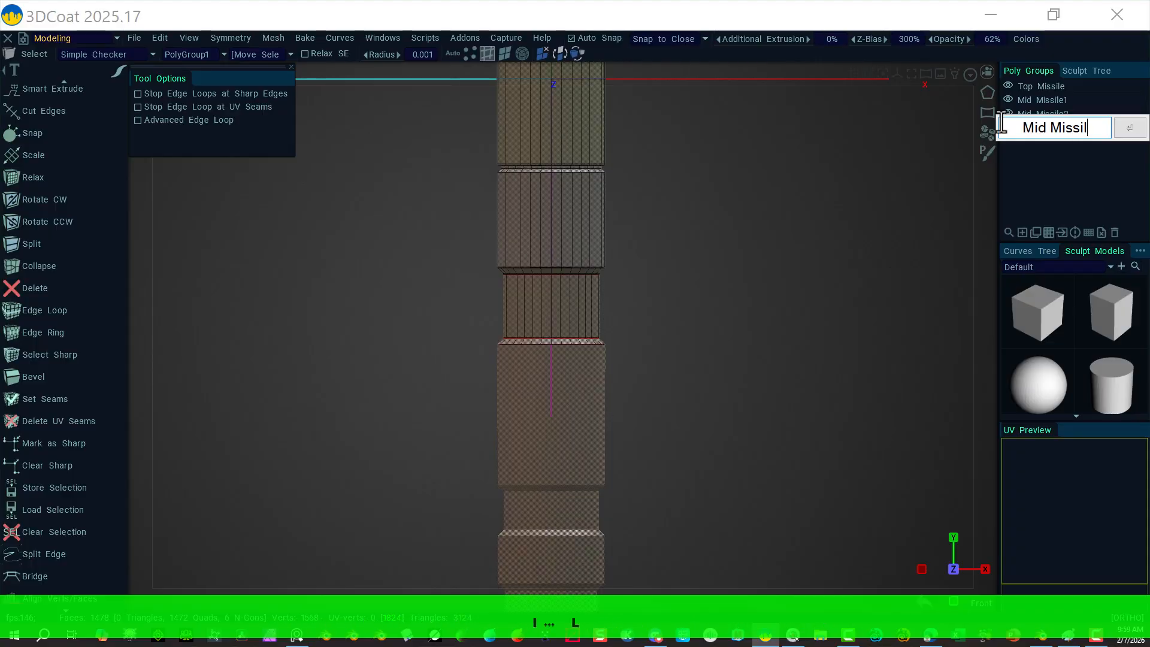
type("e3")
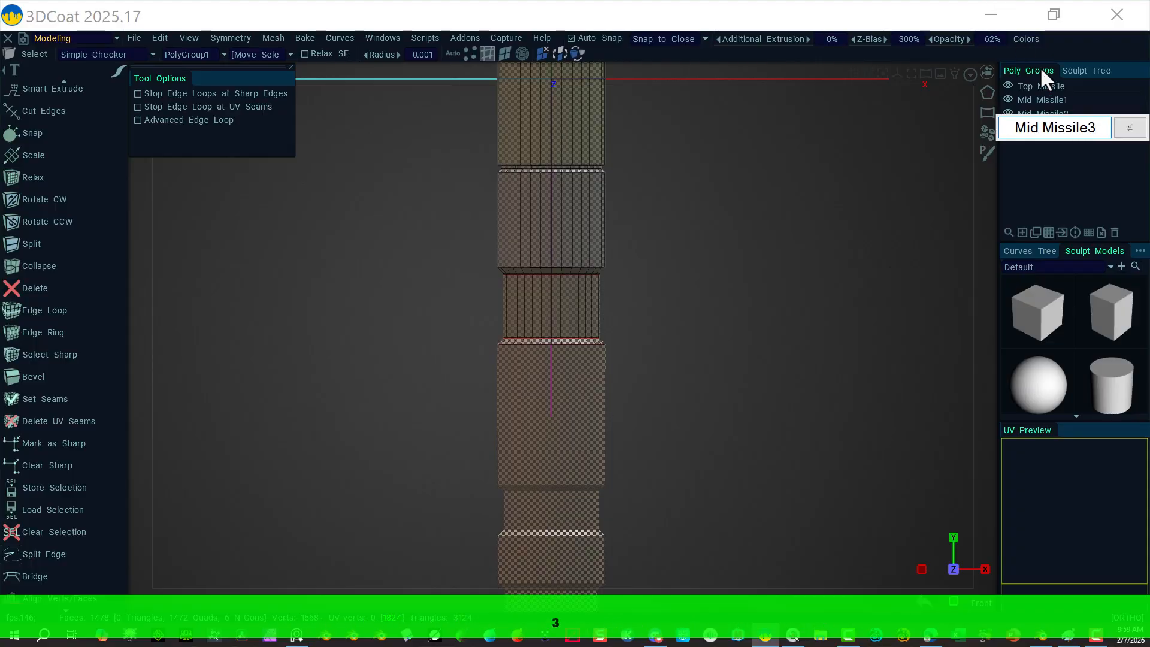
key("Return")
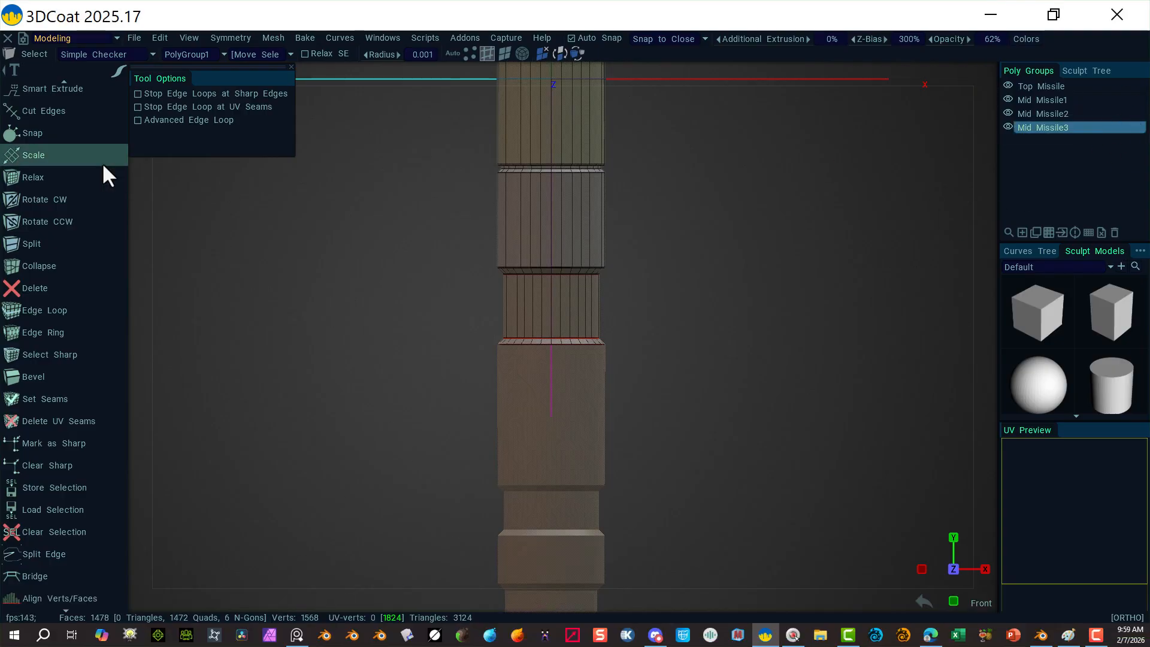
scroll(76, 210, "up", 5)
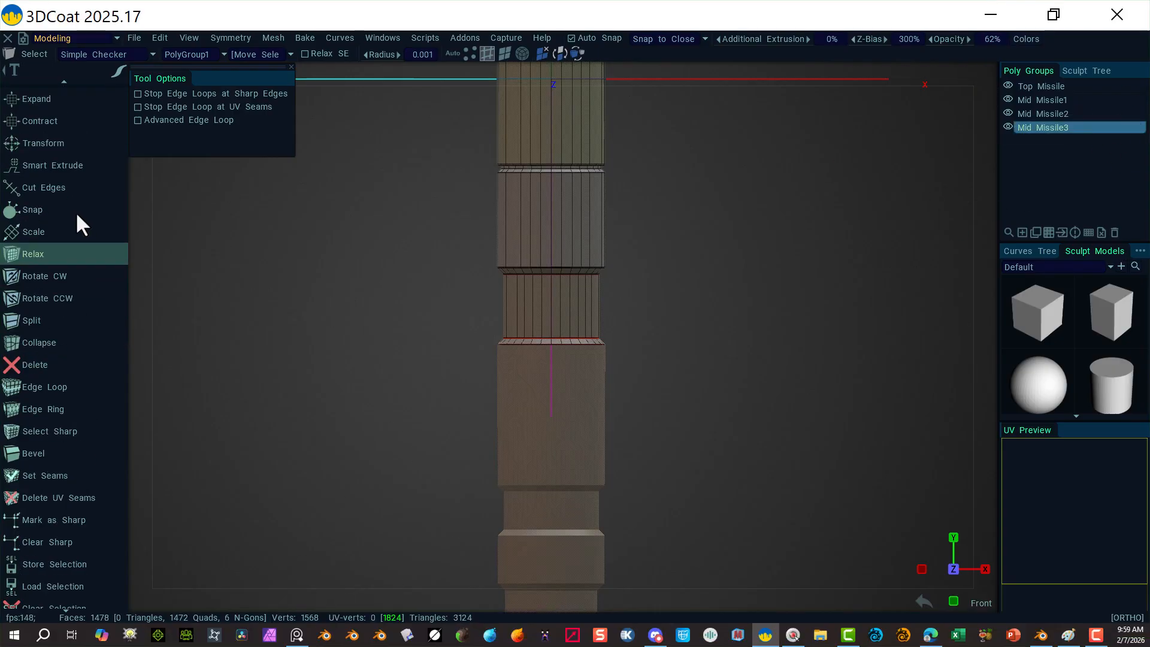
scroll(62, 205, "up", 15)
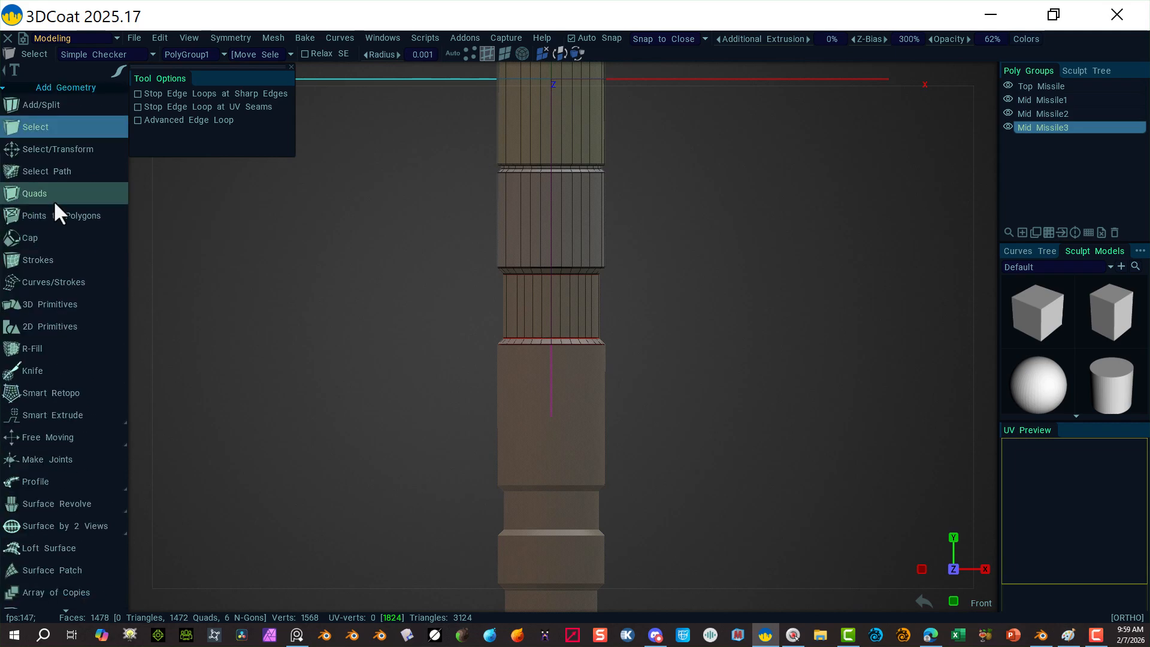
Step: Place a 32-sided cylinder primitive down the column and stretch it to height 434
left_click(77, 303)
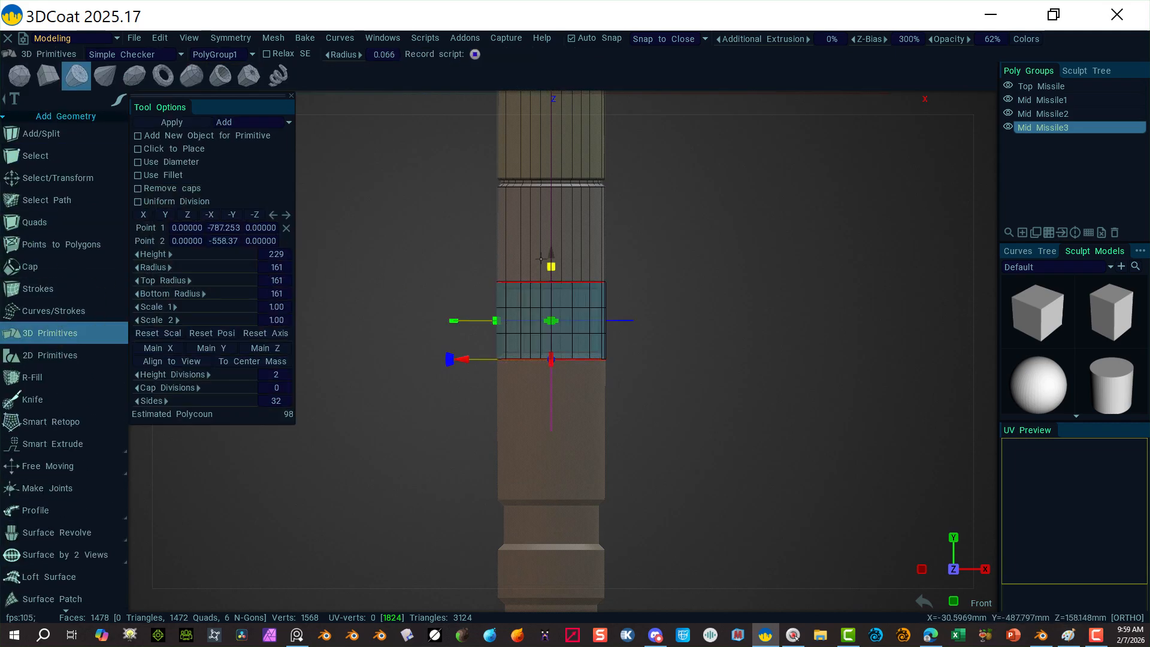
left_click_drag(551, 264, 561, 399)
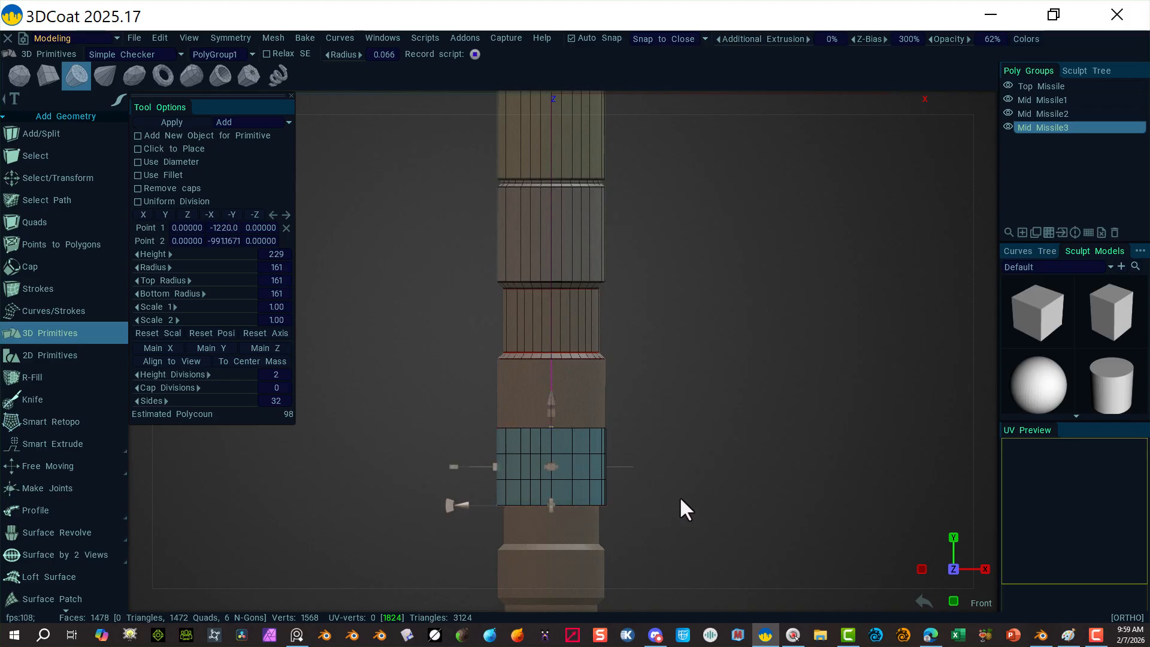
right_click_drag(679, 496, 792, 458)
middle_click_drag(792, 458, 807, 237)
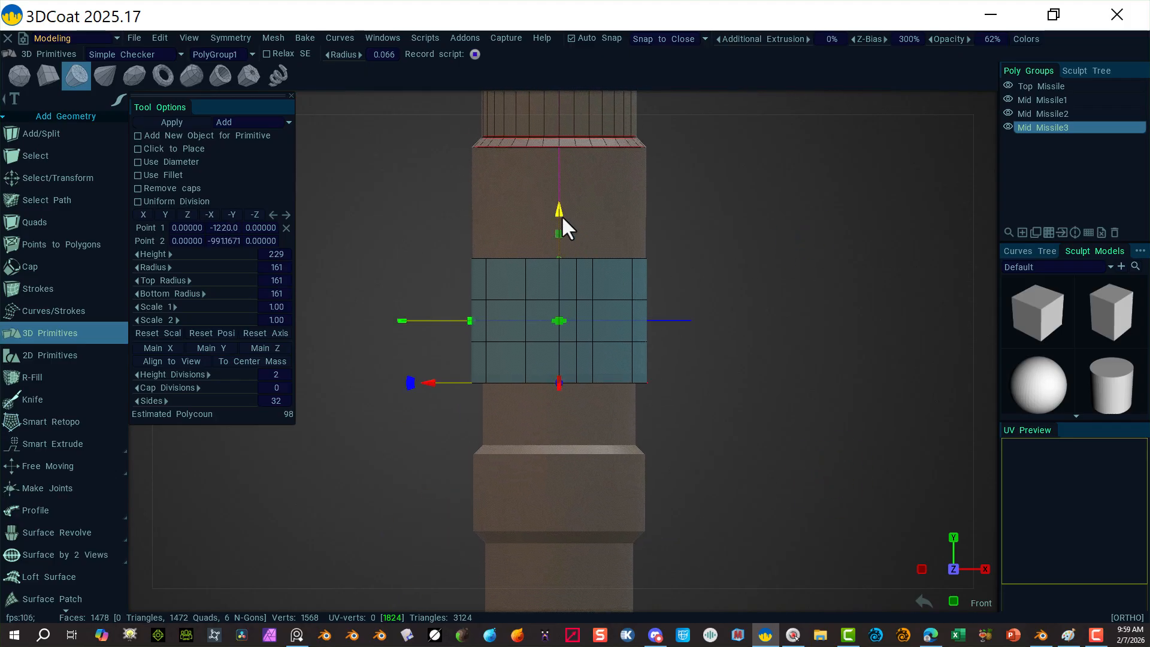
left_click_drag(560, 229, 559, 100)
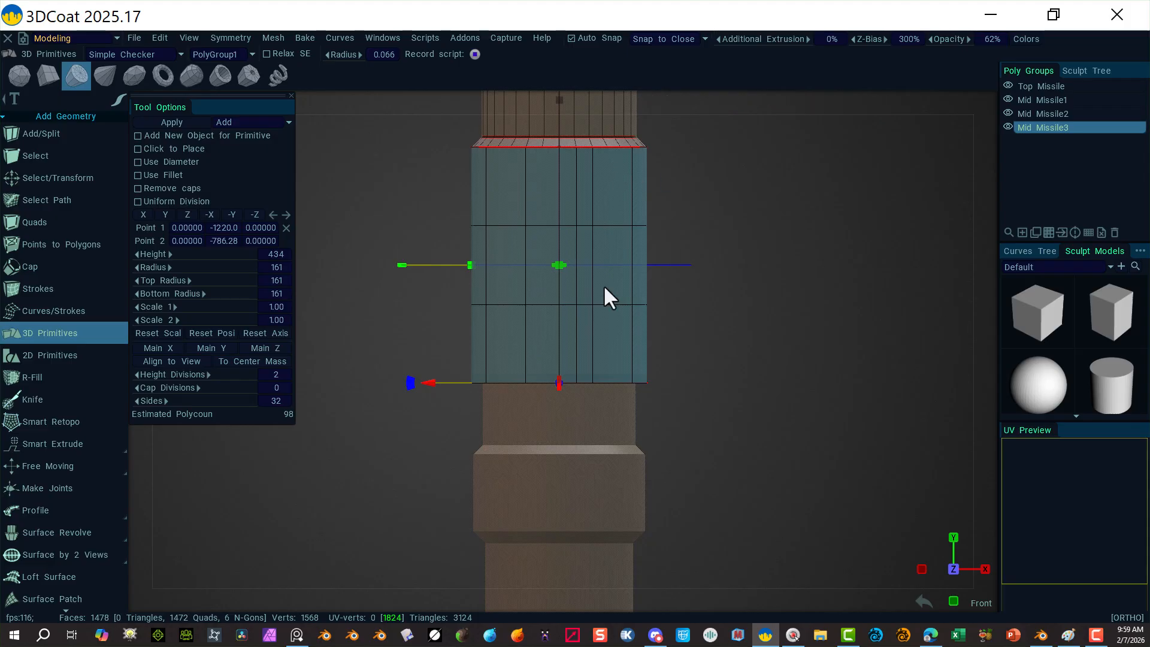
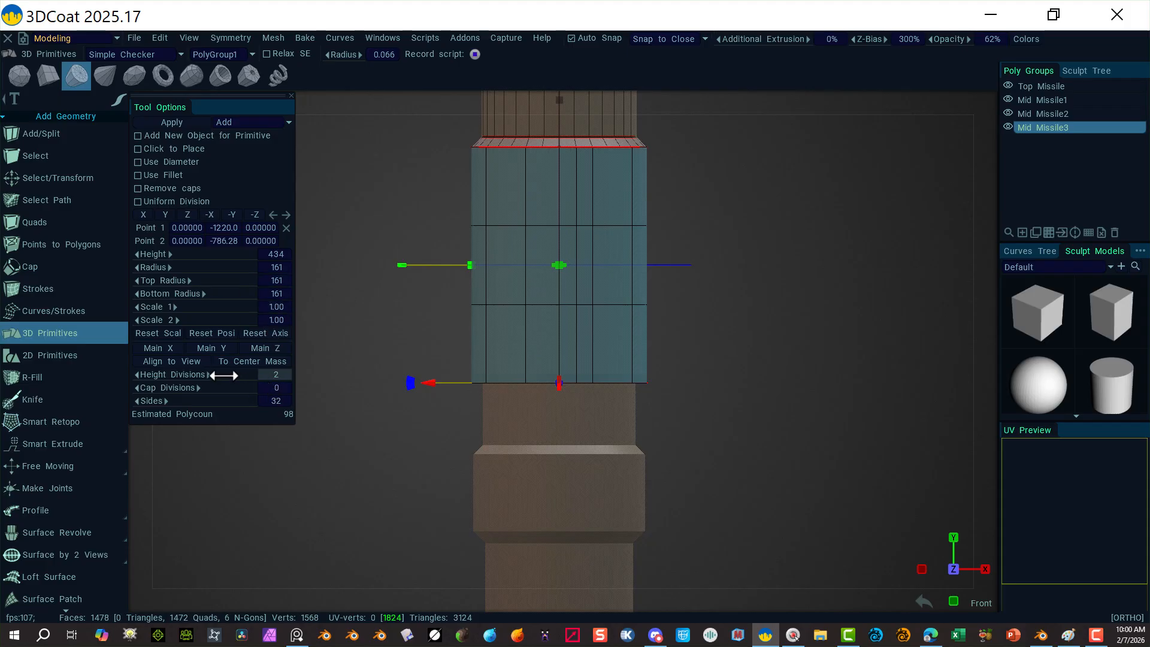
Step: Drop the 32-sided cylinder to 1 height division and apply it to Mid Missile3
left_click_drag(221, 375, 218, 375)
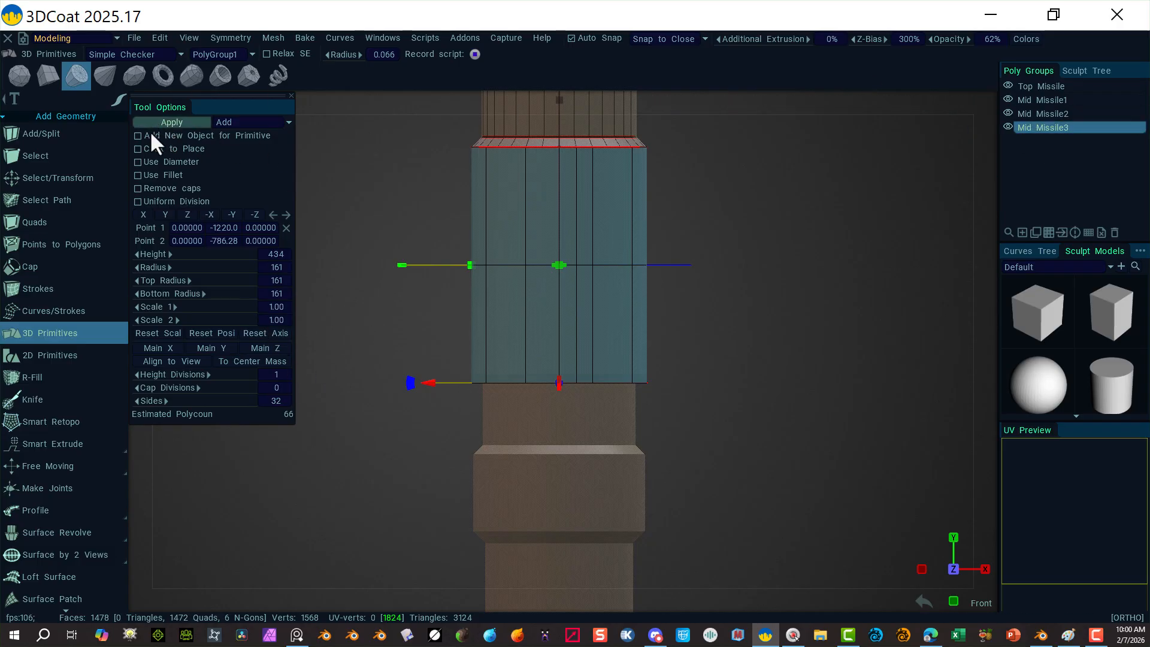
left_click(167, 119)
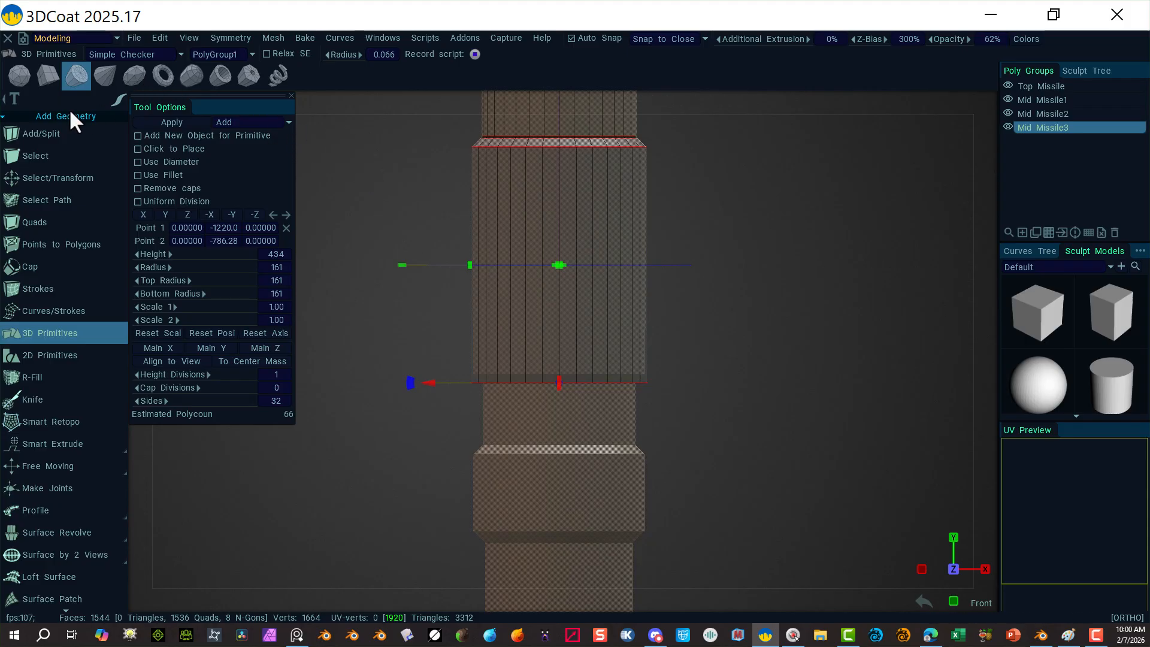
Step: Pull the new section's middle edge loop down near its base with Select/Transform
left_click(81, 178)
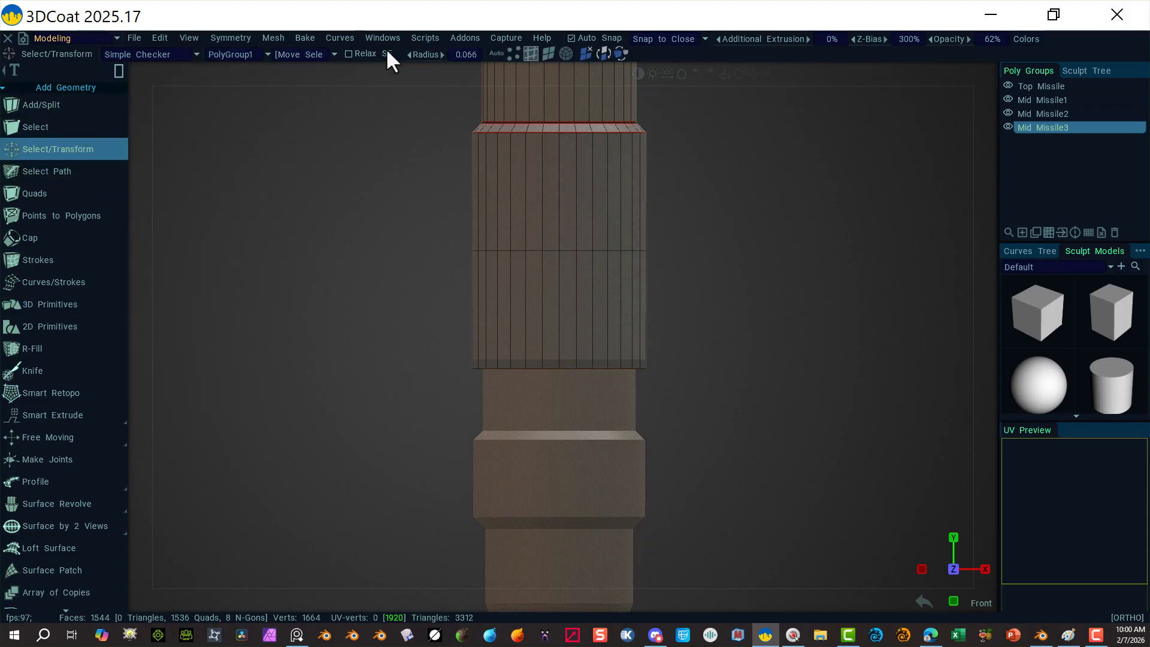
left_click(411, 269)
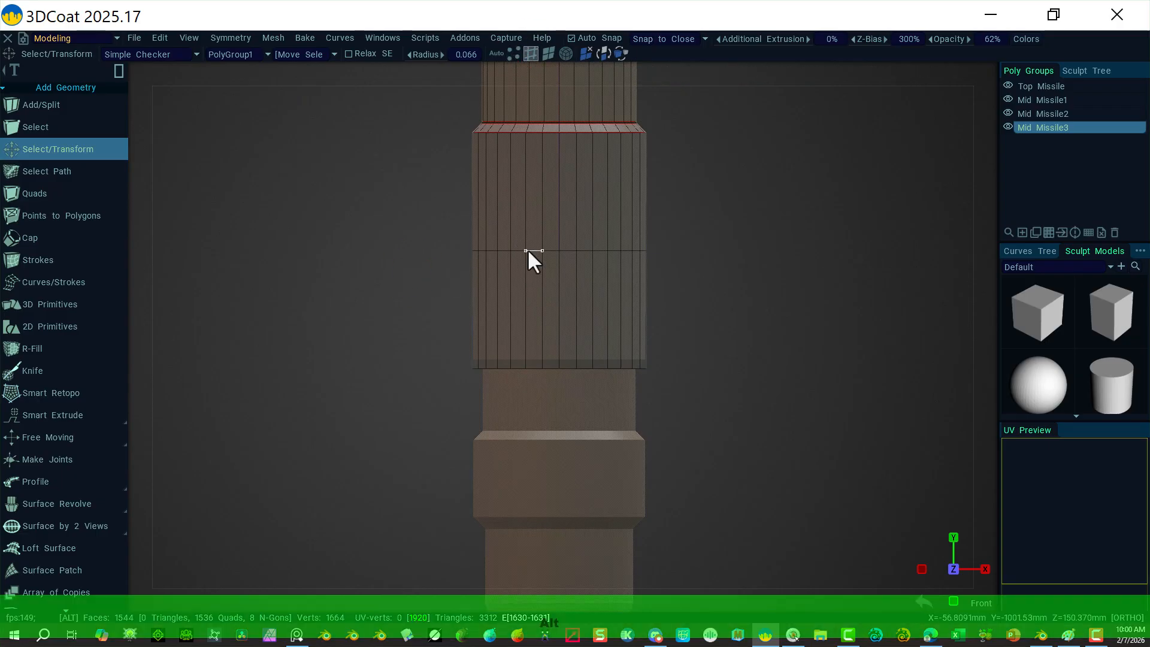
left_click(527, 250, "alt")
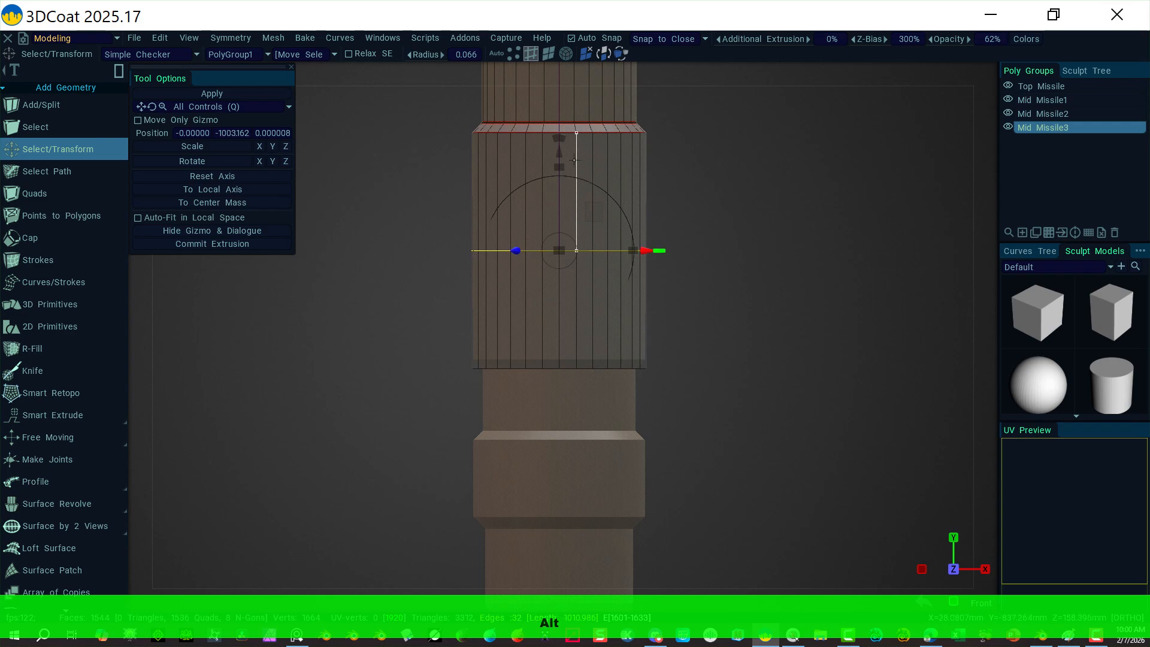
left_click_drag(559, 155, 555, 258)
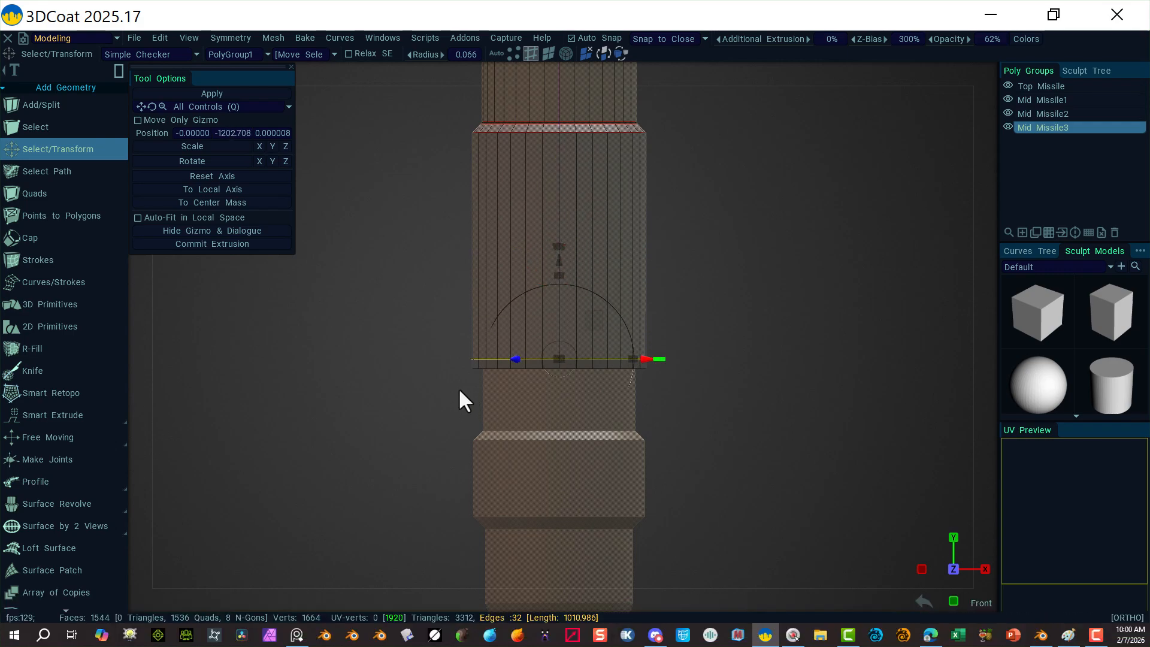
Step: Select the bottom rim edge loop and scale it inward in Front view to taper it
left_click(548, 53)
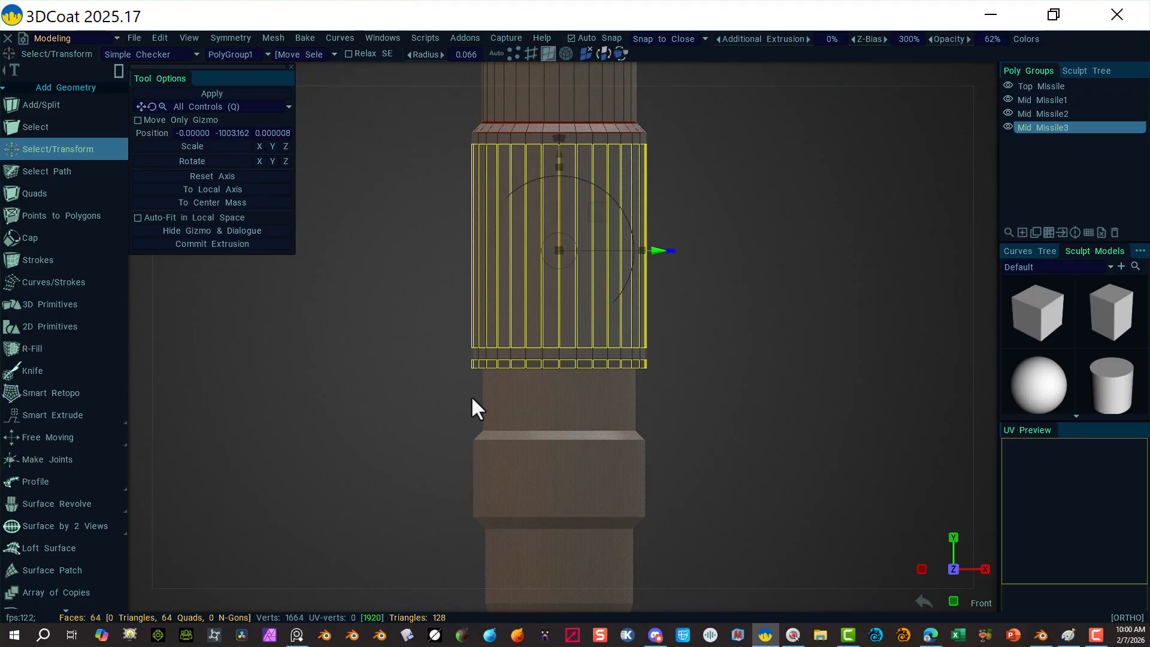
left_click(404, 434)
key("alt")
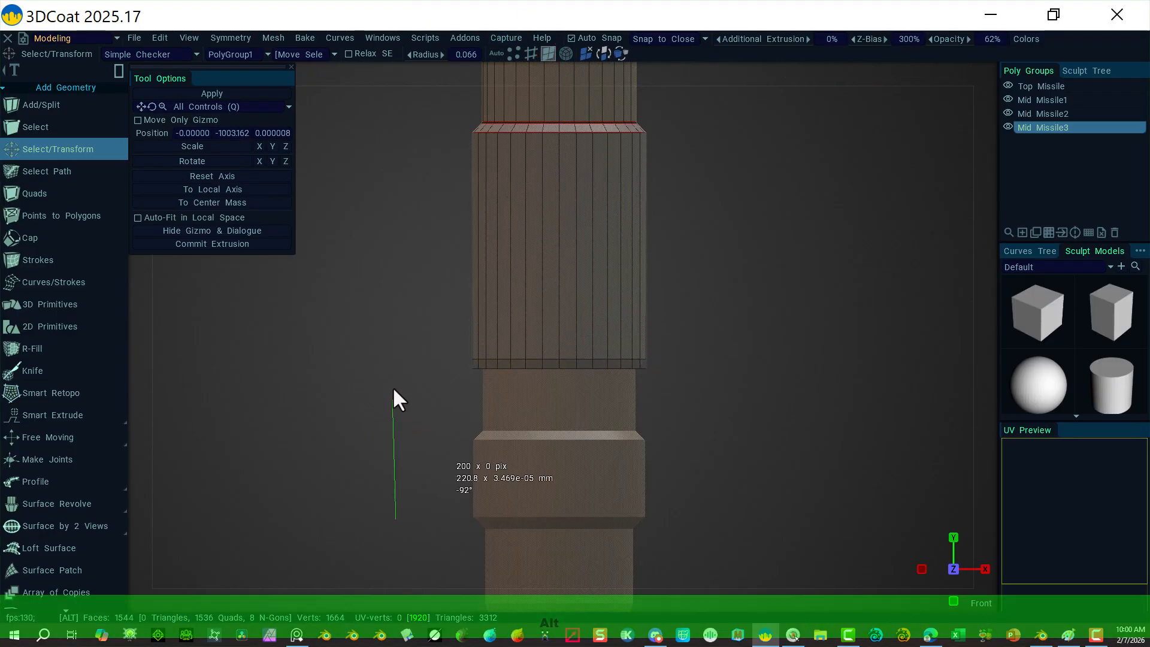
left_click_drag(408, 408, 502, 332, "alt")
right_click_drag(502, 331, 983, 455, "alt")
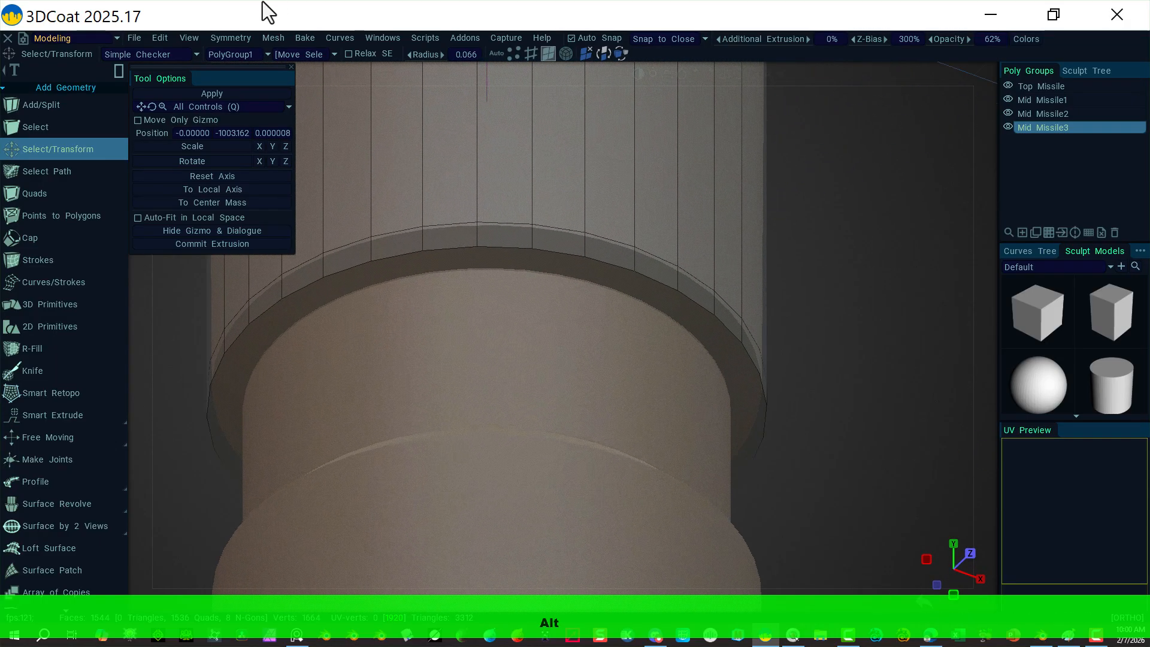
left_click(564, 270)
left_click(531, 55)
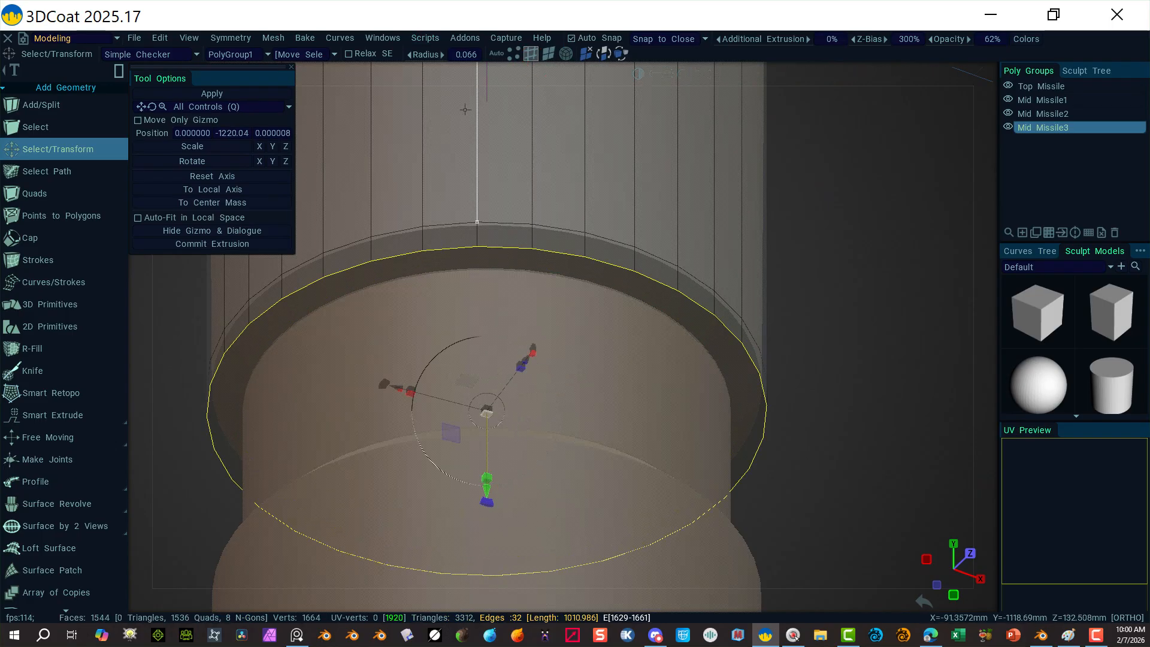
left_click(986, 70)
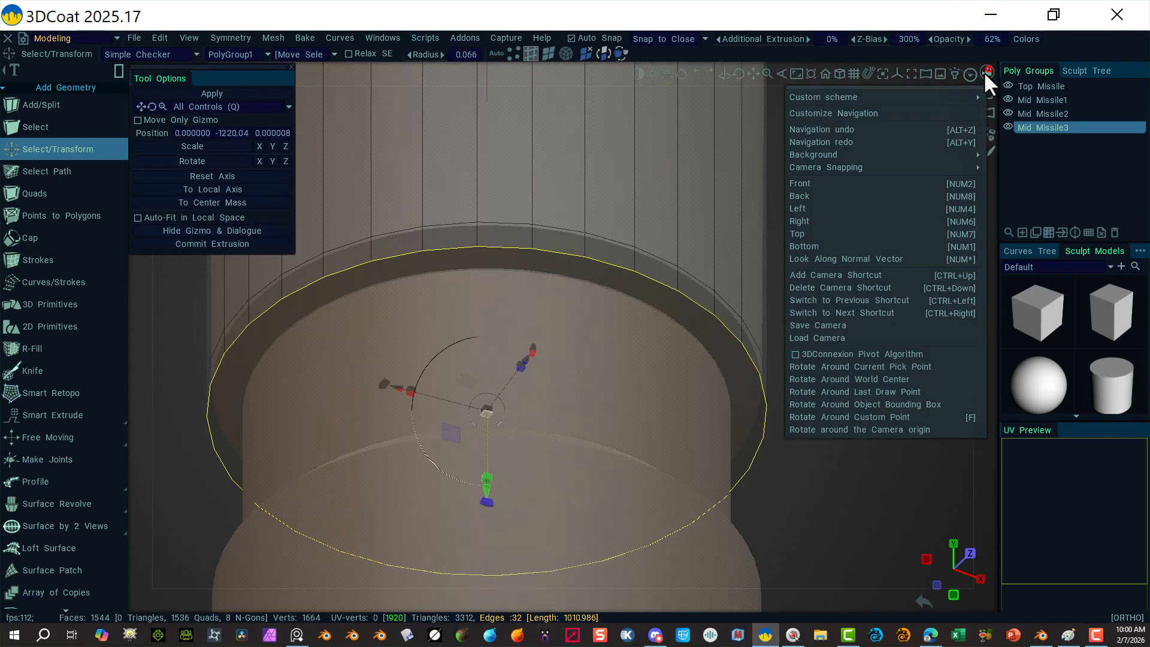
left_click(841, 183)
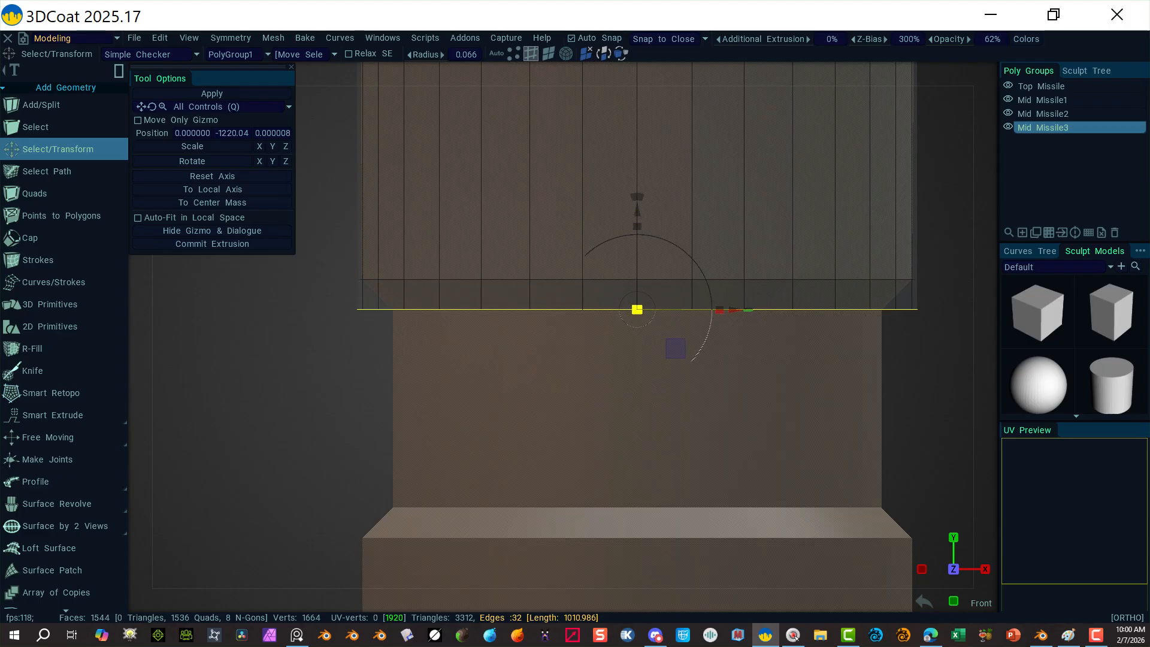
left_click_drag(636, 310, 632, 311)
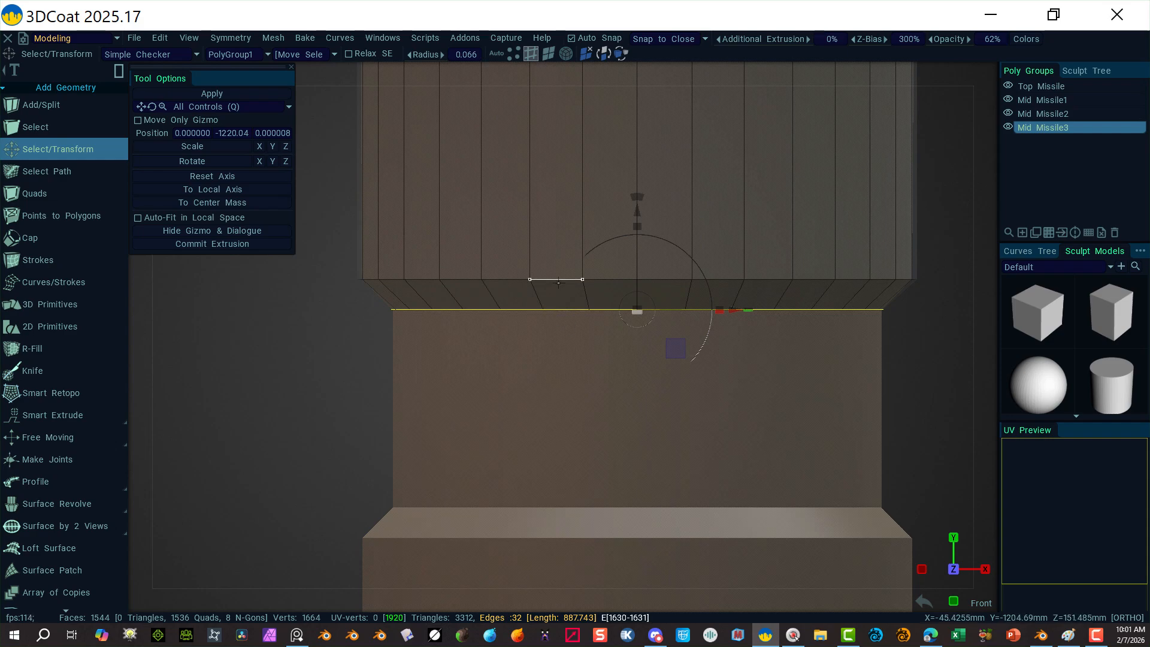
Step: Add the upper joint edge loop to the rim selection
key("shift")
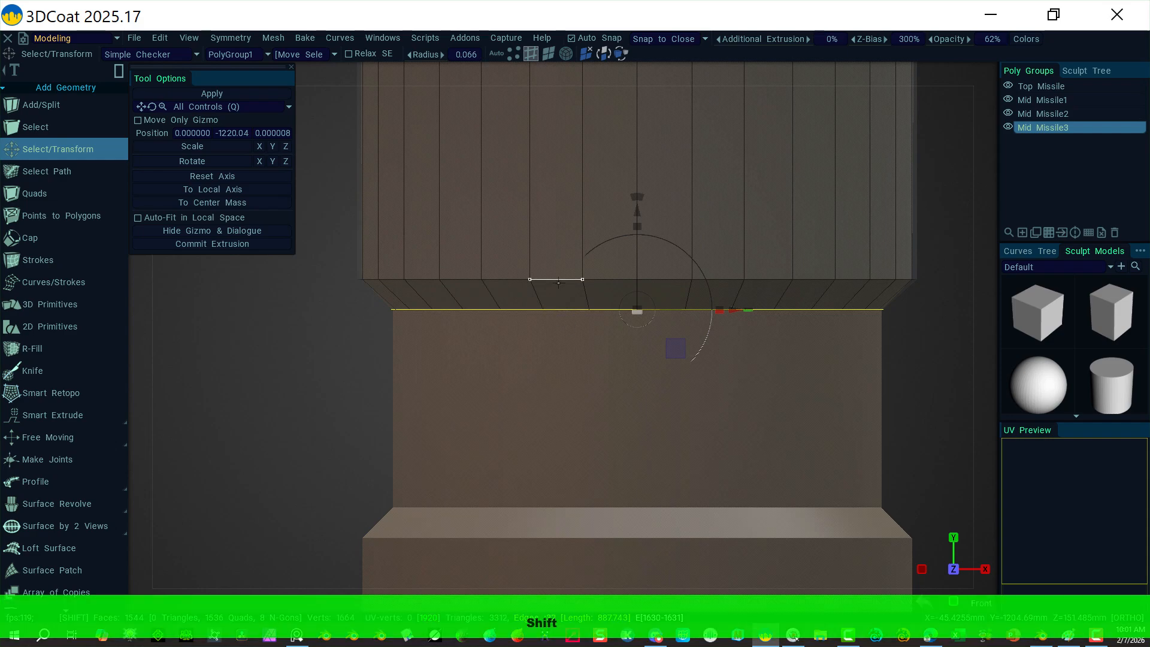
left_click(557, 281, "alt+shift")
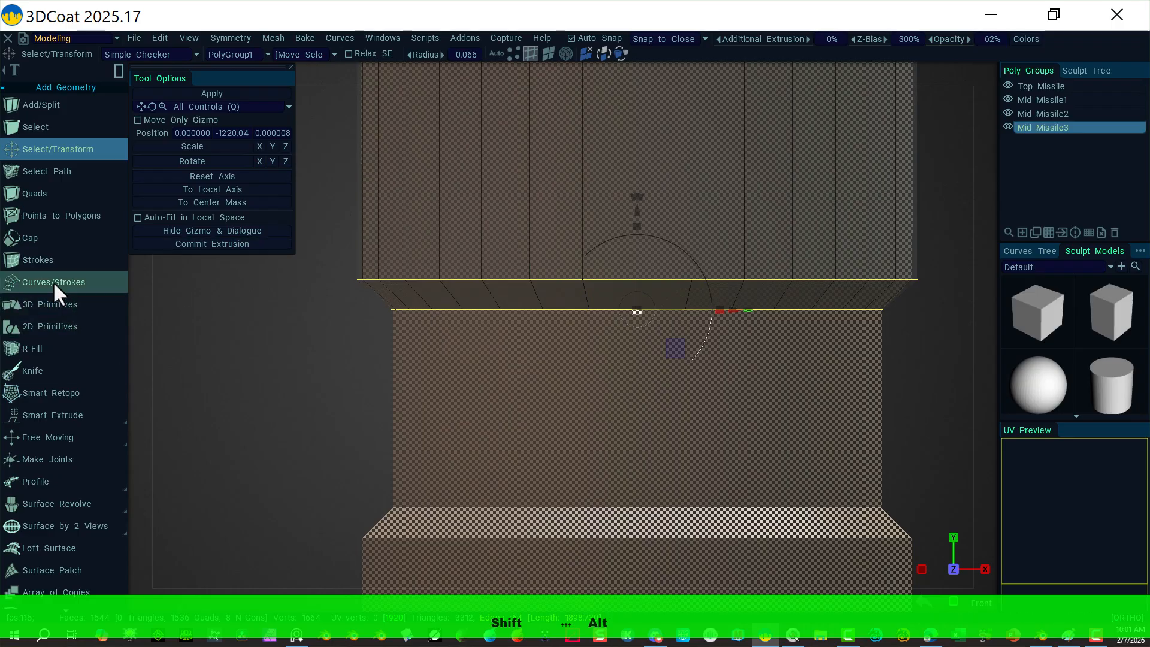
scroll(63, 487, "down", 10)
scroll(61, 488, "down", 10)
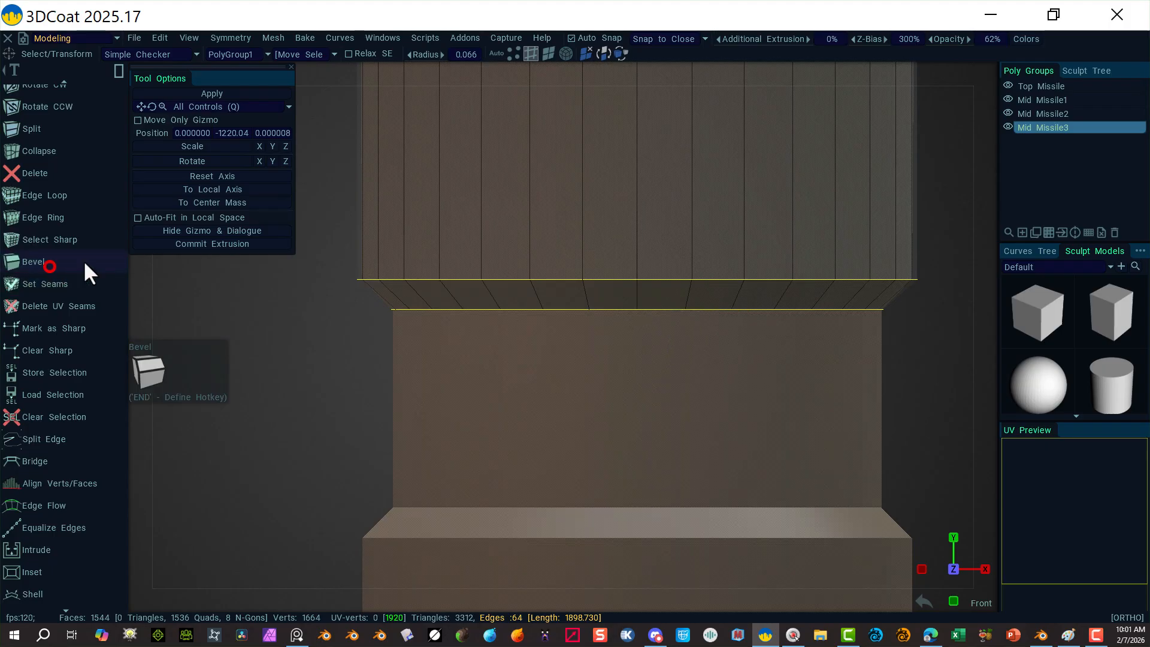
Step: Bevel the two selected joint loops with Bevel Size 3 and 4 segments
left_click(84, 262)
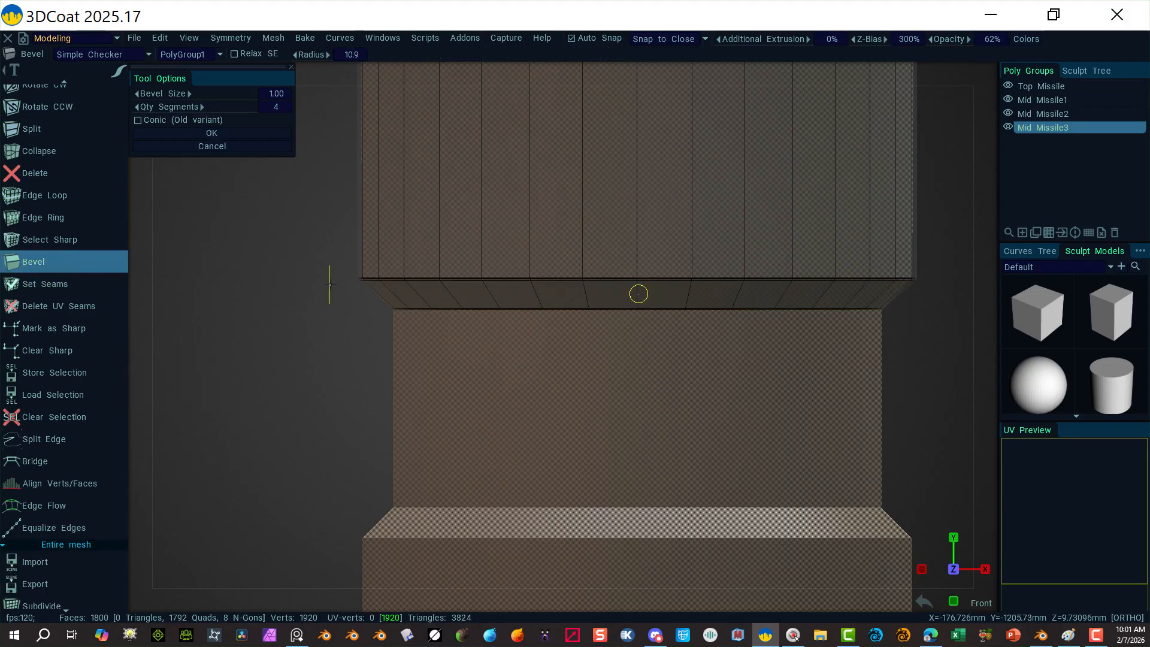
left_click(269, 96)
type("3")
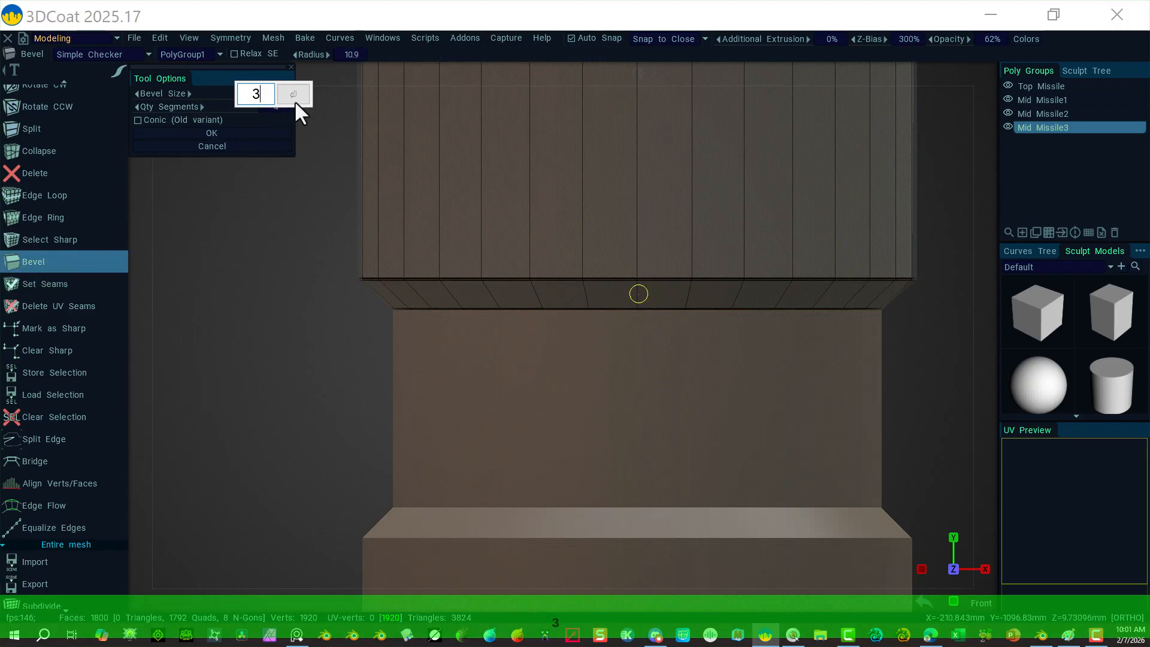
left_click(295, 95)
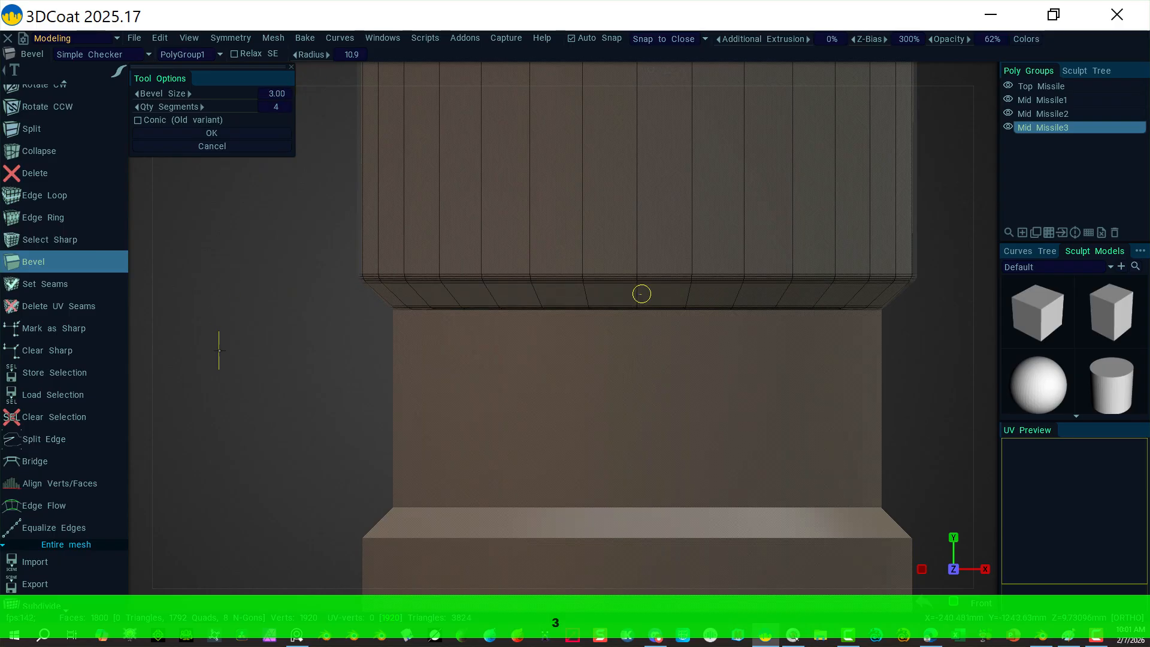
left_click(231, 133)
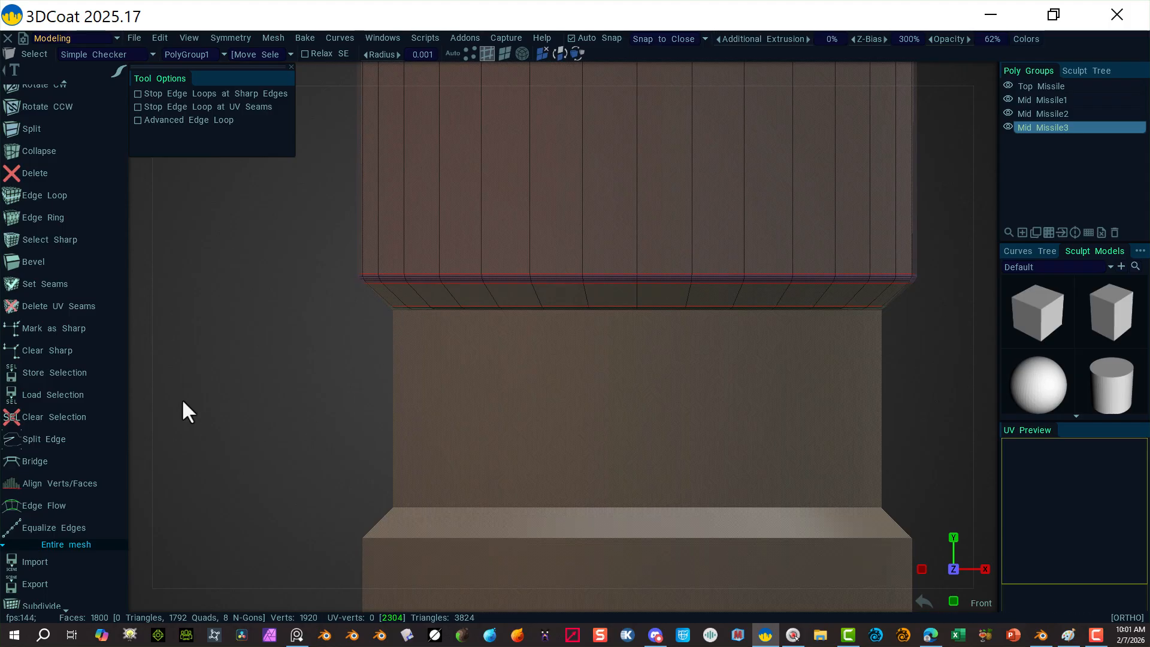
right_click_drag(322, 441, 634, 236, "alt")
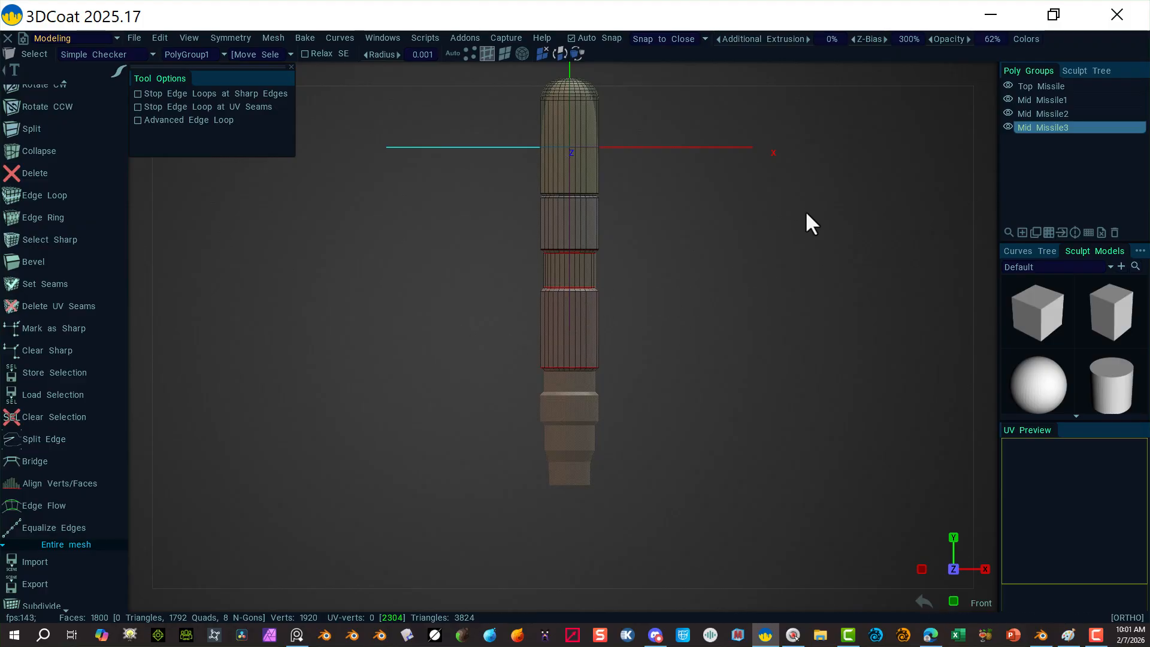
Step: Show only Mid Missile2, hide the revolved-curve sculpt object, and frame the lower rim
right_click_drag(806, 213, 451, 120)
mouse_move(725, 138)
right_mouse_down()
mouse_move(763, 145)
mouse_move(741, 140)
right_mouse_up()
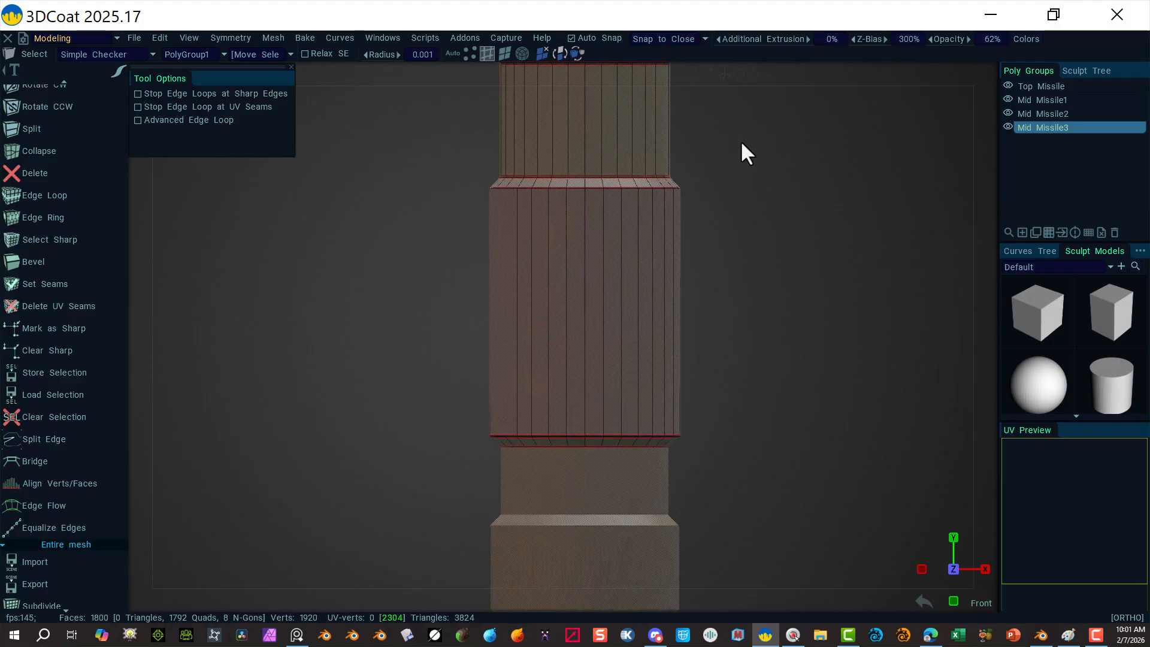
left_click(1008, 113)
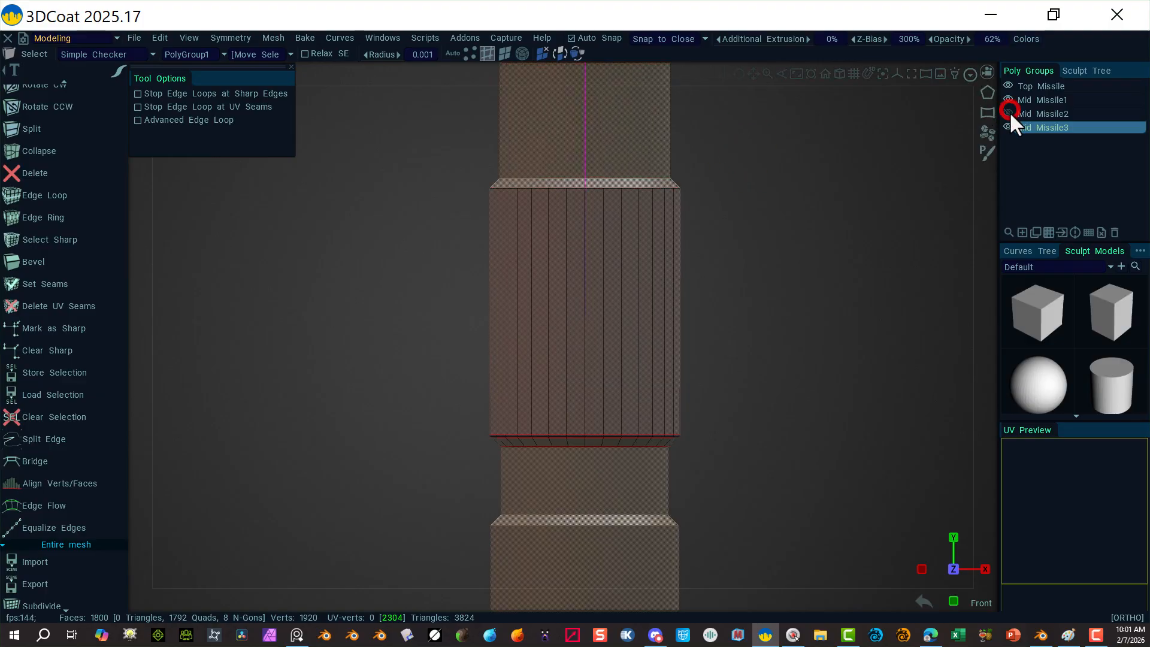
left_click(1009, 90)
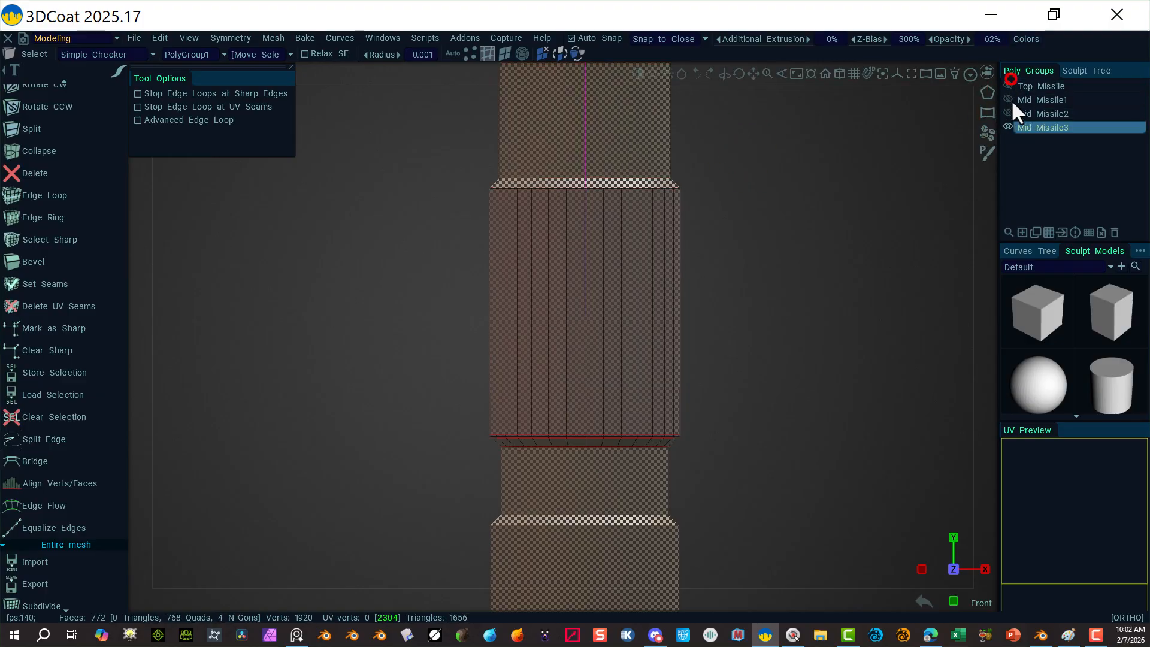
left_click(1010, 99)
left_click(1009, 125)
left_click(1010, 111)
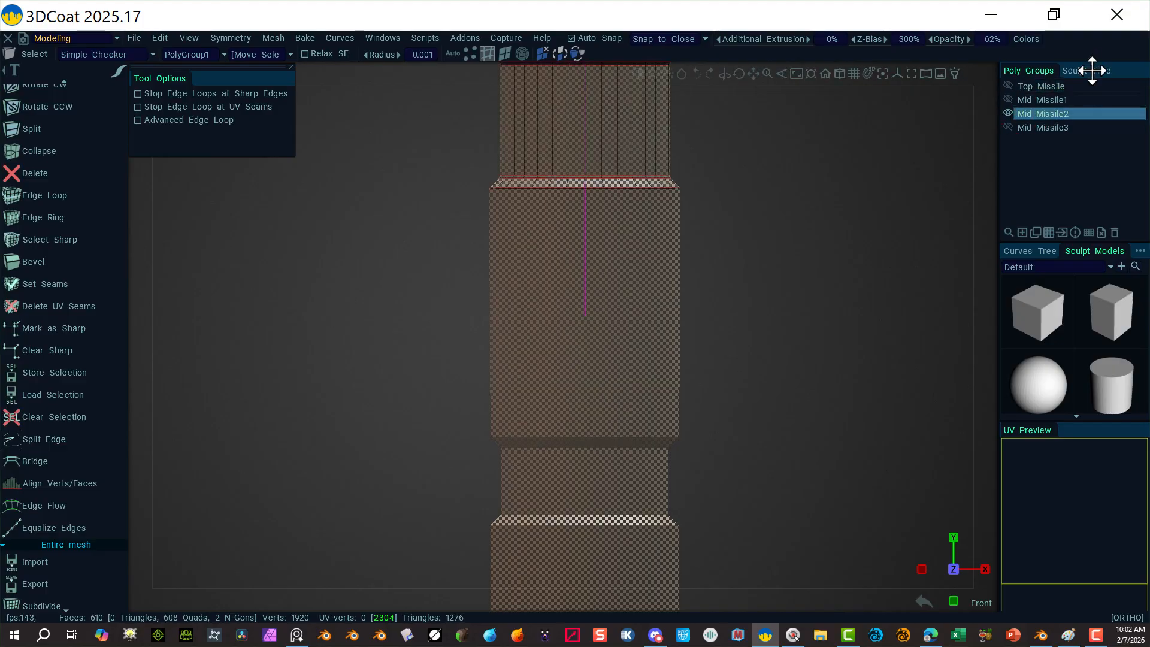
left_click(1086, 70)
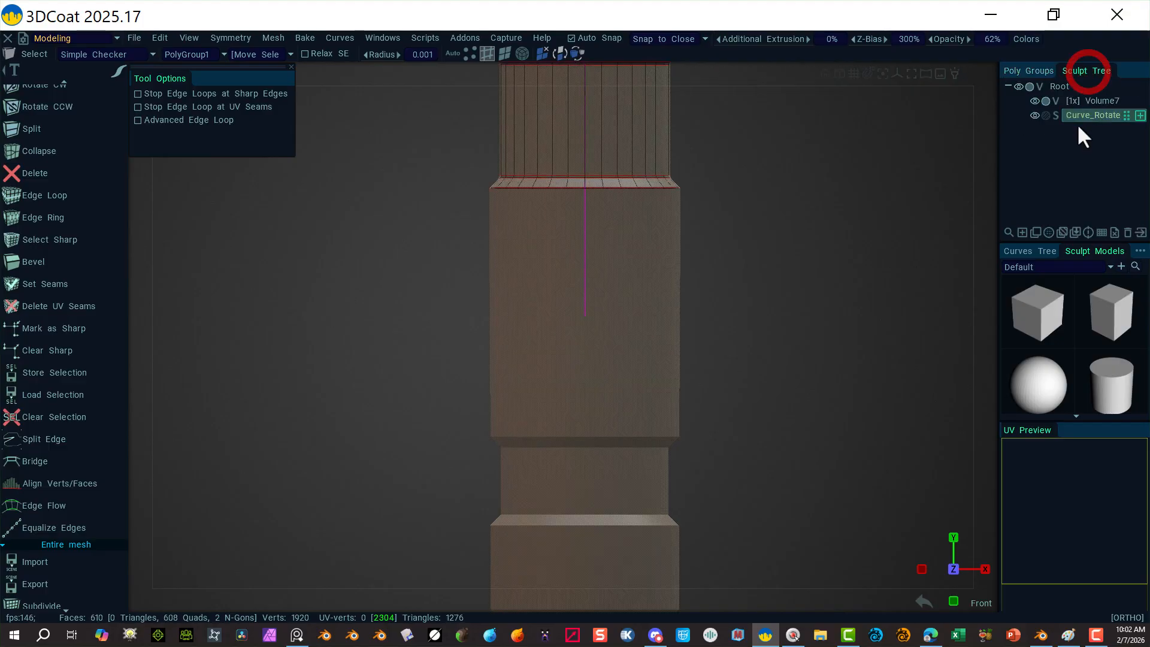
left_click(1033, 115)
middle_click_drag(758, 220, 703, 367)
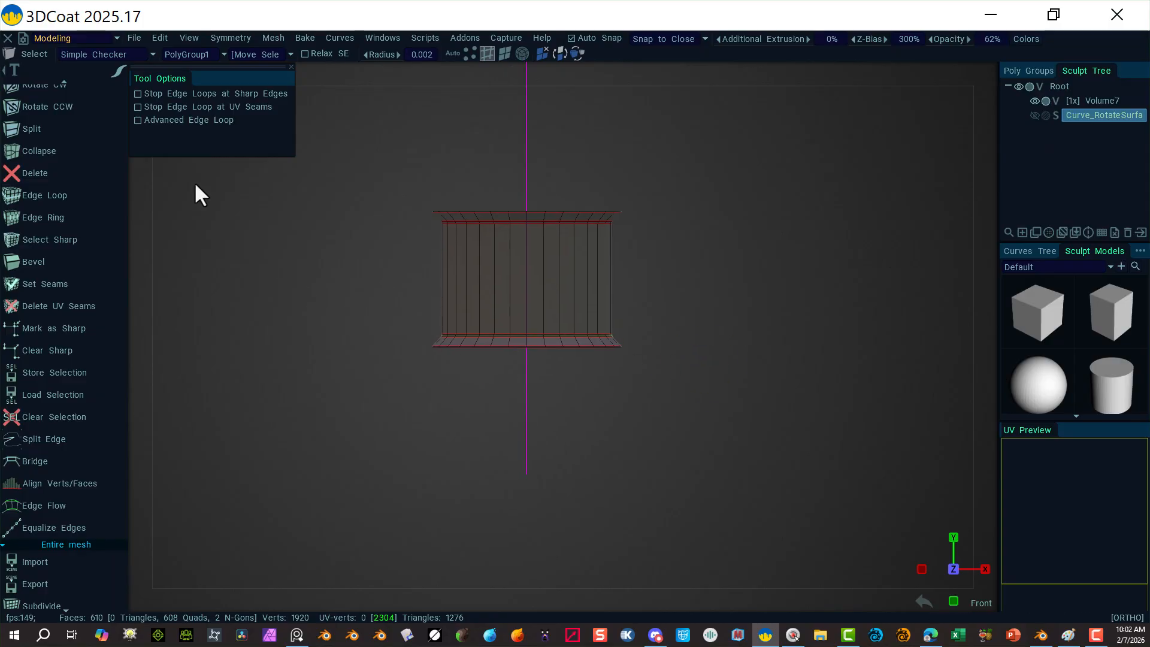
right_click_drag(512, 398, 709, 406)
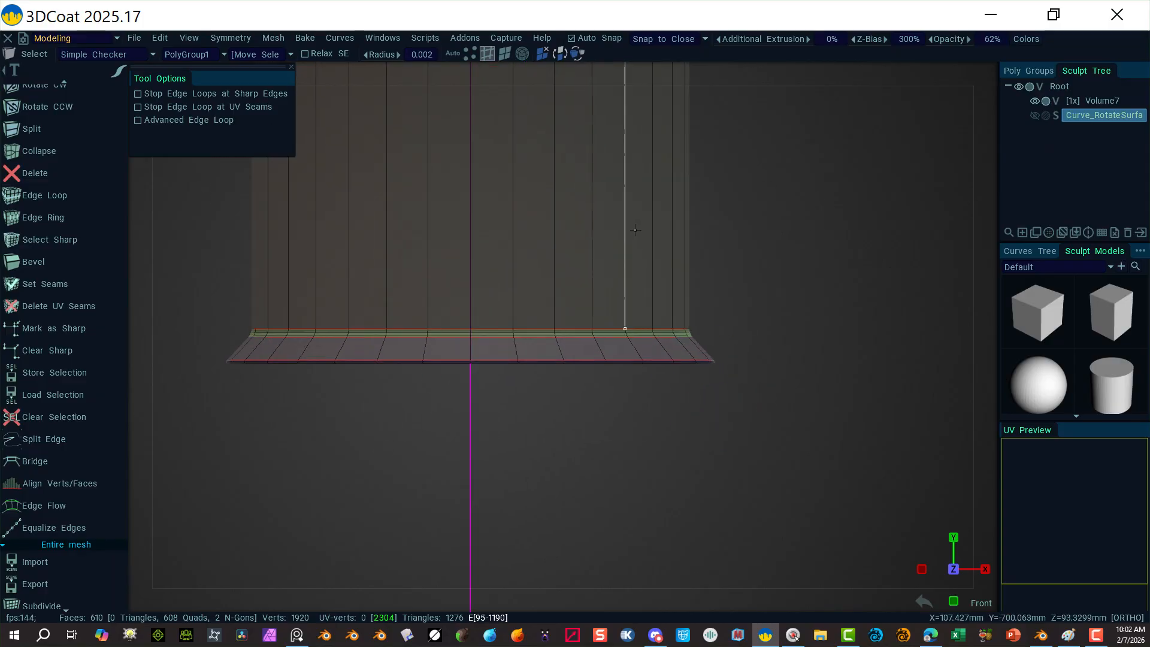
left_click(794, 231)
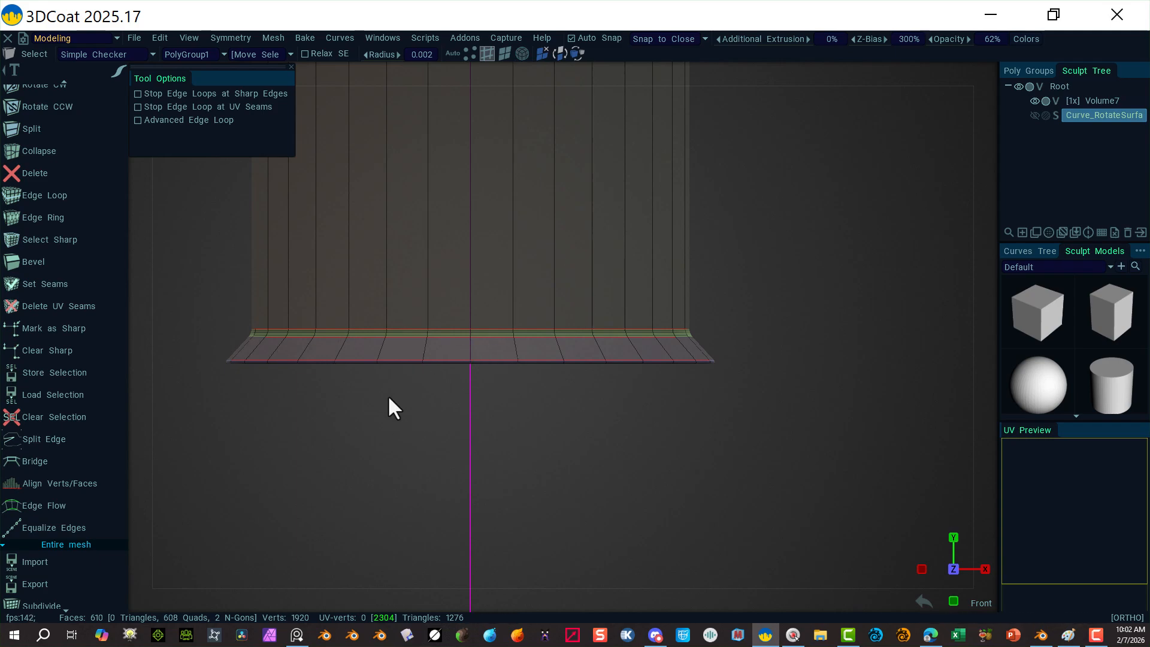
left_click_drag(394, 417, 391, 346, "alt")
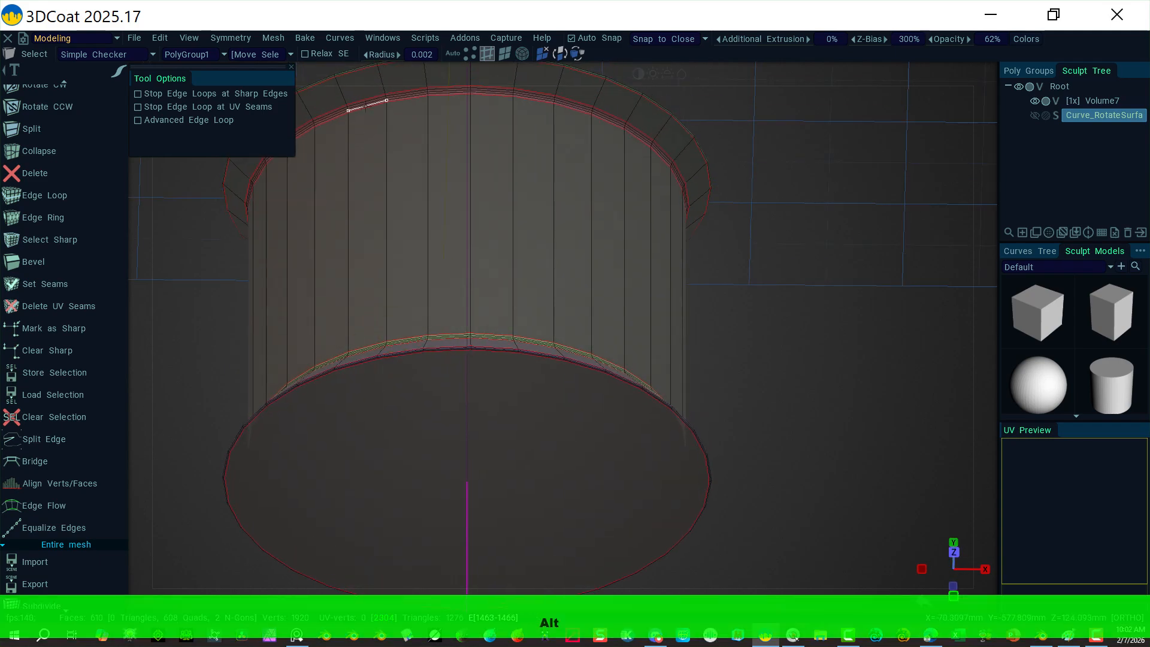
Step: Select edges on the bottom rim and on the bevel rings above it
left_click(504, 53)
left_click(418, 418)
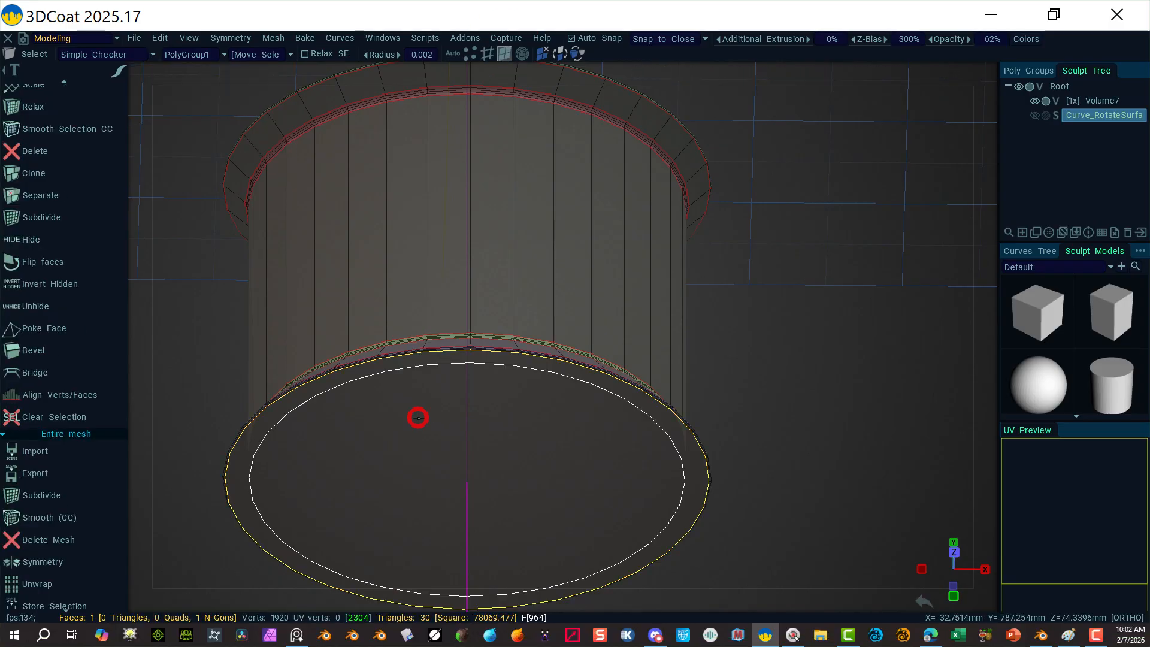
left_click_drag(757, 315, 759, 378, "alt")
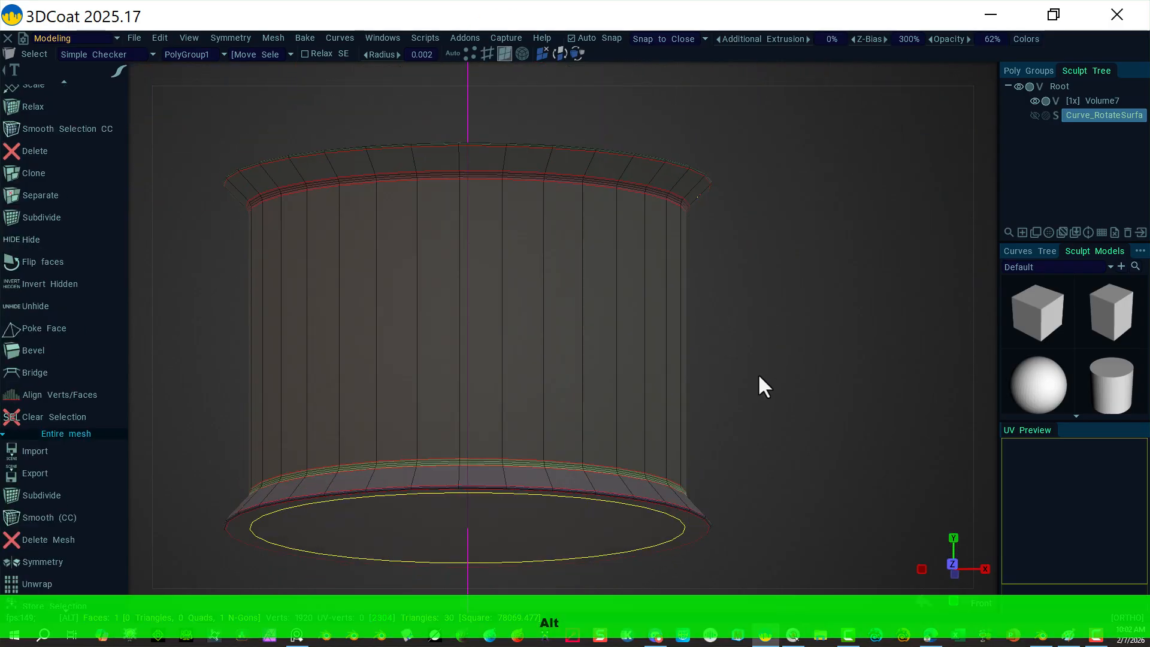
left_click(487, 53)
scroll(567, 372, "up", 5)
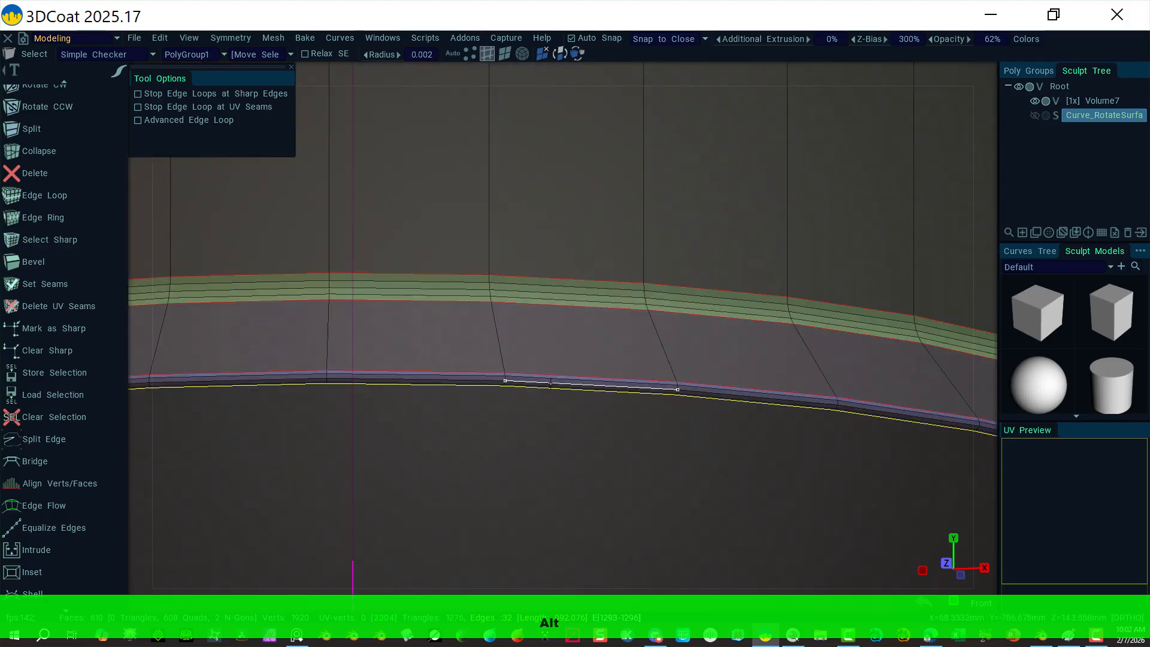
left_click(548, 382, "shift")
left_click(548, 378, "shift")
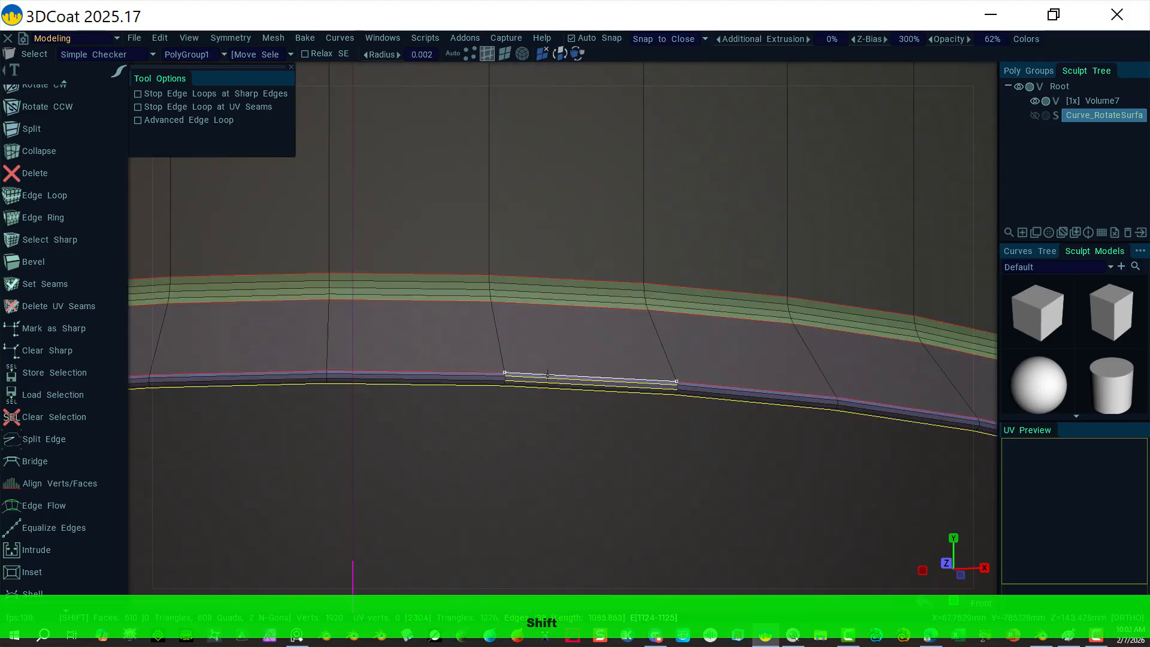
left_click(543, 289, "shift")
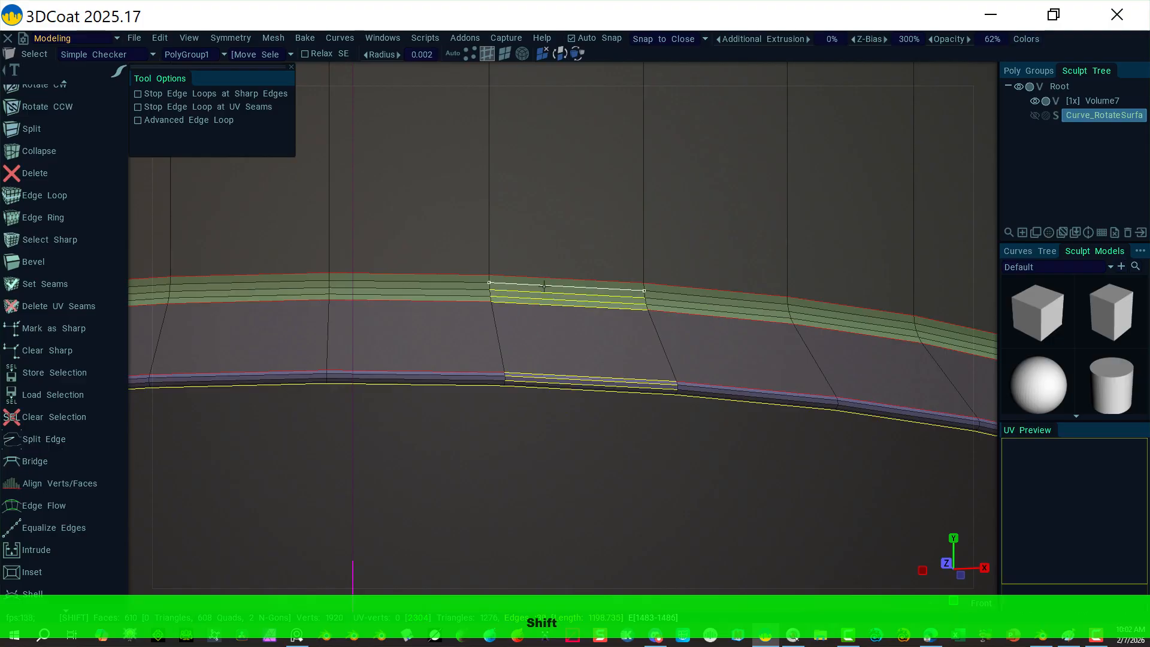
left_click(544, 279, "shift")
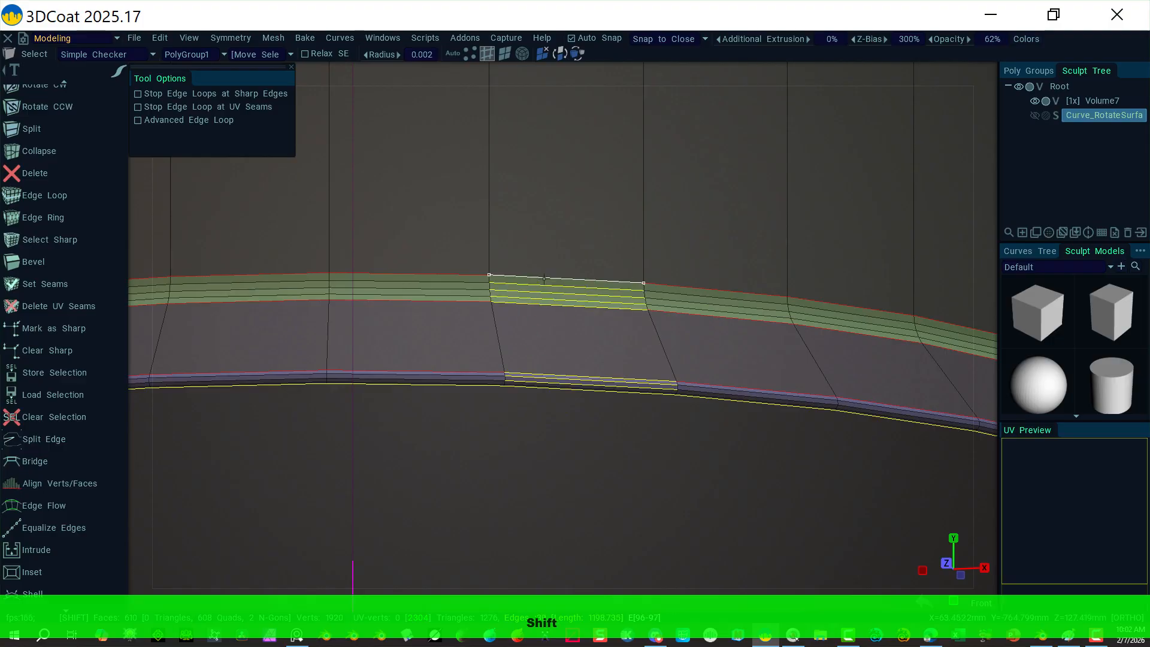
Step: Expand the selected edges into full edge loops and set the Front view
right_click(575, 124)
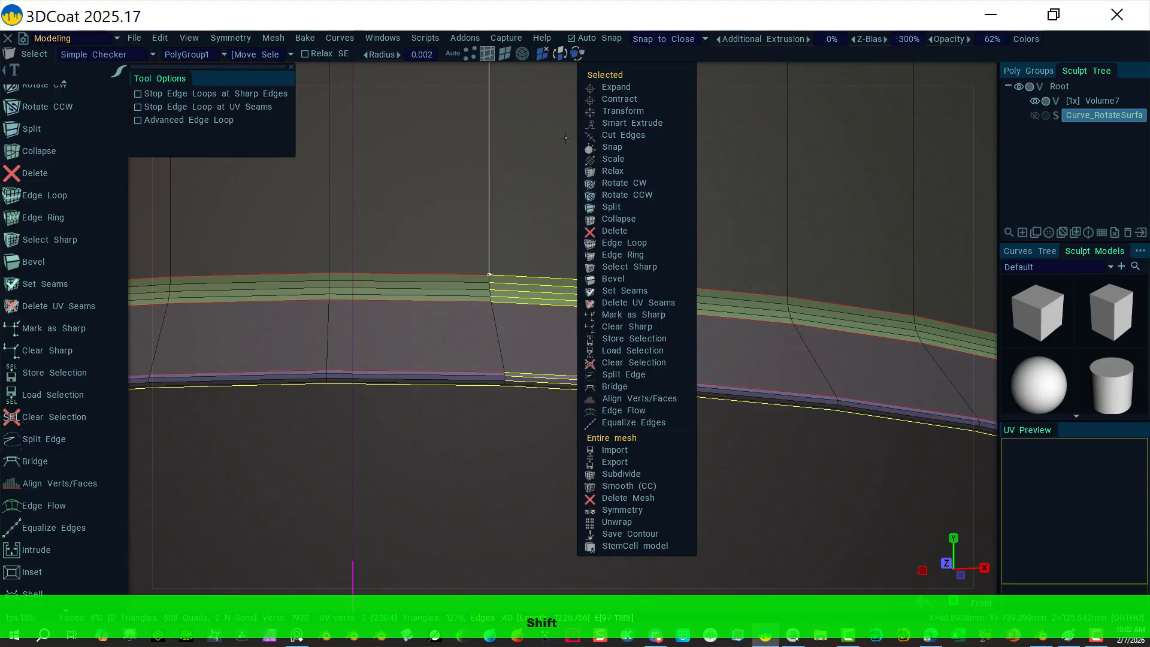
left_click(630, 243)
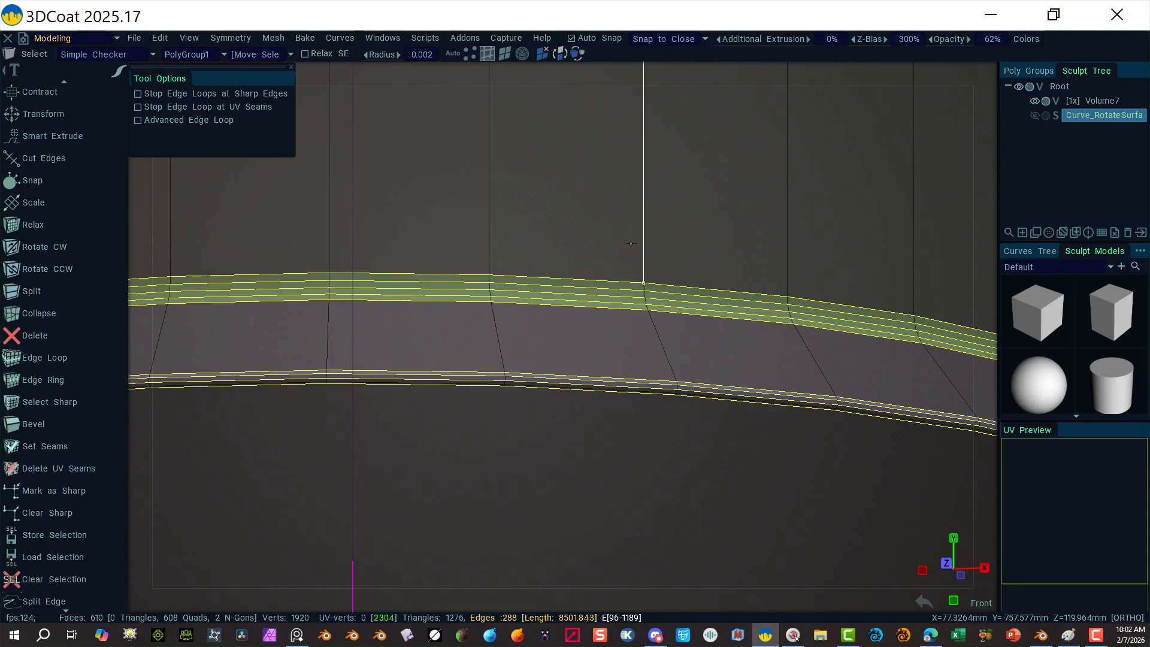
left_click(988, 79)
left_click(832, 197)
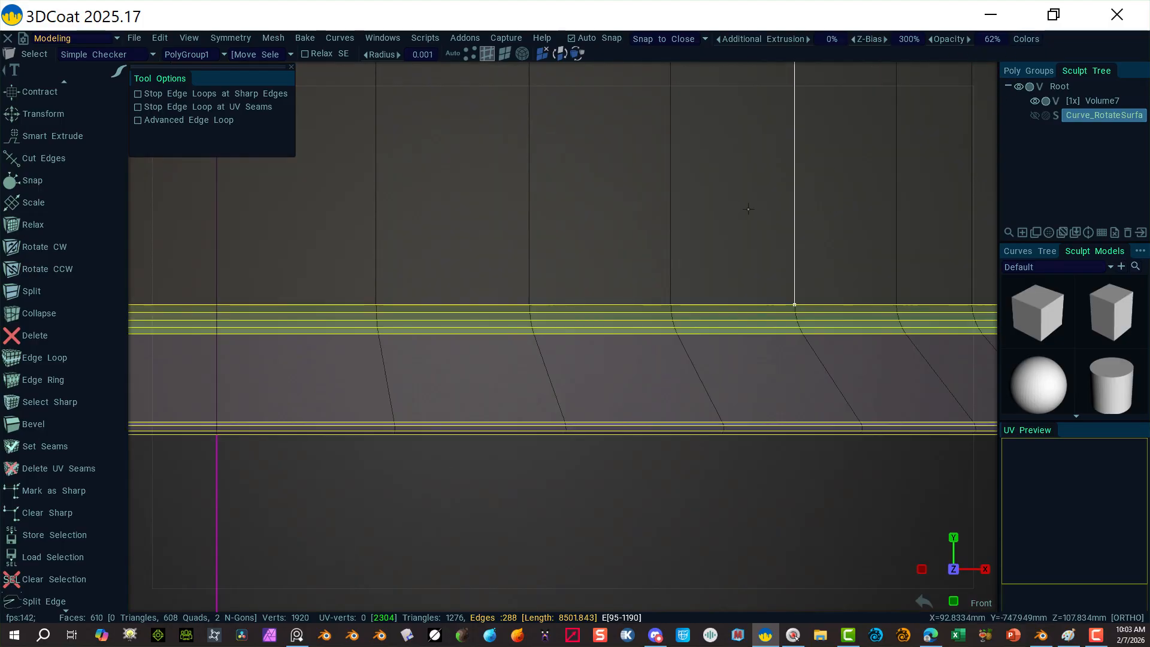
right_click_drag(750, 200, 561, 333, "alt")
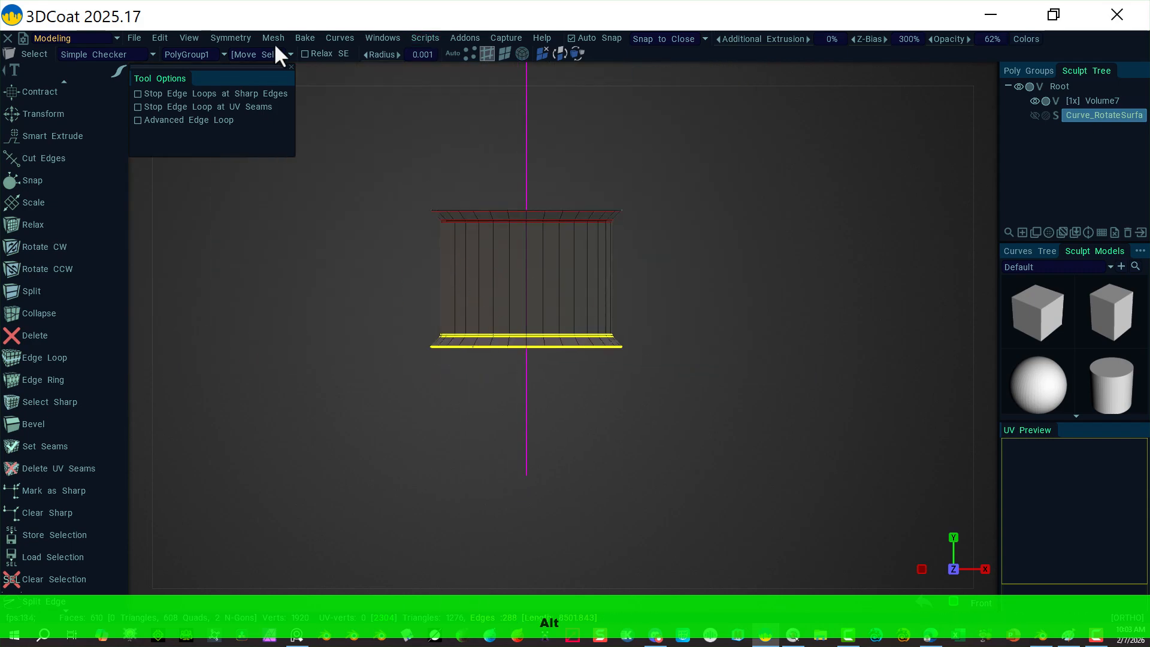
Step: Try extruding the bottom ring upward, then undo it
scroll(103, 123, "up", 8)
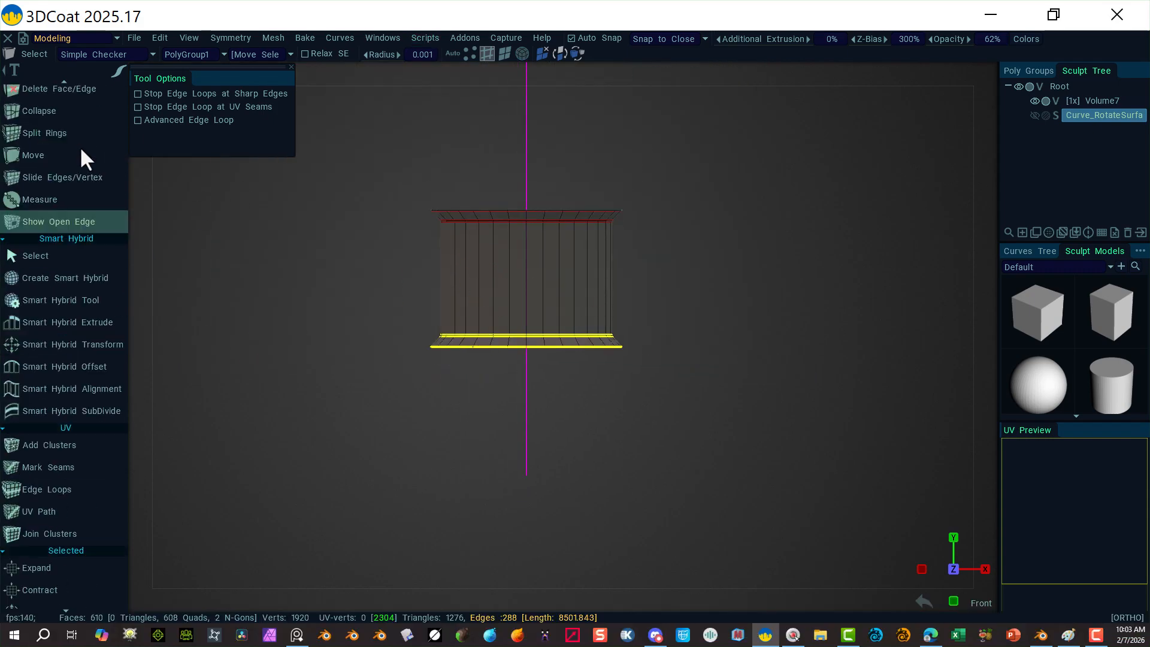
scroll(80, 150, "up", 8)
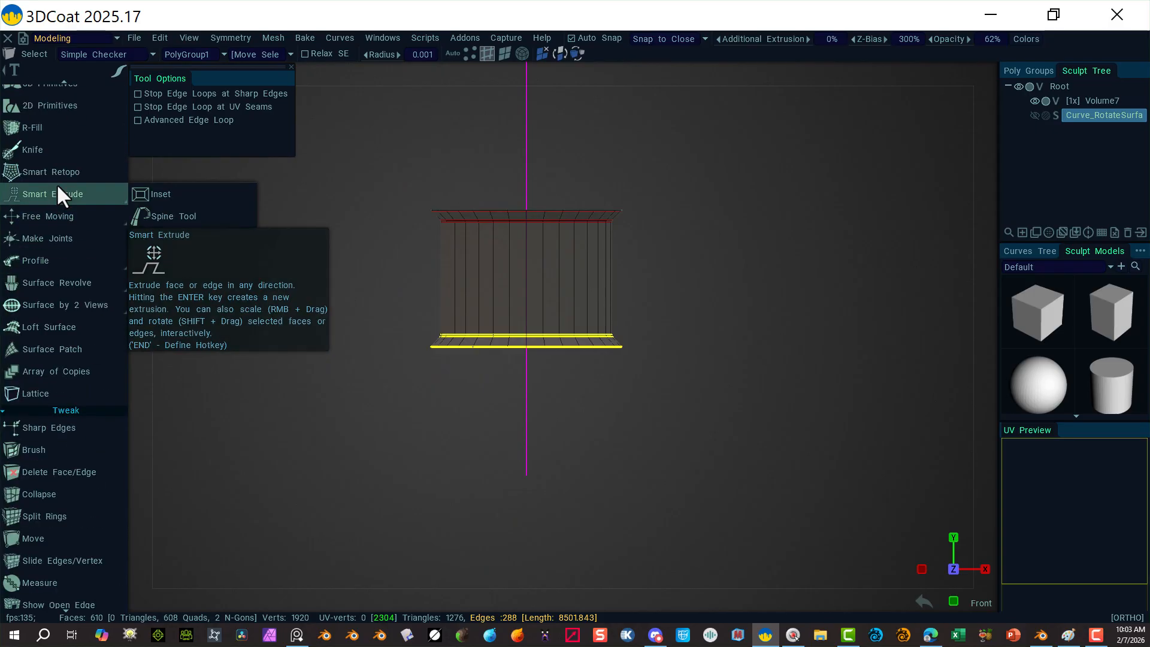
scroll(57, 187, "up", 3)
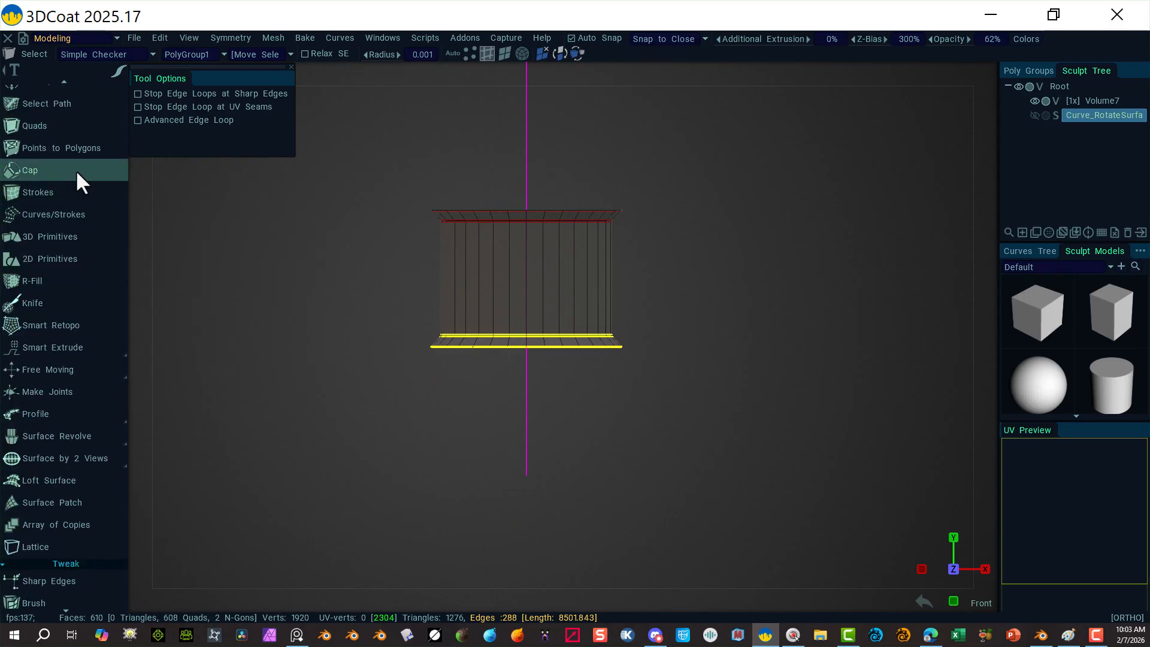
scroll(77, 172, "up", 1)
left_click(75, 154)
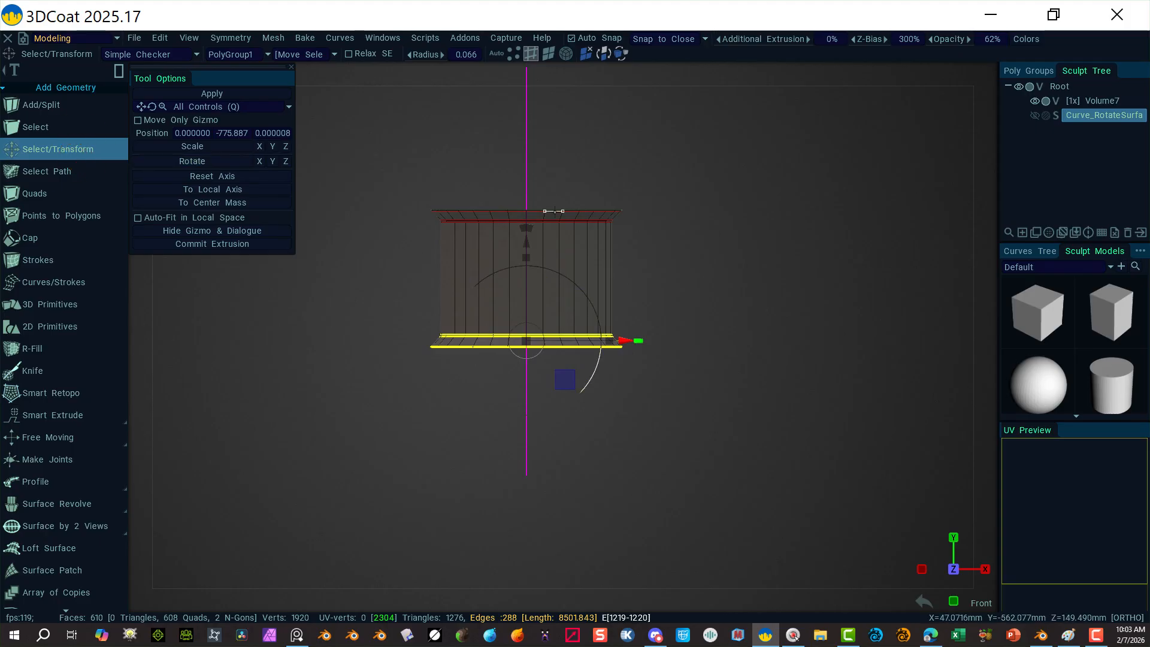
left_click_drag(527, 241, 508, 210)
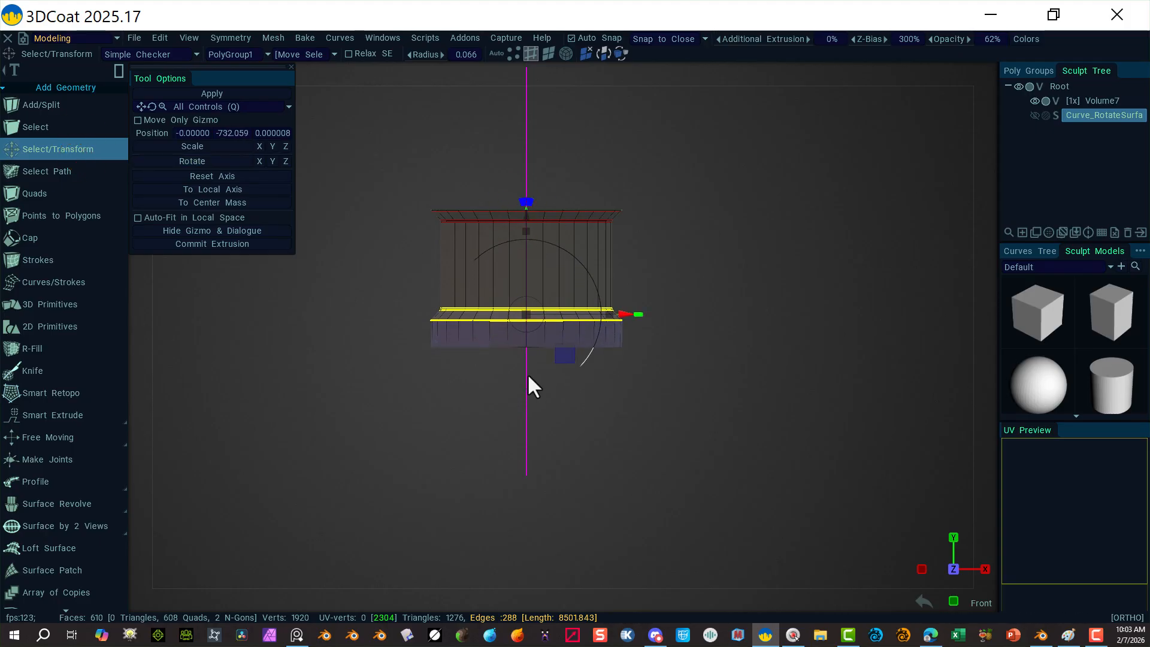
left_click_drag(589, 443, 554, 410, "alt")
key("ctrl+z")
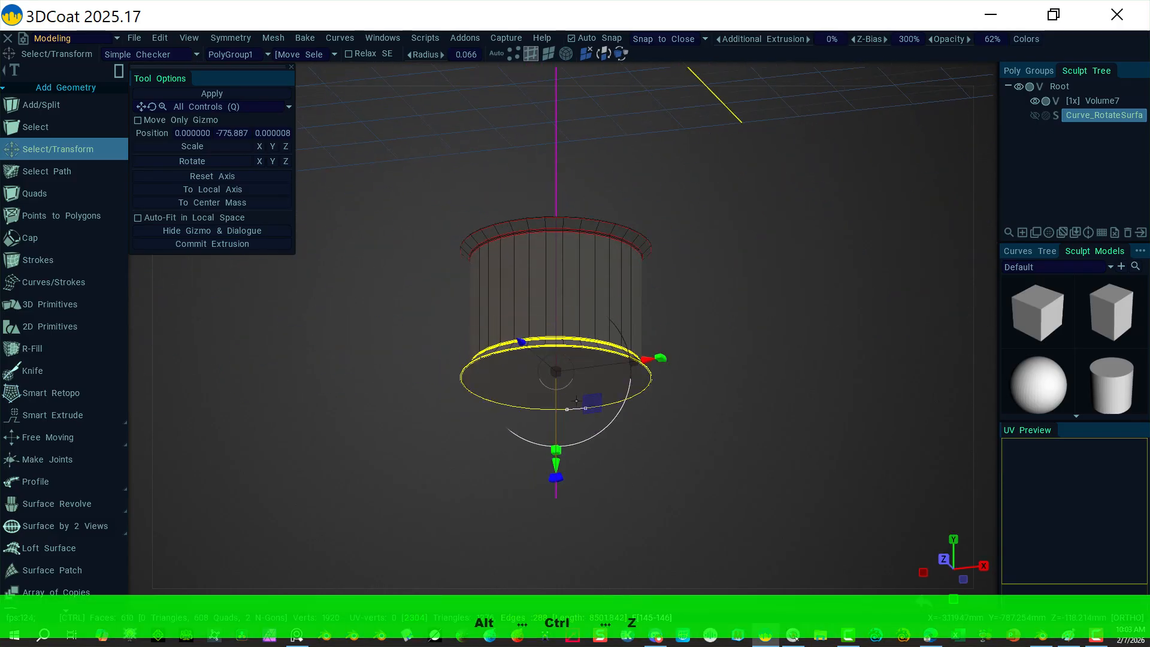
Step: Add one more bottom rim edge and expand it into a full edge loop
right_click_drag(591, 444, 1012, 426)
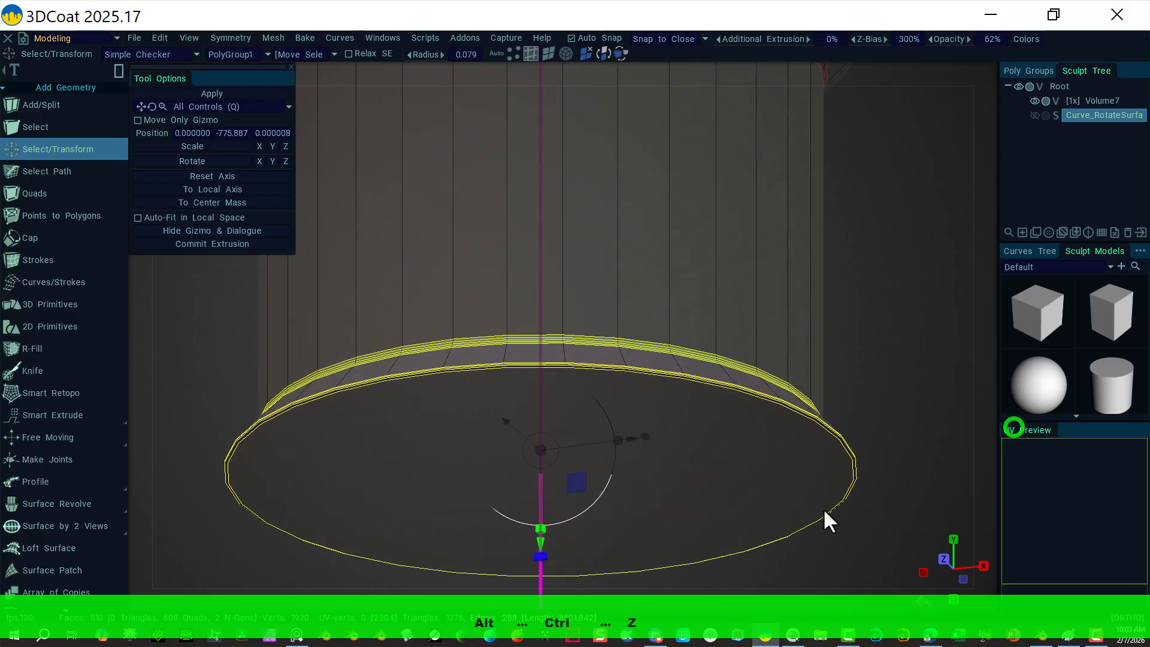
right_click_drag(693, 531, 914, 543, "alt")
right_click_drag(604, 523, 649, 545, "alt")
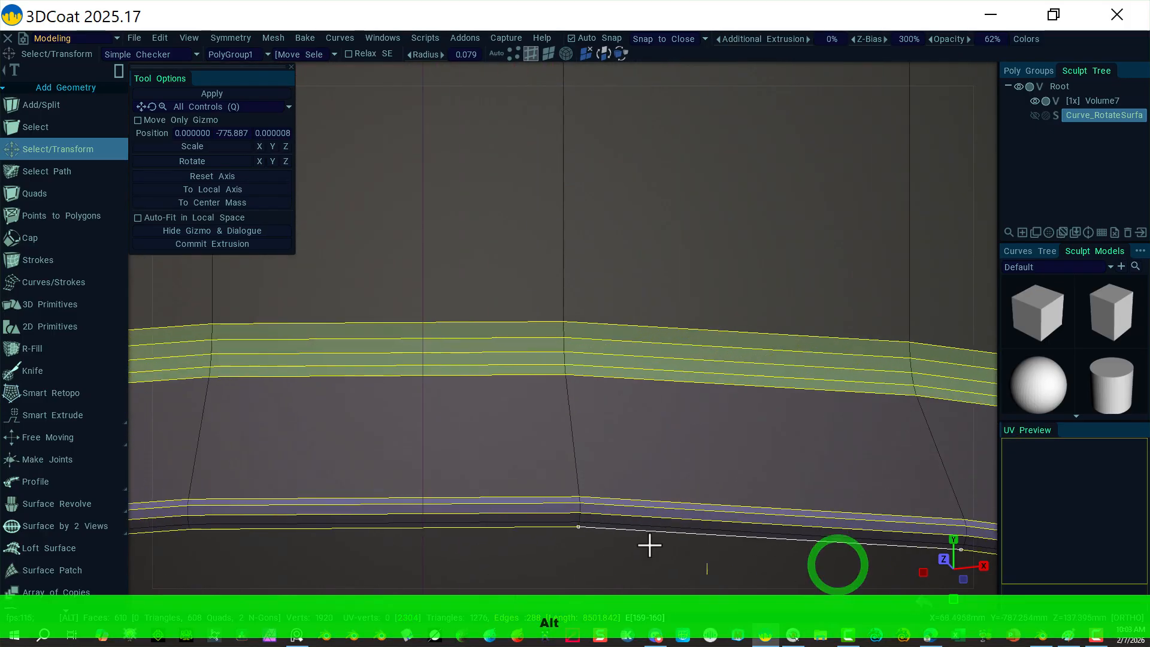
left_click(557, 522, "shift")
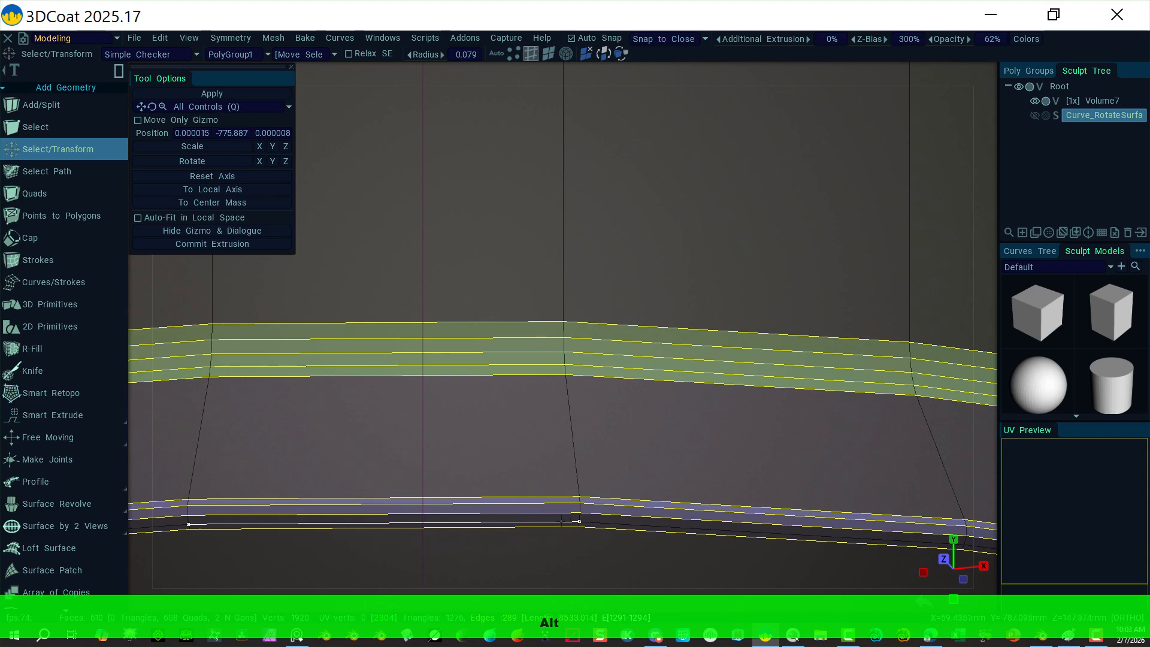
right_click(573, 521)
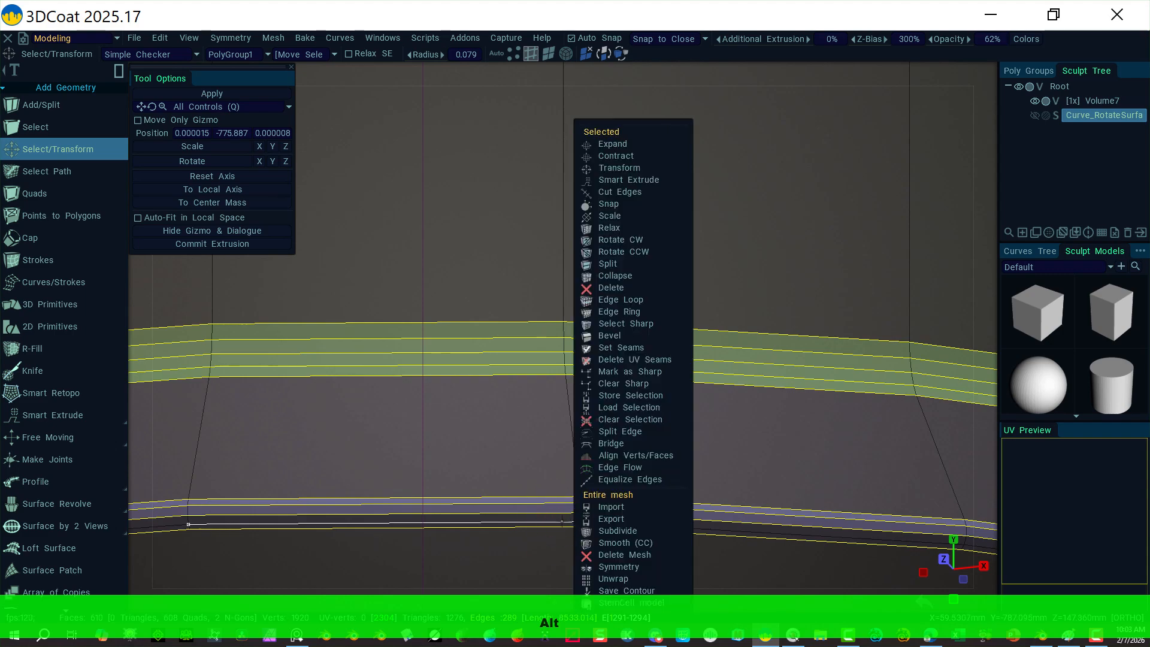
left_click(625, 301)
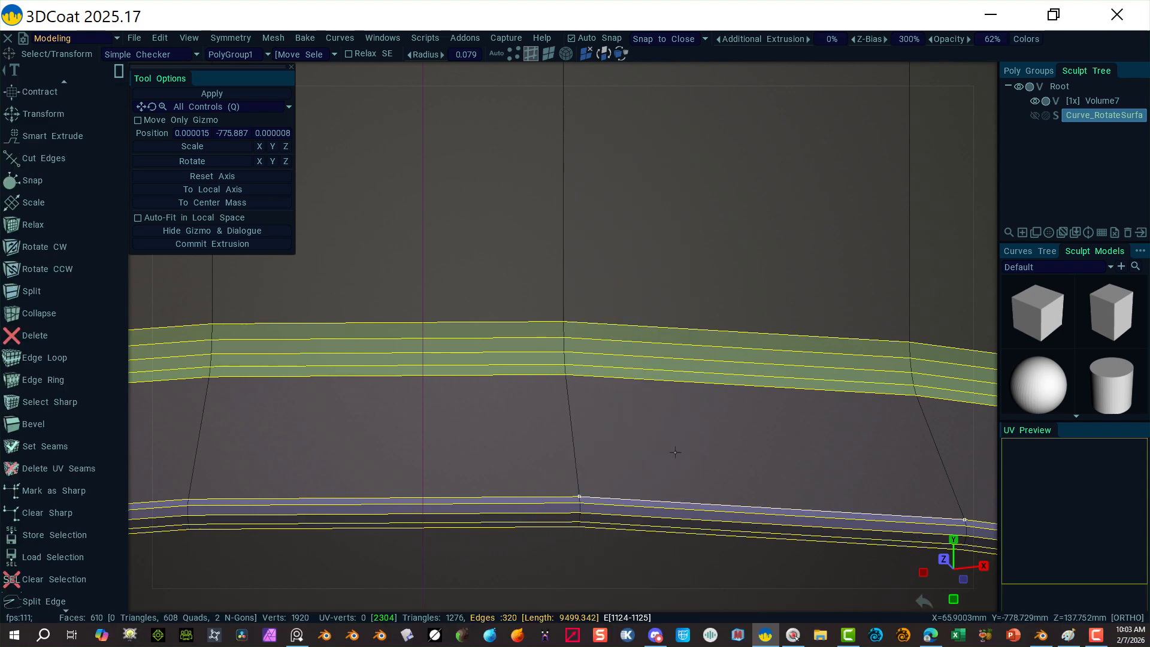
right_click_drag(677, 452, 467, 316, "alt")
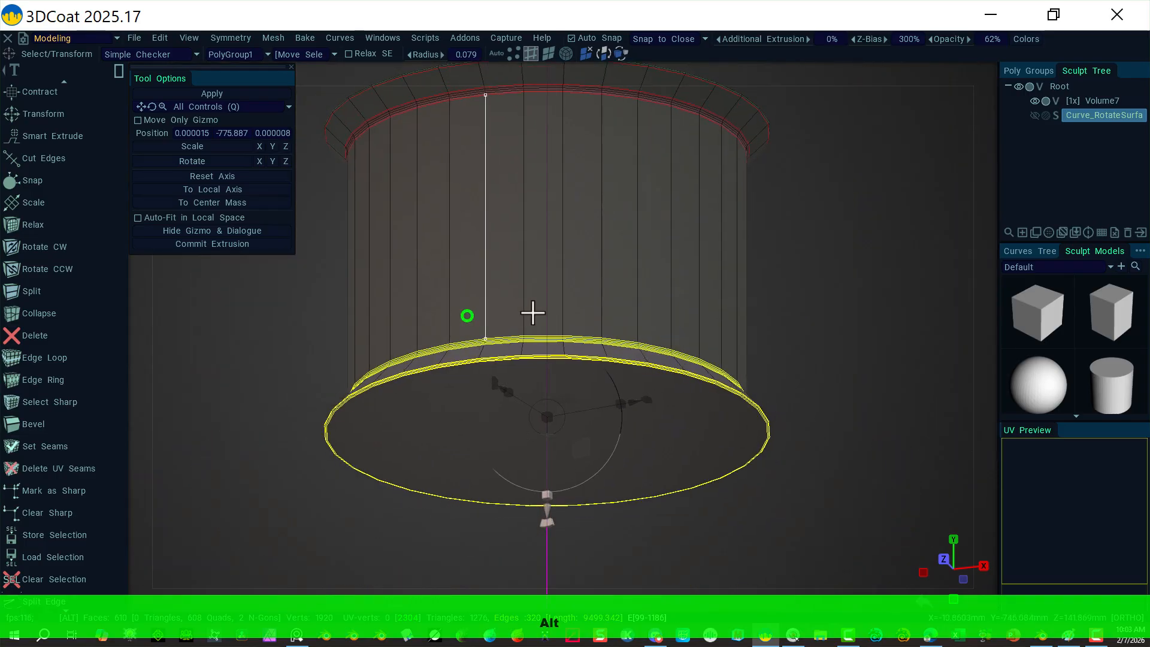
Step: In Front view, raise the bottom rim loops from Y -775.887 to -682.906
left_click(991, 71)
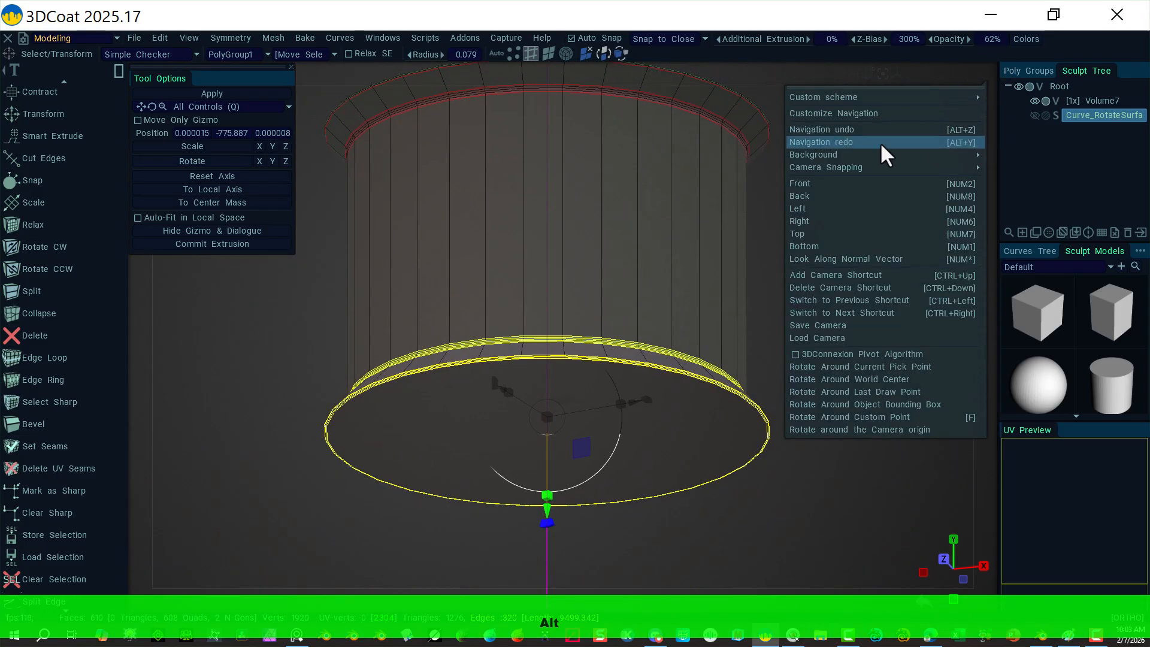
left_click(850, 188)
left_click_drag(511, 285, 511, 189)
scroll(585, 215, "down", 5)
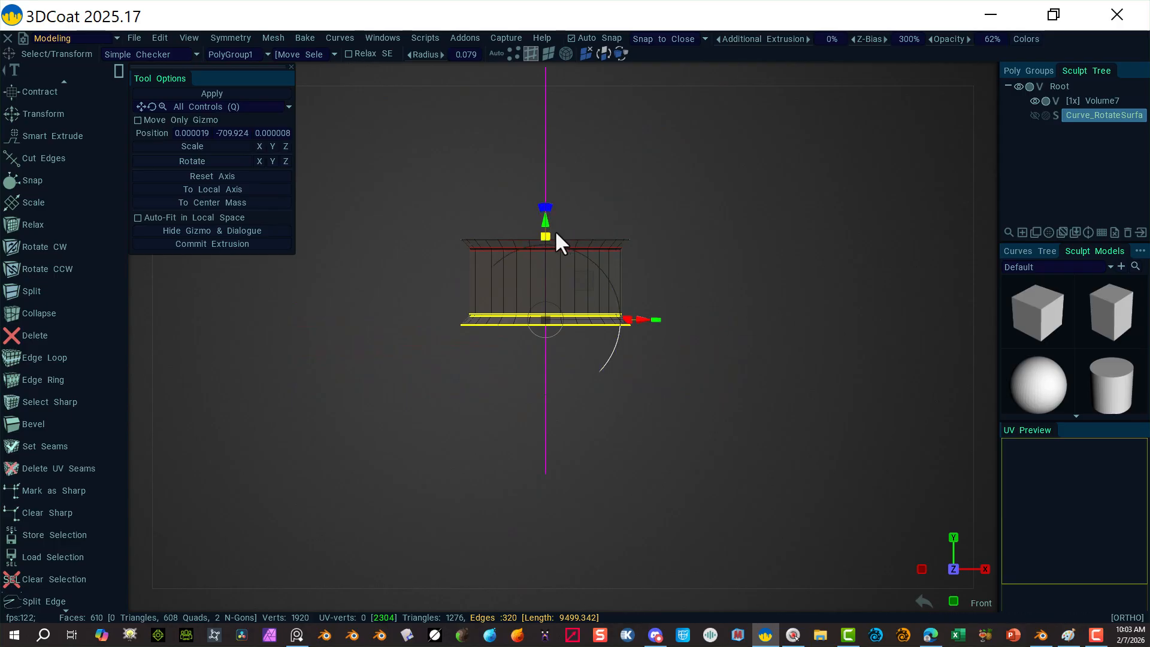
left_click_drag(544, 218, 538, 207)
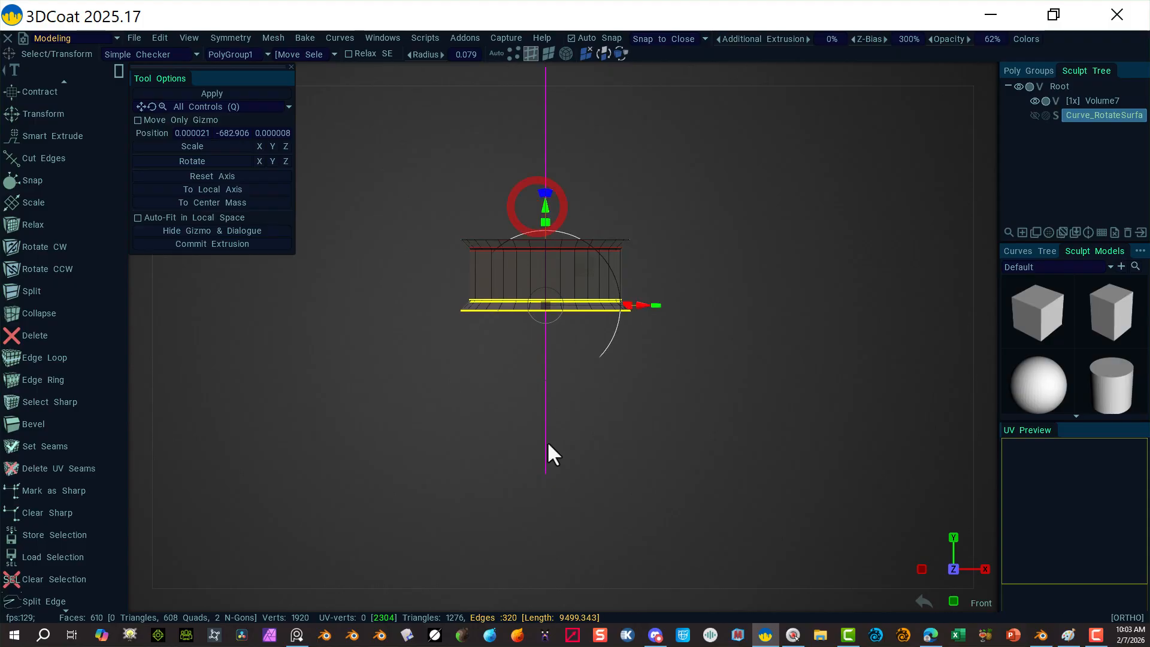
Step: Clear the edge selection and make Mid Missile3 and Mid Missile2 visible
left_click(766, 227)
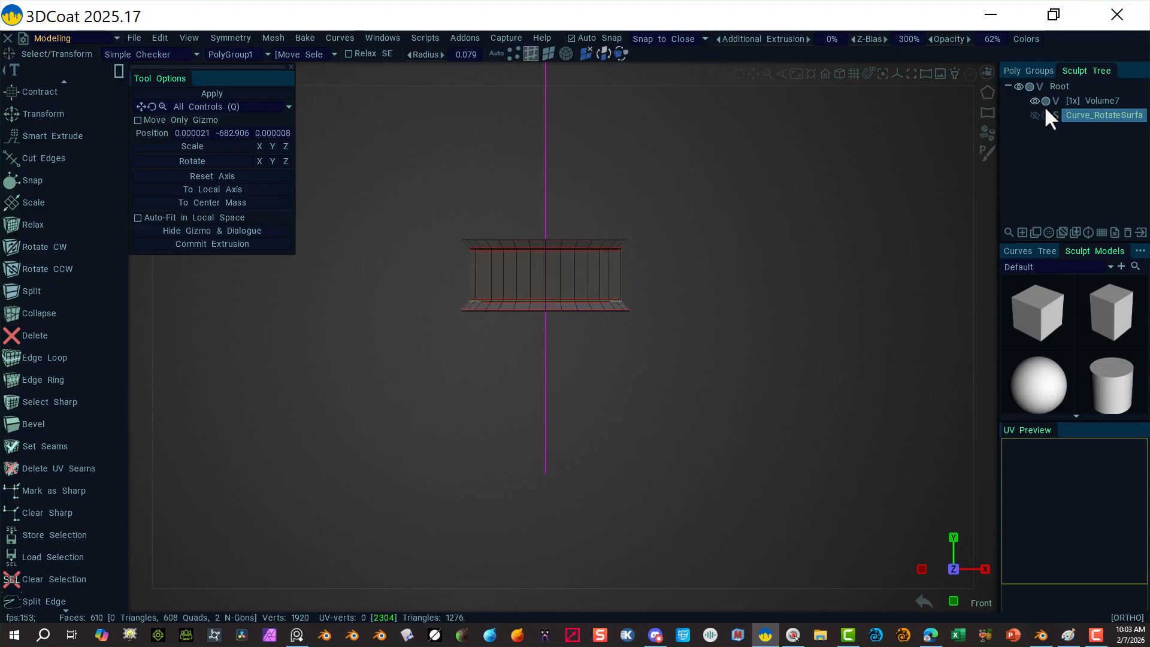
left_click(1036, 72)
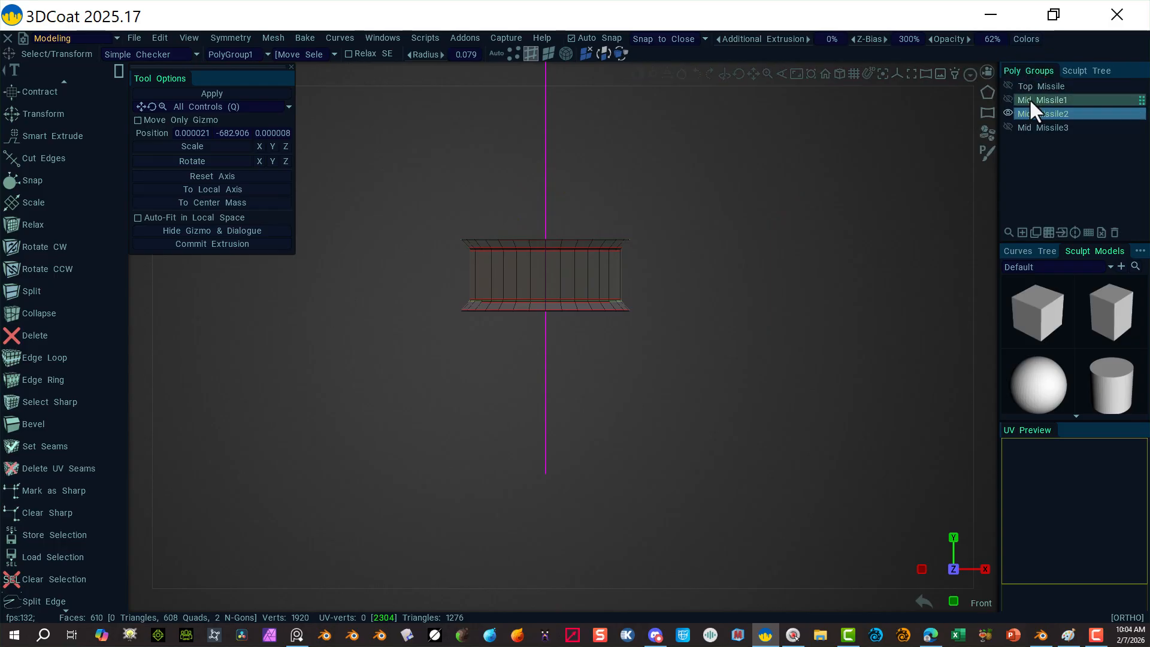
left_click(1007, 114)
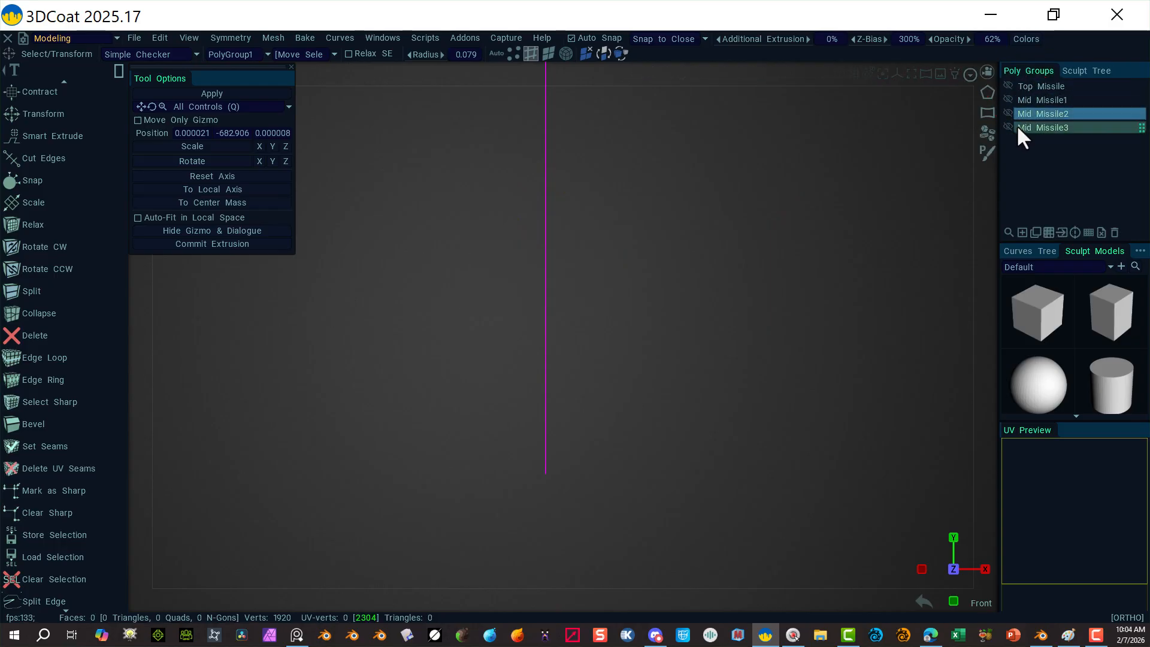
left_click(1007, 114)
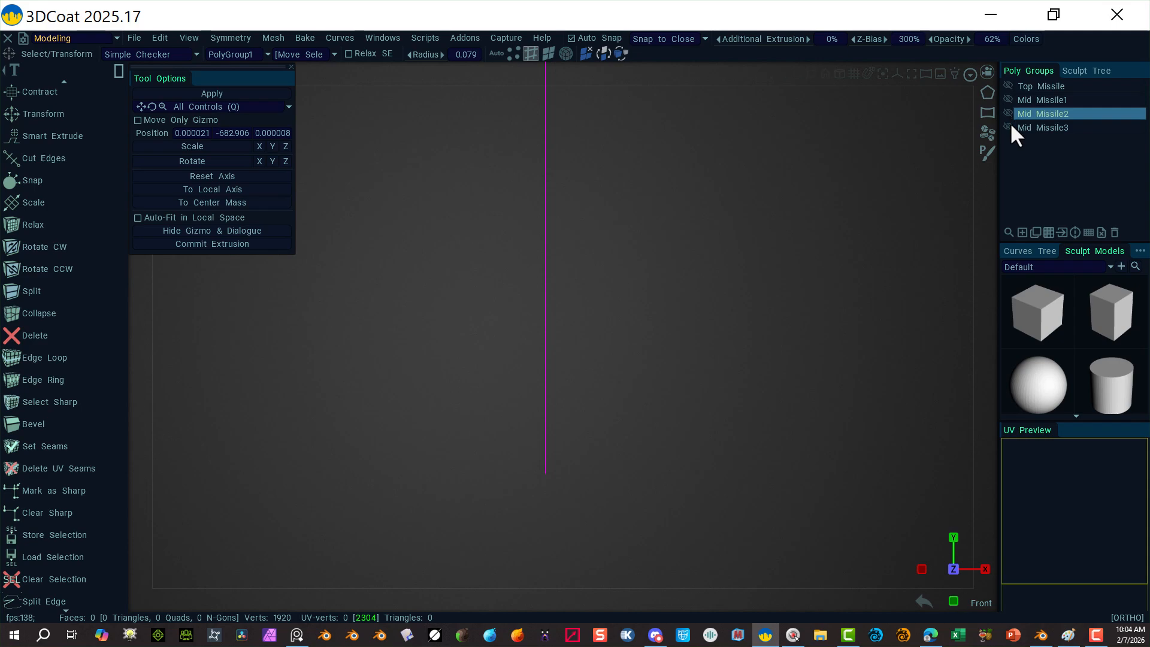
left_click(1009, 125)
left_click(1006, 114)
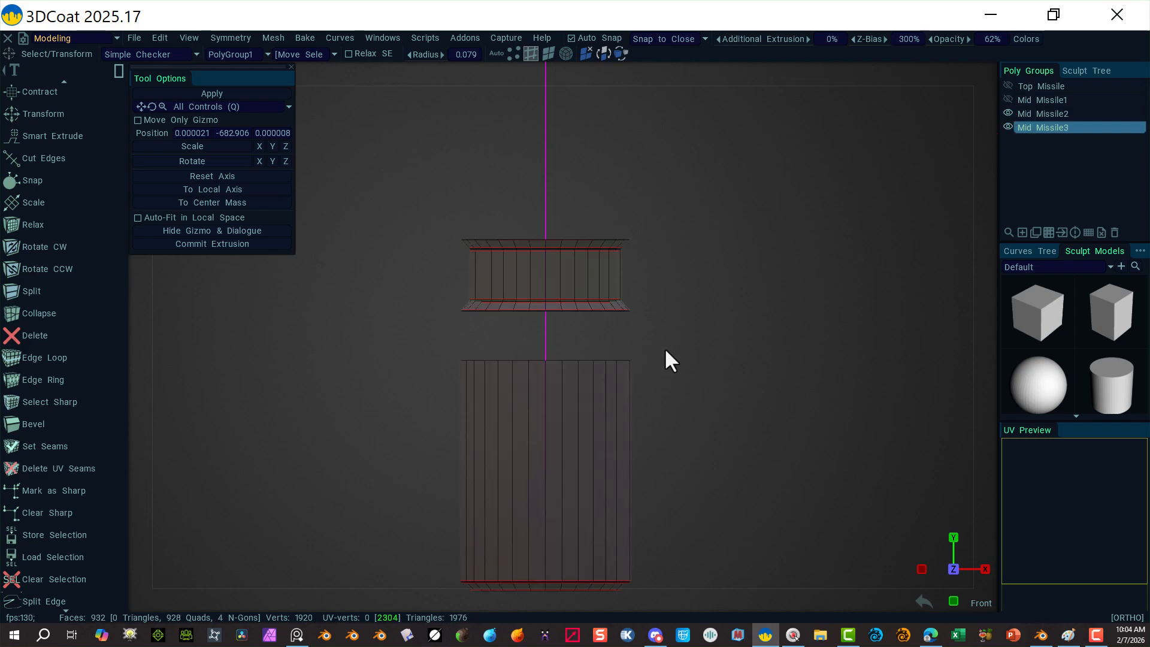
left_click_drag(667, 346, 714, 446, "alt")
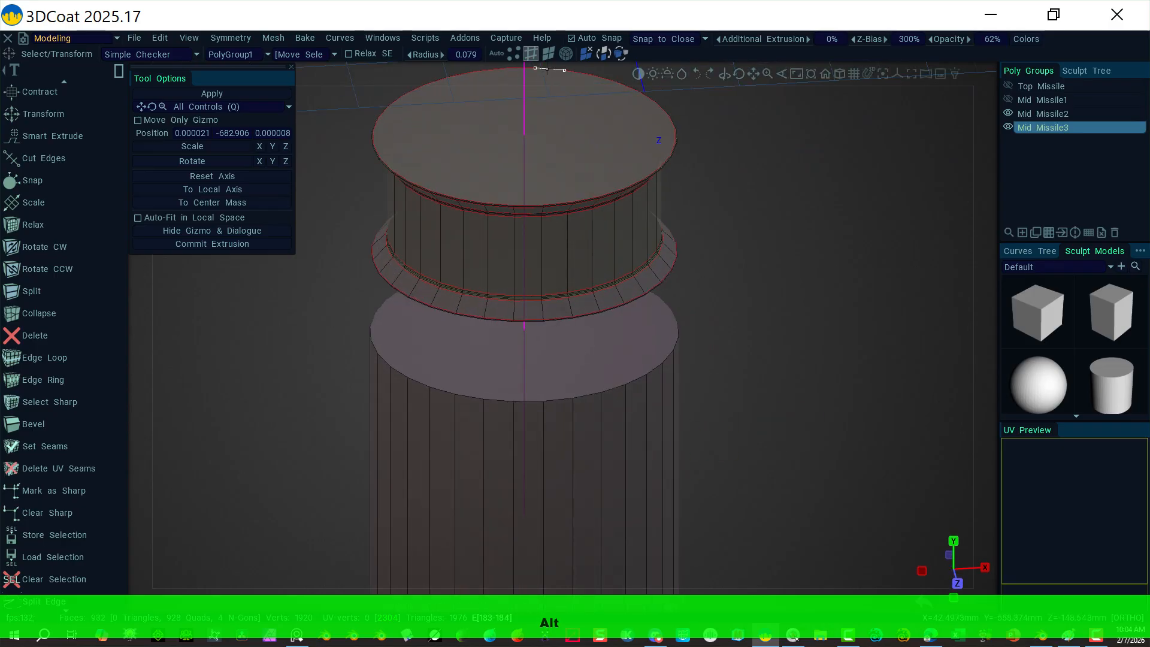
Step: Extrude the lower cylinder's top cap up to Y -692.610 to meet the ring
left_click(543, 53)
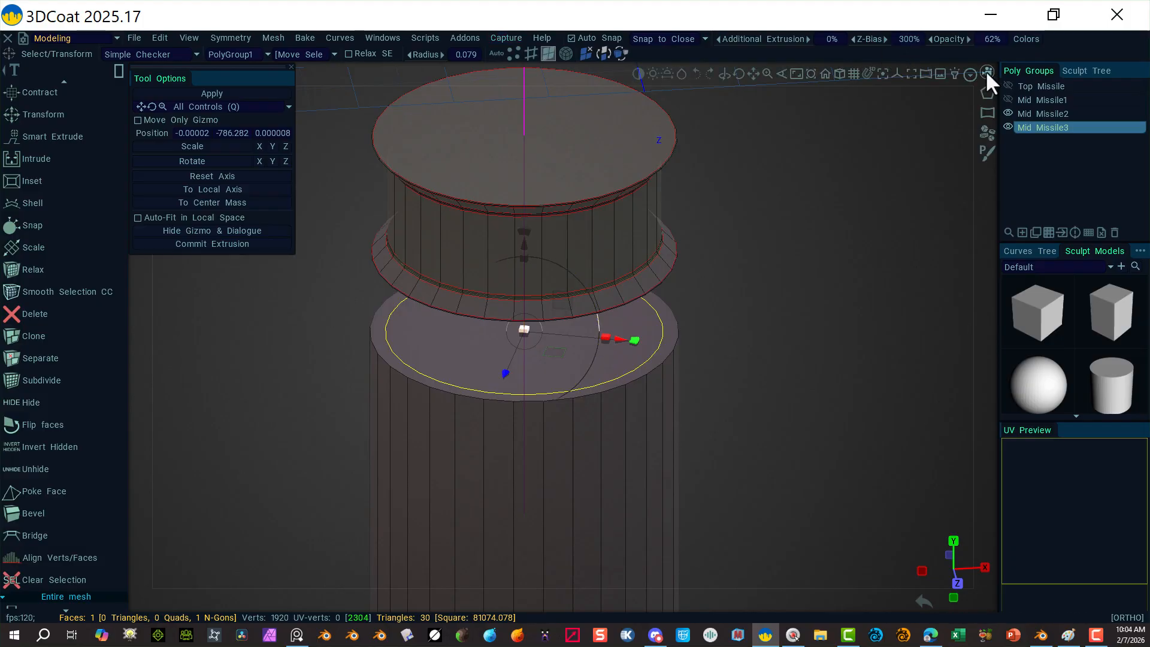
left_click(986, 71)
left_click(818, 184)
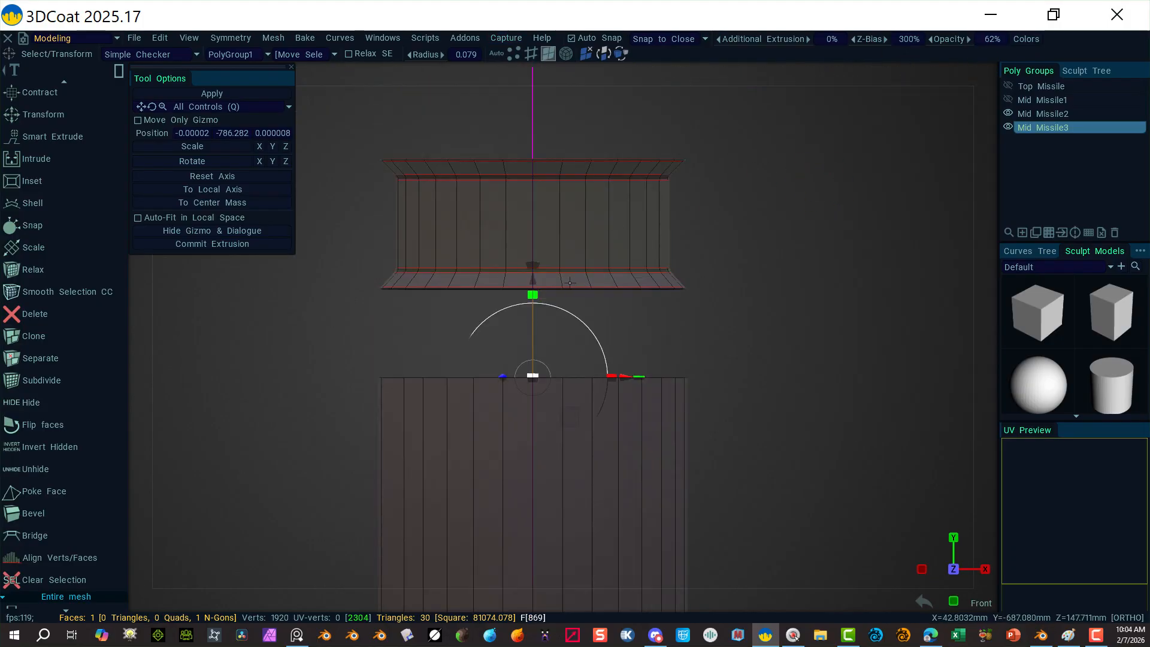
left_click_drag(530, 276, 521, 189)
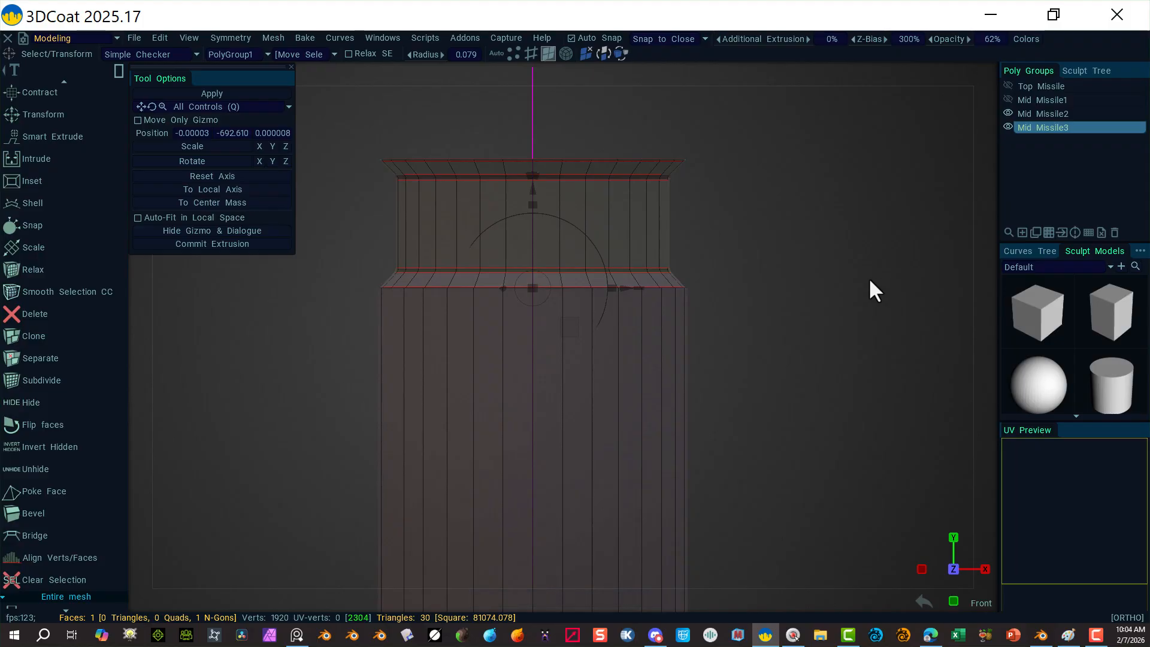
scroll(665, 252, "down", 5)
Step: Unhide the Top Missile and Mid Missile1 groups and zoom onto the lower flange
mouse_move(948, 105)
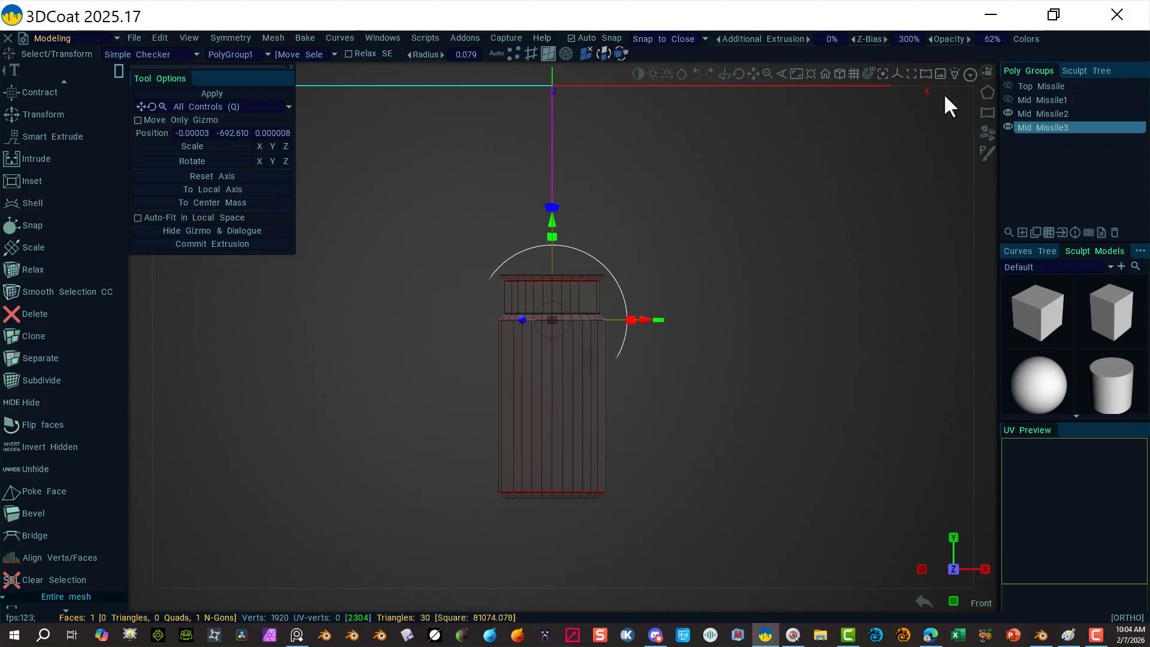
left_click(1008, 86)
left_click(1008, 100)
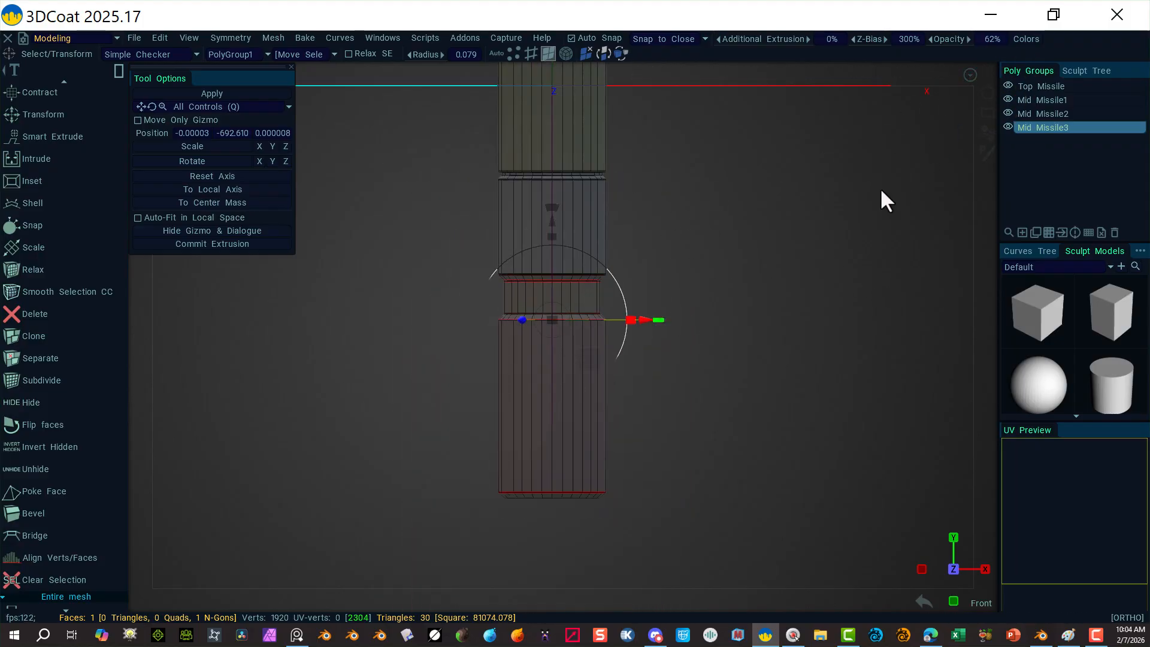
scroll(821, 207, "down", 5)
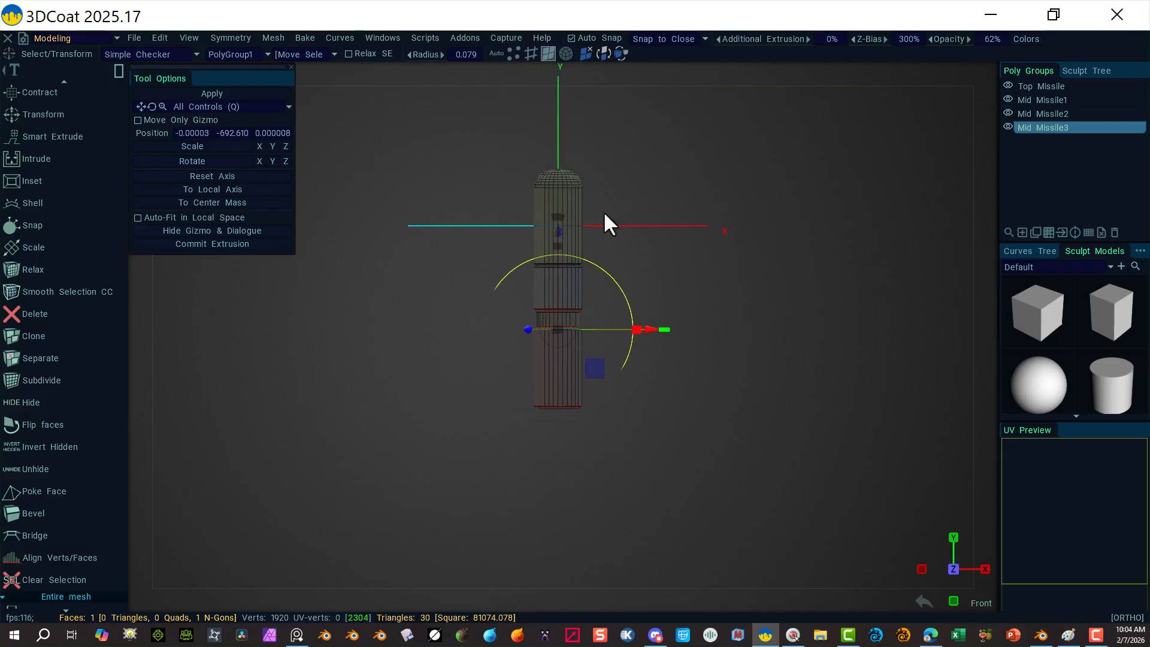
mouse_move(671, 407)
right_mouse_down()
mouse_move(750, 429)
mouse_move(660, 409)
mouse_move(675, 408)
right_mouse_up()
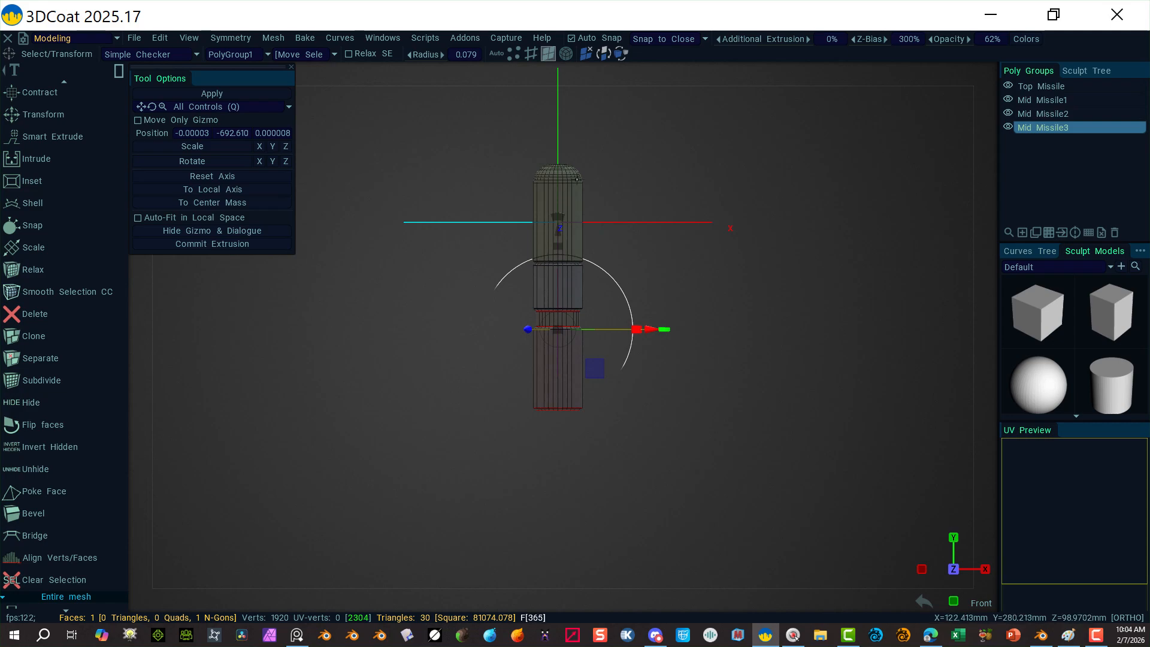
right_click_drag(669, 359, 718, 345)
mouse_move(773, 363)
left_mouse_down("alt")
mouse_move(763, 318)
mouse_move(774, 381)
left_mouse_up("alt")
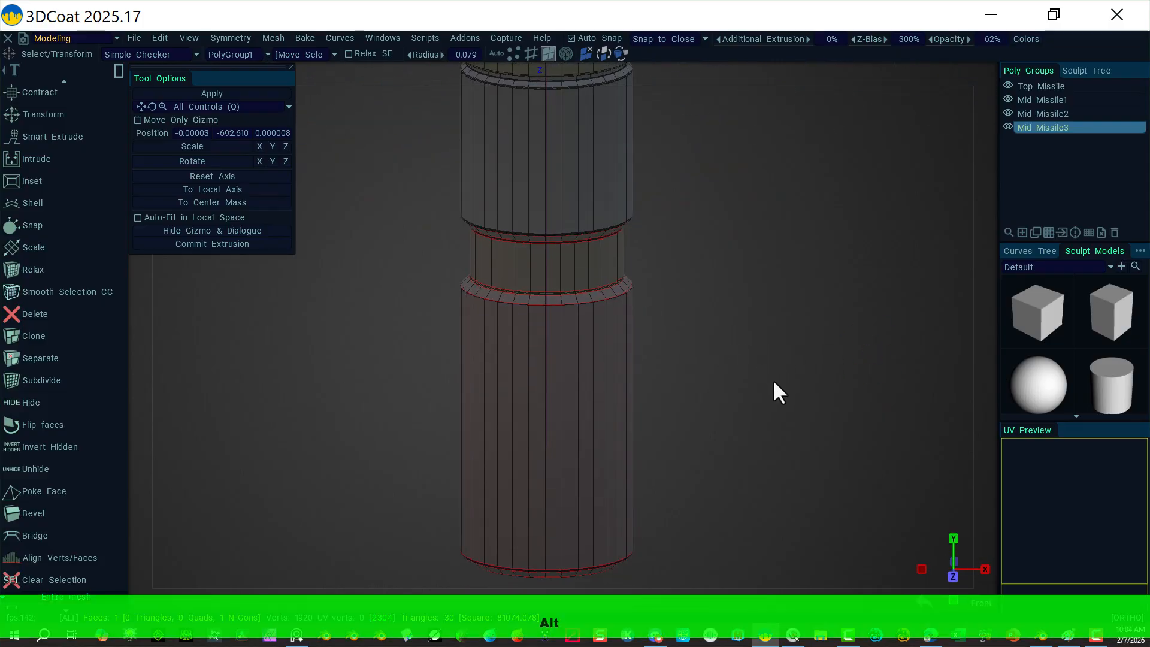
right_click_drag(774, 382, 901, 413, "alt")
right_click_drag(815, 345, 894, 328, "alt")
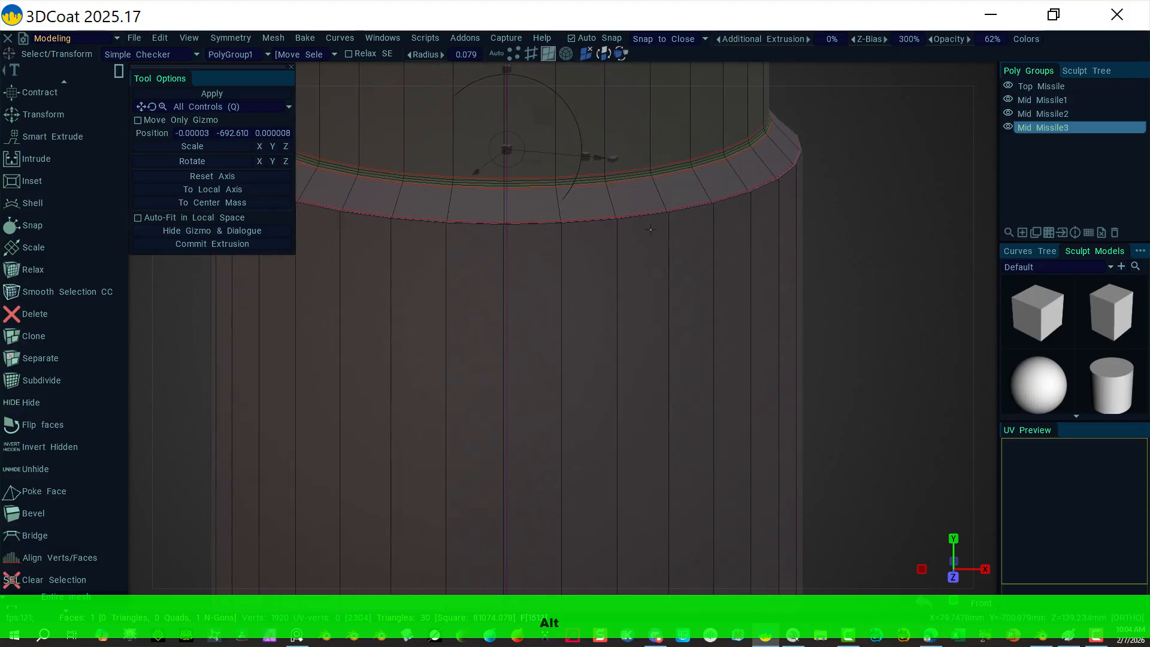
Step: Select the flange's edge ring and bevel it with Bevel Size 3
left_click(532, 54)
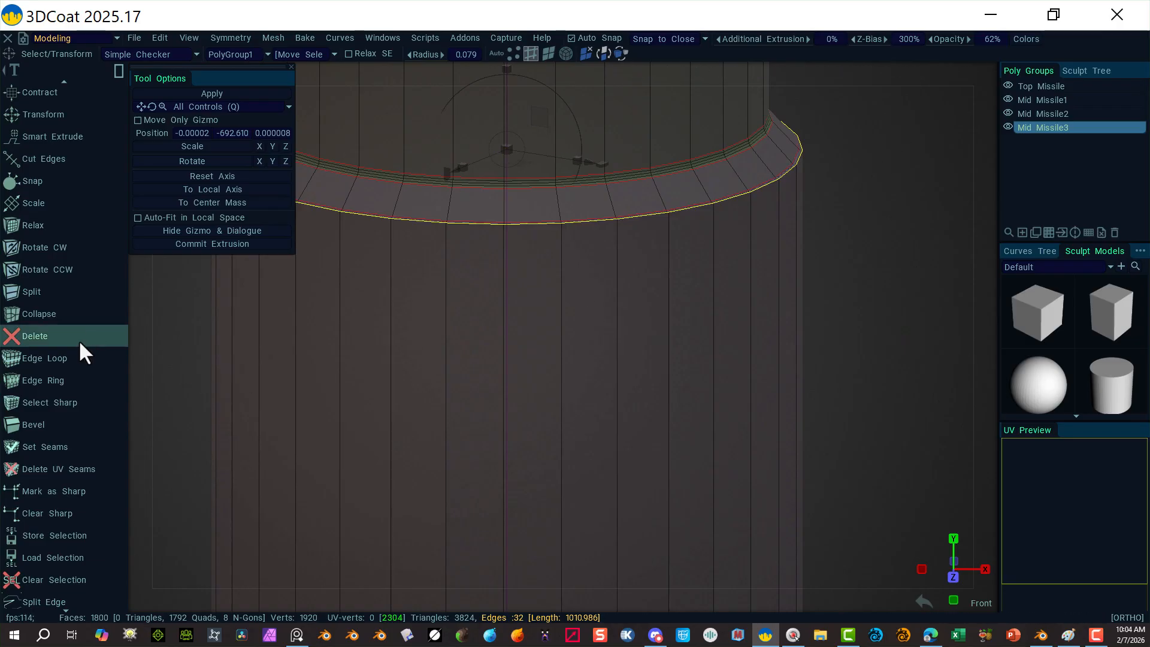
scroll(60, 413, "down", 3)
scroll(38, 475, "down", 9)
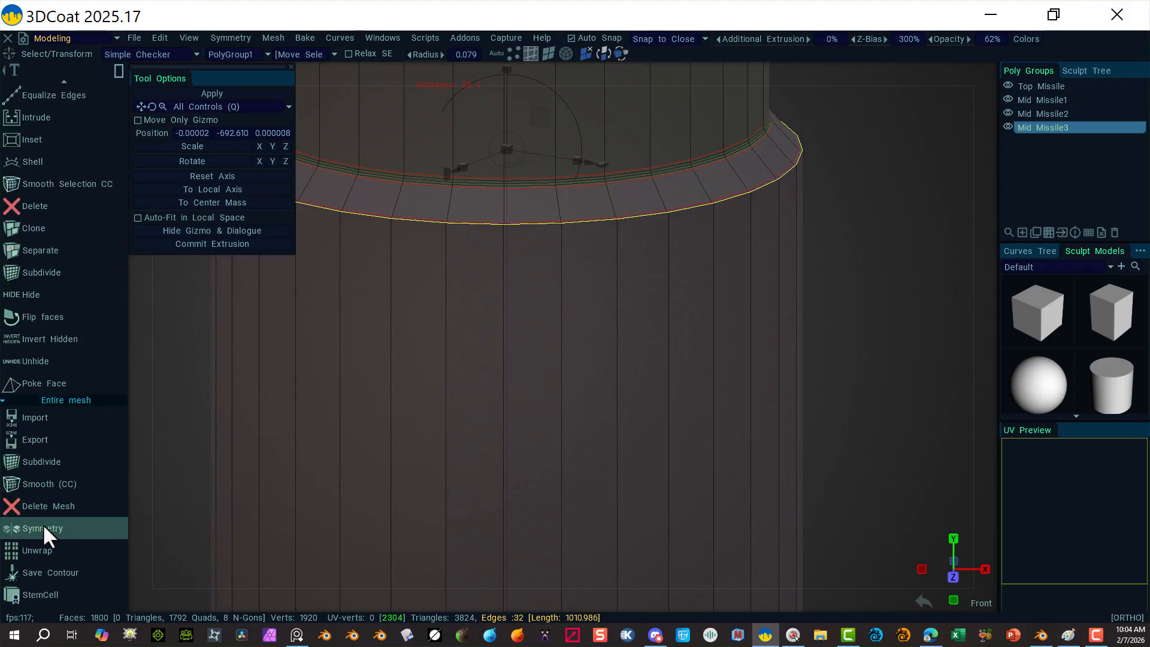
scroll(20, 275, "up", 4)
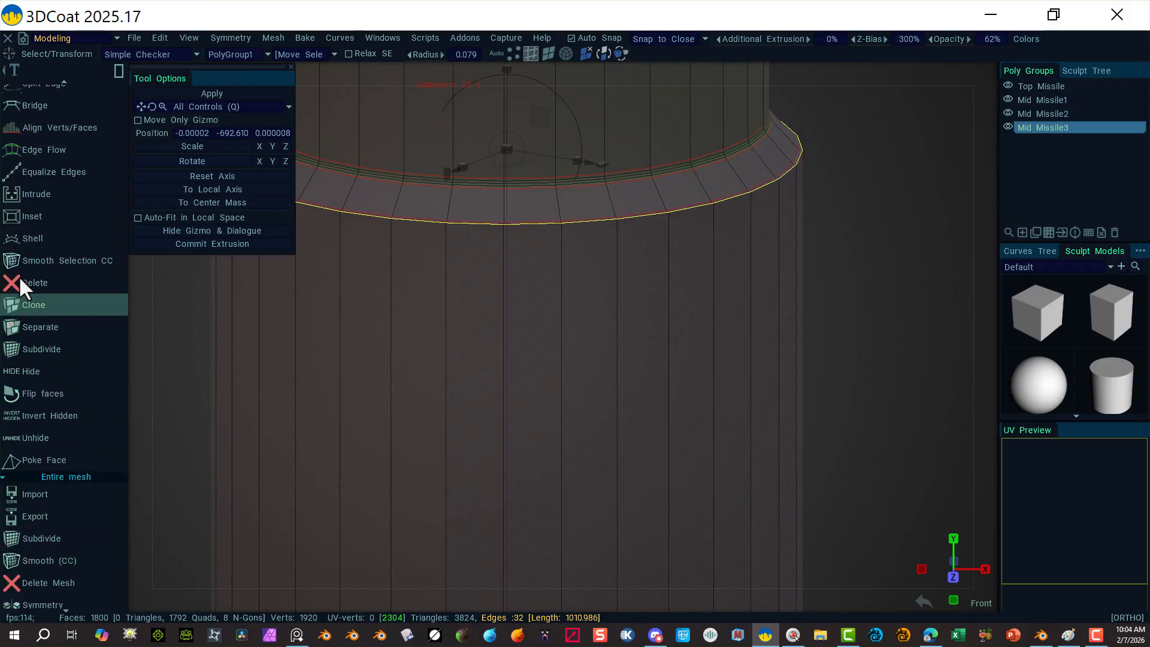
scroll(33, 262, "up", 5)
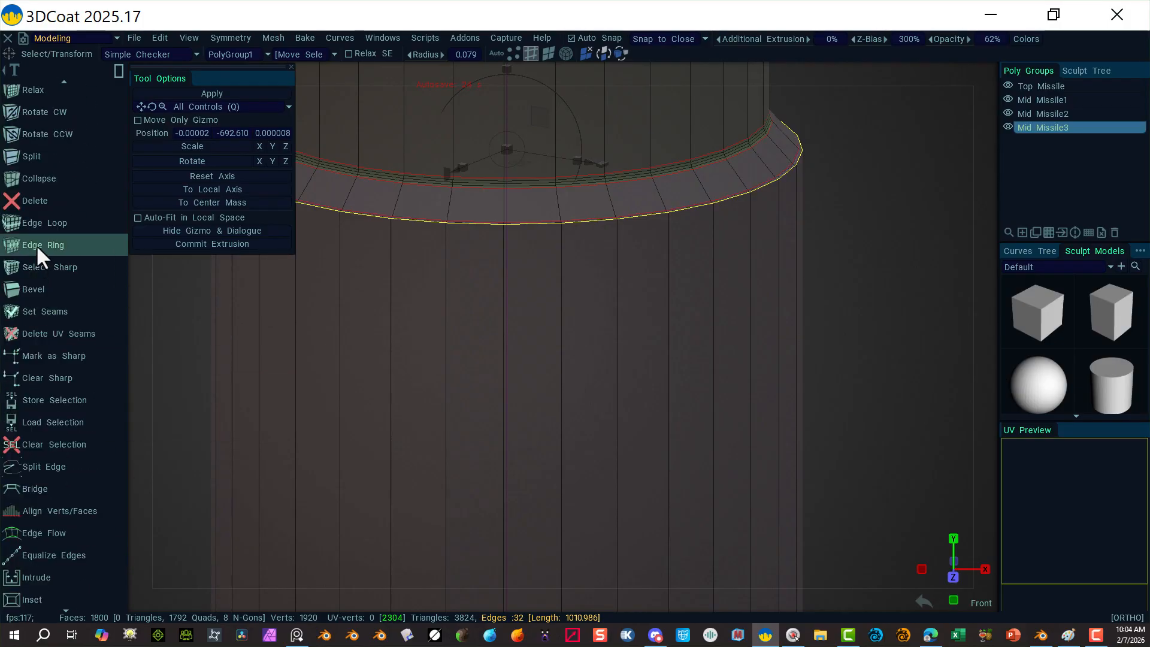
left_click(62, 289)
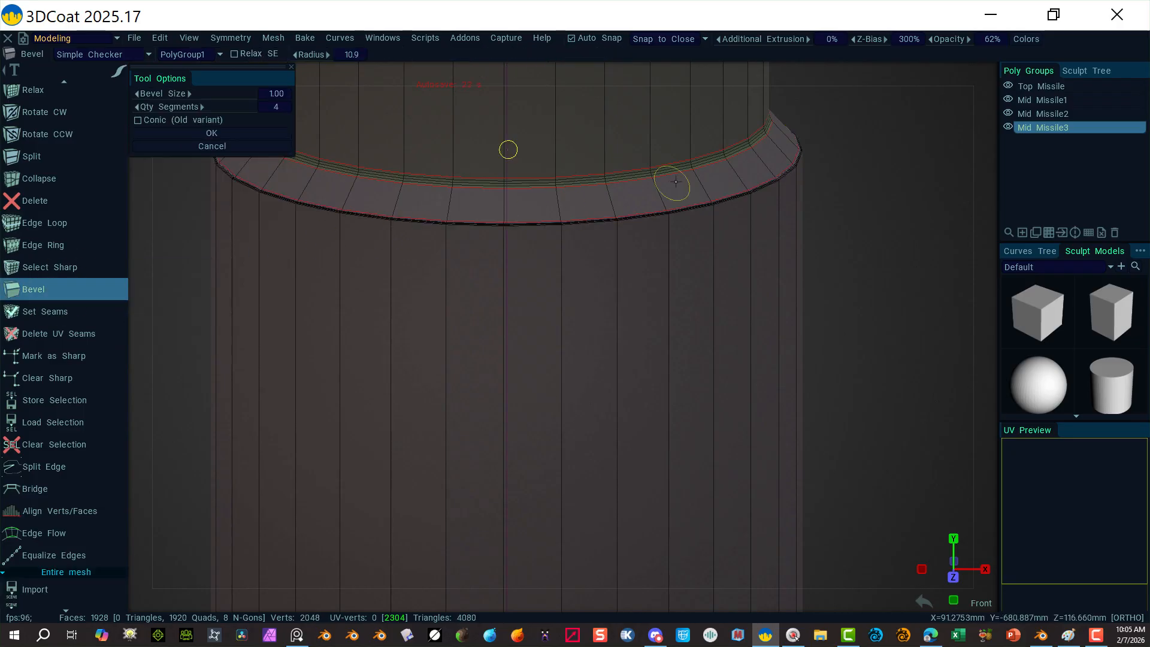
left_click(271, 93)
type("3")
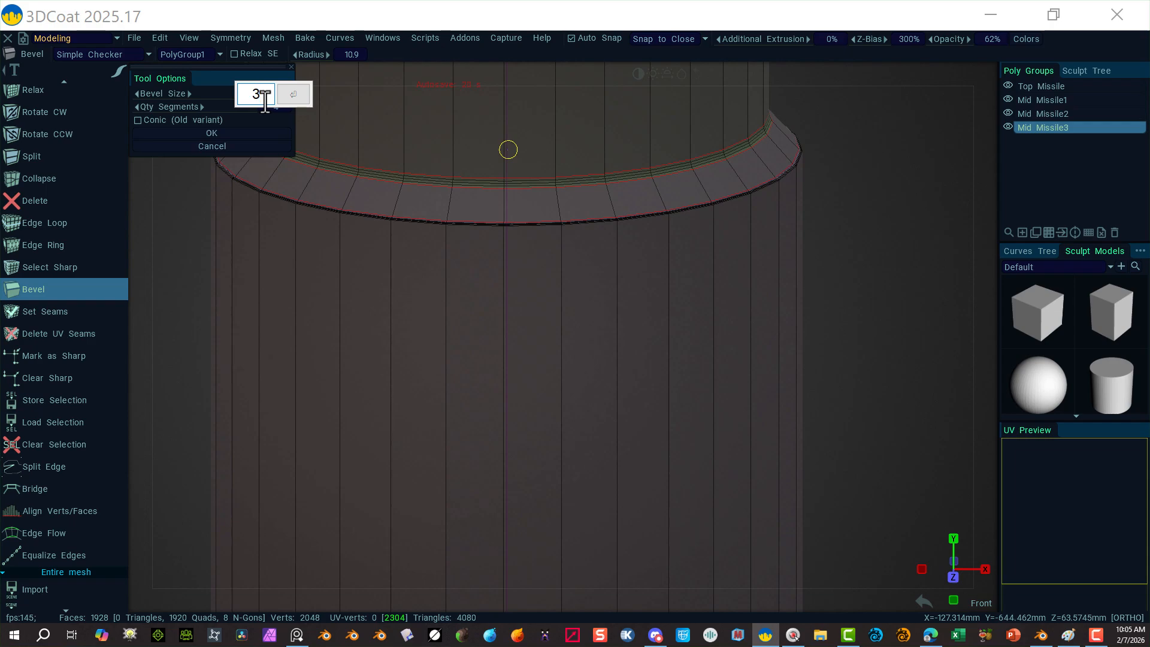
key("Return")
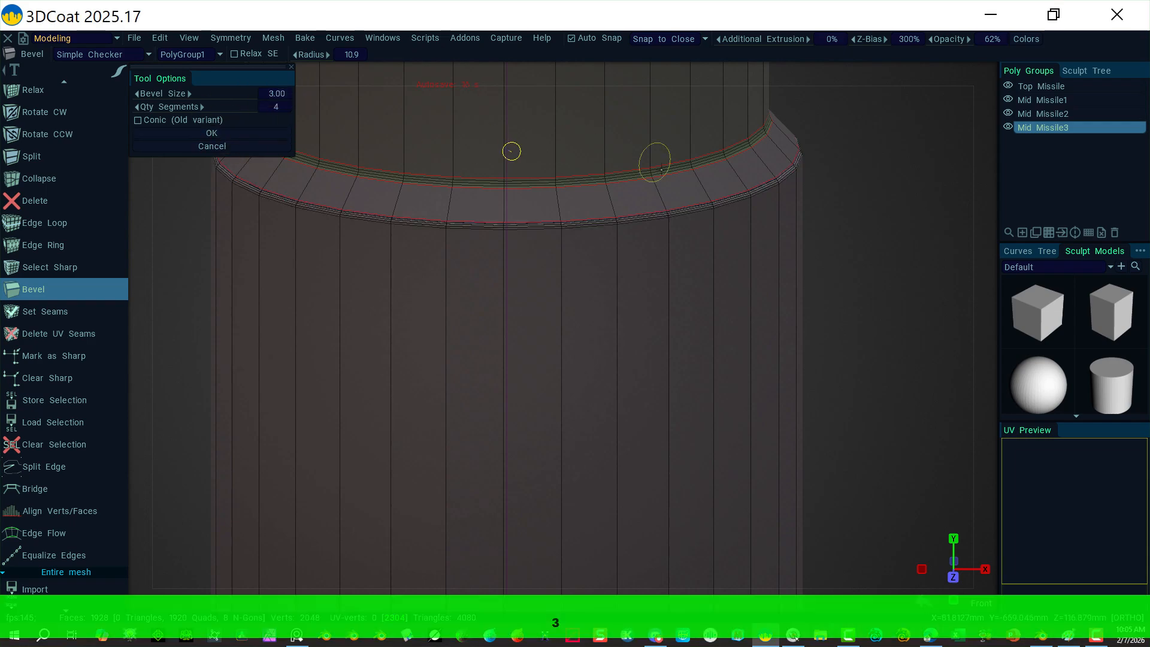
Step: Orbit and zoom out to inspect the beveled rings across the whole missile
right_click_drag(842, 234, 711, 257, "alt")
right_click_drag(844, 283, 668, 289, "alt")
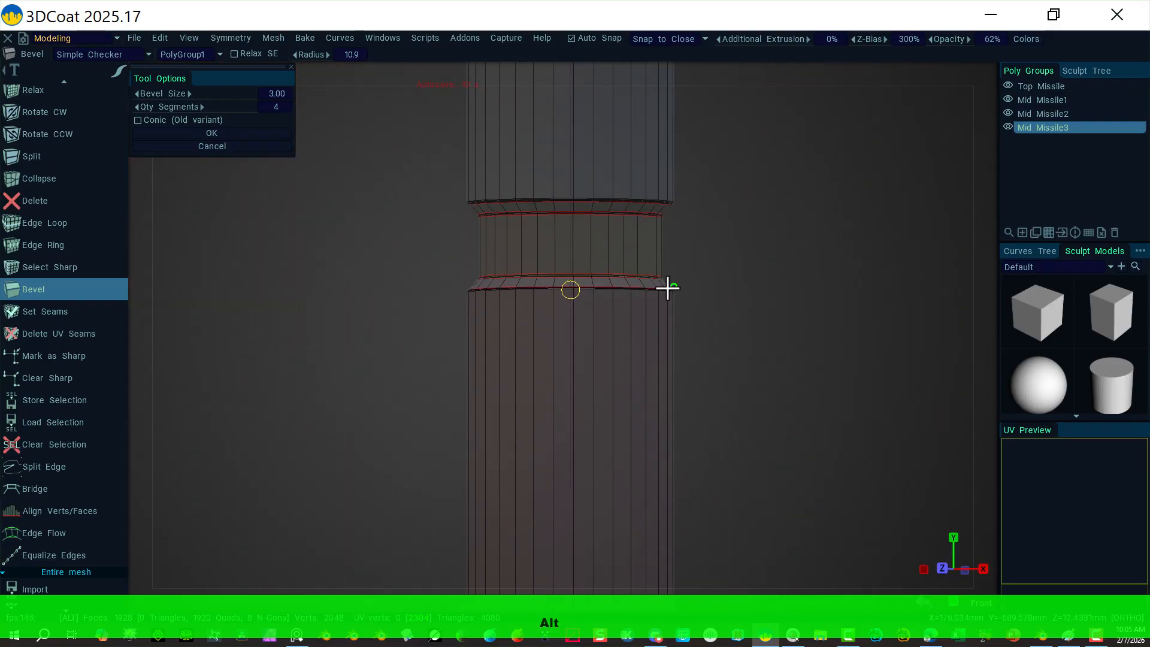
right_click_drag(355, 359, 361, 402, "alt")
right_click_drag(388, 361, 300, 335, "alt")
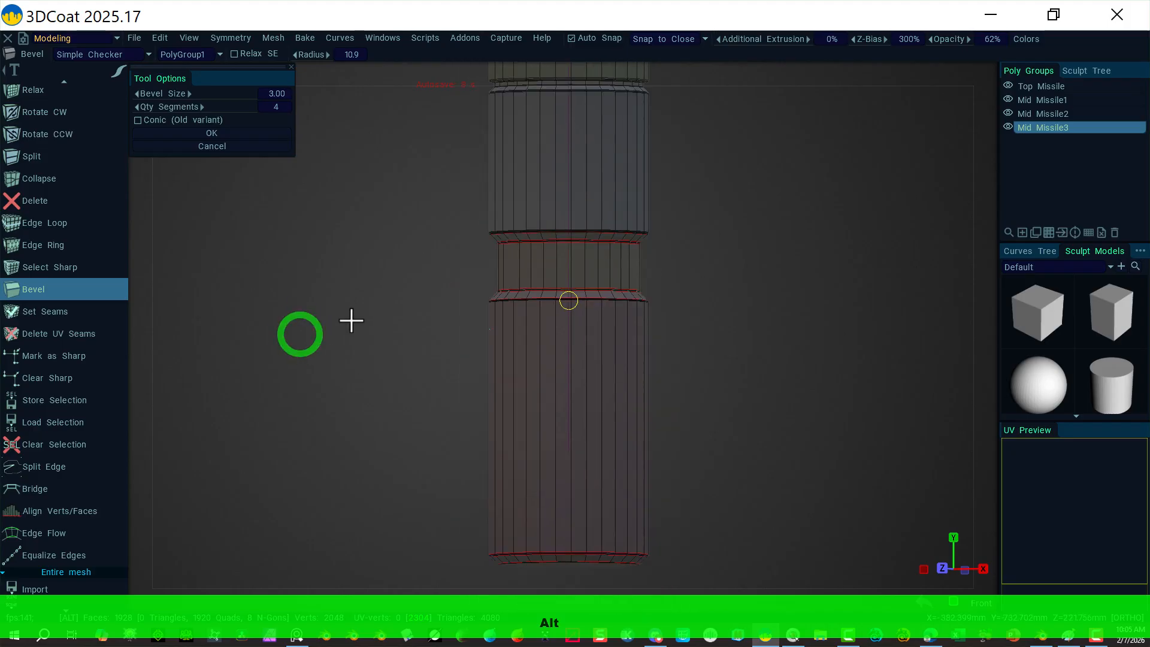
left_click_drag(352, 322, 391, 327, "alt")
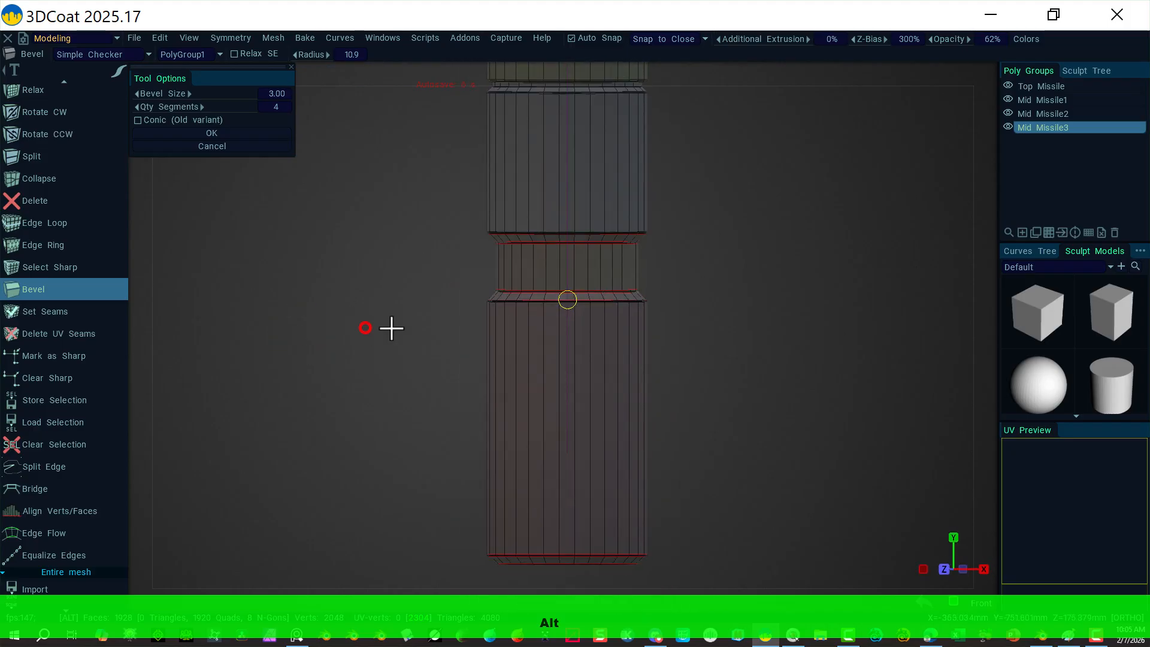
right_click_drag(755, 254, 495, 246, "alt")
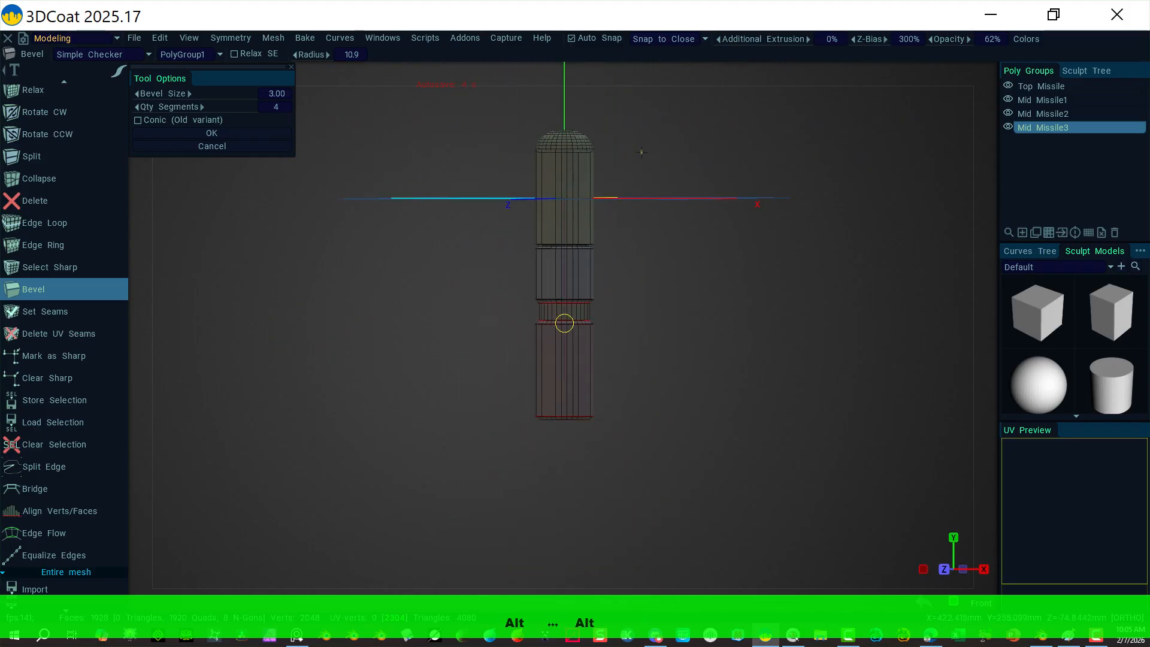
left_click(983, 73)
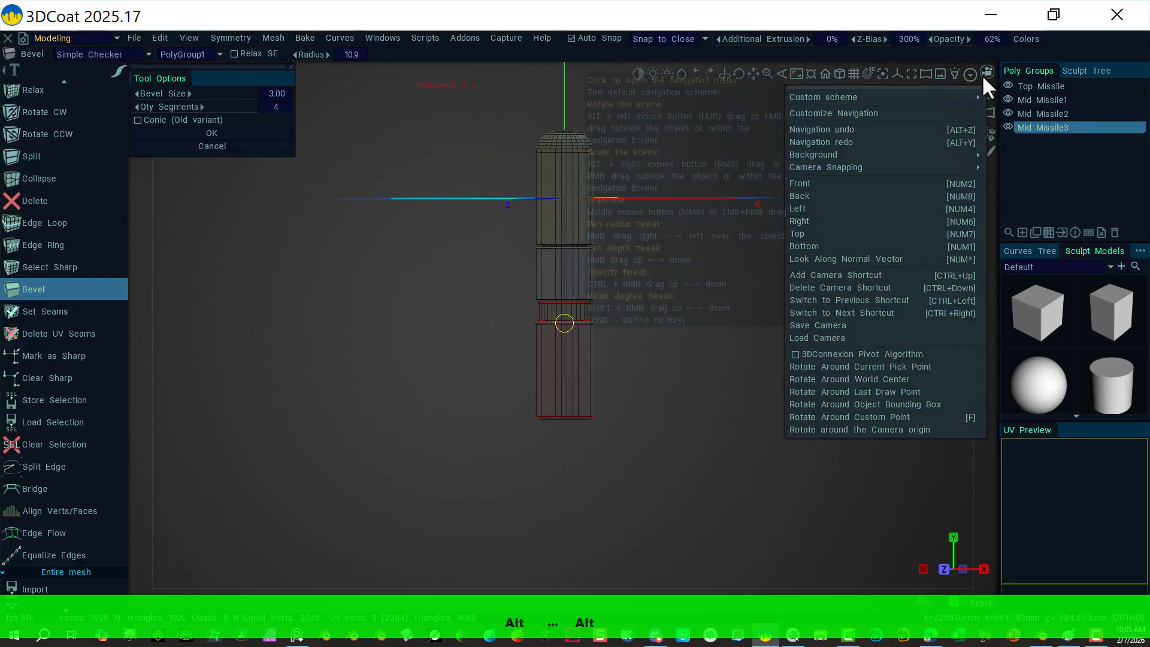
Step: In Front view, unhide the Curve_RotateSurface sculpt object and zoom onto the bottom section
left_click(830, 182)
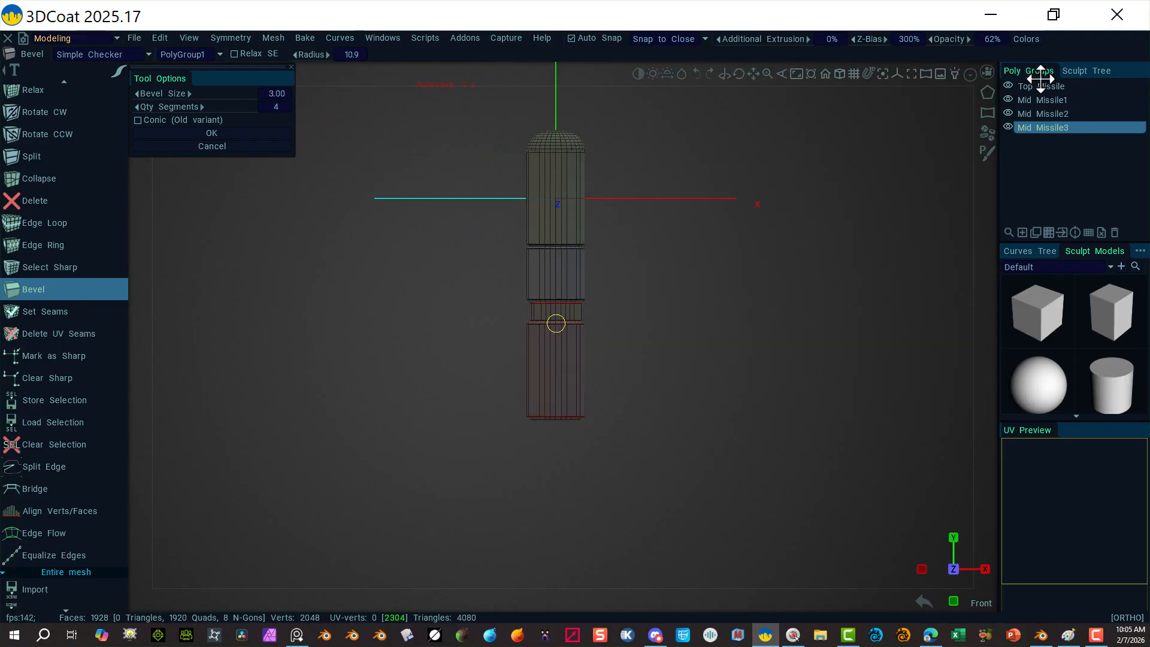
left_click(1082, 71)
left_click(1035, 115)
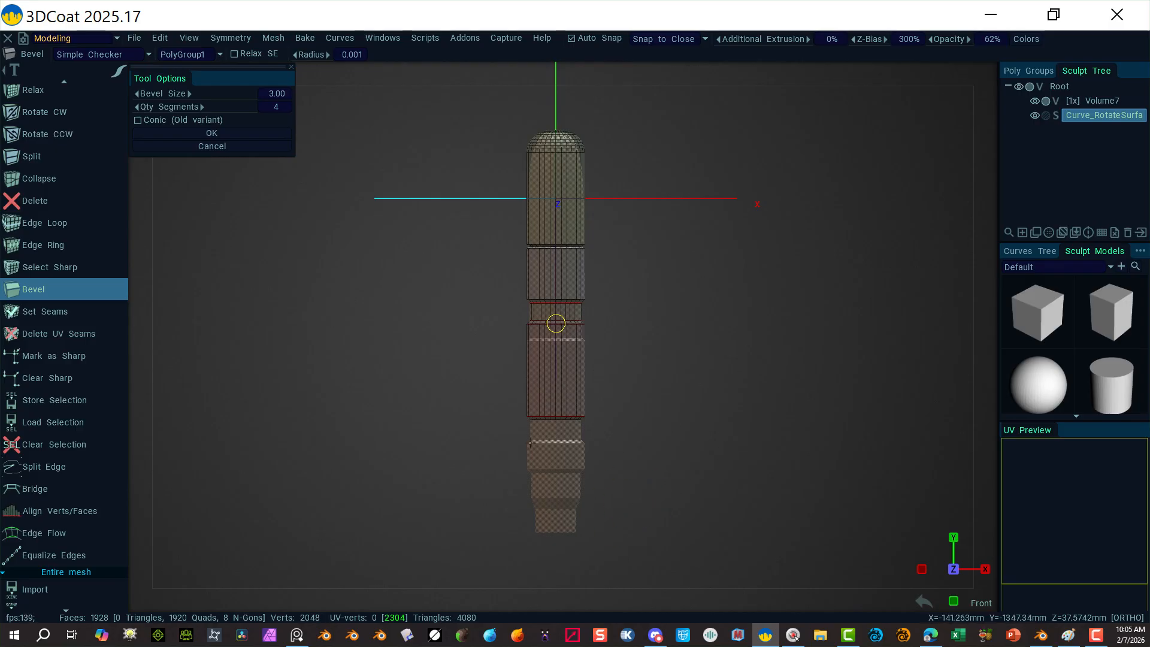
right_click_drag(716, 483, 816, 473, "alt")
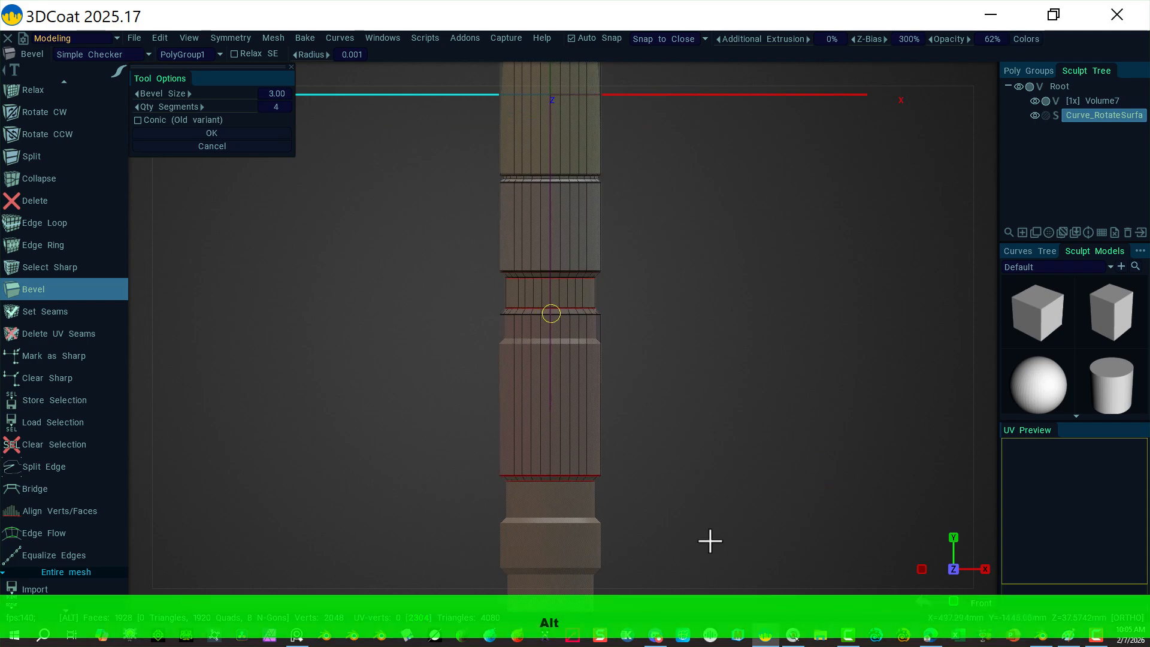
middle_click_drag(708, 536, 713, 318, "alt")
right_click_drag(712, 314, 972, 593, "alt")
right_click_drag(919, 379, 913, 392, "alt")
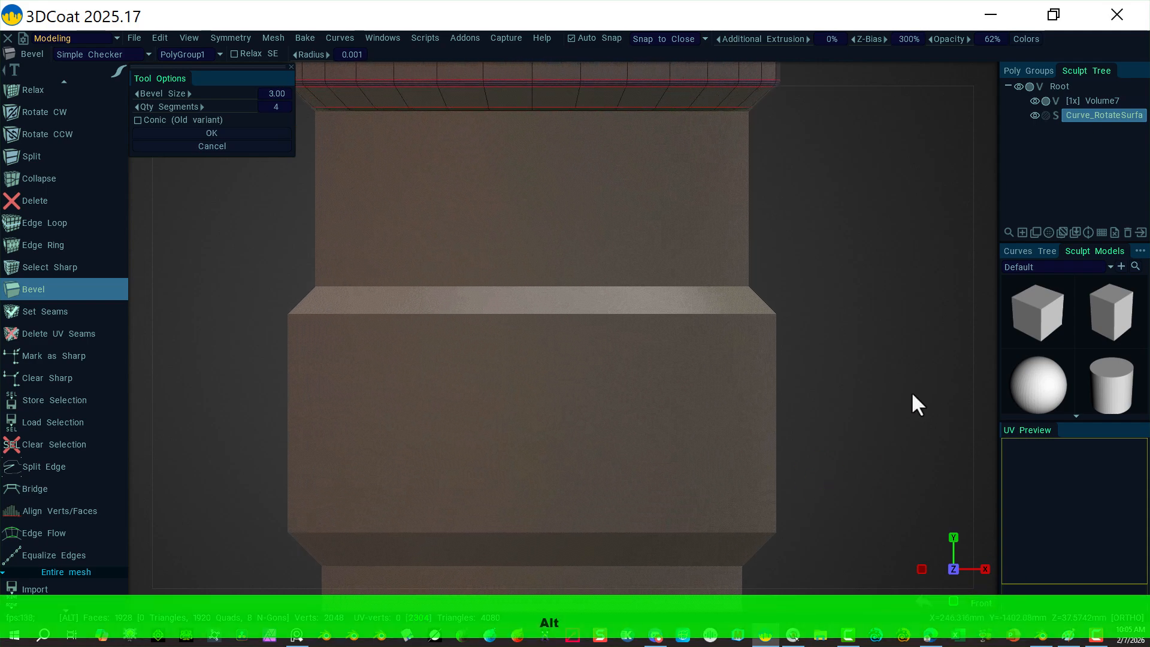
right_click_drag(840, 387, 809, 337, "alt")
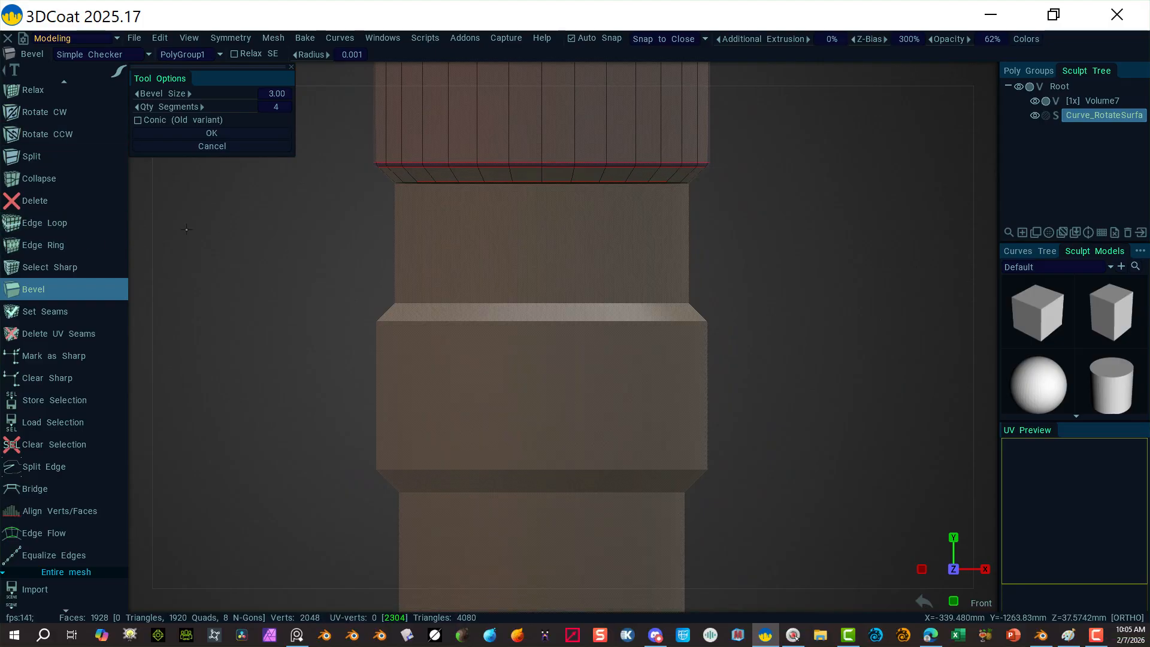
scroll(132, 215, "down", 1)
scroll(60, 143, "up", 10)
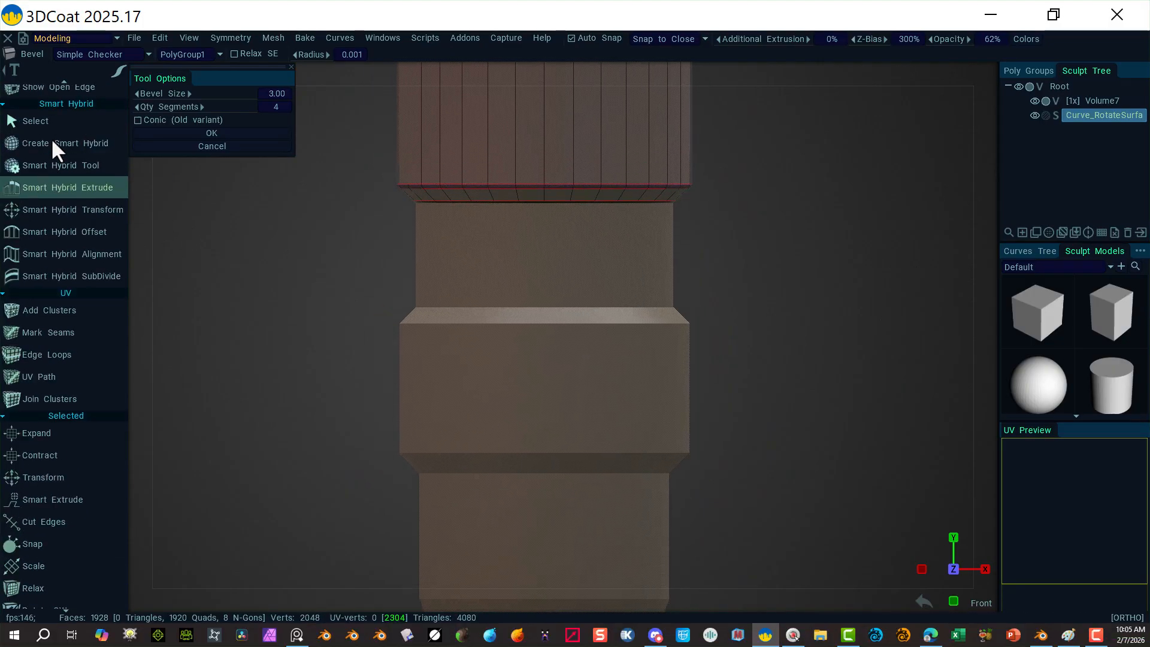
scroll(49, 136, "up", 10)
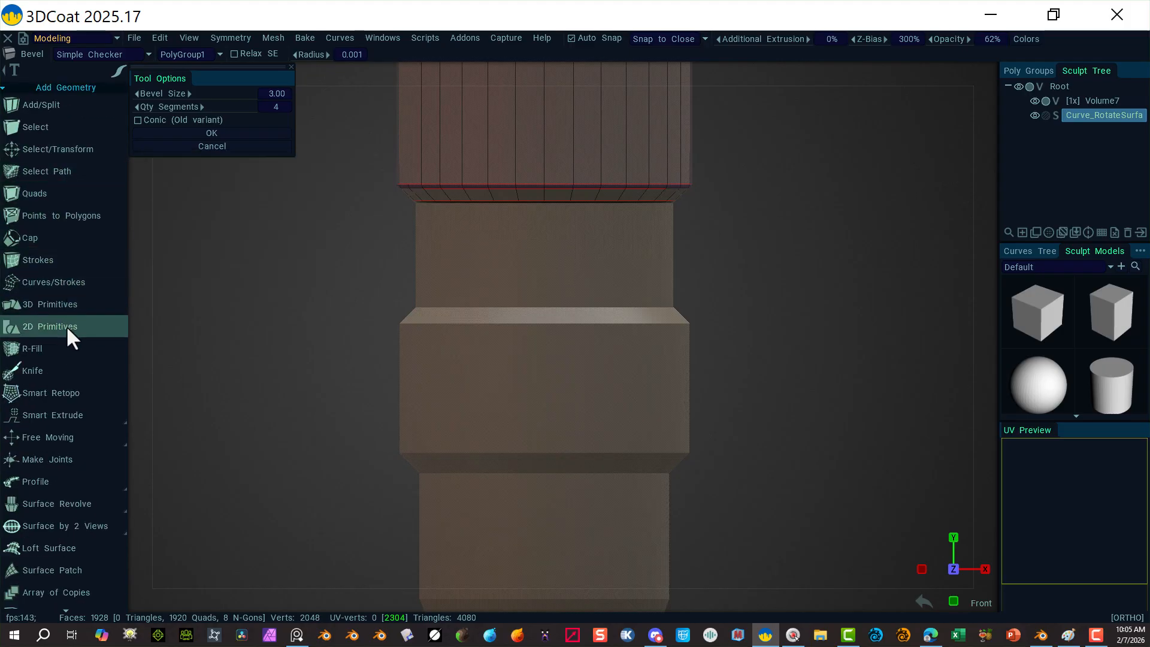
Step: Place a cylinder primitive in the gap below the stack and drag its height to about 116
left_click(69, 306)
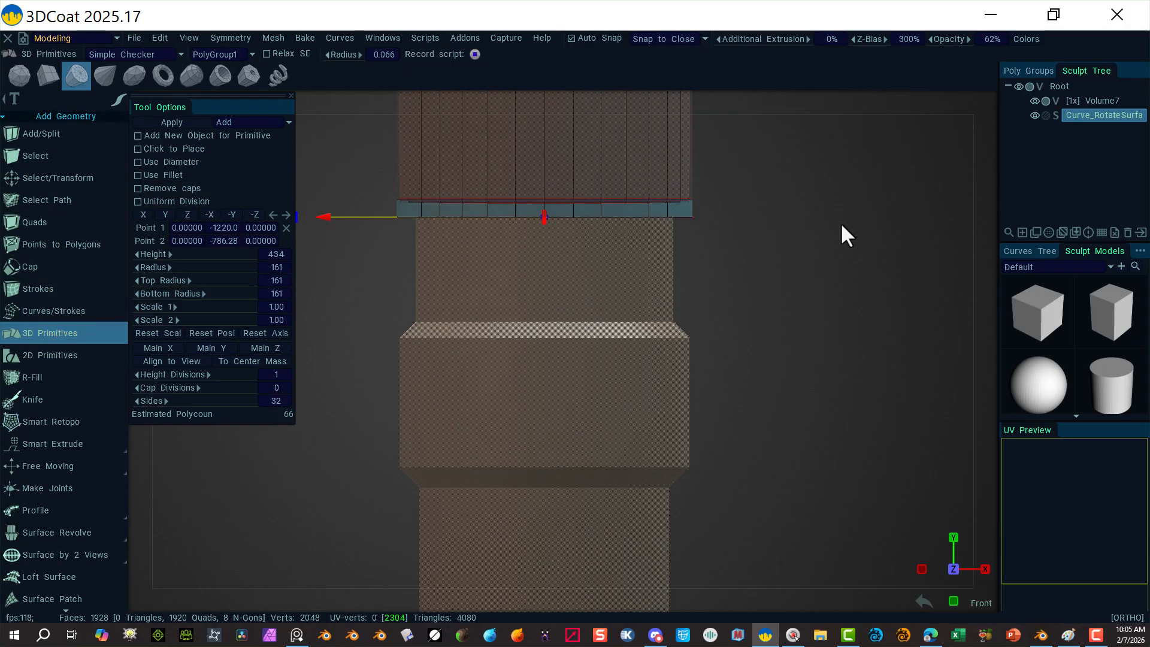
scroll(573, 226, "down", 5)
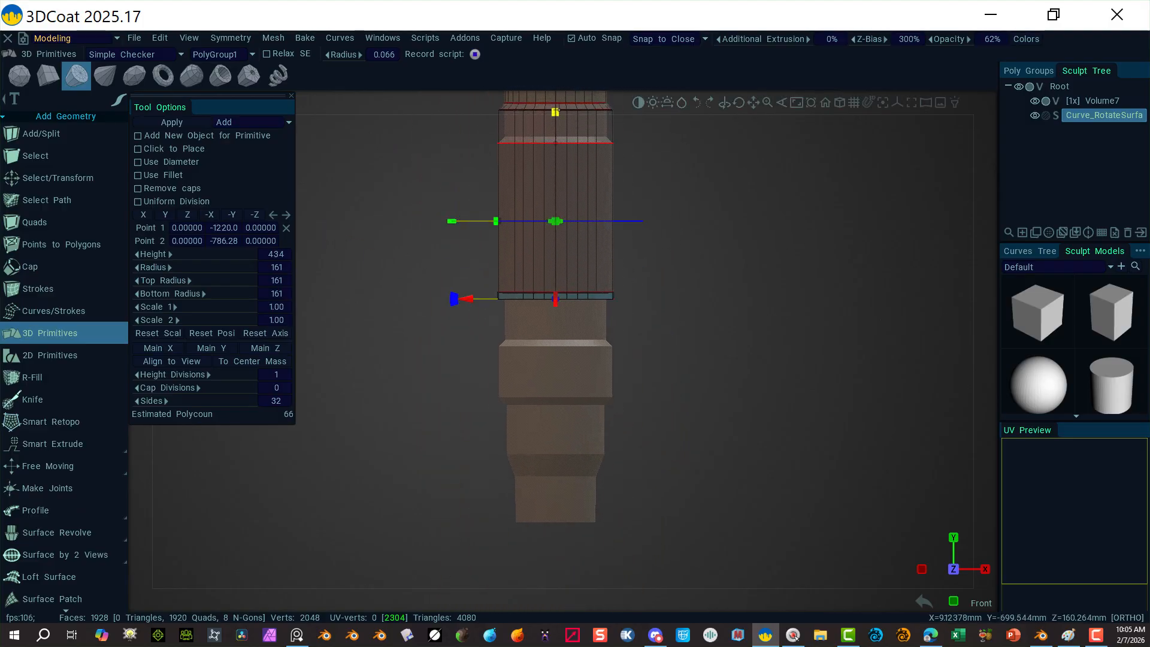
scroll(719, 188, "down", 2)
left_click_drag(559, 161, 572, 315)
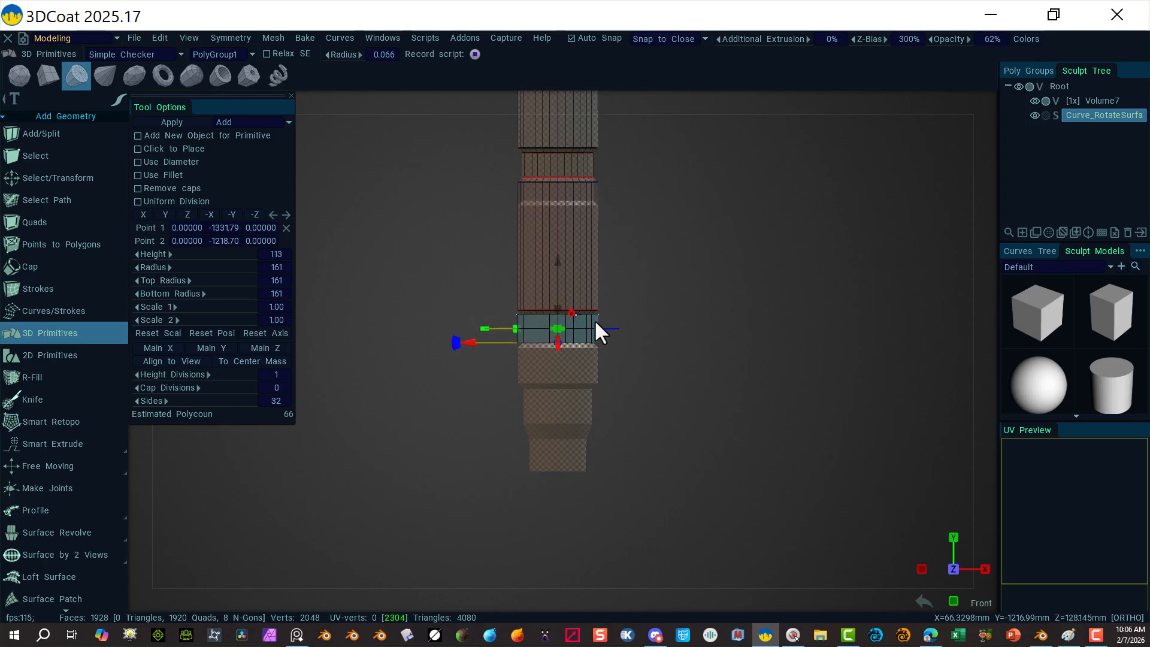
right_click_drag(595, 321, 1018, 479, "alt")
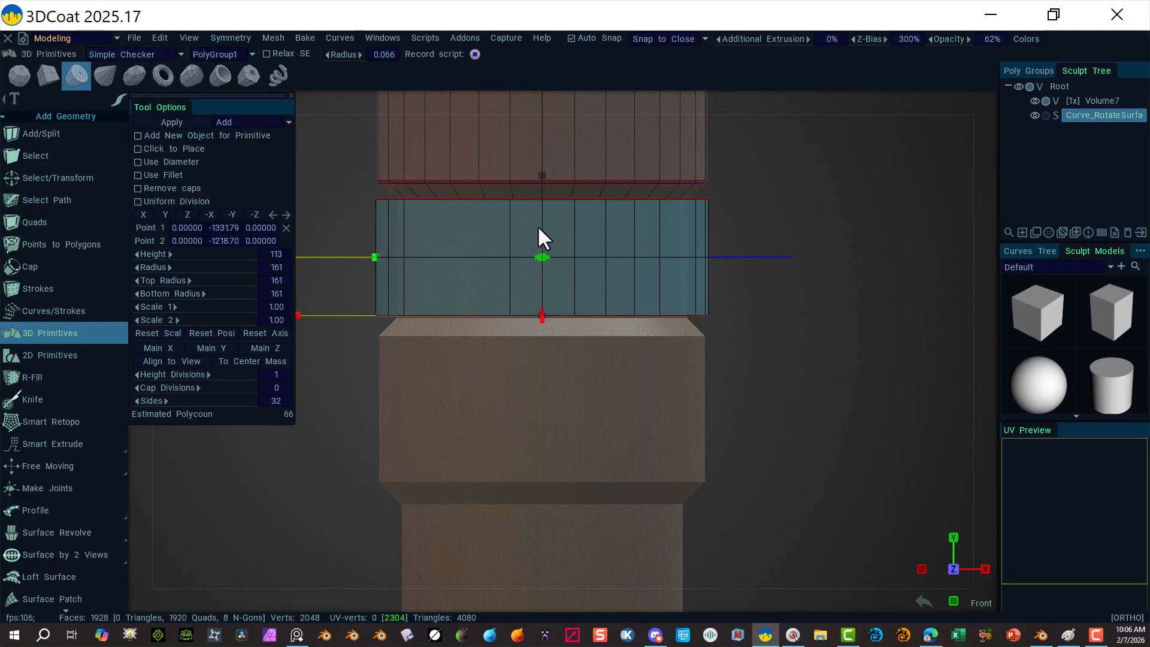
left_click_drag(542, 174, 542, 173)
Step: Align the cylinder's top with the section above and set its radius to 142
right_click_drag(835, 223, 649, 181)
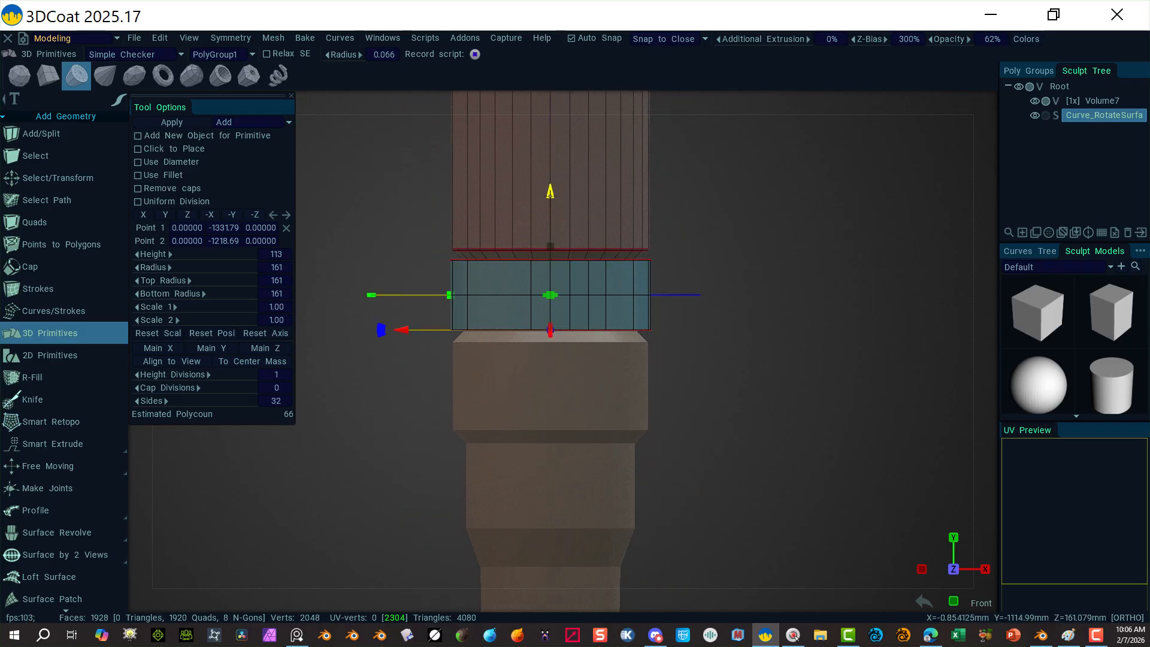
left_click_drag(550, 195, 550, 198)
right_click_drag(677, 240, 929, 277)
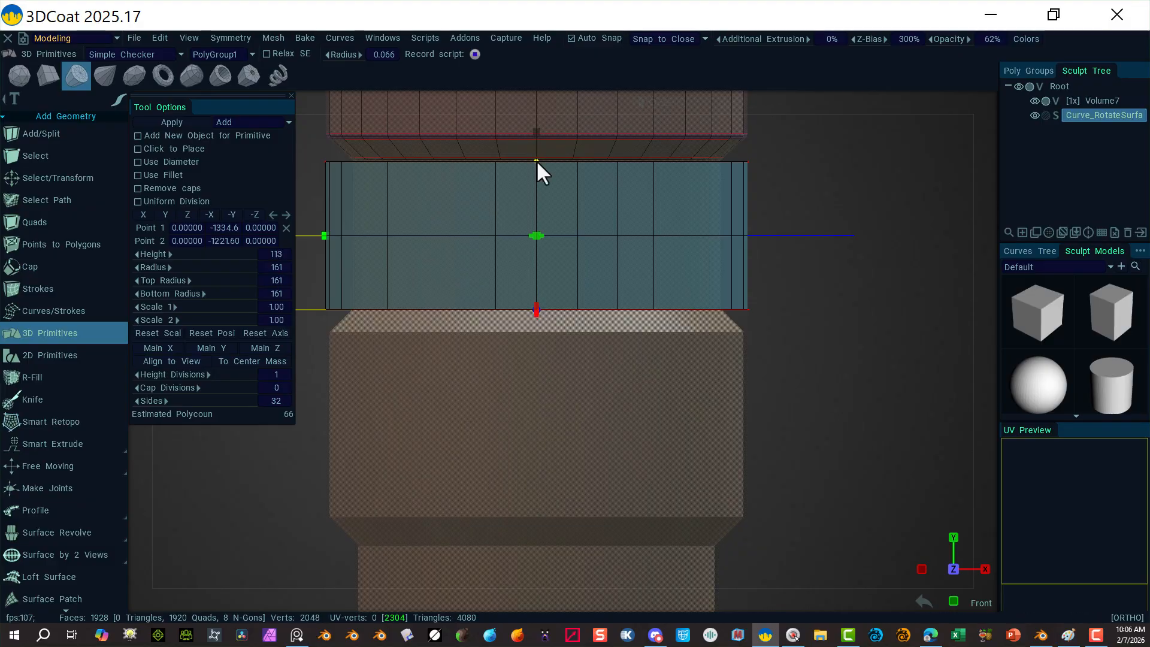
left_click_drag(537, 133, 536, 128)
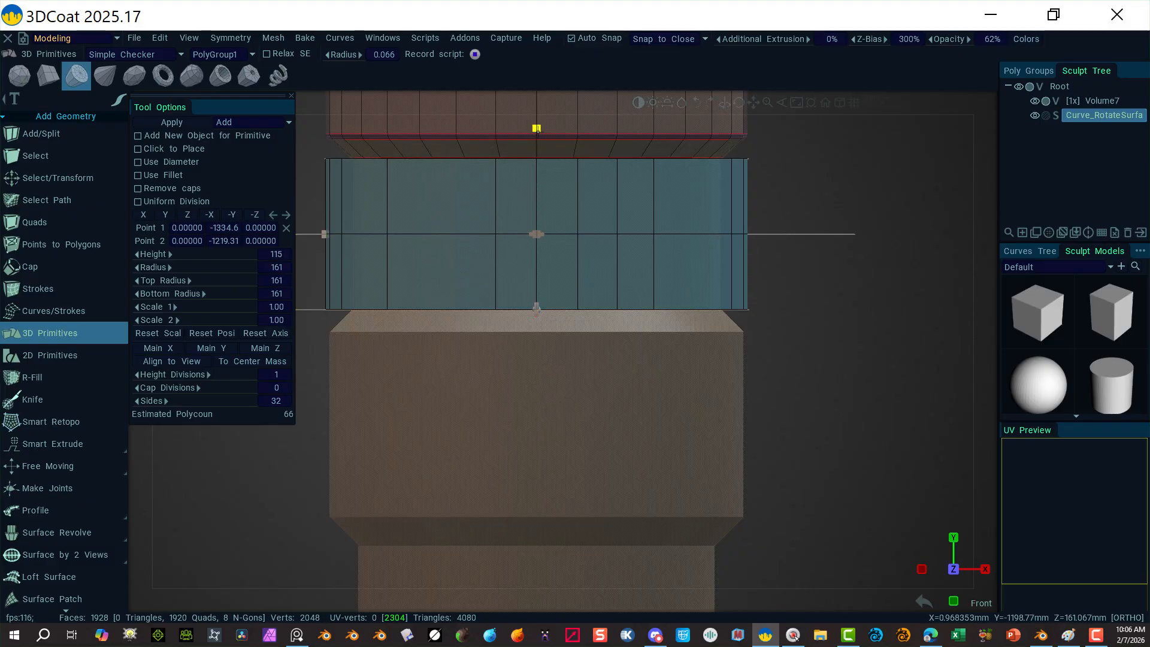
left_click_drag(538, 128, 537, 128)
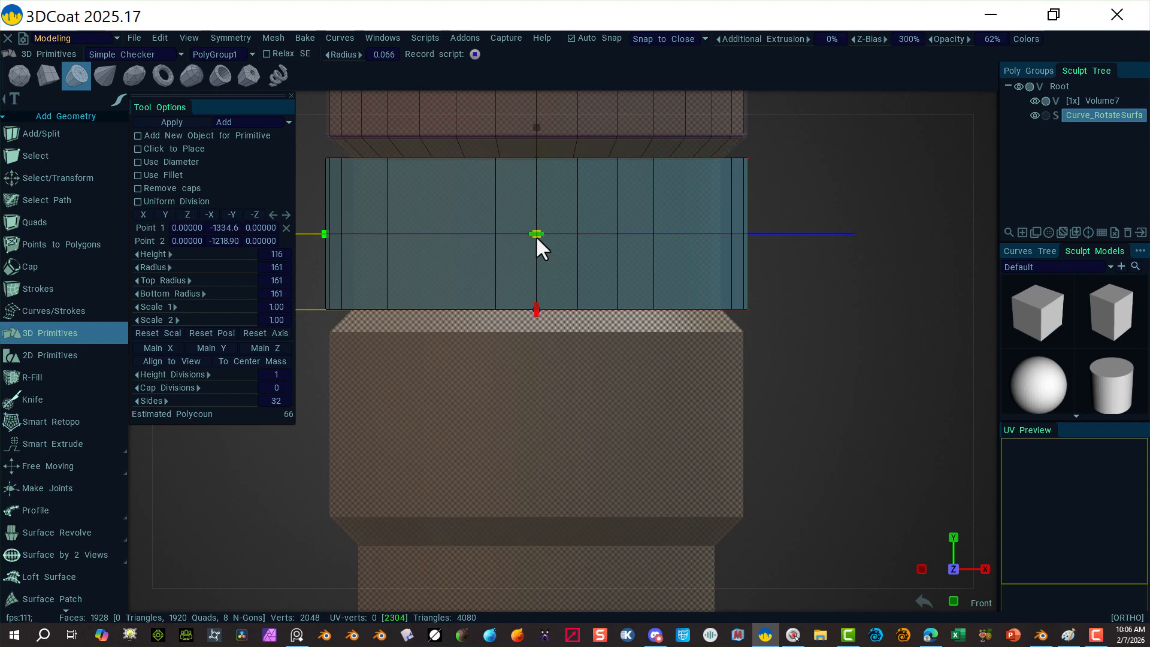
left_click_drag(537, 239, 537, 238)
left_click_drag(184, 274, 172, 279)
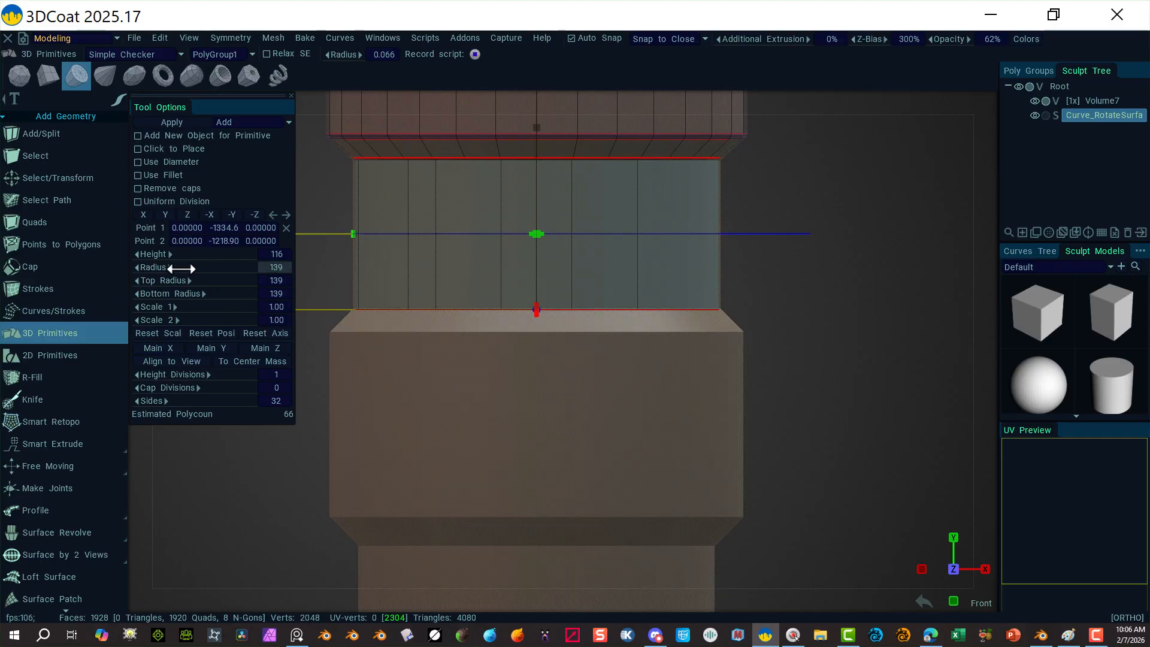
left_click_drag(184, 266, 190, 272)
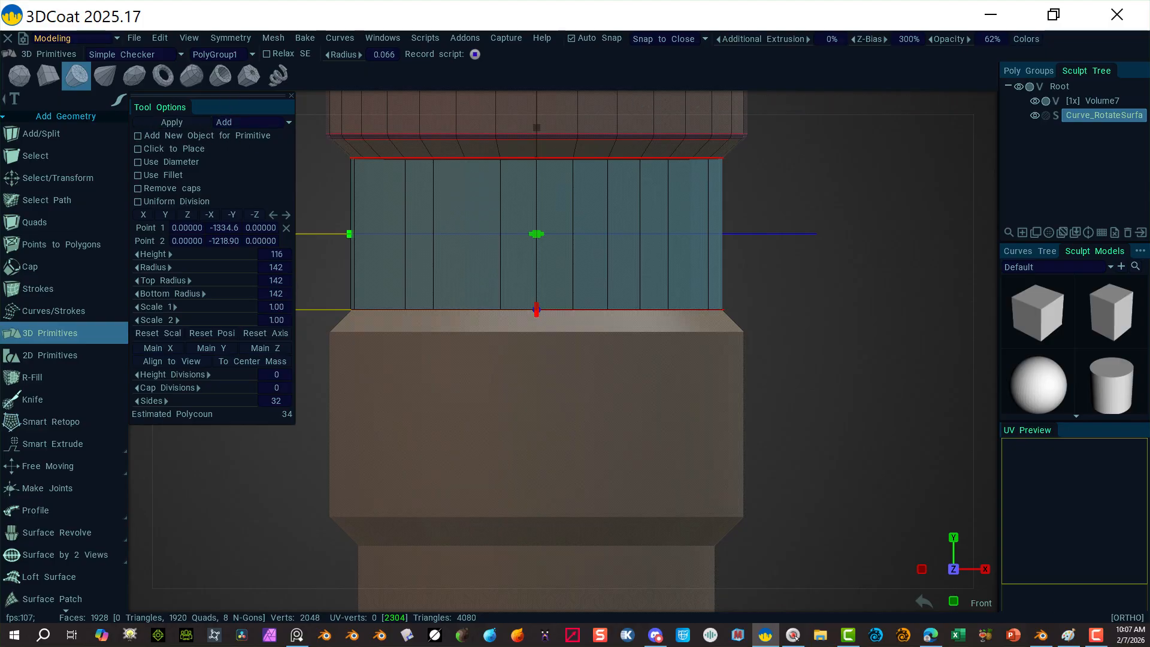
Step: Create a new poly group and name it 'Sleeve Missile', fixing the typo
left_click(1029, 71)
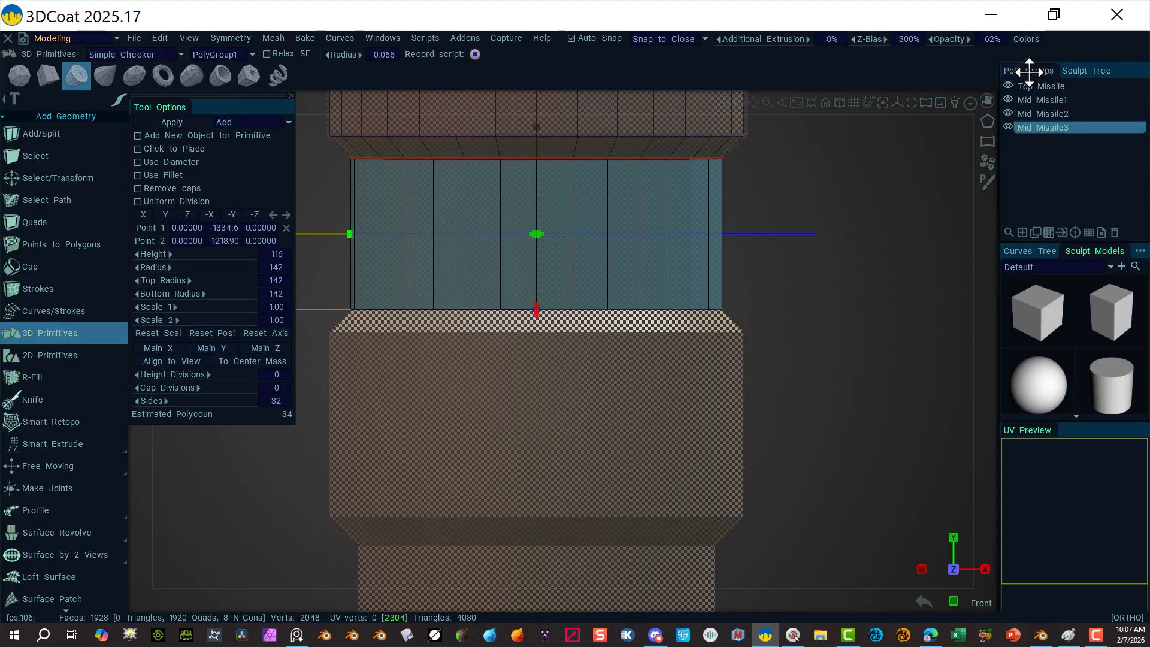
left_click(1022, 233)
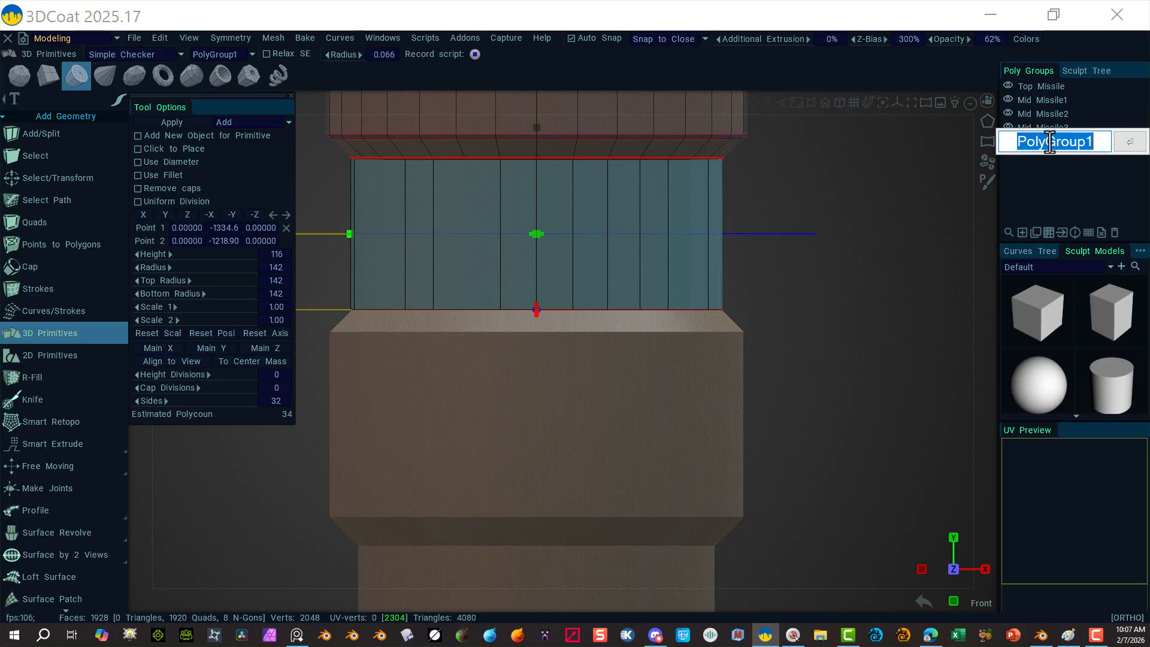
key("shift")
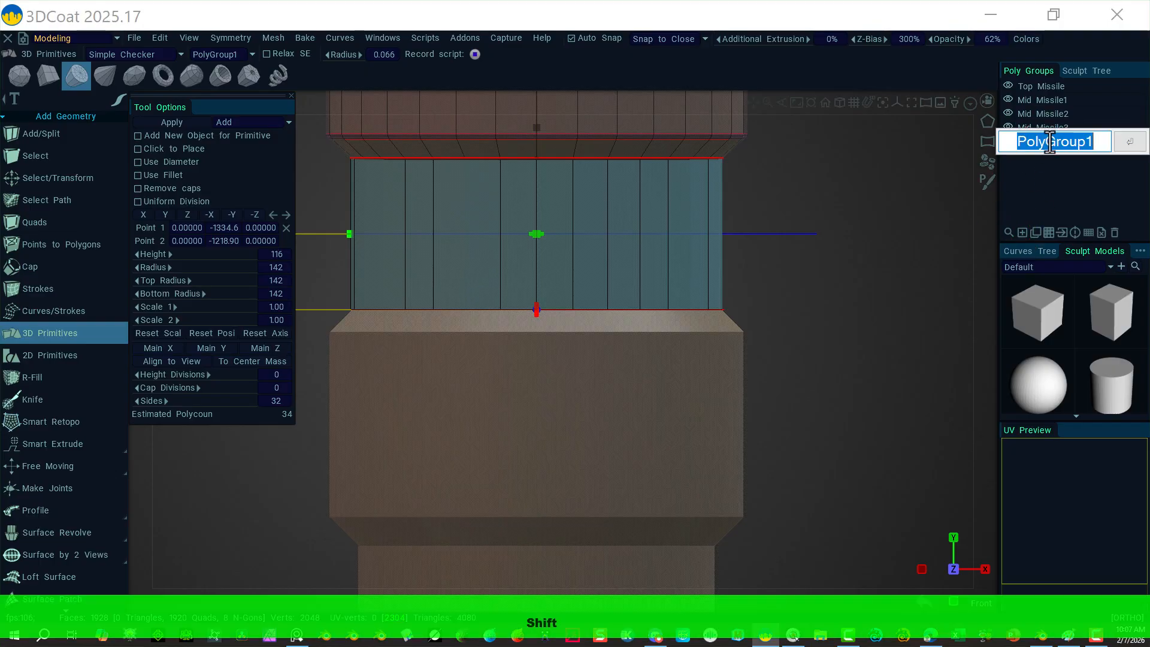
type("Sl")
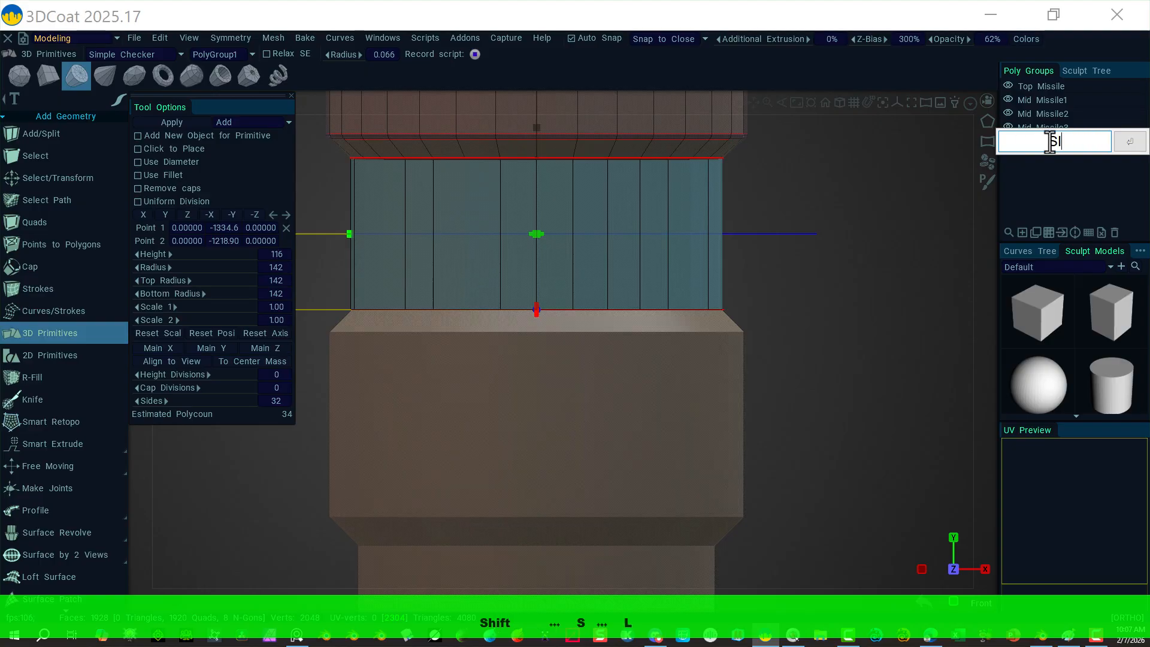
type("eeve Missle")
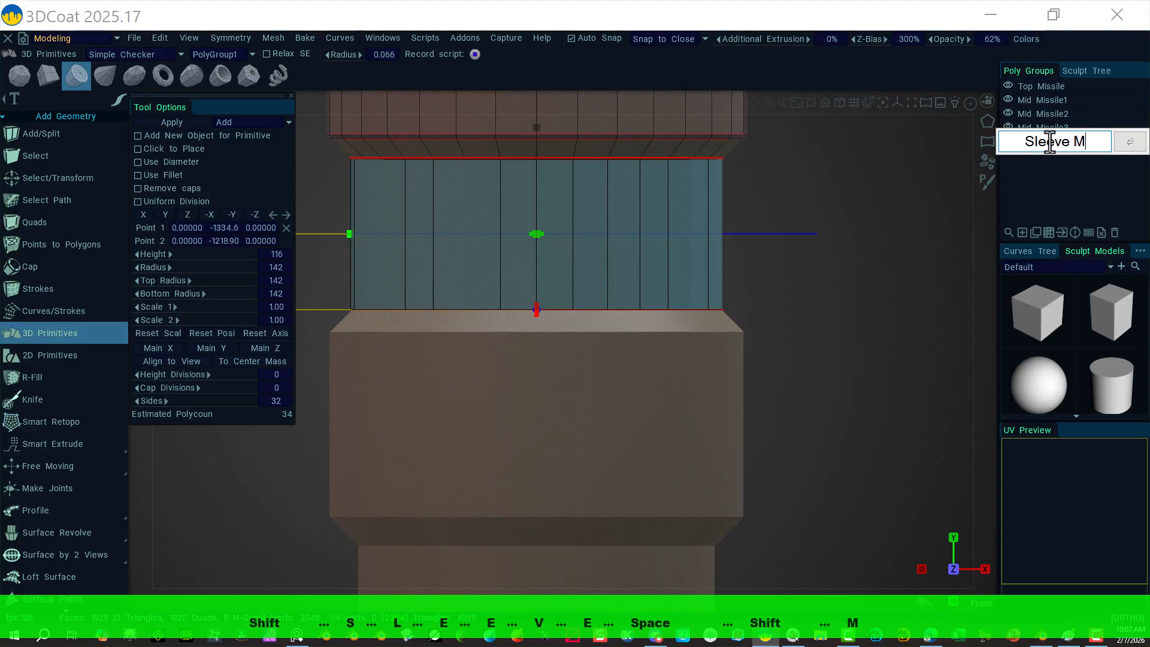
key("BackSpace")
key("BackSpace")
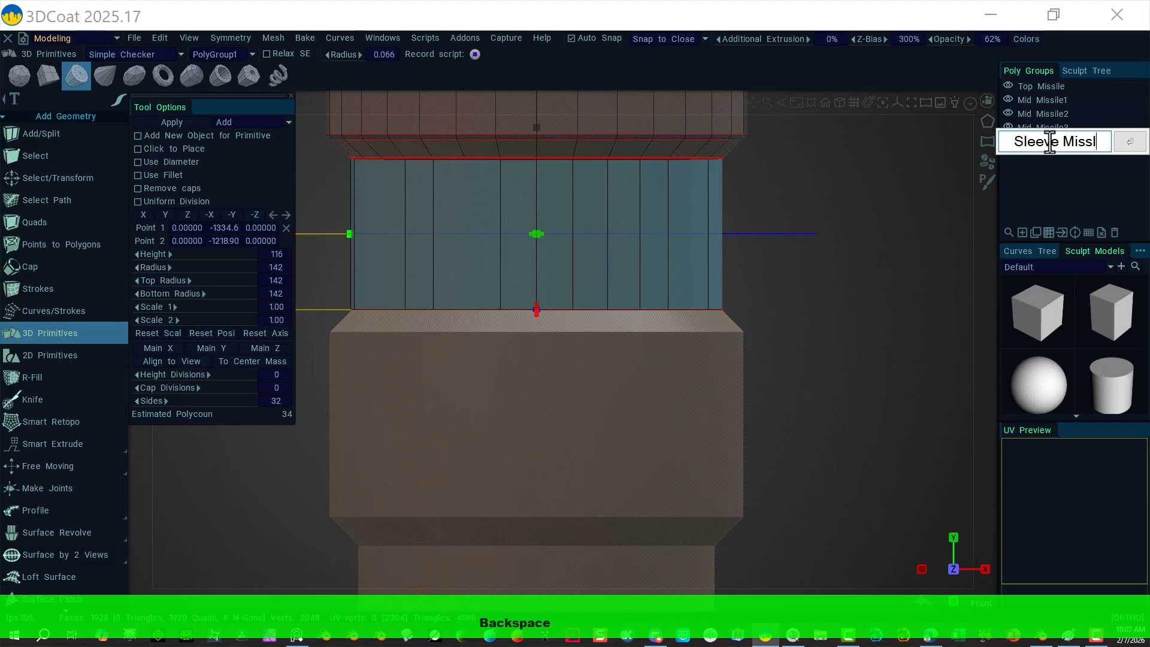
type("ile")
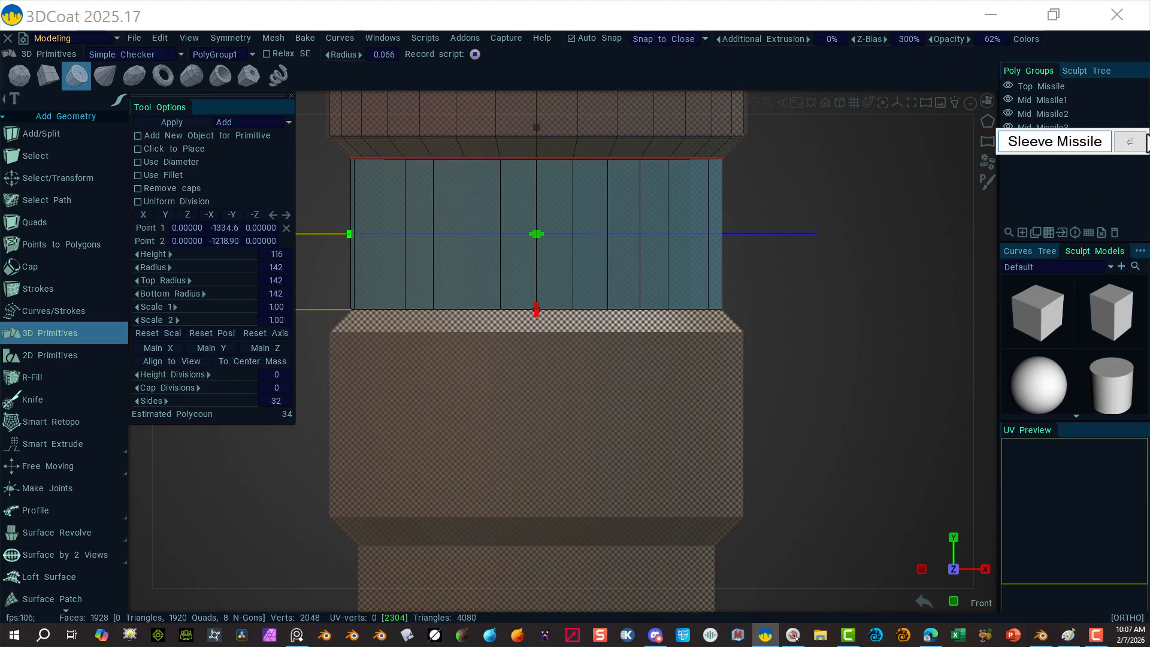
left_click(1130, 142)
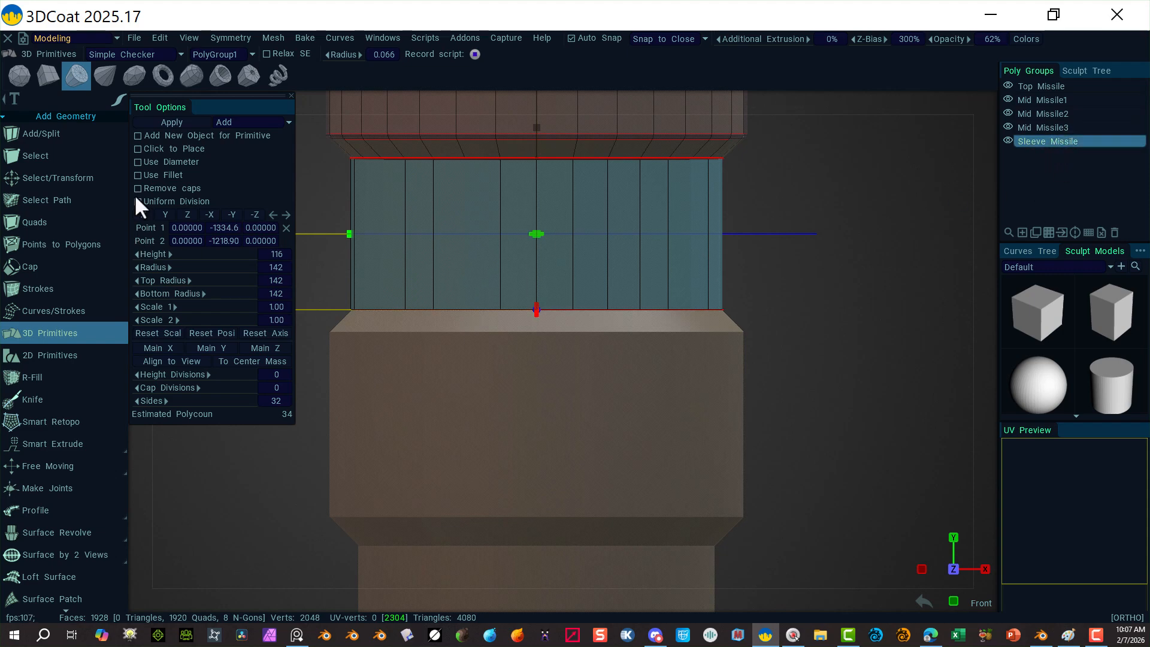
Step: Apply the cylinder to the mesh and hide Mid Missile3 and the revolved surface
left_click(173, 122)
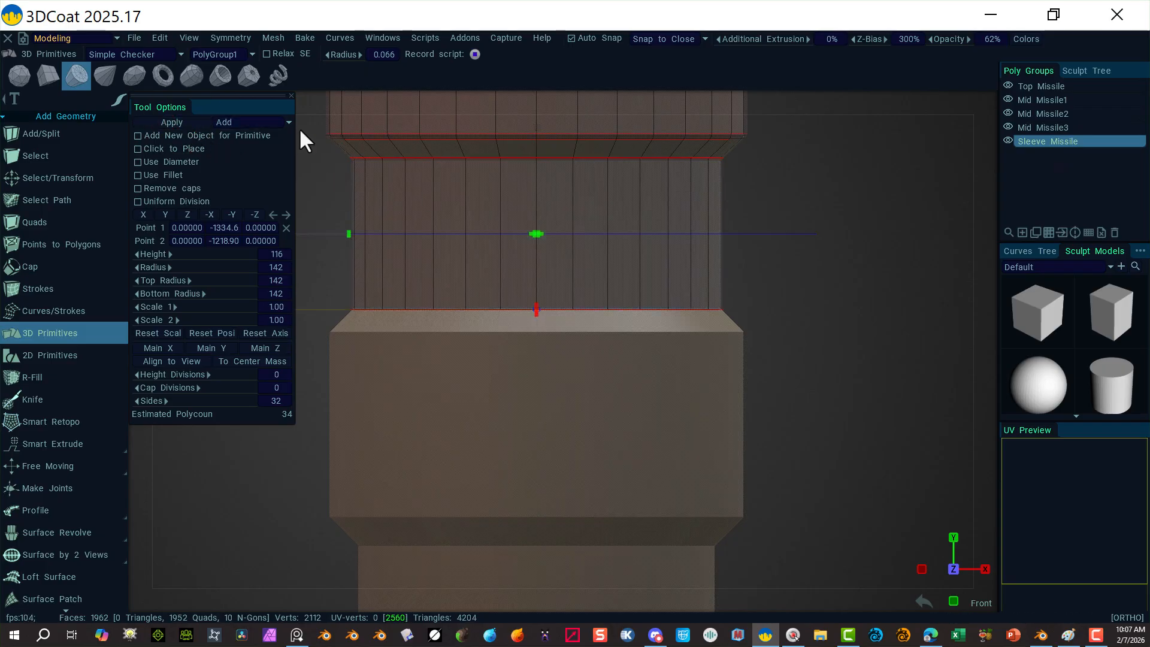
left_click(1008, 127)
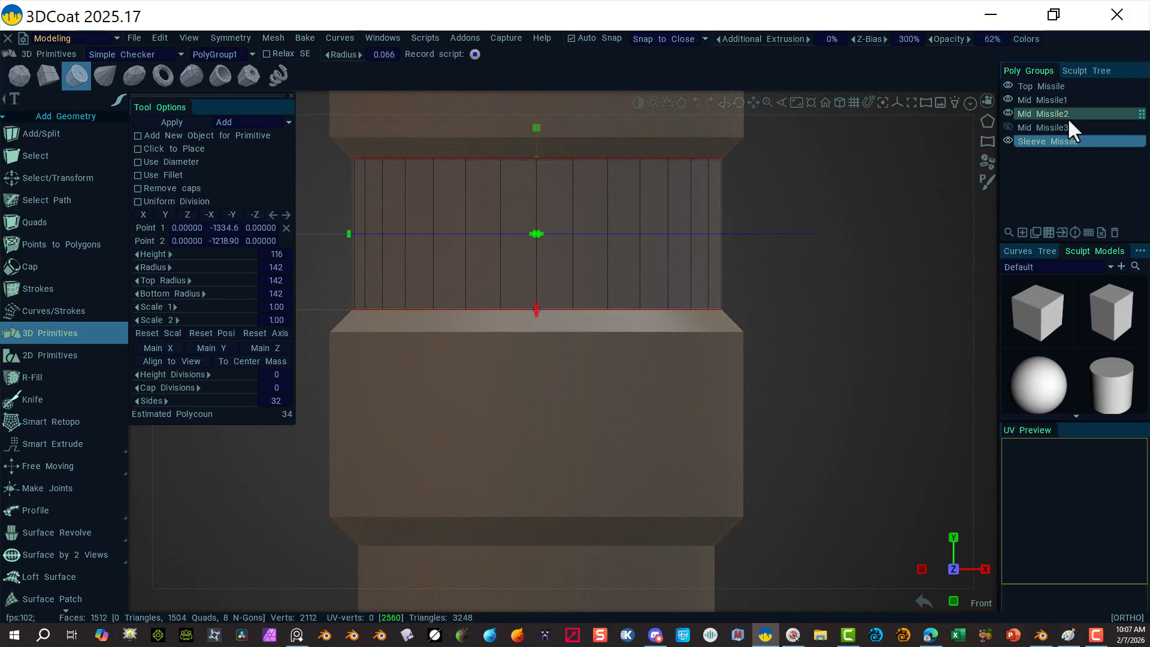
left_click(1087, 71)
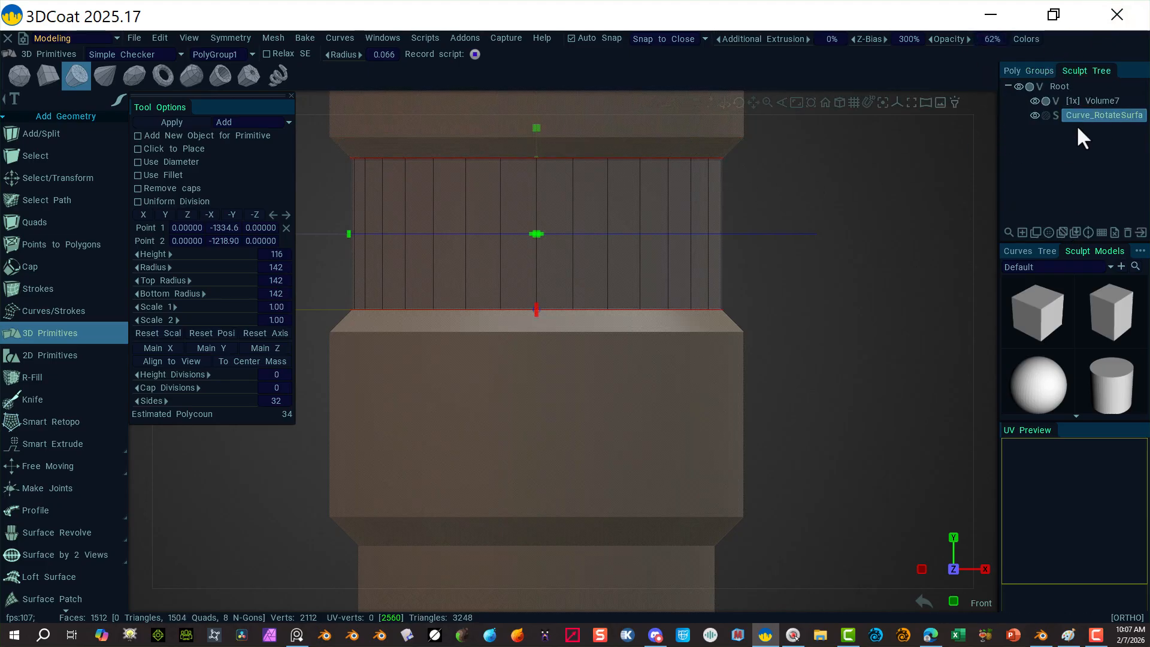
left_click(1035, 115)
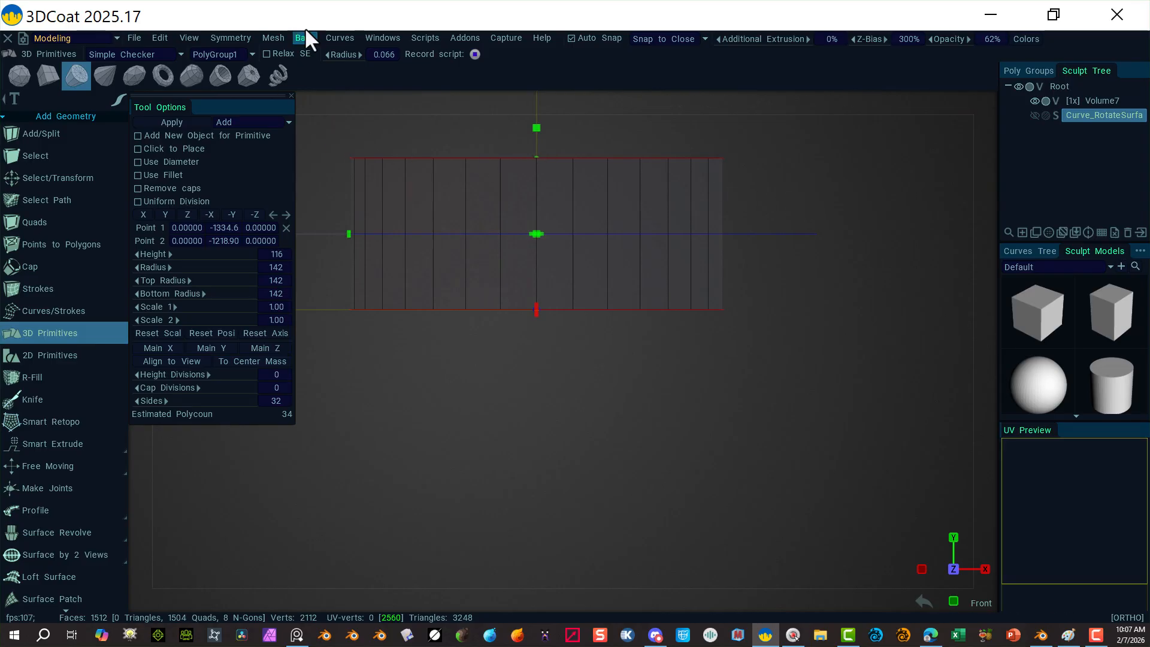
Step: Select the cylinder's top and bottom cap faces and convert them to their rim edges
left_click(92, 172)
left_click_drag(798, 144, 557, 155, "alt")
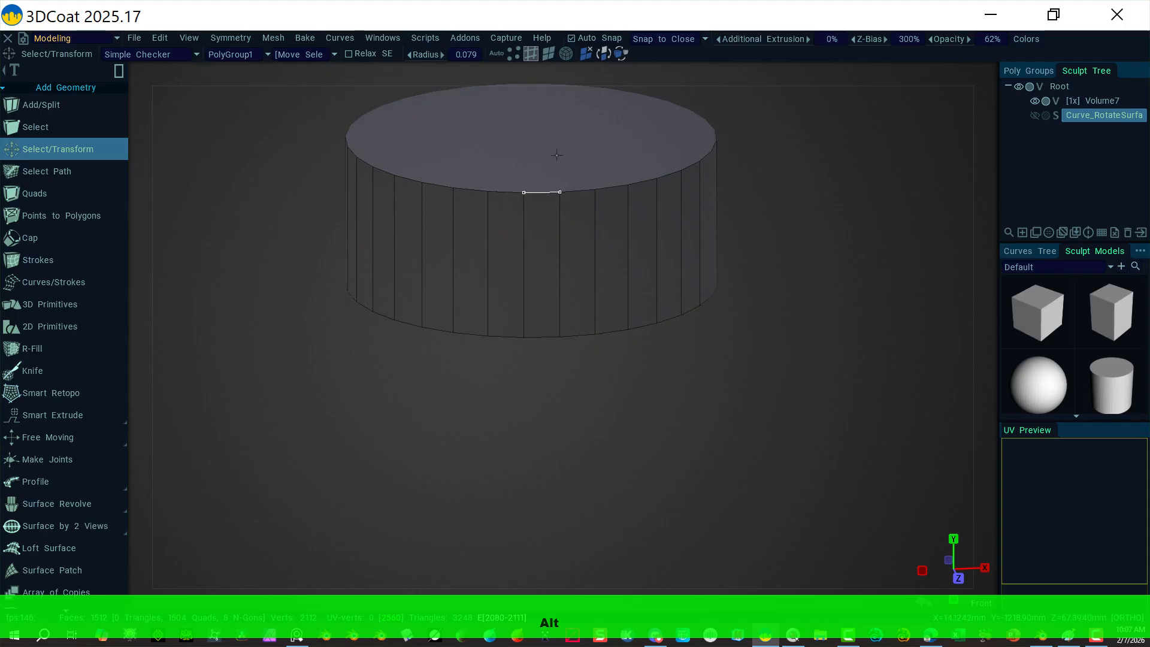
left_click(545, 49)
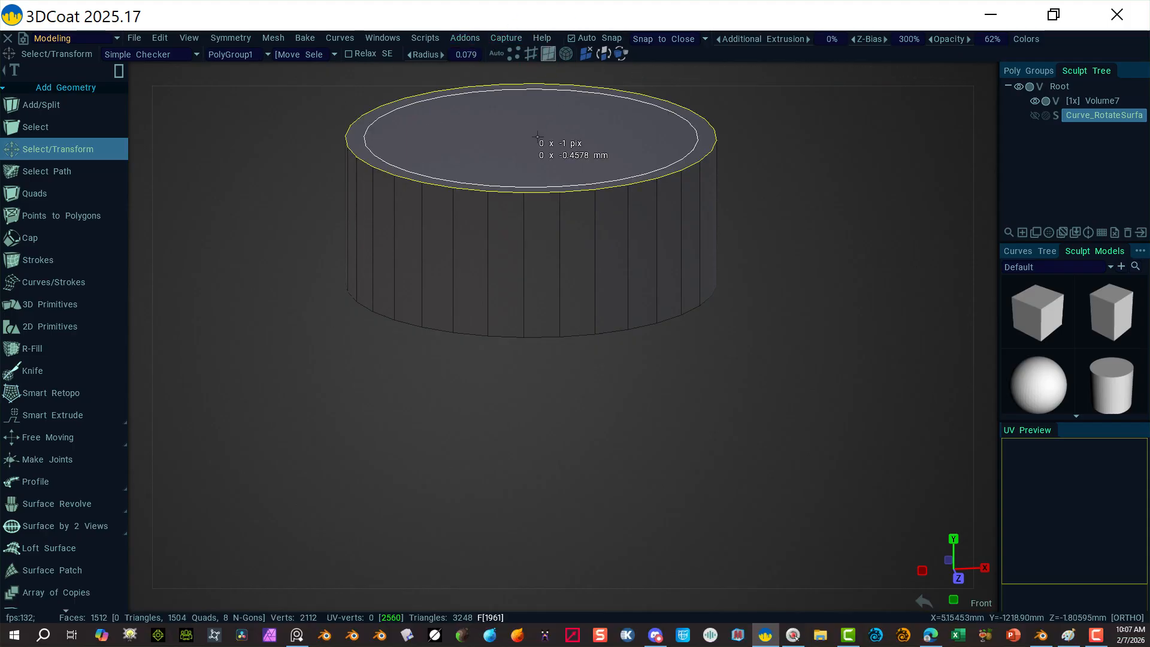
left_click(542, 136)
left_click_drag(710, 394, 698, 274, "alt")
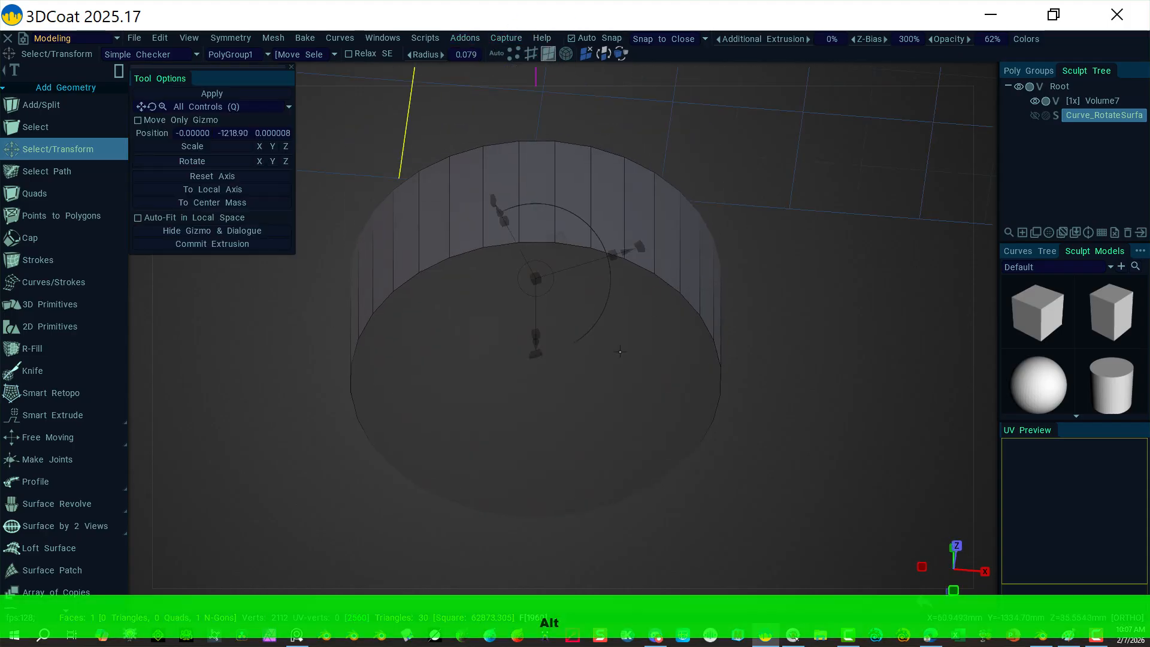
left_click(638, 347, "shift")
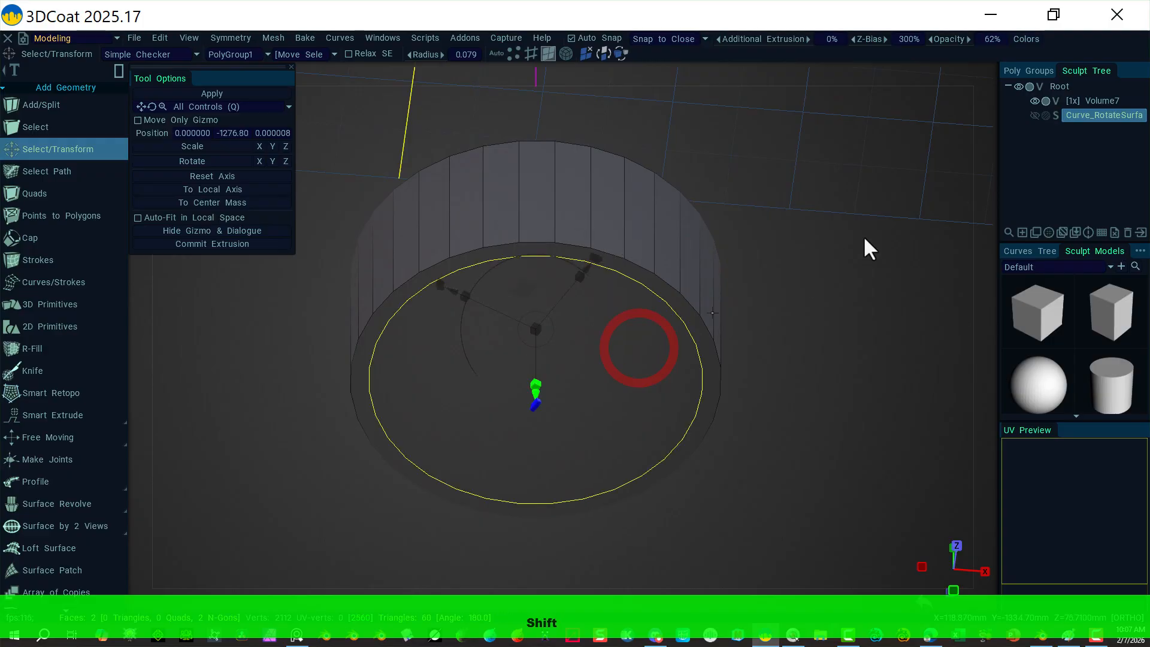
left_click(530, 52)
scroll(52, 573, "down", 6)
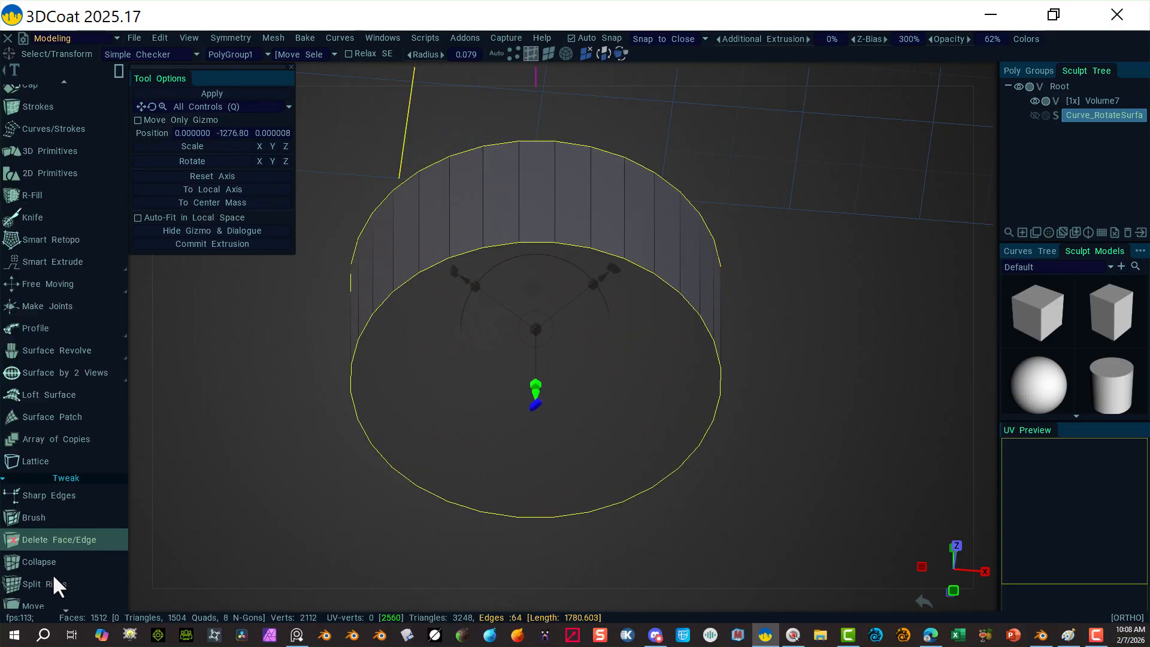
scroll(45, 567, "down", 10)
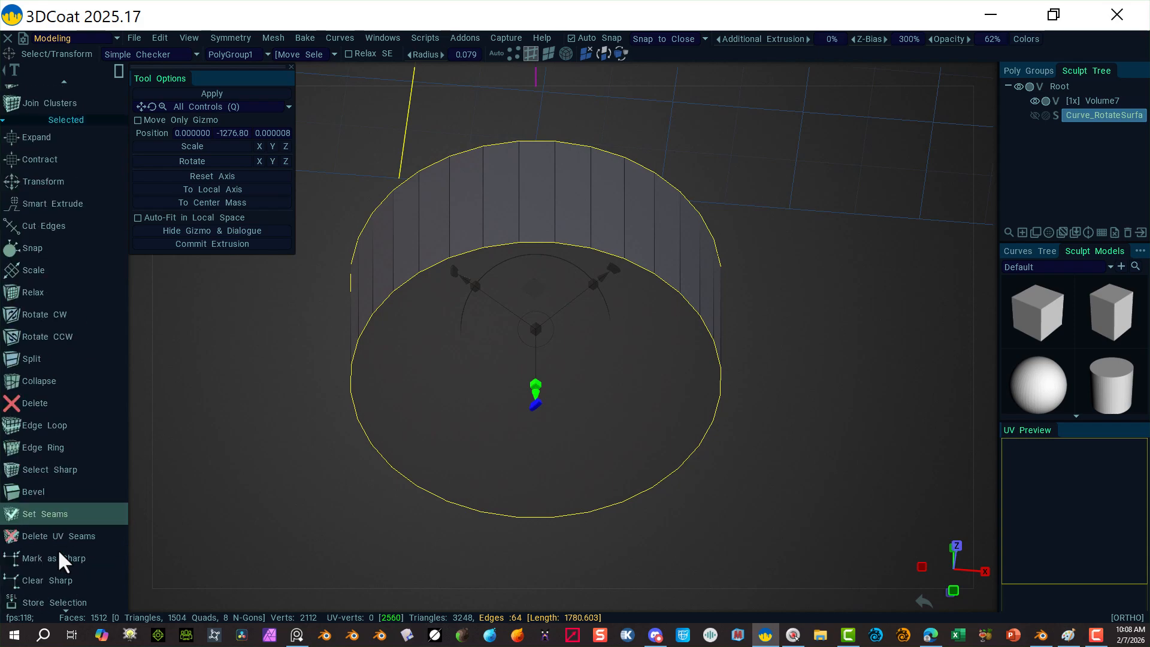
scroll(57, 539, "down", 7)
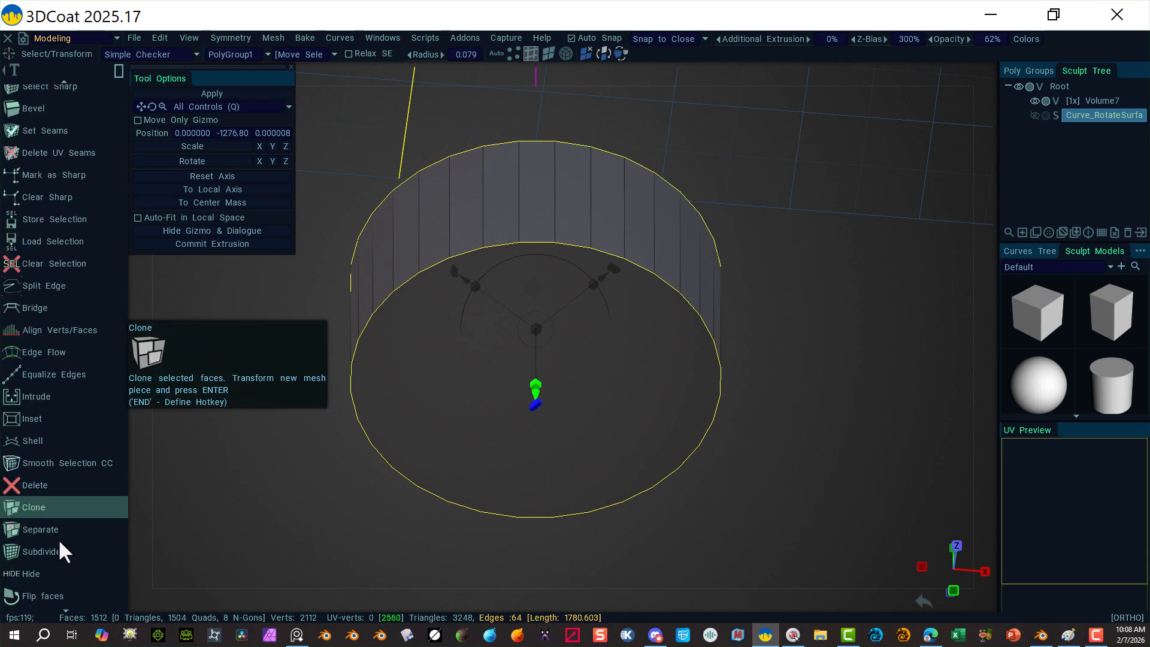
scroll(59, 541, "down", 5)
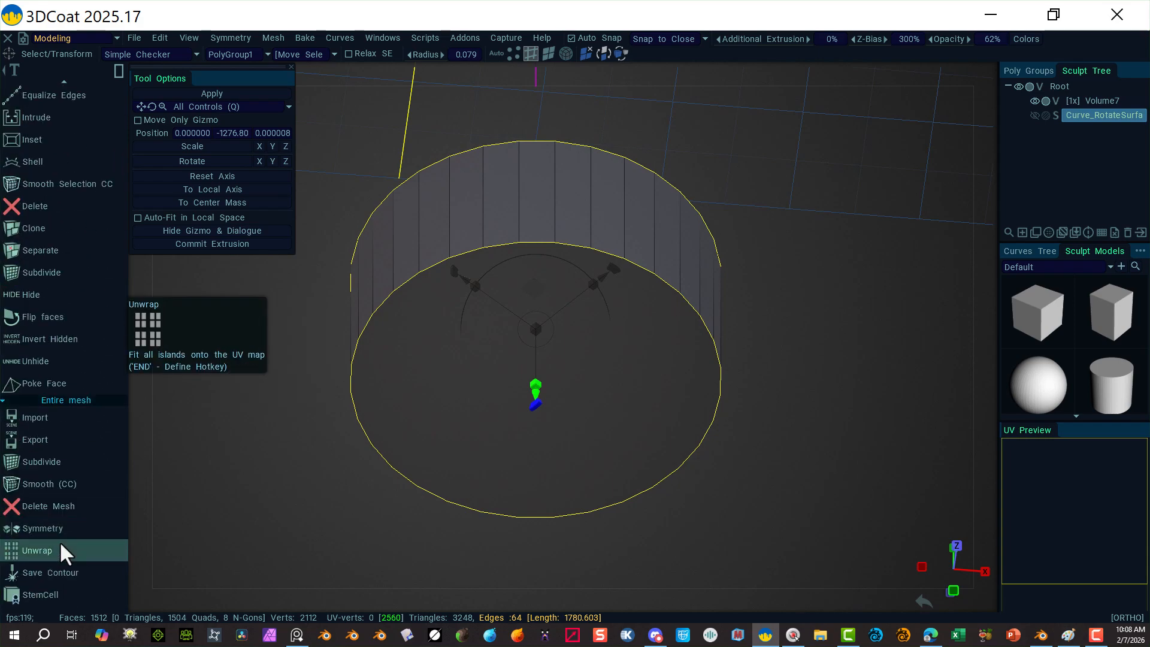
scroll(36, 257, "up", 9)
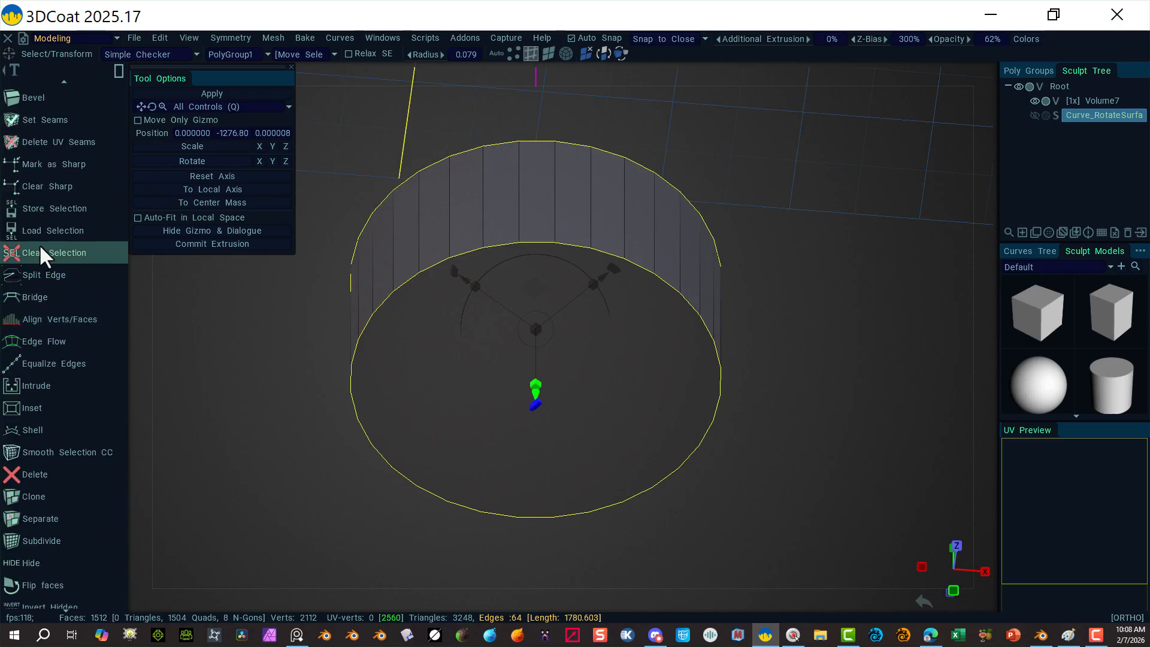
Step: Bevel the sleeve cylinder's cap rim edges with size 3 and 4 segments
left_click(56, 212)
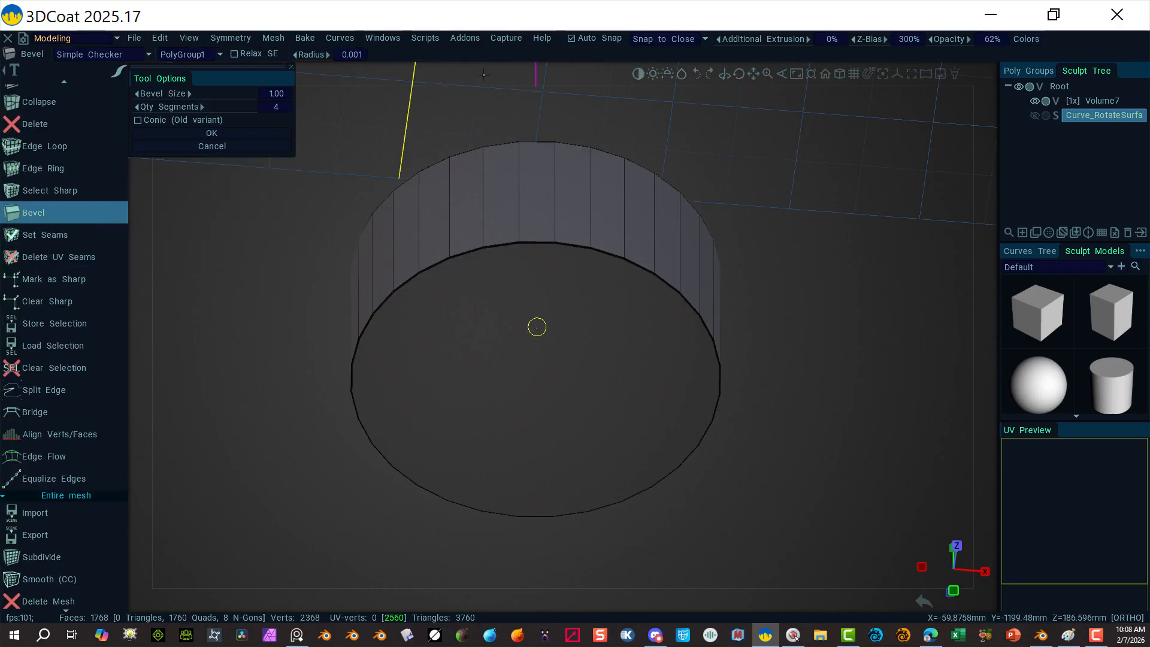
left_click(271, 92)
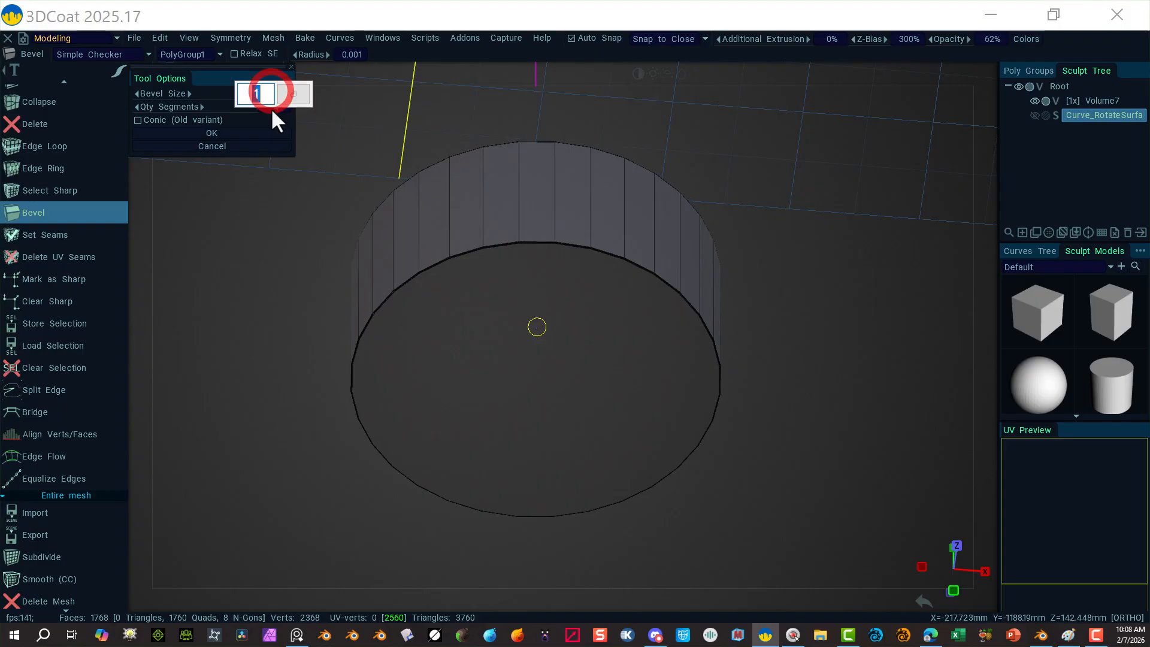
type("3")
left_click(293, 94)
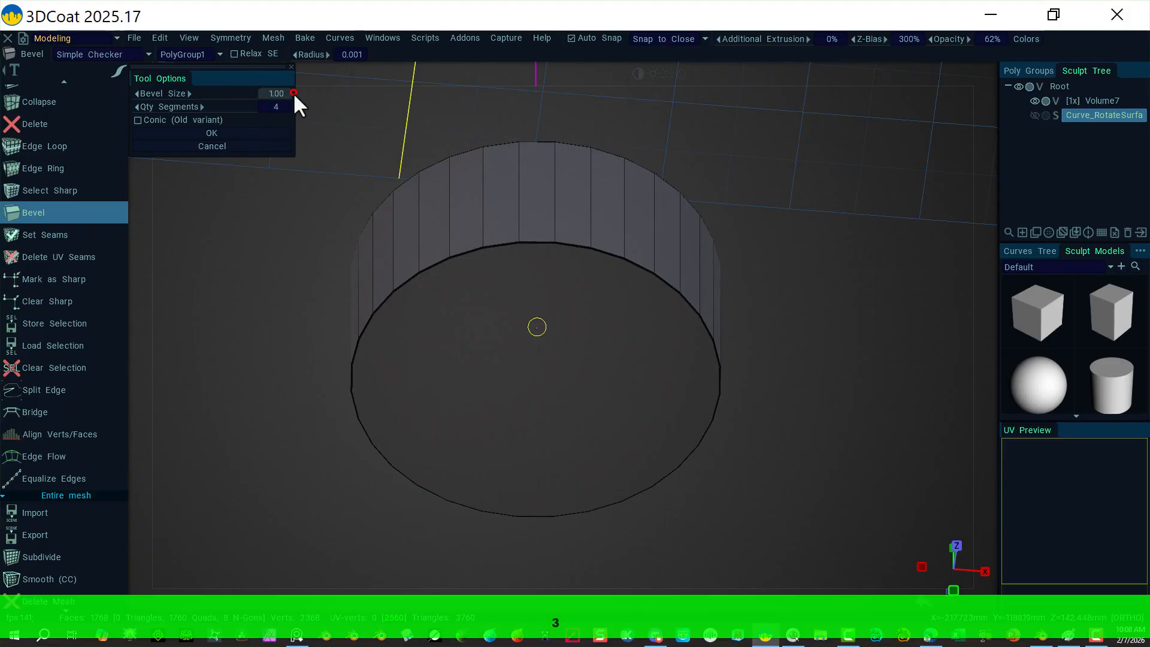
left_click_drag(755, 187, 801, 320, "alt")
left_click_drag(707, 262, 659, 251, "alt")
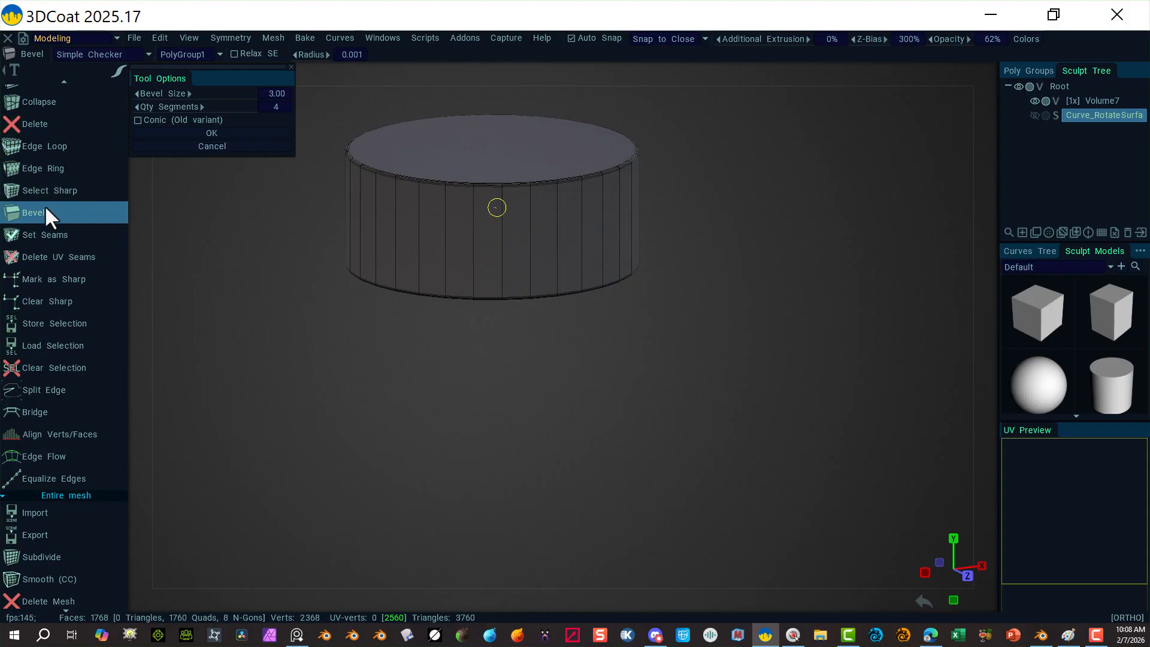
mouse_move(990, 87)
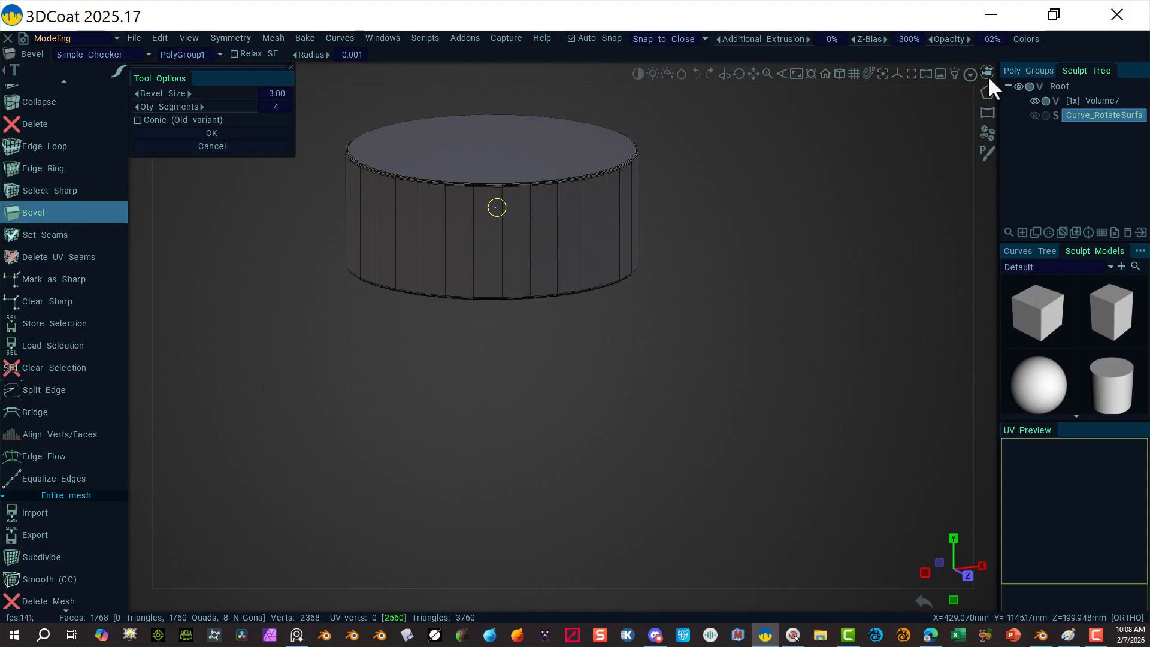
left_click(1028, 71)
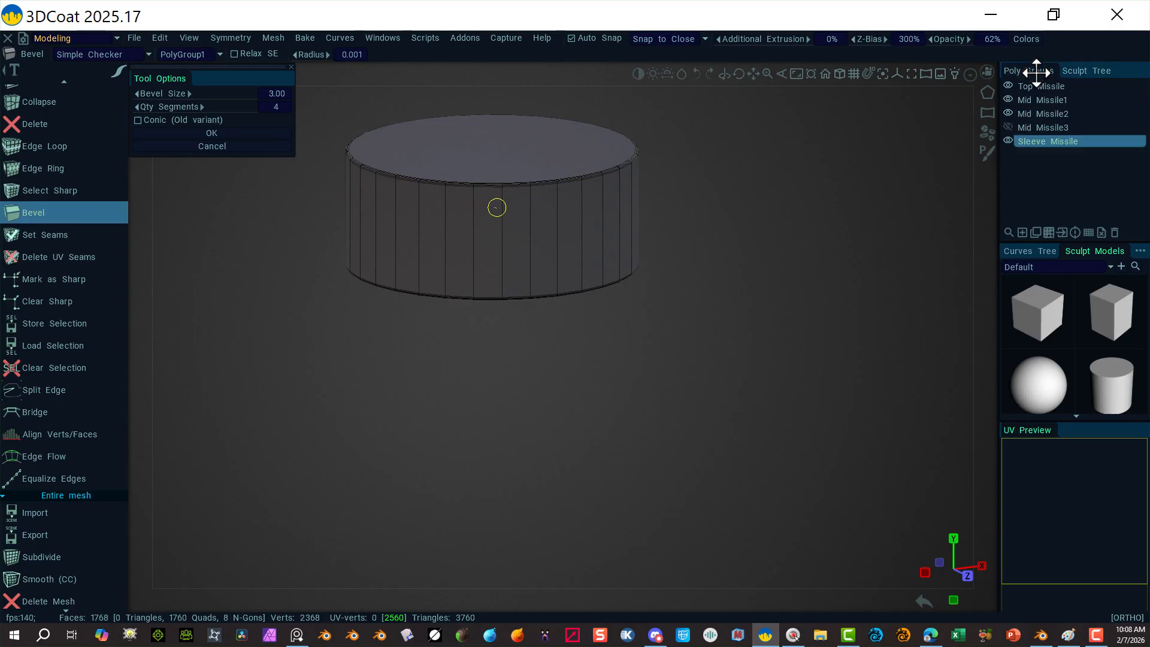
Step: Unhide Mid Missile3 and the revolved sculpt surface, reframing the view on the full missile
left_click(1010, 127)
right_click_drag(744, 224, 466, 179, "alt")
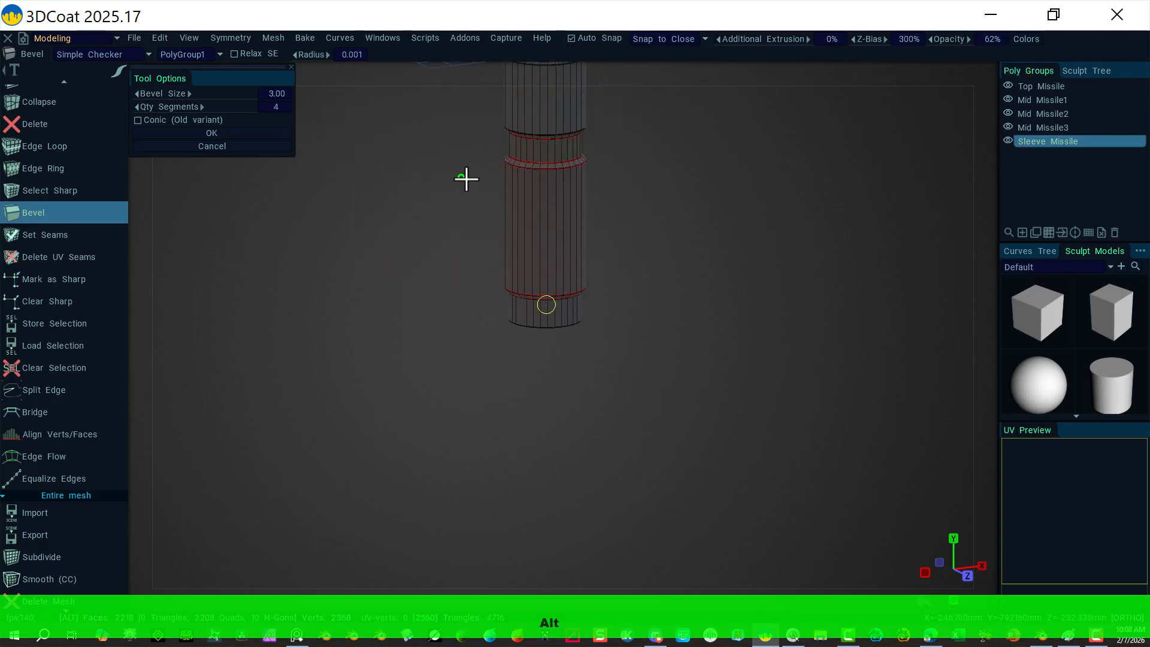
middle_click_drag(461, 184, 472, 246, "alt")
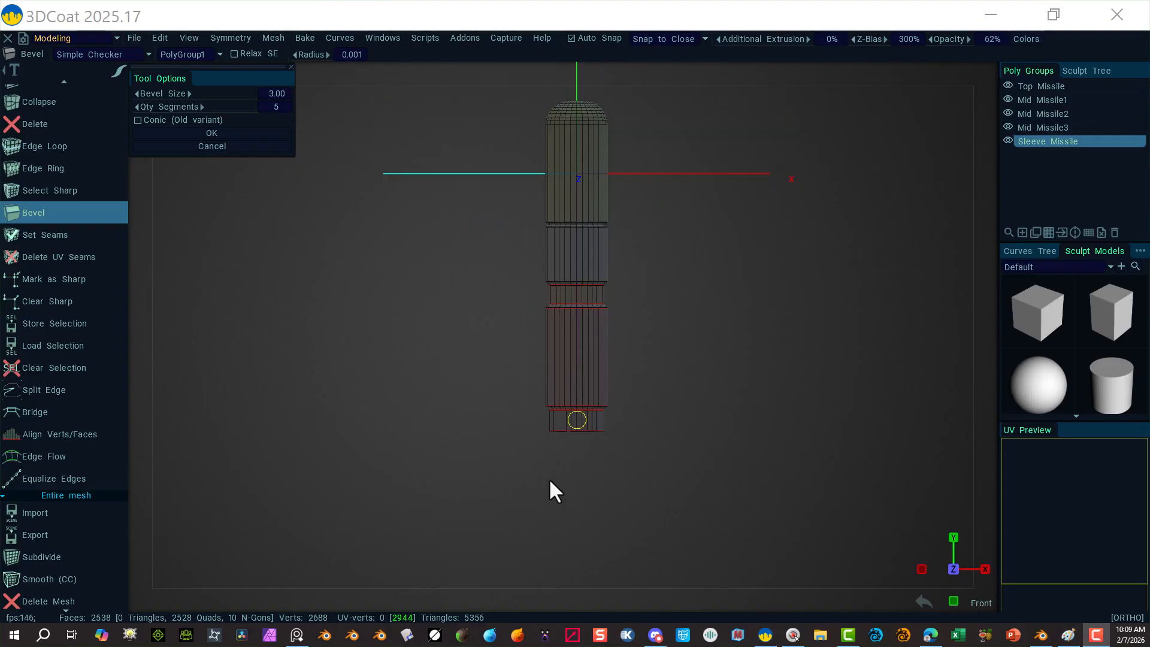
left_click(1087, 73)
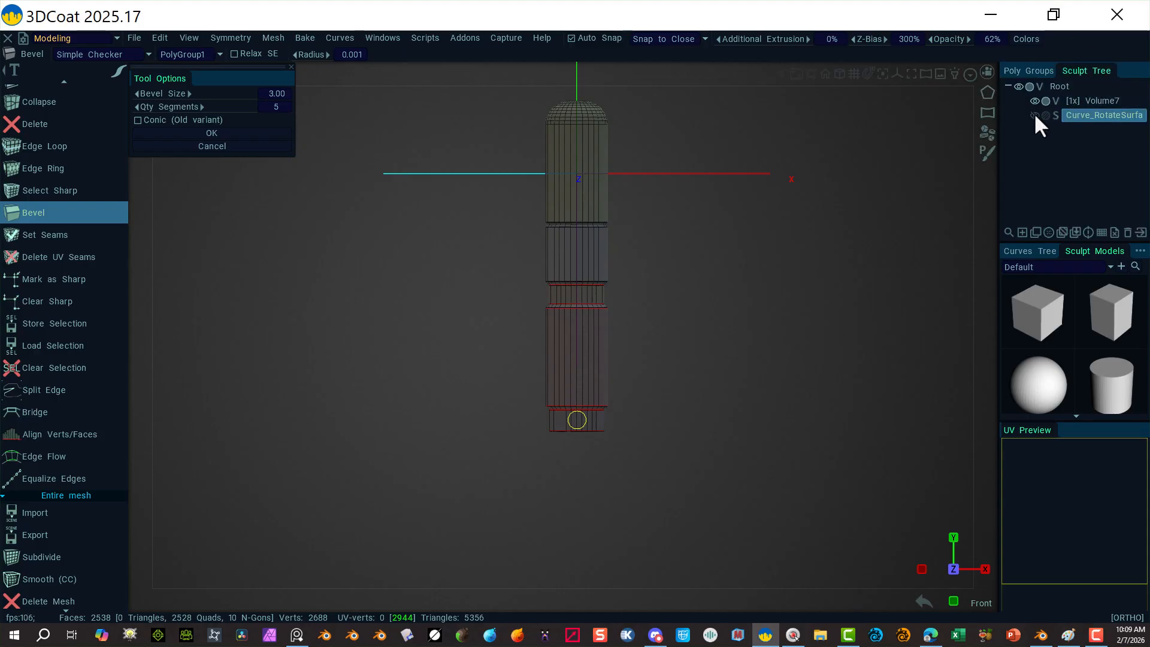
right_click_drag(644, 499, 819, 485)
middle_click_drag(760, 492, 747, 307, "alt")
right_click_drag(753, 318, 867, 390, "alt")
right_click_drag(814, 418, 699, 405, "alt")
middle_click_drag(771, 428, 770, 354, "alt")
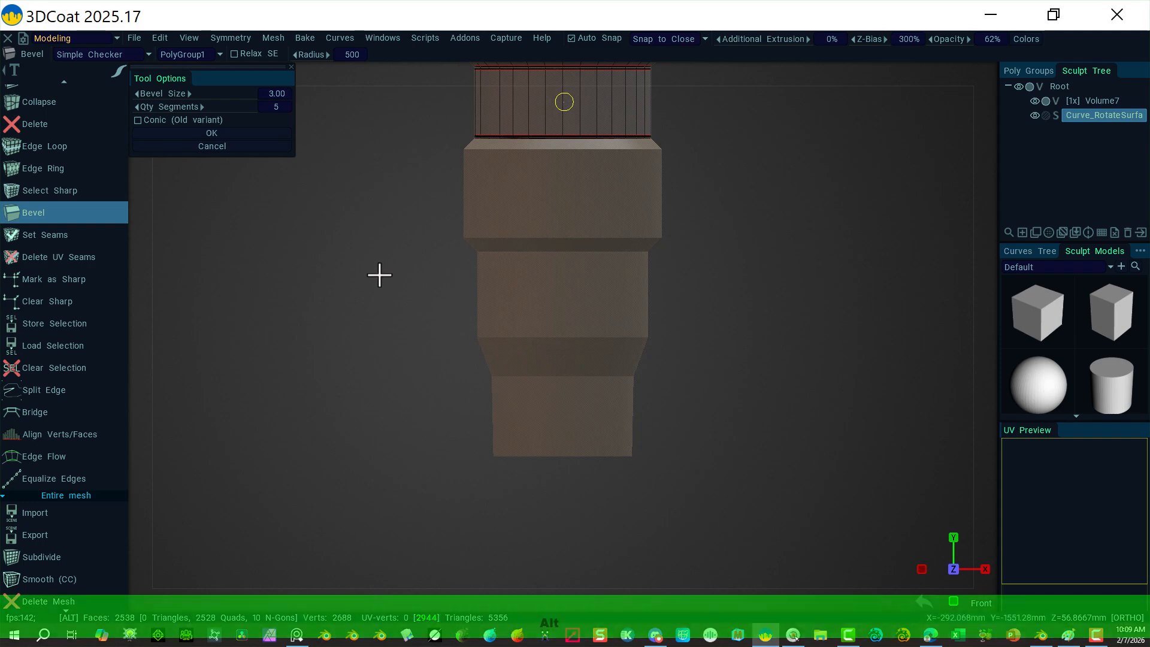
right_click_drag(378, 274, 529, 257, "alt")
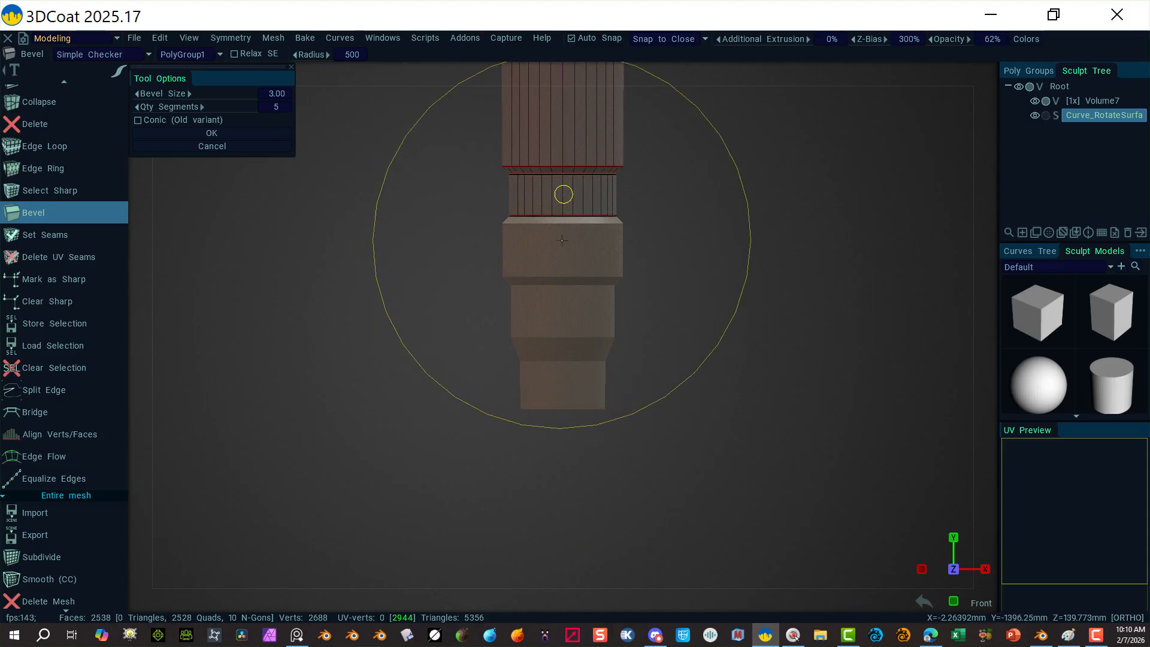
scroll(98, 128, "up", 15)
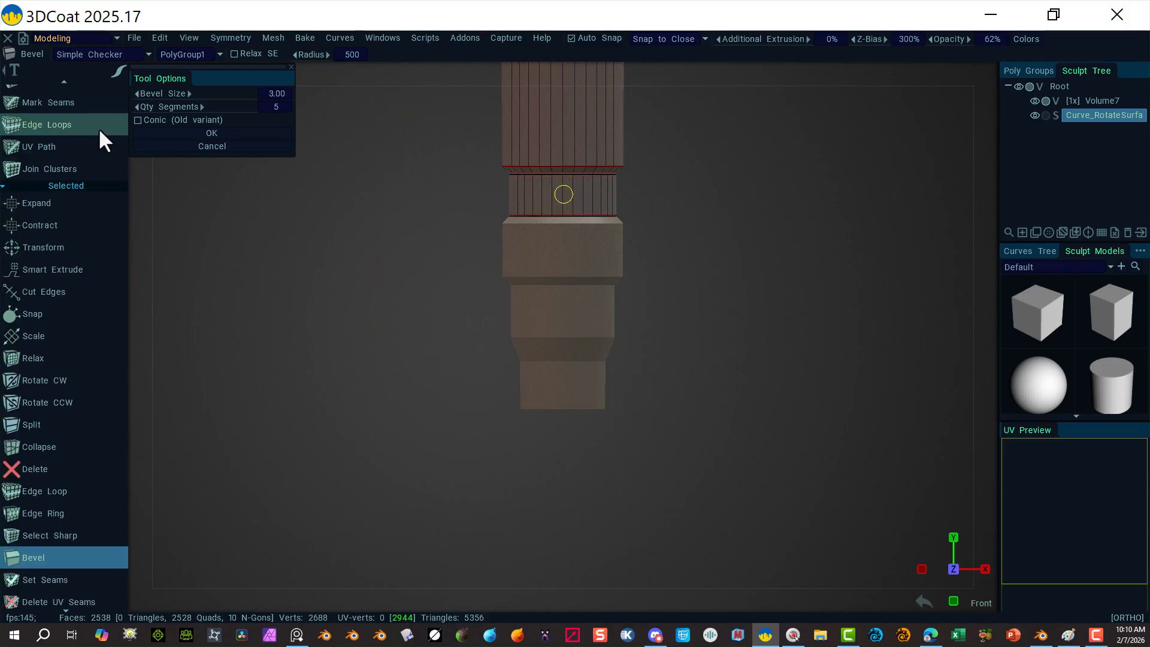
scroll(71, 149, "up", 10)
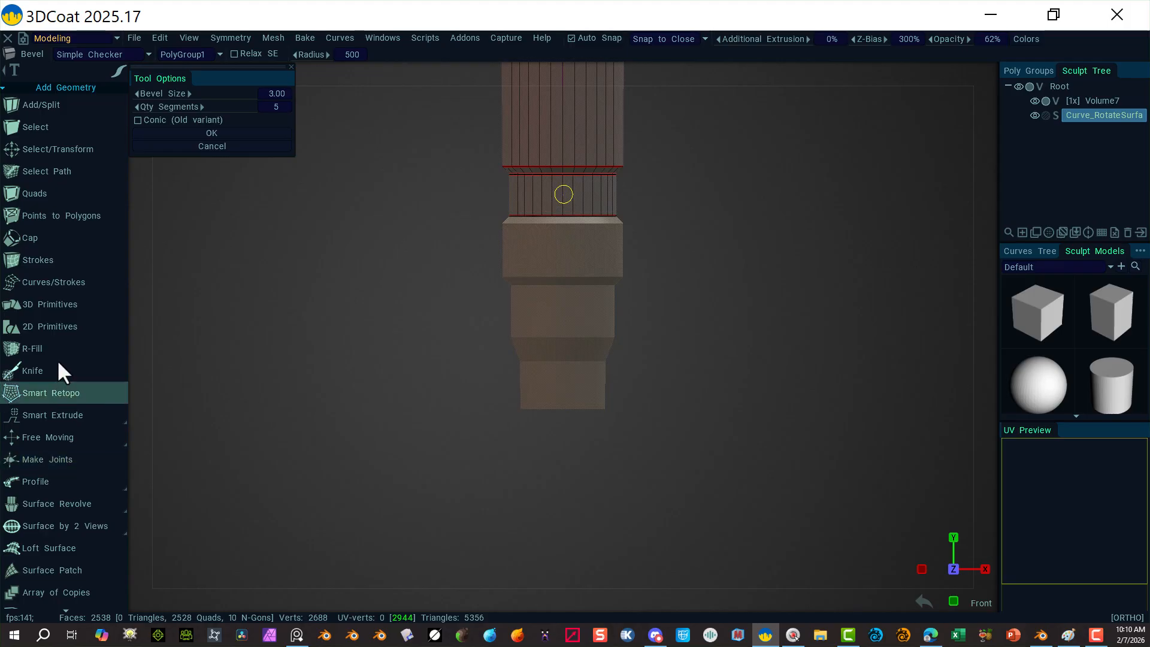
Step: Add a 506-tall cylinder primitive below the sleeve and set its radius to 115
left_click(80, 305)
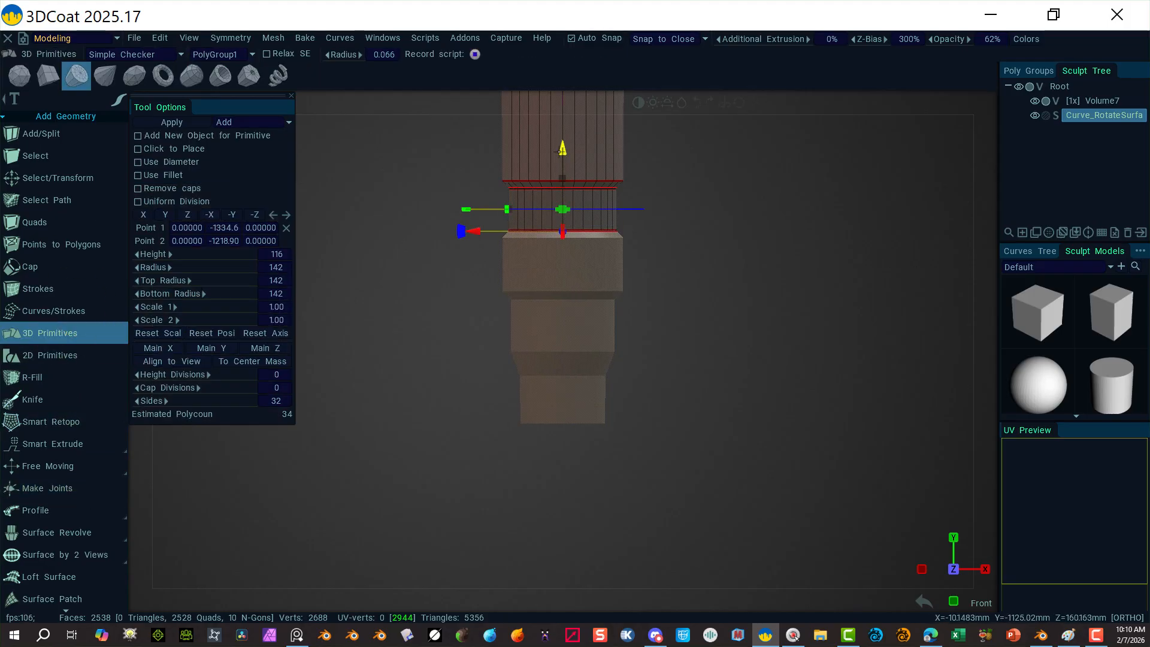
left_click_drag(563, 150, 533, 191)
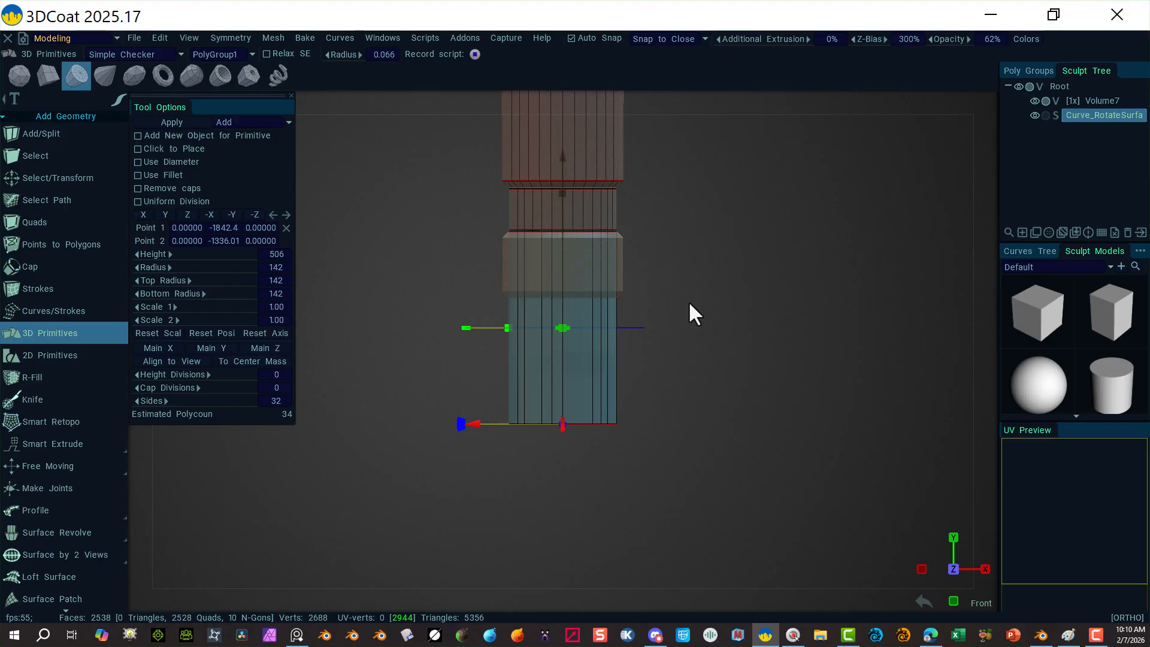
right_click_drag(714, 334, 922, 324, "alt")
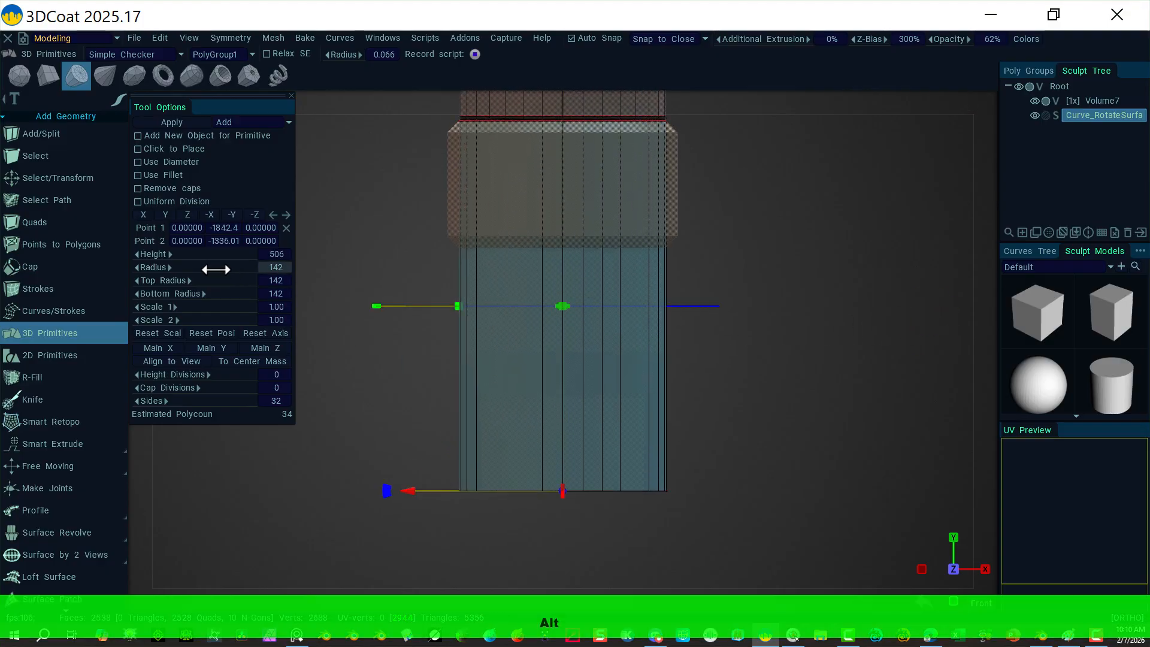
left_click_drag(205, 268, 191, 272)
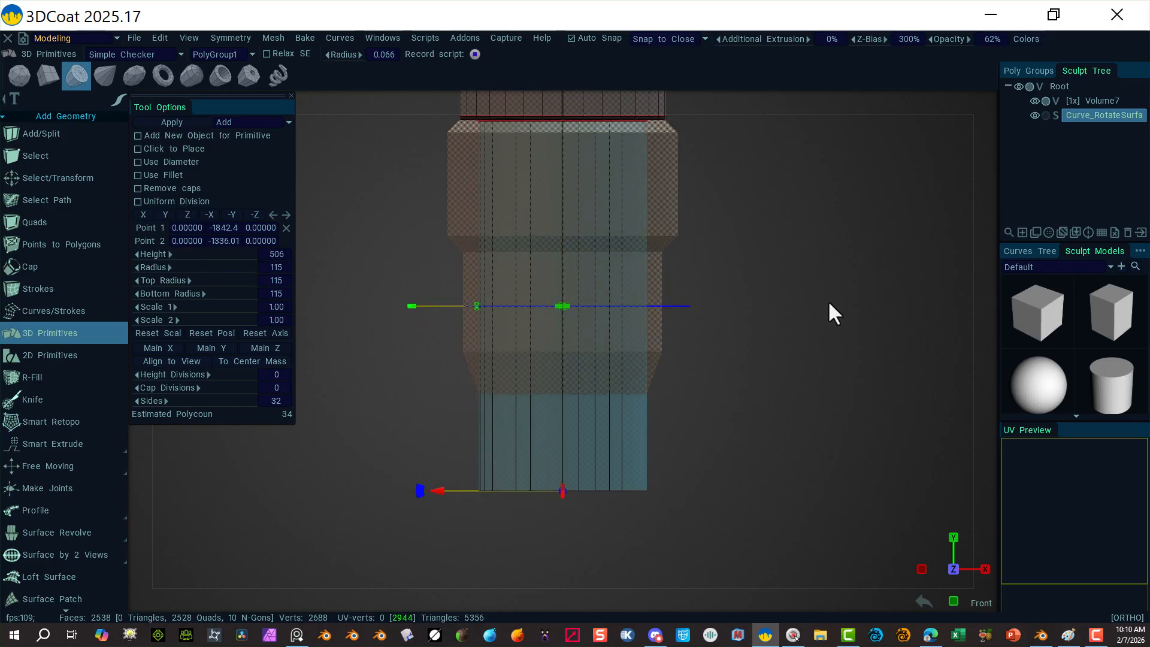
right_click_drag(817, 301, 736, 287, "alt")
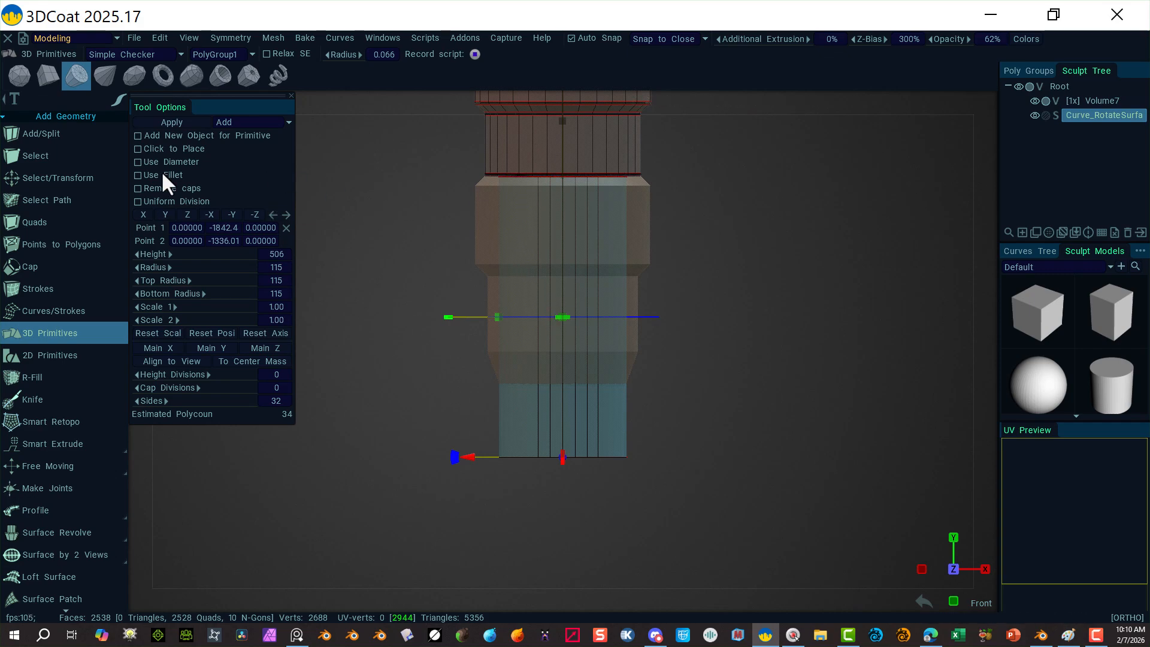
Step: Set the bottom cylinder's radius to 160 and its height divisions to 5
left_click_drag(178, 267, 197, 267)
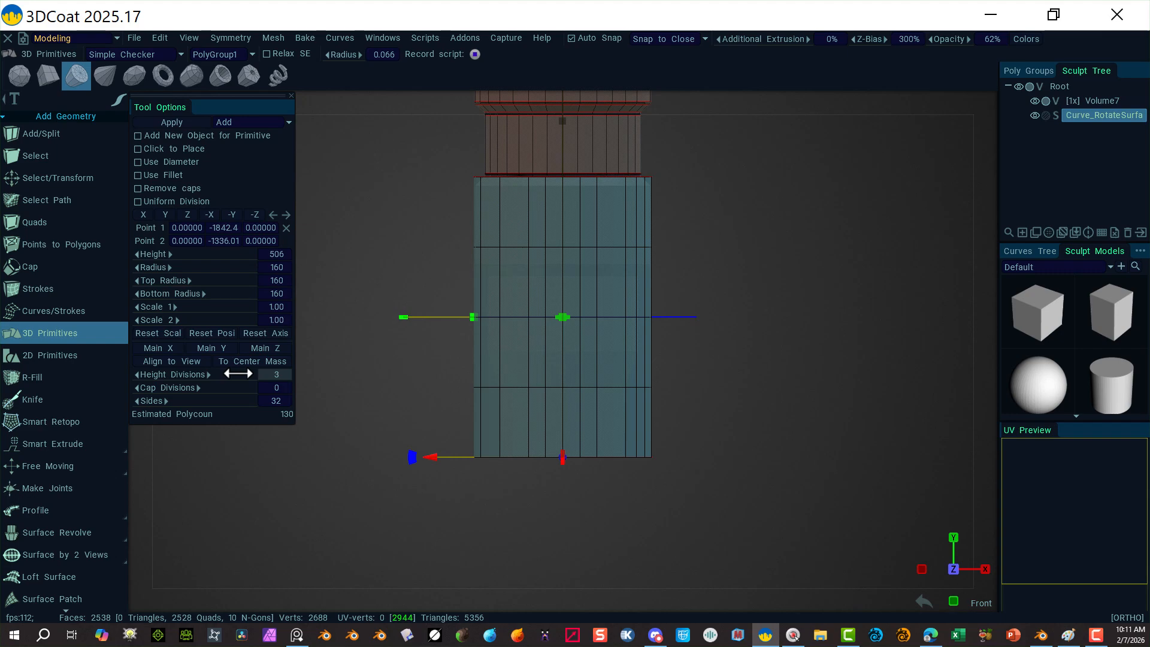
left_click_drag(237, 374, 242, 373)
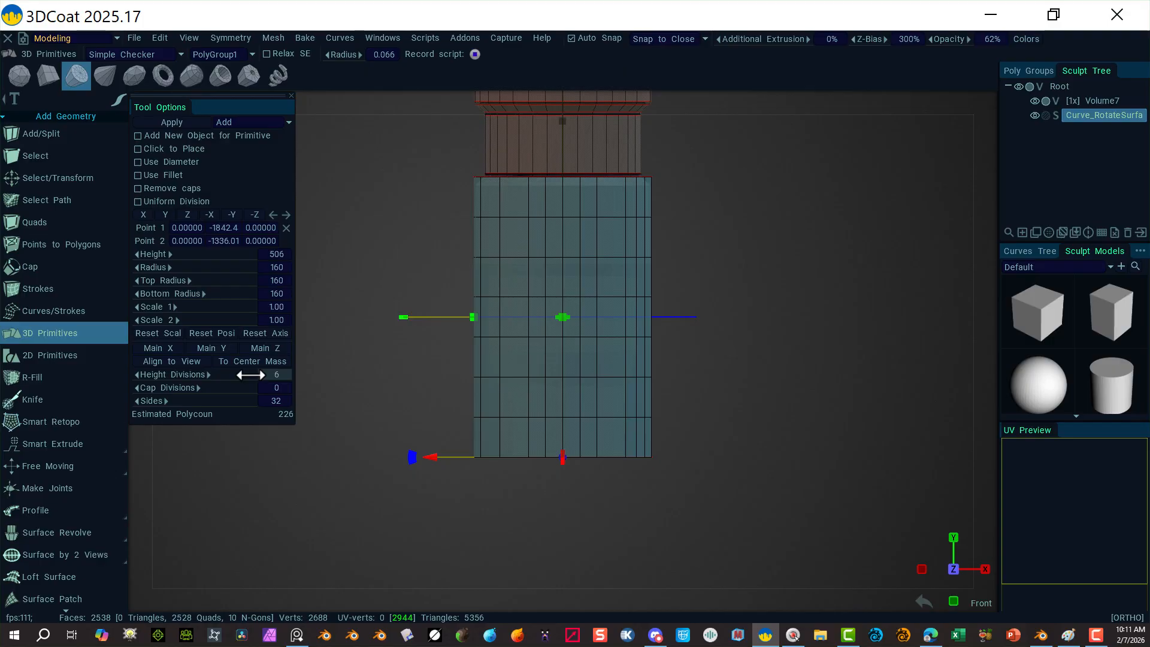
left_click_drag(249, 375, 247, 376)
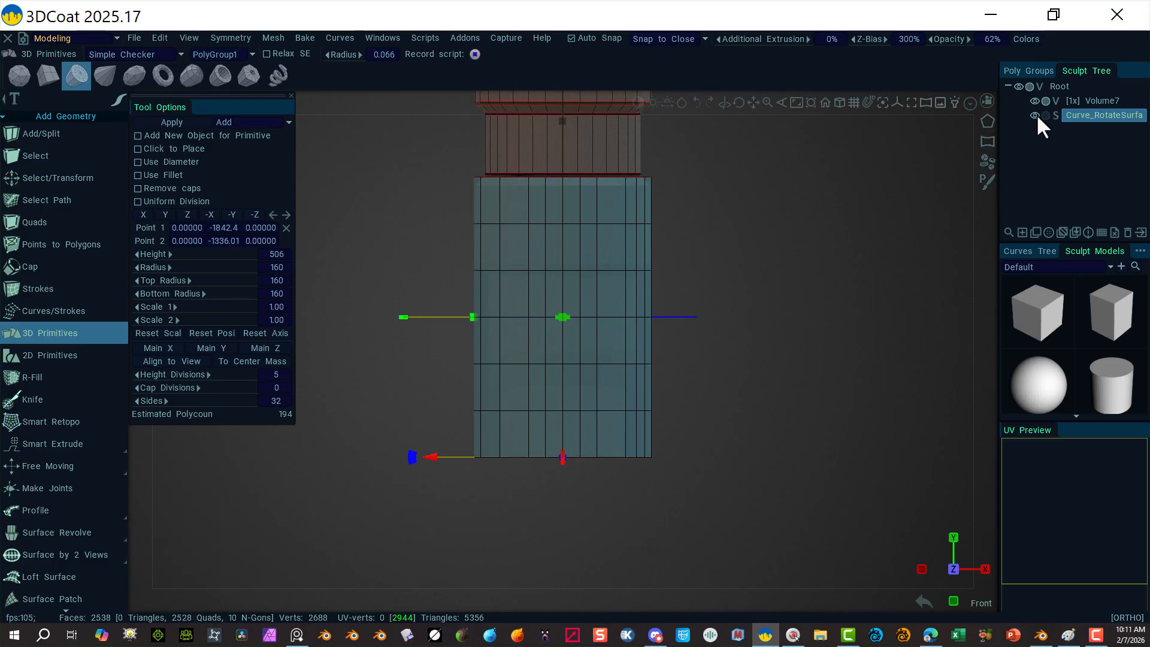
Step: Add a new poly group and rename it 'Bottom Missile', correcting the misspelling
left_click(1026, 70)
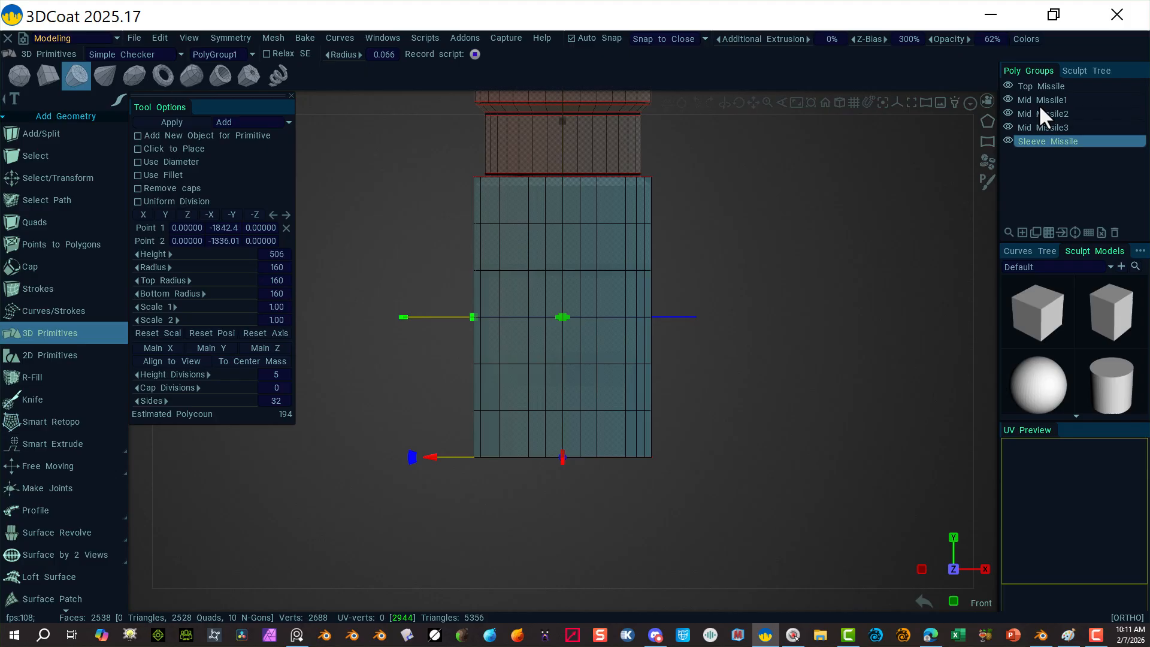
left_click(1022, 232)
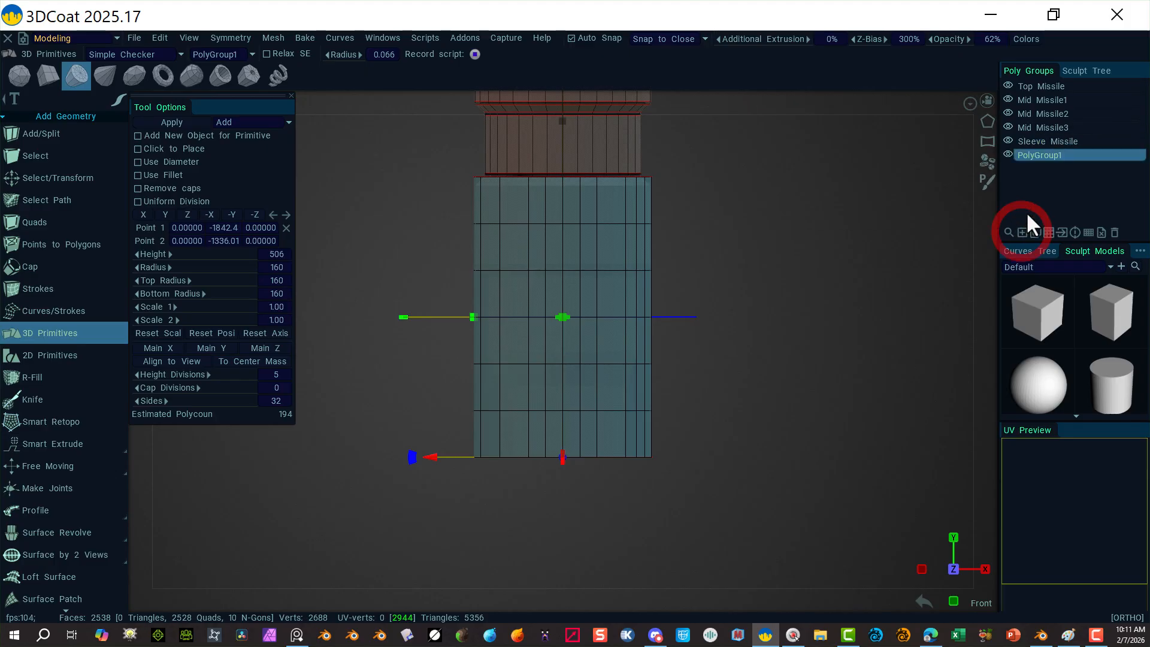
double_click(1040, 156)
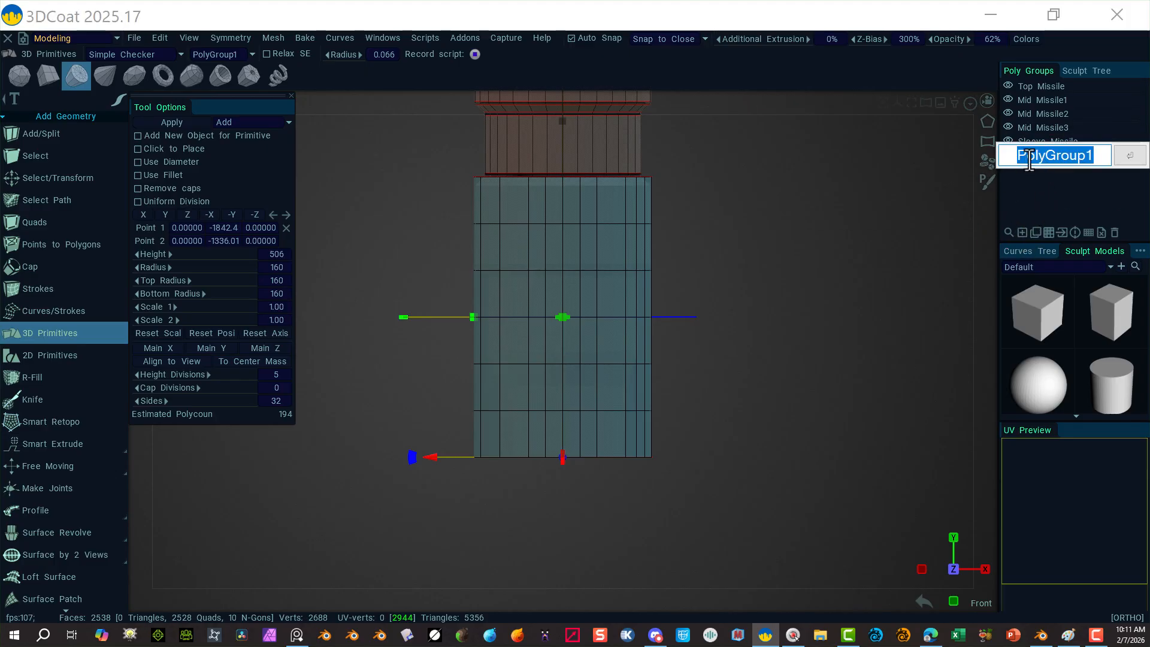
type("Bo")
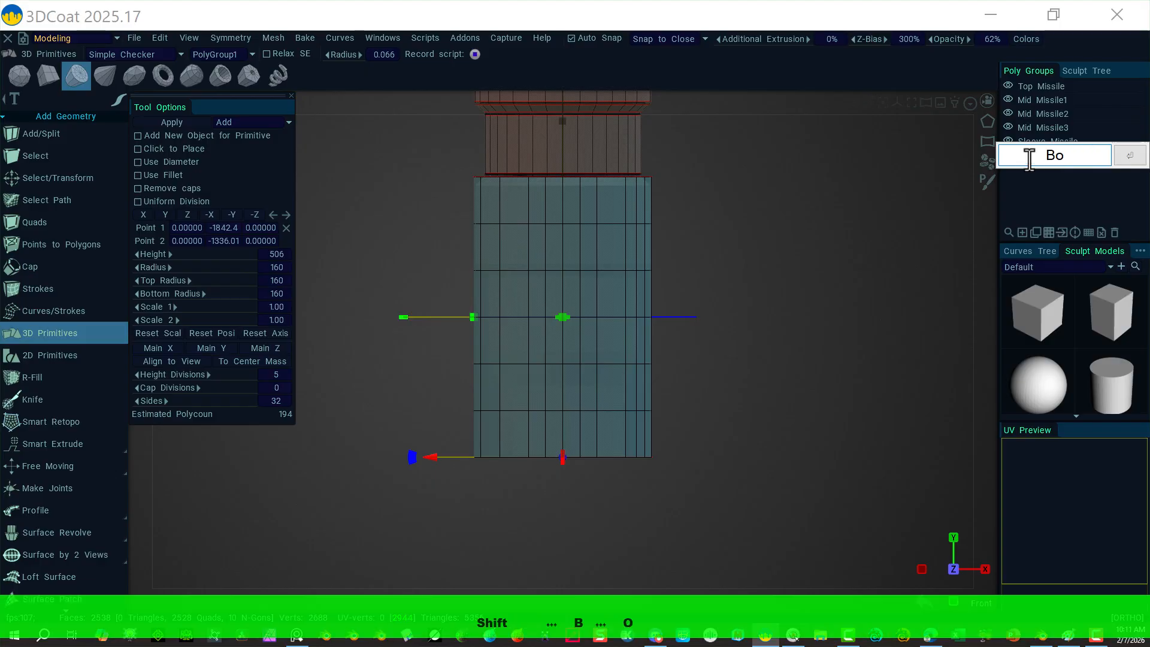
type("ttom Mi")
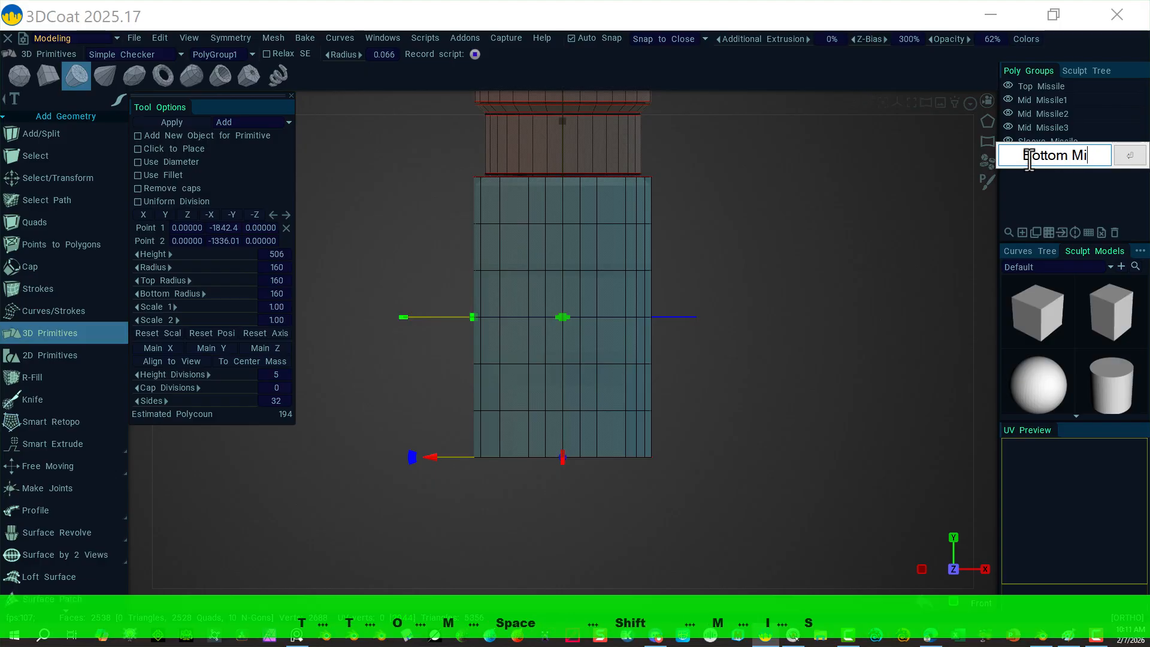
type("ssle")
key("BackSpace")
key("BackSpace")
type("il")
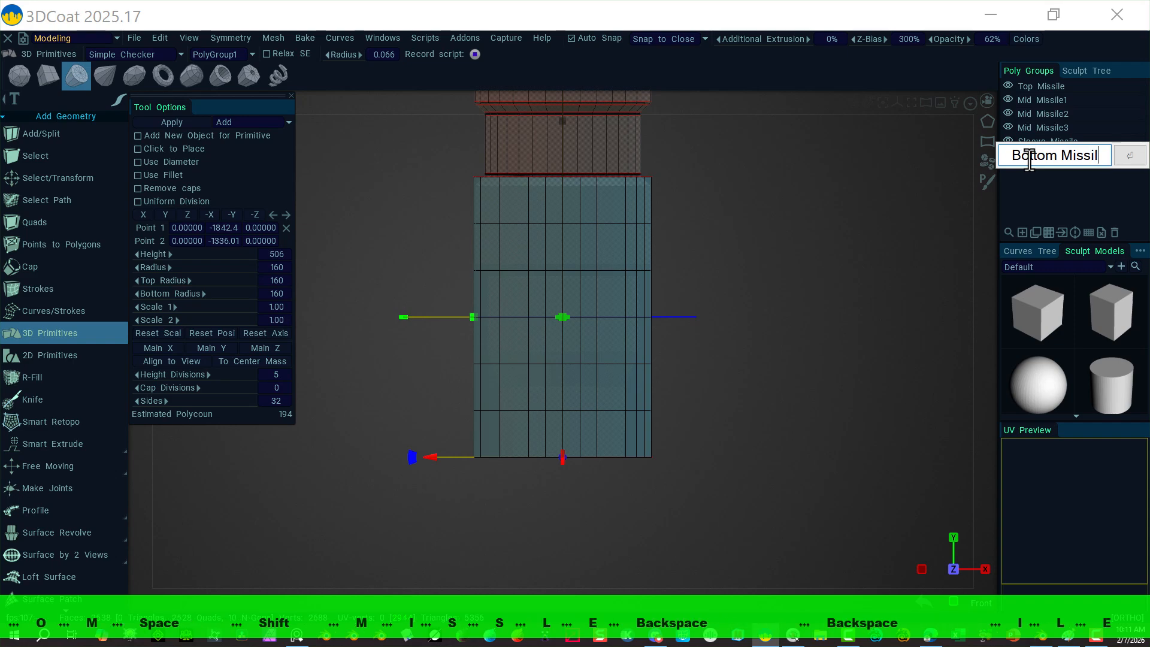
type("e")
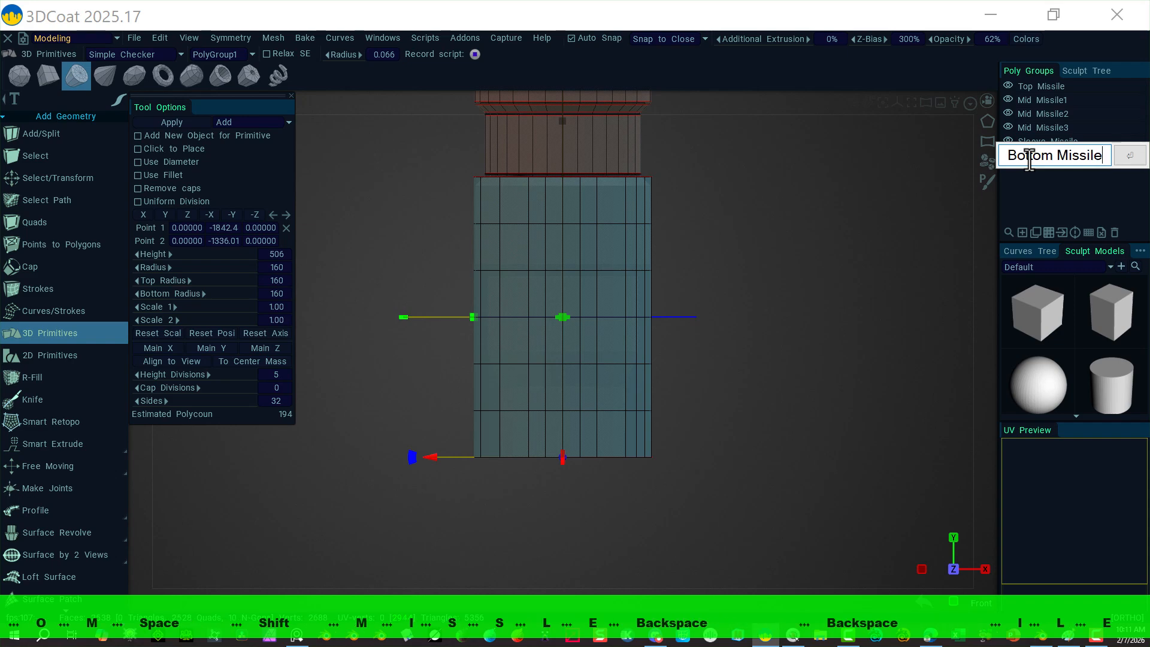
left_click(1128, 159)
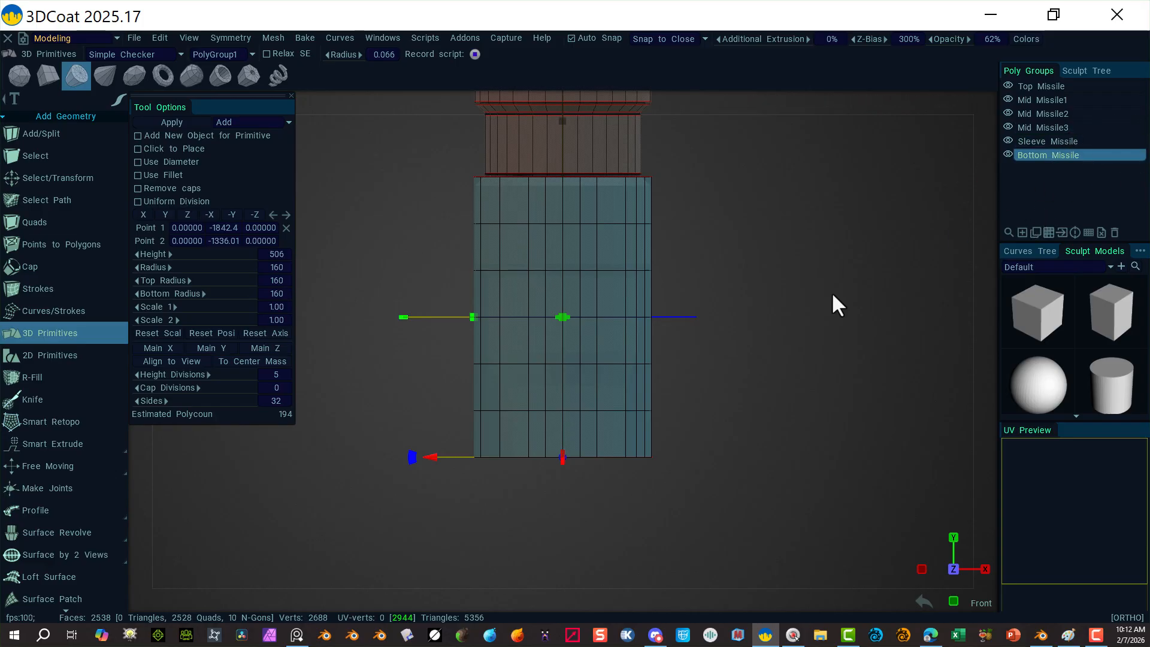
Step: Apply the 506-tall cylinder to the mesh and switch Select/Transform to edge selection
left_click(172, 123)
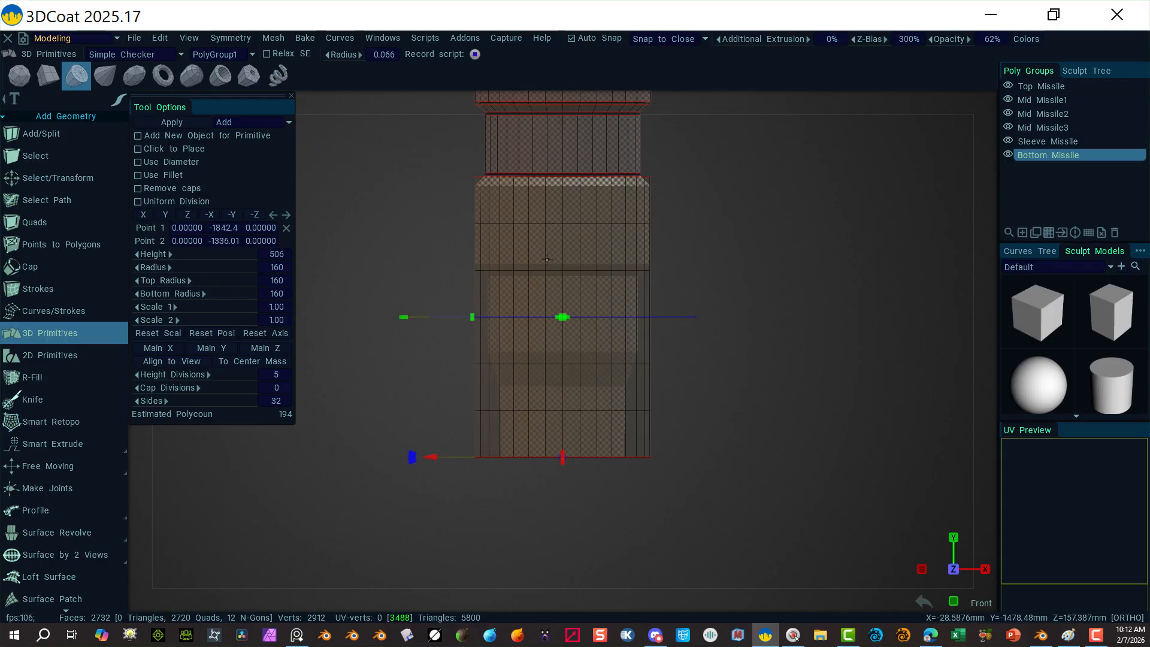
left_click(554, 225, "alt")
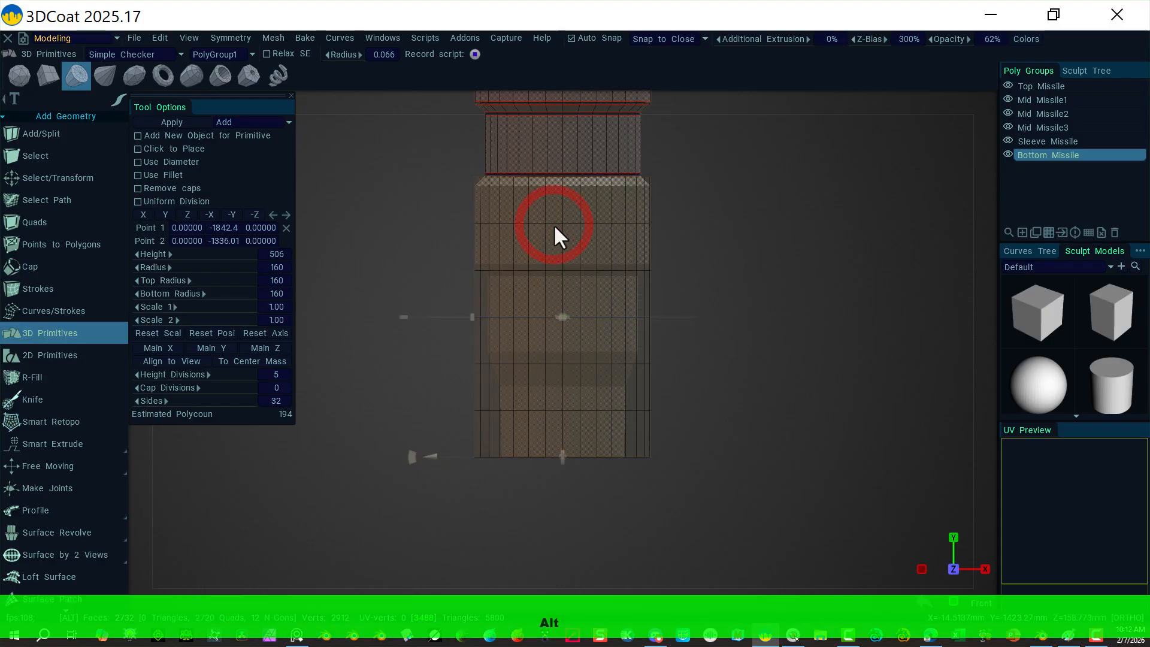
left_click(55, 178)
left_click(530, 53)
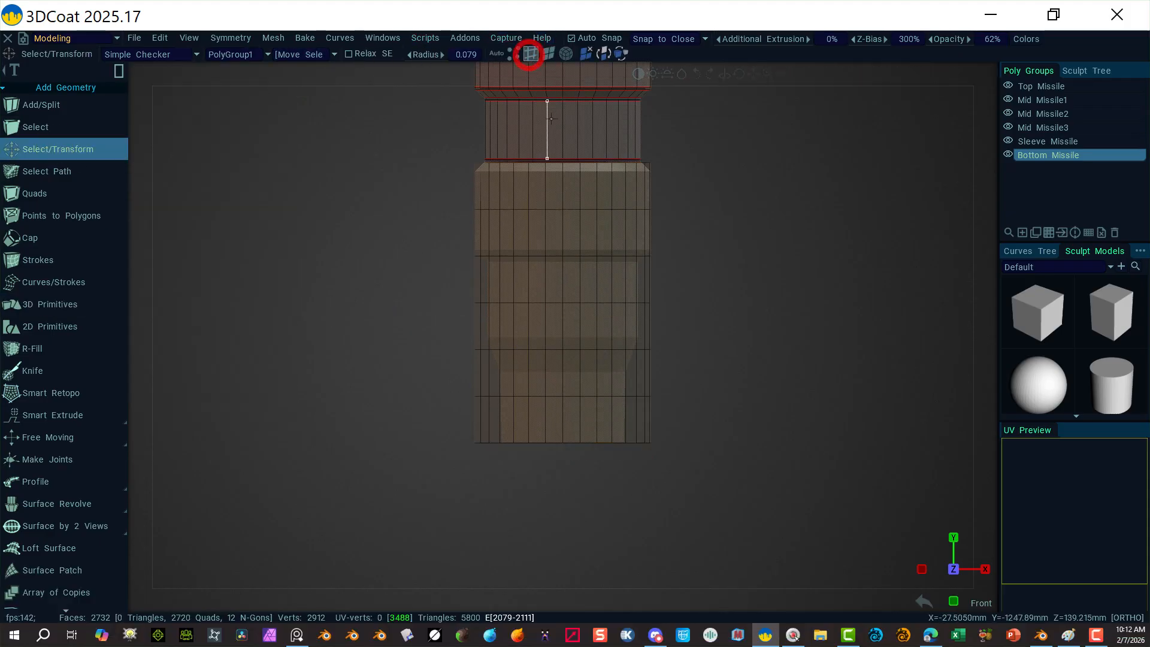
Step: Select three edge loops on the bottom section and move each one upward
left_click(555, 211, "alt")
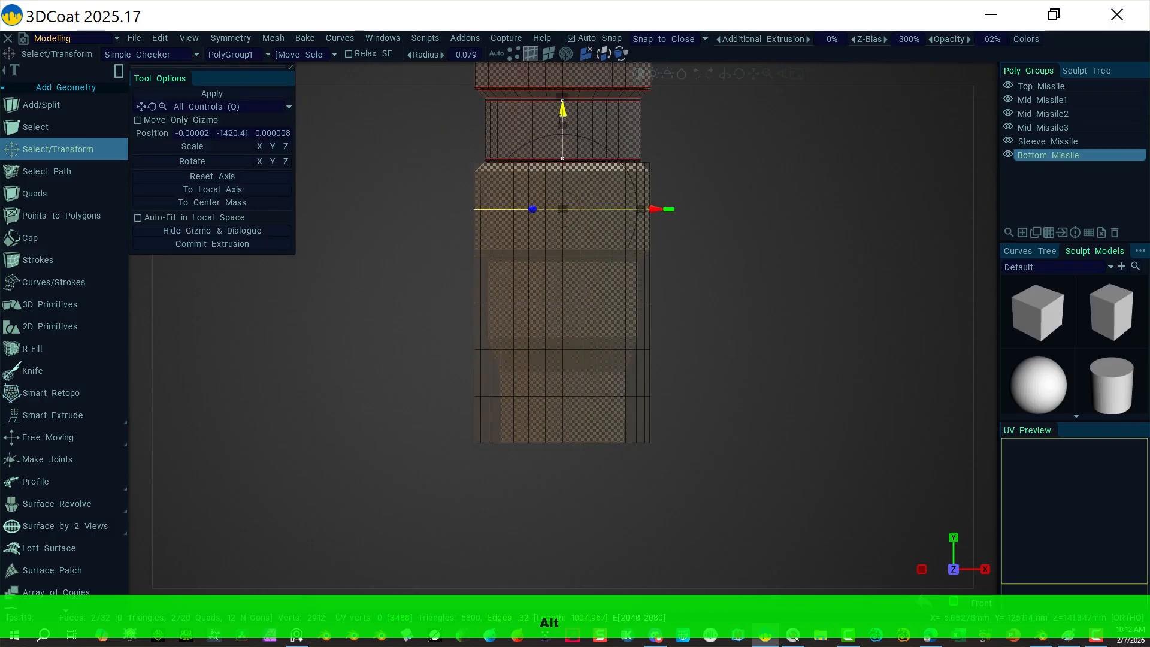
left_click_drag(562, 108, 555, 74)
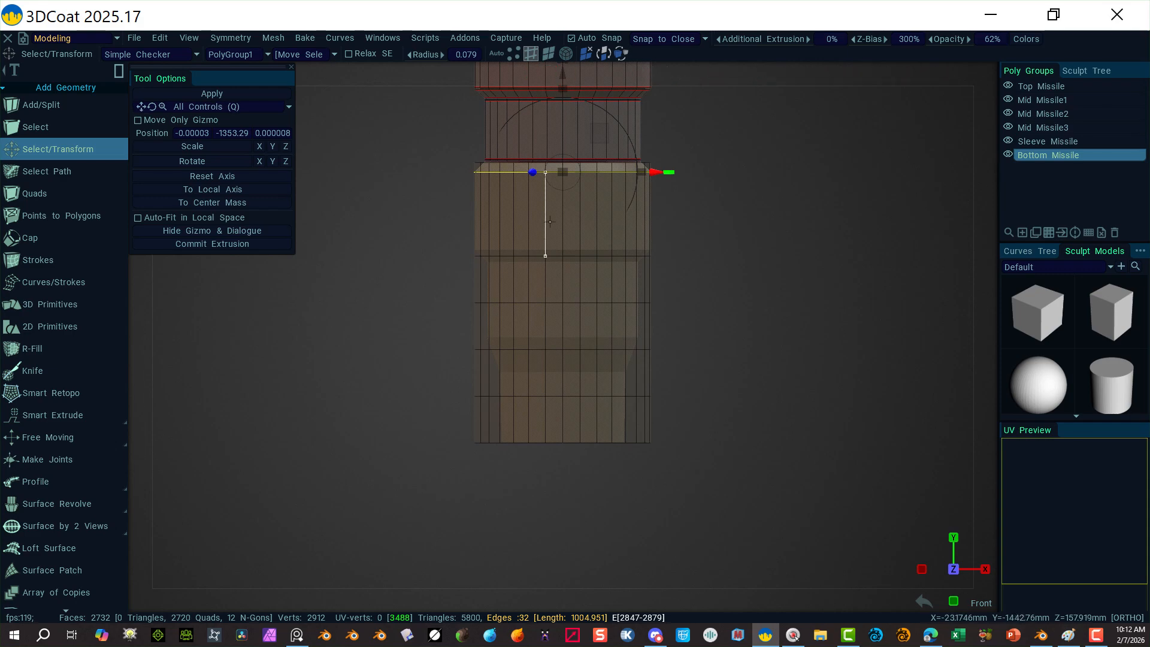
left_click(385, 303)
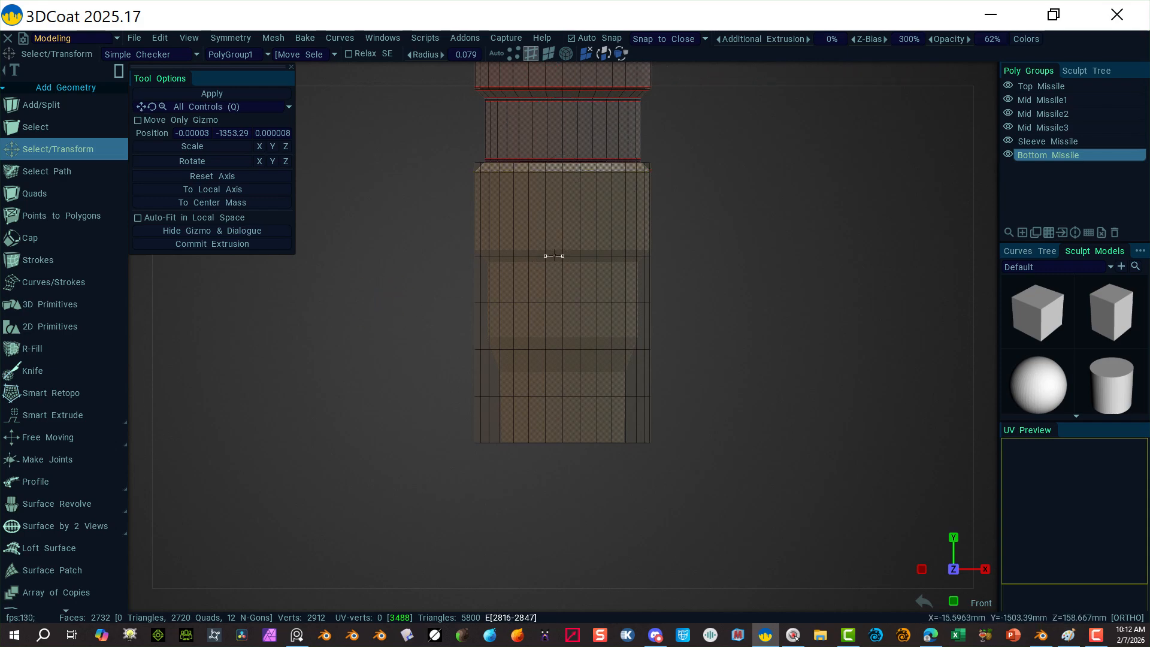
left_click(554, 256, "alt")
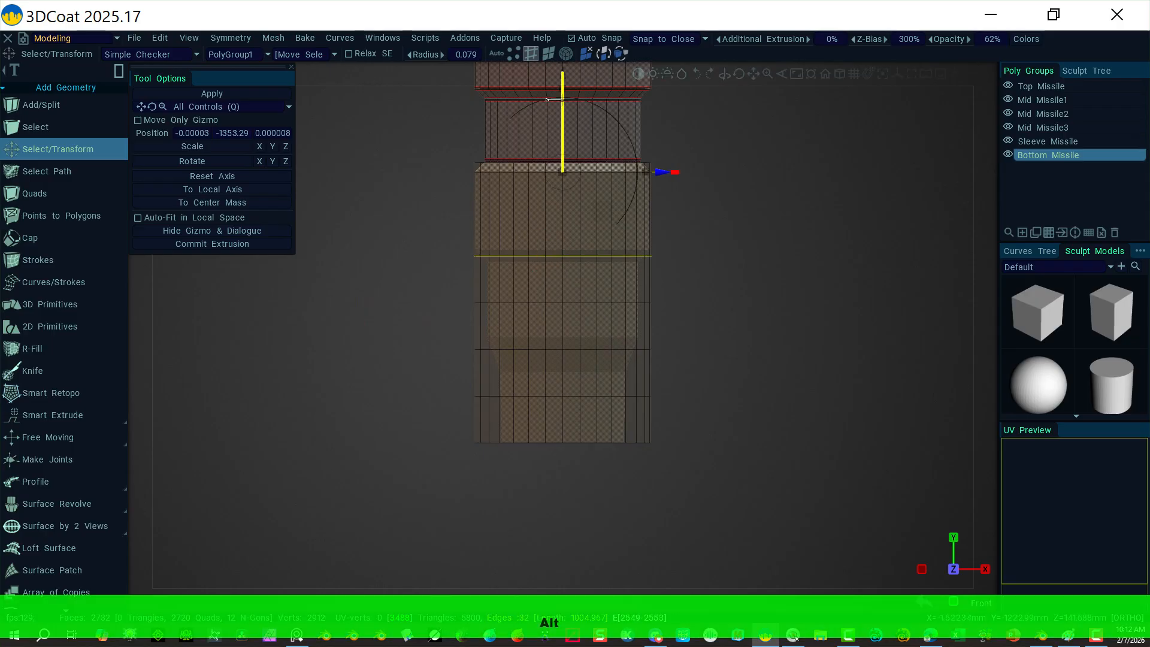
right_click_drag(776, 225, 672, 181, "alt")
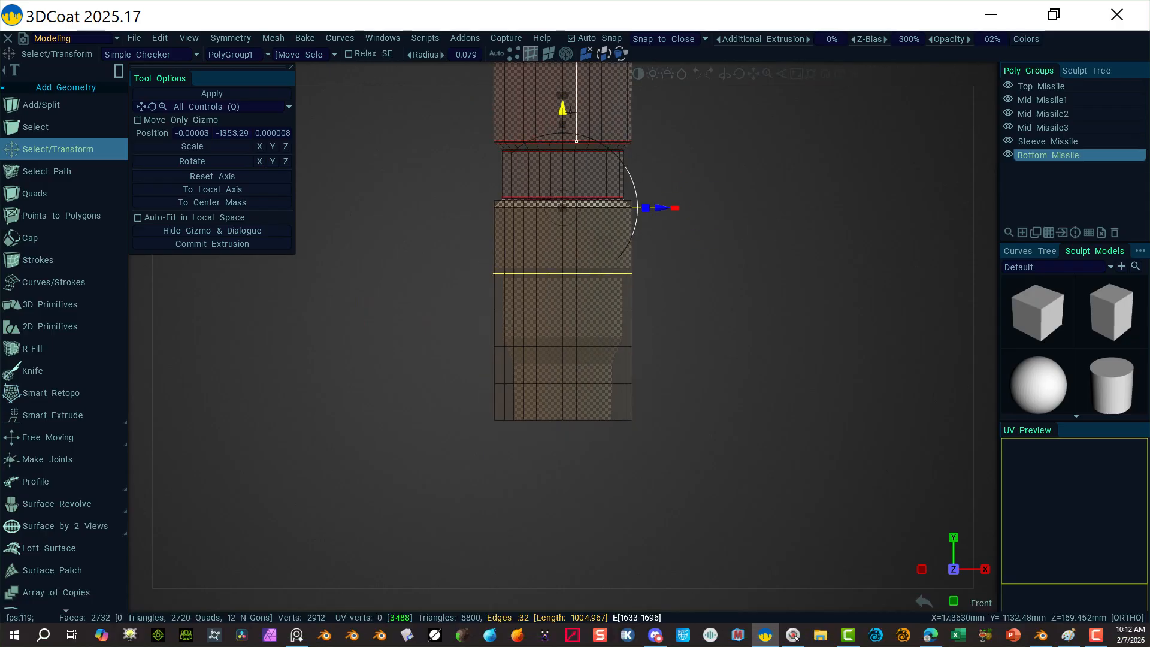
left_click_drag(563, 110, 553, 104)
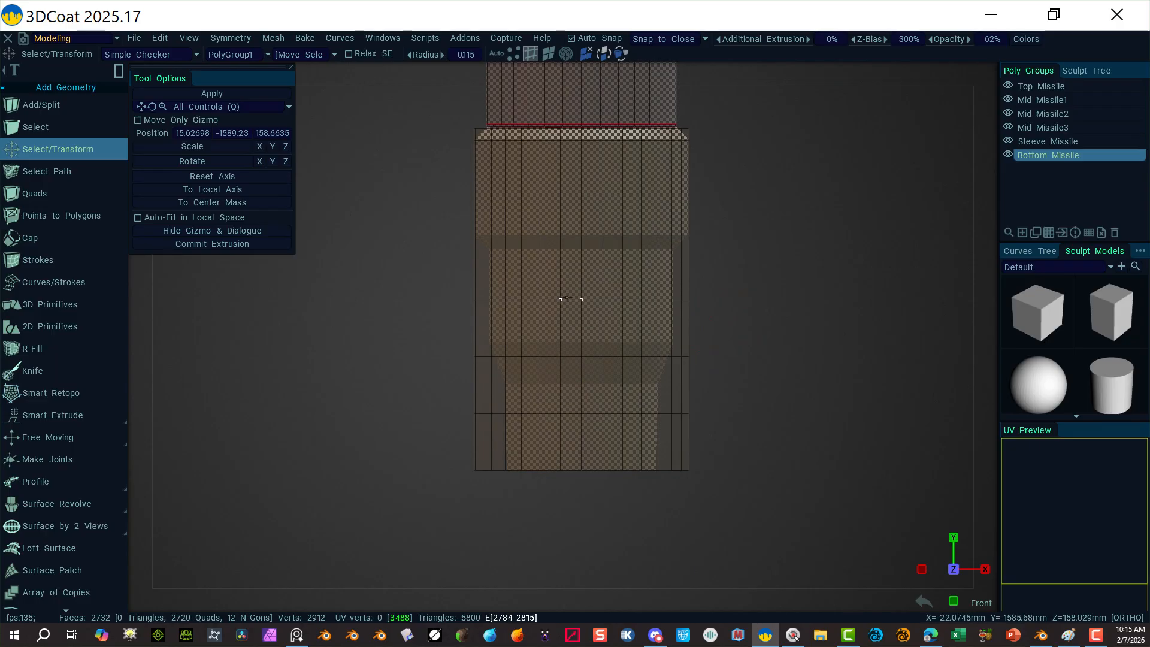
left_click(567, 299, "alt")
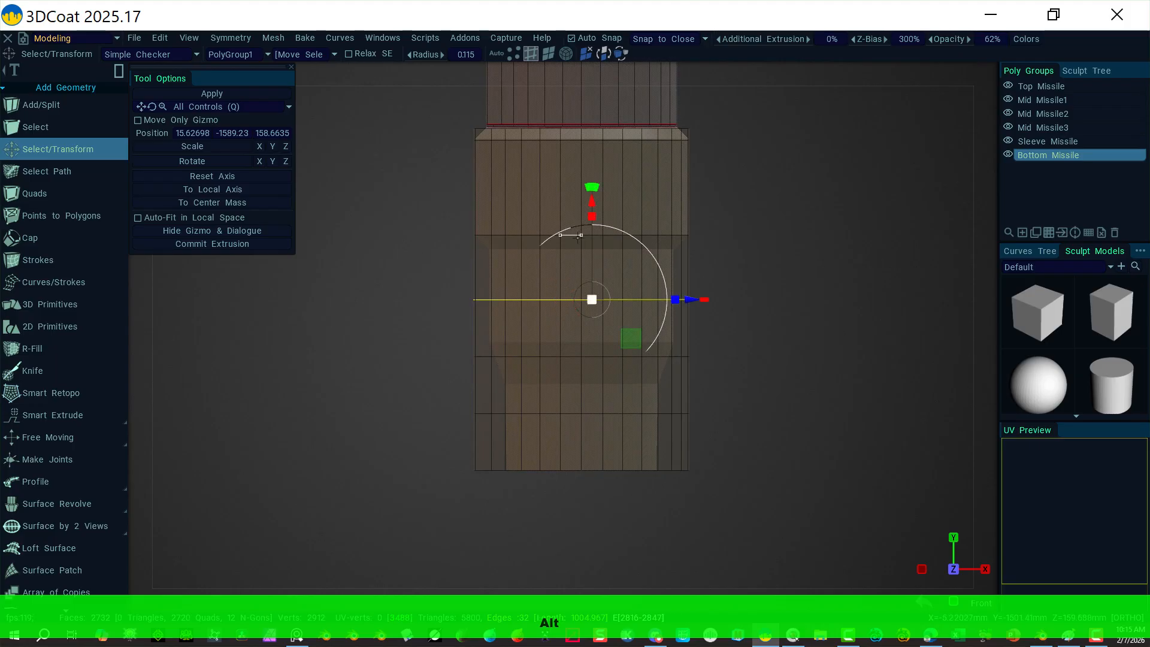
left_click_drag(591, 200, 592, 149)
Step: In Front view, scale the selected loop inward to pinch the body
left_click_drag(344, 450, 403, 495, "alt")
left_click(986, 74)
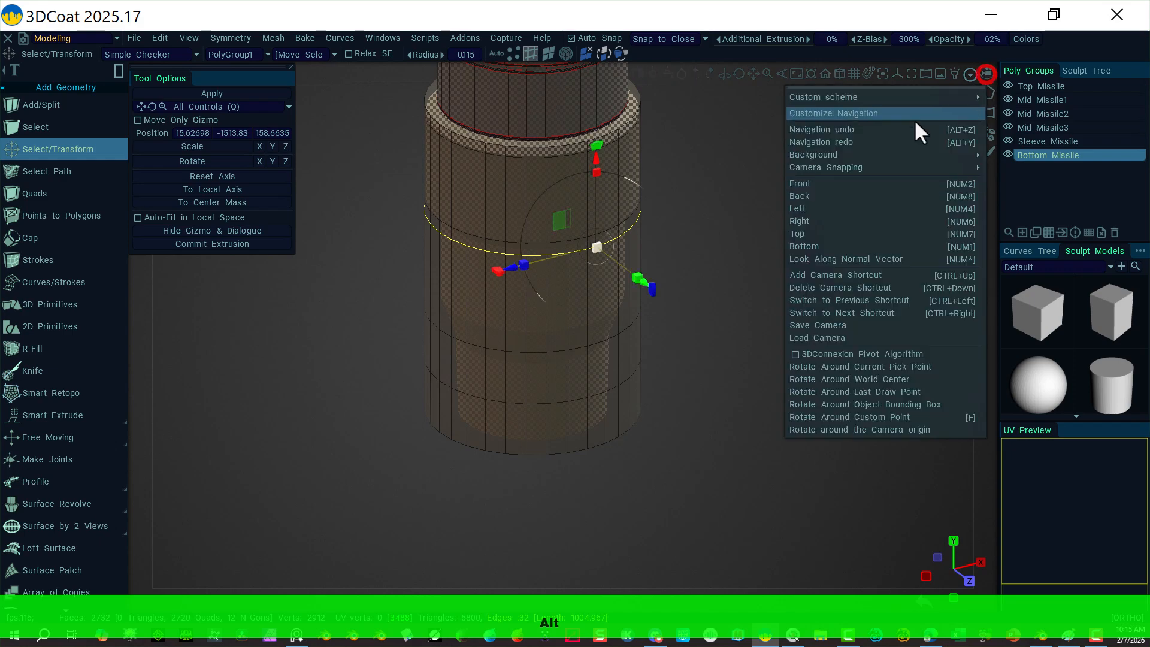
left_click(865, 187)
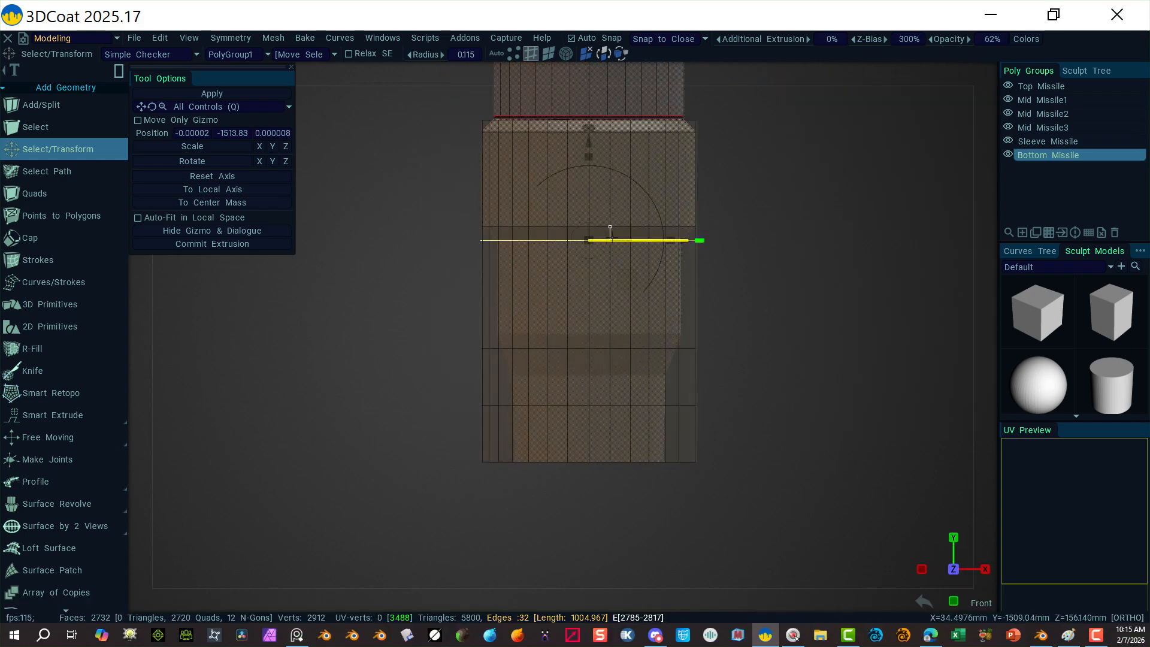
left_click_drag(589, 241, 581, 243)
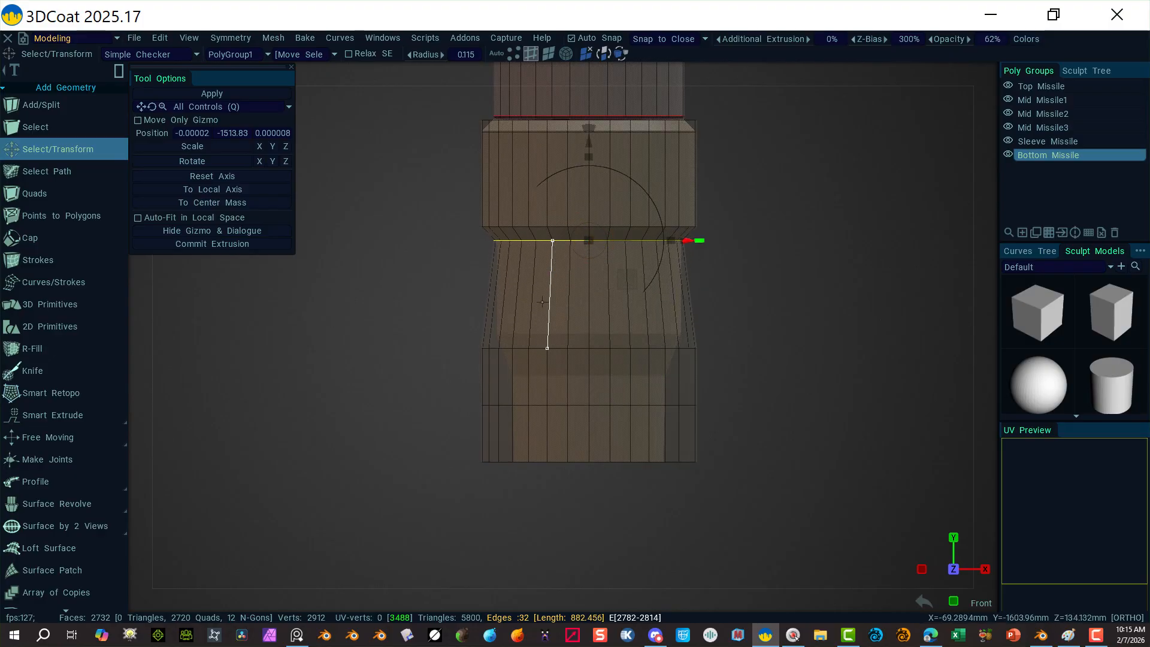
left_click_drag(590, 288, 841, 144, "alt")
Step: Return to the front view and nudge the pinched loop slightly higher
mouse_move(954, 88)
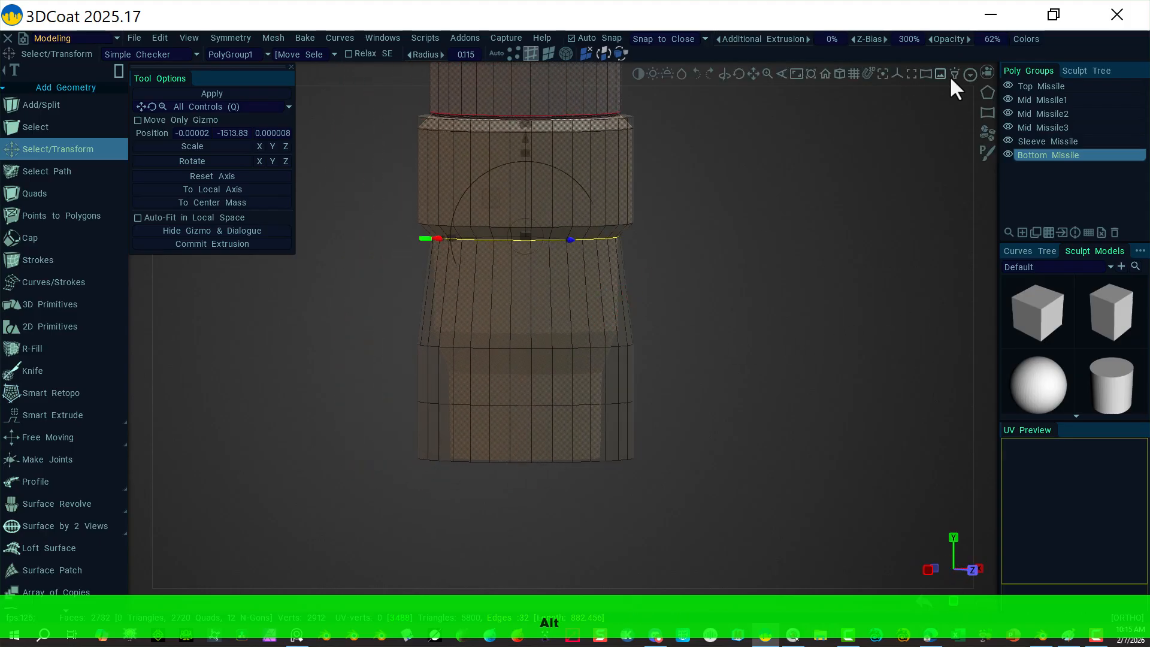
left_click(988, 70)
left_click(833, 180)
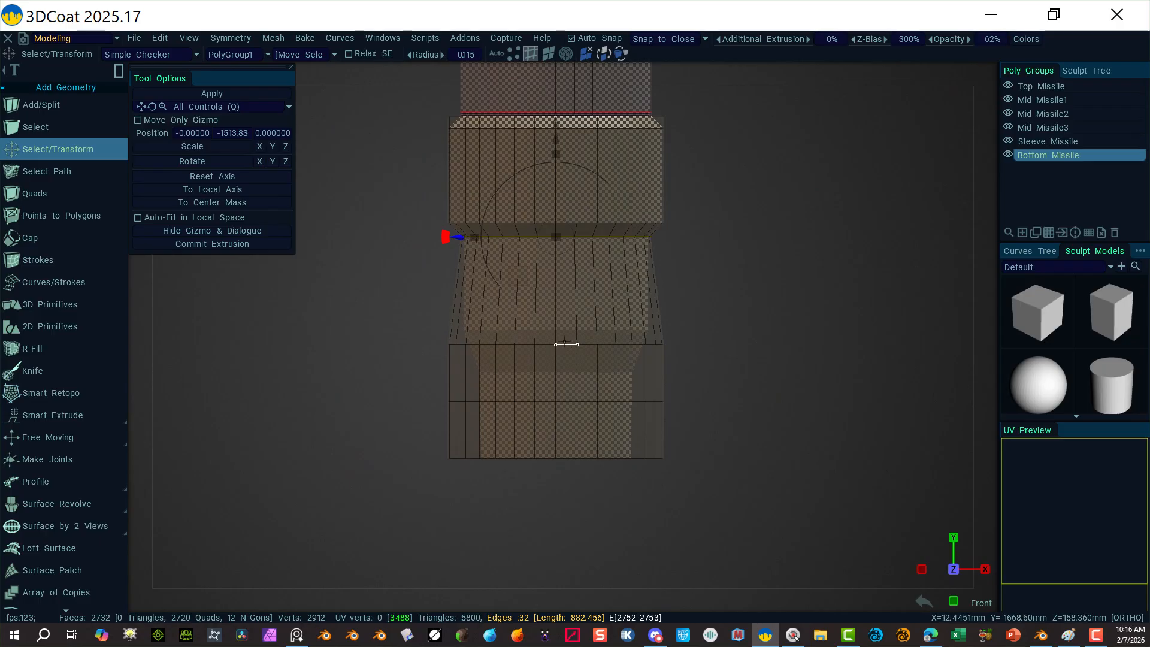
key("alt")
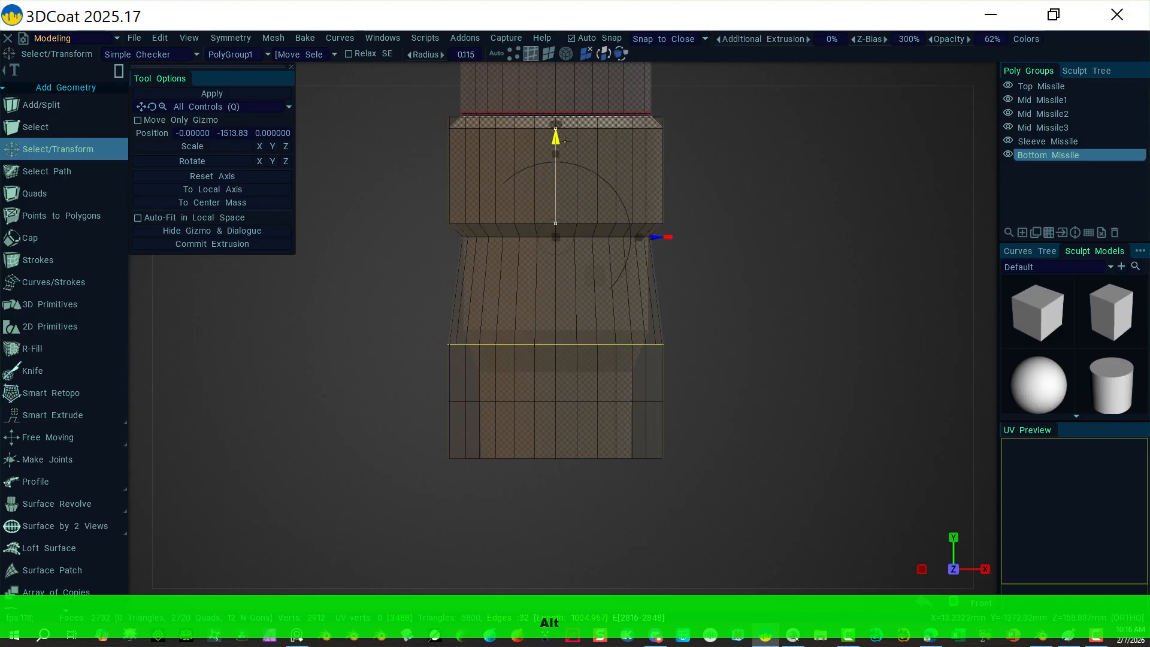
left_click_drag(556, 138, 556, 124)
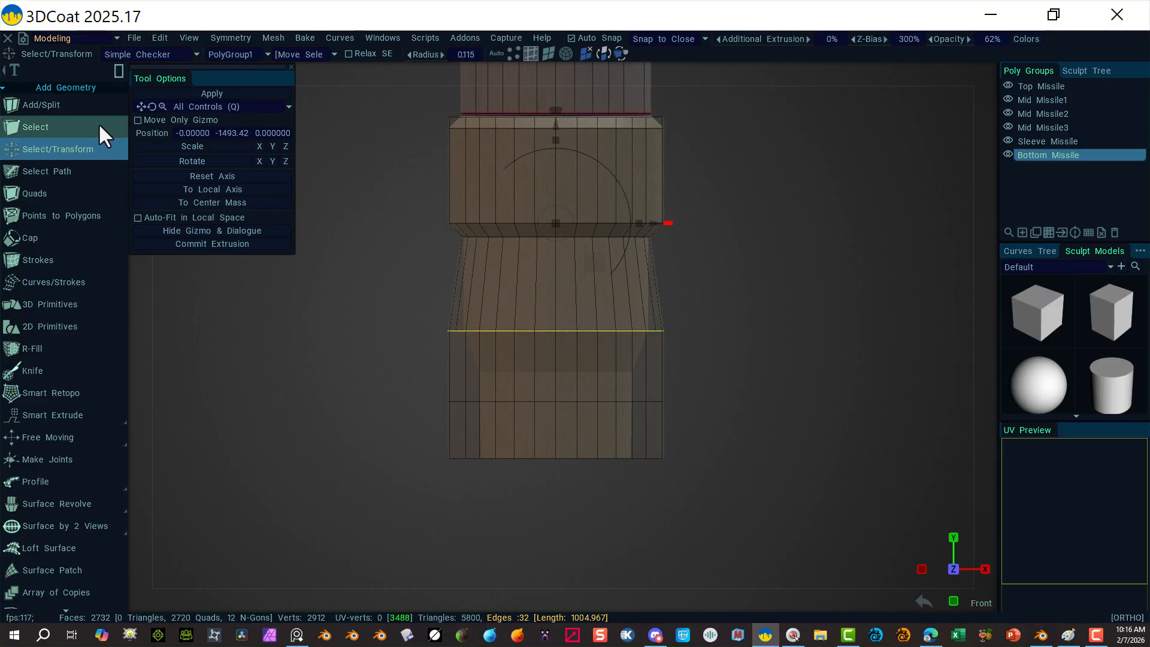
Step: Move the gizmo pivot down to the lower loop and scale that loop inward
left_click(138, 120)
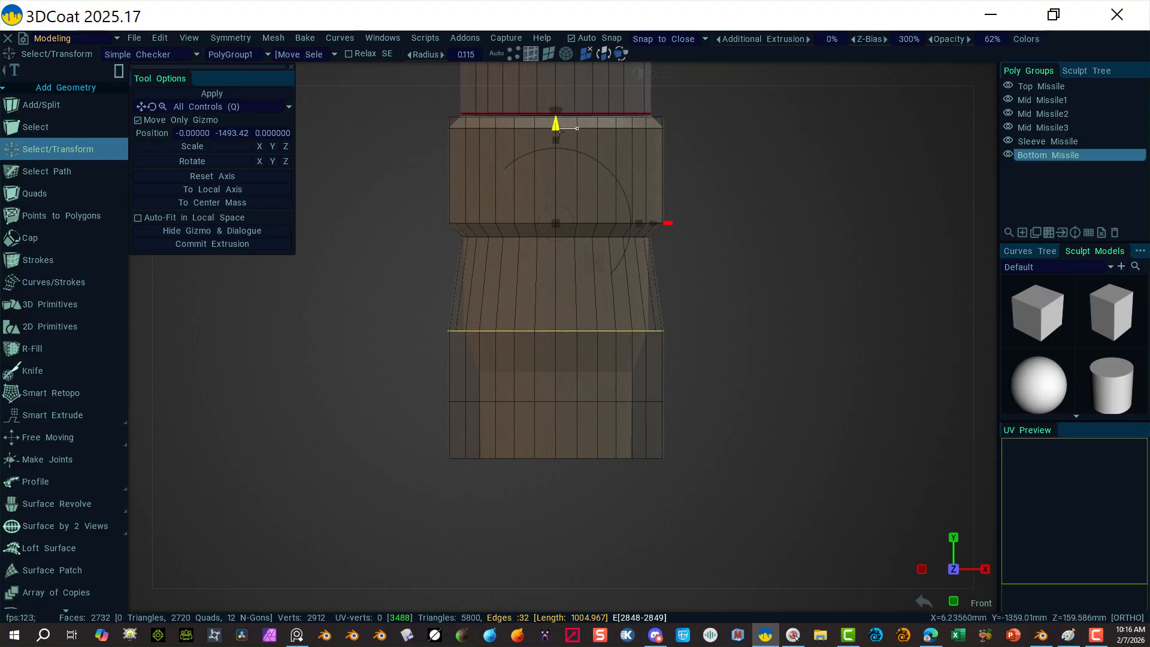
left_click_drag(556, 124, 555, 231)
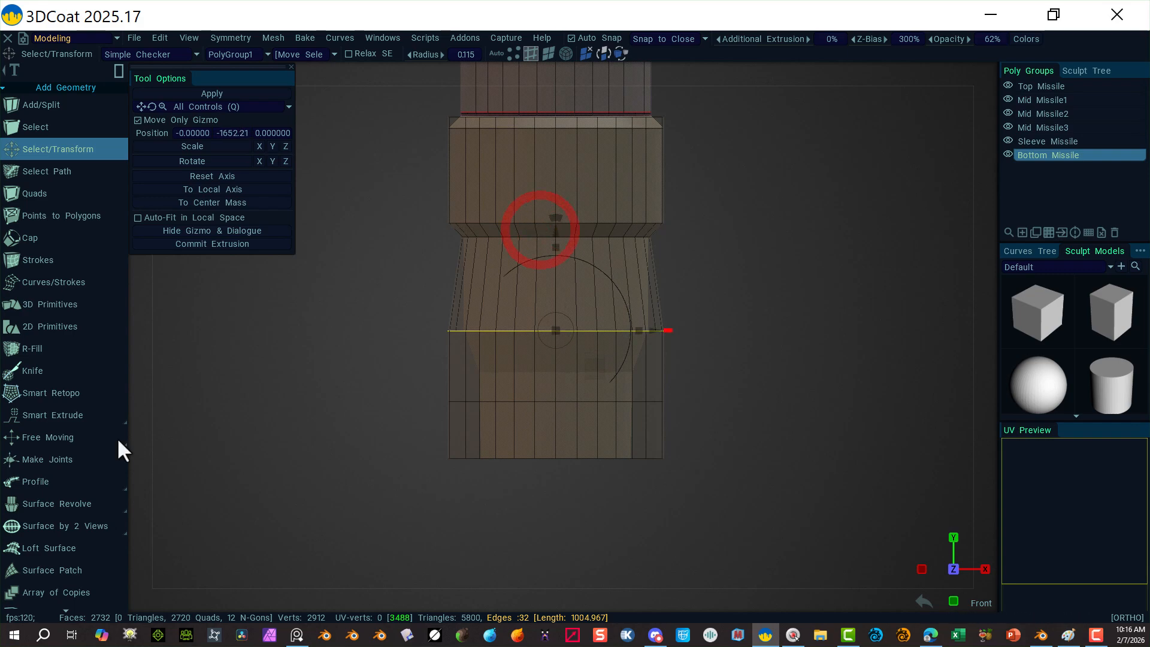
left_click(138, 120)
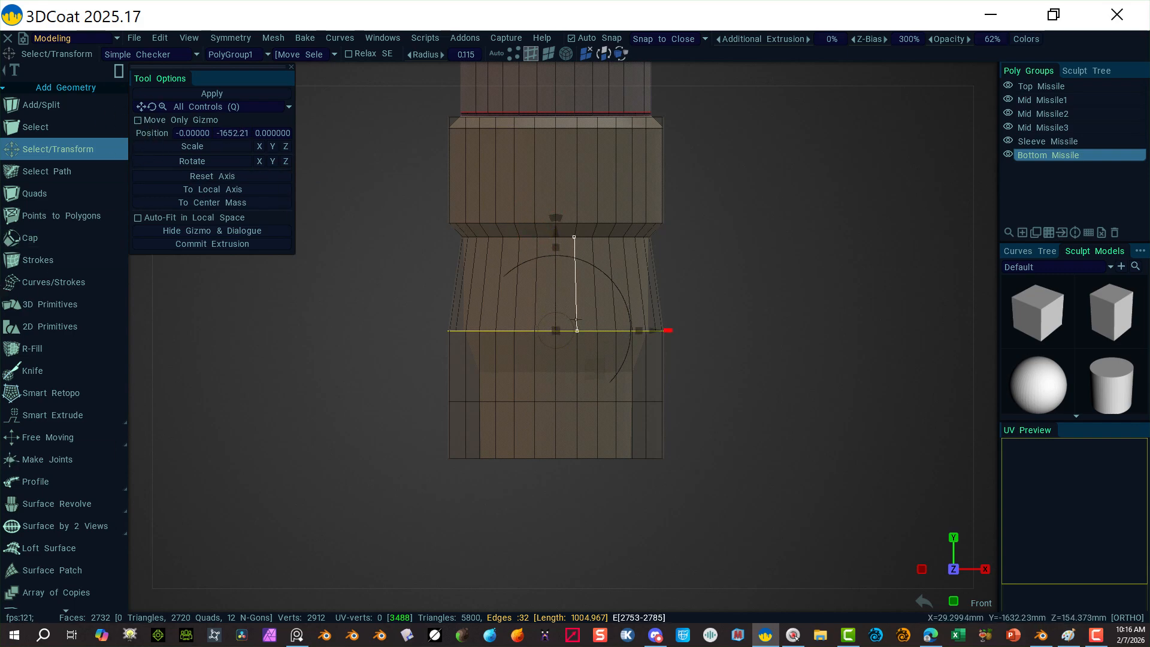
left_click_drag(664, 330, 651, 330)
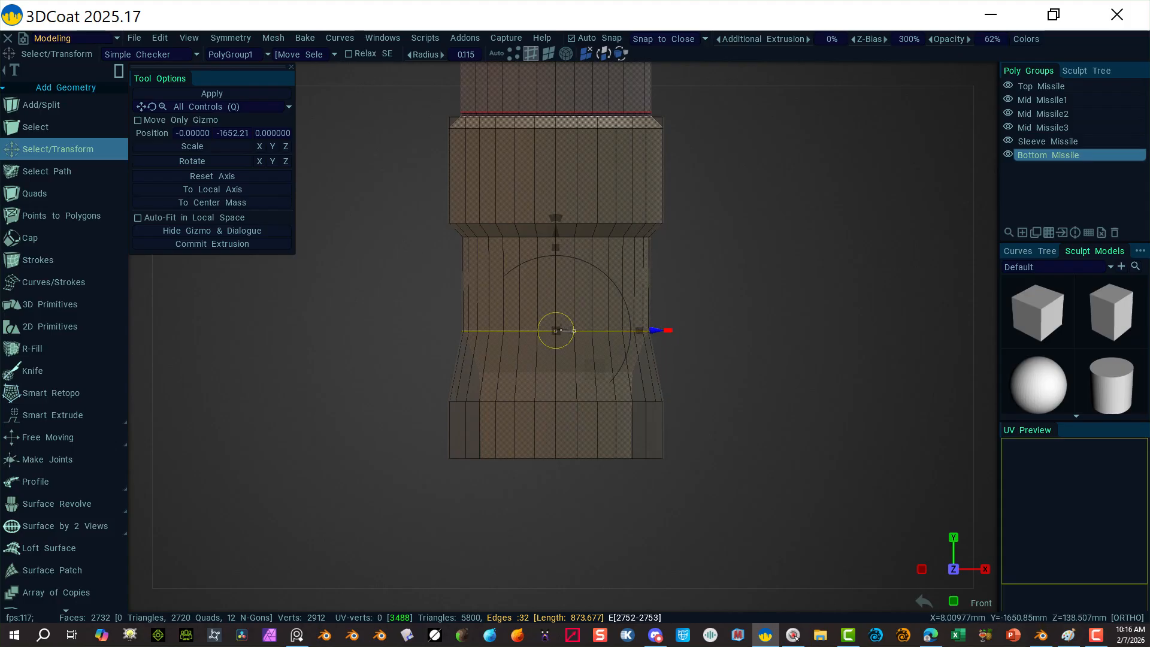
Step: Undo the accidental sideways shift, leaving the loop slightly wider, and deselect it
left_click_drag(559, 331, 557, 331)
key("ctrl+z")
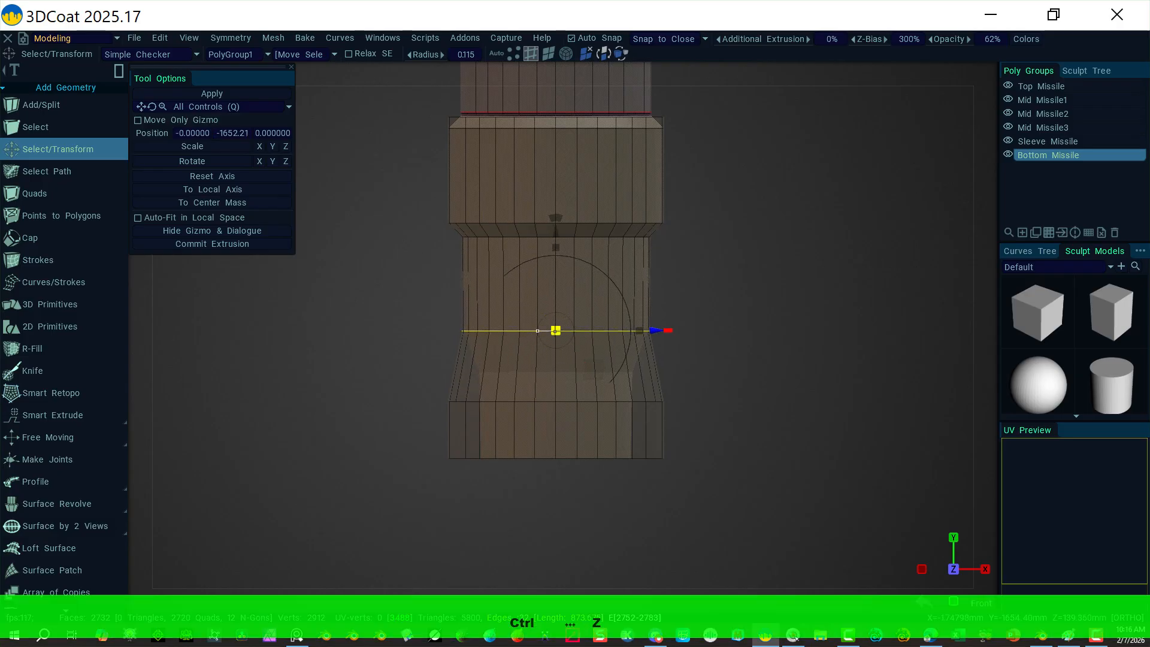
key("ctrl+z")
key("ctrl+z")
key("ctrl+z")
key("ctrl+z")
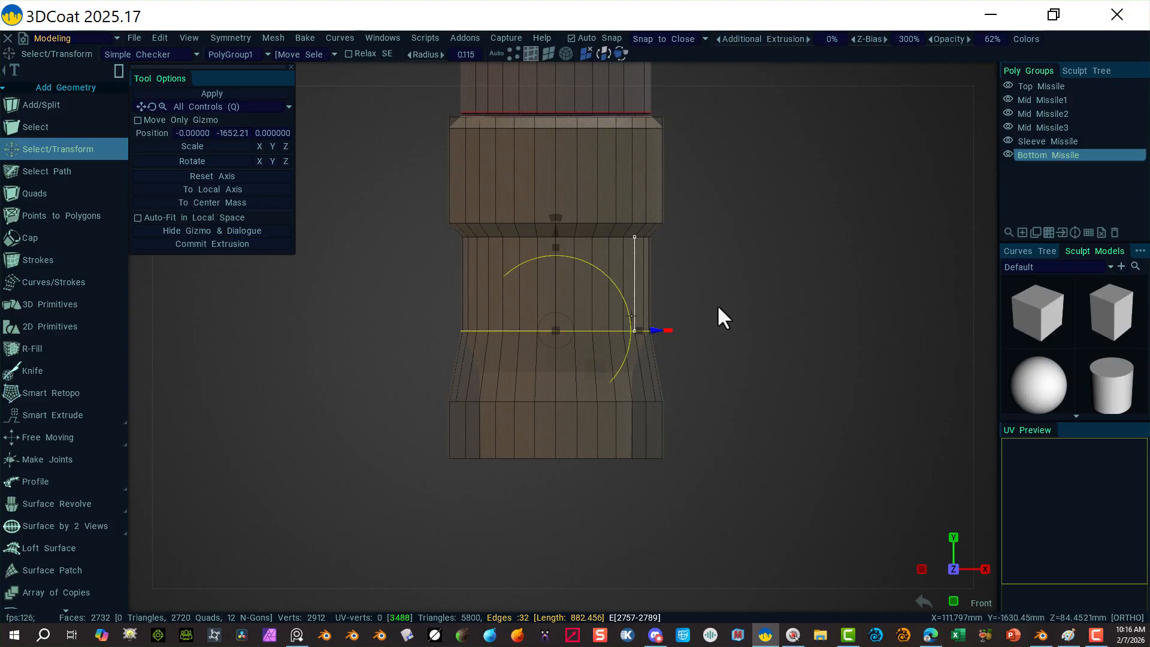
key("Escape")
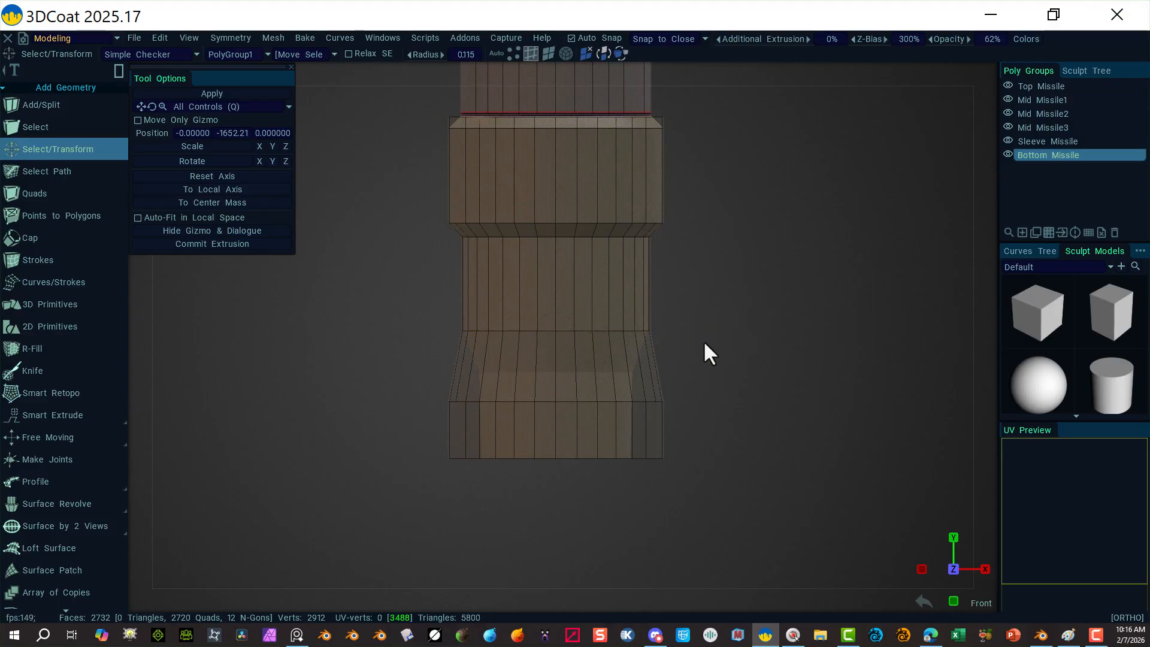
Step: In front view, raise the flare's bottom loop to a position of -1610.52
left_click_drag(731, 306, 778, 335, "alt")
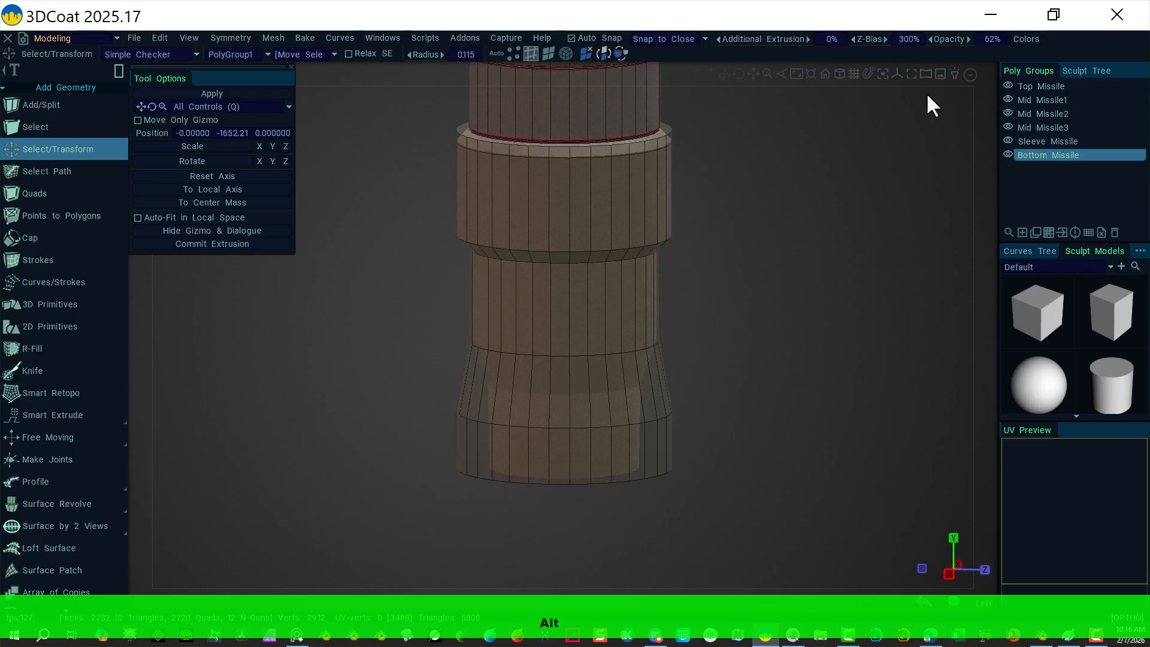
left_click(986, 72)
left_click(832, 187)
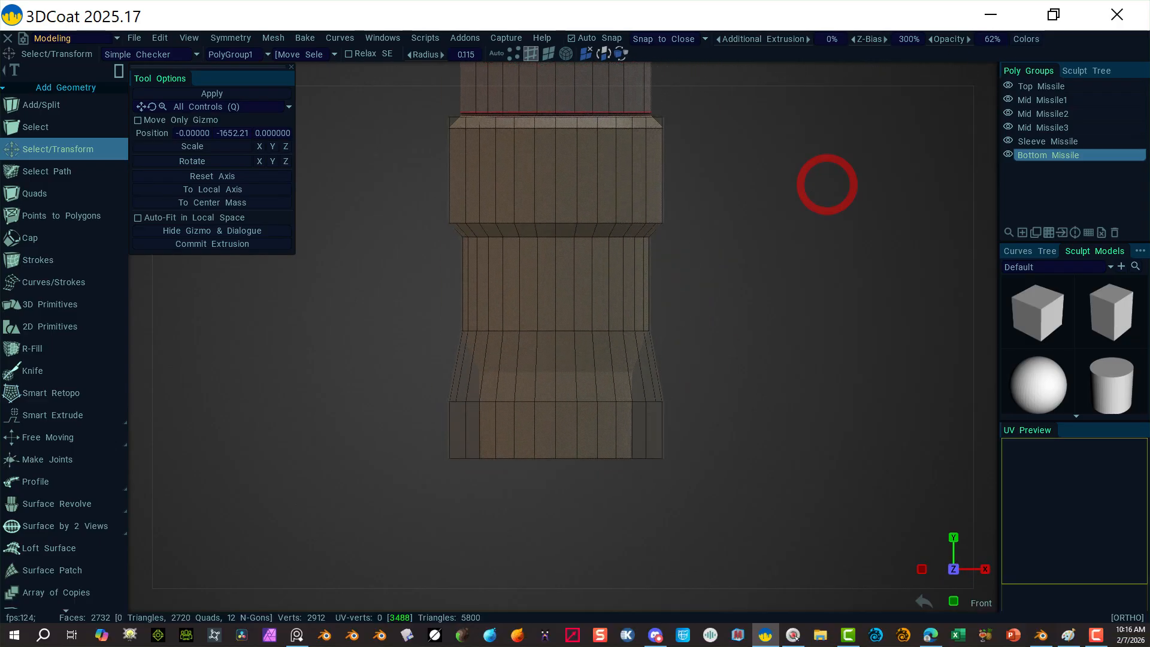
left_click(551, 401, "alt")
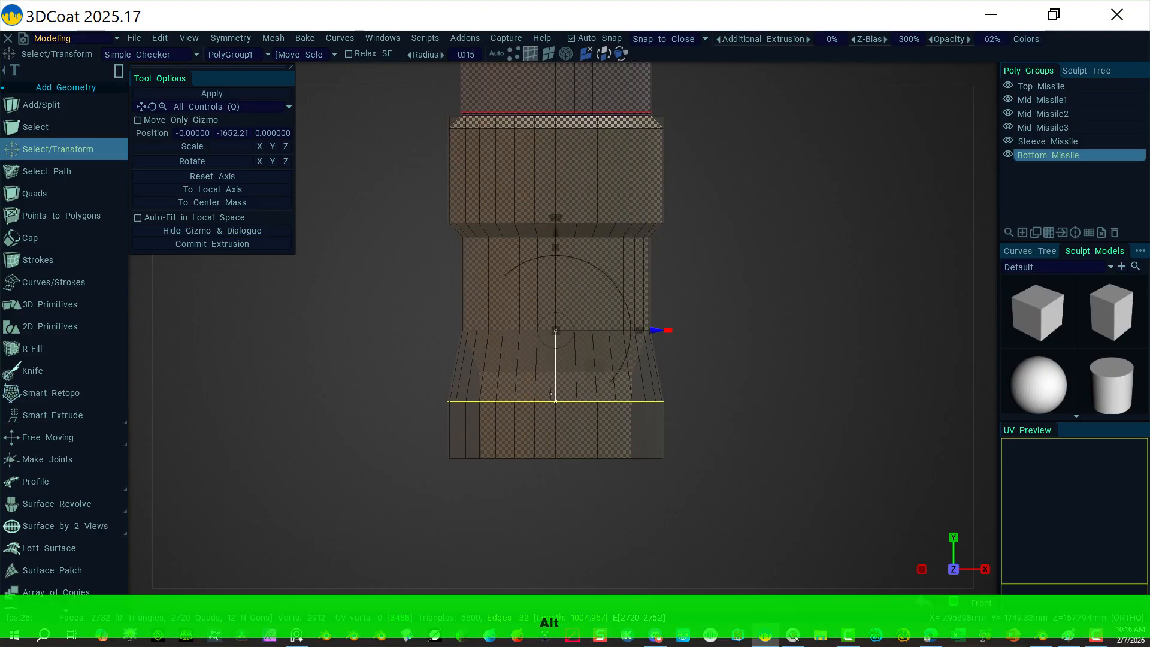
left_click_drag(556, 232, 556, 129)
left_click_drag(555, 208, 554, 209)
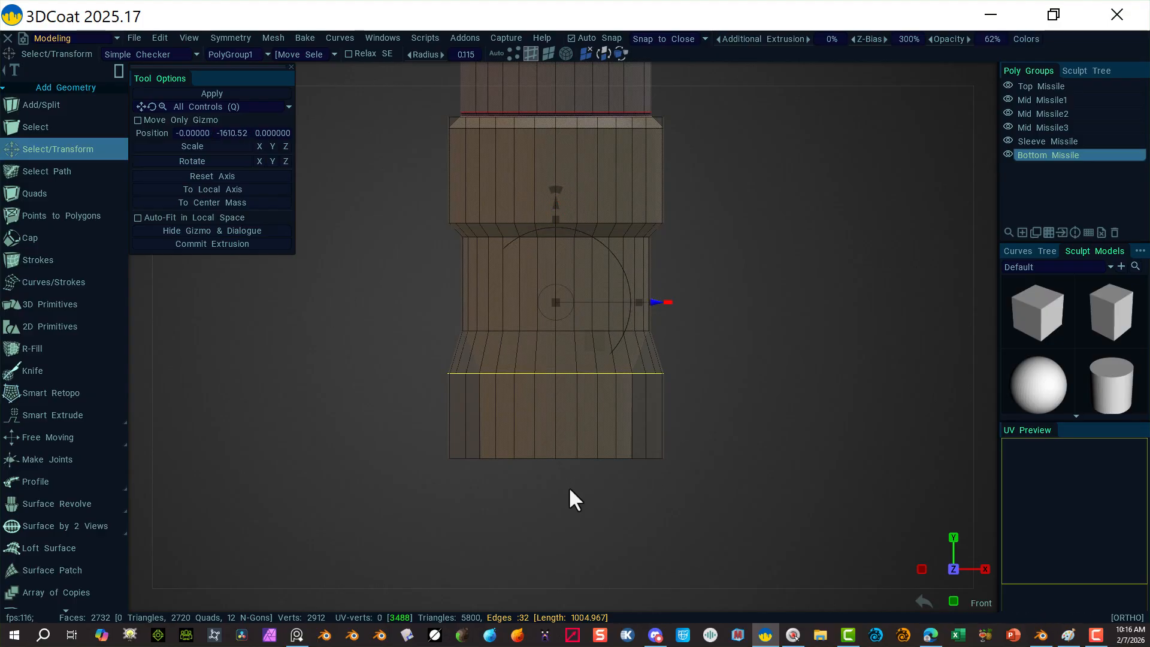
Step: Select the edge ring around the bottom cap and return to a zoomed front orthographic view
left_click(548, 53)
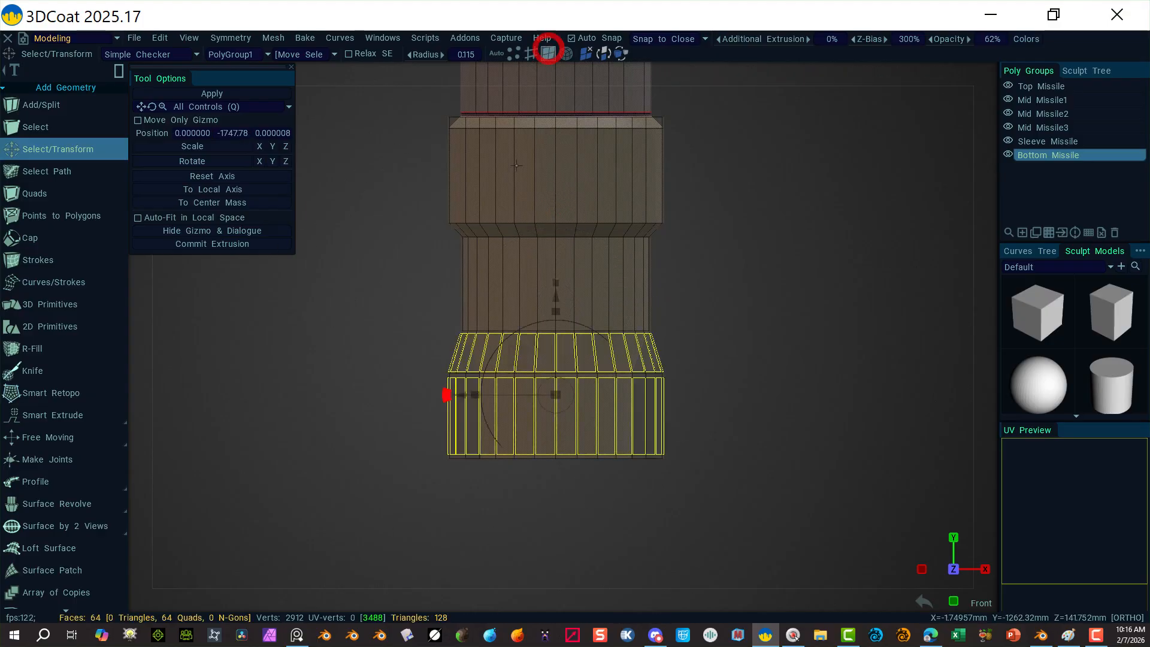
left_click(329, 383)
left_click_drag(315, 434, 351, 364, "alt")
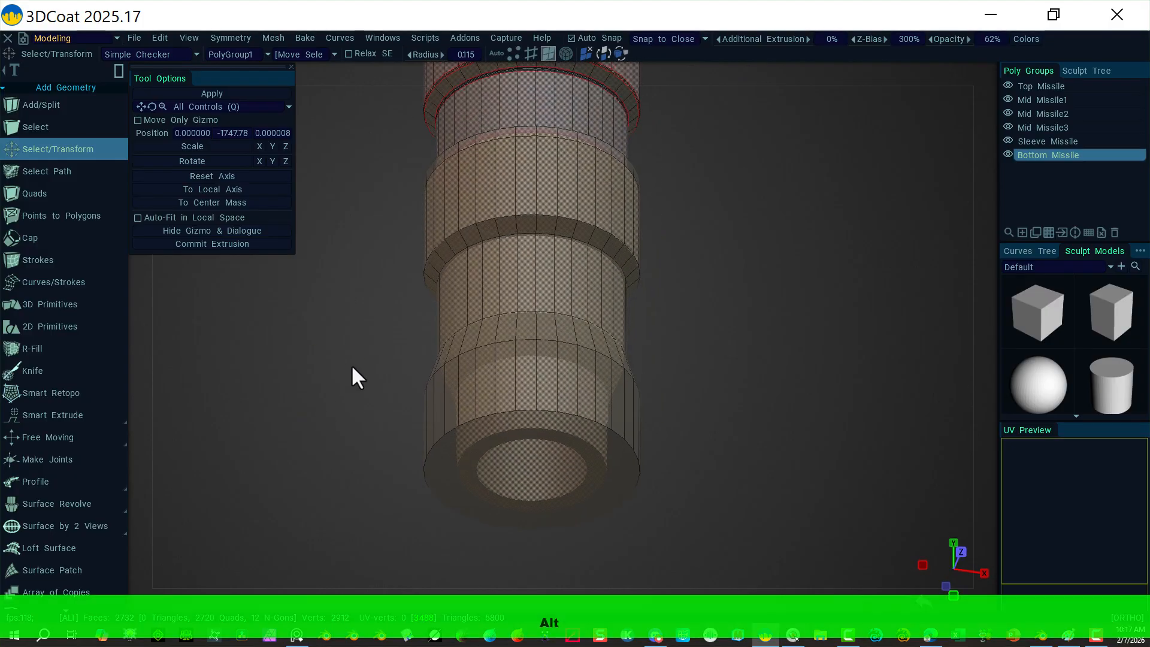
left_click(496, 432)
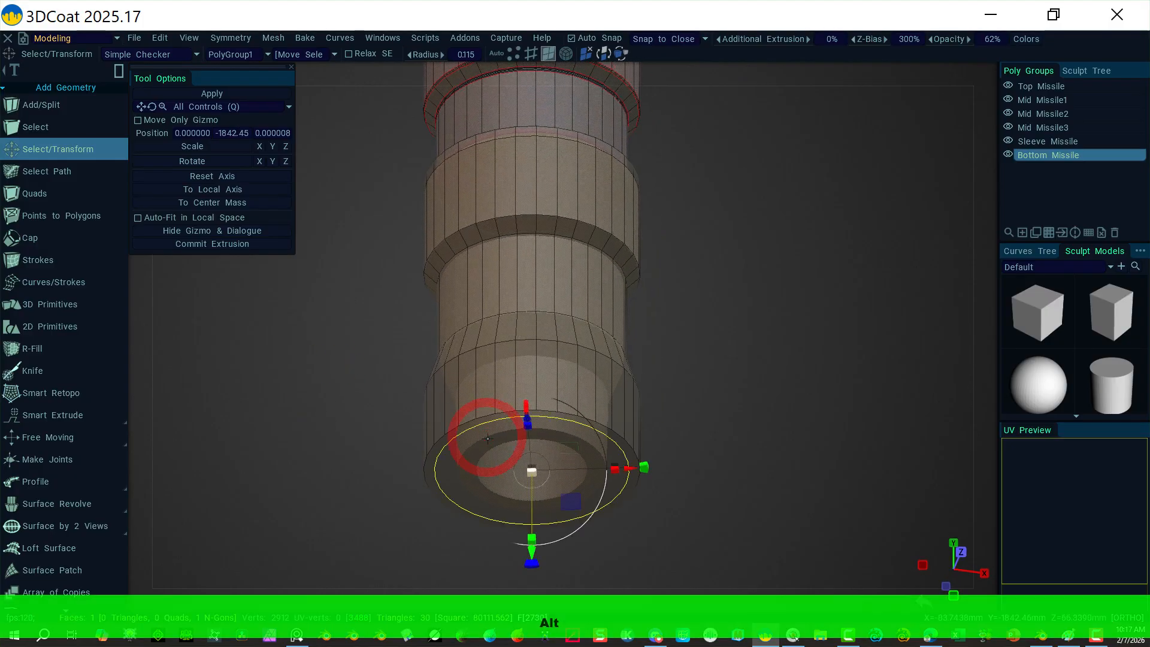
left_click(530, 53)
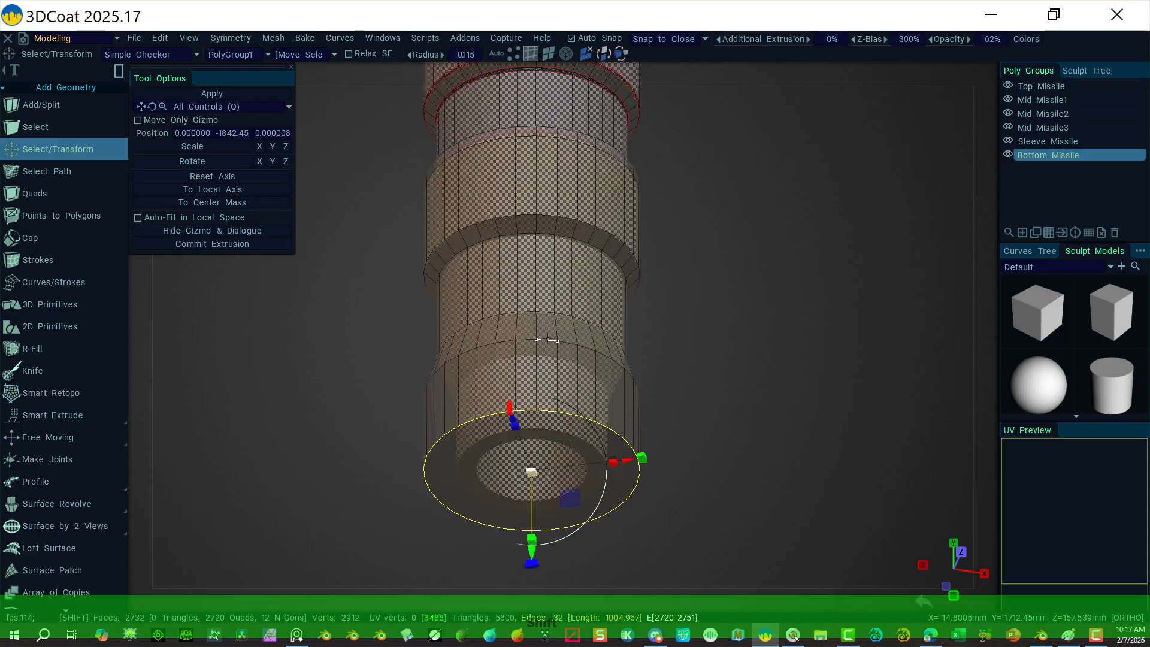
left_click(547, 339, "alt+shift")
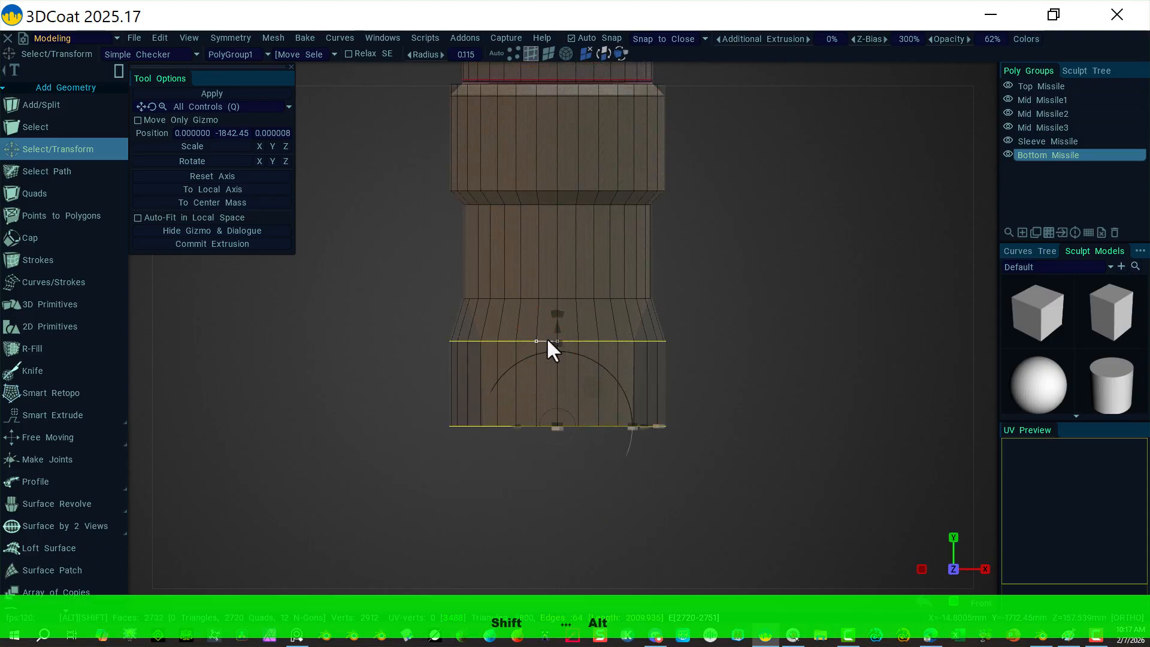
left_click_drag(768, 281, 839, 321, "alt")
left_click(986, 73)
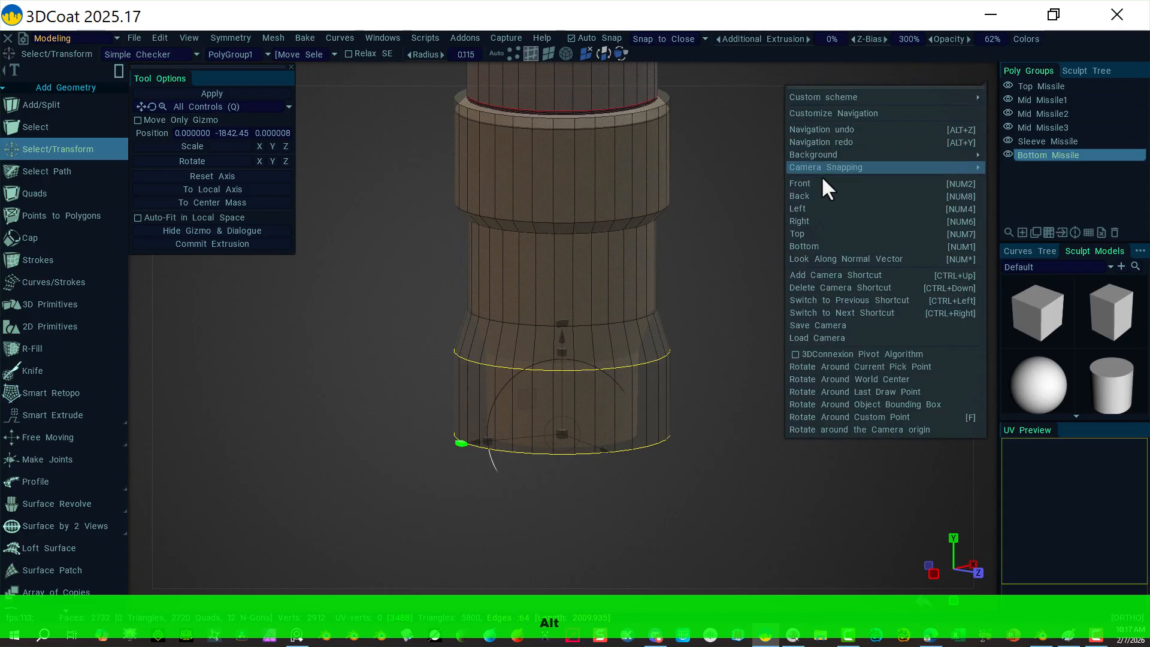
left_click(820, 182)
scroll(924, 296, "up", 2)
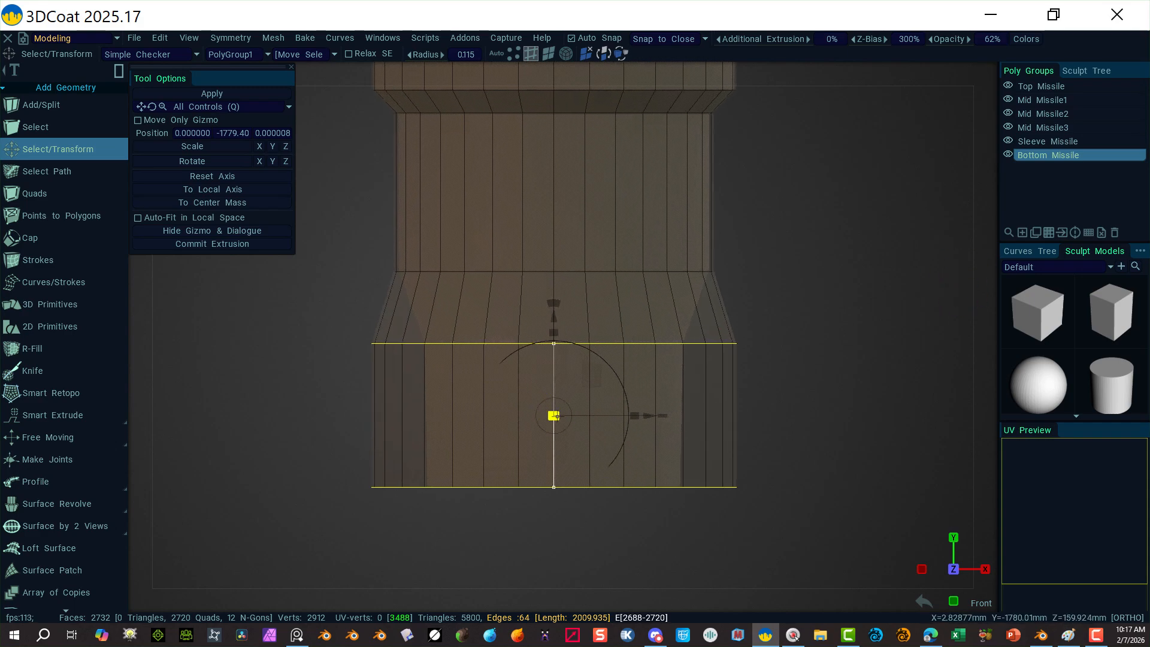
Step: Shrink the bottom edge ring inward, raise it slightly, then clear the selection
left_click_drag(555, 416, 533, 415)
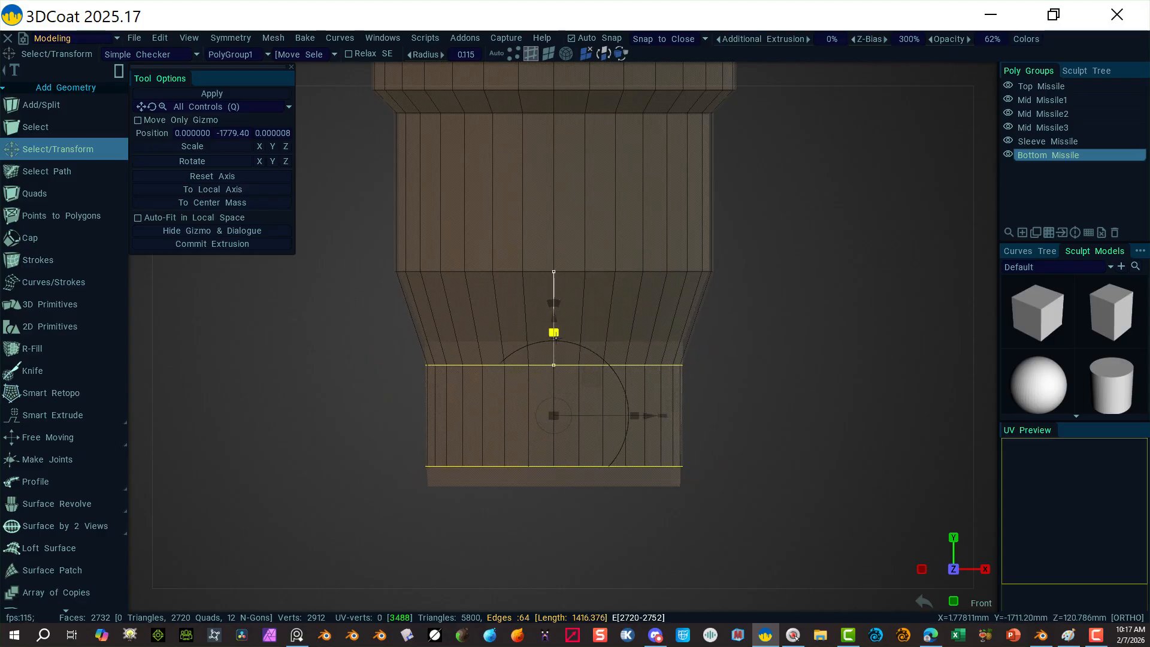
left_click_drag(553, 319, 550, 299)
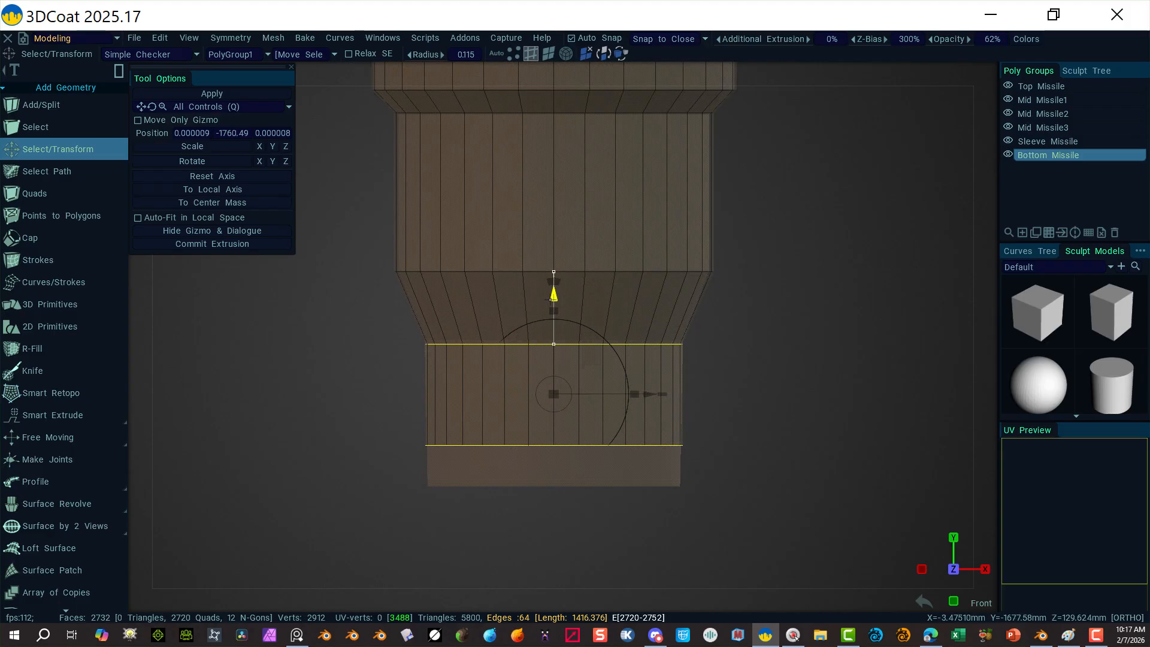
left_click_drag(345, 450, 449, 462, "alt")
left_click(989, 73)
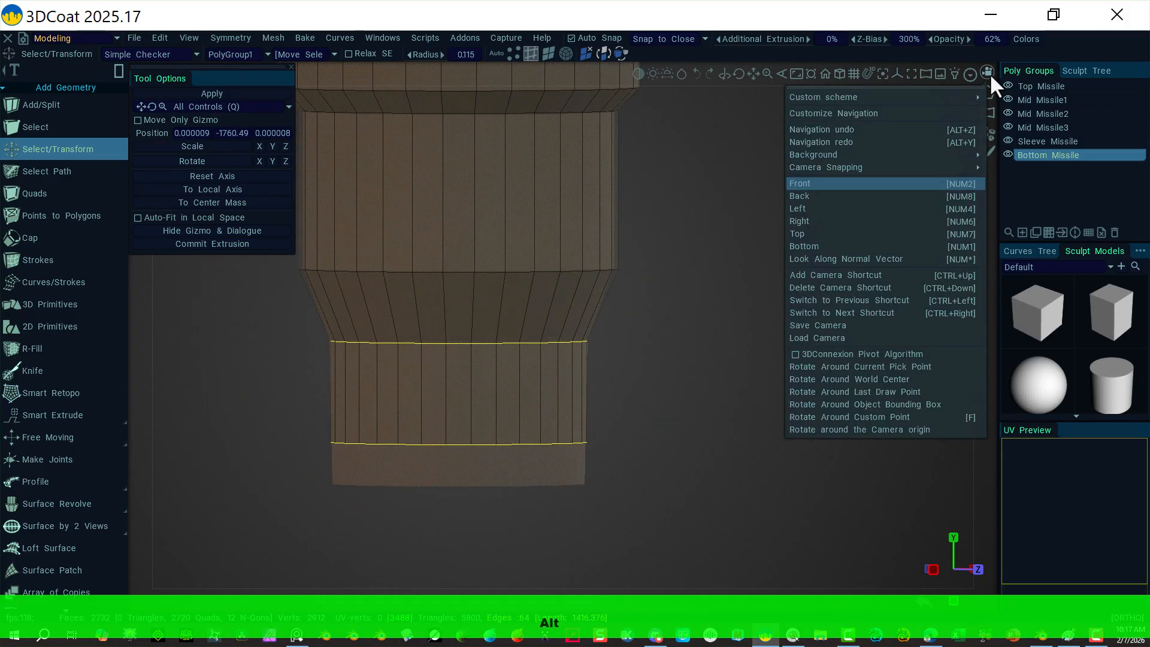
left_click(844, 183)
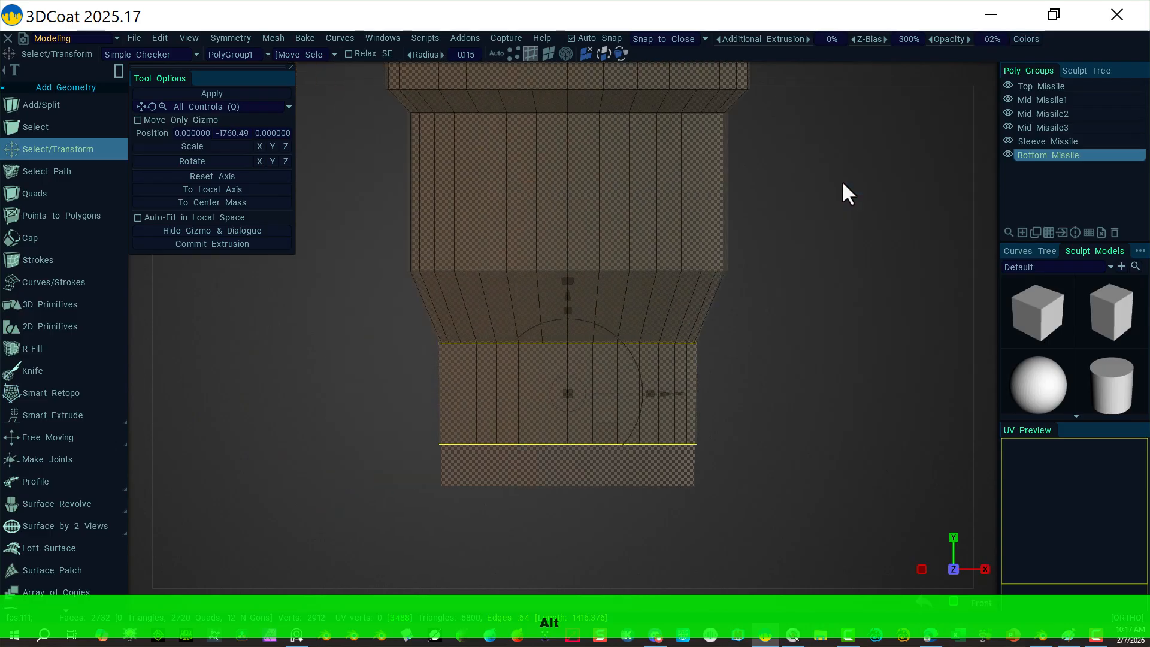
left_click(364, 497)
Step: Reselect the bottom edge ring and lower it to -1841.170 to lengthen the base
left_click_drag(771, 358, 804, 284, "alt")
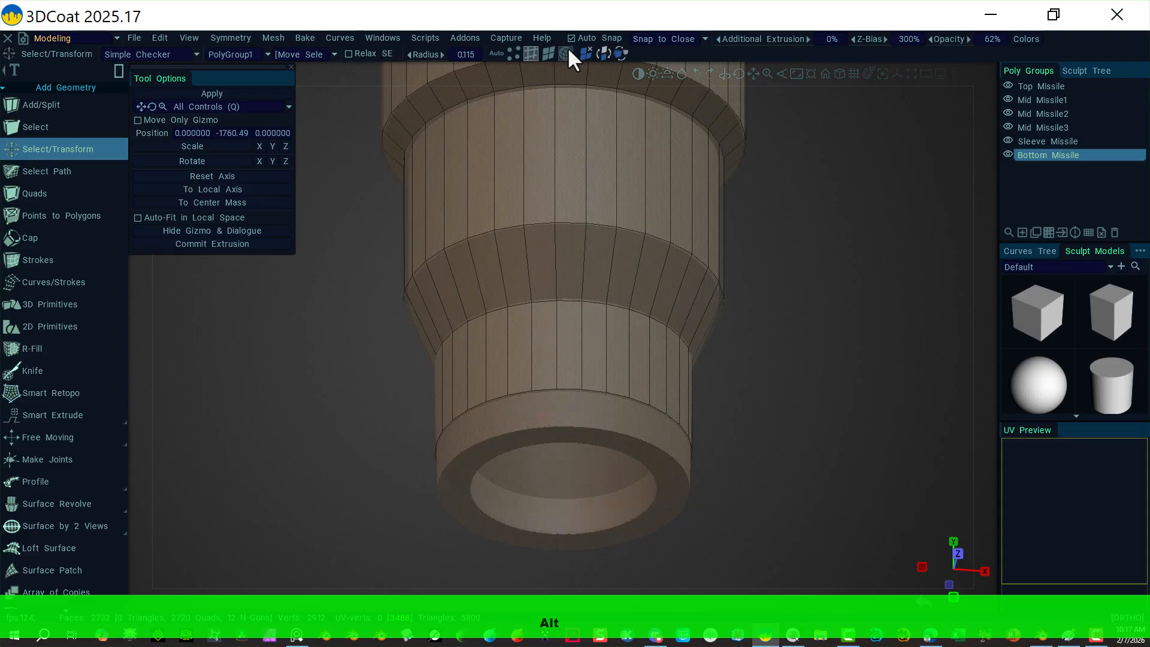
left_click(552, 413)
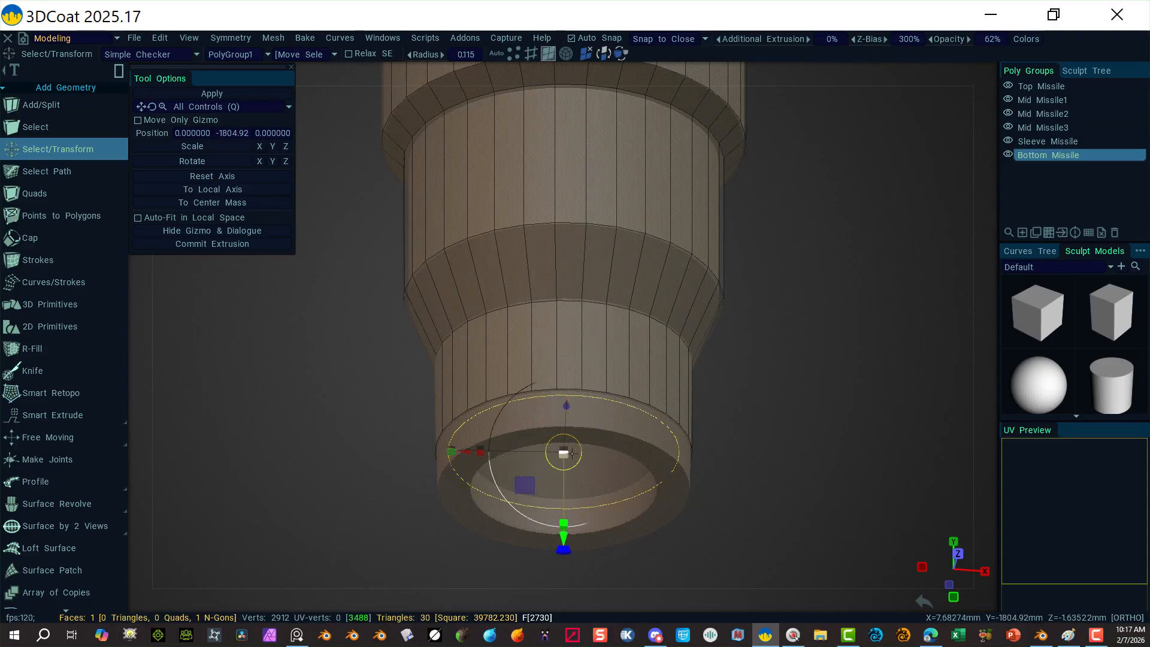
left_click(530, 53)
left_click(982, 72)
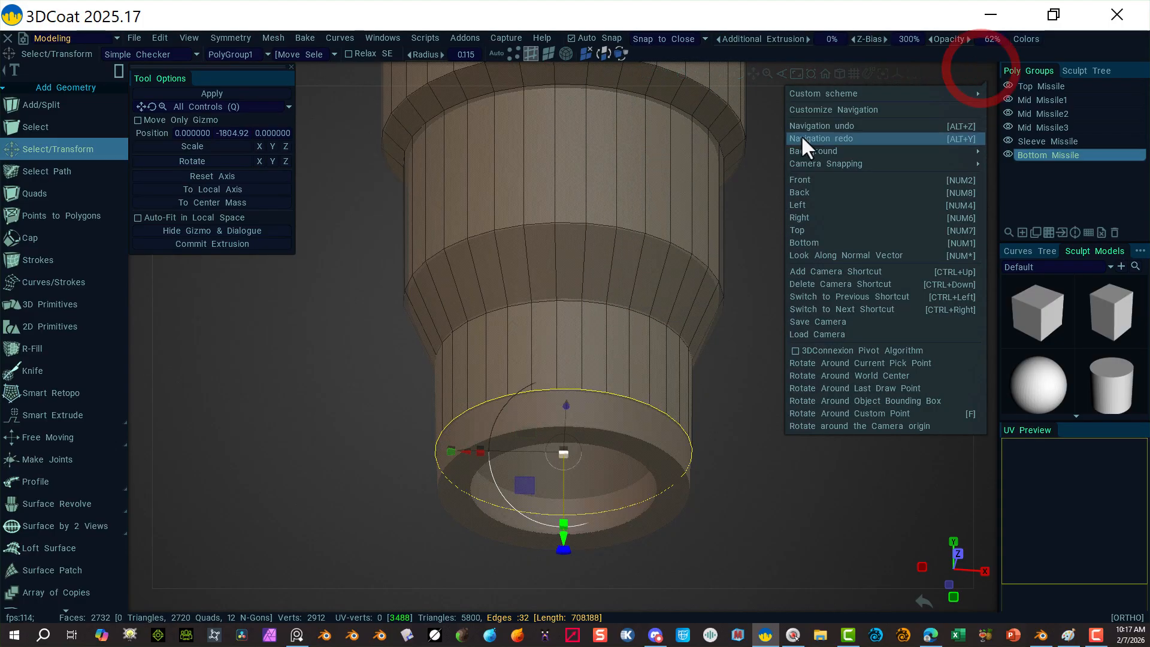
left_click(826, 186)
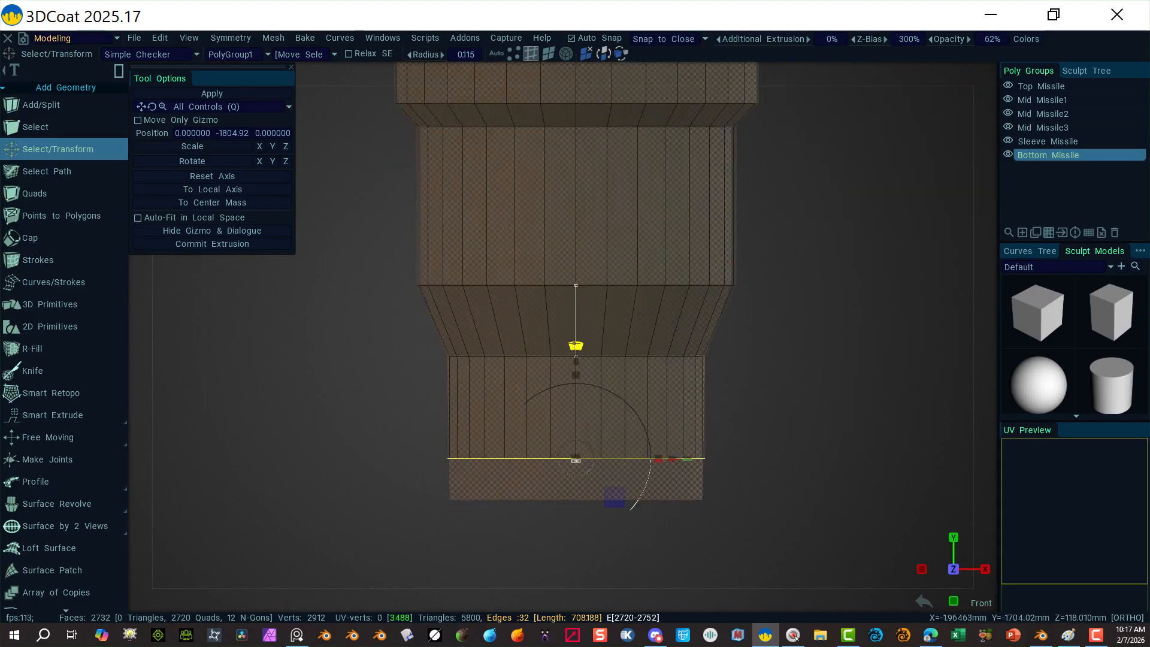
left_click_drag(578, 364, 584, 403)
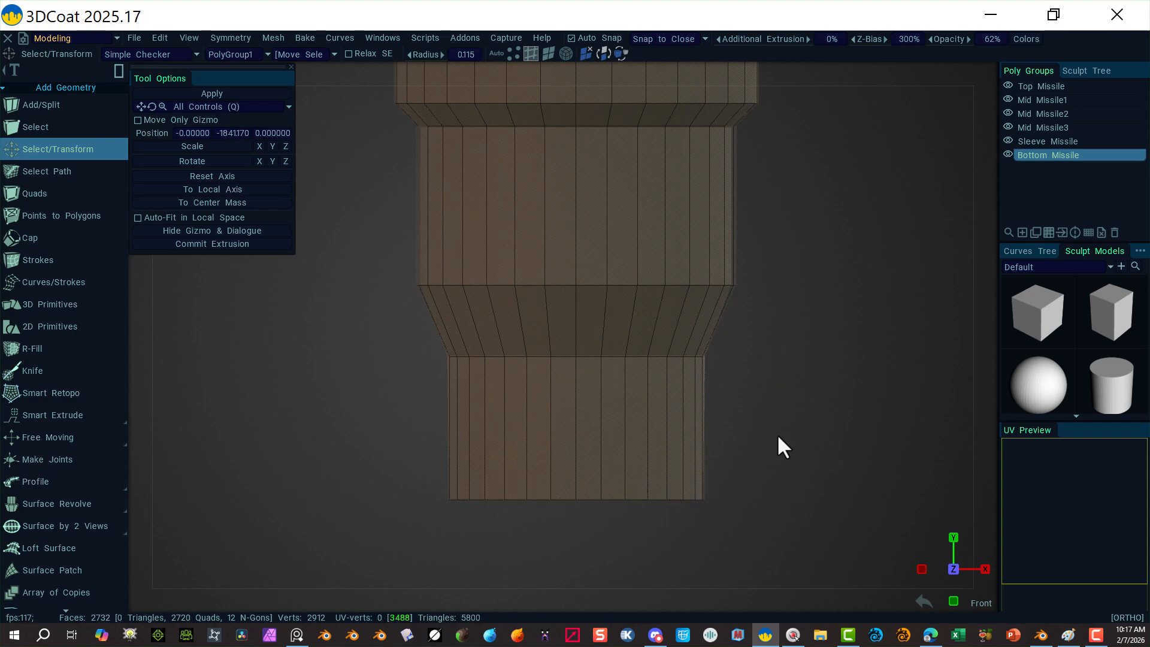
left_click_drag(770, 403, 796, 378, "alt")
right_click_drag(824, 380, 621, 359, "alt")
mouse_move(661, 329)
left_mouse_down("alt")
mouse_move(510, 299)
mouse_move(487, 214)
mouse_move(580, 367)
mouse_move(552, 322)
mouse_move(669, 327)
left_mouse_up("alt")
mouse_move(654, 443)
left_mouse_down("alt")
mouse_move(685, 437)
mouse_move(658, 424)
left_mouse_up("alt")
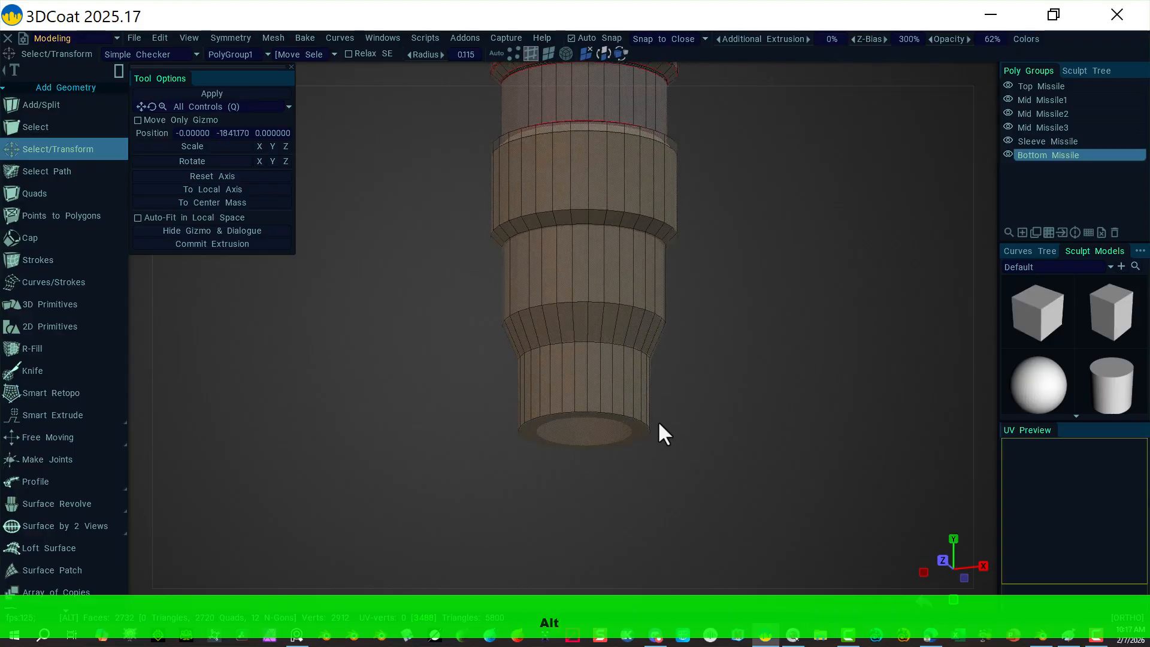
Step: Select the bottom cap face and inset a ring of faces around it
left_click(548, 53)
left_click(571, 436)
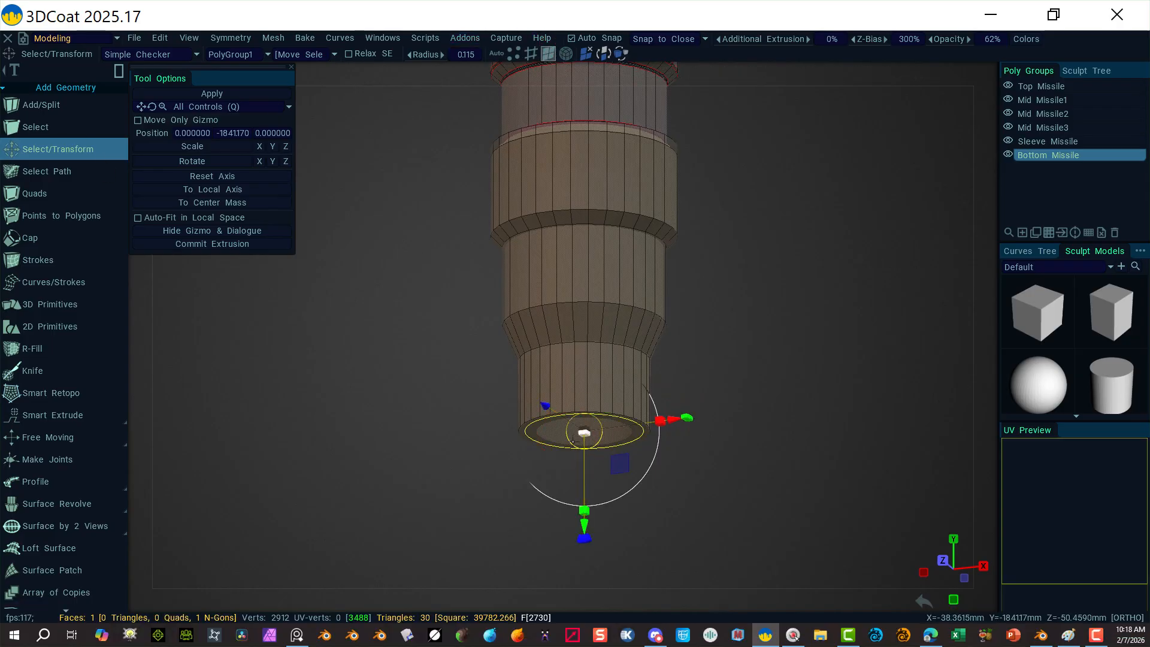
left_click_drag(410, 536, 404, 448, "alt")
right_click_drag(421, 472, 587, 449, "alt")
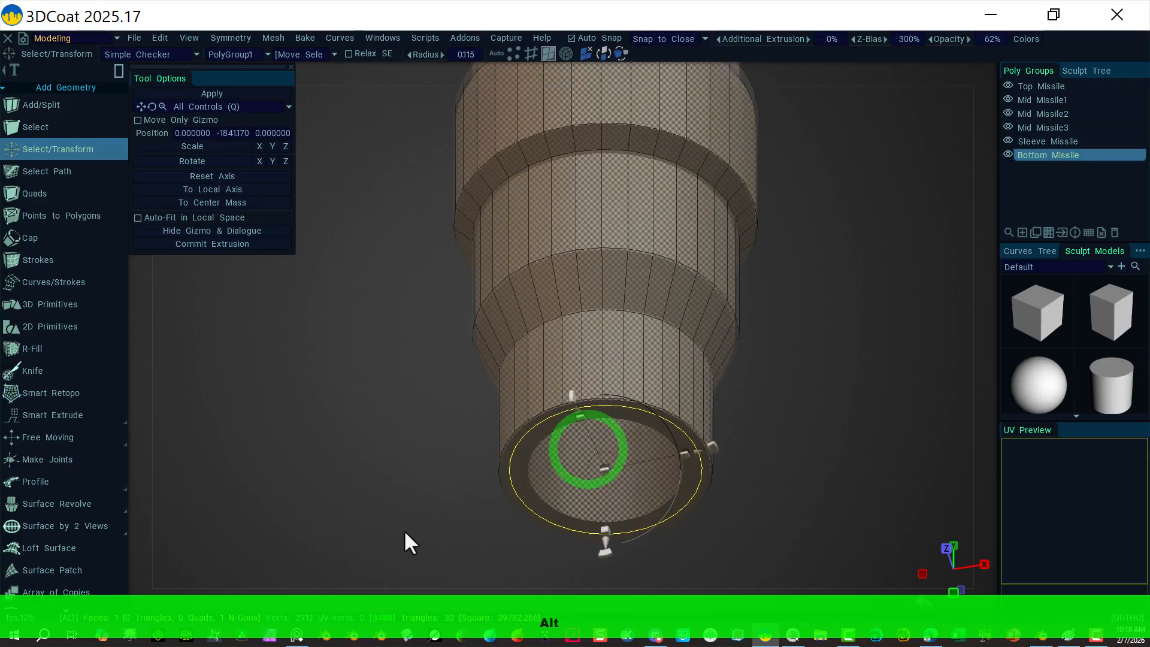
middle_click_drag(405, 488, 409, 391, "alt")
scroll(43, 433, "down", 6)
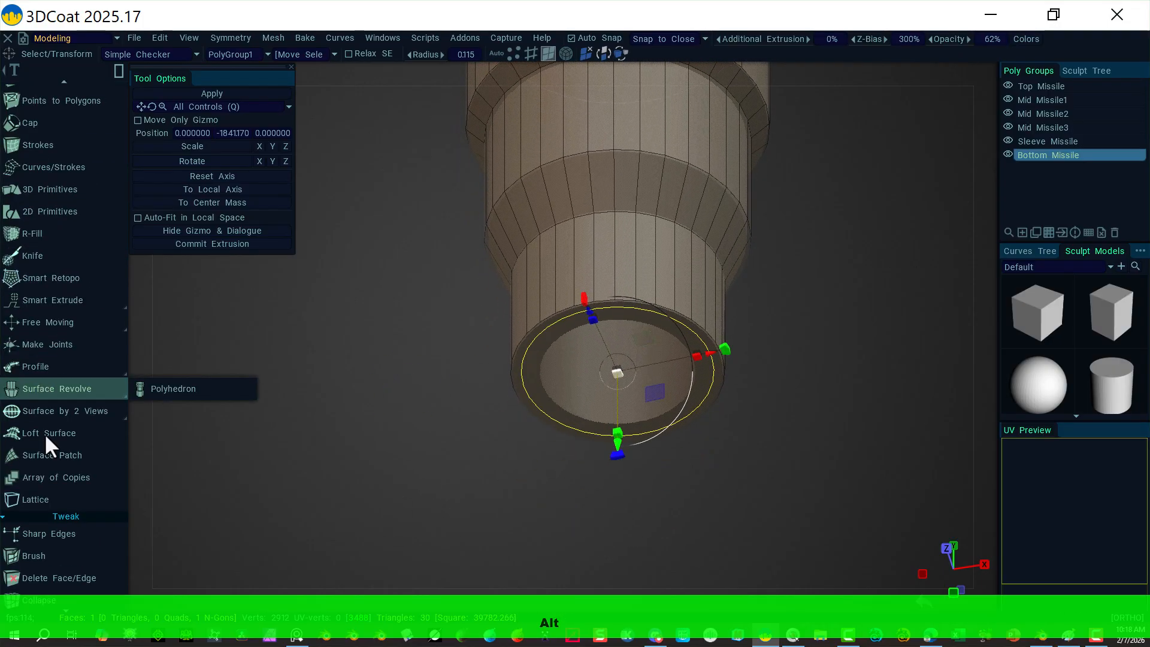
scroll(72, 287, "down", 8)
left_click(74, 282)
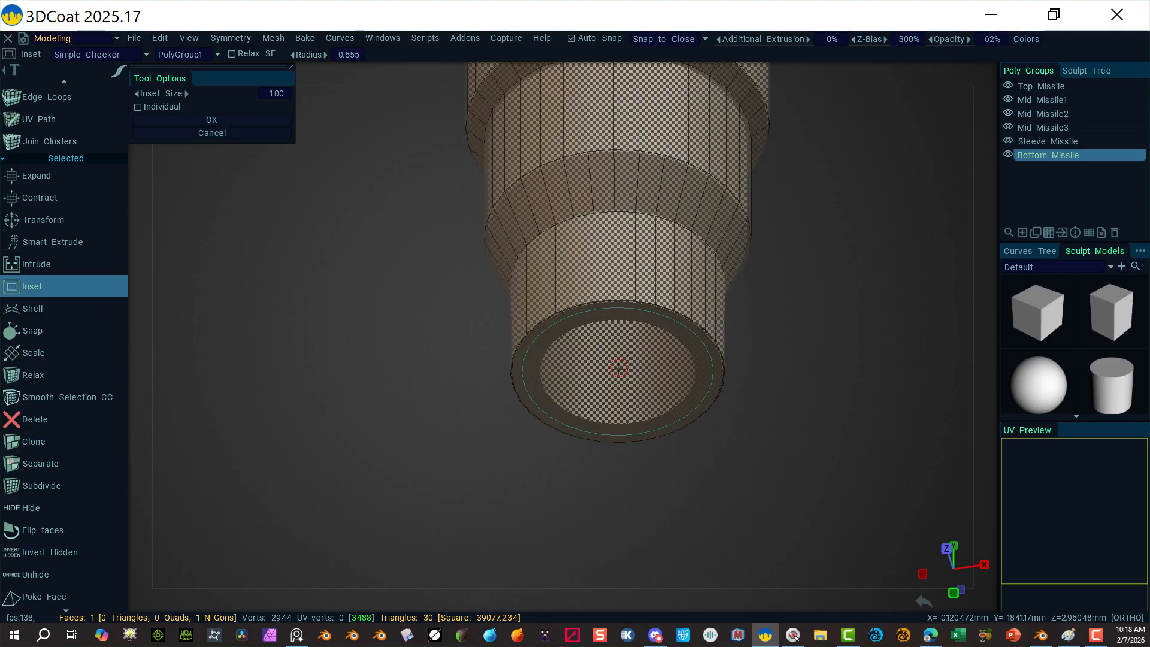
left_click_drag(617, 365, 586, 381)
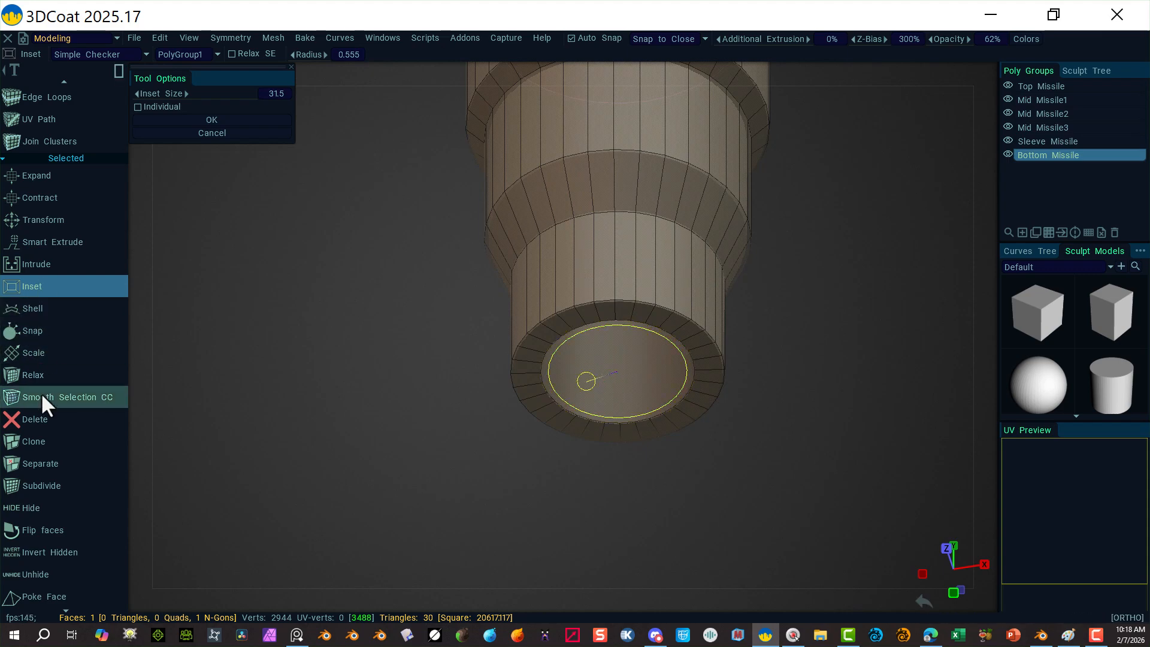
Step: Extrude the inner cap face with Smart Extrude, review the base, and deselect
left_click(56, 242)
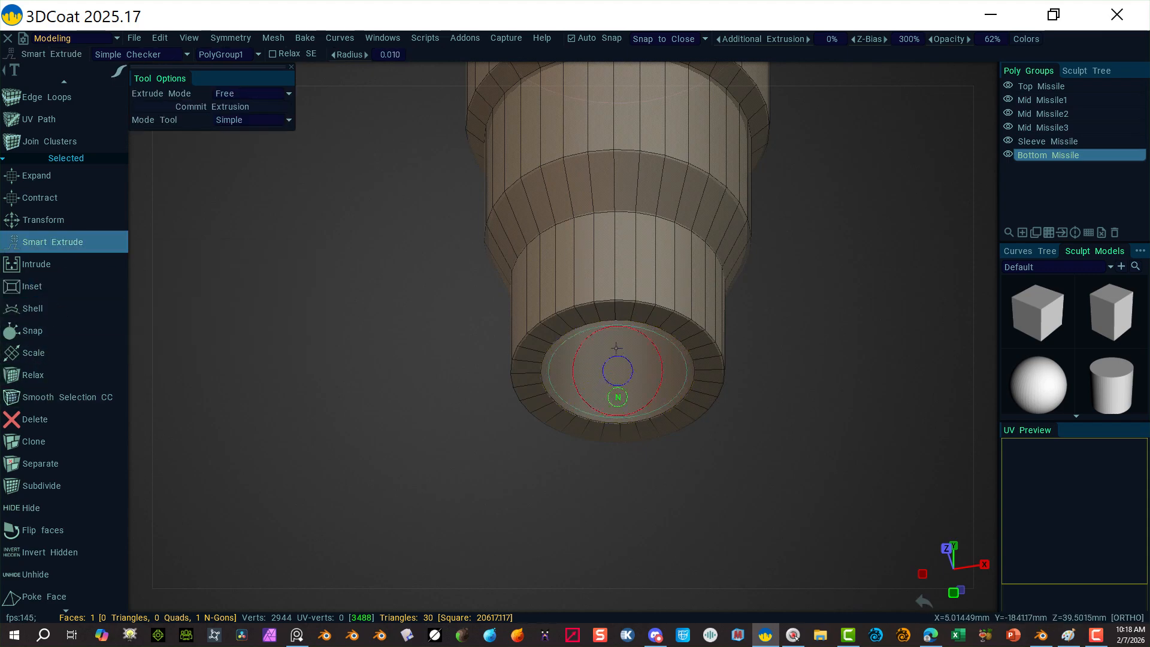
left_click(988, 71)
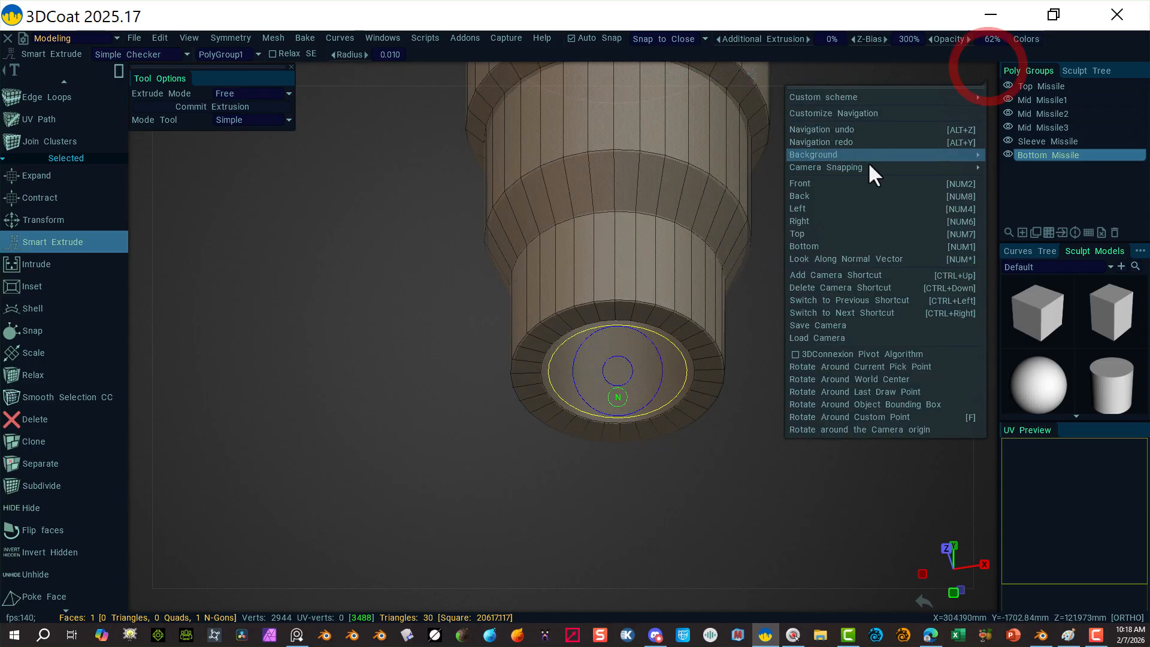
left_click(830, 183)
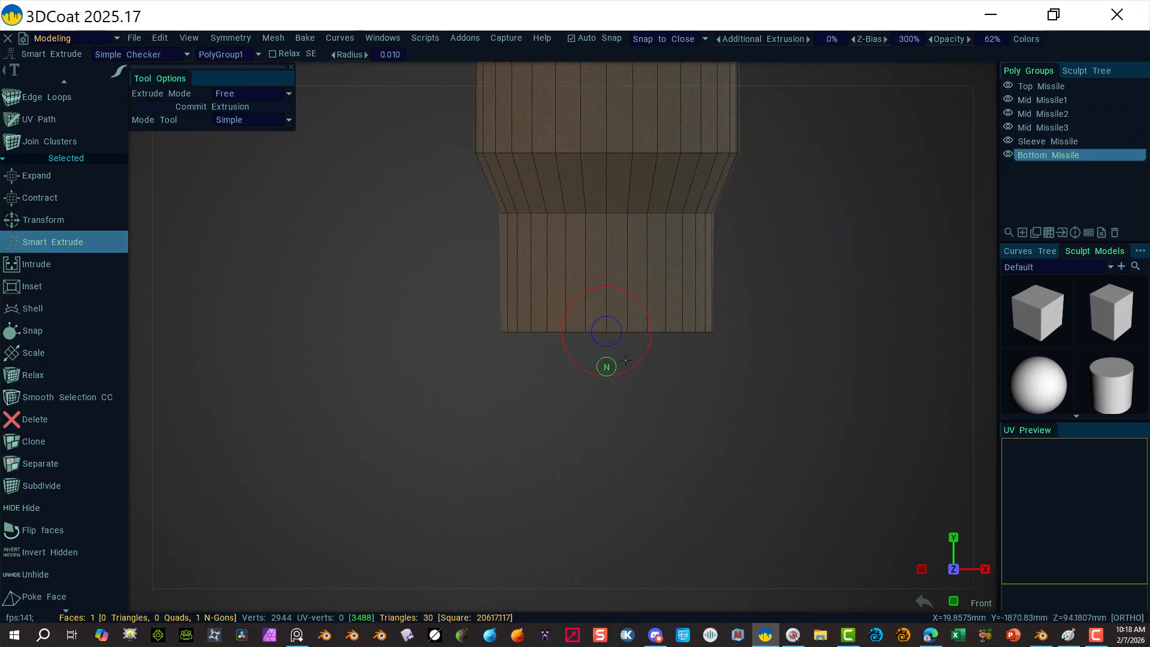
left_click_drag(606, 366, 612, 109)
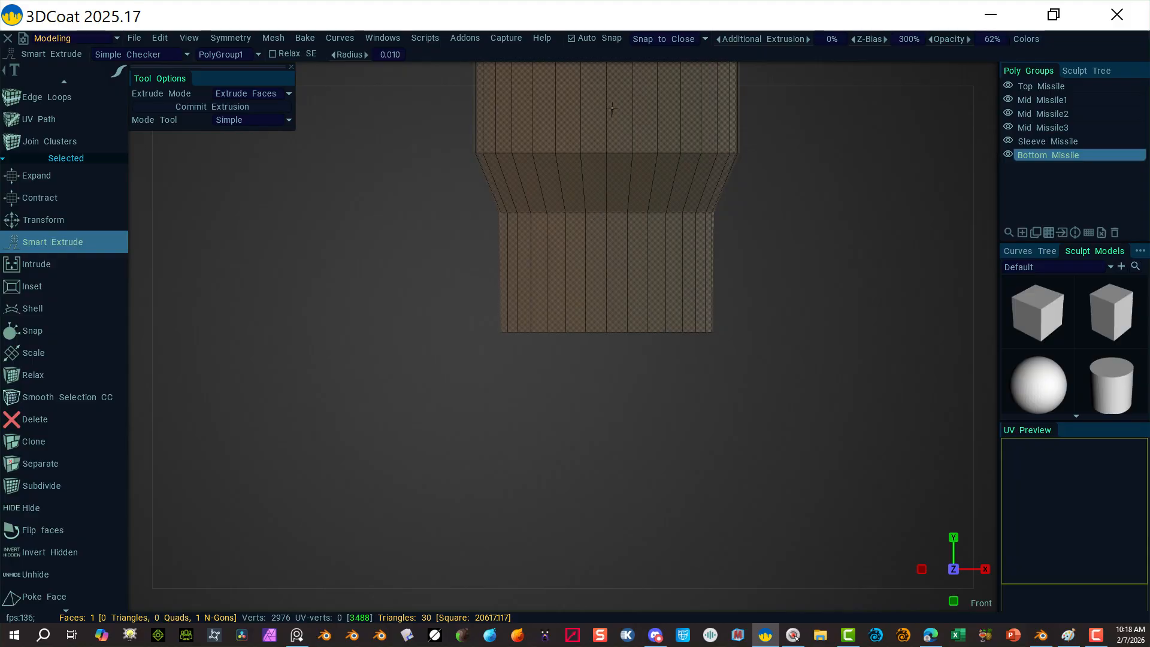
left_click_drag(606, 70, 606, 69)
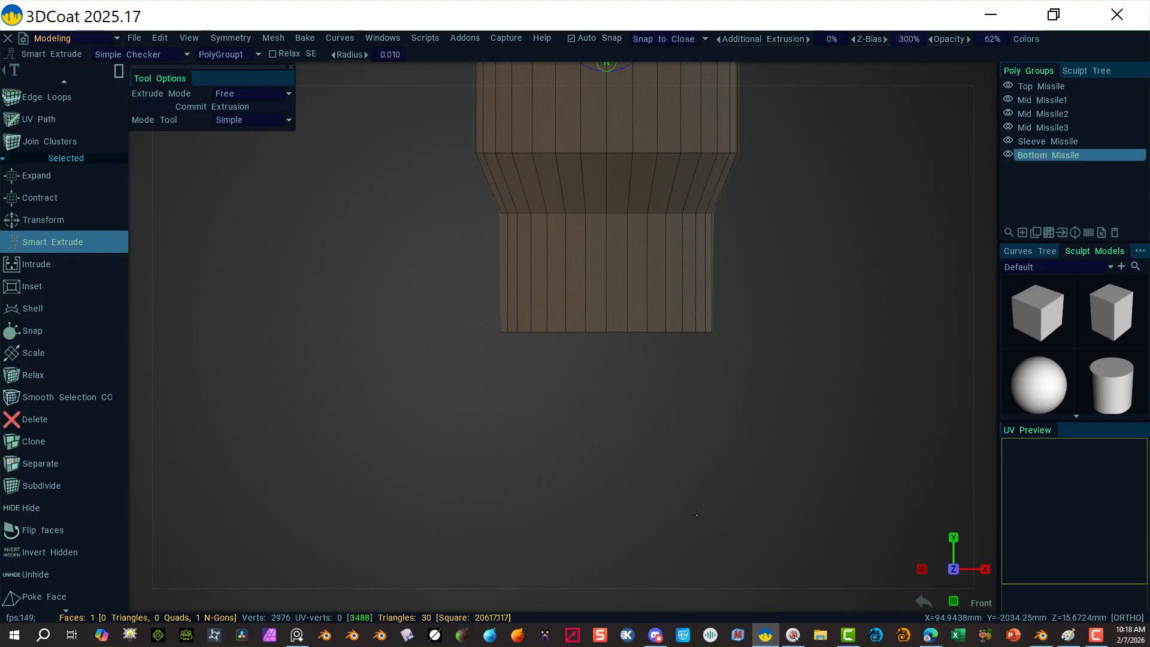
left_click_drag(570, 521, 629, 532, "alt")
right_click_drag(590, 471, 433, 416, "alt")
middle_click_drag(449, 427, 484, 490, "alt")
left_click(322, 289)
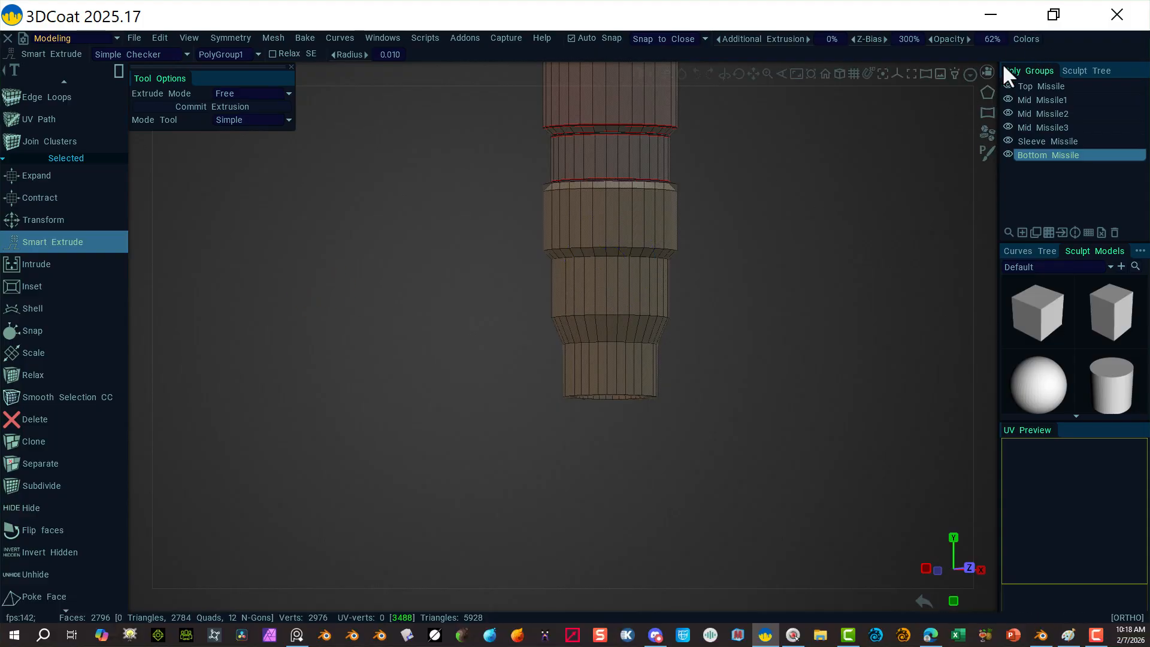
Step: Frame the lower step in front view and activate the Select/Transform tool
left_click(986, 73)
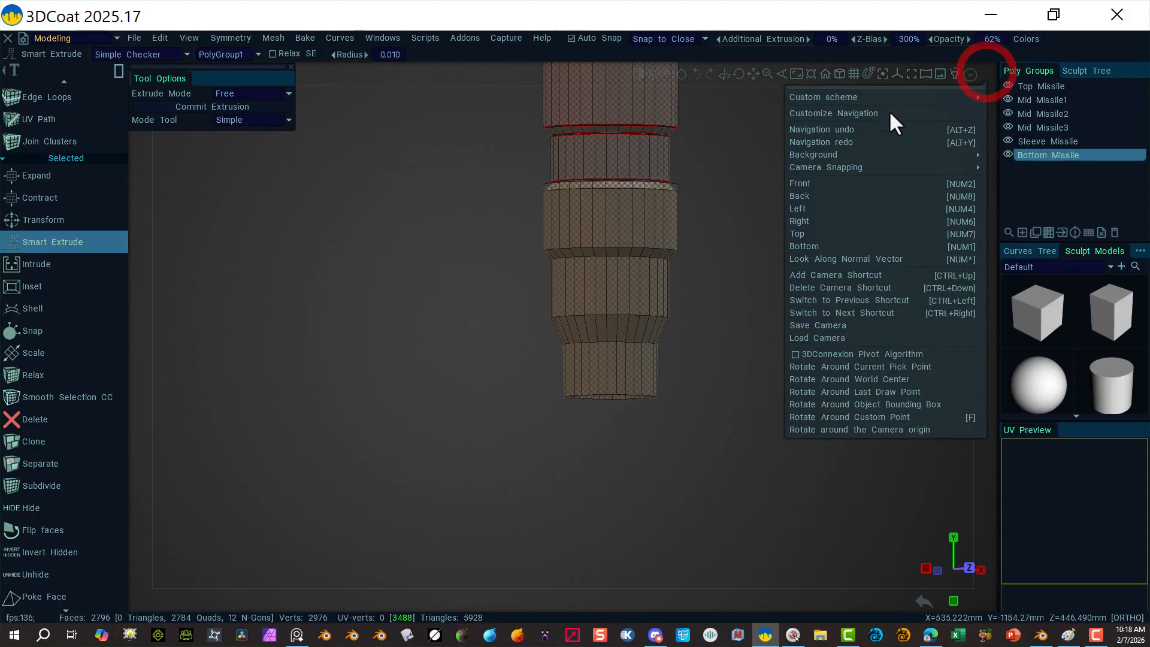
left_click(827, 181)
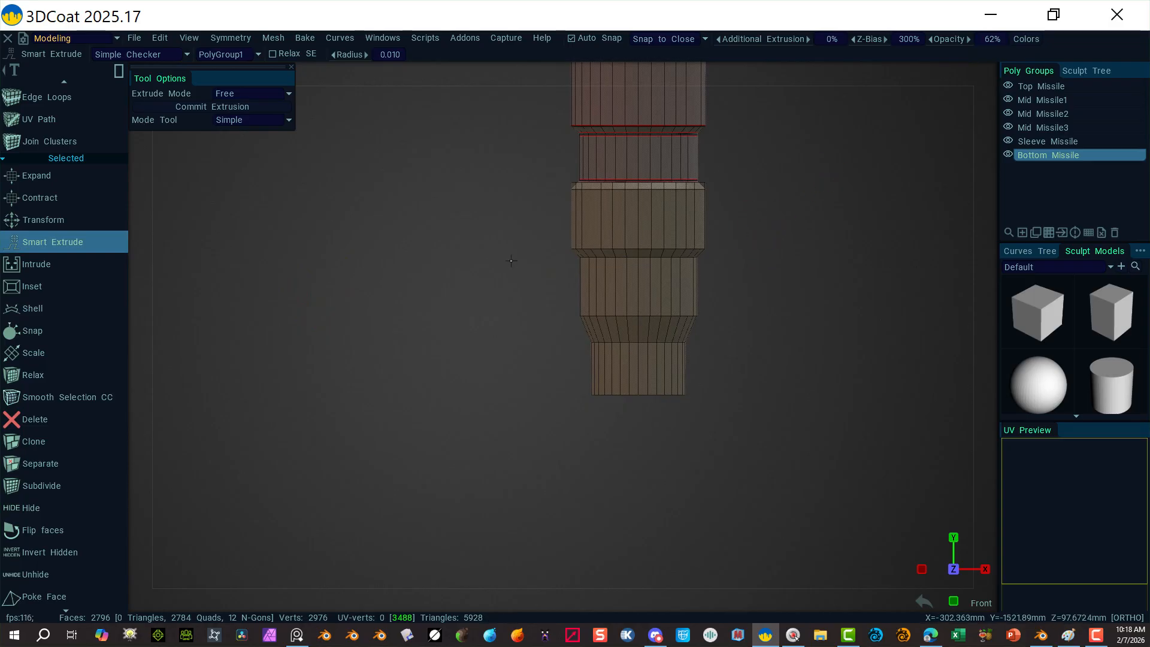
right_click_drag(277, 329, 478, 377, "alt")
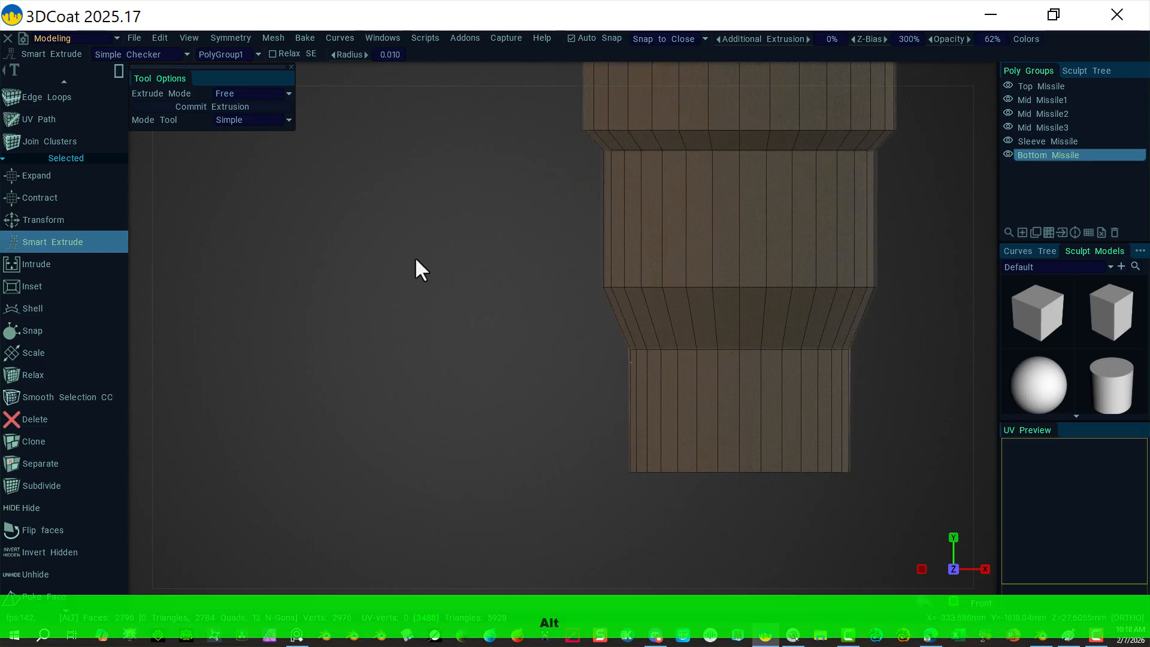
middle_click_drag(414, 254, 356, 497, "alt")
right_click_drag(337, 375, 611, 405, "alt")
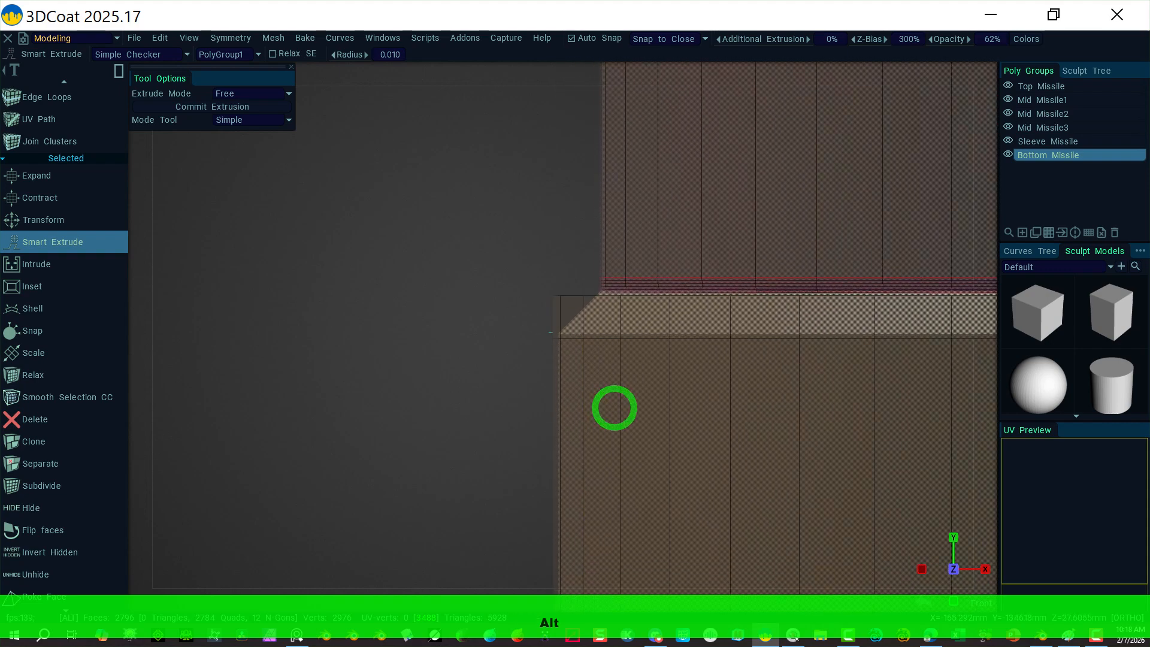
mouse_move(410, 304)
left_mouse_down("alt")
mouse_move(411, 333)
mouse_move(423, 308)
left_mouse_up("alt")
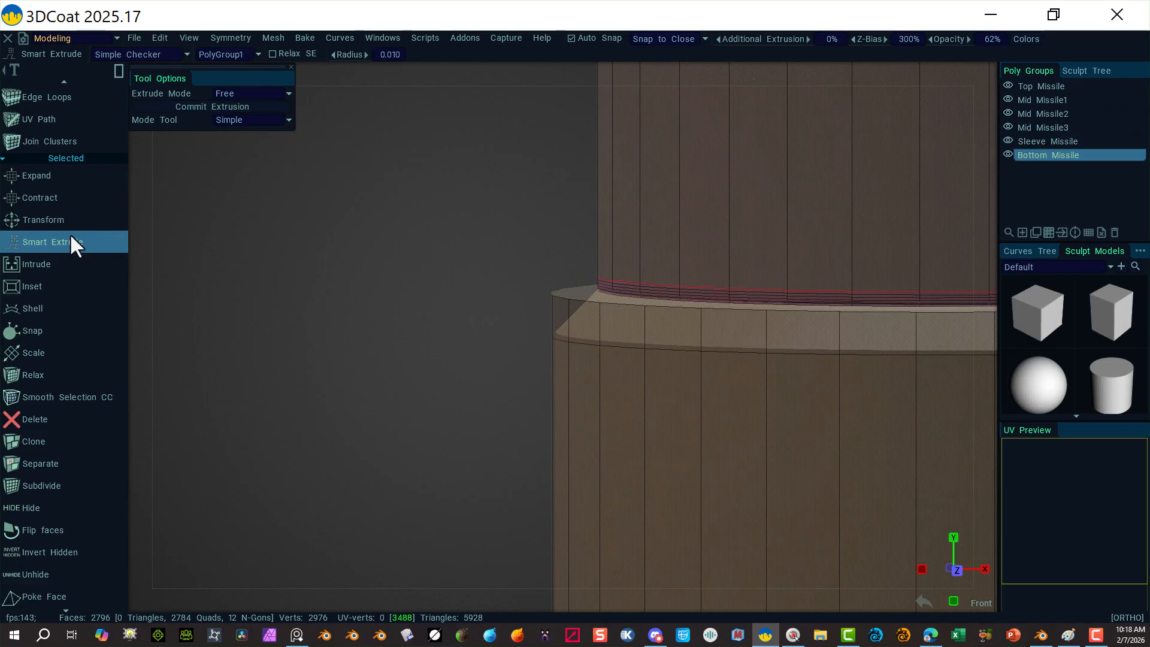
scroll(54, 144, "up", 10)
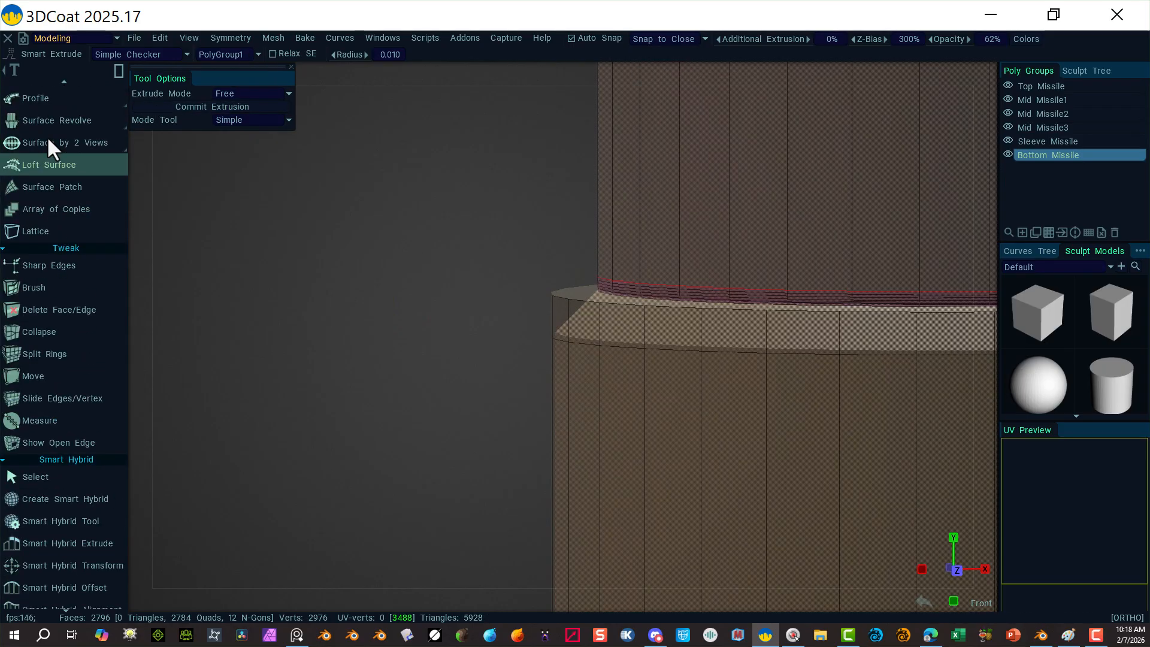
scroll(49, 137, "up", 6)
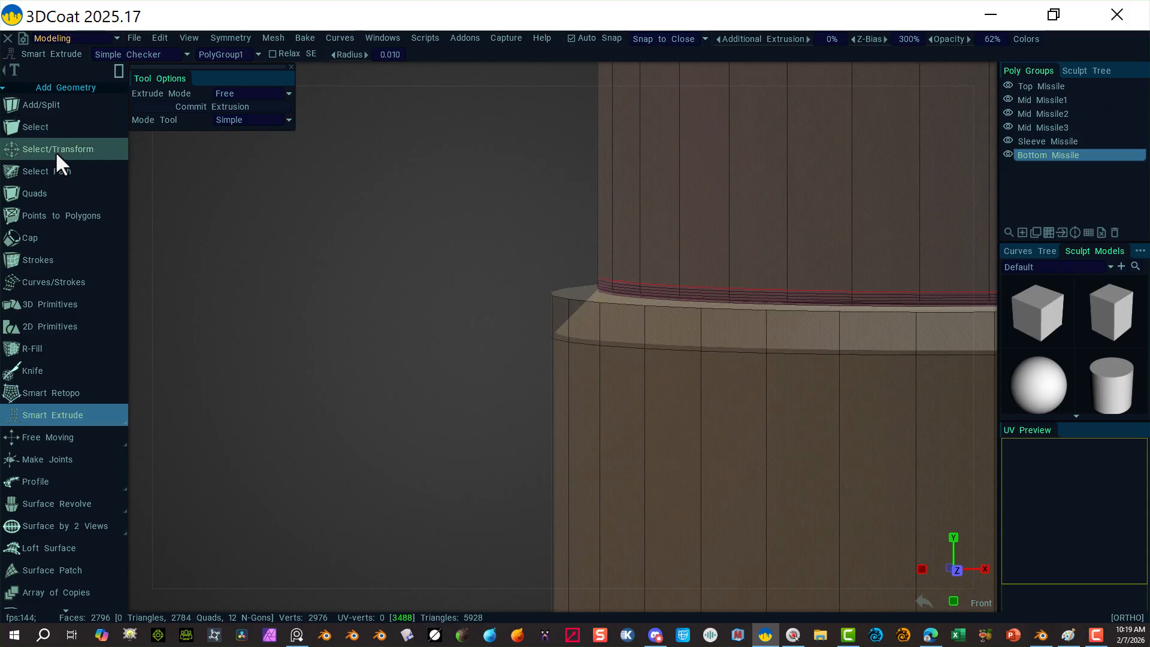
left_click(55, 151)
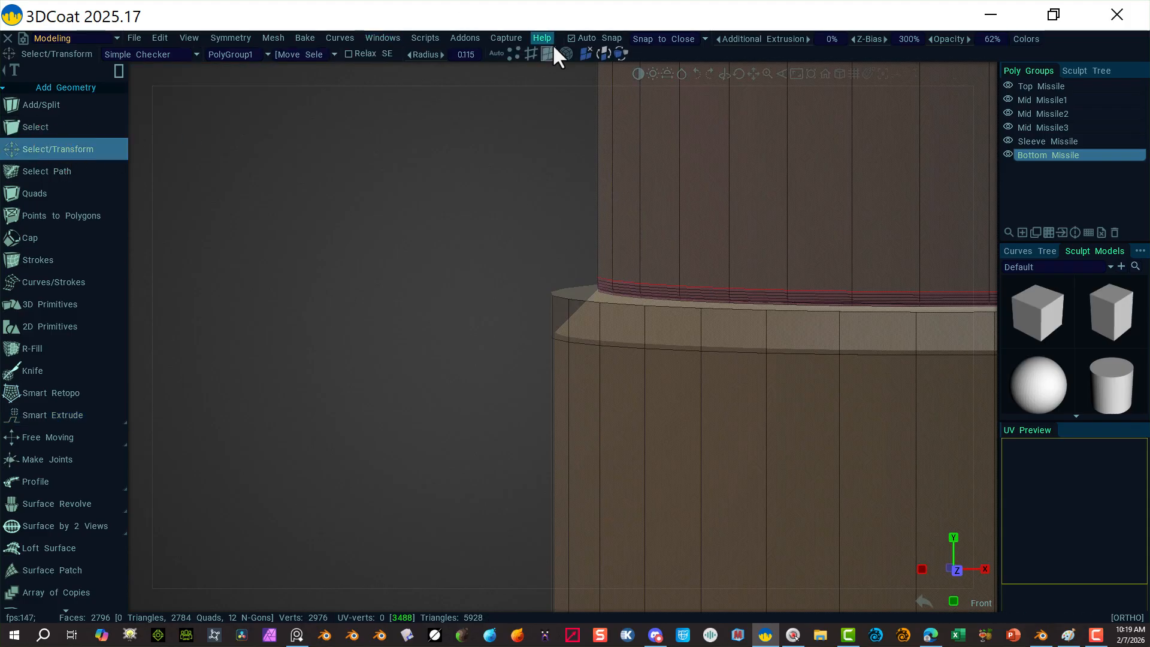
Step: Scale the flange's top outer edge ring inward to bevel it, deselect, then undo
left_click(592, 292)
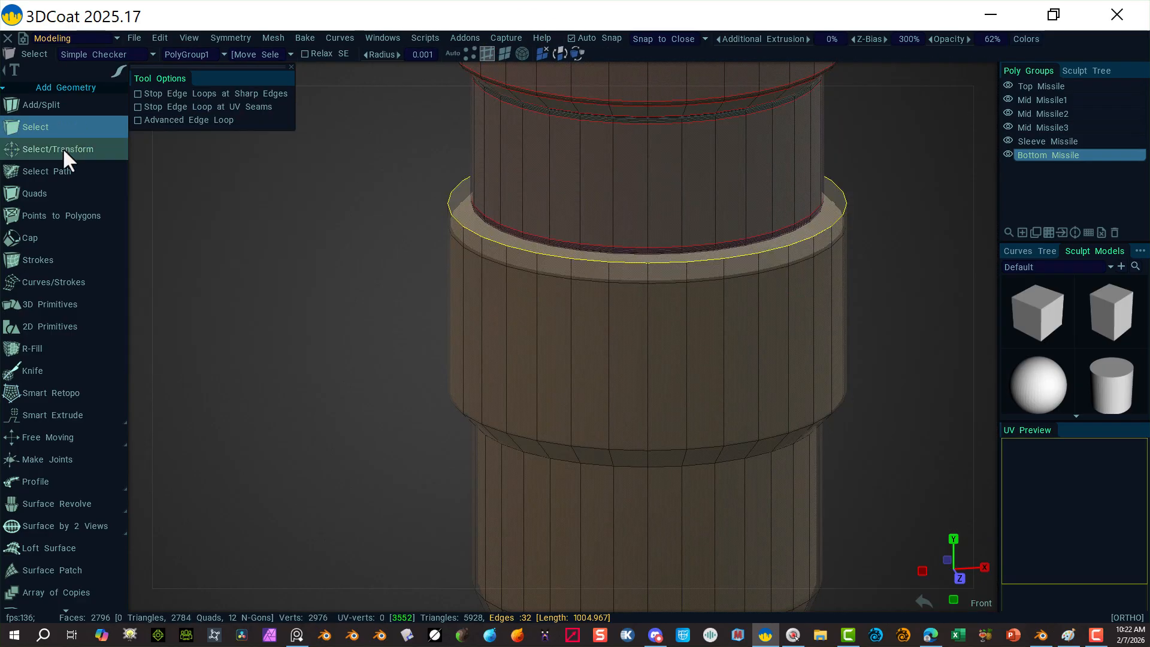
left_click(62, 149)
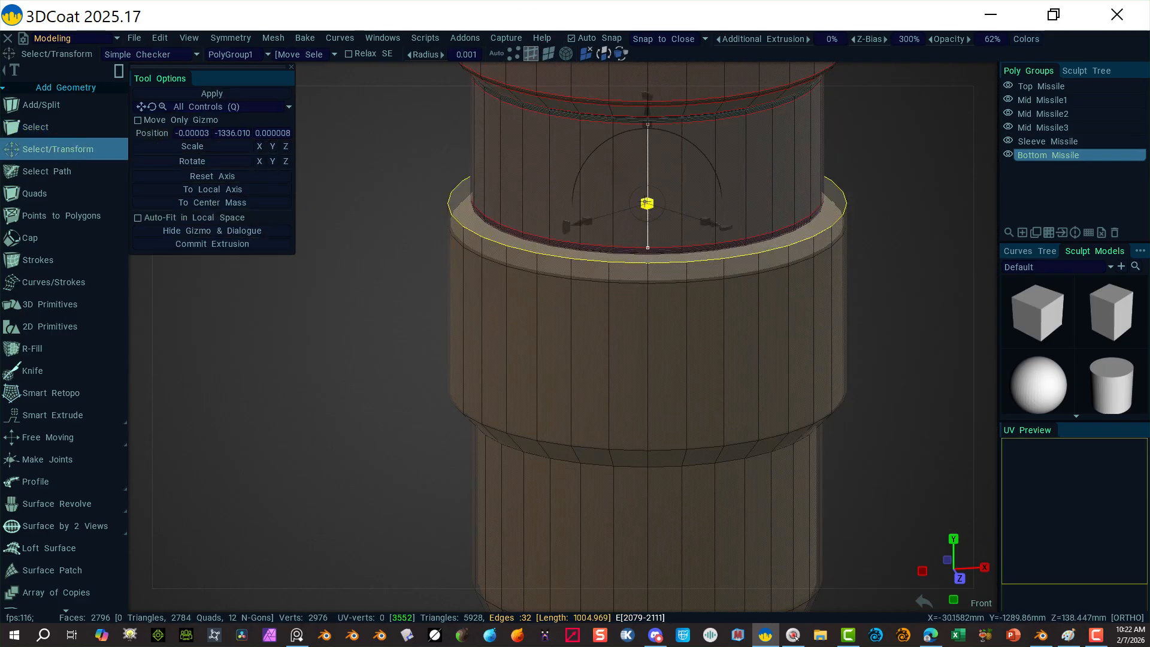
left_click_drag(647, 203, 636, 200)
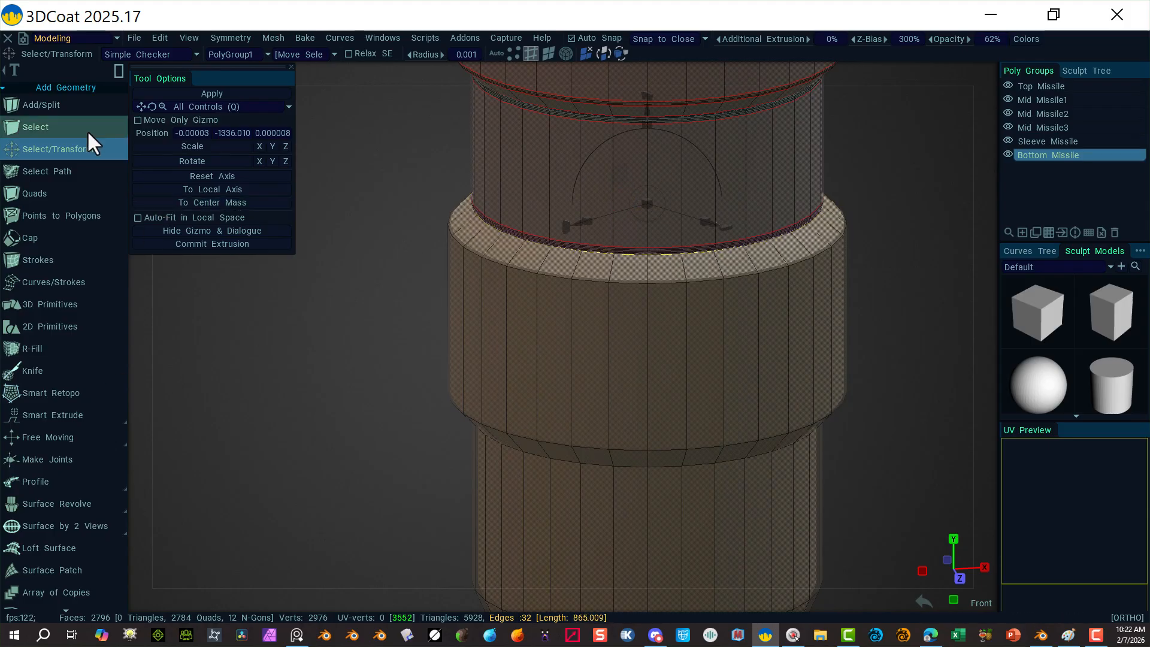
left_click(250, 343)
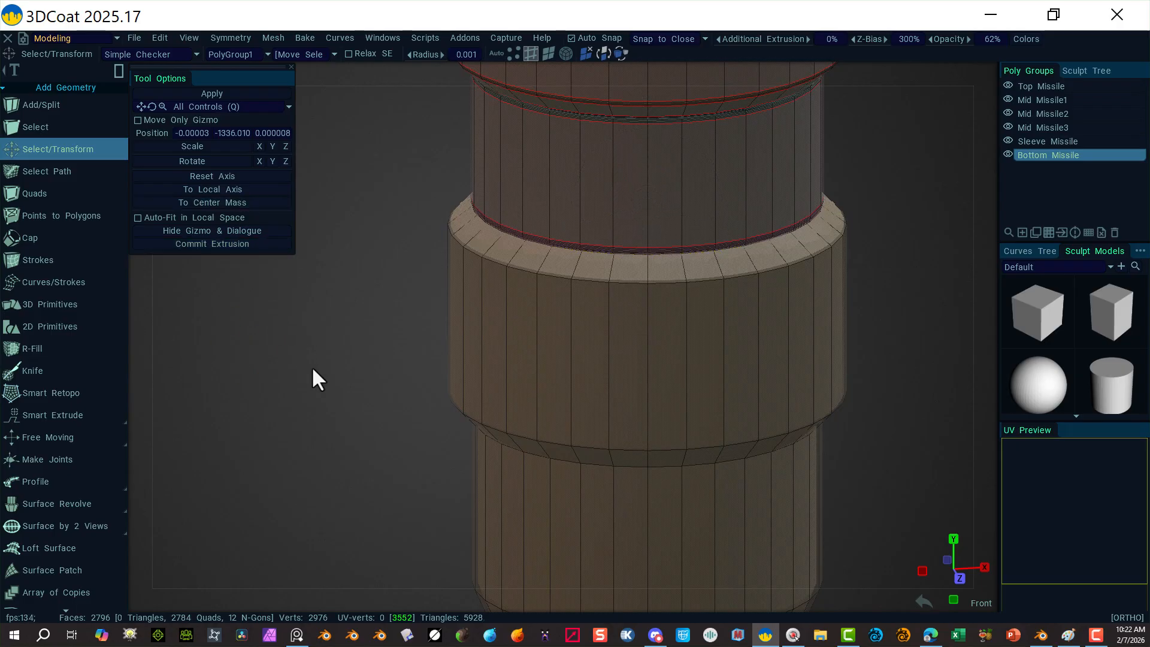
key("ctrl+z")
Step: Hide Sleeve Missile, Mid Missile1–3, Top Missile and the Curve_RotateSurfa revolve surface
left_click(1009, 141)
left_click(1007, 126)
left_click(1008, 112)
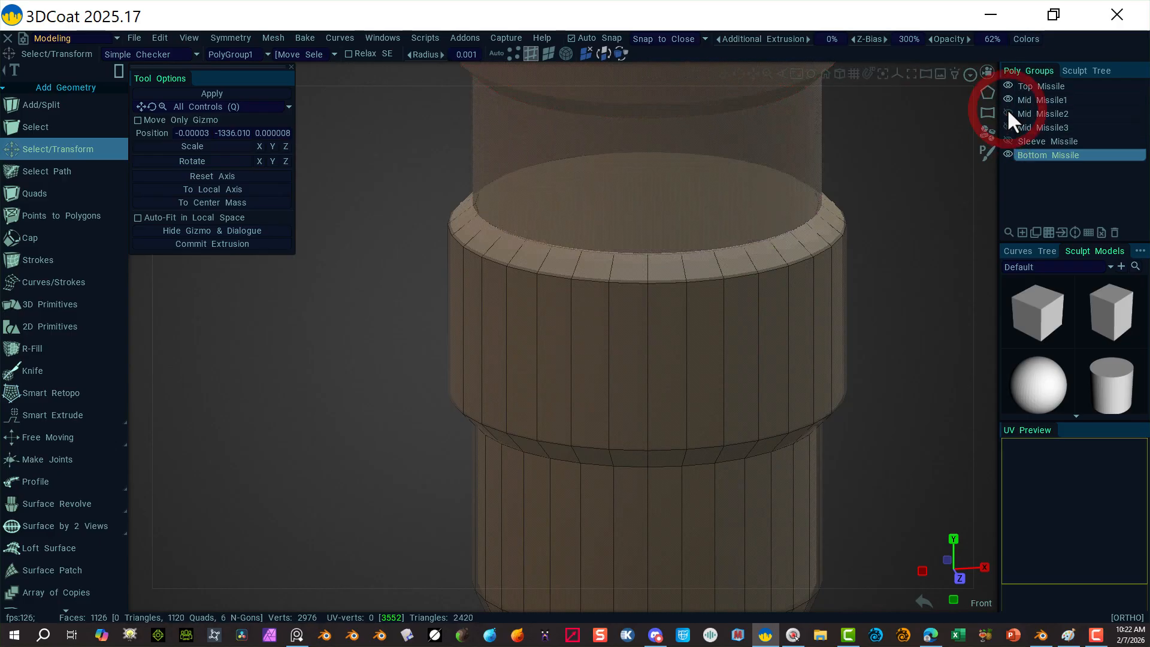
left_click(1008, 99)
left_click(1007, 87)
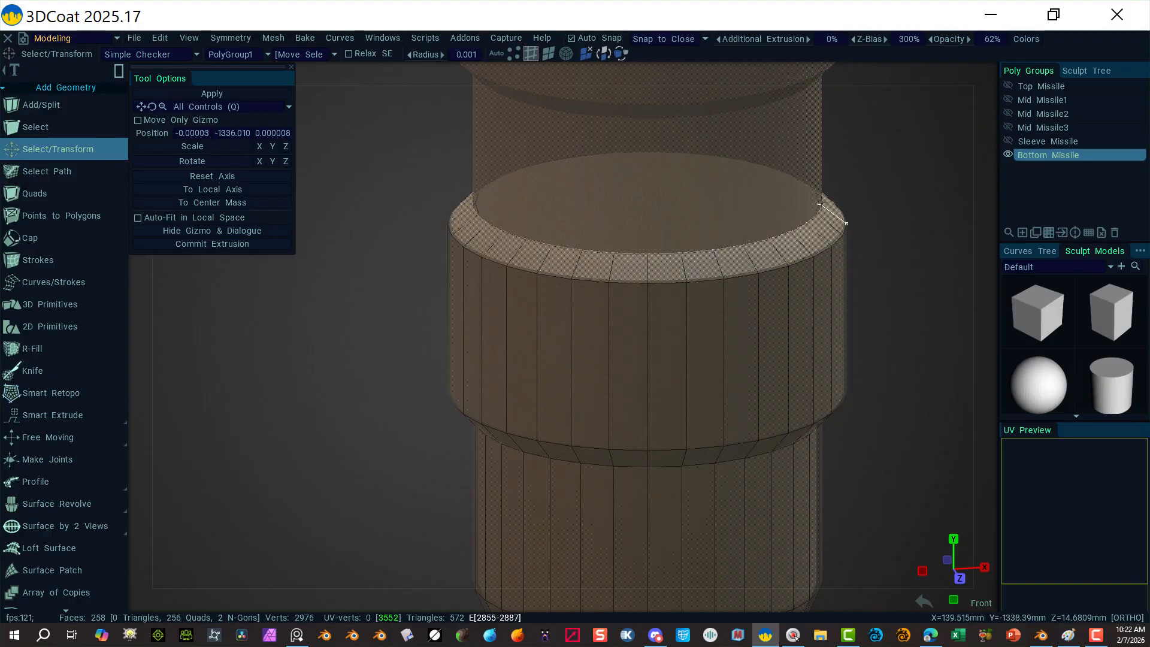
left_click(1087, 69)
left_click(1035, 114)
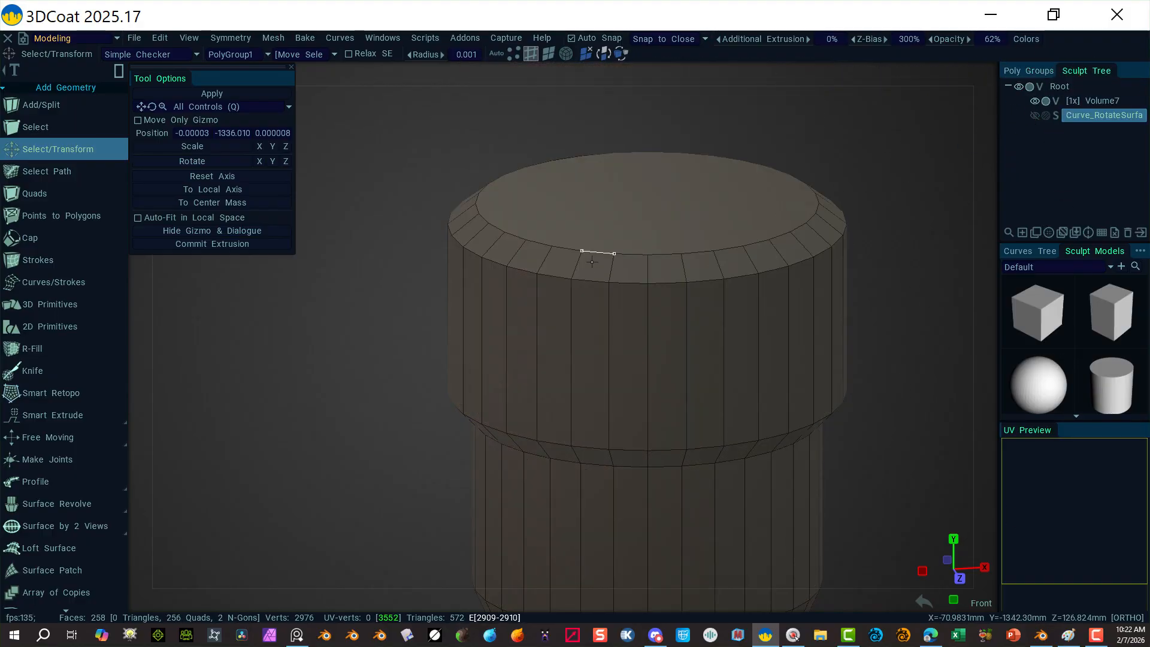
Step: Select the Bottom Missile's top loop and the top ring in edge mode
left_click(548, 54)
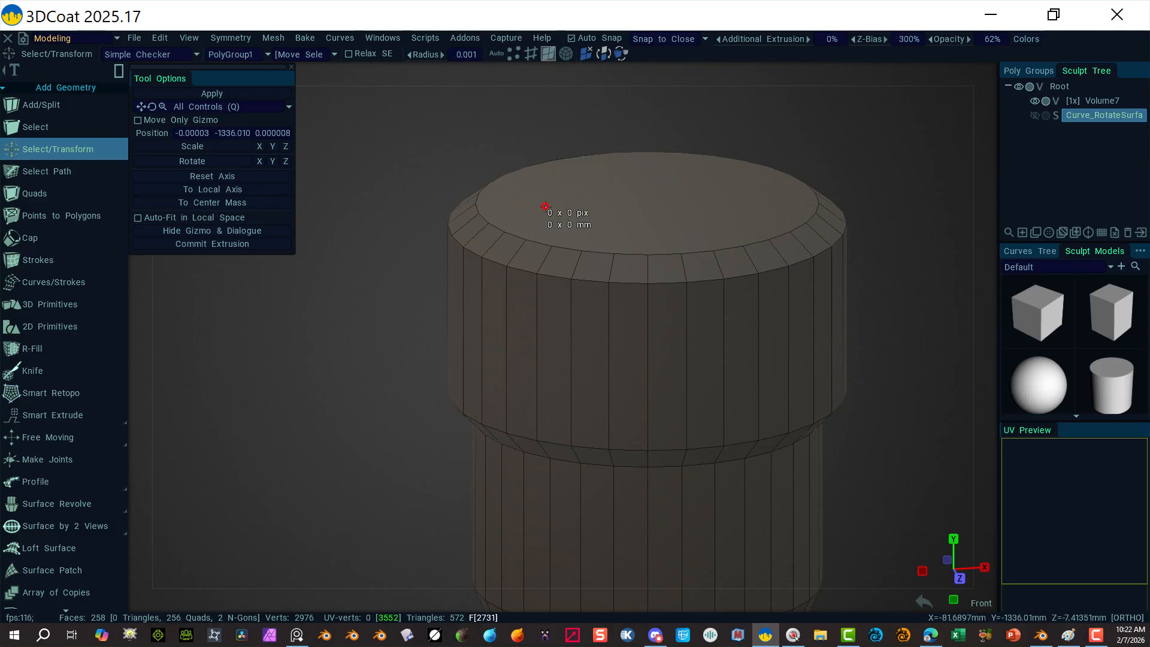
left_click(545, 206)
left_click(531, 53)
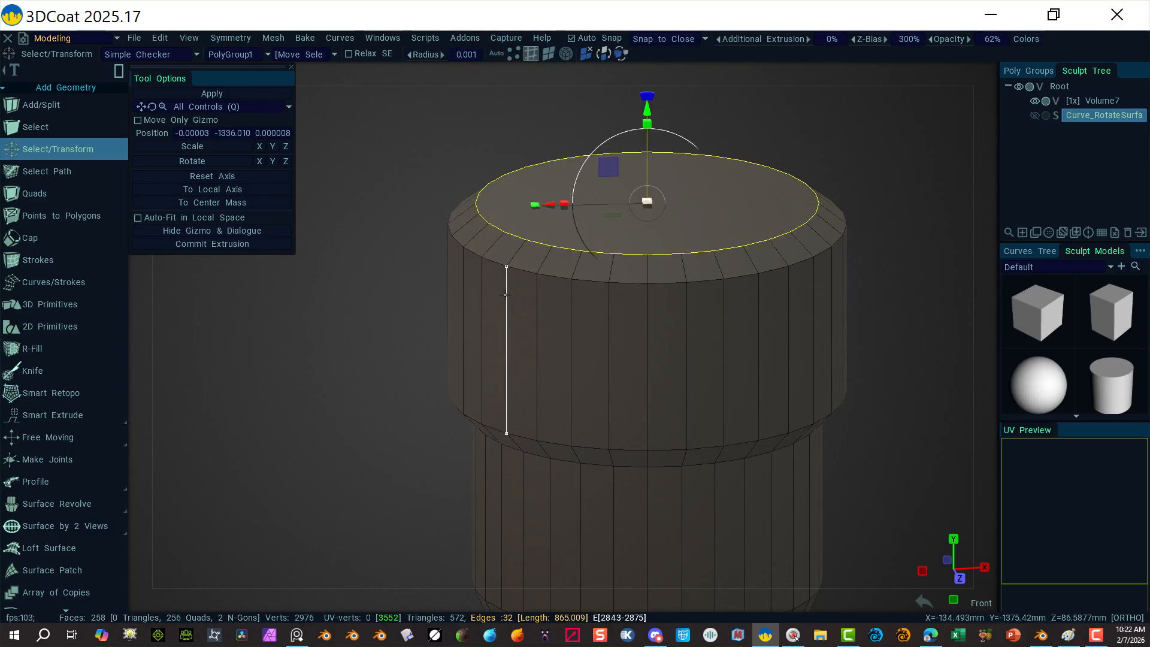
left_click_drag(562, 283, 557, 278, "alt+shift")
left_click(557, 278, "shift")
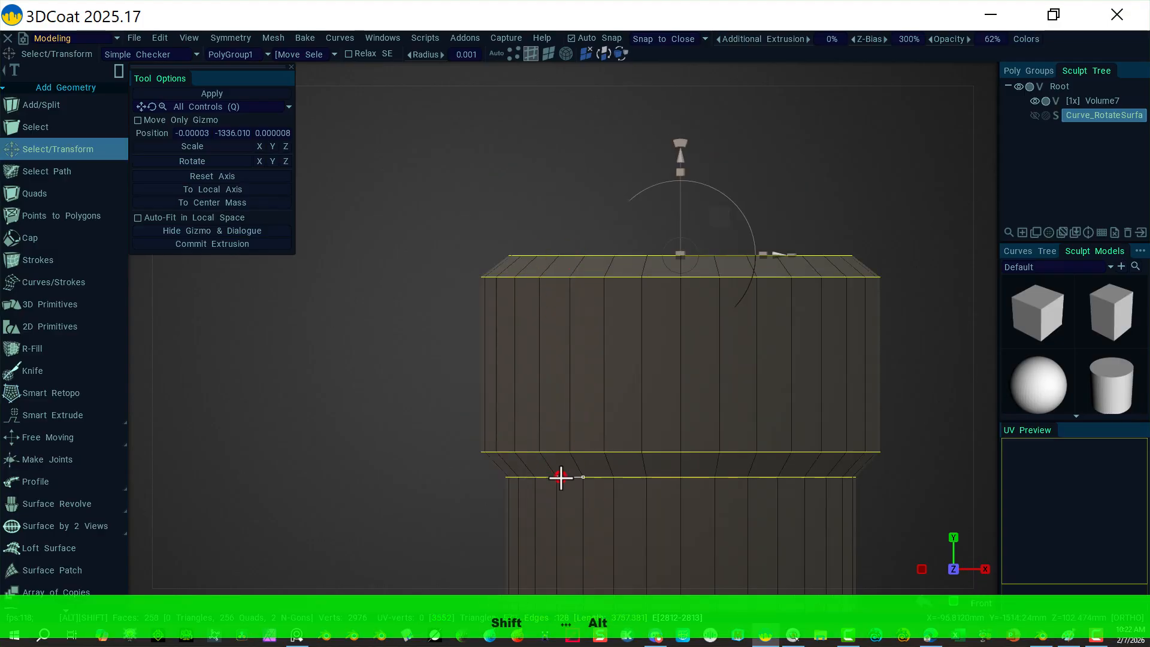
Step: Add the lower rings and the base's inner edge loop to the selection
middle_click_drag(436, 524, 493, 258)
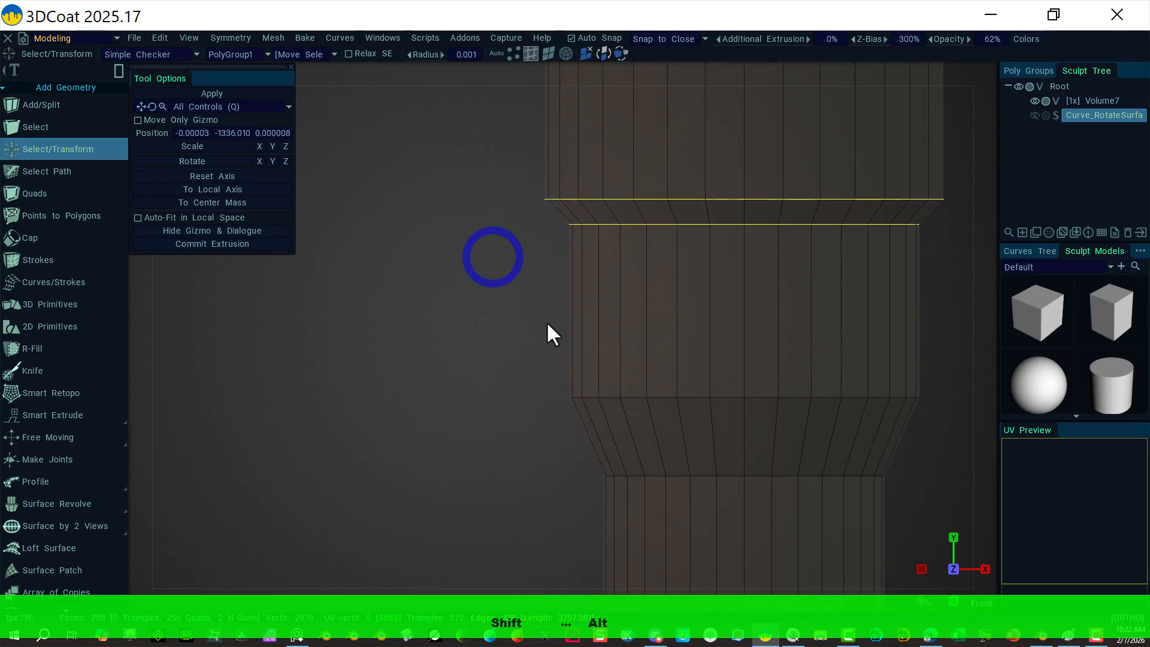
left_click(699, 477, "alt+shift")
middle_click_drag(516, 491, 501, 294)
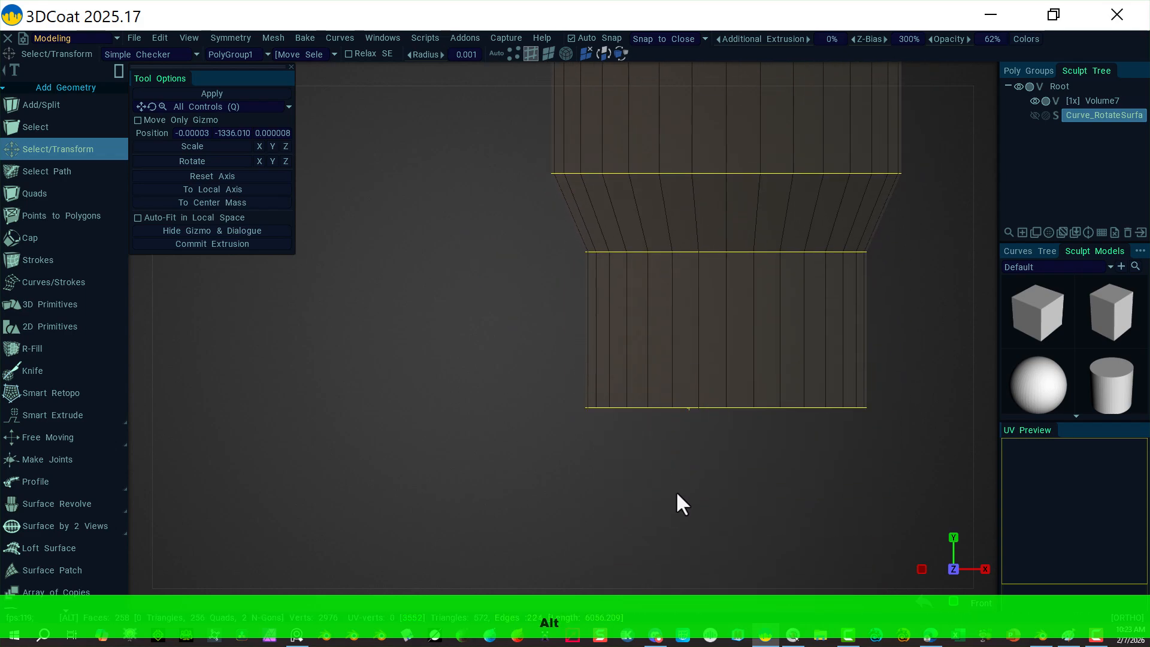
left_click_drag(677, 494, 614, 367, "alt")
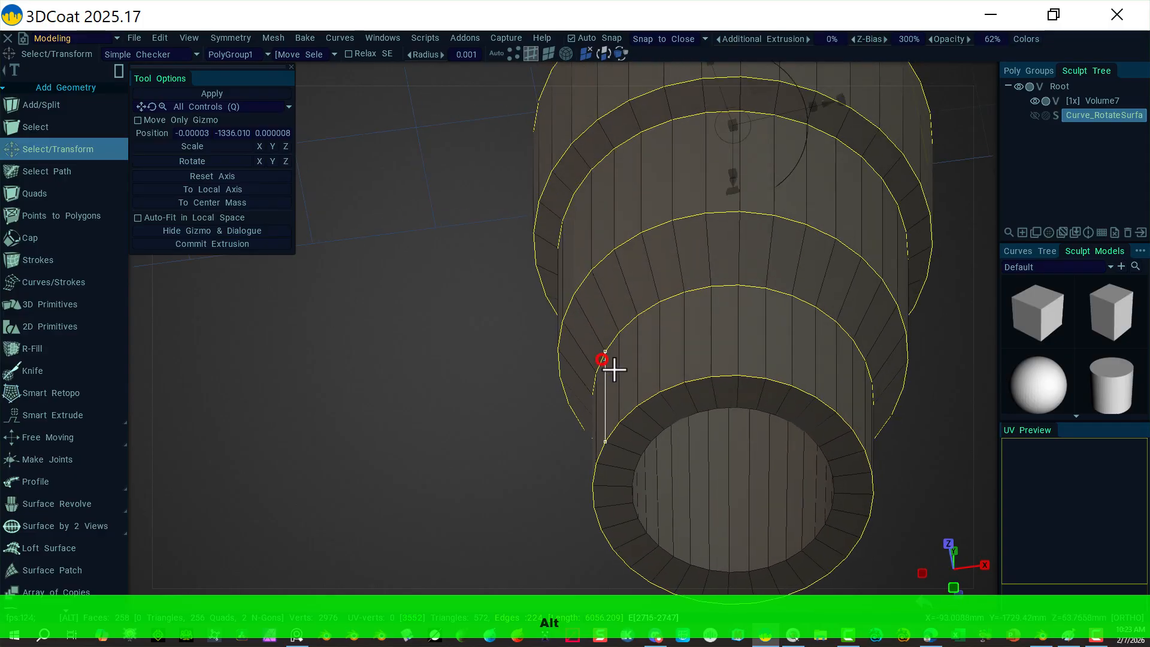
double_click(688, 415, "shift")
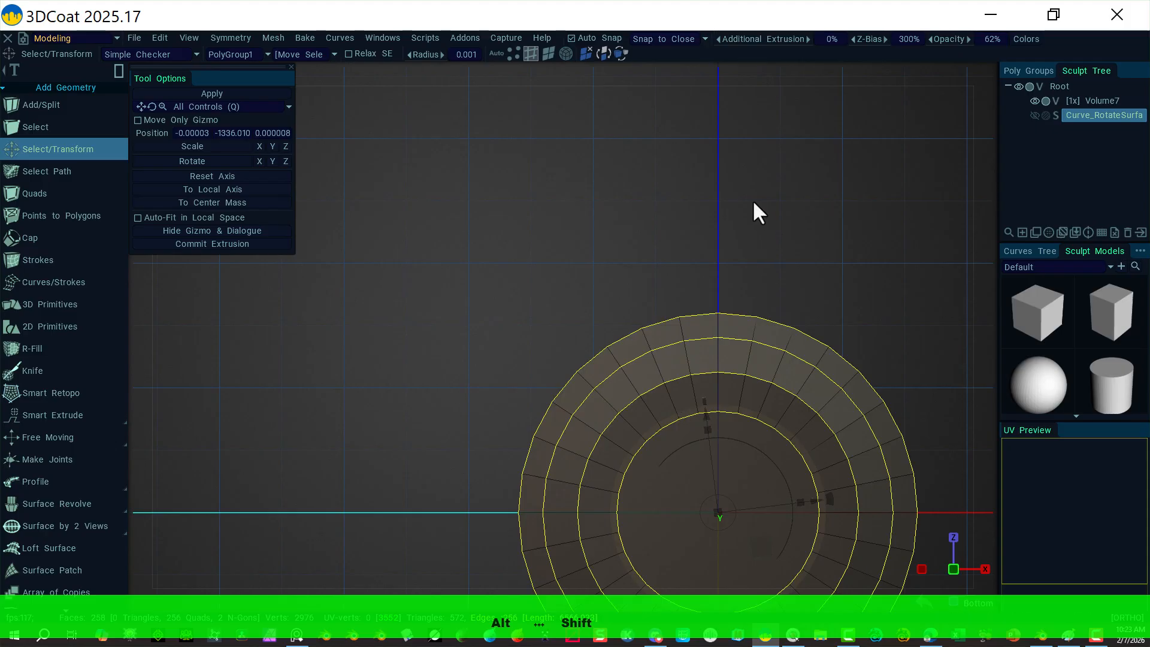
middle_click_drag(753, 204, 634, 252, "alt")
left_click_drag(631, 250, 349, 444, "alt")
right_click_drag(350, 443, 349, 393, "alt")
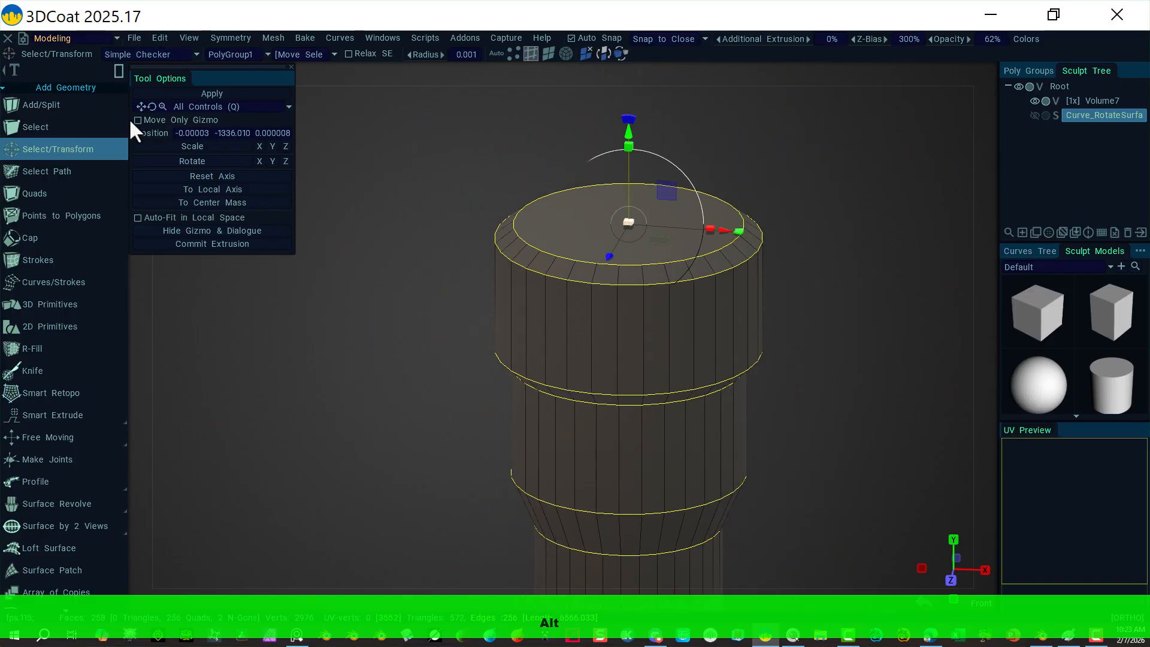
scroll(45, 322, "down", 15)
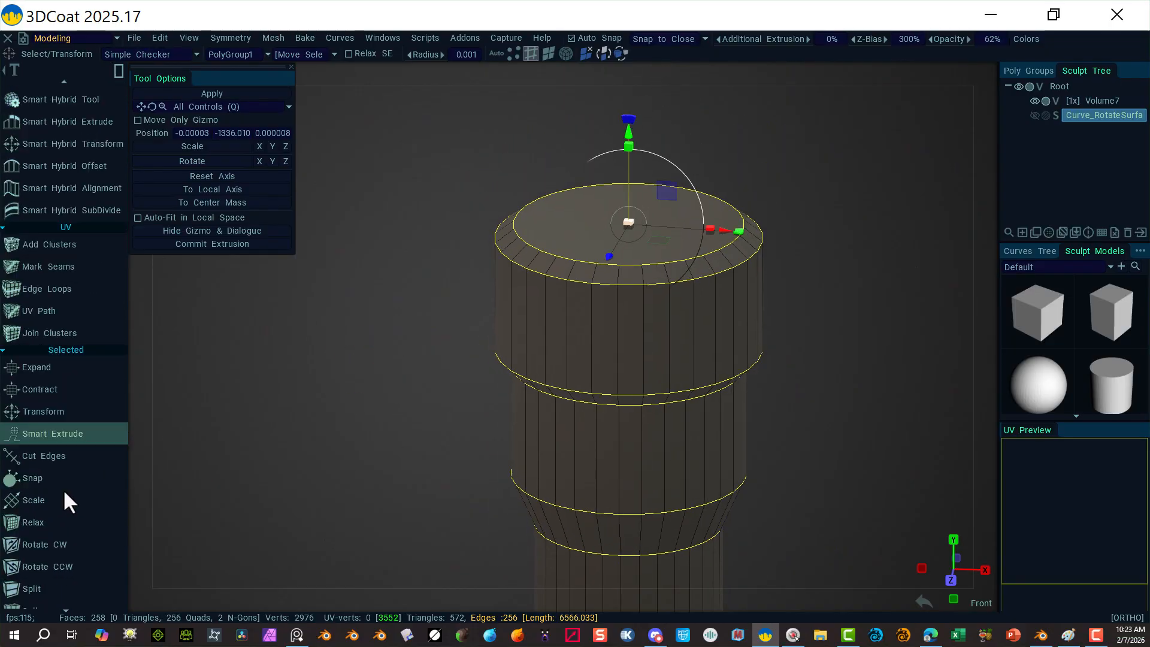
Step: Bevel the selected edge rings with a Bevel Size of 3 and apply it
scroll(51, 431, "down", 7)
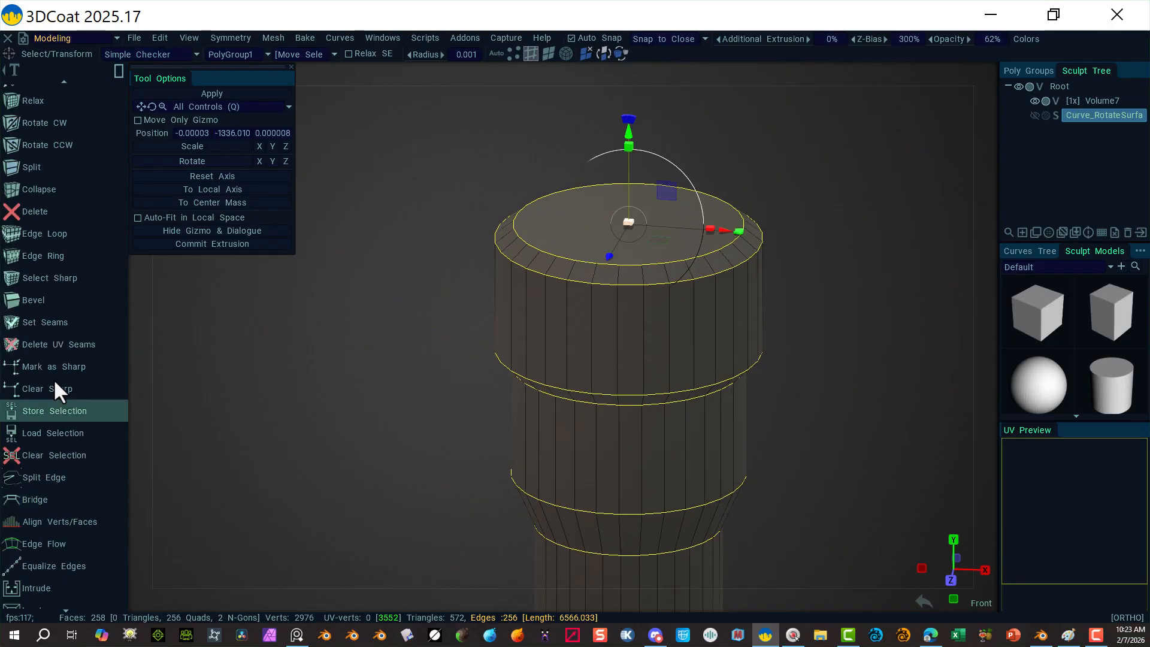
left_click(62, 301)
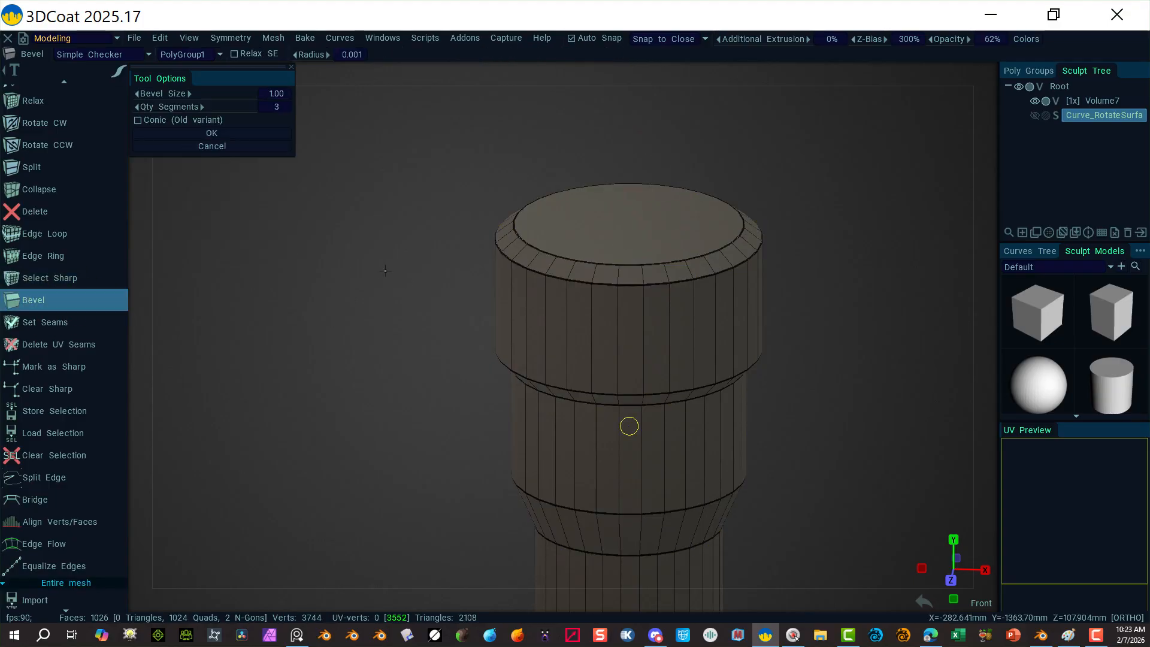
left_click(275, 92)
type("3")
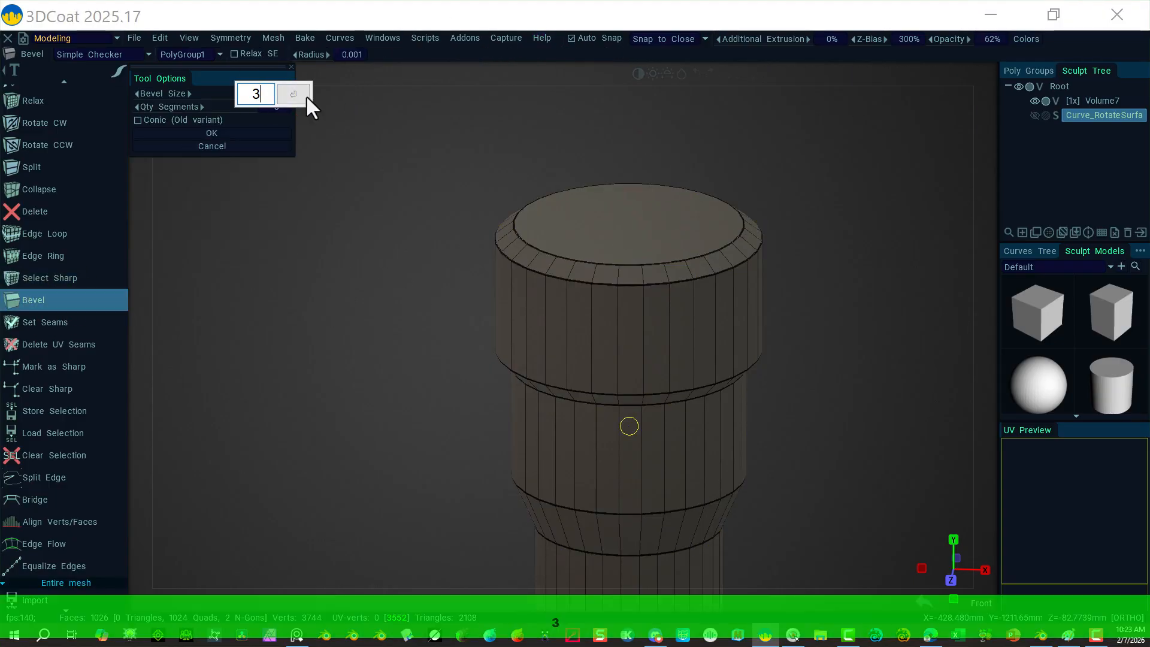
left_click(306, 94)
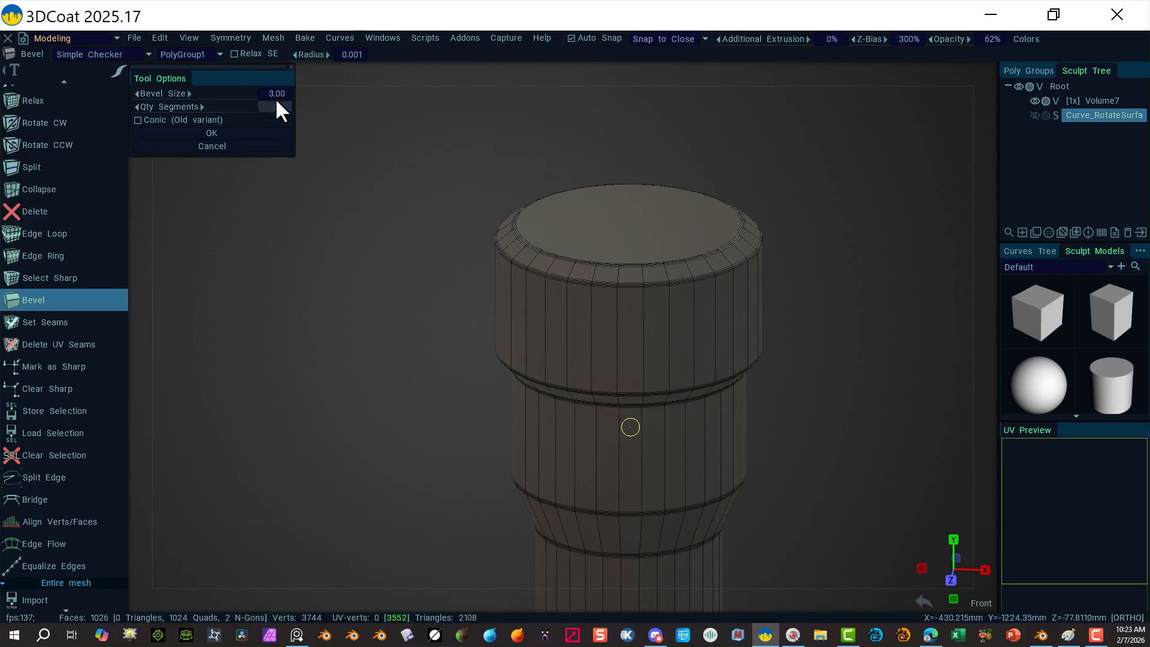
left_click(214, 134)
left_click(411, 243)
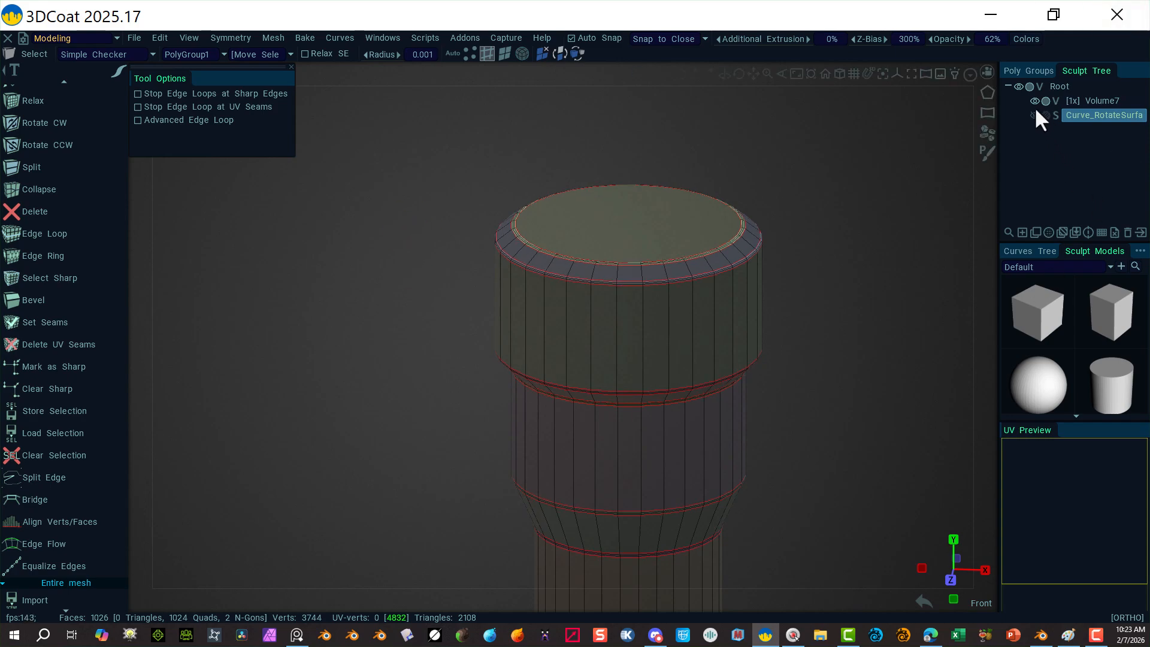
Step: Unhide Sleeve Missile, Mid Missile1–3 and Top Missile in the Poly Groups list
left_click(1027, 70)
left_click(1008, 138)
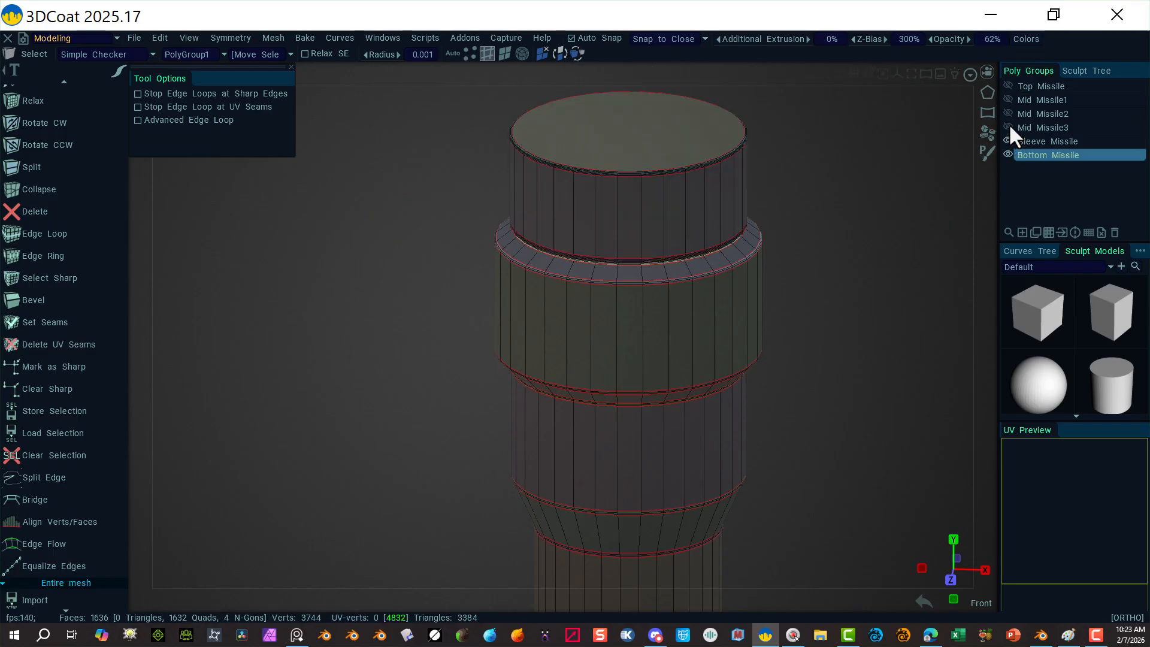
left_click(1008, 125)
left_click(1009, 111)
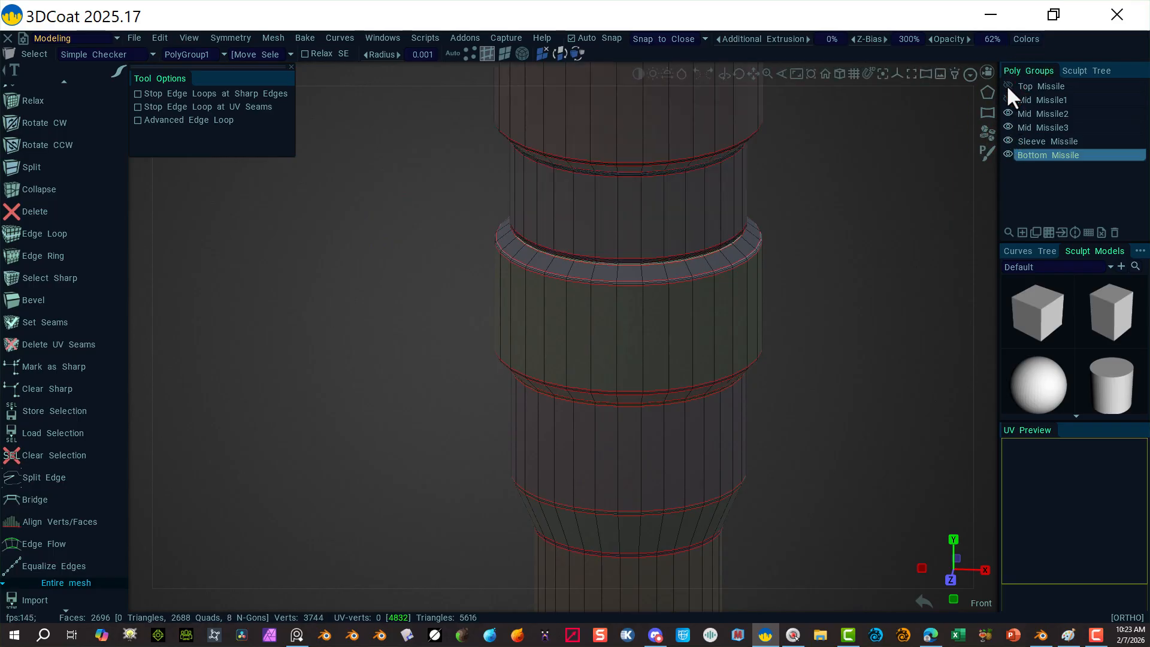
left_click(1008, 86)
left_click(1008, 99)
Step: Orbit and zoom around the full stacked missile to review it
right_click_drag(898, 248, 639, 204, "alt")
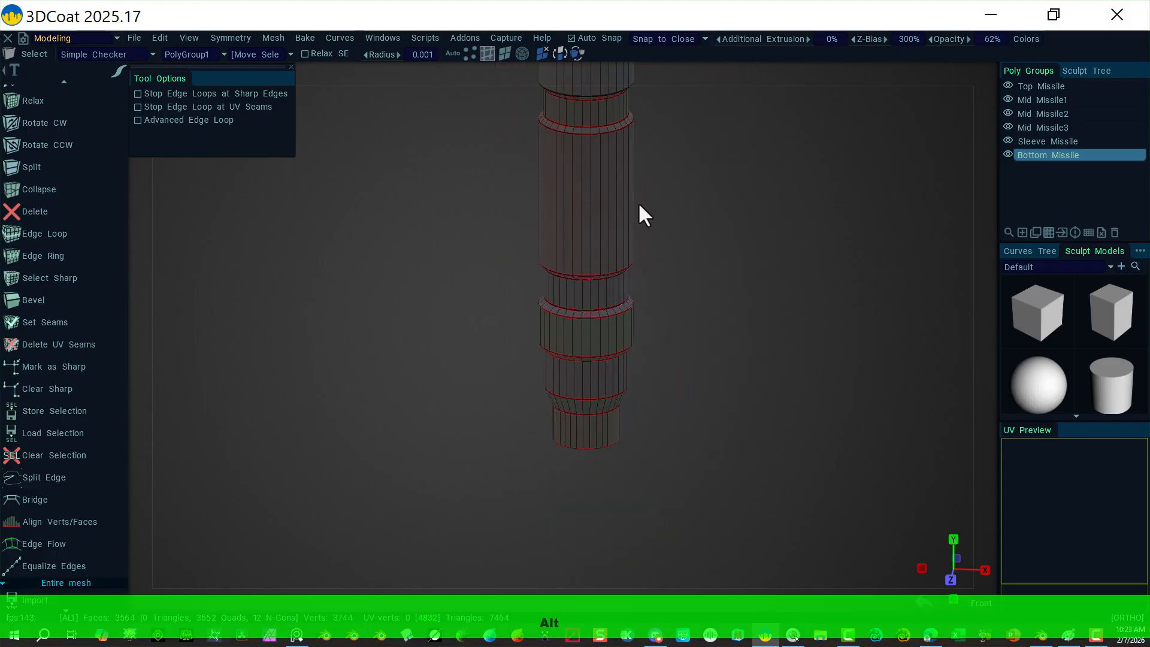
left_click_drag(711, 285, 631, 287, "alt")
right_click_drag(631, 287, 771, 352, "alt")
middle_click_drag(755, 296, 794, 424, "alt")
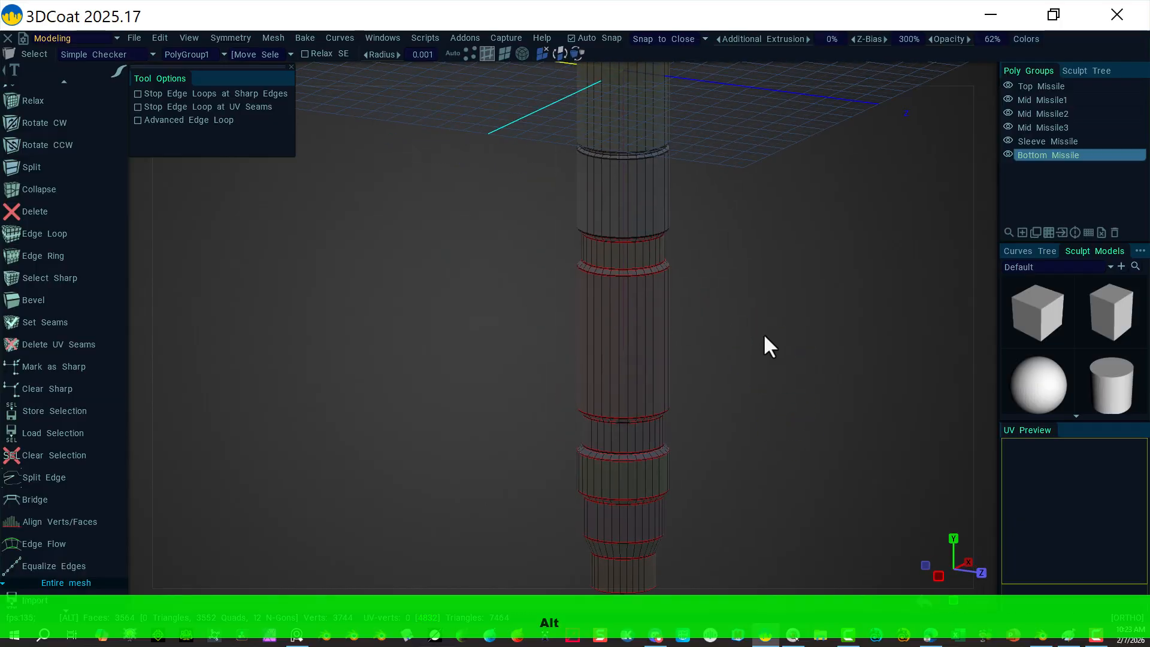
right_click_drag(764, 334, 705, 429, "alt")
left_click_drag(701, 362, 686, 335, "alt")
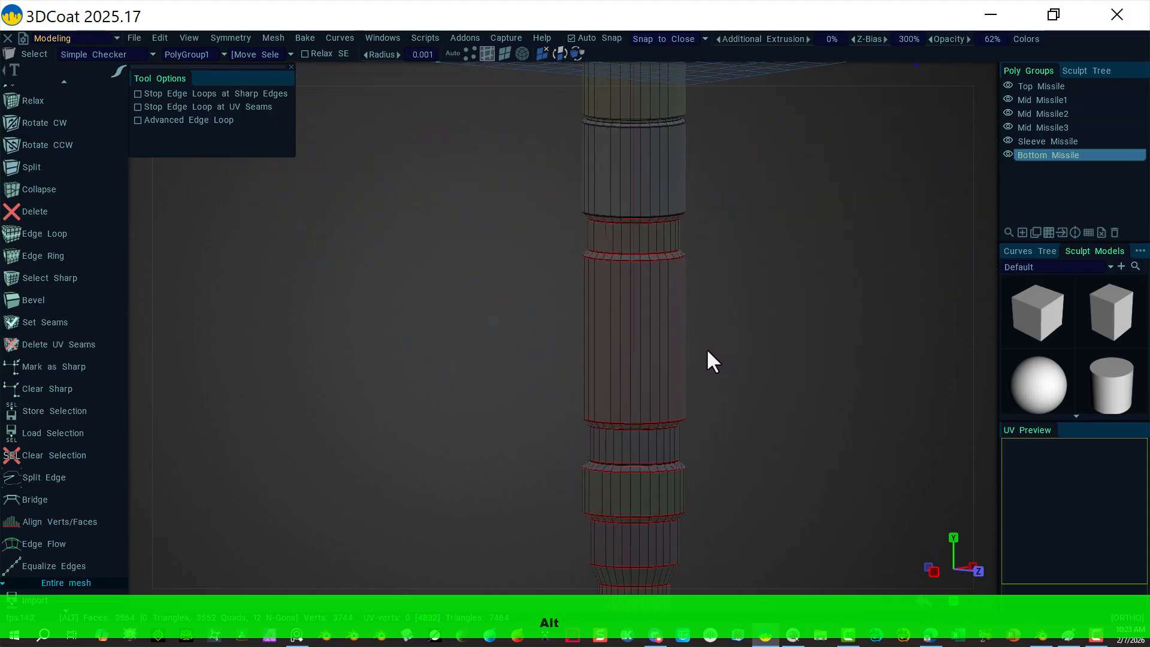
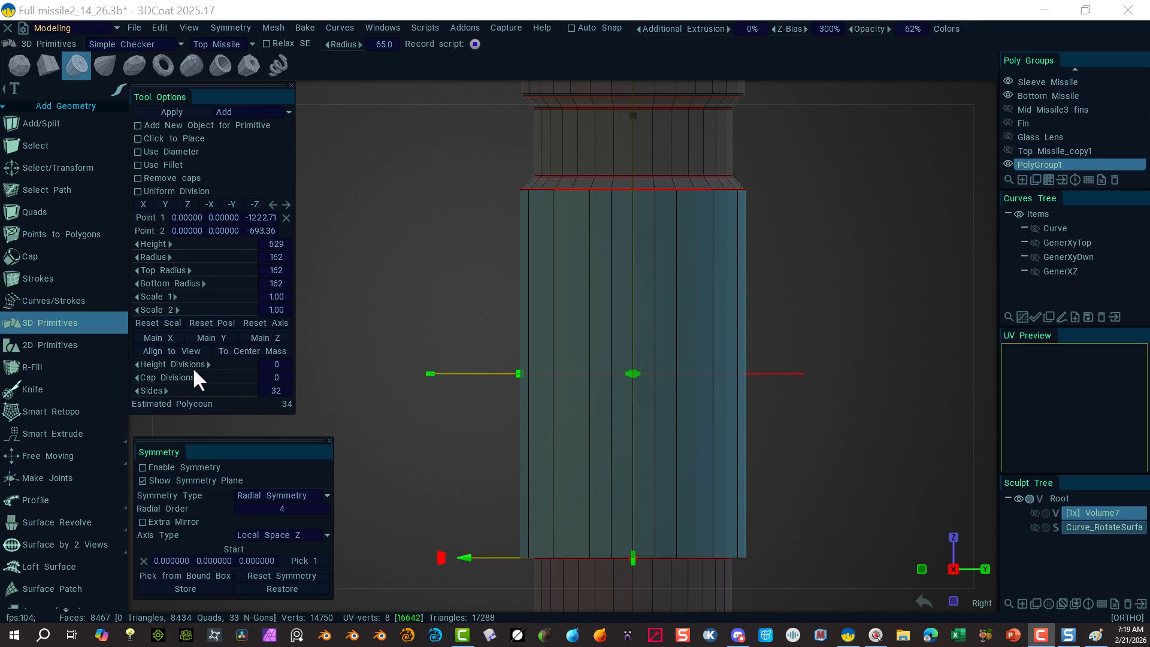
Step: Apply a 32-sided cylinder primitive with 2 height divisions, height 529 and radius 162
left_click_drag(206, 365, 202, 366)
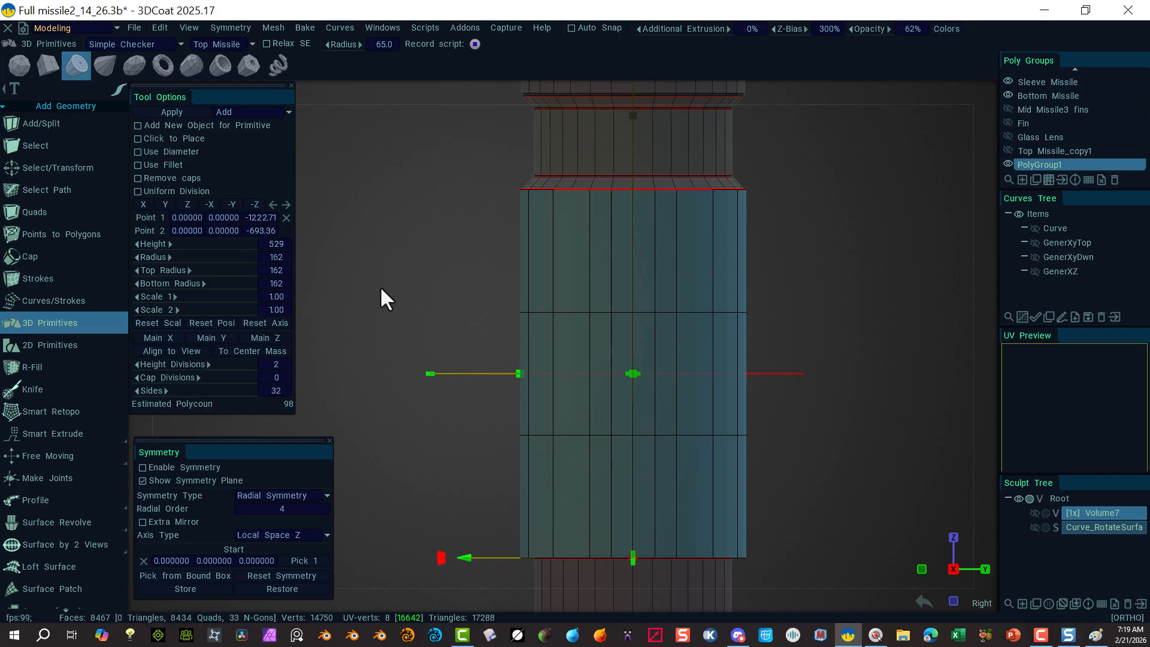
left_click(170, 113)
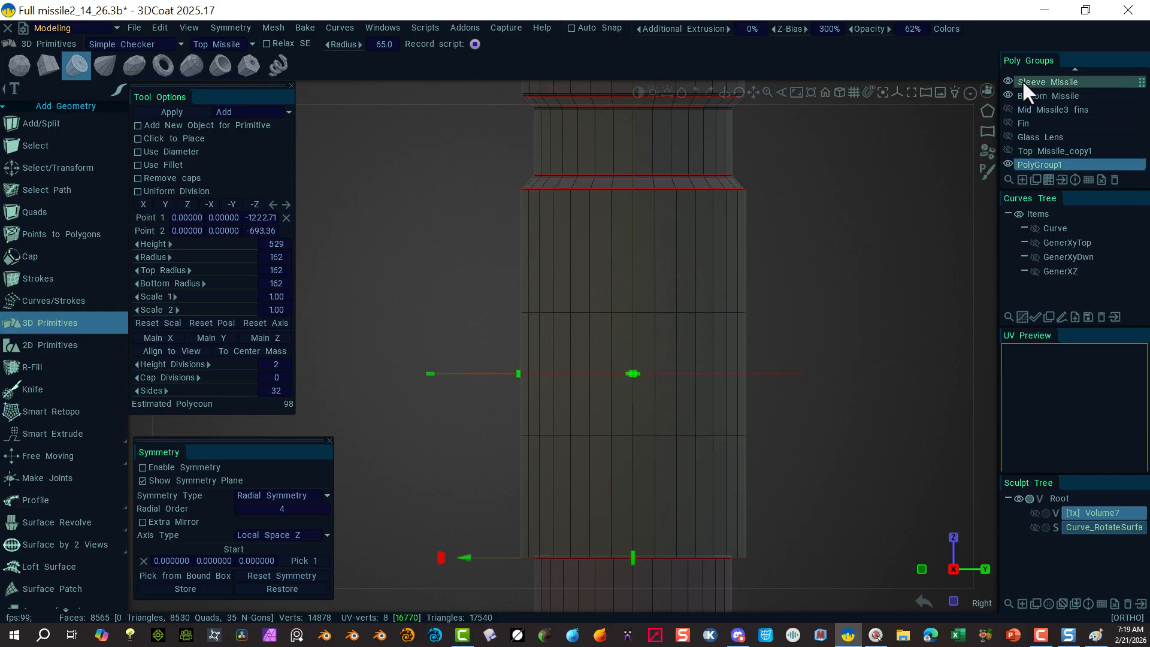
Step: Hide the Bottom Missile, Sleeve Missile, Mid Missile2, Mid Missile1, Top Glass and Top Missile poly groups
left_click(1007, 96)
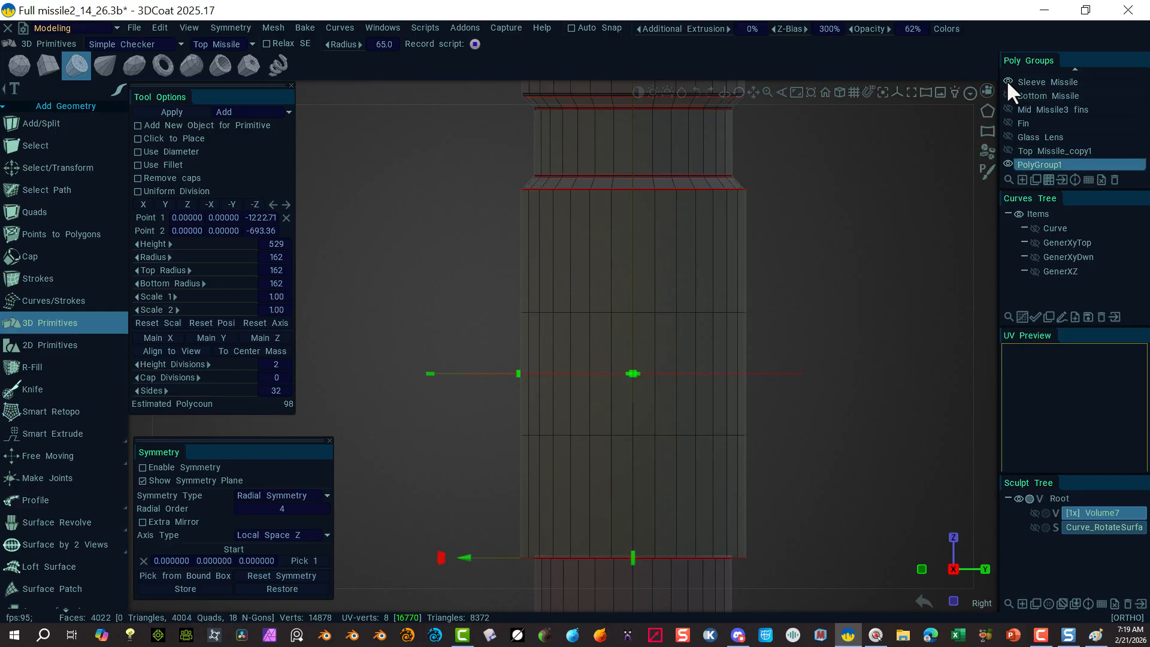
left_click(1008, 81)
scroll(1038, 128, "up", 2)
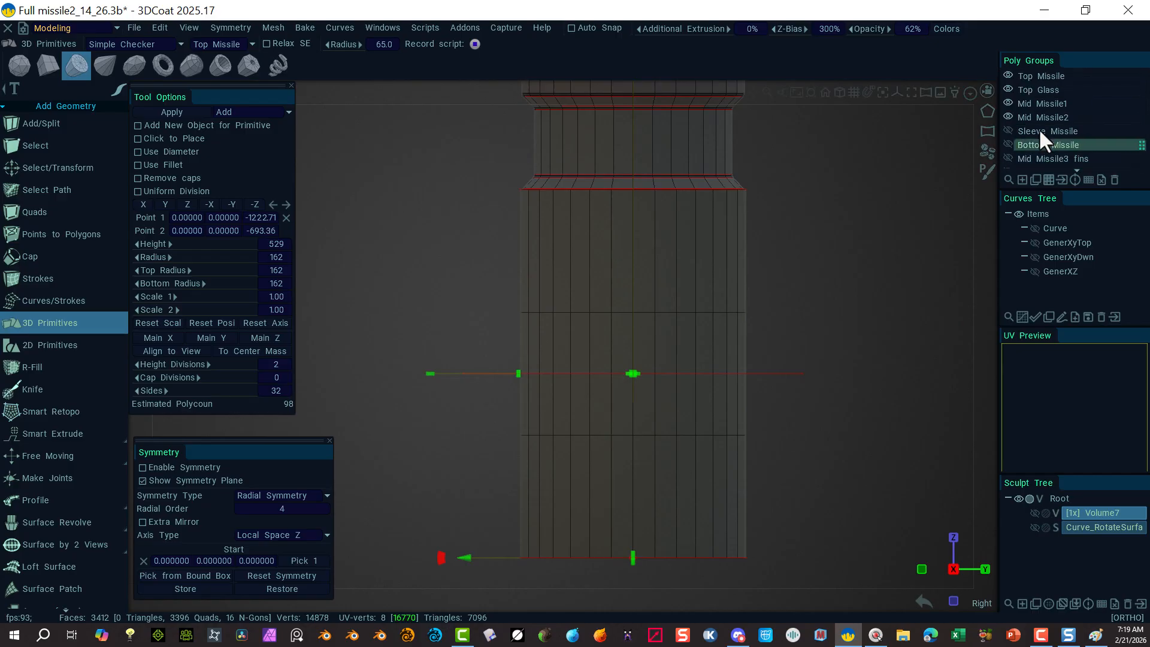
left_click(1008, 118)
left_click(1008, 103)
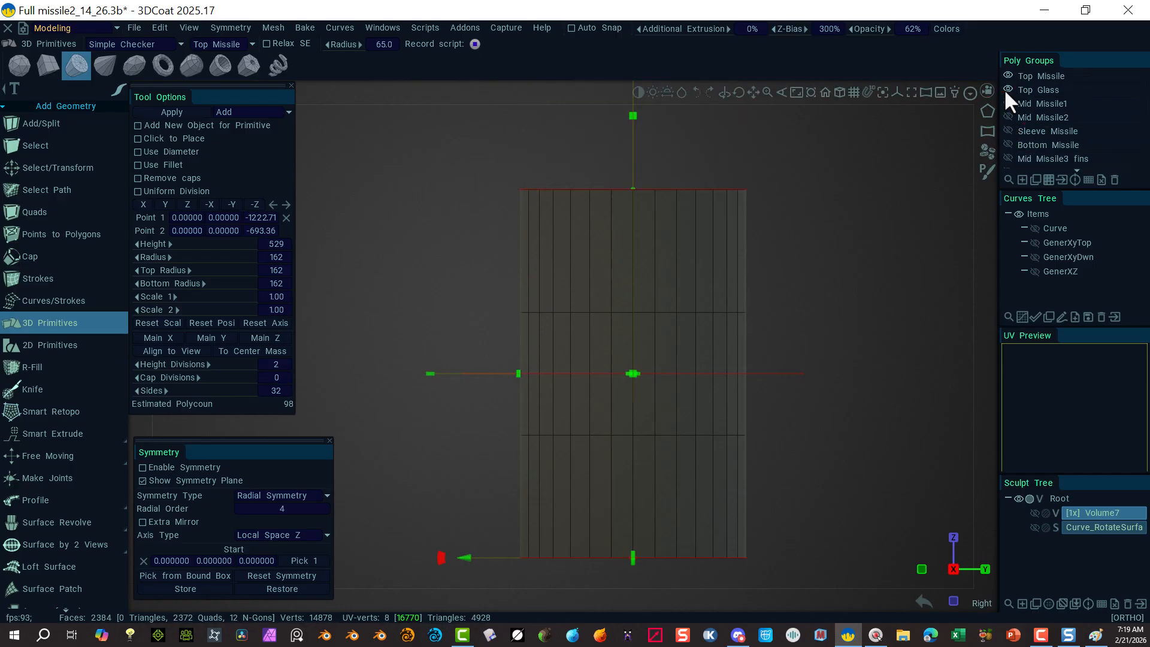
left_click(1007, 89)
left_click(1006, 76)
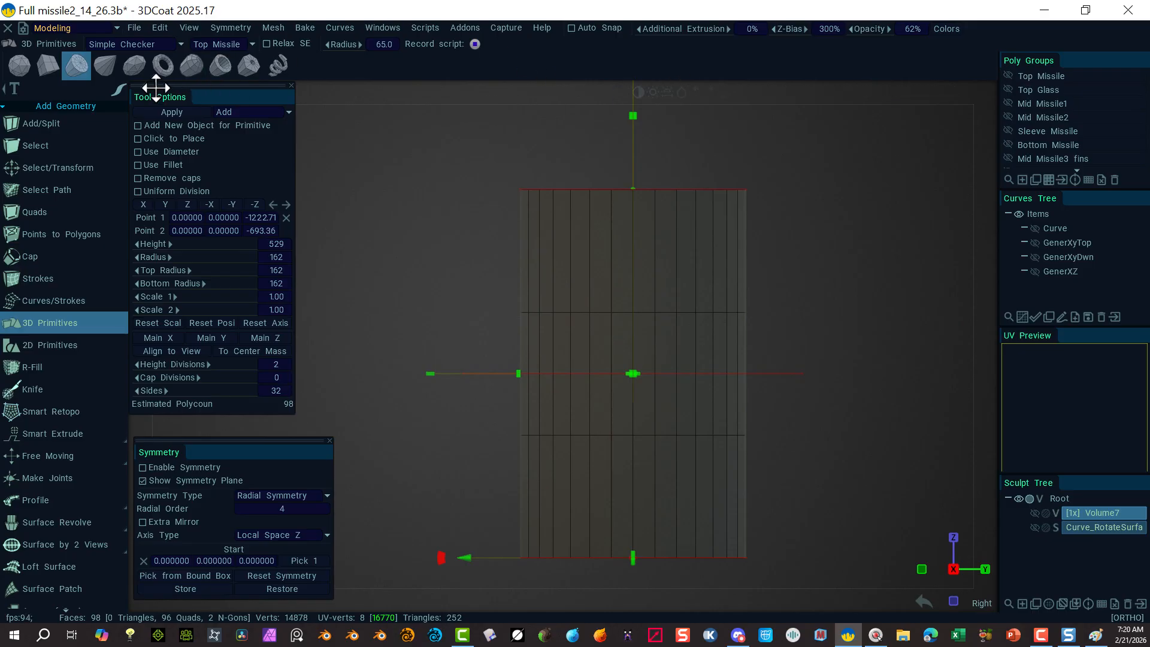
Step: Select one horizontal edge loop of the cylinder and raise it toward the top end
left_click(48, 168)
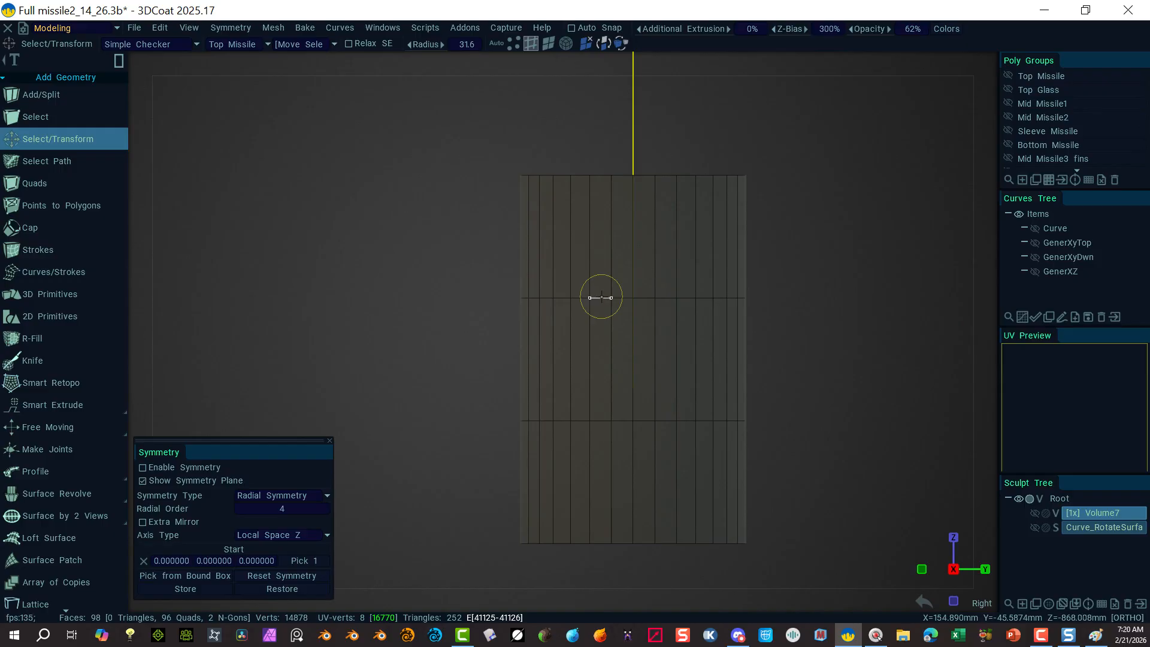
left_click(601, 298, "alt")
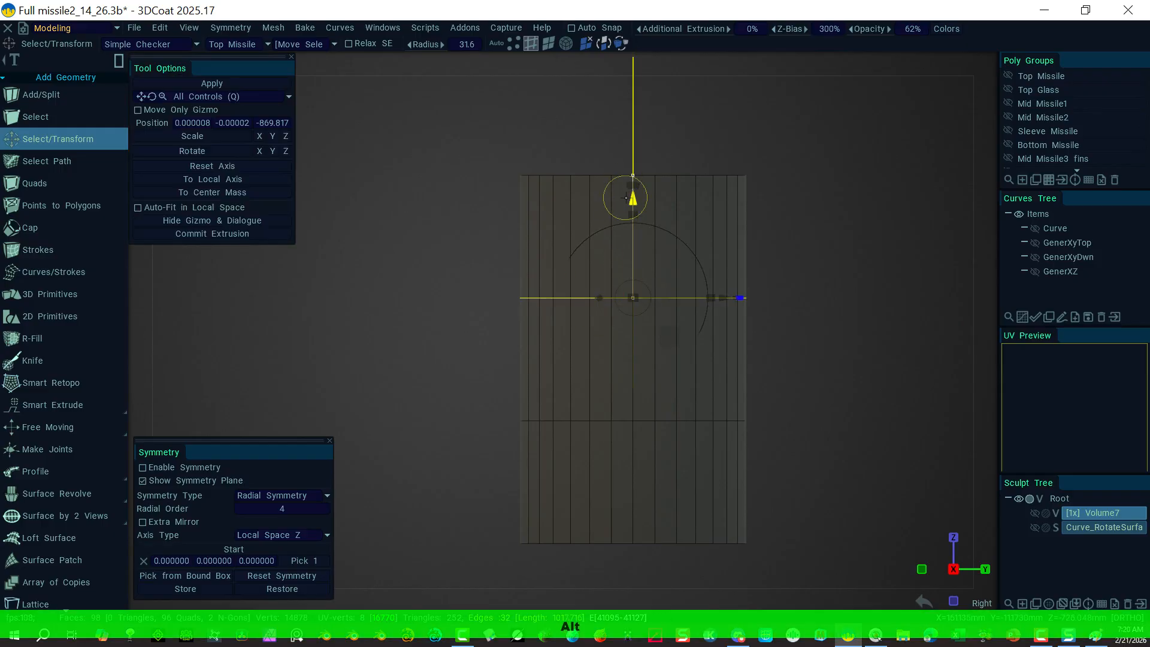
left_click_drag(633, 202, 632, 151)
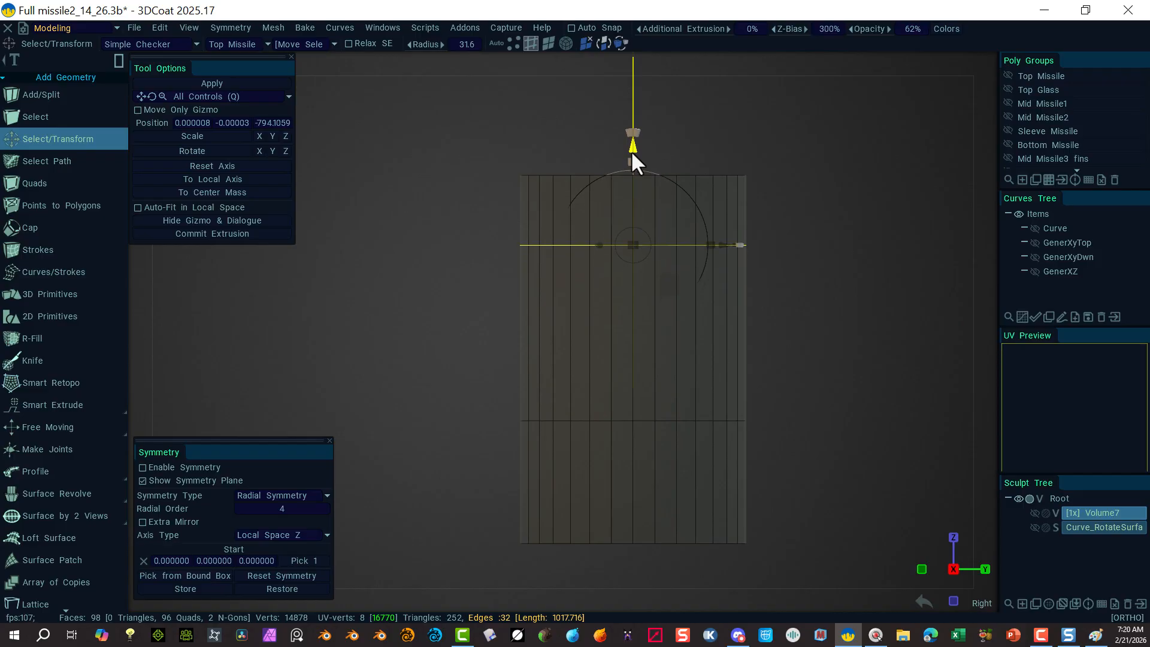
left_click(847, 207)
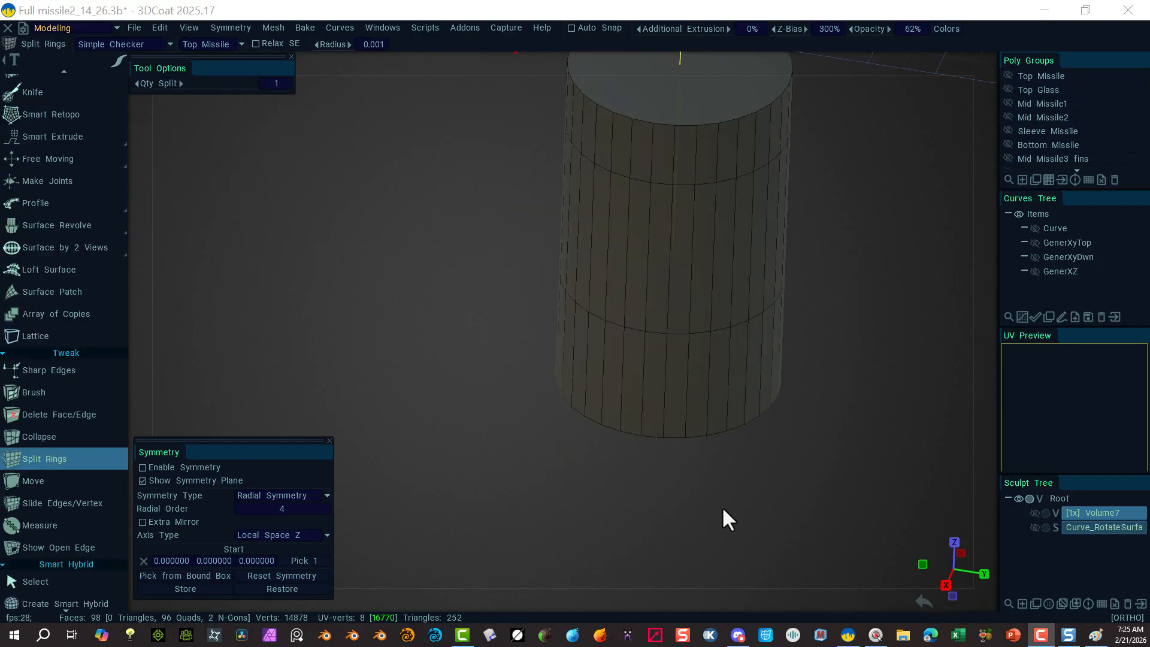
key("alt")
left_click_drag(680, 473, 517, 488, "alt")
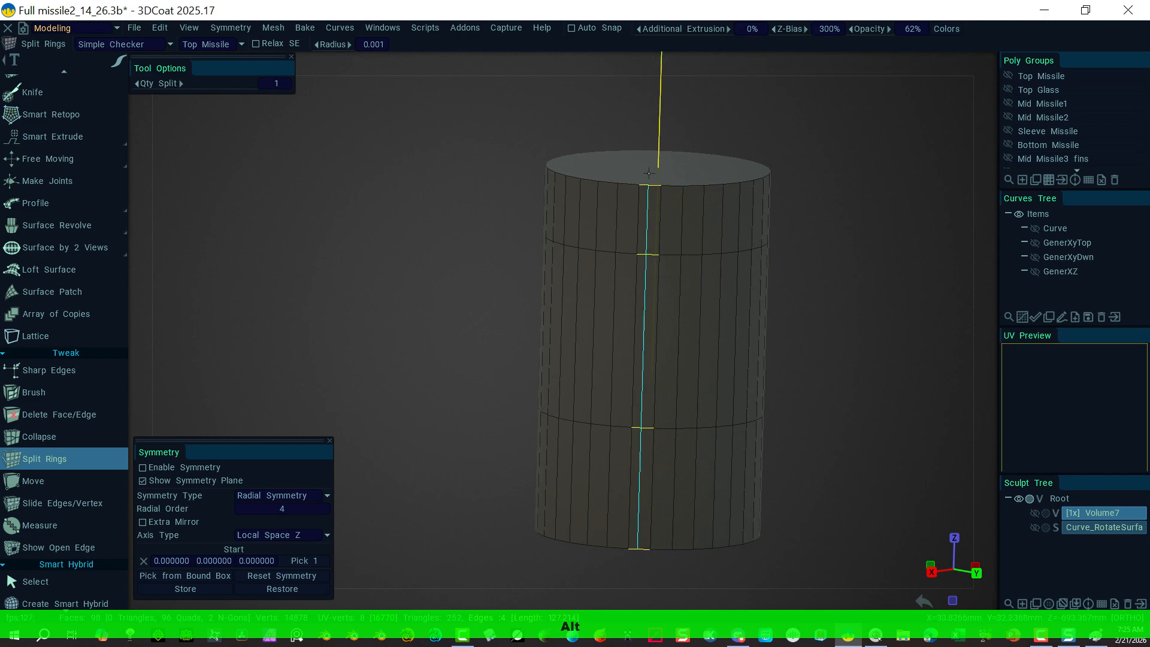
scroll(60, 113, "up", 5)
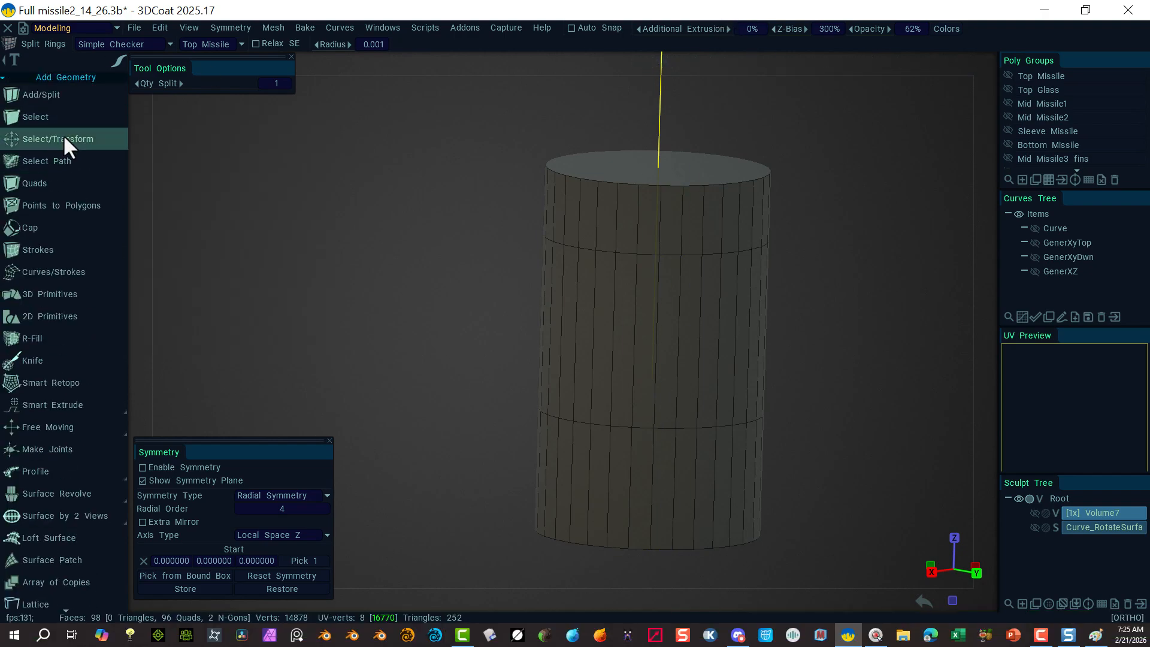
Step: Select the cylinder's top and bottom cap faces and delete them, leaving an open 96-quad tube
left_click(63, 136)
left_click(547, 43)
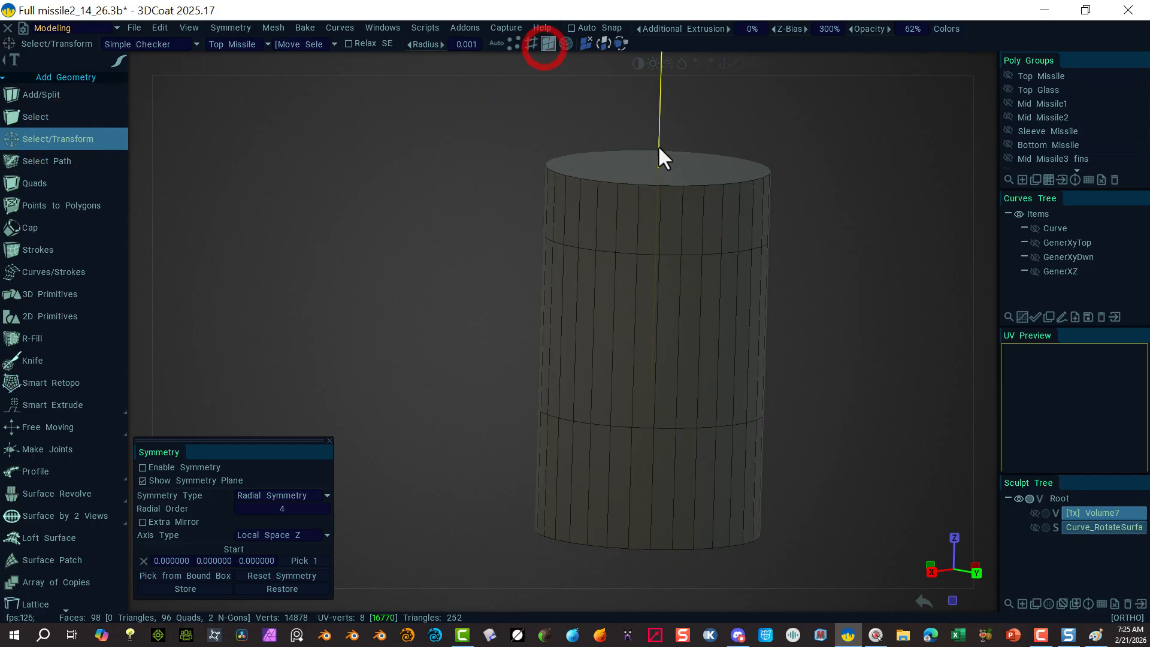
left_click(659, 159)
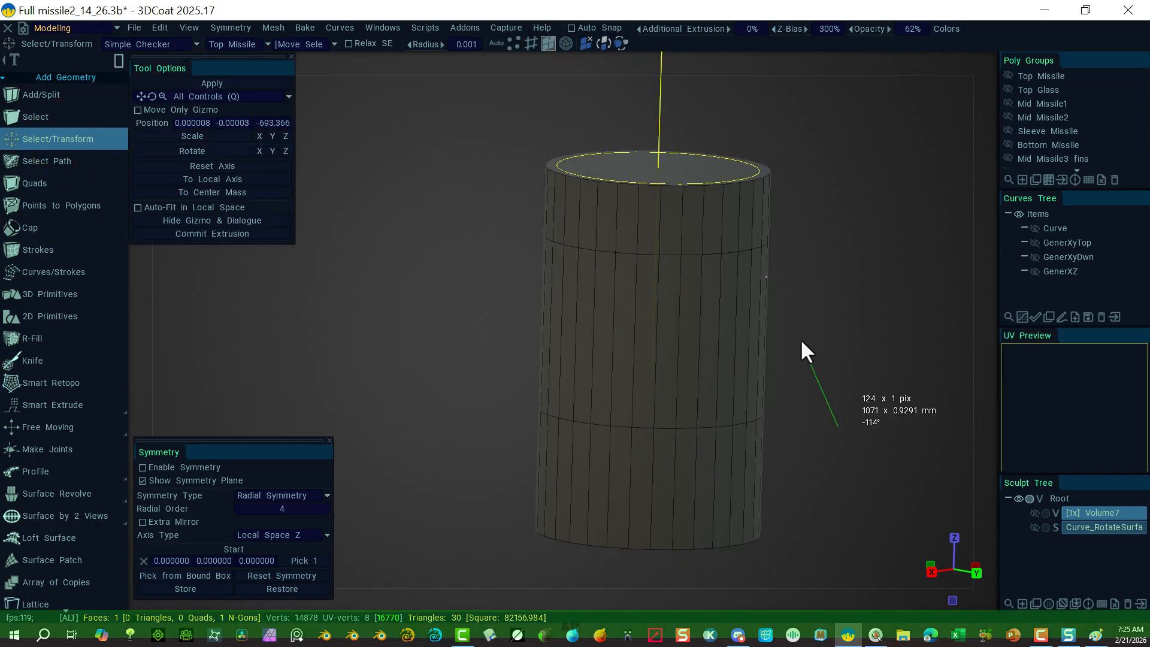
left_click_drag(783, 282, 724, 421, "alt")
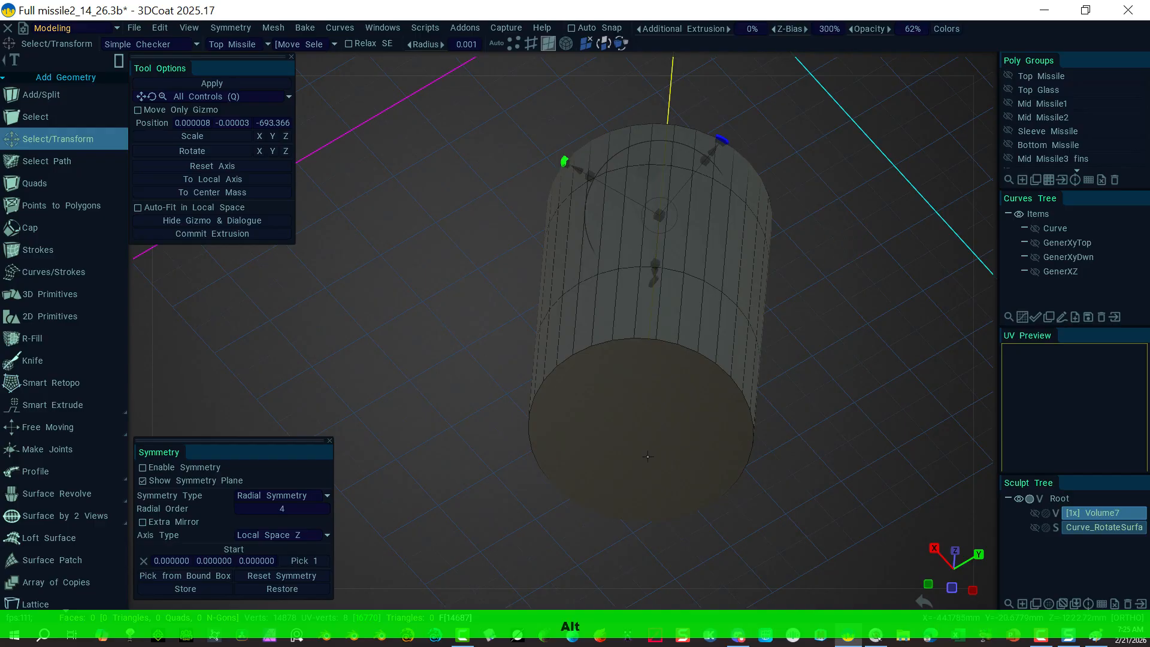
left_click(645, 408, "shift")
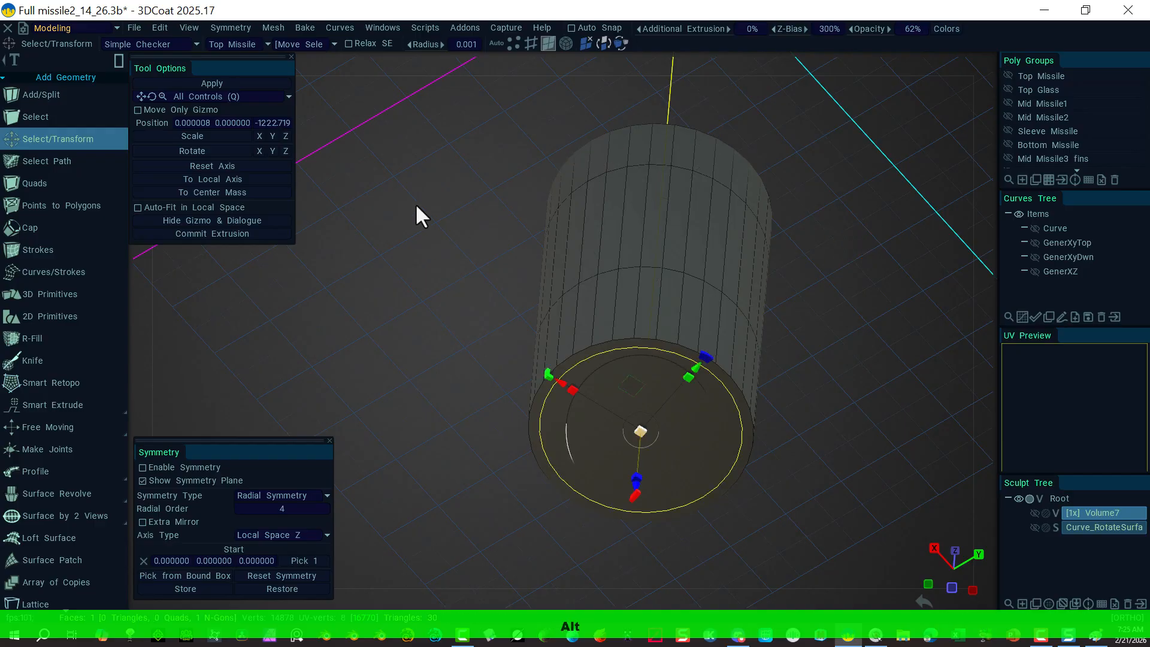
left_click_drag(415, 203, 497, 446, "alt")
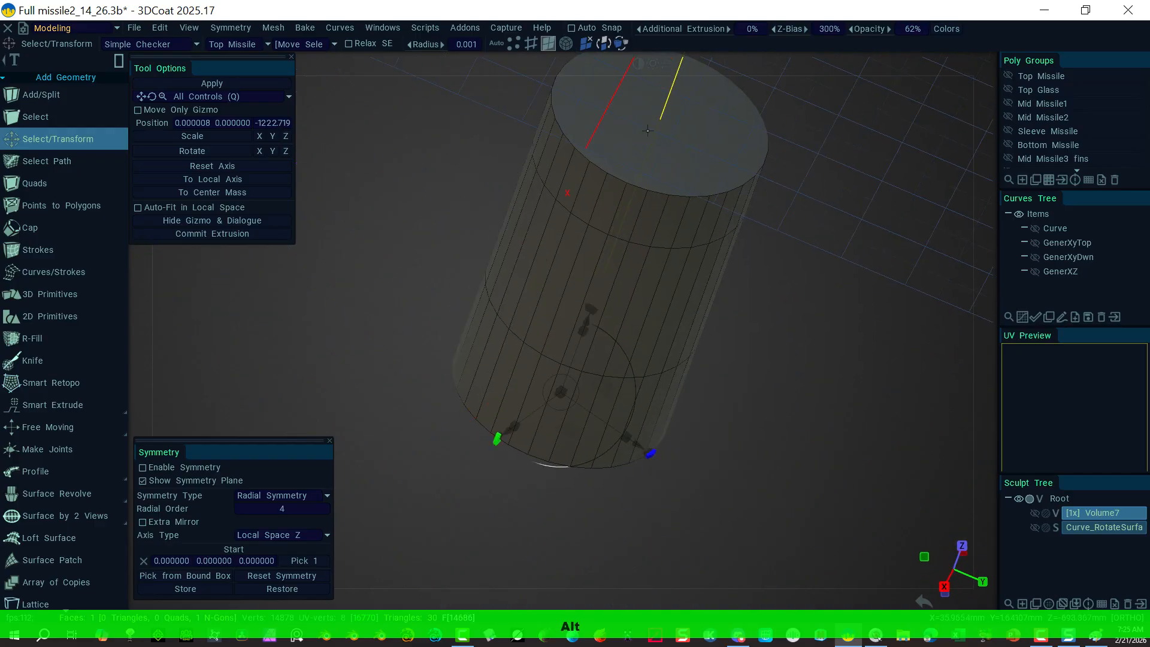
left_click(663, 142, "shift")
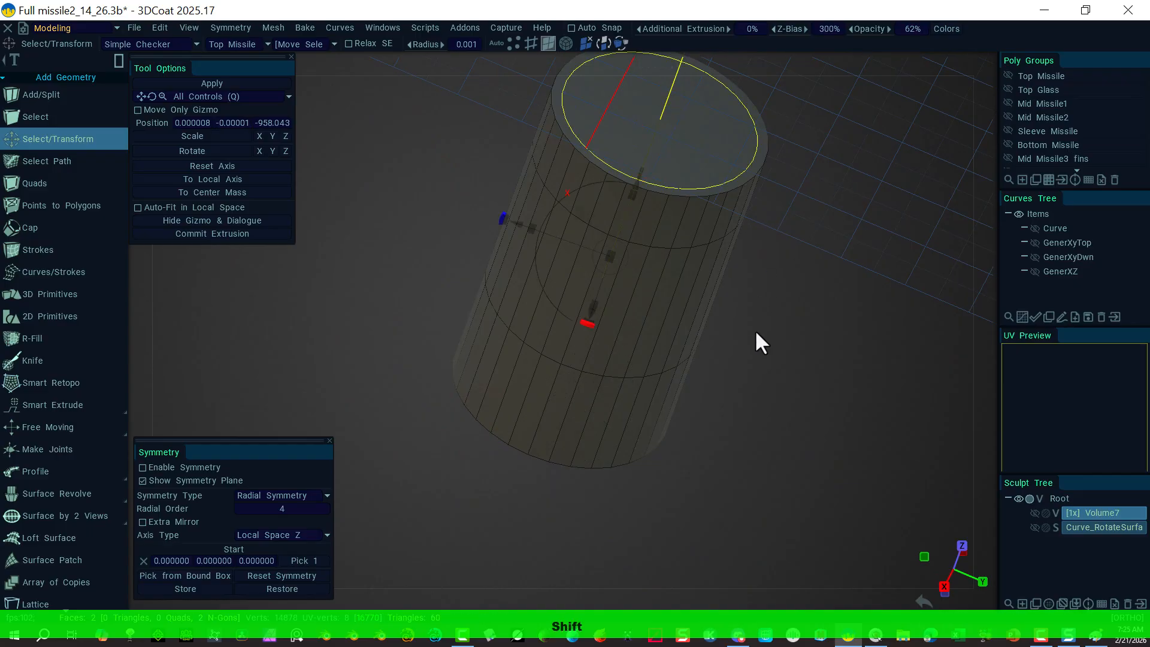
left_click_drag(893, 324, 795, 266, "alt")
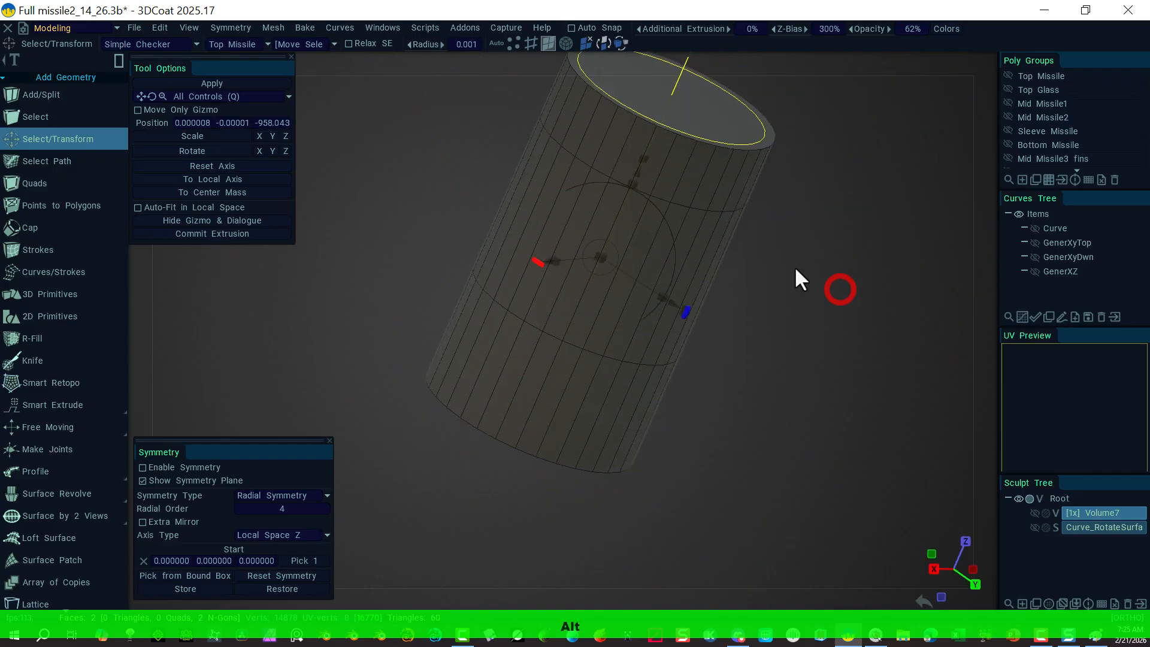
key("Delete")
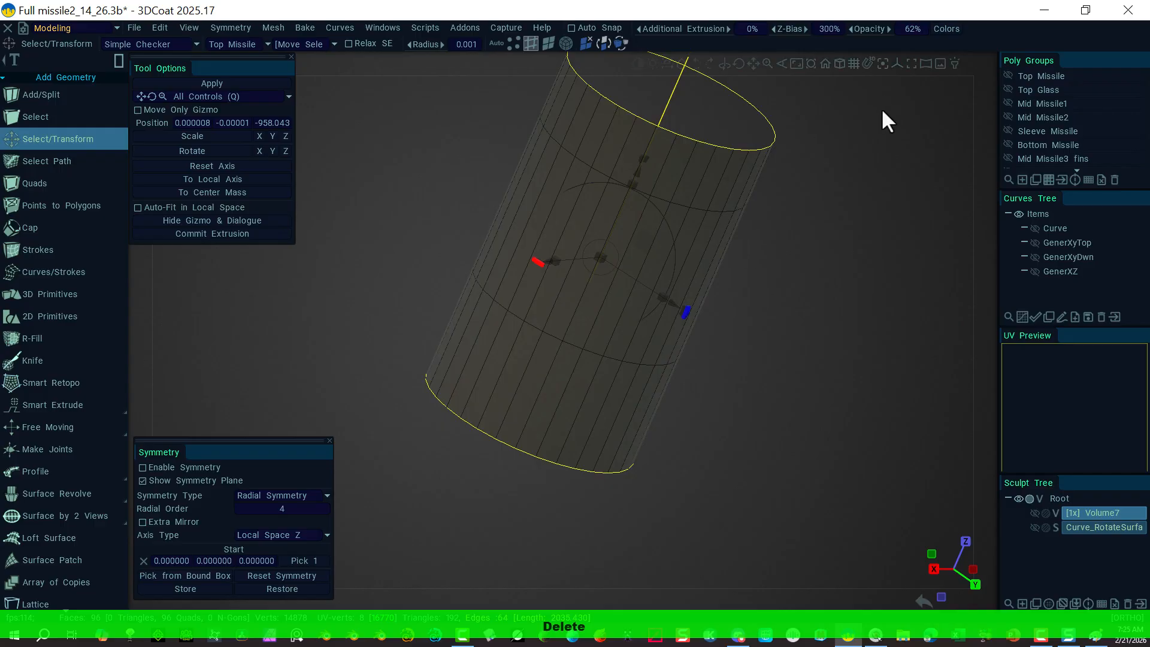
mouse_move(971, 66)
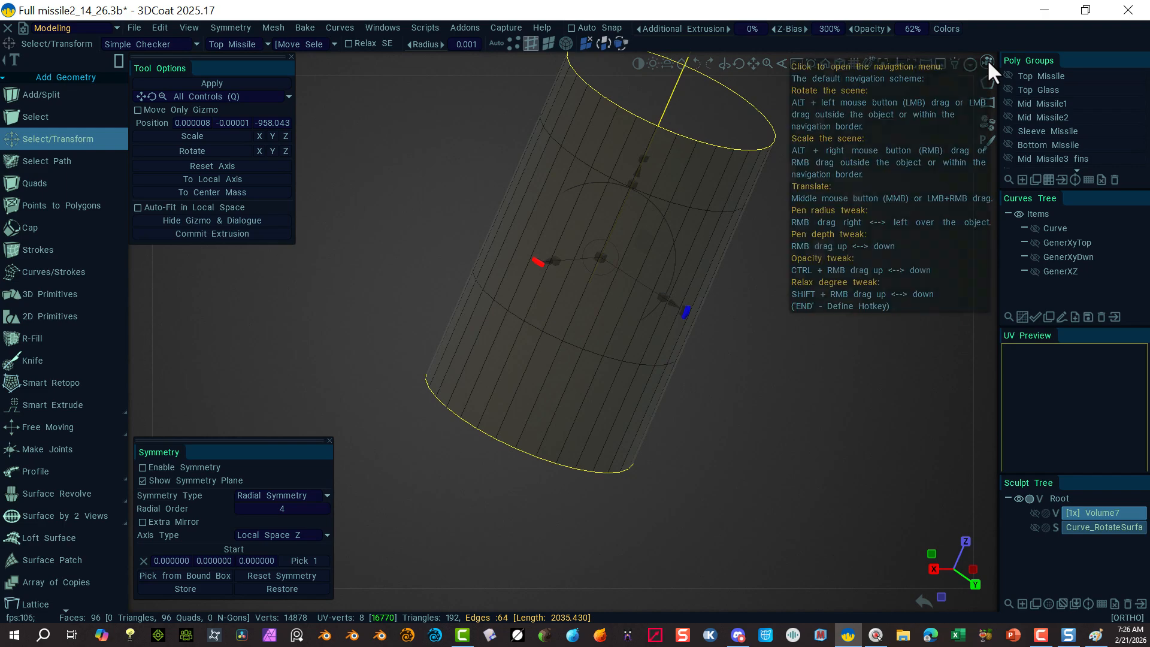
left_click(988, 58)
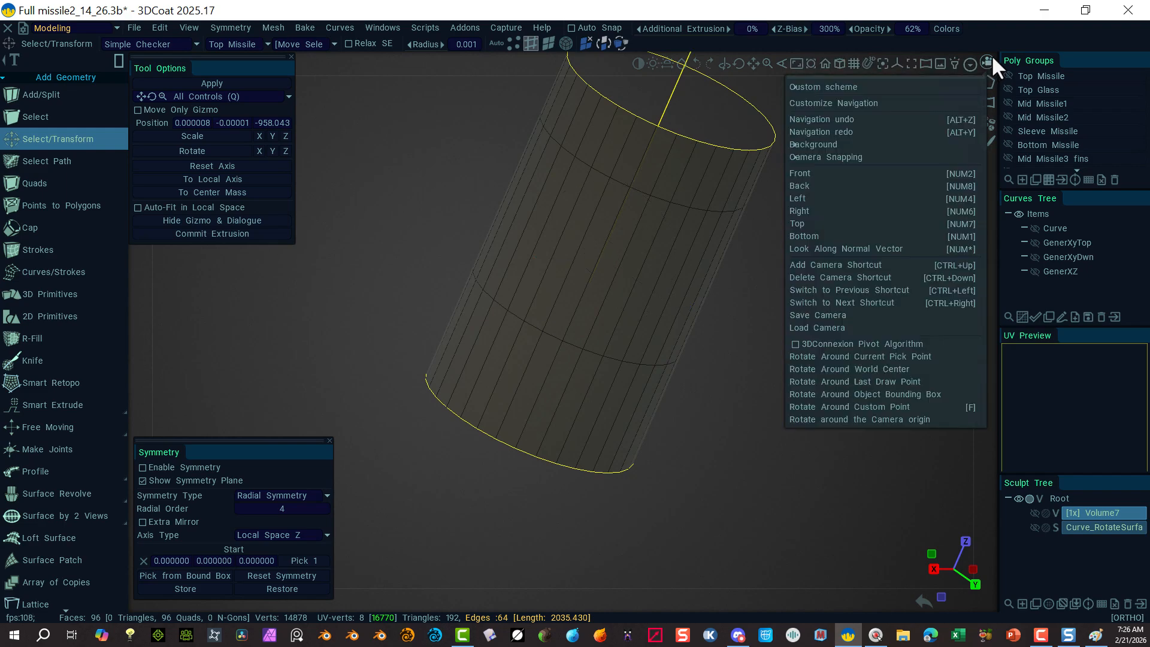
Step: Box-select the tube's left and right side strips in a side view and delete them
left_click(835, 175)
left_click(726, 114)
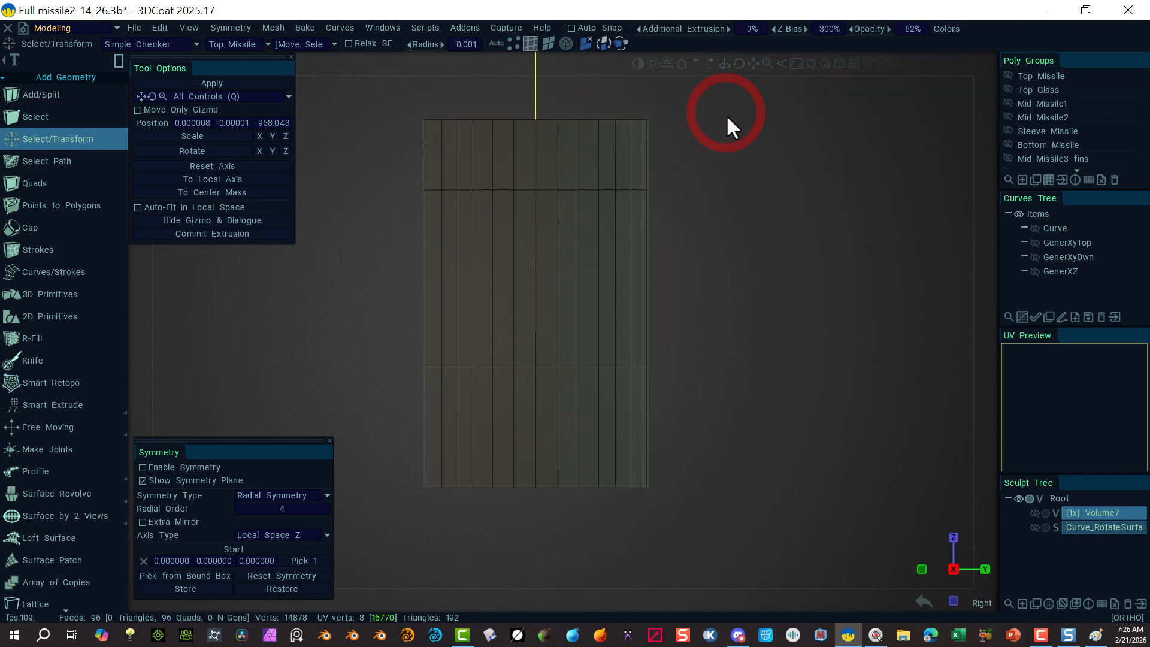
left_click_drag(720, 108, 612, 496)
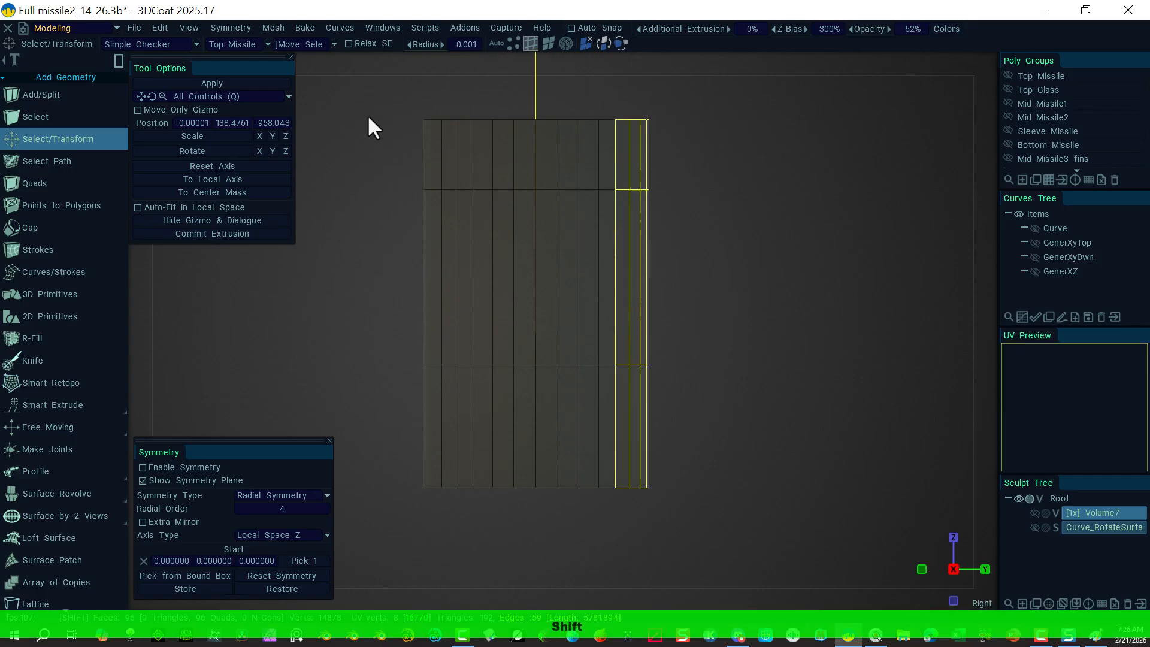
left_click_drag(366, 99, 450, 505, "shift")
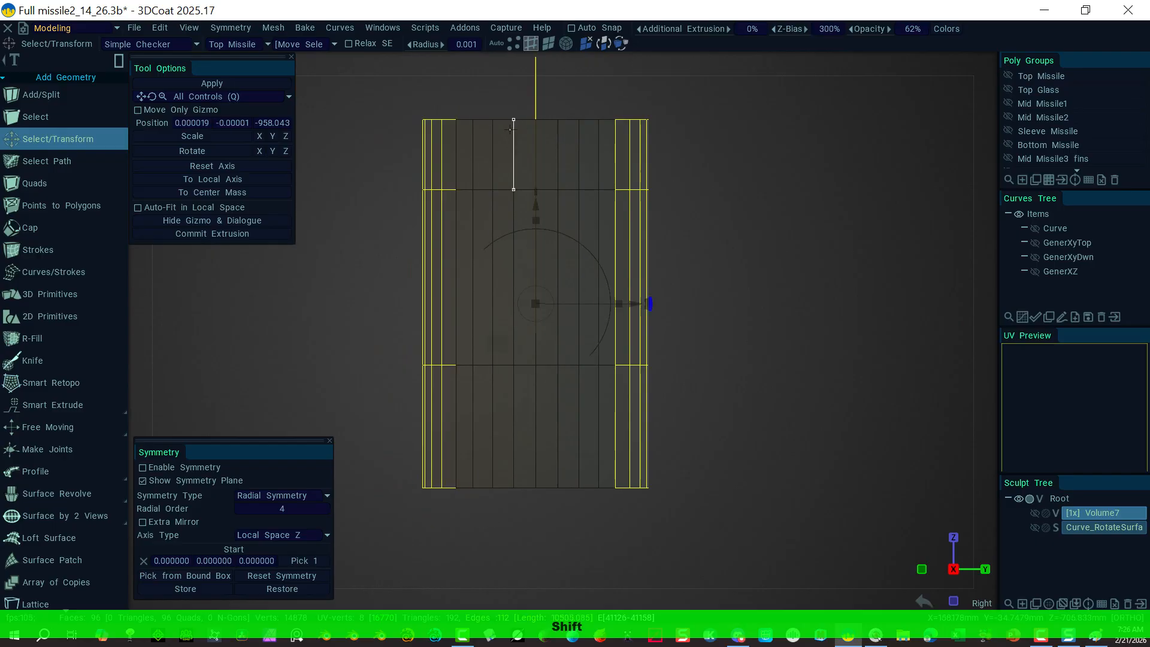
left_click_drag(843, 179, 770, 214, "alt")
key("Delete")
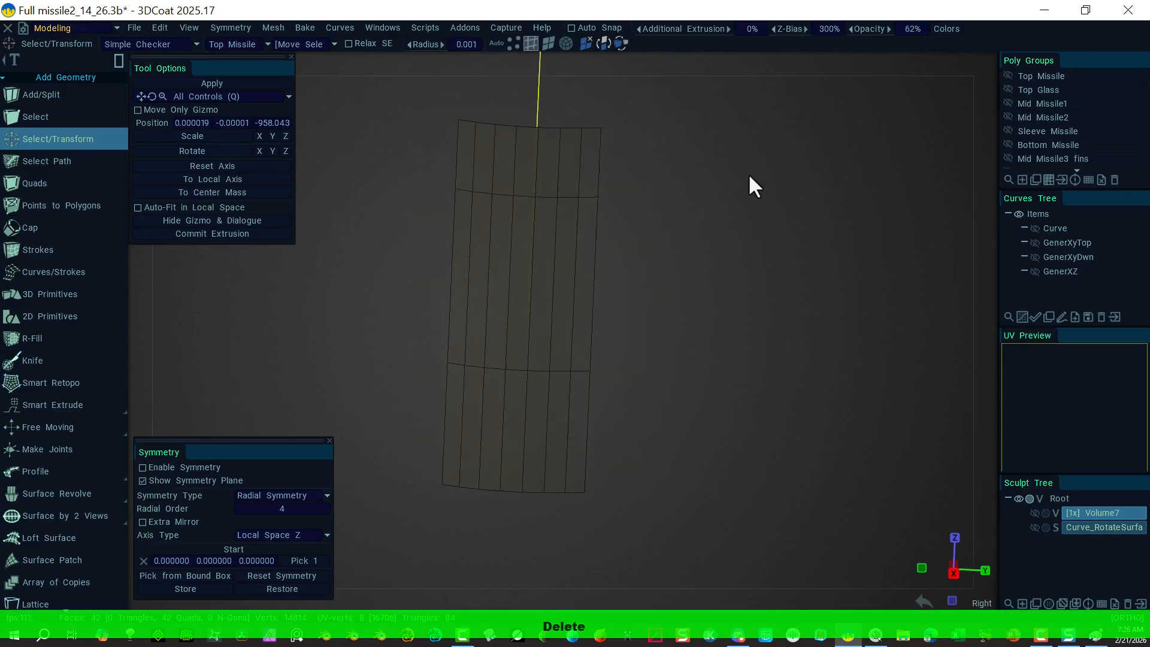
left_click(987, 61)
left_click(823, 160)
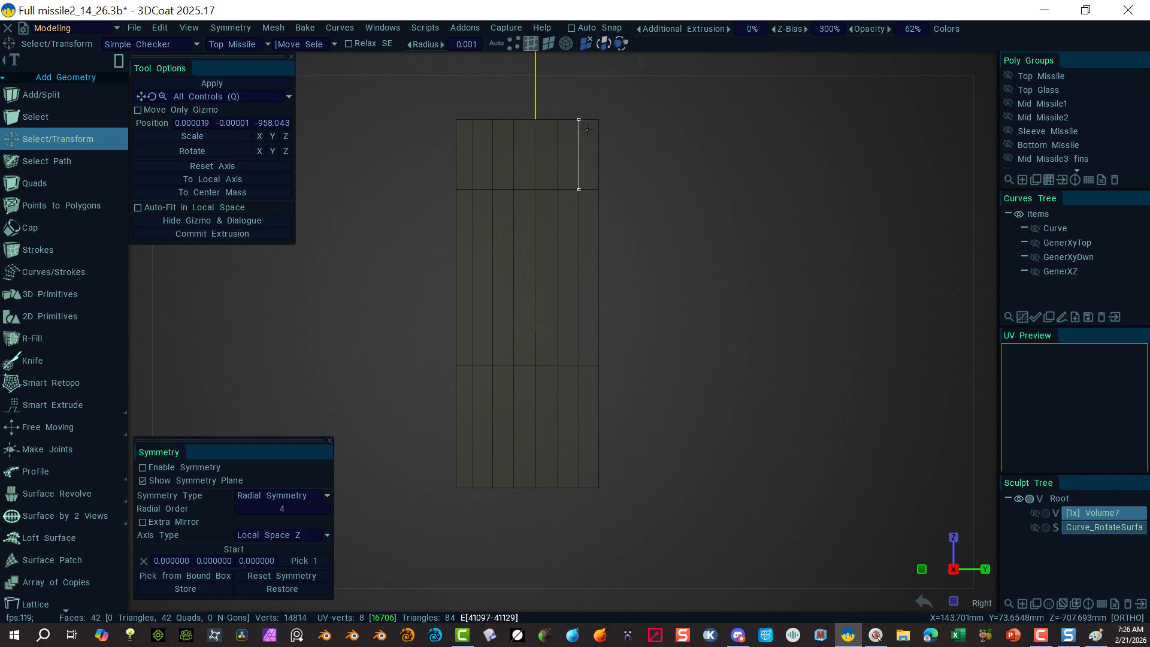
key("ctrl+z")
key("ctrl+z")
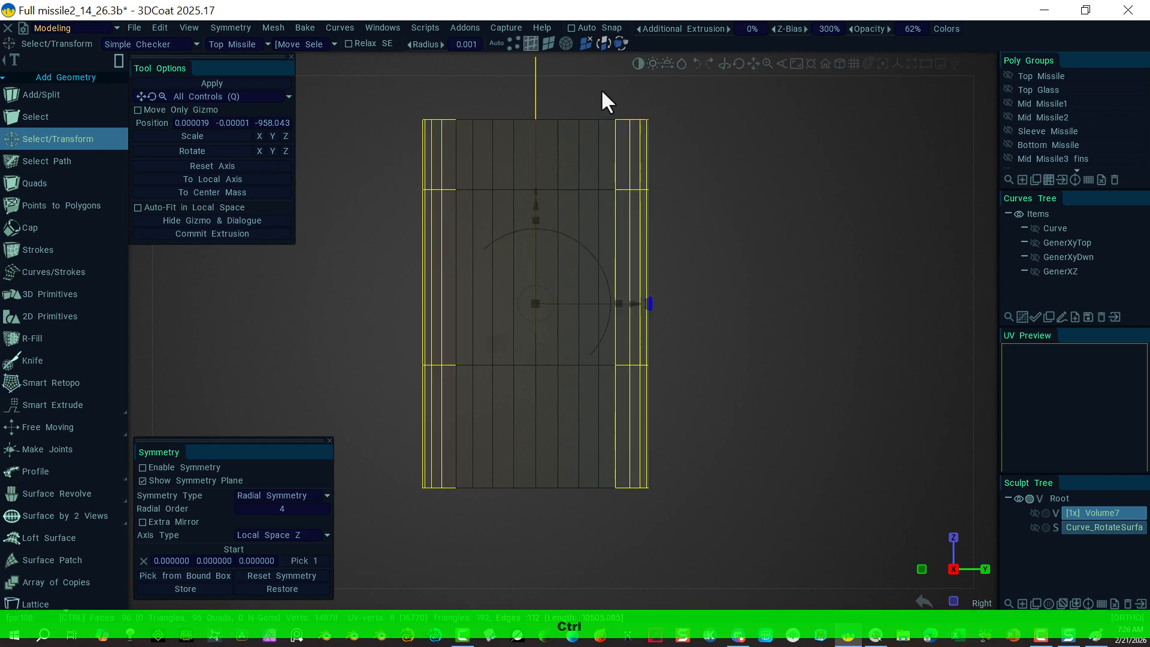
left_click_drag(607, 126, 619, 561, "ctrl")
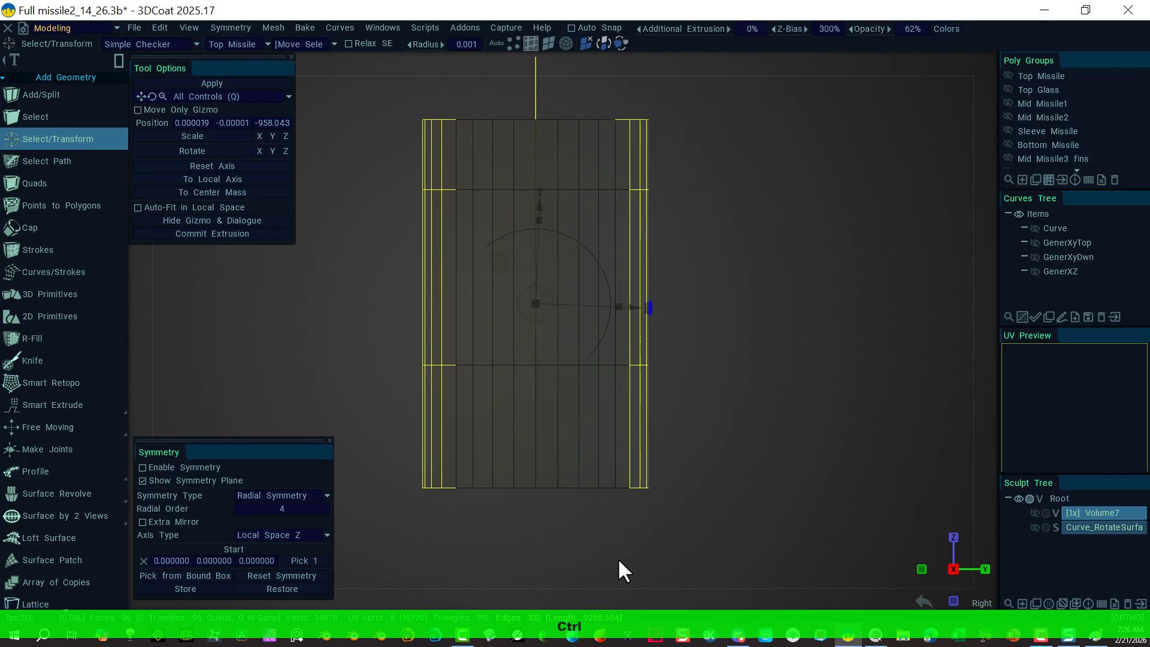
left_click(620, 147, "ctrl")
key("Delete")
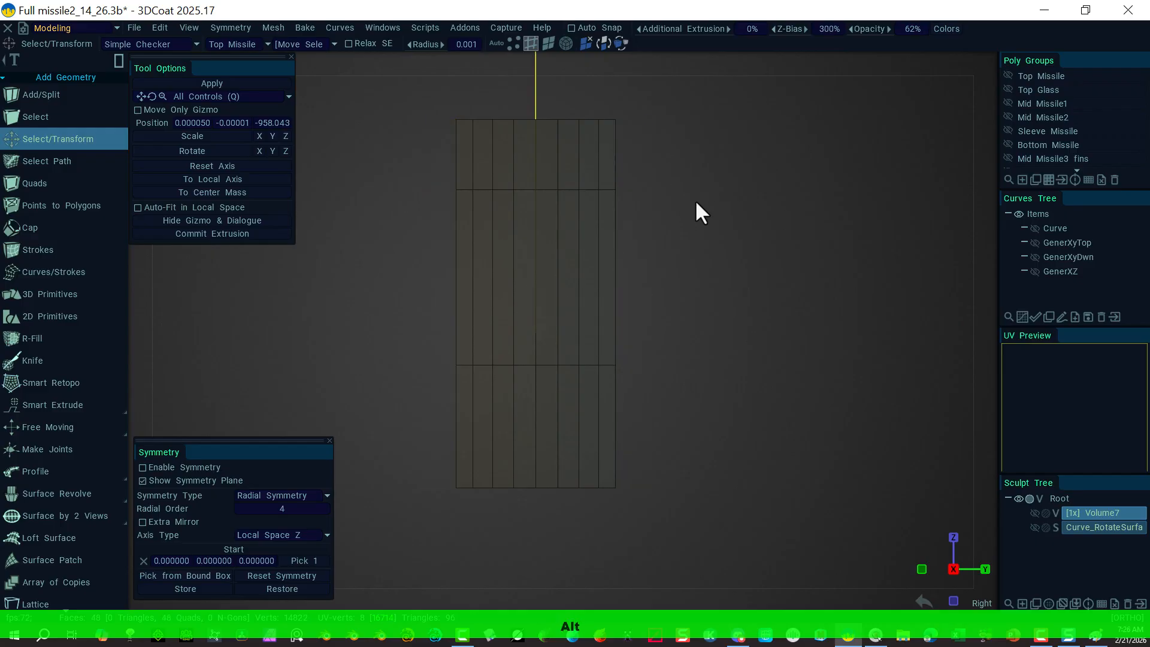
Step: Delete the upper copy of the missile strip and view the remaining strip from the Right
left_click_drag(695, 199, 600, 177, "alt")
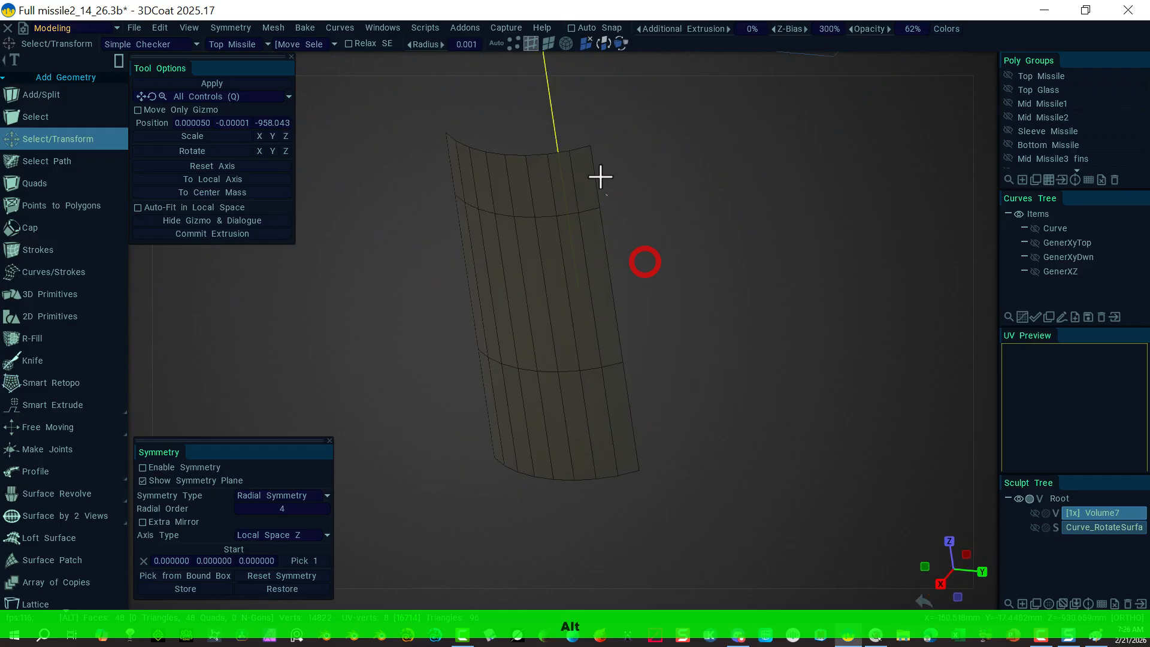
left_click_drag(778, 163, 603, 94, "alt")
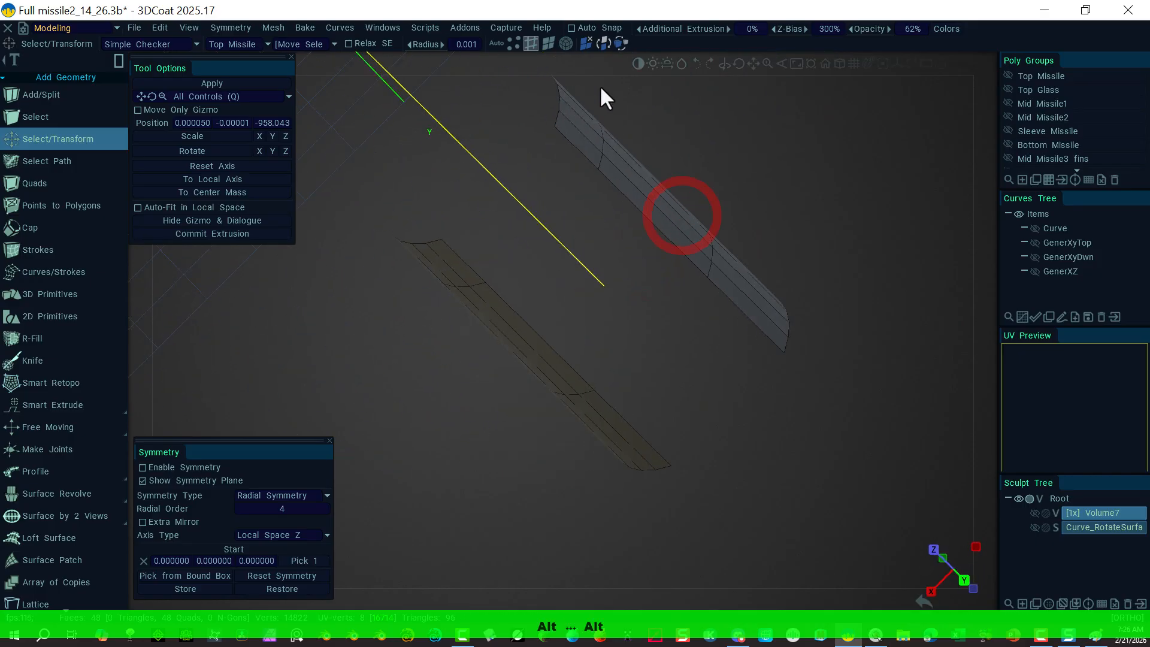
left_click(565, 44)
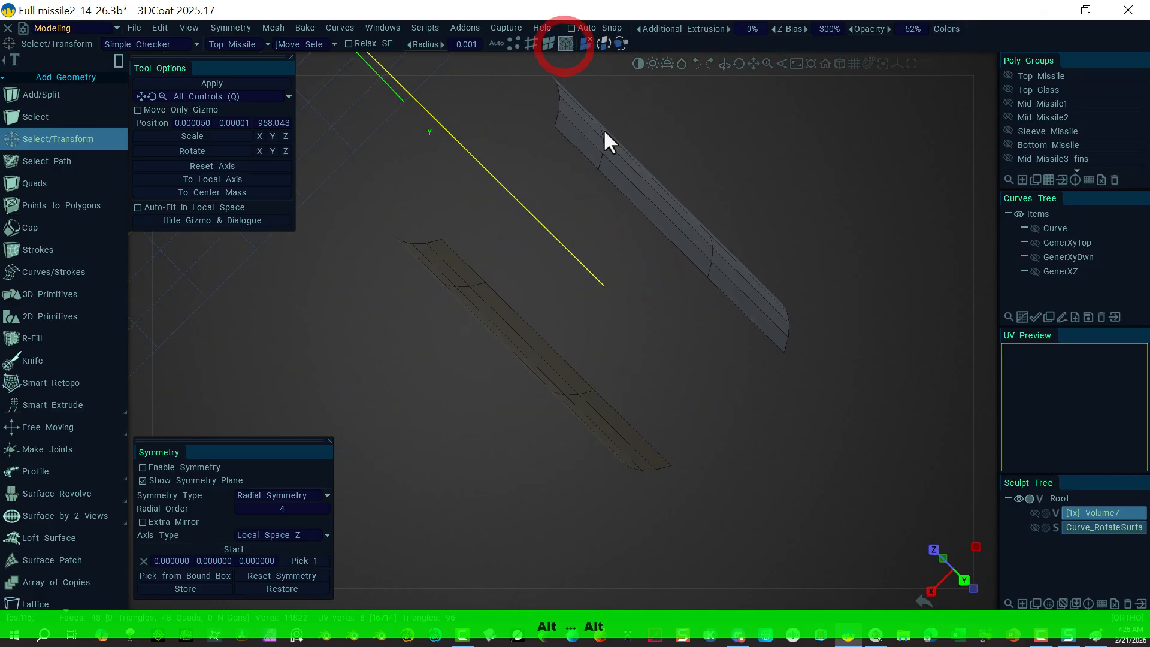
left_click(601, 147)
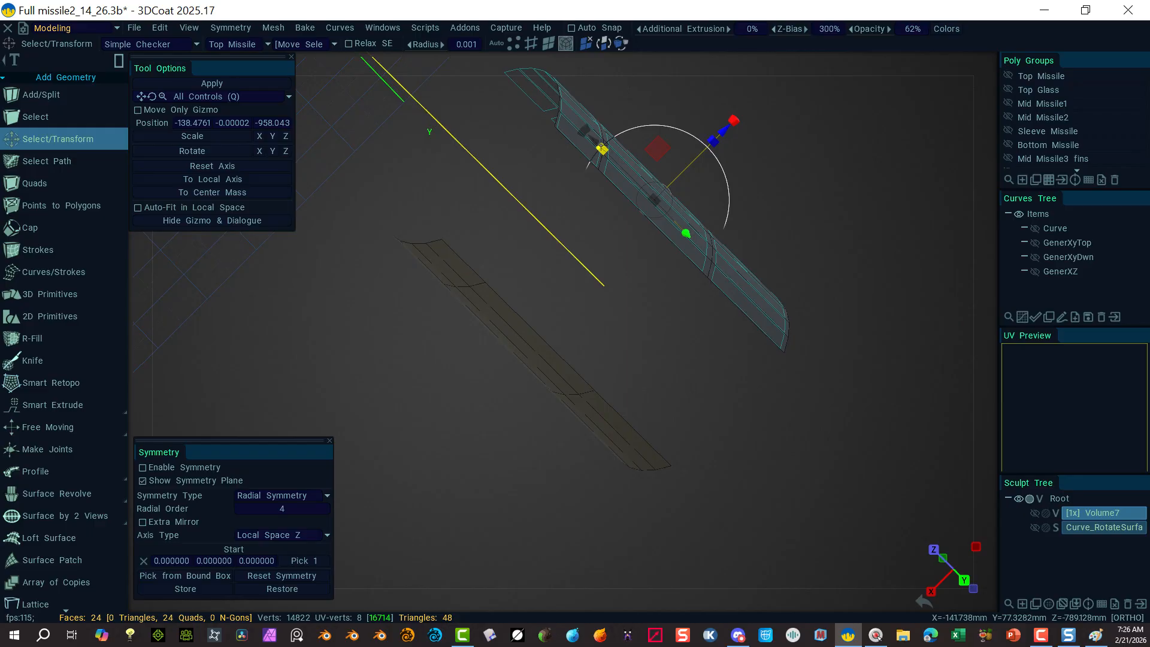
key("Delete")
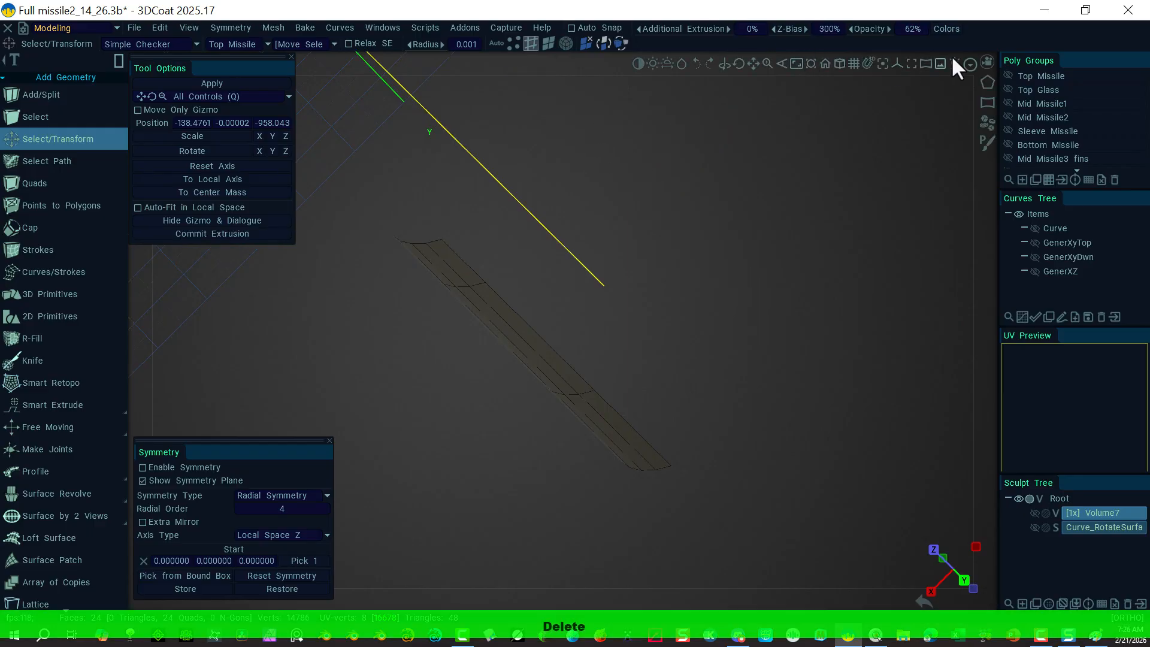
left_click(983, 63)
left_click(829, 171)
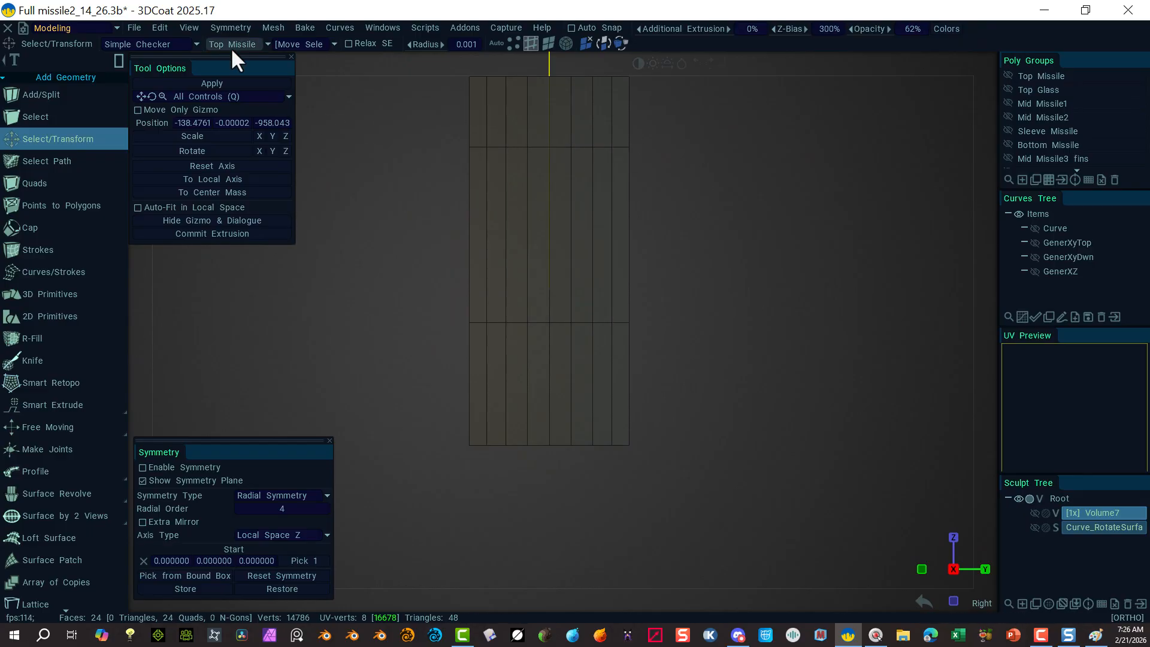
Step: Select the two middle faces of the strip and Smart Extrude them outward into a fin
left_click(548, 43)
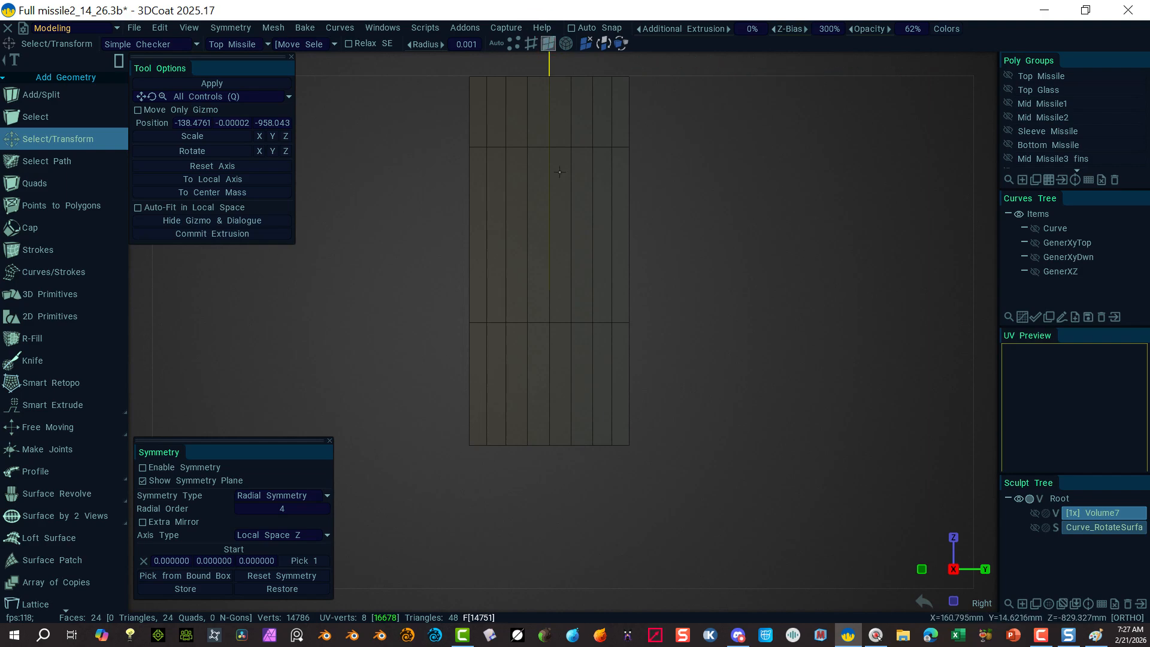
left_click_drag(539, 185, 544, 200)
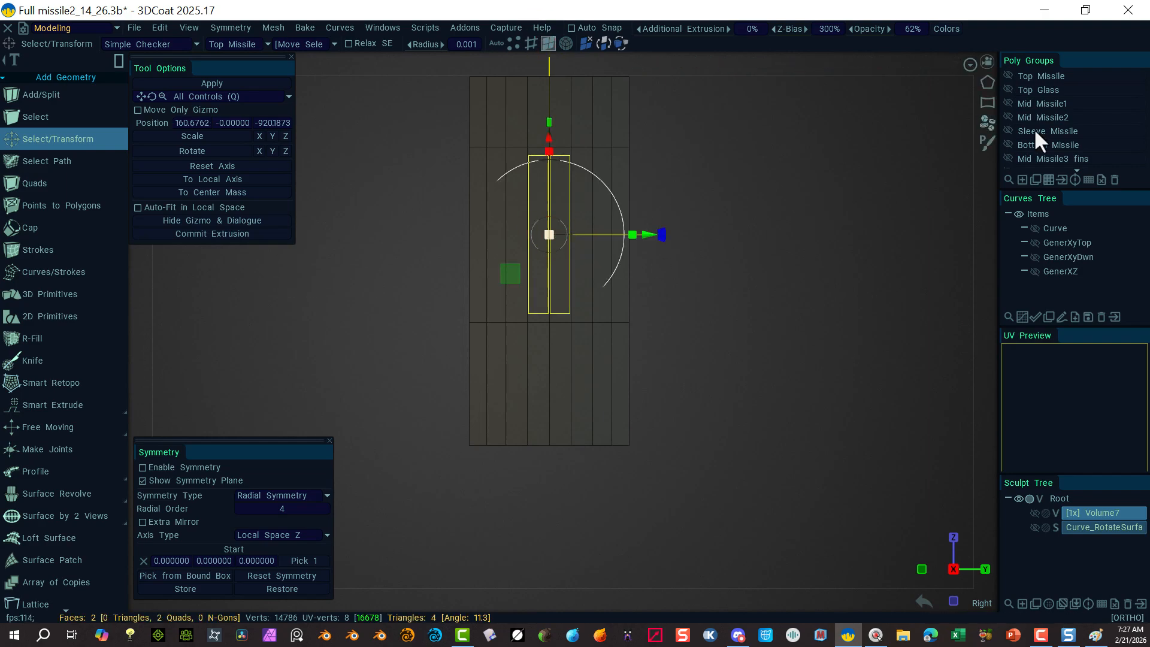
left_click_drag(970, 157, 843, 205, "alt")
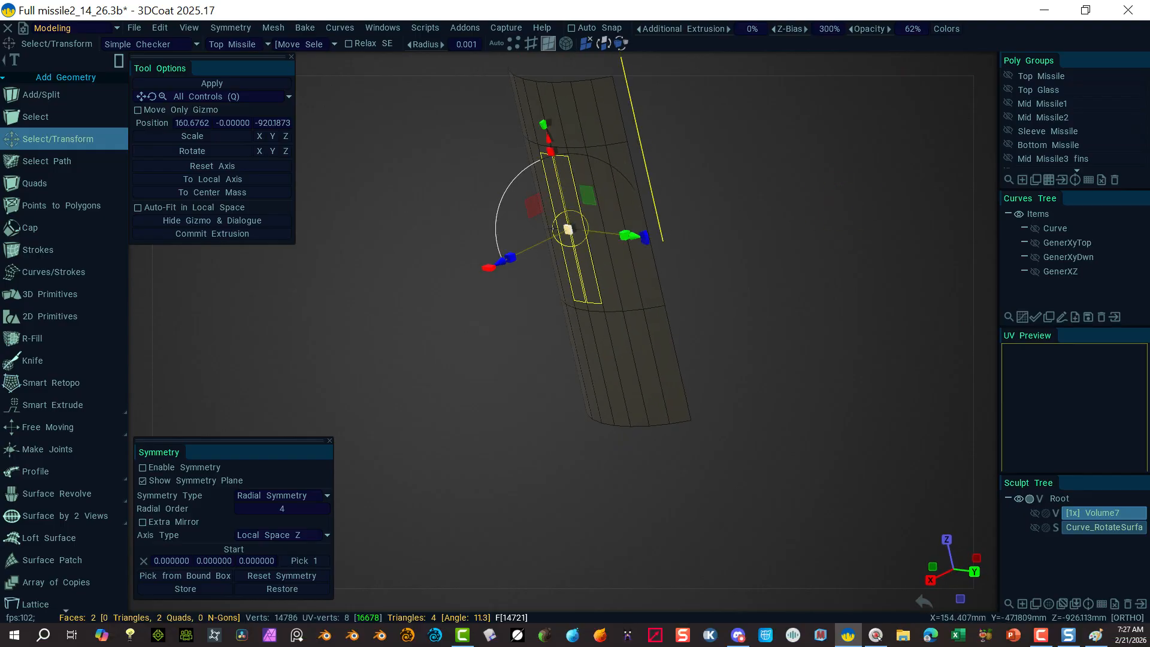
mouse_move(49, 410)
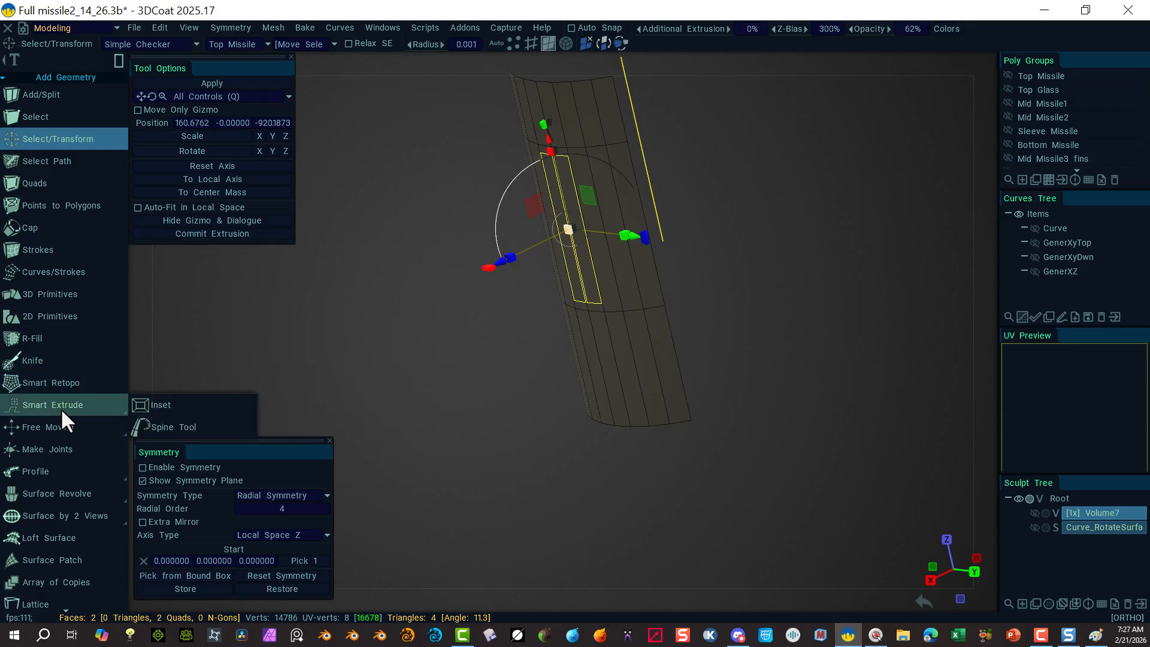
left_click(62, 411)
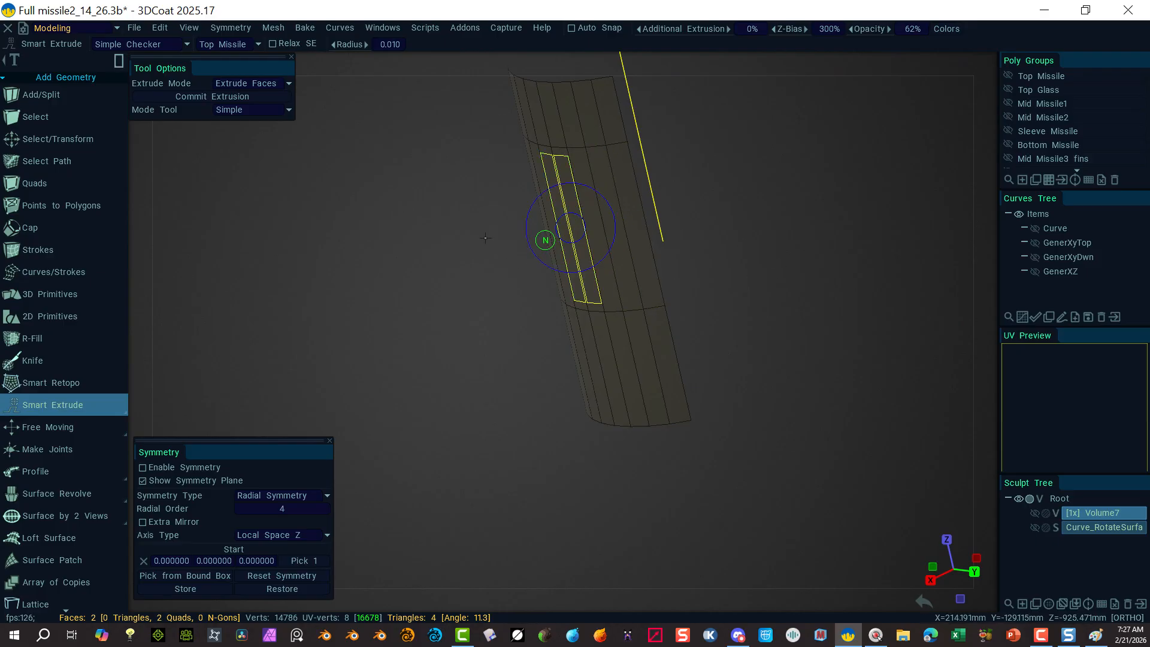
left_click_drag(485, 238, 490, 340)
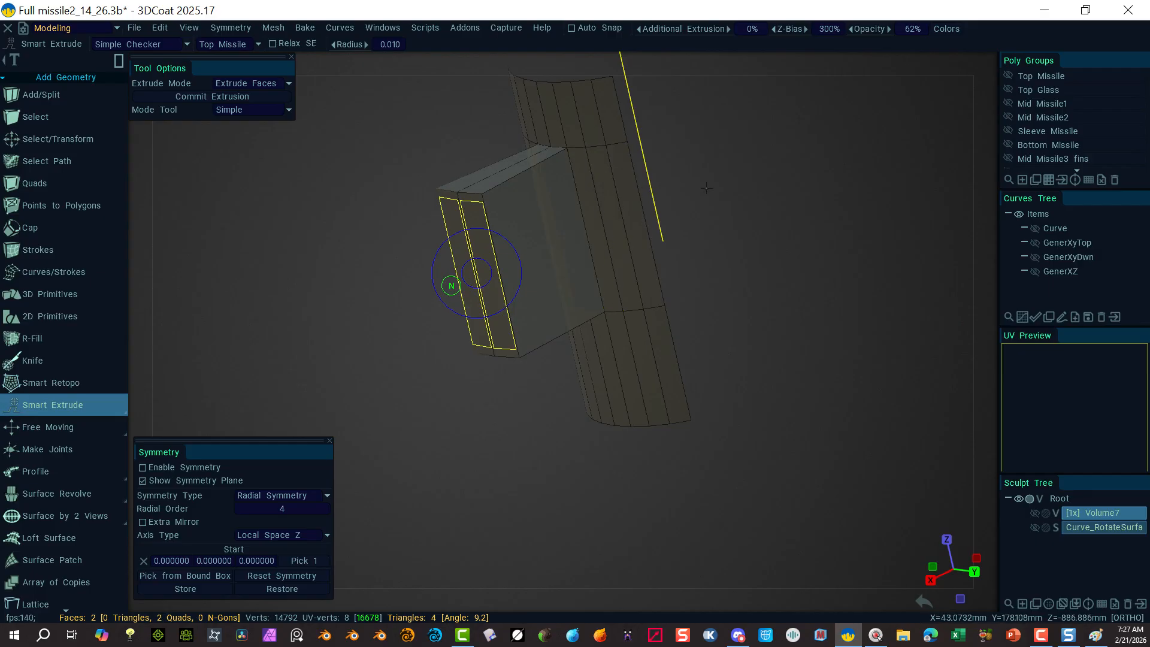
left_click_drag(692, 174, 781, 176, "alt")
right_click_drag(781, 176, 791, 228, "alt")
left_click_drag(809, 154, 680, 162, "alt")
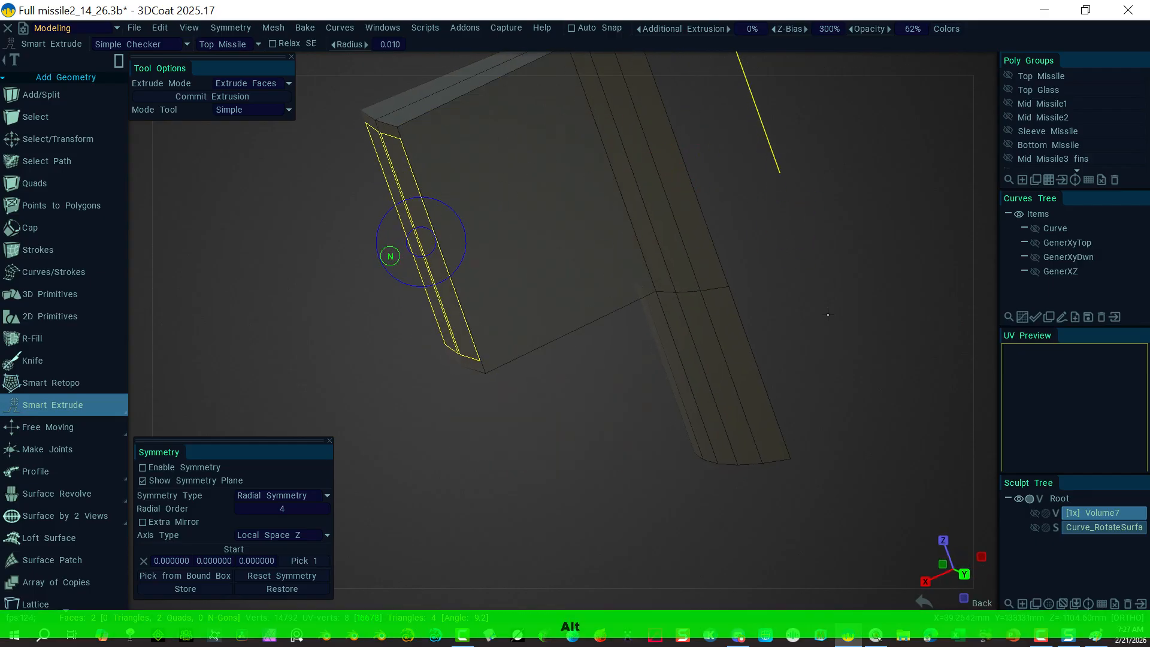
left_click_drag(658, 440, 530, 421, "alt")
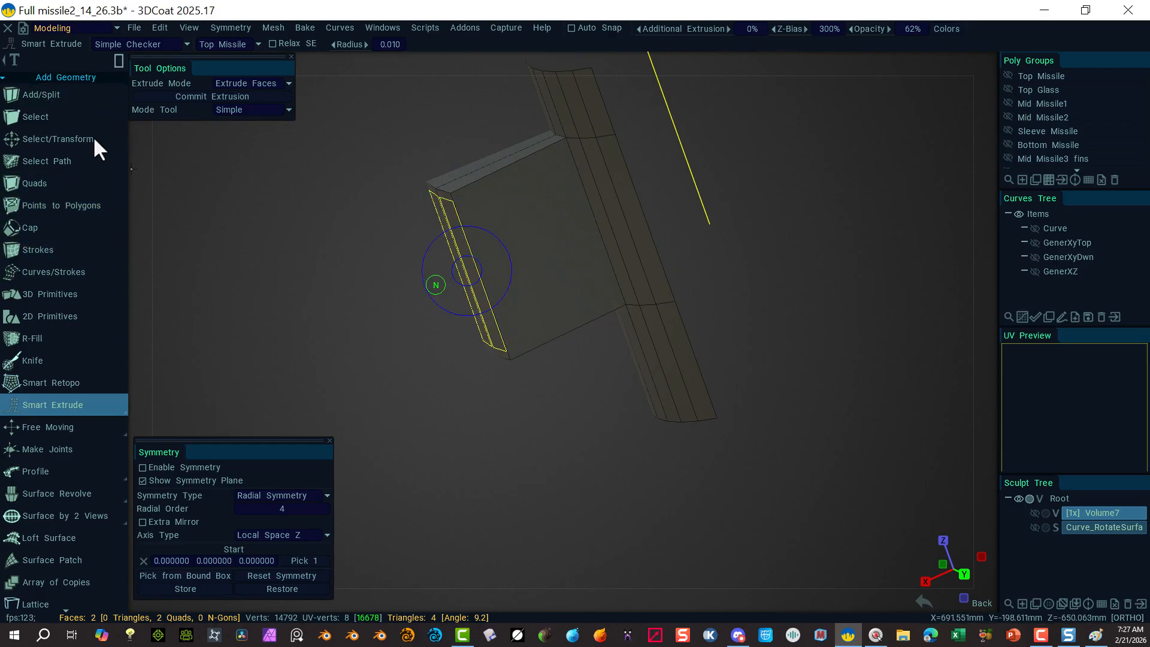
Step: Rotate the fin's outer end faces about 37.7 degrees around the vertical axis
left_click(54, 141)
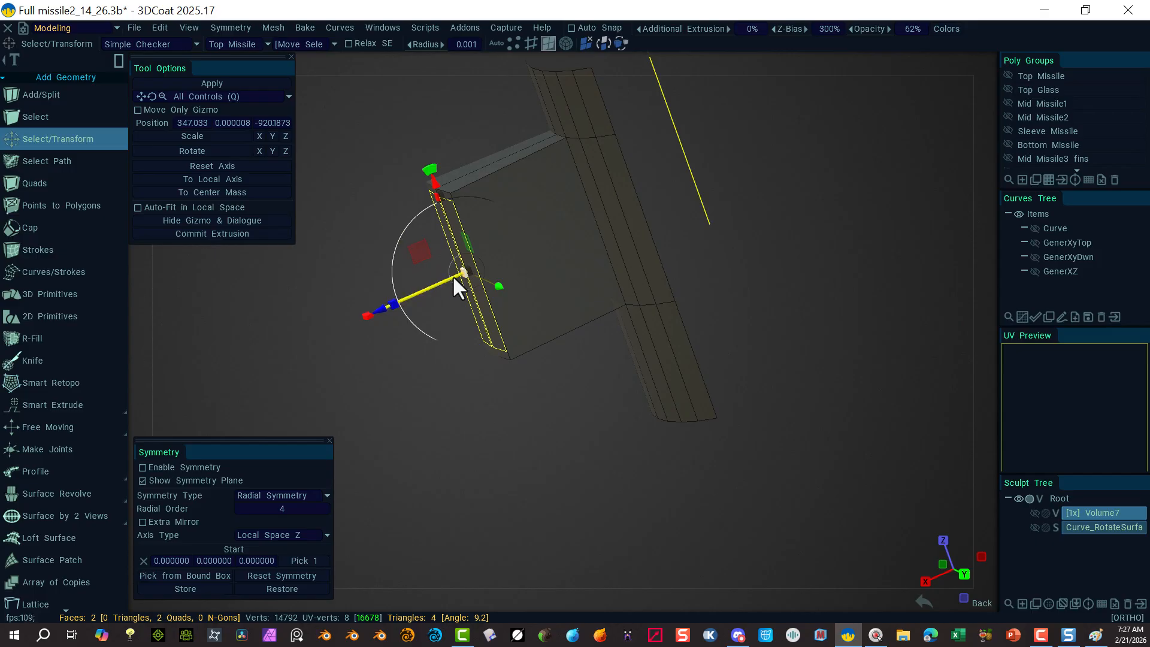
left_click_drag(347, 386, 503, 414, "alt")
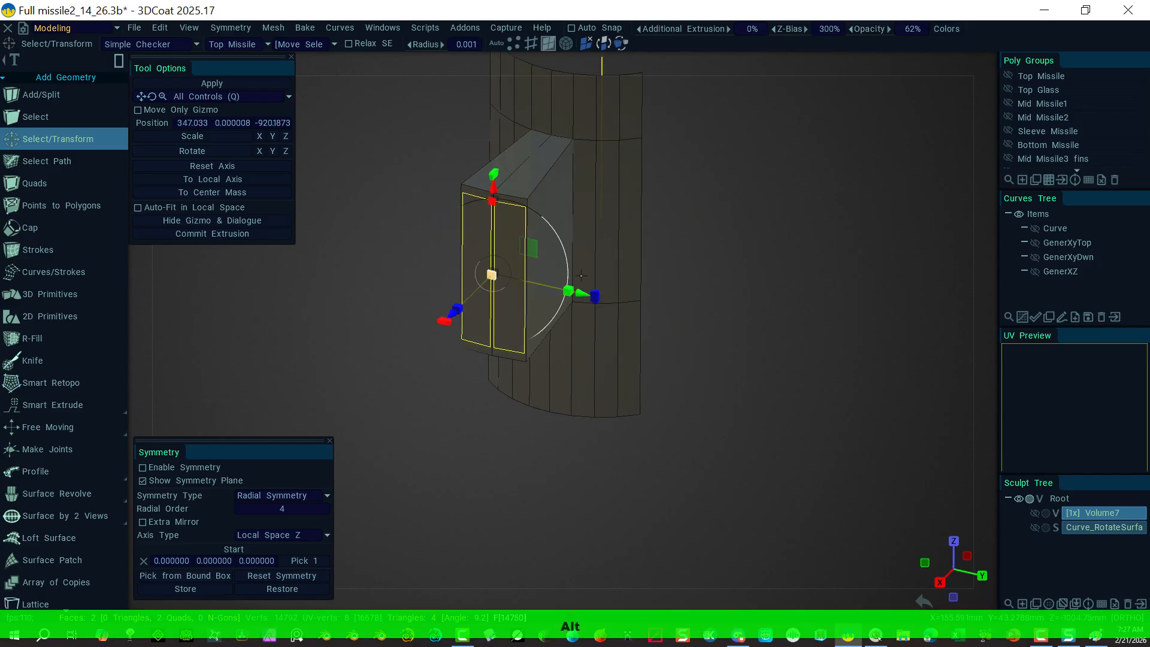
left_click_drag(568, 291, 509, 285)
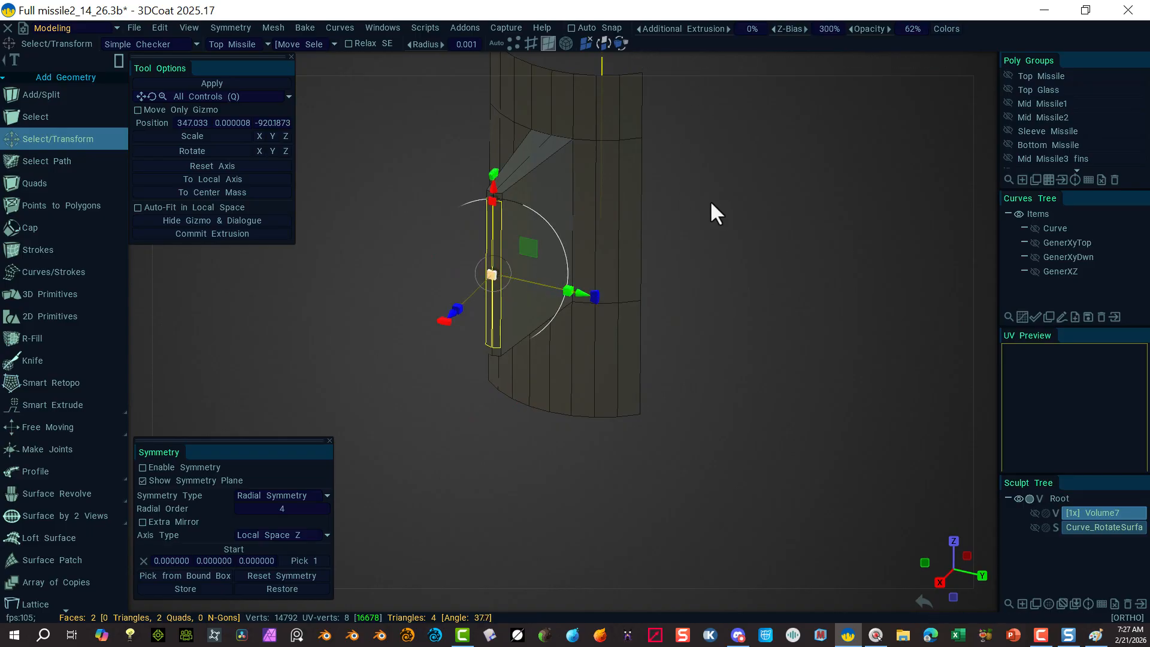
left_click_drag(862, 264, 865, 339, "alt")
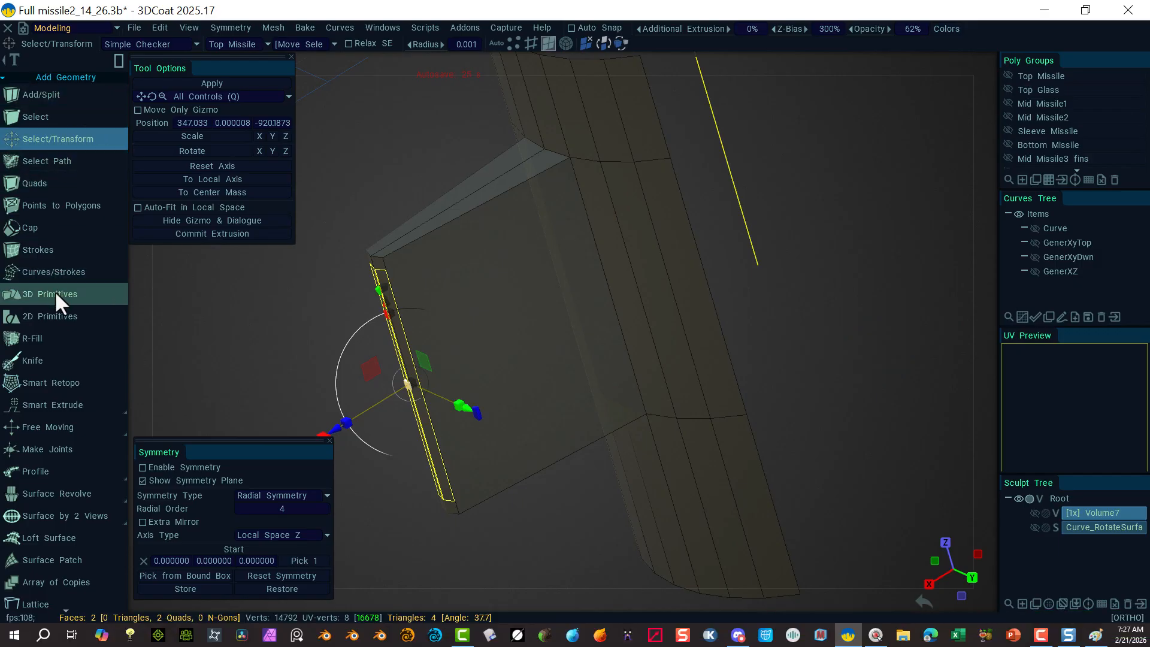
scroll(73, 374, "down", 1)
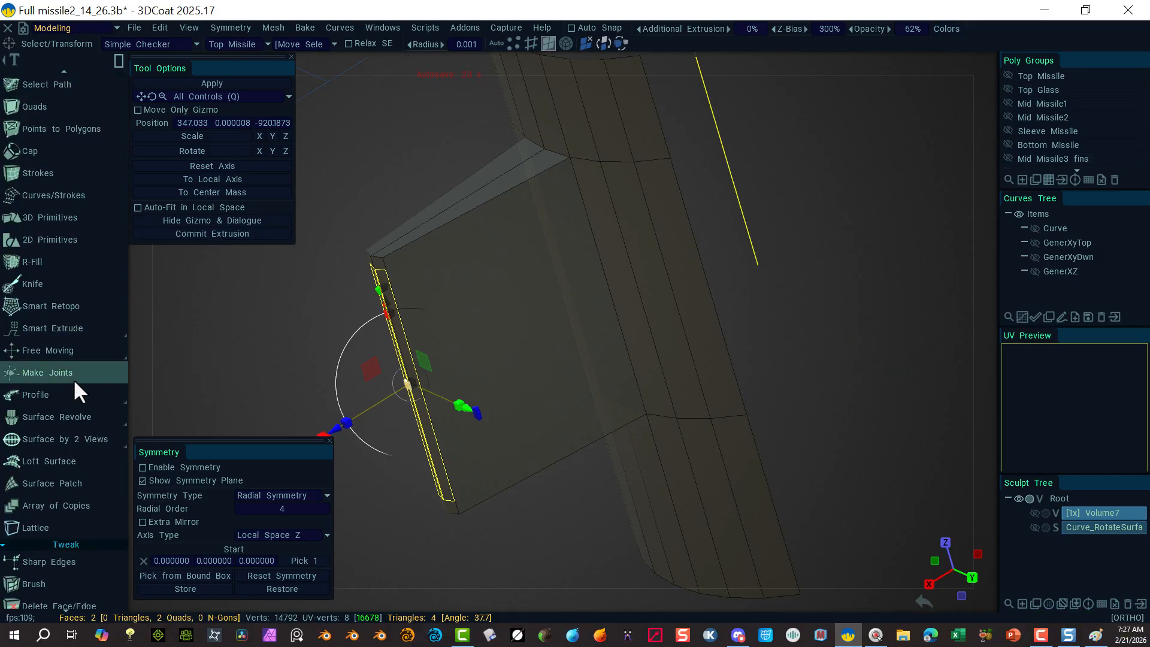
scroll(65, 388, "down", 1)
scroll(59, 398, "down", 1)
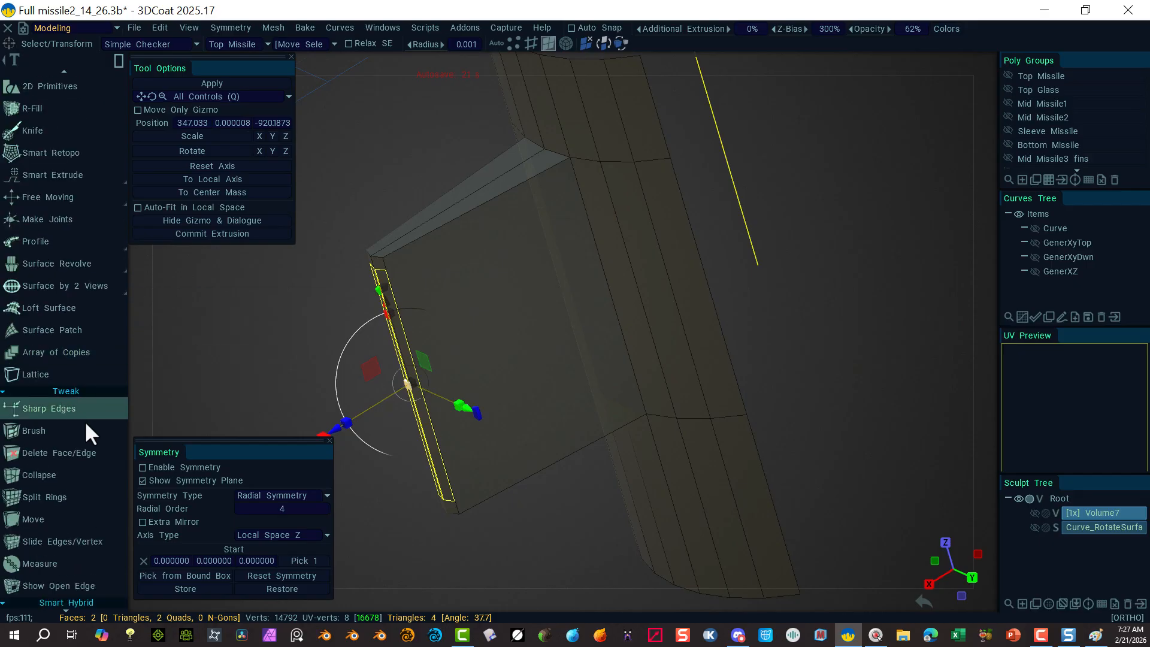
Step: Split an edge ring around the fin just inside its tip
scroll(84, 451, "down", 1)
left_click(63, 459)
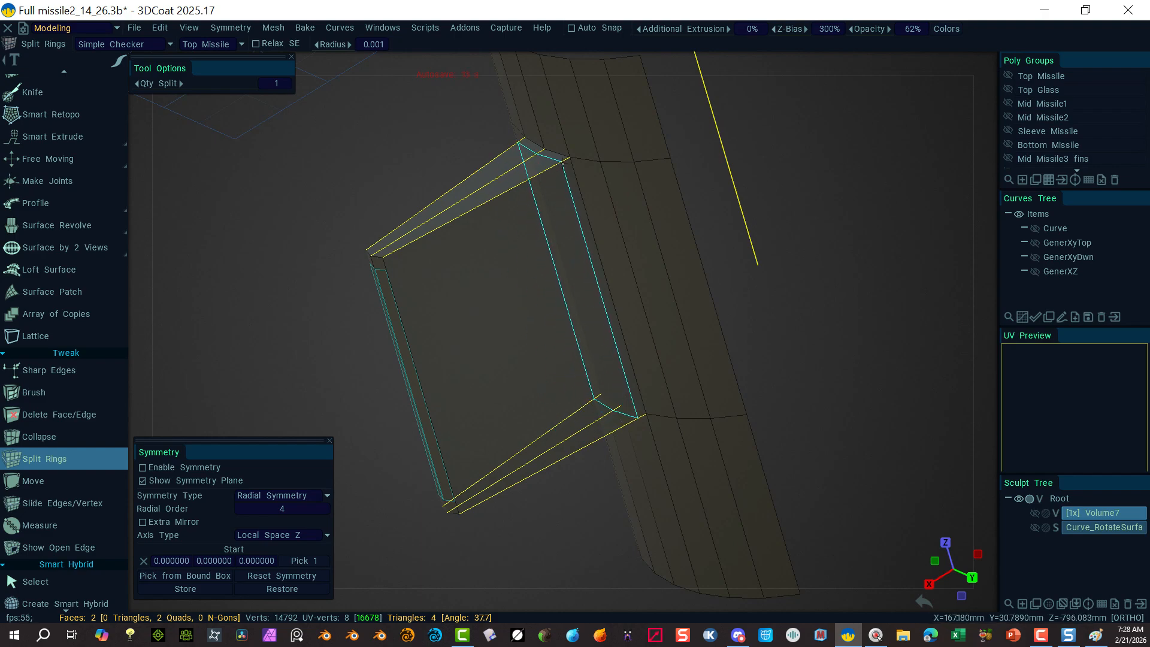
left_click(563, 161)
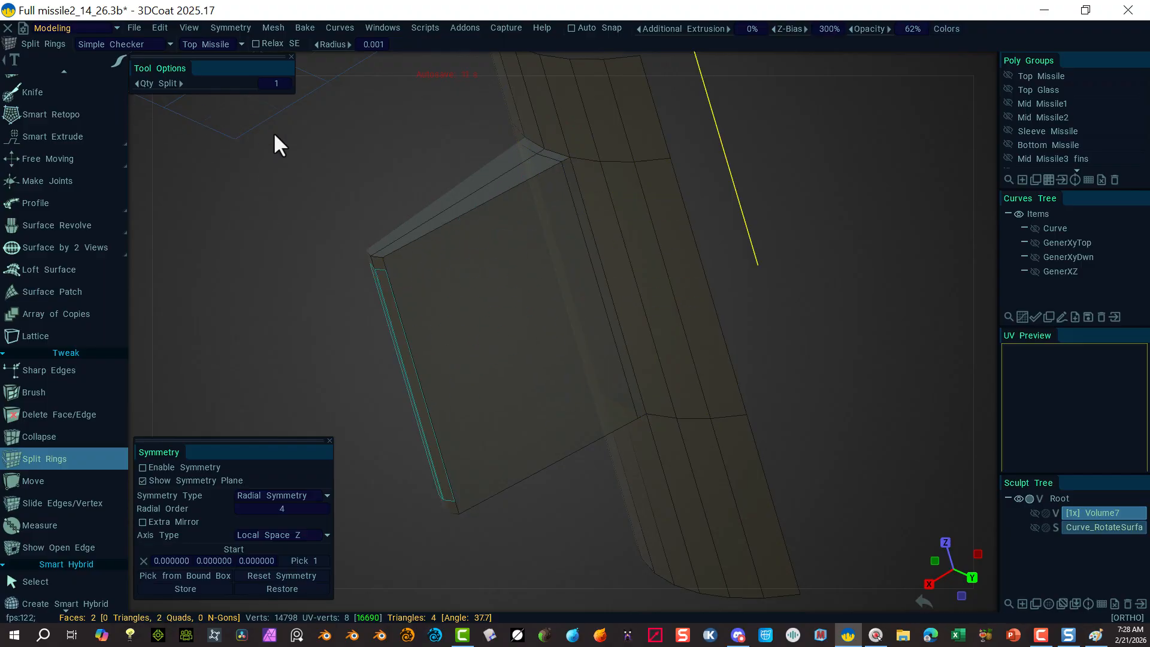
key("Escape")
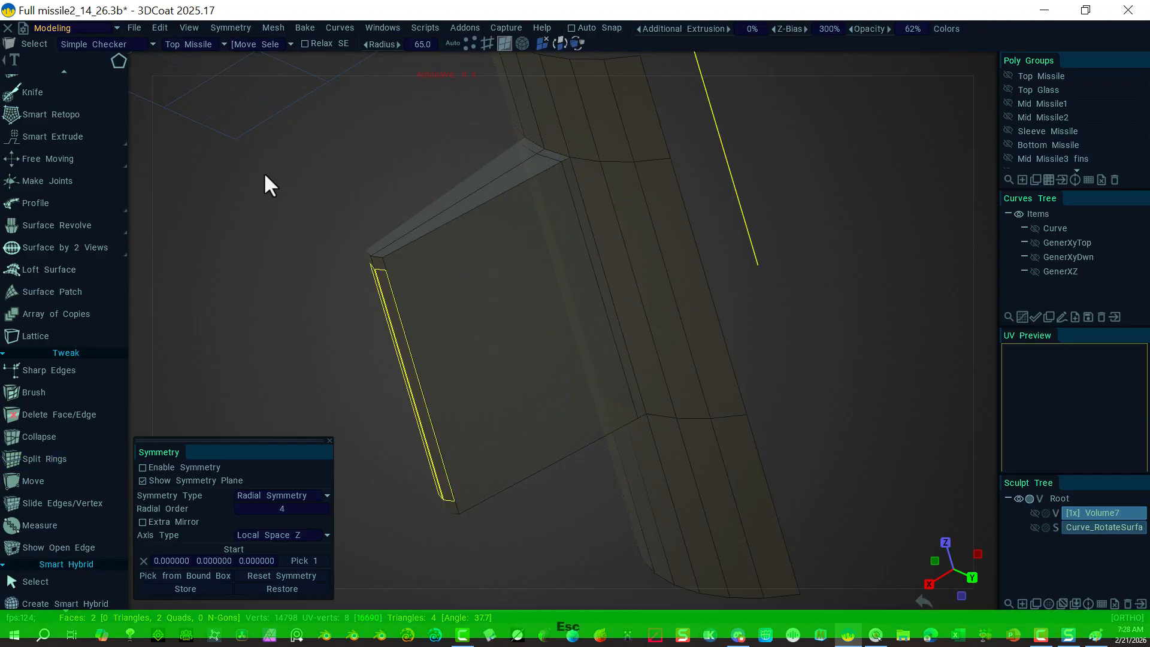
Step: Select the fin's flat side and thin edge face, then save the scene with Ctrl+S
left_click(489, 199)
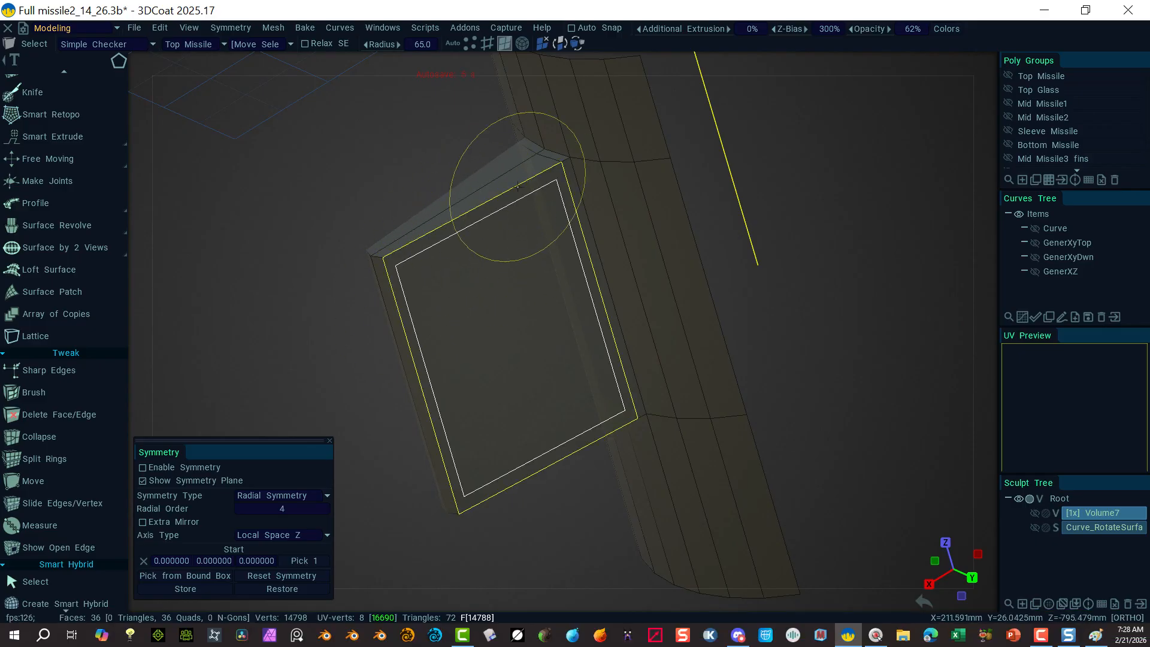
left_click(526, 152)
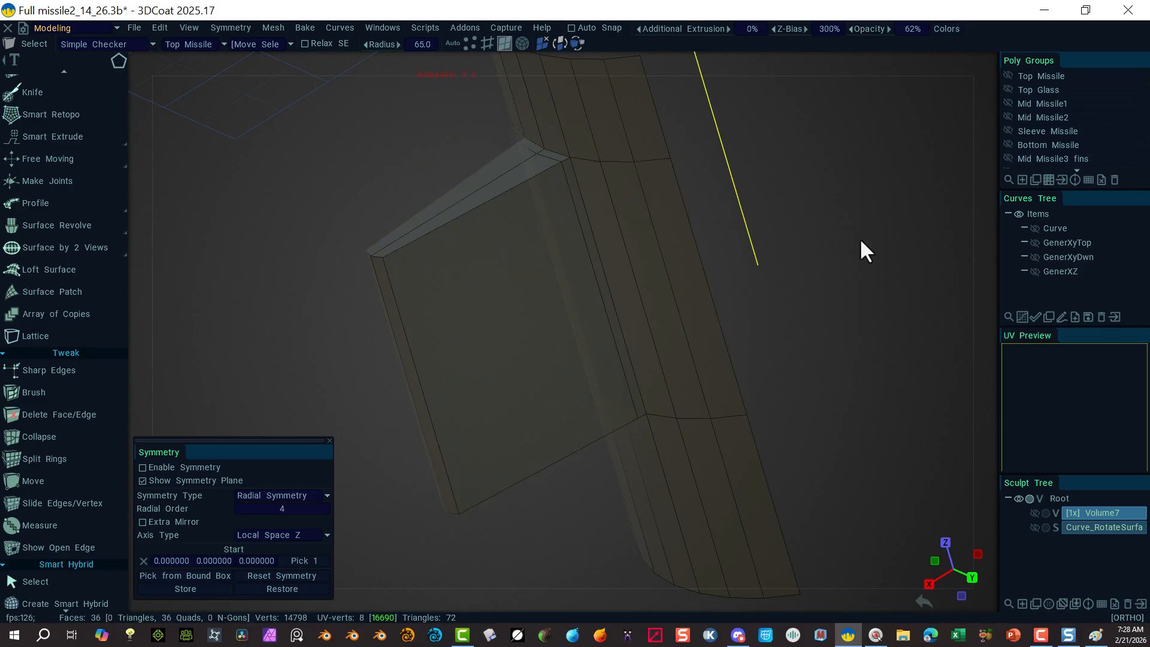
right_click_drag(871, 226, 774, 214)
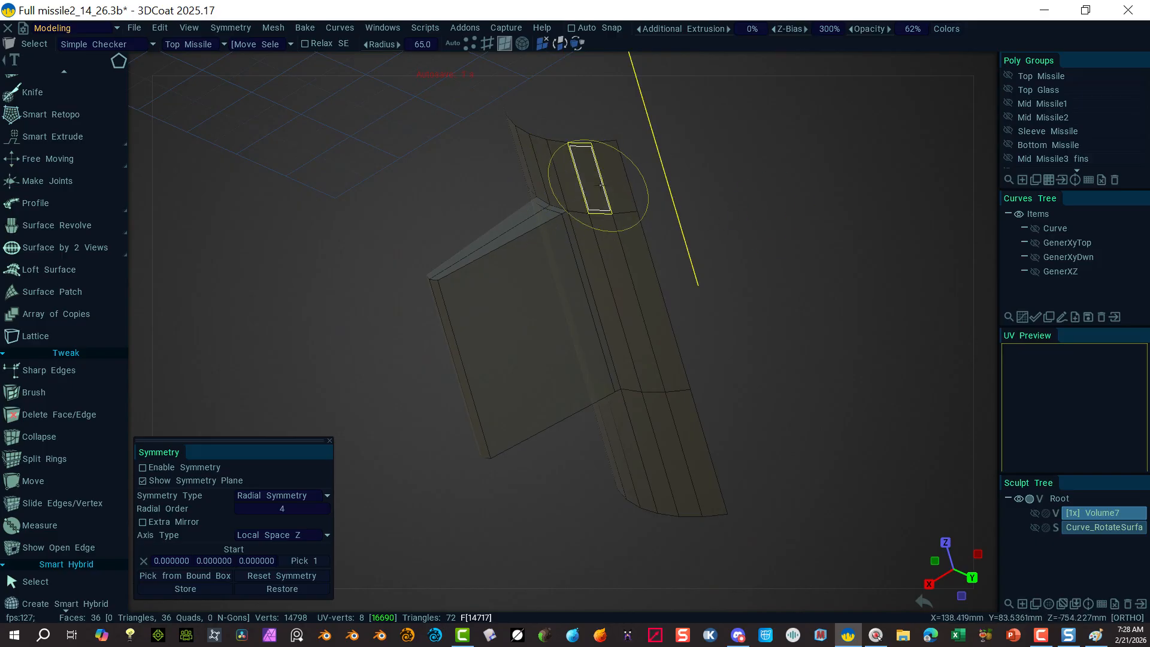
key("ctrl+s")
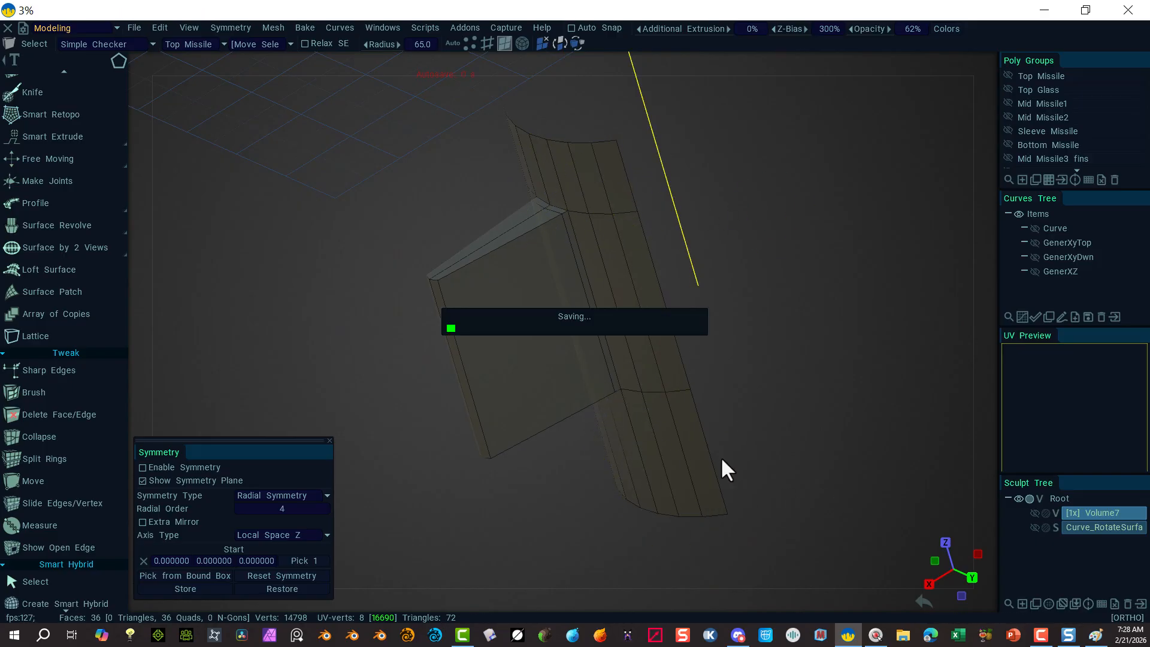
key("alt")
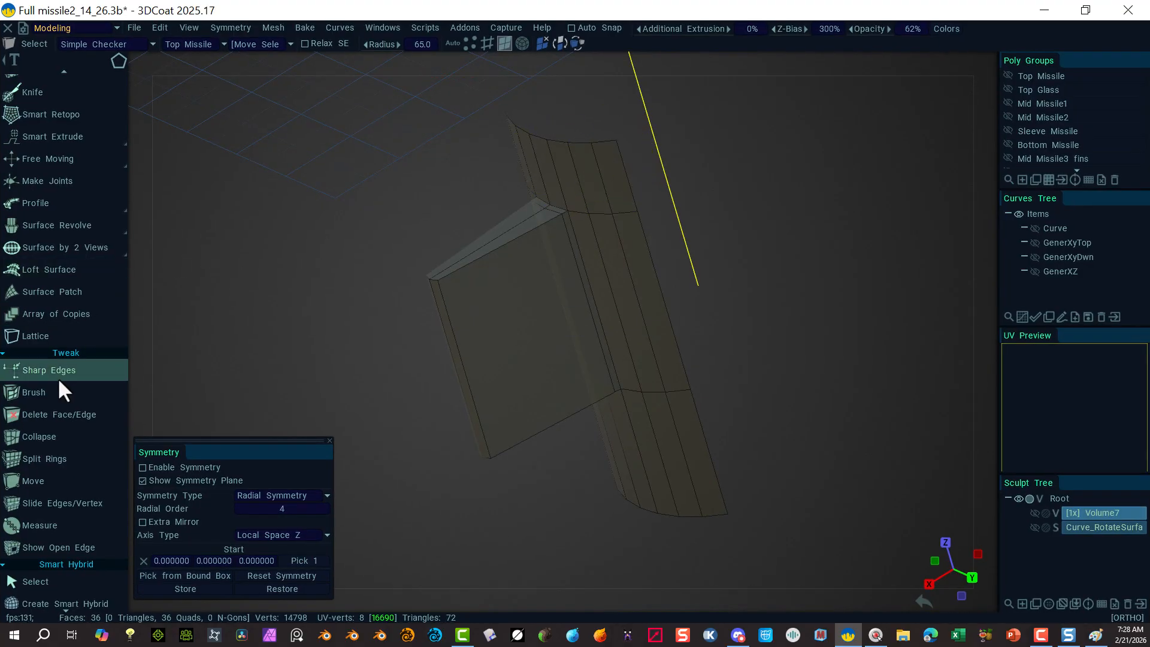
Step: Split one extra edge ring across the top section and one across the lower section
left_click(42, 459)
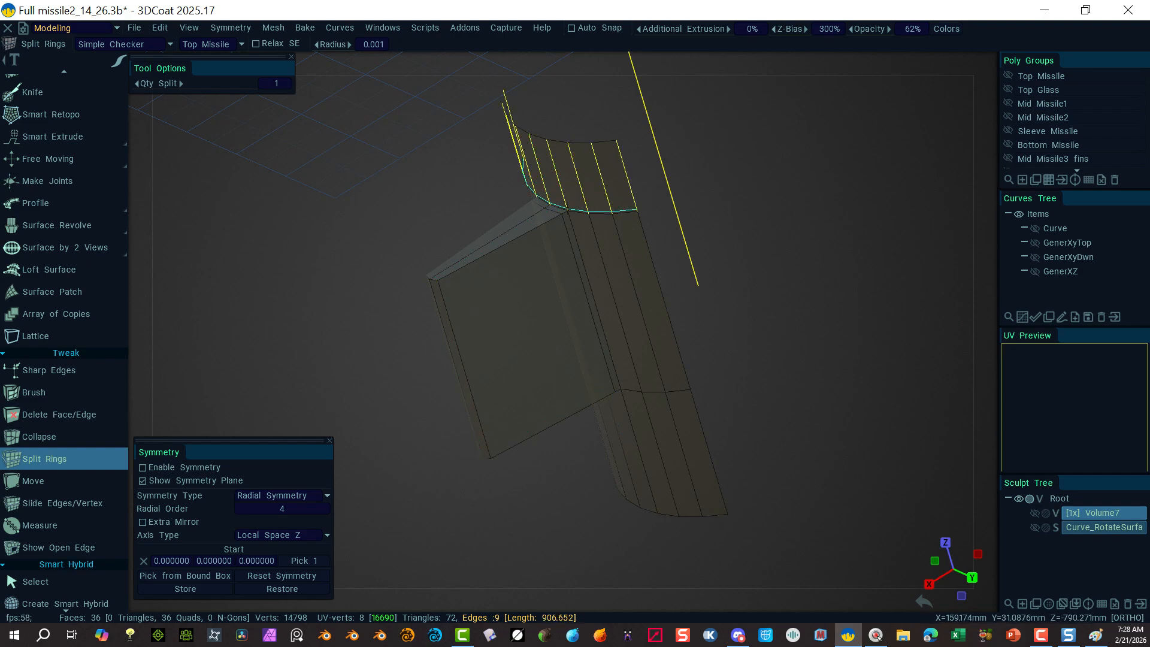
left_click(568, 187)
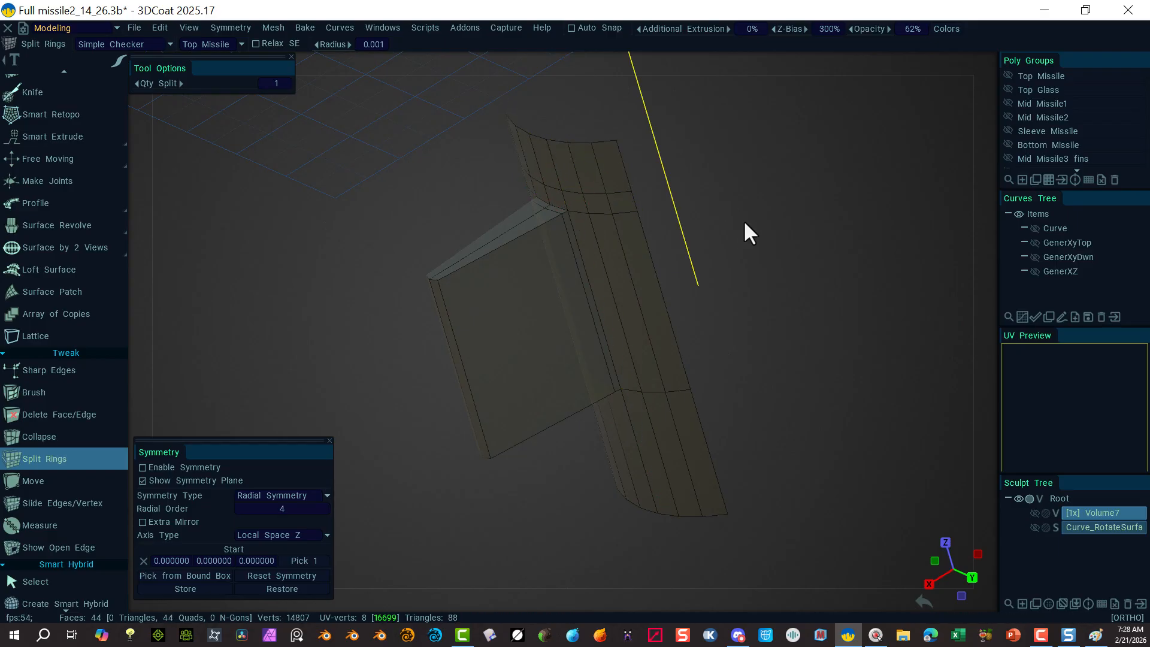
left_click(654, 427)
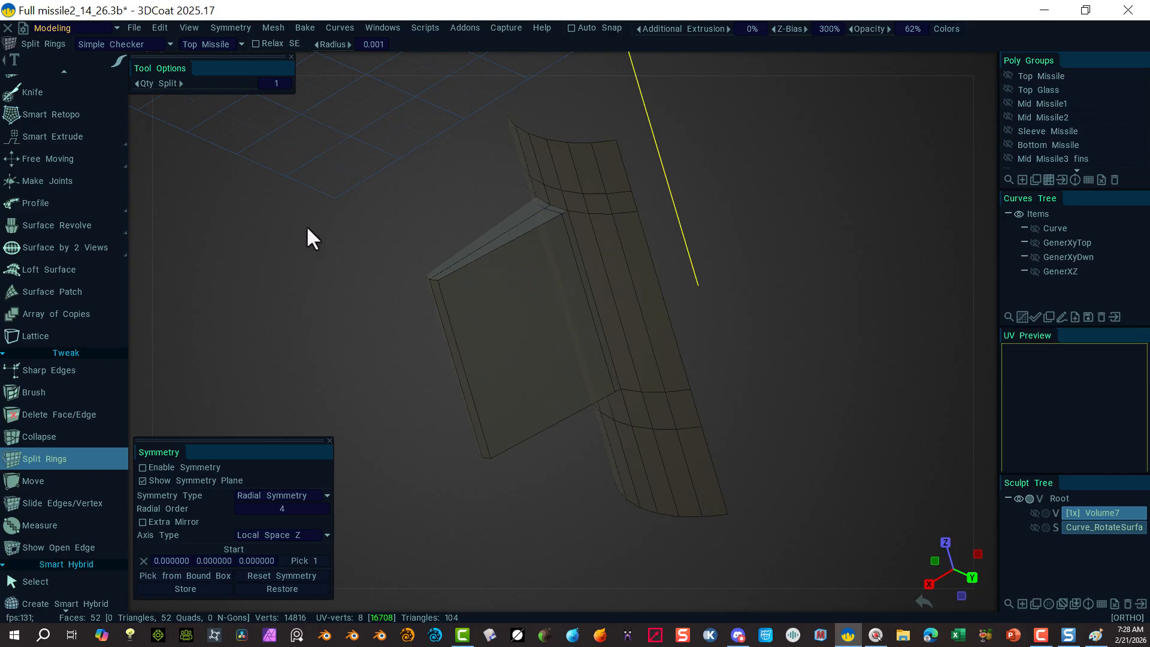
mouse_move(988, 58)
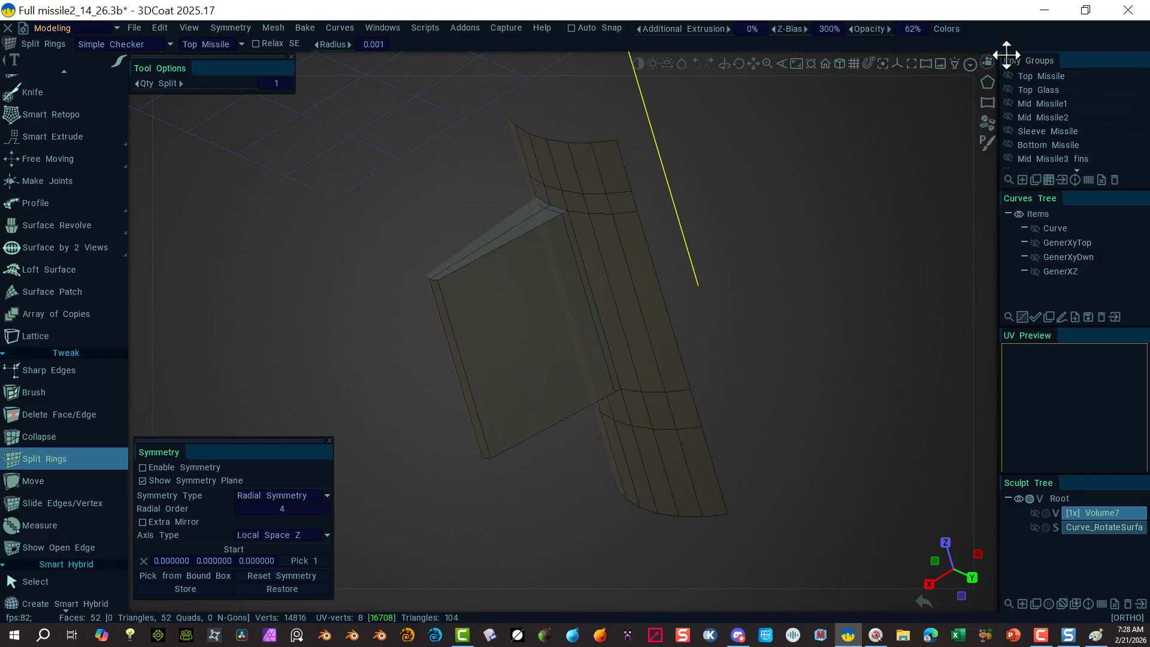
left_click(987, 58)
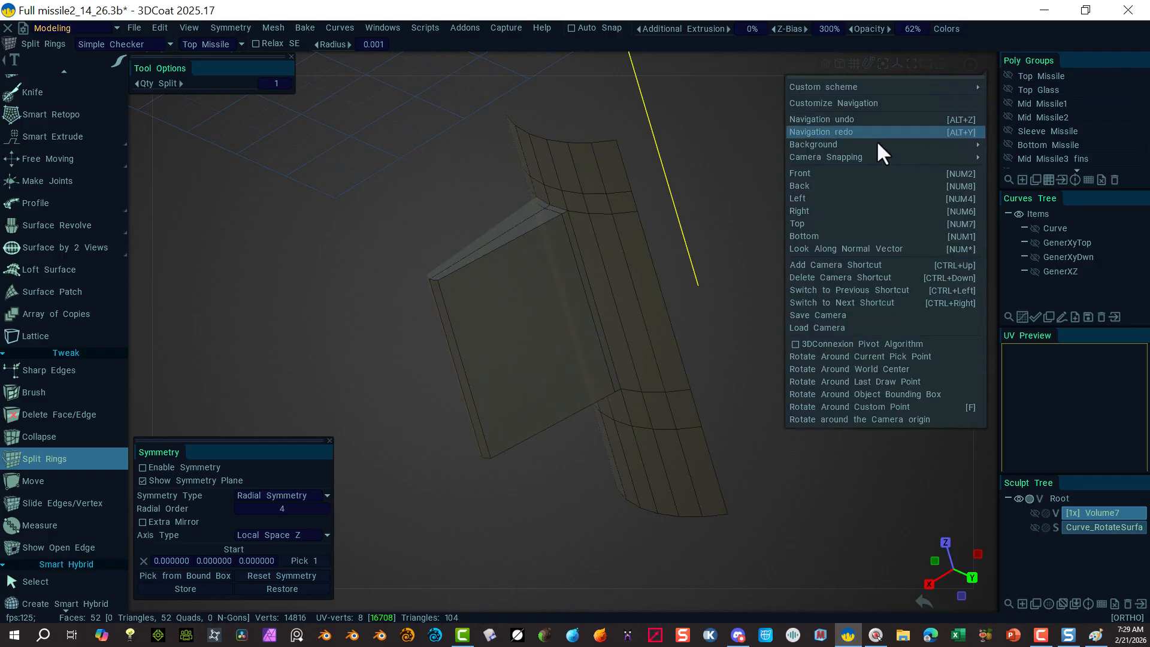
Step: Box-select the eight fin panel faces in face mode and switch to the Top view
left_click(847, 210)
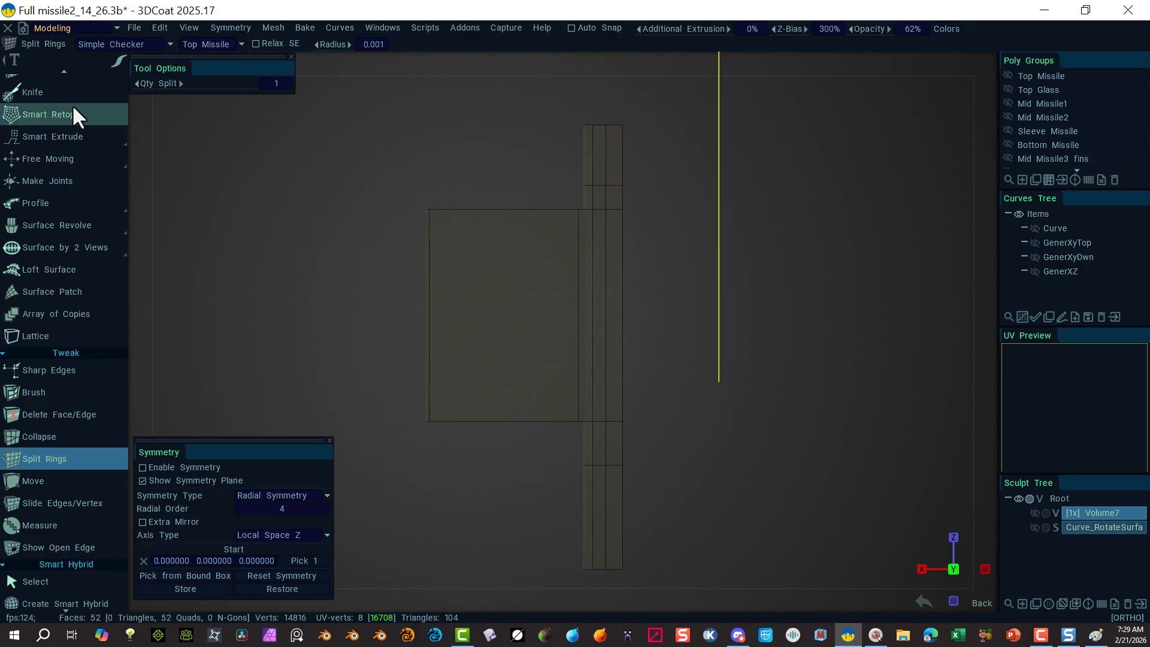
scroll(65, 114, "up", 3)
scroll(62, 123, "up", 3)
left_click(64, 137)
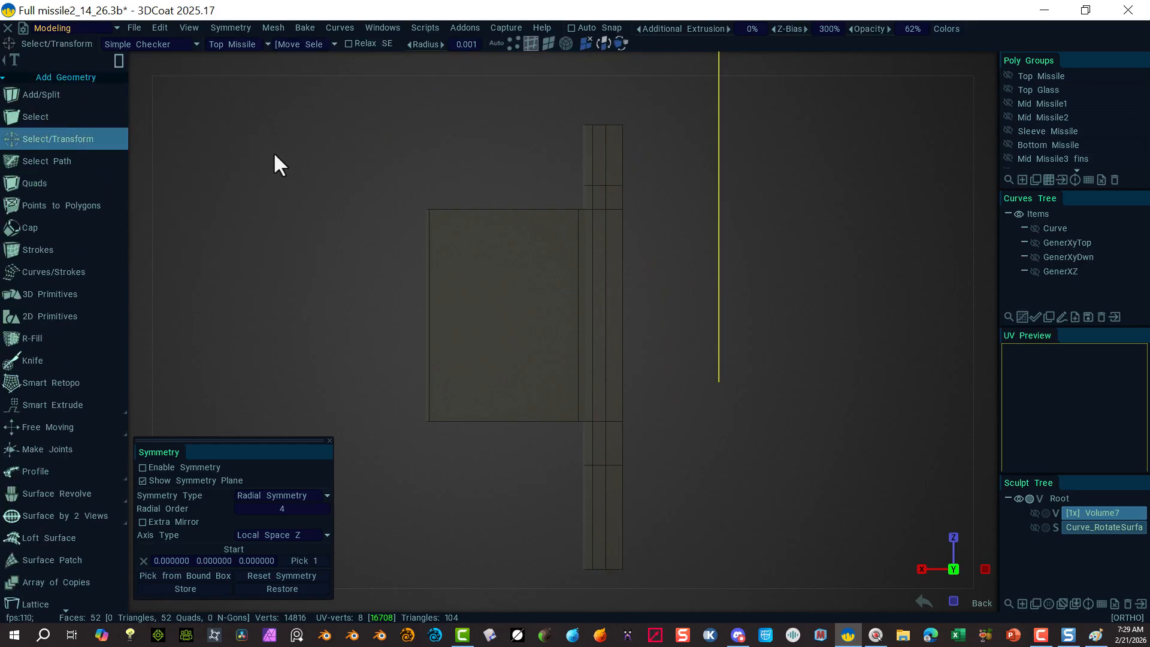
left_click(549, 42)
left_click_drag(375, 151, 562, 493)
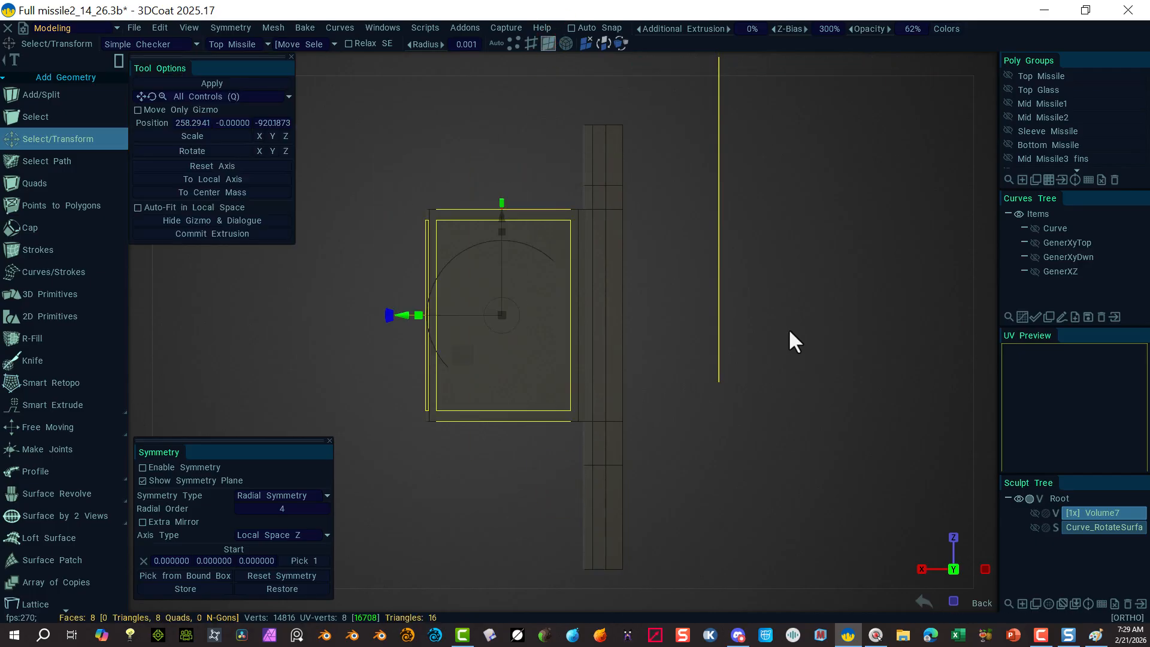
left_click_drag(913, 366, 896, 416, "alt")
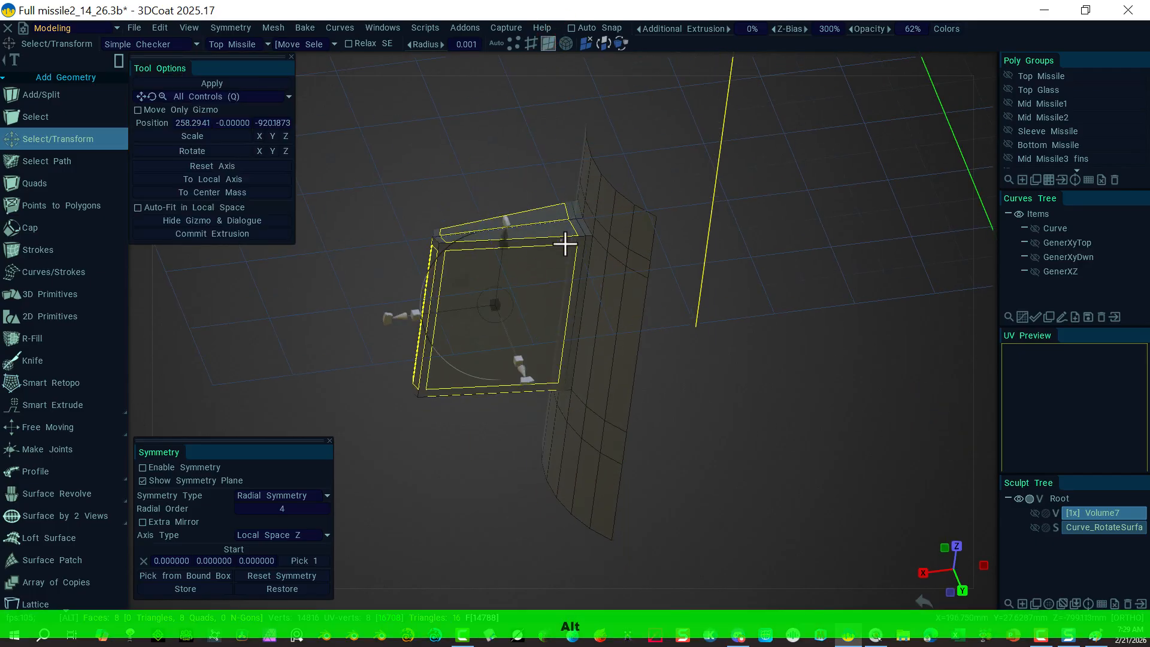
left_click_drag(723, 416, 731, 470, "alt")
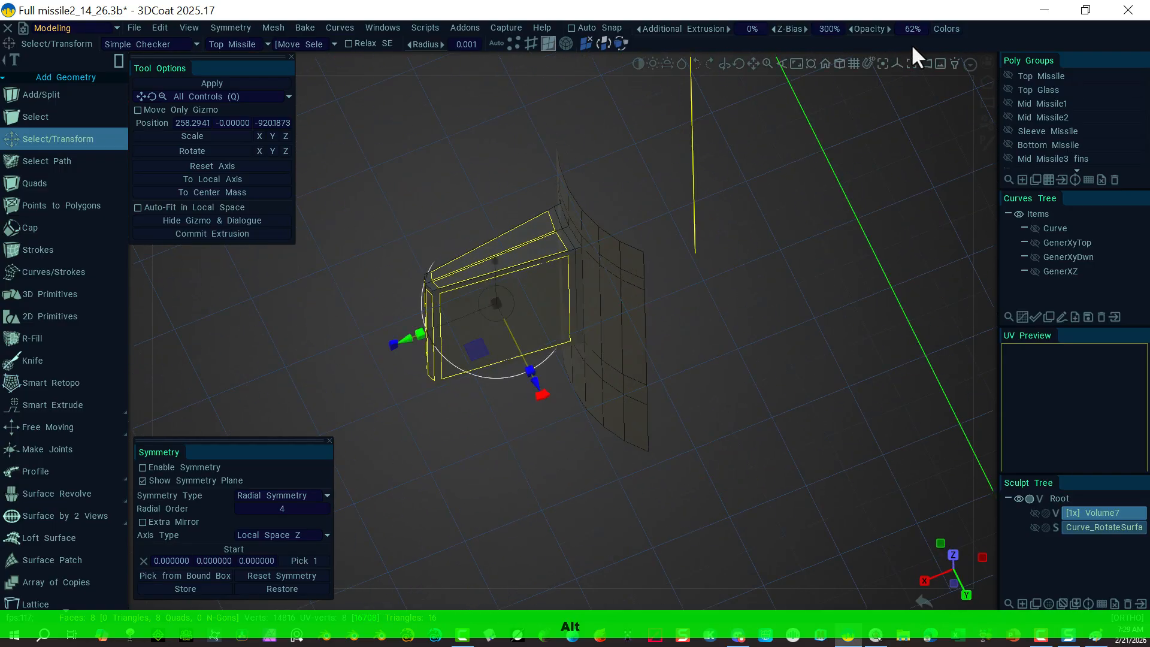
left_click(987, 62)
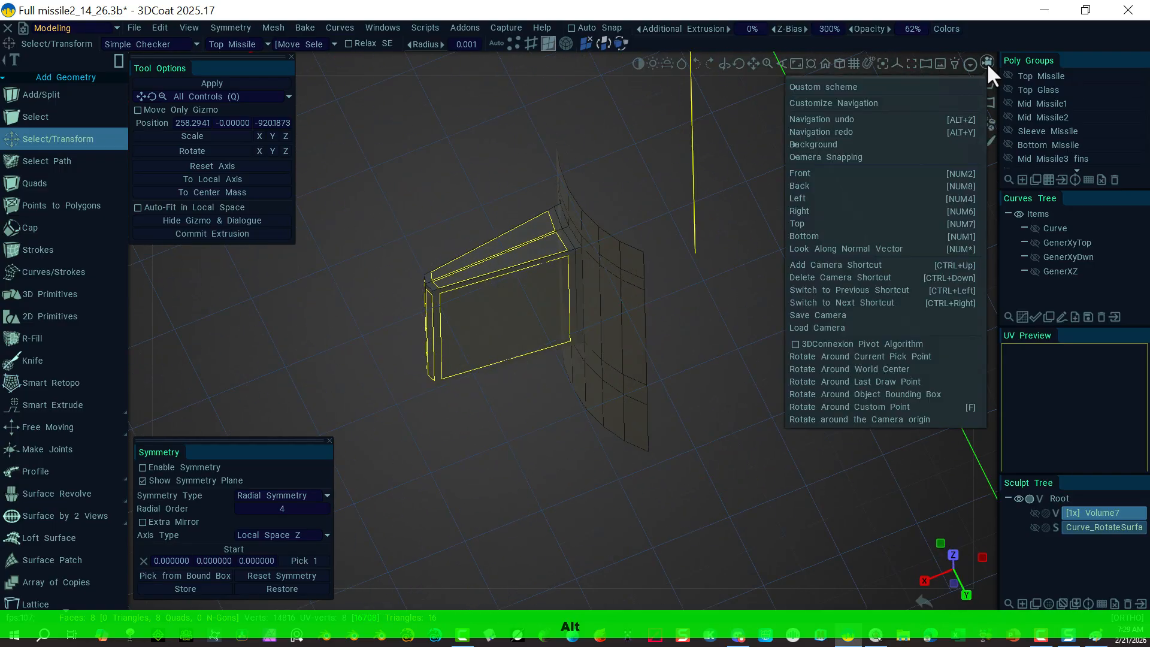
left_click(800, 223)
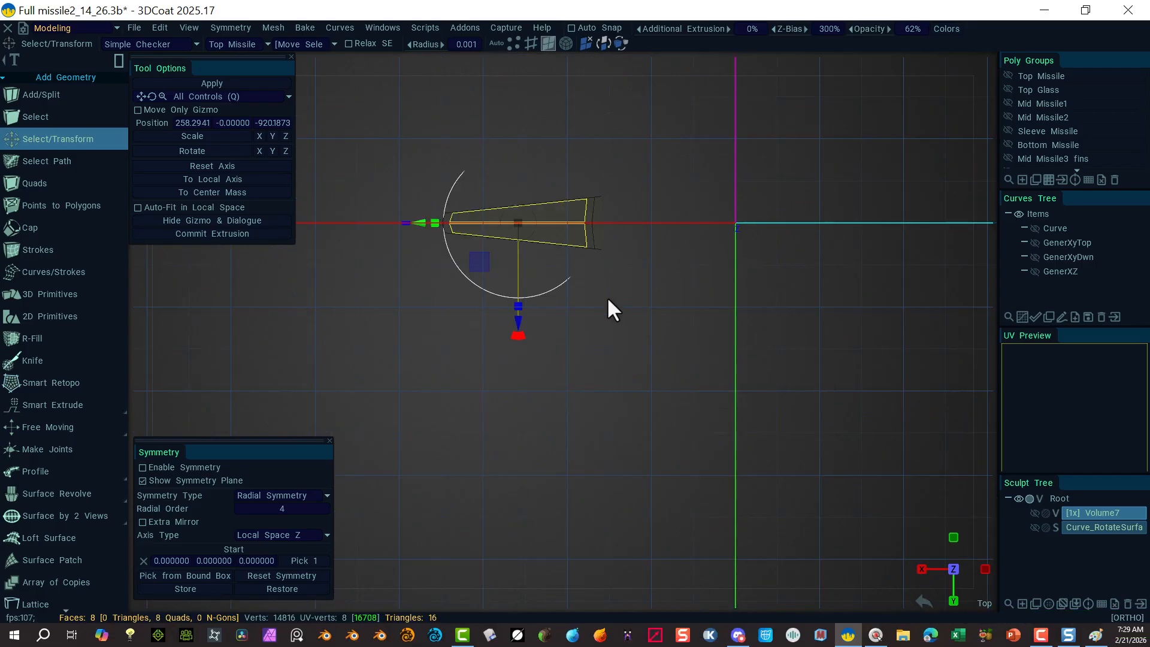
Step: Set the gizmo pivot at the fin's inner end and scale the fin faces vertically into a thin blade
scroll(608, 308, "up", 5)
middle_click_drag(587, 382, 683, 473)
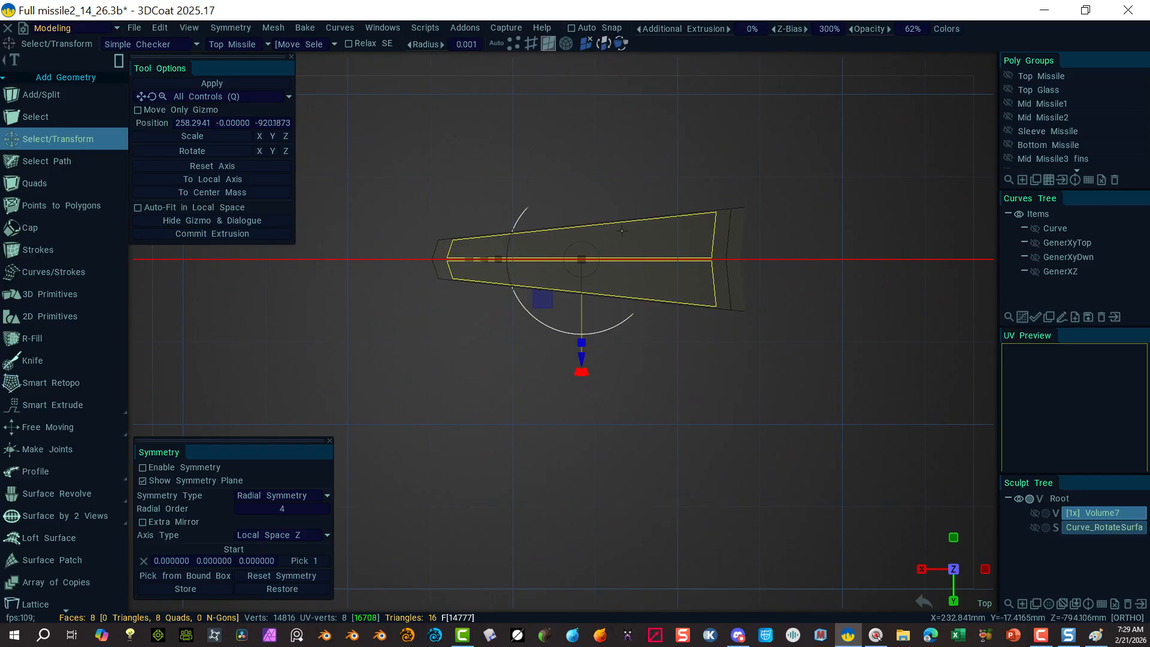
left_click(137, 110)
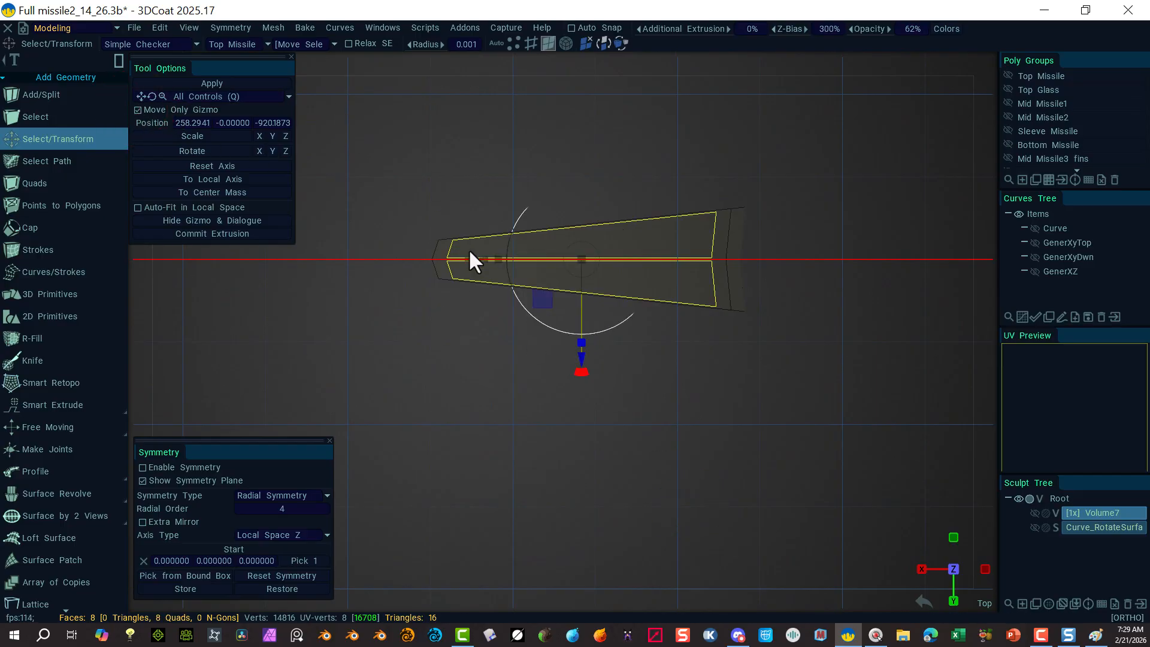
left_click_drag(482, 262, 610, 278)
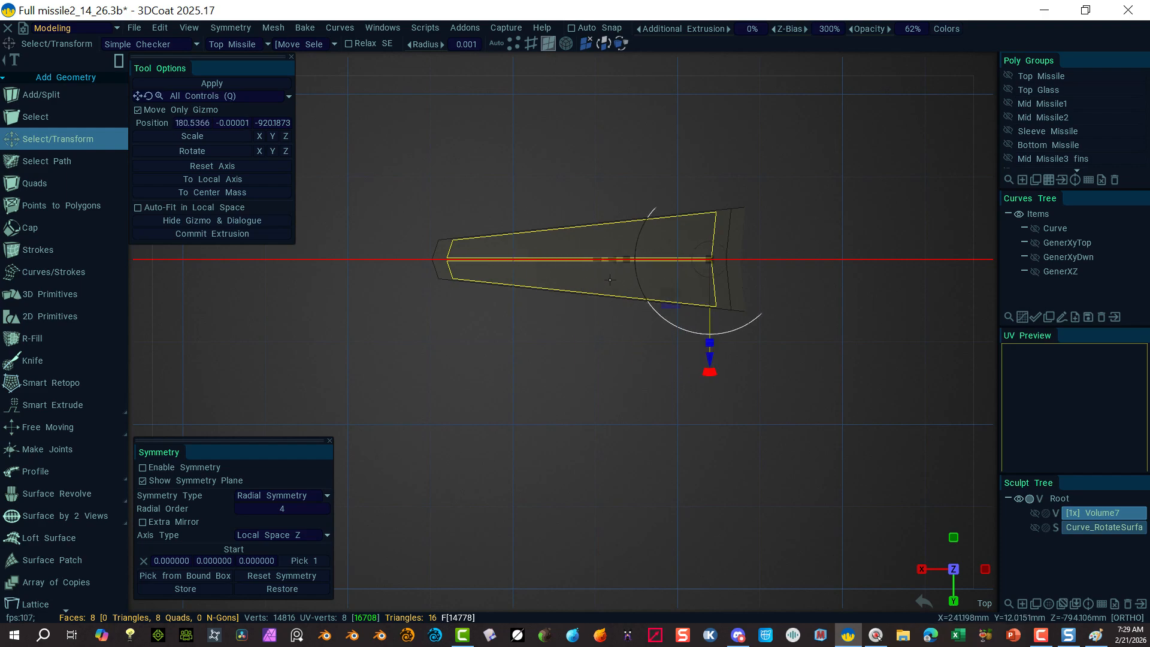
left_click(138, 111)
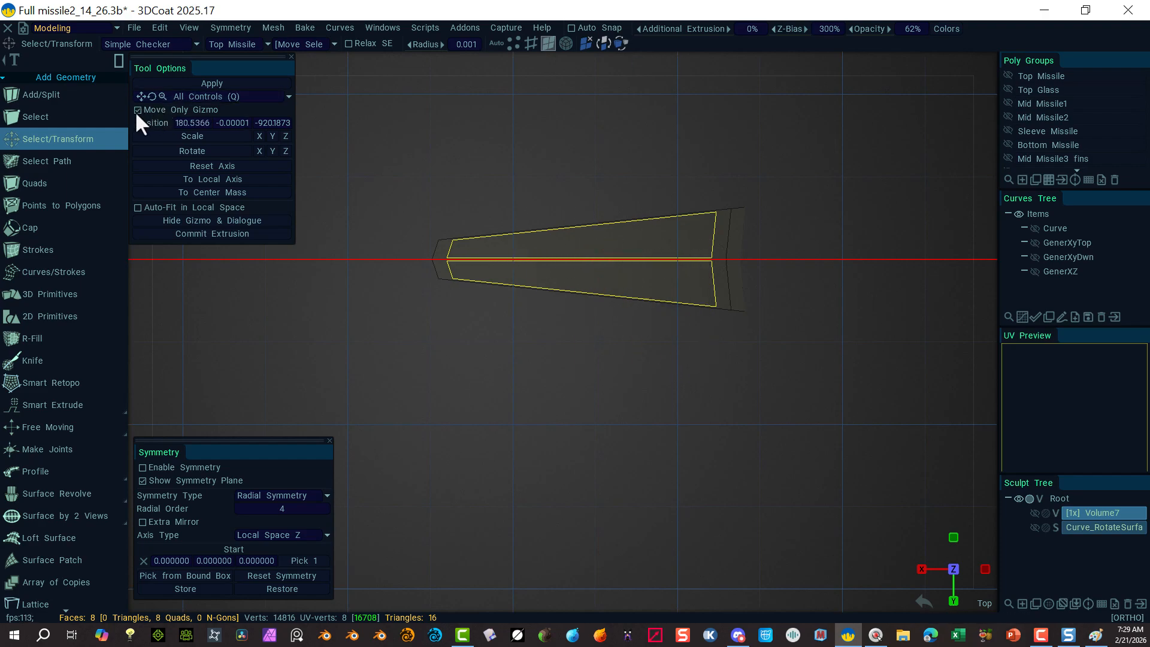
left_click_drag(709, 341, 710, 281)
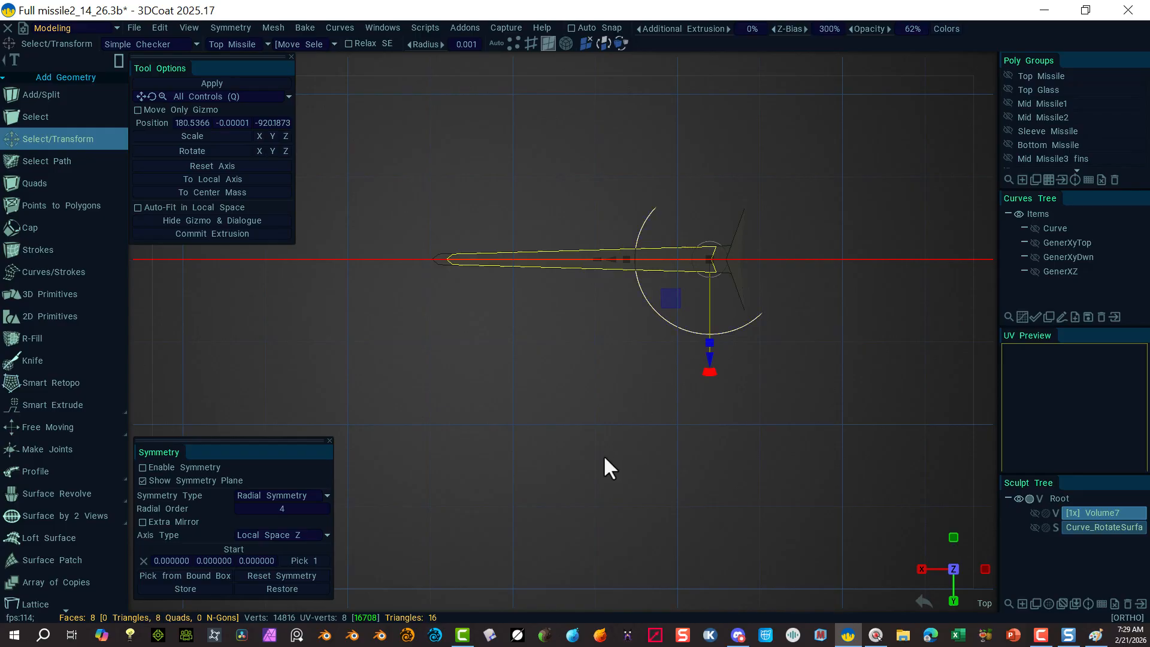
left_click_drag(603, 455, 721, 397, "alt")
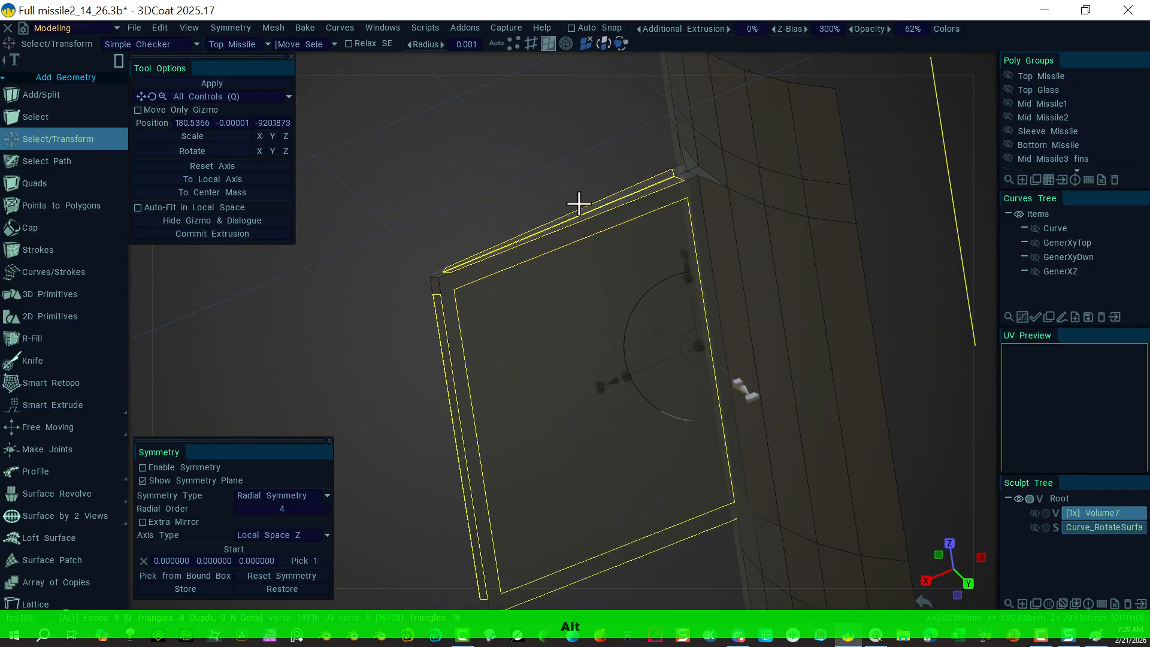
left_click(457, 212)
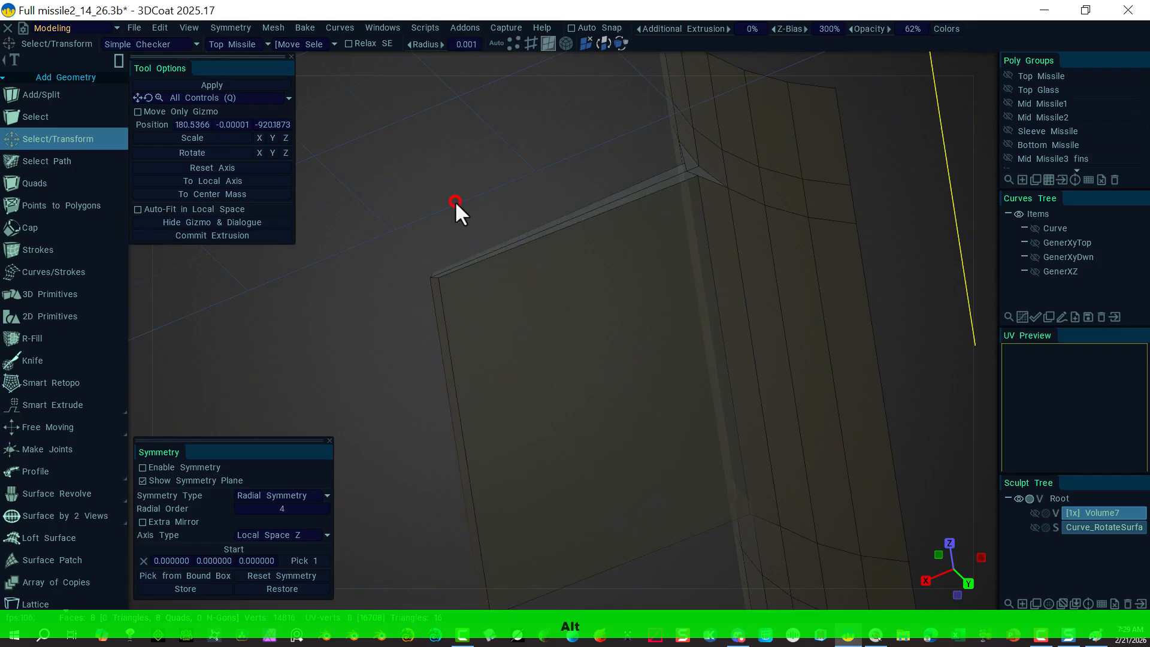
left_click_drag(552, 205, 631, 193, "alt")
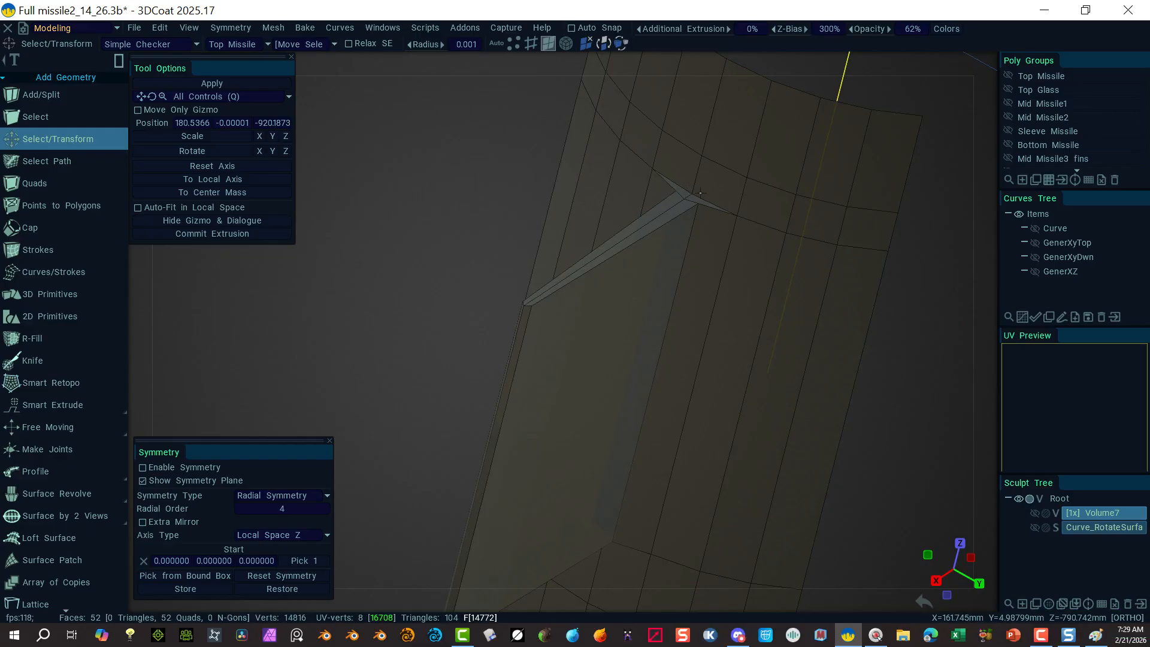
Step: In vertex mode, move the fin's tip vertex along the missile's length in two passes
left_click(517, 40)
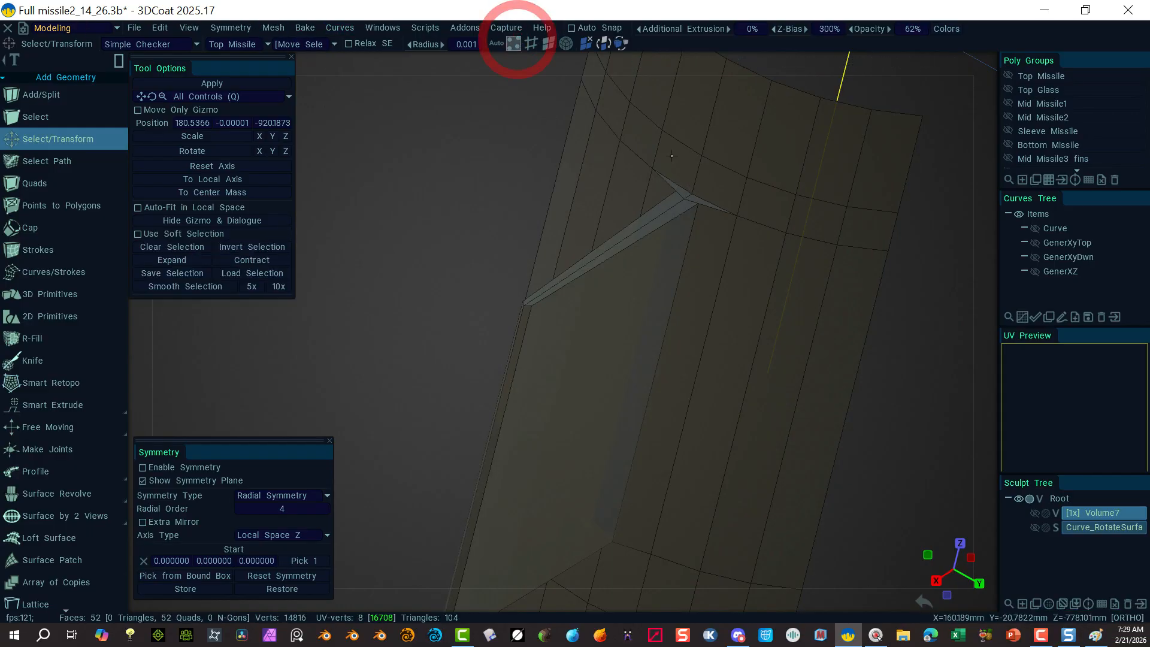
left_click(692, 193)
left_click_drag(709, 118, 714, 93)
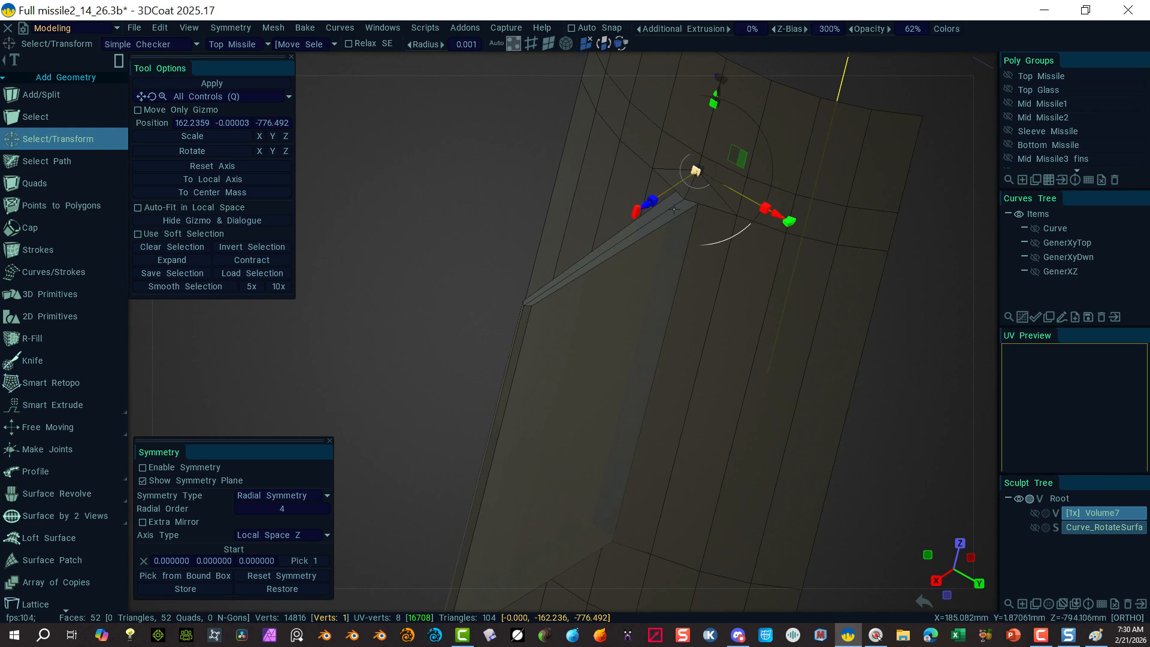
left_click(408, 415)
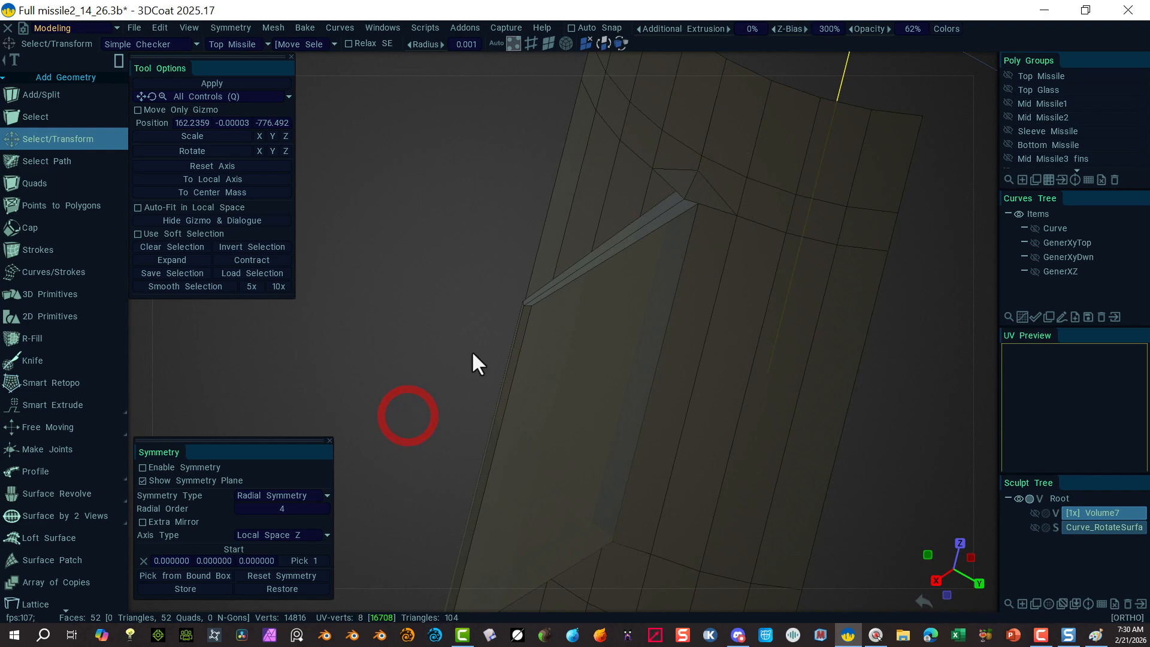
left_click(683, 200)
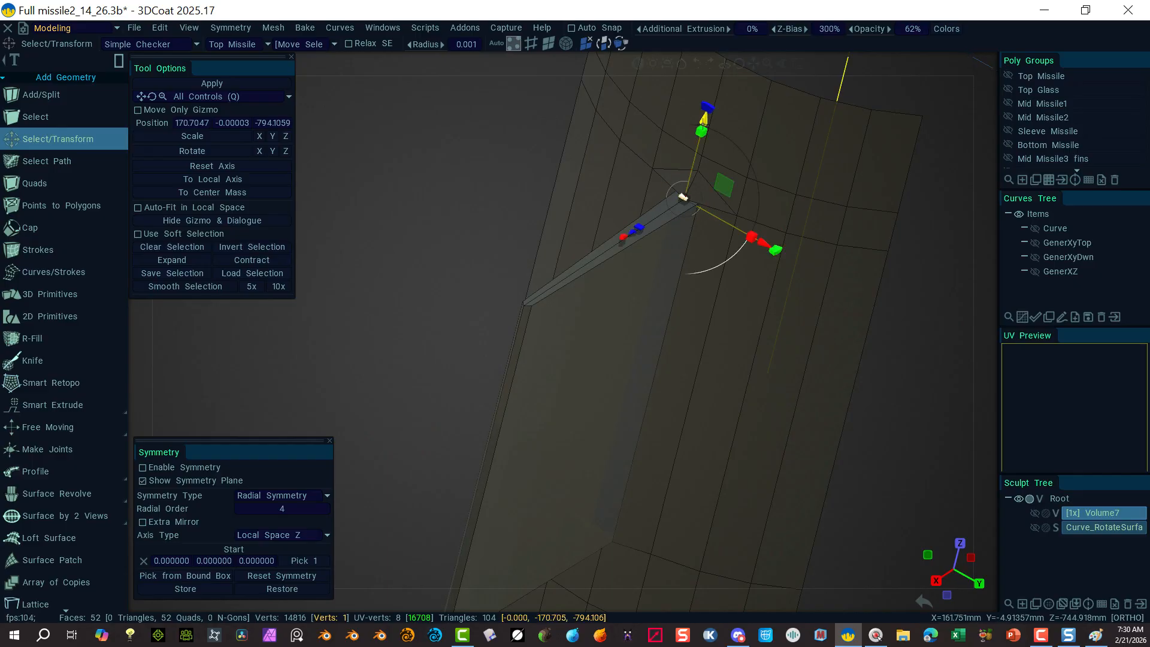
left_click_drag(704, 122, 706, 101)
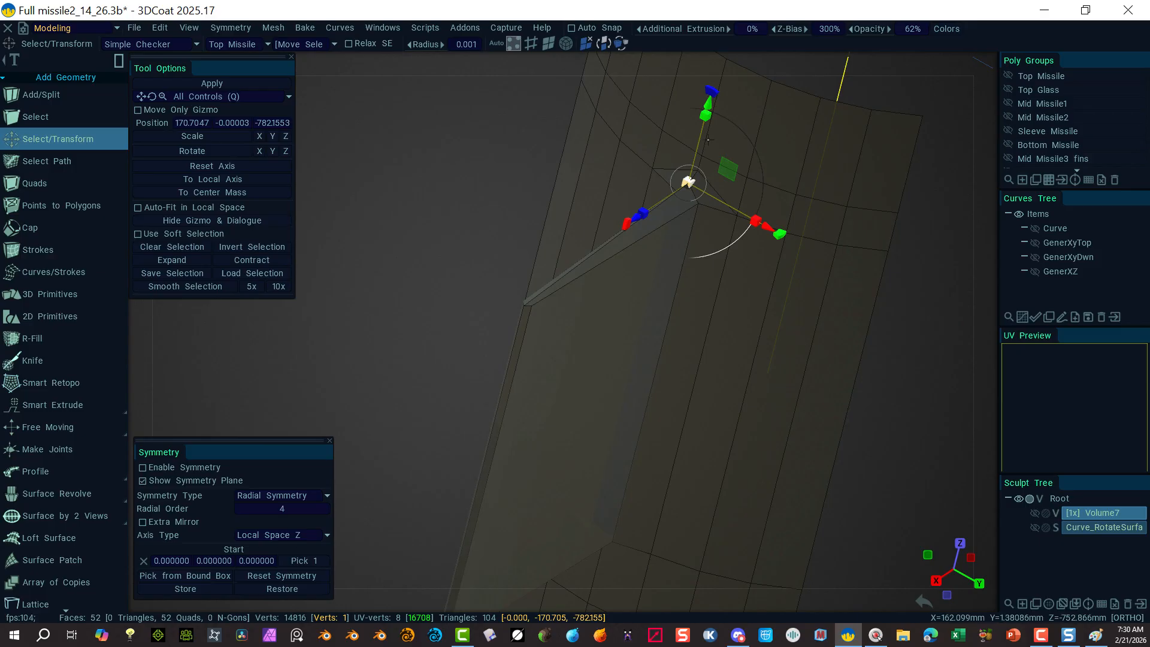
left_click(400, 333)
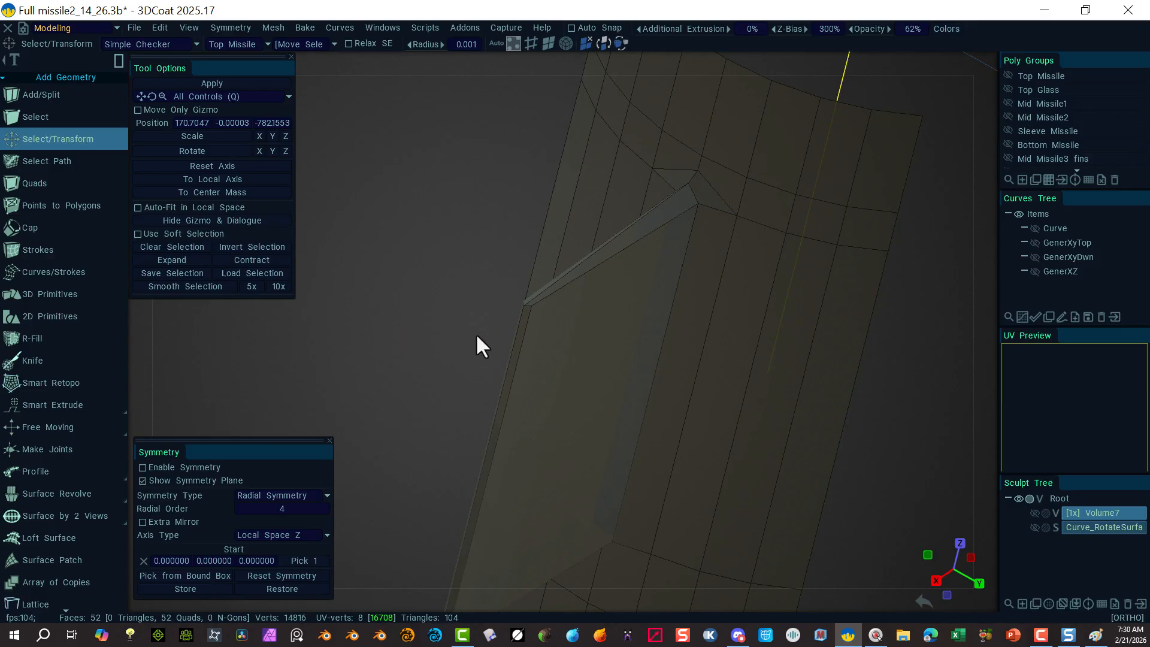
Step: Move the fin's two corner vertices along the missile's length, undoing a stray nudge
left_click(531, 306)
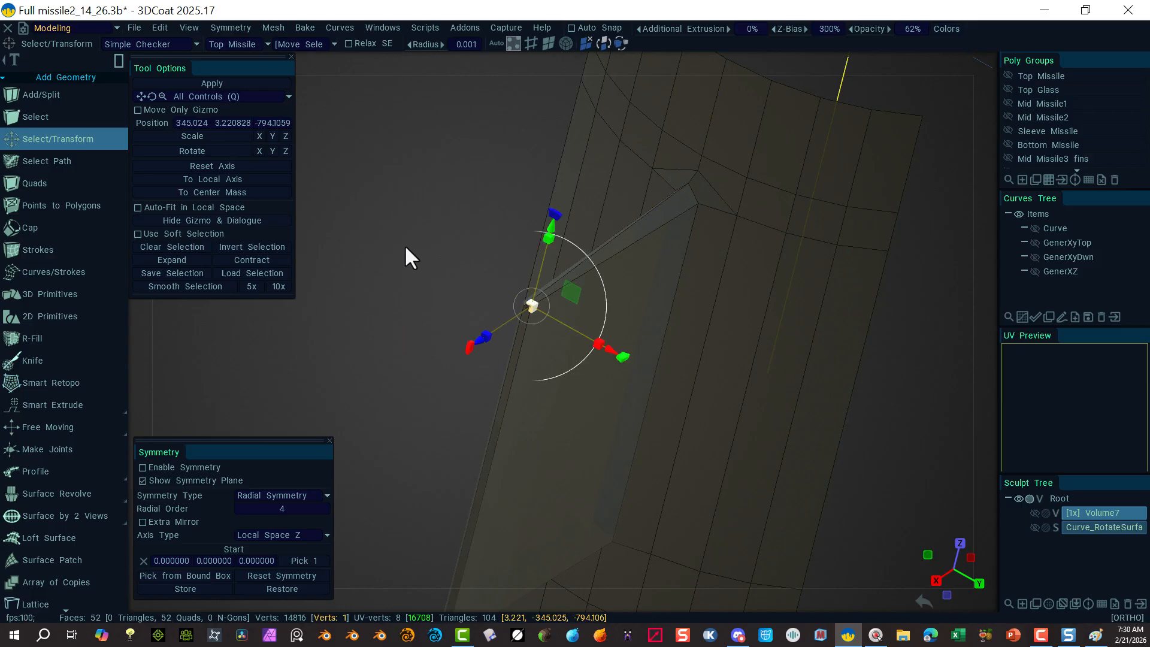
left_click_drag(403, 243, 524, 318, "shift")
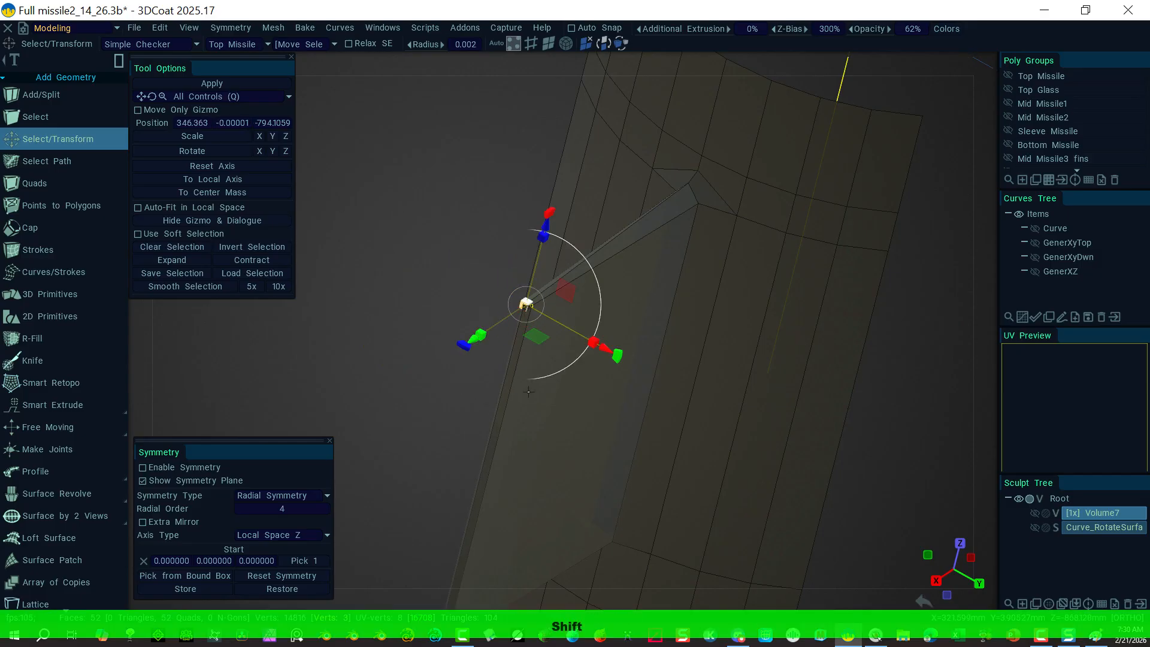
right_click_drag(411, 397, 884, 383)
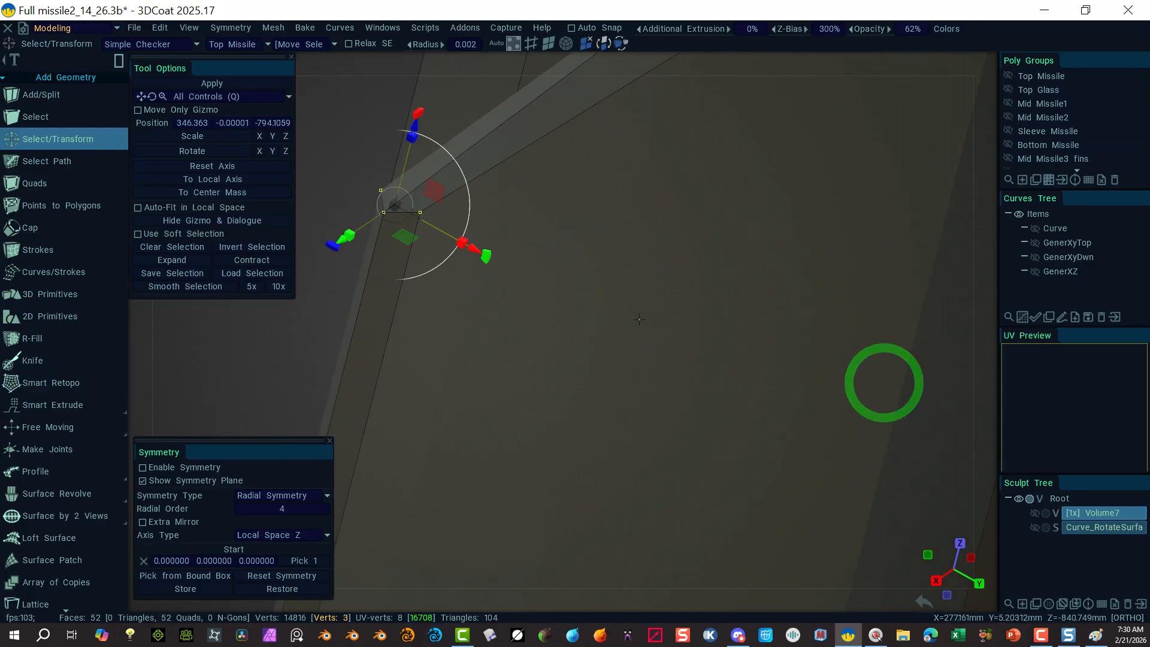
left_click_drag(307, 170, 340, 164)
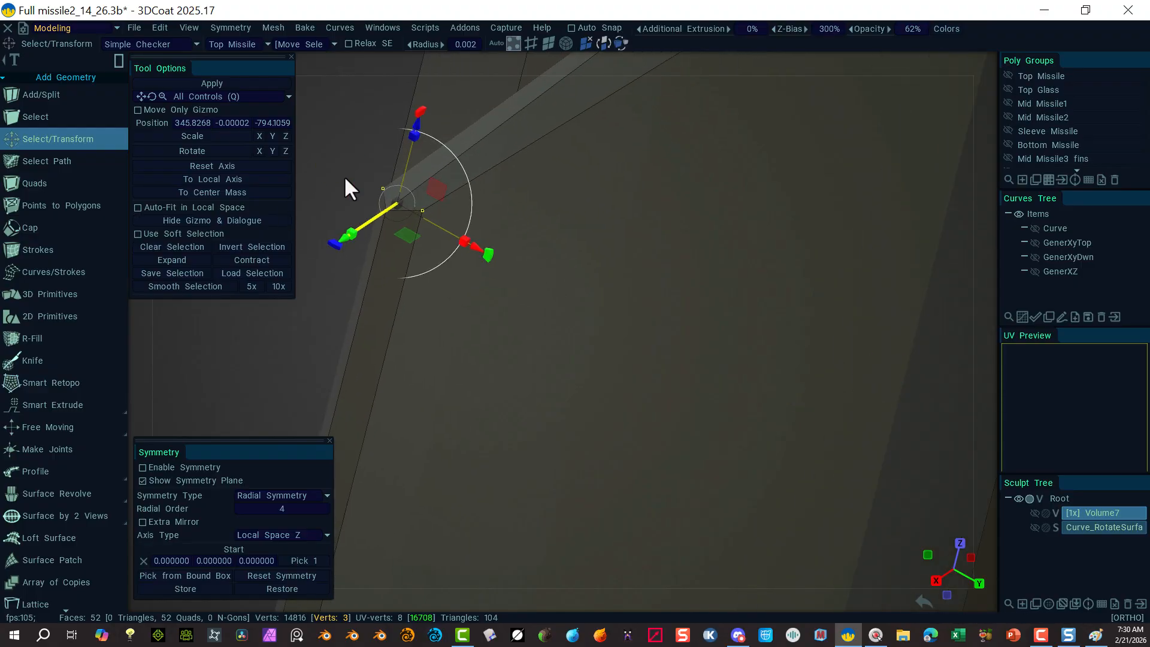
key("ctrl+z")
key("ctrl+z")
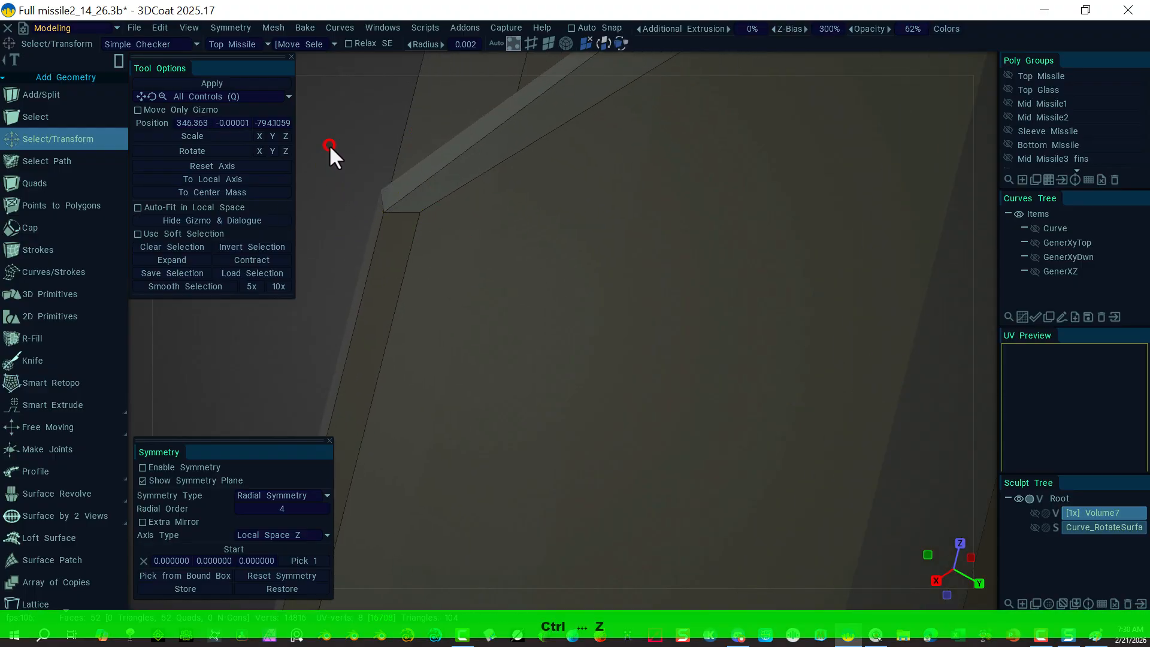
left_click(380, 193)
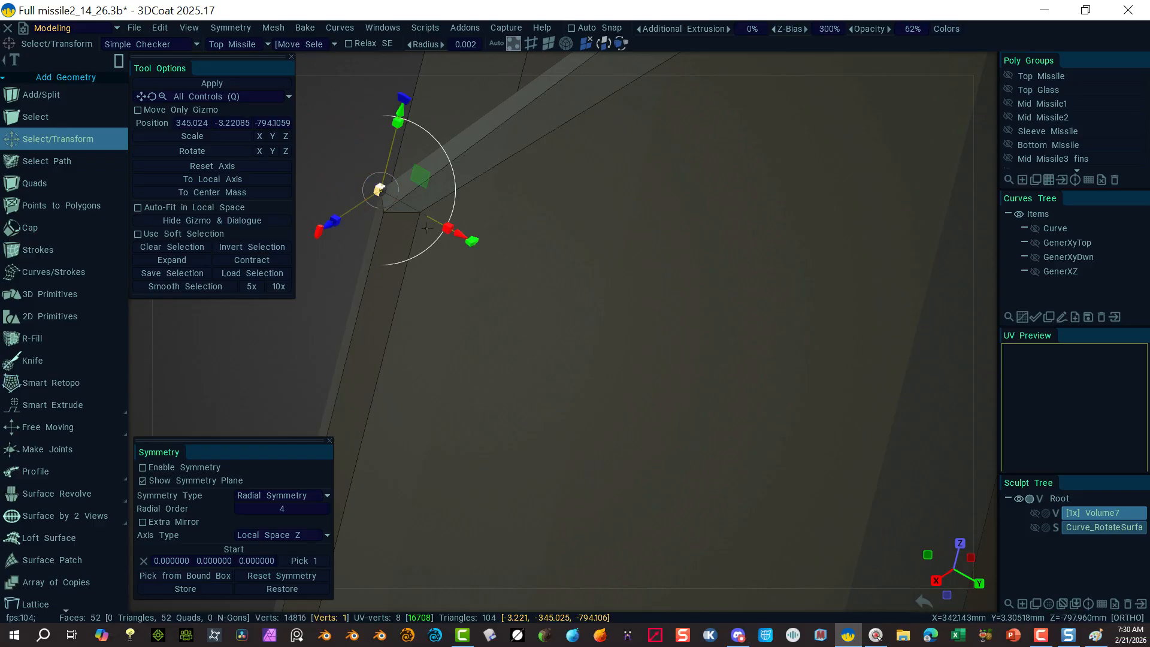
left_click_drag(524, 294, 413, 199, "shift")
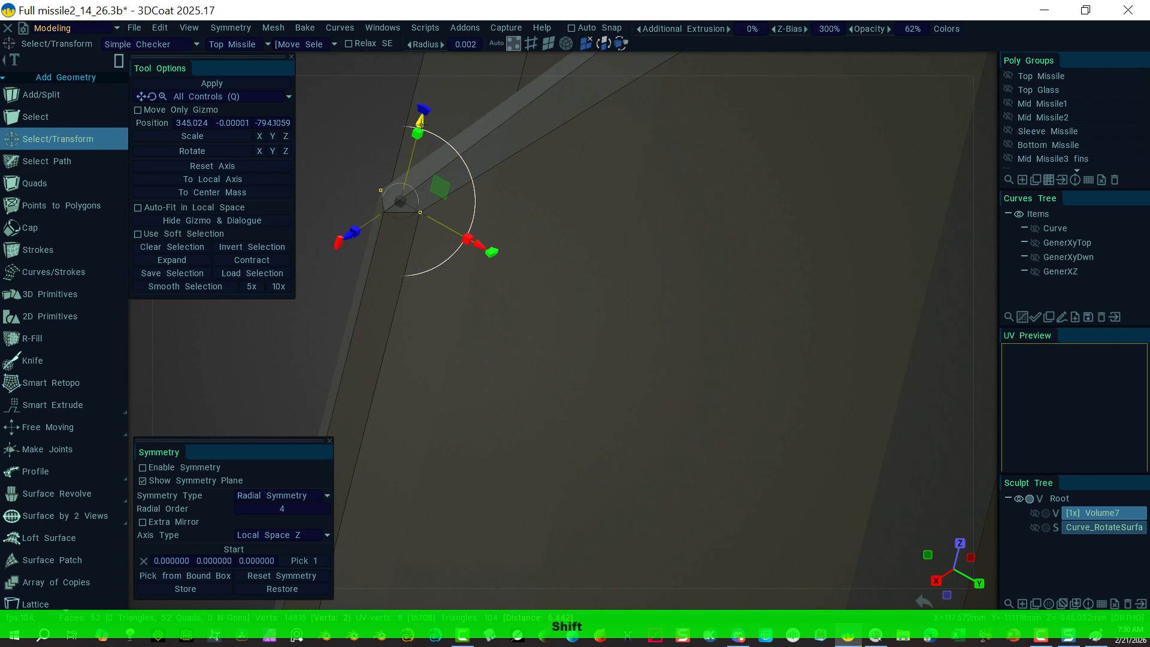
left_click_drag(420, 123, 413, 147)
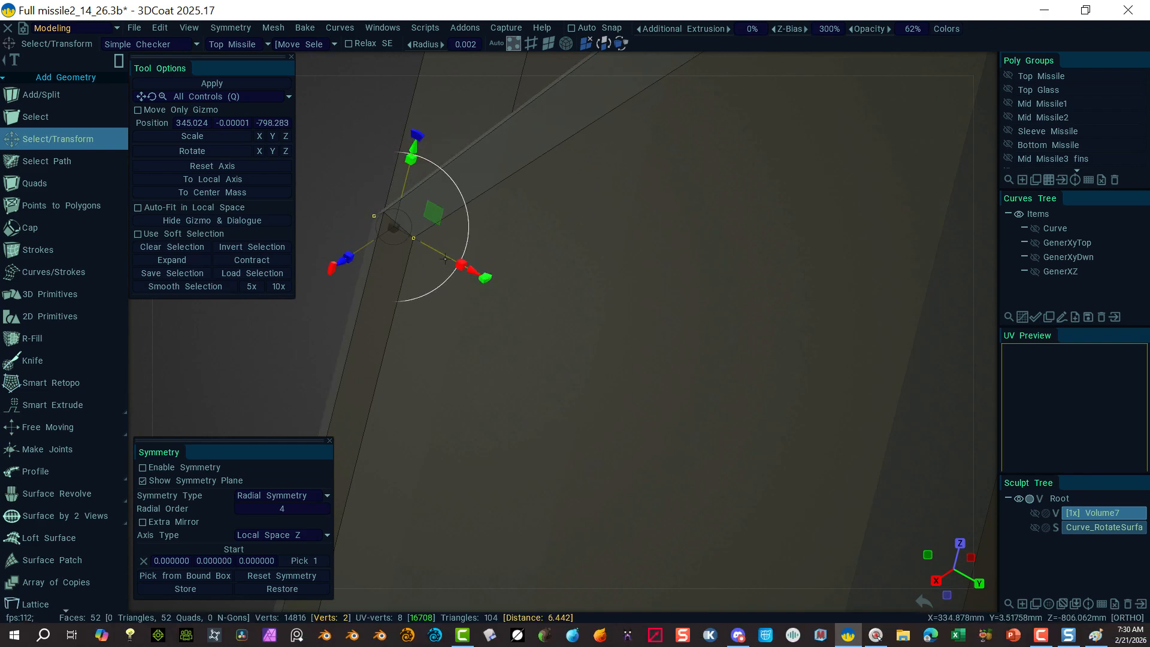
left_click(336, 231)
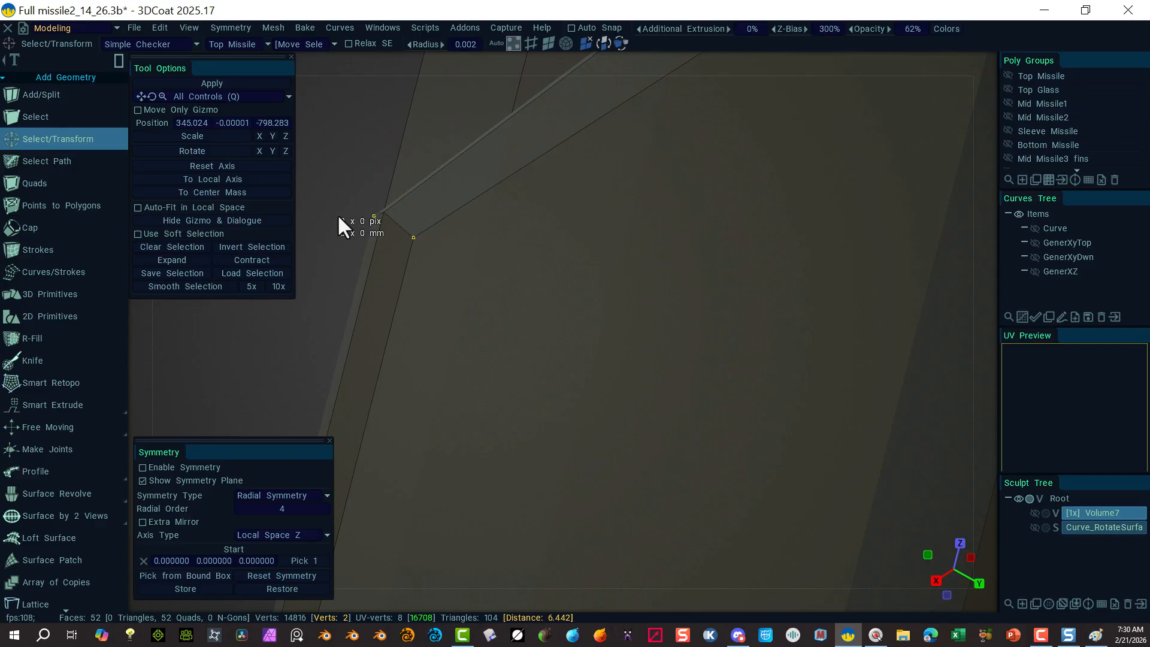
right_click_drag(348, 150, 123, 129)
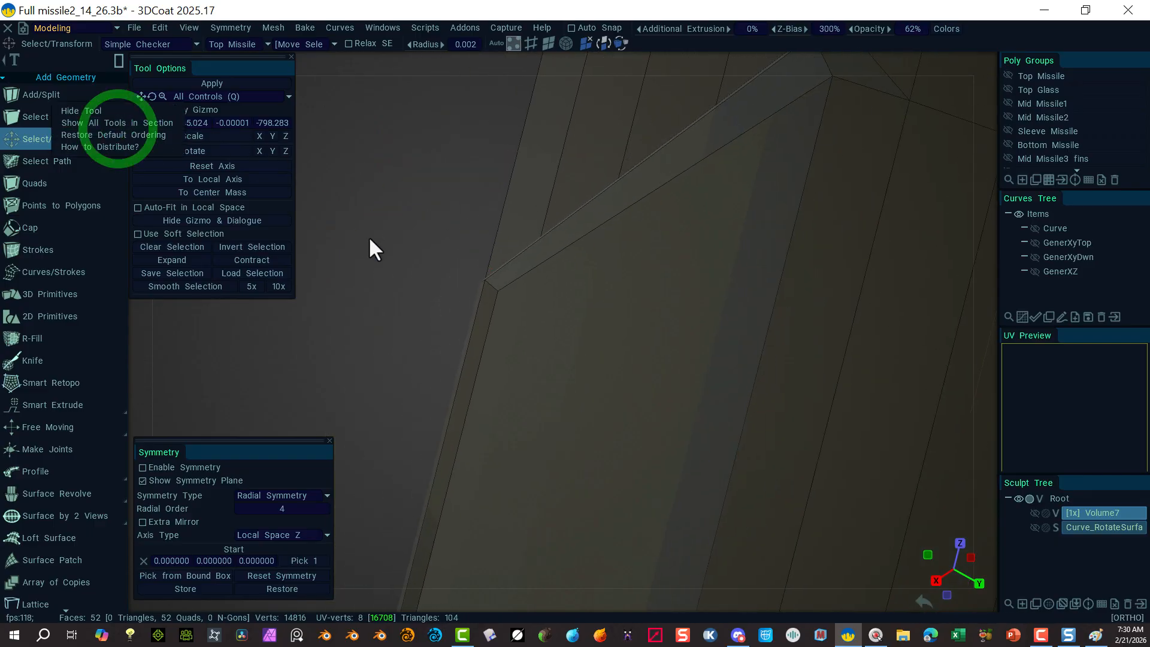
right_click_drag(369, 239, 171, 217)
left_click_drag(502, 376, 645, 351, "alt")
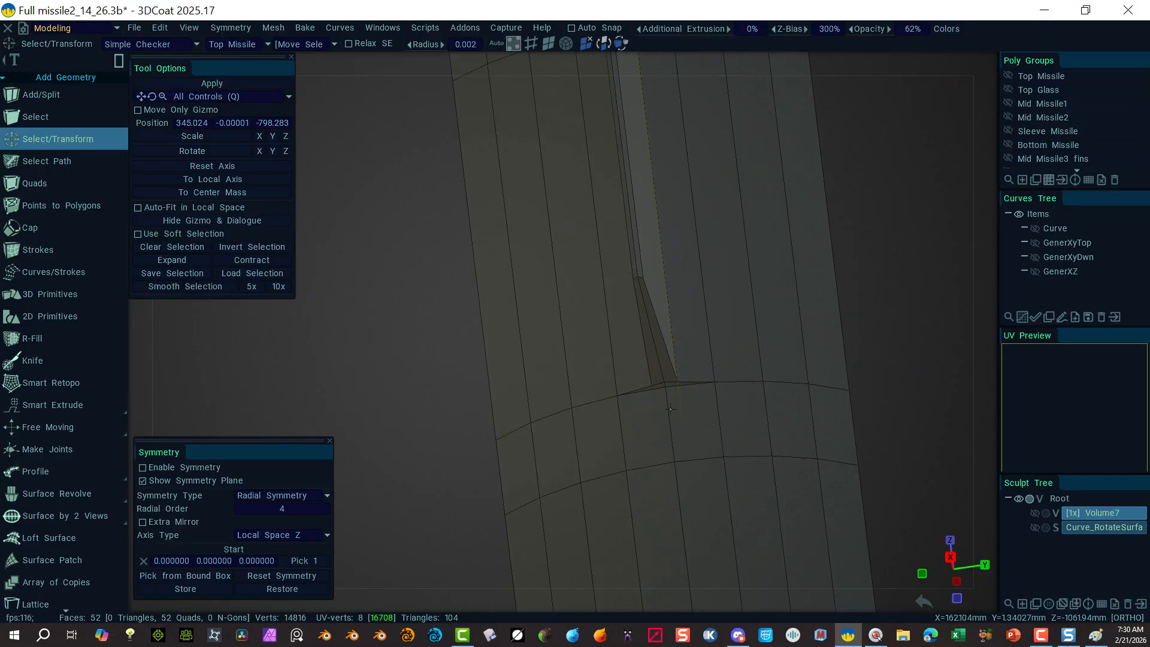
Step: Lower two base vertices where the fin meets the body along the Z axis
left_click(666, 389)
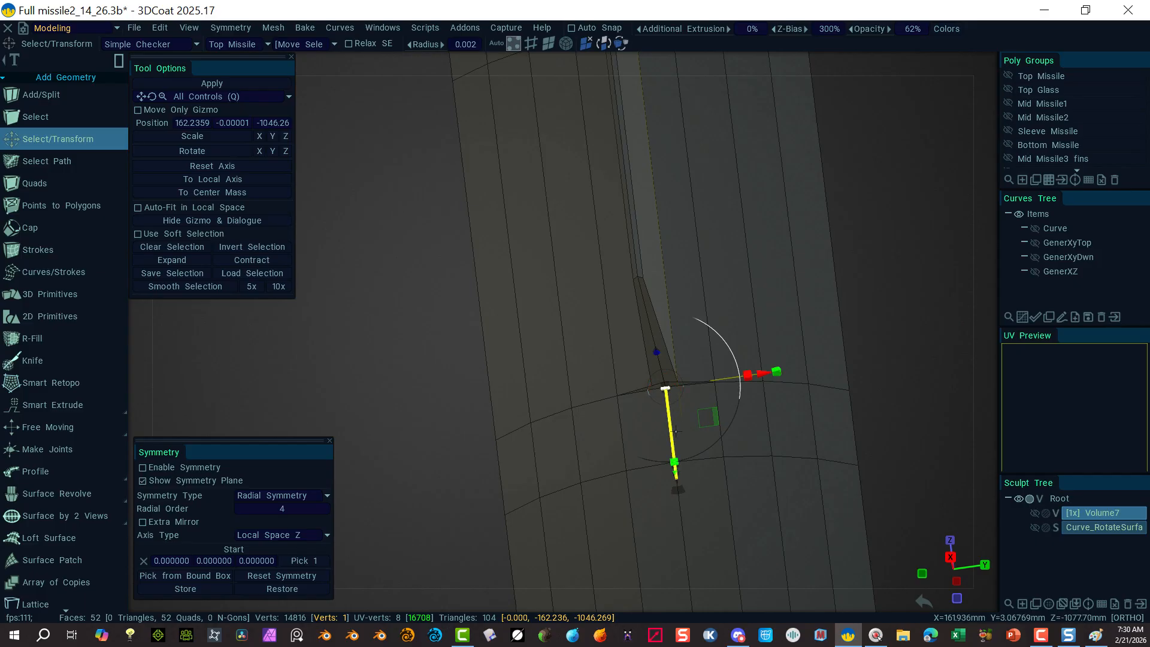
left_click_drag(676, 477, 680, 515)
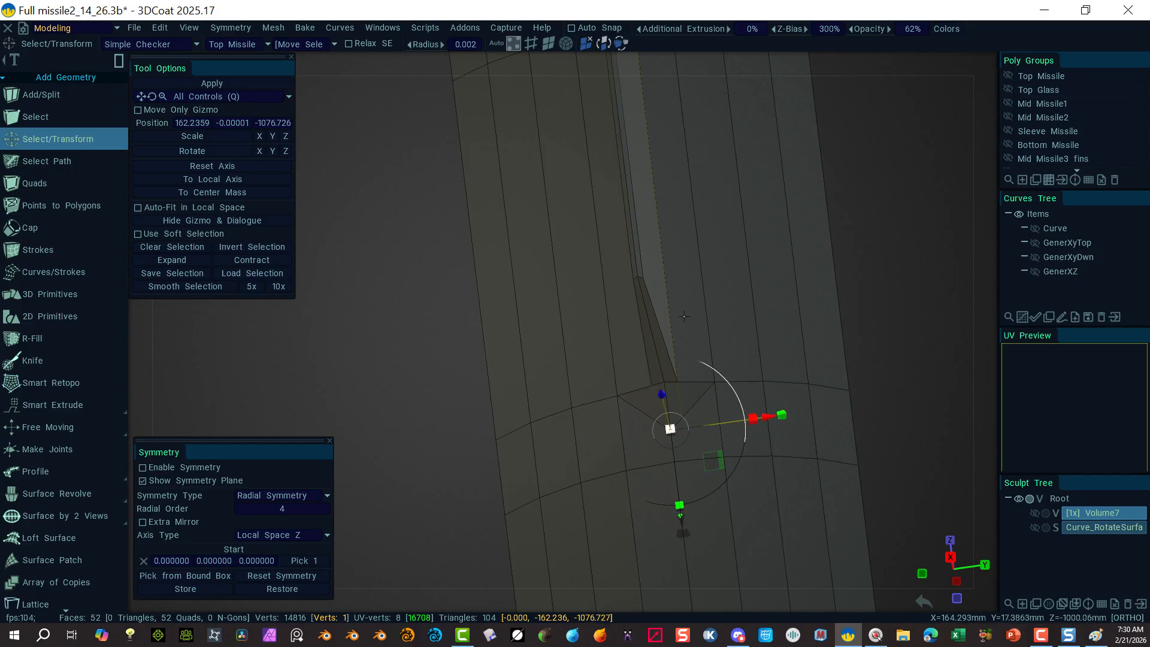
left_click(416, 368)
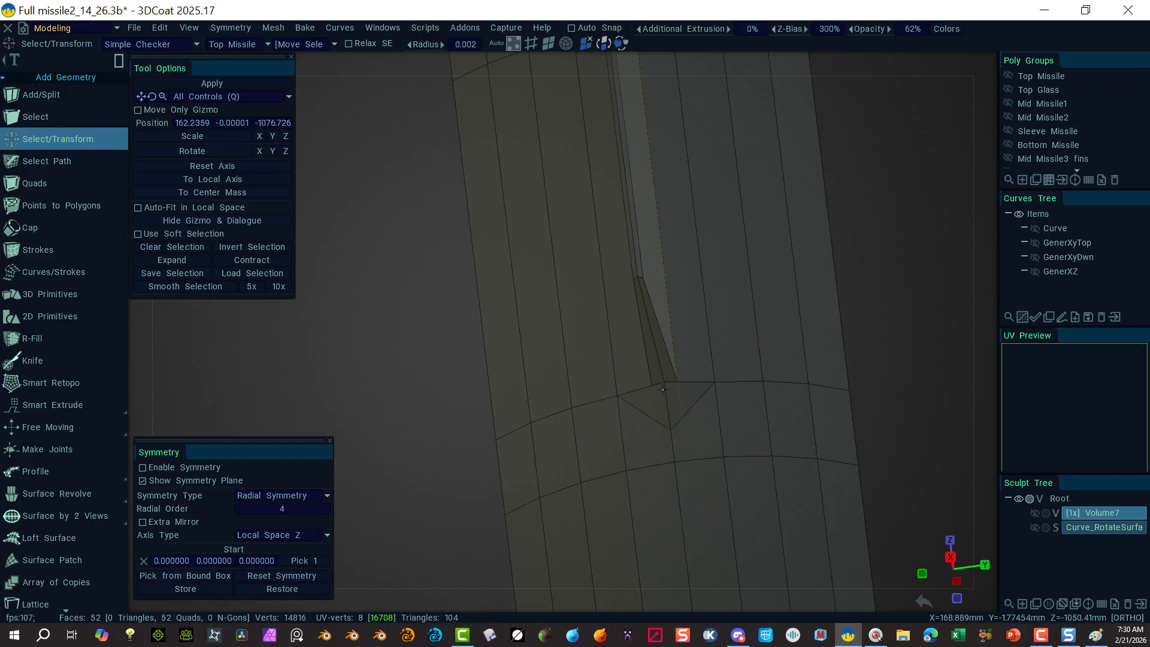
left_click(664, 382)
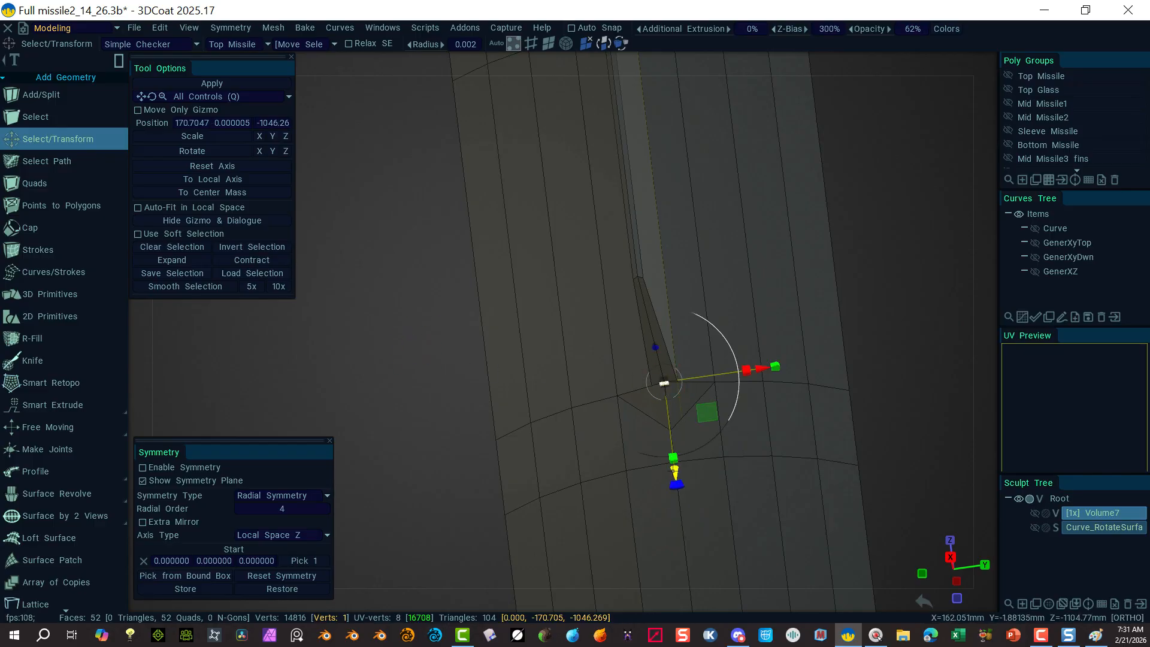
left_click_drag(676, 480, 677, 491)
left_click_drag(677, 491, 675, 489)
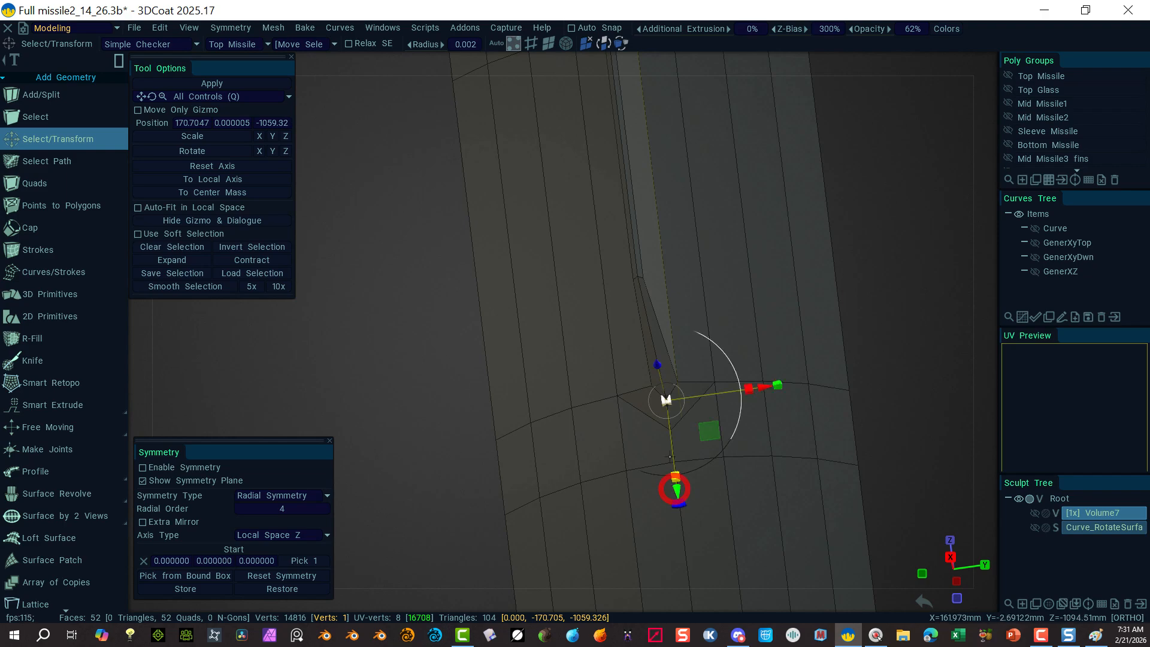
Step: Raise a pair of vertices on the fin's inner edge slightly
right_click_drag(438, 314, 606, 324)
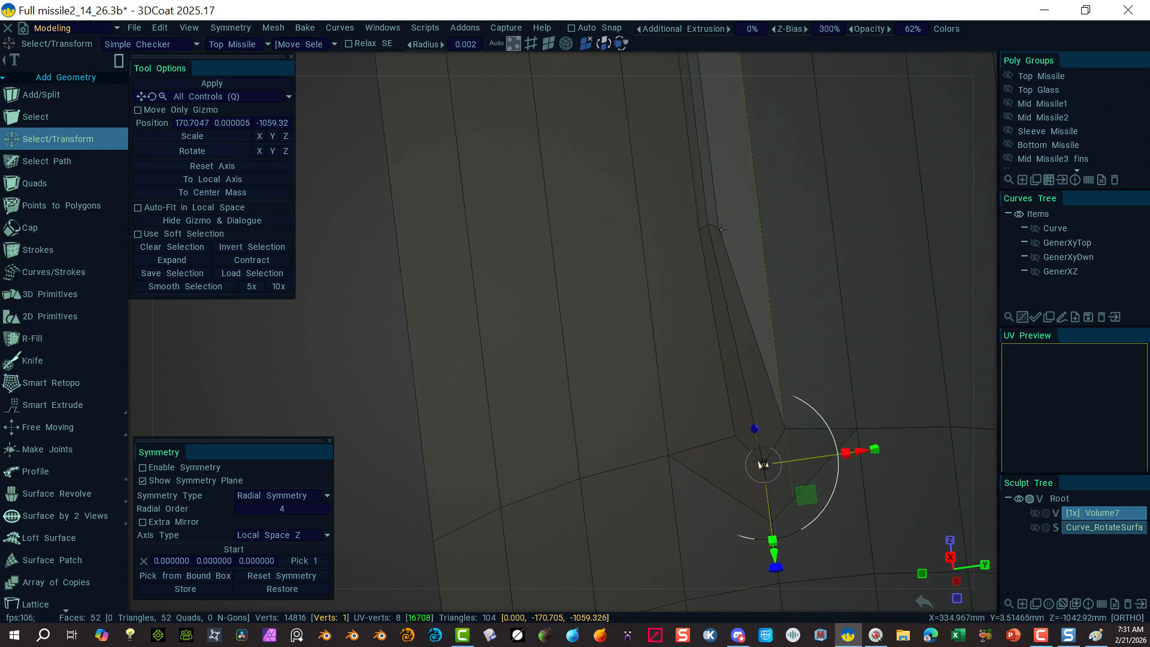
left_click(720, 228)
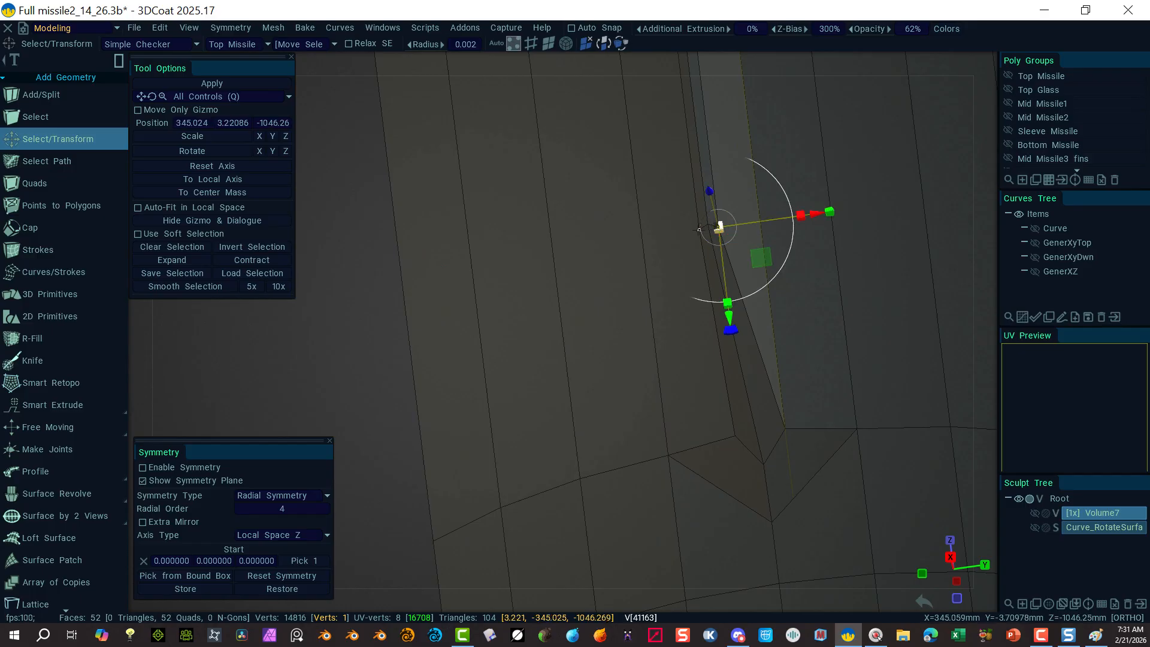
left_click(699, 229, "shift")
left_click_drag(719, 316, 718, 304)
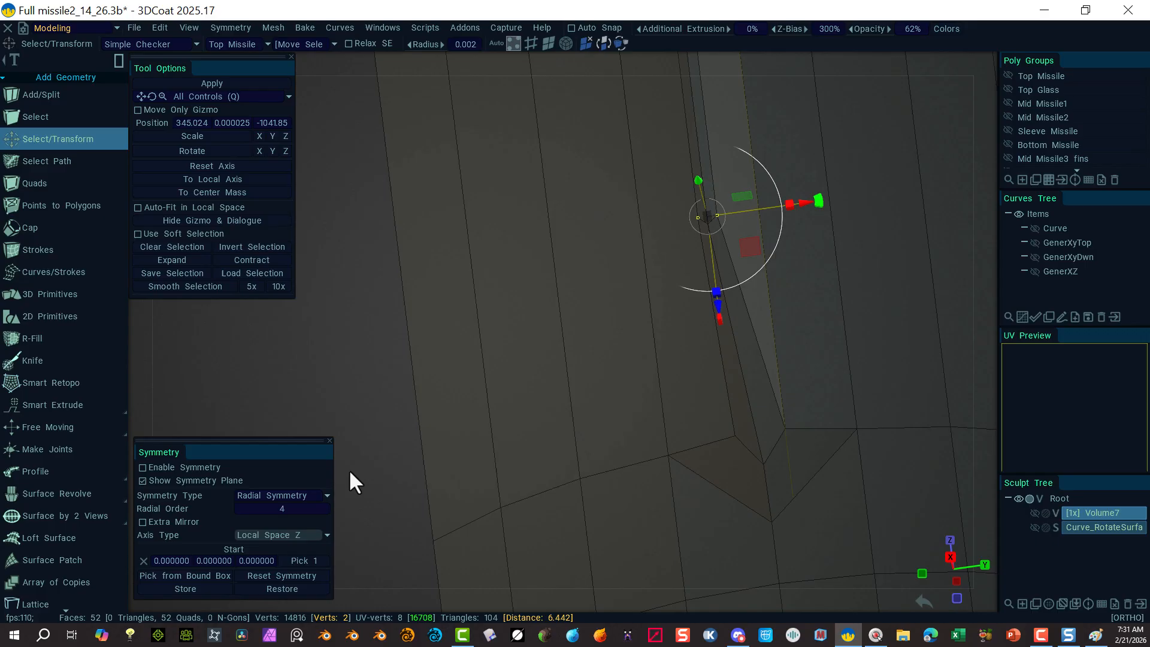
left_click(298, 401)
left_click_drag(341, 339, 428, 422, "alt")
right_click_drag(761, 452, 634, 400, "alt")
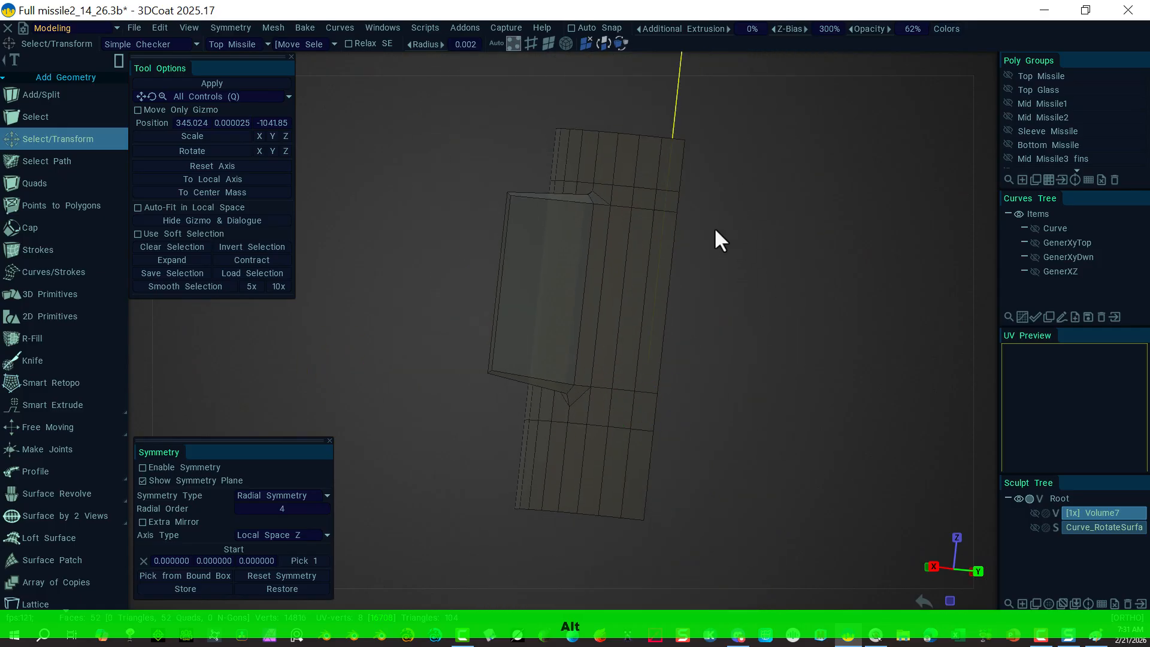
Step: In the Right view, rotate and shift the fin's outer-edge vertices so the edge slants outward
left_click(975, 67)
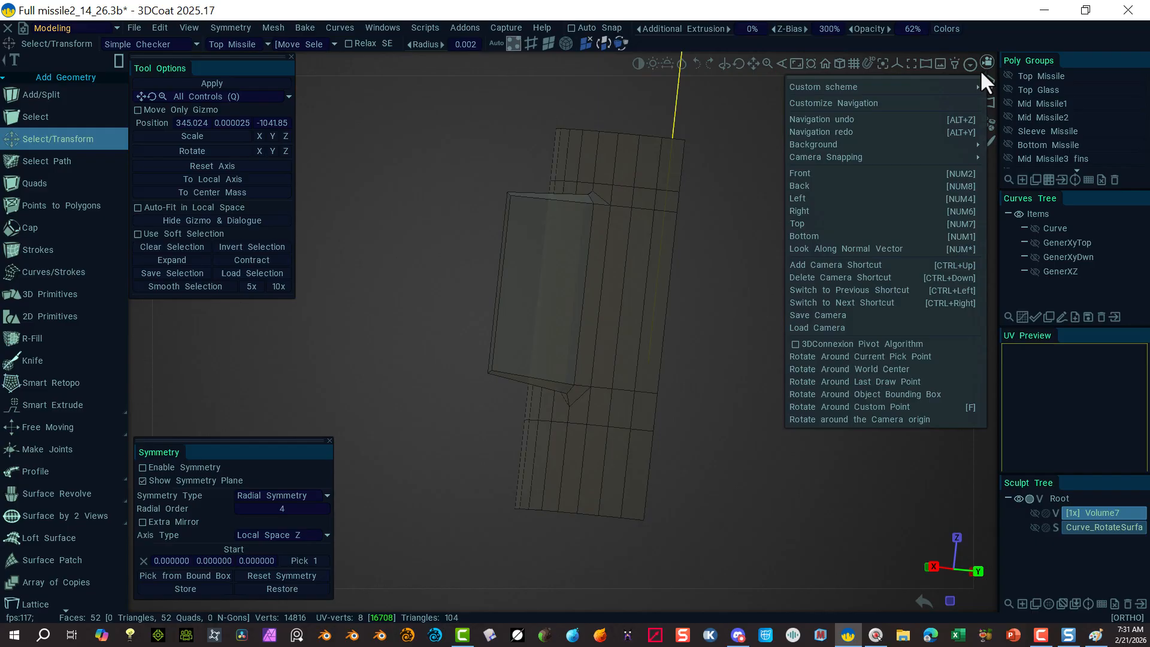
left_click(801, 211)
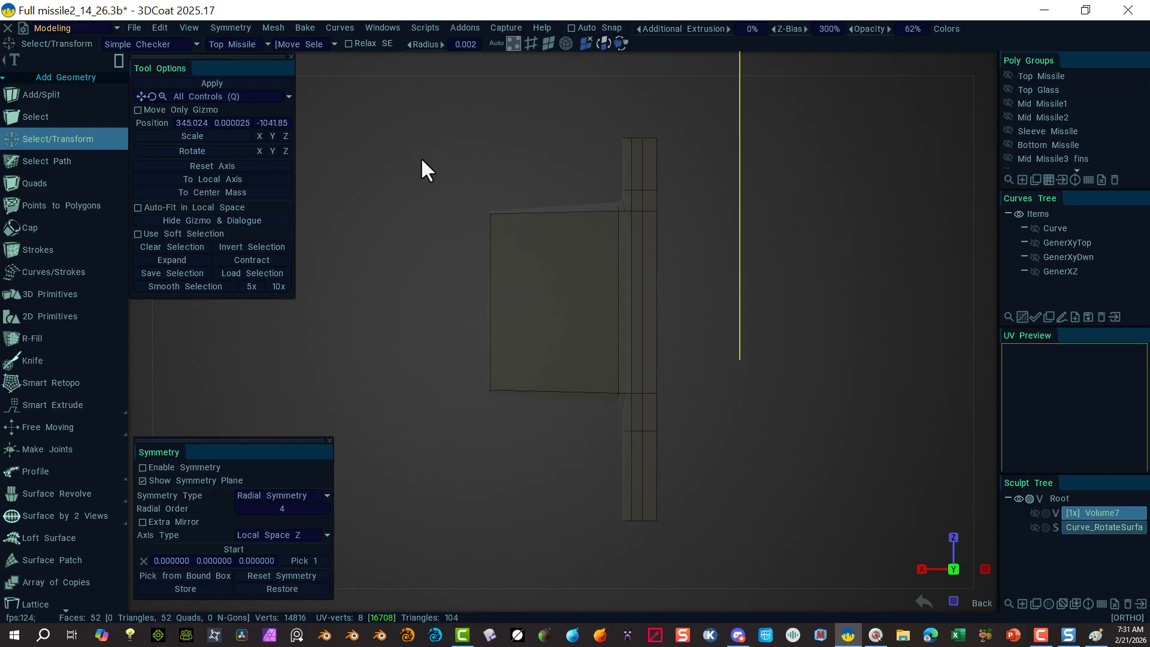
left_click_drag(431, 154, 505, 450)
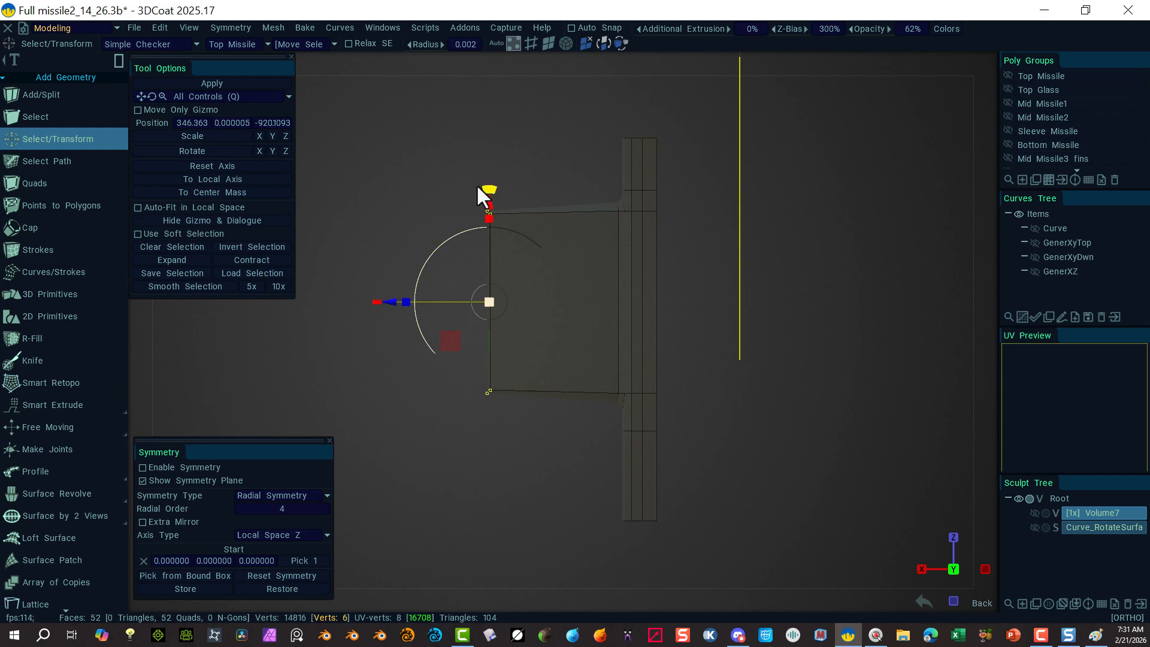
left_click_drag(486, 188, 502, 237)
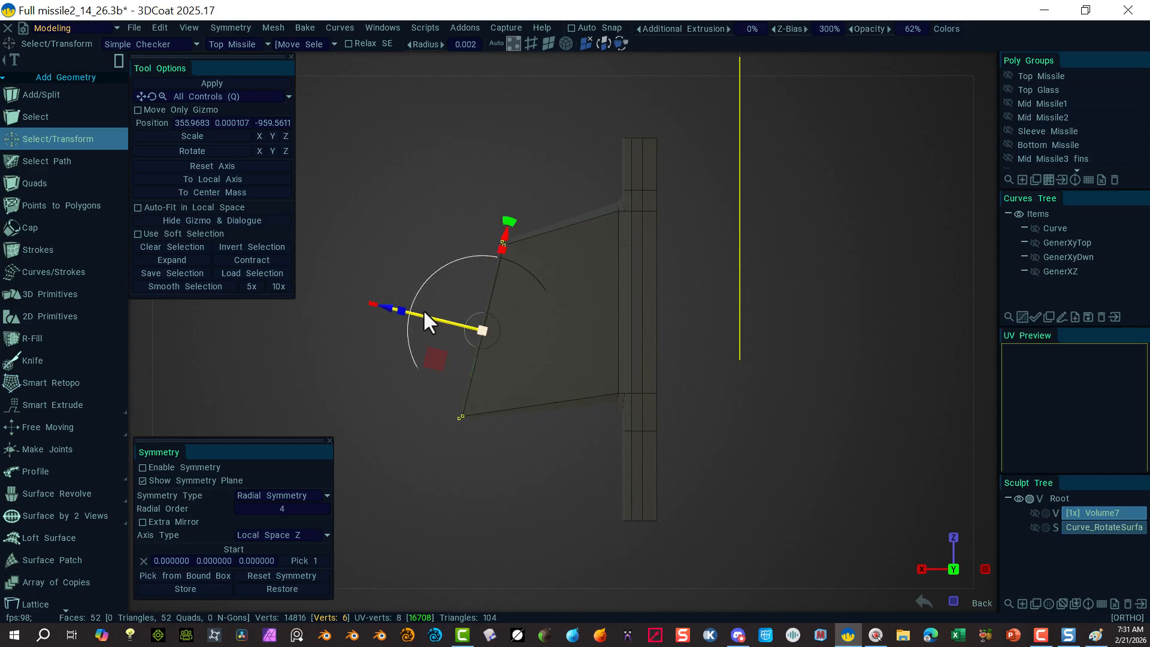
left_click_drag(384, 311, 415, 309)
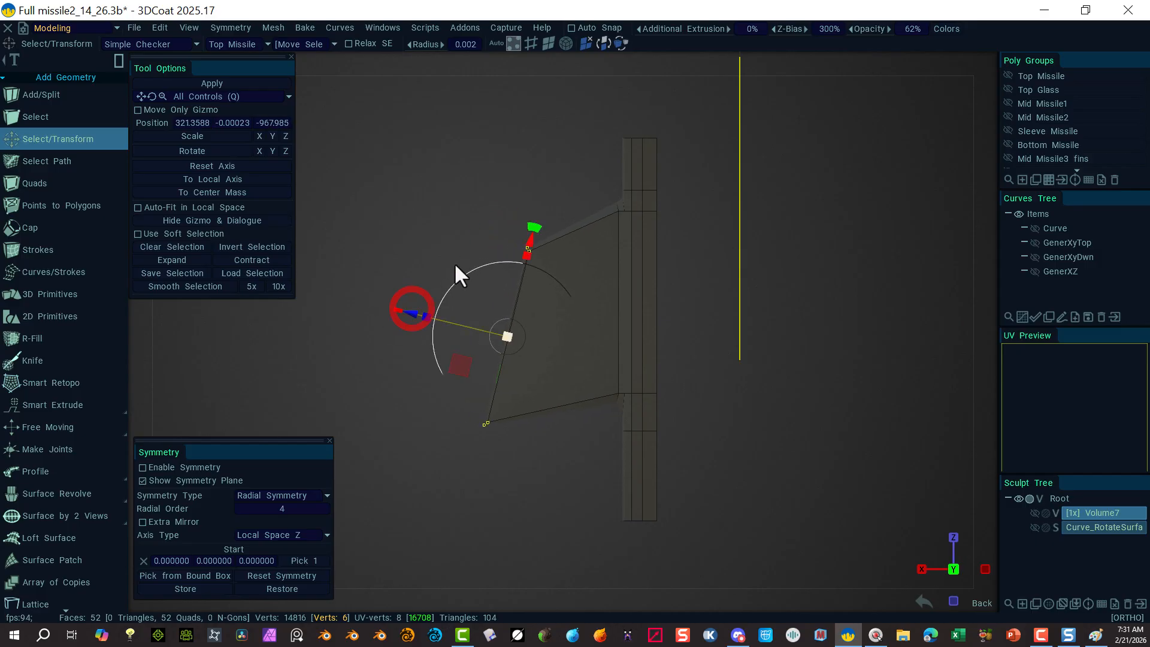
left_click(407, 406)
mouse_move(481, 443)
left_mouse_down("alt")
mouse_move(667, 476)
mouse_move(826, 455)
mouse_move(727, 513)
mouse_move(642, 464)
mouse_move(481, 429)
mouse_move(508, 449)
mouse_move(467, 446)
left_mouse_up("alt")
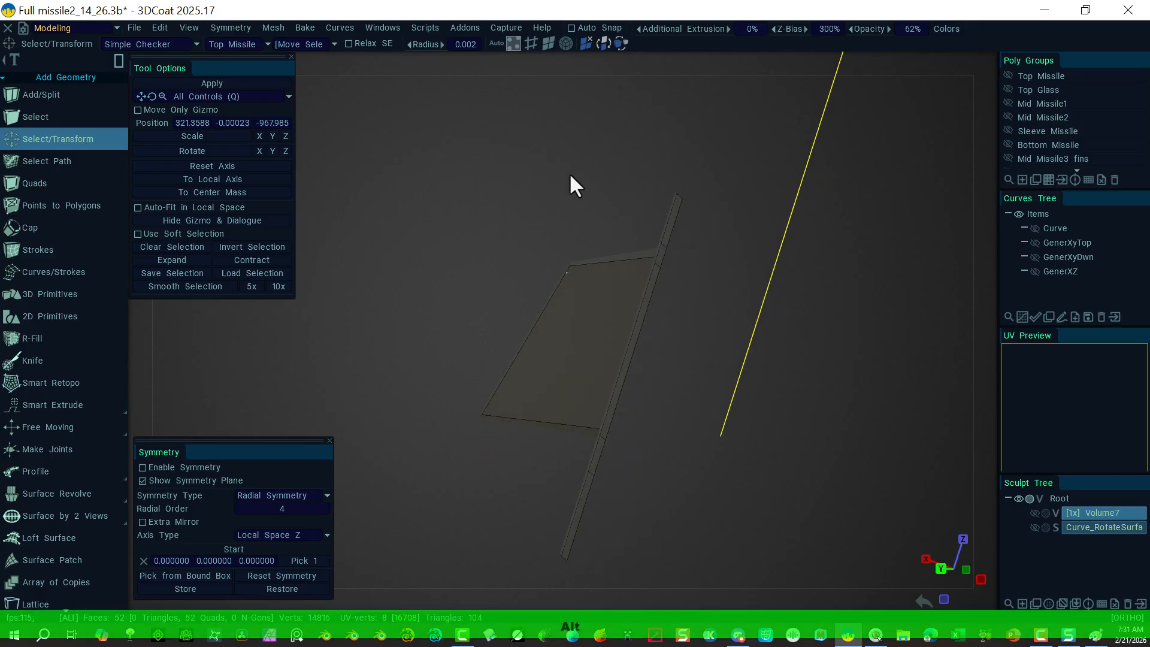
Step: With the Split Rings tool, add one edge ring along the fin's length
left_click_drag(483, 488, 573, 483, "alt")
right_click_drag(573, 483, 479, 449, "alt")
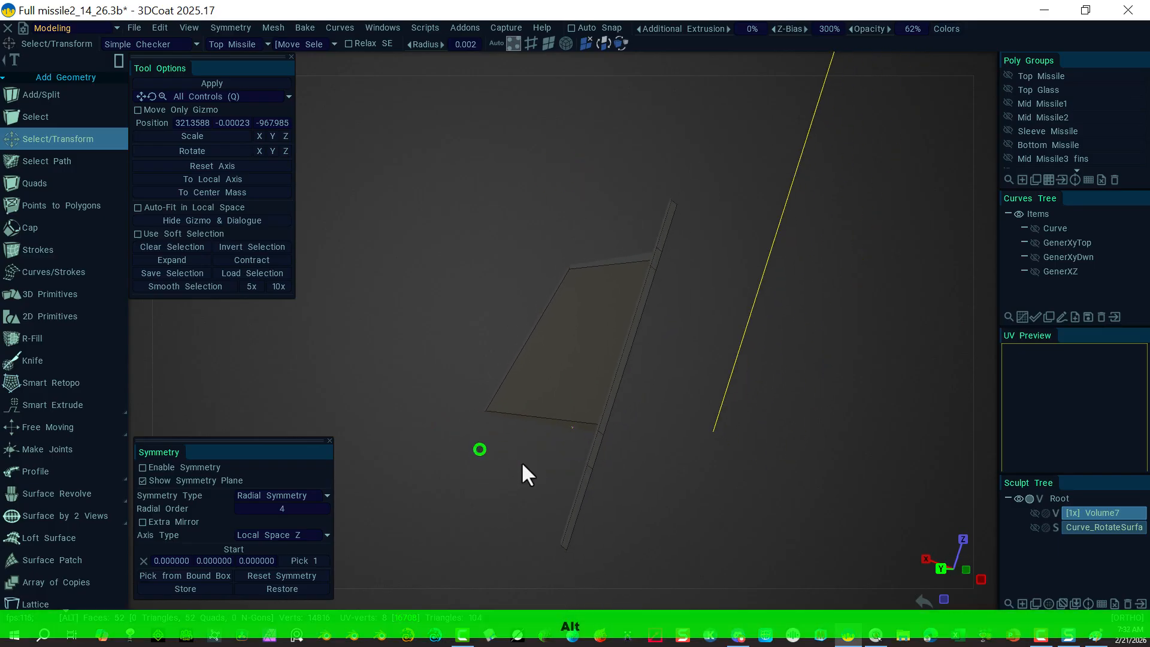
left_click_drag(521, 462, 644, 519, "alt")
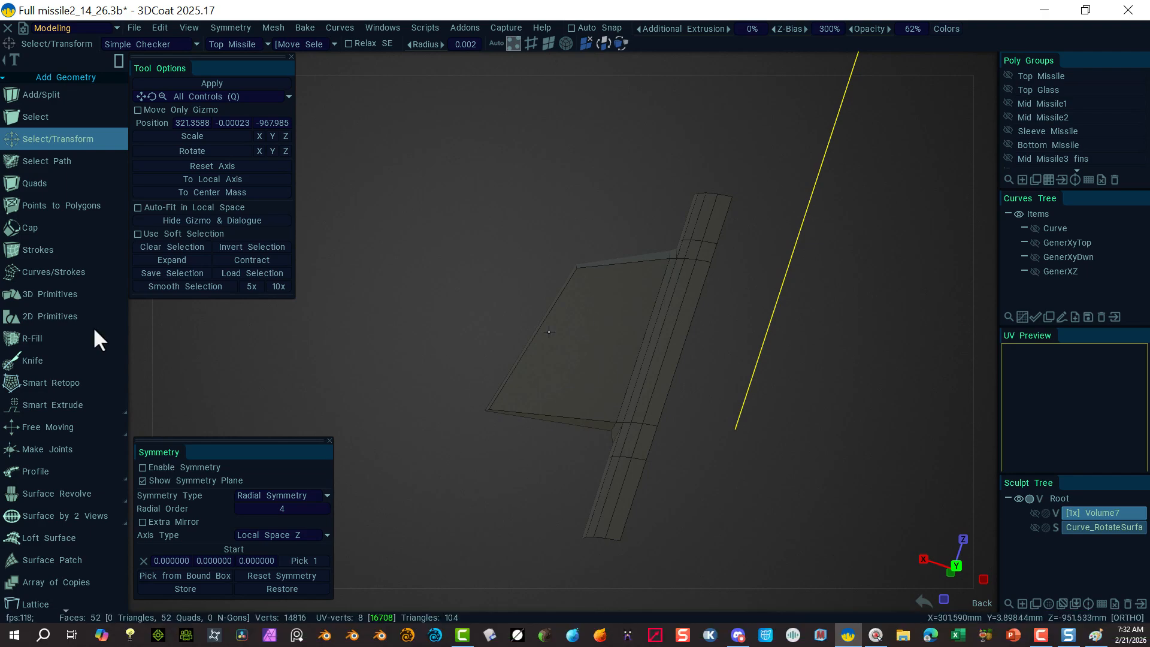
mouse_move(69, 401)
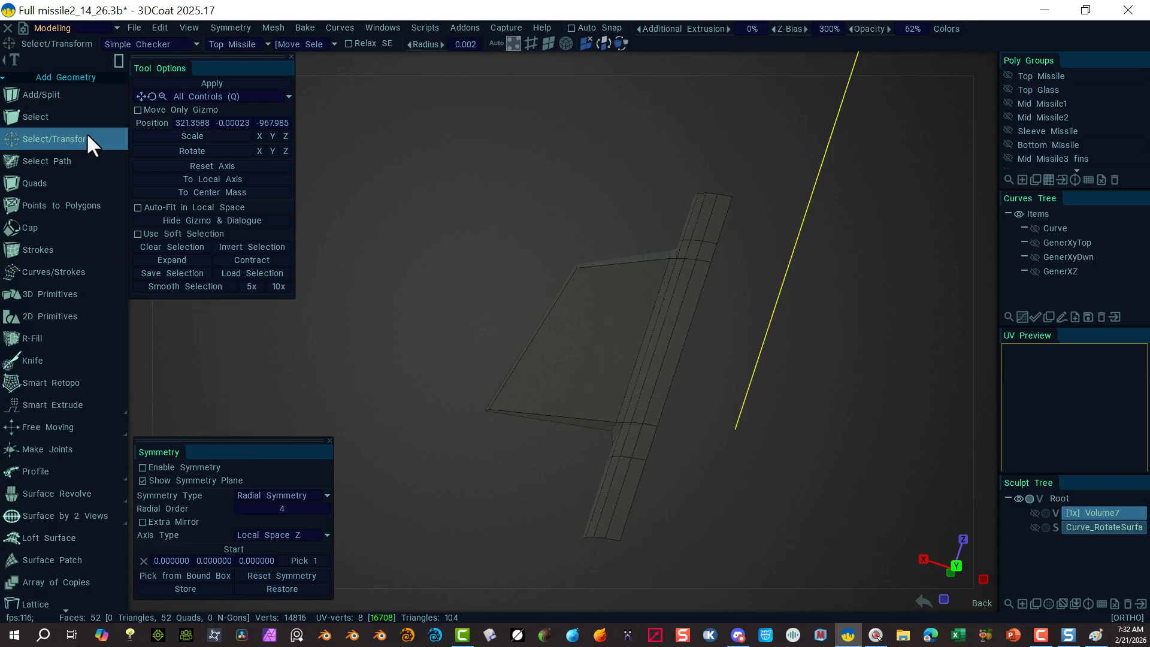
scroll(77, 423, "down", 3)
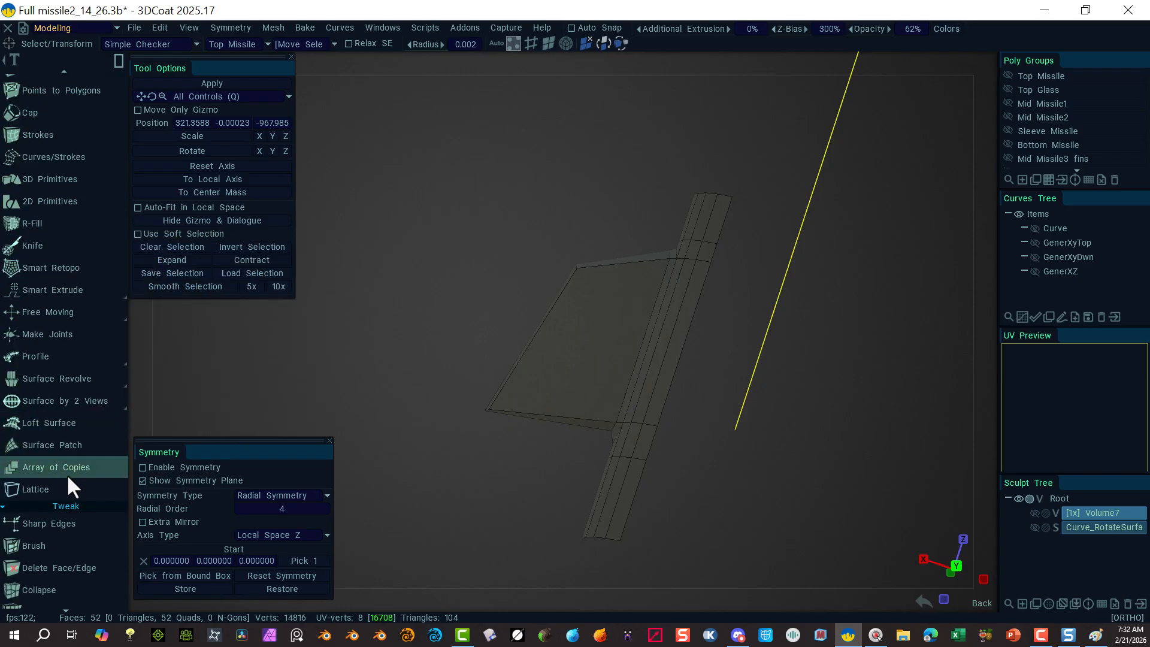
scroll(66, 515, "down", 1)
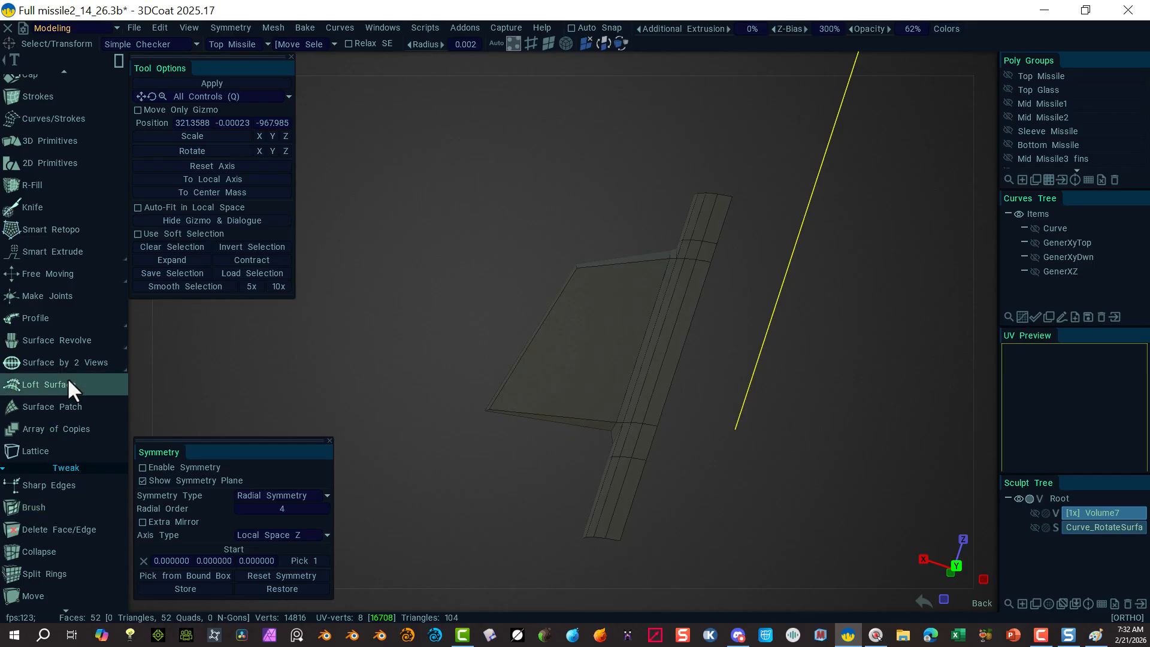
scroll(66, 413, "down", 1)
left_click(56, 533)
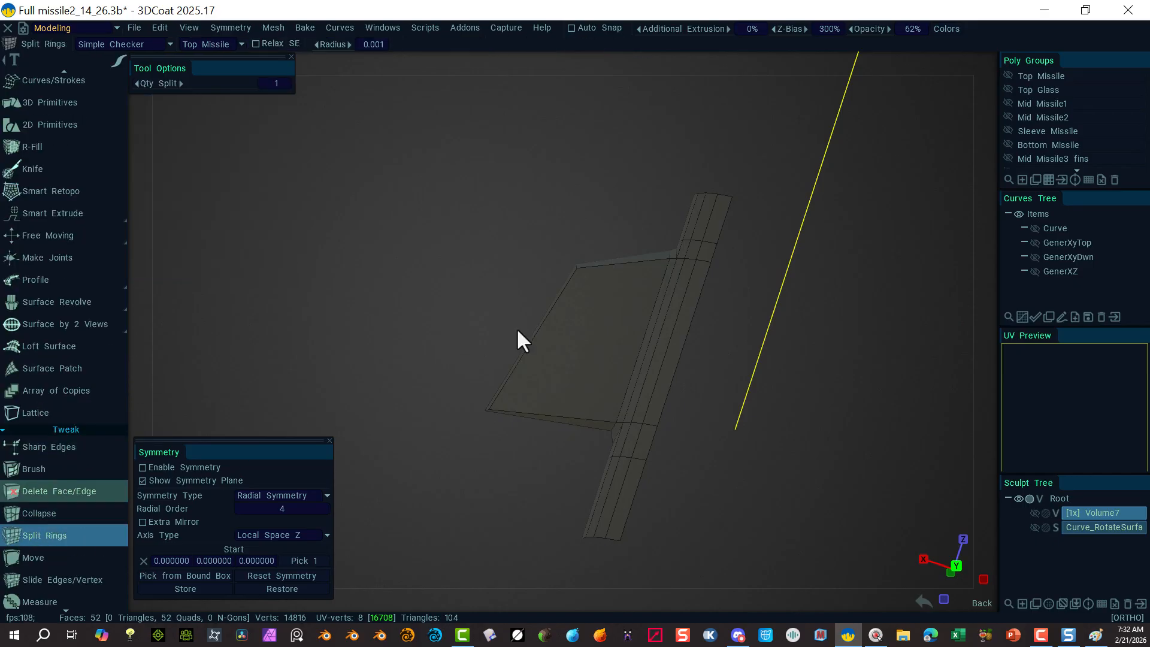
left_click(608, 264)
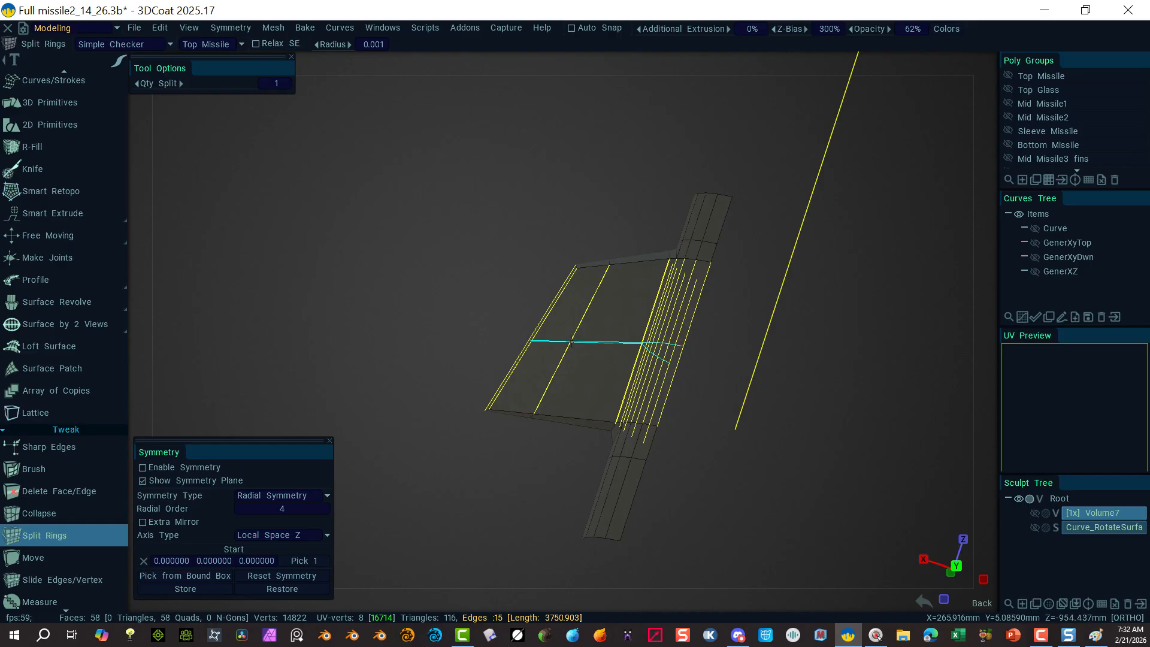
Step: Add three evenly spaced rings with Qty Split 3, then one more ring with Qty Split 1
scroll(572, 339, "up", 1)
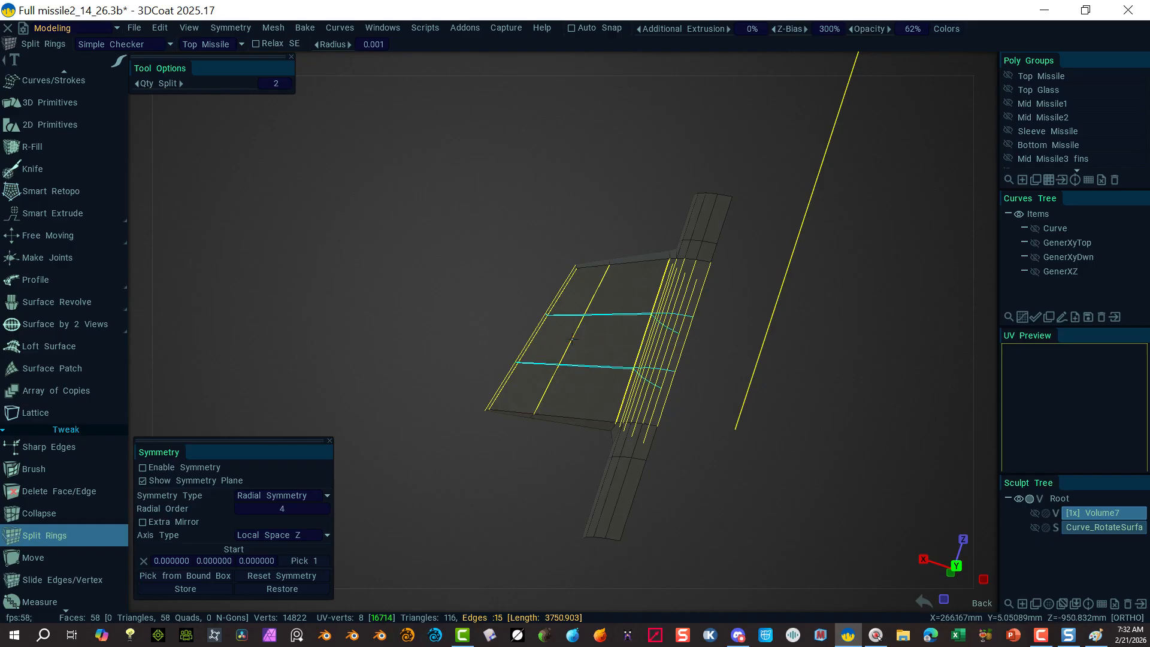
scroll(573, 340, "up", 1)
left_click(572, 339)
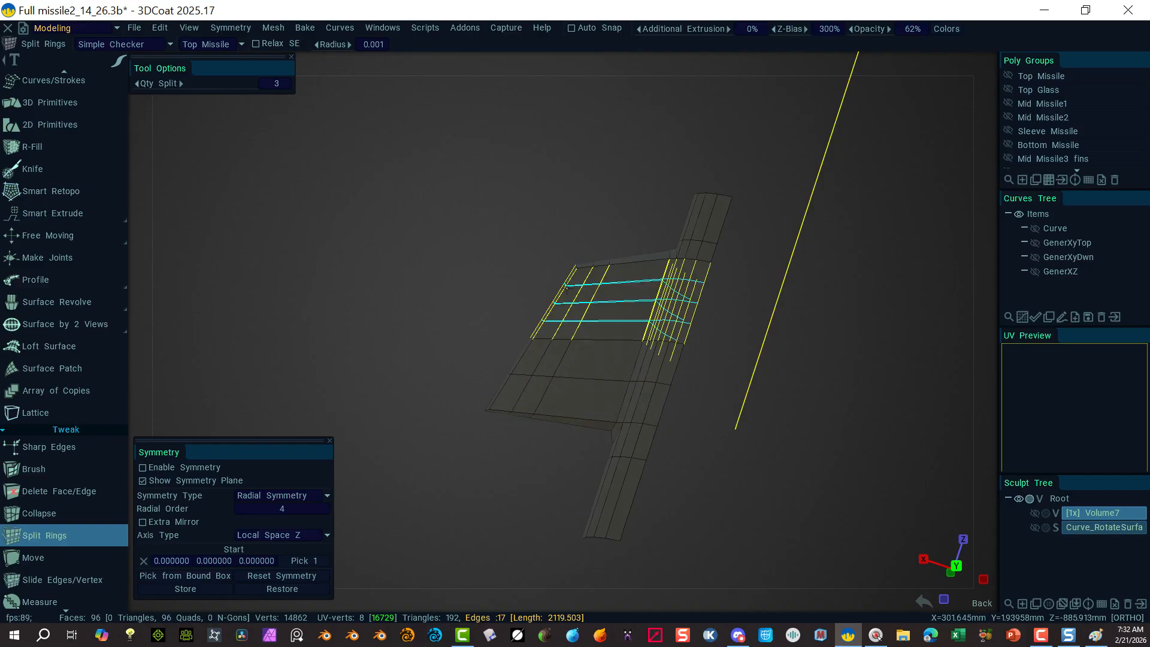
scroll(616, 296, "up", 1)
scroll(616, 296, "down", 3)
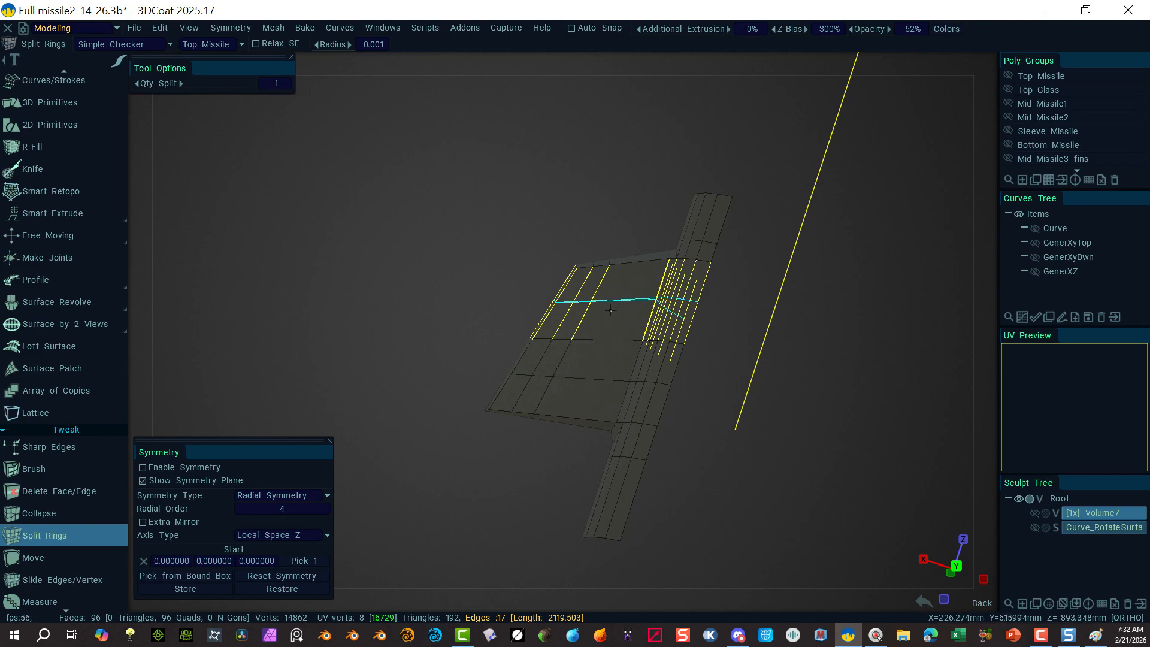
left_click(611, 310)
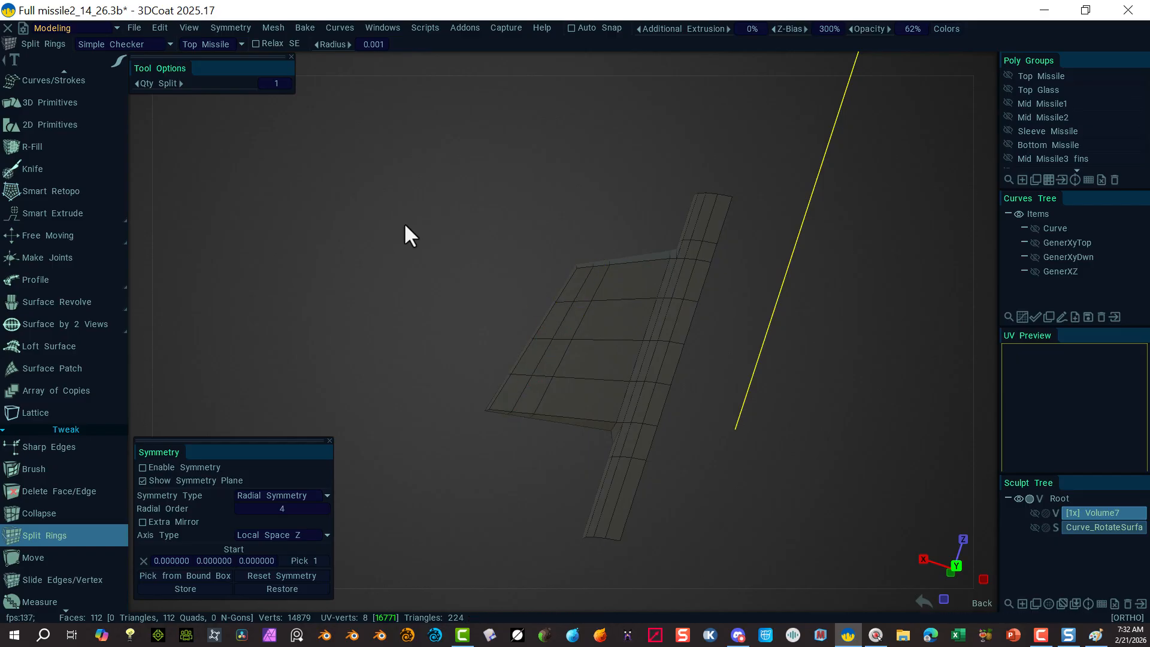
scroll(54, 114, "up", 3)
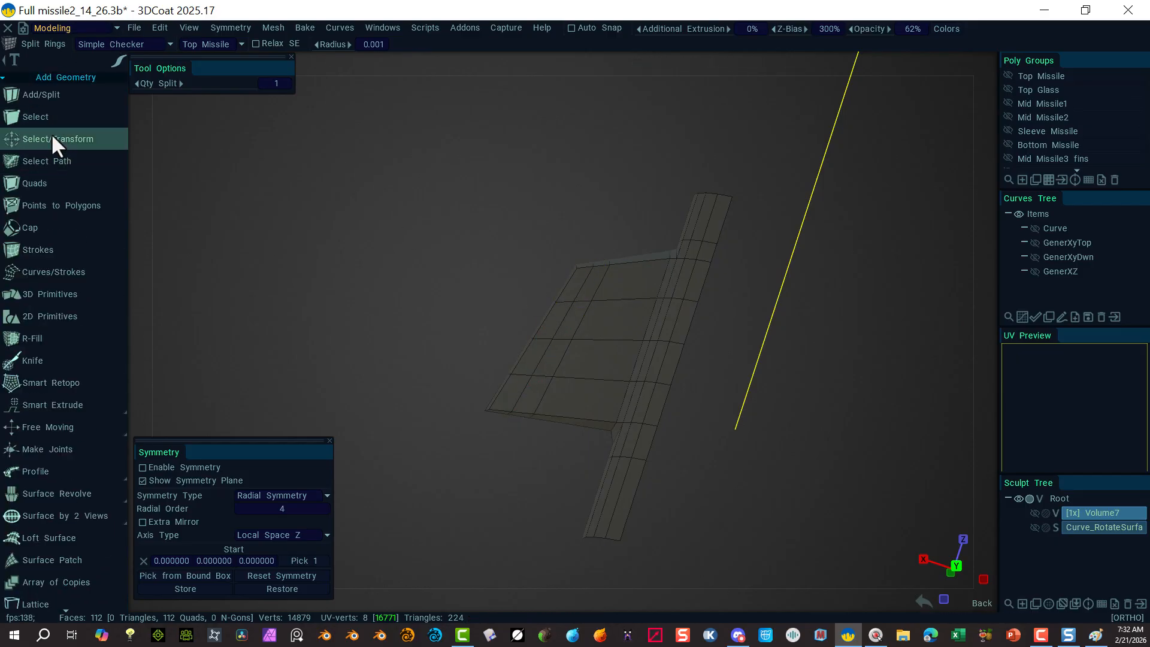
Step: Box-select vertices across the fin and nudge them sideways in the Back view
left_click(56, 139)
left_click_drag(472, 293, 633, 394)
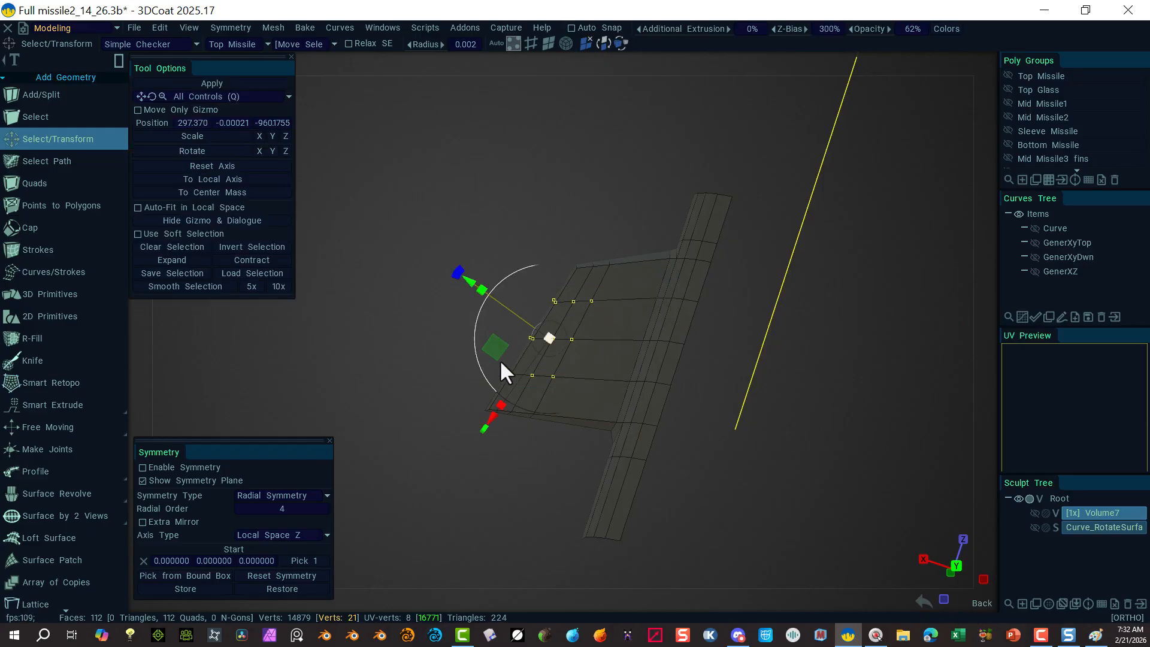
left_click_drag(466, 277, 464, 279)
left_click_drag(444, 329, 371, 391, "alt")
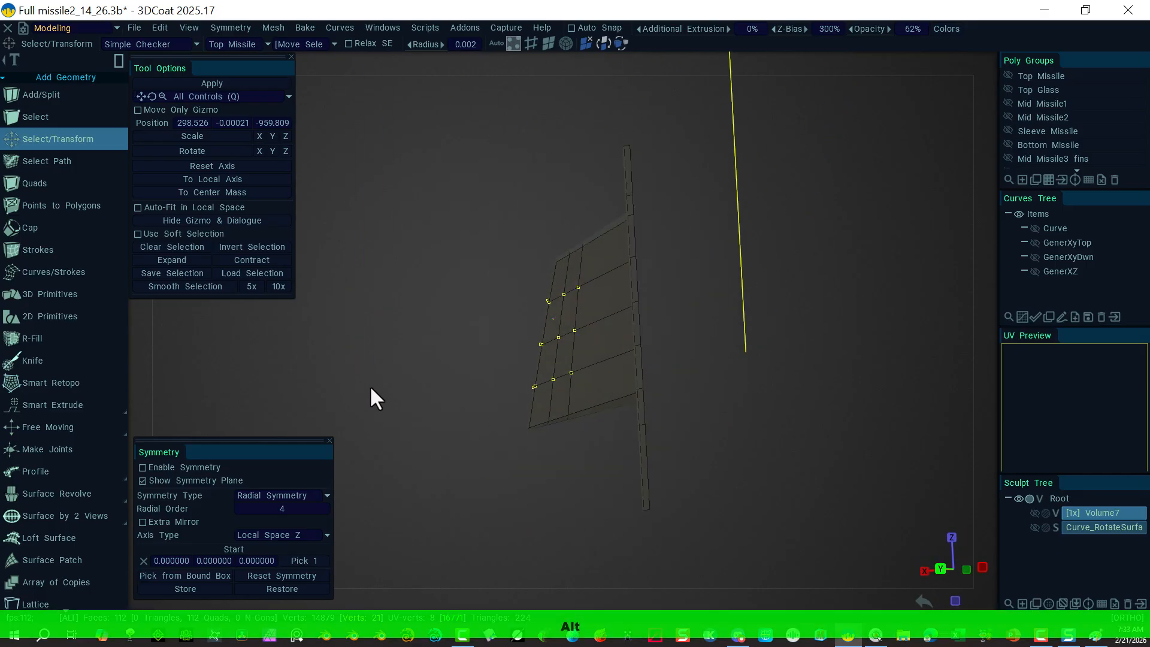
mouse_move(119, 58)
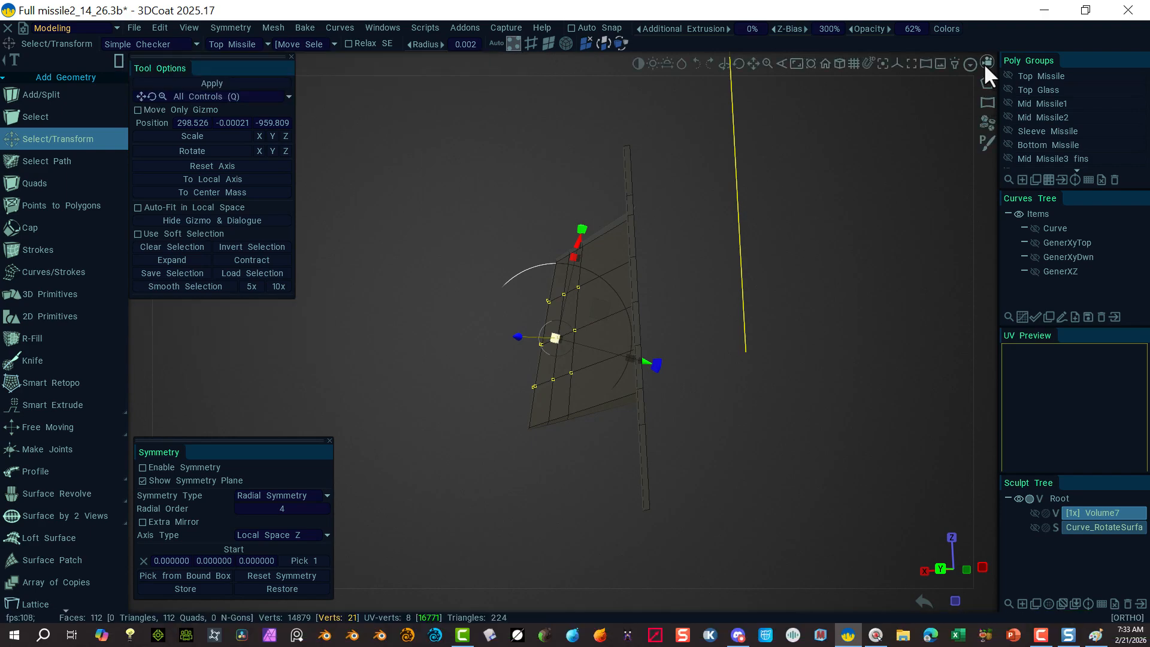
left_click(984, 62)
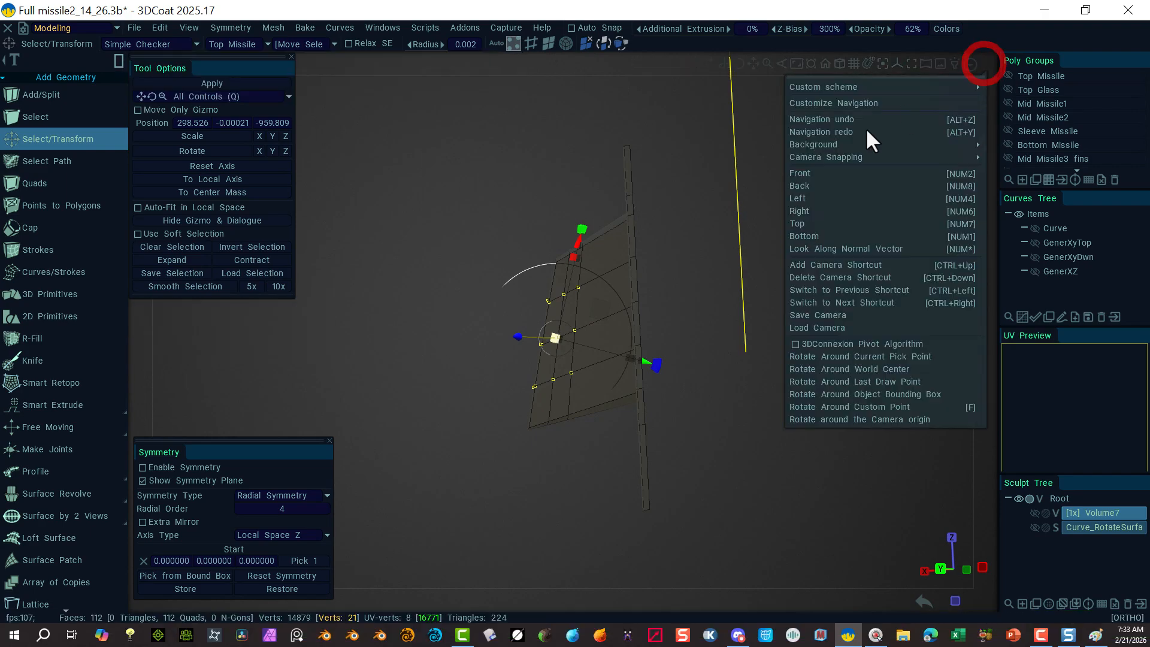
left_click(801, 185)
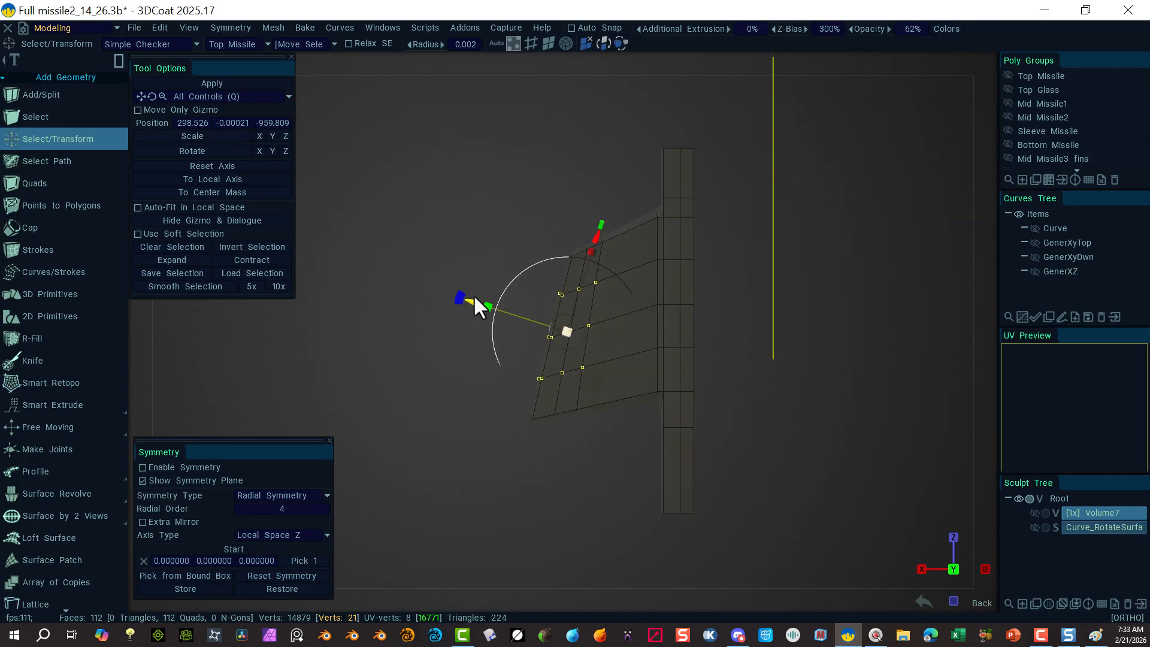
left_click_drag(473, 296, 466, 296)
left_click_drag(479, 397, 480, 397)
left_click(480, 397)
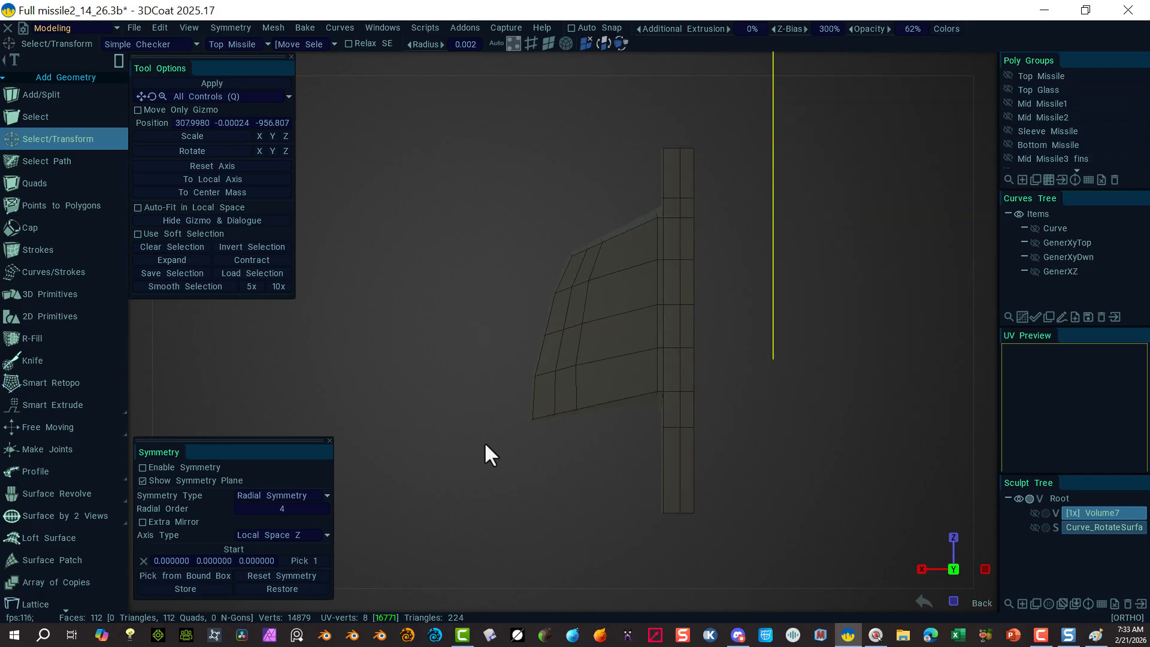
Step: Nudge the fin's outer-edge and lower-left corner vertices slightly right
left_click_drag(513, 311, 620, 358)
left_click_drag(466, 358, 464, 358)
left_click(470, 435)
left_click_drag(501, 395, 591, 465)
left_click_drag(448, 441, 459, 442)
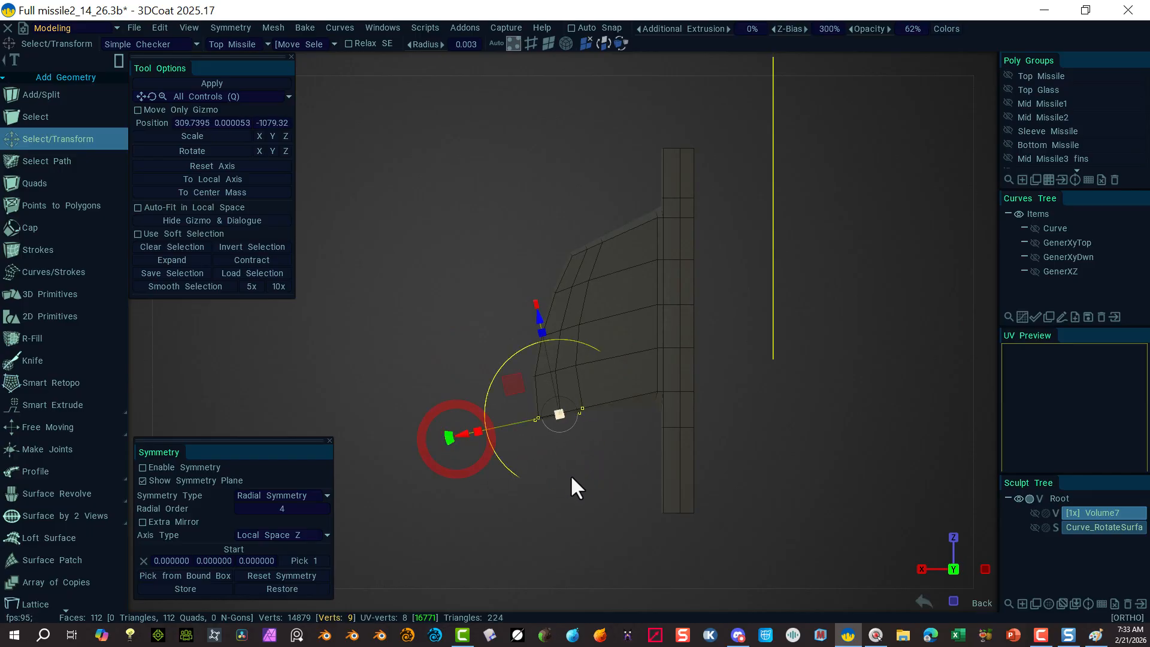
left_click(570, 475)
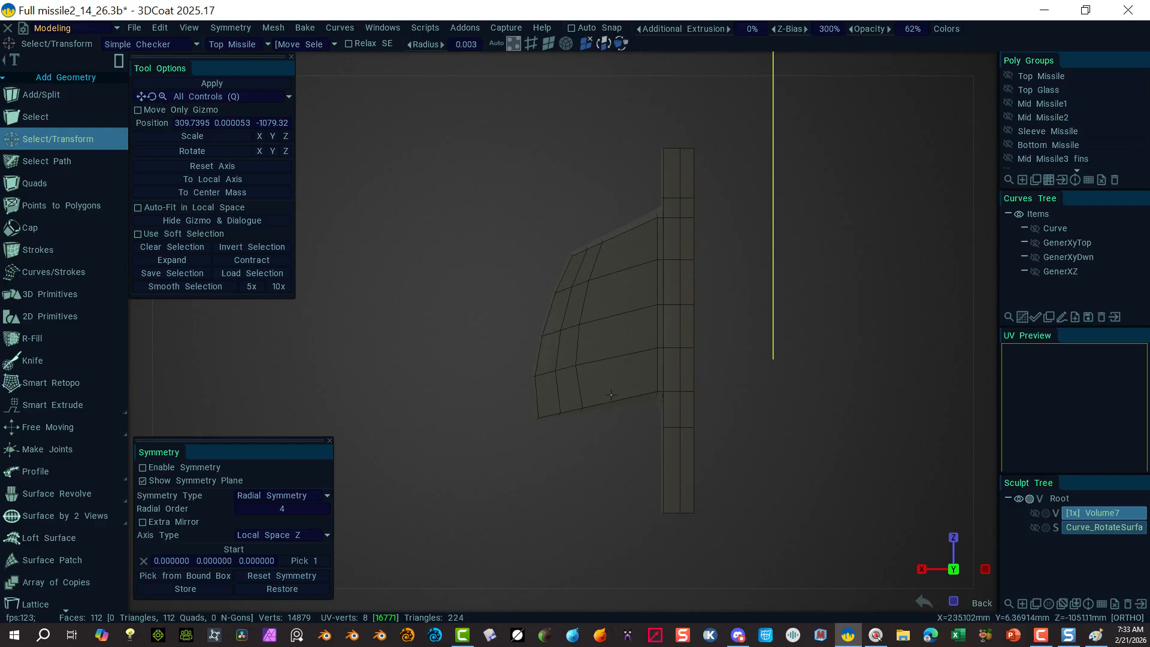
Step: Move the three lower-left corner vertices up and left with the gizmo
left_click_drag(501, 397, 548, 462)
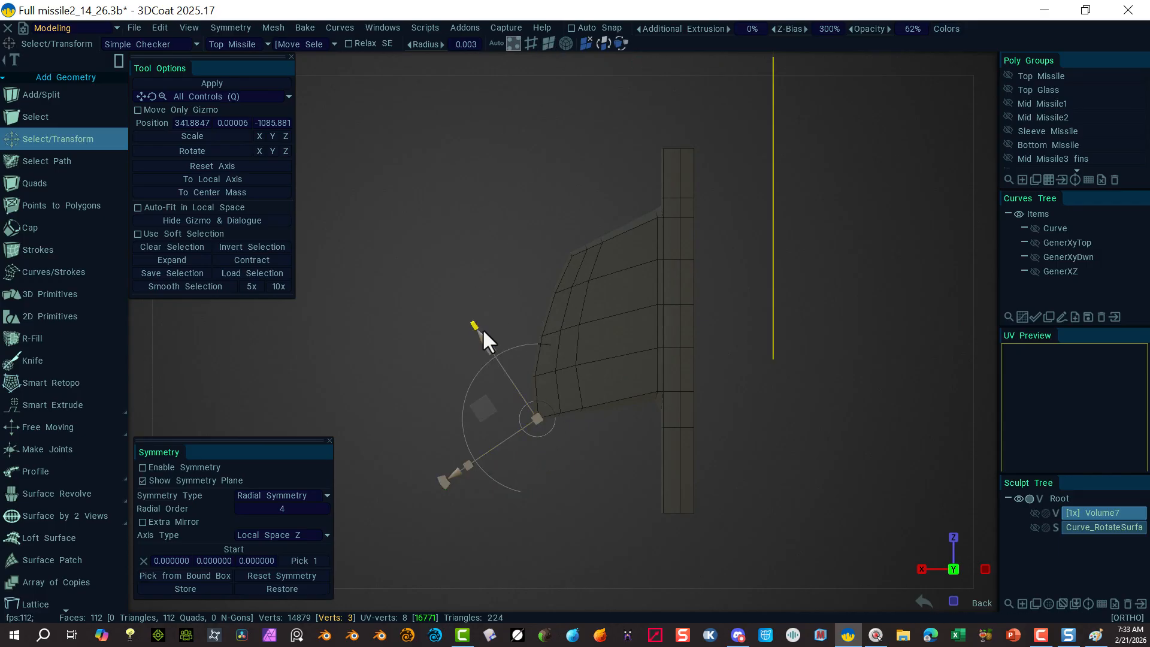
left_click_drag(482, 338, 481, 334)
left_click_drag(441, 475, 436, 462)
left_click(527, 201)
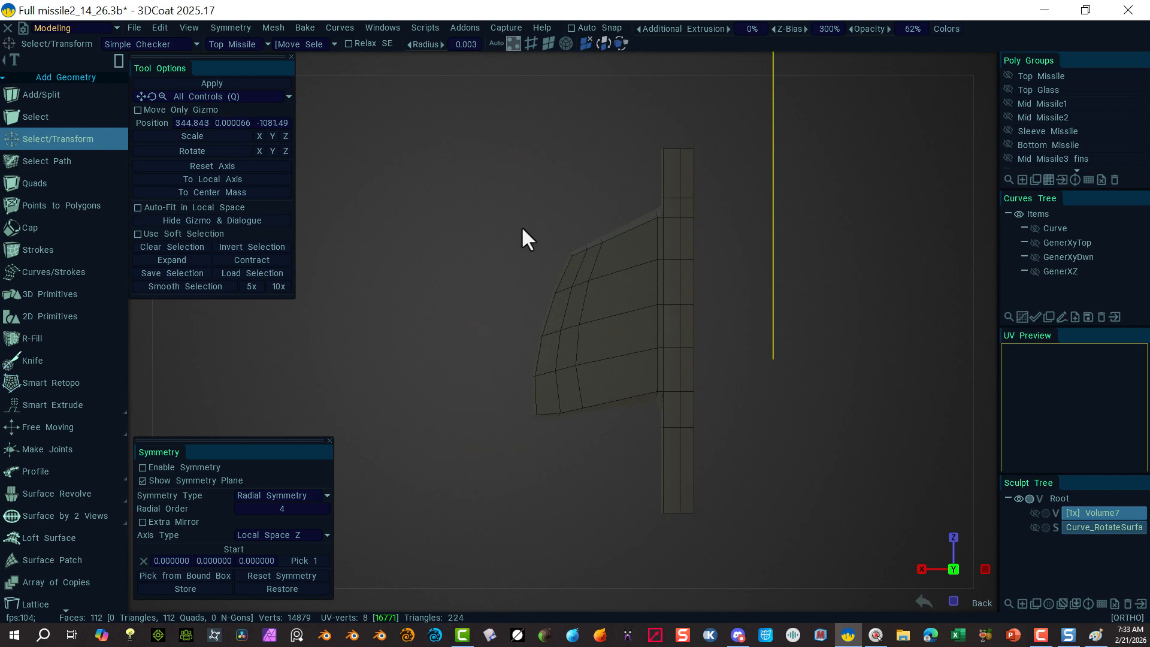
left_click_drag(521, 227, 577, 269)
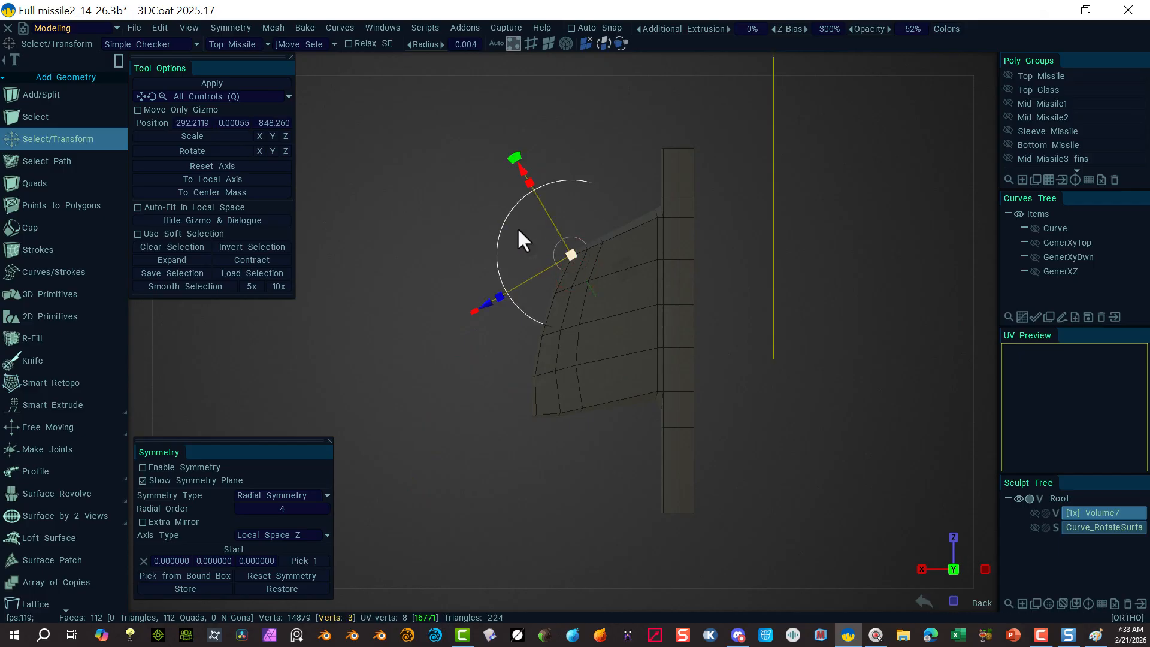
Step: Rotate and move the fin's top outer corner vertices into place
scroll(585, 308, "up", 5)
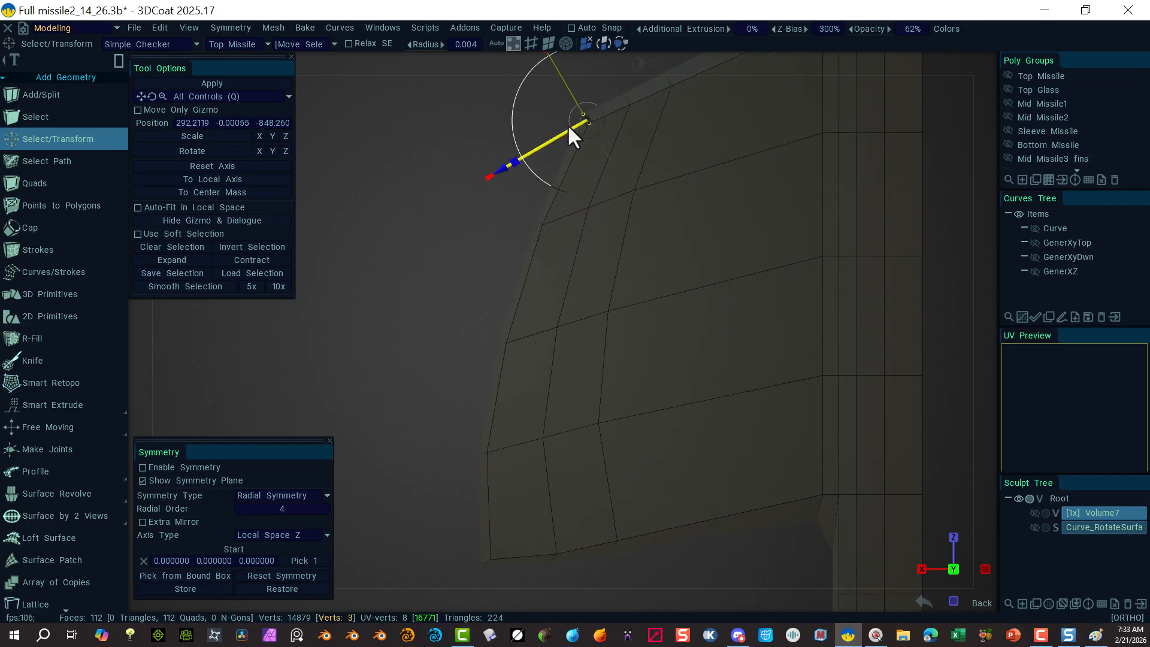
right_click_drag(436, 229, 395, 226)
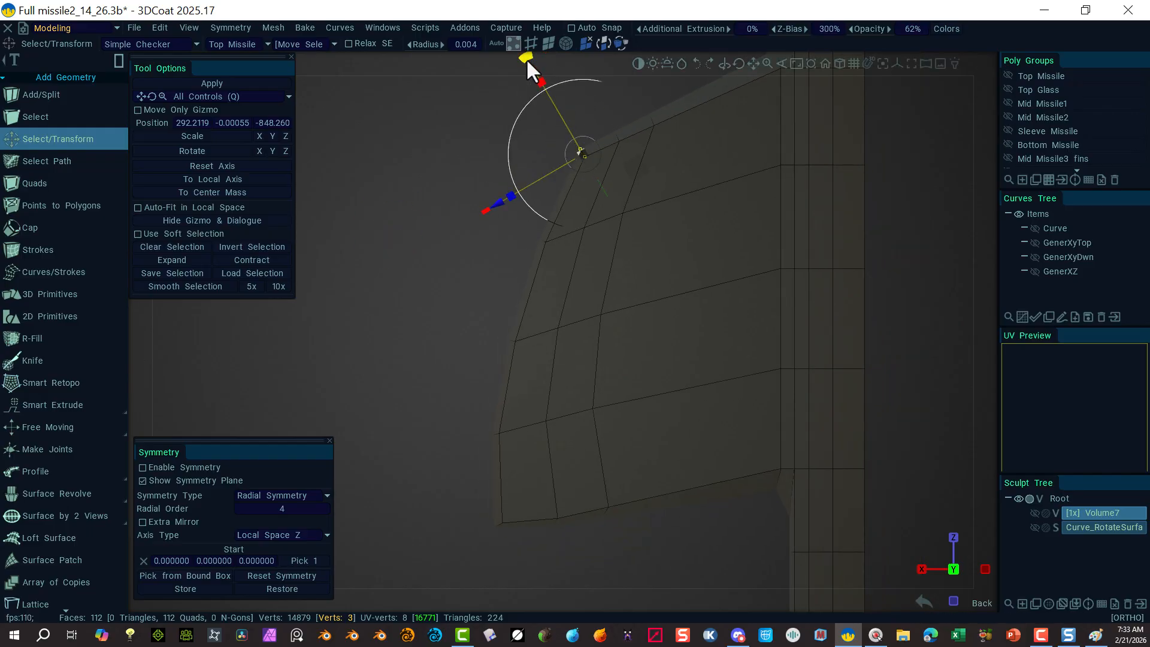
left_click_drag(526, 59, 496, 89)
left_click_drag(526, 233, 516, 239)
left_click_drag(495, 104, 494, 119)
left_click(455, 265)
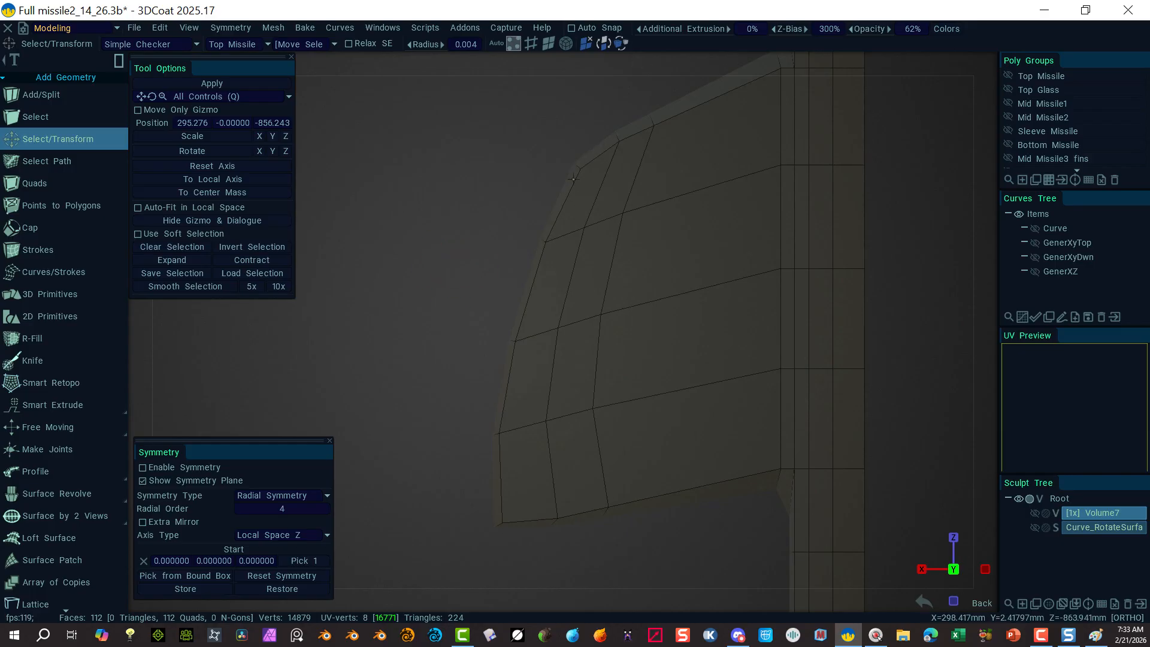
Step: Rotate the lower-left corner vertices and shift outer-edge vertices right
left_click_drag(437, 502, 513, 565)
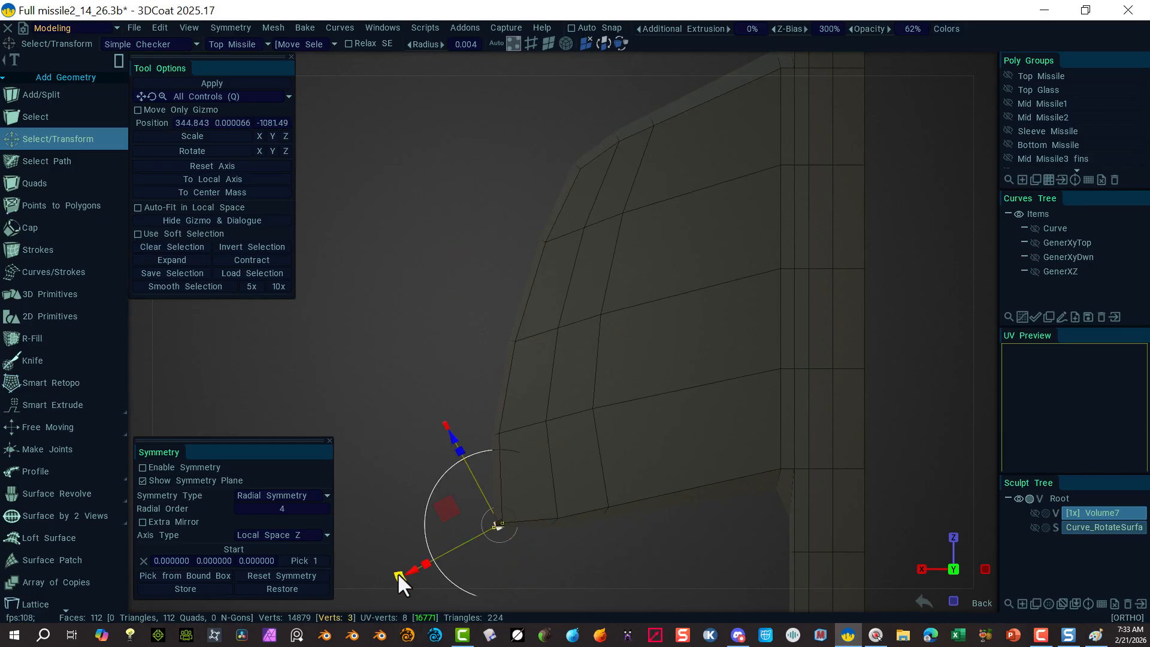
left_click_drag(398, 573, 445, 593)
left_click(457, 307)
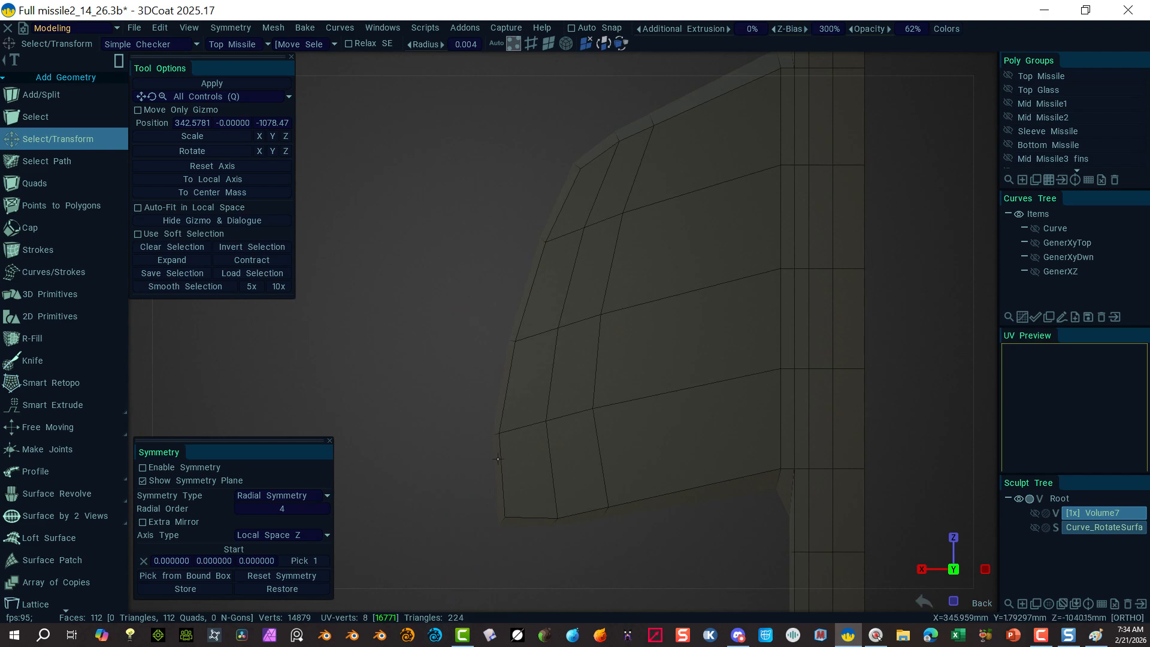
left_click_drag(449, 401, 513, 454)
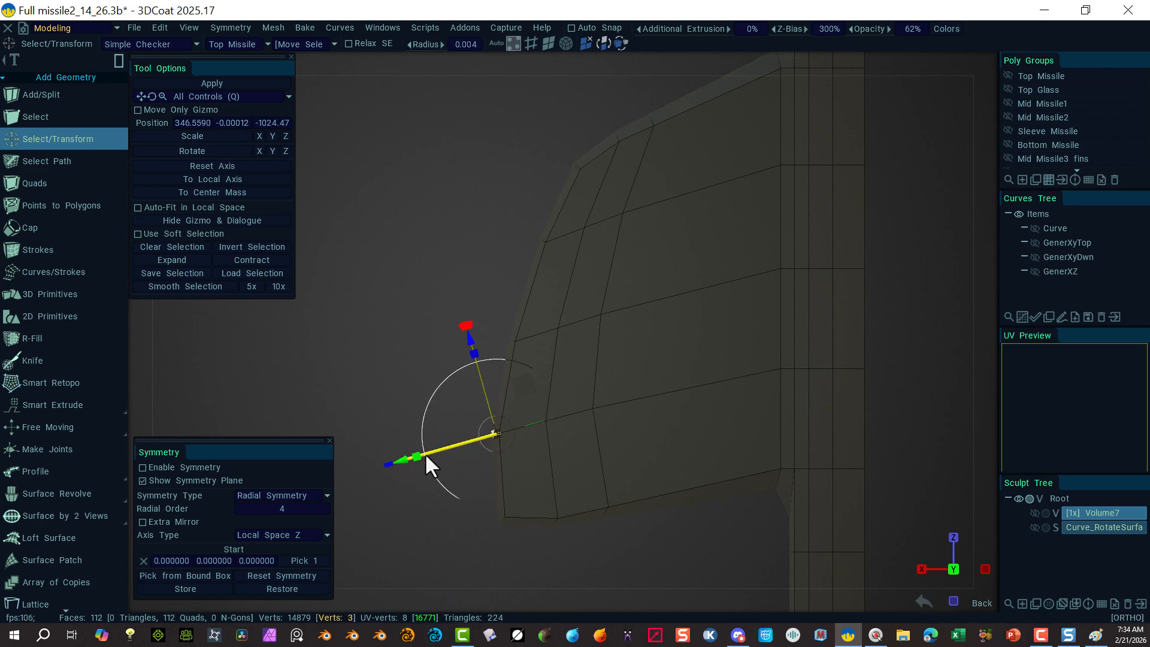
left_click_drag(401, 462, 412, 465)
left_click(394, 384)
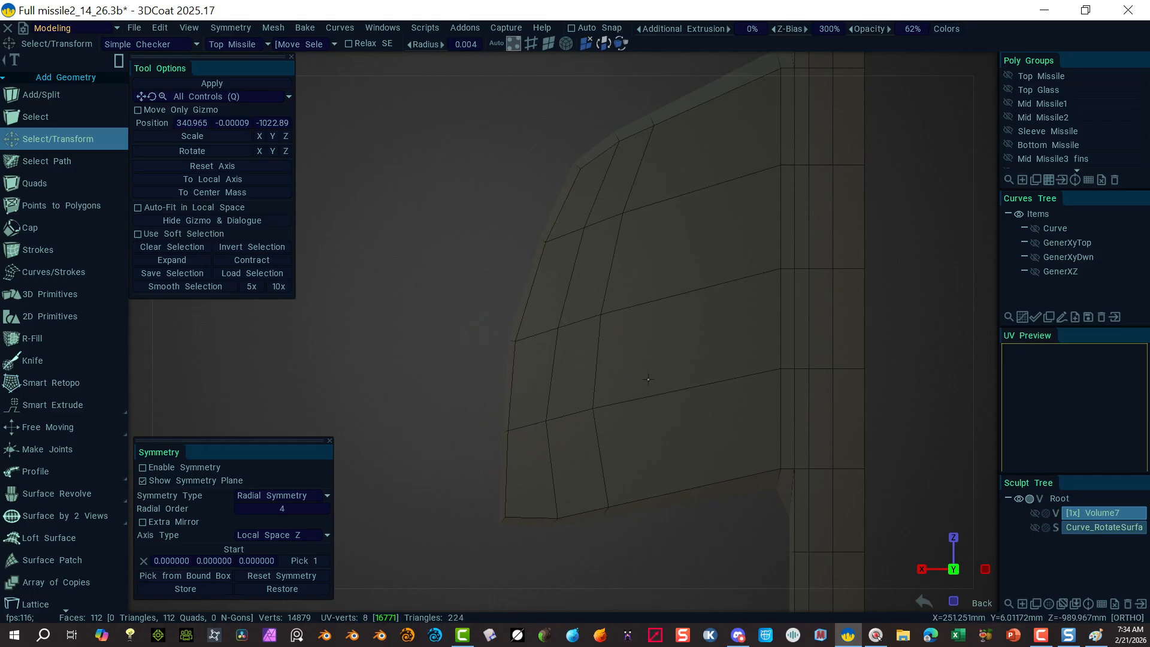
left_click_drag(624, 380, 483, 442)
left_click(459, 369)
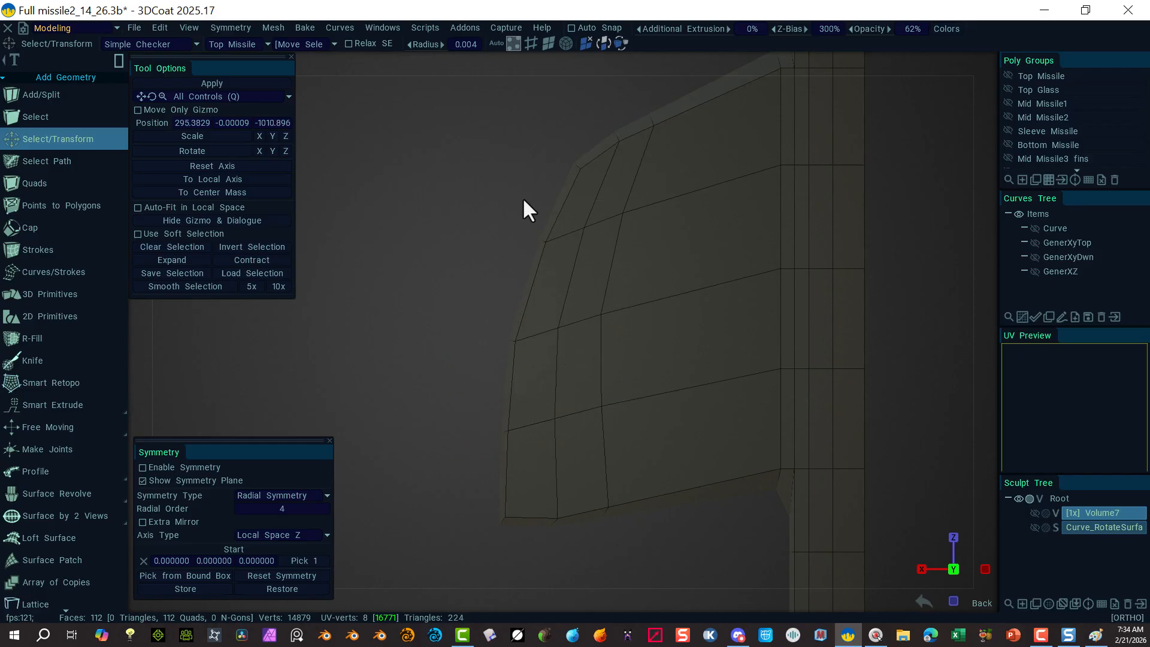
Step: Select seven fin vertices and shift them along the gizmo arrow to even the edge rows
left_click_drag(524, 205, 599, 270)
left_click_drag(663, 175, 491, 263)
left_click_drag(491, 257, 484, 370)
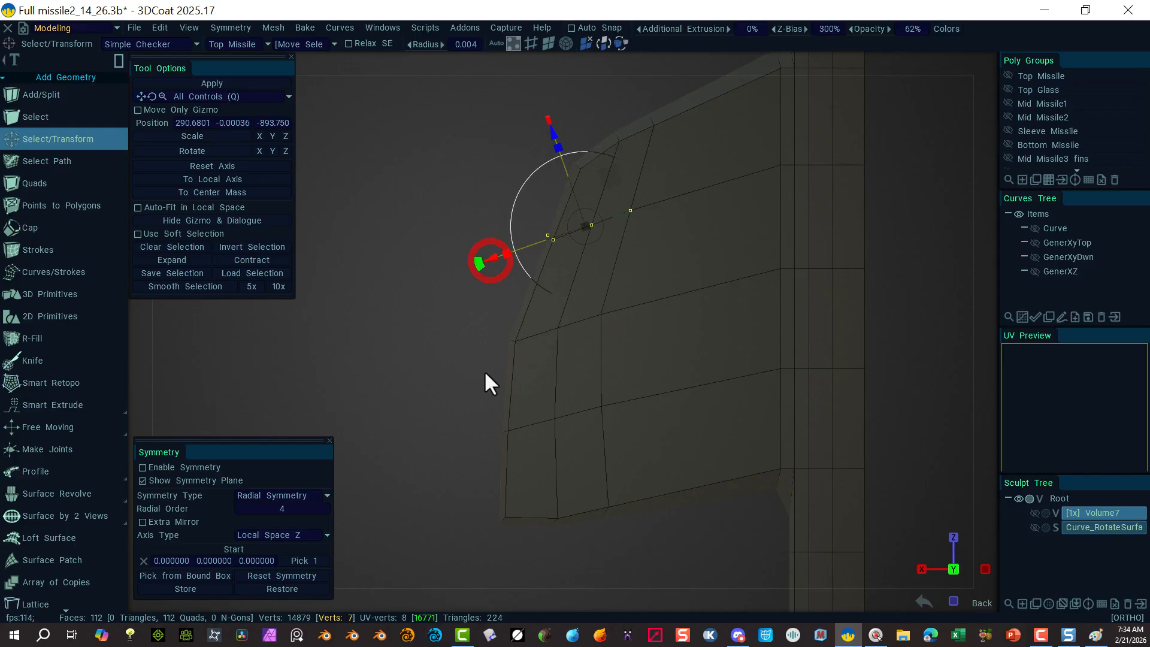
left_click(612, 542)
Step: Raise the fin's bottom-edge vertices slightly and shift four middle-loop vertices right
left_click_drag(623, 550, 531, 464)
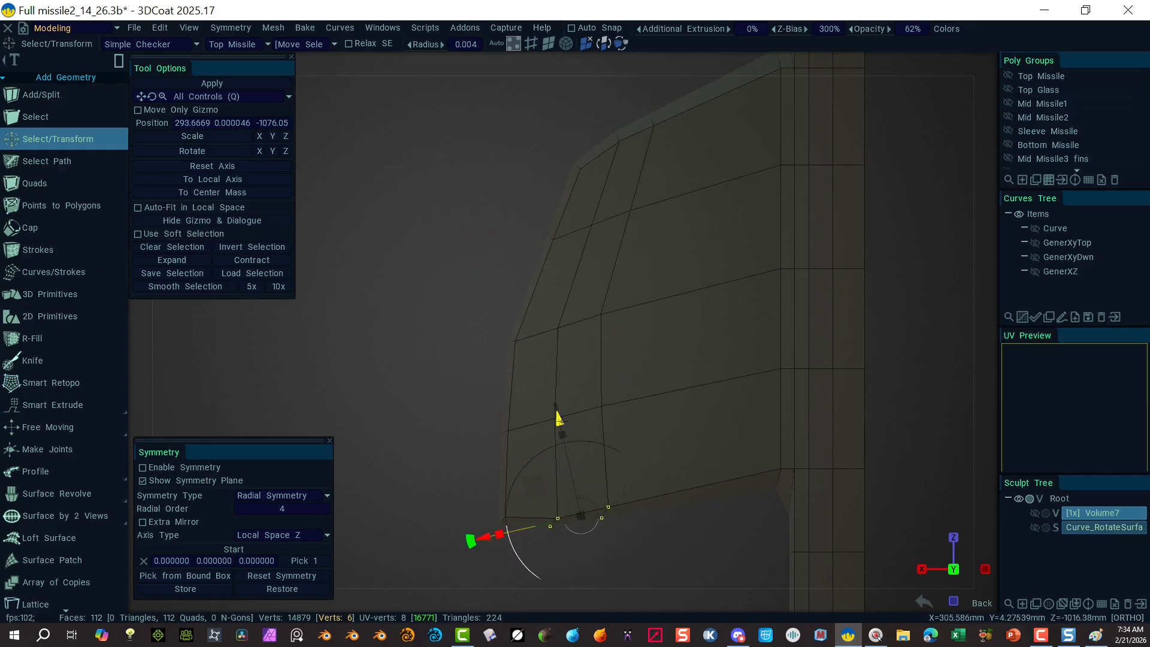
left_click_drag(559, 420, 558, 412)
left_click(444, 375)
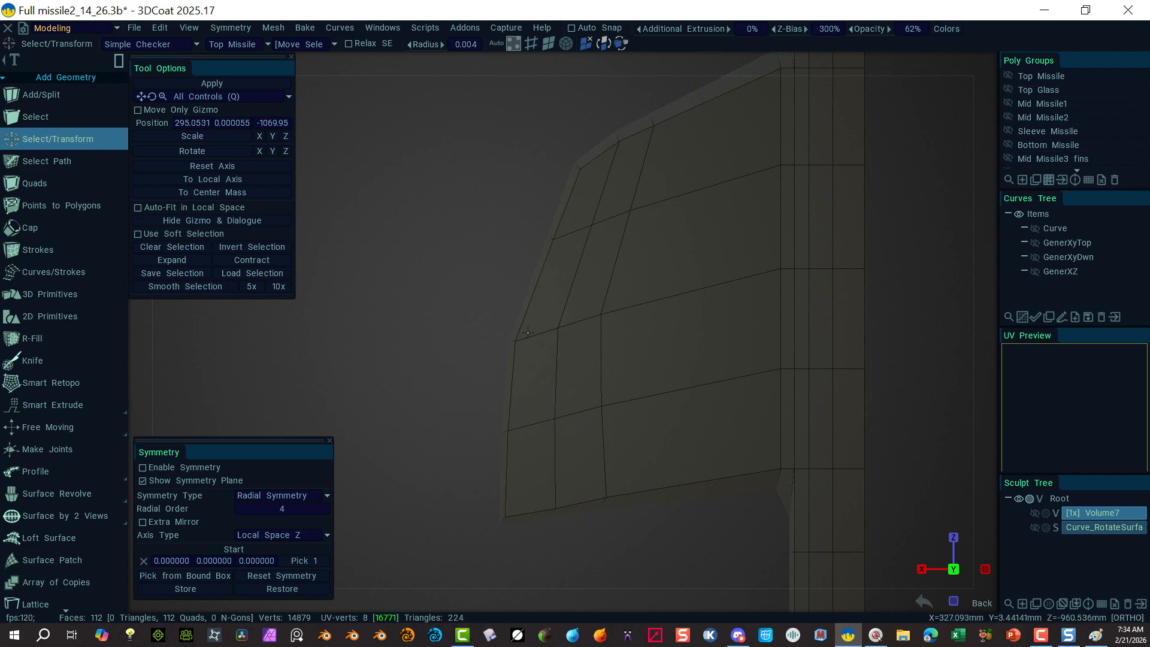
left_click_drag(542, 307, 671, 367)
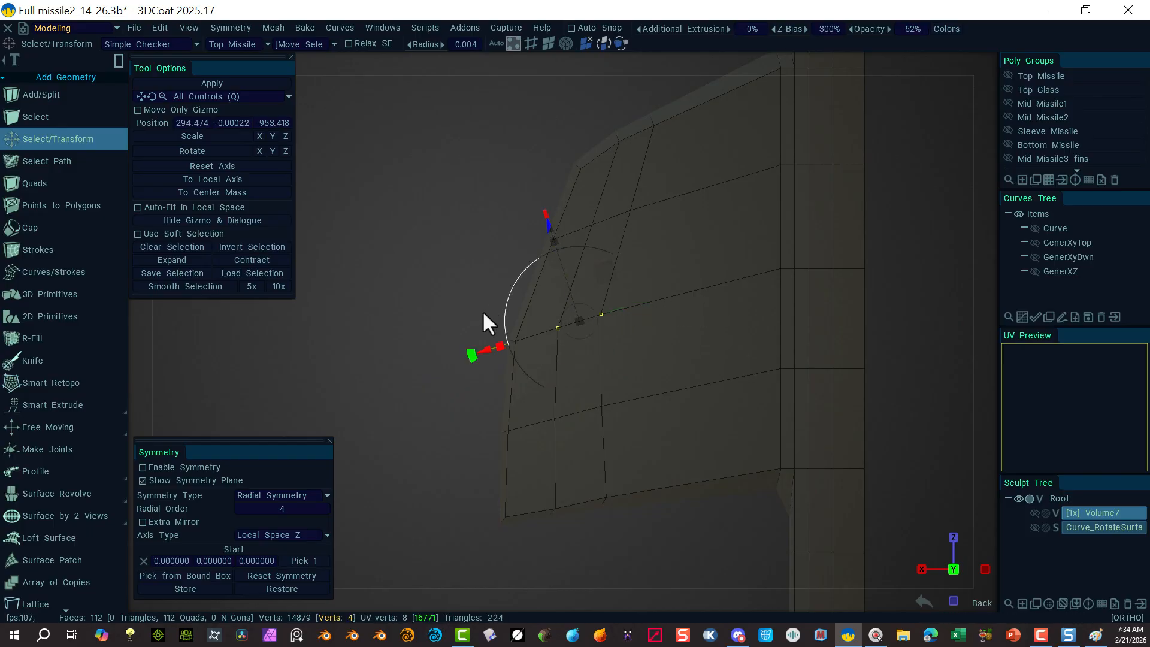
left_click_drag(487, 345, 494, 351)
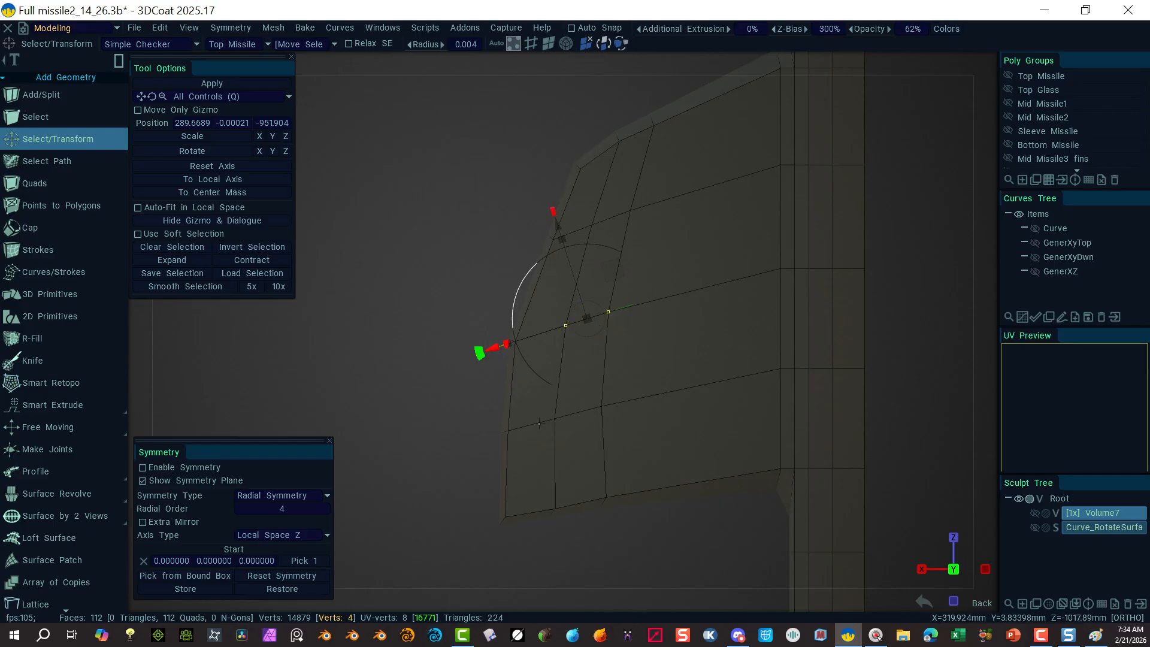
left_click(462, 318)
left_click_drag(495, 487, 426, 297, "alt")
left_click_drag(412, 390, 609, 339, "alt")
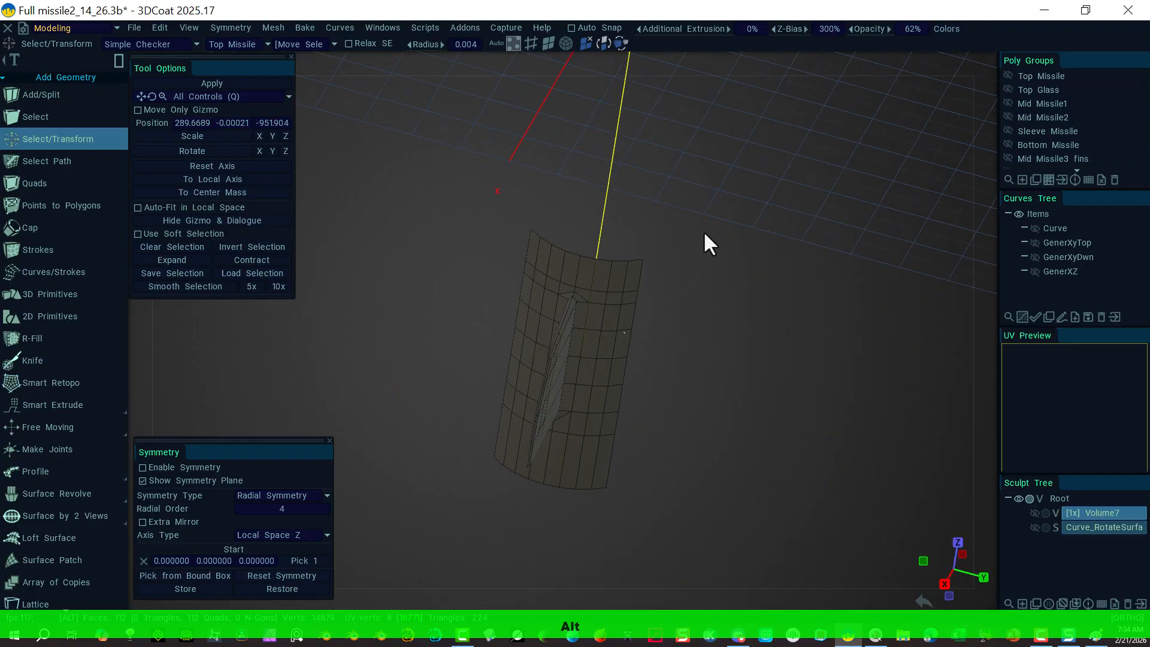
left_click_drag(704, 234, 677, 167, "alt")
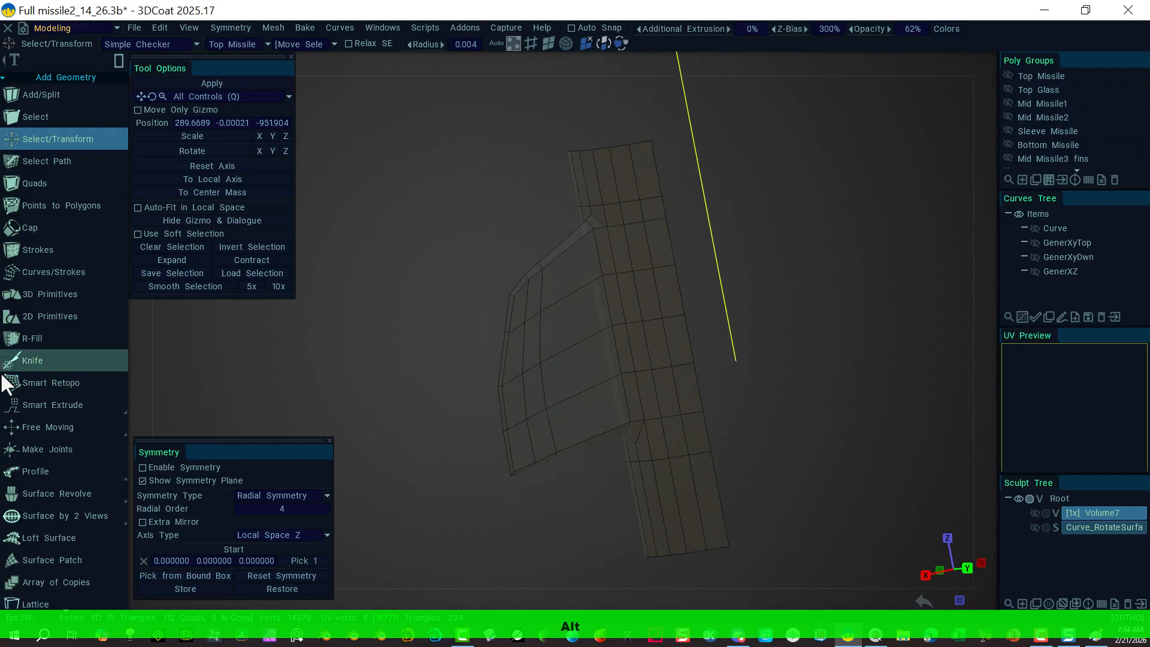
scroll(59, 509, "down", 5)
scroll(56, 505, "down", 10)
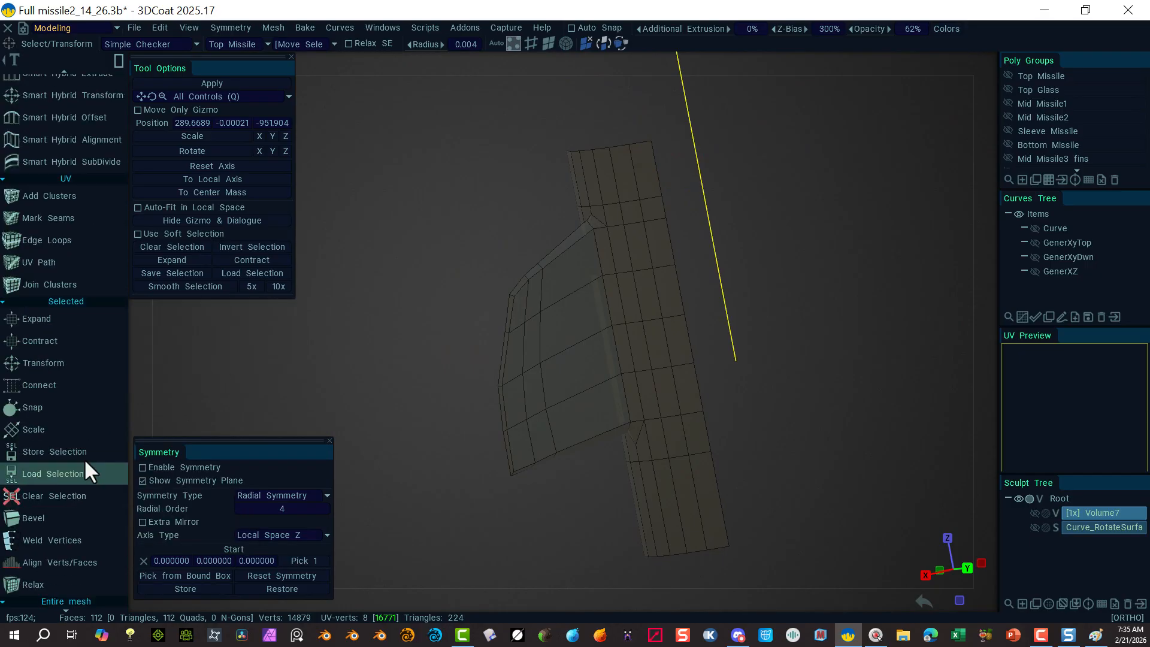
scroll(89, 418, "down", 5)
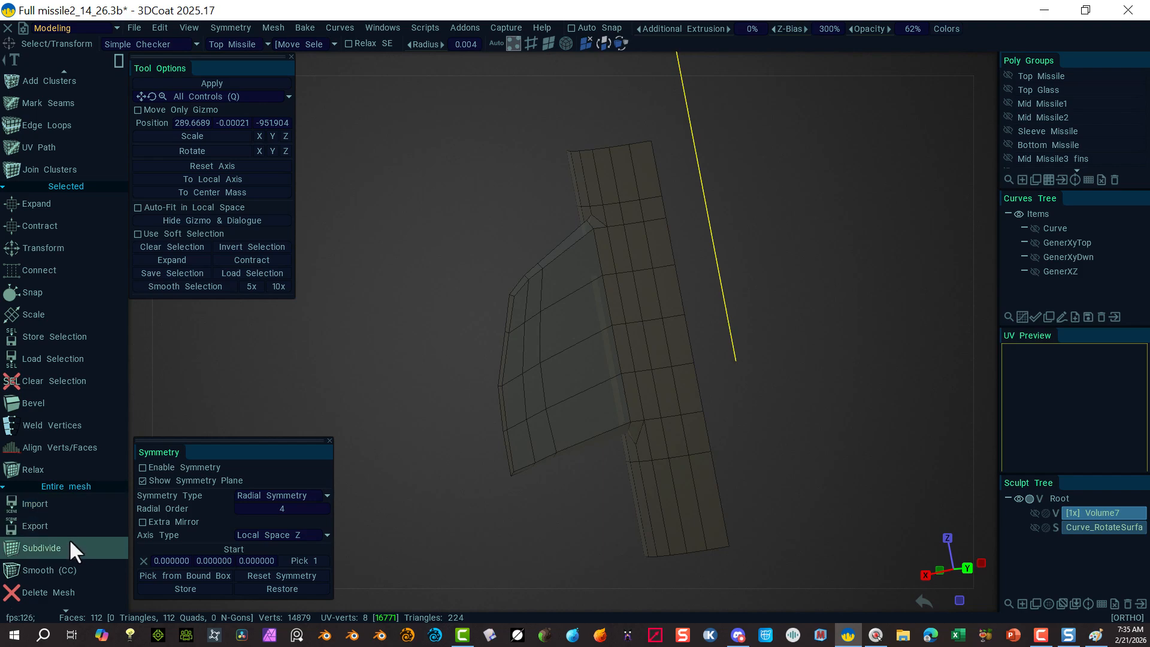
left_click(72, 571)
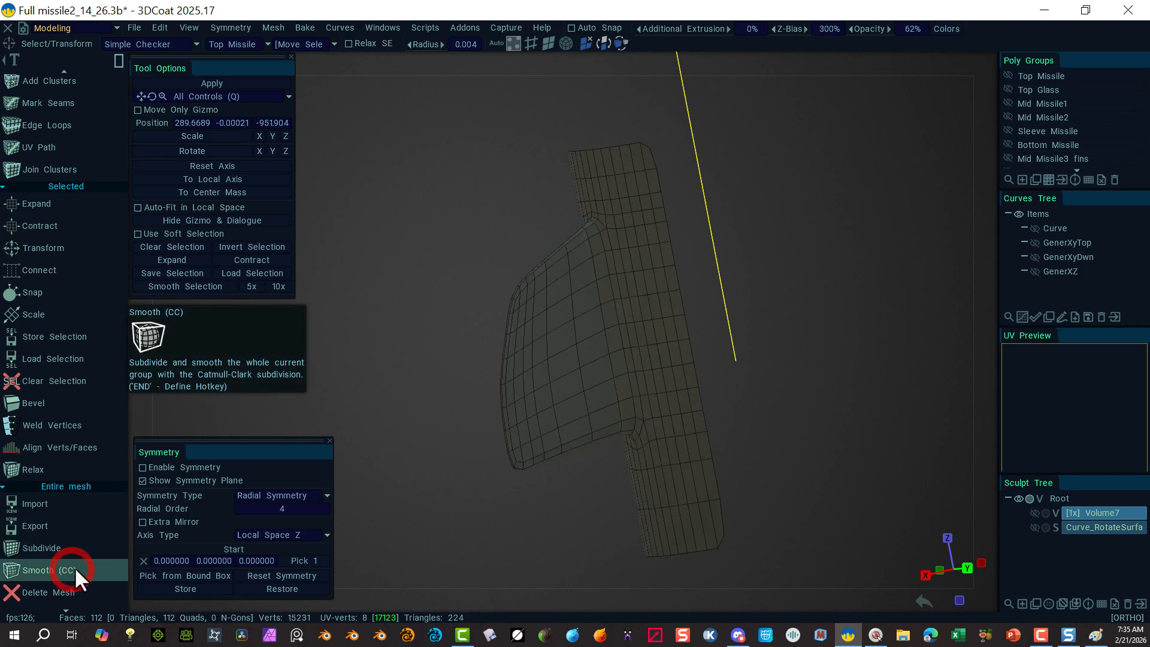
left_click_drag(504, 565, 426, 557, "alt")
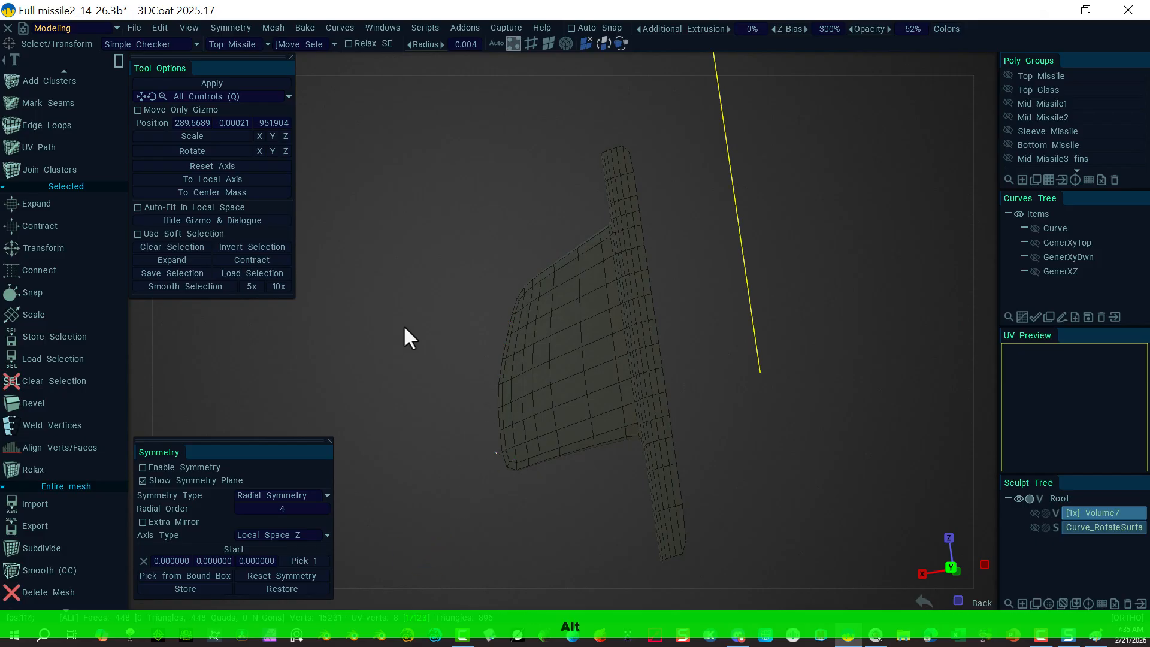
left_click_drag(405, 328, 474, 377, "alt")
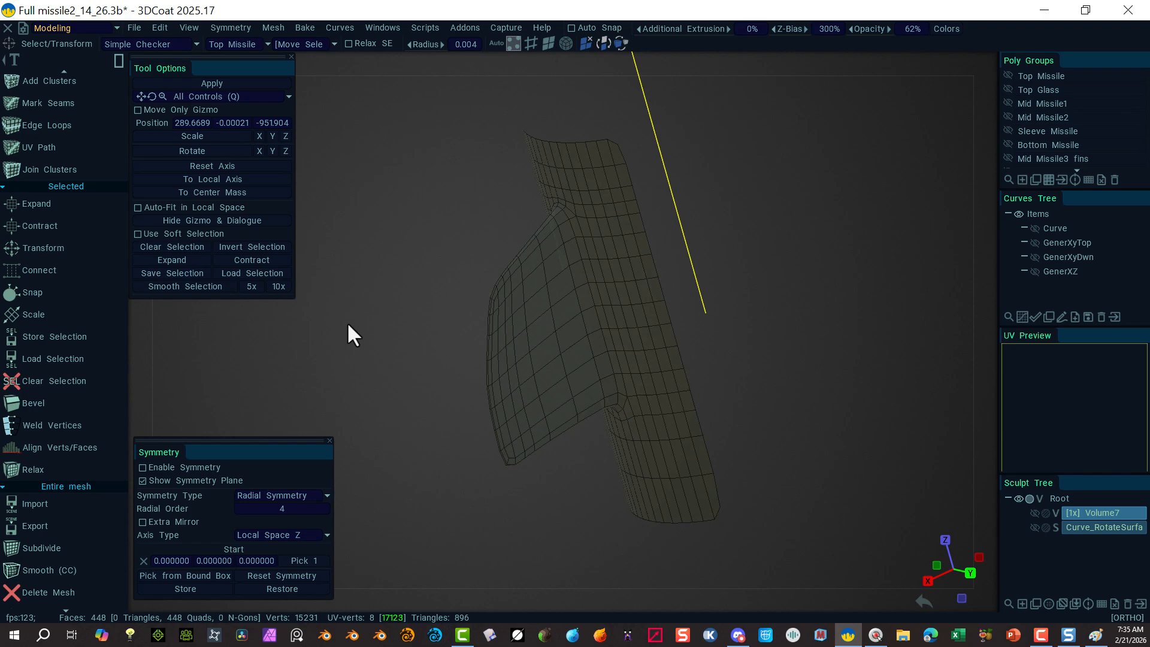
key("ctrl+z")
key("ctrl+z")
key("ctrl+z")
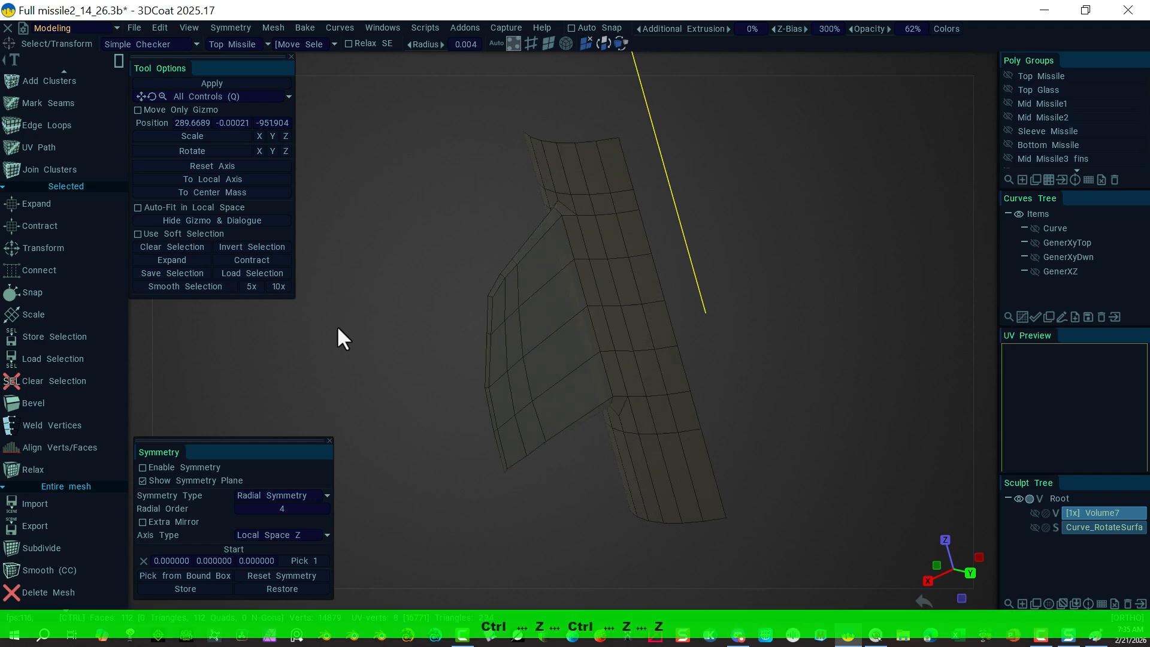
left_click(381, 249)
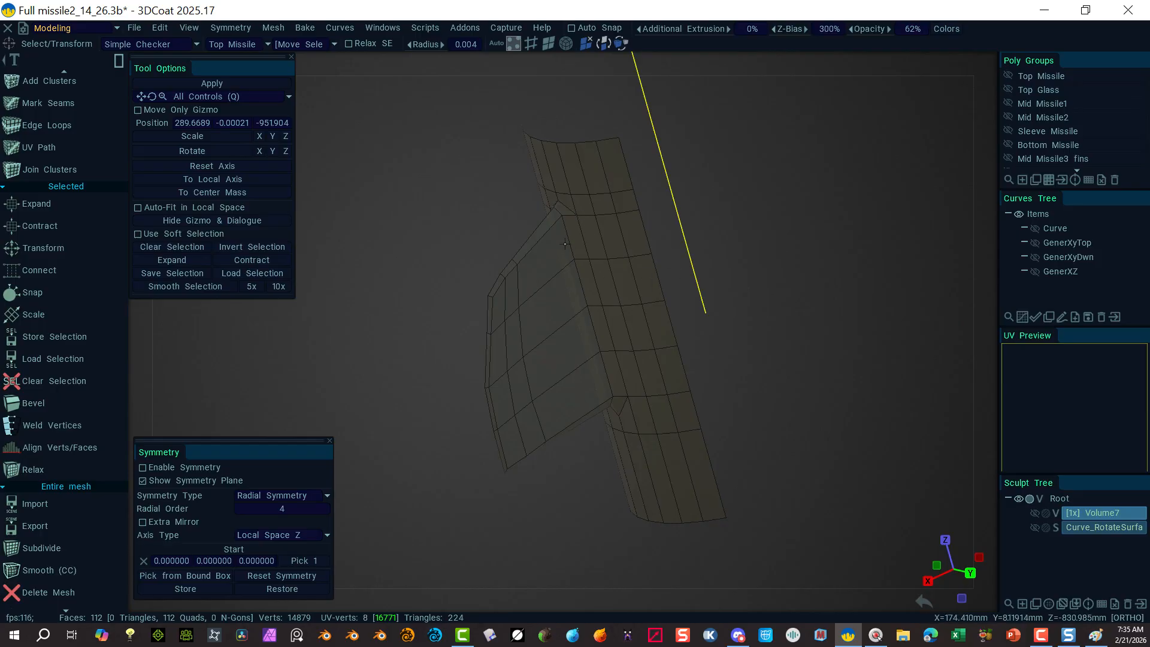
key("alt")
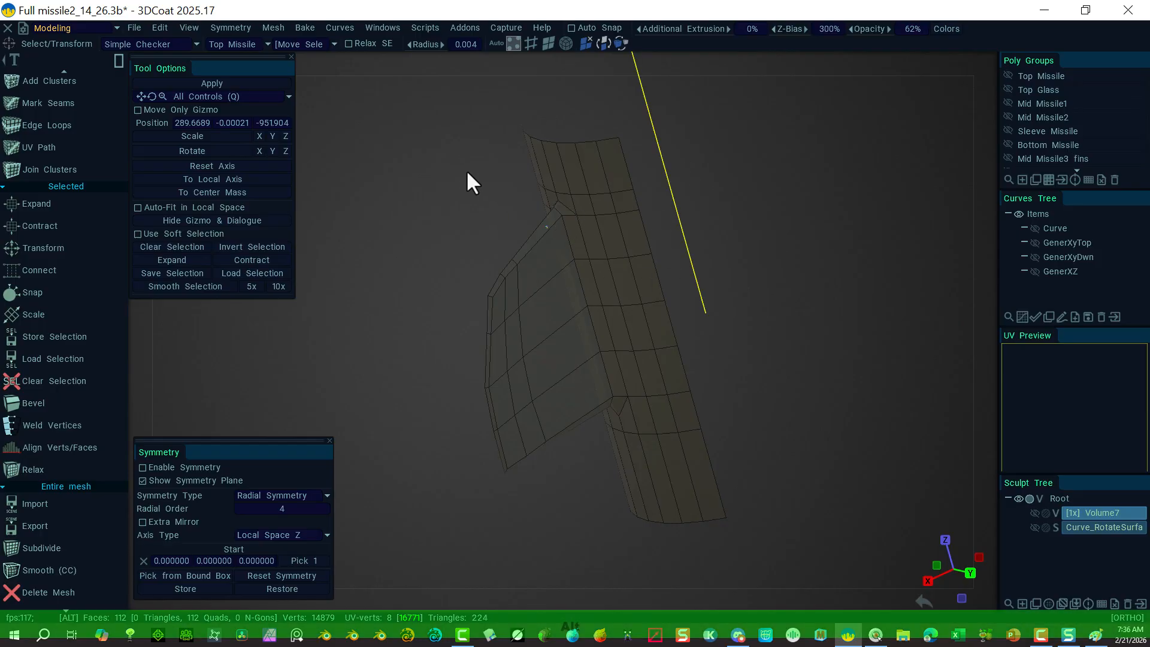
left_click_drag(468, 173, 423, 165, "alt")
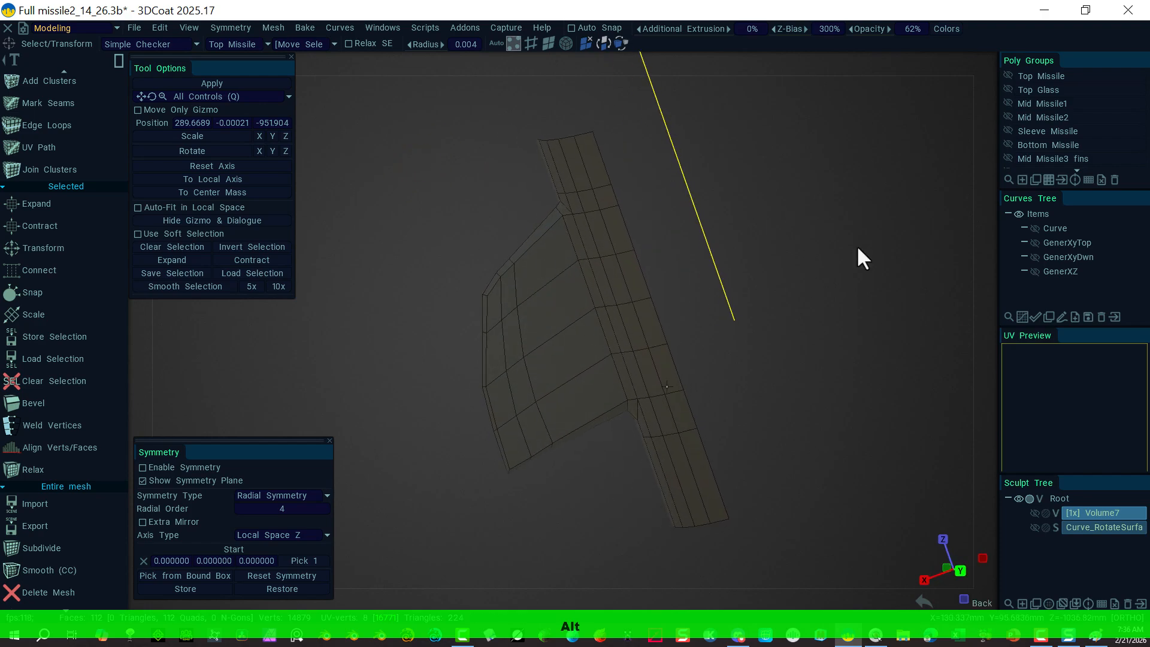
Step: In the right-side view, nudge the seven vertices along the fin's left edge slightly right
left_click(983, 56)
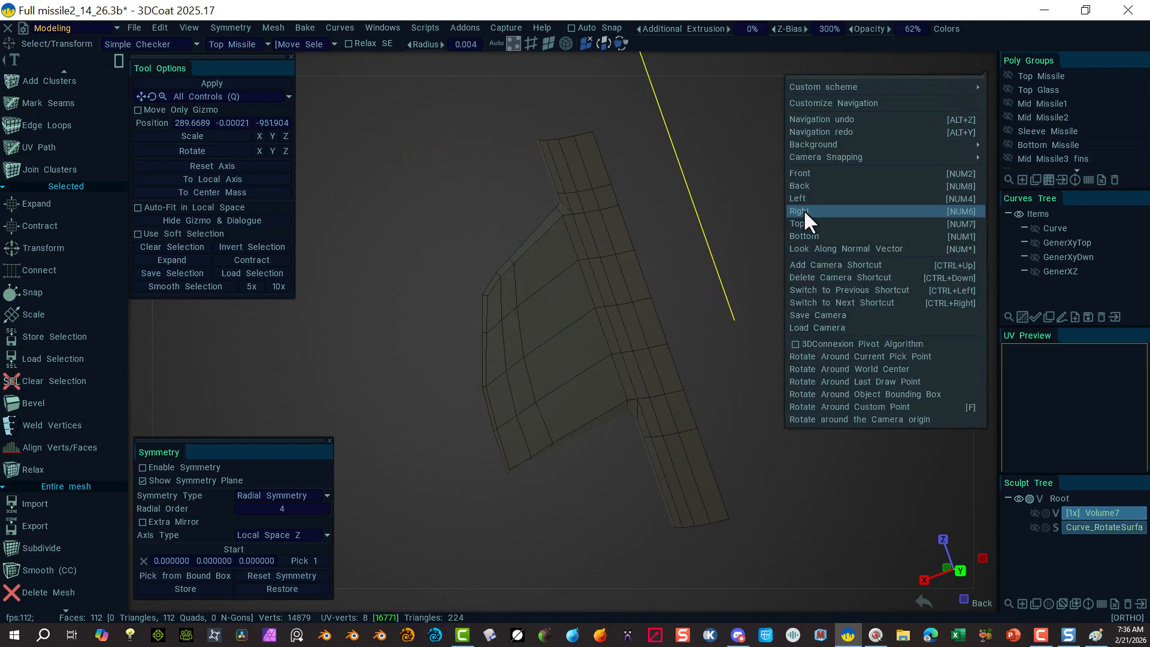
left_click(802, 211)
right_click_drag(497, 451, 660, 466, "alt")
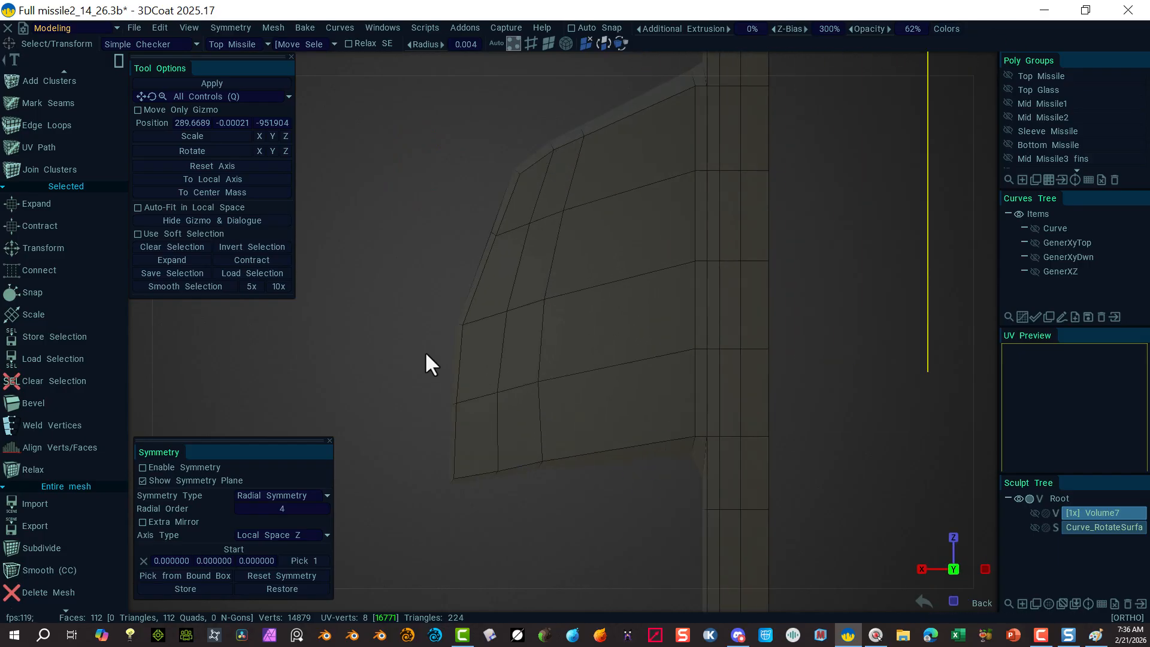
left_click_drag(387, 263, 544, 340)
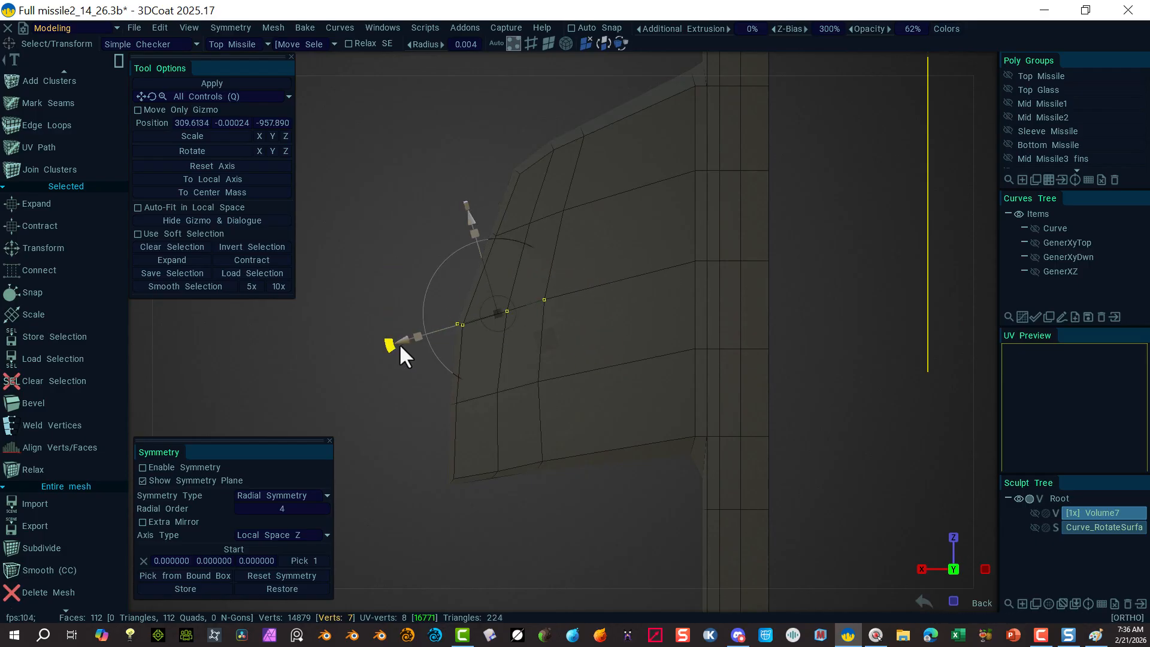
left_click_drag(408, 345, 567, 421)
left_click_drag(401, 415, 405, 415)
key("Escape")
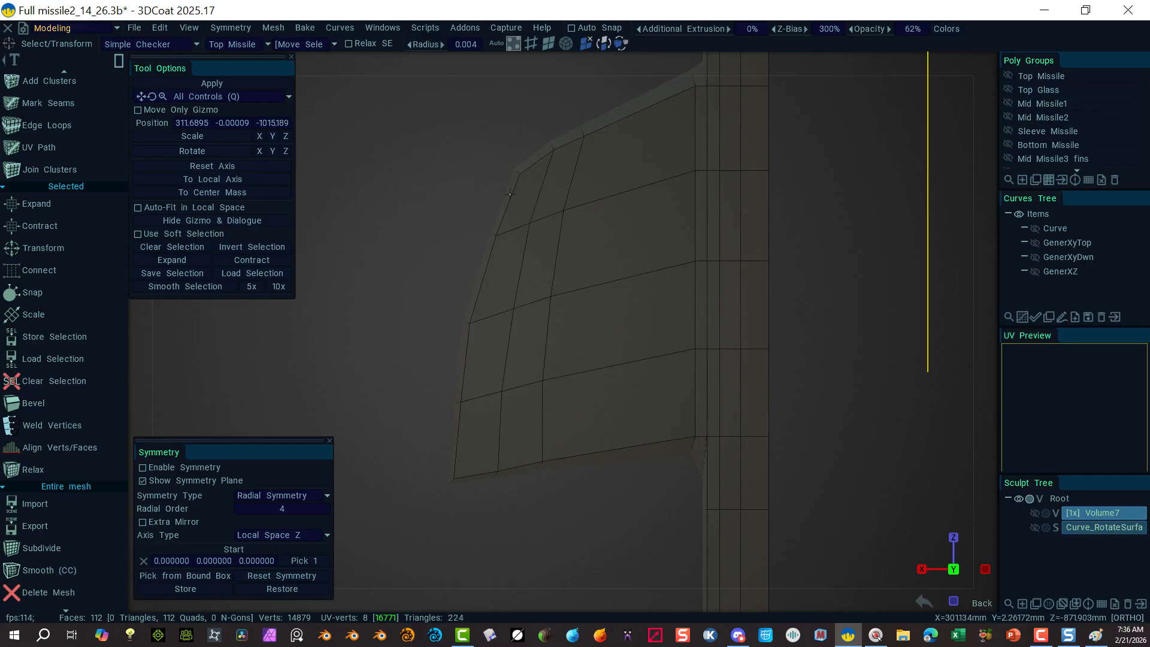
Step: Try a top-edge vertex selection, then shift the three lower-corner vertices sideways and slightly down
left_click_drag(452, 213, 567, 254)
left_click_drag(587, 180, 426, 256)
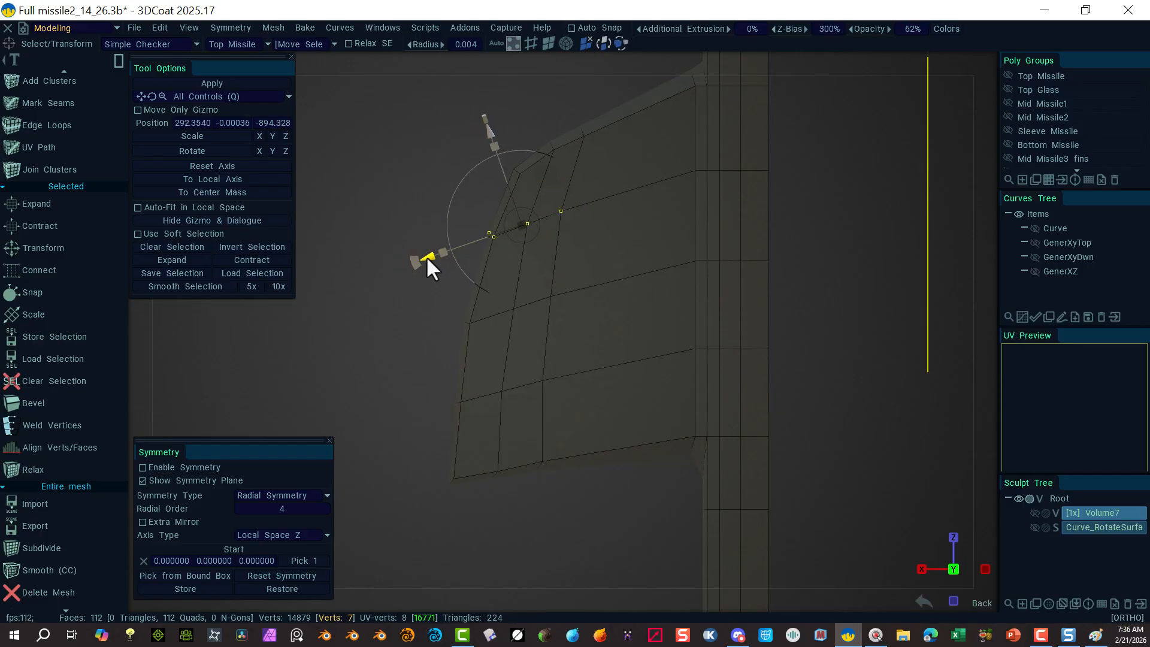
left_click(457, 154)
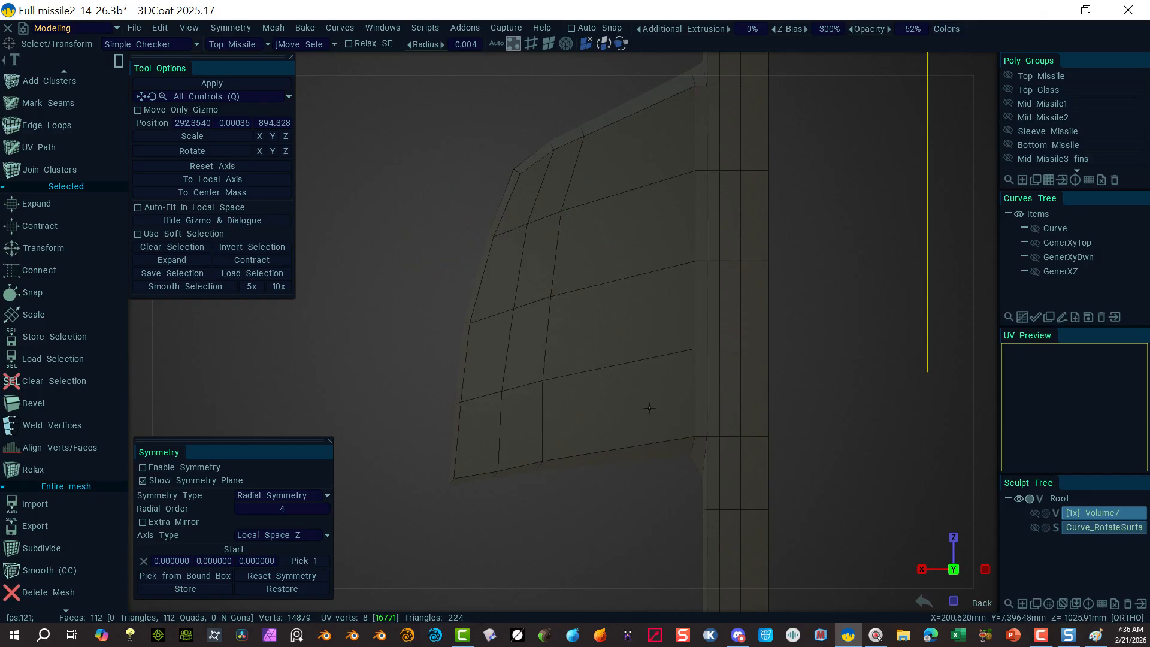
left_click_drag(663, 402, 700, 469)
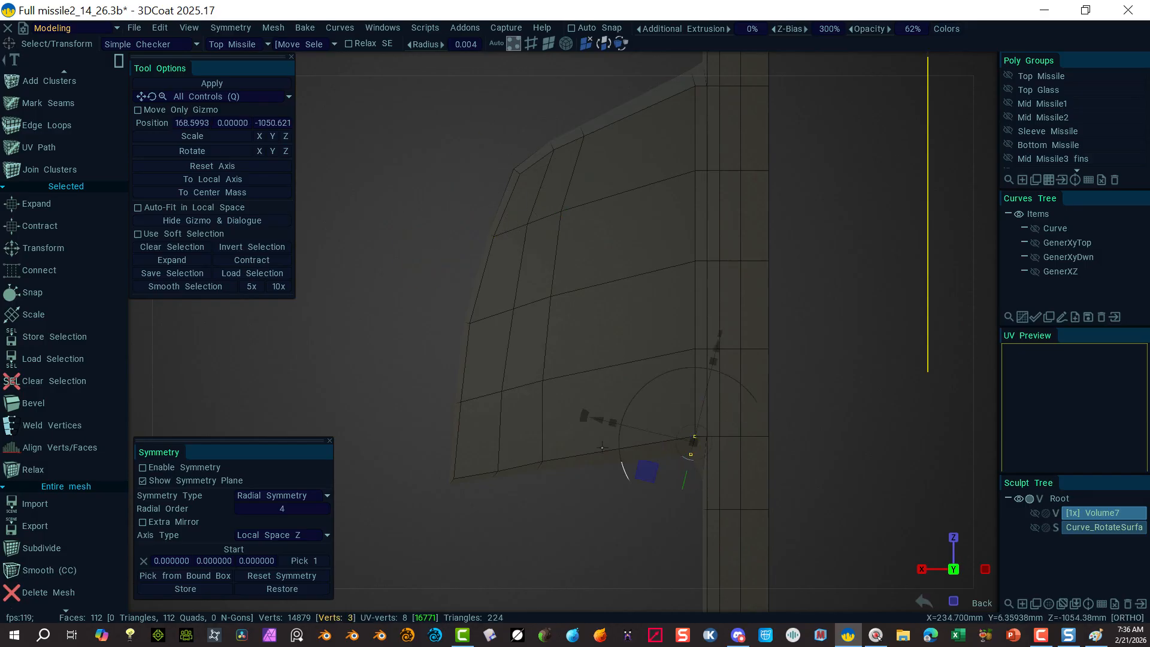
left_click_drag(595, 421, 580, 418)
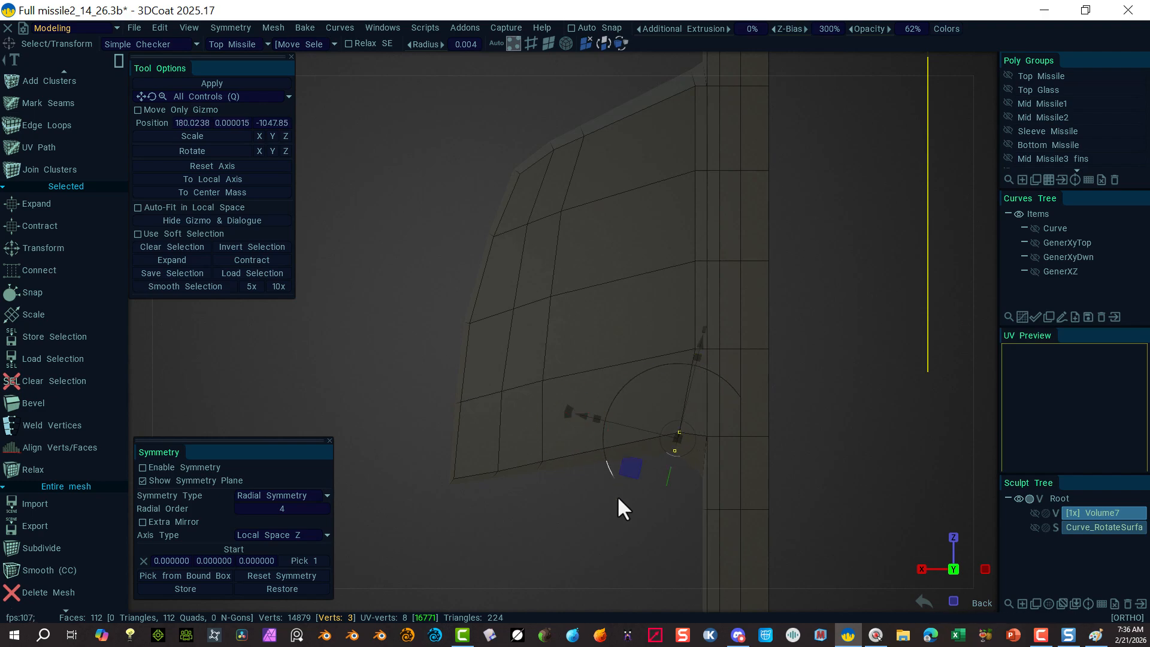
left_click(590, 517)
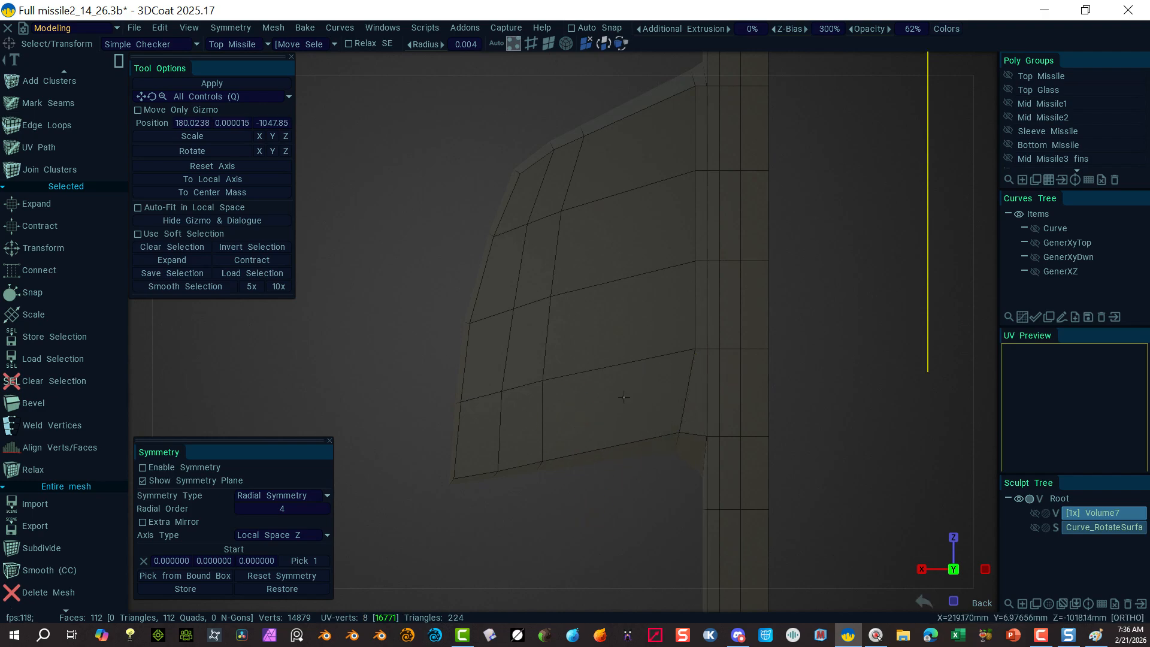
left_click_drag(624, 397, 694, 475)
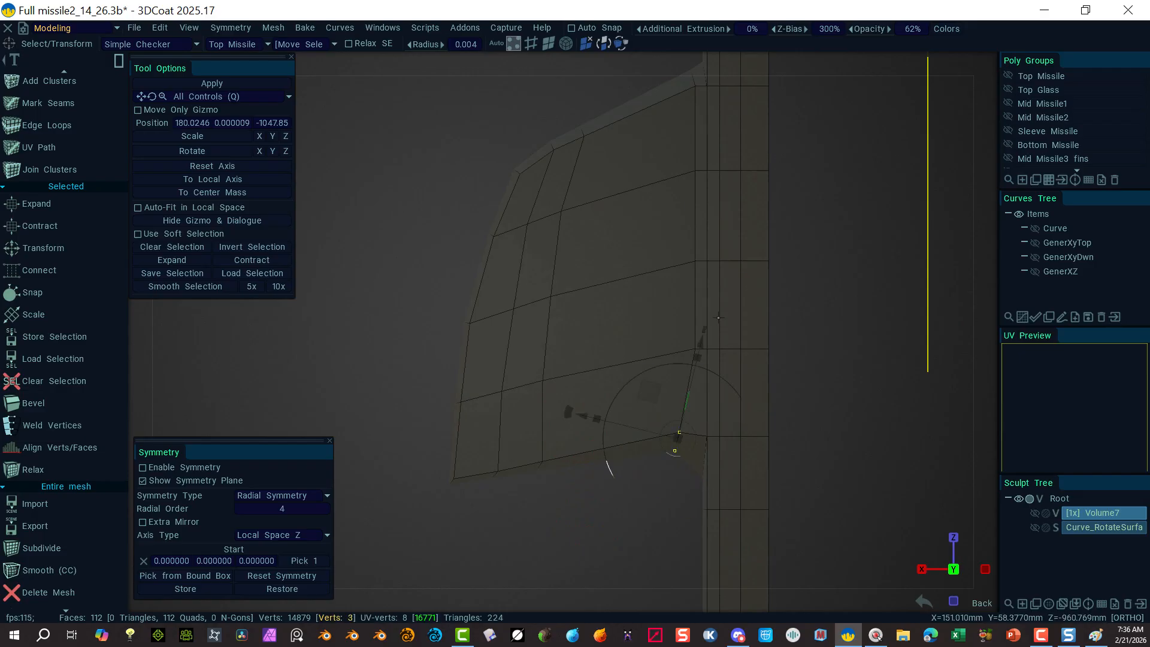
left_click_drag(700, 344, 698, 351)
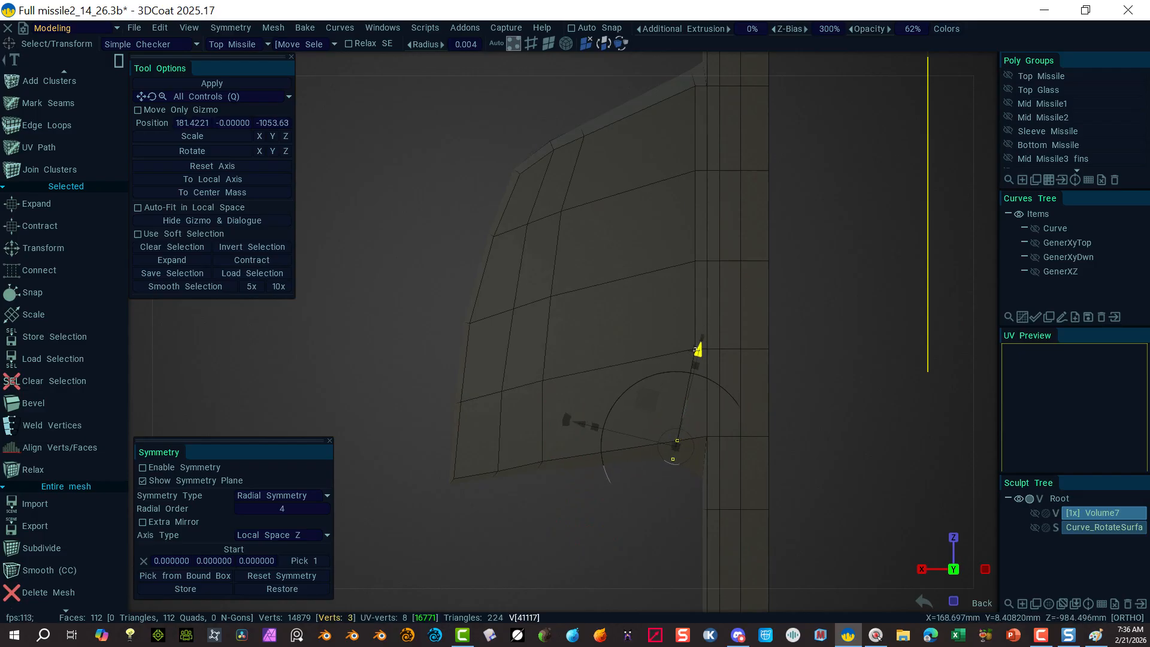
left_click(566, 532)
Step: Fine-tune the fin's lower corners: raise two vertices, drop the corner vertex, lift the bottom tip
left_click_drag(650, 402, 689, 447)
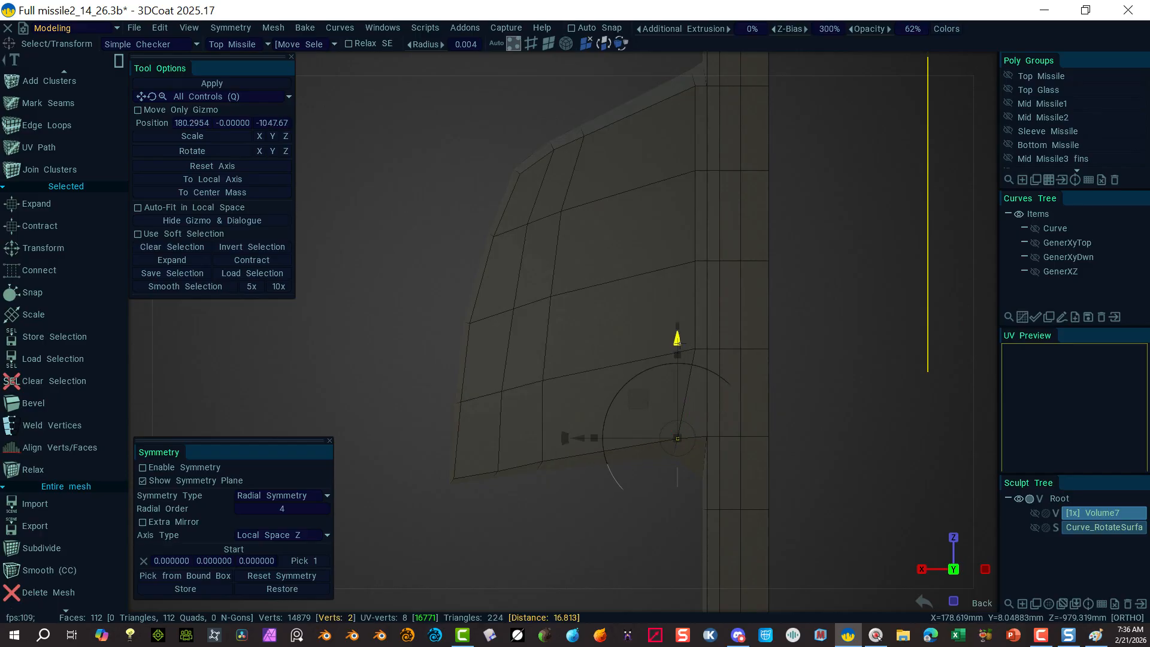
left_click_drag(677, 341, 677, 335)
left_click(576, 523)
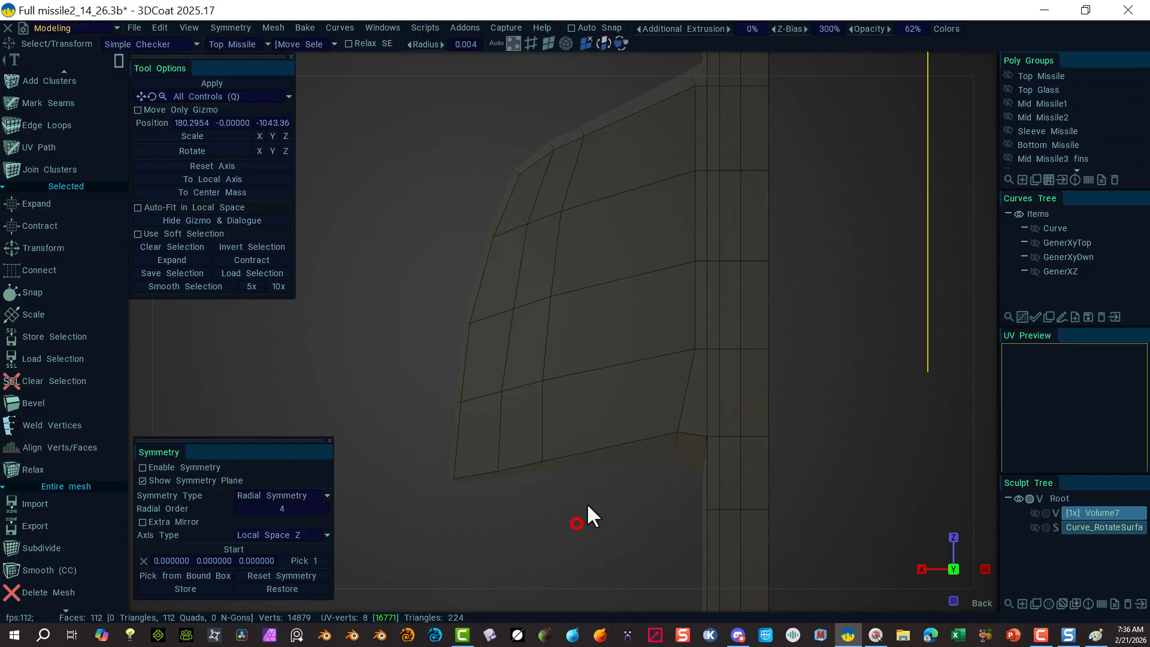
left_click_drag(623, 502, 694, 442)
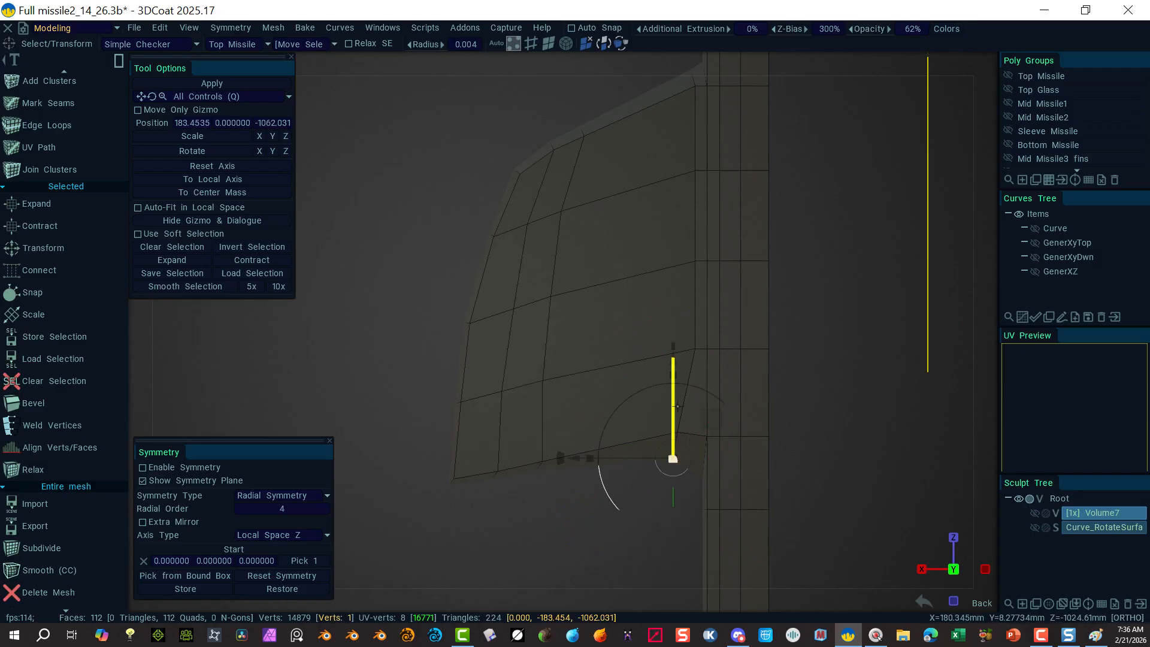
left_click_drag(673, 360, 673, 366)
left_click(513, 513)
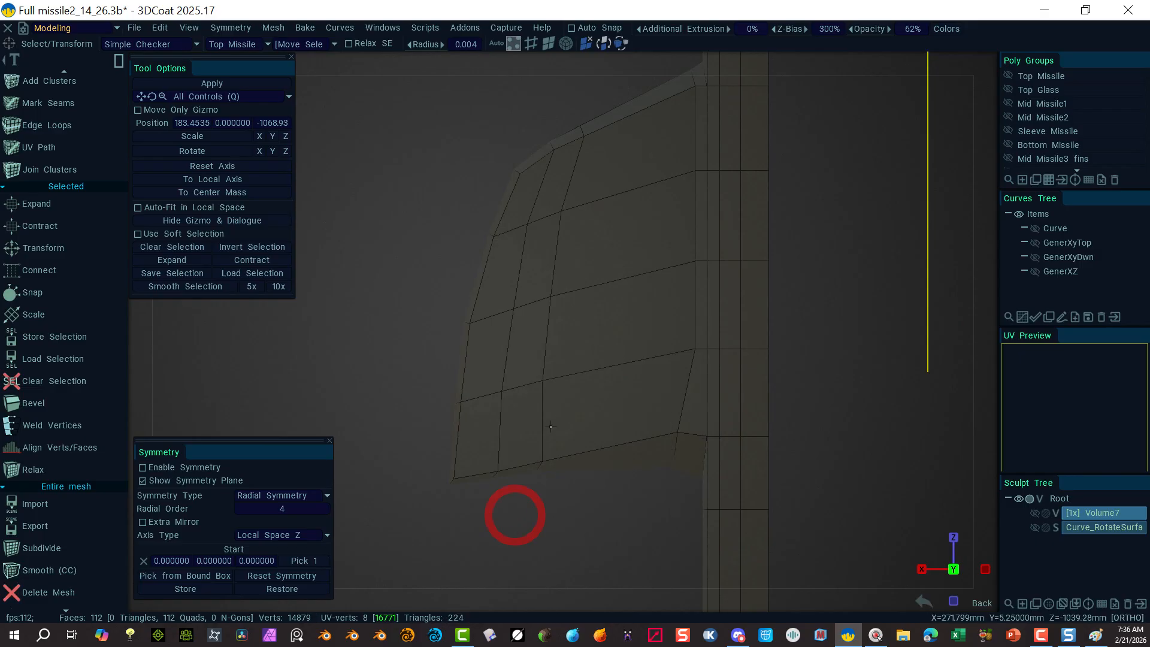
left_click_drag(576, 413, 529, 465)
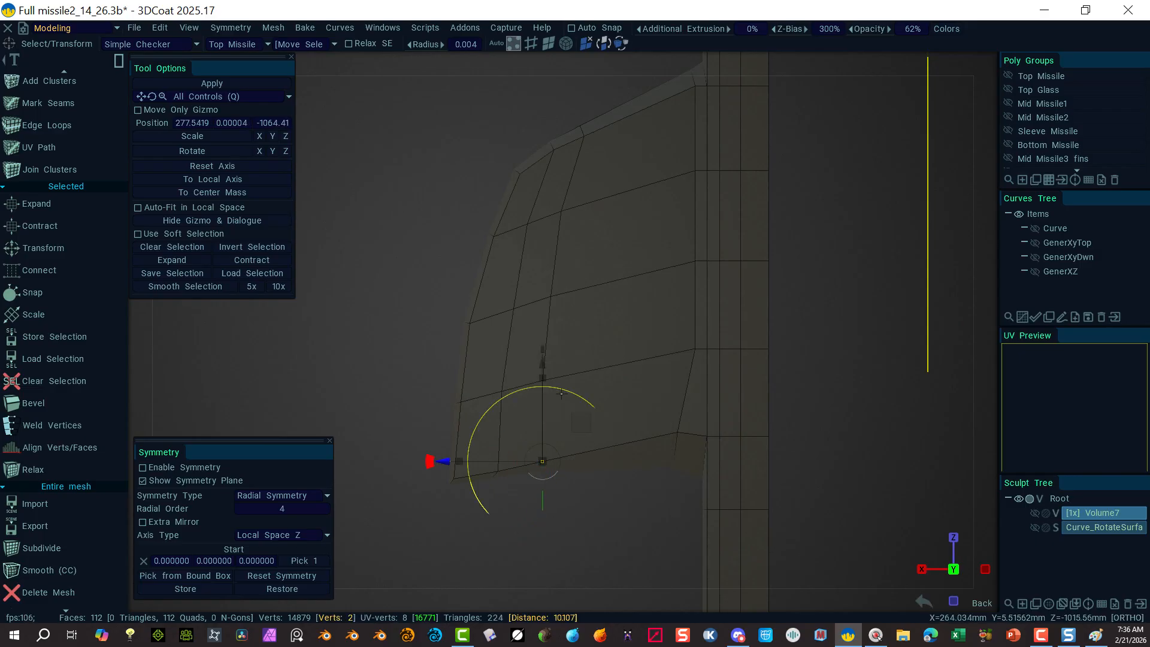
left_click_drag(545, 368, 545, 362)
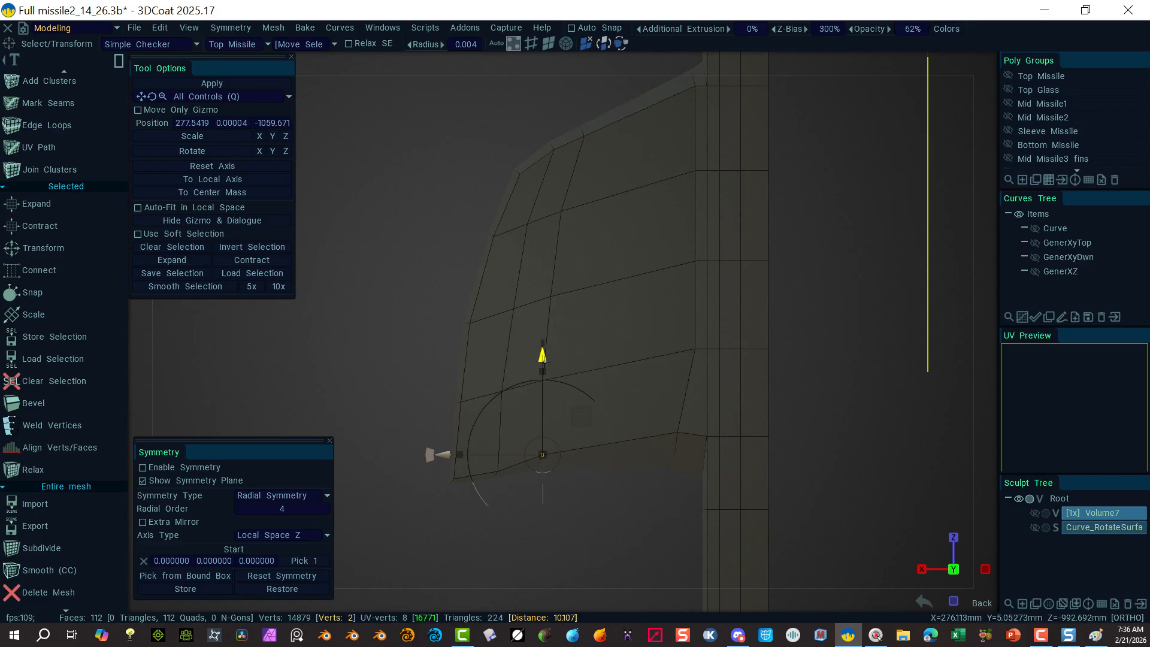
left_click(505, 508)
left_click_drag(492, 439, 510, 468)
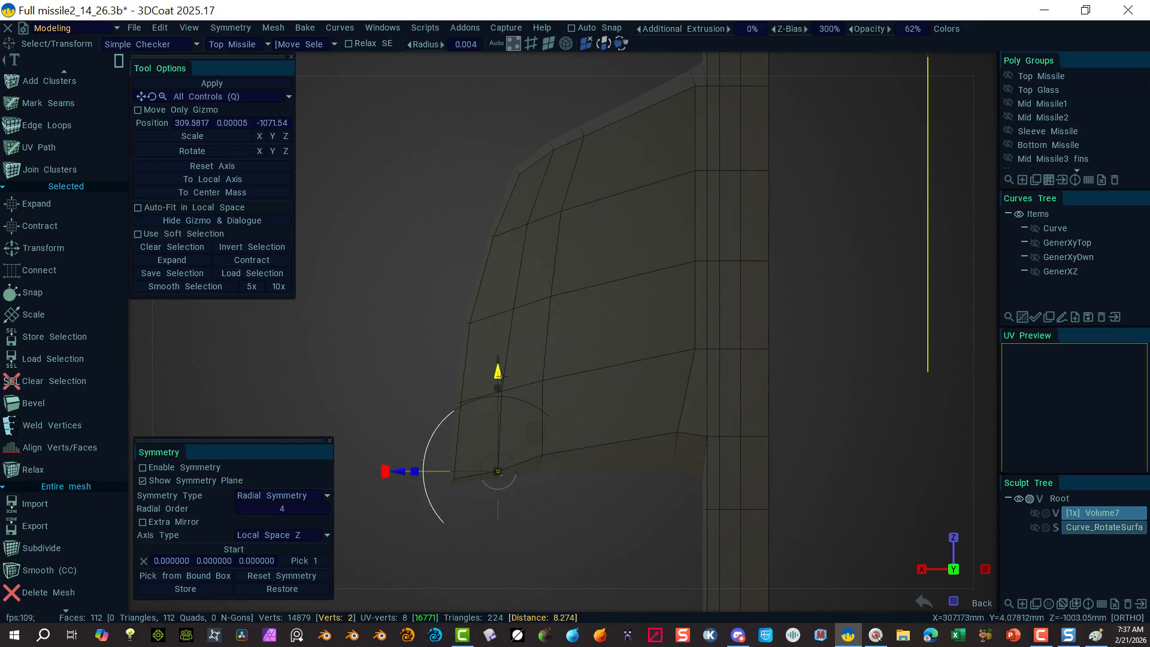
left_click_drag(498, 373, 498, 367)
left_click_drag(602, 515, 604, 515)
Step: Orbit to view the reshaped fin from an angle
key("alt")
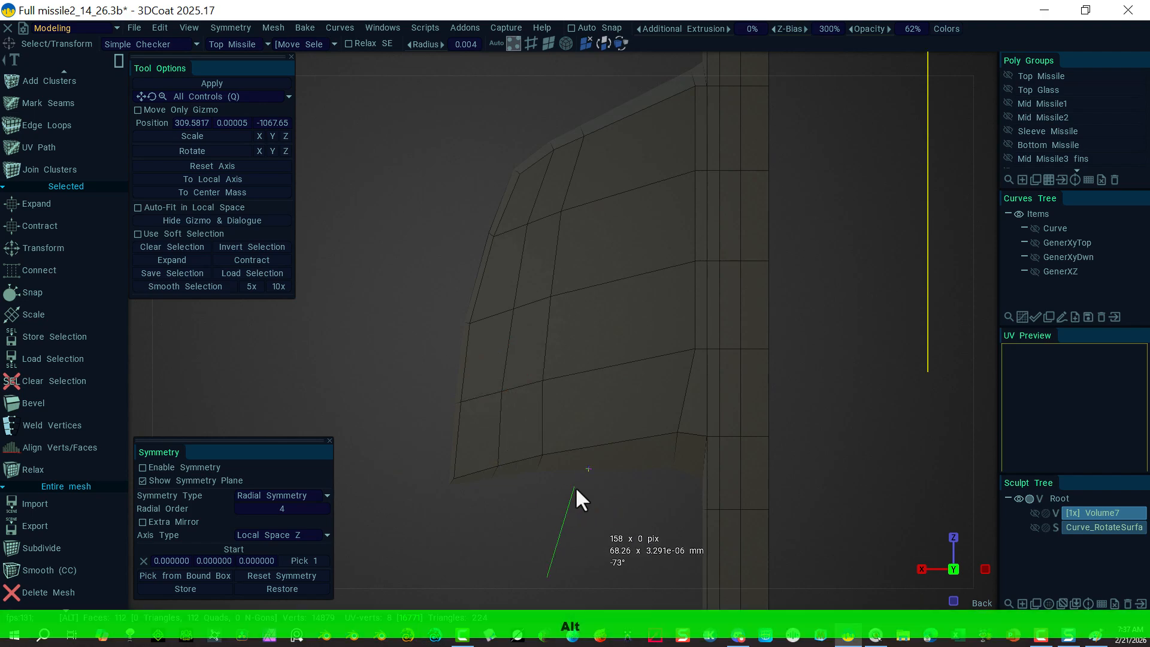
left_click(570, 529, "alt")
key("alt")
left_click_drag(535, 542, 533, 292, "alt")
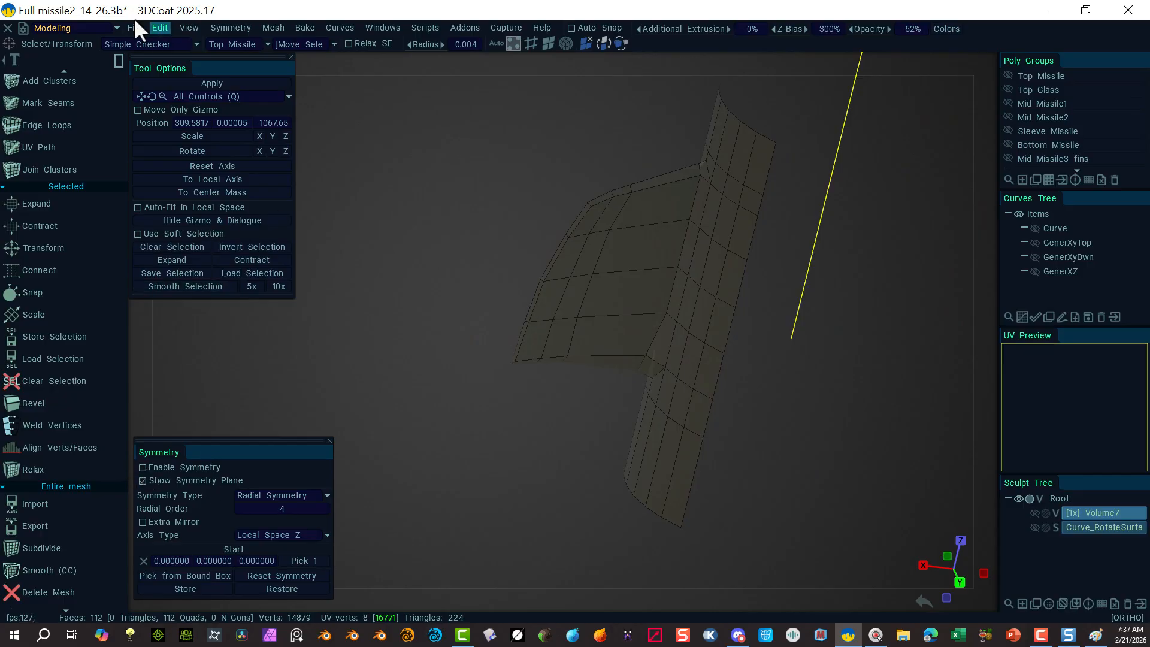
left_click(237, 27)
left_click(232, 75)
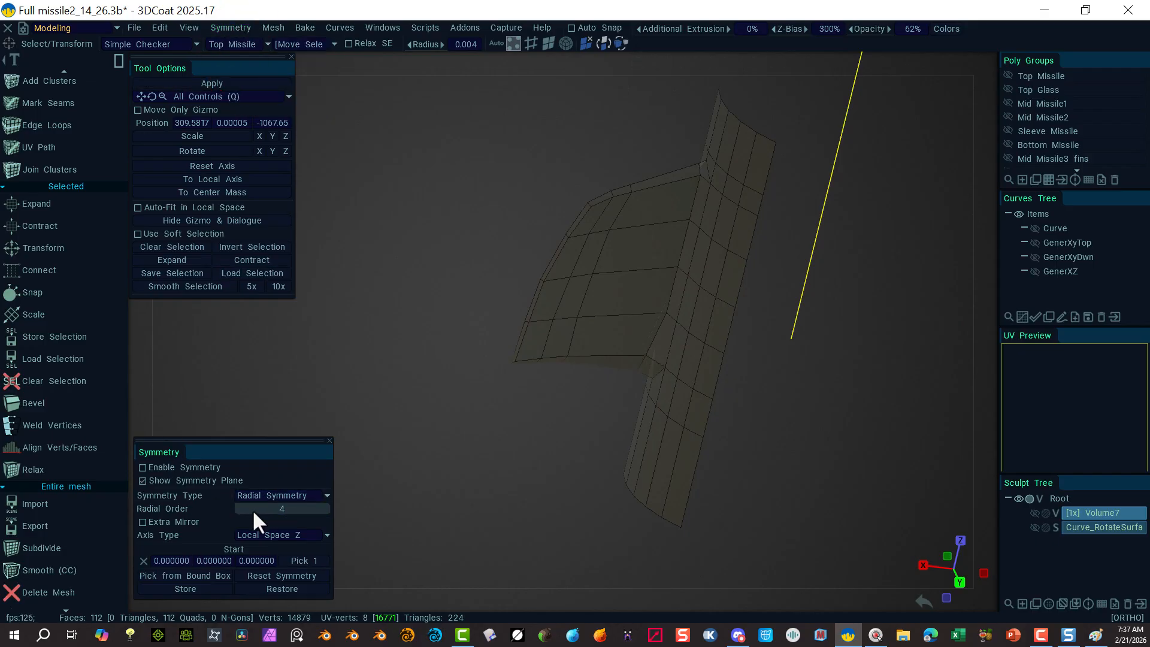
left_click(143, 467)
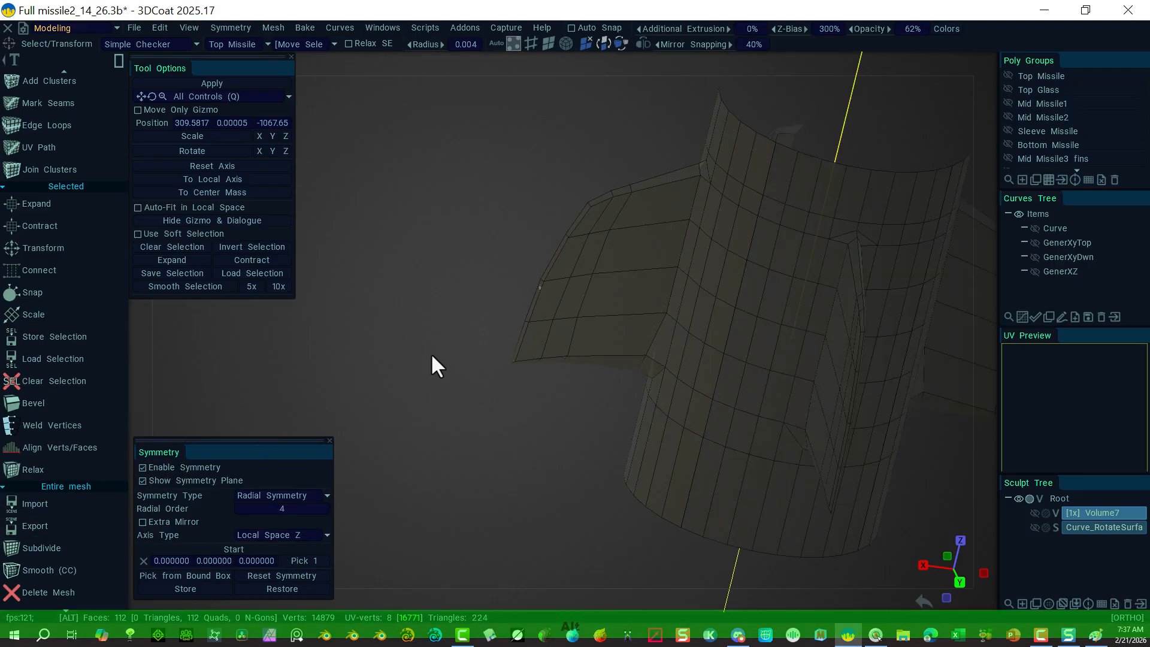
left_click_drag(431, 355, 800, 320, "alt")
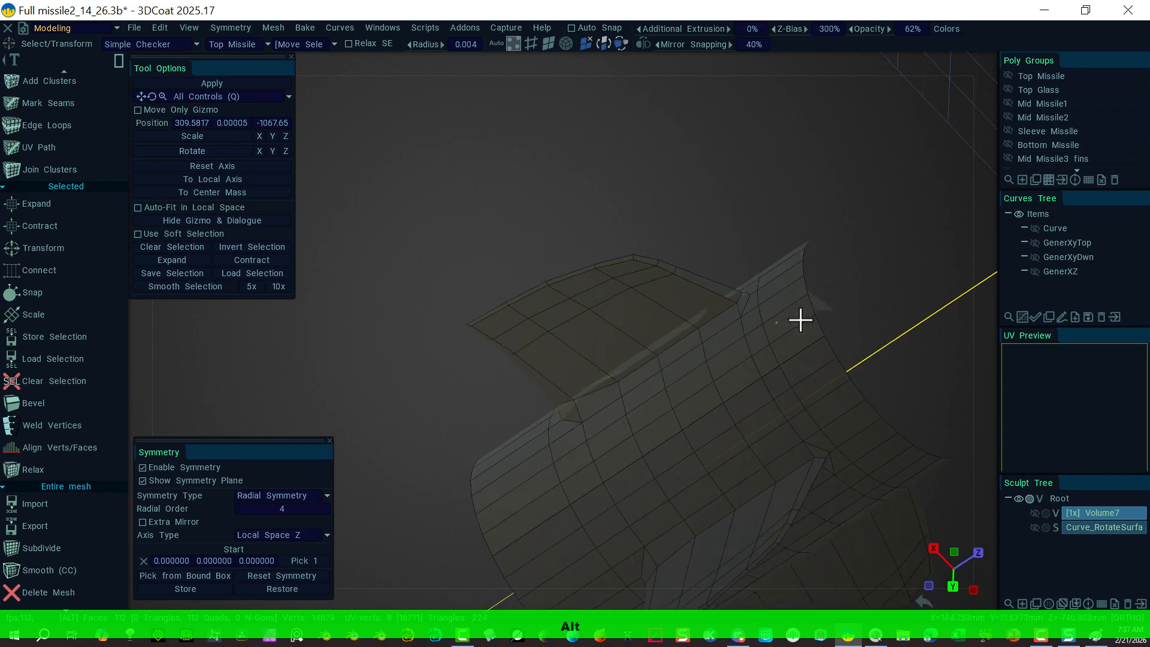
left_click_drag(759, 359, 388, 234, "alt")
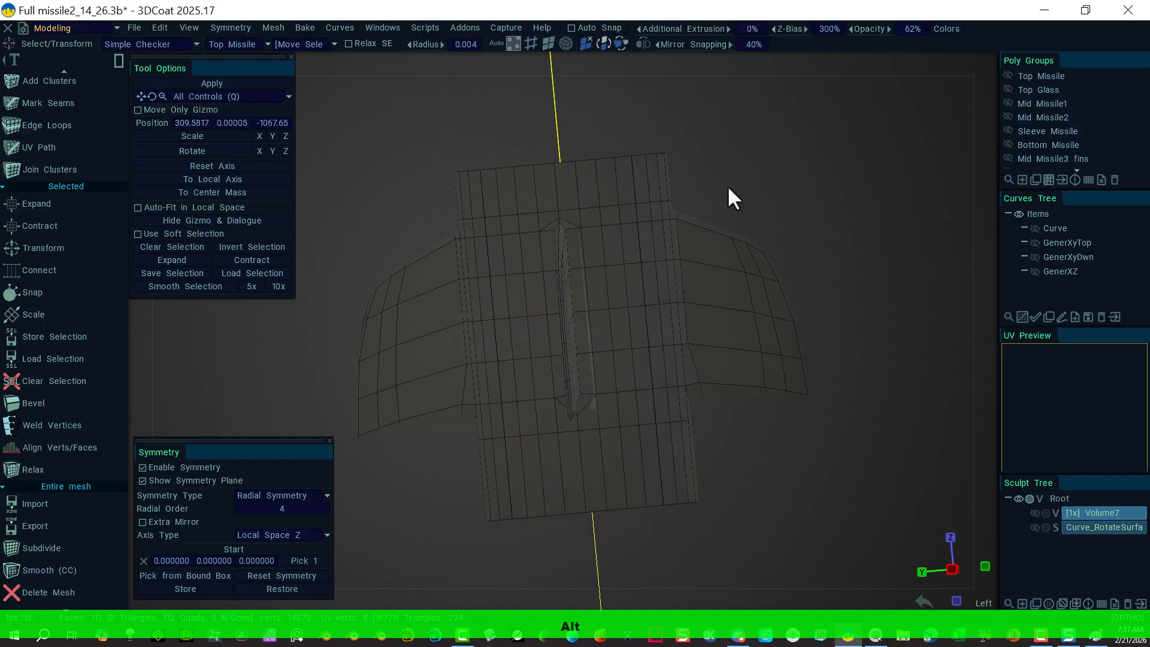
left_click(141, 468)
left_click_drag(763, 252, 829, 180, "alt")
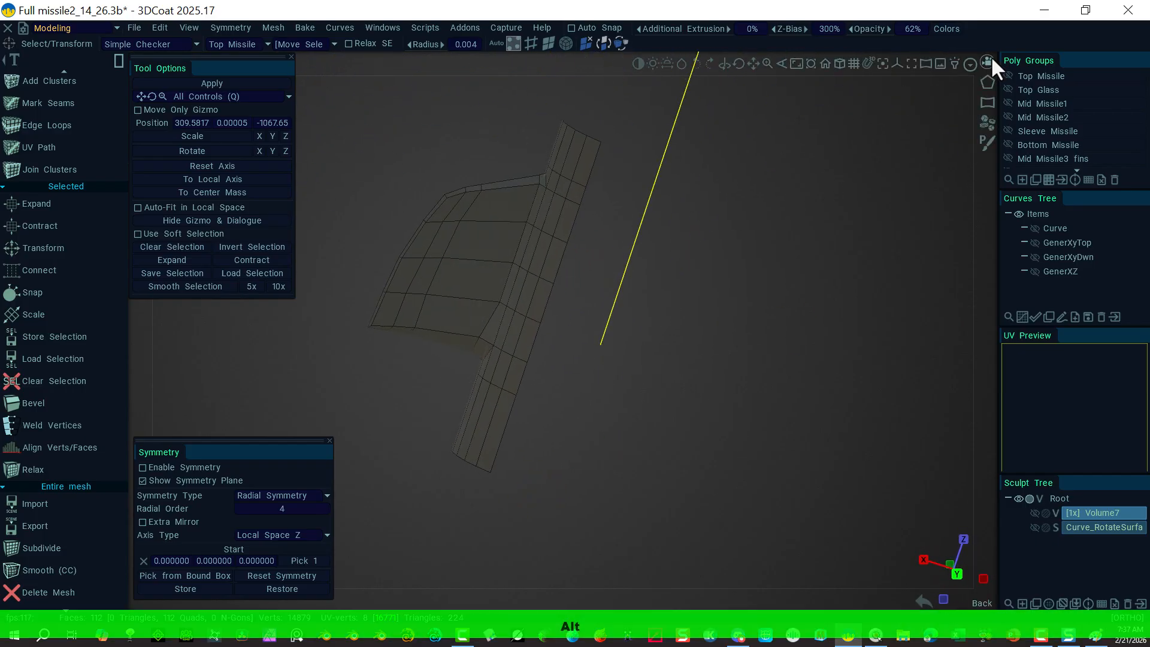
Step: From the Right view, select the fin's outer section vertices and shift them slightly
left_click(988, 60)
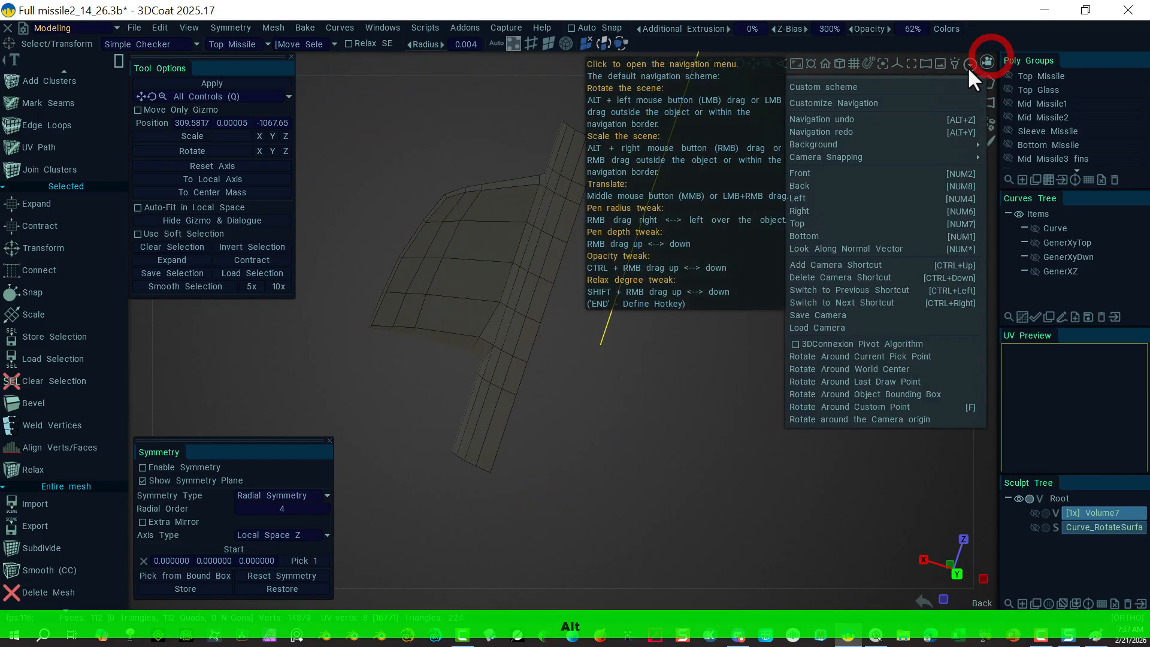
left_click(813, 211)
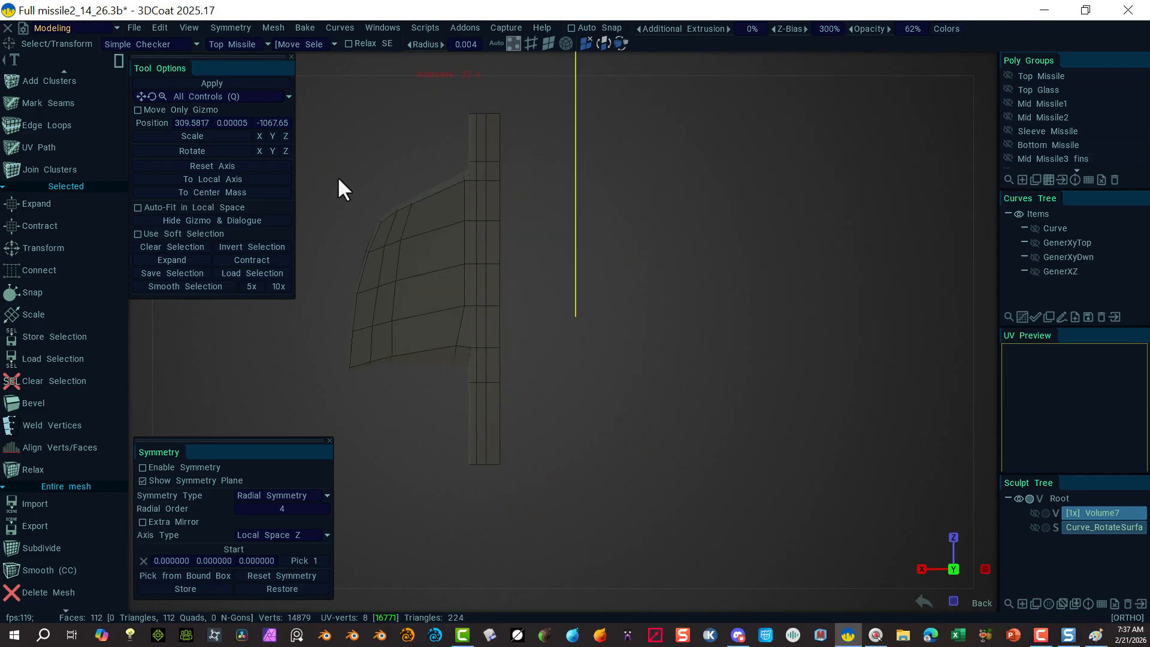
left_click_drag(324, 166, 420, 429)
right_click_drag(697, 327, 644, 313)
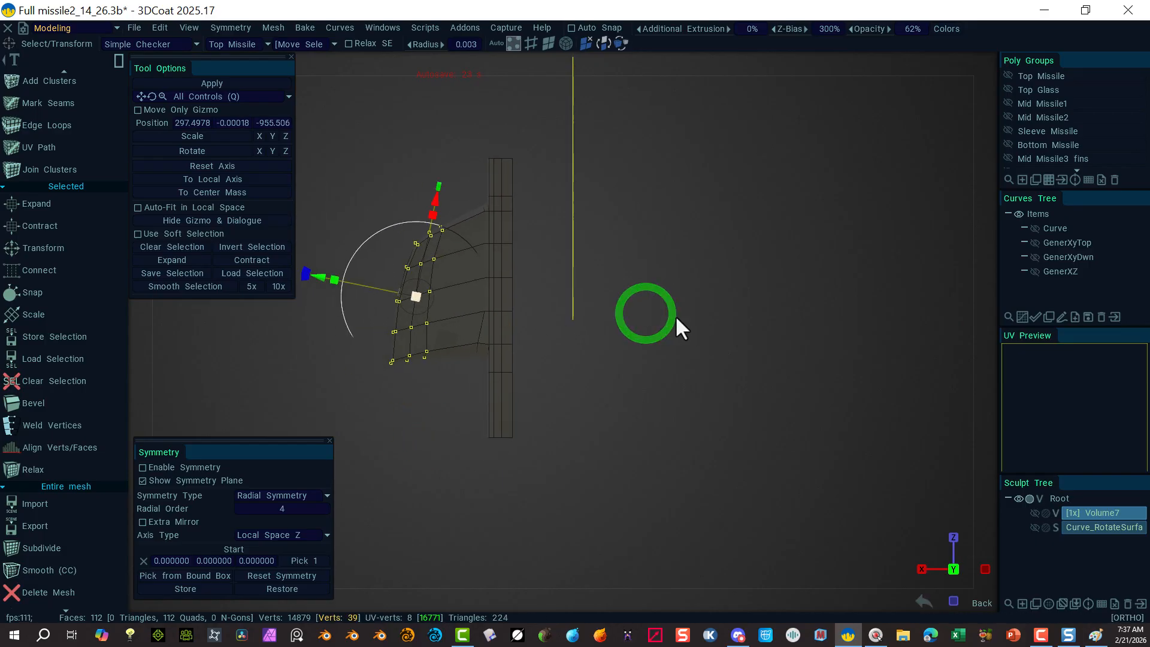
middle_click_drag(692, 319, 801, 334)
left_click_drag(429, 291, 411, 308)
left_click(783, 211)
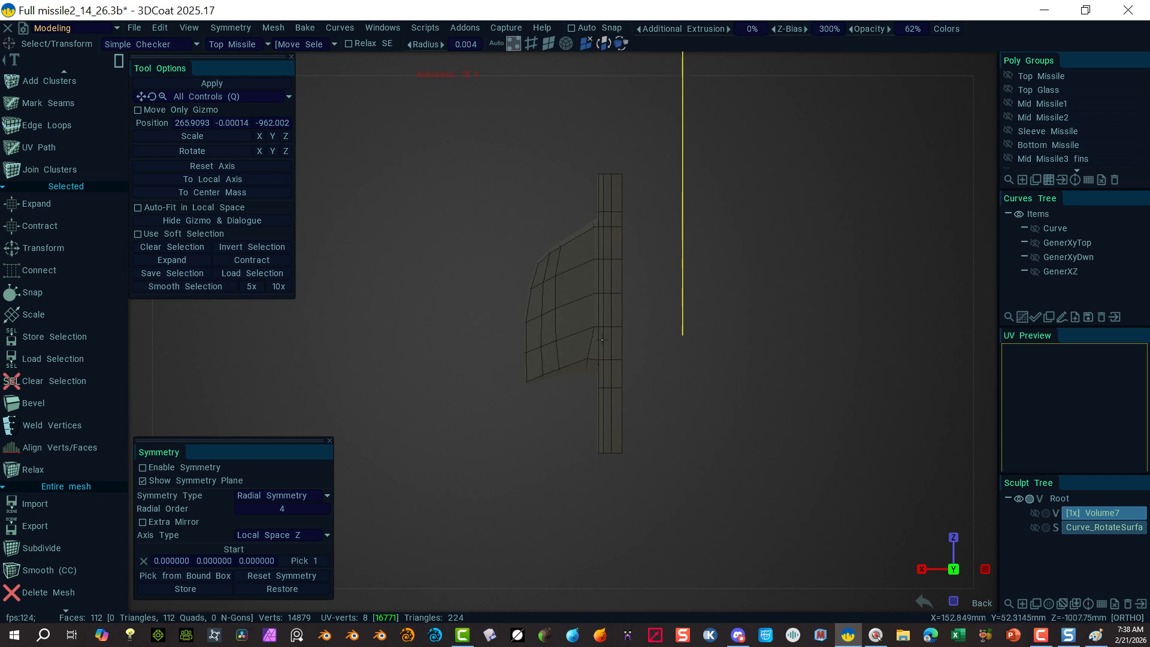
Step: Lower the fin's corner vertex, shift the vertex above it sideways, then orbit around
scroll(693, 495, "up", 4)
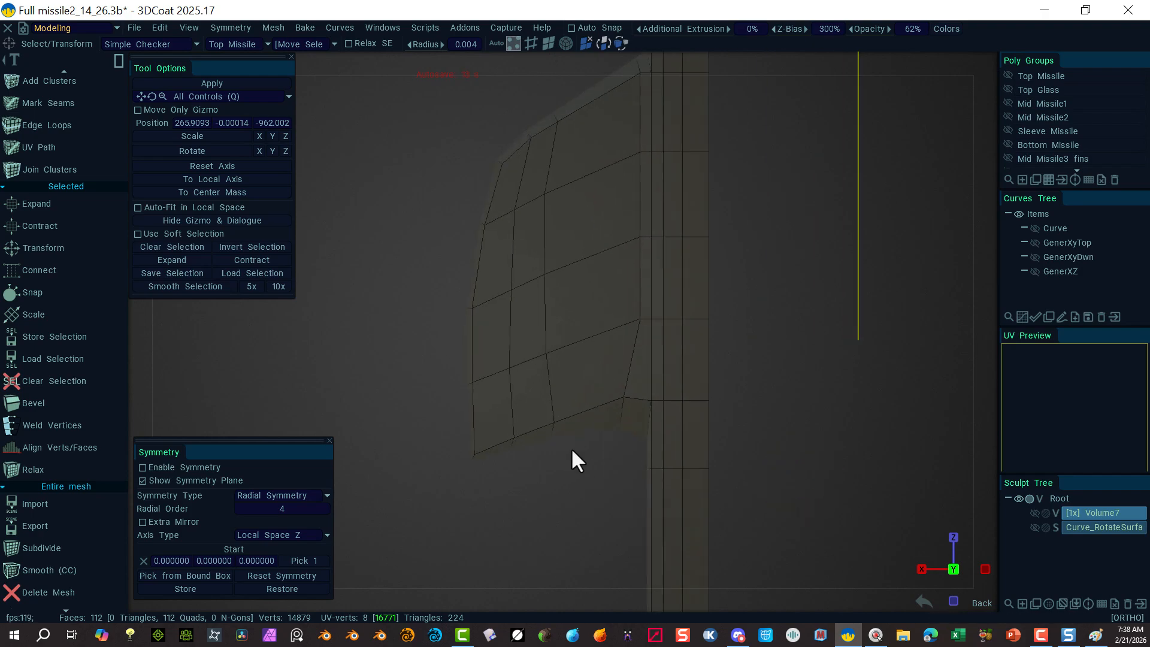
left_click(625, 397)
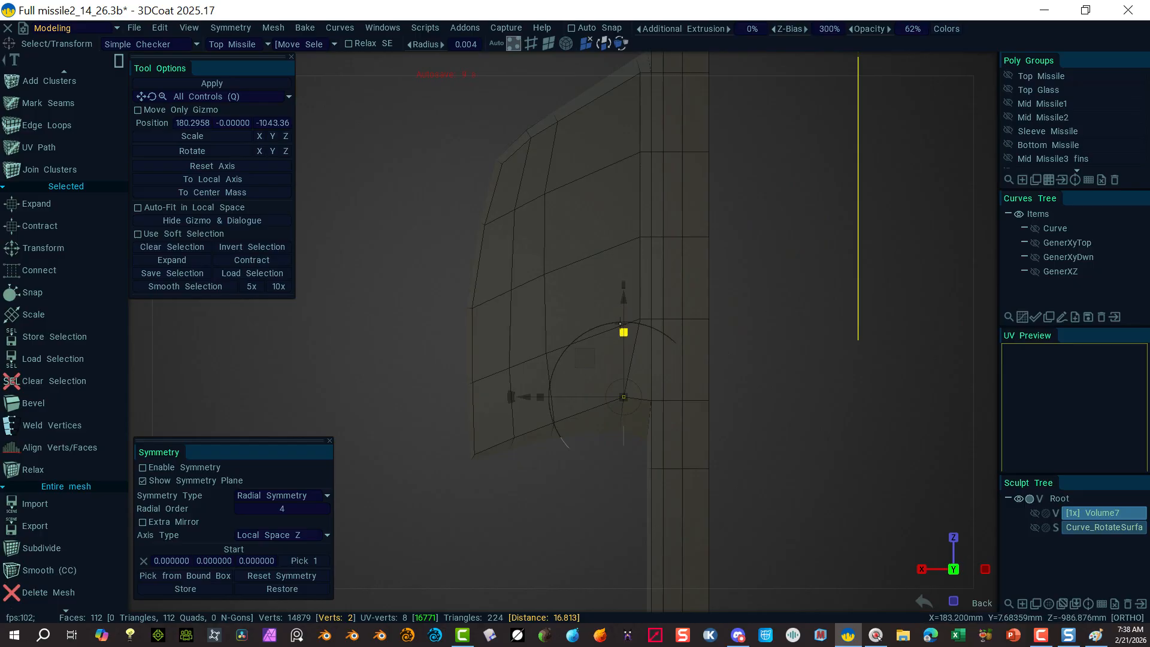
left_click_drag(624, 299, 646, 340)
left_click(777, 287)
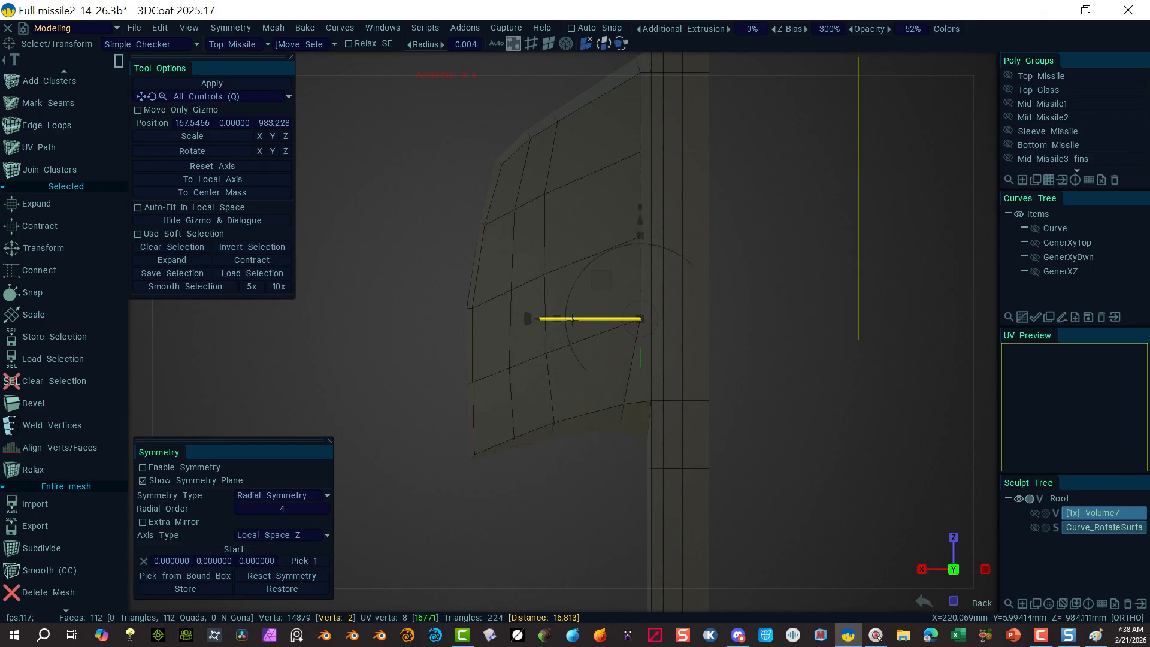
left_click_drag(541, 319, 537, 319)
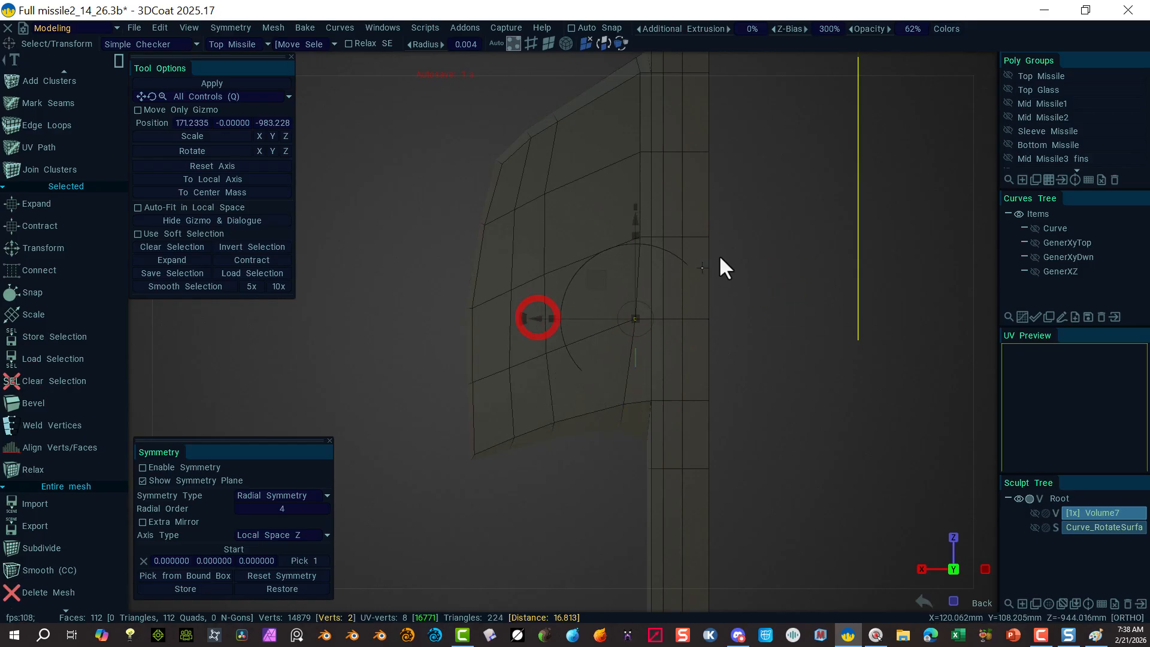
left_click(764, 227)
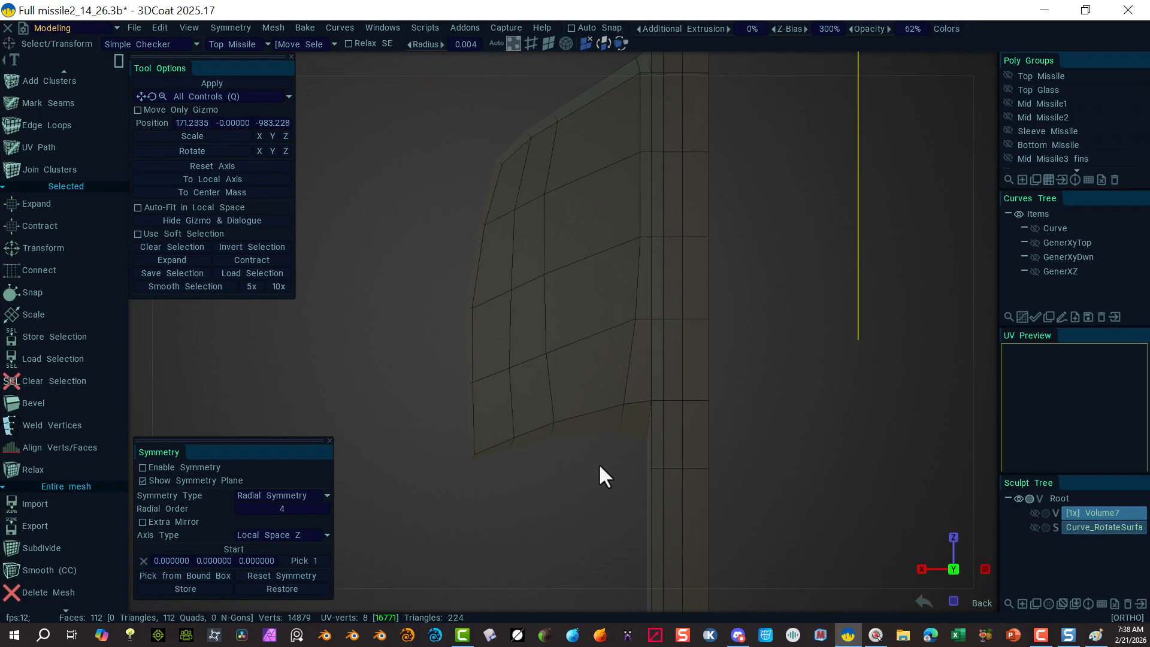
left_click_drag(774, 441, 700, 431)
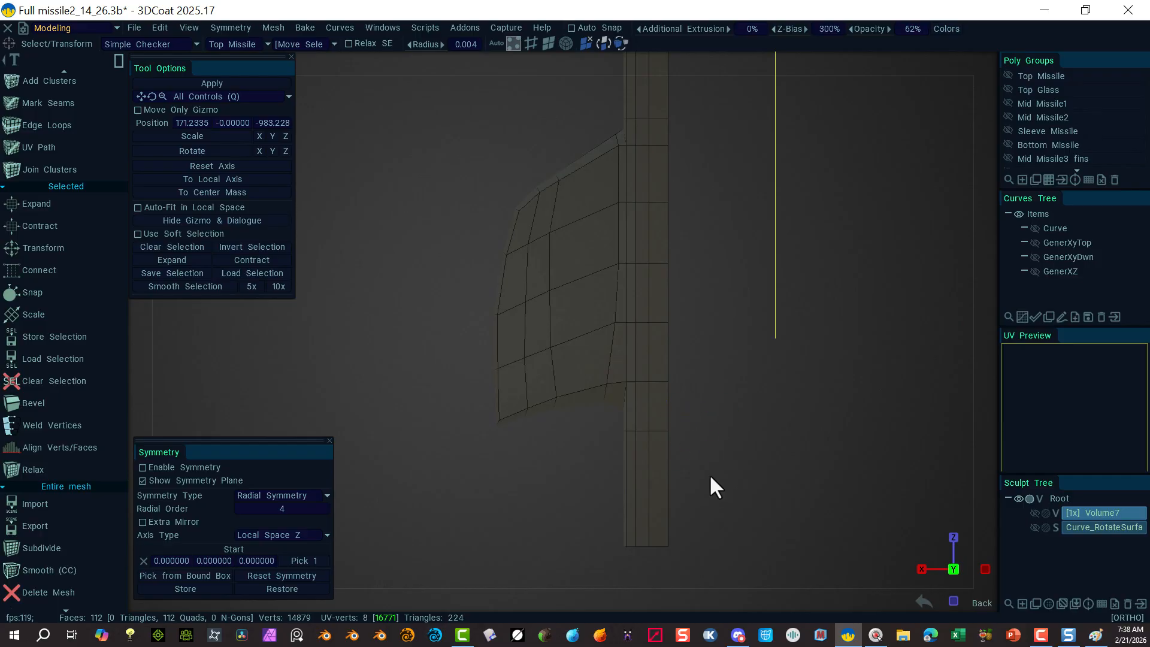
Step: Enable radial symmetry of order 4 and orbit and zoom to inspect the four repeated fins
left_click_drag(710, 479, 509, 465, "alt")
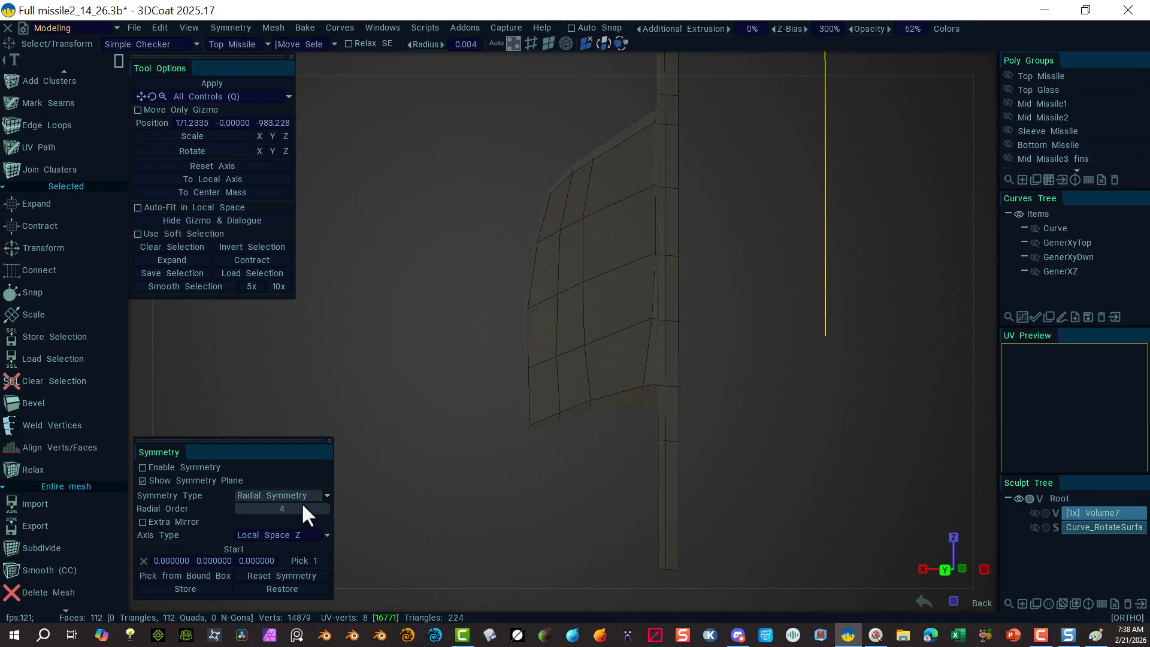
left_click(142, 467)
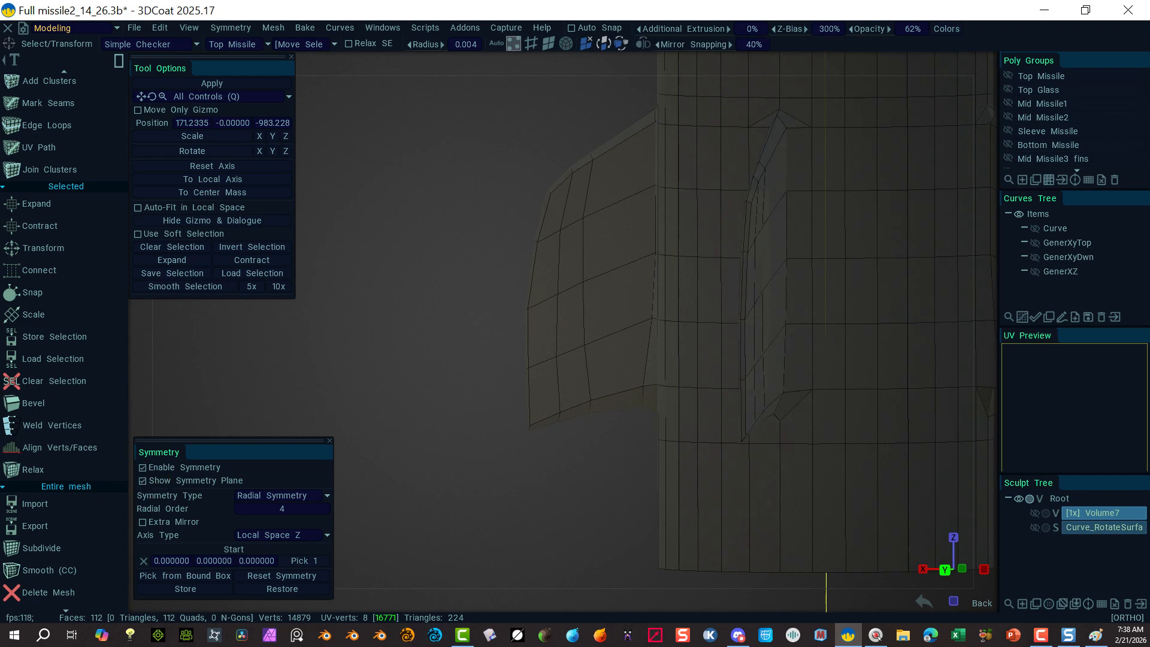
key("alt")
left_click_drag(468, 351, 682, 220, "alt")
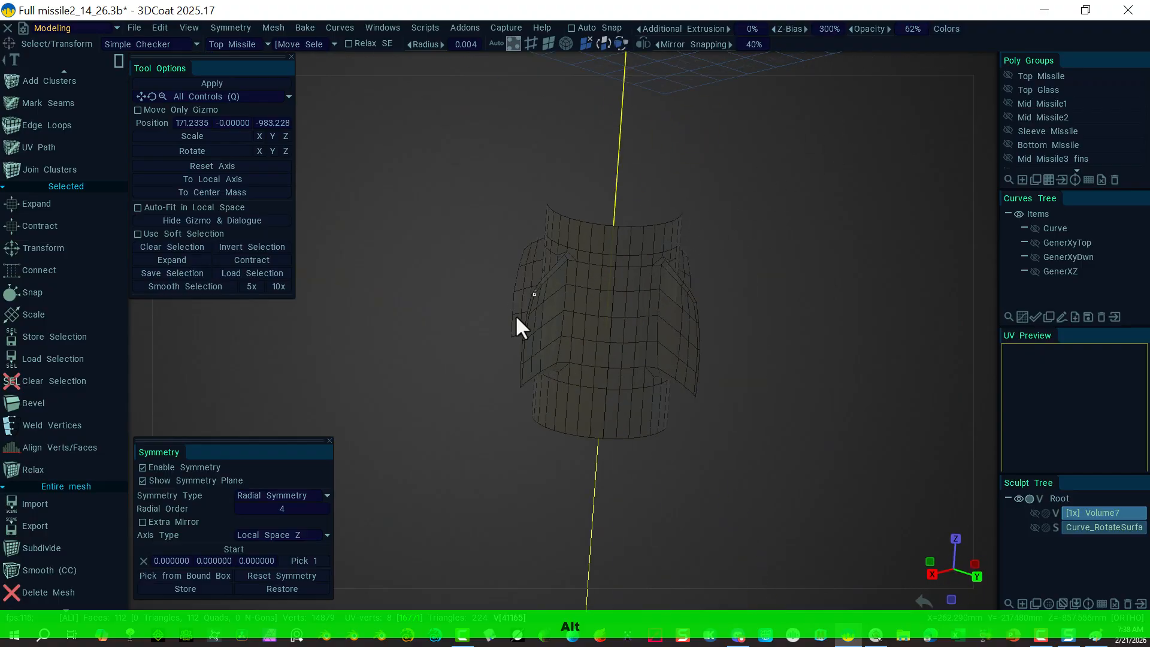
right_click_drag(515, 317, 757, 315, "alt")
left_click_drag(475, 469, 378, 429, "alt")
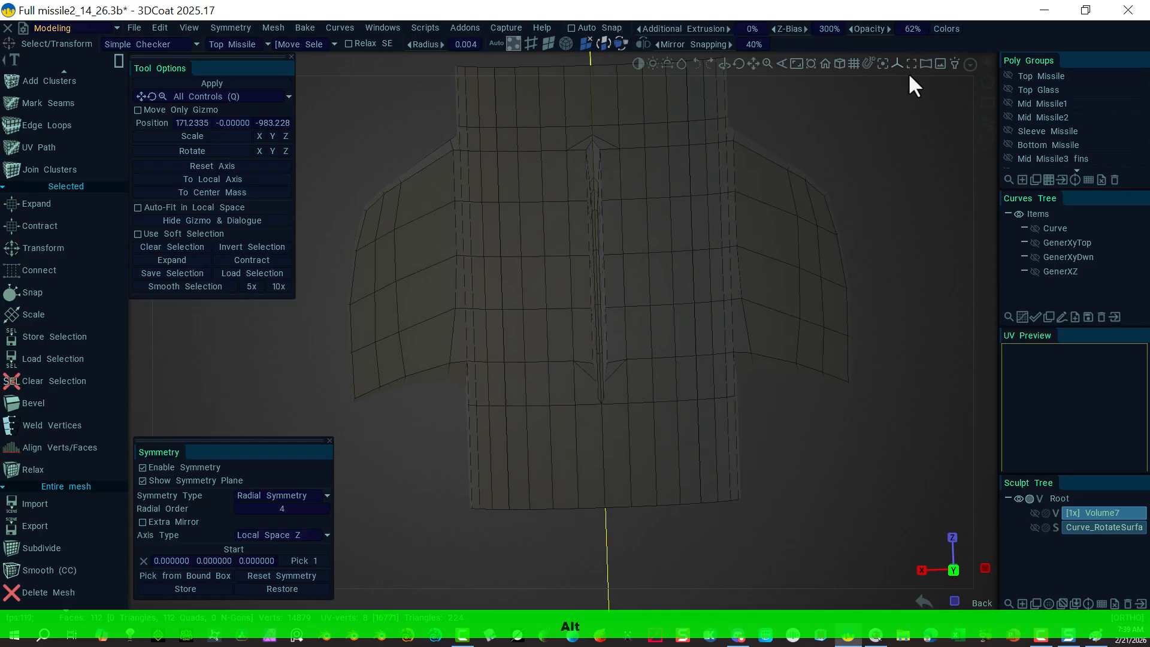
Step: In a straight right-side view, move a group of left-fin vertices along one axis
left_click(983, 58)
left_click(808, 211)
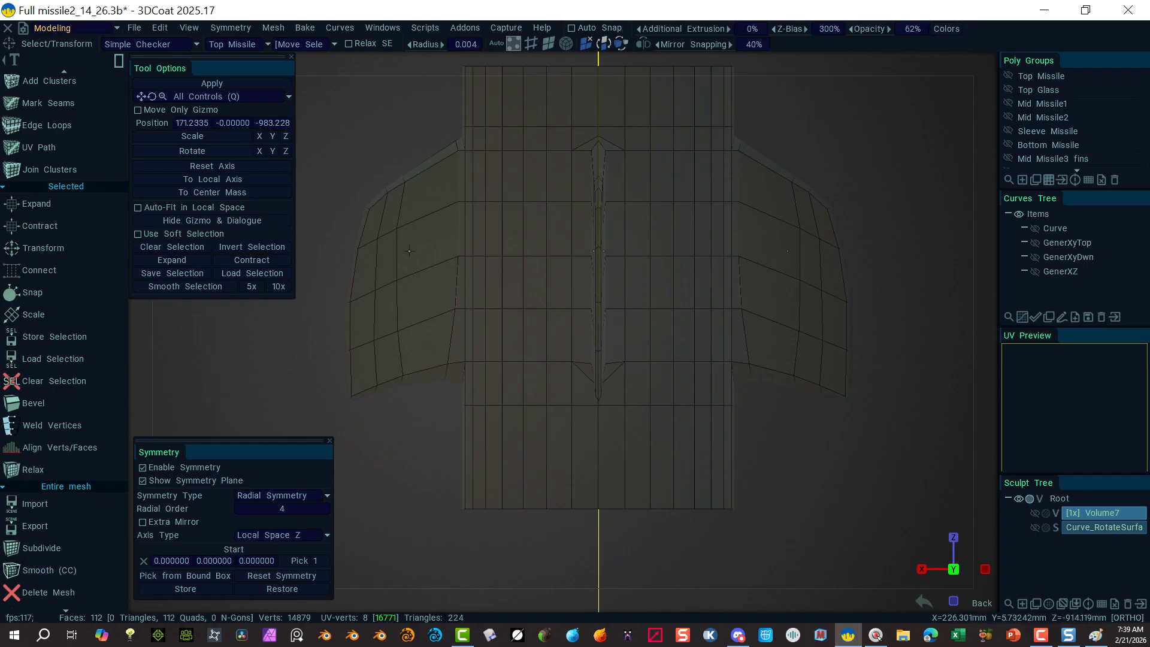
left_click_drag(403, 274, 286, 330)
left_click(321, 271)
left_click_drag(423, 213, 333, 259)
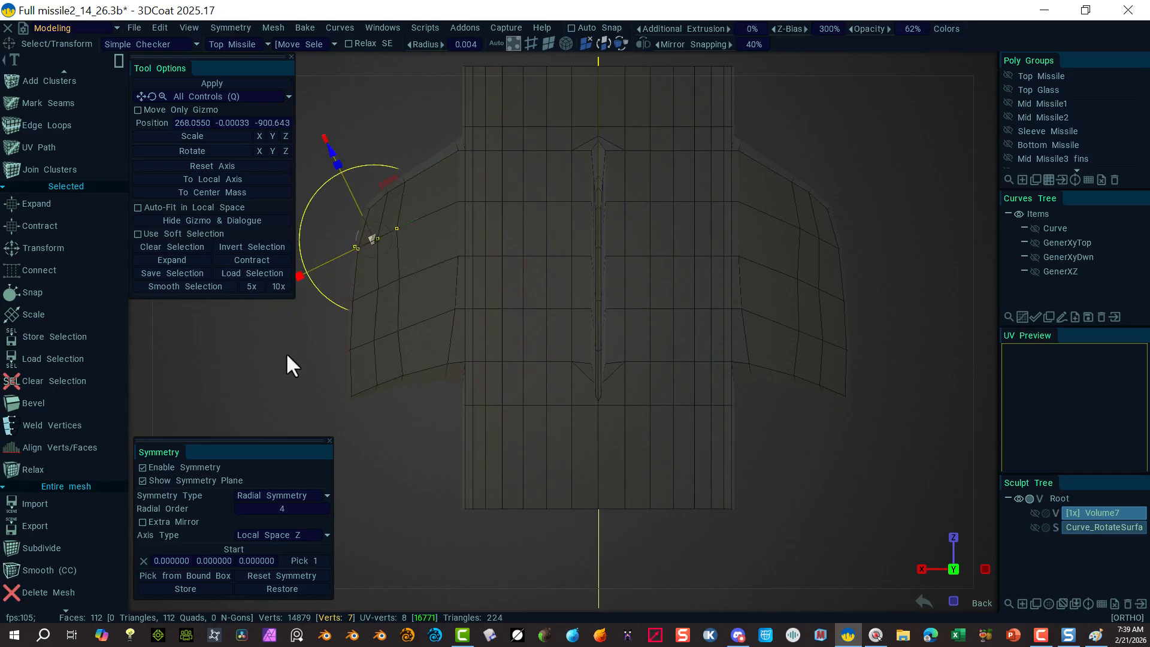
right_click_drag(286, 352, 239, 350)
left_click_drag(319, 293, 321, 293)
left_click(319, 351)
left_click_drag(435, 313, 306, 369)
left_click(318, 298)
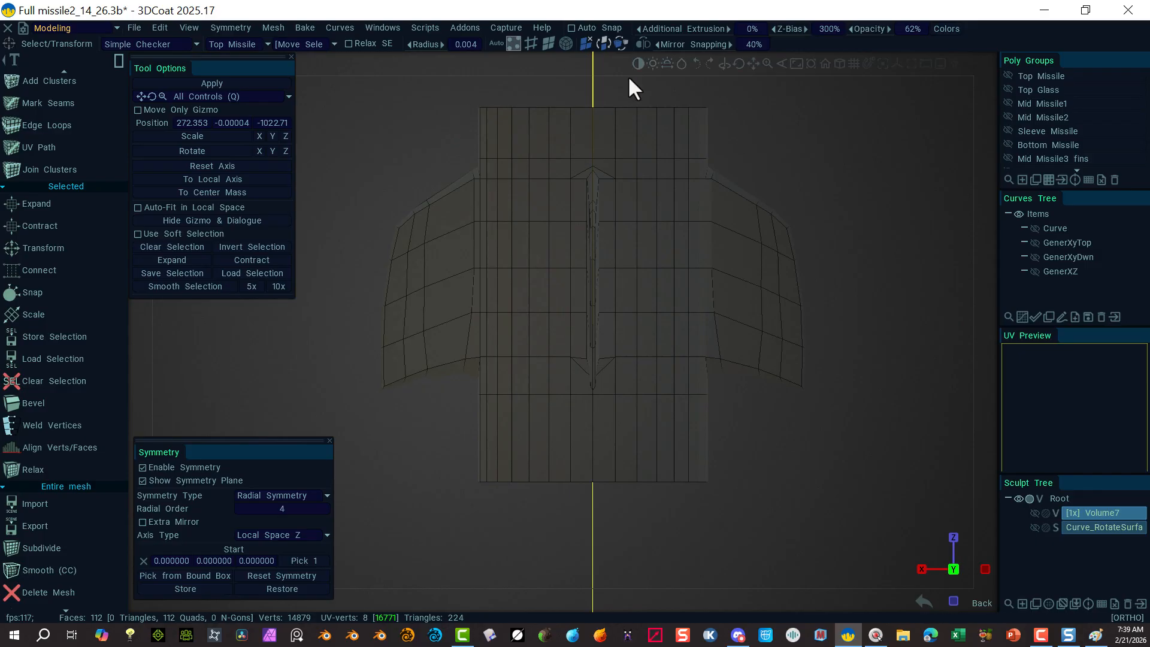
Step: Apply symmetry to the current layer and toggle symmetry off and on to check the result
left_click_drag(431, 277, 393, 234, "alt")
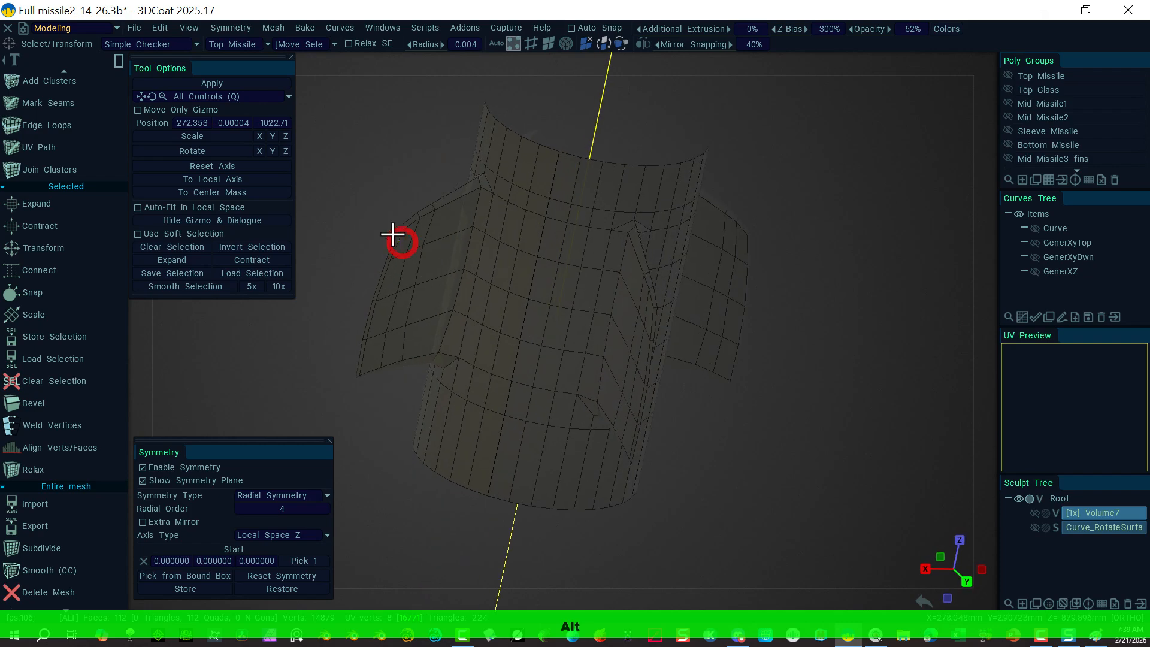
left_click(272, 27)
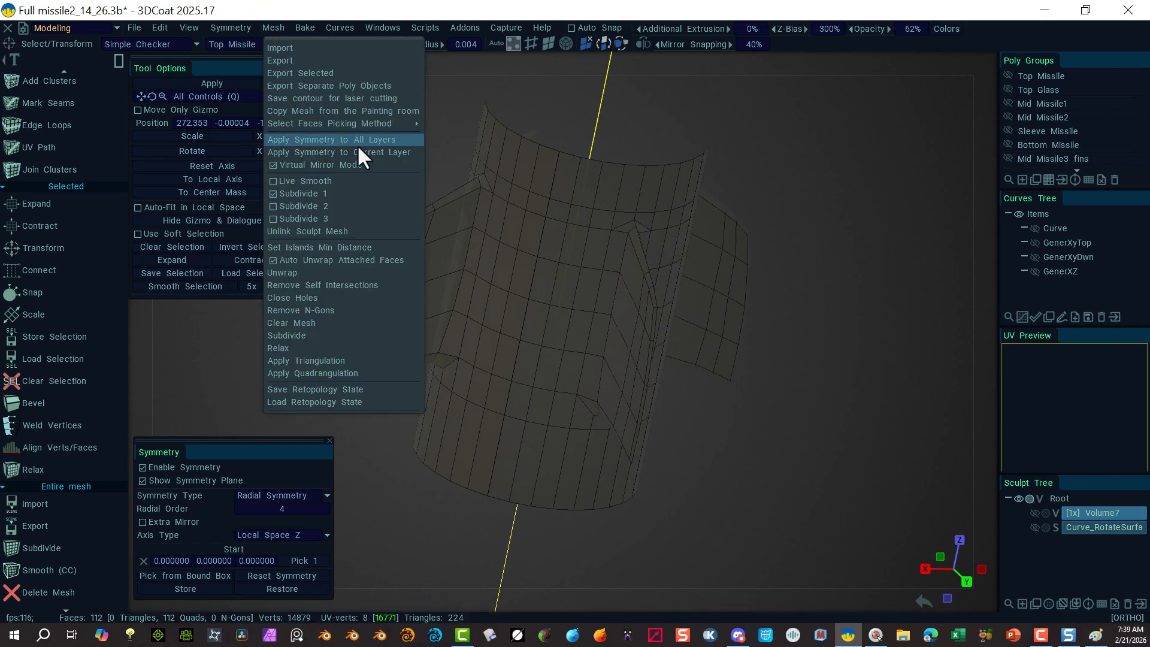
left_click(408, 152)
scroll(1053, 166, "down", 3)
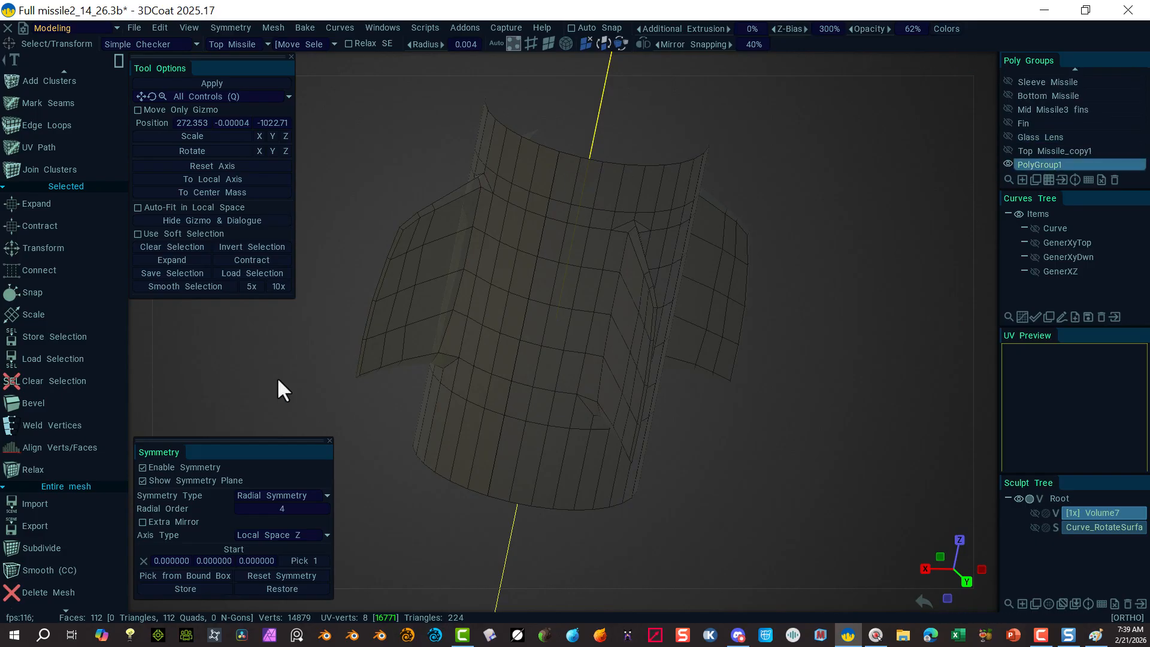
left_click(143, 468)
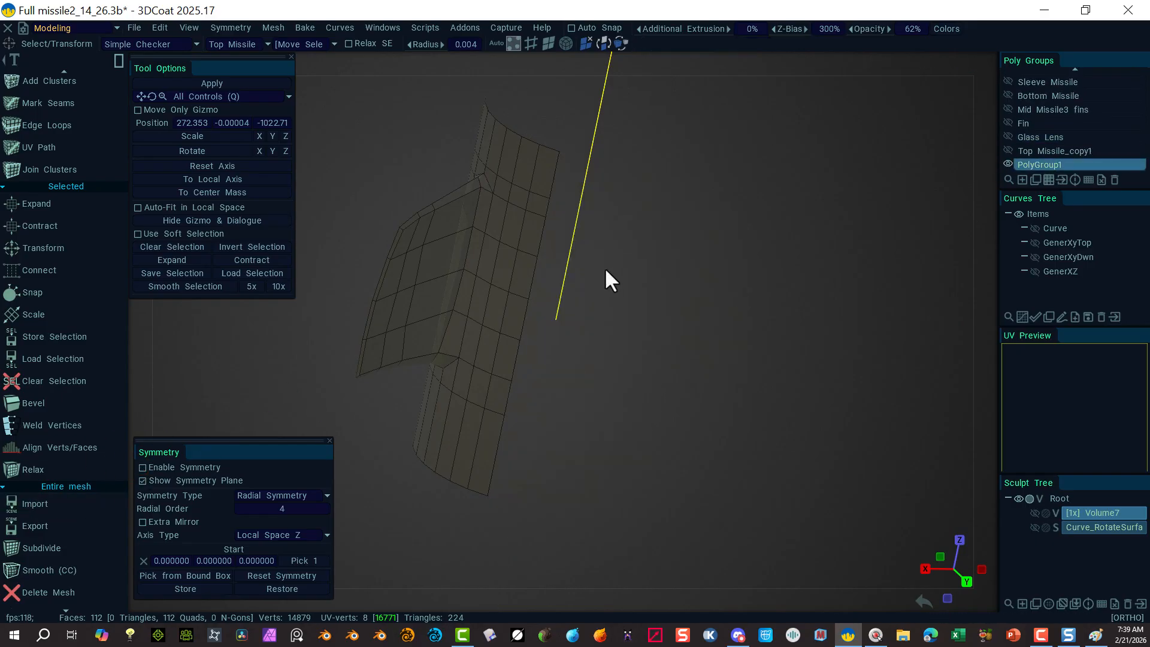
left_click(142, 468)
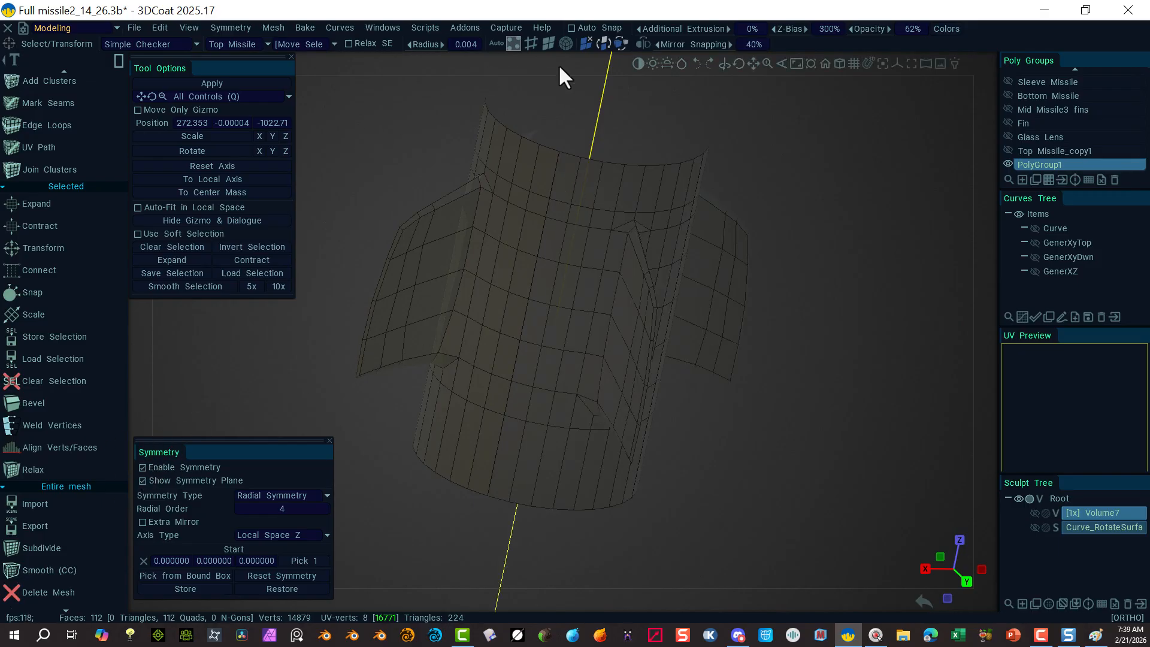
Step: Bake the radial fins with Apply Symmetry to All Layers (448 quads), then disable symmetry
left_click(566, 44)
left_click(552, 200)
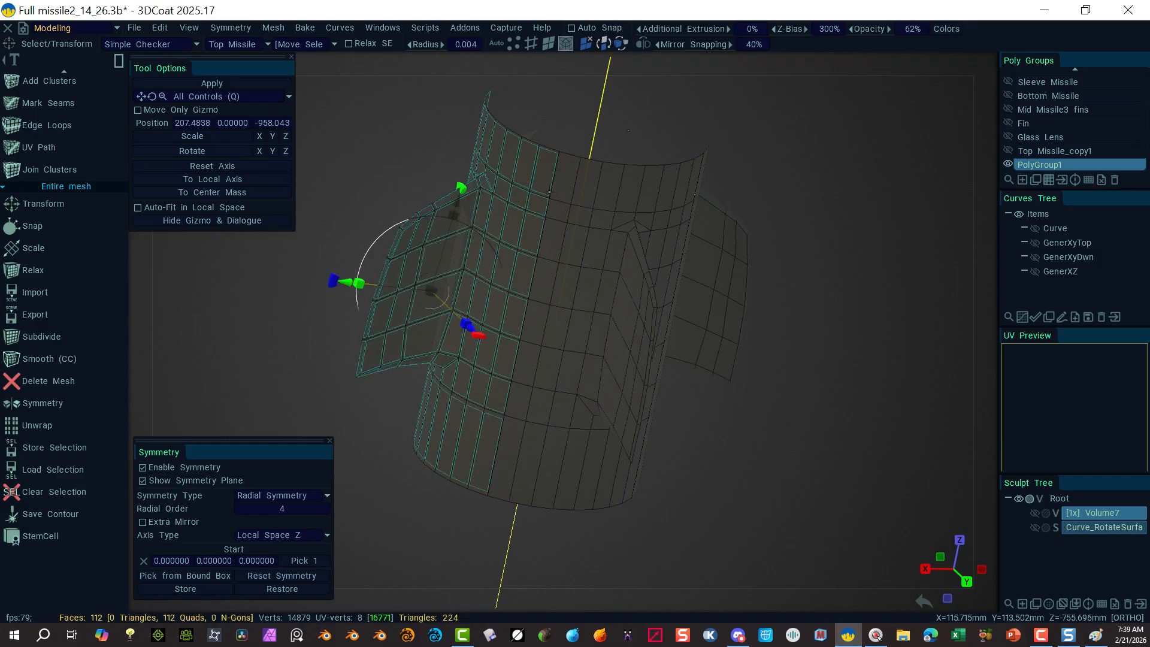
left_click(368, 104)
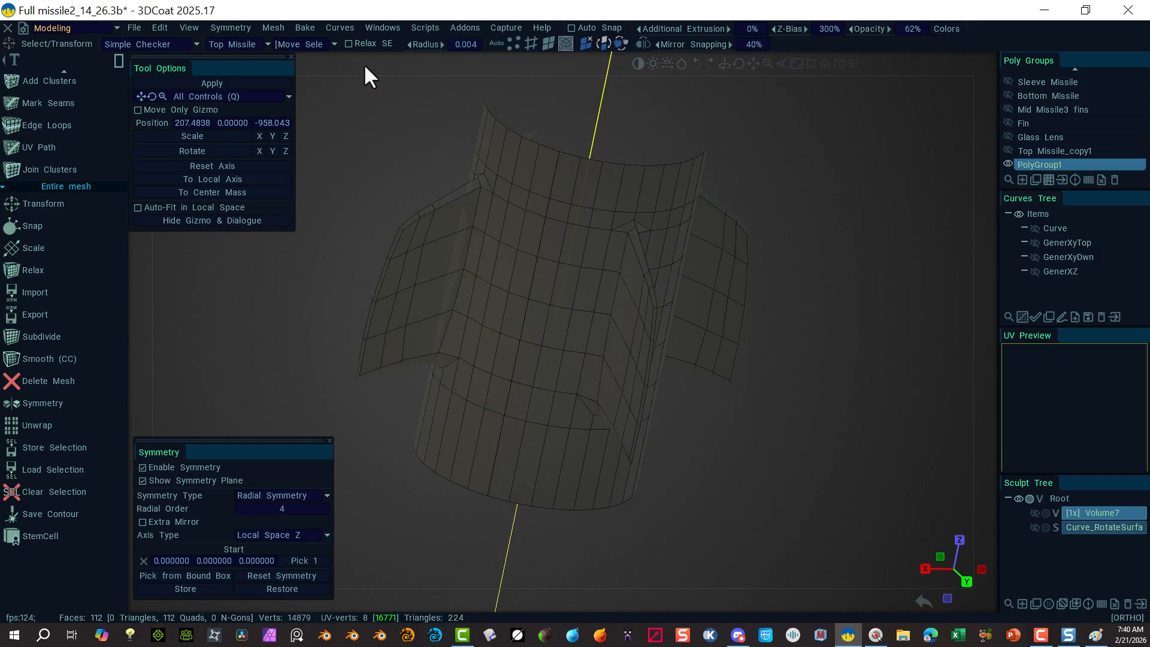
left_click(340, 27)
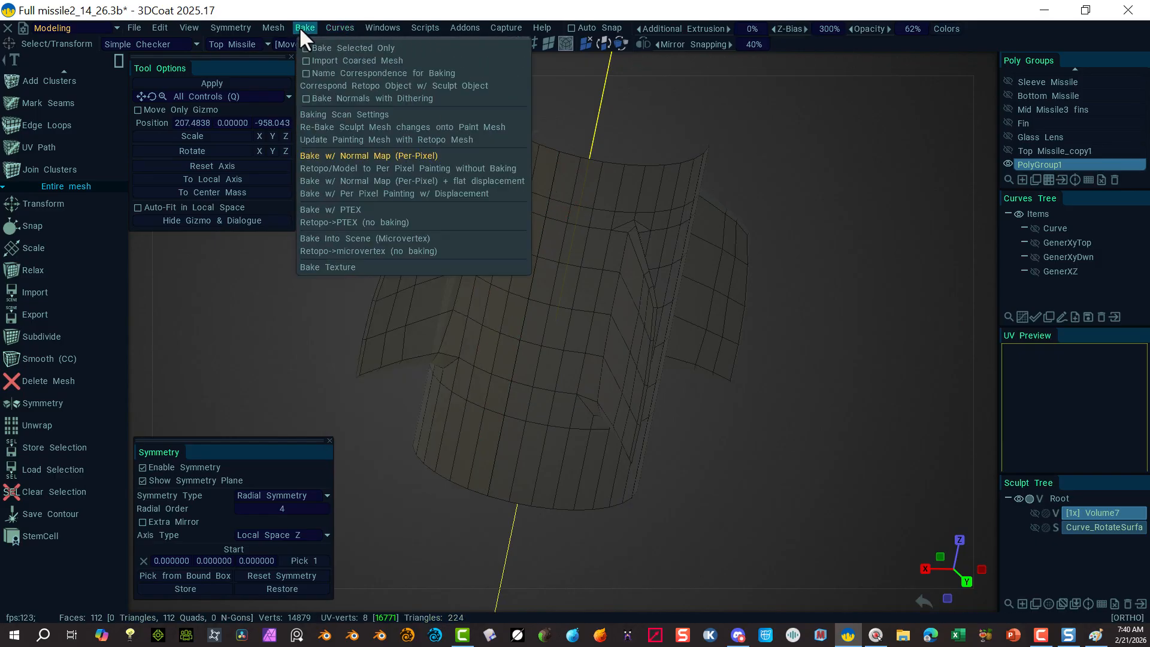
mouse_move(283, 27)
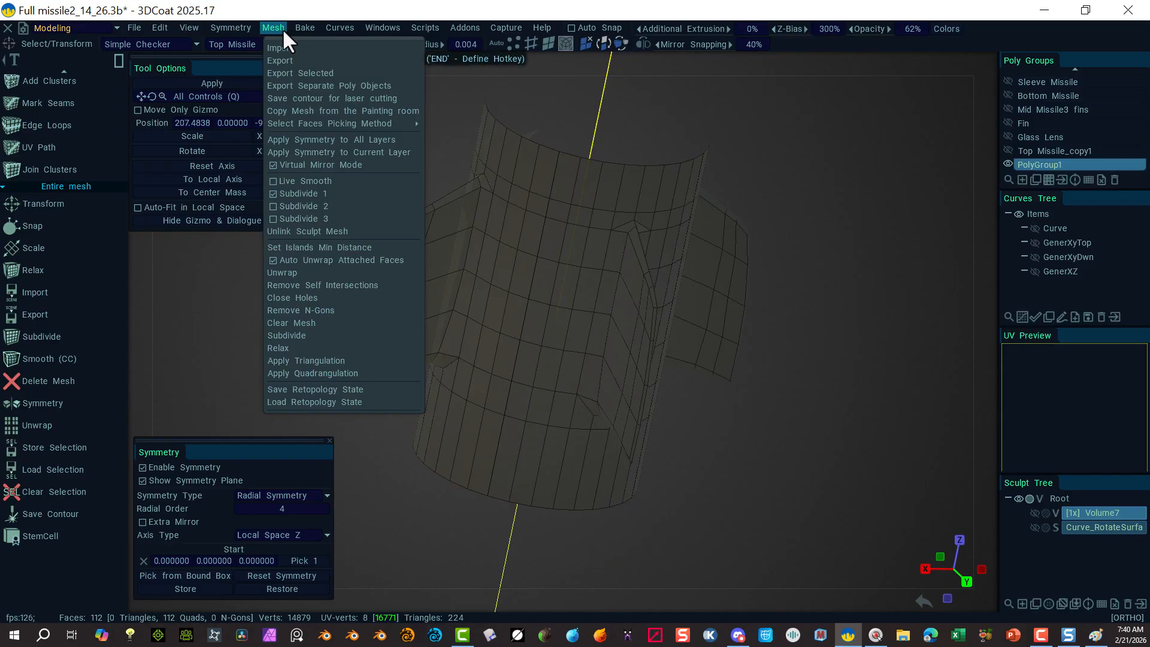
left_click(342, 142)
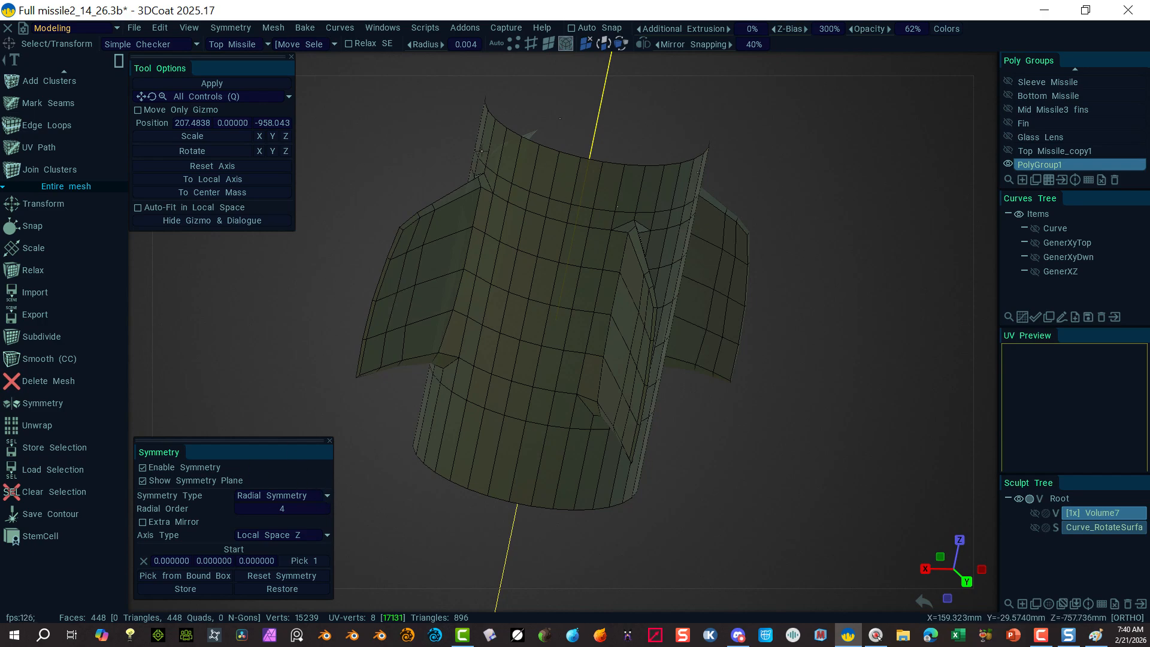
left_click(142, 468)
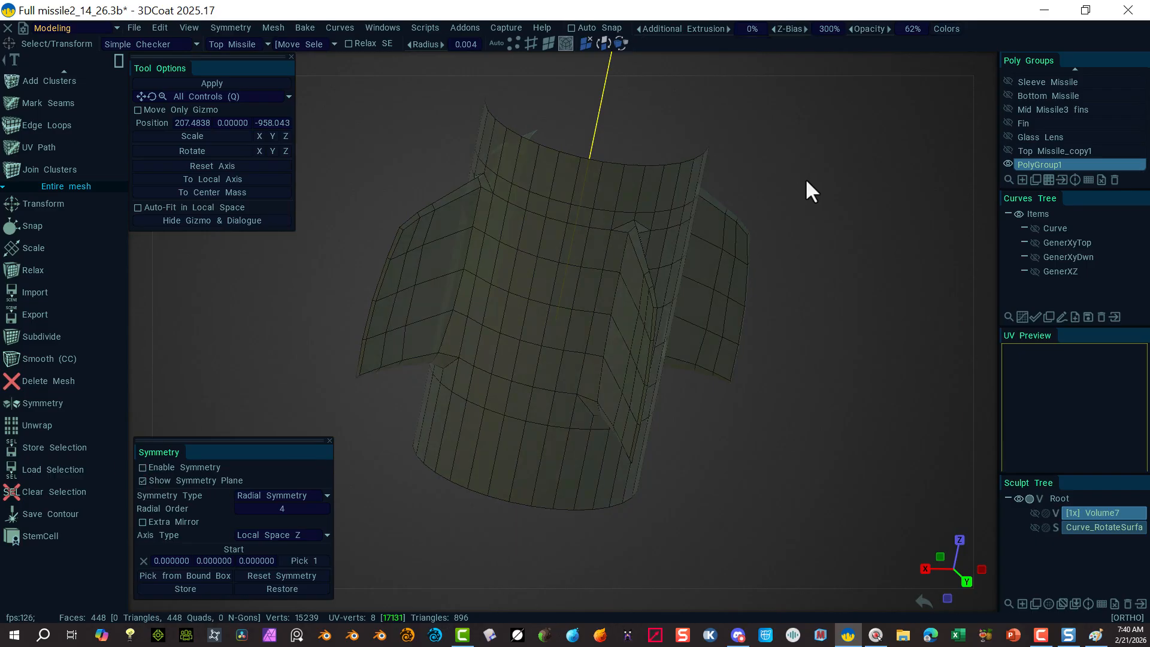
Step: Centre the missile in view, set automatic selection mode, and pick the Cap tool
left_click_drag(806, 180, 490, 247, "alt")
right_click_drag(490, 247, 711, 257, "alt")
left_click_drag(711, 257, 573, 293, "alt")
middle_click_drag(573, 293, 396, 334, "alt")
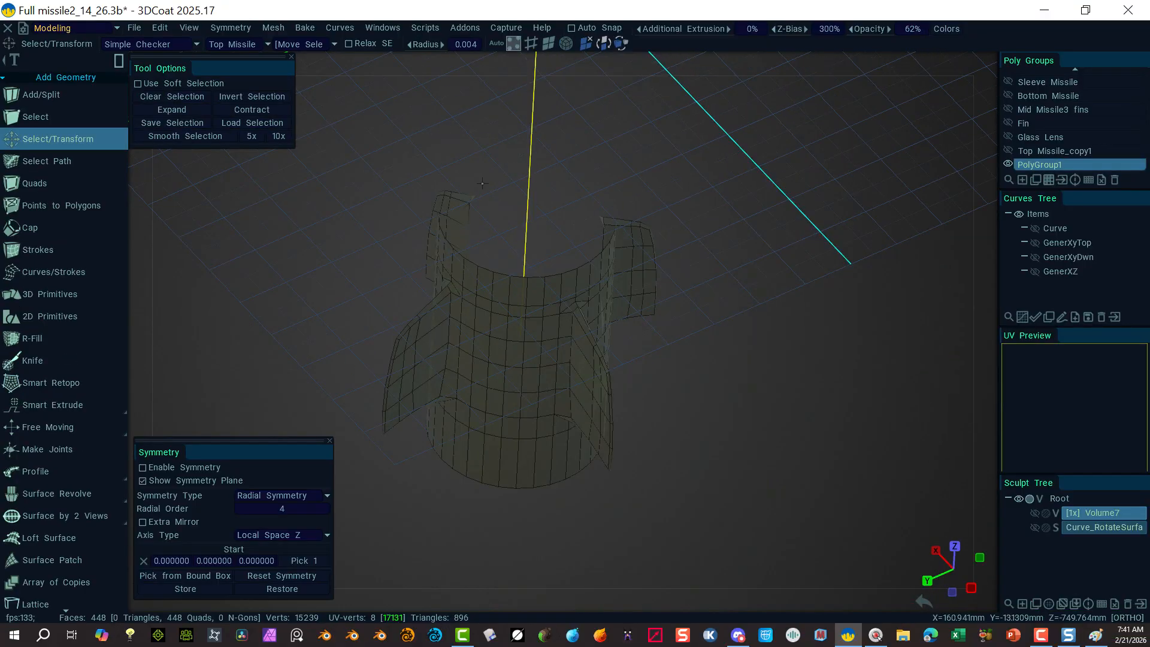
left_click(648, 126)
left_click(260, 258)
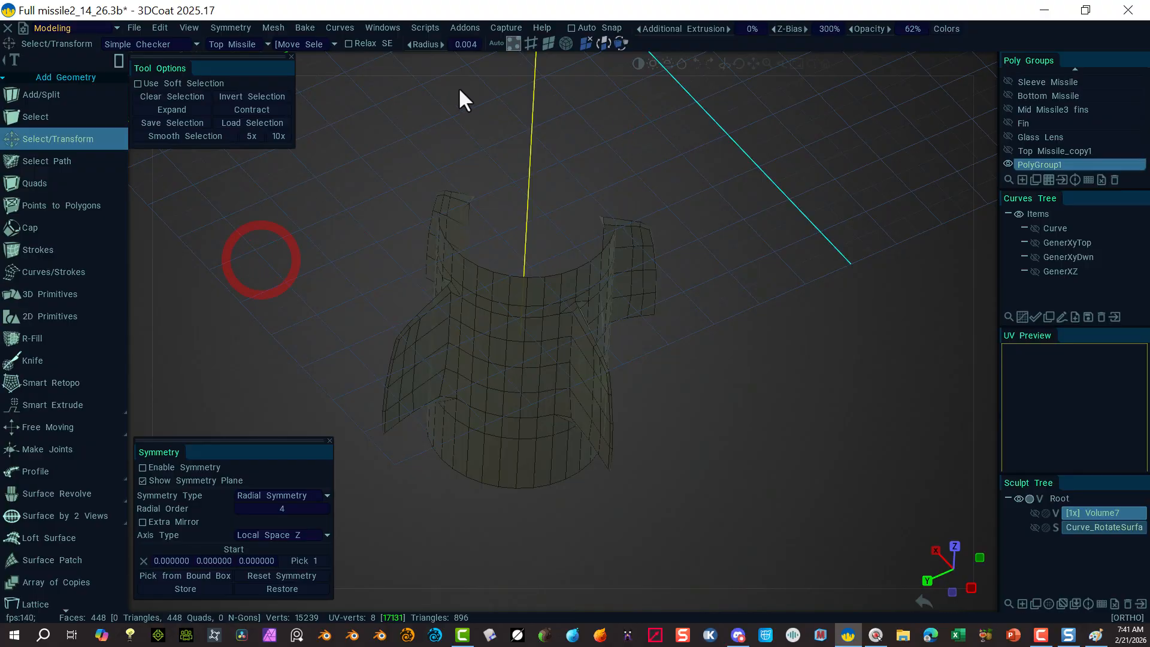
left_click(490, 44)
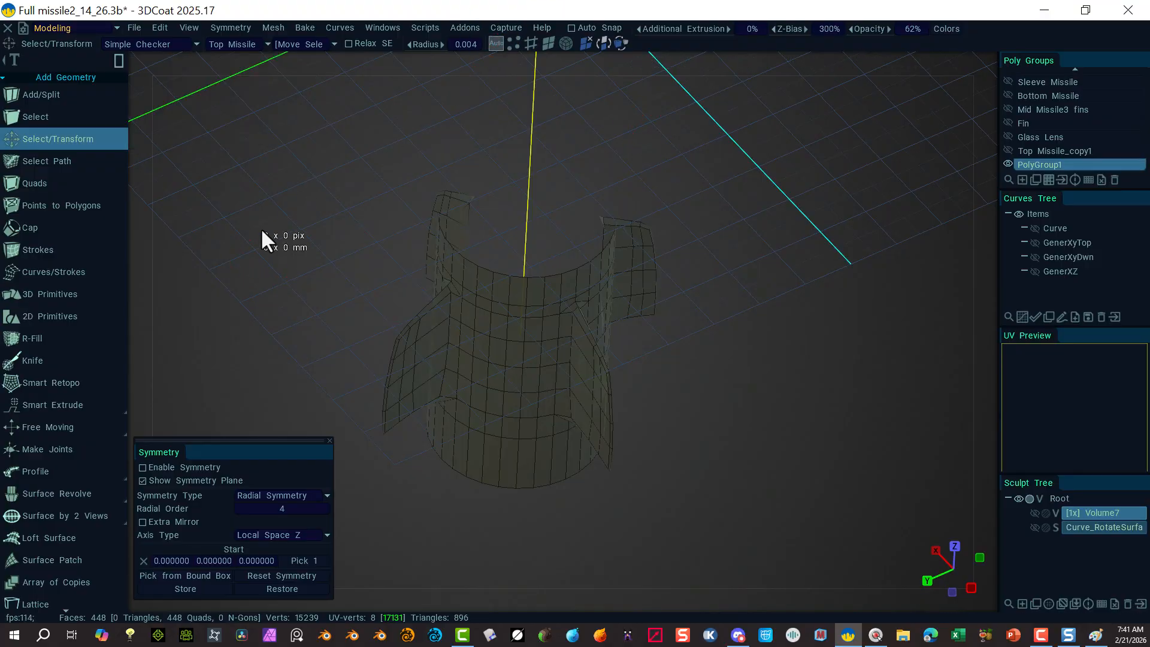
left_click(32, 228)
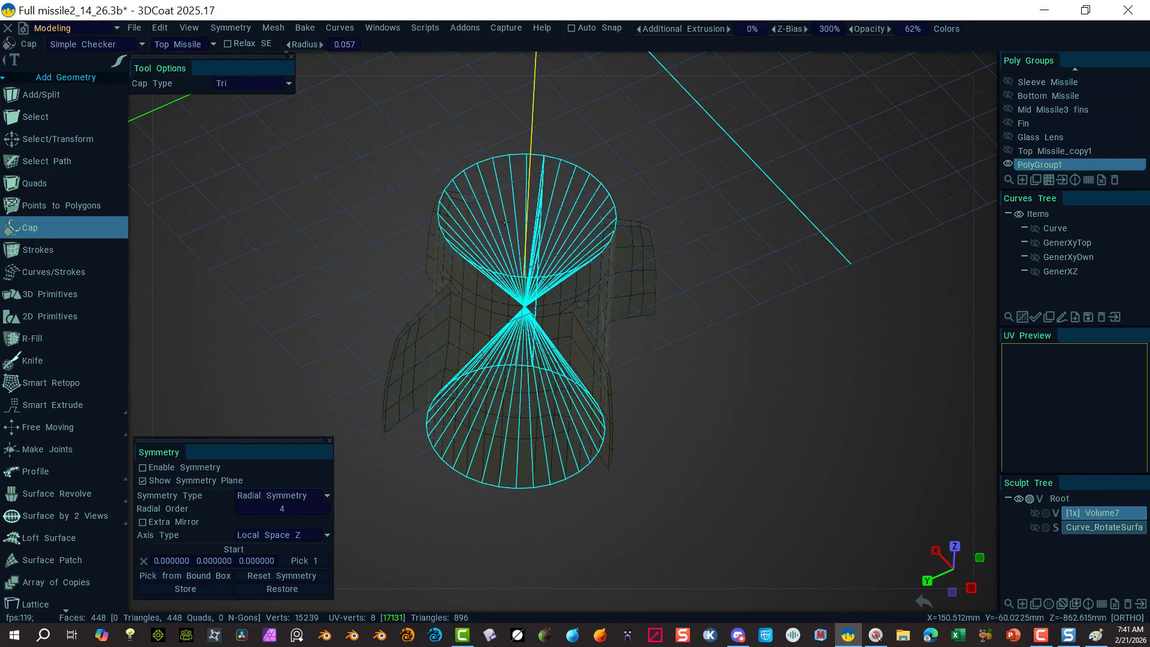
Step: Add triangle-fan caps to the top and bottom rims, then enlarge the brush radius
left_click_drag(670, 365, 683, 321, "alt")
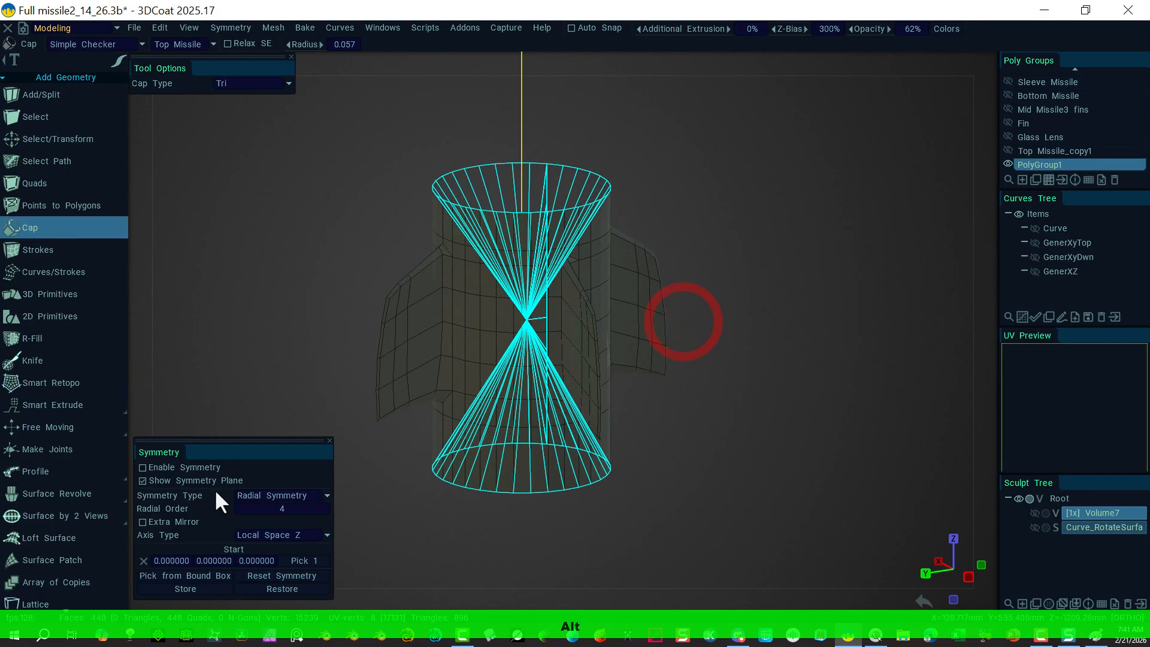
left_click(589, 185)
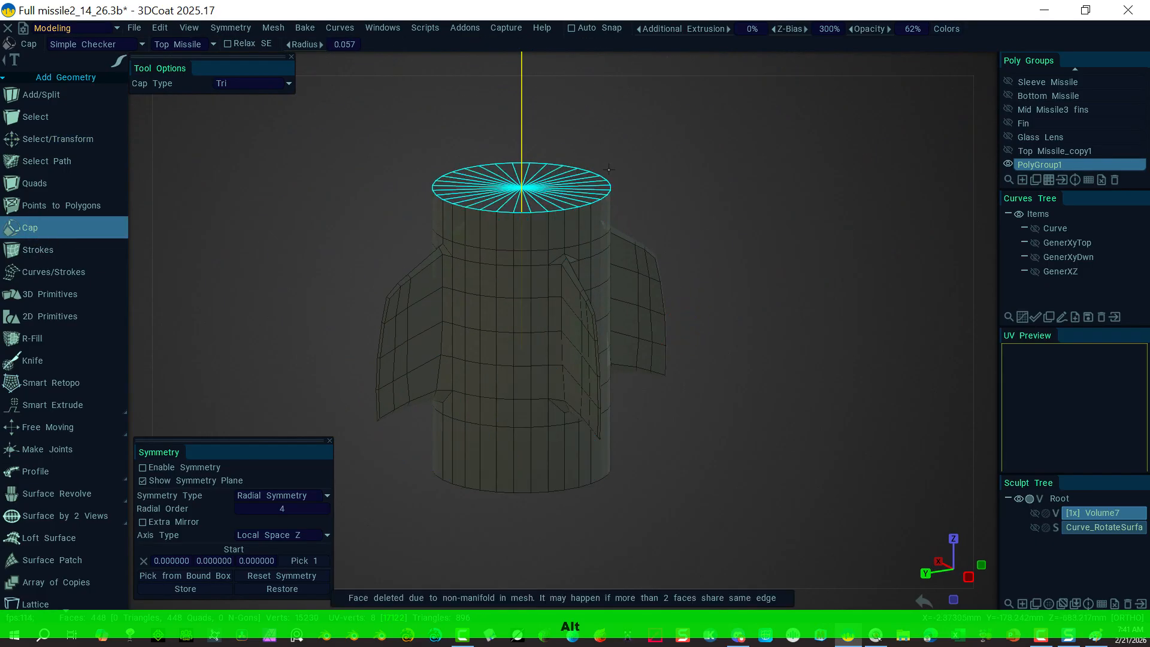
left_click(591, 184)
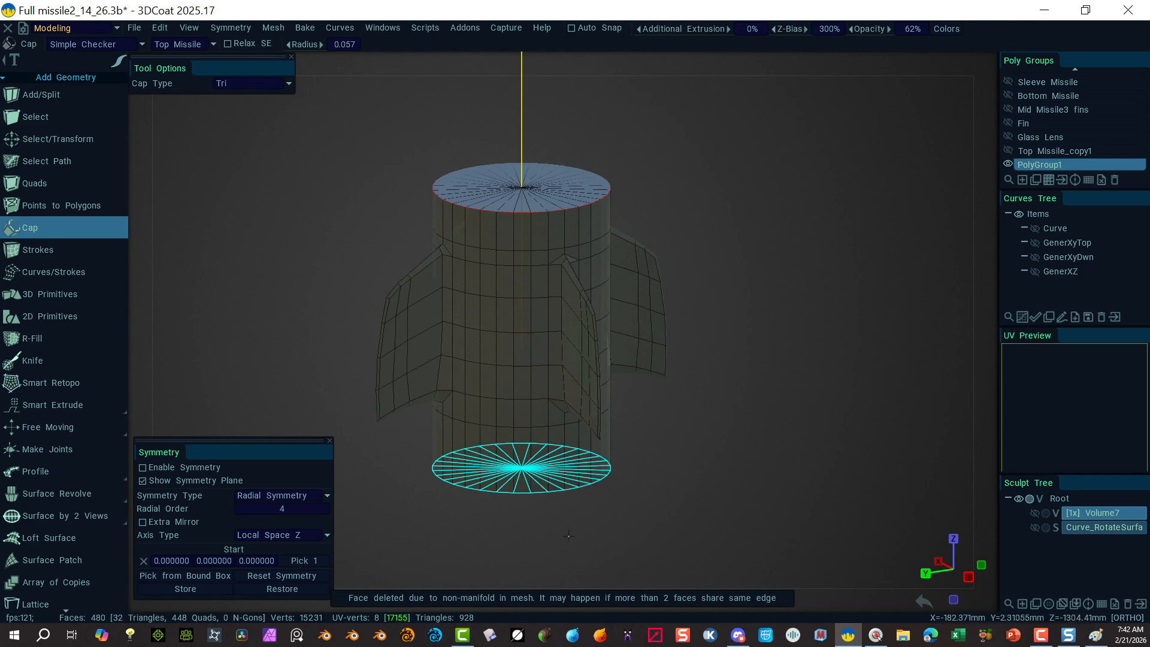
left_click(393, 499)
left_click_drag(393, 499, 385, 438, "alt")
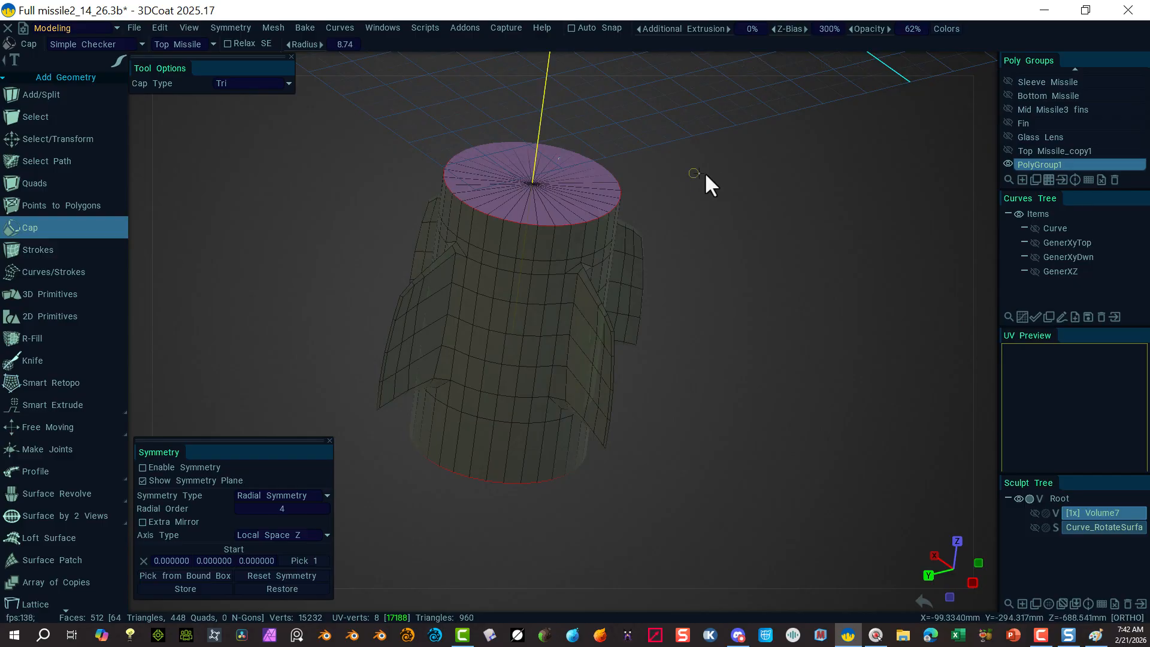
mouse_move(699, 173)
right_mouse_down()
mouse_move(798, 173)
mouse_move(863, 141)
right_mouse_up()
mouse_move(743, 134)
middle_mouse_down("alt")
mouse_move(722, 124)
mouse_move(744, 234)
mouse_move(763, 246)
middle_mouse_up("alt")
left_click_drag(720, 138, 699, 128, "alt")
left_click(305, 27)
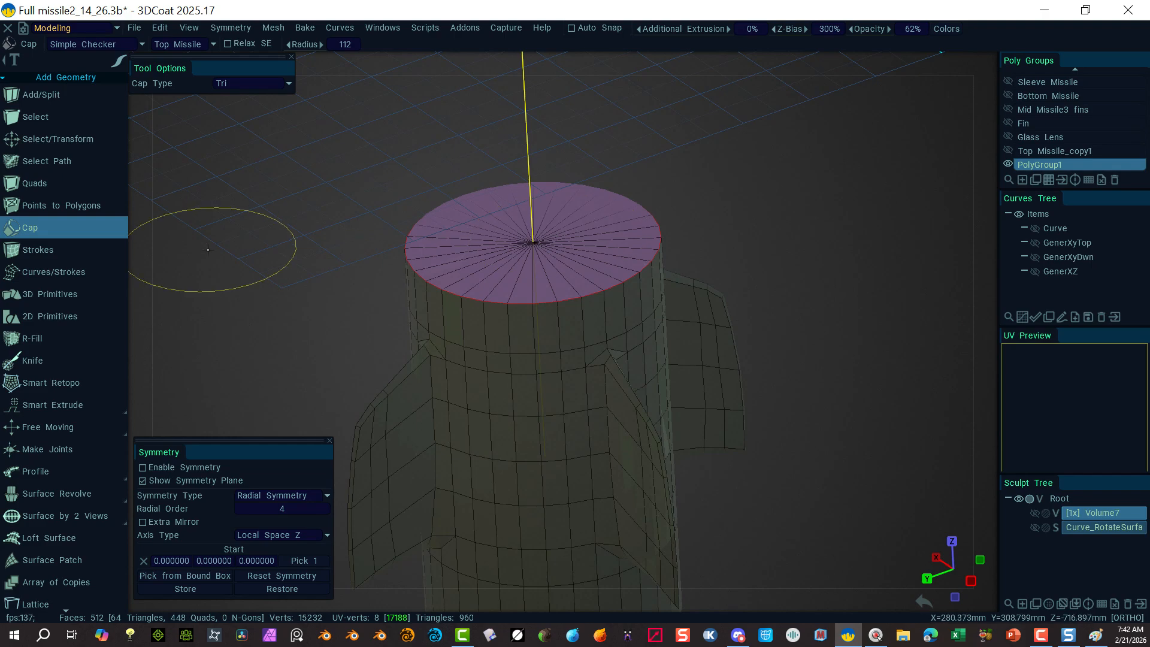
Step: Leave the Cap tool by choosing Select/Transform from the Add Geometry tools
scroll(59, 395, "down", 5)
mouse_move(56, 408)
scroll(54, 413, "down", 5)
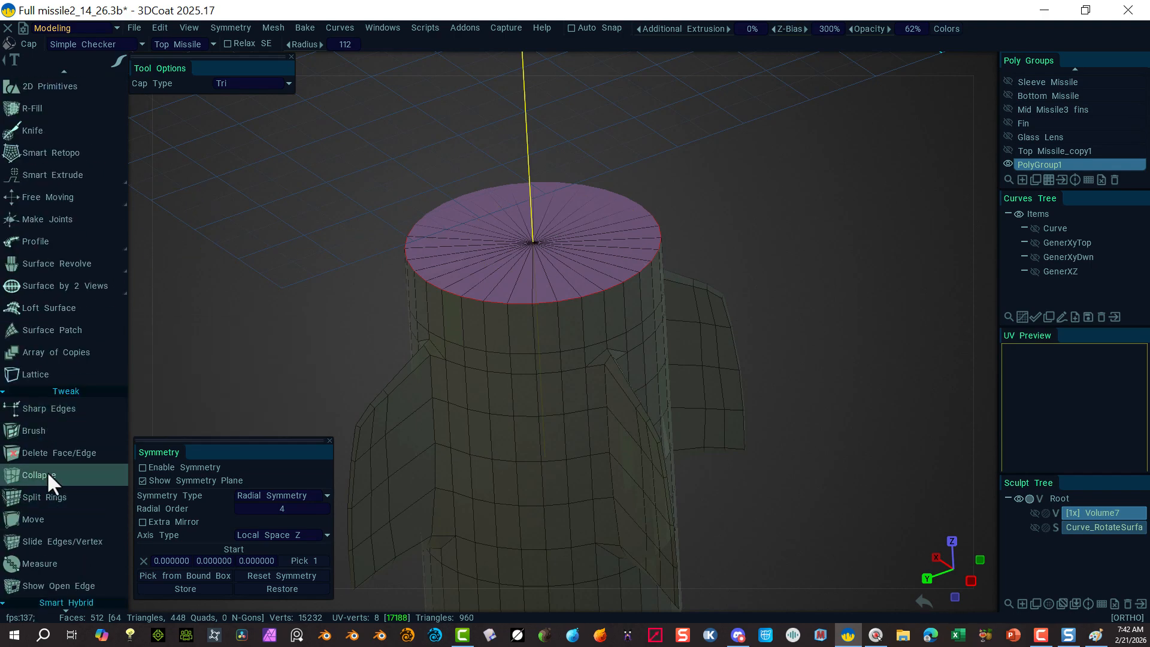
scroll(42, 403, "down", 3)
scroll(41, 402, "down", 15)
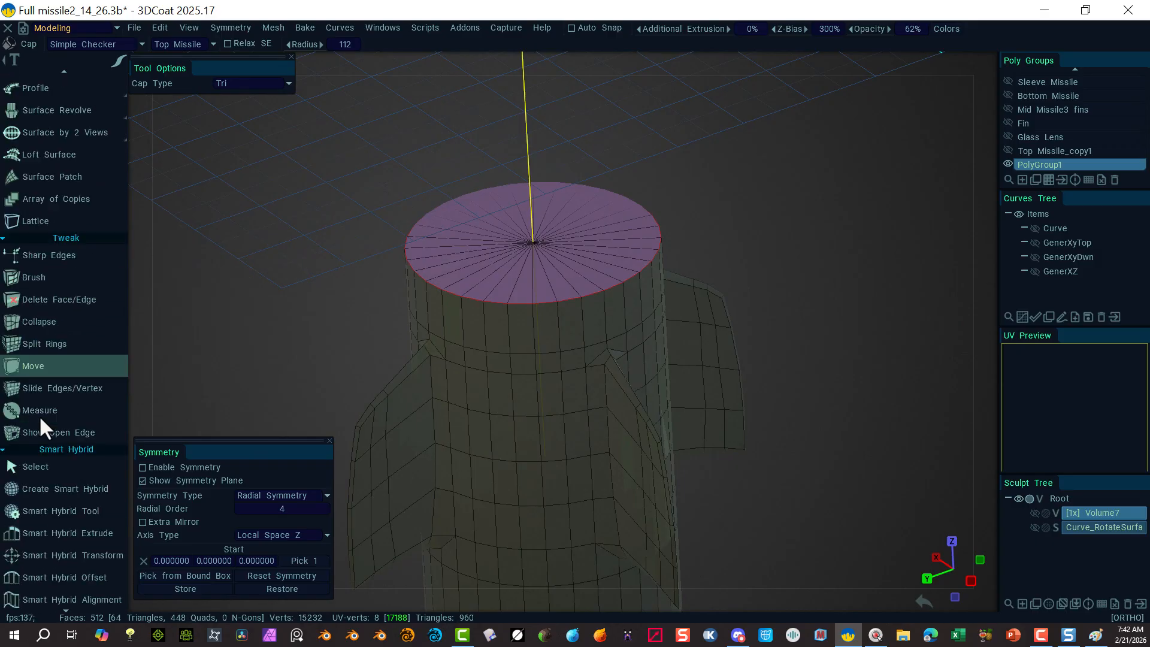
scroll(38, 429, "down", 5)
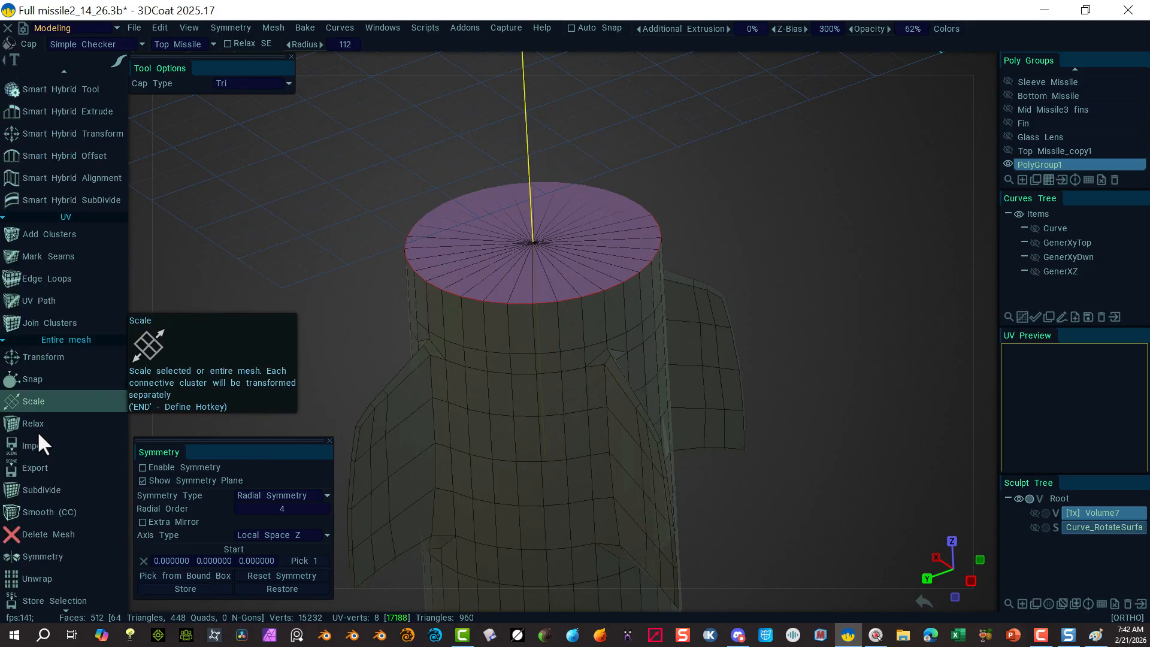
scroll(44, 424, "down", 4)
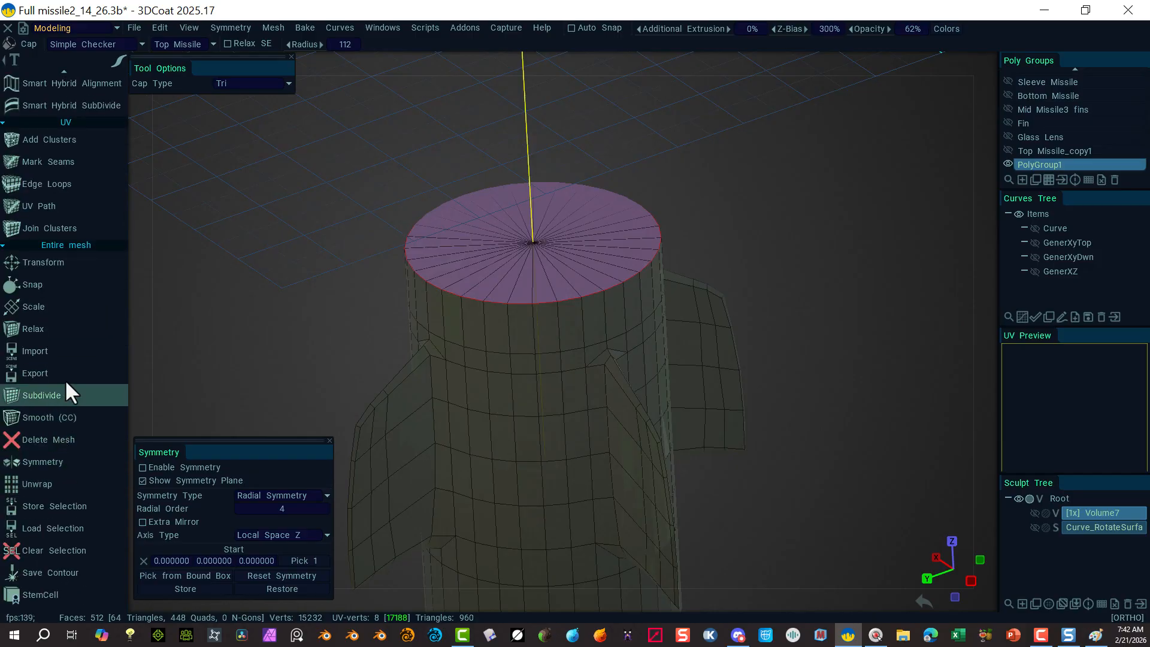
scroll(55, 339, "up", 6)
scroll(46, 339, "up", 15)
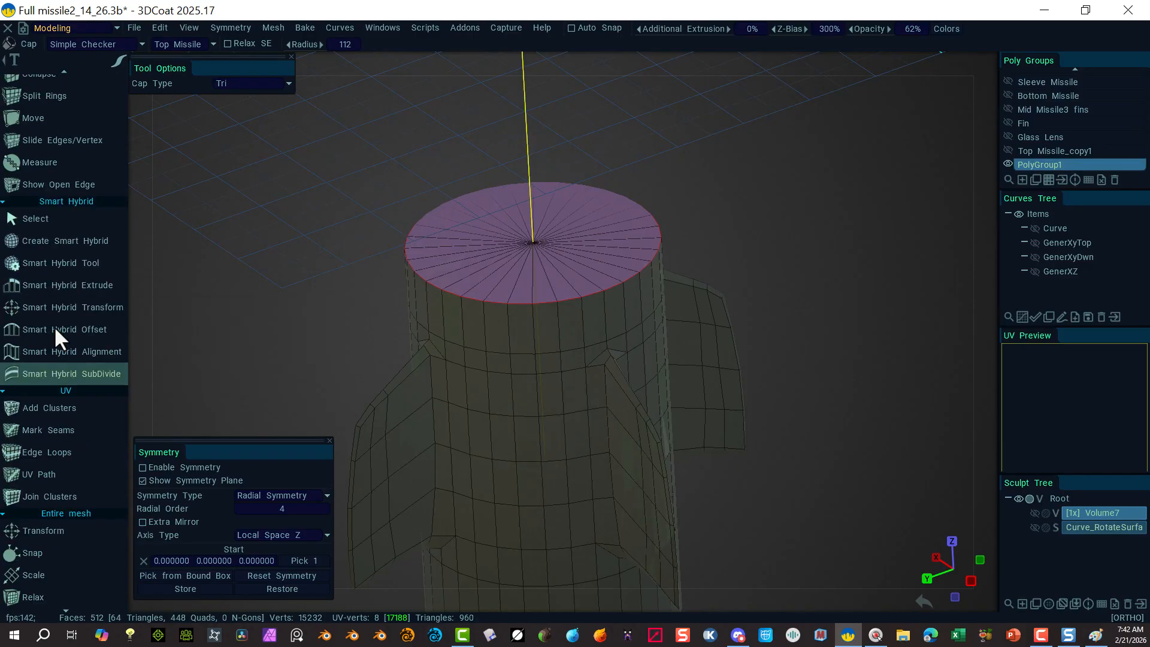
scroll(63, 272, "up", 14)
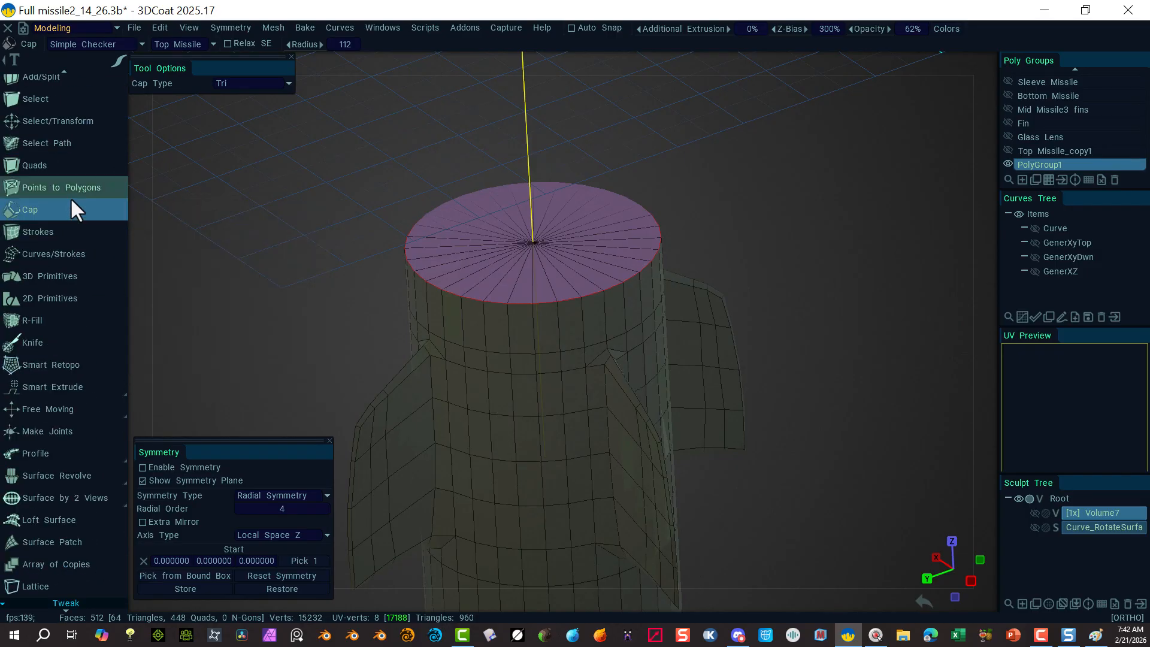
scroll(70, 196, "up", 1)
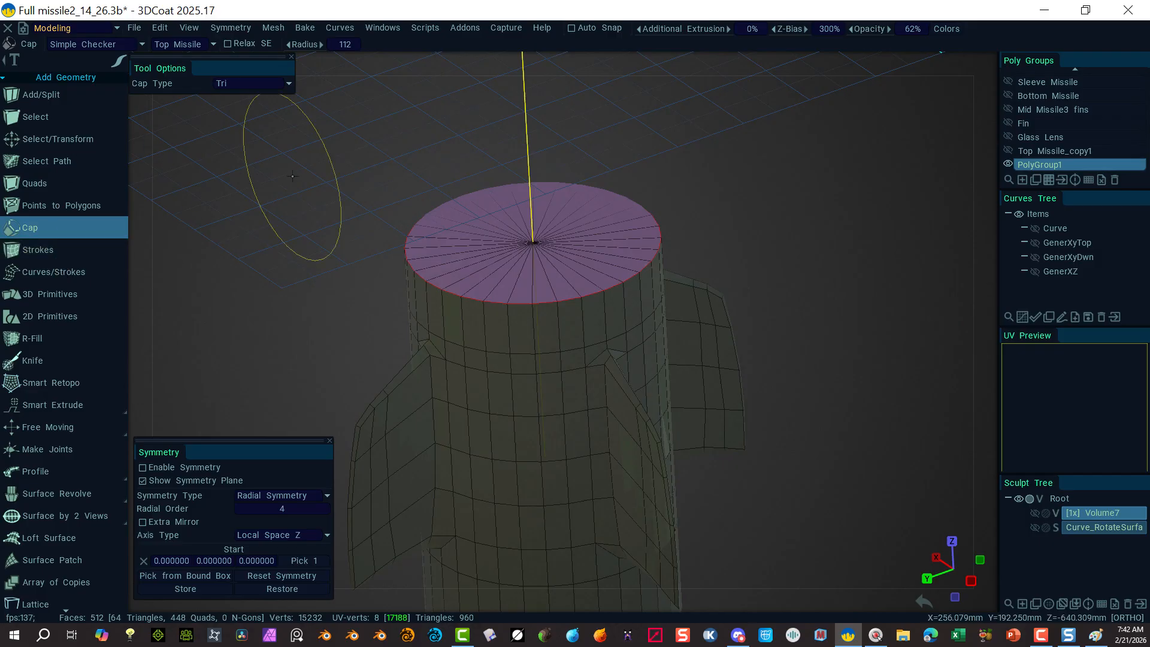
mouse_move(767, 63)
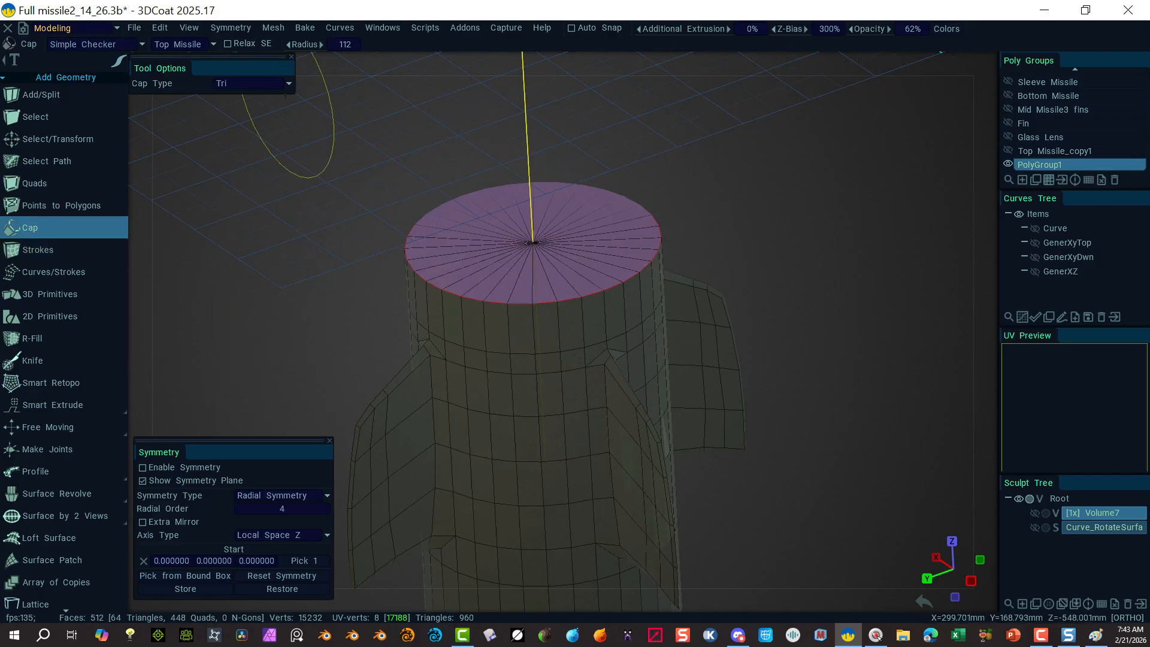
left_click(24, 139)
Step: Brush-select the top cap's triangle faces and inset them into a ring, undoing the extra widening
mouse_move(721, 76)
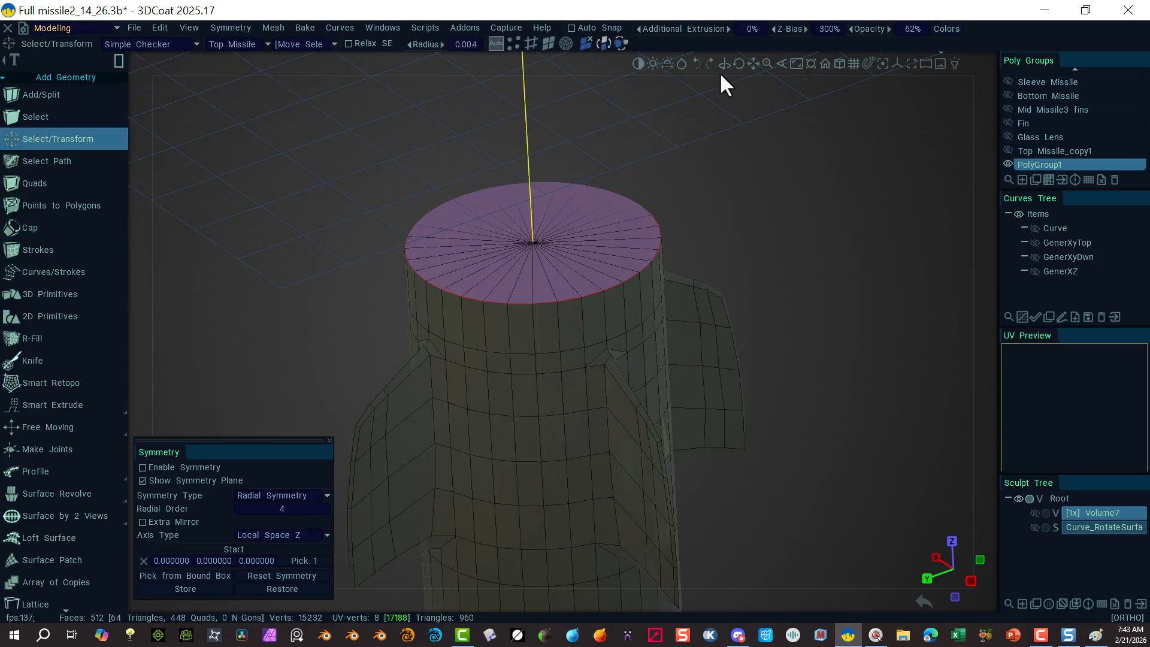
left_click(548, 43)
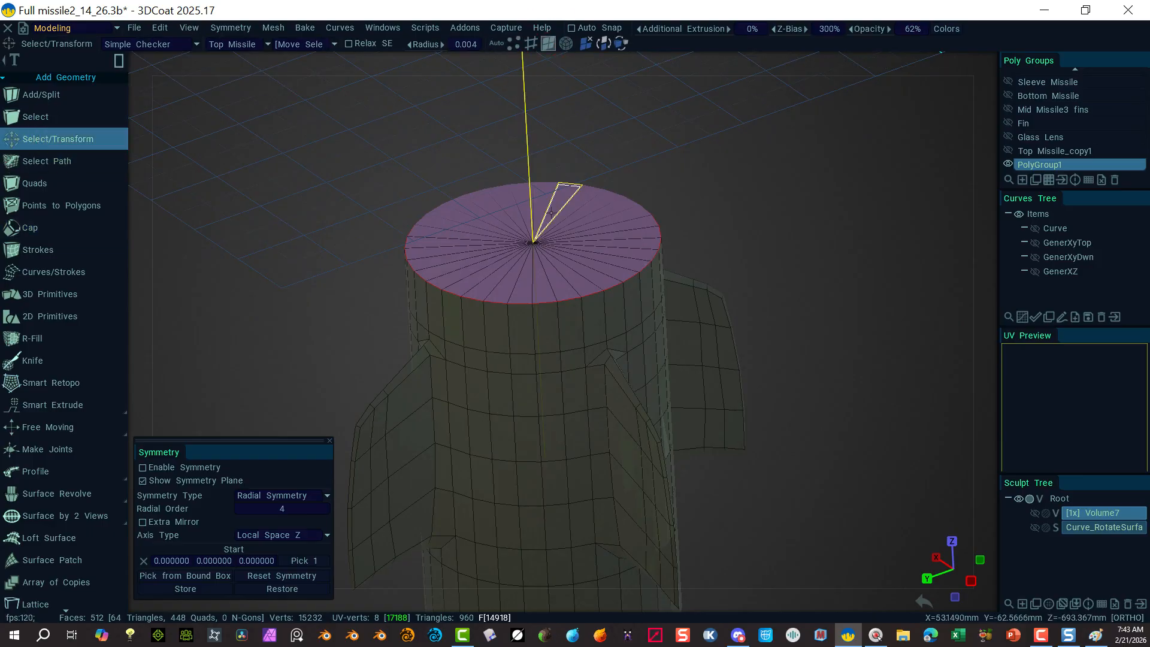
left_click(138, 63)
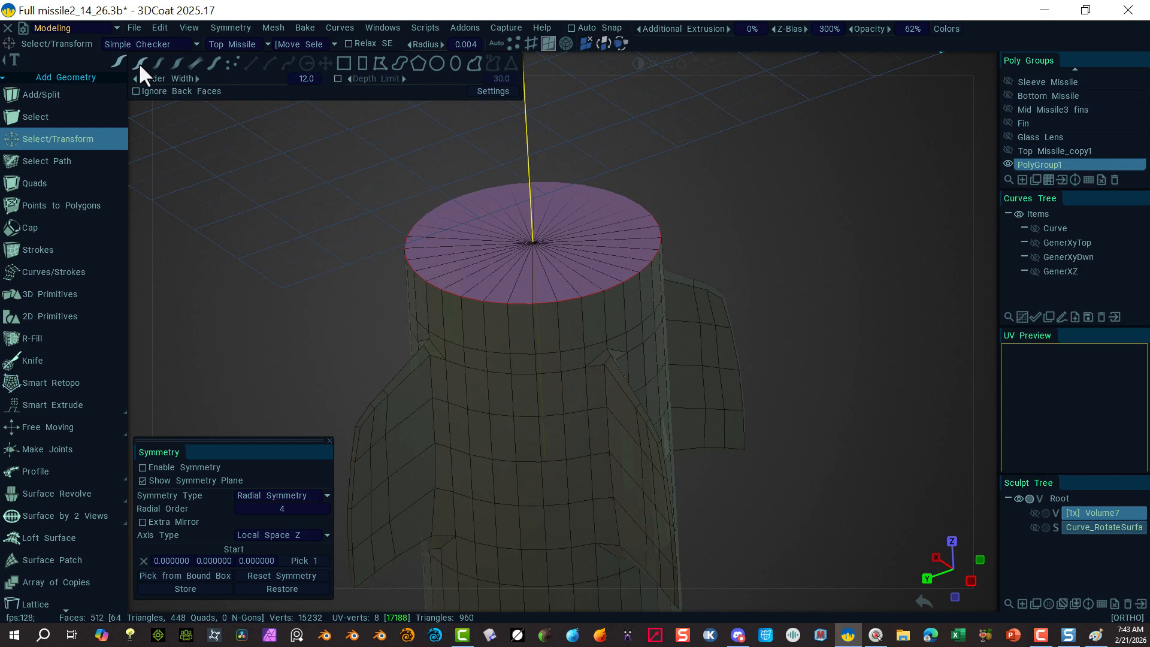
mouse_move(536, 209)
left_mouse_down()
mouse_move(522, 247)
mouse_move(536, 252)
mouse_move(547, 226)
left_mouse_up()
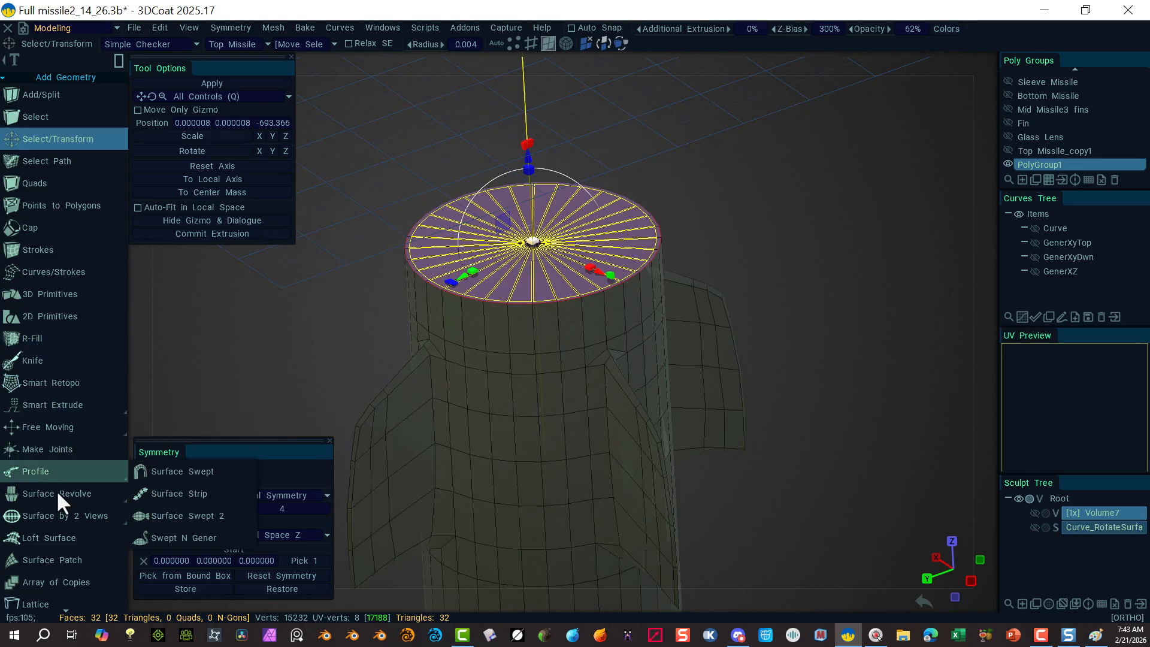
scroll(54, 502, "down", 2)
scroll(54, 502, "down", 4)
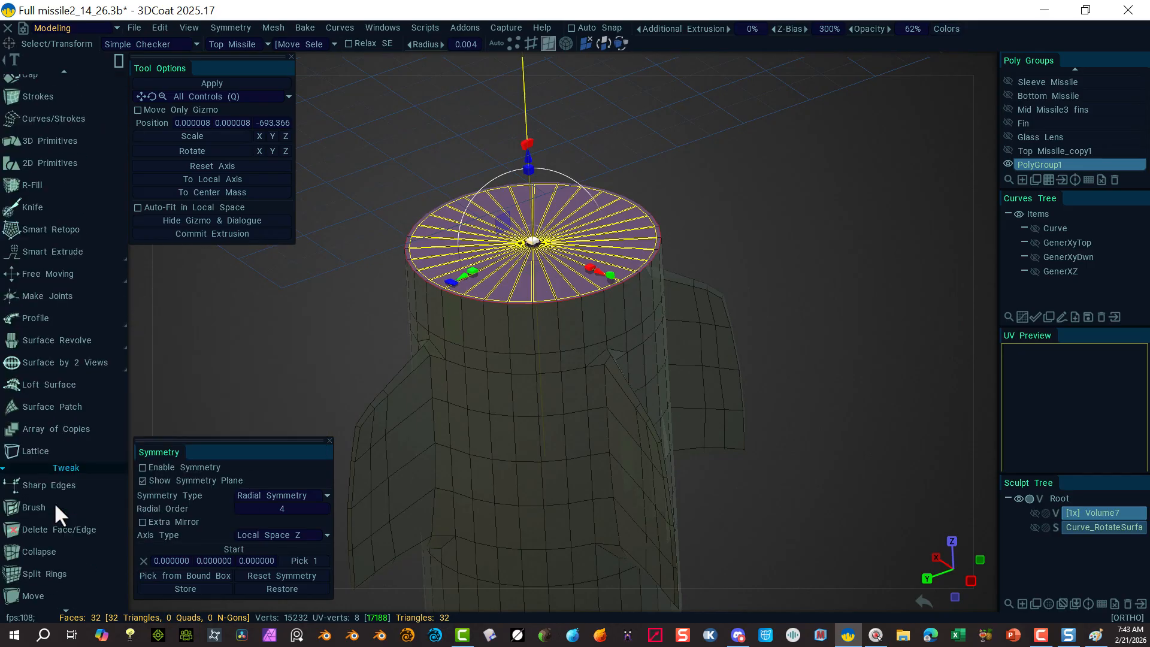
scroll(54, 502, "down", 6)
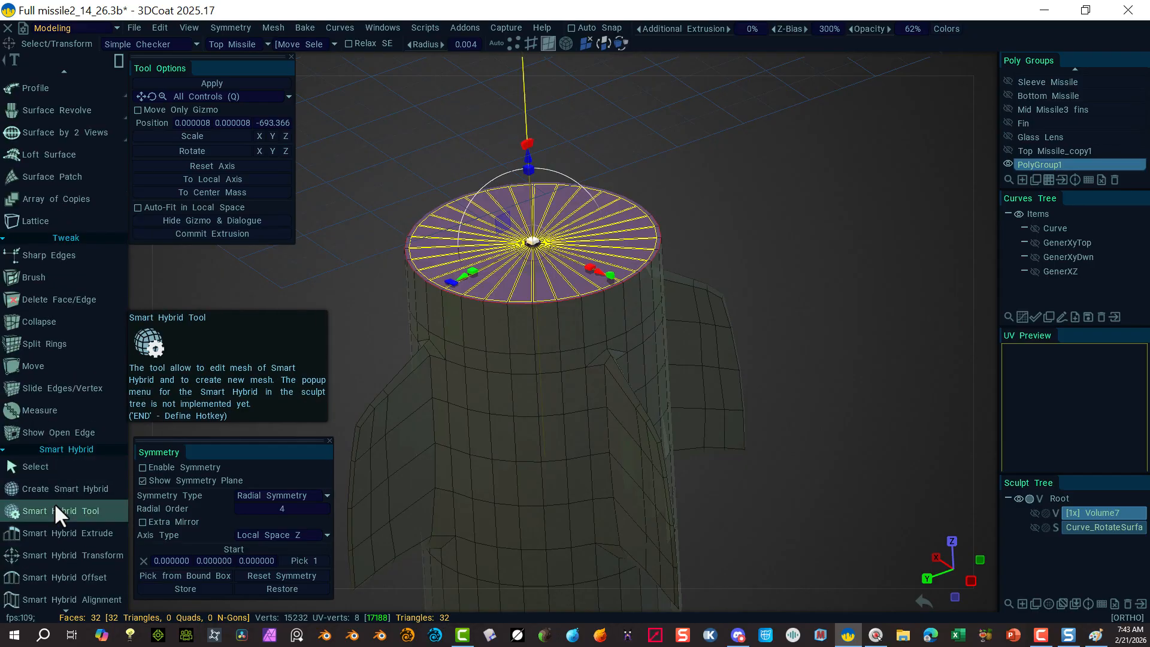
scroll(53, 502, "down", 3)
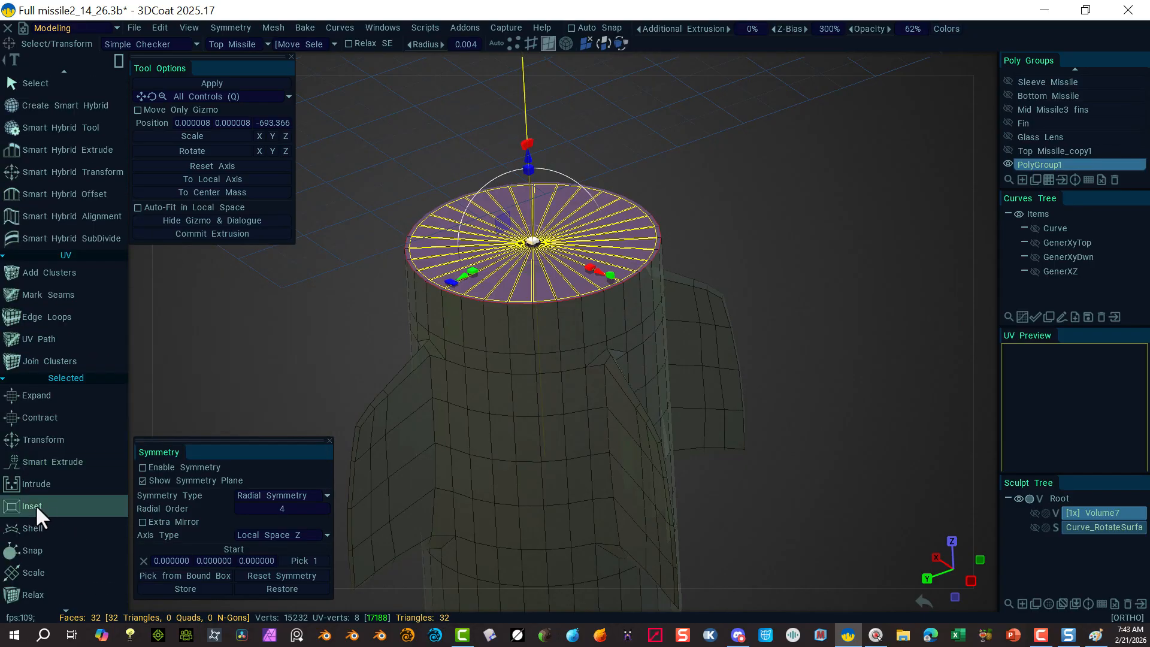
left_click(35, 505)
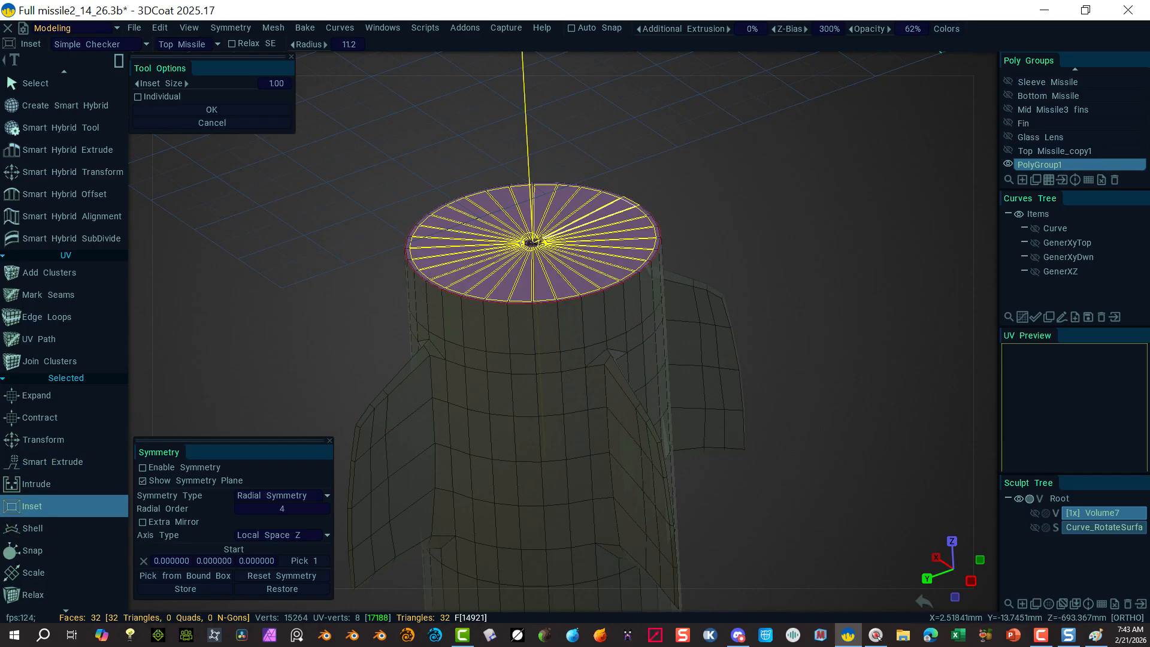
left_click_drag(162, 84, 195, 84)
left_click_drag(531, 241, 495, 244)
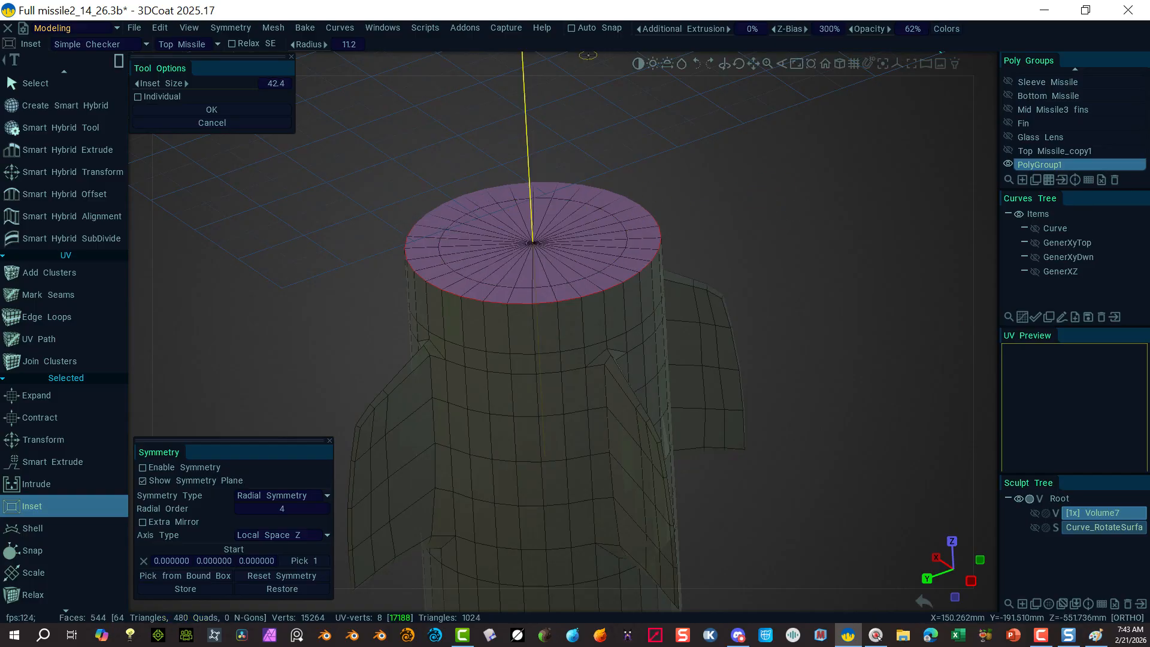
key("ctrl+z")
key("ctrl+z")
key("ctrl+z")
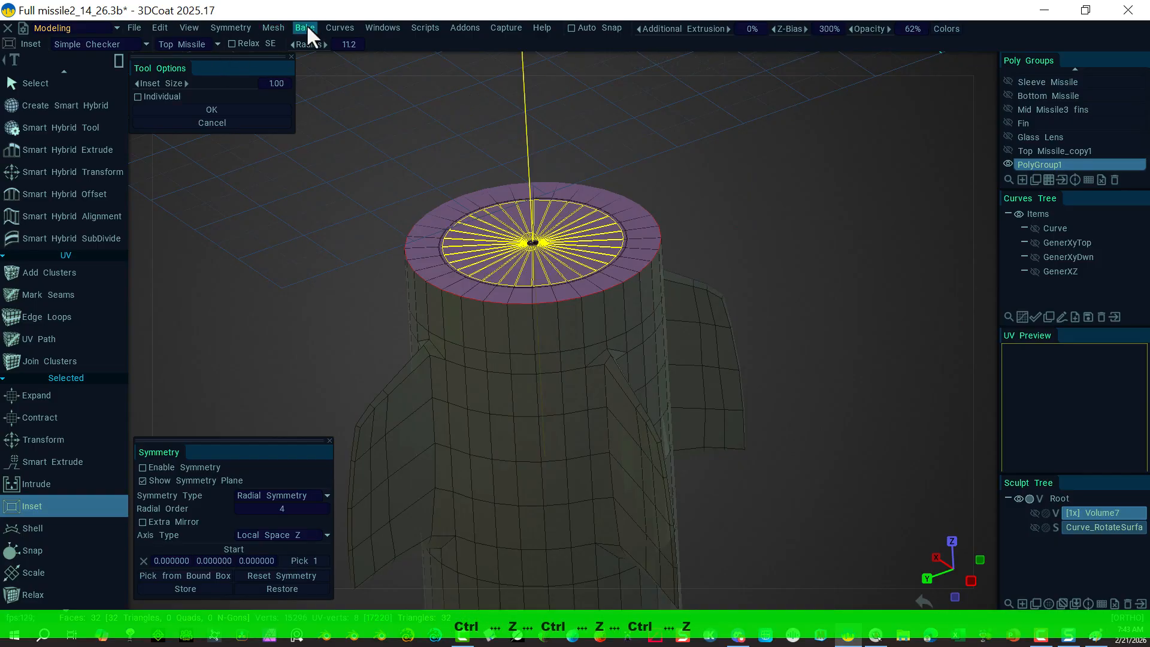
Step: Convert the cap triangles to quads with Mesh > Apply Quadrangulation, reaching 544 quads
left_click(281, 27)
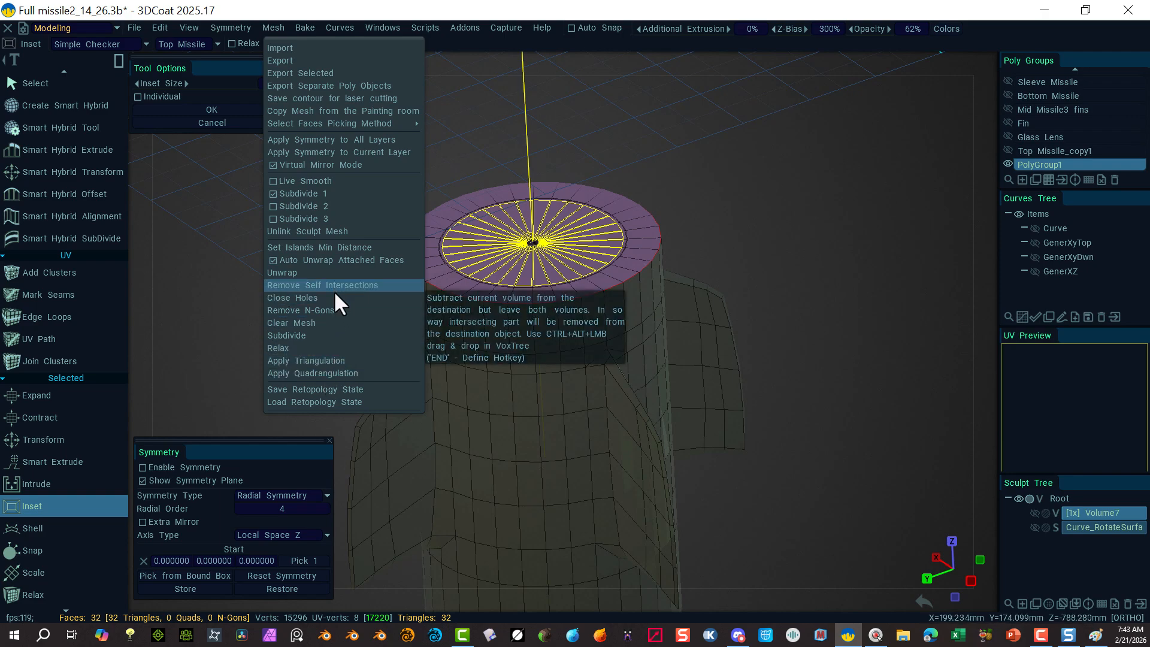
mouse_move(338, 27)
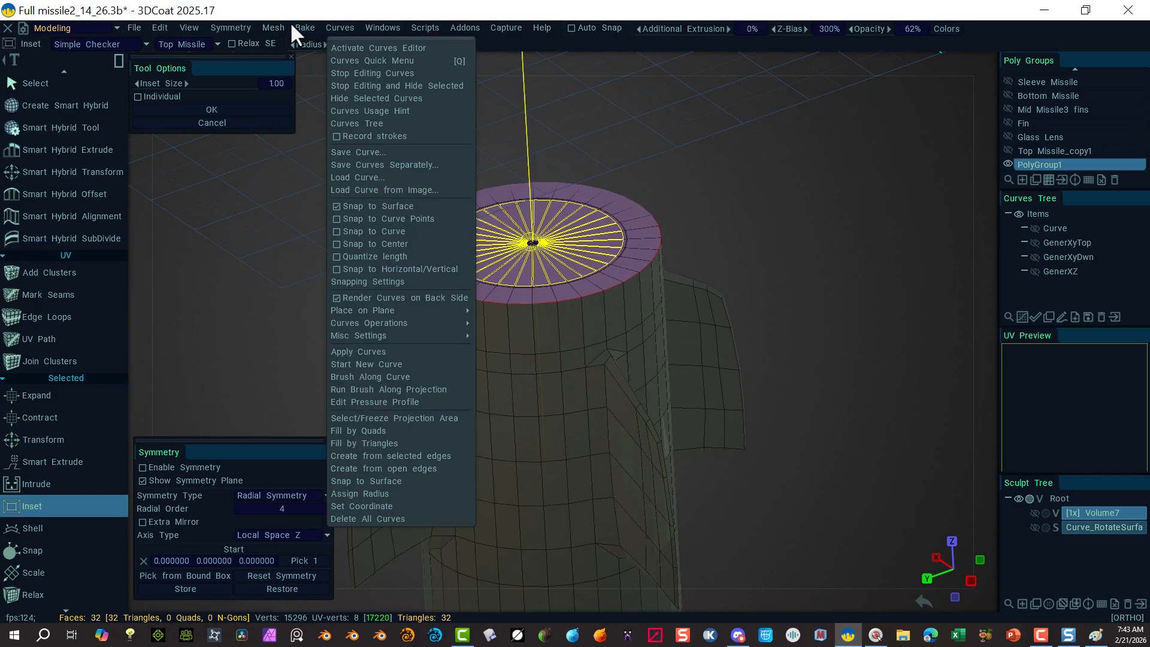
mouse_move(273, 19)
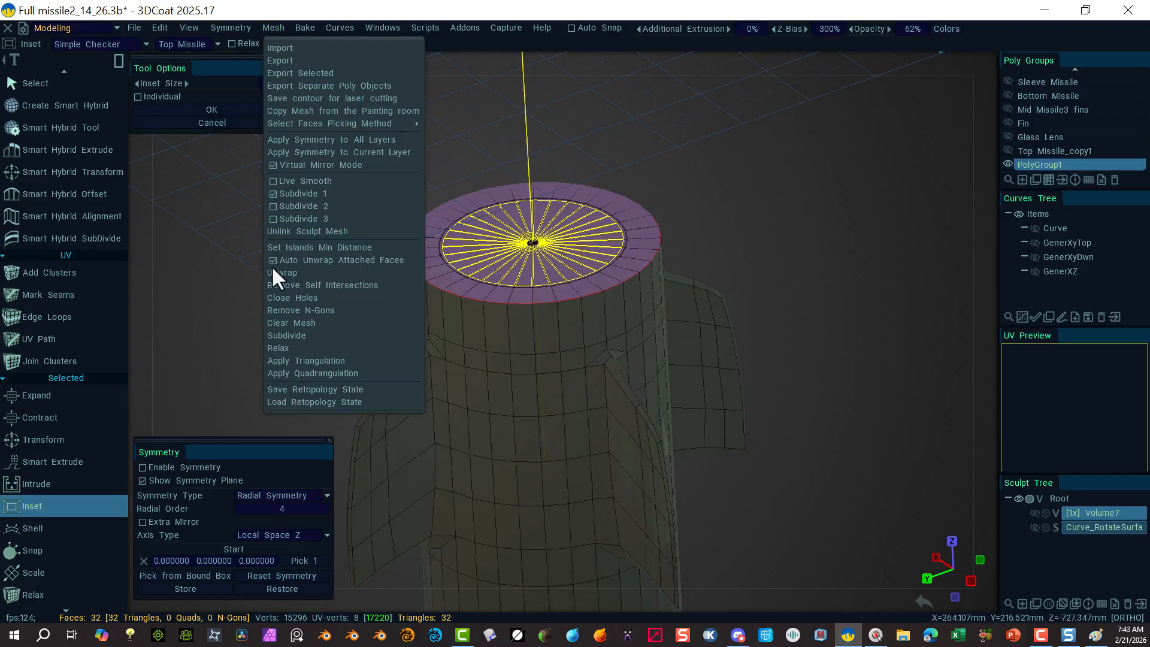
left_click(321, 375)
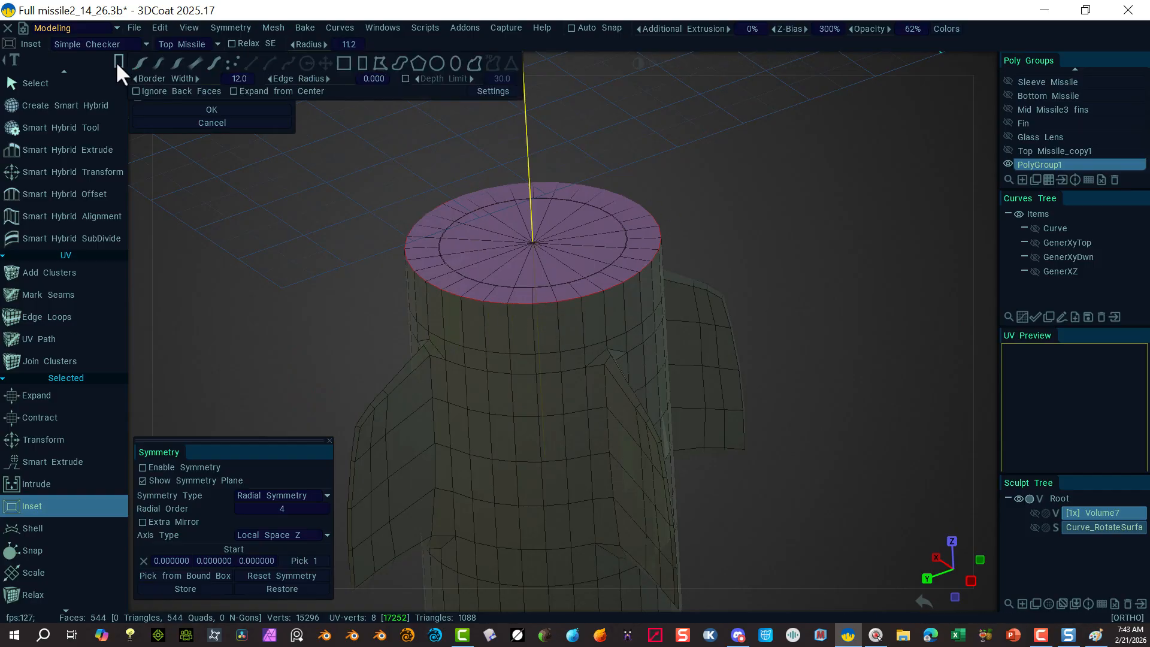
scroll(82, 111, "up", 10)
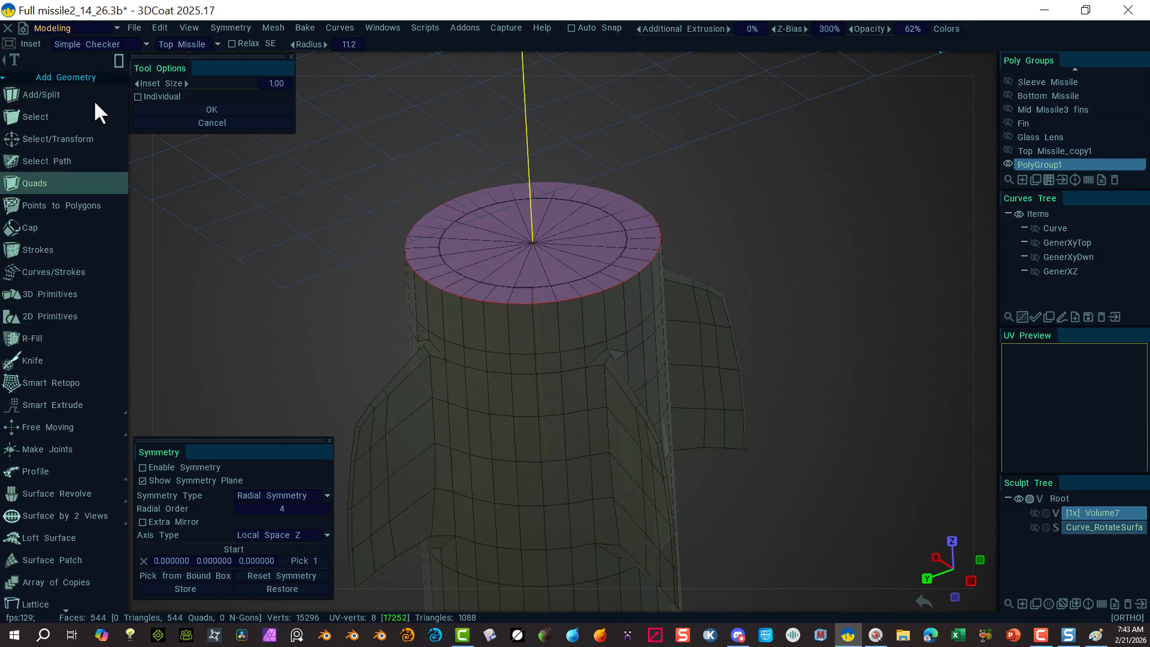
left_click(85, 138)
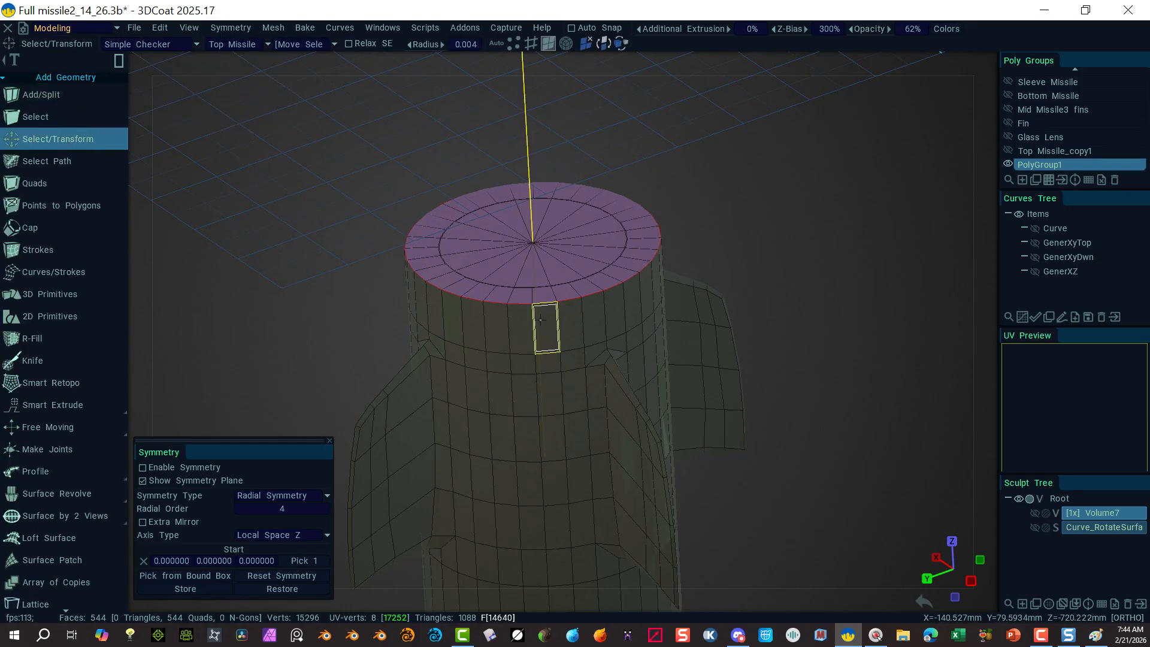
Step: Select the top rim edge loop and bevel it with a Bevel Size of 7.09
left_click(528, 43)
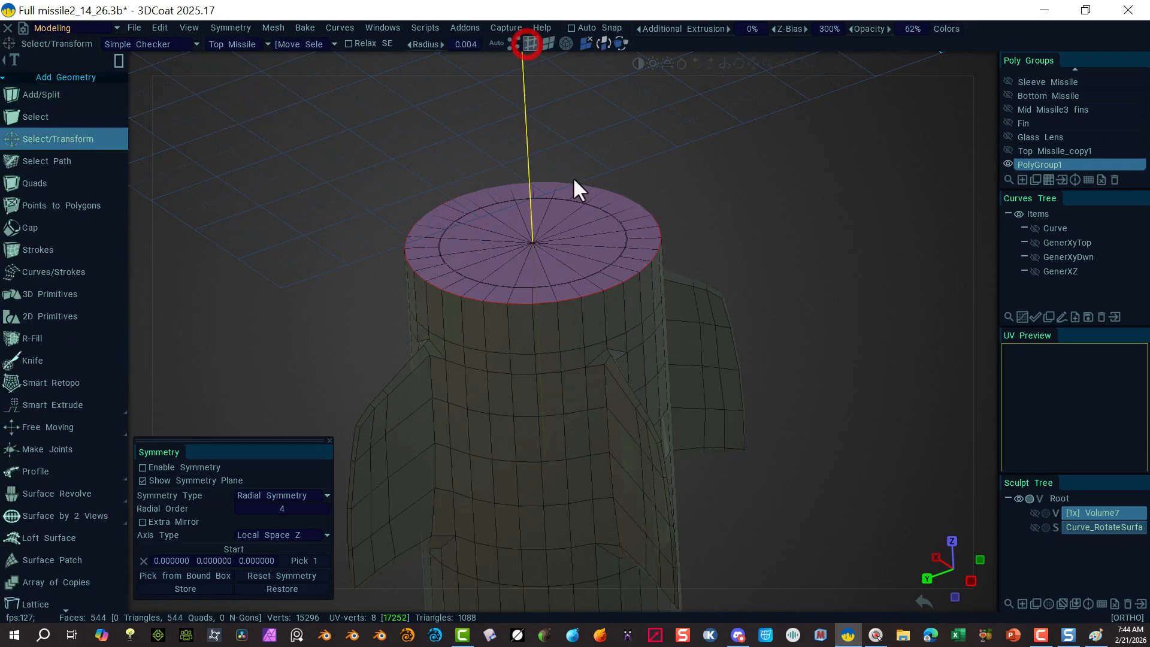
left_click(593, 293, "alt")
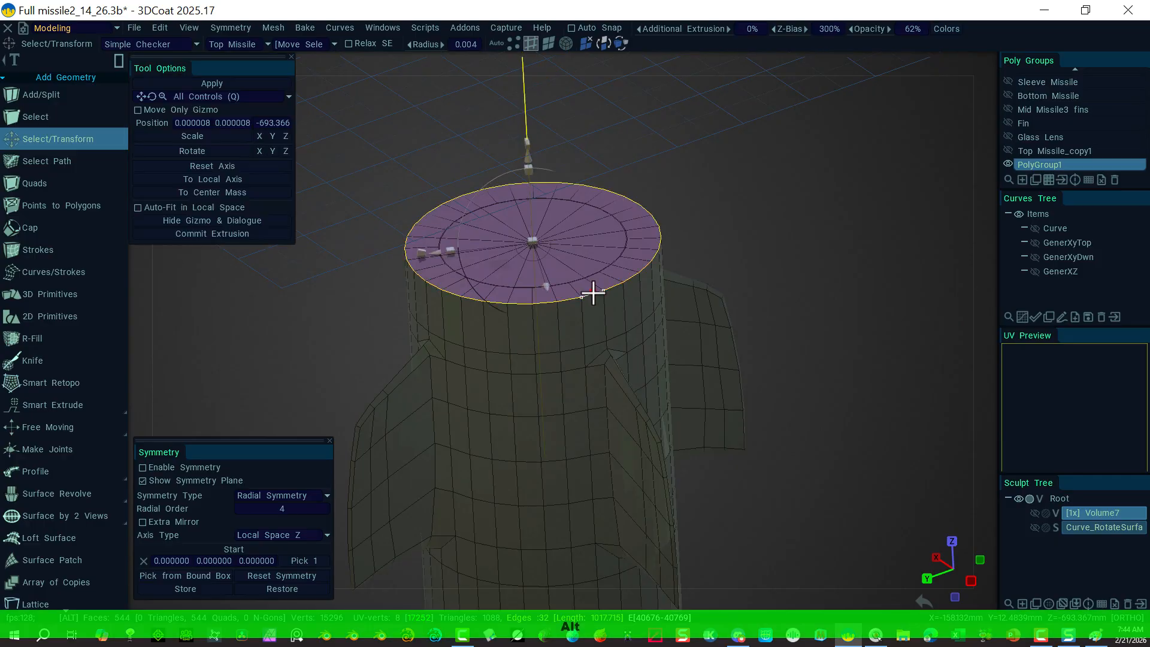
scroll(36, 467, "down", 15)
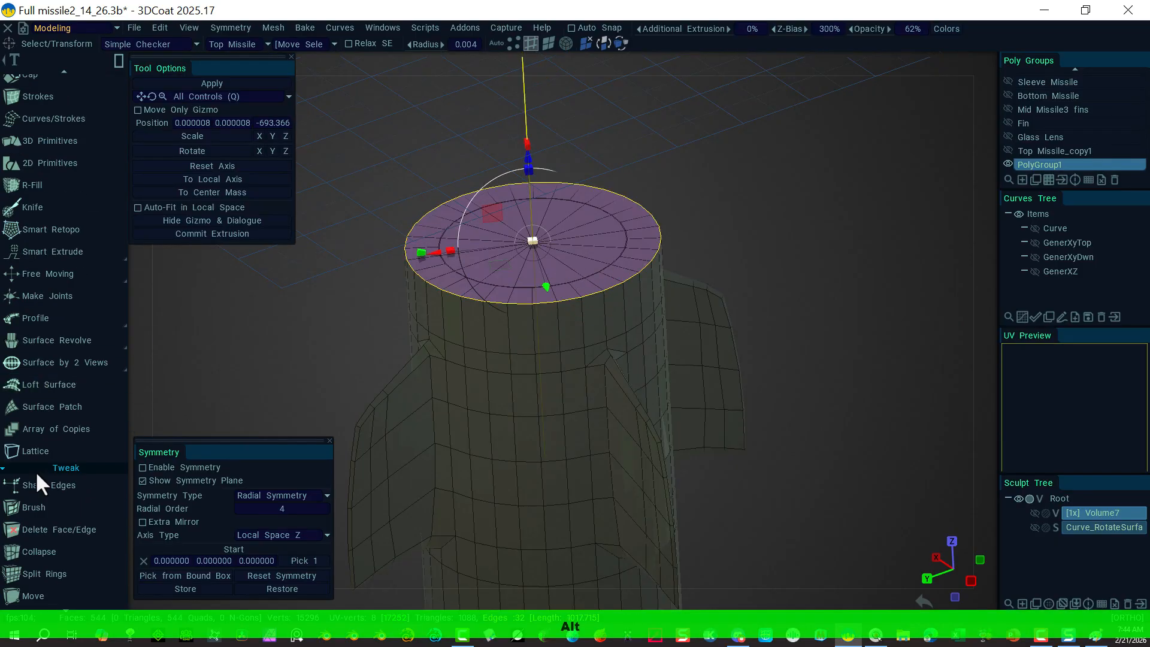
scroll(41, 484, "down", 8)
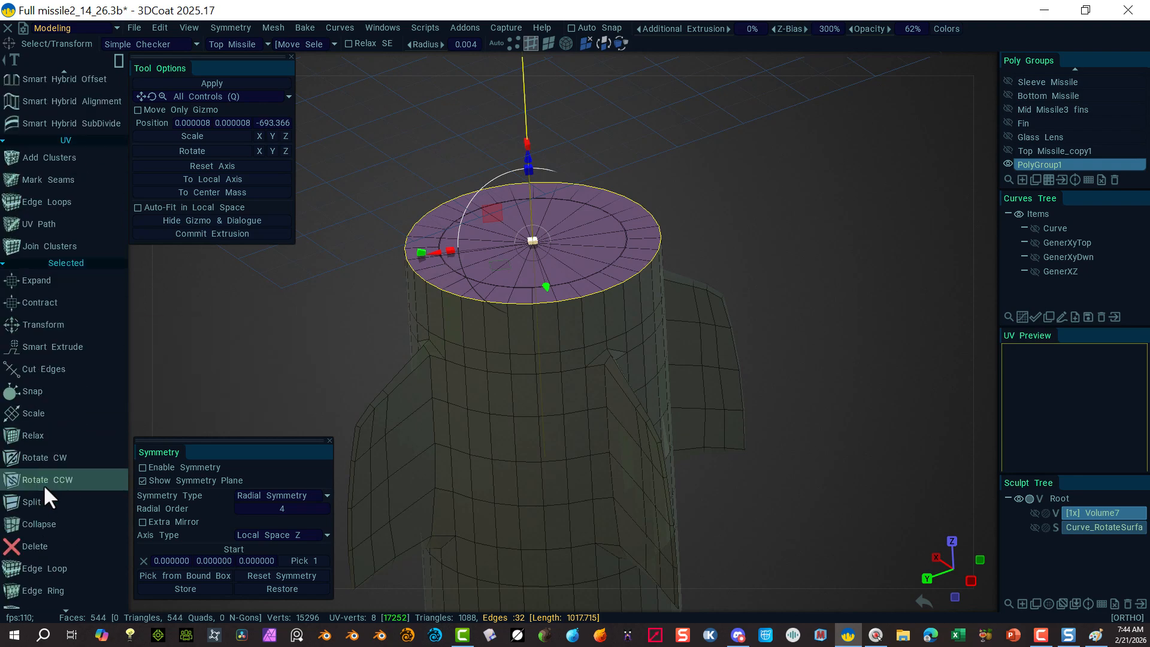
scroll(75, 491, "down", 5)
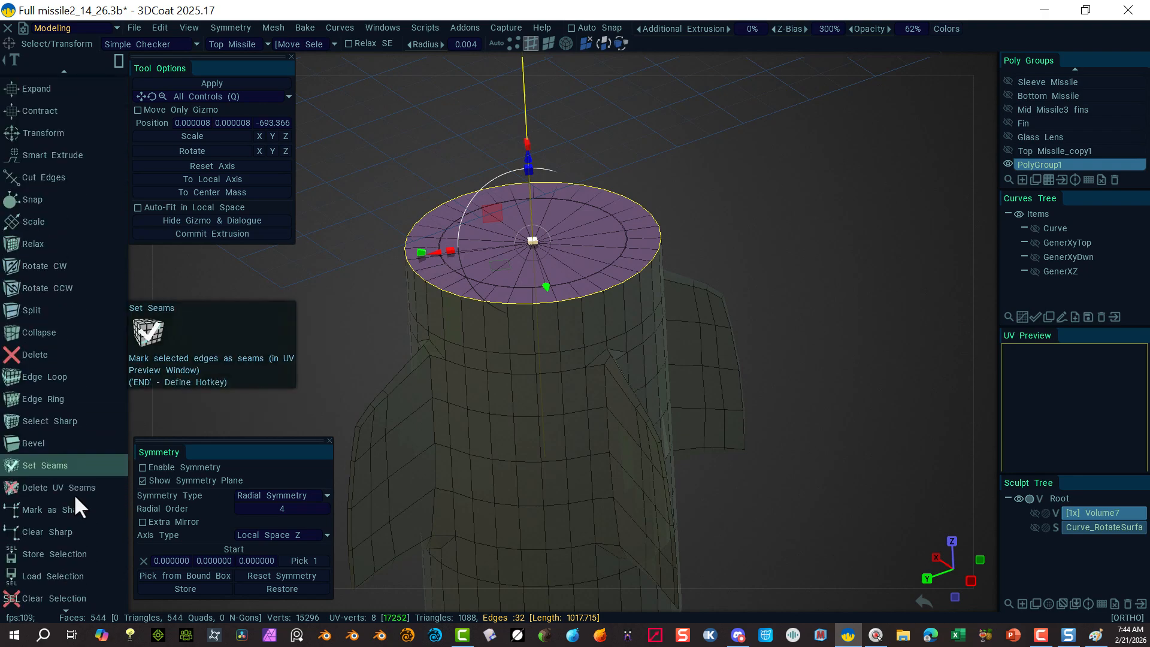
left_click(46, 442)
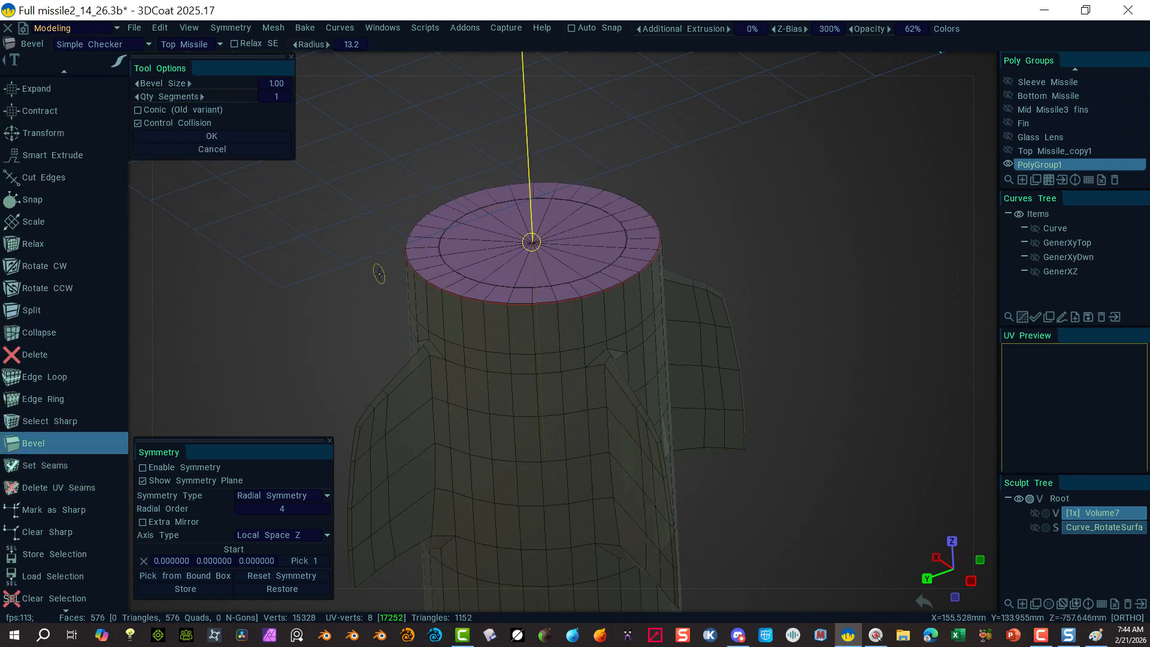
left_click_drag(227, 85, 391, 93)
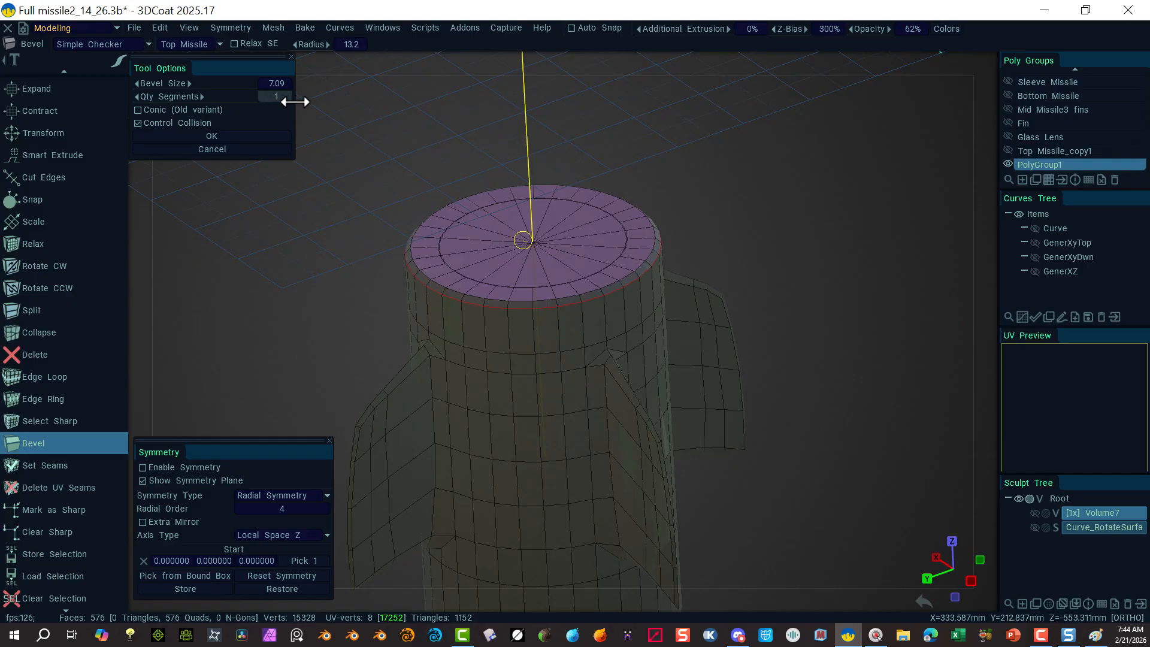
Step: Set the bevel's Qty Segments to 5, bringing the mesh to 704 quads
left_click_drag(308, 102, 310, 102)
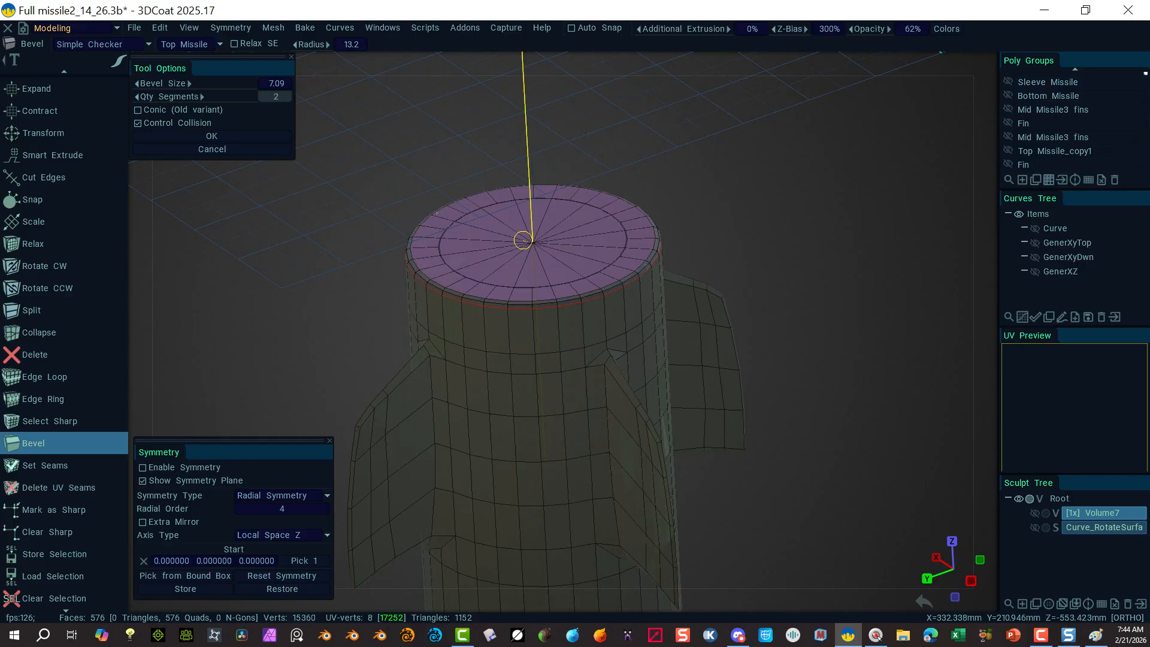
left_click_drag(310, 102, 308, 101)
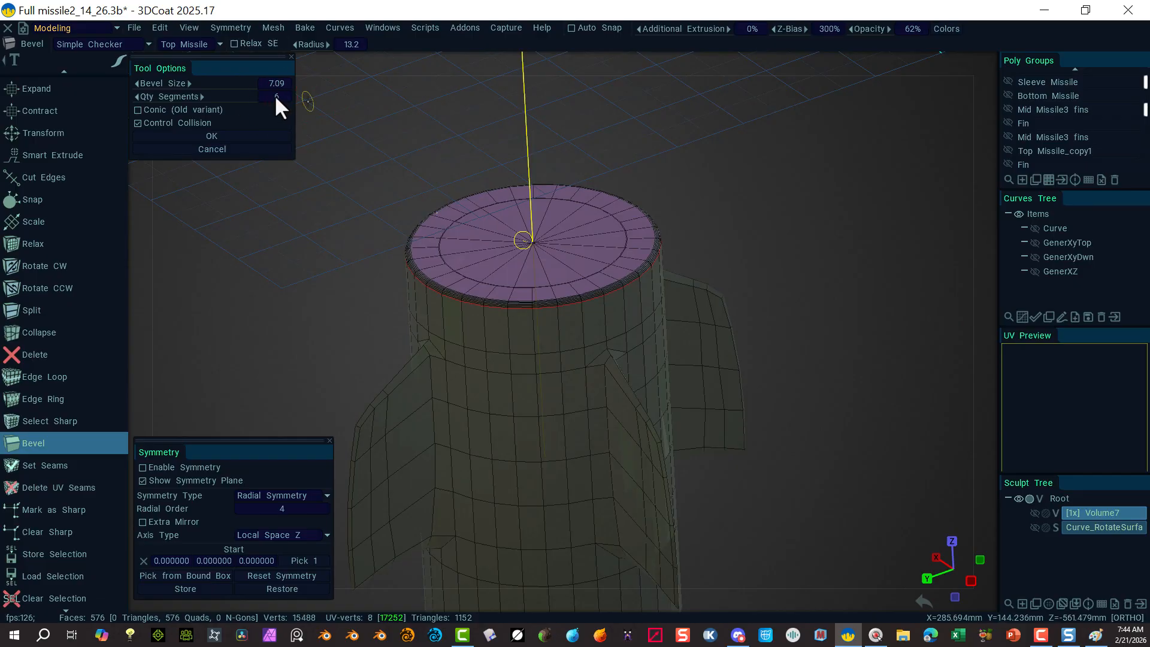
scroll(277, 96, "down", 1)
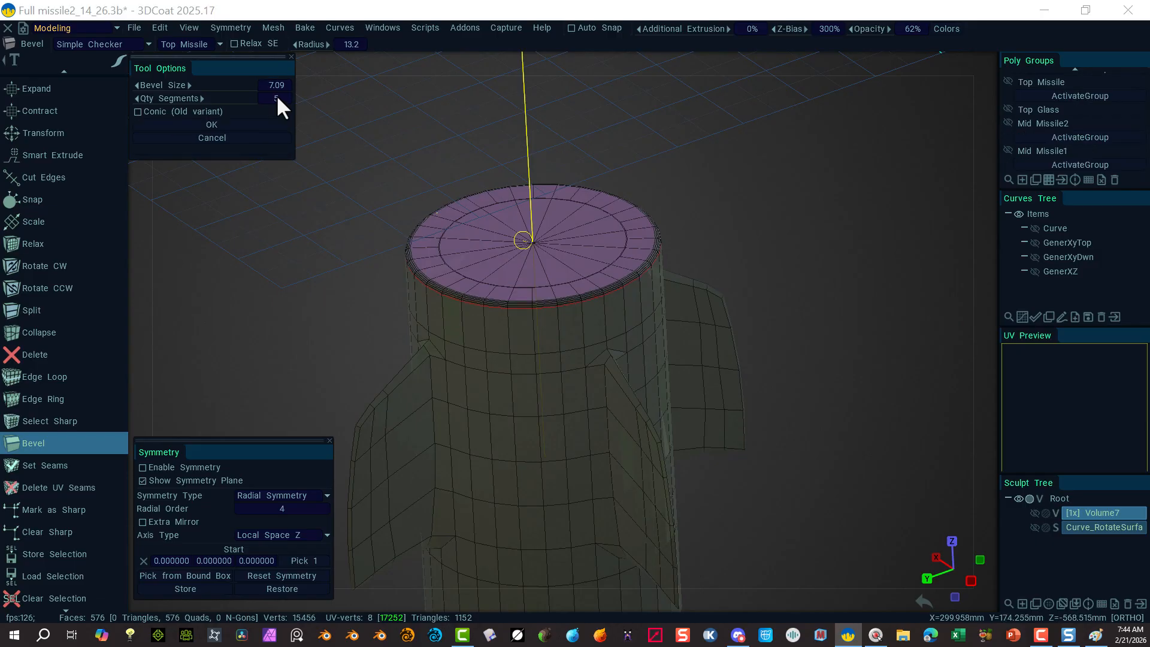
type("4")
left_click(747, 214)
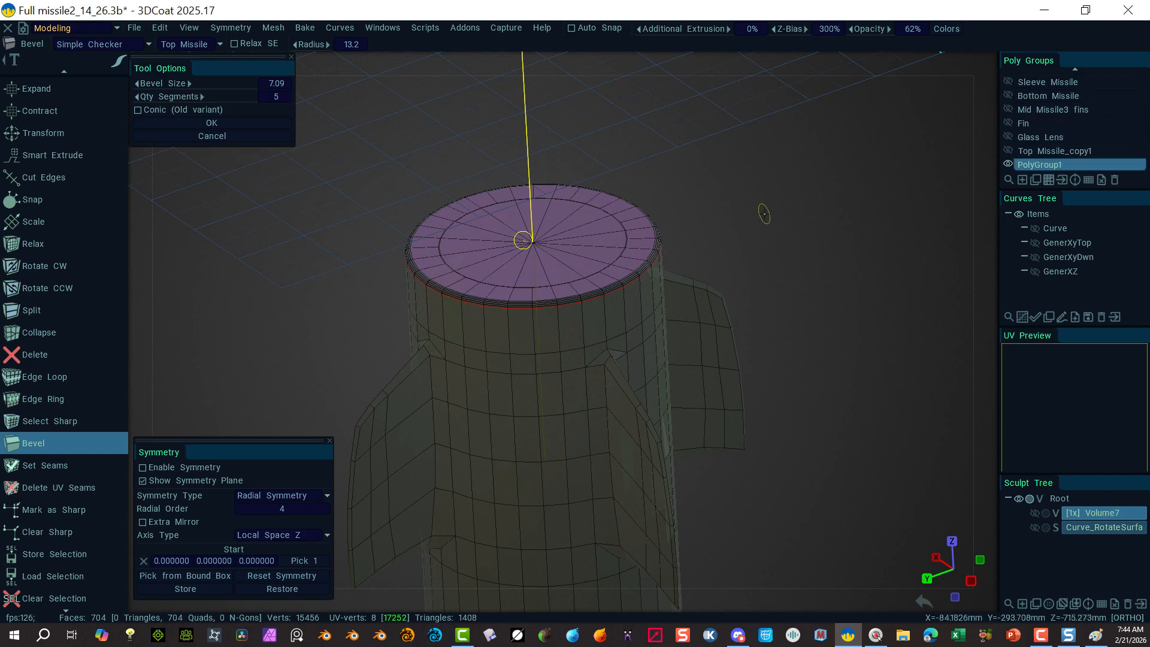
left_click(836, 214)
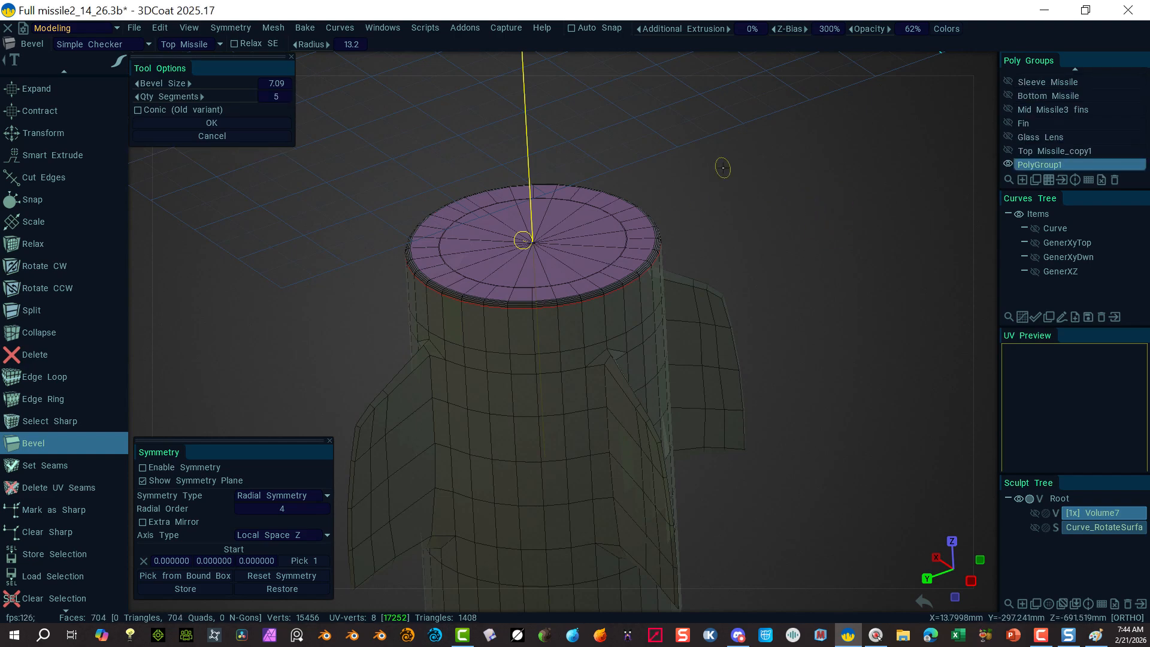
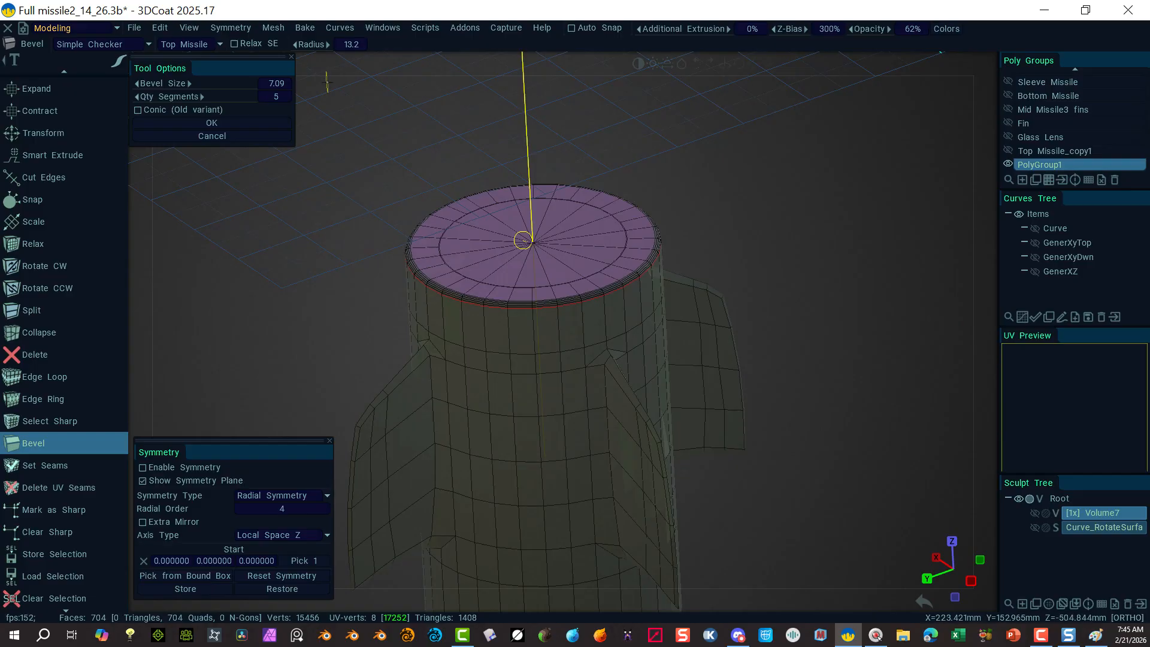
Step: Cancel the pending 5-segment bevel on the top cap's rim edge loop
left_click(226, 135)
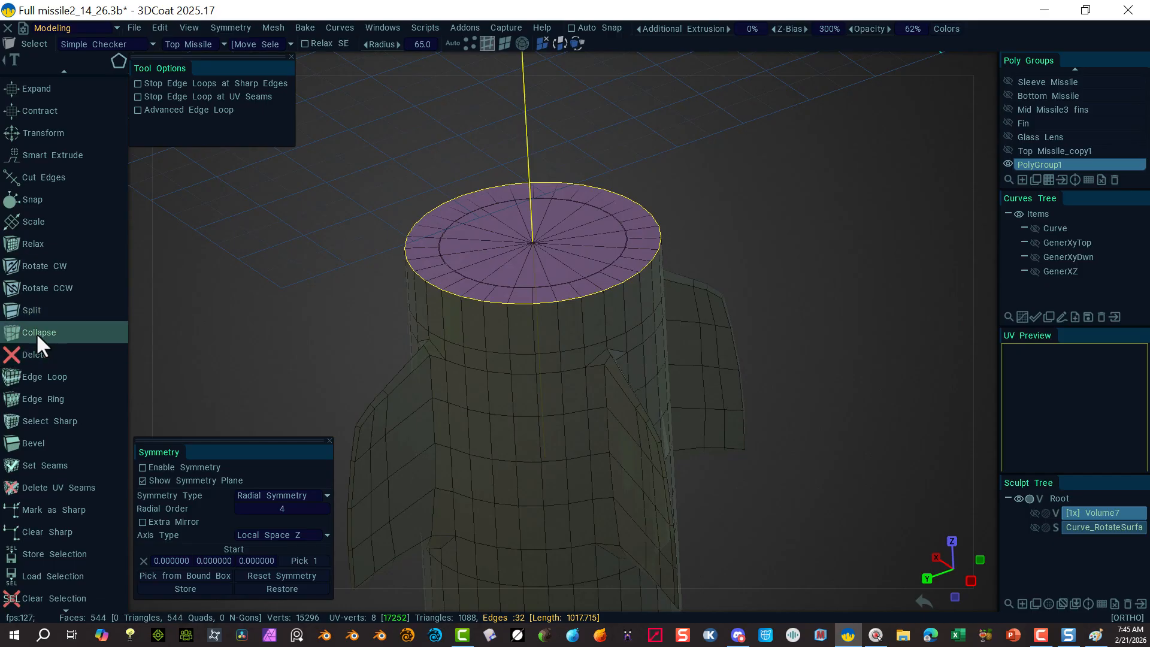
Step: Curve-select the top cap's inner radial edges, delete them, then undo the deletion
scroll(81, 216, "up", 15)
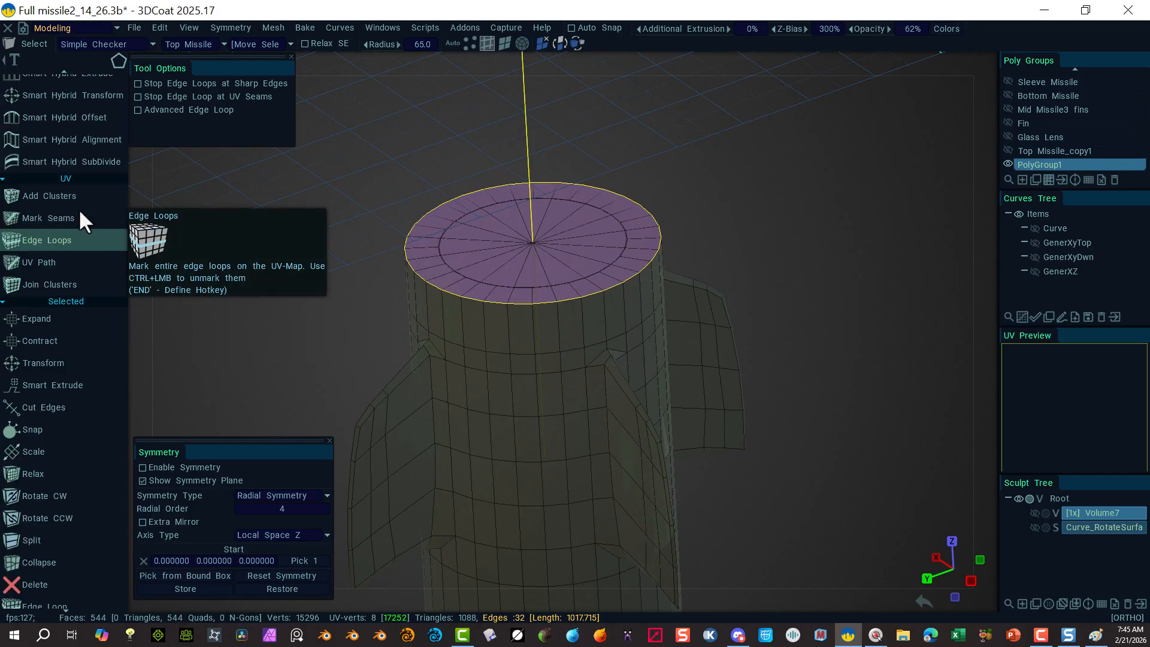
scroll(70, 133, "up", 10)
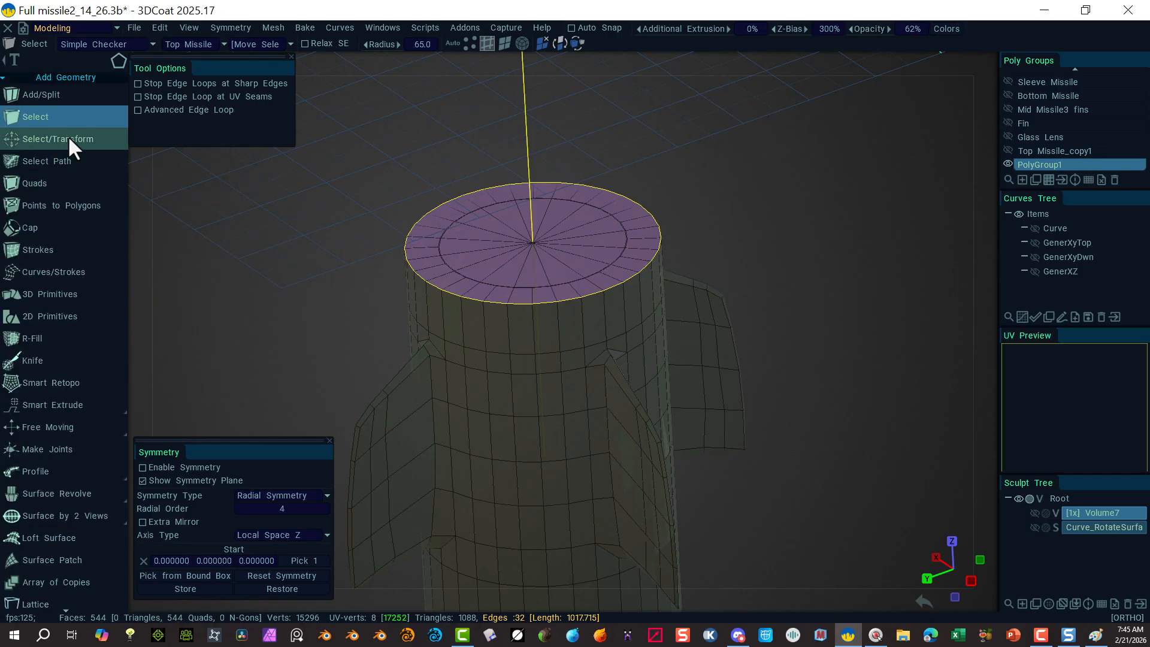
left_click(66, 138)
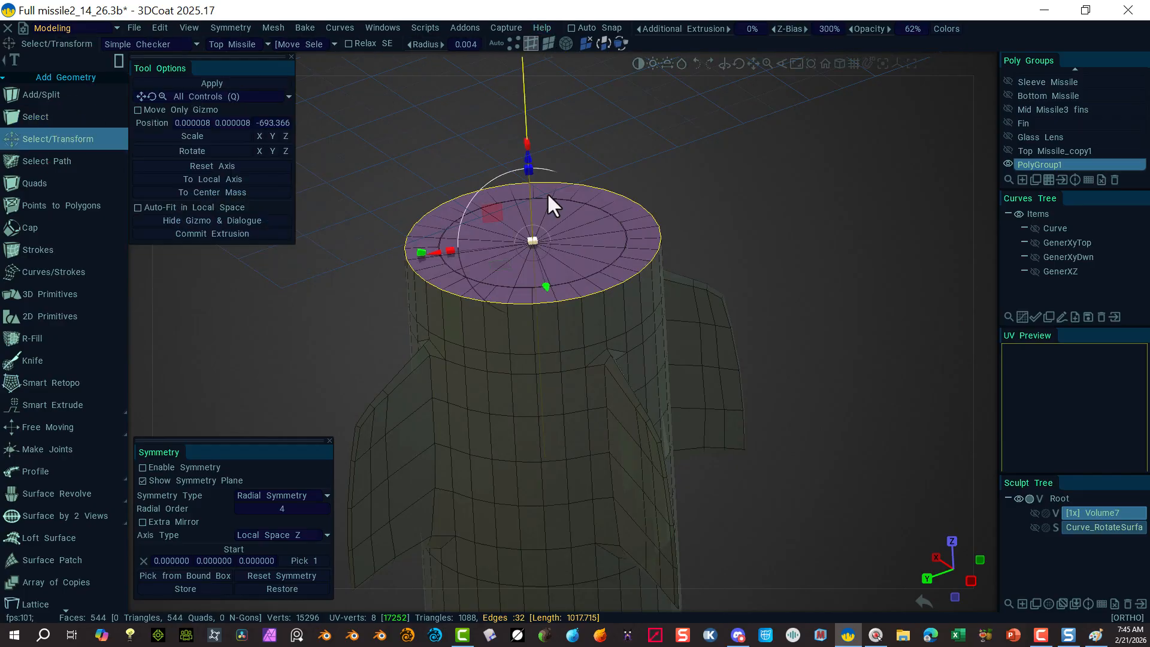
left_click(117, 58)
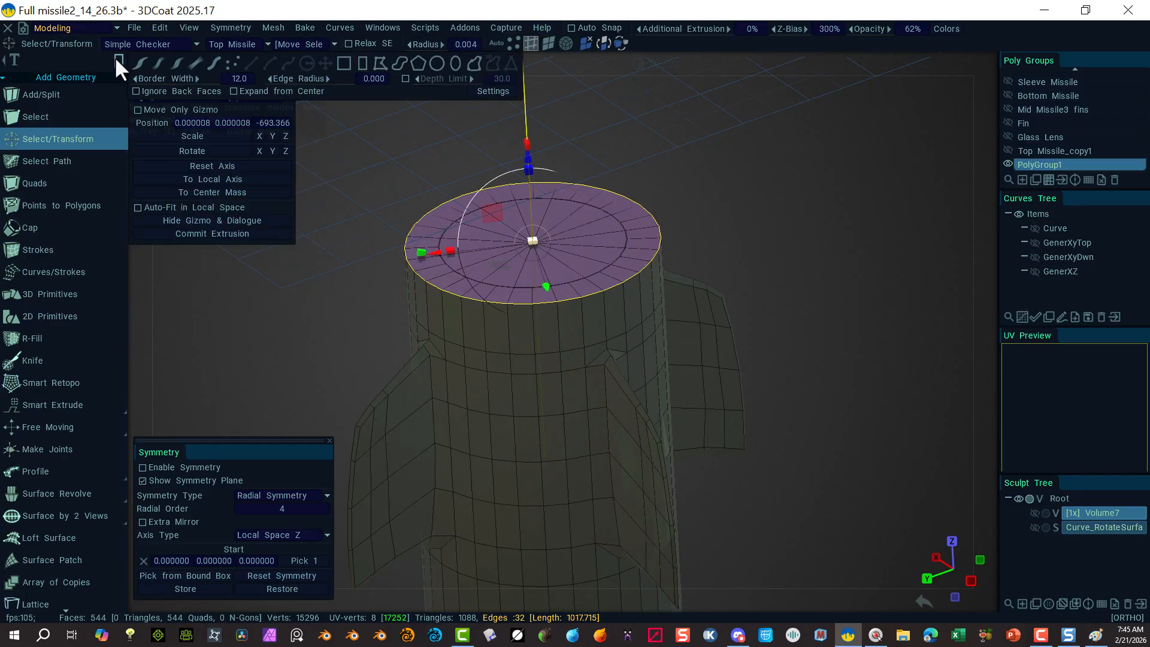
left_click(136, 61)
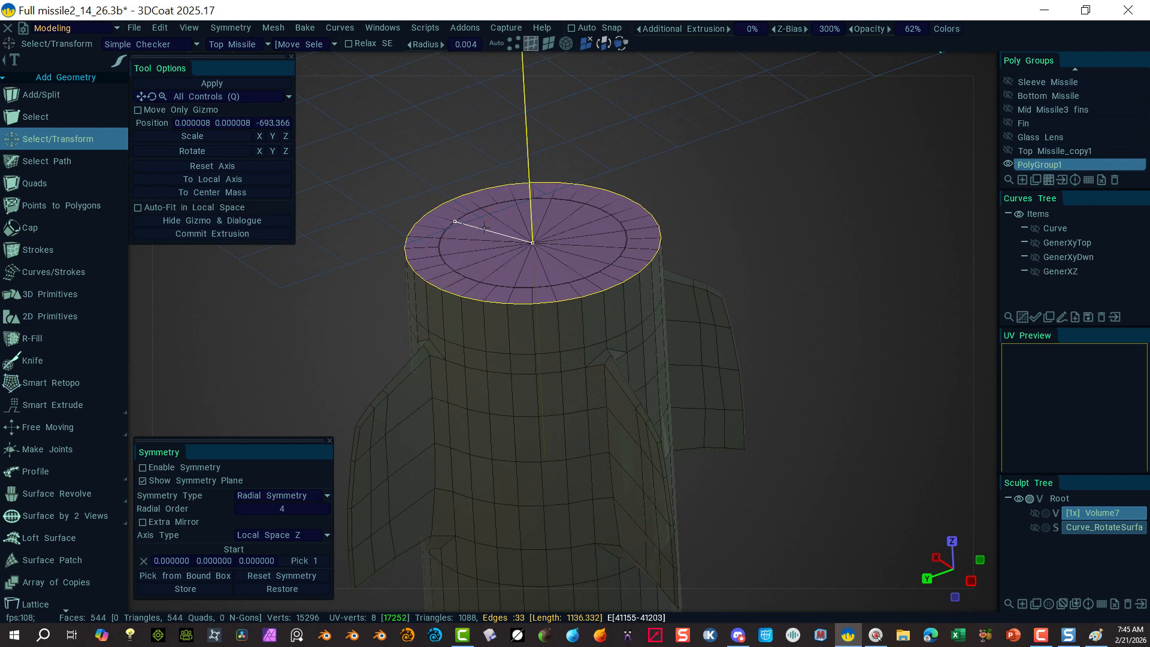
mouse_move(485, 227)
left_mouse_down("shift")
mouse_move(484, 255)
mouse_move(563, 240)
mouse_move(557, 225)
left_mouse_up("shift")
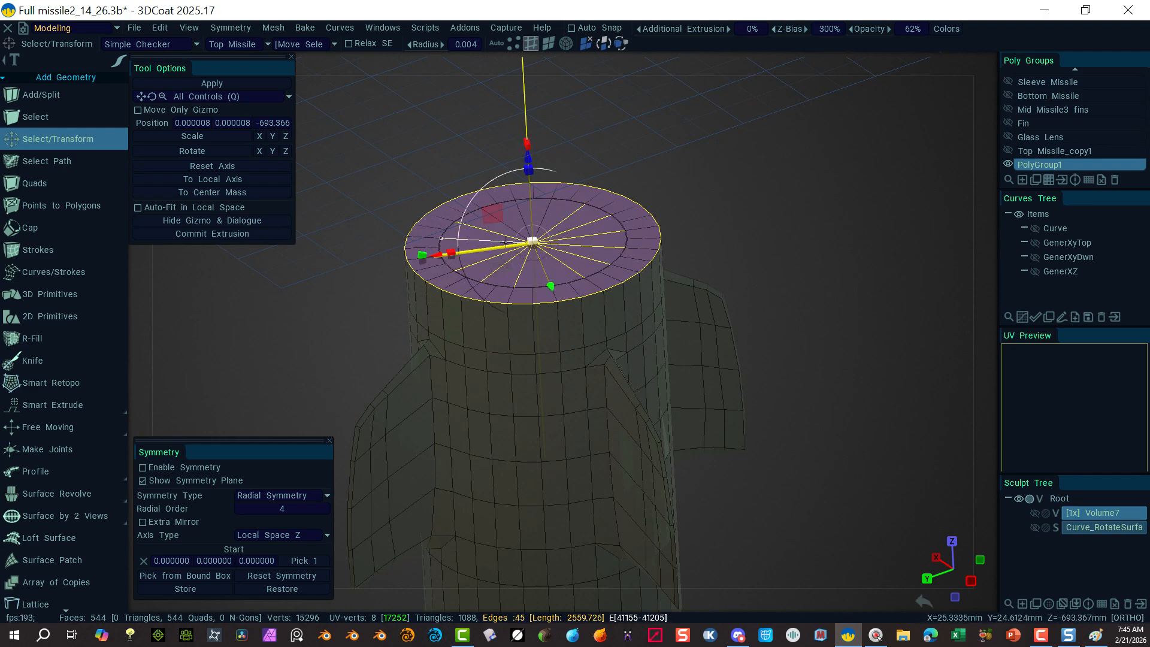
left_click(524, 272, "ctrl")
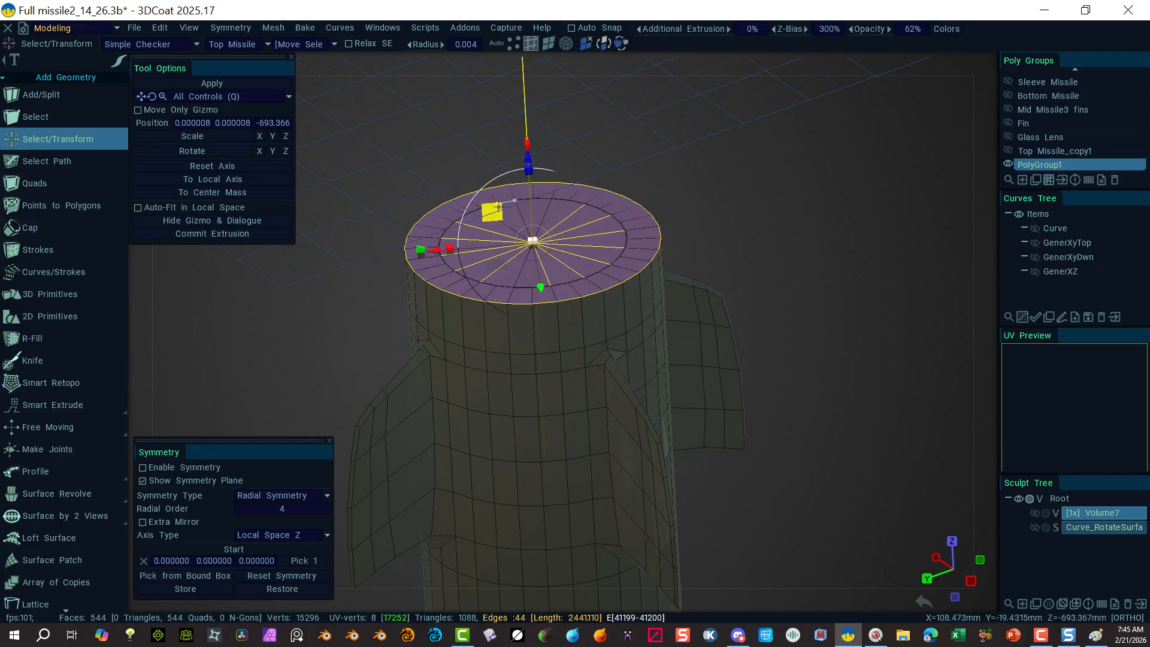
key("Delete")
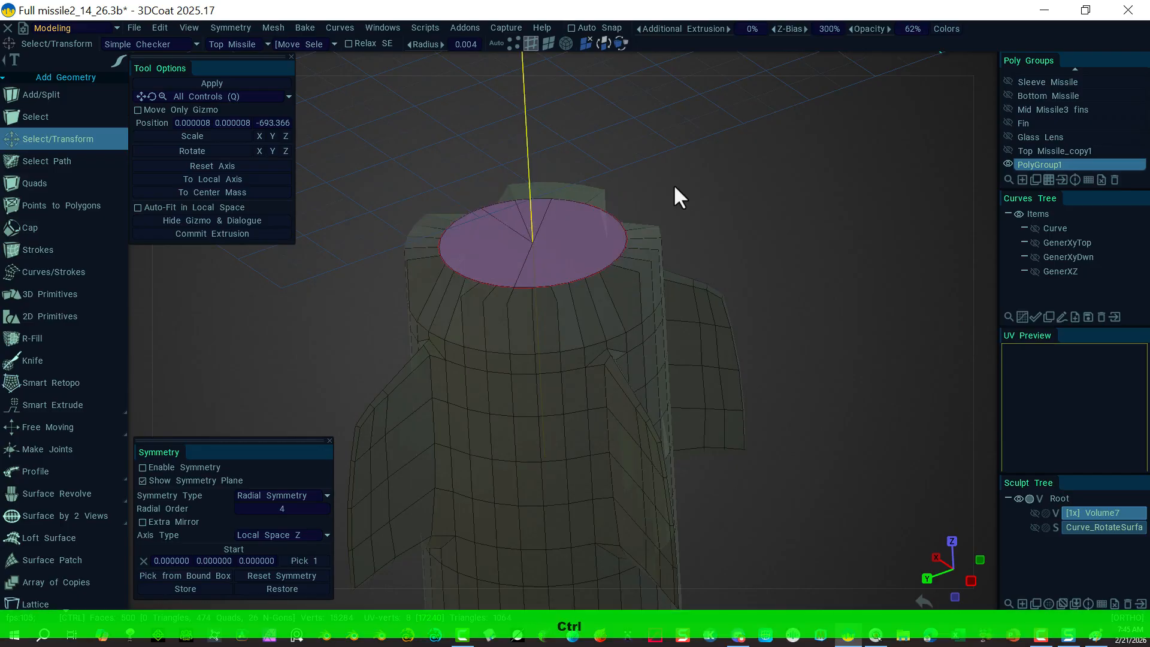
key("ctrl+z")
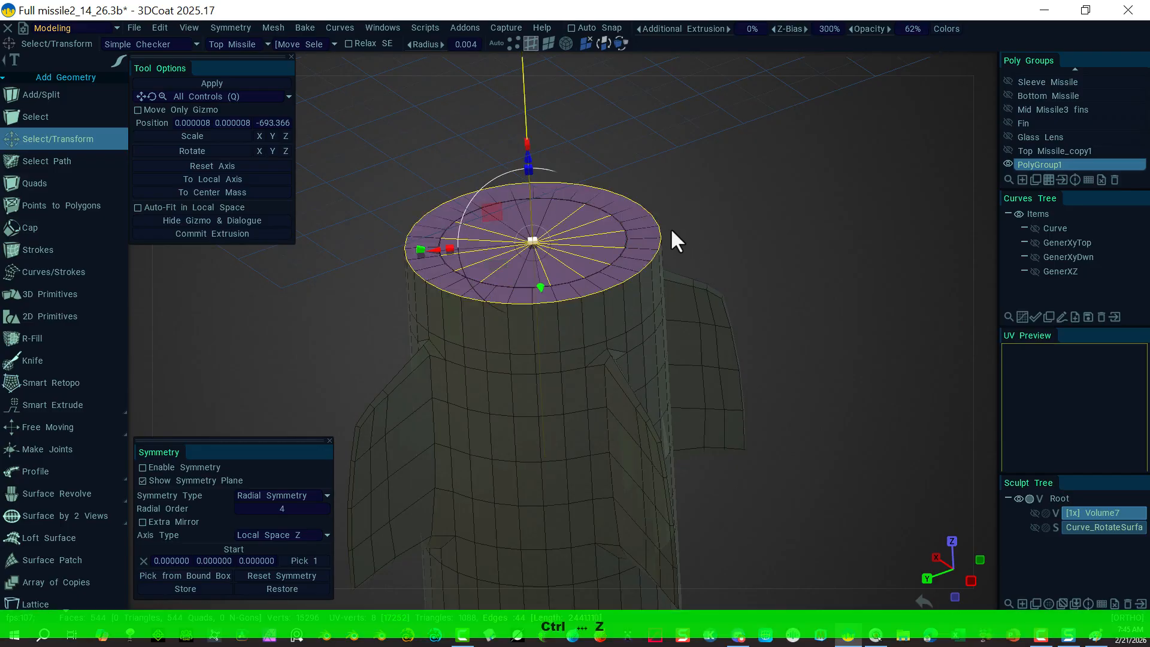
Step: Reselect the cap's radial spokes and delete them and the leftover spoke, leaving one n-gon
left_click(714, 185)
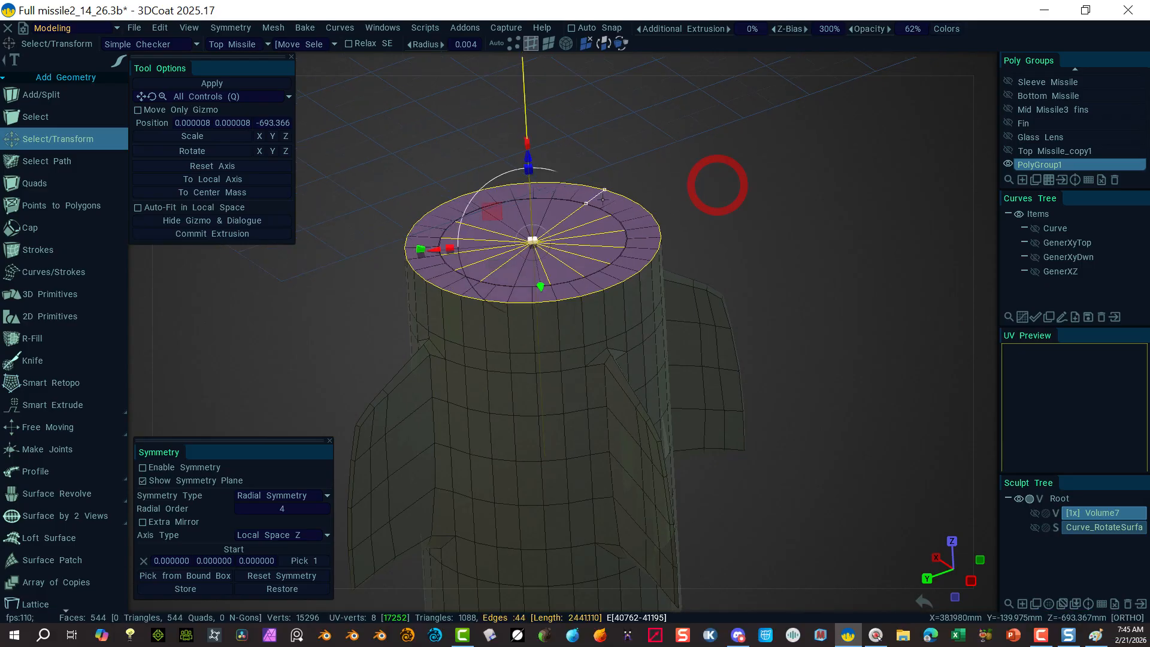
left_click(700, 150)
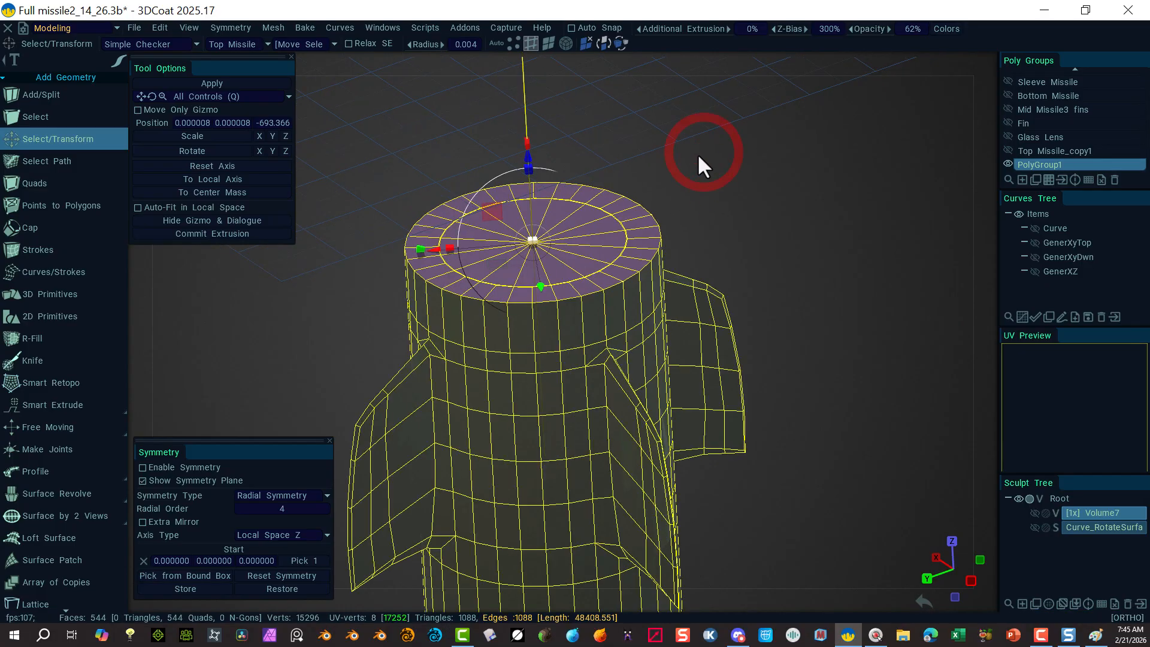
left_click(497, 43)
mouse_move(500, 225)
left_mouse_down()
mouse_move(496, 245)
mouse_move(521, 267)
mouse_move(575, 252)
left_mouse_up()
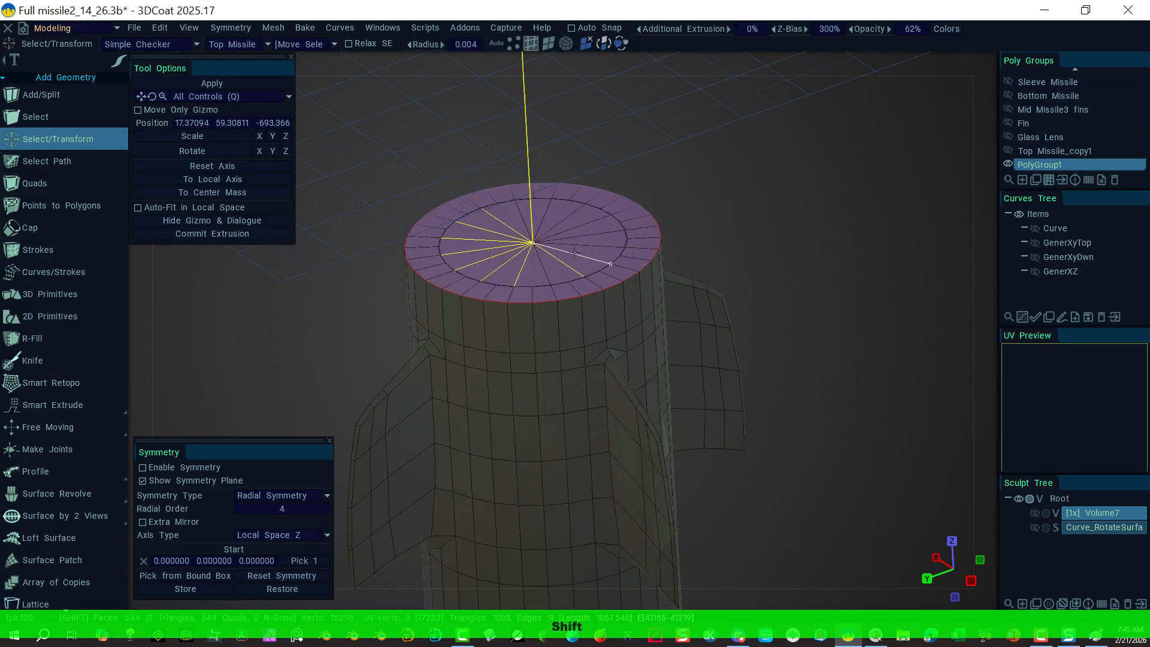
left_click_drag(552, 211, 555, 214, "shift")
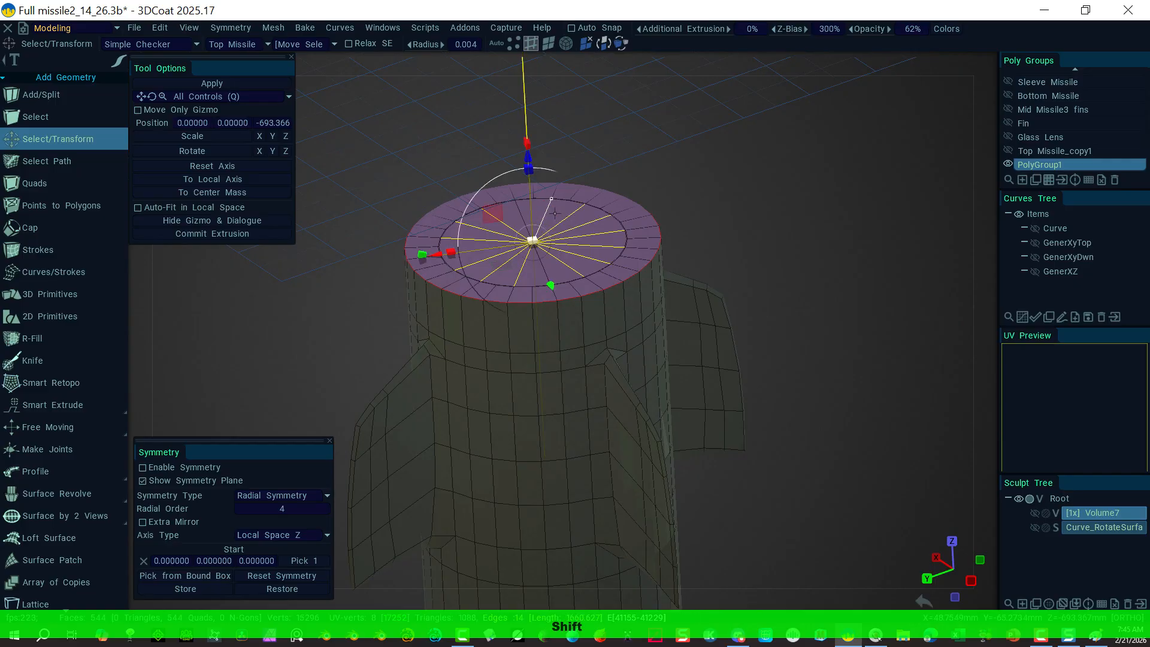
key("Delete")
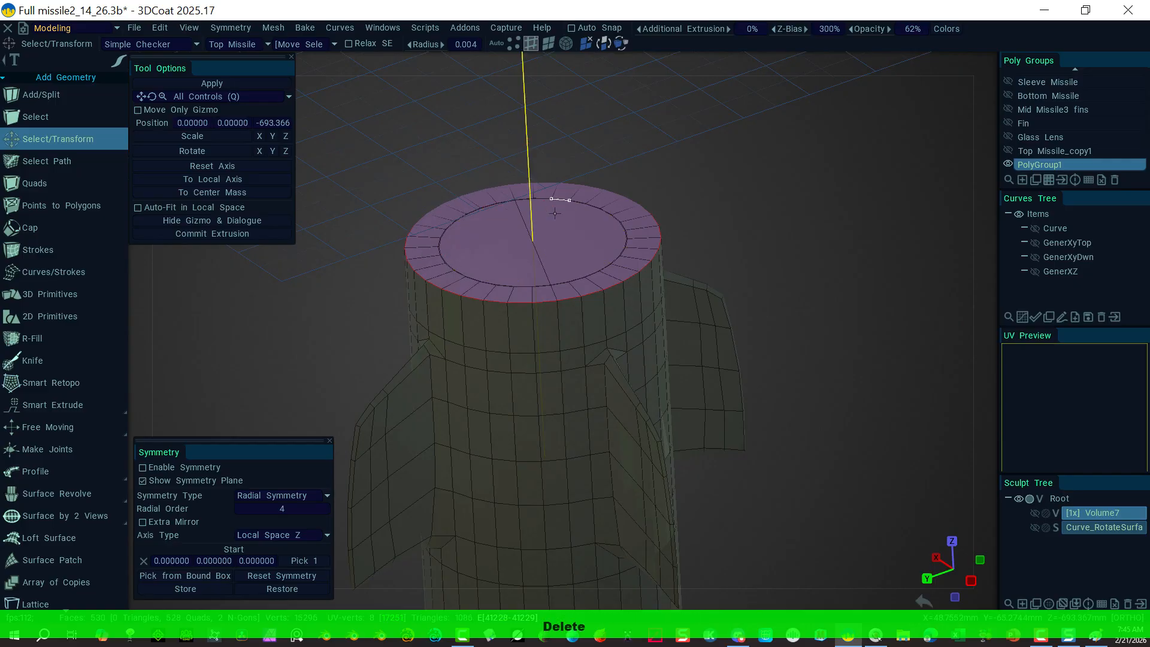
left_click(540, 254)
key("Delete")
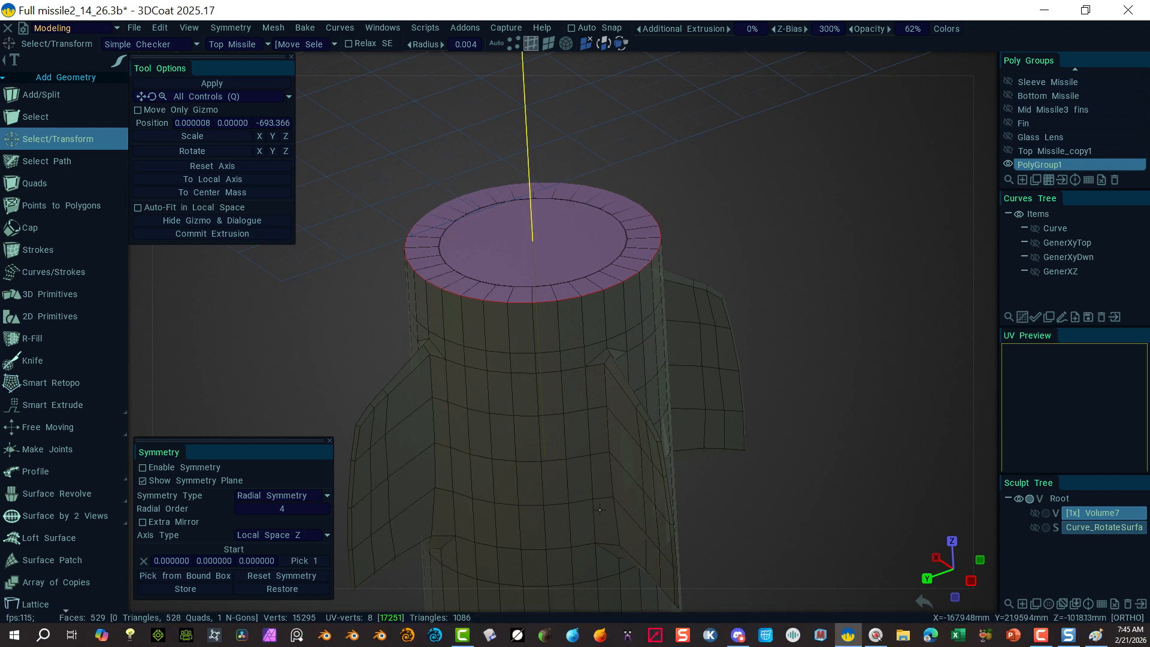
Step: Select the top cap's outer rim edge loop
left_click(473, 298)
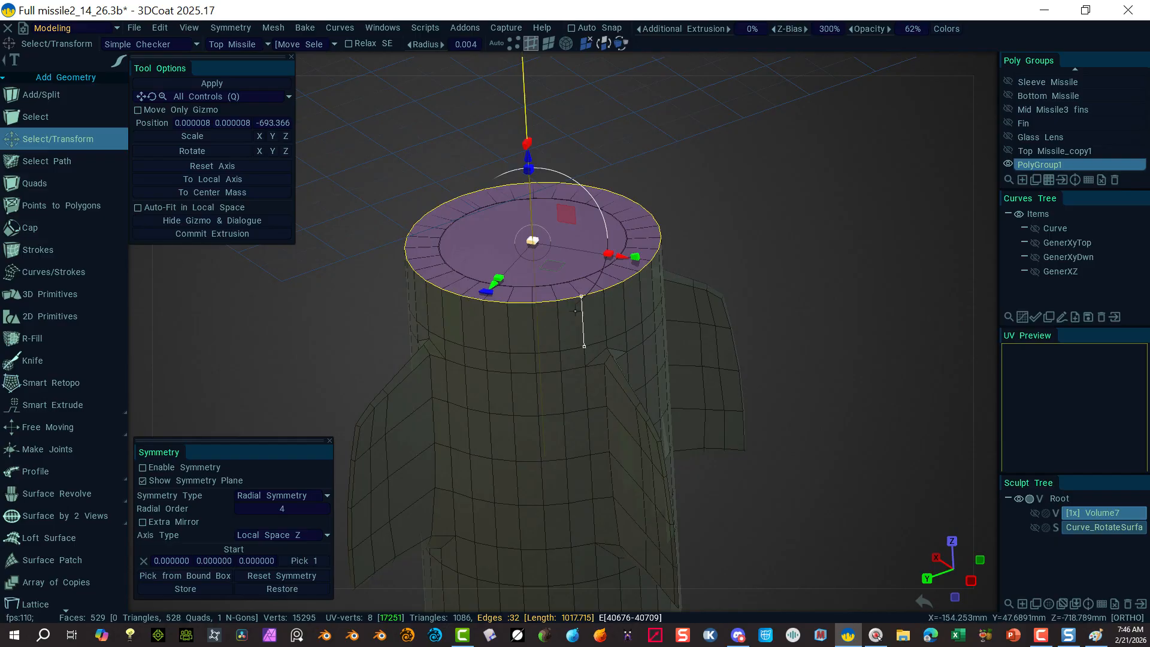
scroll(71, 451, "down", 3)
scroll(56, 456, "down", 9)
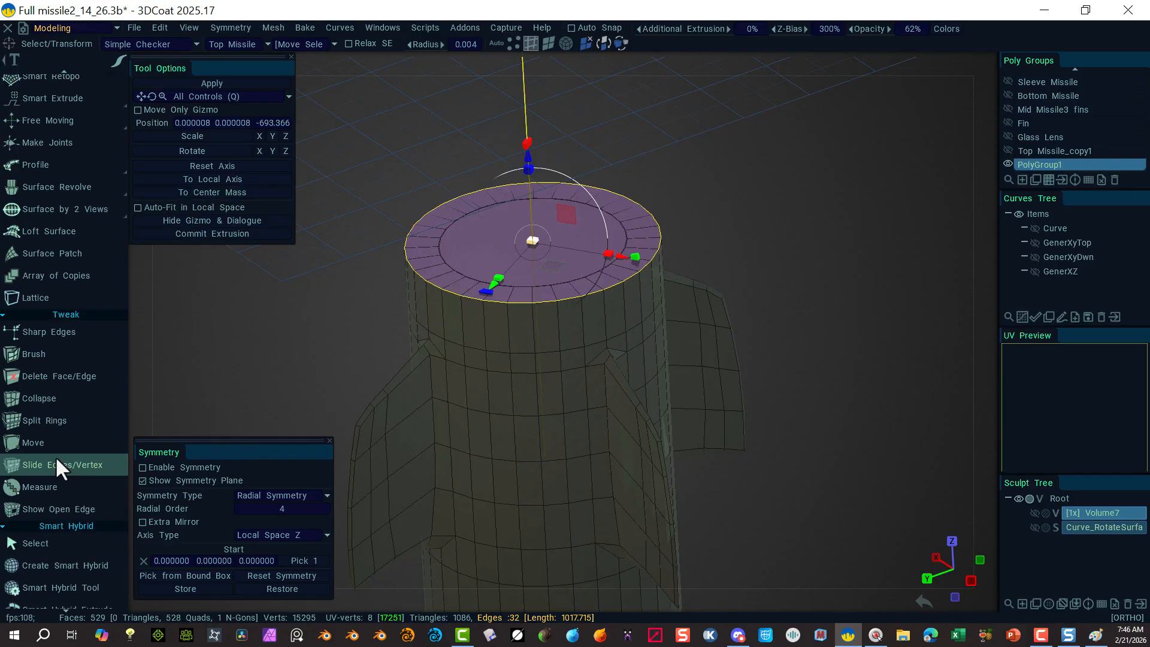
scroll(44, 445, "down", 8)
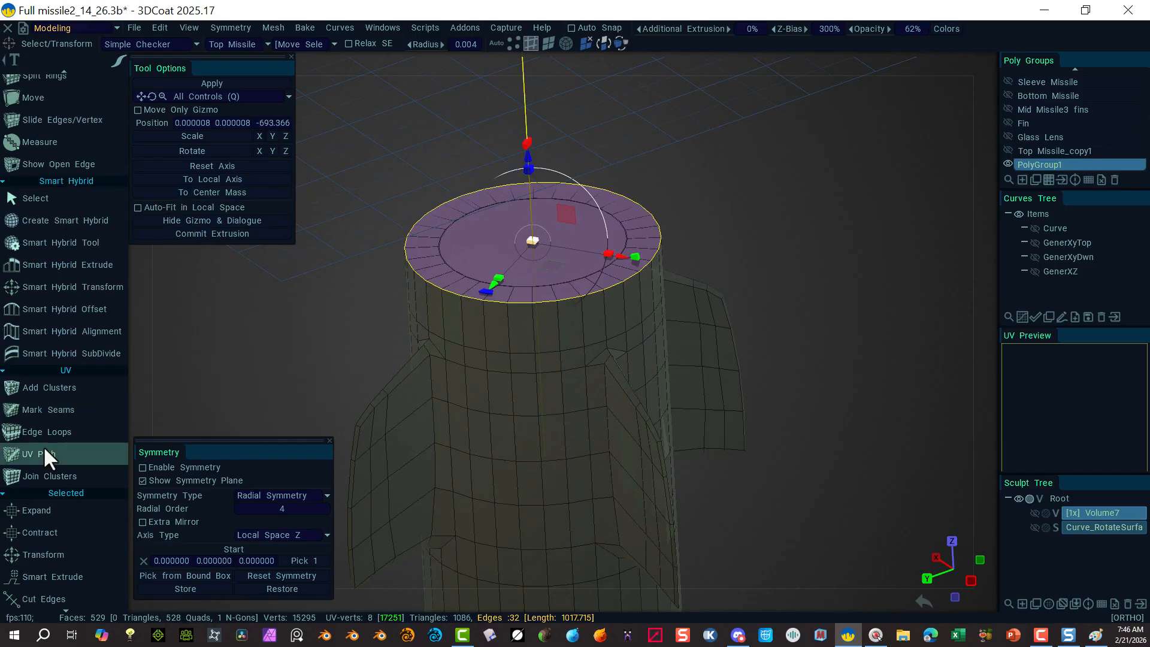
scroll(48, 555, "down", 10)
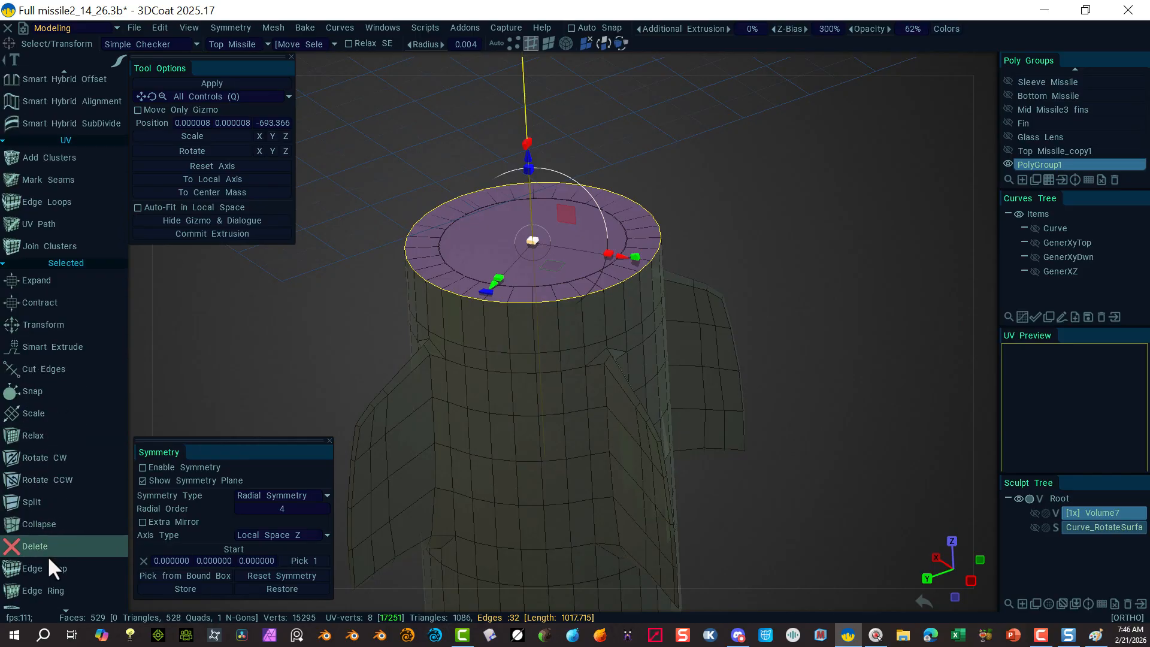
scroll(44, 544, "down", 3)
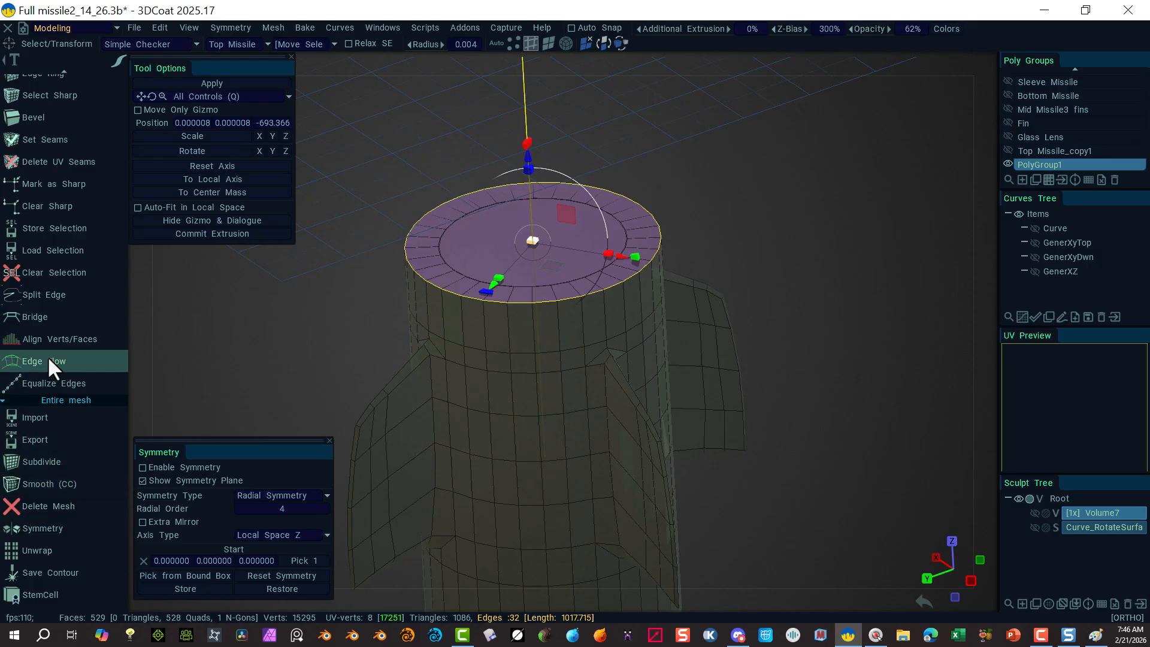
scroll(80, 253, "up", 4)
scroll(80, 254, "up", 7)
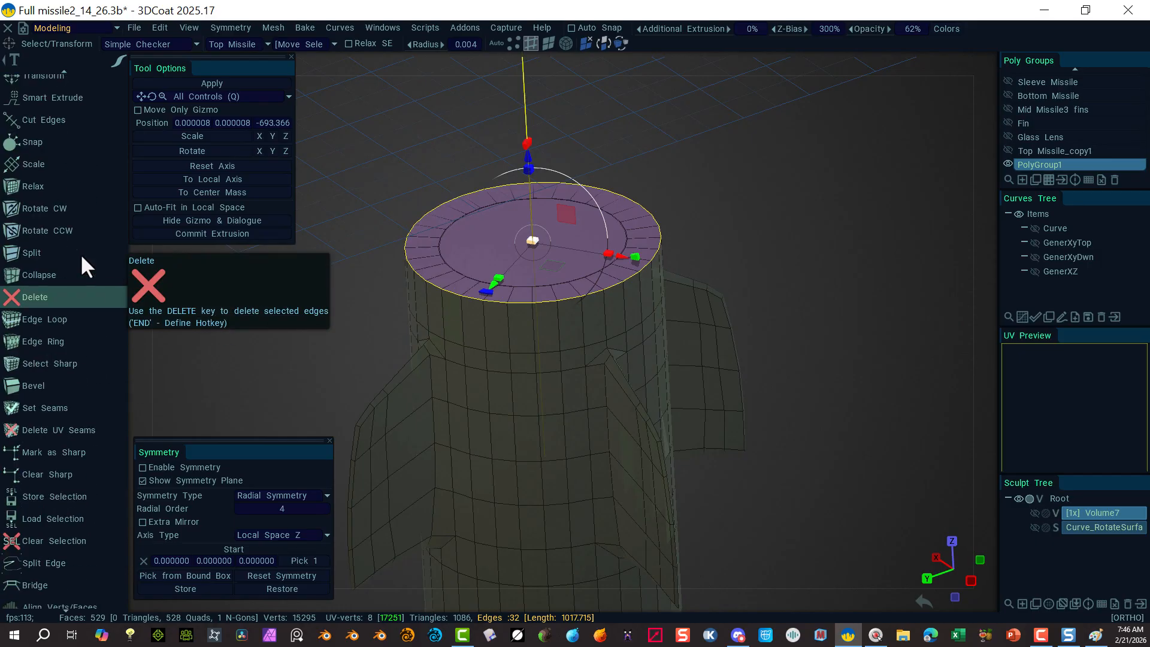
scroll(74, 250, "up", 8)
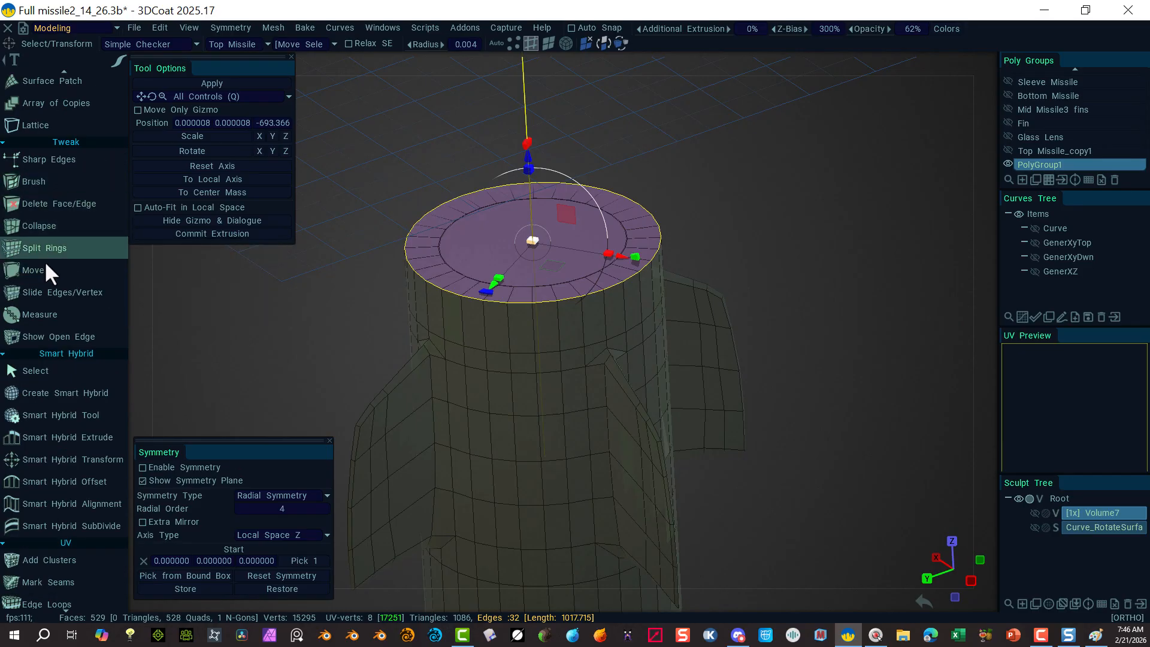
scroll(50, 264, "up", 2)
scroll(58, 260, "up", 7)
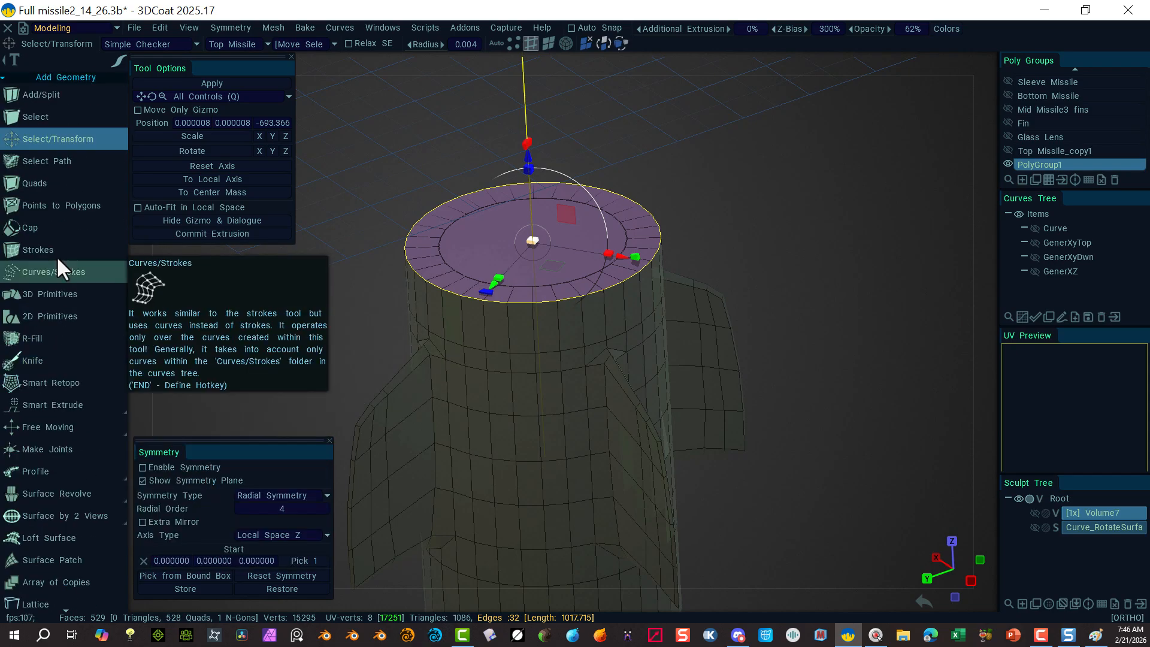
scroll(51, 276, "down", 15)
scroll(54, 291, "down", 5)
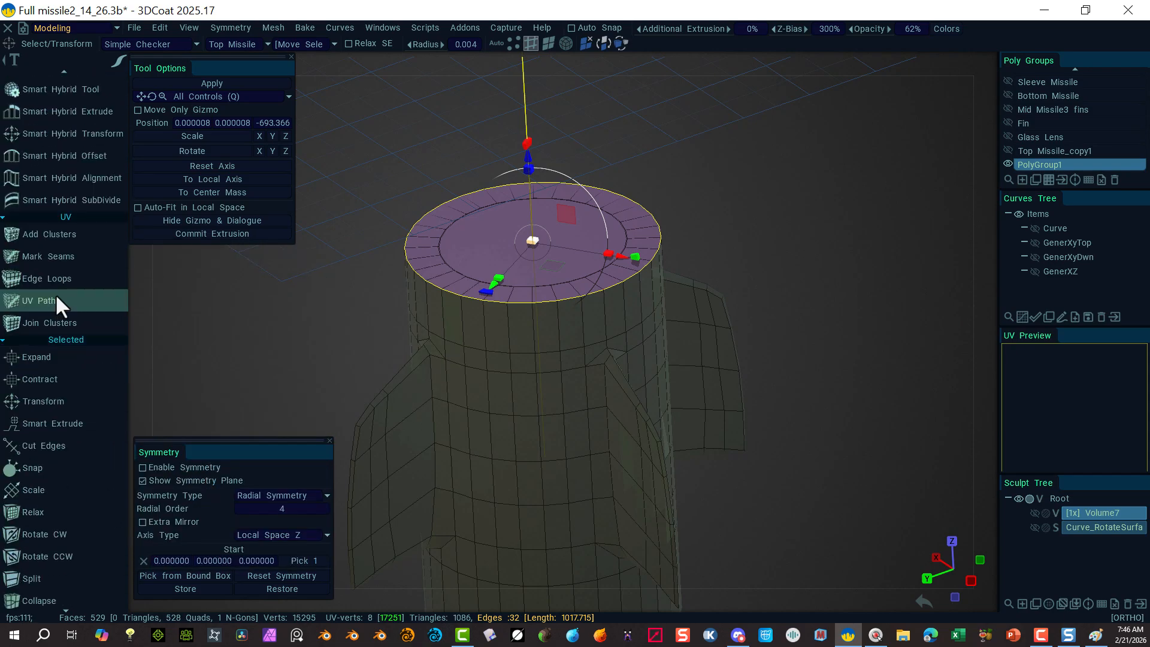
scroll(54, 464, "down", 2)
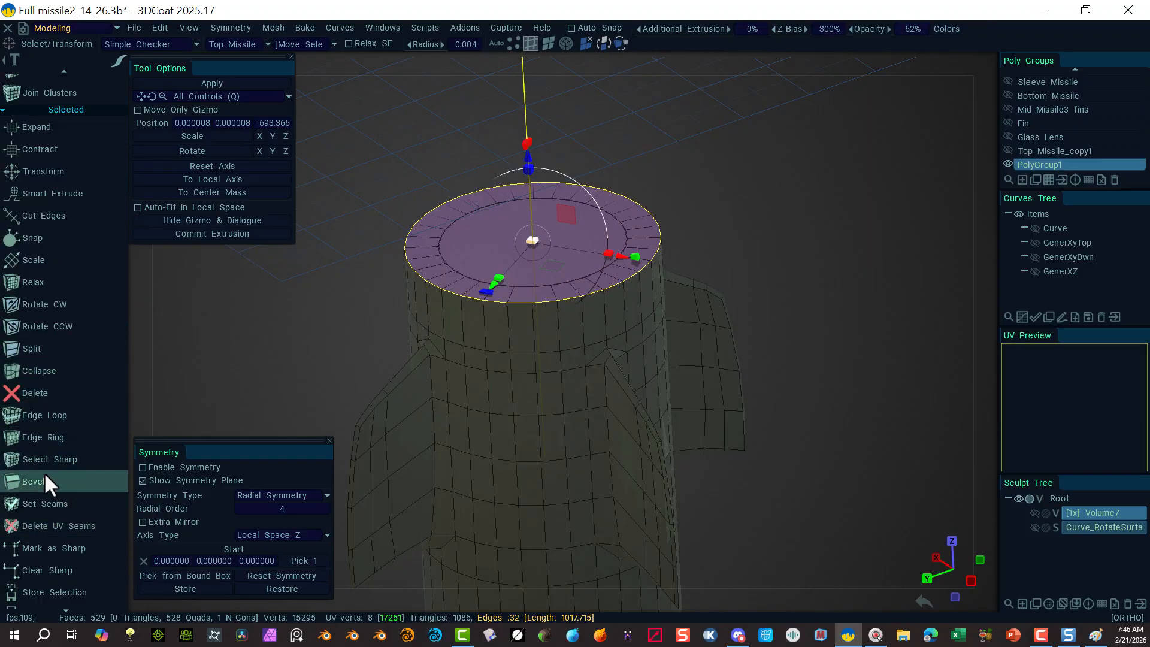
Step: Bevel the rim loop at size 7.65 with a single segment and apply it
left_click(60, 480)
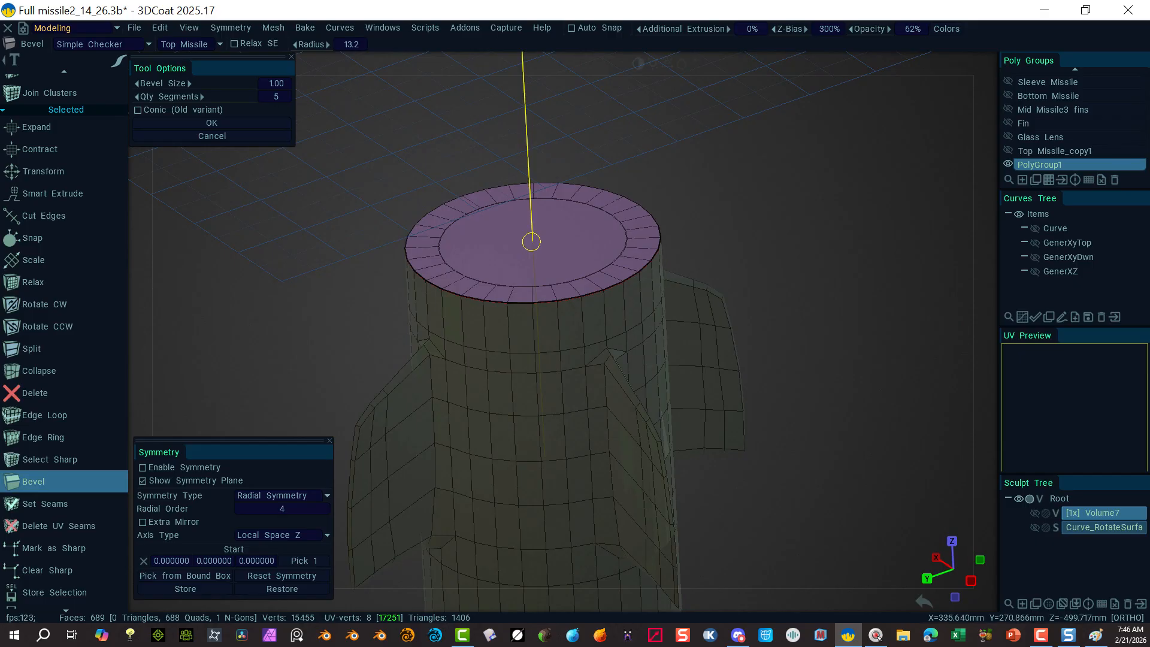
left_click_drag(218, 88, 322, 90)
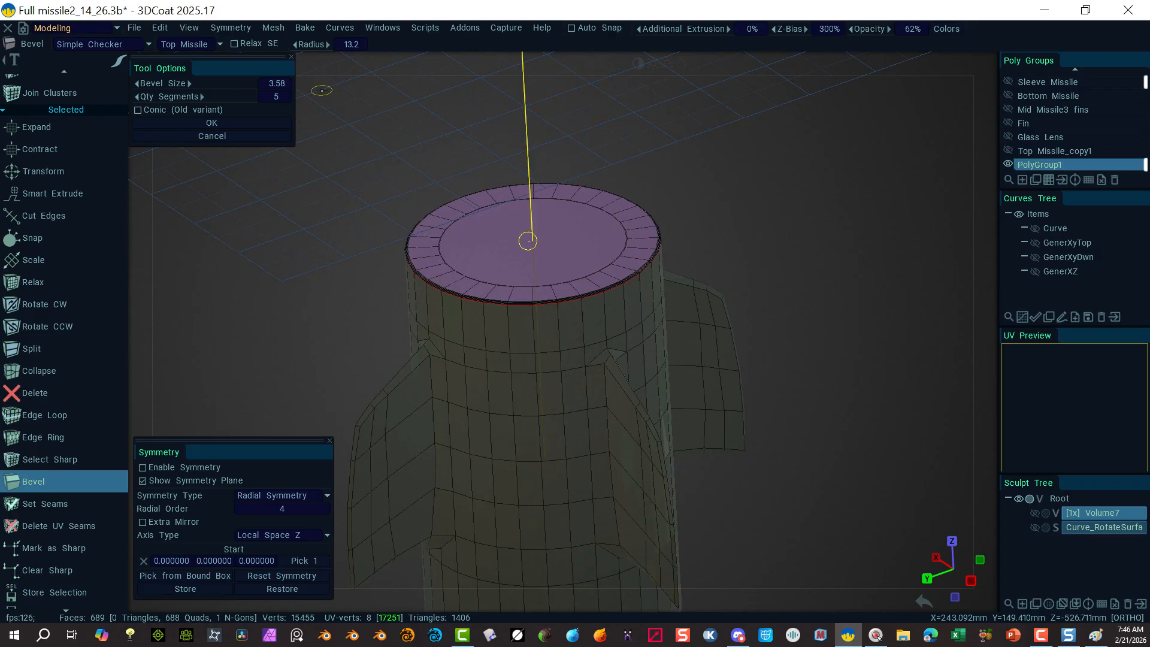
left_click_drag(322, 90, 339, 108)
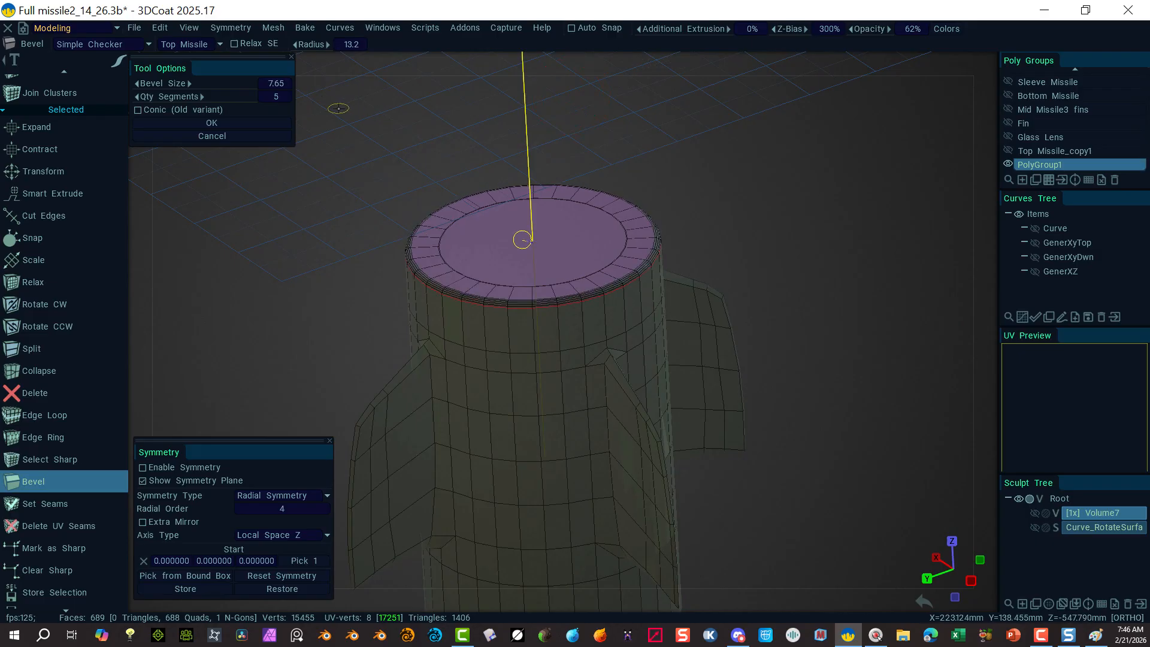
left_click(275, 98)
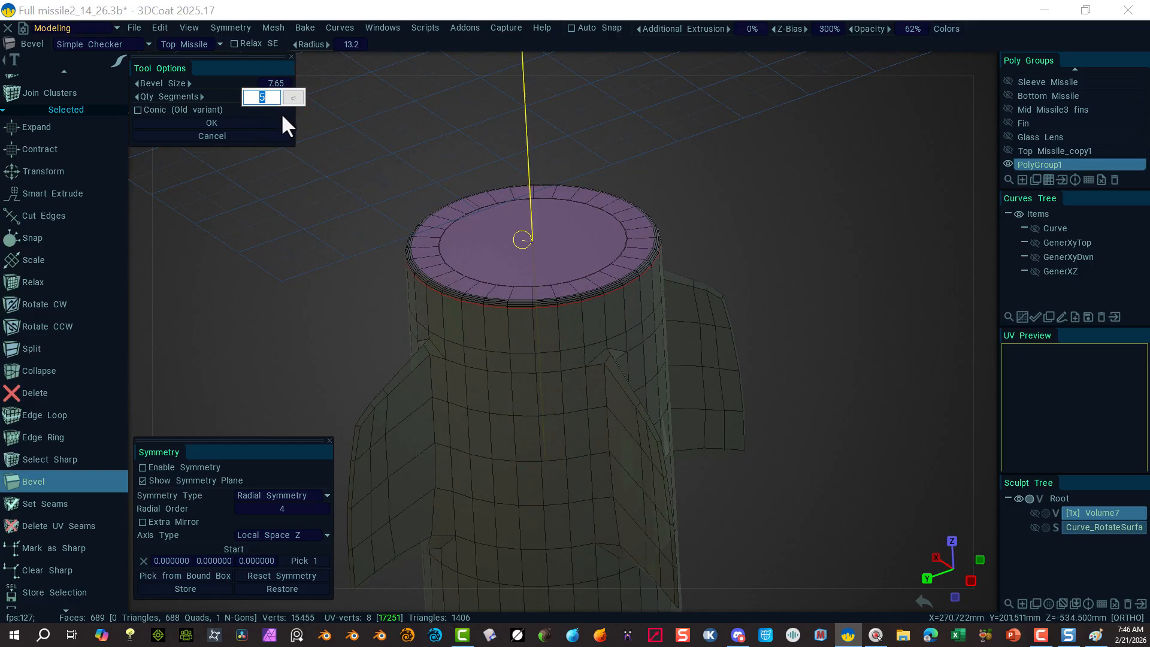
type("1")
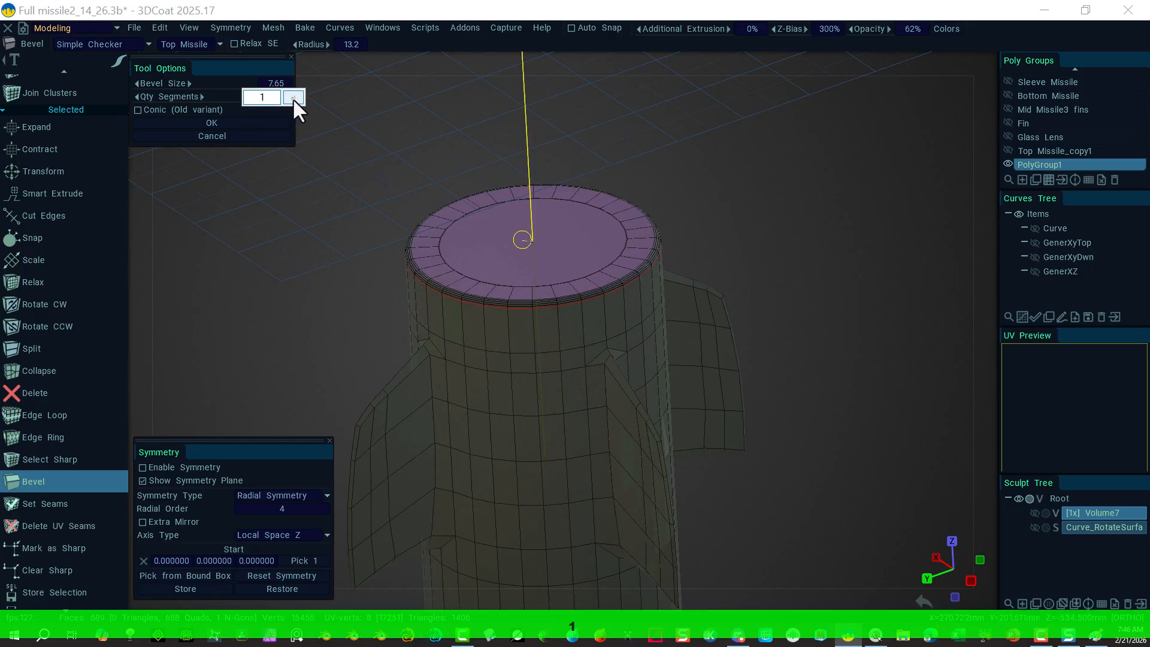
left_click(293, 98)
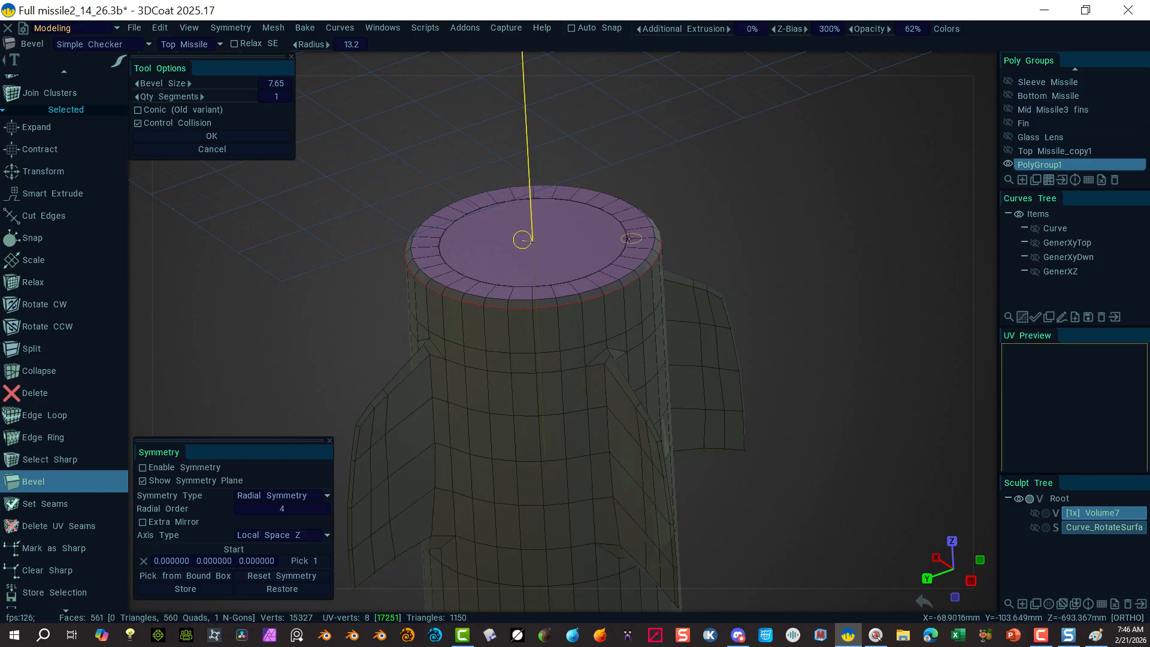
left_click(212, 137)
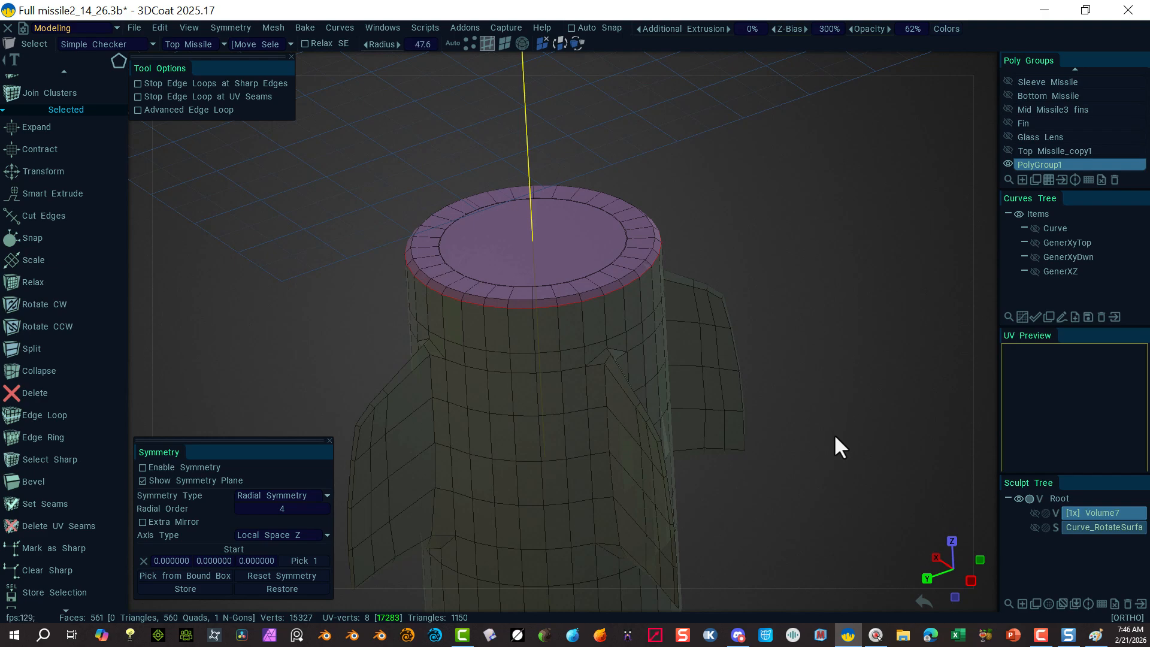
Step: Turn the view to the bottom cap and clear a trial rim edge selection
middle_click_drag(835, 438, 724, 462)
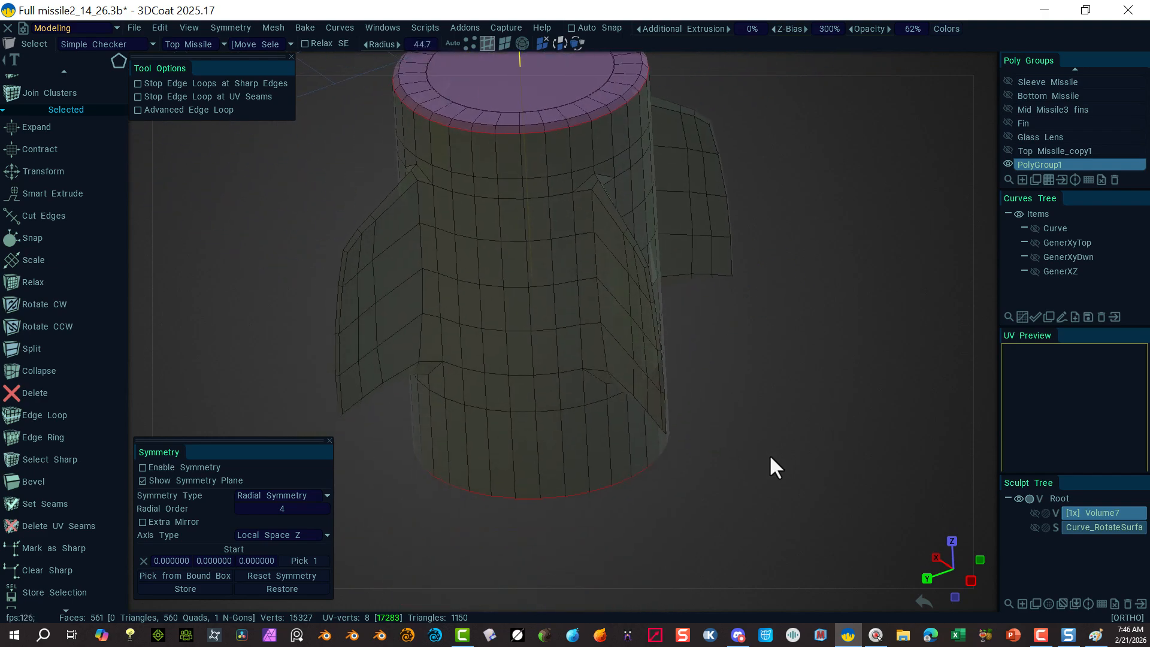
left_click_drag(769, 454, 645, 306, "alt")
right_click_drag(589, 444, 704, 423, "alt")
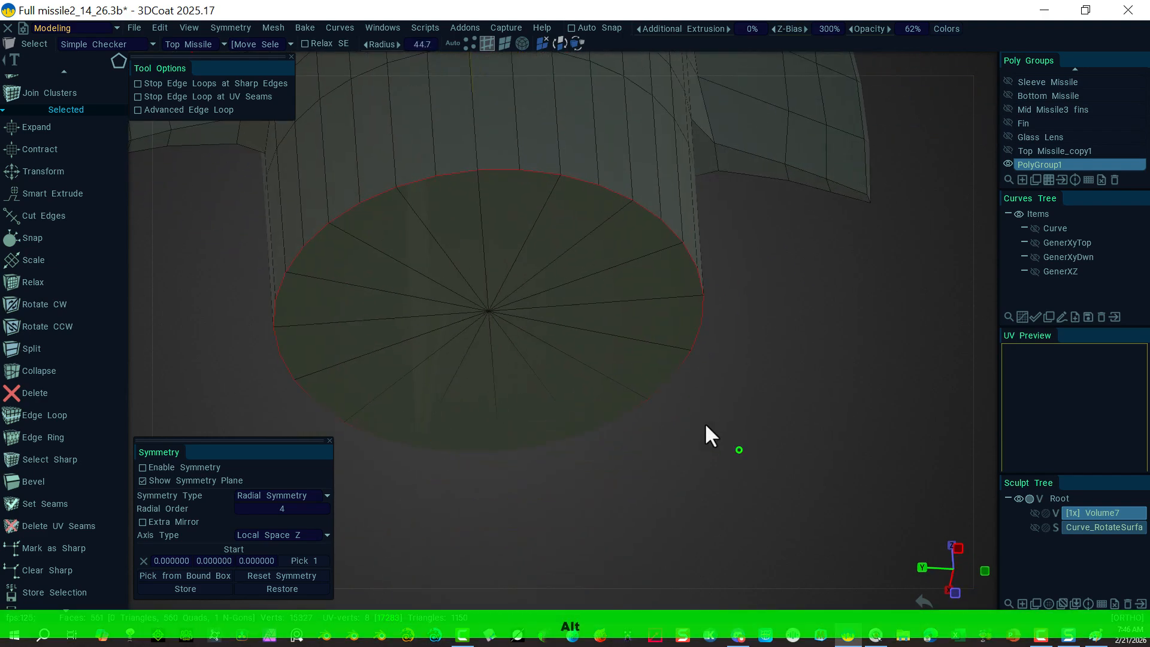
left_click(452, 169)
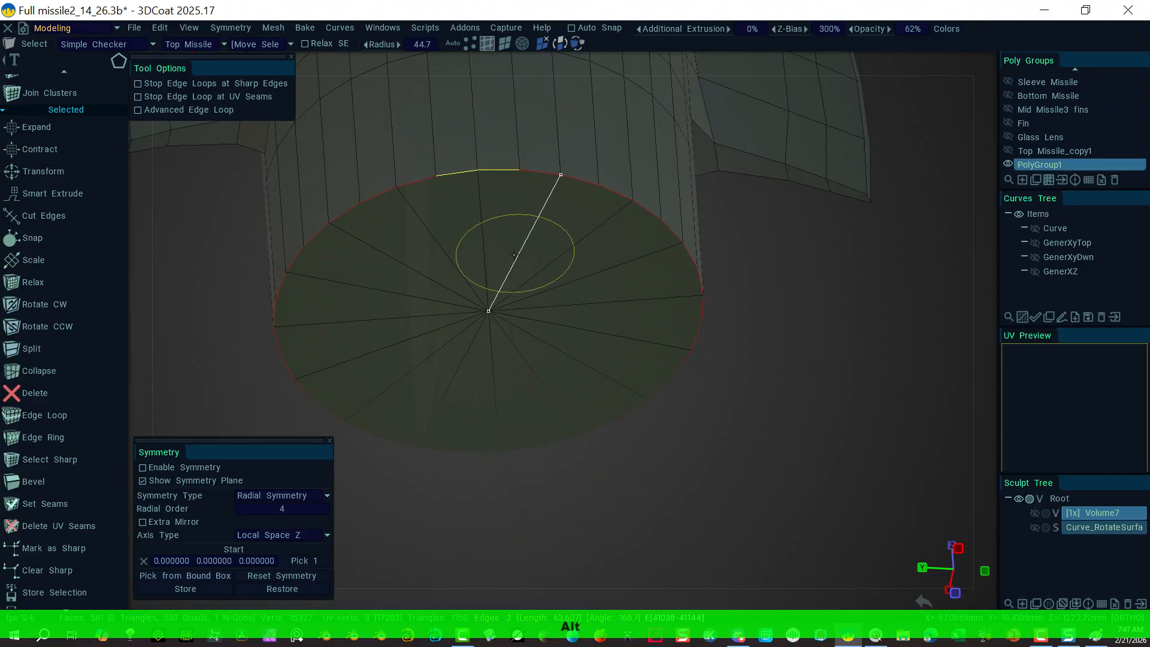
left_click(847, 386)
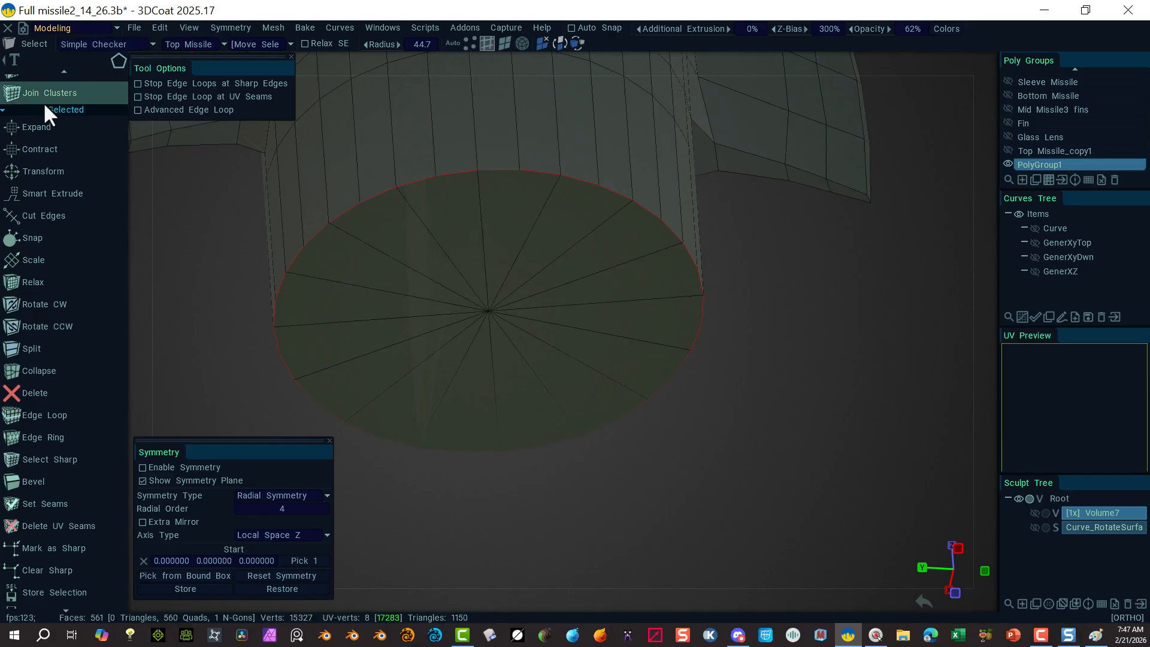
Step: Delete the bottom cap's radial edges and the last crossing edge, then select the n-gon face
scroll(76, 137, "up", 10)
scroll(92, 126, "up", 8)
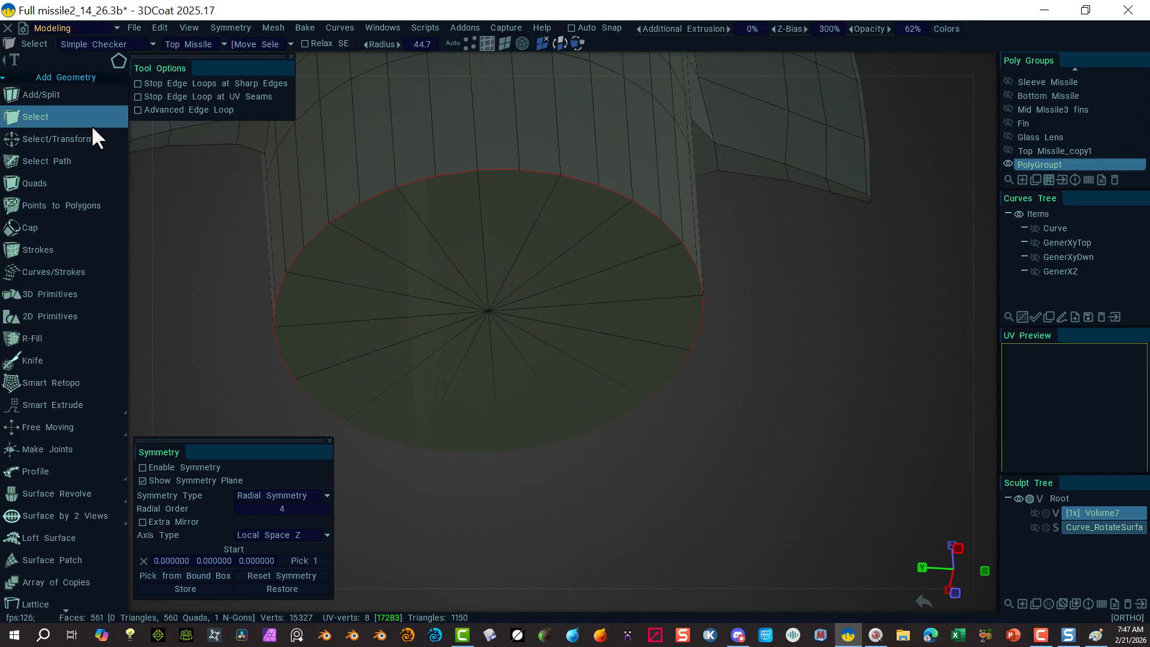
left_click(90, 141)
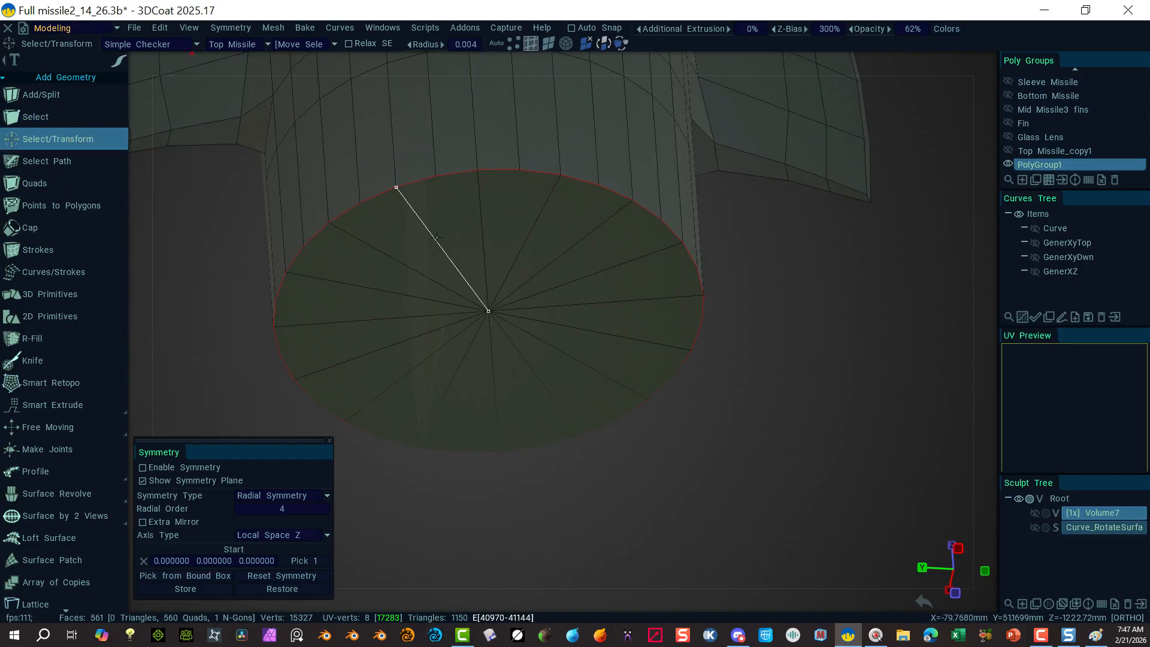
mouse_move(437, 237)
left_mouse_down()
mouse_move(383, 291)
mouse_move(445, 383)
left_mouse_up()
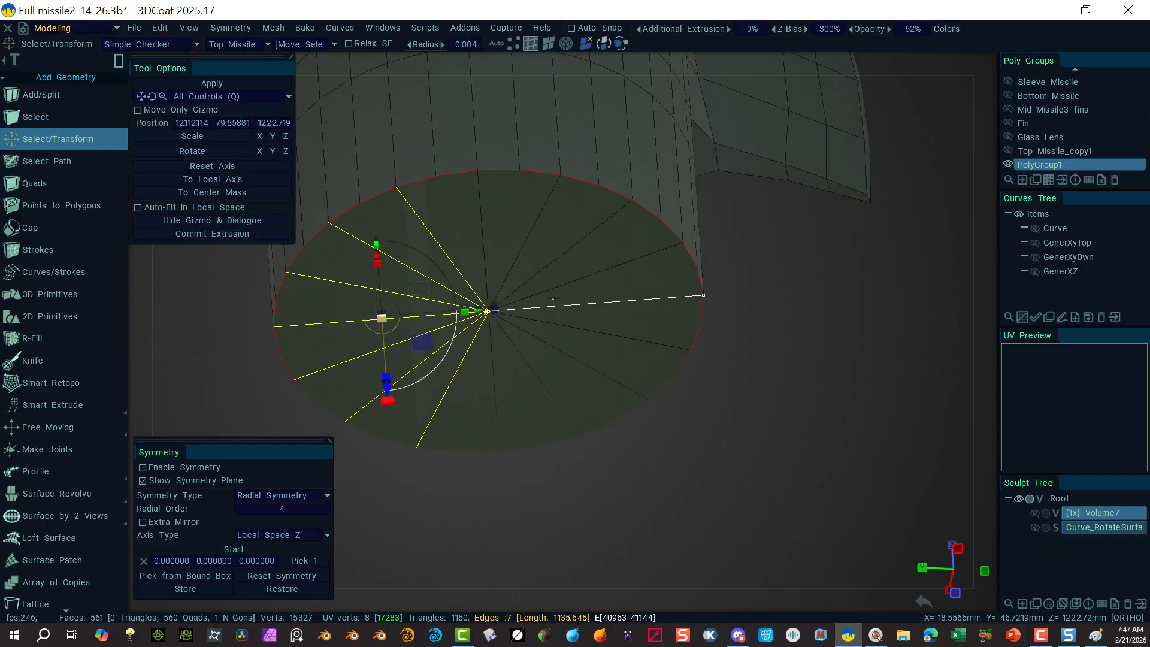
left_click_drag(525, 206, 574, 380, "shift")
key("Delete")
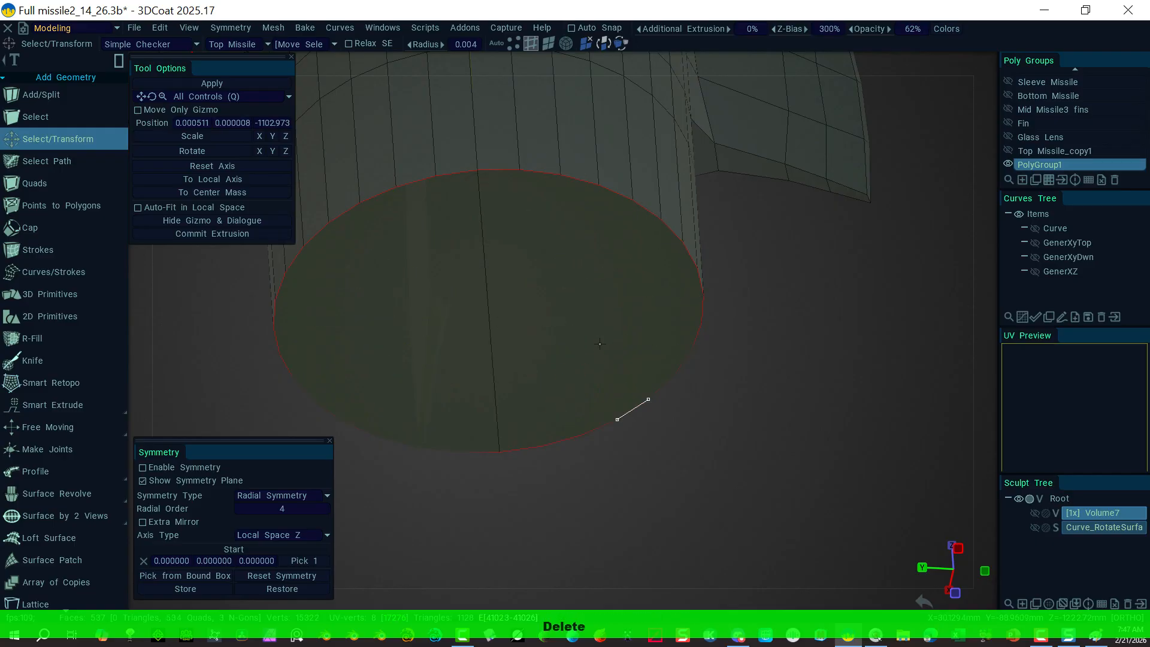
left_click(517, 283)
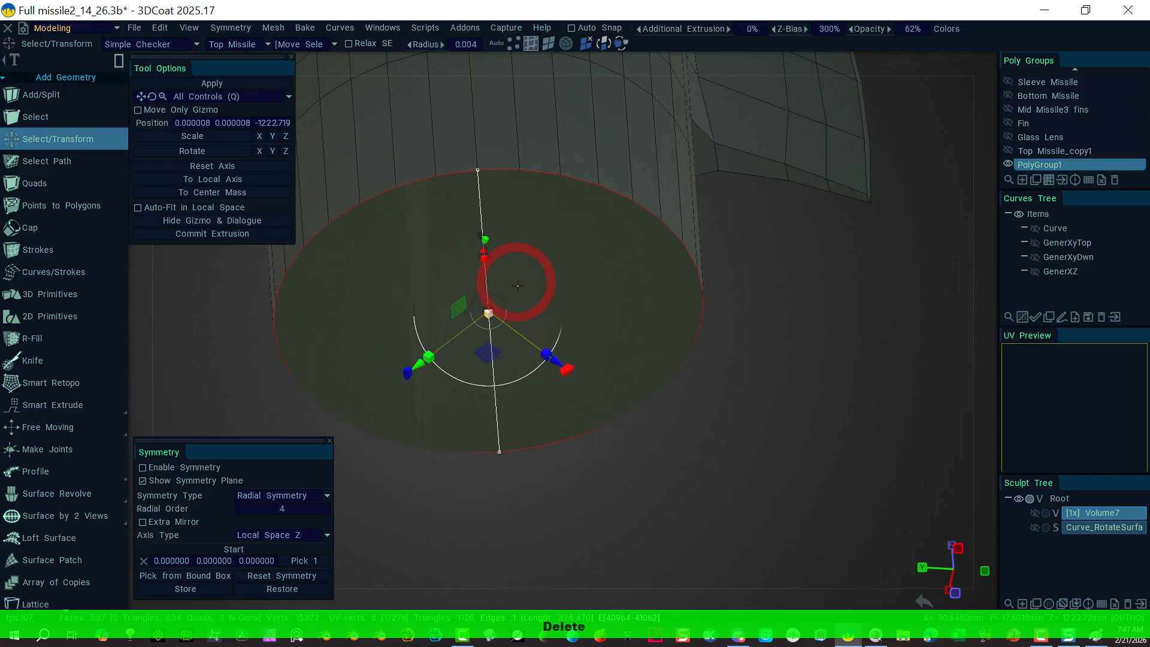
key("Delete")
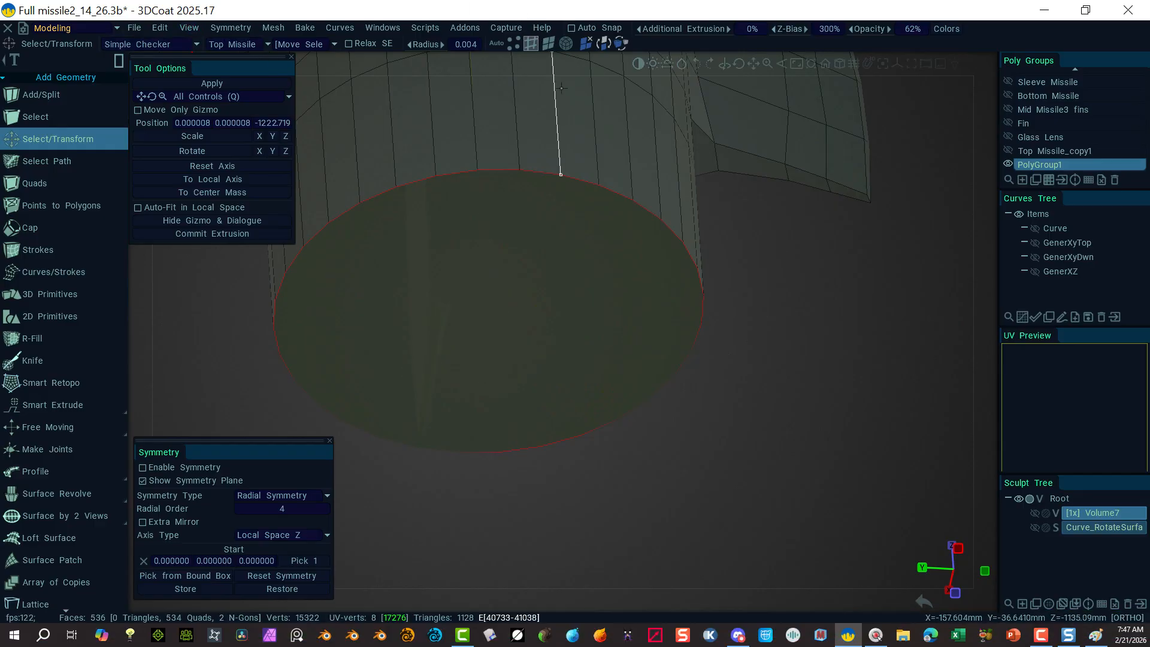
left_click(548, 43)
left_click(496, 220)
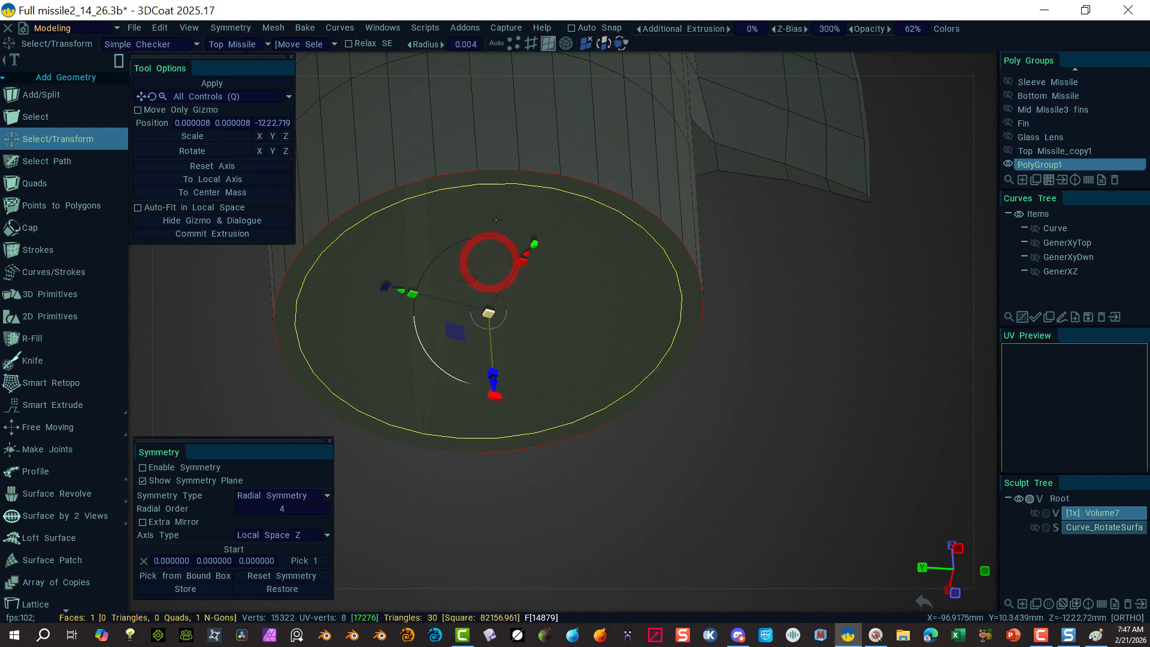
Step: Convert the cap face to its border edges and bevel them at size 6.2
left_click(531, 43)
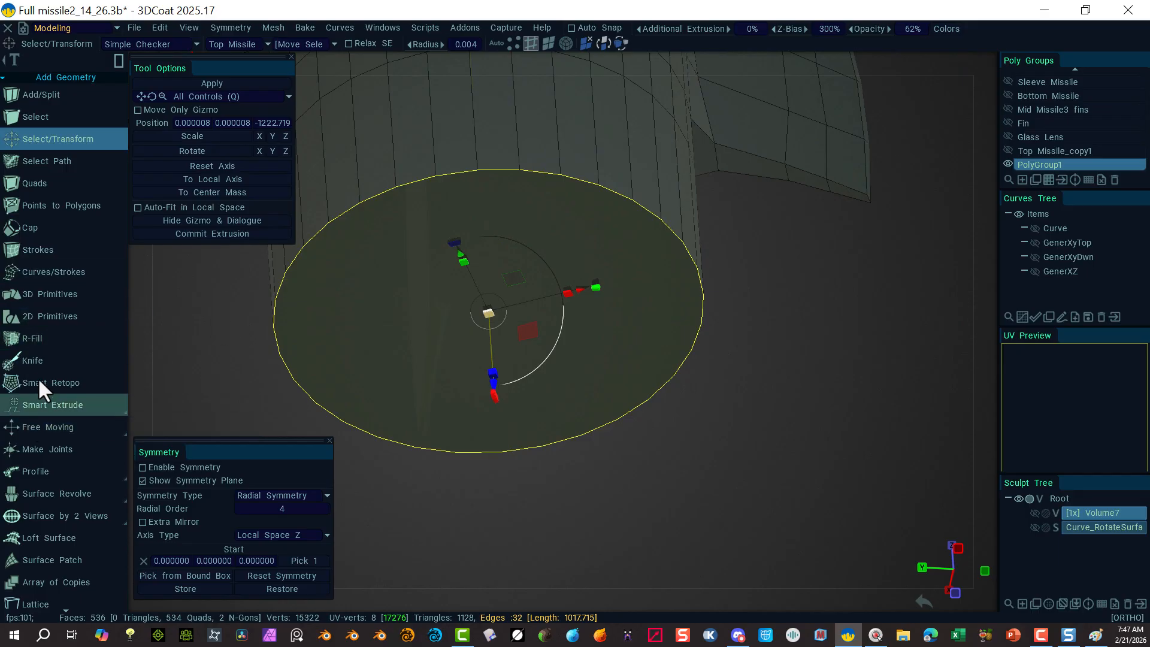
scroll(53, 563, "down", 5)
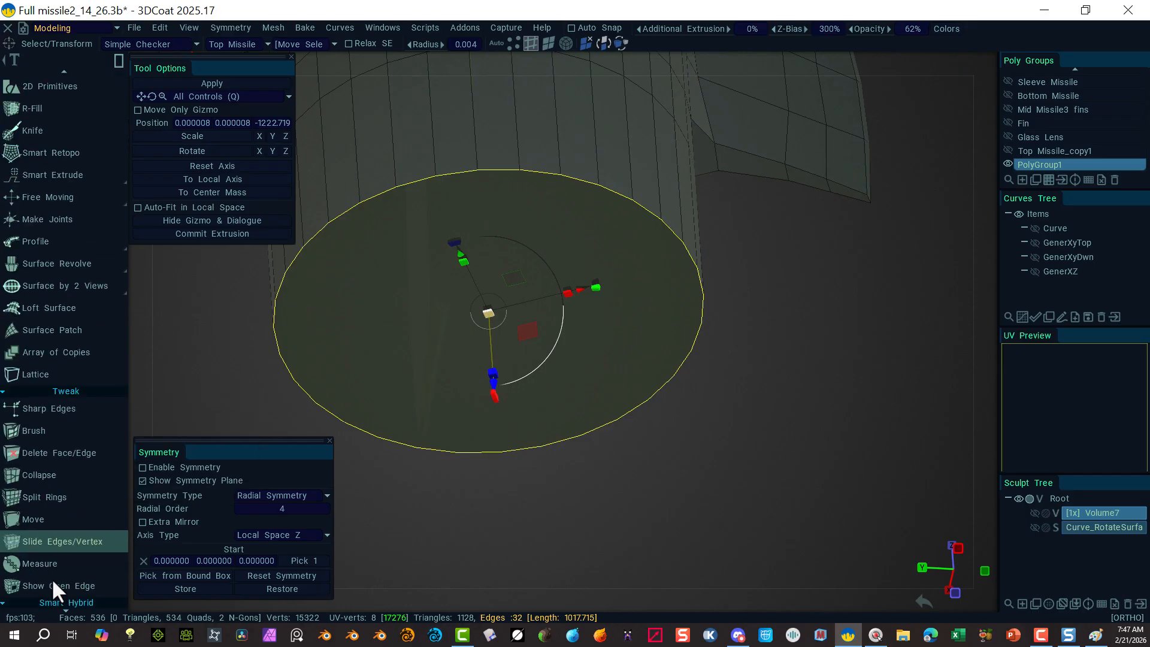
scroll(52, 577, "down", 6)
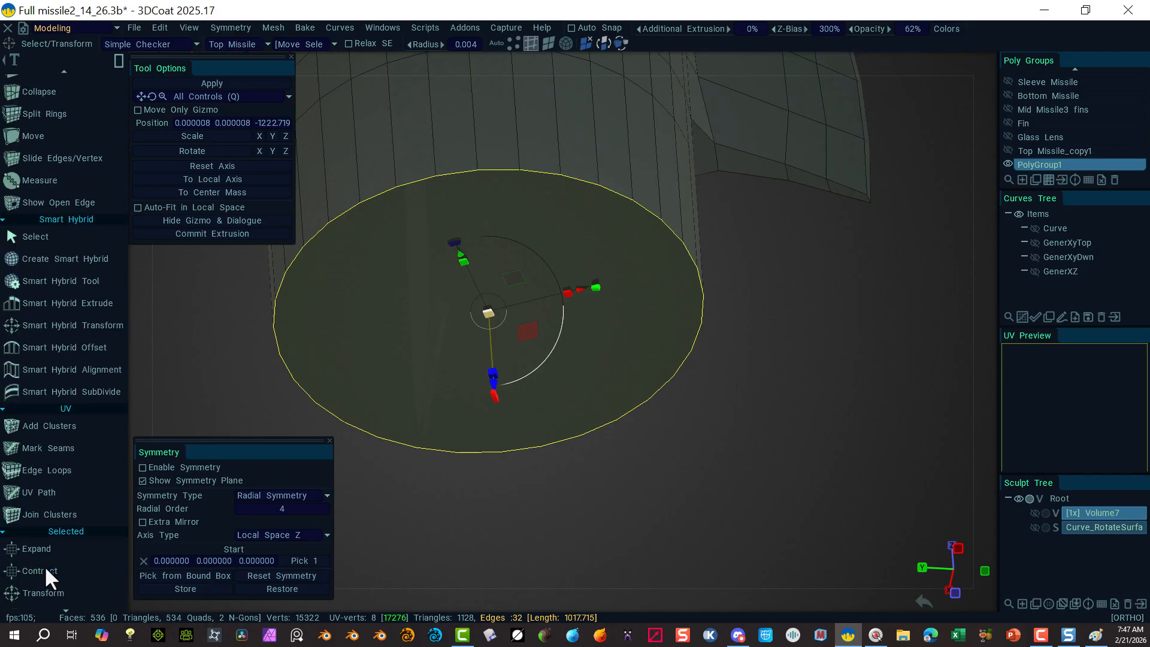
scroll(44, 566, "down", 8)
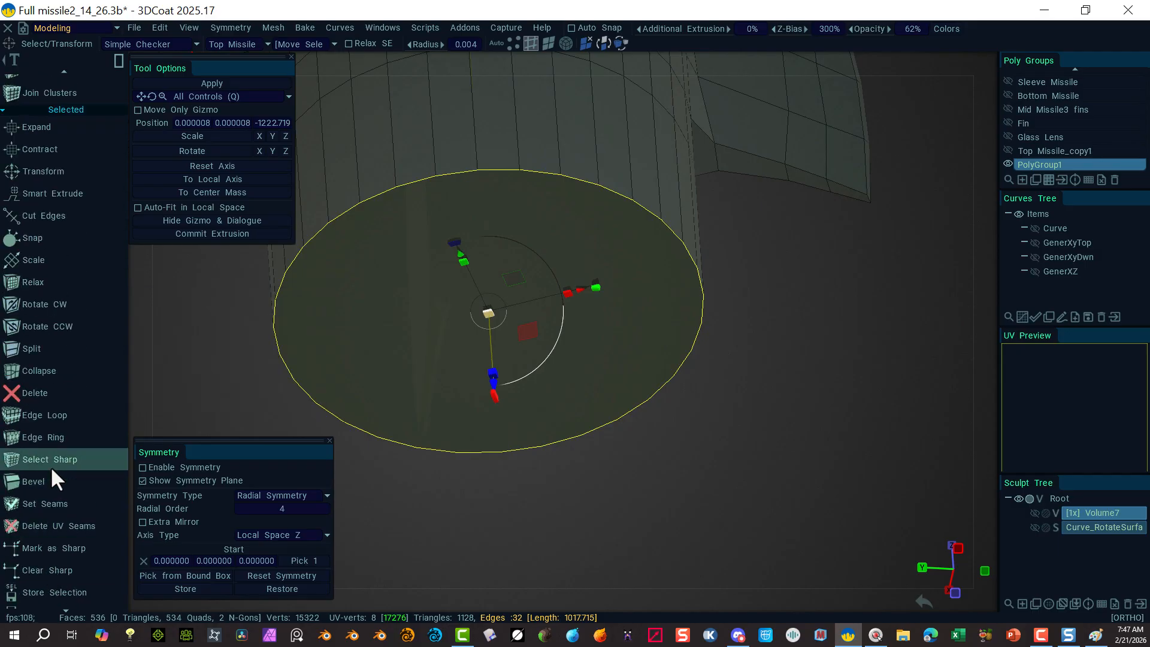
left_click(52, 479)
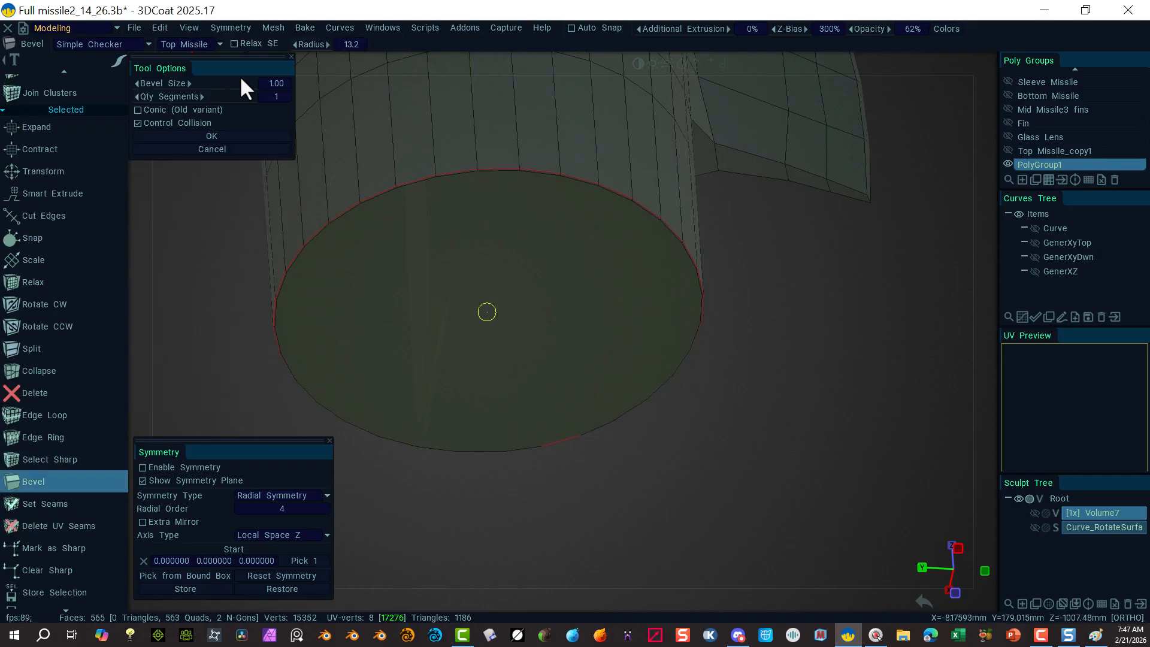
left_click(273, 91)
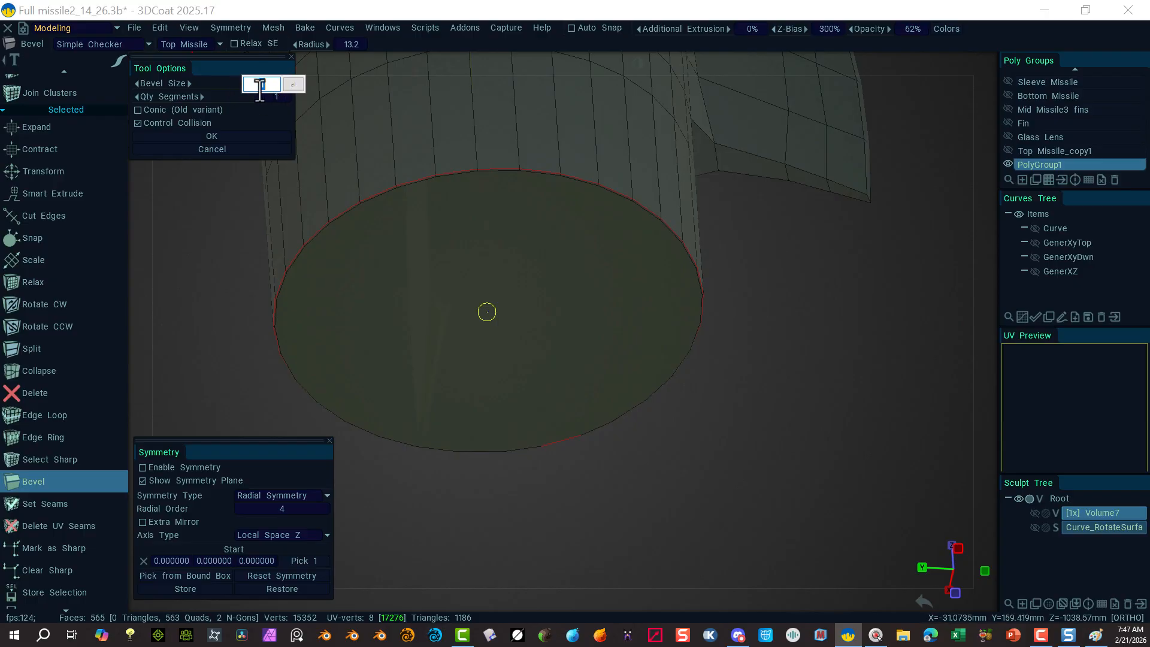
type("6.2")
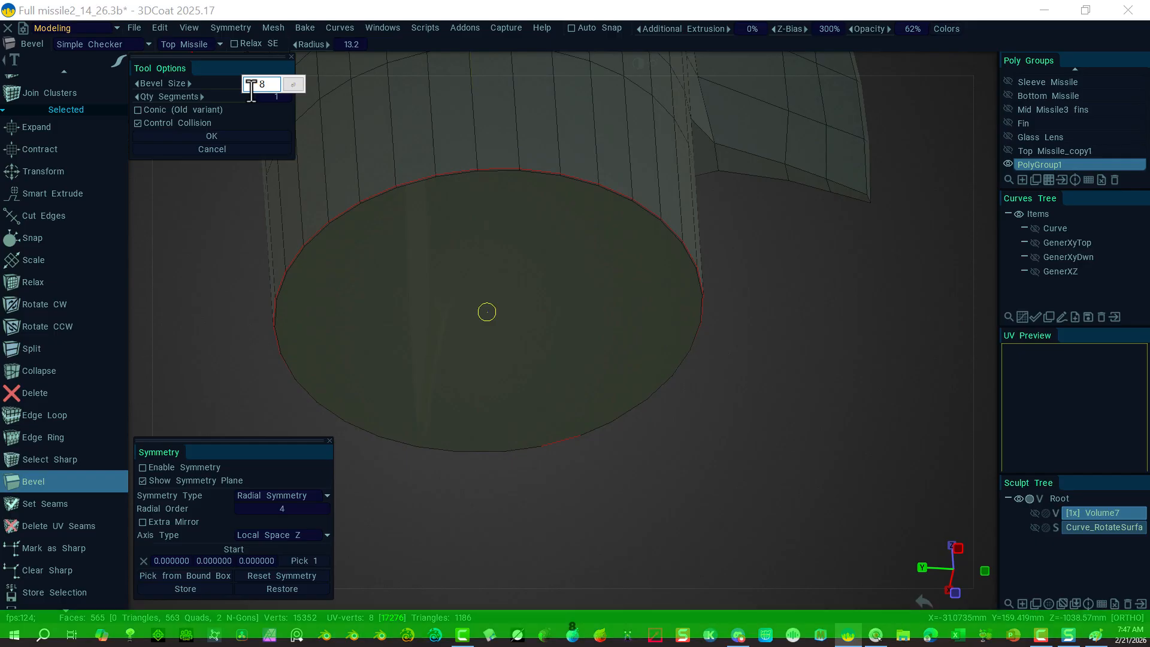
left_click(290, 85)
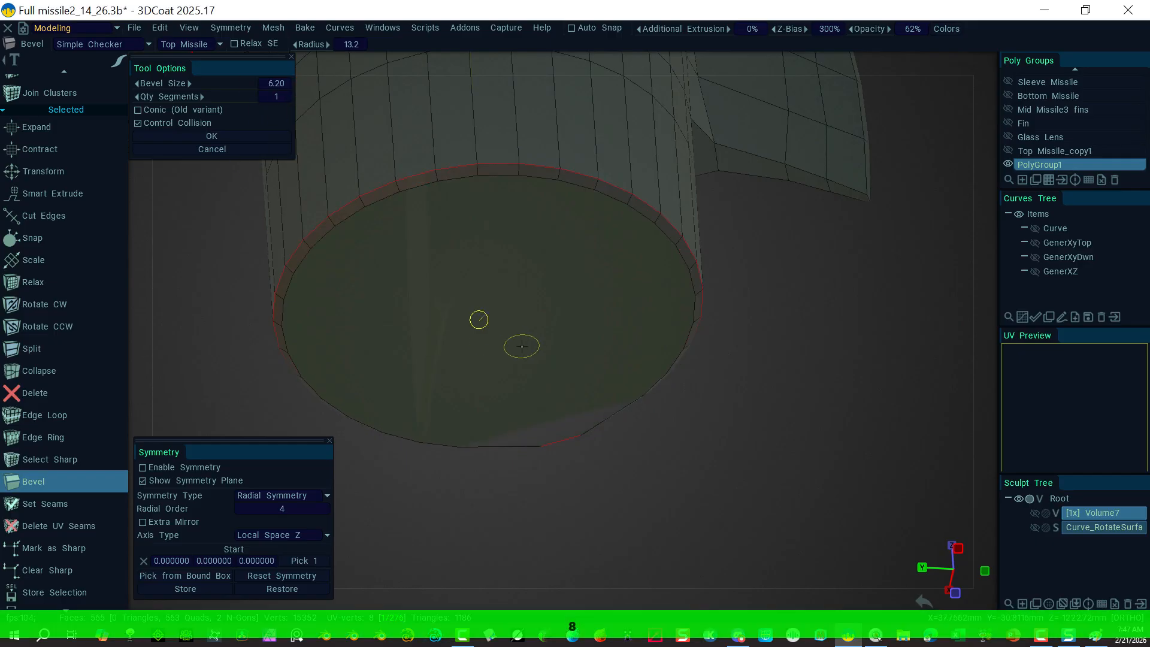
left_click_drag(708, 465, 465, 378, "alt")
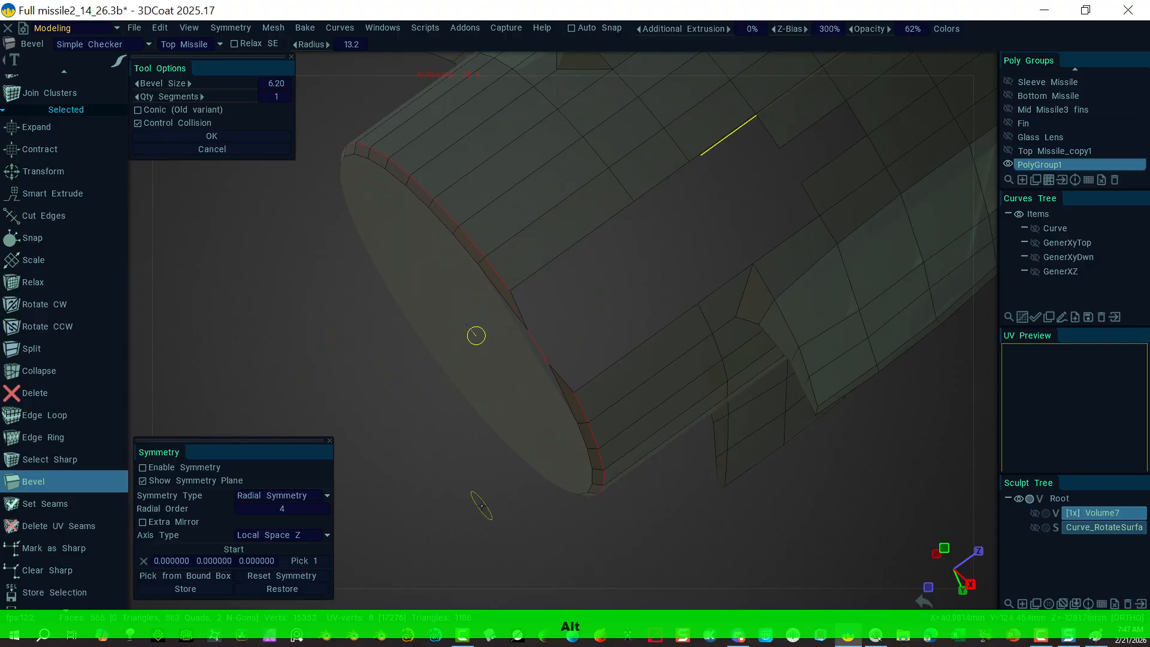
Step: Undo the bottom rim bevel and edge deletions, bringing back the radial spokes at 561 faces
left_click_drag(482, 506, 542, 511, "alt")
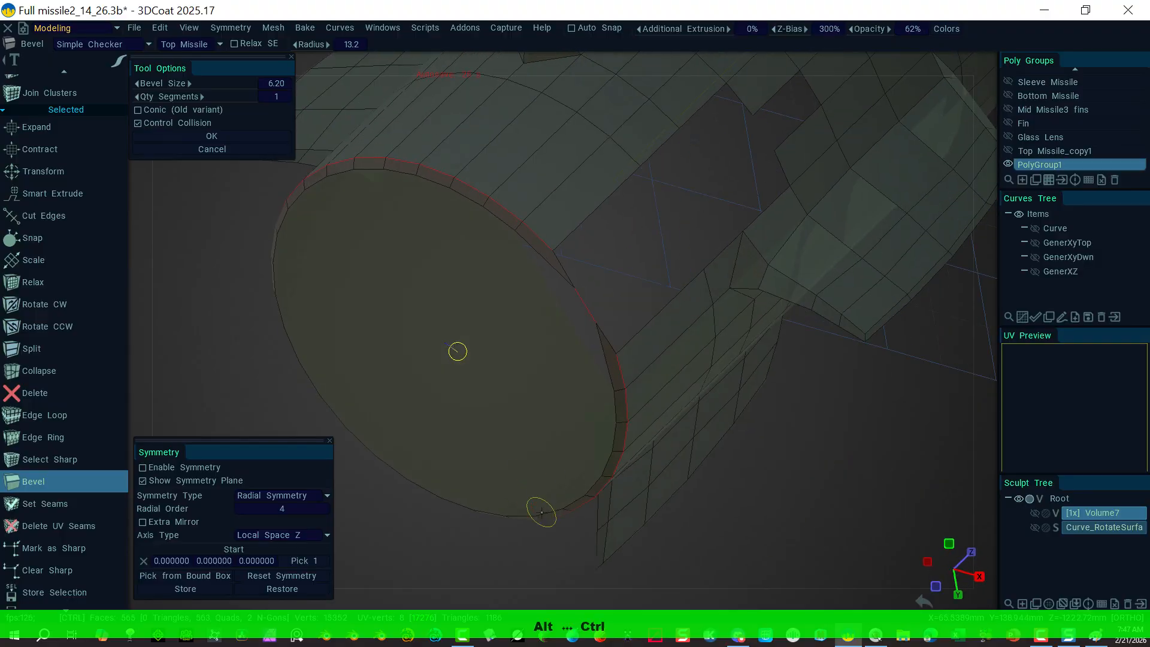
key("ctrl+z")
key("ctrl+z")
key("ctrl+z")
key("ctrl+z")
key("ctrl+z")
key("ctrl+z")
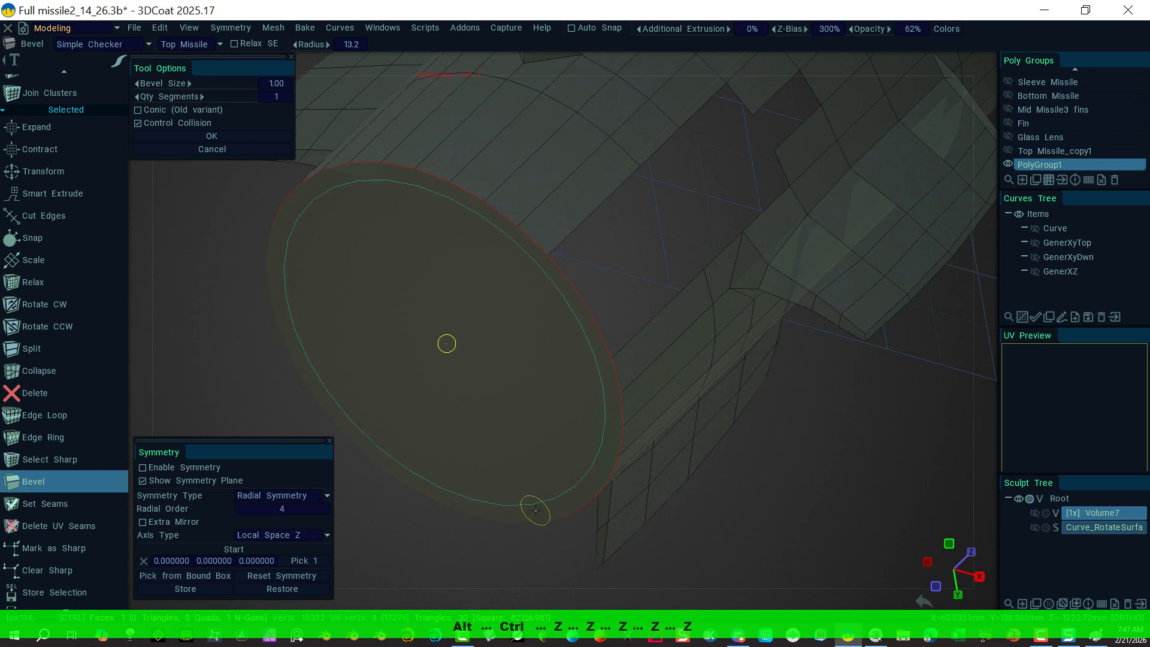
key("ctrl+z")
key("ctrl+z")
key("ctrl+z")
key("ctrl+z")
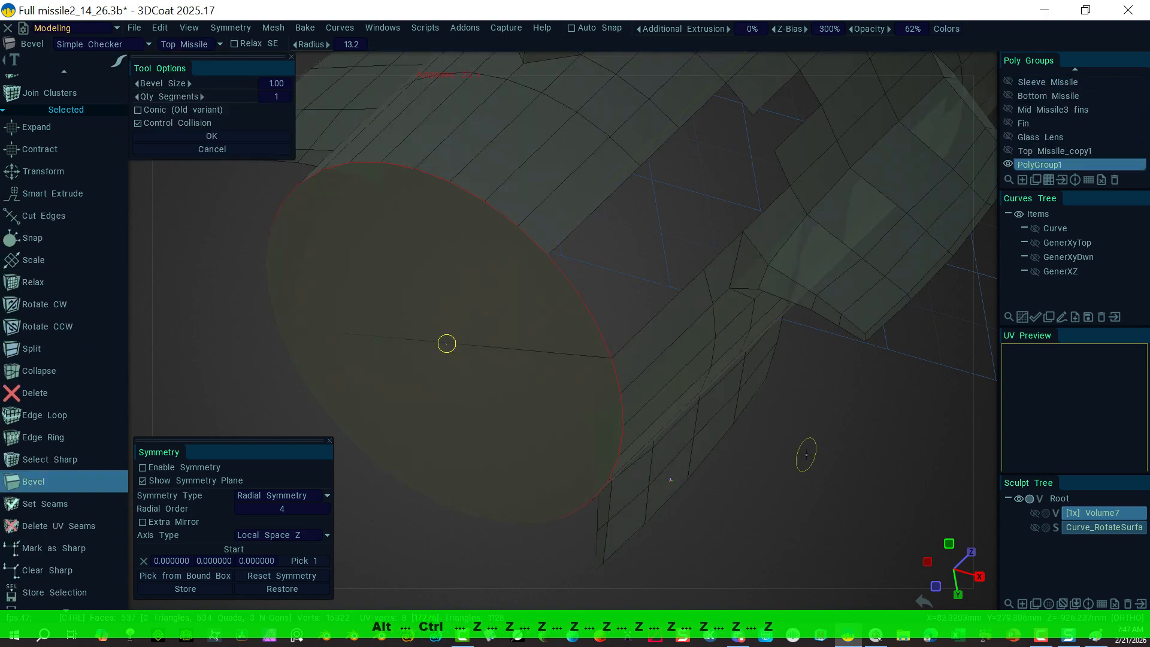
key("ctrl+z")
key("ctrl+z")
key("ctrl+z")
key("ctrl+z")
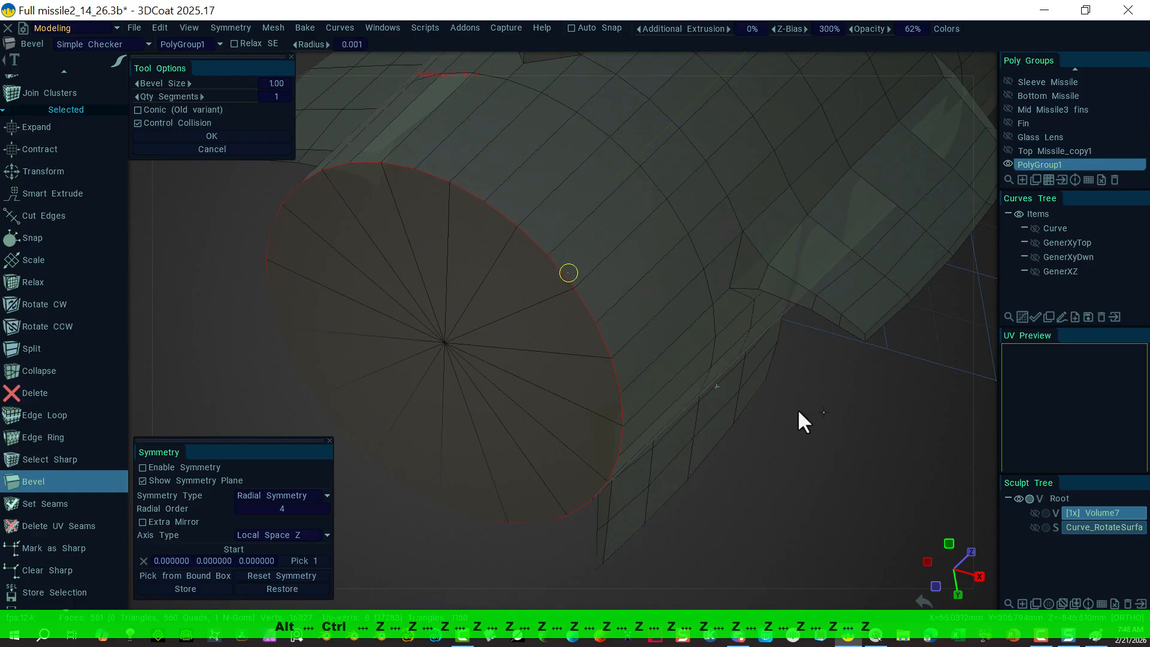
right_click_drag(836, 430, 682, 393, "alt")
left_click_drag(660, 404, 441, 281, "alt")
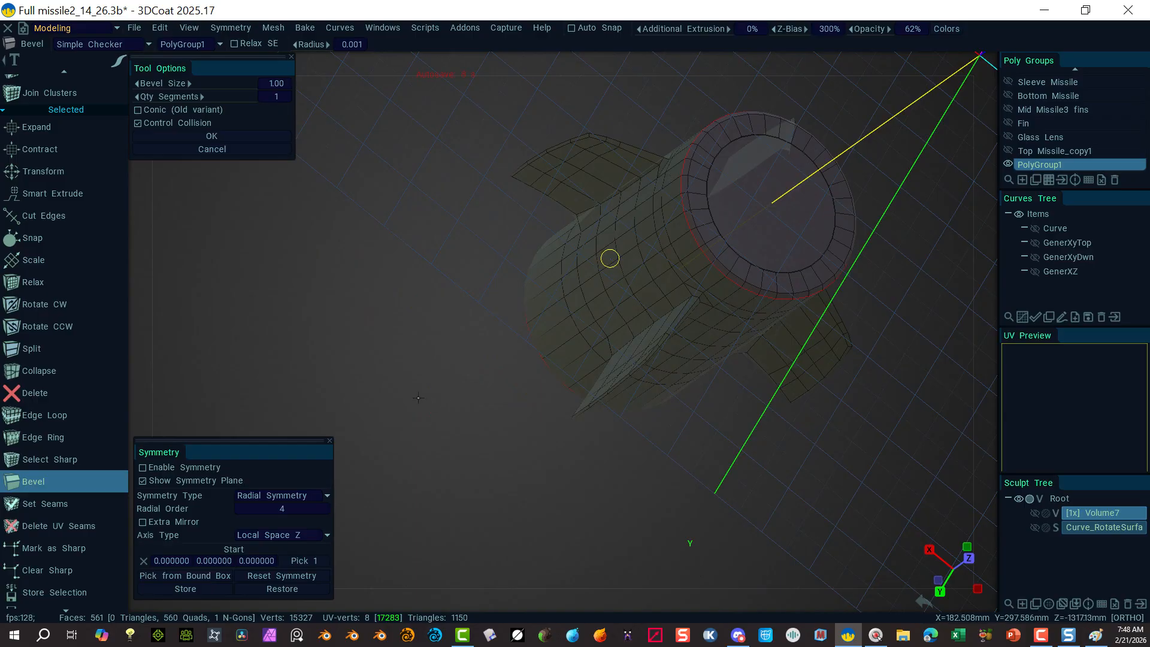
Step: Face the end cap, switch to Select/Transform, and save the scene
left_click_drag(392, 355, 455, 301, "alt")
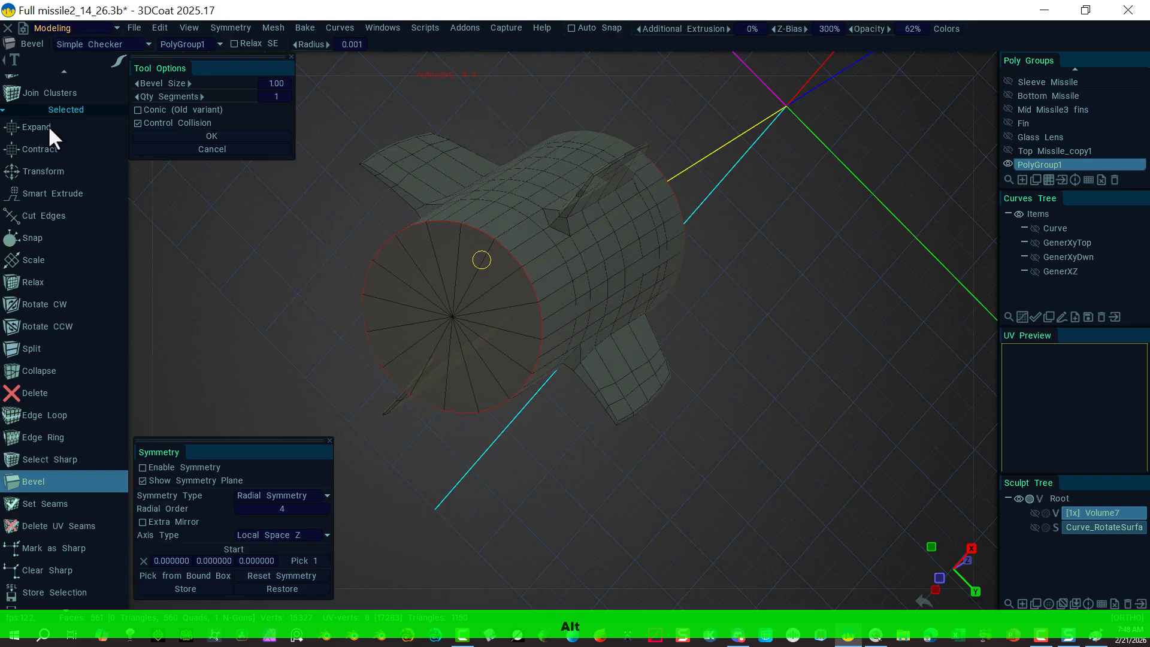
scroll(39, 101, "up", 10)
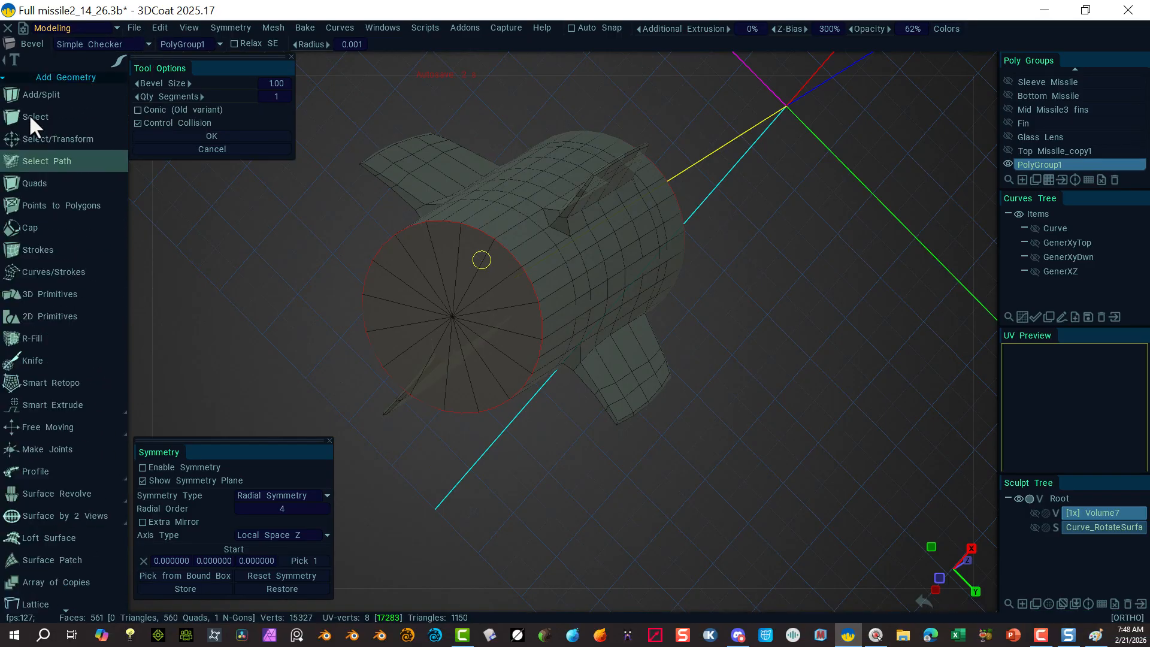
left_click(56, 139)
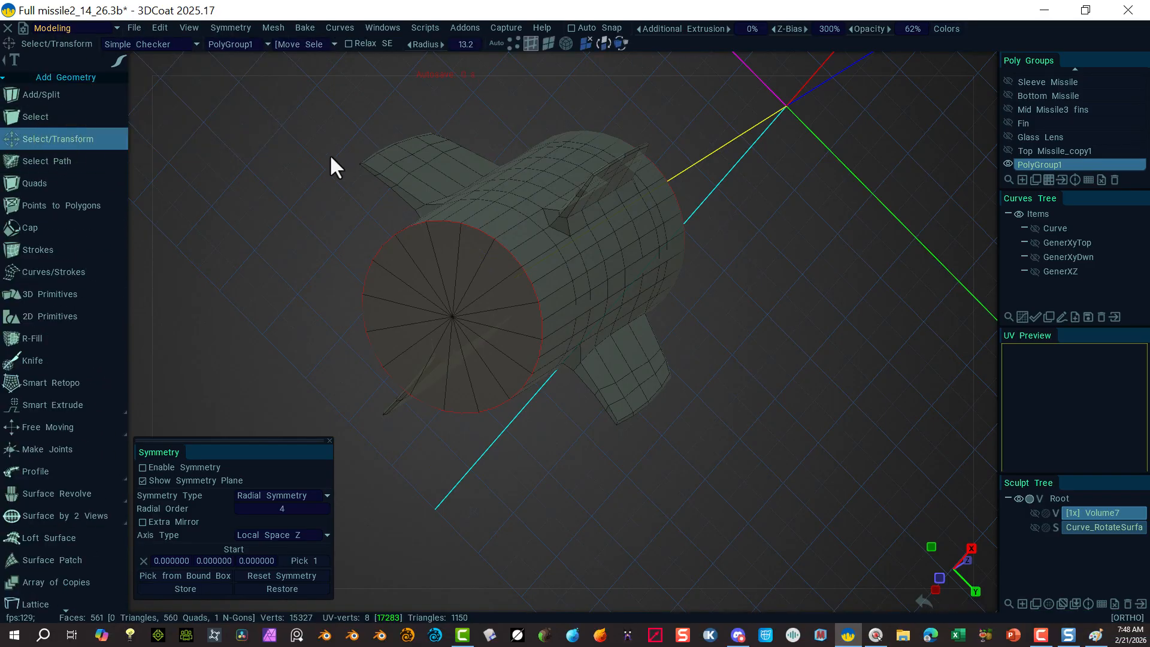
key("ctrl+s")
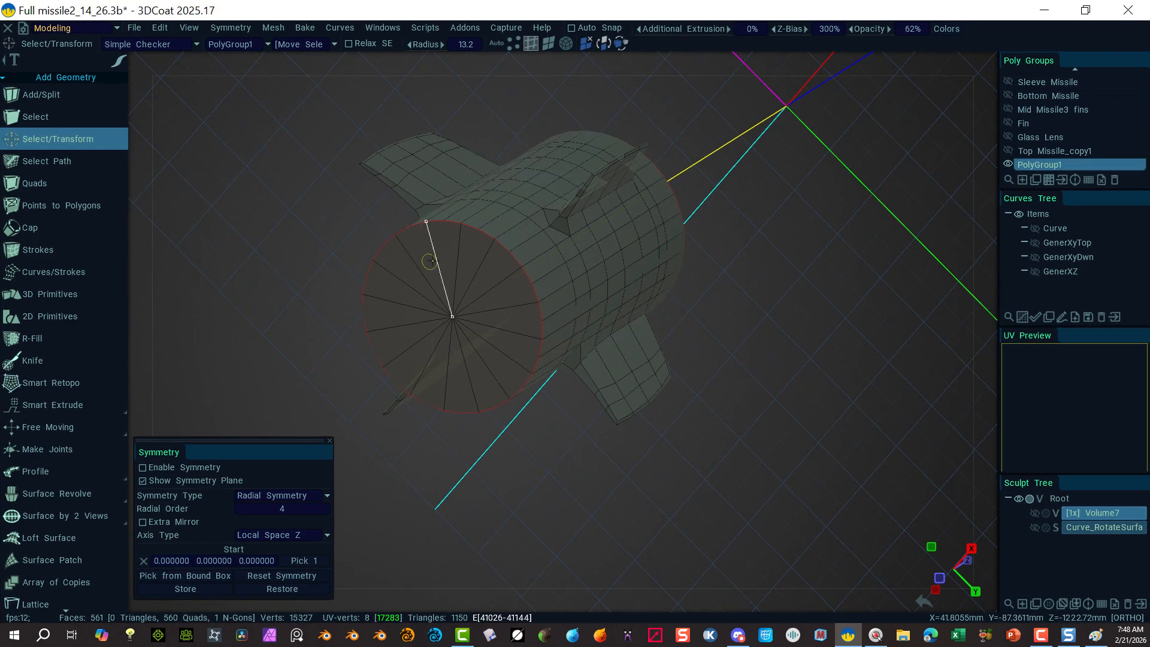
Step: Stroke-select all the end cap's spoke edges and delete them, leaving one n-gon face
mouse_move(442, 250)
left_mouse_down()
mouse_move(401, 293)
mouse_move(416, 370)
left_mouse_up()
mouse_move(117, 62)
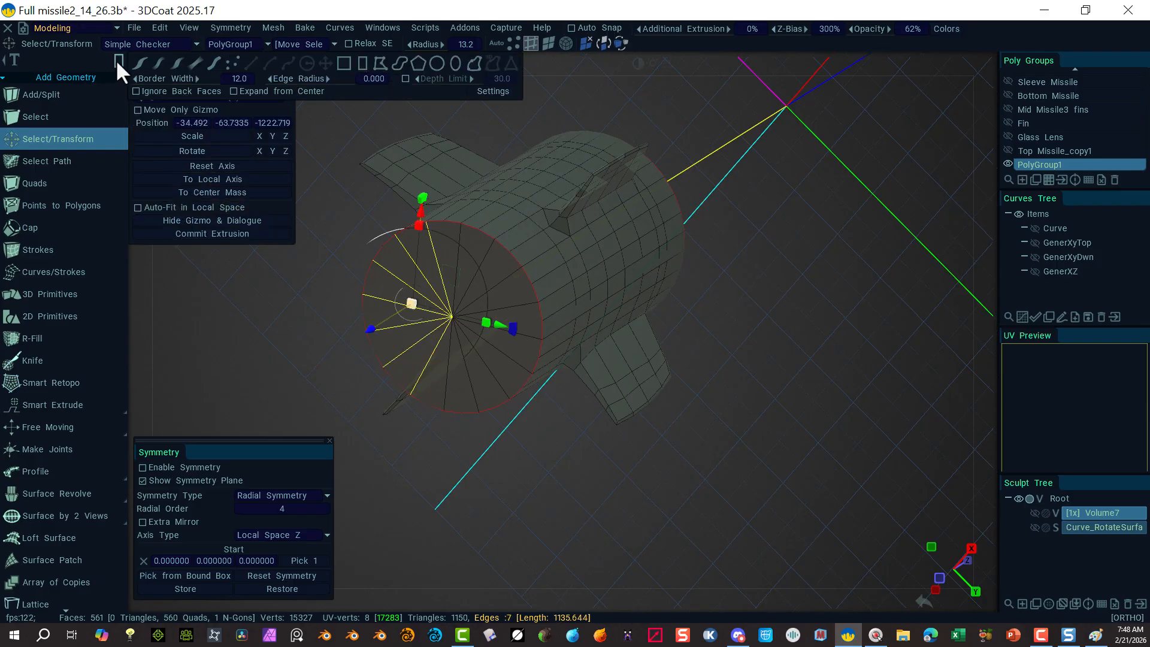
left_click(200, 344)
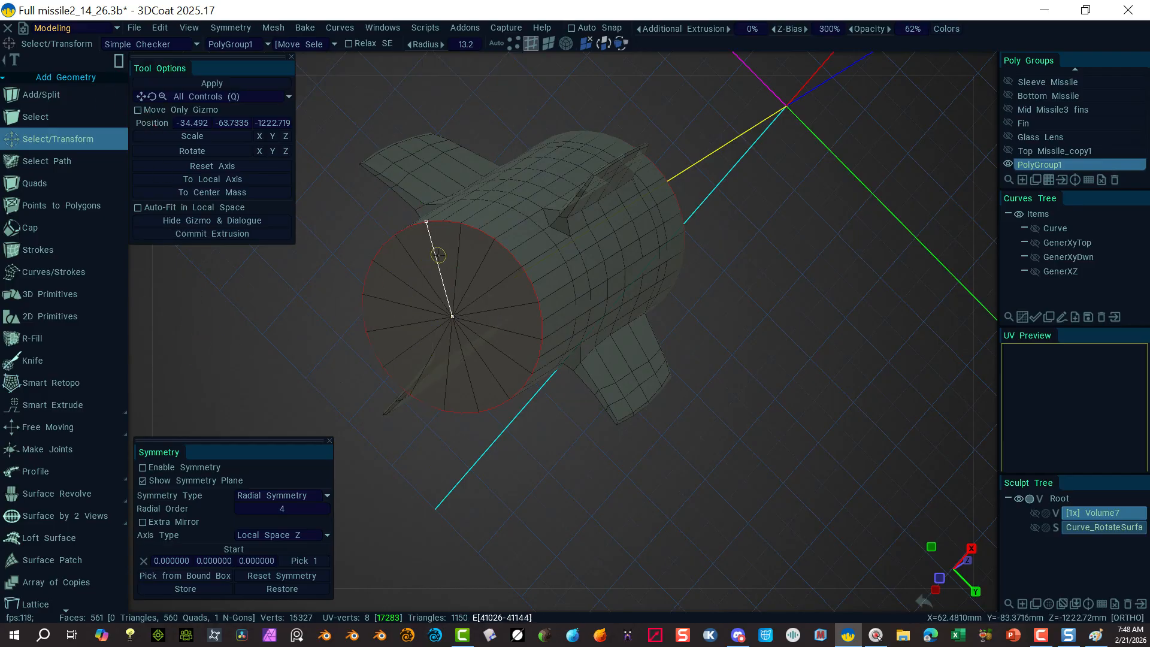
left_click_drag(439, 255, 401, 354)
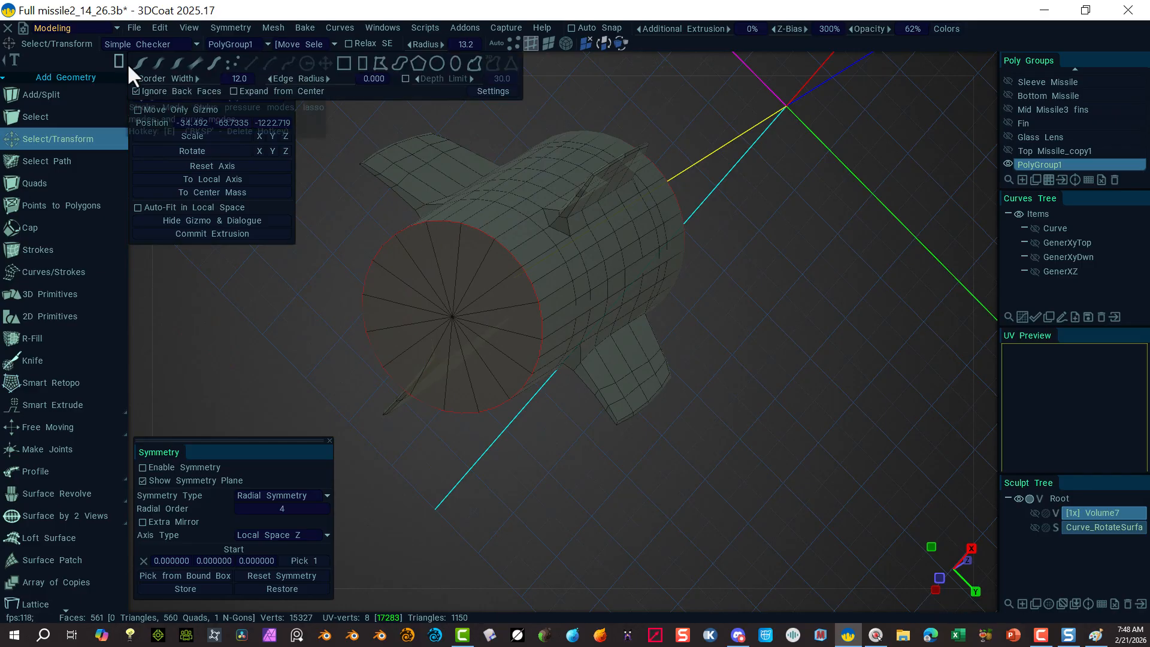
left_click(144, 67)
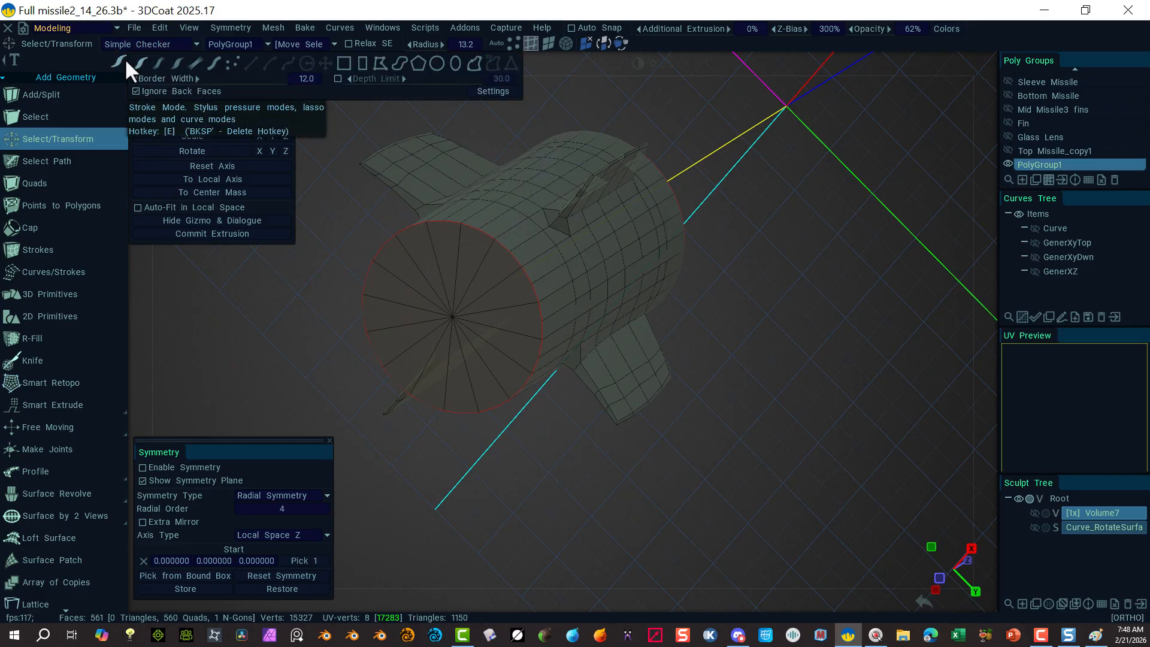
mouse_move(443, 242)
left_mouse_down()
mouse_move(398, 297)
mouse_move(412, 370)
left_mouse_up()
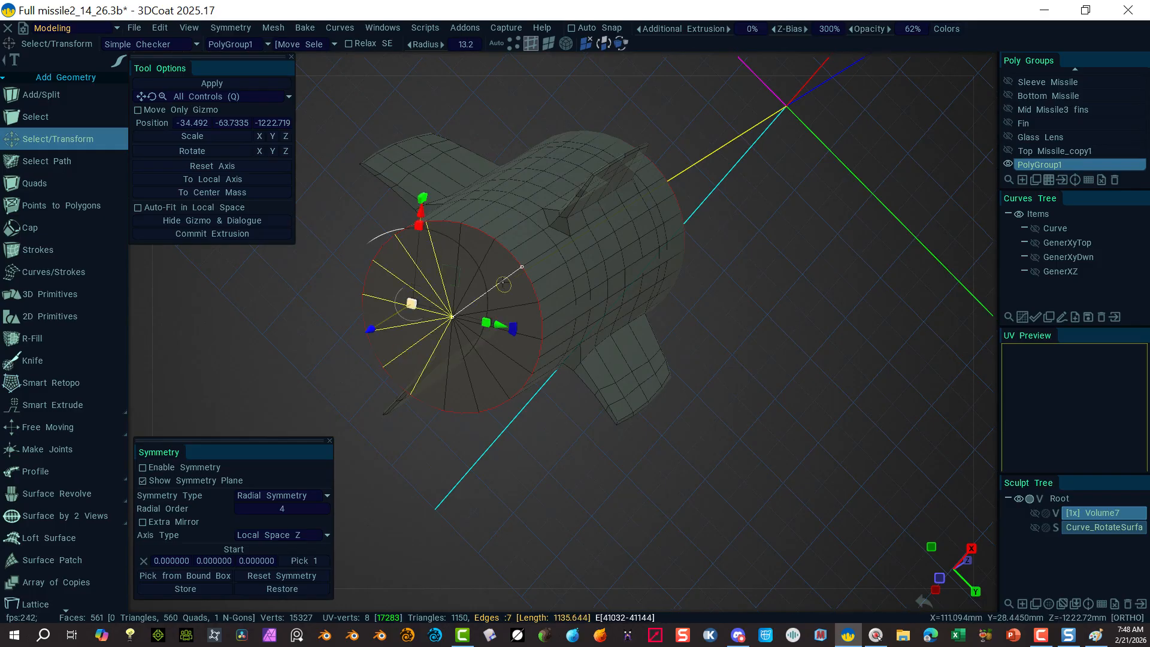
mouse_move(483, 257)
left_mouse_down("shift")
mouse_move(518, 308)
mouse_move(497, 374)
mouse_move(471, 389)
left_mouse_up("shift")
left_click_drag(764, 464, 669, 191, "alt")
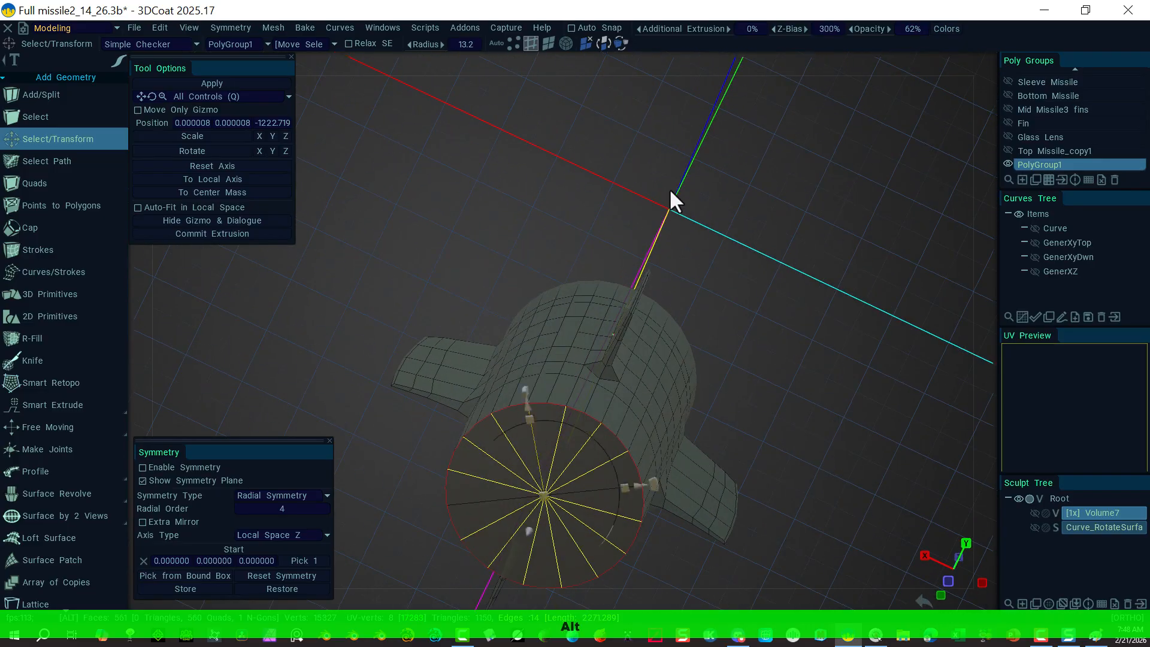
key("Delete")
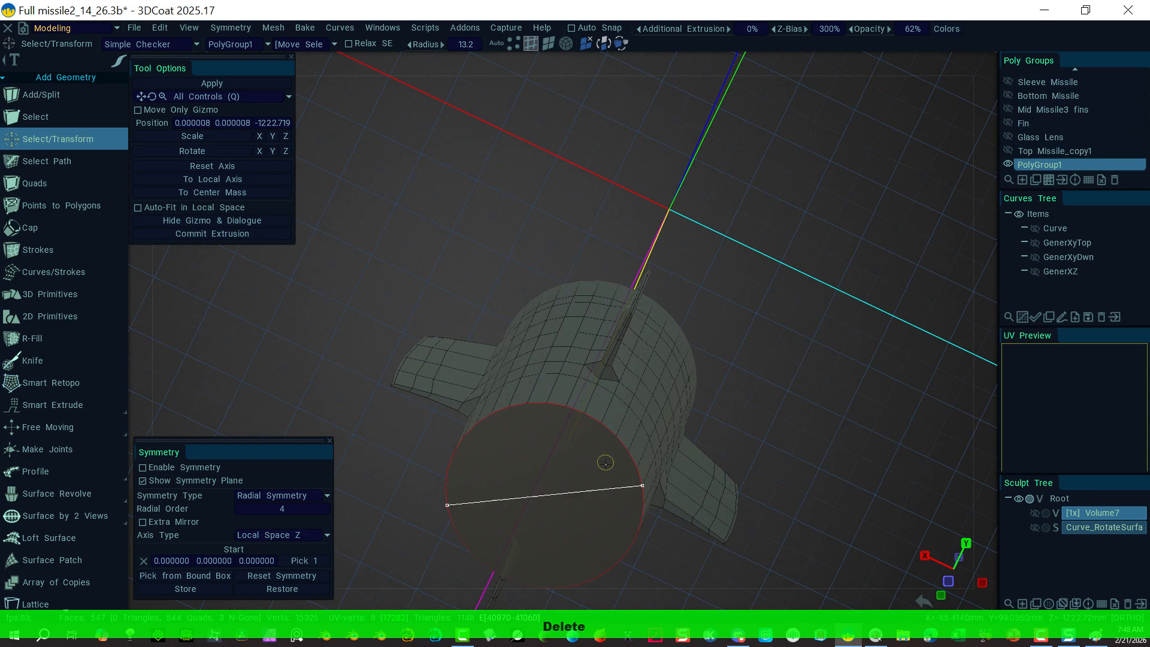
key("Delete")
left_click(548, 44)
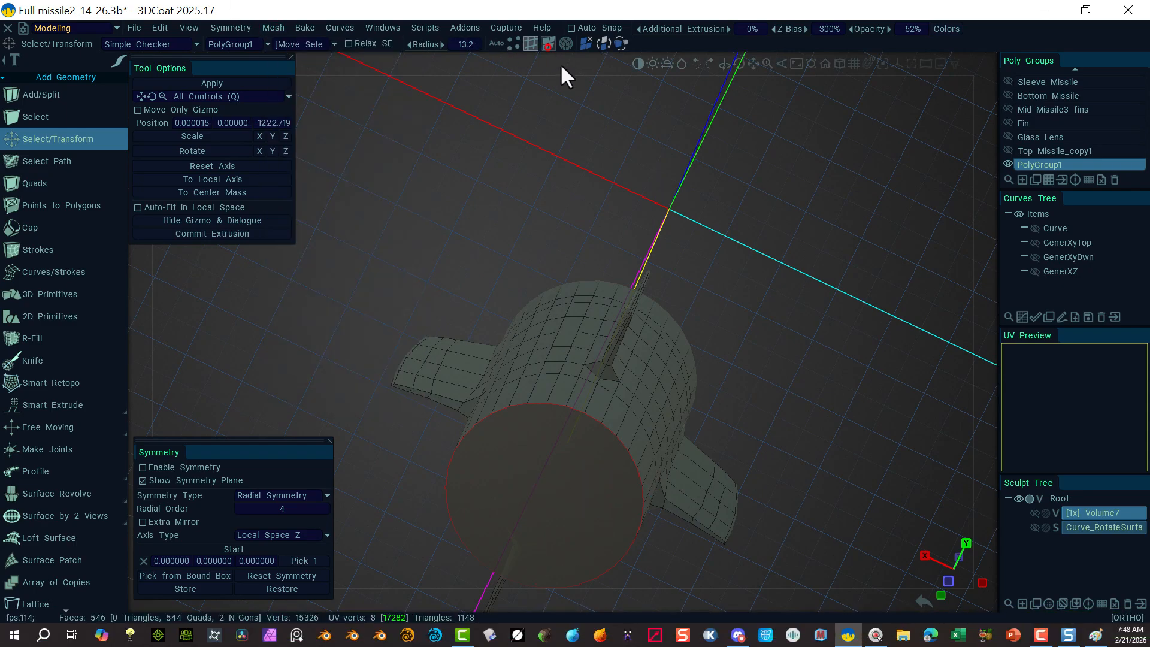
Step: Select the end cap face, convert it to rim edges, and bevel them at size 8
left_click(540, 514)
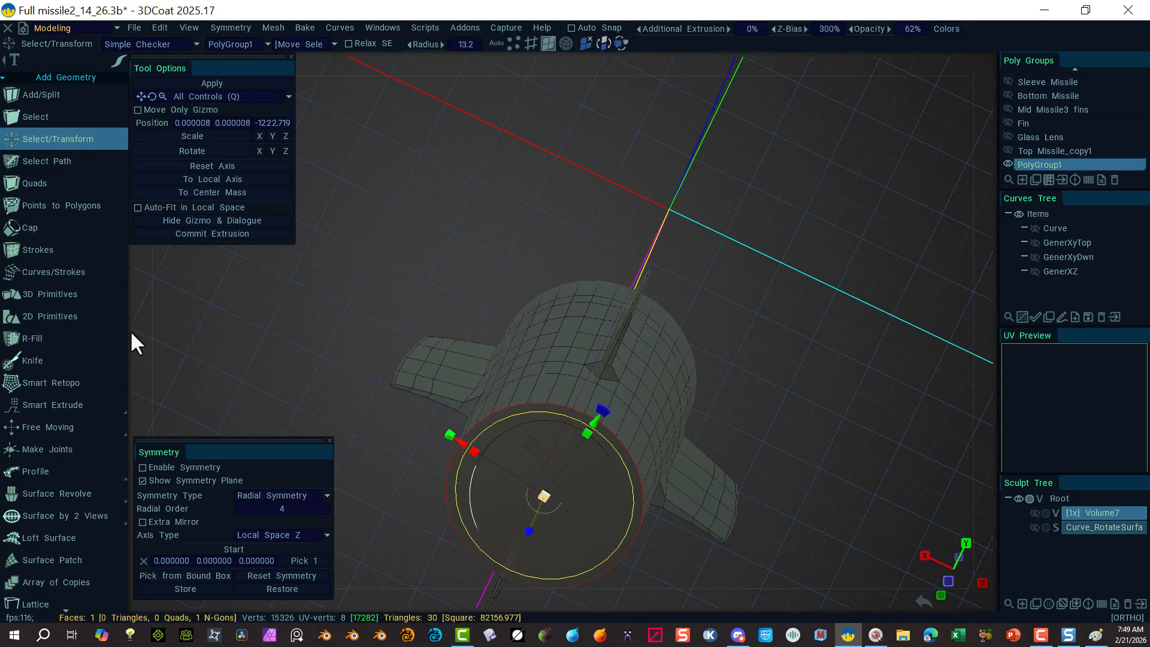
left_click(525, 45)
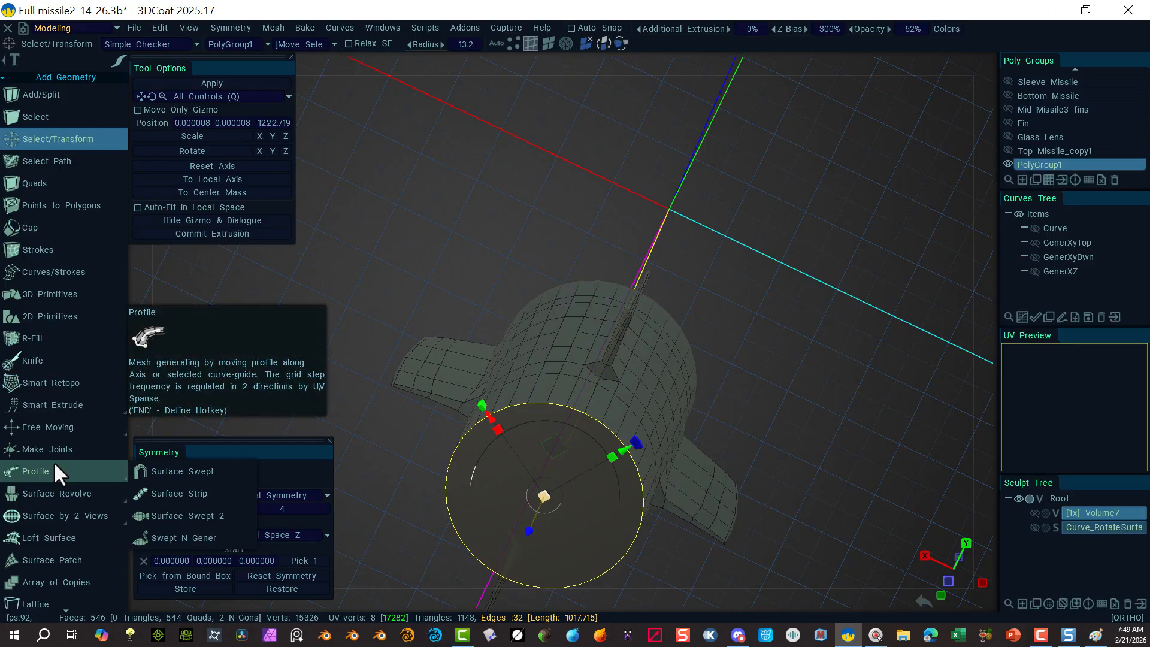
scroll(53, 462, "down", 3)
scroll(55, 461, "down", 12)
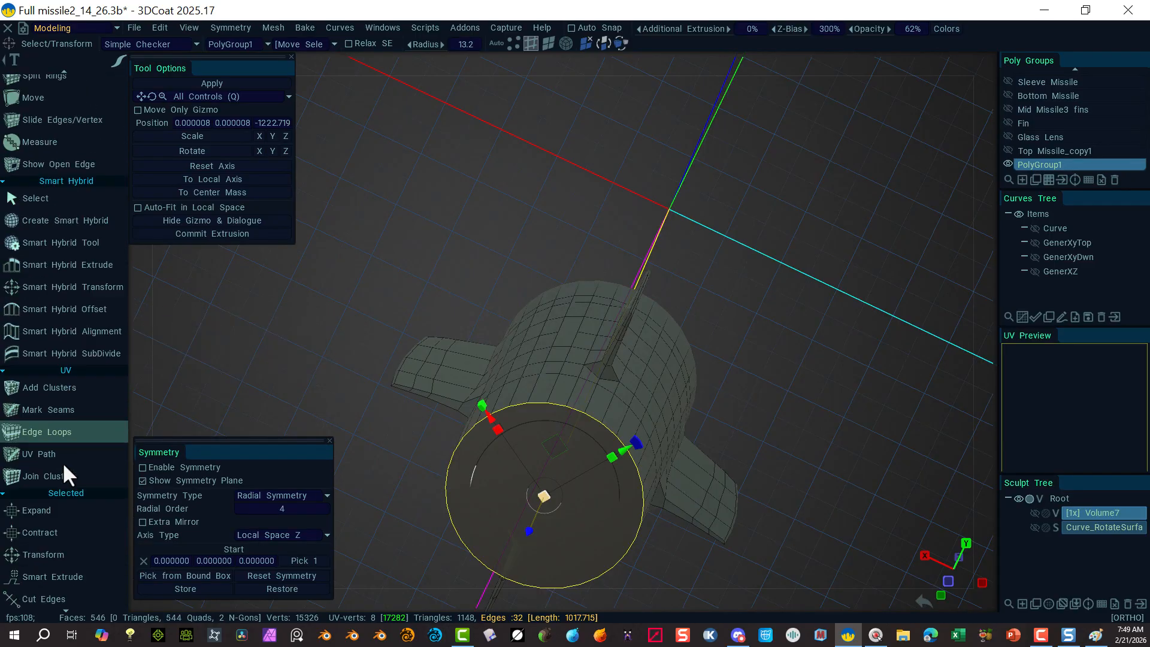
scroll(65, 466, "down", 5)
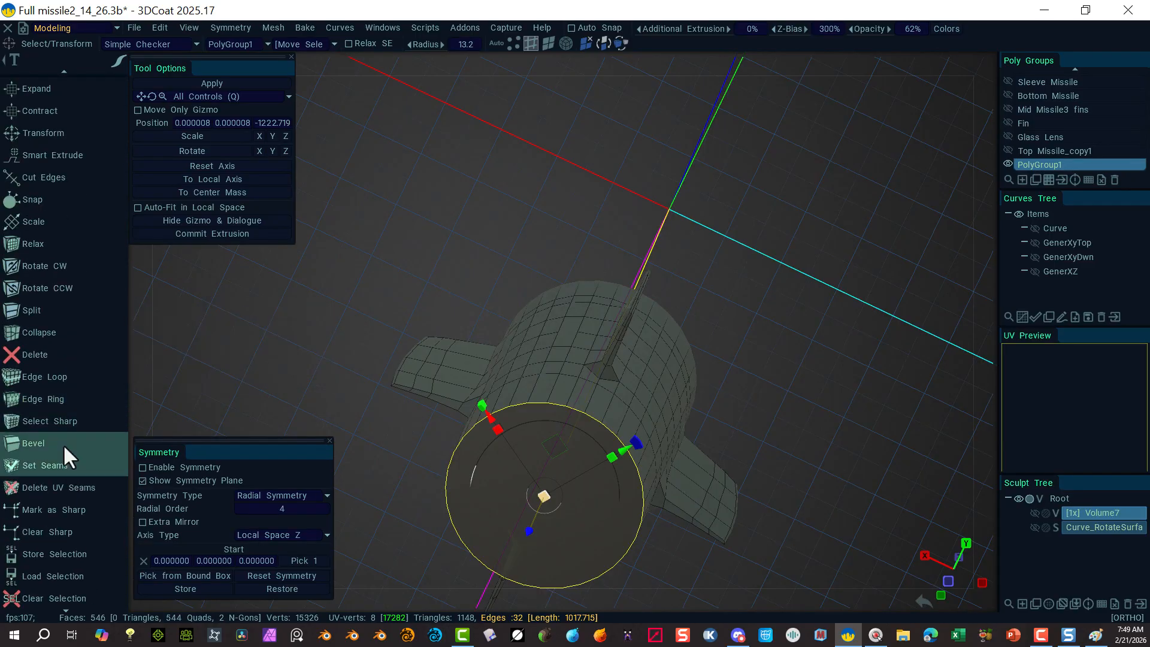
left_click(63, 442)
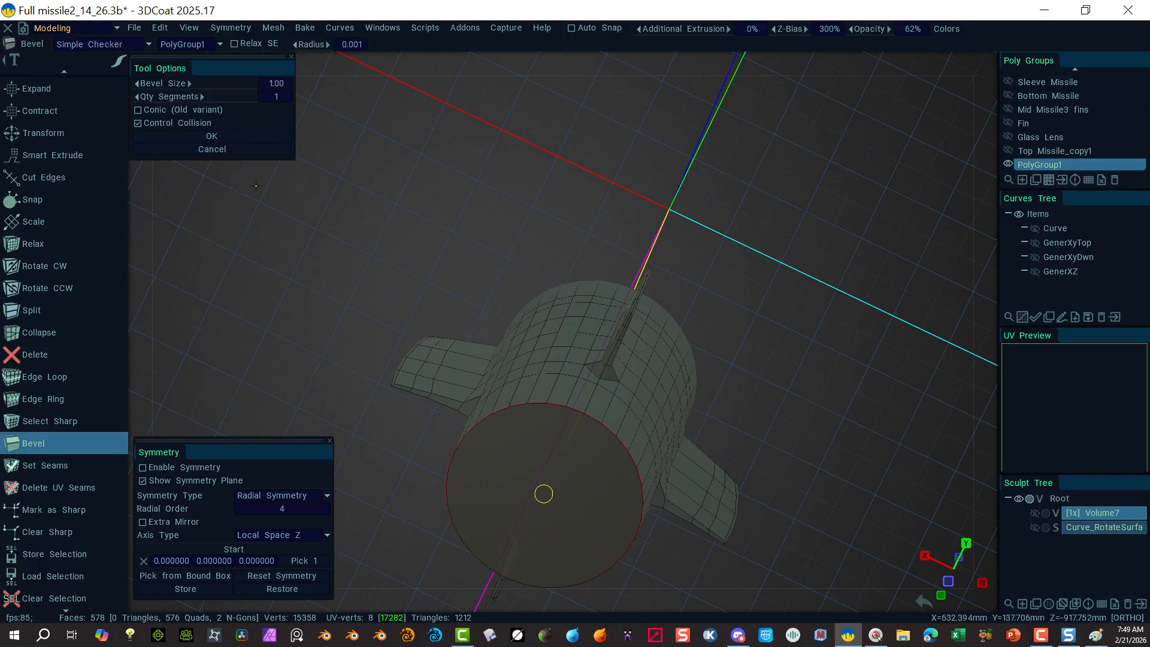
left_click(272, 84)
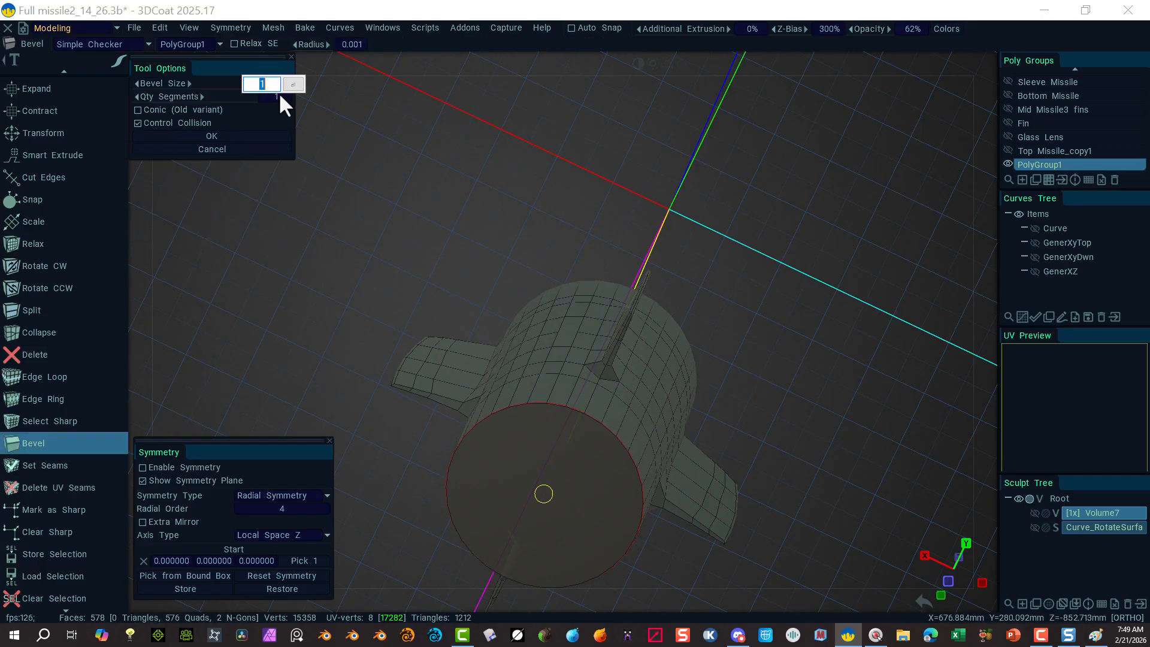
type("8")
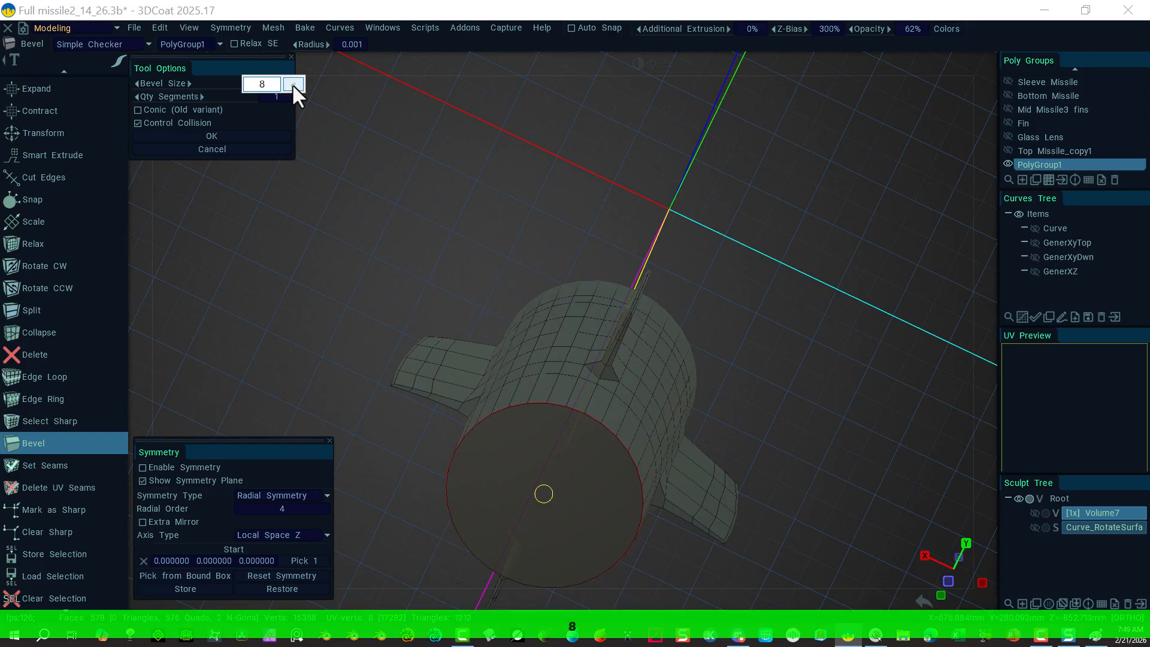
left_click(293, 84)
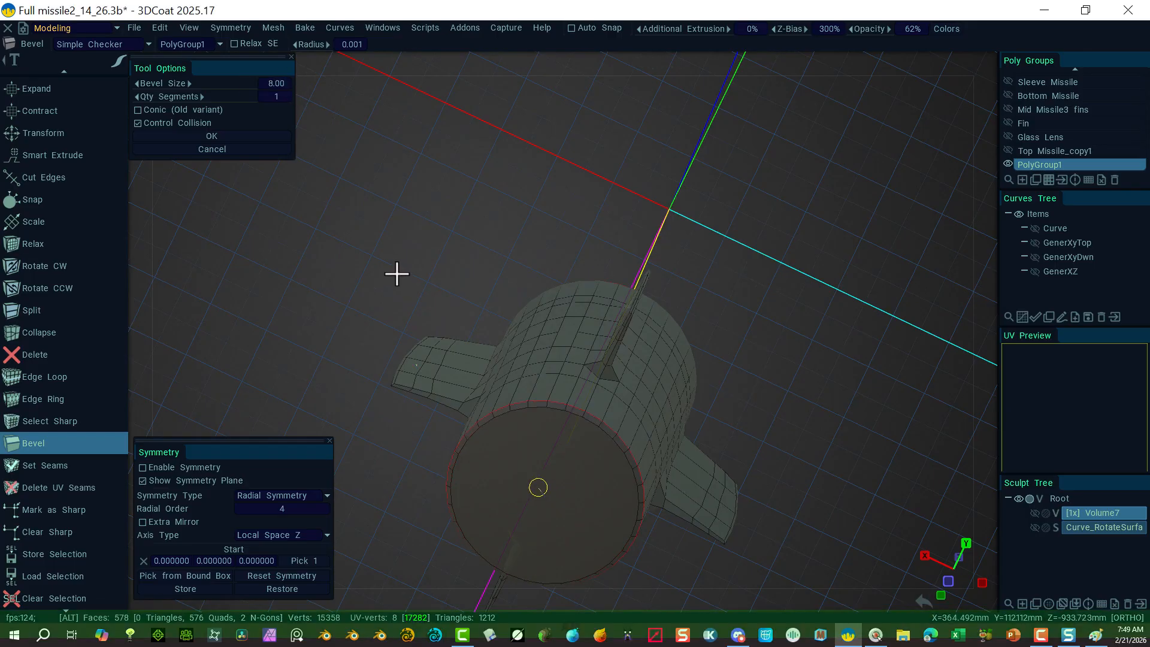
Step: Orbit and zoom around the part to inspect the size-8 bevel on both ends
left_click_drag(397, 272, 270, 287, "alt")
middle_click_drag(378, 266, 531, 139, "alt")
right_click_drag(446, 311, 453, 361, "alt")
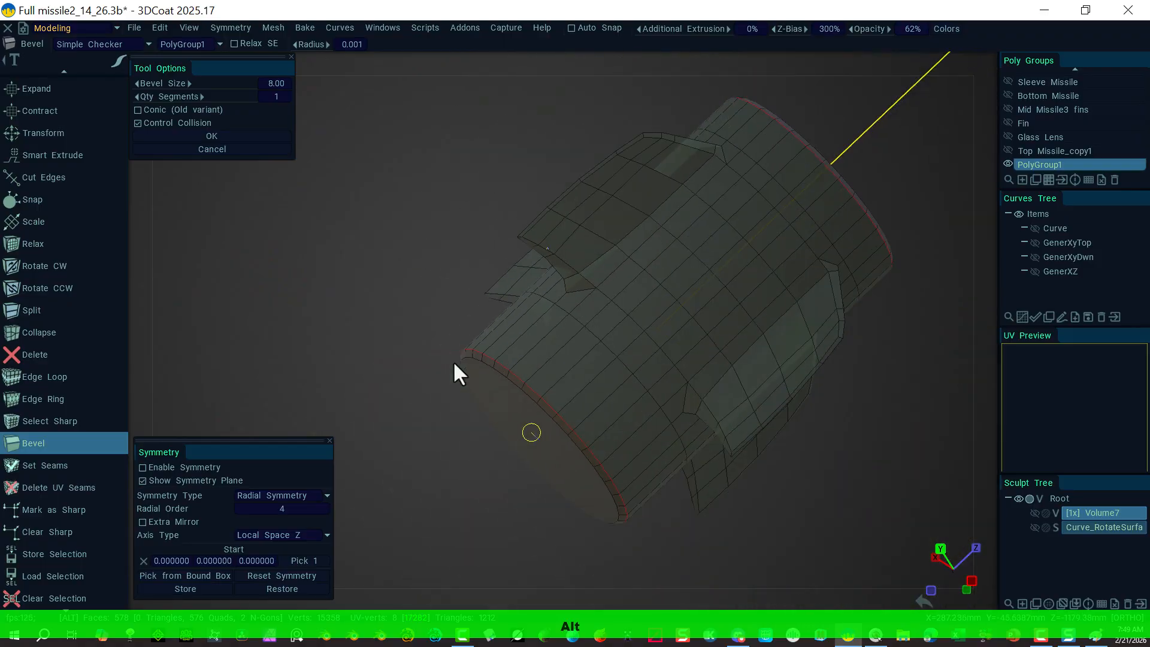
left_click_drag(453, 361, 275, 233, "alt")
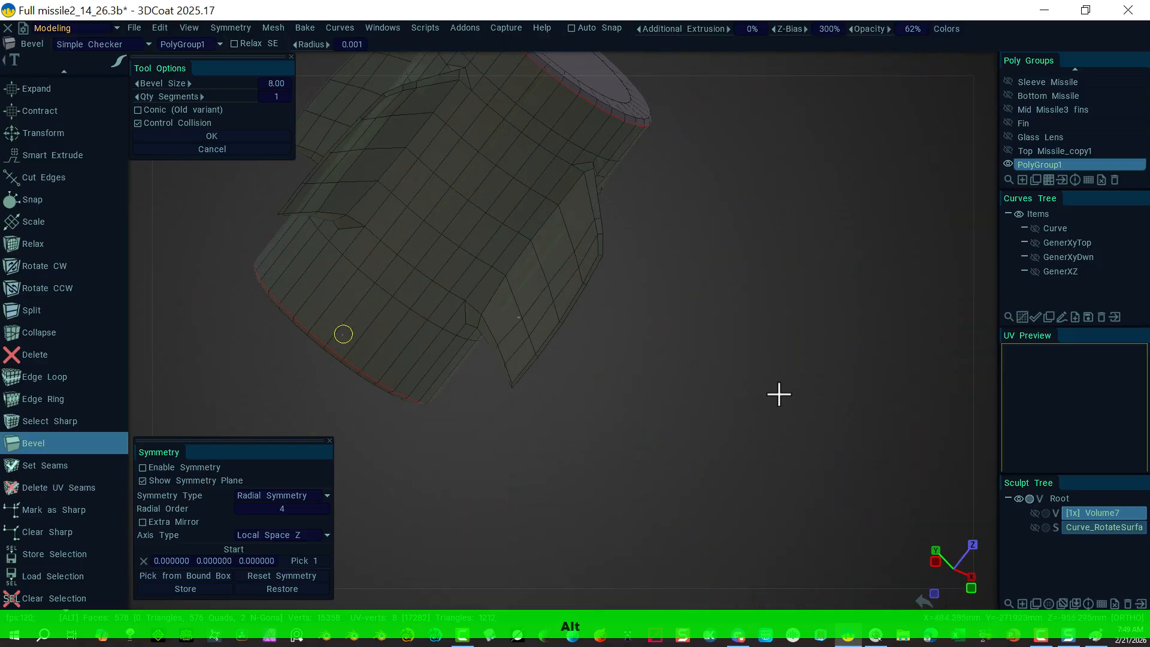
middle_click_drag(778, 393, 975, 476, "alt")
mouse_move(413, 276)
right_mouse_down("alt")
mouse_move(336, 220)
mouse_move(404, 259)
right_mouse_up("alt")
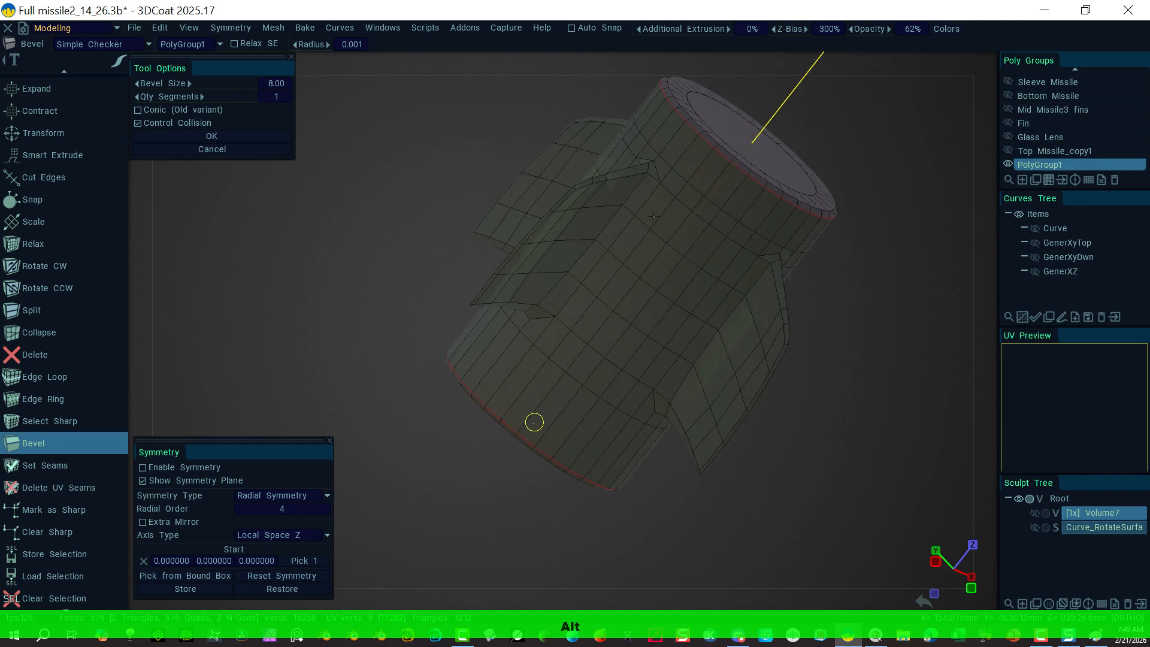
left_click_drag(919, 206, 408, 160, "alt")
Step: Set bevel segments to 2, then show Sleeve Missile around the open bottom, keeping Bottom Missile hidden
middle_click_drag(409, 161, 406, 162, "alt")
left_click(202, 97)
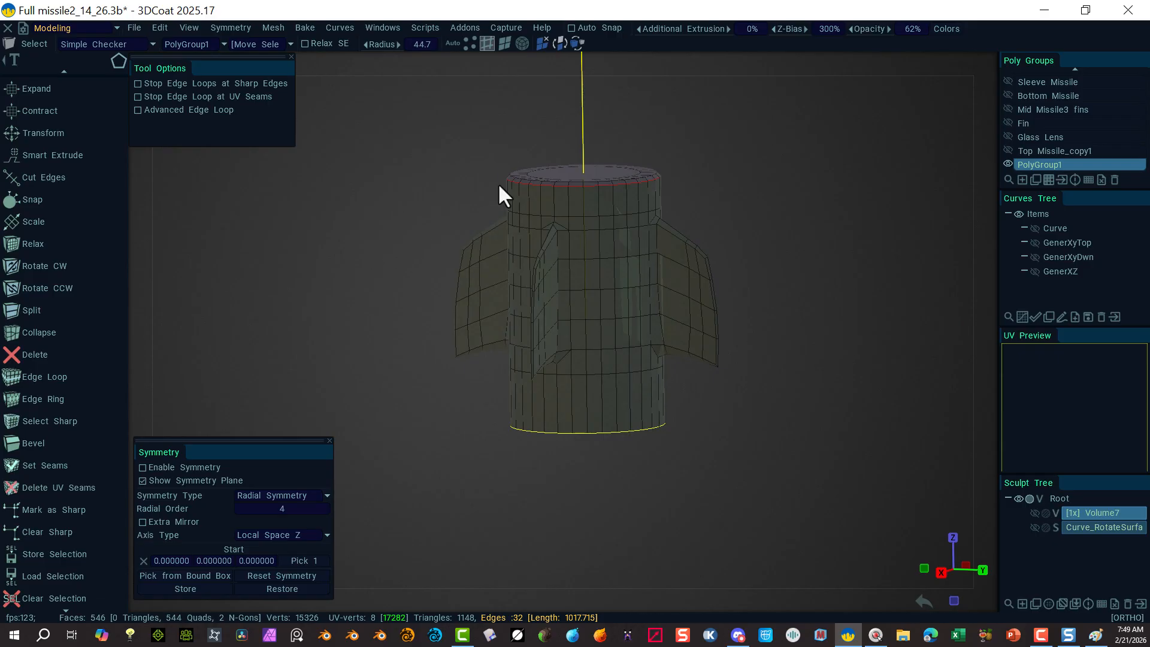
left_click_drag(385, 275, 394, 217, "alt")
right_click_drag(448, 404, 727, 487, "alt")
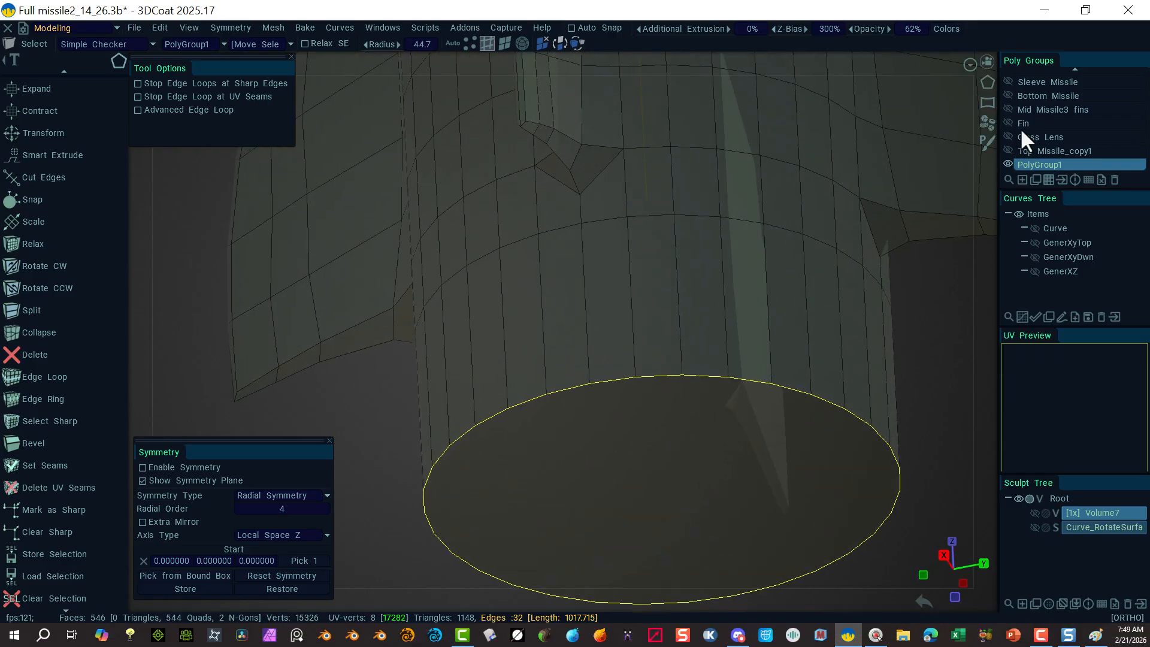
left_click(1008, 95)
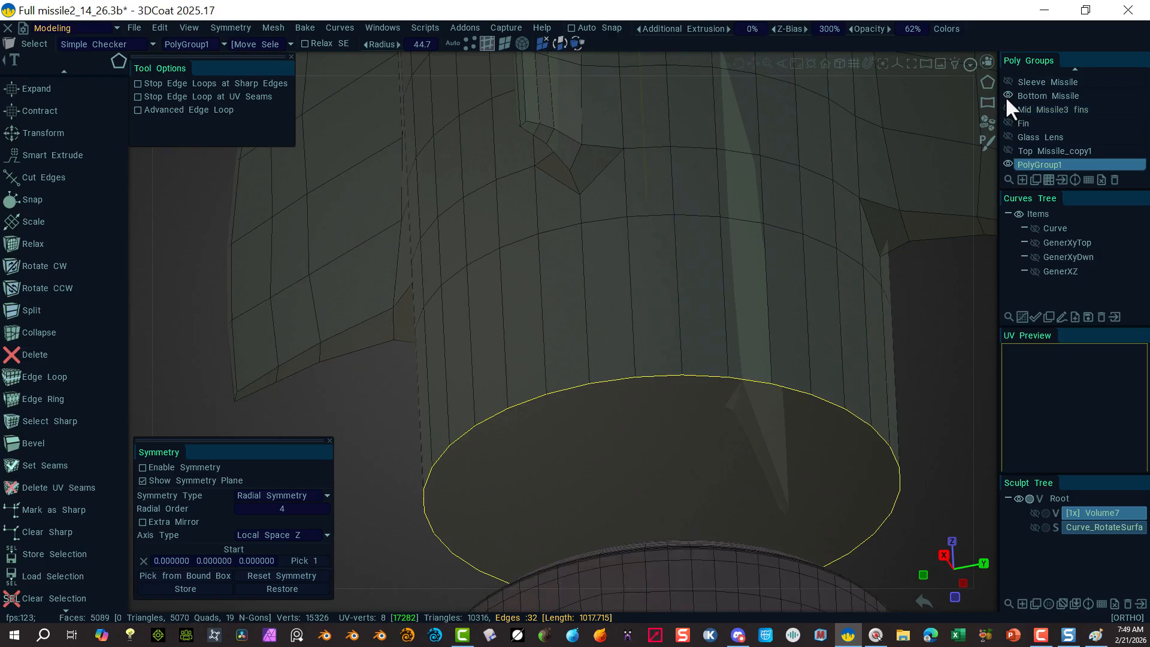
left_click(1008, 80)
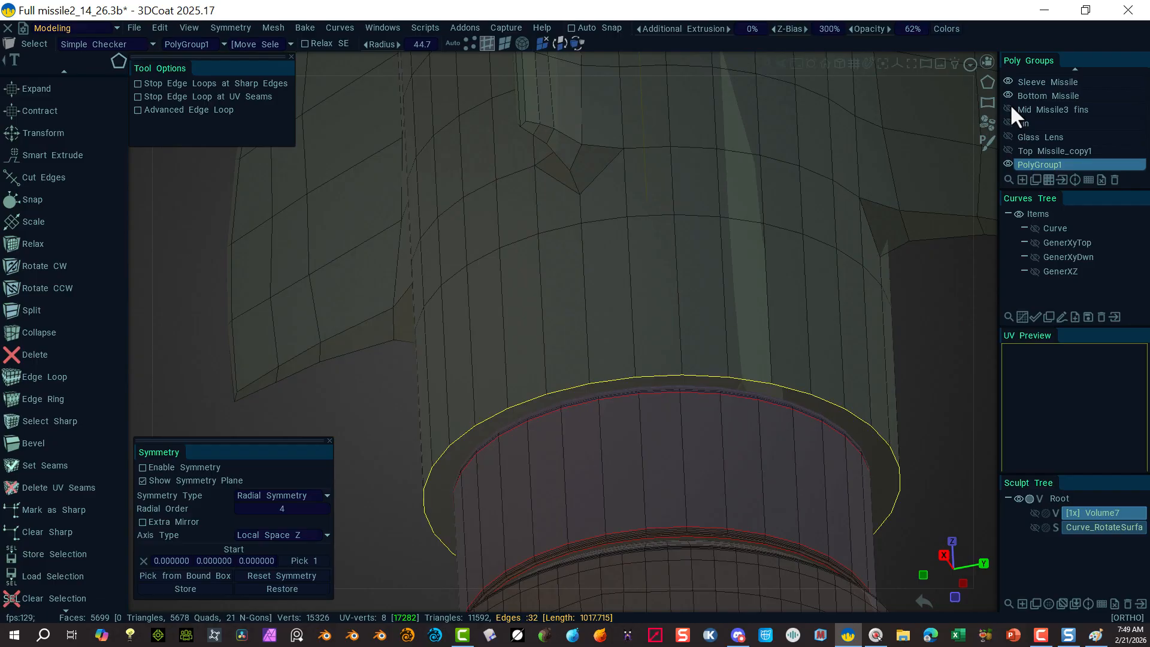
left_click(1009, 96)
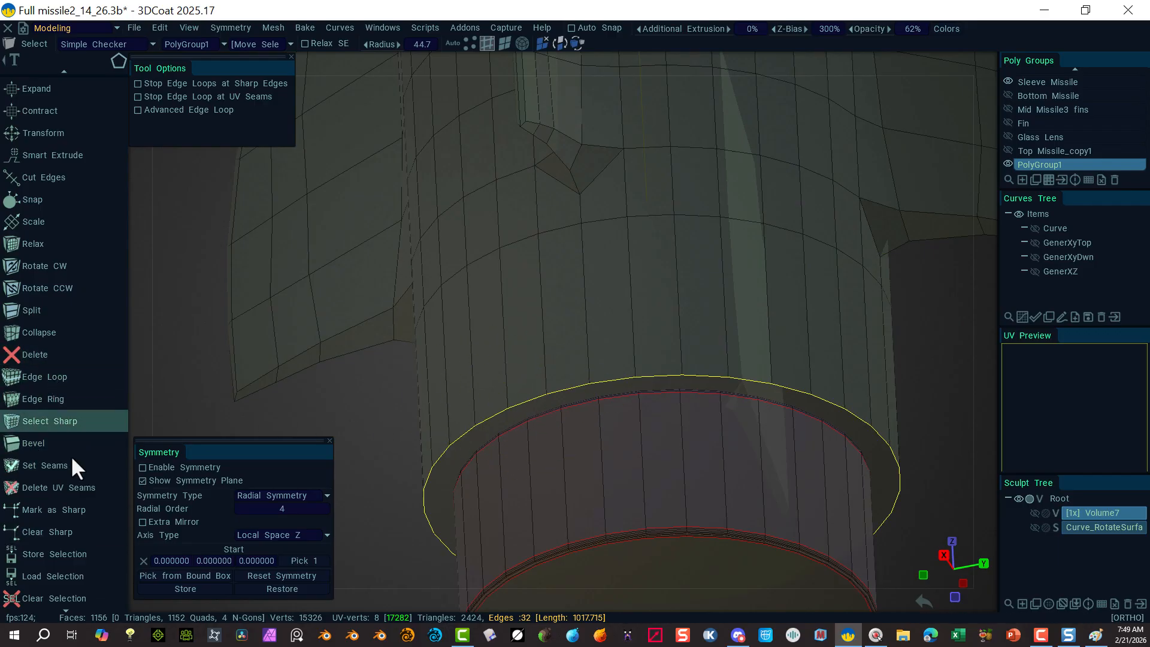
Step: Start a bevel on the rim loop with size 10 and a single segment
left_click(42, 446)
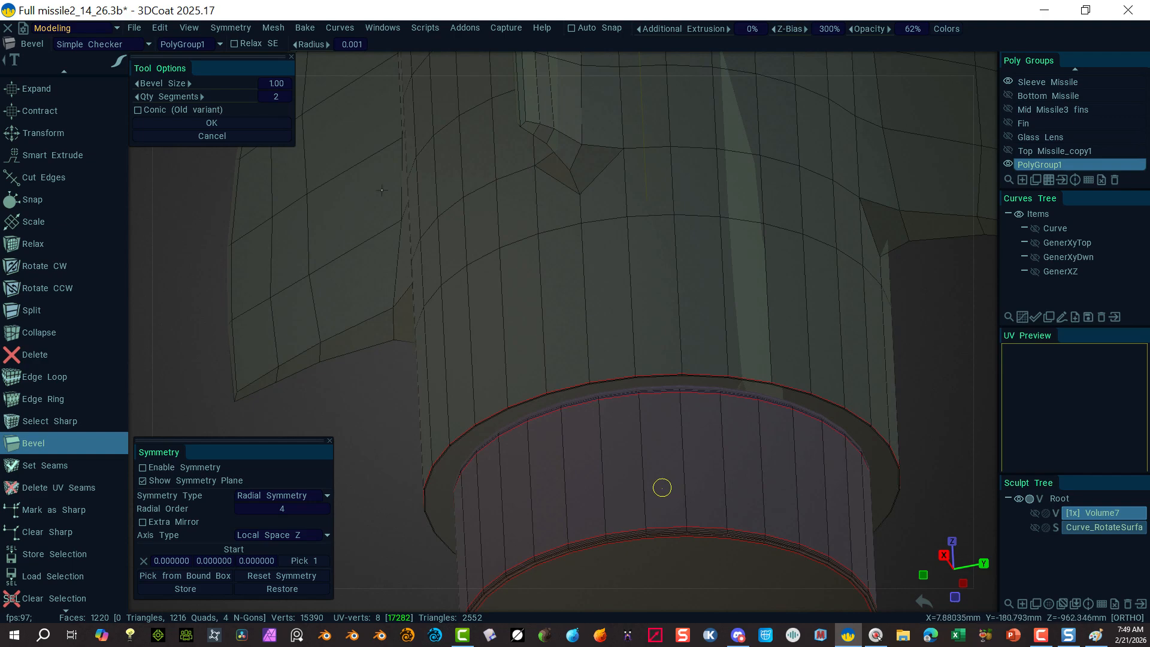
left_click(277, 86)
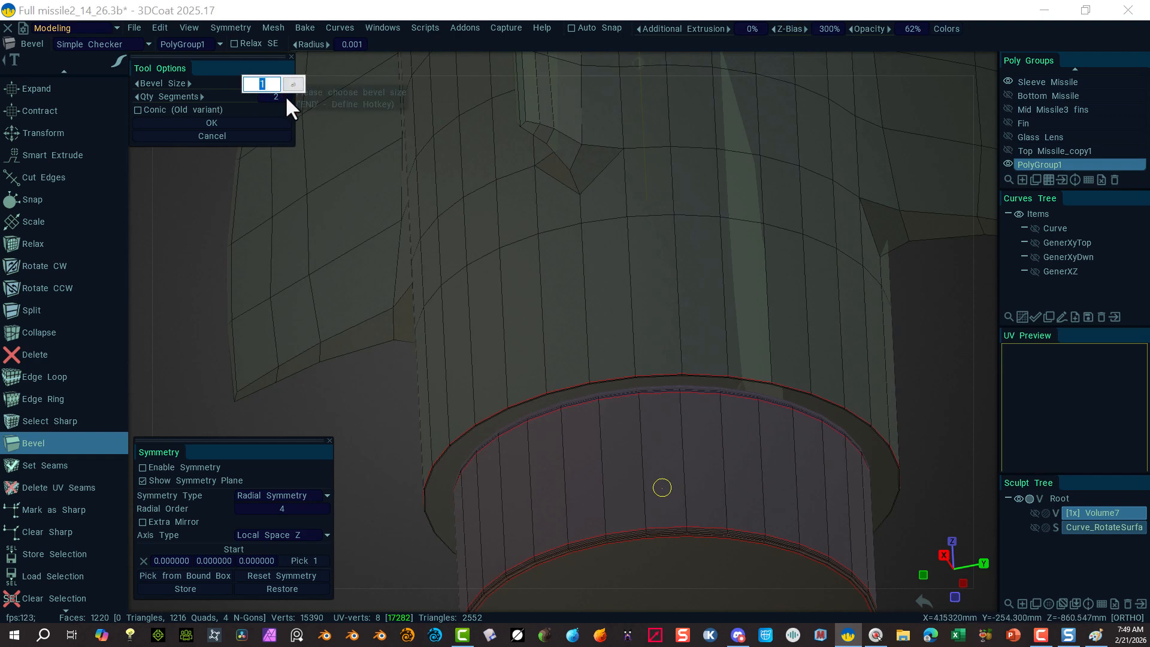
type("10")
left_click(293, 84)
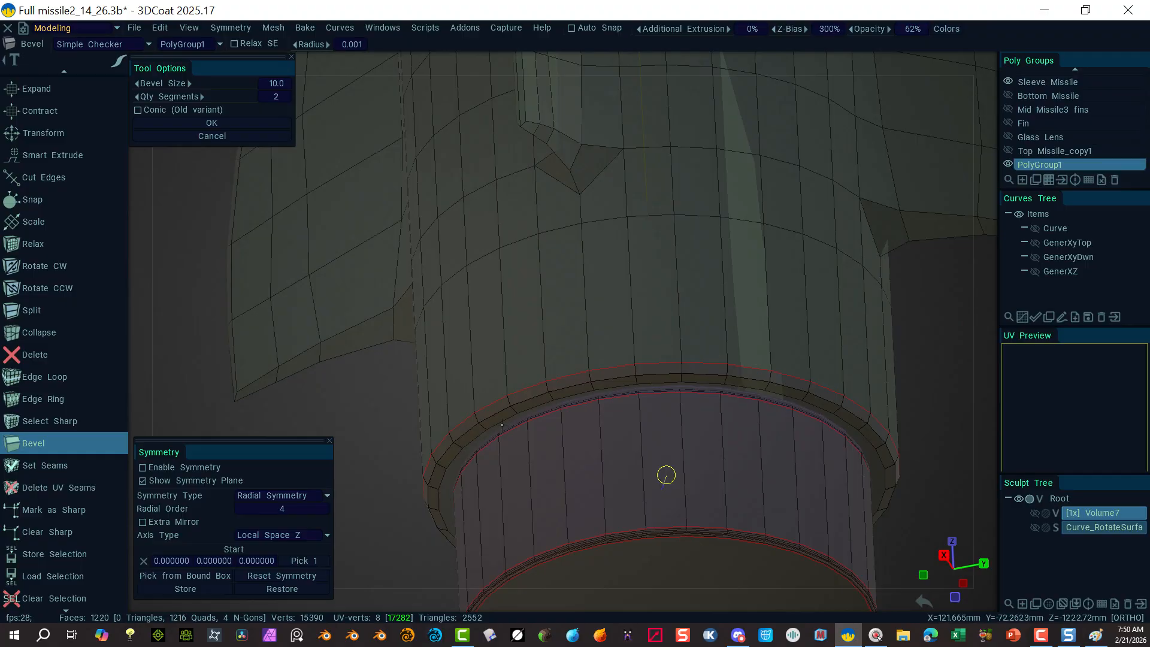
left_click(276, 96)
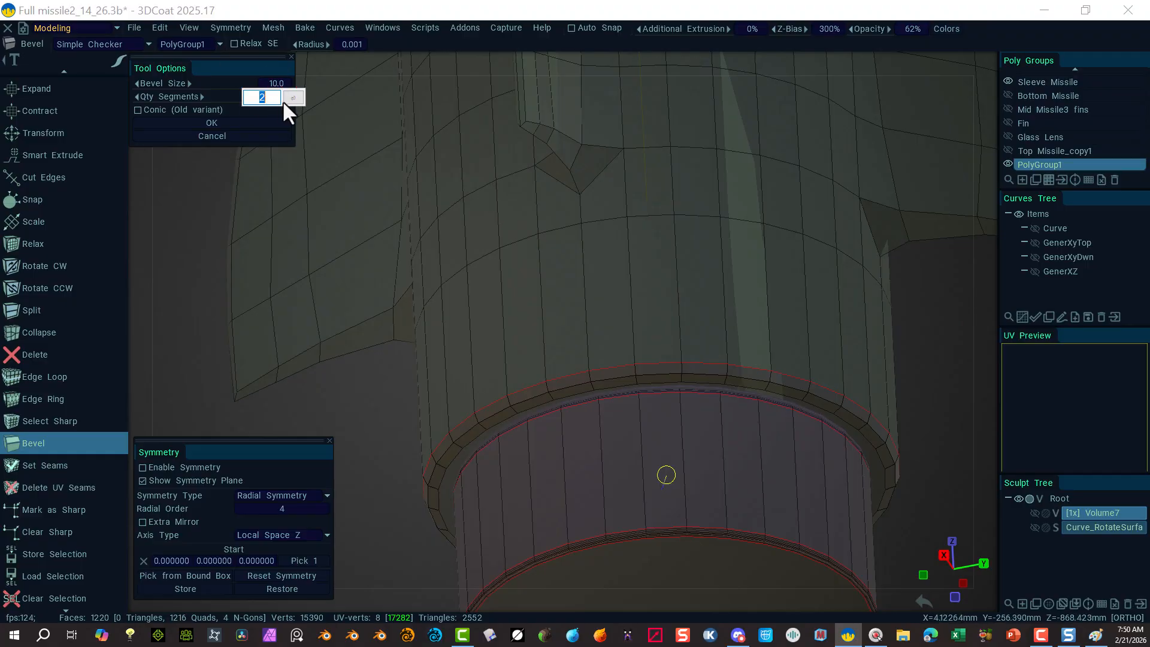
type("1")
key("Tab")
left_click(293, 97)
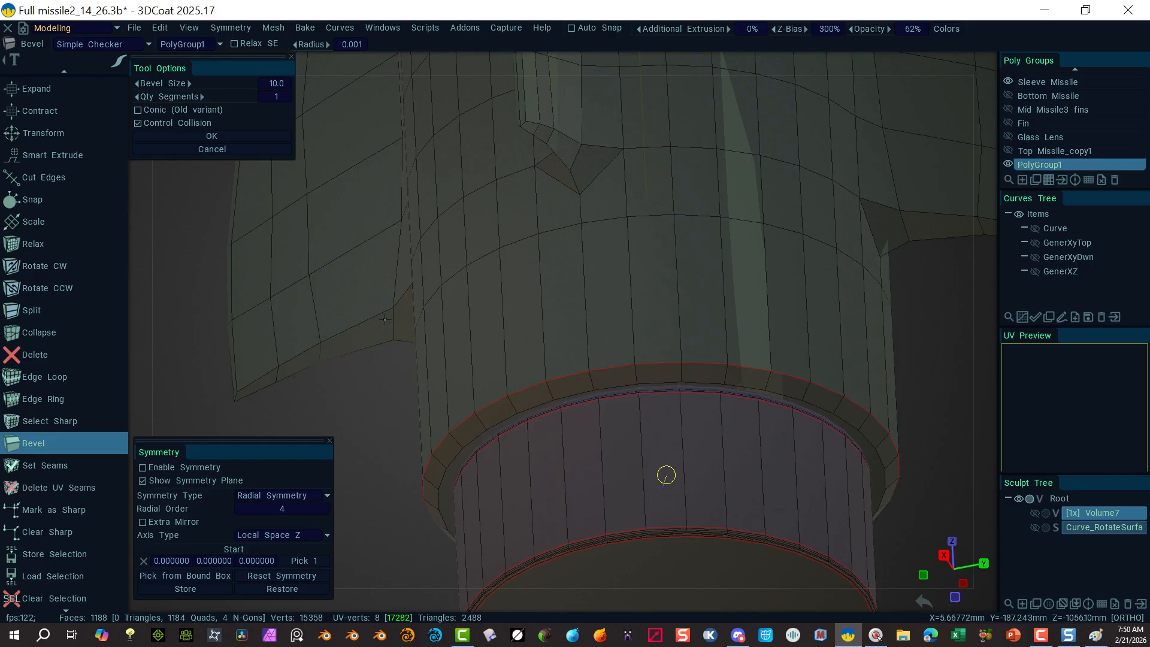
Step: Raise the bevel size to 15, then 20, and apply the bevel
left_click(270, 81)
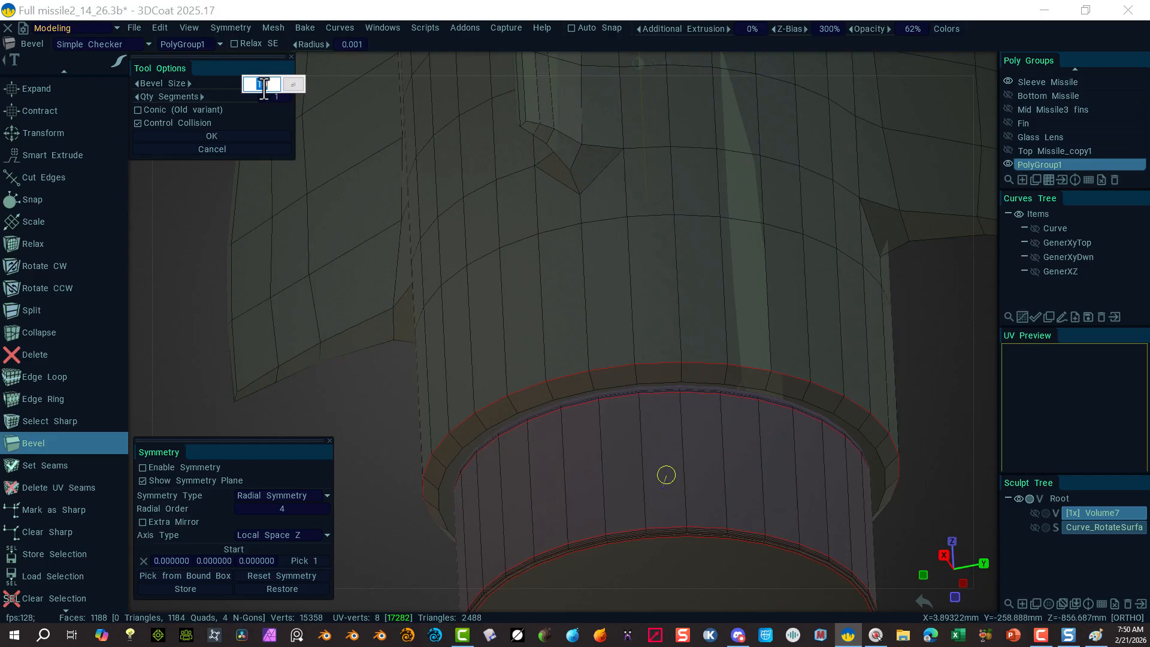
key("BackSpace")
type("15")
key("Return")
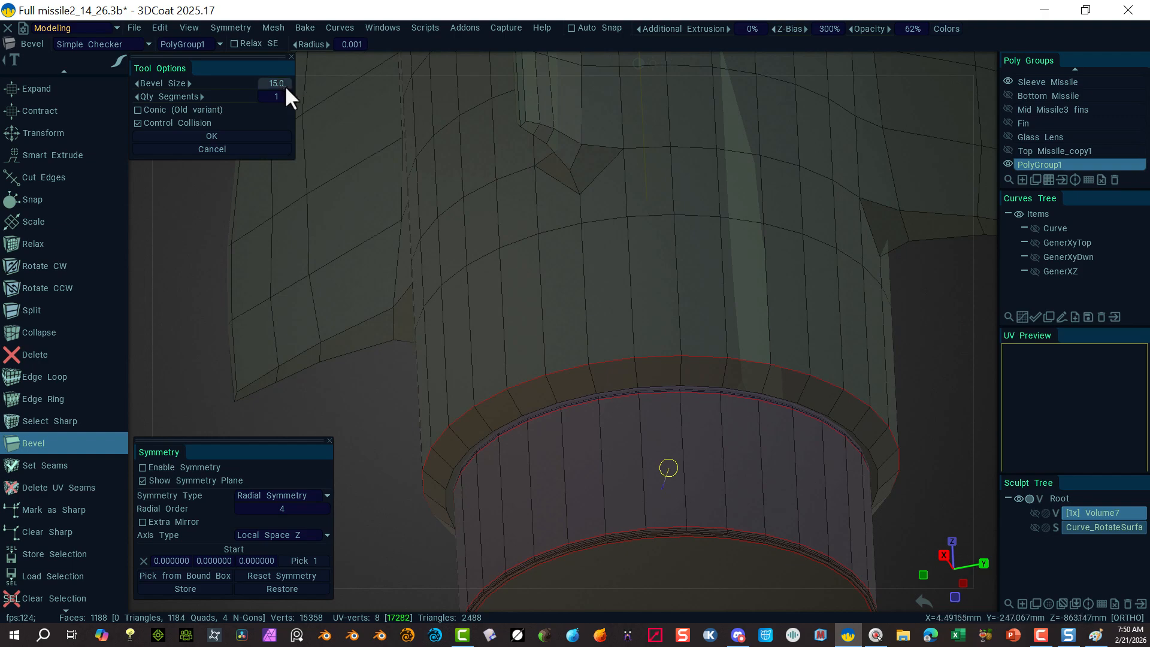
type("20")
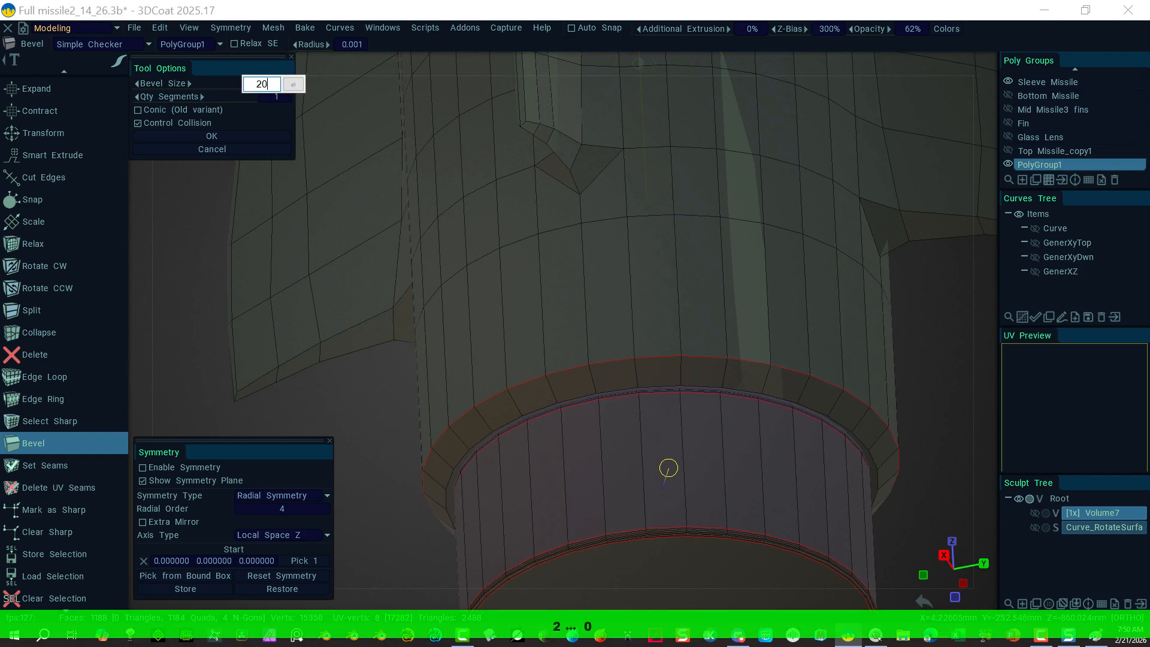
key("Return")
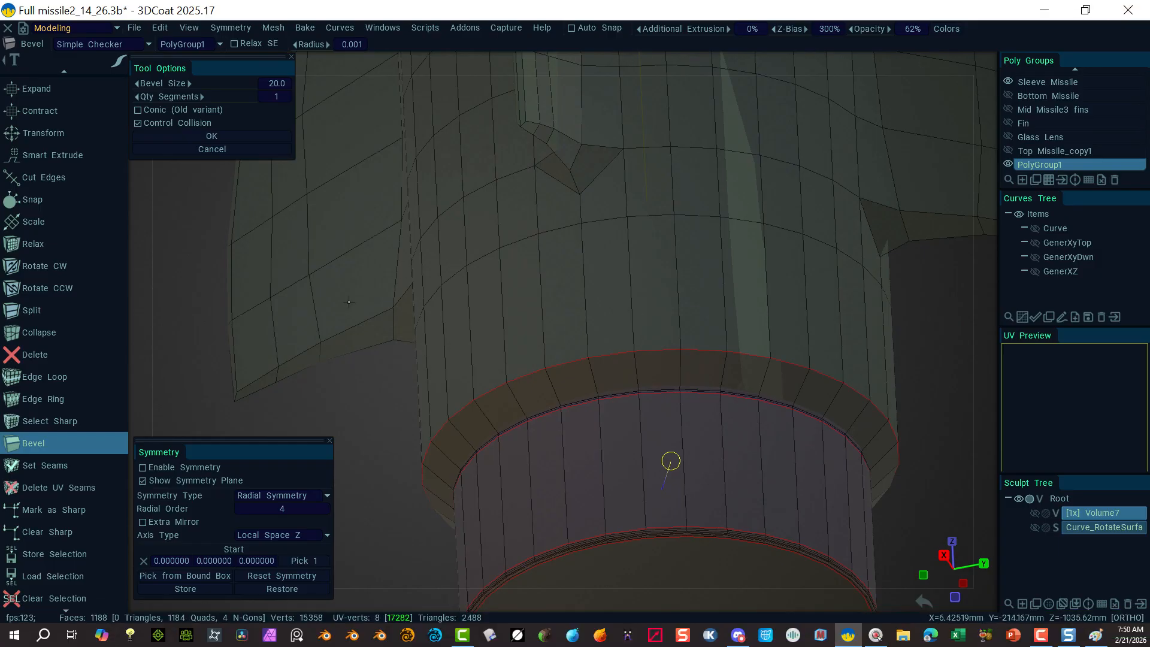
left_click(210, 138)
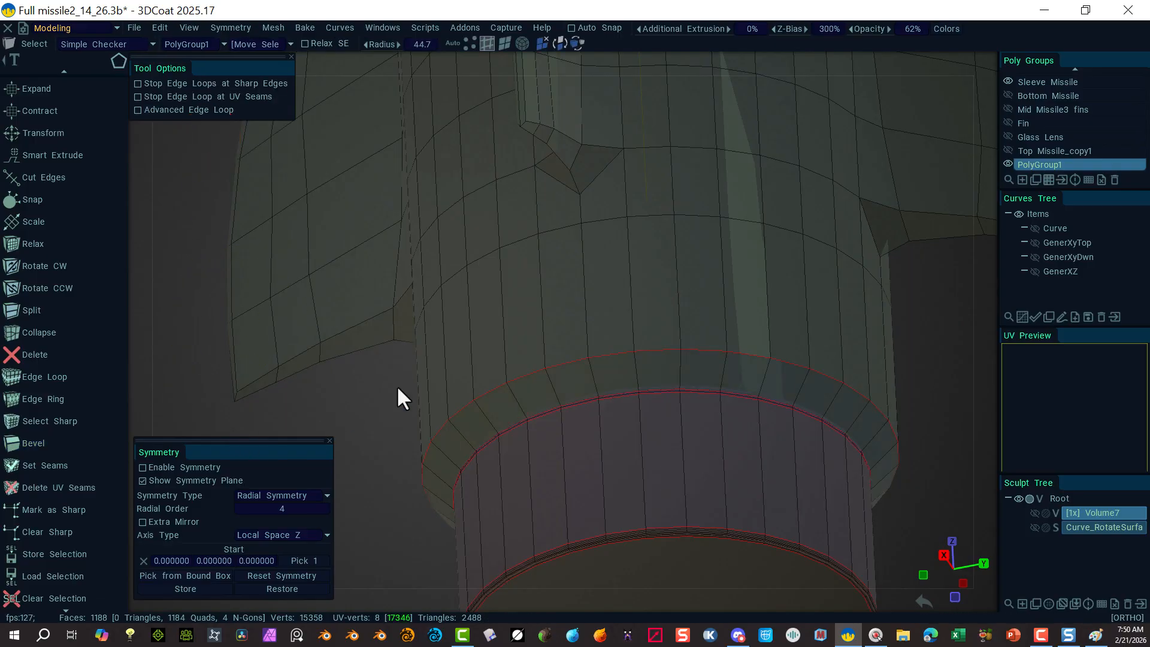
Step: Apply Smooth (CC) to the whole missile mesh and orbit to inspect the rounded result
left_click_drag(411, 431, 352, 385, "alt")
left_click_drag(821, 390, 501, 280, "alt")
left_click_drag(490, 212, 417, 239, "alt")
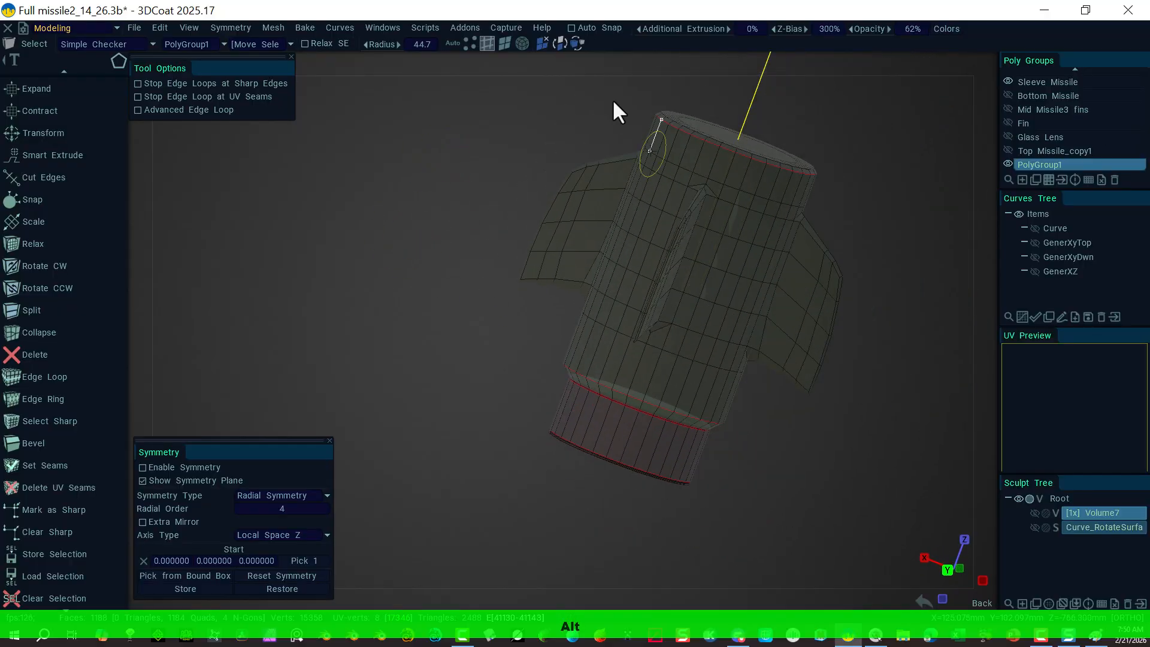
left_click(523, 43)
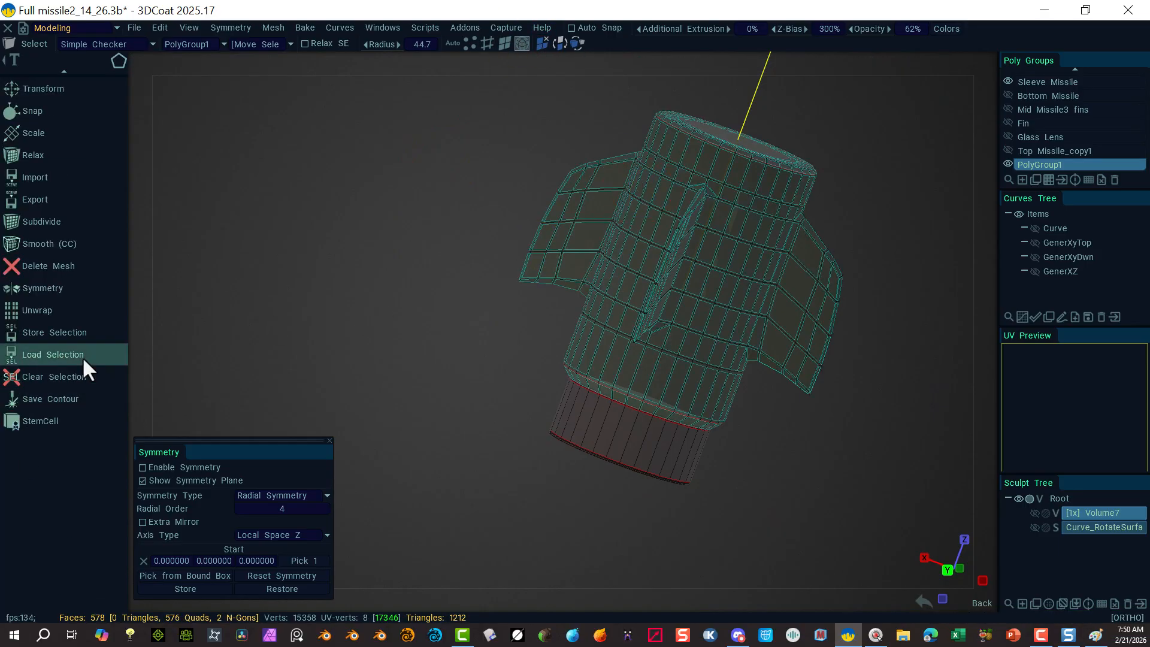
left_click(60, 246)
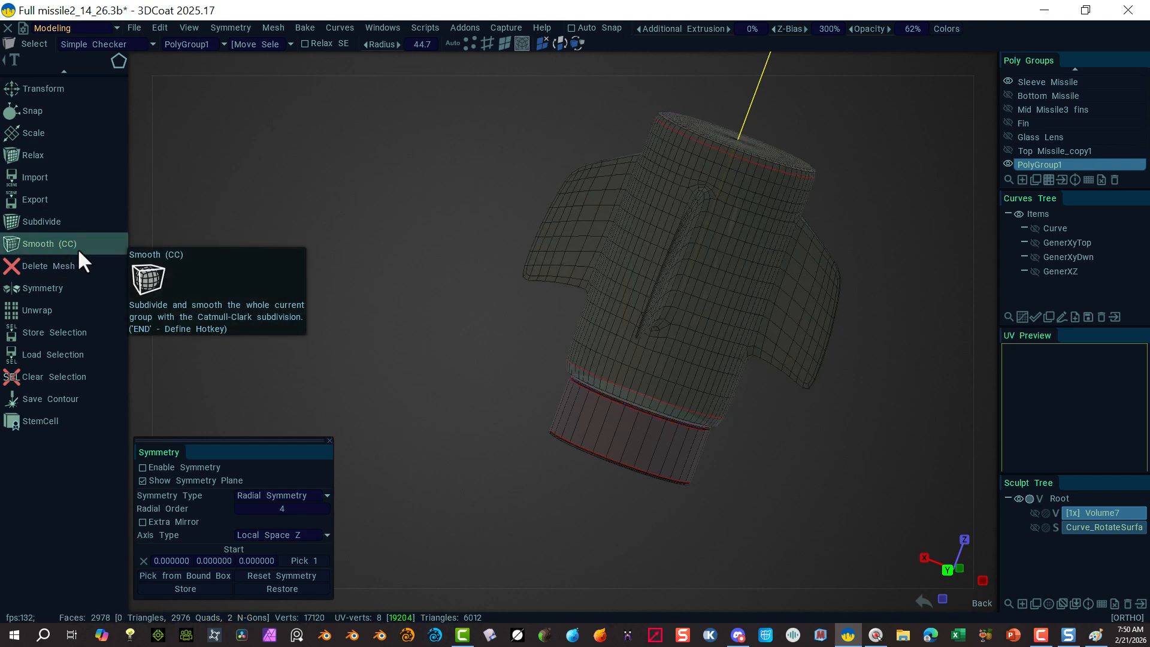
left_click_drag(418, 174, 716, 109, "alt")
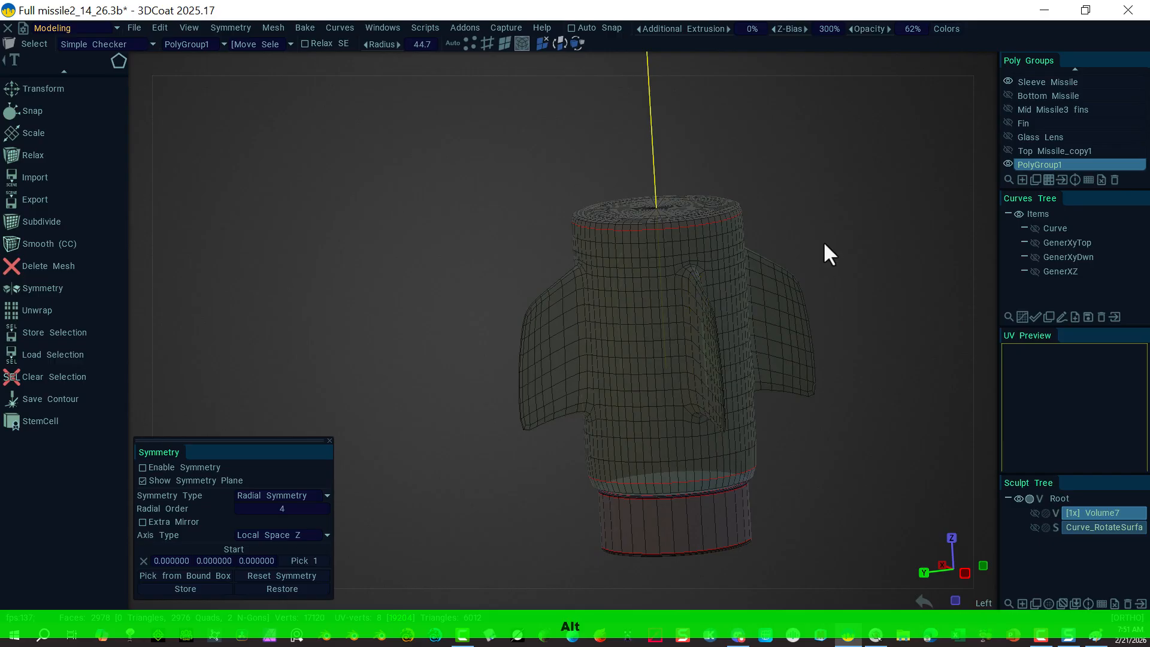
left_click_drag(825, 251, 802, 200, "alt")
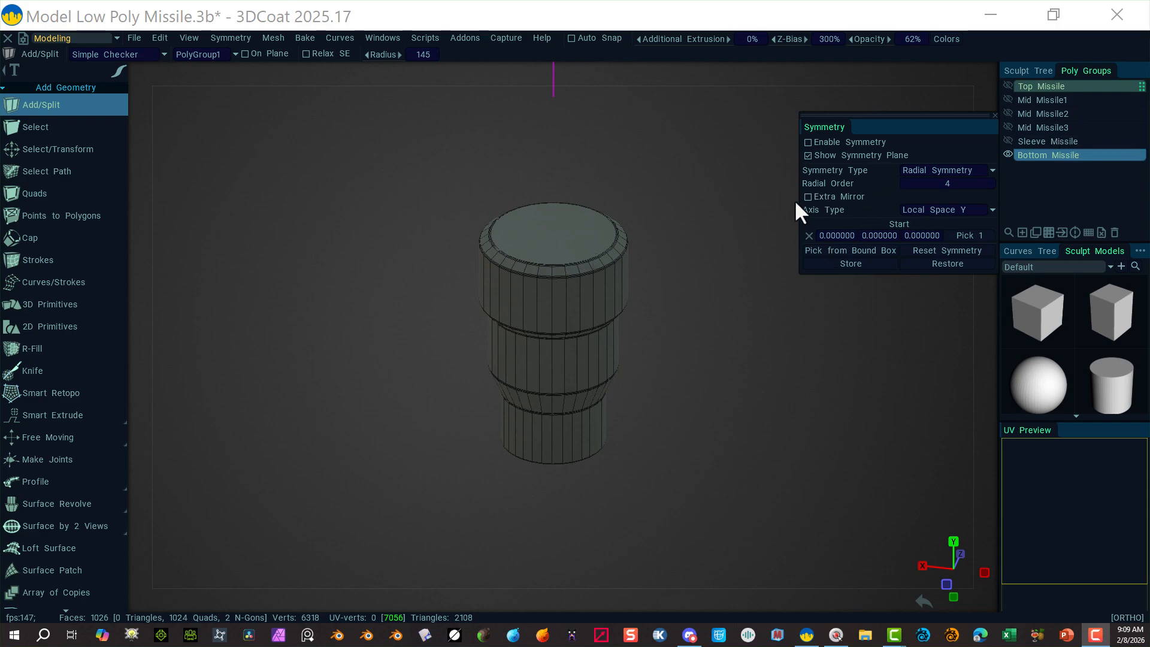
Step: Recentre and orbit the view onto the Bottom Missile cylinder's lower ring
mouse_move(729, 321)
middle_mouse_down("alt")
mouse_move(701, 402)
mouse_move(735, 303)
middle_mouse_up("alt")
left_click_drag(734, 304, 674, 325, "alt")
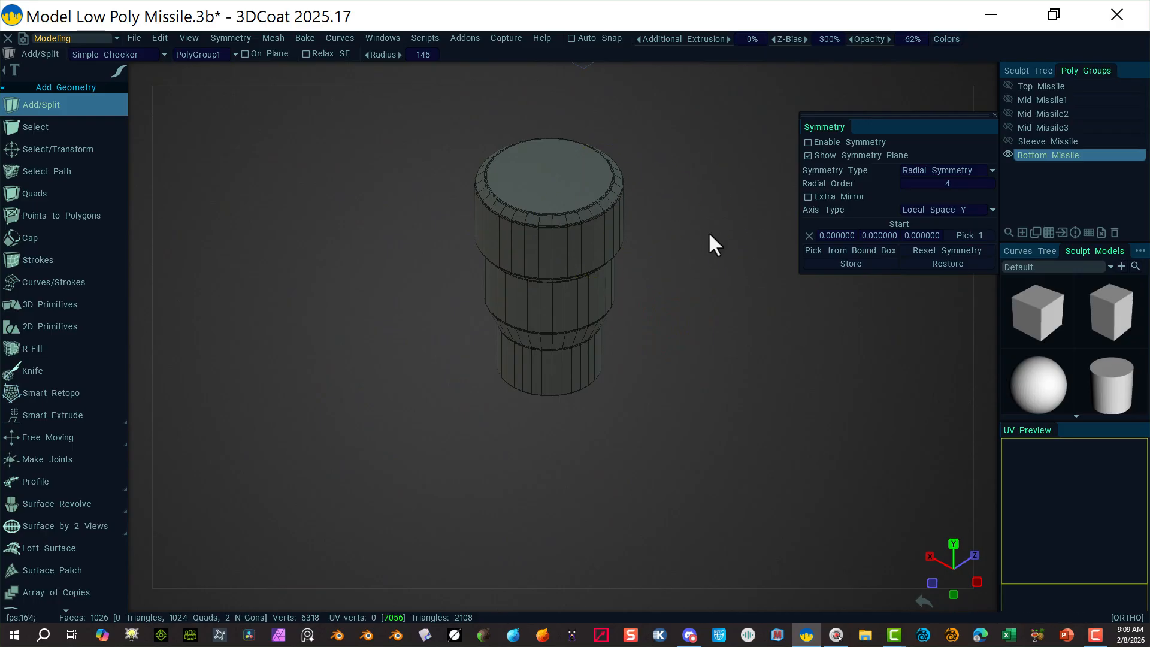
mouse_move(745, 73)
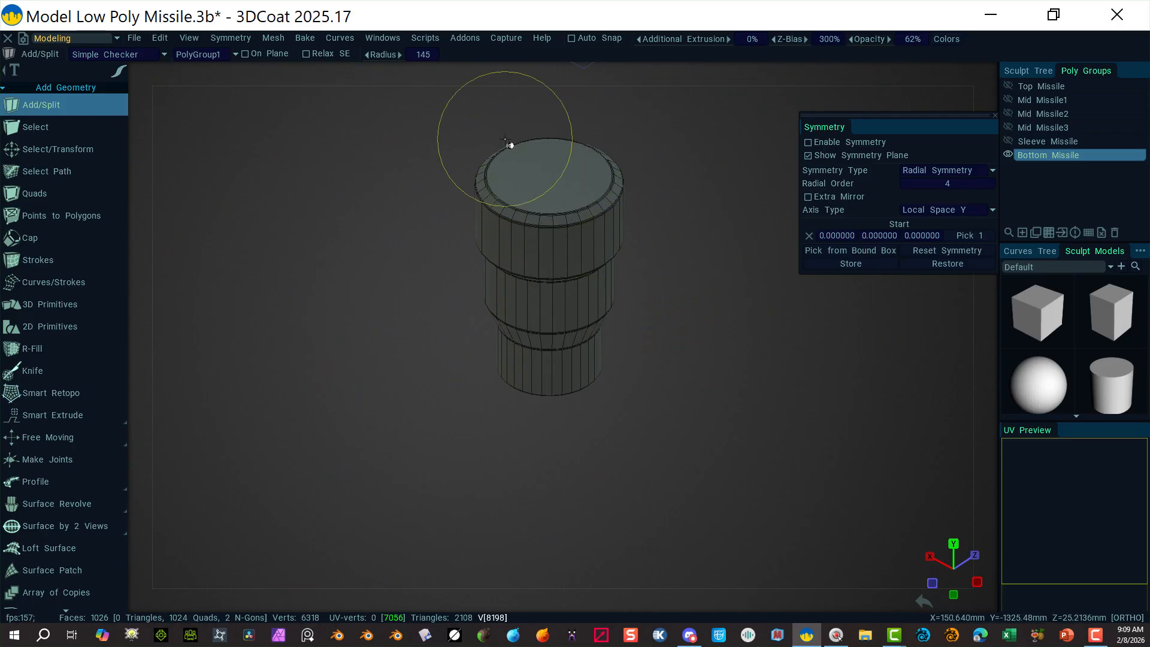
Step: In Select/Transform face mode, delete the cylinder's top cap face
left_click(84, 150)
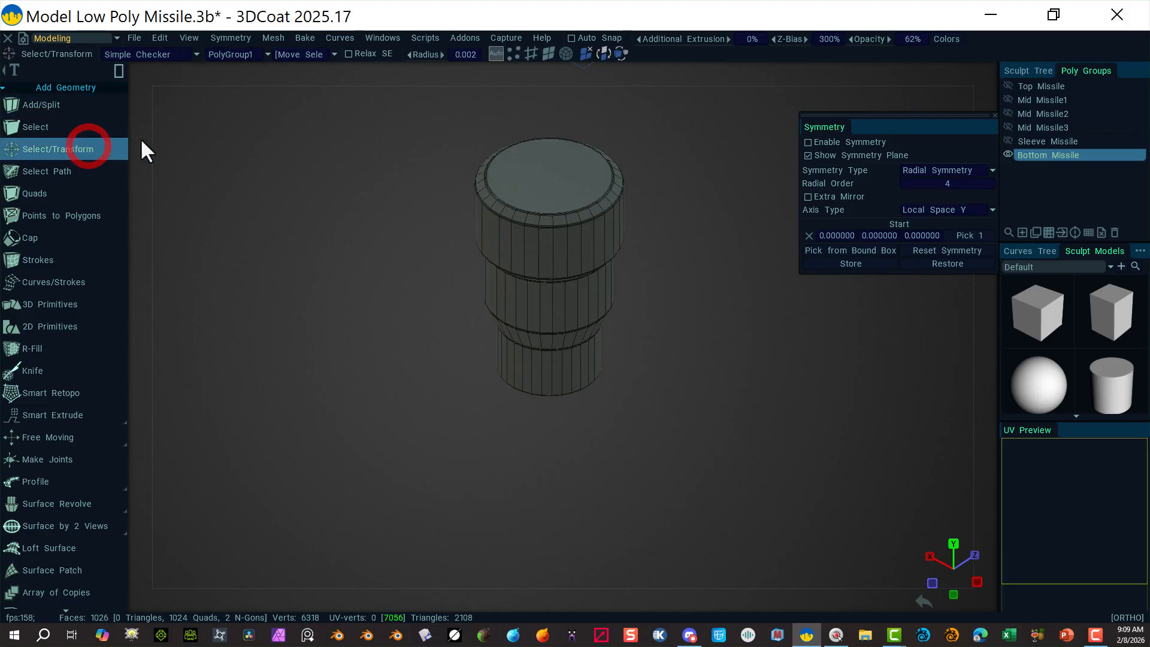
mouse_move(619, 74)
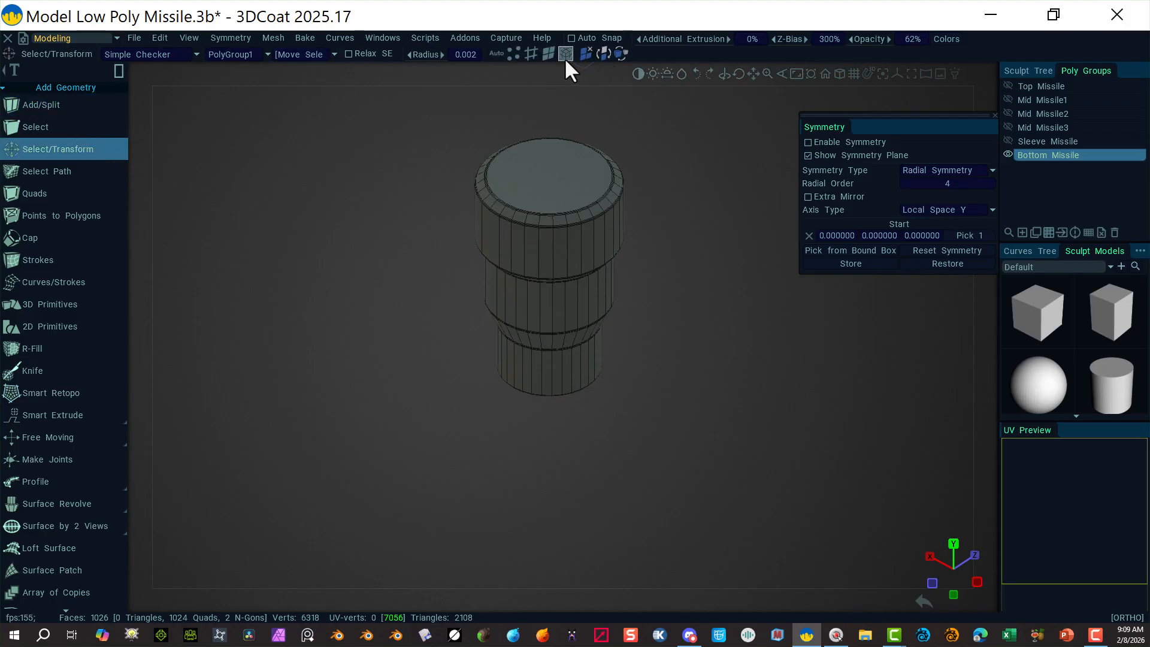
left_click(549, 54)
left_click(549, 180)
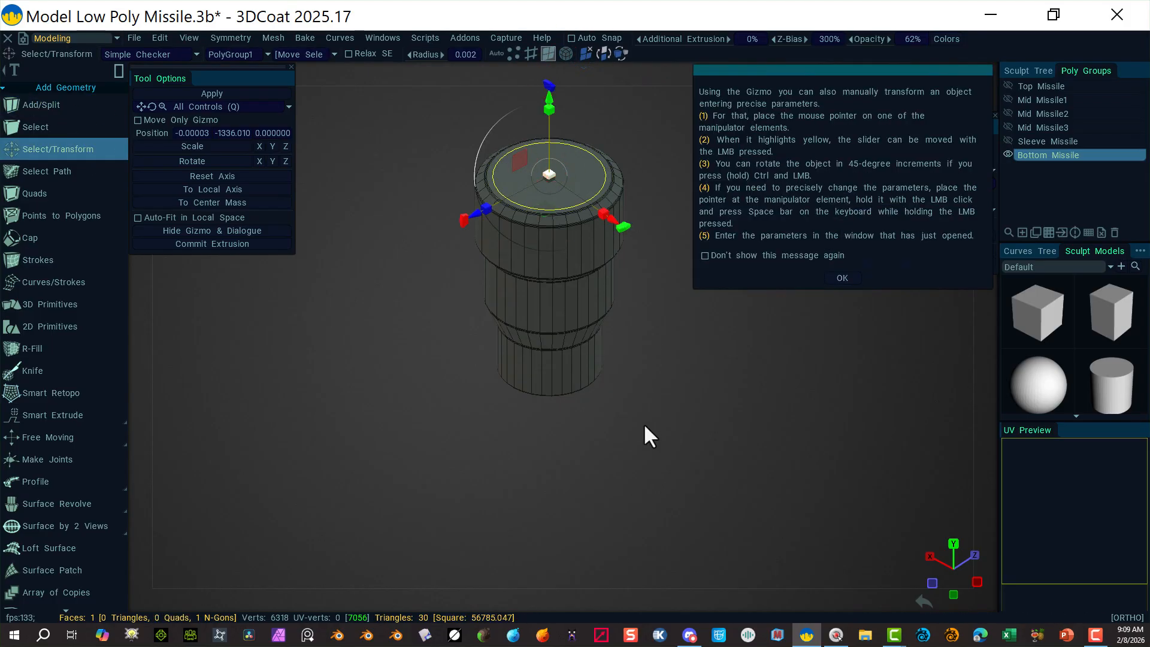
key("Delete")
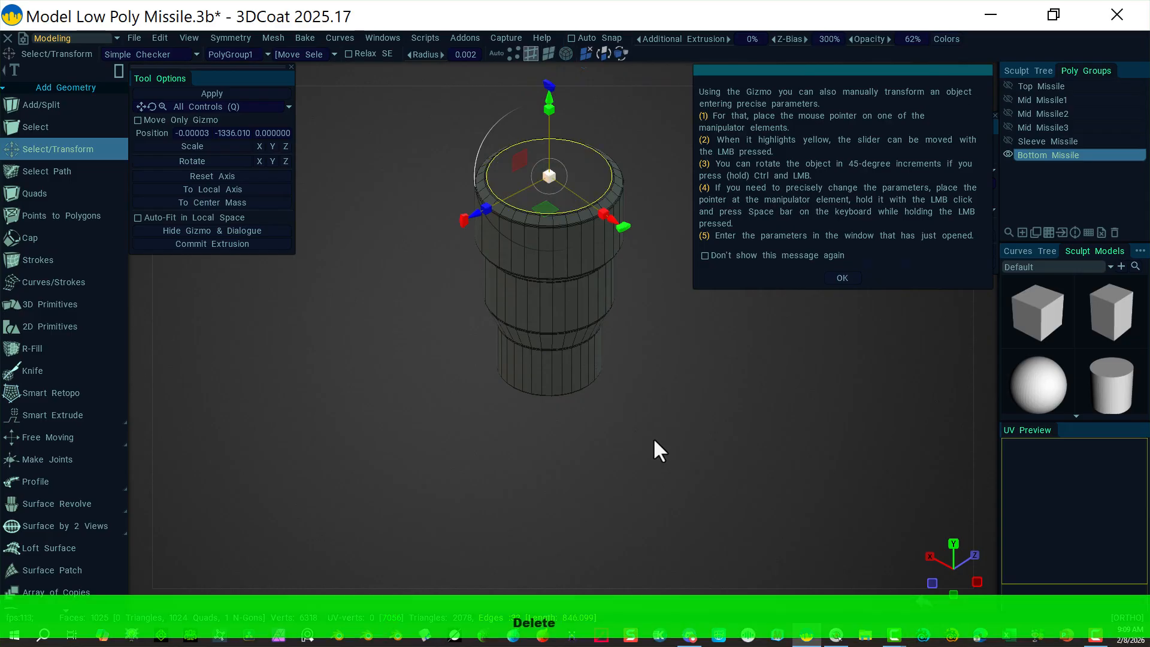
Step: Orbit to the underside and delete the central bottom cap face
left_click_drag(652, 393, 634, 267, "alt")
left_click_drag(640, 466, 665, 364, "alt")
left_click(837, 277)
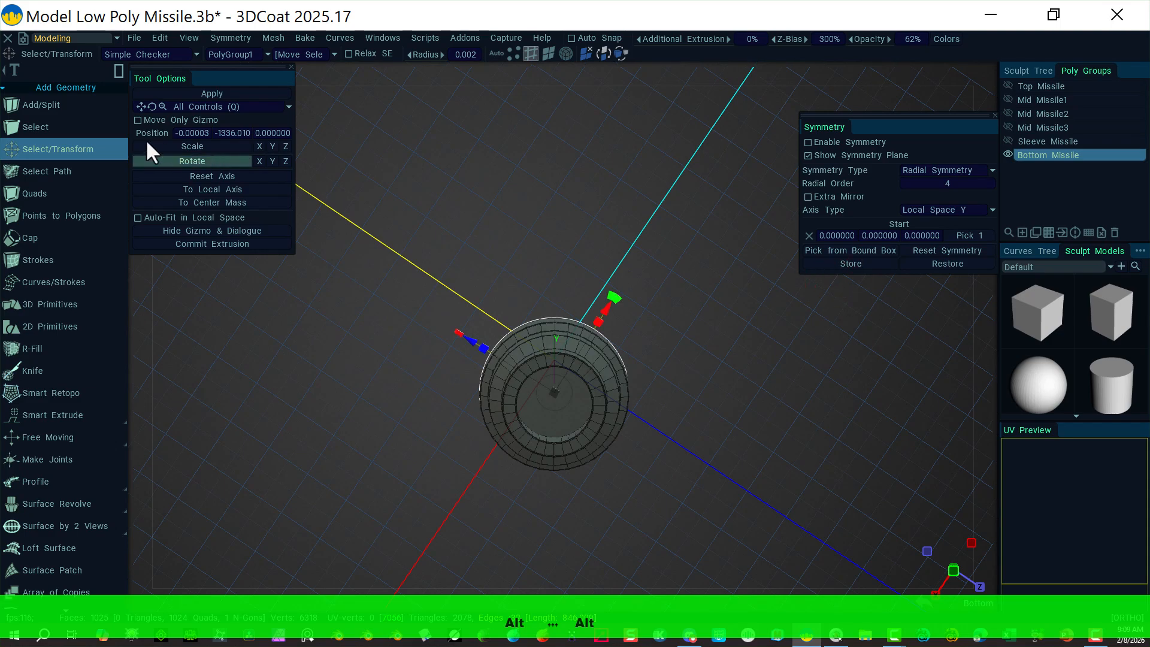
left_click(550, 53)
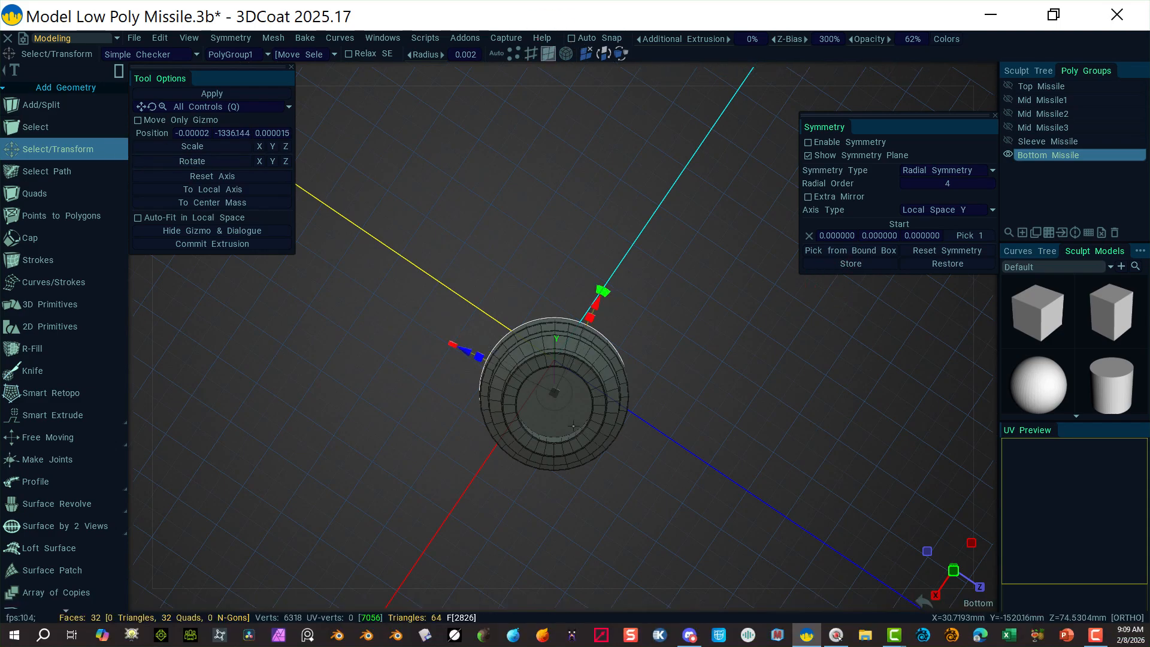
left_click(554, 400)
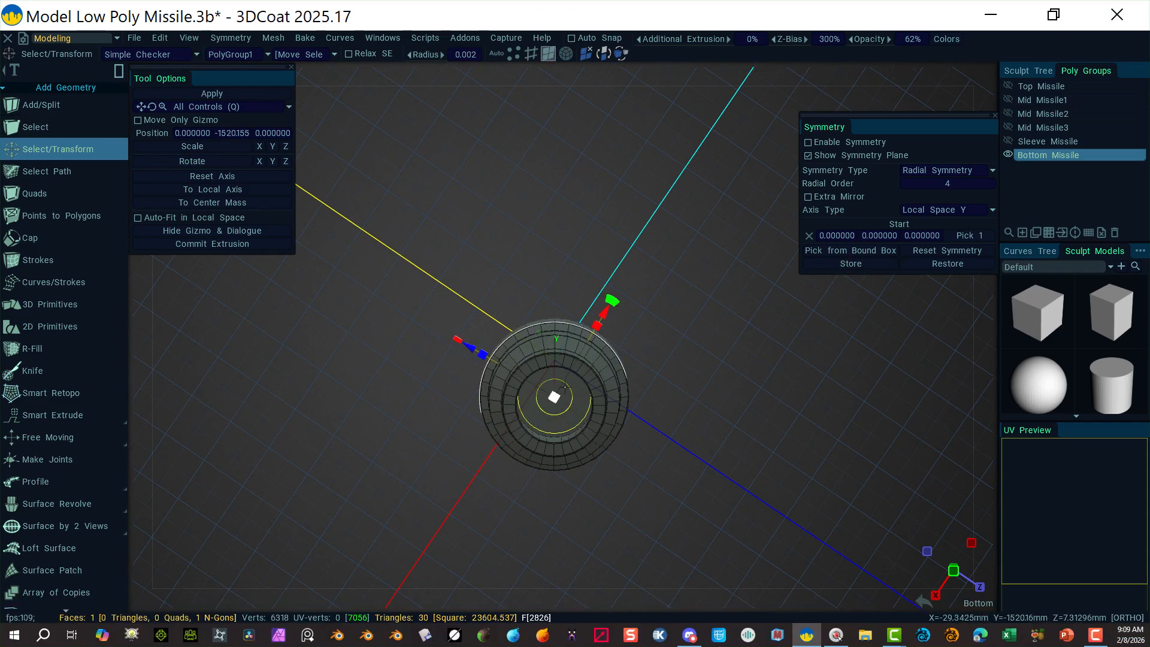
key("Delete")
left_click_drag(734, 295, 847, 85, "alt")
left_click(987, 72)
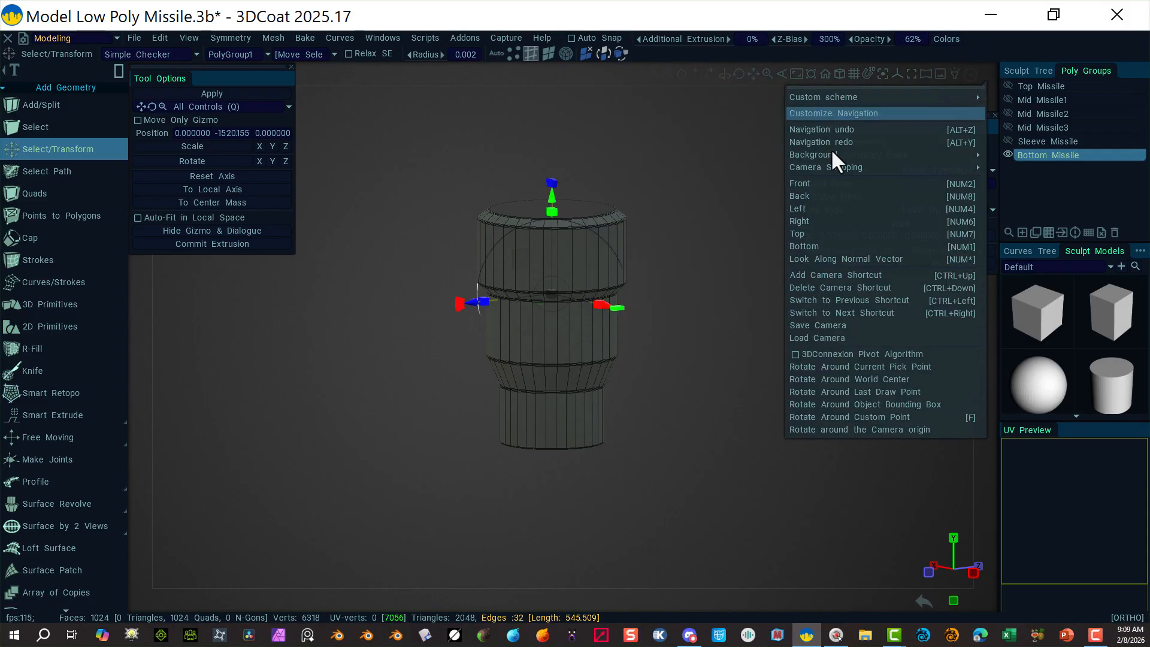
Step: Switch to the Front view and unhide Mid Missile3 above the bottom cylinder
mouse_move(986, 70)
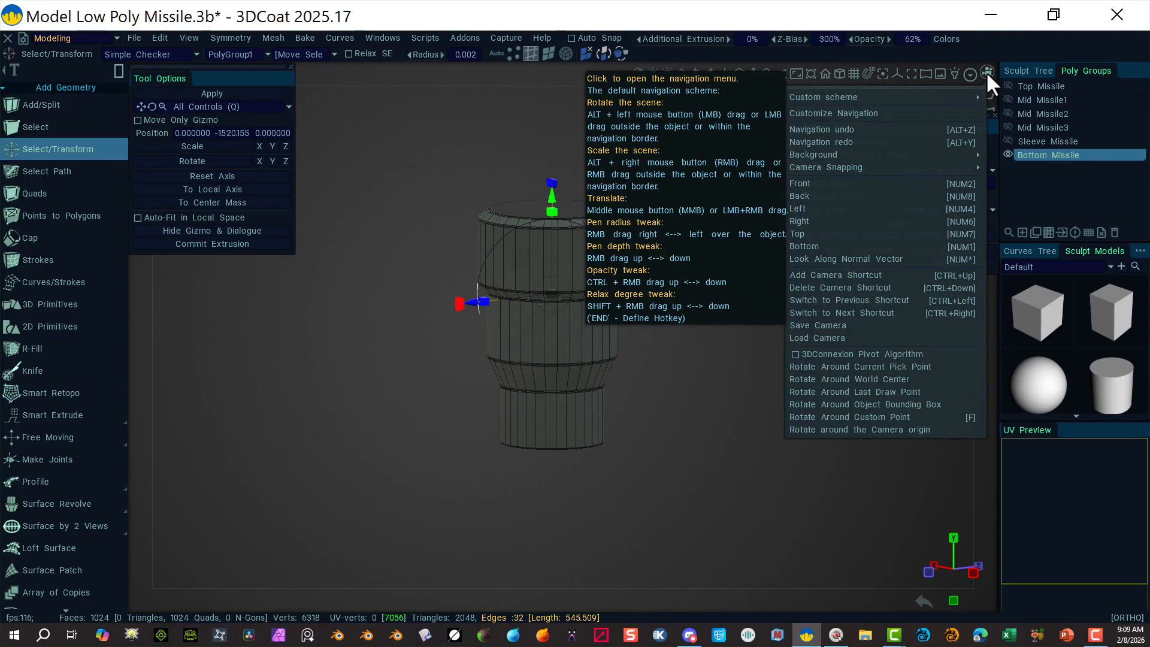
left_click(834, 183)
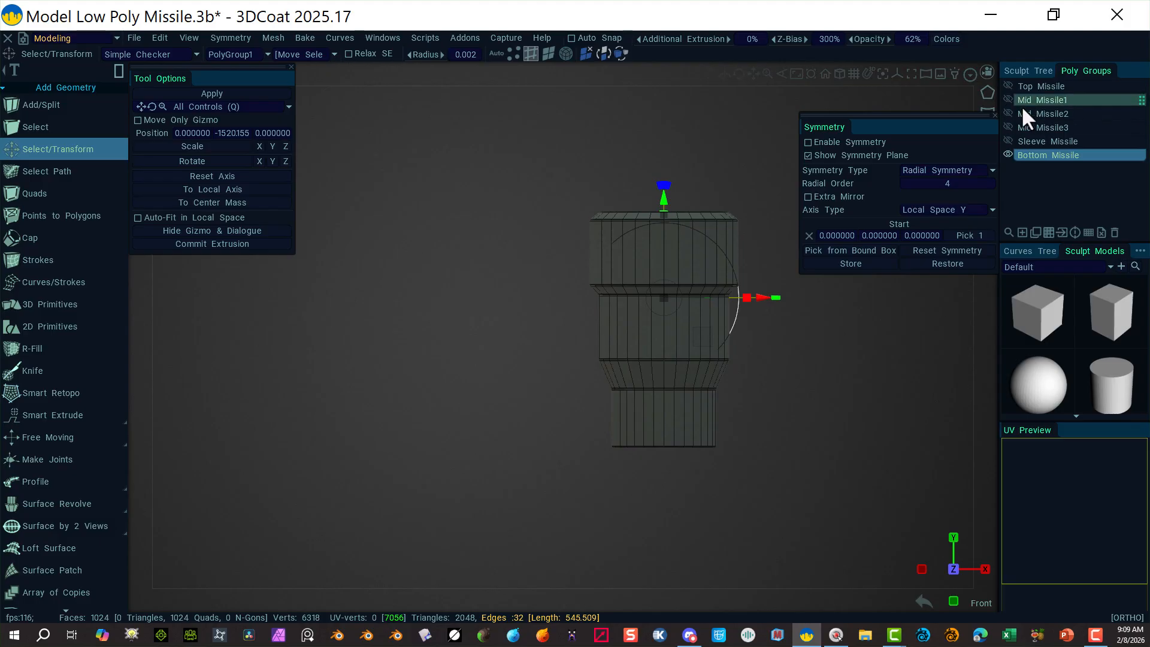
left_click(1009, 128)
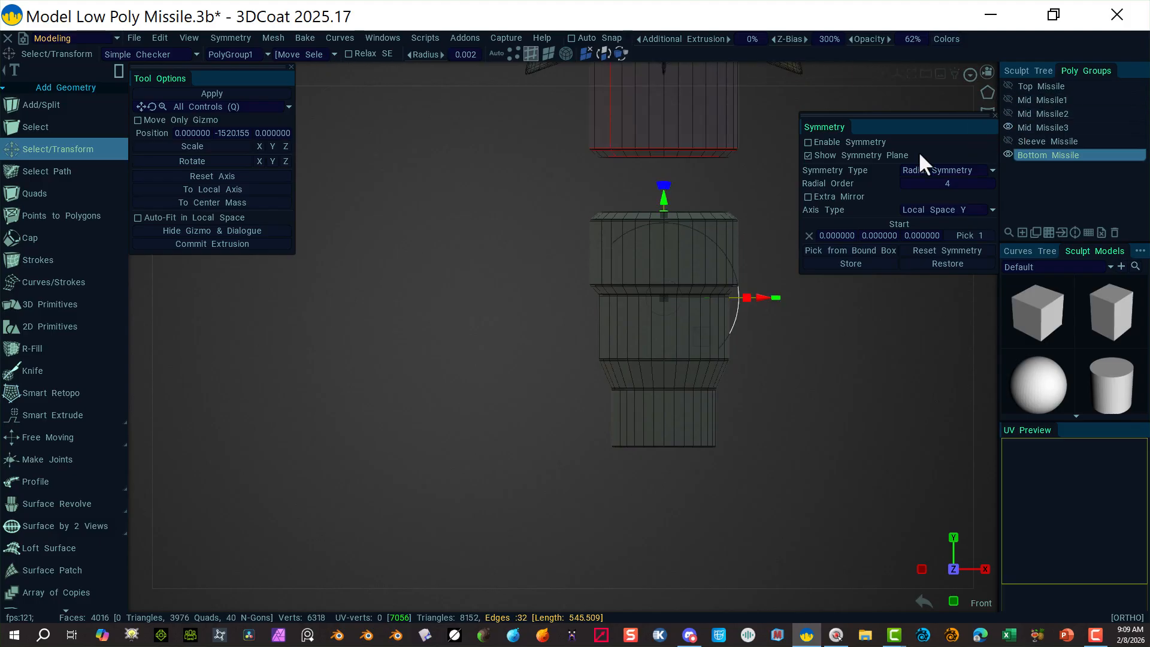
middle_click_drag(835, 355, 839, 421)
middle_click_drag(839, 422, 830, 478)
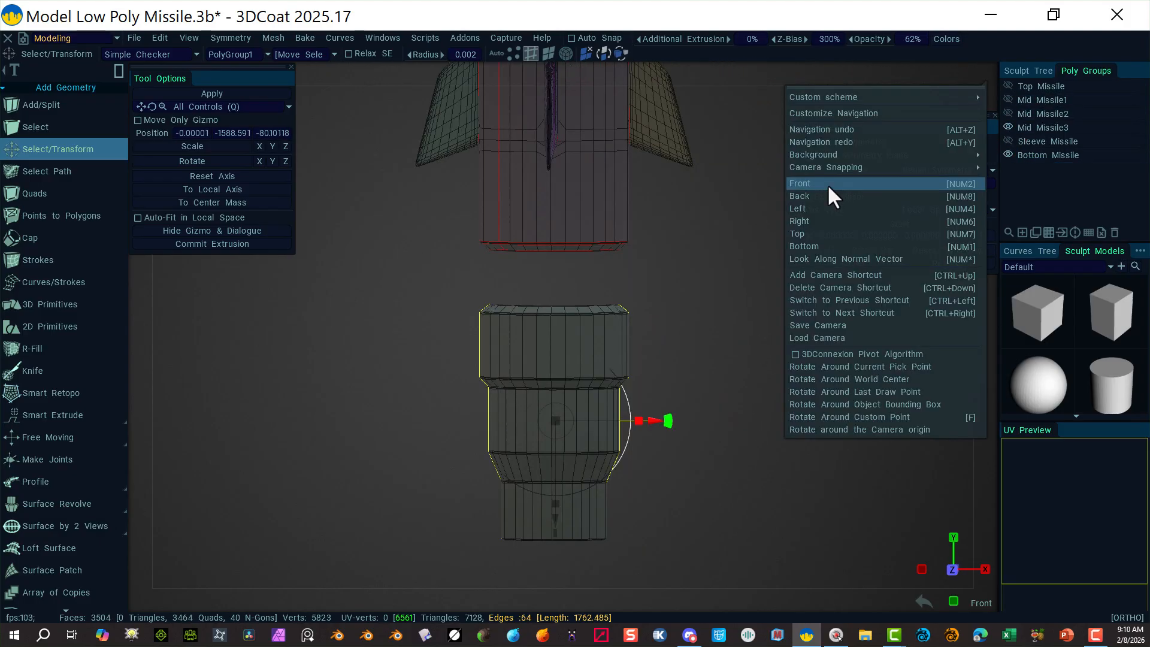
left_click(828, 185)
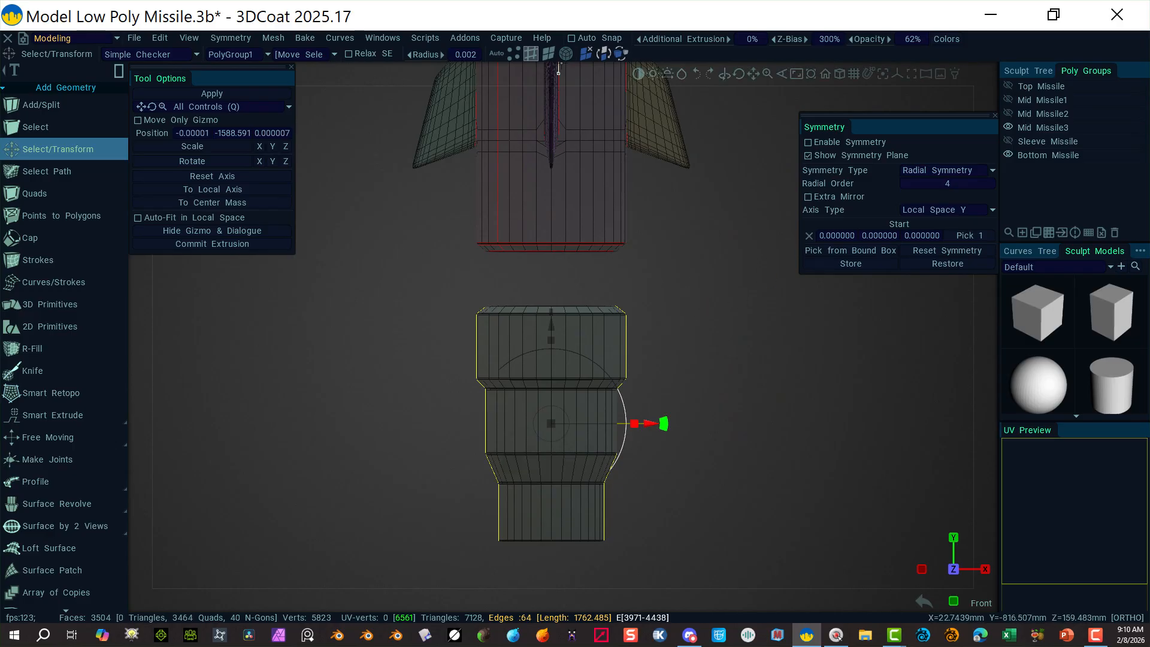
Step: Box-select across the bottom cylinder and zoom in
left_click(548, 53)
left_click_drag(694, 271, 713, 531)
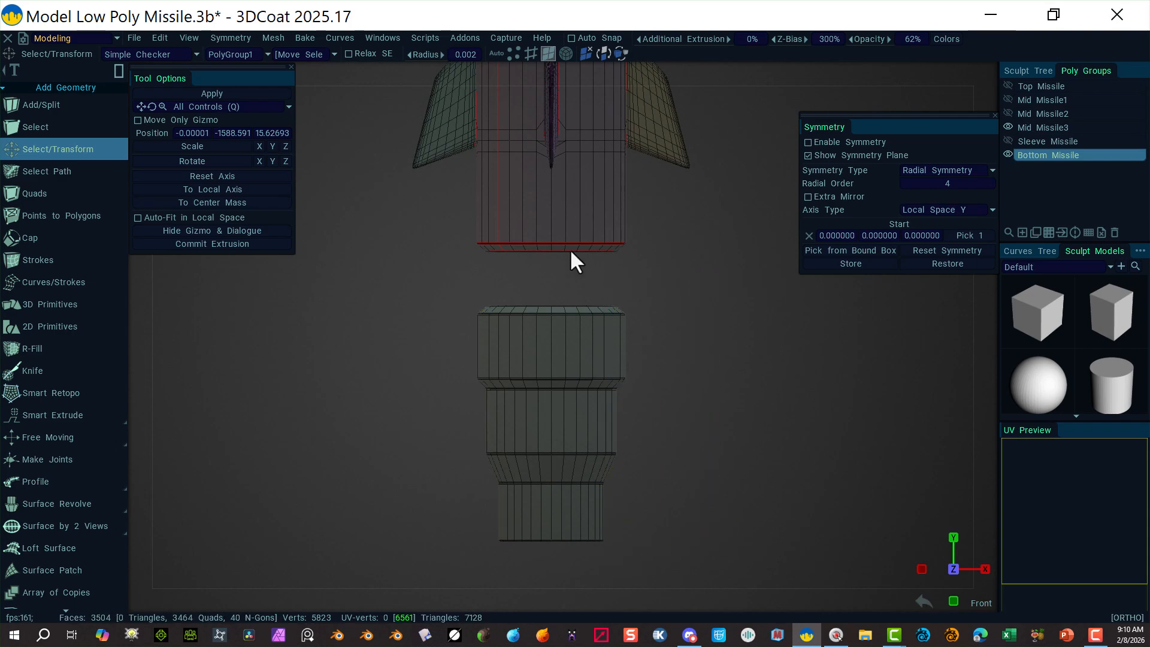
scroll(878, 368, "up", 4)
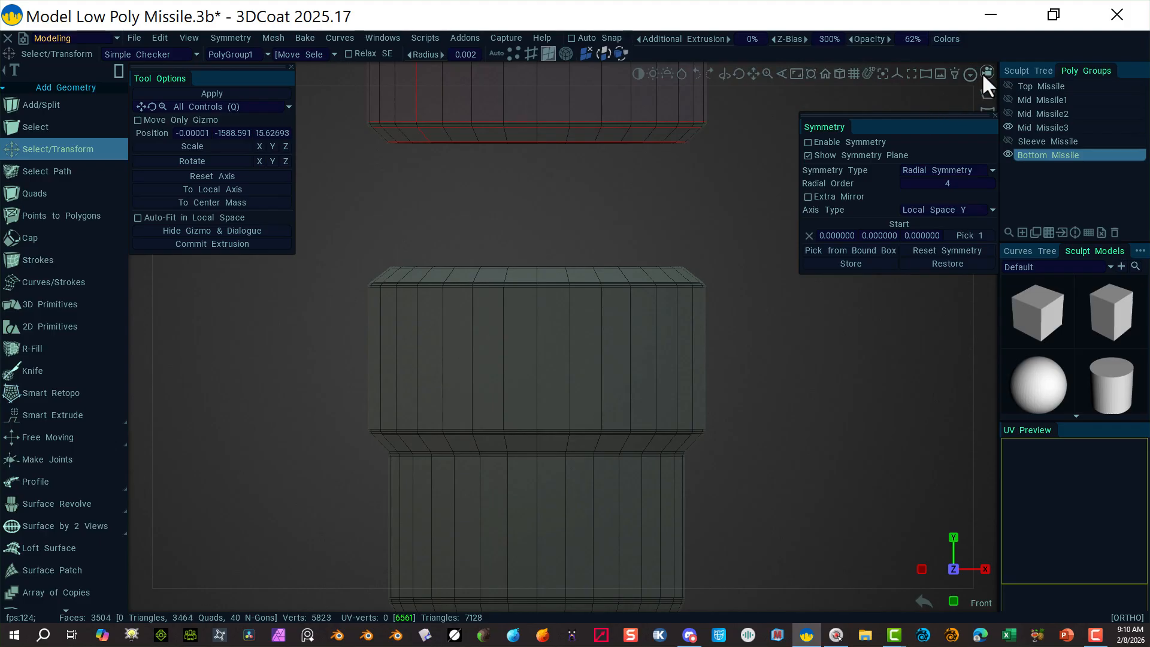
Step: Switch to the Top view, hide Mid Missile3, and use polygon lasso selection
left_click(986, 73)
left_click(820, 228)
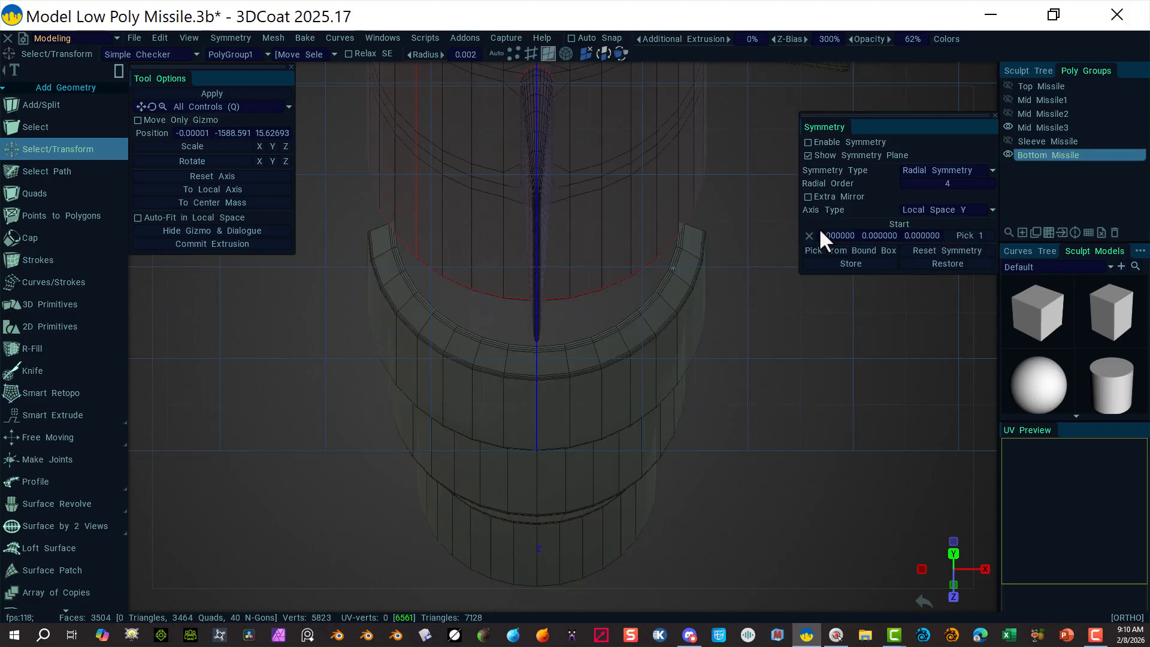
left_click(1008, 124)
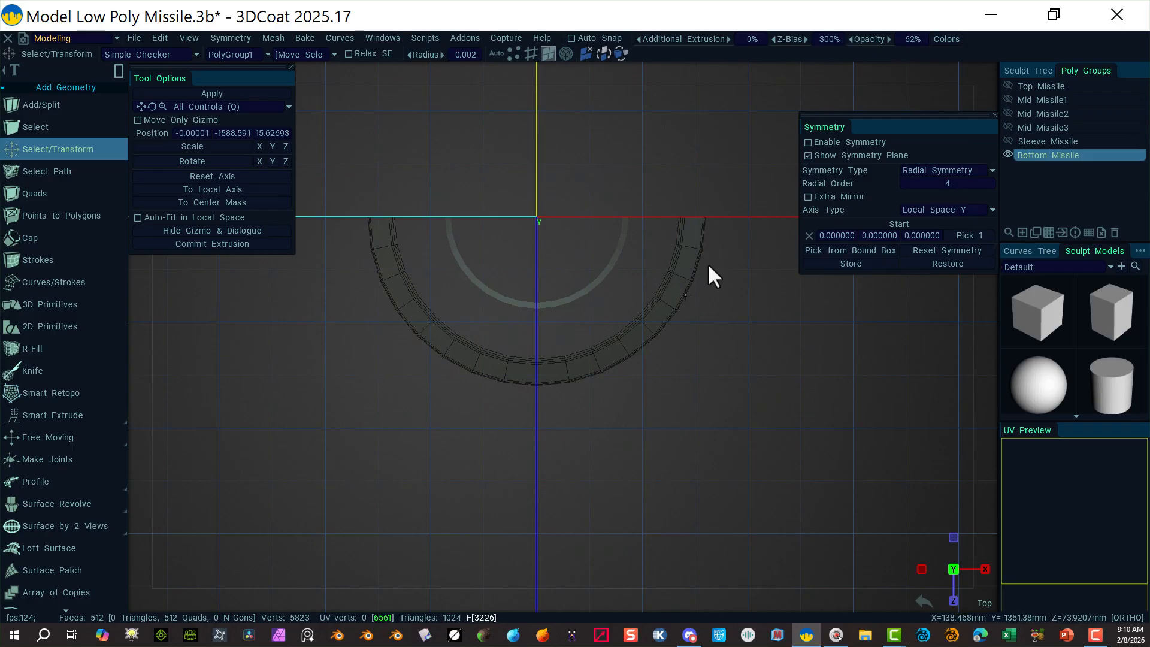
left_click(117, 73)
left_click(380, 76)
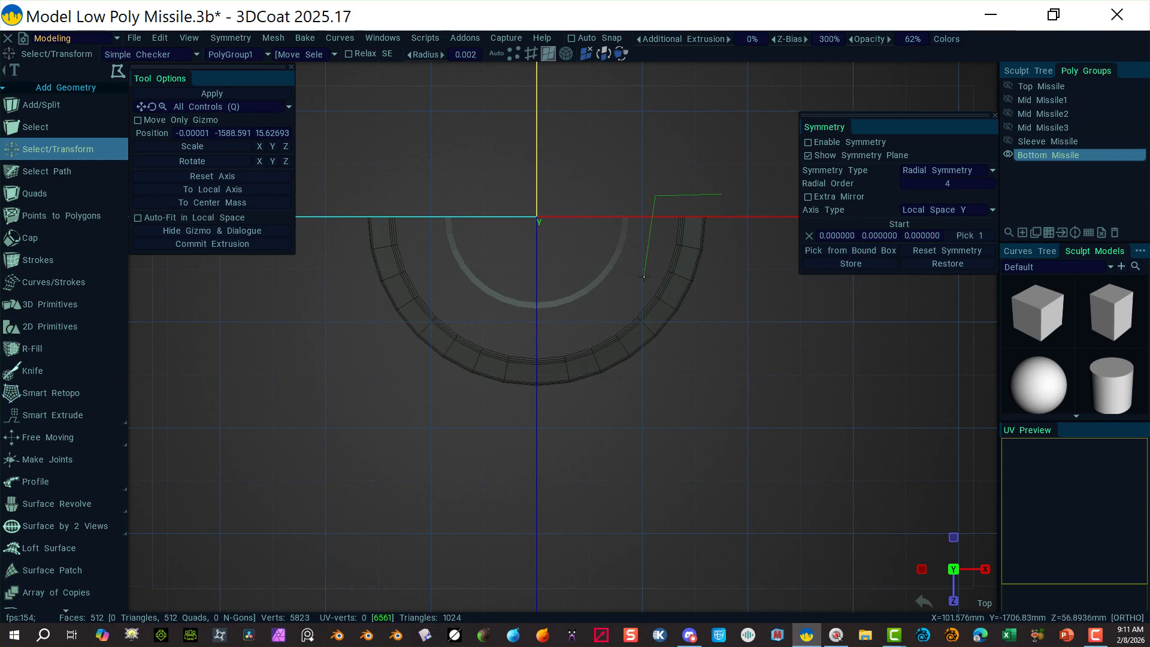
Step: Lasso-select the right-side ring faces and delete them
left_click(630, 314)
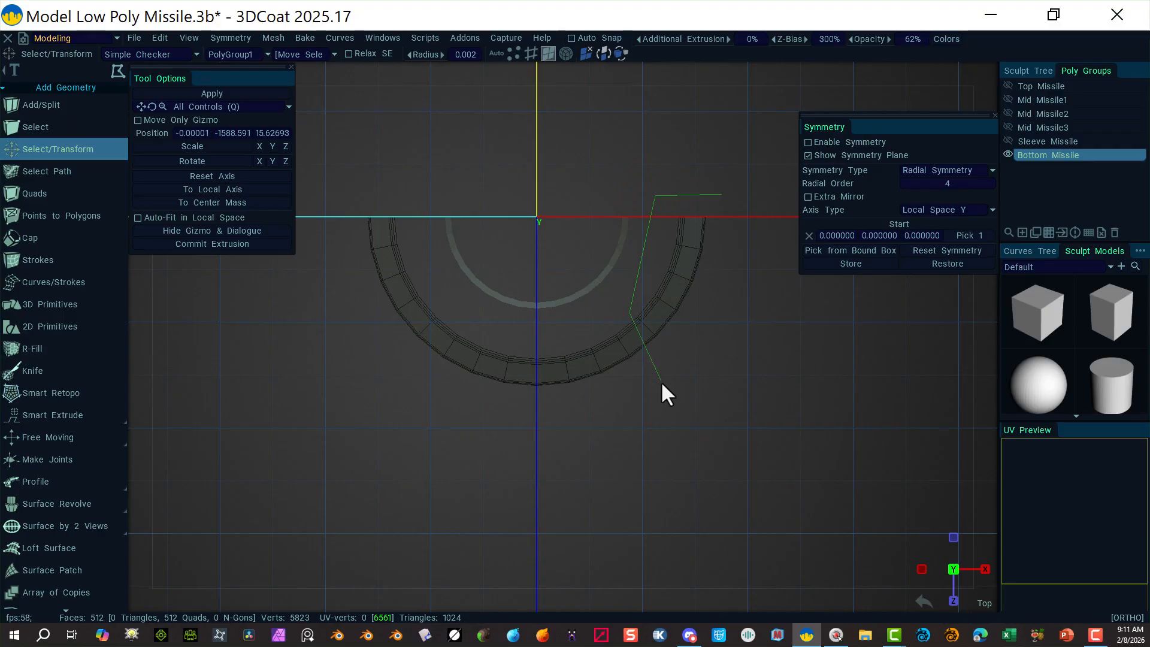
left_click(723, 195)
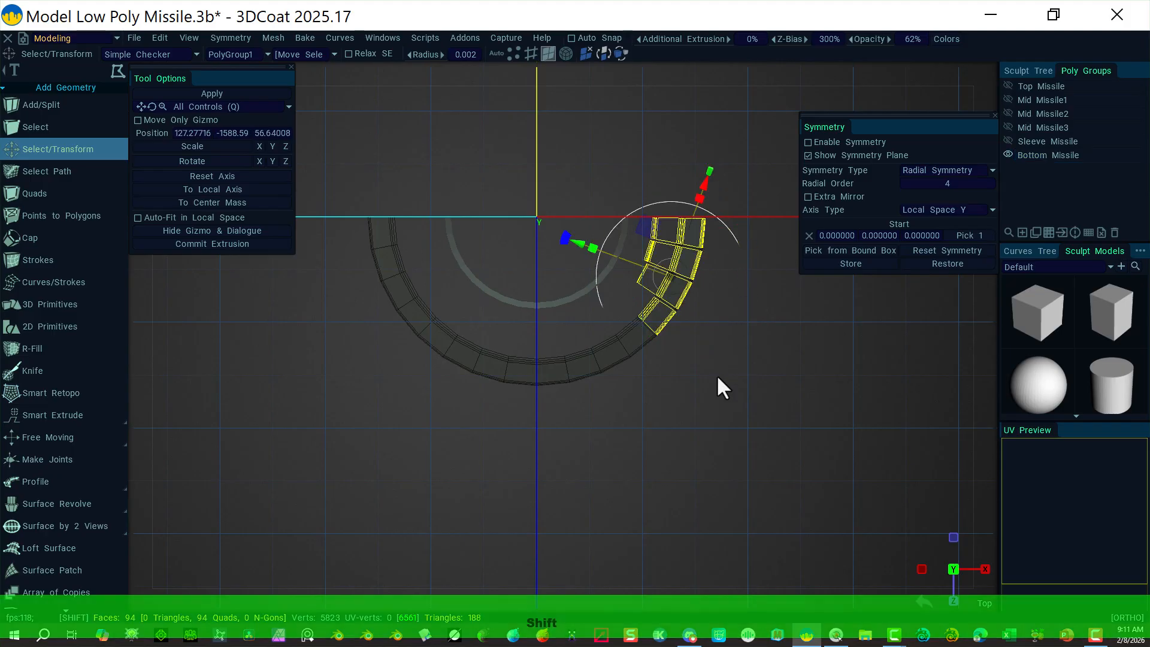
left_click(697, 367, "shift")
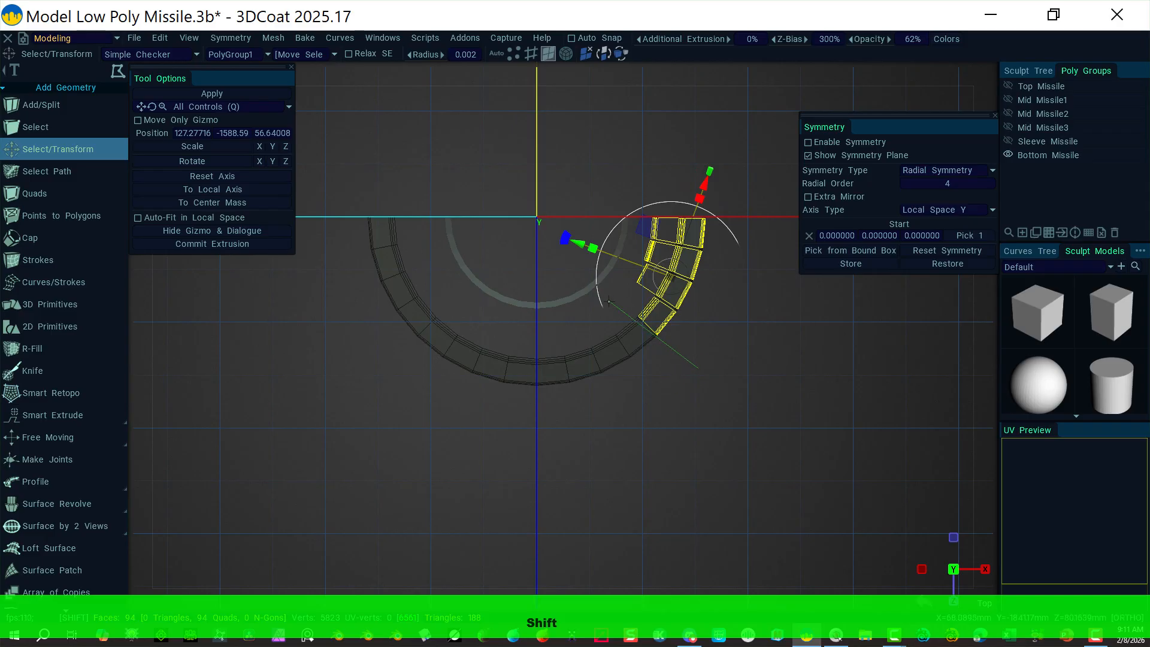
left_click(621, 266, "shift")
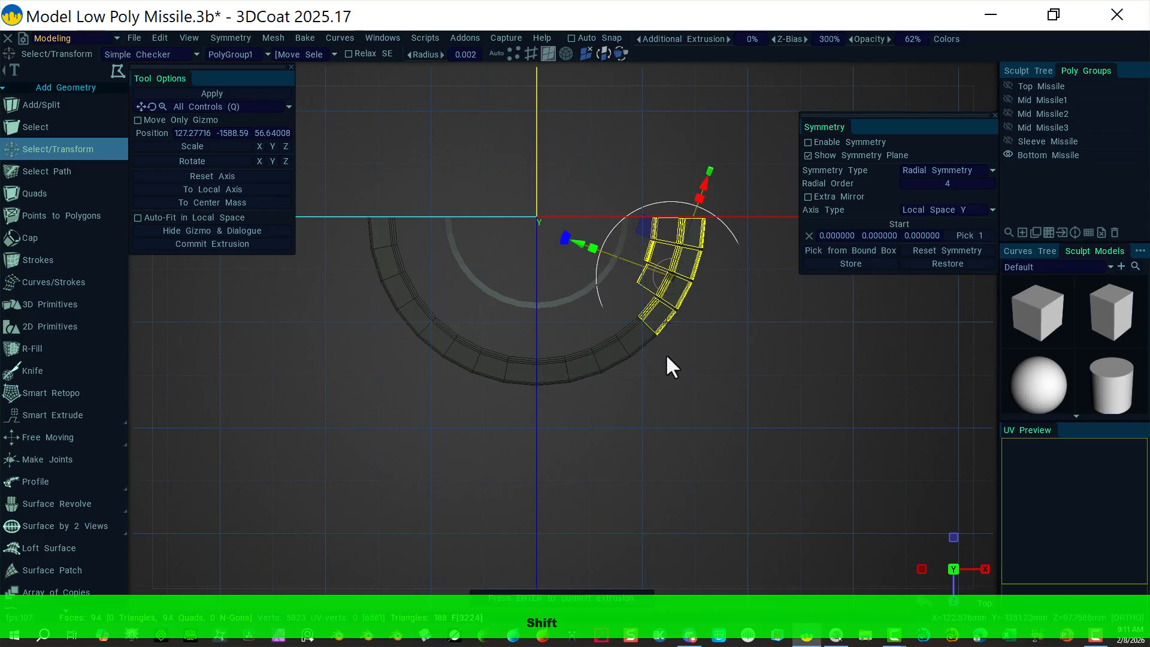
left_click(674, 369, "shift")
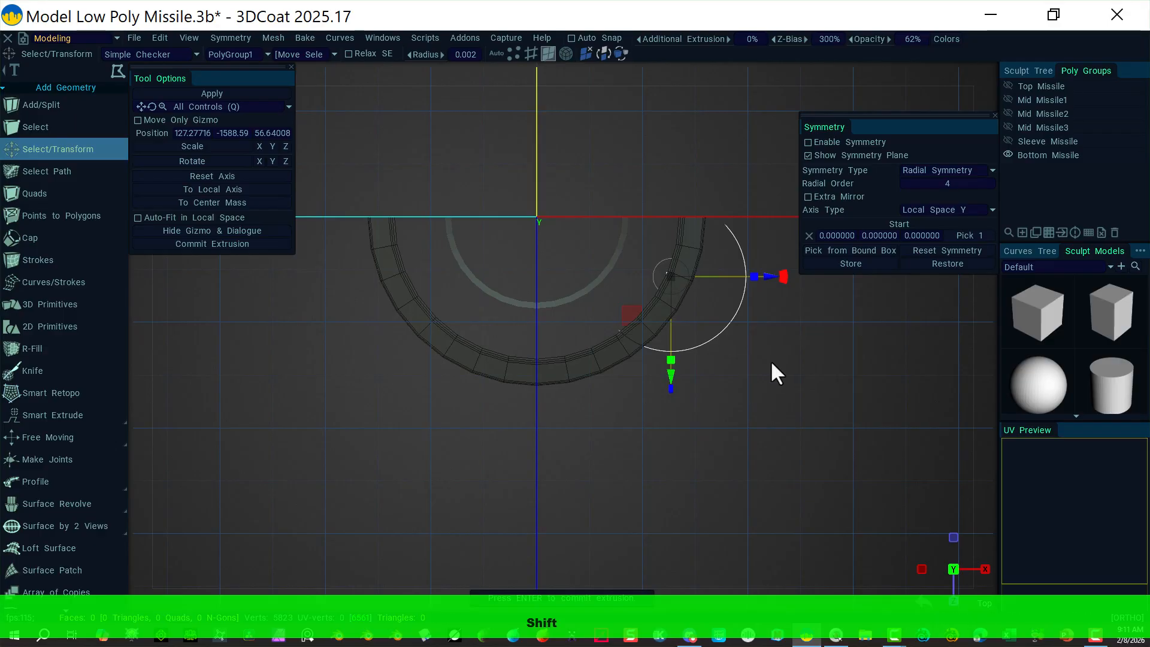
key("ctrl+z")
key("ctrl+z")
key("ctrl+z")
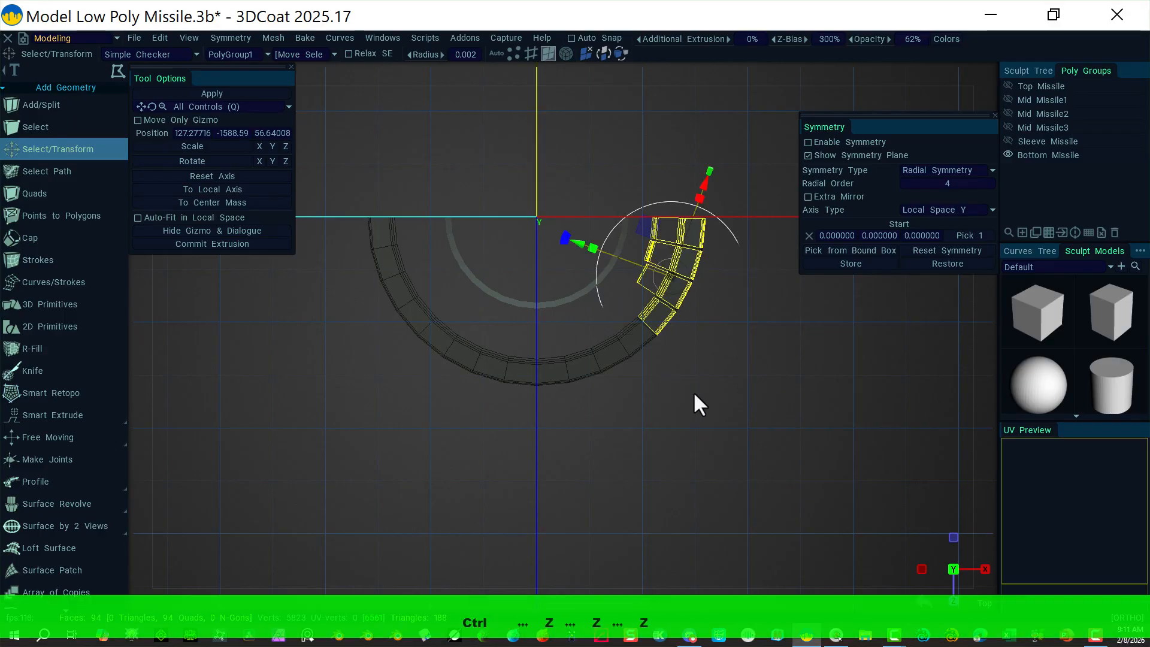
left_click_drag(697, 392, 616, 323, "shift")
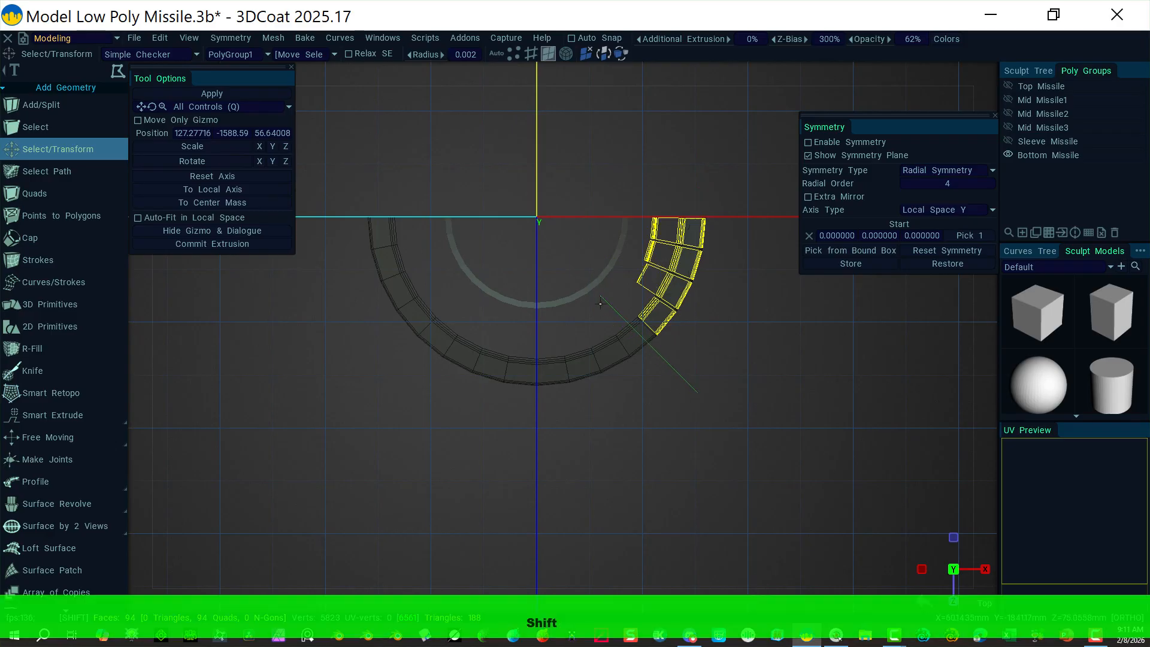
left_click(571, 265, "shift")
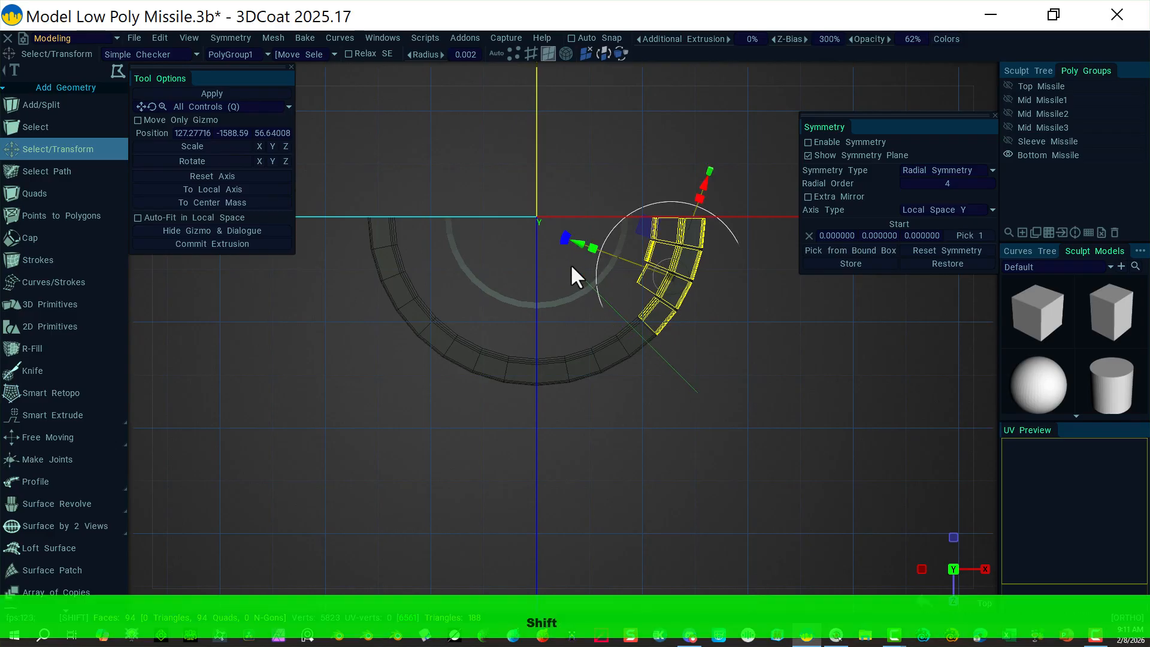
left_click(617, 185, "shift")
left_click(742, 185, "shift")
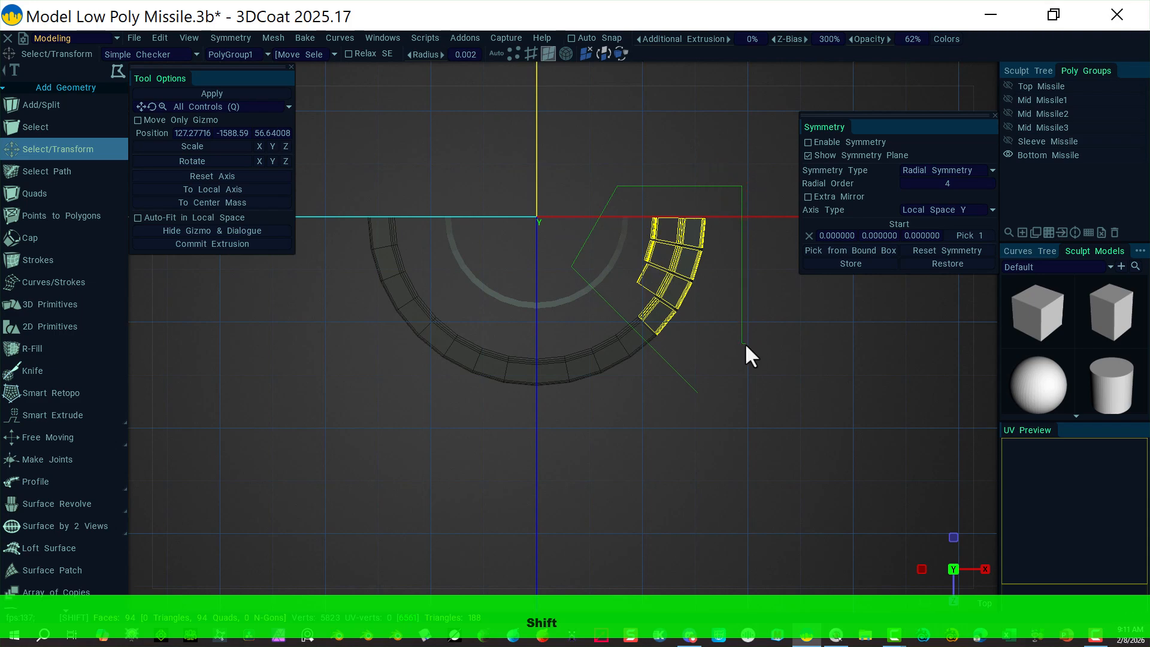
left_click(742, 344, "shift")
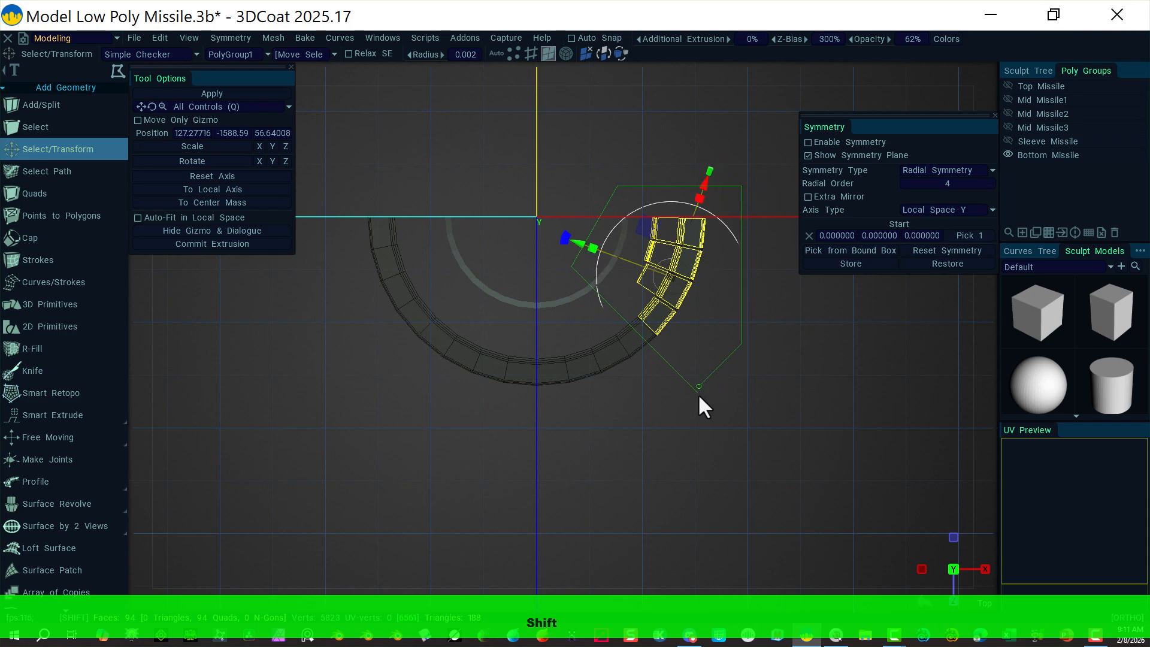
left_click(697, 394, "shift")
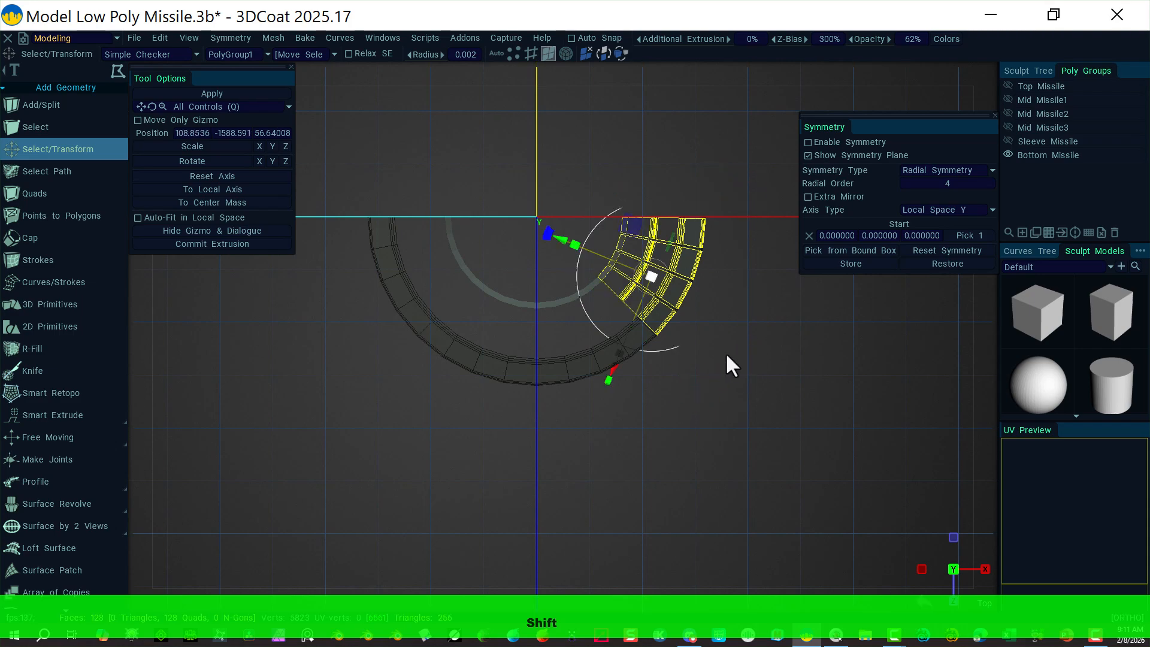
key("Delete")
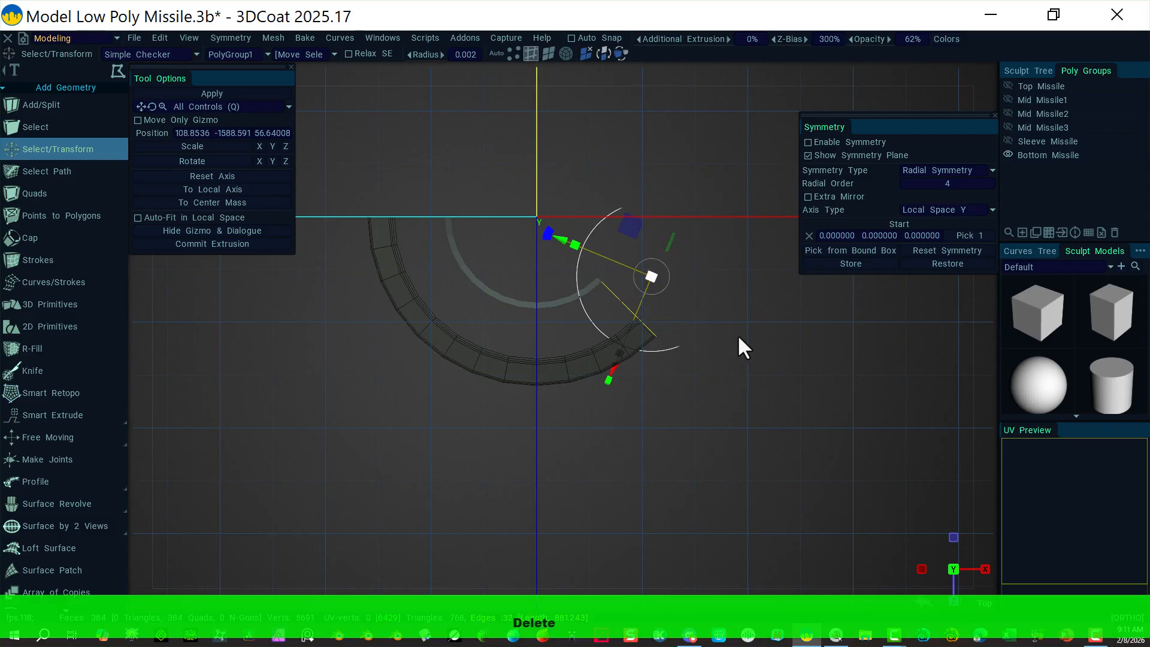
Step: Lasso-select the left-side ring faces and delete them, leaving a quarter-circle arc
left_click(334, 173)
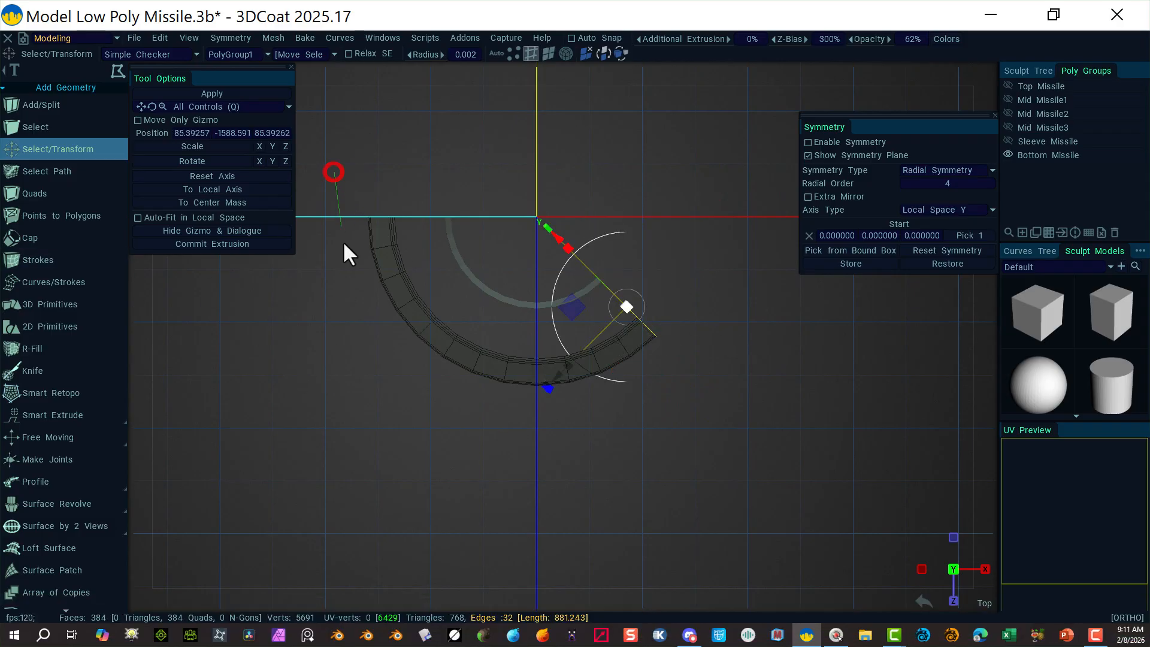
left_click(397, 380)
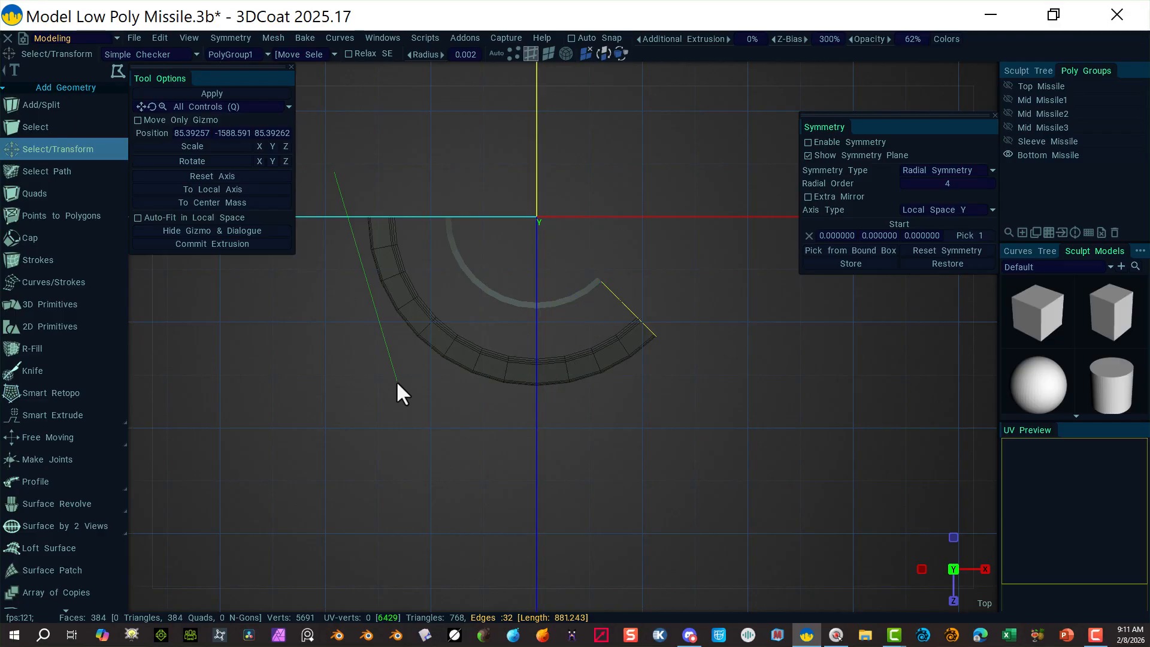
left_click(573, 179)
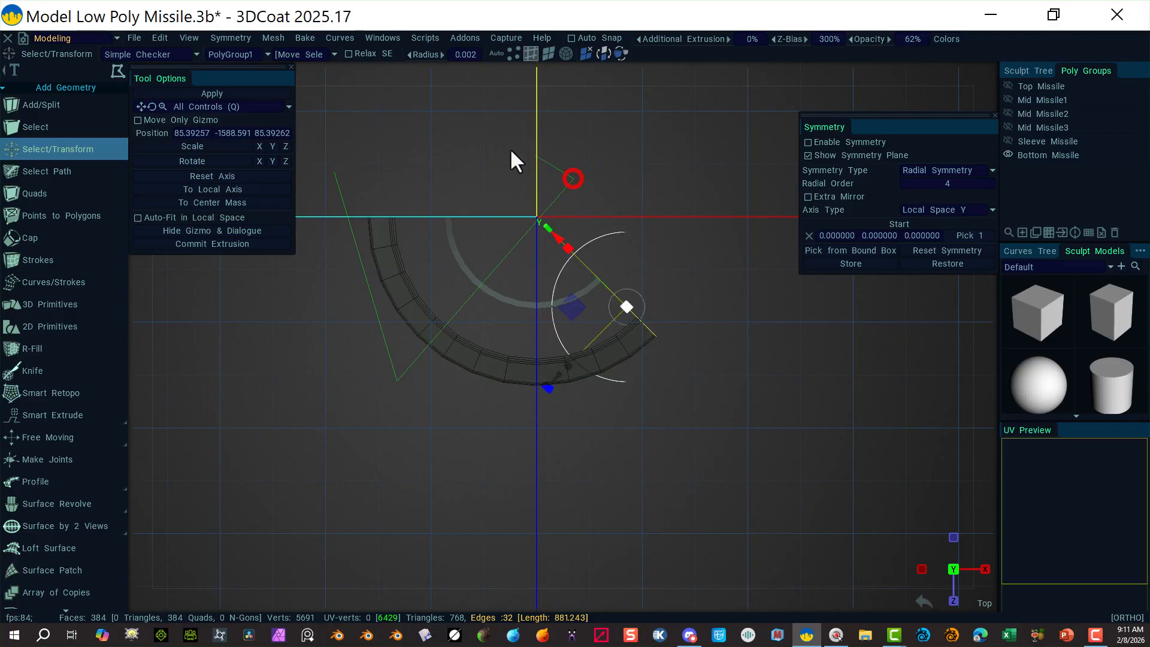
left_click(334, 175)
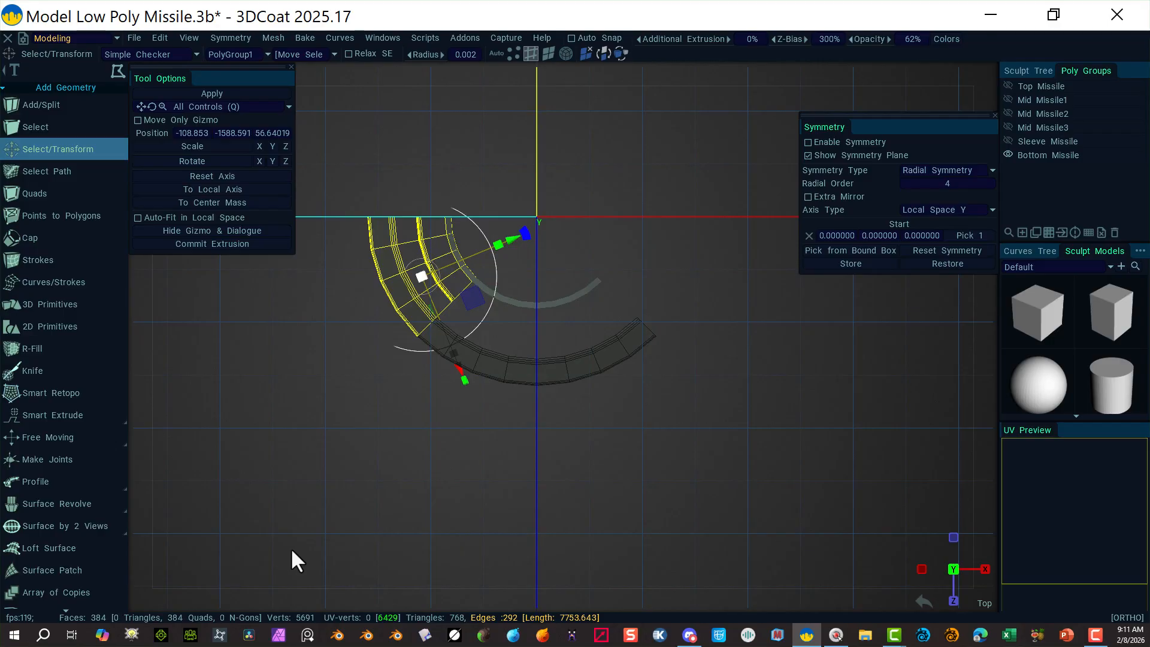
key("Delete")
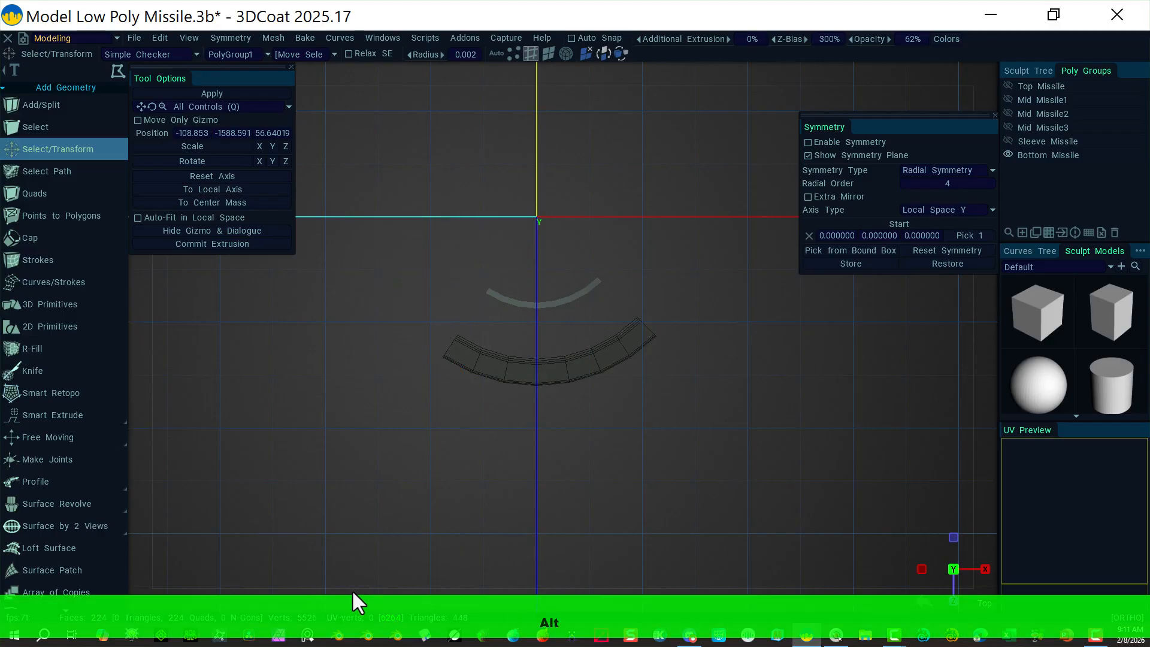
Step: Brush-select the seven curved wall faces of the arc and delete them, leaving 217 faces
left_click_drag(426, 588, 384, 313, "alt")
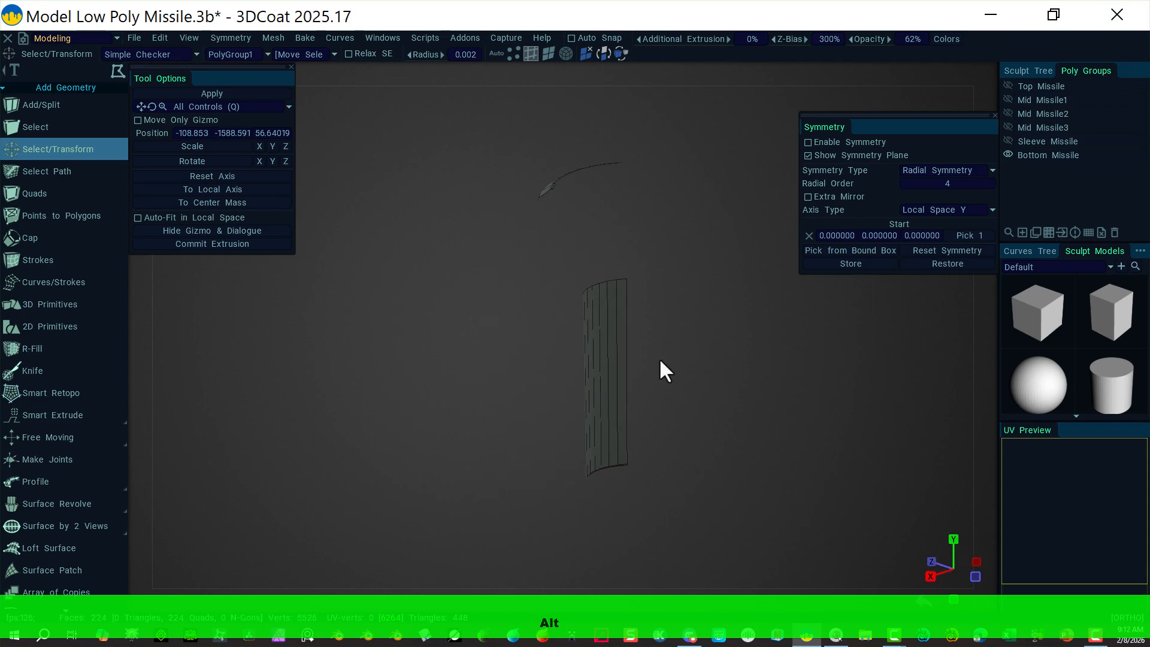
left_click_drag(659, 360, 689, 327, "alt")
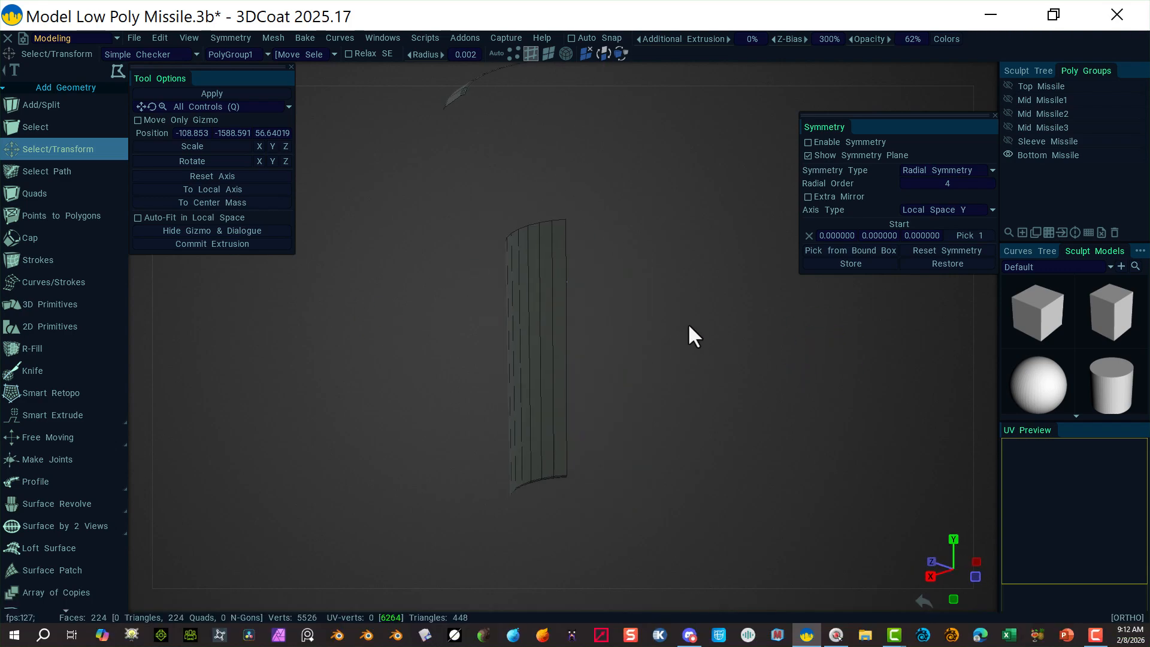
middle_click_drag(688, 325, 676, 319)
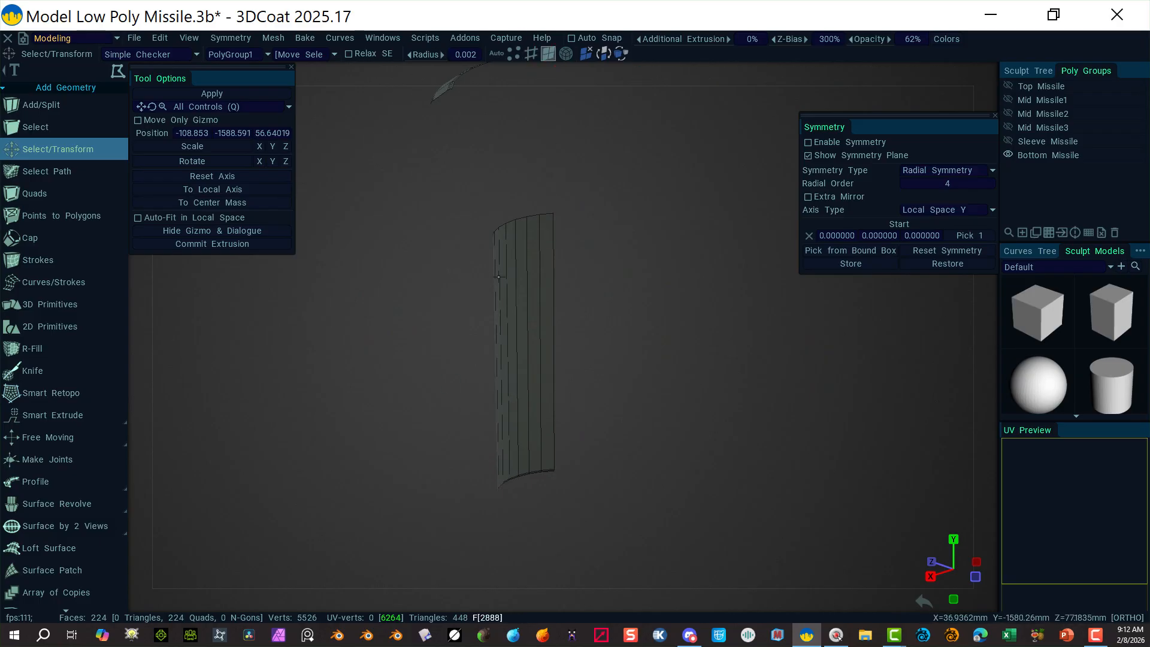
left_click_drag(636, 346, 615, 369, "alt")
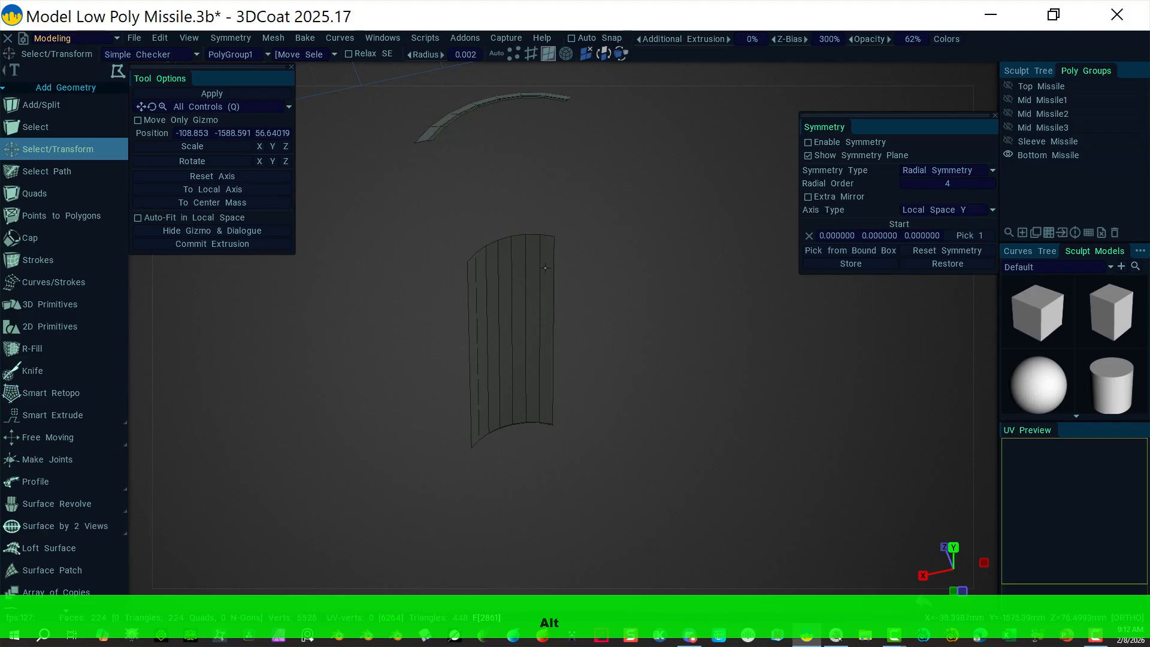
left_click(137, 74)
mouse_move(538, 304)
left_mouse_down()
mouse_move(477, 313)
mouse_move(532, 302)
left_mouse_up()
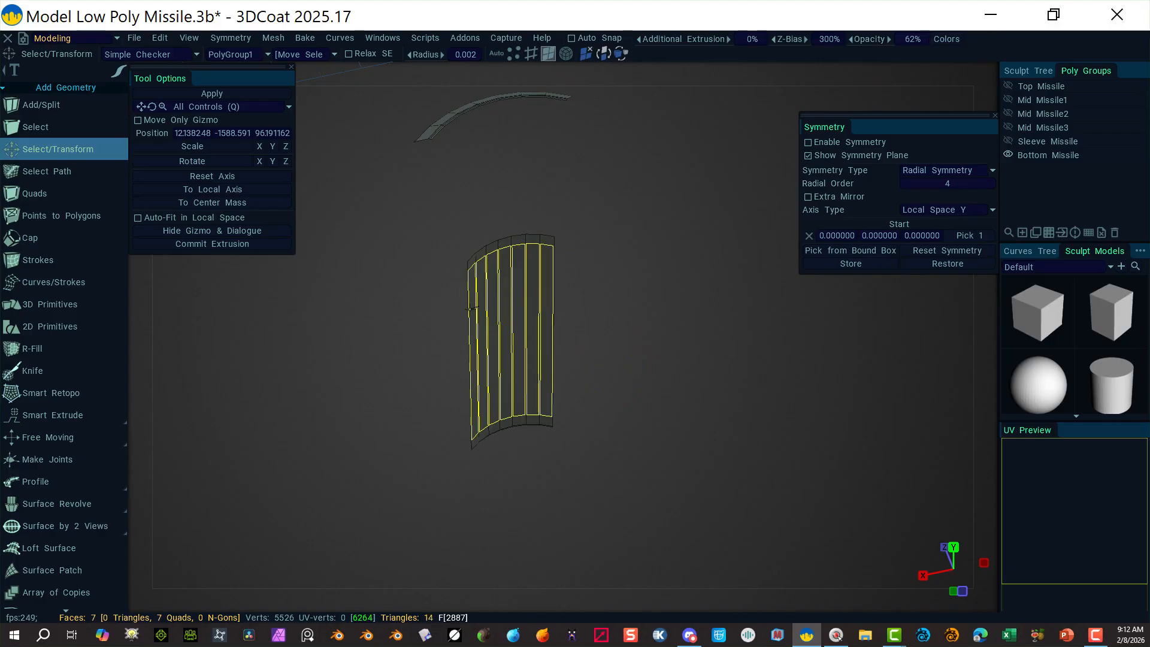
key("Delete")
key("Delete")
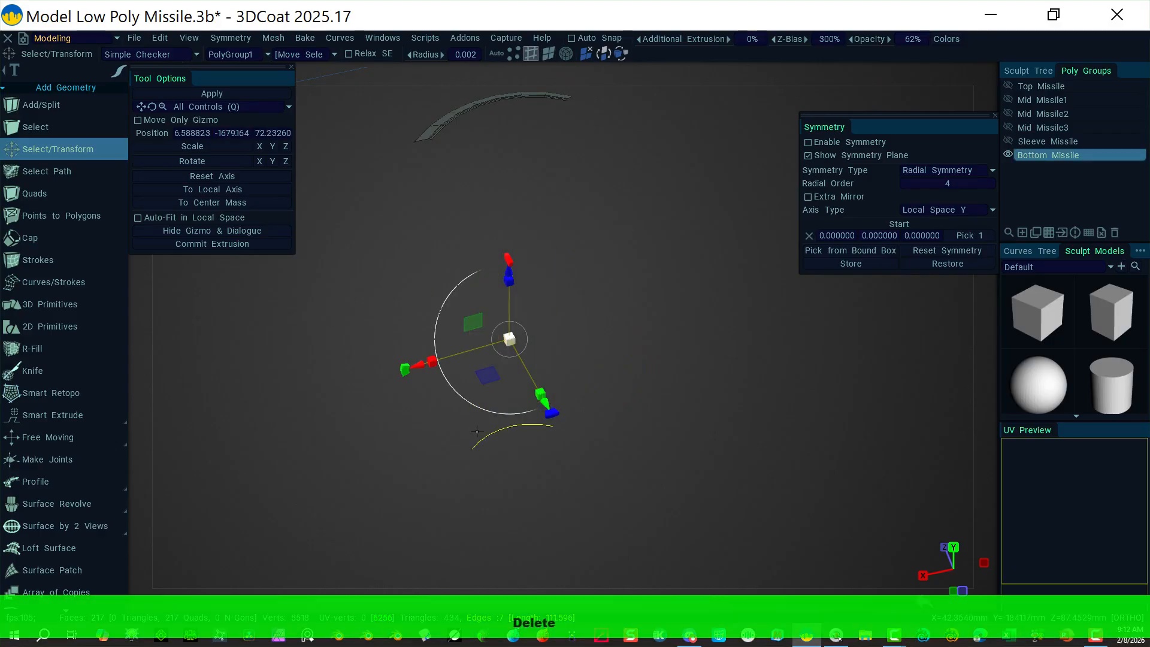
Step: Select a strip of faces along the arc and delete it
left_click_drag(574, 465, 433, 229, "alt")
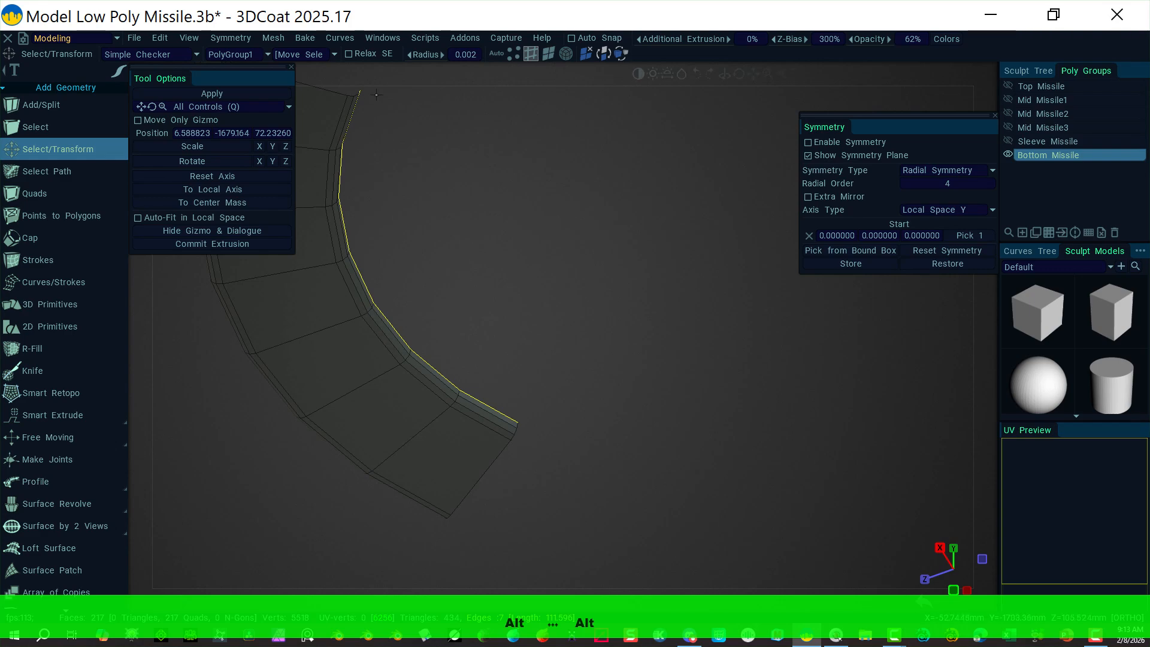
left_click(545, 54)
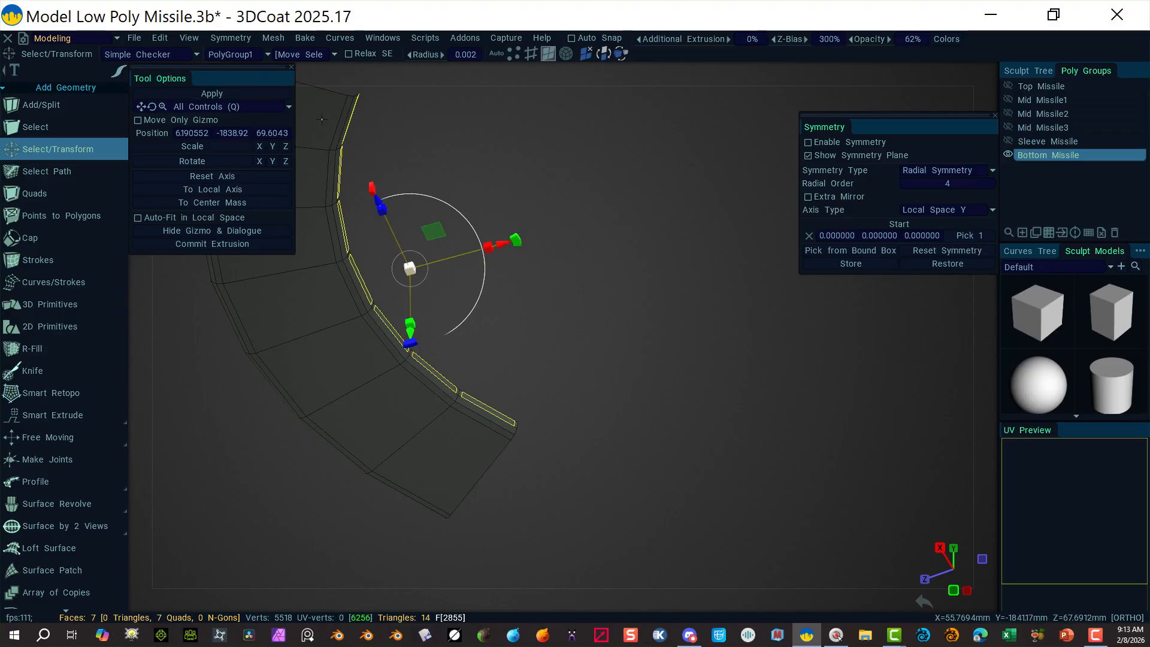
key("shift")
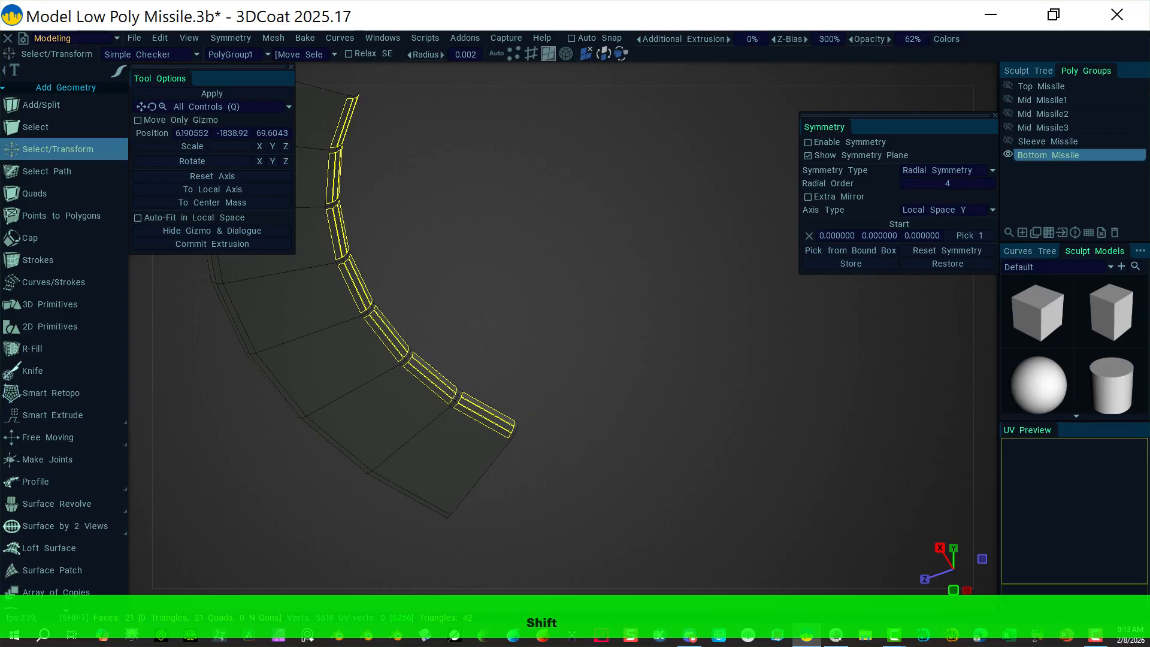
key("Delete")
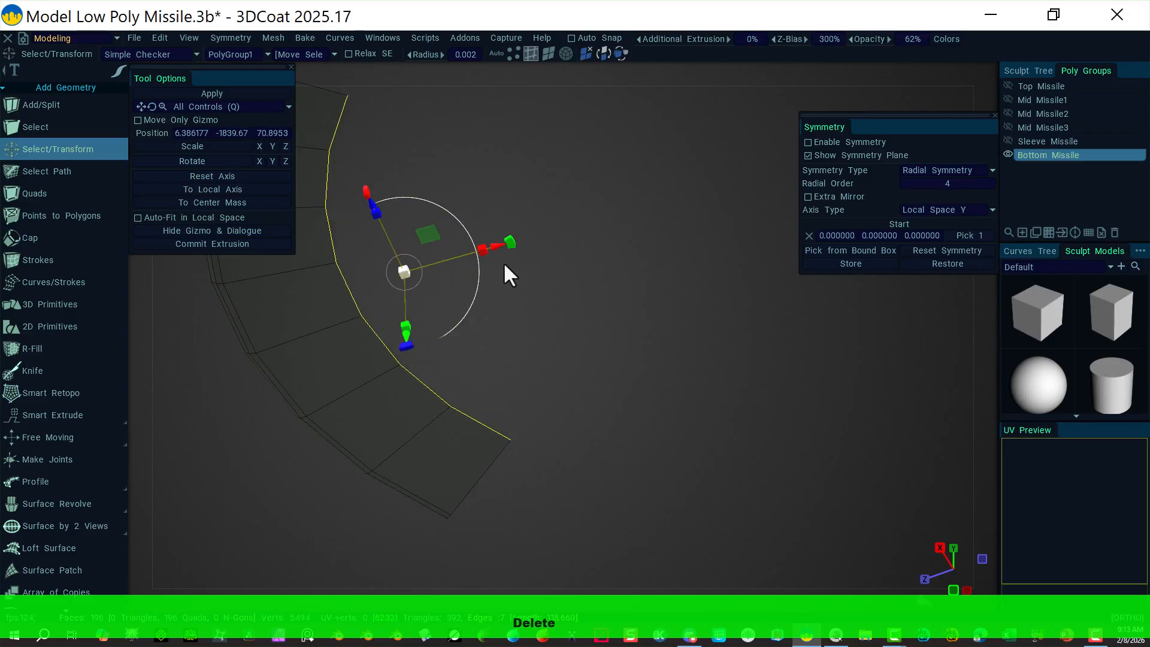
left_click(617, 314, "shift")
left_click(608, 253)
Step: In face mode, box-select another row of seven arc faces and delete them
left_click(548, 53)
middle_click_drag(600, 163, 483, 147)
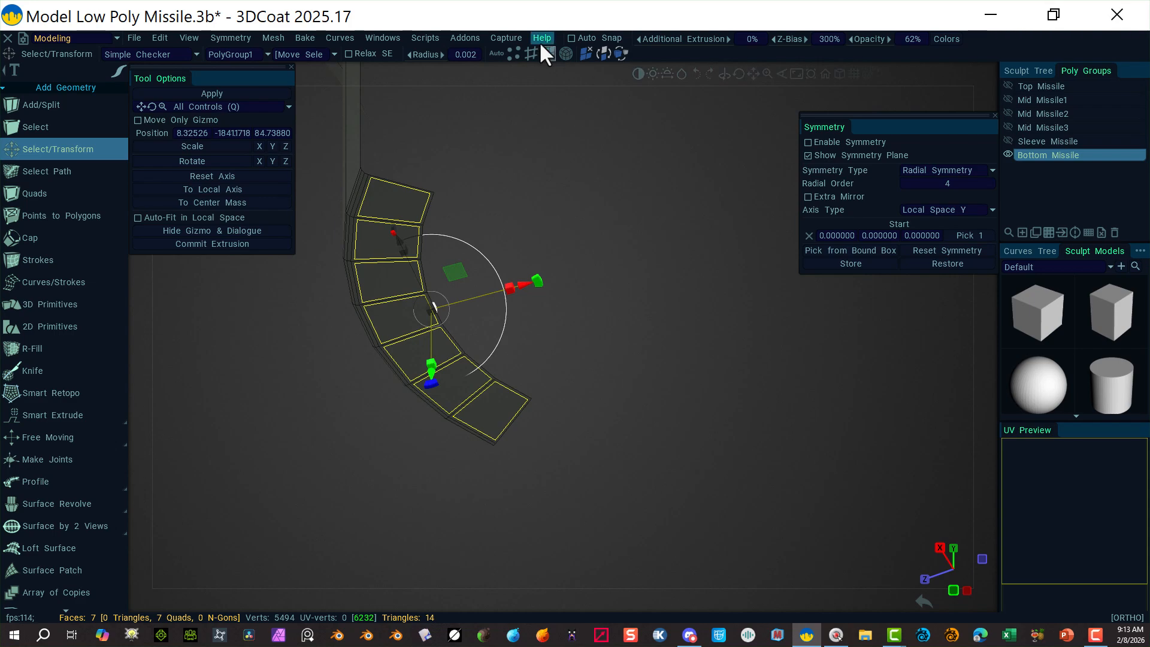
key("Delete")
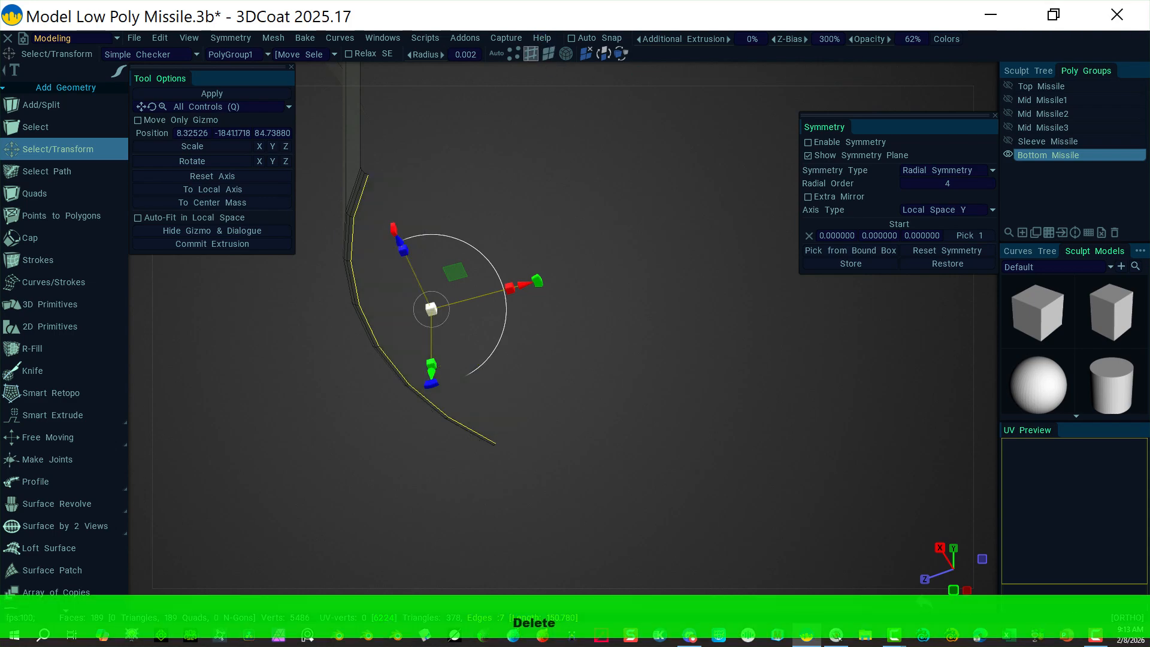
left_click_drag(473, 167, 589, 249, "alt")
right_click_drag(625, 243, 754, 256, "alt")
Step: Shift-select the curved rim faces and tall faces along the section's lower edge
left_click(547, 54)
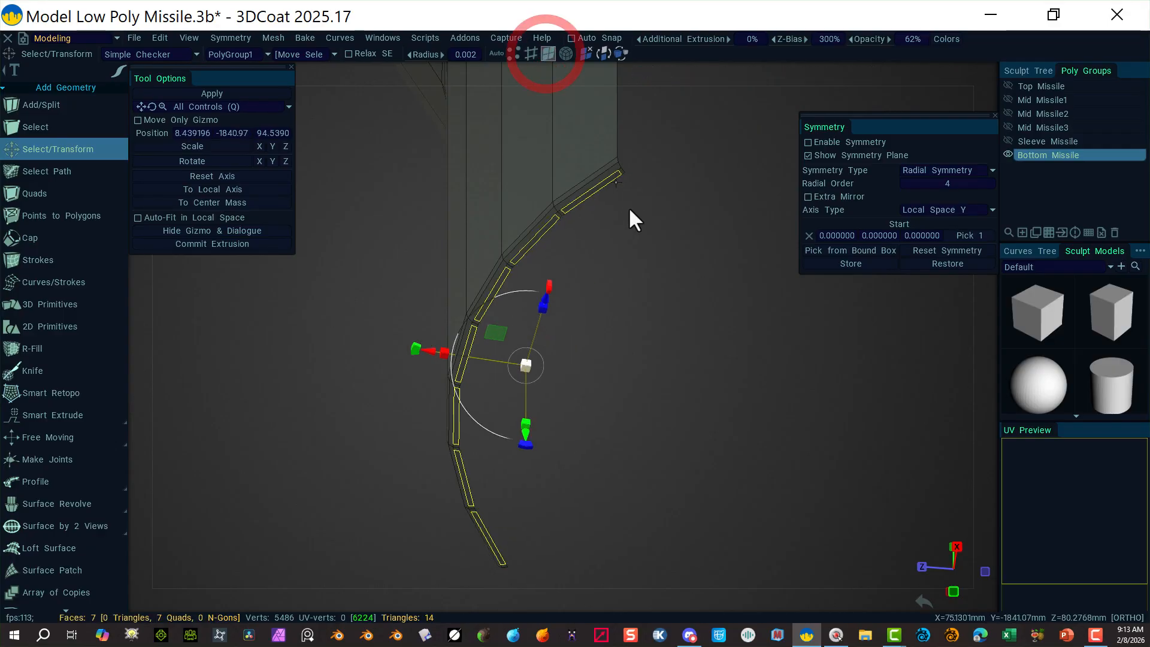
key("shift")
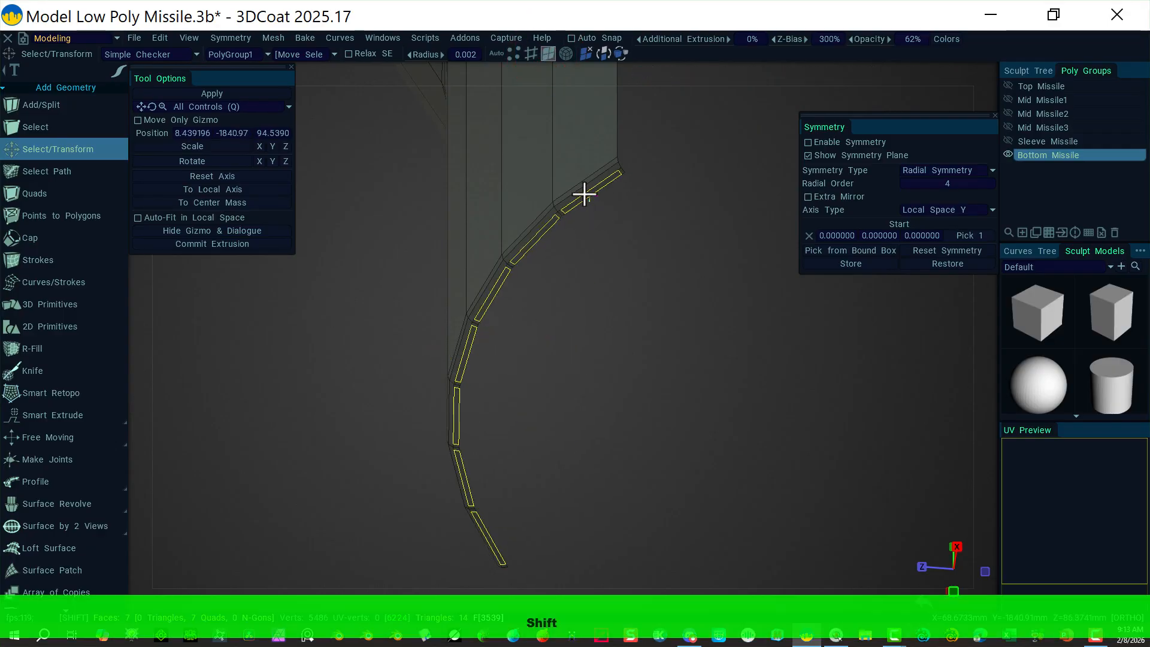
left_click(575, 186, "shift")
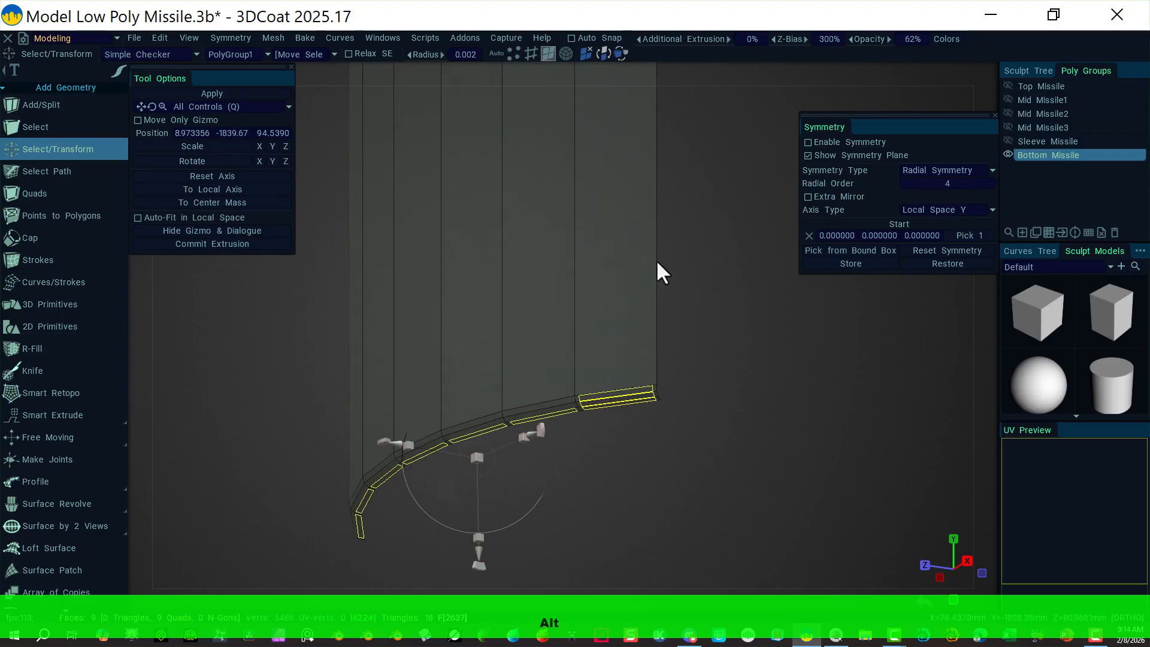
middle_click_drag(656, 260, 703, 162, "alt")
key("shift")
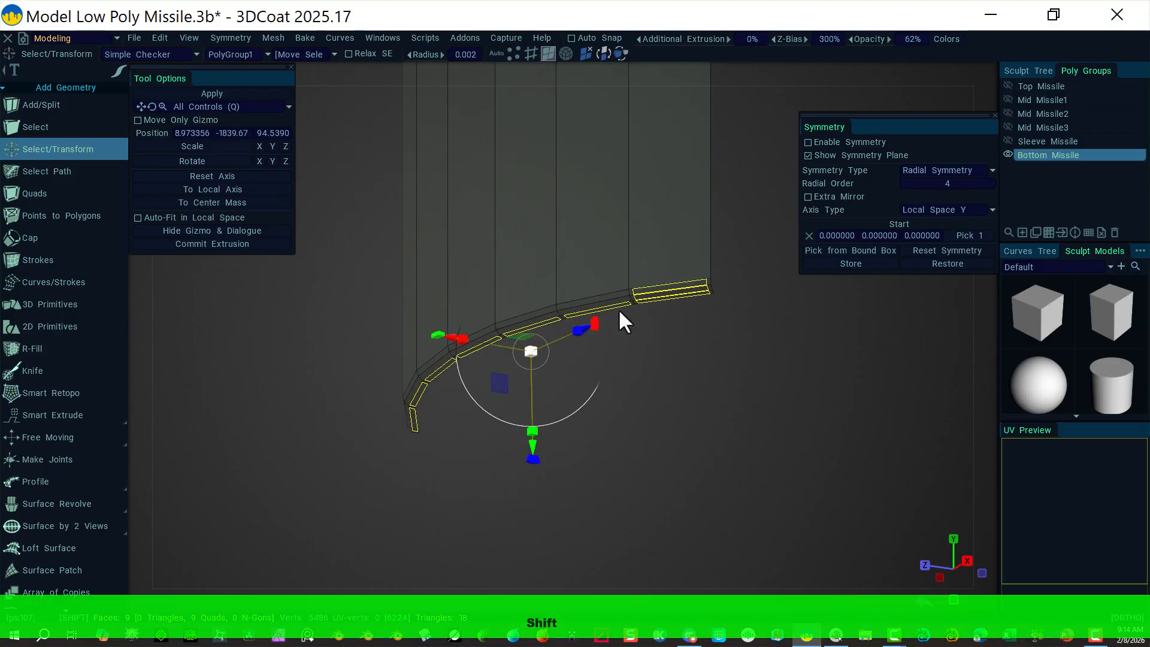
left_click(593, 302, "shift")
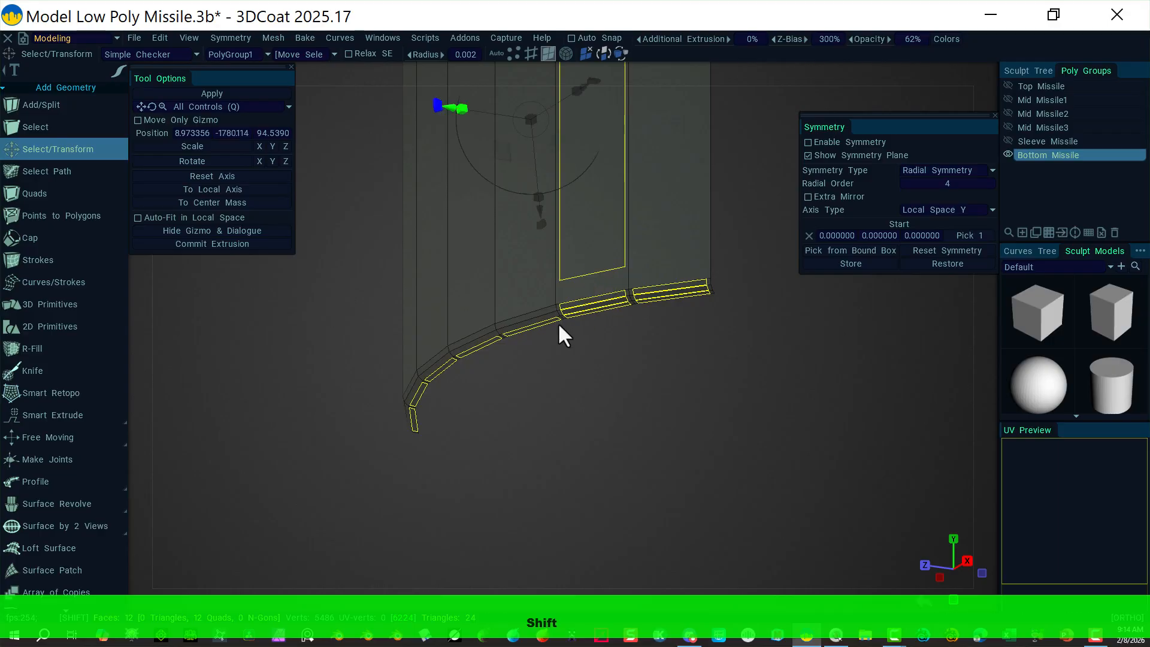
left_click(527, 323, "shift")
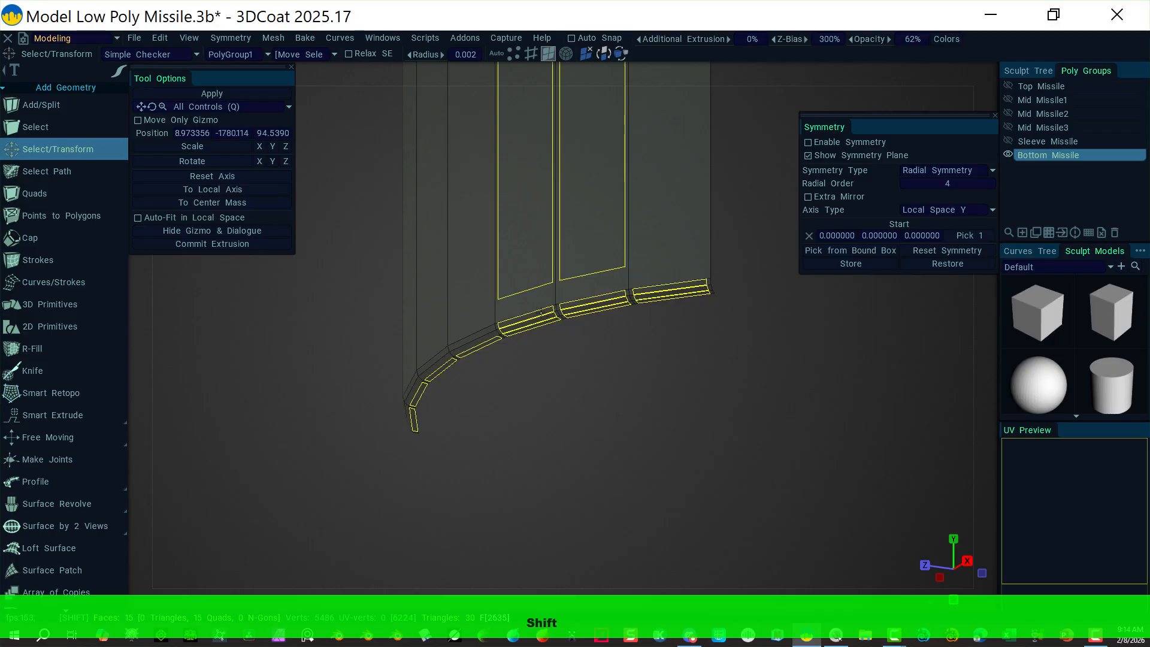
left_click(487, 337, "shift")
left_click(485, 333, "shift")
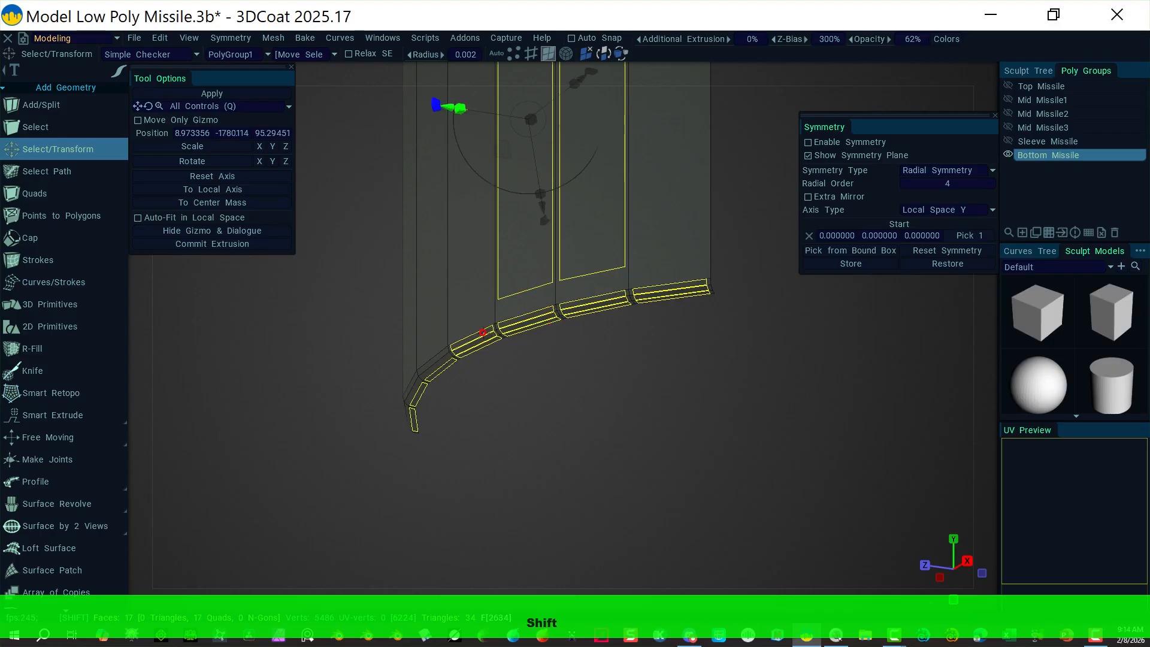
left_click(438, 363, "shift")
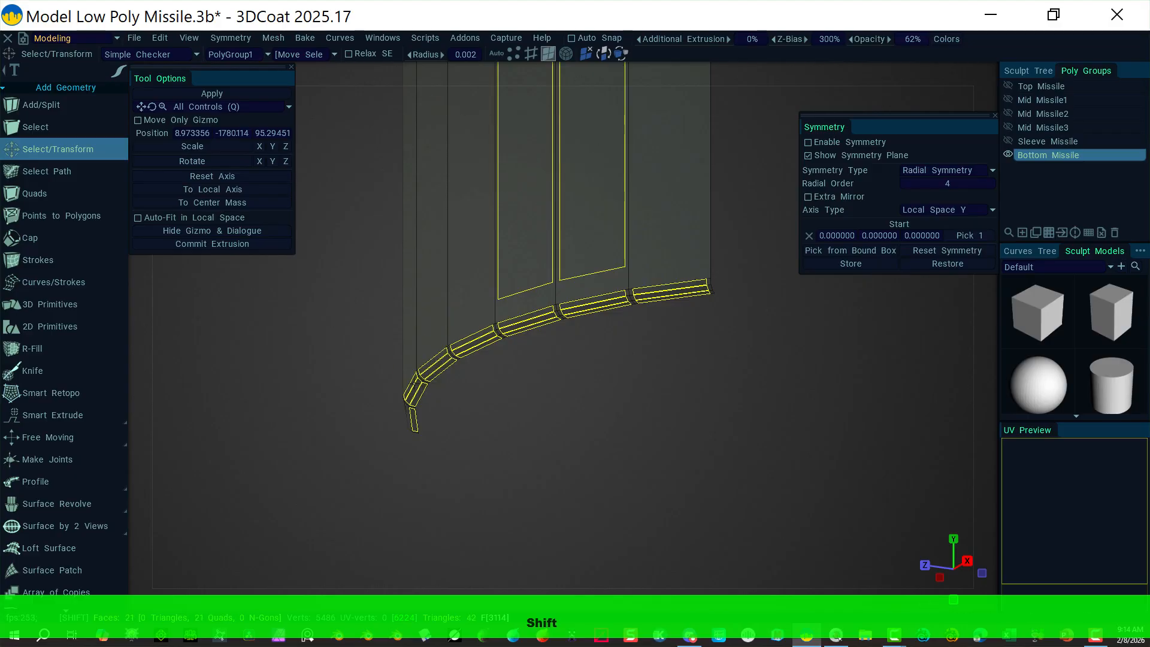
left_click(414, 383, "shift")
Step: Add the leftmost rim segment, deselect the two tall faces, and delete the selection
left_click_drag(563, 404, 706, 383, "alt")
left_click(364, 396, "shift")
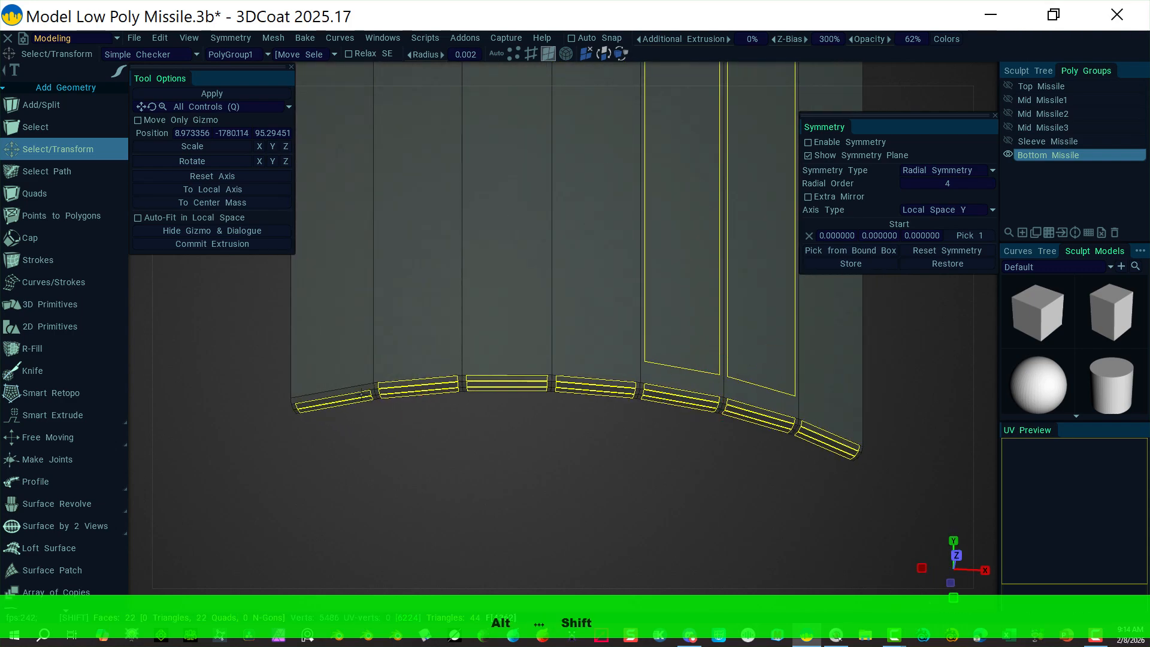
left_click(741, 285, "ctrl")
left_click(697, 304, "ctrl")
key("Delete")
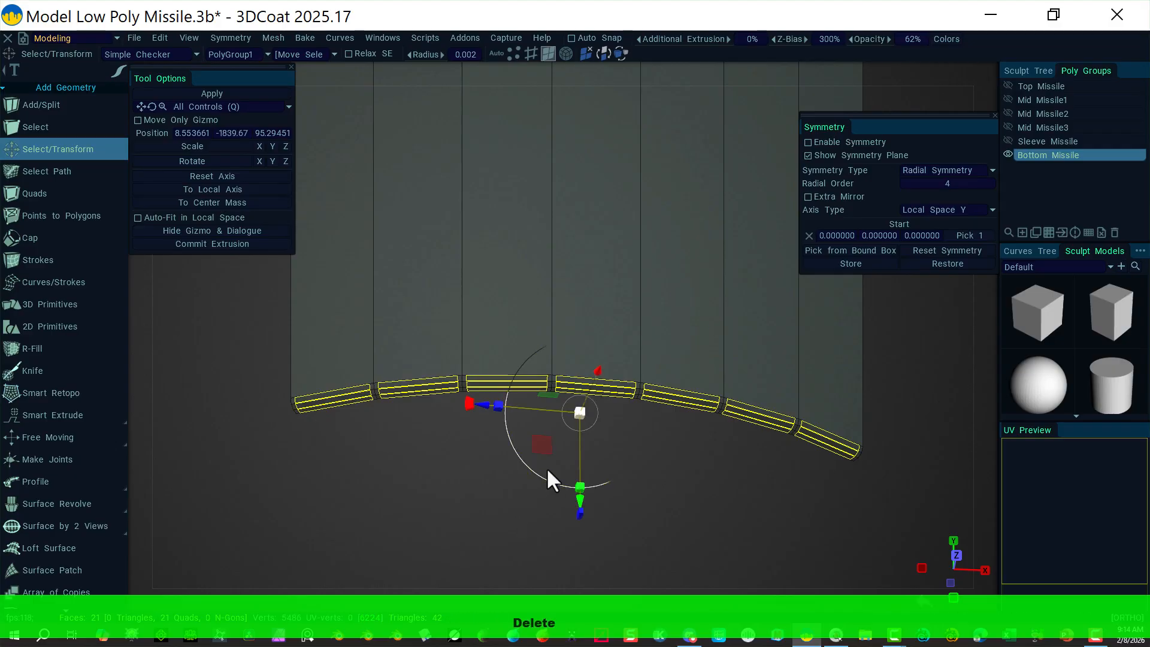
Step: Orbit, then set the camera to the Right and then the Front preset view
left_click_drag(756, 462, 511, 422, "alt")
left_click_drag(414, 421, 398, 386, "alt")
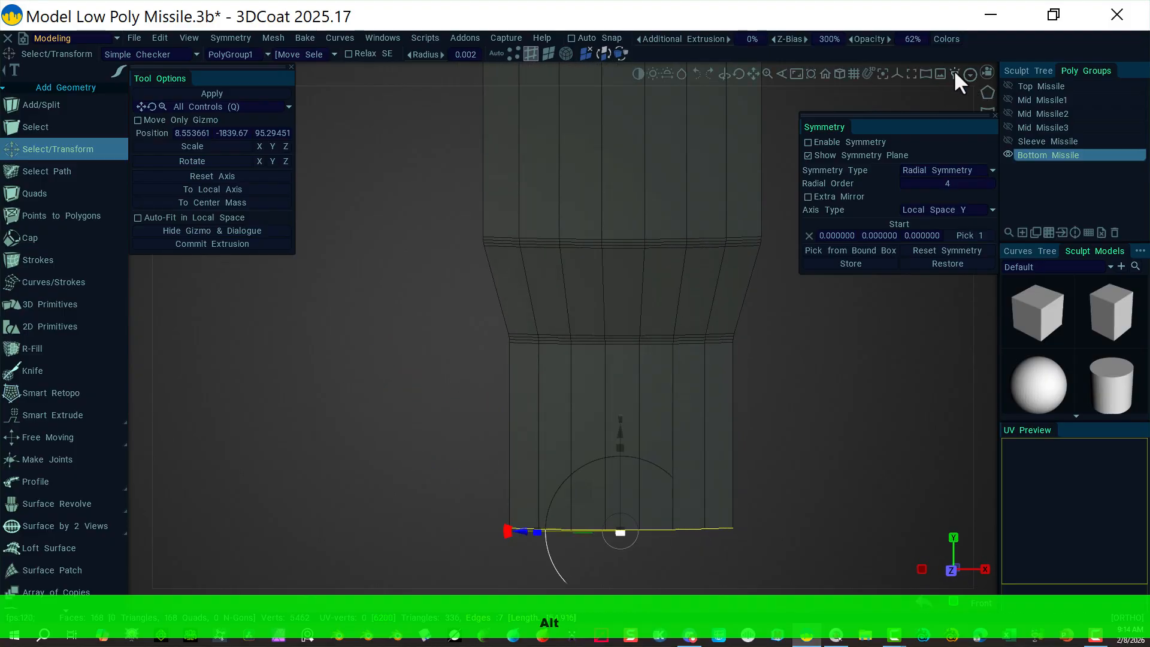
left_click(987, 70)
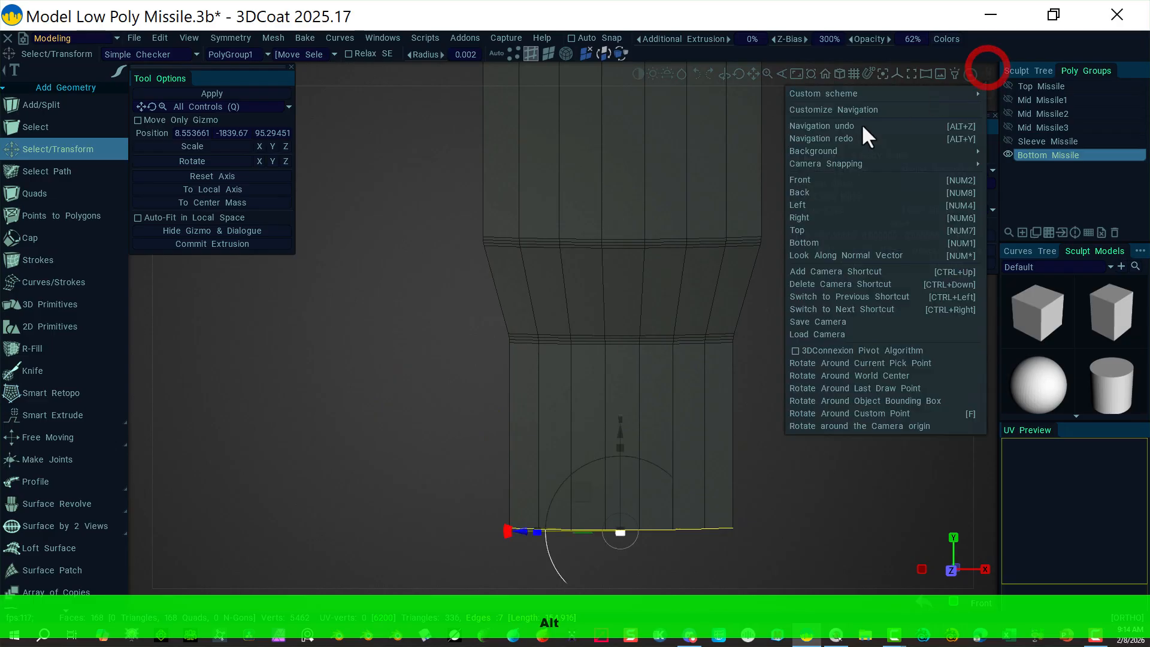
left_click(822, 218)
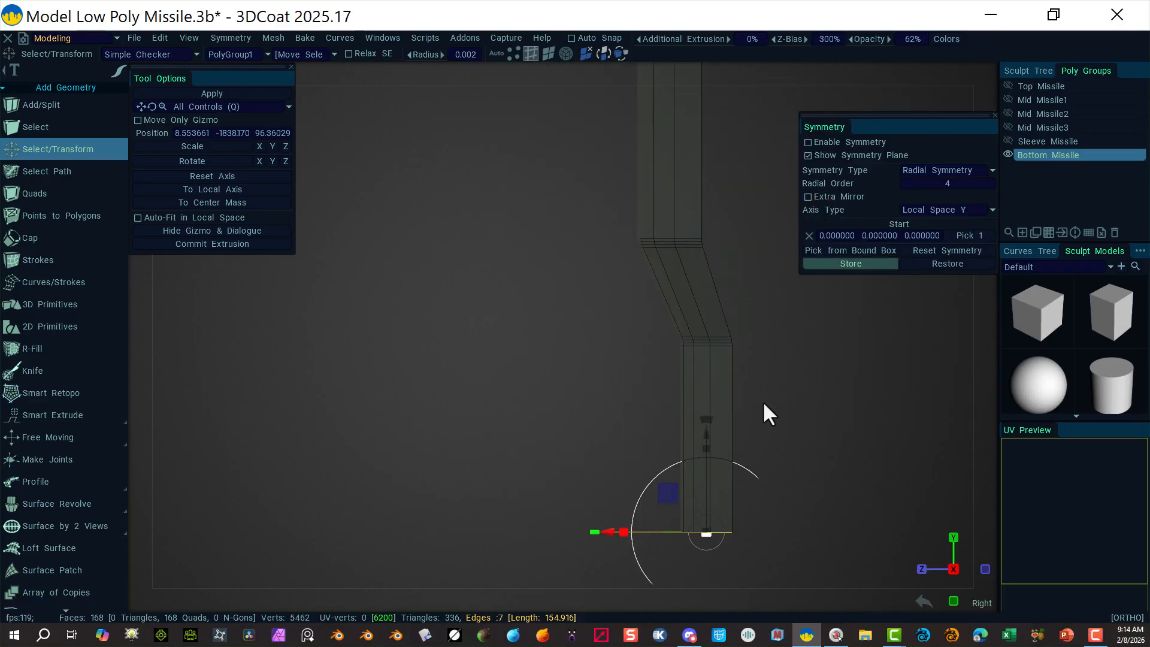
left_click(987, 71)
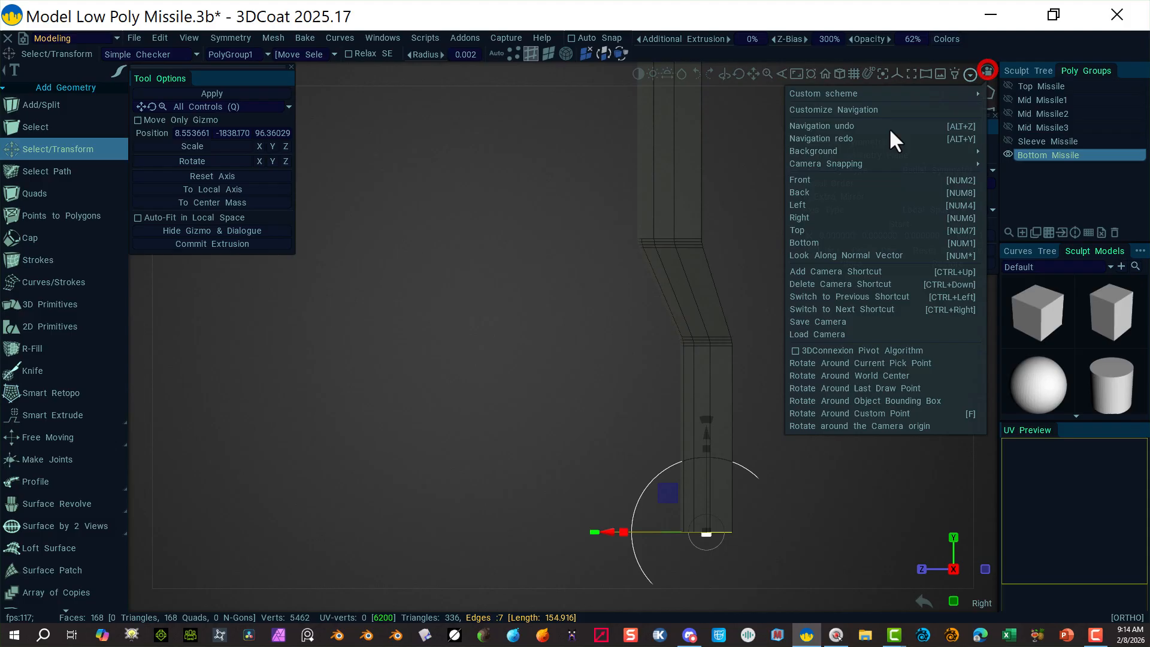
left_click(829, 182)
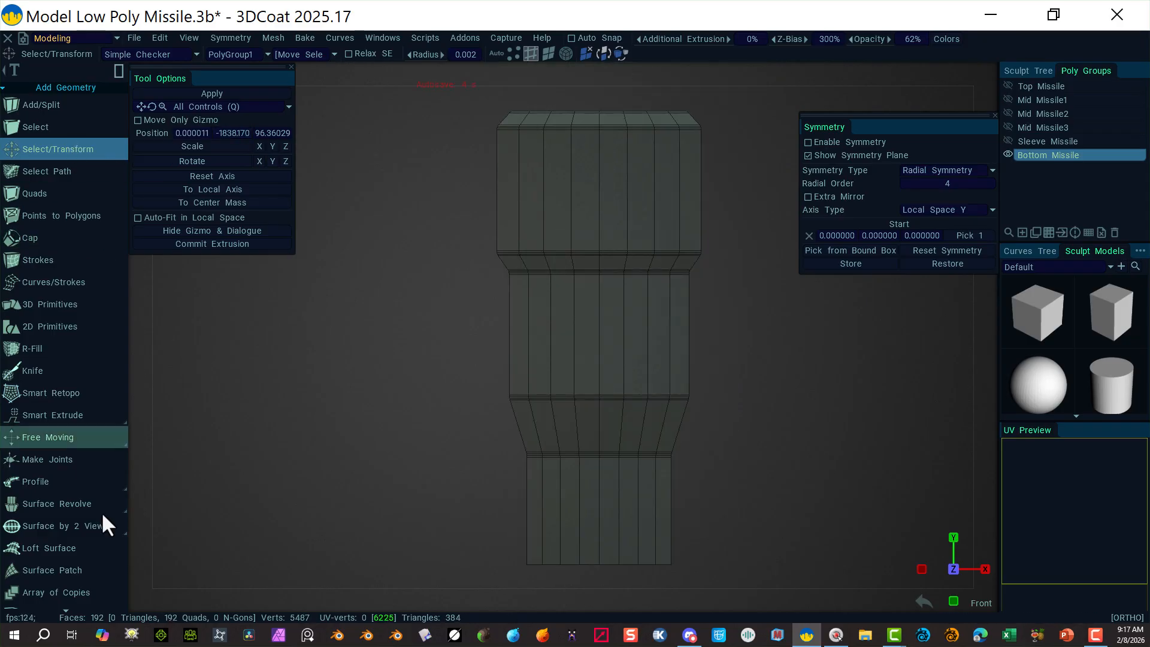
Step: Pick the Split Rings tool from the tool list
scroll(72, 509, "down", 5)
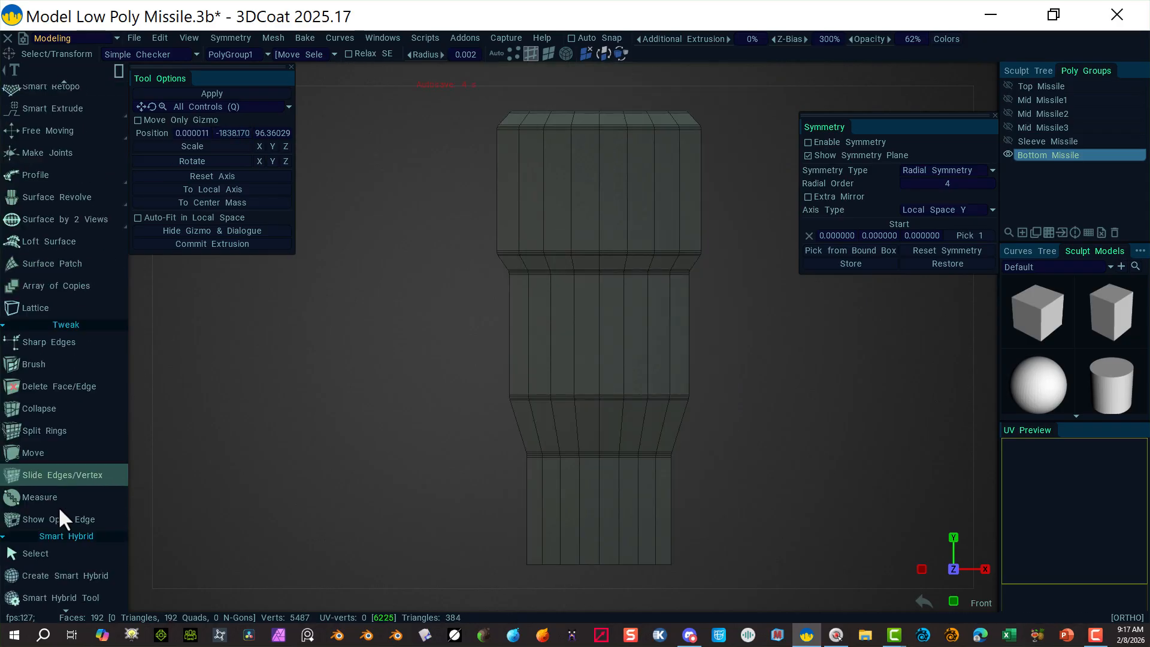
scroll(58, 506, "down", 3)
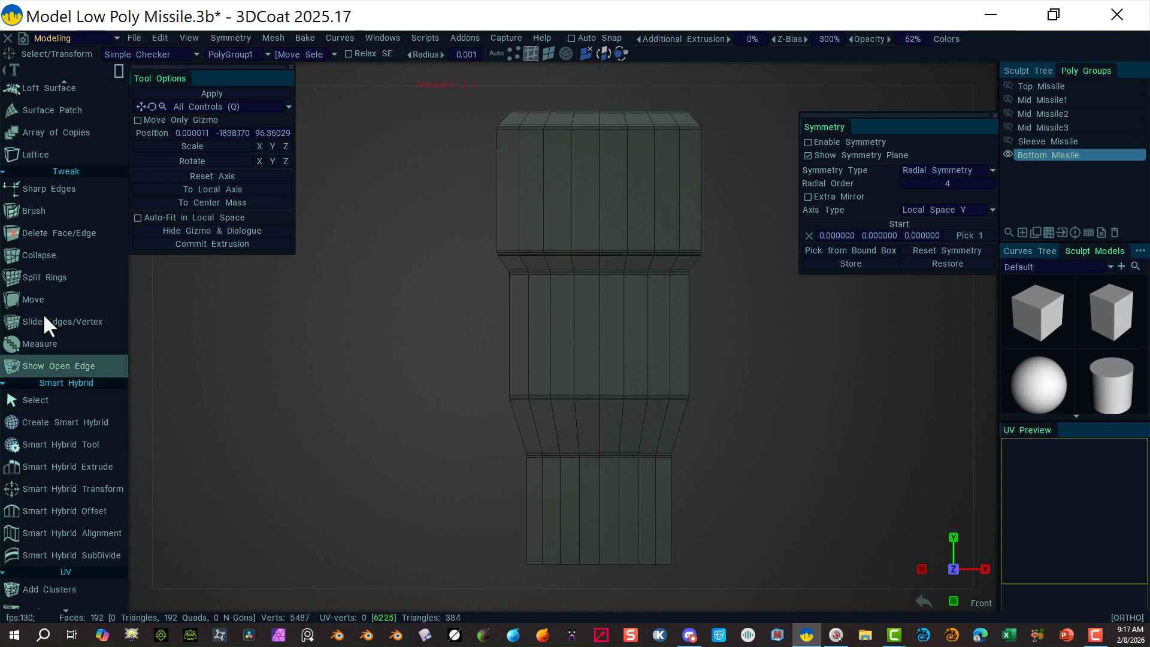
left_click(63, 276)
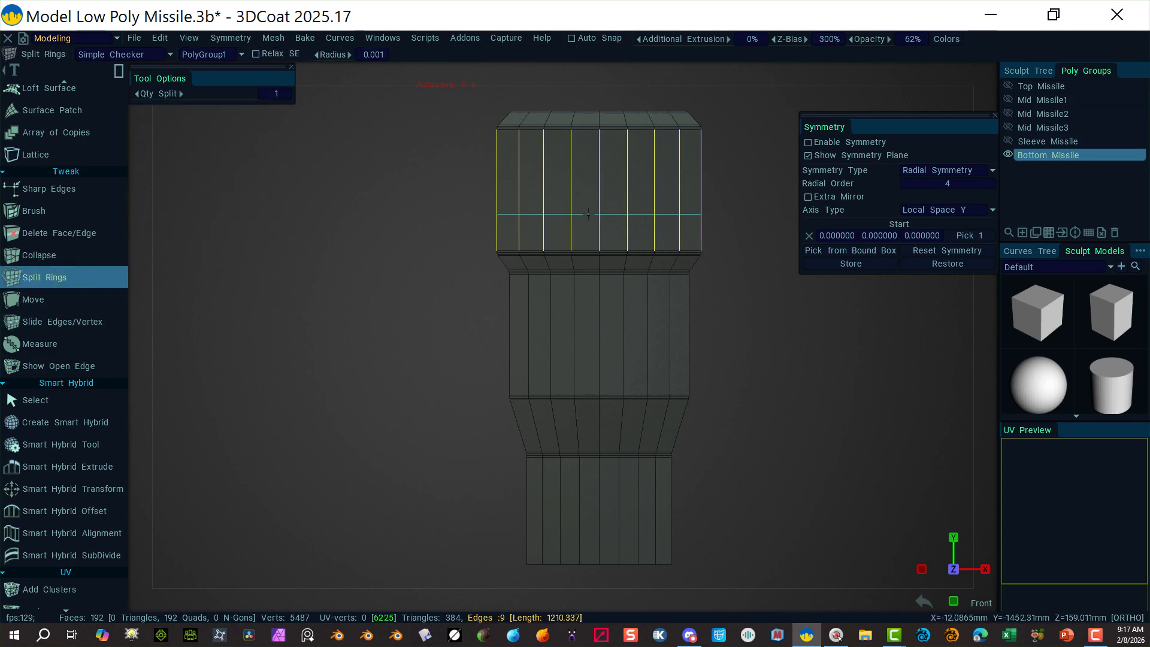
Step: Insert one edge ring on the upper section and one near the bottom, reaching 208 quads
left_click(573, 187)
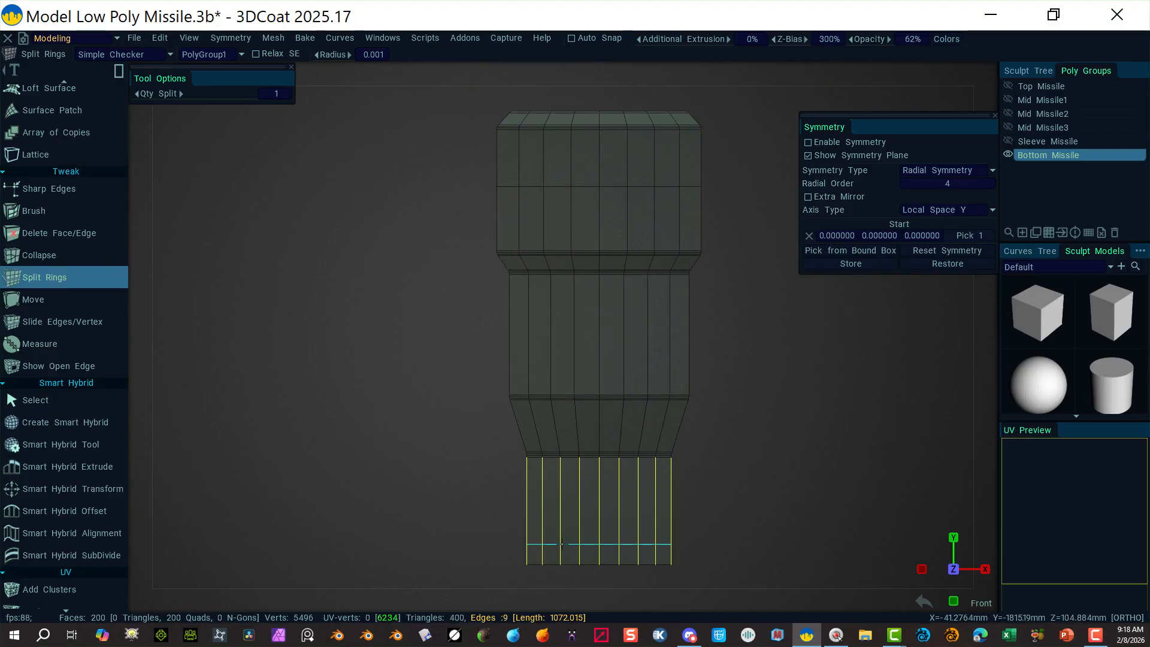
left_click(562, 543)
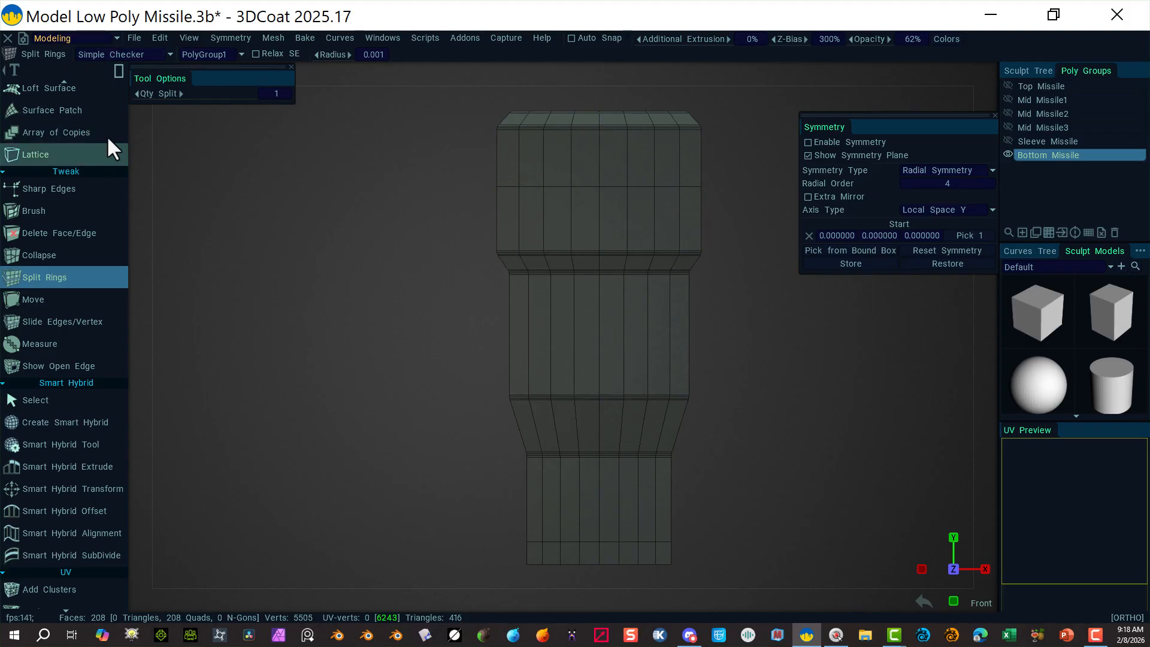
left_click(118, 71)
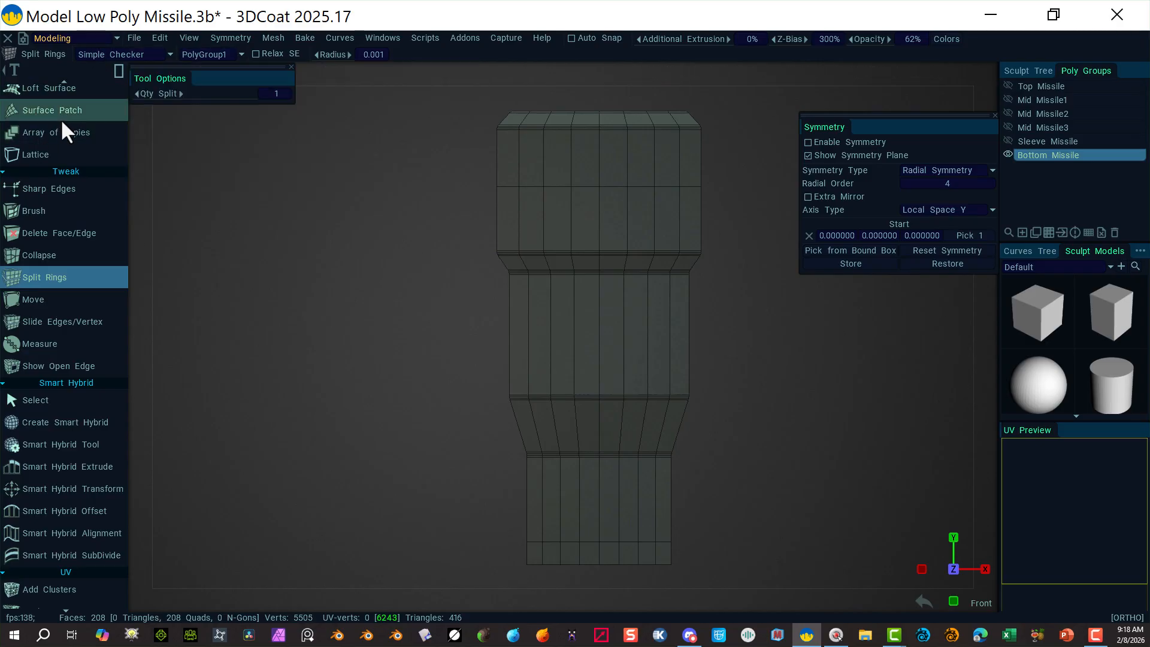
scroll(60, 119, "up", 8)
Step: Select the narrow double edge loops at the upper and middle section transitions
left_click(58, 149)
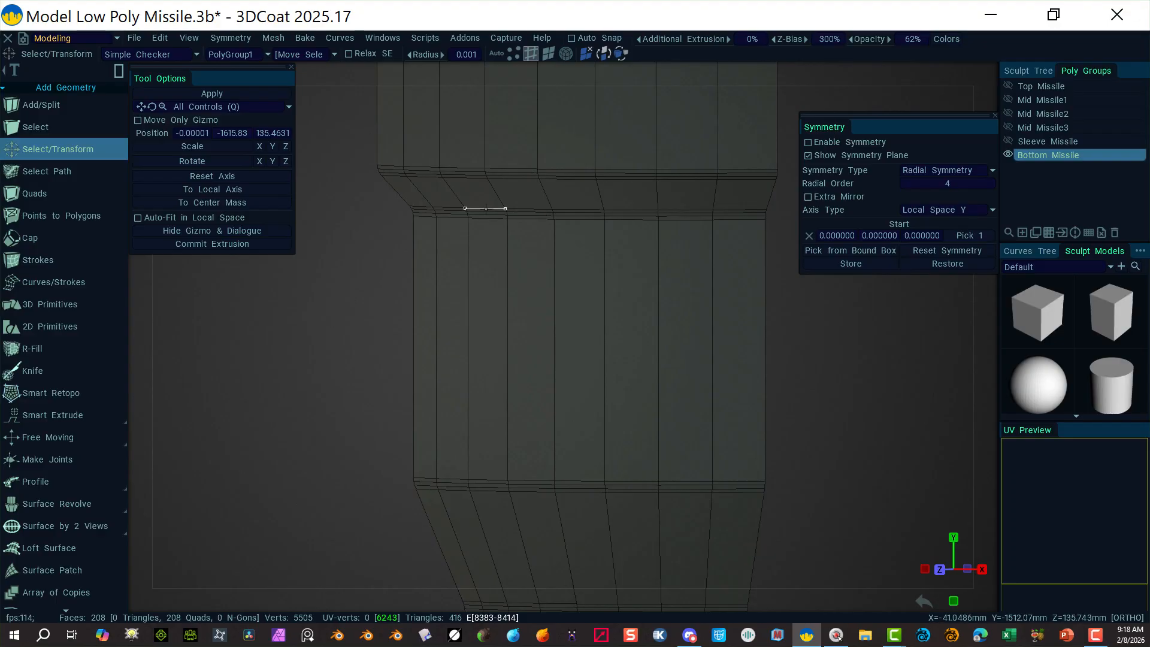
left_click(485, 207, "alt+shift")
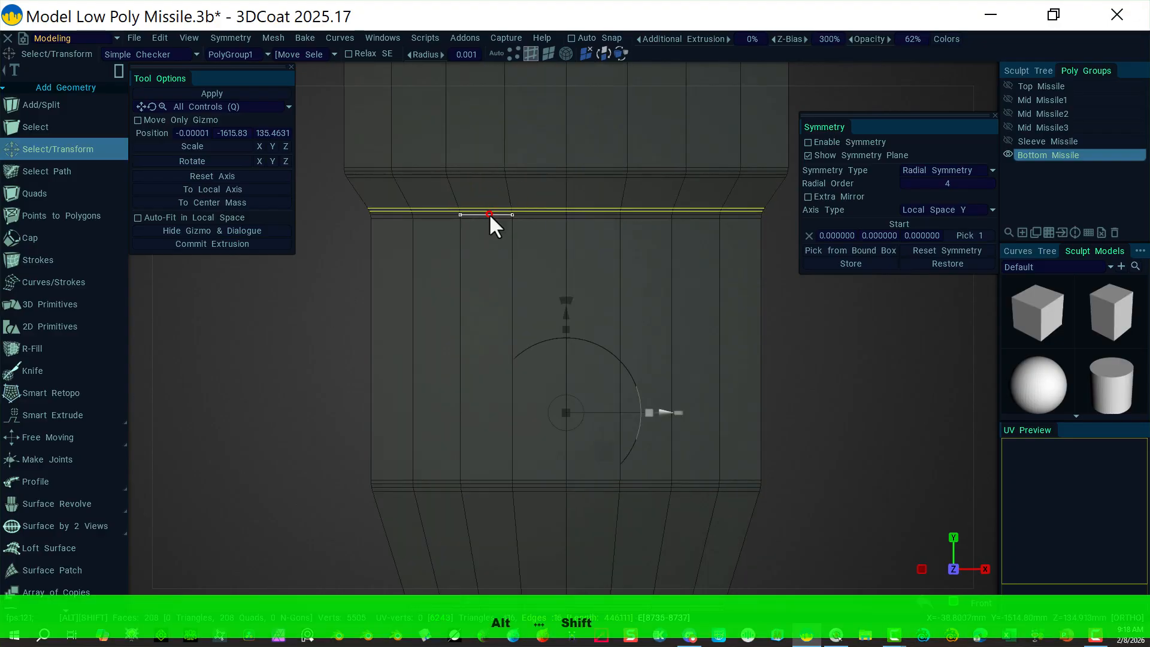
left_click(490, 215, "alt+shift")
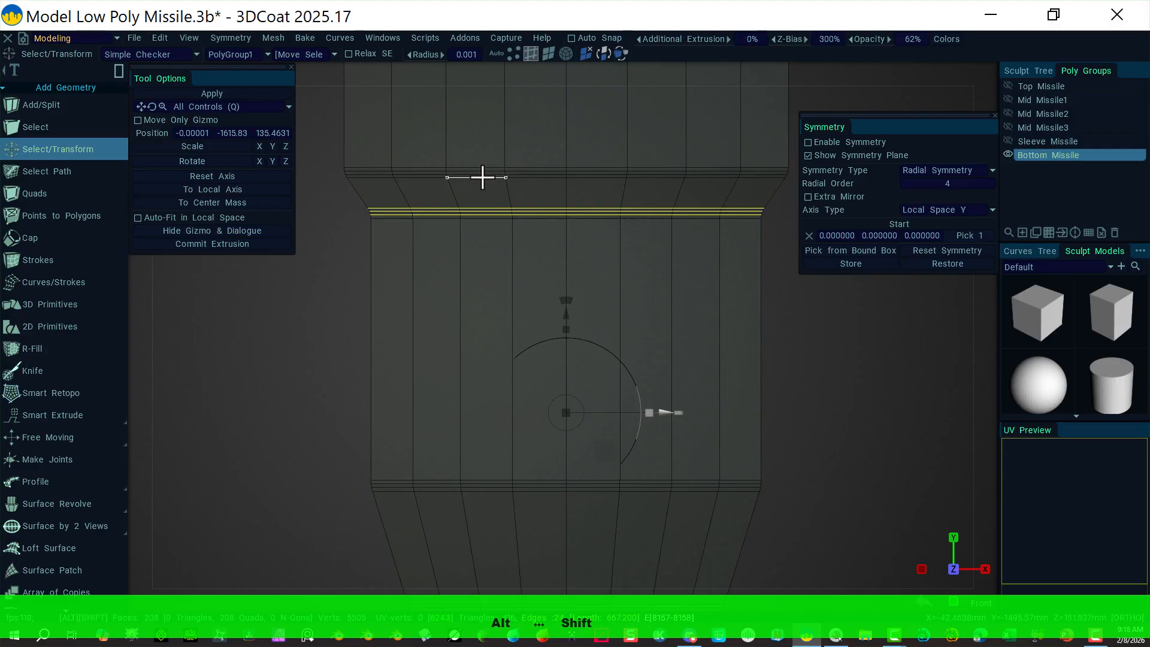
left_click(481, 177, "alt+shift")
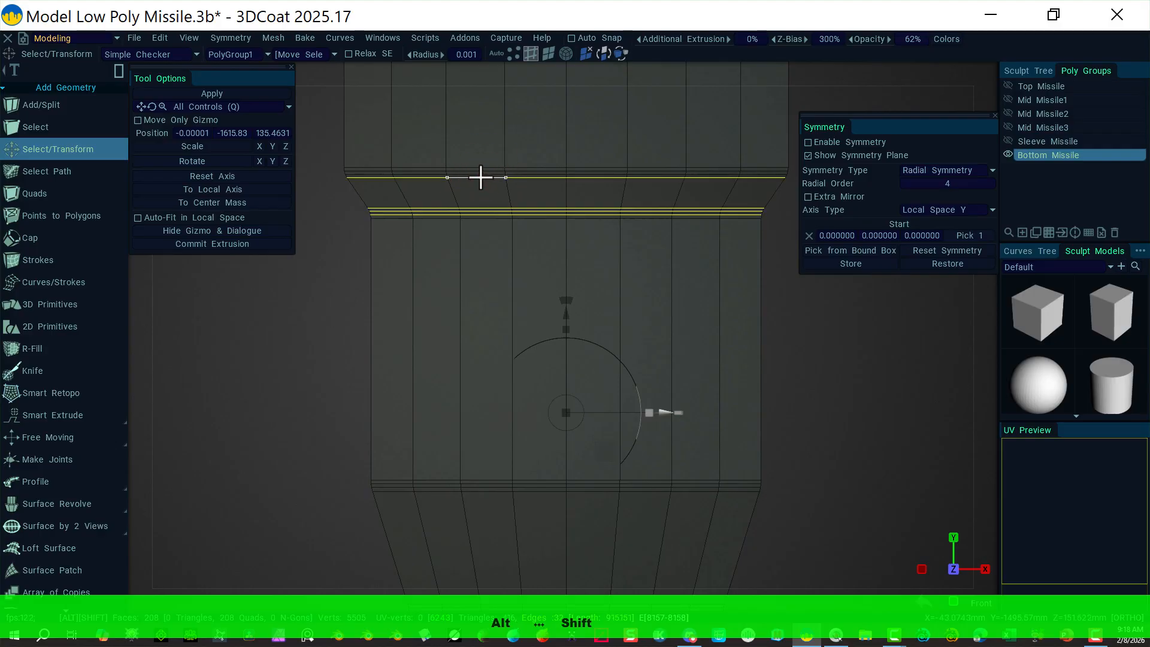
left_click(477, 172, "alt+shift")
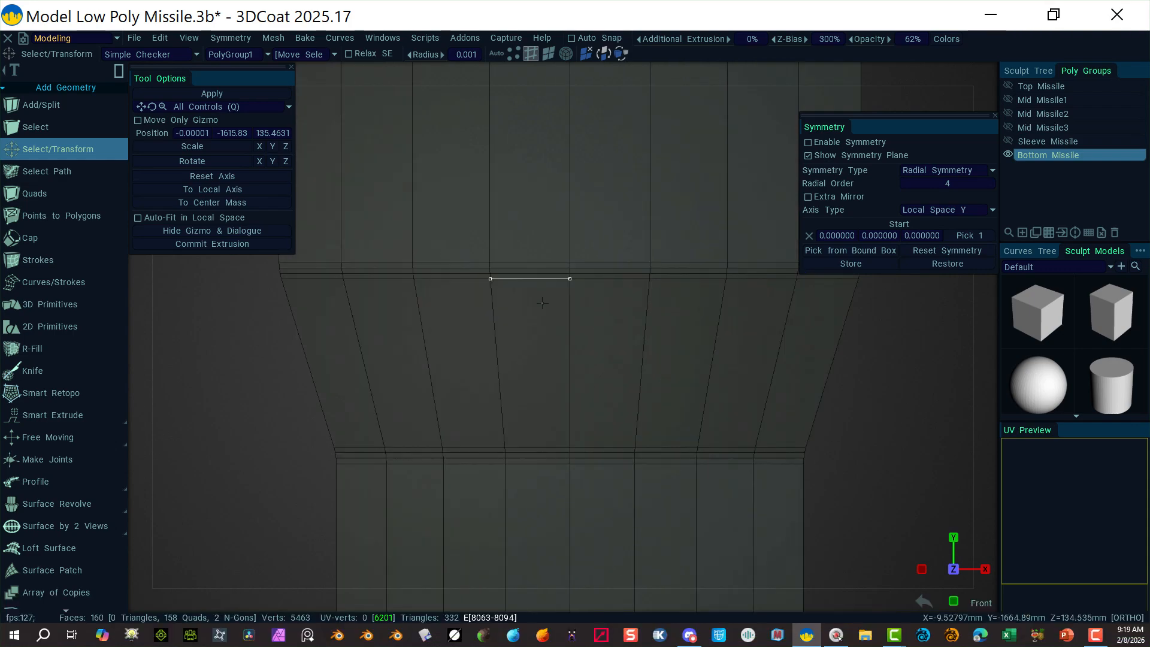
left_click(515, 267, "alt+shift")
left_click(514, 273, "alt+shift")
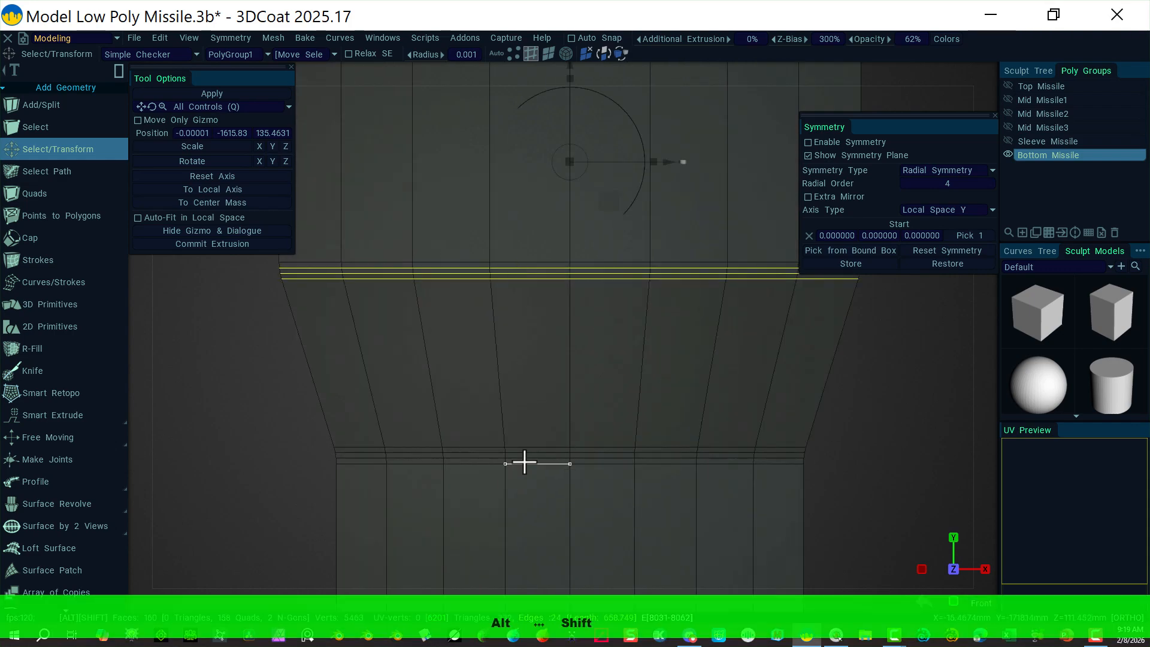
Step: Add the lower transition's bevel loops and delete them all, leaving 112 faces
left_click(526, 458, "alt+shift")
left_click(528, 453, "alt+shift")
left_click(531, 447, "alt+shift")
key("Delete")
right_click_drag(683, 258, 691, 312, "alt")
left_click(549, 55)
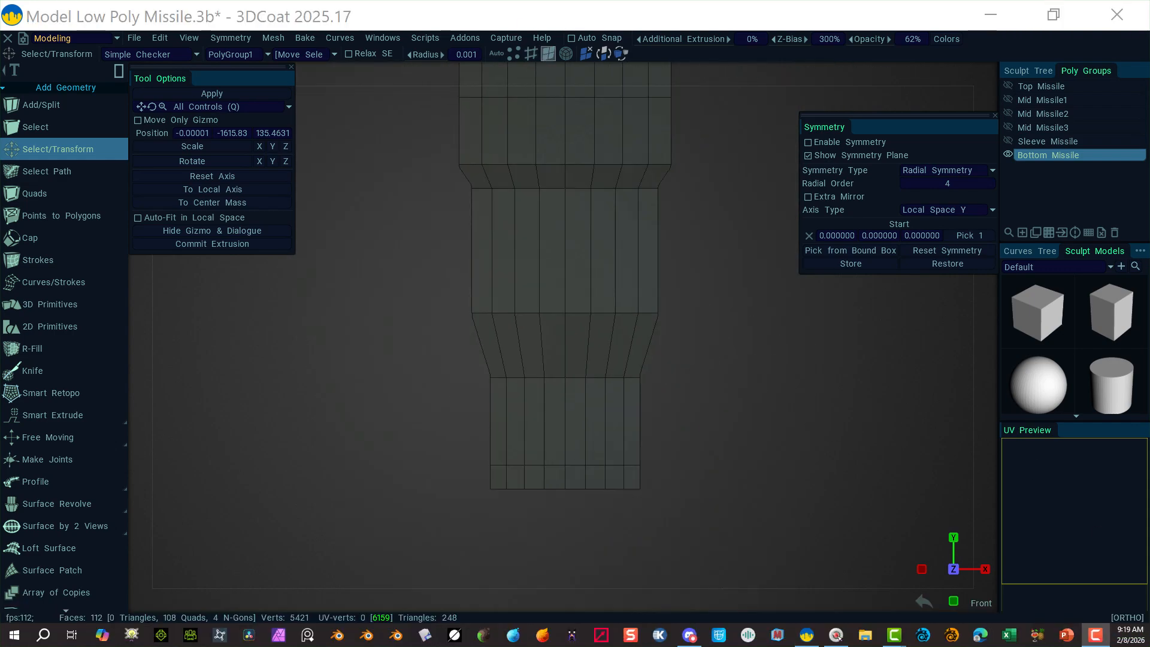
middle_click_drag(714, 225, 711, 292, "alt")
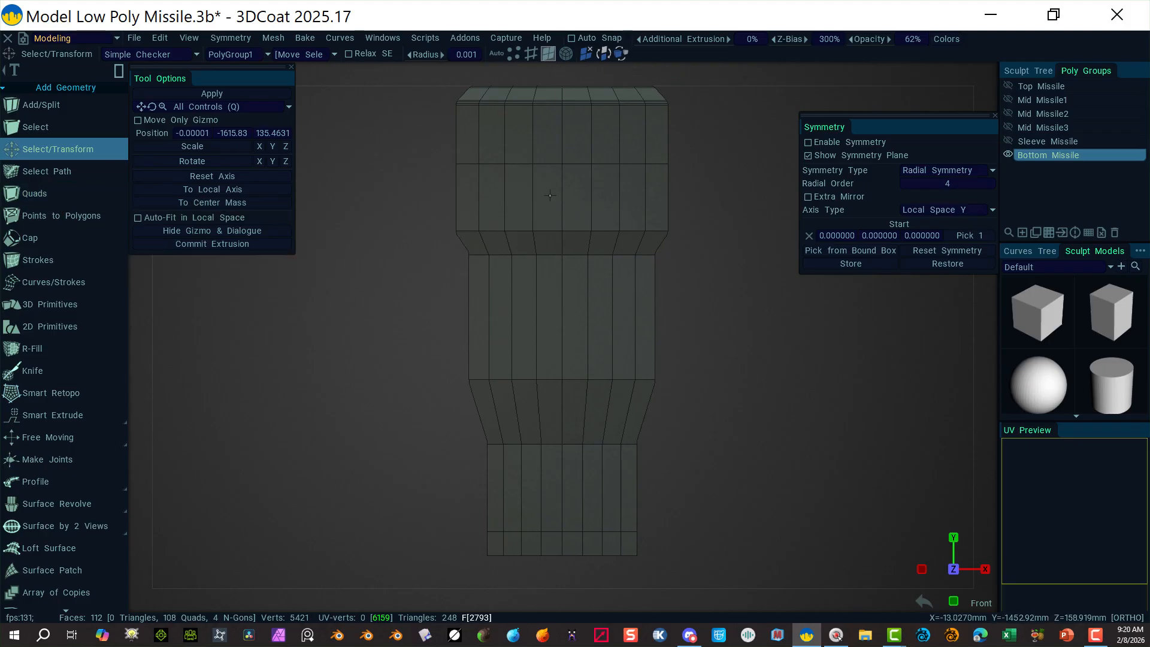
Step: Box-select a vertical column of ten quads on the bottom section and activate Smart Extrude
left_click_drag(549, 194, 577, 482)
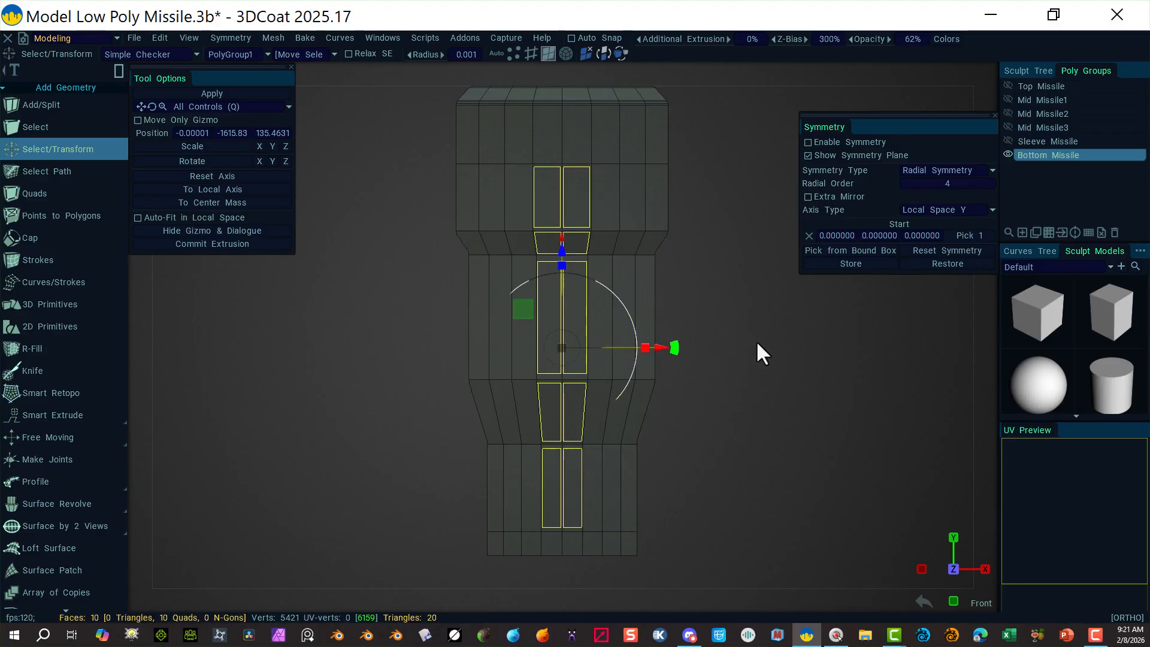
mouse_move(757, 351)
left_mouse_down("alt")
mouse_move(565, 372)
mouse_move(756, 368)
mouse_move(737, 371)
left_mouse_up("alt")
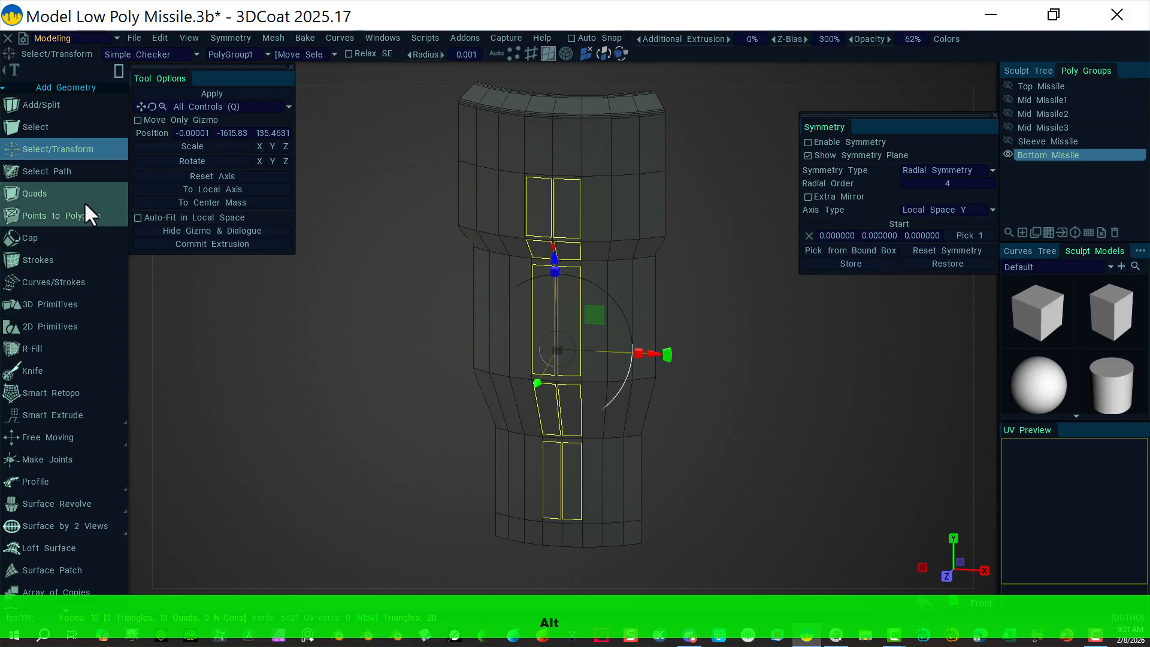
left_click(89, 414)
Step: From the right view, pull the ten-quad column outward into a raised block of 126 faces
mouse_move(987, 70)
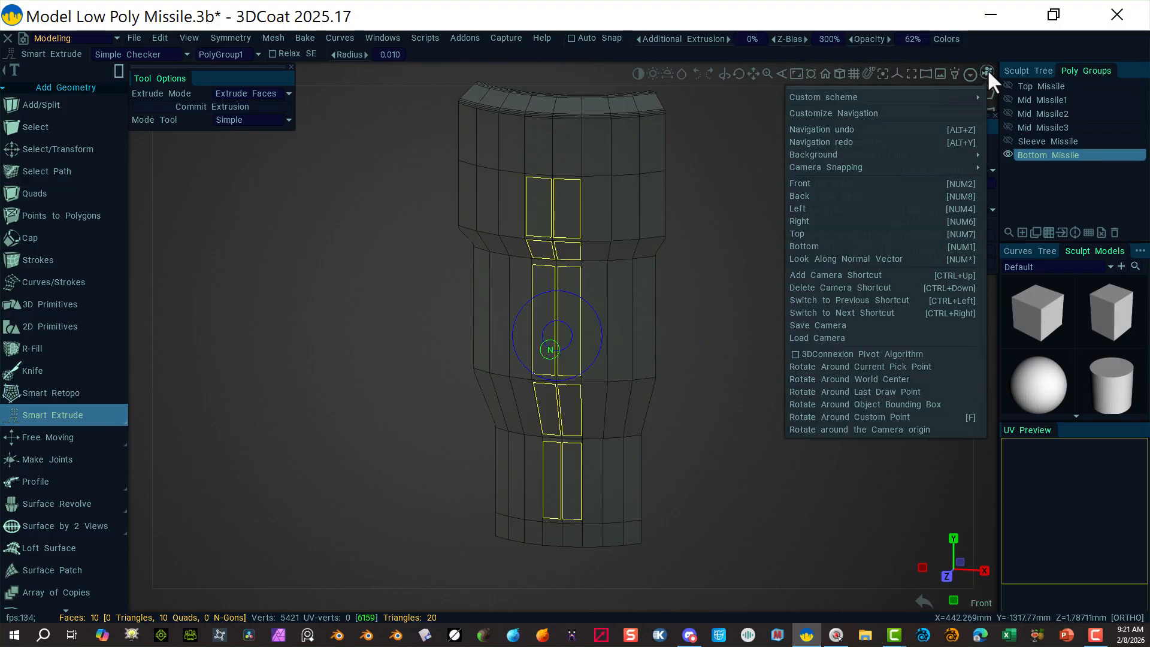
left_click(841, 182)
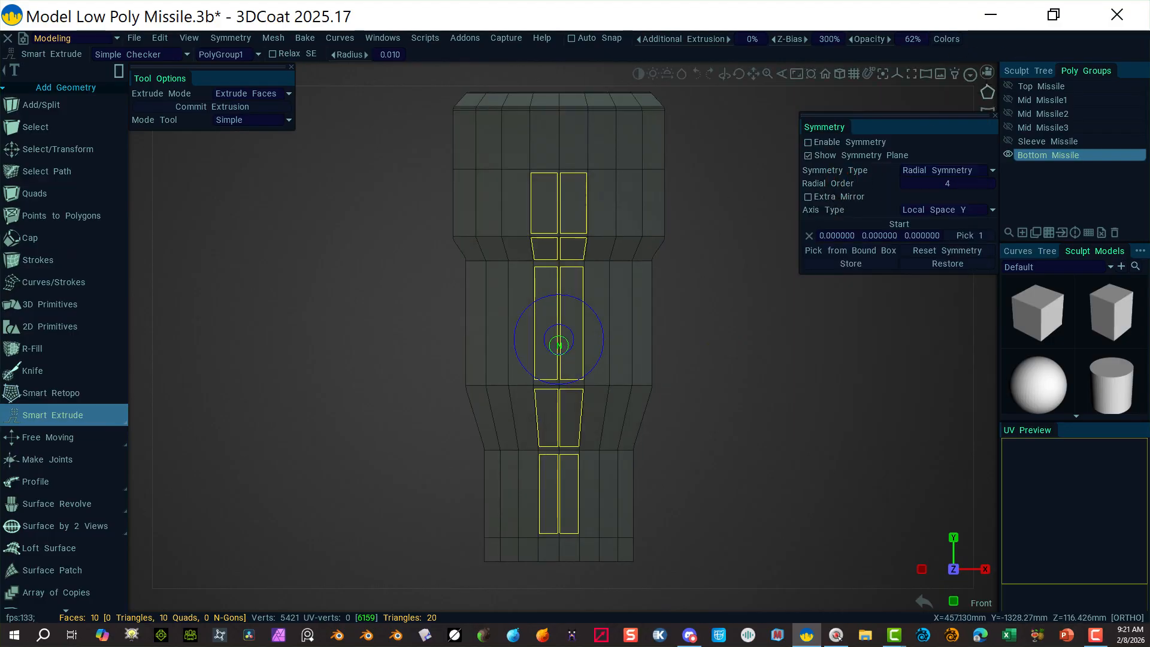
mouse_move(985, 70)
left_click(838, 221)
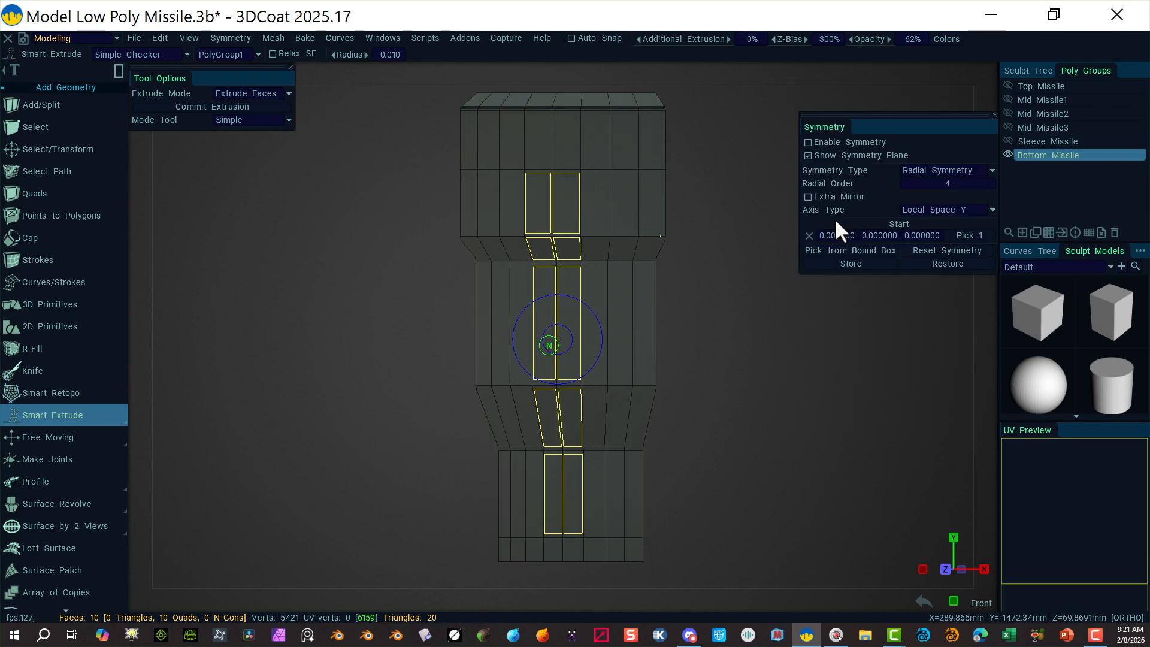
left_click(611, 342)
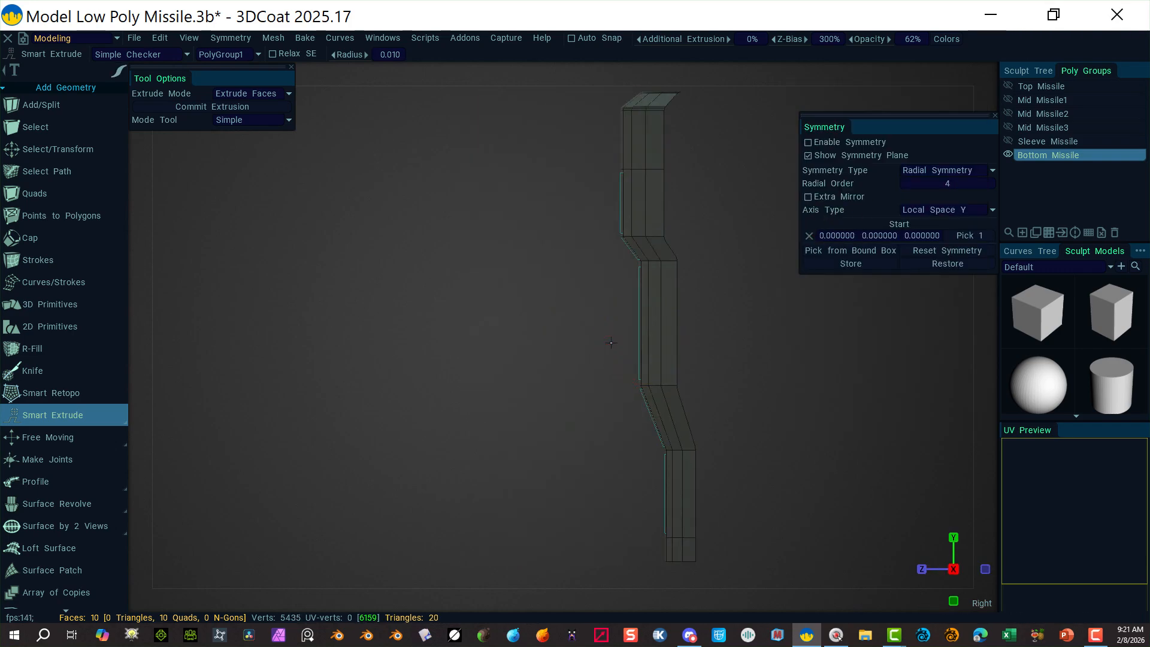
left_click_drag(611, 342, 538, 359)
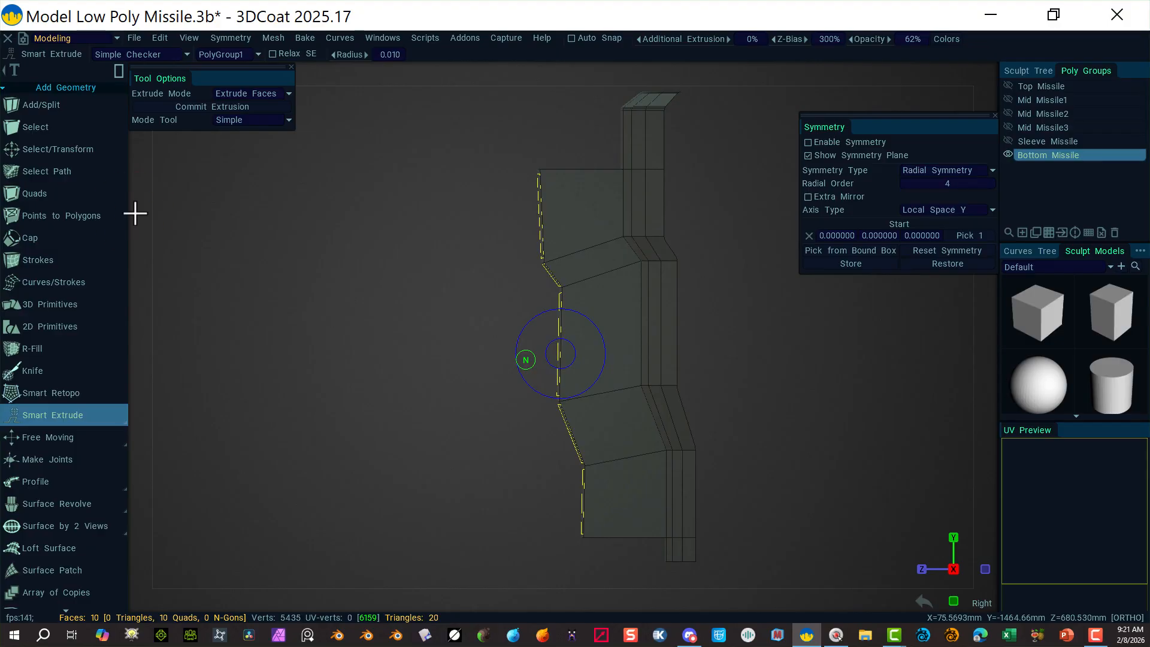
left_click(306, 263)
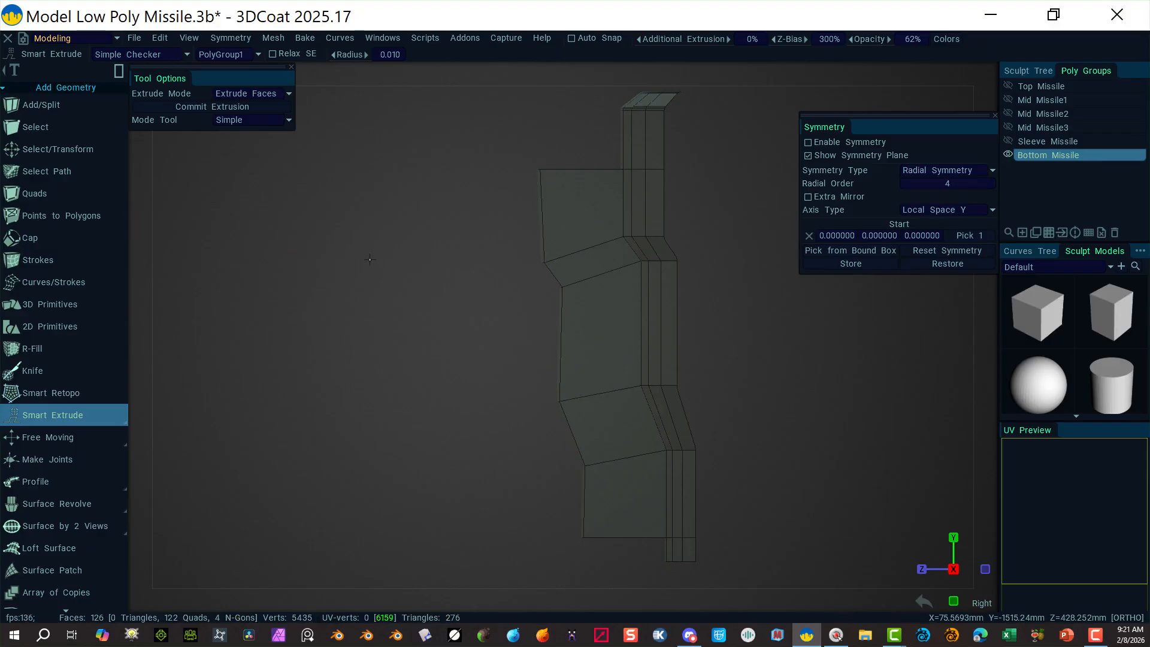
left_click_drag(370, 260, 525, 308, "alt")
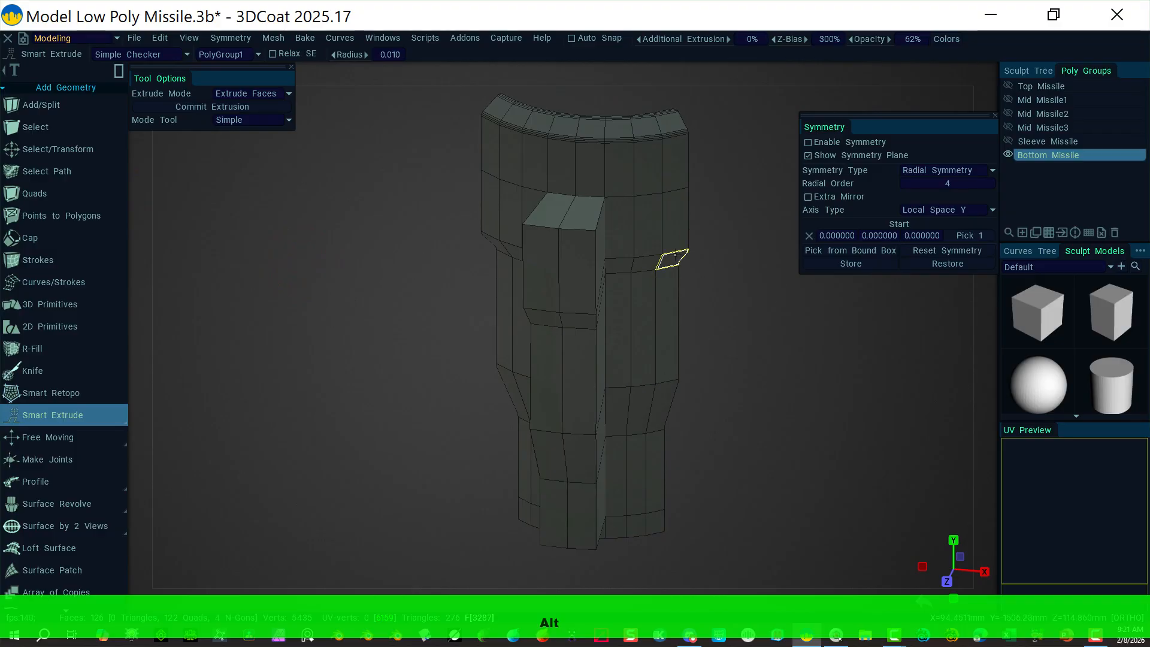
left_click_drag(675, 255, 664, 336, "alt")
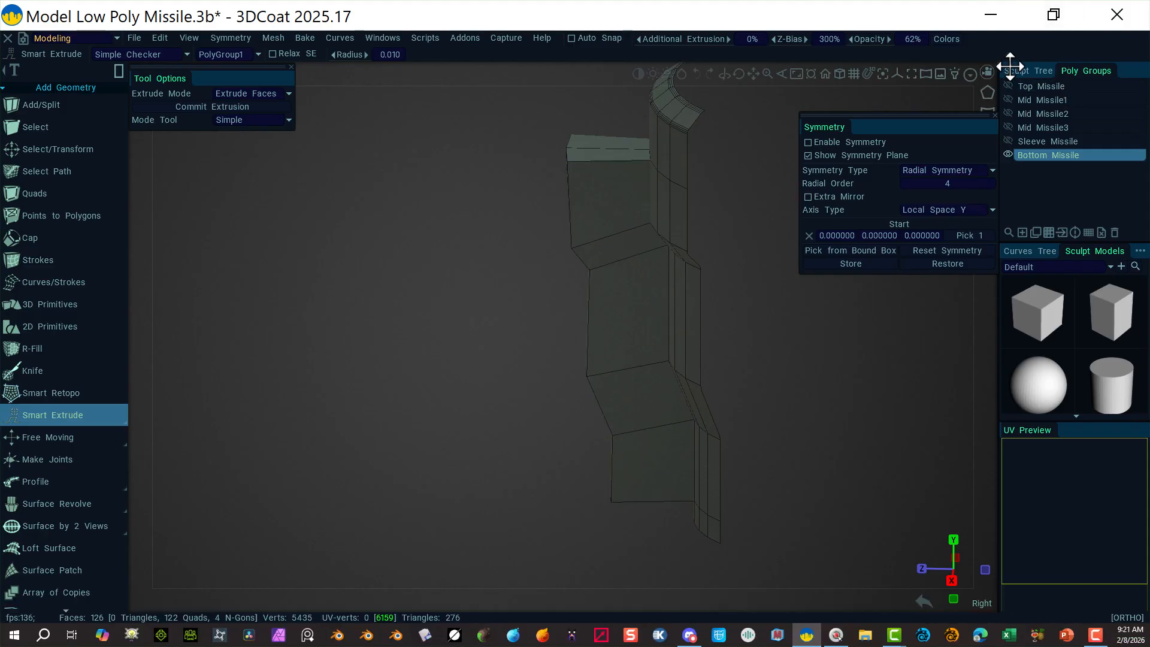
left_click(987, 71)
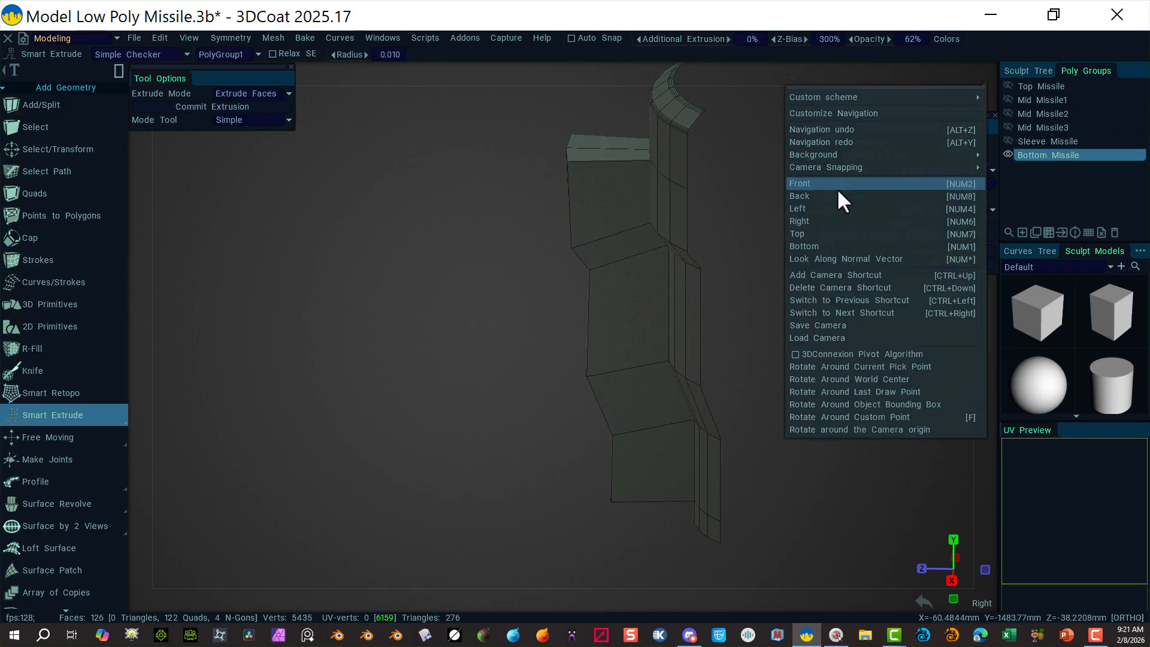
left_click(833, 221)
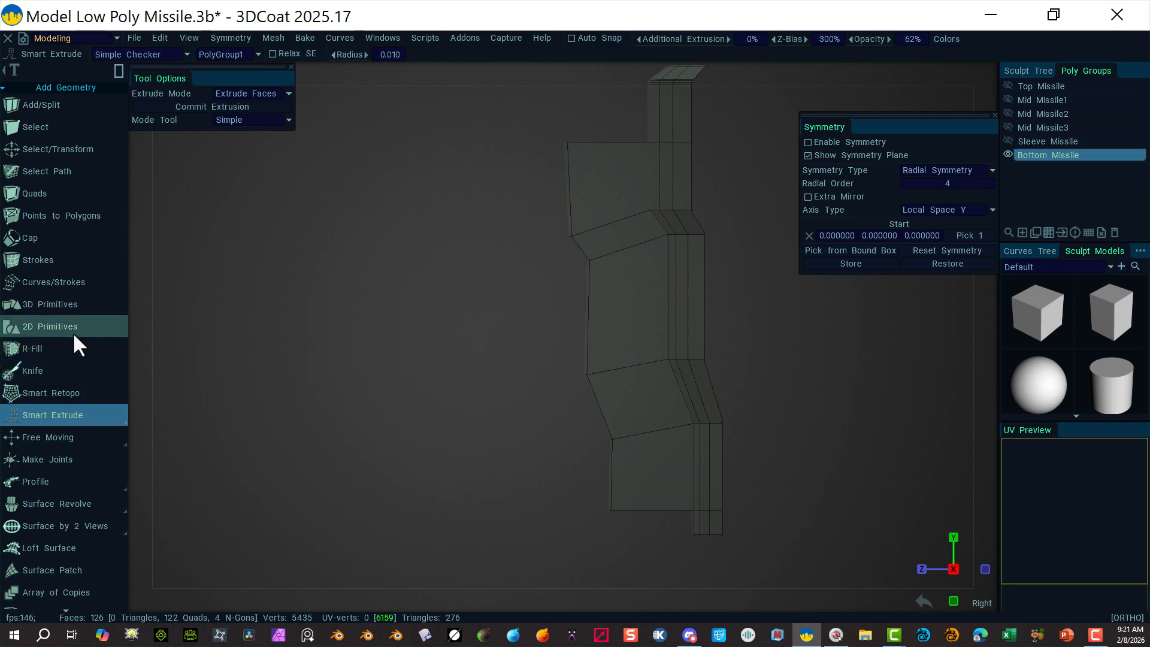
Step: Insert a lengthwise edge ring through the raised block with Split Rings, giving 140 faces
scroll(82, 403, "down", 3)
scroll(83, 405, "down", 4)
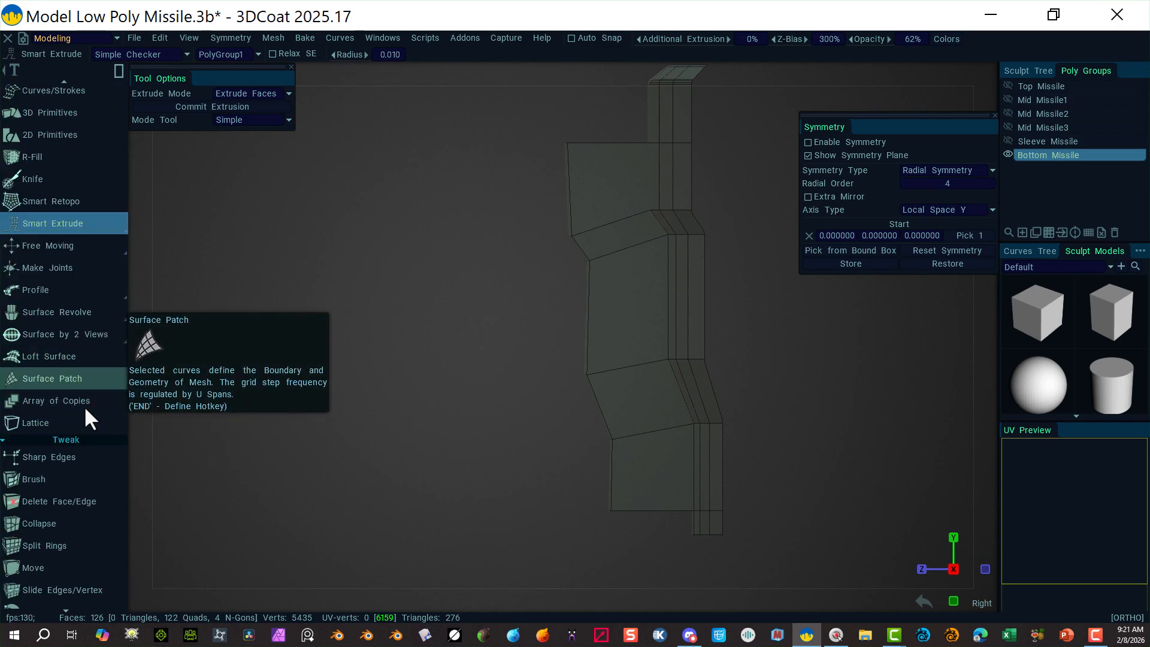
left_click(65, 394)
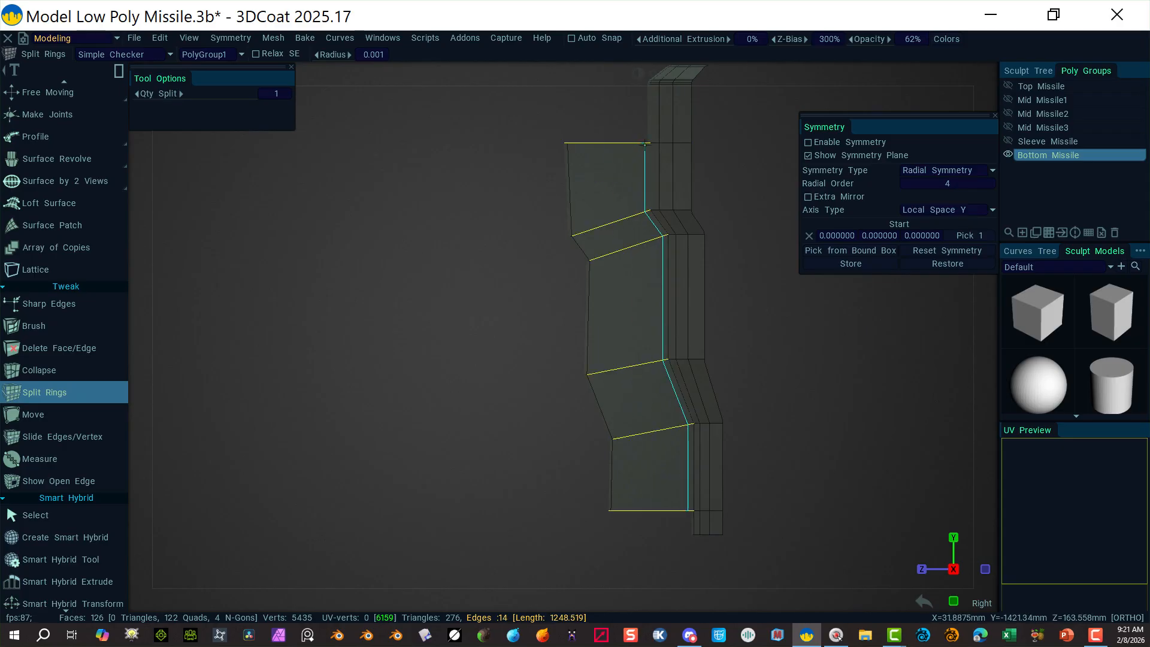
left_click(647, 144)
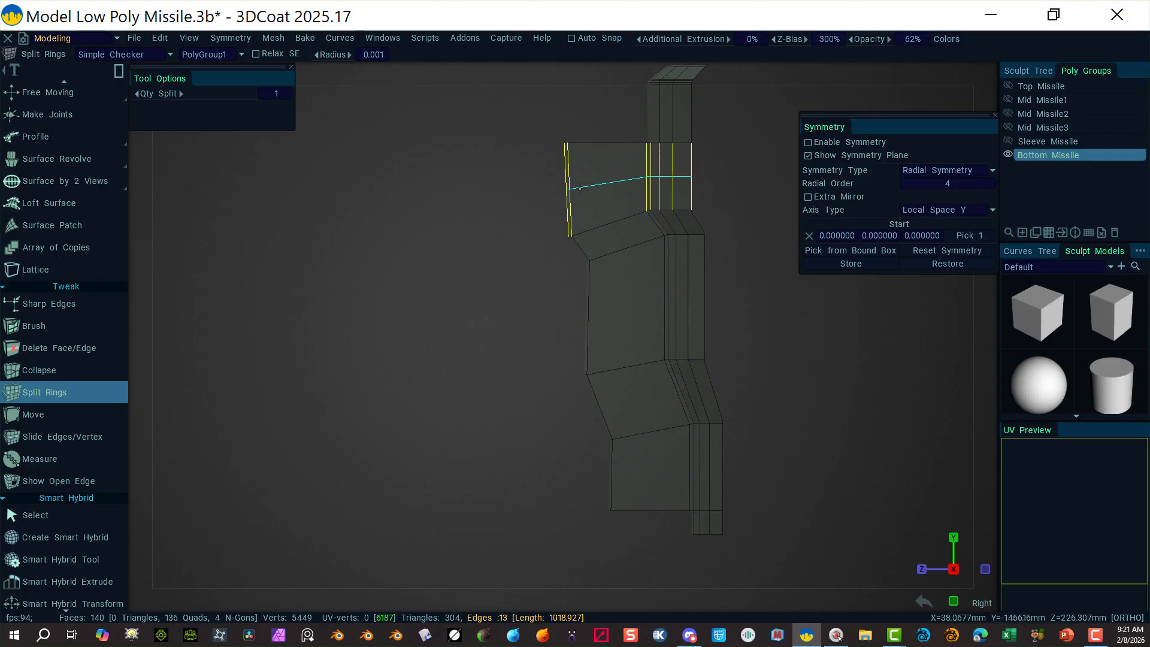
left_click_drag(386, 303, 480, 324, "alt")
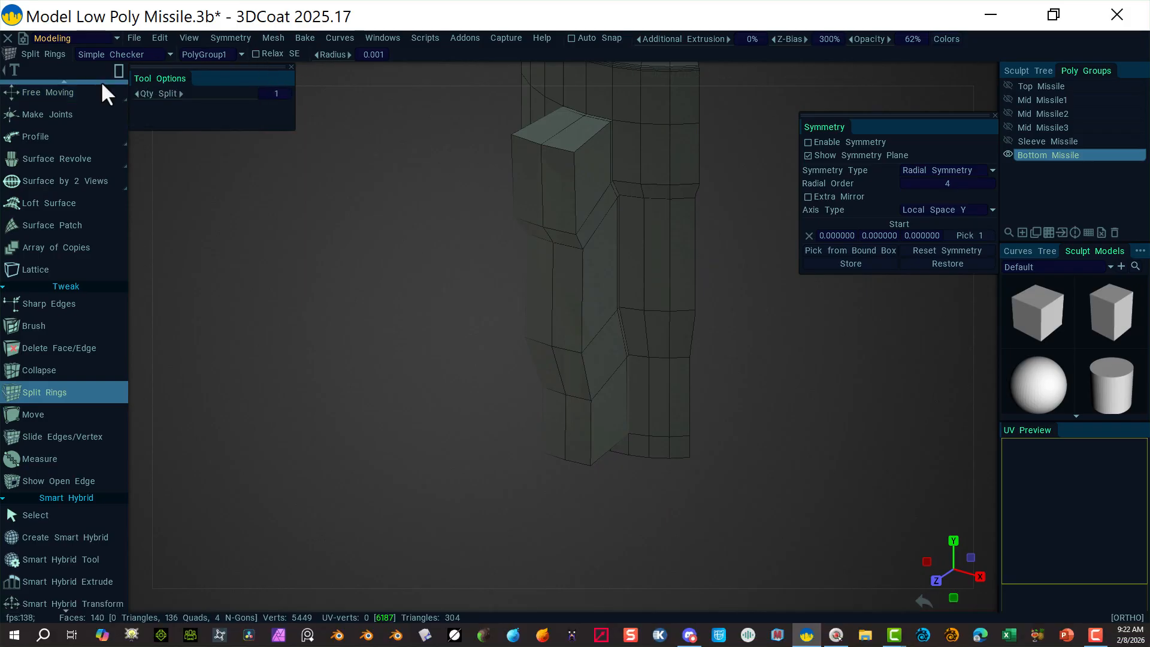
Step: Select the ten outer faces of the fin in face mode
mouse_move(120, 74)
scroll(54, 125, "up", 5)
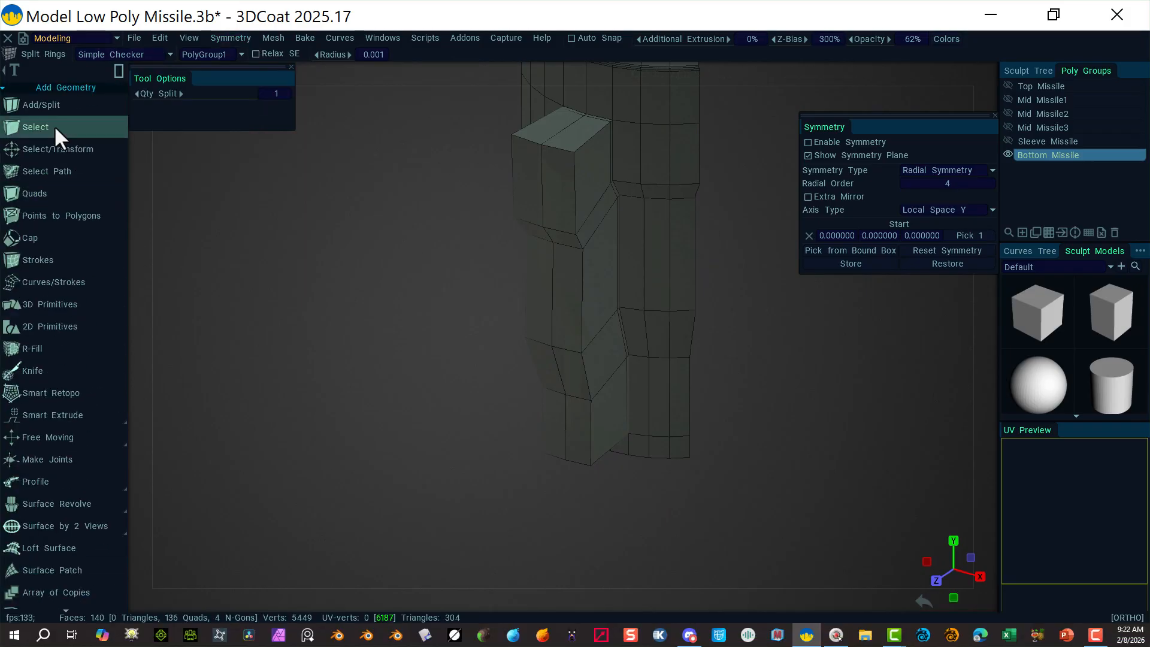
left_click(67, 149)
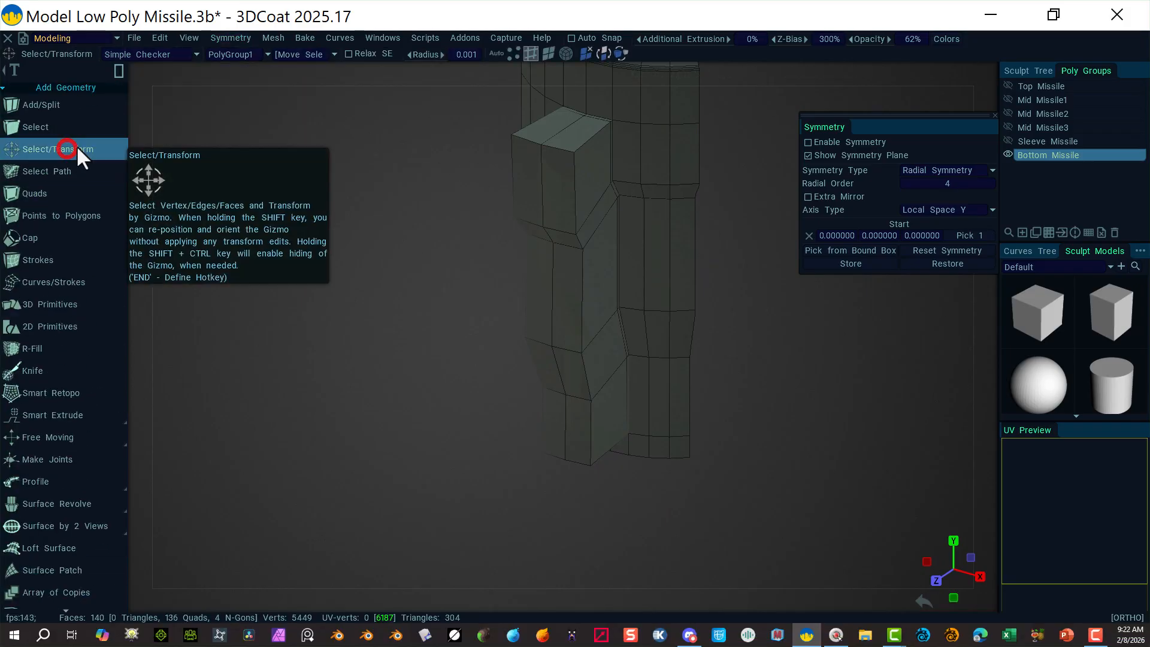
left_click(549, 53)
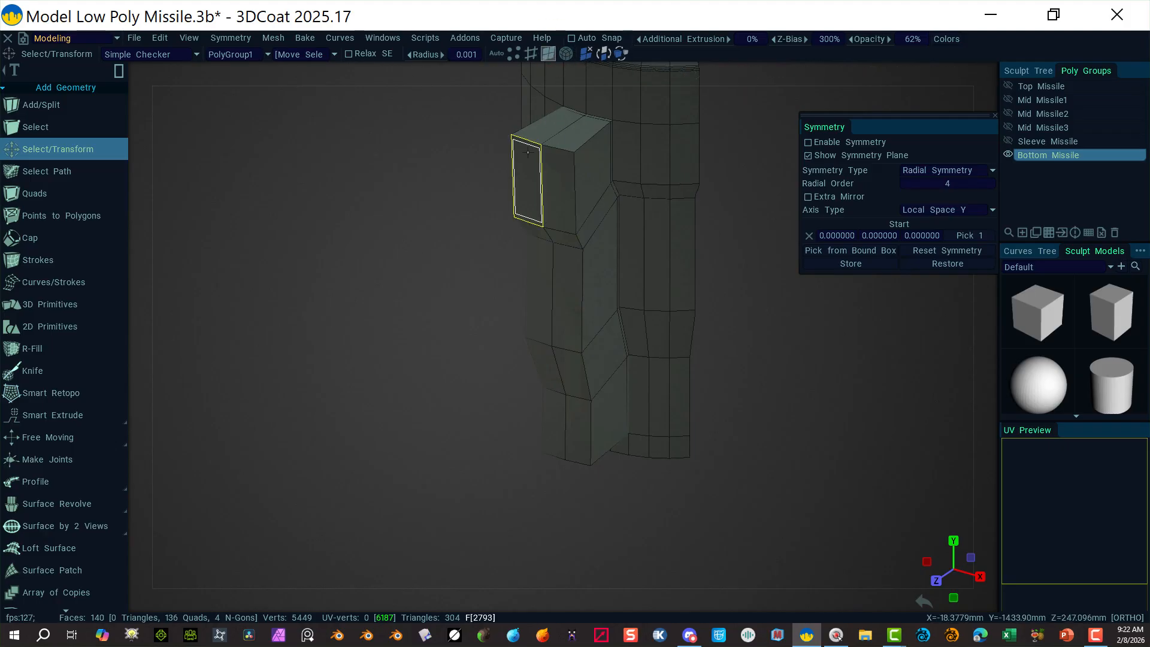
left_click(527, 180)
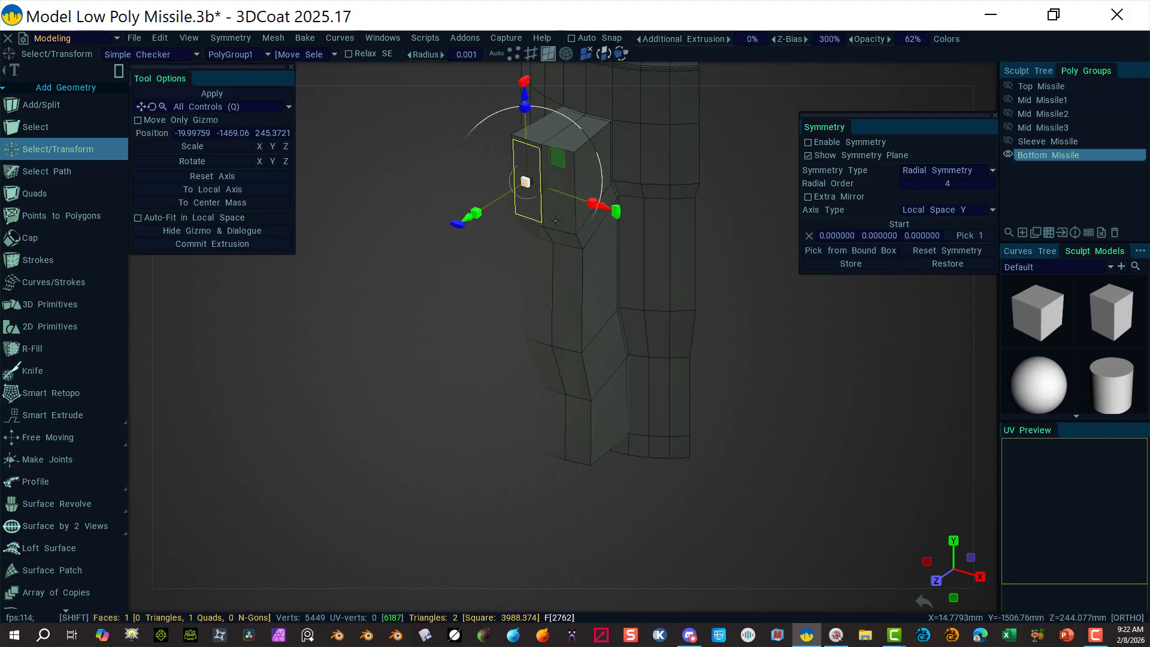
left_click(539, 235, "shift")
left_click(541, 283, "shift")
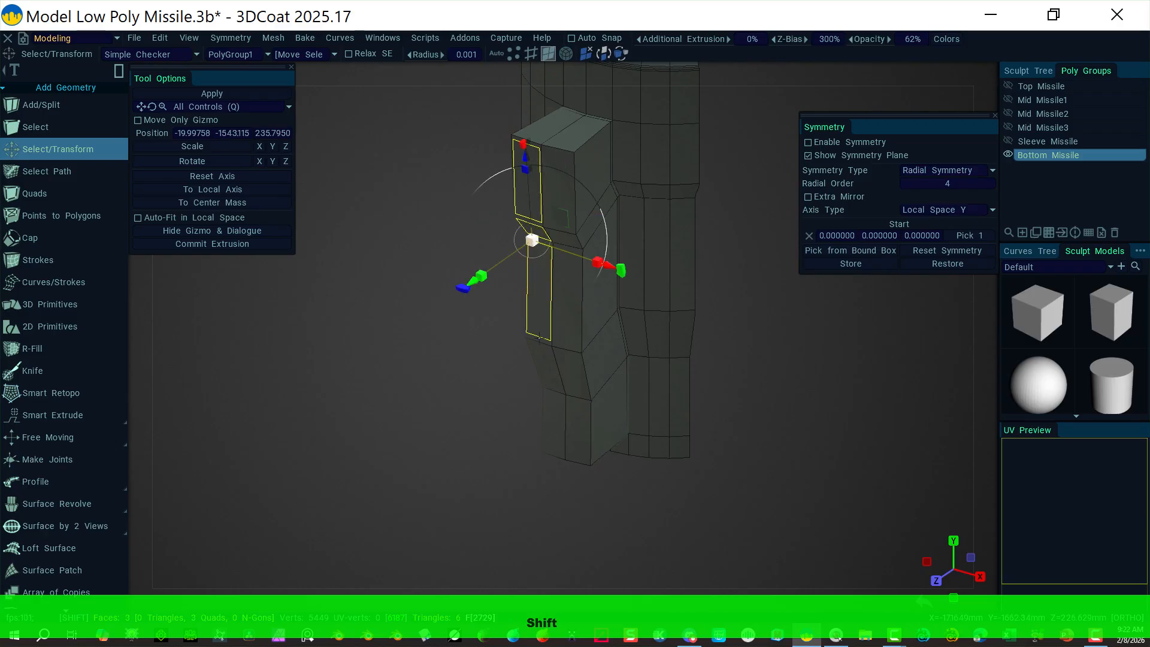
left_click(545, 367, "shift")
left_click(560, 431, "shift")
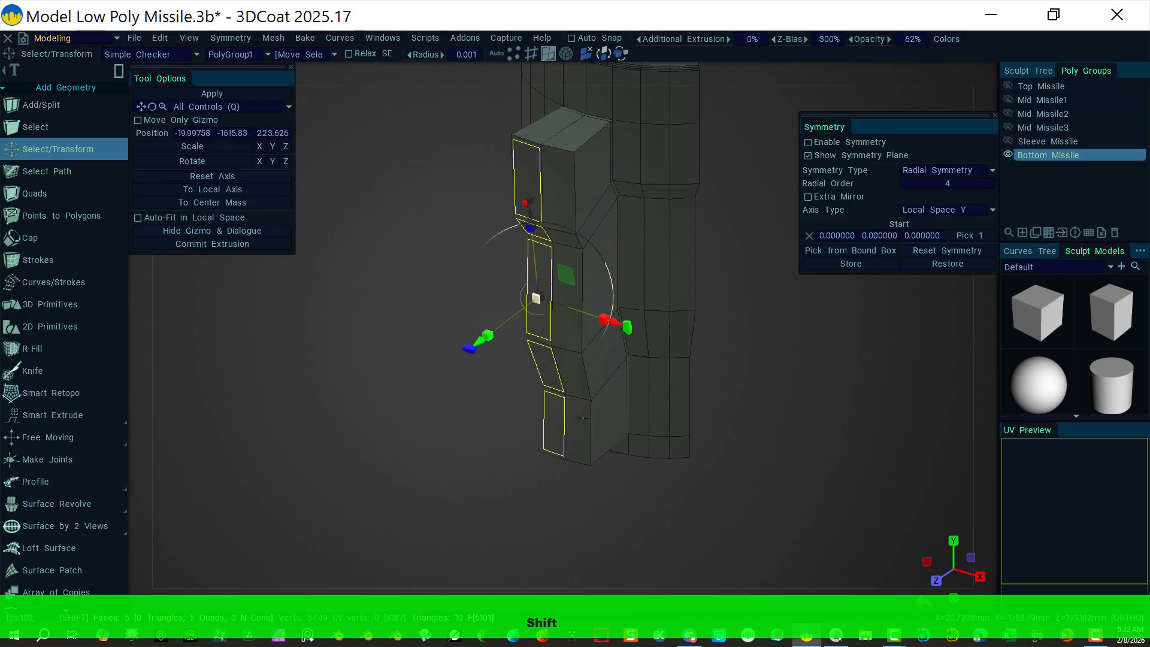
left_click(578, 426, "shift")
left_click(572, 371, "shift")
left_click(572, 335, "shift")
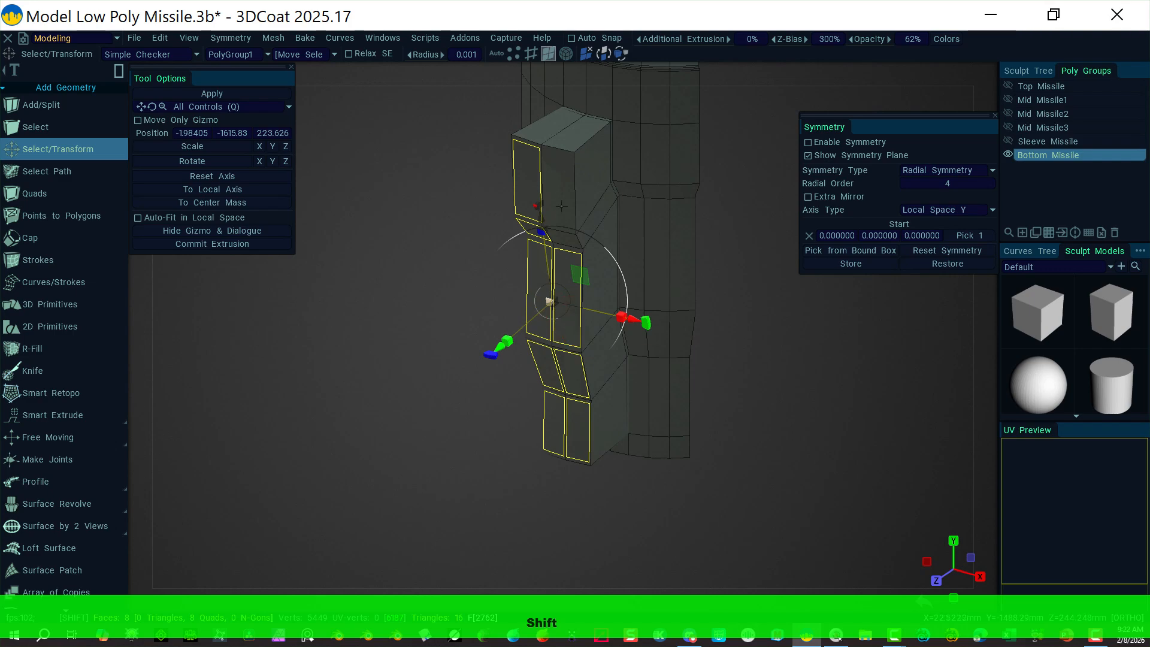
left_click(566, 239, "shift")
left_click(557, 185, "shift")
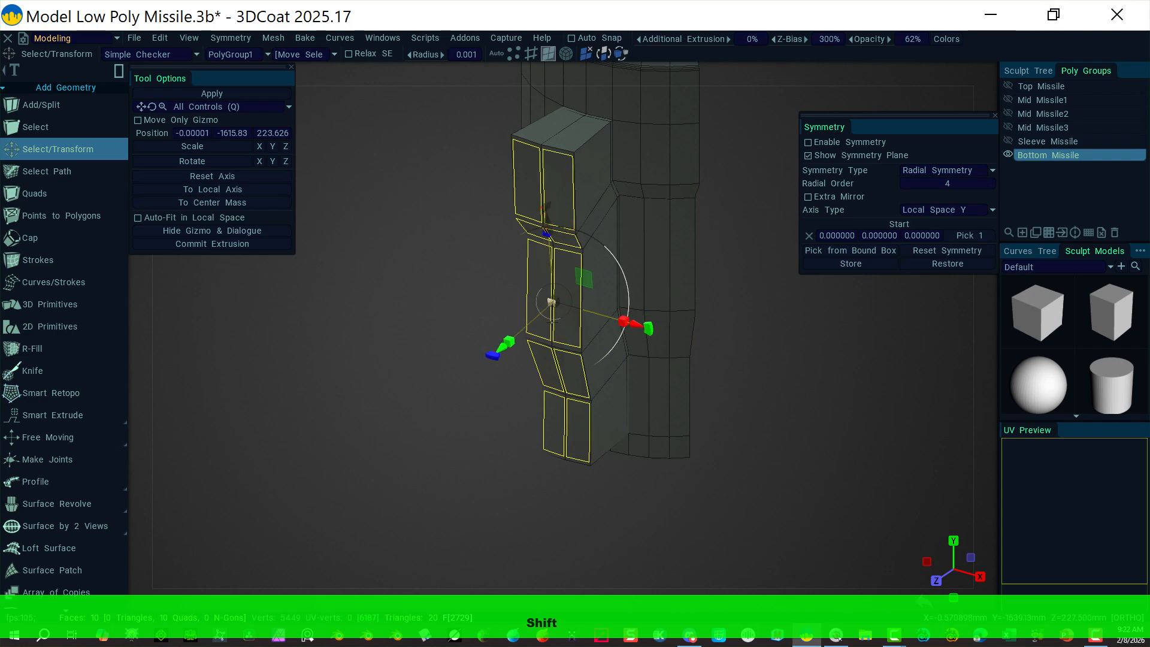
Step: Undo an accidental sideways move and slightly adjust the fin faces' width
left_click_drag(636, 324, 573, 307)
key("ctrl+z")
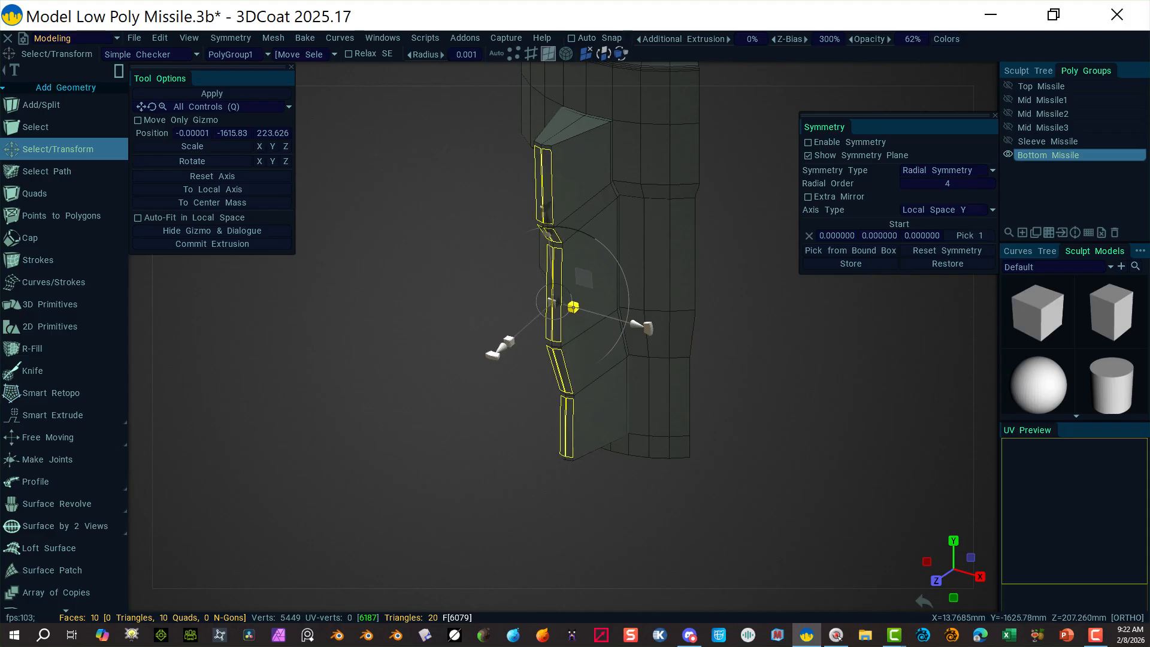
left_click_drag(573, 307, 580, 308)
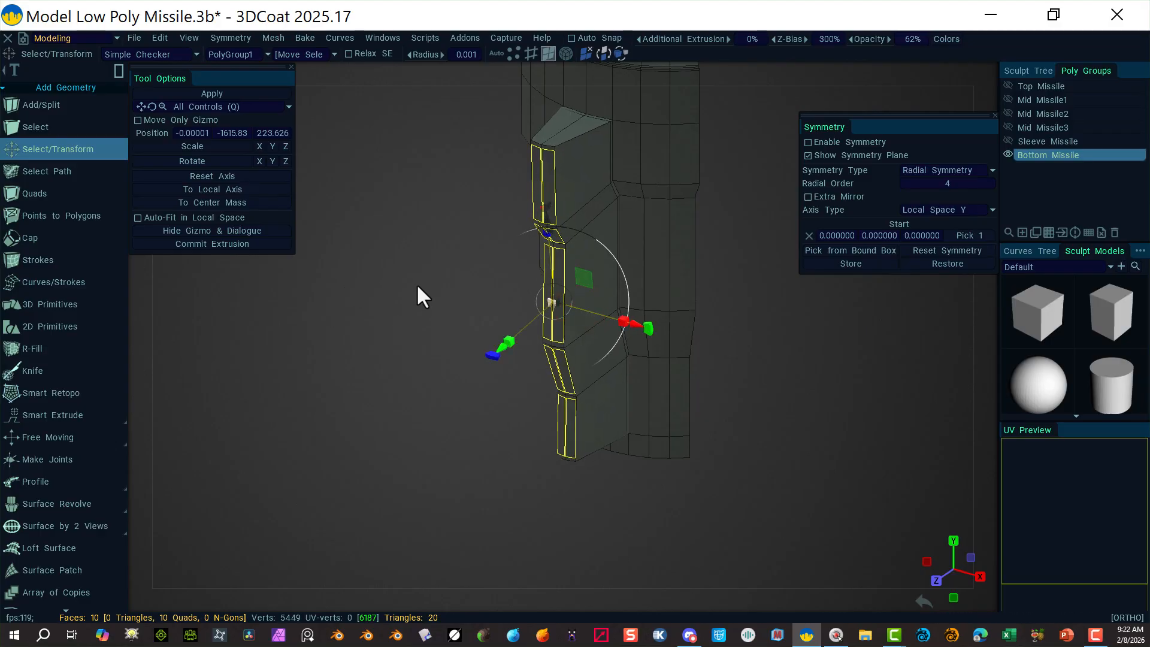
left_click_drag(406, 353, 329, 319, "alt")
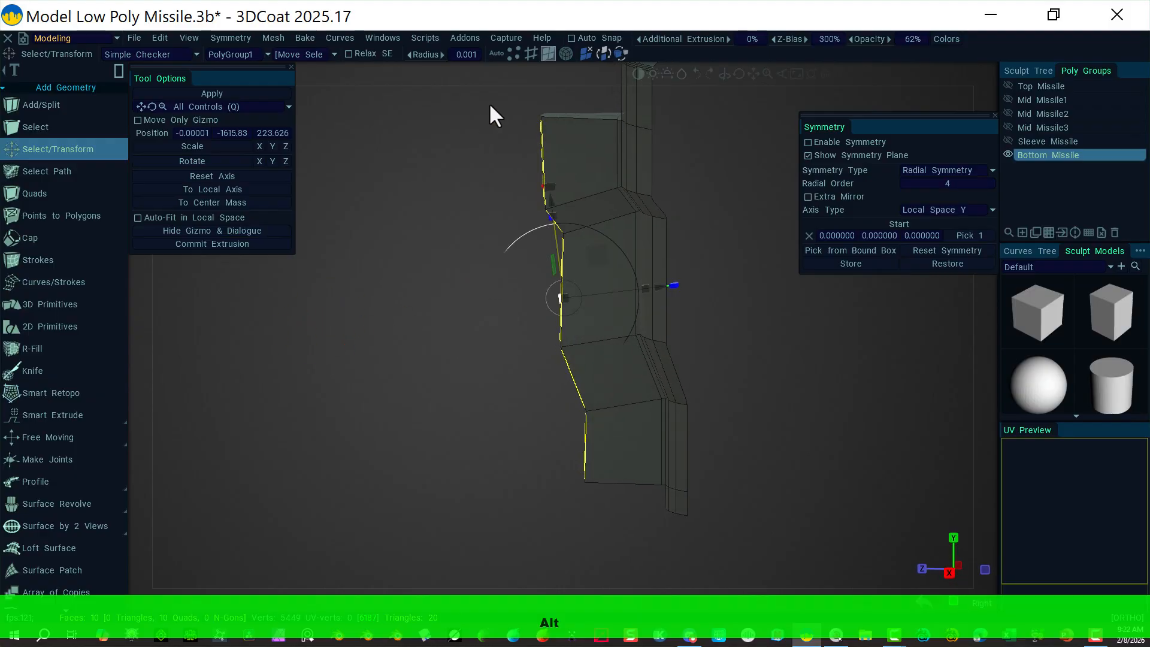
left_click(985, 74)
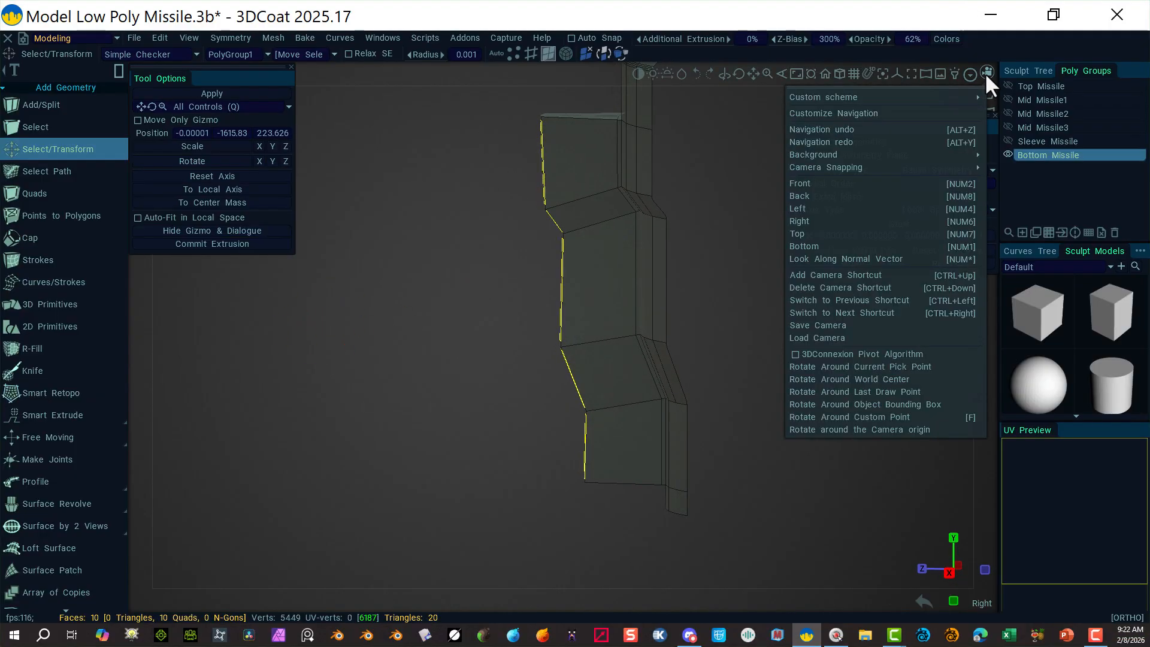
left_click(819, 221)
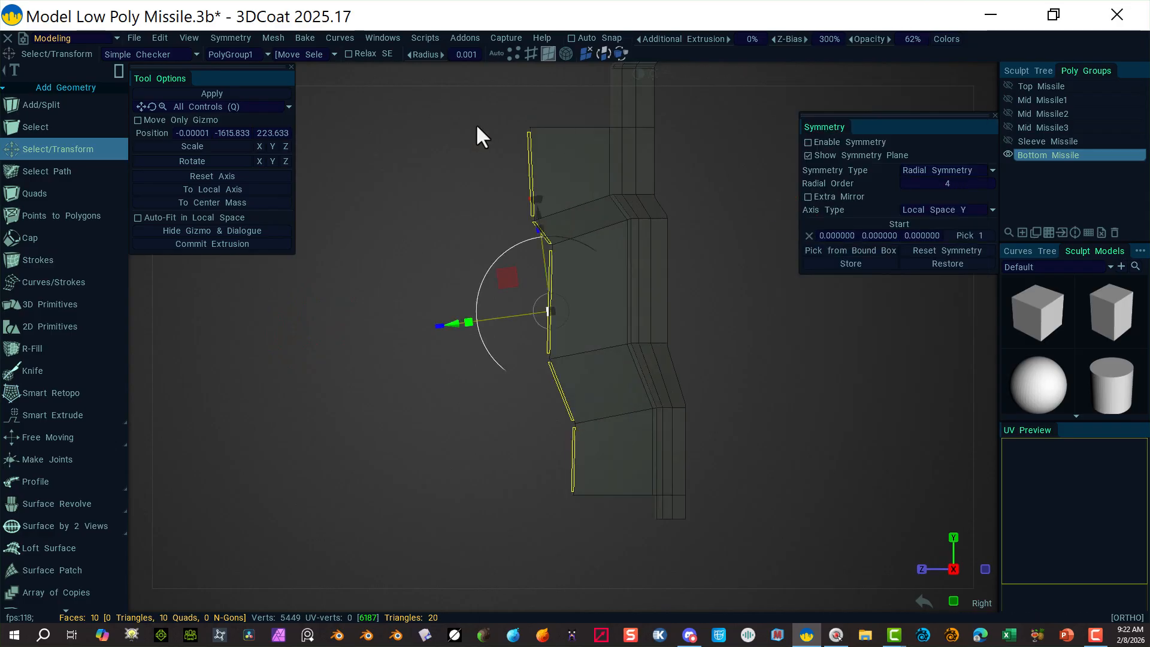
Step: Box-select the fin faces, narrow them and shrink them vertically into a tapered top
left_click_drag(465, 108, 593, 546, "shift")
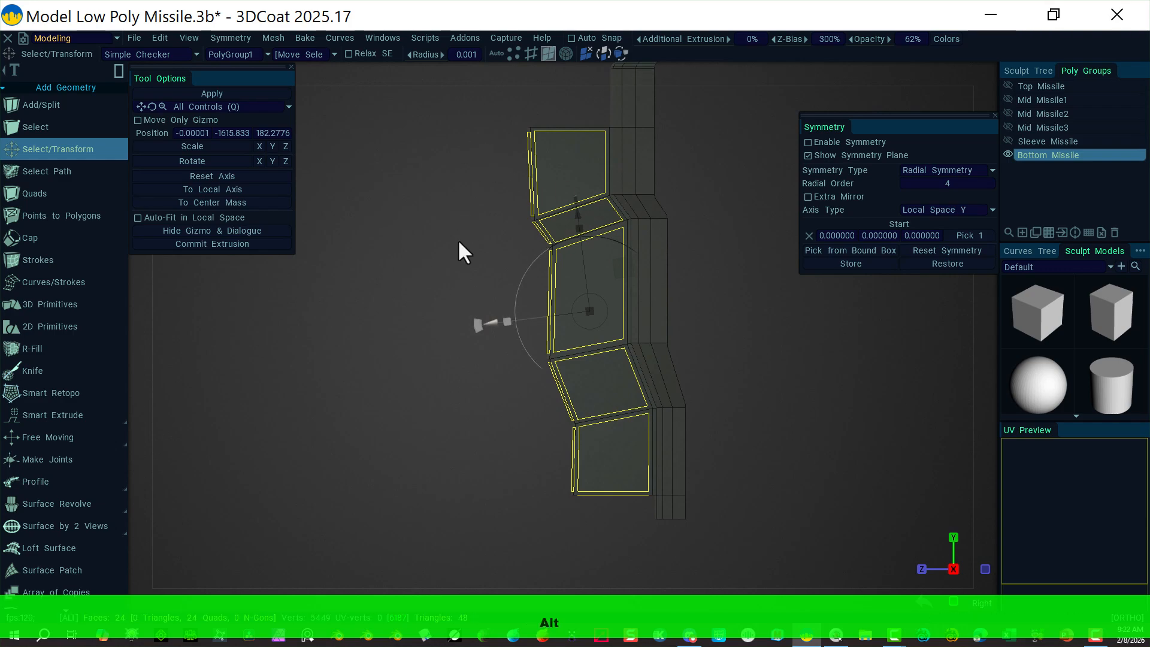
left_click_drag(459, 249, 585, 271, "alt")
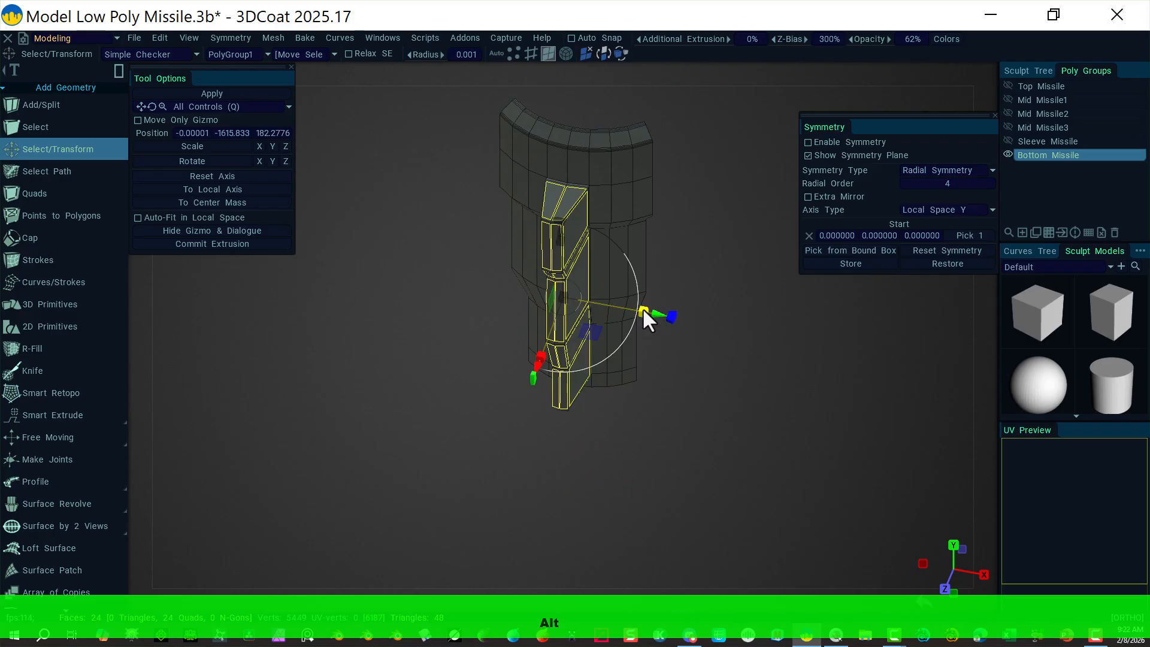
left_click_drag(642, 308, 604, 294)
left_click_drag(723, 365, 507, 178, "alt")
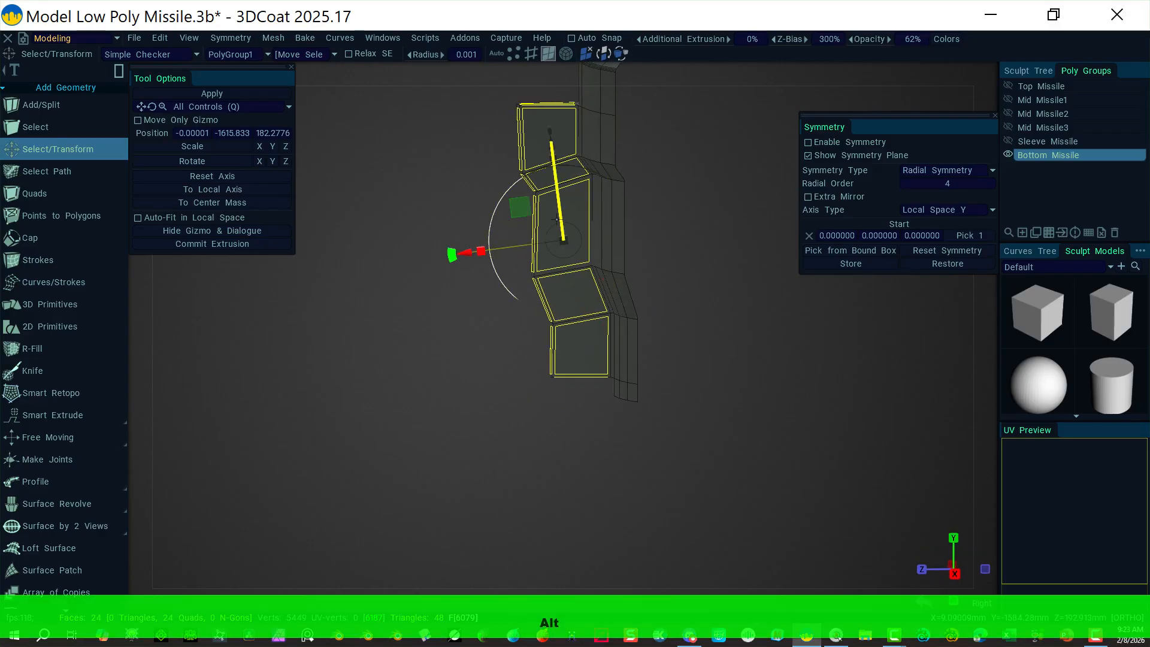
left_click_drag(553, 158, 565, 173)
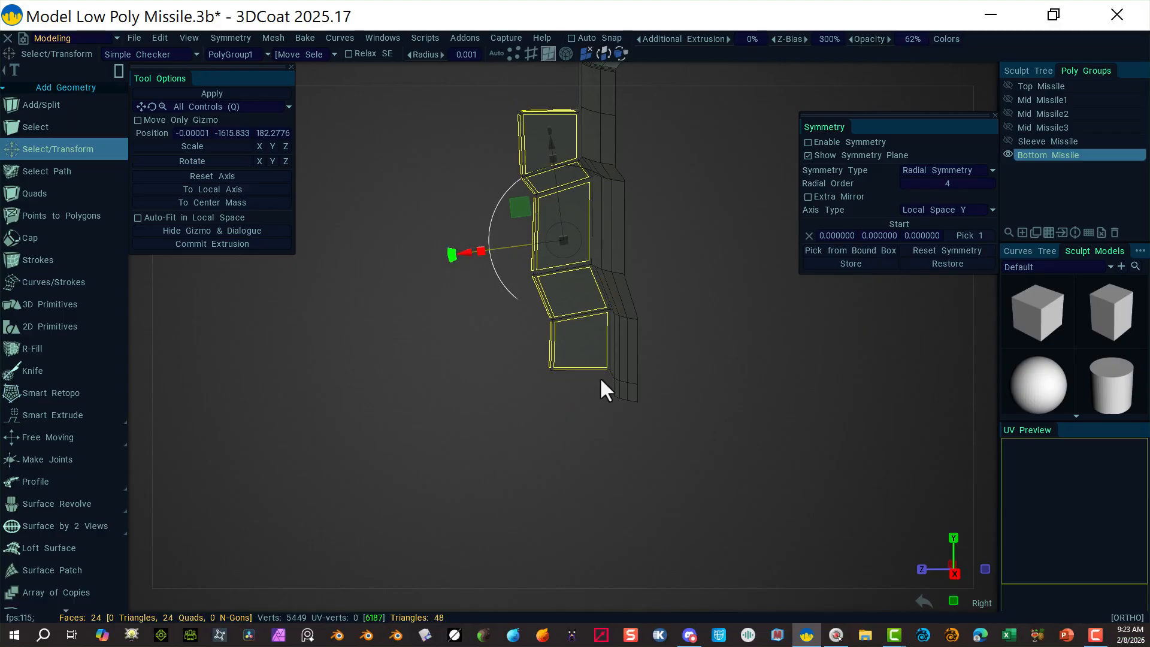
left_click_drag(478, 304, 652, 286, "alt")
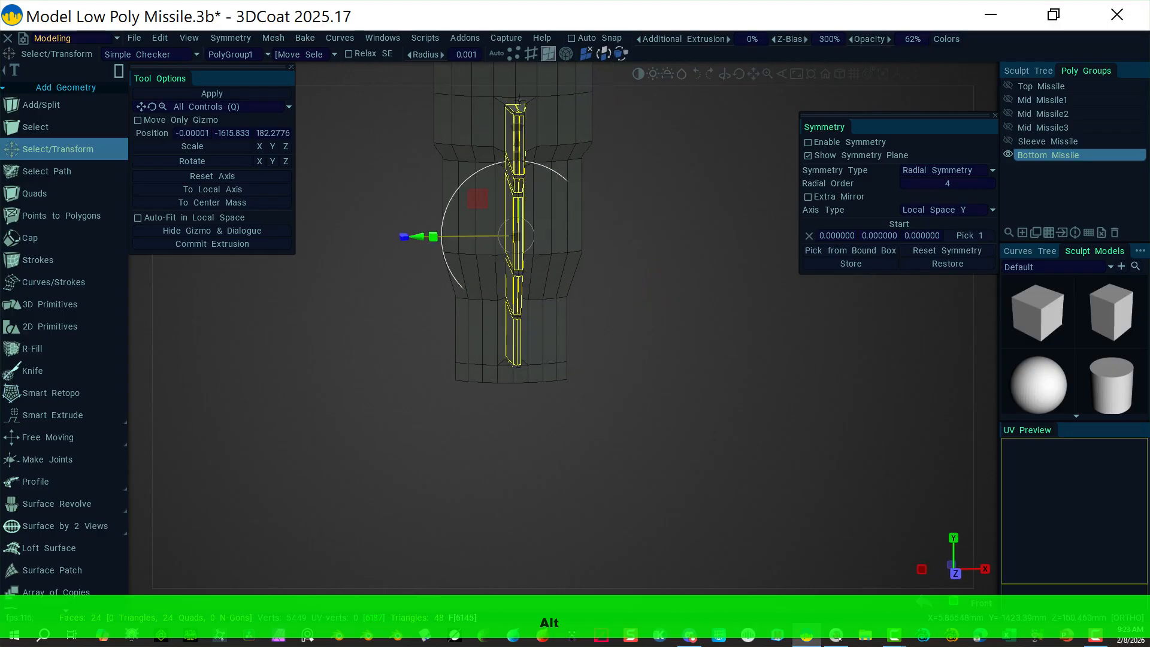
left_click_drag(653, 419, 537, 351, "alt")
left_click_drag(679, 289, 684, 385, "alt")
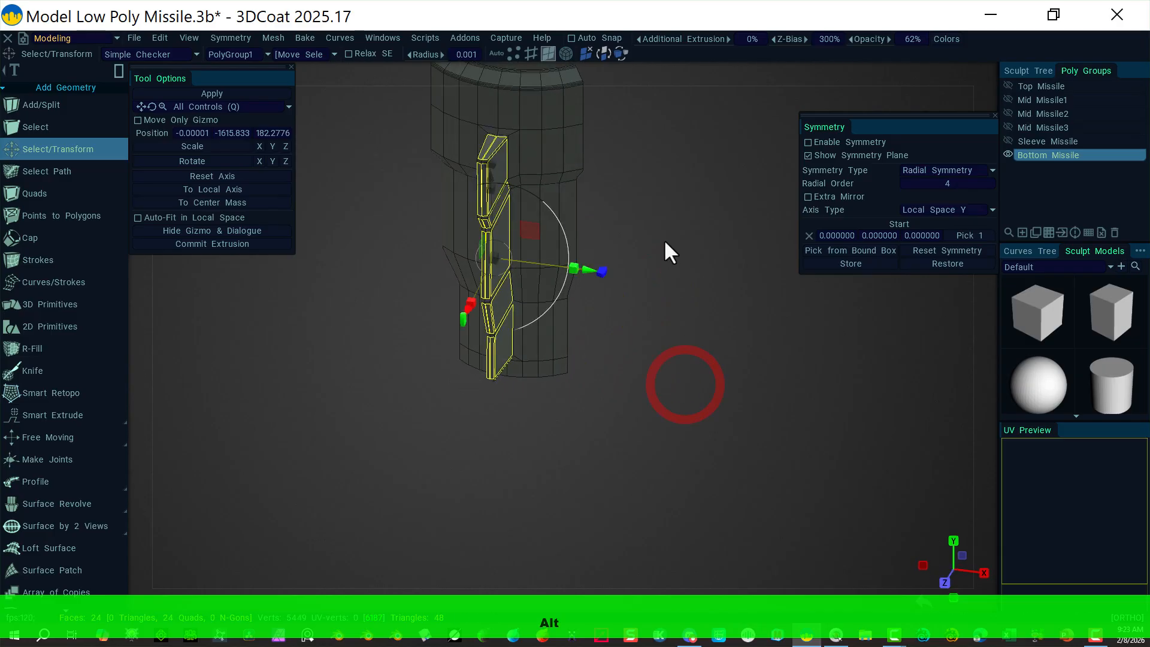
left_click(668, 221)
middle_click_drag(666, 154, 725, 313, "alt")
right_click_drag(328, 326, 628, 322)
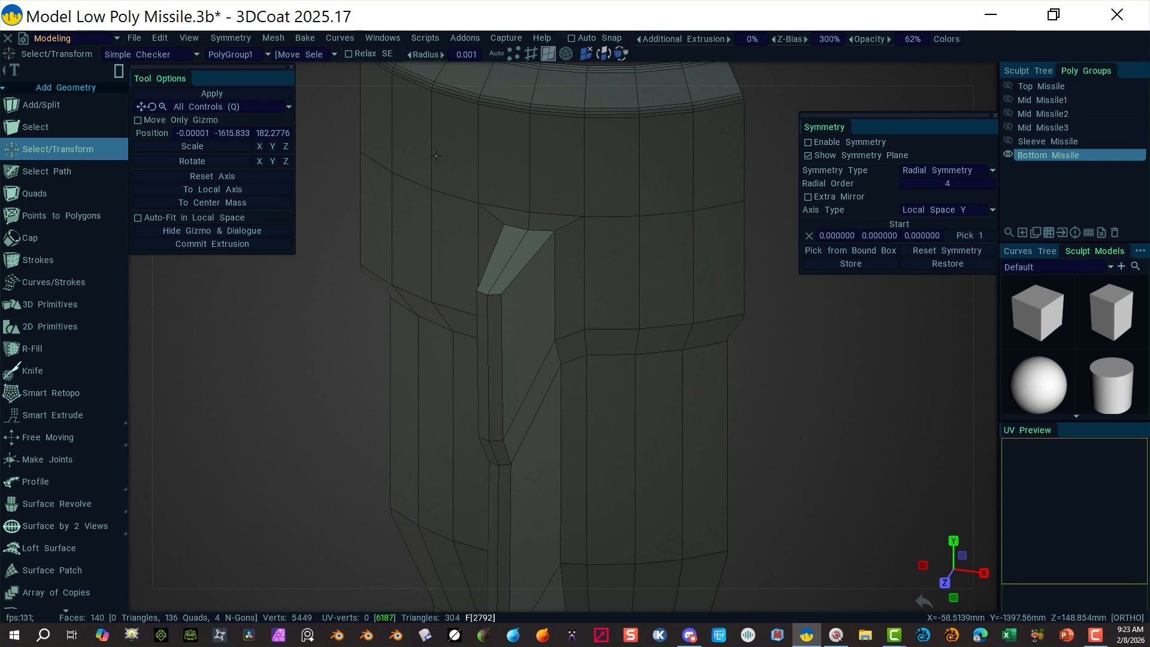
Step: Raise two top corner vertices of the fin individually
left_click(513, 53)
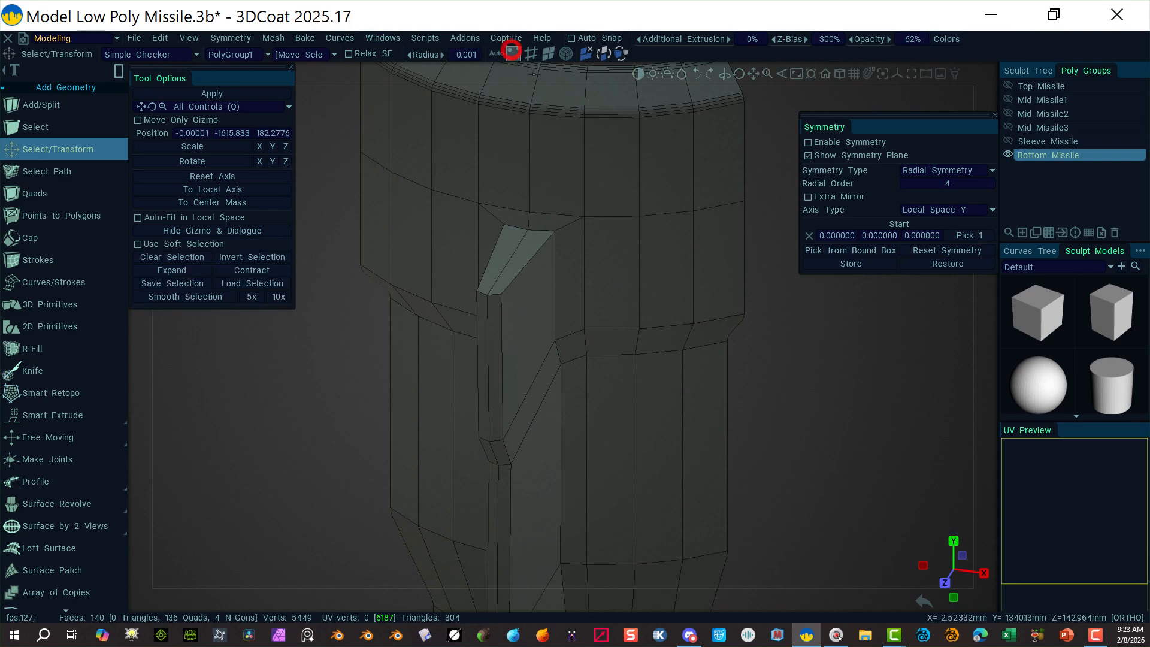
left_click(527, 230)
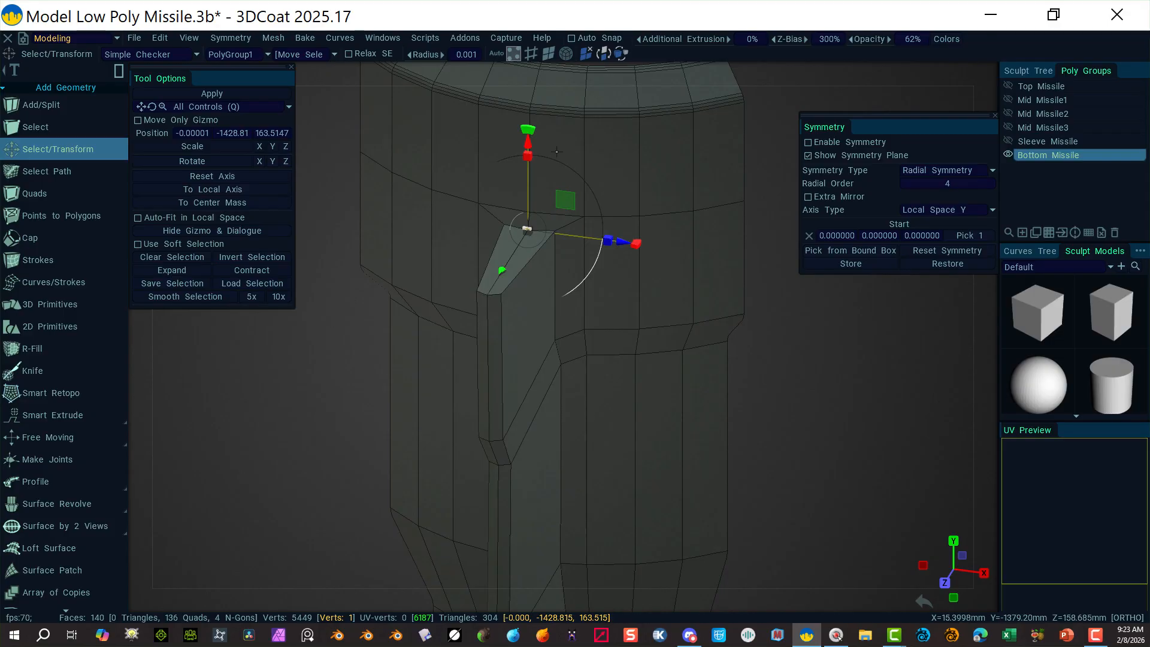
left_click_drag(531, 144, 531, 134)
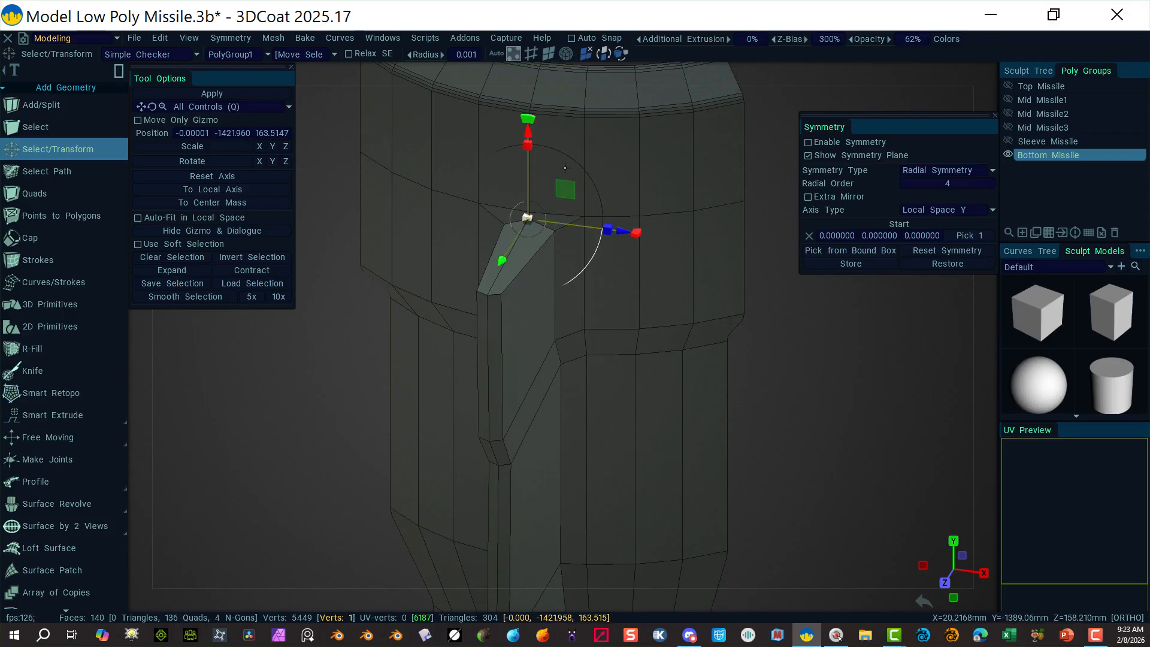
left_click(633, 148)
left_click(528, 212)
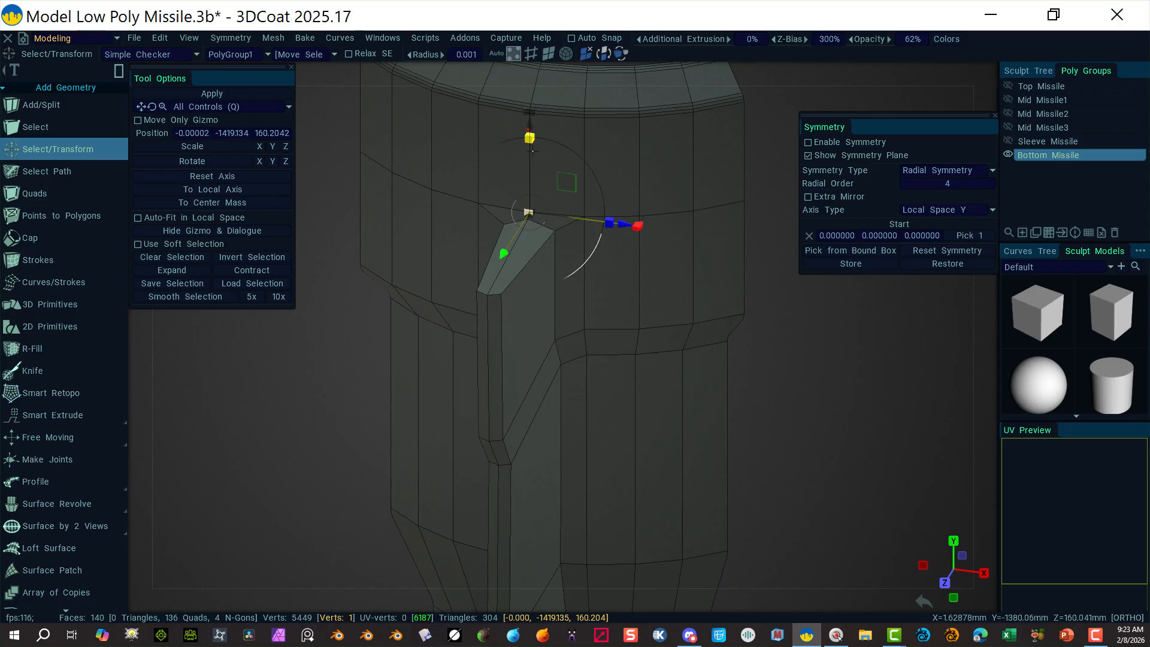
left_click_drag(529, 124, 529, 110)
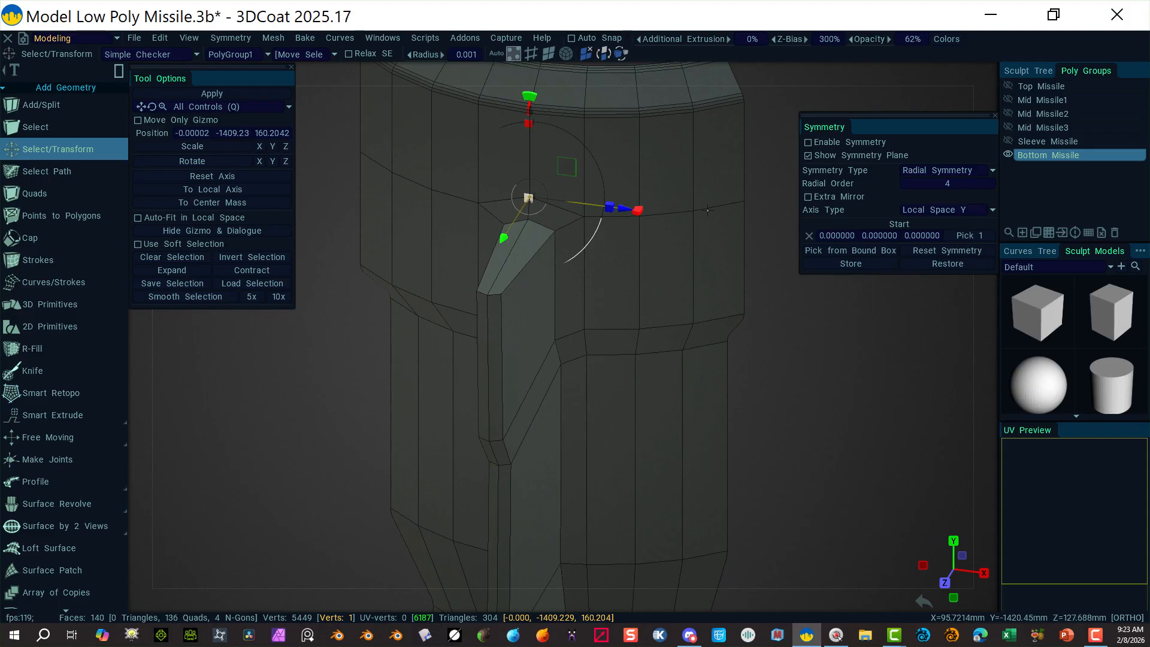
left_click(775, 210)
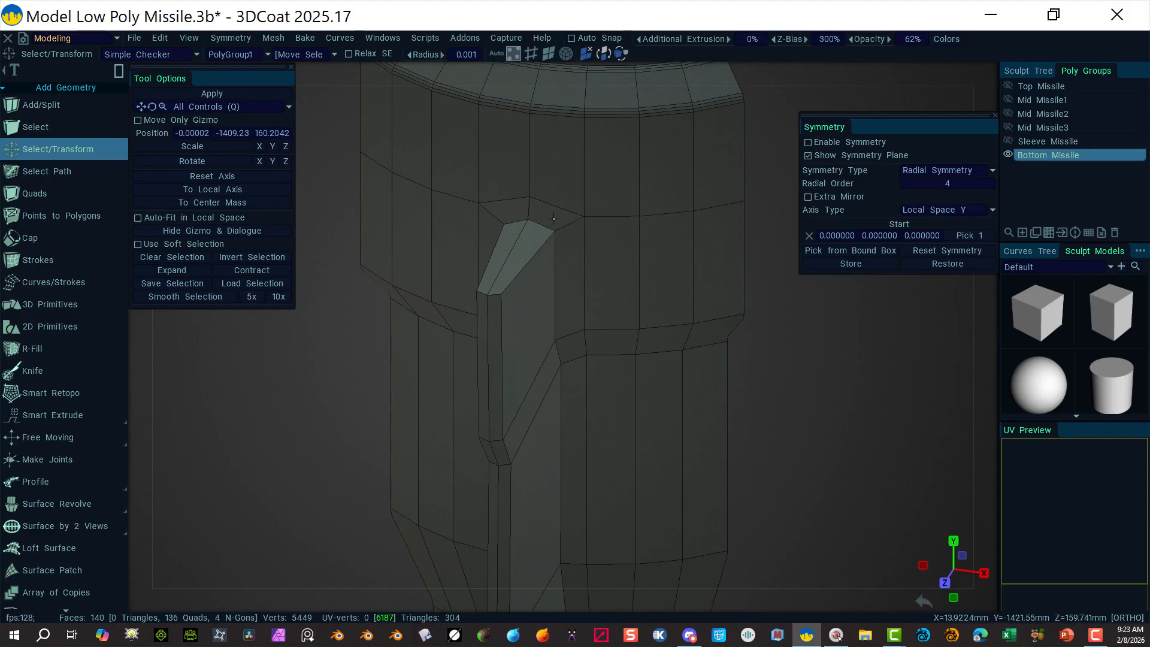
Step: Lower a matching pair of top-edge vertices together to refine the slanted tip
left_click(501, 293)
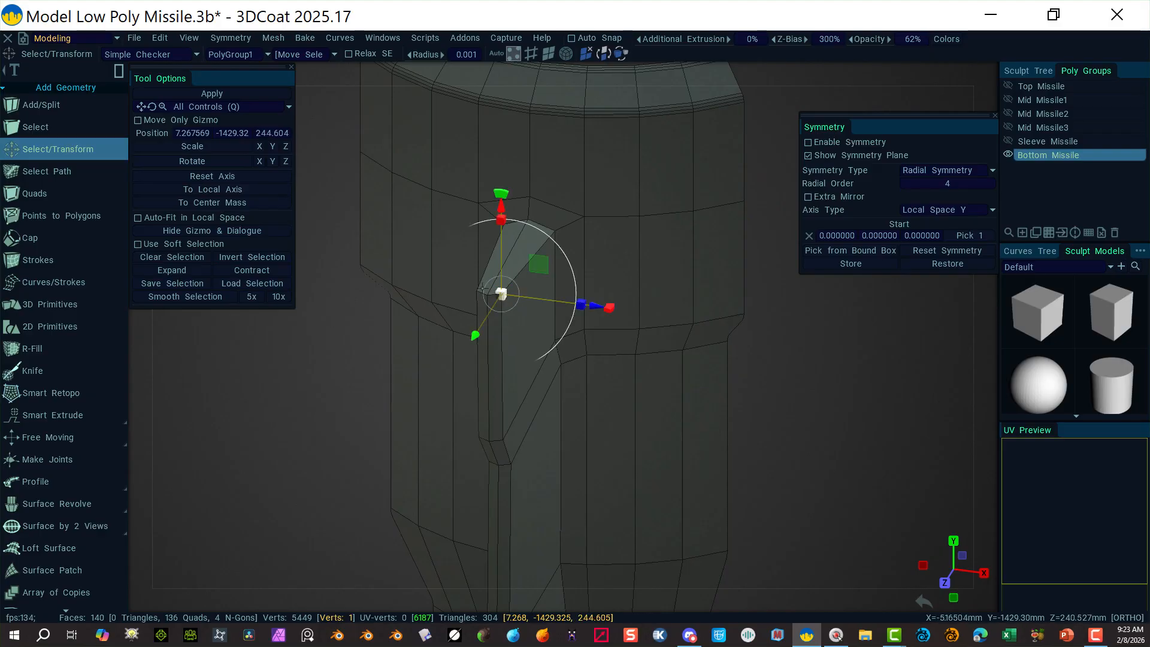
left_click(476, 292, "shift")
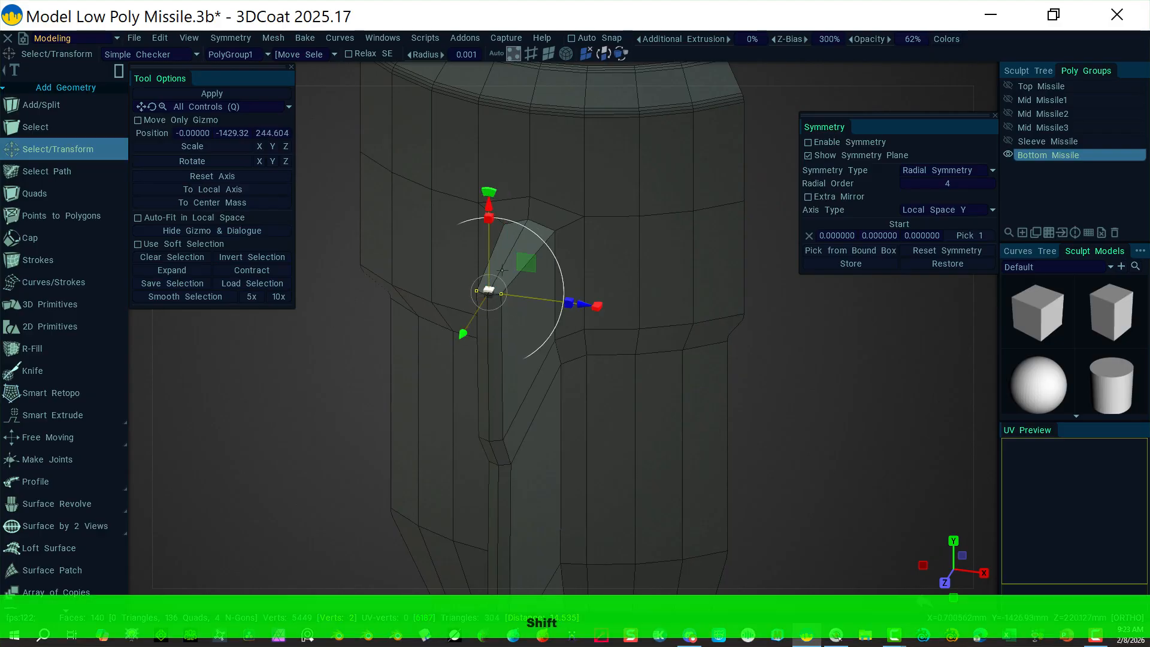
left_click_drag(489, 203, 490, 219)
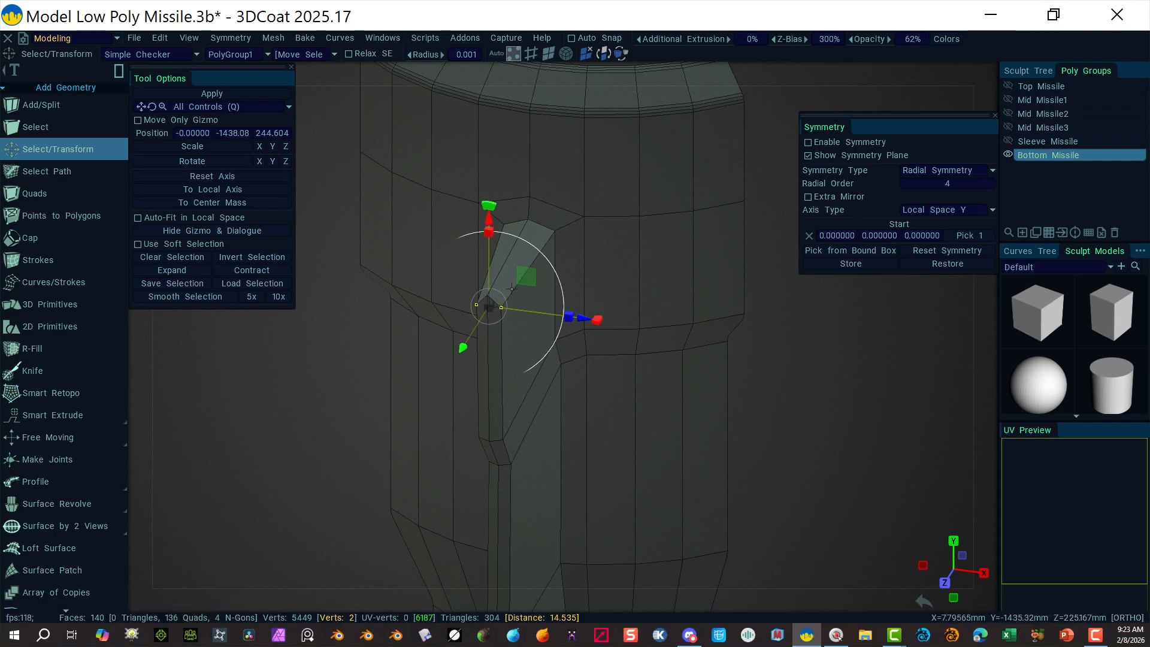
left_click(304, 390)
right_click_drag(776, 360, 732, 373)
left_click_drag(761, 403, 629, 344, "alt")
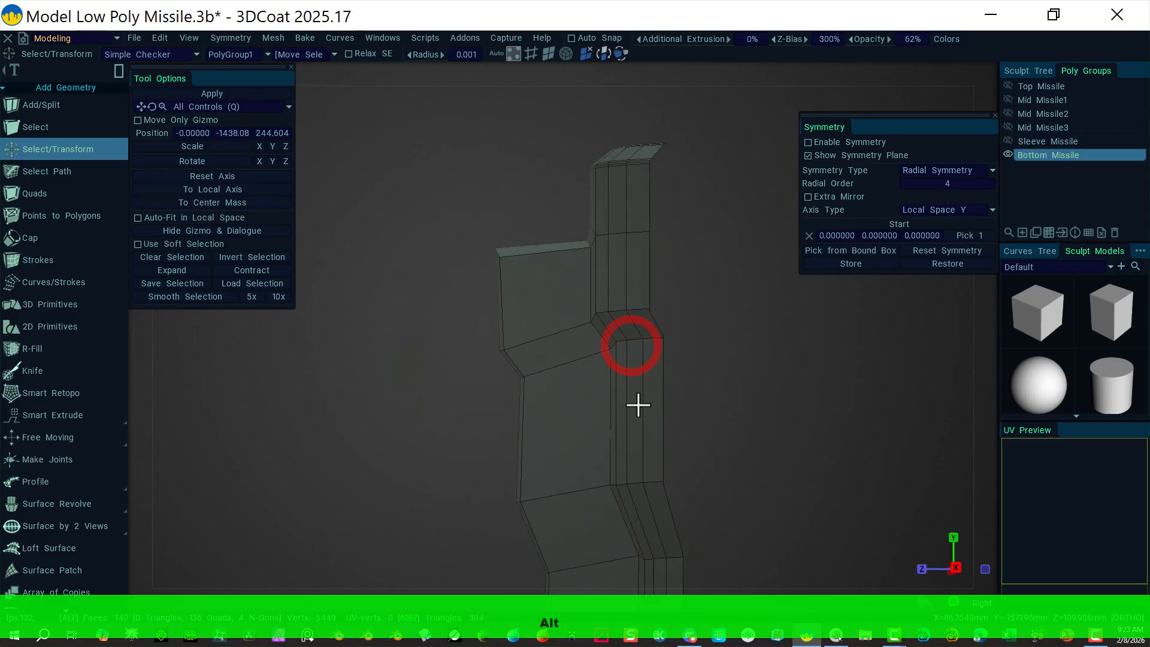
Step: Bring the fin's lower end into view and pick its bottom corner vertices
middle_click_drag(480, 367, 480, 298, "alt")
right_click_drag(716, 300, 804, 254, "alt")
middle_click_drag(531, 416, 555, 308, "alt")
left_click_drag(494, 356, 616, 350, "alt")
left_click(686, 415)
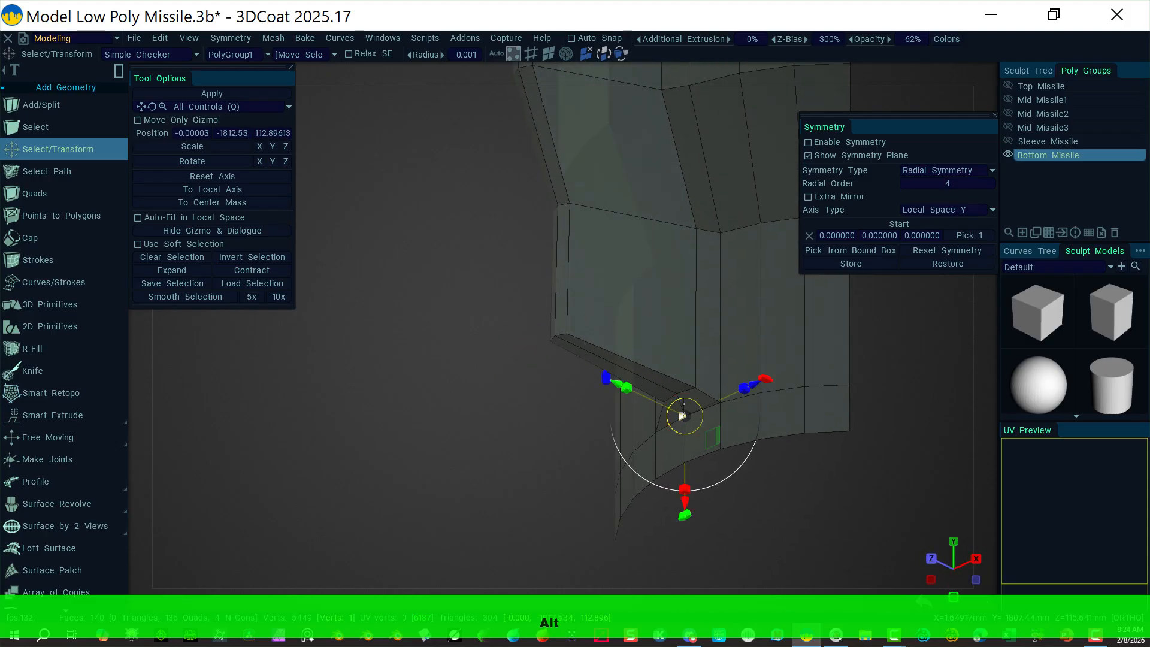
left_click(677, 394, "shift")
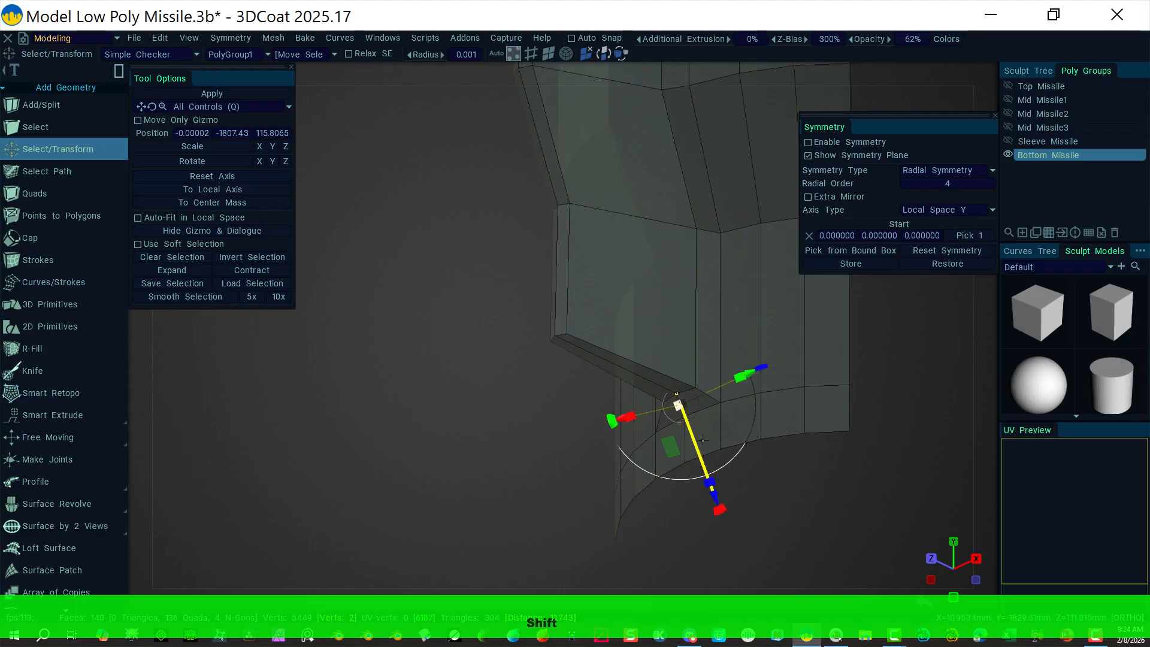
left_click(538, 468, "shift")
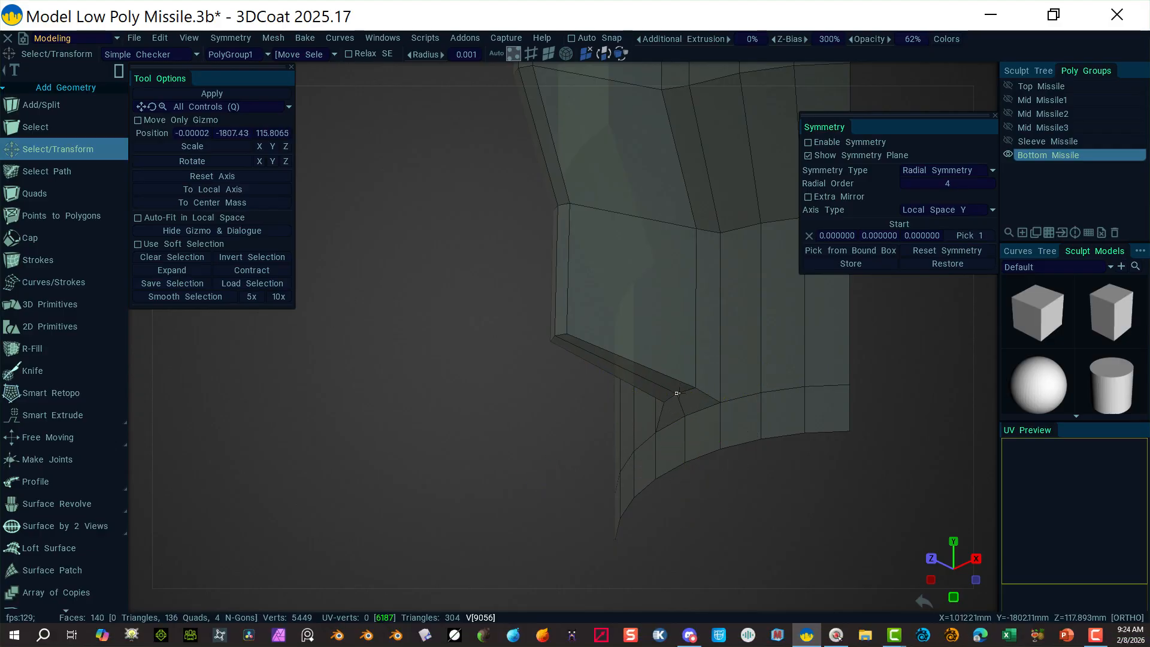
left_click(674, 394)
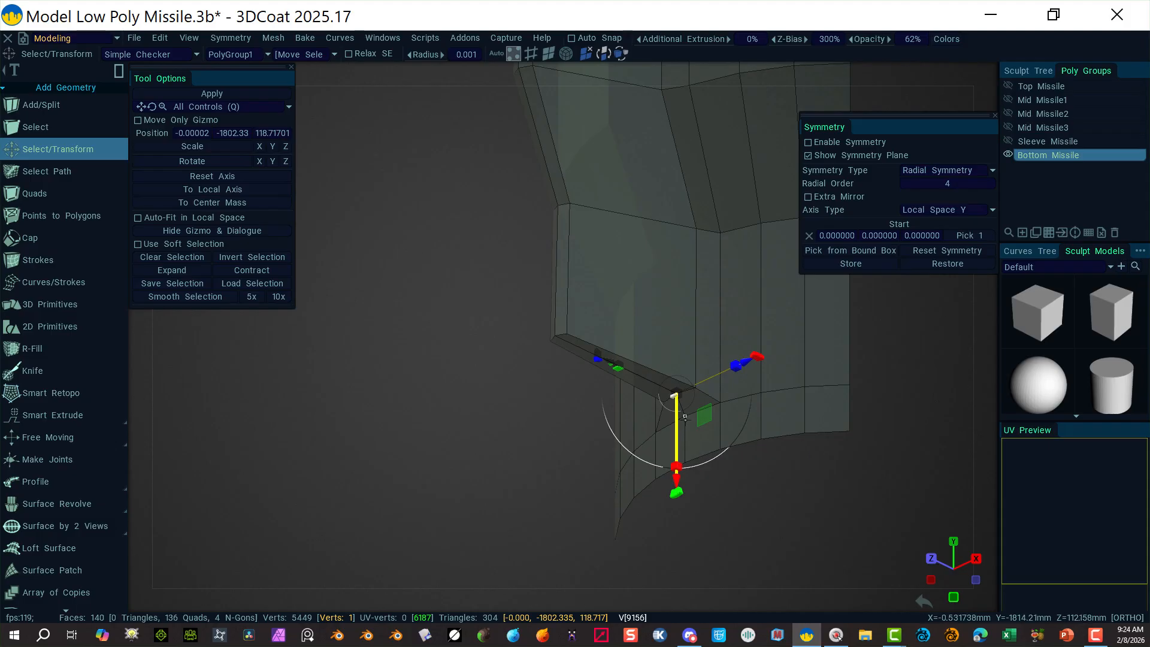
key("shift")
key("shift")
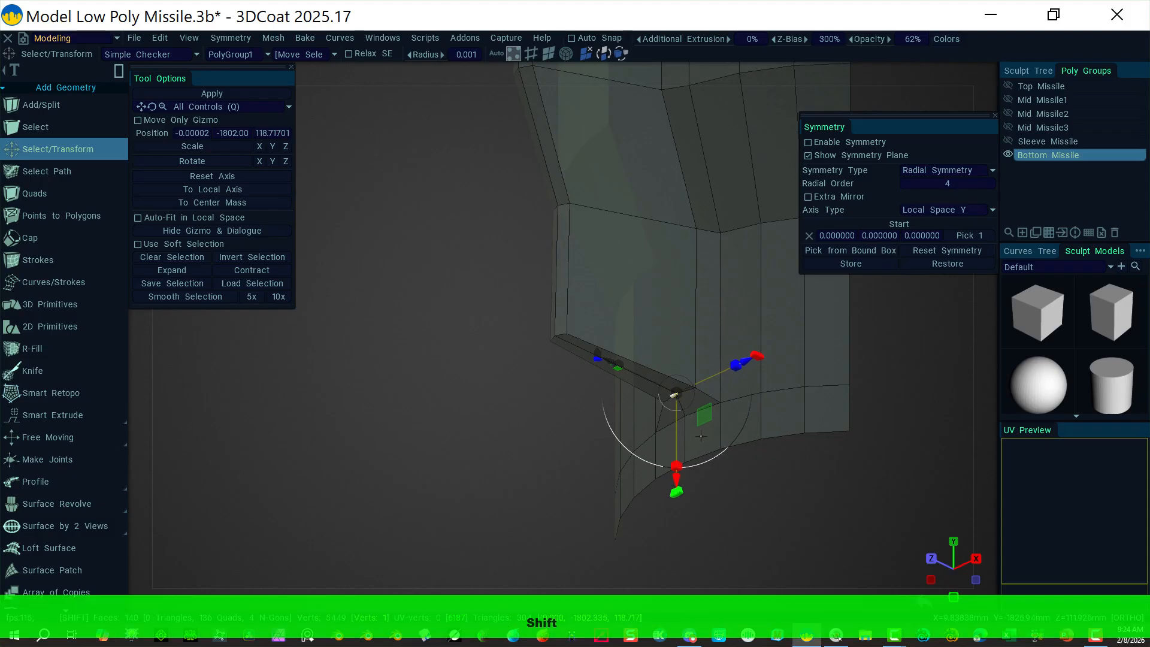
left_click_drag(701, 436, 676, 410, "shift")
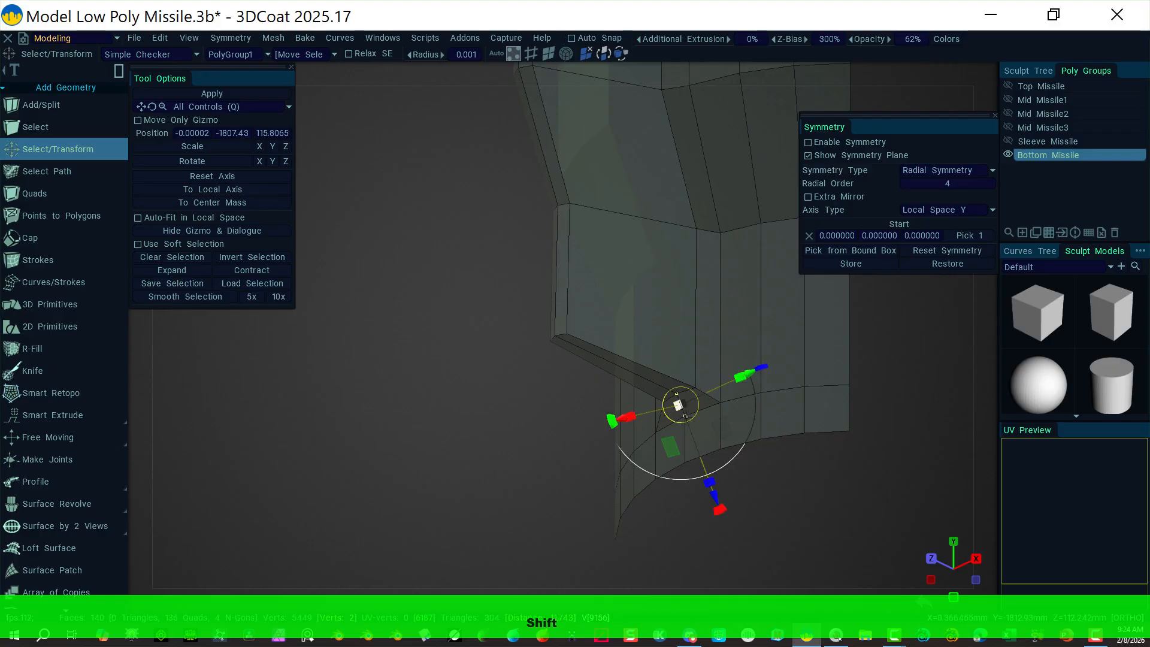
Step: Lower the fin's two bottom corner vertices one at a time
left_click(677, 533)
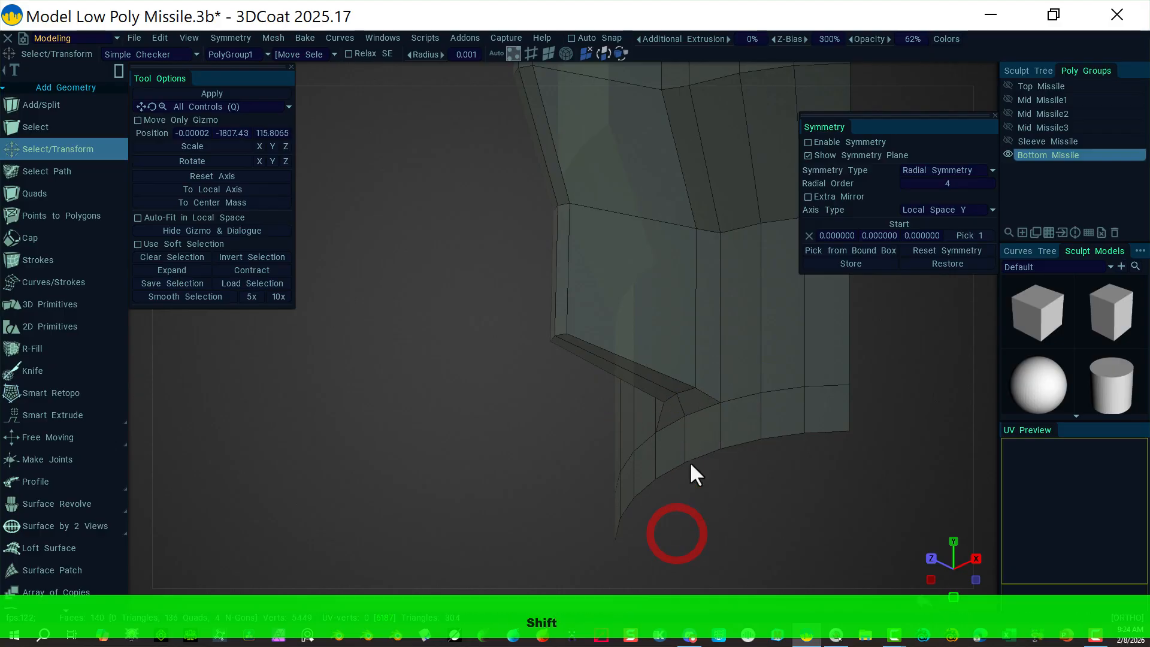
left_click(681, 413)
left_click(678, 394, "shift")
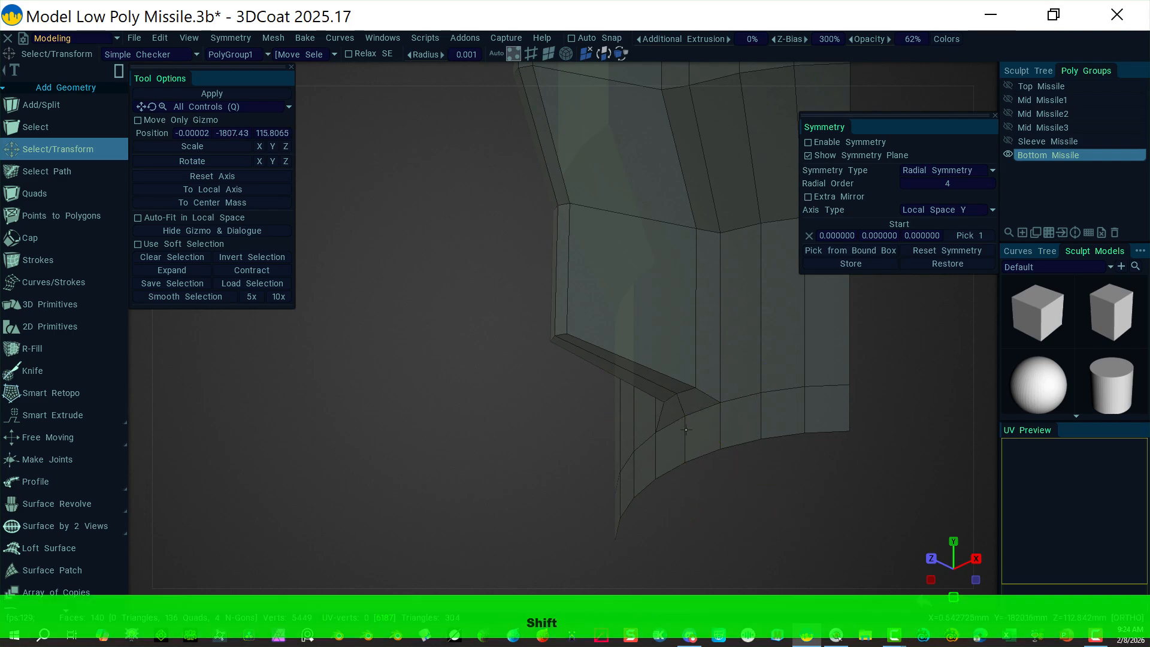
left_click(682, 416)
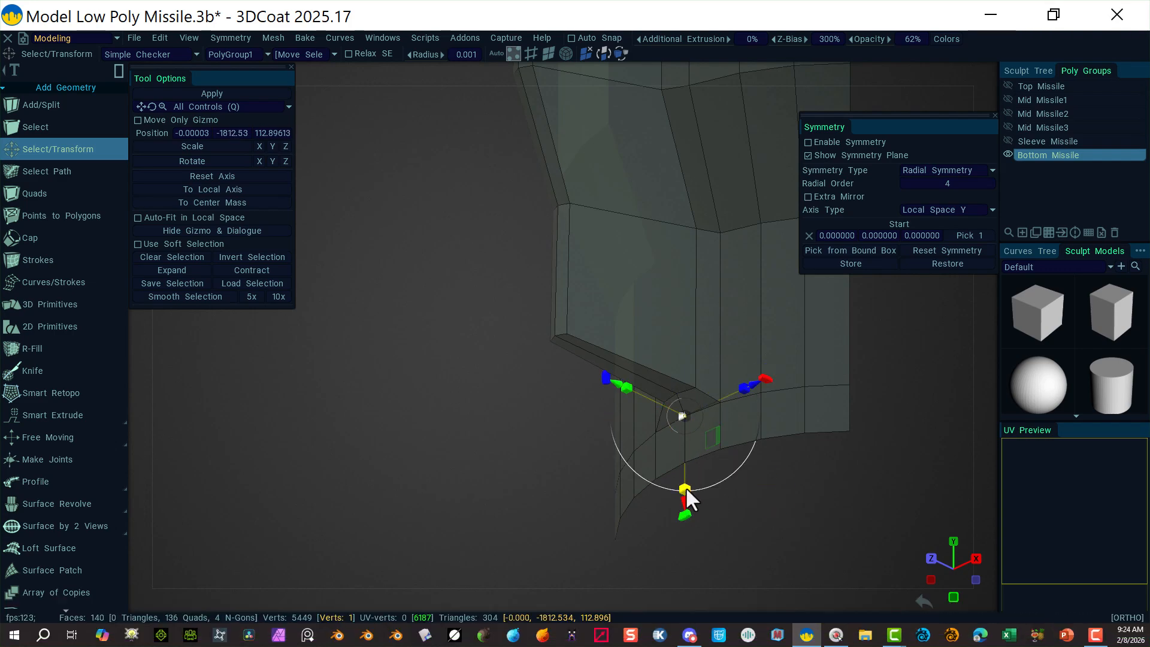
left_click_drag(685, 501, 685, 525)
left_click(542, 540)
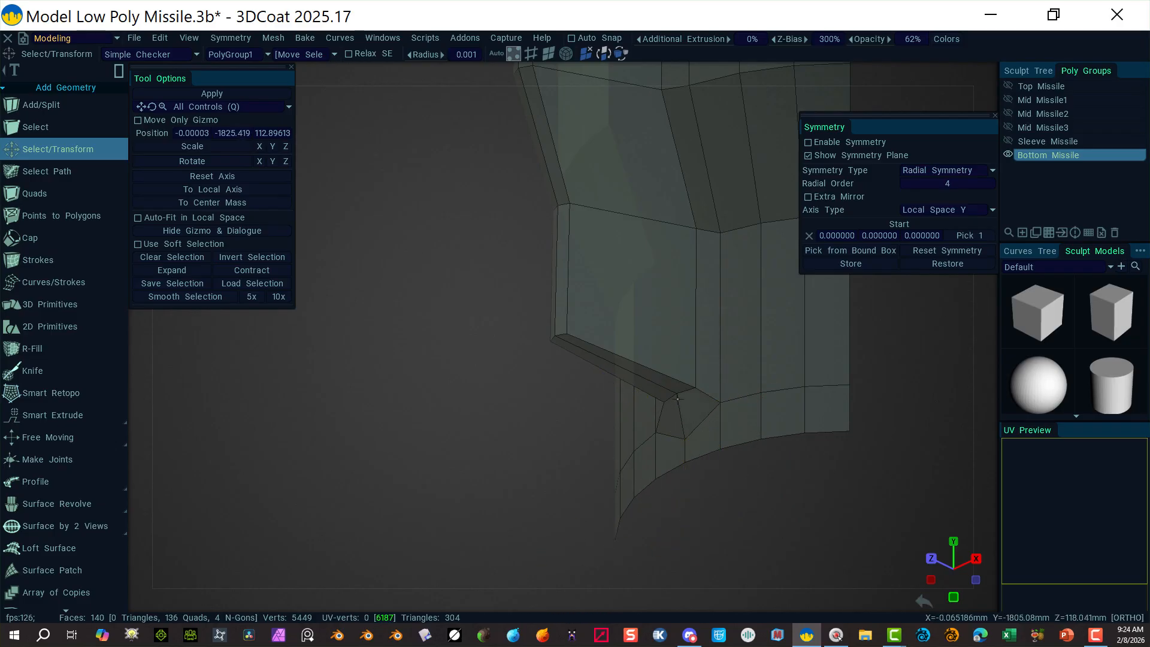
left_click(676, 394)
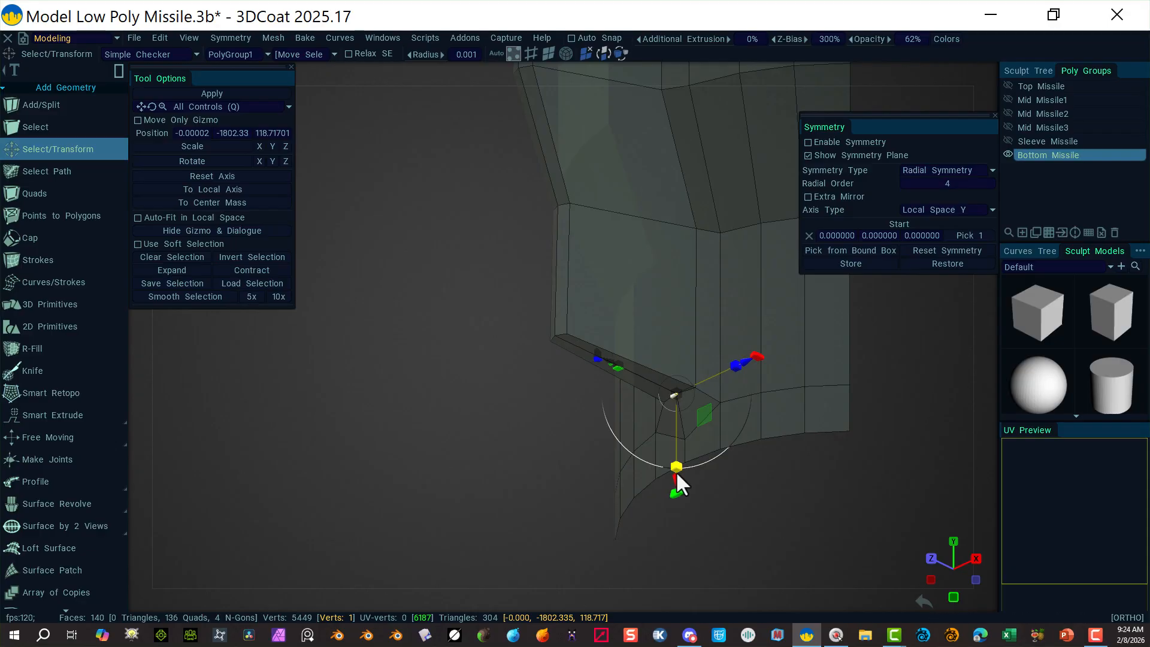
left_click_drag(676, 478, 673, 494)
left_click(517, 394)
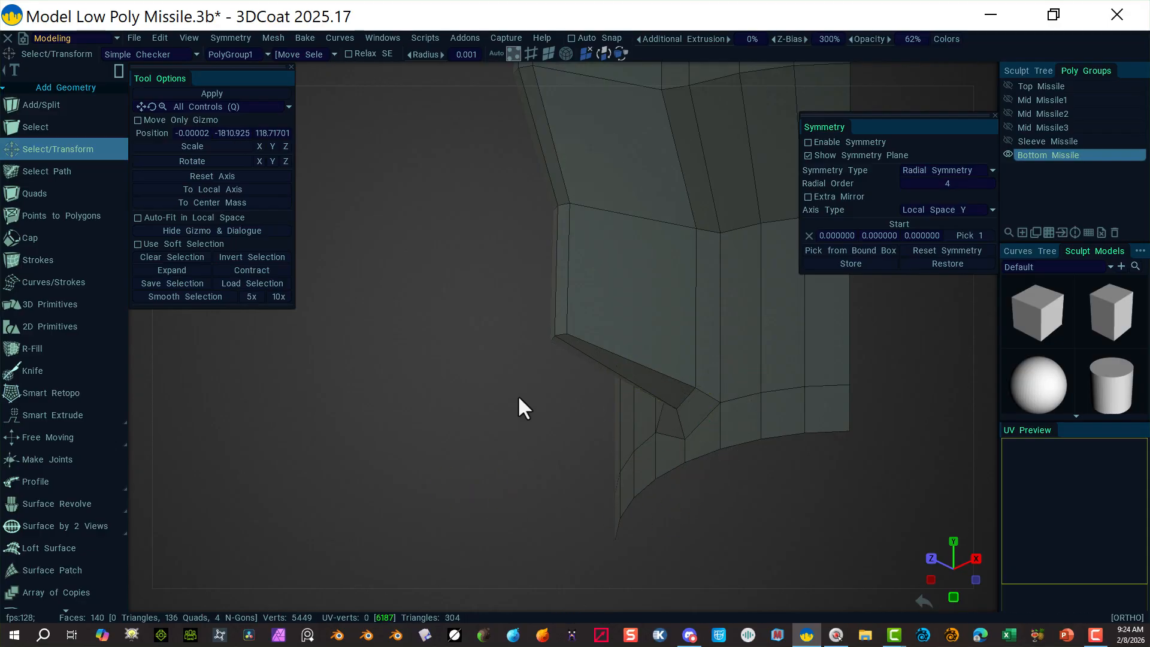
Step: Raise the fin's outer corner vertex and its opposite together to lengthen the tapered point
left_click(564, 337)
key("shift")
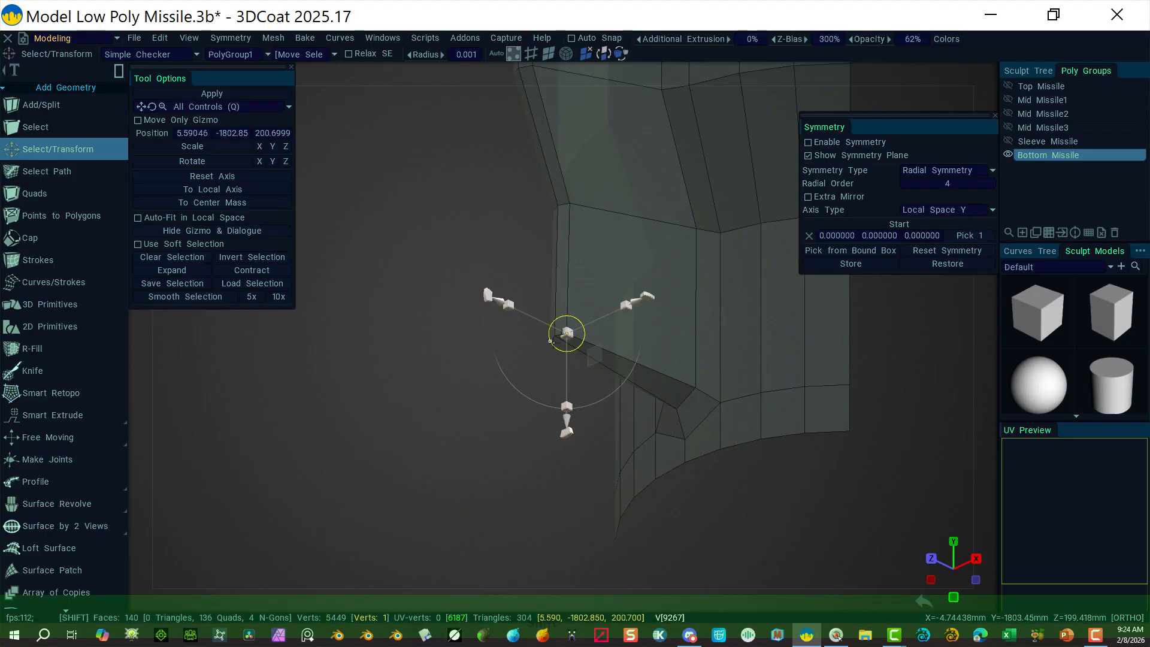
left_click_drag(436, 411, 560, 399, "alt")
left_click(551, 342, "shift")
left_click_drag(840, 393, 710, 334, "alt")
Step: In Right view, move the fin's three top-corner vertices up and out, then back down along the angle
left_click(985, 75)
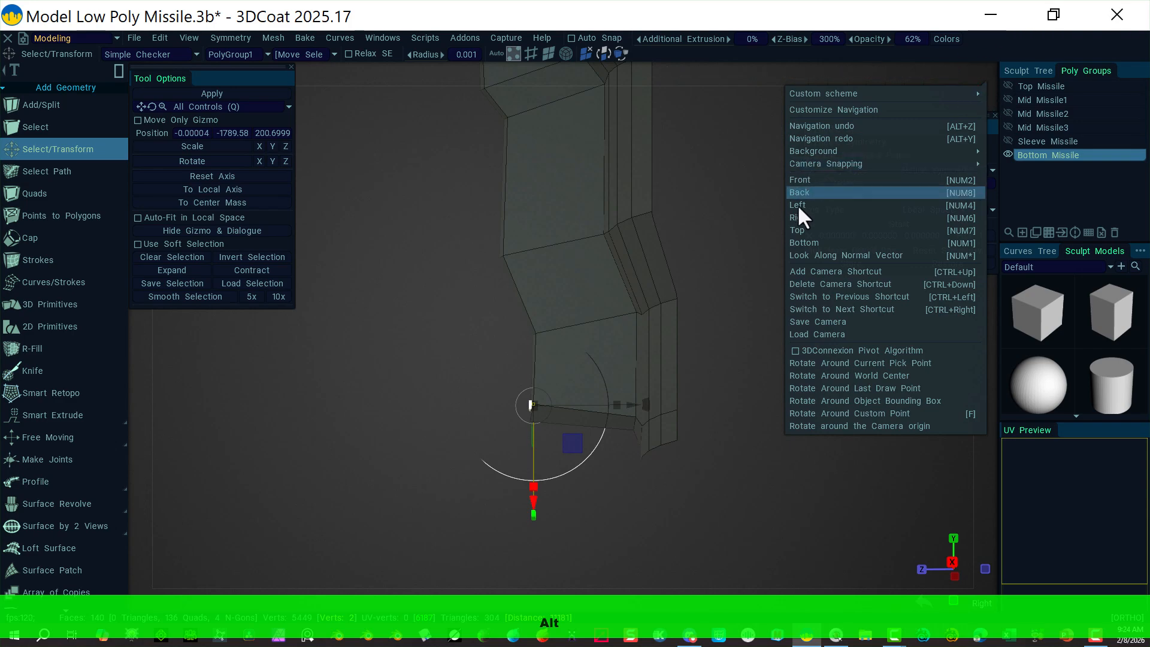
left_click(807, 218)
middle_click_drag(738, 189, 735, 337, "alt")
key("Escape")
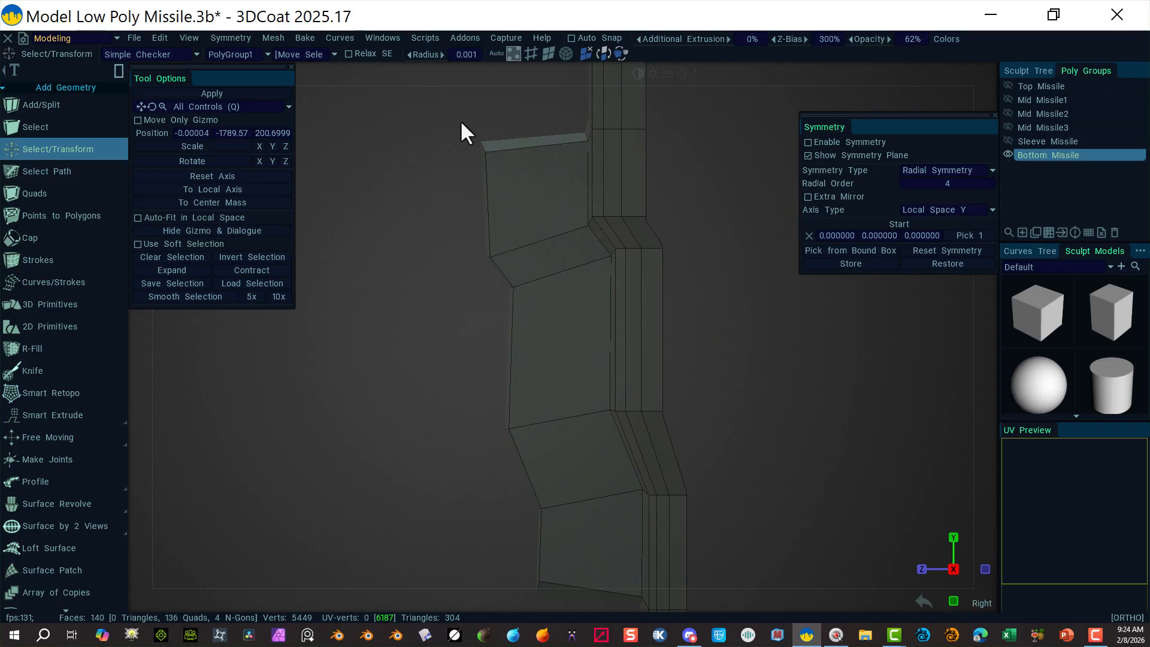
left_click_drag(458, 124, 507, 174)
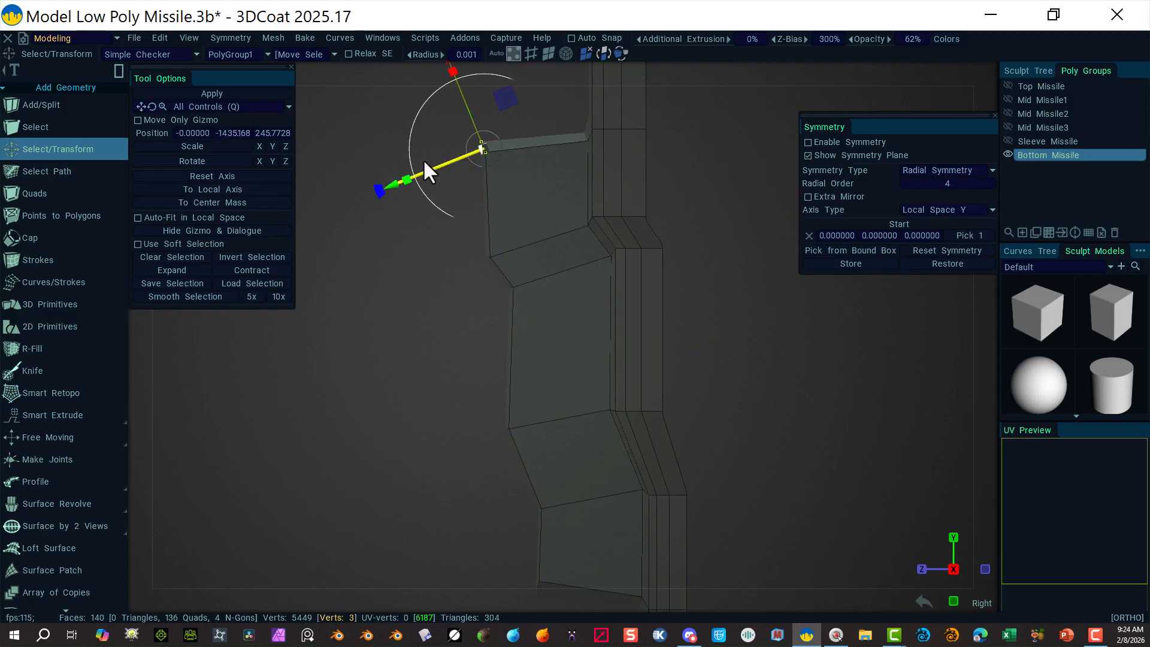
left_click_drag(393, 184, 452, 183)
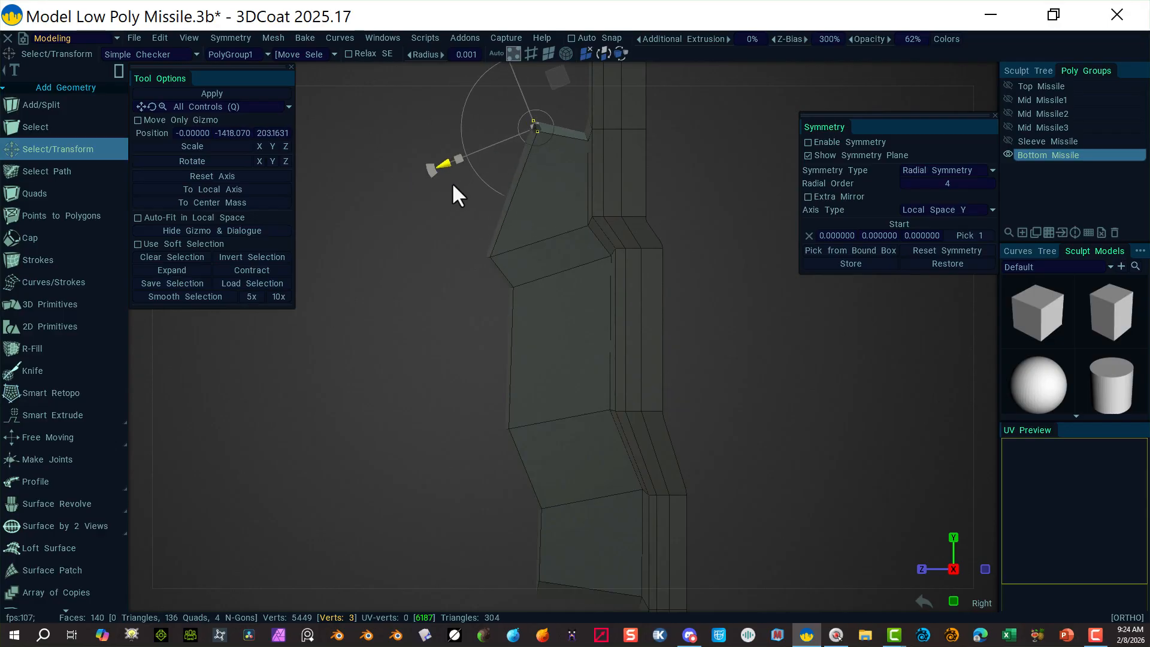
middle_click_drag(685, 205, 690, 328)
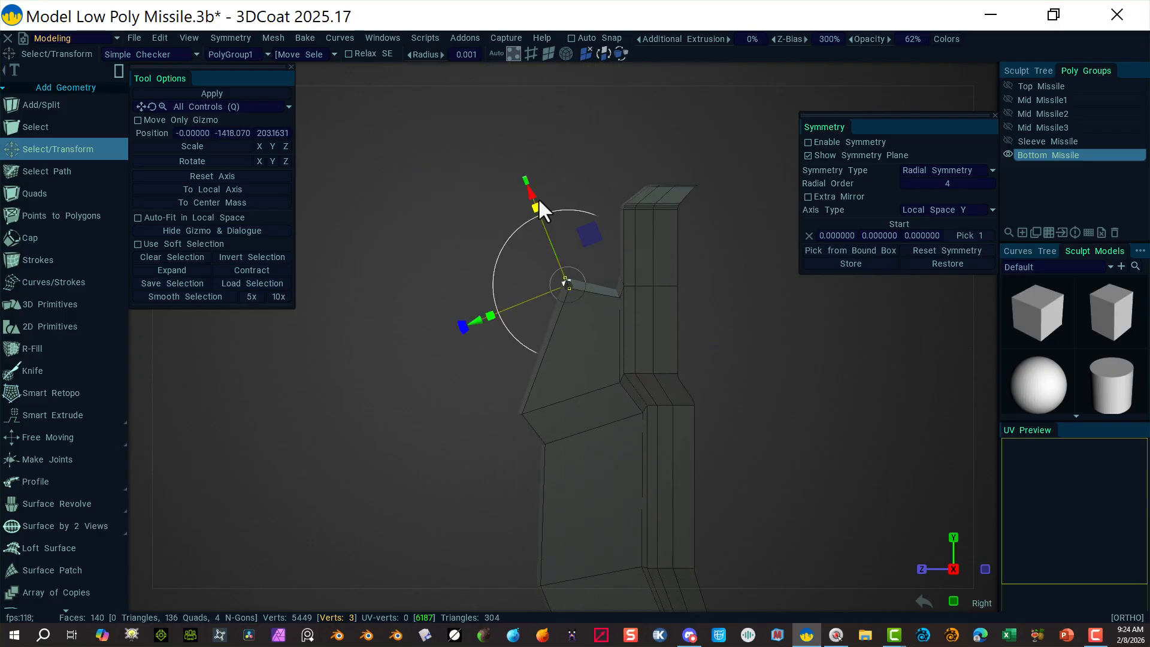
left_click_drag(538, 199, 527, 231)
left_click_drag(477, 359, 487, 386)
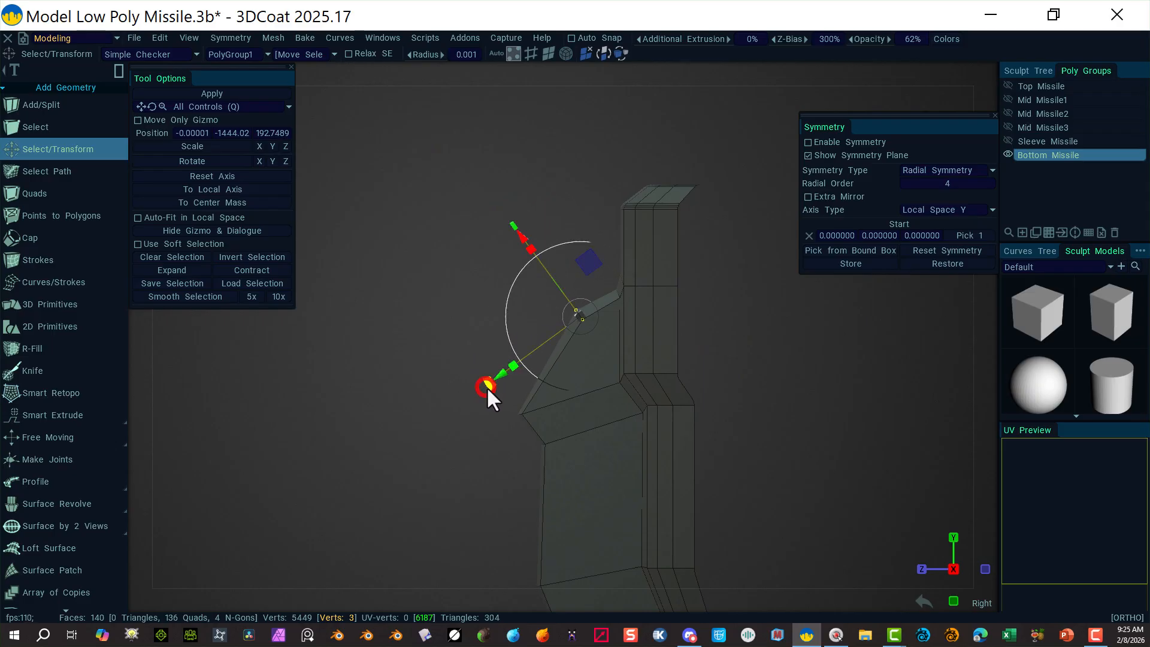
left_click(717, 289)
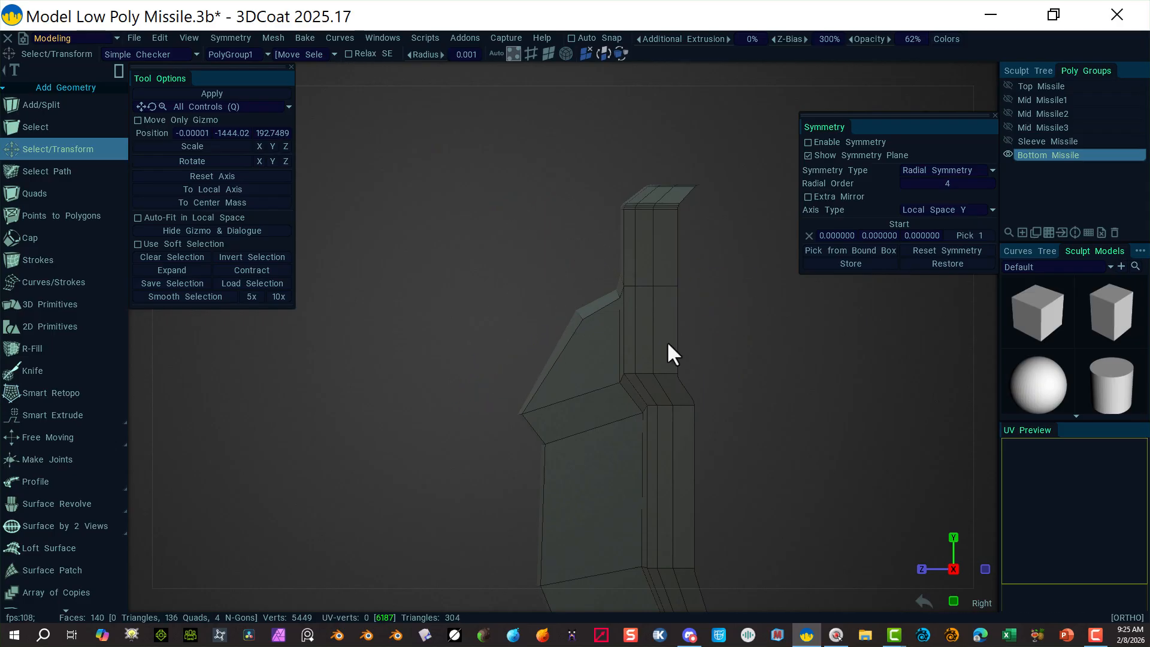
Step: Move the fin's lower-corner vertices in toward the body and raise them slightly
left_click(519, 413)
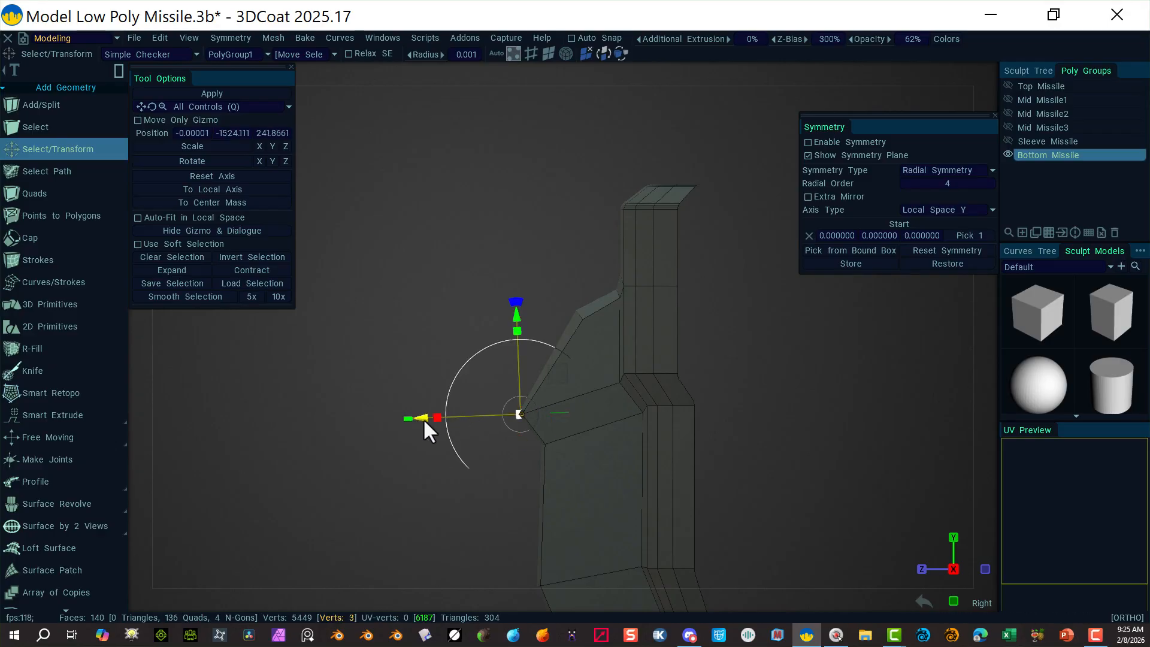
left_click_drag(423, 418, 455, 406)
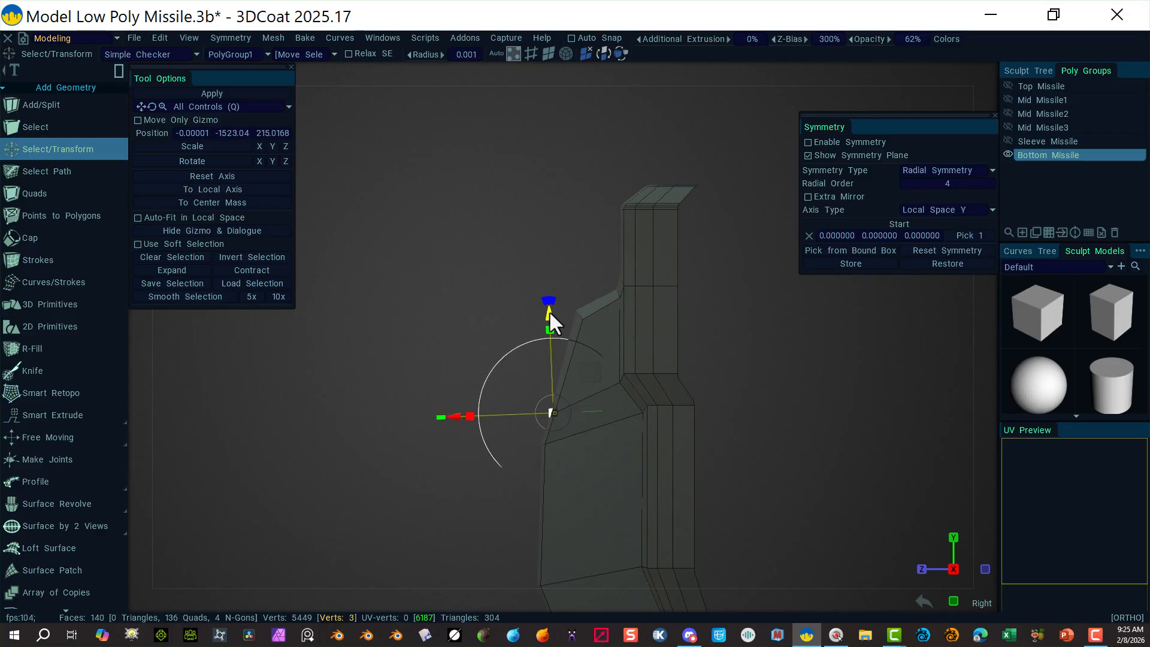
left_click_drag(549, 310, 552, 299)
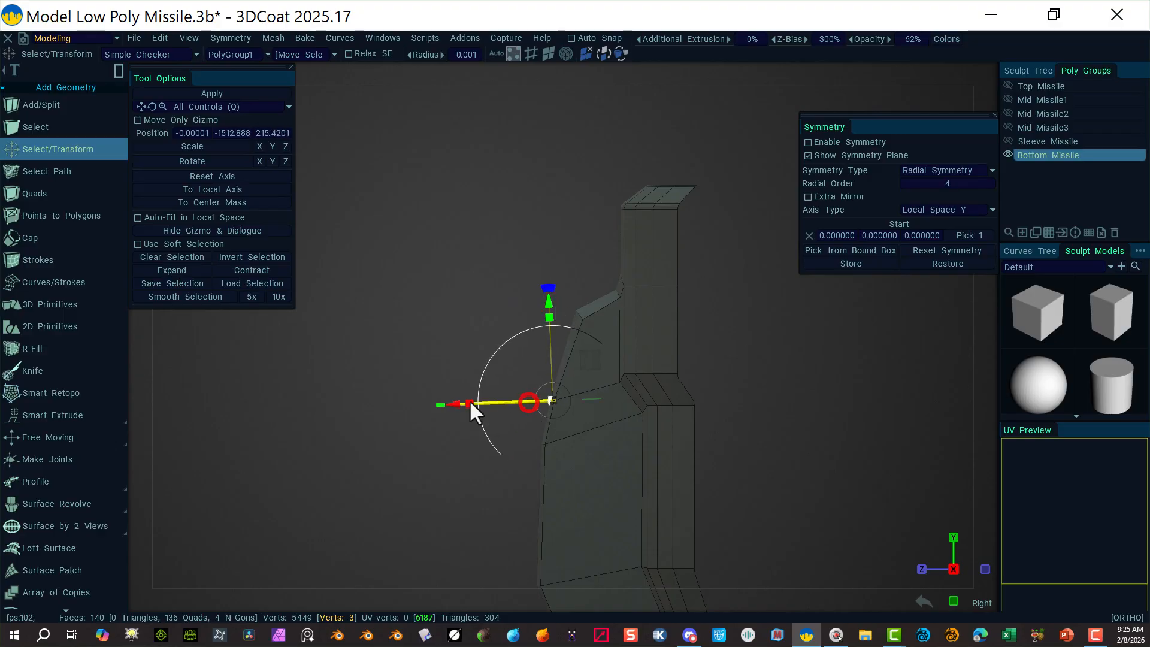
left_click(448, 335)
Step: Pull the lower-left corner vertices toward the body and slide them along the angled edge
middle_click_drag(510, 434, 465, 149)
left_click_drag(477, 427, 554, 496)
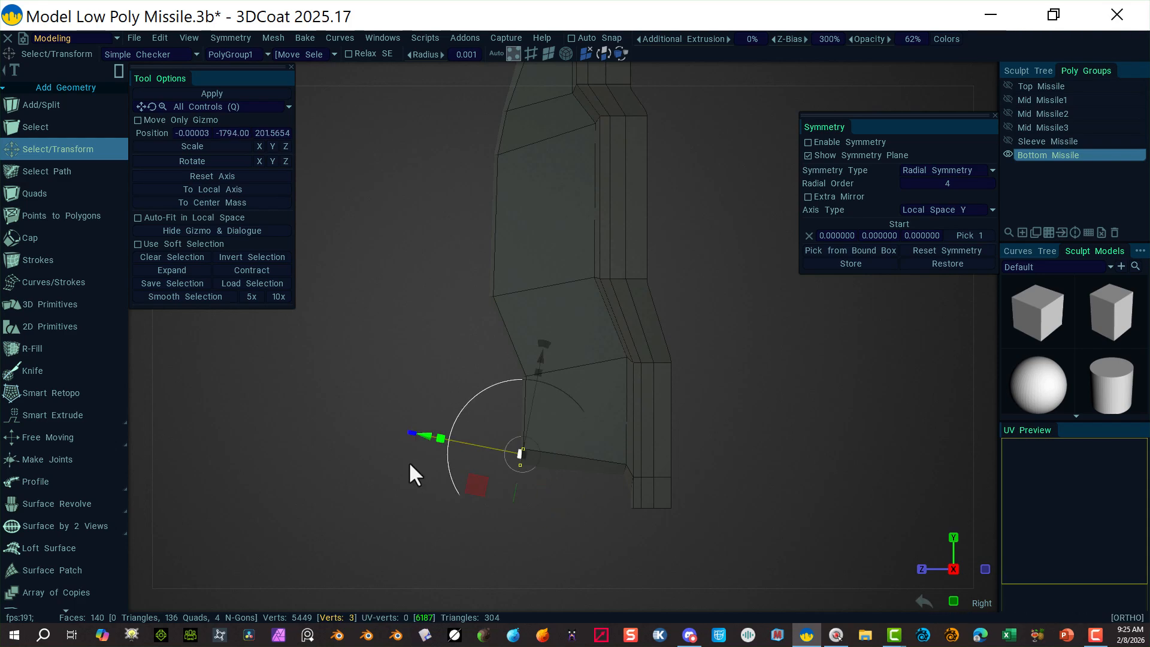
left_click_drag(427, 437, 510, 446)
left_click_drag(602, 369, 559, 354)
left_click_drag(487, 493, 474, 483)
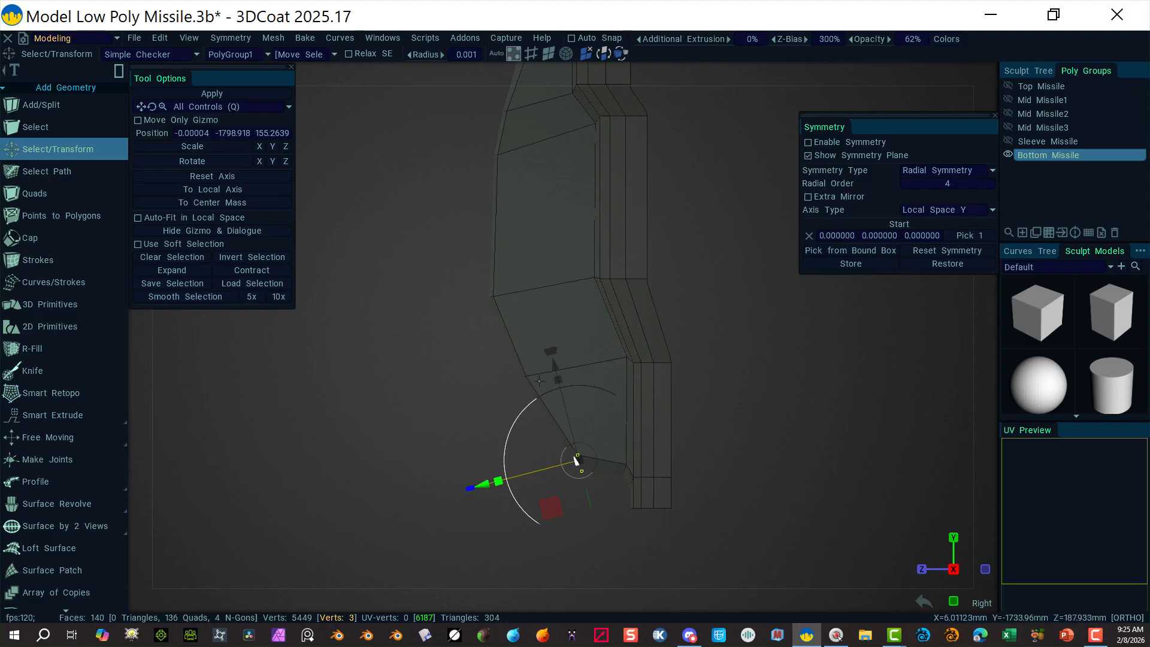
left_click_drag(549, 351, 622, 396)
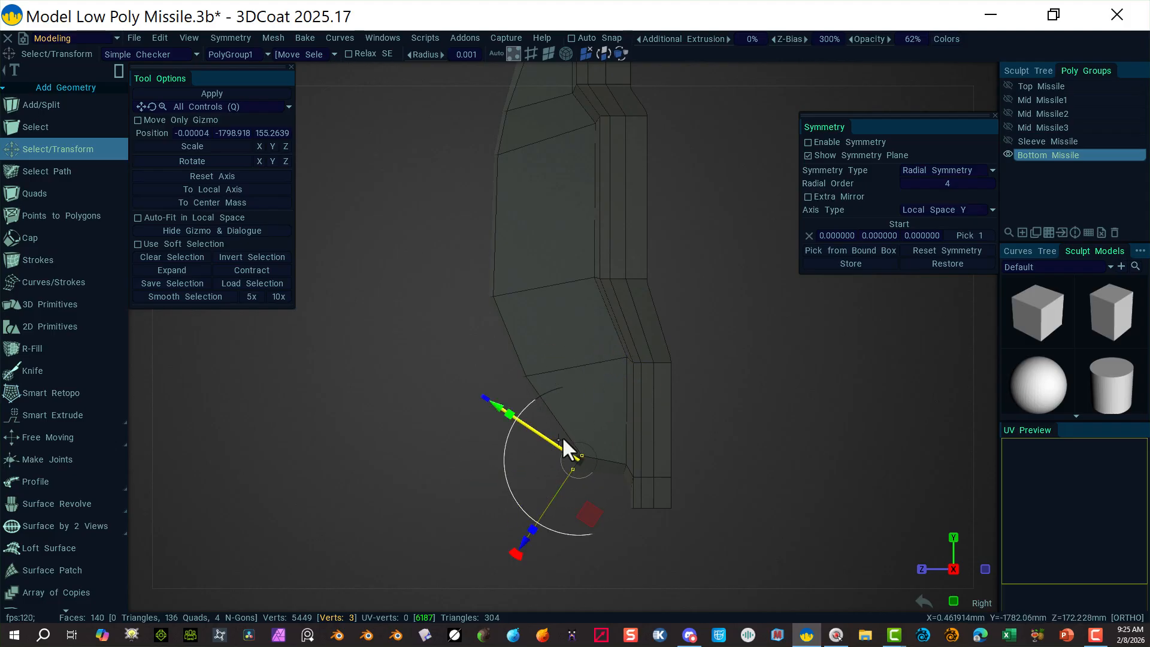
mouse_move(530, 539)
left_mouse_down()
mouse_move(525, 524)
mouse_move(513, 538)
mouse_move(514, 527)
left_mouse_up()
left_click(435, 399)
Step: Pull successive sets of the fin's left-edge vertices slightly inward toward the body
left_click_drag(452, 248, 540, 333)
left_click_drag(395, 300, 415, 298)
right_click_drag(454, 404, 391, 358)
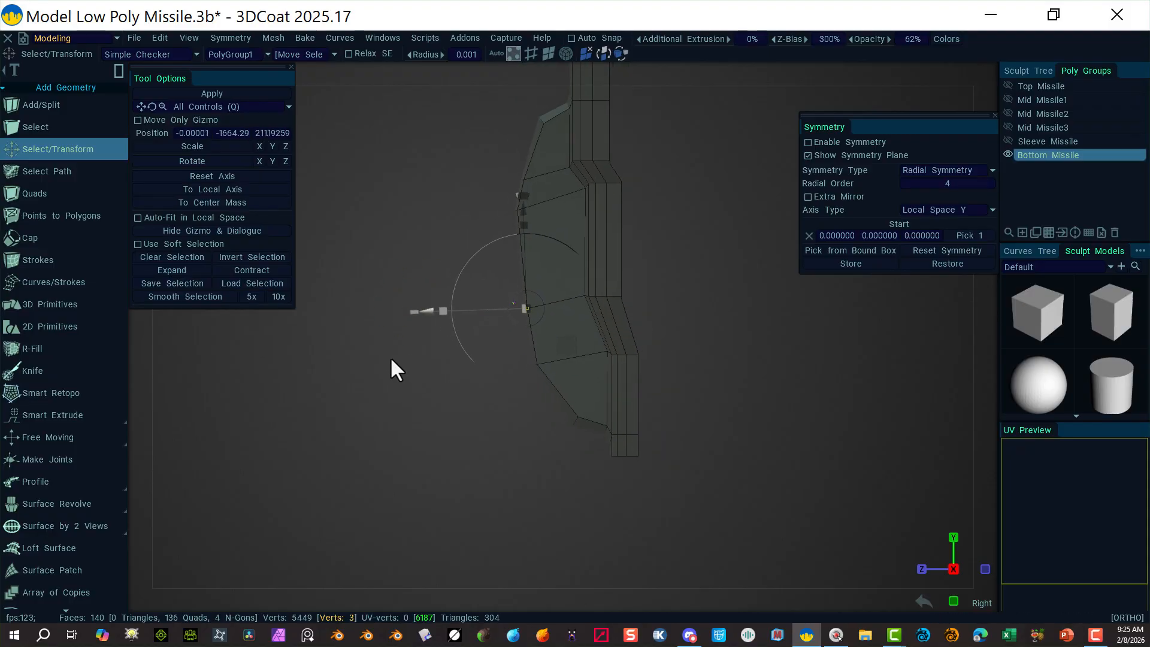
left_click(401, 240)
left_click_drag(462, 207, 536, 247)
mouse_move(418, 220)
left_mouse_down()
mouse_move(428, 217)
mouse_move(418, 218)
left_mouse_up()
left_click(448, 146)
left_click_drag(464, 147, 536, 182)
left_click_drag(423, 185, 426, 181)
left_click(419, 164)
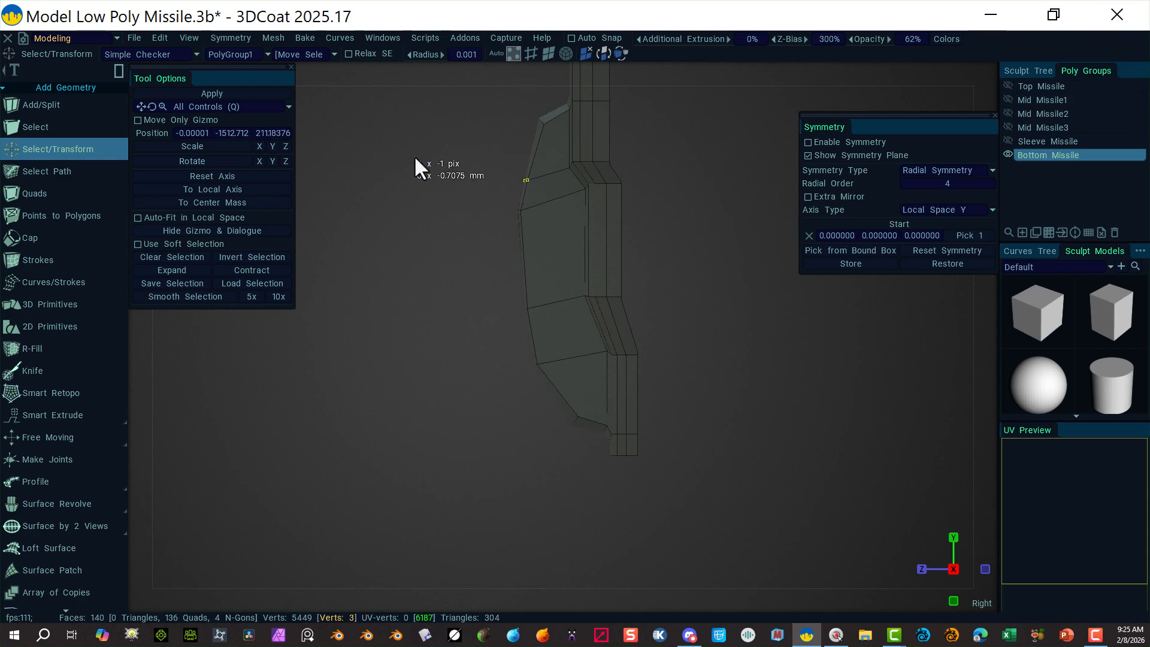
Step: Select the vertices near the fin's top and realign the move axes for them
left_click_drag(485, 105, 553, 150)
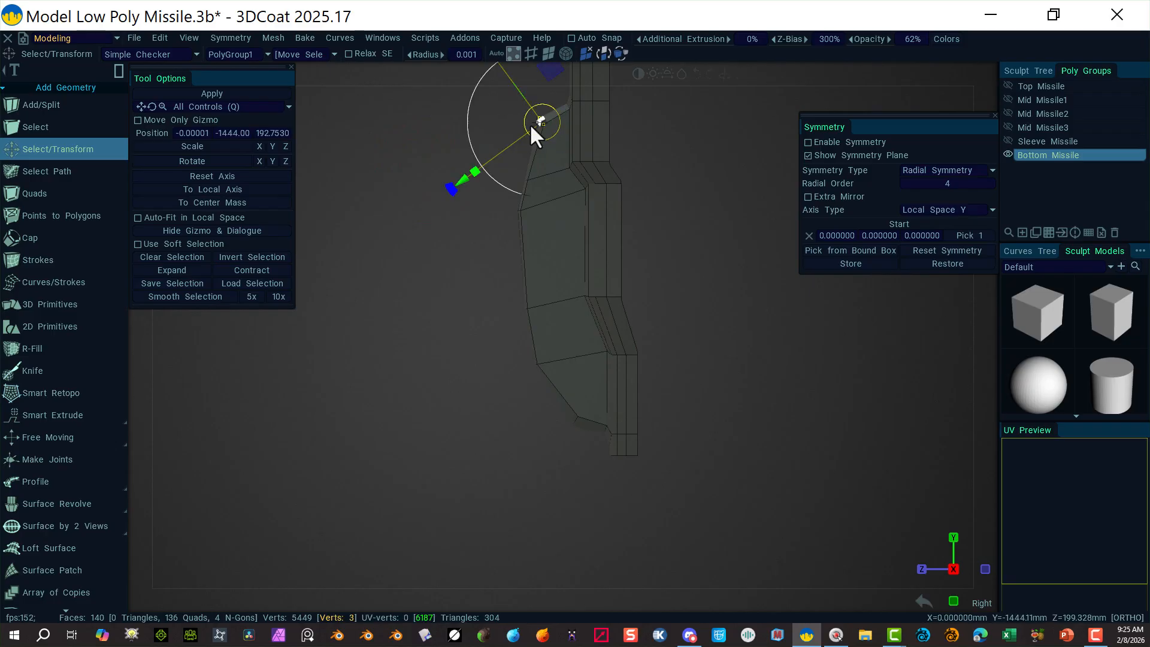
right_click_drag(431, 305, 402, 272)
middle_click_drag(443, 316, 493, 419)
left_click_drag(505, 318, 541, 329)
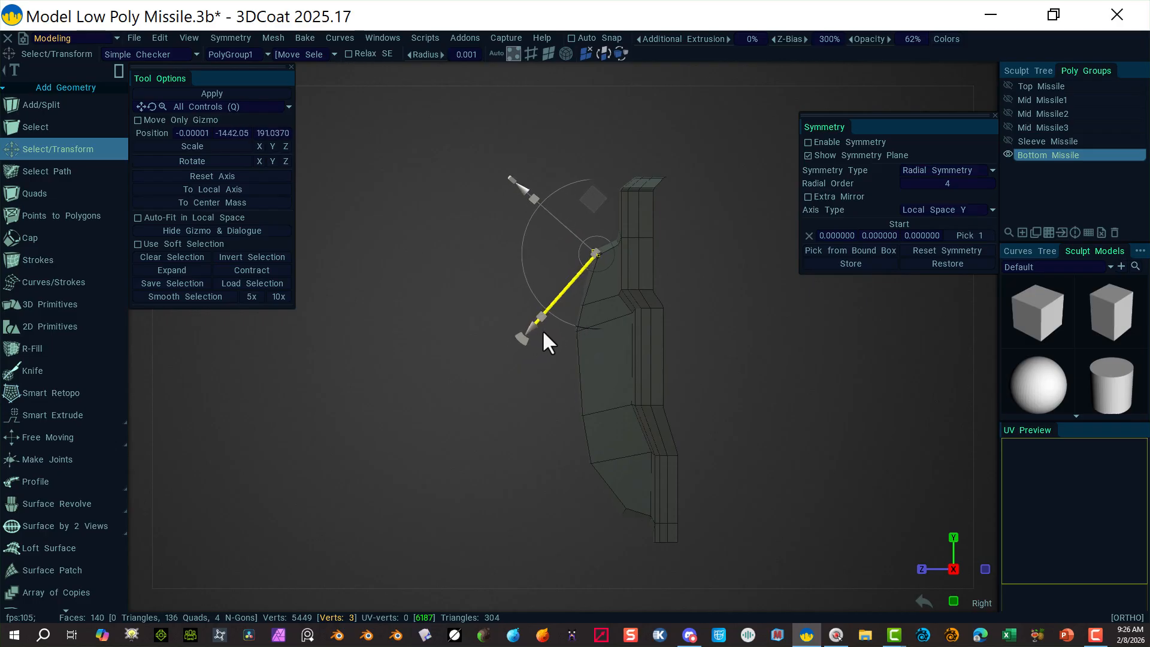
left_click(514, 353)
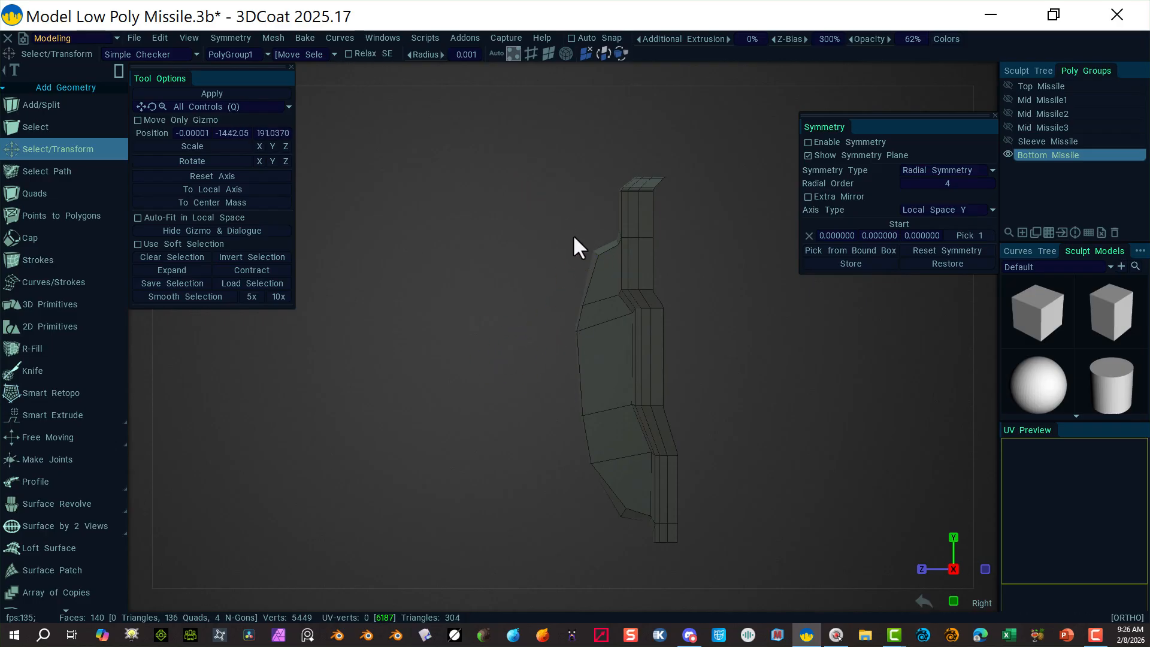
left_click(596, 252)
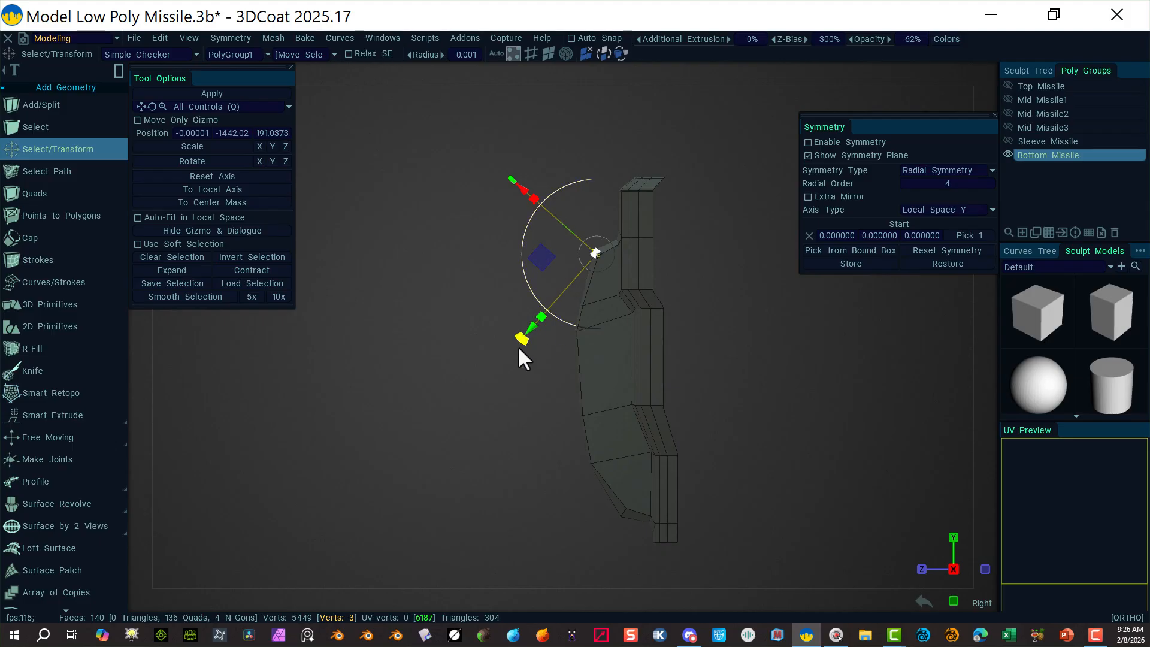
left_click(494, 370)
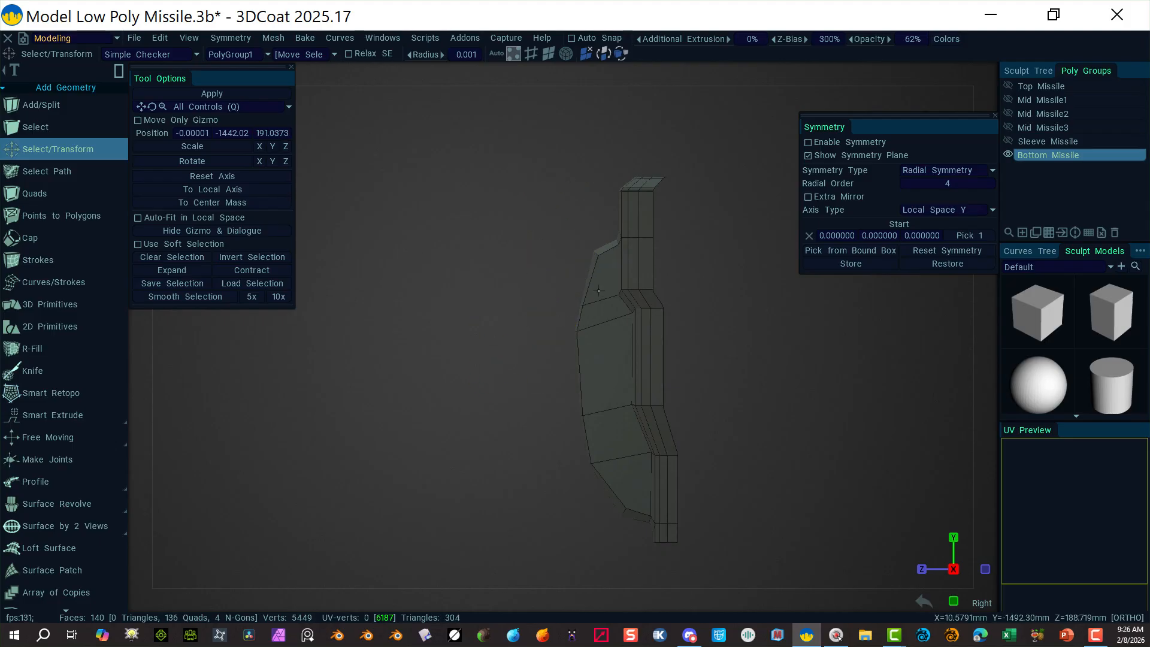
Step: Raise the lower-corner vertices and shift them along the axis for the angled lower end
left_click(579, 305)
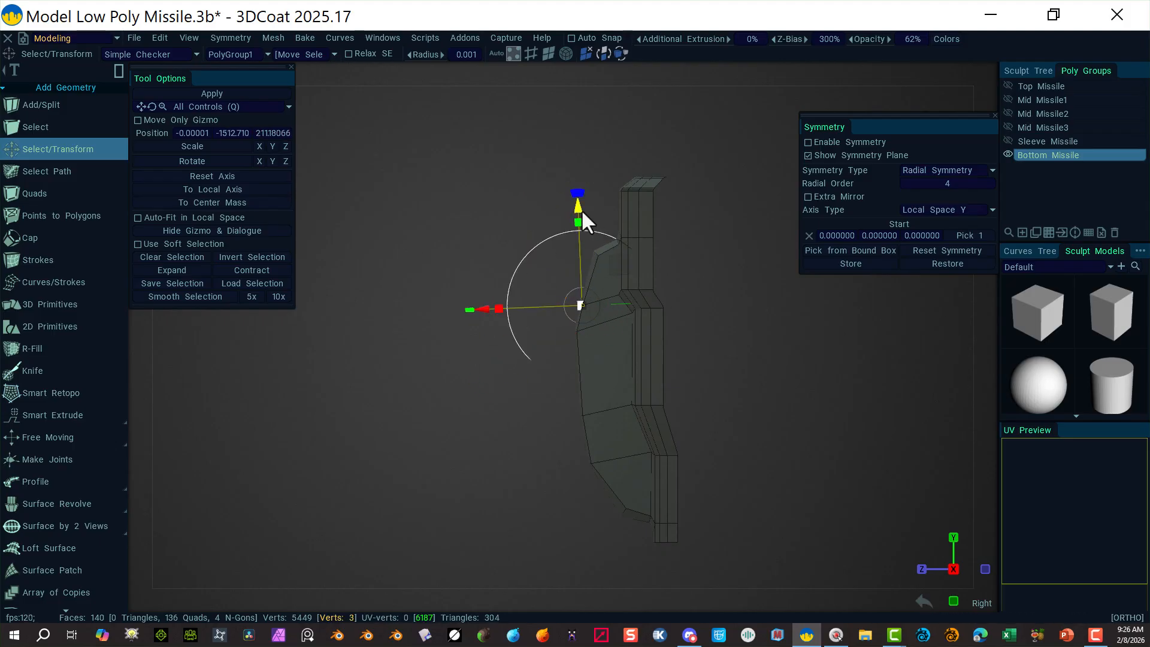
left_click_drag(581, 209, 577, 205)
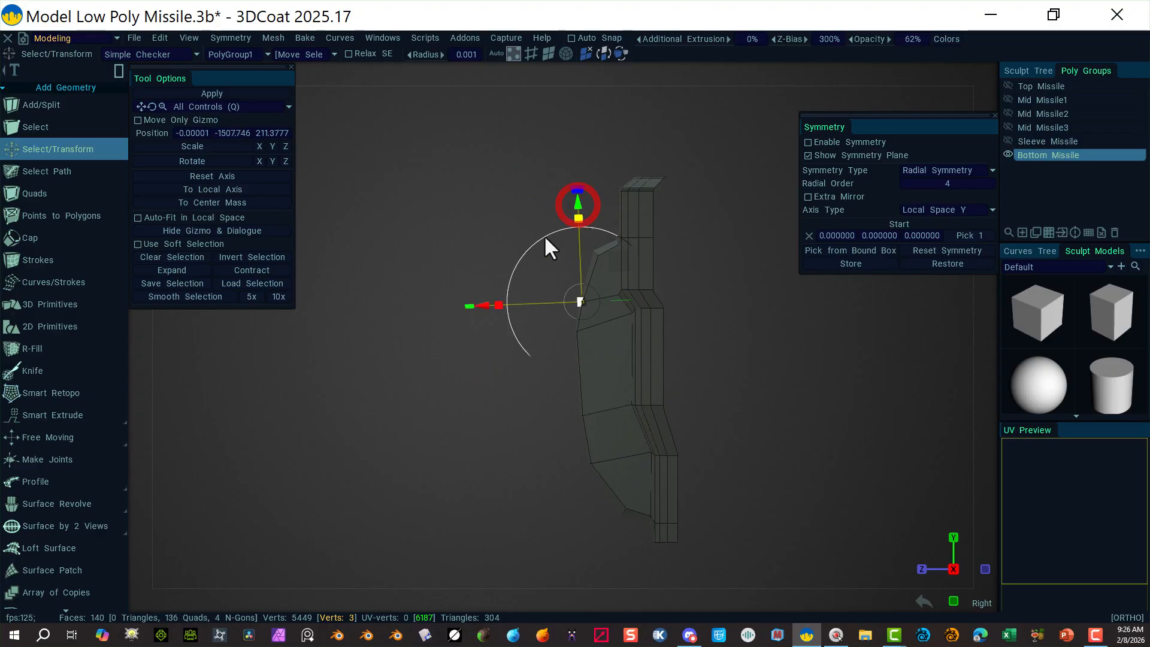
left_click(497, 357)
left_click_drag(570, 297, 572, 299)
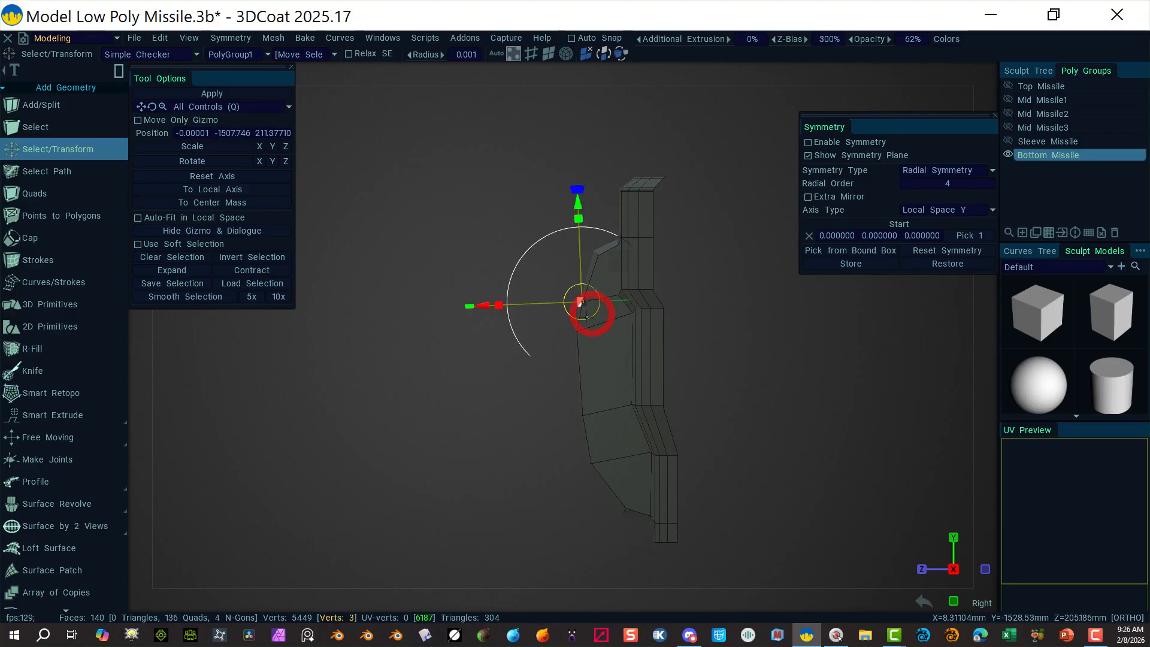
left_click(479, 303)
left_click_drag(555, 451, 645, 490)
left_click_drag(492, 465, 498, 466)
left_click(482, 448)
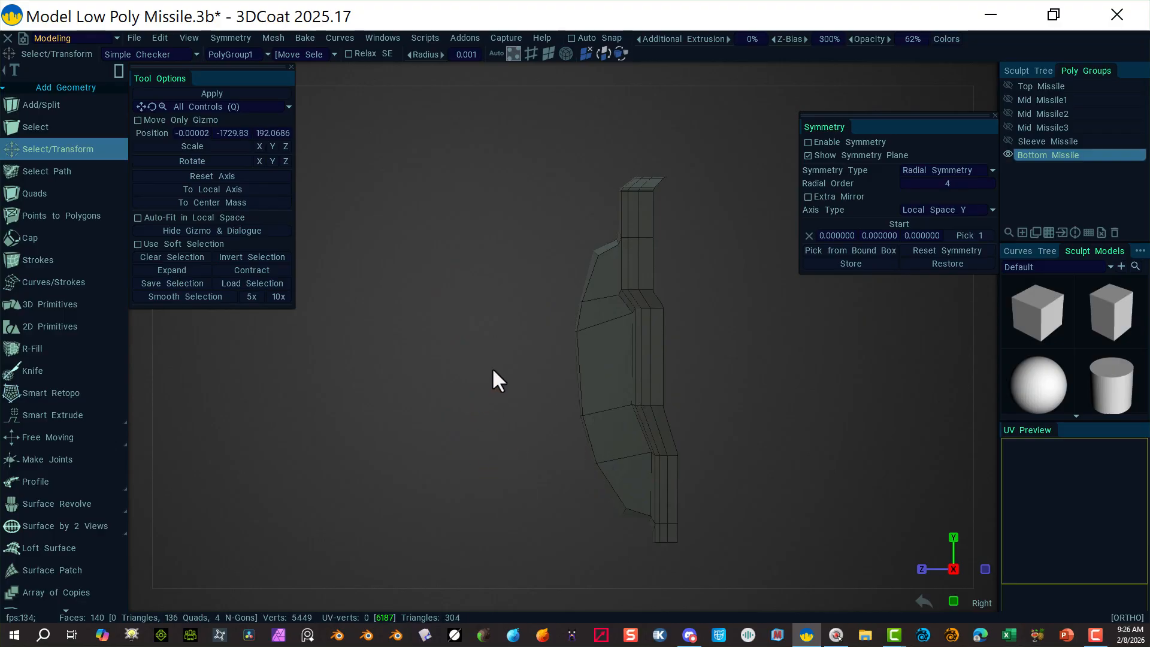
Step: Orbit to inspect the fin shape, then return to the orthographic Right view
left_click_drag(496, 367, 814, 404, "alt")
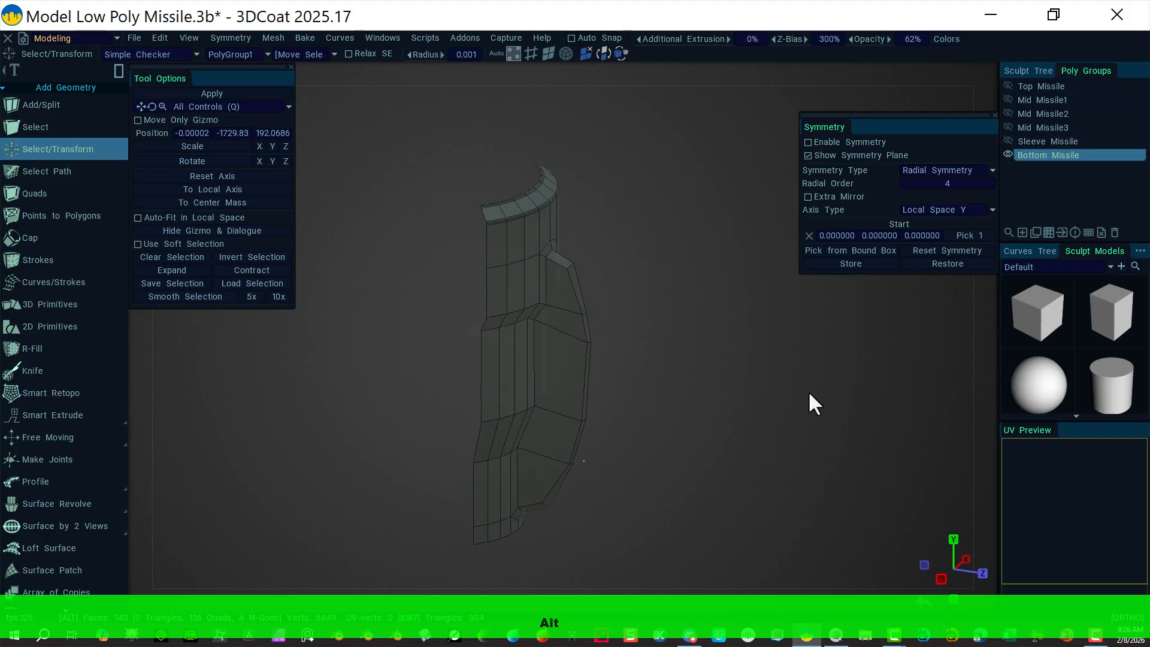
left_click_drag(688, 312, 564, 274, "alt")
right_click_drag(525, 258, 643, 285, "alt")
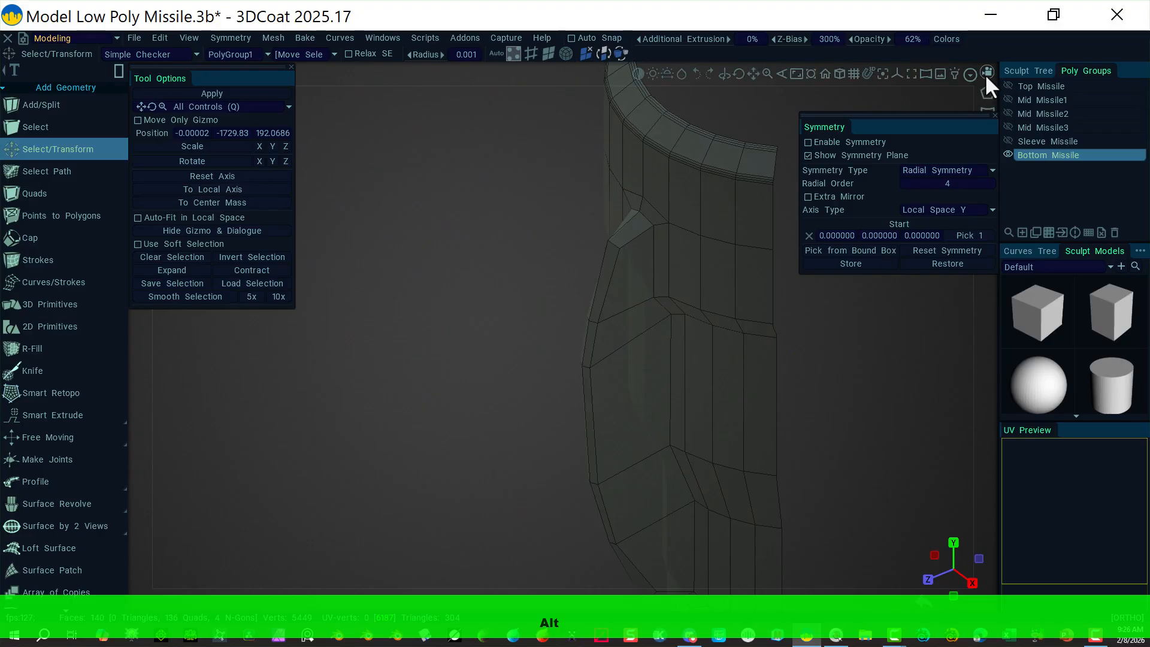
left_click(985, 73)
left_click(821, 218)
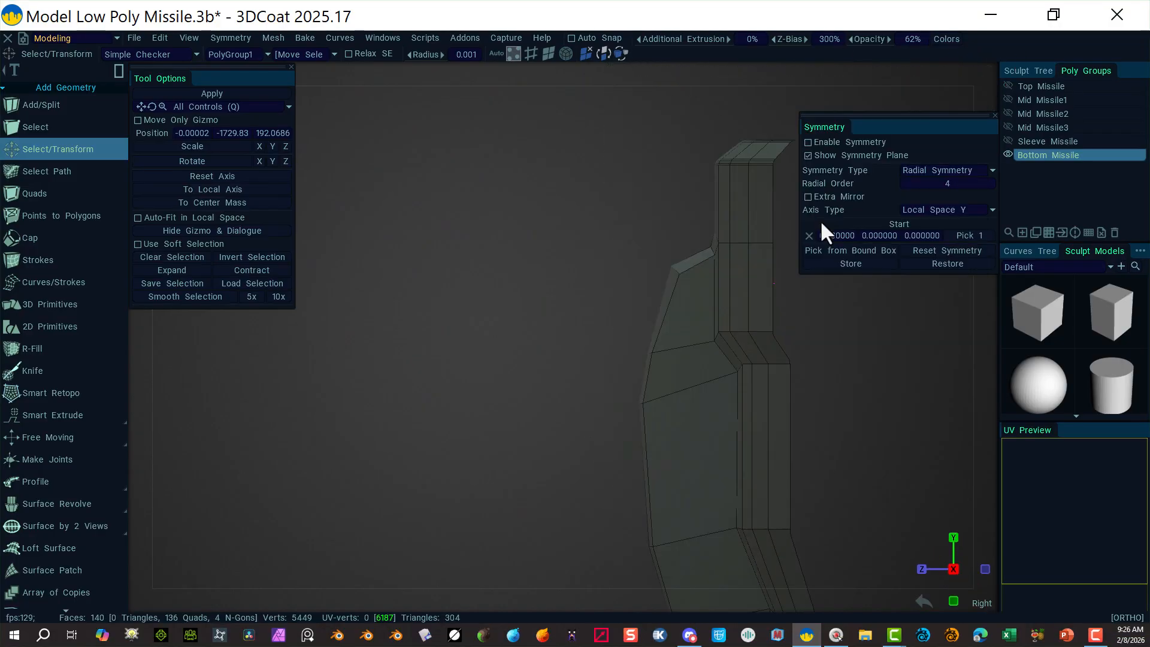
left_click_drag(577, 232, 706, 429)
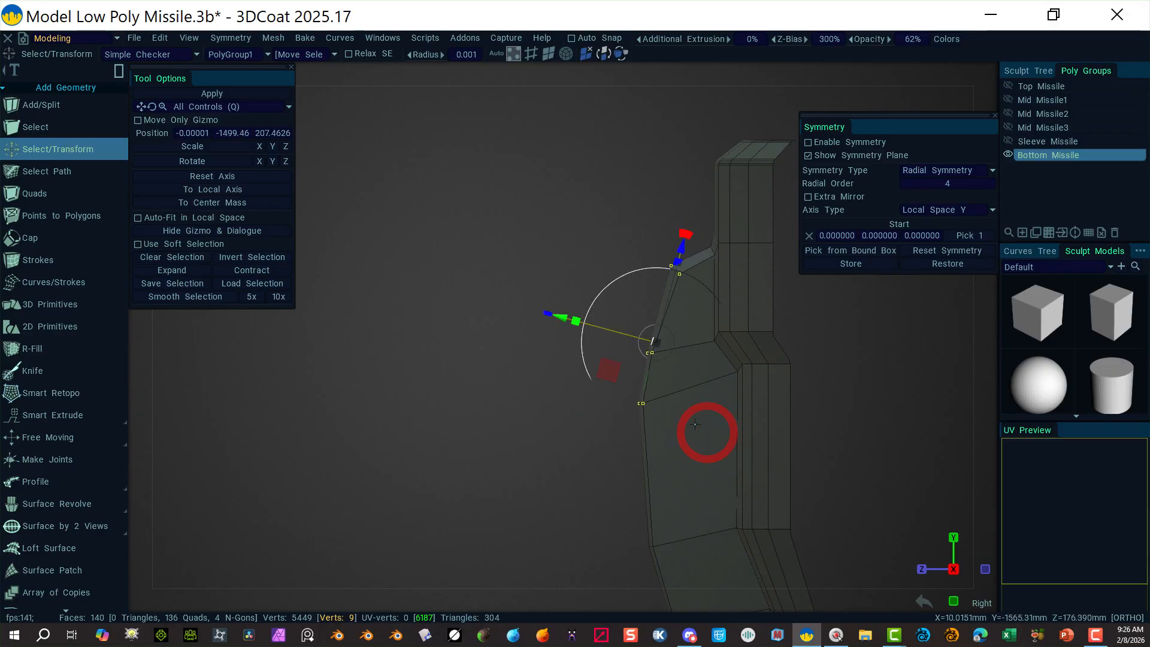
left_click(511, 138)
Step: Select the fin's faces in face mode and switch to the Top view
left_click(550, 56)
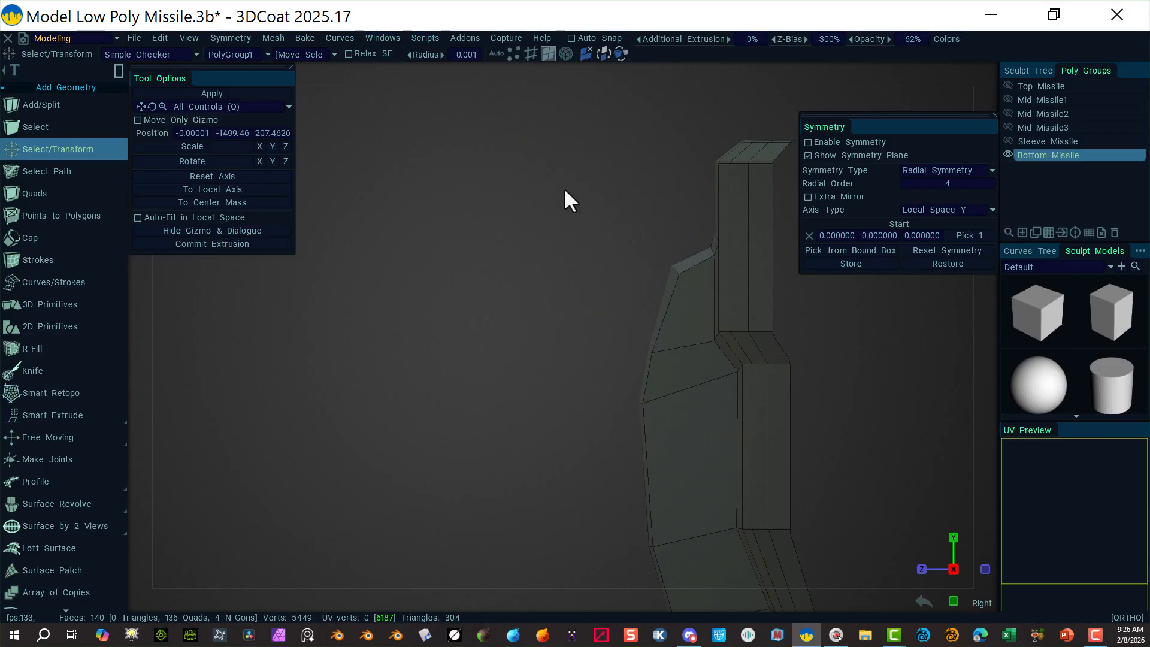
left_click_drag(563, 188, 704, 464)
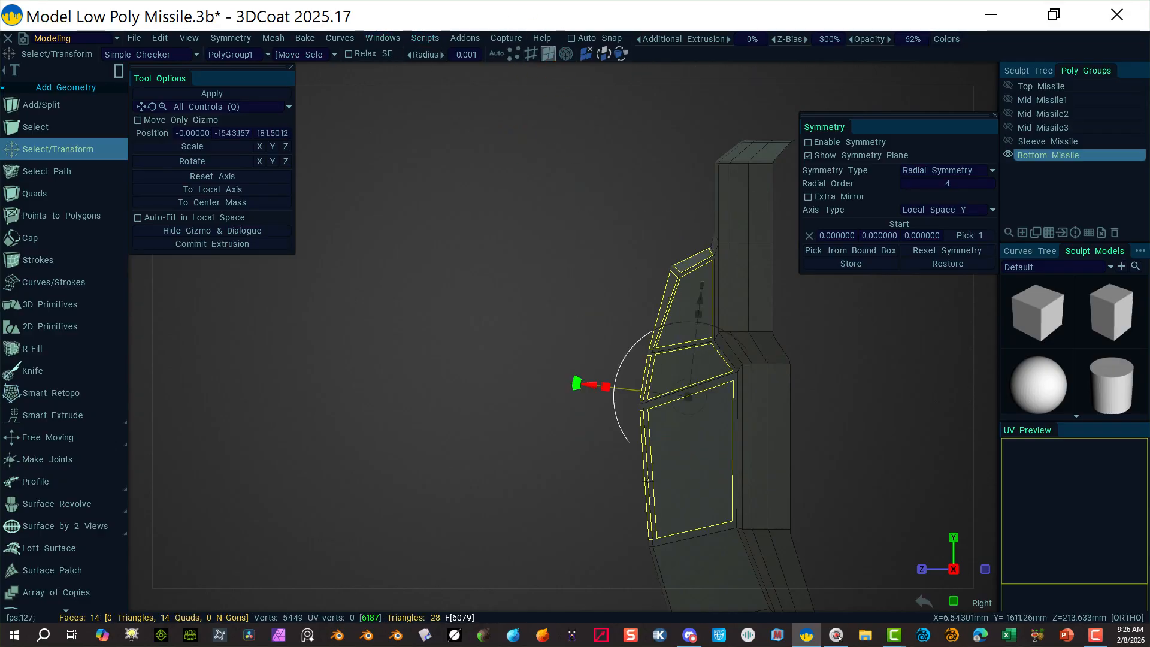
right_click_drag(578, 399, 480, 270)
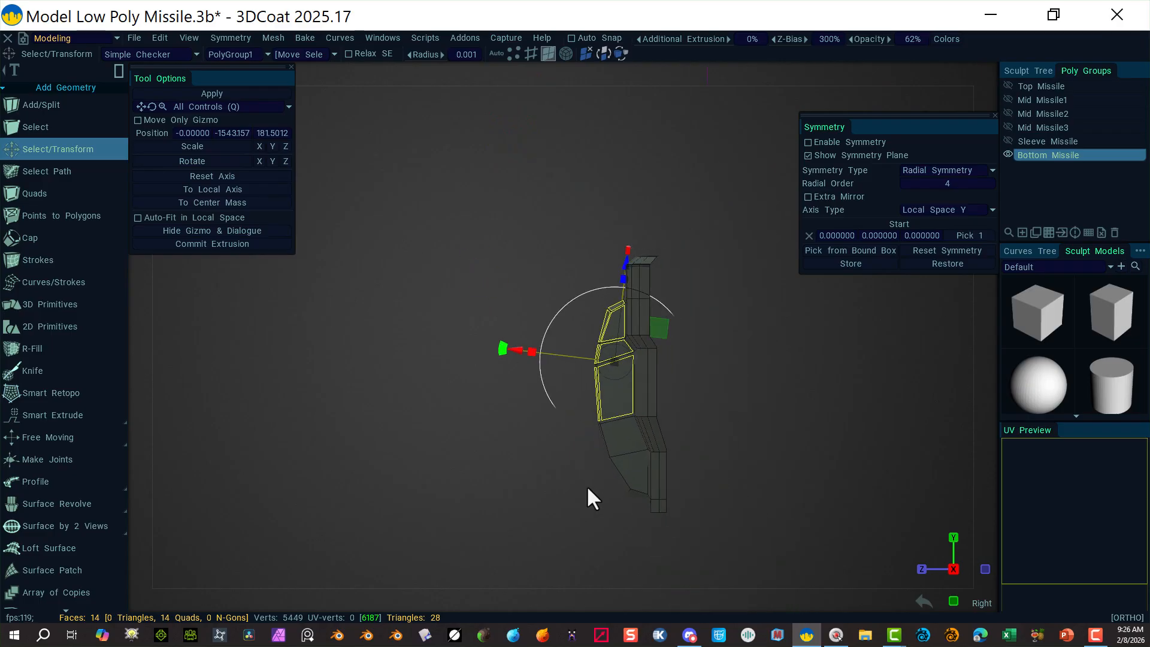
left_click_drag(506, 390, 636, 534, "shift")
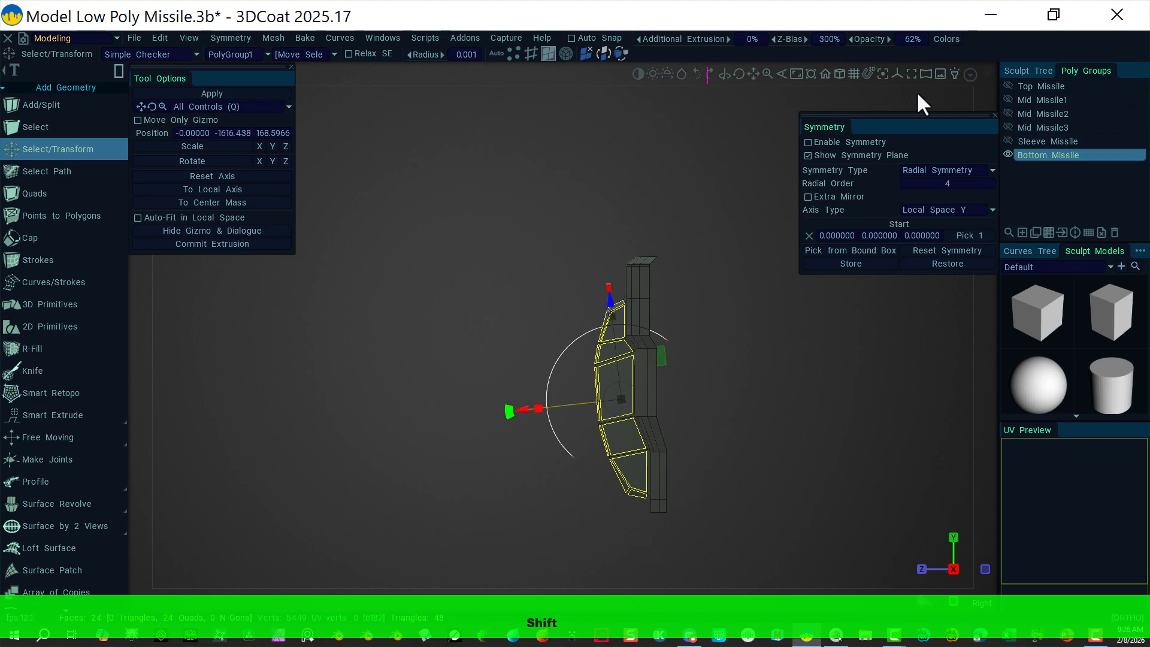
left_click(987, 72)
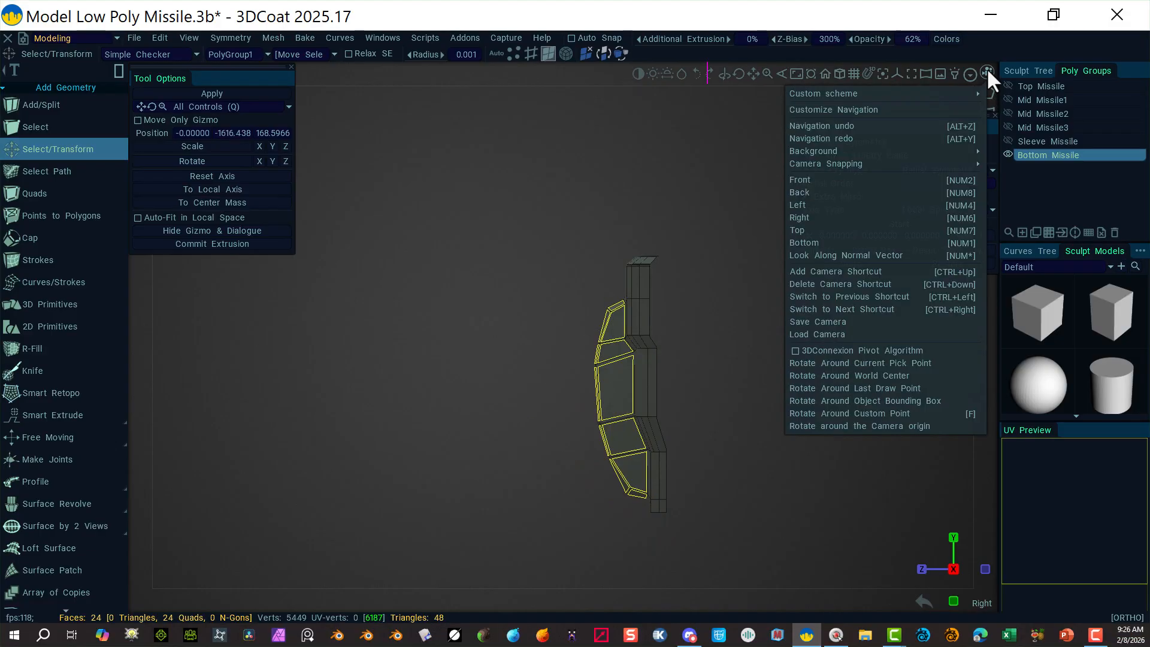
left_click(807, 230)
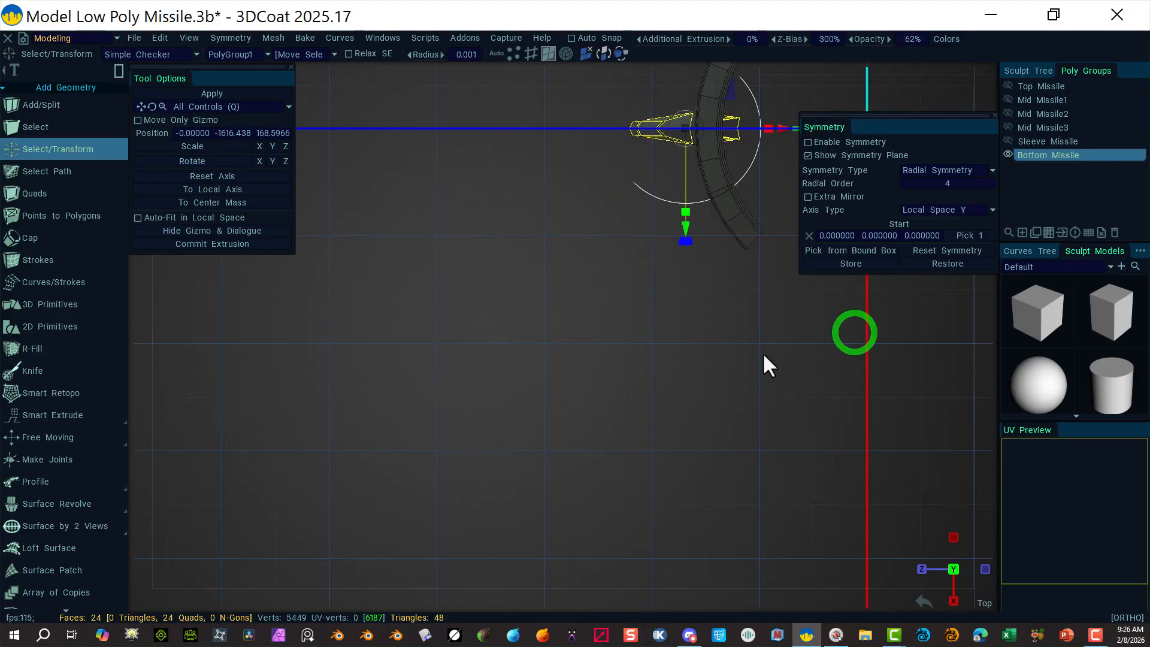
Step: Shift the 24 fin faces about 5 units along Z, then deselect them
left_click_drag(638, 325, 636, 293)
left_click_drag(554, 347, 593, 257, "alt")
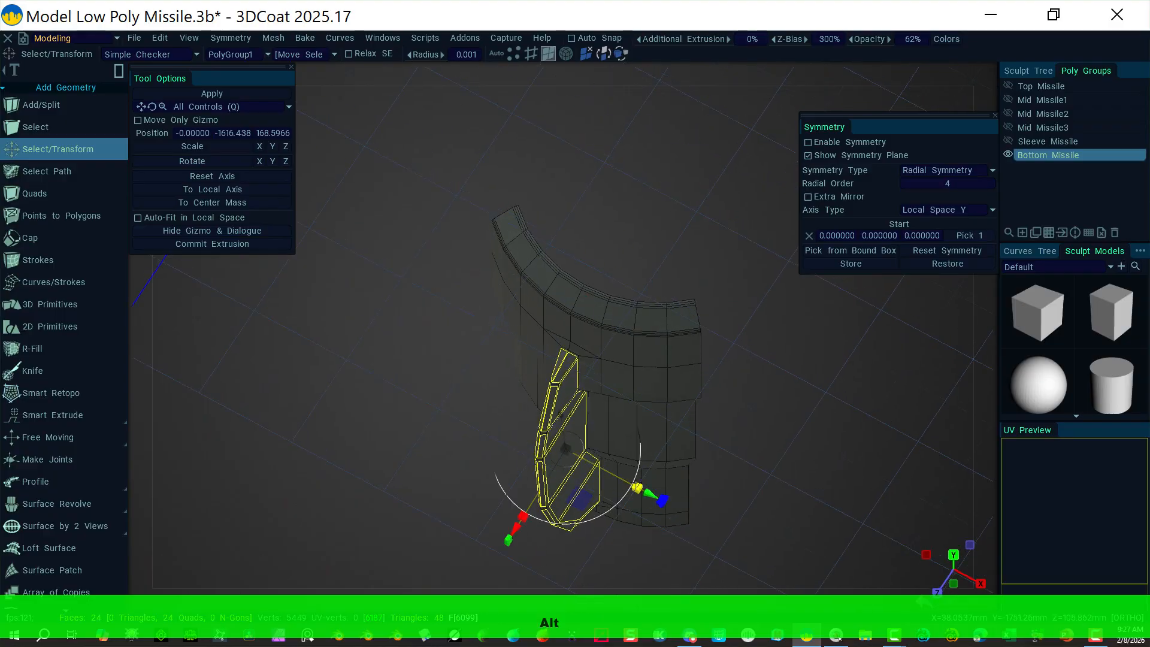
left_click_drag(636, 487, 614, 465)
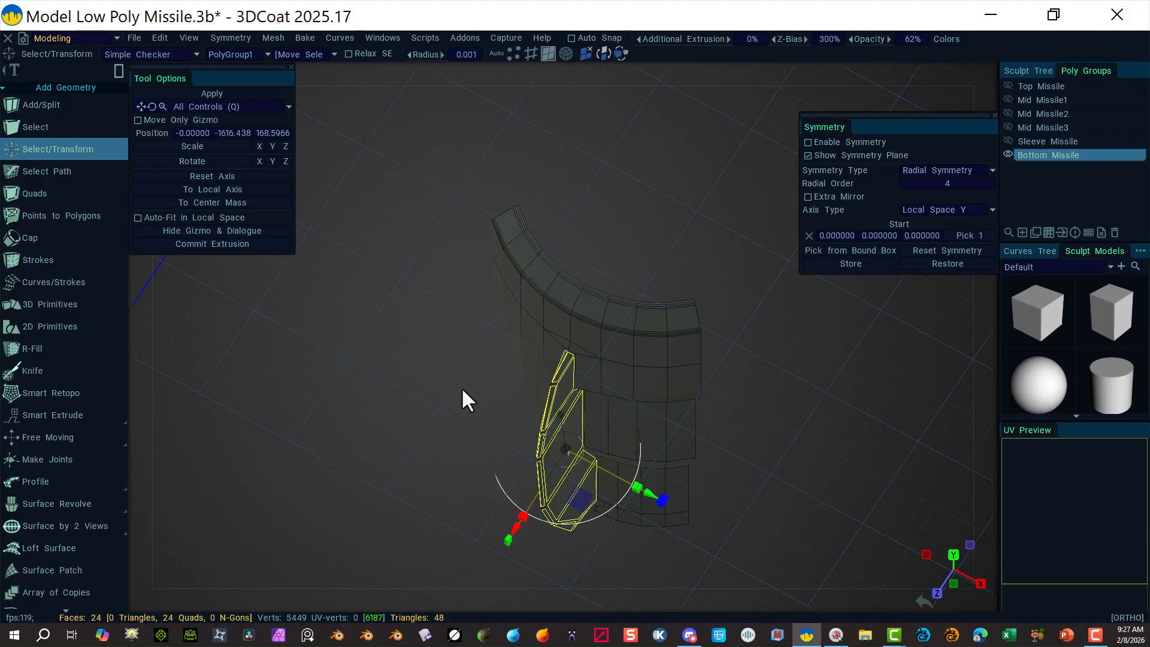
left_click_drag(459, 388, 350, 261, "alt")
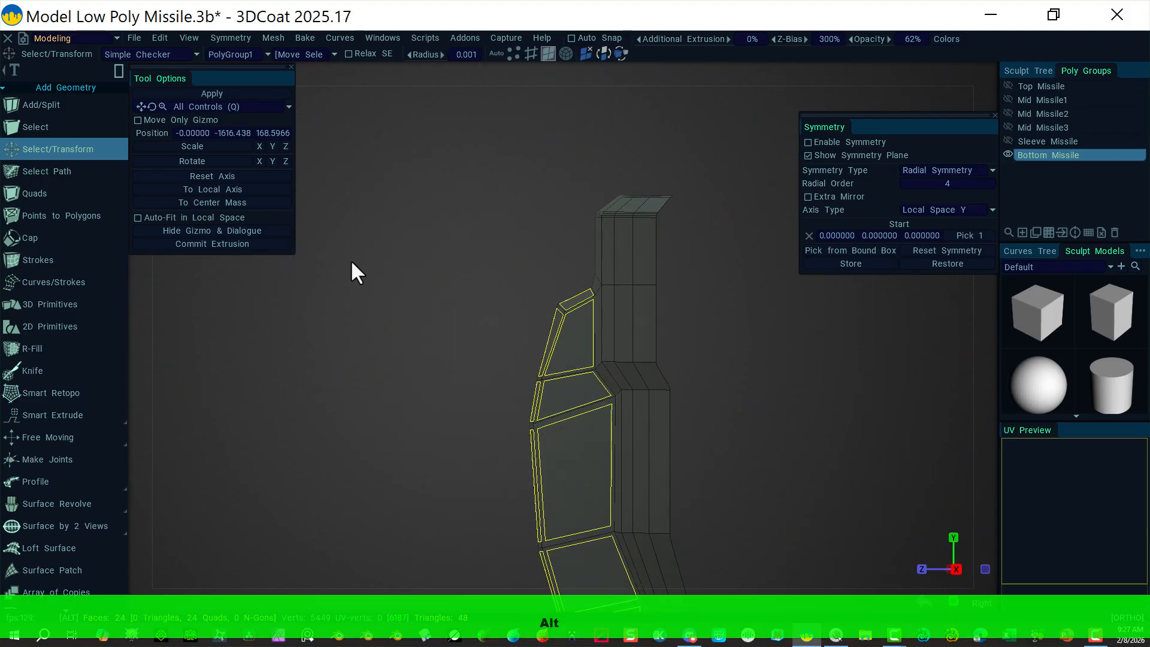
left_click_drag(483, 510, 490, 505)
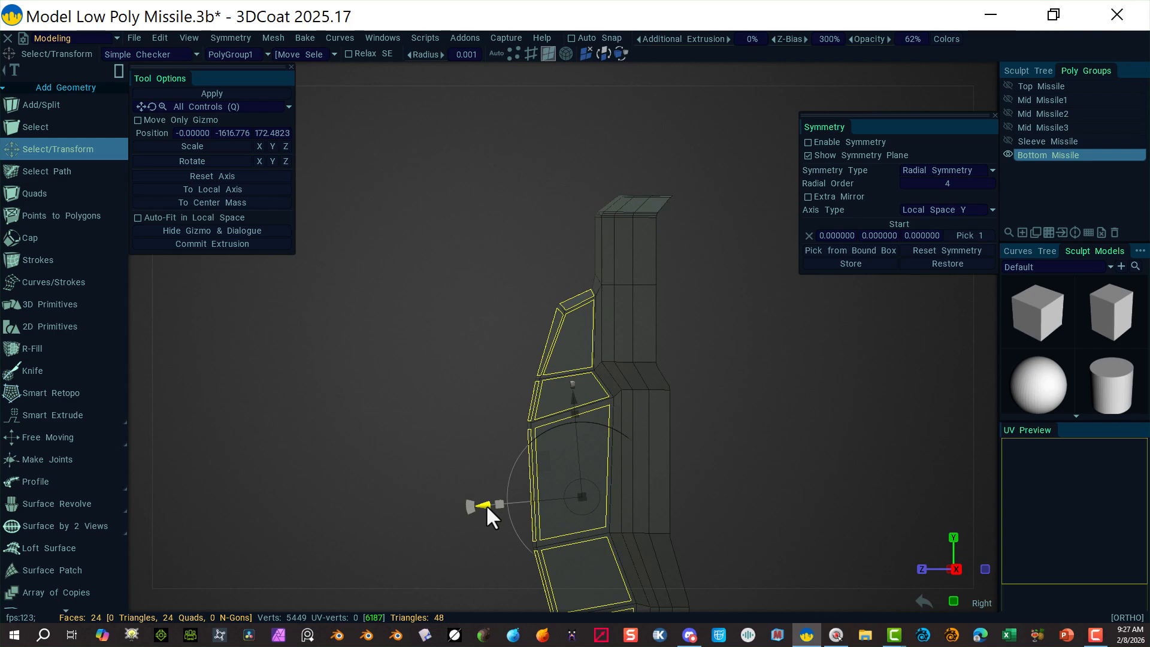
left_click_drag(487, 504, 487, 504)
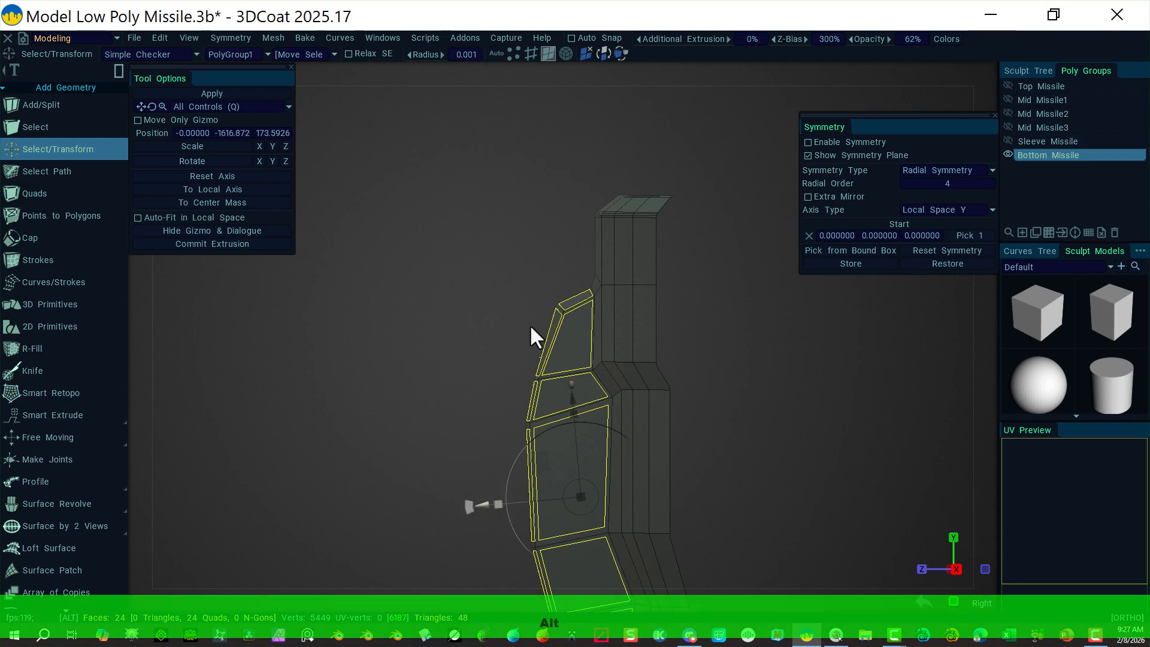
left_click_drag(530, 325, 763, 354, "alt")
left_click(748, 376)
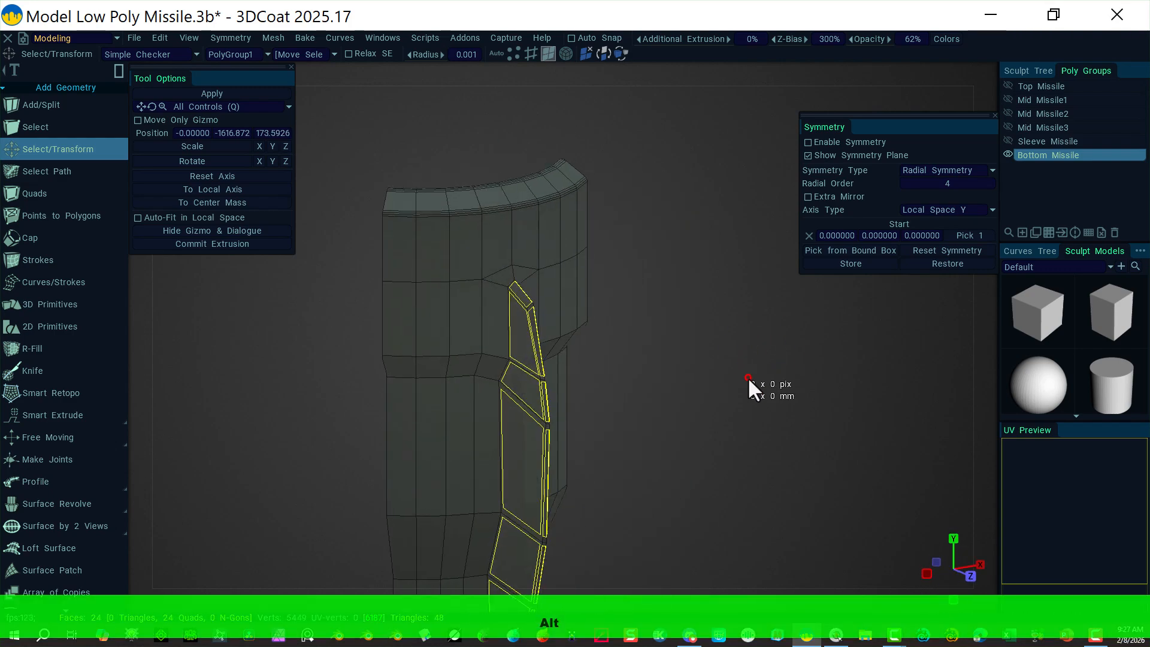
left_click_drag(719, 365, 953, 435, "alt")
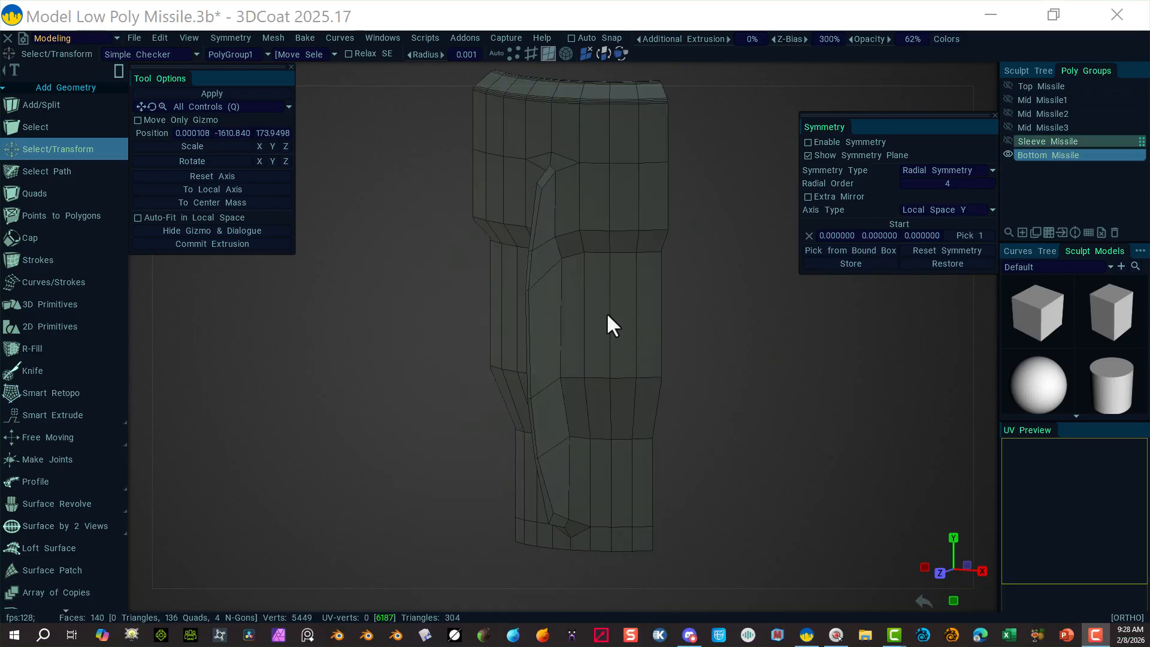
Step: Orbit and zoom onto the lower part of the missile so the fin faces right
key("alt")
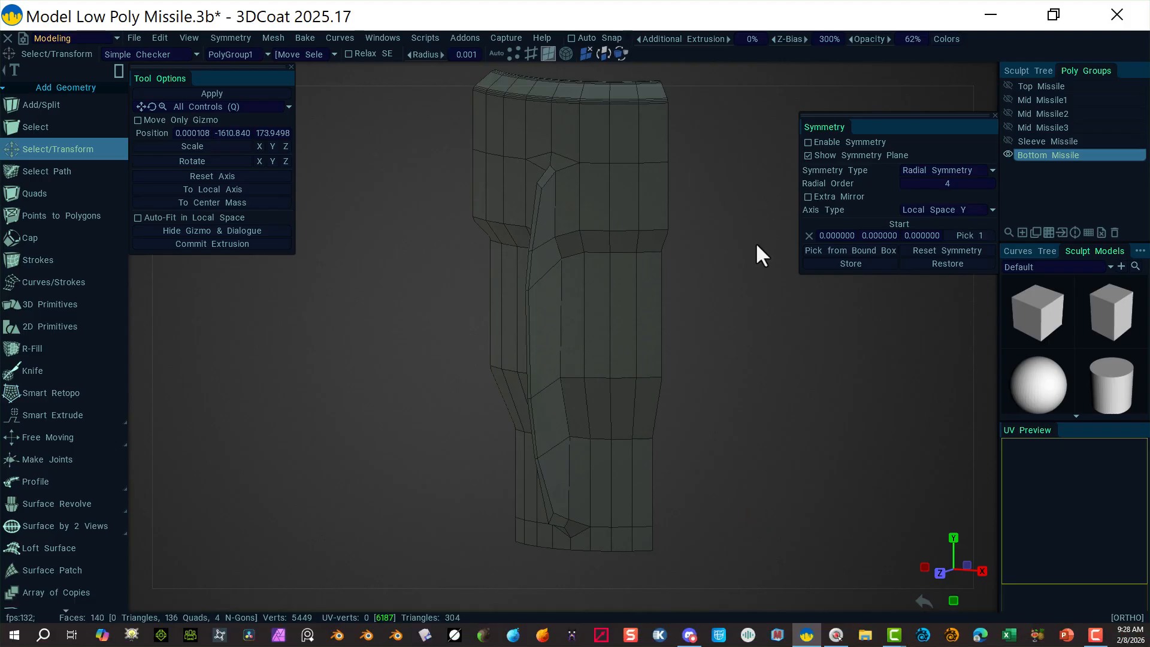
left_click_drag(760, 244, 527, 240, "alt")
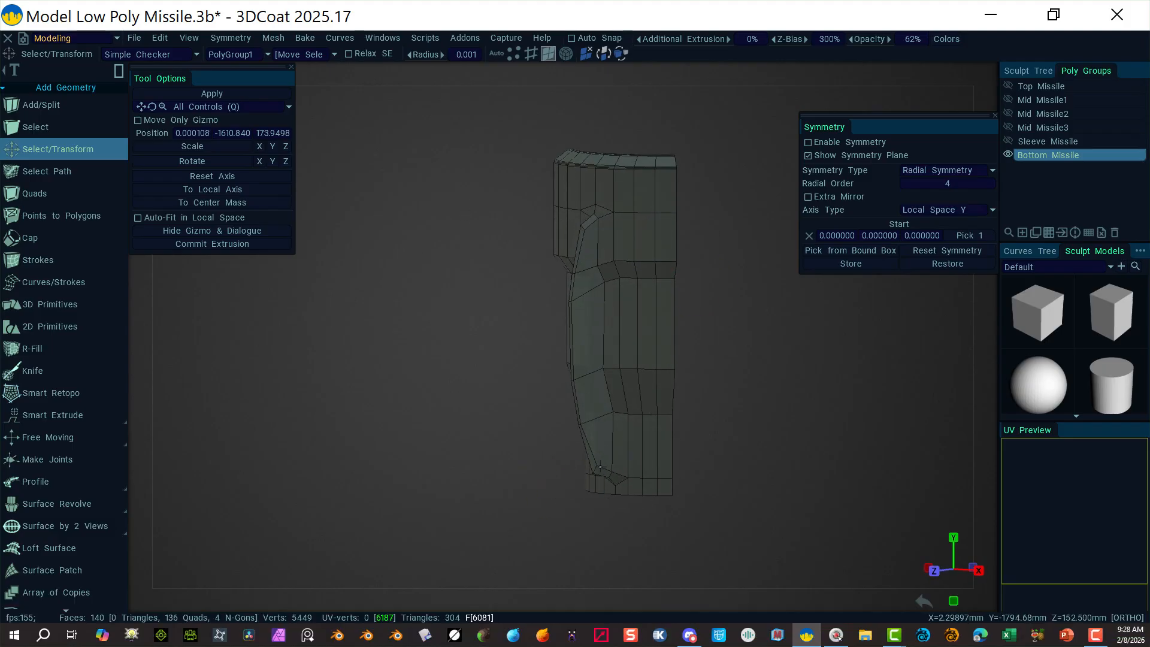
left_click(601, 447)
right_click_drag(556, 505, 770, 491)
middle_click_drag(510, 482, 452, 239)
left_click_drag(476, 380, 564, 377, "alt")
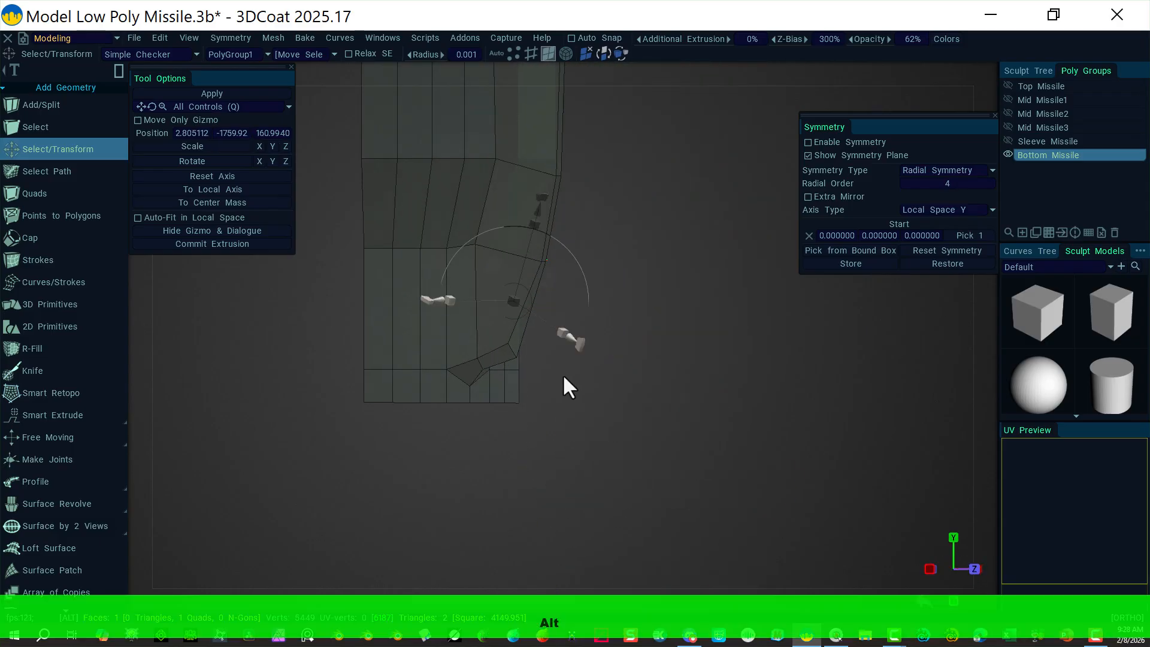
left_click(321, 326)
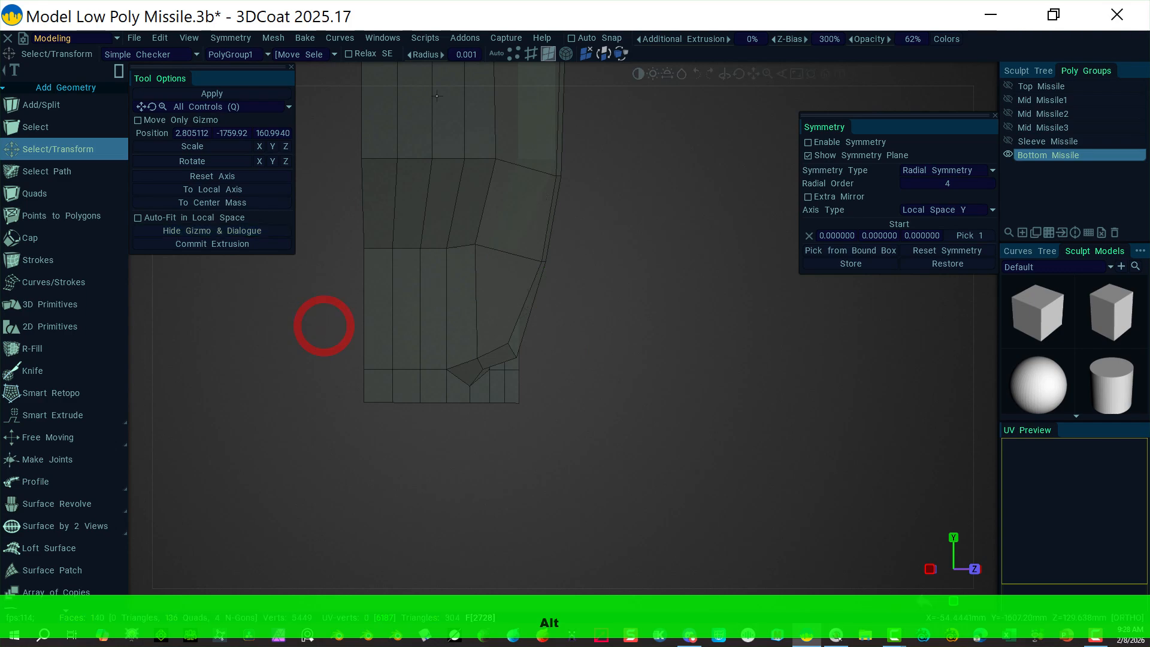
Step: In vertex mode, select the fin's bottom-corner vertex plus its neighbouring tip vertex, then switch to Right view
left_click(513, 53)
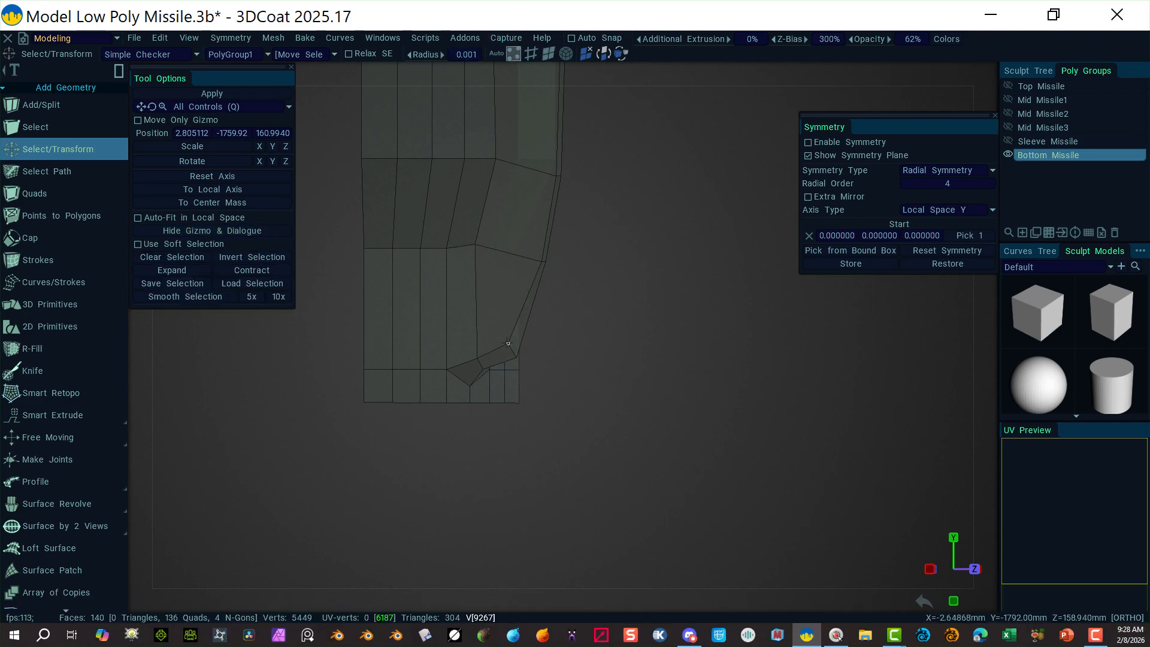
left_click(508, 344)
left_click_drag(706, 380, 545, 327, "alt")
mouse_move(523, 452)
right_mouse_down("alt")
mouse_move(643, 469)
mouse_move(1104, 377)
right_mouse_up("alt")
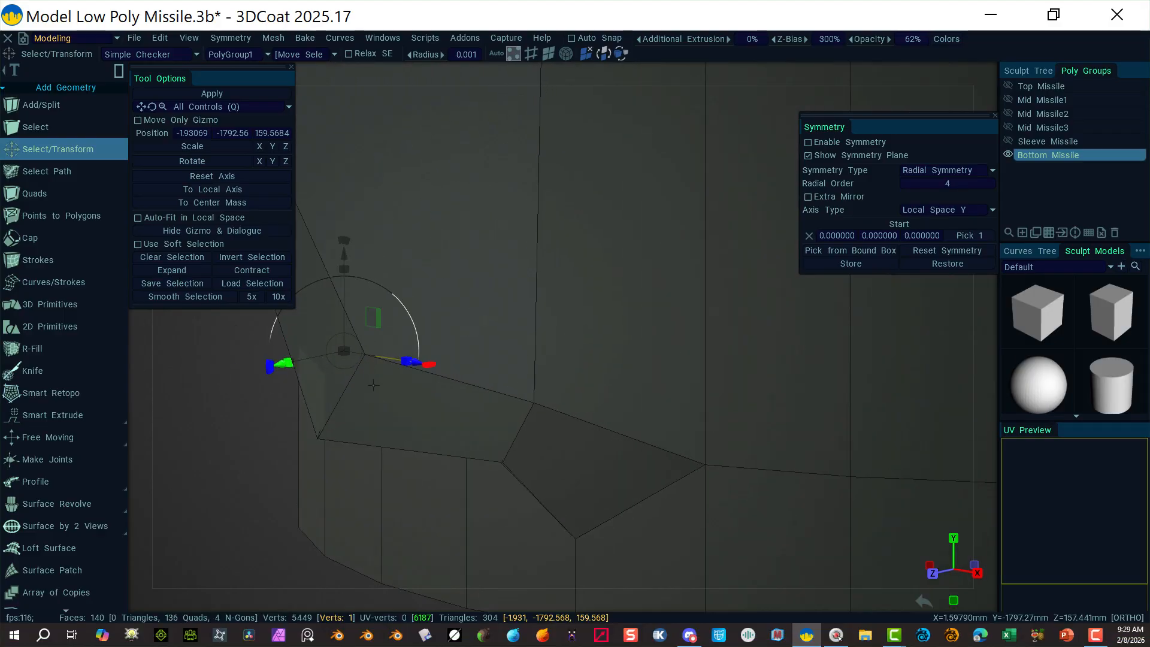
left_click_drag(385, 405, 370, 344, "alt")
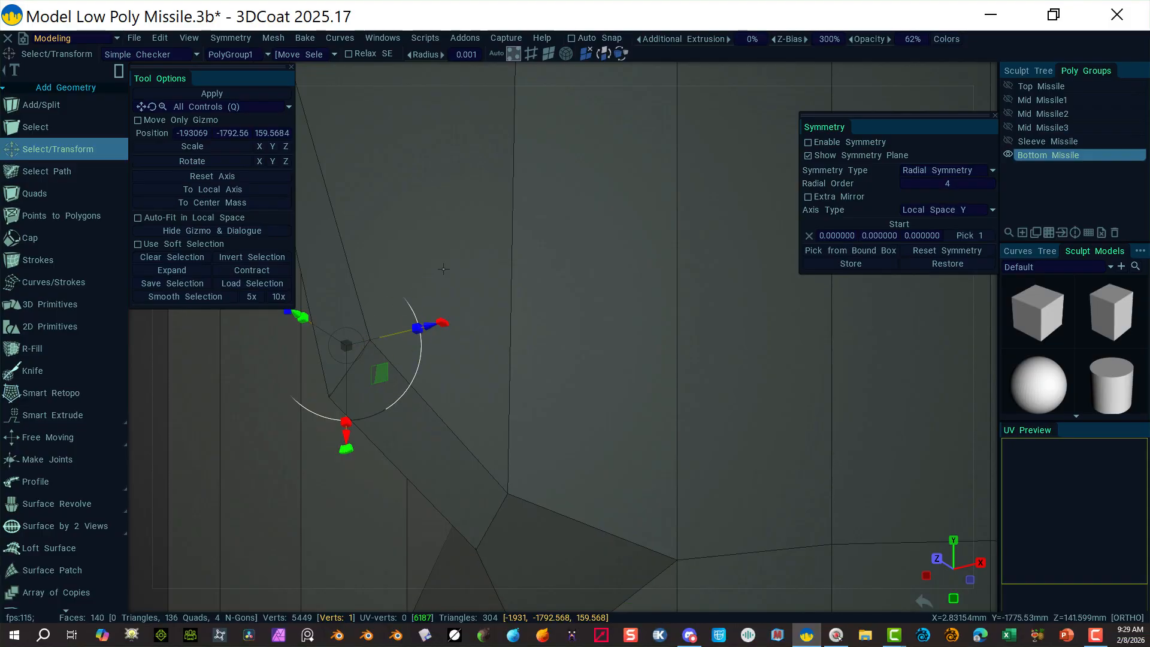
left_click_drag(453, 267, 356, 363, "shift")
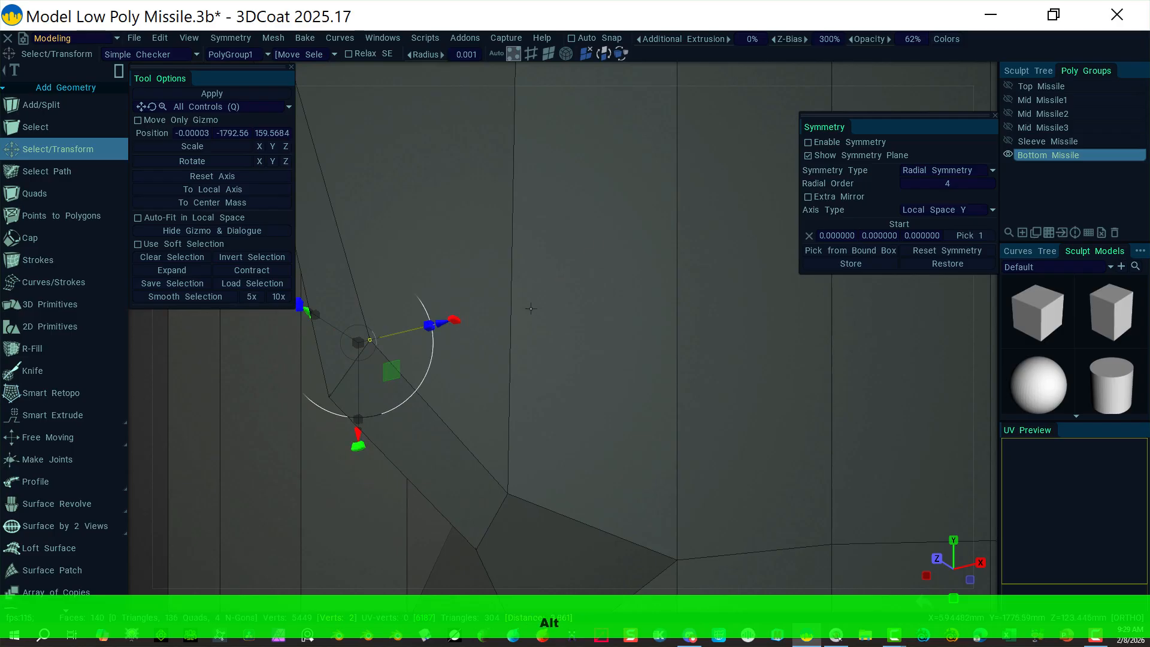
mouse_move(621, 302)
left_mouse_down("alt")
mouse_move(495, 277)
mouse_move(542, 267)
mouse_move(620, 292)
left_mouse_up("alt")
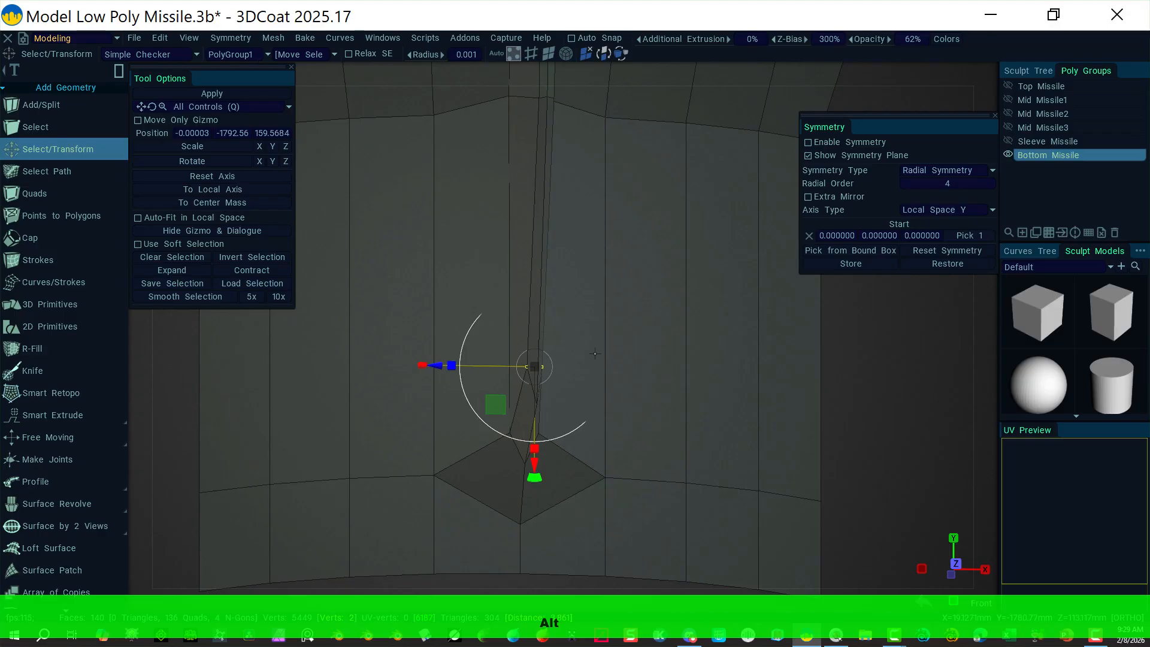
left_click_drag(593, 333, 746, 413, "alt")
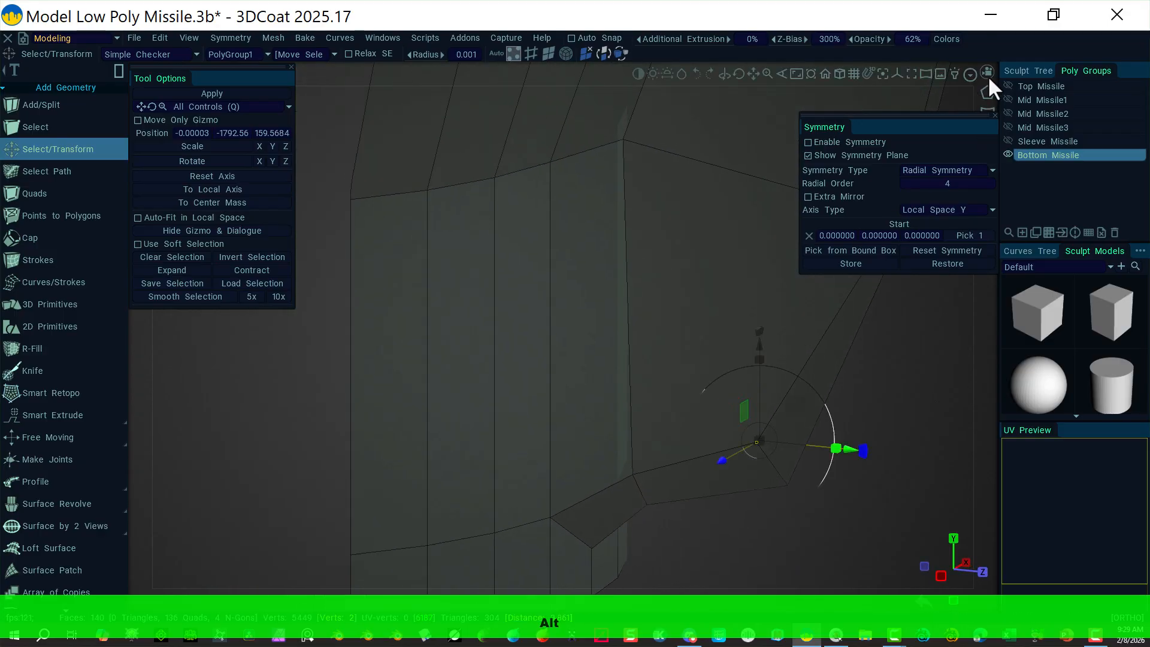
left_click(990, 73)
left_click(802, 217)
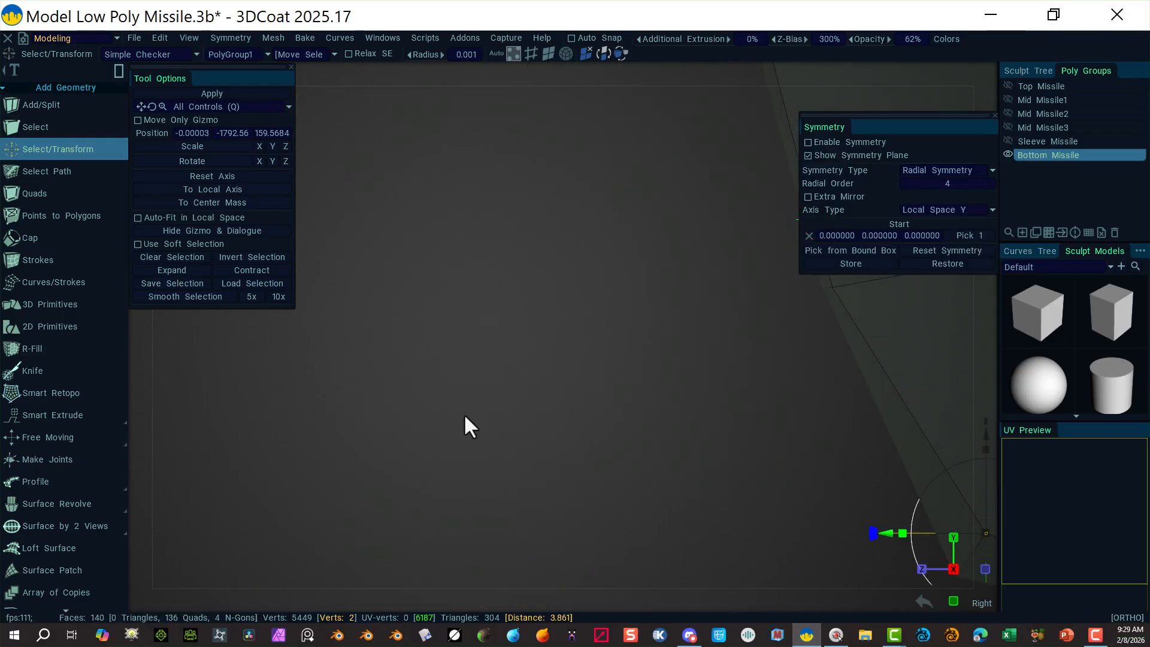
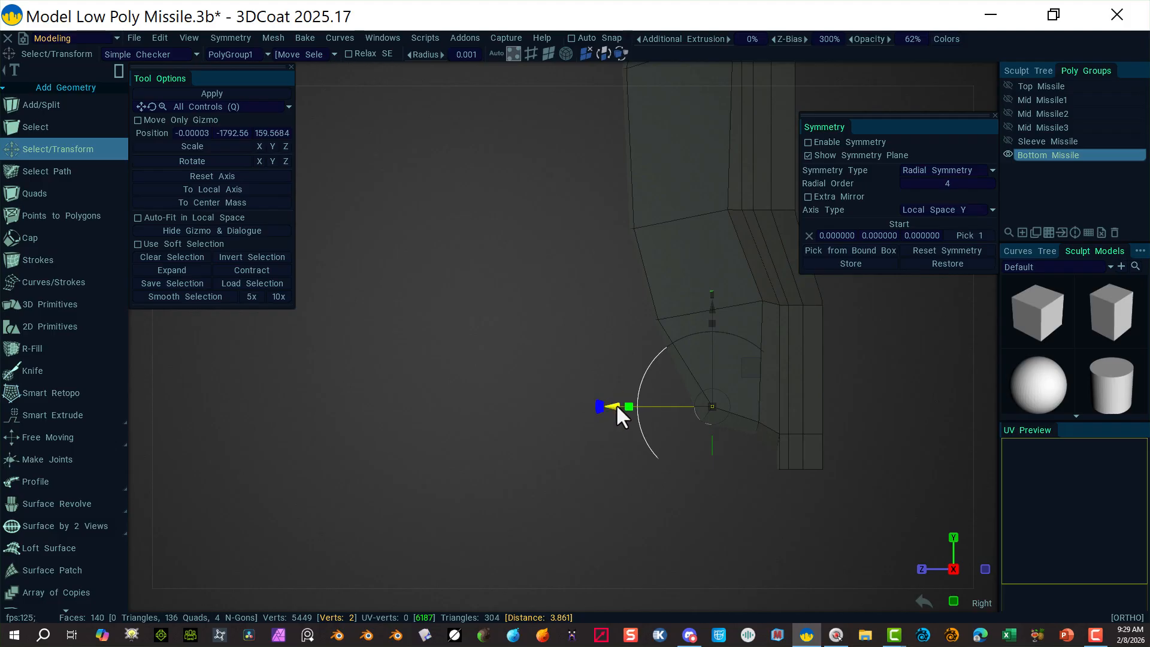
Step: Push the selected bottom vertex pair outward and lower it slightly, then deselect
left_click_drag(616, 404, 606, 405)
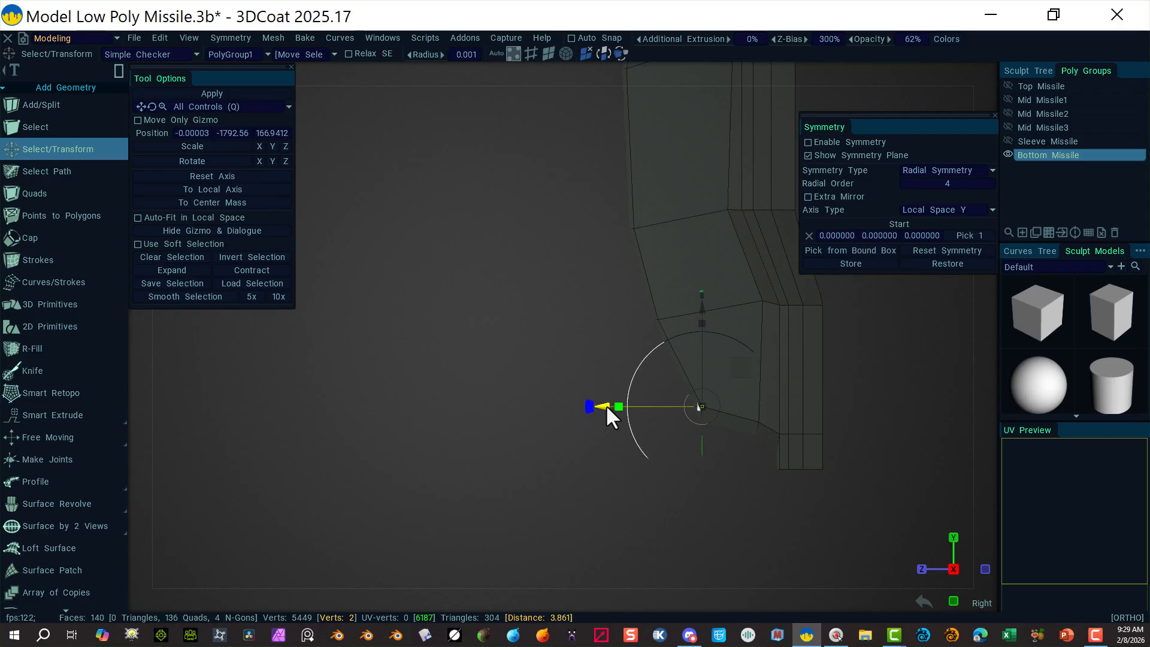
left_click_drag(703, 308, 712, 314)
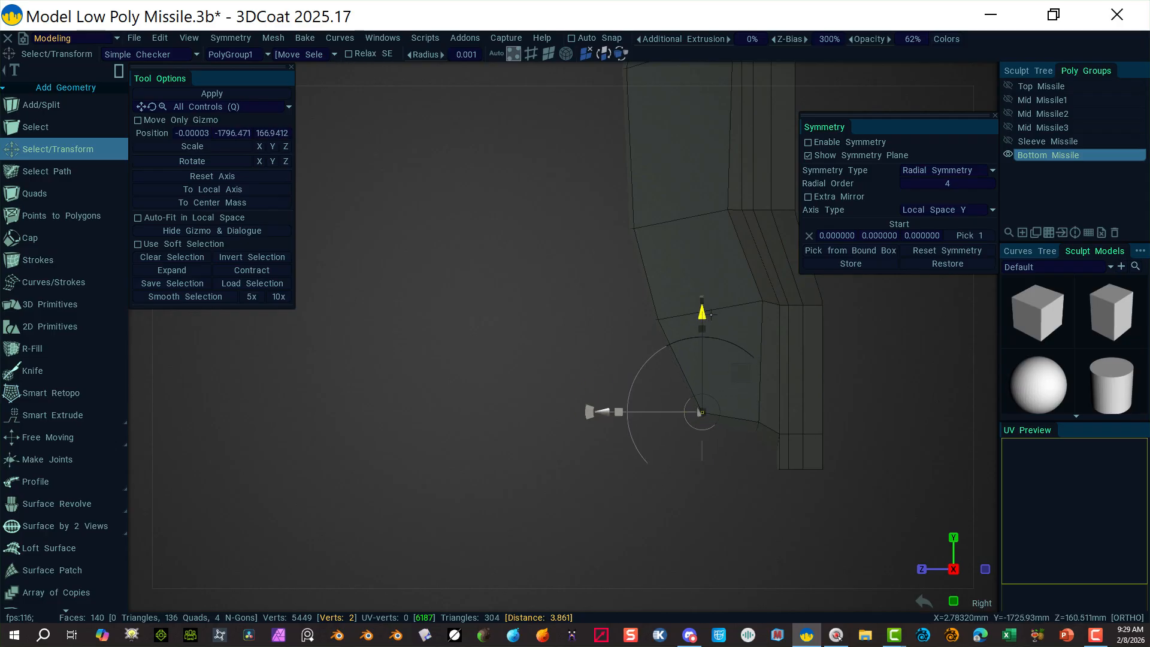
left_click(687, 474)
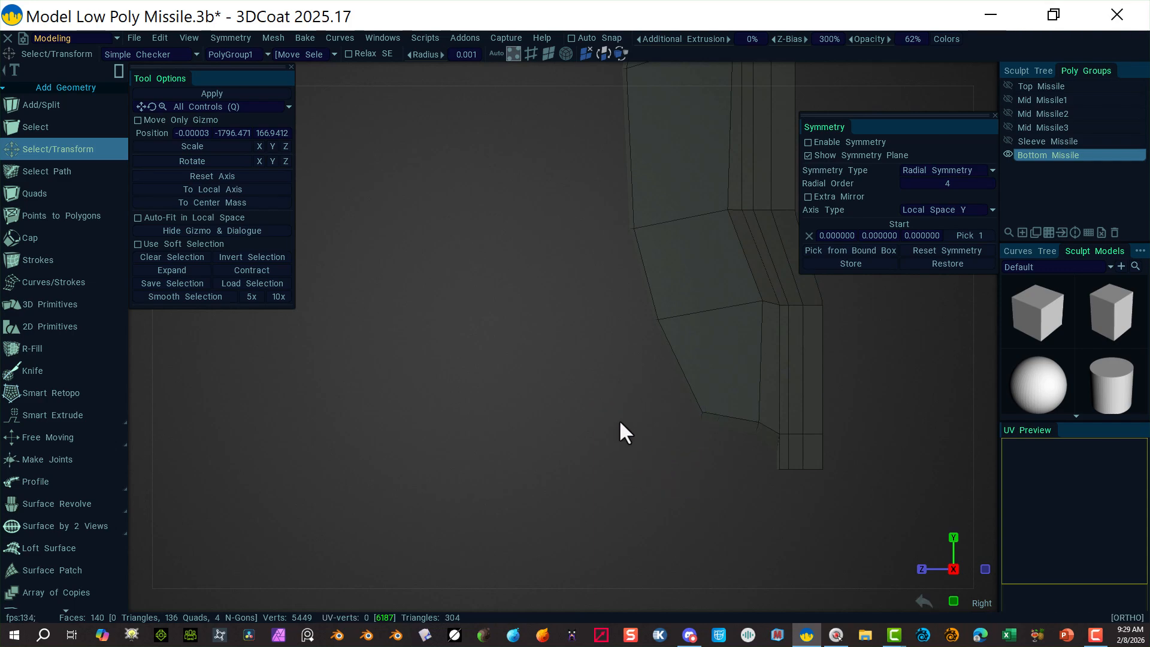
scroll(620, 419, "down", 5)
middle_click_drag(548, 325, 558, 465)
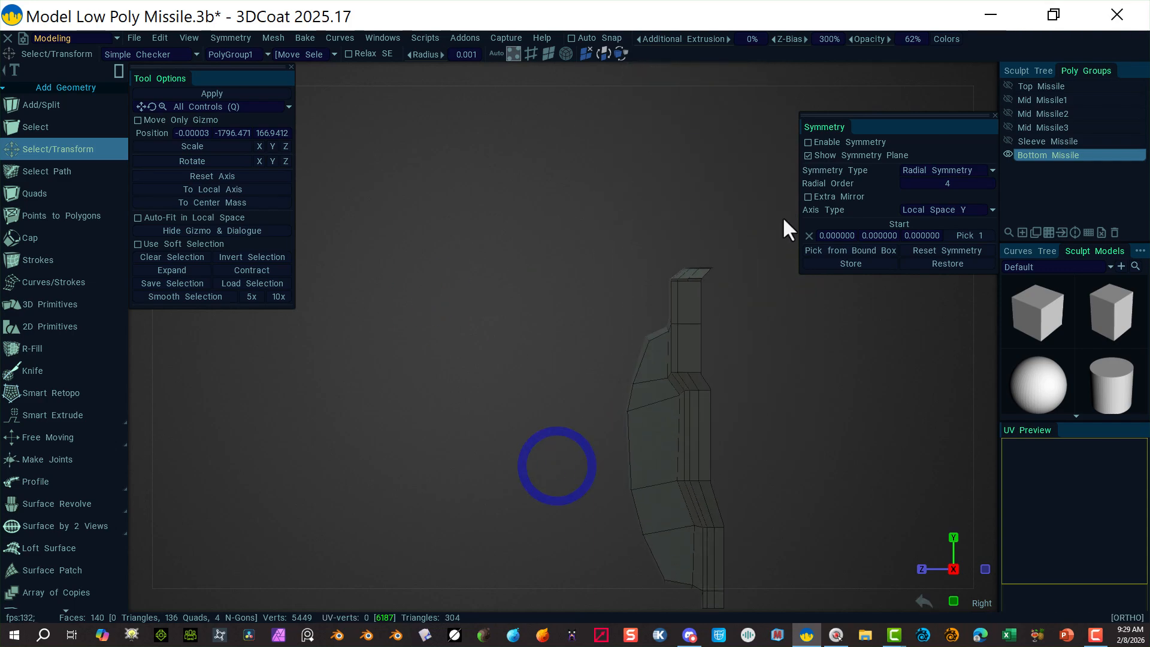
left_click_drag(618, 320, 577, 390)
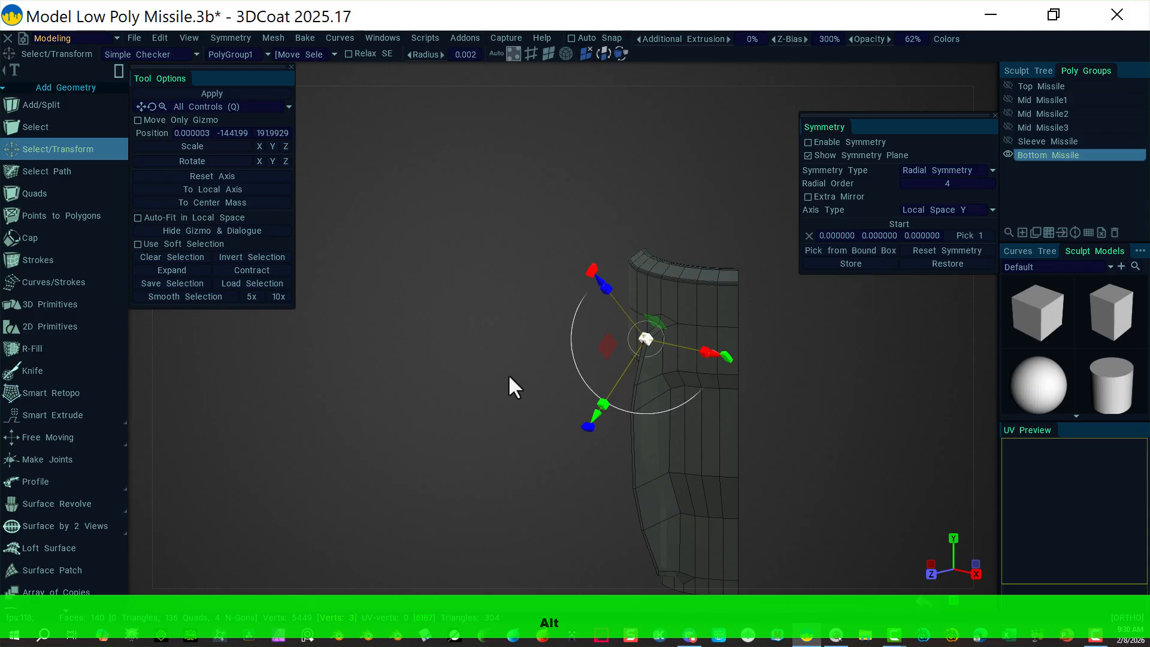
Step: Raise another profile vertex pair slightly and push it outward, then view the whole section
left_click_drag(509, 385, 915, 355, "alt")
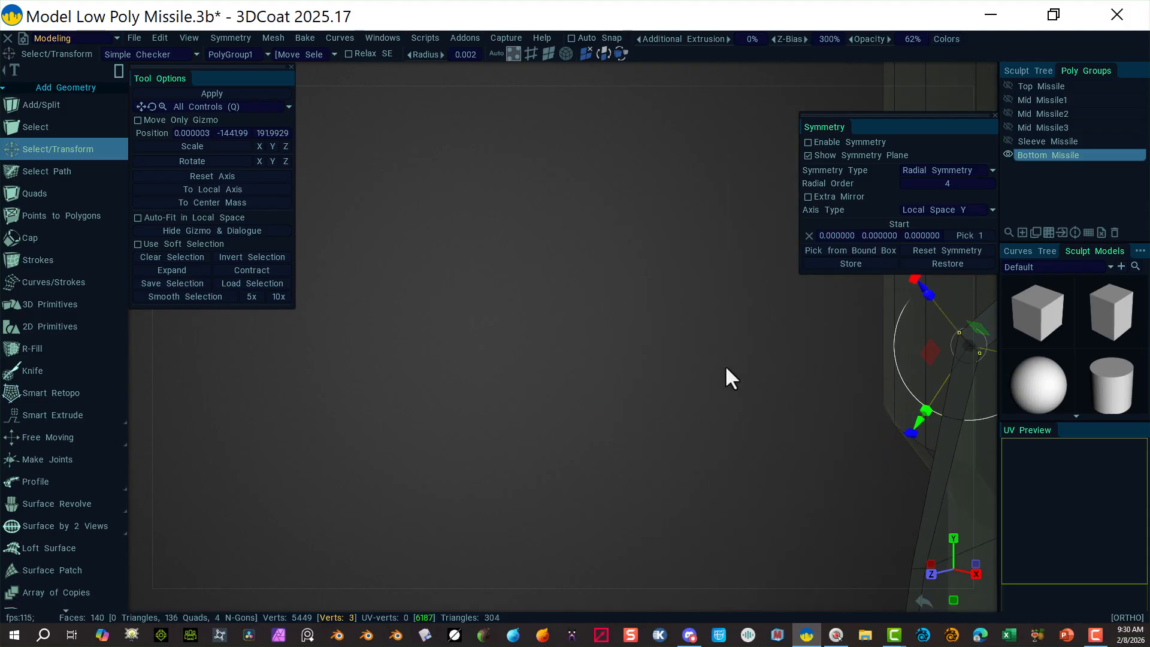
middle_click_drag(725, 365, 371, 410, "alt")
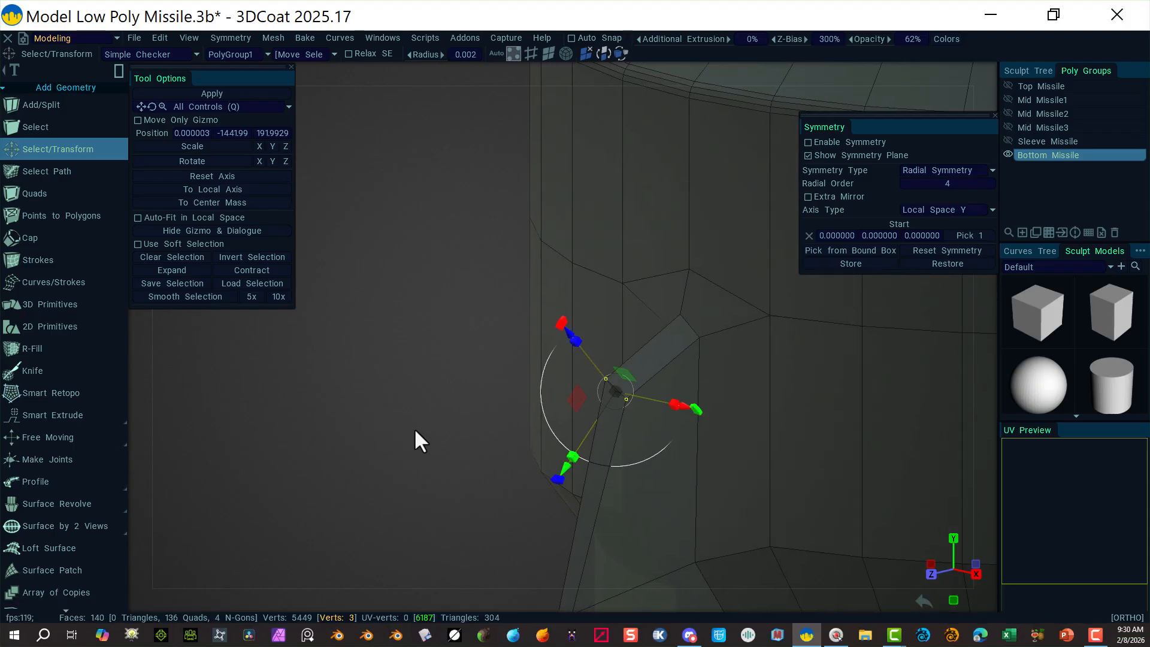
left_click_drag(415, 428, 469, 427, "alt")
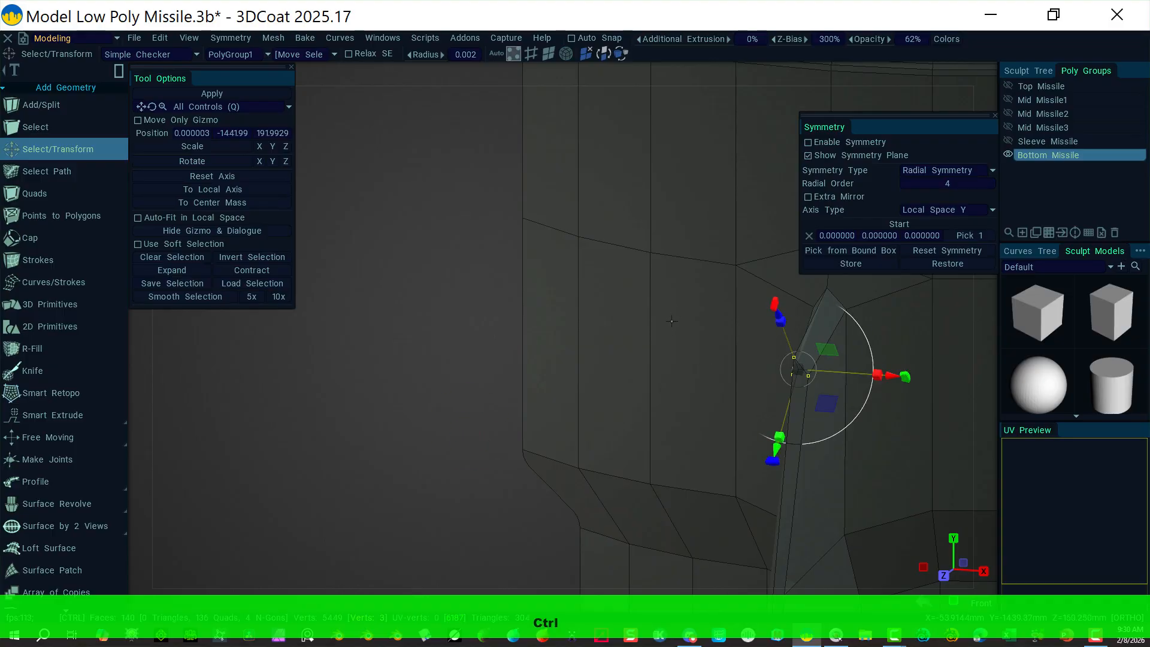
left_click_drag(675, 330, 810, 365, "ctrl")
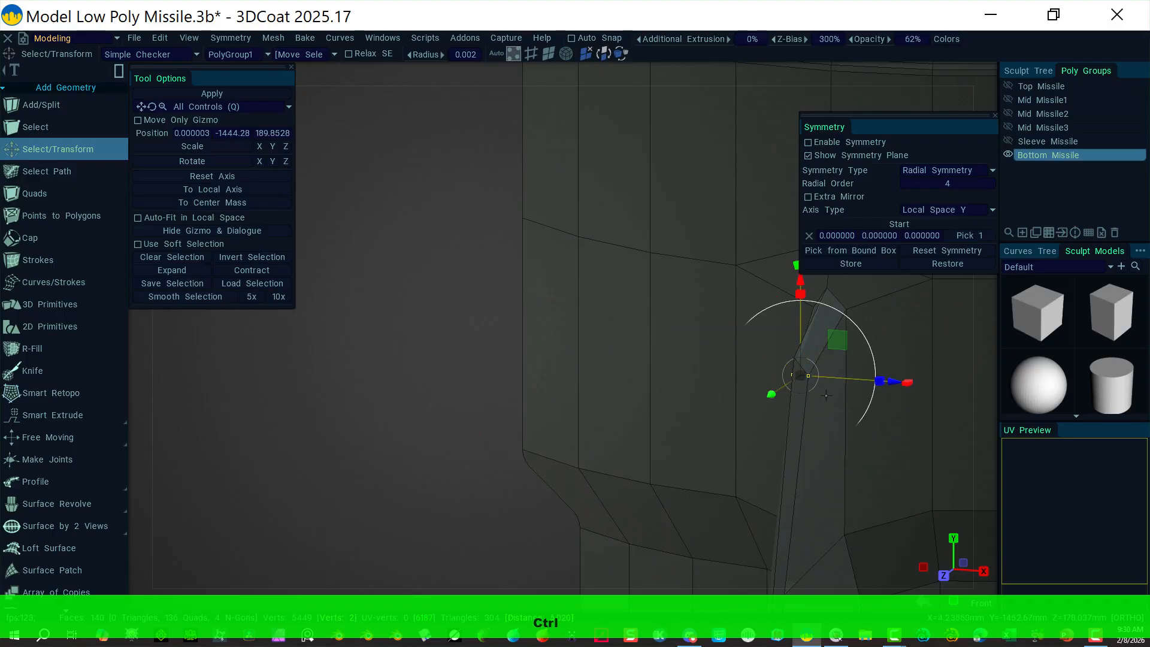
left_click_drag(801, 285, 795, 272)
left_click_drag(772, 440, 662, 401, "alt")
left_click_drag(892, 358, 865, 357)
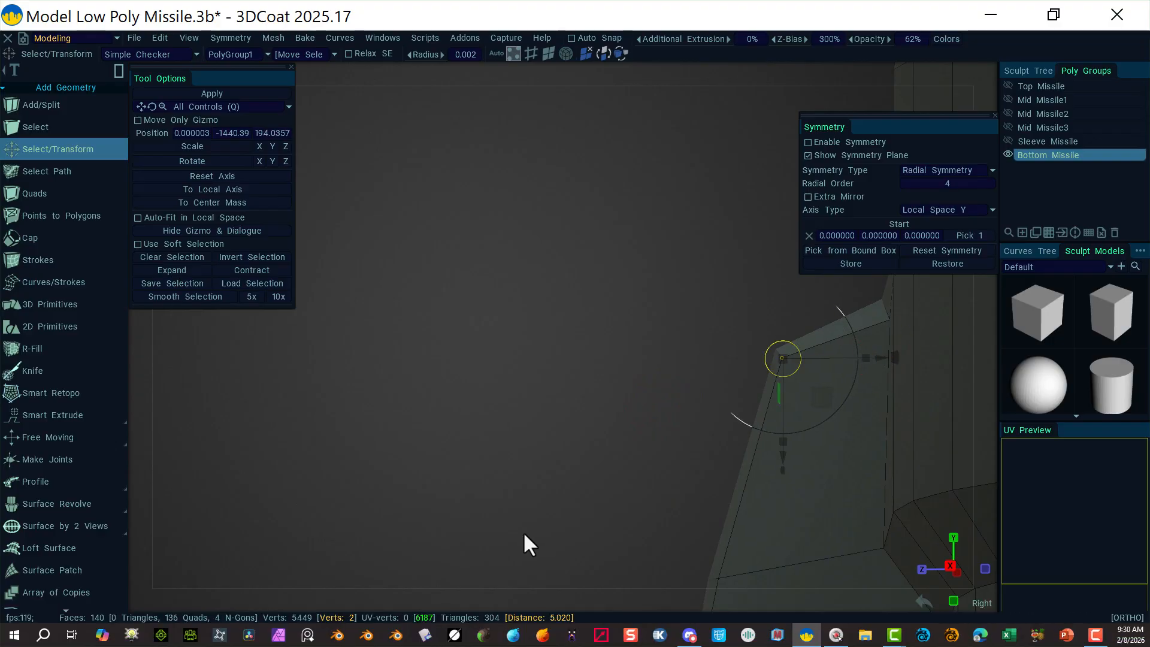
left_click(494, 344)
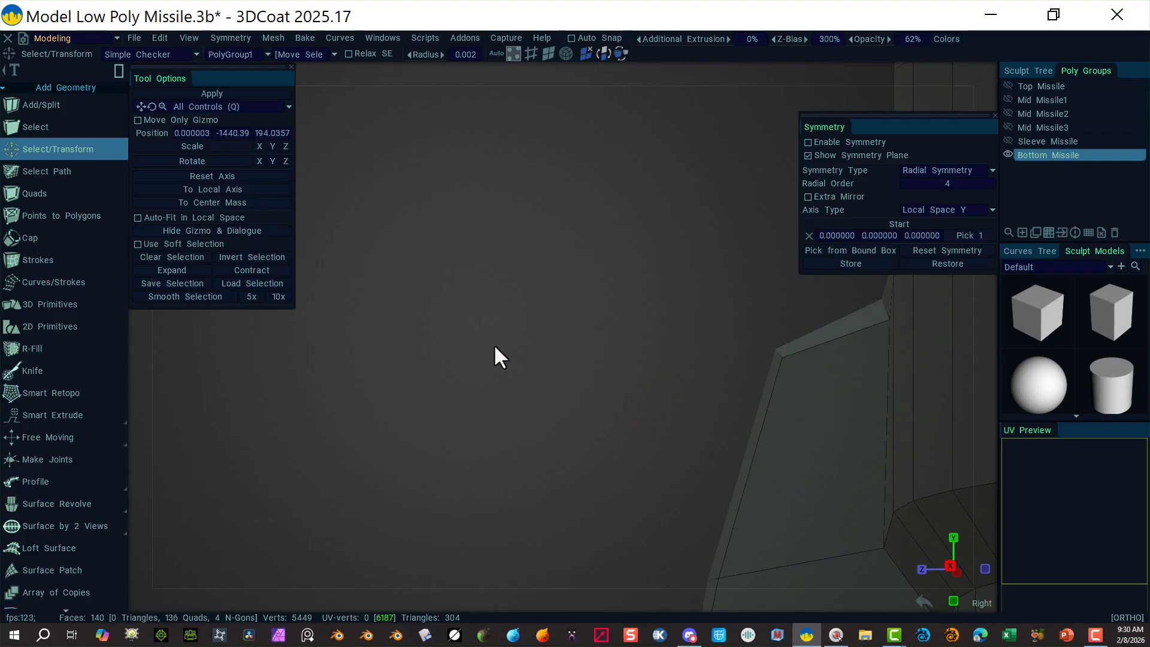
right_click_drag(566, 343, 561, 340, "alt")
left_click_drag(591, 367, 555, 455, "alt")
right_click_drag(555, 455, 494, 348, "alt")
middle_click_drag(499, 354, 505, 321, "alt")
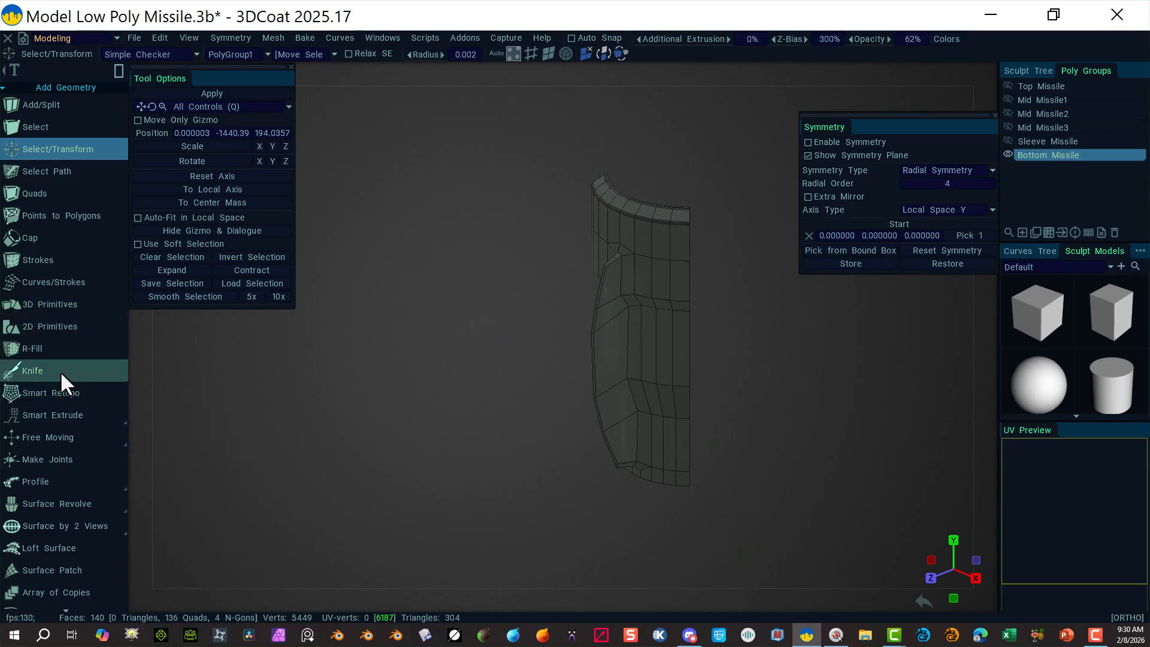
scroll(62, 341, "down", 10)
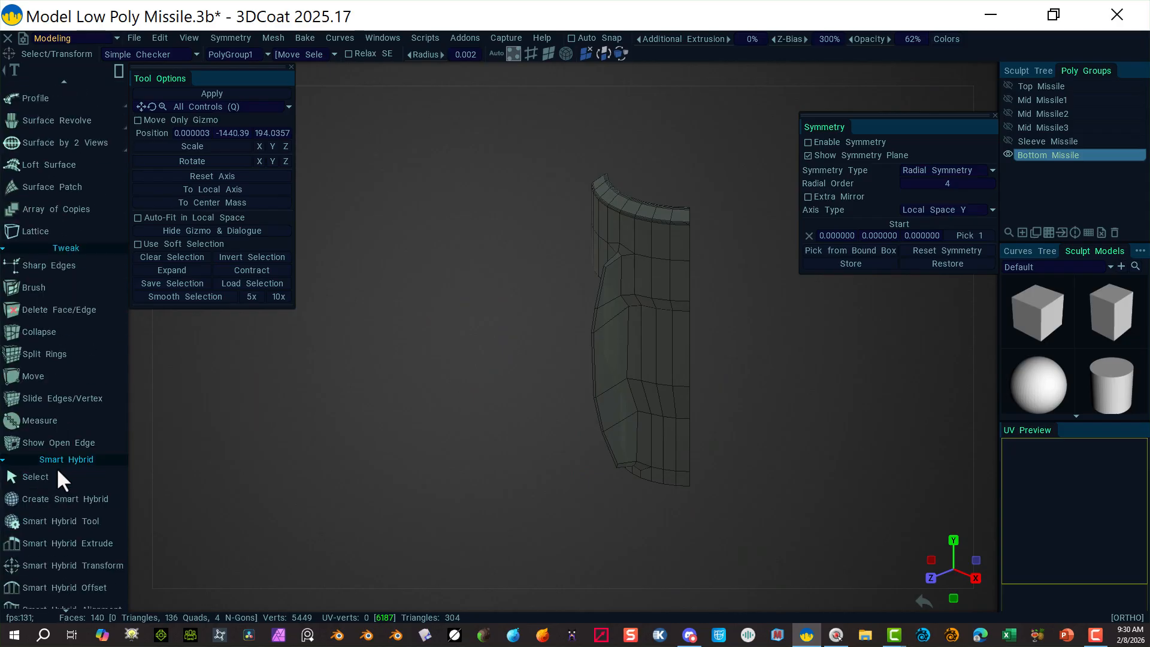
scroll(56, 467, "down", 3)
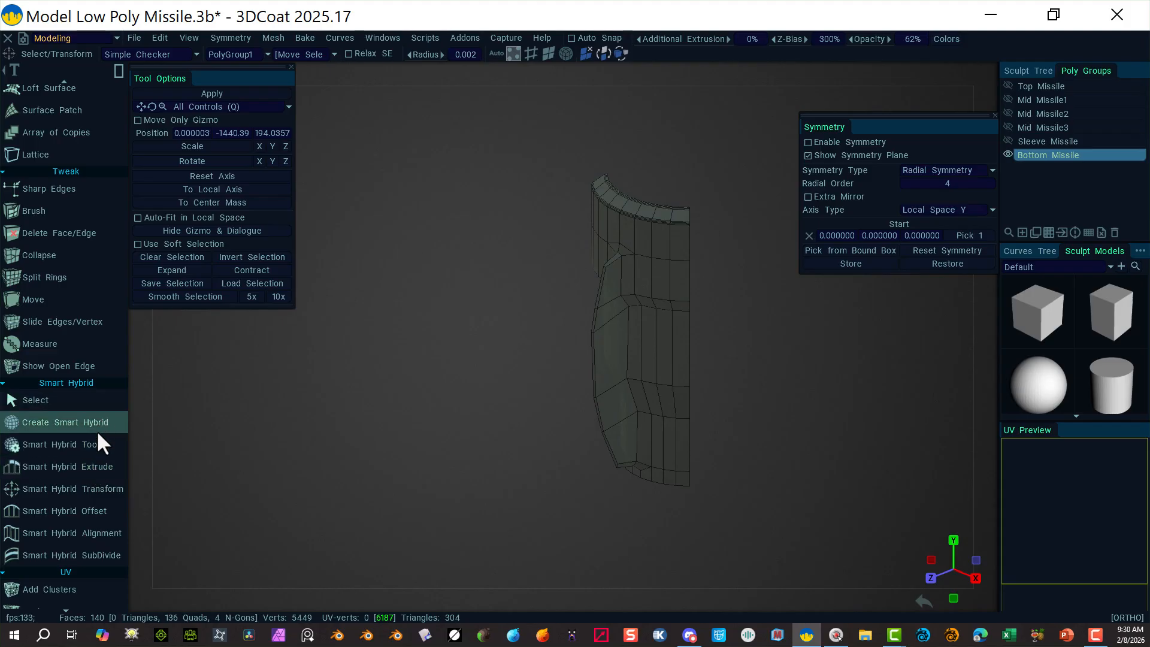
scroll(82, 563, "down", 10)
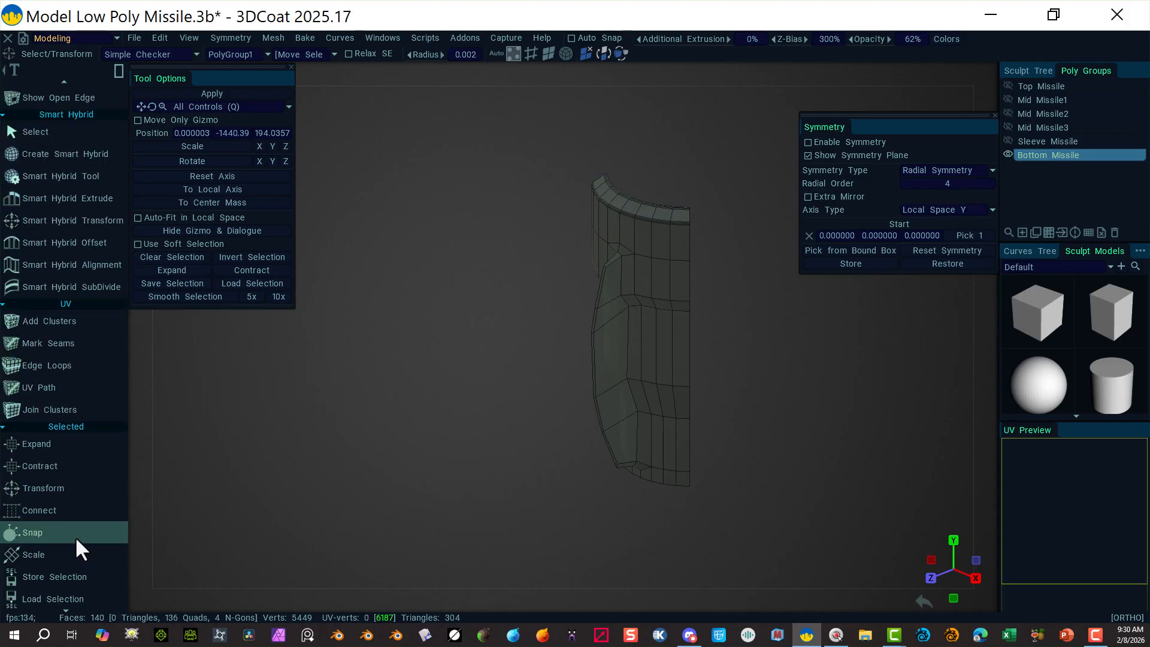
scroll(78, 527, "down", 4)
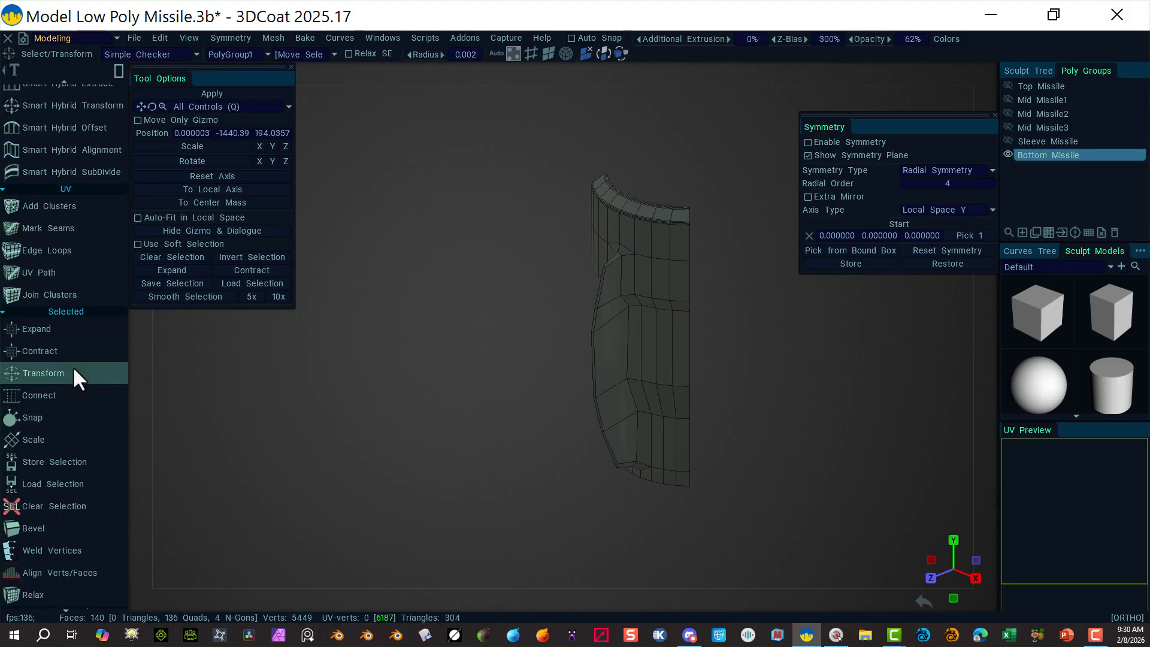
scroll(108, 509, "down", 7)
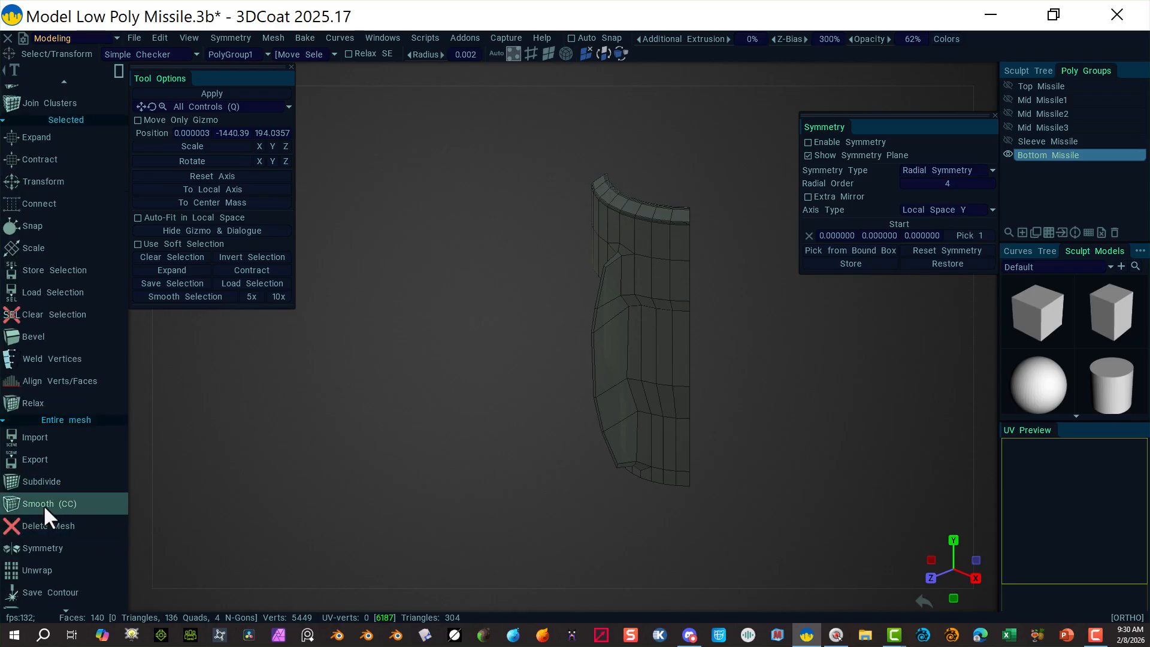
left_click(26, 505)
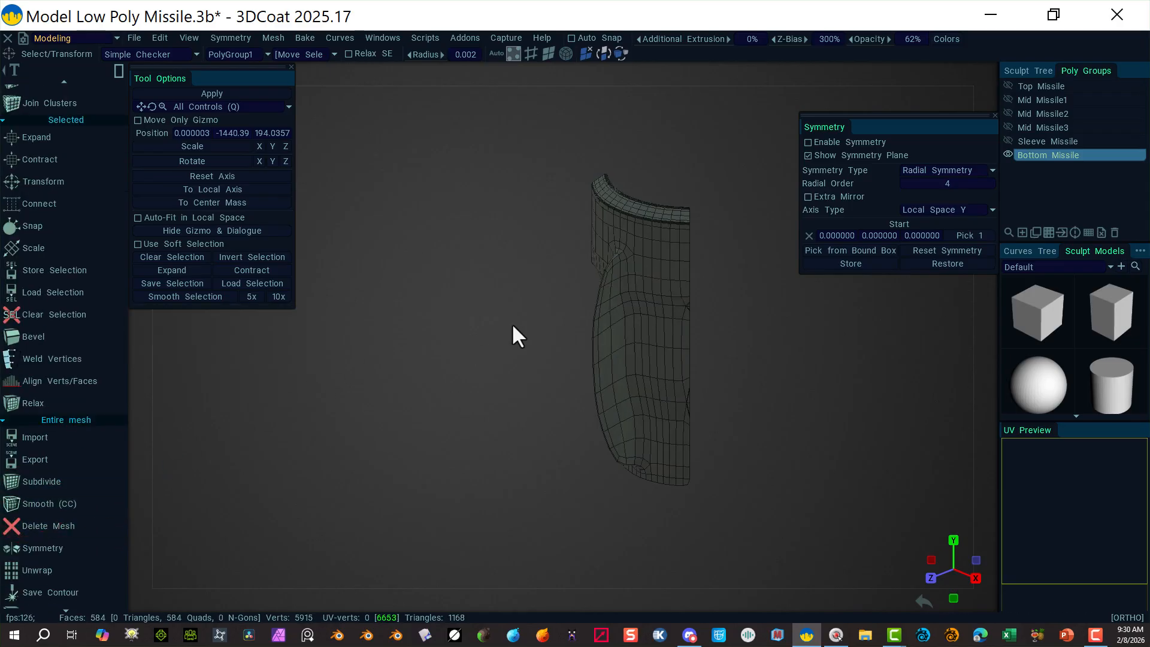
left_click_drag(504, 348, 468, 284, "alt")
right_click_drag(499, 354, 662, 416, "alt")
middle_click_drag(662, 416, 441, 369, "alt")
left_click_drag(440, 368, 605, 225, "alt")
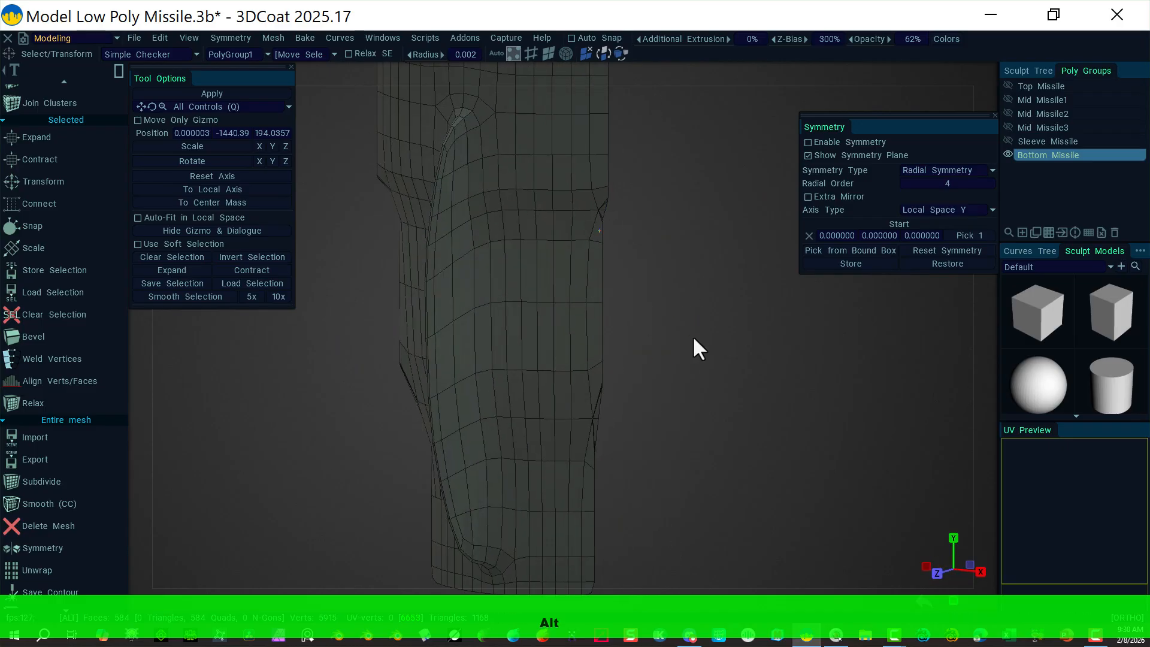
left_click_drag(693, 339, 655, 323, "alt")
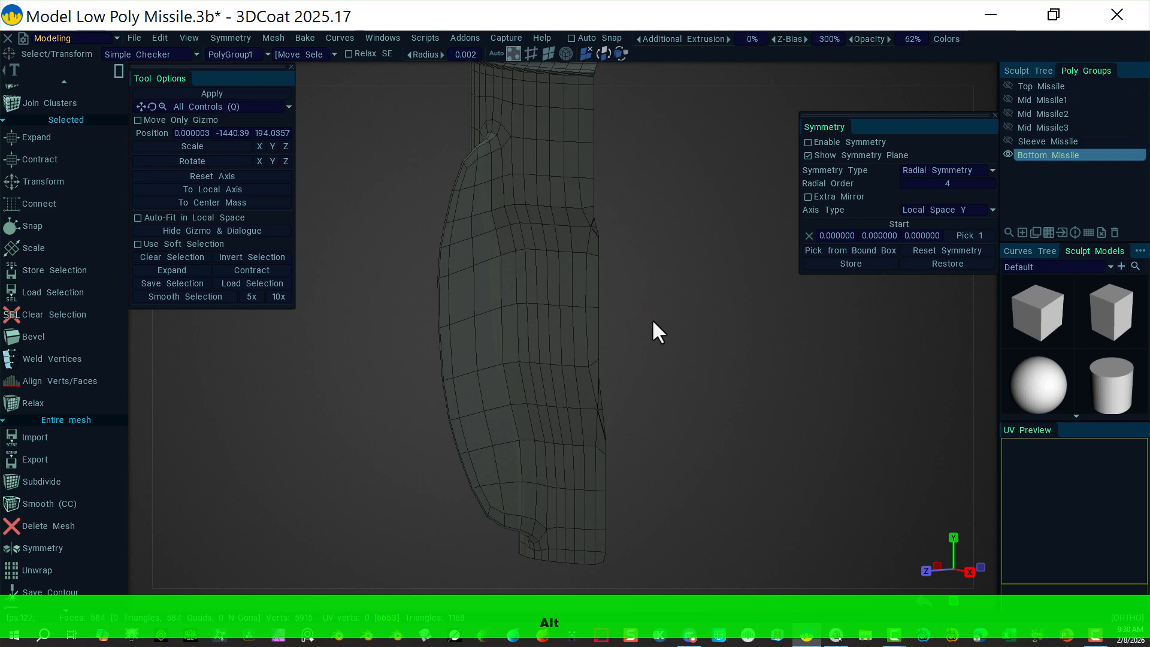
key("ctrl+z")
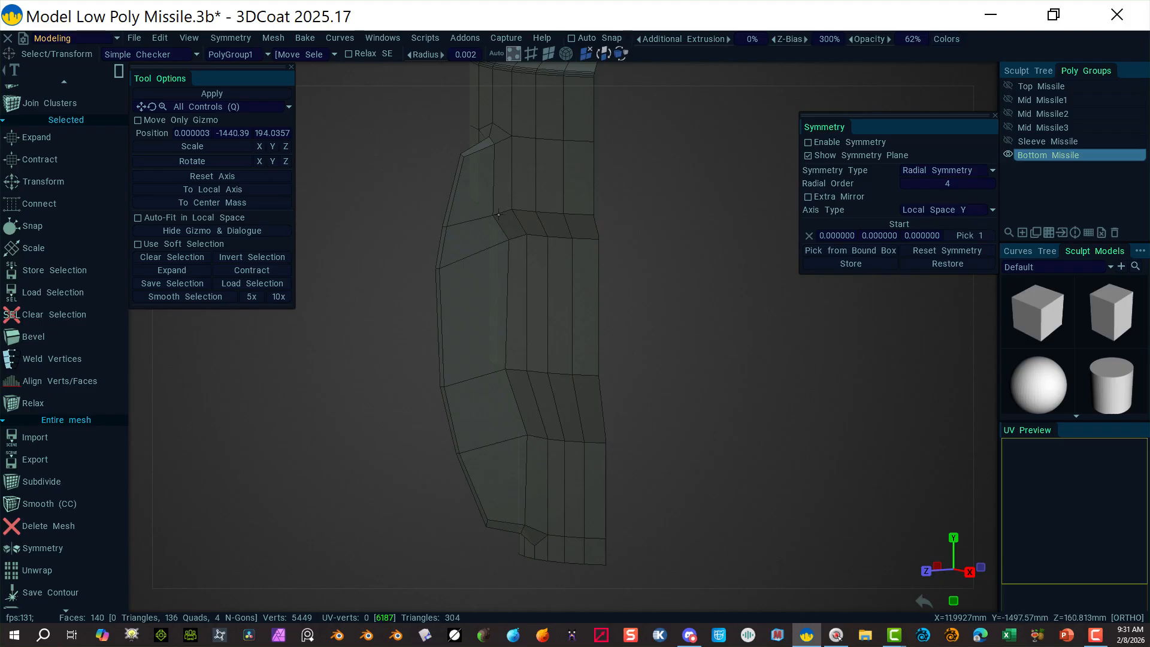
Step: In Right view, raise the shoulder vertex pair slightly and push it outward
left_click_drag(672, 257, 600, 239, "alt")
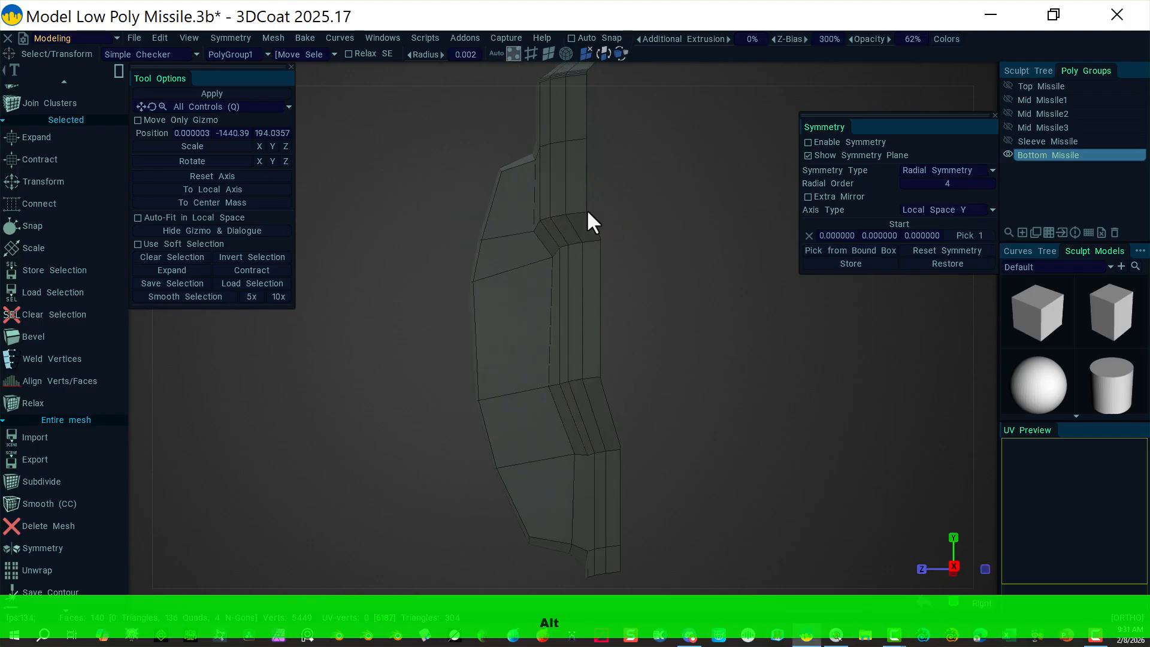
left_click_drag(515, 220, 538, 251)
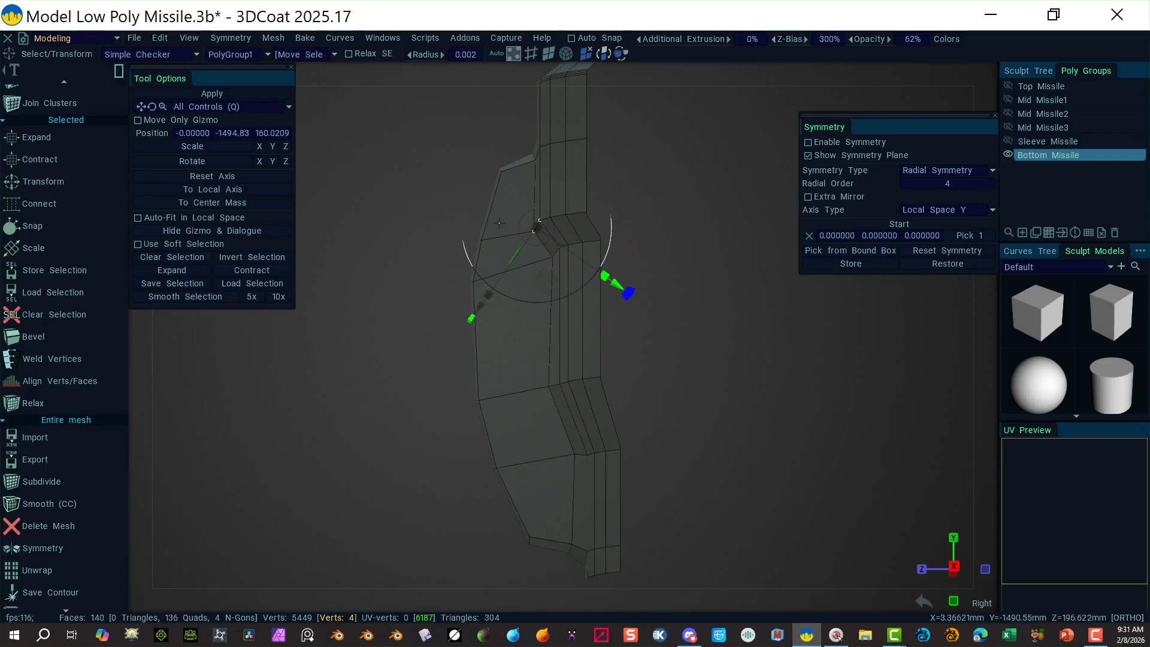
left_click_drag(503, 217, 538, 254)
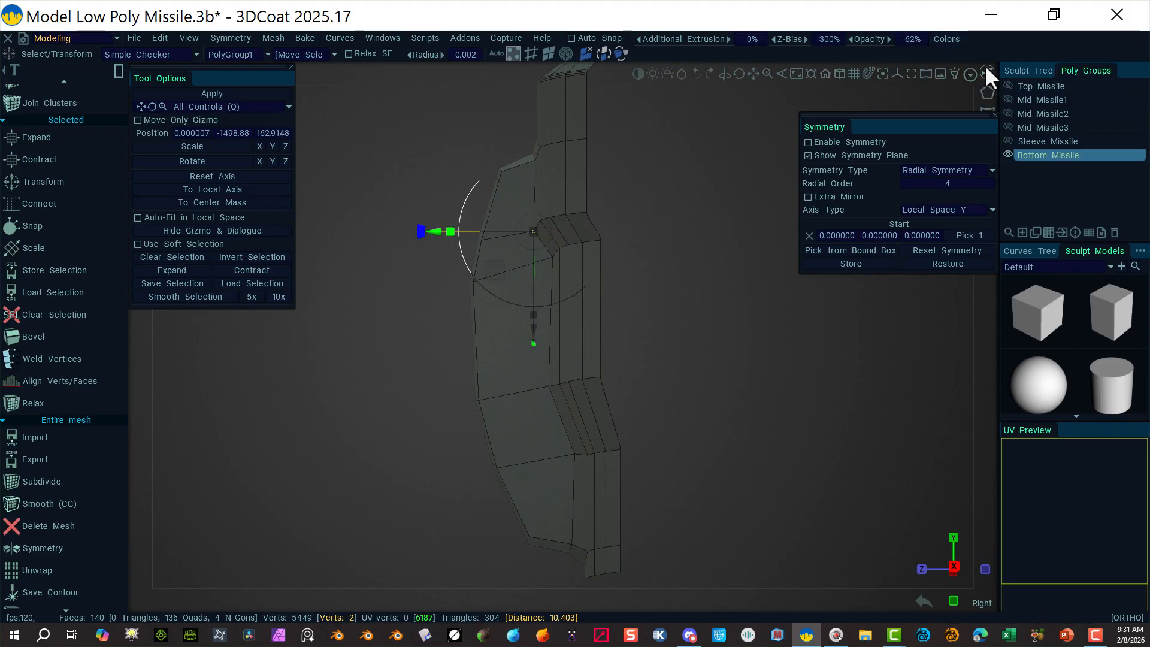
left_click(985, 66)
left_click(814, 182)
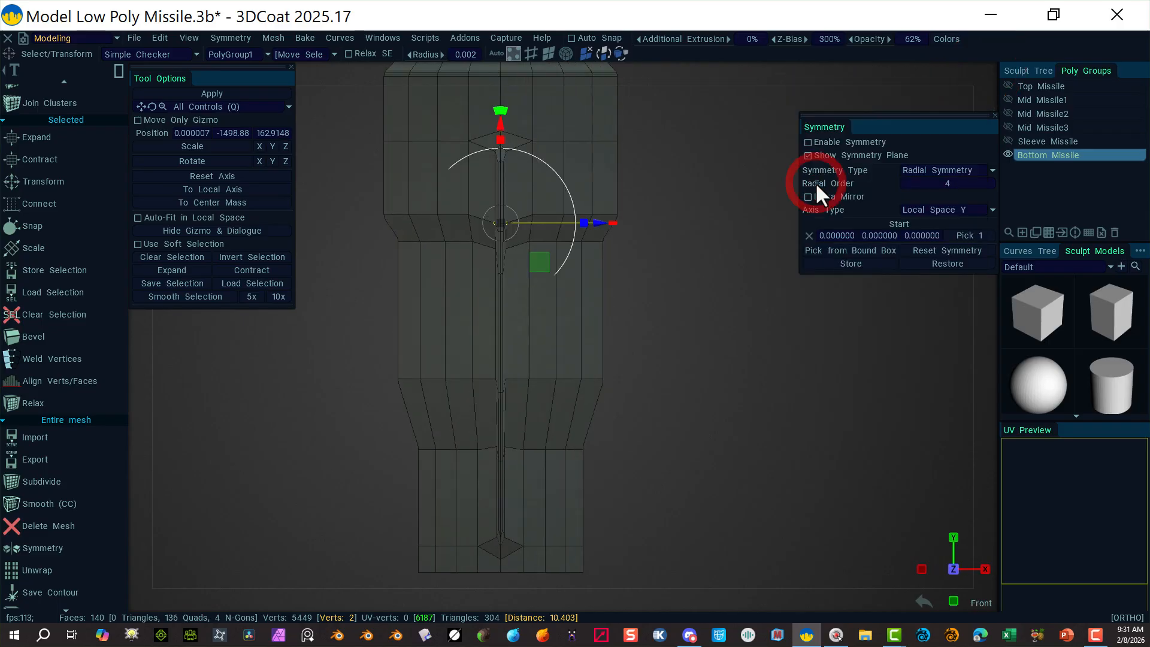
left_click(988, 72)
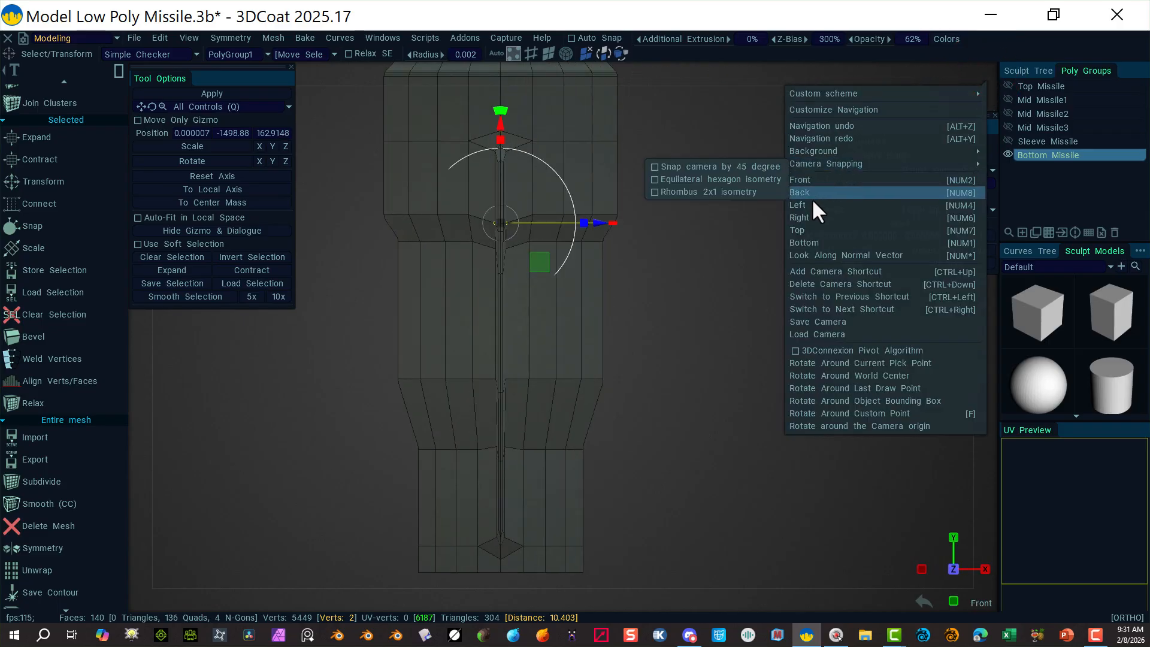
left_click(810, 216)
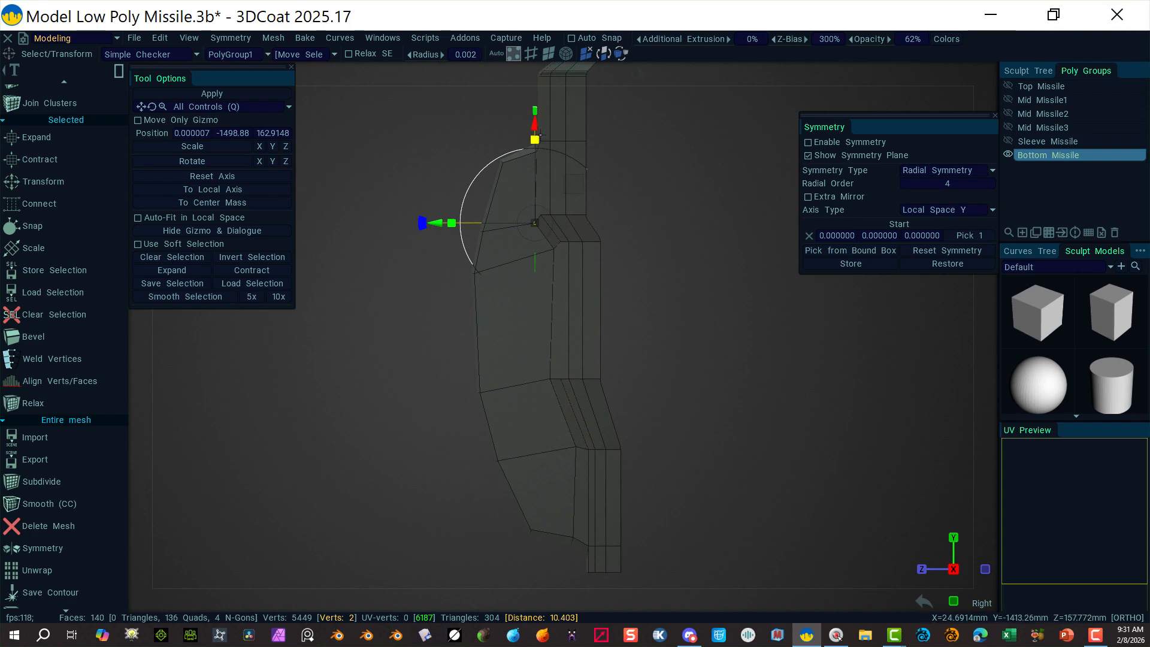
left_click_drag(535, 122, 531, 116)
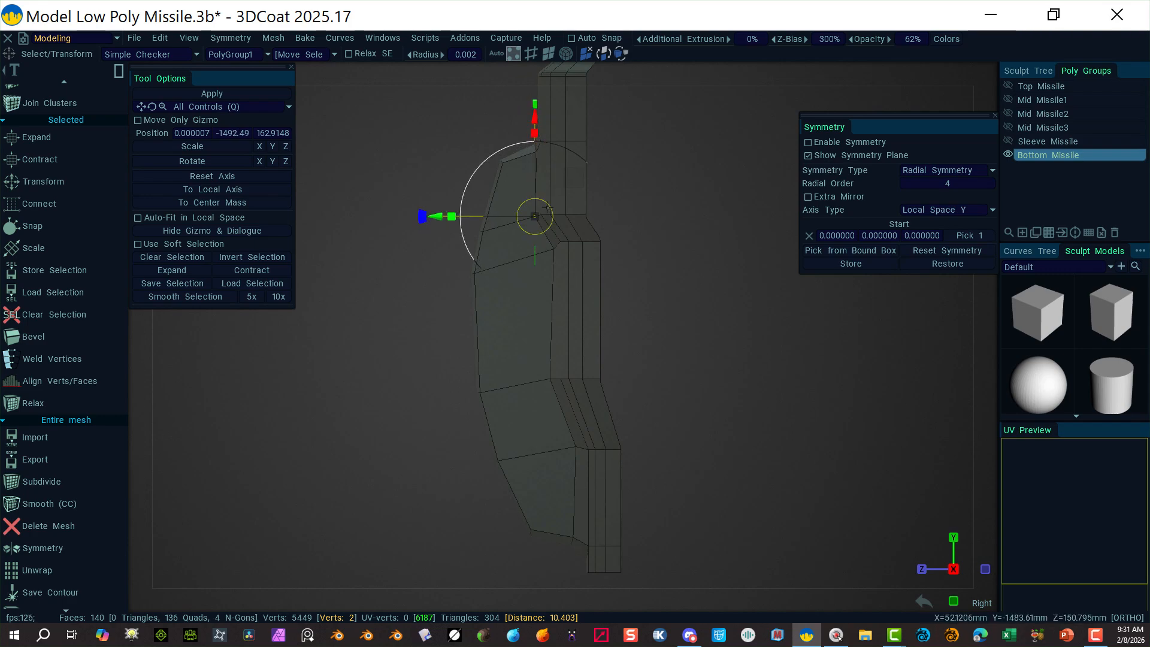
left_click_drag(473, 220, 440, 217)
left_click(667, 240)
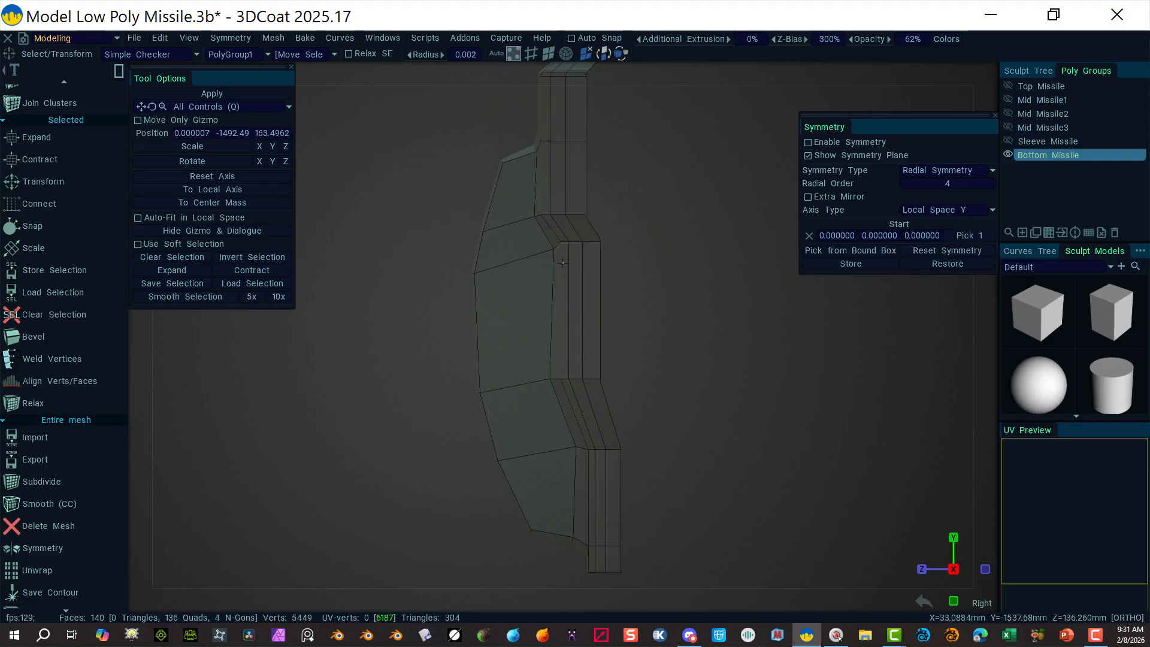
Step: Raise the next vertex pair slightly and lower two outline vertices a touch
left_click(555, 253)
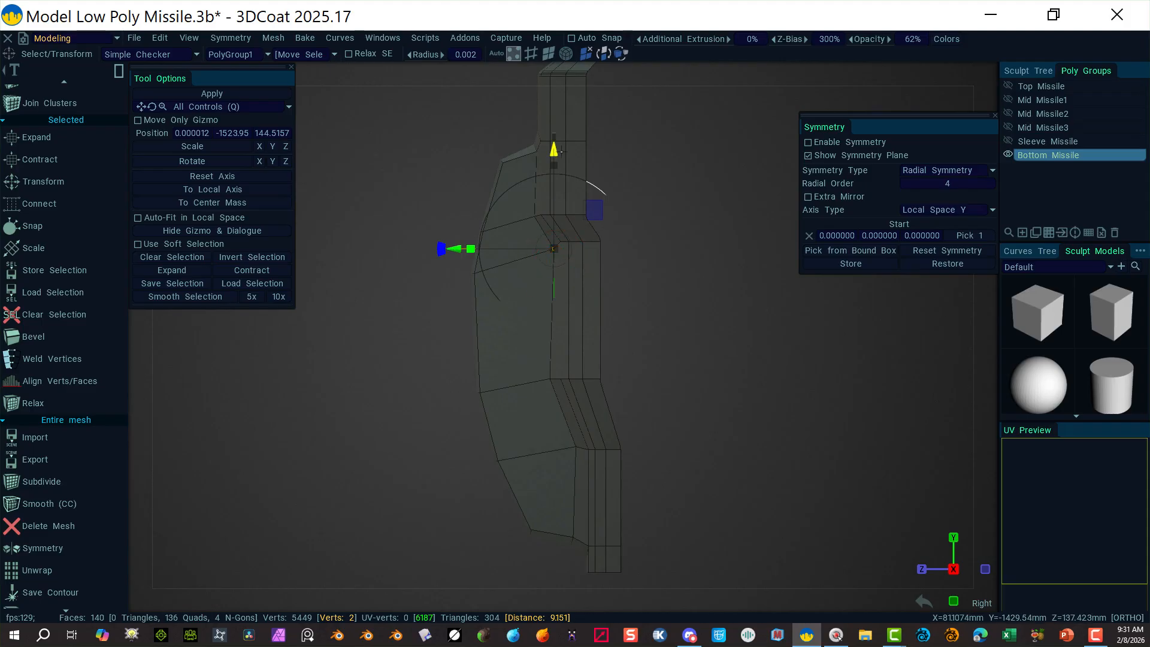
left_click_drag(555, 150, 550, 152)
left_click(623, 339)
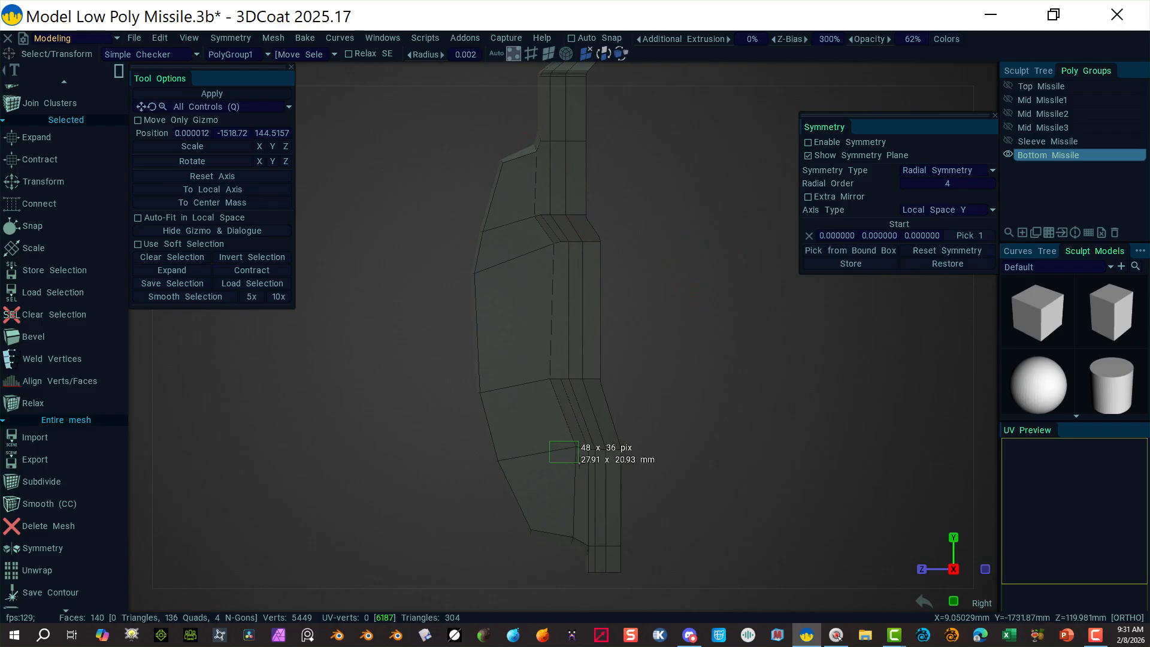
left_click(576, 446)
left_click_drag(578, 354, 577, 358)
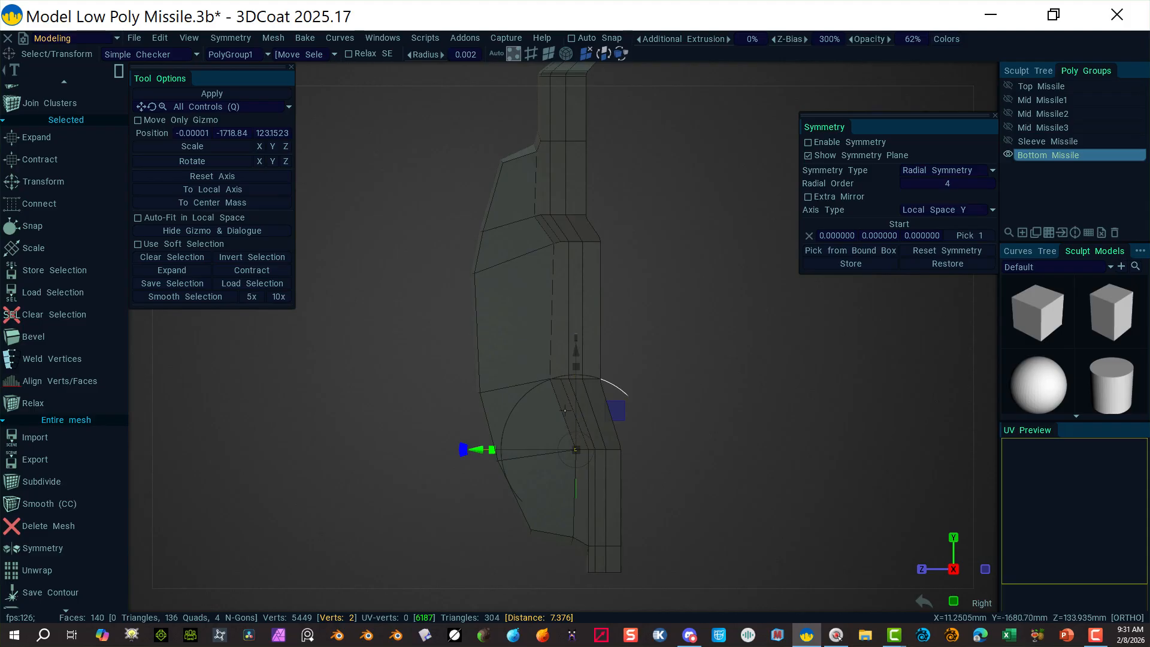
key("Escape")
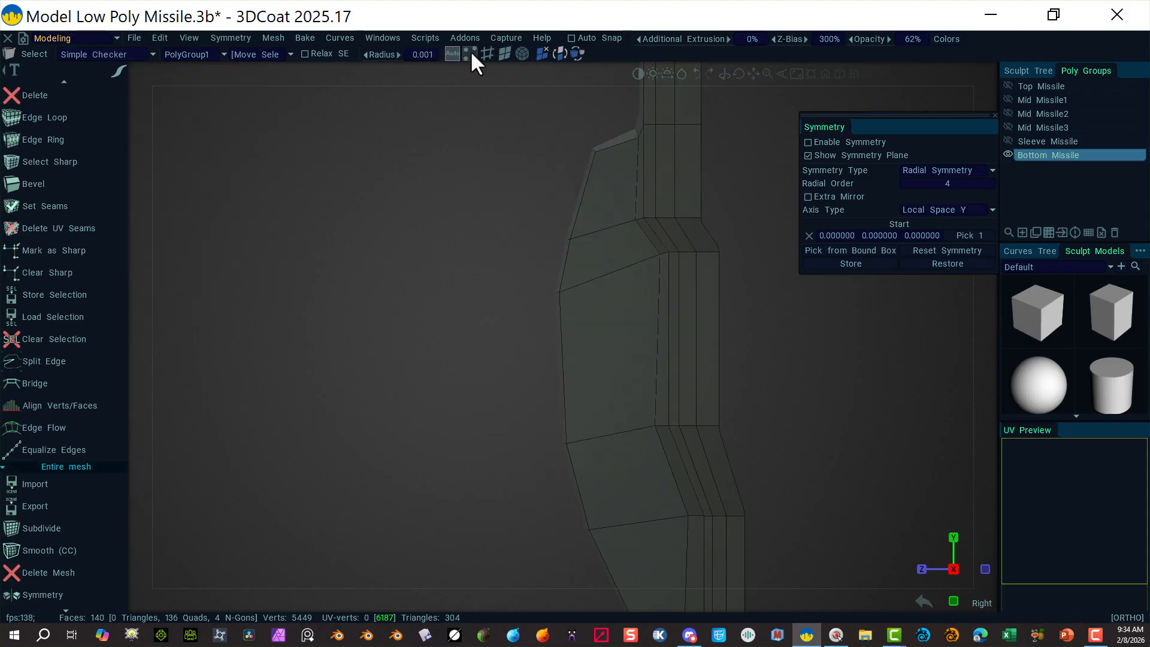
Step: Snap the camera to an exact Right view and set Select/Transform to vertex mode
left_click(488, 53)
left_click_drag(559, 239, 503, 210, "alt")
left_click(988, 70)
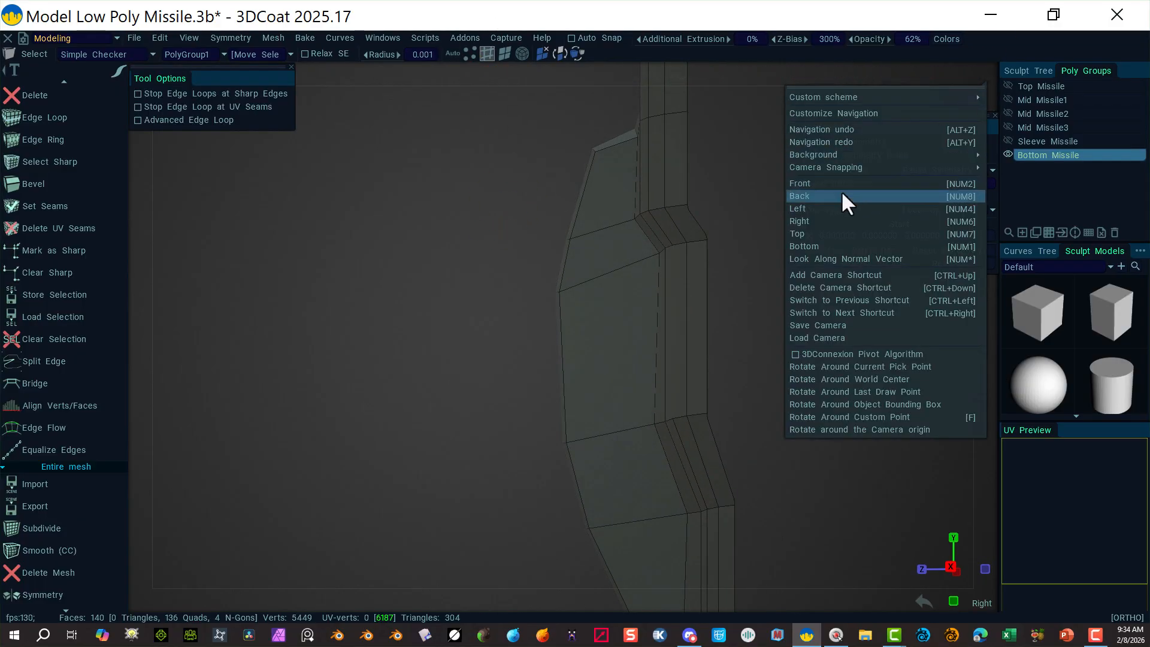
left_click(835, 208)
scroll(54, 138, "down", 15)
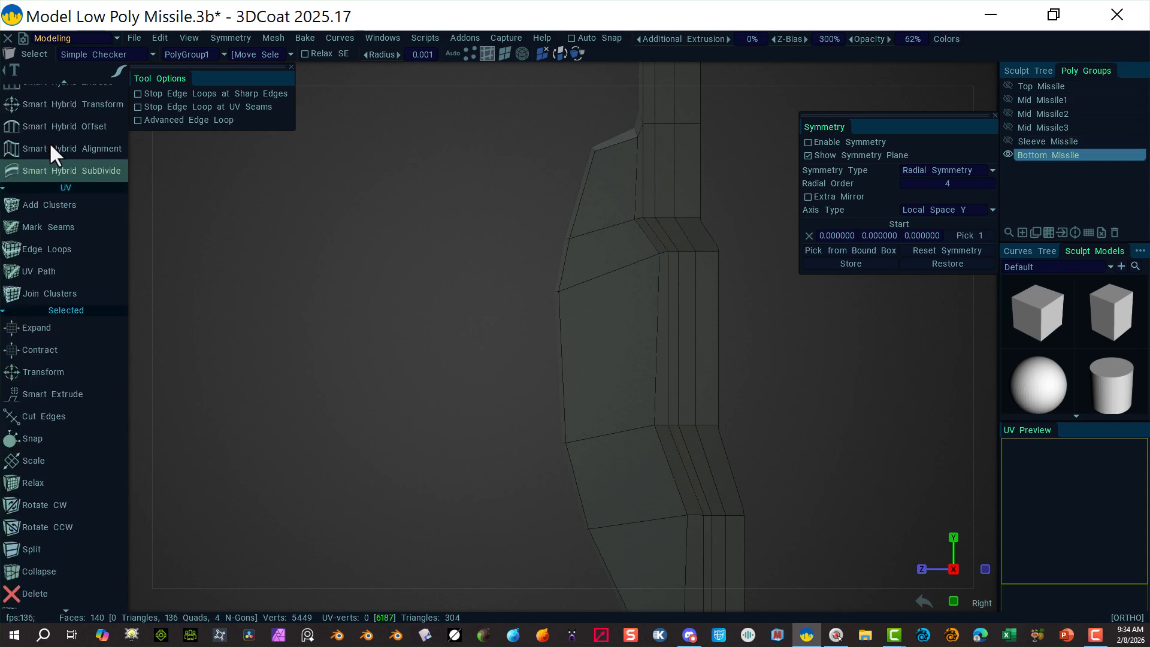
scroll(60, 144, "up", 15)
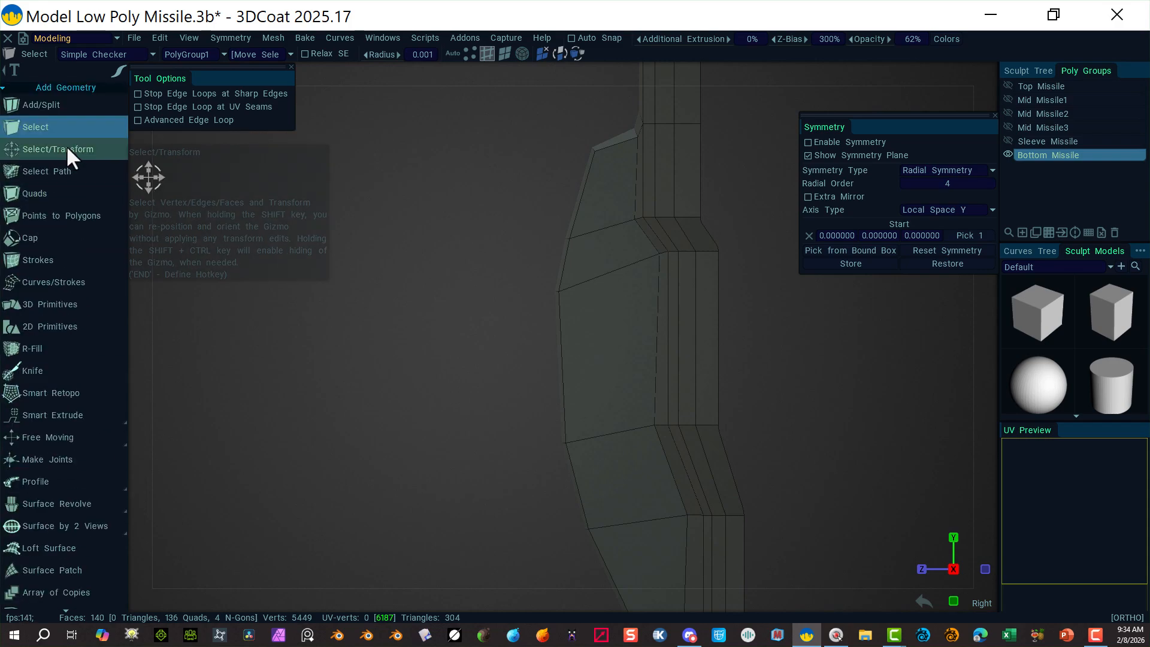
left_click(66, 148)
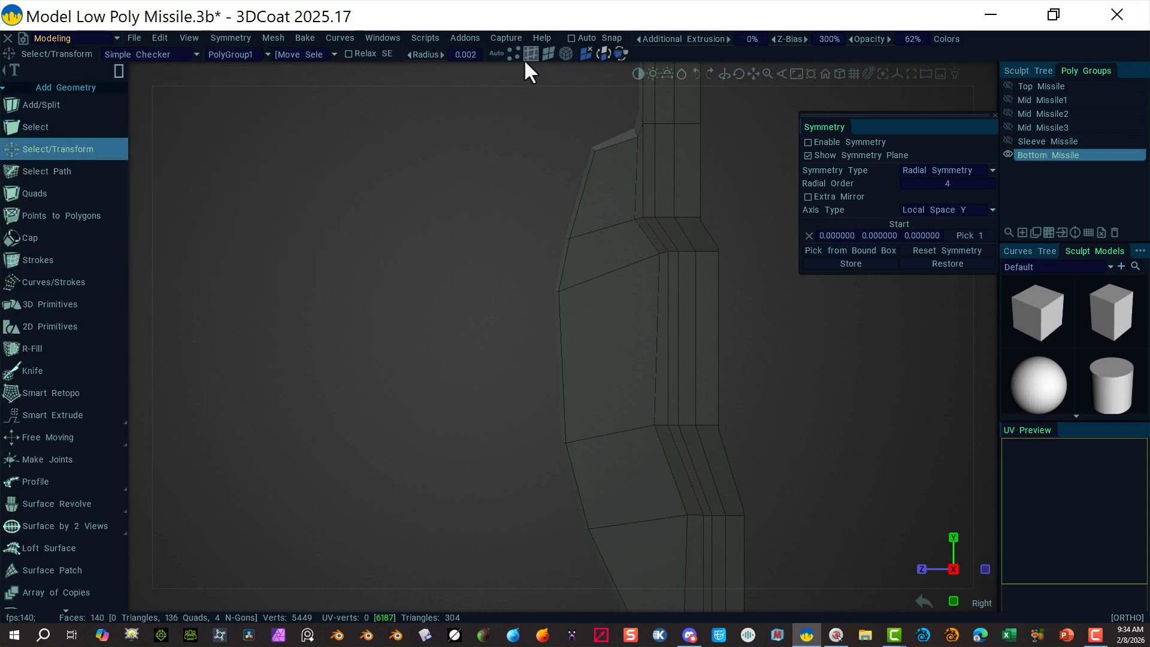
left_click(512, 55)
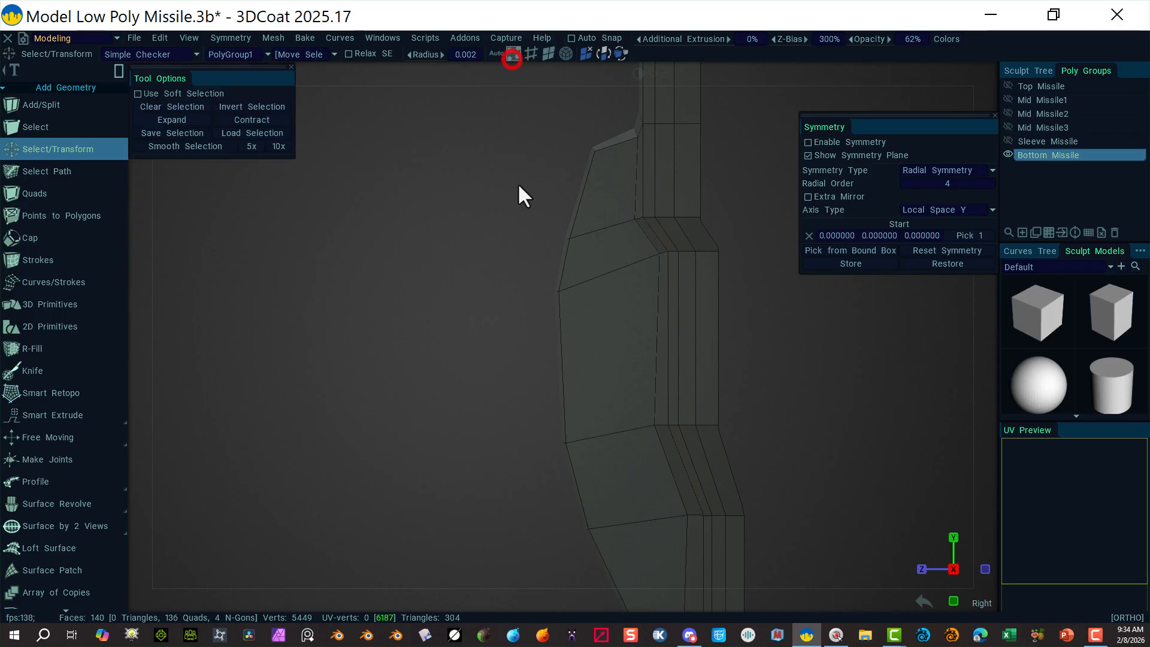
Step: Raise the upper outline corner vertices and nudge them sideways, then raise the next row slightly
left_click(589, 246)
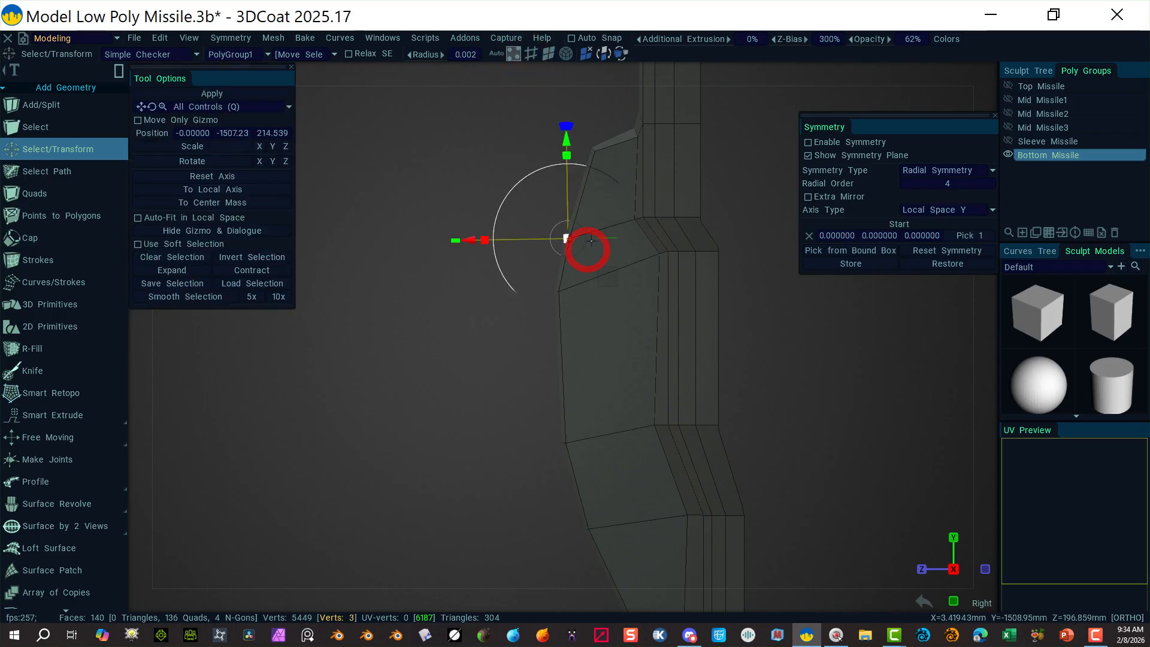
left_click_drag(566, 142, 566, 138)
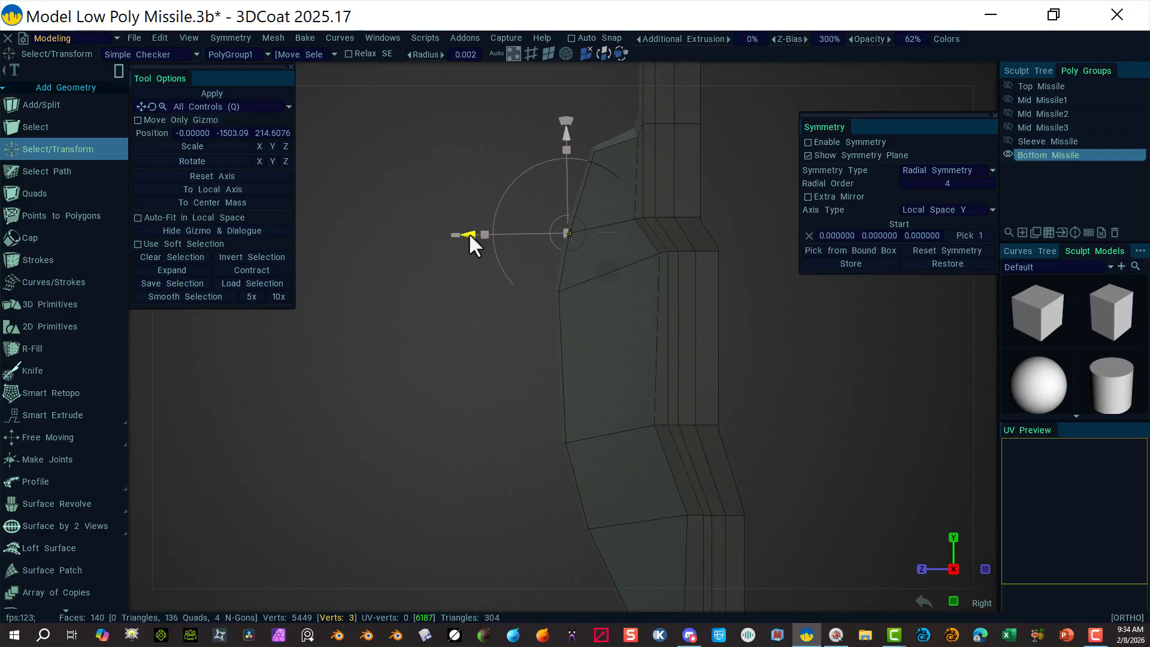
left_click_drag(469, 233, 566, 302)
left_click(462, 305)
left_click_drag(555, 194, 555, 178)
left_click_drag(459, 278, 462, 277)
left_click(488, 198)
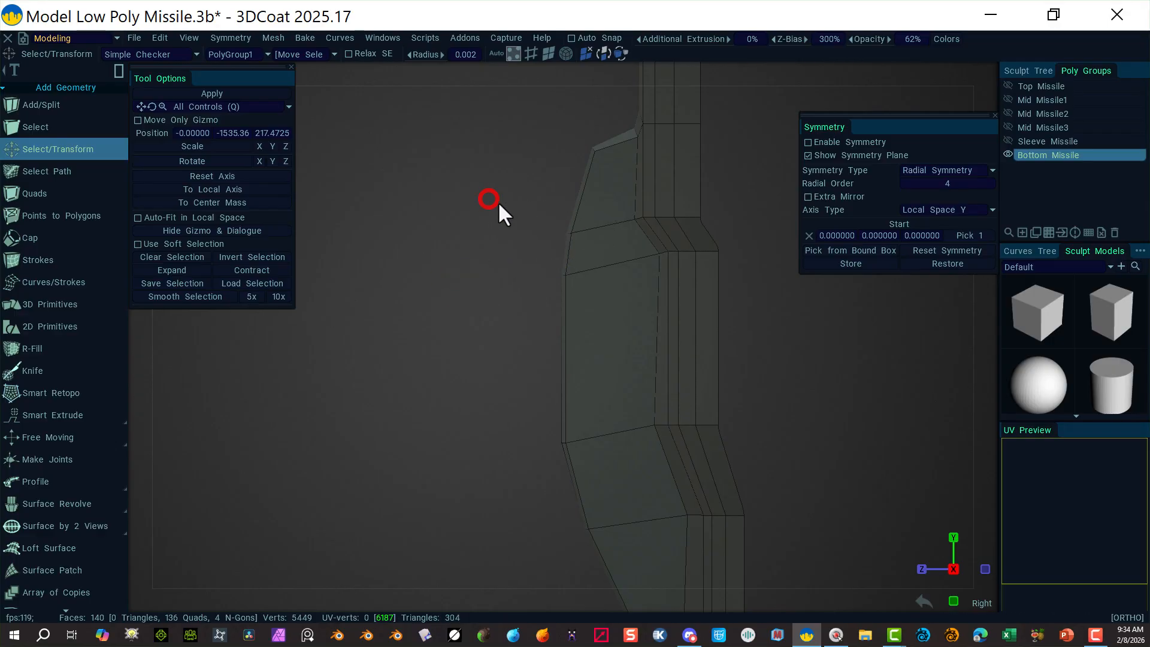
Step: Raise another outline row and shift it right, then shift the lowest row slightly right
left_click_drag(562, 447, 562, 448)
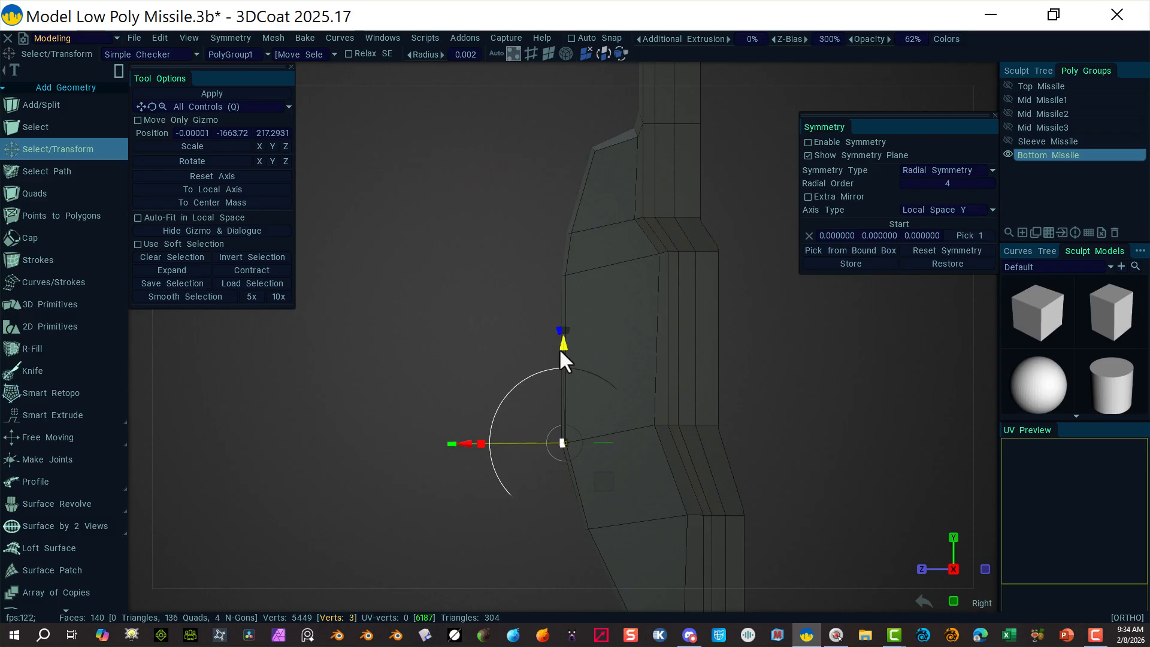
left_click_drag(559, 348, 559, 340)
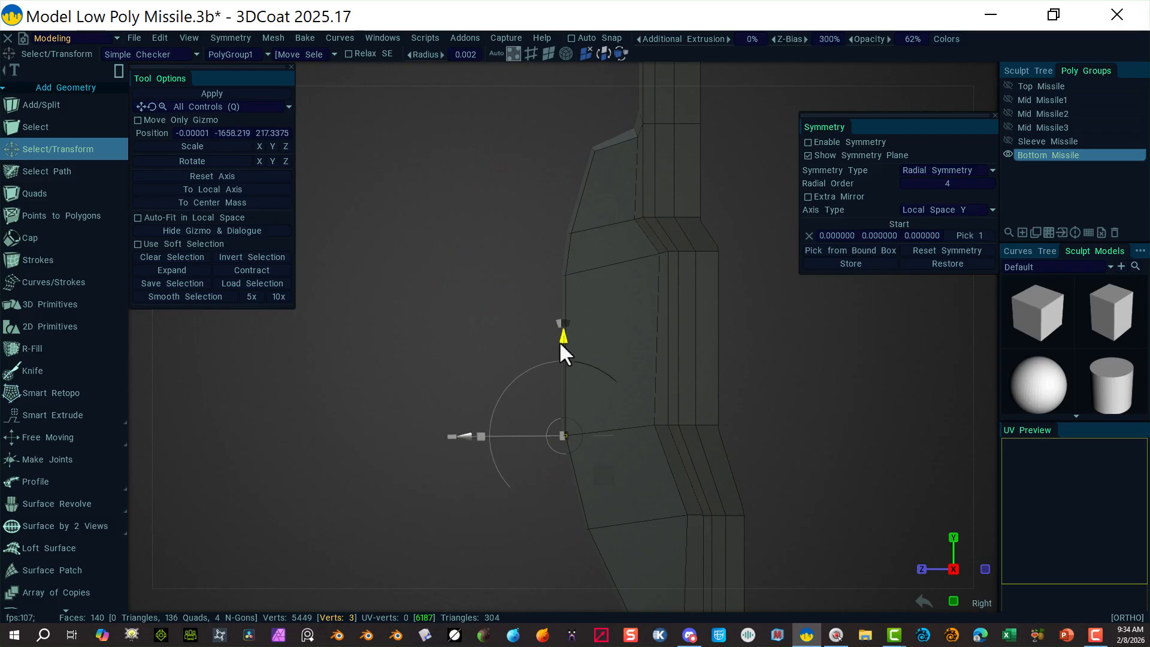
left_click_drag(466, 436, 471, 434)
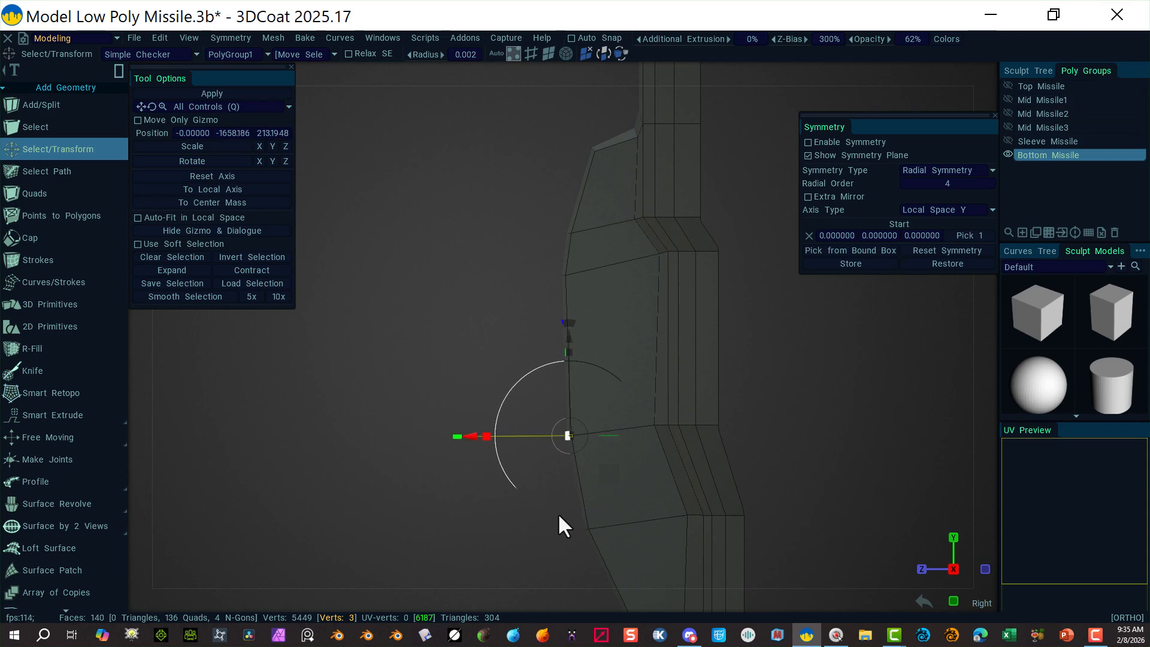
left_click(557, 536)
left_click_drag(550, 557, 622, 489)
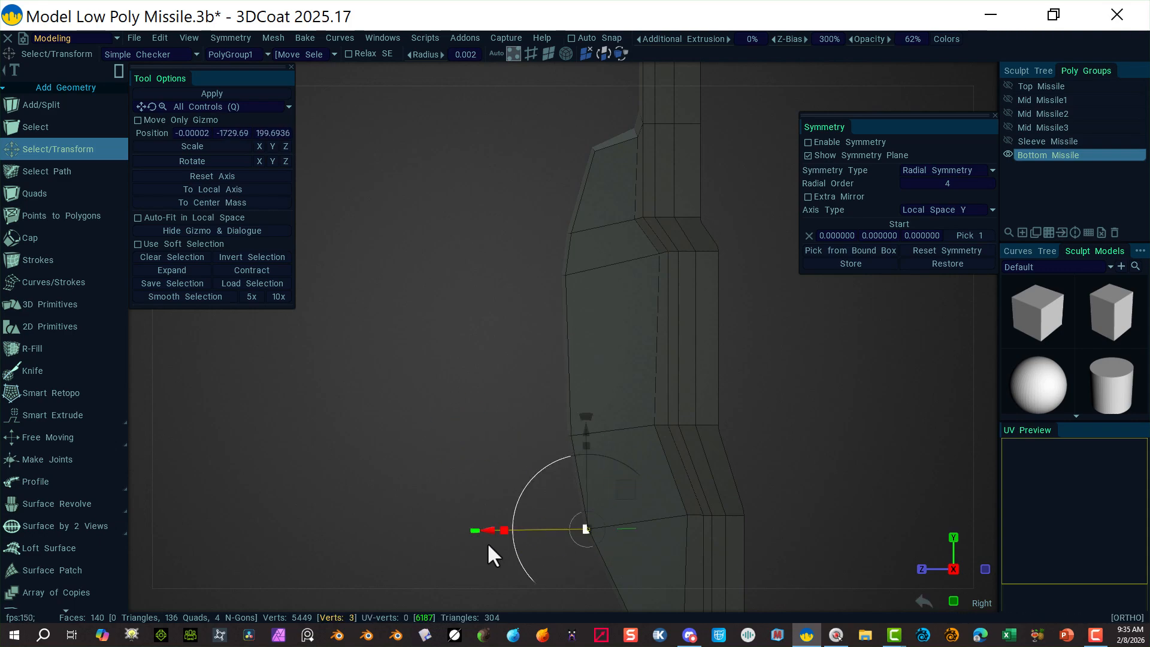
left_click_drag(497, 528, 497, 529)
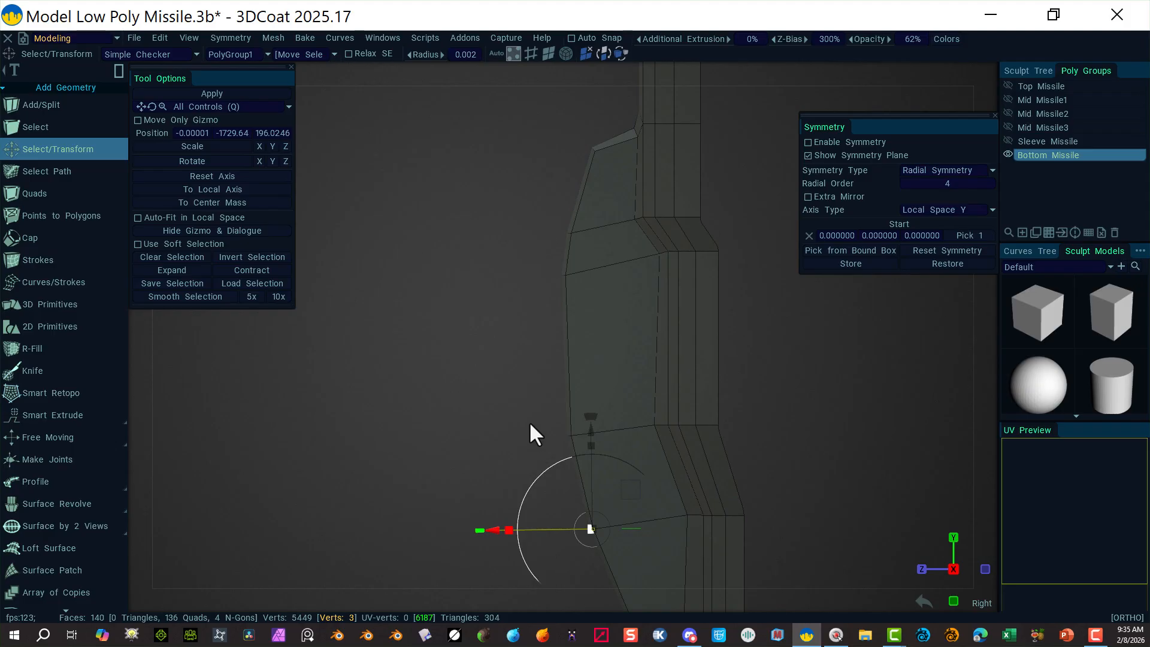
middle_click_drag(836, 448, 756, 336)
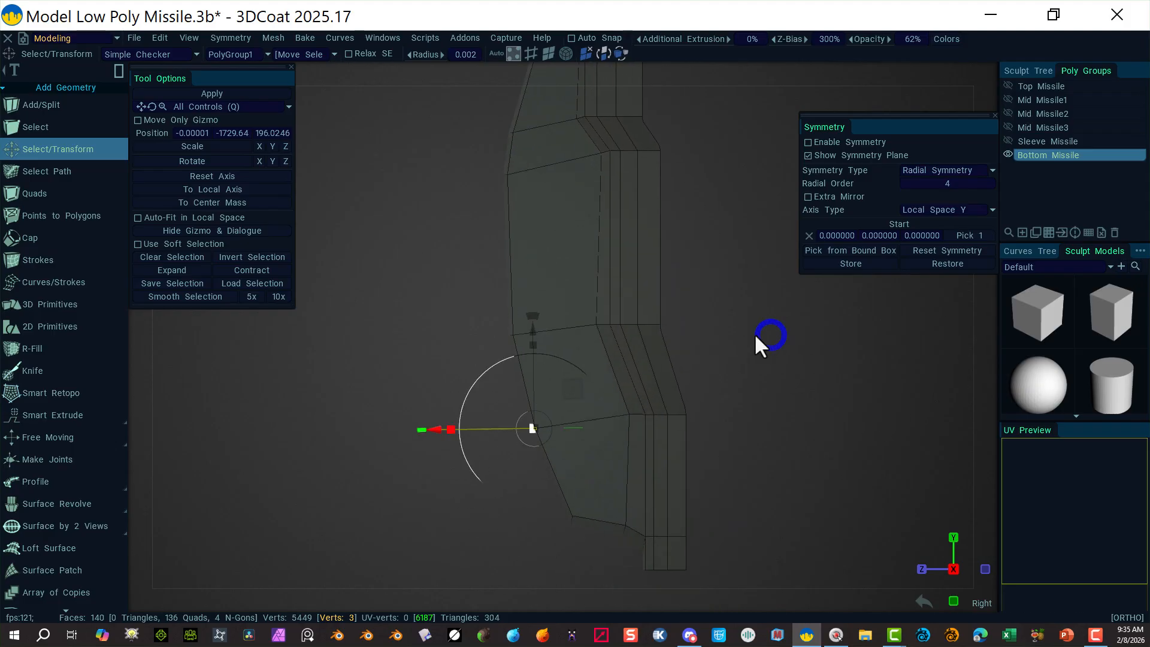
Step: Add a new edge loop across the upper ring with Split Rings
scroll(71, 302, "down", 6)
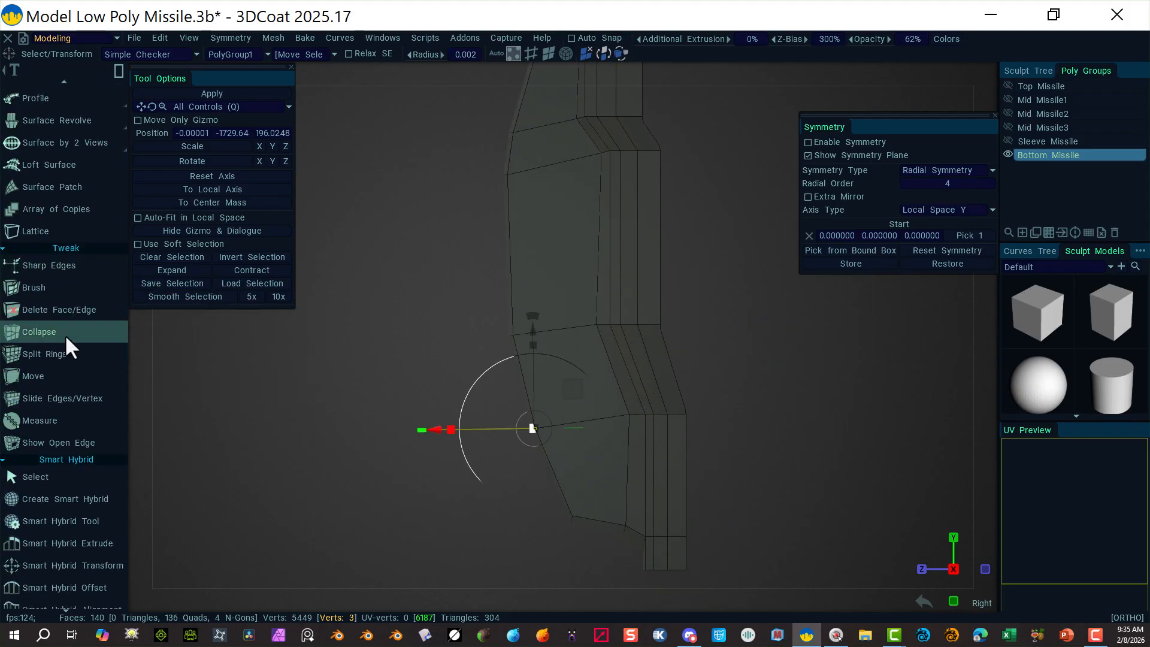
left_click(76, 352)
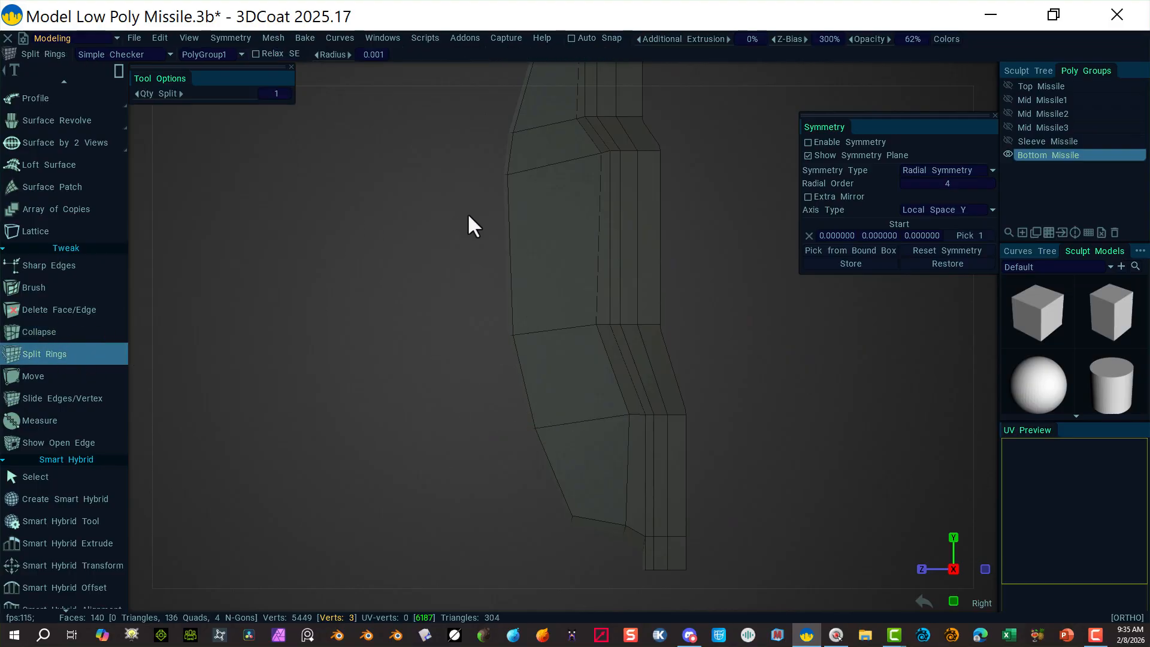
left_click(547, 237)
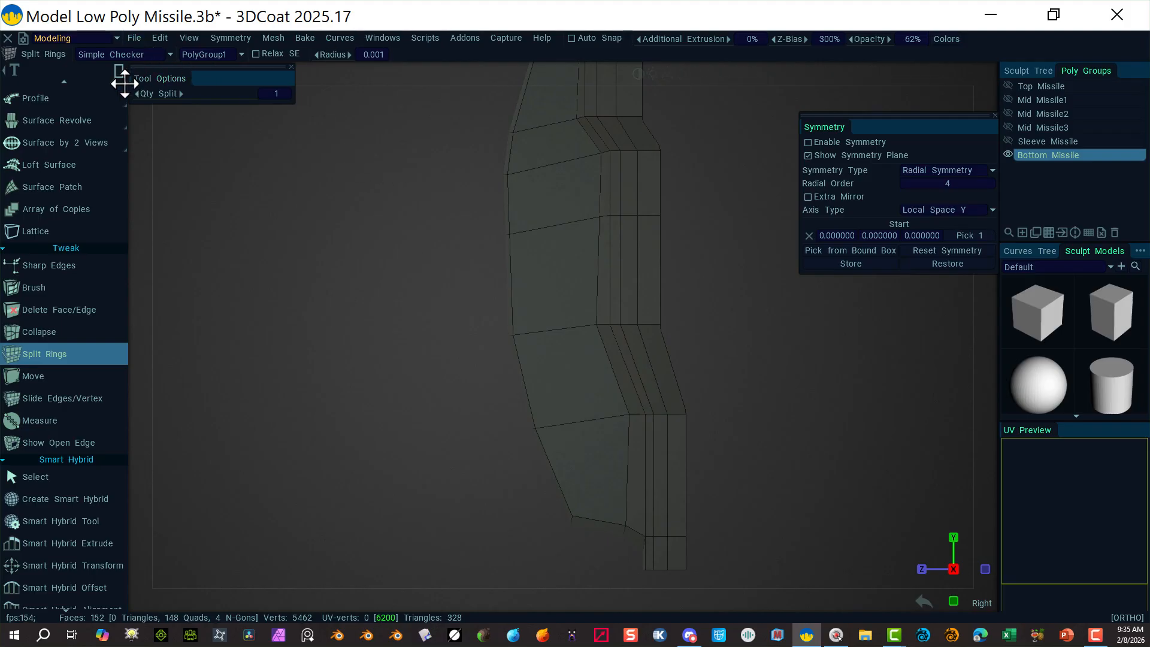
Step: Shift a row of three outline vertices slightly left with Select/Transform
scroll(57, 139, "up", 5)
scroll(57, 139, "up", 3)
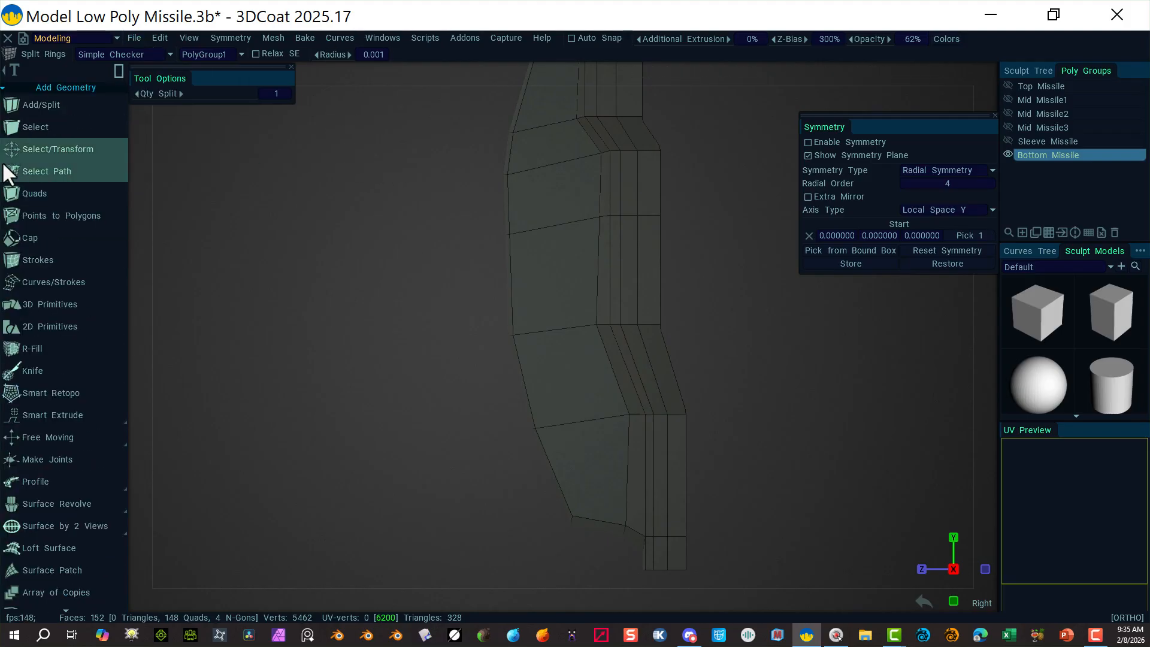
left_click(36, 151)
left_click_drag(448, 211, 510, 249)
left_click_drag(407, 236, 404, 237)
left_click(470, 302)
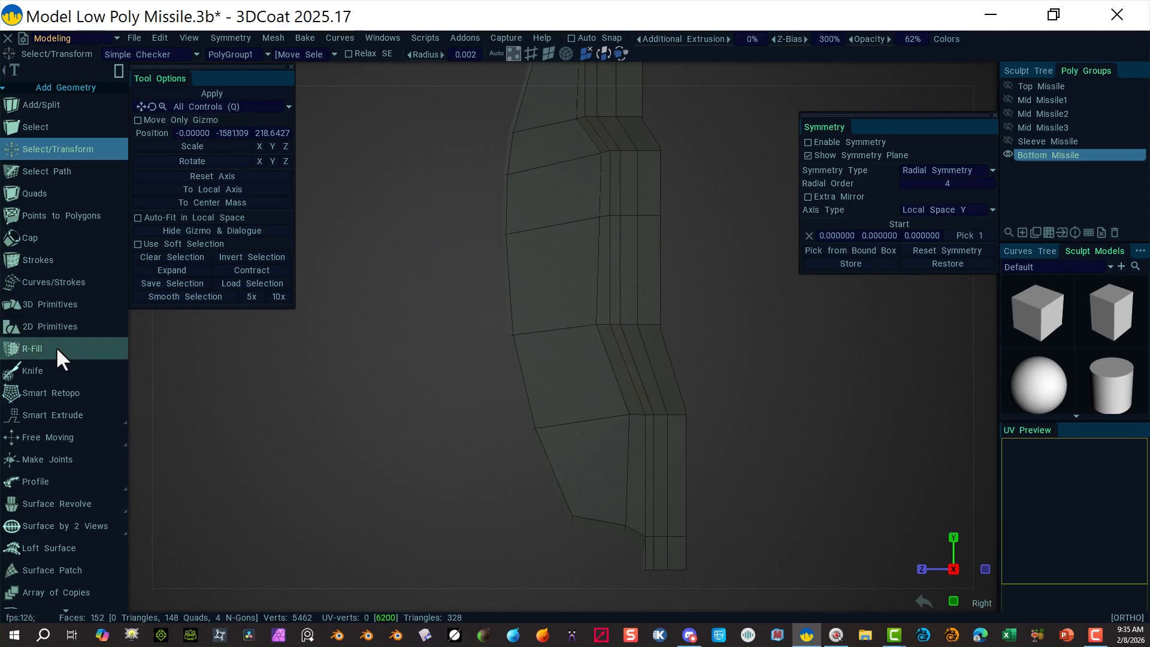
Step: Split three more edge loops across the lower, upper and bottom rings, reaching 186 faces
mouse_move(72, 433)
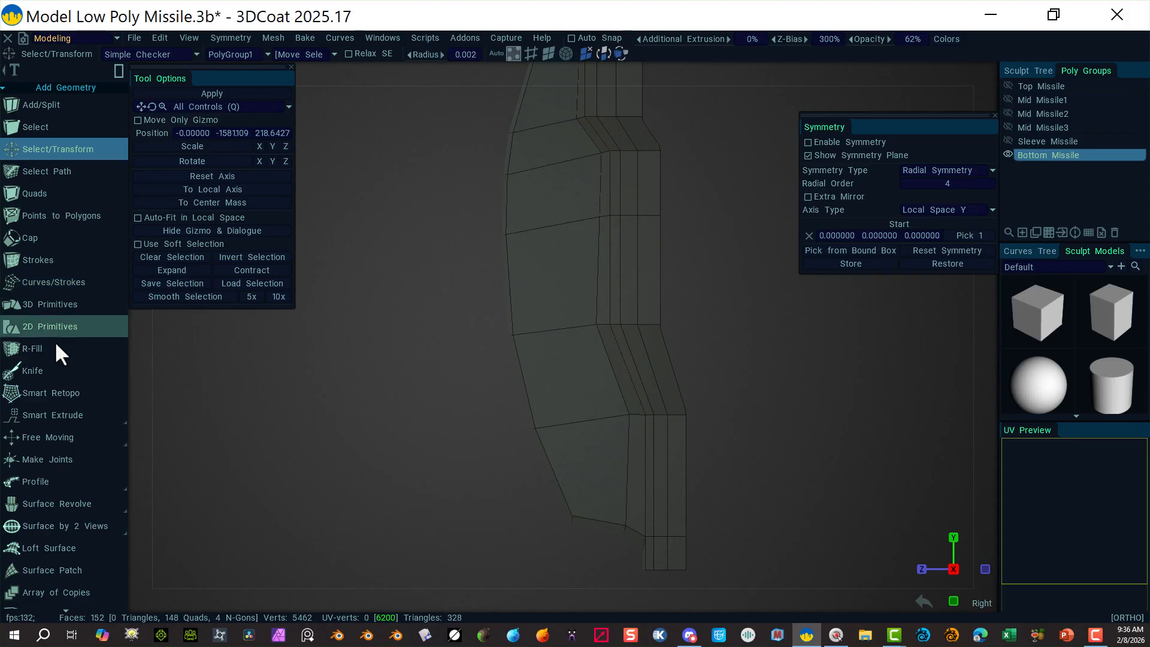
scroll(55, 359, "down", 5)
left_click(35, 430)
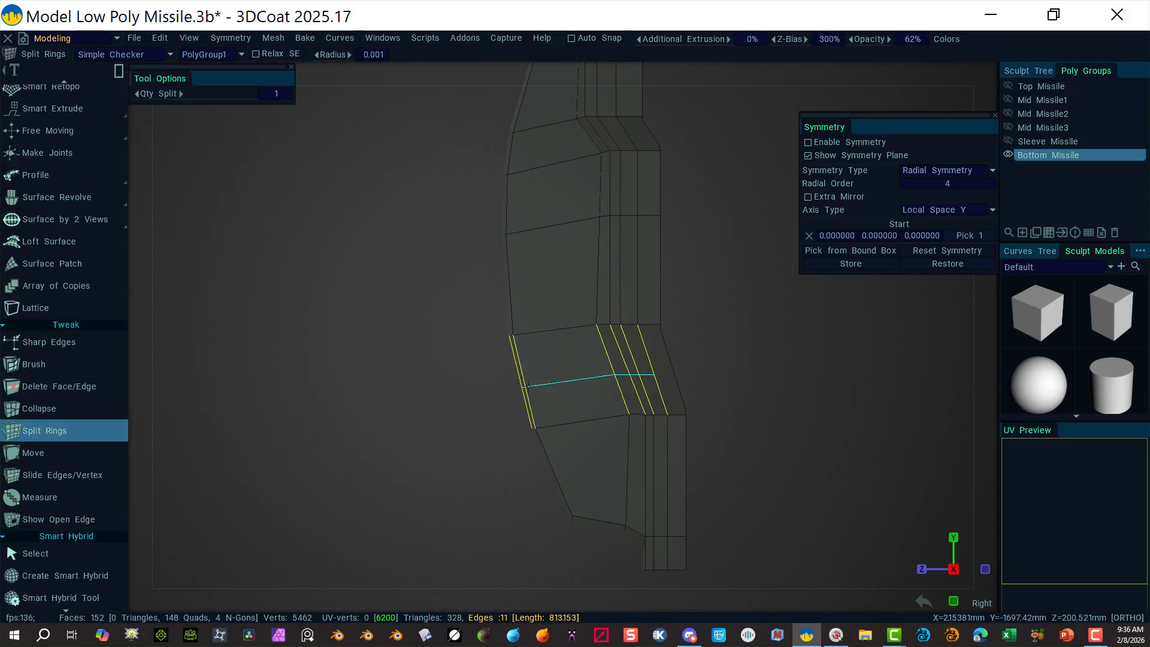
left_click(555, 370)
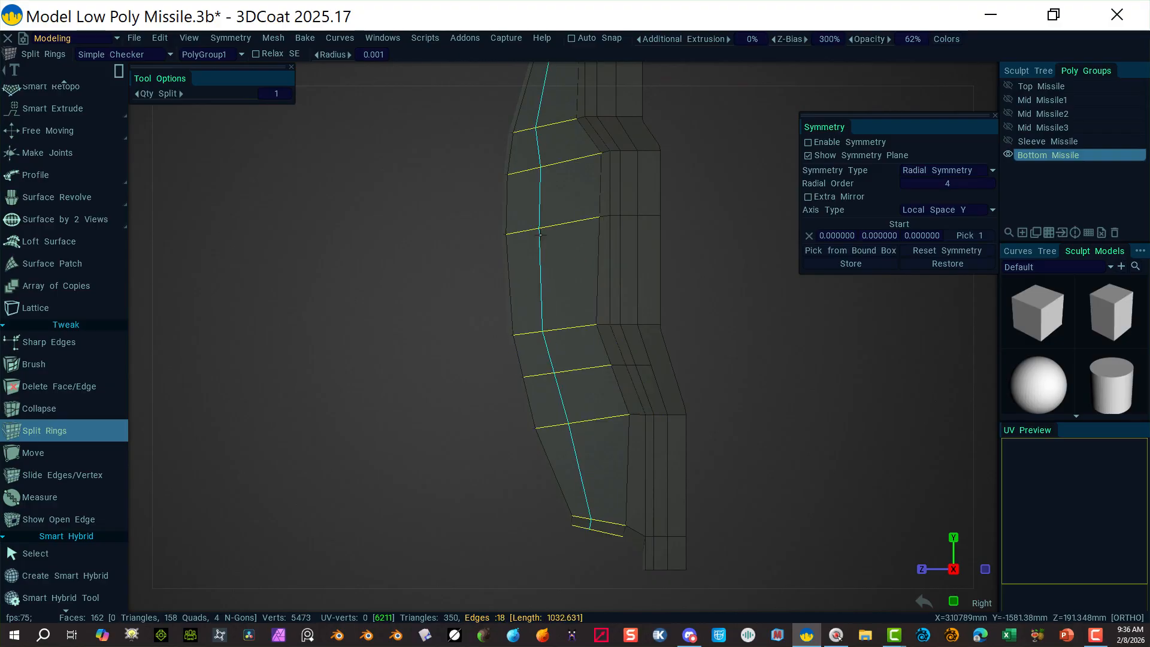
left_click(524, 286)
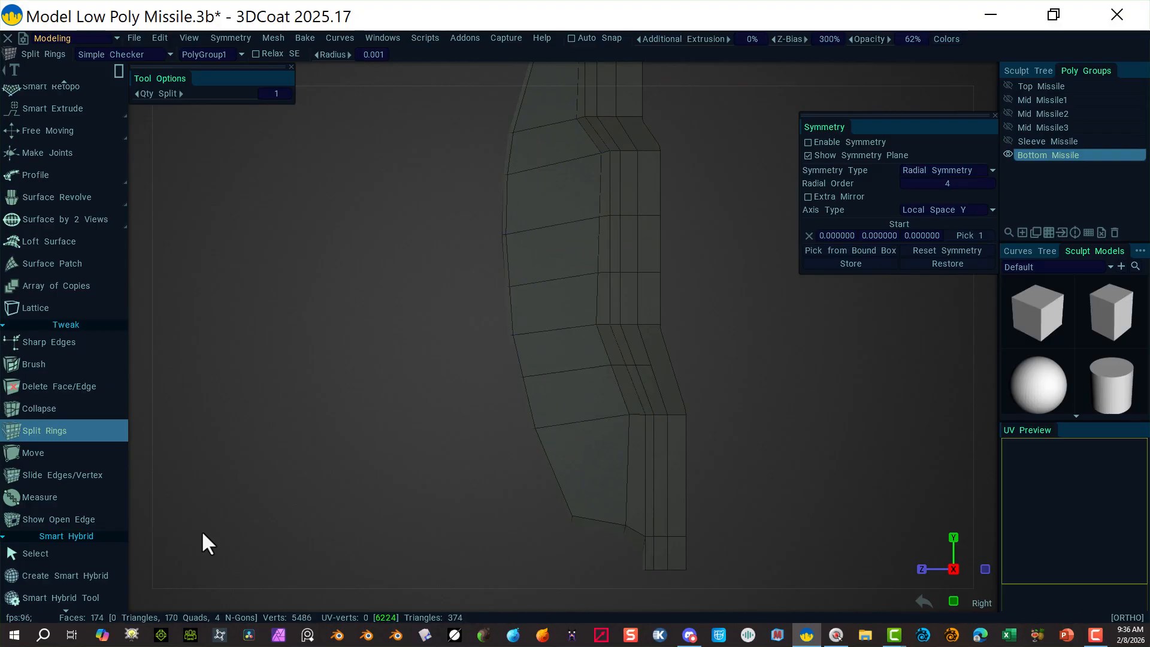
left_click(617, 460)
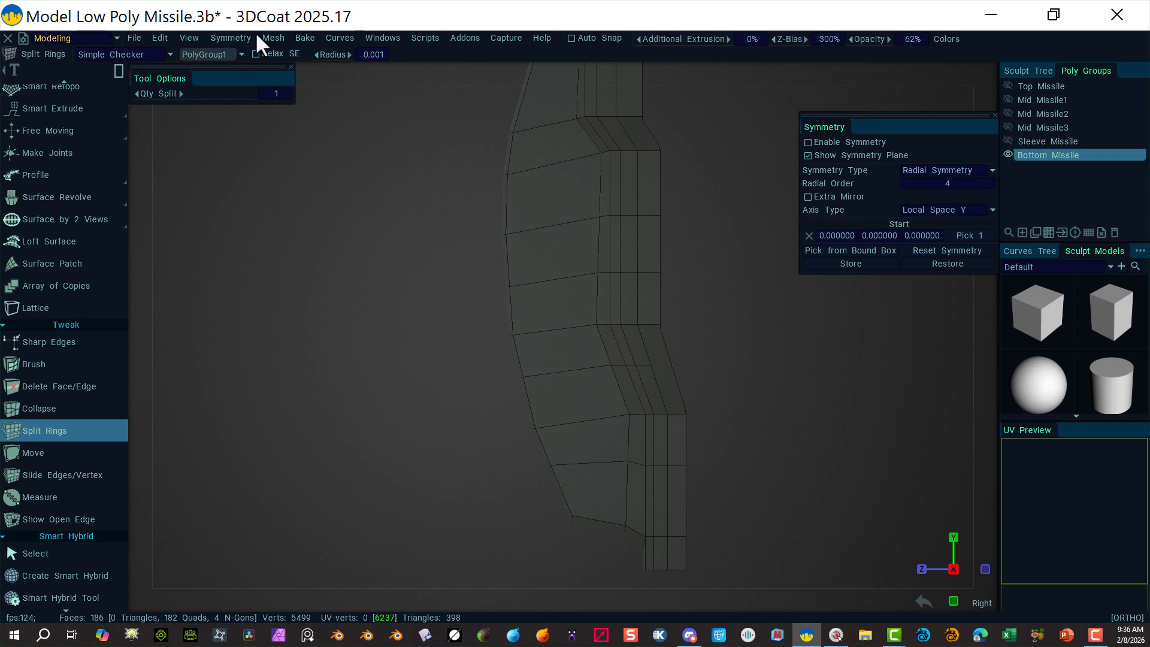
scroll(66, 134, "up", 5)
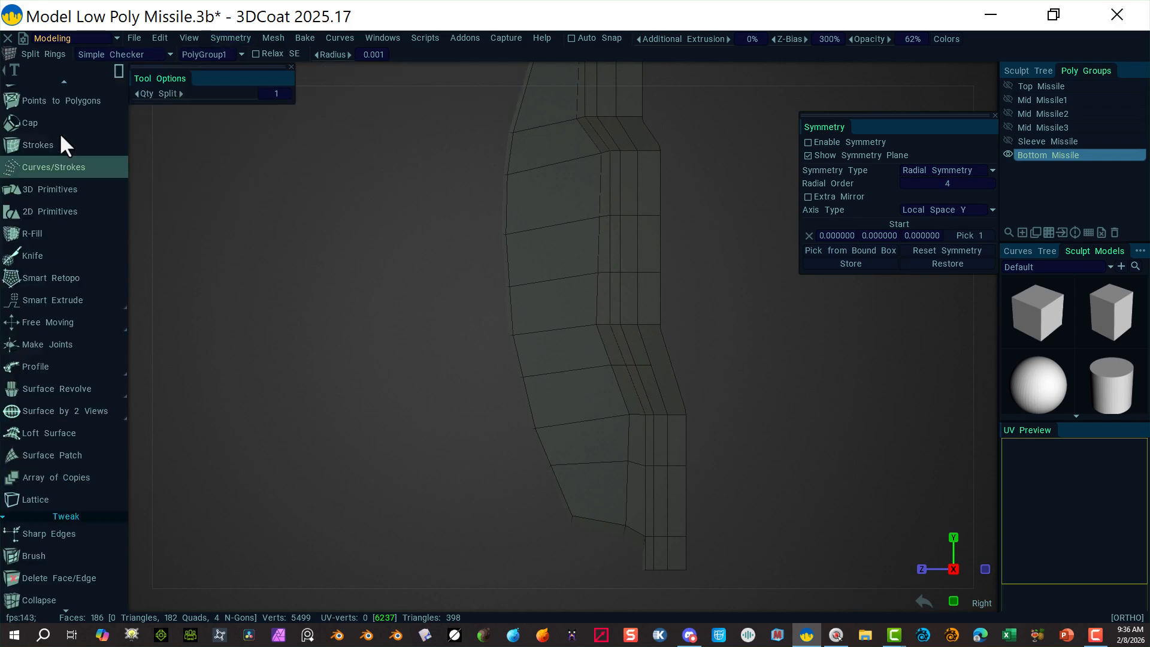
Step: Nudge a row of three outline vertices slightly sideways with Select/Transform
left_click(78, 153)
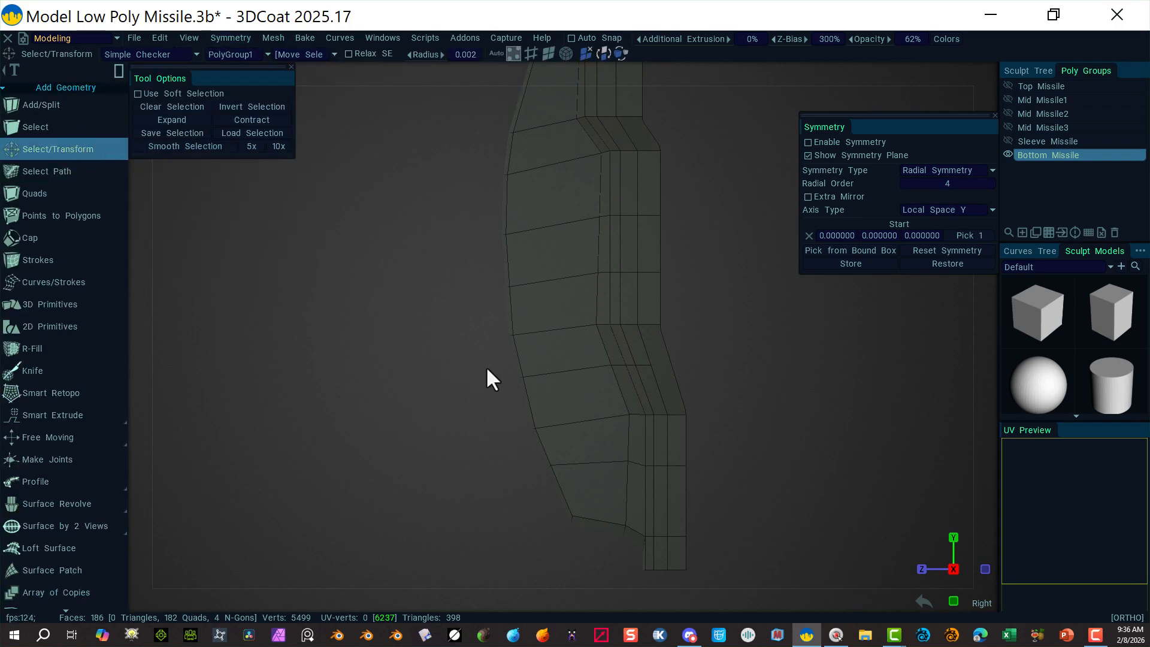
left_click_drag(502, 369, 518, 400)
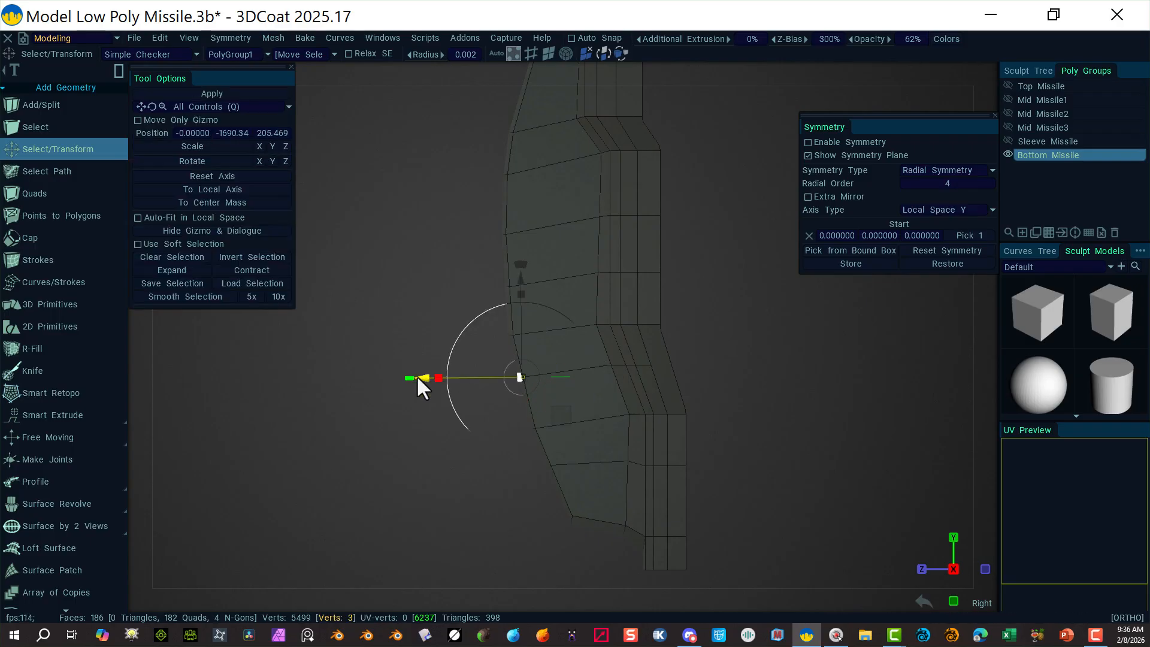
left_click_drag(417, 376, 420, 378)
left_click(424, 295)
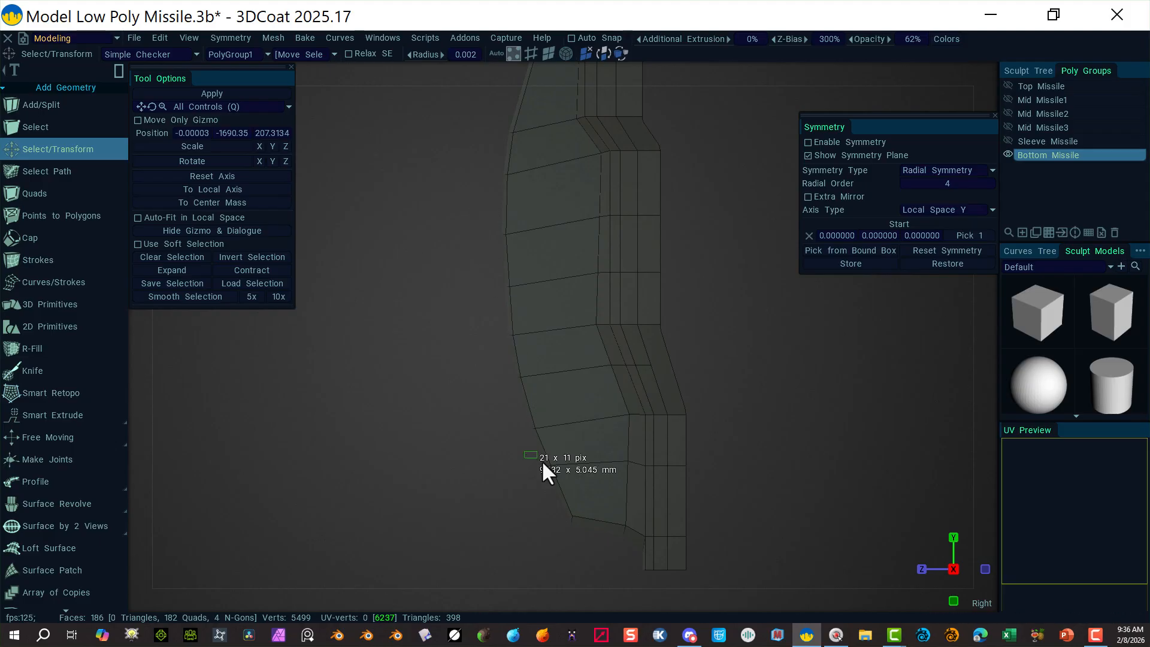
left_click_drag(542, 460, 548, 467)
left_click(441, 502)
Step: Reorient the gizmo, nudge the three vertices along the outer edge, then select the narrow side face
left_click_drag(604, 366, 625, 393)
left_click(358, 494)
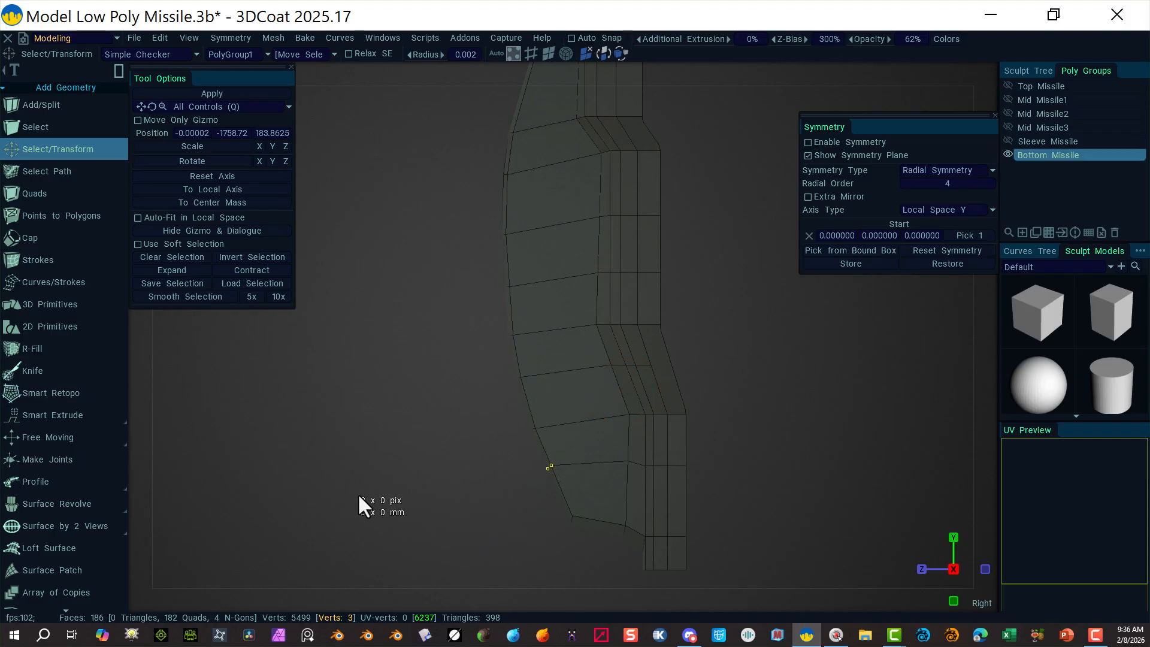
left_click_drag(471, 452, 562, 490)
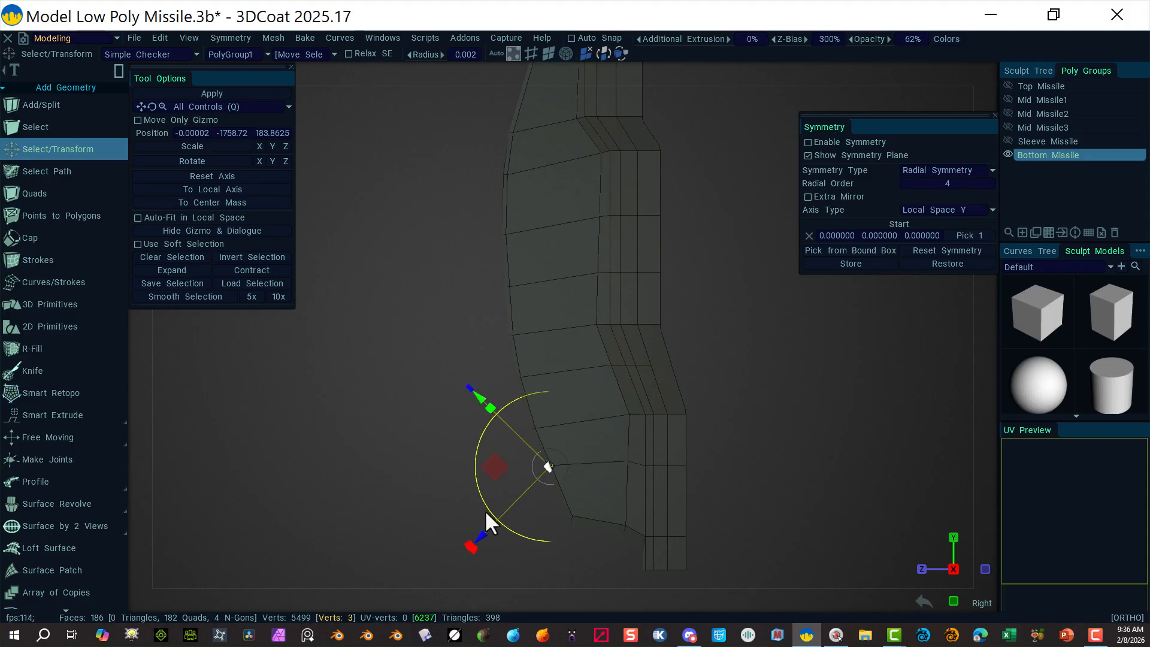
left_click_drag(481, 534, 477, 532)
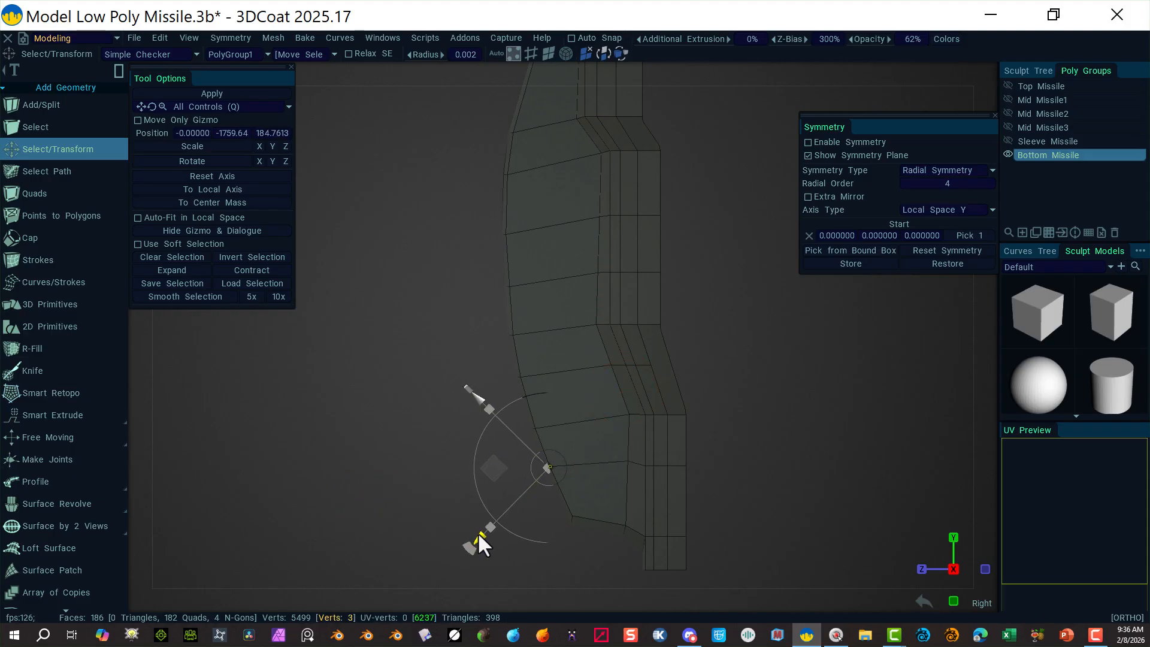
left_click(375, 447)
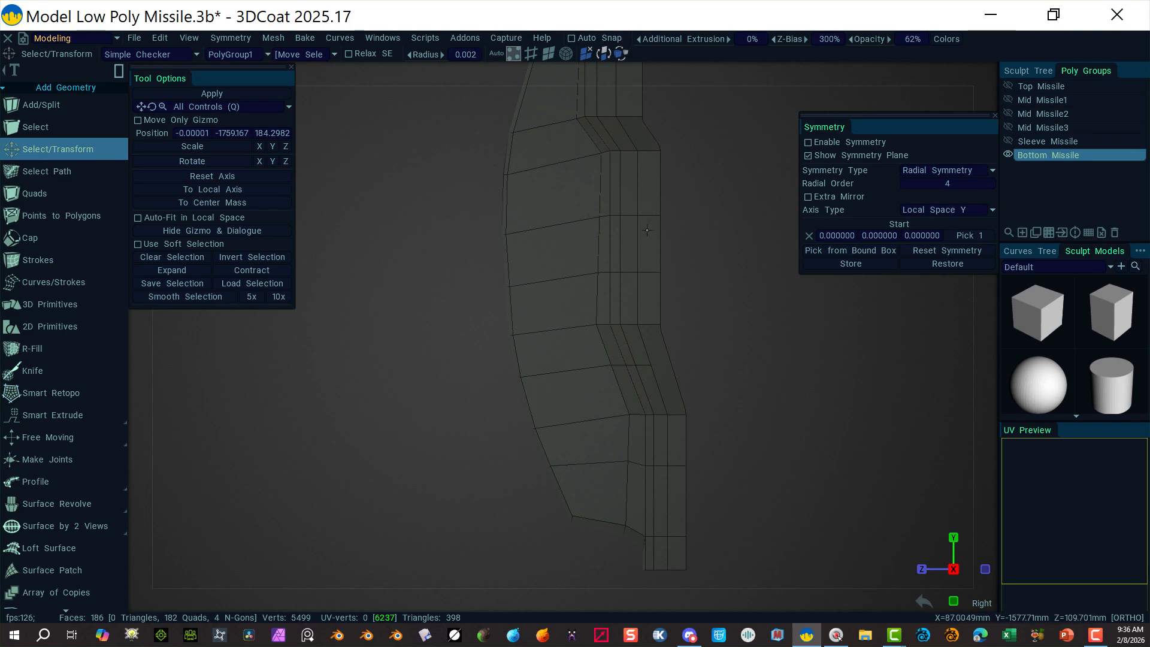
left_click_drag(705, 218, 704, 218)
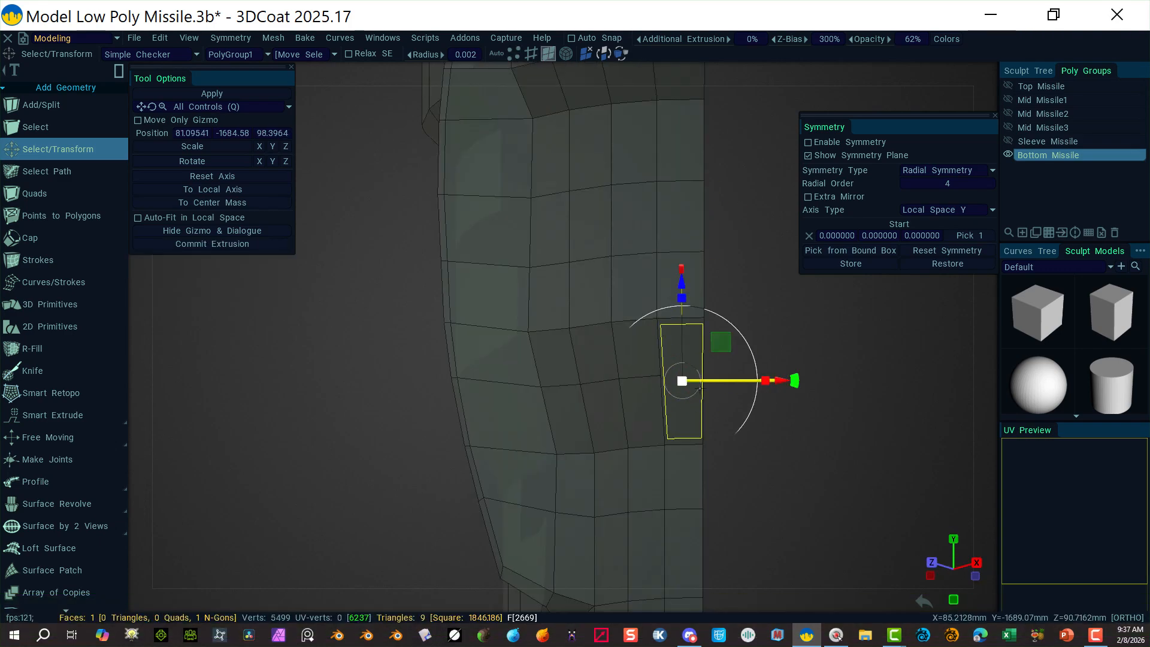
Step: Delete the narrow face on each side of the lower body, leaving 184 faces
key("Delete")
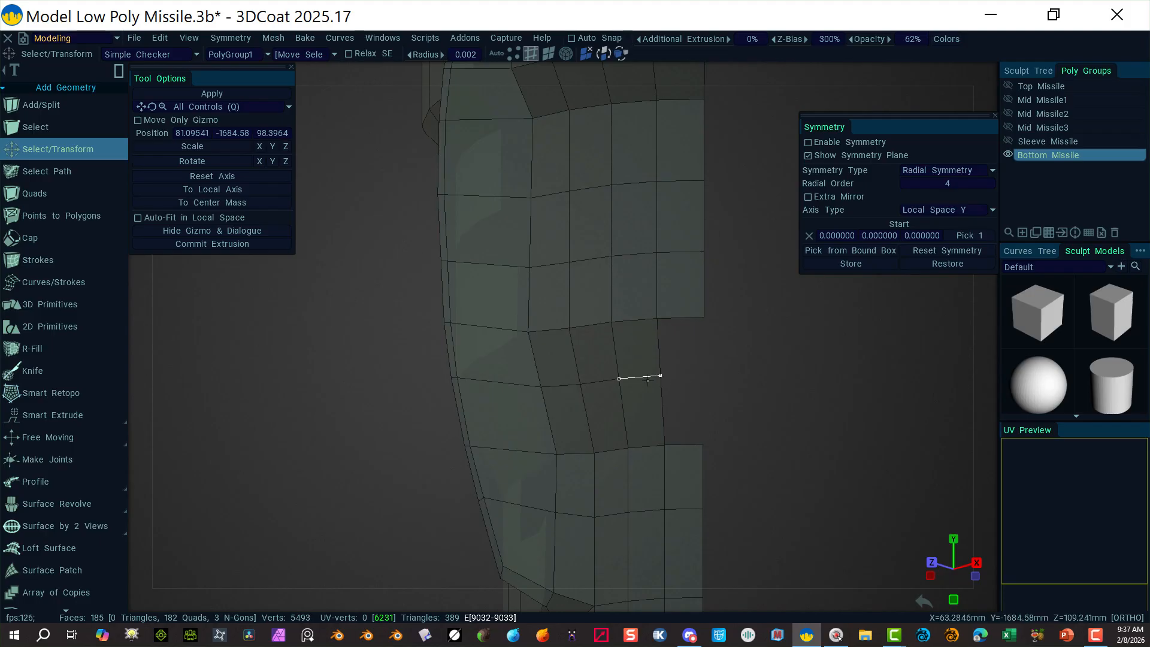
left_click(751, 364)
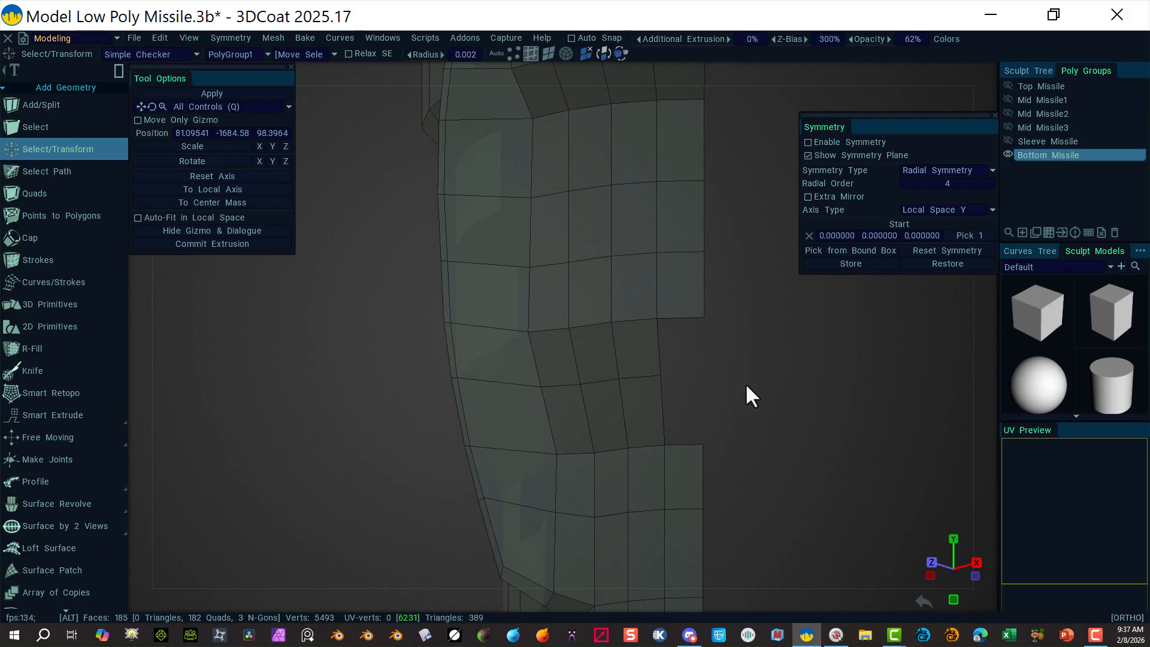
left_click_drag(747, 384, 724, 437, "alt")
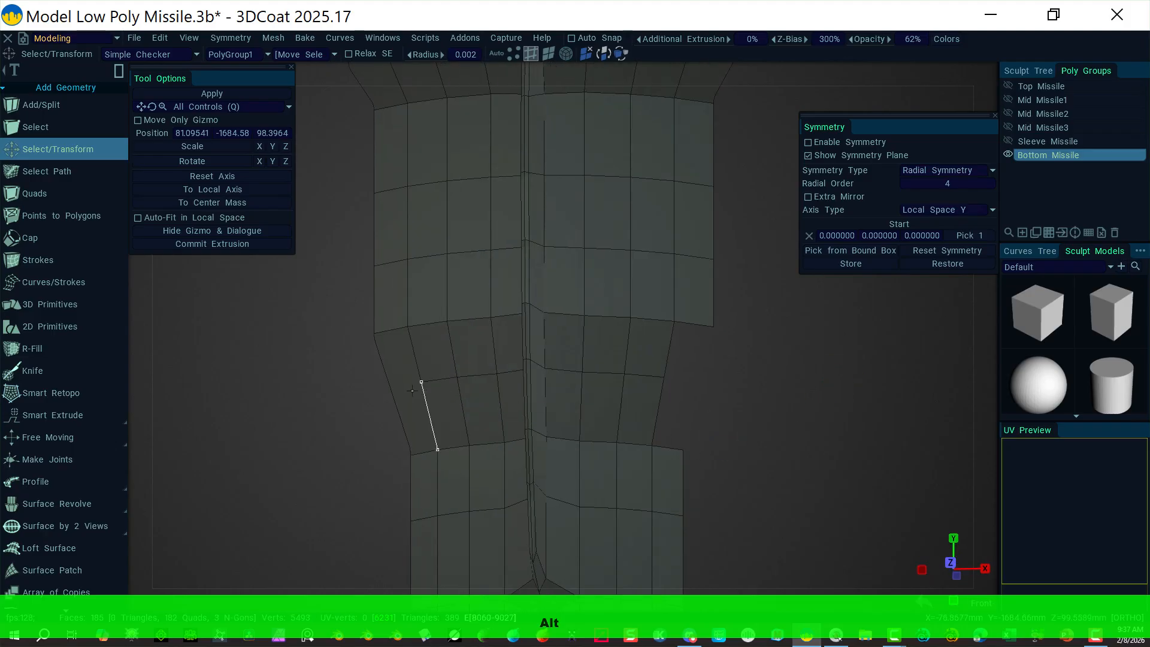
left_click(549, 54)
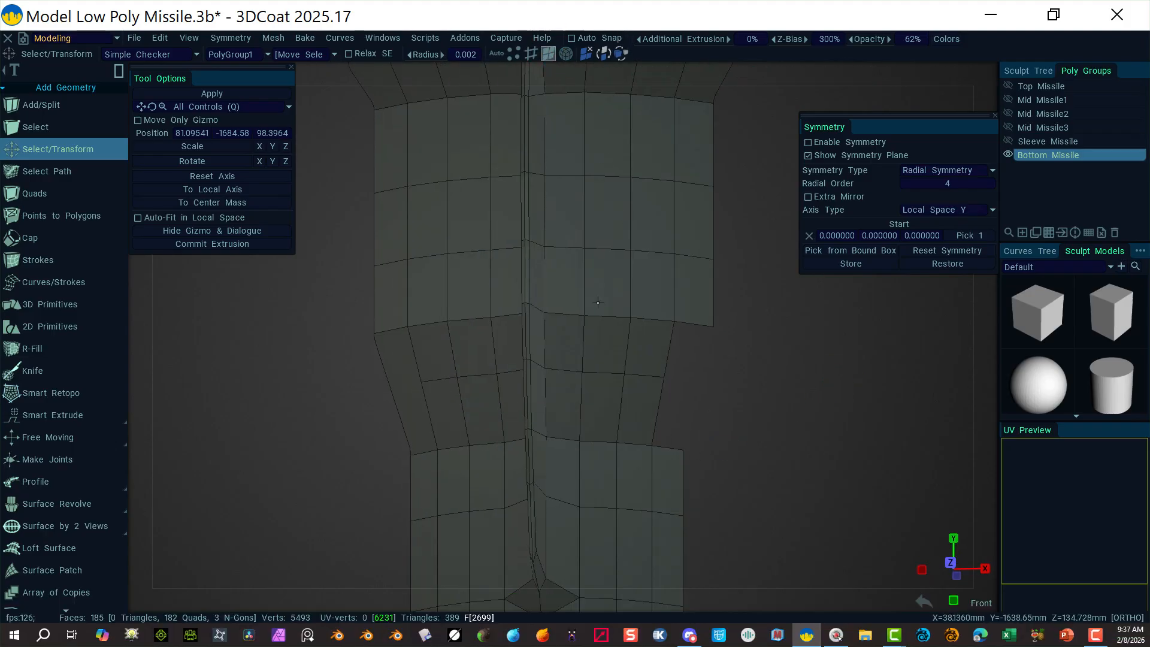
left_click(420, 393)
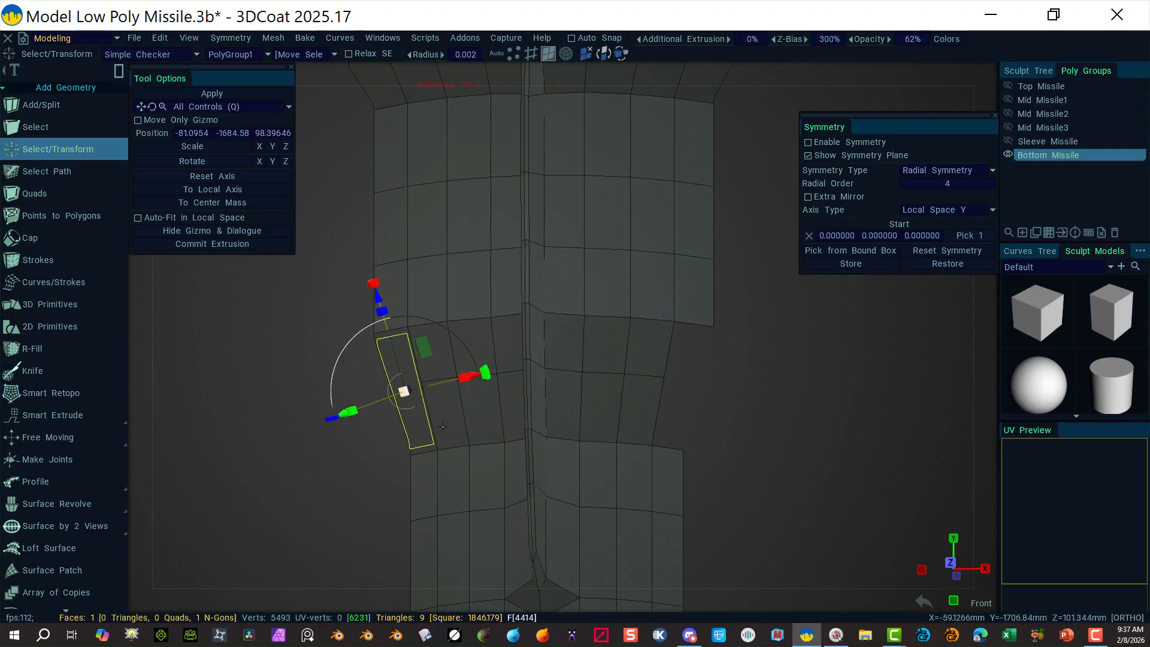
key("Delete")
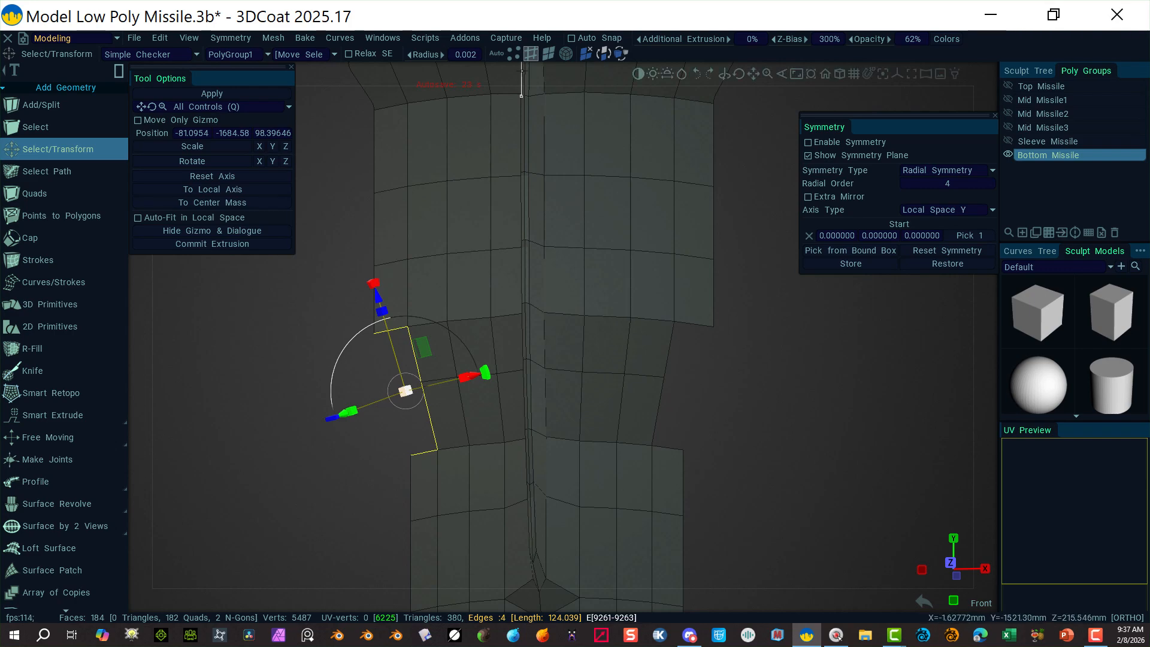
left_click(513, 53)
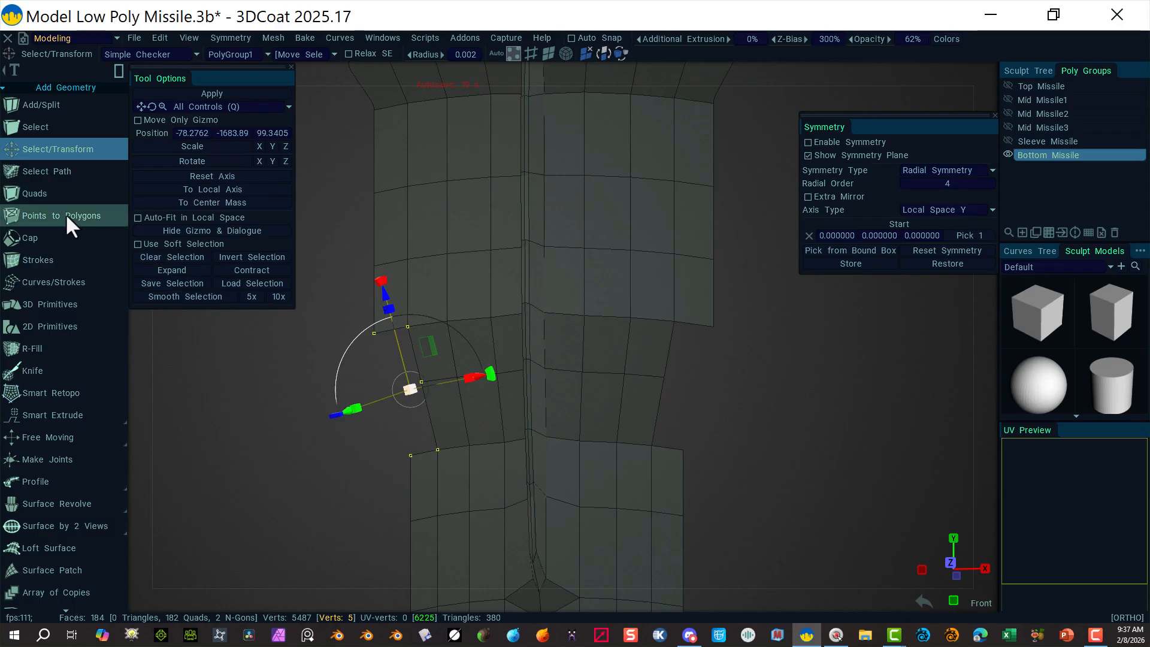
Step: Fill the right side slot with a new quad and knife-cut an edge across it
left_click(46, 194)
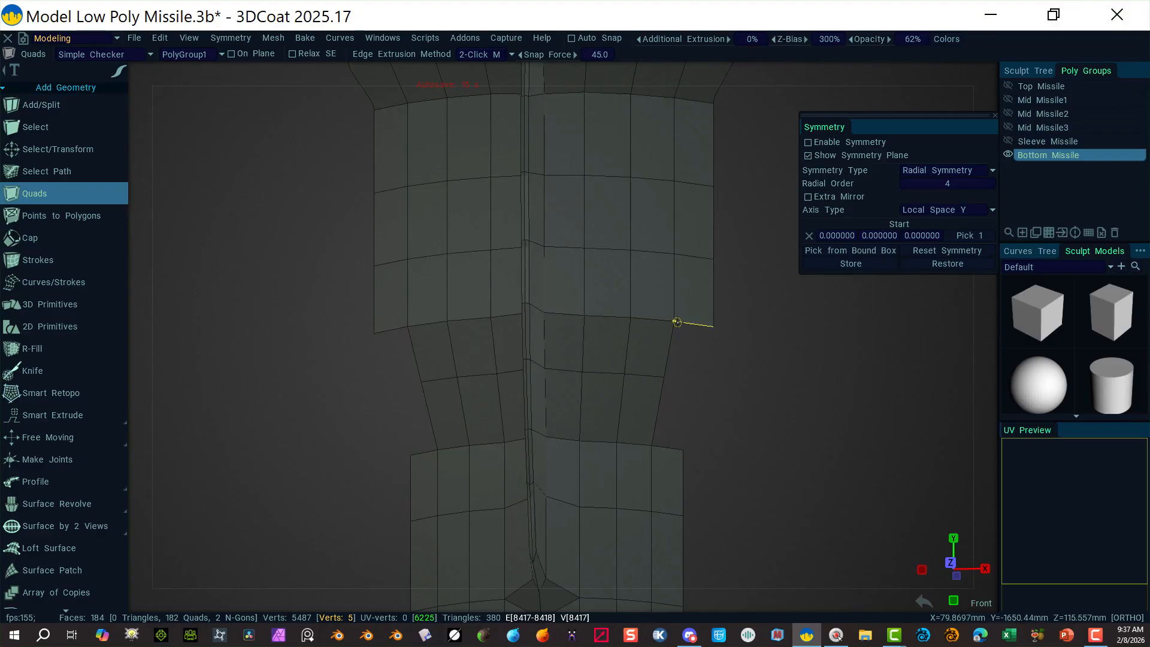
left_click(677, 322)
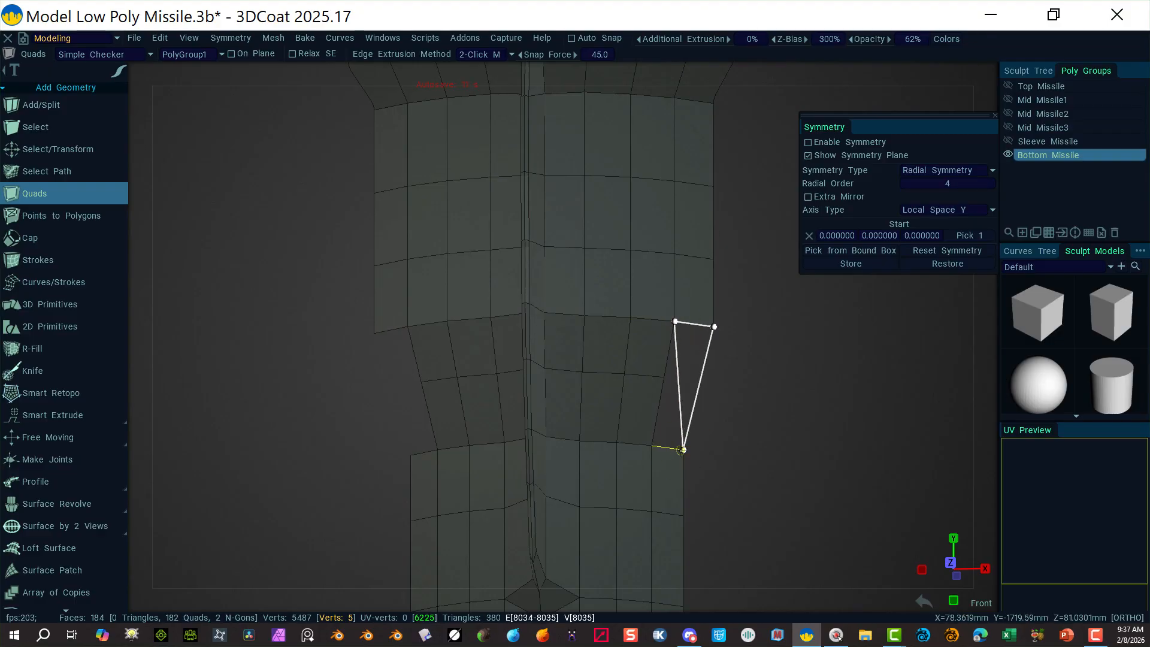
left_click(683, 450)
left_click(654, 446)
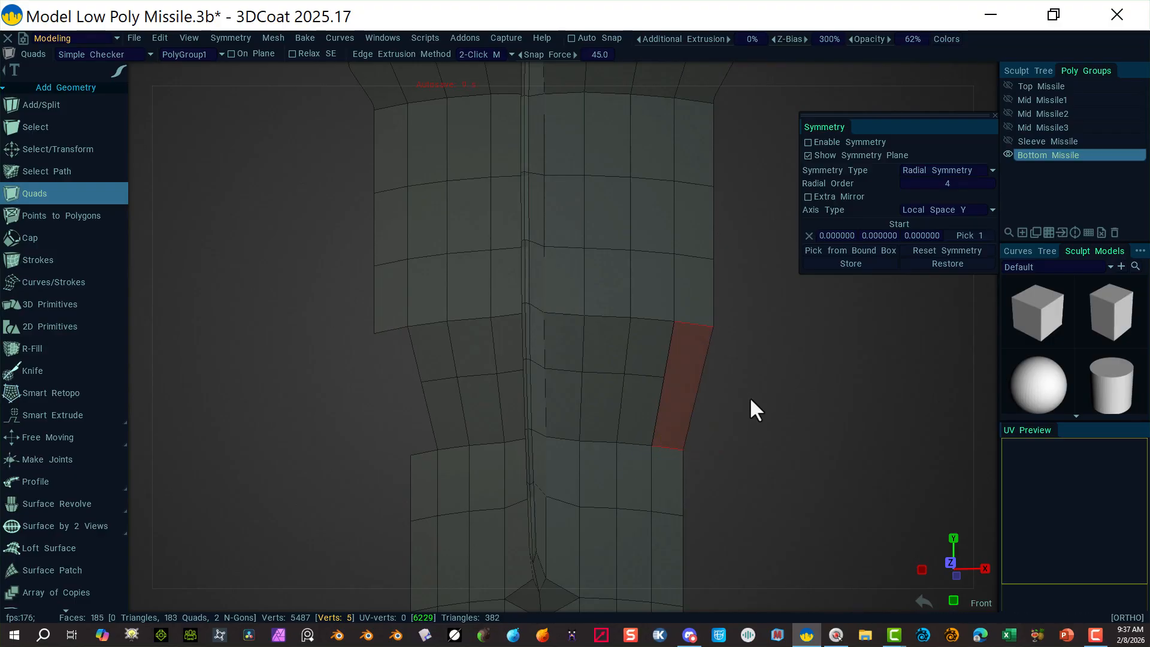
left_click(751, 396)
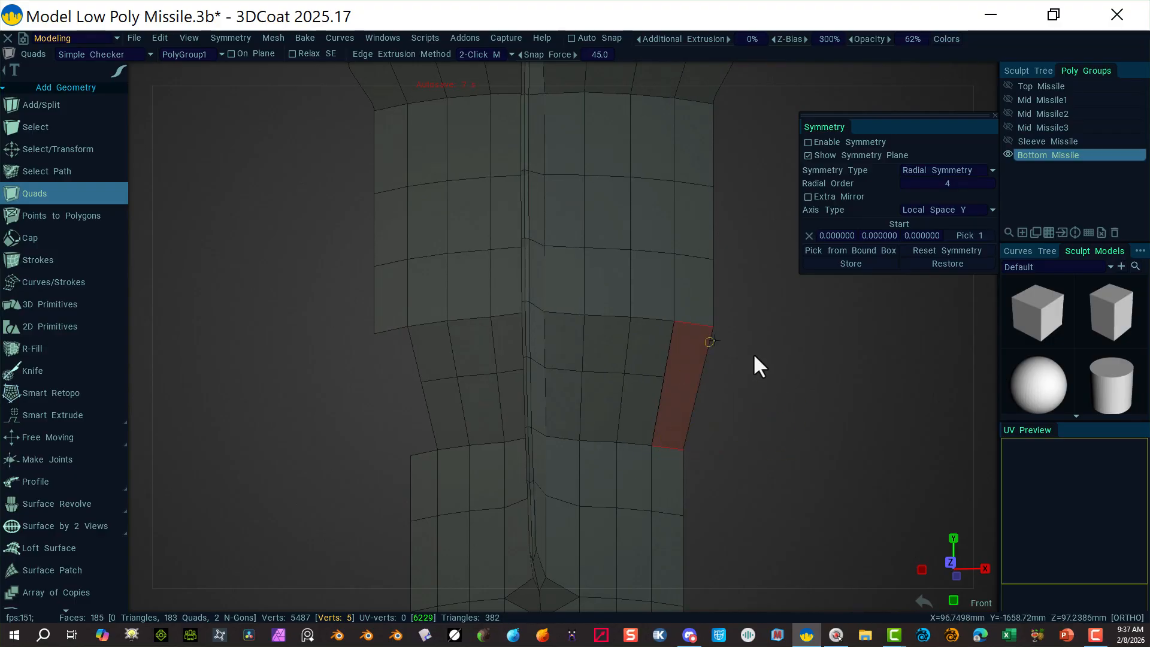
left_click(58, 375)
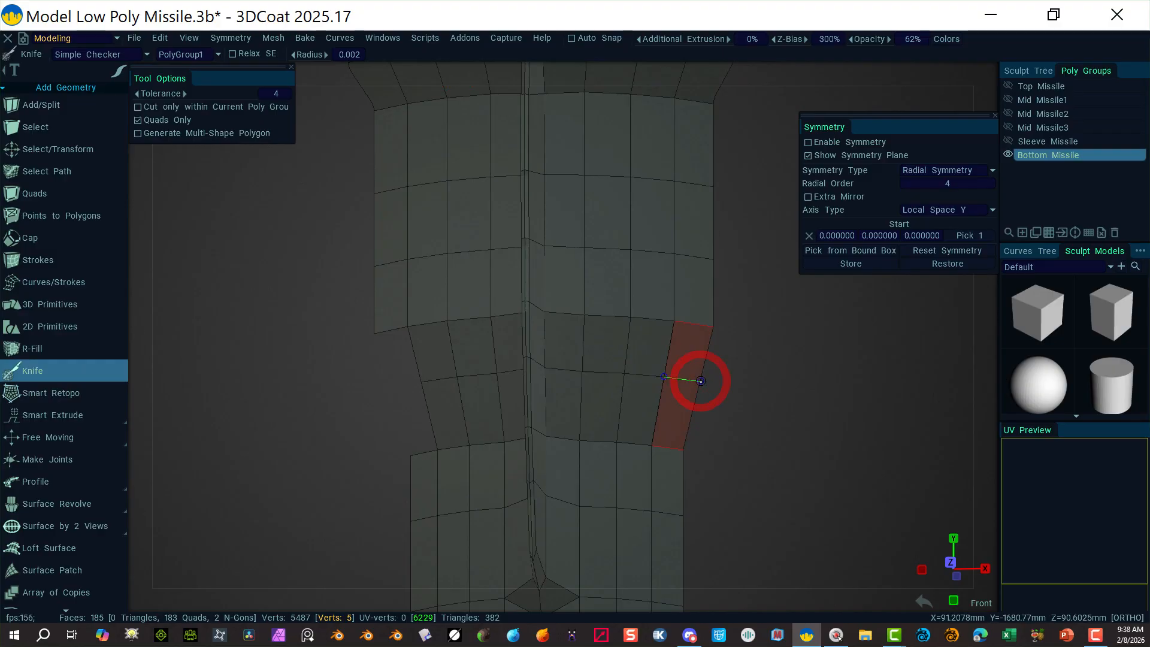
key("Return")
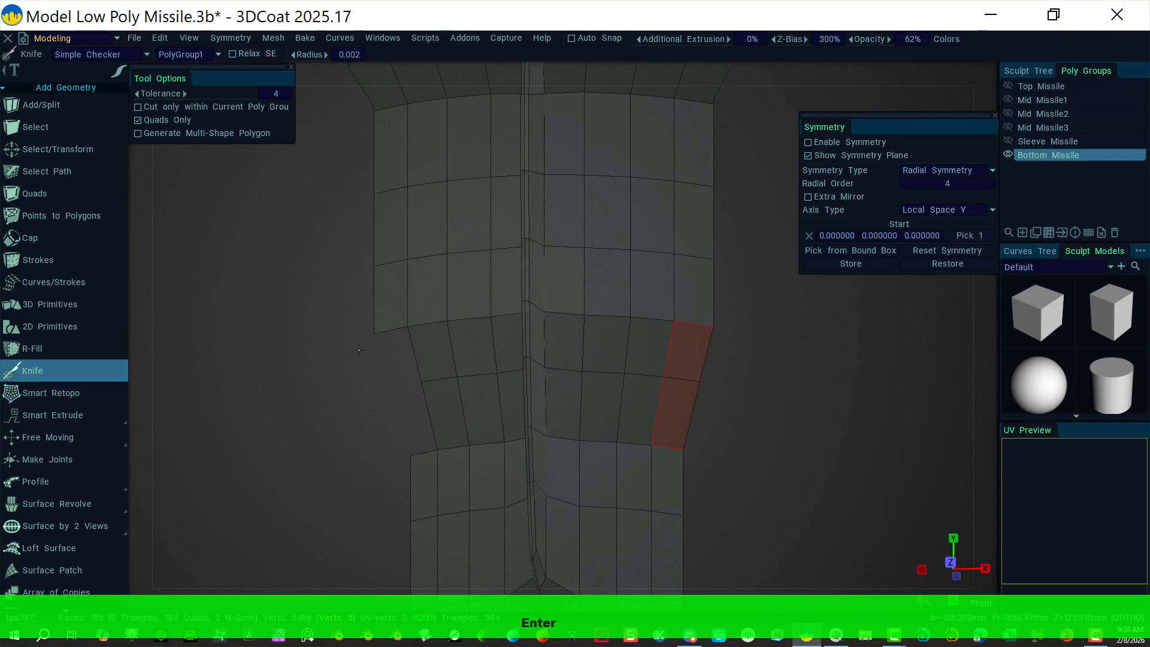
Step: Fill the left side slot with a quad and knife-cut across both new quads, reaching 188 faces
left_click(54, 196)
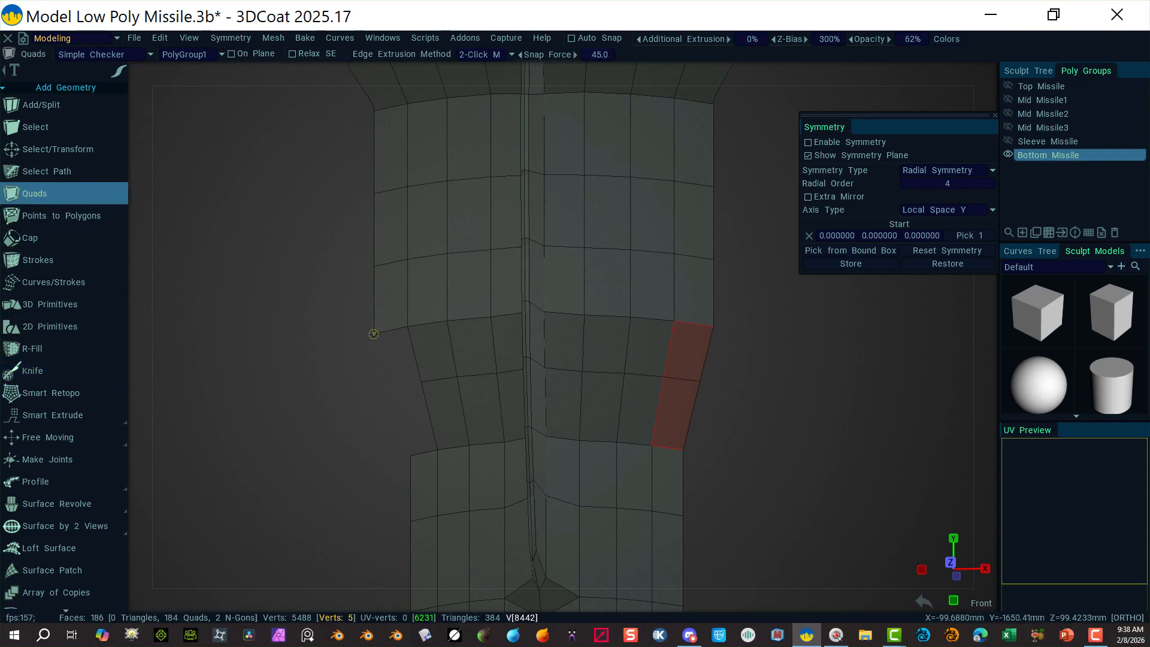
left_click(375, 333)
left_click(408, 326)
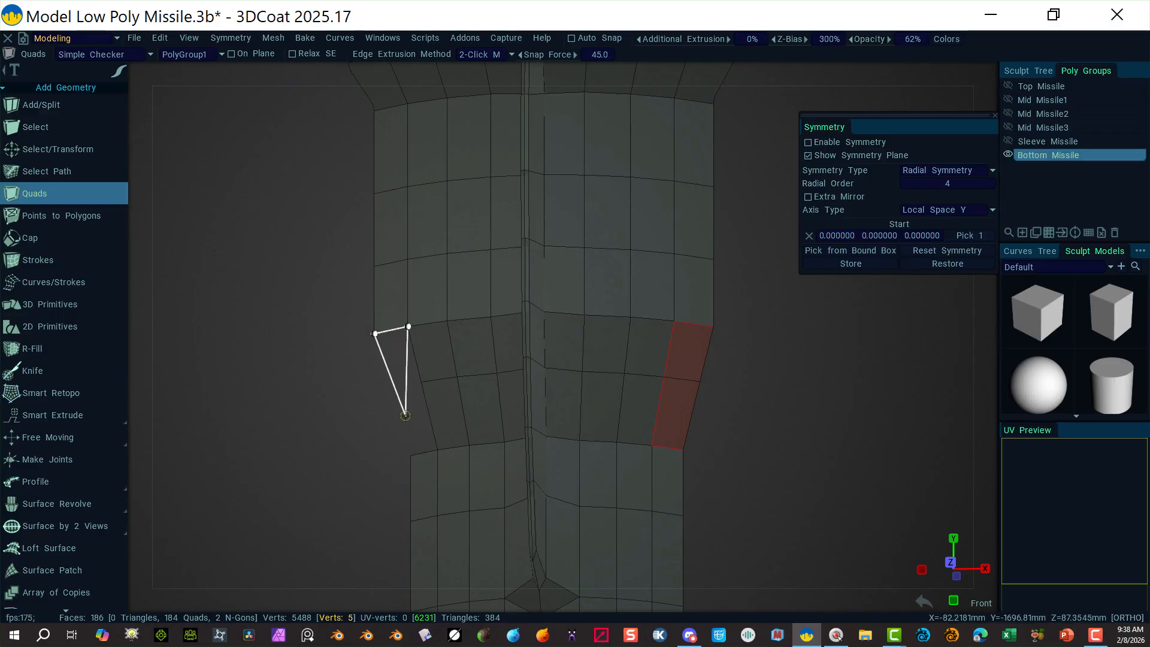
left_click(438, 450)
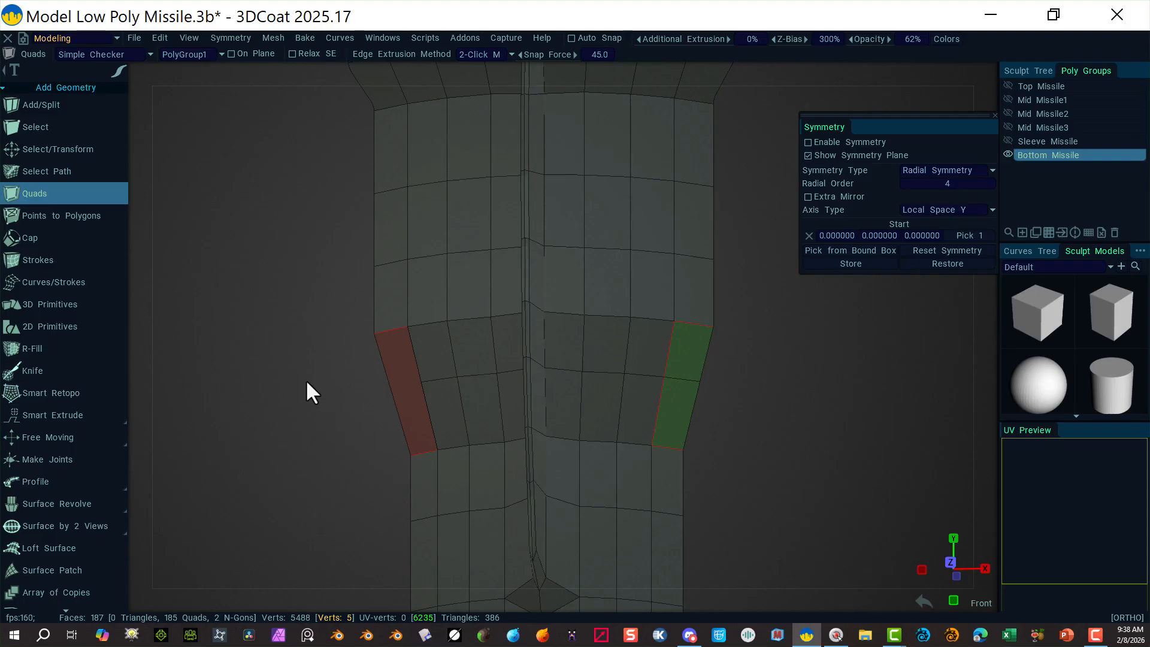
left_click(54, 369)
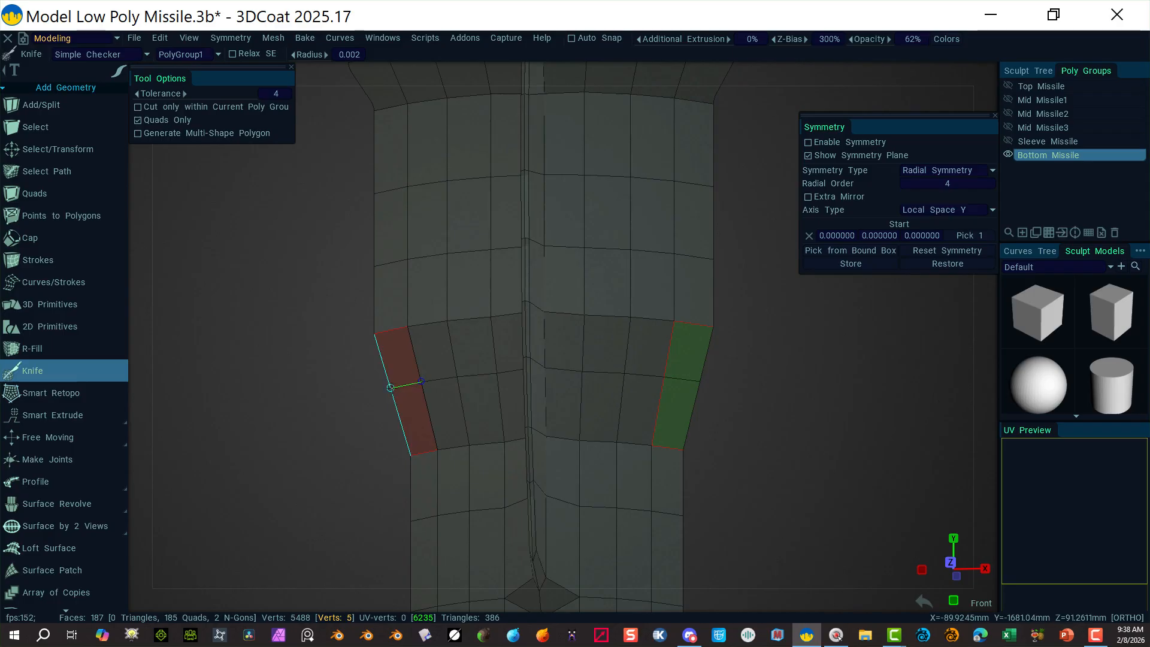
key("Return")
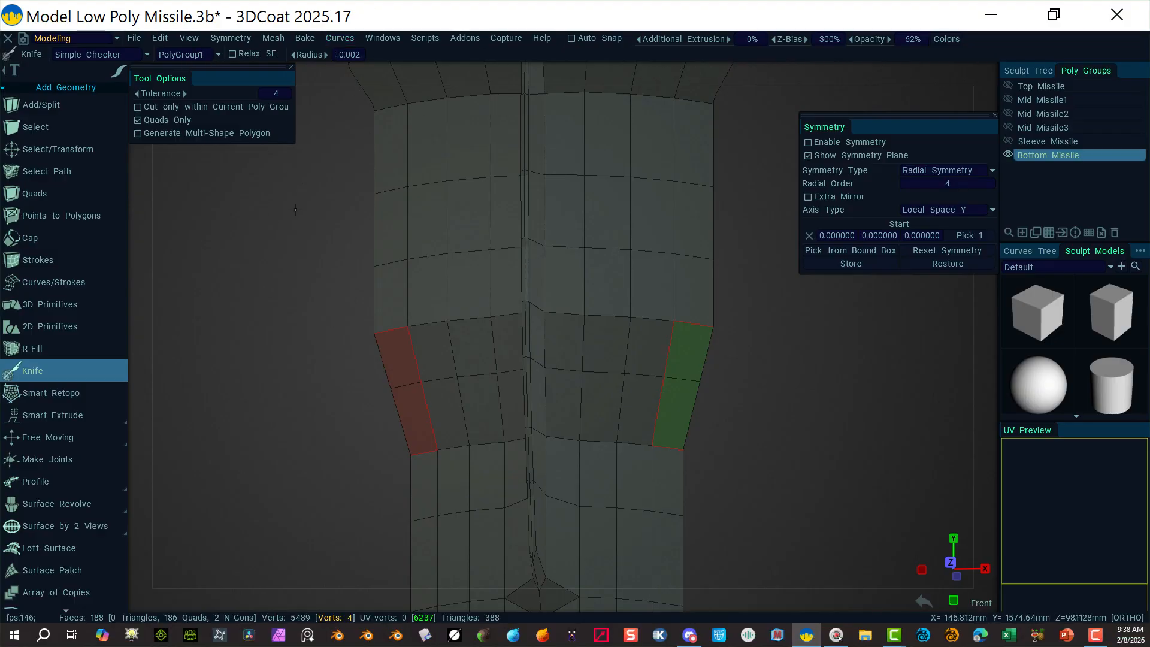
scroll(74, 514, "down", 5)
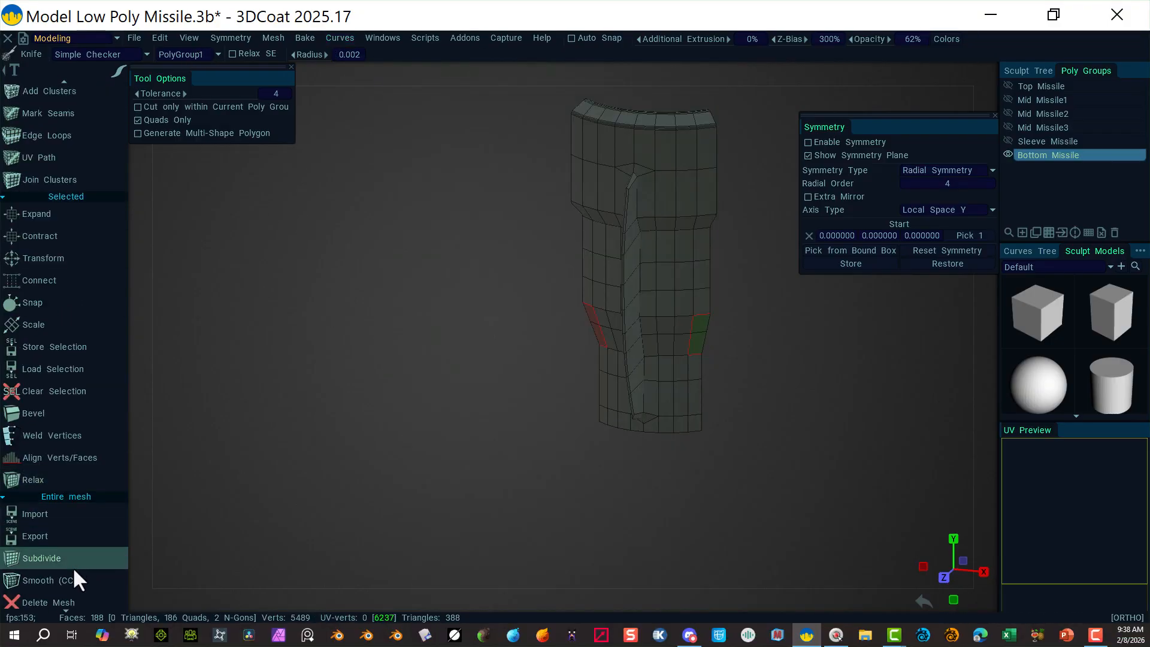
left_click(78, 580)
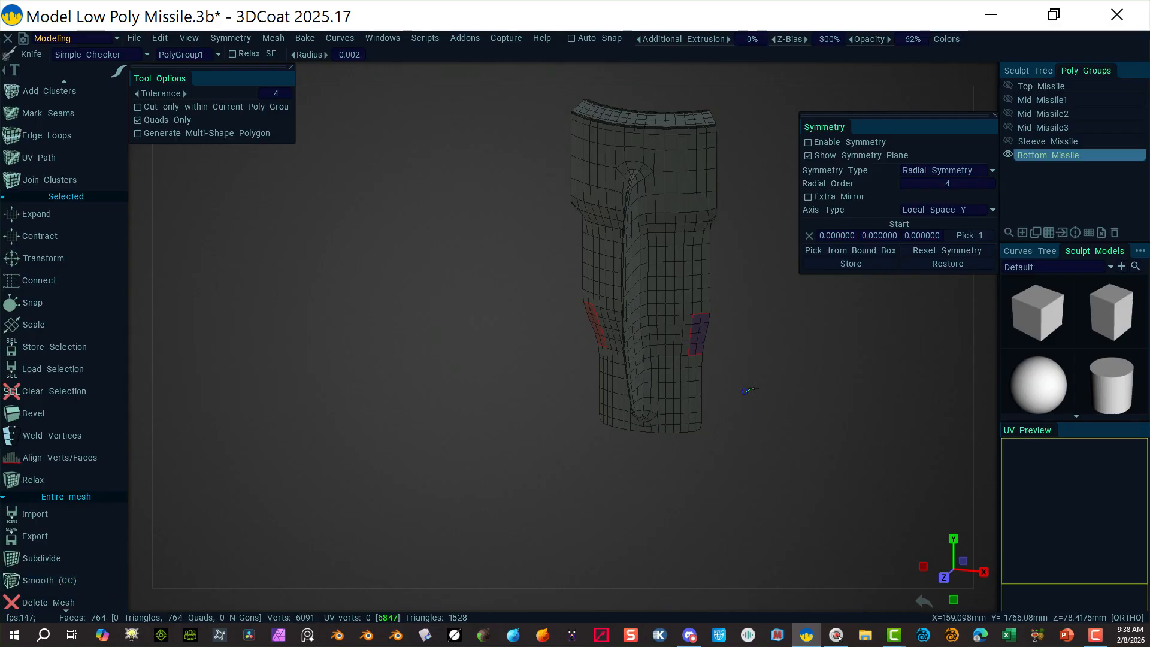
key("Escape")
middle_click_drag(747, 381, 671, 446)
mouse_move(796, 311)
right_mouse_down()
mouse_move(842, 336)
mouse_move(850, 356)
right_mouse_up()
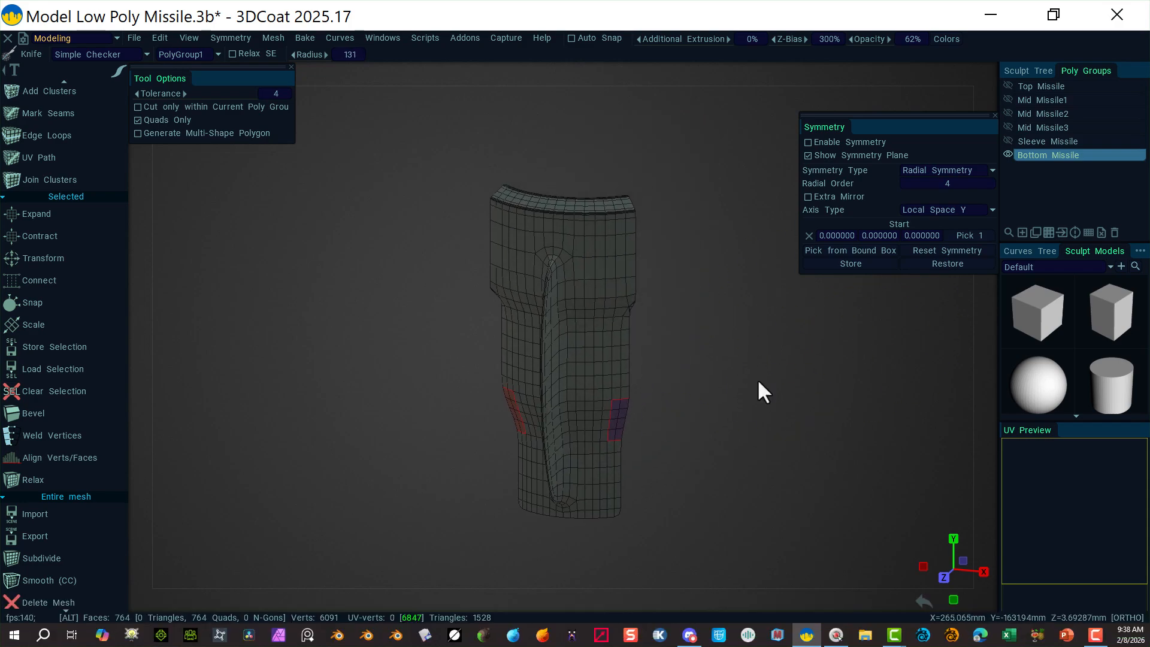
right_click_drag(759, 383, 927, 420, "alt")
left_click_drag(927, 419, 753, 360, "alt")
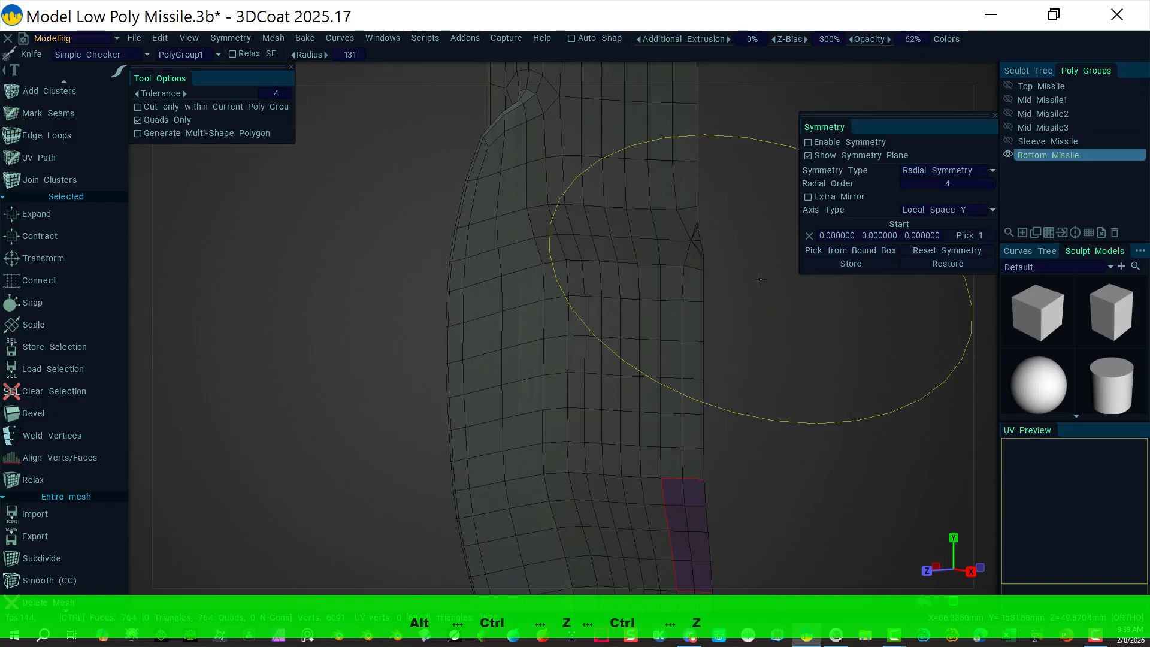
key("ctrl+z")
key("ctrl+z")
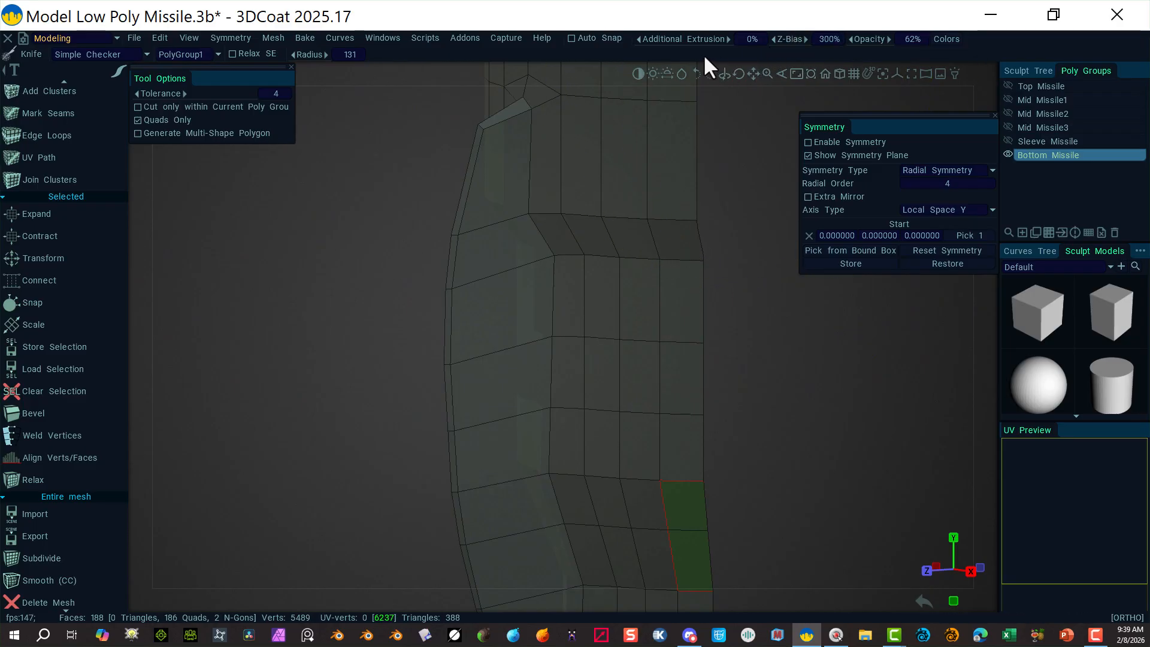
Step: Delete the broken right border face and rebuild the gap as a new quad
scroll(80, 95, "up", 3)
scroll(78, 113, "up", 15)
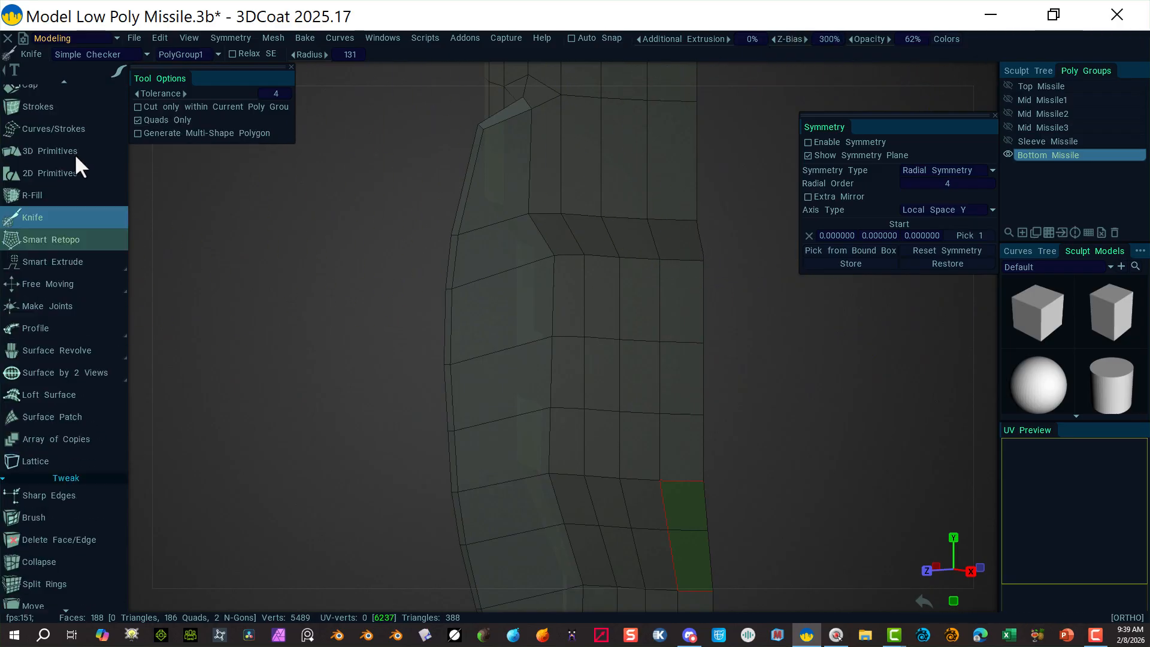
left_click(74, 153)
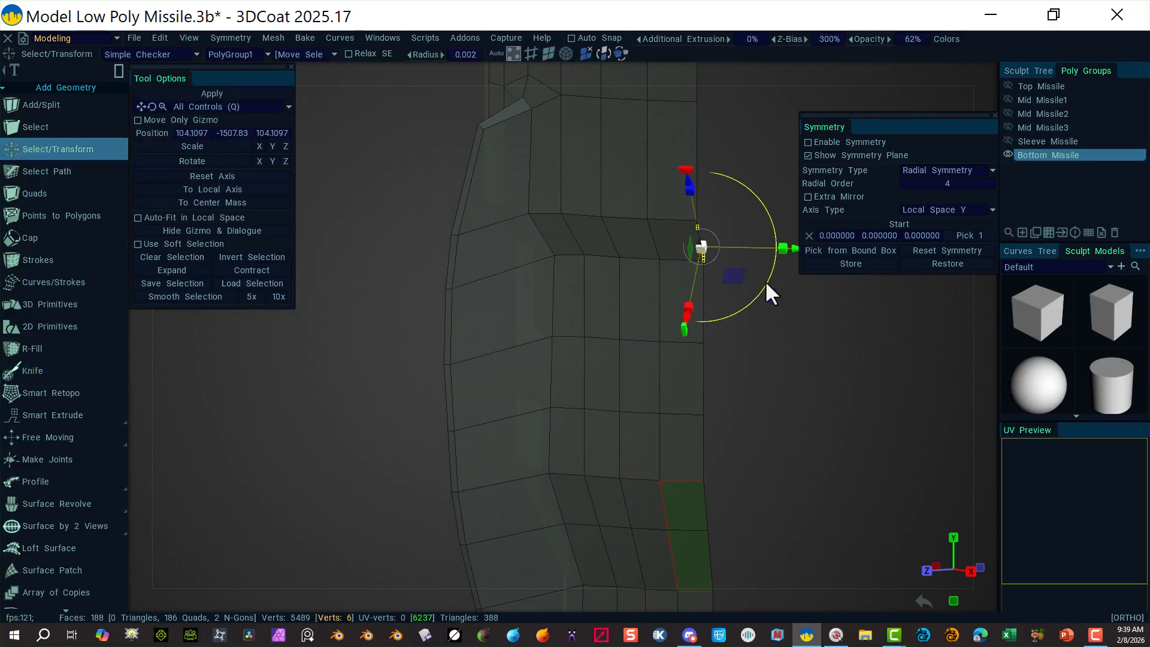
scroll(680, 200, "up", 5)
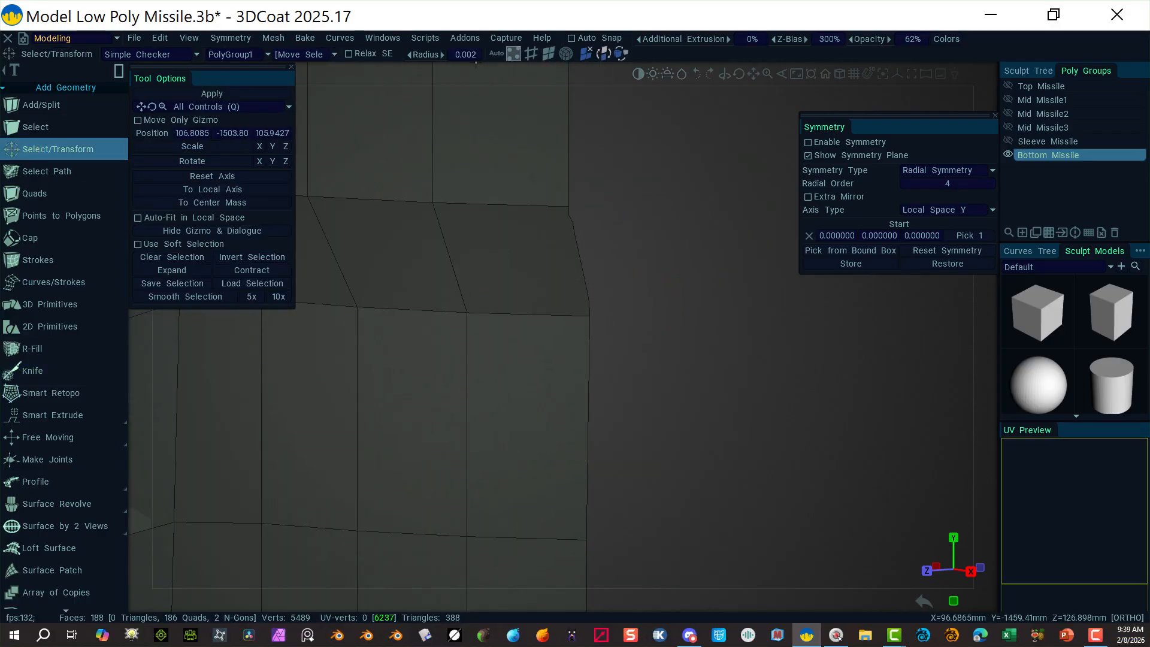
left_click(531, 54)
key("Delete")
left_click(35, 193)
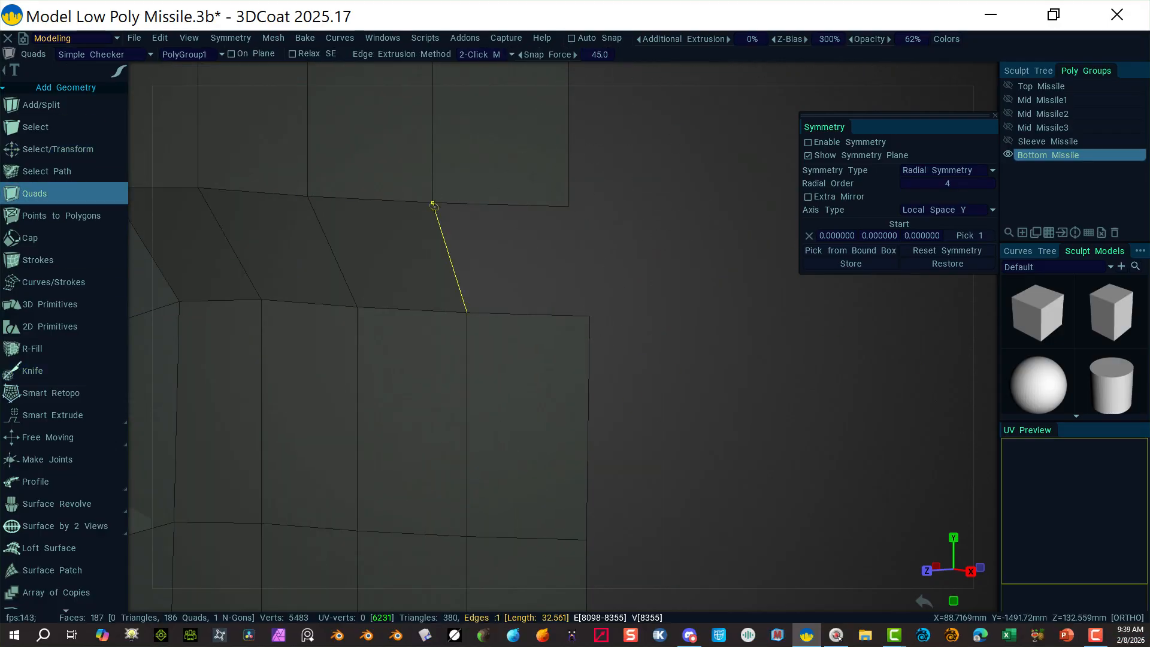
left_click(450, 257)
left_click(579, 262)
key("Return")
Step: Select and delete the broken border face on the left side
scroll(638, 259, "down", 5)
left_click_drag(276, 351, 479, 348, "alt")
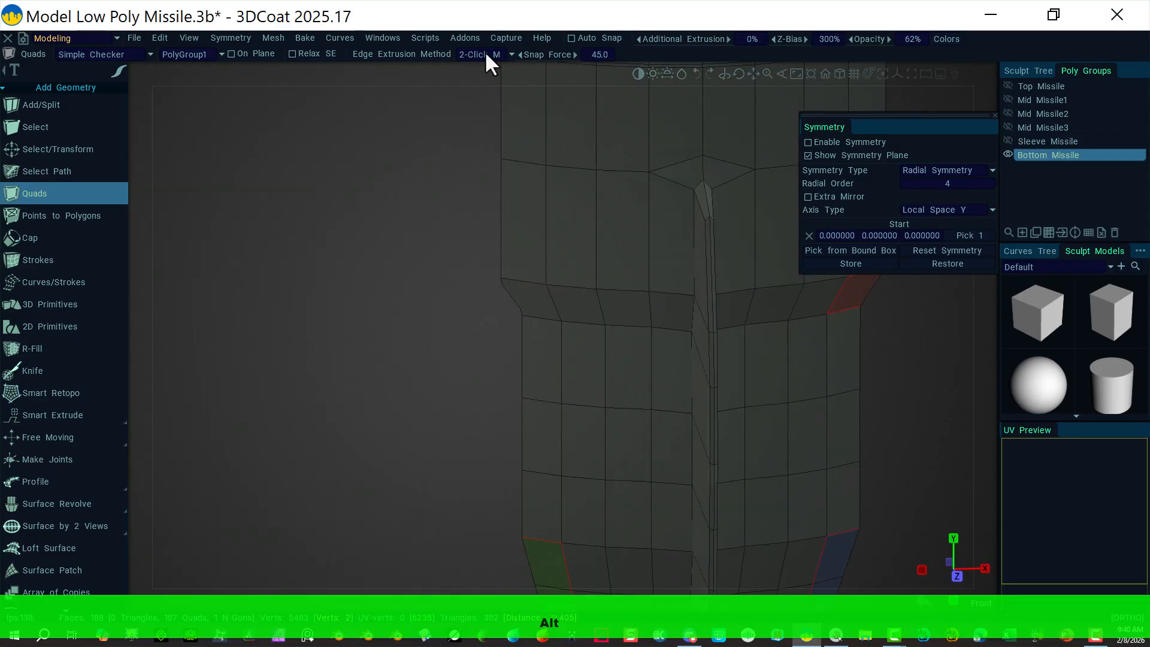
left_click(58, 149)
left_click(548, 53)
left_click(512, 290)
key("Delete")
Step: Close the left gap with a new quad, leaving all 188 faces as quads
scroll(326, 181, "up", 5)
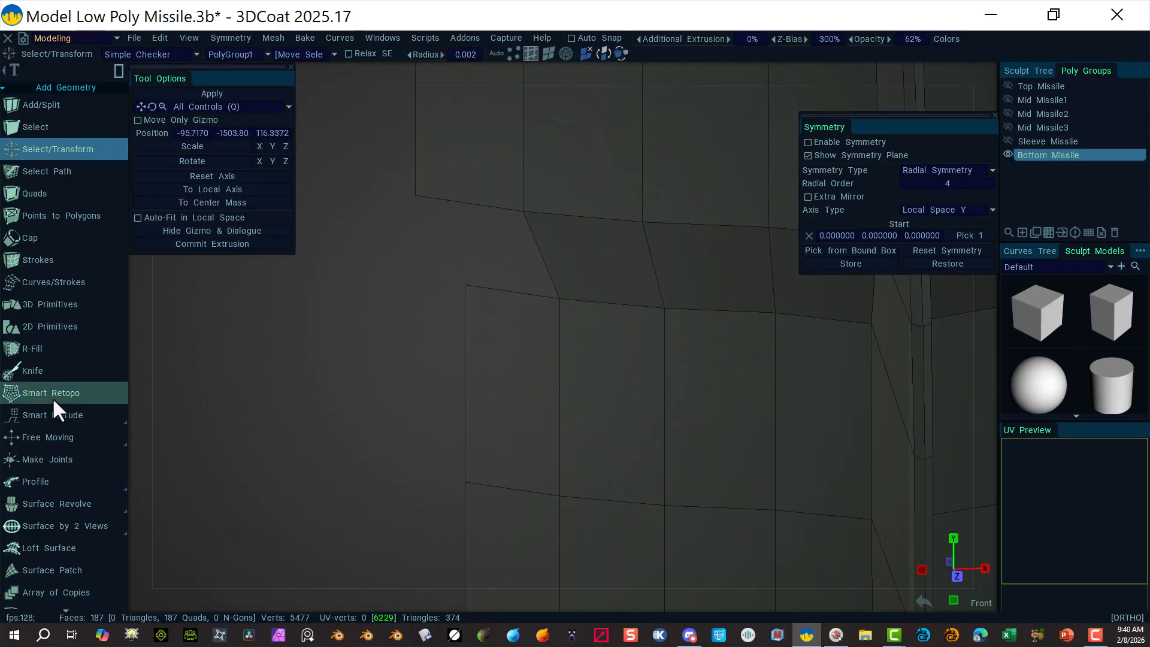
left_click(35, 193)
left_click(417, 196)
left_click(465, 285)
left_click(559, 299)
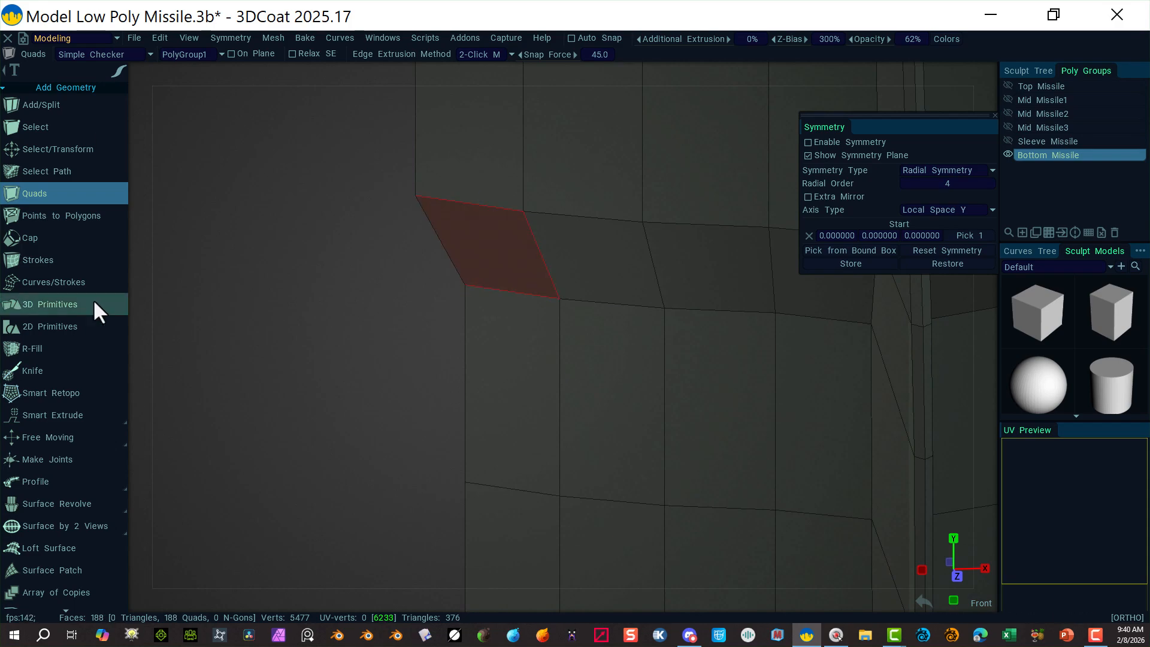
key("Return")
scroll(350, 255, "down", 5)
left_click_drag(353, 230, 375, 267, "alt")
scroll(375, 269, "down", 3)
scroll(56, 531, "down", 10)
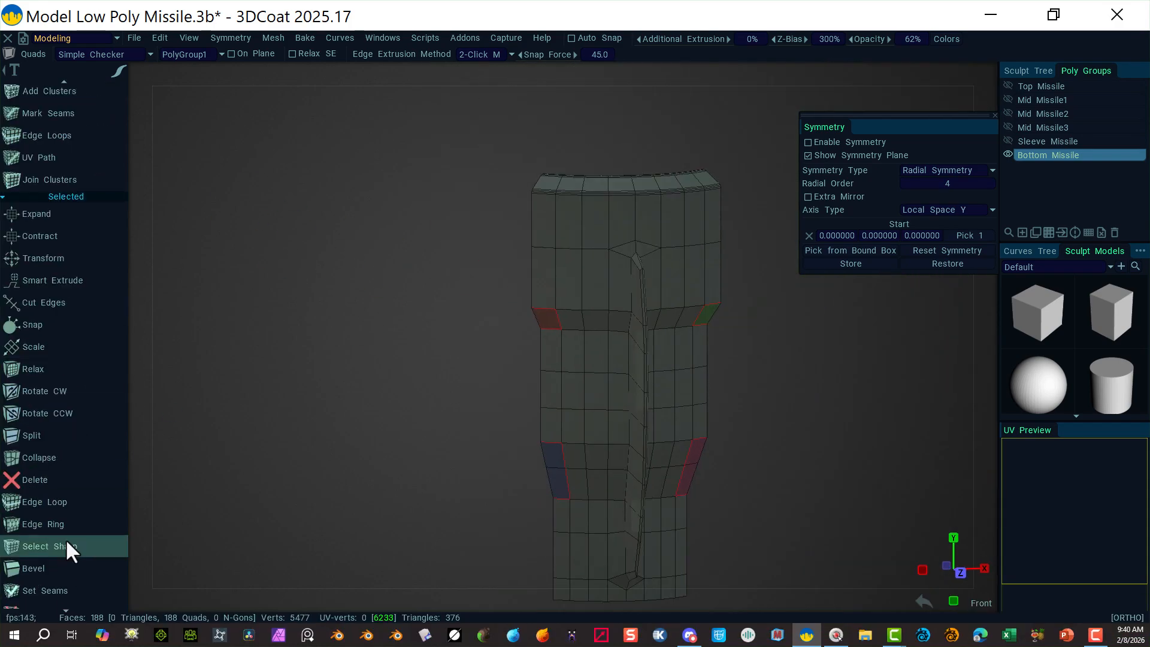
scroll(57, 473, "down", 5)
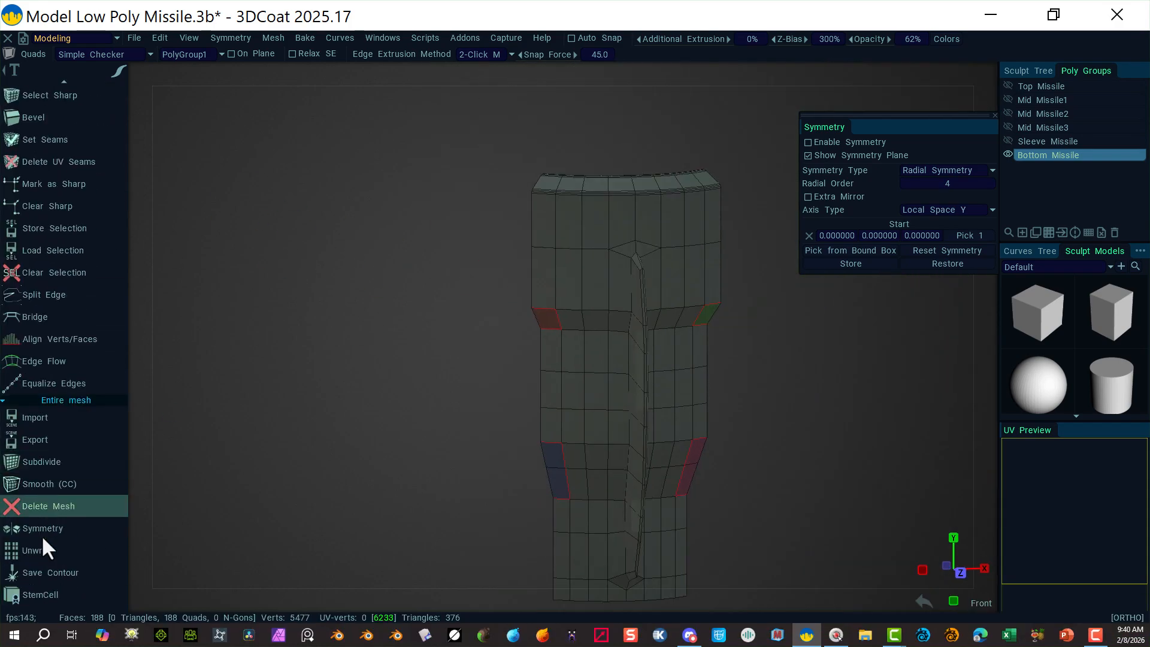
Step: Smooth (CC) the Bottom Missile from 188 to 752 faces, enable radial symmetry, and inspect it
left_click(56, 488)
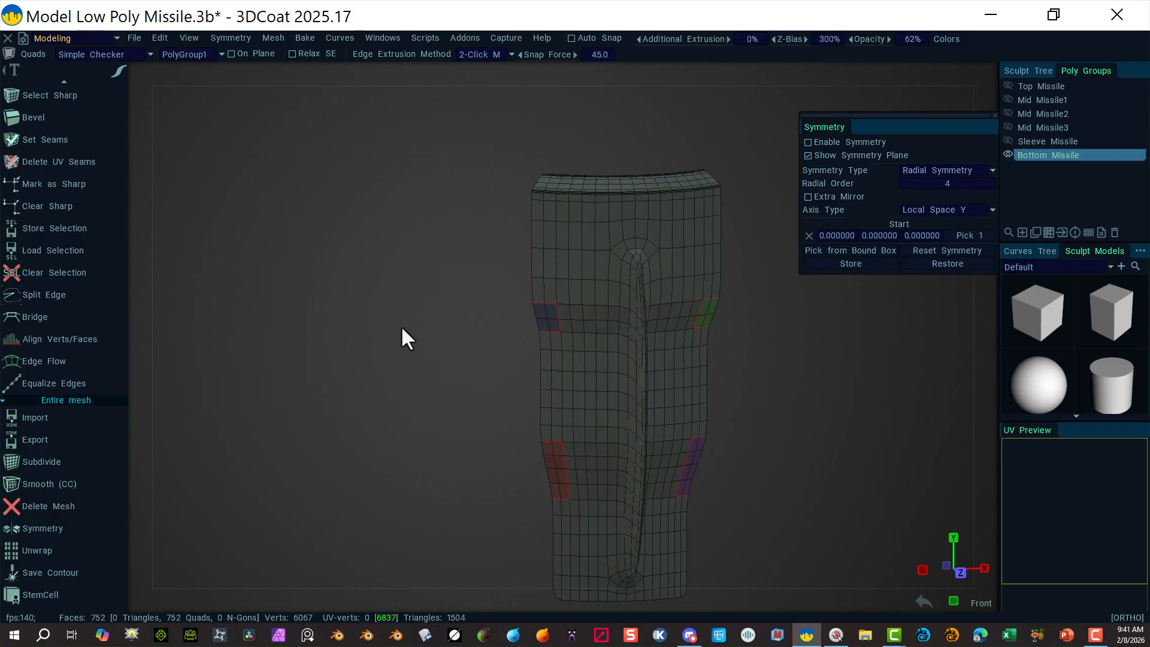
left_click_drag(483, 393, 442, 385, "alt")
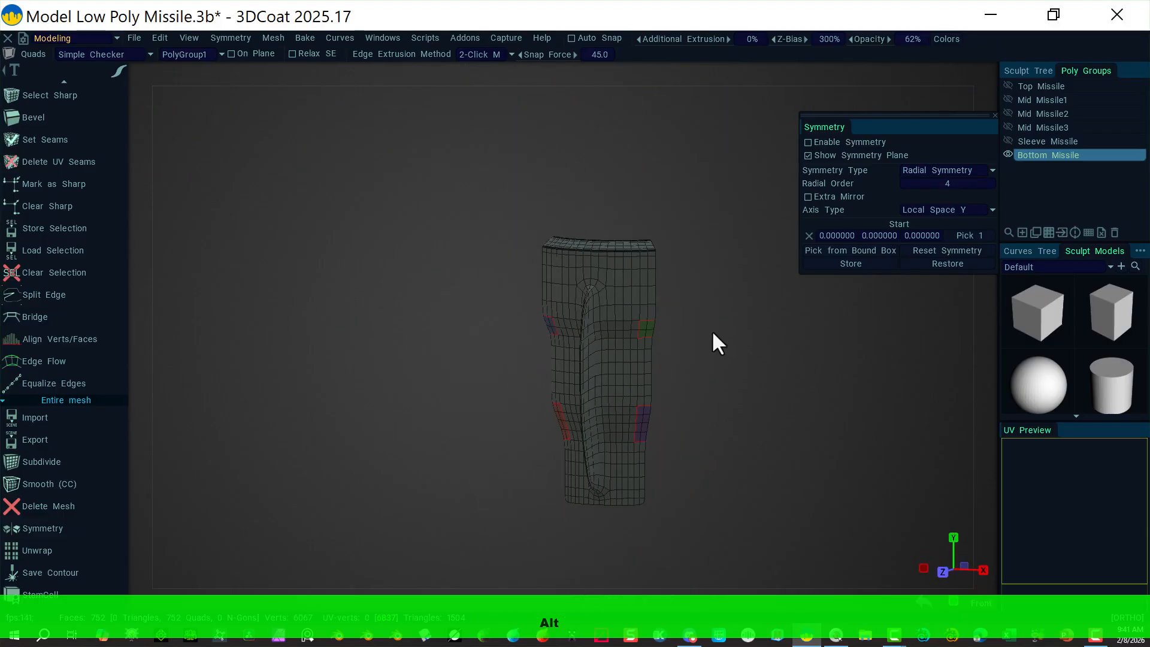
left_click(807, 143)
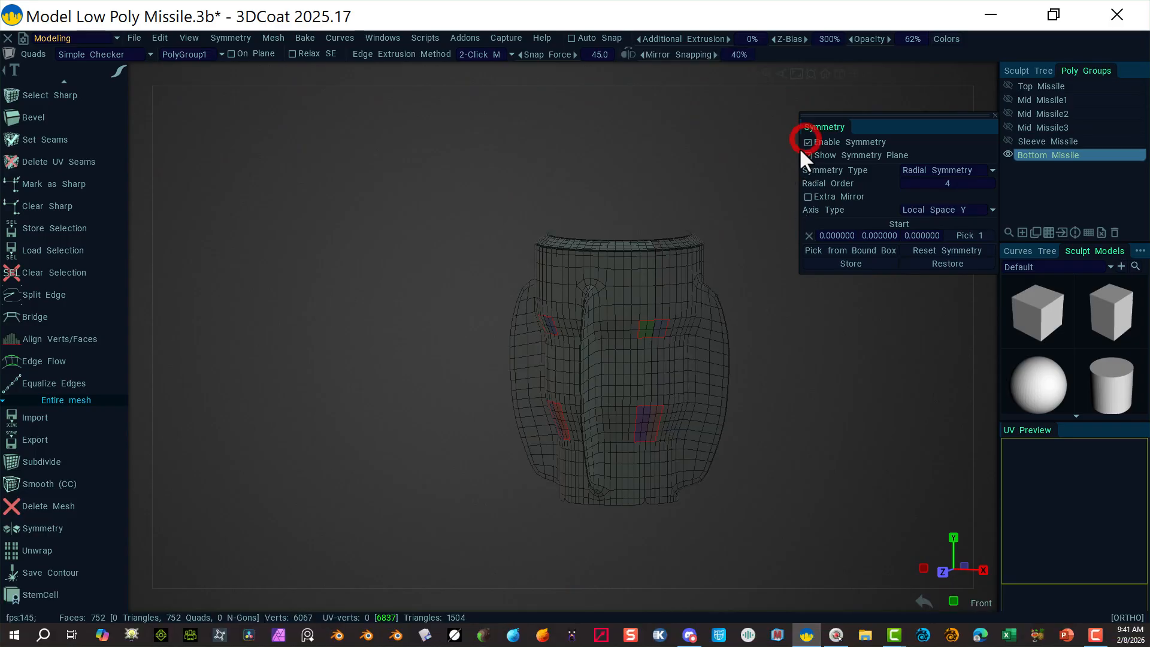
left_click_drag(671, 163, 688, 413, "alt")
right_click_drag(688, 413, 1012, 392, "alt")
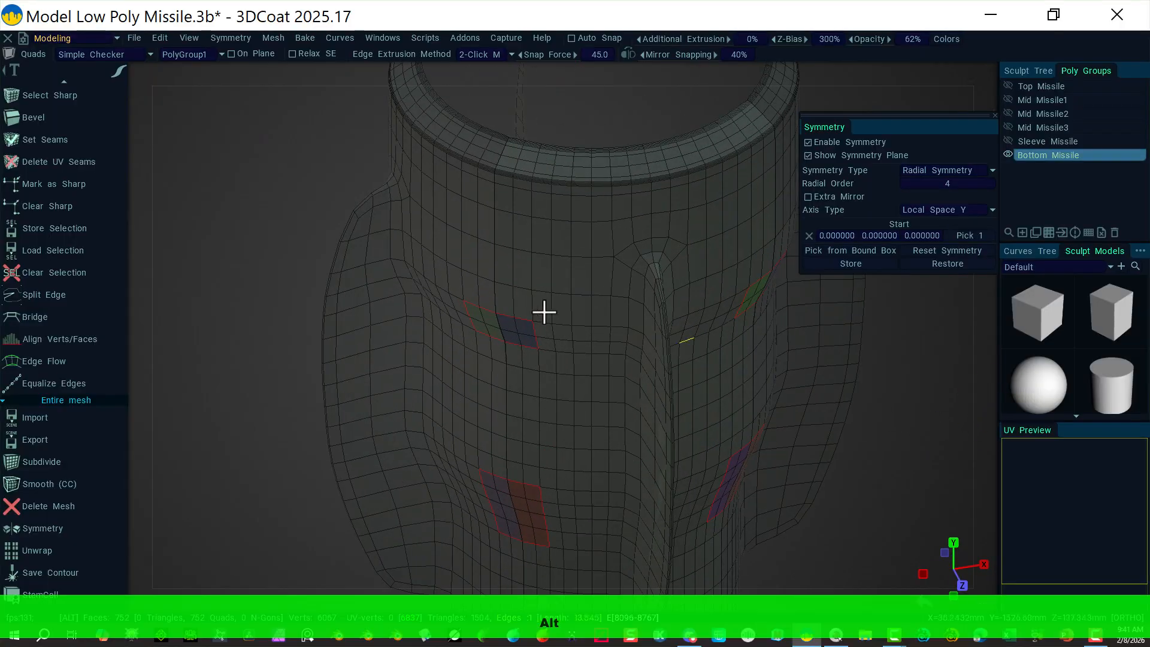
left_click_drag(305, 201, 308, 122, "alt")
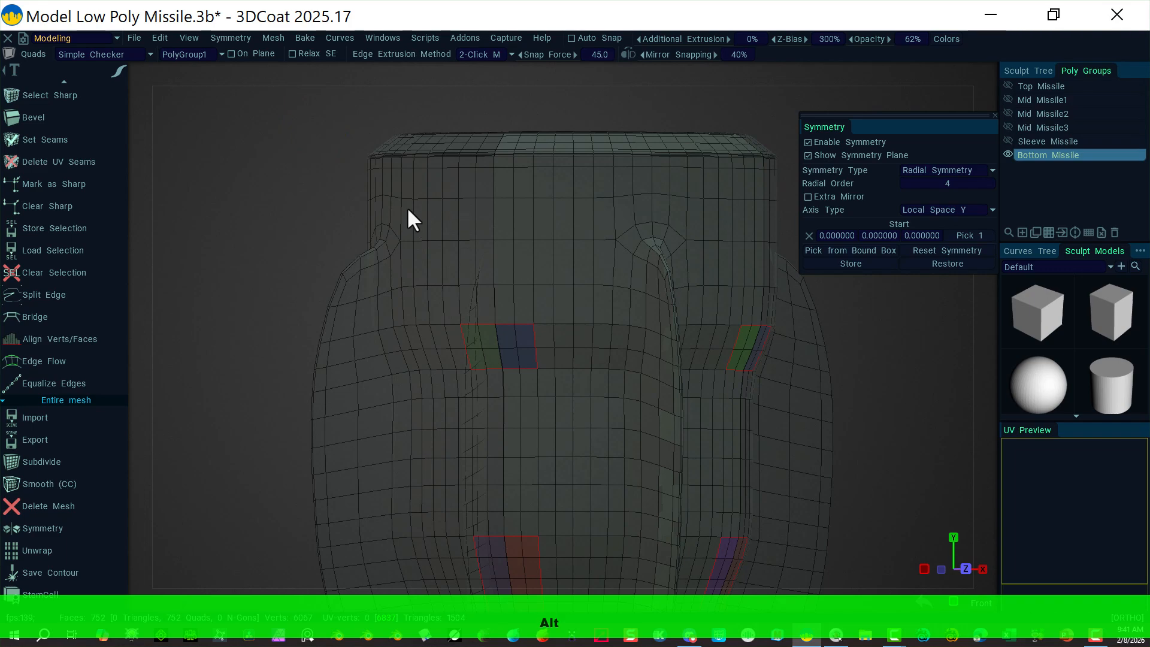
right_click_drag(235, 365, 249, 207, "alt")
middle_click_drag(286, 389, 313, 259, "alt")
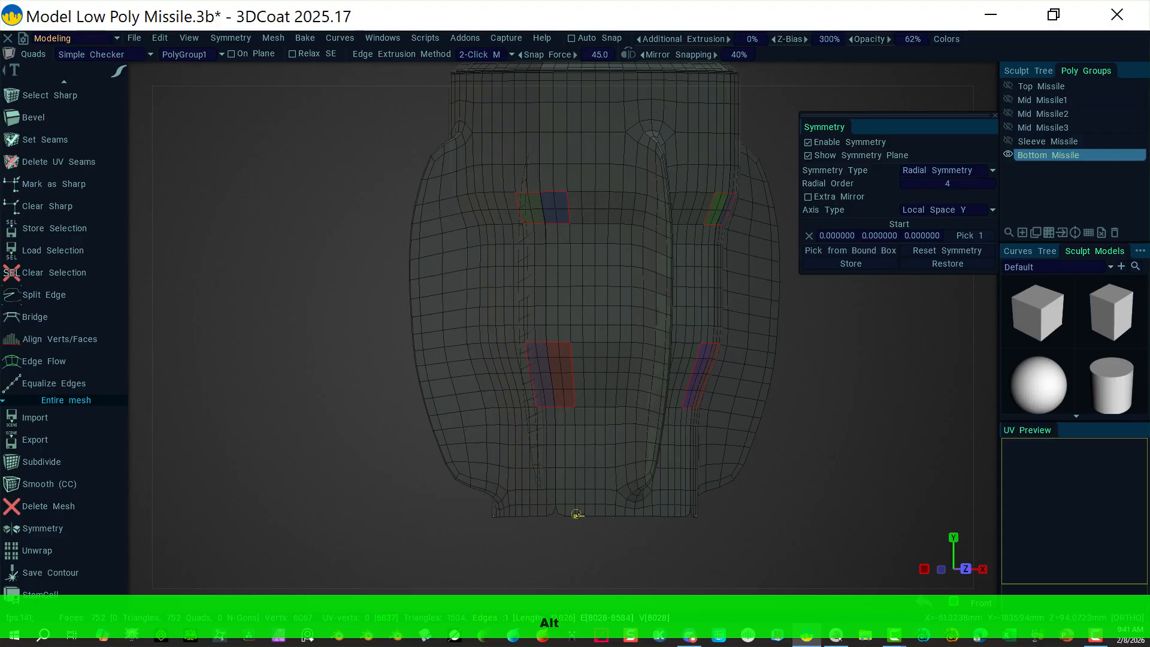
left_click_drag(707, 550, 385, 393, "alt")
mouse_move(708, 233)
left_mouse_down("alt")
mouse_move(752, 180)
mouse_move(641, 225)
mouse_move(518, 205)
mouse_move(563, 142)
mouse_move(692, 160)
left_mouse_up("alt")
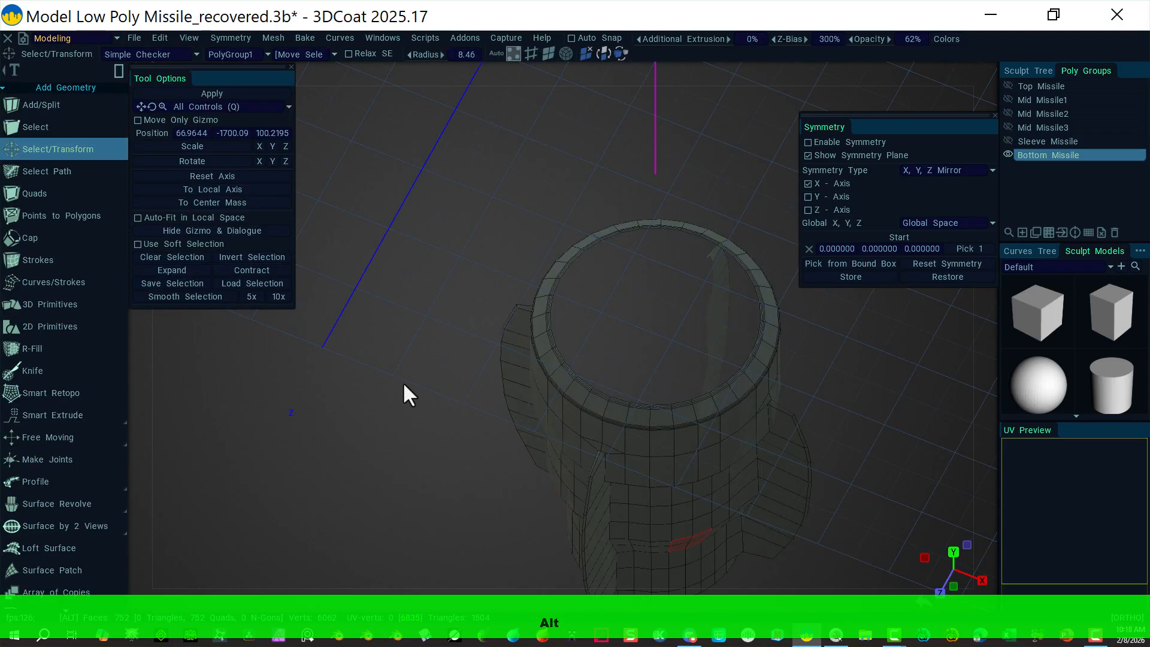
left_click_drag(403, 390, 623, 343, "alt")
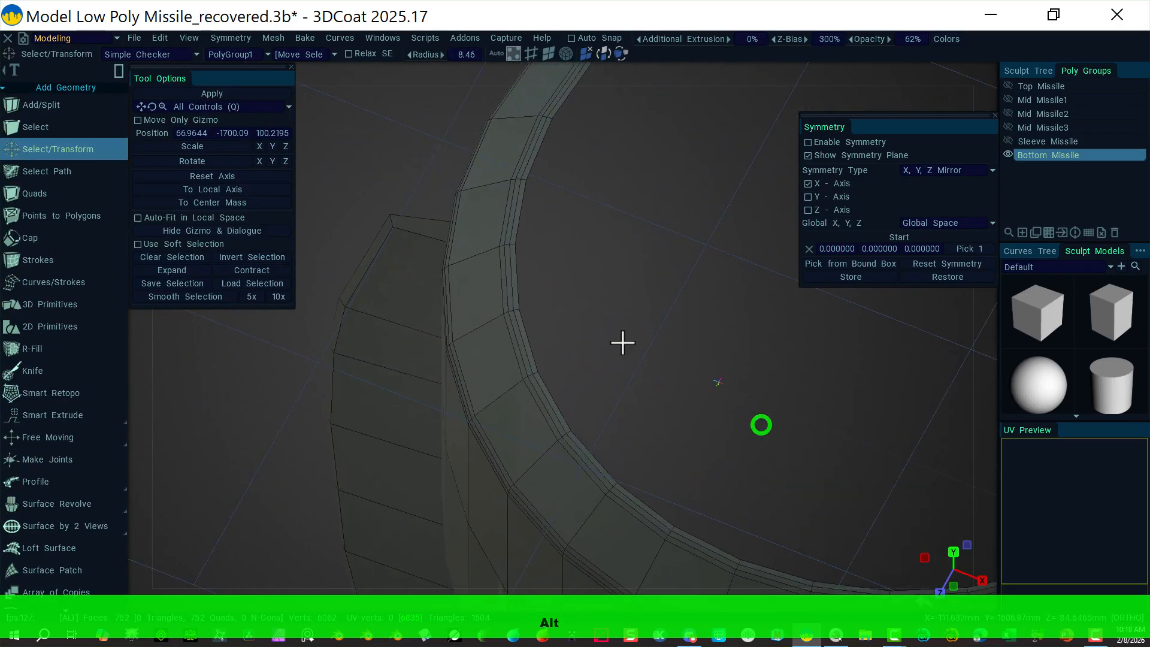
Step: Select the full top-rim edge loop, including the missing edge, and preview a Tri cap over it
left_click(529, 54)
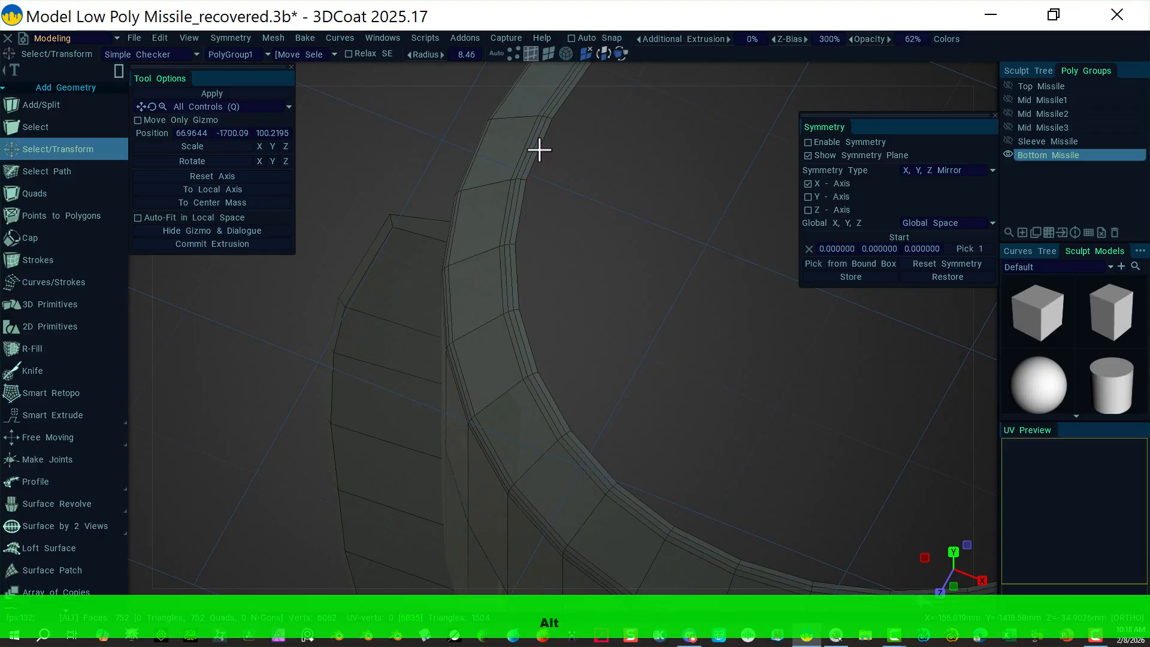
left_click(538, 149, "alt")
left_click_drag(347, 275, 510, 211, "alt")
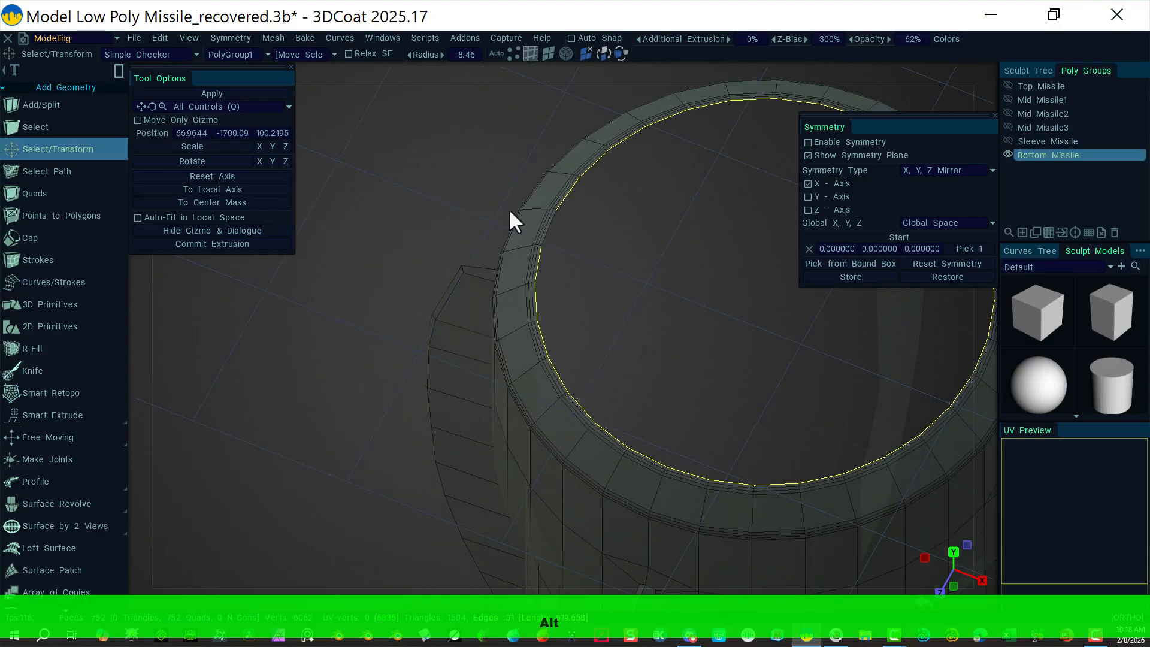
left_click(549, 225, "shift")
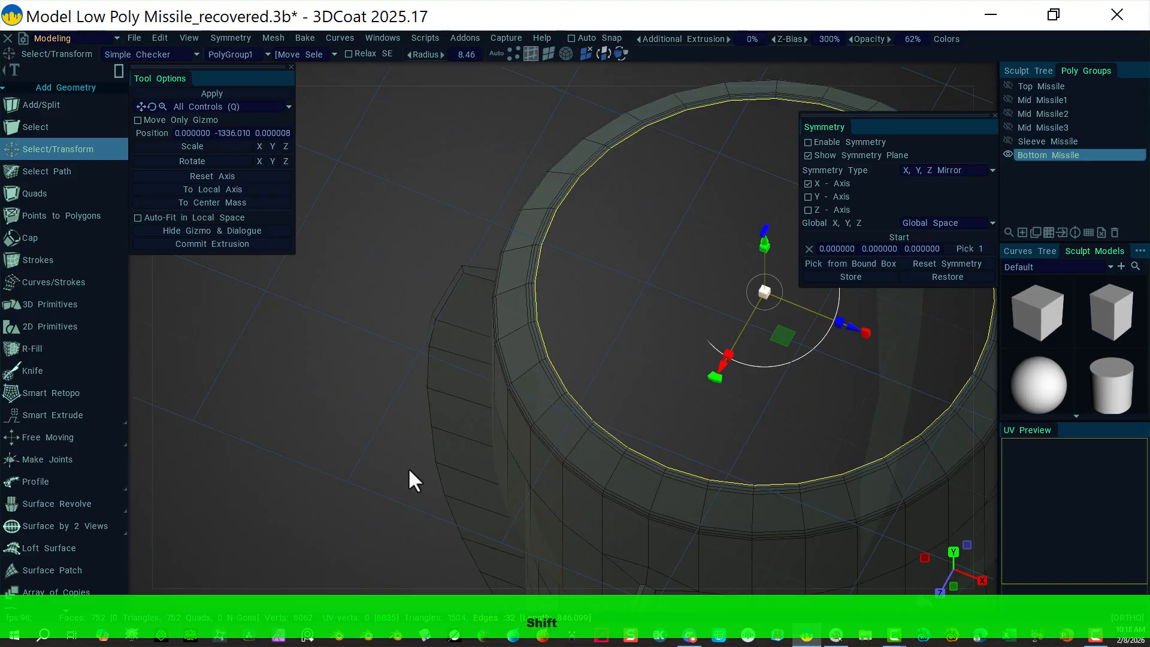
left_click_drag(422, 490, 373, 413, "alt")
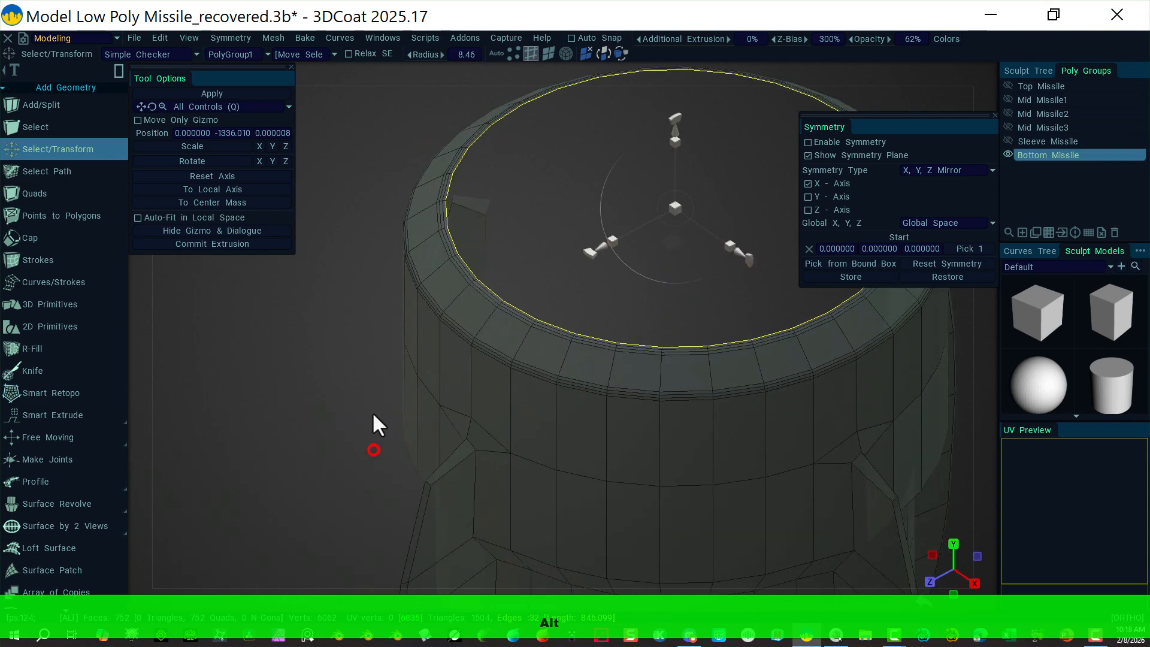
left_click(59, 237)
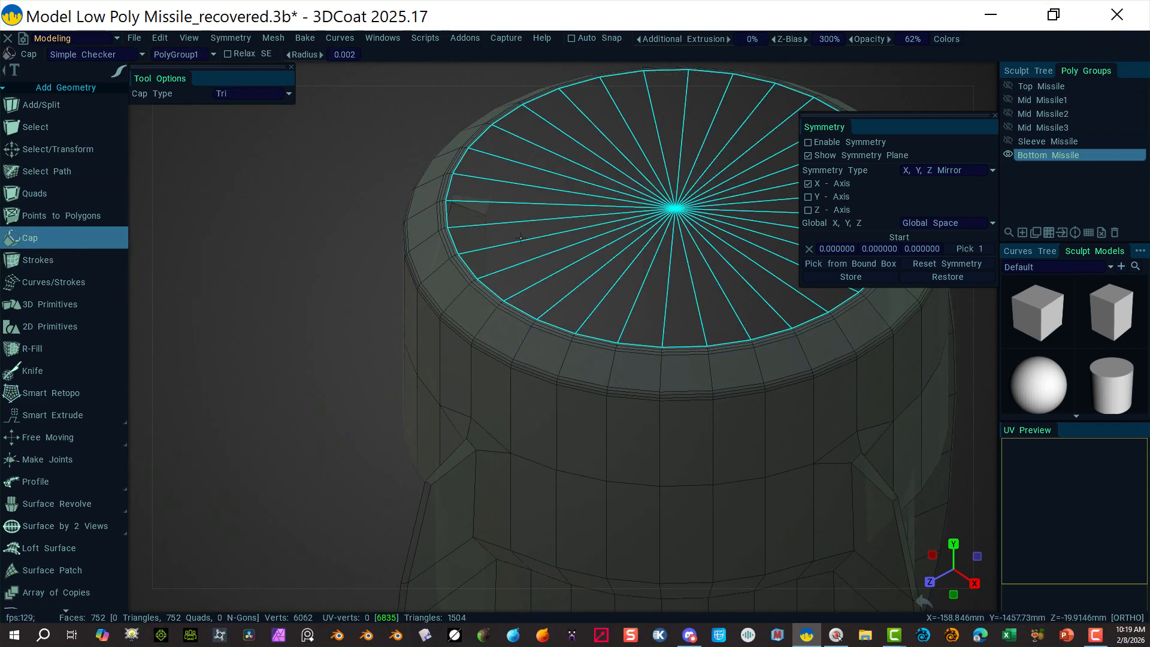
Step: Cap the top opening with a triangle fan, then bring the bottom opening into view
left_click(287, 346)
key("ctrl+z")
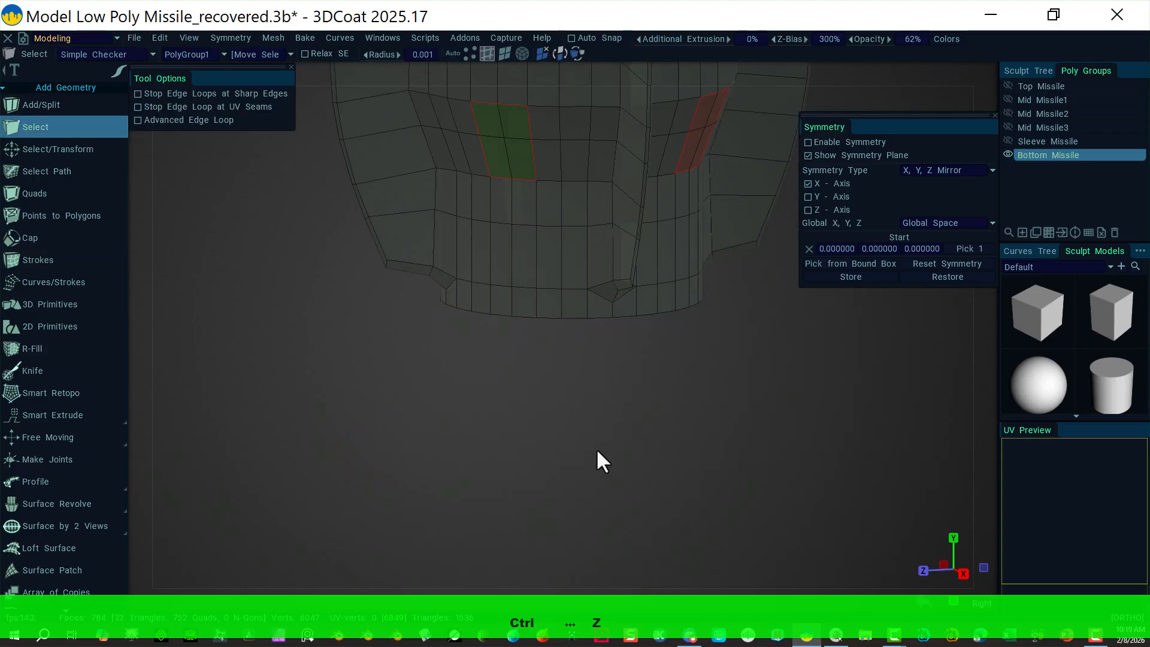
left_click_drag(637, 436, 484, 416, "alt")
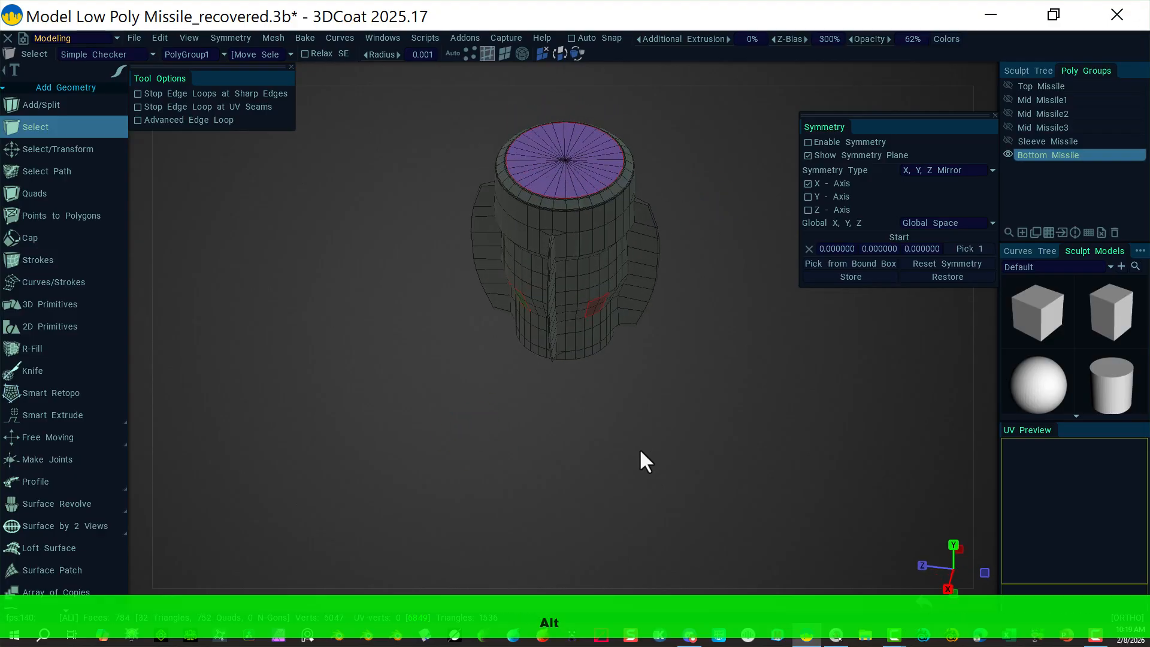
left_click_drag(639, 450, 590, 248, "alt")
right_click_drag(569, 398, 949, 425, "alt")
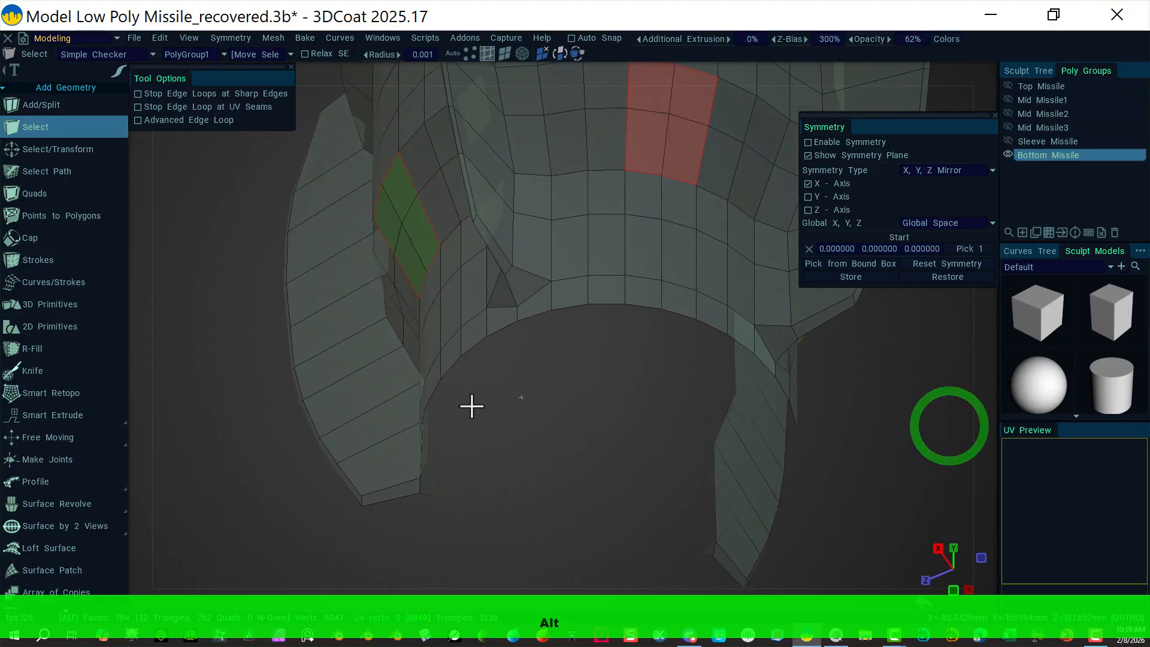
right_click_drag(472, 406, 510, 377, "alt")
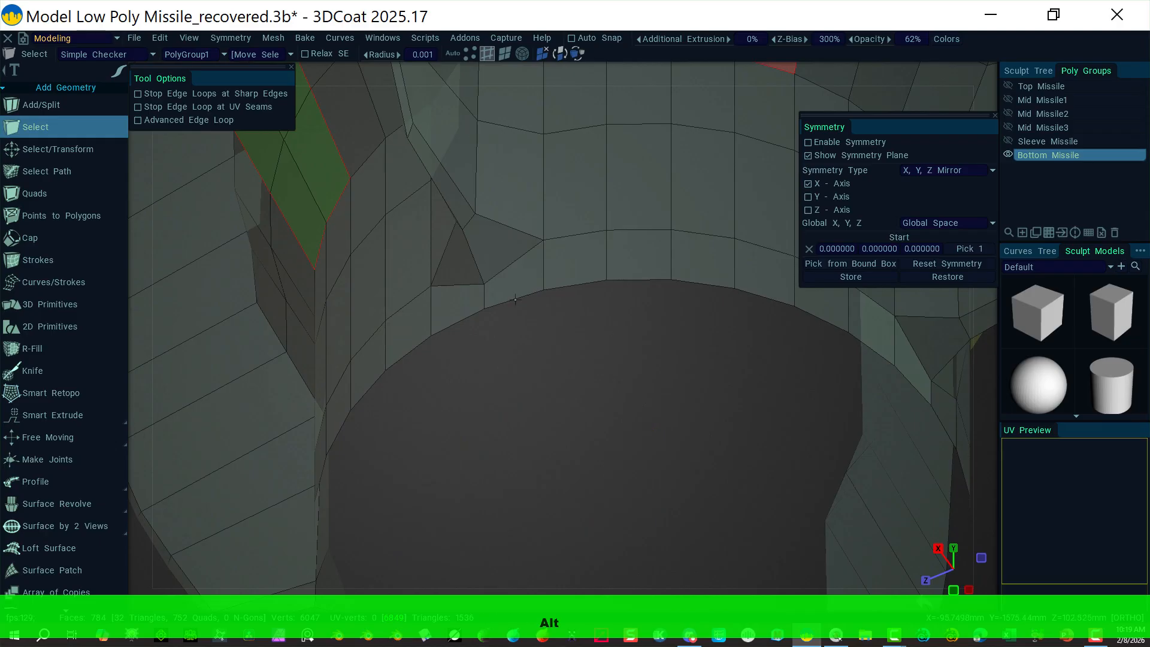
Step: Select the bottom opening's full edge loop and close it with a triangle-fan cap (816 faces)
double_click(514, 297)
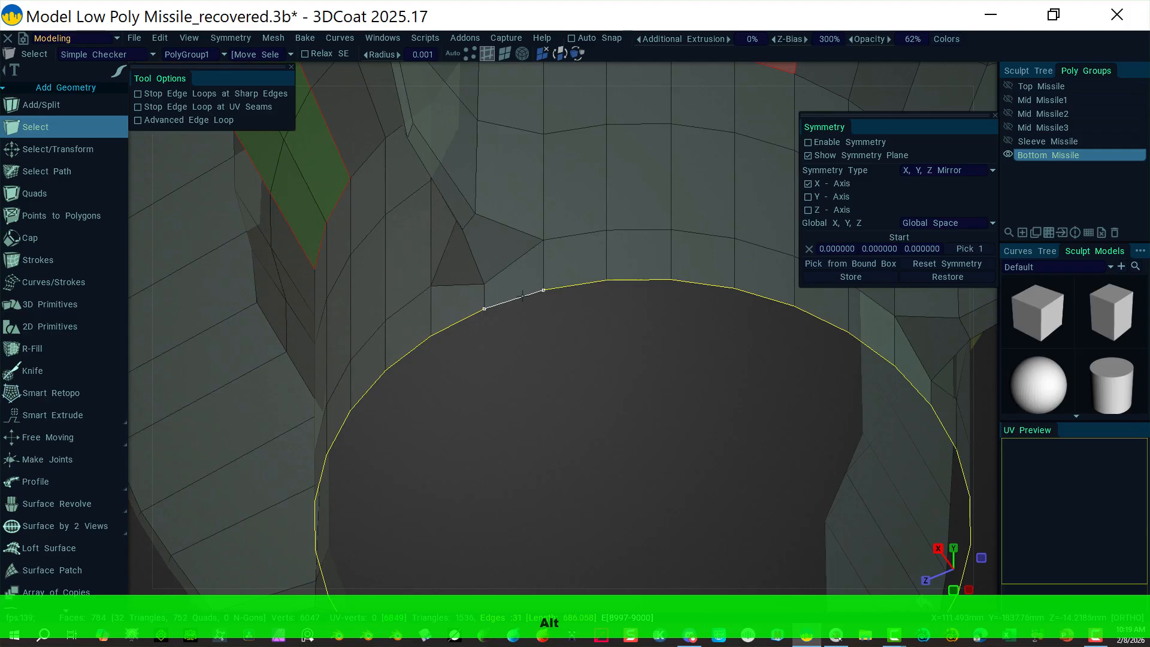
left_click(521, 296, "shift")
right_click_drag(660, 407, 432, 375, "alt")
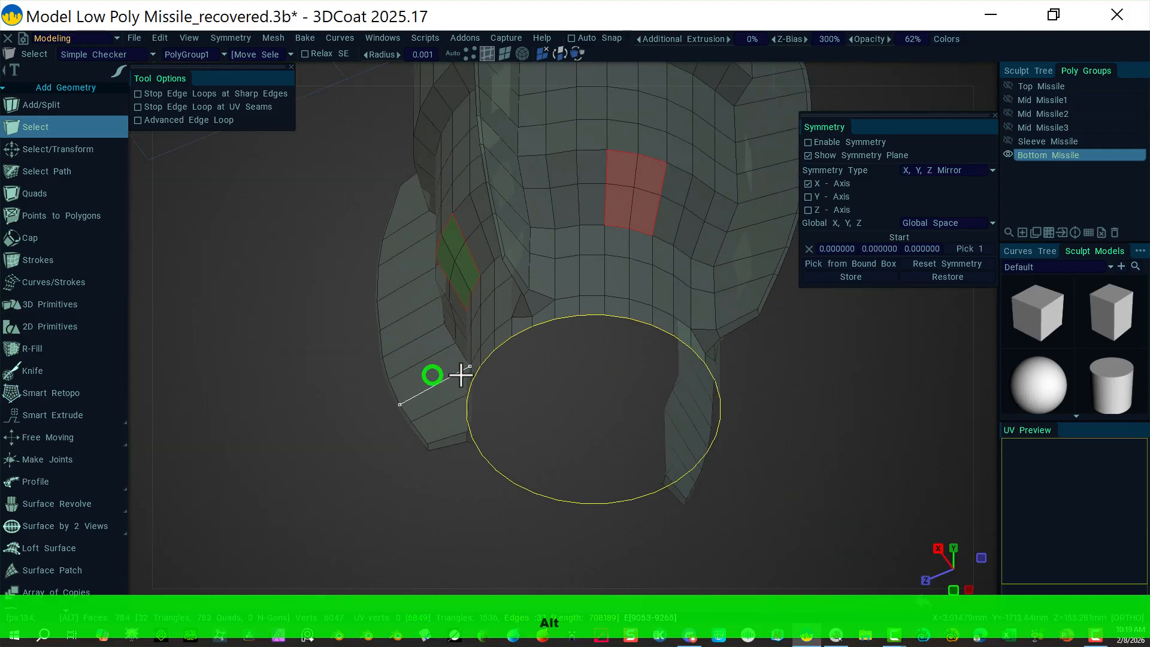
left_click_drag(461, 375, 778, 508, "alt")
right_click_drag(829, 446, 729, 452, "alt")
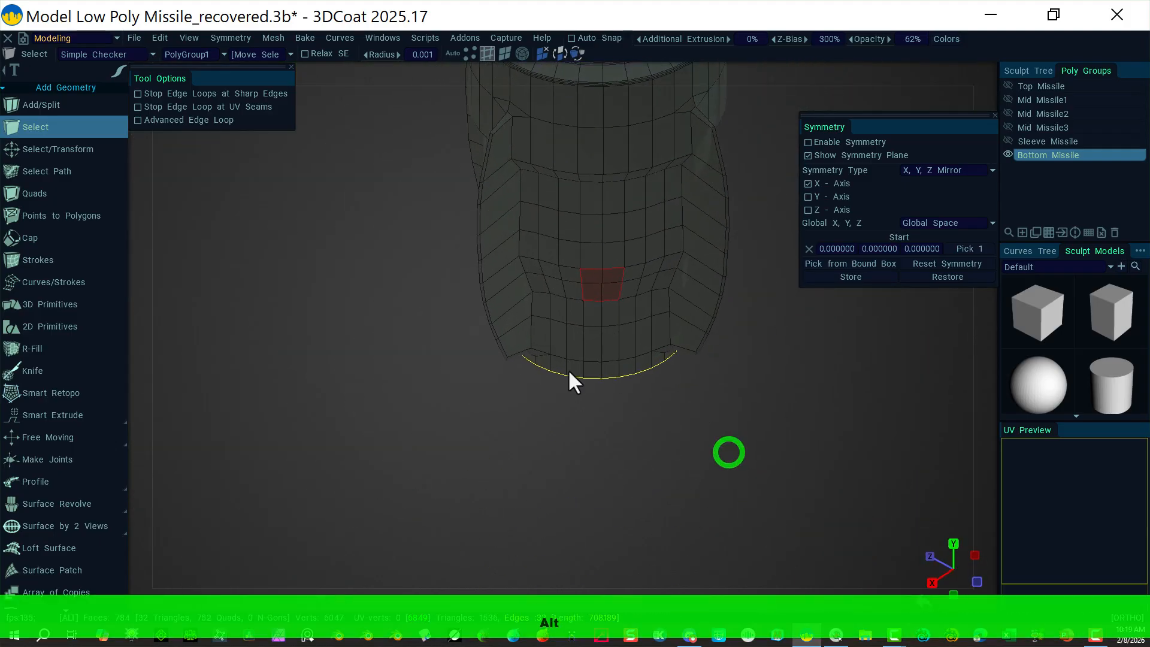
left_click(48, 236)
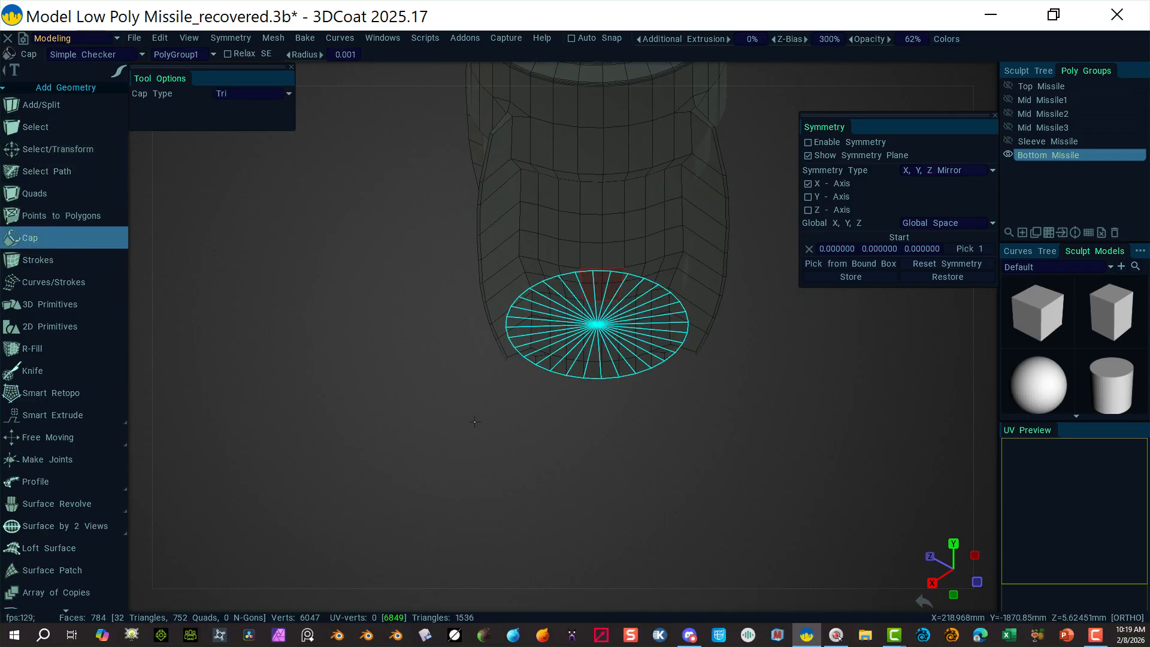
key("Return")
left_click_drag(475, 422, 384, 299, "alt")
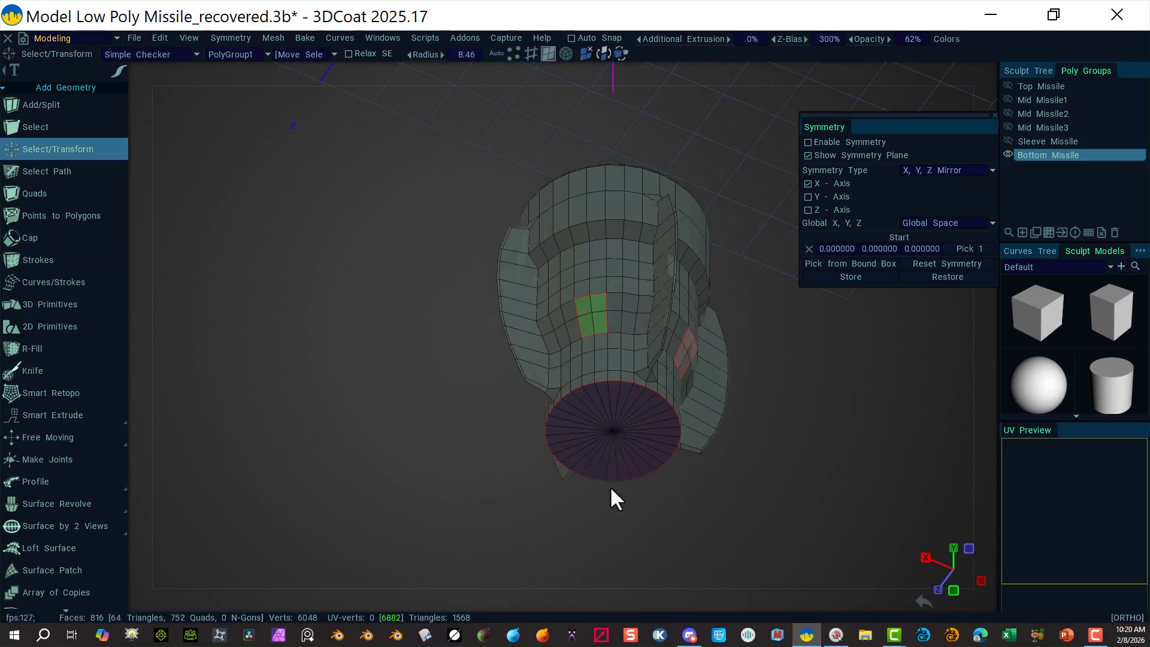
Step: Select the top cap's triangles and apply Mesh > Apply Quadrangulation, leaving 784 quad faces
mouse_move(582, 424)
left_mouse_down()
mouse_move(604, 400)
mouse_move(626, 403)
mouse_move(645, 432)
mouse_move(611, 461)
mouse_move(578, 439)
mouse_move(611, 441)
left_mouse_up()
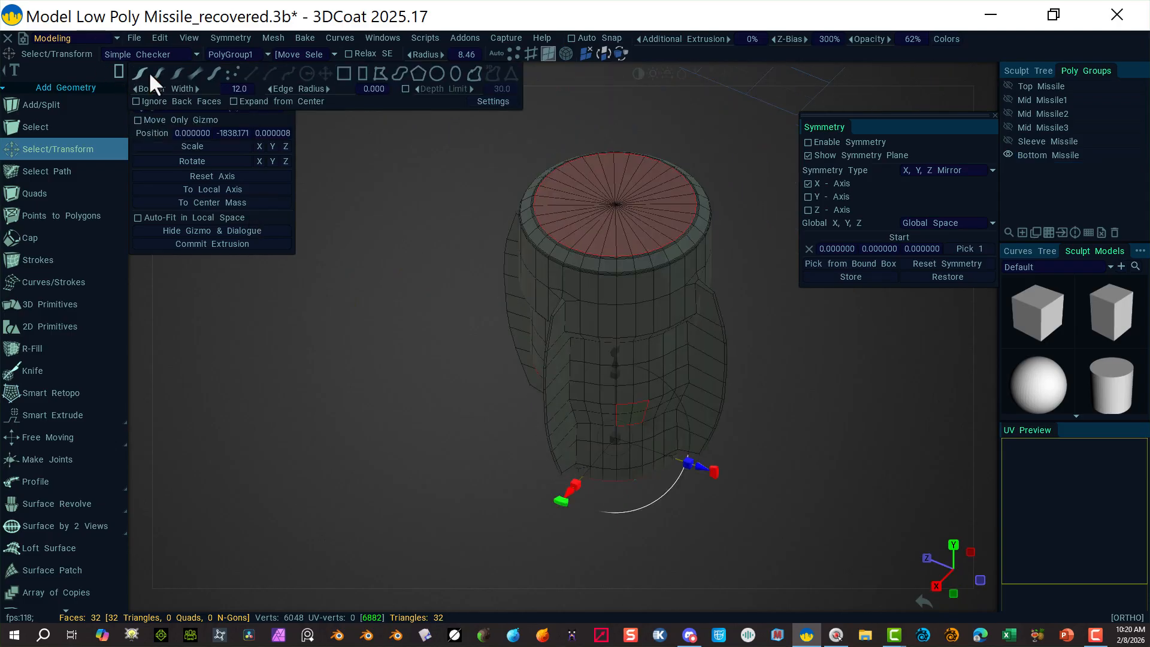
left_click(147, 73)
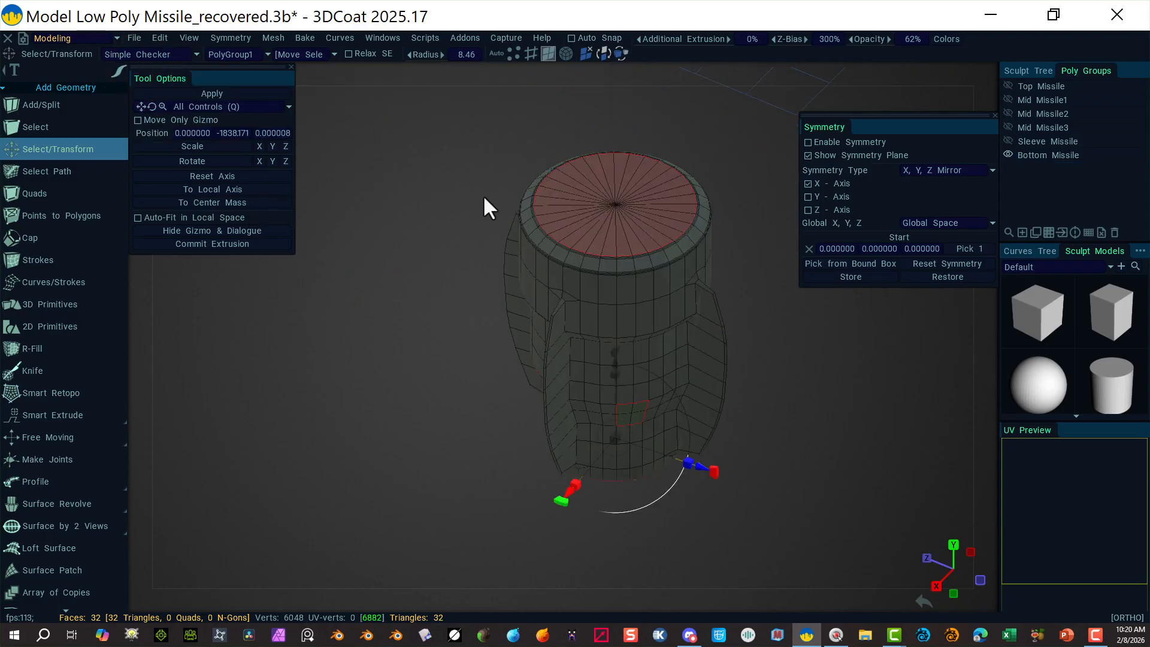
left_click(590, 232, "shift")
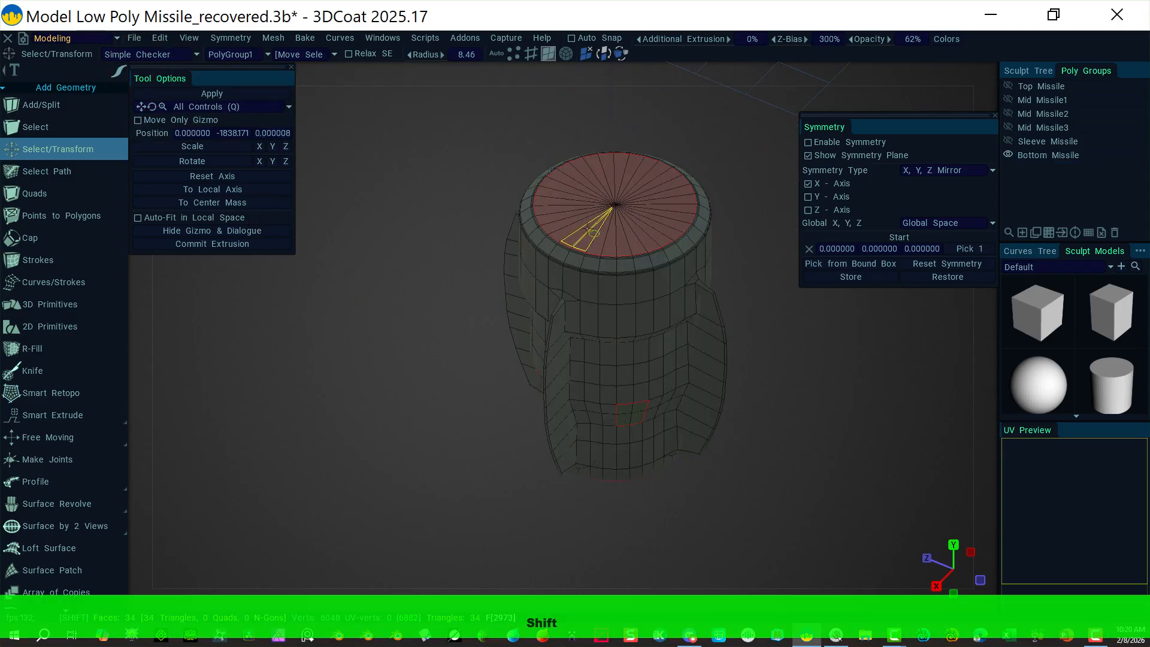
left_click_drag(612, 191, 620, 223, "shift")
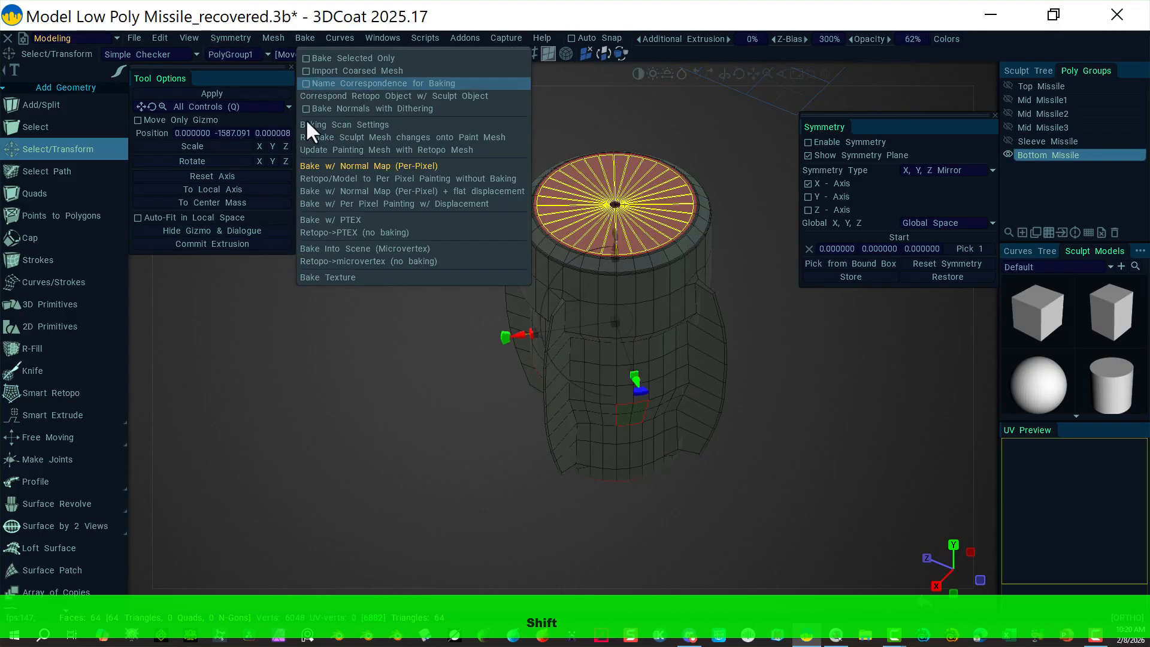
left_click(270, 38)
mouse_move(272, 38)
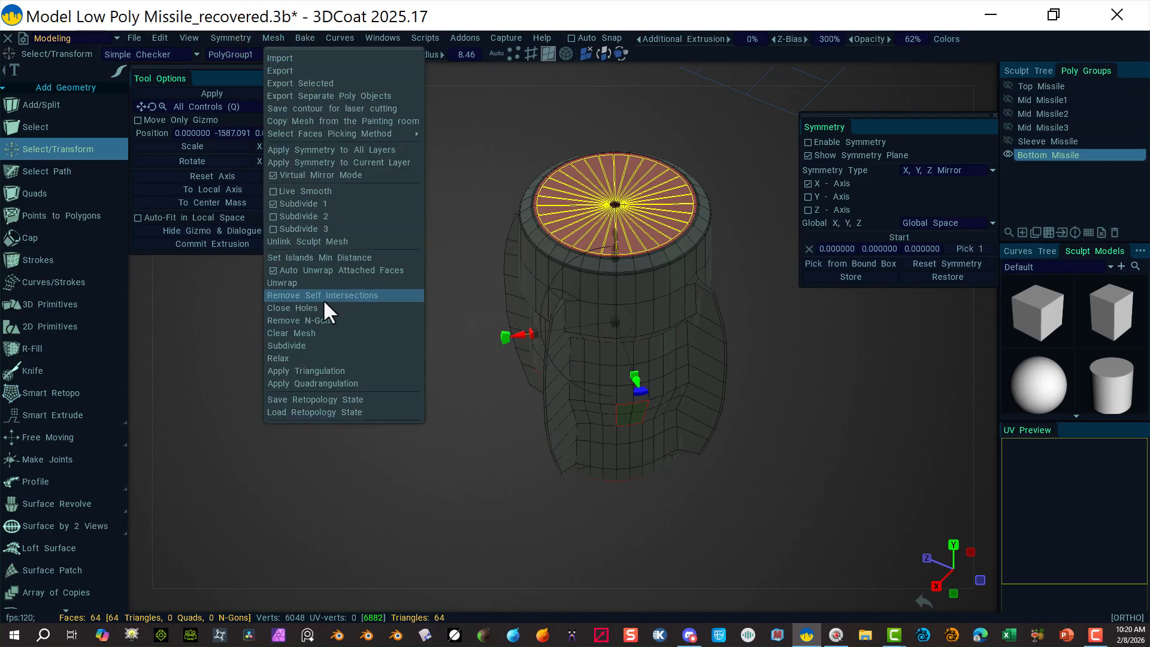
left_click(347, 384)
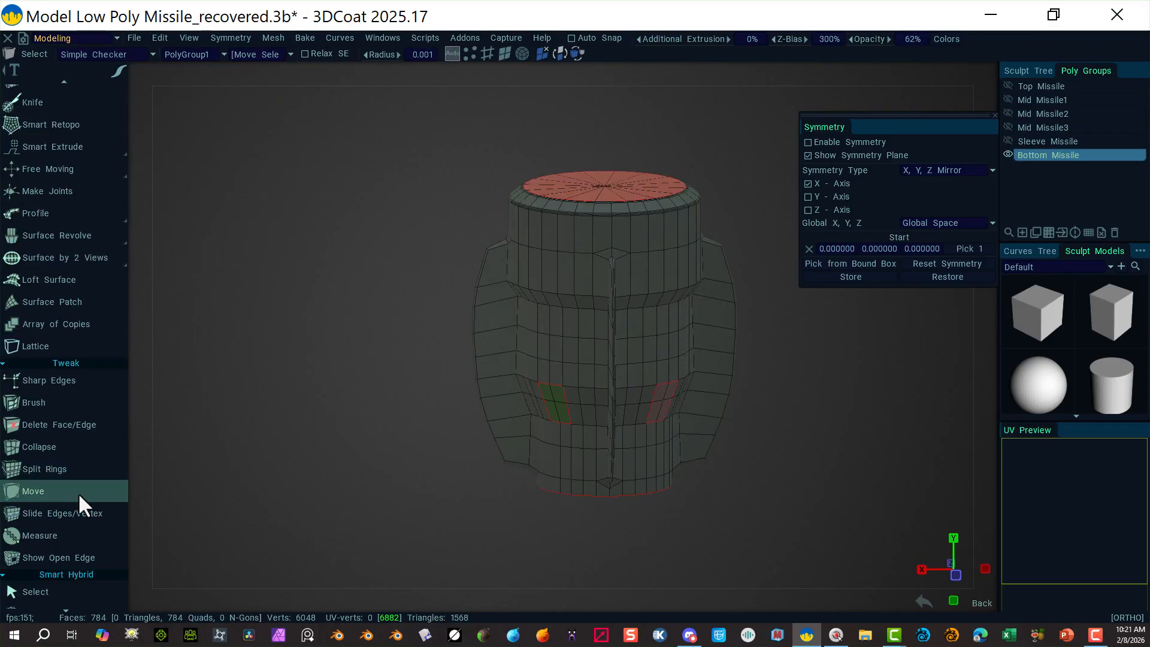
Step: Apply Smooth (CC) under Entire mesh, taking the part from 784 to 3136 quads
scroll(84, 495, "down", 10)
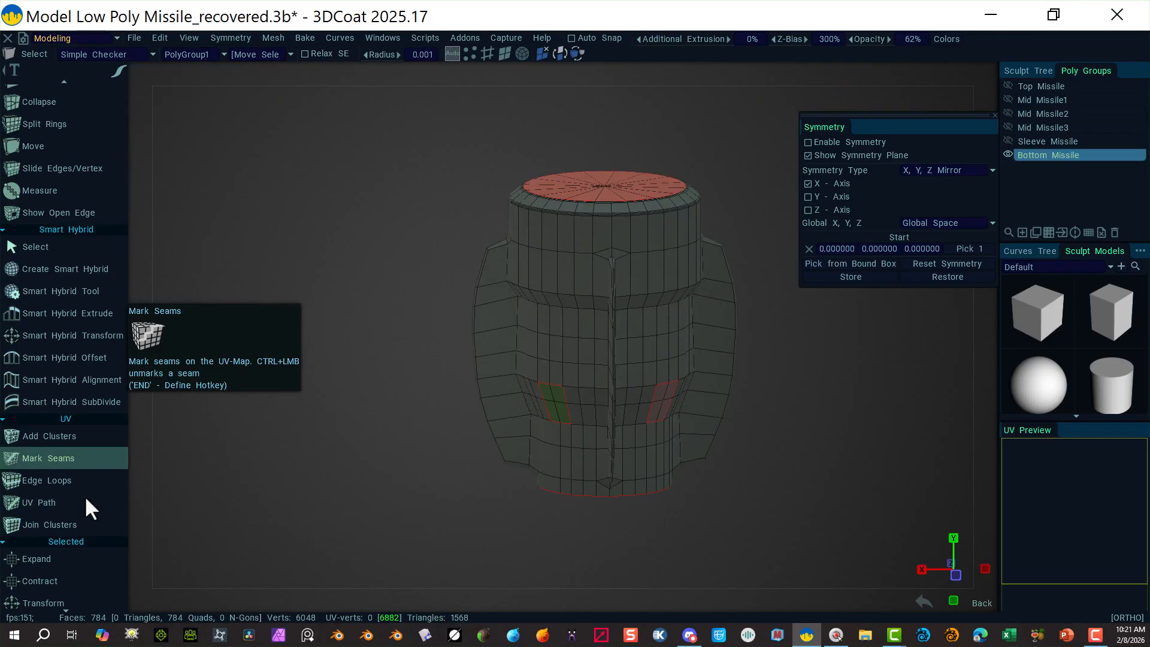
scroll(85, 495, "down", 15)
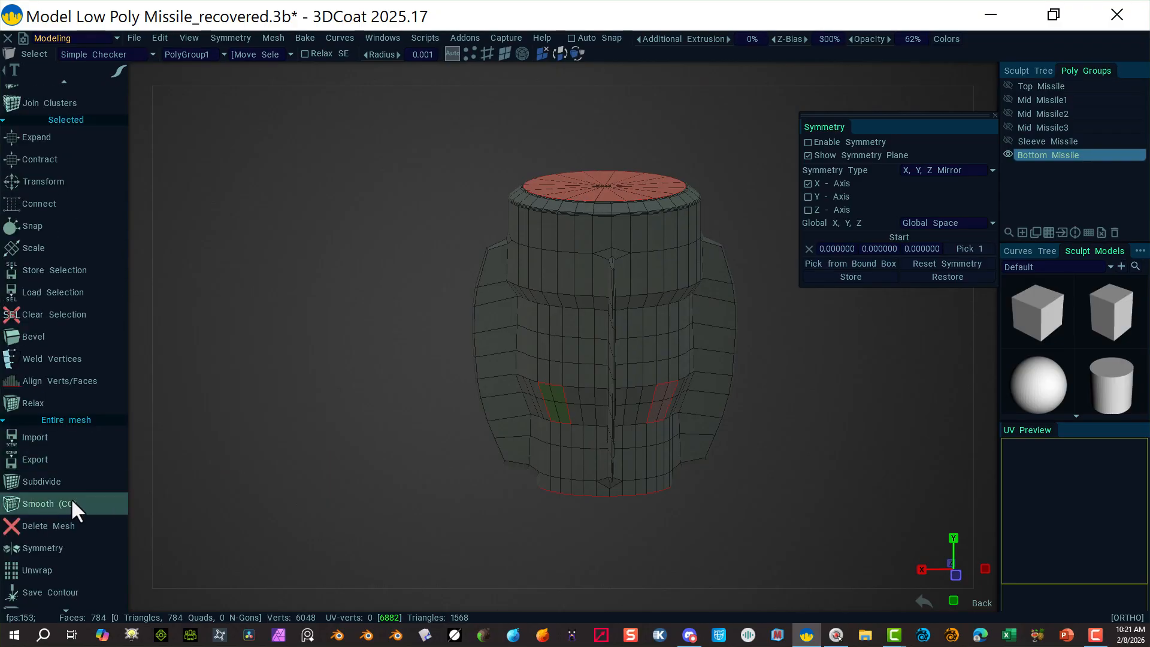
left_click(70, 502)
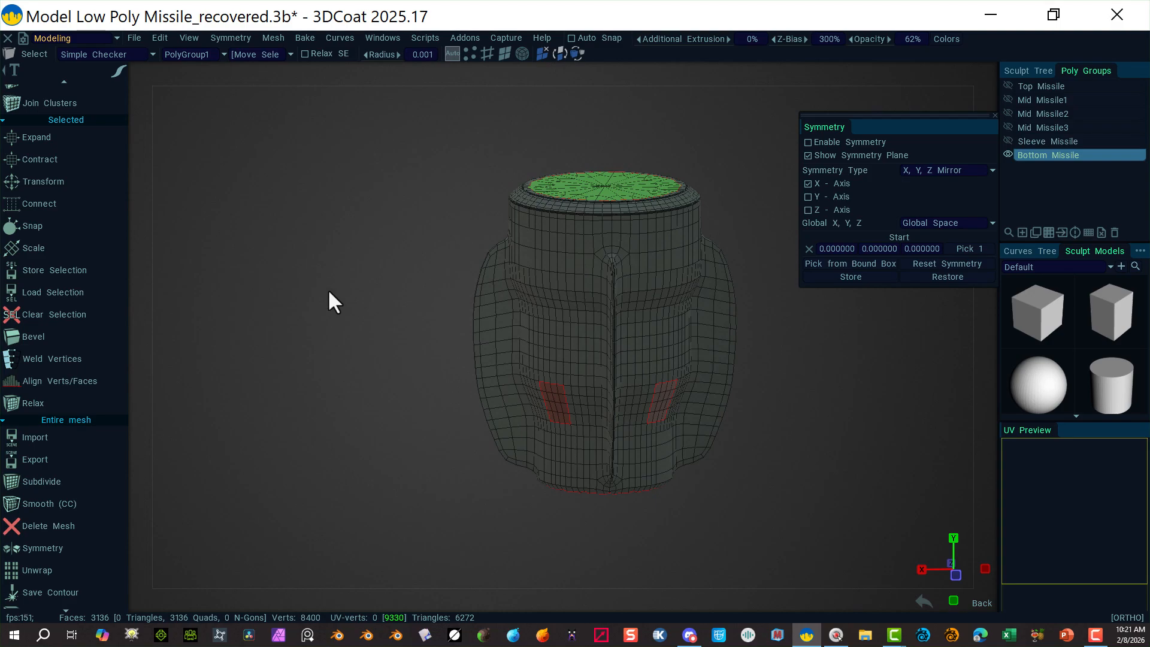
left_click_drag(380, 225, 457, 221, "alt")
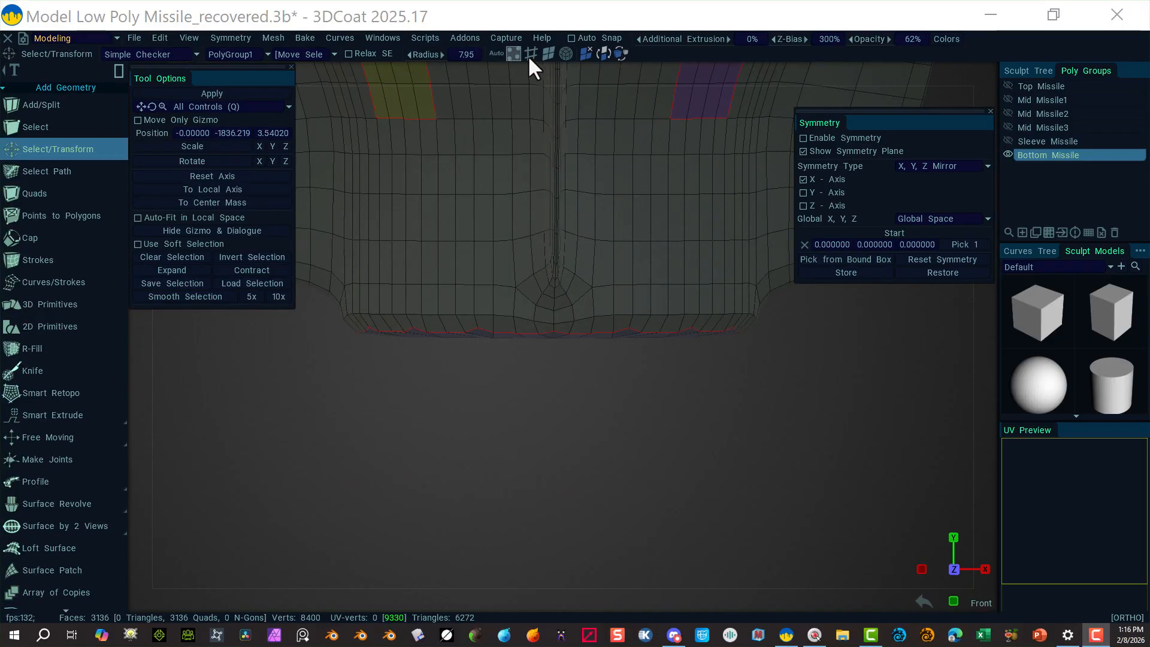
Step: Try edge-loop and vertex selections on the bottom rim, then clear them
left_click(530, 54)
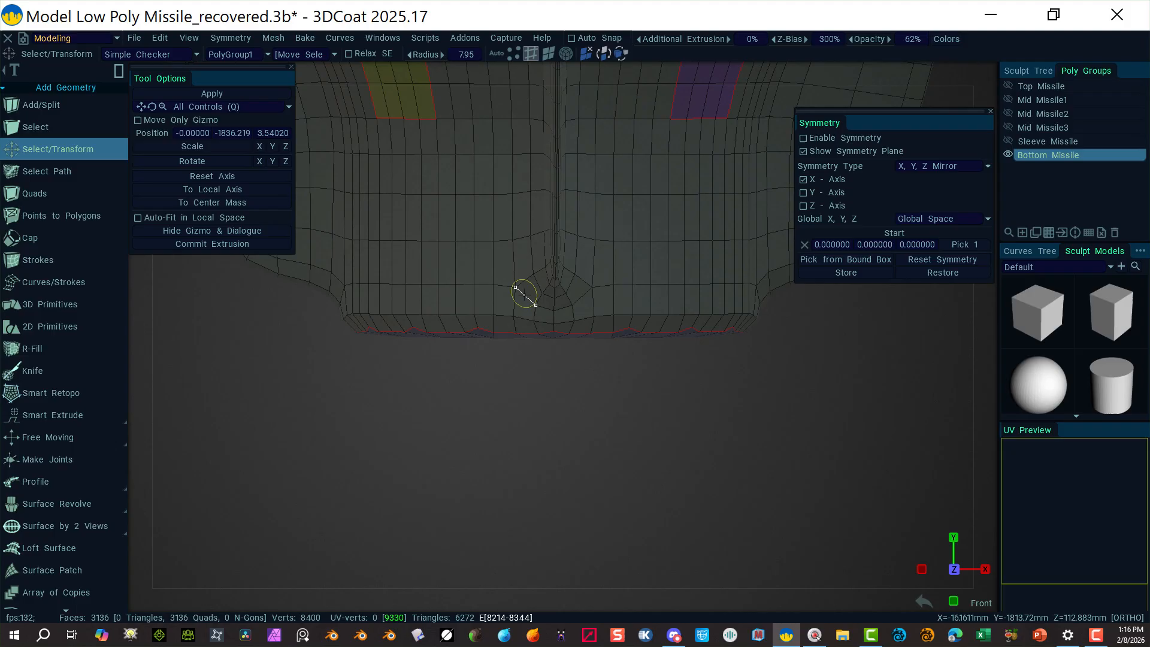
left_click(484, 314, "alt")
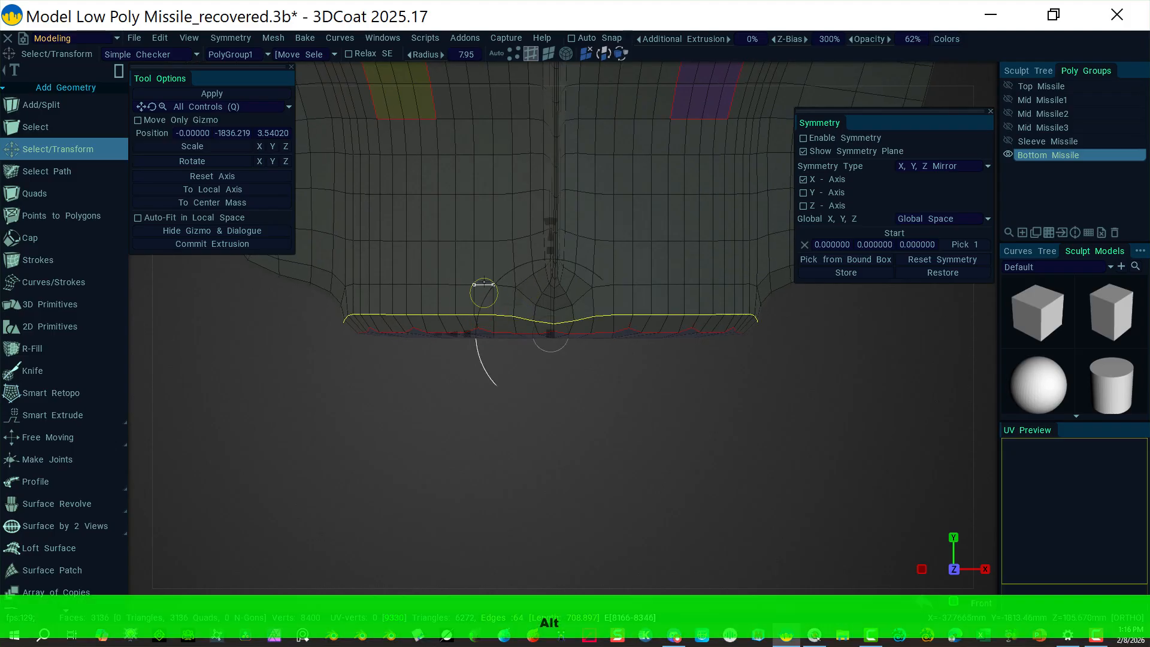
left_click(510, 54)
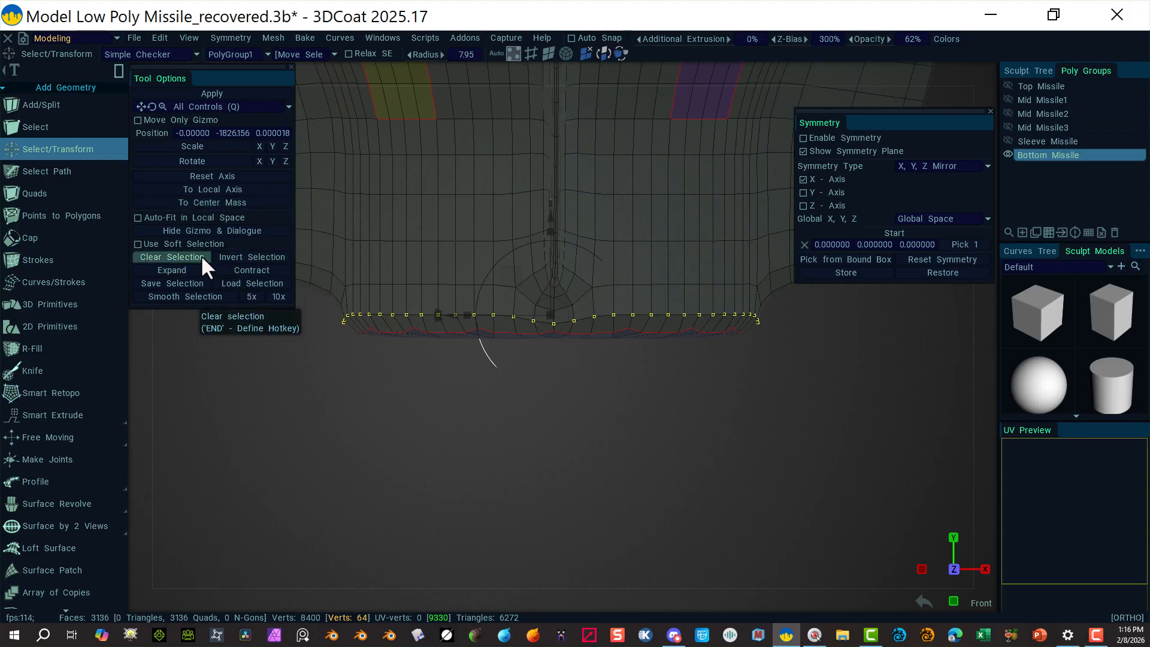
left_click(220, 179)
left_click(208, 383)
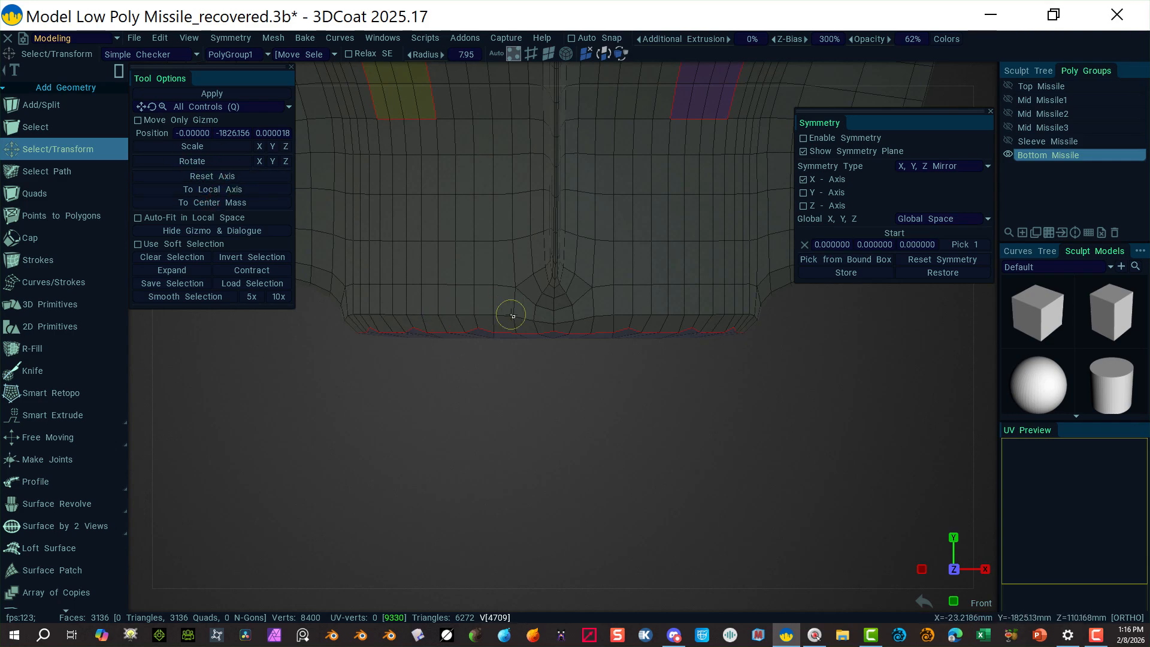
left_click(530, 54)
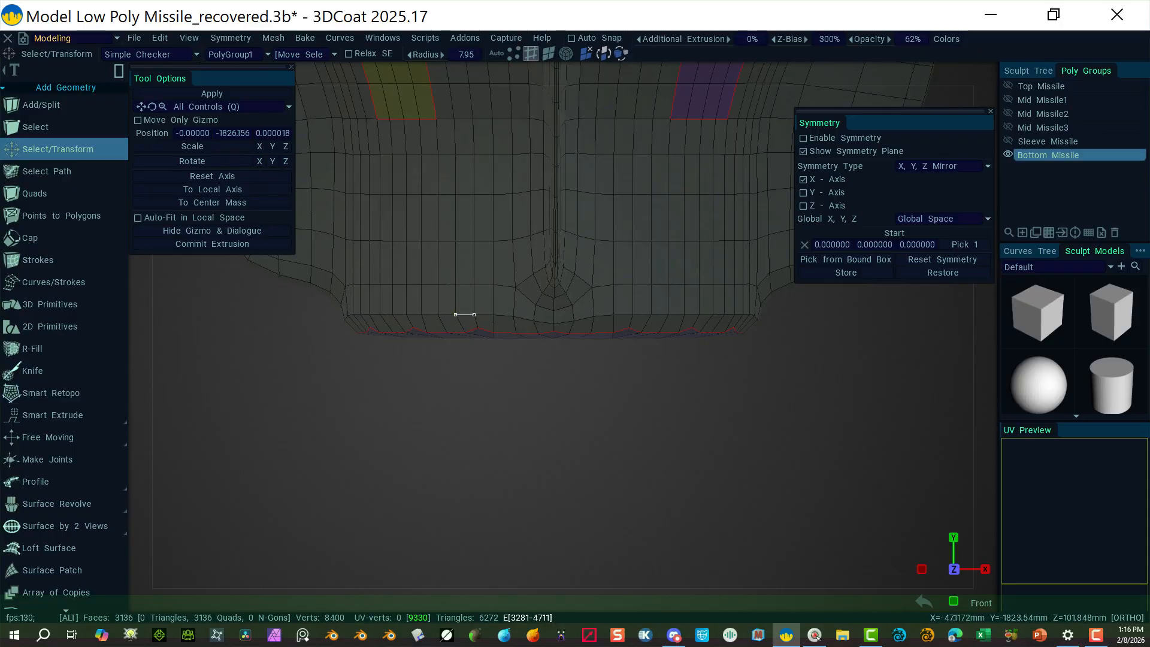
left_click(466, 312, "alt")
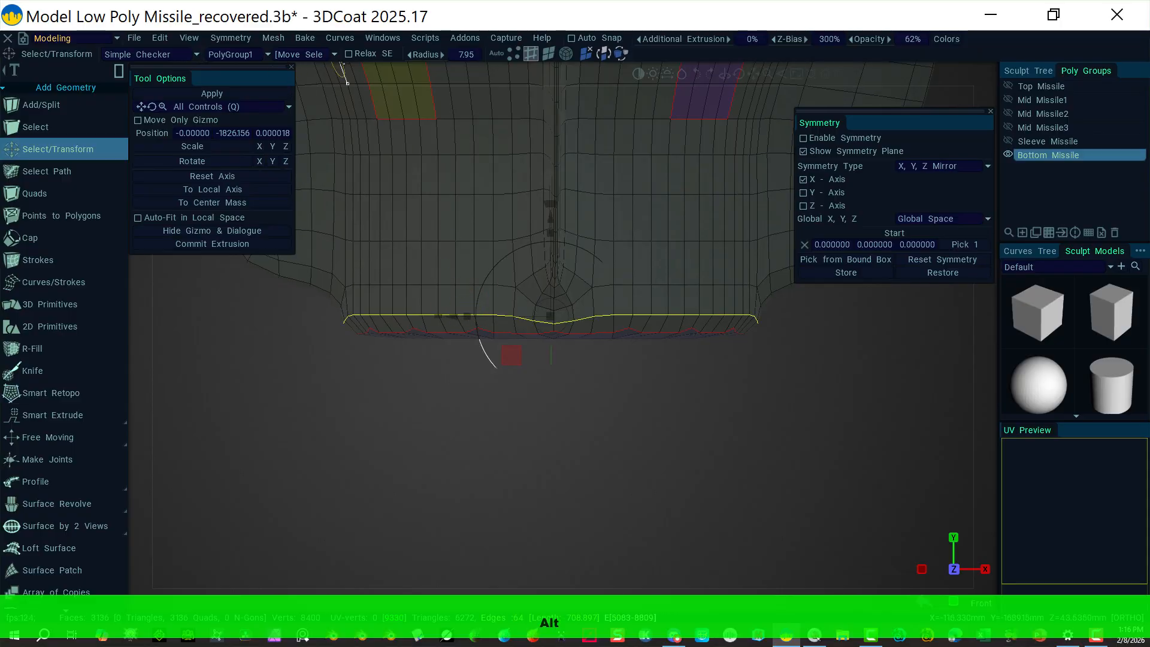
left_click(513, 53)
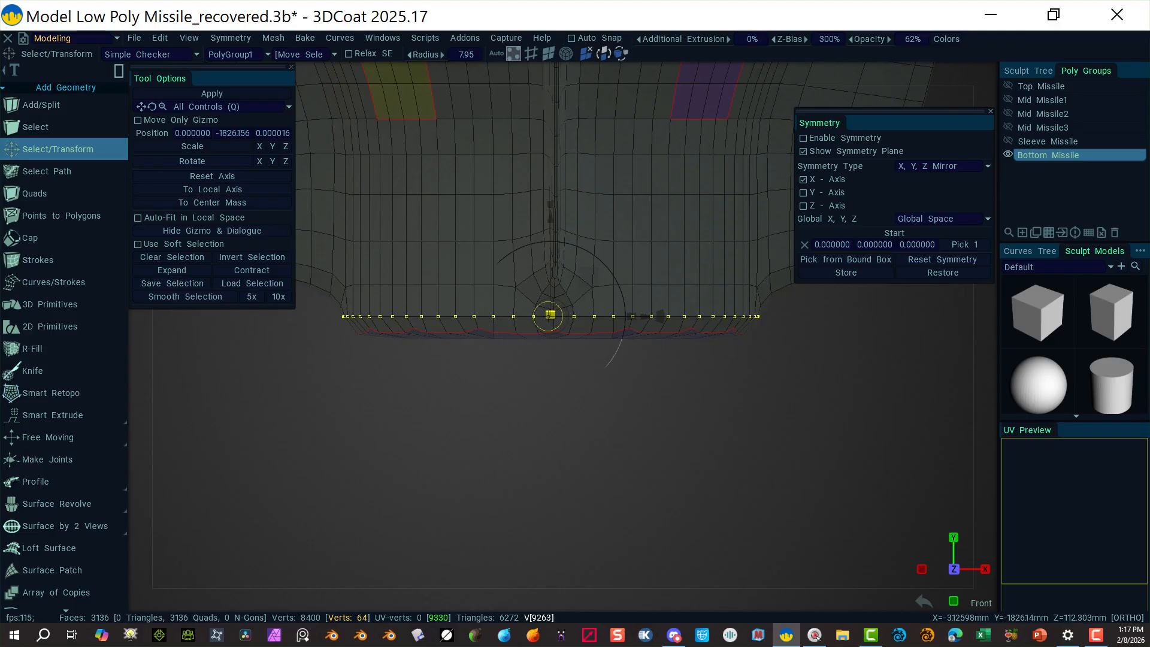
left_click(570, 428)
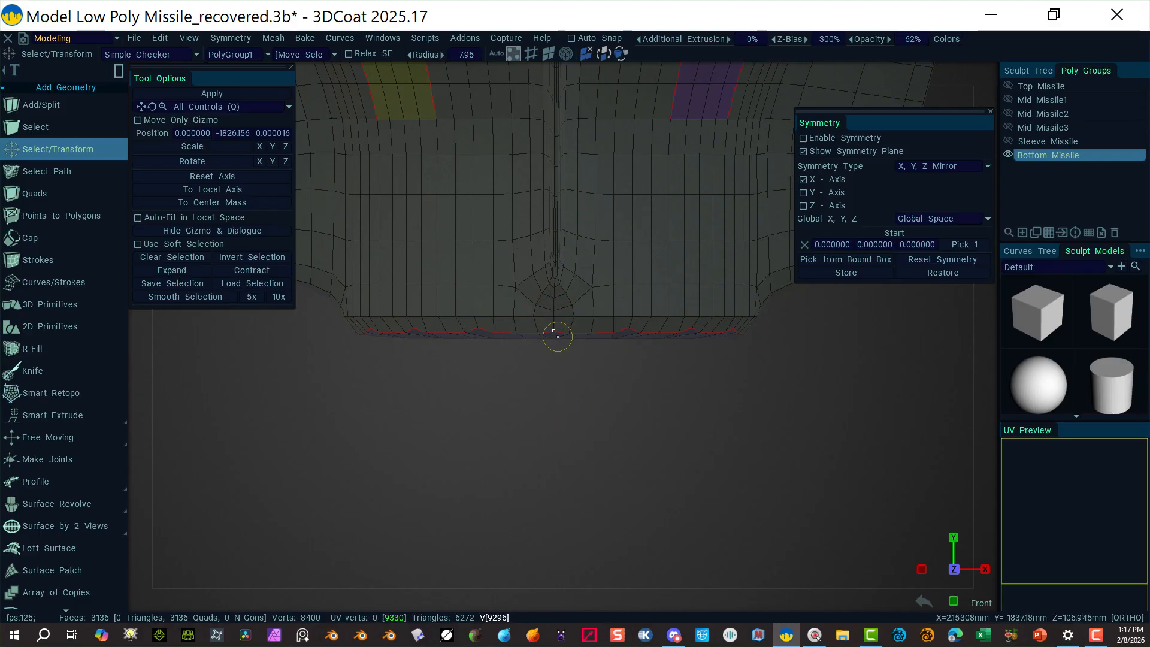
left_click(516, 333)
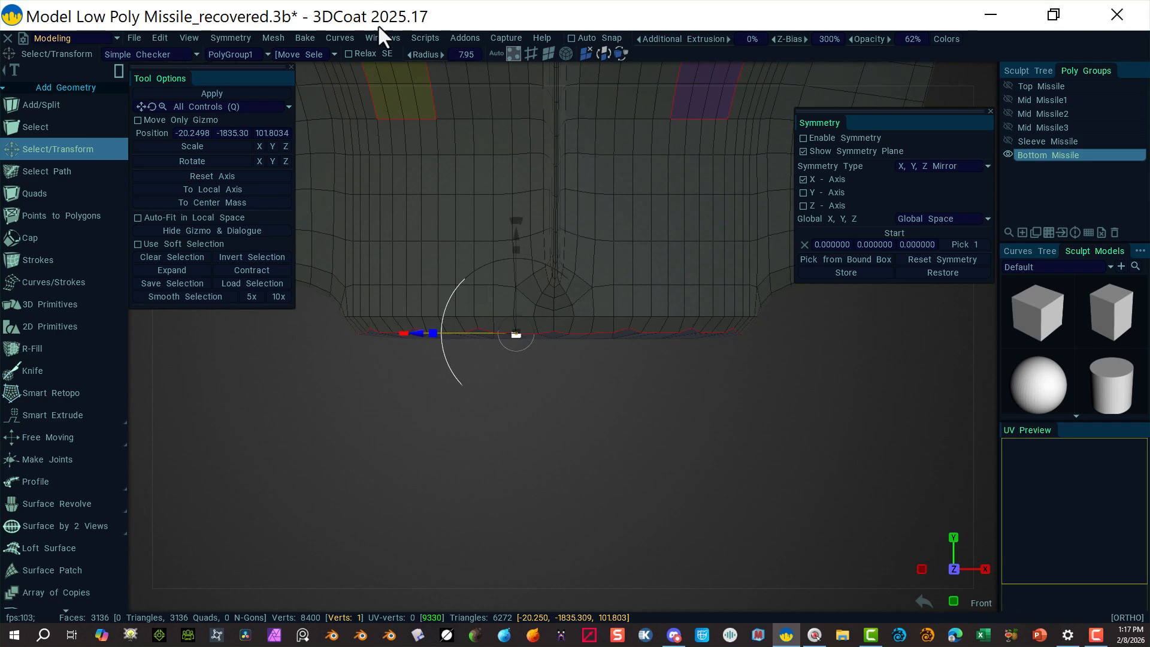
left_click(531, 54)
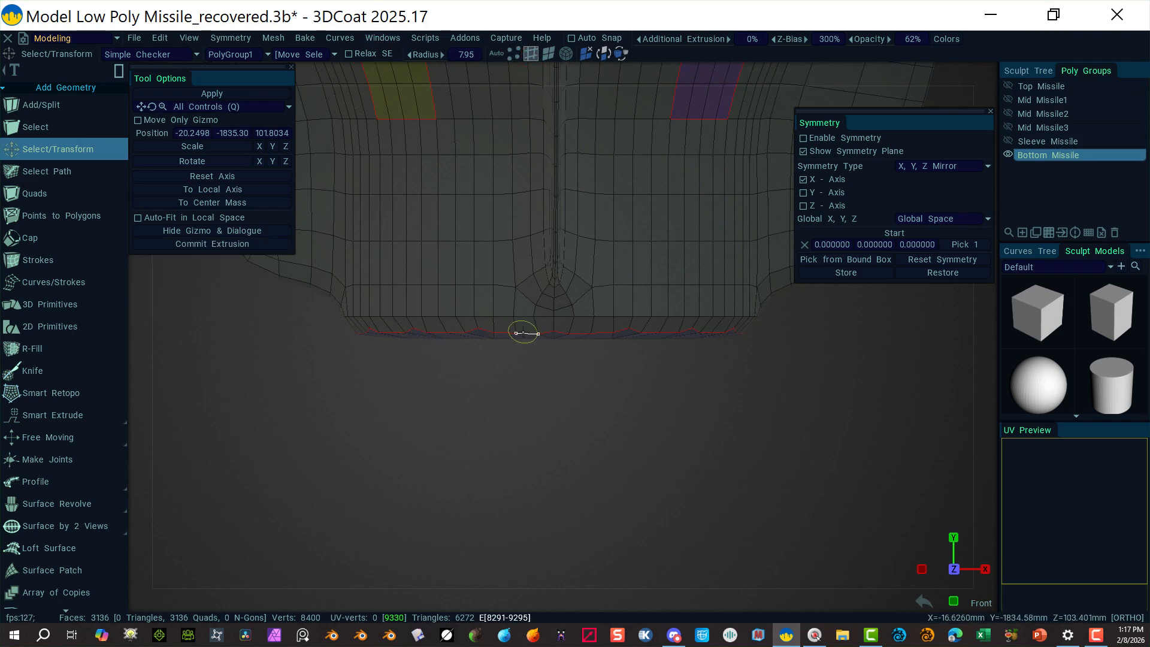
left_click(521, 333, "alt")
left_click_drag(543, 385, 544, 385, "alt")
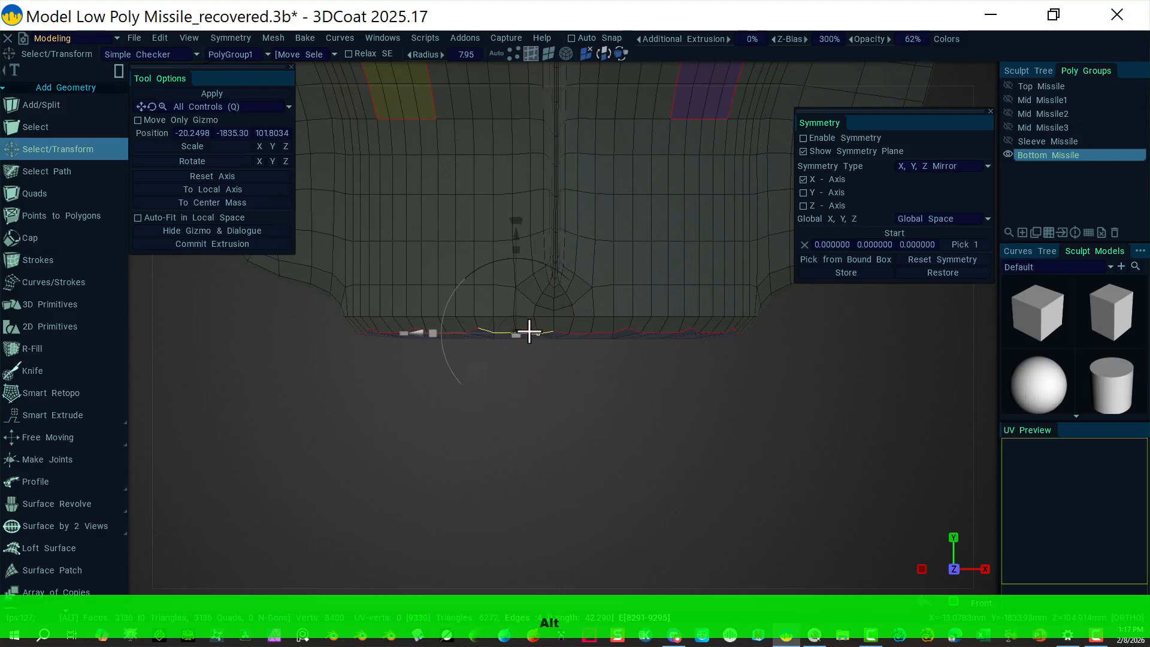
Step: Undo back through the selection history and orbit to view the missile's underside
key("ctrl+z")
key("ctrl+z")
key("ctrl+z")
key("ctrl+z")
key("ctrl+z")
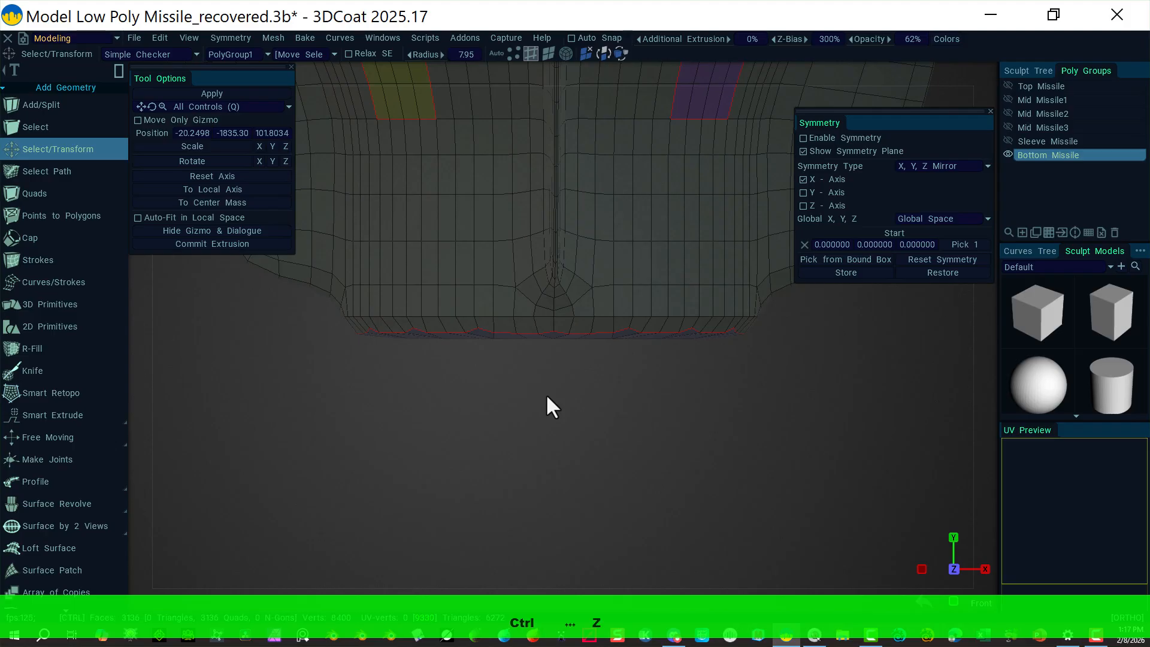
key("ctrl+z")
key("ctrl+z")
key("ctrl+z")
key("ctrl+z")
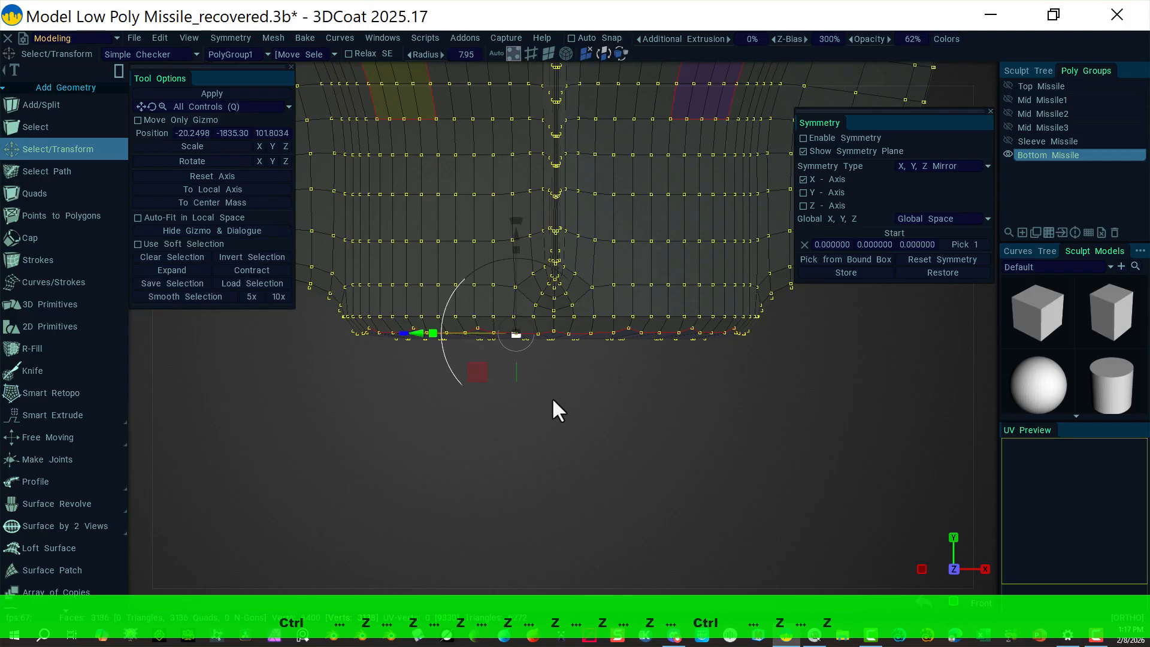
key("ctrl+z")
key("ctrl+z")
key("ctrl+z")
key("ctrl+z")
key("ctrl+z")
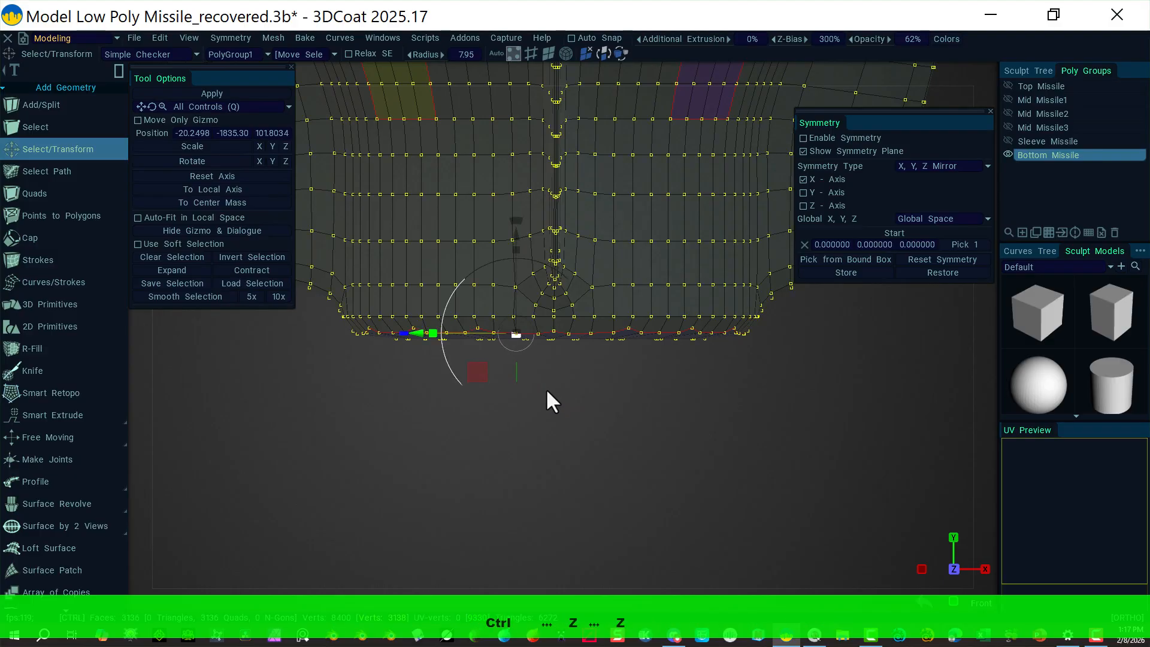
key("ctrl+z")
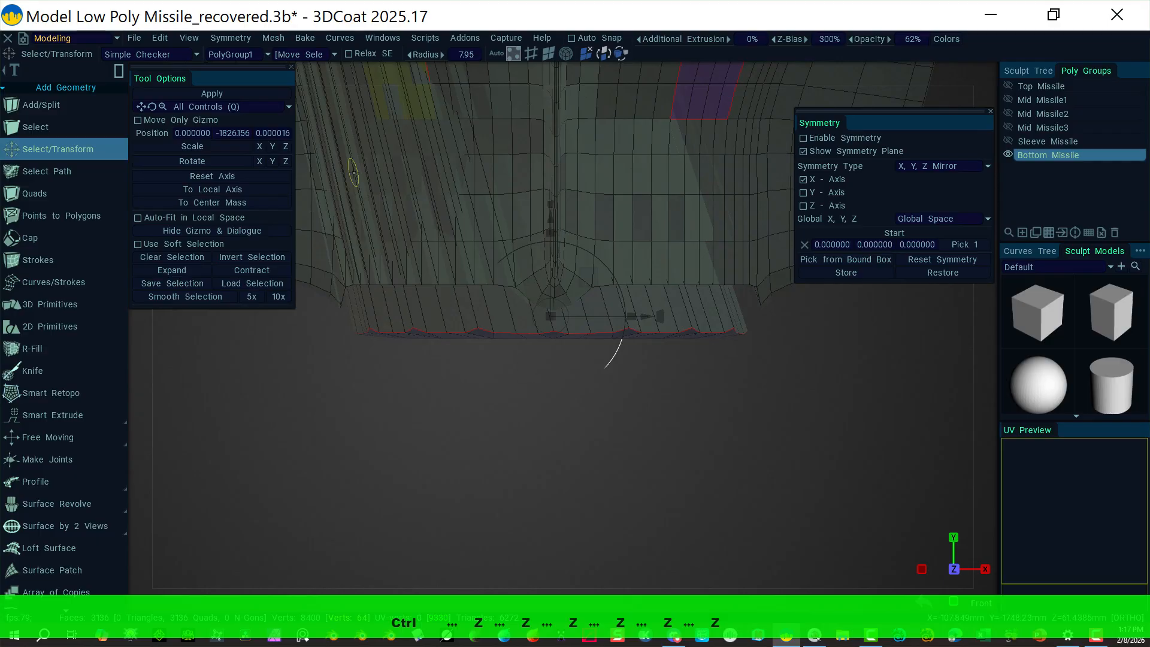
left_click(159, 38)
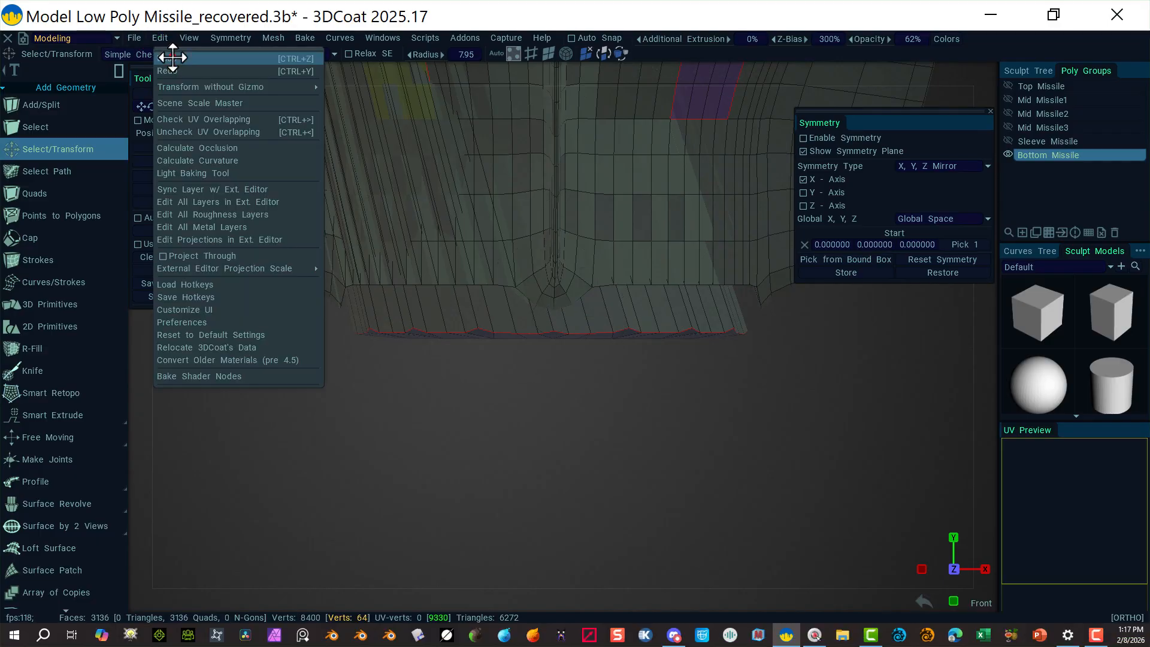
key("ctrl+z")
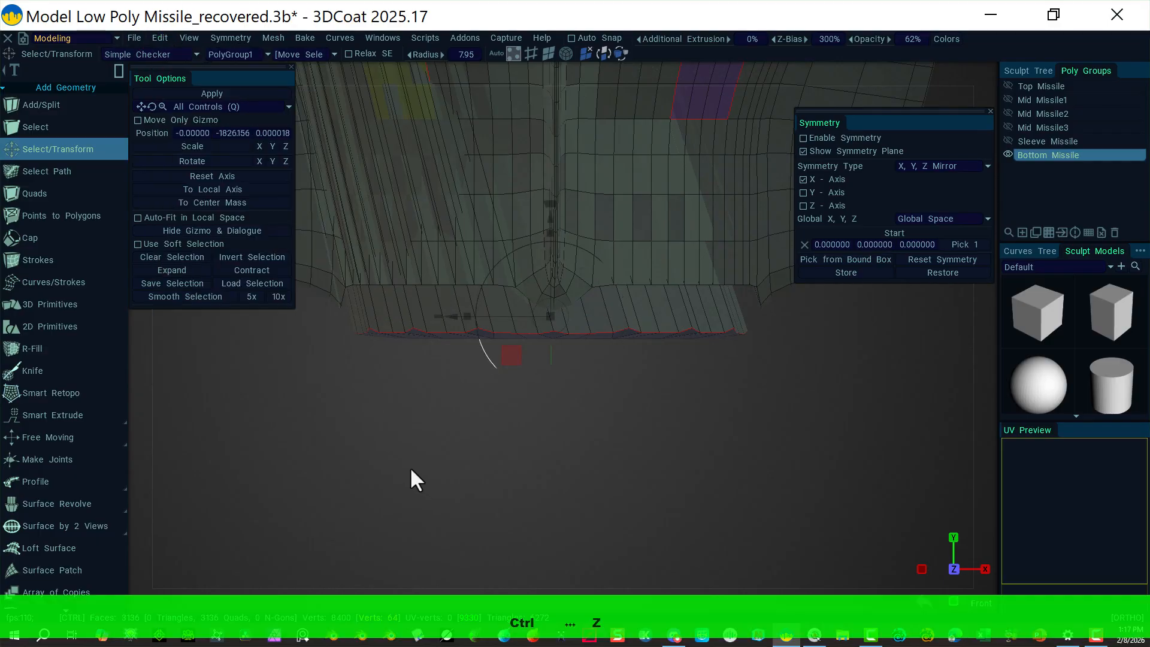
key("ctrl+z")
key("ctrl+z")
key("ctrl+z")
key("ctrl+z")
key("ctrl+z")
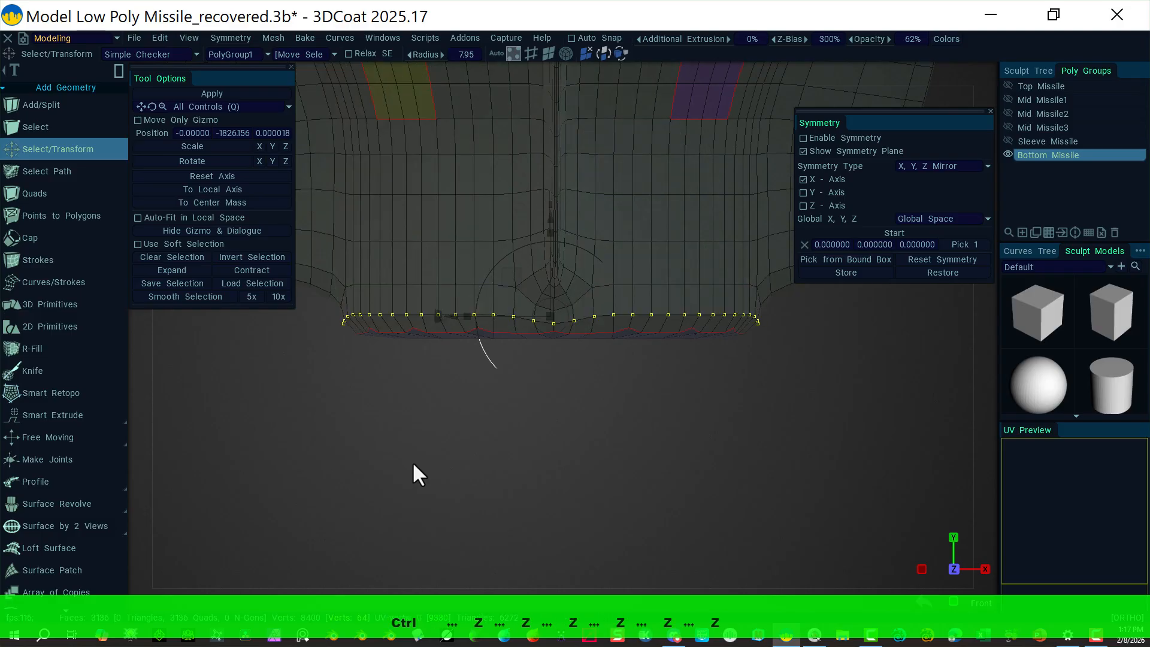
key("ctrl+z")
right_click_drag(528, 413, 361, 369)
left_click_drag(373, 436, 290, 419, "alt")
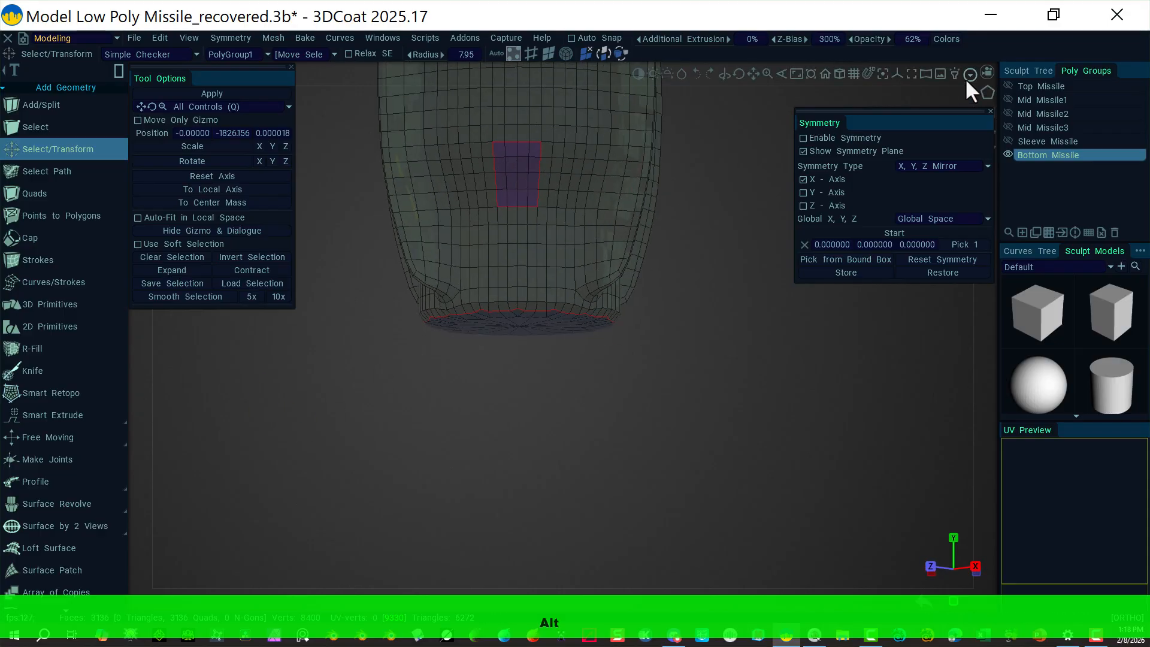
Step: Move the symmetry panel to the lower right and switch to the right-side orthographic view
left_click(986, 72)
mouse_move(840, 152)
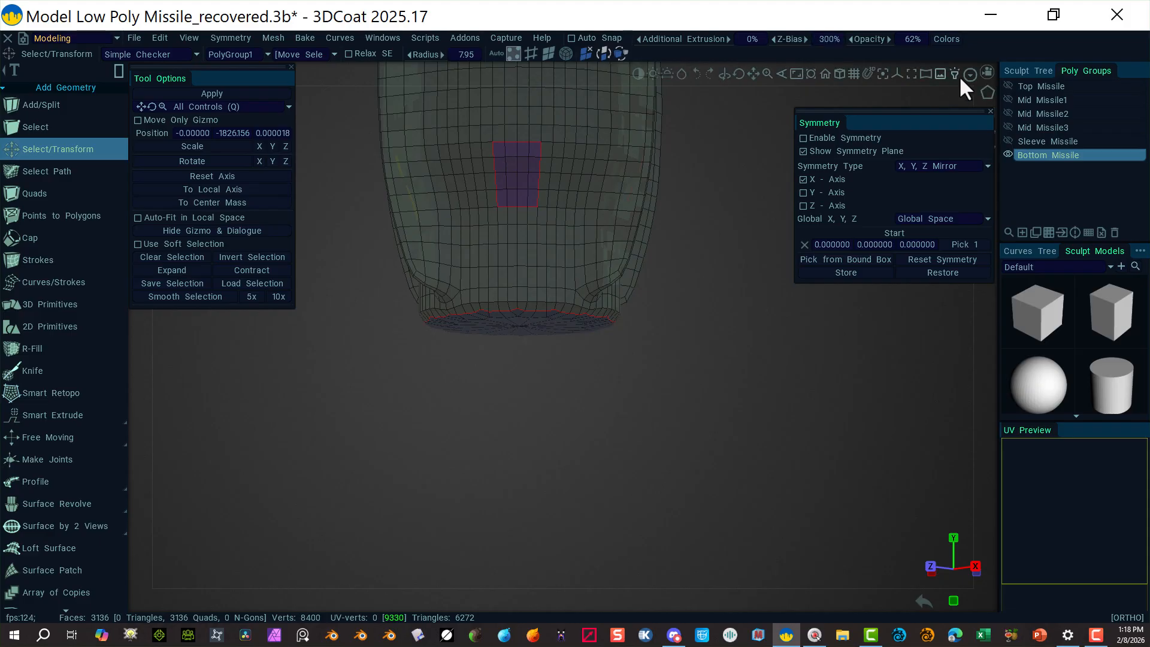
left_click(985, 74)
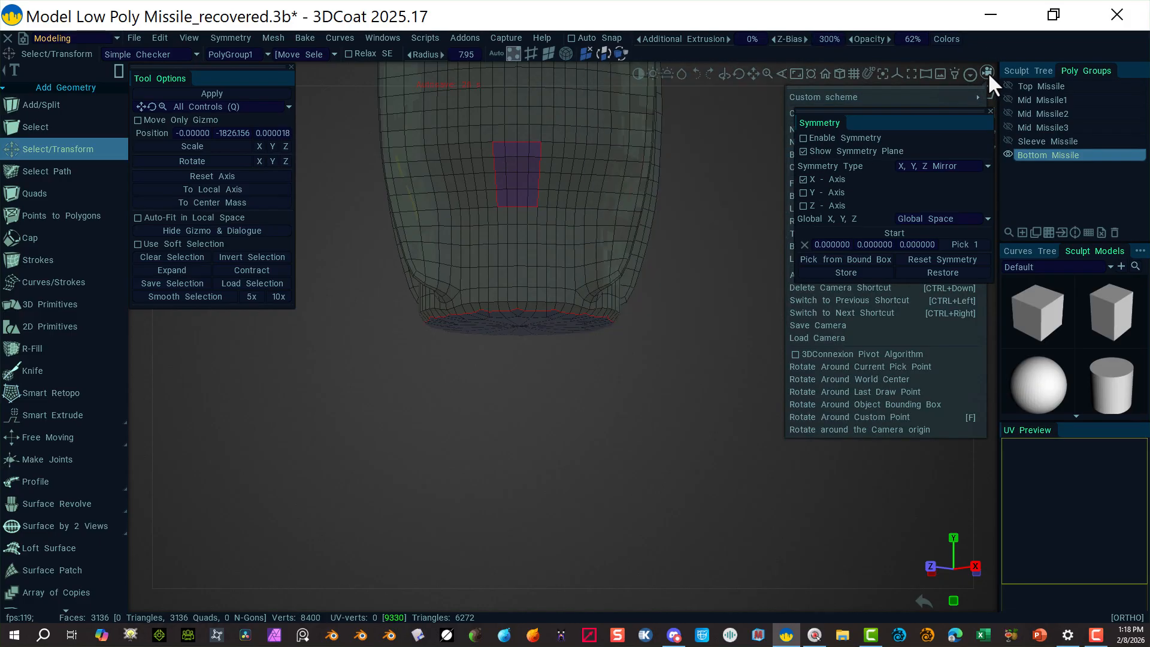
left_click(987, 71)
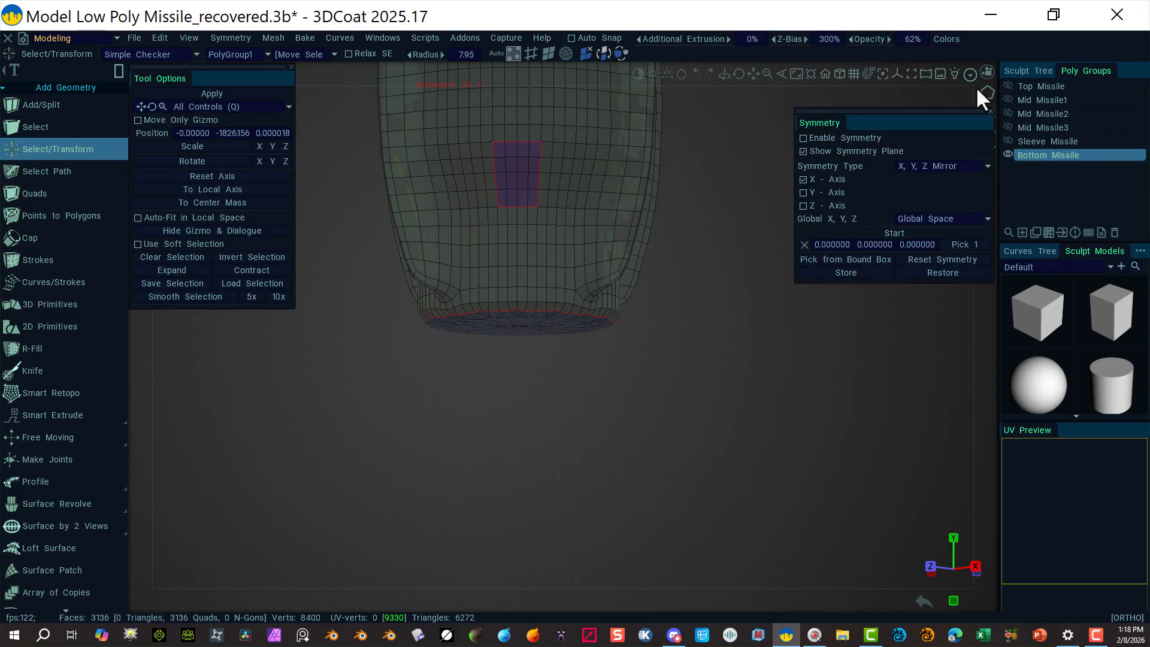
left_click_drag(961, 113, 940, 442)
left_click(986, 72)
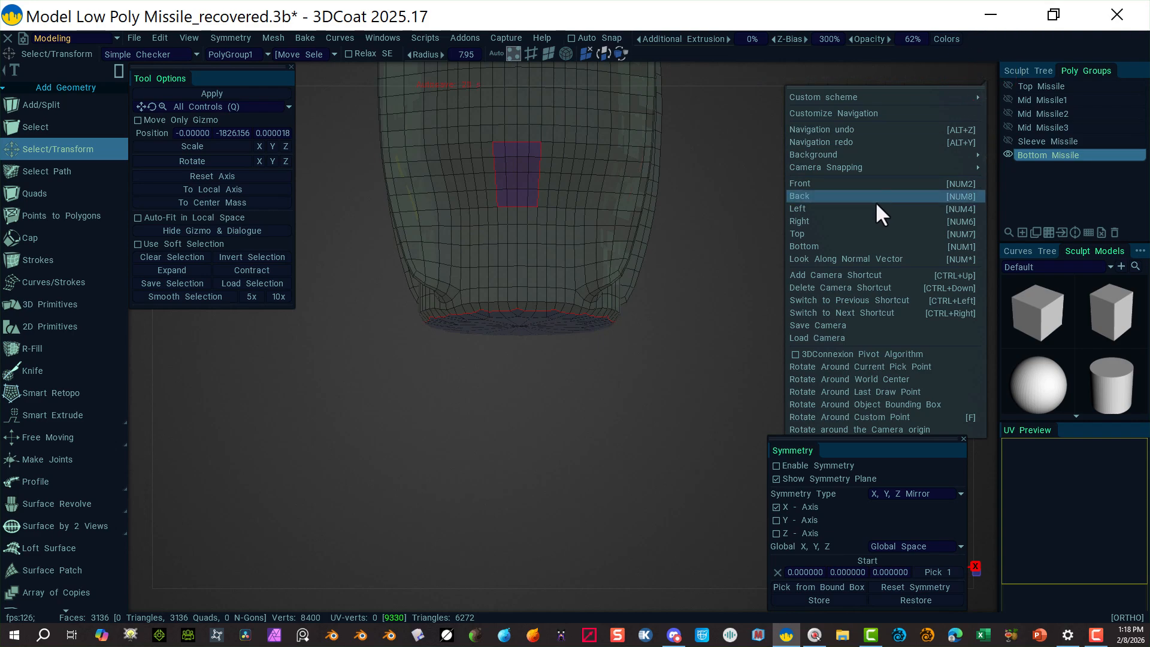
left_click(871, 219)
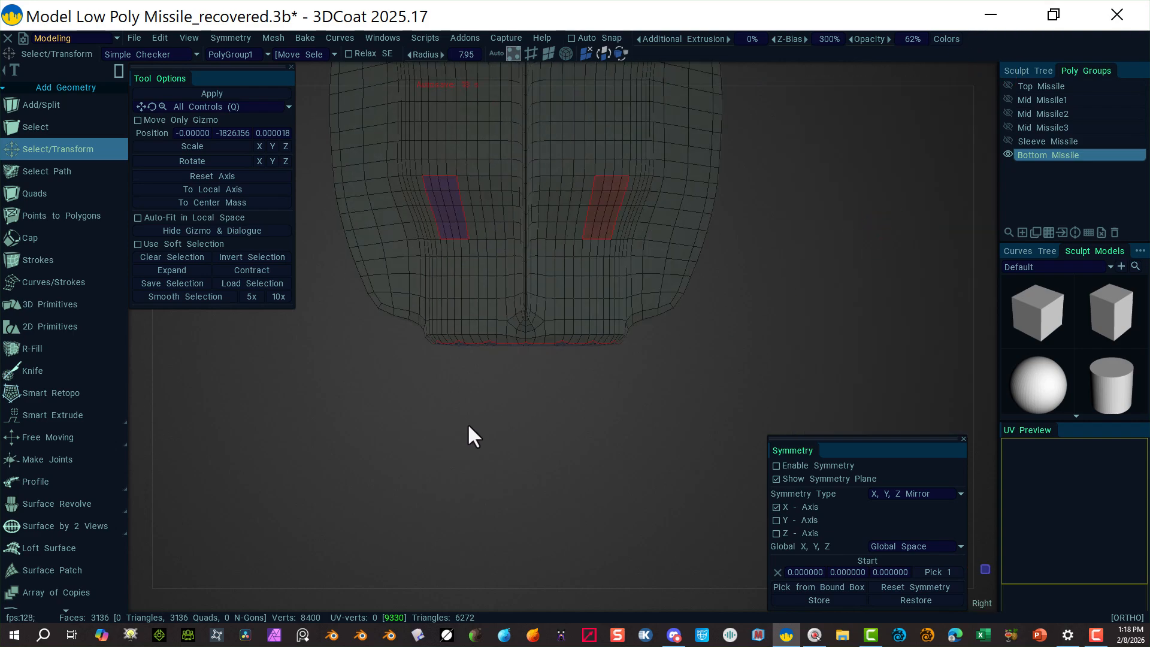
right_click_drag(468, 425, 707, 420)
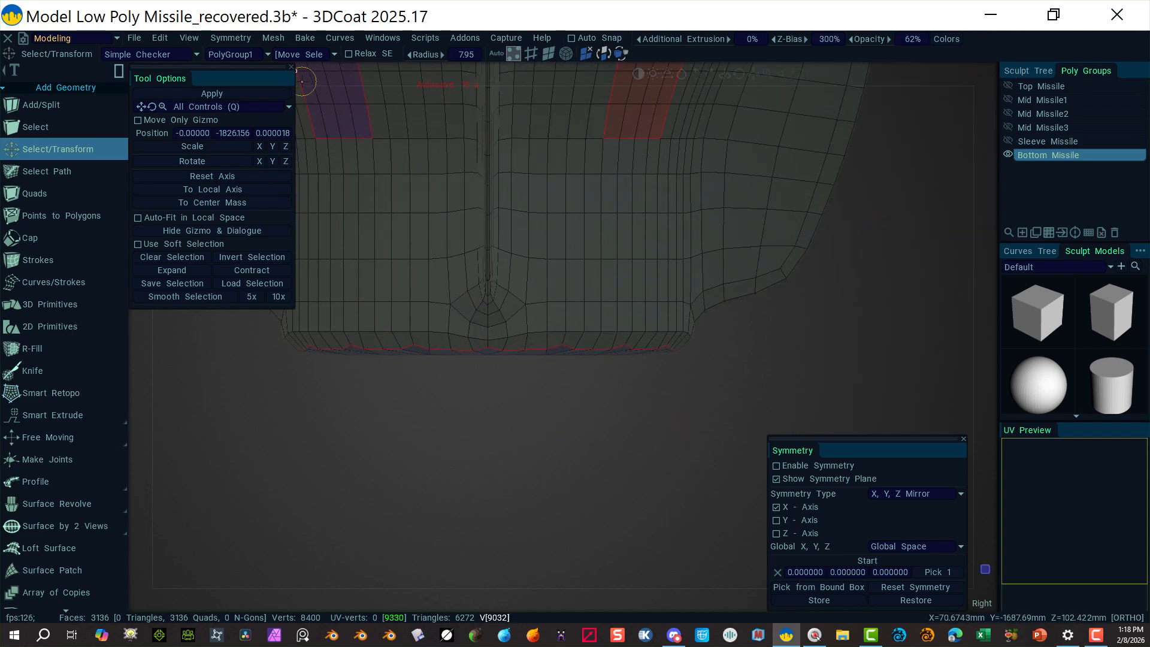
Step: Try box and freehand edge selections along the bottom rim
left_click(532, 53)
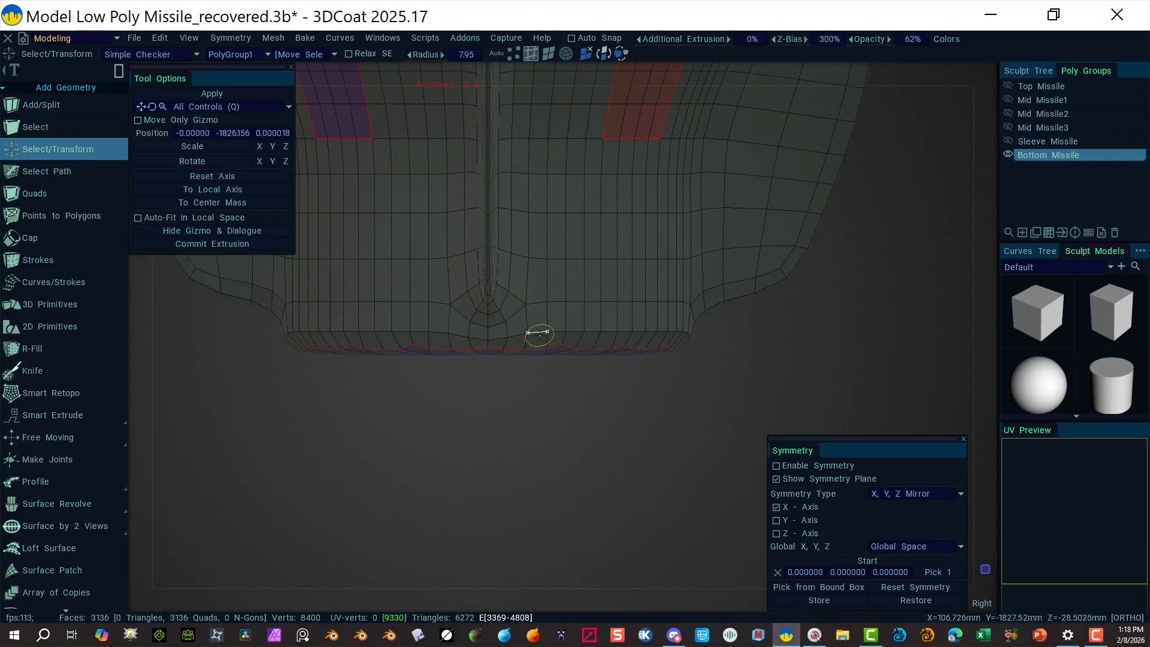
key("alt")
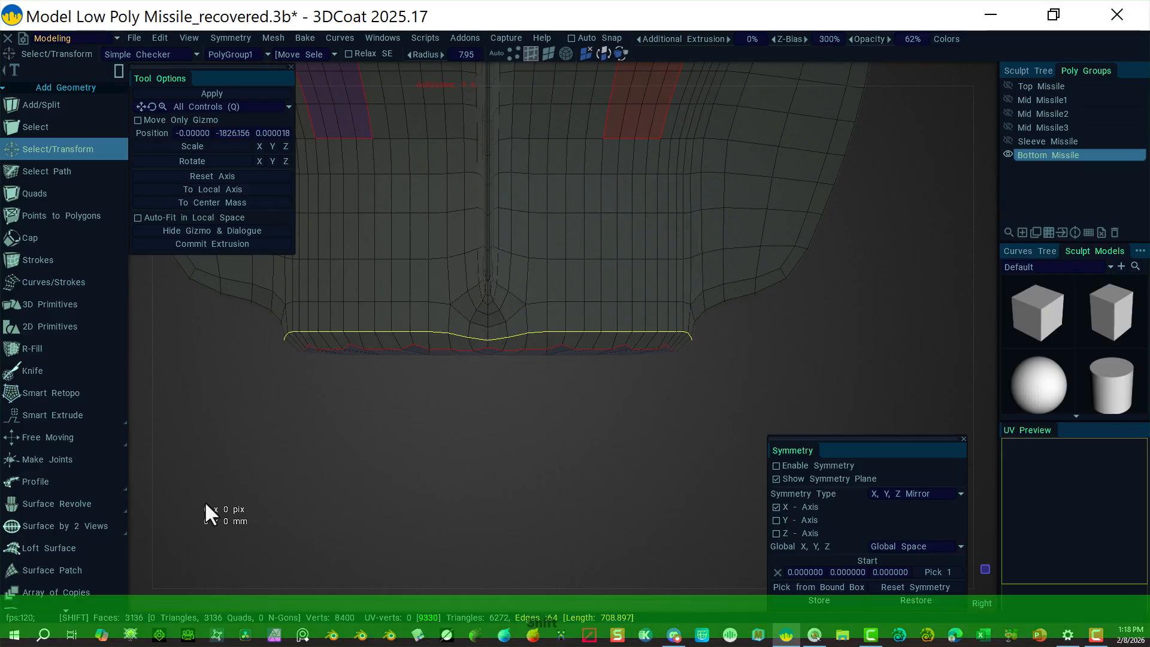
left_click_drag(202, 502, 770, 328, "shift")
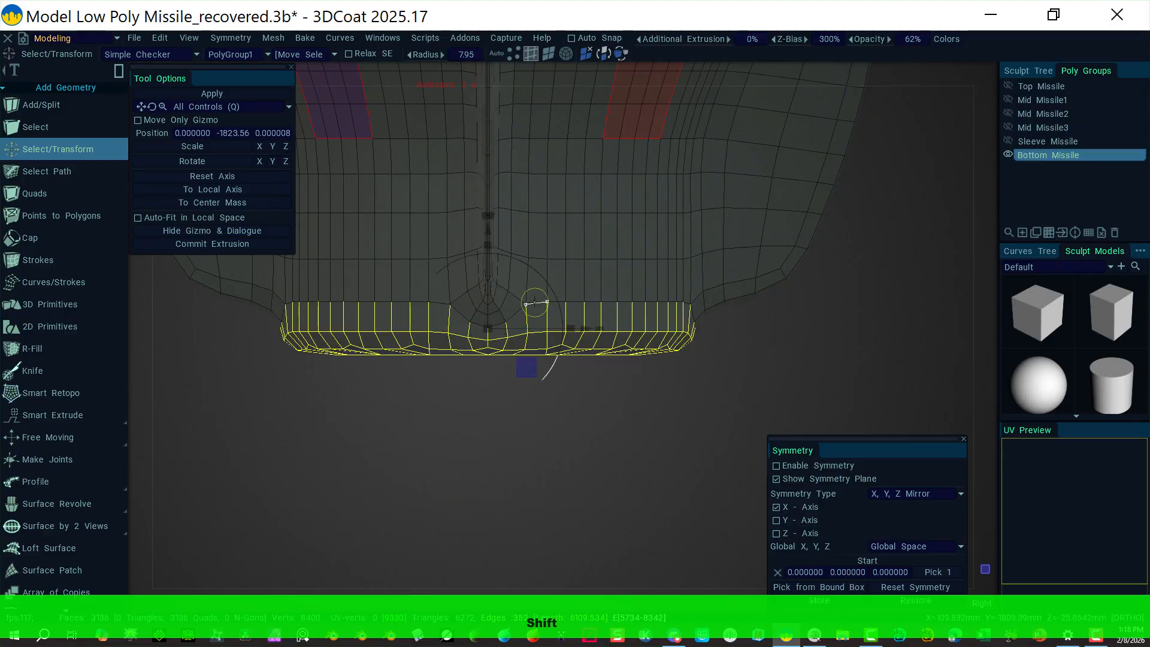
mouse_move(880, 254)
left_mouse_down("ctrl")
mouse_move(435, 324)
mouse_move(205, 321)
left_mouse_up("ctrl")
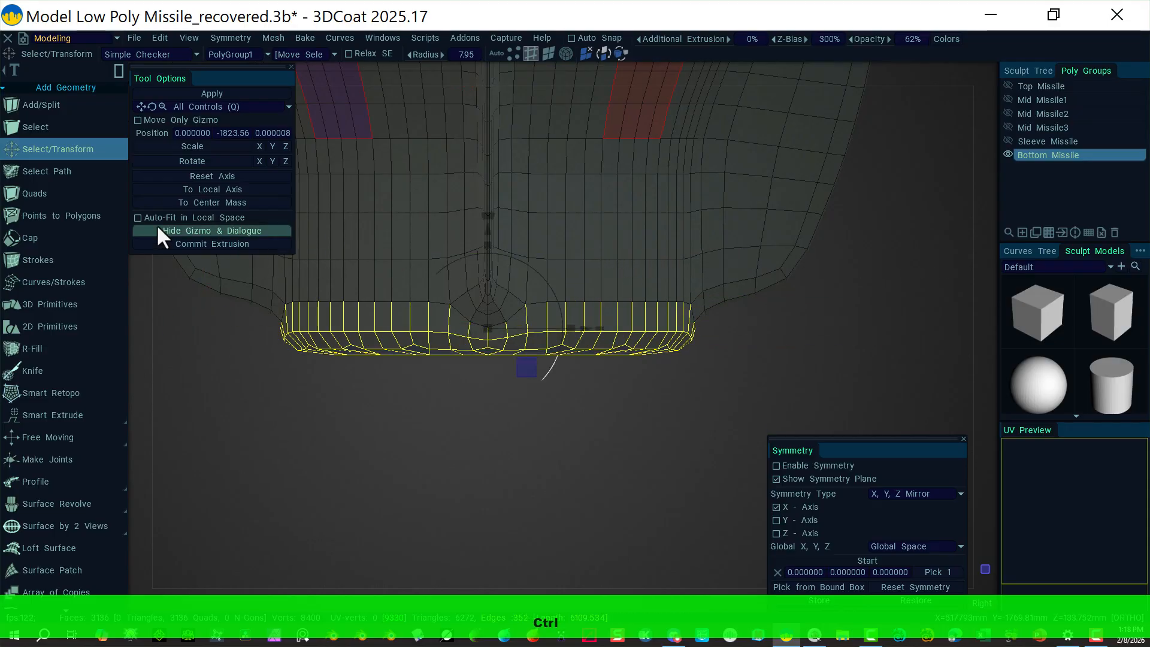
left_click(120, 70)
left_click(139, 75)
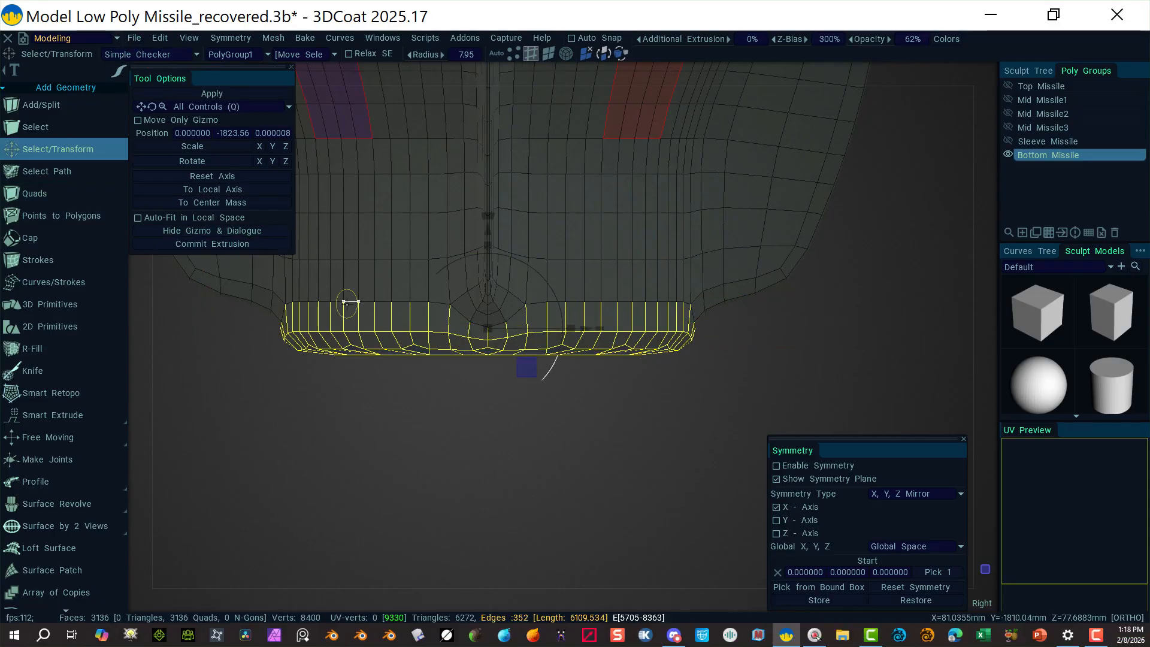
left_click_drag(301, 309, 284, 309)
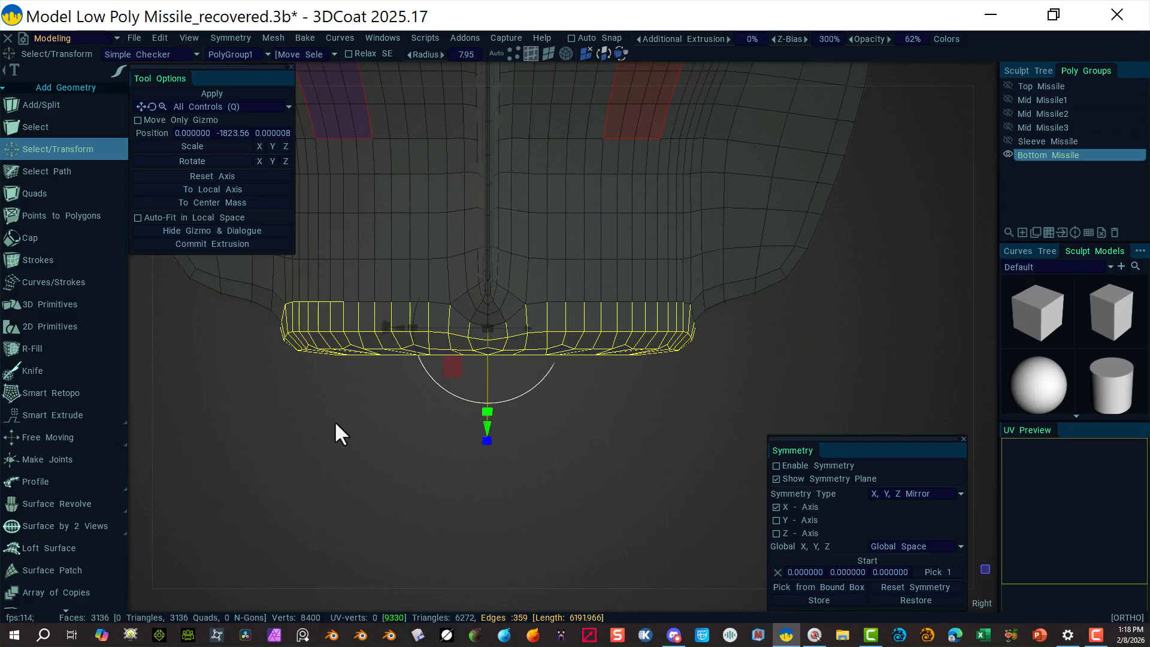
Step: Select and clear the whole mesh, then bring up the preset camera views list
left_click(290, 423)
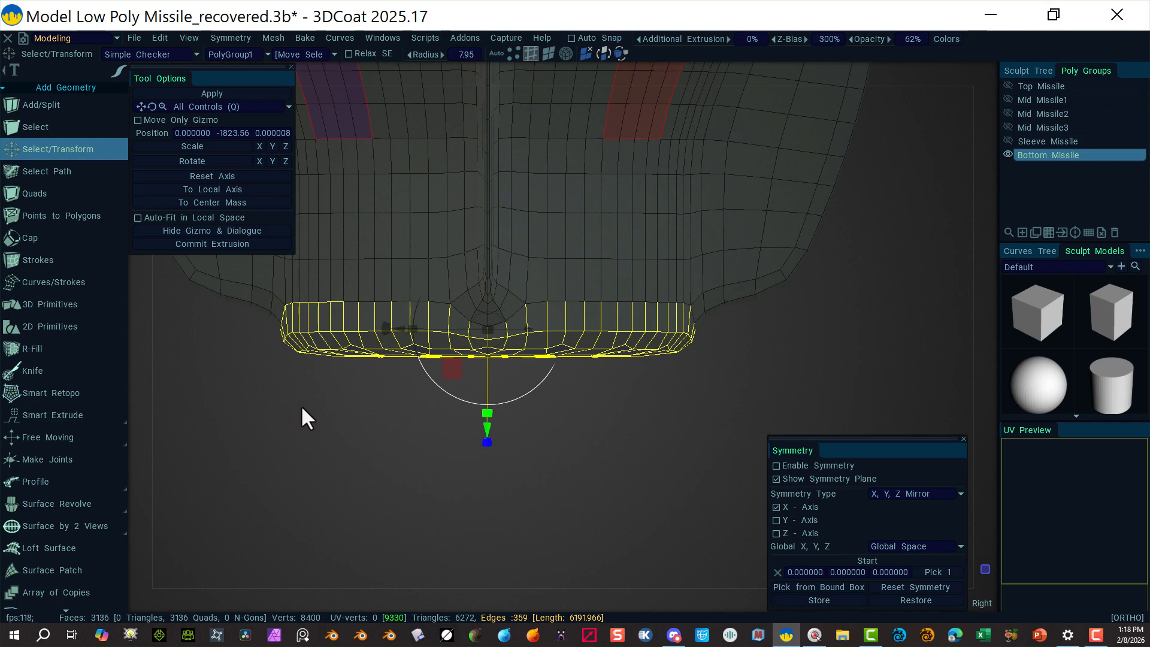
left_click(305, 408)
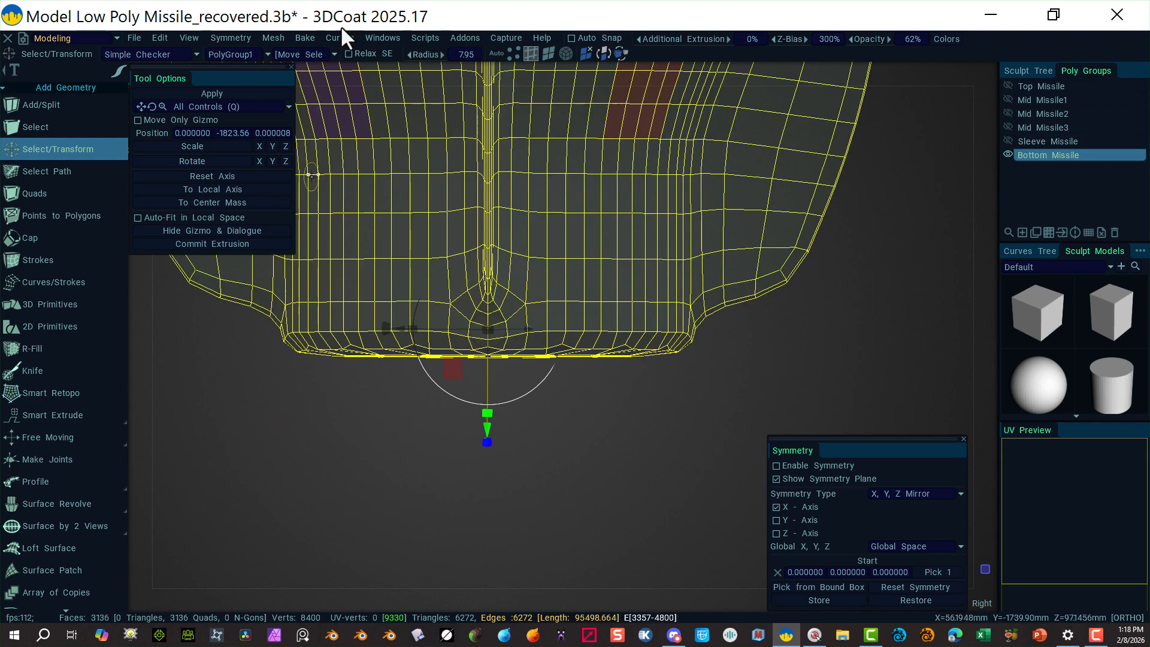
left_click(496, 56)
left_click(306, 441)
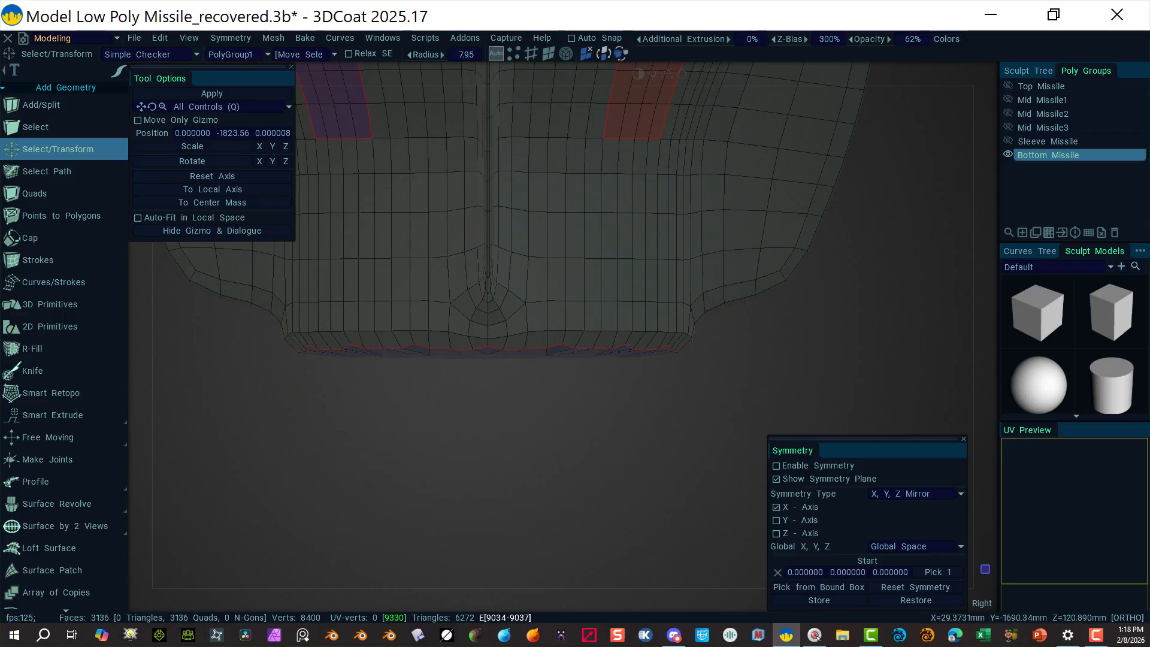
left_click(531, 55)
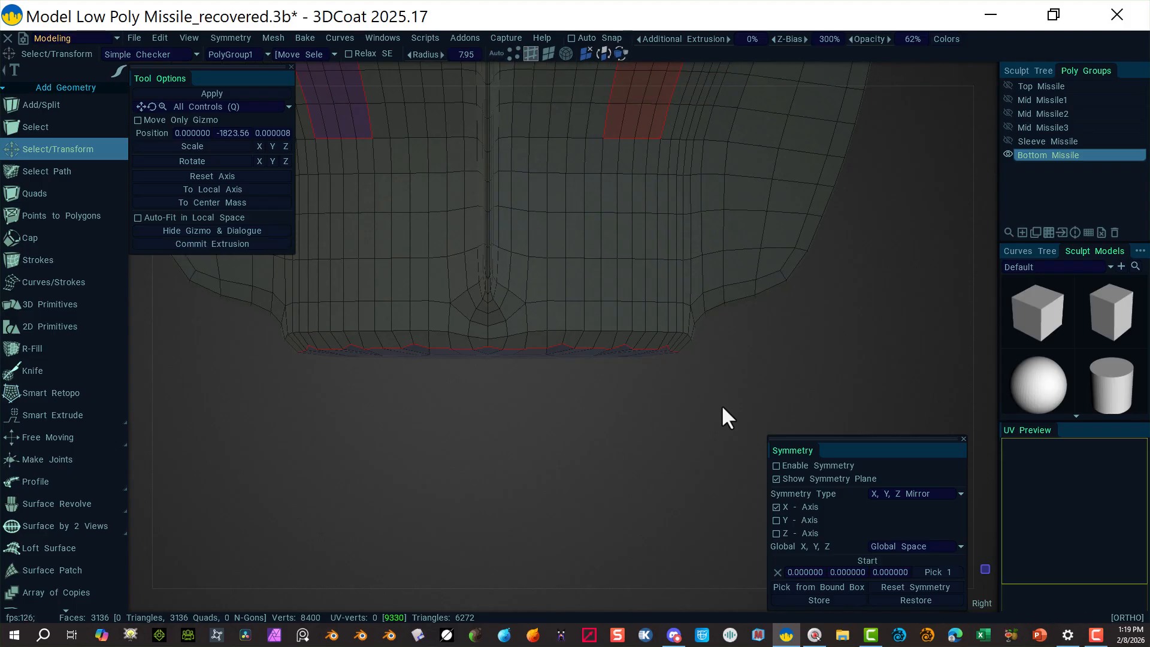
left_click_drag(731, 405, 727, 351)
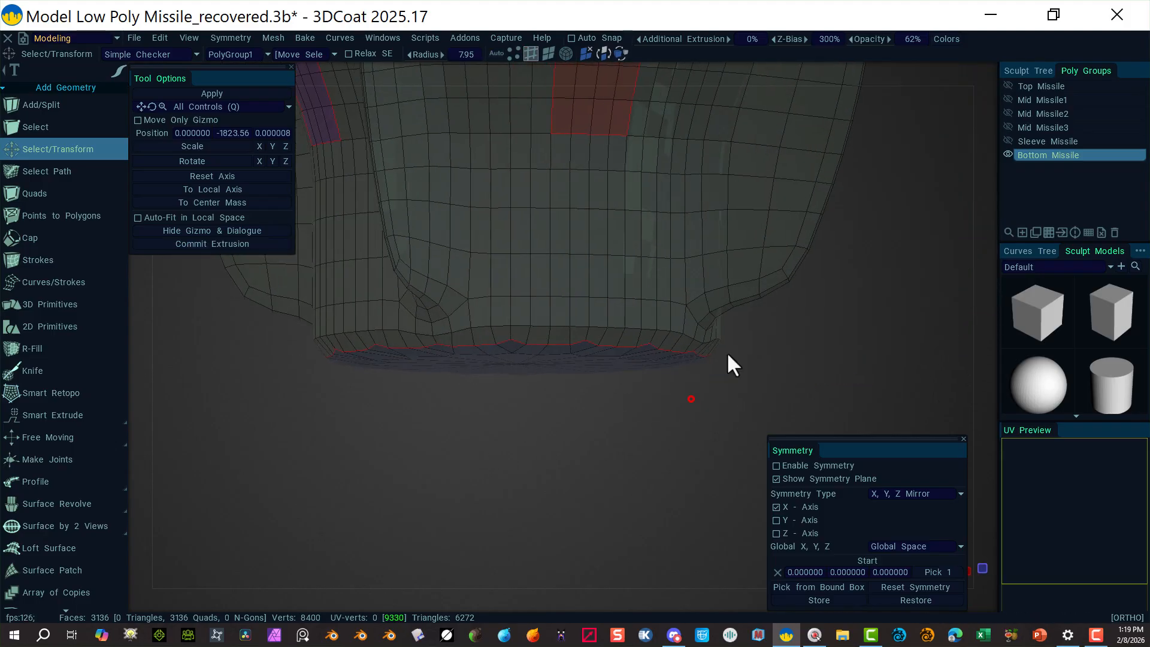
left_click(982, 71)
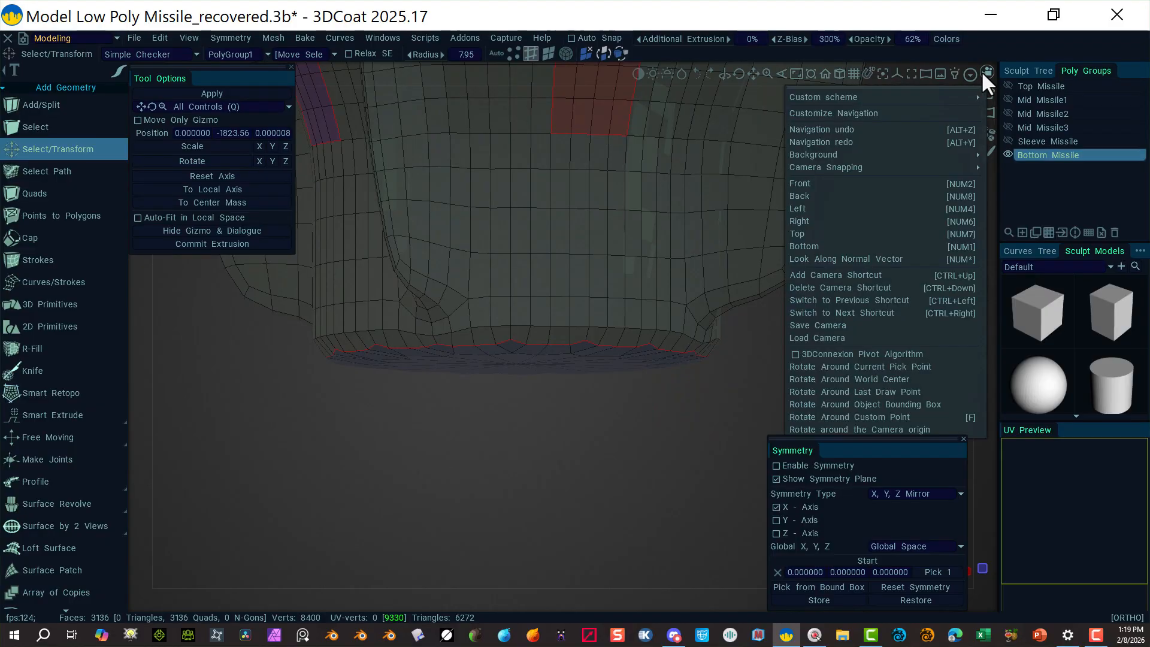
Step: Switch to the Front view and test a rectangle selection of the bottom rim, then clear it
left_click(839, 184)
scroll(444, 430, "up", 3)
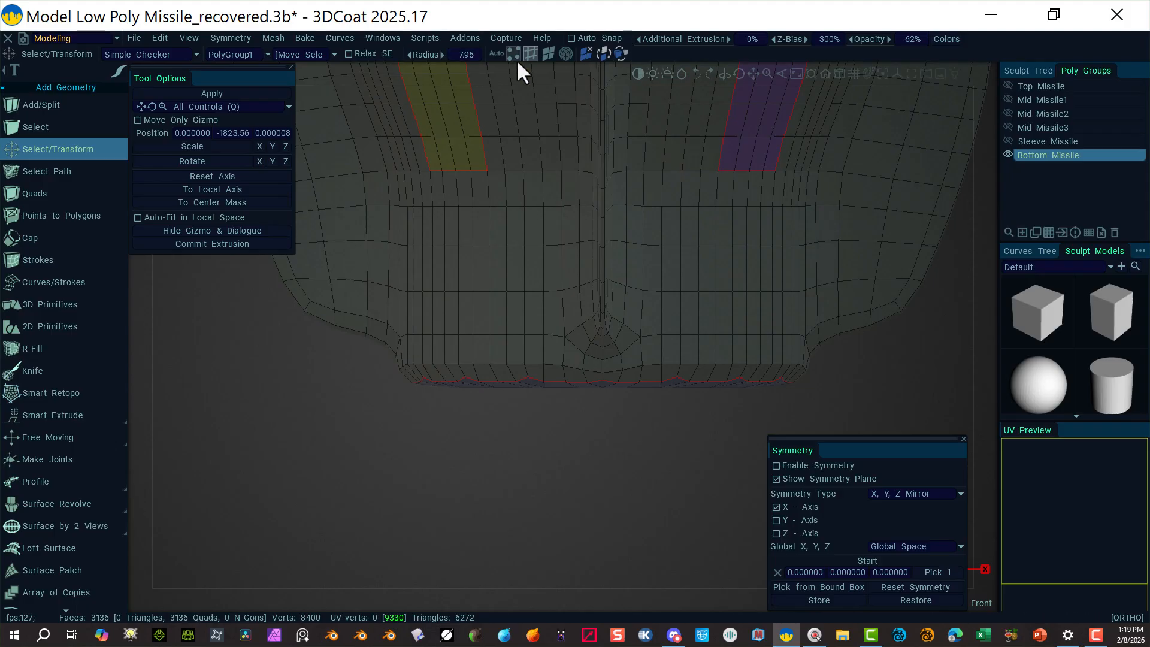
left_click(89, 147)
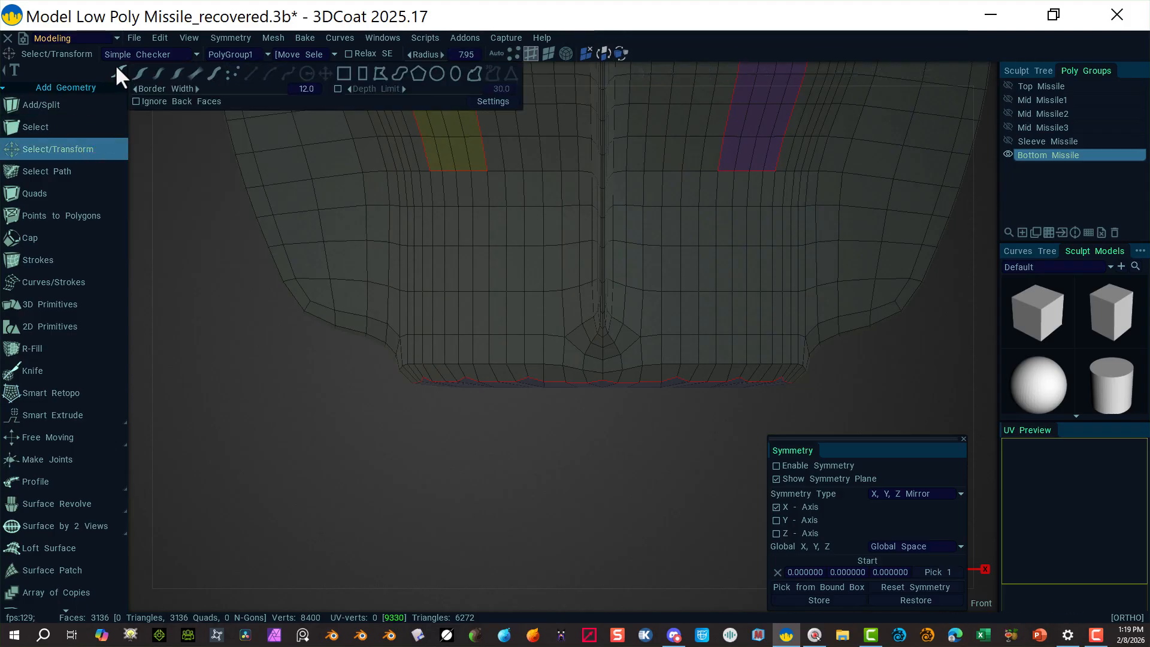
left_click(362, 73)
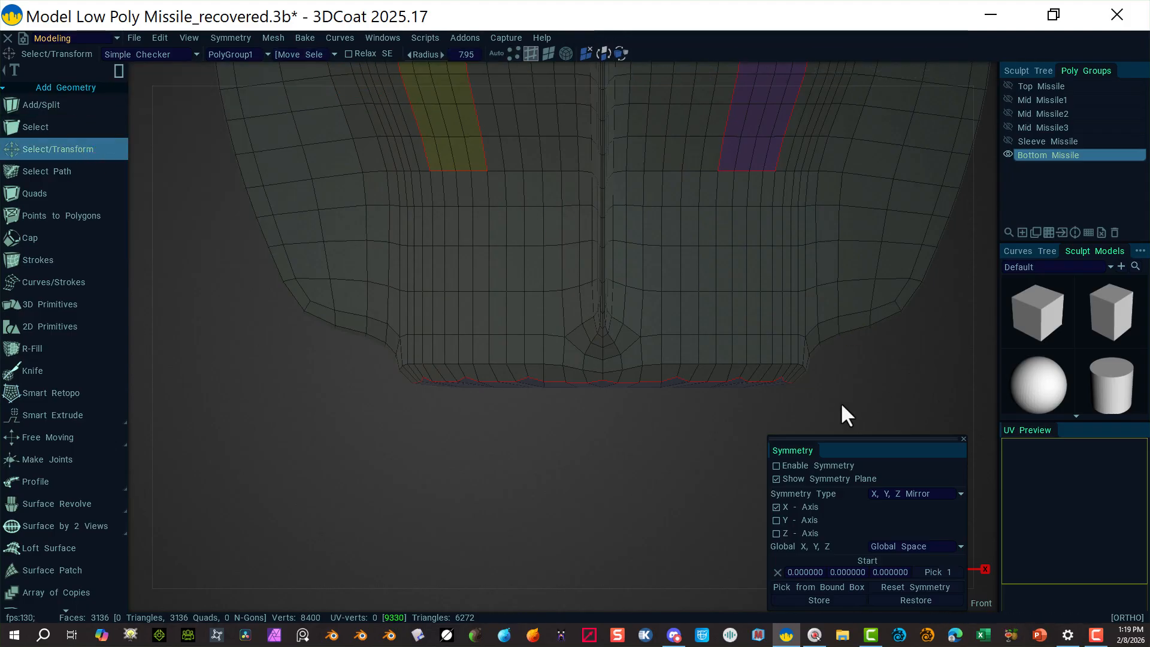
left_click_drag(258, 549, 919, 373)
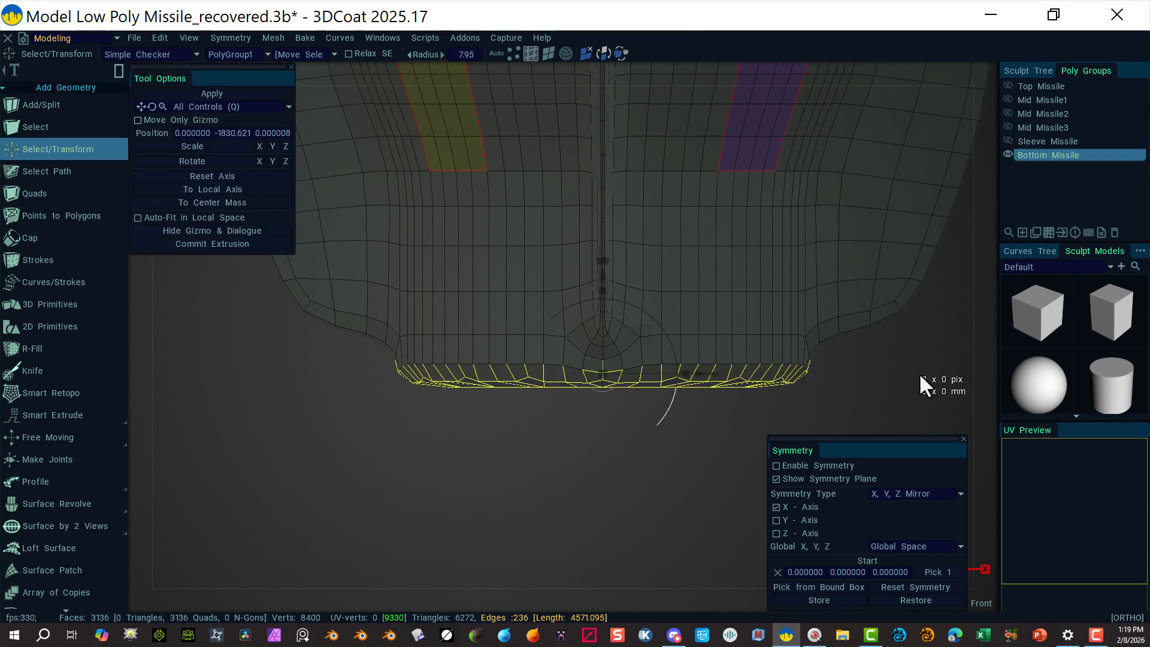
left_click(513, 53)
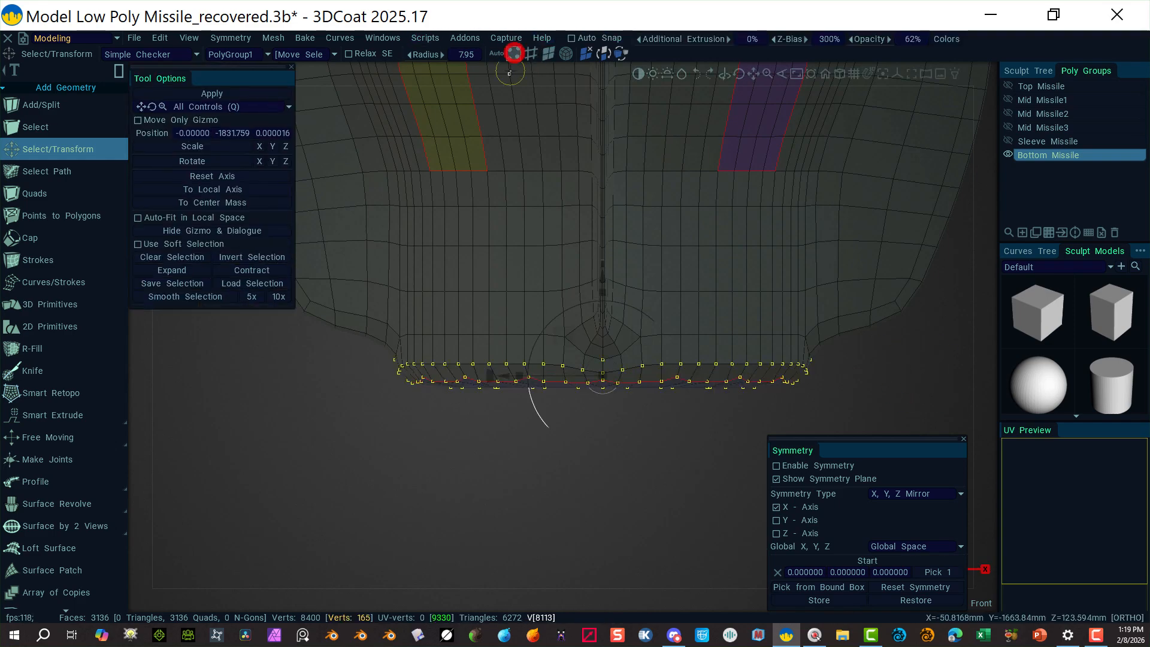
left_click(311, 400)
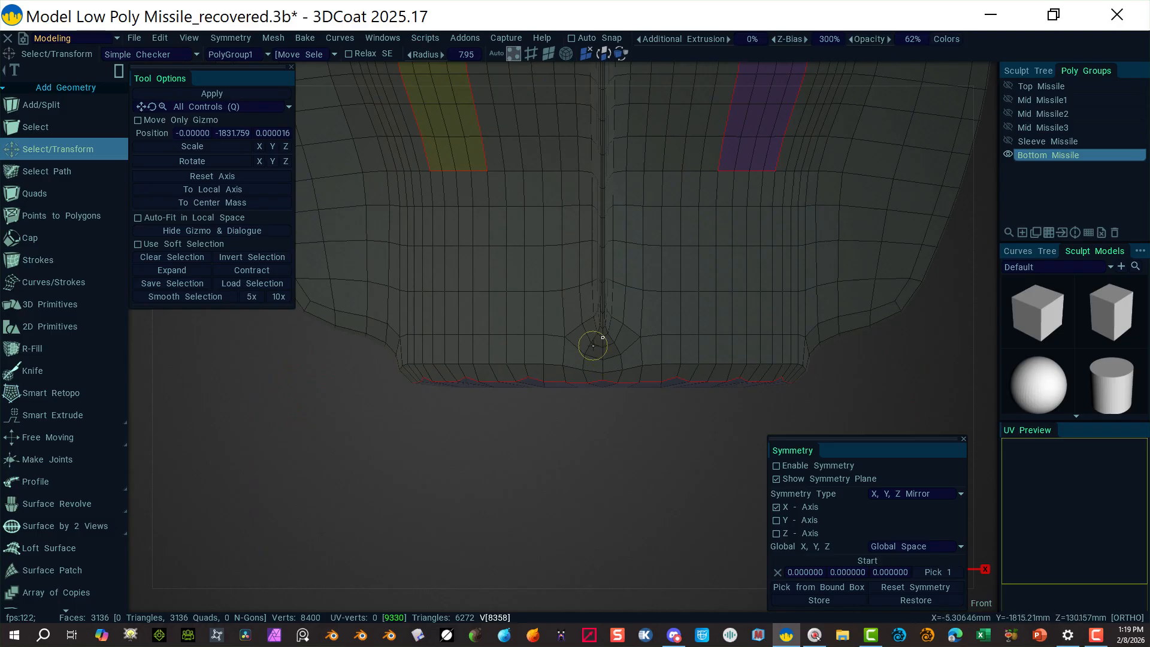
Step: Select and deselect the bottom centre vertex, then zoom in close on the bottom rim
left_click(603, 373)
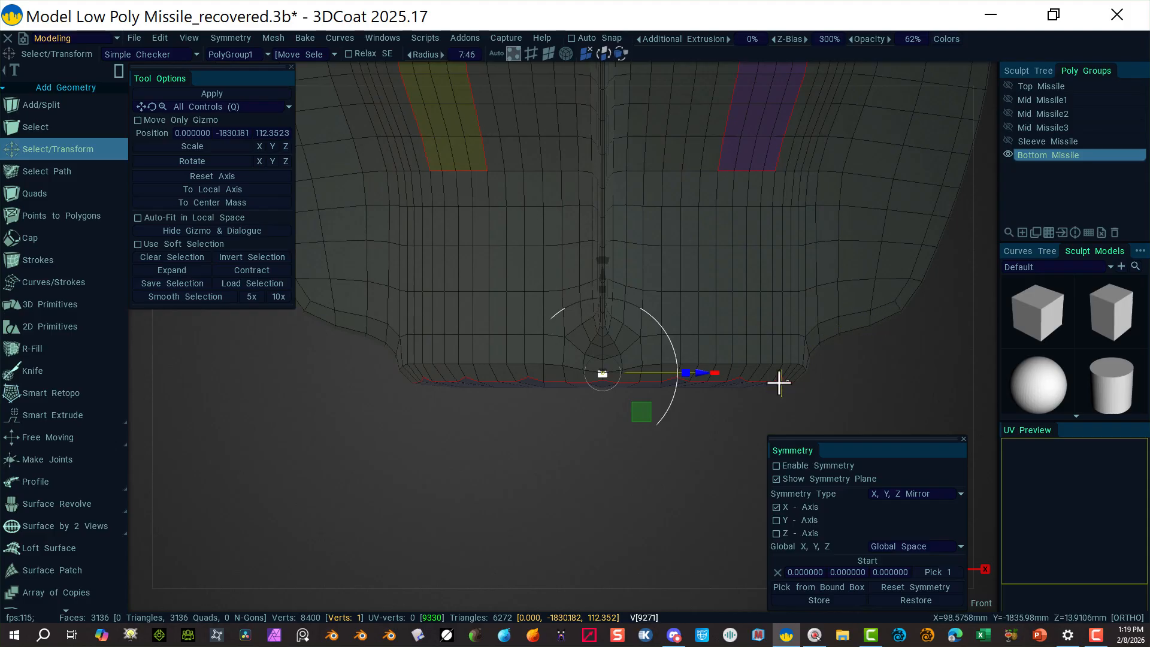
key("alt")
left_click(606, 460)
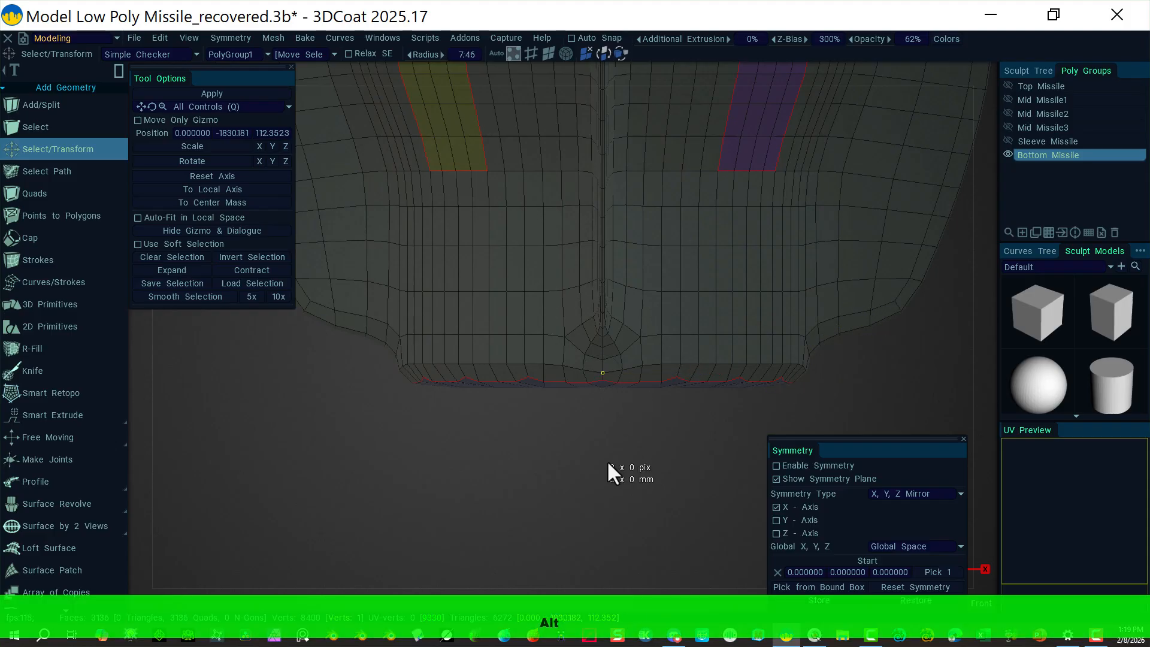
mouse_move(443, 426)
right_mouse_down()
mouse_move(465, 473)
mouse_move(493, 483)
mouse_move(560, 460)
right_mouse_up()
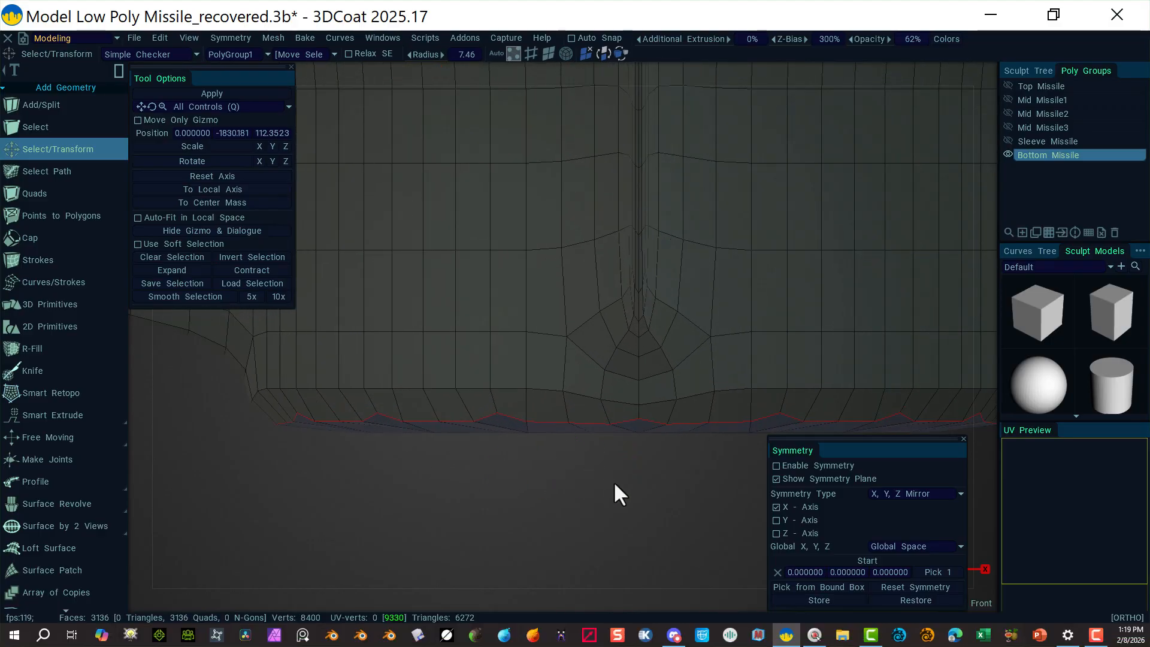
middle_click_drag(614, 482, 541, 429)
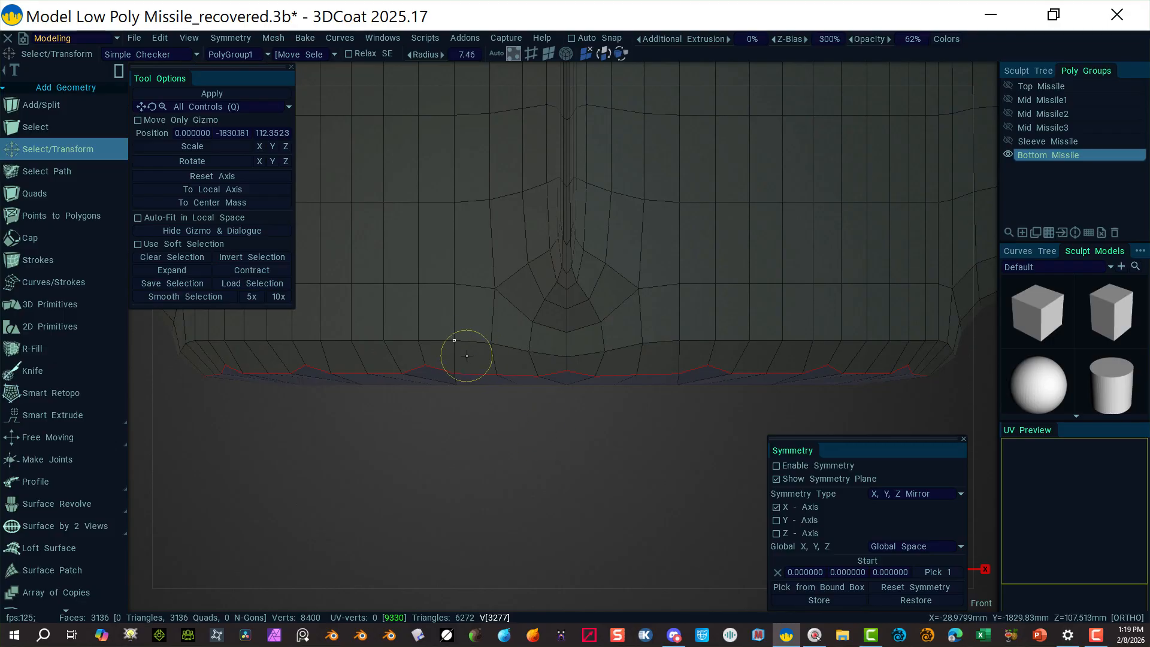
left_click(531, 54)
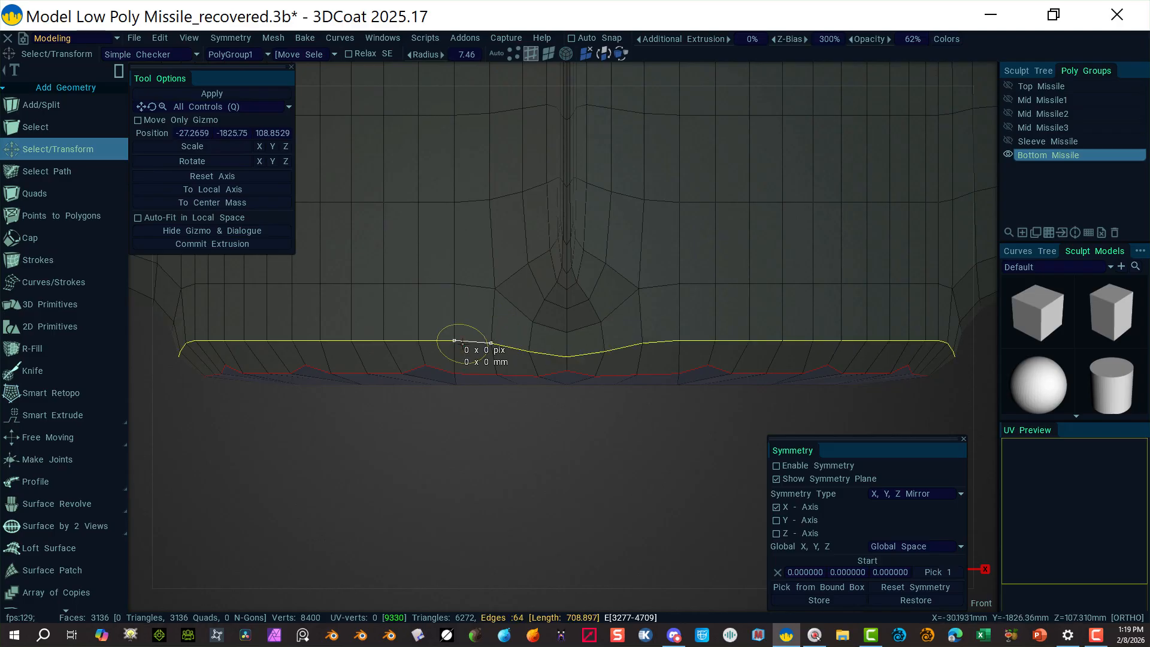
left_click(464, 342)
left_click(461, 341, "alt")
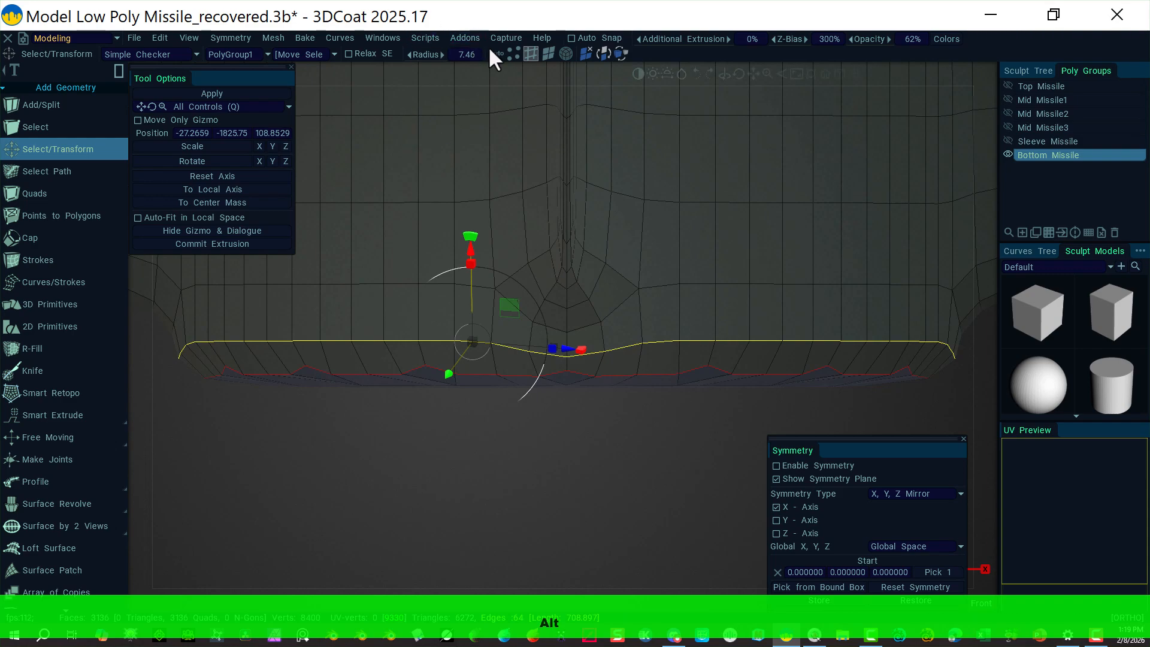
left_click(513, 54)
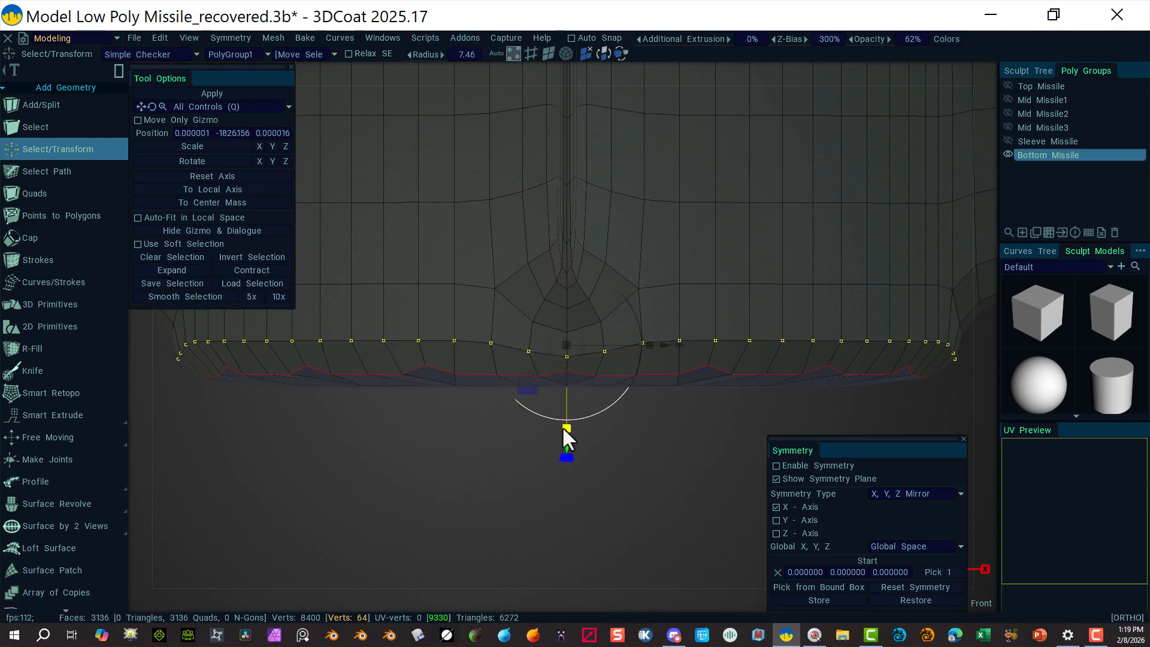
left_click_drag(566, 427, 553, 344)
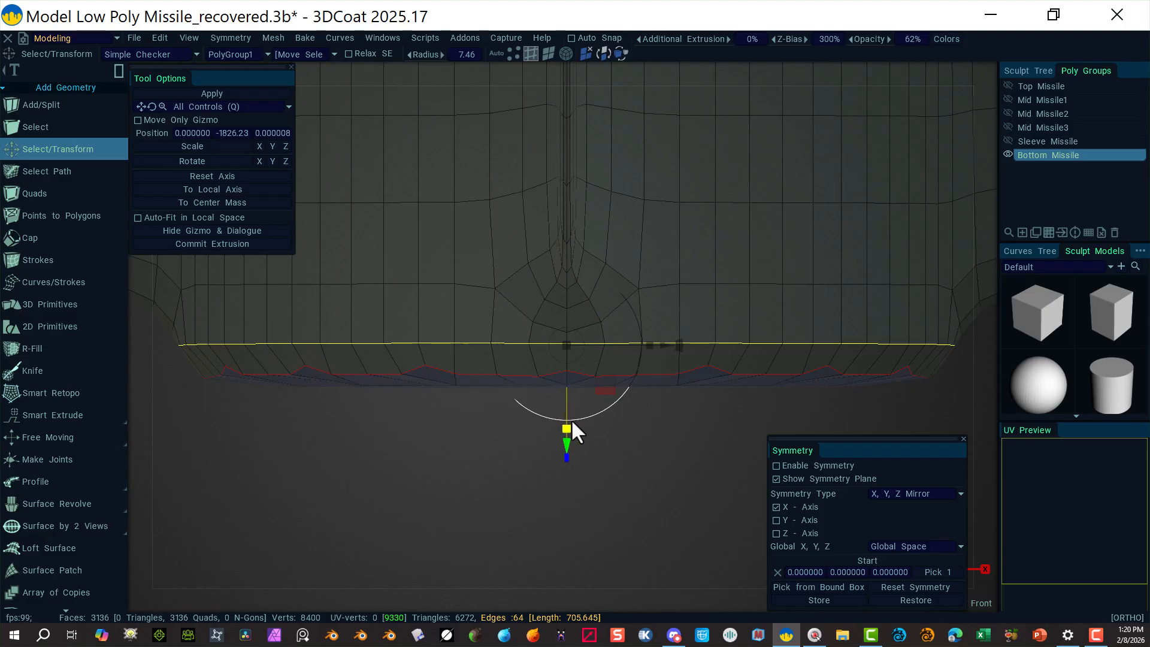
mouse_move(566, 443)
left_mouse_down()
mouse_move(563, 455)
mouse_move(559, 444)
left_mouse_up()
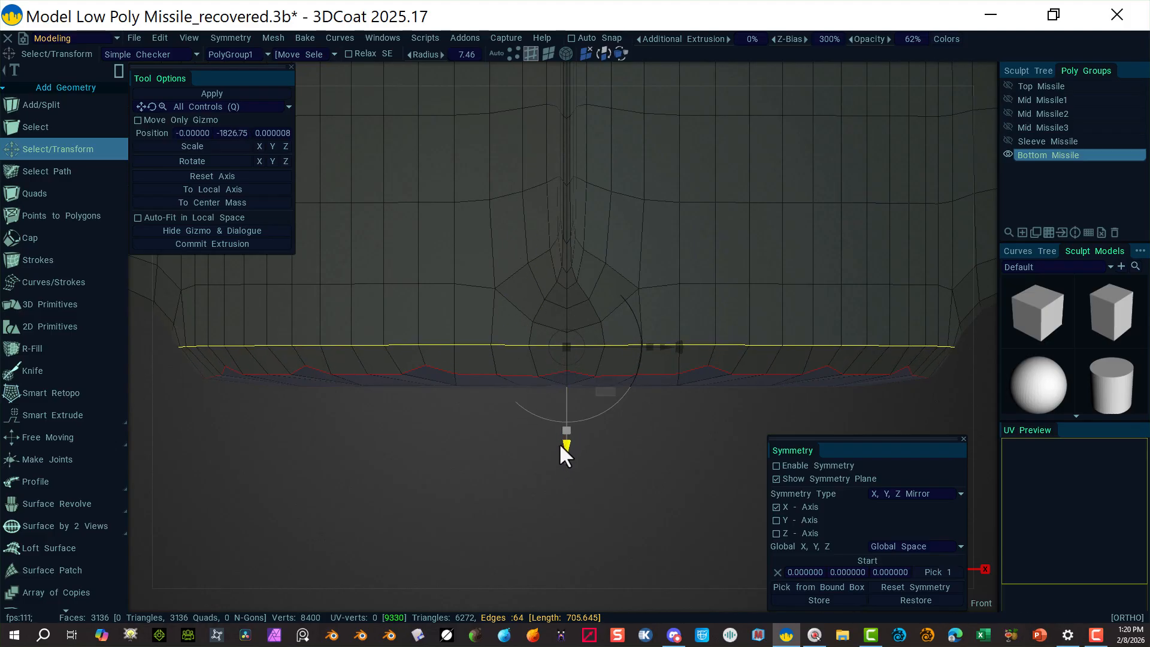
left_click_drag(559, 444, 556, 434)
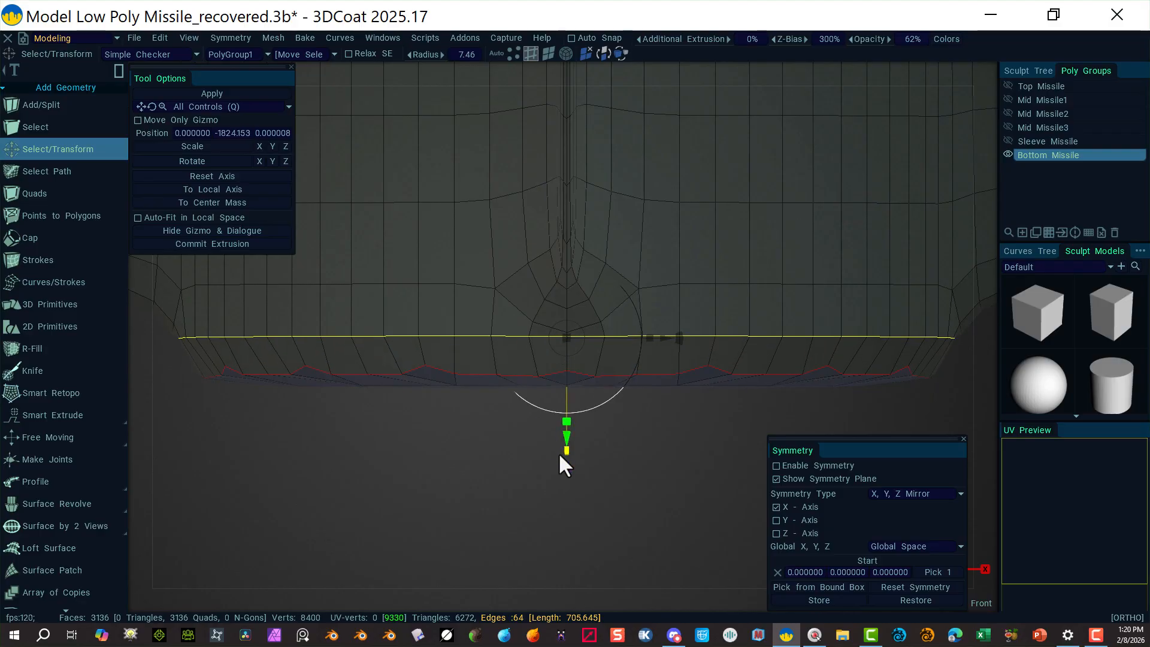
left_click(388, 483)
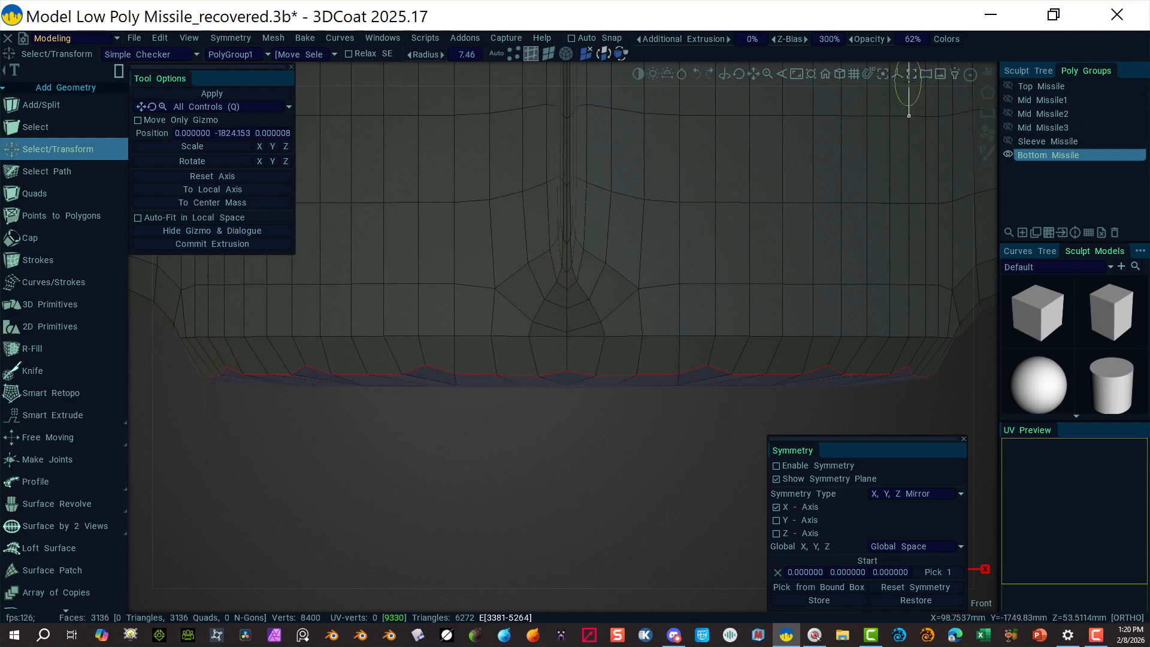
mouse_move(876, 60)
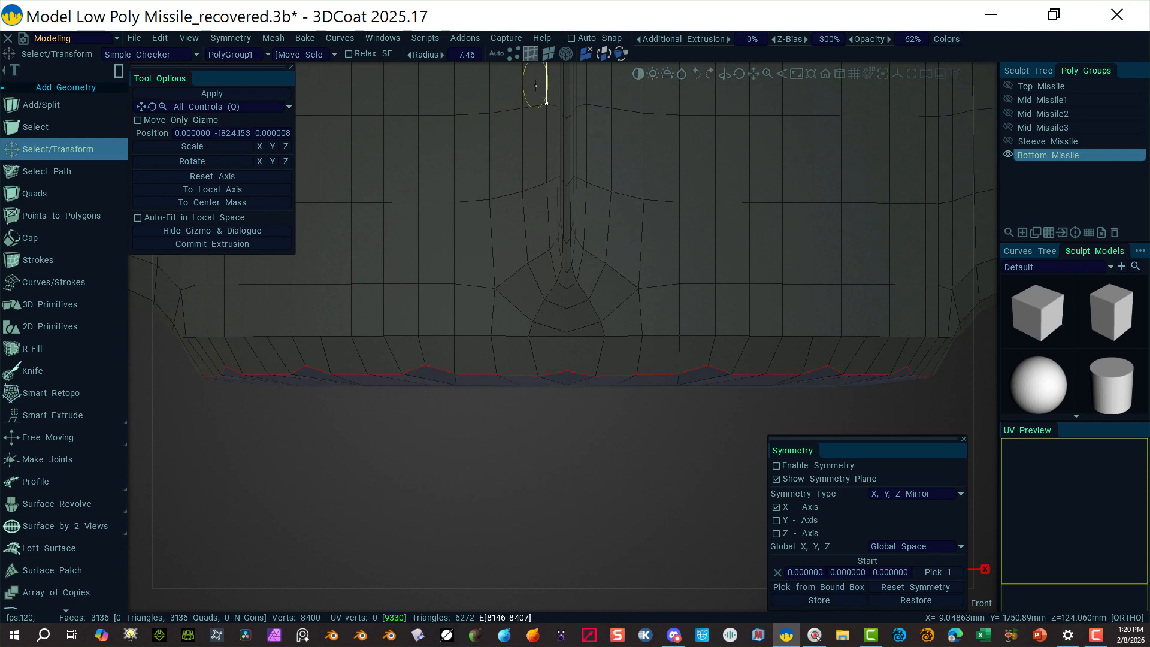
left_click_drag(155, 443, 976, 354)
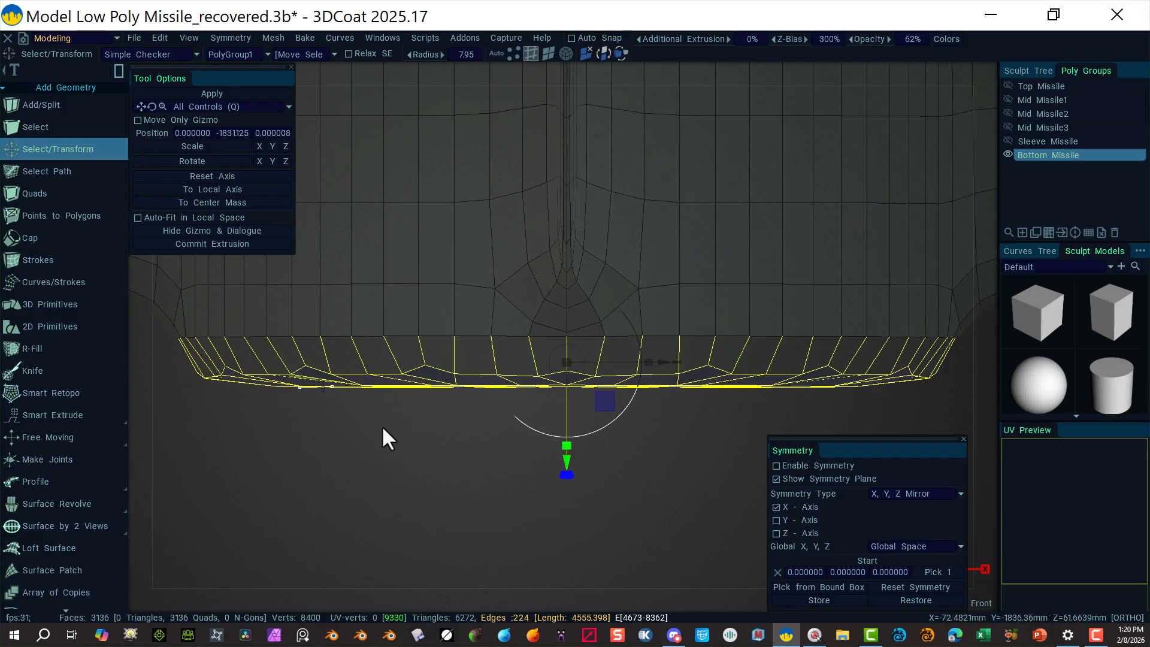
left_click(336, 475)
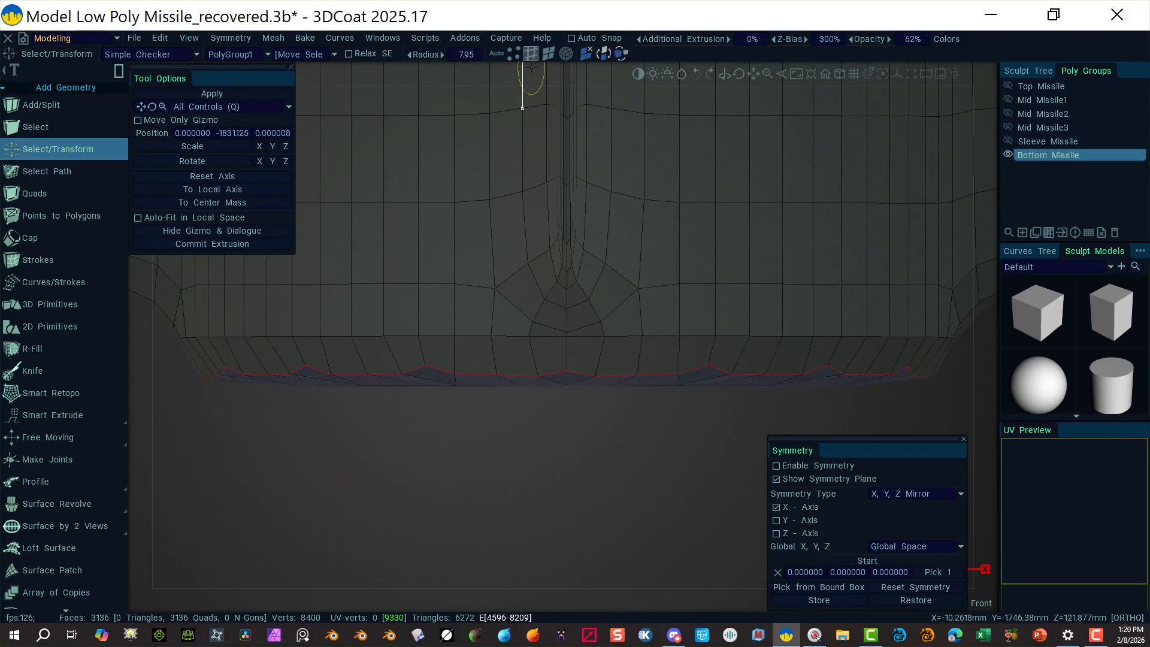
left_click(548, 53)
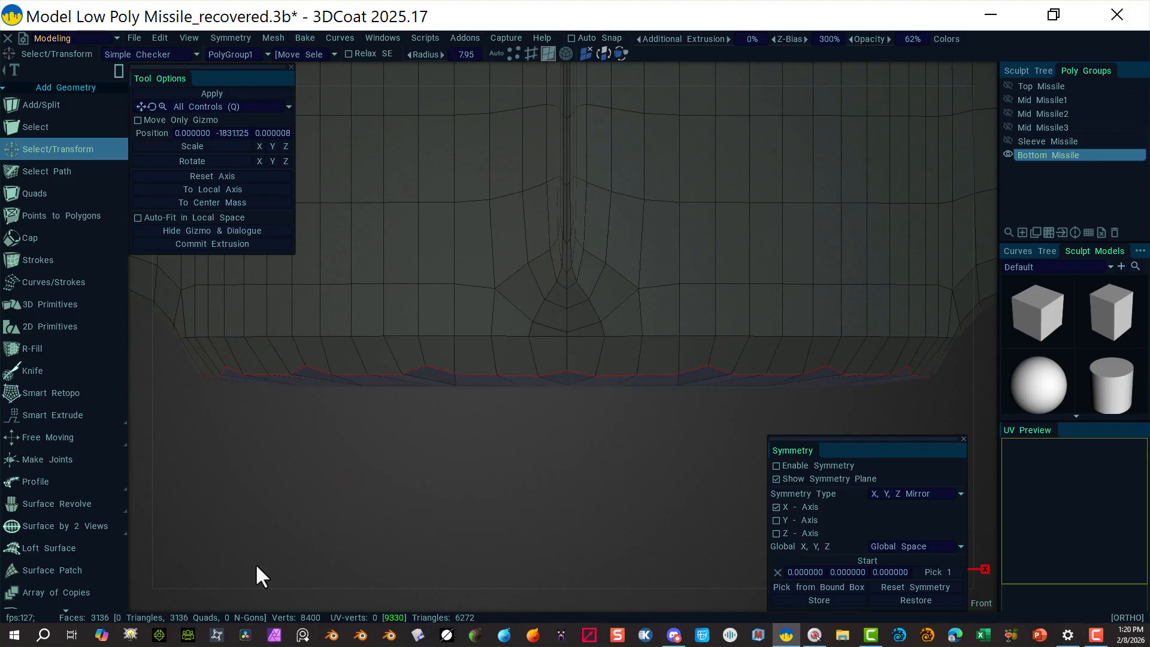
left_click_drag(160, 498, 979, 352)
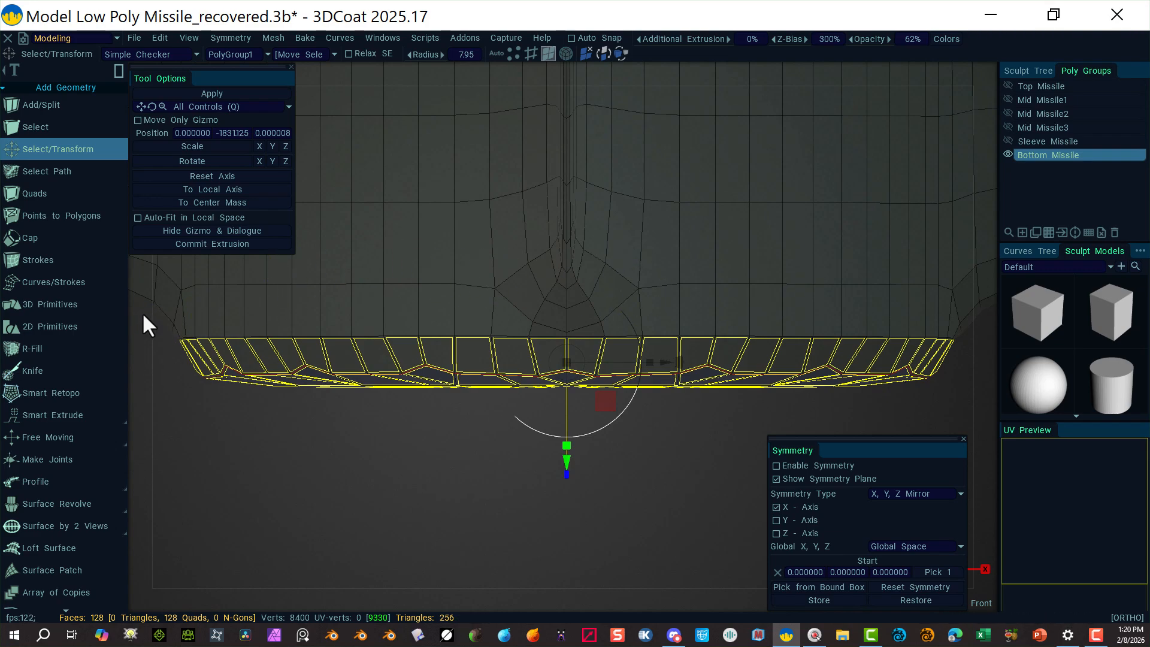
key("ctrl")
left_click_drag(138, 327, 187, 377, "ctrl")
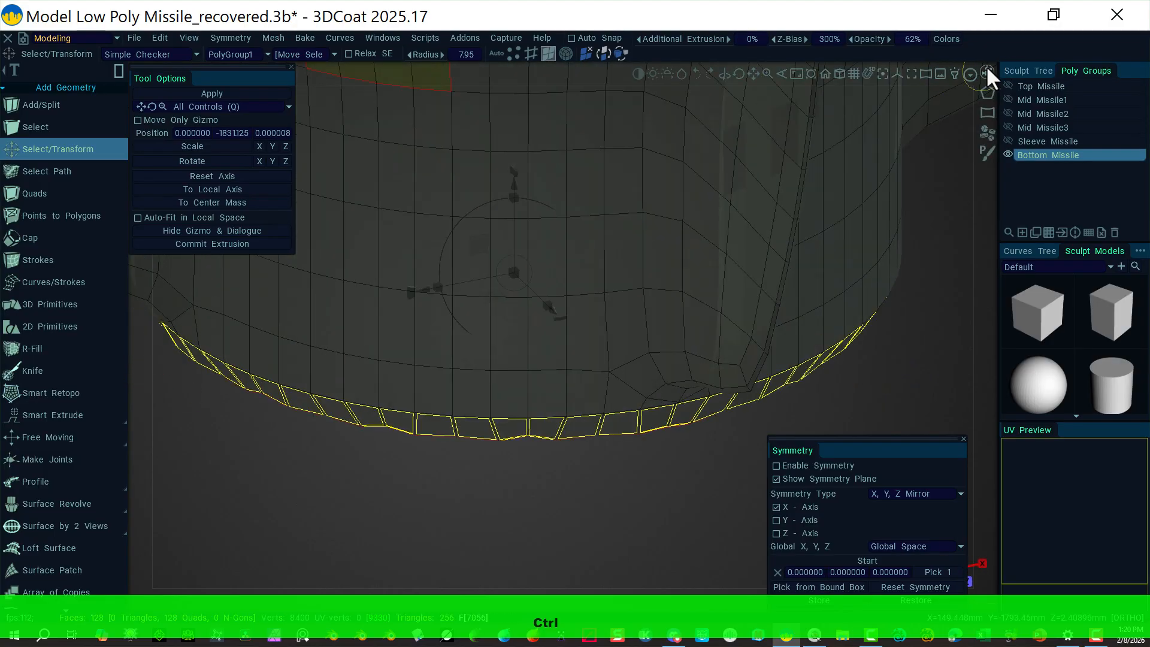
left_click(986, 67)
left_click(857, 221)
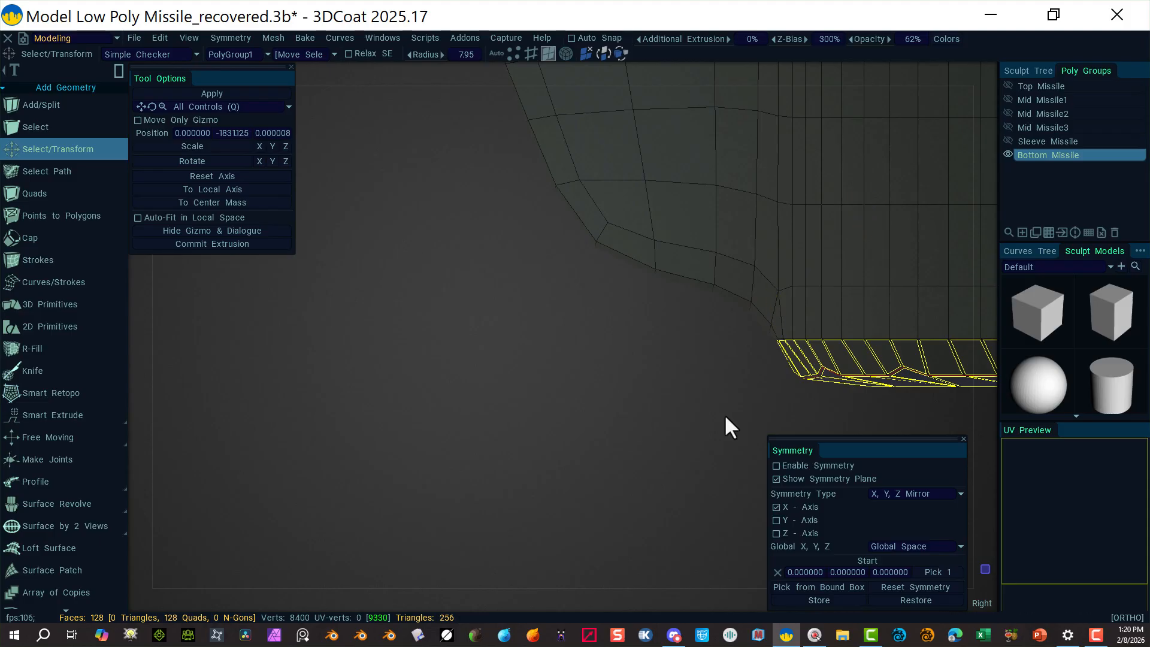
middle_click_drag(712, 407, 192, 426)
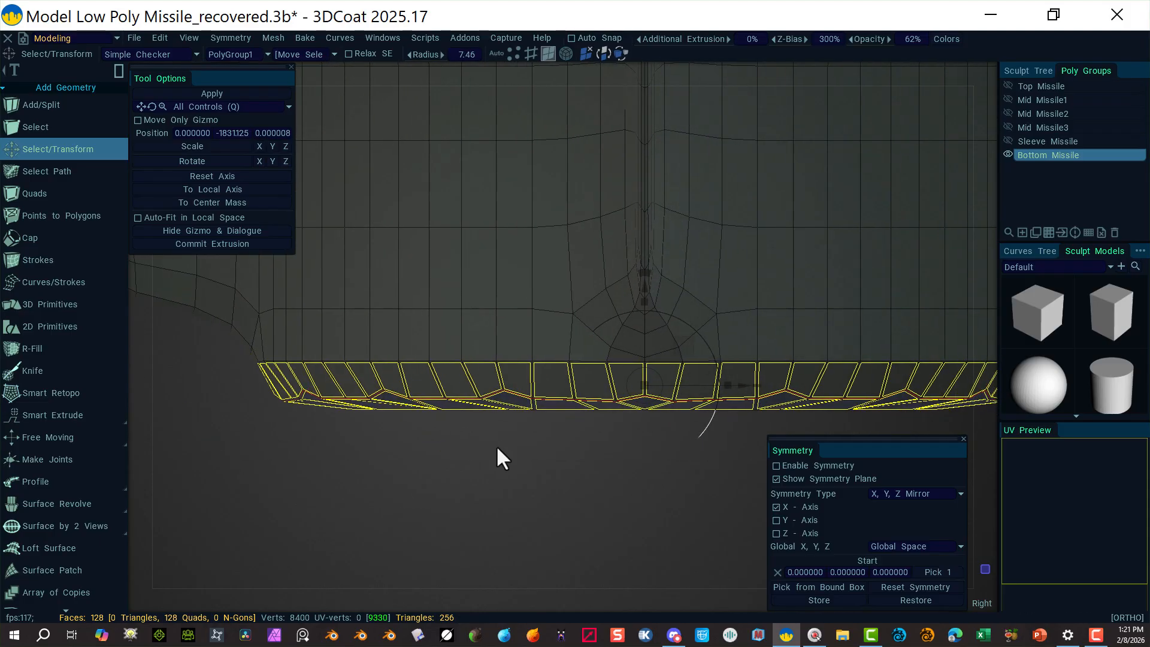
right_click_drag(511, 473, 442, 462)
middle_click_drag(483, 483, 421, 505)
left_click(119, 71)
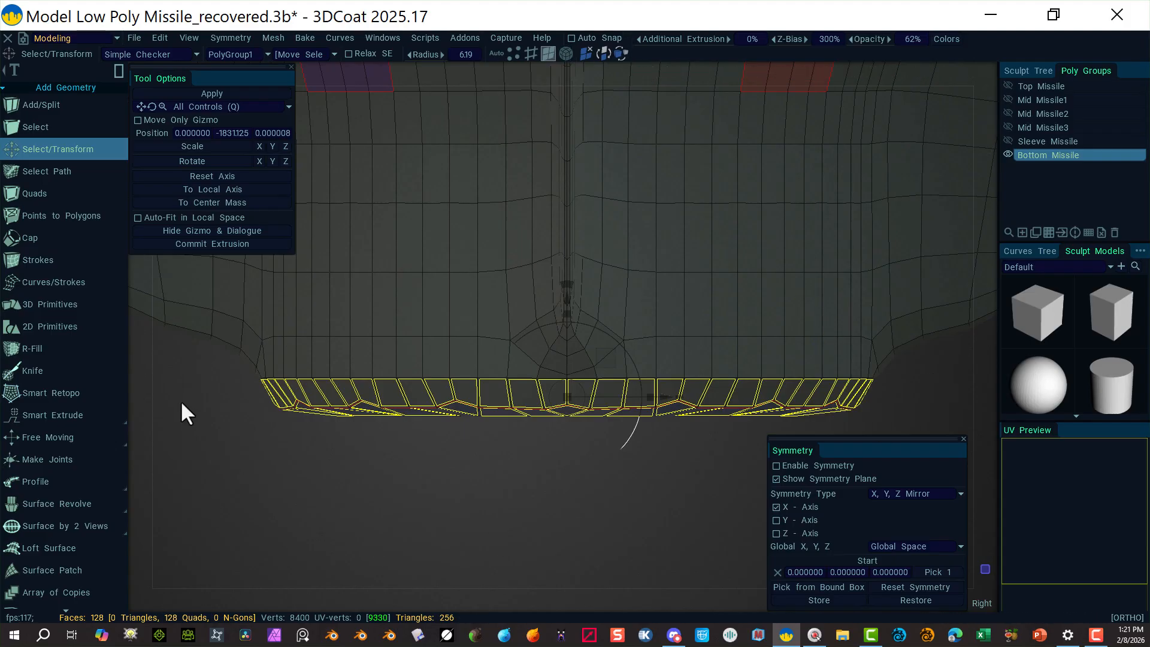
left_click_drag(192, 363, 903, 393, "ctrl")
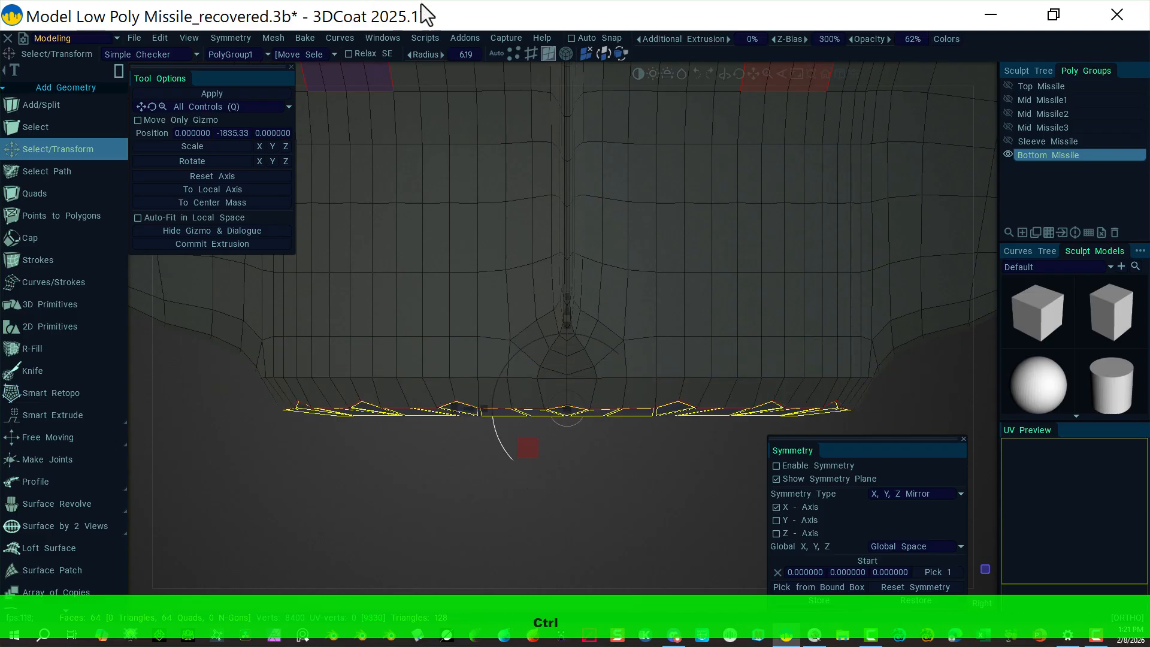
left_click(514, 52)
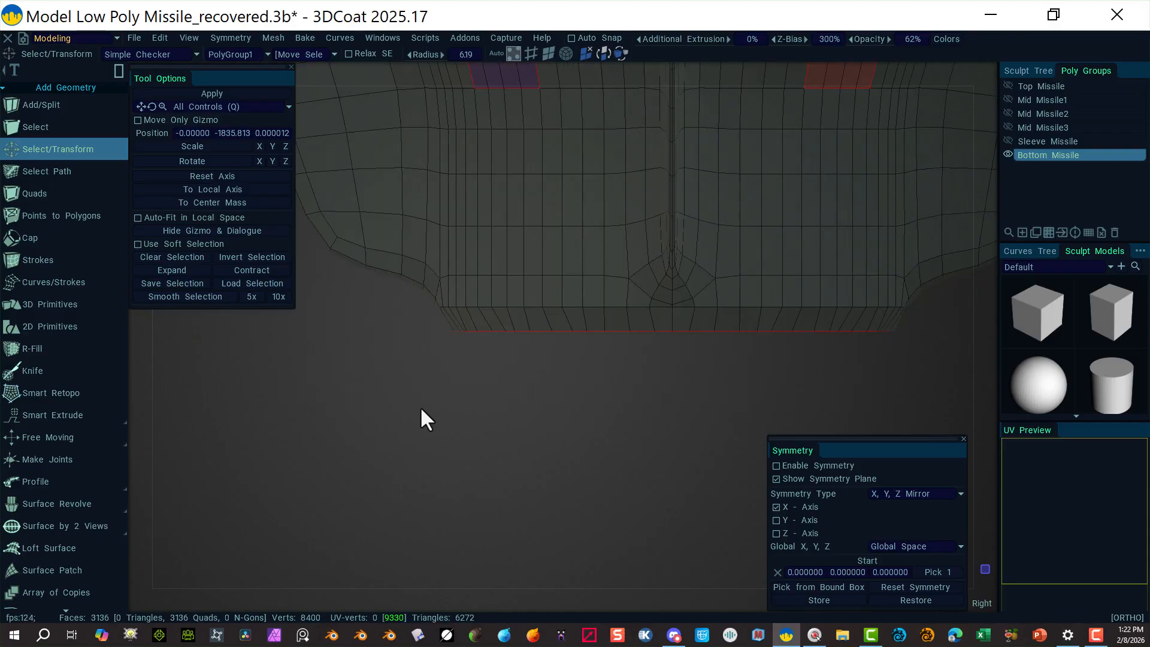
Step: Delete the flat bottom end-cap faces, leaving an open hole
left_click(550, 54)
left_click_drag(938, 364, 363, 325)
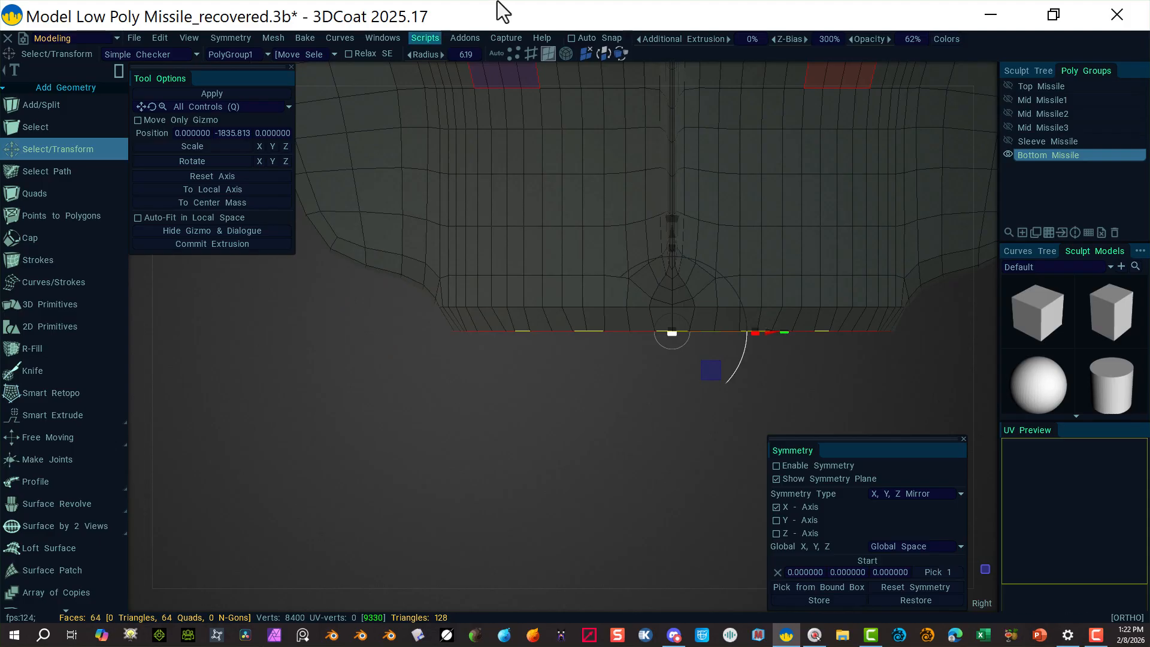
left_click_drag(413, 390, 393, 344, "alt")
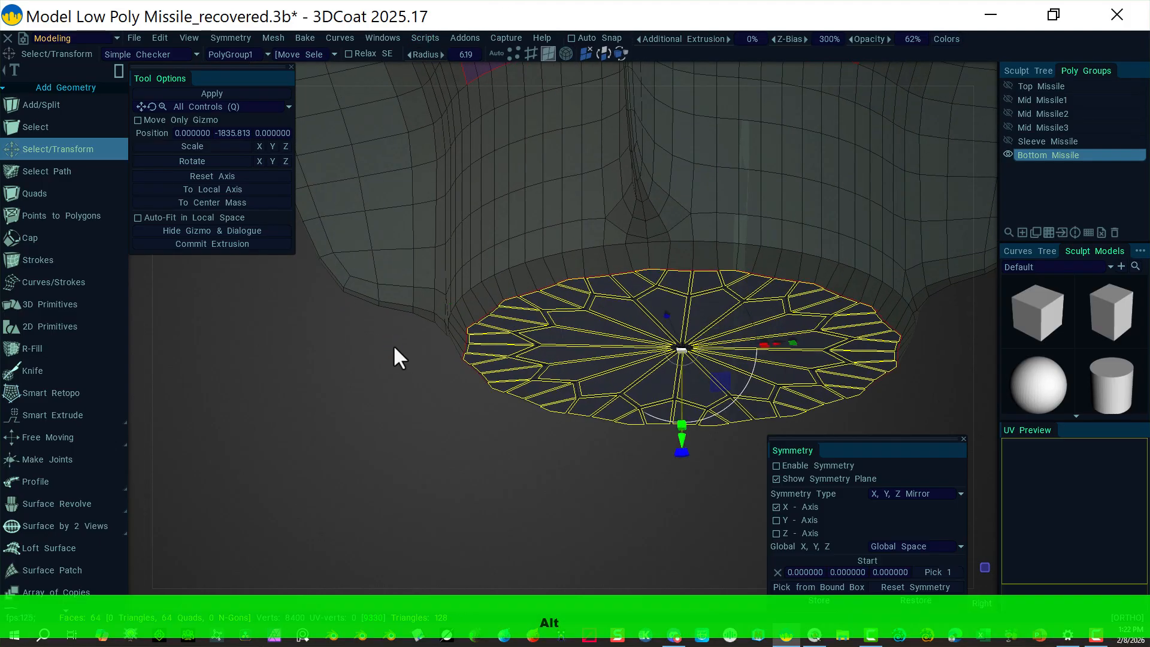
key("Delete")
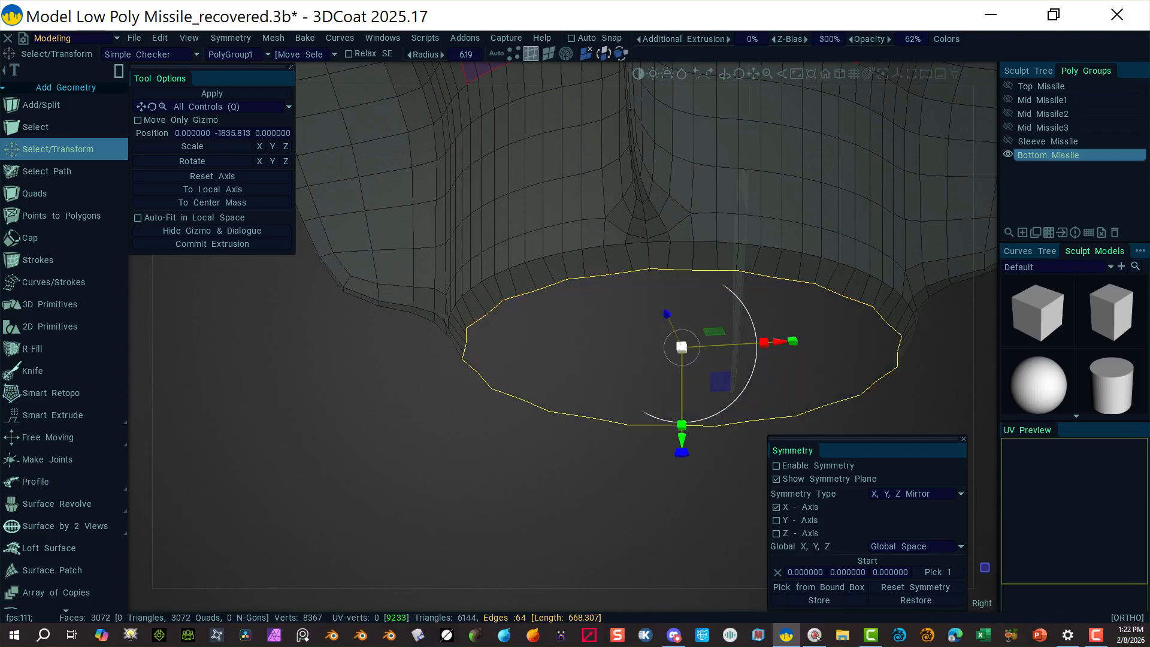
left_click(548, 54)
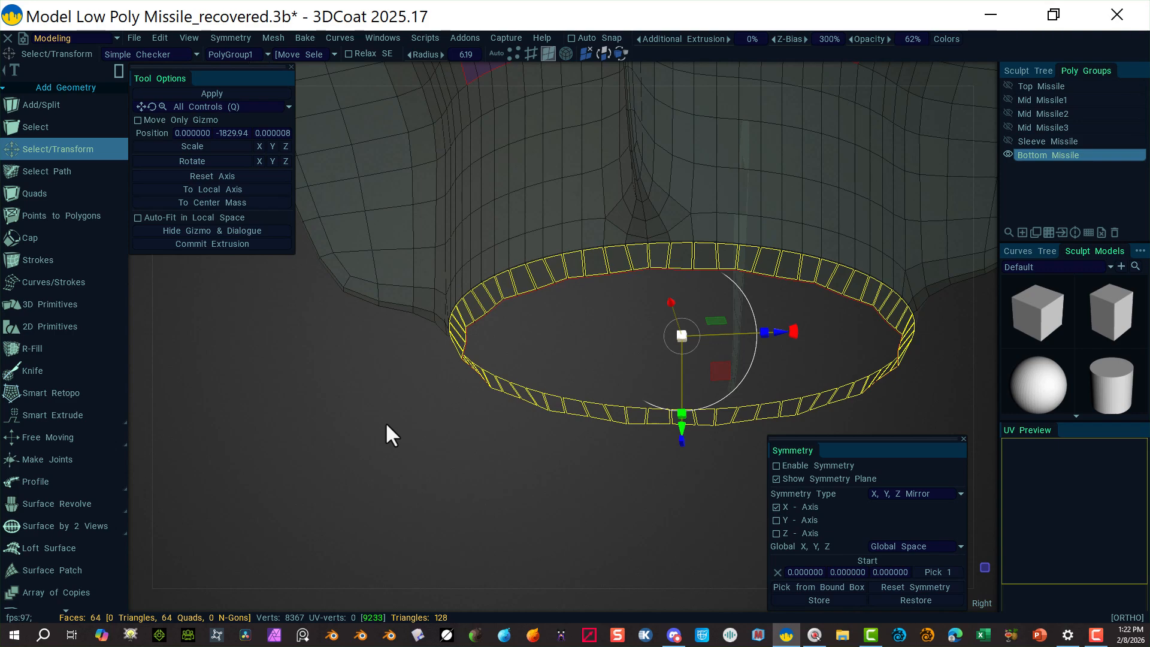
key("Delete")
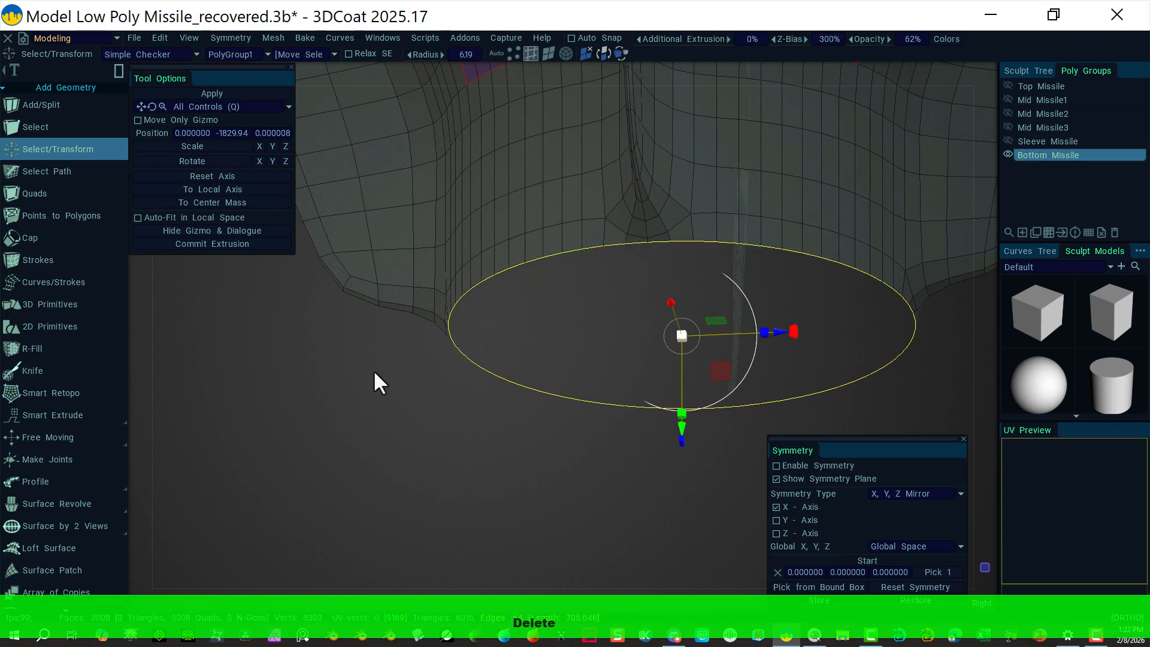
left_click(519, 486)
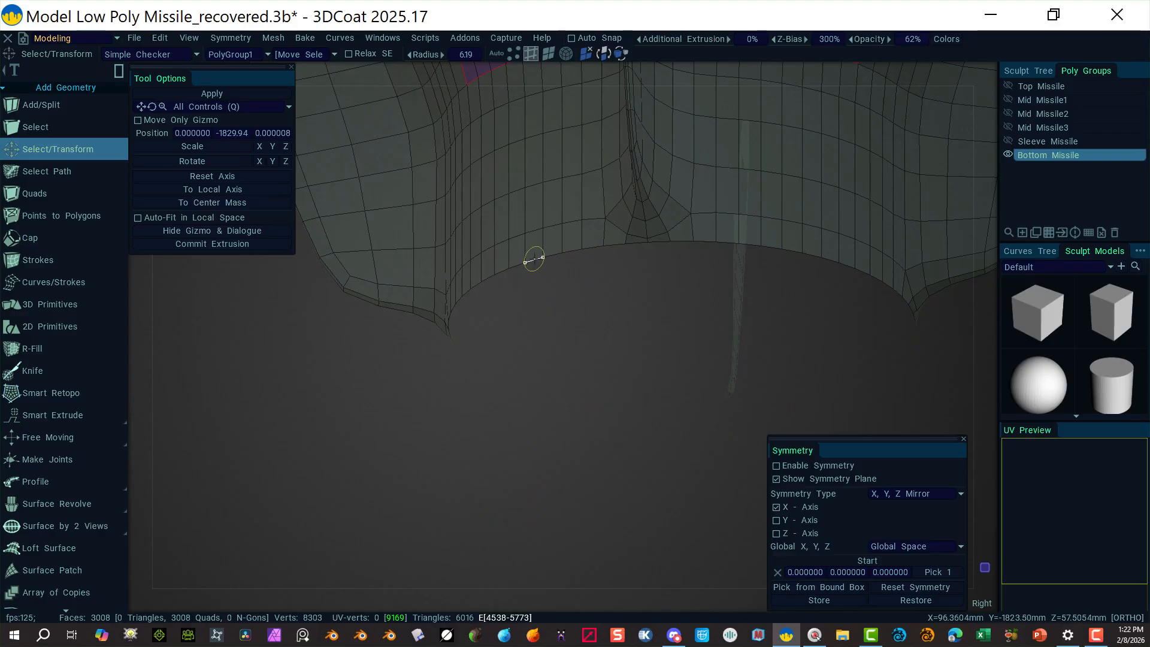
Step: Fill the hole's border loop with a Tri cap, reaching 3072 faces and 8304 vertices
left_click(533, 258, "alt")
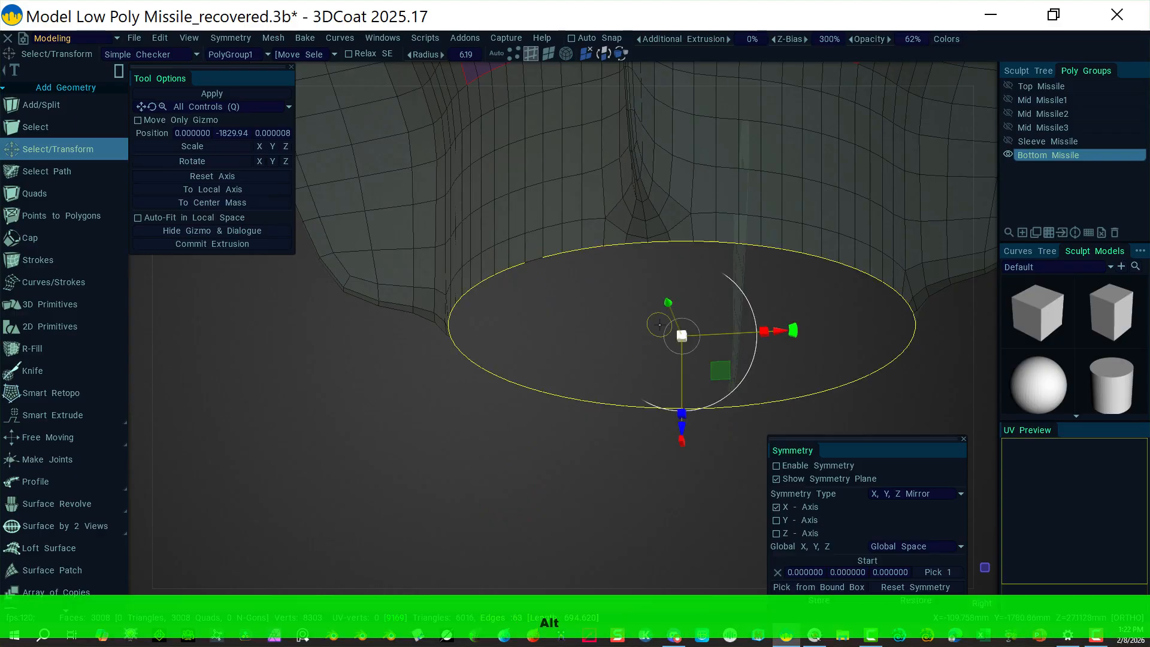
left_click(534, 257, "shift")
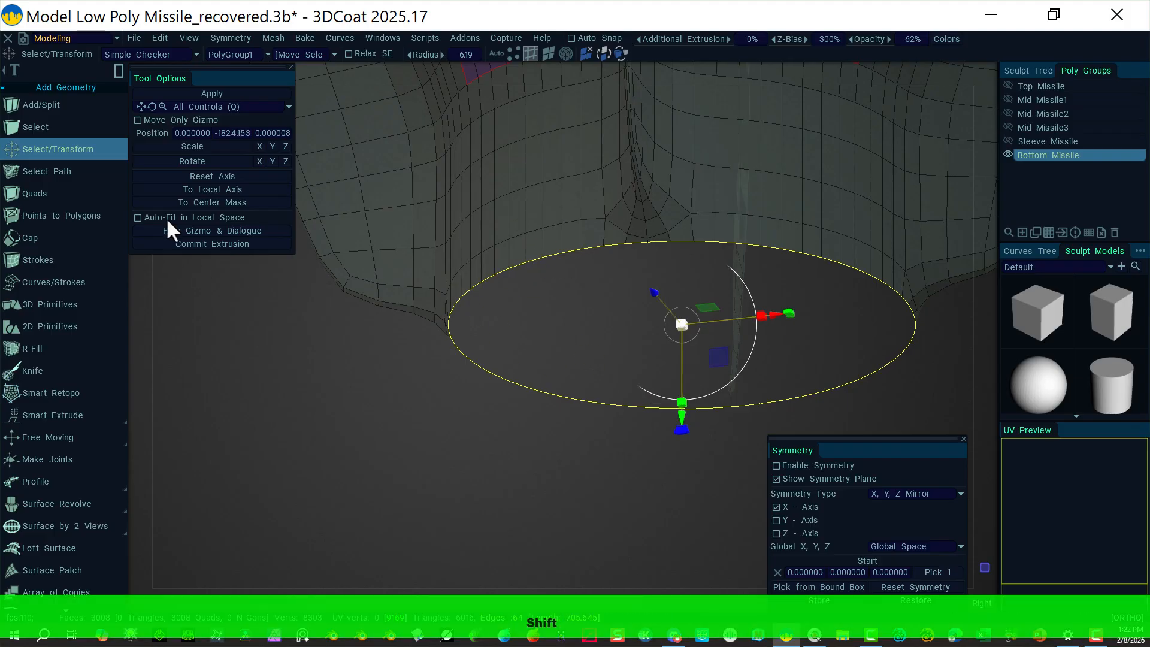
left_click(53, 236)
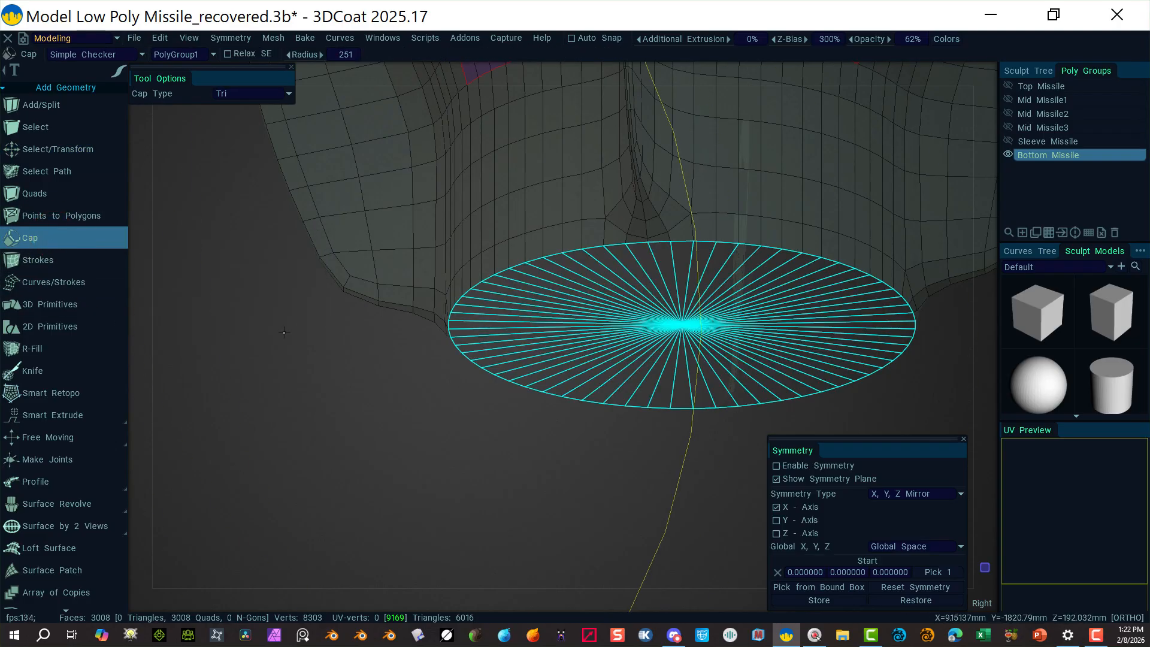
left_click(223, 352)
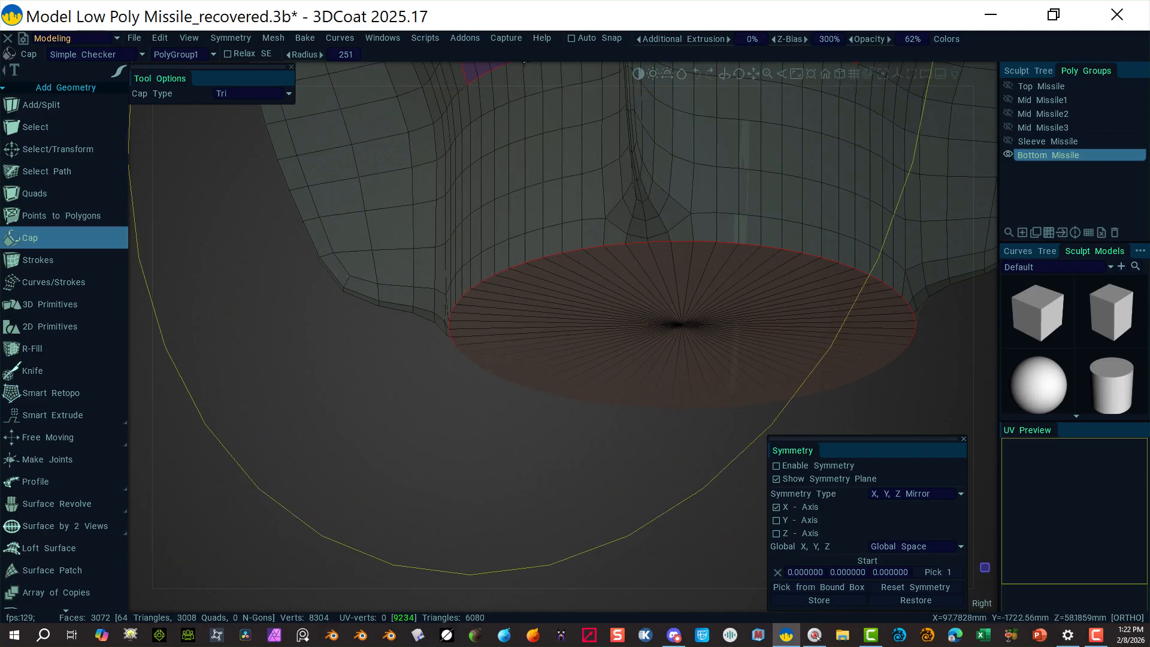
left_click(70, 149)
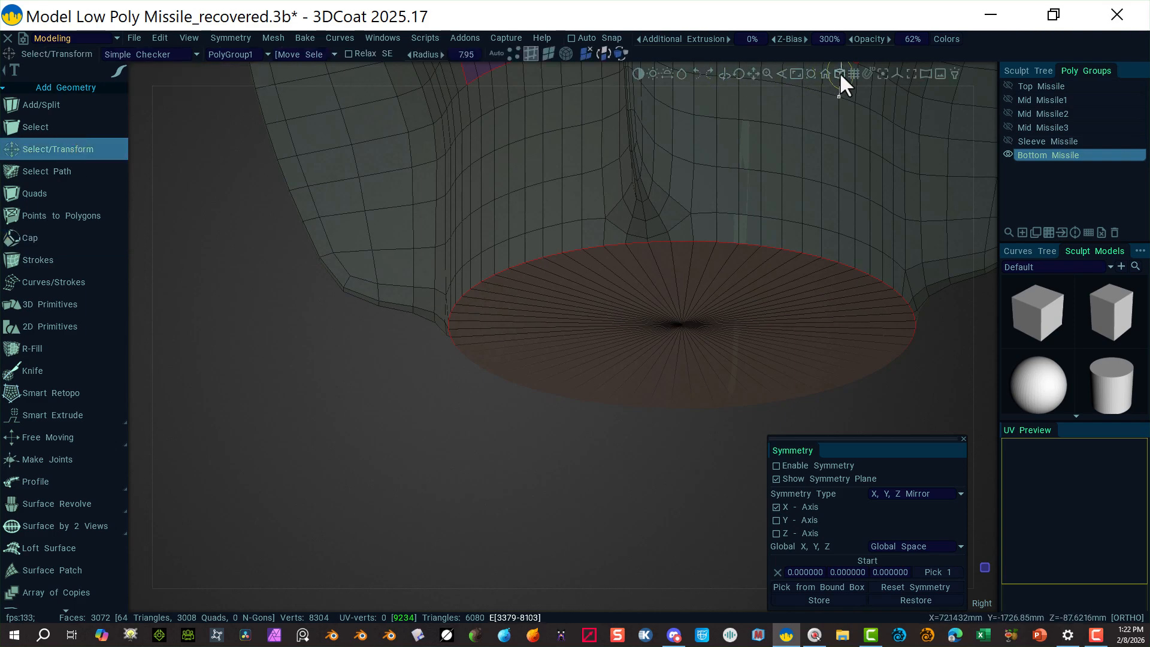
left_click(550, 54)
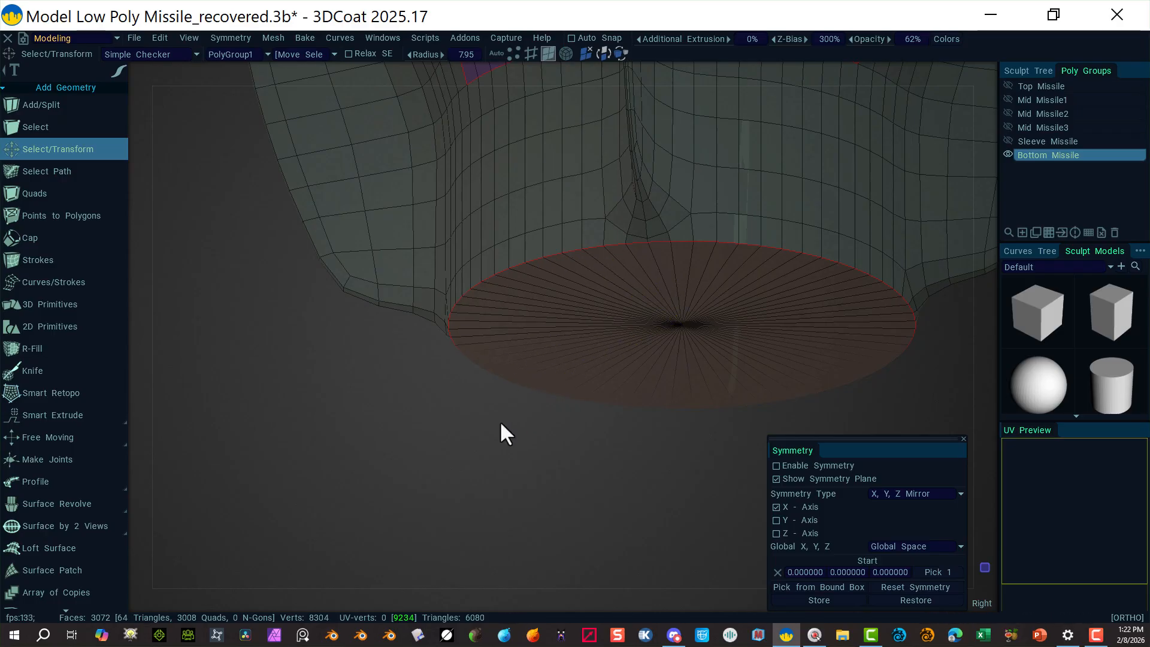
Step: Select the new cap's fan triangles and trial an Inset on them, then undo it
mouse_move(499, 420)
left_mouse_down()
mouse_move(512, 359)
mouse_move(464, 306)
mouse_move(599, 245)
mouse_move(908, 341)
mouse_move(569, 399)
mouse_move(498, 371)
mouse_move(577, 325)
left_mouse_up()
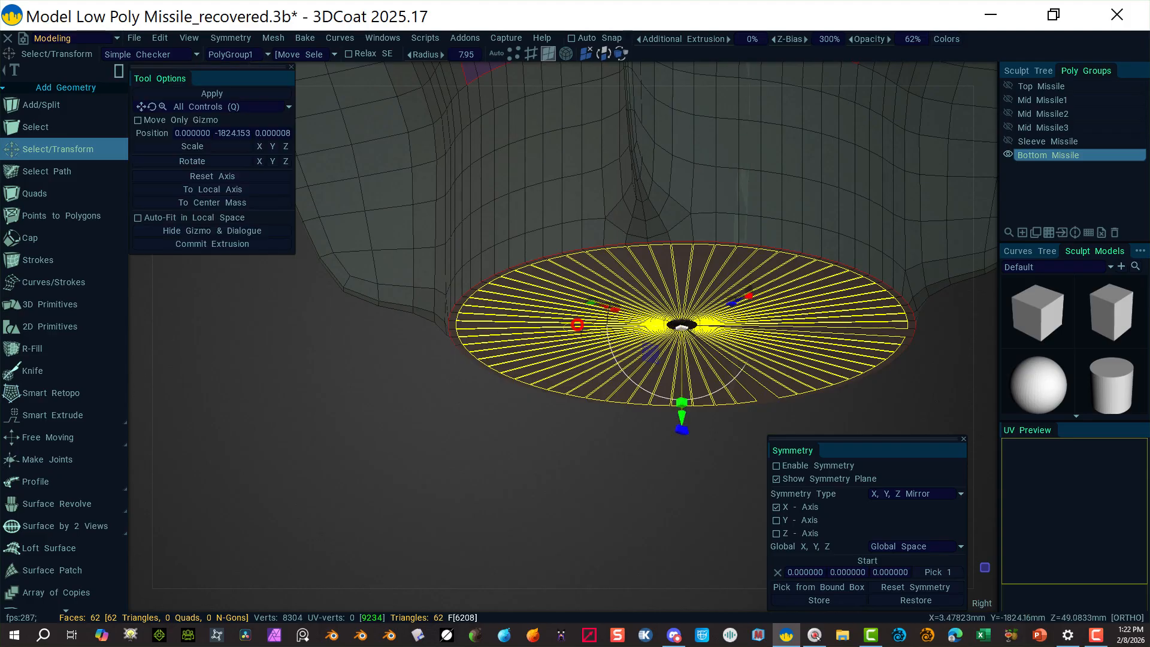
mouse_move(57, 425)
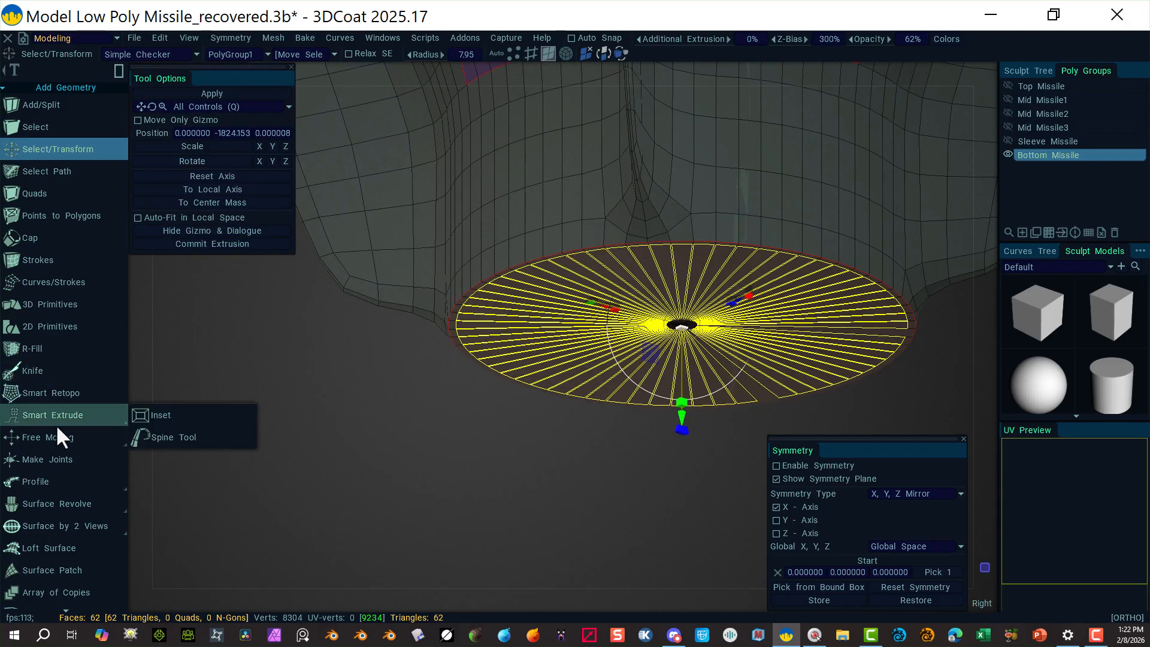
scroll(66, 479, "down", 10)
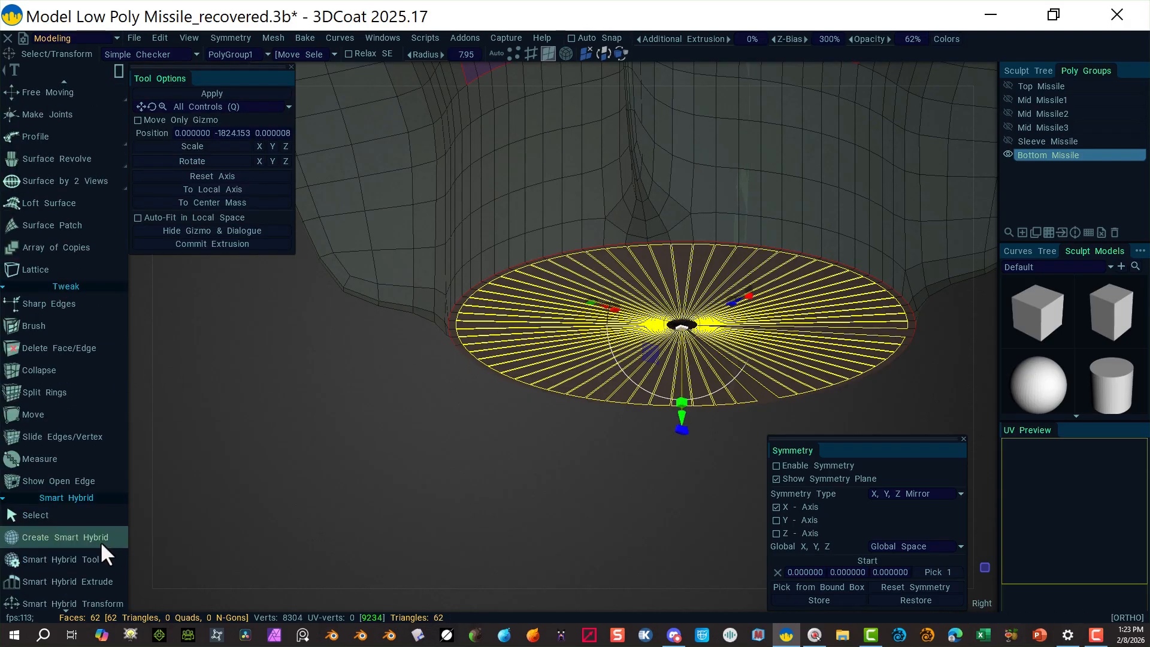
scroll(27, 479, "down", 9)
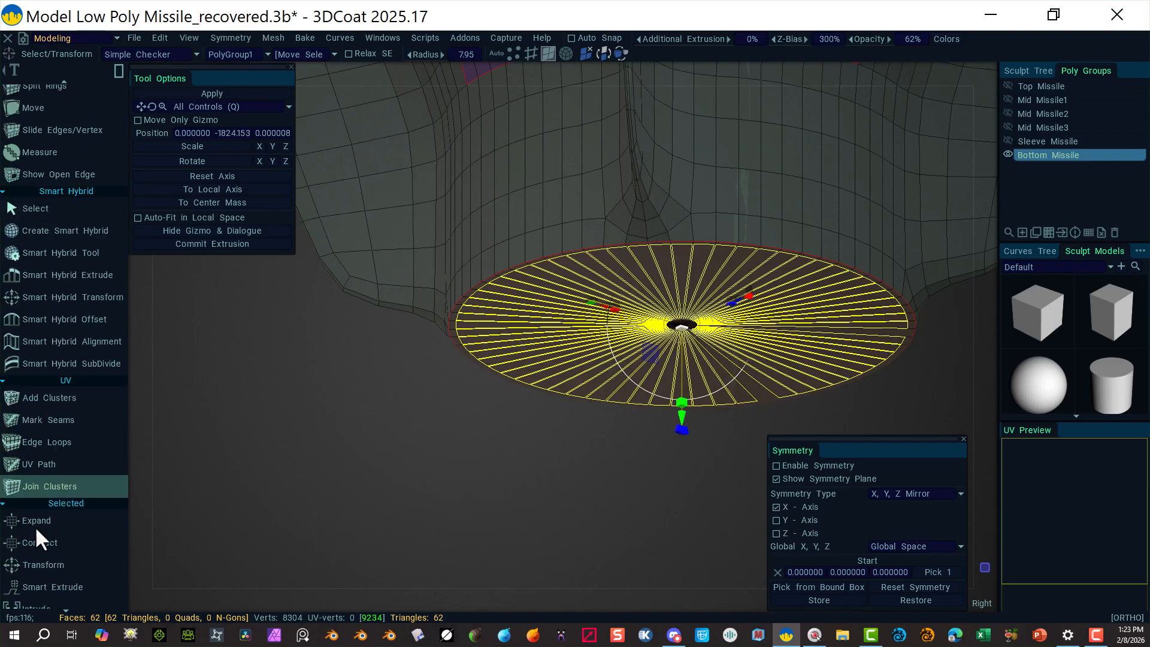
scroll(38, 527, "down", 1)
scroll(63, 509, "down", 2)
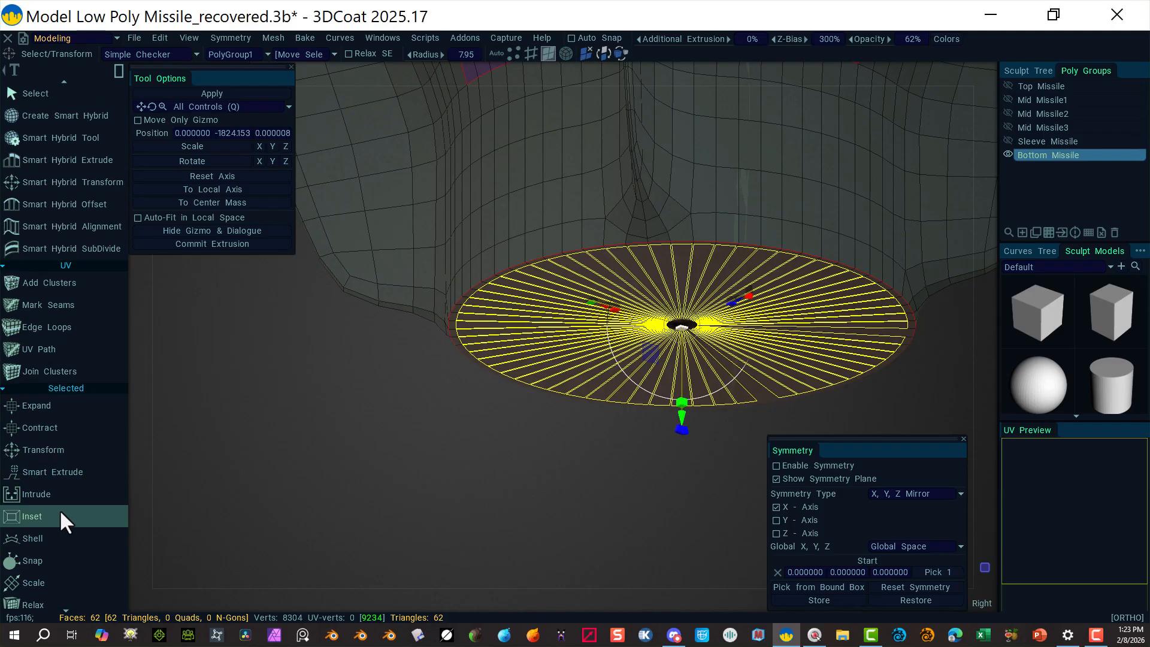
scroll(59, 509, "down", 2)
left_click(71, 442)
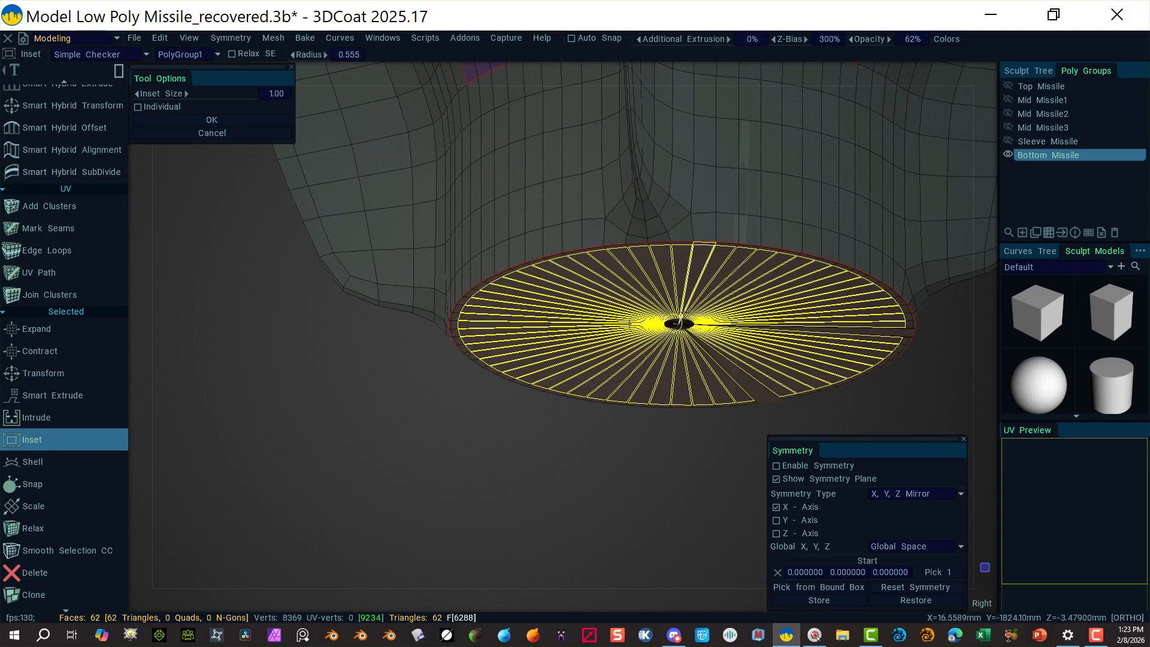
left_click(677, 316)
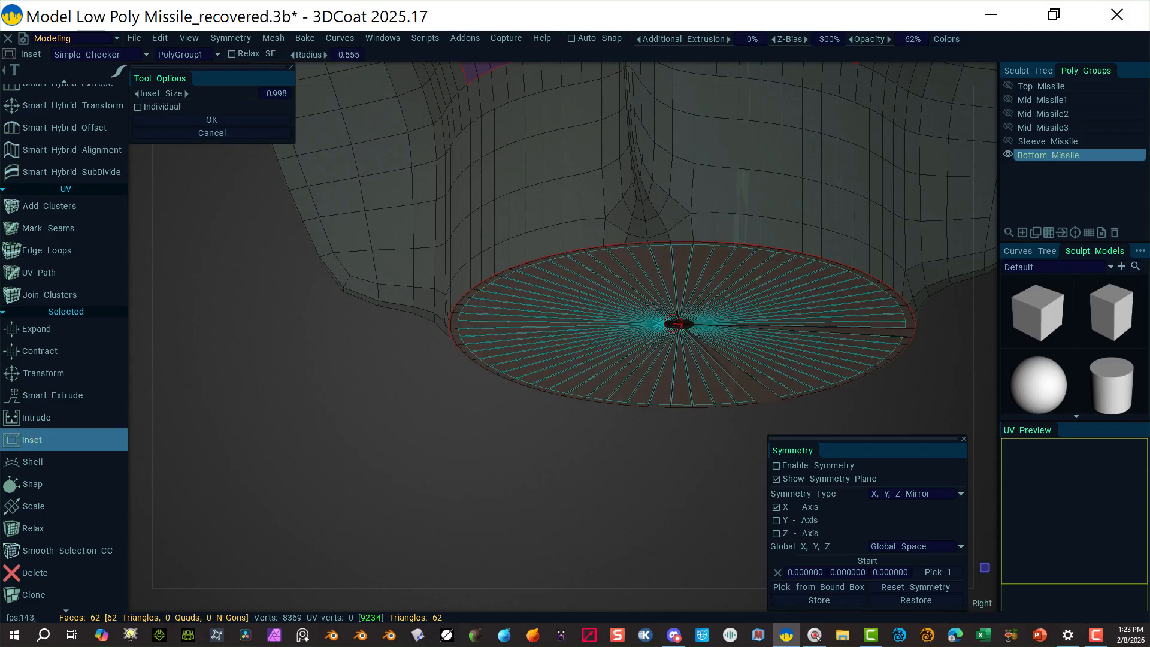
left_click_drag(676, 318, 659, 343)
key("ctrl+z")
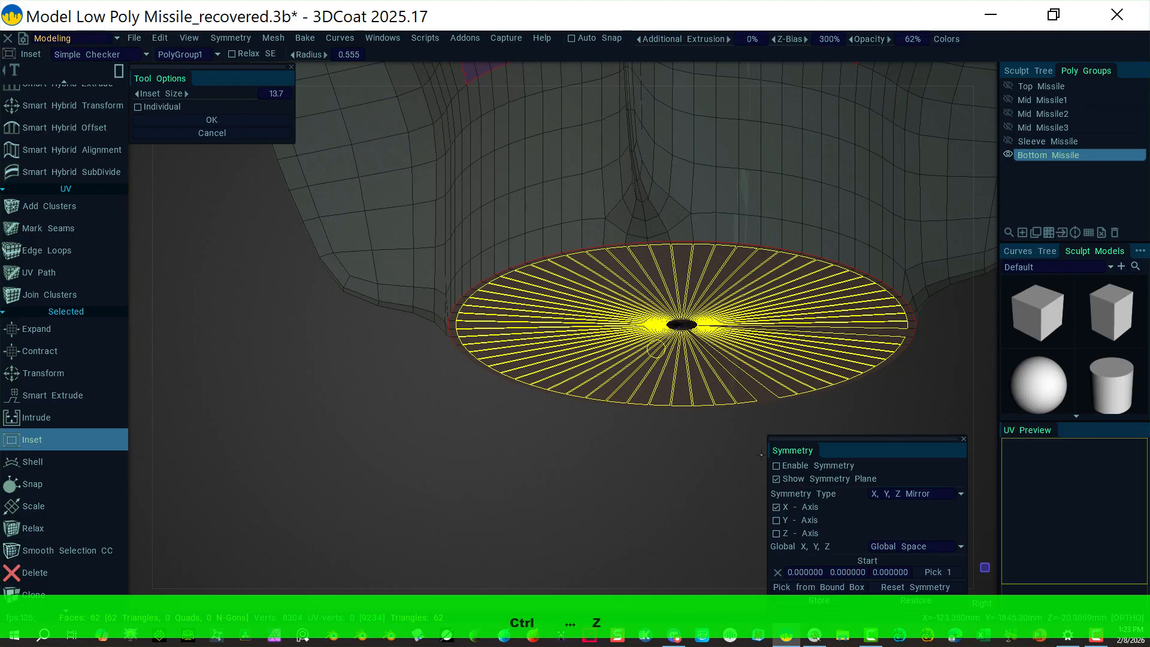
Step: Inset the full bottom disc to 8464 vertices, then view the missile from the Right
left_click(758, 394, "shift")
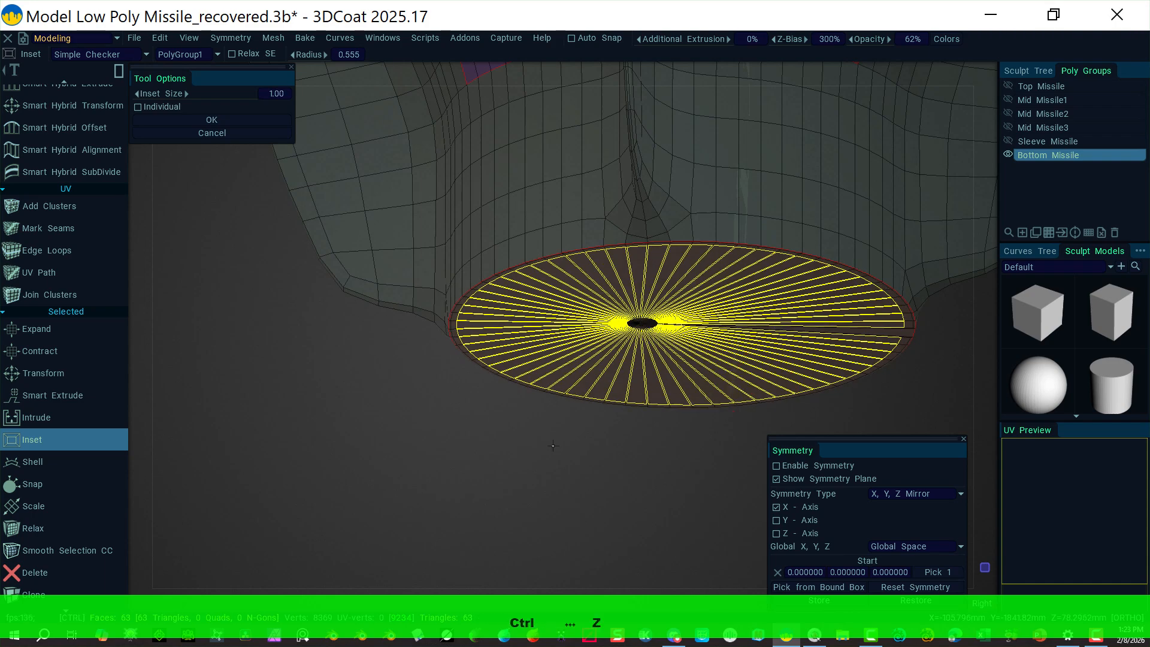
key("ctrl+z")
key("ctrl+z")
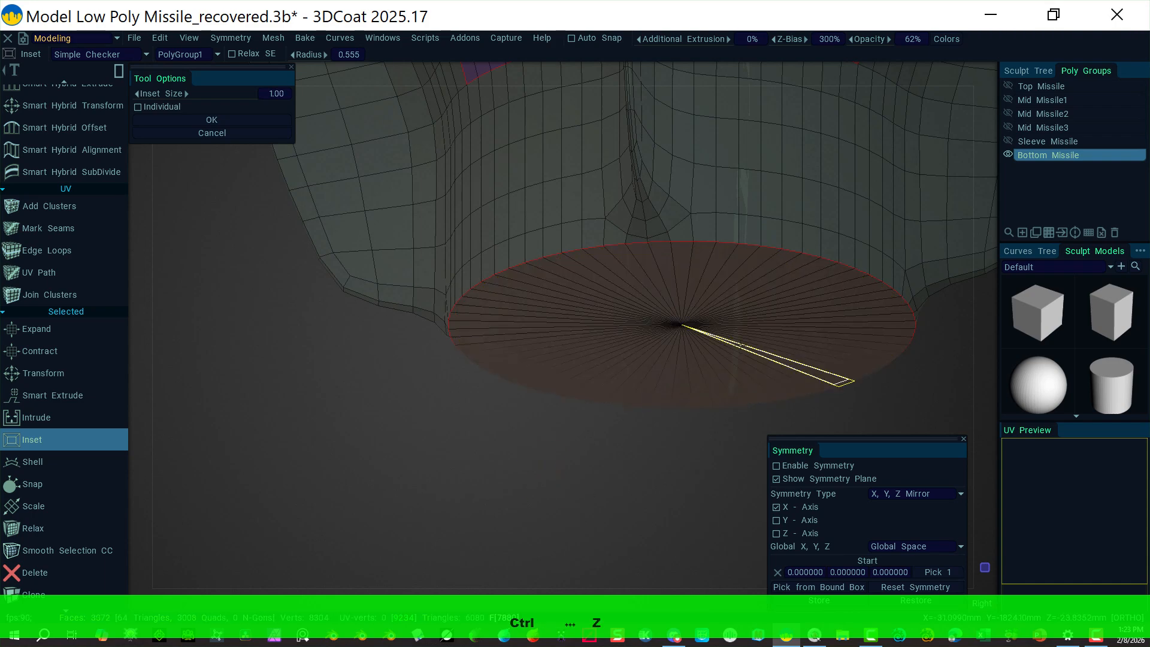
left_click_drag(723, 368, 603, 245)
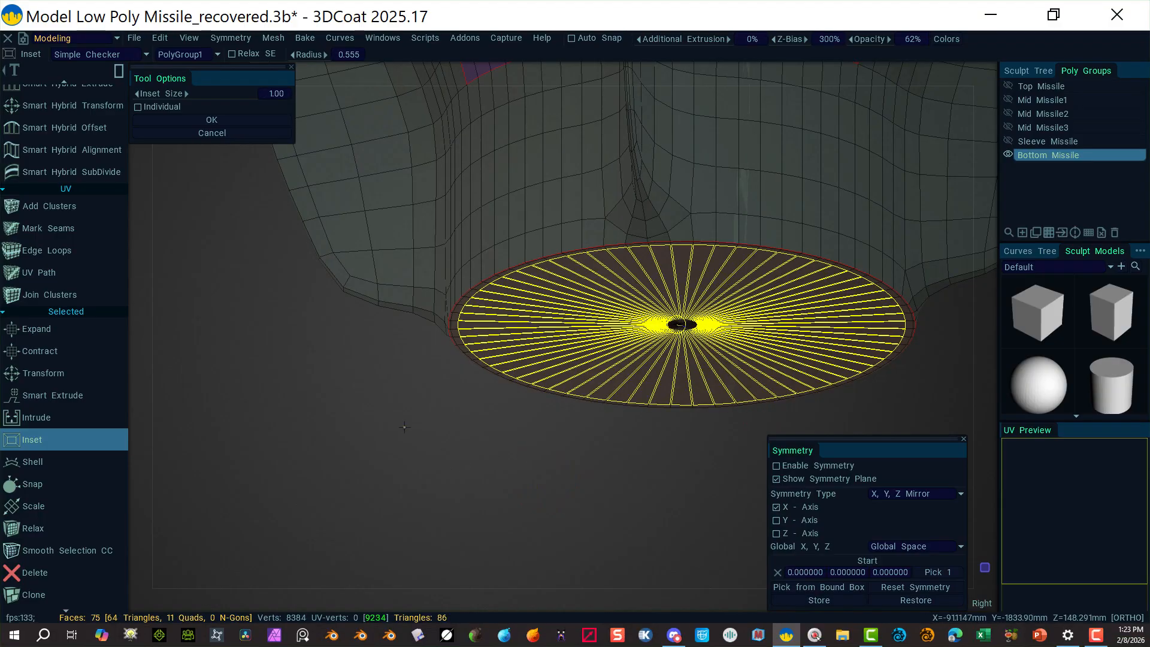
left_click(59, 439)
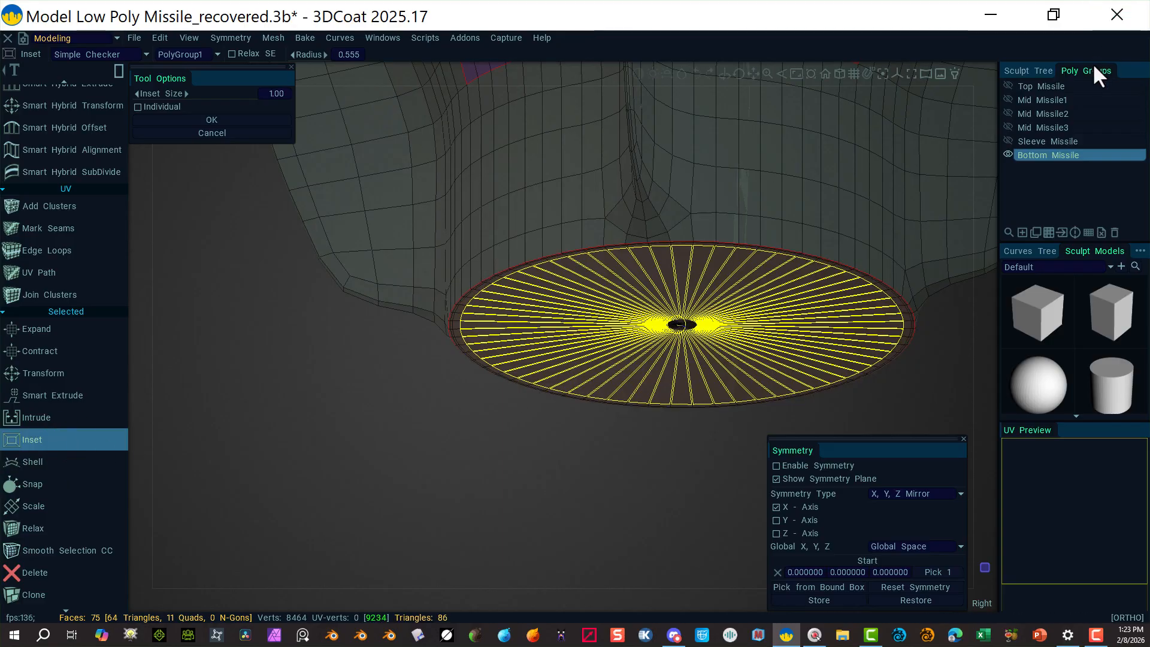
left_click(988, 72)
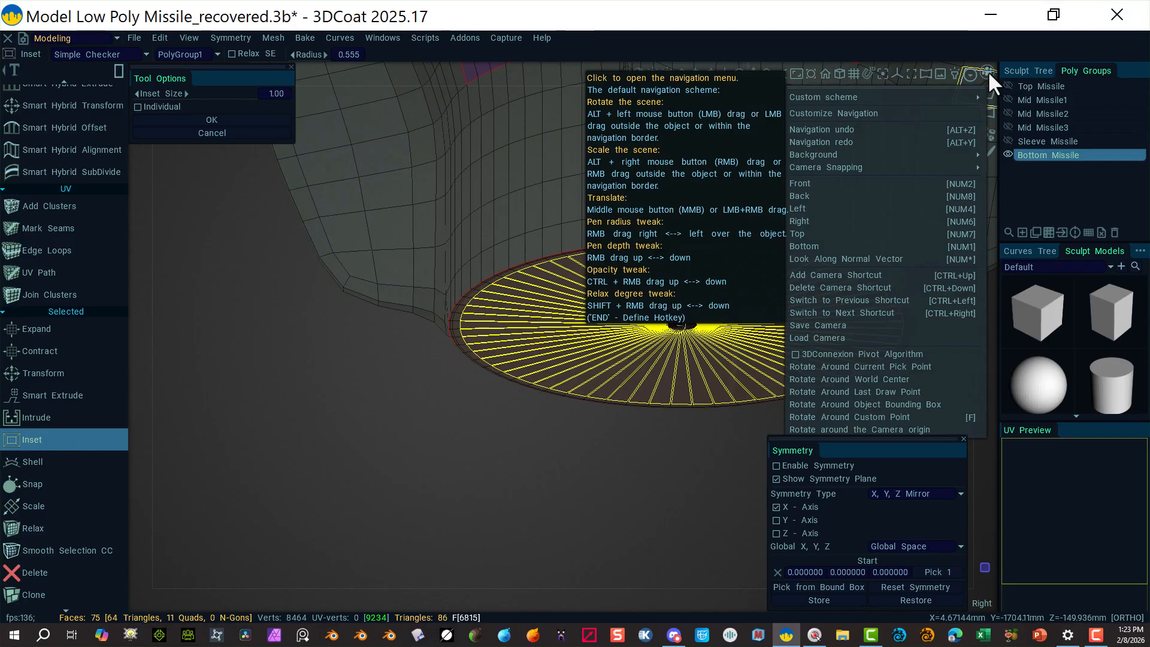
left_click(887, 221)
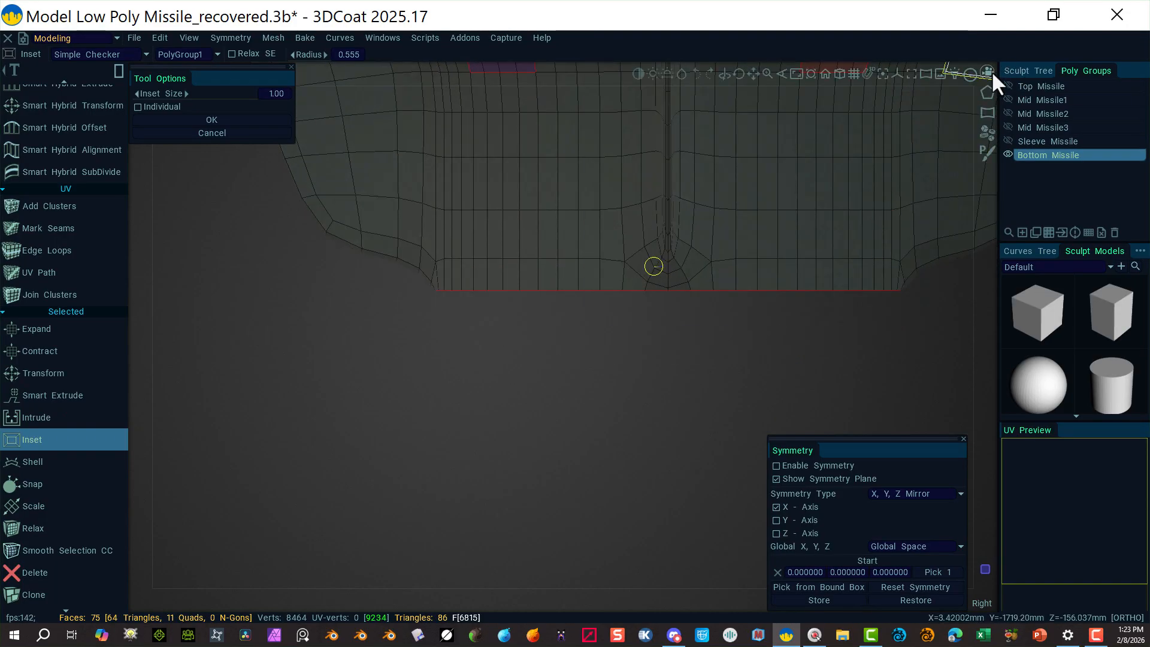
Step: Switch to the Bottom camera view and orbit to an angled look at the end cap
left_click(990, 71)
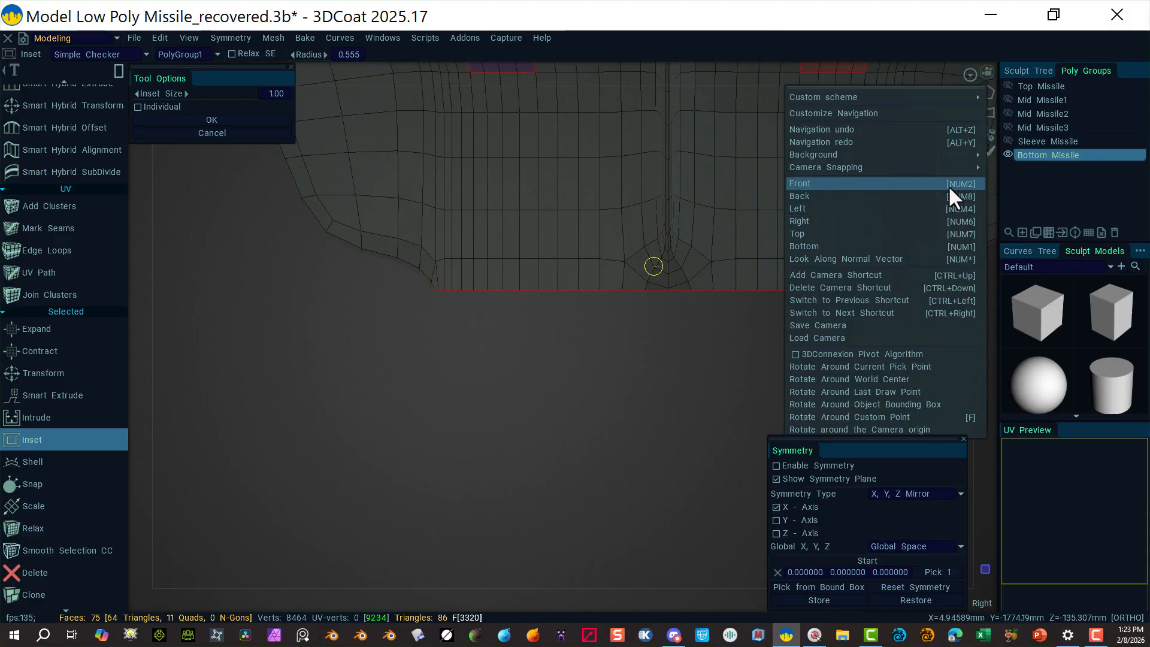
left_click(958, 242)
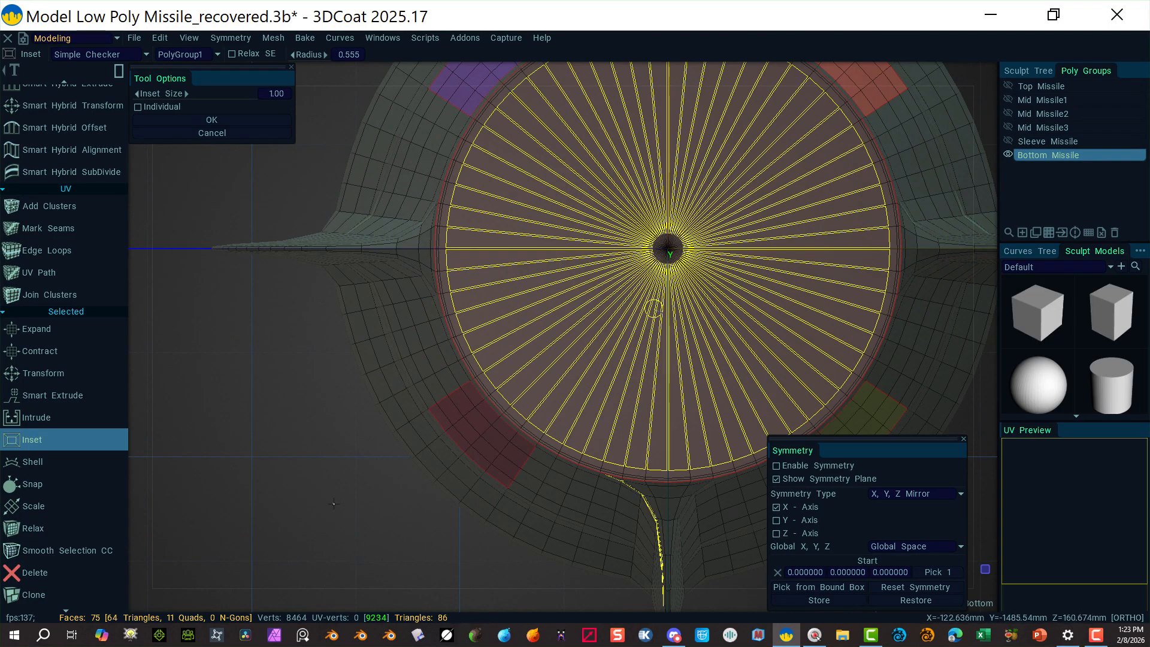
right_click_drag(339, 497, 249, 450, "alt")
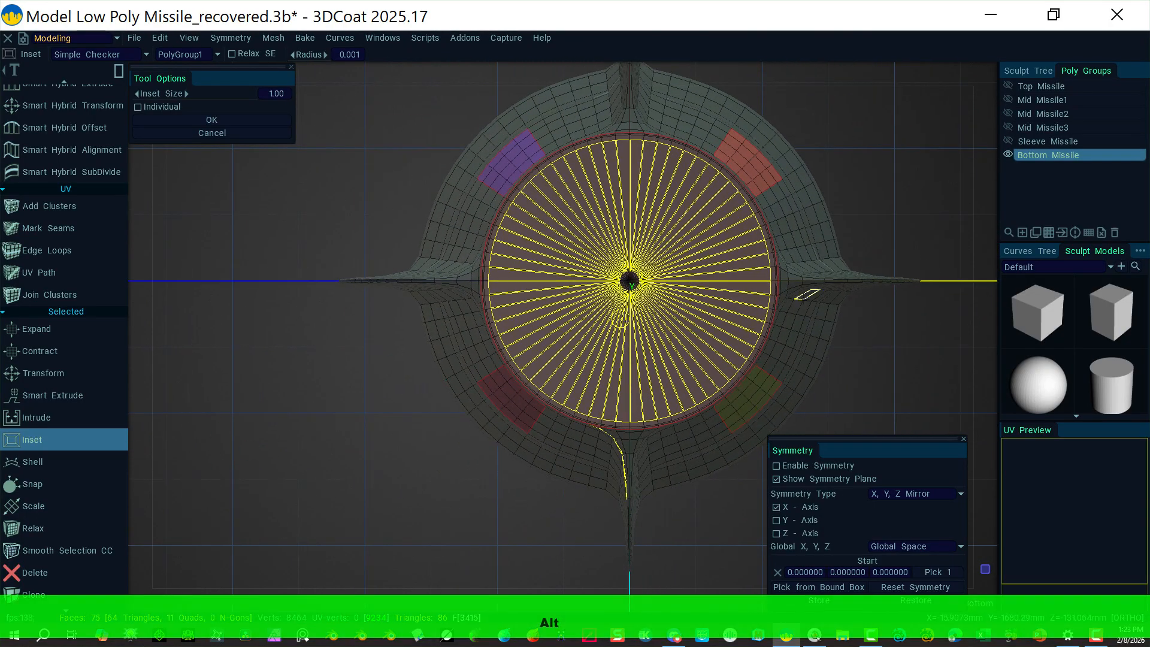
left_click_drag(719, 470, 559, 457, "alt")
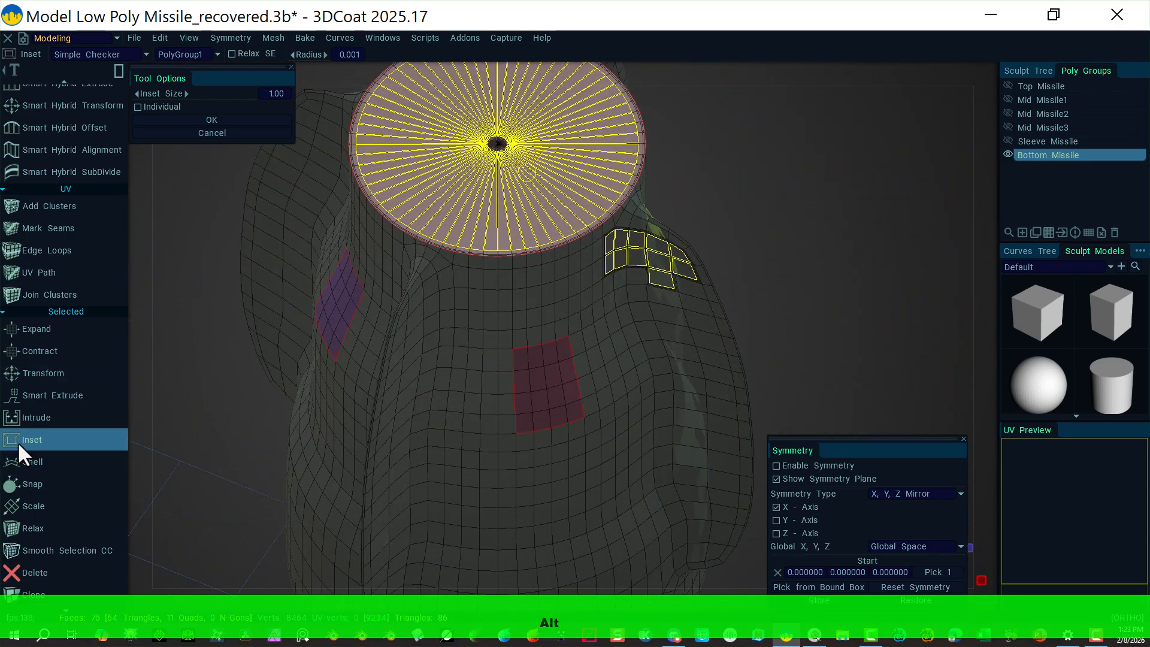
scroll(78, 240, "up", 5)
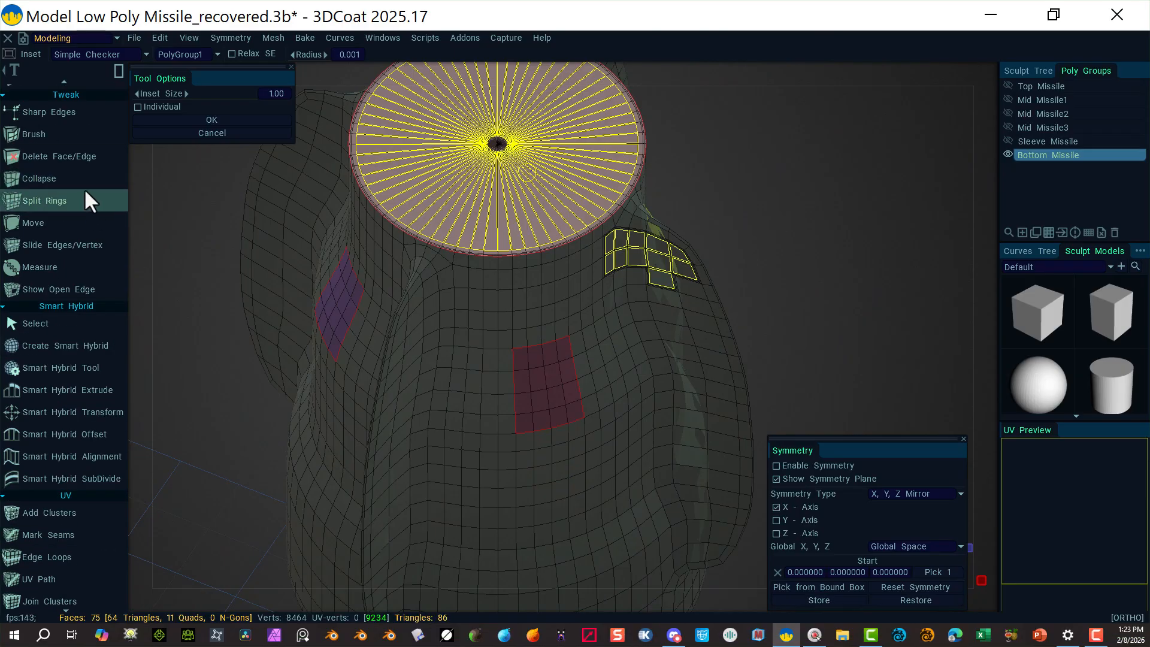
scroll(13, 192, "up", 10)
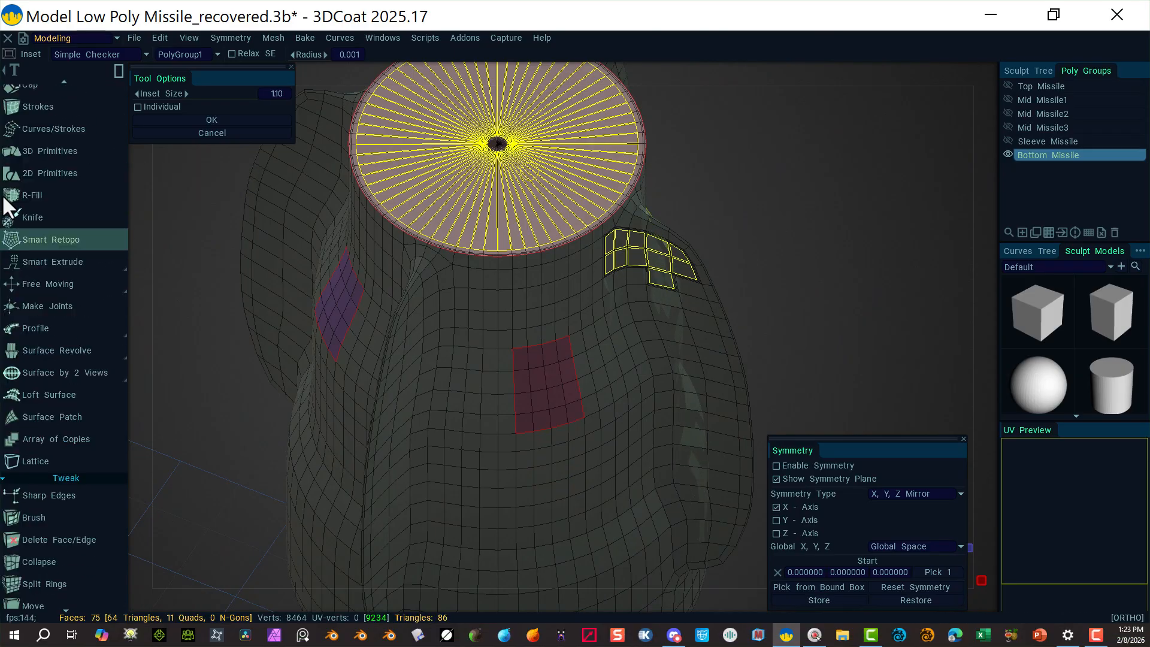
Step: In Select/Transform, inset the end cap at Inset Size about 28.9 around a smaller inner disc
left_click(46, 148)
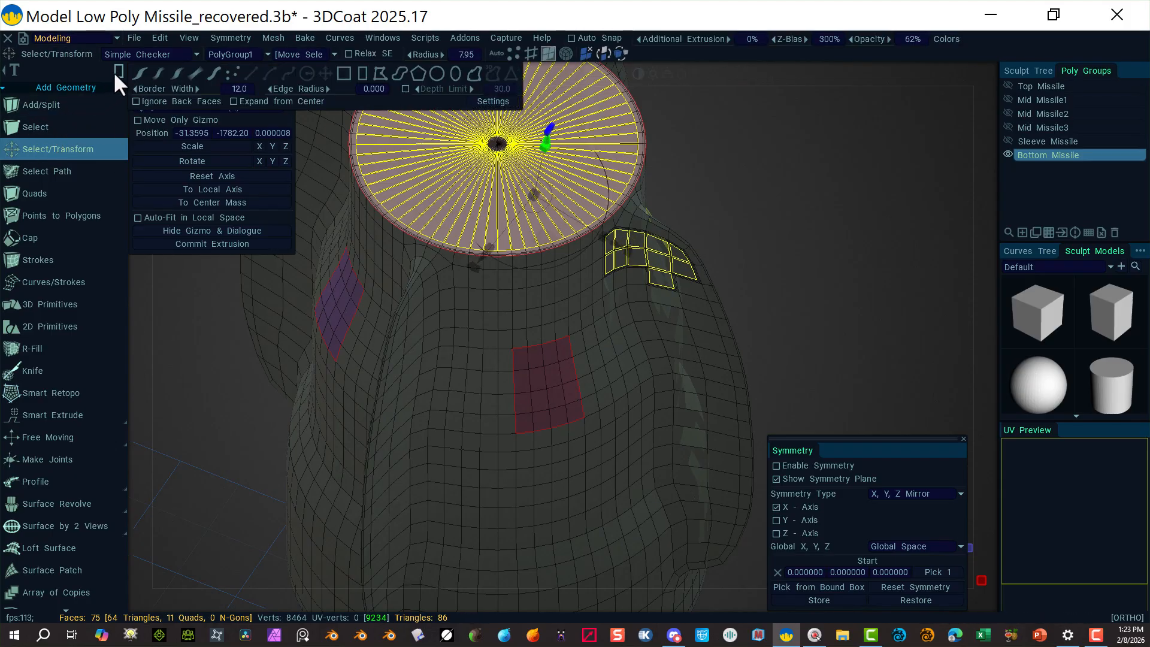
left_click(142, 74)
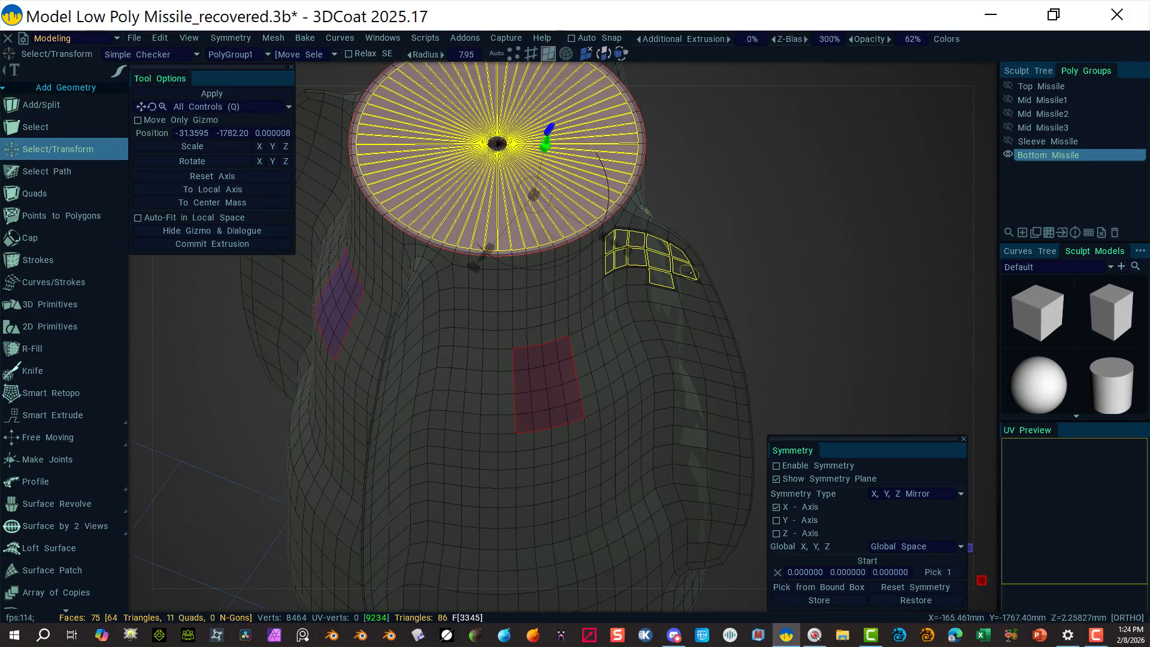
key("ctrl")
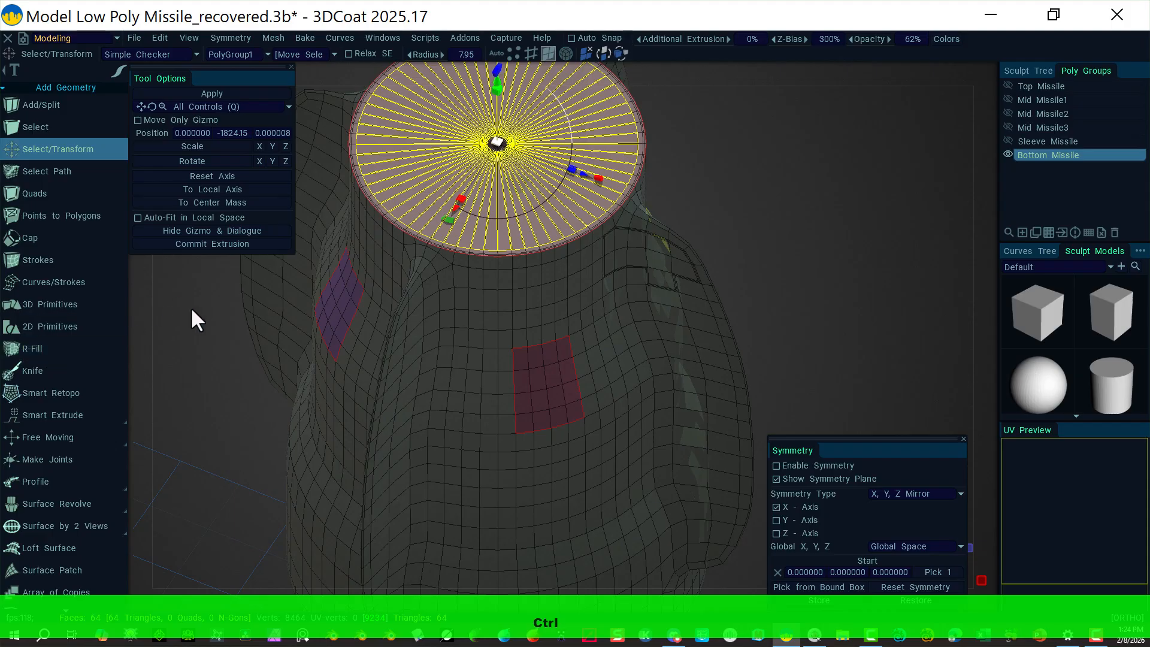
middle_click_drag(827, 226, 843, 321)
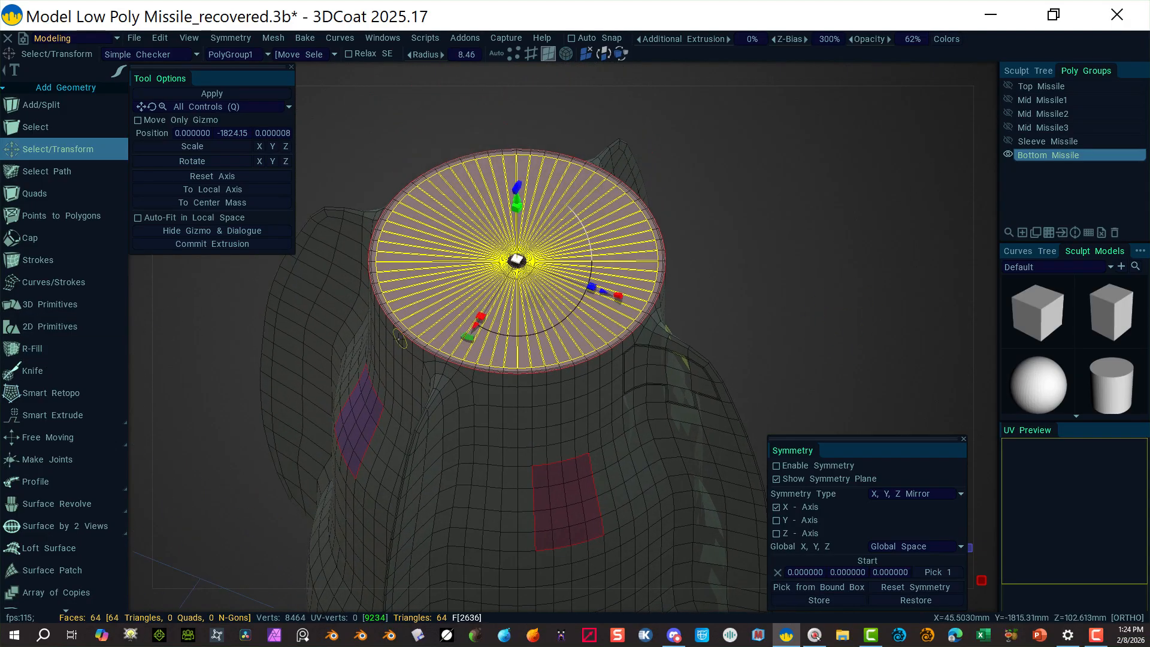
scroll(70, 498, "down", 15)
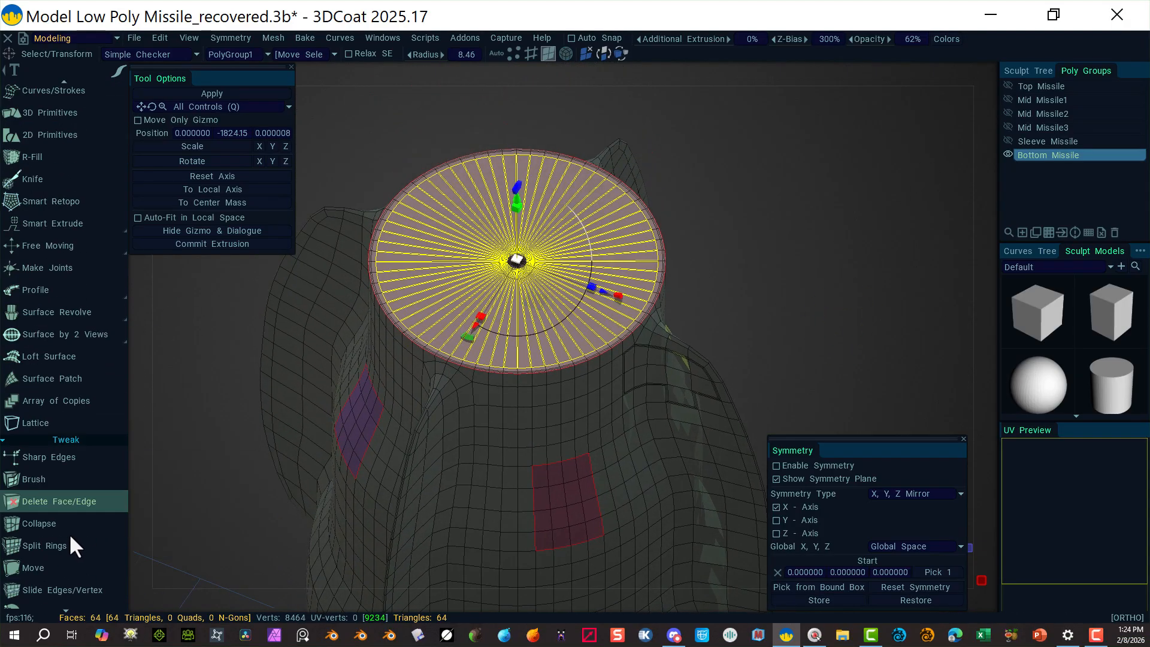
scroll(70, 545, "down", 5)
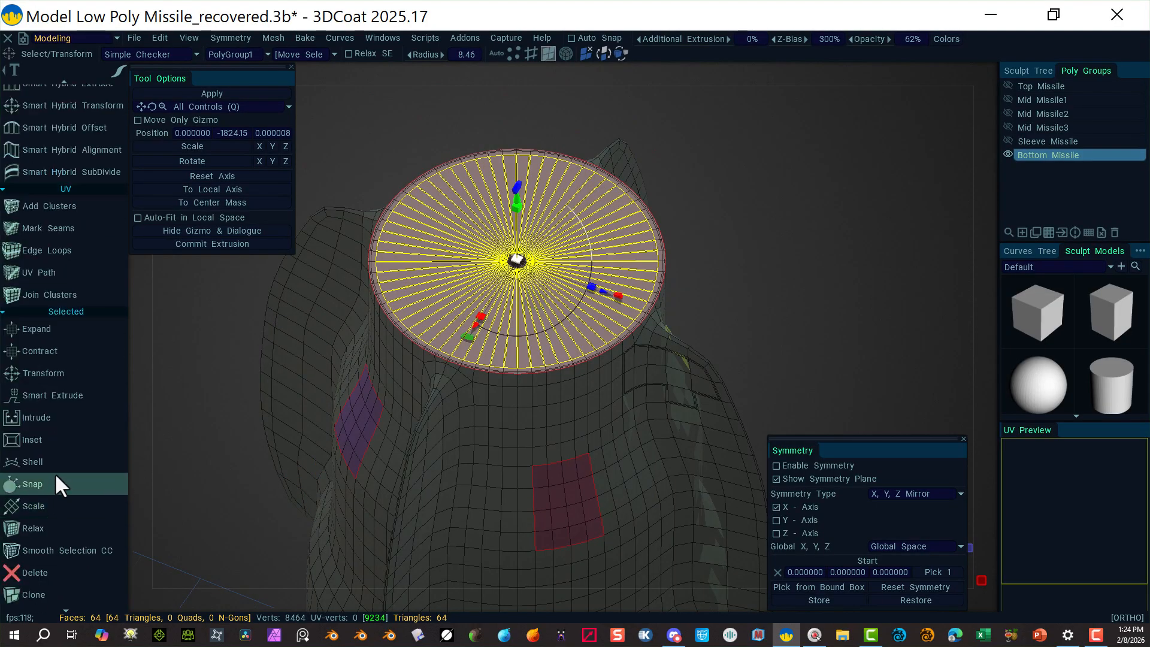
left_click(87, 430)
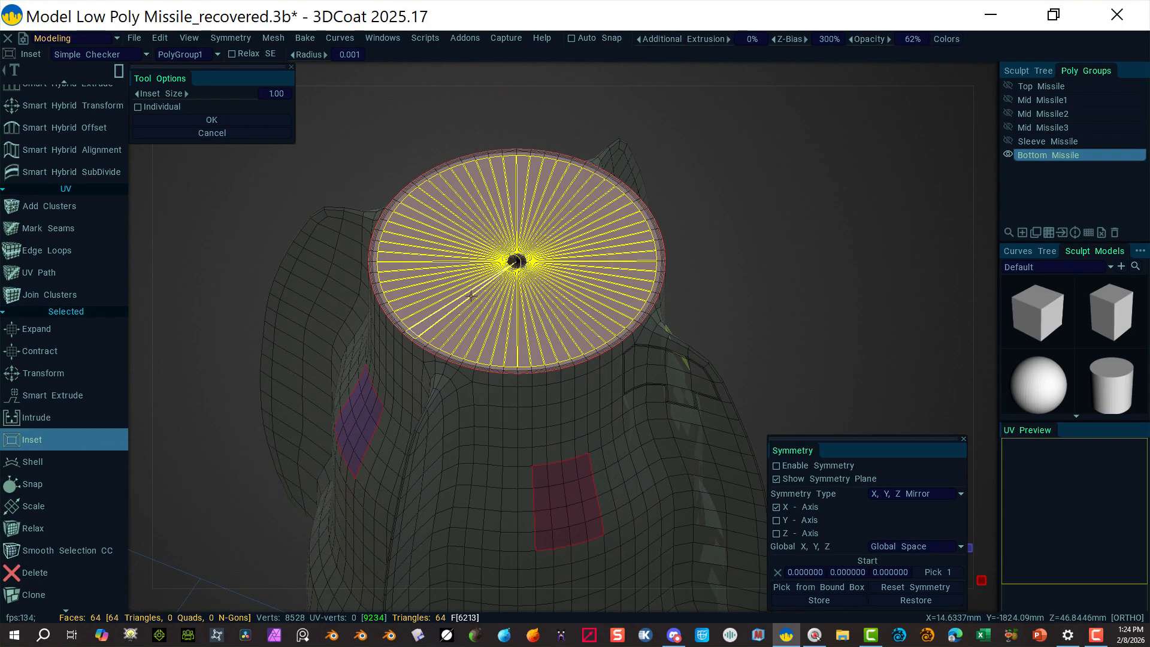
left_click_drag(516, 260, 478, 263)
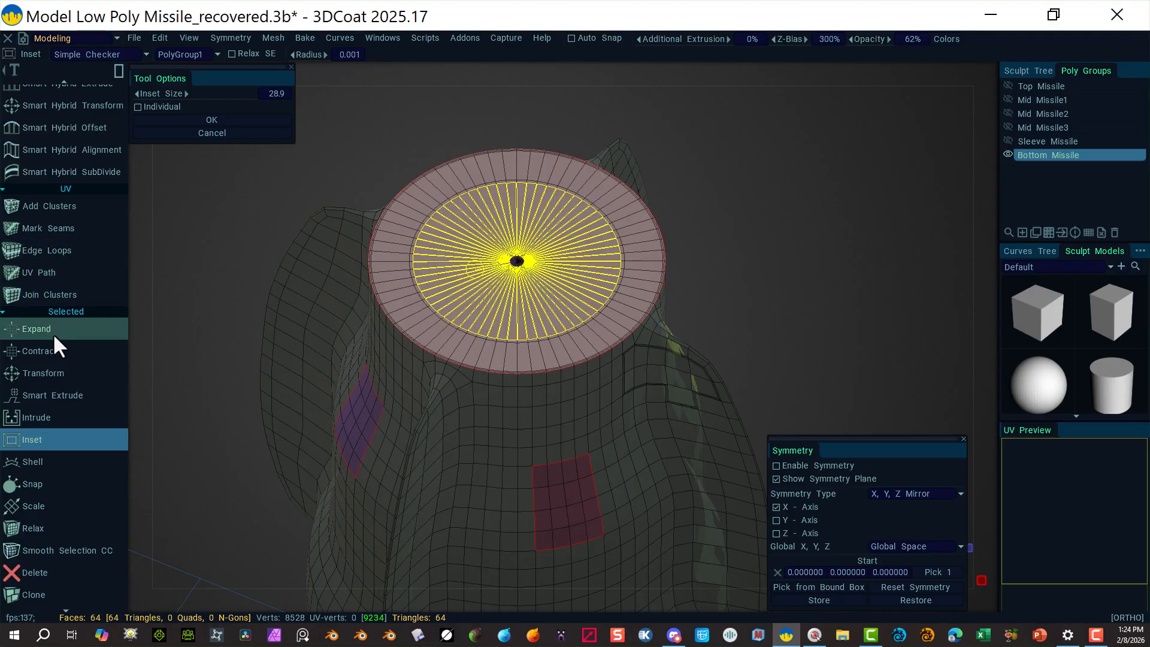
Step: Smart Extrude the inner cap faces down into the missile body
scroll(48, 348, "up", 1)
left_click(71, 471)
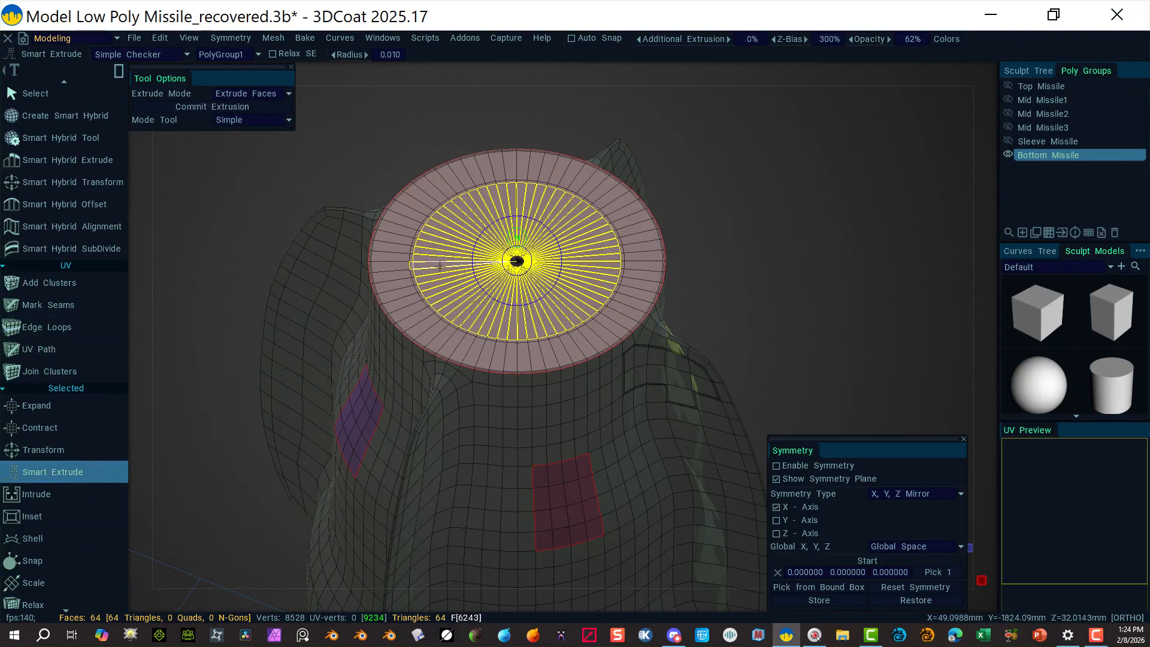
left_click_drag(517, 260, 517, 293)
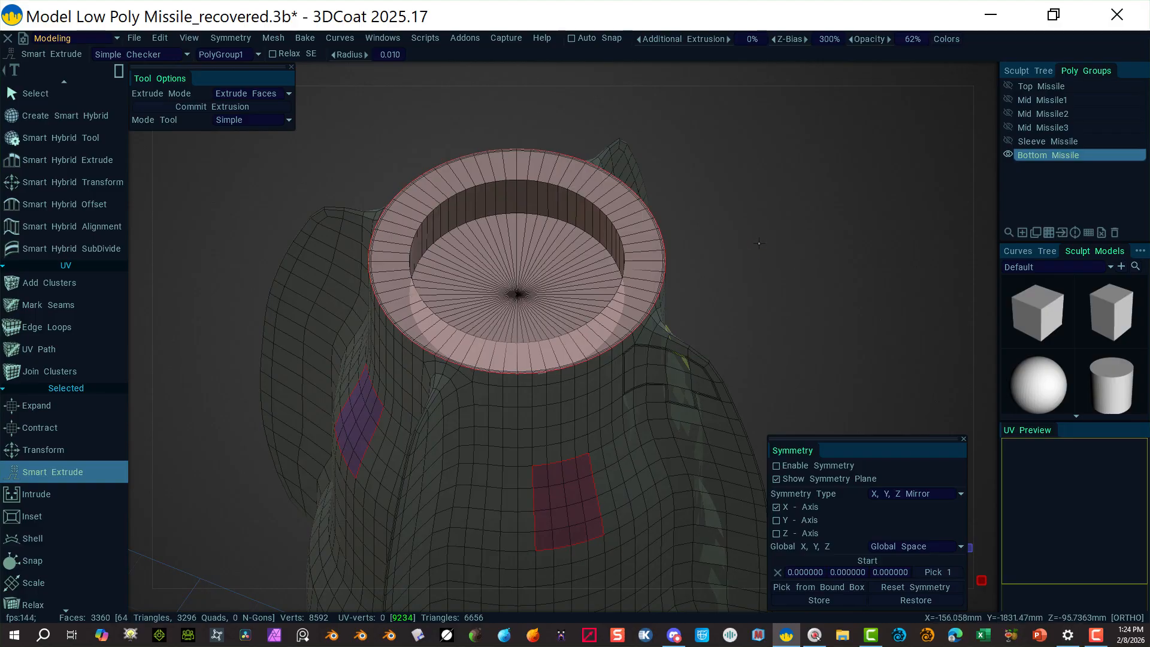
Step: Undo the recess and the inset, then extrude the whole cap upward into a short cylinder
key("ctrl+z")
key("ctrl+z")
key("ctrl+z")
key("ctrl+z")
key("ctrl+z")
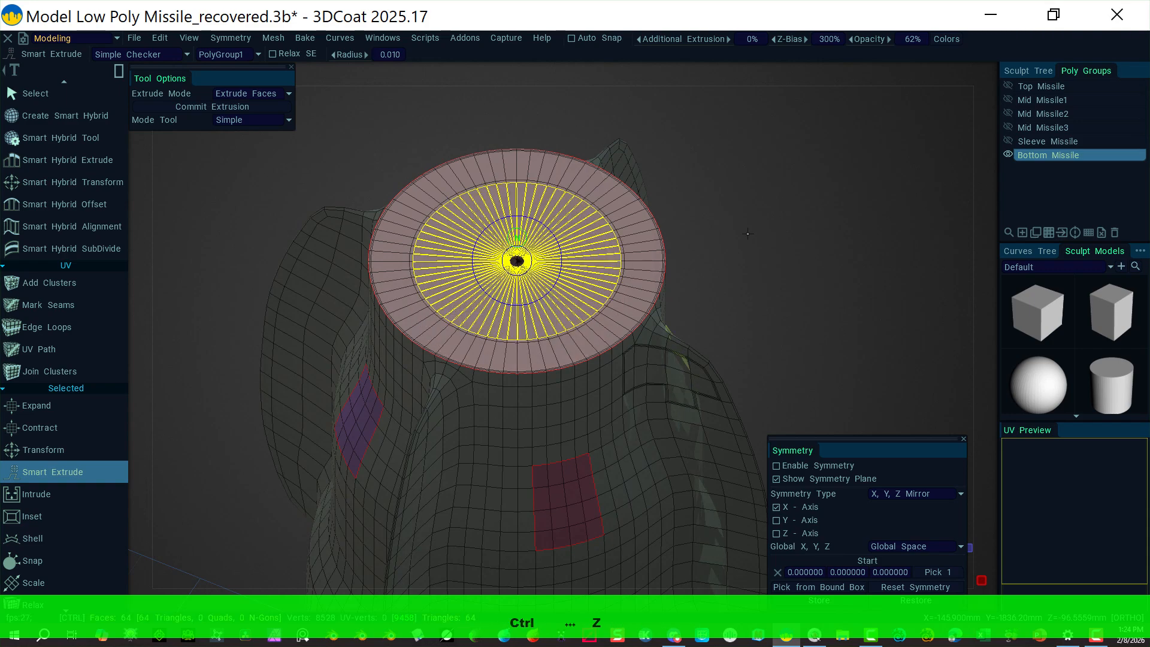
key("ctrl+z")
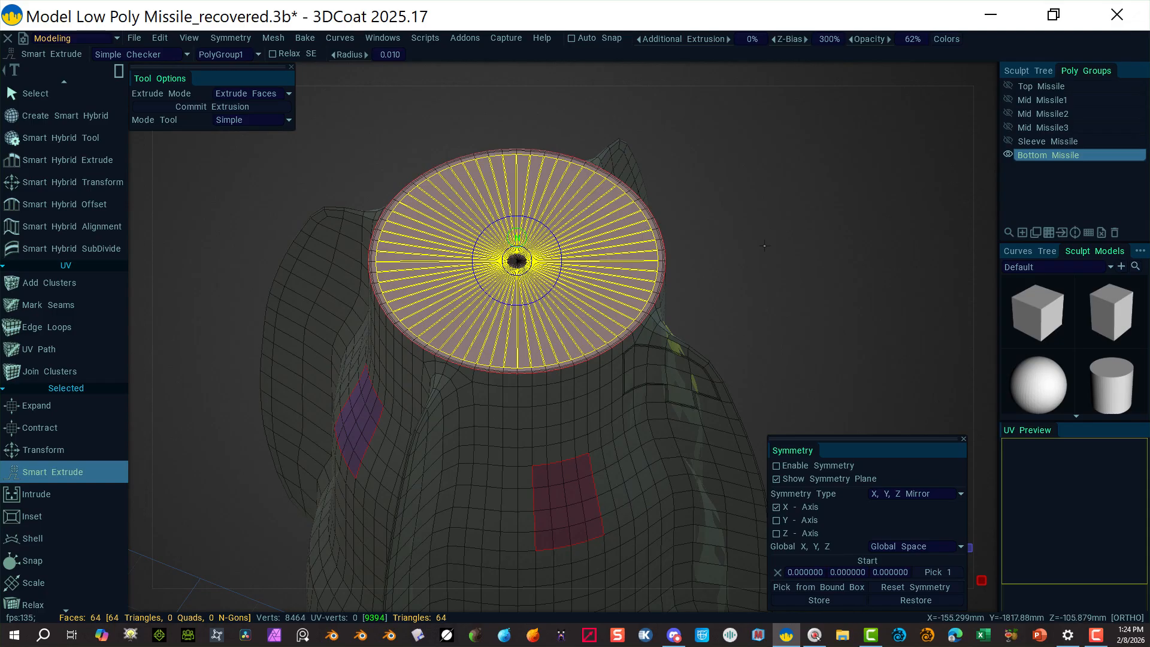
left_click_drag(527, 236, 513, 185)
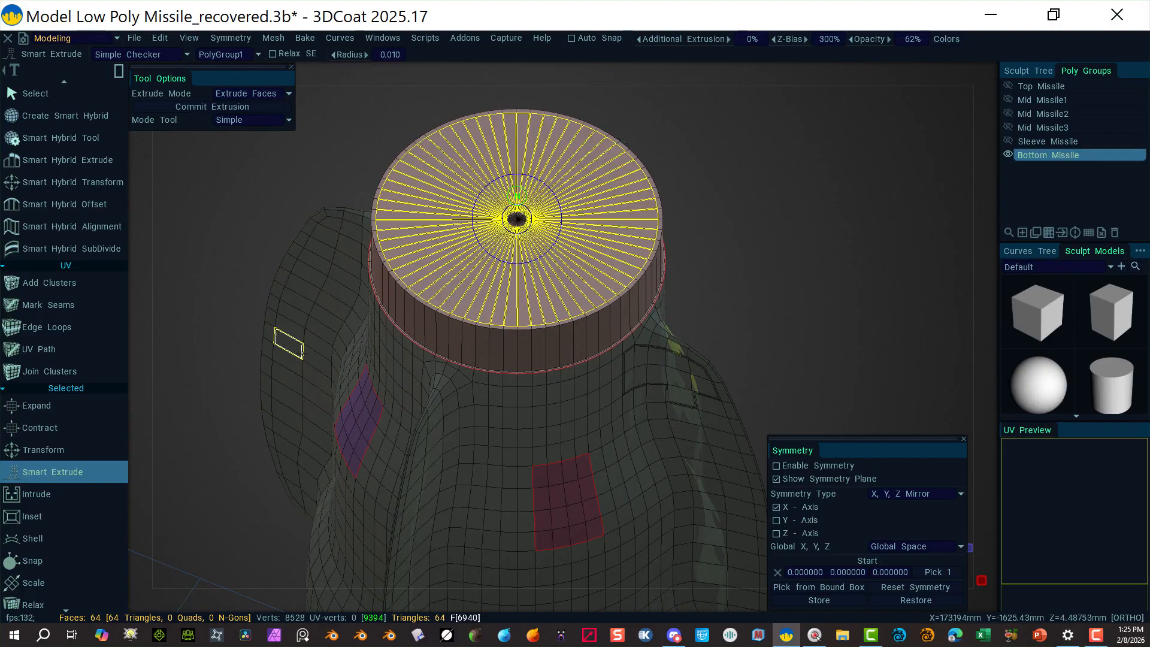
Step: Inset the raised cap to about 26.3, then Smart Extrude its centre inward into a deep well
left_click(56, 518)
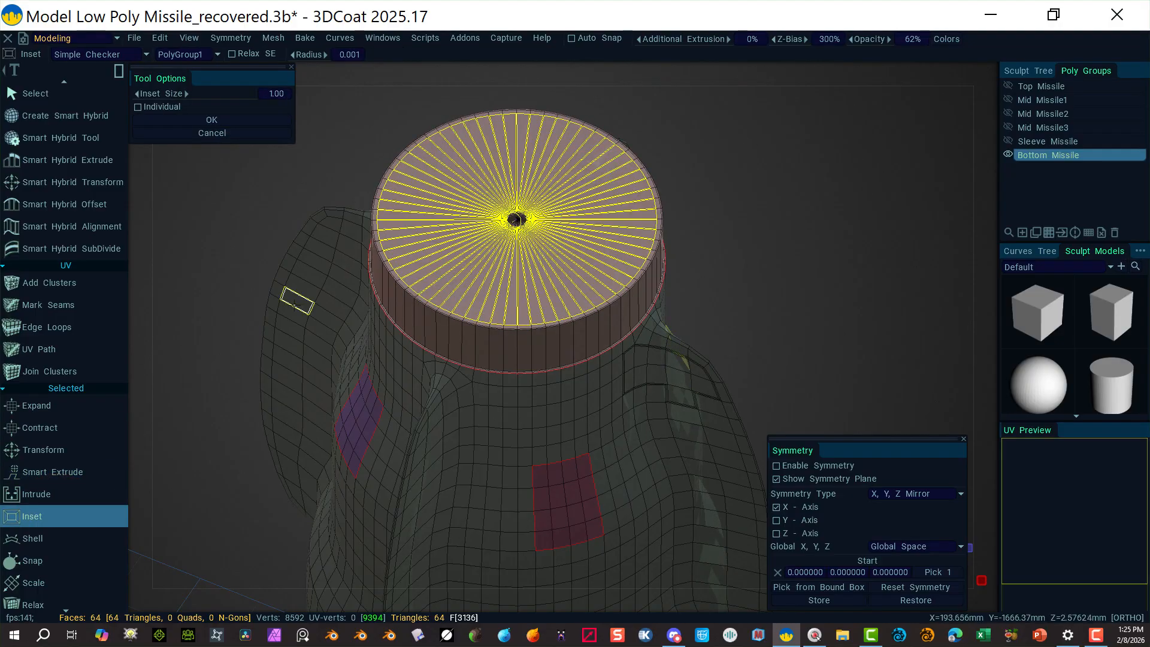
mouse_move(517, 220)
left_mouse_down()
mouse_move(474, 210)
mouse_move(504, 207)
left_mouse_up()
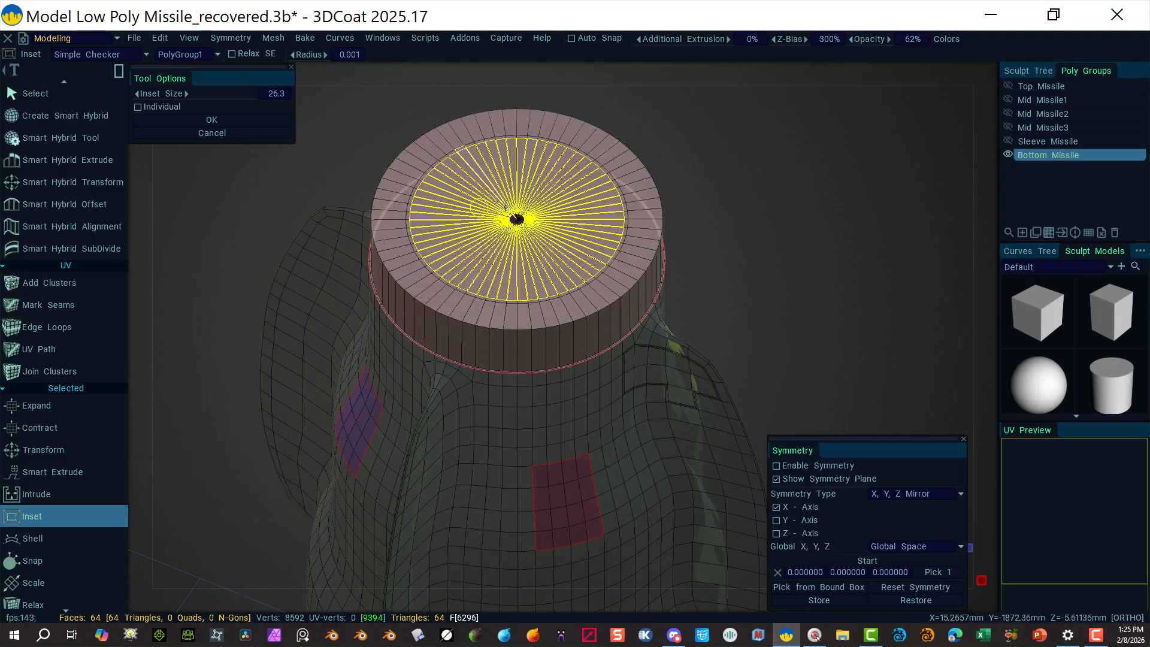
left_click(65, 472)
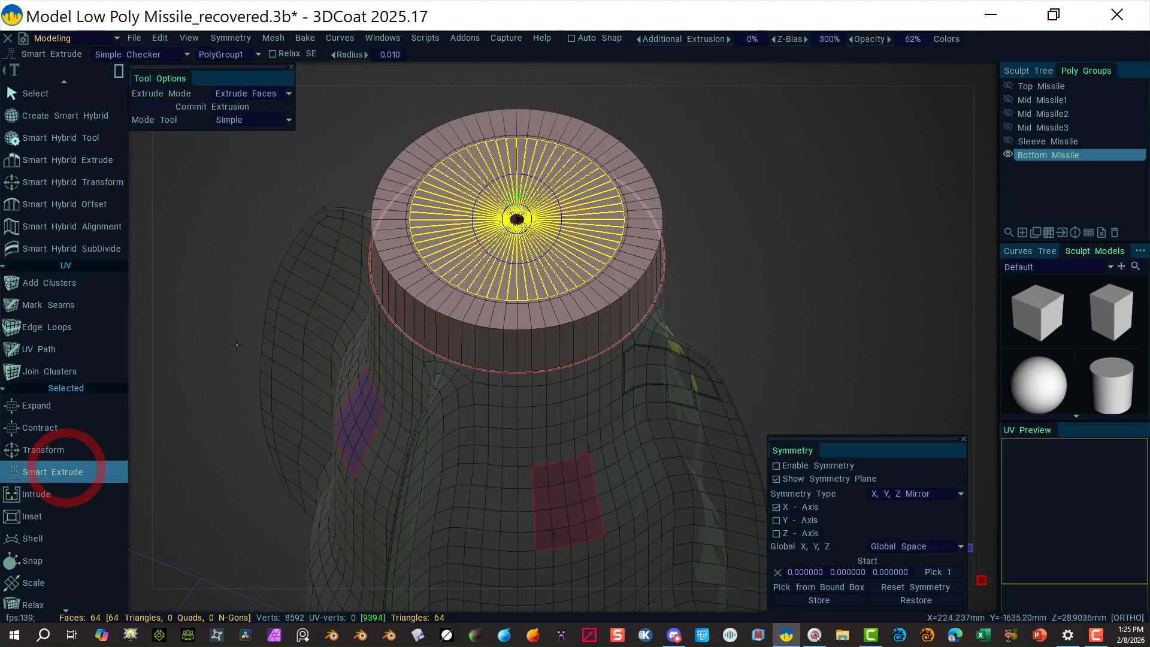
left_click_drag(521, 196, 530, 377)
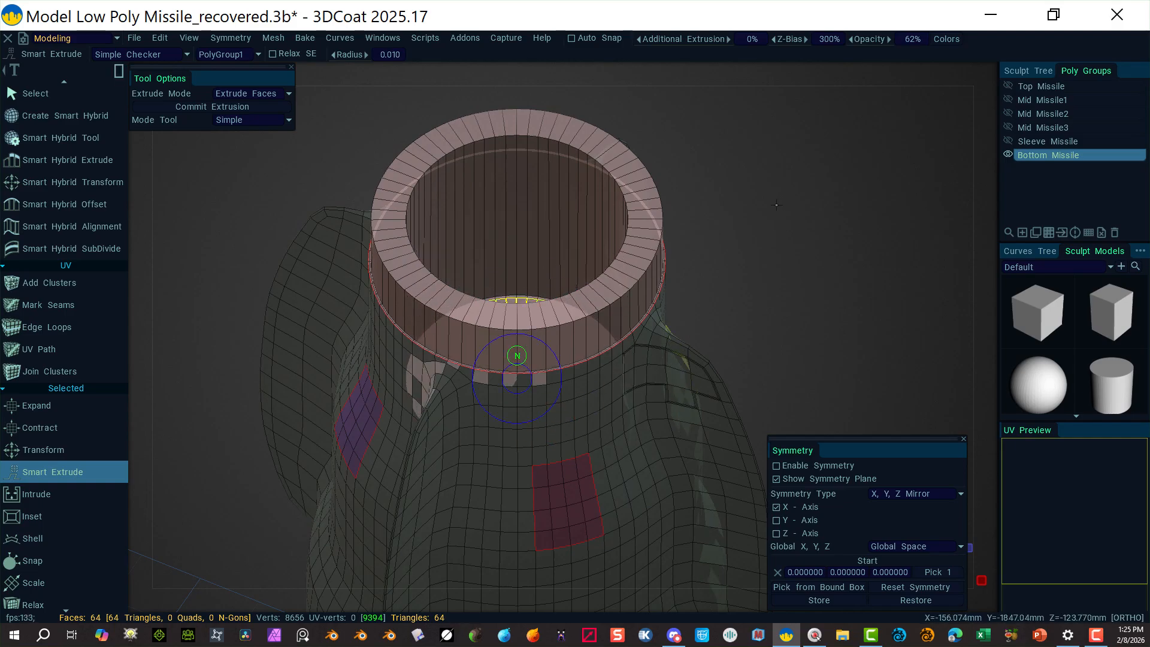
left_click_drag(776, 205, 723, 428, "alt")
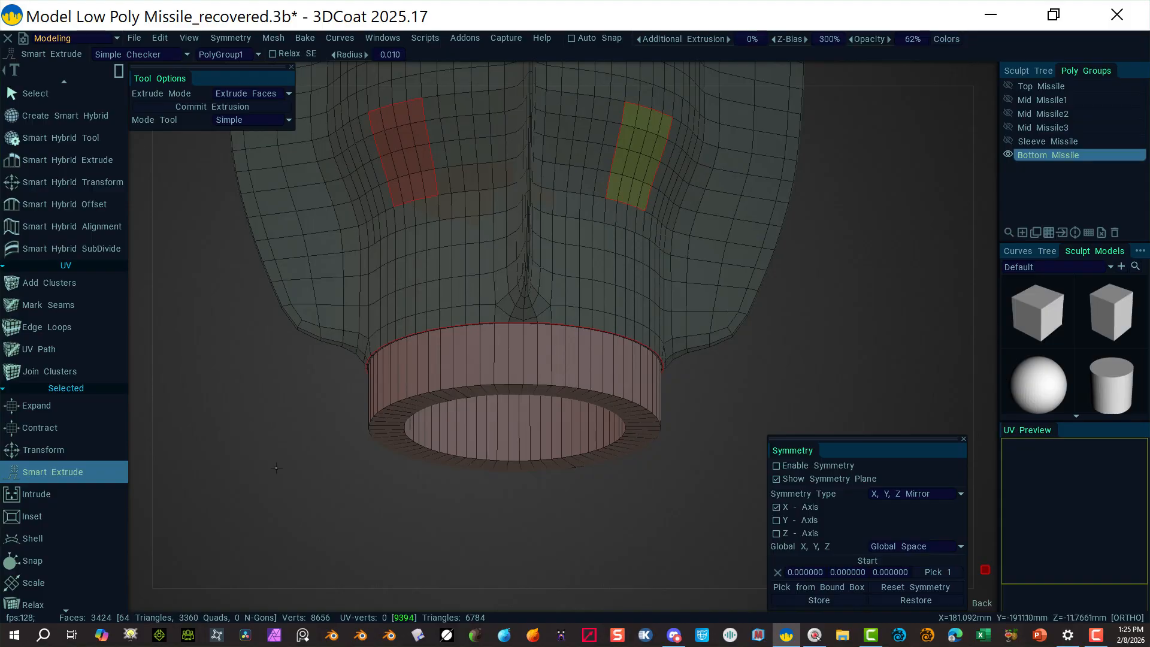
left_click_drag(240, 398, 180, 368, "alt")
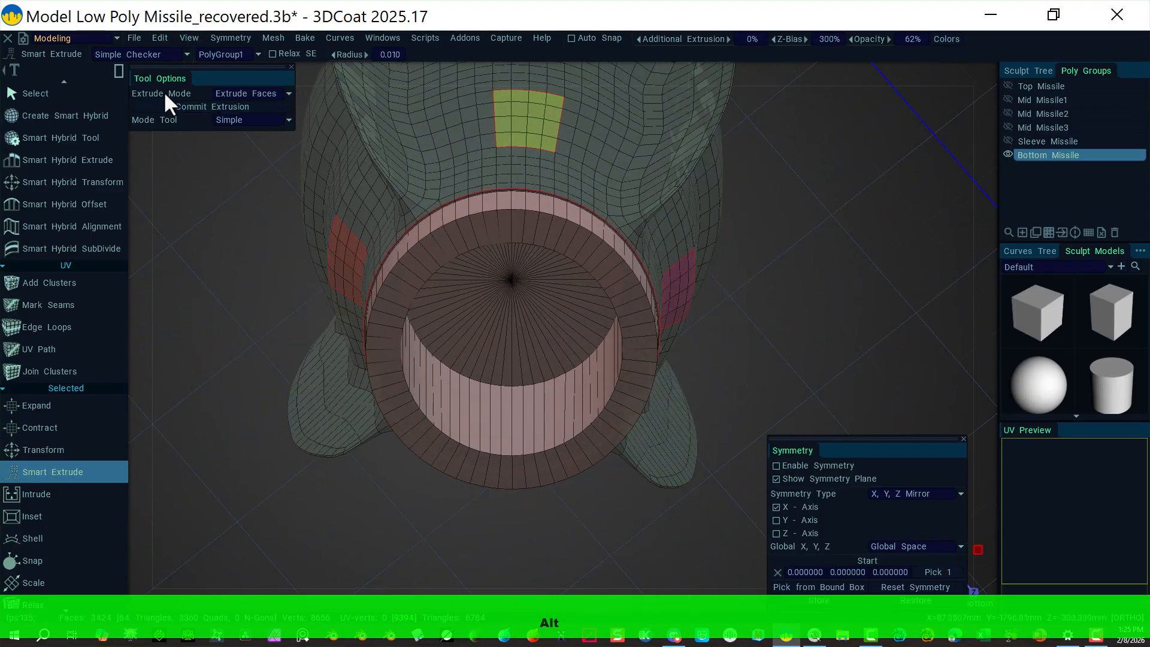
Step: In edge mode, select the full edge loop at the nozzle cavity's floor
scroll(83, 141, "down", 10)
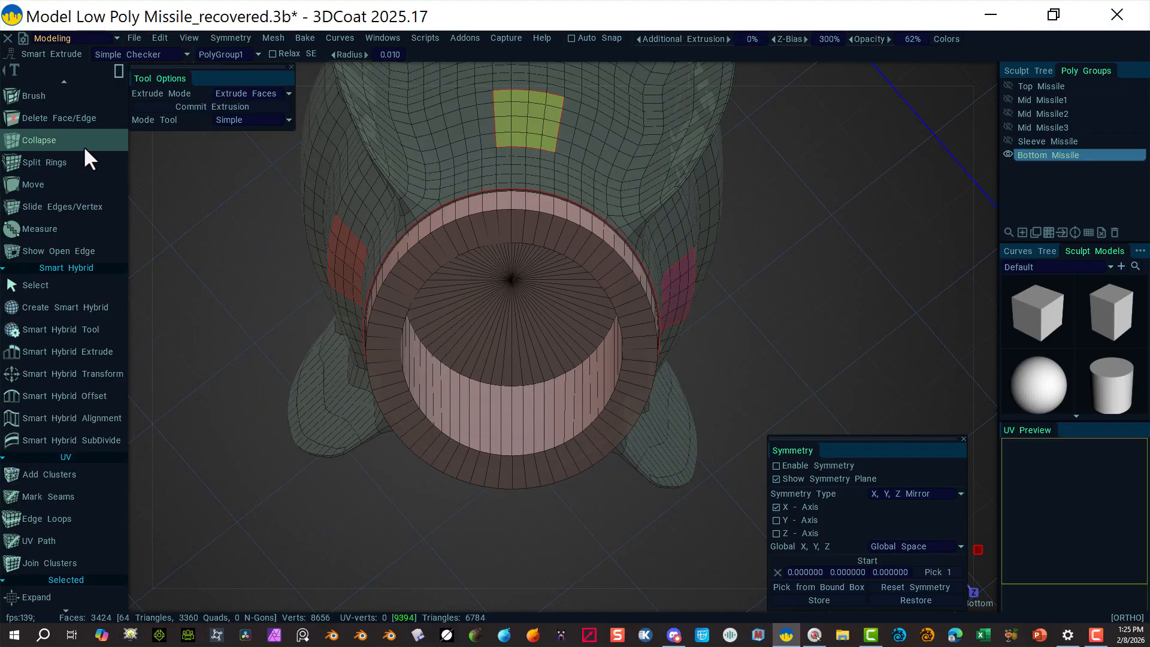
scroll(84, 151, "up", 3)
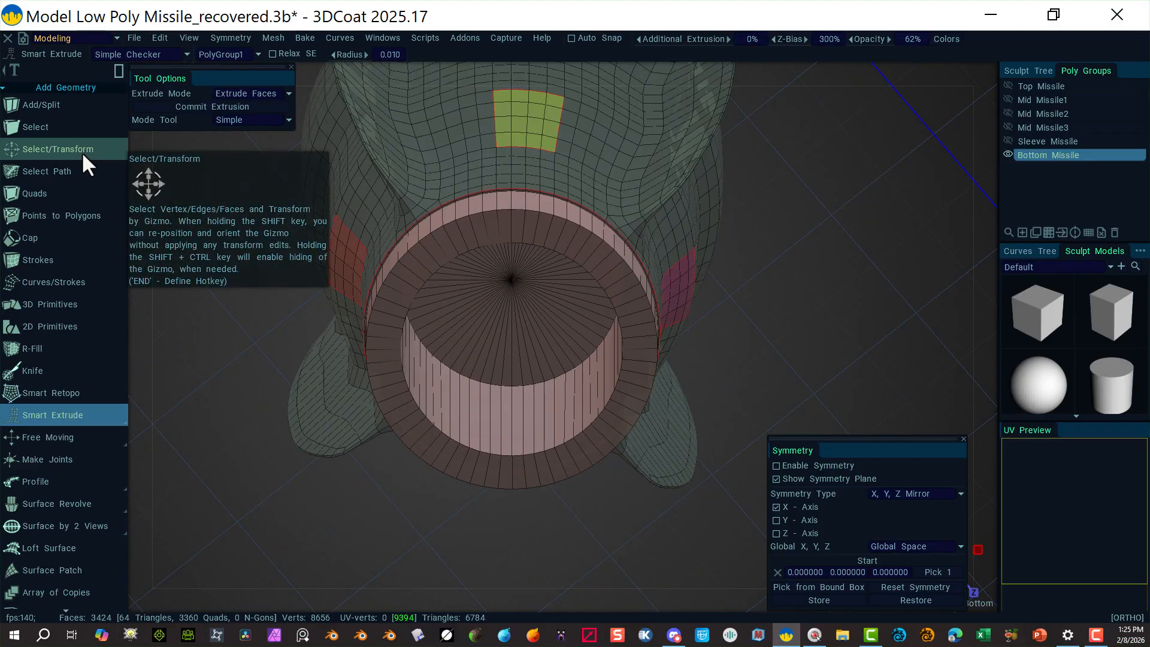
left_click(84, 149)
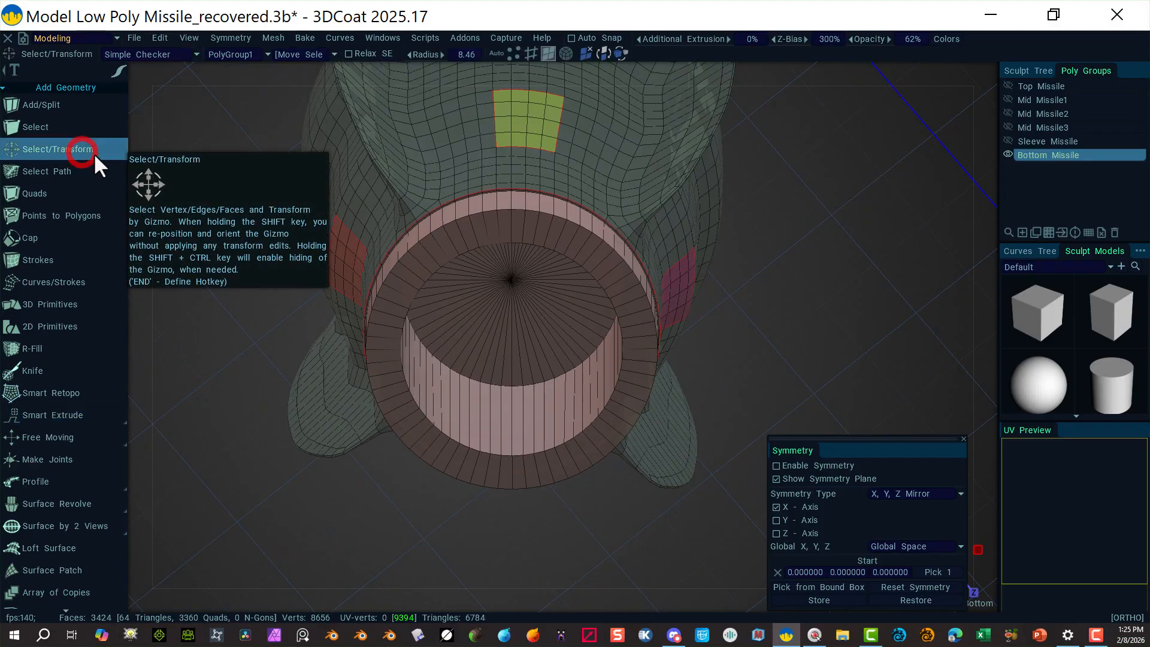
left_click(527, 53)
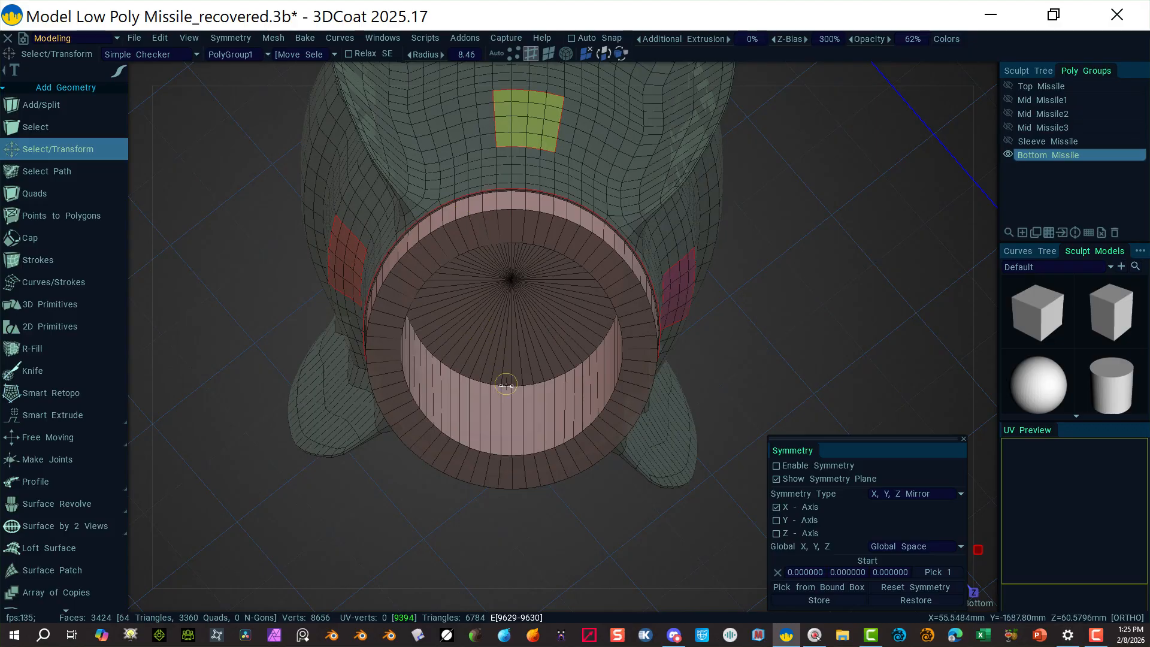
left_click(505, 384, "alt")
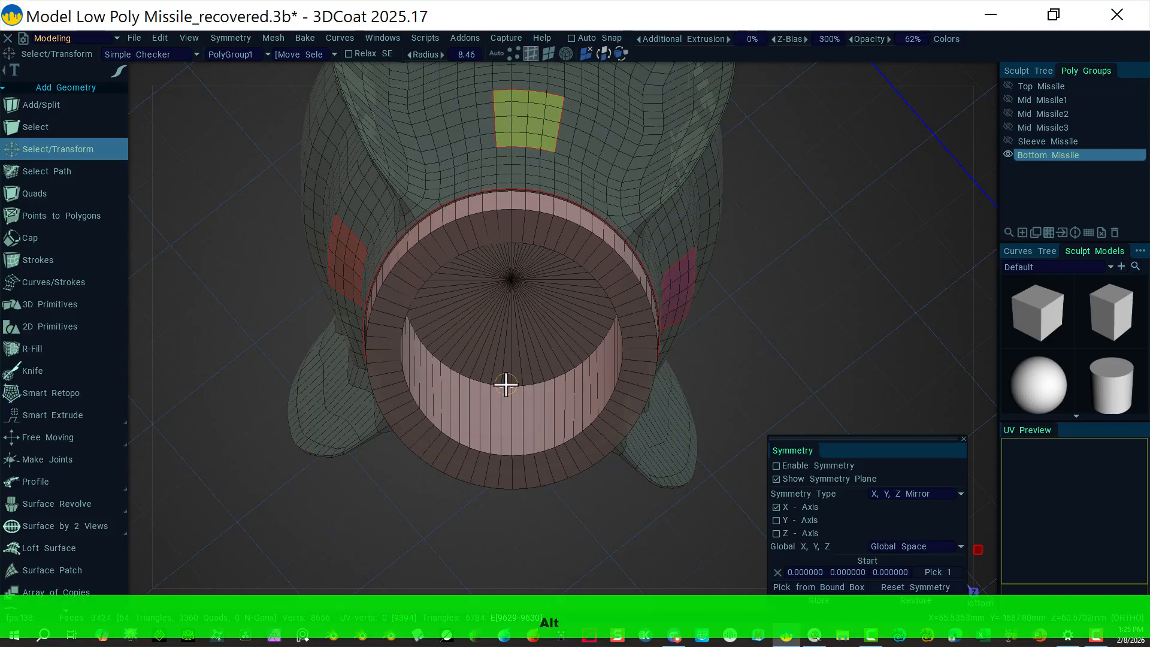
right_click(506, 384)
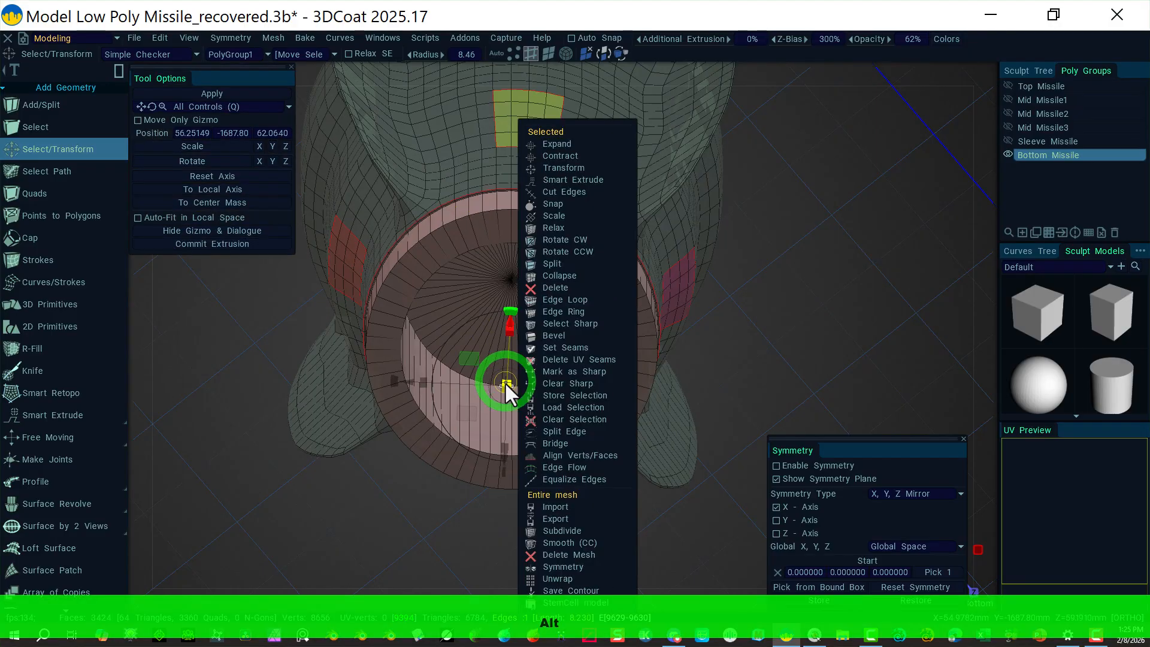
left_click(585, 300)
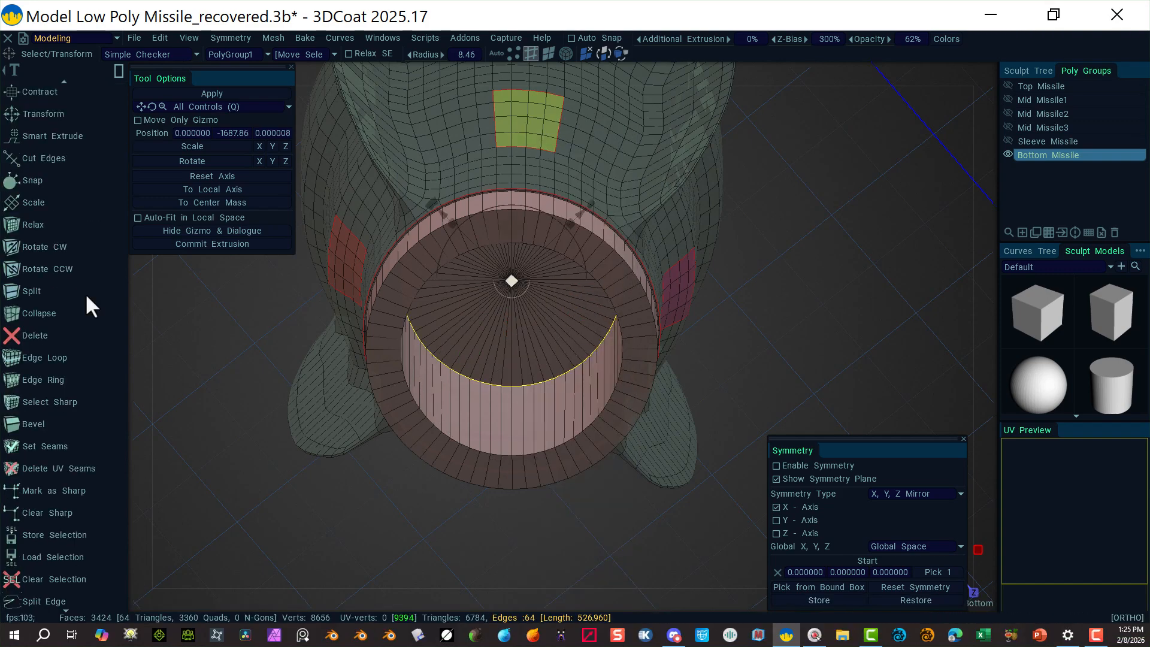
scroll(27, 503, "down", 3)
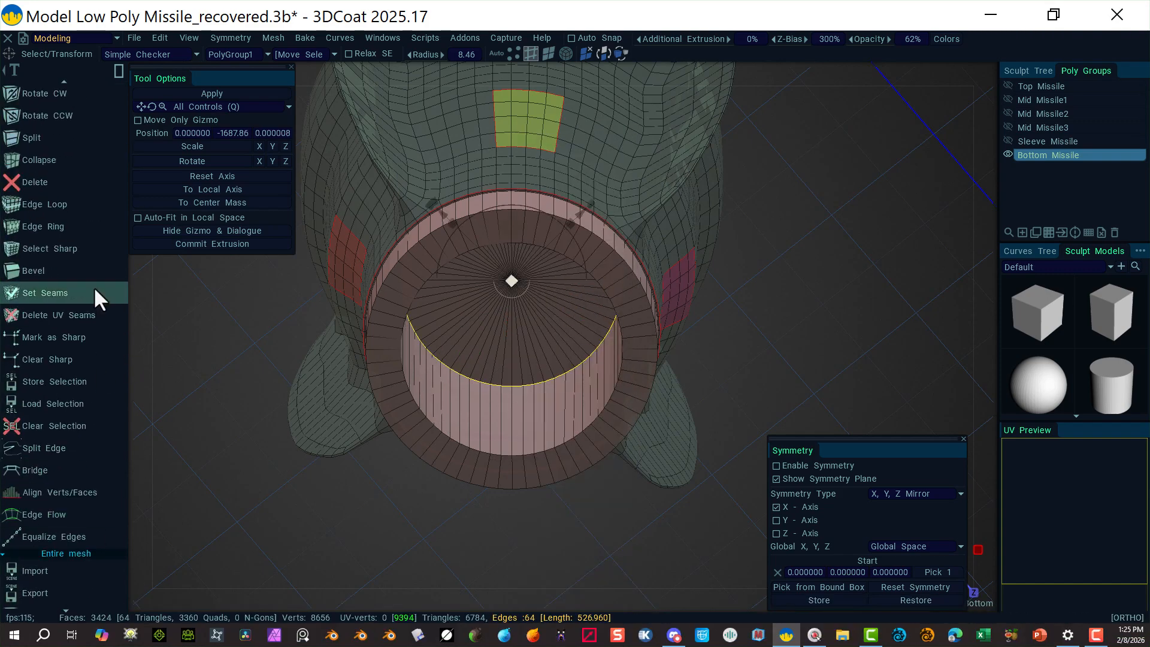
Step: Bevel the cavity edge loop with Bevel Size 10 and 4 segments
left_click(62, 279)
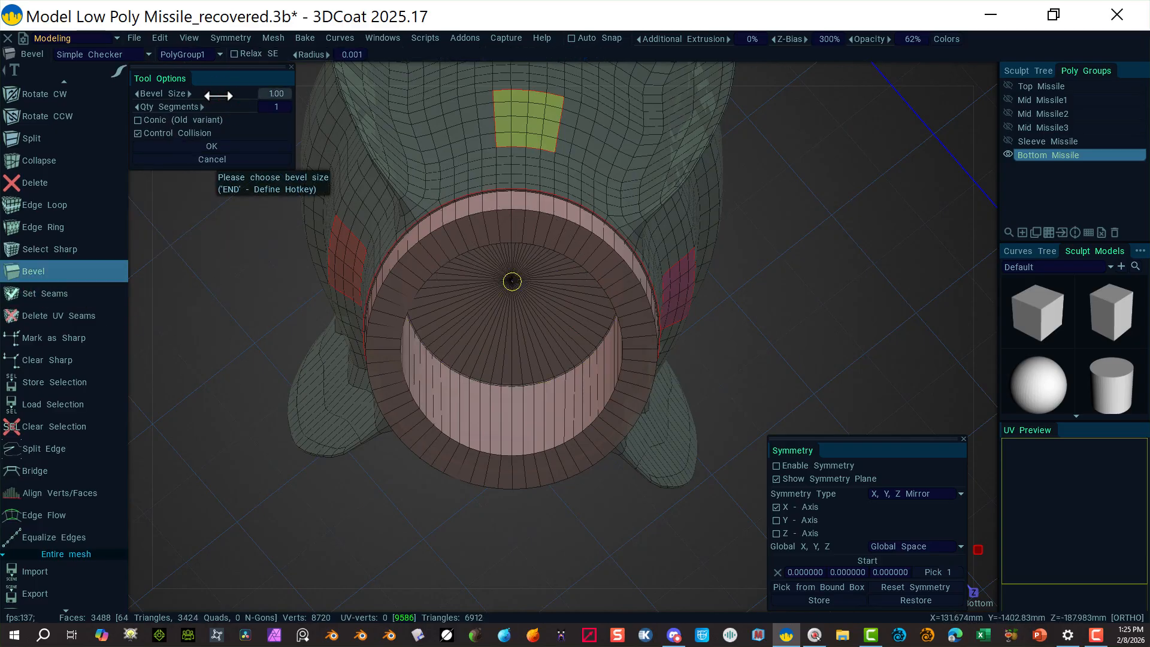
left_click(268, 96)
type("5")
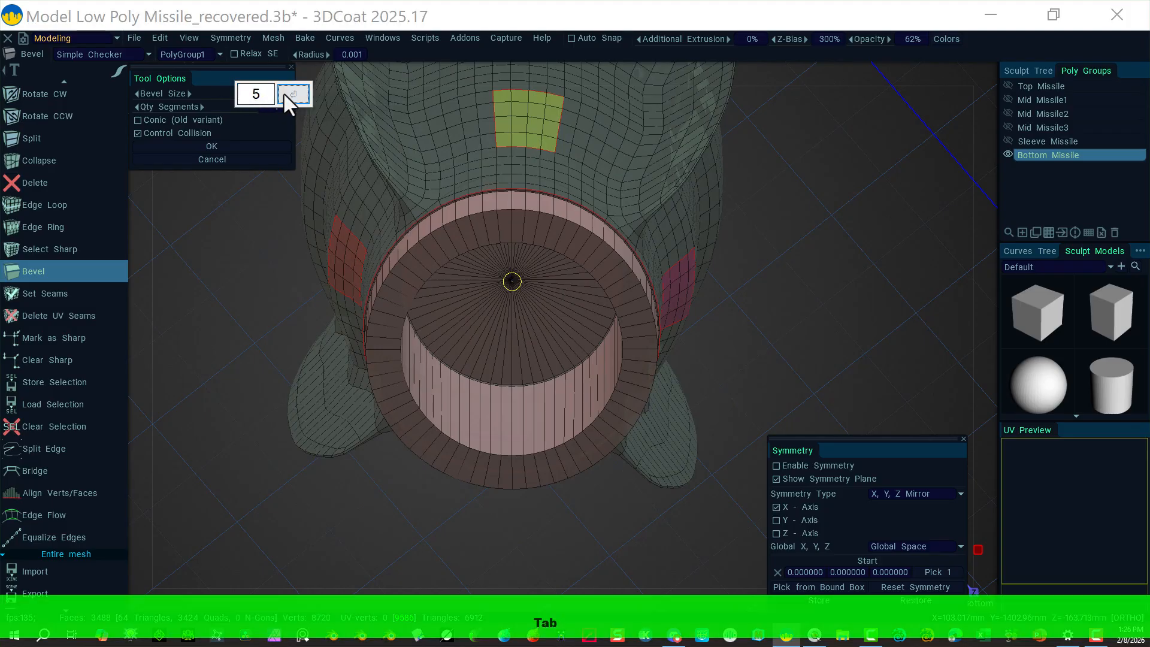
left_click(287, 95)
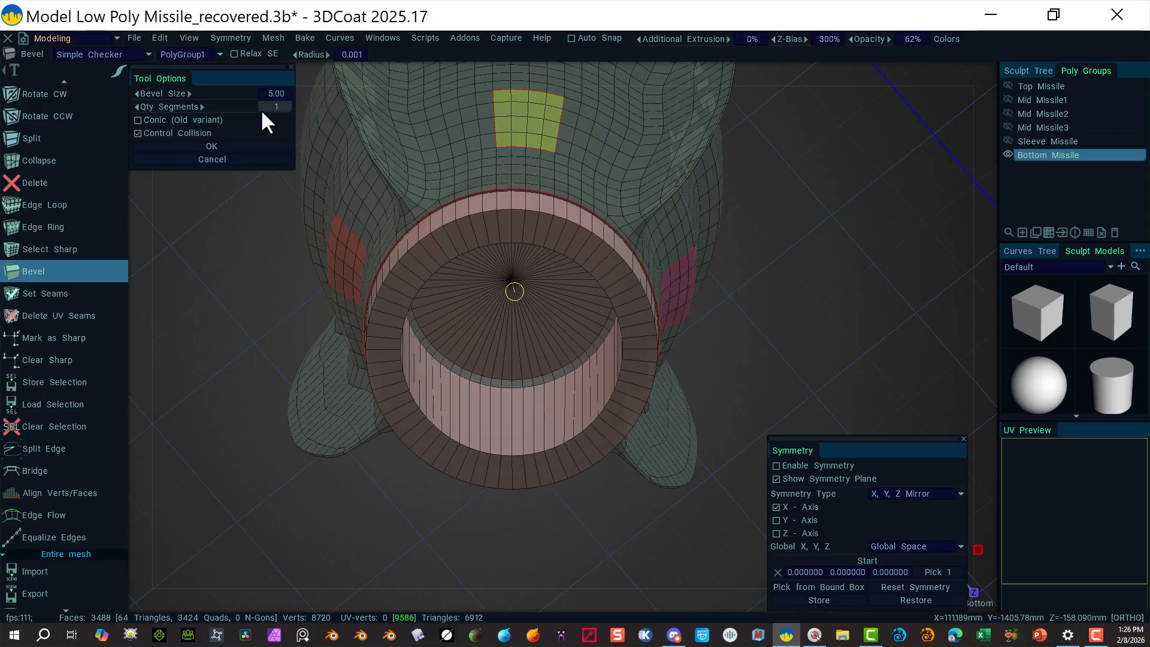
left_click(271, 103)
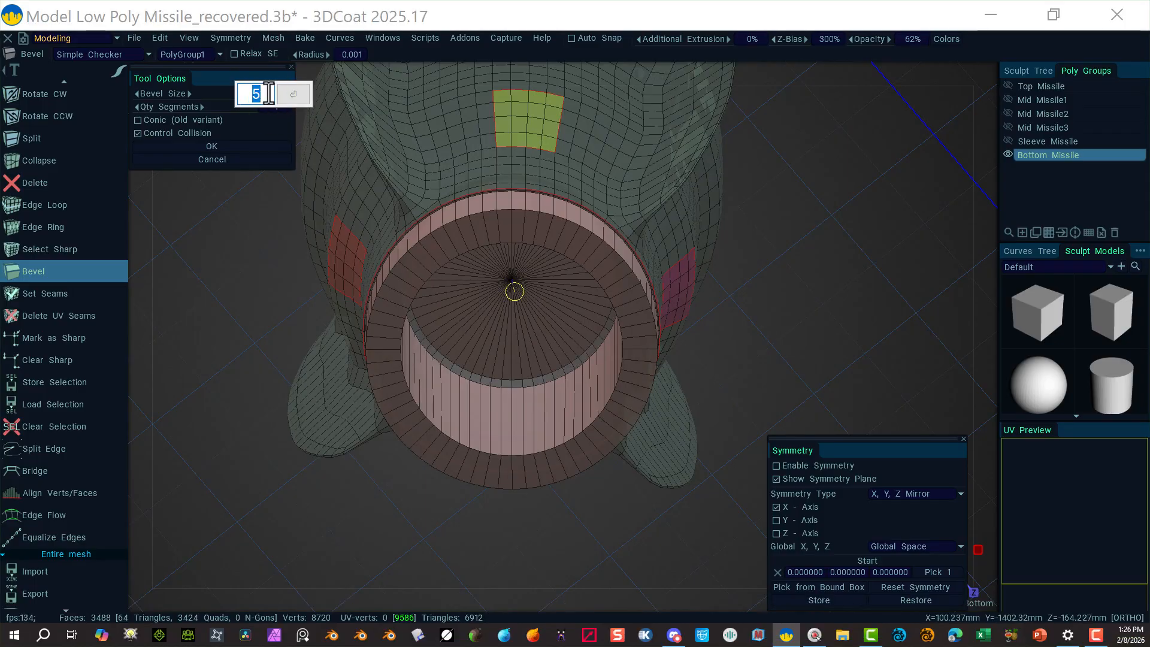
type("10")
key("Return")
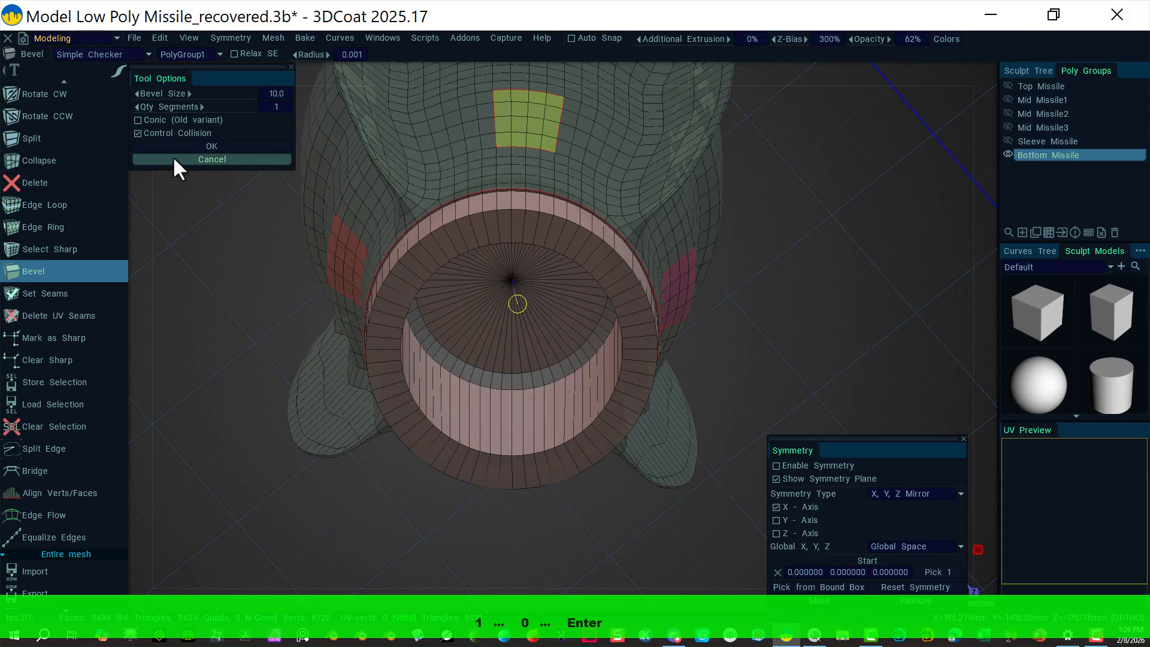
scroll(272, 108, "up", 1)
left_click(271, 108)
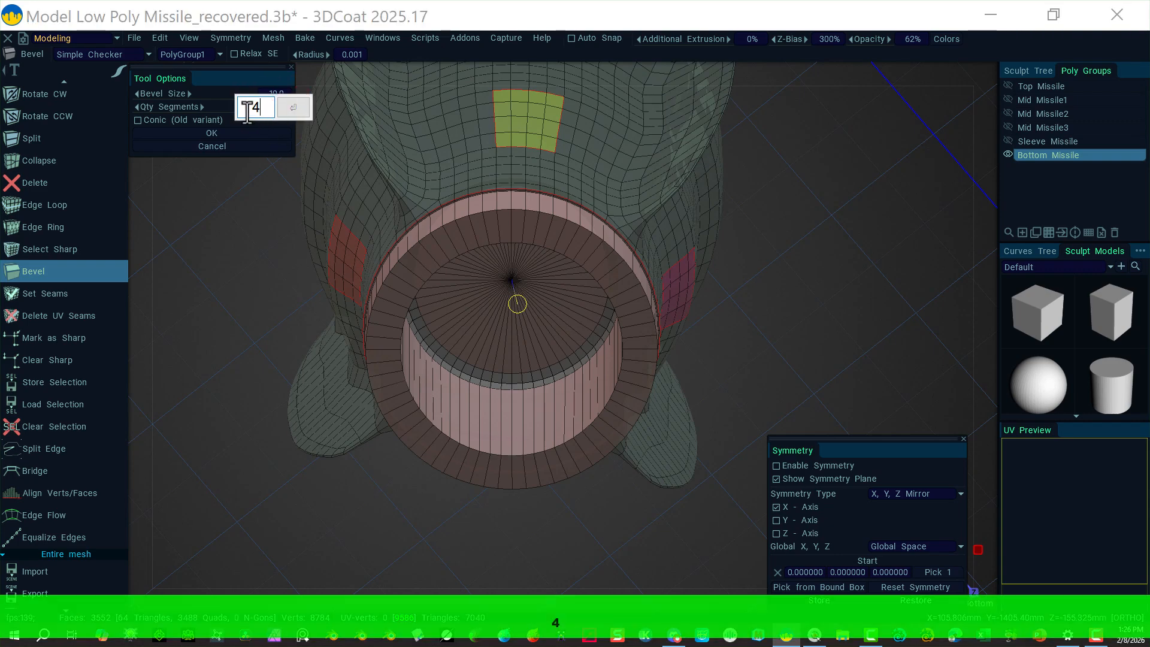
left_click(284, 106)
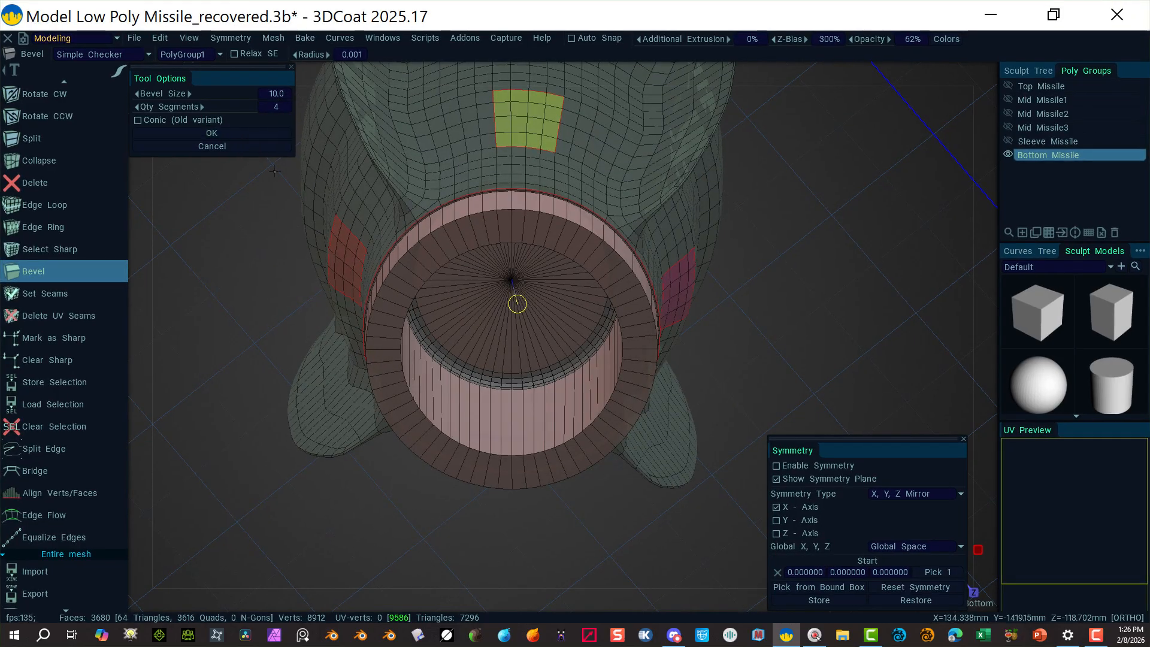
left_click(226, 134)
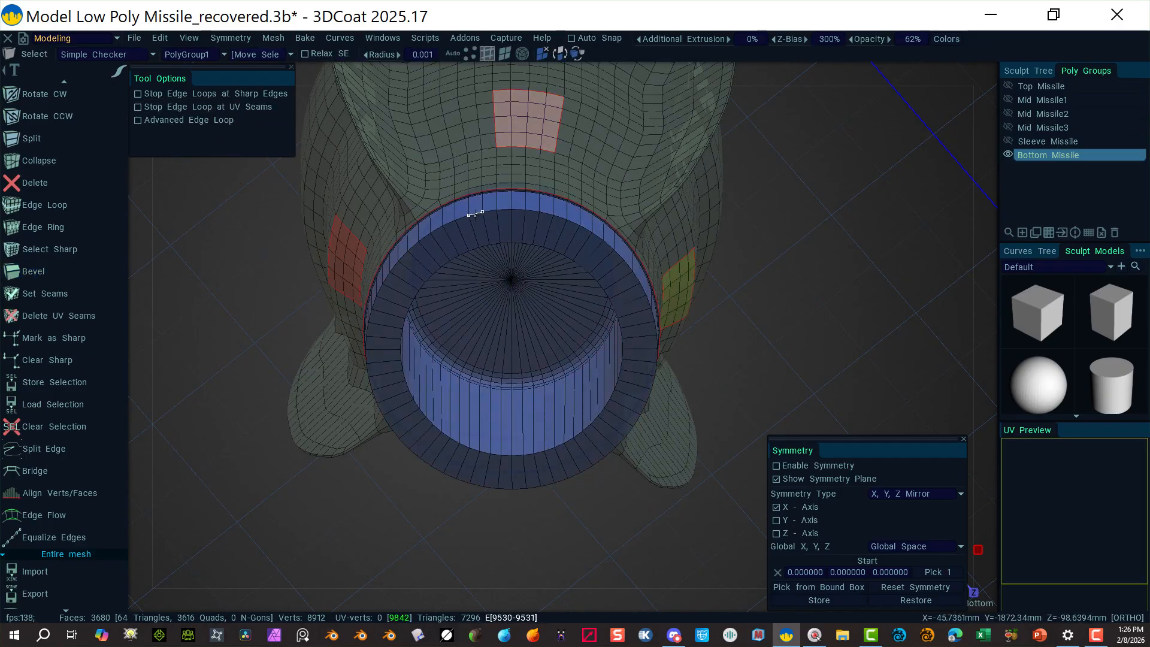
Step: Alt-select the outer and inner rim loops and bevel them at size 5 with 4 segments
key("alt")
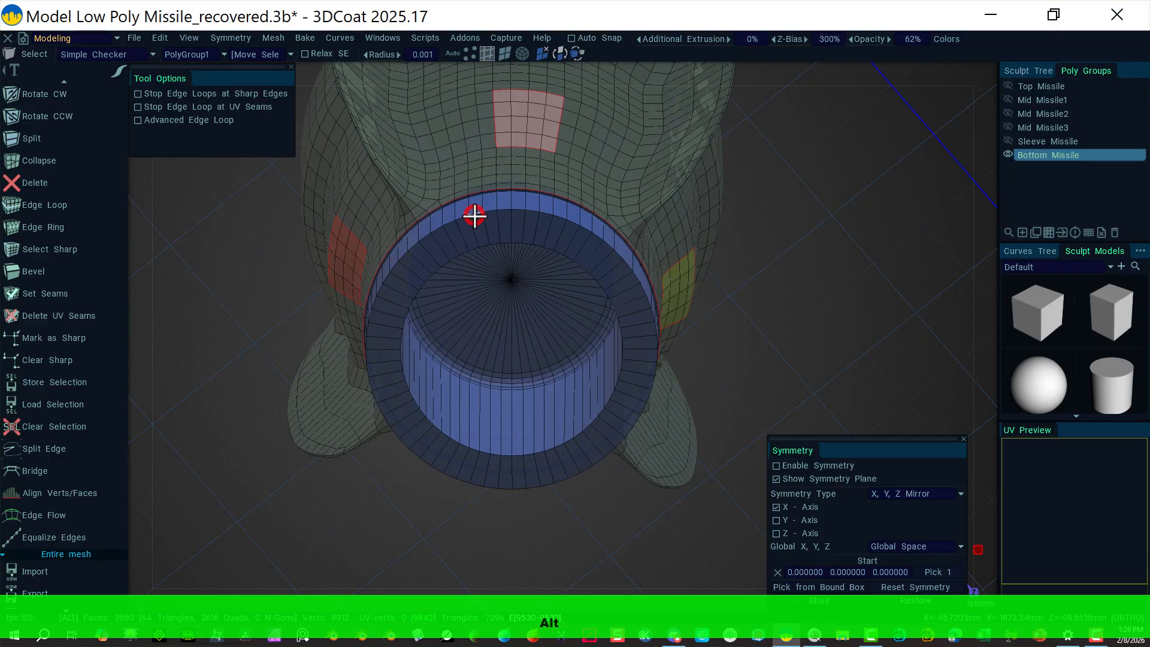
left_click(473, 215, "alt")
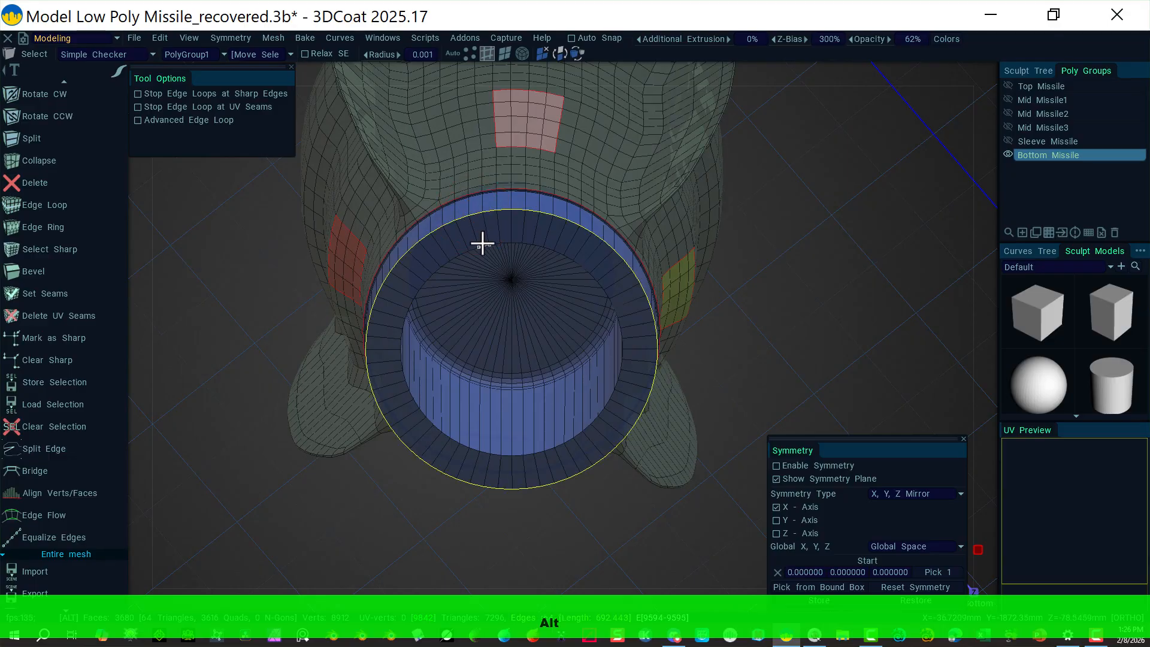
left_click(482, 244, "alt+shift")
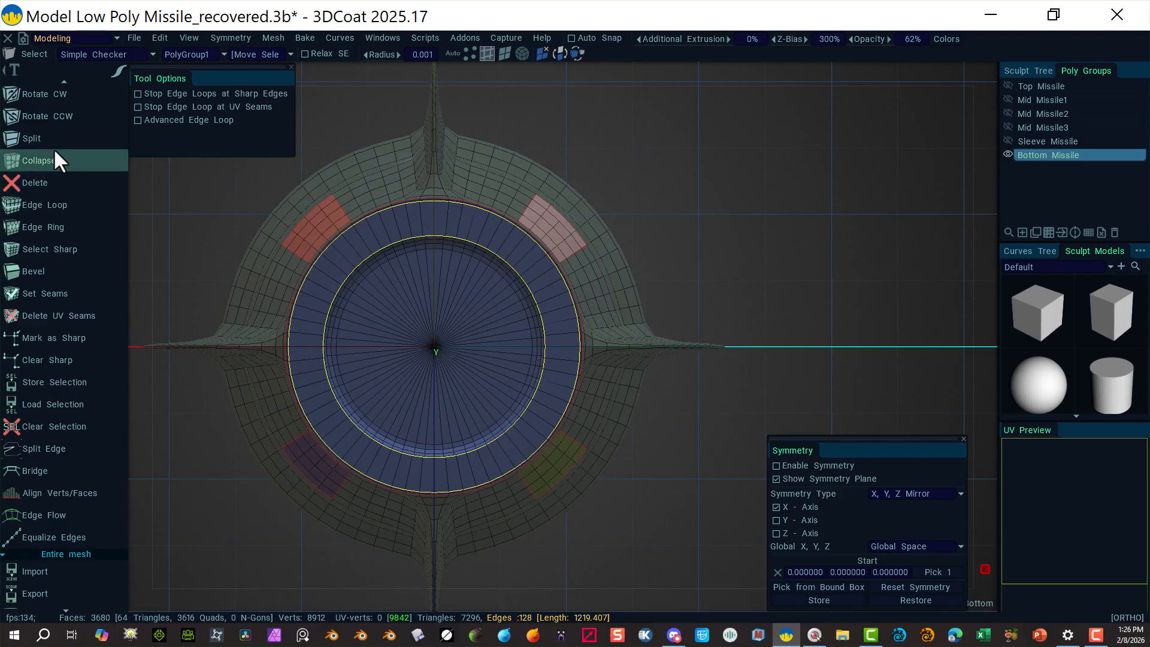
left_click(60, 269)
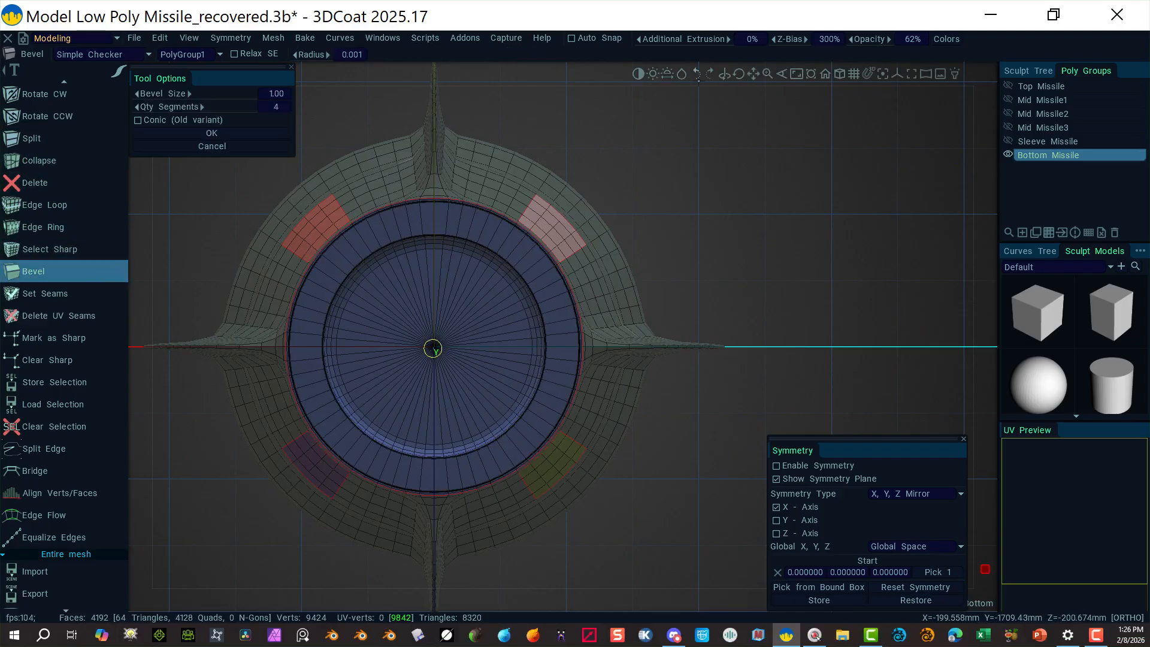
left_click_drag(673, 154, 673, 225, "alt")
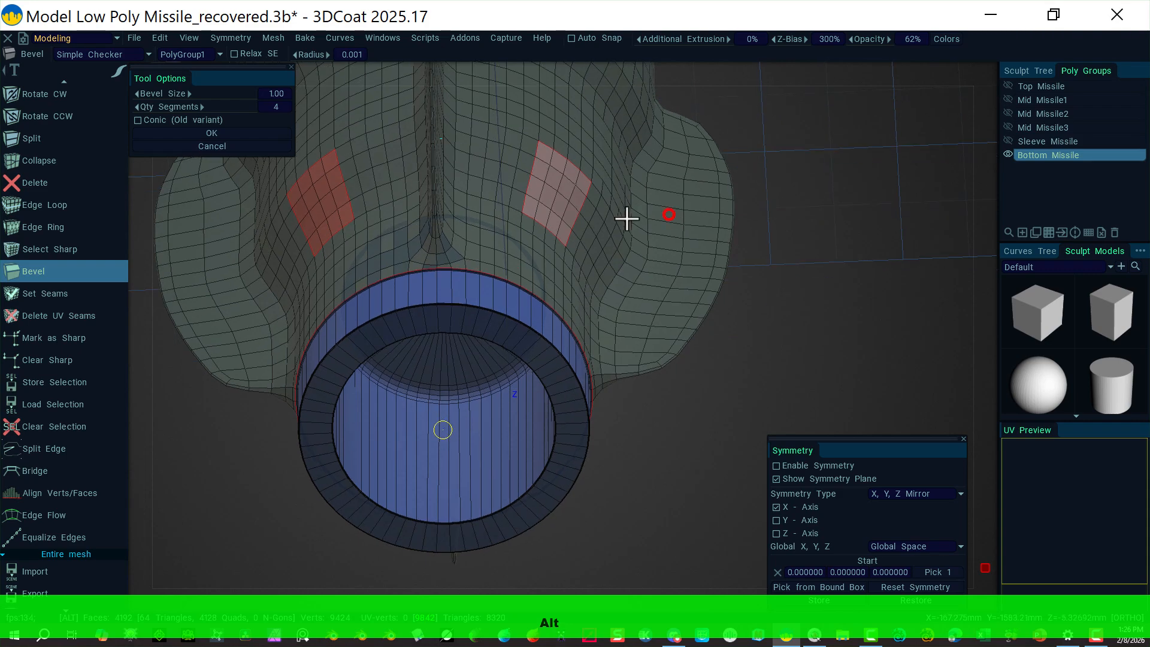
left_click(275, 93)
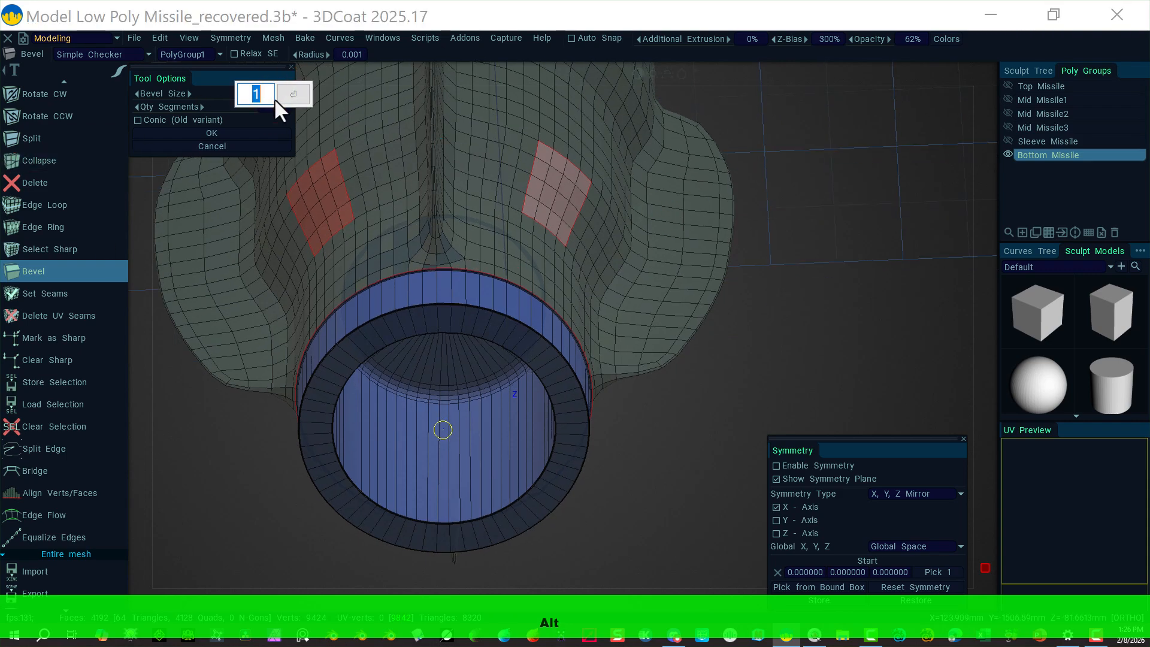
type("5")
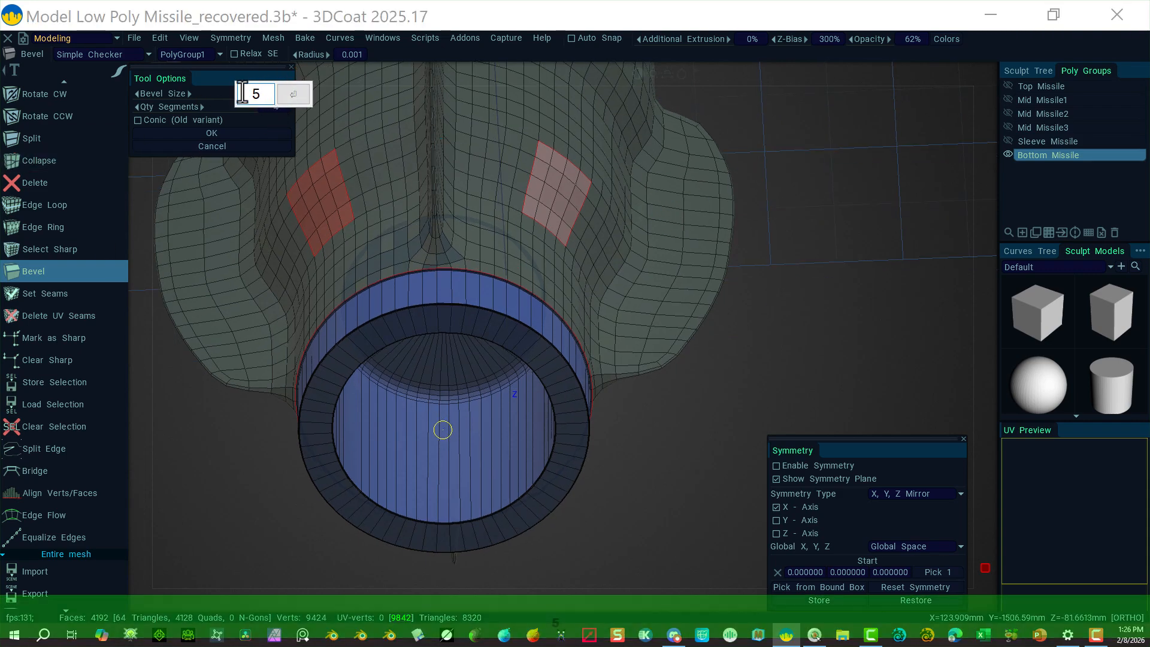
left_click(291, 86)
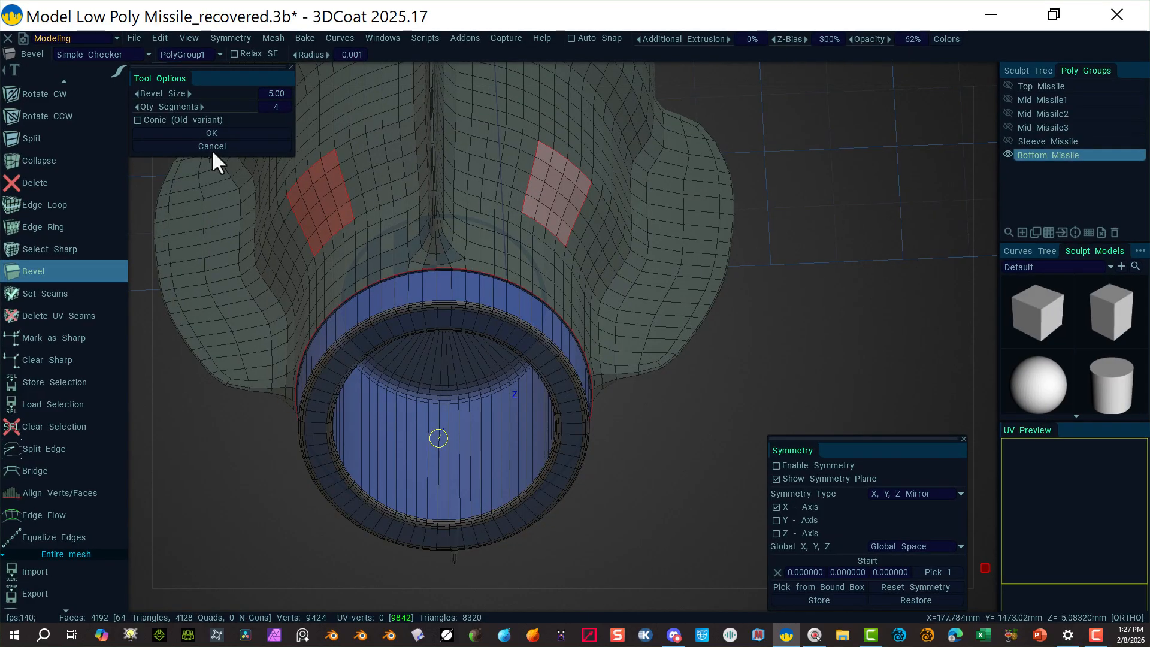
left_click(220, 133)
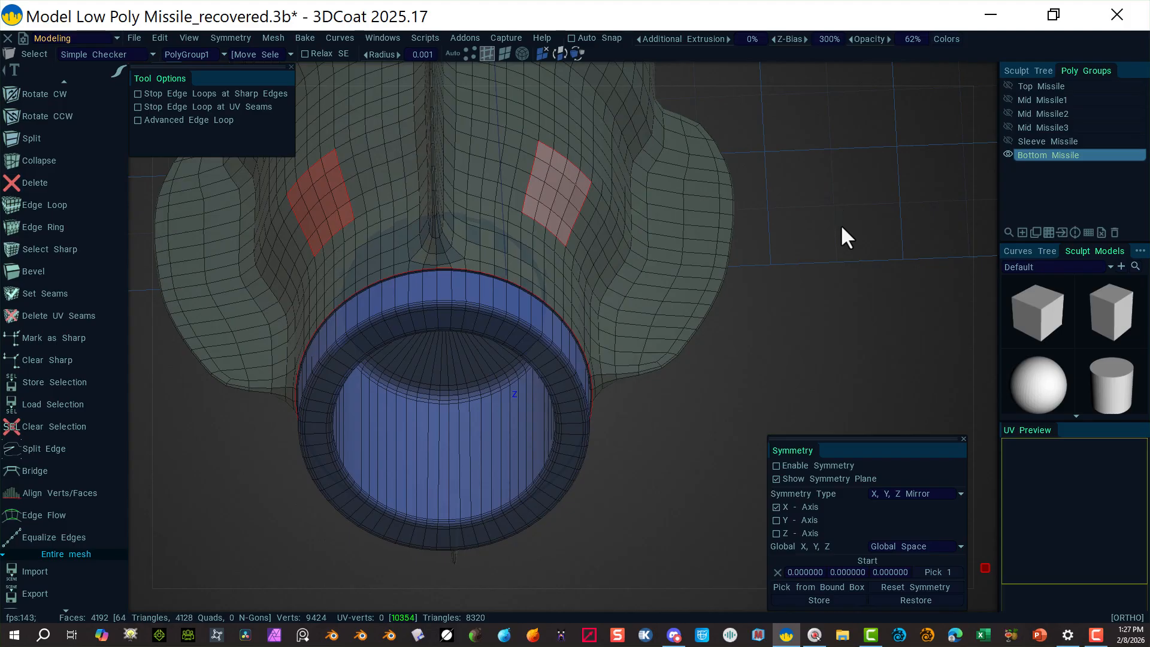
Step: Tilt the view and zoom out to see the whole bottom section
left_click_drag(840, 224, 693, 385, "alt")
right_click_drag(724, 283, 685, 275, "alt")
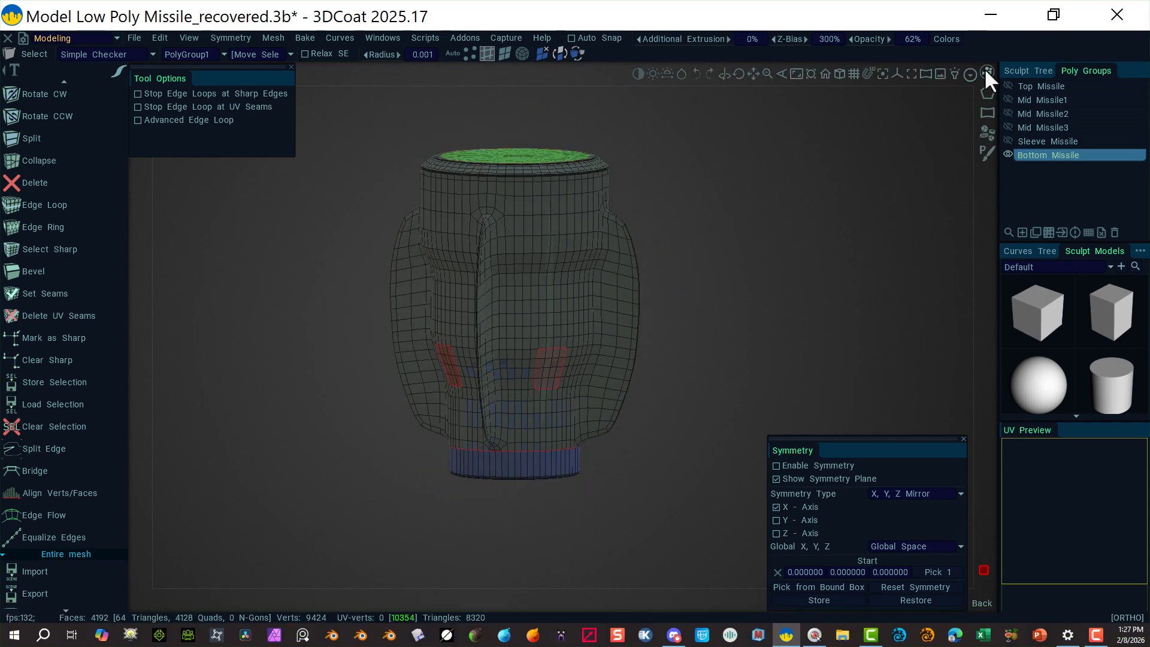
left_click(986, 71)
left_click(756, 125)
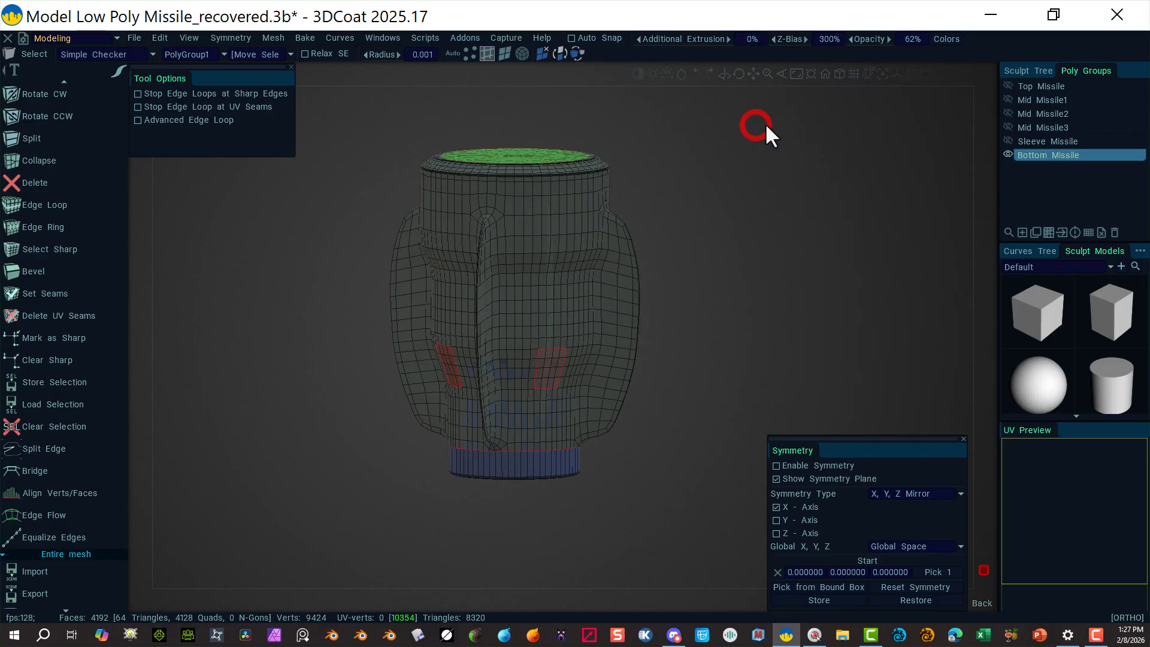
Step: Unhide Top Missile, Mid Missile1–3 and Sleeve Missile, and frame the full assembled missile
left_click(1008, 86)
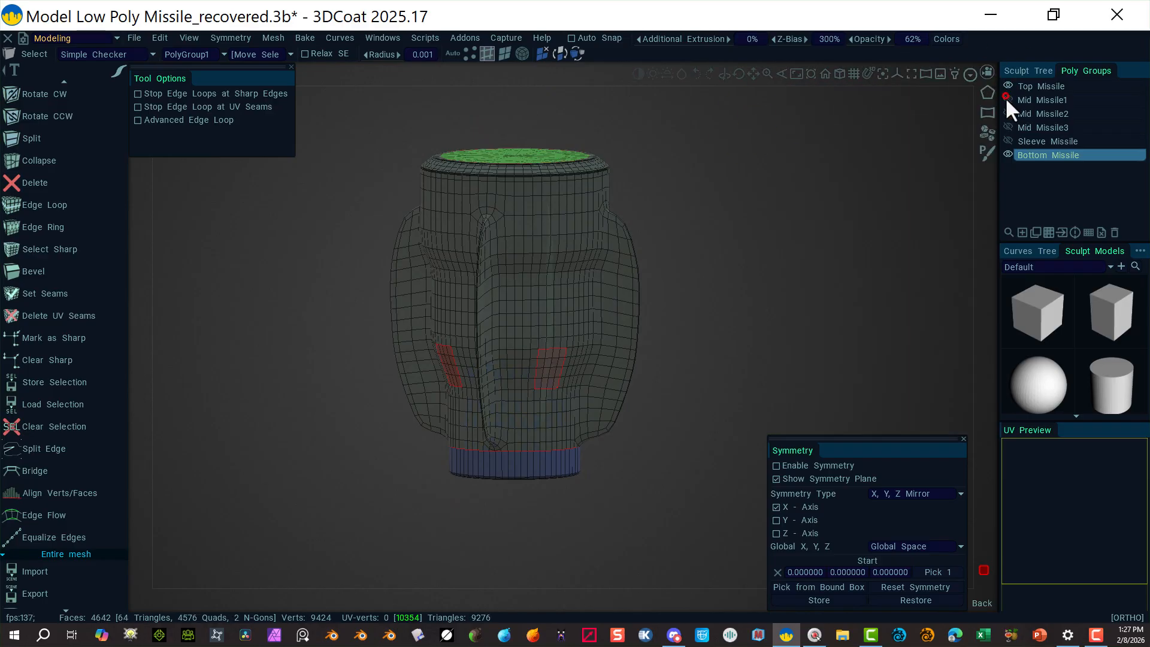
left_click(1007, 100)
left_click(1008, 113)
left_click(1008, 127)
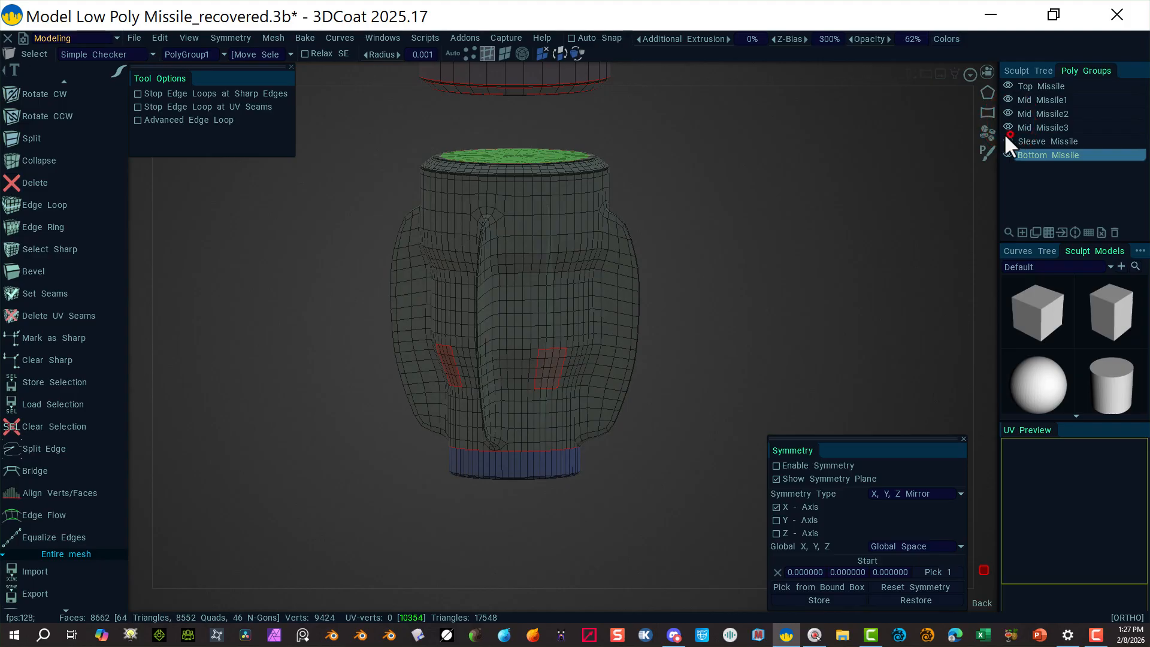
left_click(1008, 141)
left_click_drag(851, 179, 794, 165, "alt")
right_click_drag(794, 165, 554, 187, "alt")
middle_click_drag(678, 243, 655, 337, "alt")
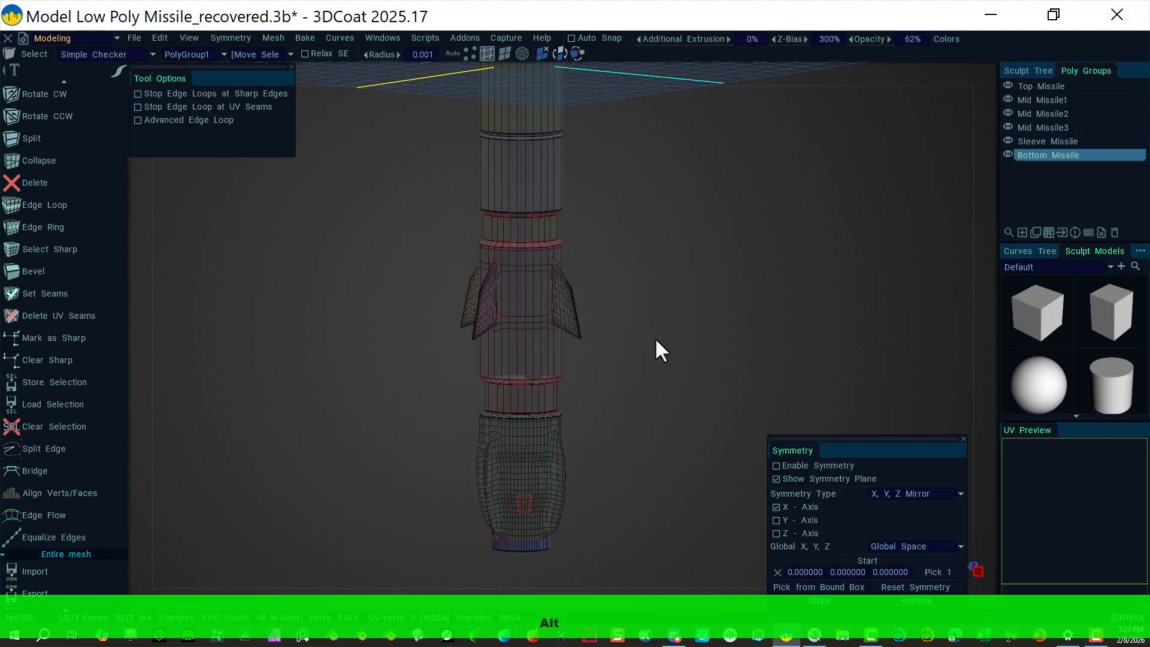